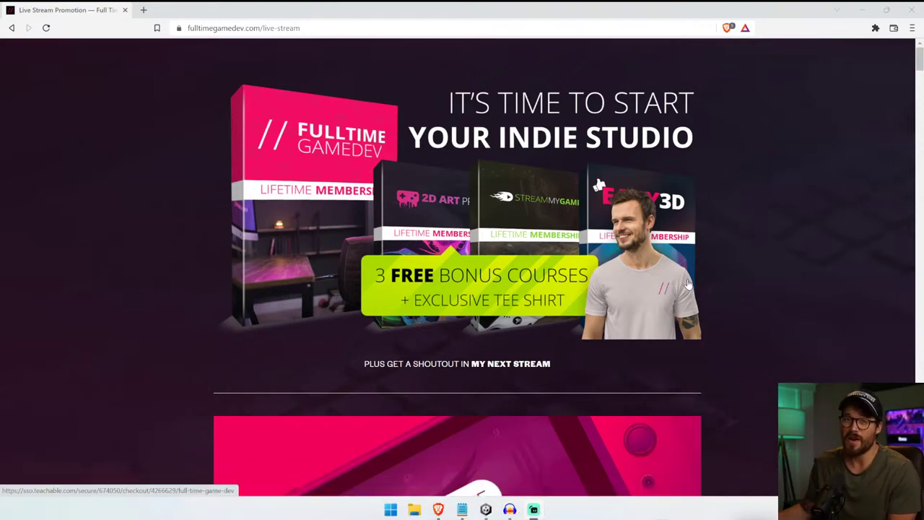
- Look through the Full Time Game Dev live-stream promotion page, including the creator's background and the course contents
scroll(688, 283, "down", 15)
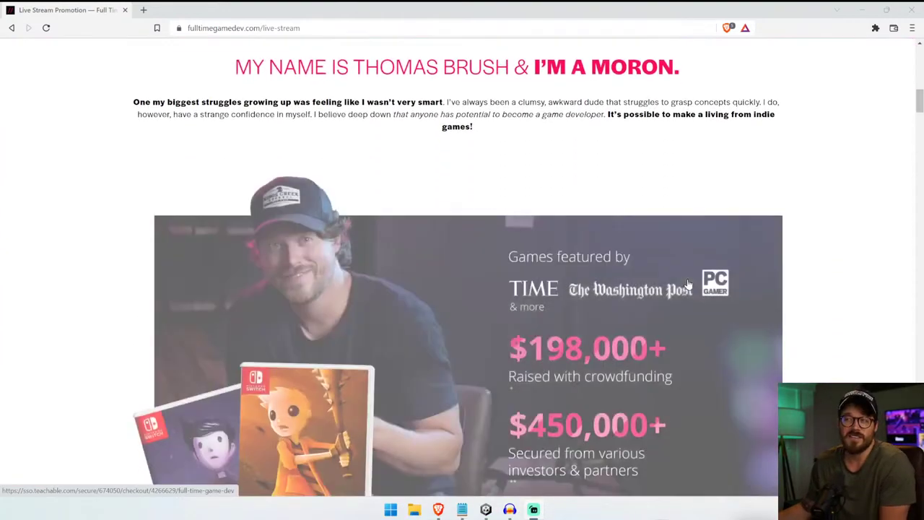
scroll(688, 284, "down", 4)
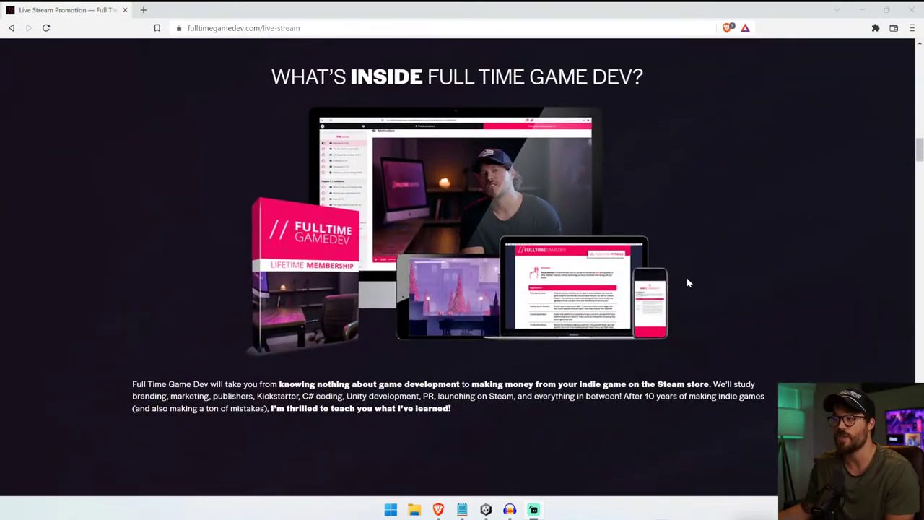
scroll(686, 283, "down", 3)
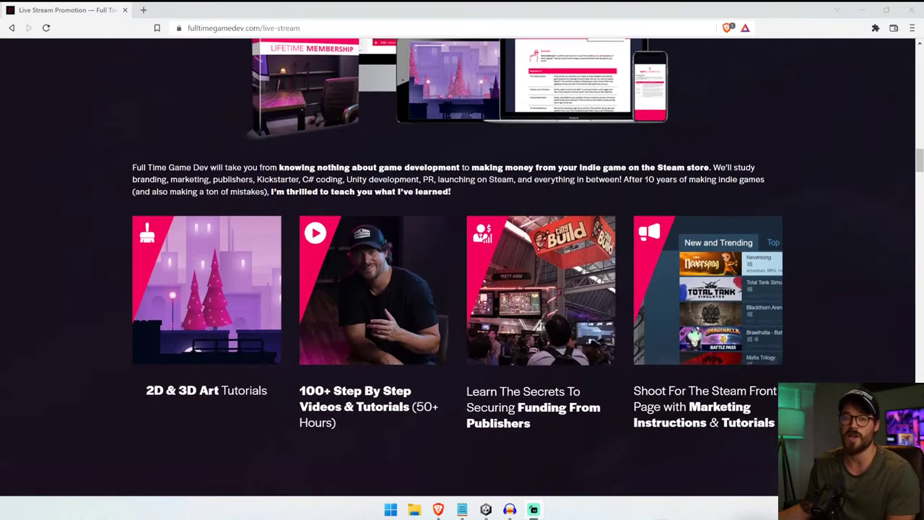
scroll(688, 283, "down", 4)
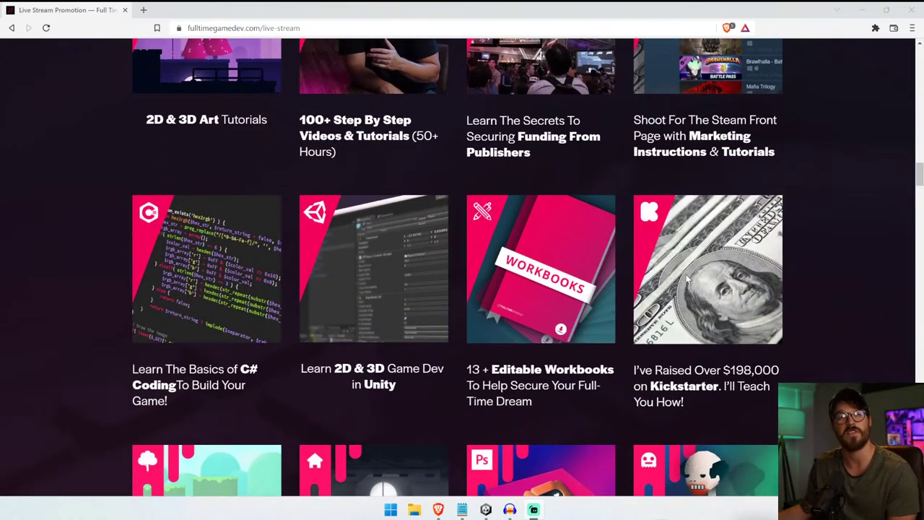
scroll(683, 271, "up", 15)
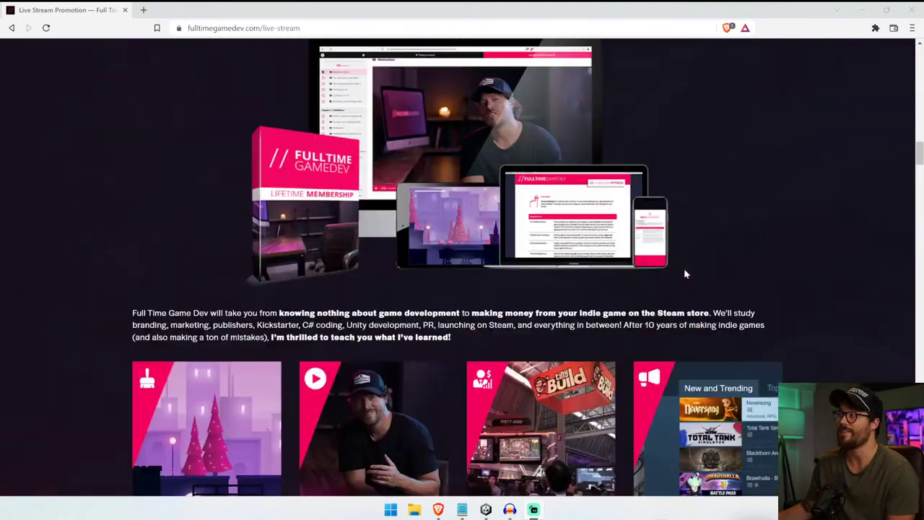
scroll(684, 268, "down", 8)
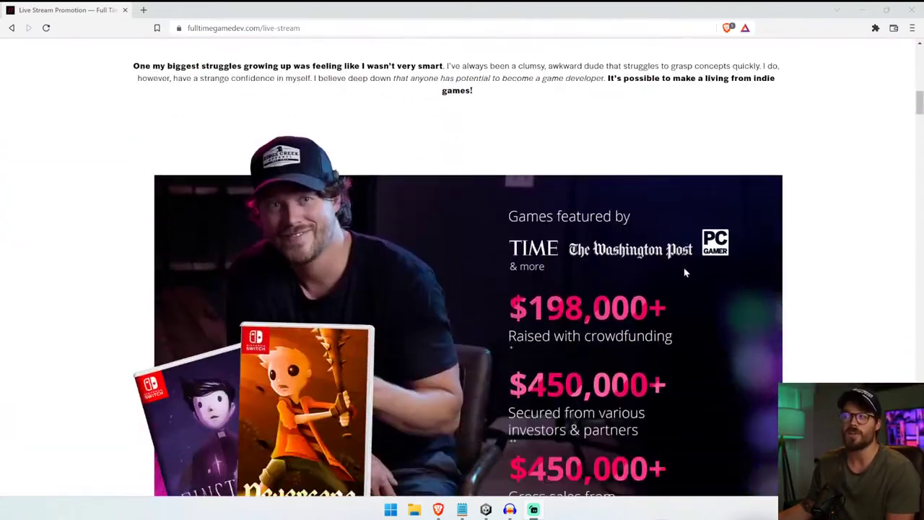
scroll(226, 326, "up", 7)
scroll(226, 320, "down", 6)
scroll(226, 321, "down", 2)
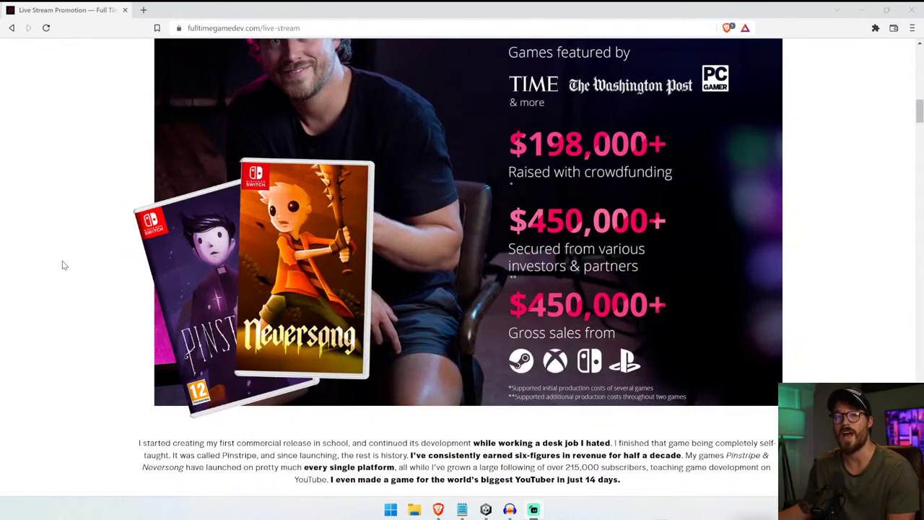
scroll(64, 261, "down", 10)
scroll(67, 264, "down", 3)
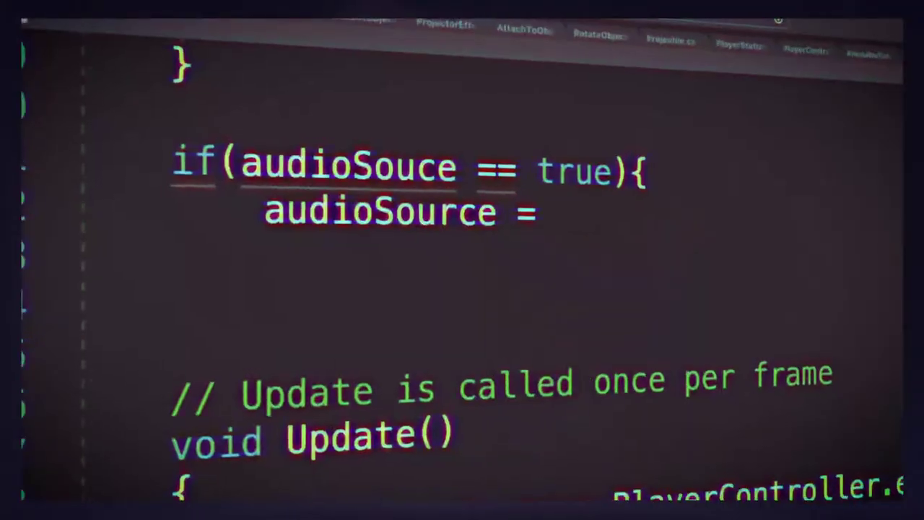
type("true;")
key("Return")
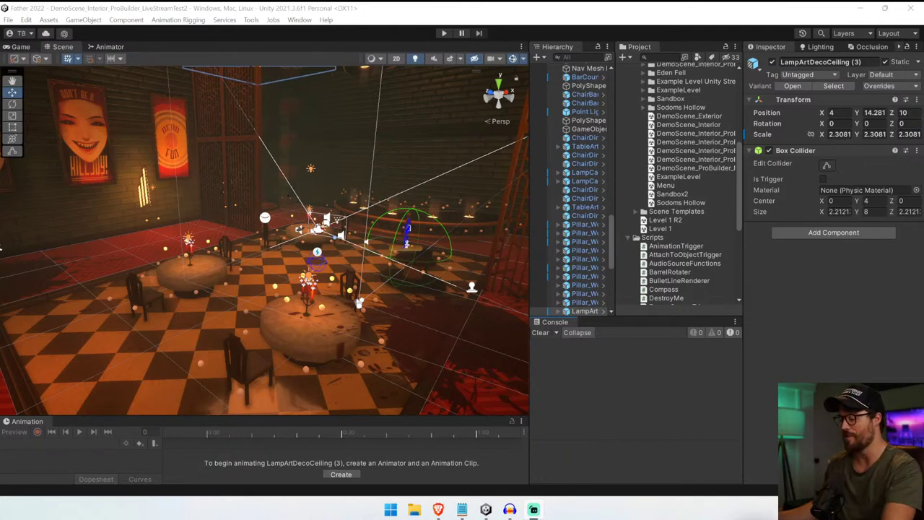
- Show the Game view in Unity and start play-testing the open hotel interior scene with the system volume lowered
left_click(19, 46)
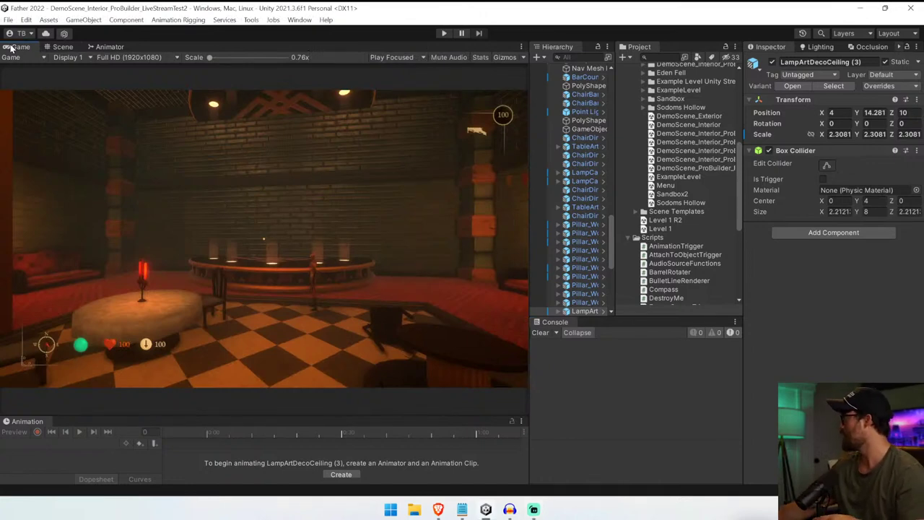
left_click(911, 8)
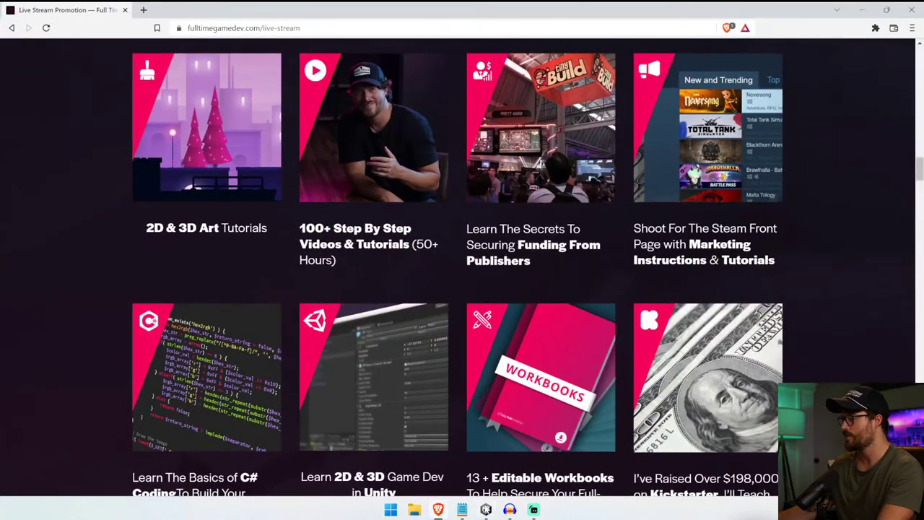
left_click(486, 509)
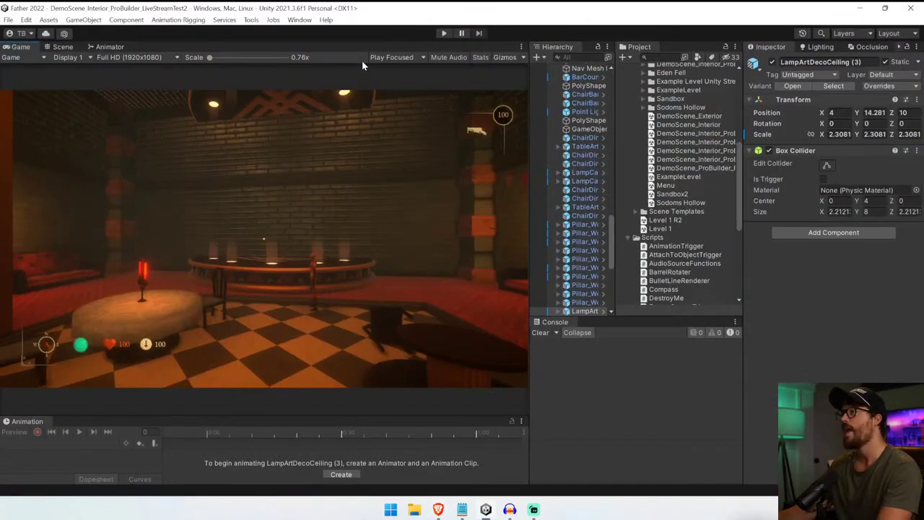
left_click(439, 34)
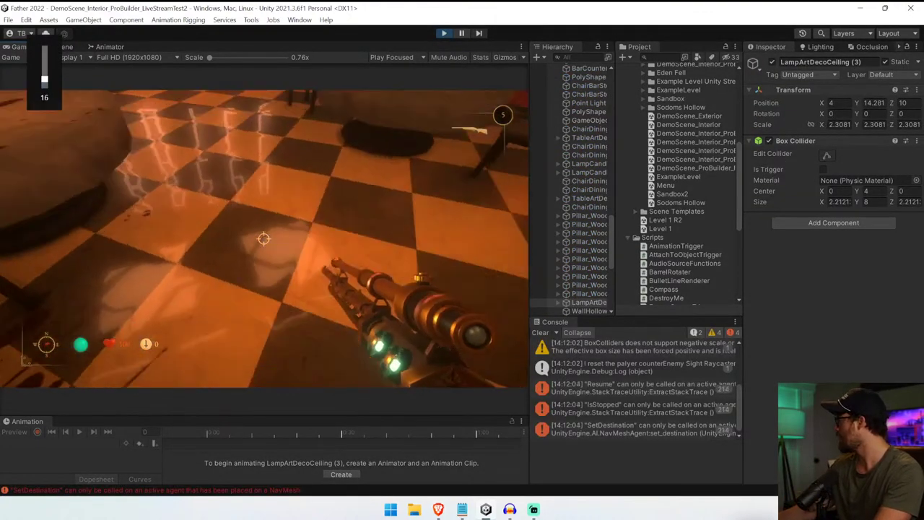
scroll(263, 238, "down", 1)
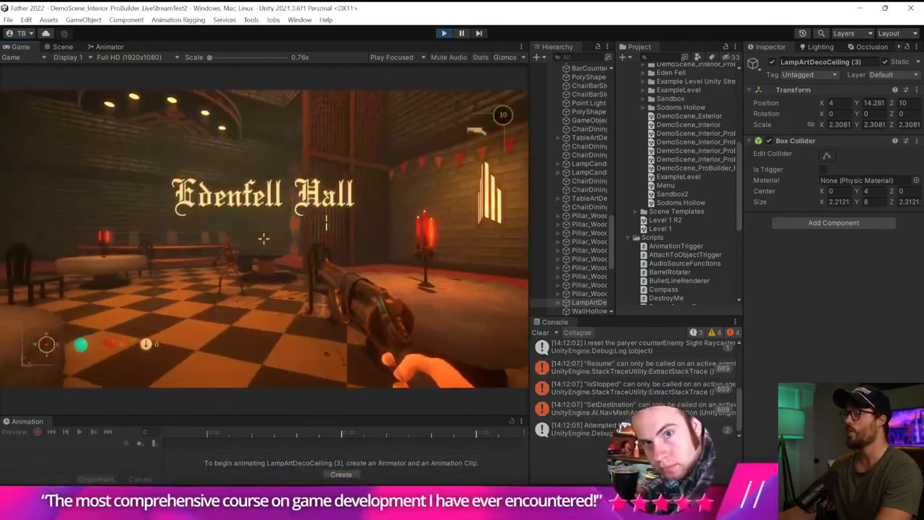
key("XF86AudioLowerVolume")
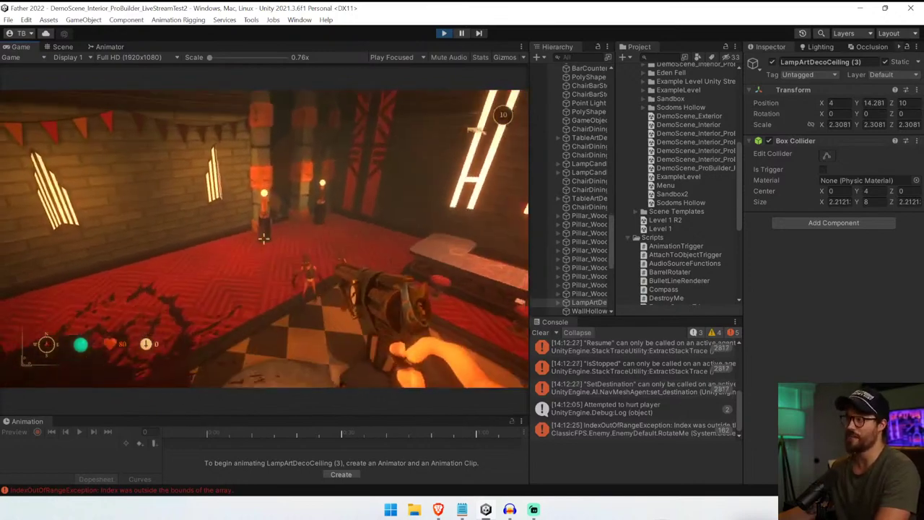
- Walk through the hotel hall and shoot the enemy in the running game, and end the play test with a cleared console
key("s")
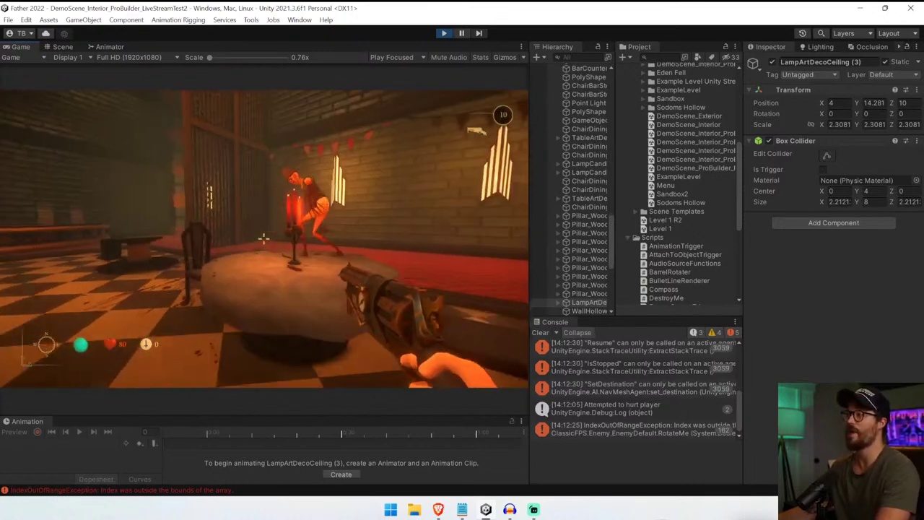
key("w")
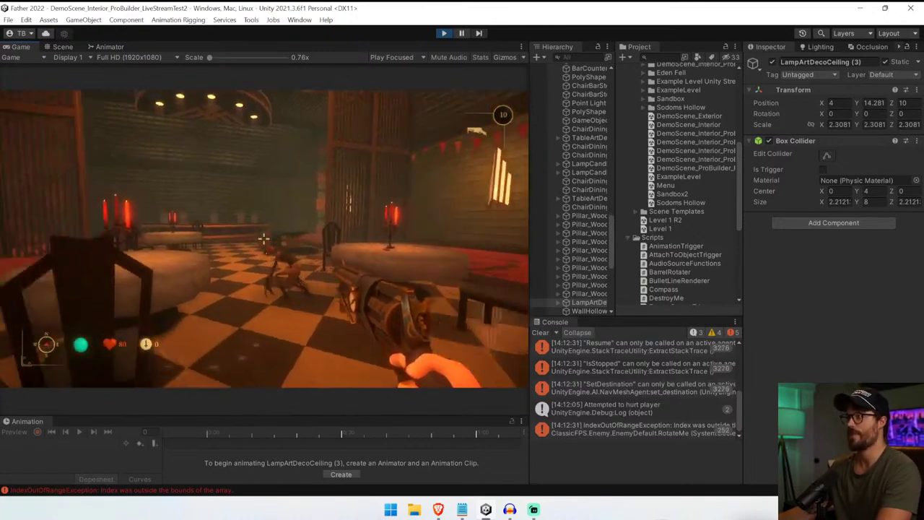
key("w")
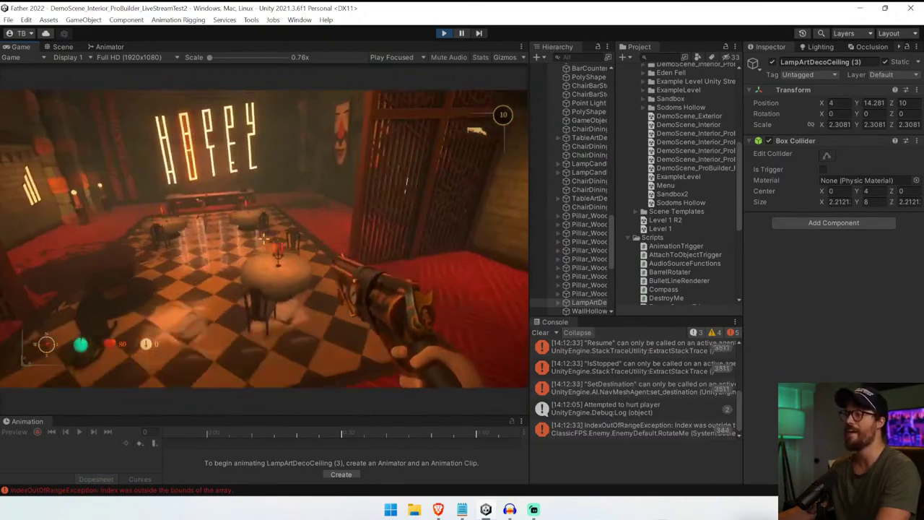
key("w")
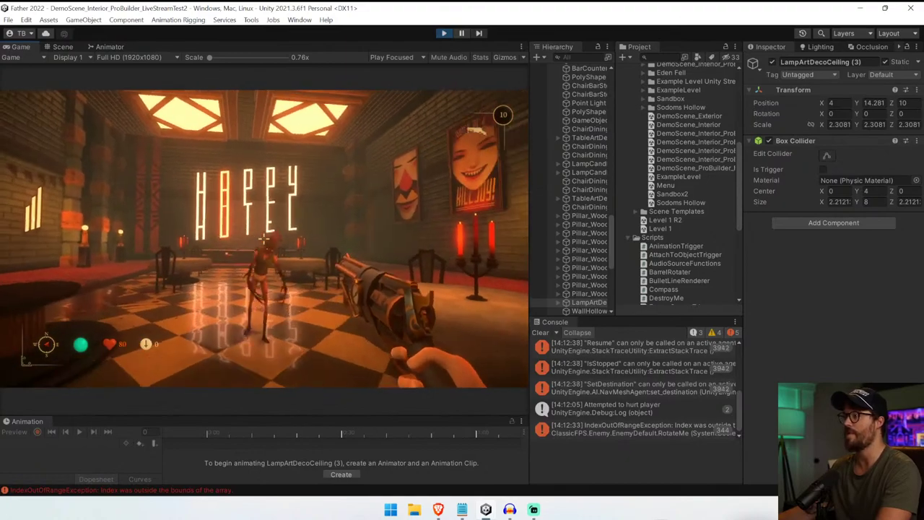
left_click(264, 239)
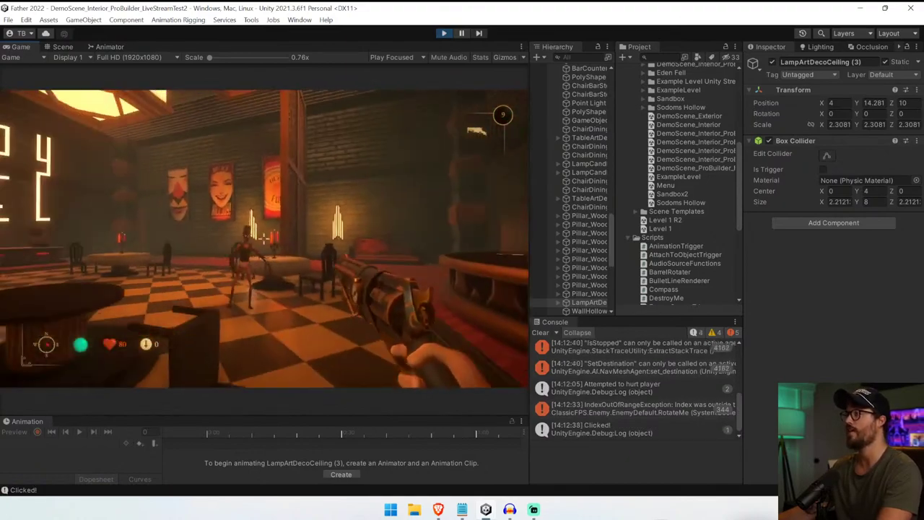
left_click(265, 239)
key("w")
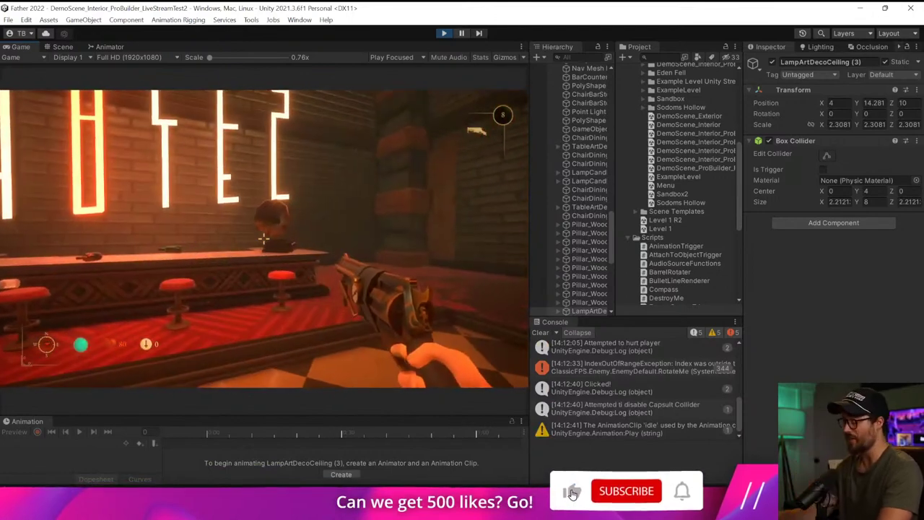
key("ctrl+p")
left_click(539, 333)
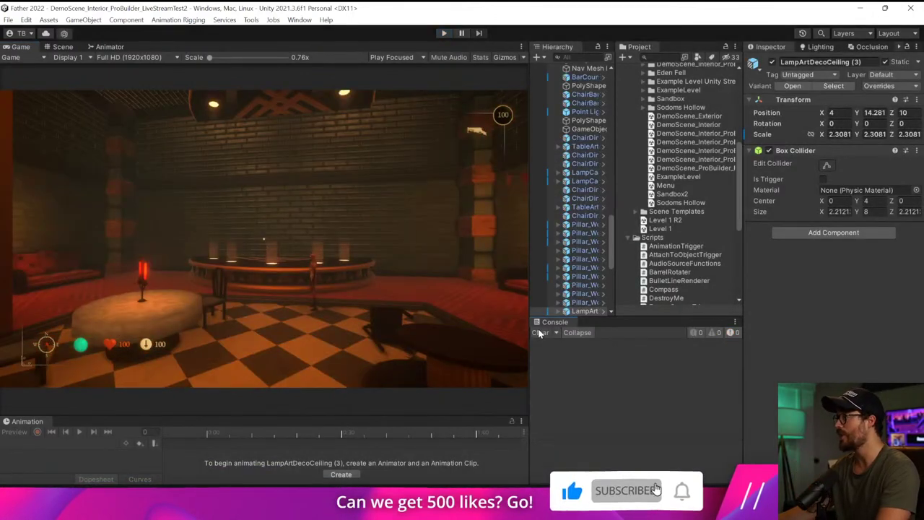
- Widen the hierarchy and project lists enough to read full names, and open the Level 1 R2 scene
left_click_drag(526, 278, 335, 277)
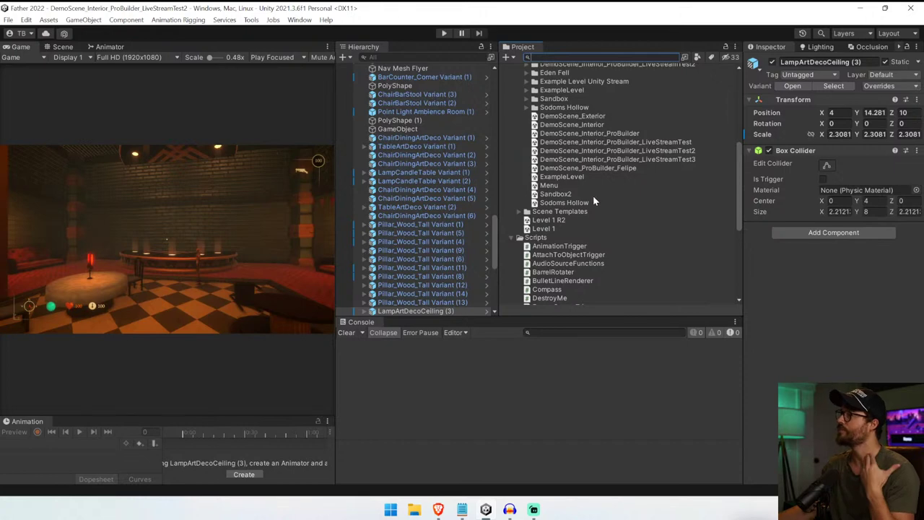
left_click(556, 221)
double_click(565, 225)
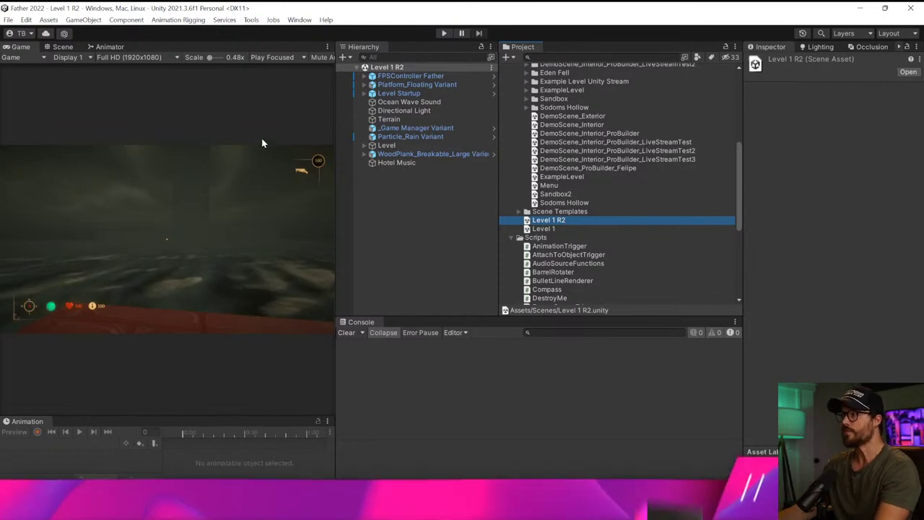
- Inspect the Terrain object framed in the Scene view, with the view area enlarged
left_click(65, 48)
right_click_drag(225, 198, 570, 258)
left_click(414, 120)
key("f")
right_click_drag(232, 159, 298, 118)
left_click_drag(336, 151, 488, 151)
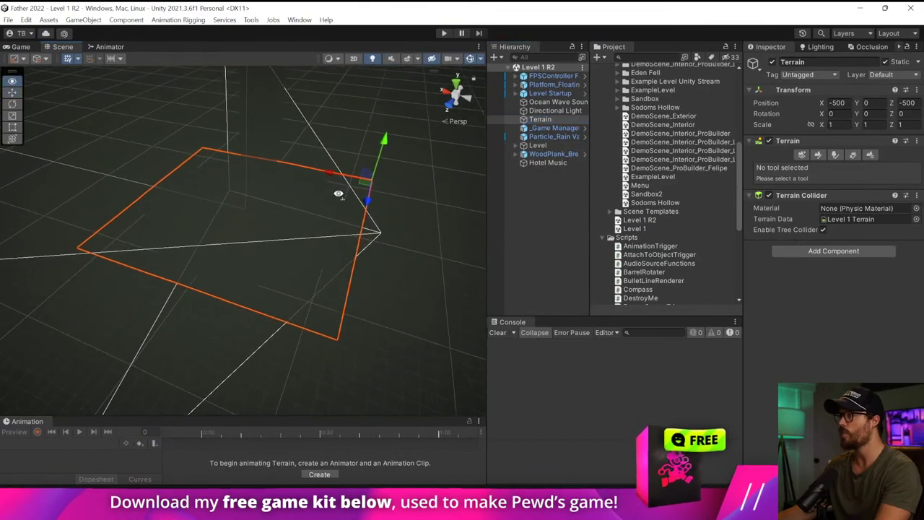
- Inspect the Particle_Rain Variant object framed in the Scene view
left_click(502, 136)
key("f")
key("w")
right_click_drag(324, 190, 386, 141)
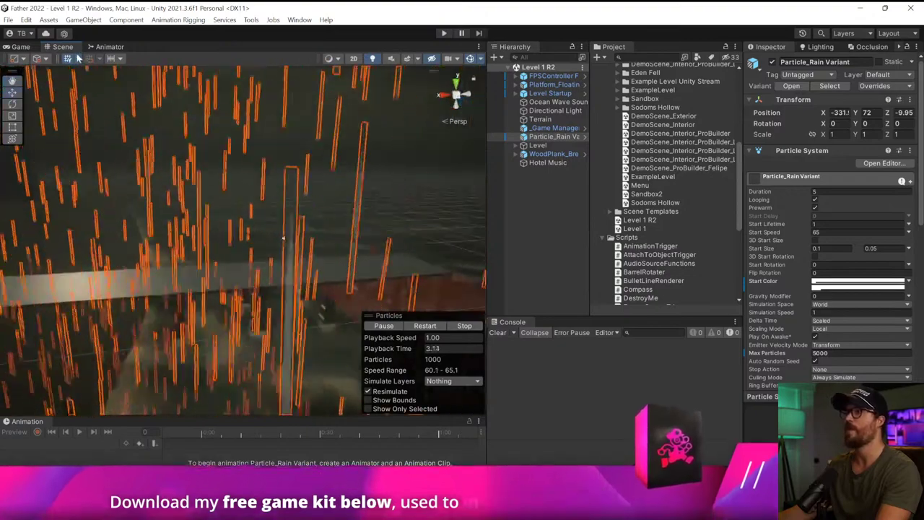
- Return to the Game view, enlarge it and play-test the Level 1 R2 scene, looking around the rainy ocean surroundings
left_click(15, 46)
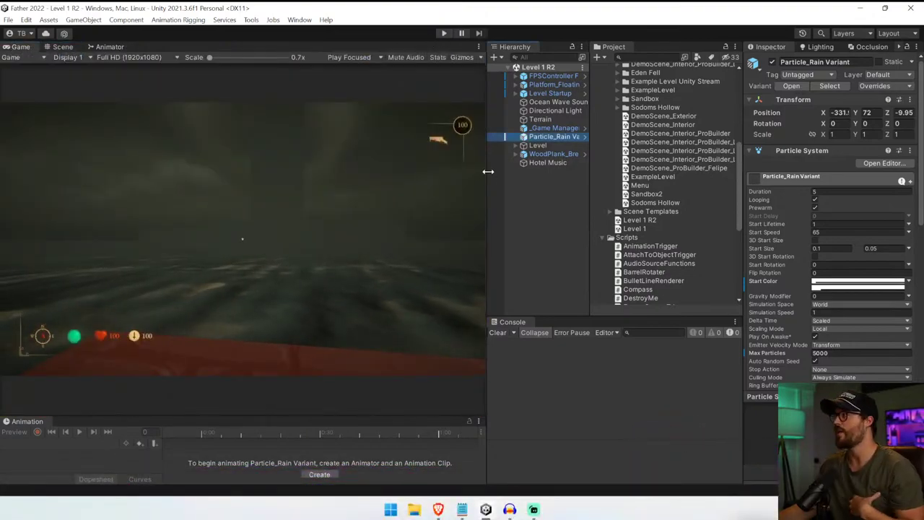
left_click_drag(488, 171, 603, 169)
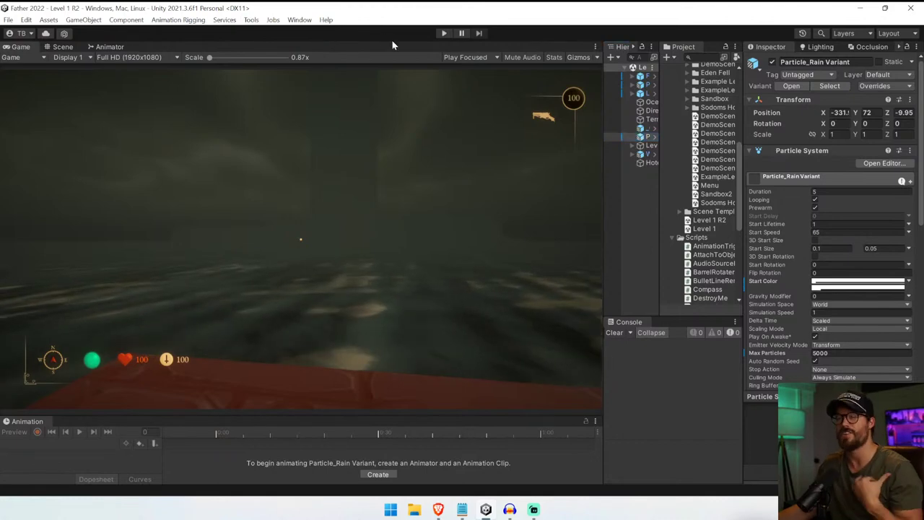
left_click(443, 33)
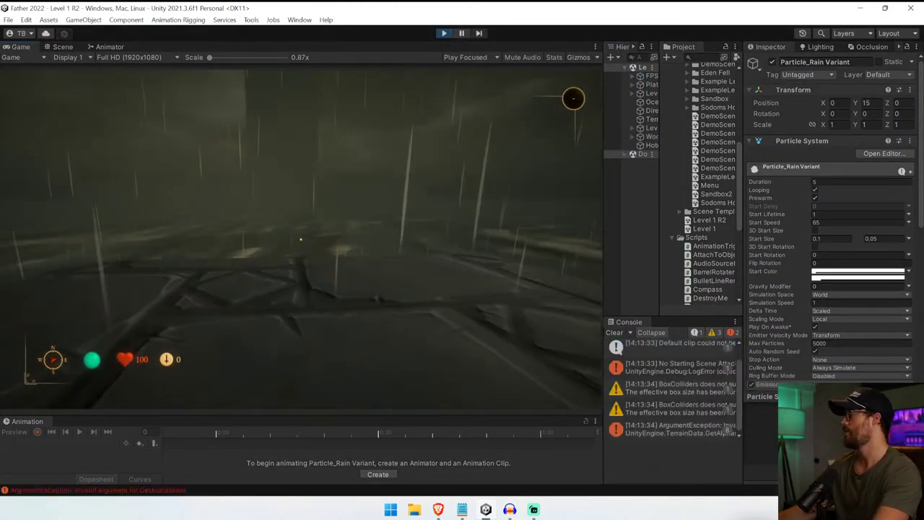
key("Escape")
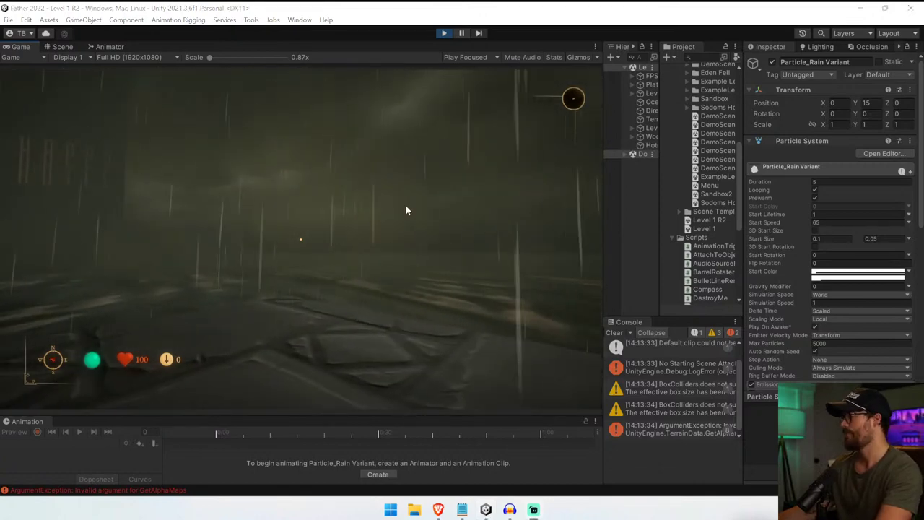
left_click(405, 207)
key("Escape")
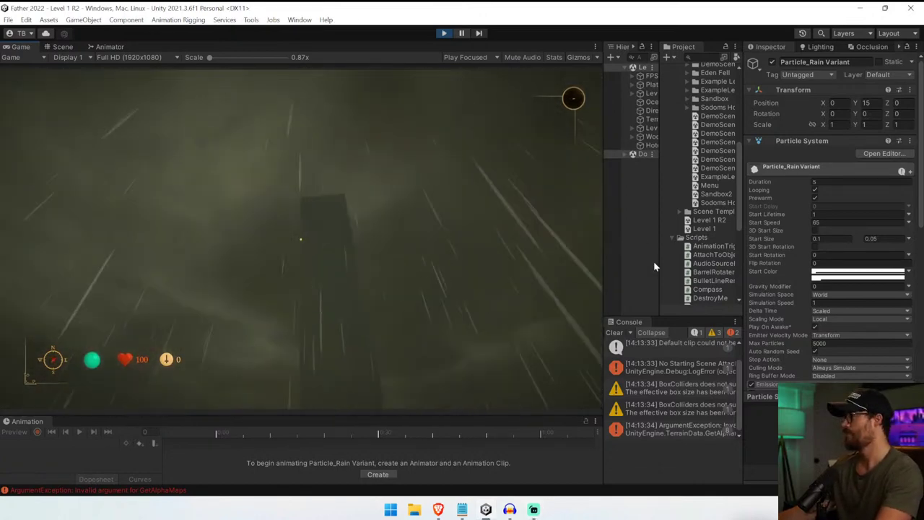
left_click(519, 254)
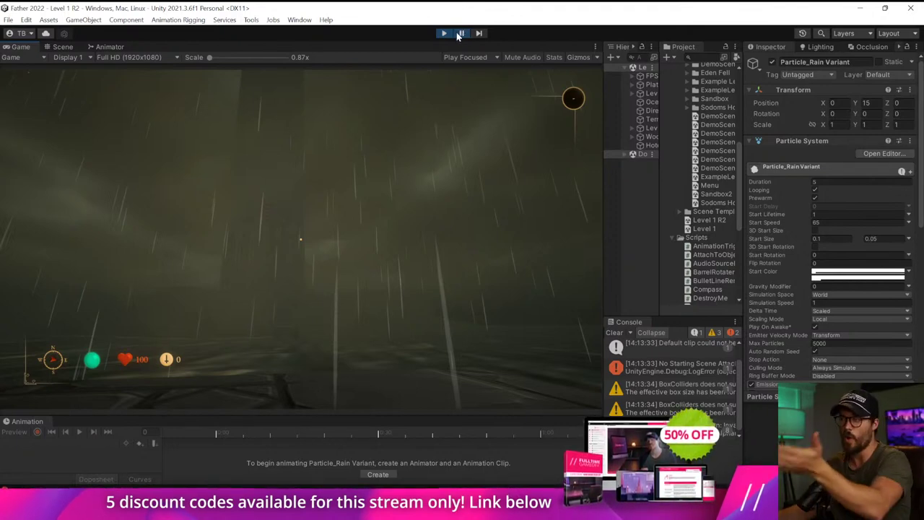
- Resume the paused game, pick up the axe, and walk toward the hotel while swinging it
left_click(462, 37)
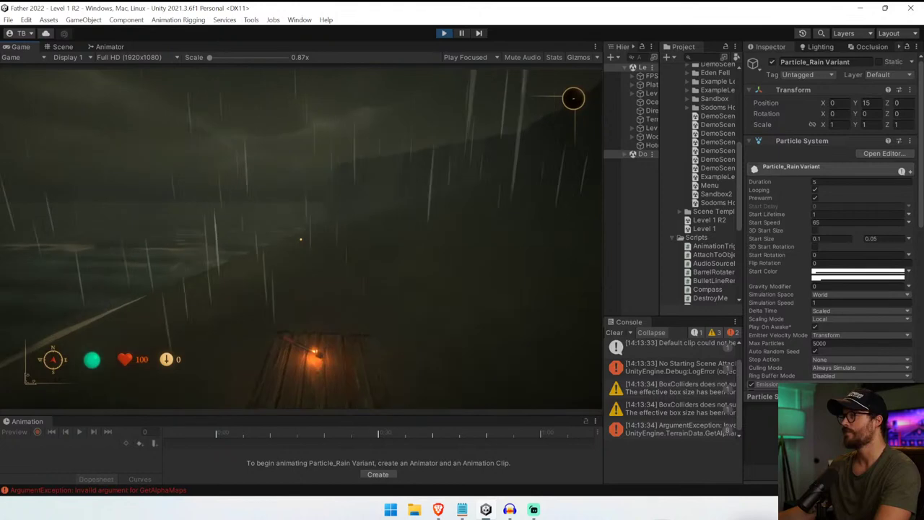
key("e")
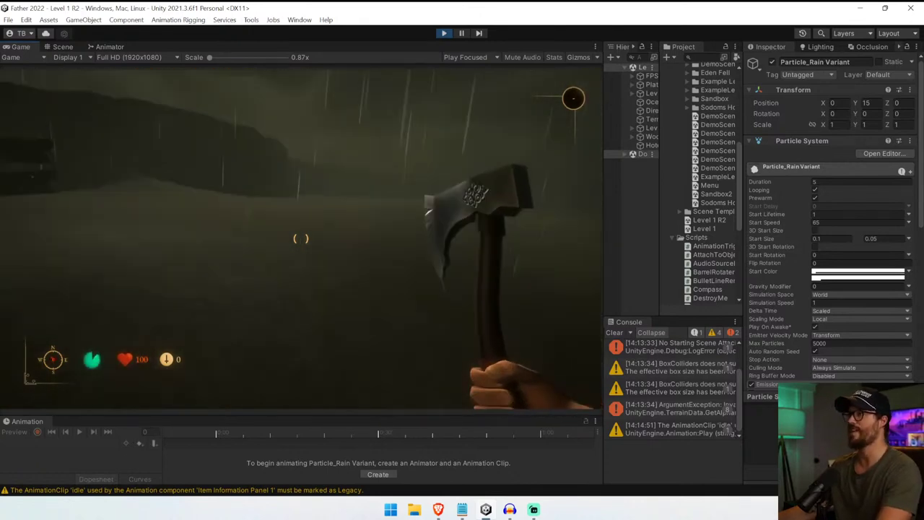
key("w")
left_click(301, 239)
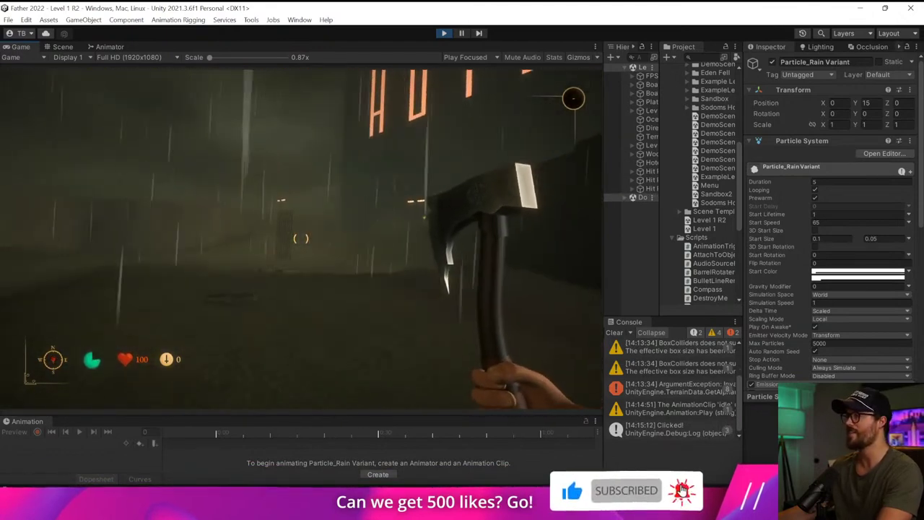
- Run to the metal gate in the rainy level, swing the axe at it, and walk on to interact with an object
key("shift+w")
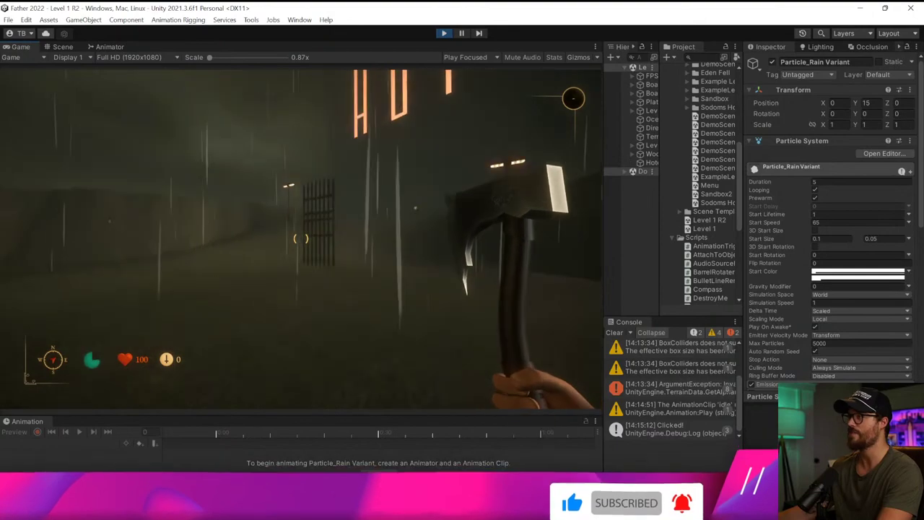
left_click(301, 239)
left_click(301, 239)
left_click(301, 239)
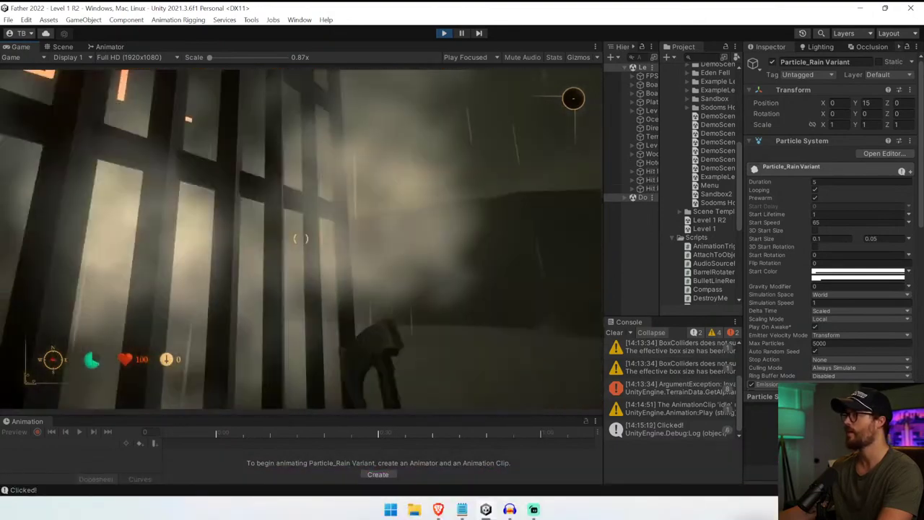
key("w")
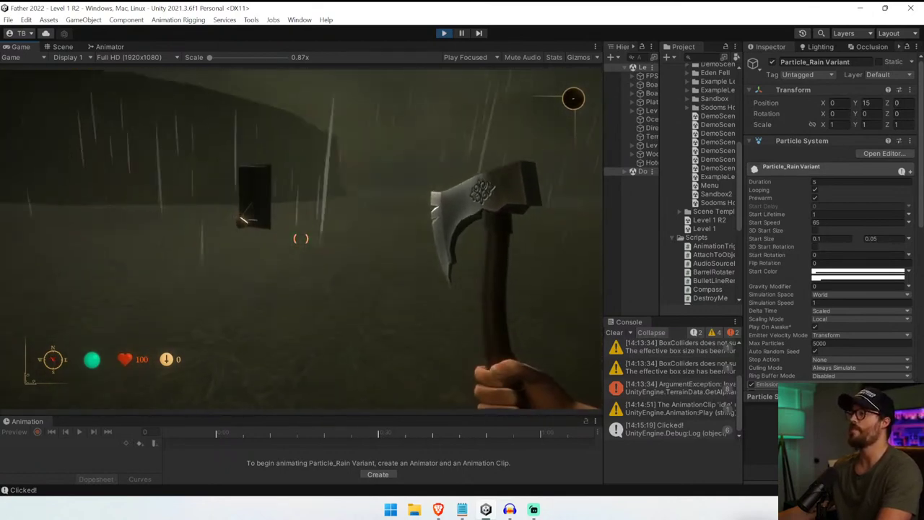
key("e")
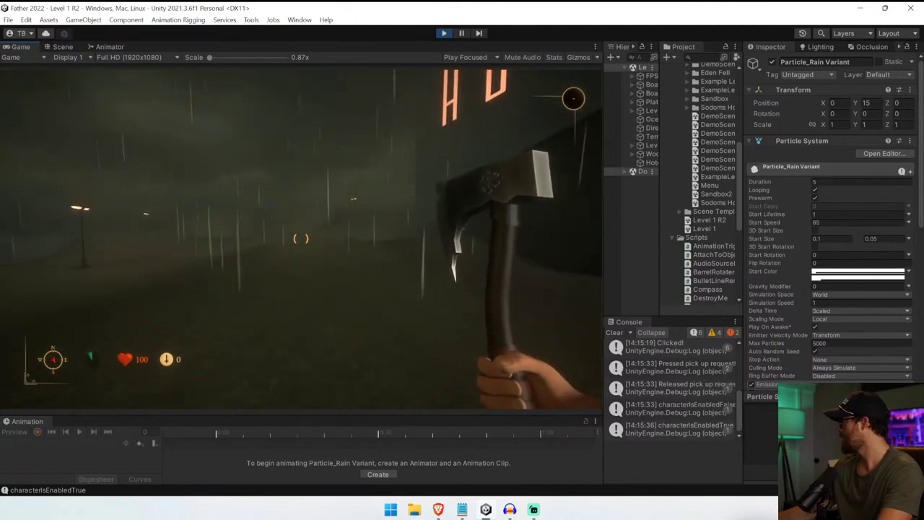
- Walk past the hotel and lamp posts to the locked door with the glowing emblem and look around it
key("w")
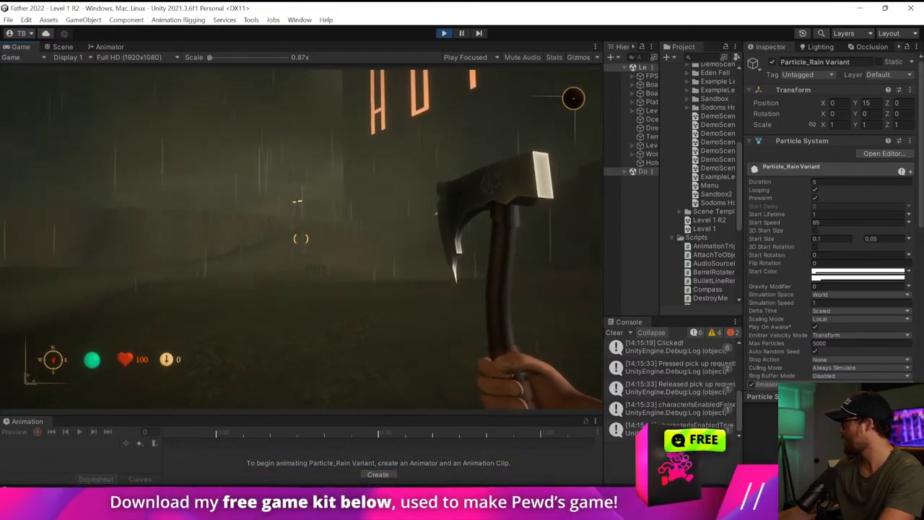
key("w")
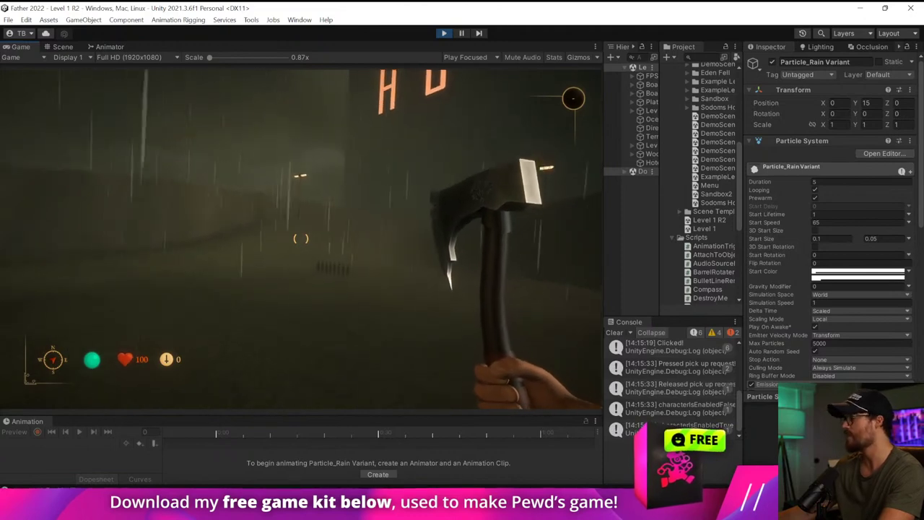
key("w")
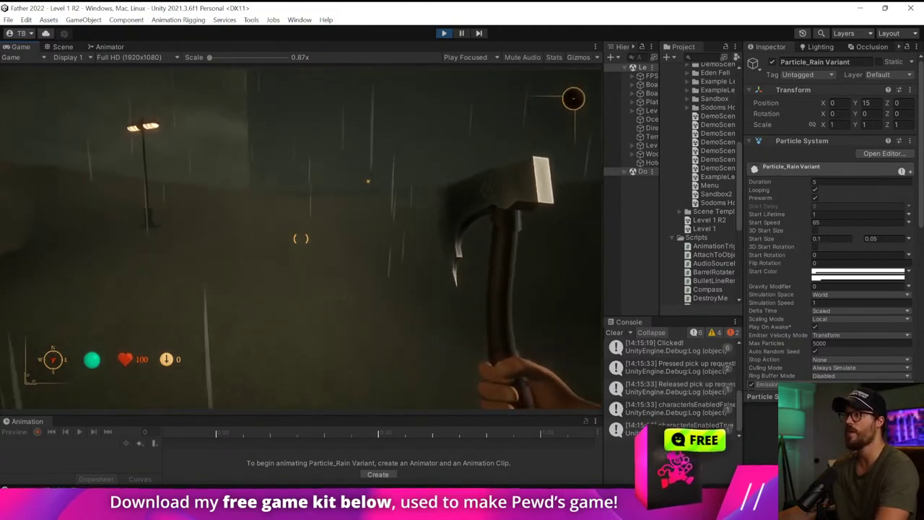
key("w")
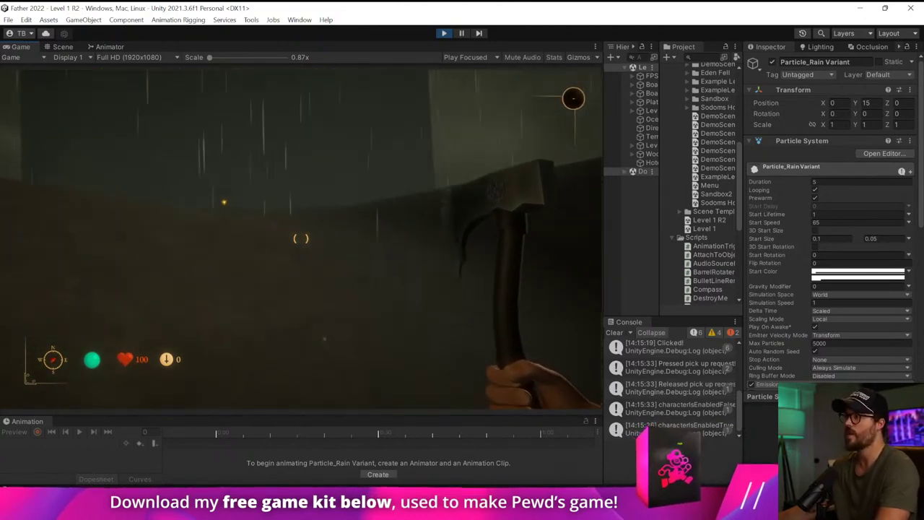
key("w")
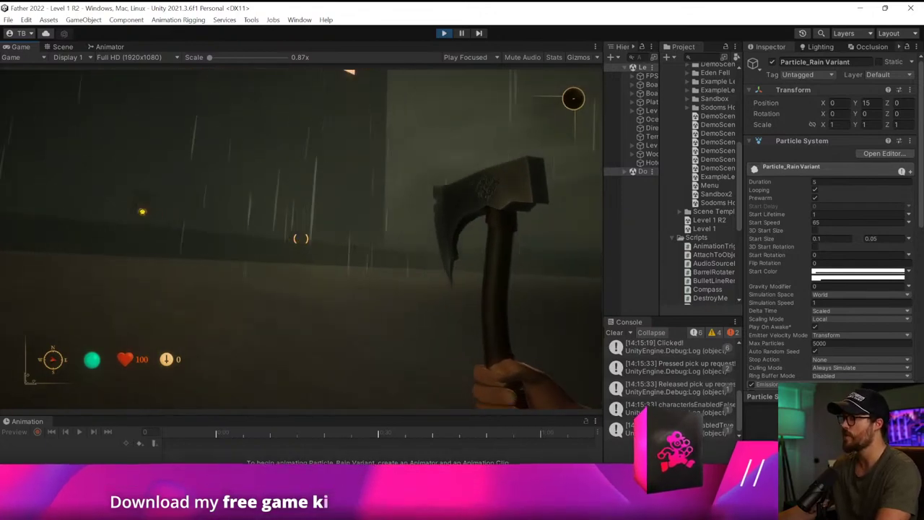
key("w")
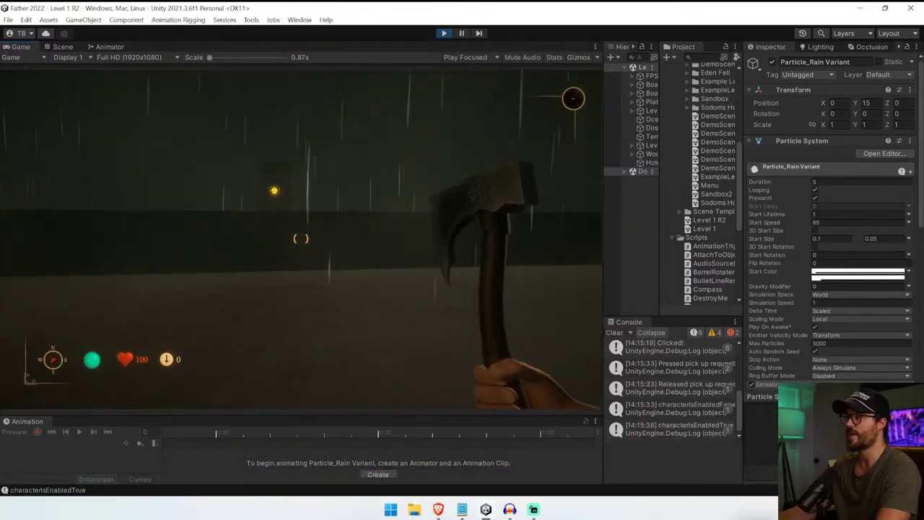
key("w")
key("space")
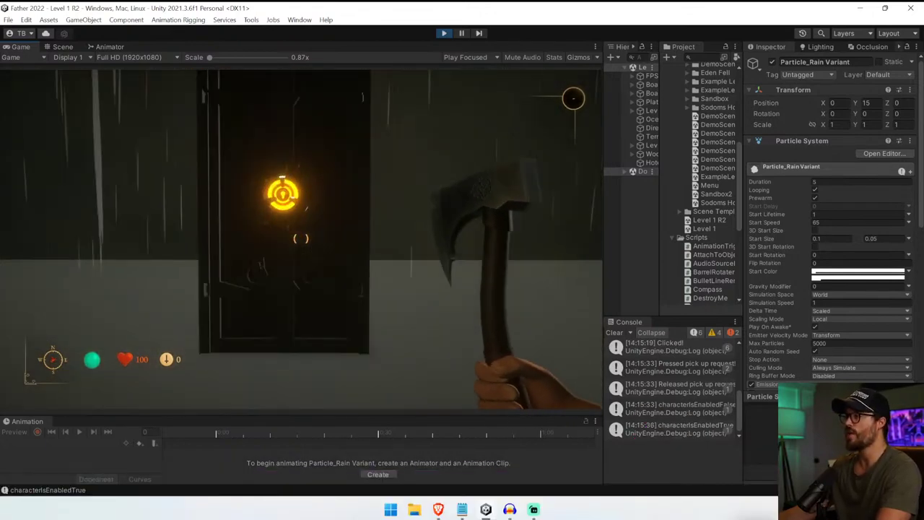
key("w")
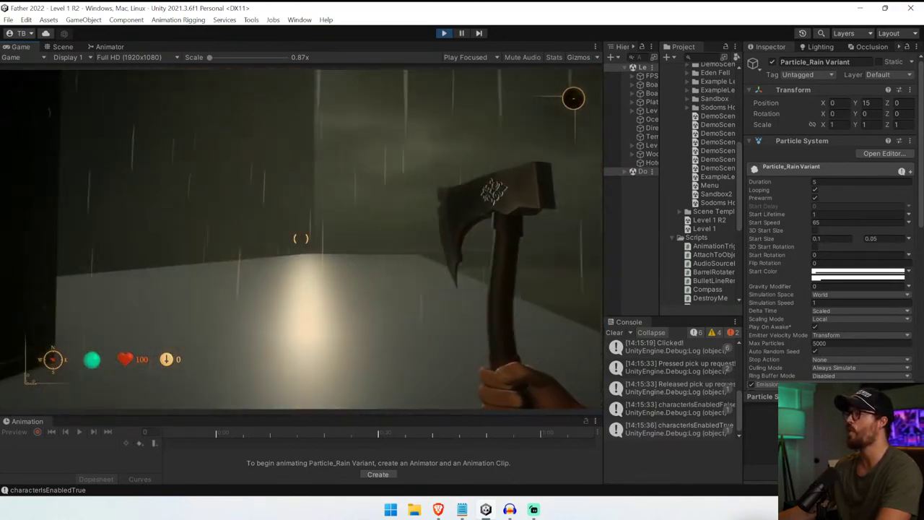
- Walk off the platform across the rainy field and collect the glowing key
key("w")
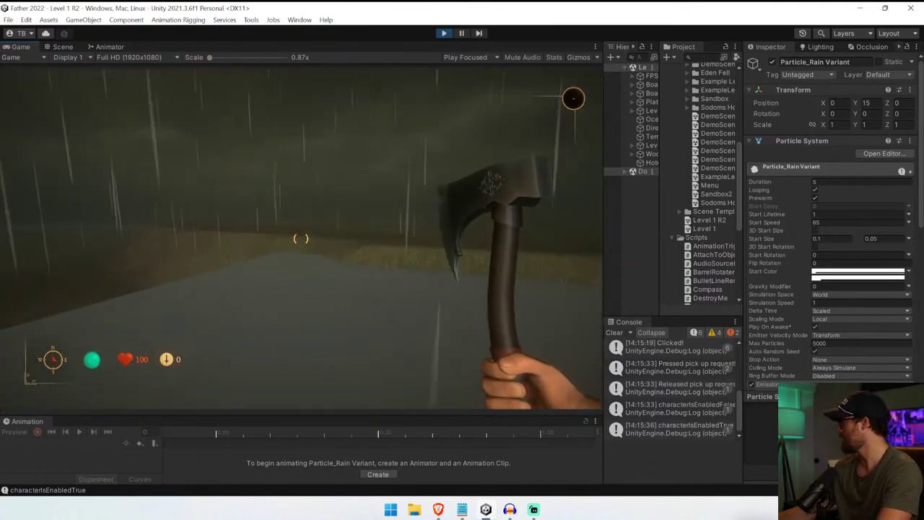
key("shift+w")
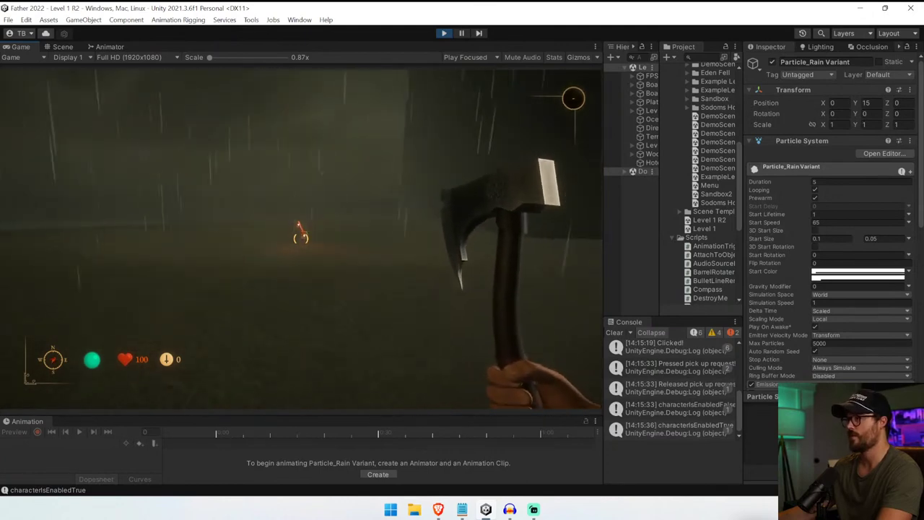
key("w")
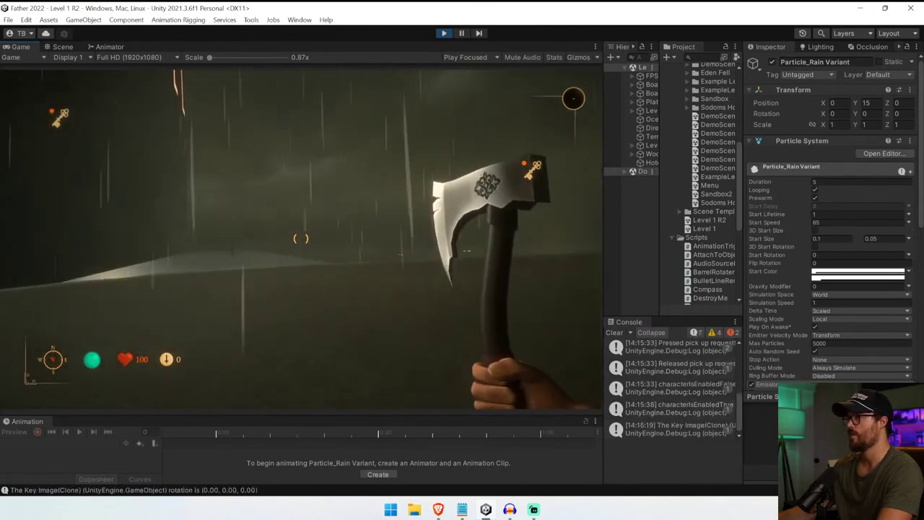
- Carry the key back to the door with the glowing emblem, unlock it and walk through
key("w")
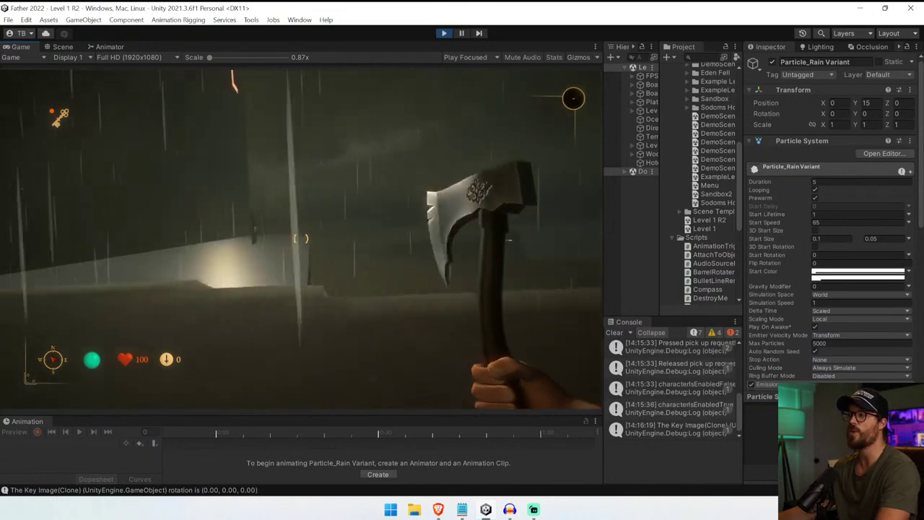
key("w")
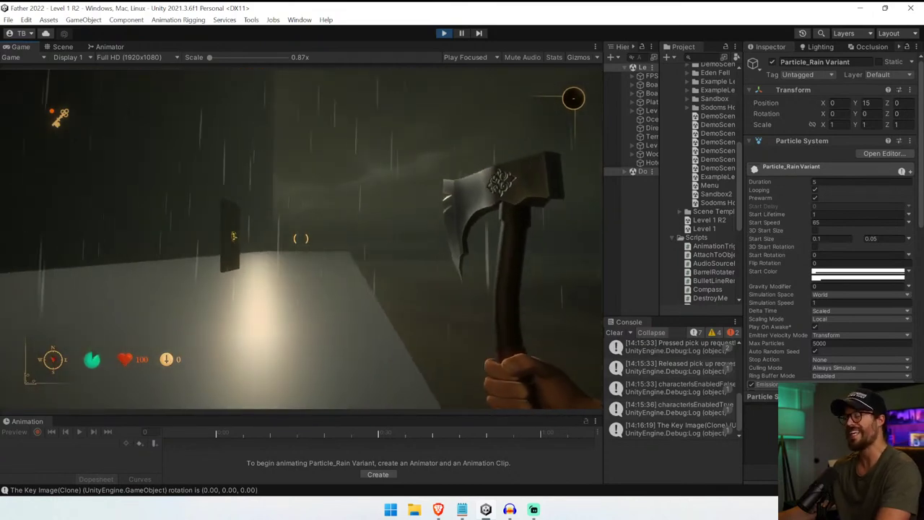
key("w")
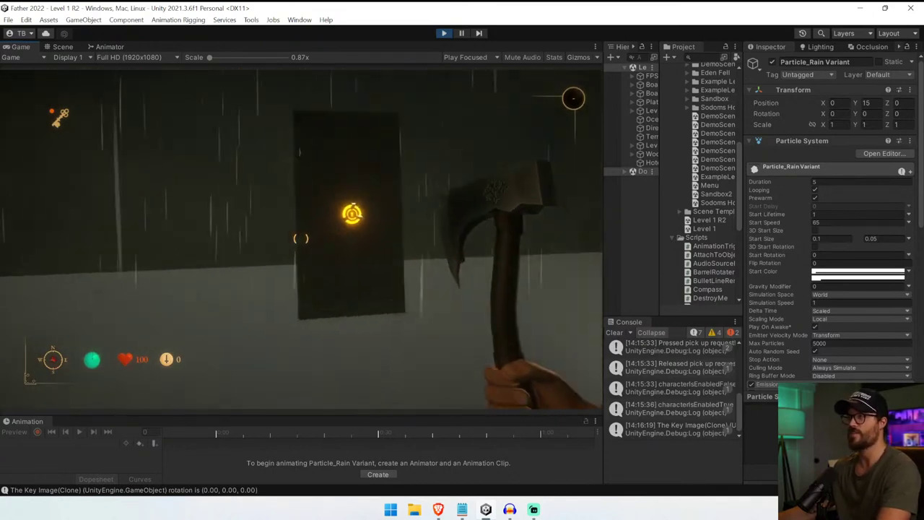
key("w")
key("e")
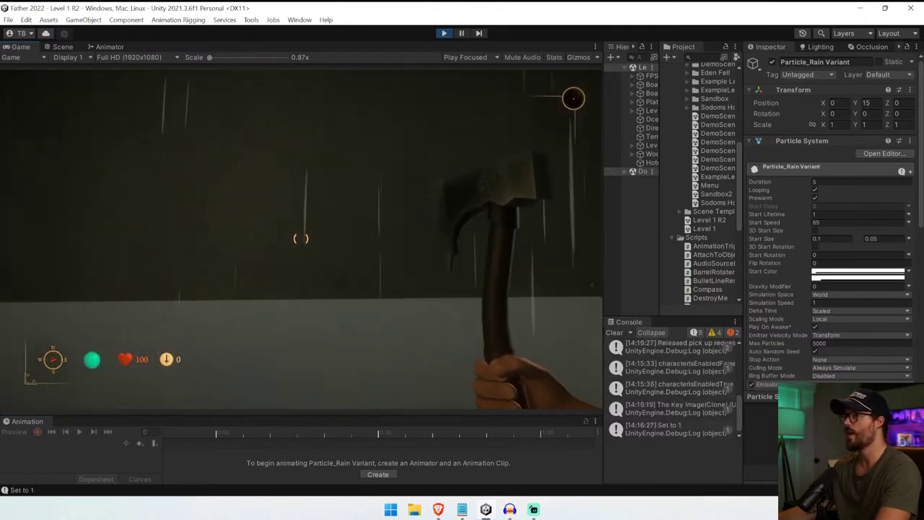
key("w")
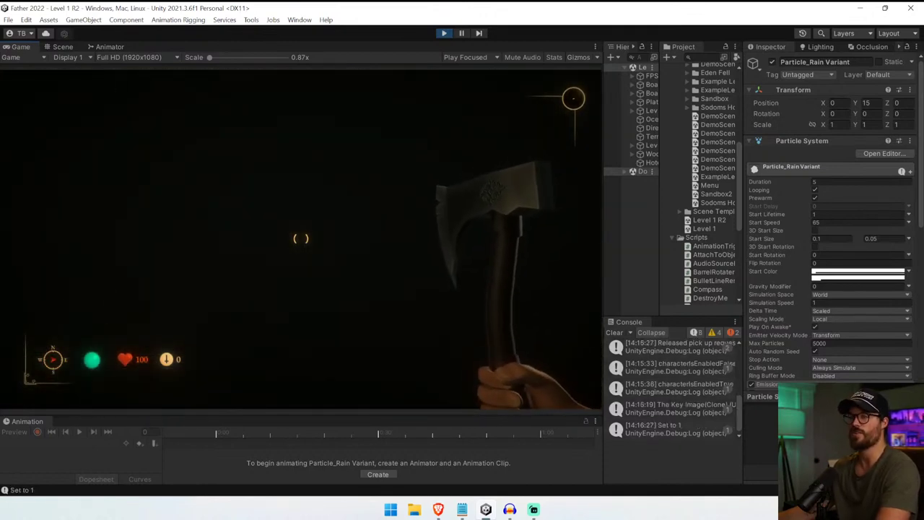
- Stop the play-test, return to the Scene view, and give the Hierarchy and Project panels more room
key("ctrl+p")
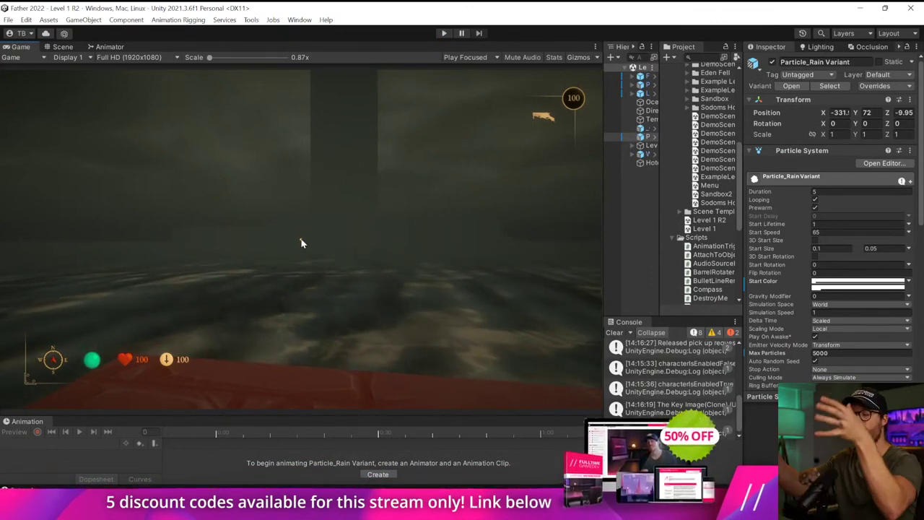
left_click(62, 46)
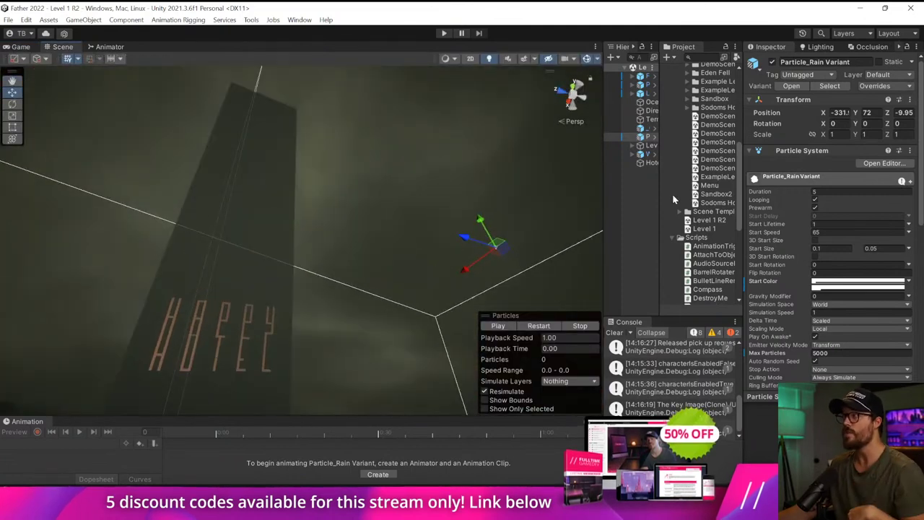
left_click_drag(600, 214, 511, 214)
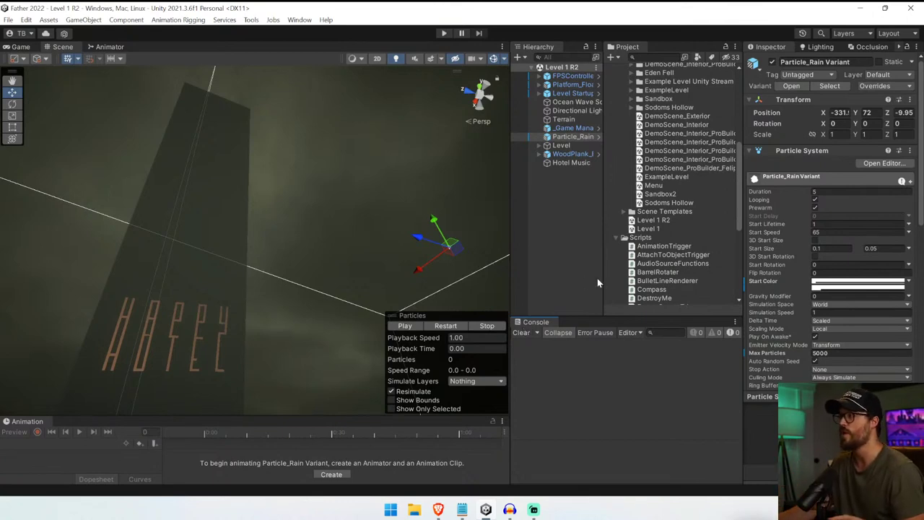
left_click_drag(604, 285, 636, 365)
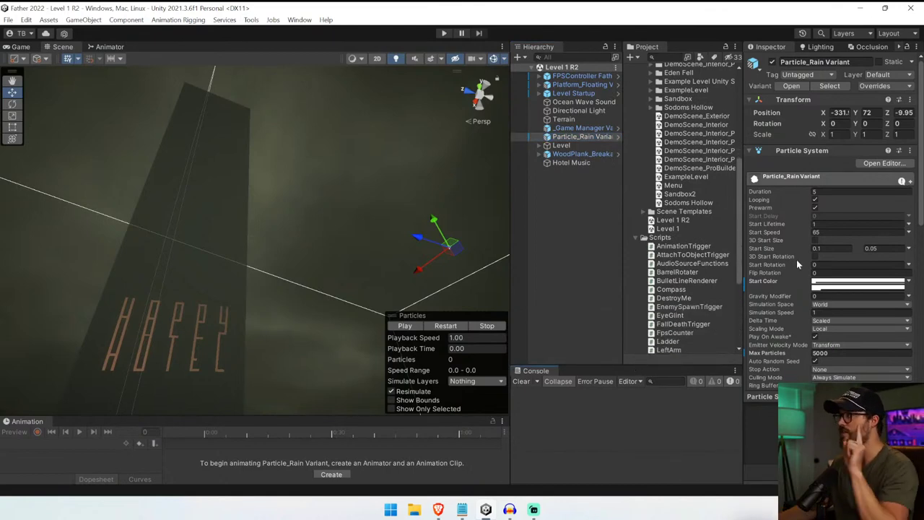
- Open the DemoScene_Interior_ProBuilder_LiveStreamTest2 scene, enlarging the Project panel to read the scene names and then widening the Hierarchy
left_click_drag(623, 206, 338, 215)
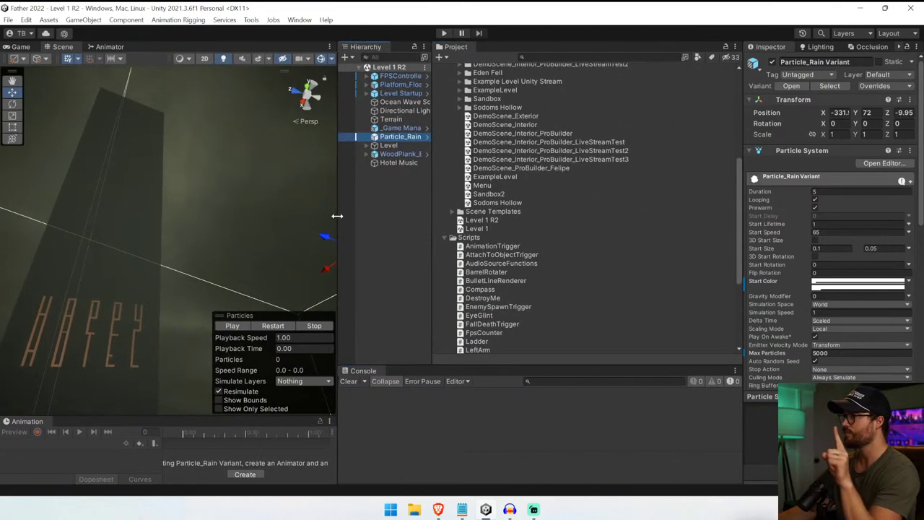
left_click(611, 159)
left_click(616, 152)
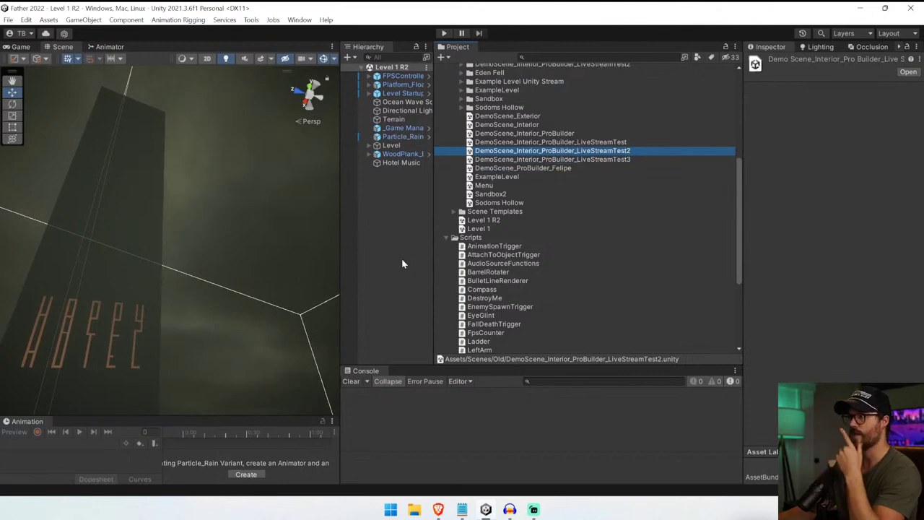
left_click_drag(433, 265, 590, 269)
right_click_drag(267, 314, 199, 446)
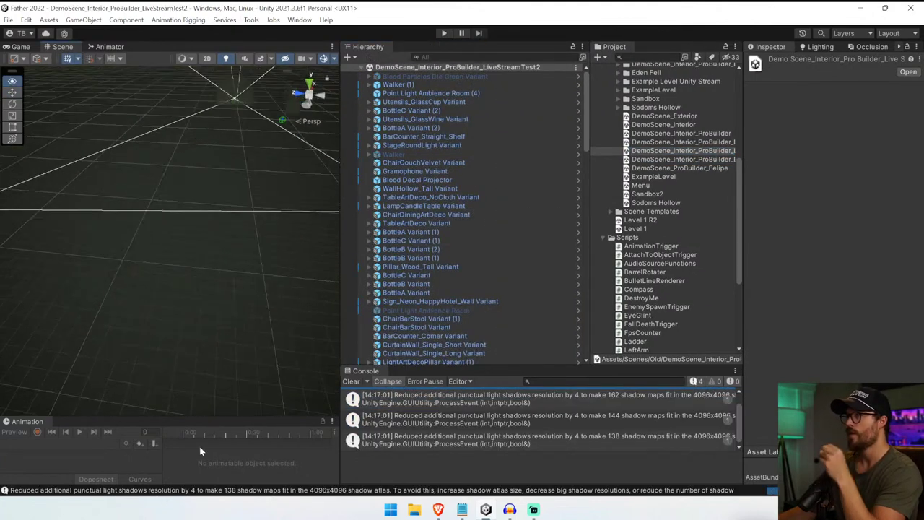
- Frame BottleA Variant (1) in an enlarged Scene view and examine the hotel interior and the bottles on the bar counter
left_click(410, 232)
key("f")
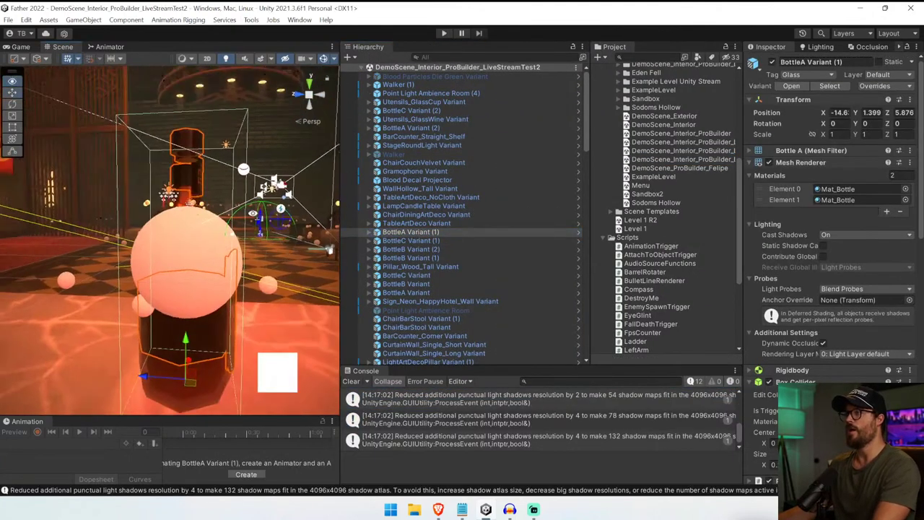
key("w")
right_click_drag(253, 213, 275, 246)
left_click_drag(340, 246, 633, 247)
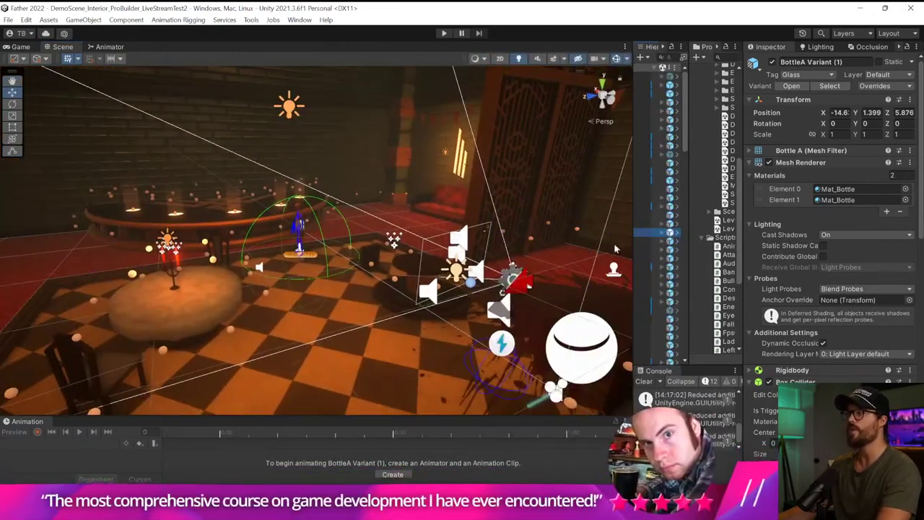
right_click_drag(616, 248, 43, 130)
key("w")
key("s")
key("w")
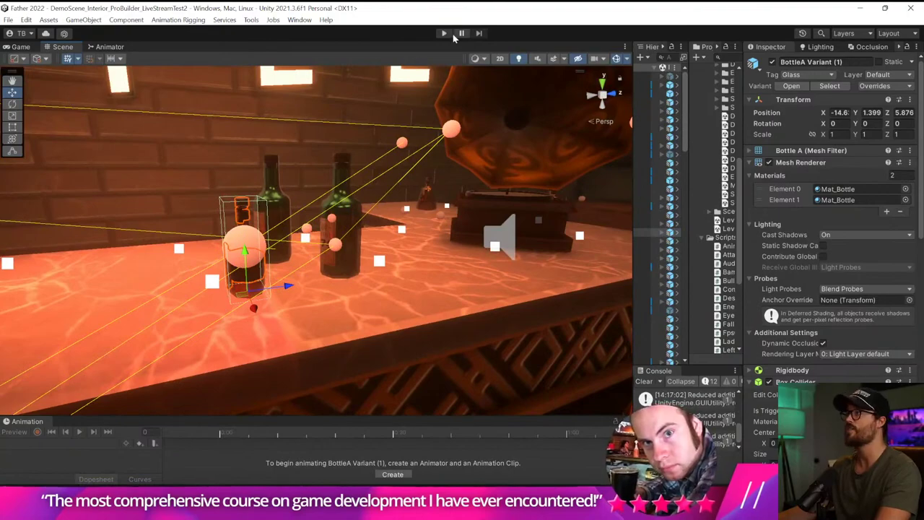
- Start play-testing the hotel interior scene and shoot the approaching enemy with the revolver
left_click(444, 33)
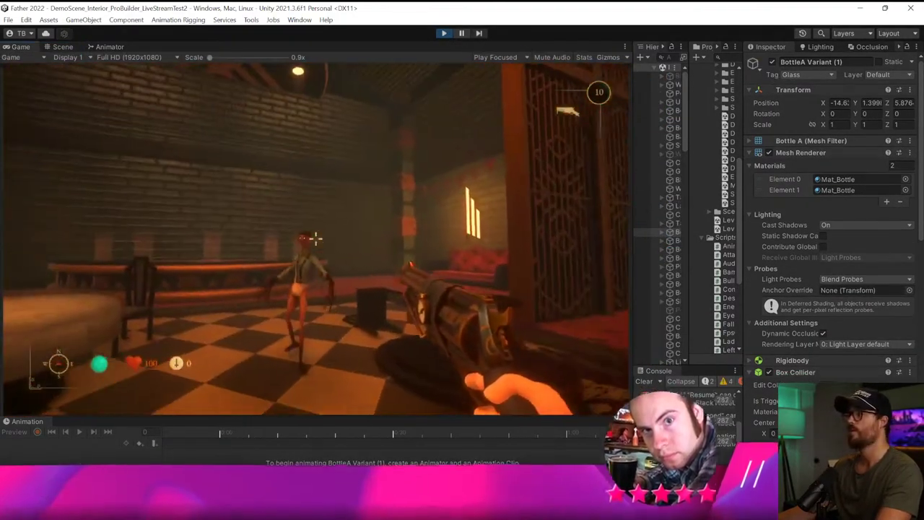
left_click(316, 238)
left_click(316, 239)
left_click(315, 238)
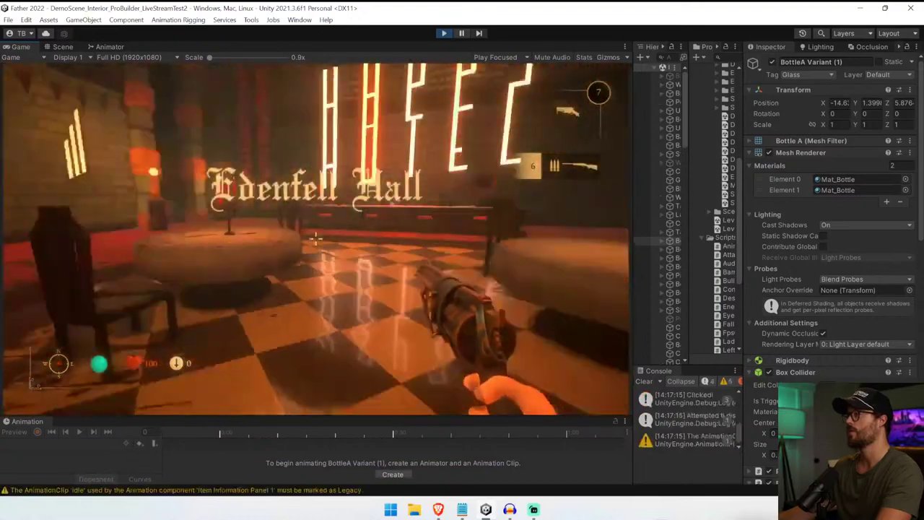
- Walk to the bar counter and test picking up and dropping the green bottle
key("w")
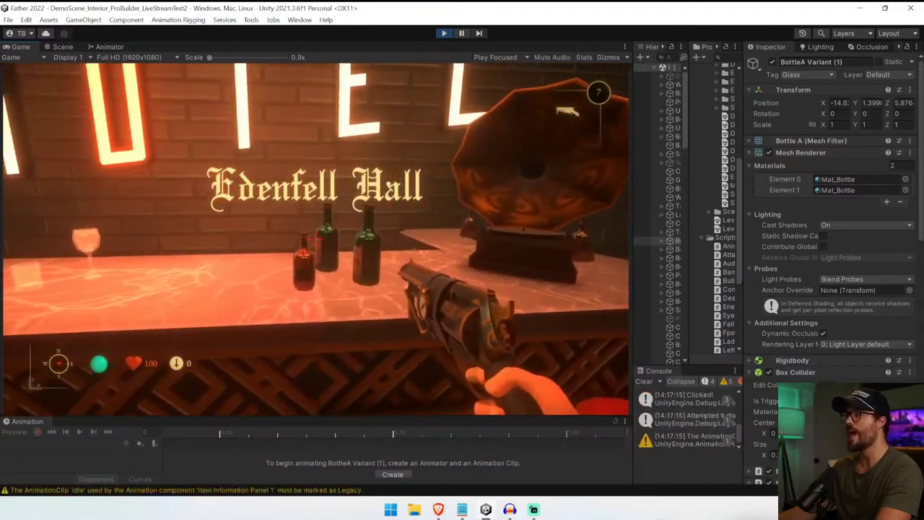
key("w")
key("e")
key("e")
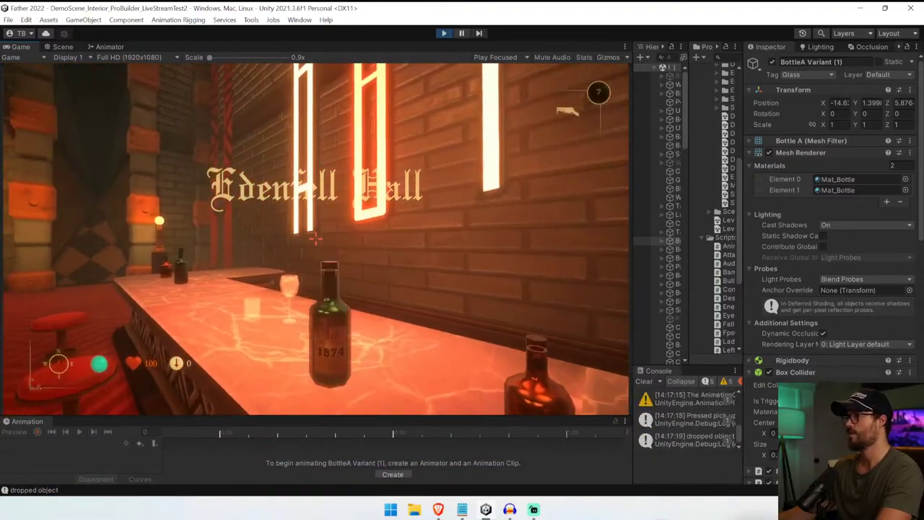
key("e")
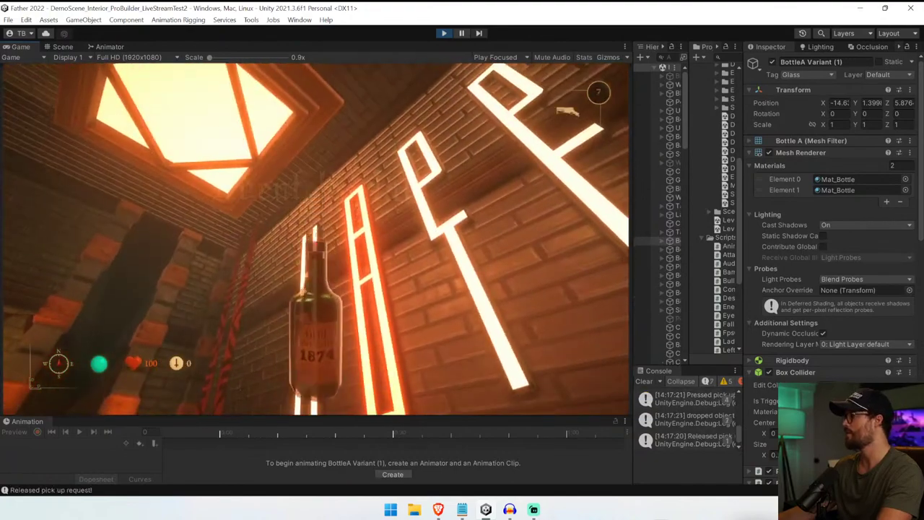
- Test picking up and dropping the bottles at the bar, shoot at the bottles on the counter, and stop the play-test
key("e")
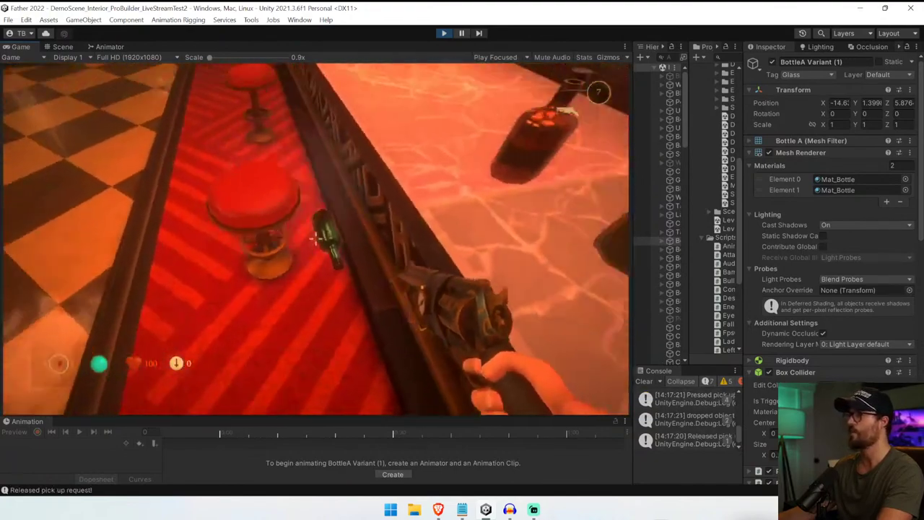
key("e")
key("e")
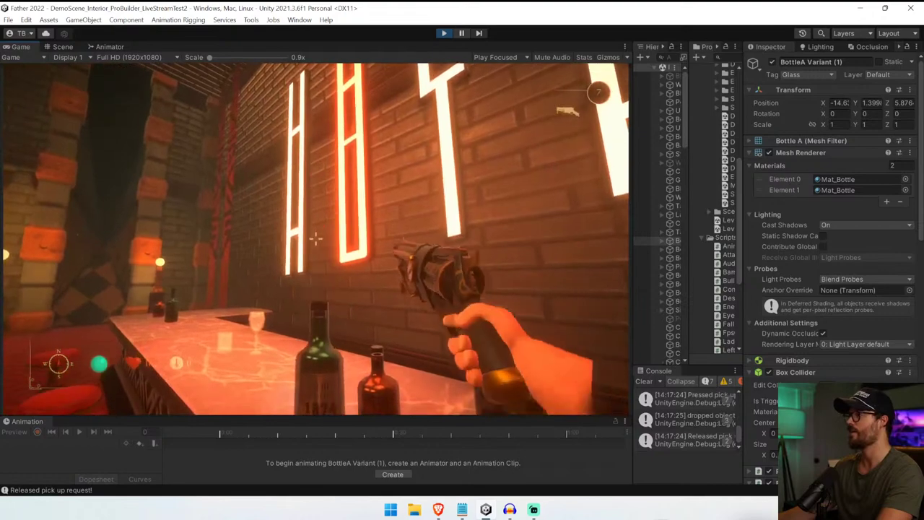
left_click(315, 238)
left_click(316, 238)
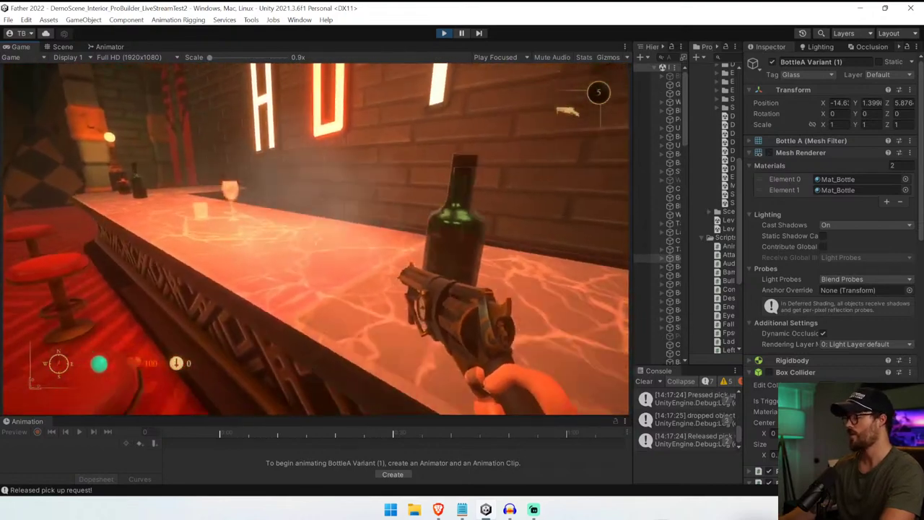
key("ctrl+p")
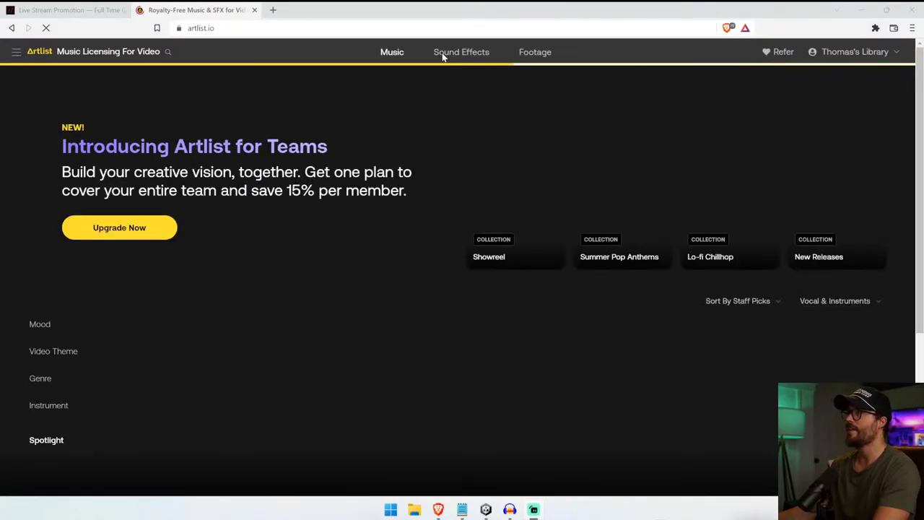
- Switch to the Artlist site in the browser and search its sound effects for "bottle hit sound"
left_click(443, 57)
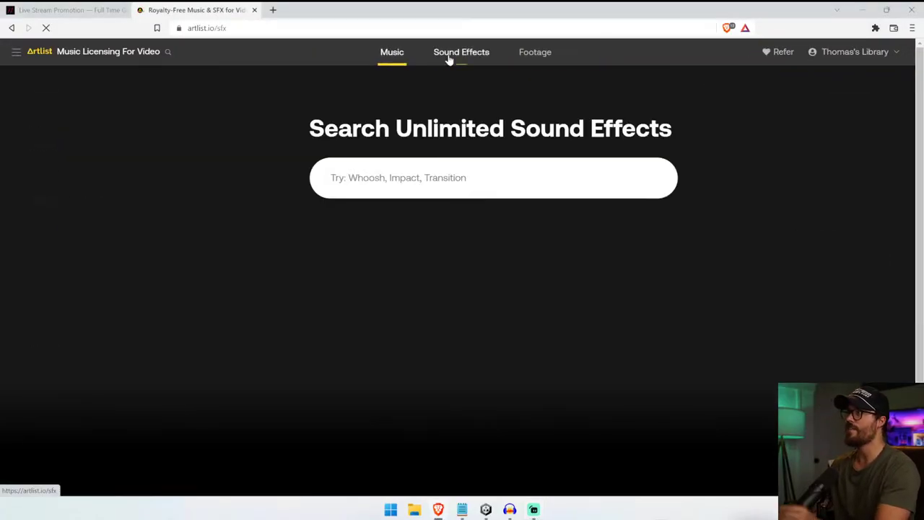
type("bottle hit sound")
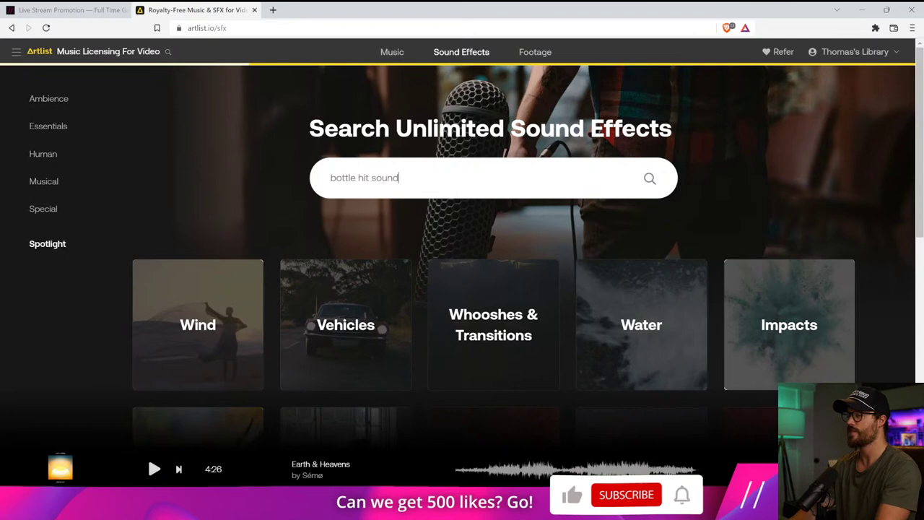
key("Return")
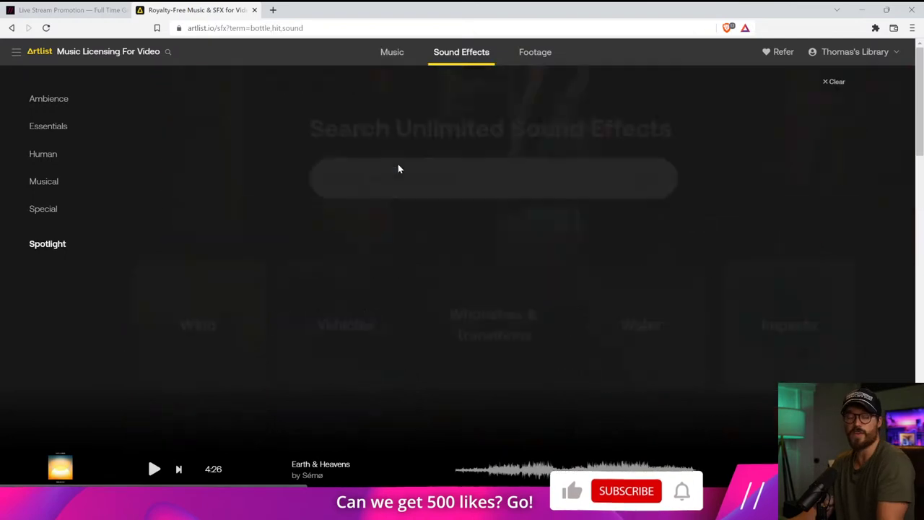
- Preview several of the glass and beer bottle sound effects in the results, including the falling bottle cap
left_click(650, 177)
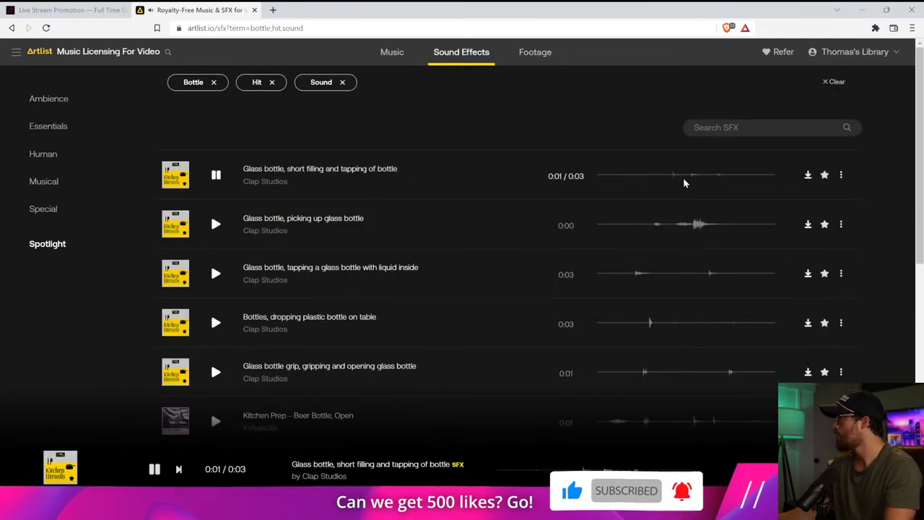
left_click(705, 278)
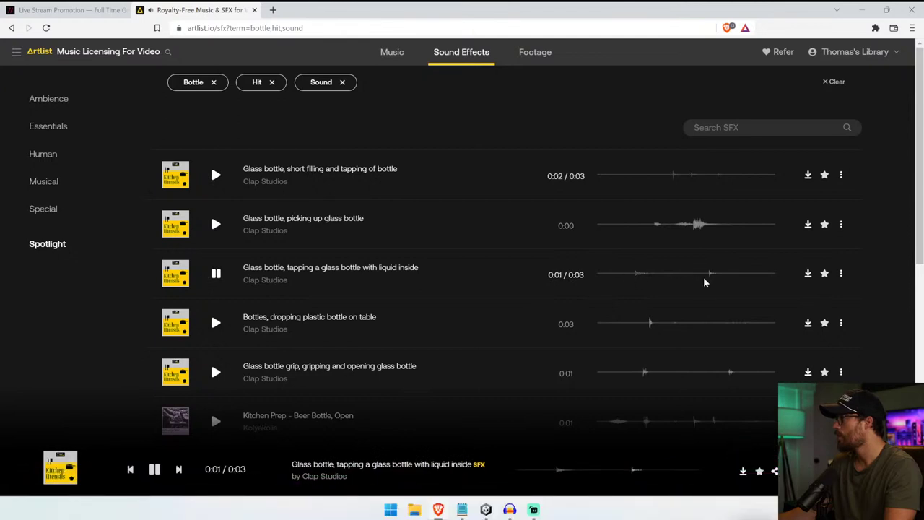
left_click(634, 373)
scroll(686, 383, "down", 2)
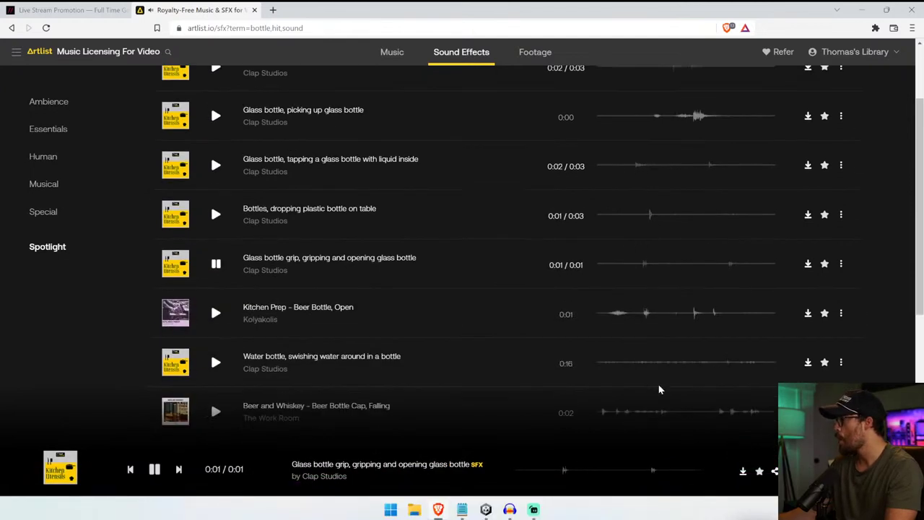
left_click(638, 318)
left_click(599, 413)
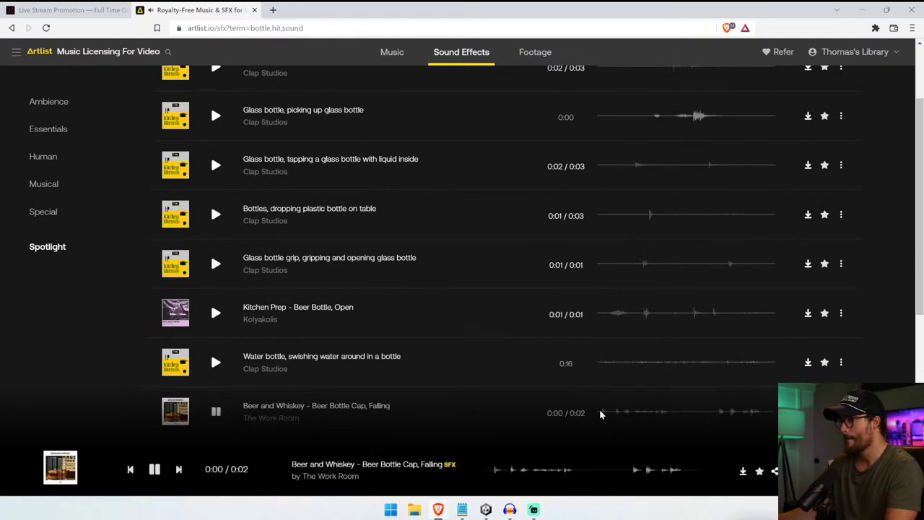
- Replay "Glass bottle, tapping a glass bottle with liquid inside", download it as WAV to Downloads and show it in its folder
scroll(635, 332, "up", 3)
left_click(628, 274)
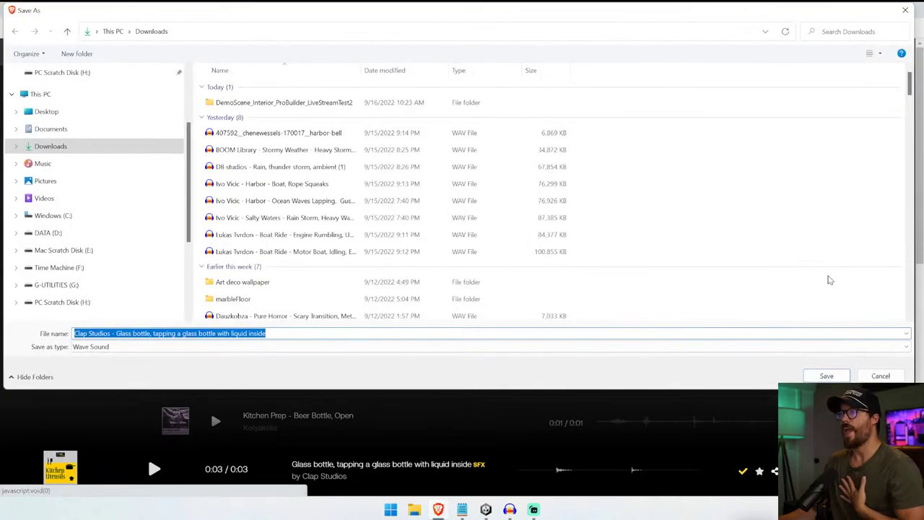
key("Return")
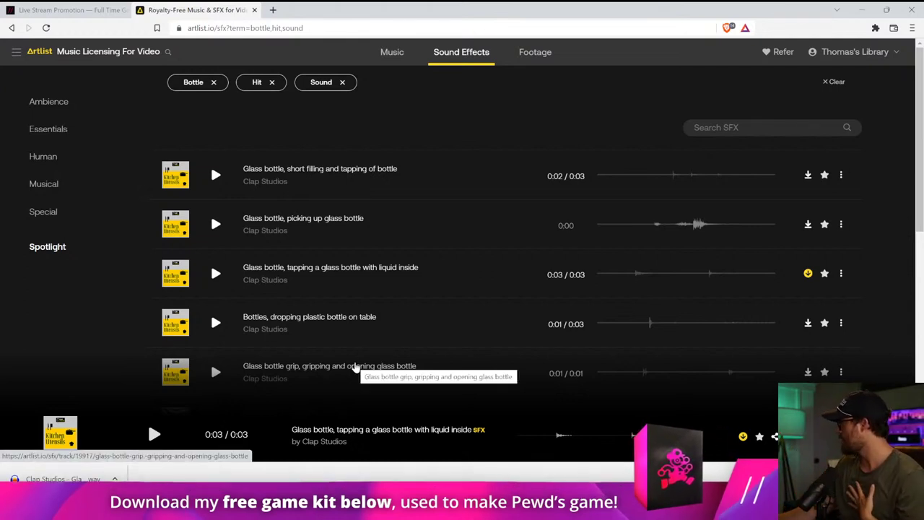
left_click(116, 479)
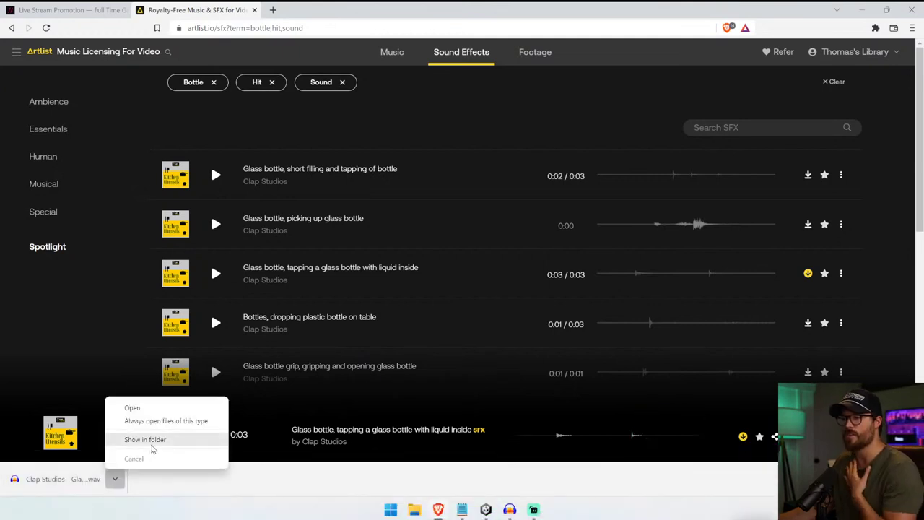
left_click(151, 442)
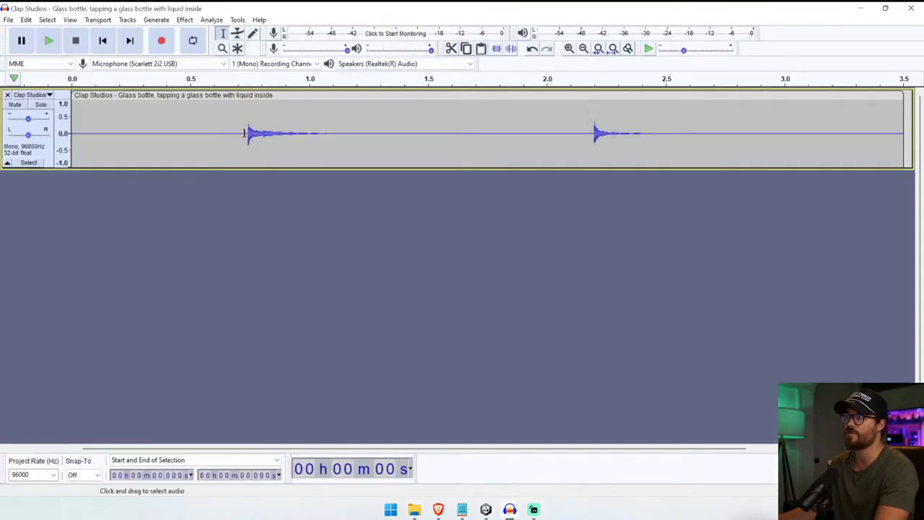
- In Audacity, trim the bottle recording to the first tap, about 0.49 s long, deleting the leading silence and everything after it
left_click_drag(244, 132, 72, 134)
key("Delete")
left_click_drag(788, 136, 187, 137)
key("Delete")
- Apply Fade Out to the tail of the trimmed tap and return to the start of the track
left_click(185, 19)
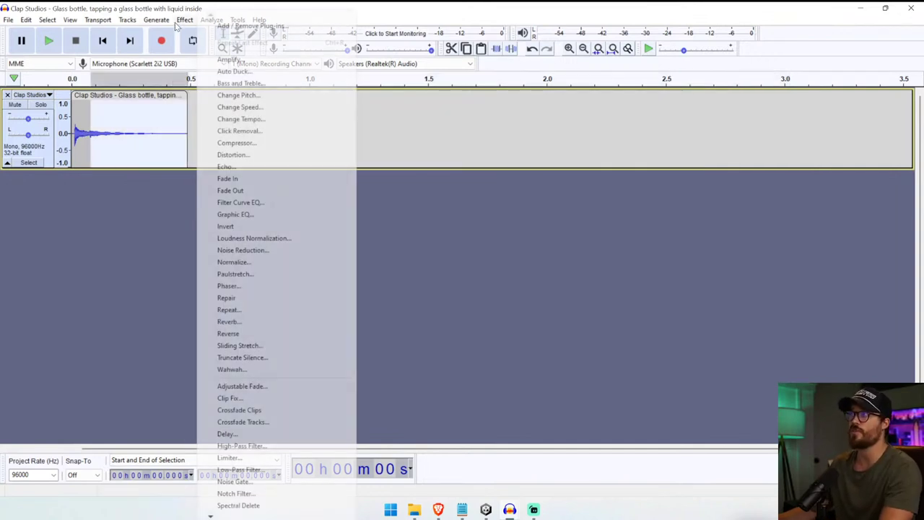
left_click(281, 189)
left_click(102, 41)
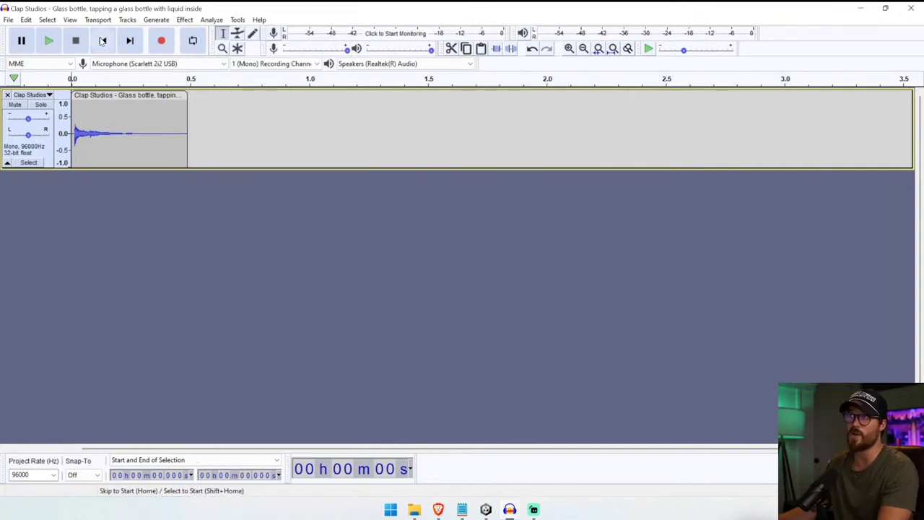
- Select the whole trimmed clip and play it back several times
double_click(127, 126)
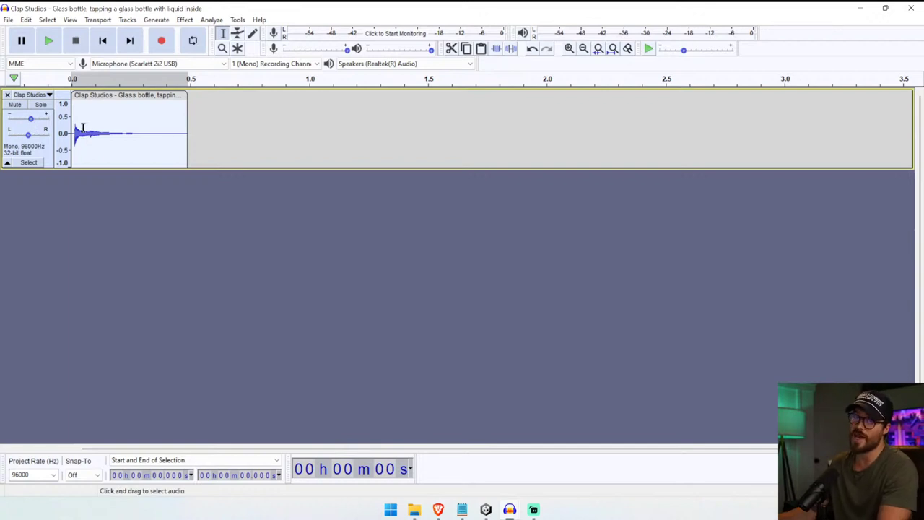
key("space")
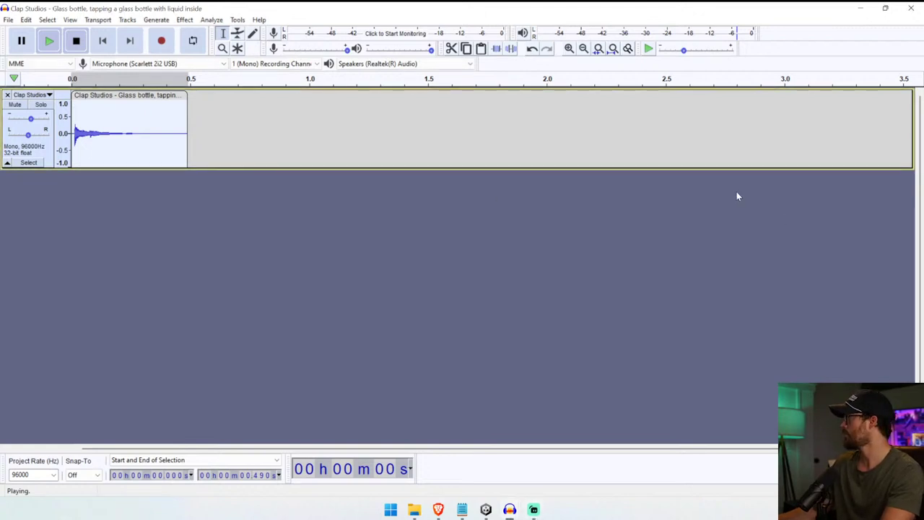
key("space")
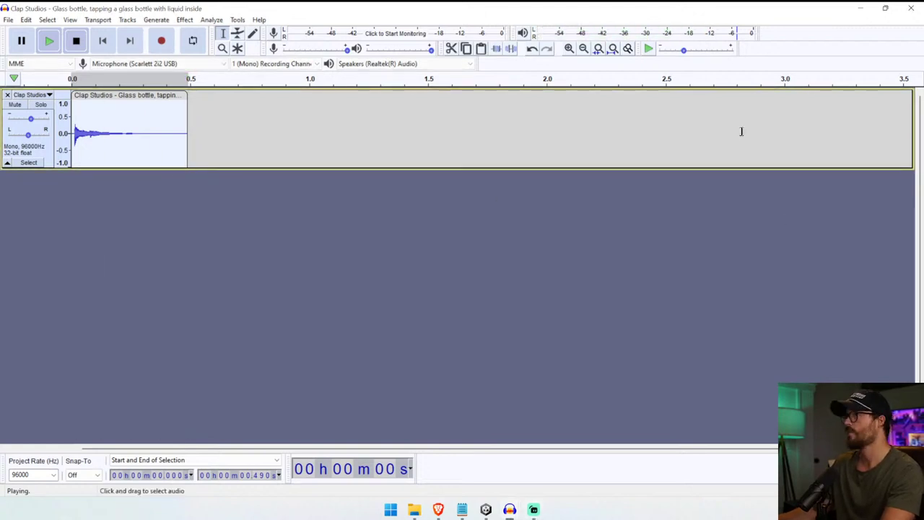
key("space")
key("space")
- Apply Change Pitch to the whole clip with an adjusted percent change and play back the result
left_click(130, 20)
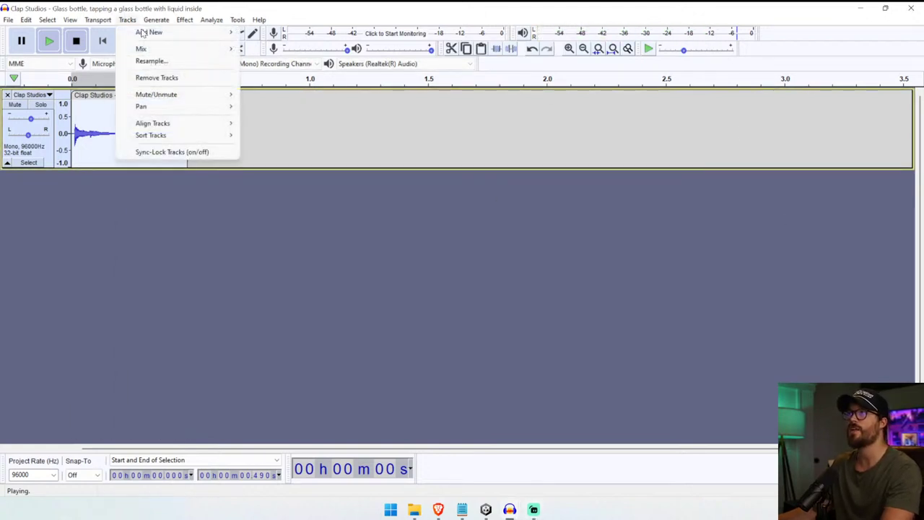
left_click(131, 20)
left_click(127, 20)
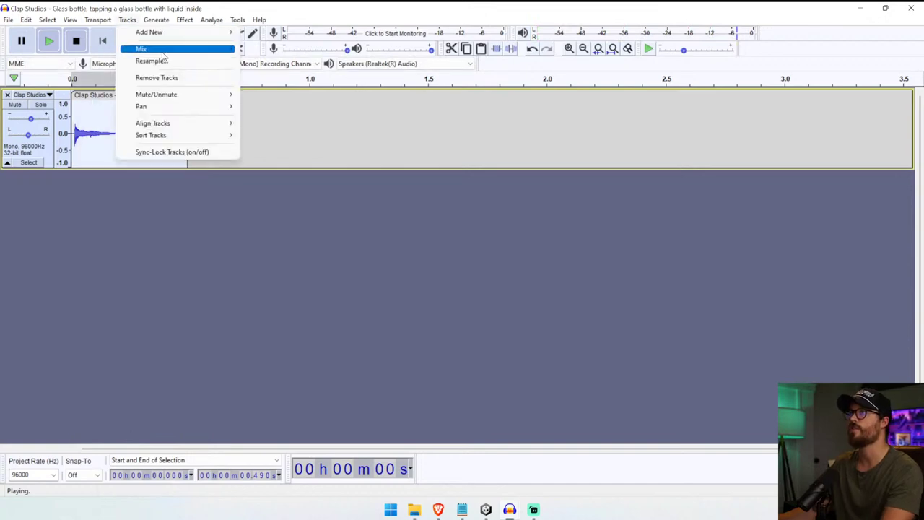
mouse_move(185, 19)
left_click(216, 95)
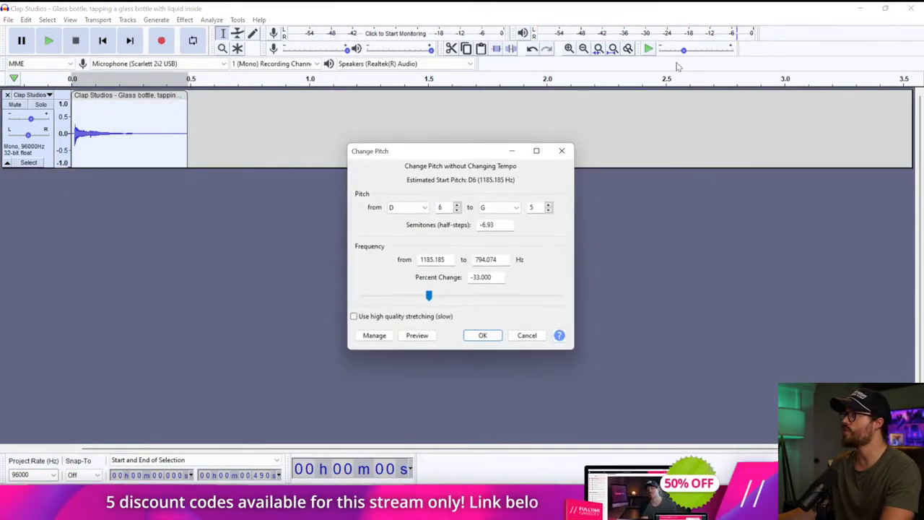
left_click_drag(429, 297, 467, 303)
left_click(486, 338)
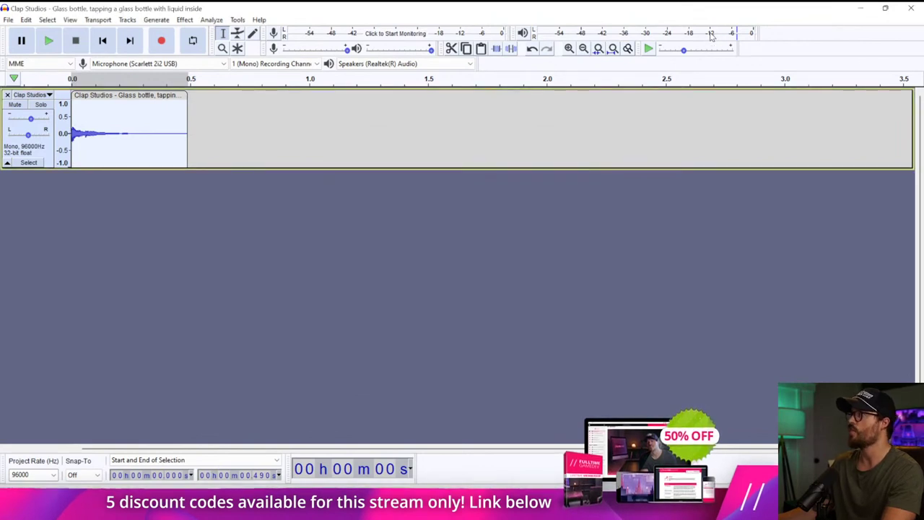
key("space")
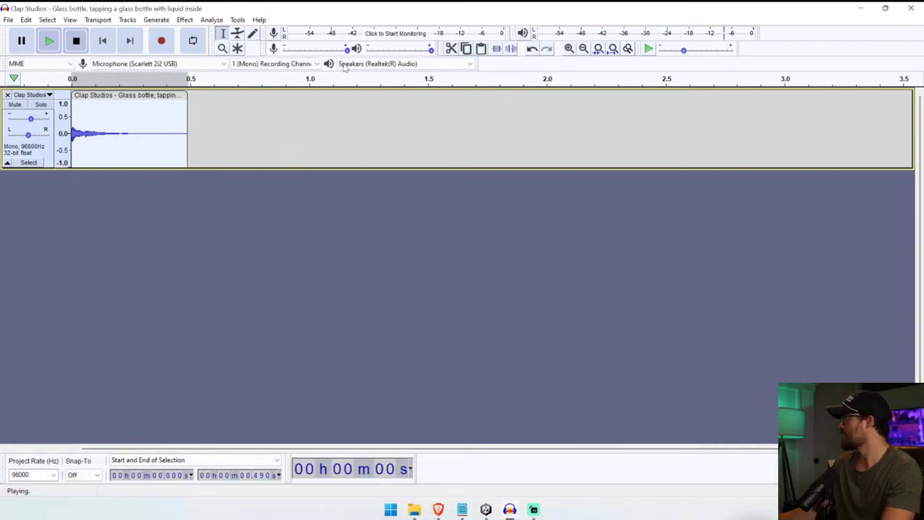
- Export the clip as a WAV named glass_hit1 in the Sounds folder, leaving the metadata tags empty
left_click(8, 19)
mouse_move(29, 99)
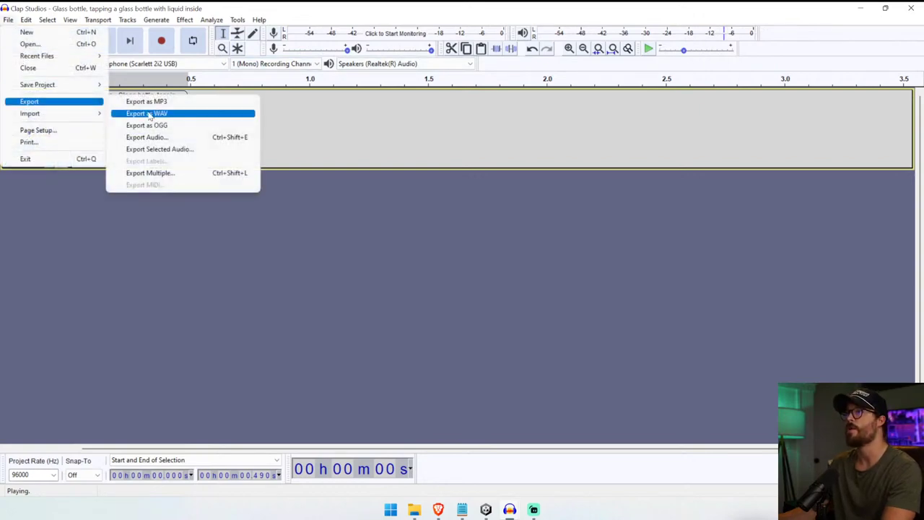
left_click(150, 117)
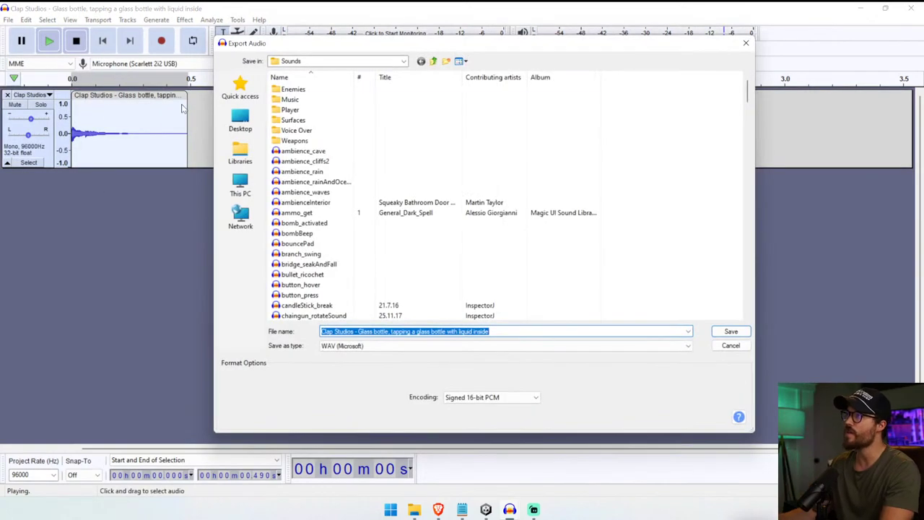
type("glass")
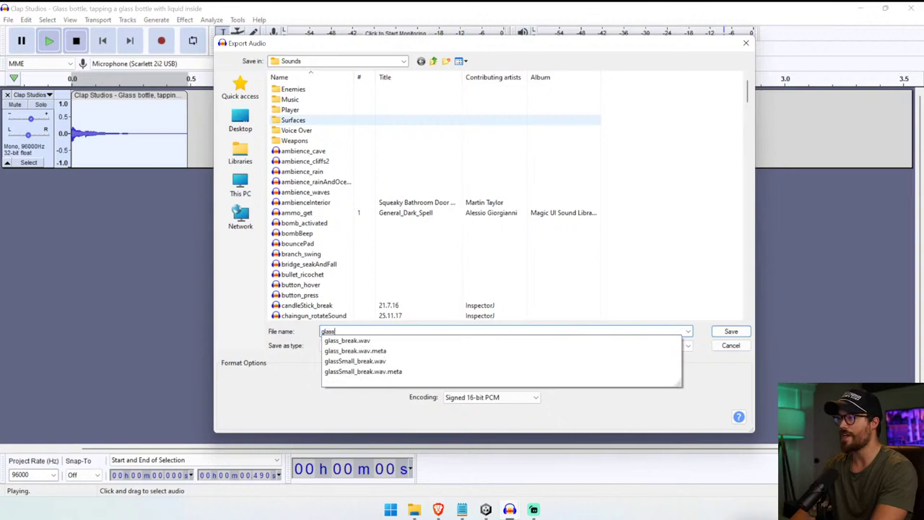
type("_hit1")
key("Return")
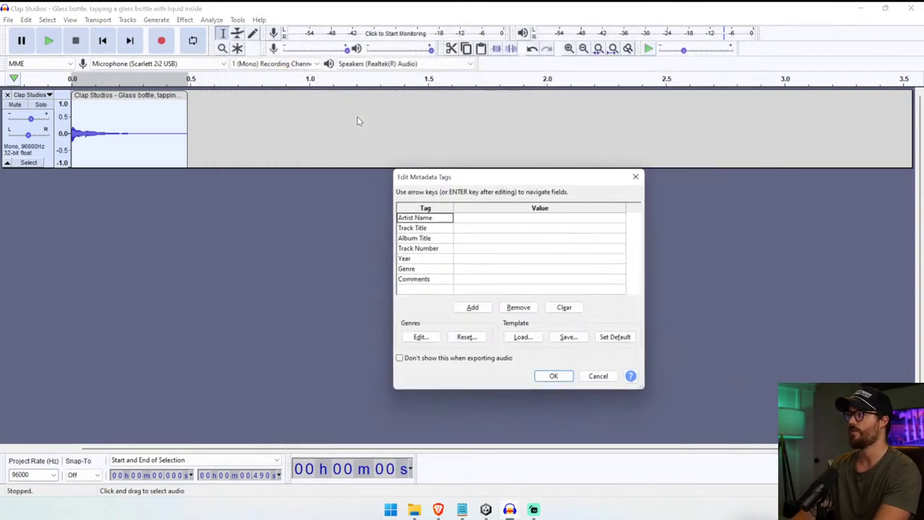
key("Return")
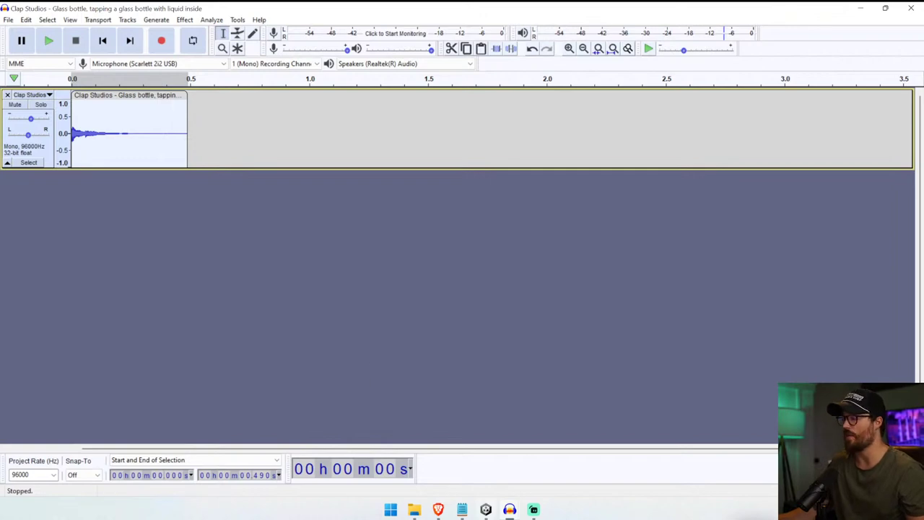
- Switch to Unity, enlarge the Hierarchy and Project area, and add a new tag named Bottle to the project
left_click(486, 509)
left_click_drag(629, 173, 458, 173)
left_click(807, 75)
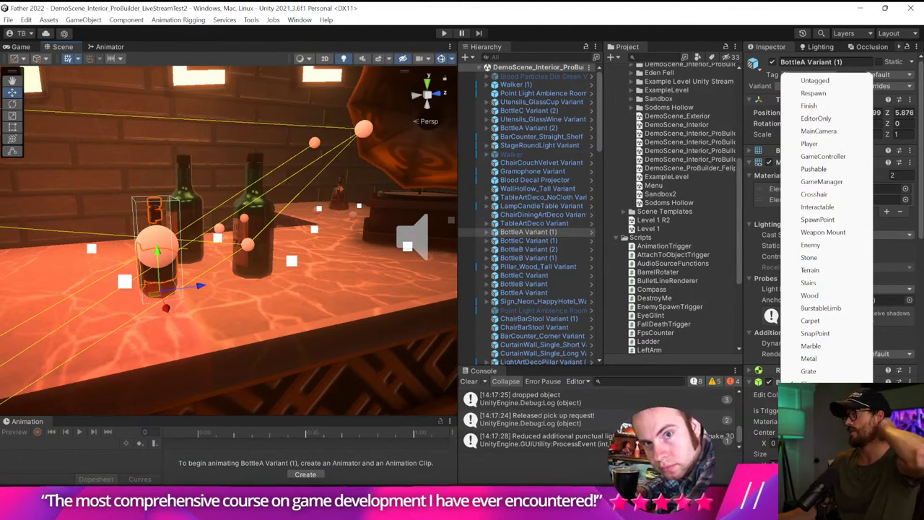
left_click(811, 489)
left_click(894, 395)
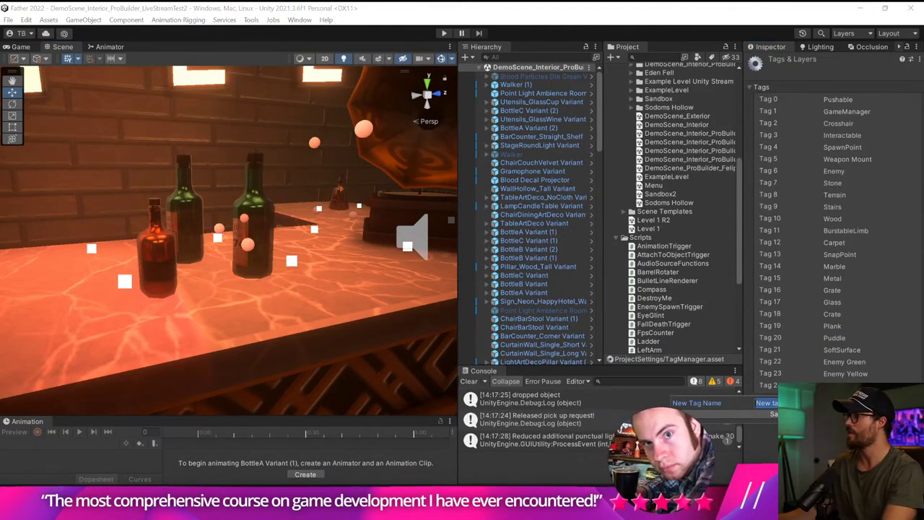
type("Bottle")
key("Return")
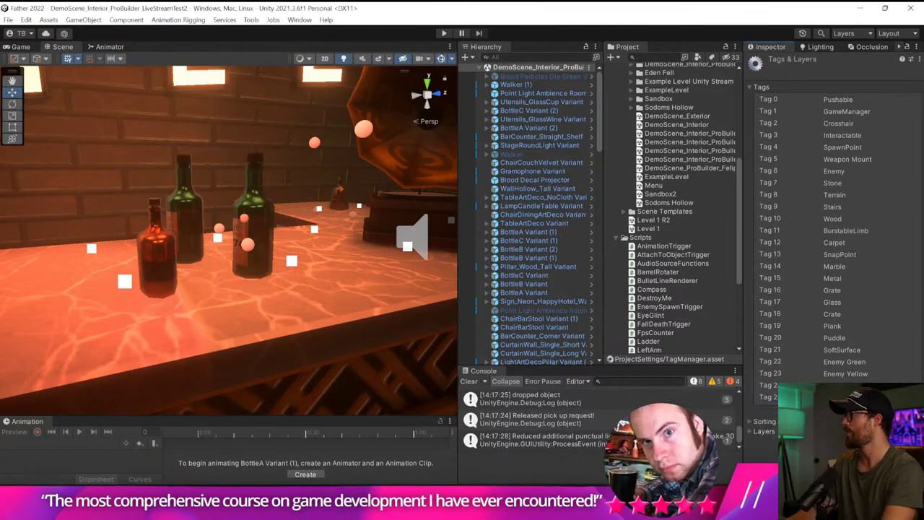
left_click(814, 397)
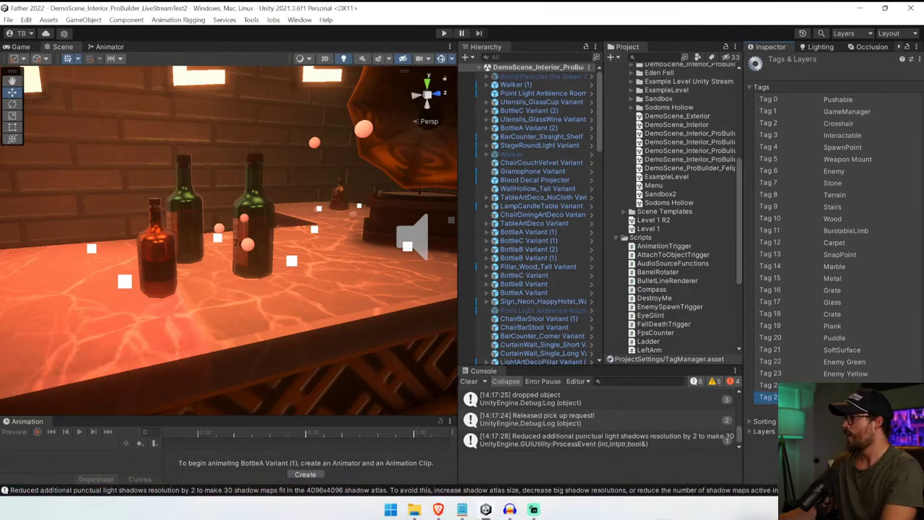
left_click(275, 229)
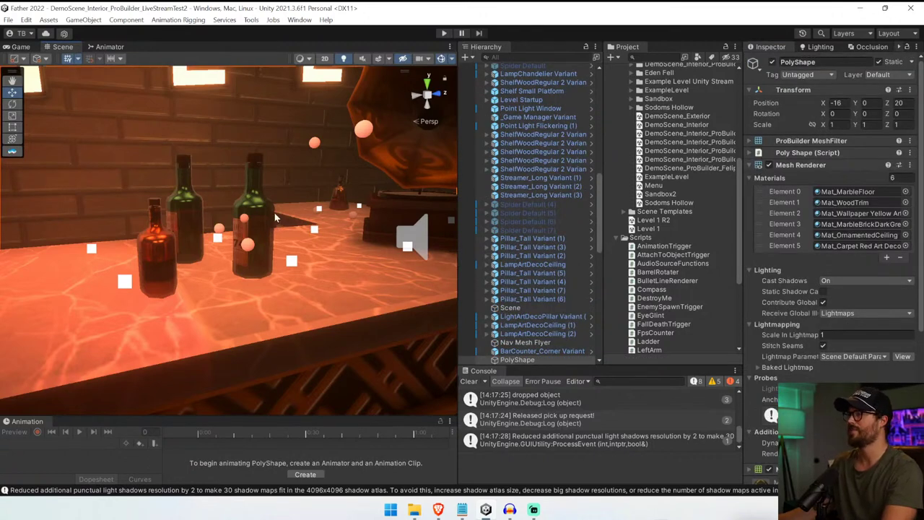
- Open the prefab of the tall green BottleB on the bar counter, assign it the Bottle tag and return to the scene
left_click(275, 217)
scroll(557, 139, "up", 3)
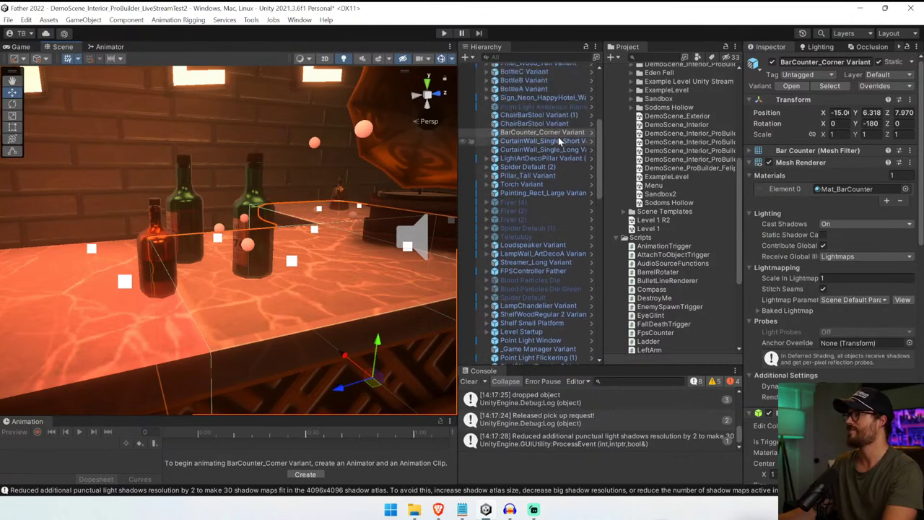
left_click(558, 140)
left_click(253, 210)
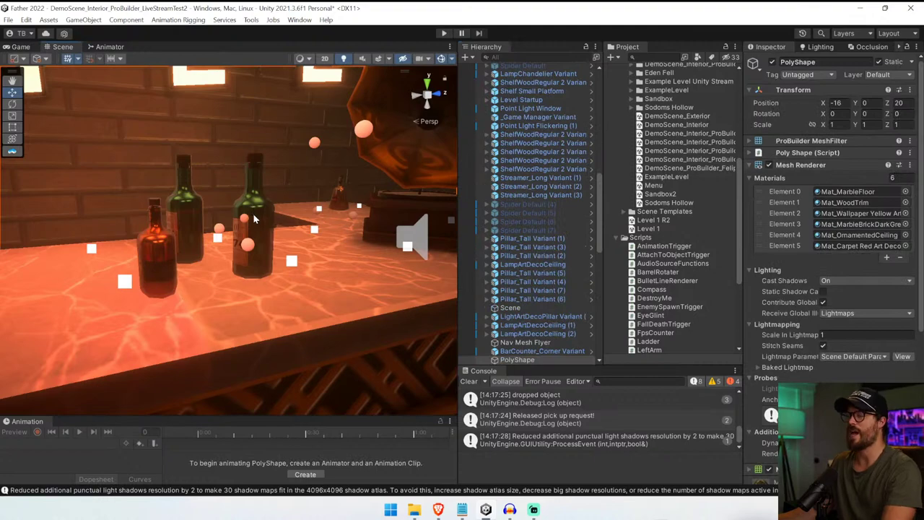
left_click(269, 214)
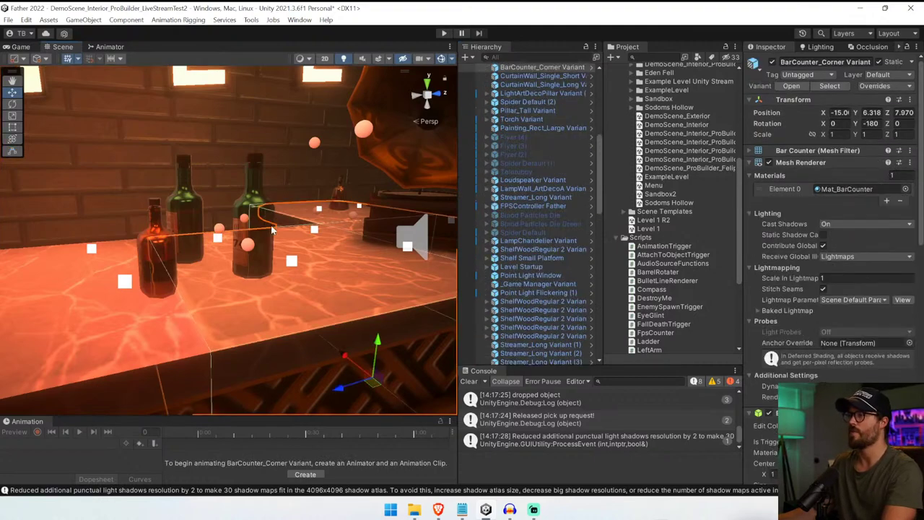
left_click(257, 193)
left_click(254, 197)
left_click(252, 213)
left_click(253, 217)
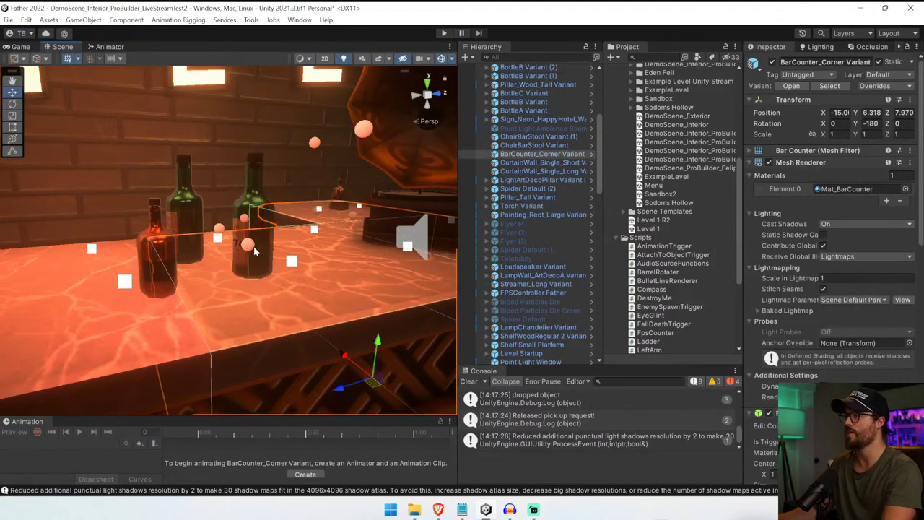
left_click(258, 219)
left_click(257, 230)
left_click(590, 67)
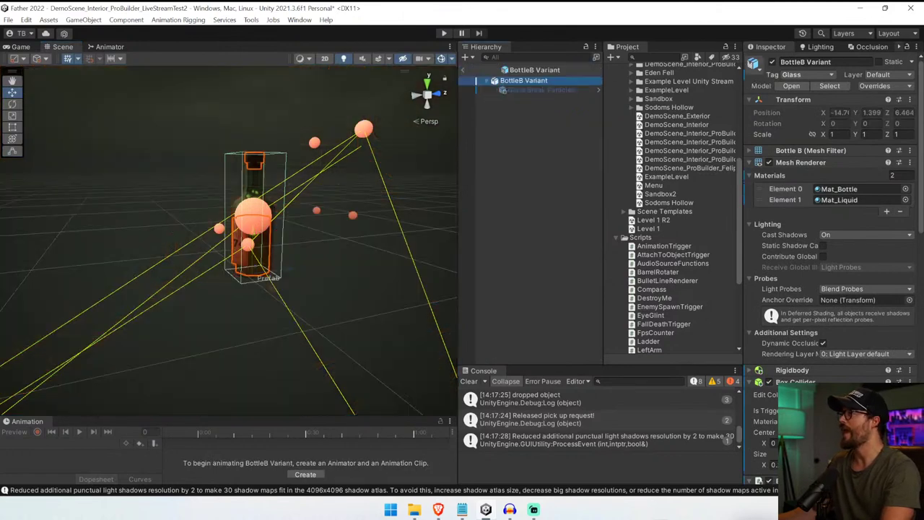
left_click(794, 75)
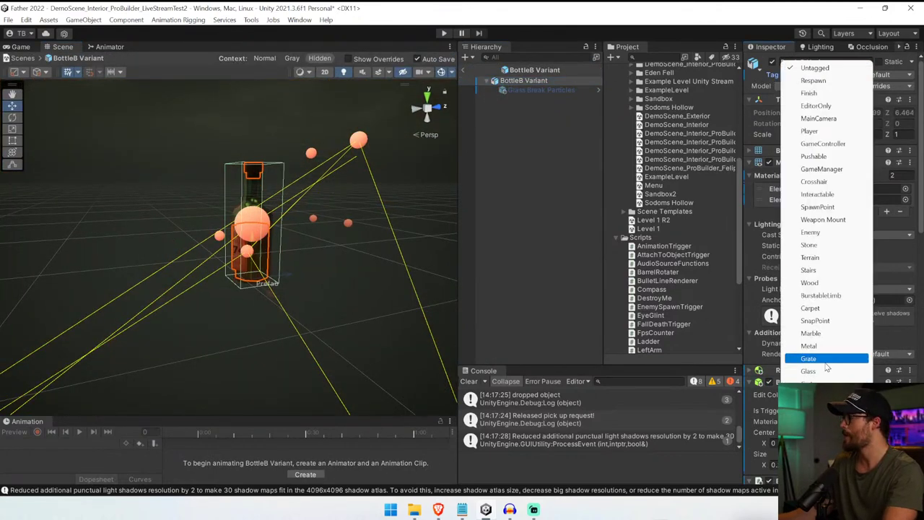
left_click(810, 435)
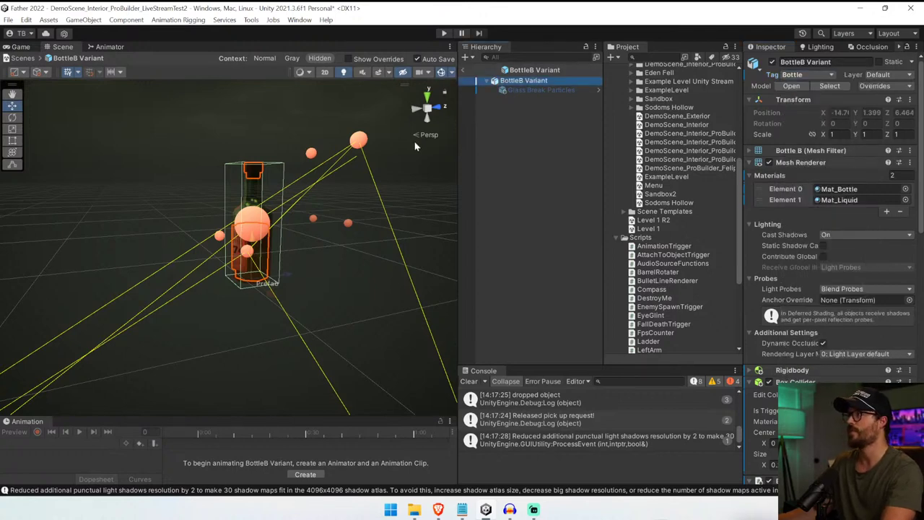
left_click(464, 70)
- Open the prefab of the small red BottleA on the bar counter, assign it the Bottle tag and return to the scene
left_click(221, 255)
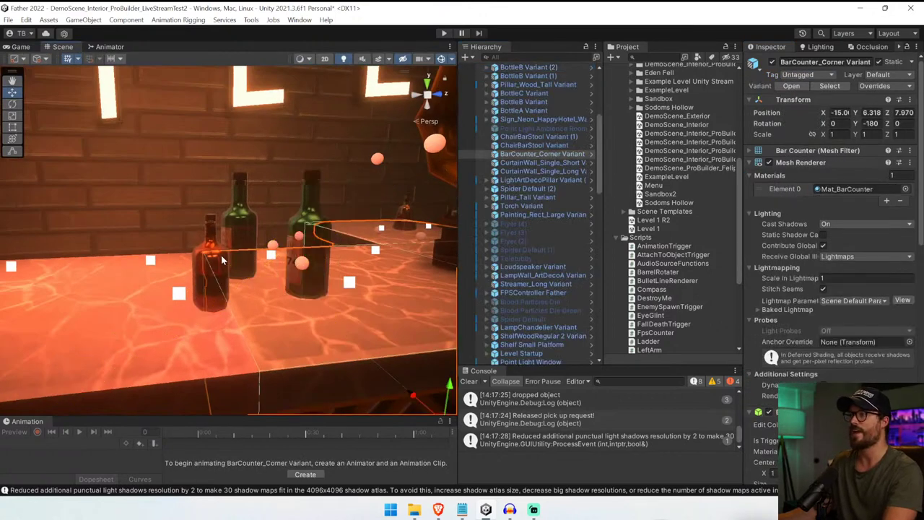
left_click(217, 254)
left_click(214, 255)
left_click(211, 257)
left_click(209, 259)
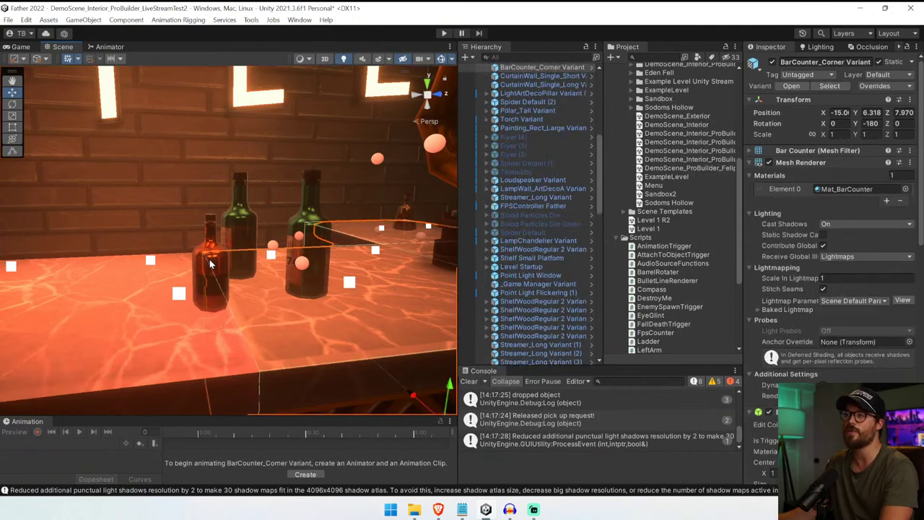
left_click(210, 264)
left_click(209, 259)
left_click(209, 259)
left_click_drag(158, 211, 233, 335)
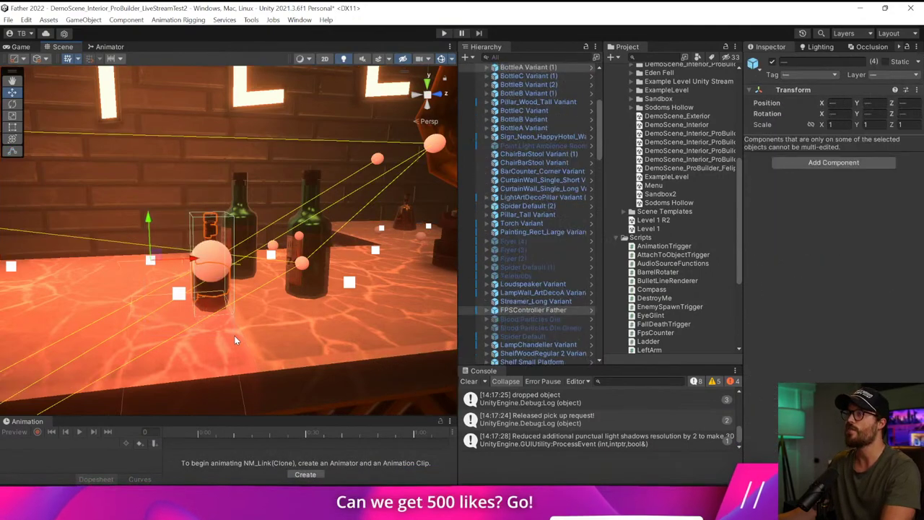
left_click(211, 235)
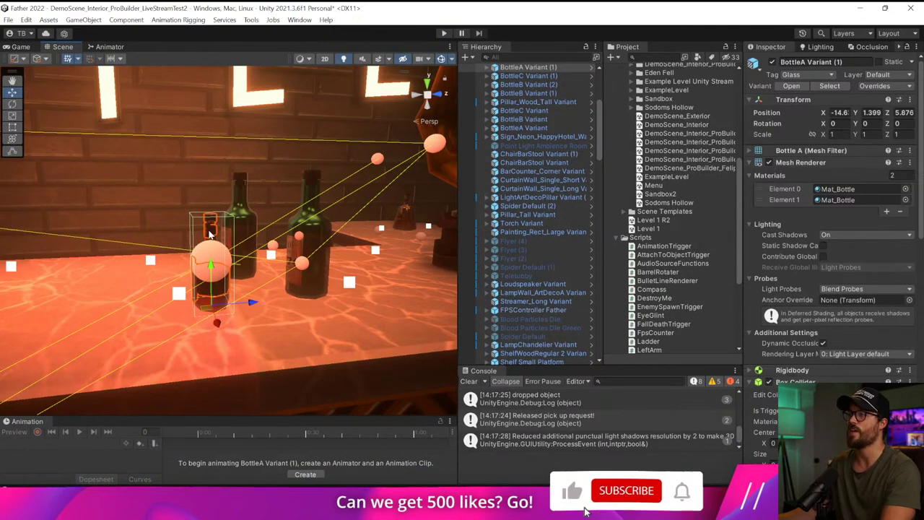
left_click(590, 67)
left_click(805, 74)
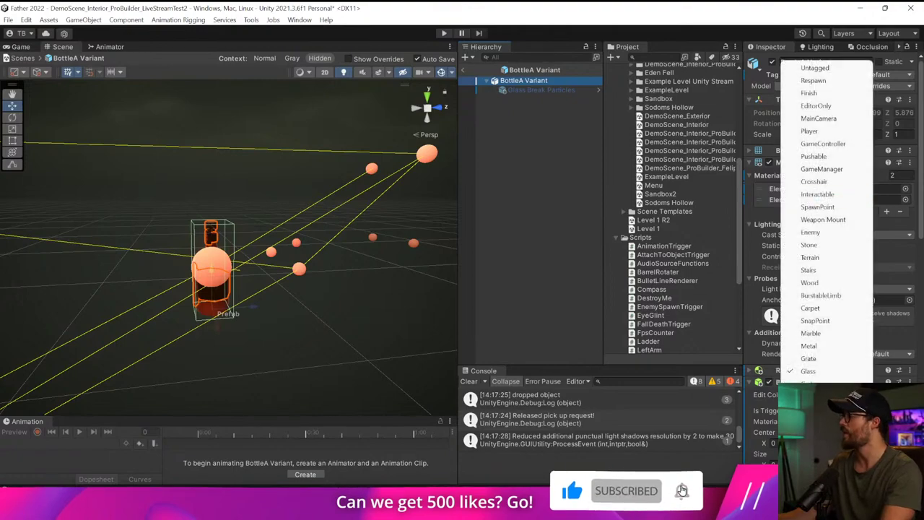
left_click(808, 393)
left_click(462, 70)
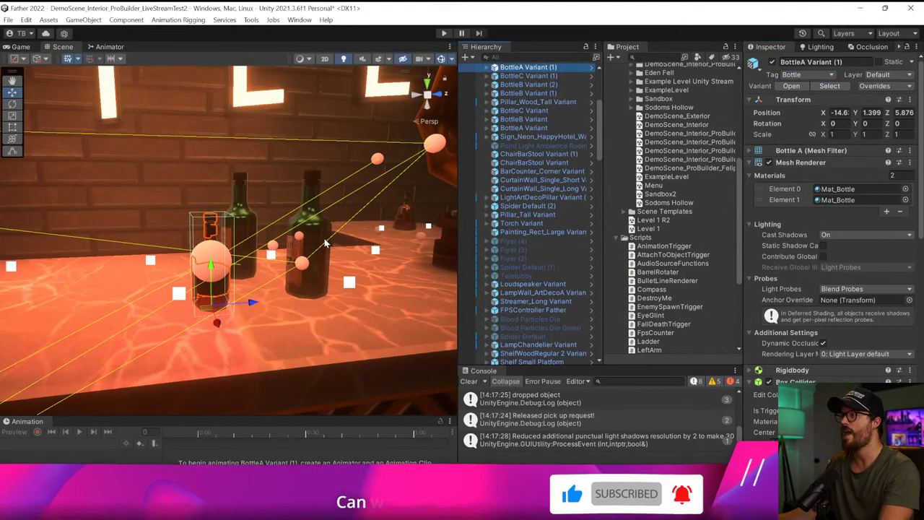
- Open the prefab of the BottleC flask beside the gramophone, assign it the Bottle tag and return to the scene
right_click_drag(287, 229, 354, 226)
double_click(528, 76)
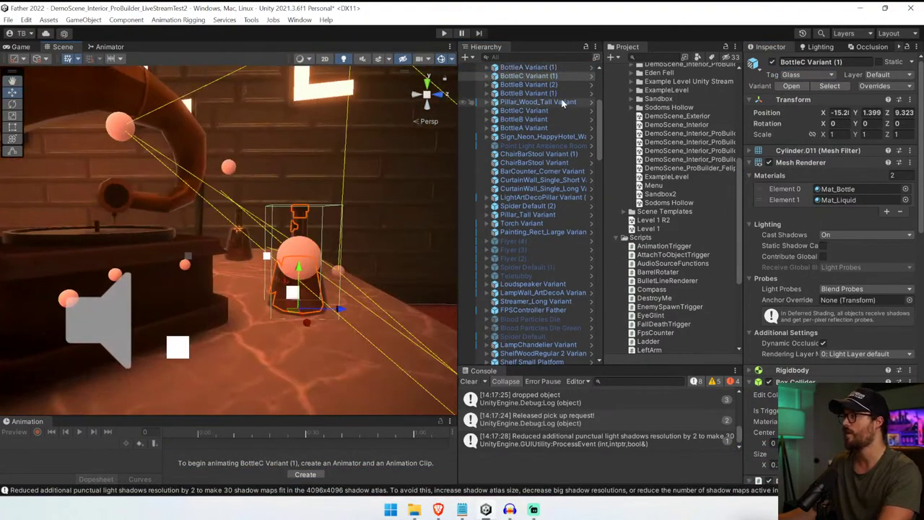
left_click(591, 76)
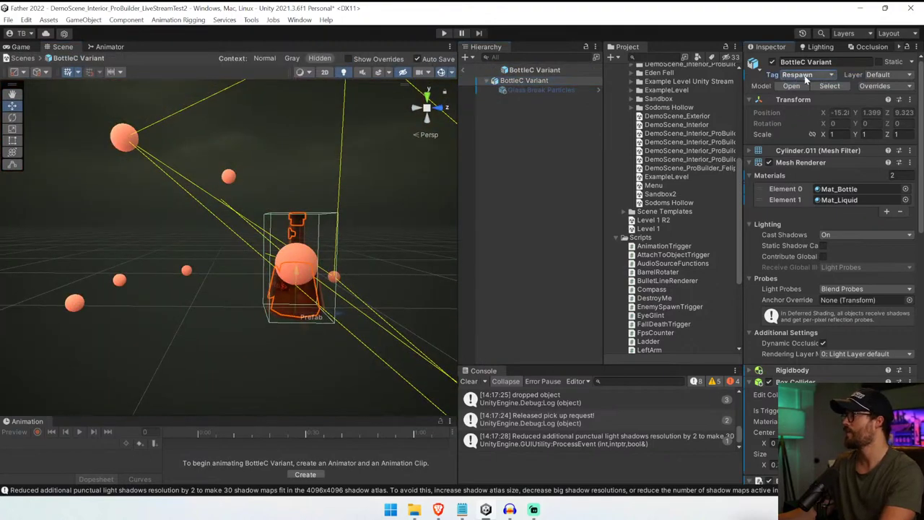
left_click(806, 75)
left_click(809, 422)
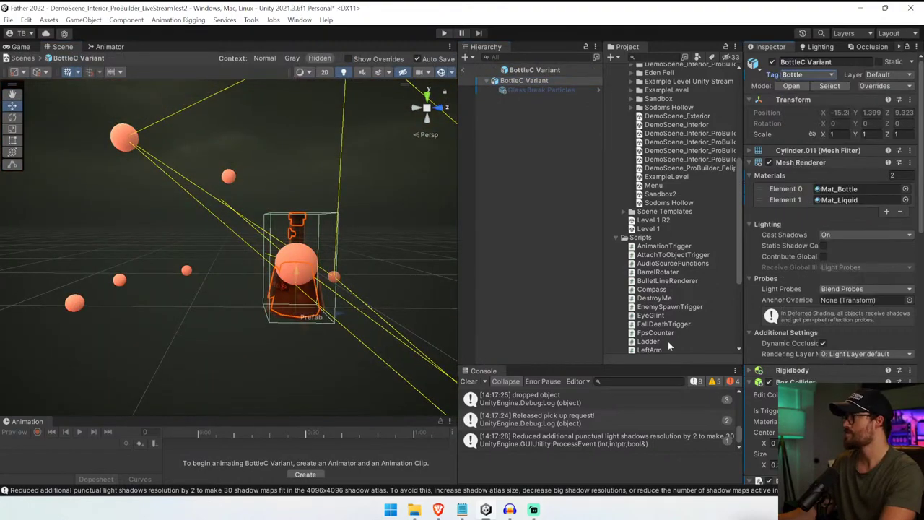
left_click(463, 70)
- Open the Utensils_GlassWine prefab from the wine glass on the counter, assign it the Bottle tag and return to the scene
right_click_drag(309, 238, 266, 265)
left_click(292, 252)
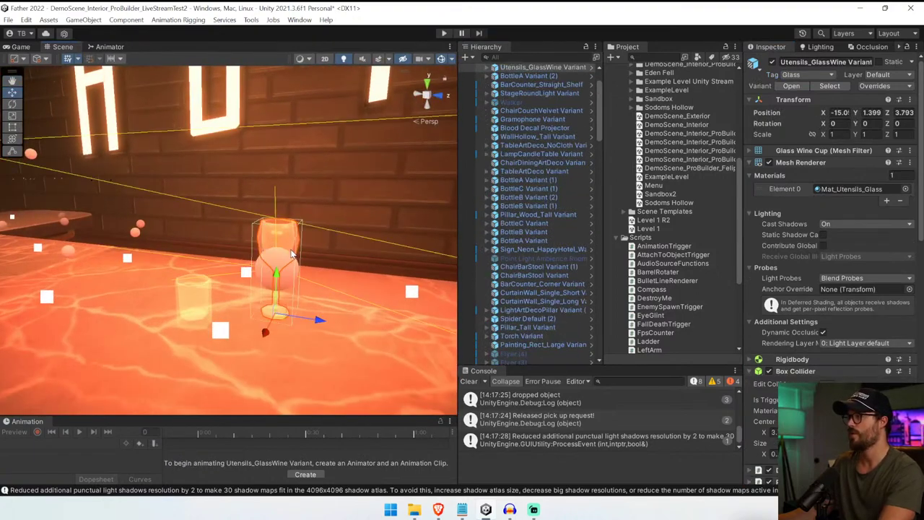
left_click(592, 68)
left_click(807, 74)
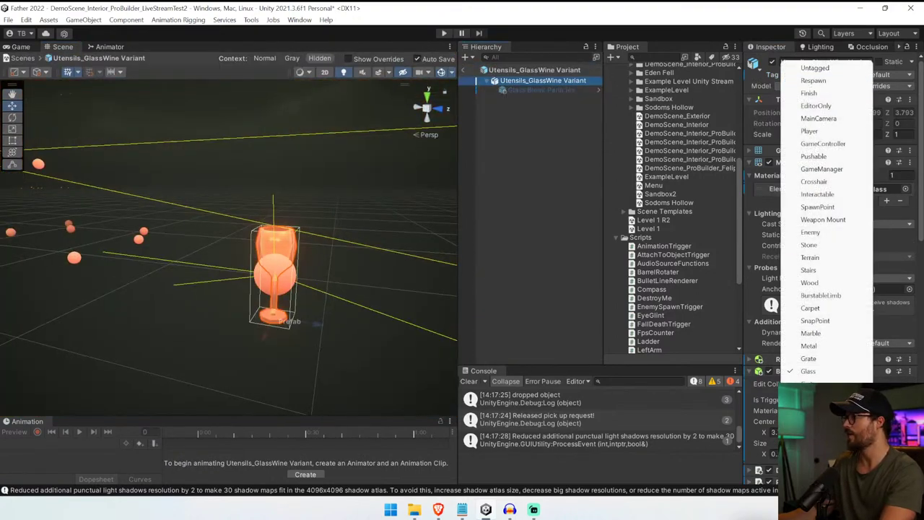
left_click(810, 396)
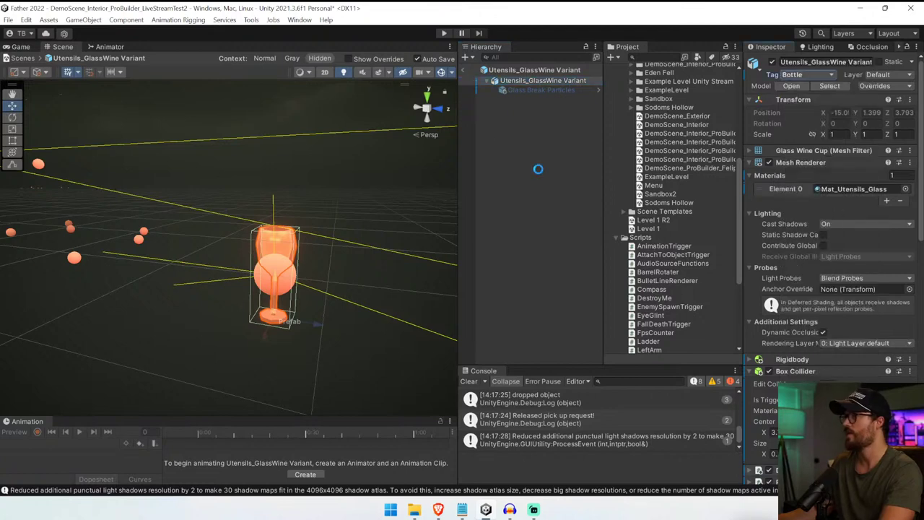
left_click(463, 72)
- Open the Utensils_GlassCup prefab from the cup on the counter, assign it the Bottle tag and return to the scene
left_click(207, 300)
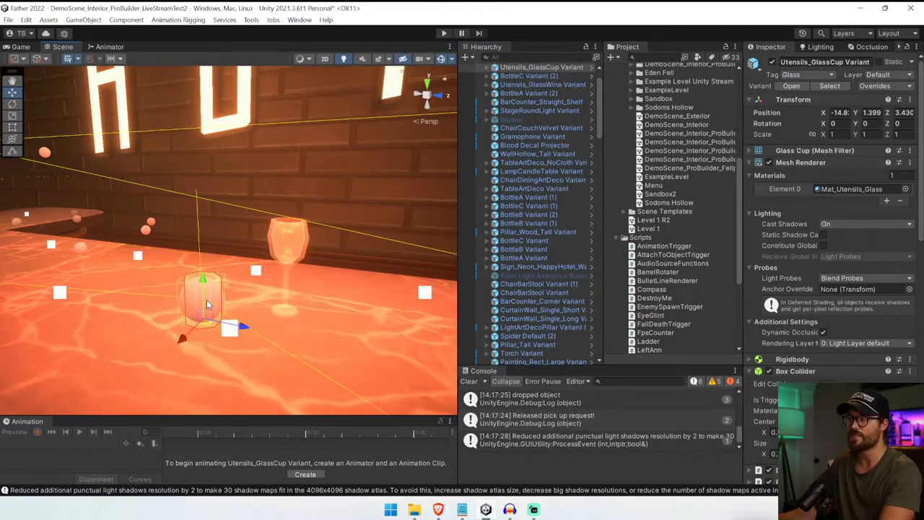
left_click(592, 67)
left_click(807, 75)
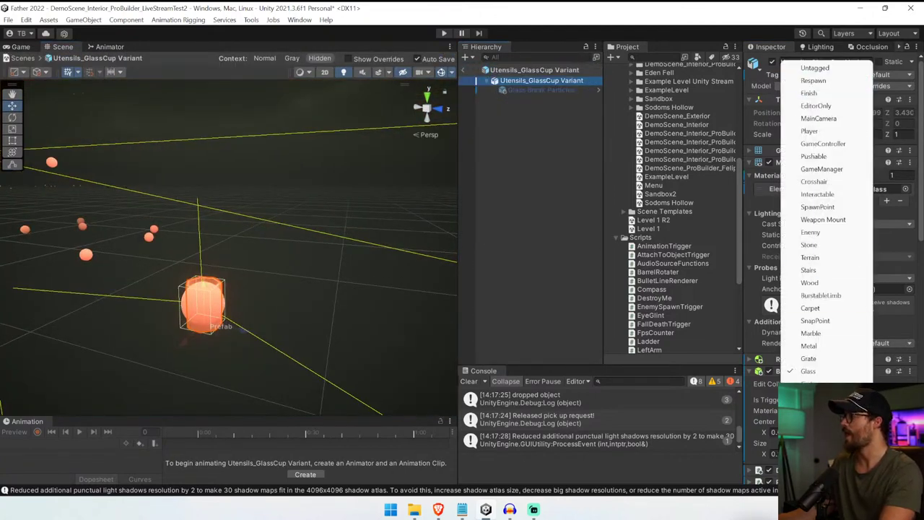
left_click(805, 408)
left_click(464, 72)
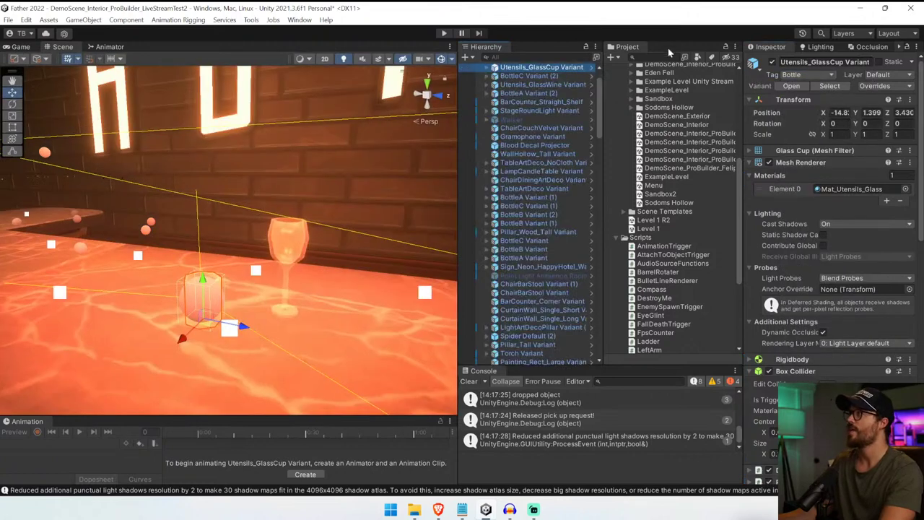
- Search the project assets for "glass_" and rename the glass_hit1 audio clip as bottle_hit
type("glass_")
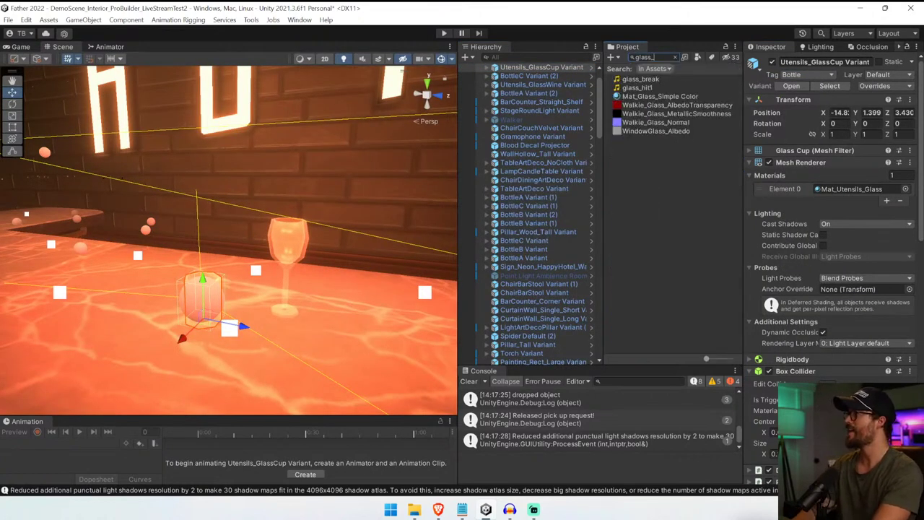
left_click(648, 87)
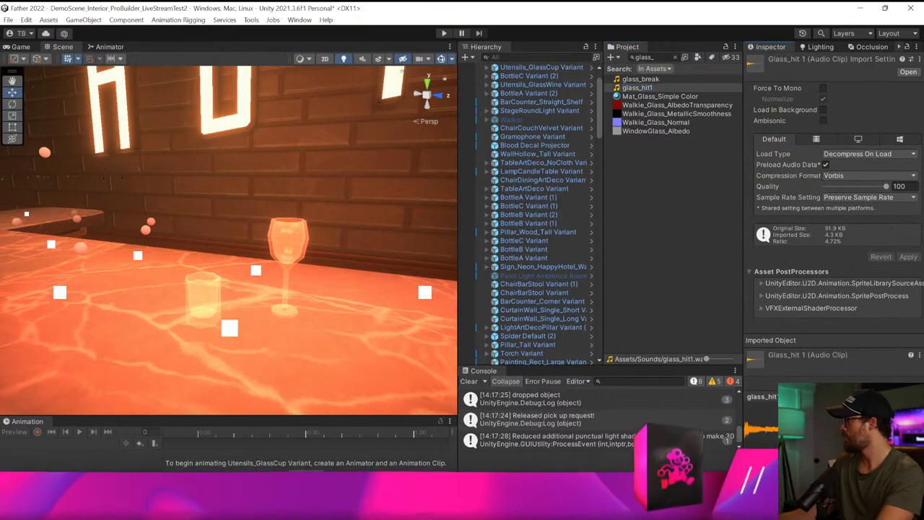
key("F2")
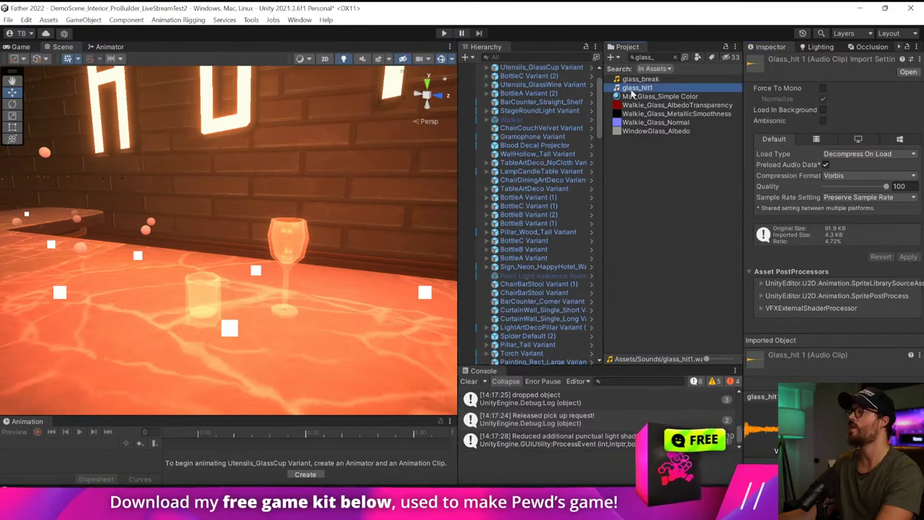
type("bottle_hit")
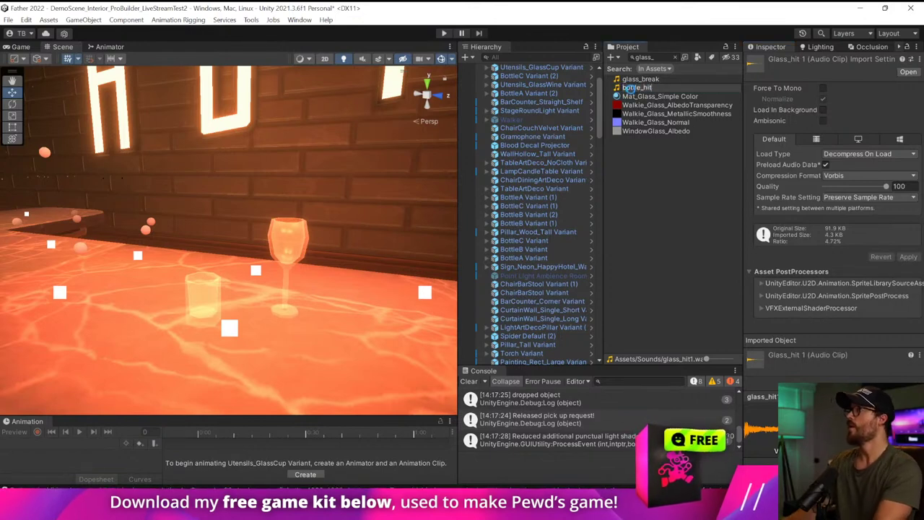
key("Return")
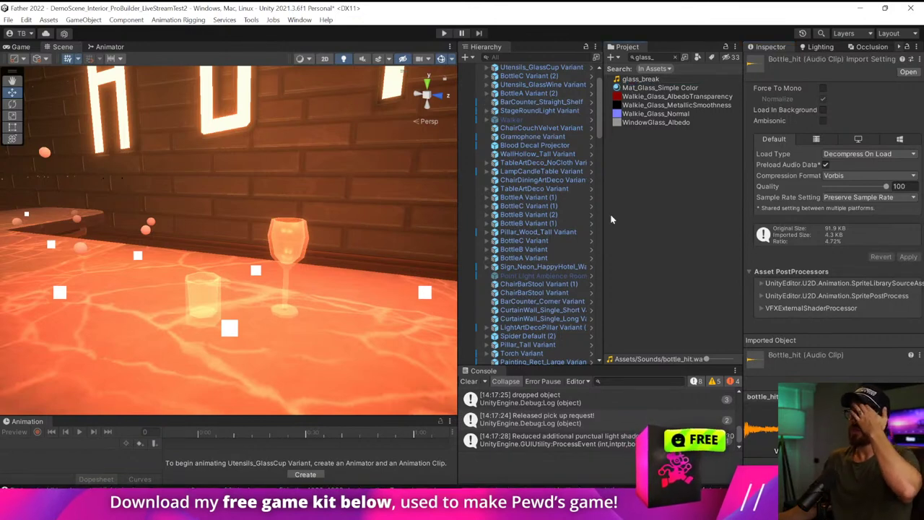
- Switch to Audacity, add the untrimmed glass bottle tapping clip as a second track, play it and remove the old shortened track
left_click(510, 509)
left_click(761, 448)
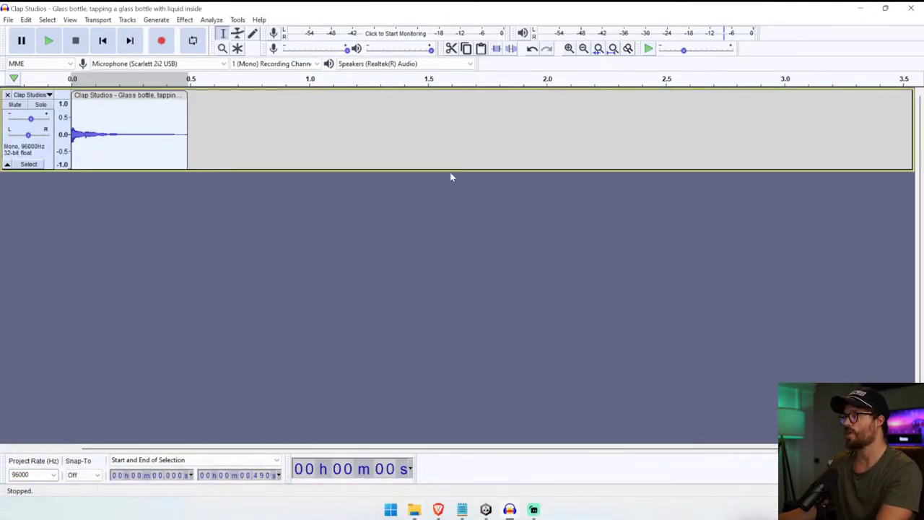
left_click_drag(923, 217, 72, 209)
left_click(254, 201)
key("Delete")
key("space")
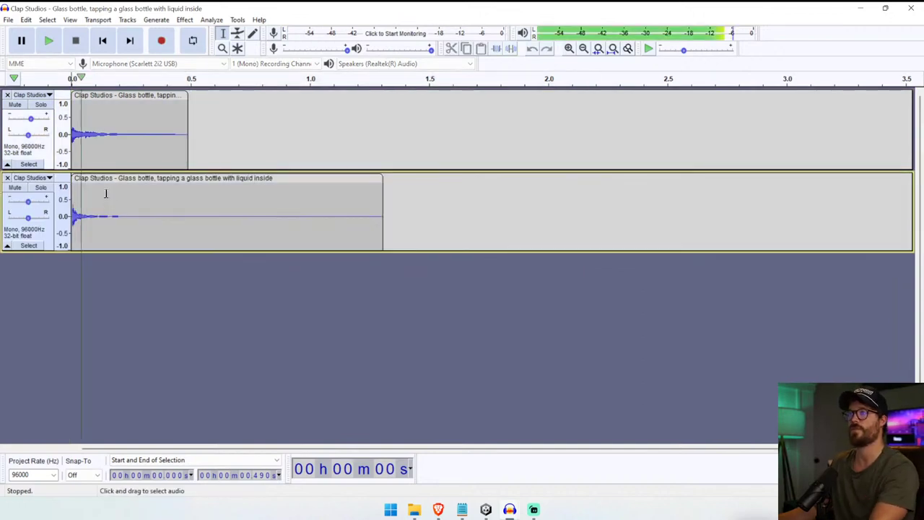
left_click(8, 96)
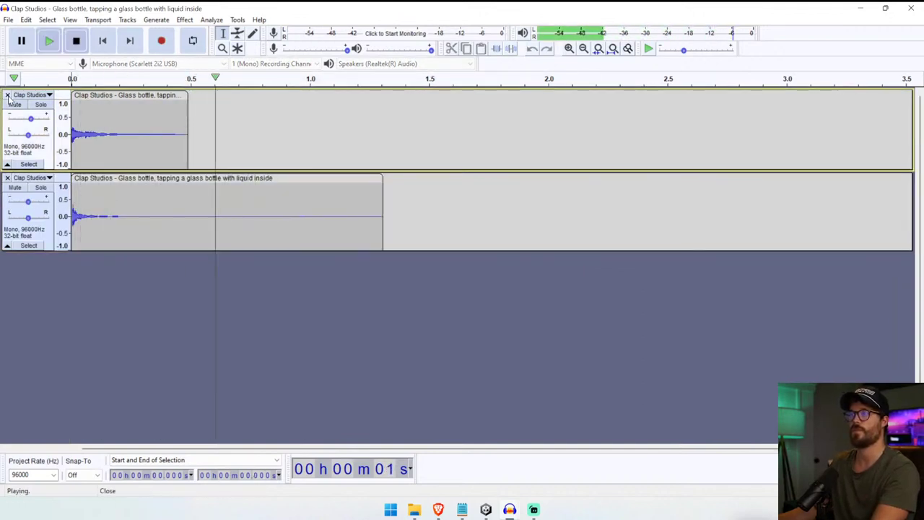
left_click(8, 97)
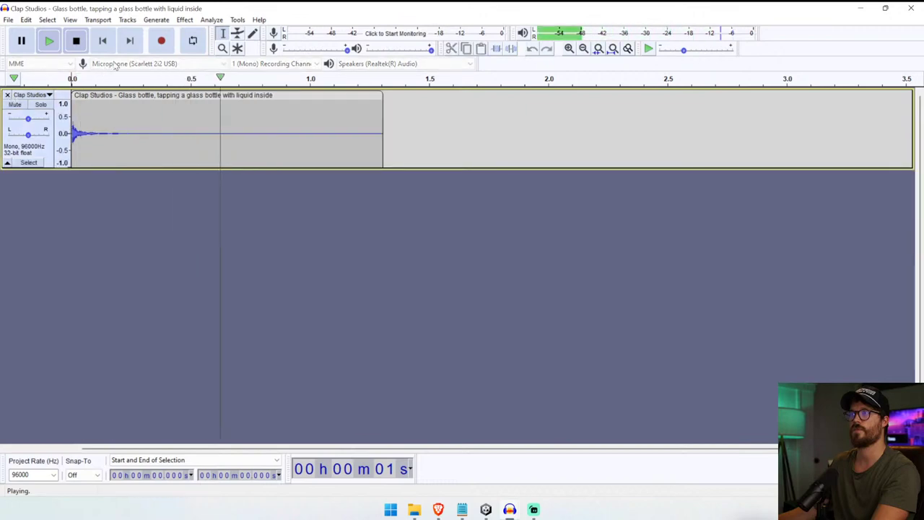
- Trim the end off the remaining glass bottle clip so it is about 0.55 s long
key("Delete")
left_click_drag(427, 116, 121, 116)
left_click(185, 20)
left_click(240, 179)
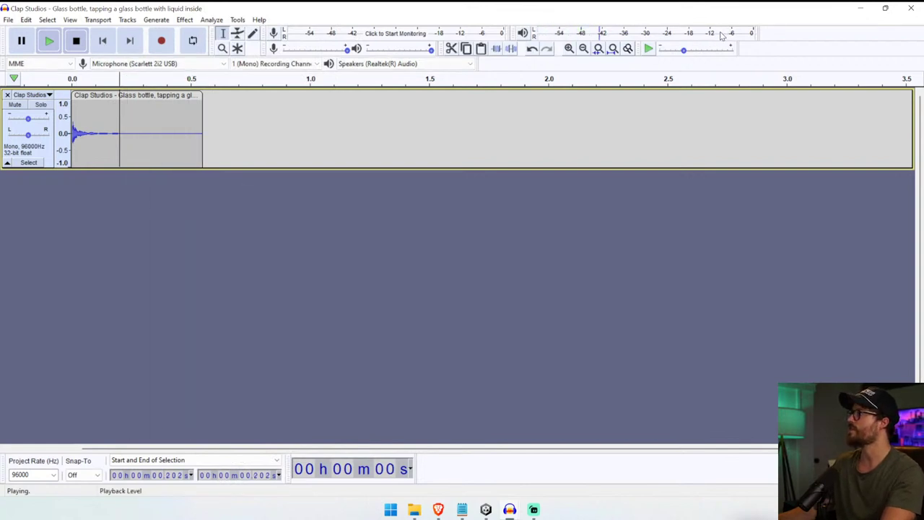
key("space")
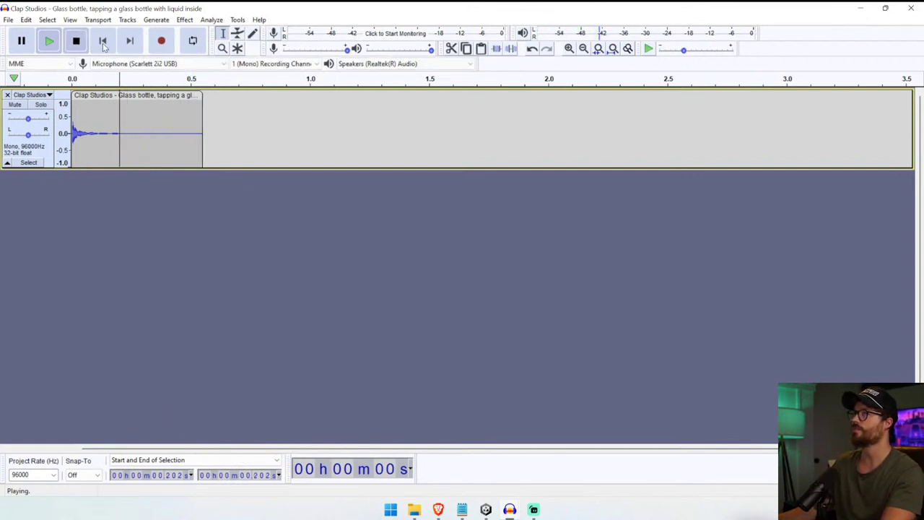
- Export the whole trimmed glass bottle clip as a WAV file named bottle_hit2 in the Sounds folder
left_click(87, 95)
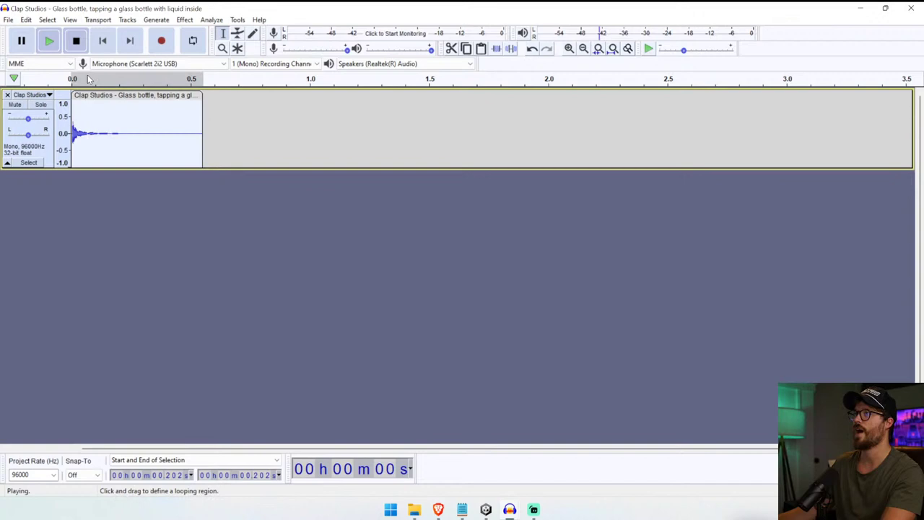
left_click(58, 47)
left_click(8, 20)
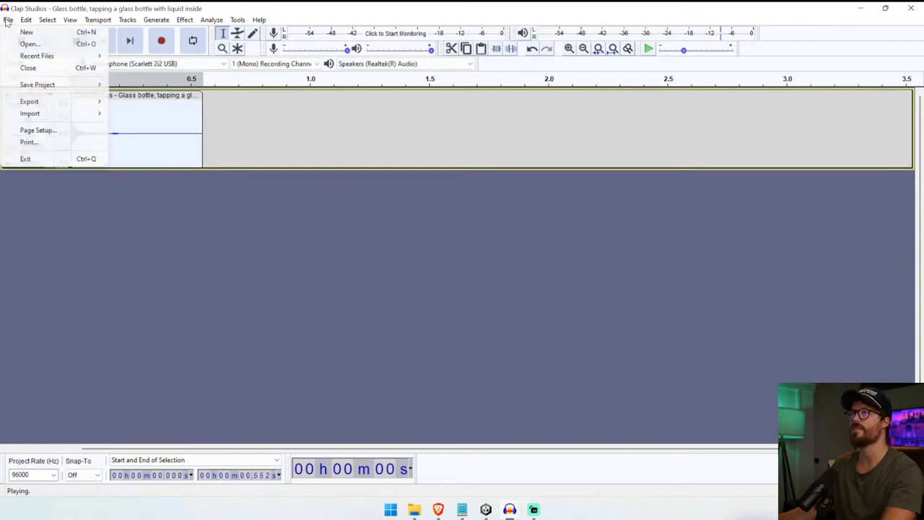
mouse_move(28, 101)
left_click(173, 113)
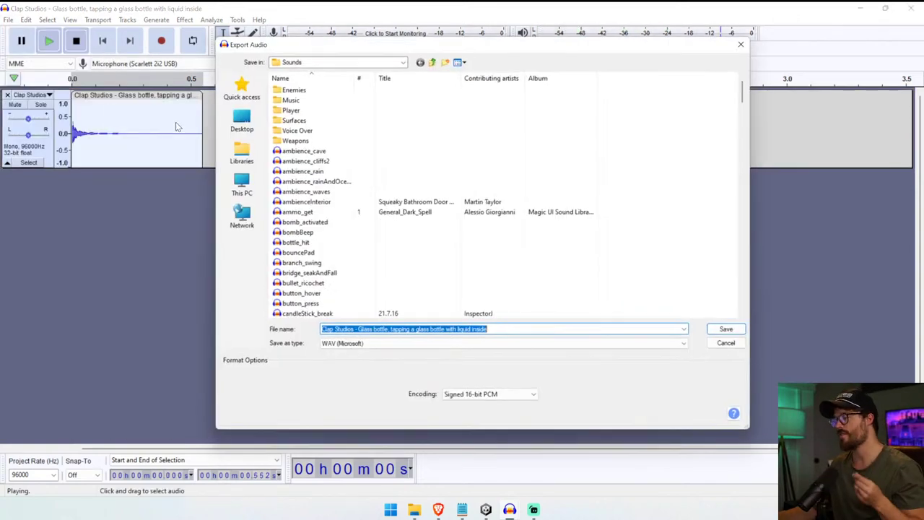
type("bottle_")
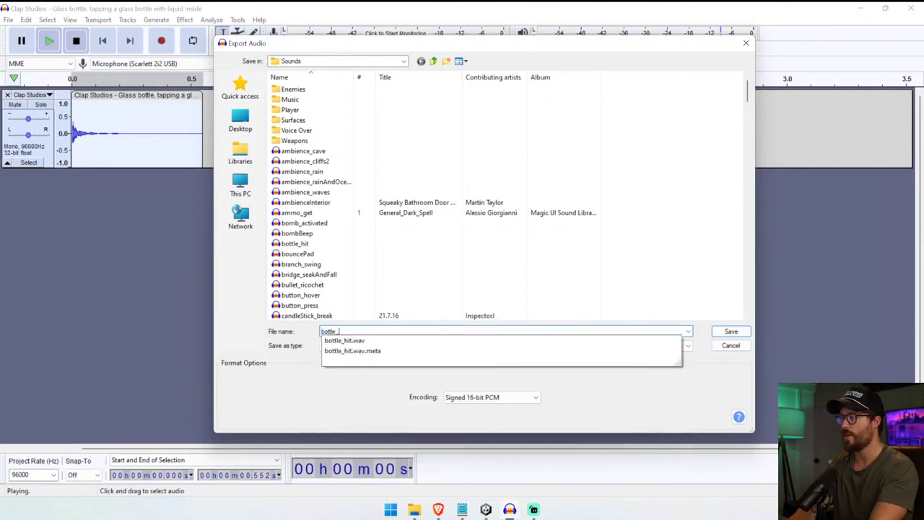
type("hit2")
key("Return")
key("Return")
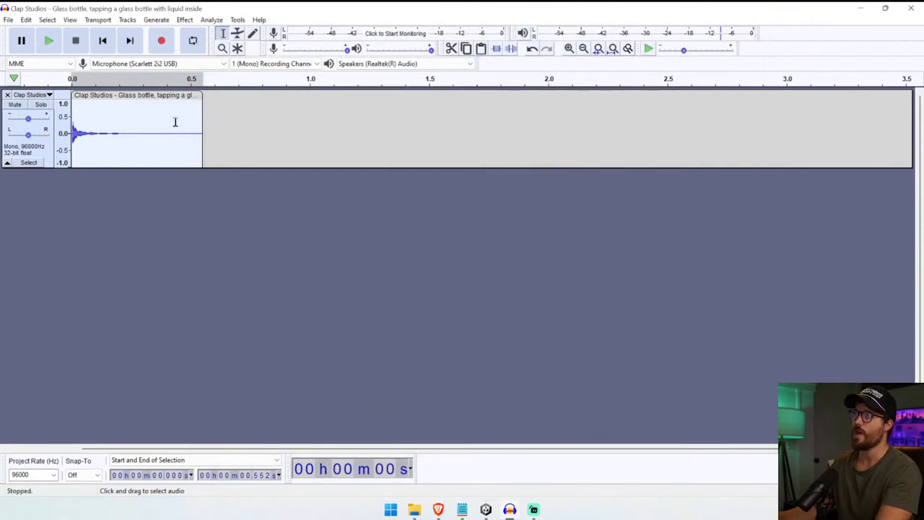
- Raise the pitch of the whole glass bottle clip by about 12.6 percent and play the result
left_click(119, 108)
left_click(108, 104)
left_click(185, 19)
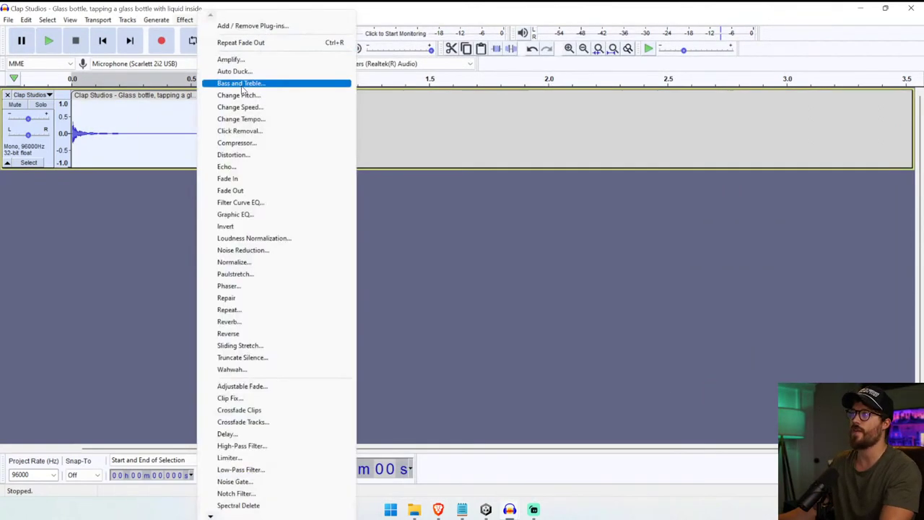
left_click(245, 94)
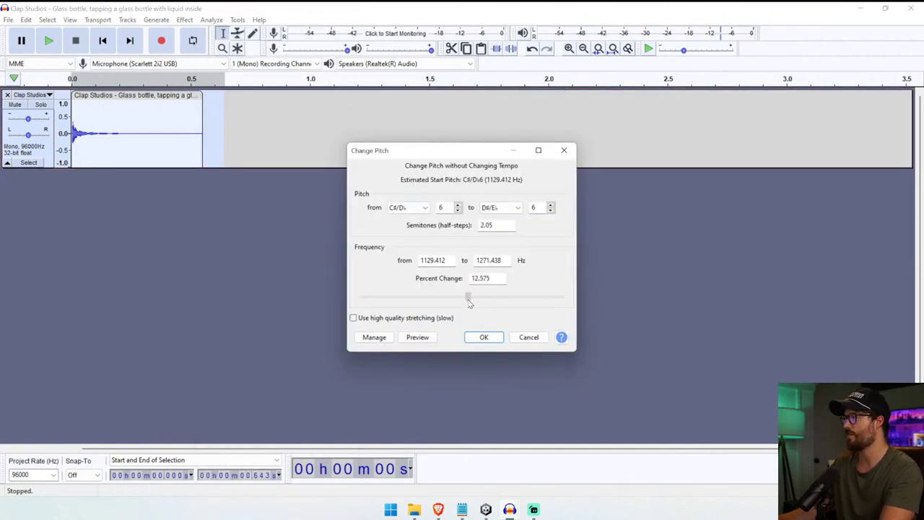
left_click(482, 337)
key("space")
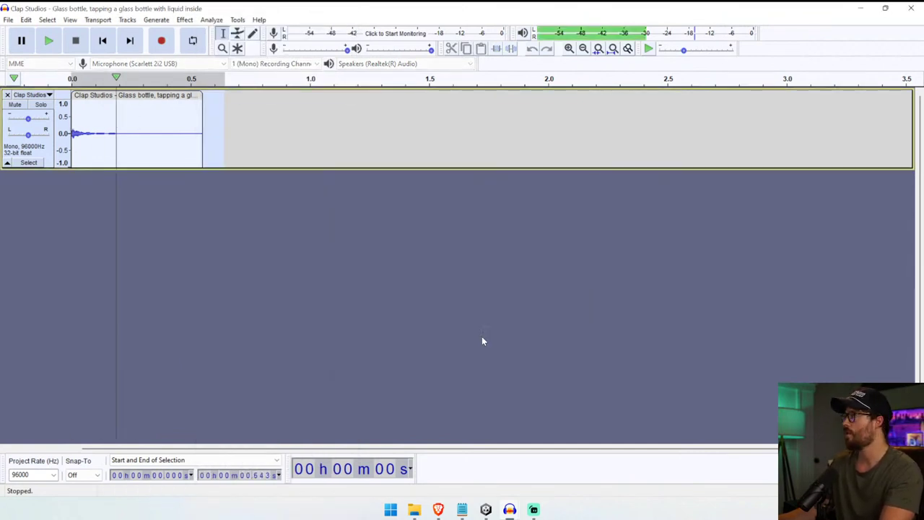
- Export the pitch-shifted clip as a WAV file named bottle_hit3 in the Sounds folder
left_click(8, 20)
mouse_move(51, 100)
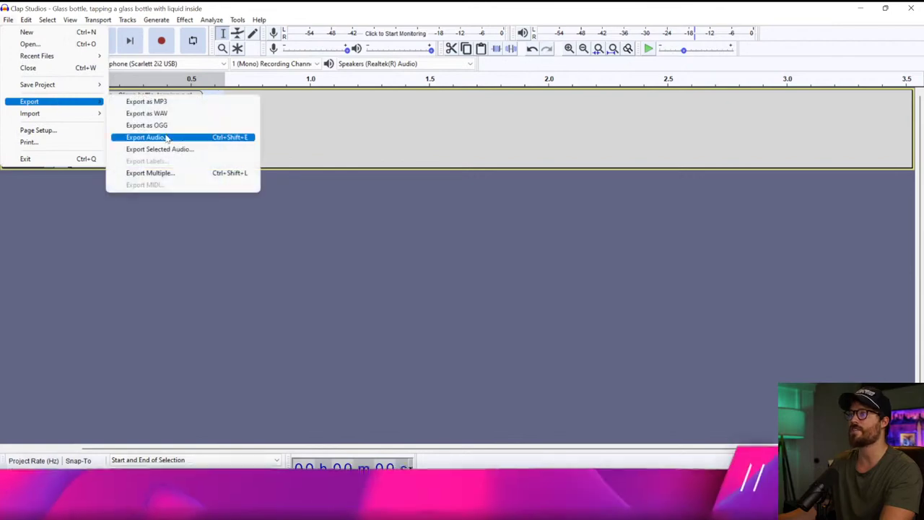
left_click(159, 113)
key("super")
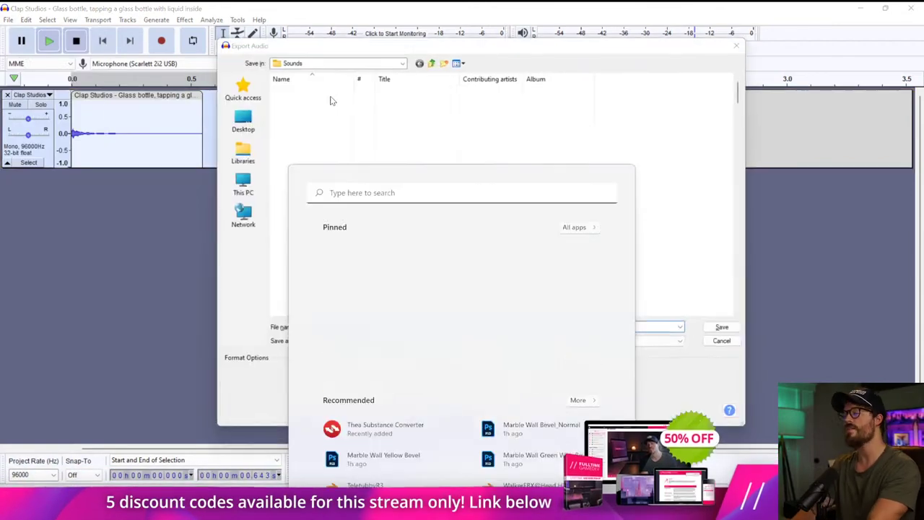
key("Escape")
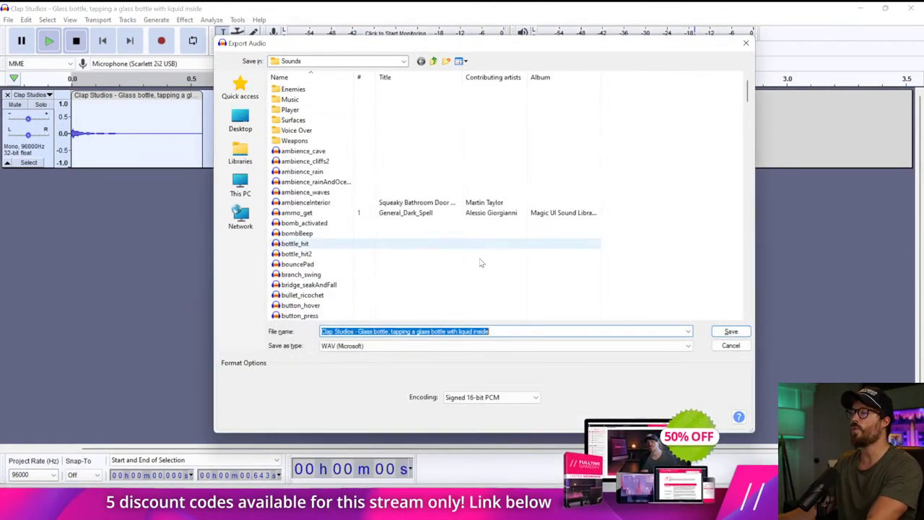
type("bottle_hit3")
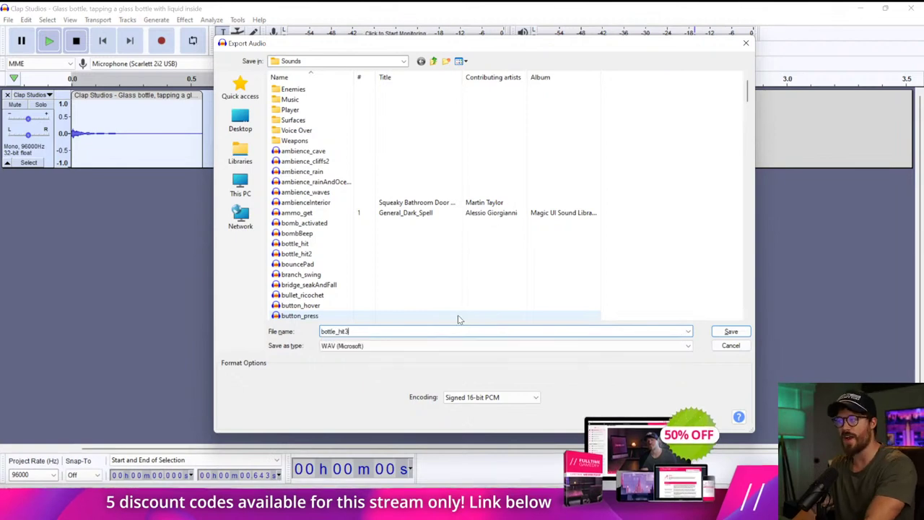
key("Return")
key("Return")
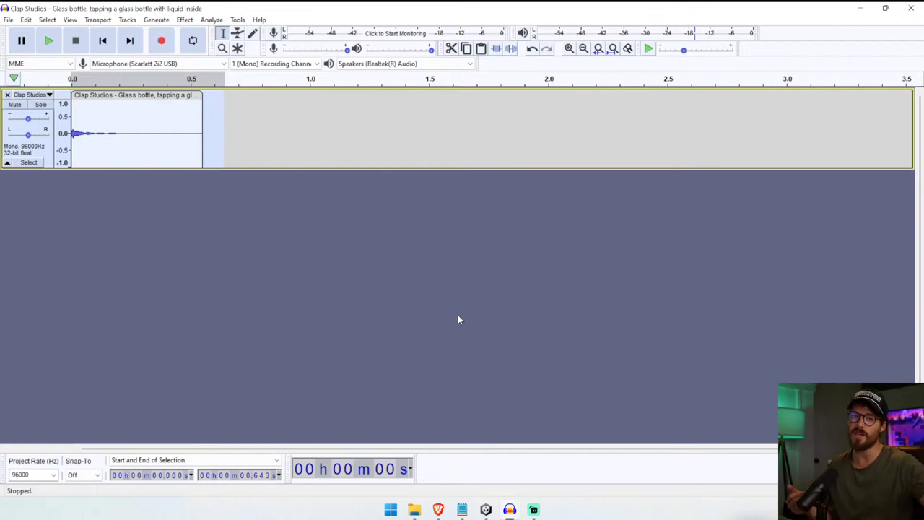
- Switch to Unity, view the bottles on the bar counter and select the one nearest the gramophone
left_click(487, 510)
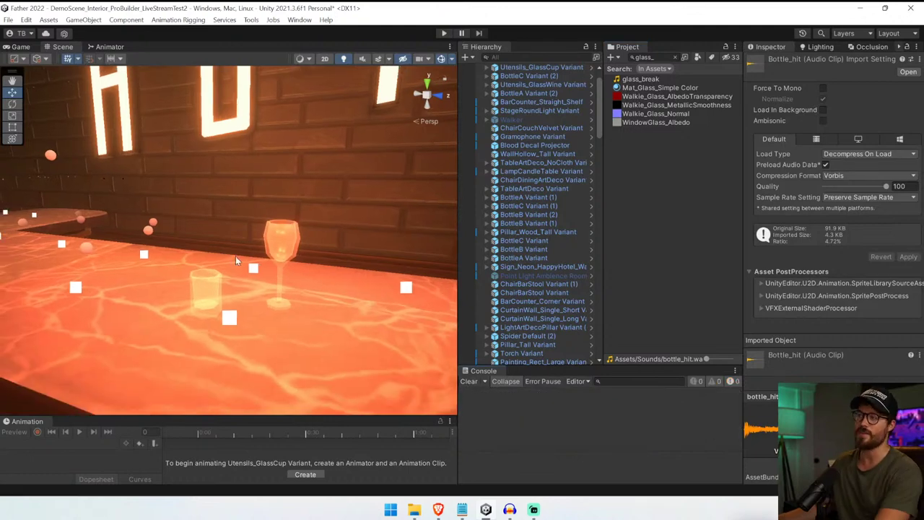
scroll(235, 256, "down", 4)
right_click_drag(267, 307, 459, 218)
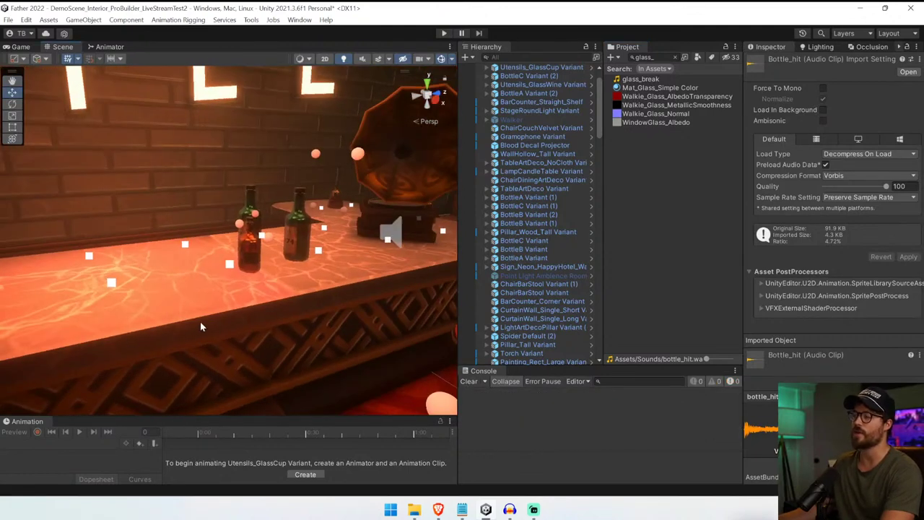
right_click_drag(201, 326, 295, 290)
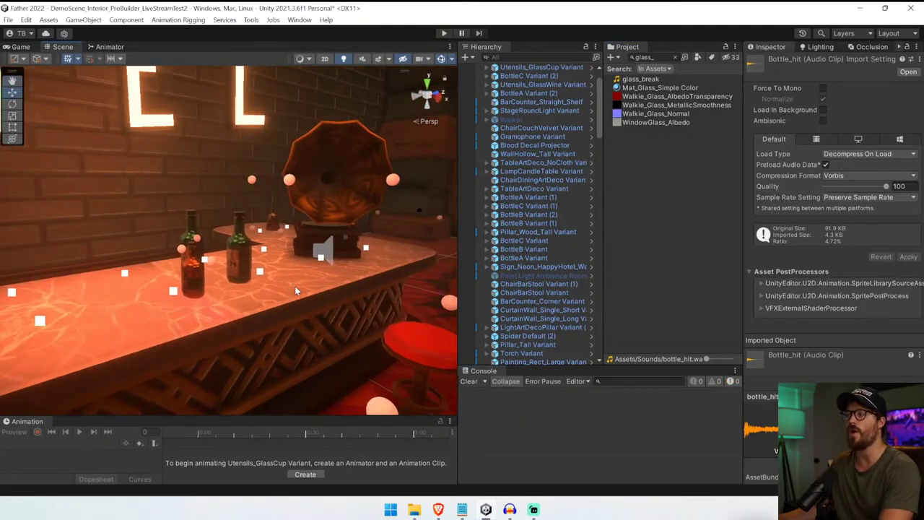
left_click(247, 276)
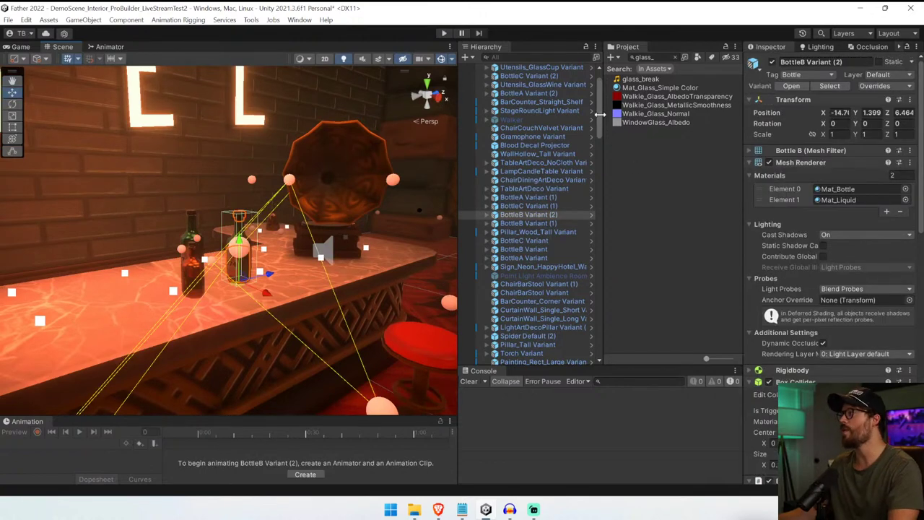
- Search the scene hierarchy for "Contro" and select the player's Controller object
left_click_drag(599, 99, 600, 100)
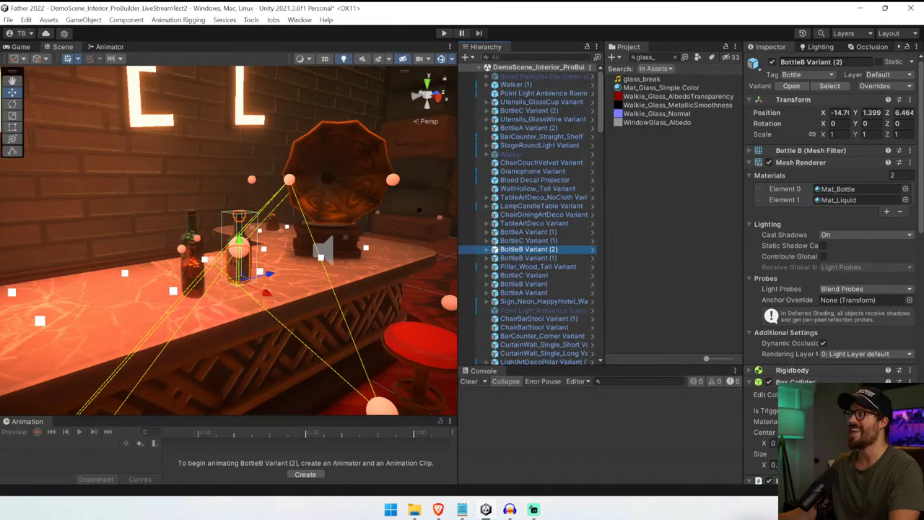
type("contr")
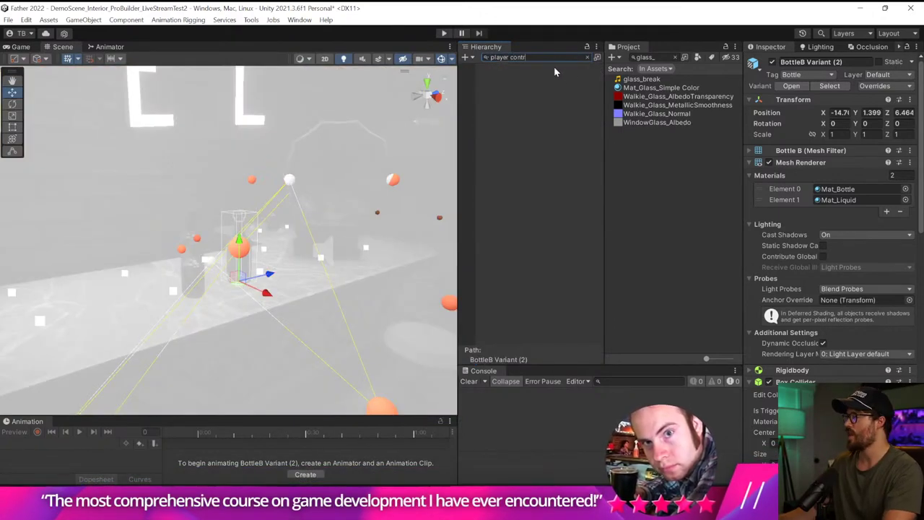
key("ctrl+a")
type("C")
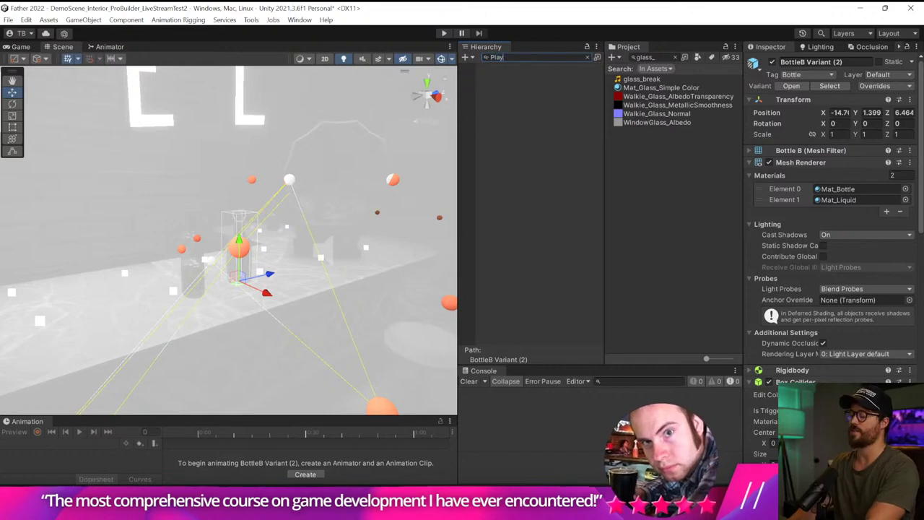
type("ontro")
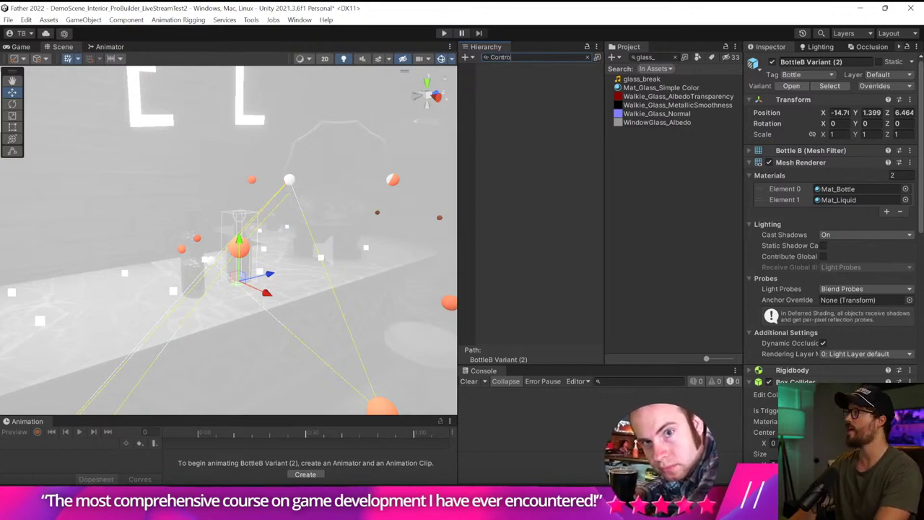
left_click(520, 75)
- Expand the Controller's Player SFX component and open its PlayerSFX script in Visual Studio
left_click(807, 262)
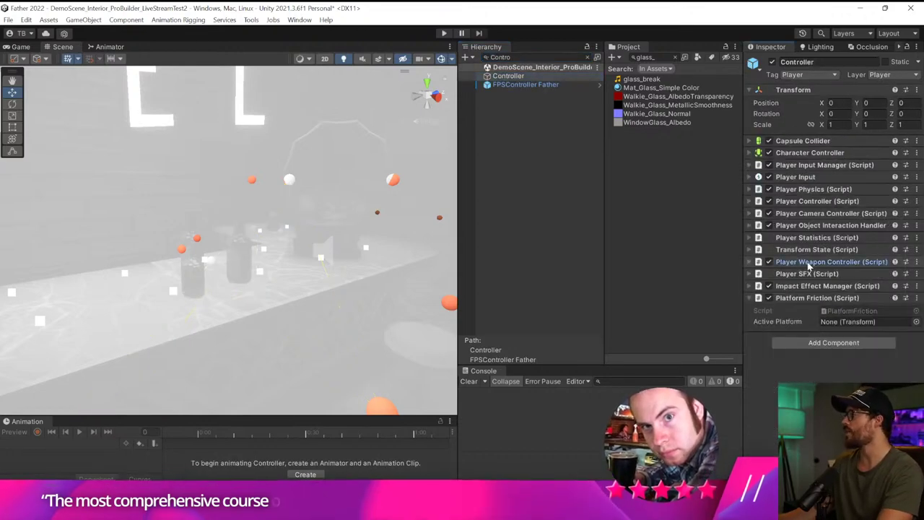
left_click(807, 273)
scroll(830, 288, "down", 2)
left_click(859, 228)
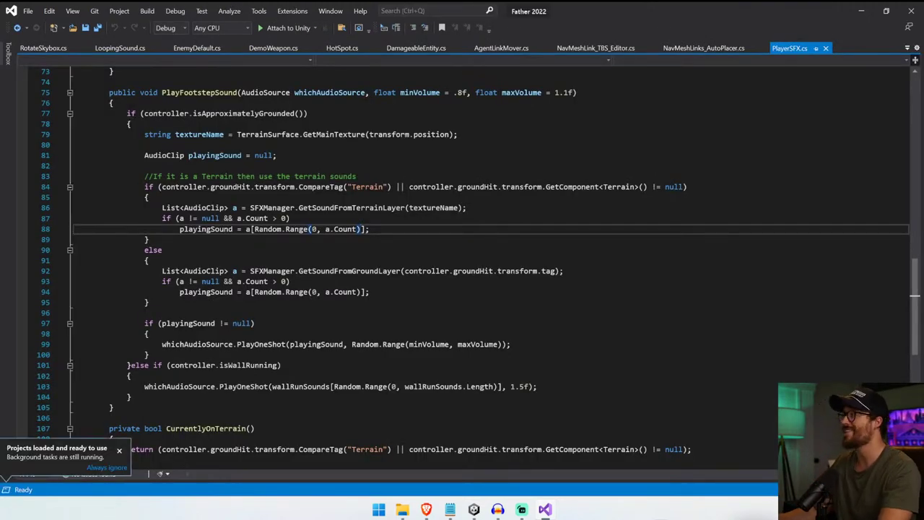
- Look through the audio source and audio clip declarations in PlayerSFX.cs for surface hit sounds
left_click(290, 219)
scroll(462, 271, "up", 20)
scroll(462, 271, "down", 3)
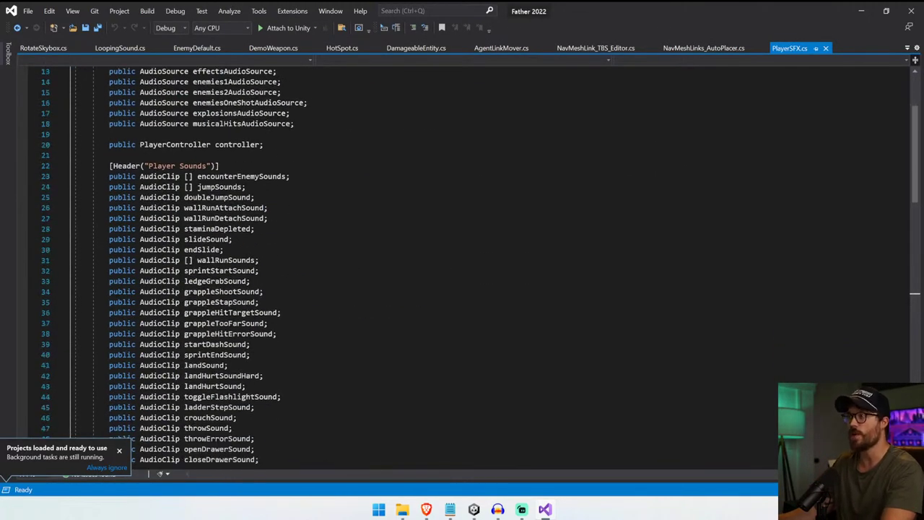
scroll(462, 259, "down", 2)
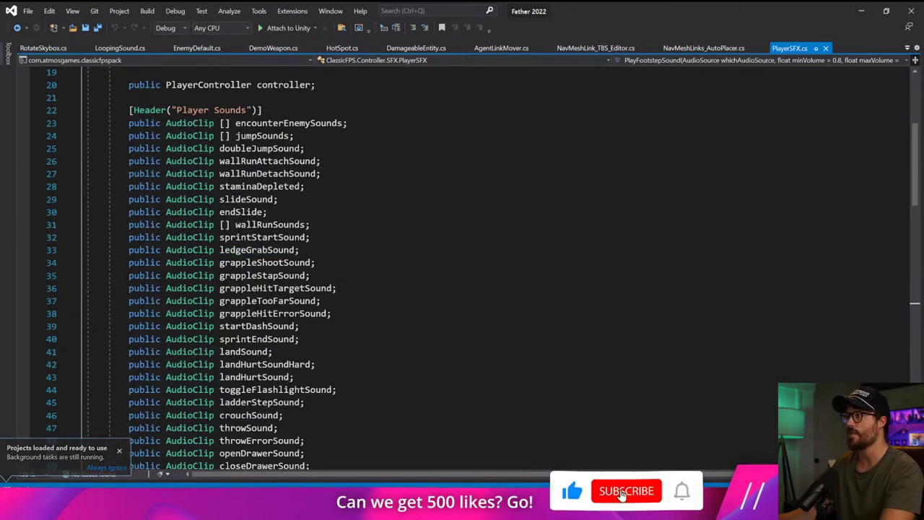
scroll(246, 249, "up", 2, "ctrl")
scroll(462, 260, "up", 5)
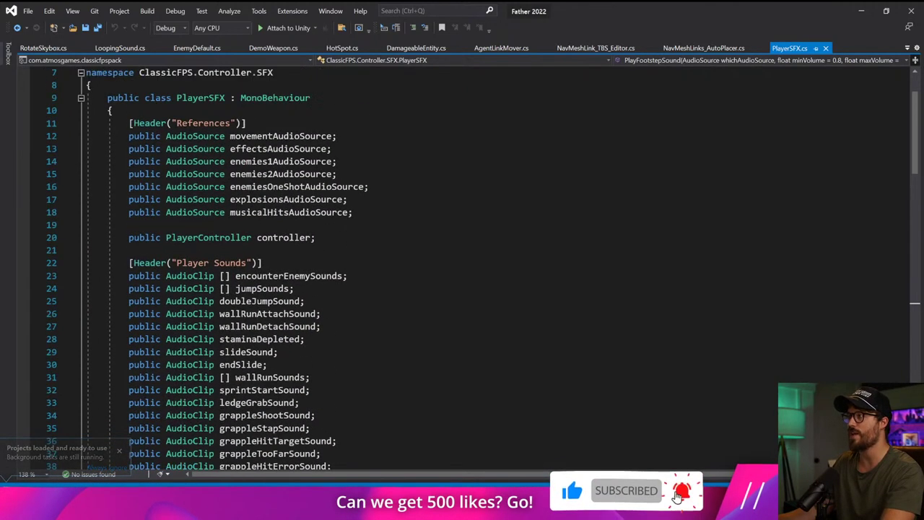
scroll(462, 260, "down", 6)
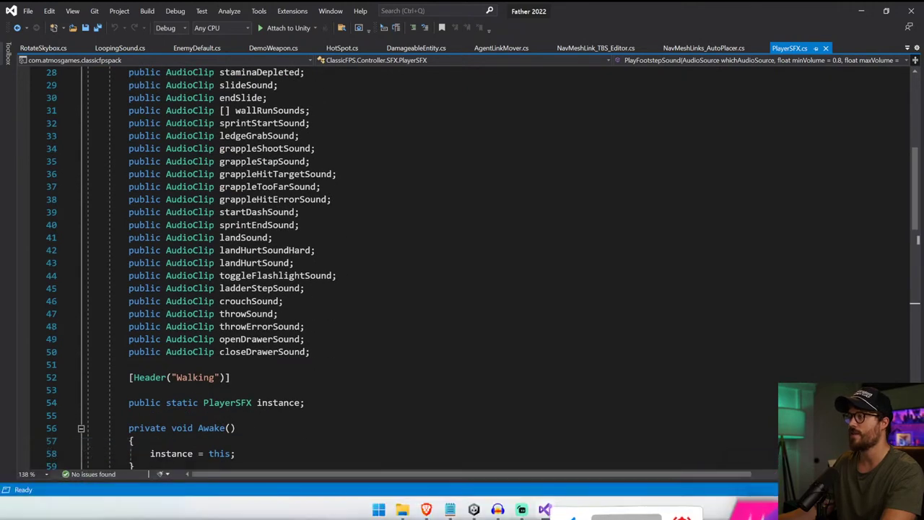
scroll(462, 260, "up", 4)
scroll(462, 259, "down", 6)
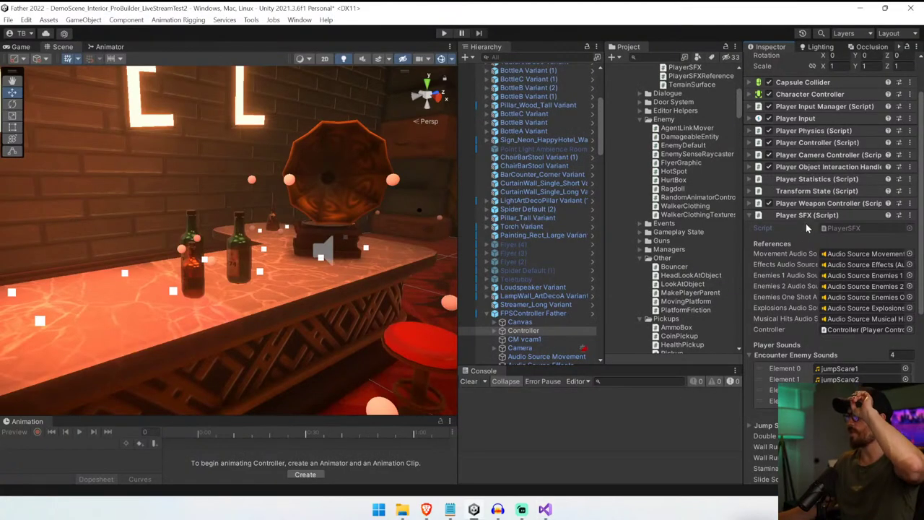
- Back in Unity, collapse Player SFX, expand the Controller's Impact Effect Manager component and open its ImpactEffectManager script
left_click(806, 215)
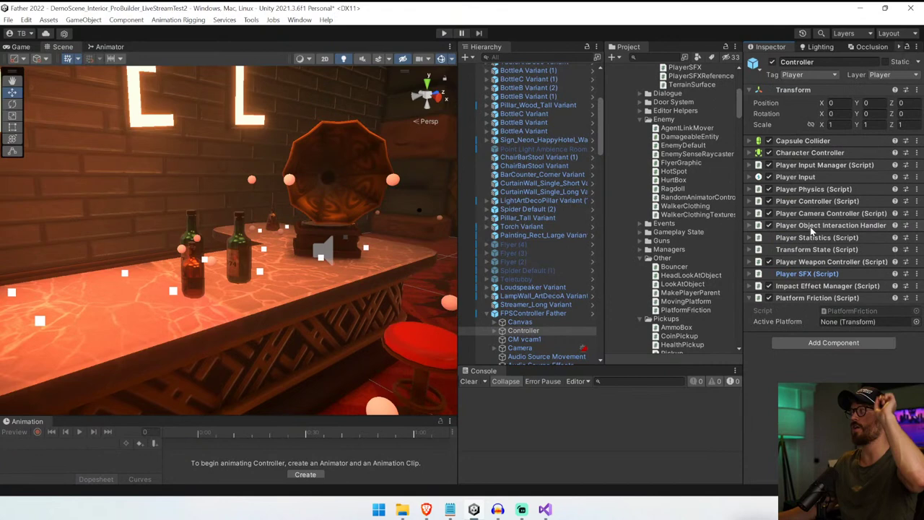
left_click(858, 287)
scroll(859, 305, "down", 3)
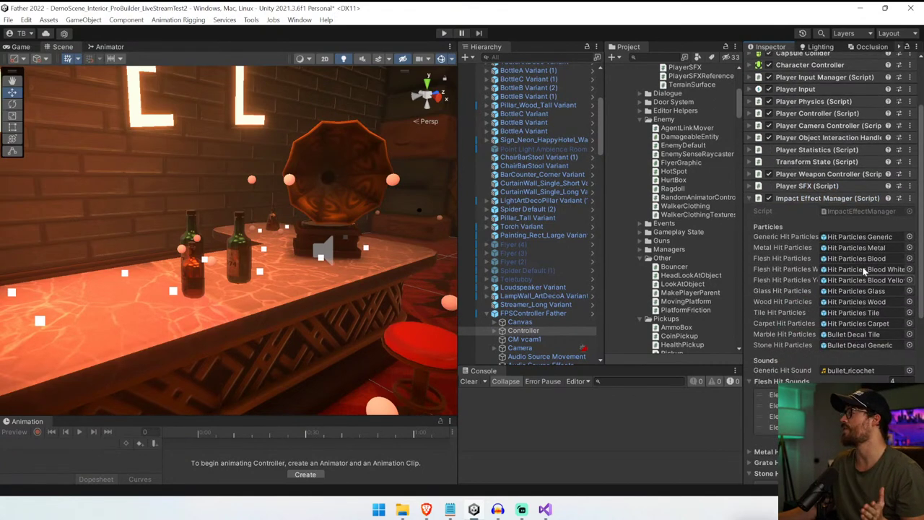
double_click(863, 211)
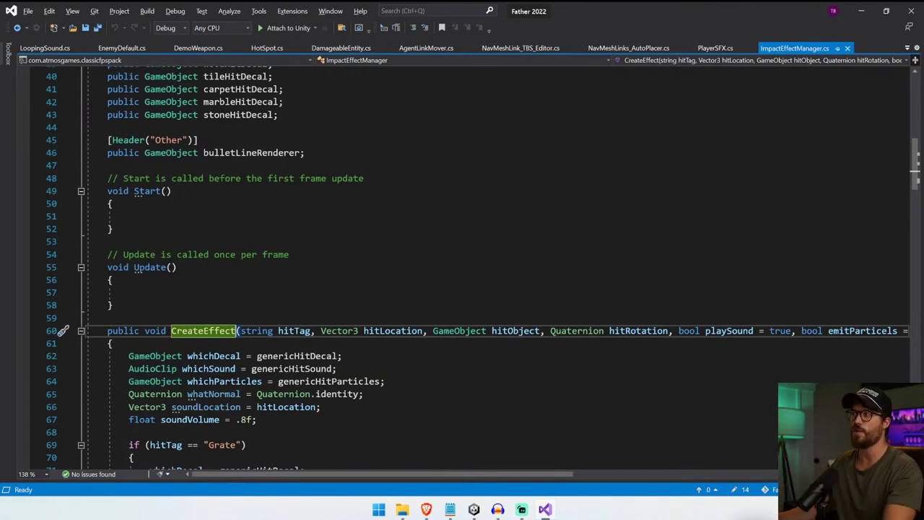
- Declare a public AudioClip array named bottleHitSound below plankHitSound in the Sounds section, spacing its brackets like the other declarations
scroll(462, 267, "up", 10)
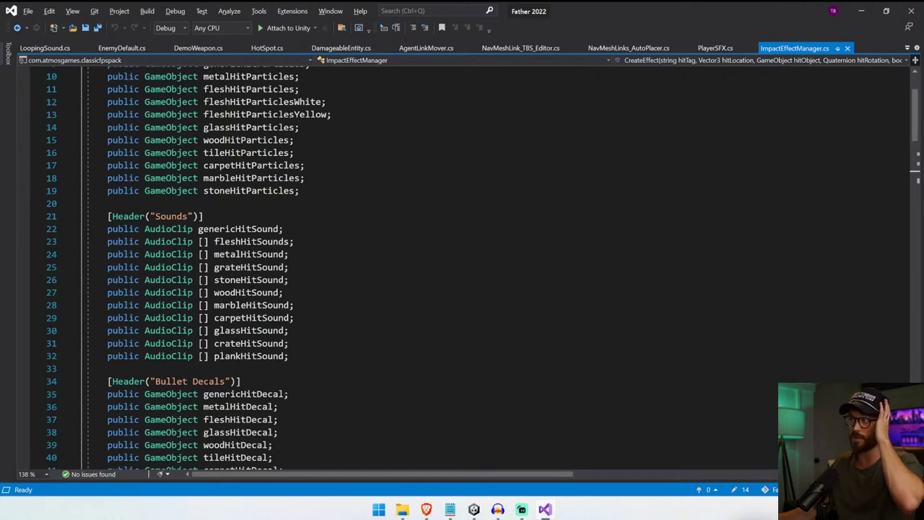
left_click_drag(289, 356, 118, 356)
key("End")
key("Return")
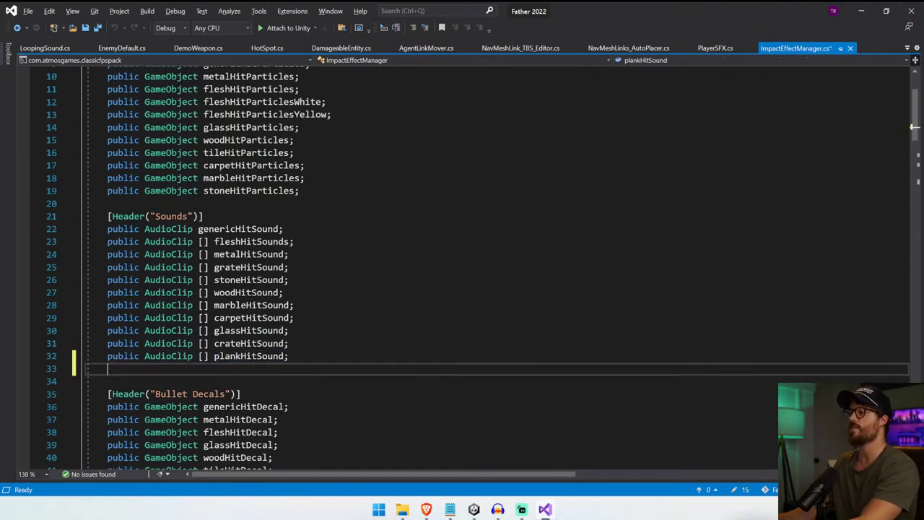
left_click_drag(209, 369, 234, 369)
type("bottl")
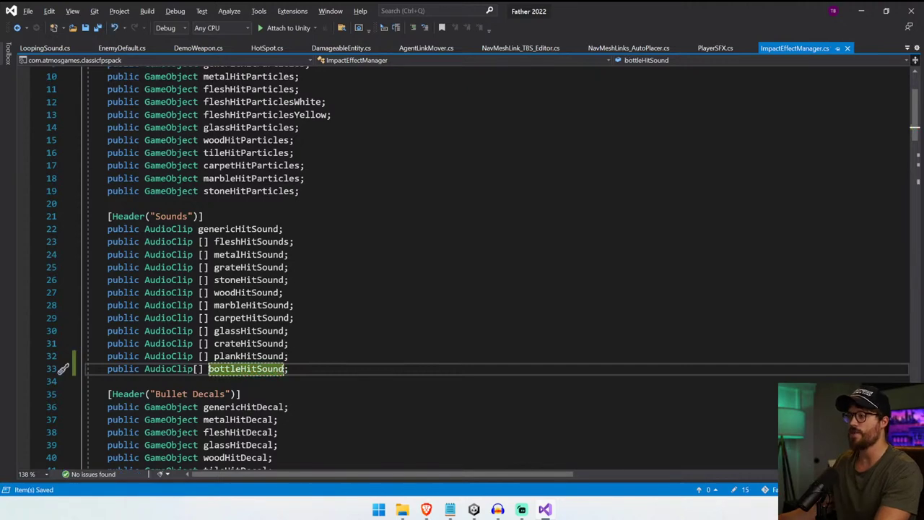
left_click(290, 344)
left_click(192, 368)
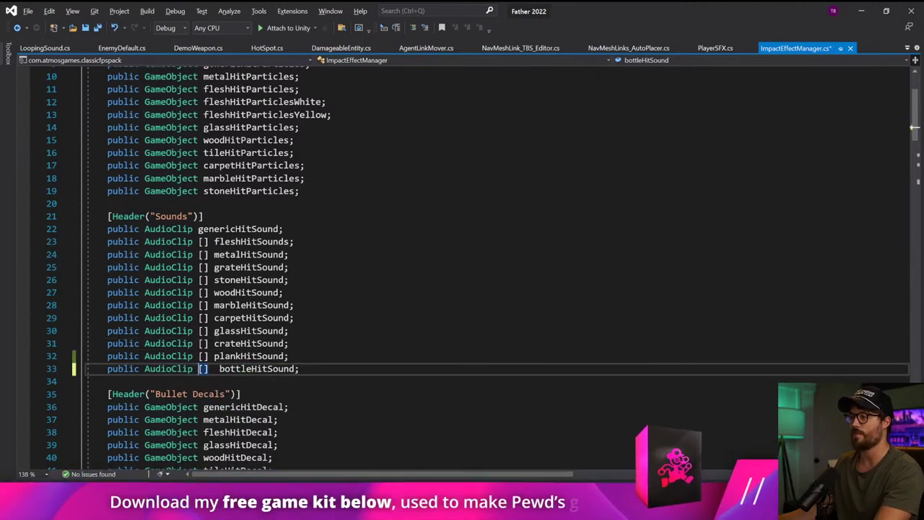
- Remove the extra space before bottleHitSound in its declaration and save the script
left_click(215, 369)
key("BackSpace")
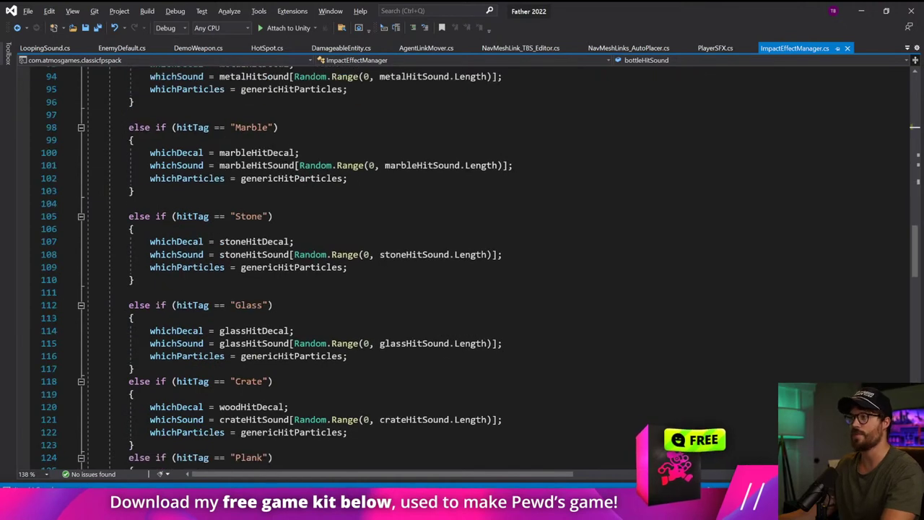
- Duplicate the Glass branch of CreateEffect directly below itself and change the copy's hitTag comparison to "Bottle"
scroll(462, 274, "up", 16)
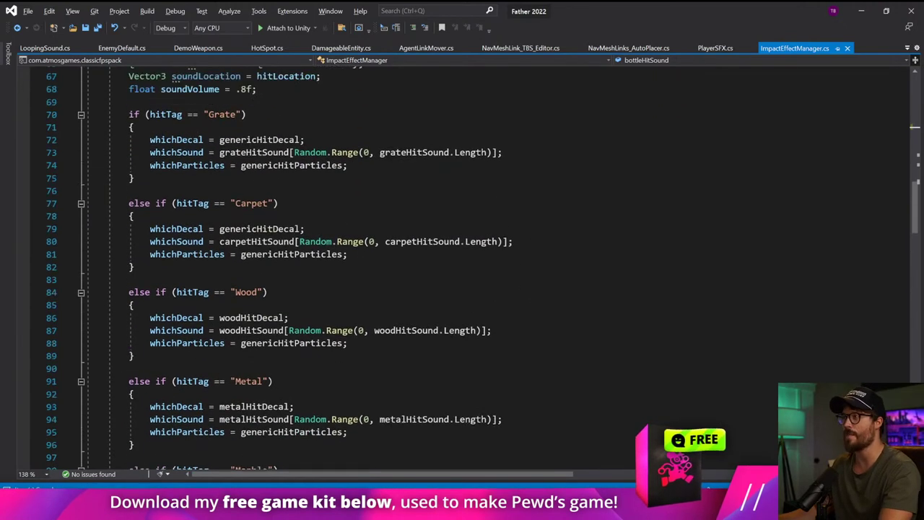
scroll(462, 274, "down", 4)
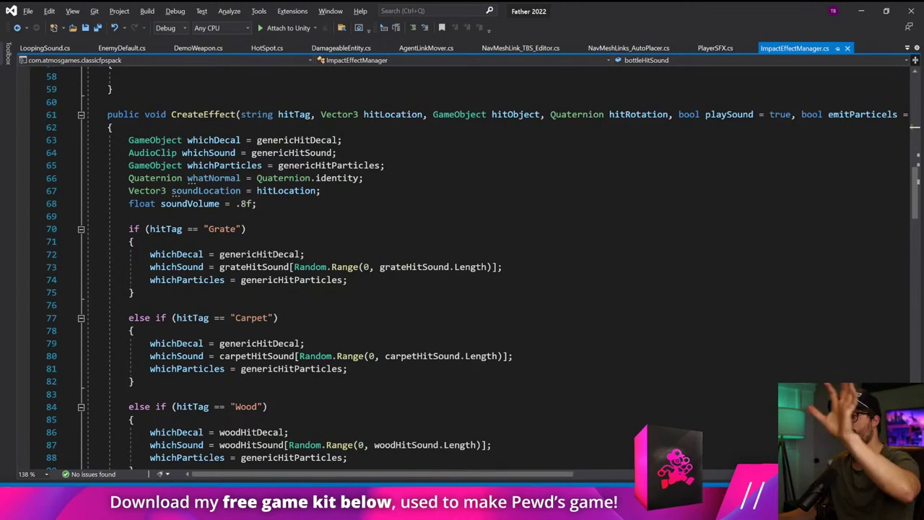
scroll(462, 274, "down", 4)
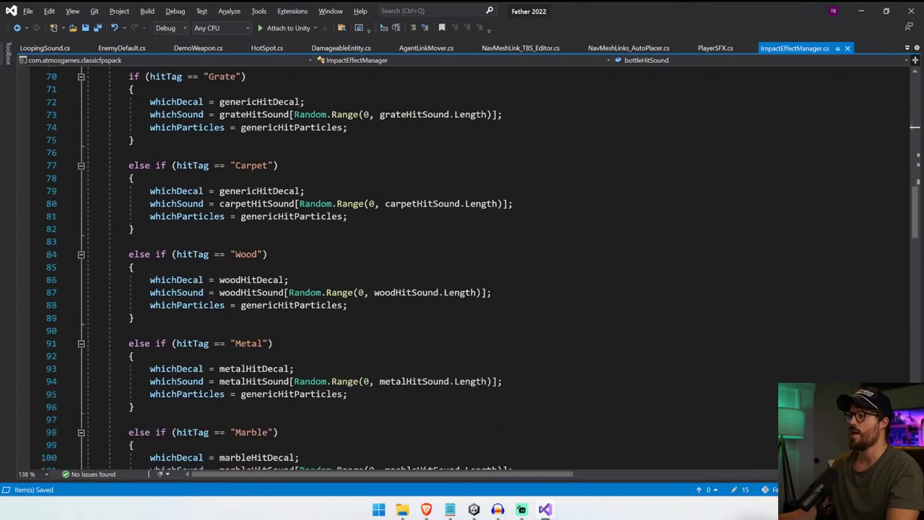
scroll(202, 287, "down", 7)
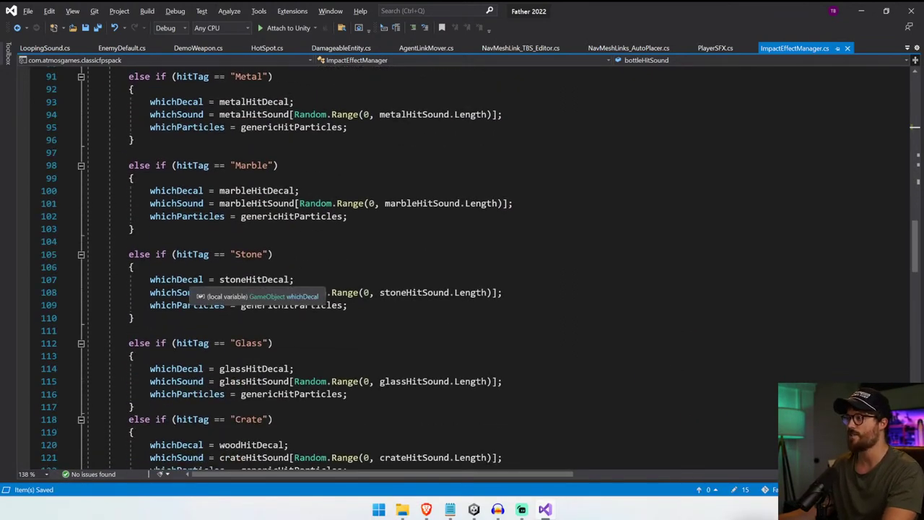
scroll(190, 282, "down", 2)
left_click_drag(127, 267, 137, 330)
left_click(137, 331)
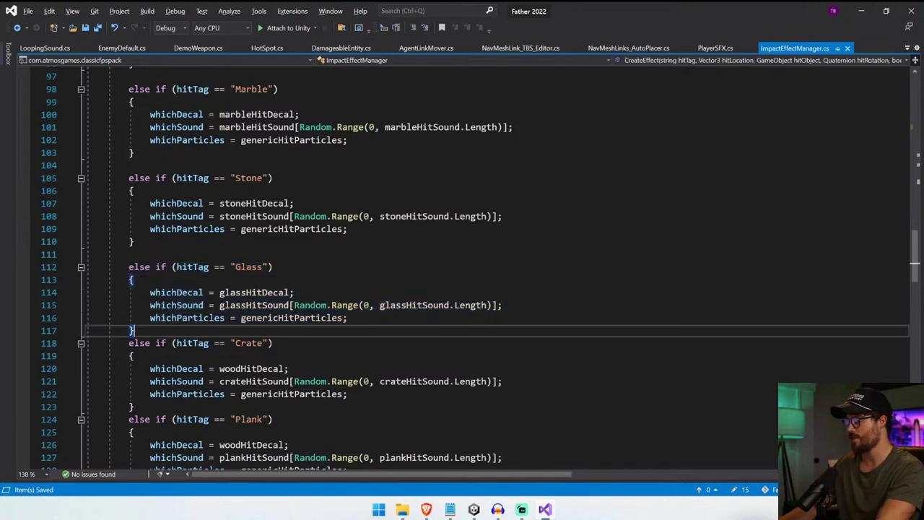
type("else if (hitTag == \"Glass\") {     whichDecal = glassHitDecal;     whichSound = glassHitSound[Random.Range(0, glassHitSound.Length)];     whichParticles = genericParticles; }")
double_click(265, 344)
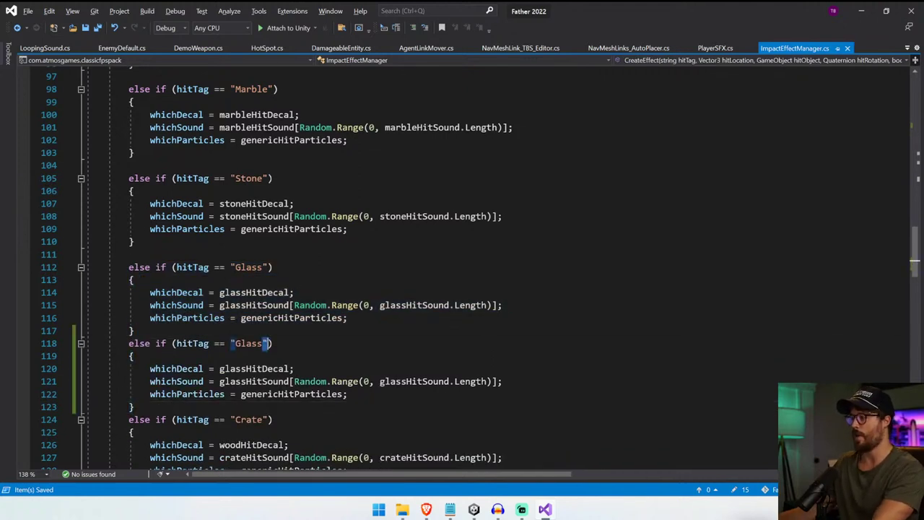
double_click(264, 343)
type("Bottle")
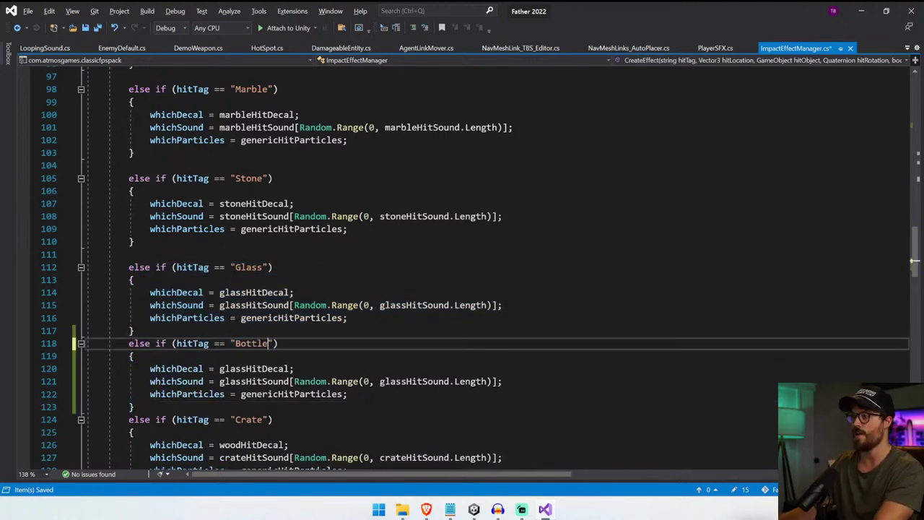
- In the Bottle branch, replace both glassHitSound references on the whichSound line with bottleHitSound
double_click(267, 369)
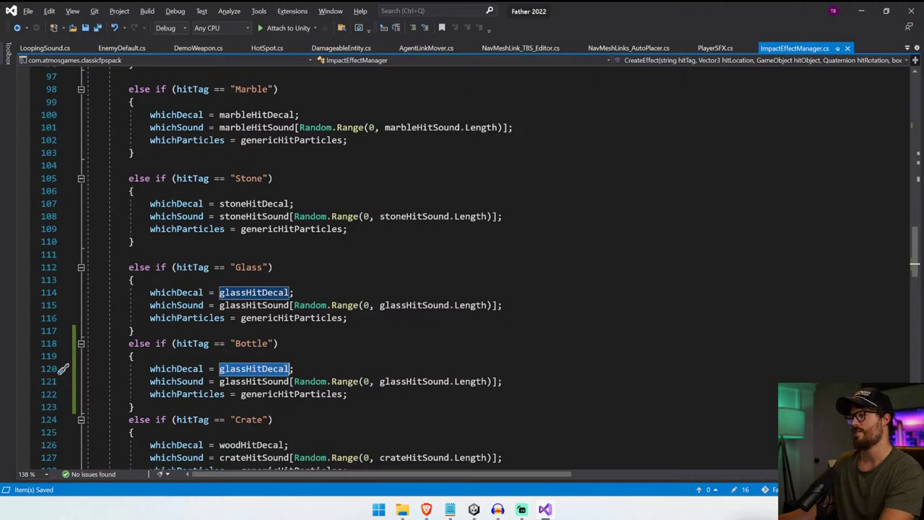
scroll(477, 271, "up", 5)
scroll(462, 271, "down", 7)
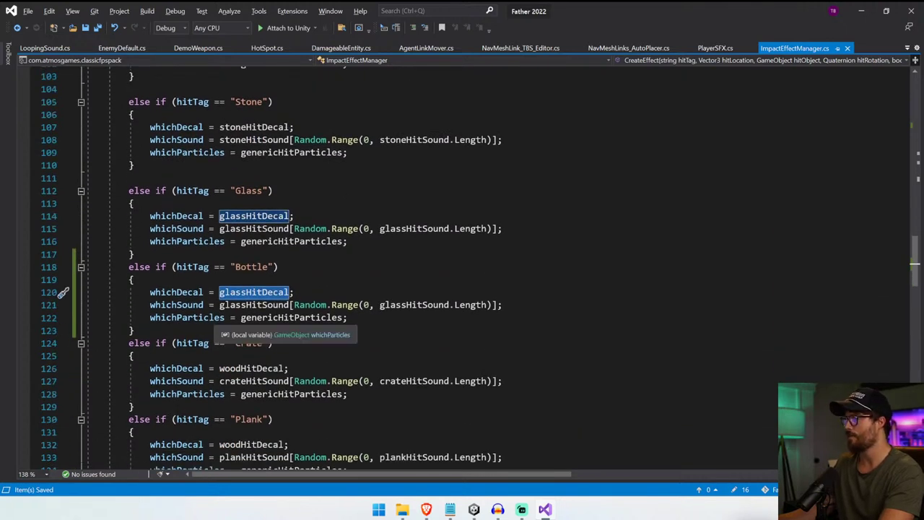
double_click(267, 303)
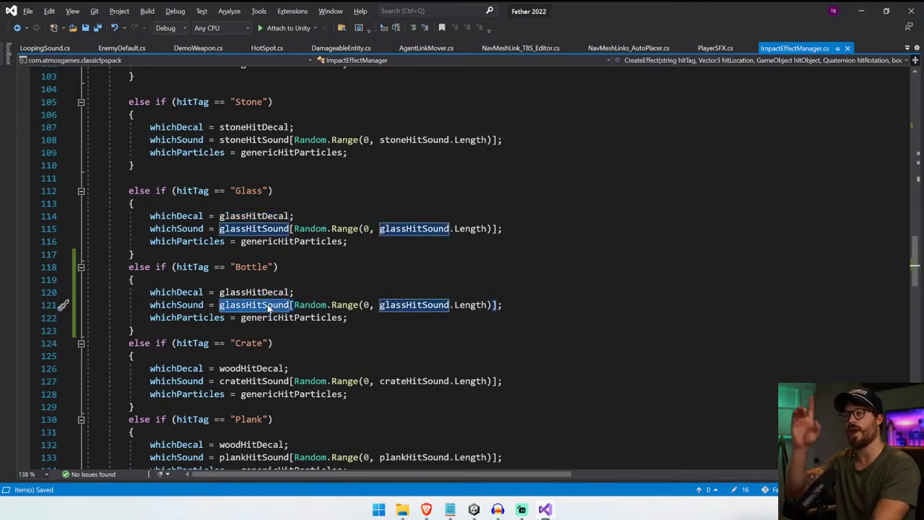
type("bottleHitSound")
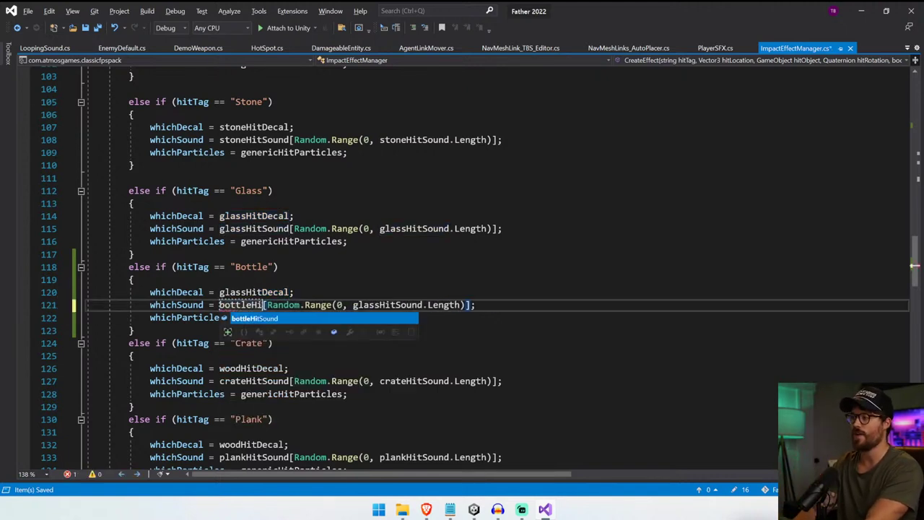
double_click(264, 305)
key("ctrl+c")
double_click(422, 304)
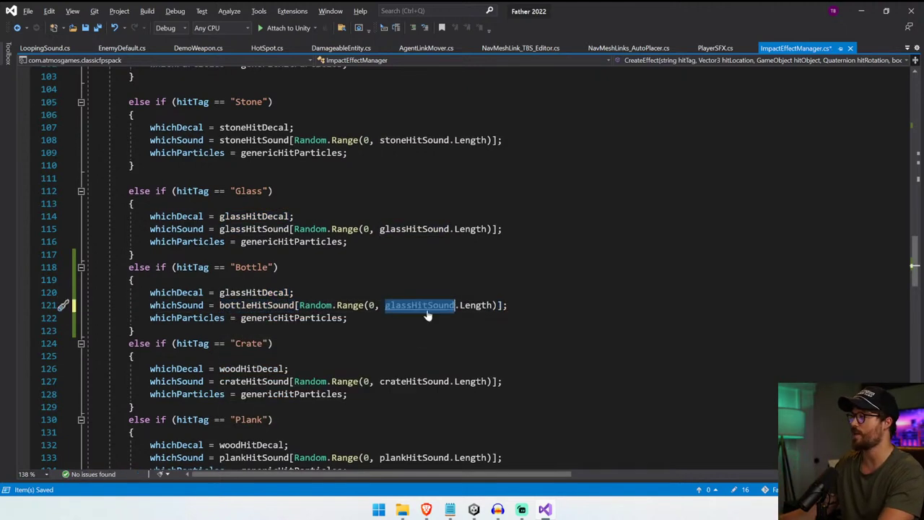
key("ctrl+v")
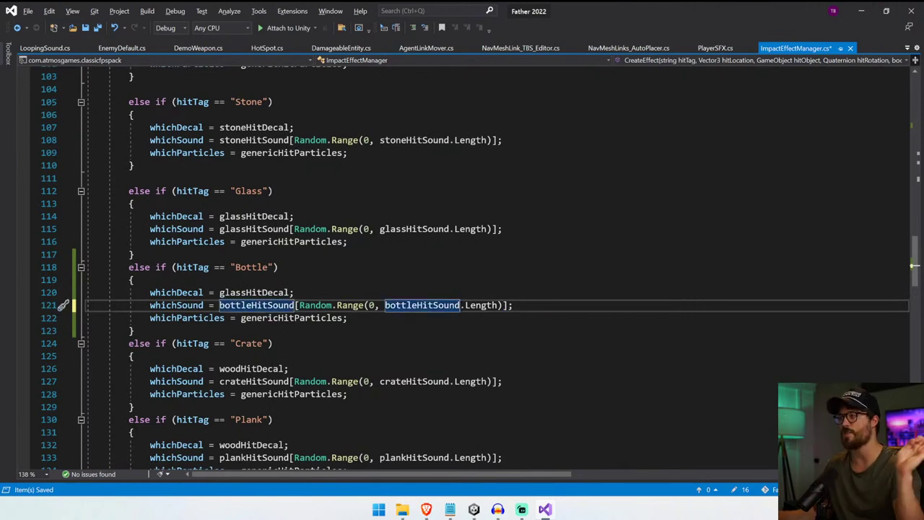
left_click(348, 317)
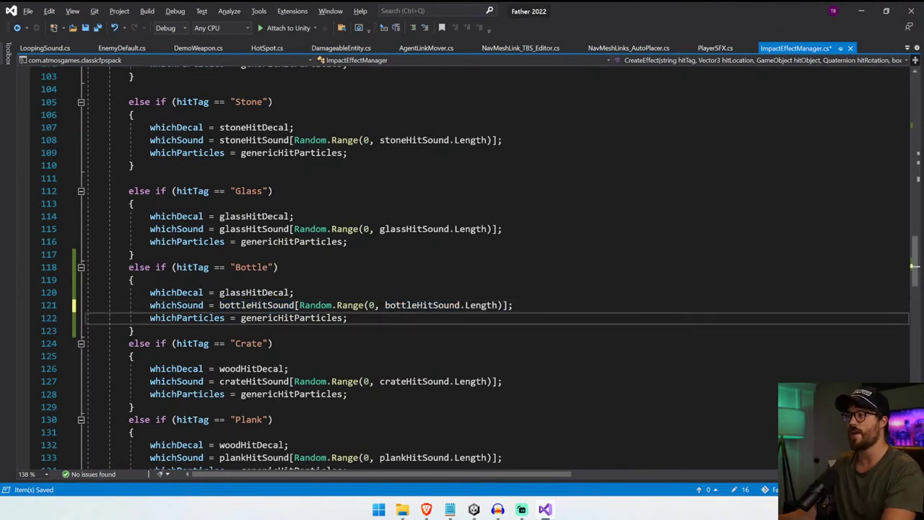
- Back in Unity, select the Controller, collapse Stone Hit Sound in Impact Effect Manager and set the Bottle Hit Sound array size to 3
left_click(473, 509)
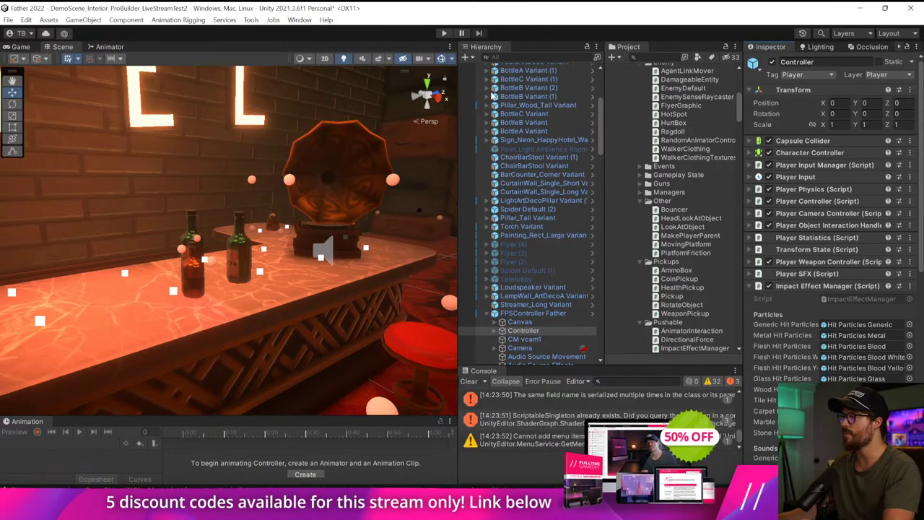
left_click(247, 257)
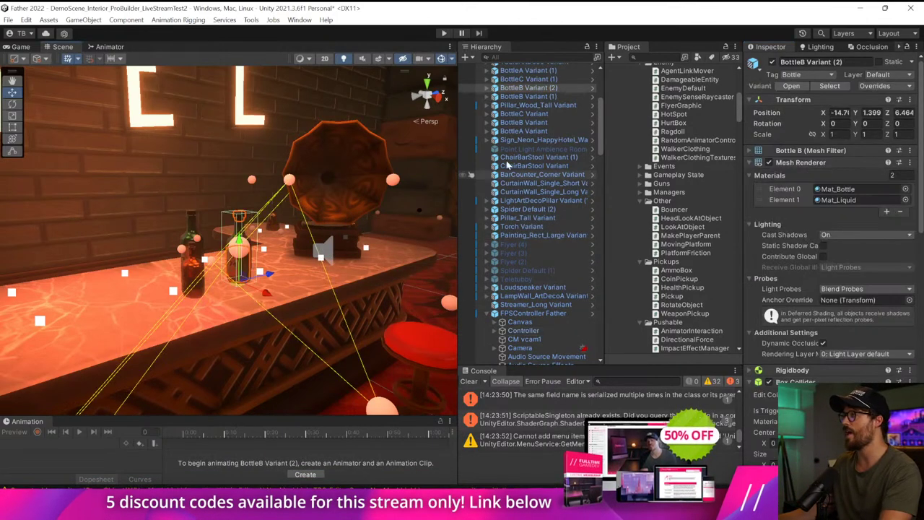
left_click(542, 314)
left_click(524, 330)
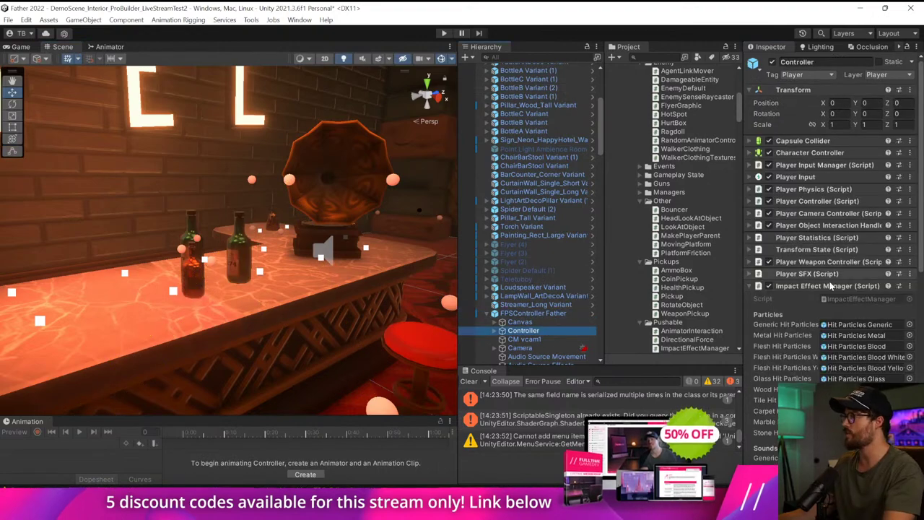
scroll(919, 269, "down", 10)
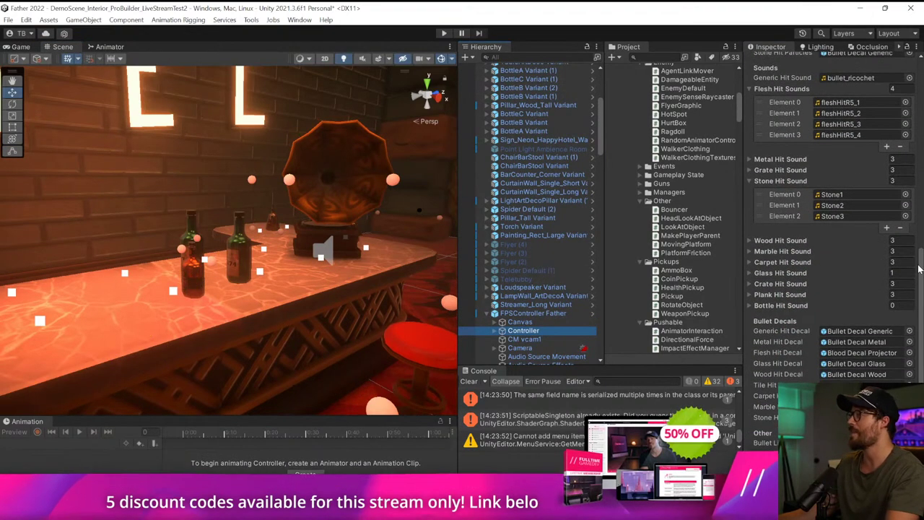
left_click(779, 181)
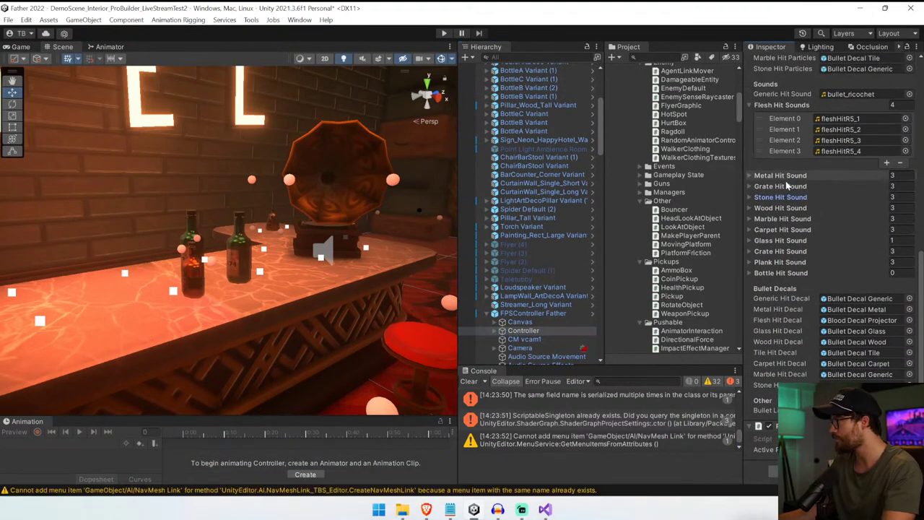
left_click(778, 272)
key("Return")
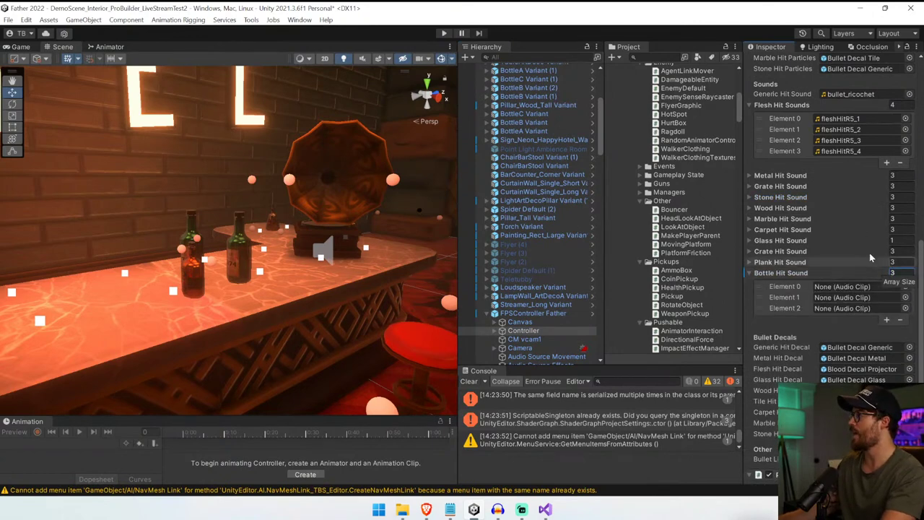
- Search the project for "bott" and assign bottle_hit, bottle_hit2 and bottle_hit3 to Bottle Hit Sound elements 0, 1 and 2
type("bott")
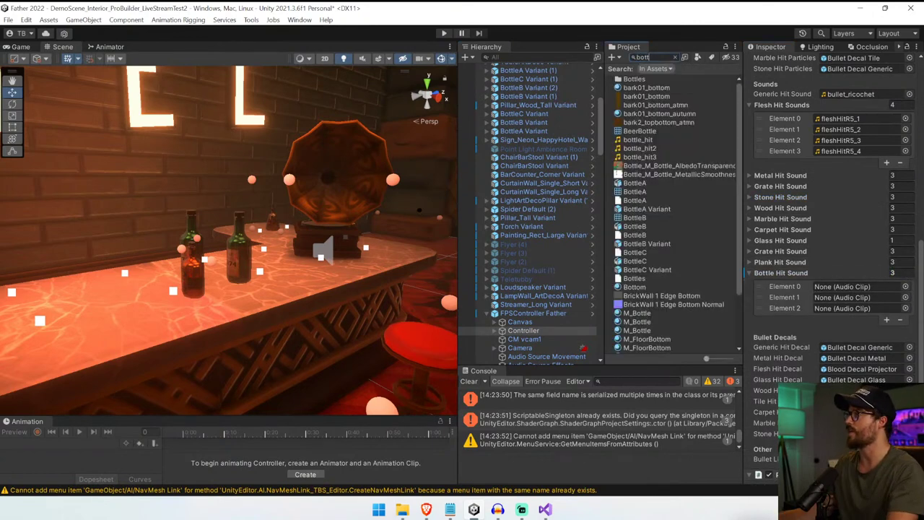
left_click_drag(713, 170, 844, 286)
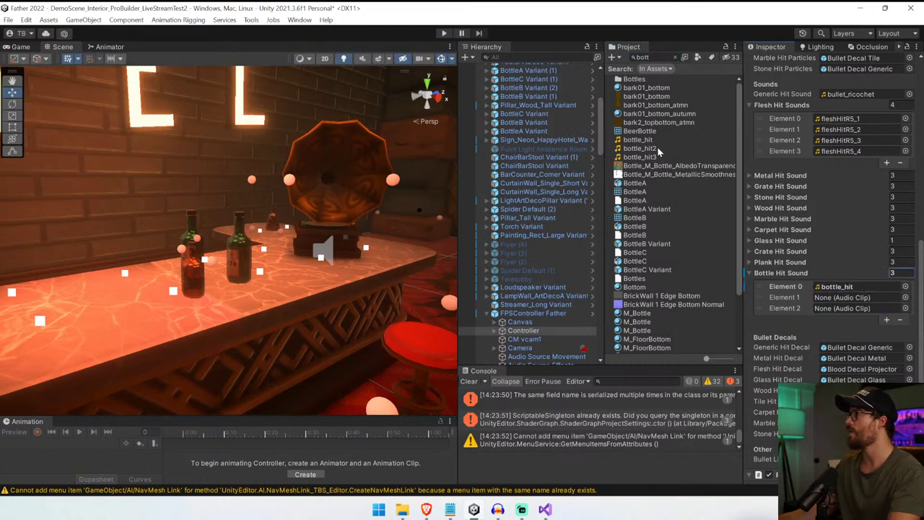
left_click_drag(639, 148, 844, 297)
left_click_drag(640, 157, 875, 310)
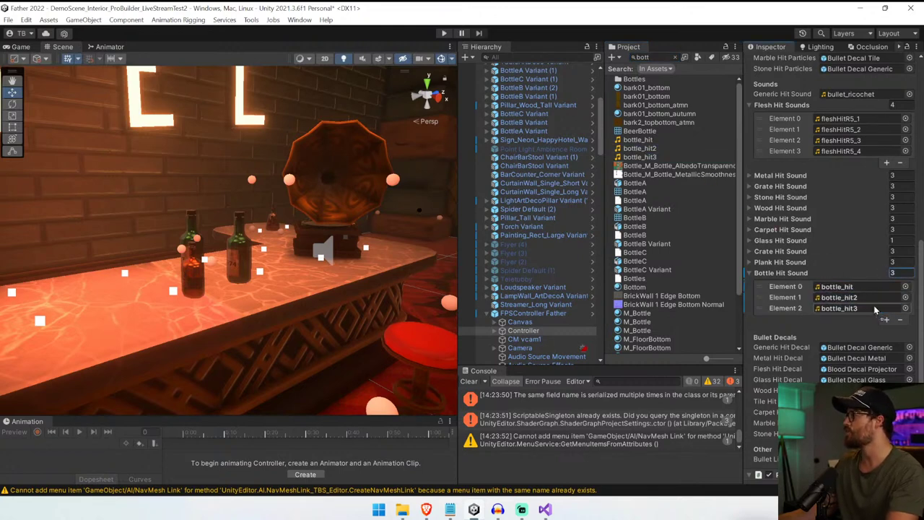
- Run the game with a cleared console, shoot the figure in the hall and walk to the bottles on the bar
left_click(469, 382)
left_click(445, 34)
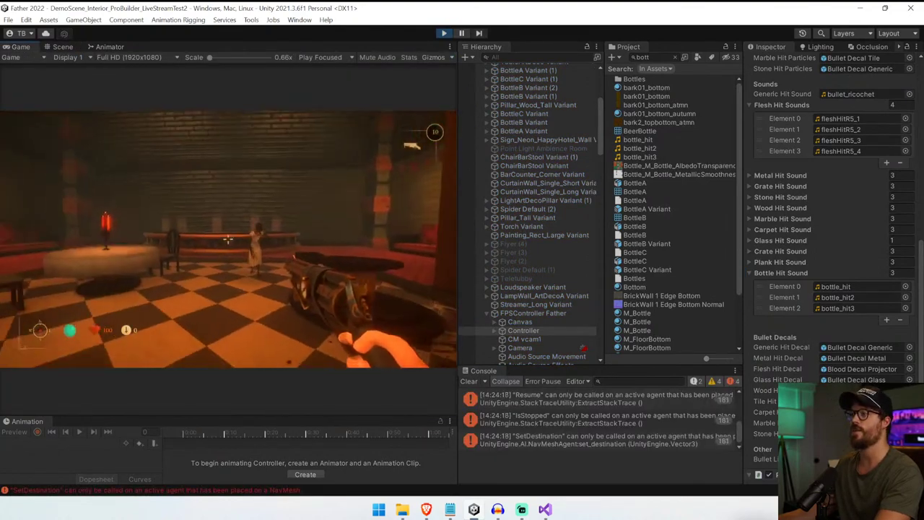
left_click(227, 238)
left_click(228, 239)
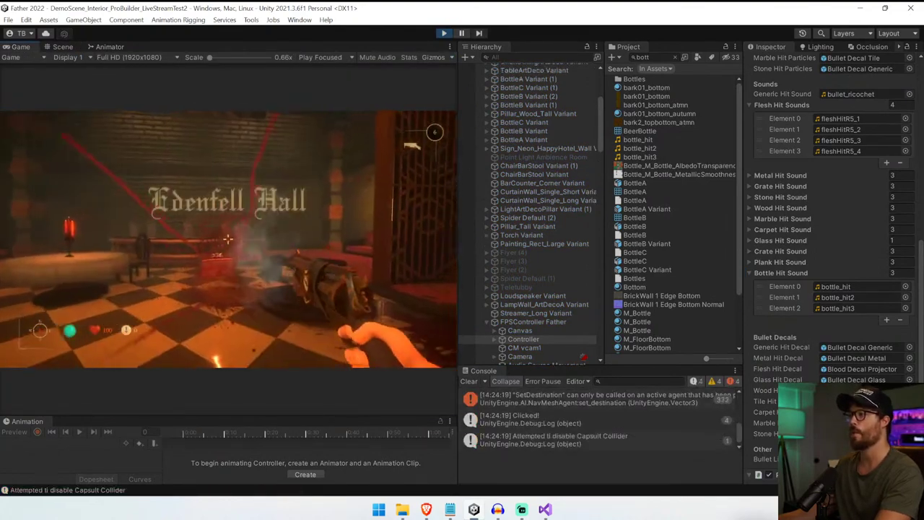
key("Escape")
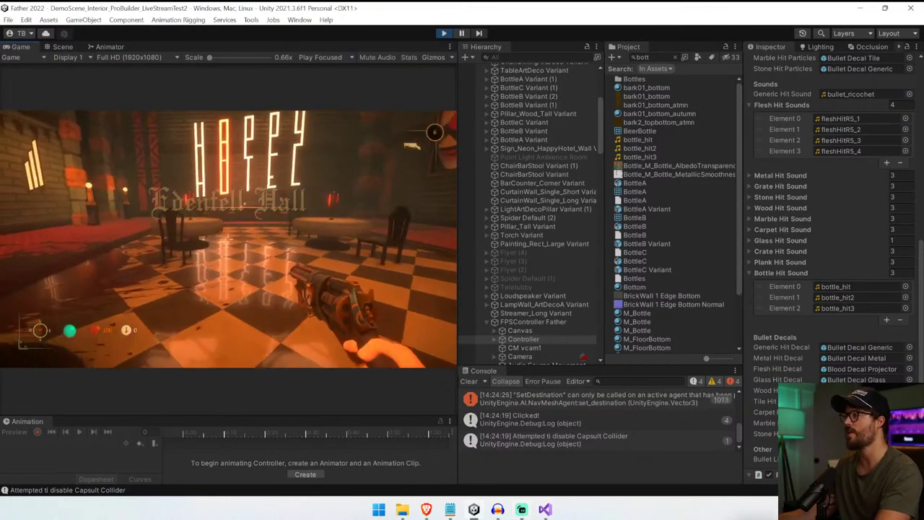
key("w")
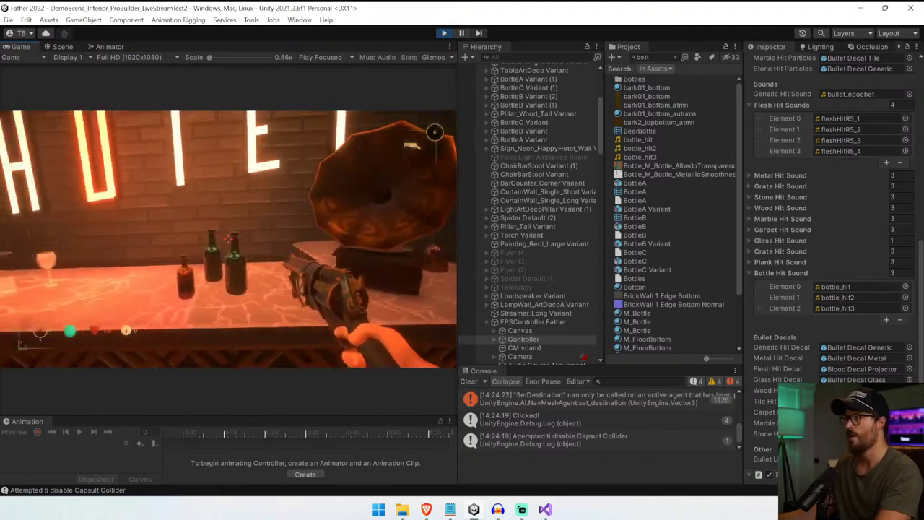
- Test the hit sounds by repeatedly picking up and dropping a bottle on the floor and table, and stop play mode
key("e")
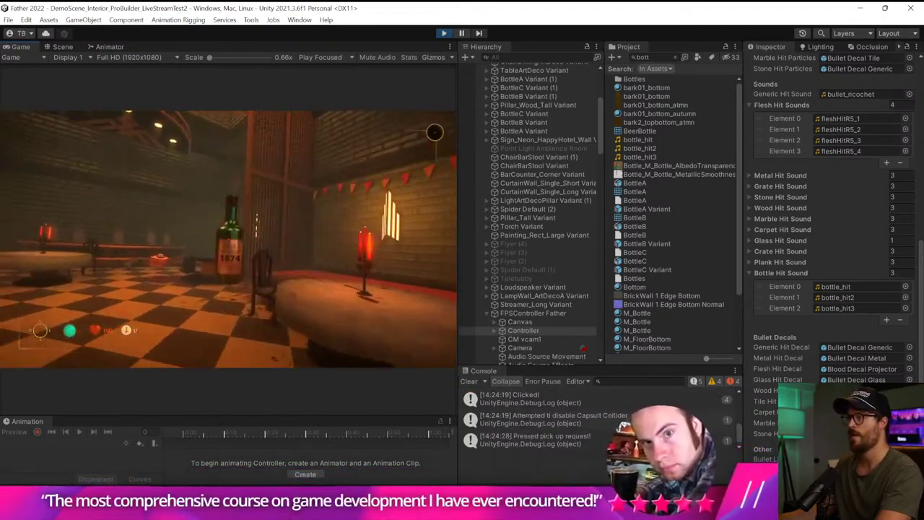
key("e")
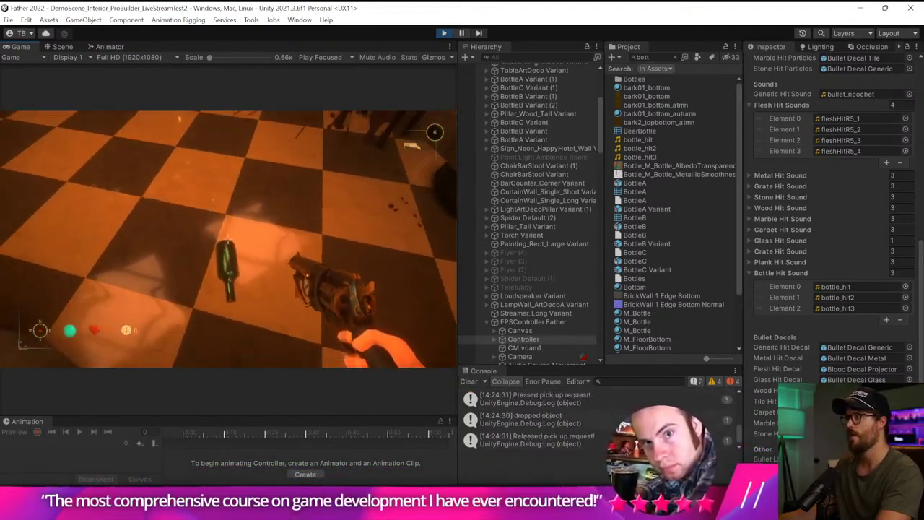
key("e")
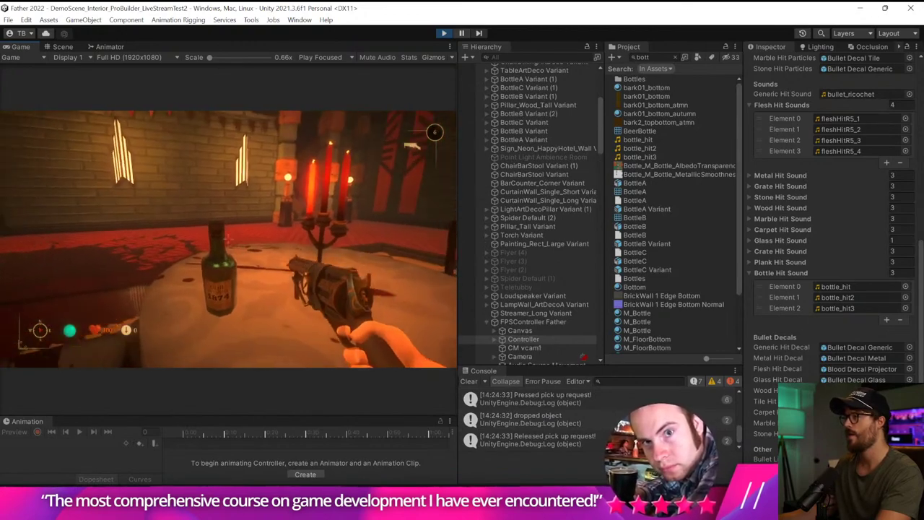
key("e")
key("e")
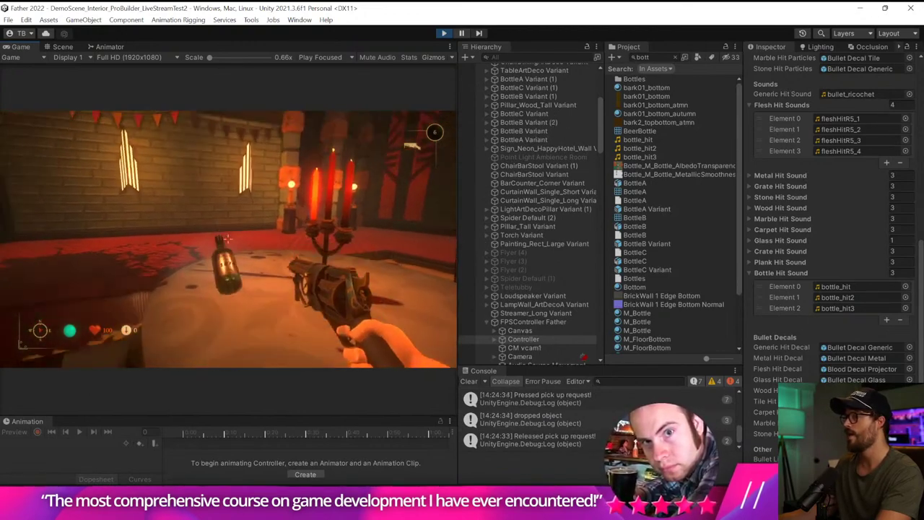
key("e")
key("e")
key("e")
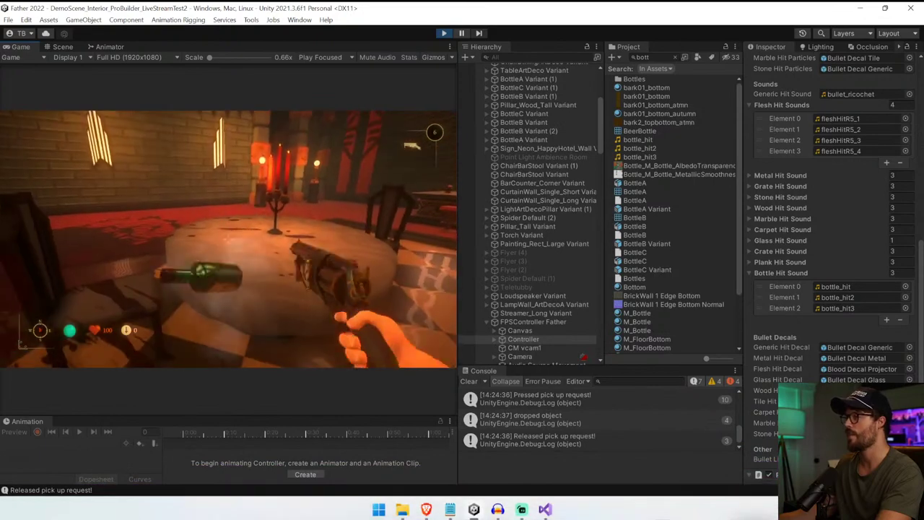
key("ctrl+p")
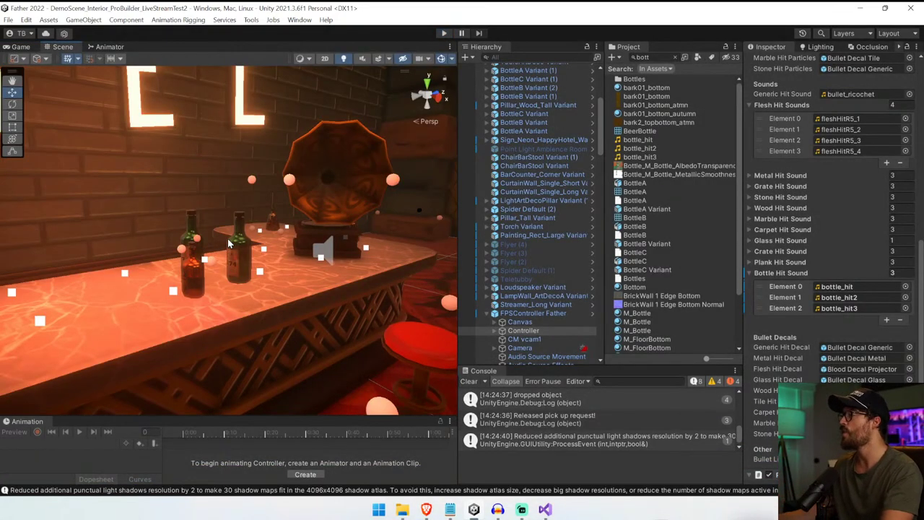
- Switch to Visual Studio, add soundVolume = 1.5f; at the start of the Bottle branch, save, and check it against the default soundVolume in CreateEffect
key("alt+Tab")
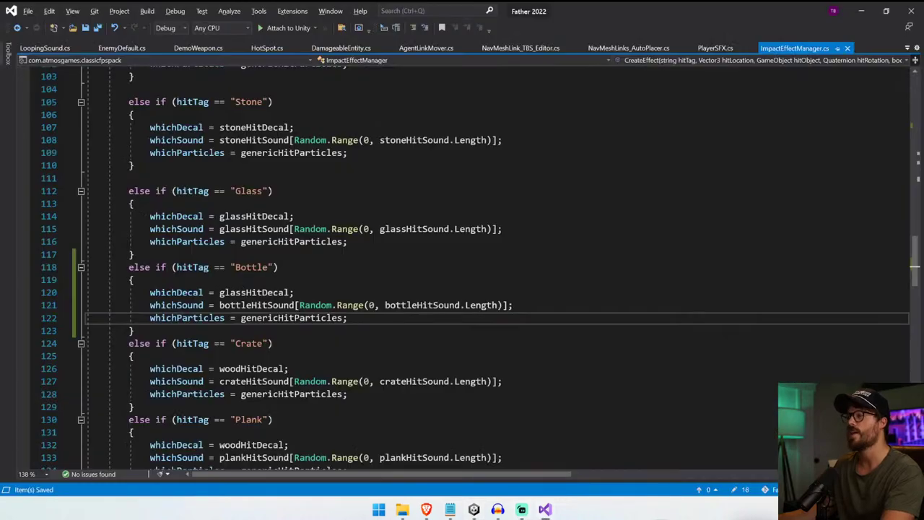
left_click(150, 293)
key("Return")
key("Up")
scroll(462, 267, "down", 7)
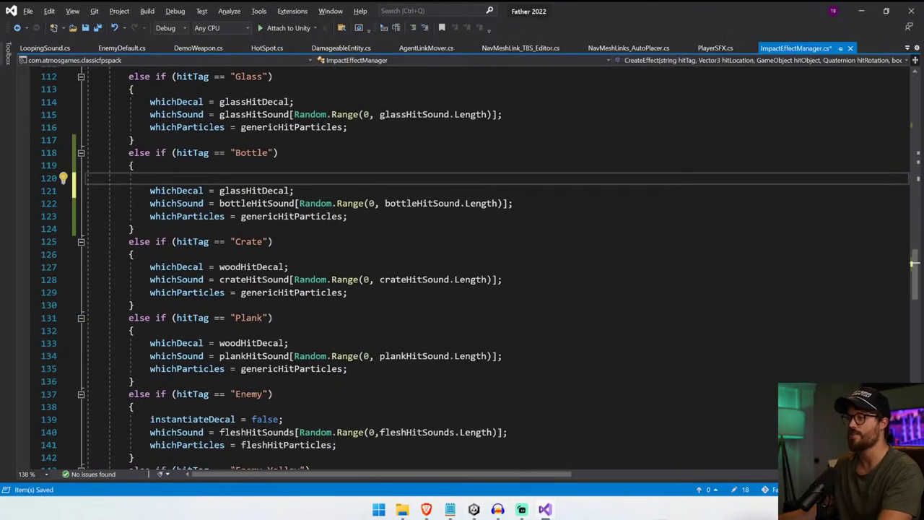
scroll(462, 267, "down", 1)
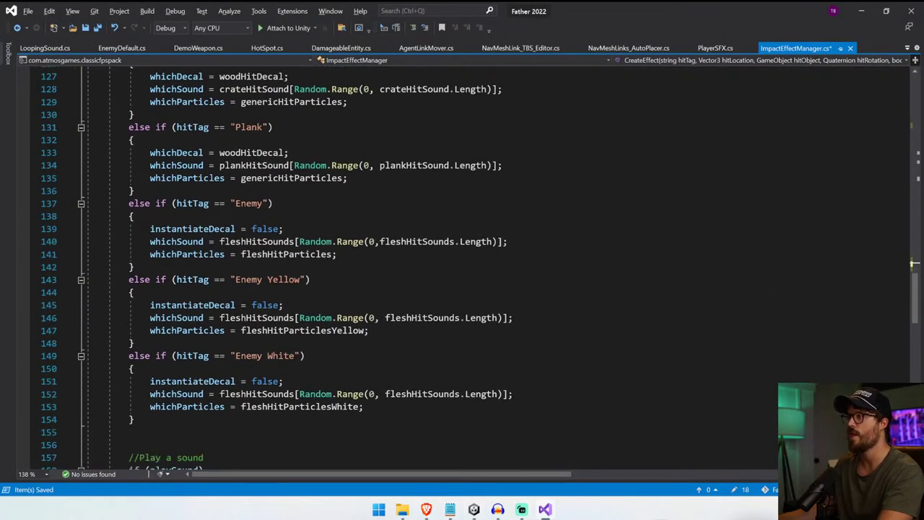
scroll(462, 267, "down", 5)
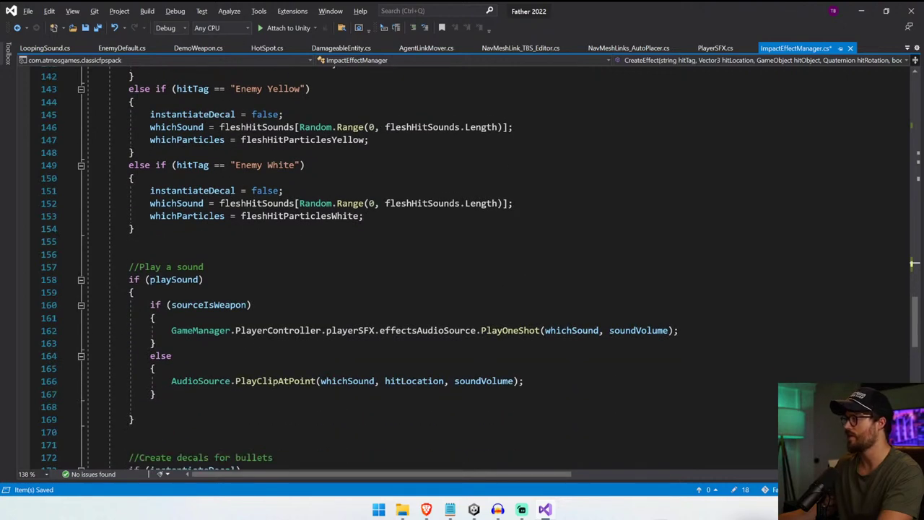
type("soundO")
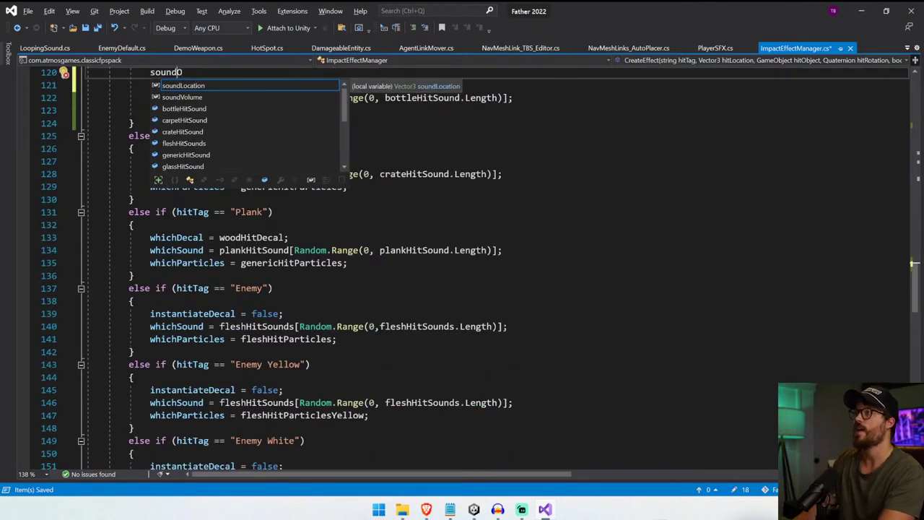
key("Down")
key("Tab")
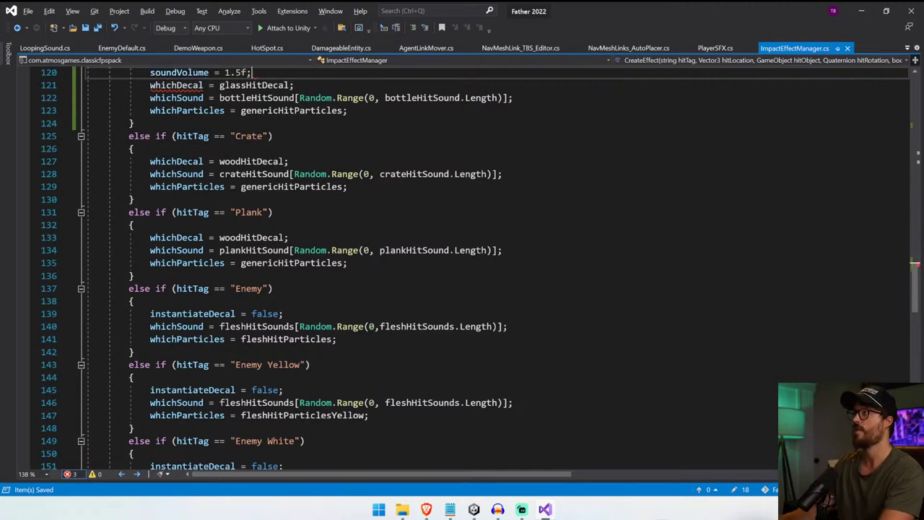
scroll(462, 269, "up", 20)
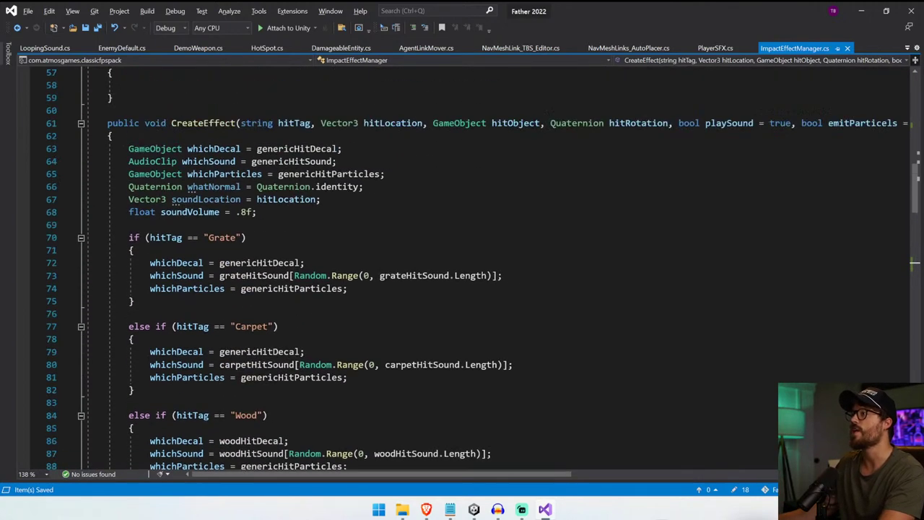
scroll(462, 269, "up", 1)
scroll(462, 269, "down", 17)
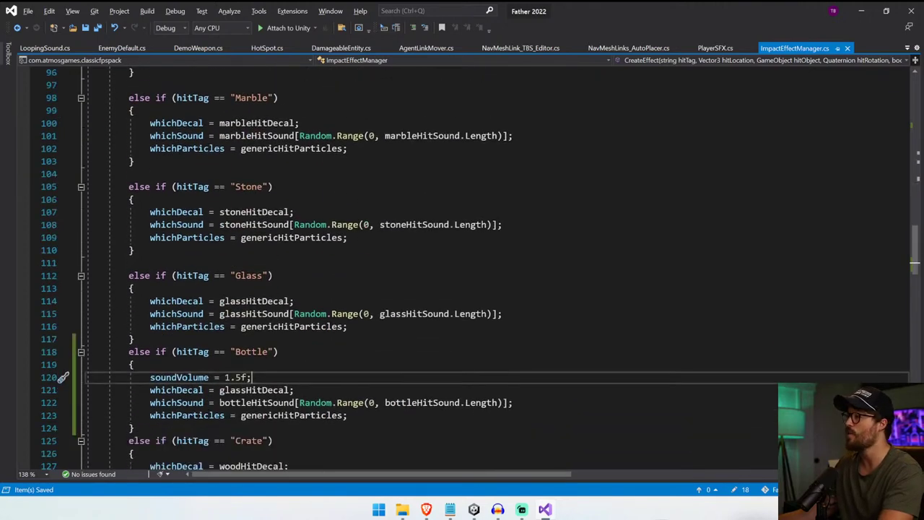
left_click(281, 237)
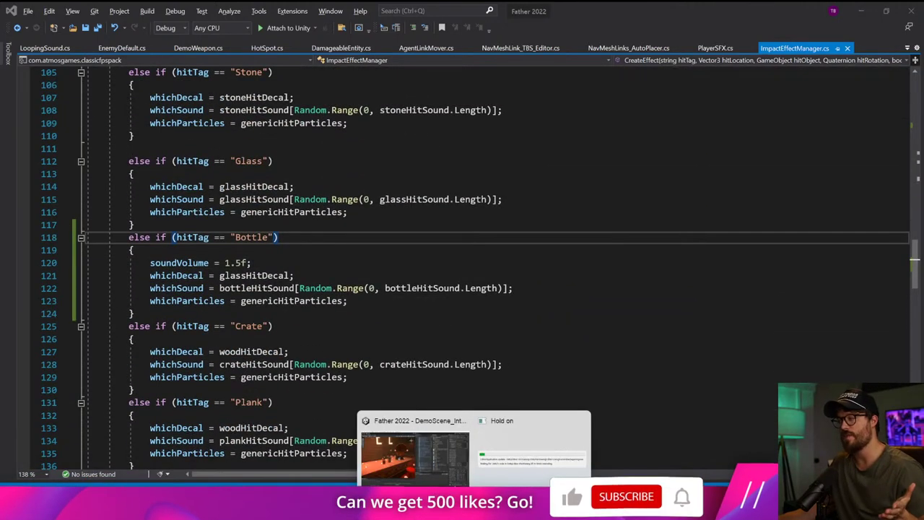
- Return to Unity, run the game, shoot the attacking figure and walk to the bottles on the bar
key("alt+Tab")
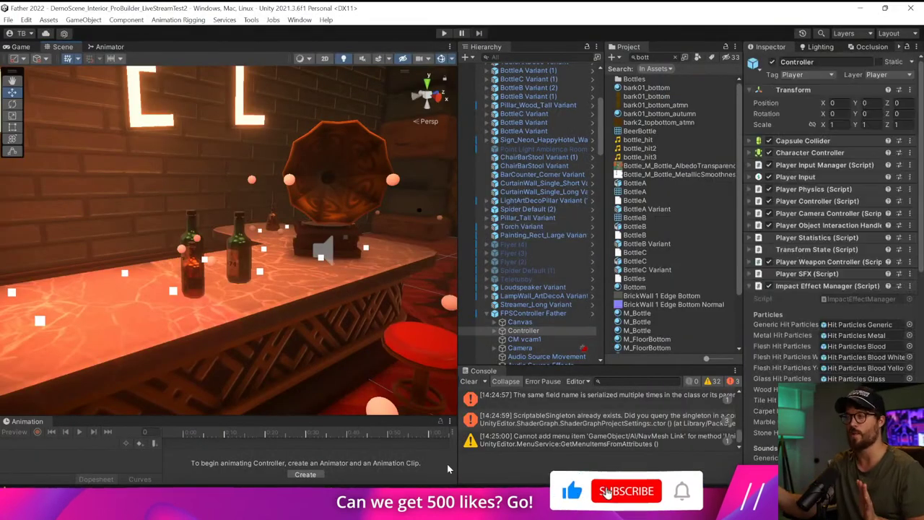
left_click(444, 32)
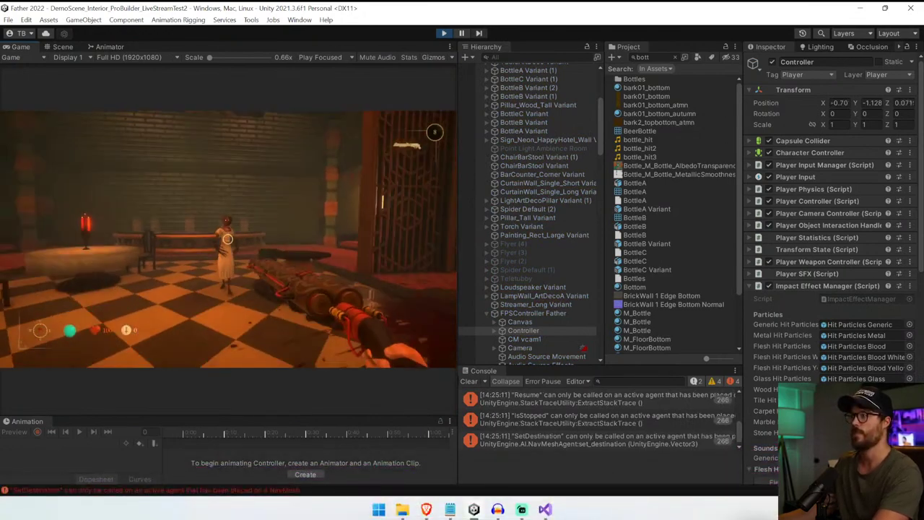
left_click(228, 239)
key("s")
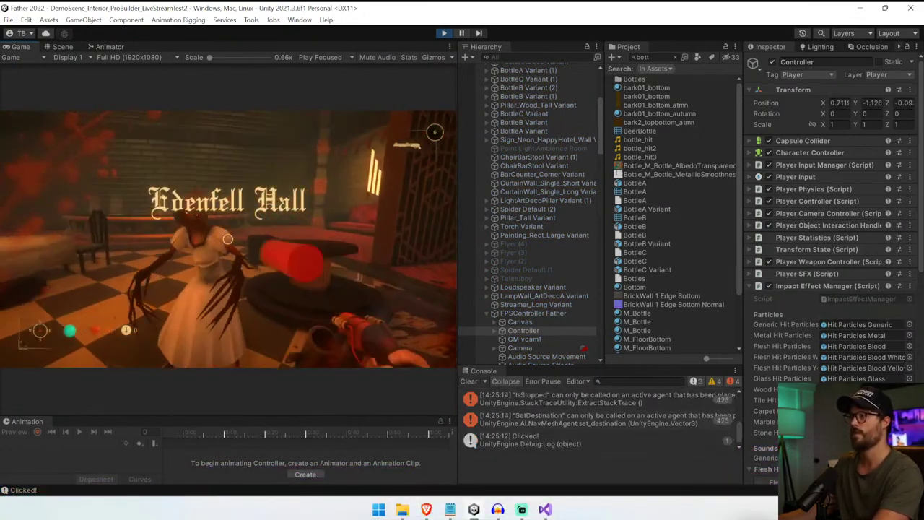
key("w")
left_click(228, 239)
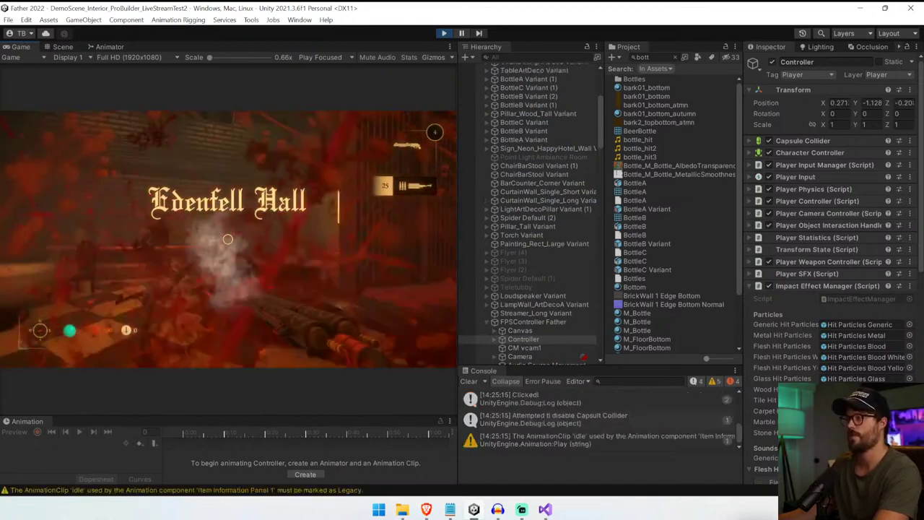
key("w")
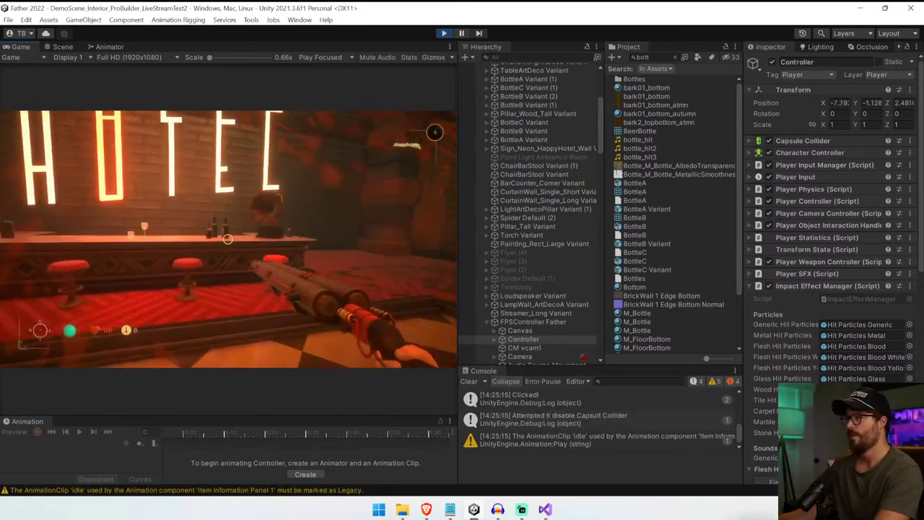
- Test the bottle hit sounds by picking bottles up from the bar and dropping them on the floor and tables
key("e")
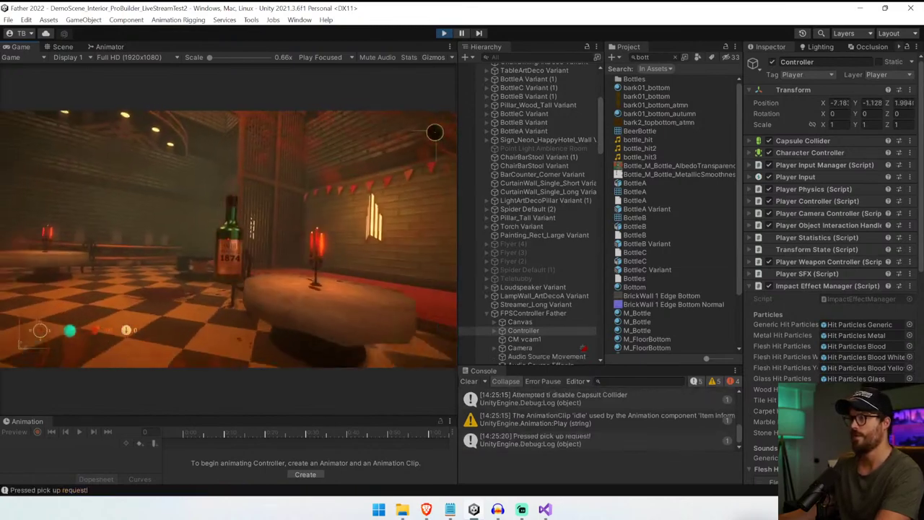
key("e")
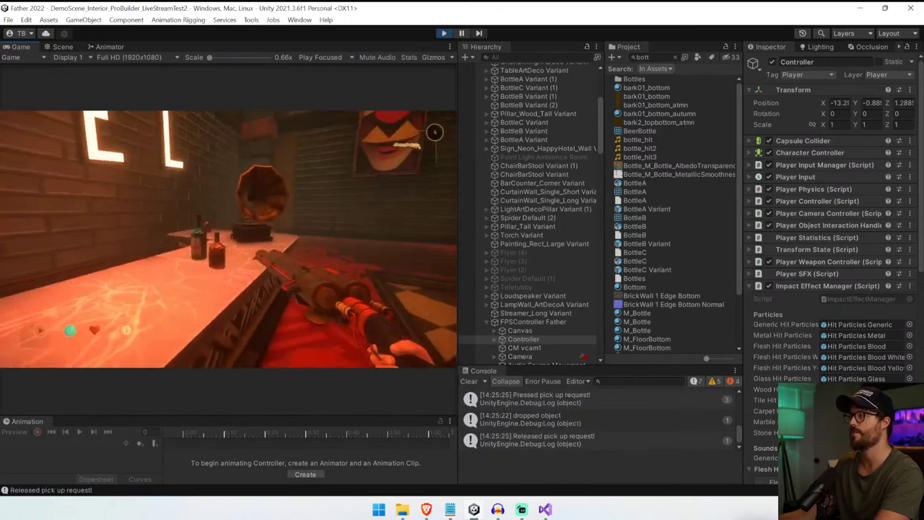
key("e")
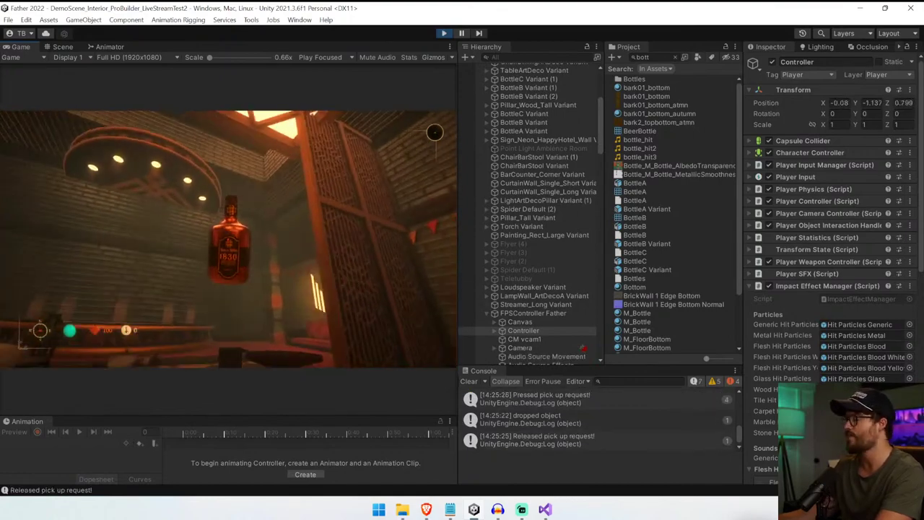
key("w")
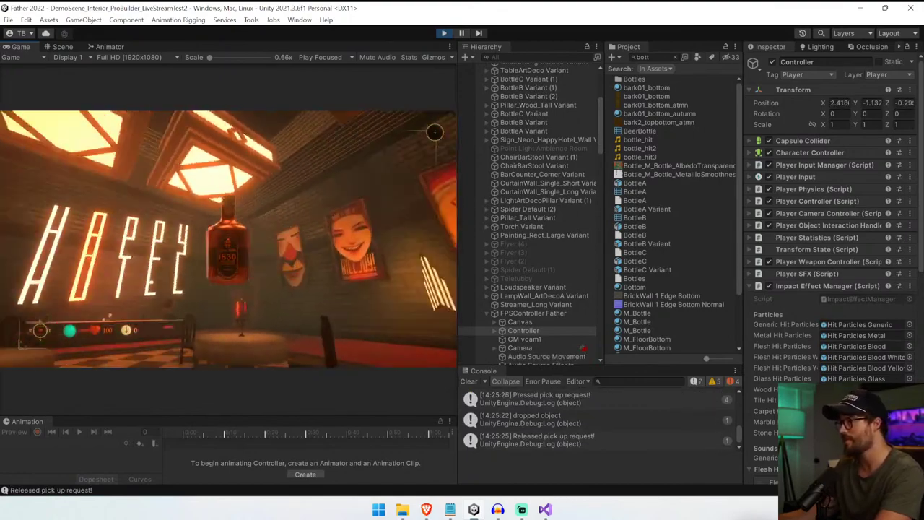
key("w")
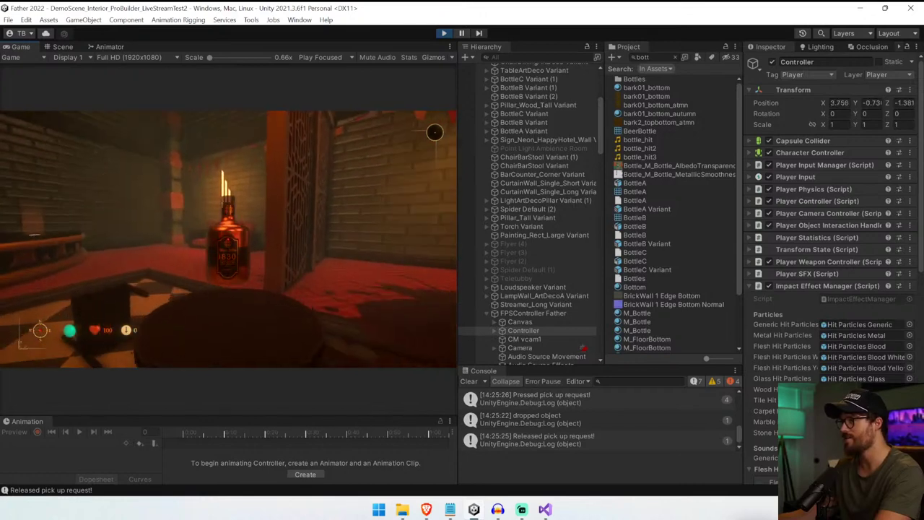
key("e")
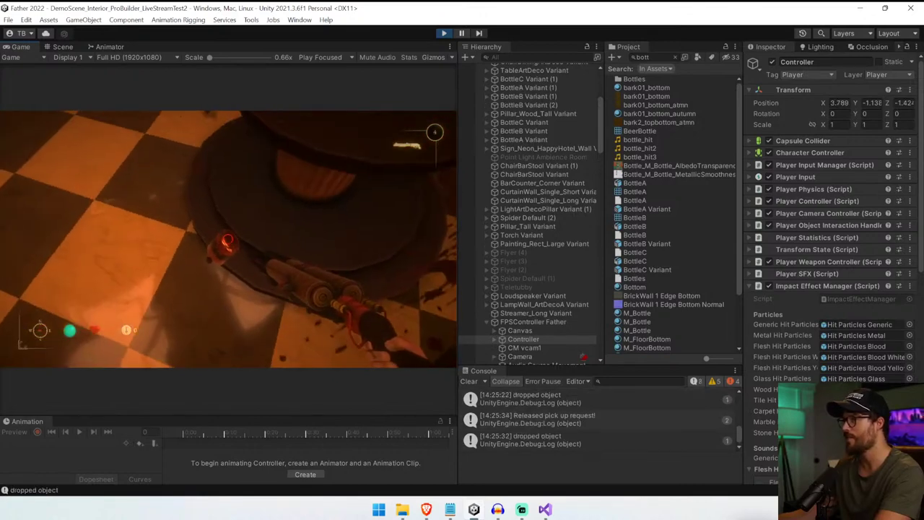
key("e")
key("e")
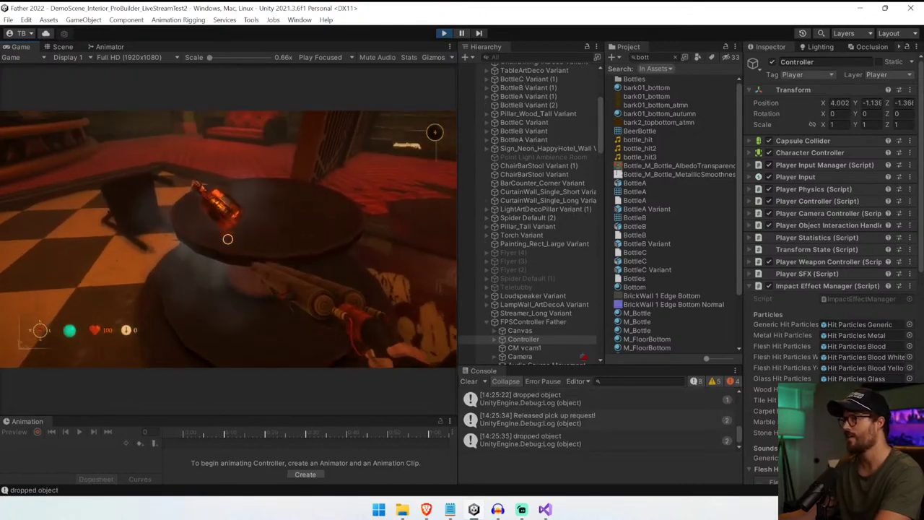
key("e")
key("w")
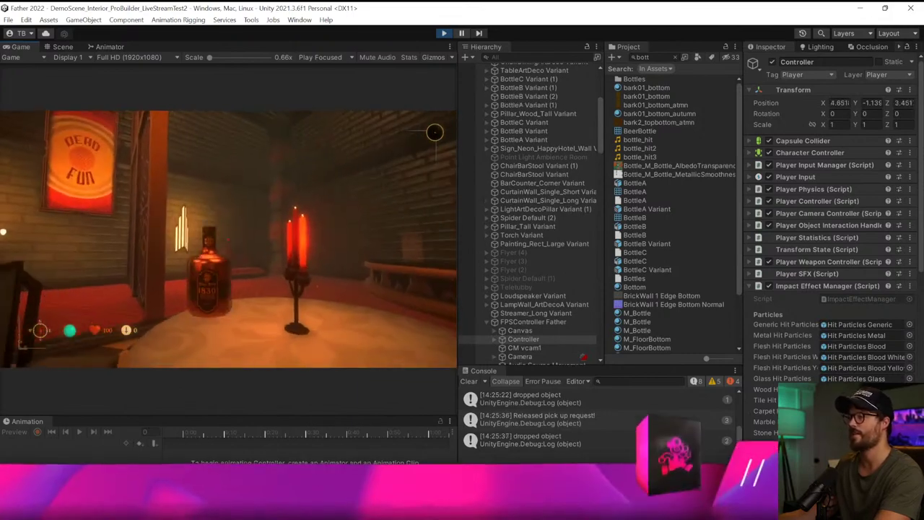
key("e")
- Switch weapons and fire at the bottle lying on the white table to test its impact sound
key("1")
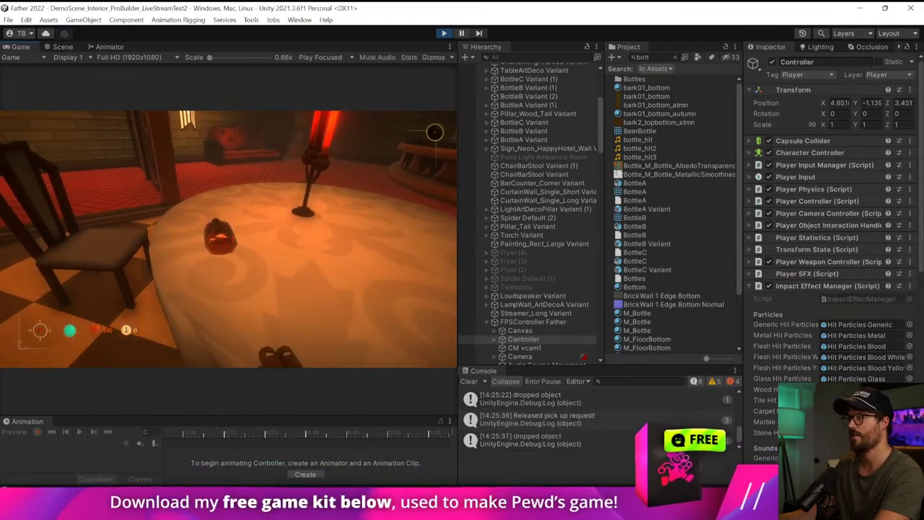
key("a")
left_click(228, 239)
key("w")
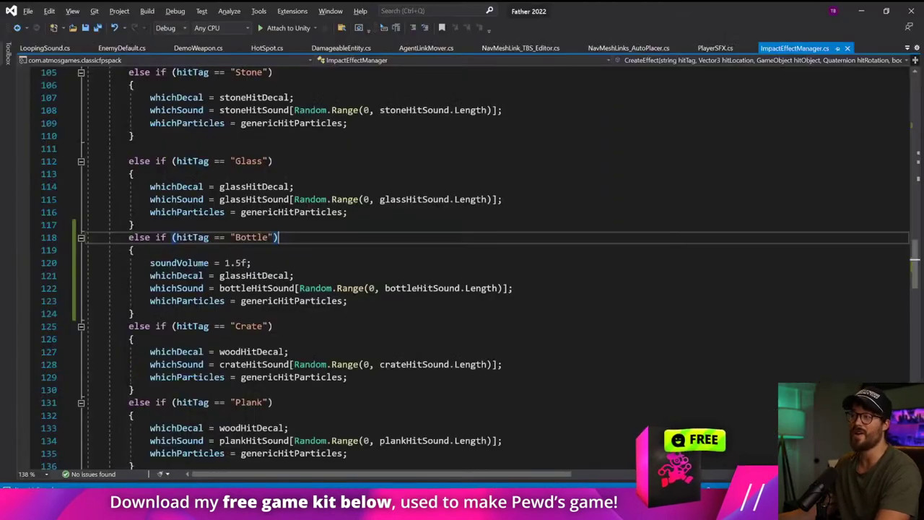
- In Visual Studio, set soundVolume in the Bottle branch to 2f, save the script and return to Unity
left_click(225, 263)
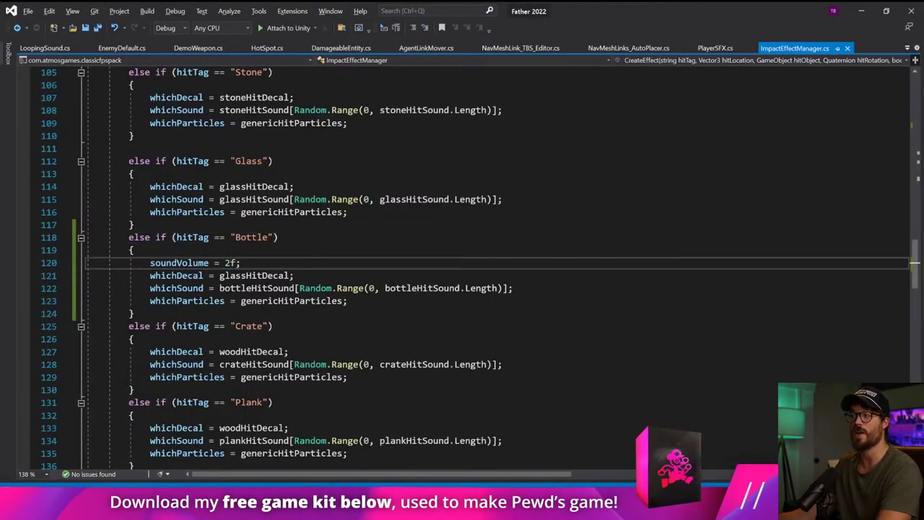
key("ctrl+s")
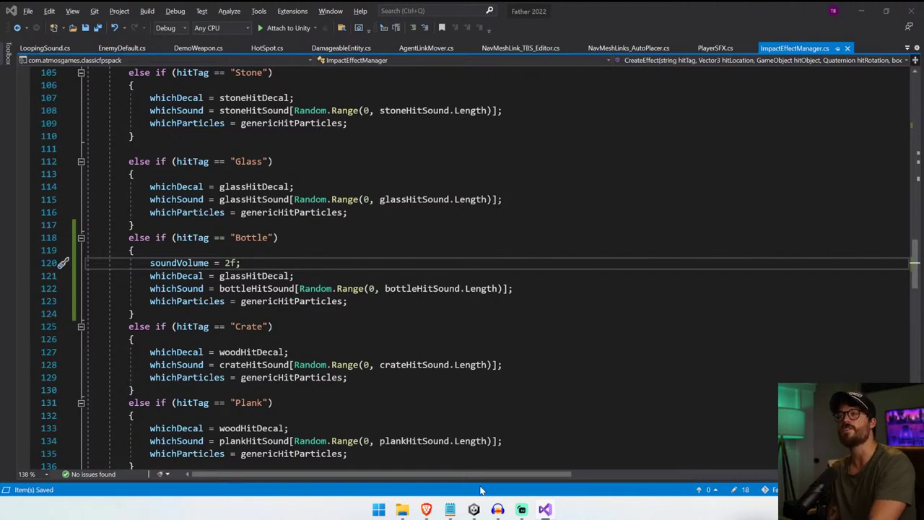
key("alt+Tab")
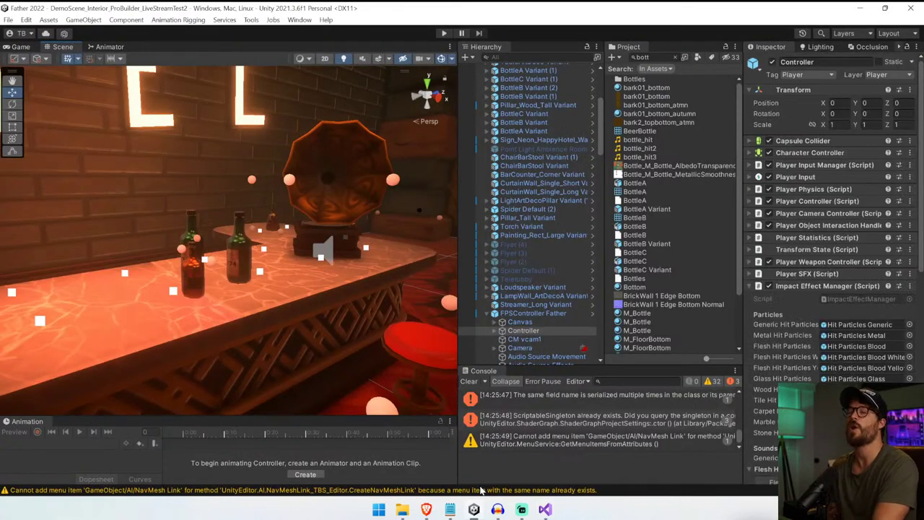
- Clear the console, start play mode, shoot the figure with the revolver and walk to the bottles on the bar
left_click(468, 385)
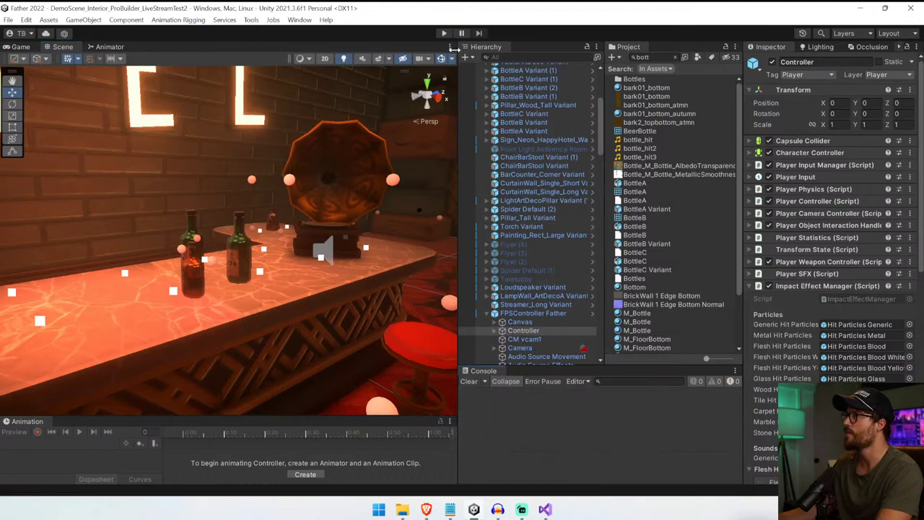
left_click(444, 33)
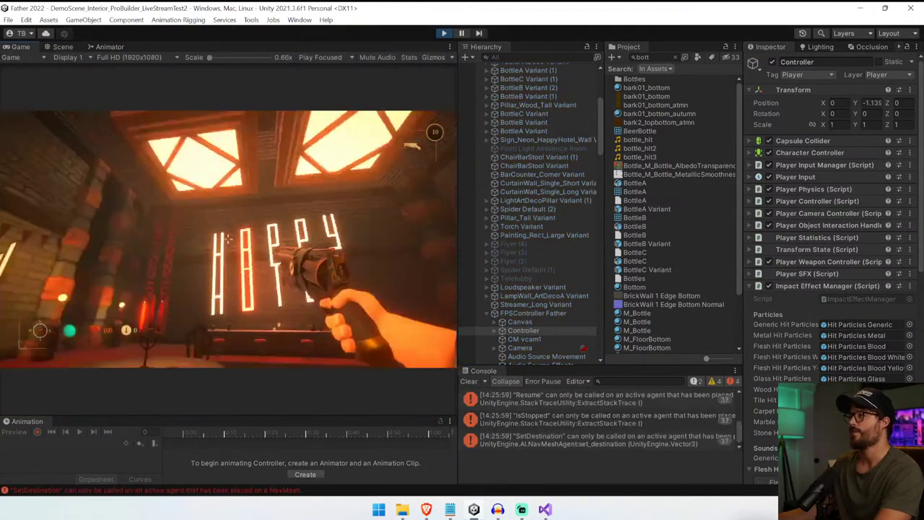
key("w")
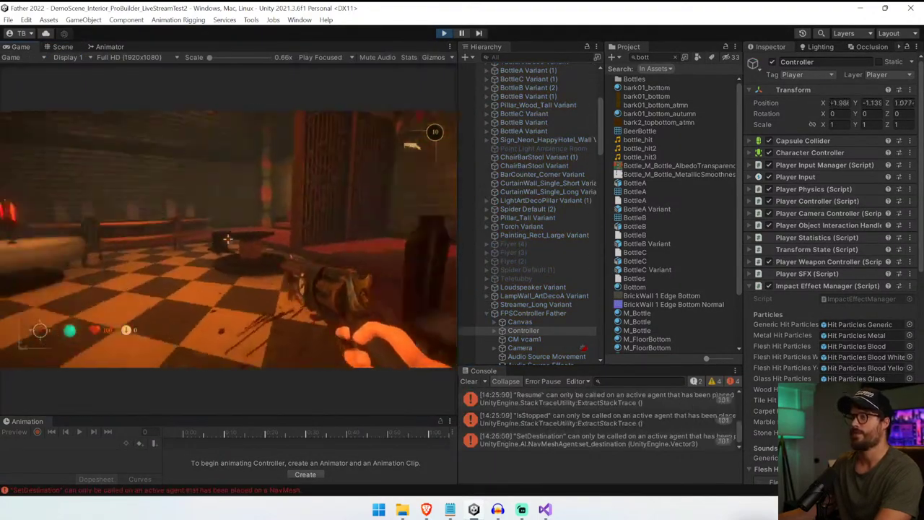
left_click(228, 239)
left_click(228, 239)
key("w")
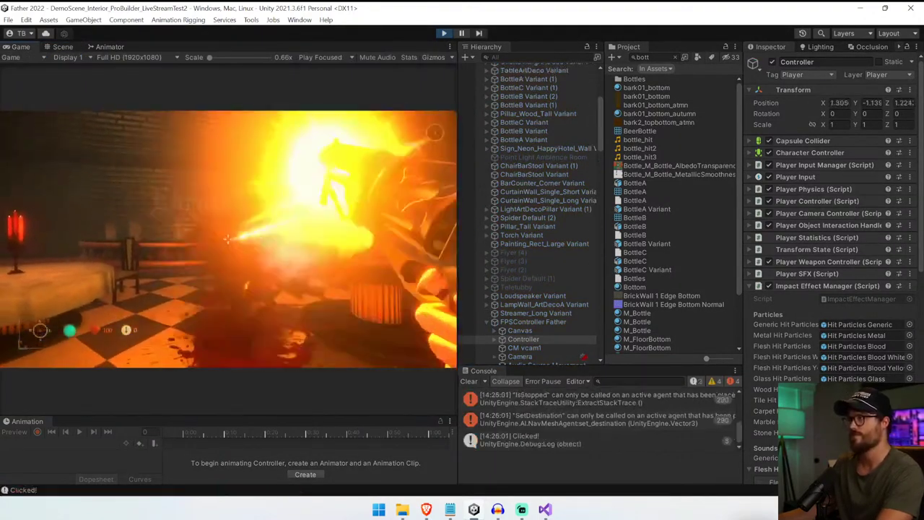
left_click(228, 239)
key("w")
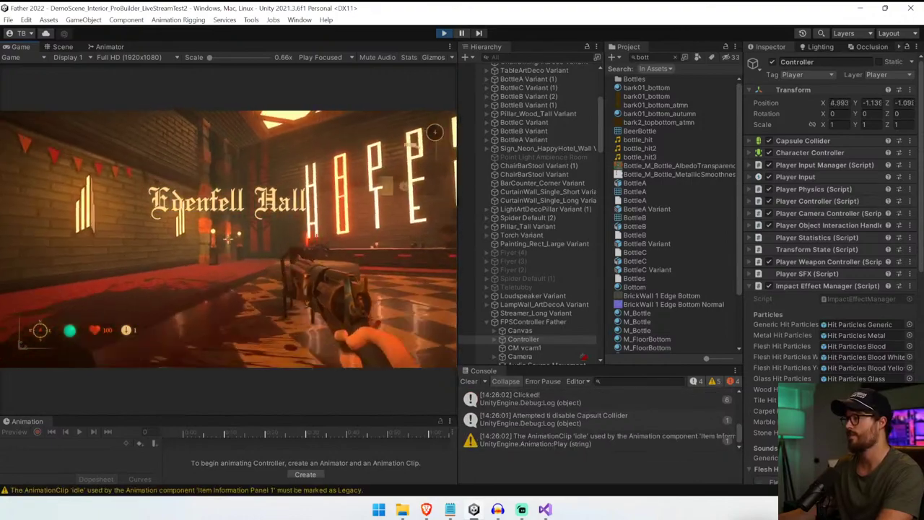
key("w")
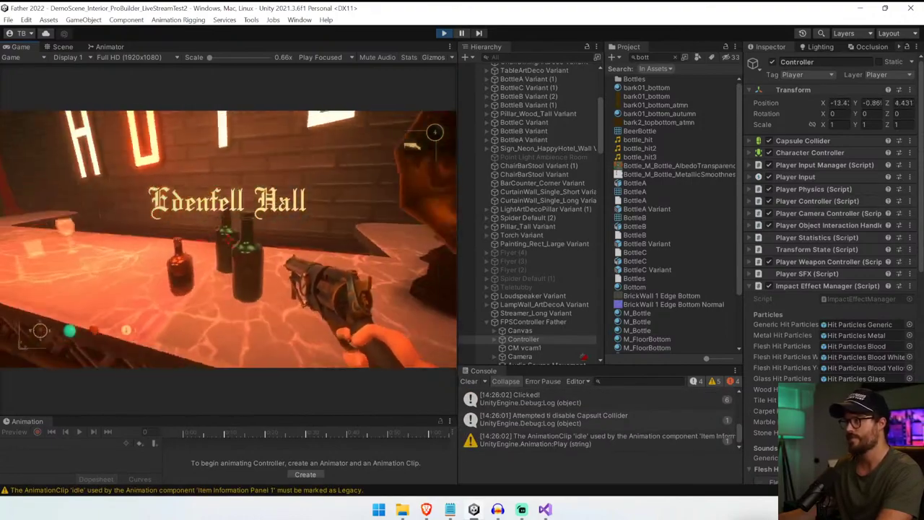
- Pick up the 1874 bottle from the bar, carry it through the hall and repeatedly drop and retrieve it to test its hit sounds
key("e")
key("w")
key("w")
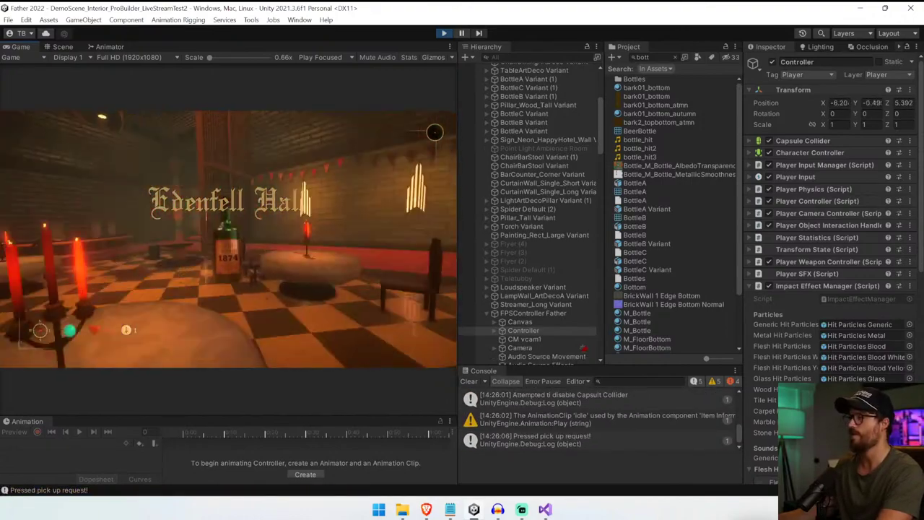
key("w")
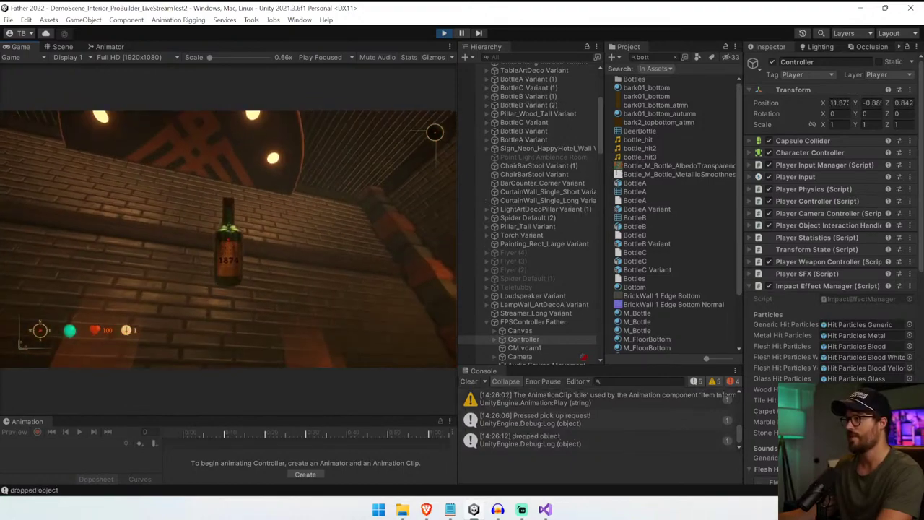
key("e")
key("e")
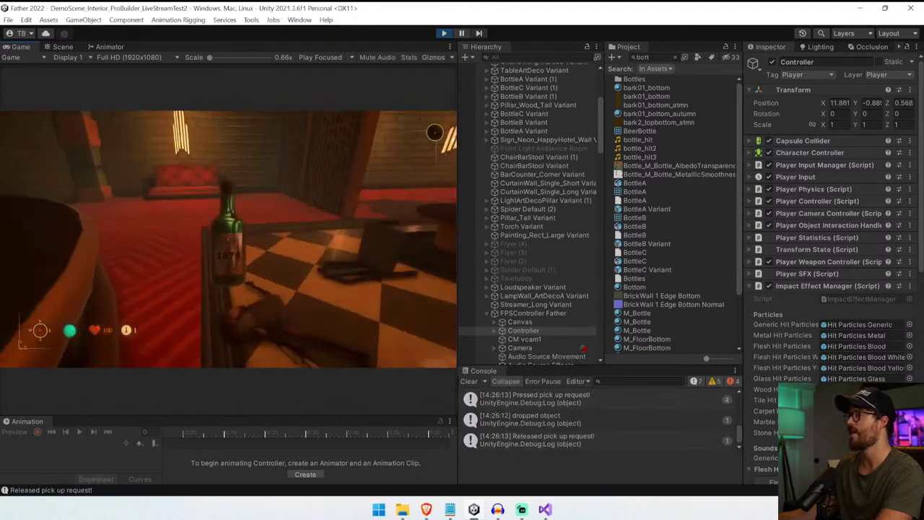
key("w")
key("e")
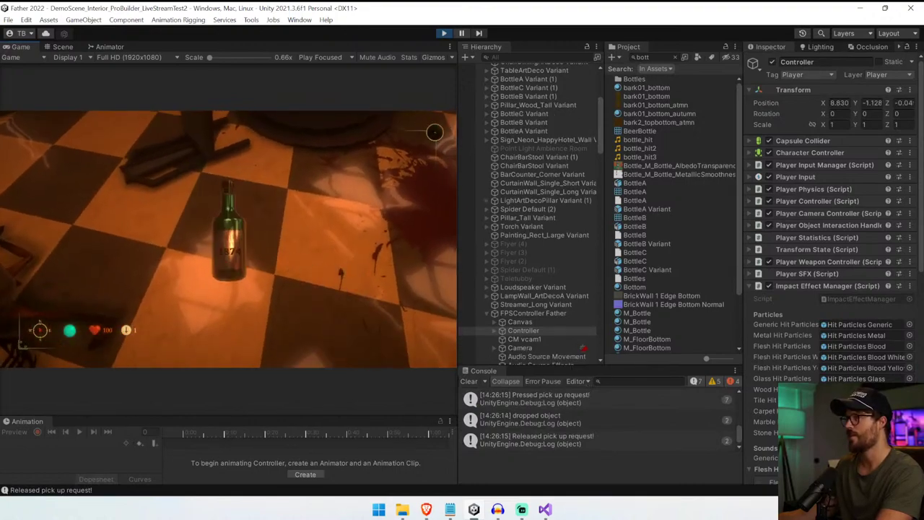
key("e")
key("e")
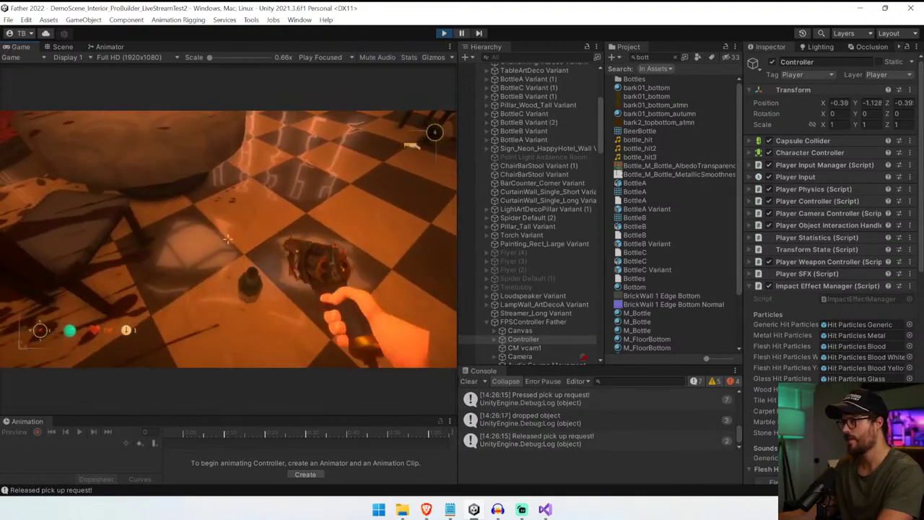
- Retrieve the dropped bottle from the checkered floor and carry it past the tables to check how far away it is held
key("w")
key("e")
key("w")
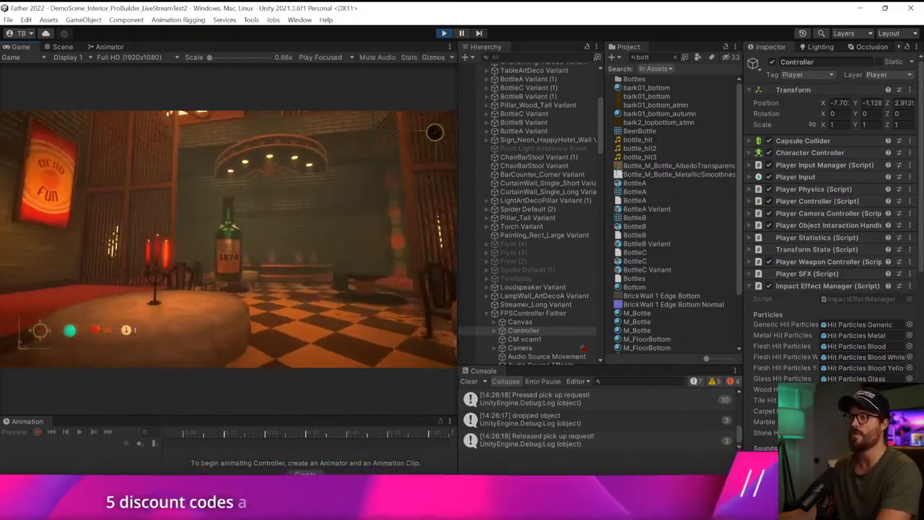
key("w")
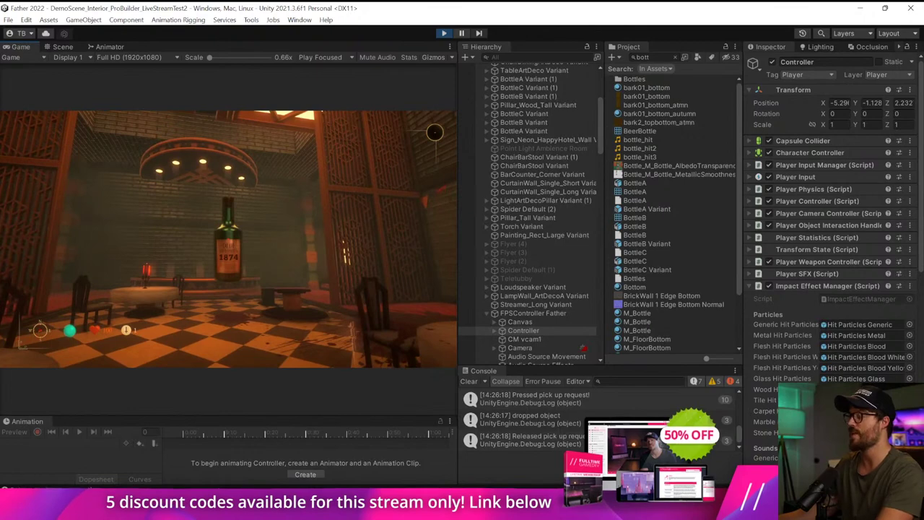
- Stop play mode, select BottleB Variant (2) on the bar and set its Pushable Object holding offset Z to 0.2
key("ctrl+p")
left_click(230, 257)
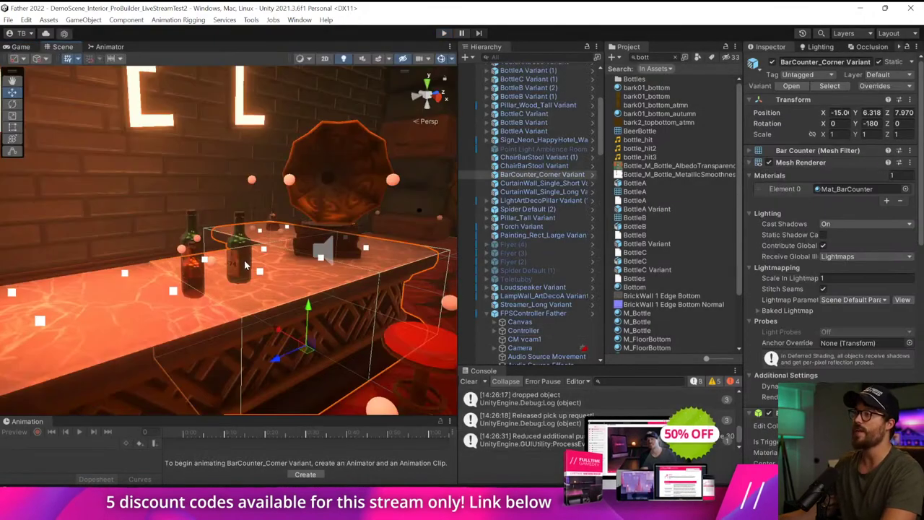
left_click(240, 263)
left_click(798, 162)
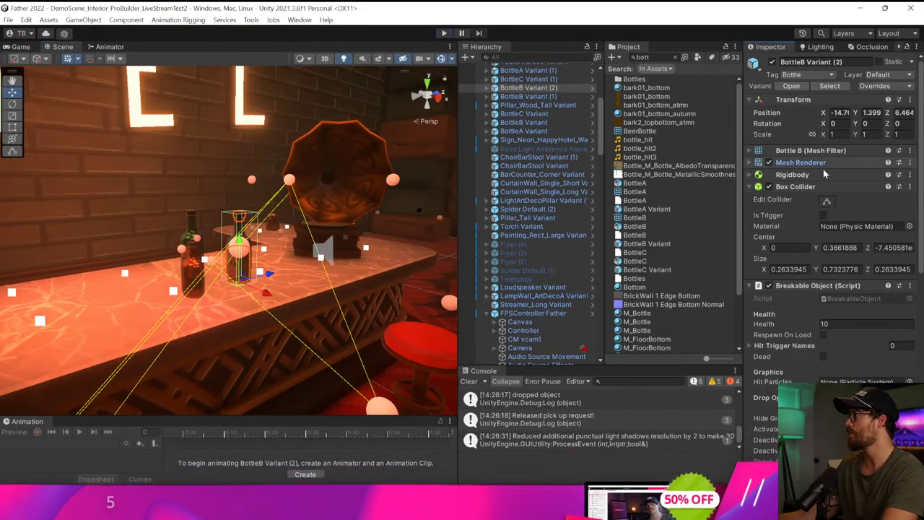
left_click(795, 186)
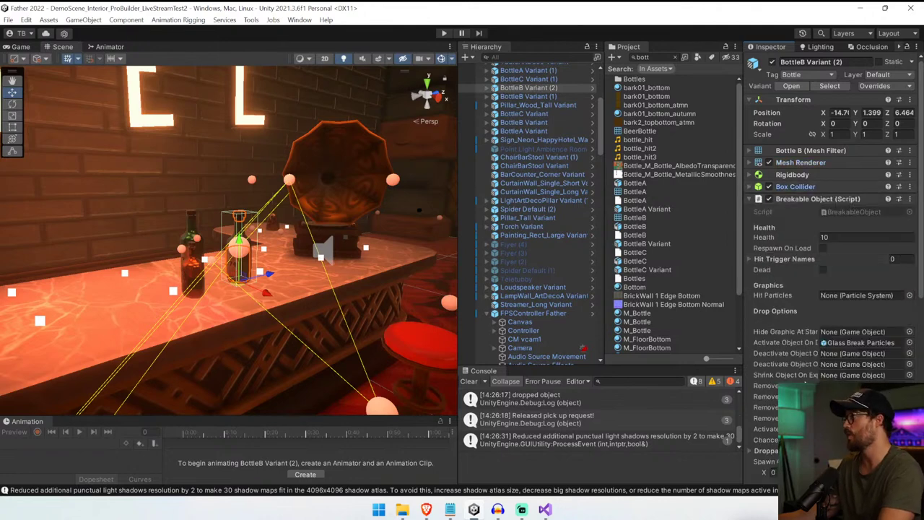
left_click(796, 199)
left_click(797, 211)
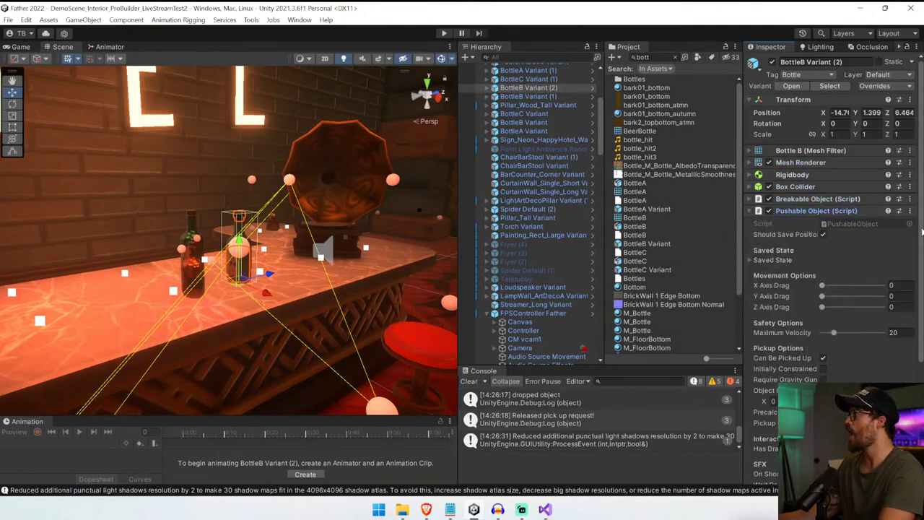
scroll(921, 233, "down", 3)
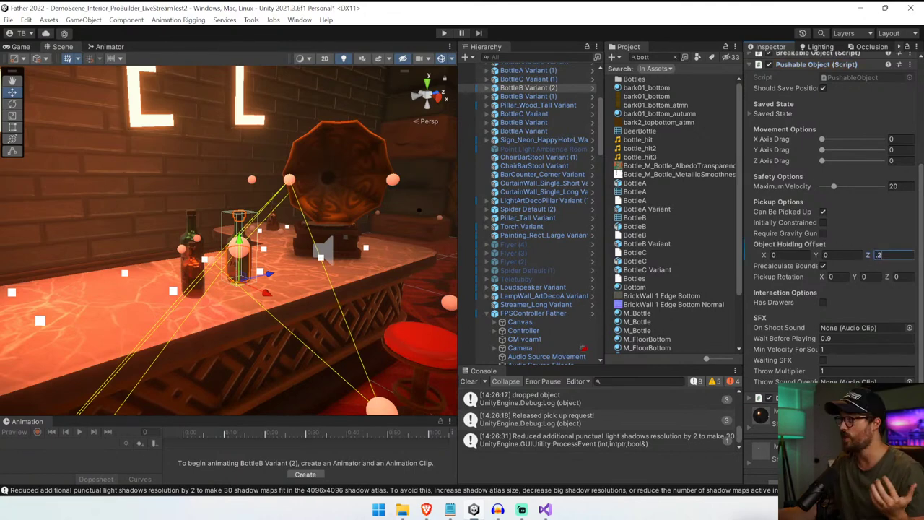
- Start play mode and shoot the figure through the rifle's scope
left_click(444, 33)
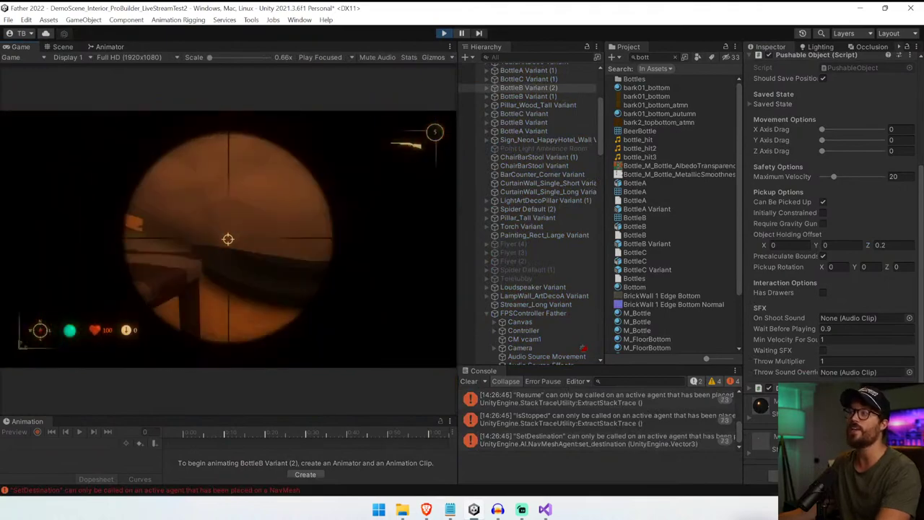
right_click(228, 239)
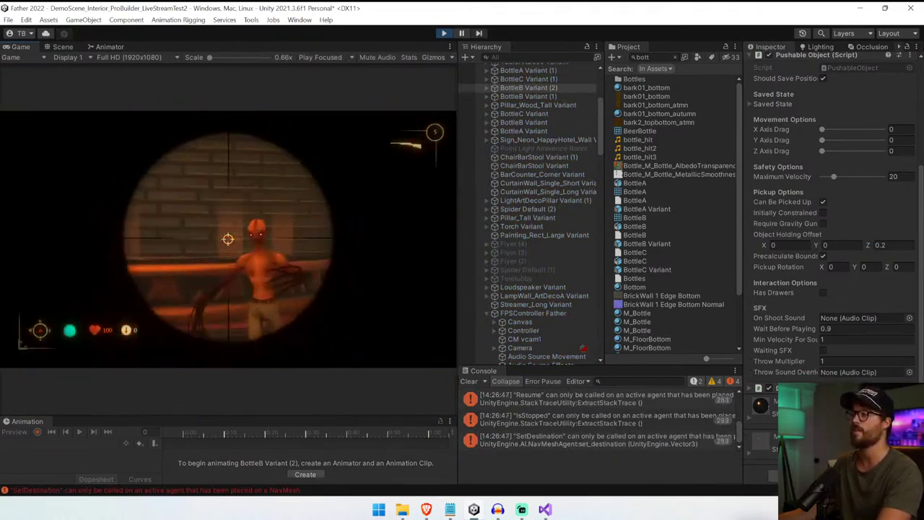
left_click(228, 239)
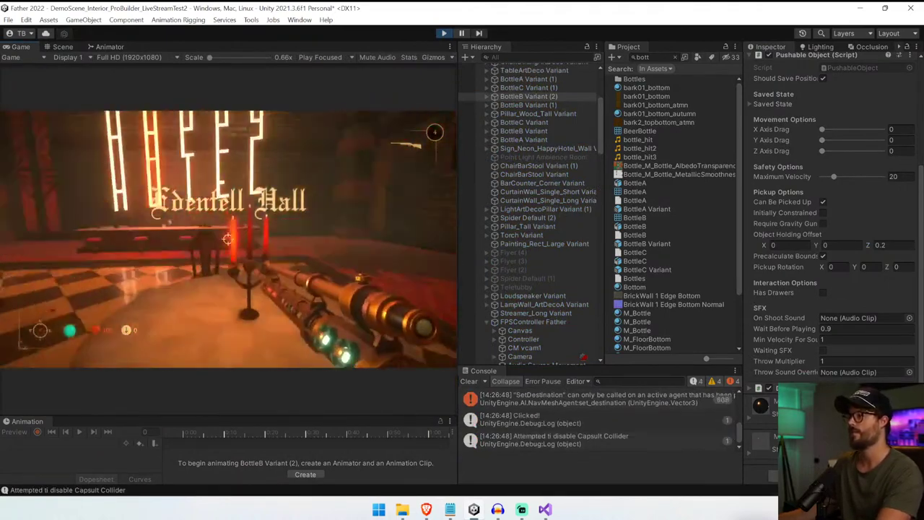
- Pick up and drop different bottles from the bar to compare their holding distance and hit sounds
key("e")
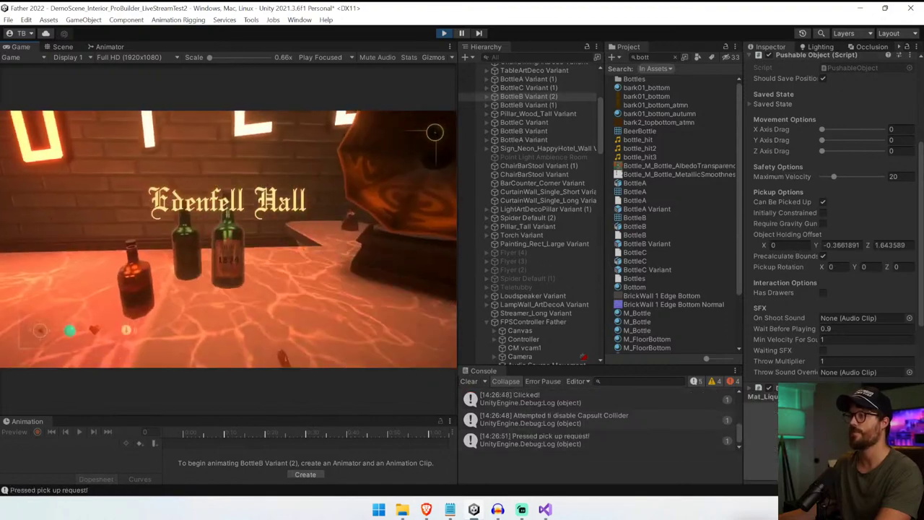
key("e")
key("w")
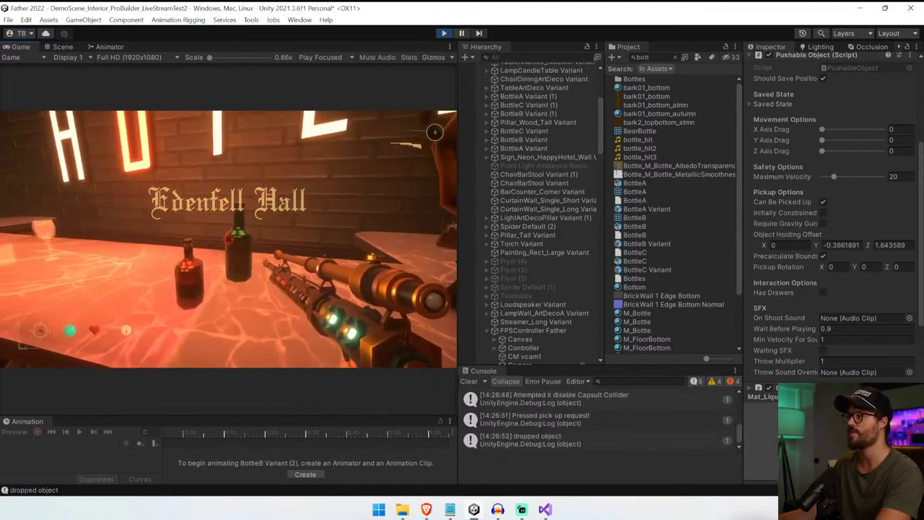
key("e")
left_click(228, 239)
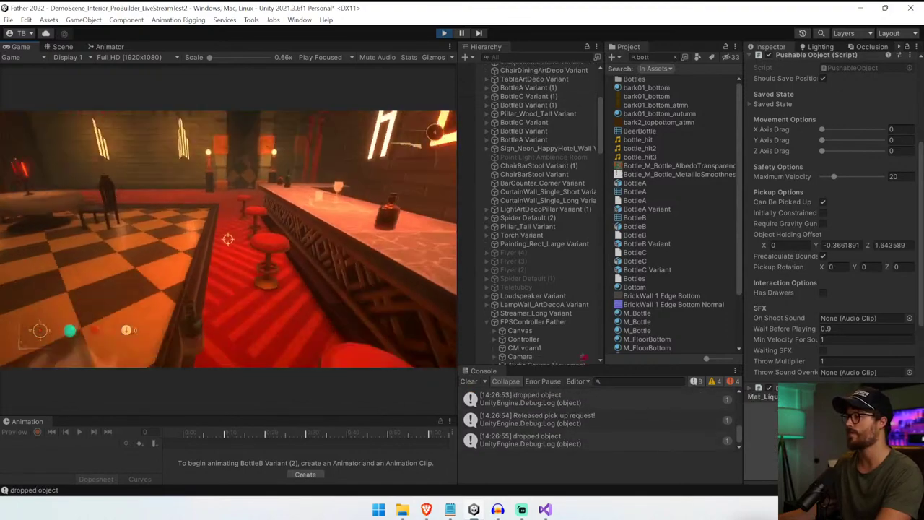
key("w")
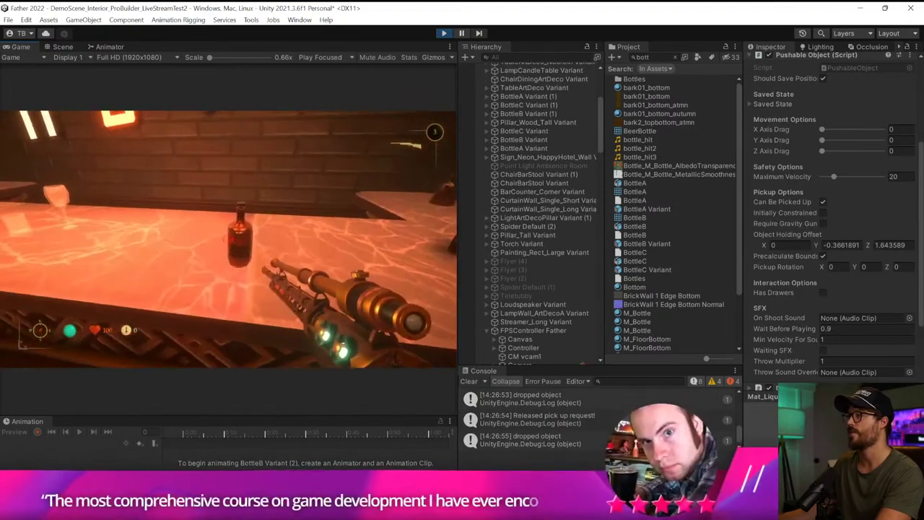
key("e")
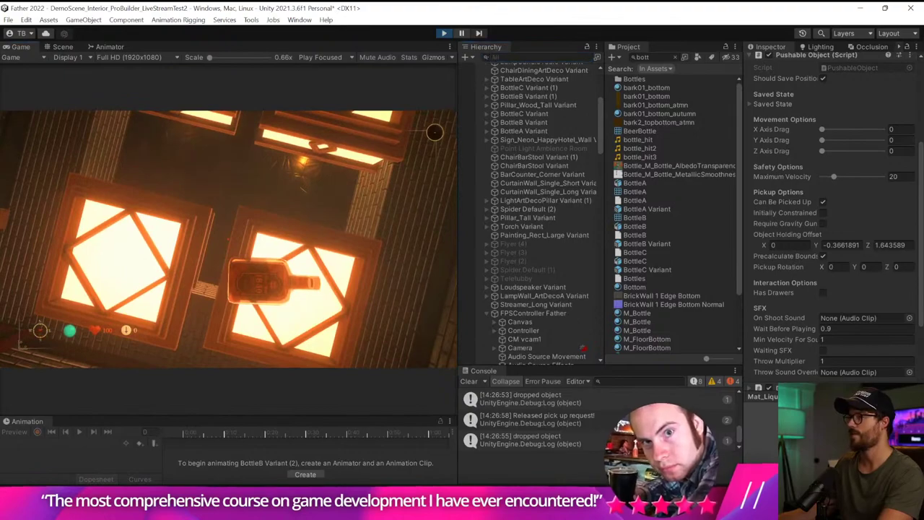
key("e")
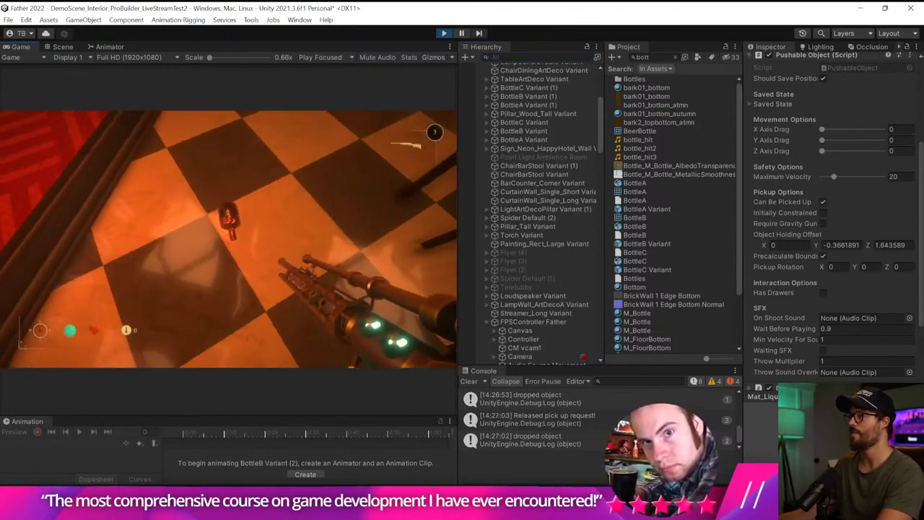
key("e")
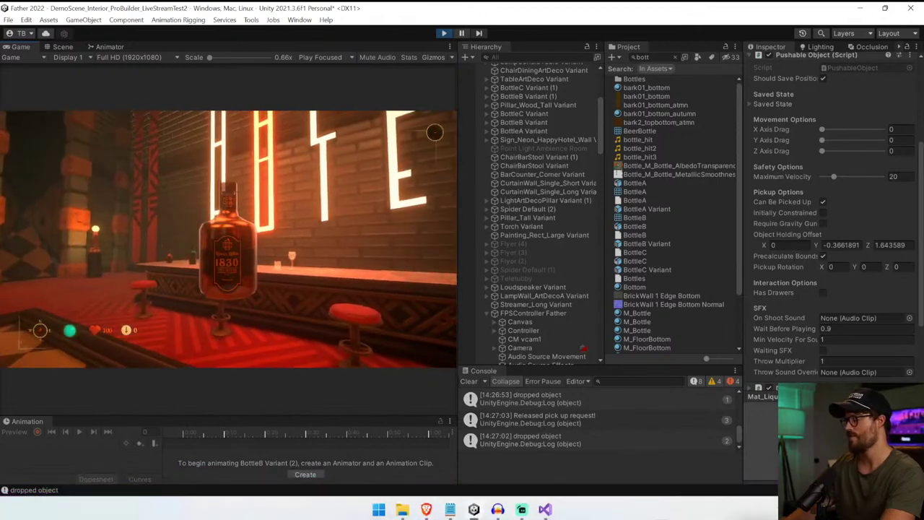
- Stop play mode, set the holding offset Z of BottleB Variant (2) to -2 and remove the neighbouring bottle from the bar
key("ctrl+p")
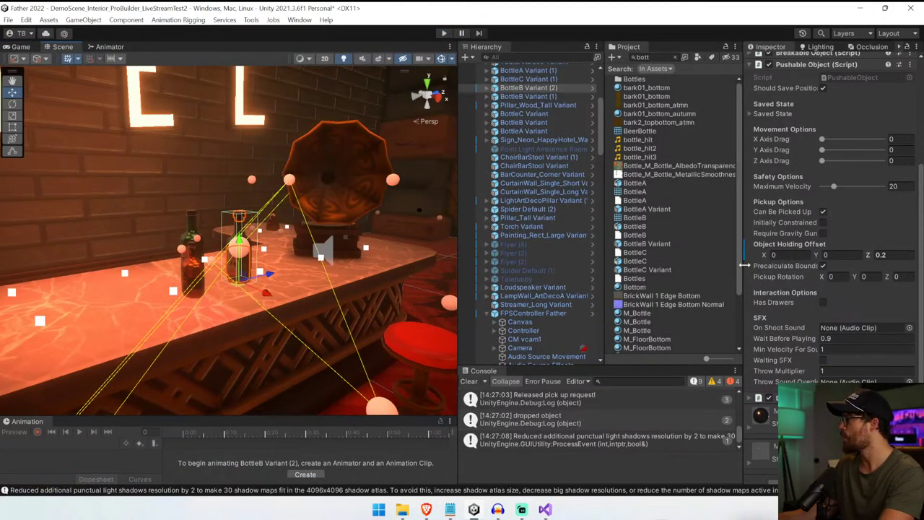
left_click_drag(743, 266, 696, 265)
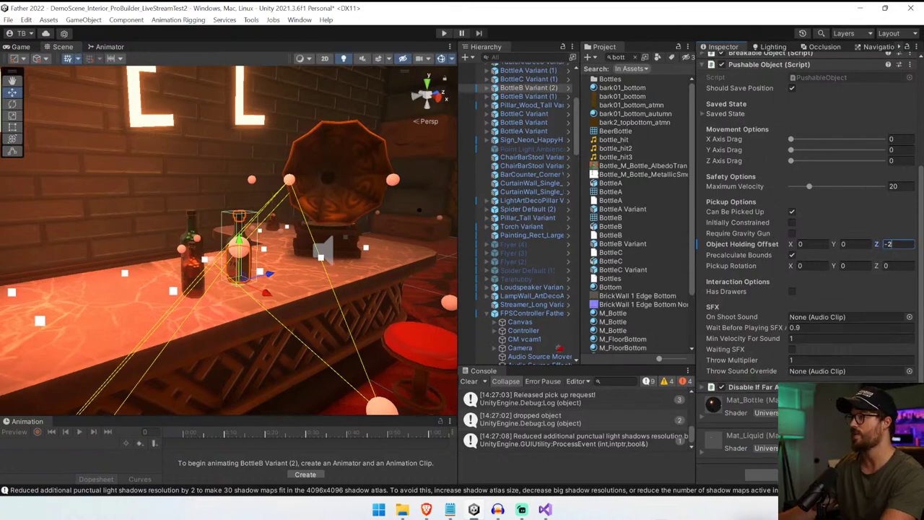
left_click(224, 278)
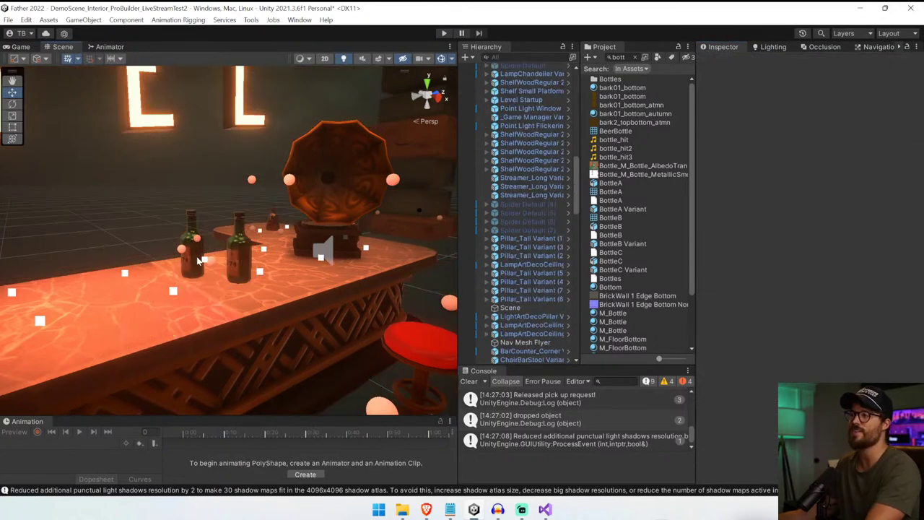
left_click(199, 262)
- Start play mode, shoot the attacking figure with the scoped rifle and walk towards the bar
key("ctrl+p")
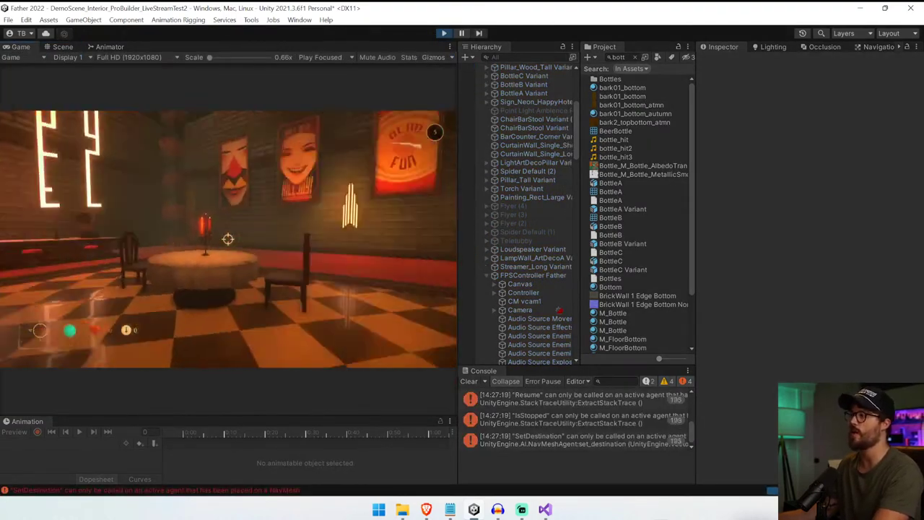
right_click(228, 239)
left_click(228, 239)
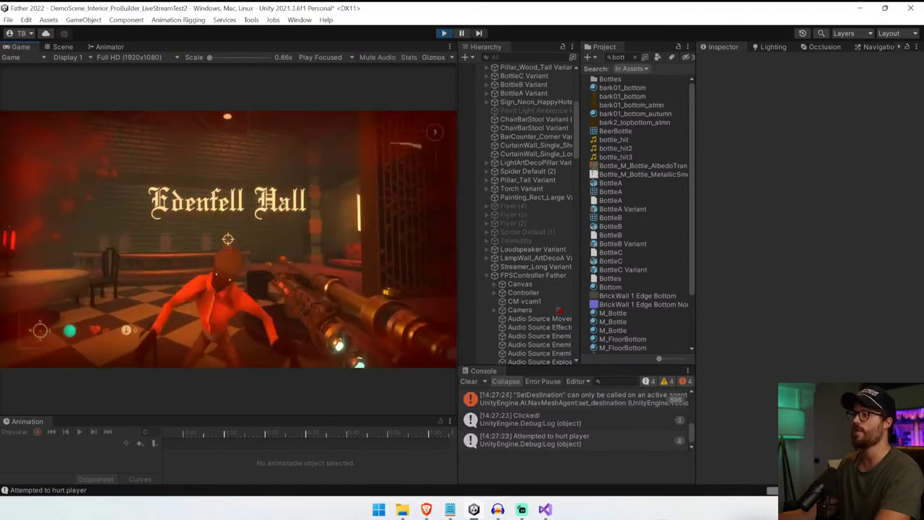
left_click(227, 239)
left_click(228, 239)
key("w")
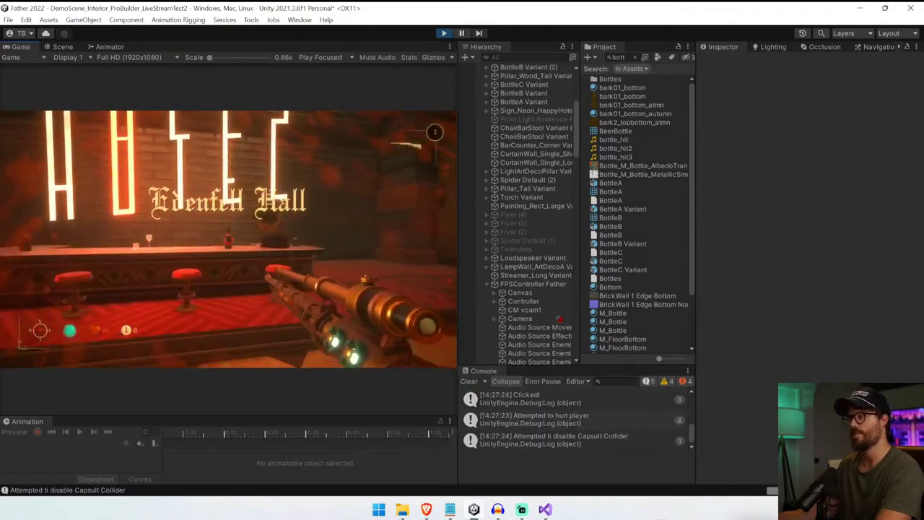
- Pick up the 1874 bottle from the bar, check its holding distance, drop it and fire the rifle across the hall
key("e")
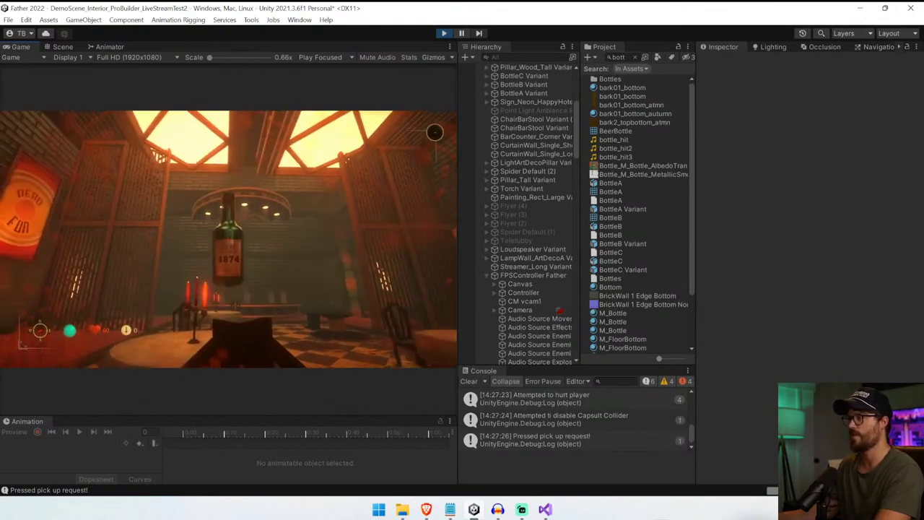
key("w")
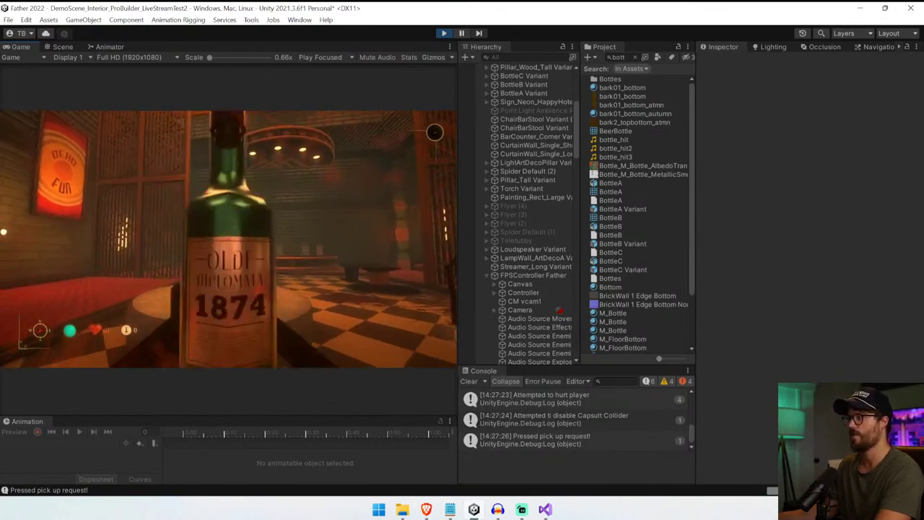
left_click(228, 239)
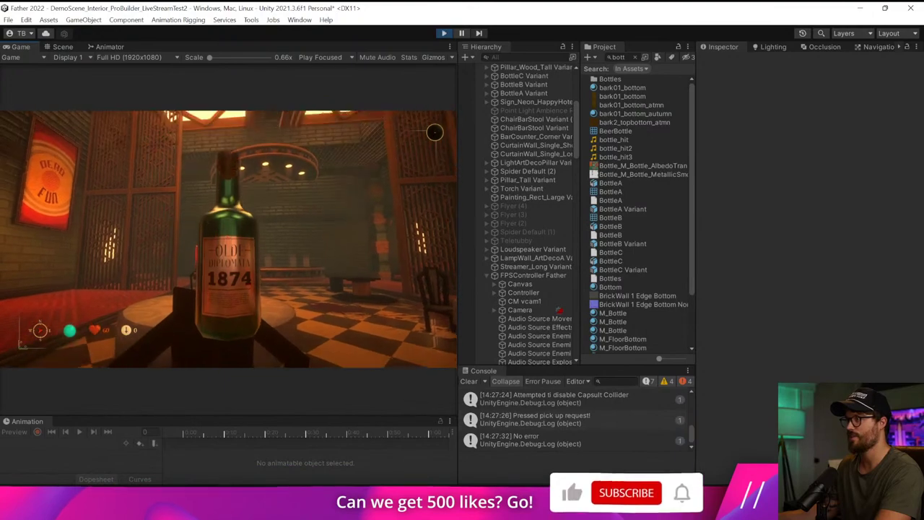
key("e")
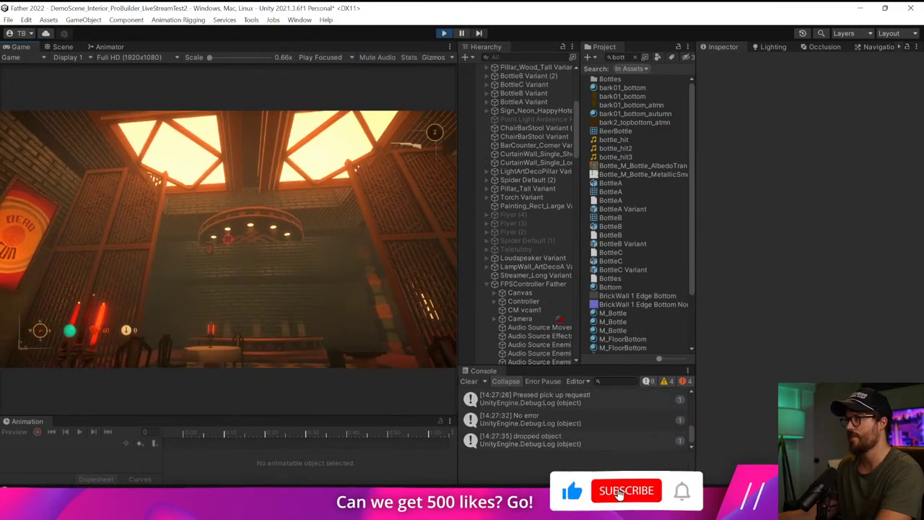
right_click(228, 239)
left_click(228, 239)
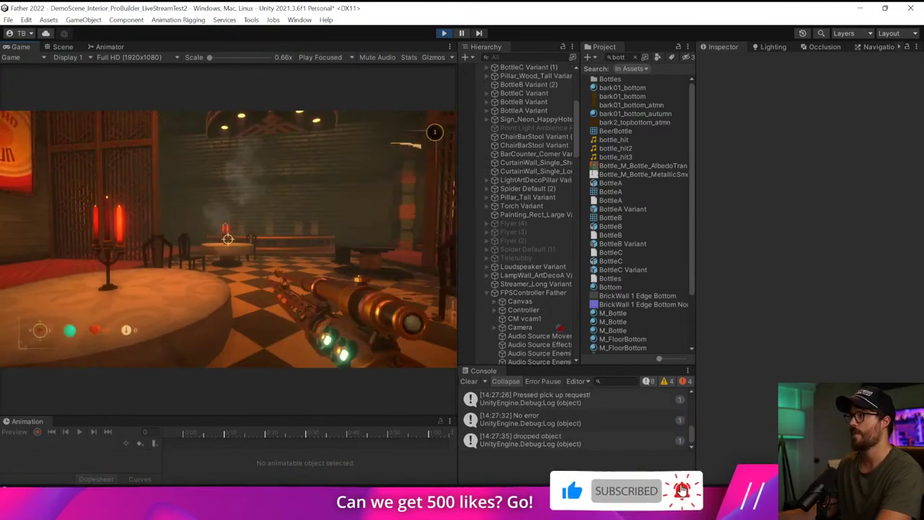
- Stop play mode and undo the last scene changes, including the removal of the bottle from the bar
key("Escape")
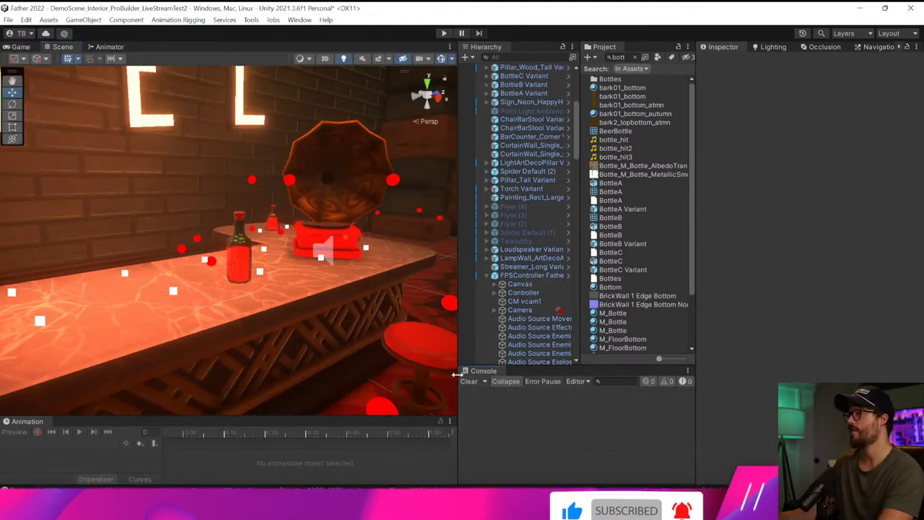
right_click_drag(354, 312, 334, 318)
key("ctrl+z")
key("ctrl+z")
key("ctrl+z")
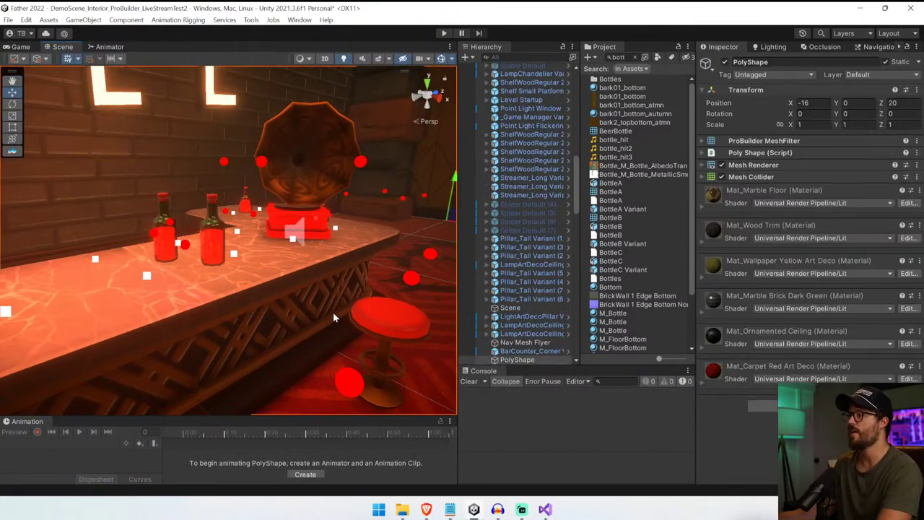
- Undo one more scene change and move the enlarged Scene view from the bar to the walker enemy in the hall
key("ctrl+z")
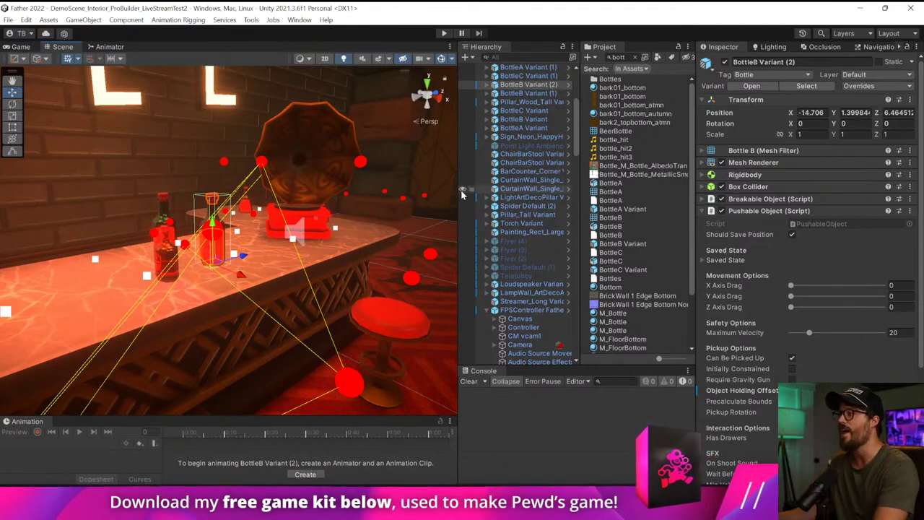
left_click_drag(457, 193, 652, 209)
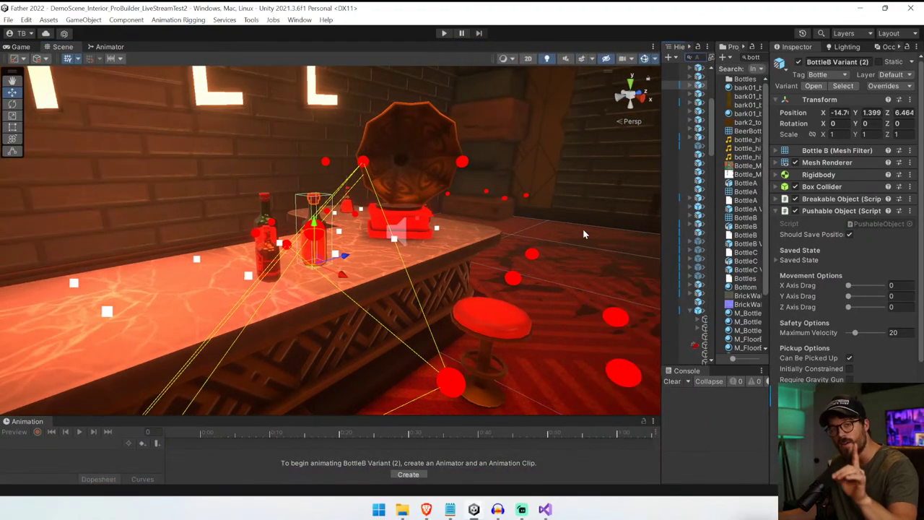
right_click_drag(505, 218, 29, 267)
key("w")
key("s")
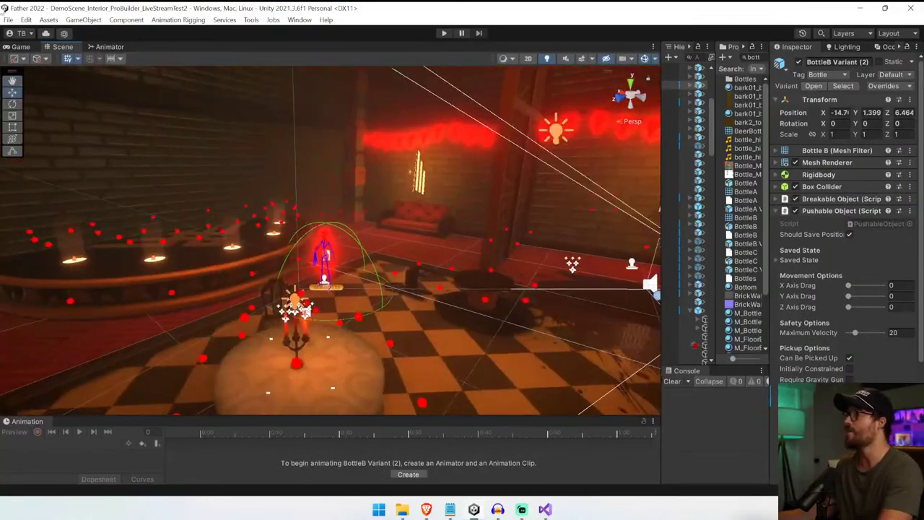
- Test the walker enemy in play mode by walking the hall and firing two shots at it, and stop play mode
key("super+Tab")
key("Escape")
key("ctrl+p")
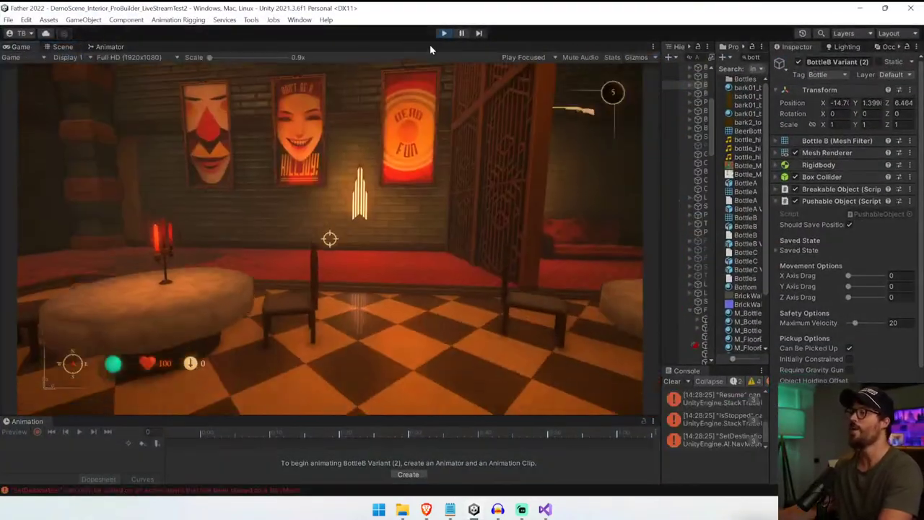
key("w")
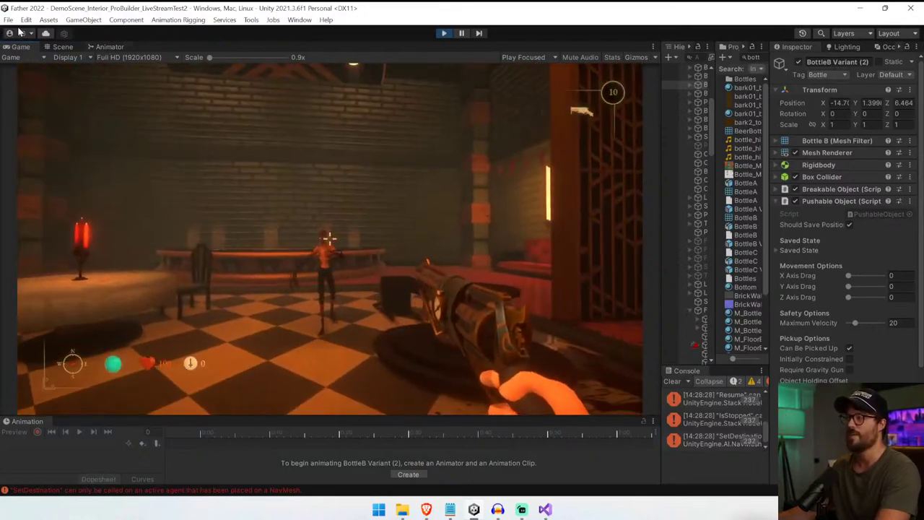
left_click(330, 237)
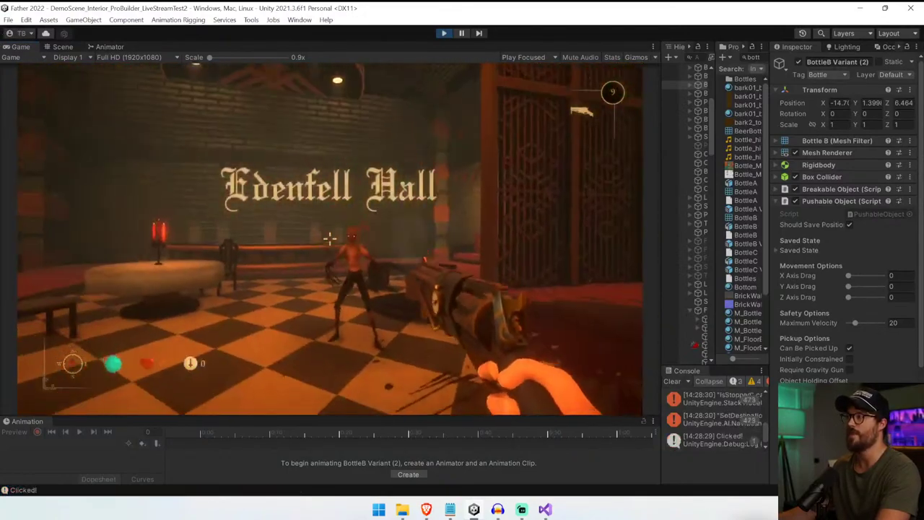
left_click(329, 236)
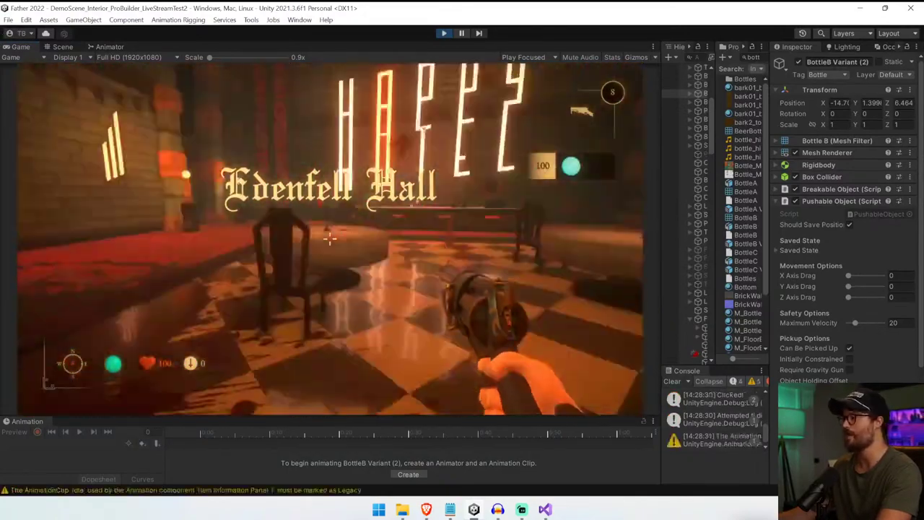
key("ctrl+p")
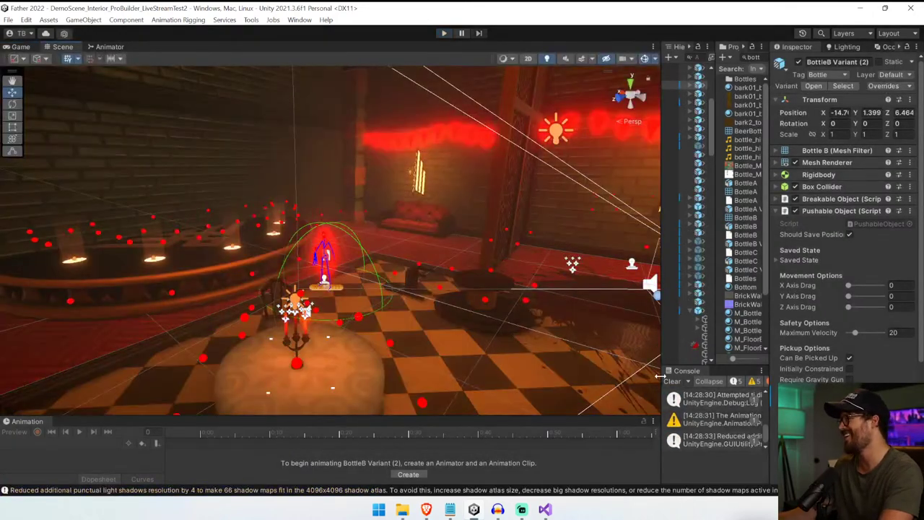
- Hide the Scene view gizmos and select the walker enemy's body in the hall
left_click_drag(661, 352, 531, 345)
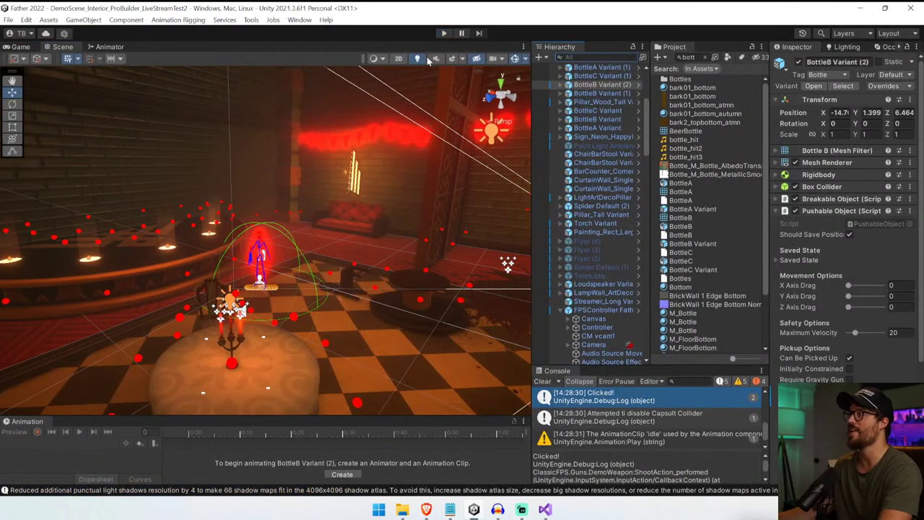
right_click_drag(431, 102, 354, 186)
left_click(514, 58)
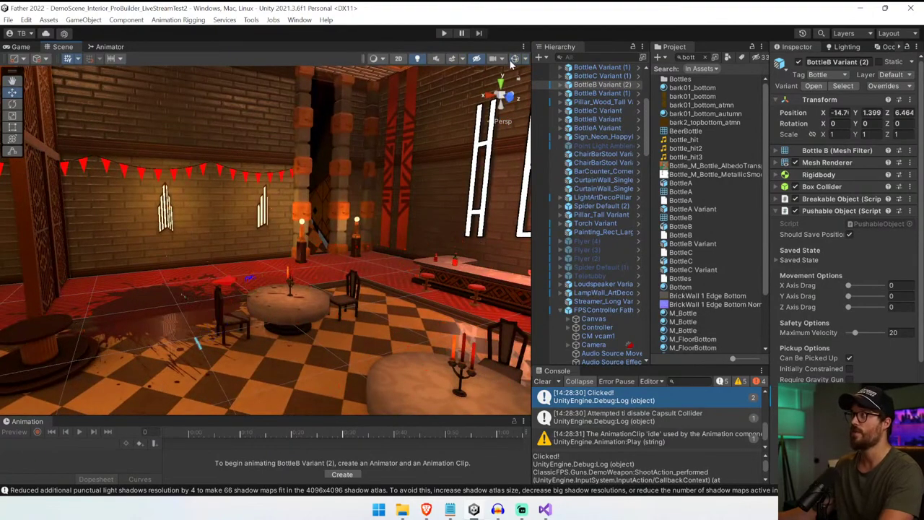
right_click_drag(390, 268, 312, 264)
key("w")
left_click(349, 259)
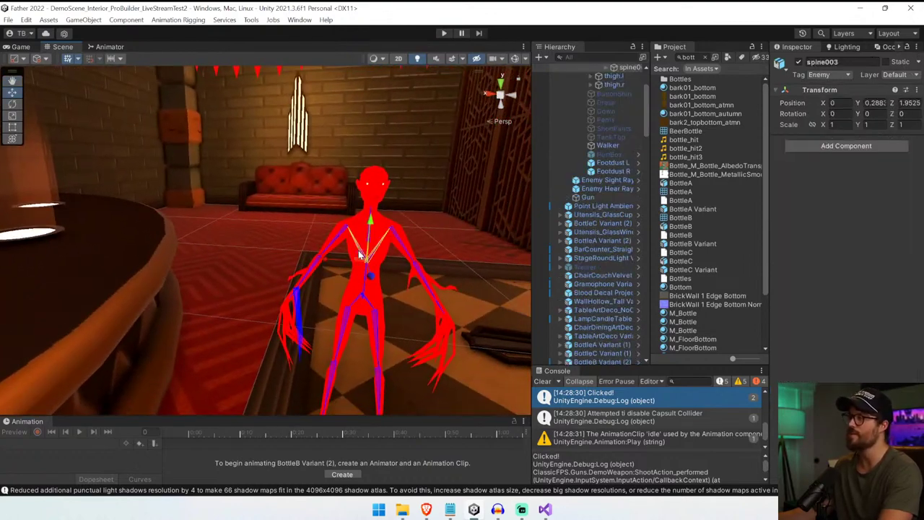
- Turn off the Scene view lighting and select the whole Walker (1) enemy from a close side view
left_click(418, 60)
right_click_drag(414, 184, 298, 198)
key("w")
key("d")
left_click(298, 198)
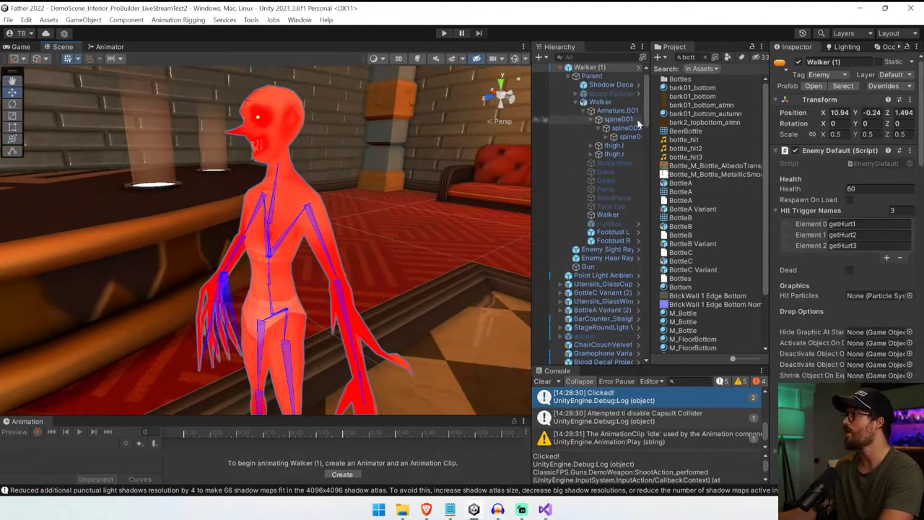
- Clear the console and rename the Walker (1) enemy as Walker With Gun
left_click(542, 381)
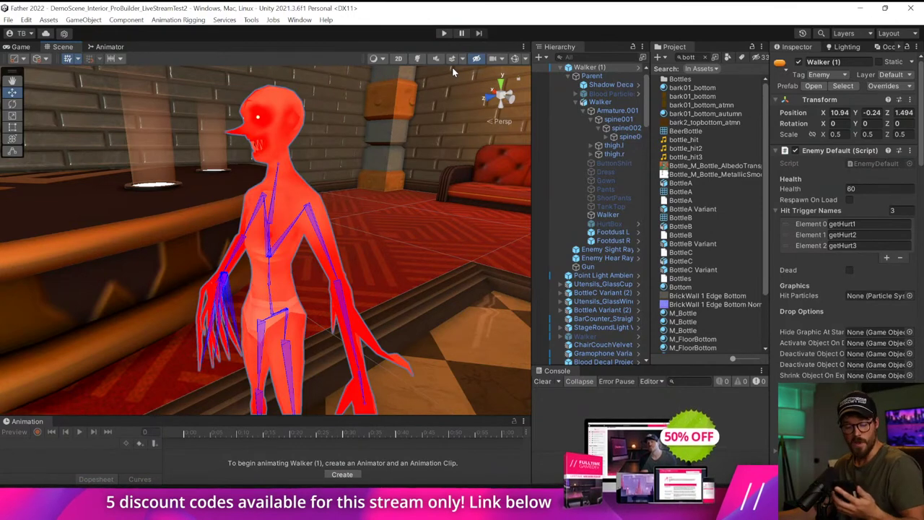
left_click(379, 185)
left_click(282, 273)
right_click_drag(282, 273, 404, 295)
key("s")
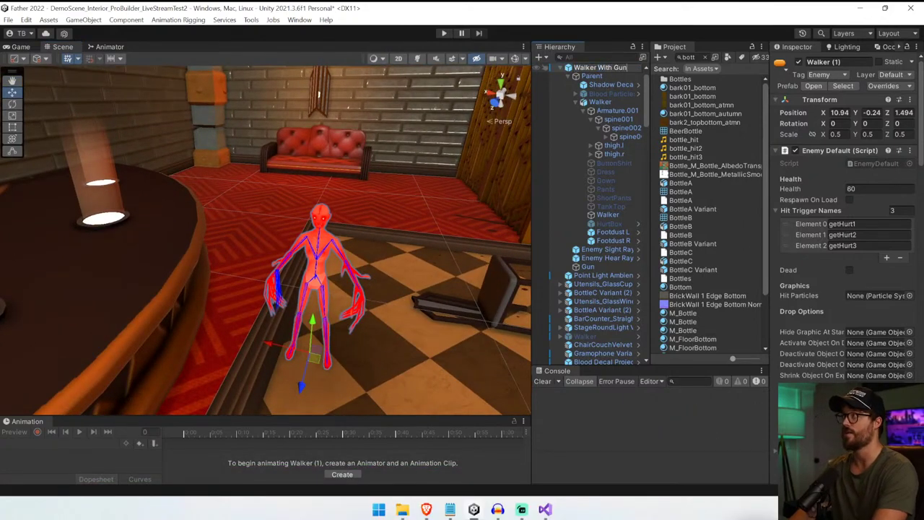
key("Return")
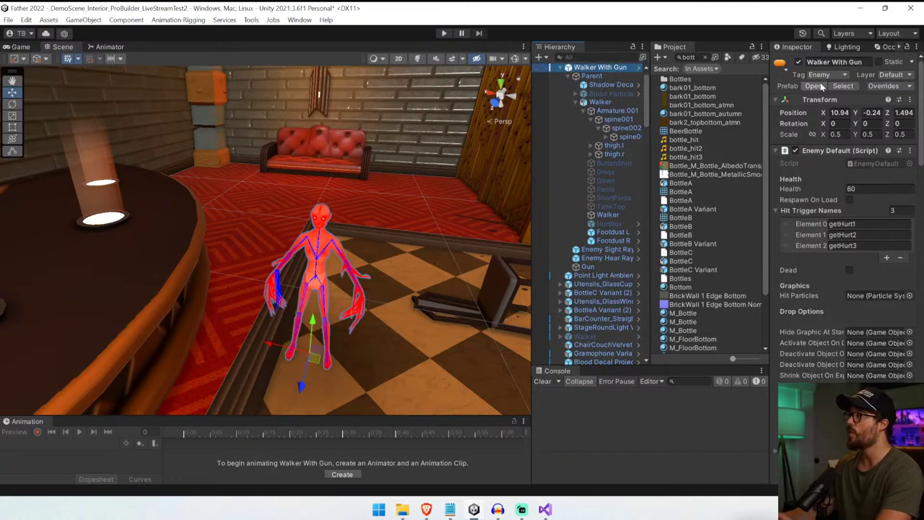
- Locate the source Walker prefab and save Walker With Gun beside it in the Enemies folder as a prefab variant
left_click(842, 86)
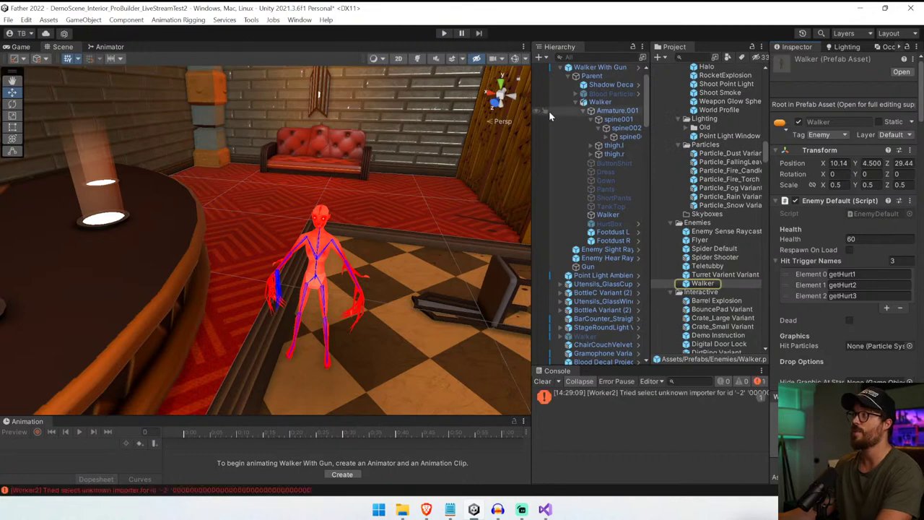
left_click_drag(499, 120, 418, 133)
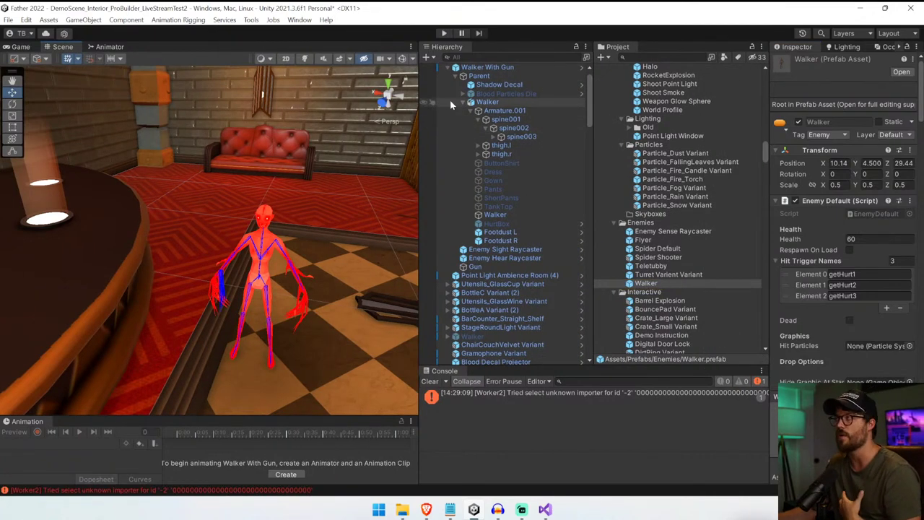
left_click_drag(480, 68, 628, 175)
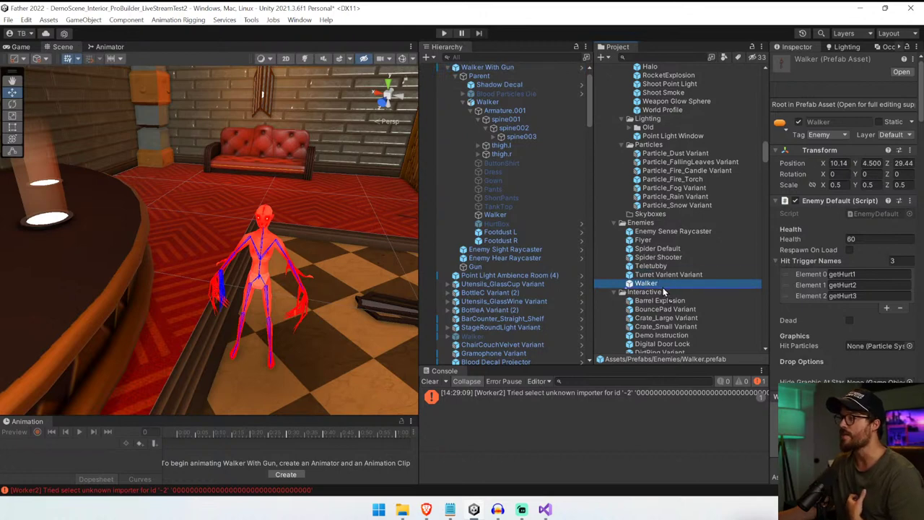
left_click_drag(664, 291, 690, 294)
left_click(483, 273)
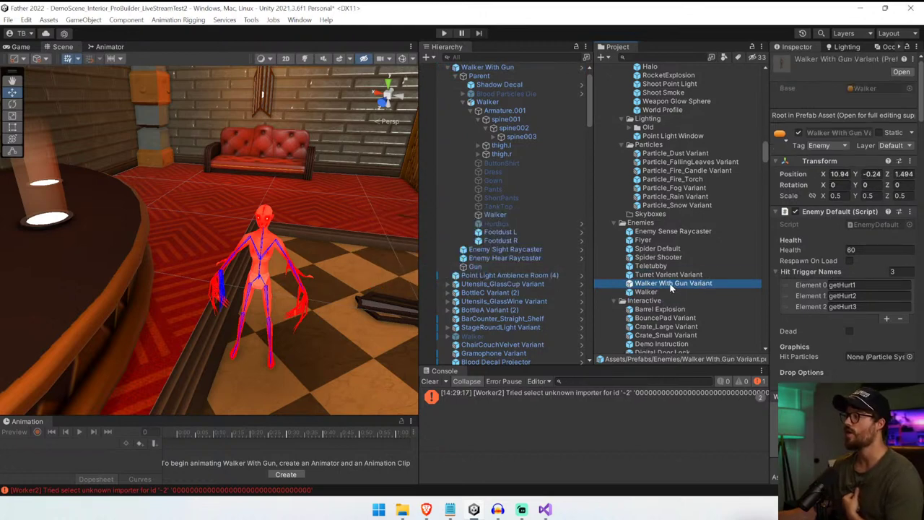
- Rename the new prefab variant as Walker Shooter Variant and clear the console
left_click(672, 286)
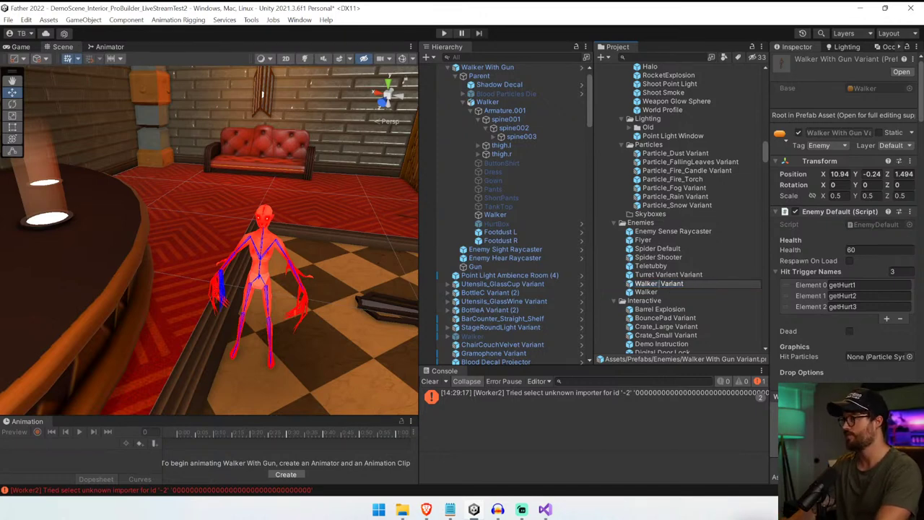
type("Shooter")
key("Return")
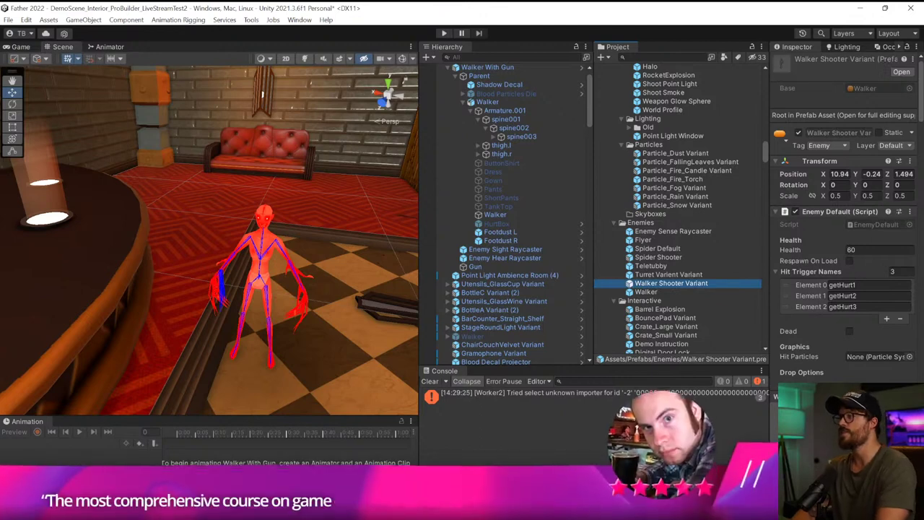
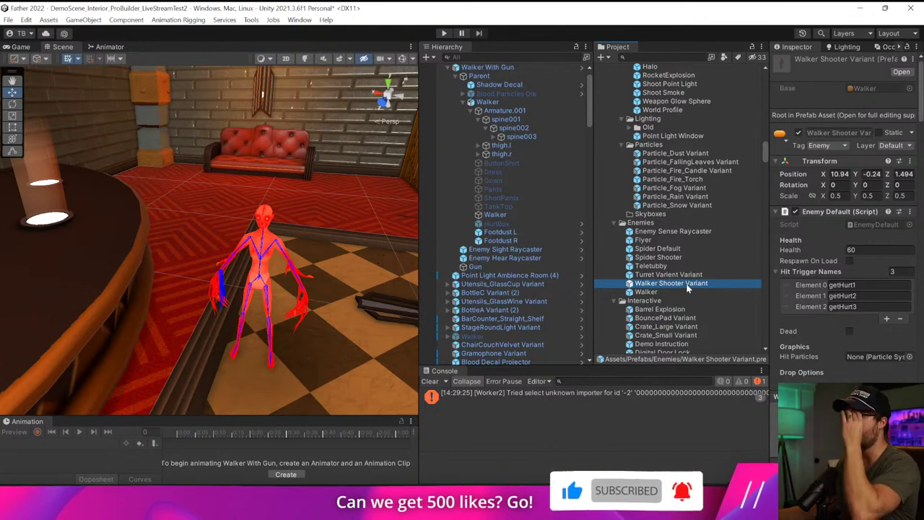
left_click(428, 381)
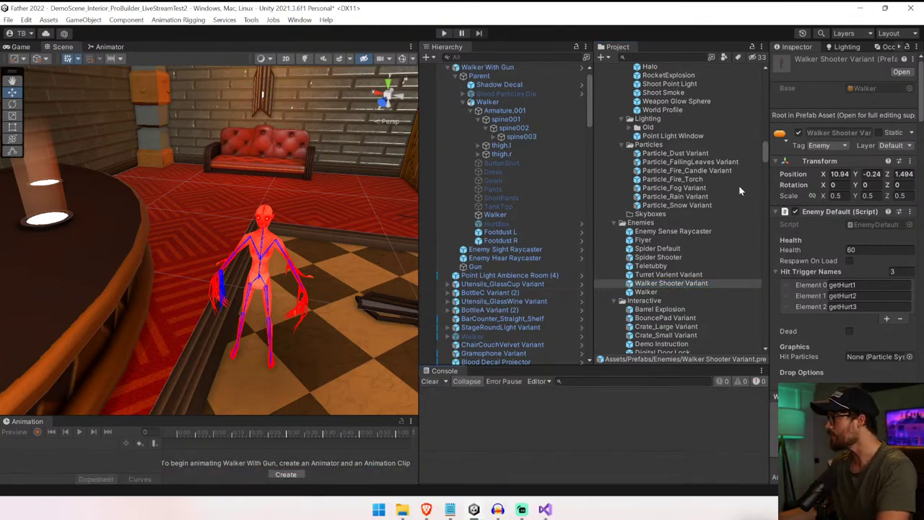
- Enable Is Runner in the Agent Navigation settings of the Walker Shooter Variant prefab
scroll(922, 142, "down", 5)
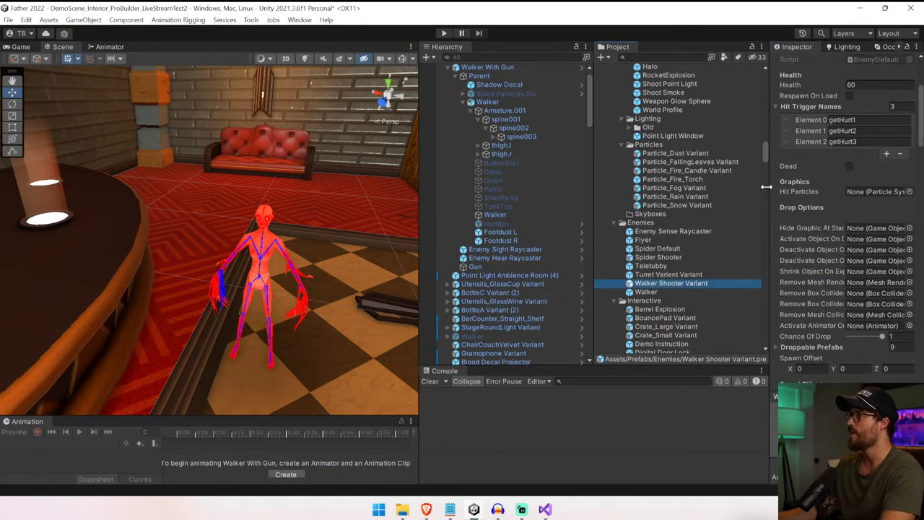
left_click_drag(767, 187, 654, 195)
scroll(692, 333, "down", 8)
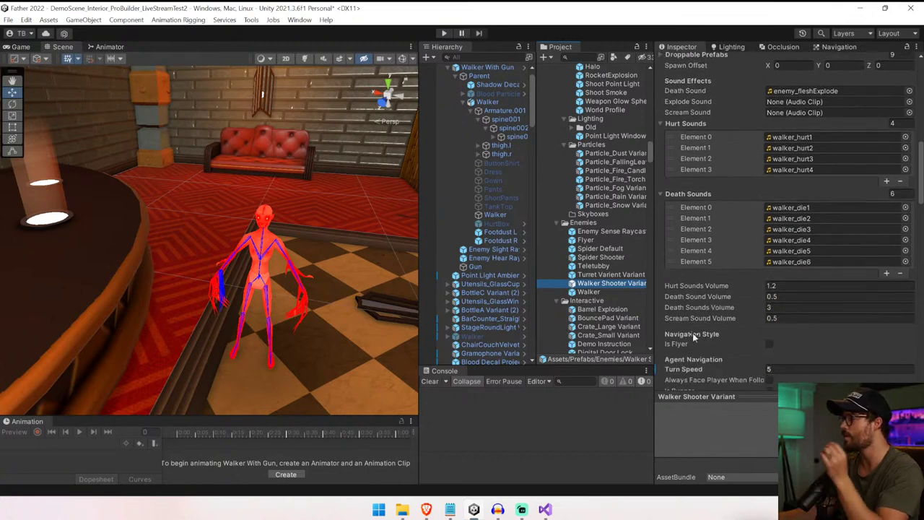
scroll(693, 333, "down", 3)
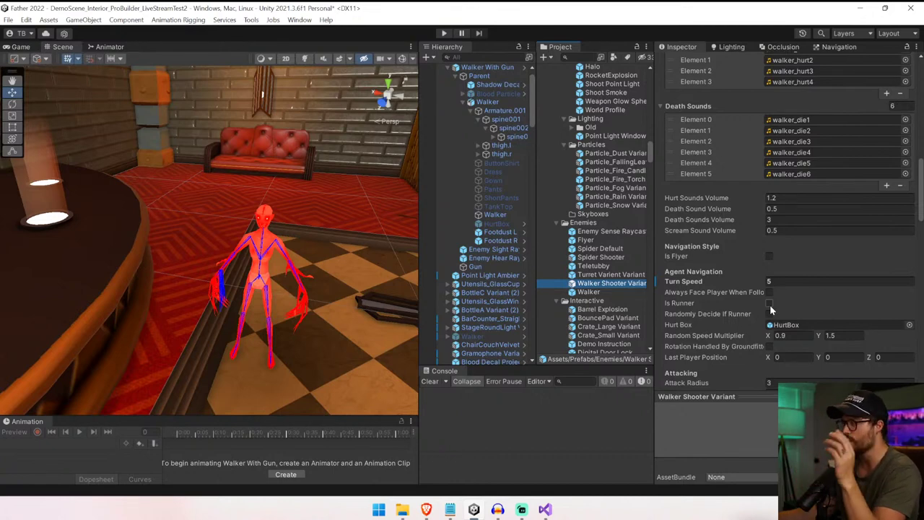
left_click(430, 382)
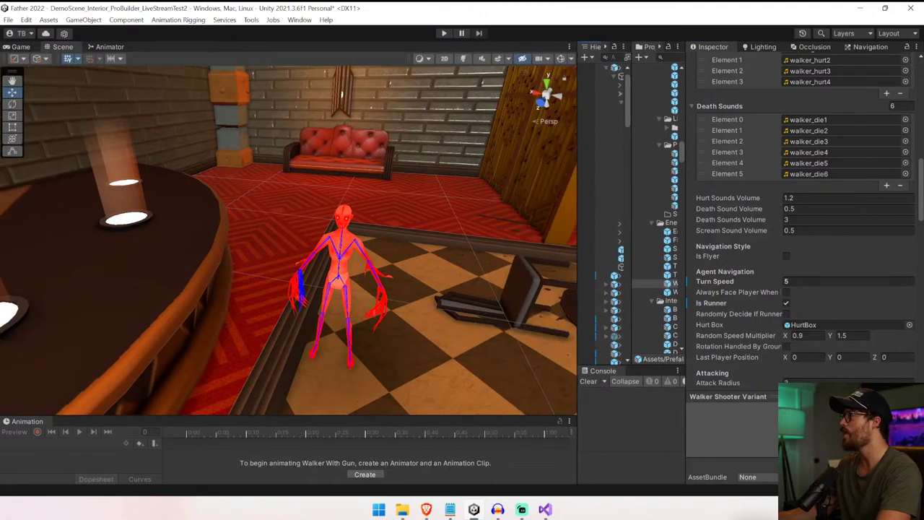
- Set the Nav Mesh Agent of Walker With Gun to speed 5, acceleration 4 and angular speed 300
left_click_drag(573, 265, 379, 264)
left_click(465, 69)
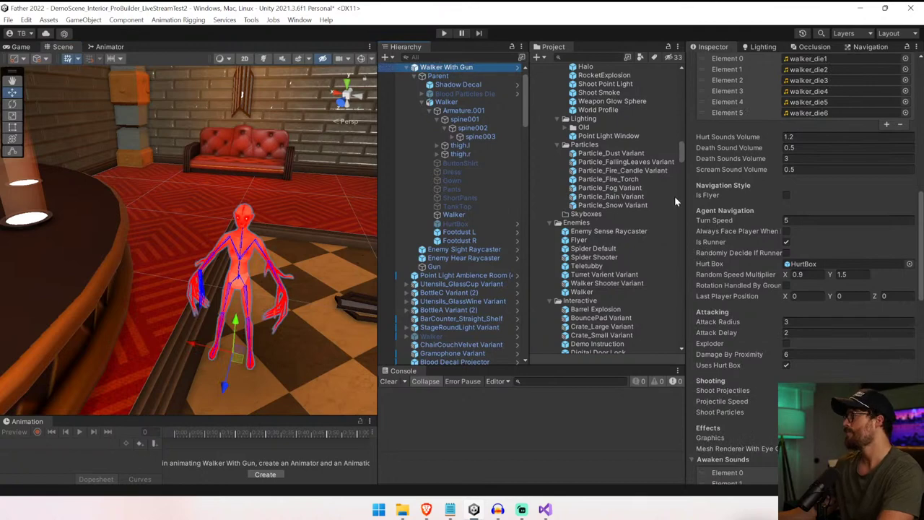
scroll(744, 318, "down", 10)
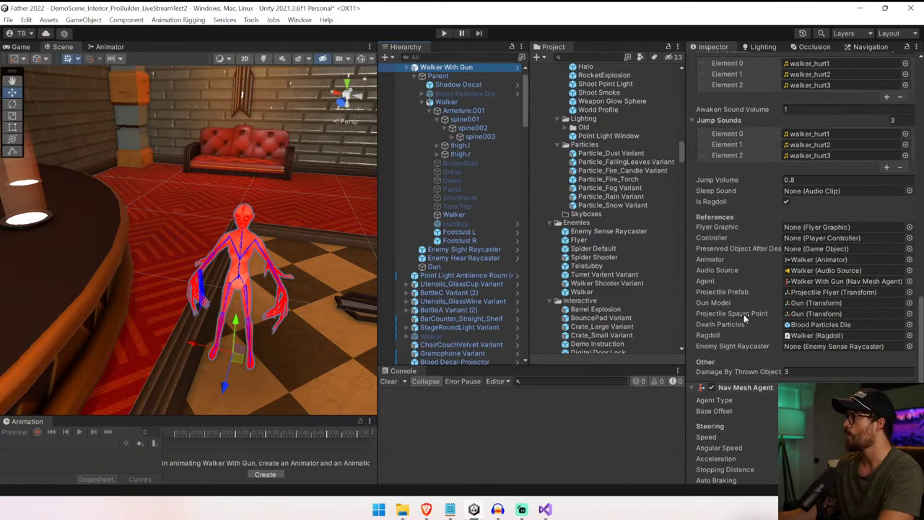
left_click(743, 322)
type("5")
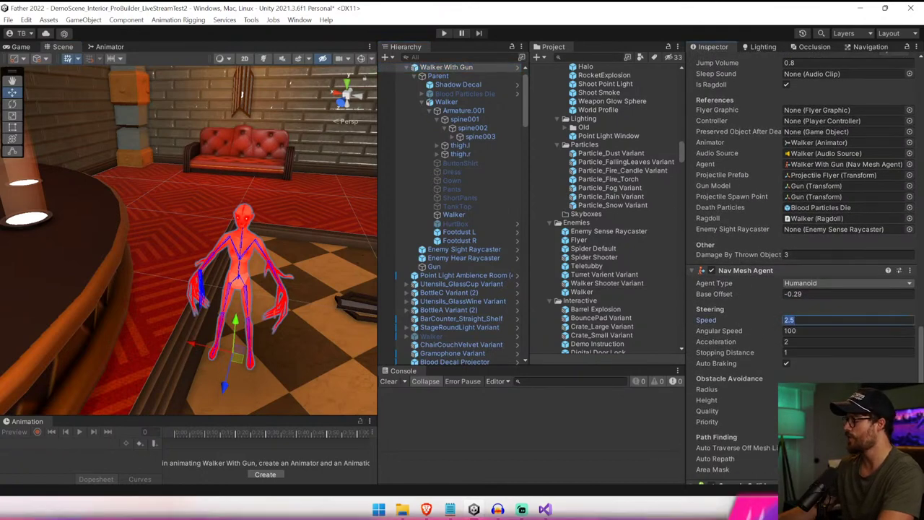
left_click(788, 342)
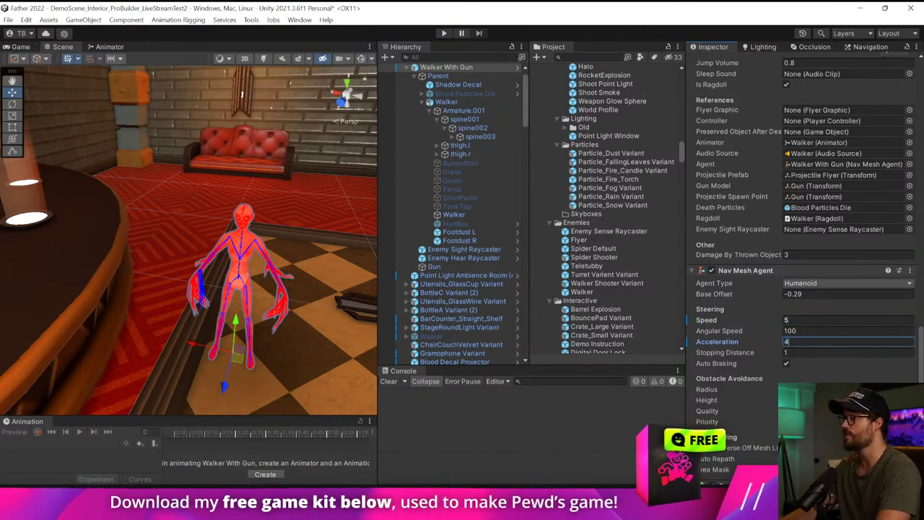
type("4")
left_click(788, 332)
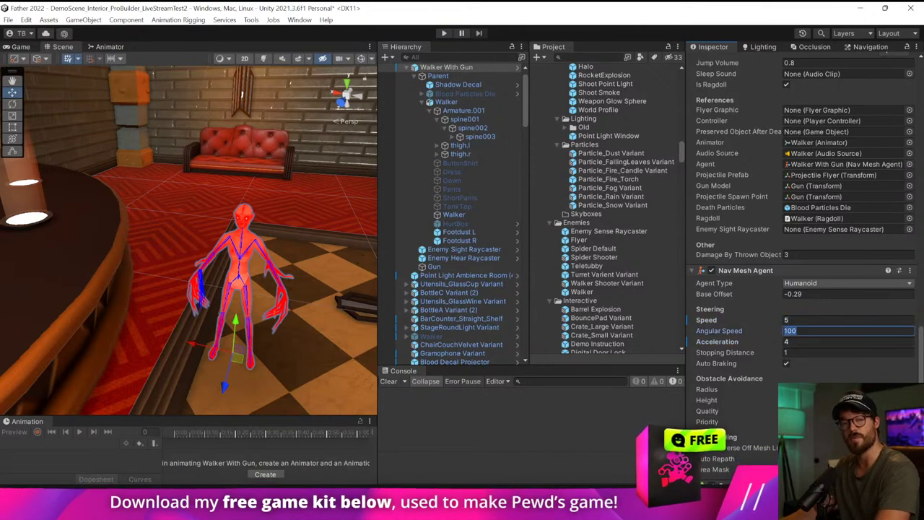
type("3")
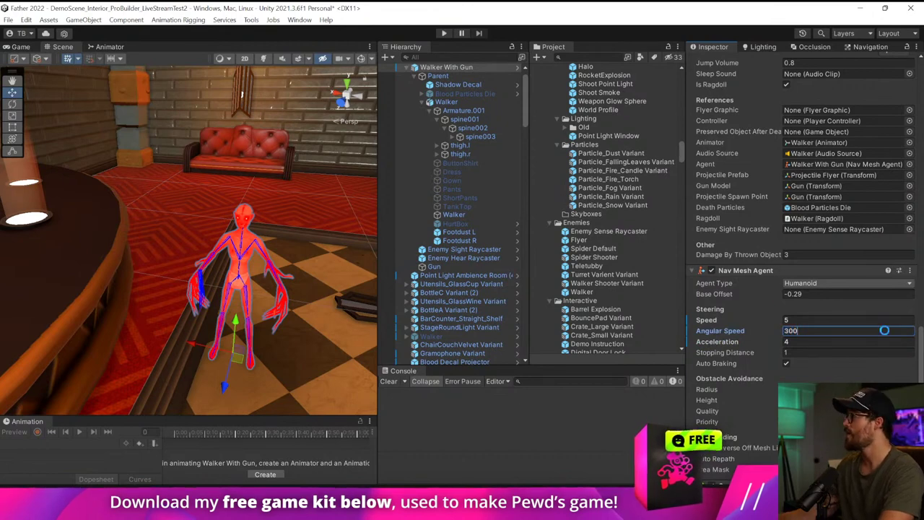
- Set the Agent Navigation turn speed of Walker With Gun to 25
scroll(801, 217, "up", 5)
scroll(918, 249, "up", 5)
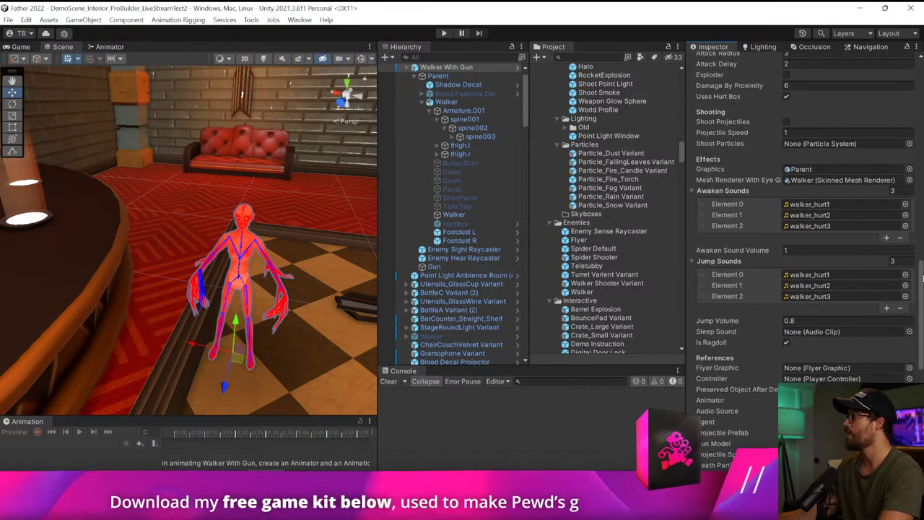
scroll(916, 249, "up", 2)
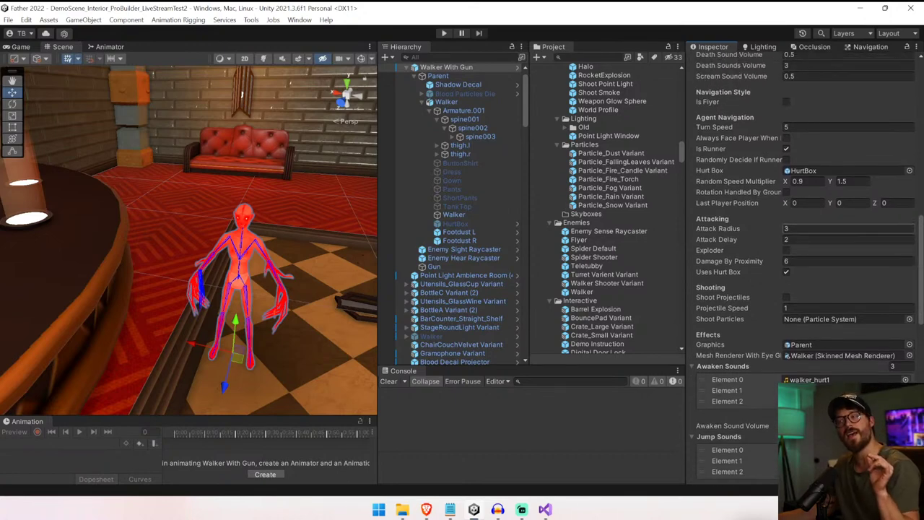
left_click_drag(920, 249, 919, 249)
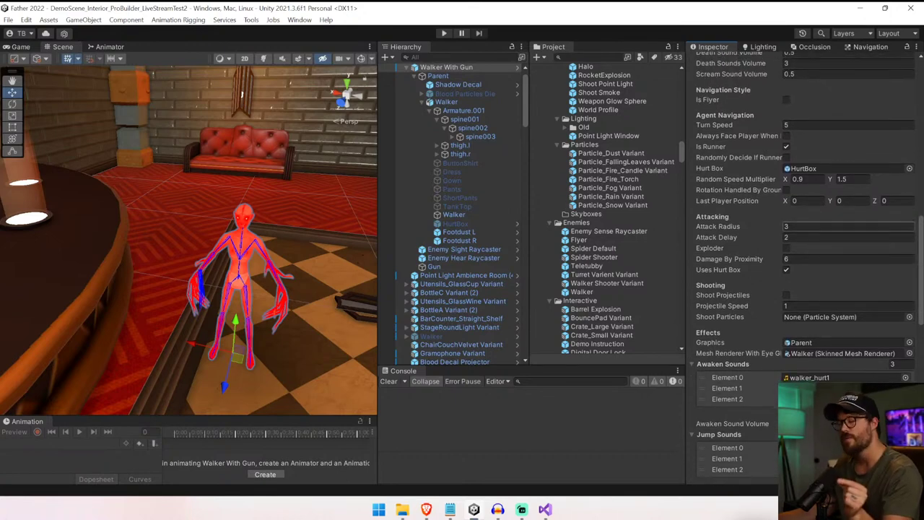
left_click(823, 126)
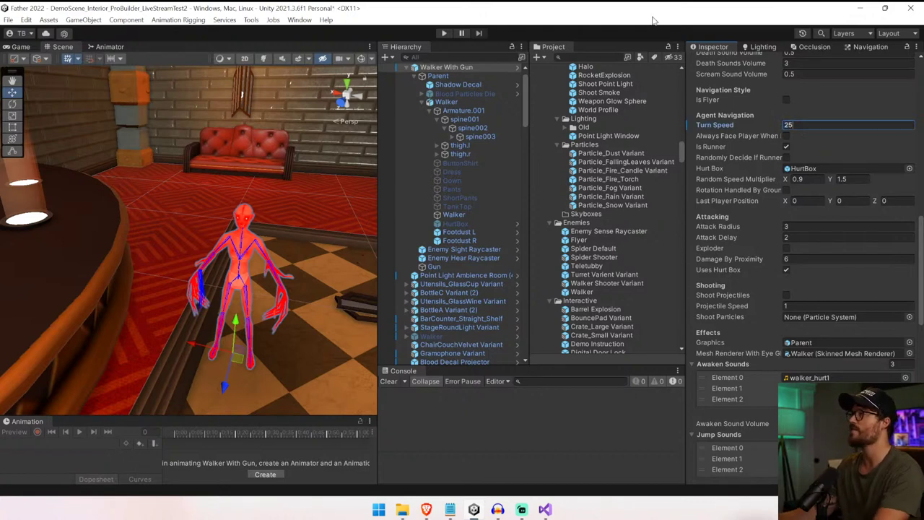
type("25")
- Play-test the faster walker by moving around the room and shooting it, stop the game and clear the console
left_click(444, 34)
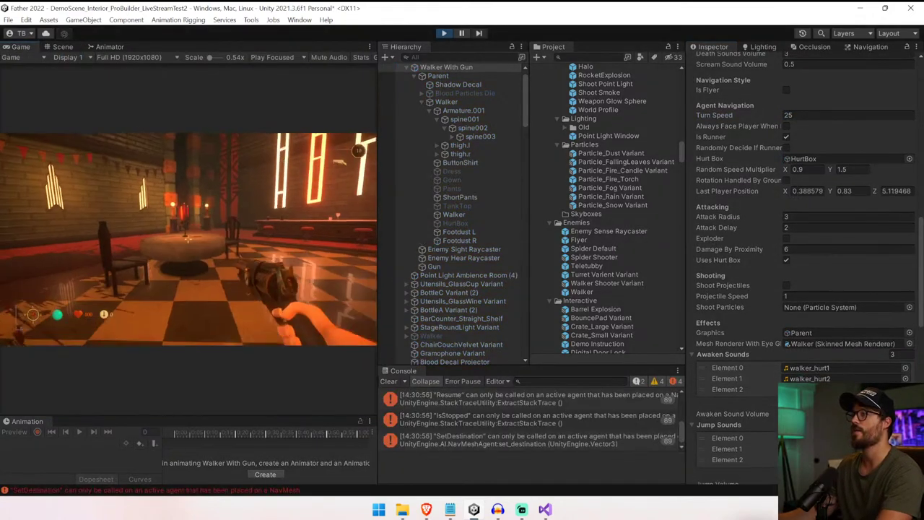
key("w")
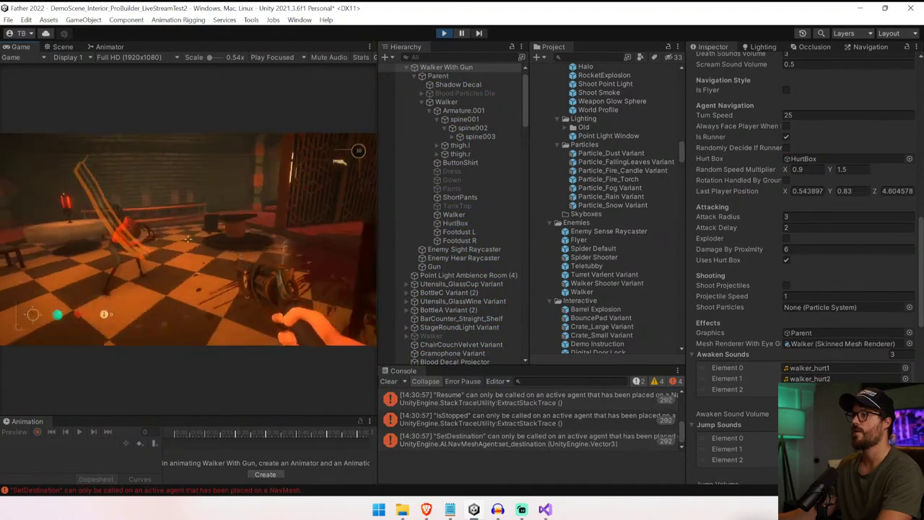
key("w")
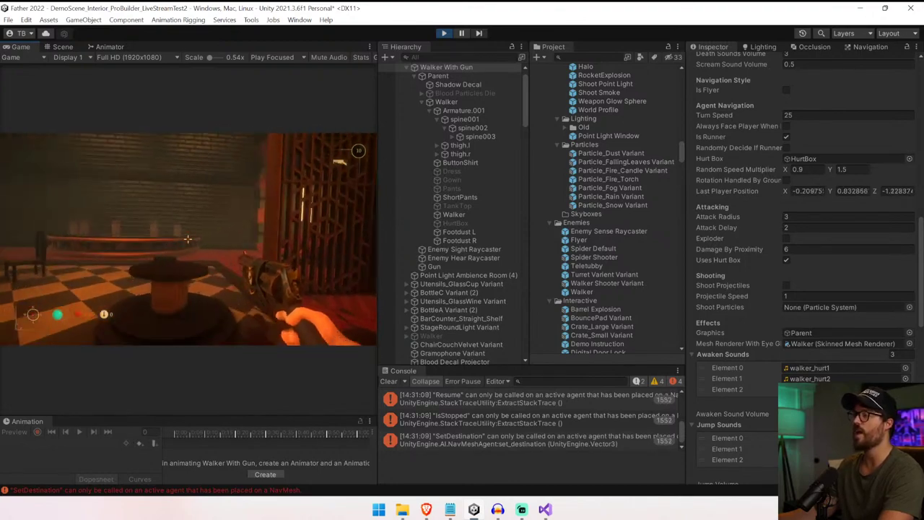
left_click(187, 239)
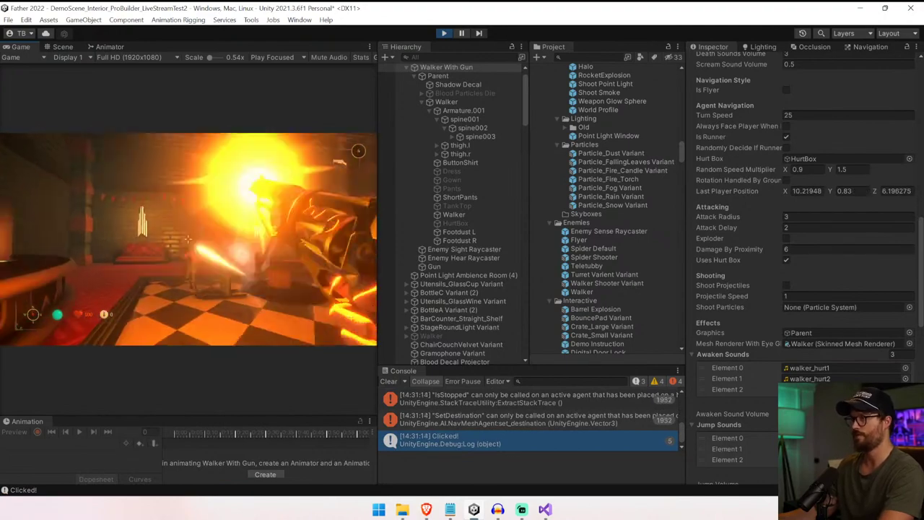
left_click(187, 239)
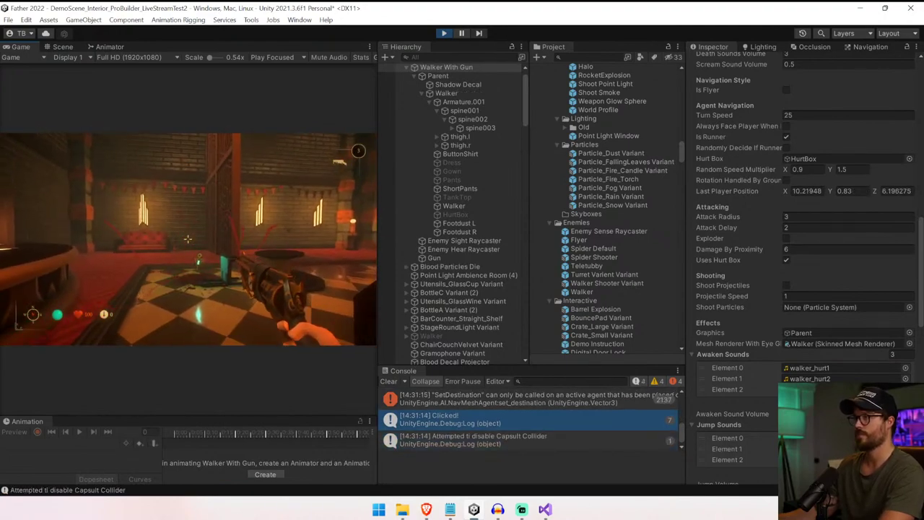
key("ctrl+p")
left_click(388, 381)
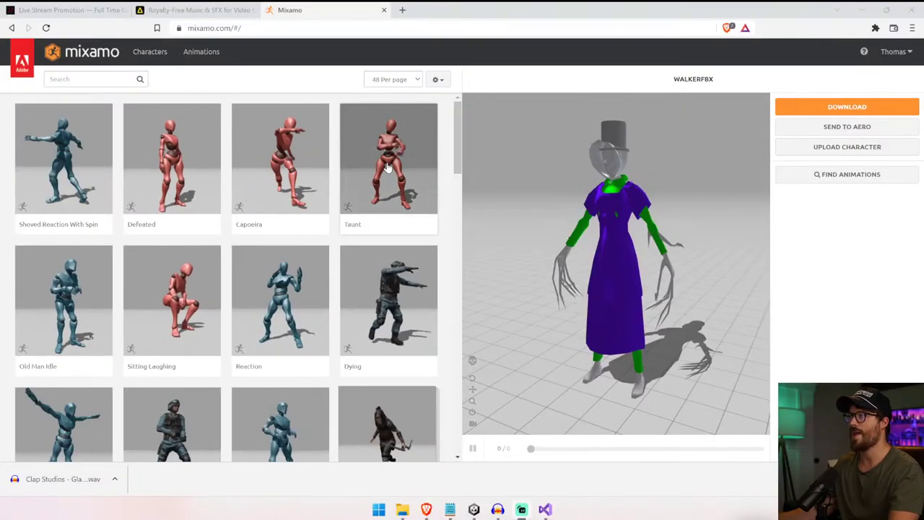
- Switch to Mixamo, search the animations for "run" and apply Run Forward to the walker character
left_click(90, 79)
type("run")
key("Return")
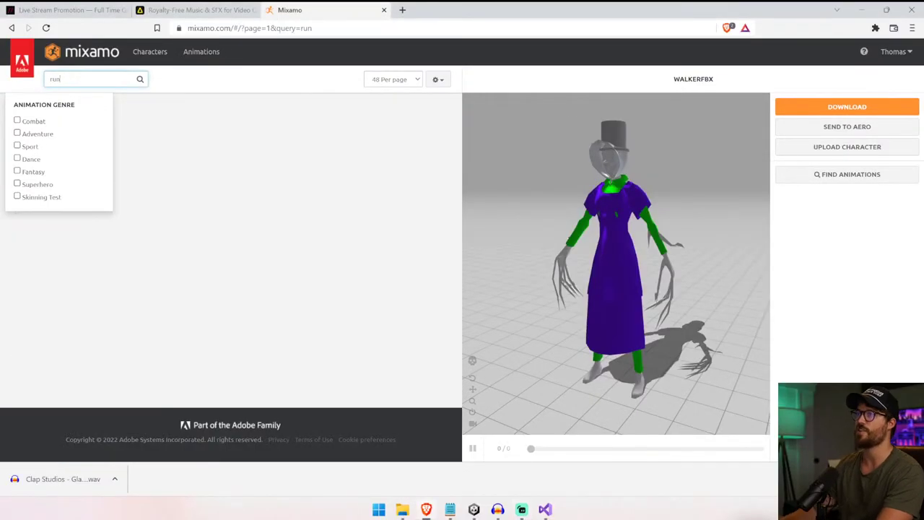
left_click(271, 106)
scroll(272, 106, "down", 2)
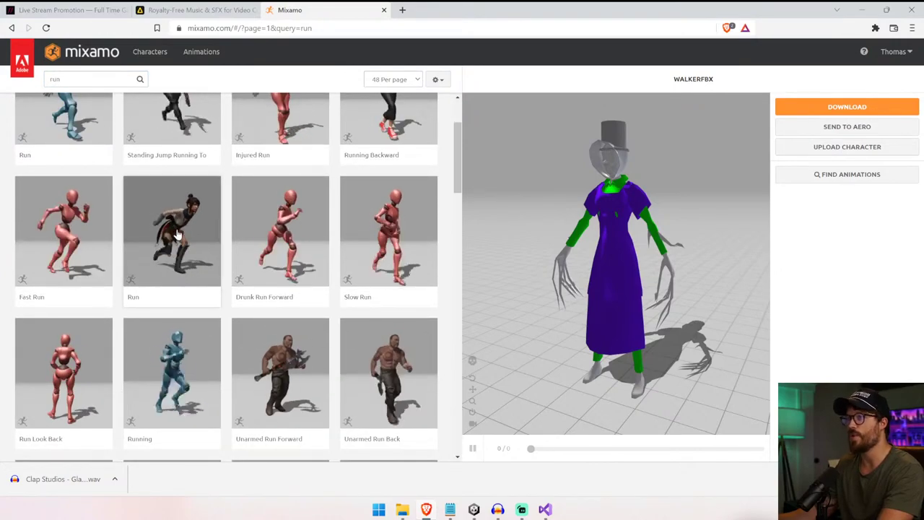
scroll(176, 233, "down", 4)
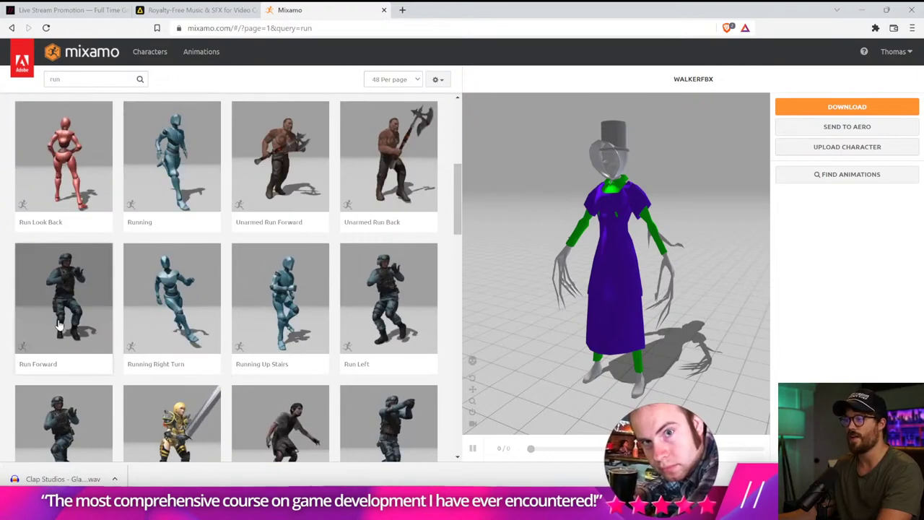
scroll(57, 317, "down", 1)
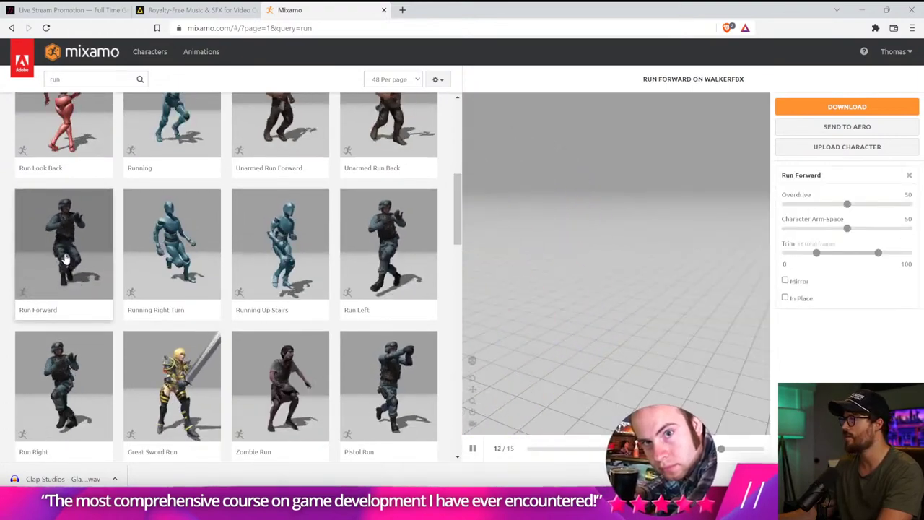
- Make the Run Forward animation play in place and download it as binary FBX with skin at 30 fps, saved as Run Forward
left_click(785, 299)
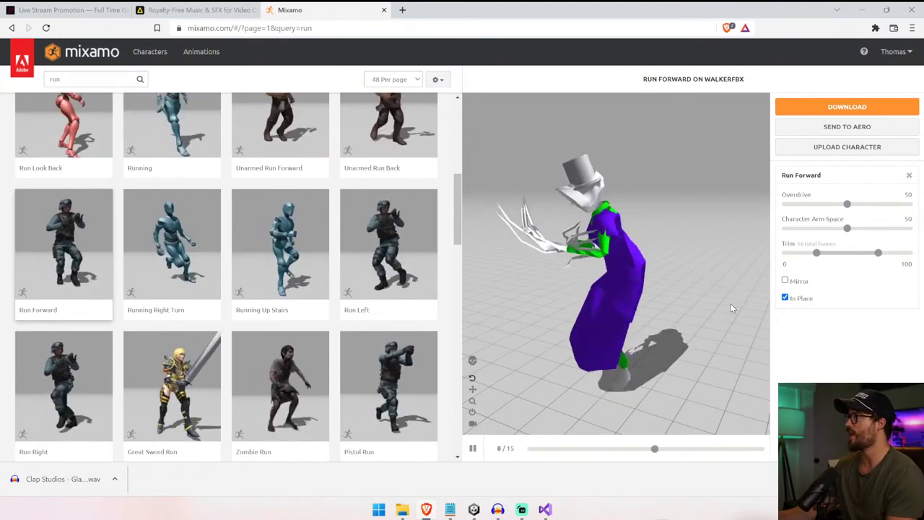
left_click(846, 107)
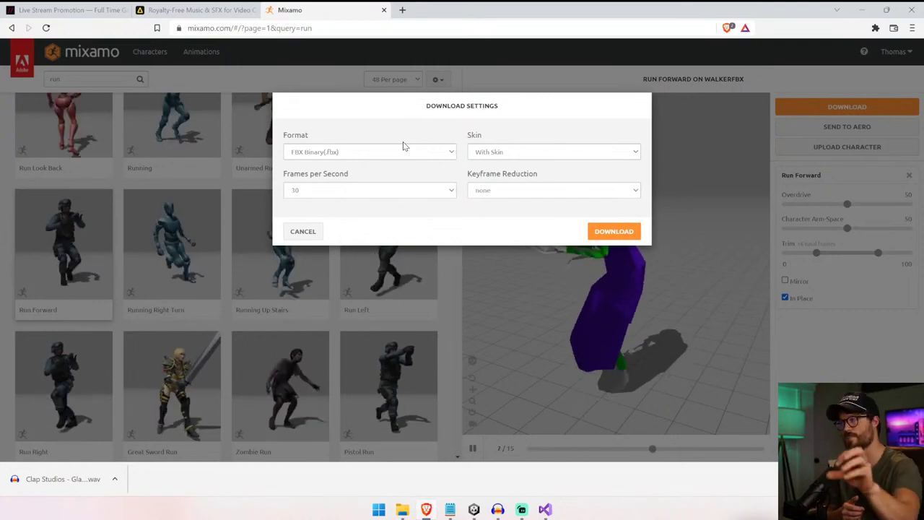
left_click(613, 231)
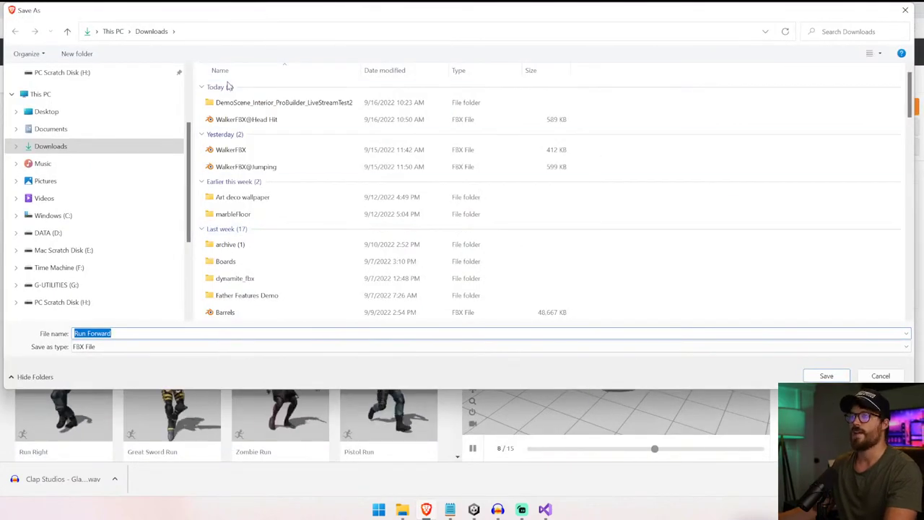
key("Return")
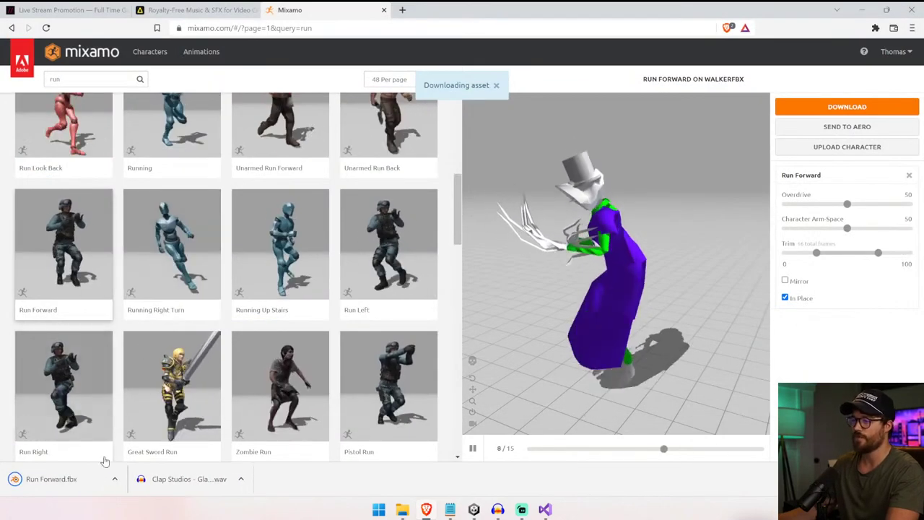
- Copy the downloaded Run Forward file from its folder and open the Assets folder of the Father 2022 Unity project
left_click(115, 479)
left_click(148, 439)
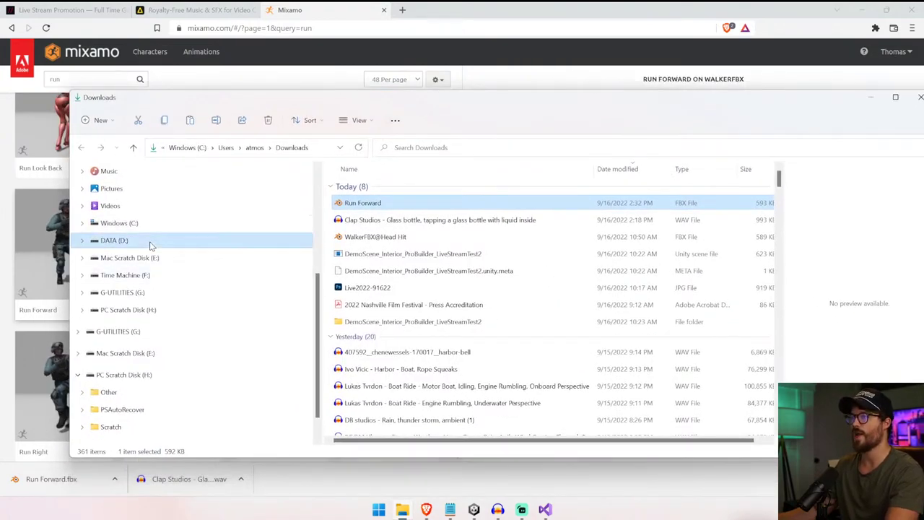
left_click(151, 242)
left_click(138, 223)
double_click(393, 190)
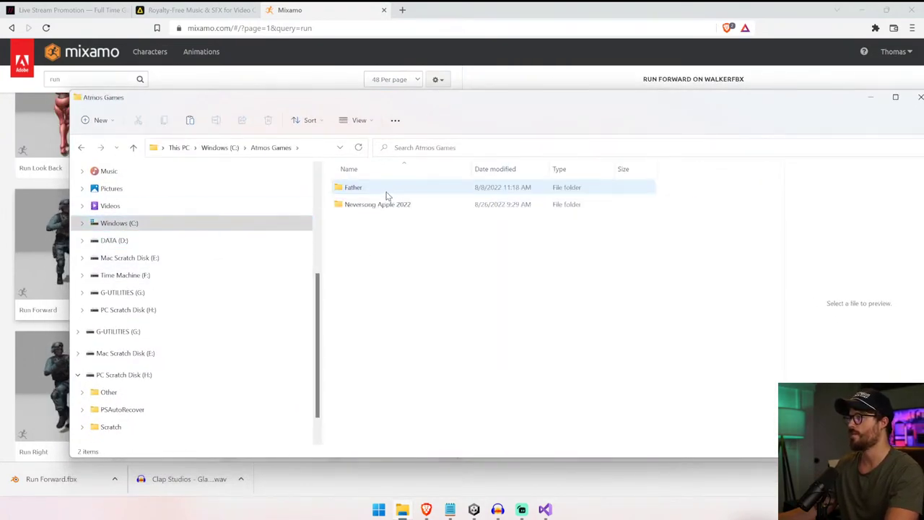
double_click(352, 187)
double_click(384, 194)
double_click(382, 192)
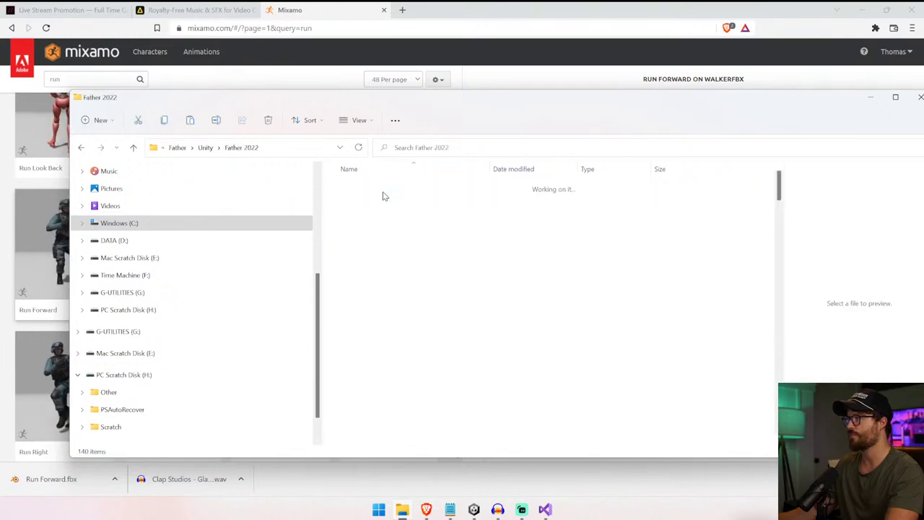
double_click(382, 202)
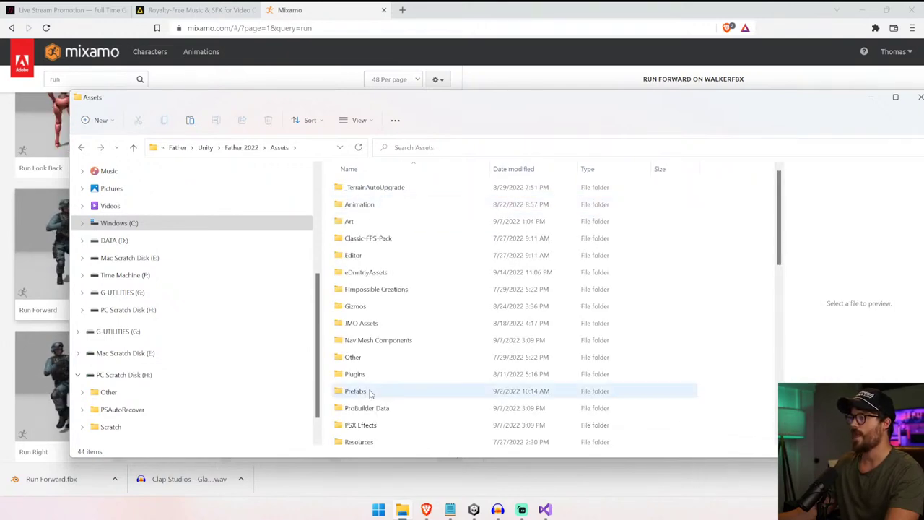
- Paste the Run Forward file into Art > Enemies > Walker > Animations > Mixamo Scratch Files
scroll(368, 386, "down", 4)
scroll(375, 332, "up", 4)
left_click(377, 224)
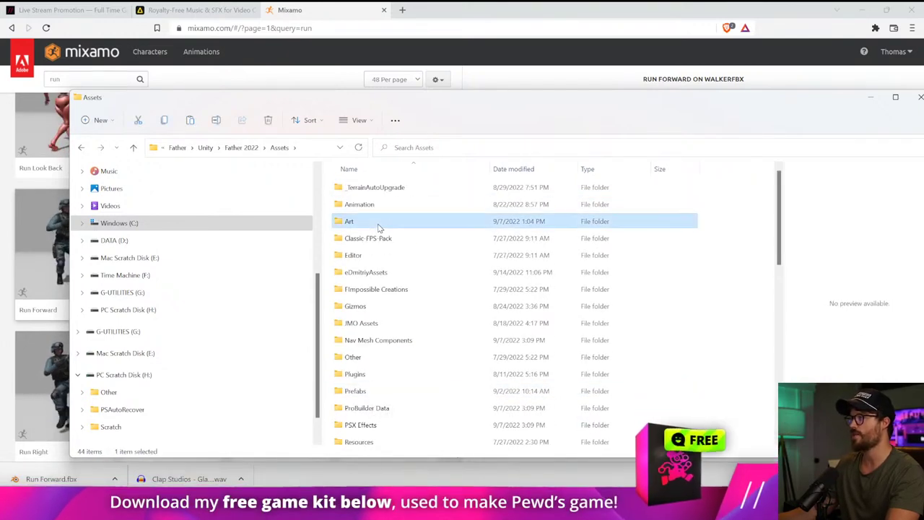
double_click(380, 223)
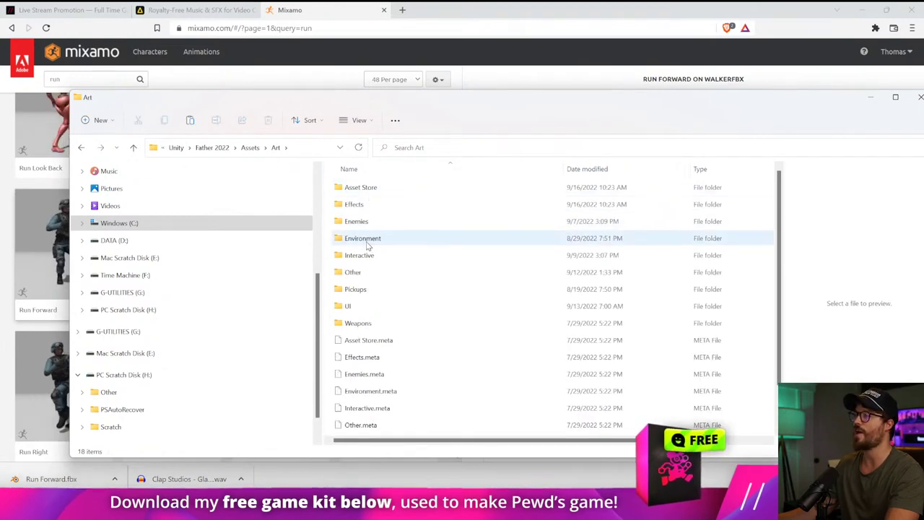
double_click(377, 221)
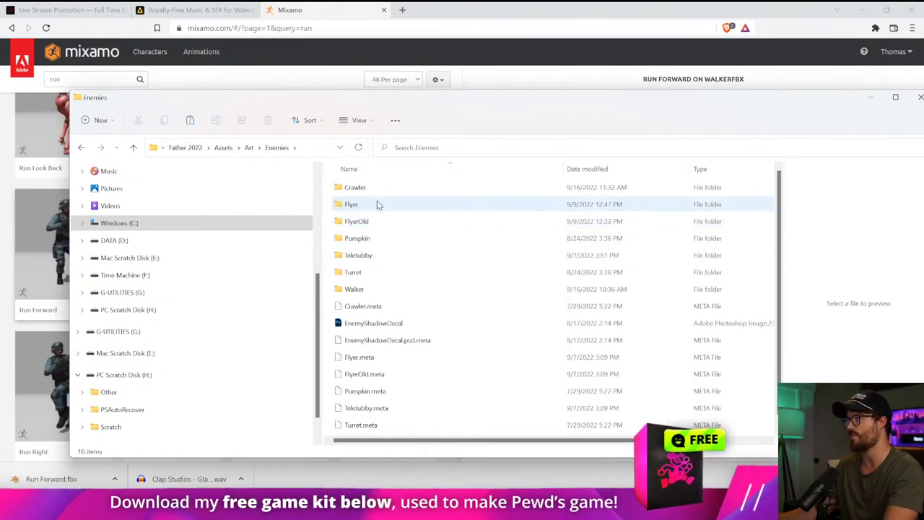
double_click(374, 288)
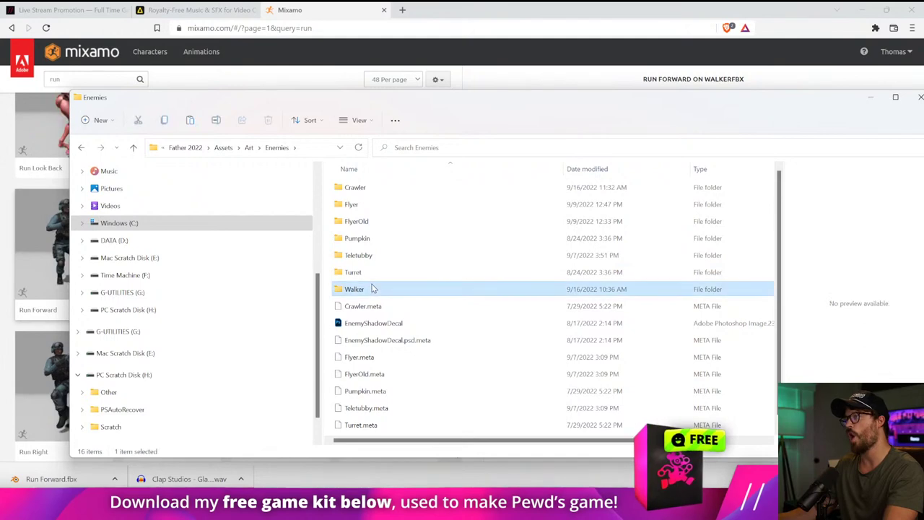
double_click(356, 194)
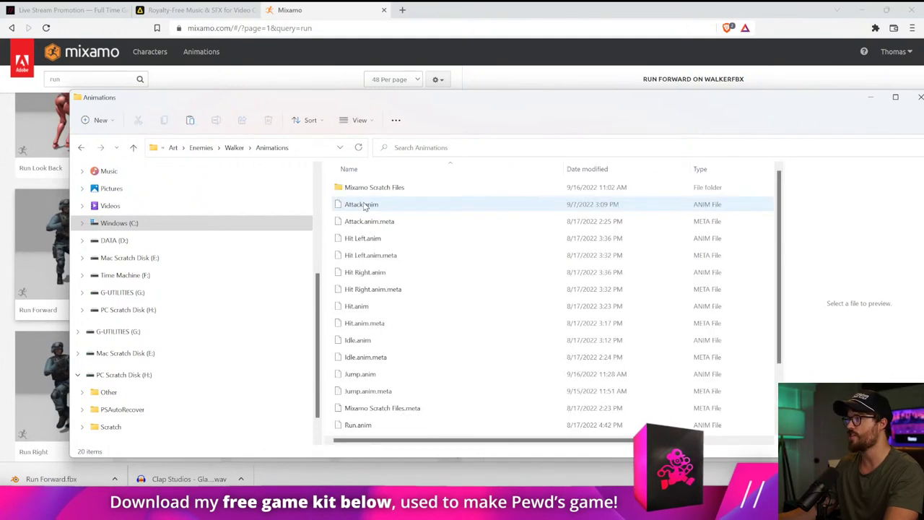
double_click(408, 189)
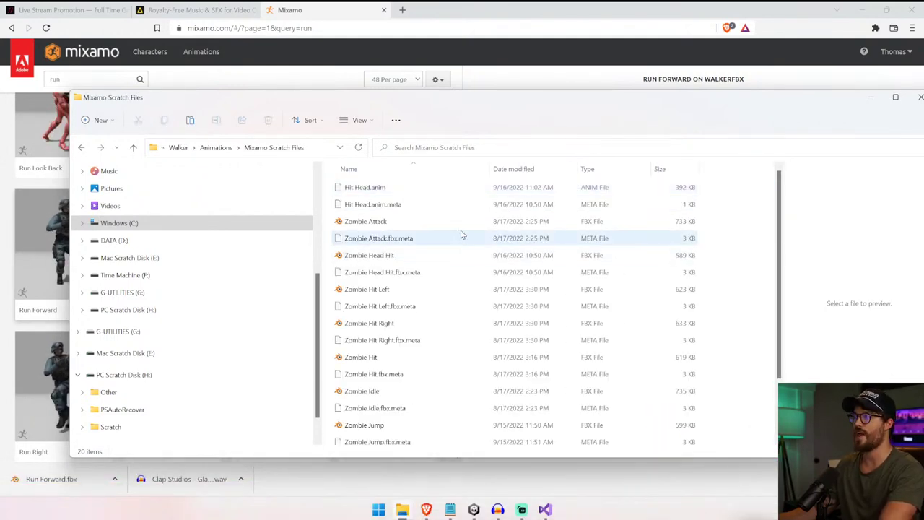
key("ctrl+v")
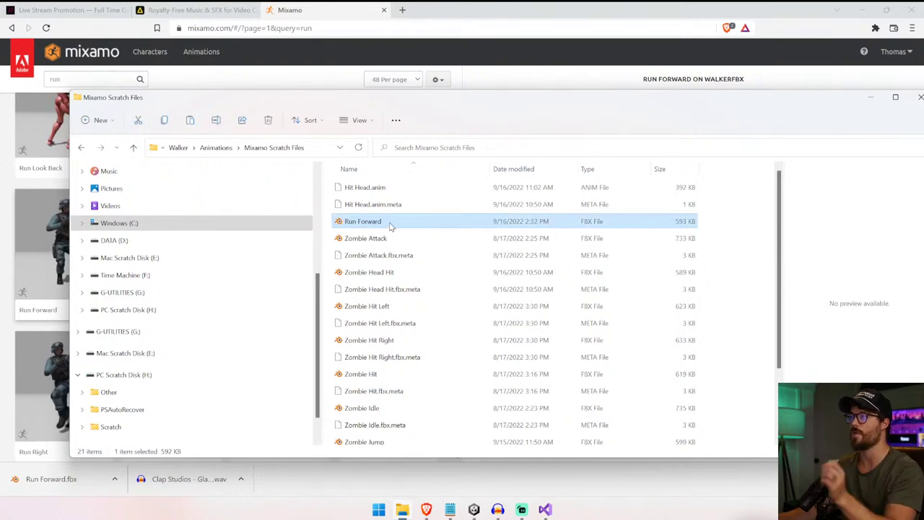
- Rename the pasted Run Forward file as Zombie Run With Gun
key("F2")
type("Zombie Run With")
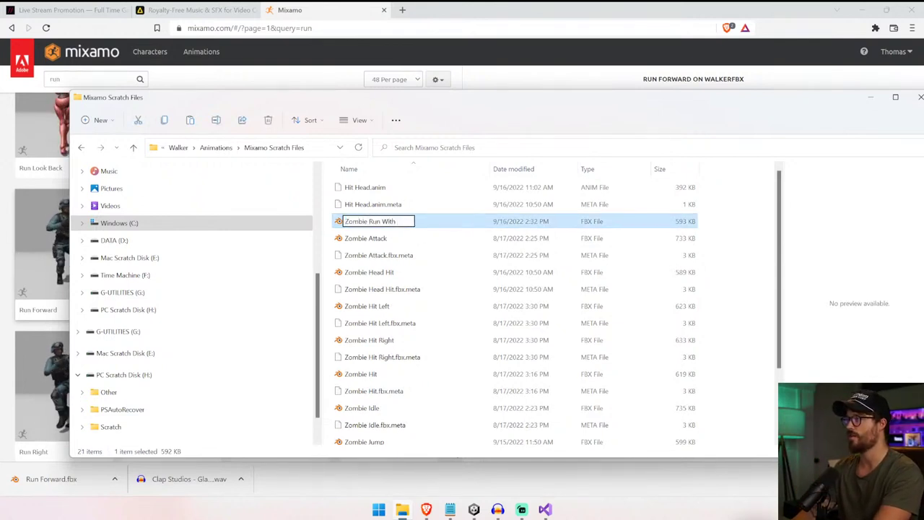
type(" Gun")
key("Return")
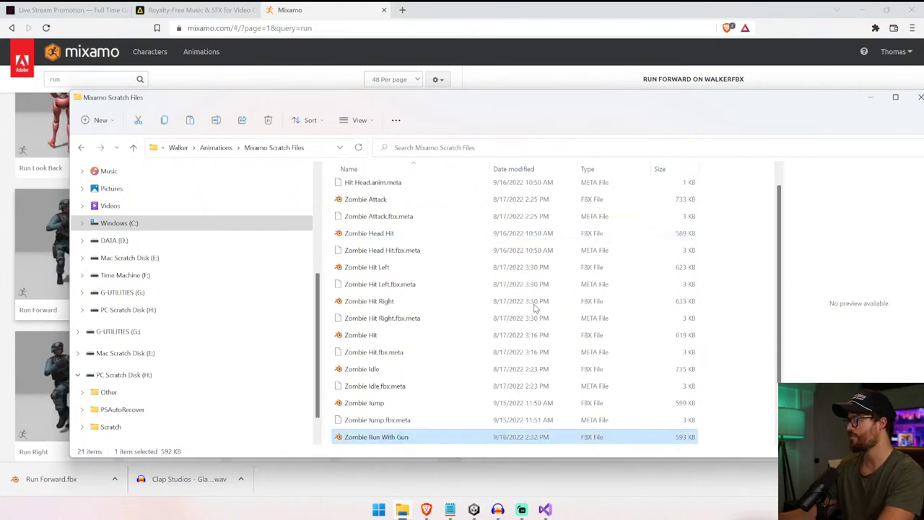
- Return to Unity, show the Animator graph, select Walker With Gun and collapse its Enemy Default and Nav Mesh Agent components
left_click(500, 510)
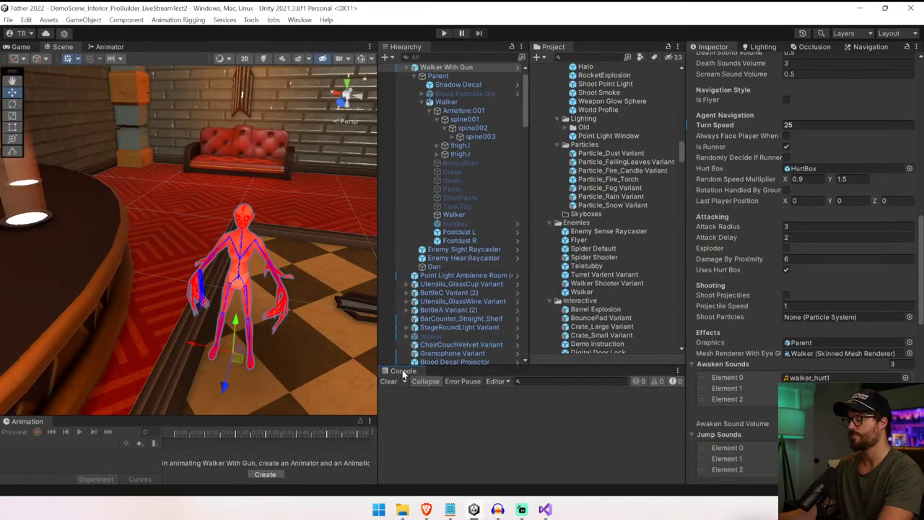
left_click(109, 47)
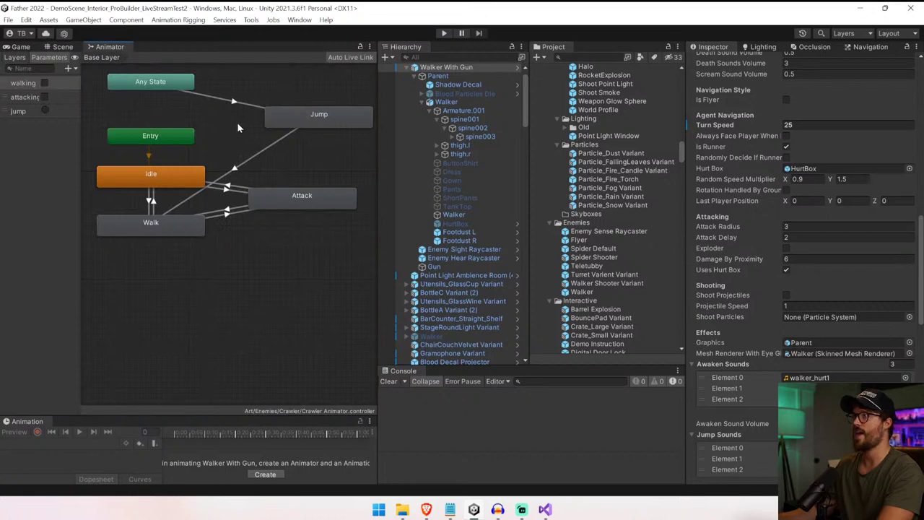
left_click(477, 77)
left_click(479, 68)
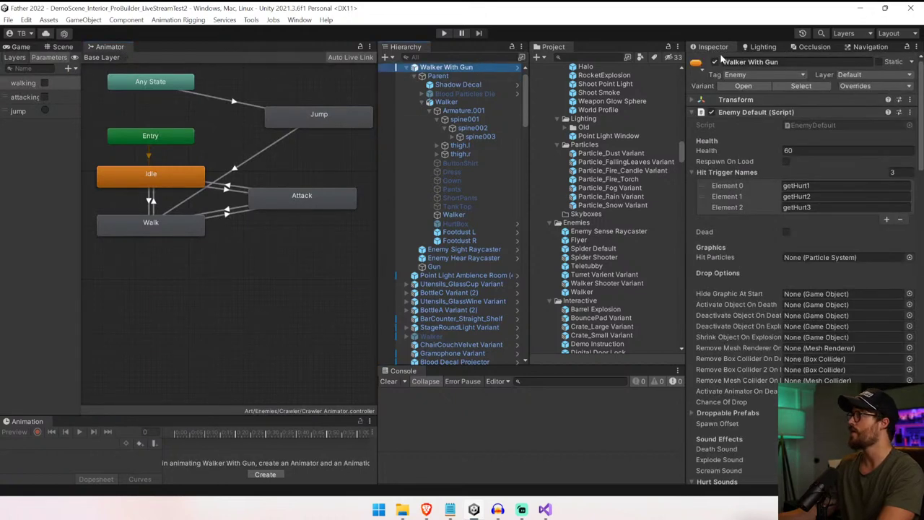
left_click(751, 112)
left_click(753, 124)
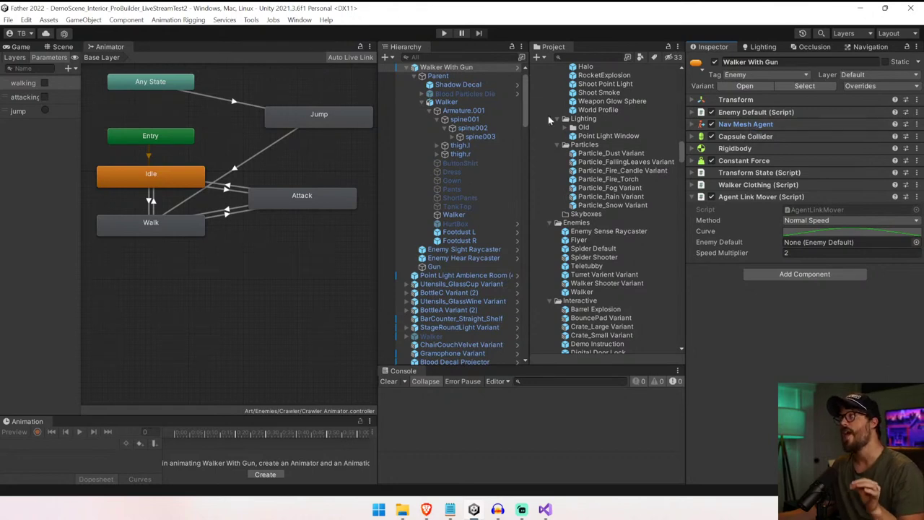
- Select the Walker child object, collapse its long components and show the settings of its Animator and Audio Source Functions
left_click(485, 101)
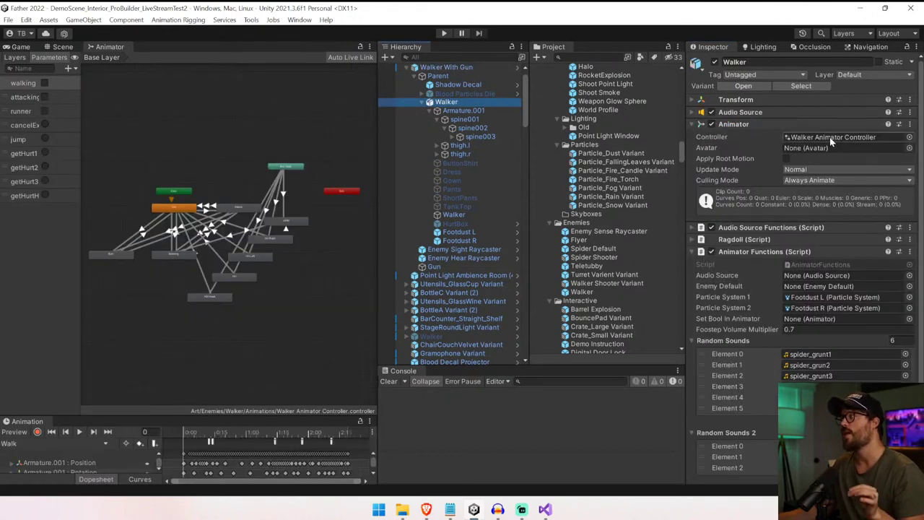
left_click(808, 124)
left_click(767, 160)
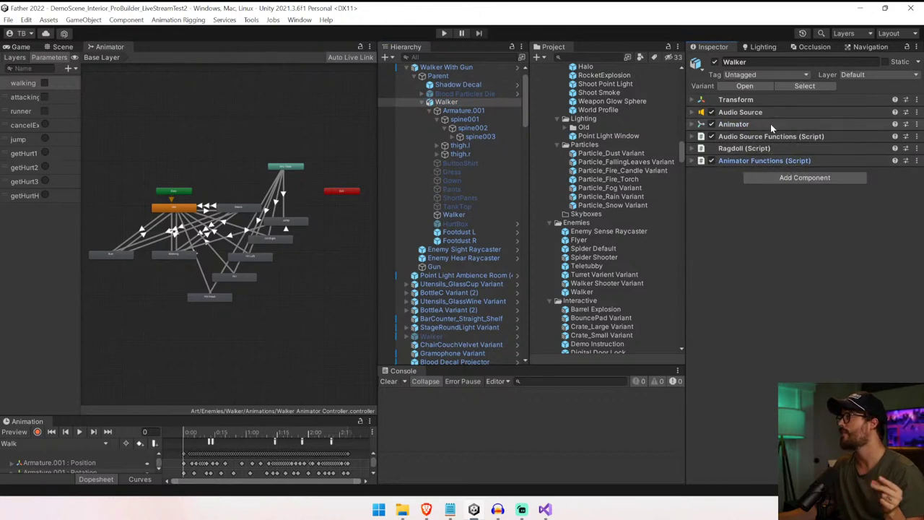
left_click(773, 136)
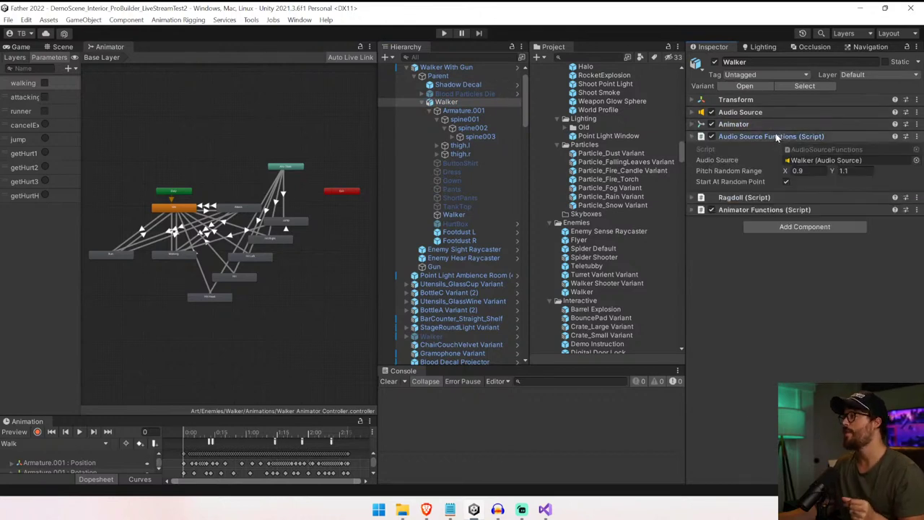
left_click(773, 124)
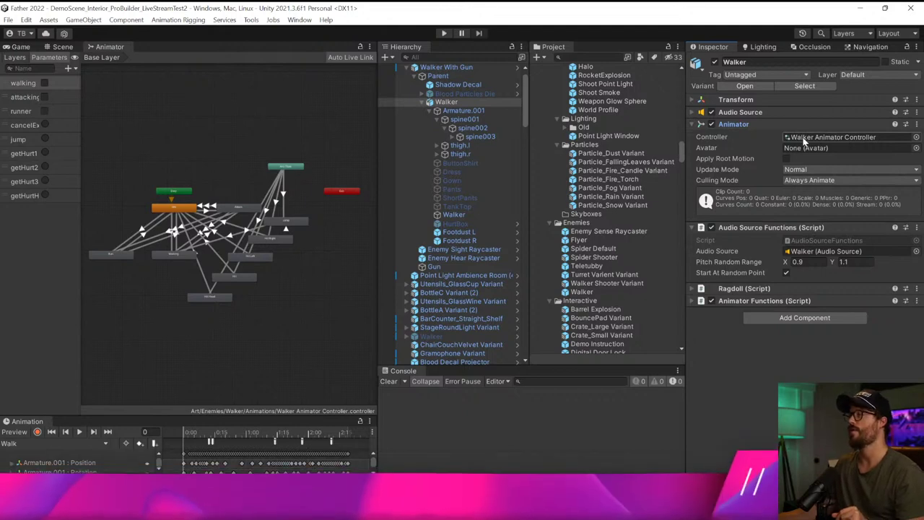
- Duplicate the Walker Animator Controller asset and rename the copy Walker Shooter Animator Controller Override
left_click(830, 137)
left_click(626, 250)
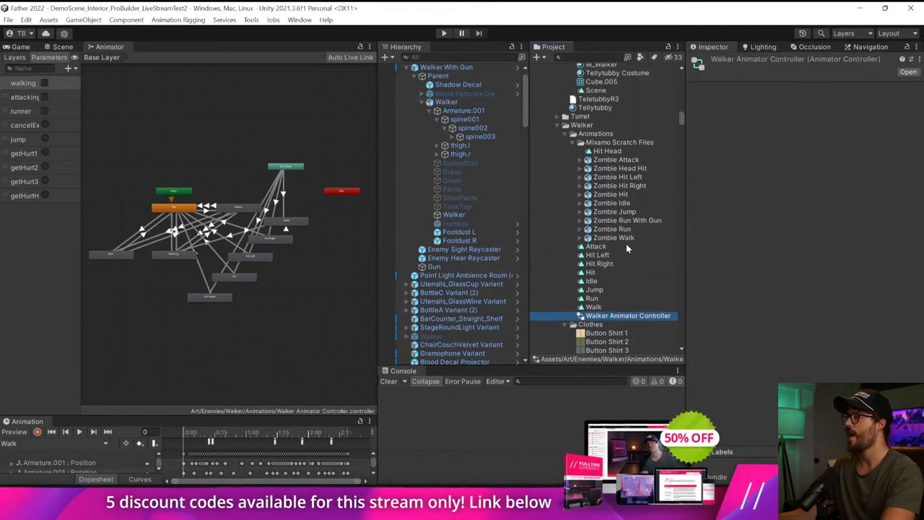
scroll(626, 247, "up", 3)
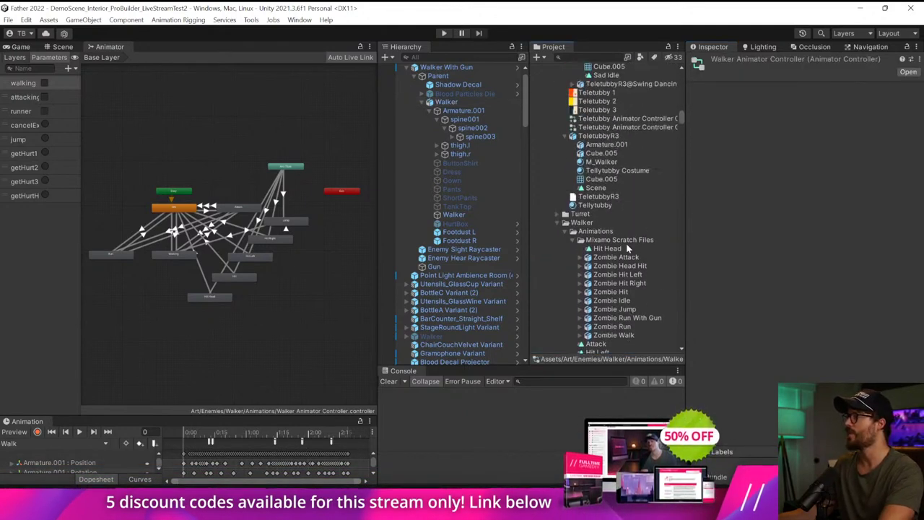
scroll(626, 247, "down", 4)
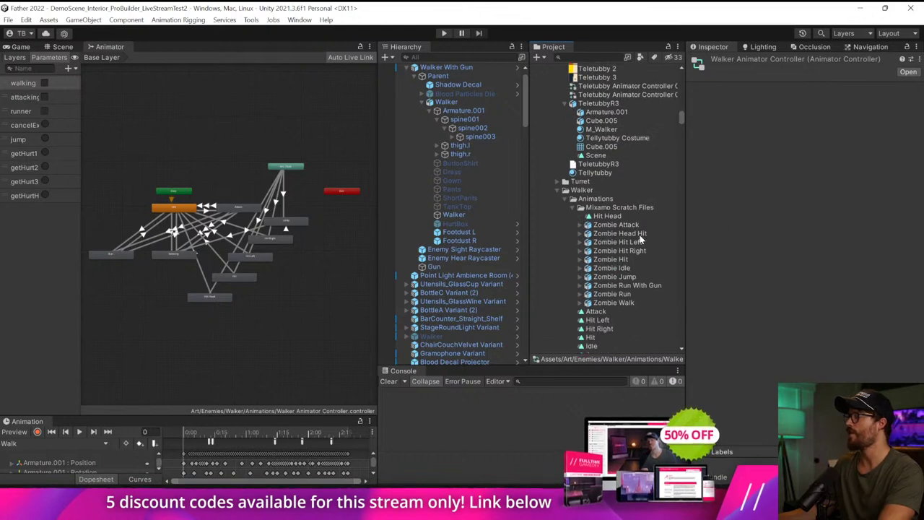
key("ctrl+d")
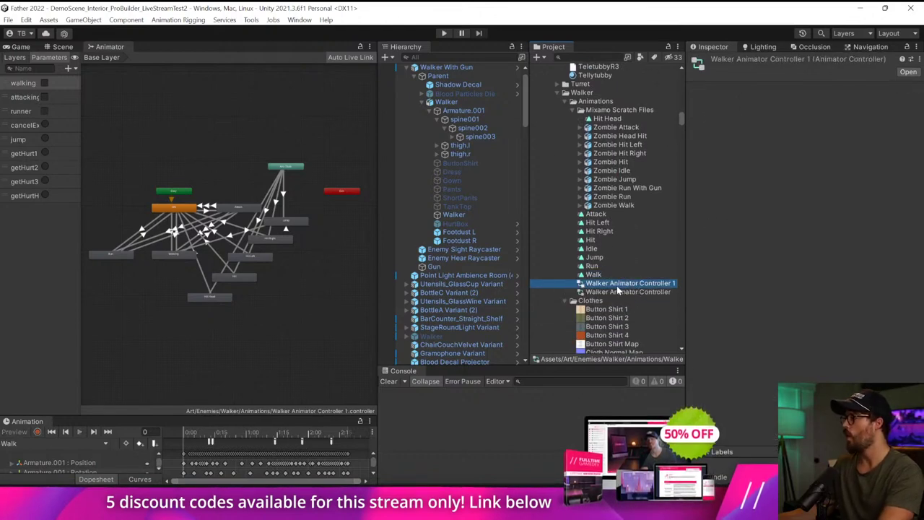
left_click(618, 285)
left_click_drag(610, 286, 672, 287)
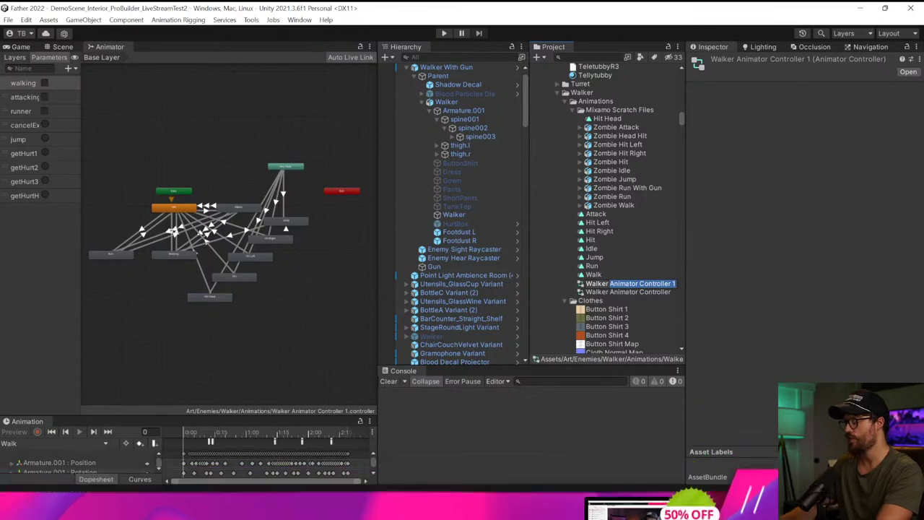
type("Shoot")
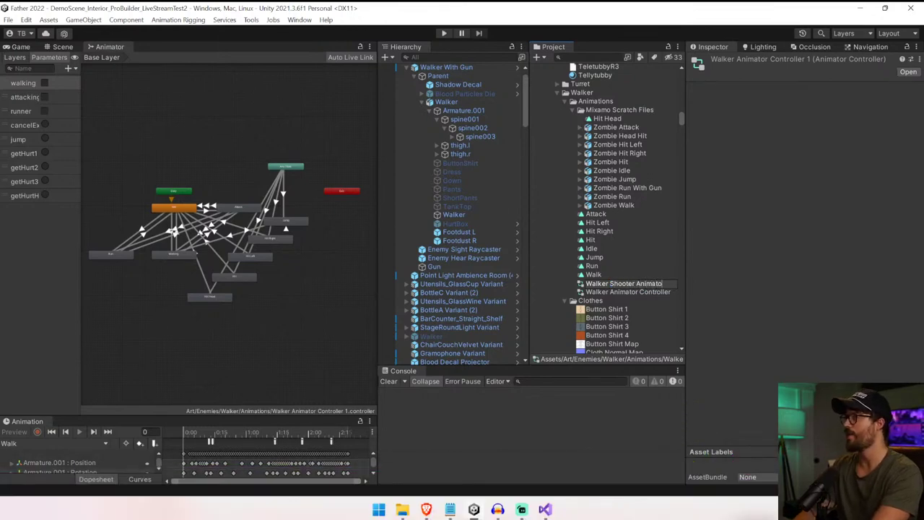
type("er Animator Controller Over")
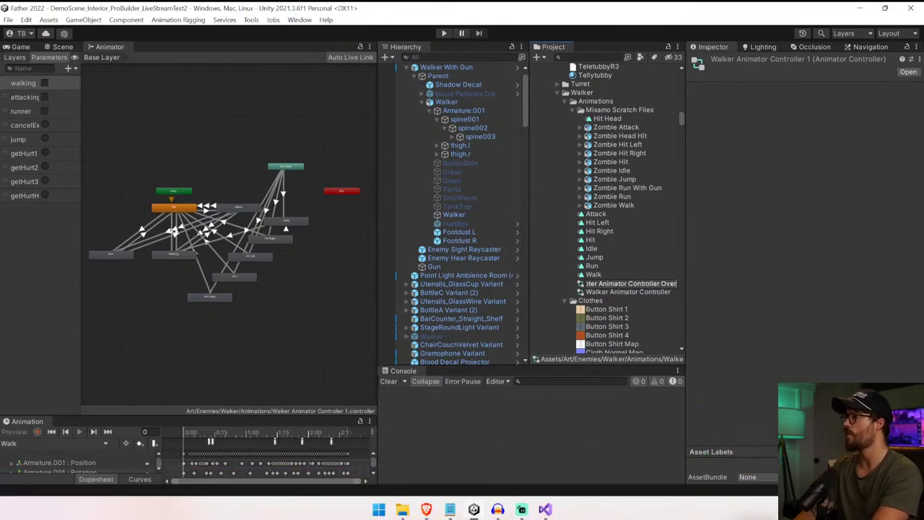
type("ride")
key("Return")
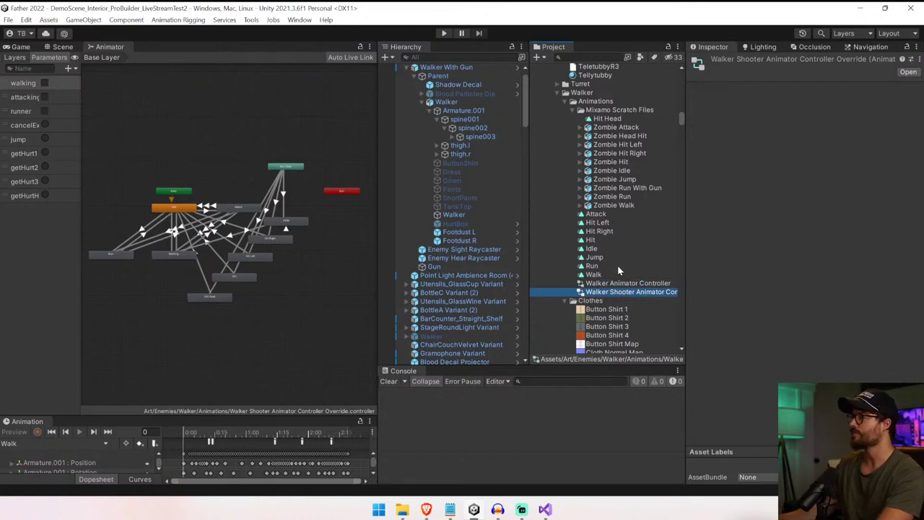
- Delete the duplicated Walker Shooter Animator Controller Override asset from the Walker's Animations folder
left_click(621, 283)
left_click(625, 292)
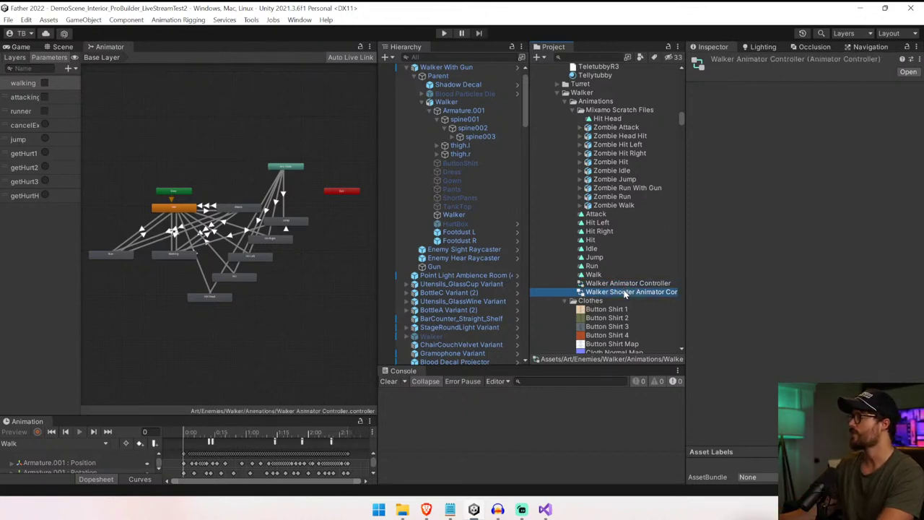
key("Delete")
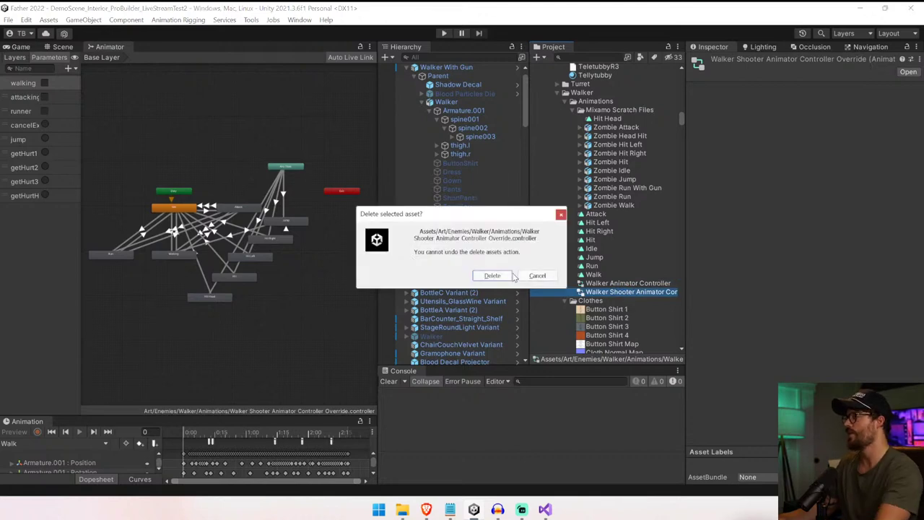
key("Return")
- Create an Animator Override Controller named Walker Shooter Animator Controller in the Walker's Animations folder, with Walker Animator Controller as its base controller
left_click(602, 283)
left_click(594, 257)
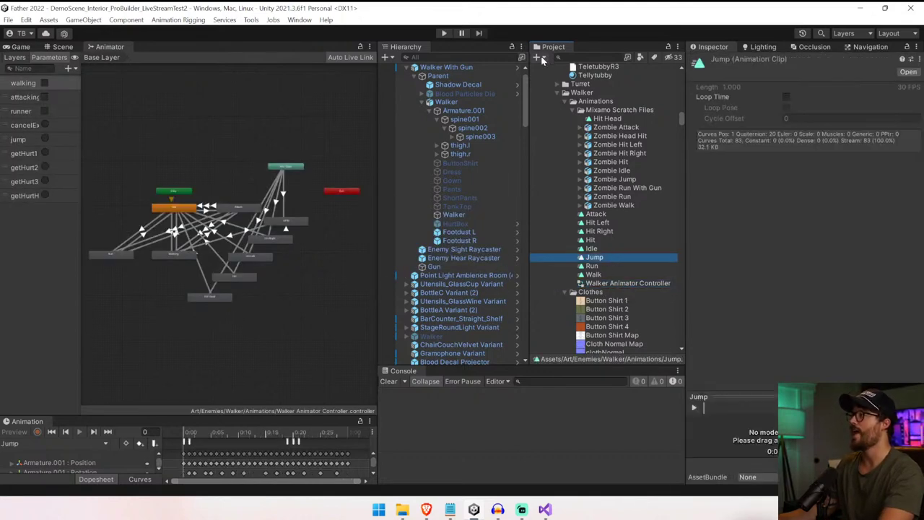
left_click(536, 57)
mouse_move(542, 59)
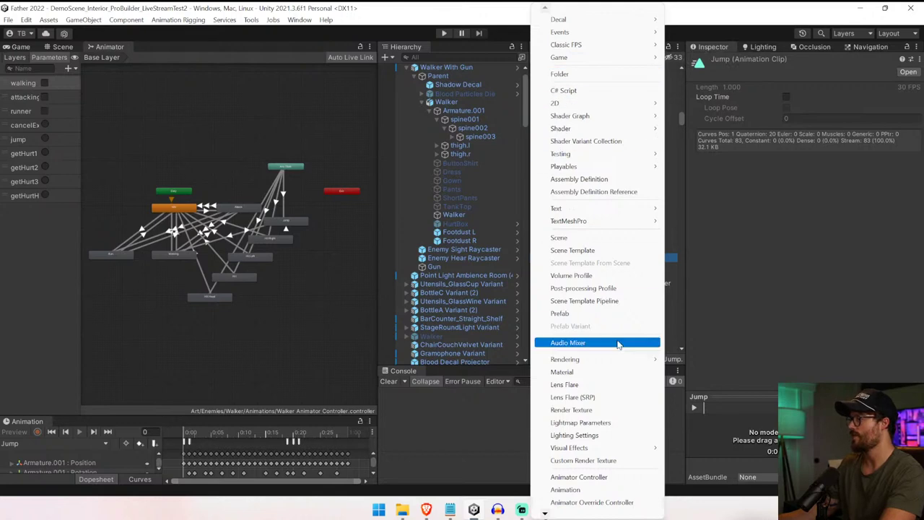
left_click(598, 503)
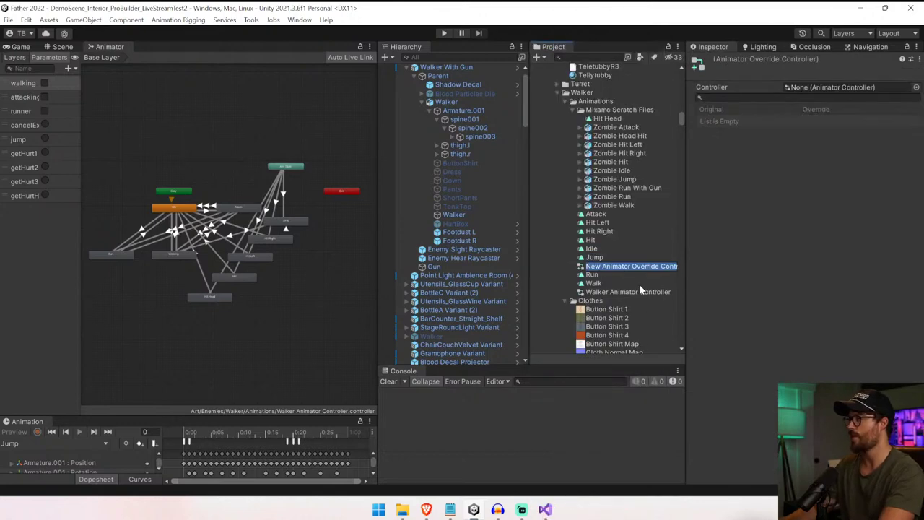
type("Walker Ru")
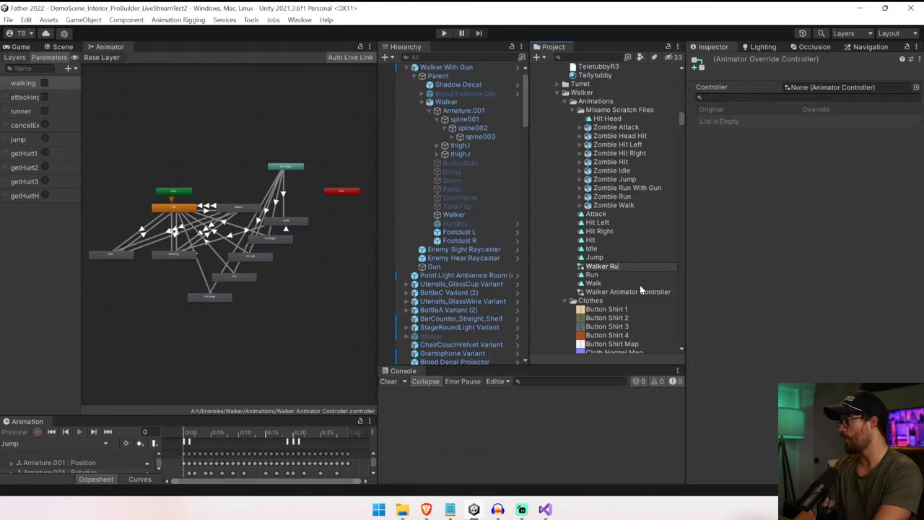
key("BackSpace")
key("BackSpace")
type("Shooter Animat")
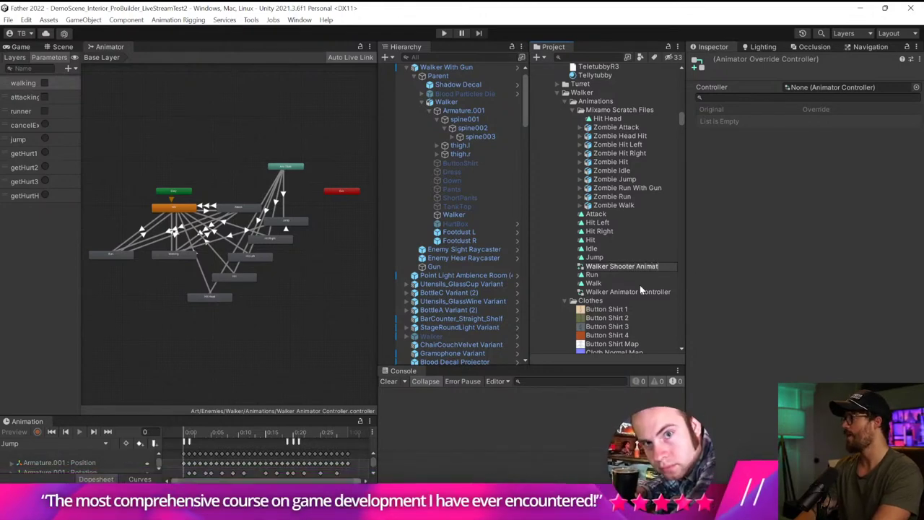
type("or Controlle")
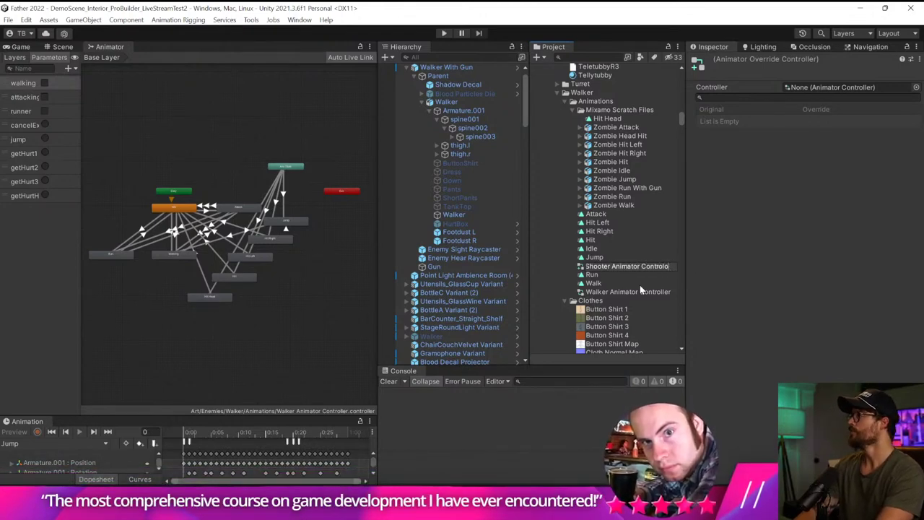
type("r")
key("Return")
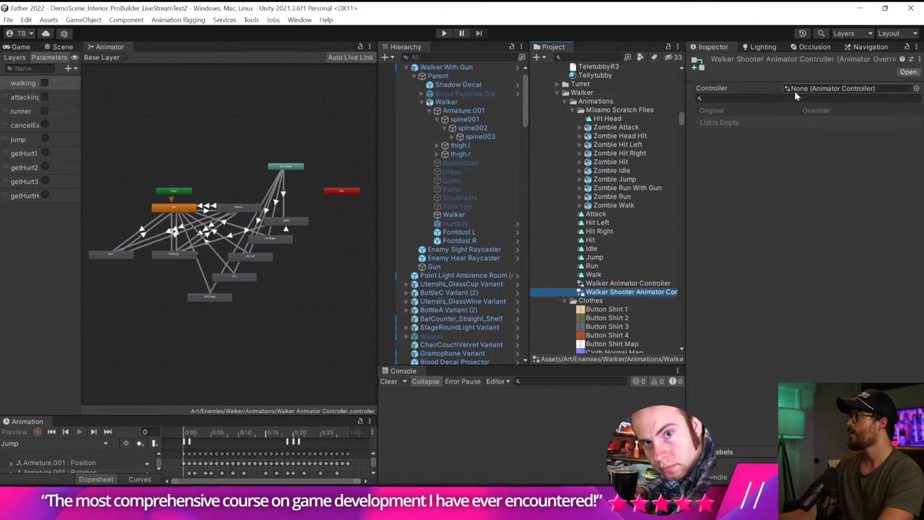
left_click_drag(627, 283, 854, 87)
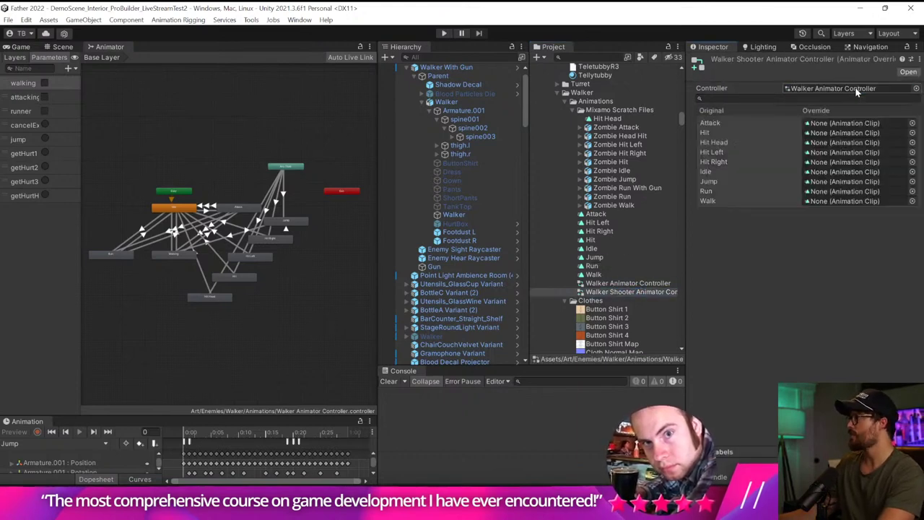
left_click(854, 86)
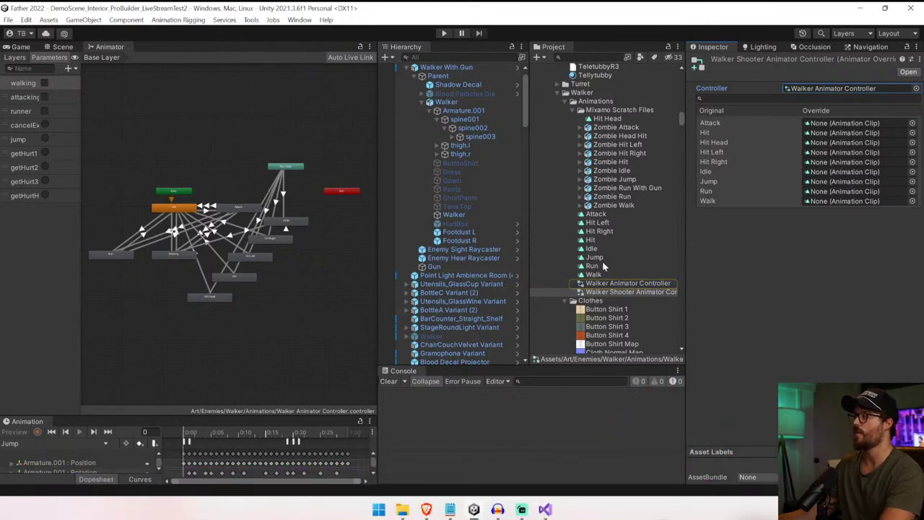
- Duplicate the mixamo.com animation clip inside Zombie Run and move the copy into the Walker's Animations folder
left_click(580, 198)
scroll(630, 208, "down", 3)
left_click(619, 299)
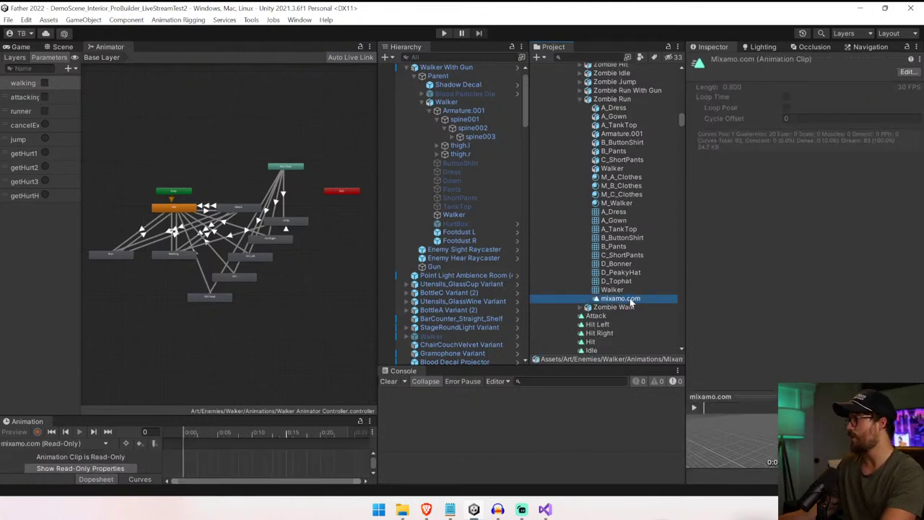
key("ctrl+d")
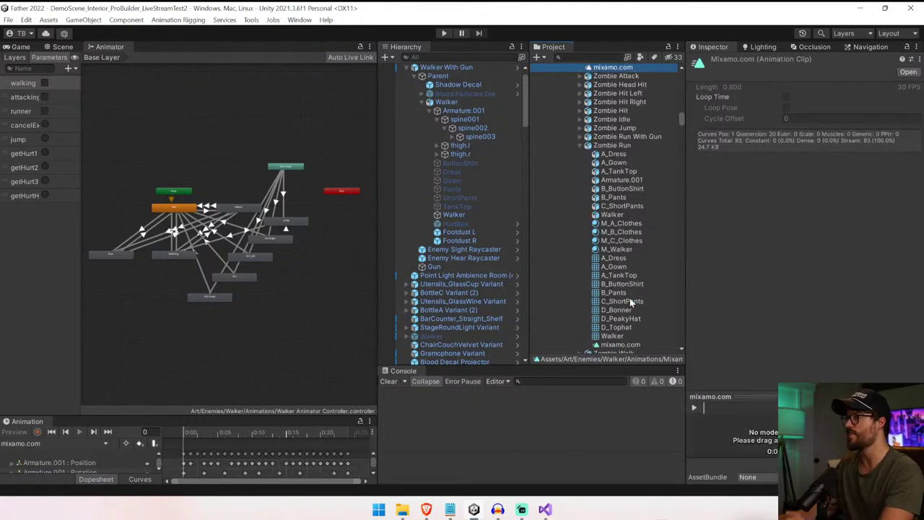
left_click(580, 145)
scroll(617, 169, "up", 2)
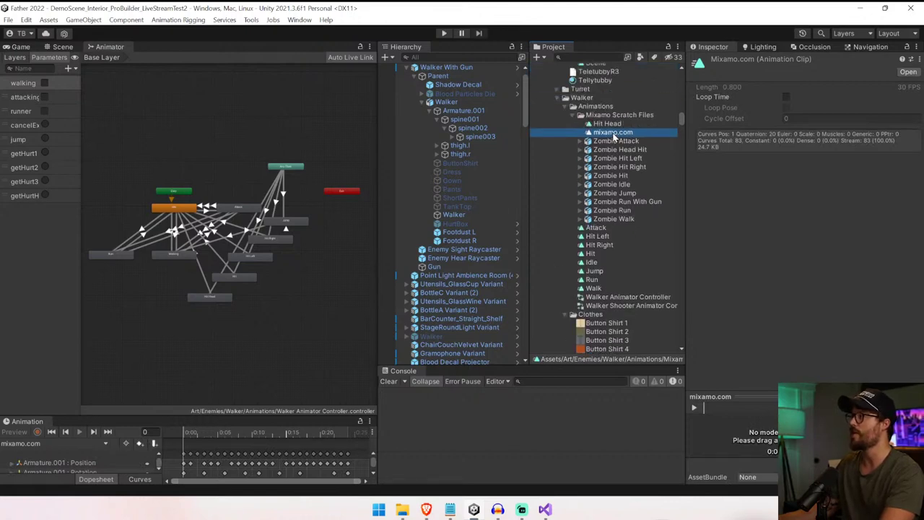
left_click_drag(603, 264, 598, 264)
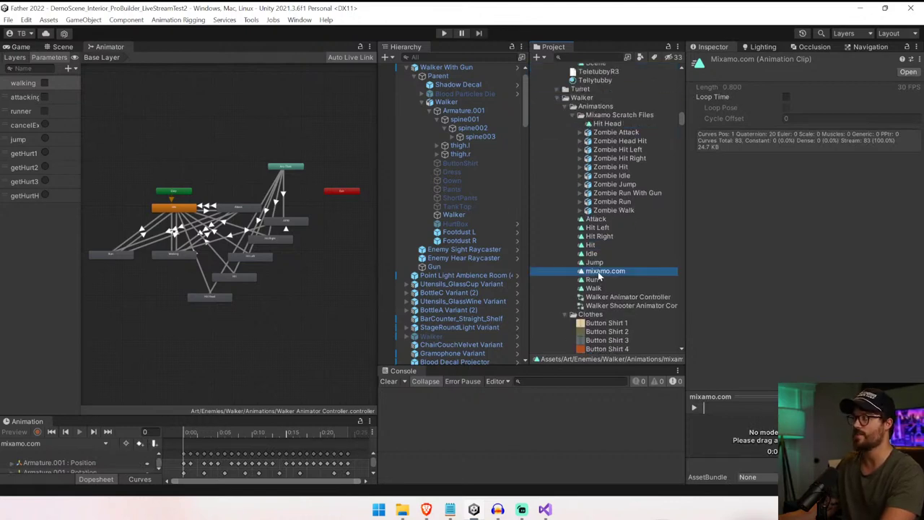
- Rename the copied clip Run With Gun and assign it as the Run override in Walker Shooter Animator Controller
key("F2")
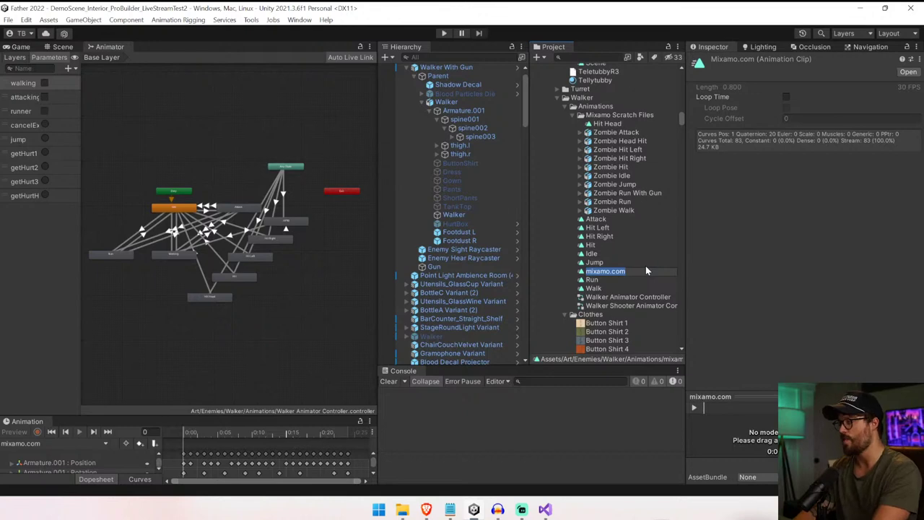
type("Run With Gun")
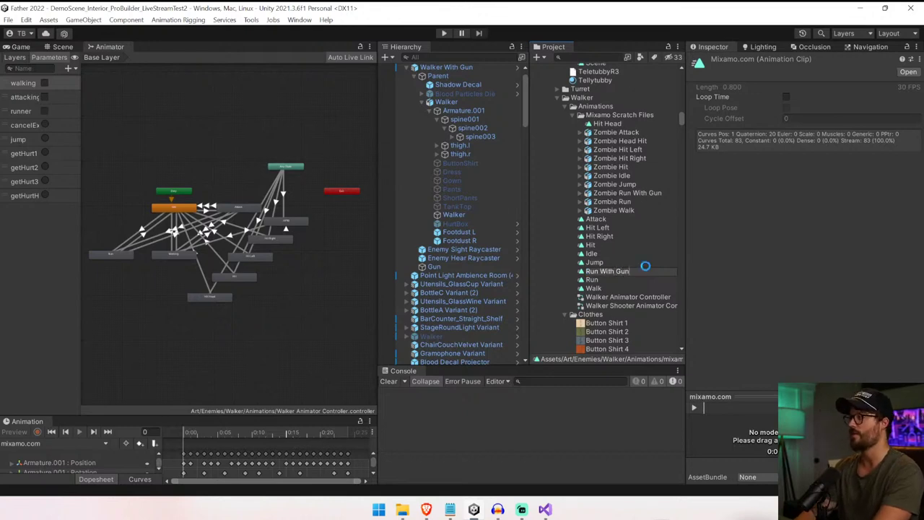
key("Return")
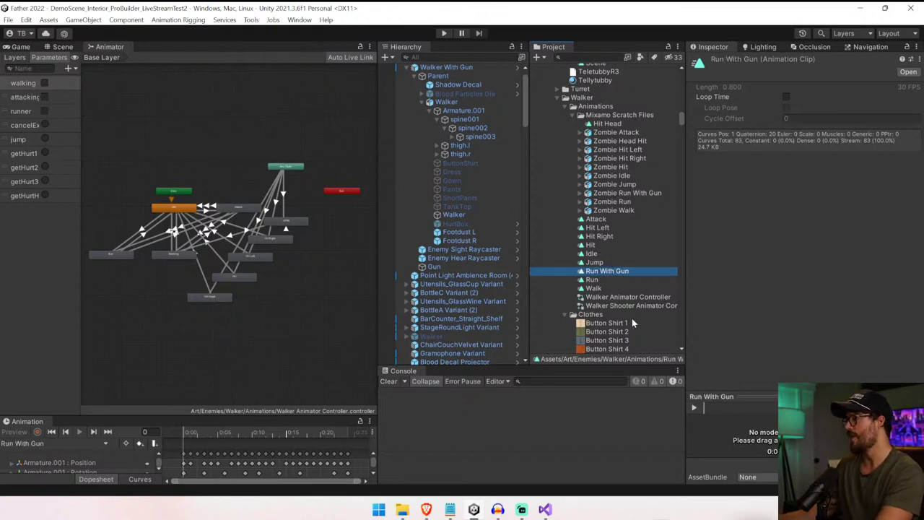
left_click(633, 305)
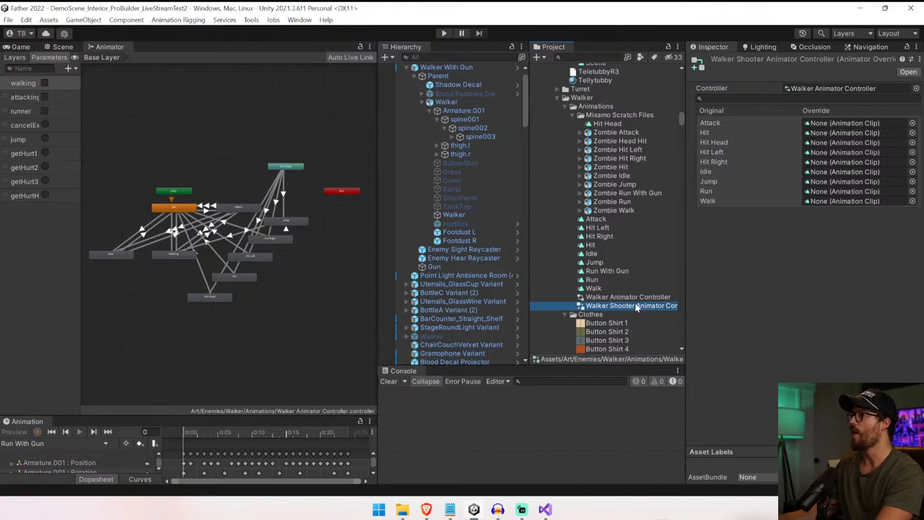
left_click_drag(609, 272, 826, 191)
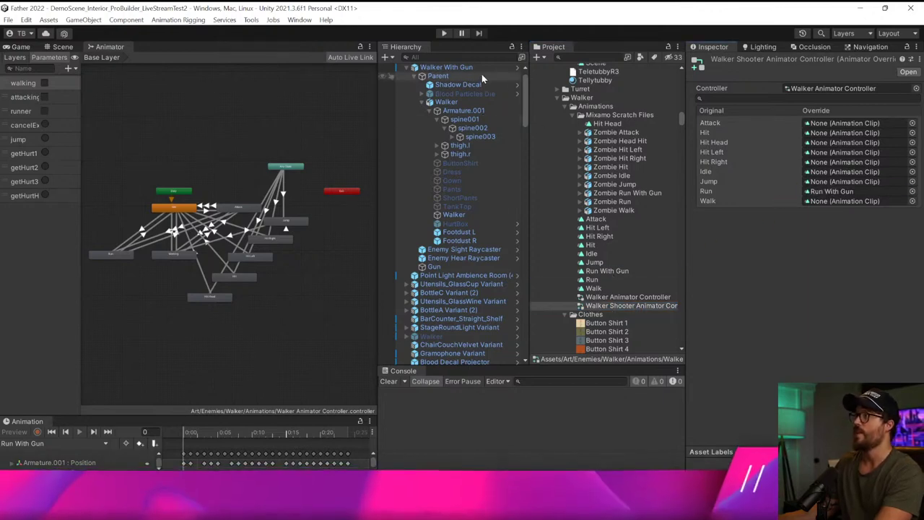
- Examine the Enemy Default script settings of Walker With Gun, from Health down to the References section
left_click(481, 70)
left_click(739, 113)
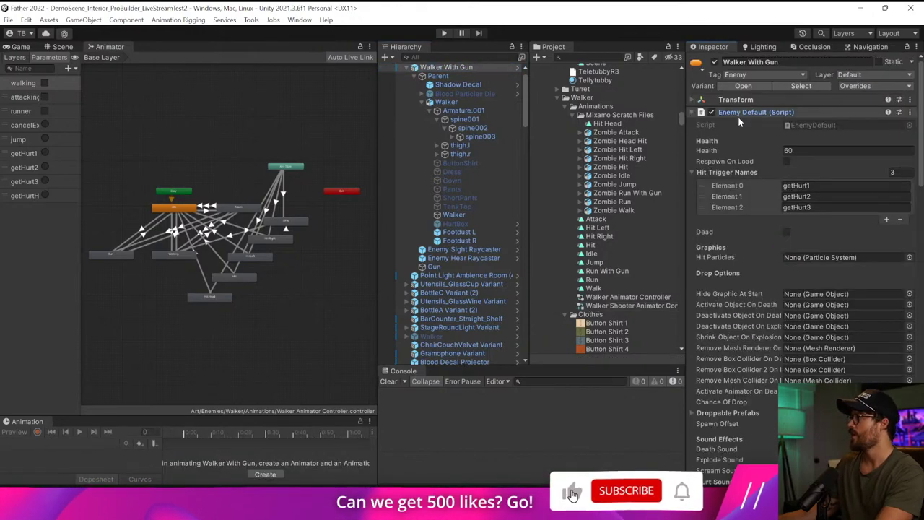
scroll(732, 275, "down", 2)
scroll(732, 276, "down", 15)
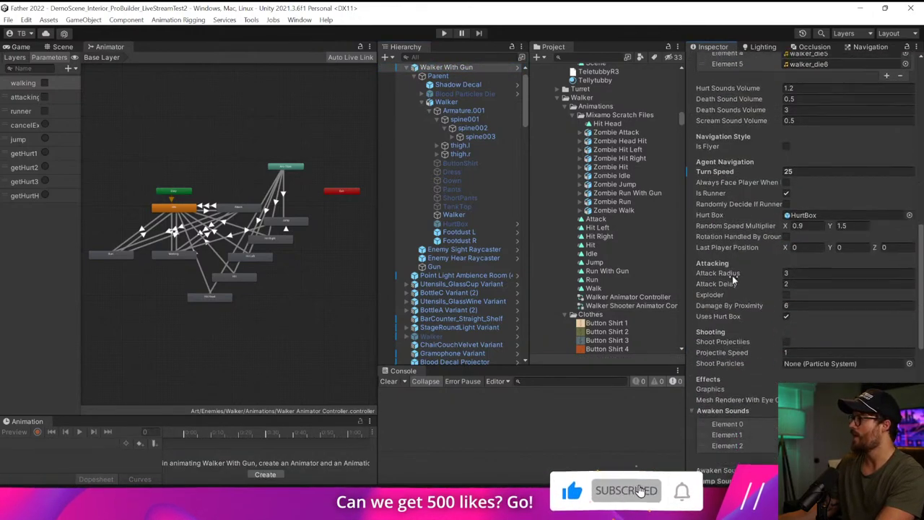
scroll(731, 277, "down", 10)
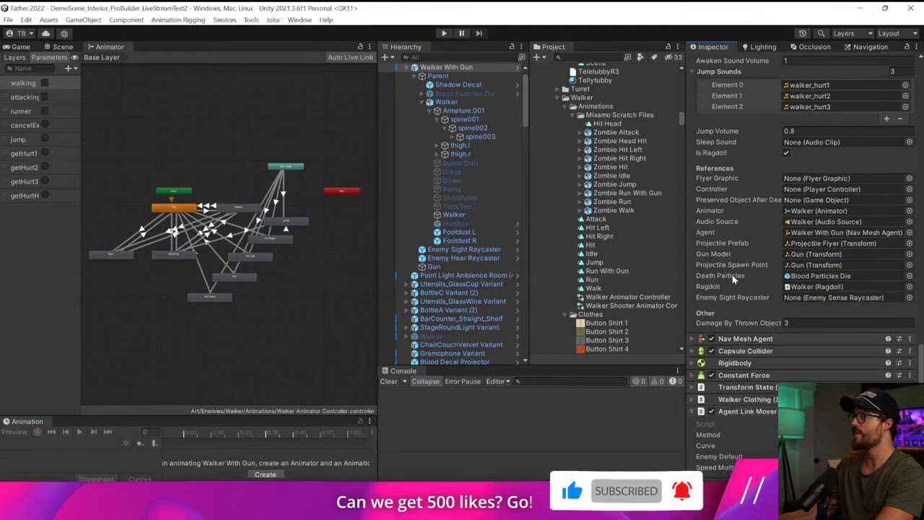
scroll(731, 274, "up", 20)
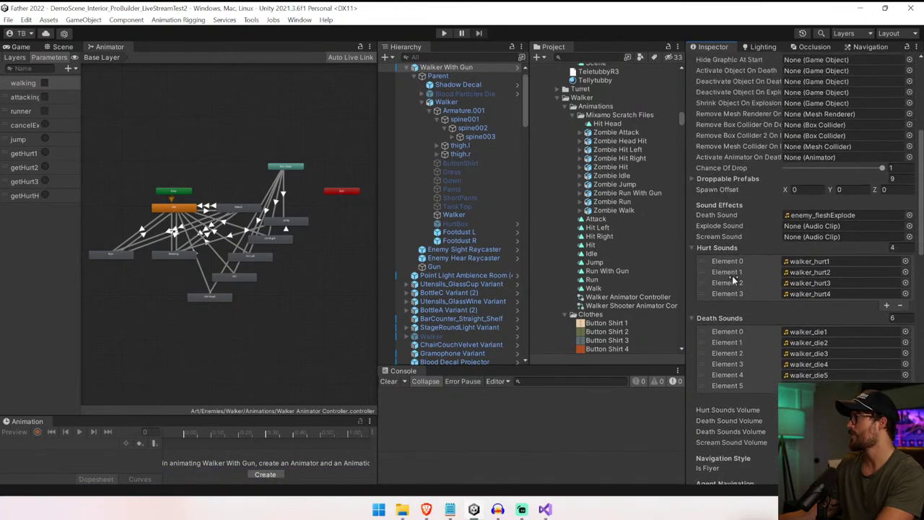
scroll(732, 278, "down", 15)
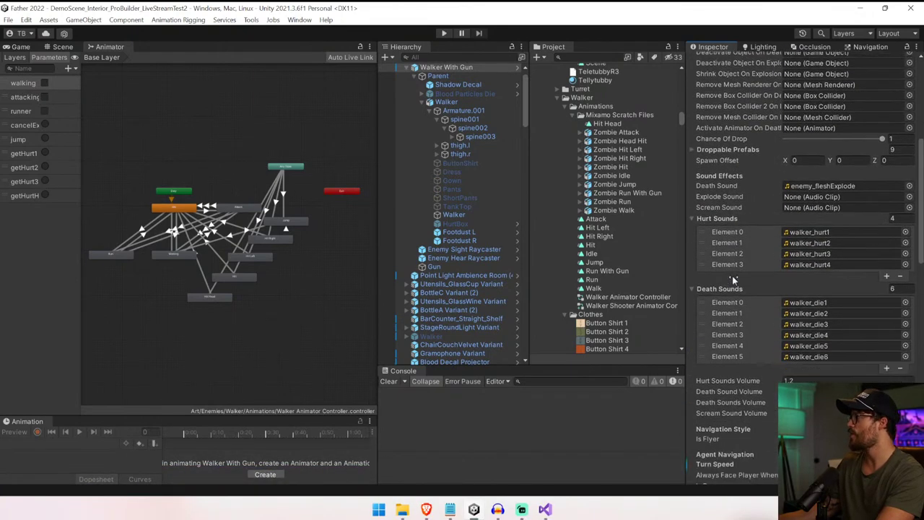
scroll(732, 278, "down", 5)
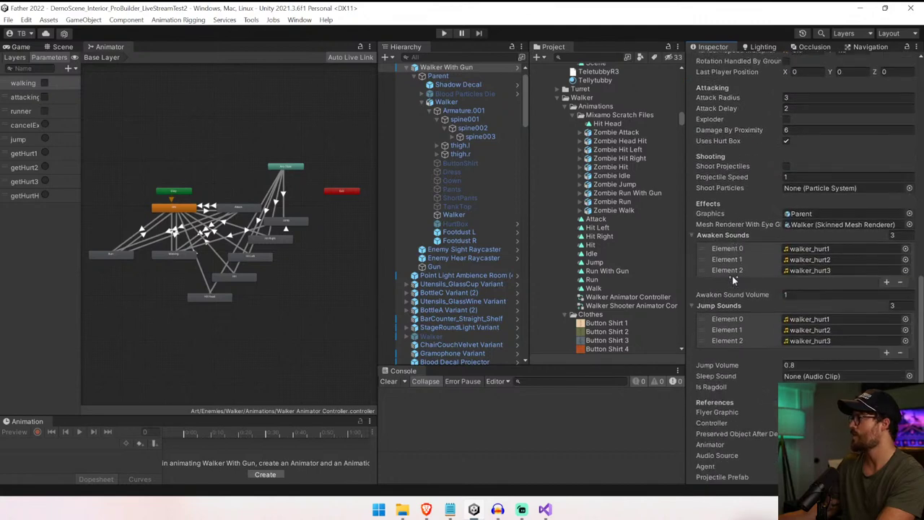
scroll(733, 280, "down", 2)
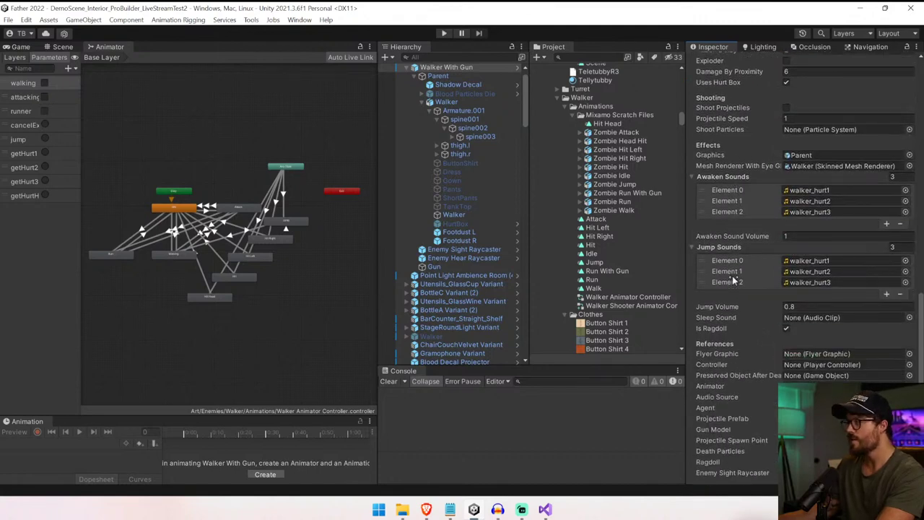
scroll(733, 279, "down", 5)
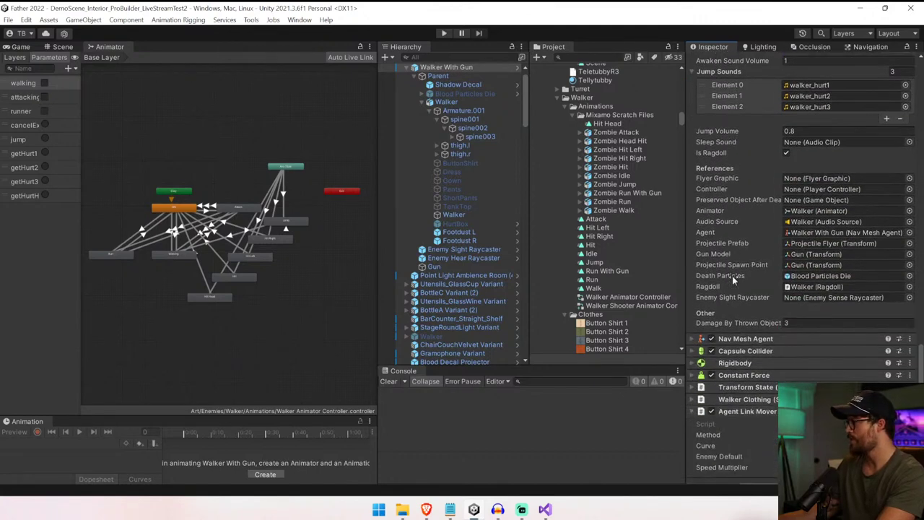
- Assign Walker Shooter Animator Controller as the Animator's controller on the Walker object inside Walker With Gun
left_click(472, 103)
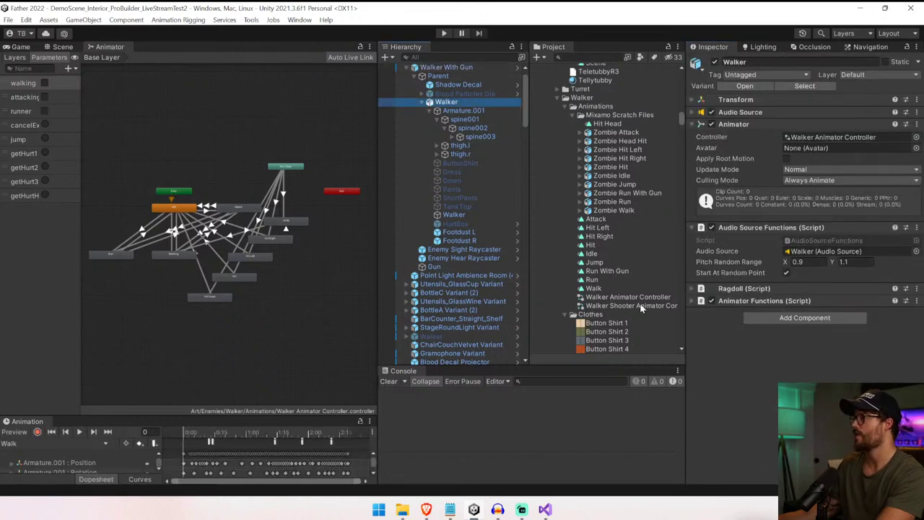
left_click_drag(641, 307, 843, 139)
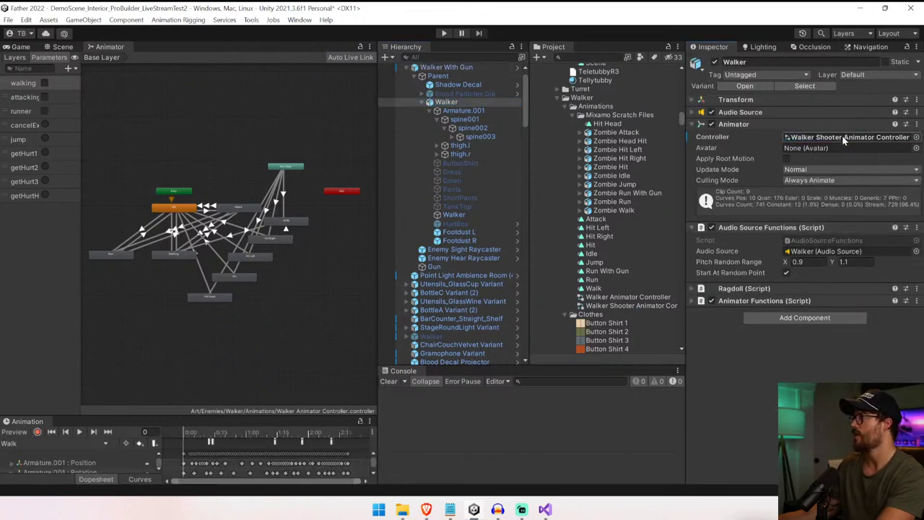
- Look at the walker in the scene and inspect the Idle, Run and Walking states of its animator graph
left_click(62, 47)
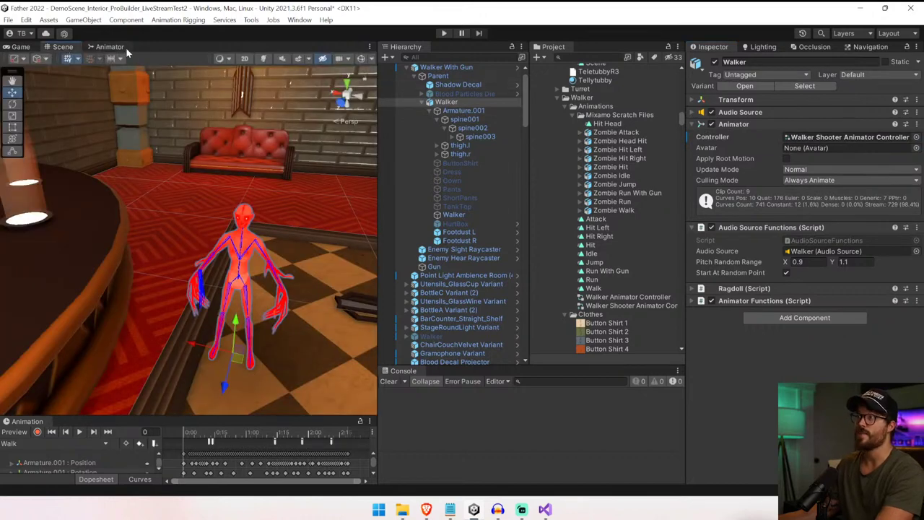
left_click(110, 47)
left_click(62, 47)
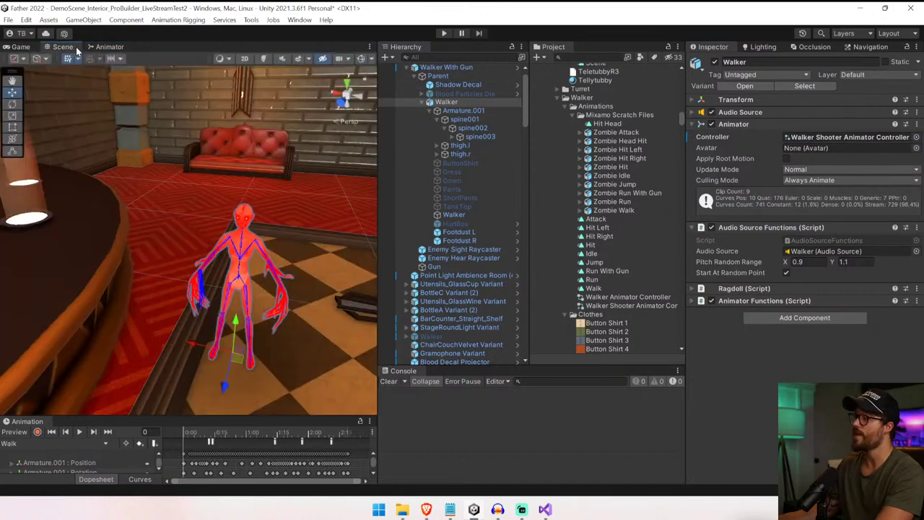
left_click(108, 47)
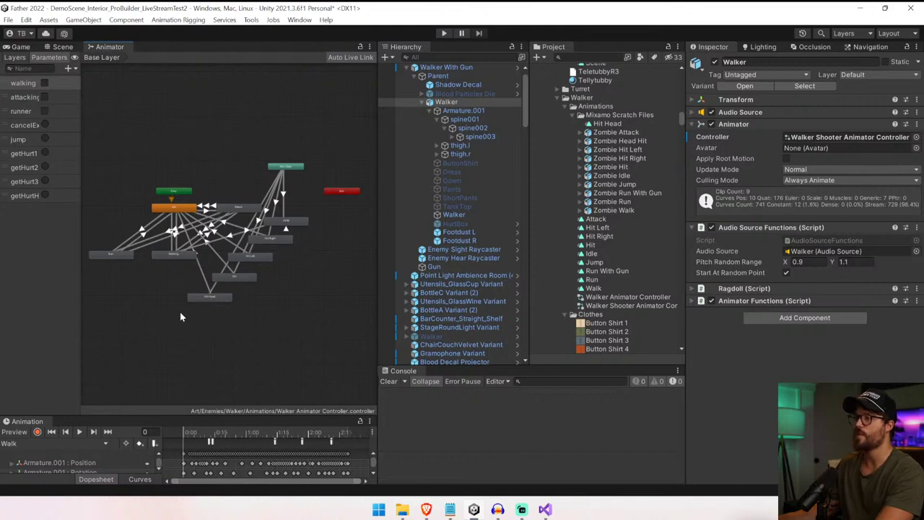
middle_click_drag(307, 302, 339, 291)
scroll(206, 290, "up", 6)
middle_click_drag(206, 291, 285, 305)
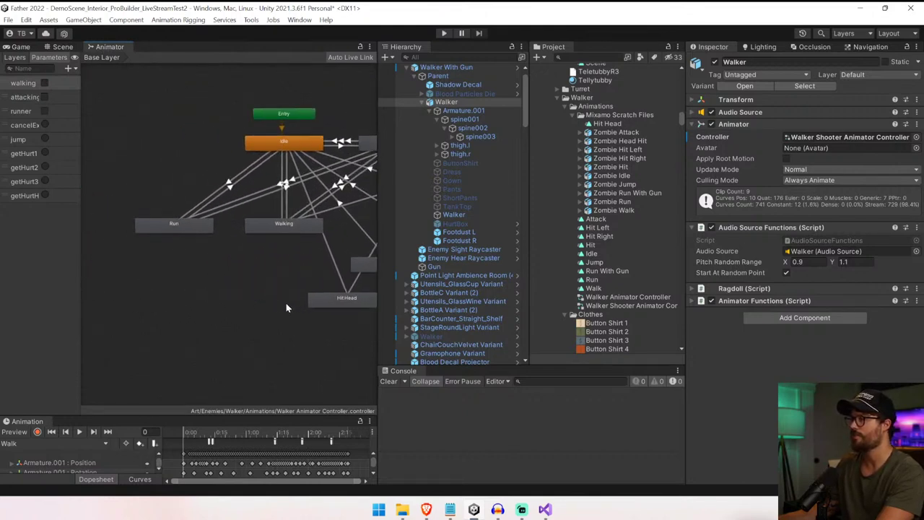
- Enlarge the animation timeline and preview the Run With Gun clip on the walker in the scene
left_click_drag(294, 412, 294, 306)
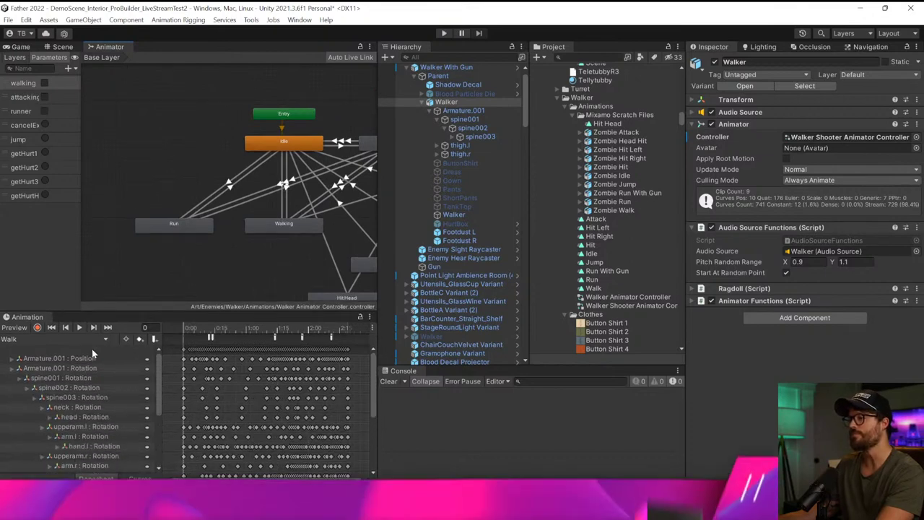
left_click(58, 339)
left_click(65, 439)
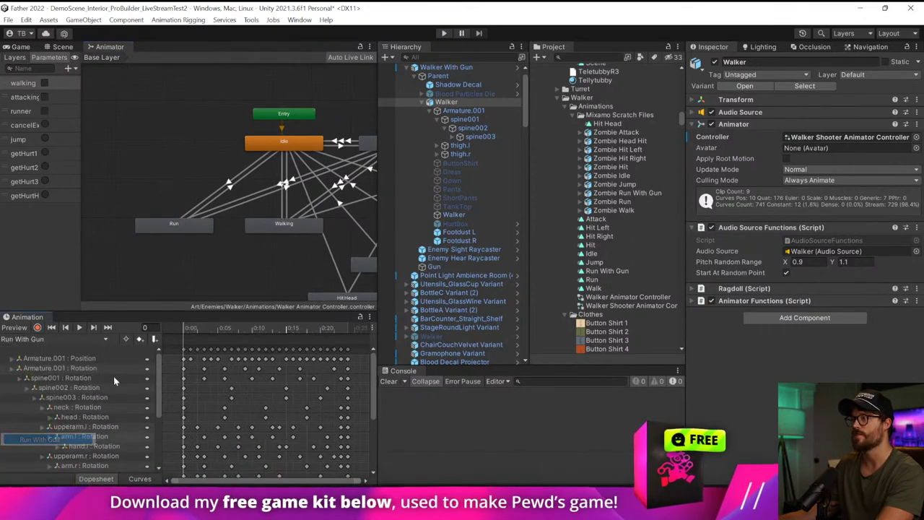
left_click(58, 47)
left_click(79, 328)
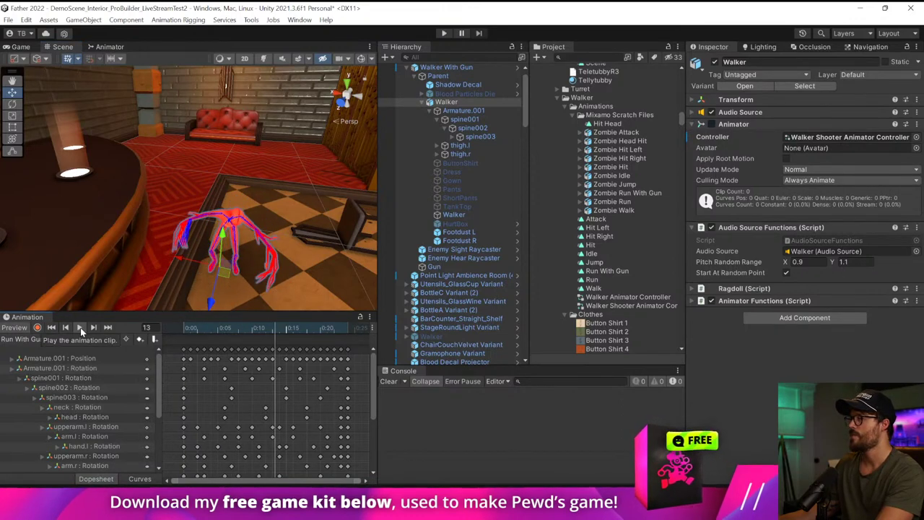
left_click(80, 328)
- Play-test the scene to check the walker with the override controller, then stop the game
left_click(439, 35)
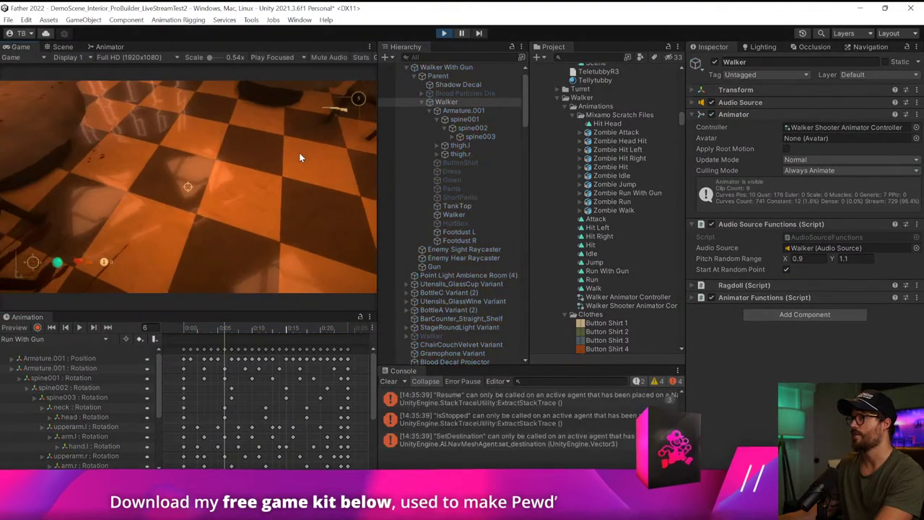
key("a")
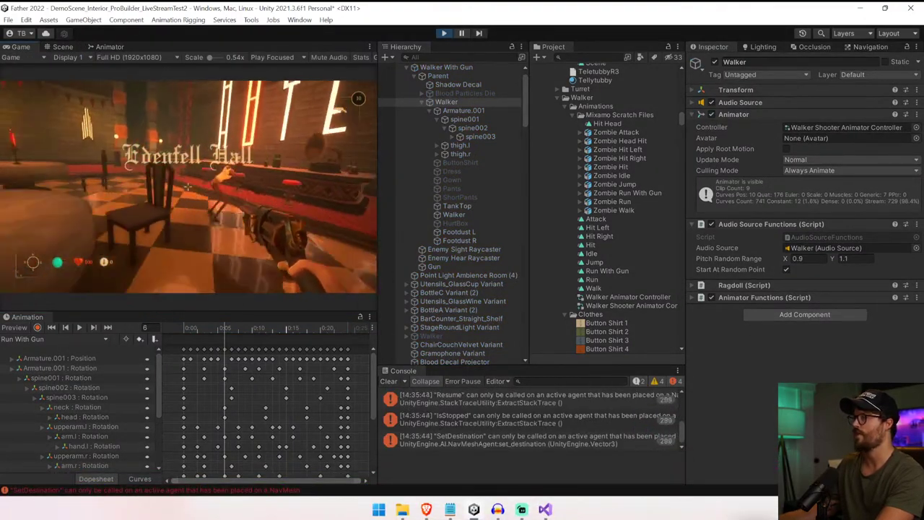
key("ctrl+p")
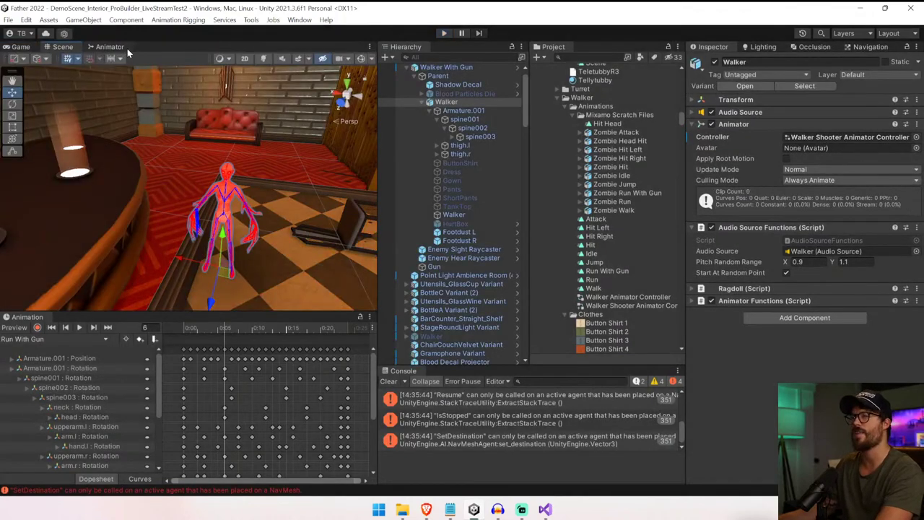
- Add the Run With Gun clip as a state in Walker Animator Controller and open Walker Shooter Animator Controller's overrides
left_click(123, 48)
scroll(238, 180, "down", 5)
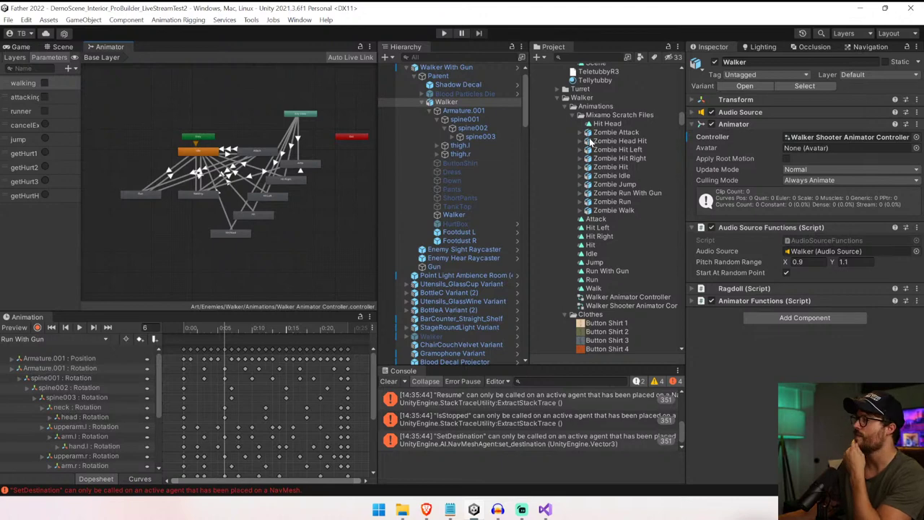
left_click_drag(627, 305, 799, 137)
left_click(634, 305)
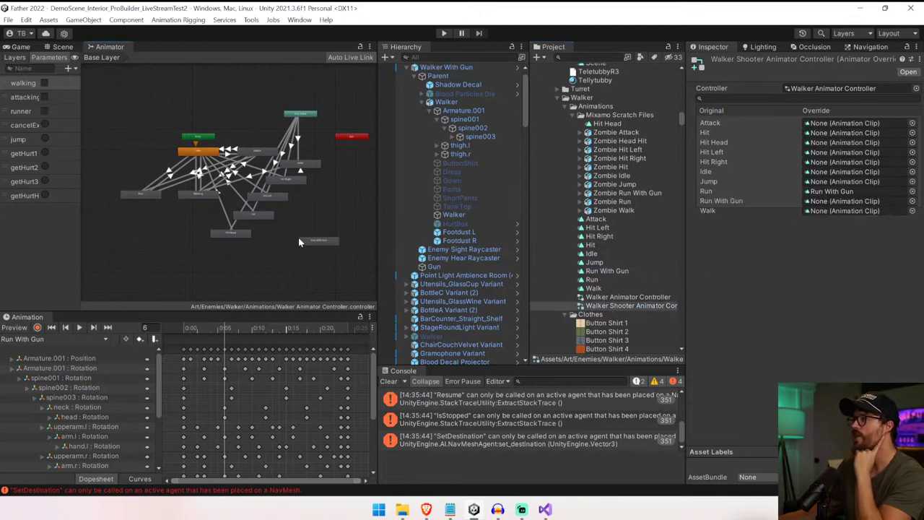
- Run the game again briefly with the extra Run With Gun state in the base controller
left_click(443, 33)
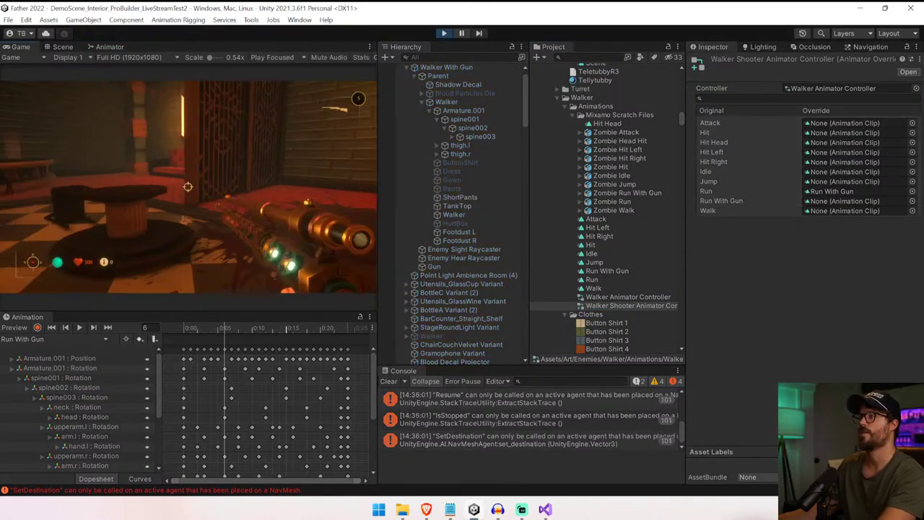
key("ctrl+p")
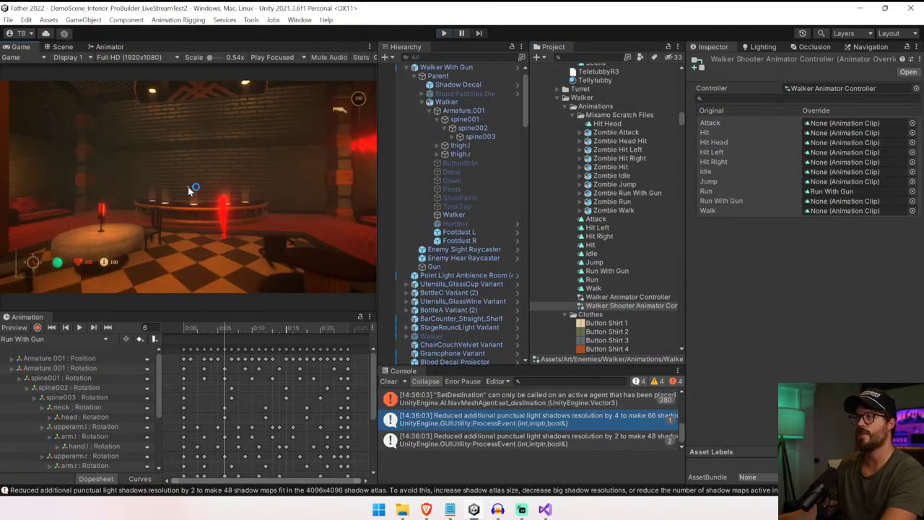
- Select the Walker object and play its Run With Gun clip up close to check the walker's pose
left_click(60, 46)
scroll(228, 225, "up", 5)
right_click_drag(228, 226, 249, 234)
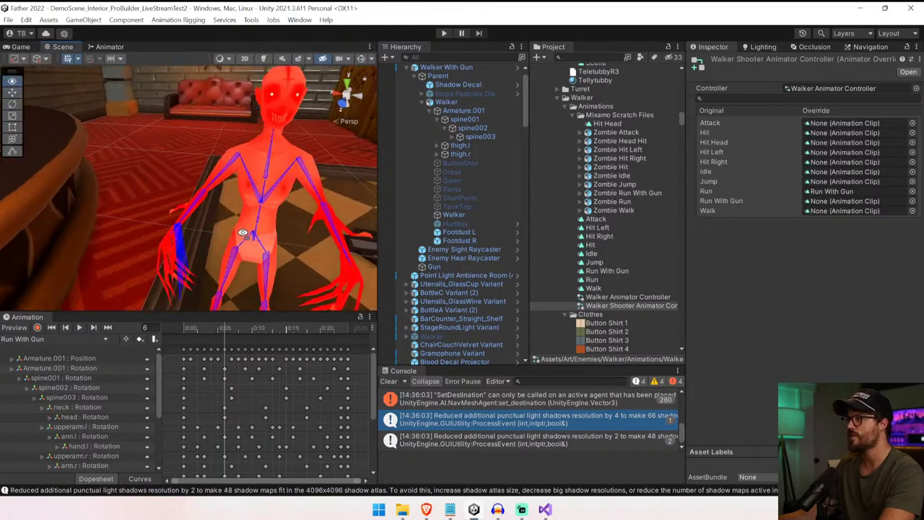
scroll(250, 235, "down", 2)
left_click(250, 235)
left_click(445, 101)
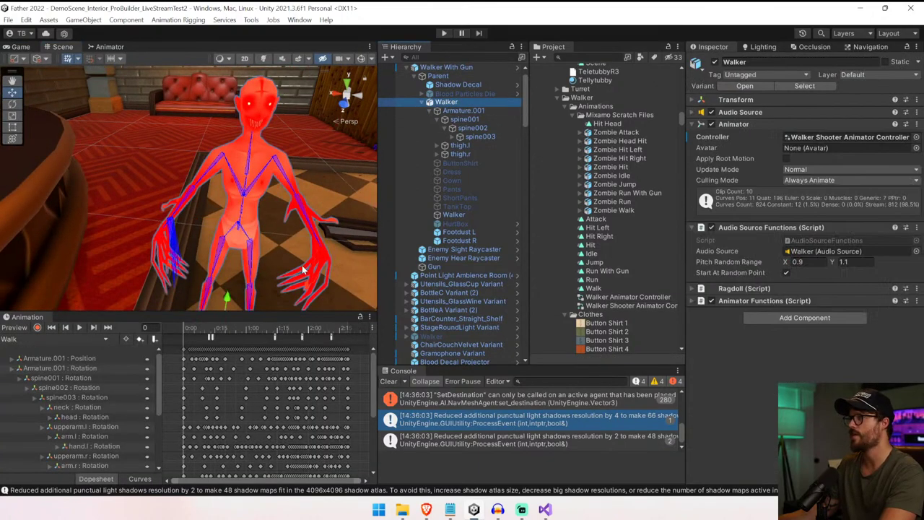
left_click(72, 338)
left_click(43, 438)
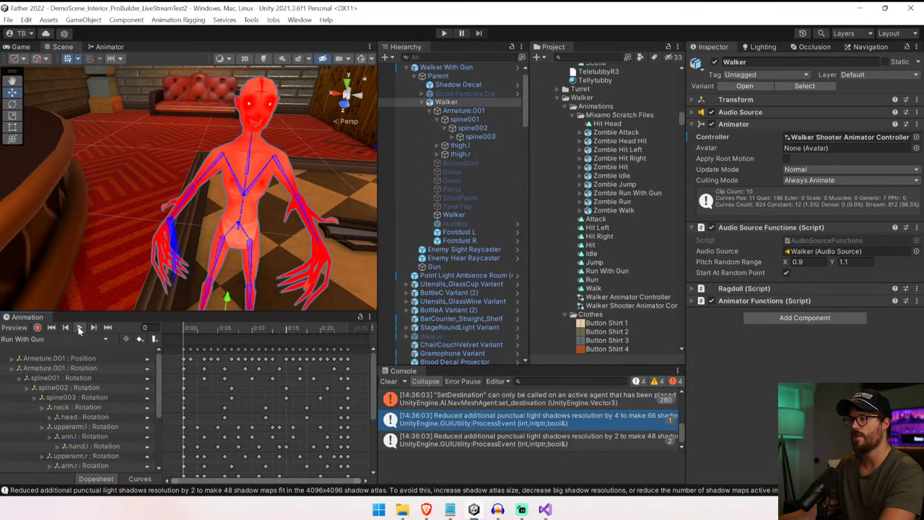
left_click(80, 327)
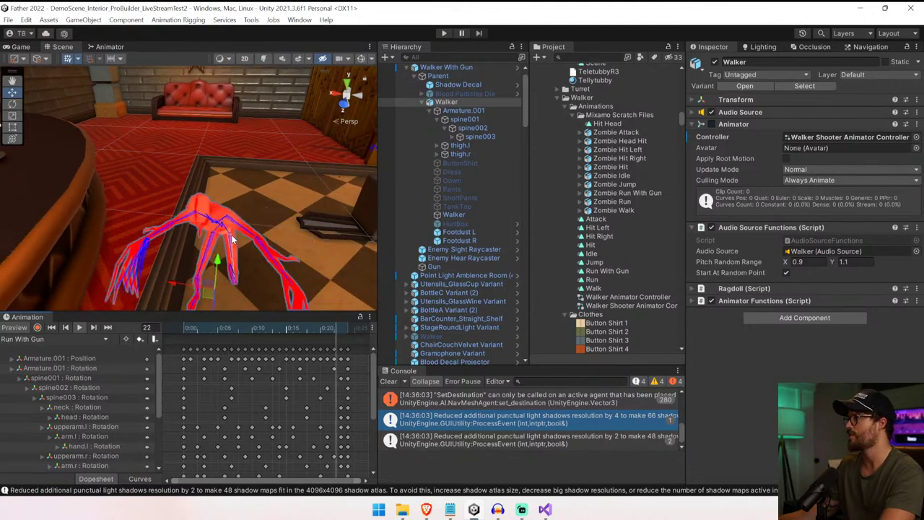
- Inspect the Run With Gun clip asset in the Animations folder and enlarge its preview area
left_click(606, 270)
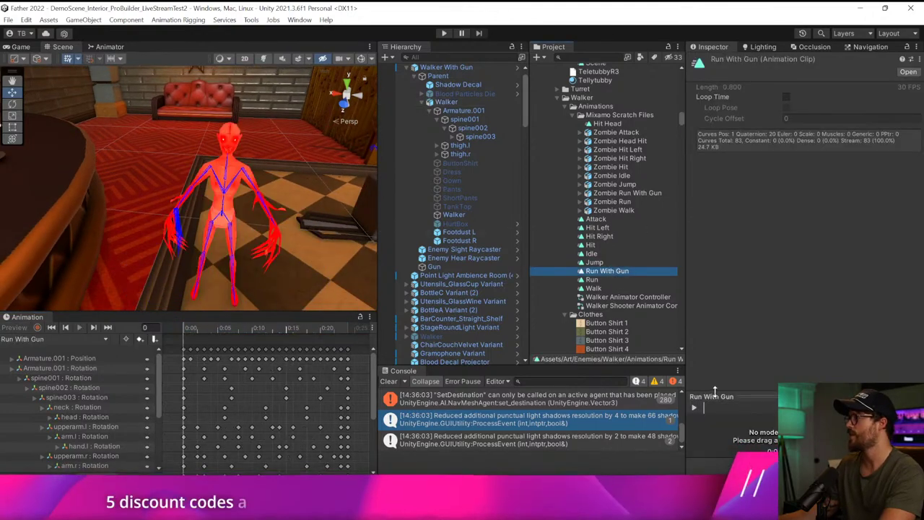
left_click(694, 409)
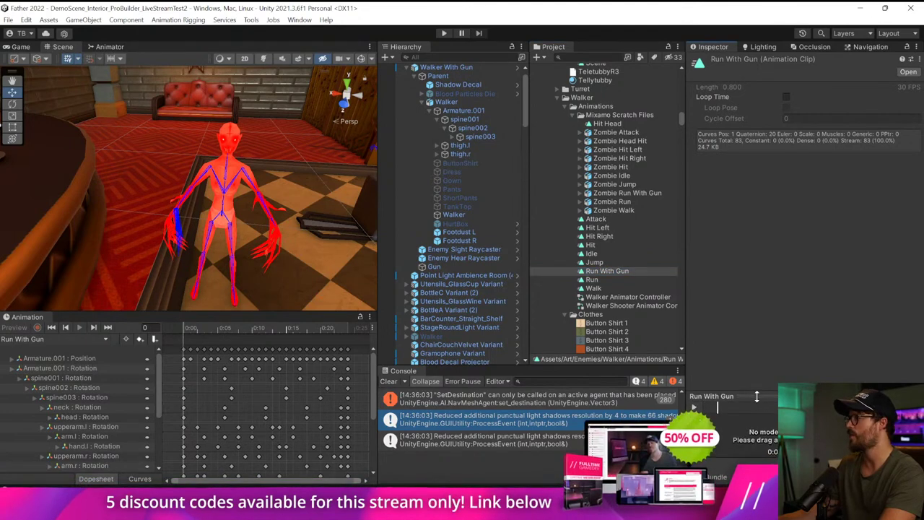
left_click_drag(756, 396, 754, 269)
- Delete the Run With Gun clip from the Walker's Animations folder
left_click(614, 271)
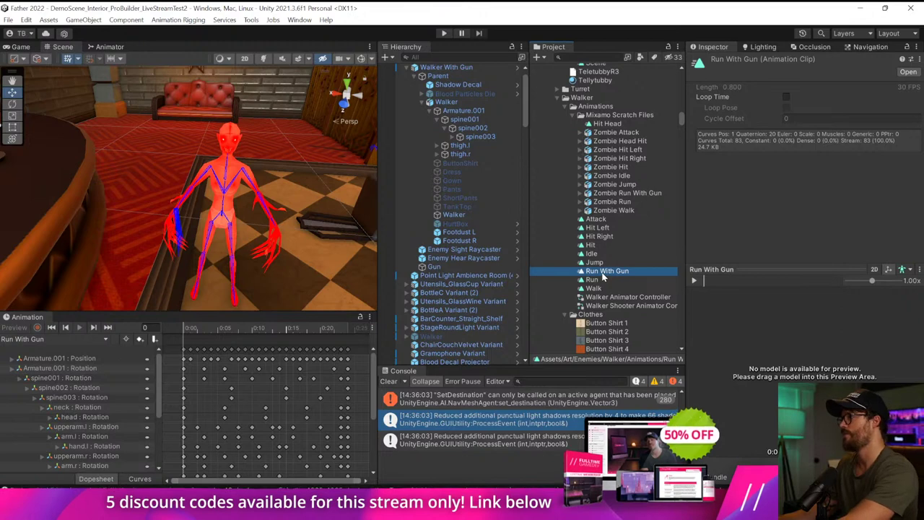
key("Delete")
left_click(498, 274)
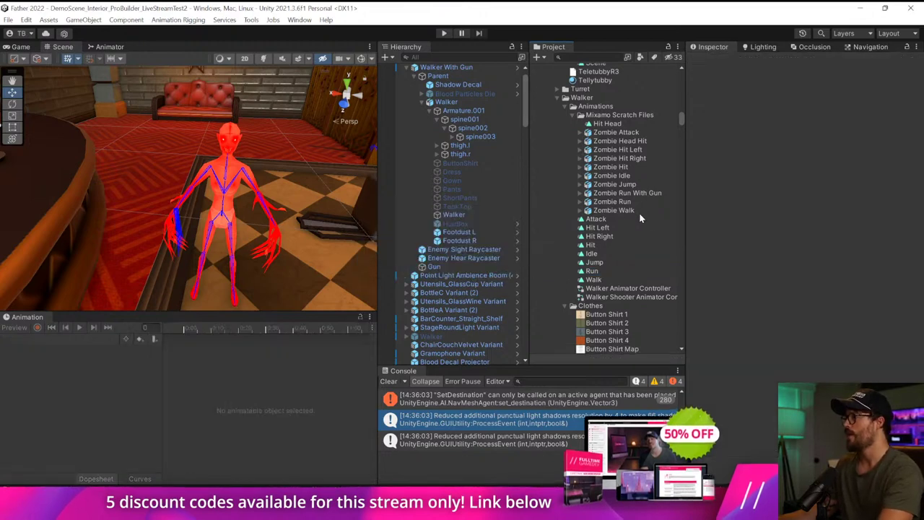
- Expand the Zombie Run With Gun model and preview its mixamo.com animation clip
left_click(581, 193)
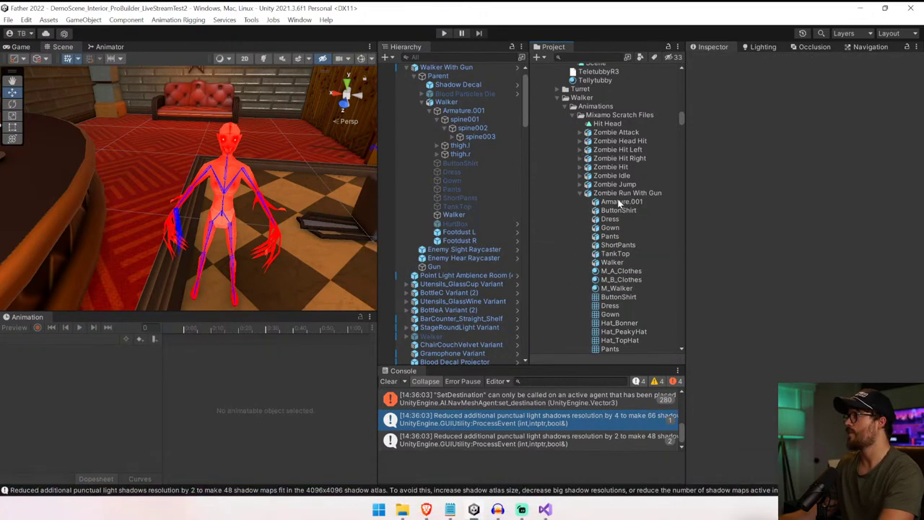
scroll(624, 218, "down", 3)
scroll(633, 273, "up", 3)
scroll(637, 231, "down", 2)
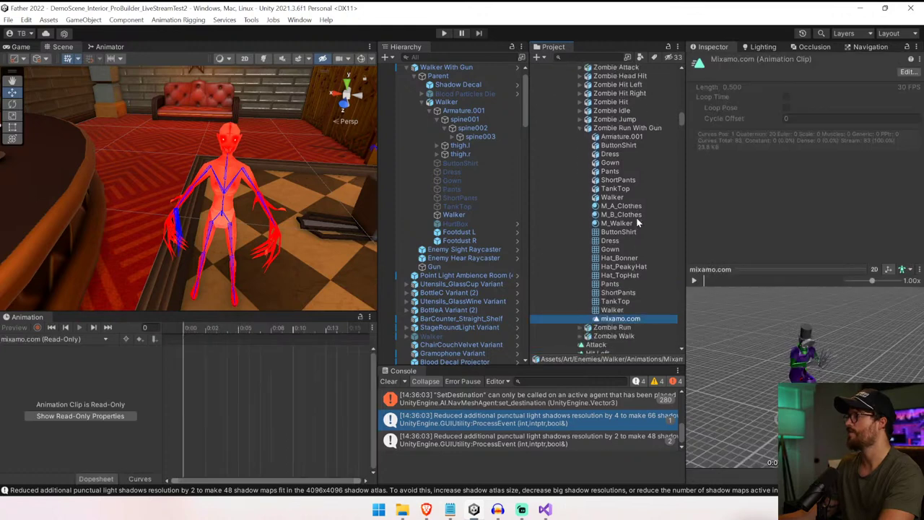
scroll(637, 217, "up", 3)
scroll(626, 192, "down", 4)
scroll(627, 195, "down", 2)
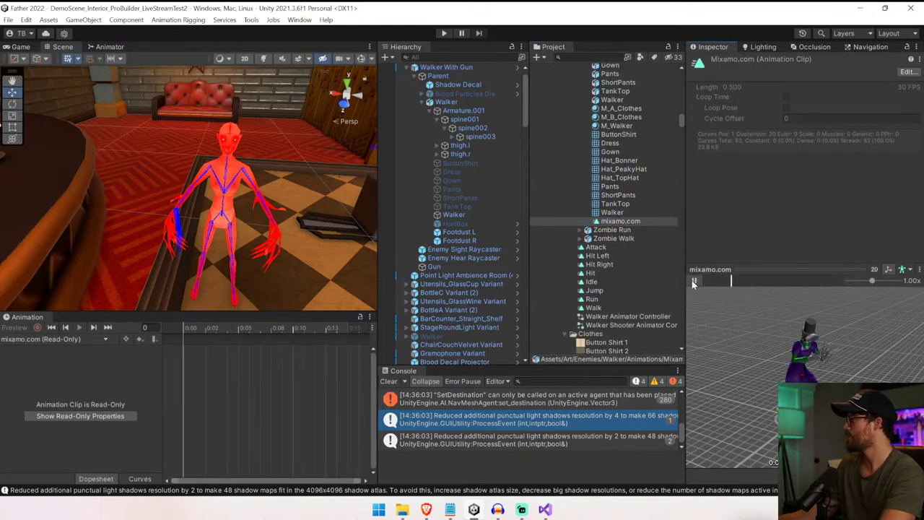
- Duplicate the mixamo.com clip inside Zombie Run With Gun as Run With Gun and move the copy among the Walker's other animation clips
left_click(620, 221)
key("ctrl+d")
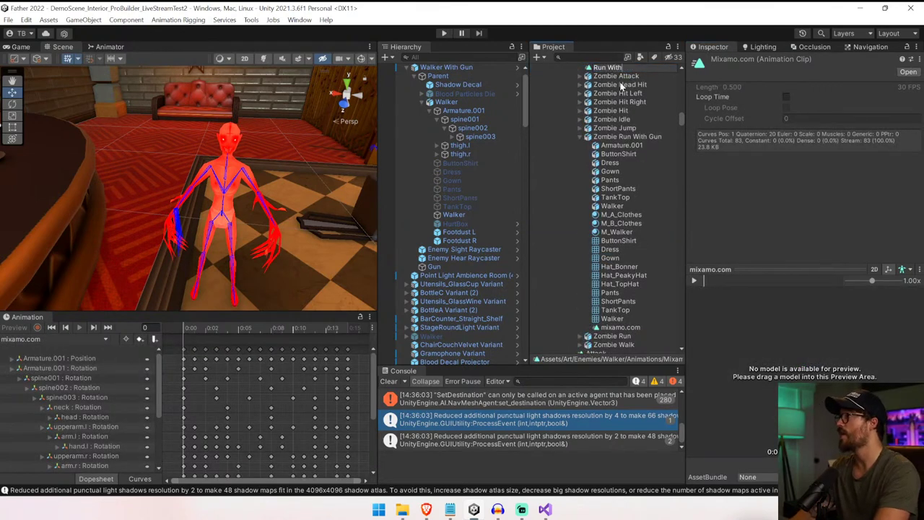
key("Return")
left_click(578, 137)
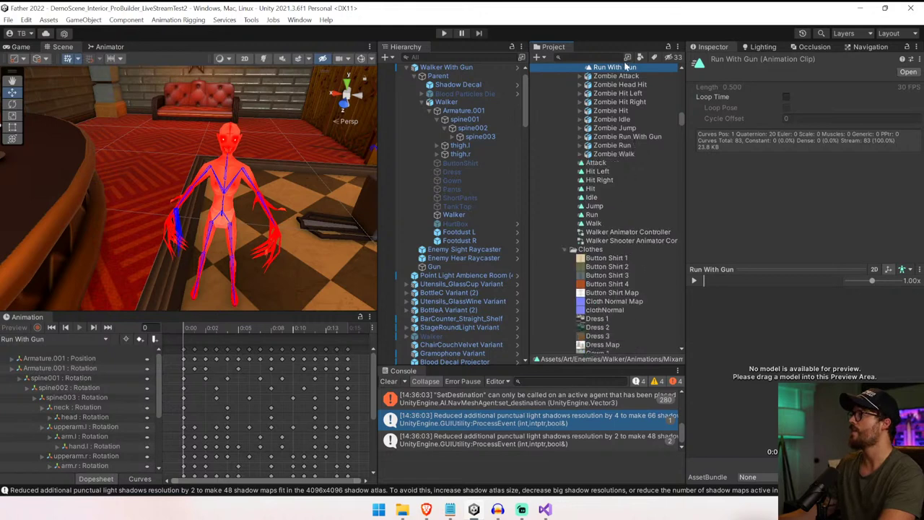
left_click_drag(601, 214, 601, 214)
- Assign the Run With Gun clip as the override for Run in the Walker Shooter Animator Override Controller
left_click(634, 241)
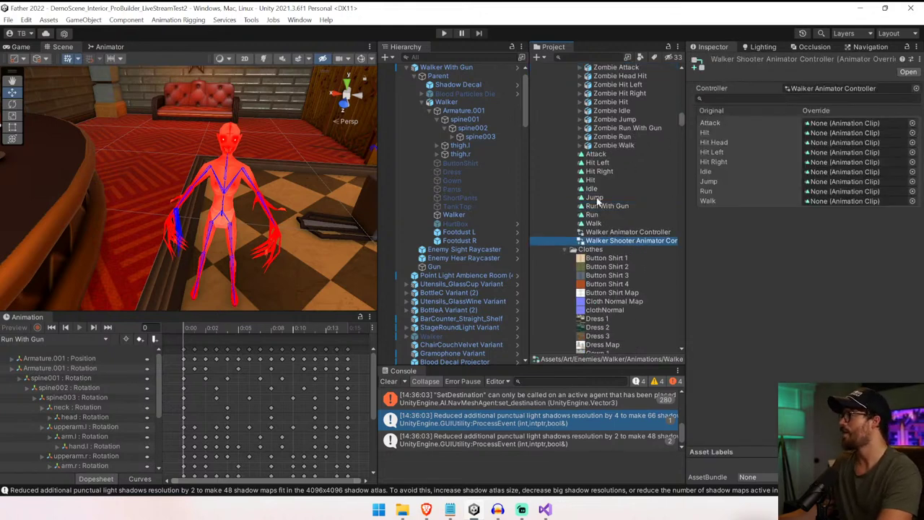
left_click_drag(829, 182, 828, 194)
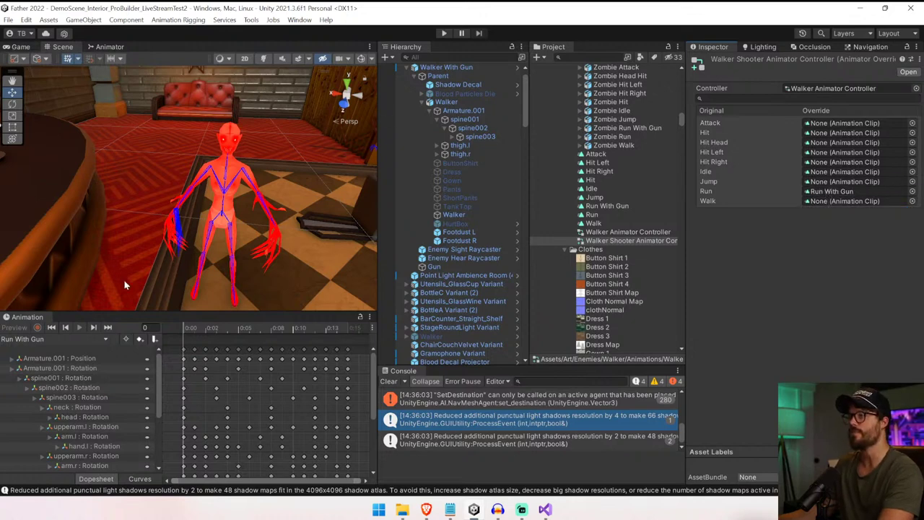
- Select the Walker object and play its Run With Gun animation in the scene to check the pose
left_click(466, 104)
left_click(96, 340)
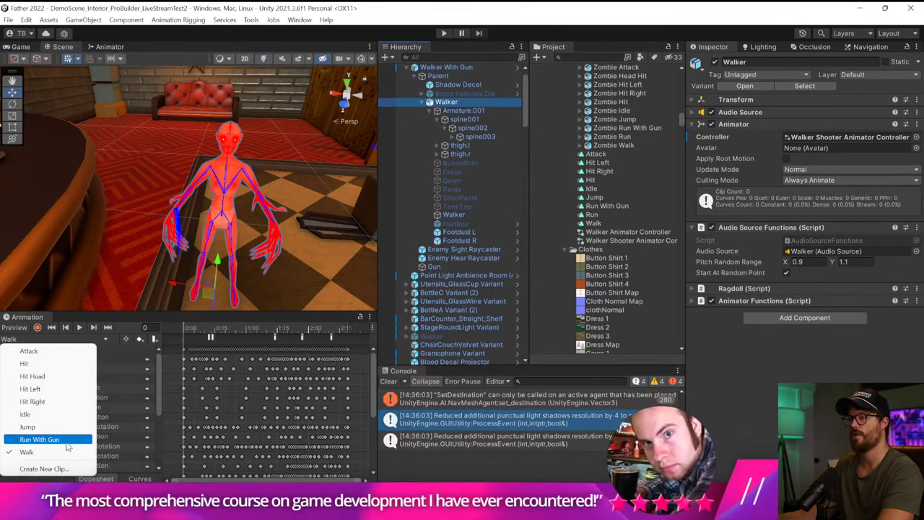
left_click(45, 437)
key("space")
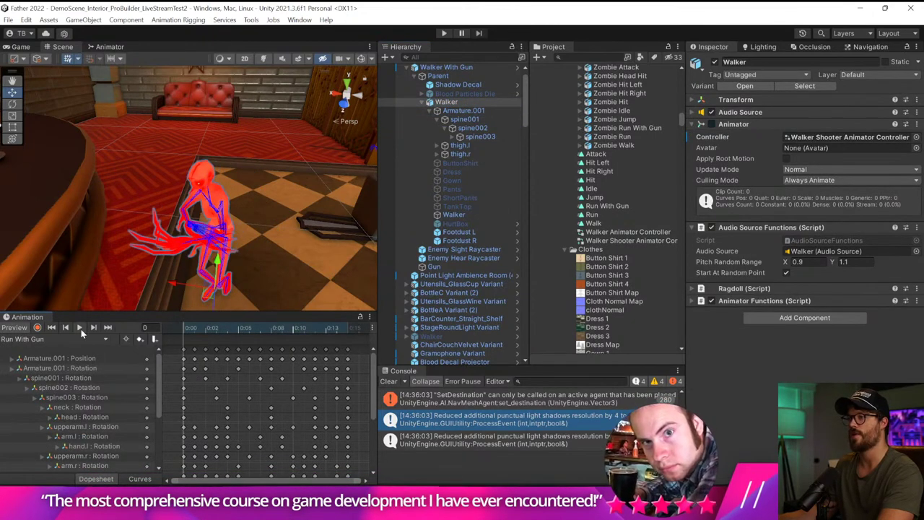
- Delete the Run With Gun state from the Walker Animator Controller and enable Loop Time on the Run With Gun clip
left_click(110, 46)
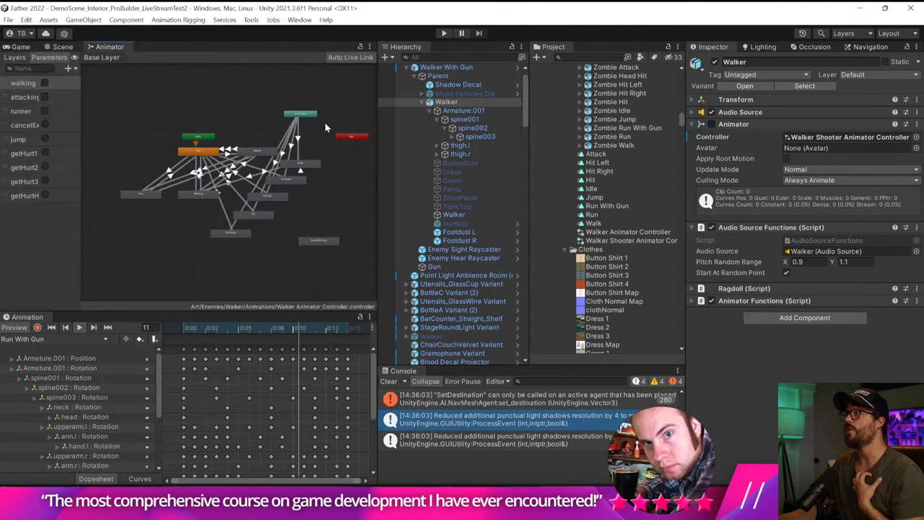
left_click(322, 241)
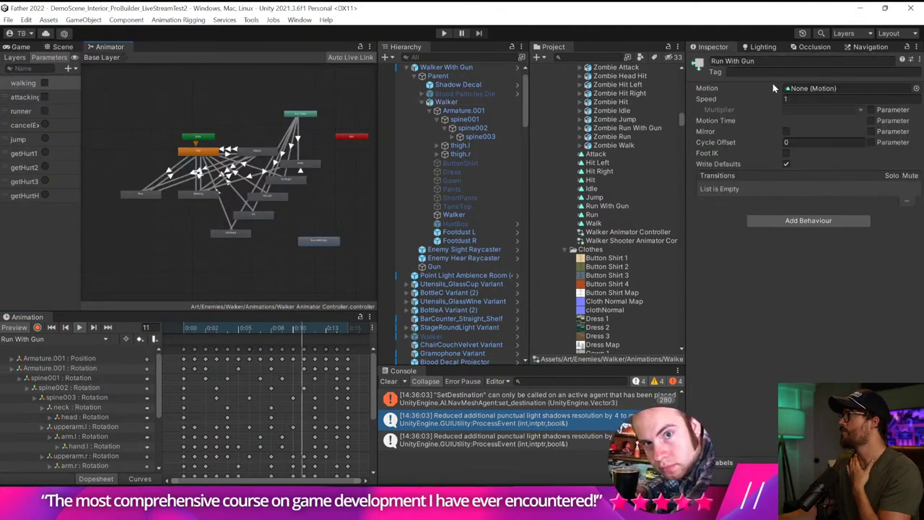
left_click(322, 254)
left_click(601, 207)
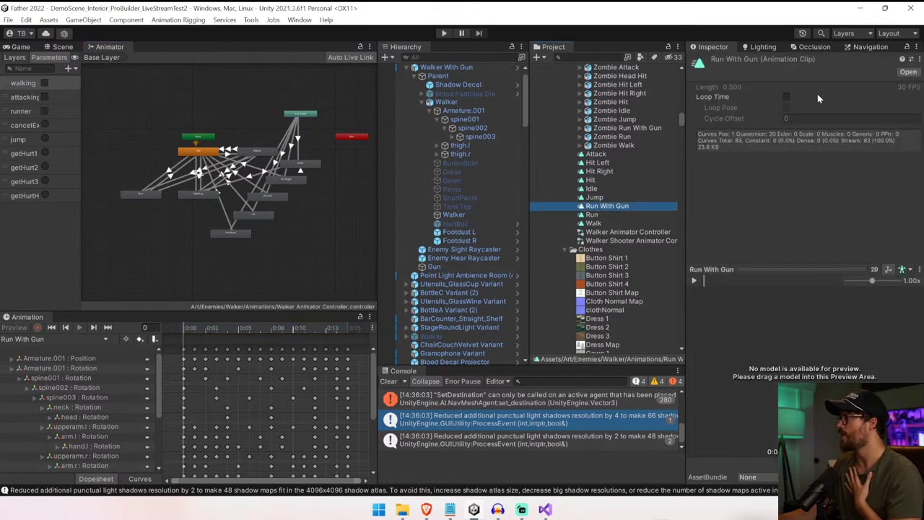
- Play-test the level with several weapons to check how the walker behaves, and clear the console after stopping
left_click(445, 33)
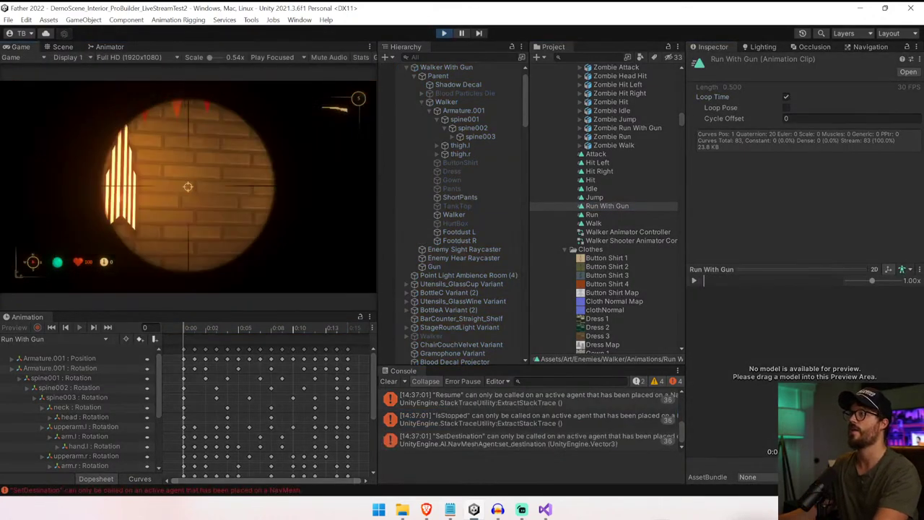
key("w")
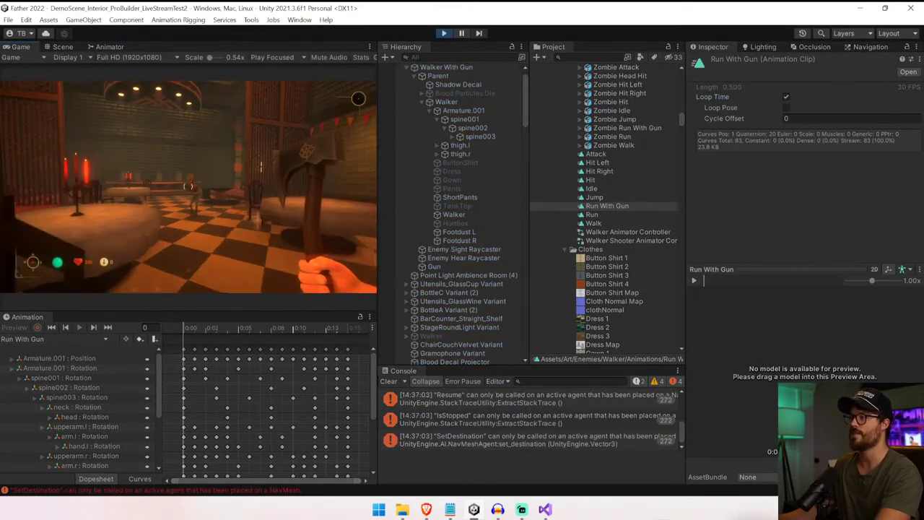
key("2")
key("w")
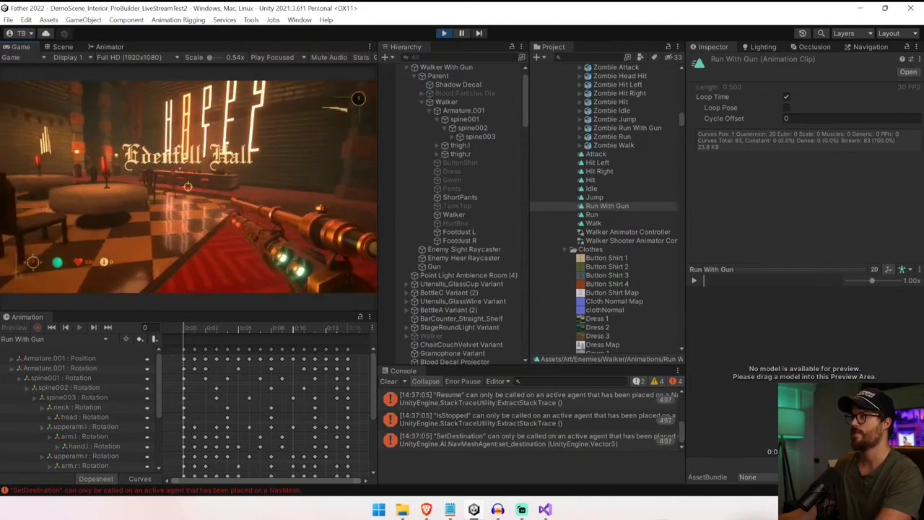
key("3")
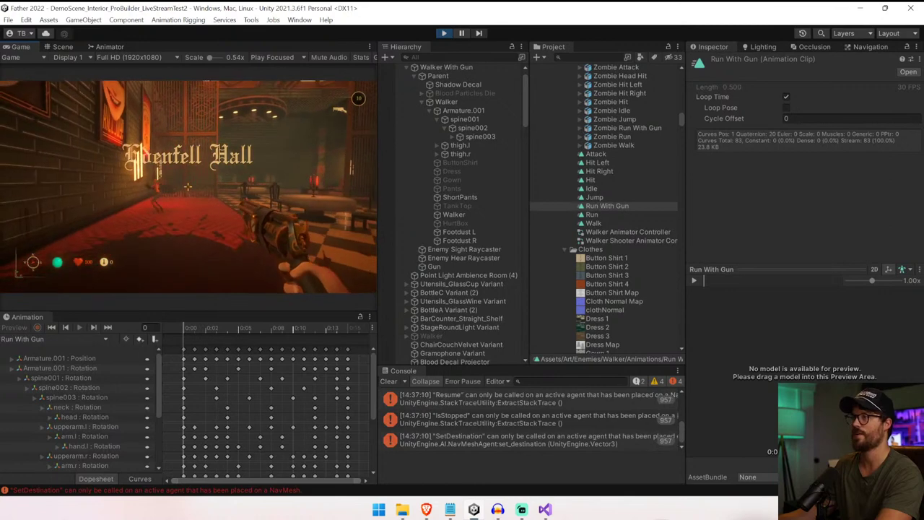
key("w")
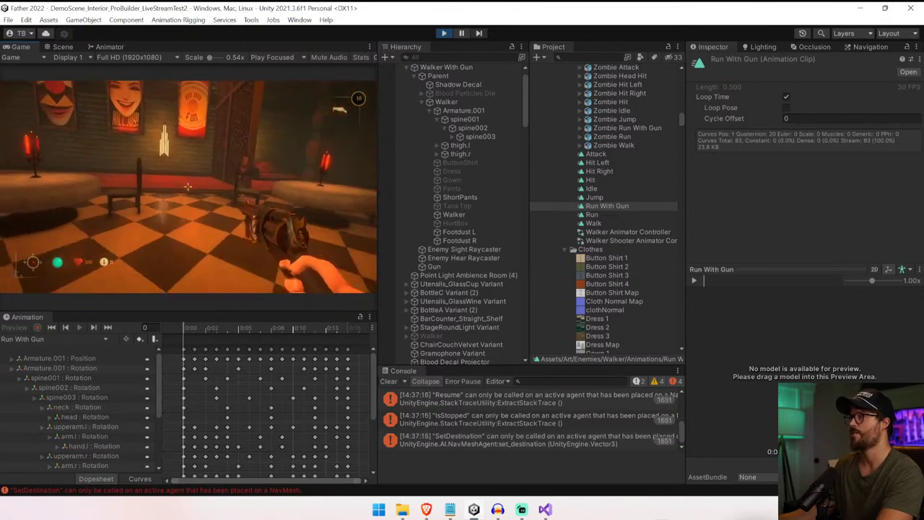
key("ctrl+p")
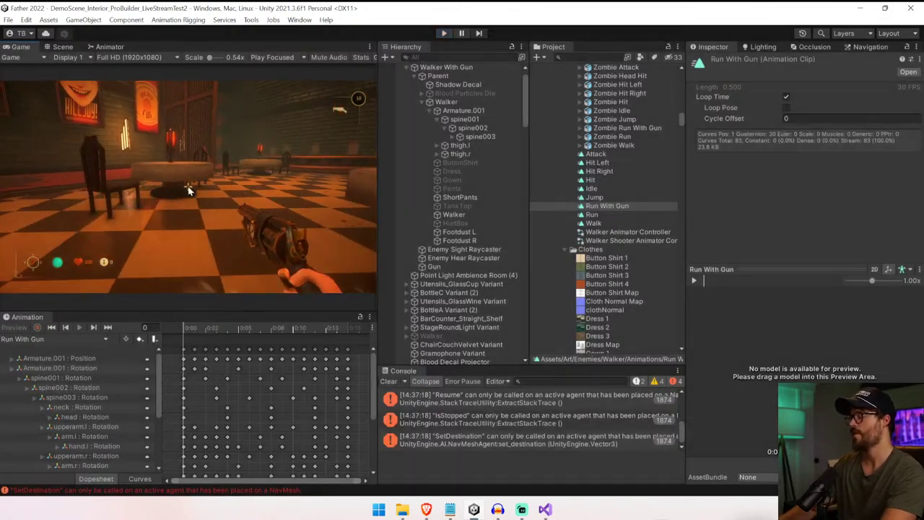
left_click(389, 381)
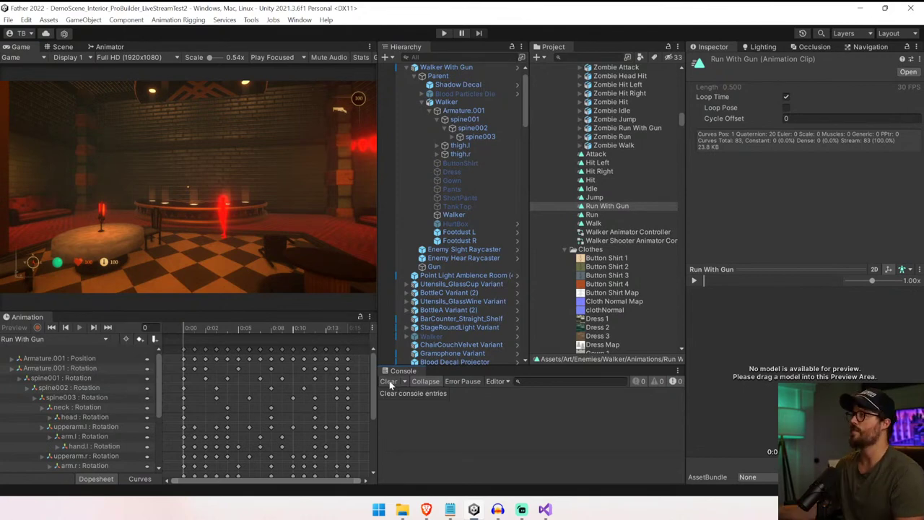
- Apply all overrides of Walker With Gun to the Walker Shooter Variant prefab and deactivate the object in the scene
left_click(497, 70)
left_click(854, 86)
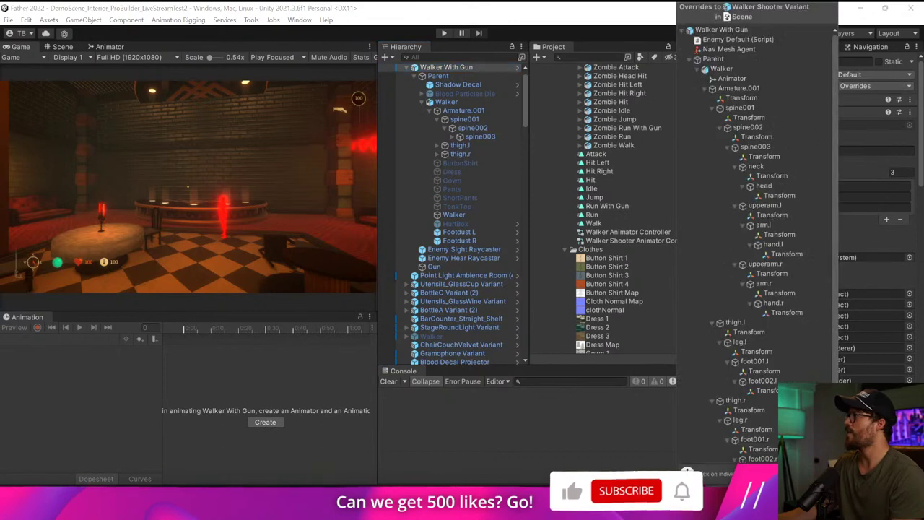
left_click(916, 65)
left_click(791, 87)
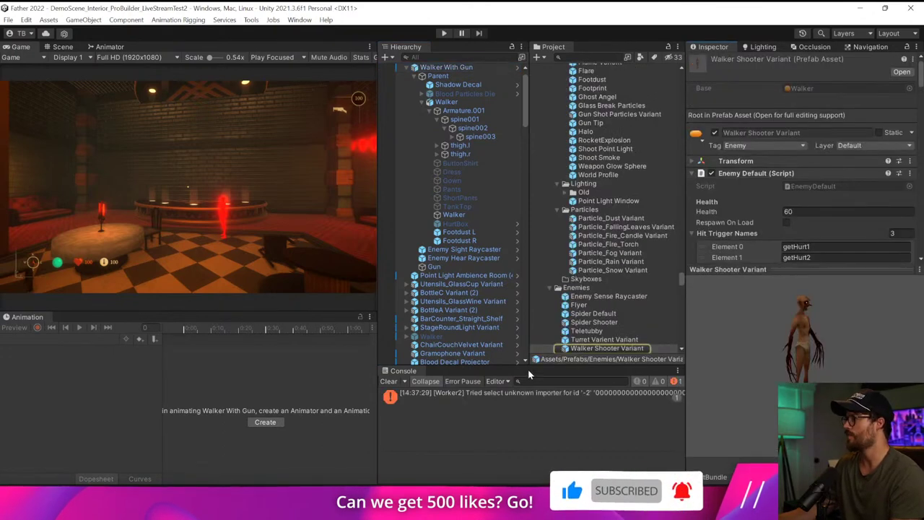
left_click(470, 67)
left_click(854, 86)
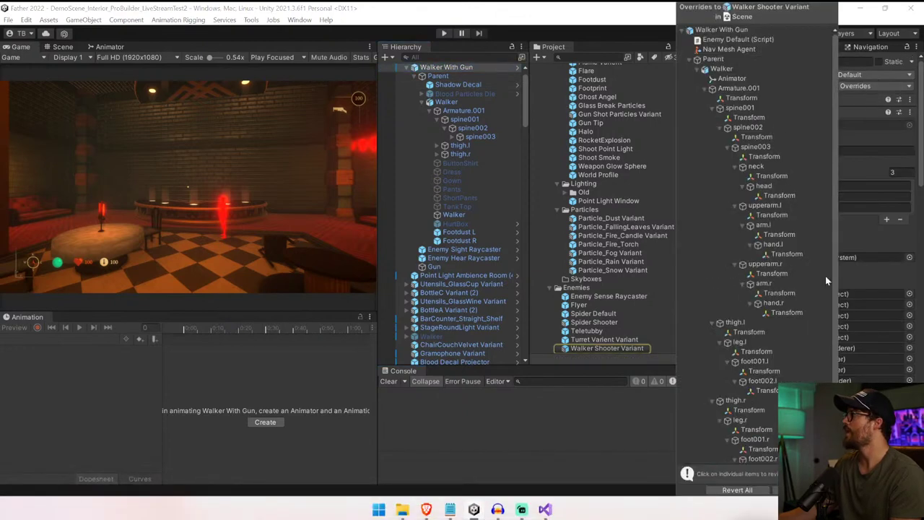
left_click(775, 490)
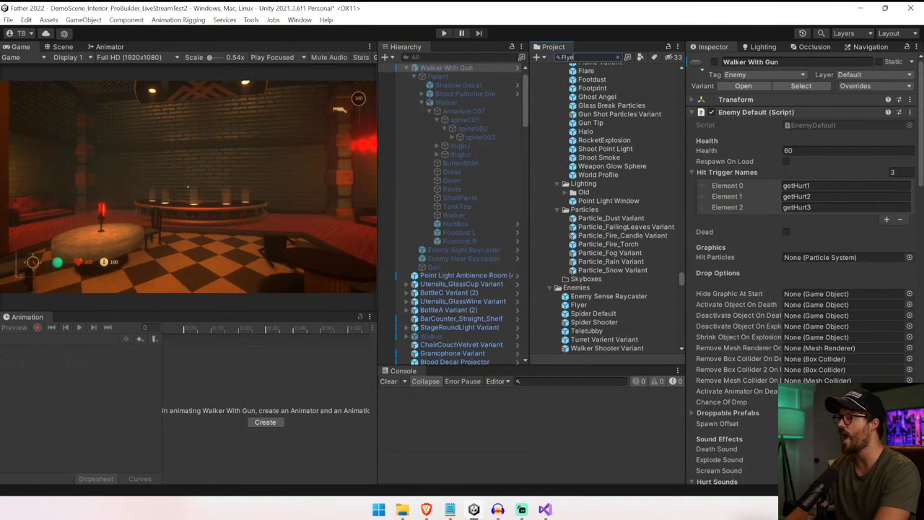
- Search the project for Flyer and place the Flyer prefab in the scene near the bar
type("r")
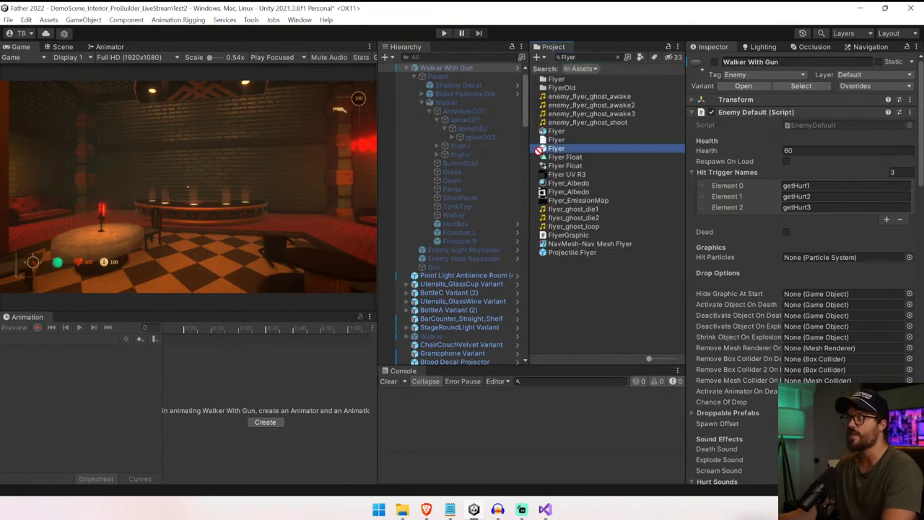
left_click(63, 47)
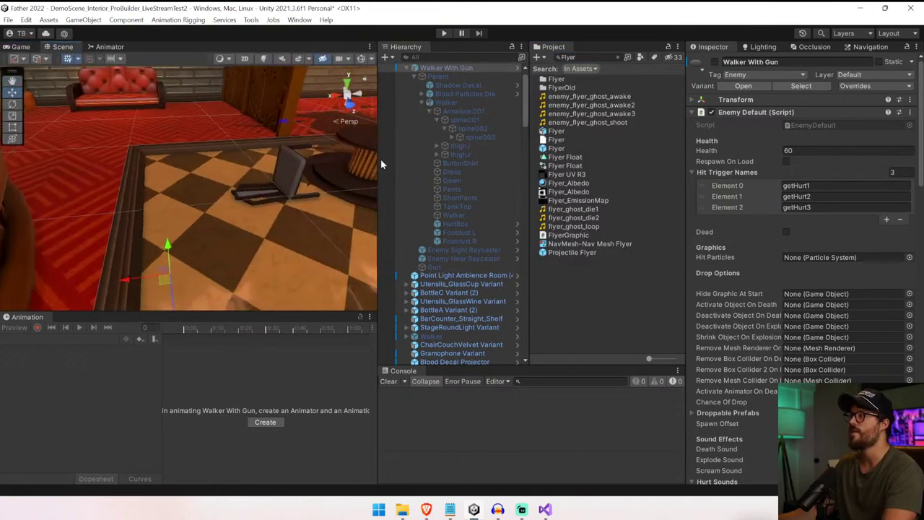
left_click_drag(556, 148, 165, 145)
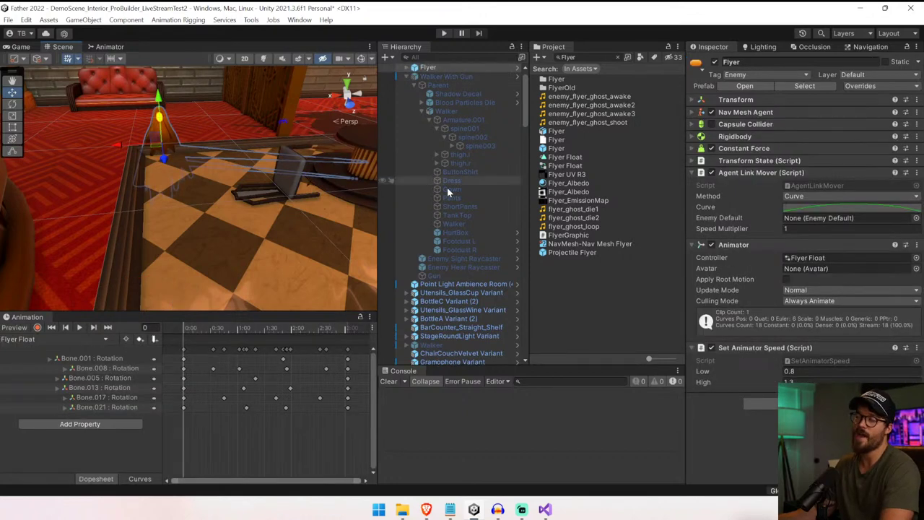
- Look around the room and play-test the level with the Flyer enemy
right_click_drag(331, 192, 180, 197)
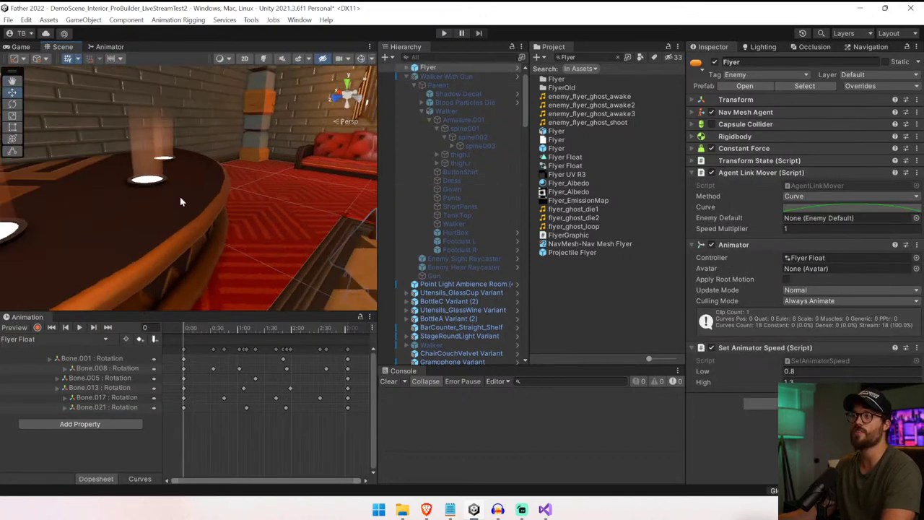
right_click_drag(267, 188, 515, 158)
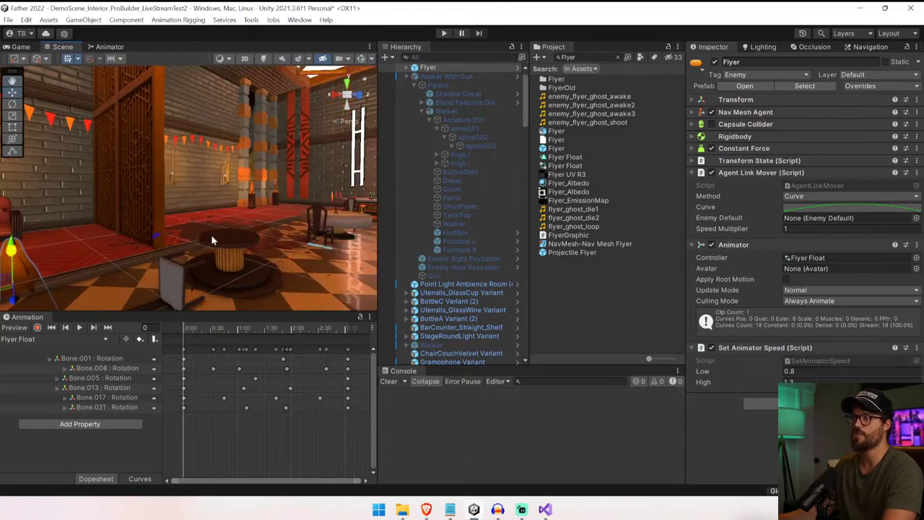
left_click(443, 33)
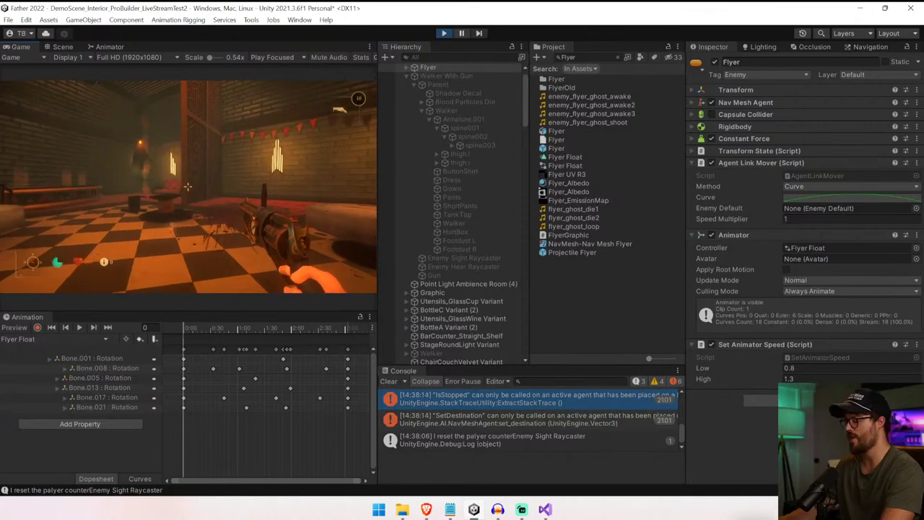
key("ctrl+p")
- Collapse Walker With Gun and search the hierarchy for nav mesh objects and an existing surface using Surf
left_click(406, 77)
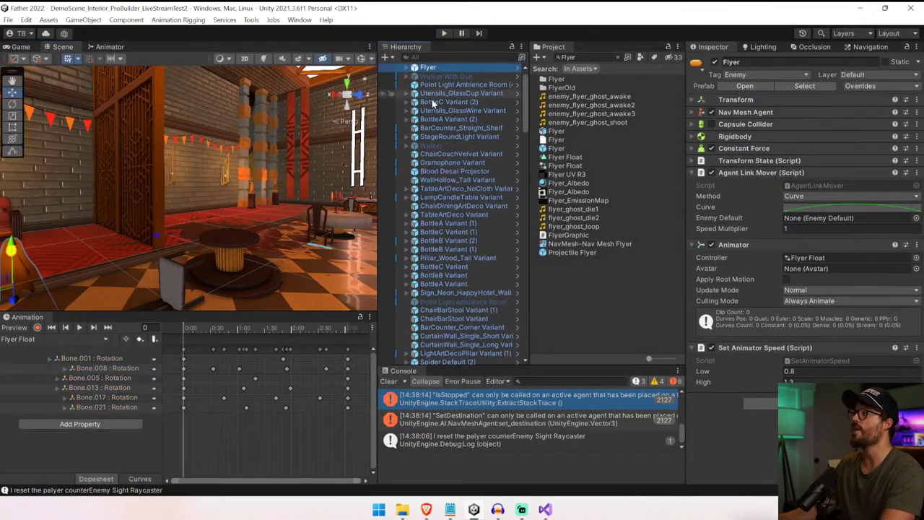
scroll(451, 301, "down", 15)
scroll(450, 301, "up", 15)
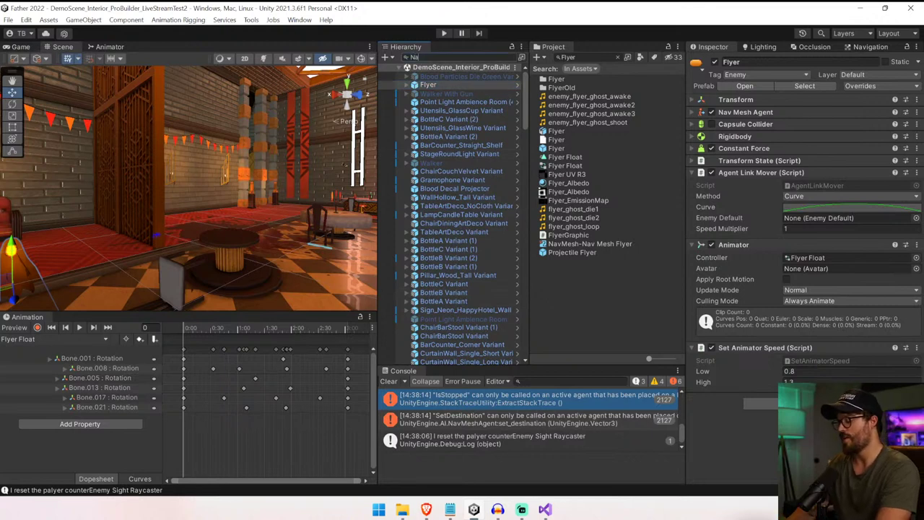
type("hs")
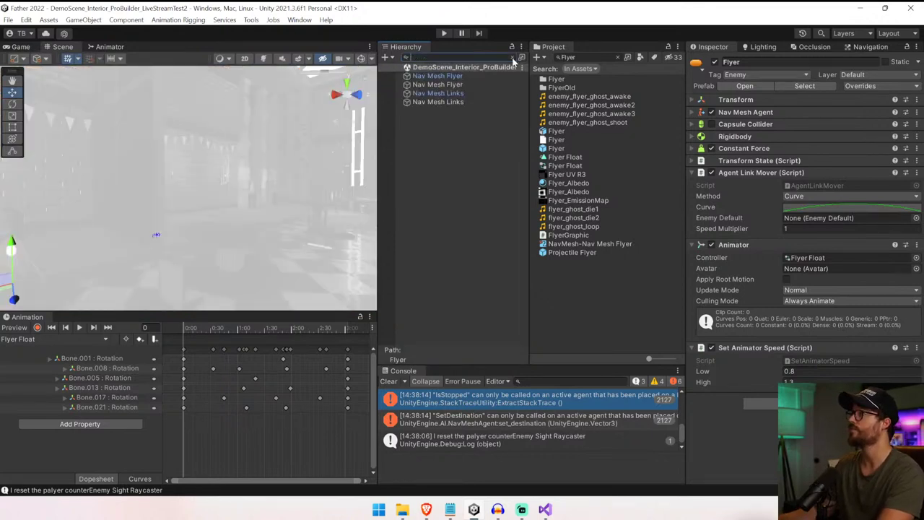
left_click(513, 58)
type("Surf")
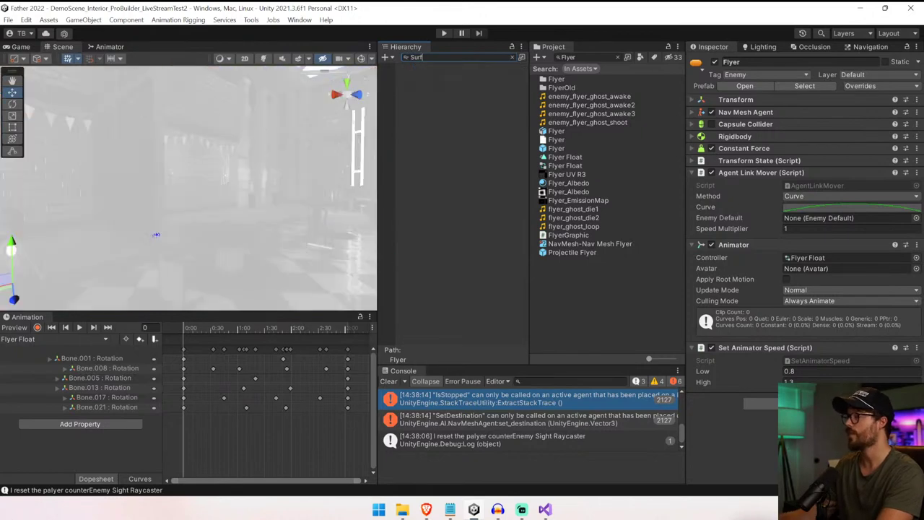
- Create an empty game object named Nav Mesh Surface in the scene
left_click(112, 20)
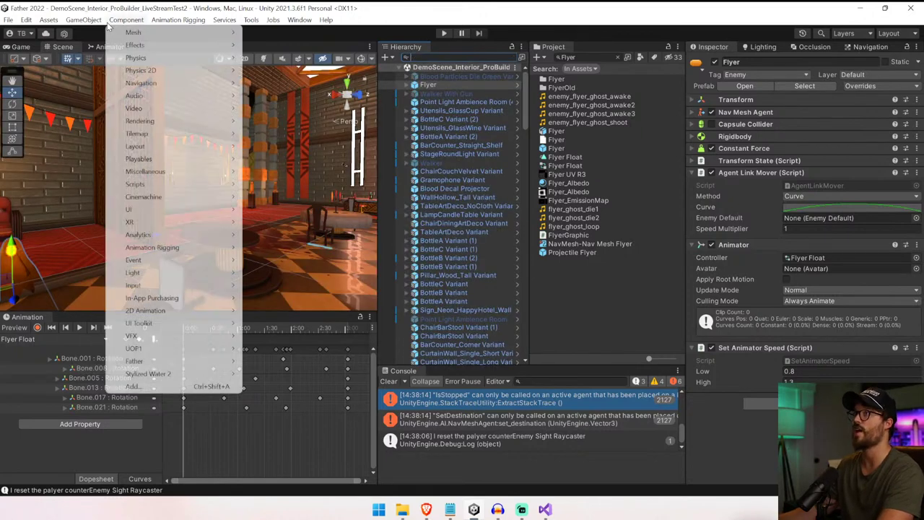
left_click(103, 34)
type("Nav Mesh Surface")
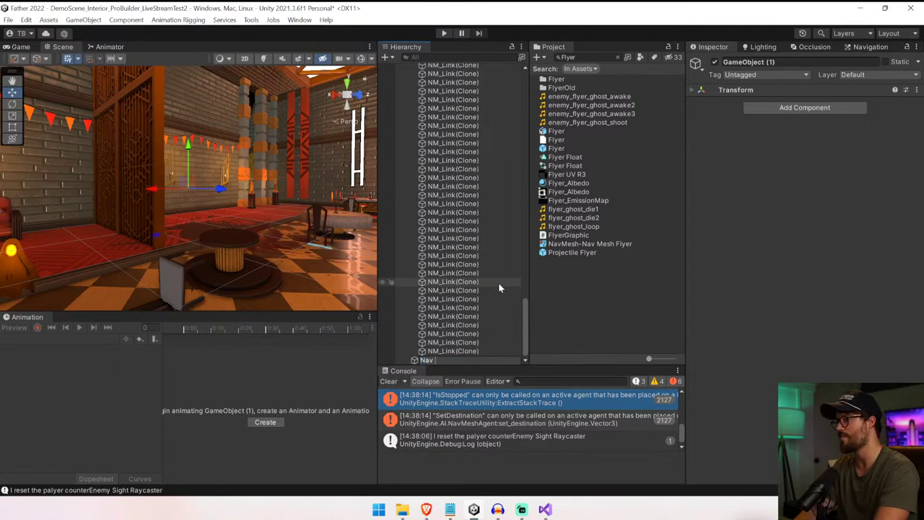
key("Return")
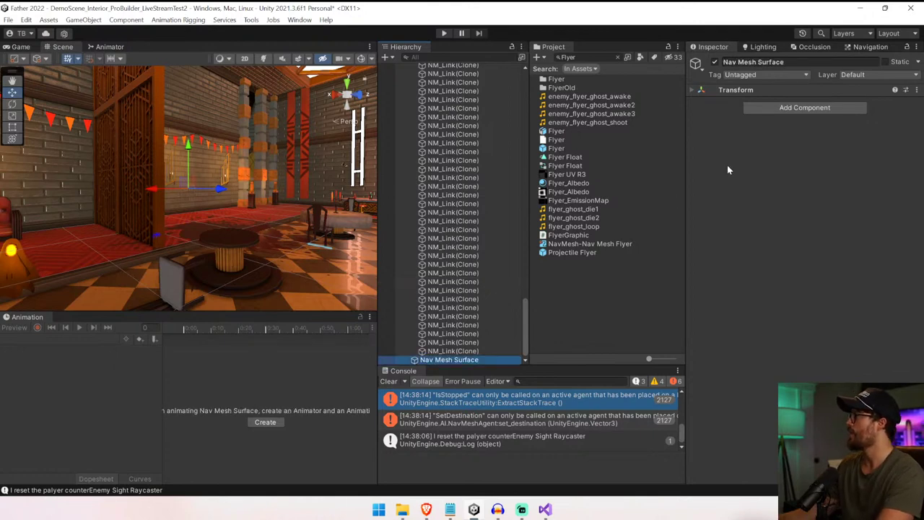
- Add a NavMeshSurface component to the Nav Mesh Surface object
left_click(804, 108)
type("Nav Mesh")
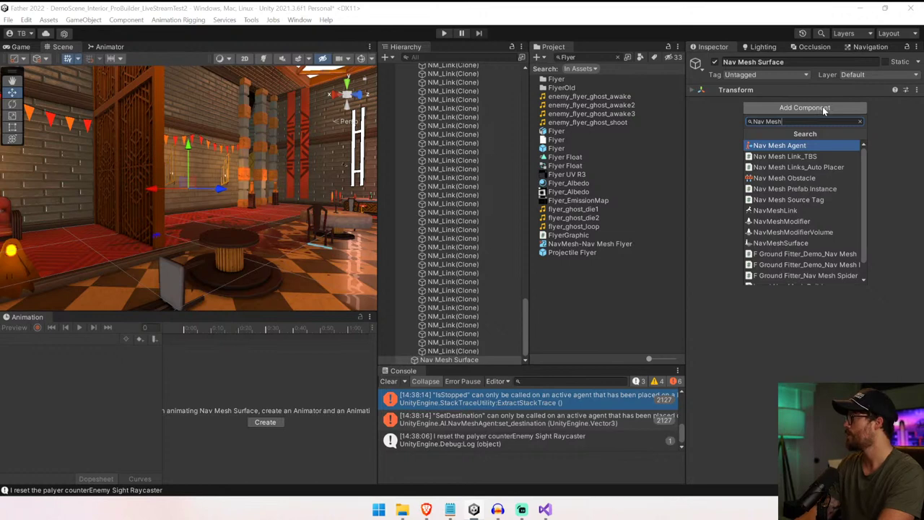
left_click(845, 247)
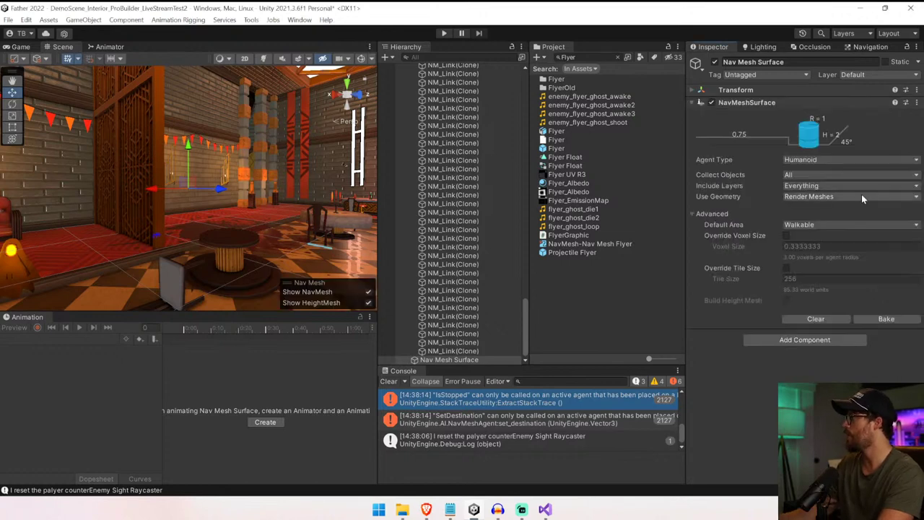
- Set the NavMeshSurface agent type to Flyer and bake the nav mesh
left_click(850, 160)
left_click(812, 184)
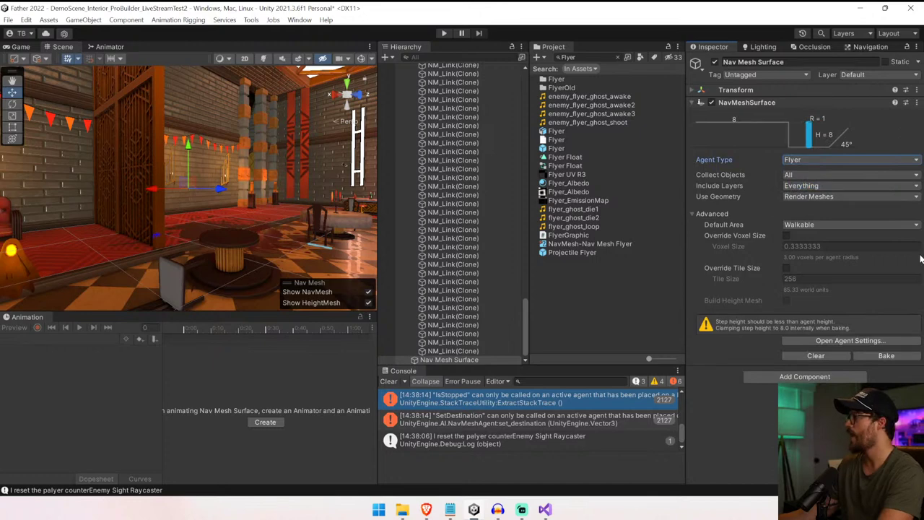
left_click(885, 356)
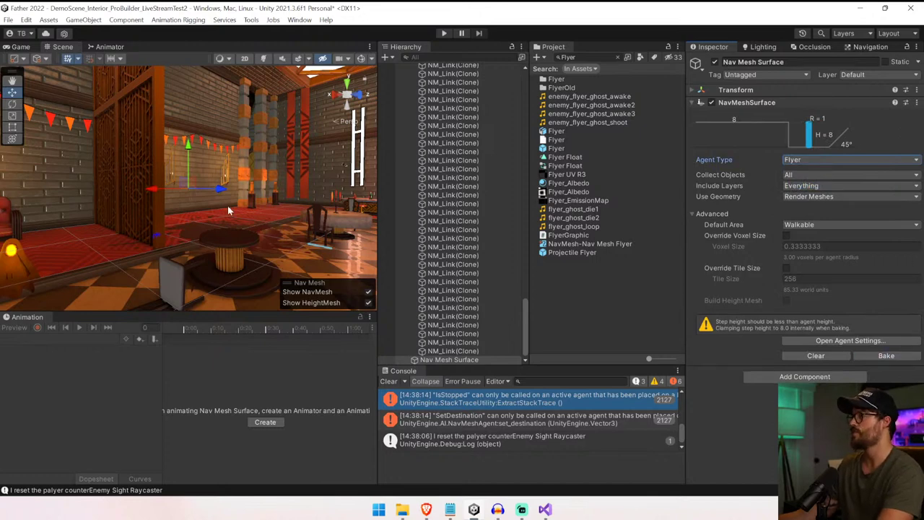
- Look over the baked nav mesh in the room and play-test the level
right_click_drag(227, 205, 261, 153)
left_click(444, 33)
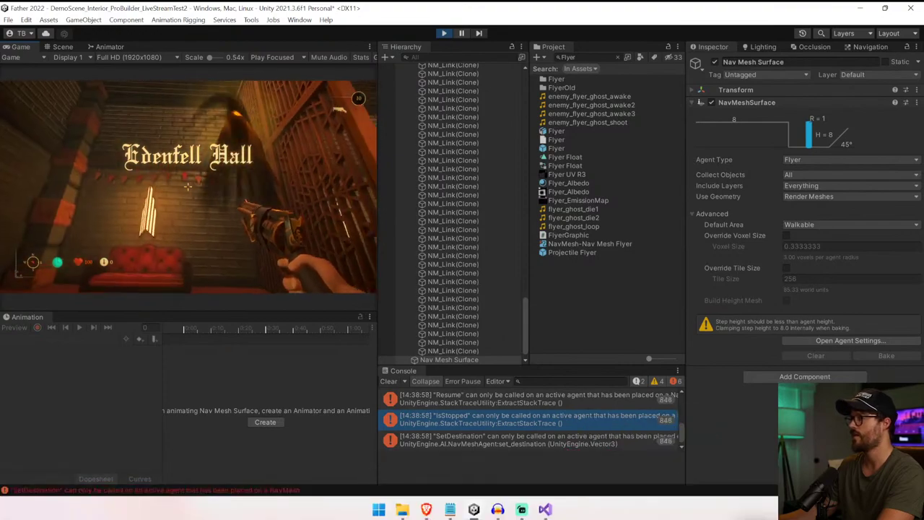
key("ctrl+p")
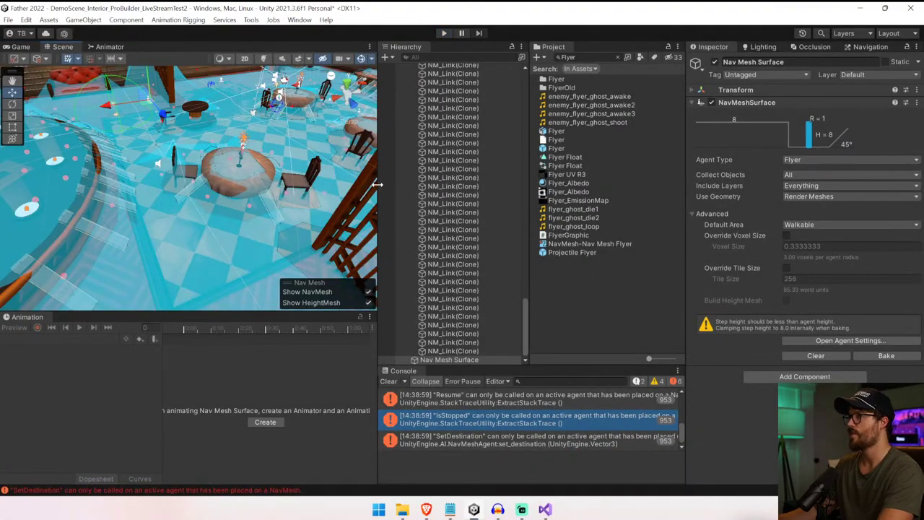
- Widen the scene view and delete the Spider Default (2) enemy from the room
left_click_drag(377, 185, 644, 179)
key("w")
right_click_drag(498, 188, 432, 146)
left_click(323, 186)
key("Delete")
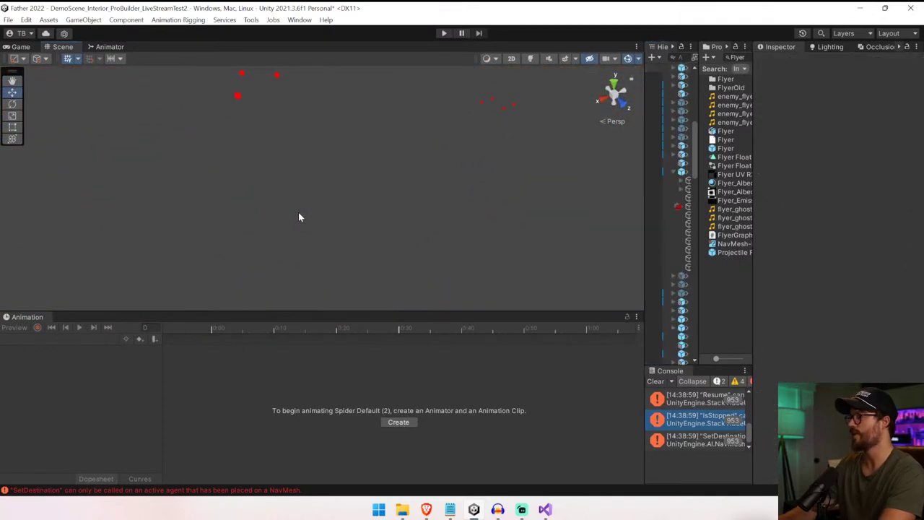
- Play-test the level, inspect the UnassignedReferenceException console error and select the Flyer's Graphic object before ending play mode
key("ctrl+p")
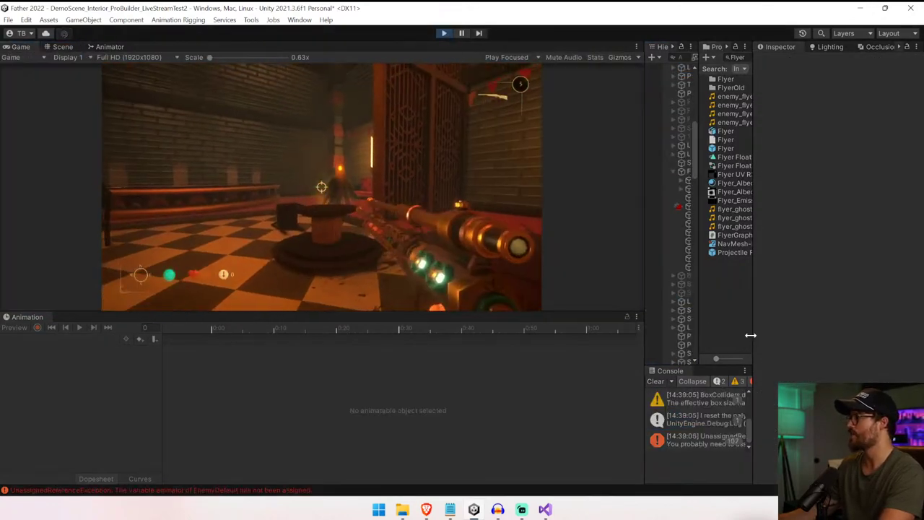
left_click_drag(751, 335, 871, 335)
left_click_drag(645, 339, 527, 339)
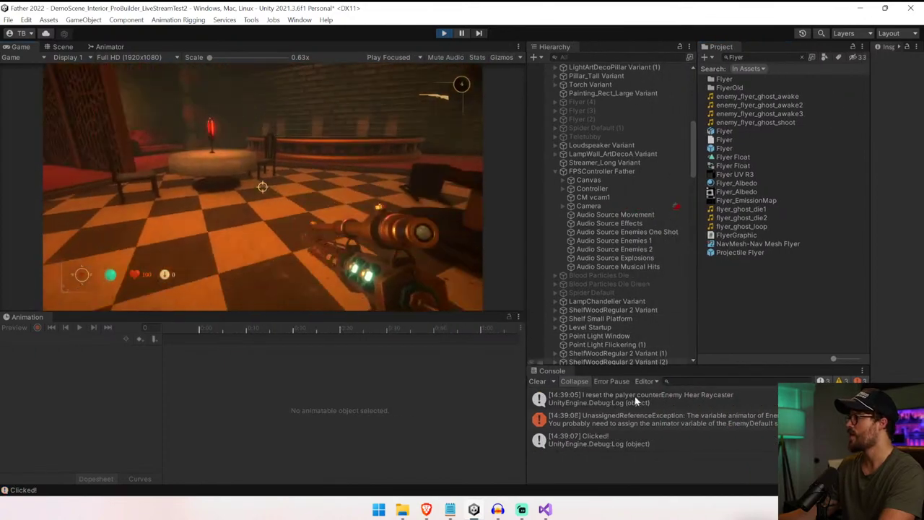
left_click(737, 418)
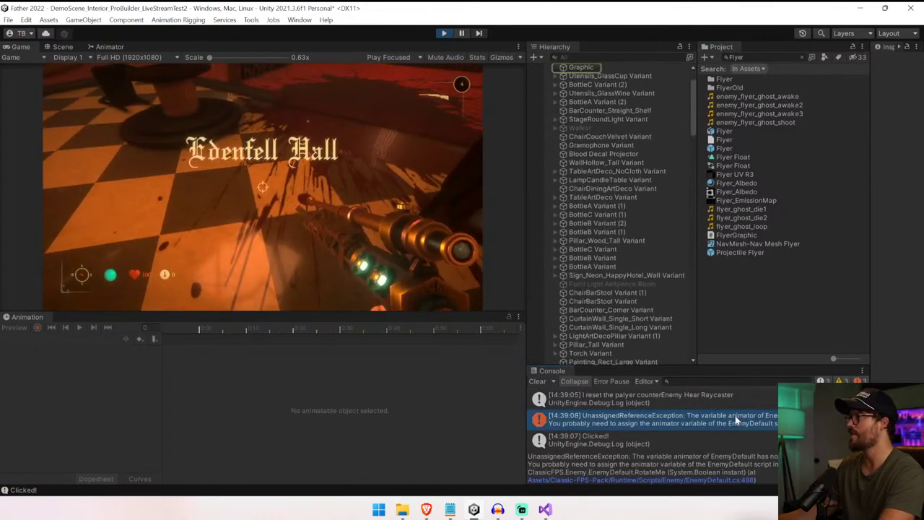
scroll(613, 180, "up", 2)
left_click(609, 112)
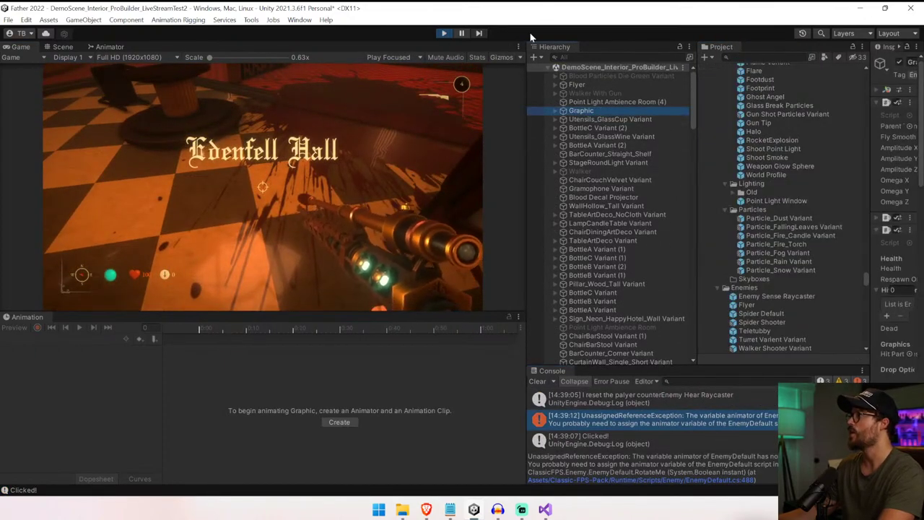
left_click(443, 32)
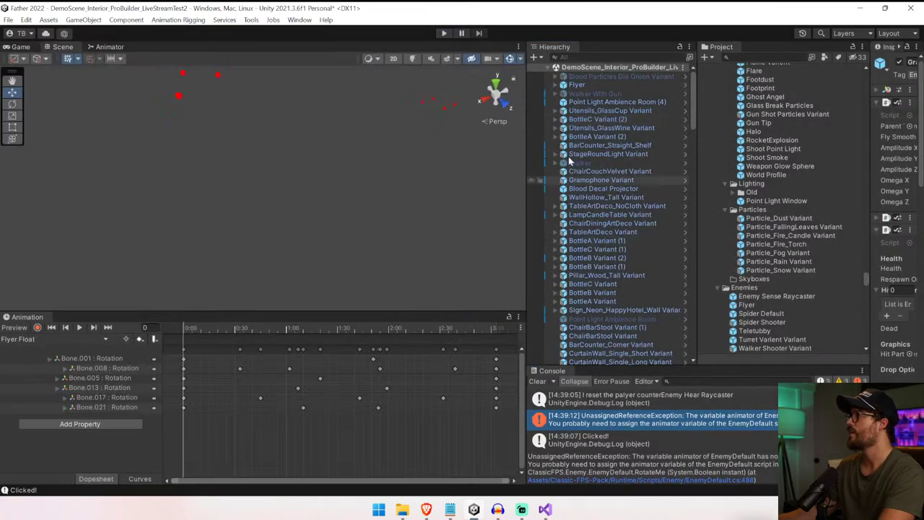
- Expand the Flyer, widen the hierarchy and inspector, and check the Enemy Default references on its Graphic object
left_click(555, 85)
left_click_drag(527, 110, 314, 119)
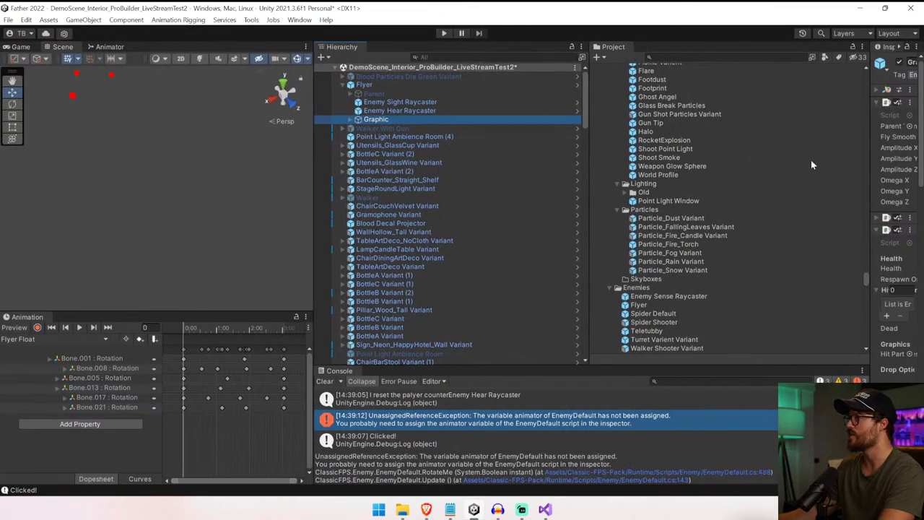
left_click_drag(866, 169, 661, 166)
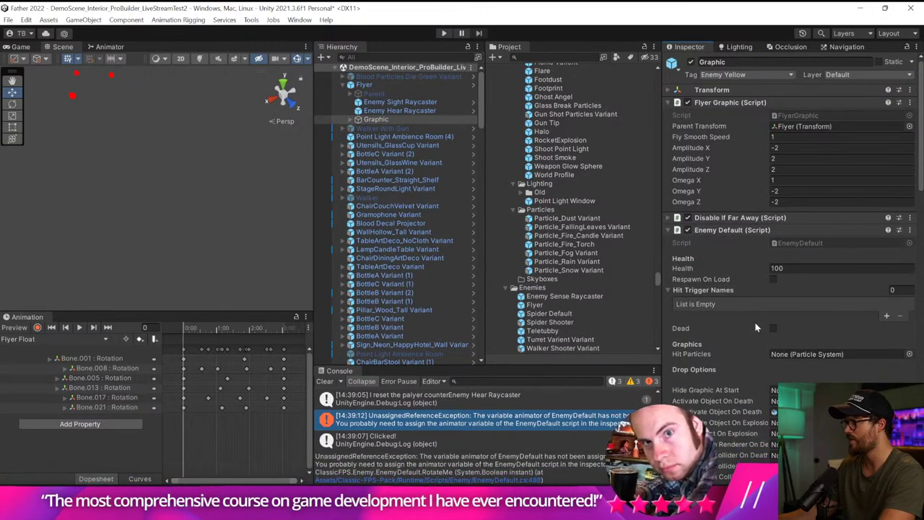
scroll(756, 328, "down", 15)
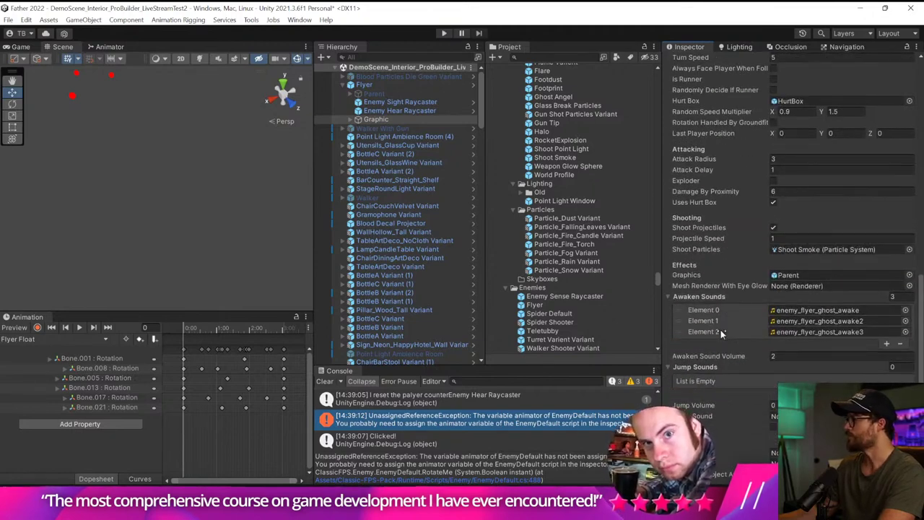
scroll(721, 332, "down", 7)
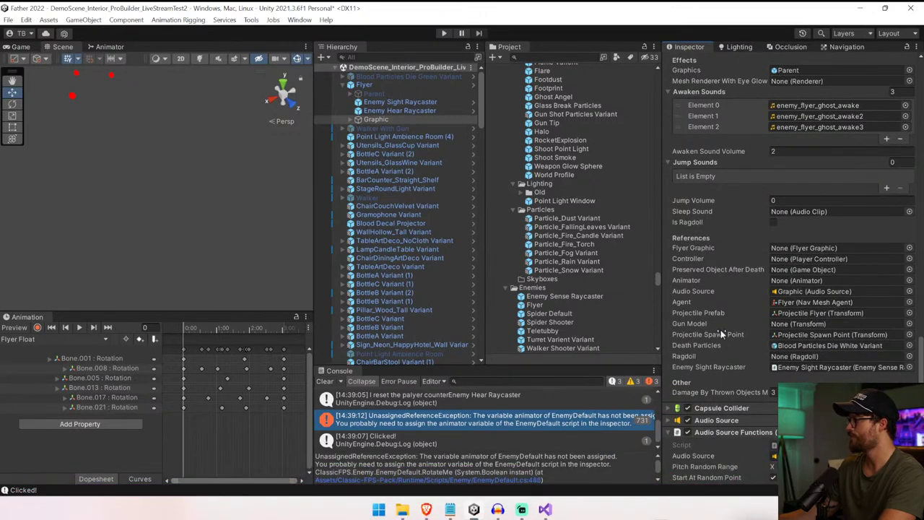
- In EnemyDefault.cs, guard RotateMe's inner Jump clip condition with "animator &&" and save the script
double_click(530, 421)
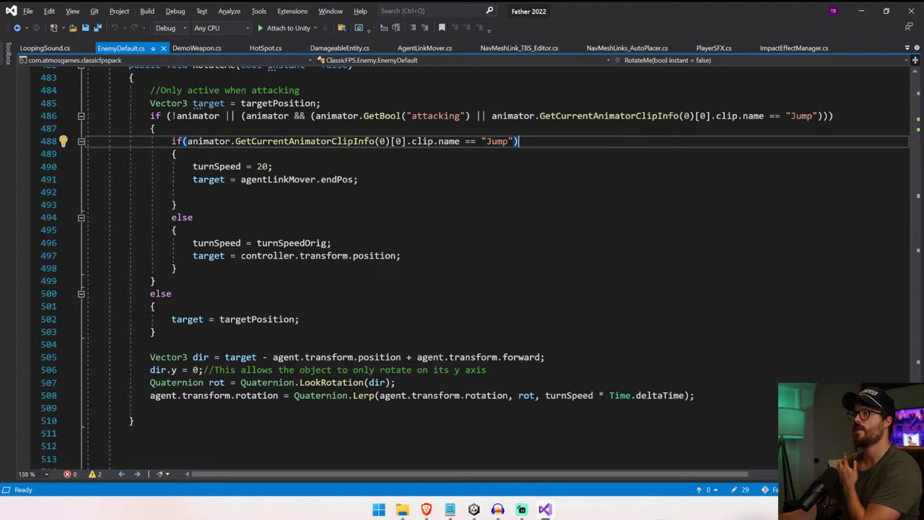
left_click(187, 141)
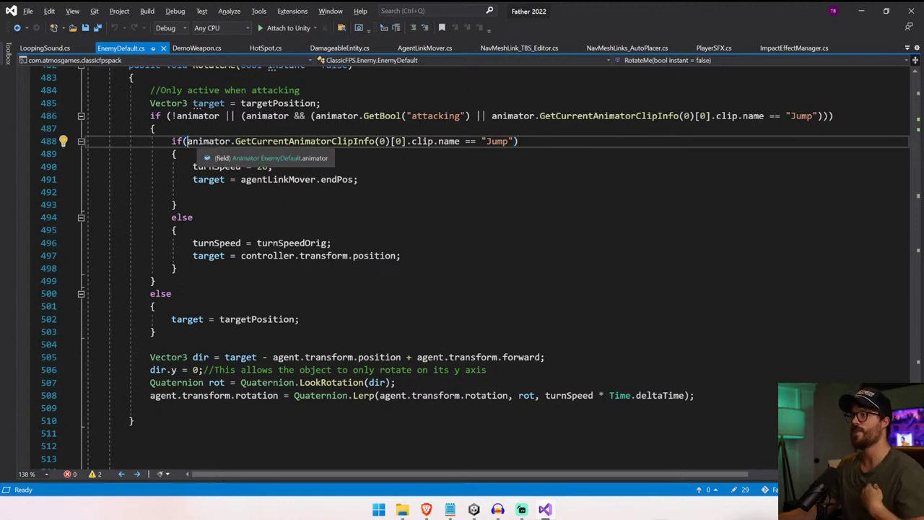
type("animator")
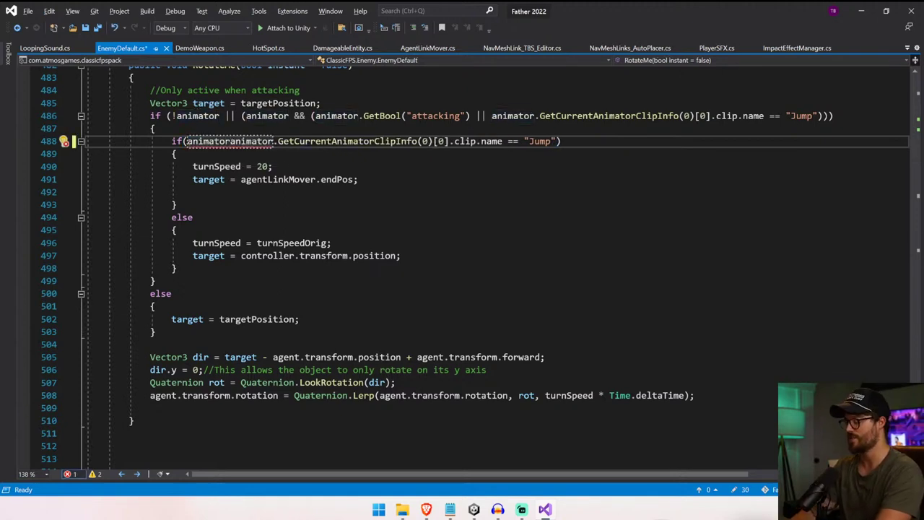
type(" &&")
key("ctrl+s")
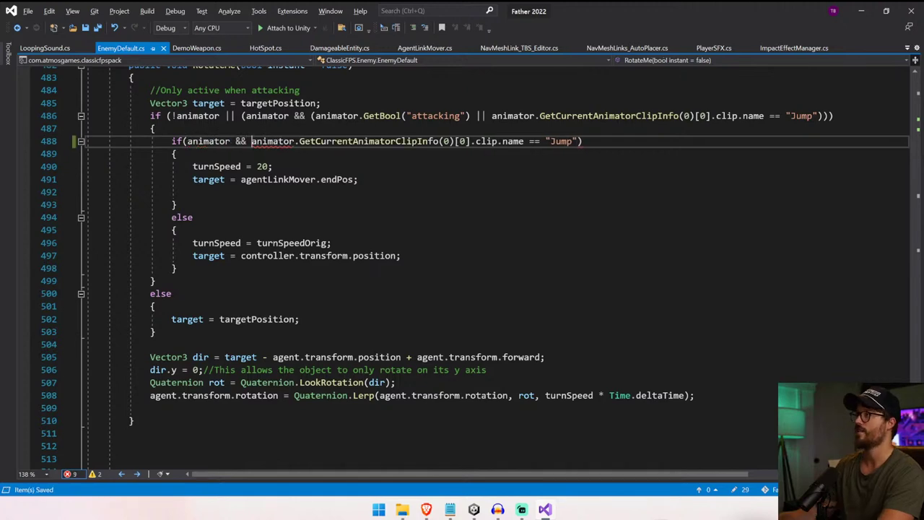
left_click(348, 180)
- Switch back to Unity, clear the console and play-test the level with the edited enemy script
left_click(474, 509)
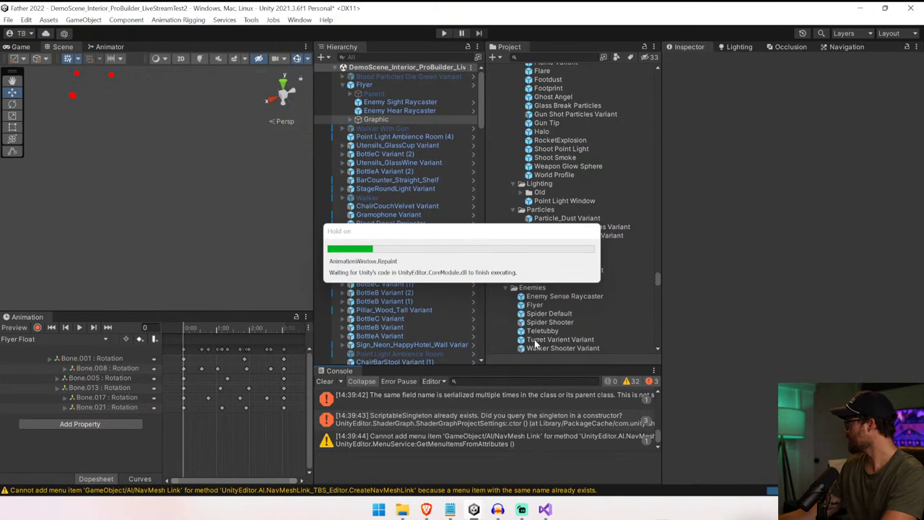
left_click(324, 382)
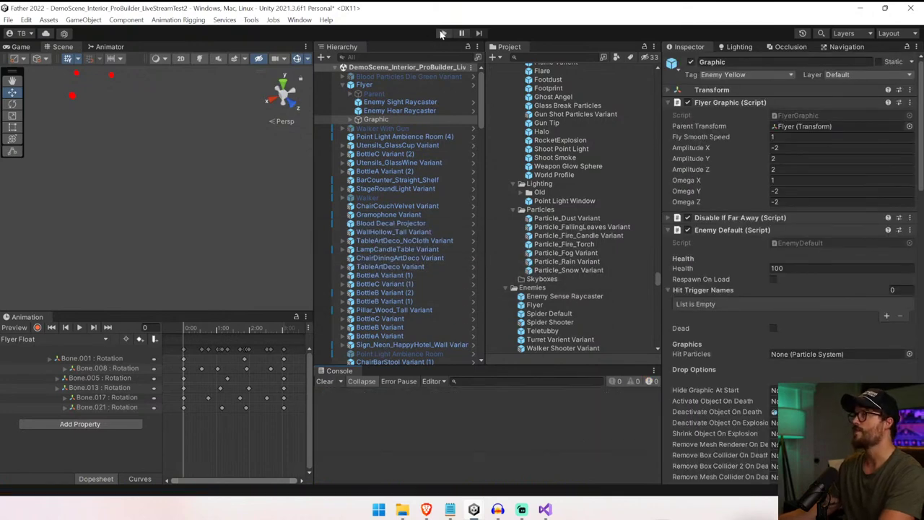
left_click(443, 33)
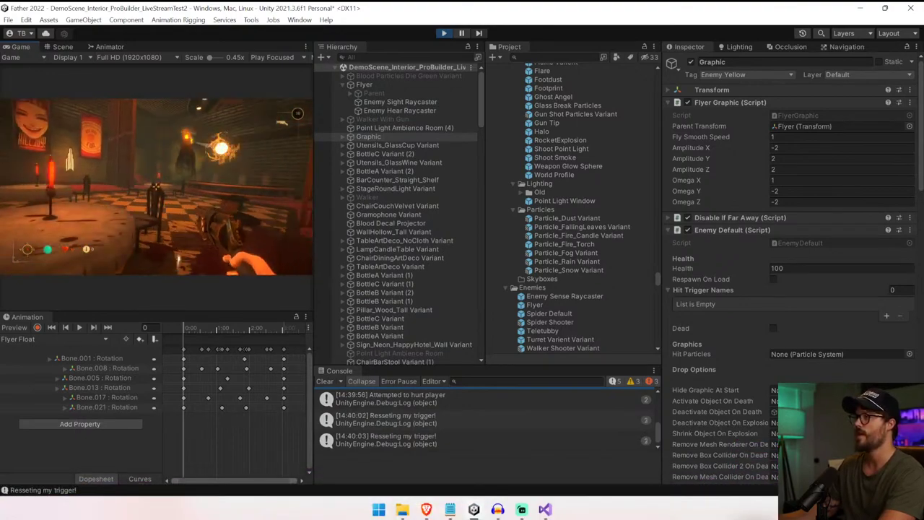
key("ctrl+p")
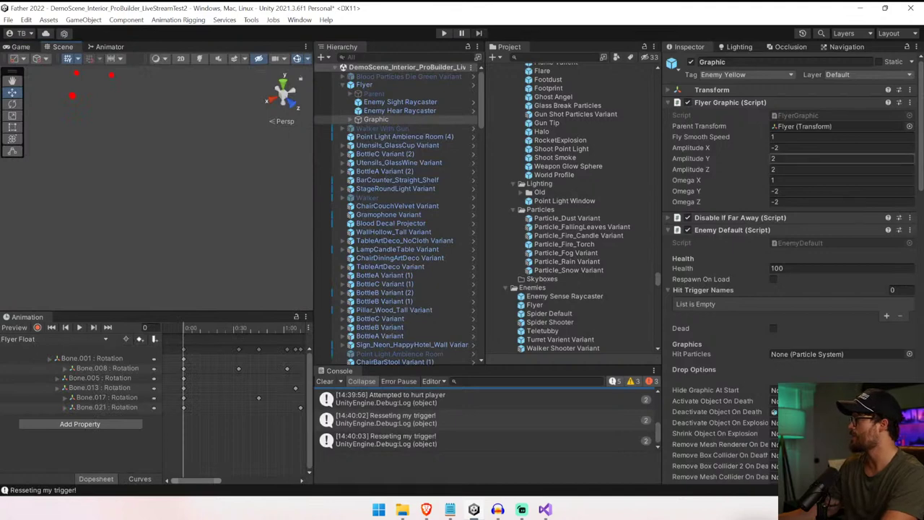
- Clear the console and review the navigation, attacking and shooting settings in the Flyer Graphic's Enemy Default script
scroll(920, 166, "down", 9)
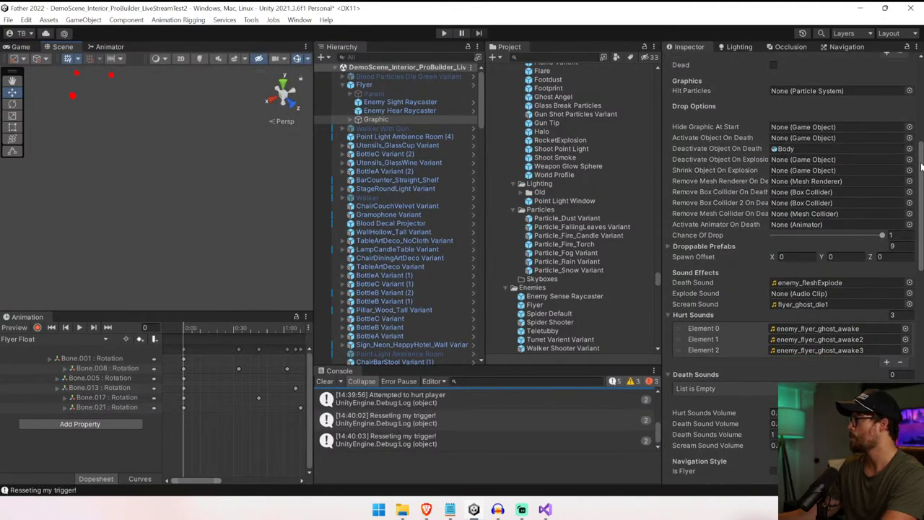
left_click(327, 381)
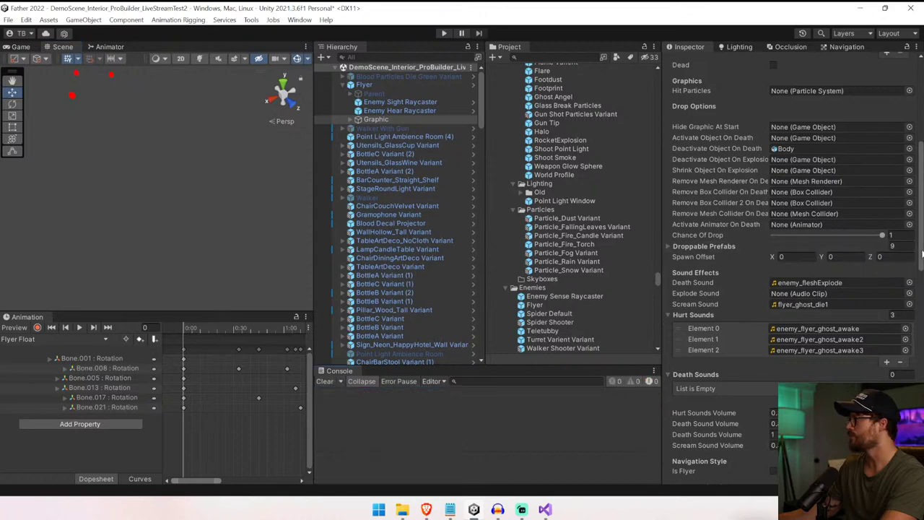
scroll(921, 259, "down", 5)
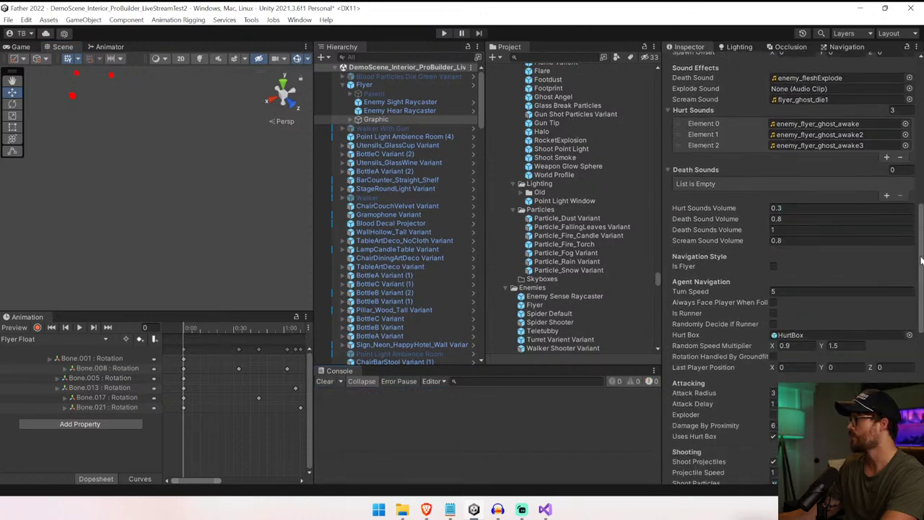
scroll(921, 260, "down", 2)
scroll(921, 258, "down", 3)
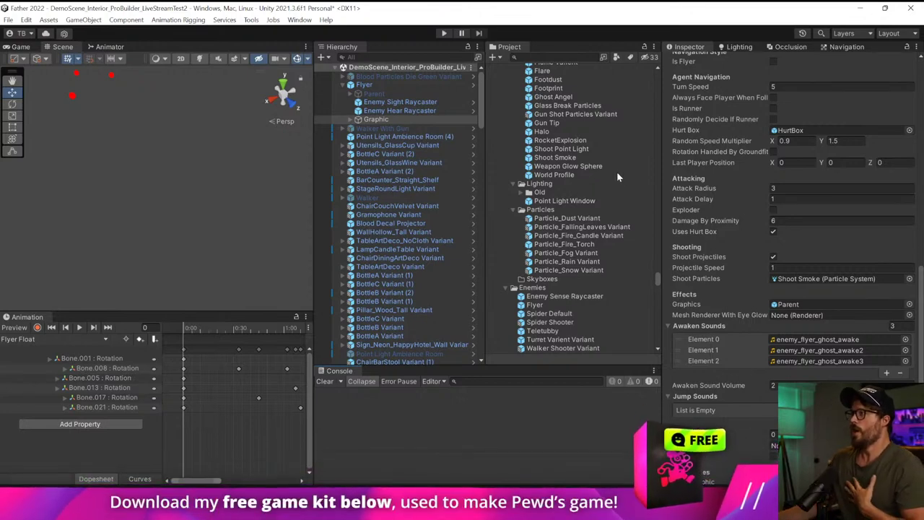
- Collapse and deactivate the Flyer enemy, and activate Walker With Gun
left_click(368, 85)
left_click(343, 85)
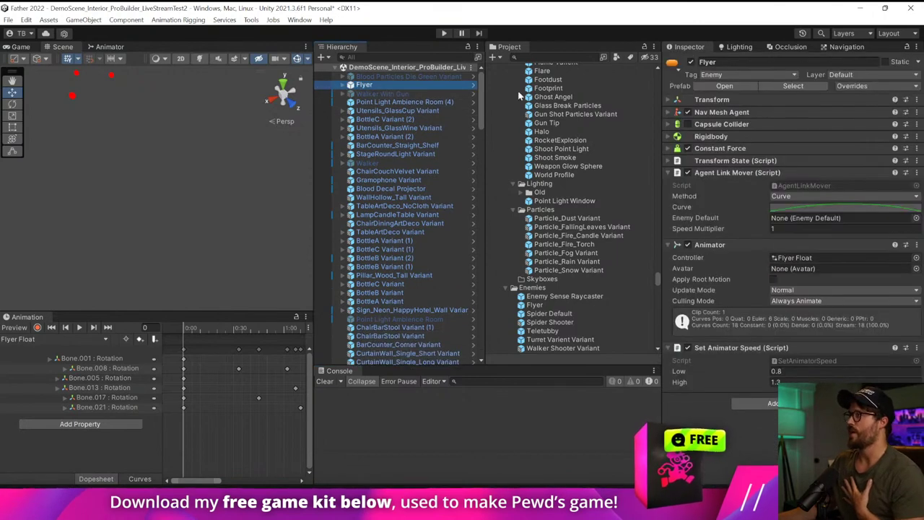
left_click(690, 62)
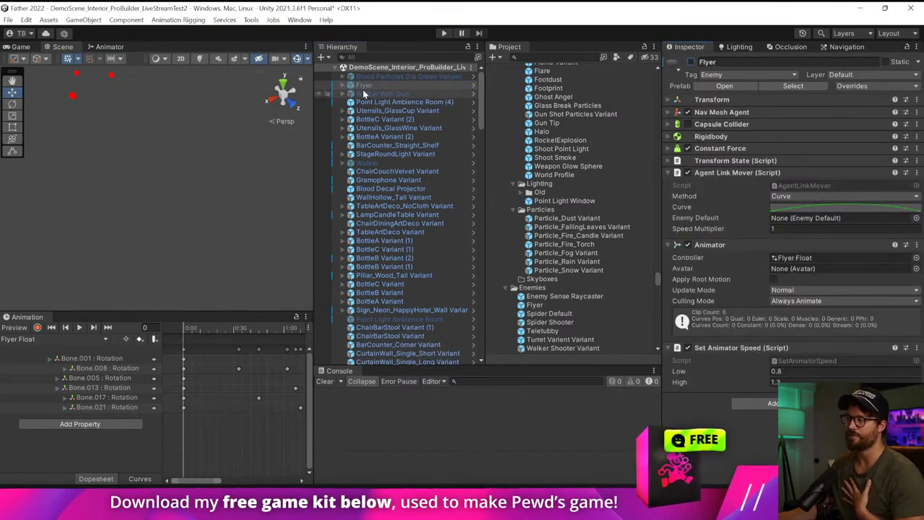
left_click(382, 94)
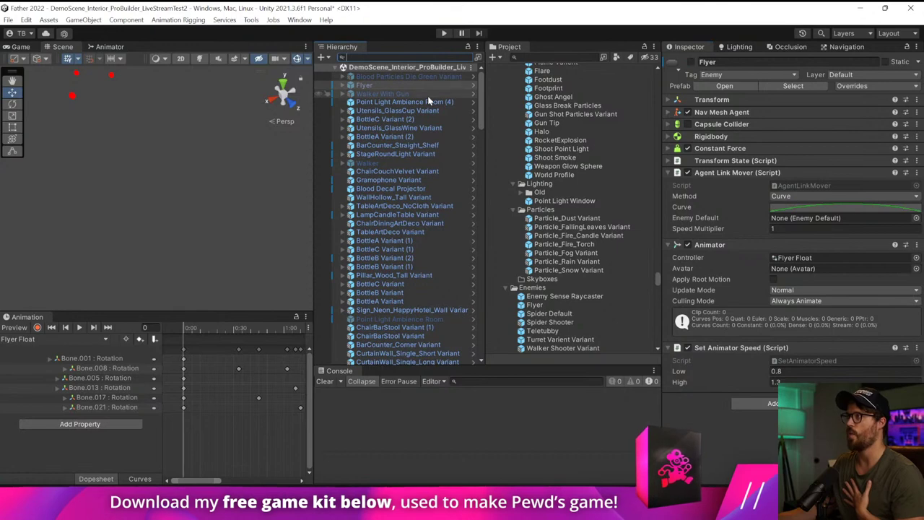
left_click(690, 62)
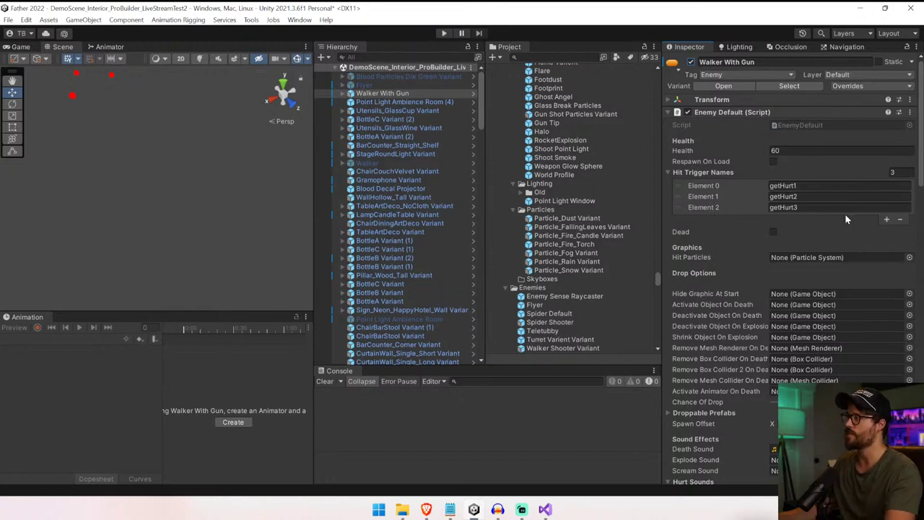
- Review Walker With Gun's Enemy Default settings, including its navigation, attacking and projectile shooting options
scroll(917, 184, "down", 3)
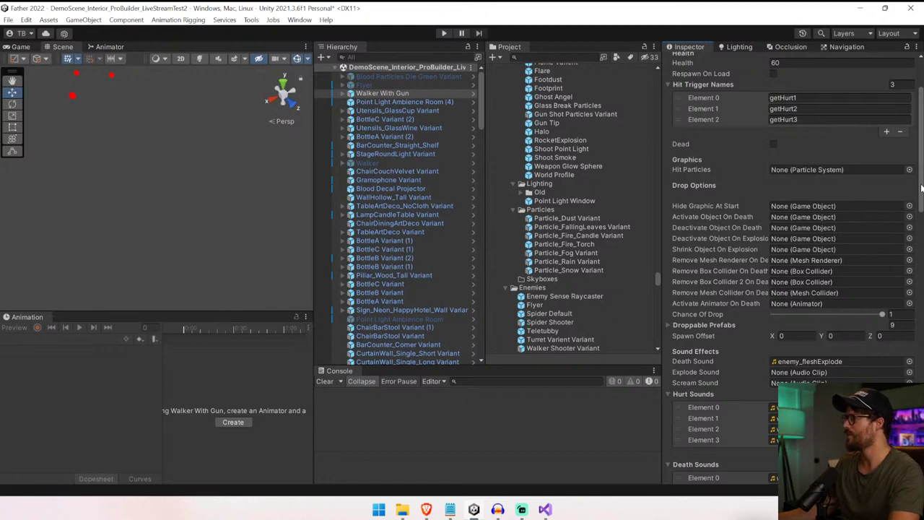
scroll(921, 187, "down", 4)
scroll(921, 187, "down", 13)
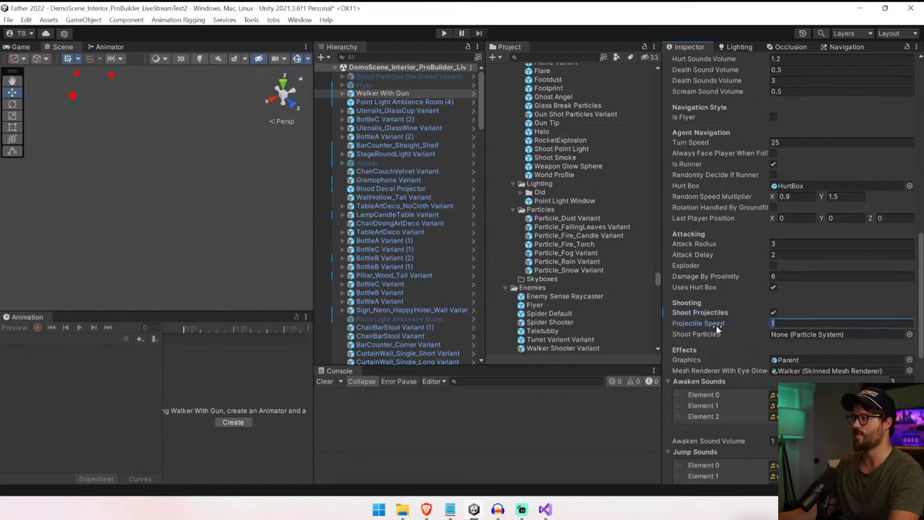
scroll(717, 327, "up", 18)
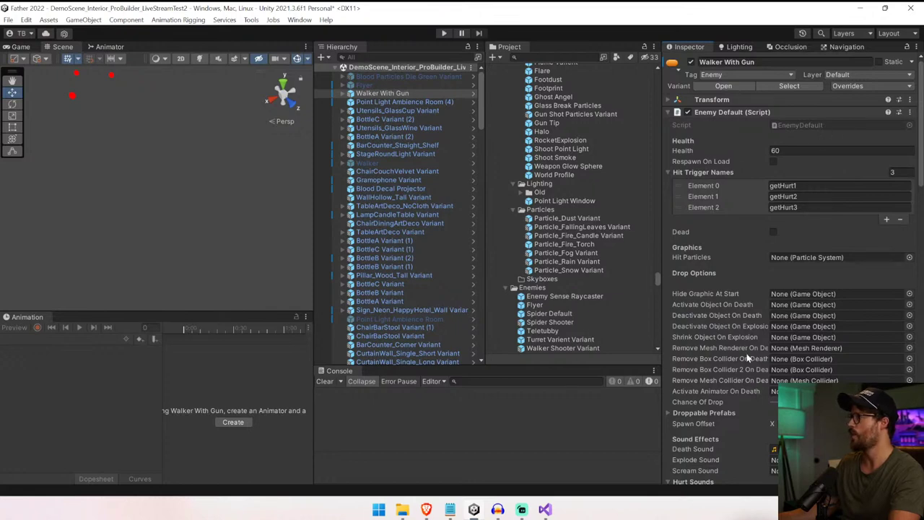
scroll(723, 337, "down", 14)
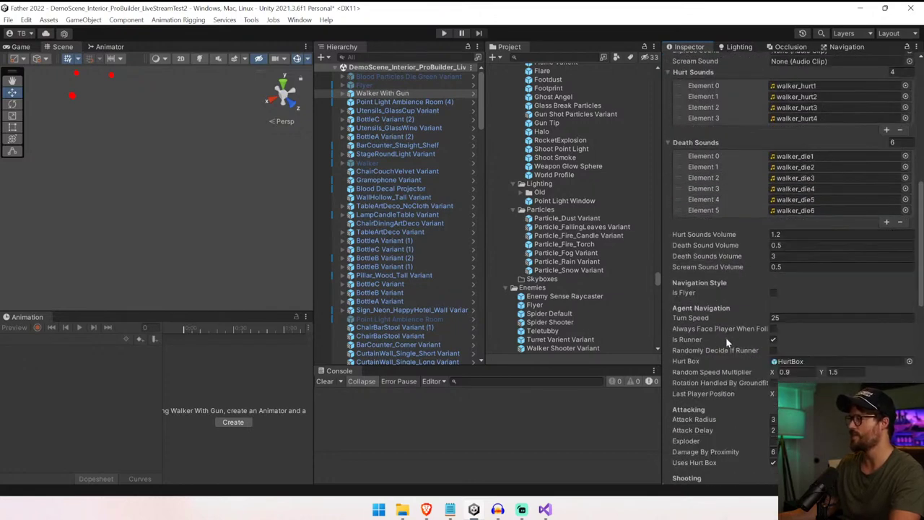
scroll(838, 319, "down", 2)
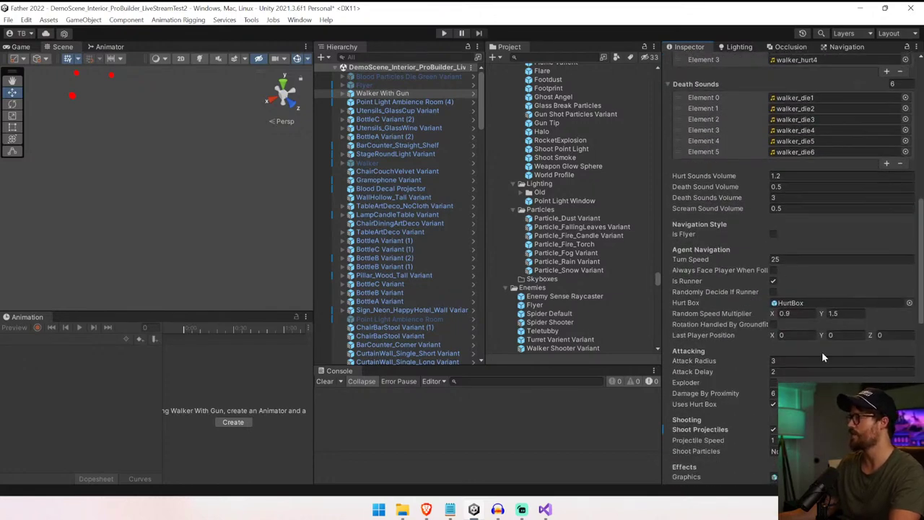
scroll(794, 289, "down", 2)
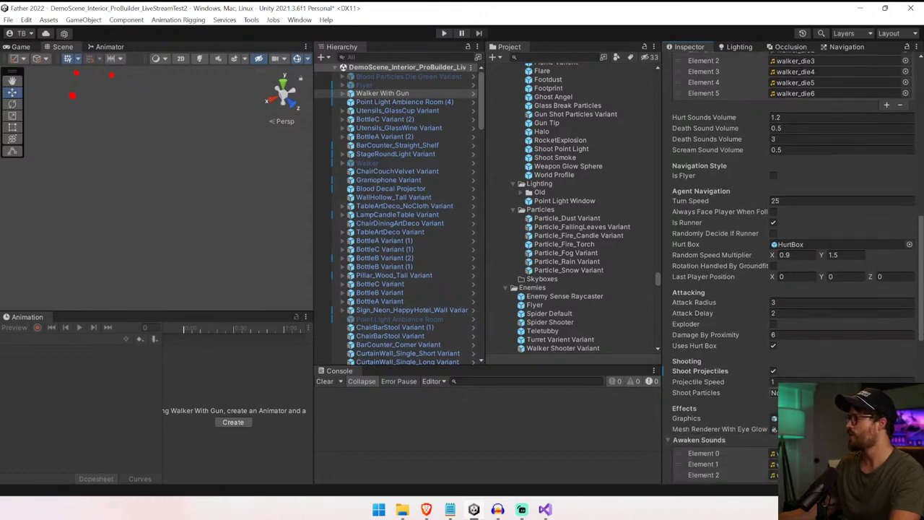
left_click(908, 393)
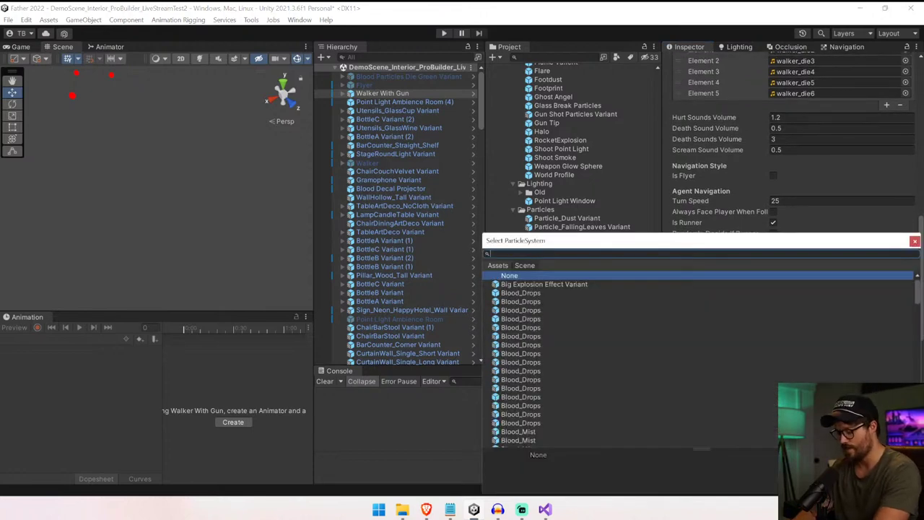
type("prticle")
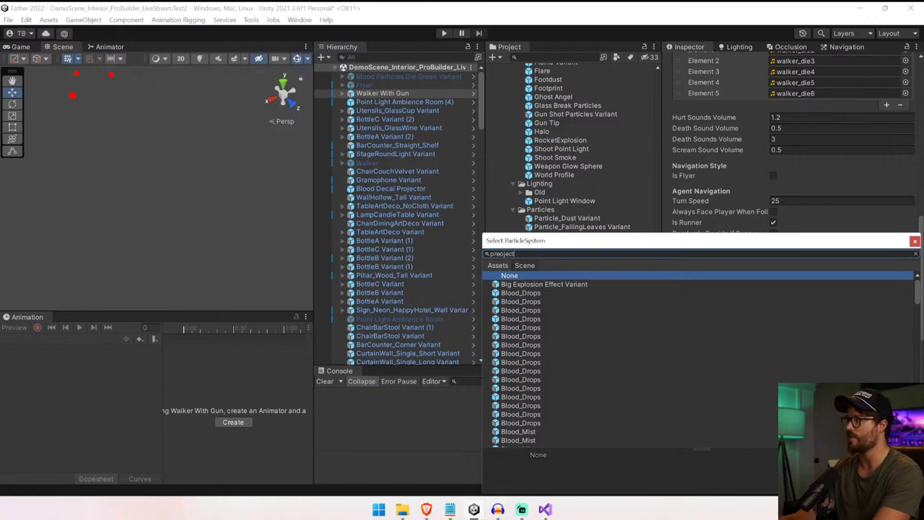
key("ctrl+a")
type("p")
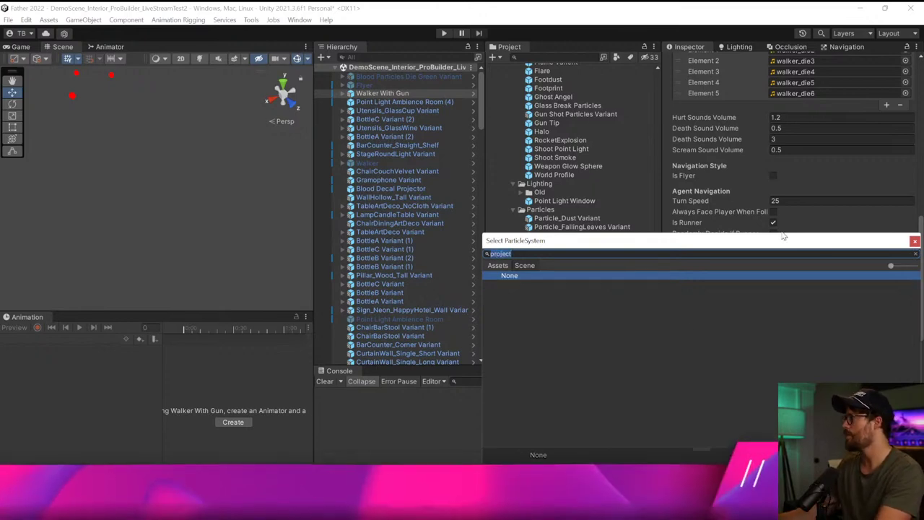
key("Escape")
- Search the project assets for "project" and assign Projectile Flyer as Walker With Gun's Projectile Prefab
type("project")
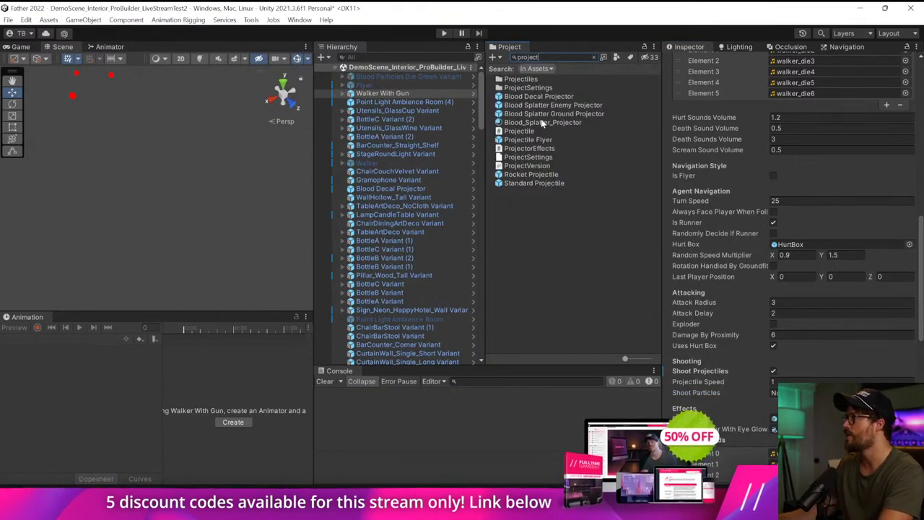
left_click_drag(521, 139, 812, 393)
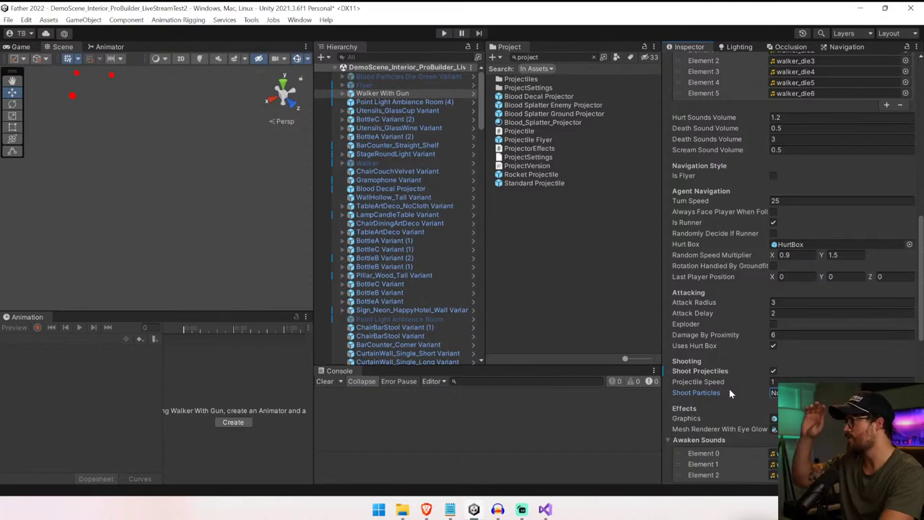
scroll(722, 391, "up", 10)
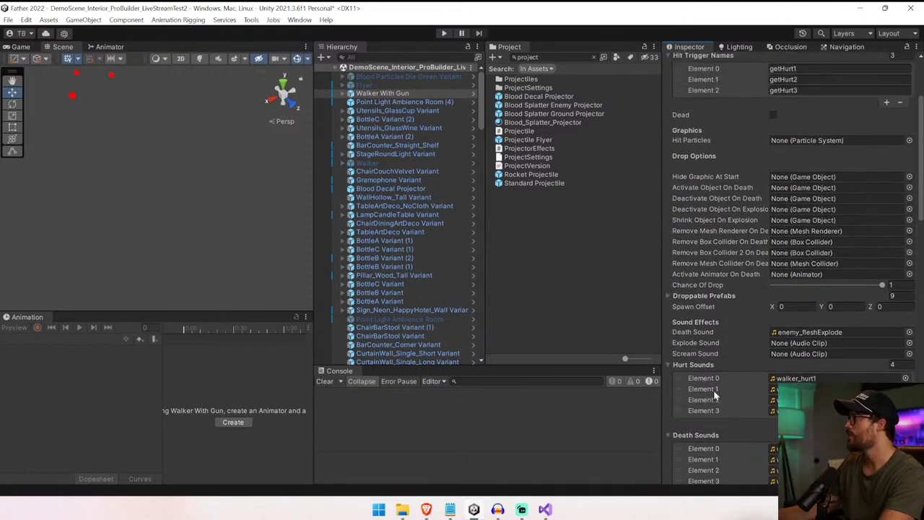
scroll(713, 390, "down", 12)
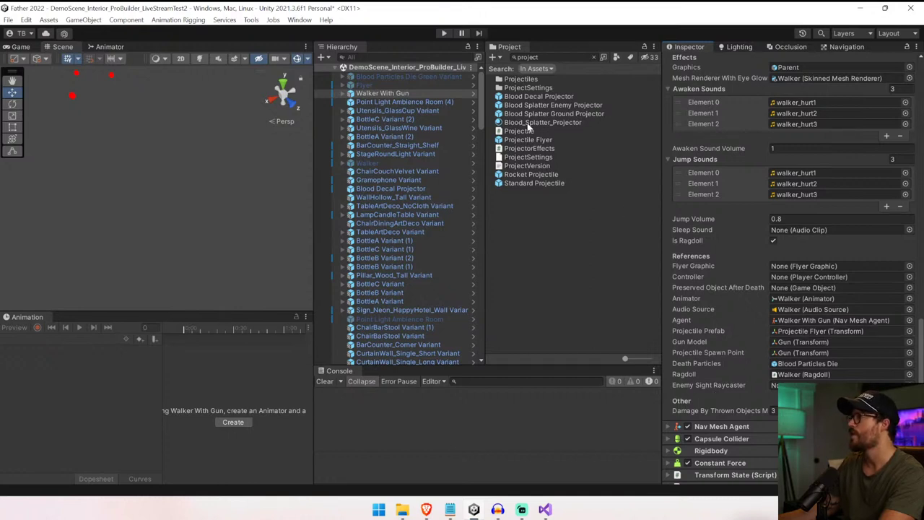
left_click_drag(517, 142, 833, 331)
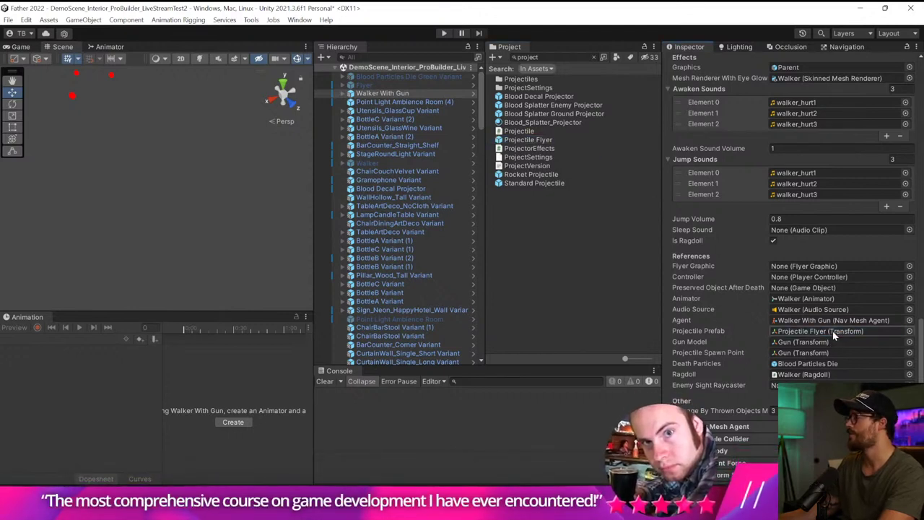
- Locate and frame the Gun object used as the Projectile Spawn Point, and select it inside Walker With Gun's prefab
left_click(801, 353)
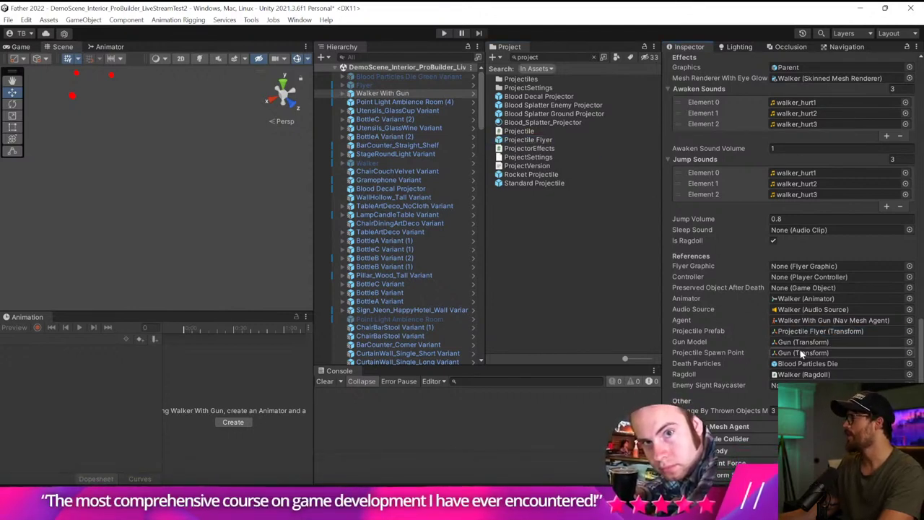
left_click(394, 292)
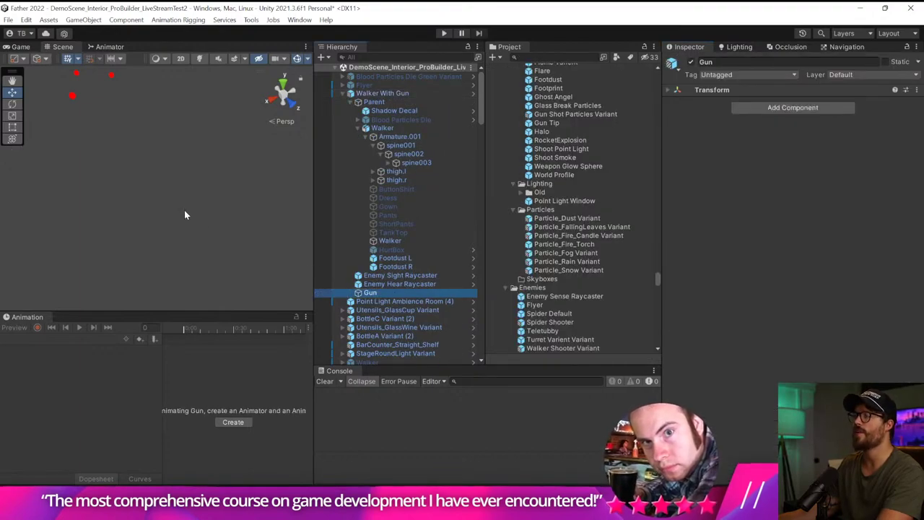
key("f")
key("w")
right_click_drag(181, 211, 212, 205)
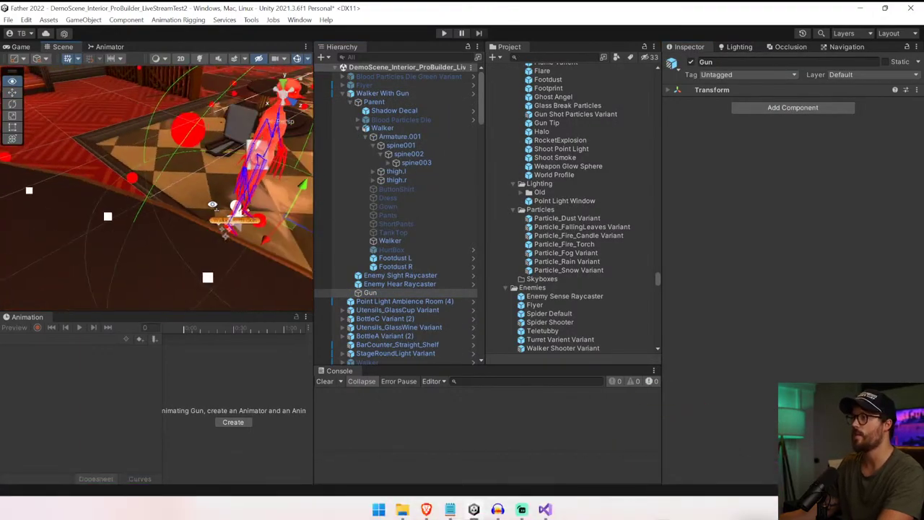
left_click(418, 94)
left_click(472, 95)
left_click(407, 141)
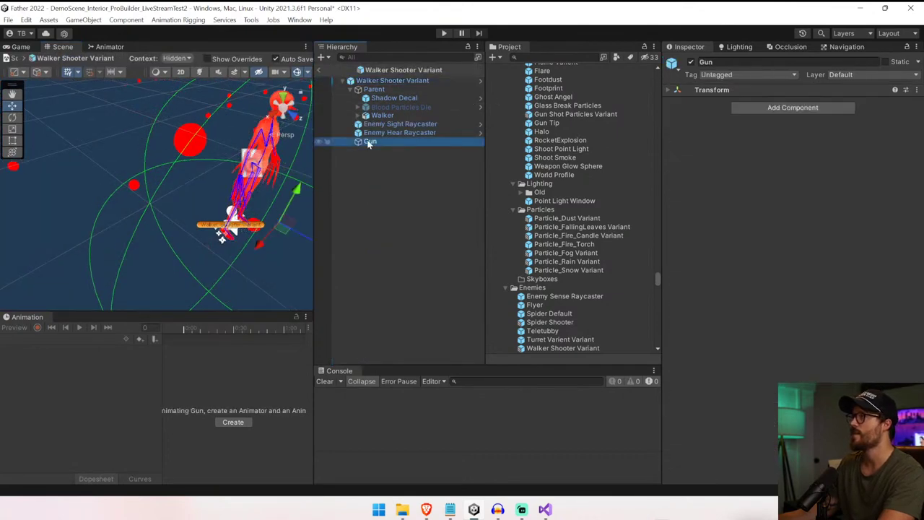
- Try to move Gun under the Walker object inside the Walker Shooter Variant prefab
left_click_drag(400, 133, 397, 115)
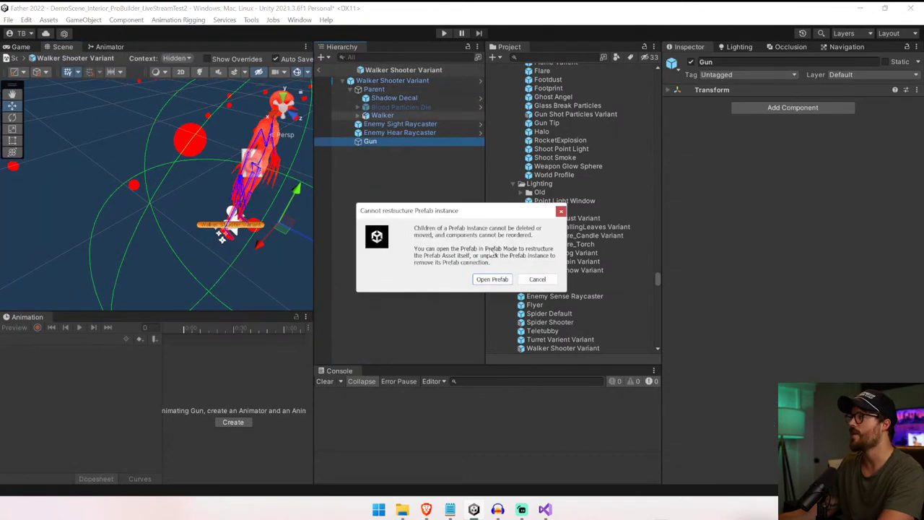
left_click(544, 282)
left_click(357, 116)
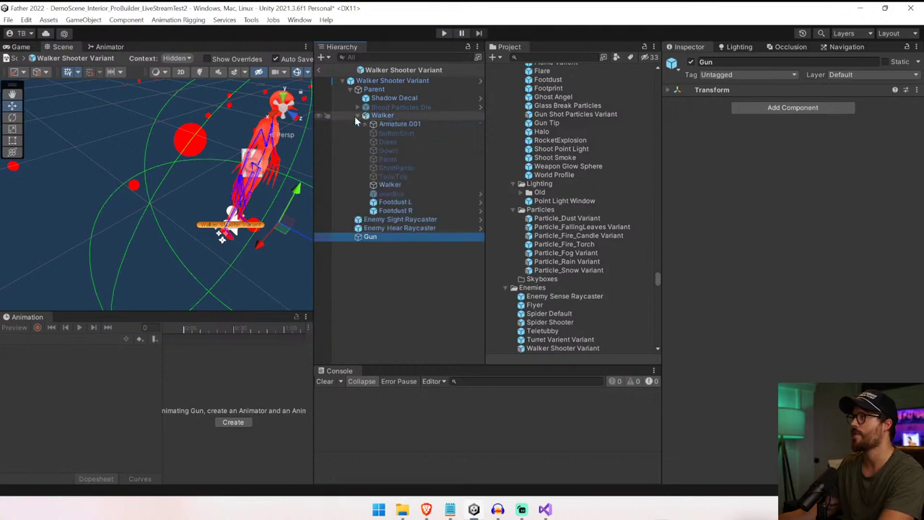
left_click(378, 249)
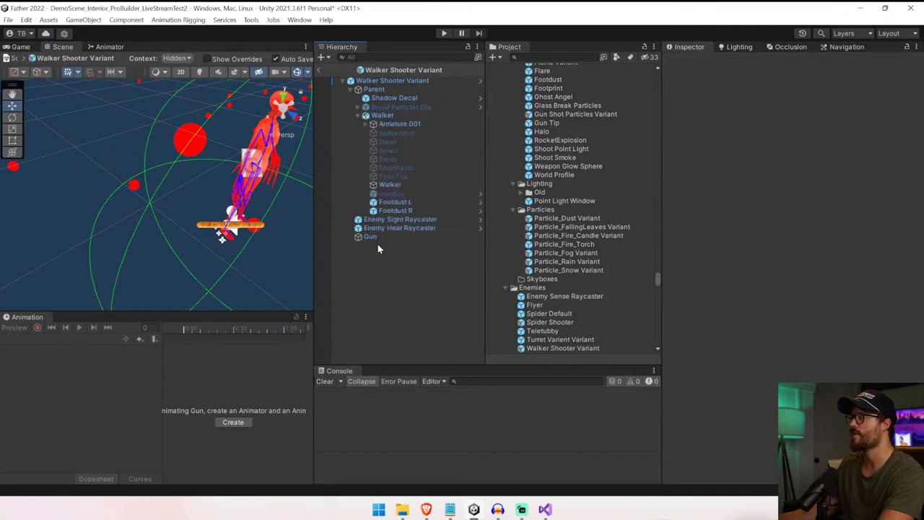
left_click(373, 239)
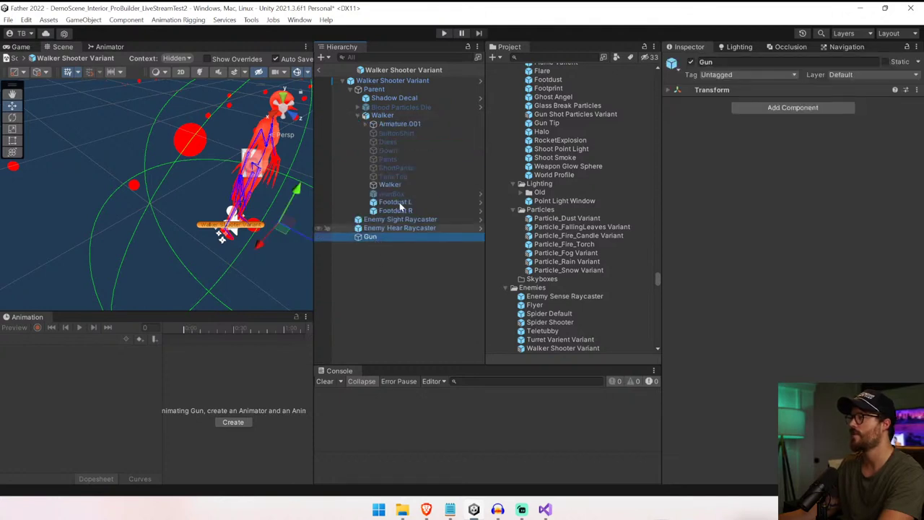
- Open the base Walker prefab, parent Gun to the hand.r bone and return to the Walker Shooter Variant prefab
left_click(480, 80)
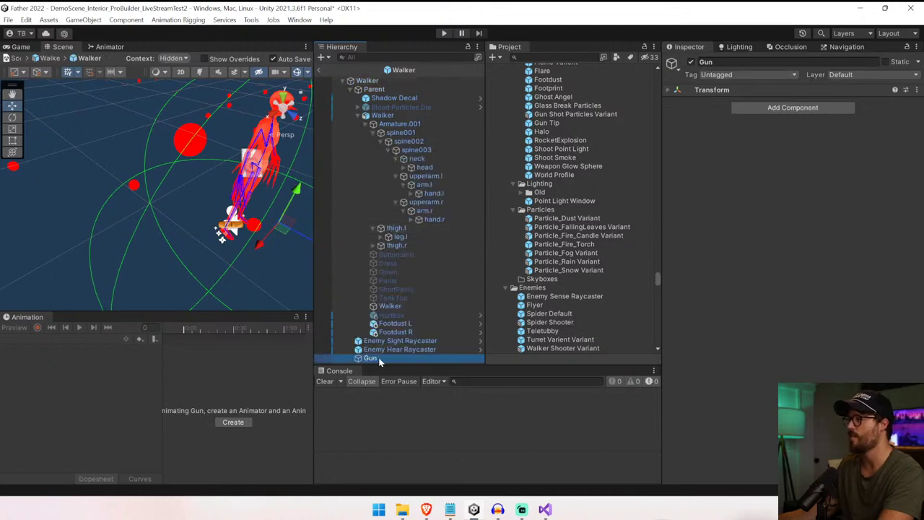
left_click_drag(440, 226, 441, 228)
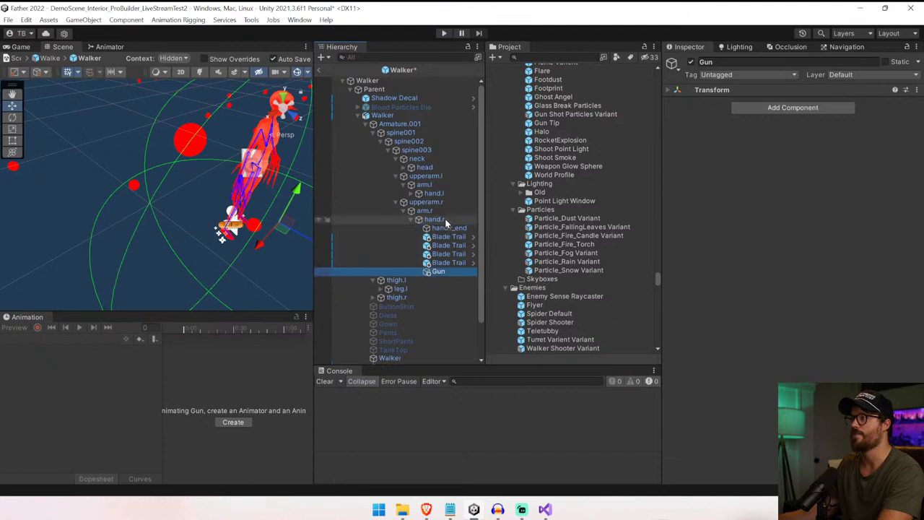
left_click(322, 76)
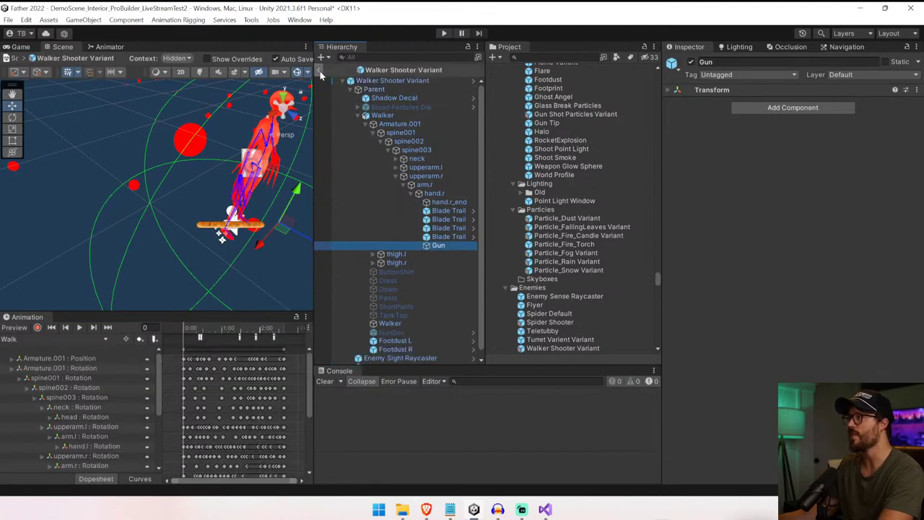
- Set the Gun's position and rotation to 0 on all axes in the Walker Shooter Variant prefab
left_click(449, 238)
left_click(449, 247)
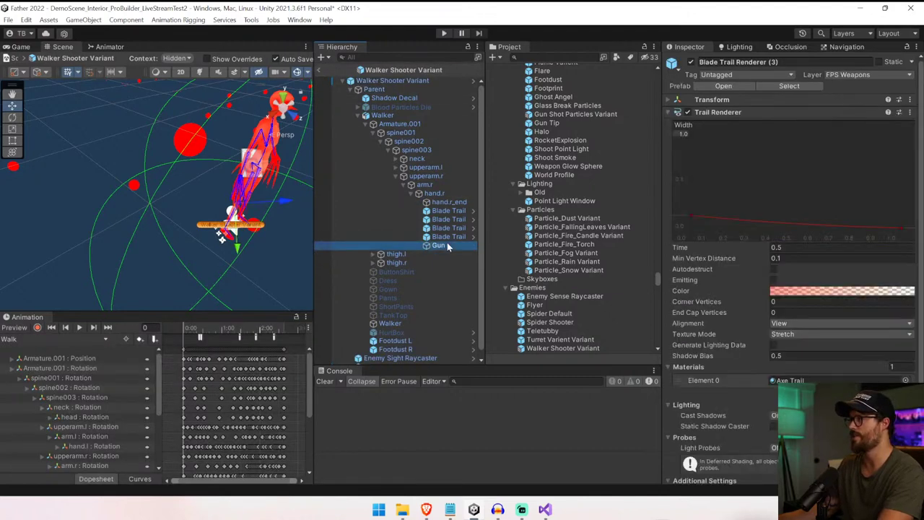
left_click(713, 93)
left_click(795, 103)
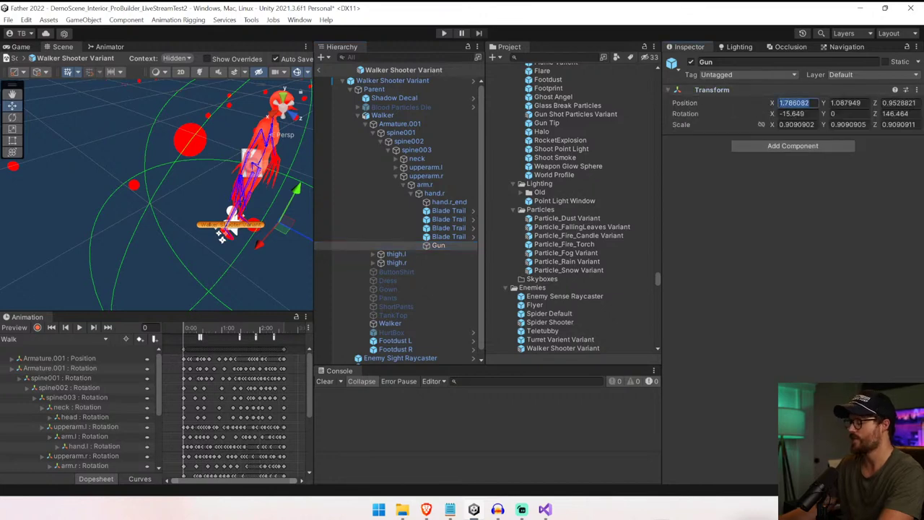
type("0")
key("Tab")
type("0")
key("Tab")
type("0")
key("Tab")
type("0")
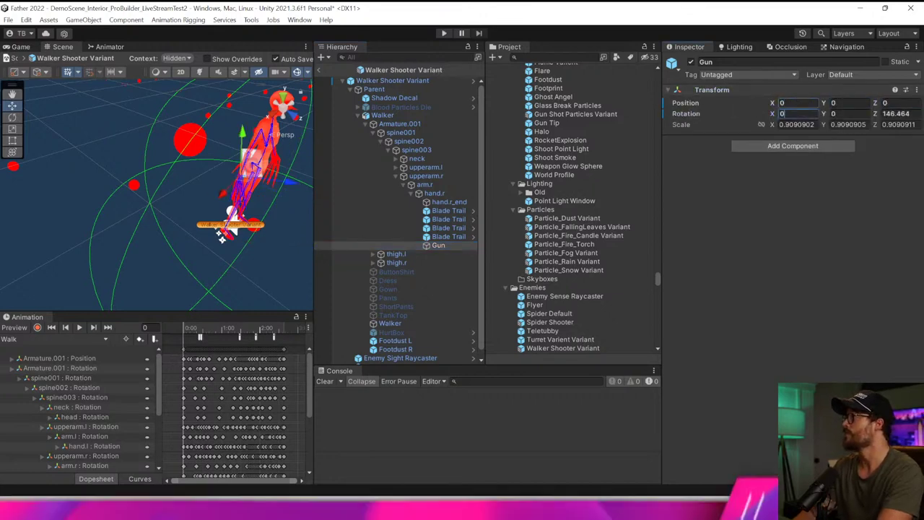
key("Tab")
key("Tab")
type("0")
key("Tab")
key("Tab")
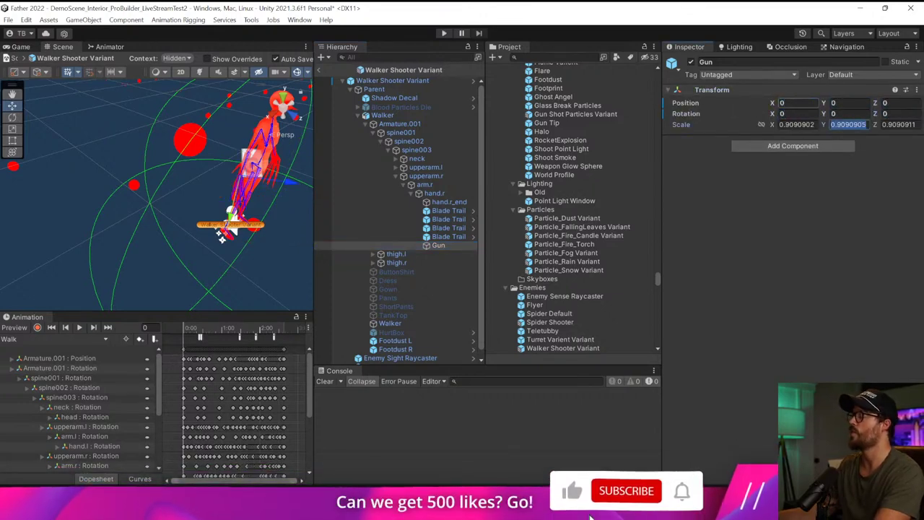
- Set the Gun's scale to 1 on all axes and return to the main scene
left_click(797, 124)
type("1")
key("Tab")
type("1")
key("Tab")
type("1")
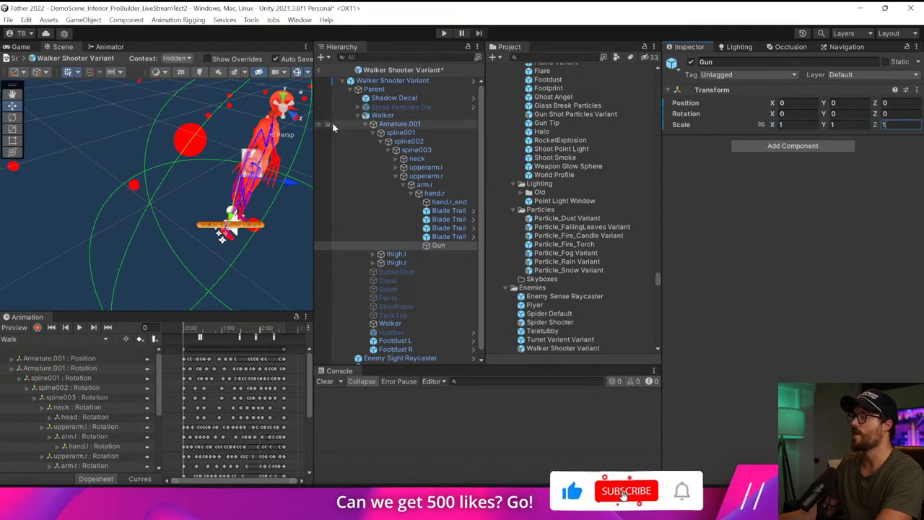
left_click(320, 71)
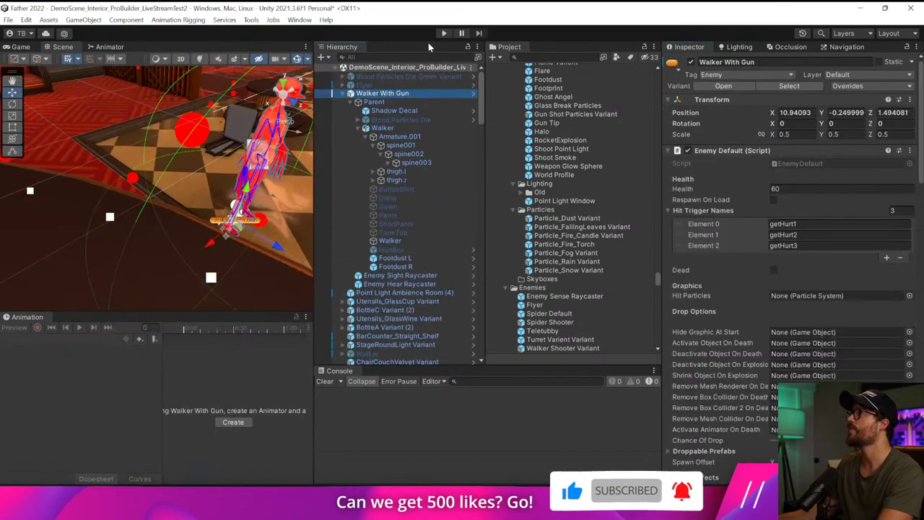
- Play-test the level, moving around to watch how Walker With Gun behaves, and stop the game
left_click(444, 35)
left_click(443, 33)
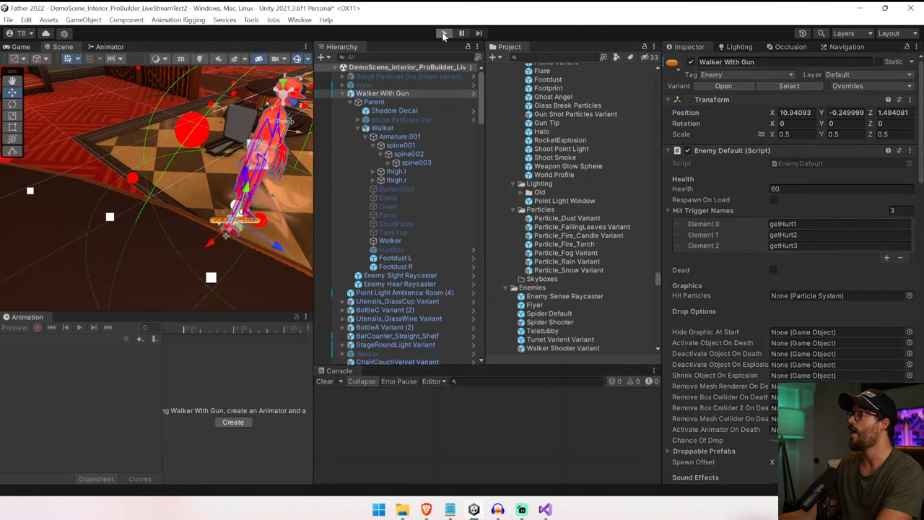
key("s")
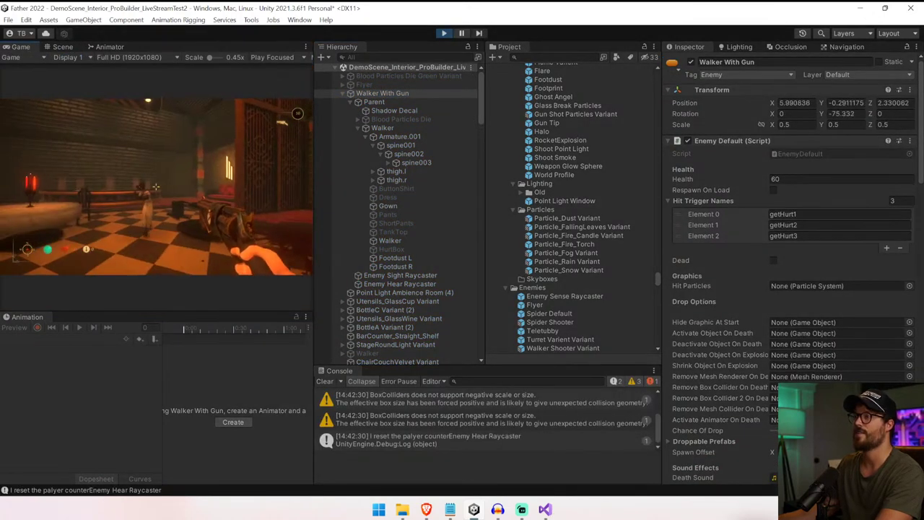
key("s")
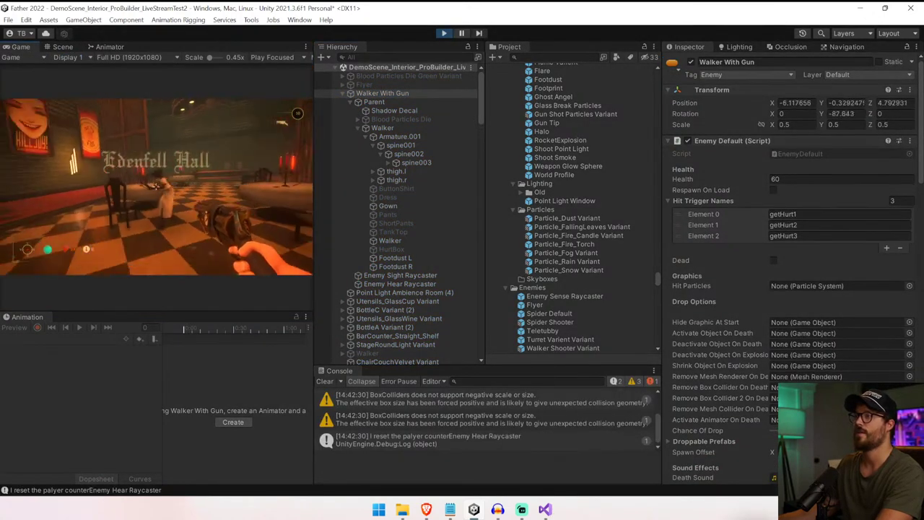
key("d")
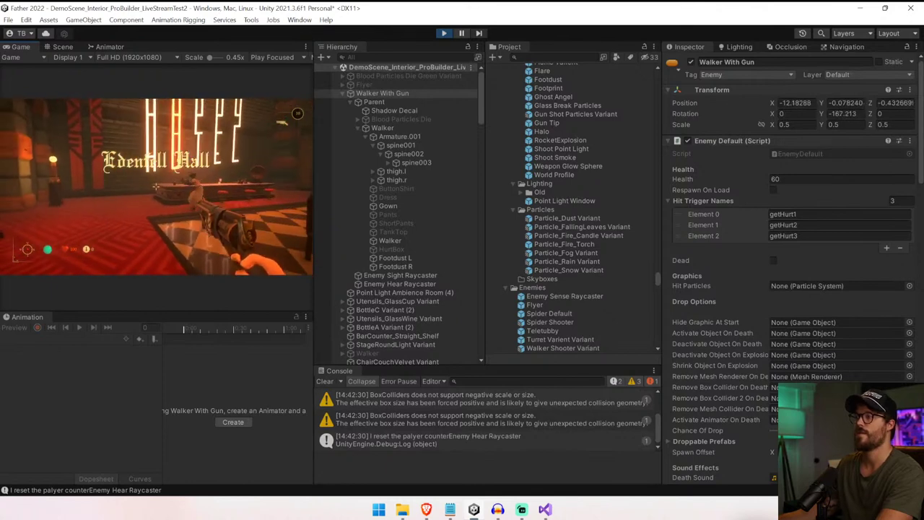
key("s")
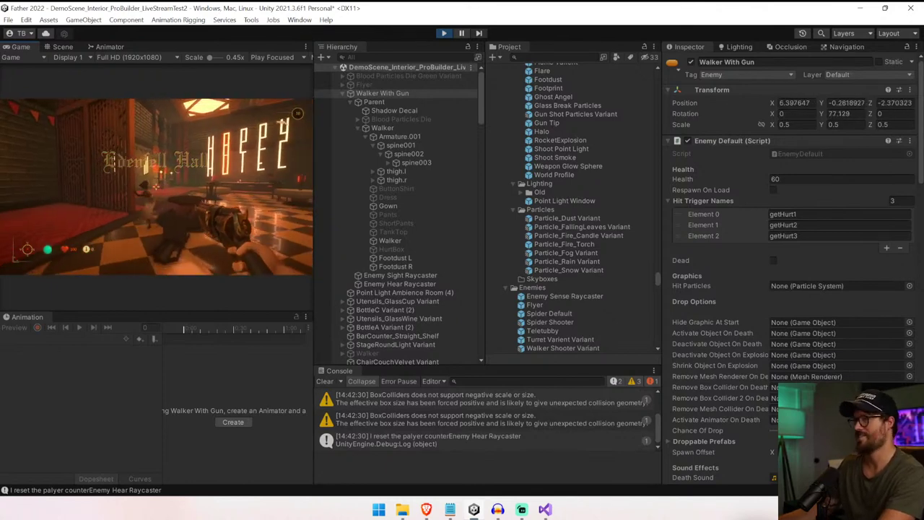
key("ctrl+p")
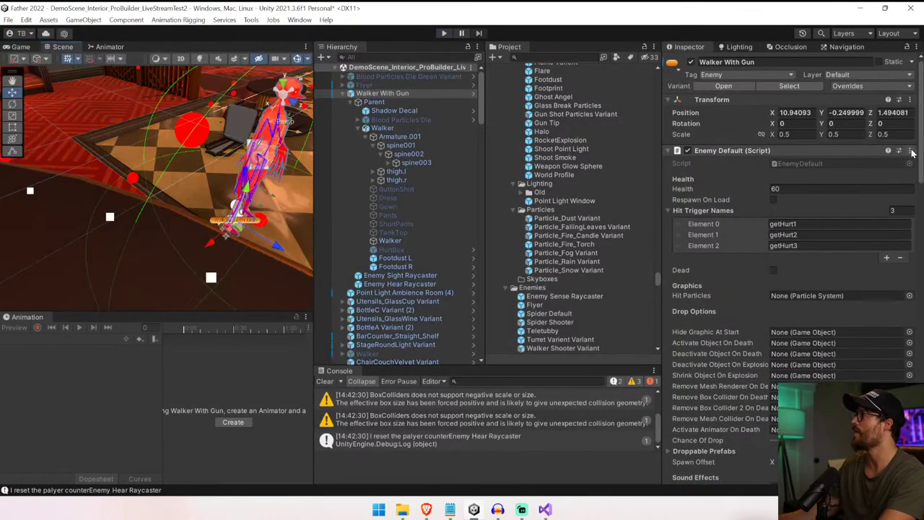
- Clear the console and set the Attack Radius of Walker With Gun to 10 in its Enemy Default script
scroll(908, 166, "down", 12)
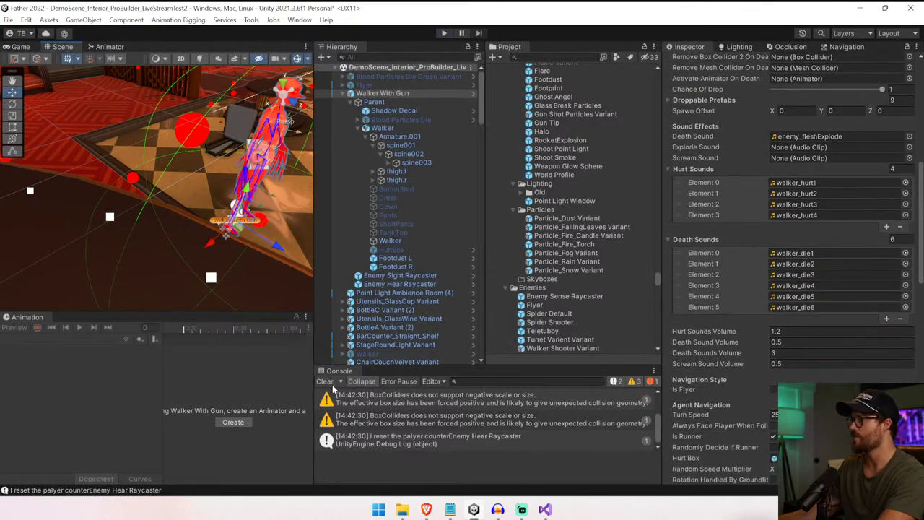
left_click(325, 381)
scroll(694, 385, "down", 5)
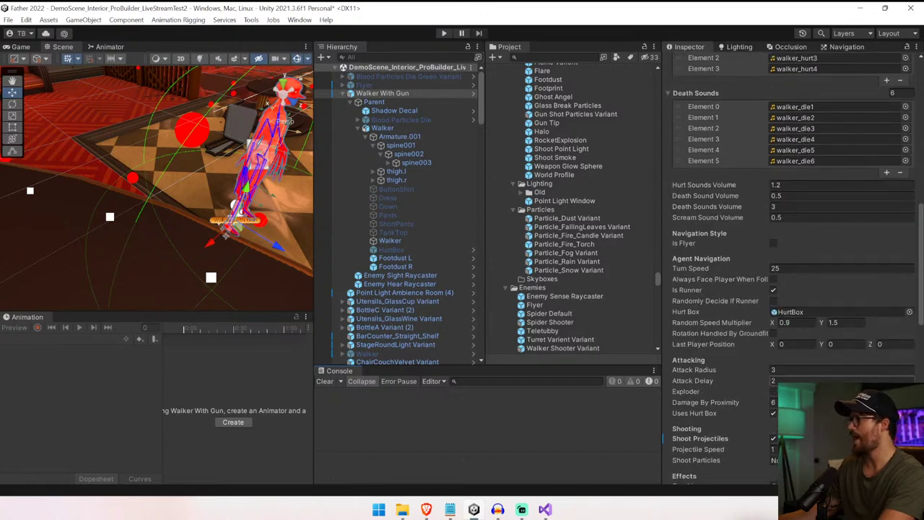
scroll(732, 392, "down", 1)
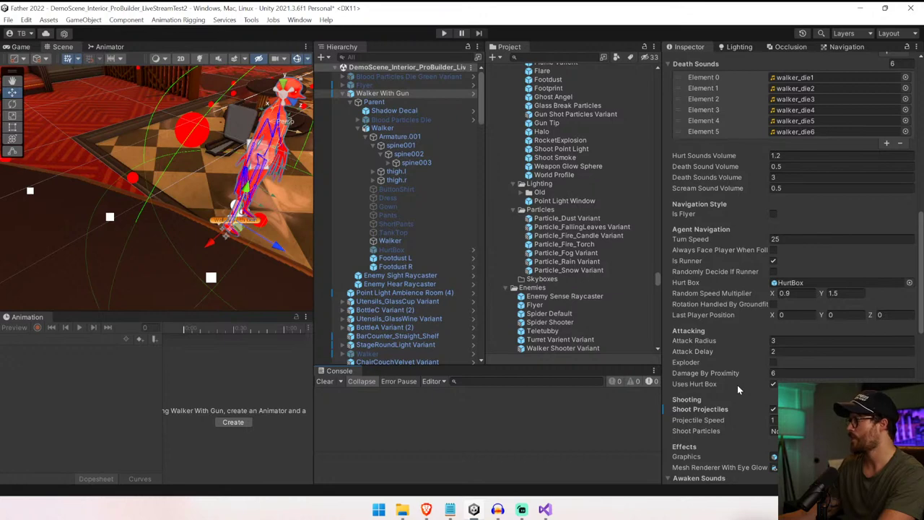
left_click(801, 340)
type("10")
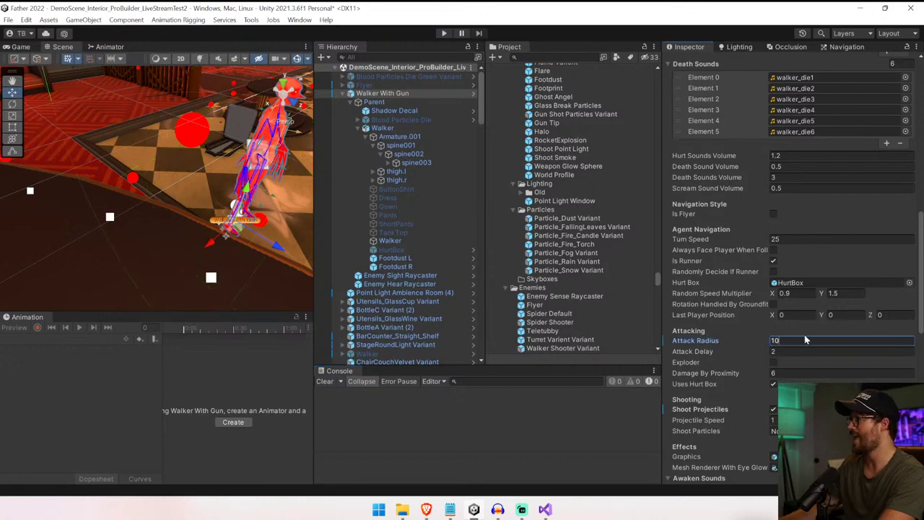
scroll(145, 207, "down", 8)
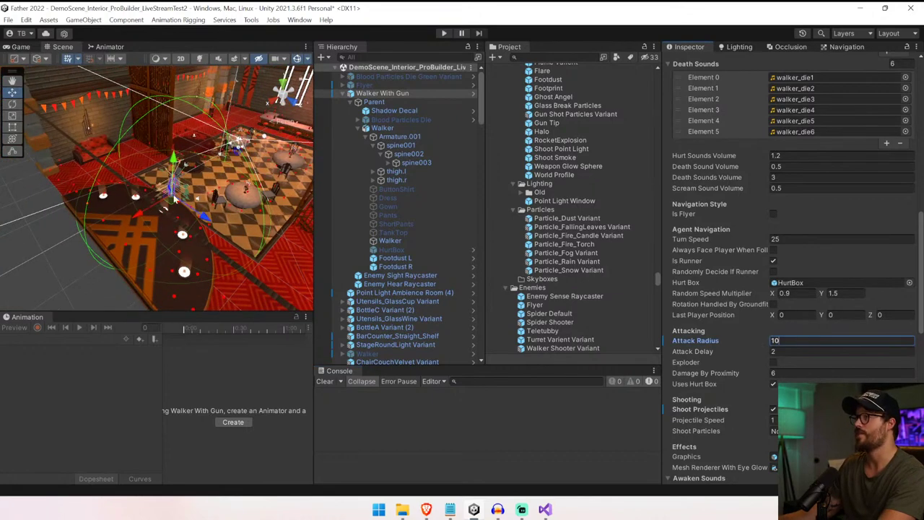
- Examine the Attacking and Shooting settings in the Enemy Default script on the Flyer's Graphic object
left_click(411, 85)
key("Right")
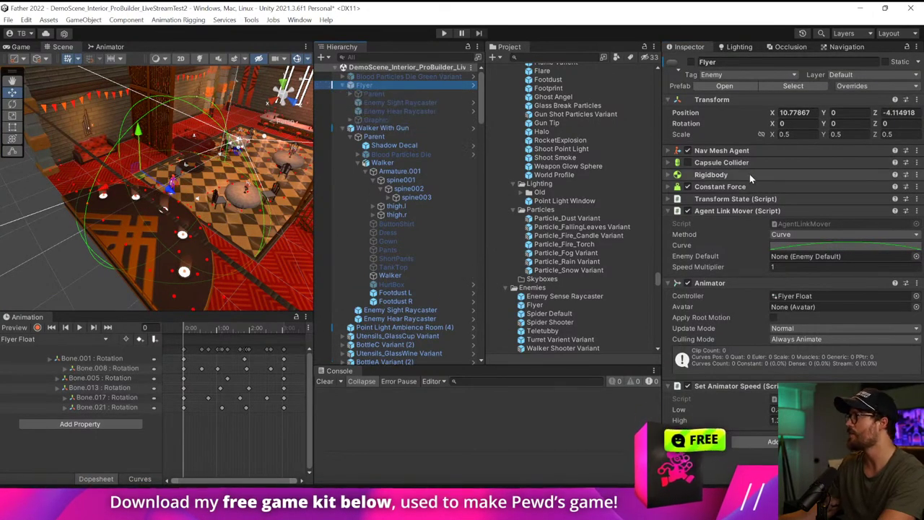
left_click(351, 95)
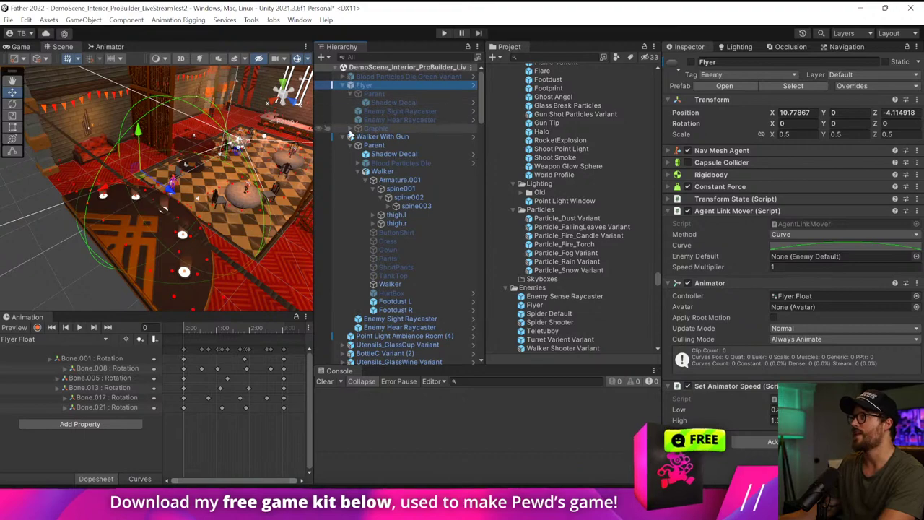
left_click(349, 131)
left_click(386, 130)
scroll(745, 249, "down", 10)
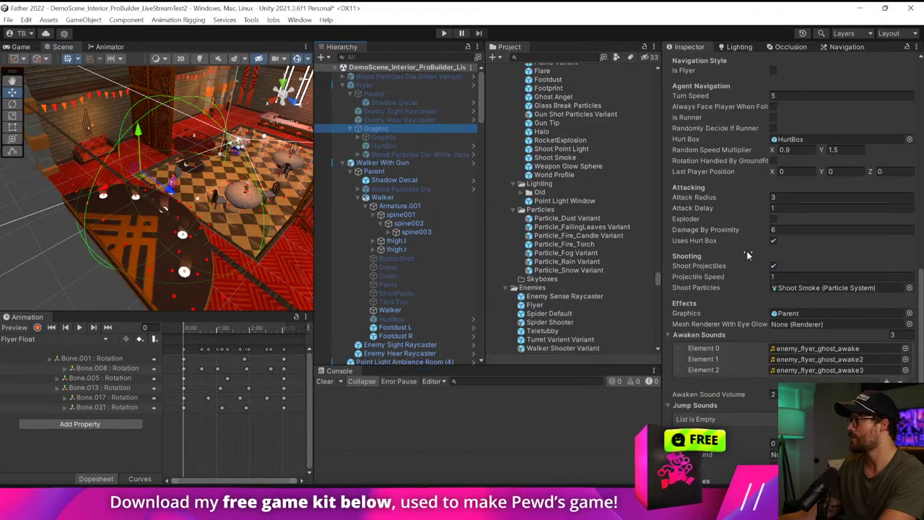
scroll(746, 251, "down", 5)
scroll(746, 251, "up", 3)
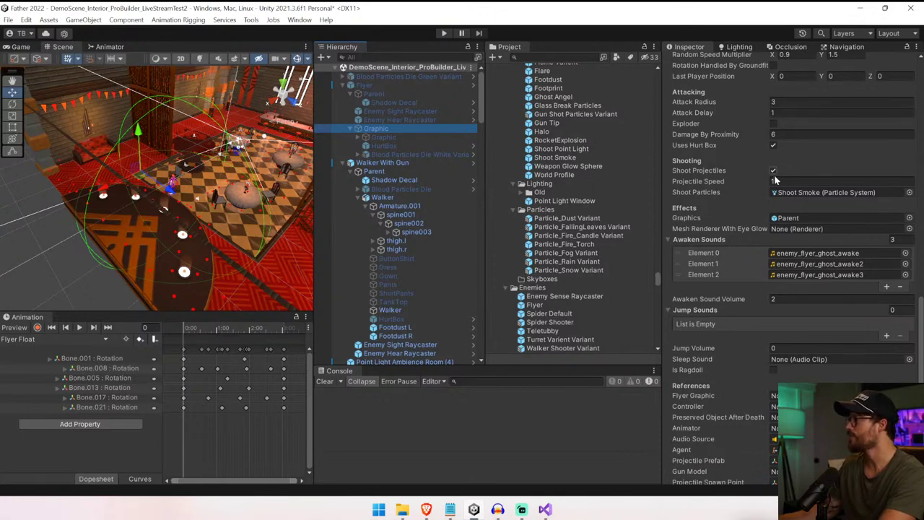
left_click(772, 170)
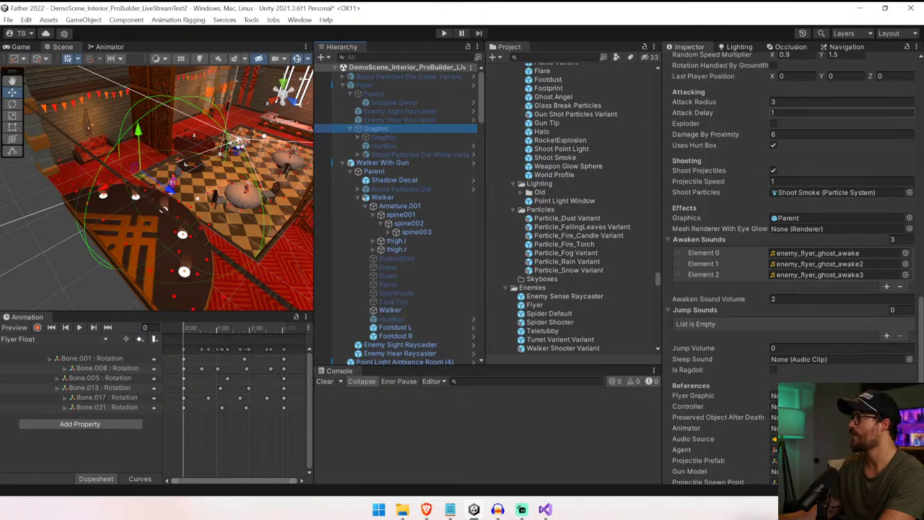
- Set the Attack Radius of Walker With Gun back to 3
left_click(388, 161)
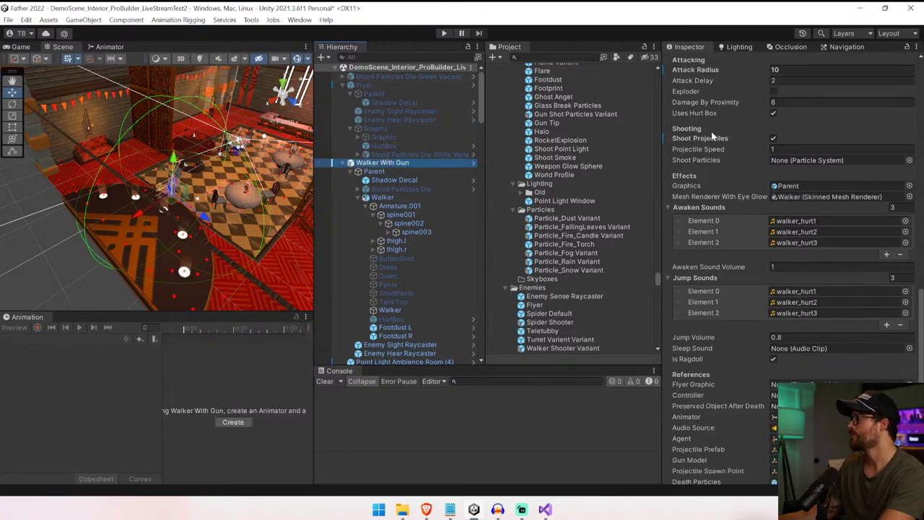
left_click(801, 69)
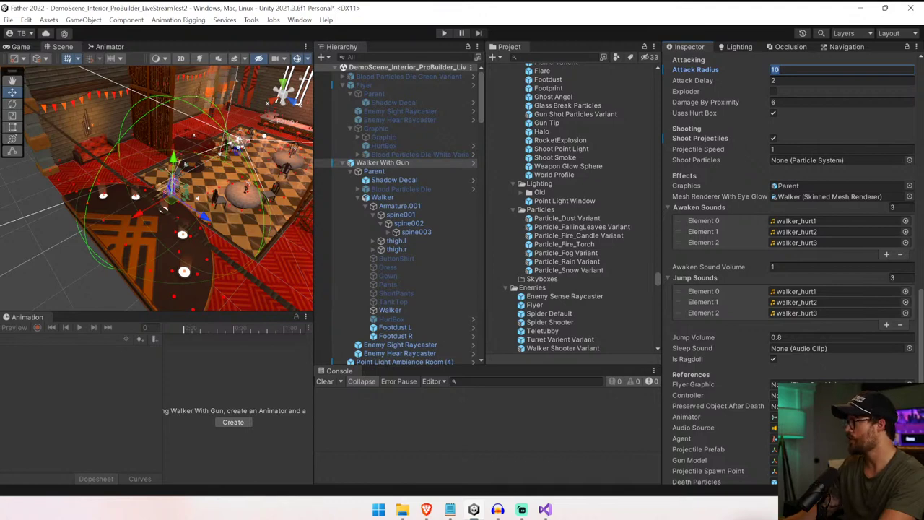
type("3")
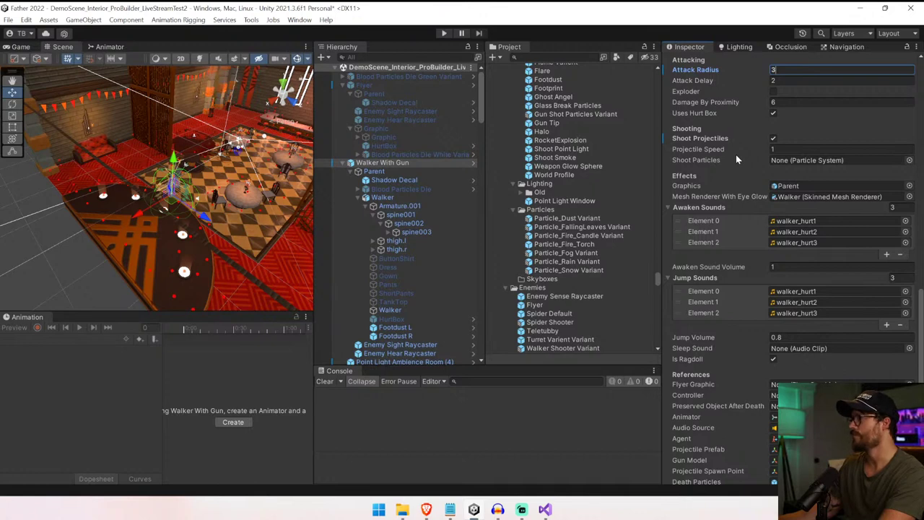
- Open the Flyer prefab and look through its death particles, Graphic, Armature and Body children for the shooting effect
left_click(471, 84)
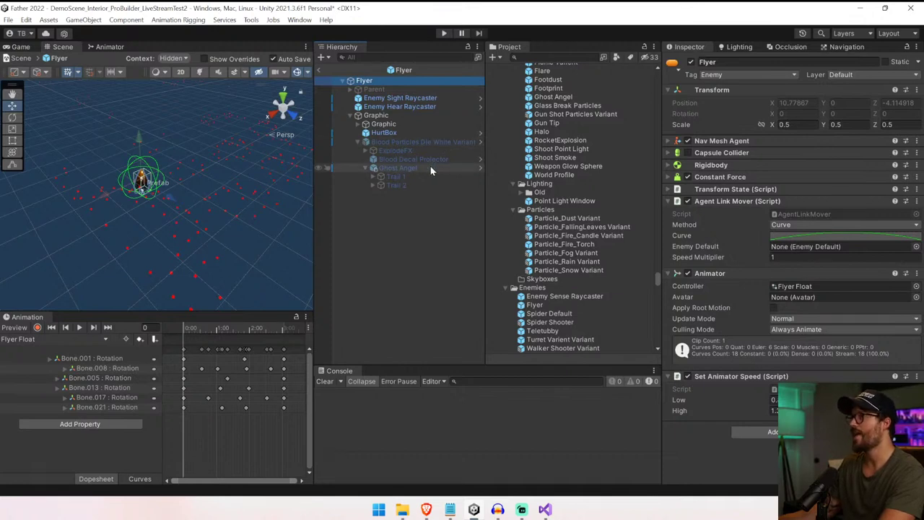
left_click(396, 150)
left_click(390, 143)
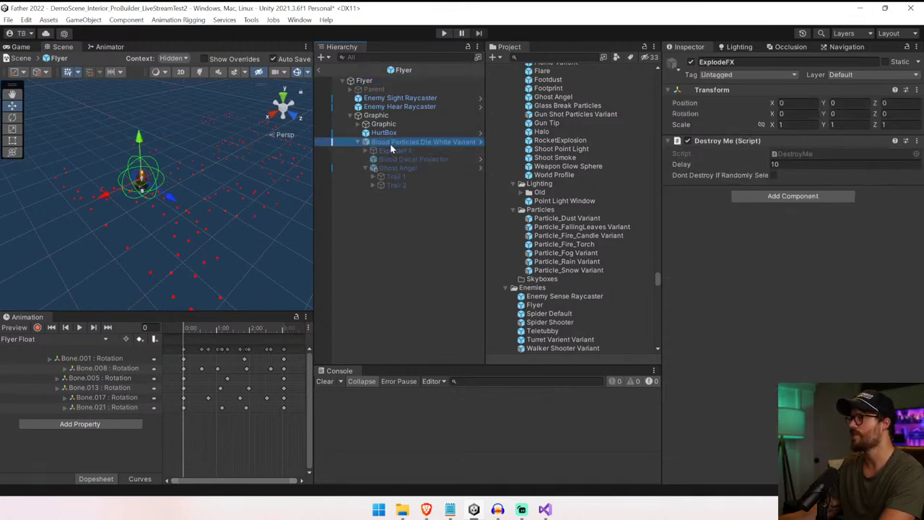
left_click(384, 149)
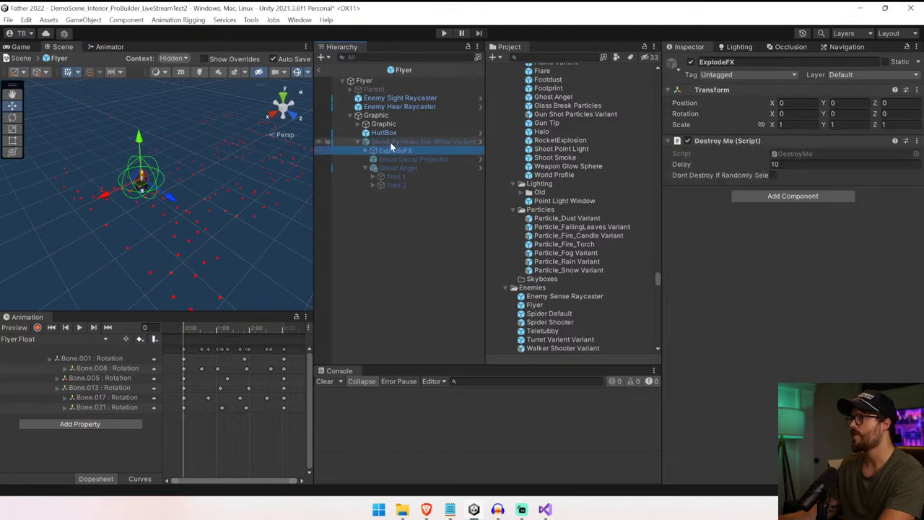
left_click(385, 143)
left_click(349, 90)
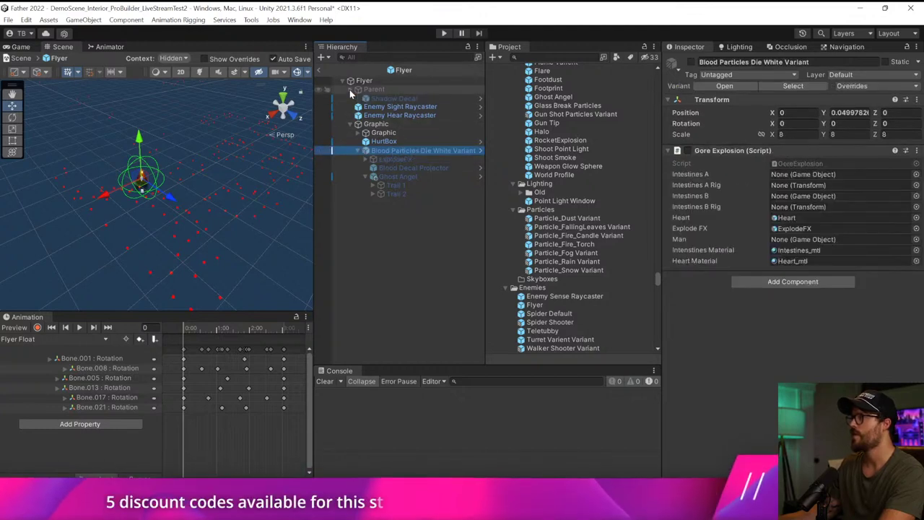
left_click(359, 133)
left_click(366, 141)
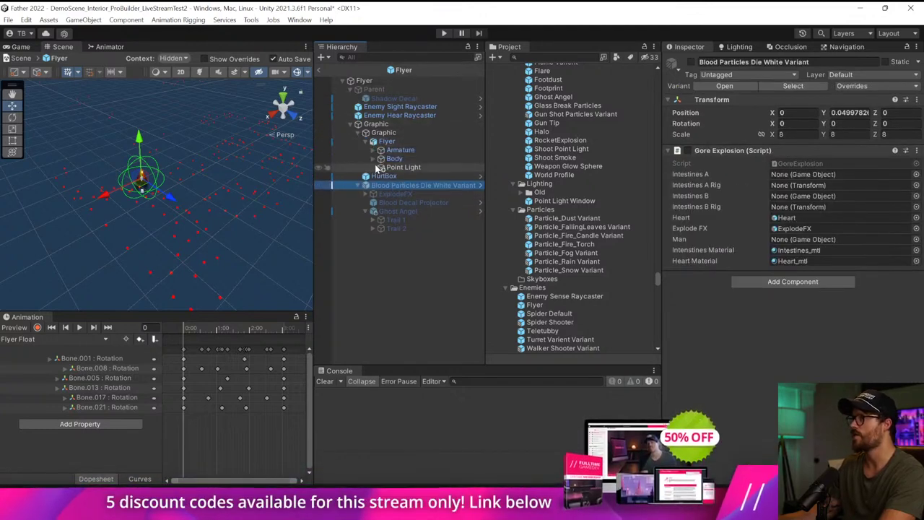
left_click(373, 158)
left_click(373, 150)
- Locate the object assigned as Shoot Particles in the Flyer's Enemy Default script and inspect it in the bone hierarchy
left_click(377, 125)
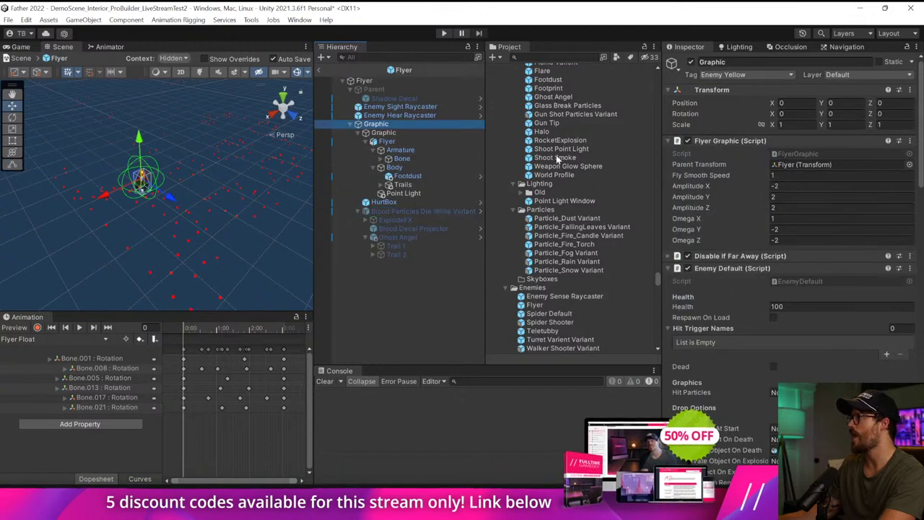
scroll(729, 235, "down", 5)
scroll(729, 235, "down", 3)
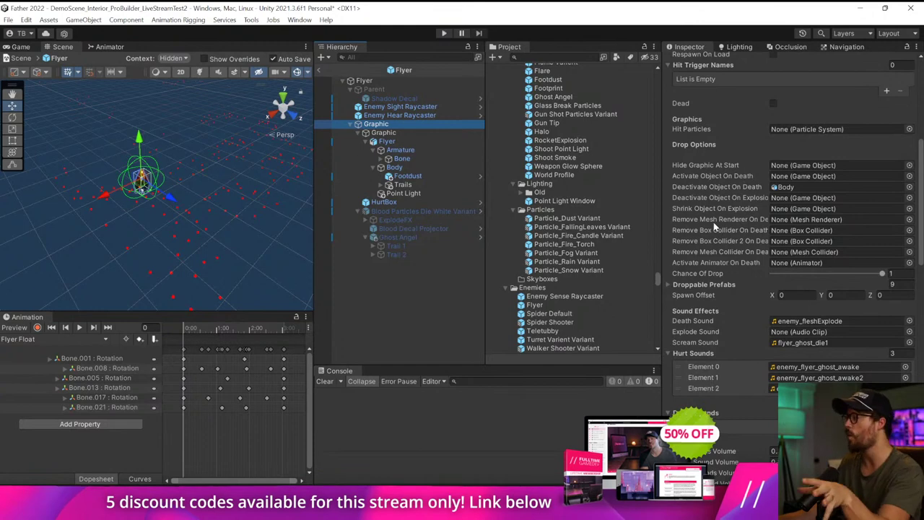
scroll(712, 222, "down", 6)
scroll(717, 222, "down", 6)
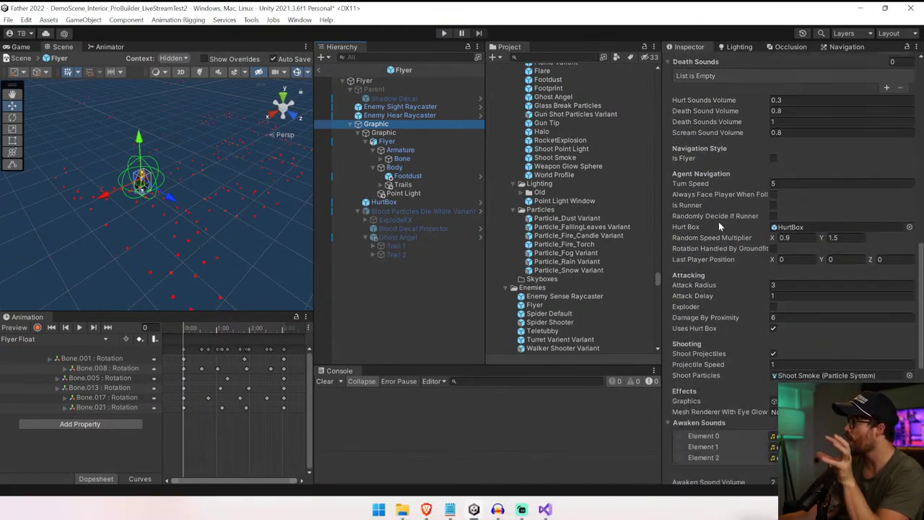
left_click(821, 318)
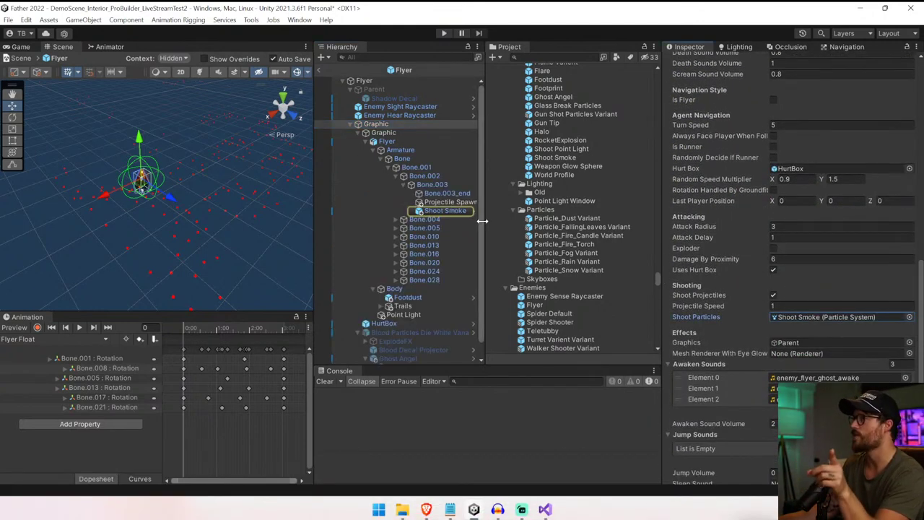
left_click(444, 210)
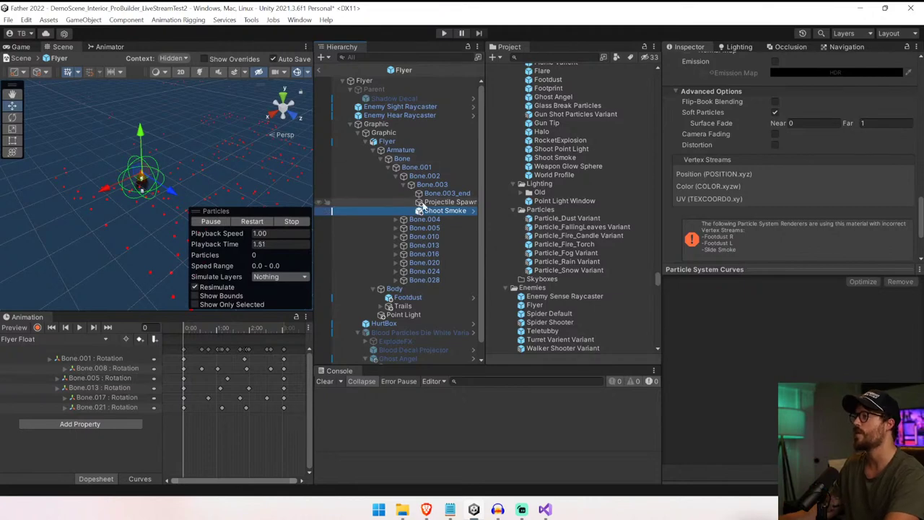
left_click(433, 203)
left_click(436, 211)
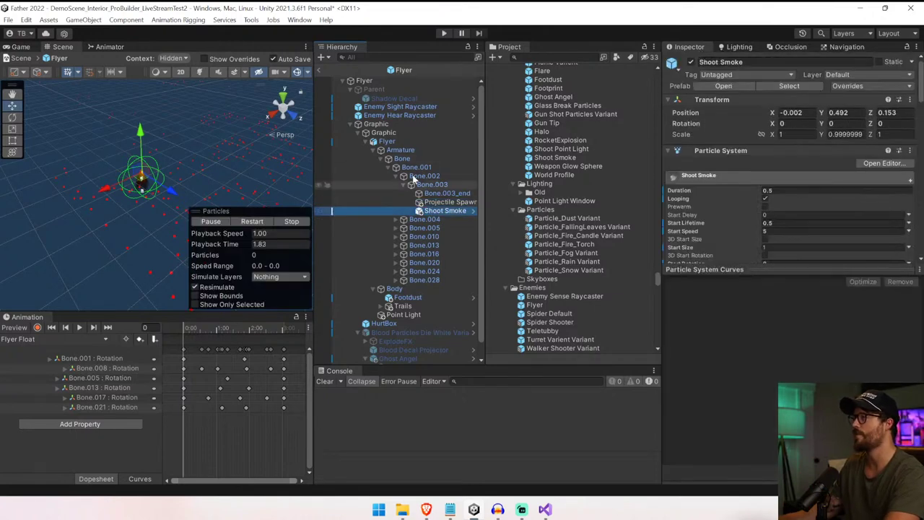
- Return to the main scene, open the Walker With Gun prefab and add the Shoot Smoke prefab as a child of Gun
left_click(320, 70)
right_click_drag(203, 156, 155, 178)
left_click(144, 184)
left_click(444, 163)
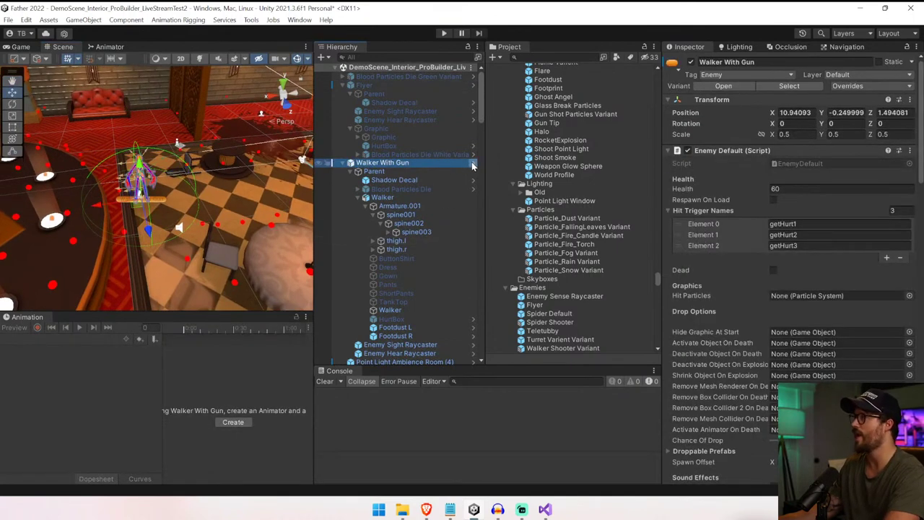
left_click(473, 162)
left_click_drag(554, 157, 438, 245)
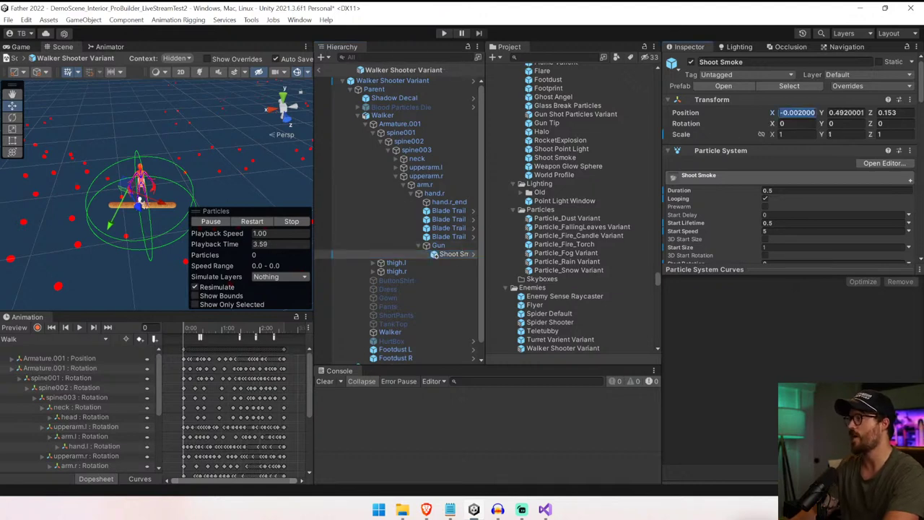
- Set the Shoot Smoke position to 0 on X, Y and Z
type("0")
key("Tab")
type("0")
key("Tab")
type("0")
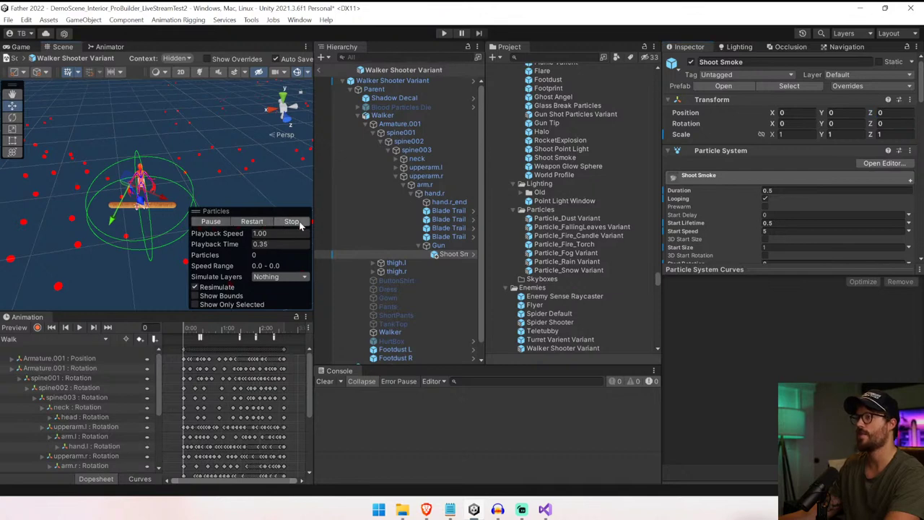
- Assign the Gun's Shoot Smoke as Shoot Particles on the Walker Shooter Variant root and check its projectile references
left_click(412, 80)
scroll(760, 354, "down", 10)
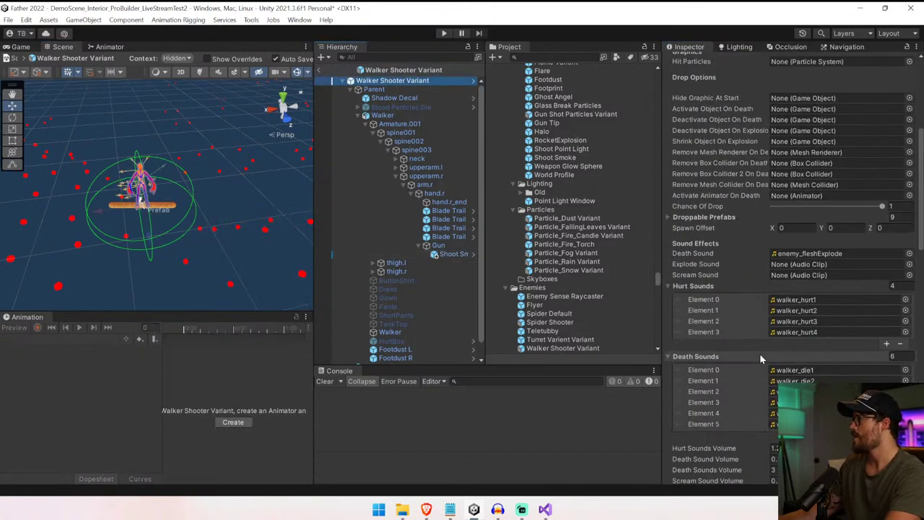
scroll(758, 351, "down", 10)
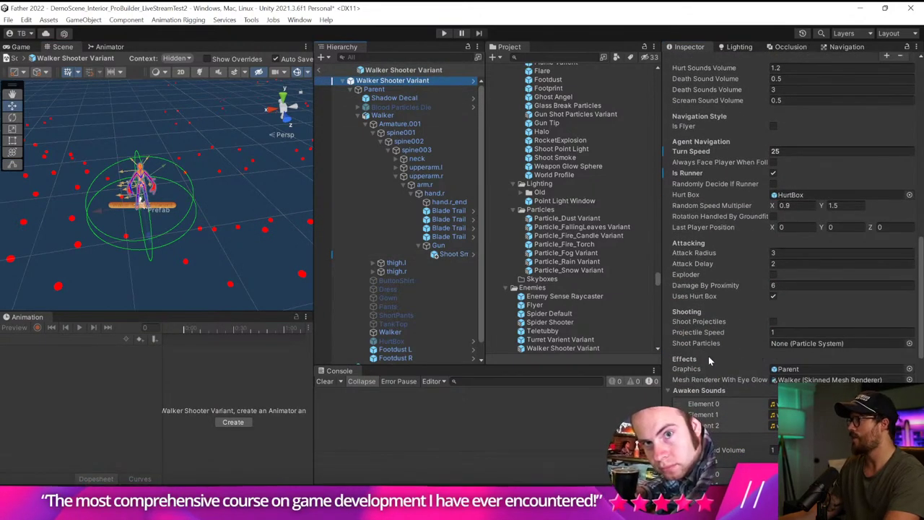
left_click(436, 246)
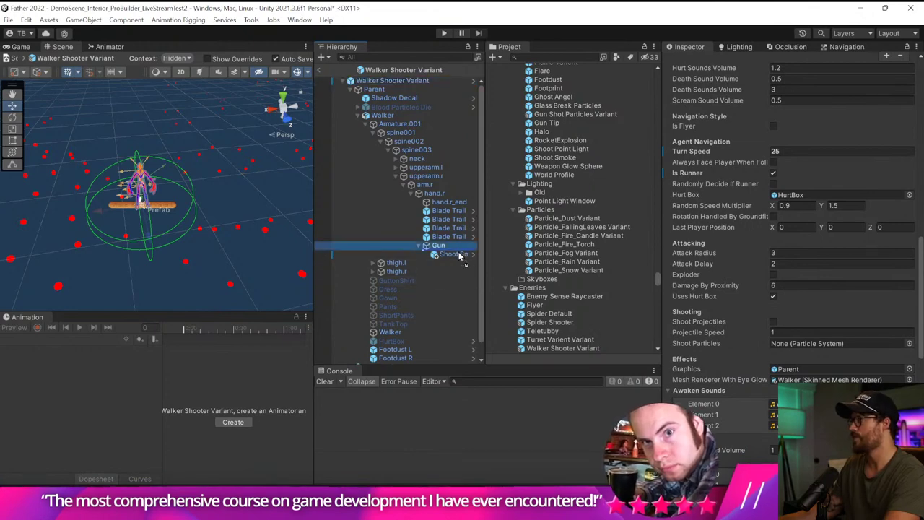
left_click_drag(459, 253, 537, 404)
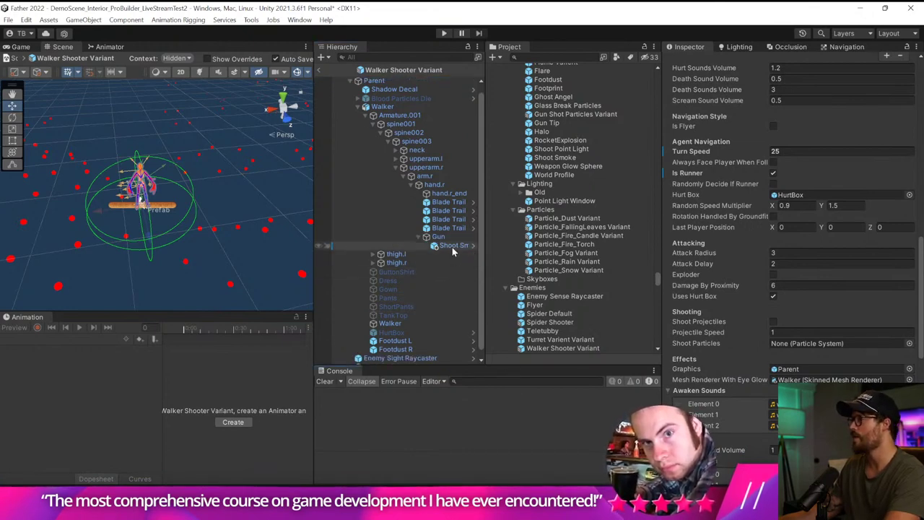
left_click_drag(451, 247, 794, 343)
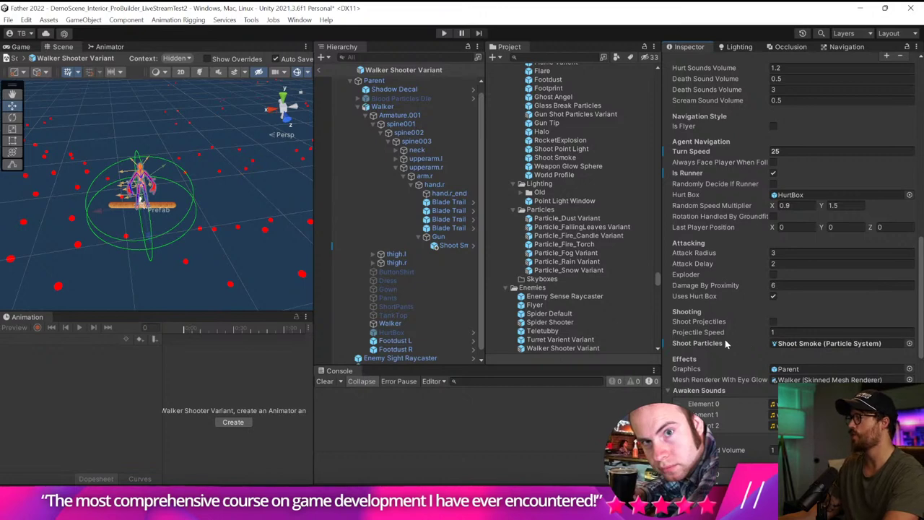
scroll(725, 339, "down", 6)
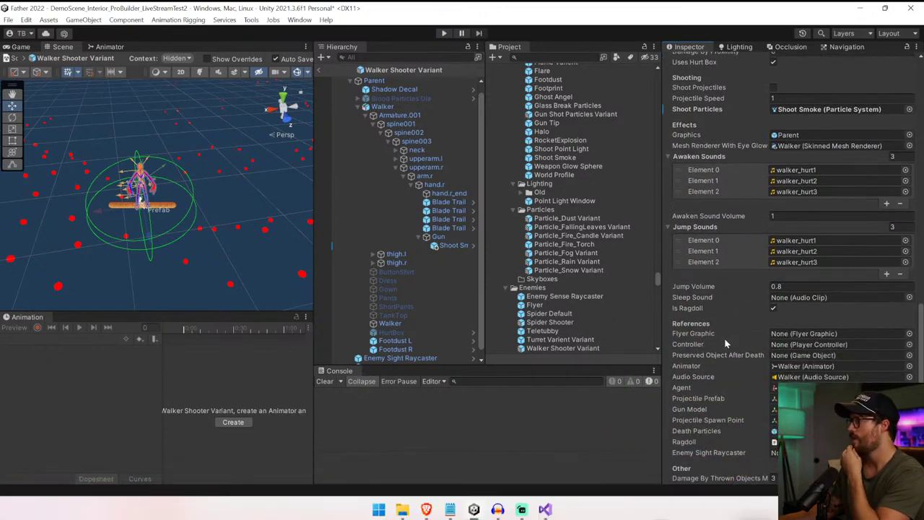
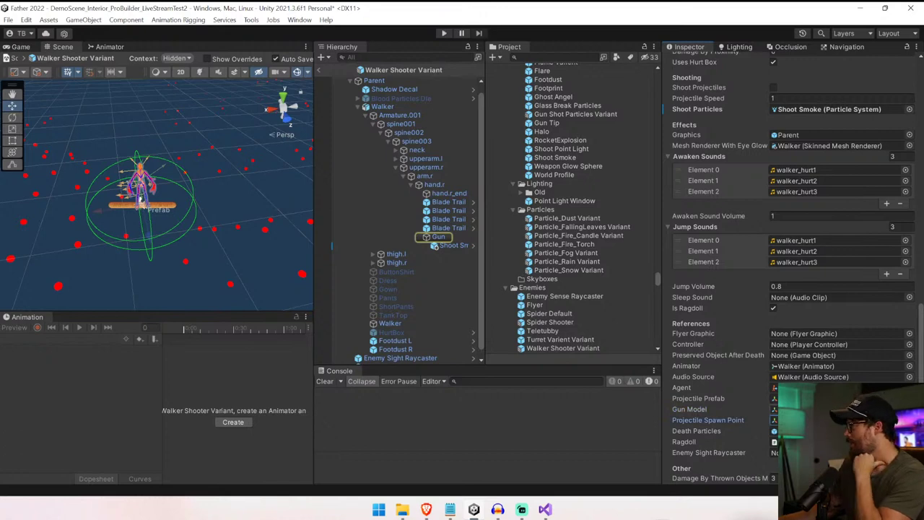
- Return to the main scene and play-test how the Walker With Gun enemy attacks near the player
left_click(319, 70)
left_click(444, 33)
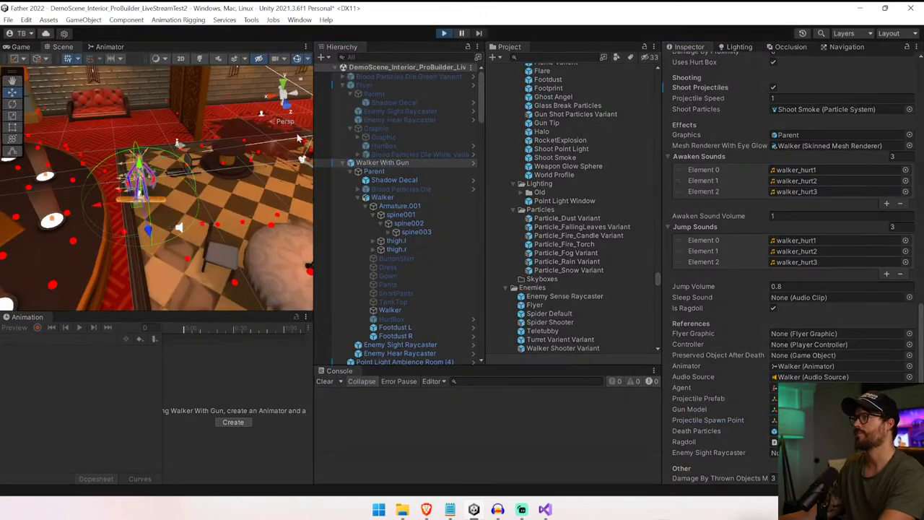
left_click(245, 178)
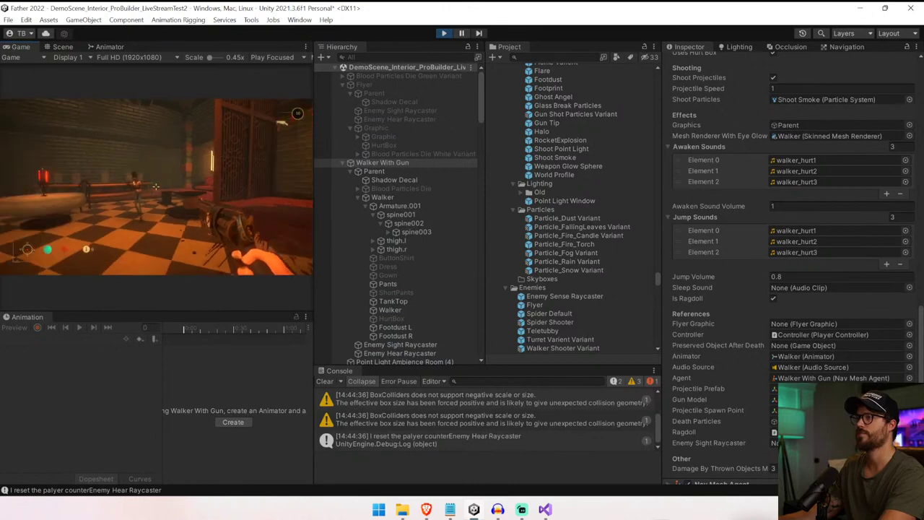
key("w")
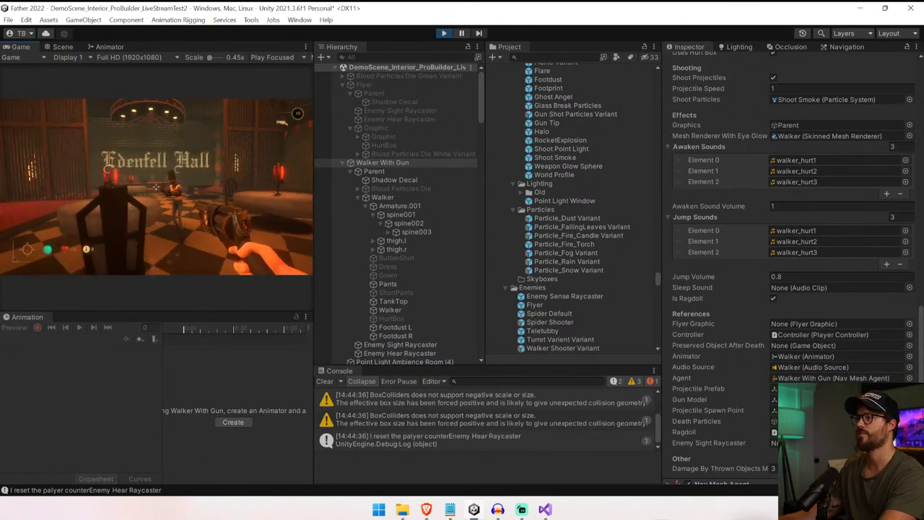
key("s")
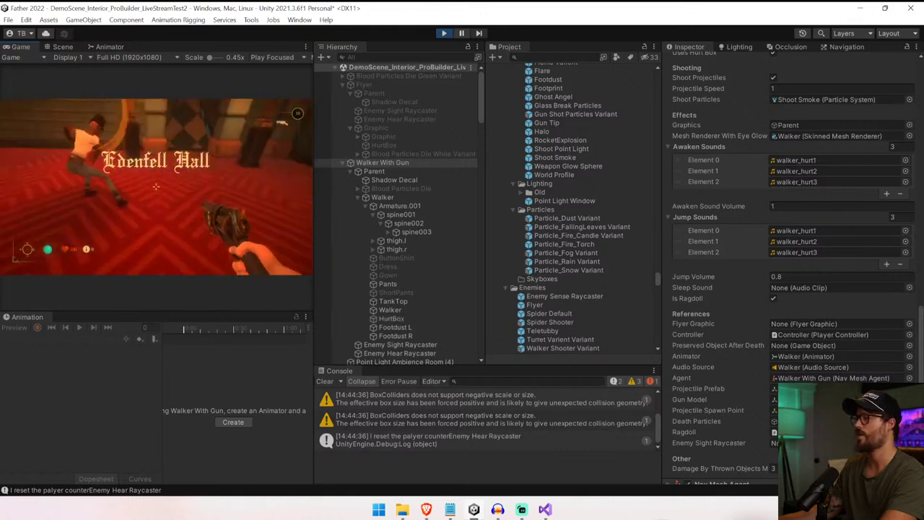
- Enlarge the Console to check the "No Starting Scene Attached" error, and clear the log after stopping the game
key("Escape")
left_click_drag(529, 366, 469, 192)
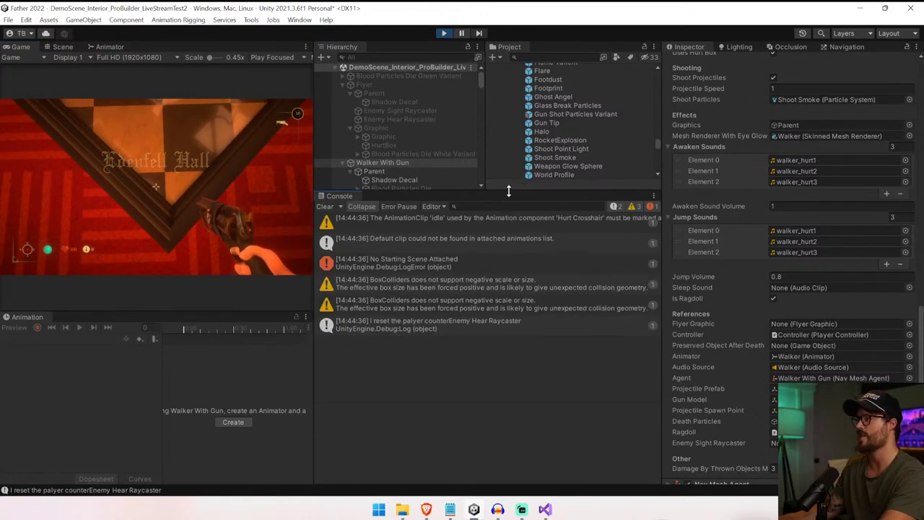
left_click(459, 263)
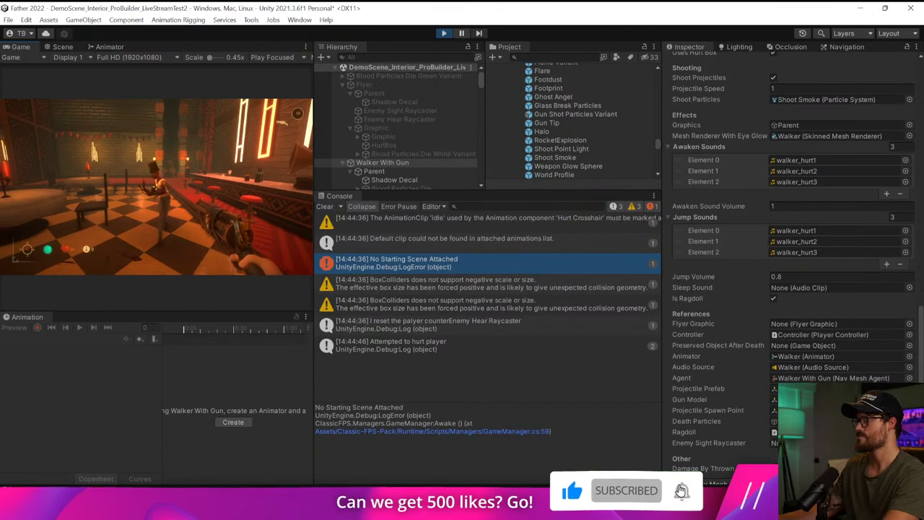
key("ctrl+p")
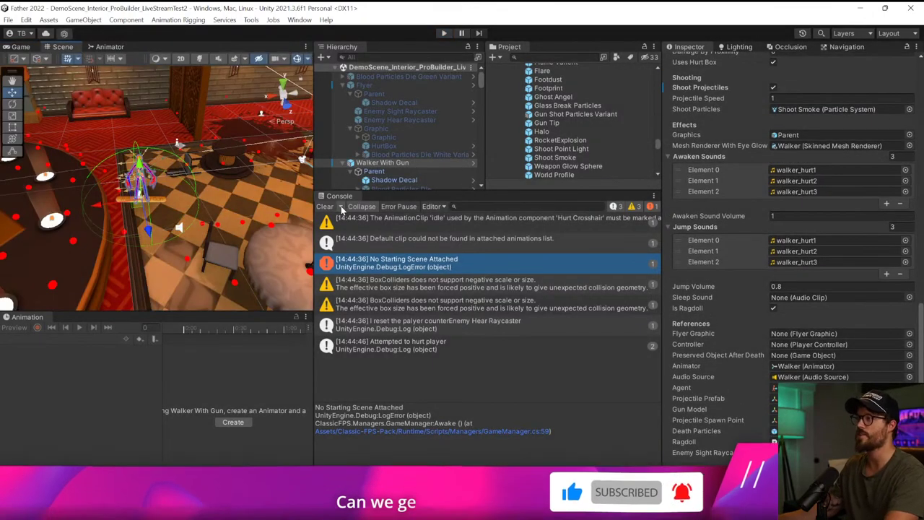
left_click(324, 207)
- Open the EnemyDefault script from Walker With Gun's Enemy Default component in Visual Studio and go to its attackTimeout check
scroll(689, 196, "up", 15)
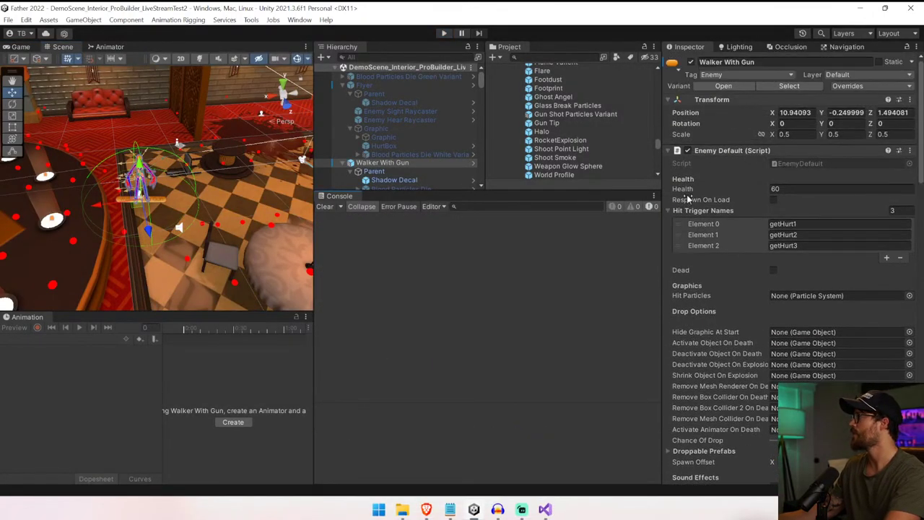
left_click(797, 165)
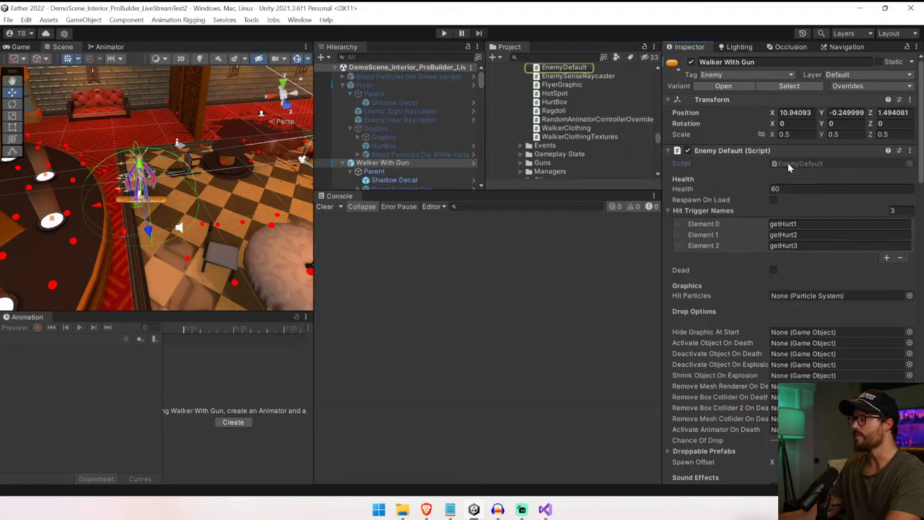
double_click(790, 166)
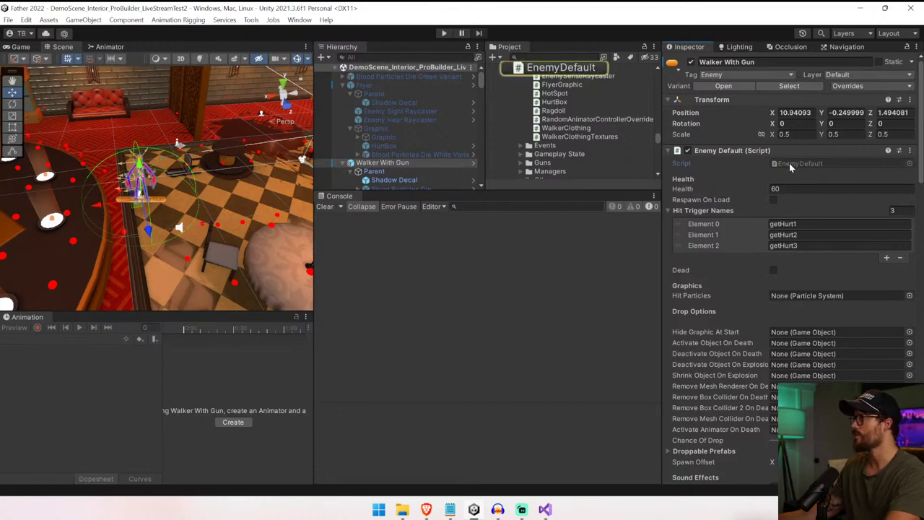
left_click(320, 243)
scroll(462, 267, "up", 5)
scroll(462, 267, "up", 20)
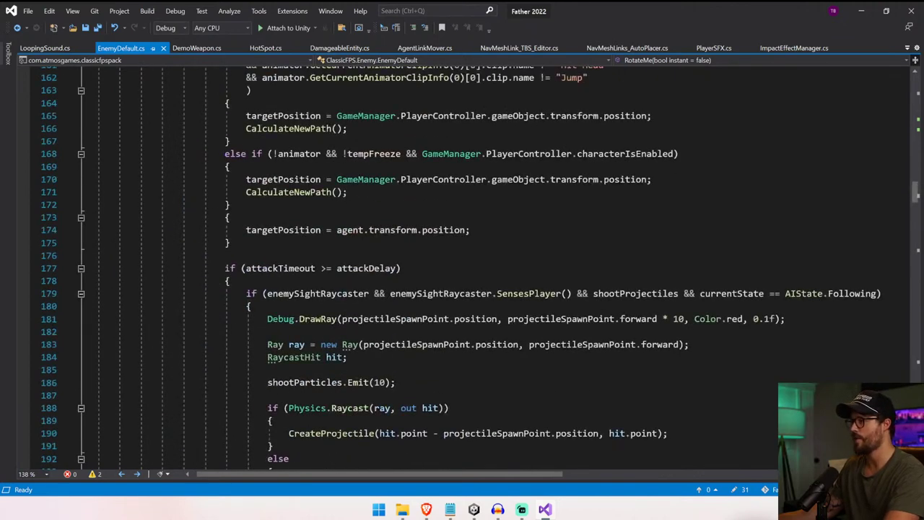
- Examine the conditions around the shootParticles.Emit and CreateProjectile code in Update, and search the script for "shootProject"
left_click_drag(269, 371, 396, 382)
left_click(396, 382)
left_click_drag(231, 268, 230, 281)
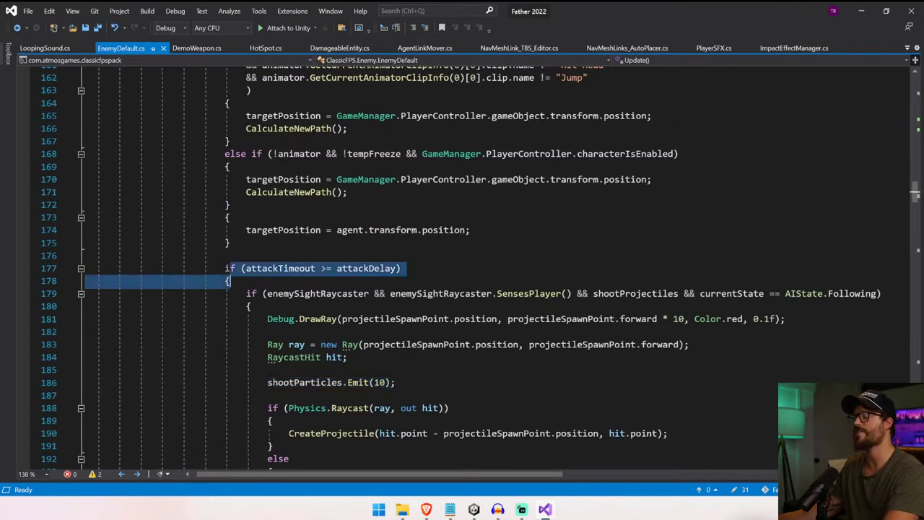
left_click(230, 280)
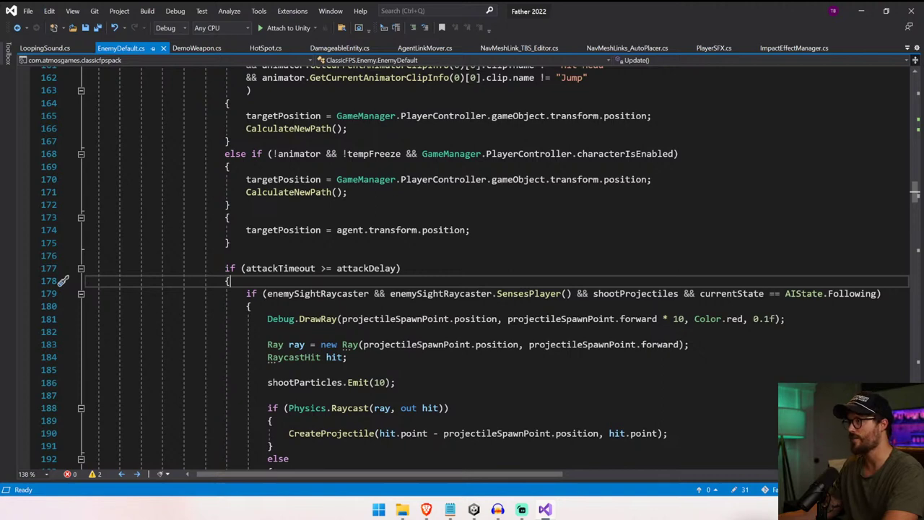
scroll(462, 267, "up", 5)
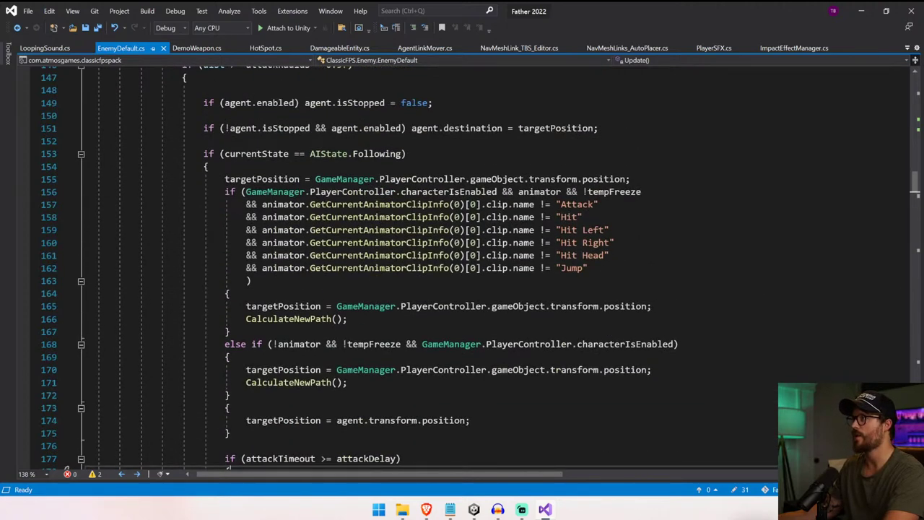
scroll(462, 268, "up", 4)
scroll(462, 267, "down", 14)
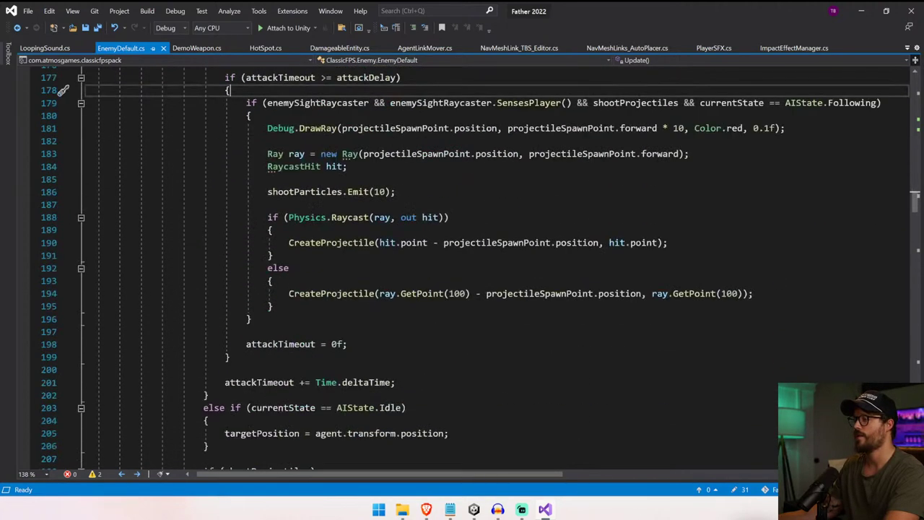
scroll(462, 267, "down", 8)
scroll(462, 267, "up", 20)
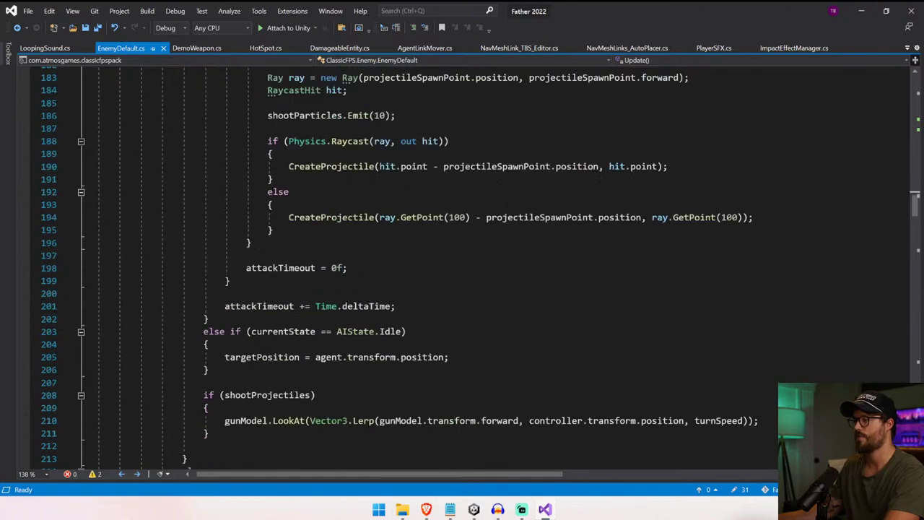
left_click(140, 230)
type("ootProject")
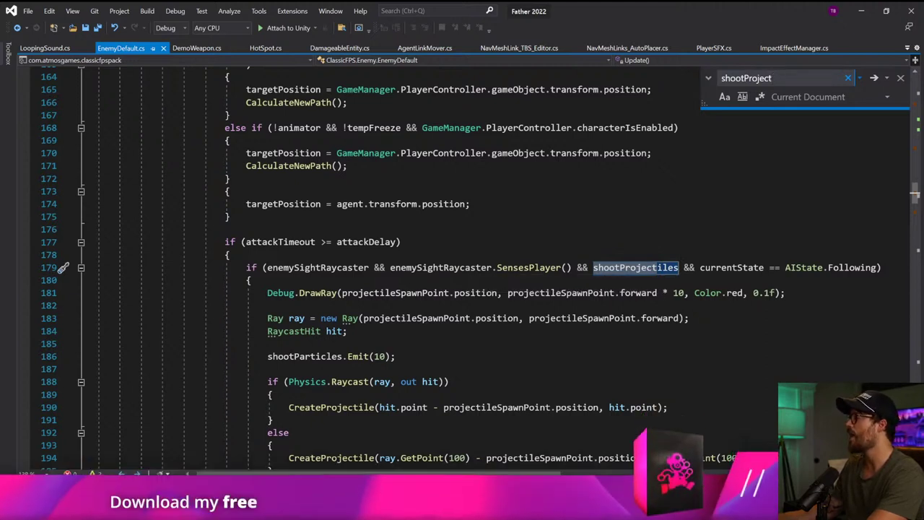
- Switch to Unity, open the Flyer prefab and compare the settings of its Enemy Sight Raycaster and Enemy Hear Raycaster
key("alt+Tab")
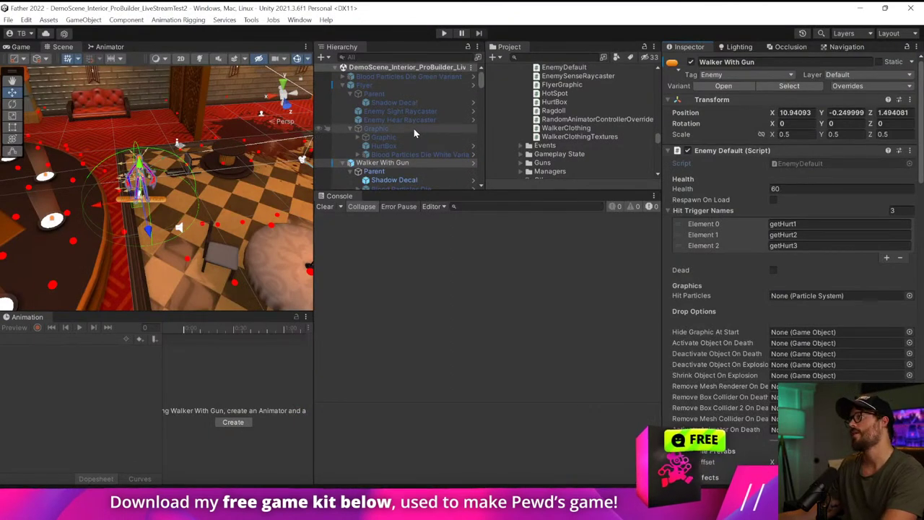
left_click(418, 85)
left_click(473, 85)
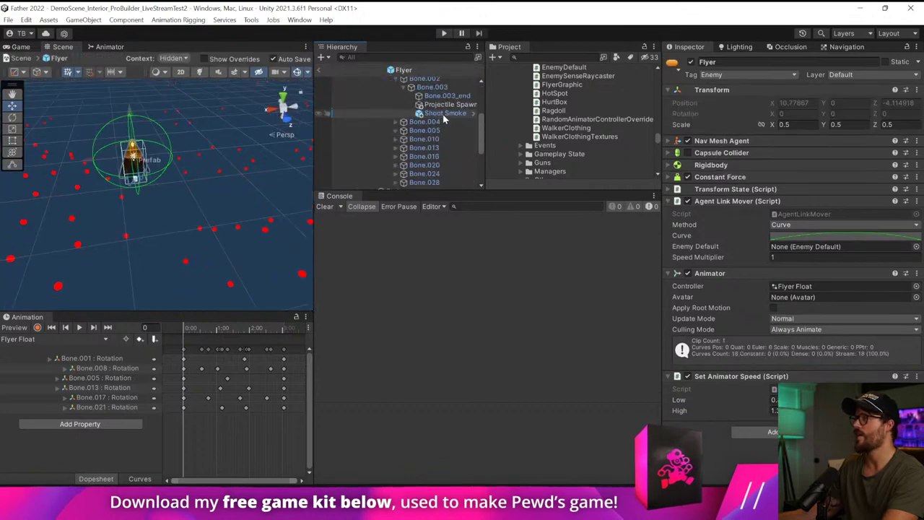
left_click_drag(466, 189, 437, 386)
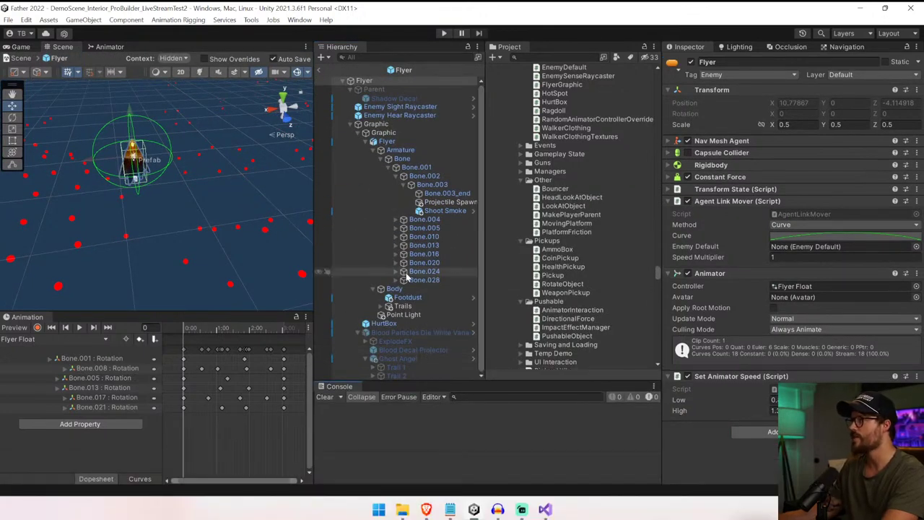
left_click(425, 107)
left_click(426, 115)
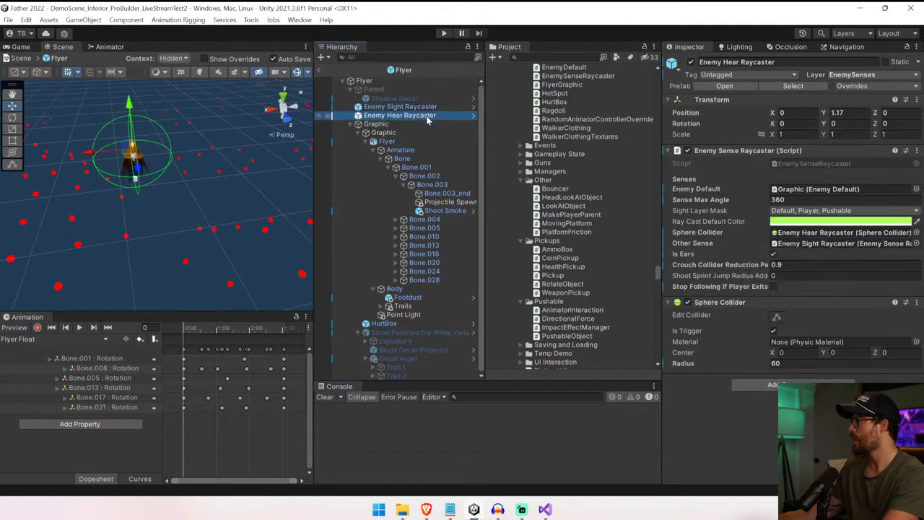
key("Up")
key("Down")
key("Up")
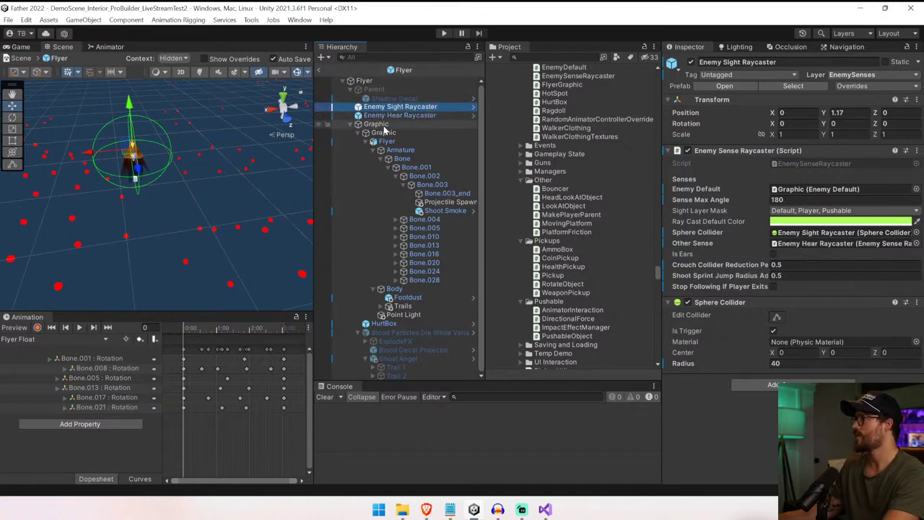
key("Down")
key("Up")
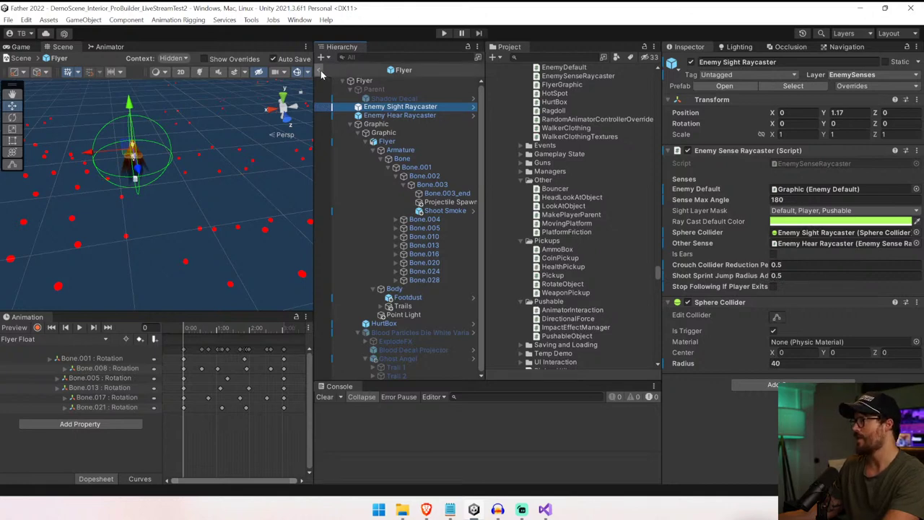
- Open the Walker With Gun prefab, inspect its sight and hear raycaster settings in a widened Inspector, and return to the scene
left_click(321, 70)
left_click(151, 177)
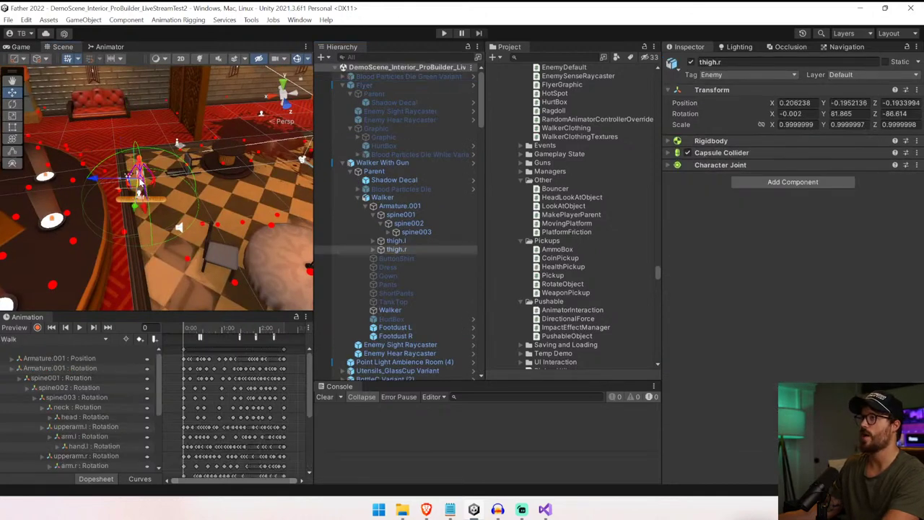
left_click(435, 170)
left_click(437, 164)
left_click(473, 164)
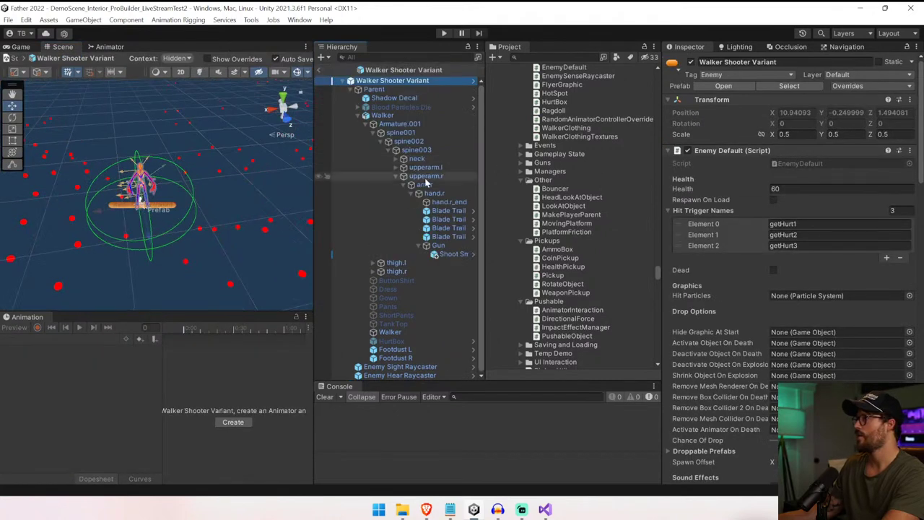
left_click(430, 368)
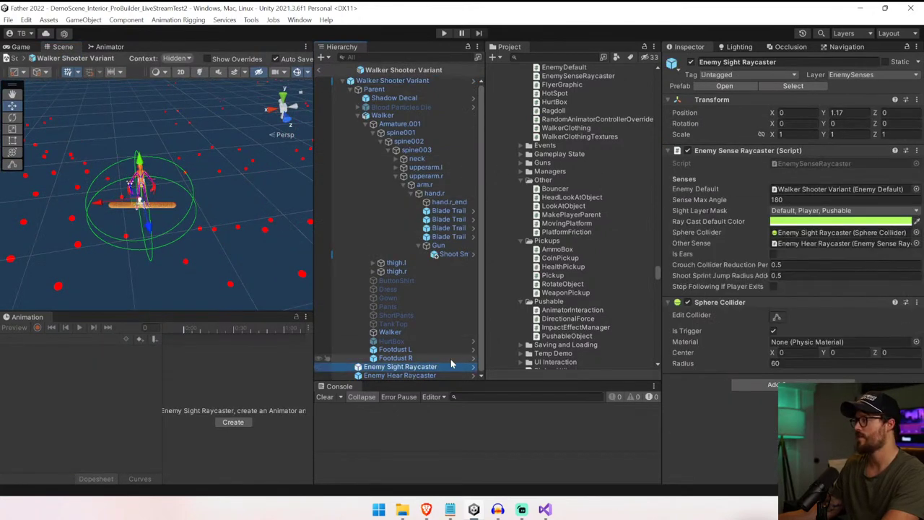
left_click(404, 374)
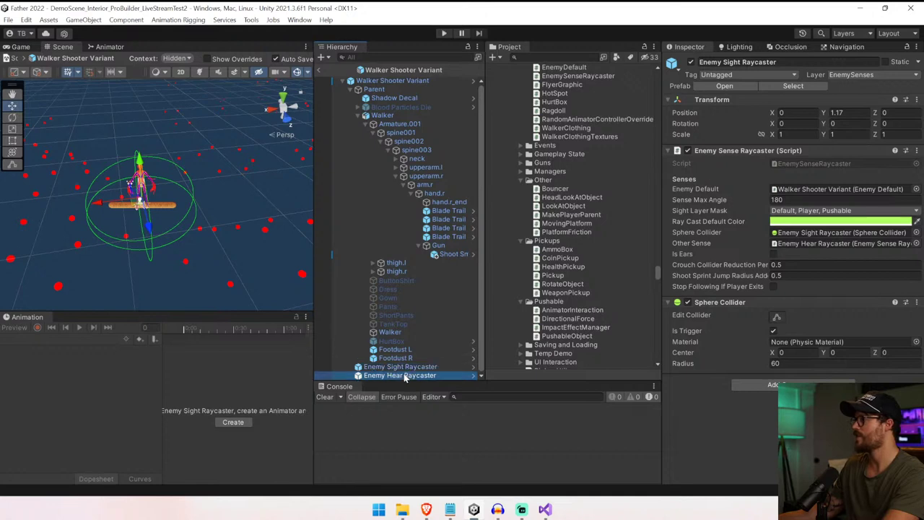
left_click(409, 368)
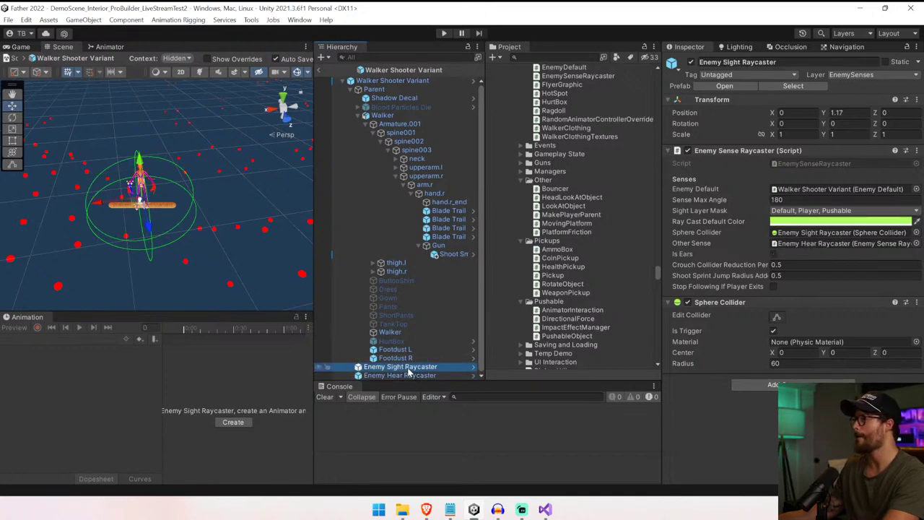
left_click_drag(662, 286, 574, 286)
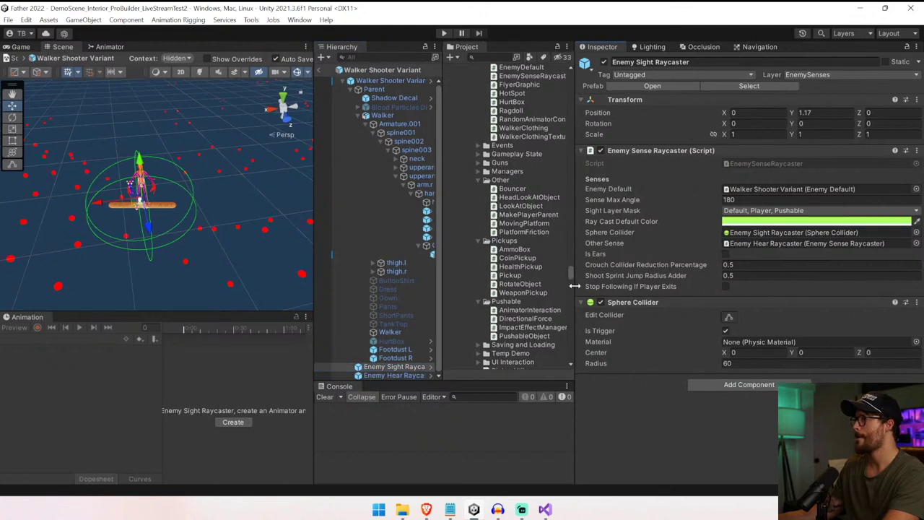
left_click(319, 70)
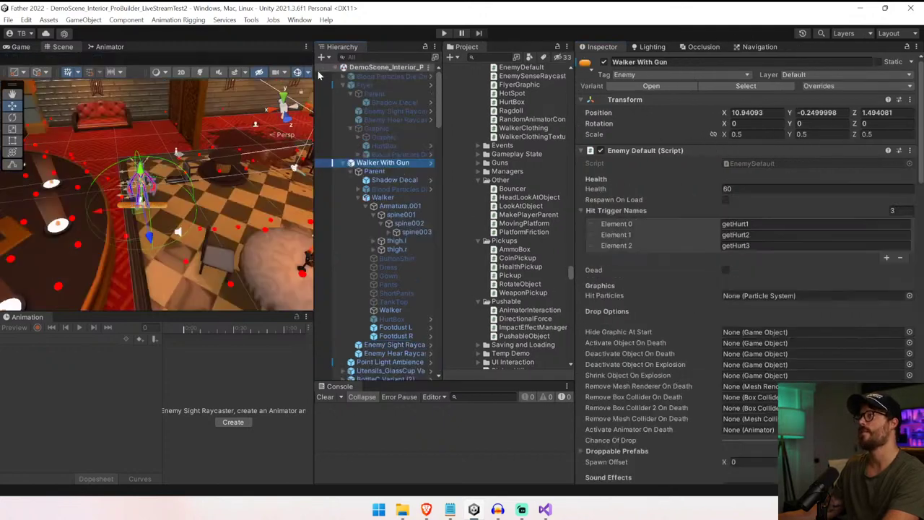
- Switch to Visual Studio and add Debug.Log("traing to shoot!"); below the Debug.DrawRay line in EnemyDefault's shooting block
key("alt+Tab")
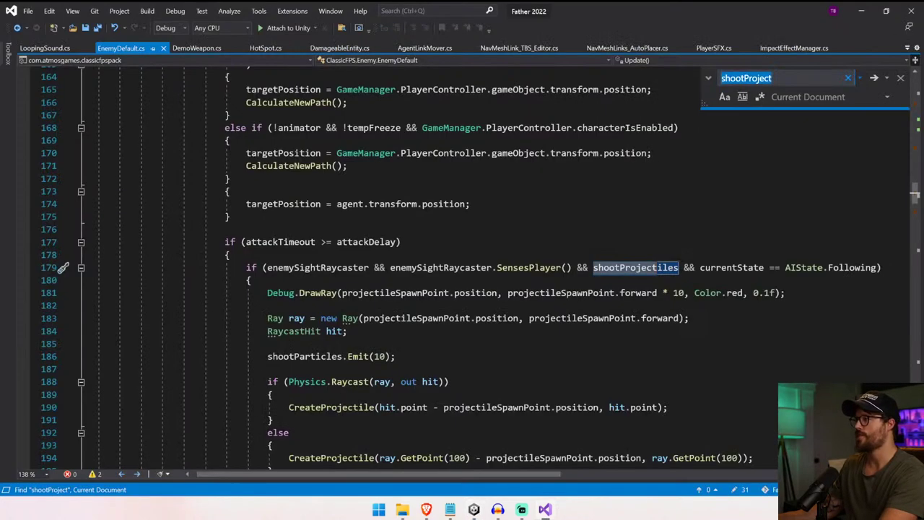
left_click(268, 305)
type("DEb8g")
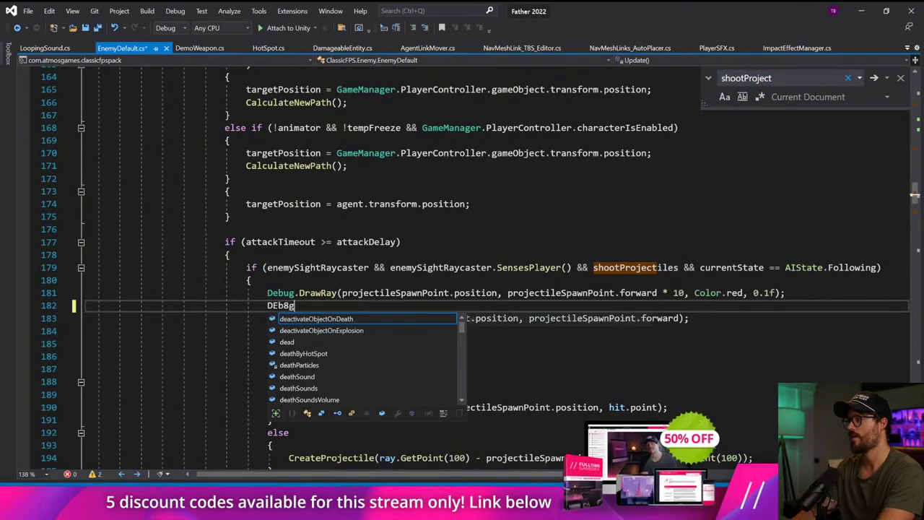
key("BackSpace")
key("BackSpace")
key("BackSpace")
key("BackSpace")
type("ebu")
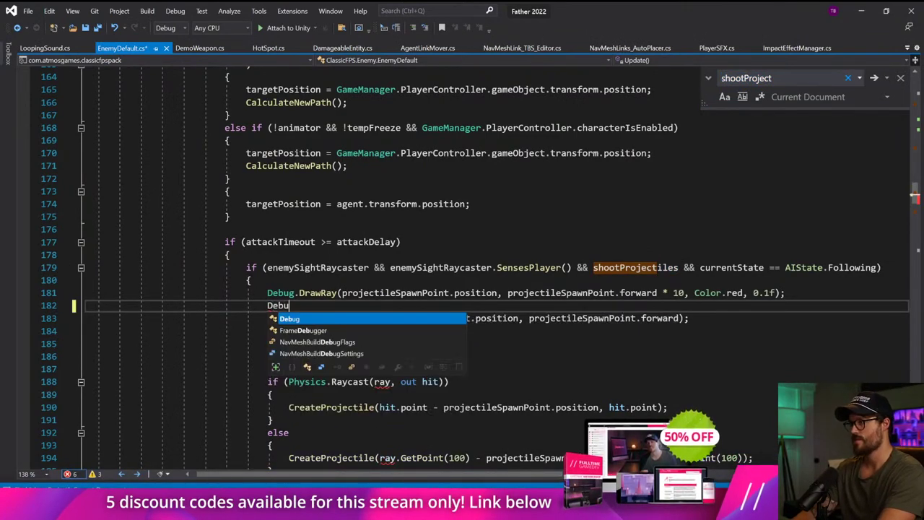
type("g.Log(\"tr")
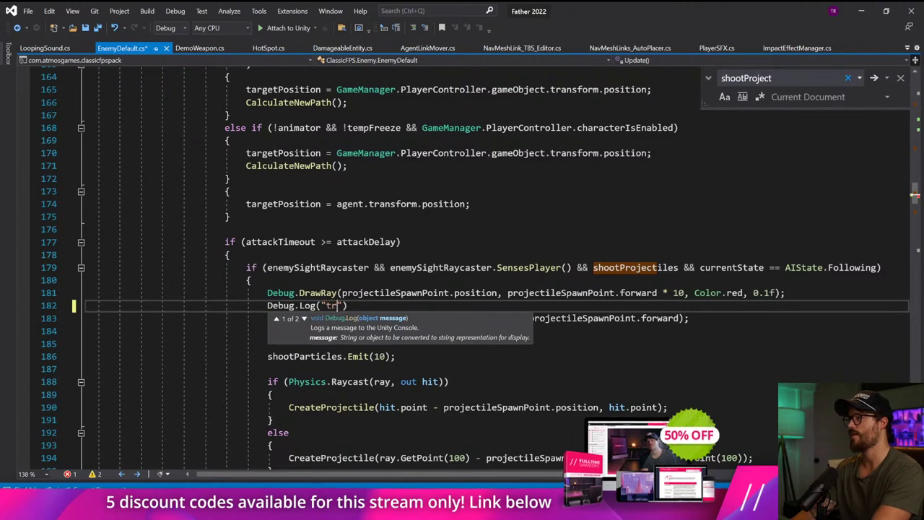
type("aing to sho")
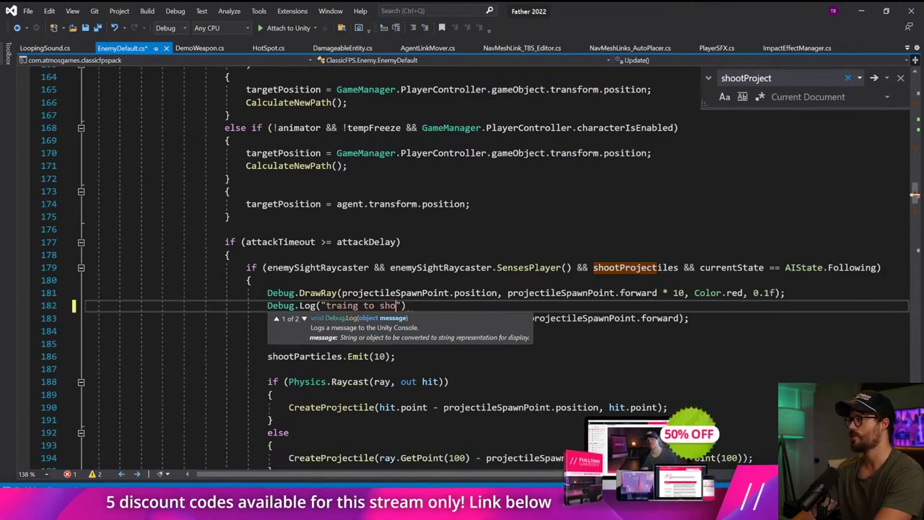
type("ot!\");")
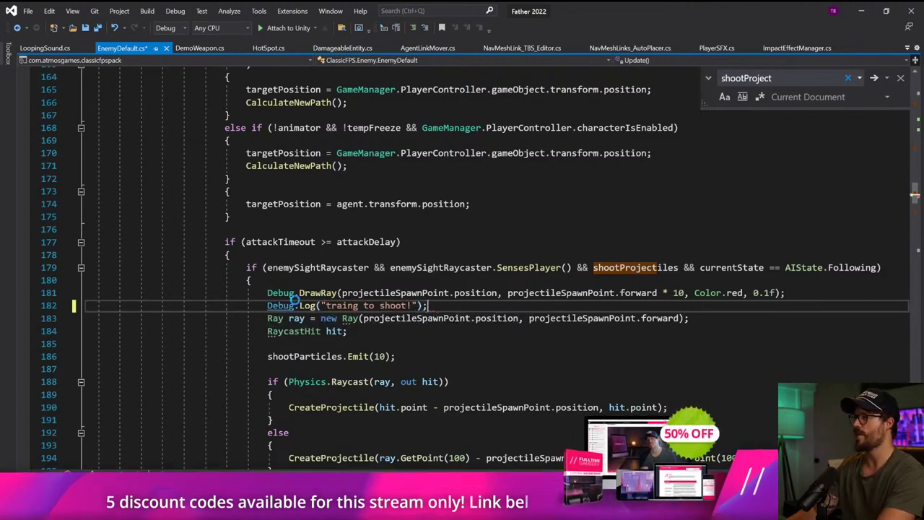
- Examine the nested conditions in Update that enclose the attackTimeout check, and the code following the shooting block
left_click_drag(215, 242, 63, 280)
scroll(63, 394, "up", 3)
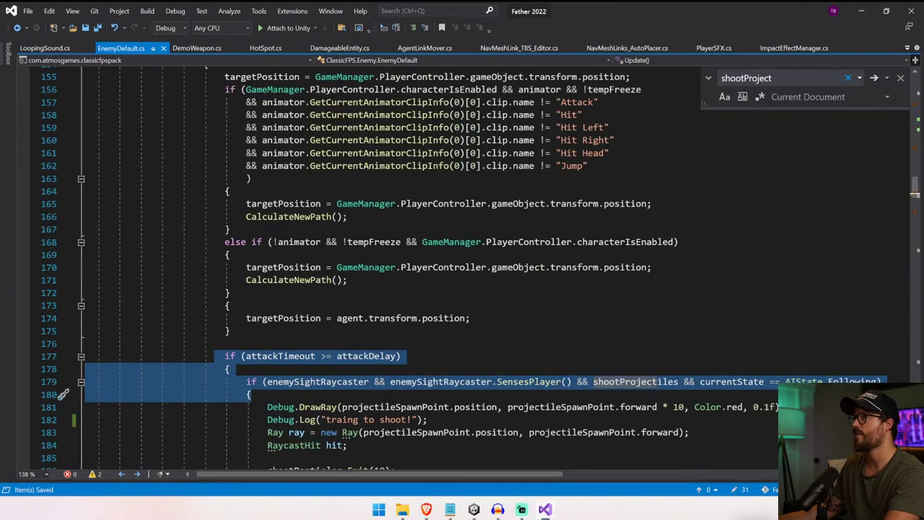
scroll(63, 394, "up", 4)
scroll(63, 394, "up", 3)
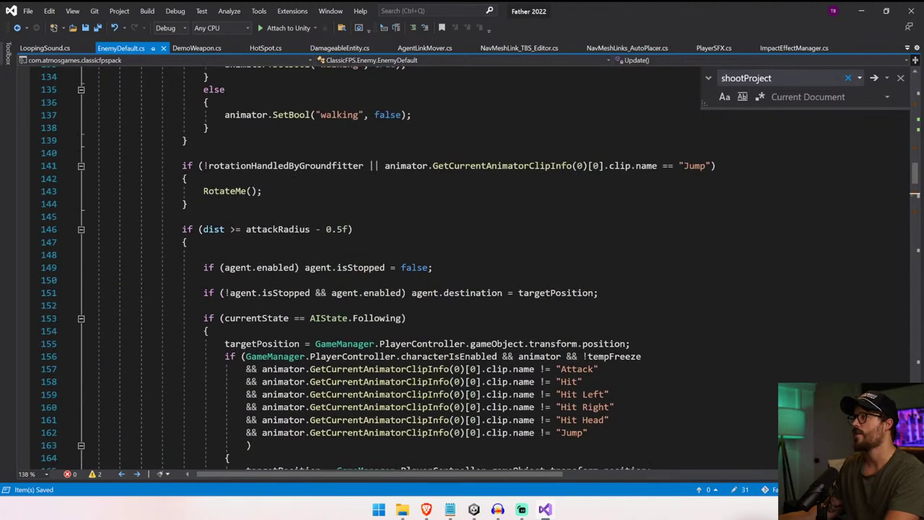
scroll(63, 394, "up", 6)
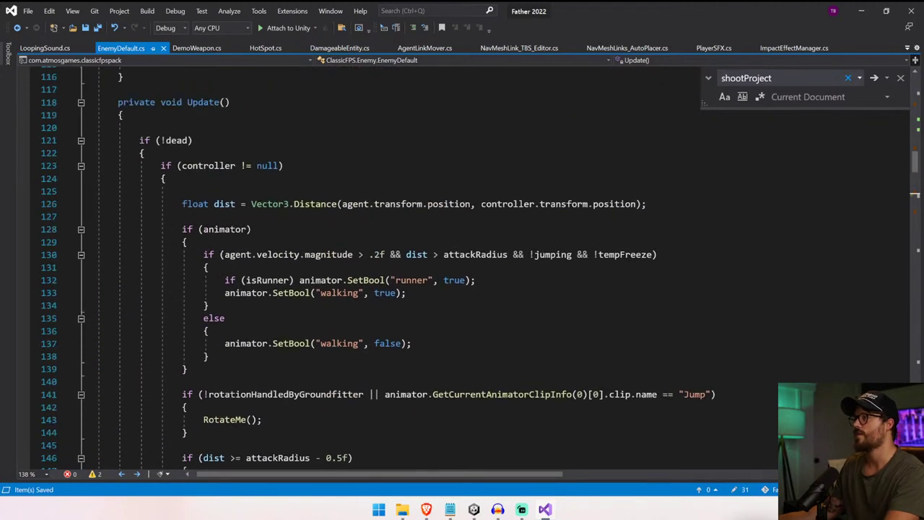
scroll(63, 395, "down", 20)
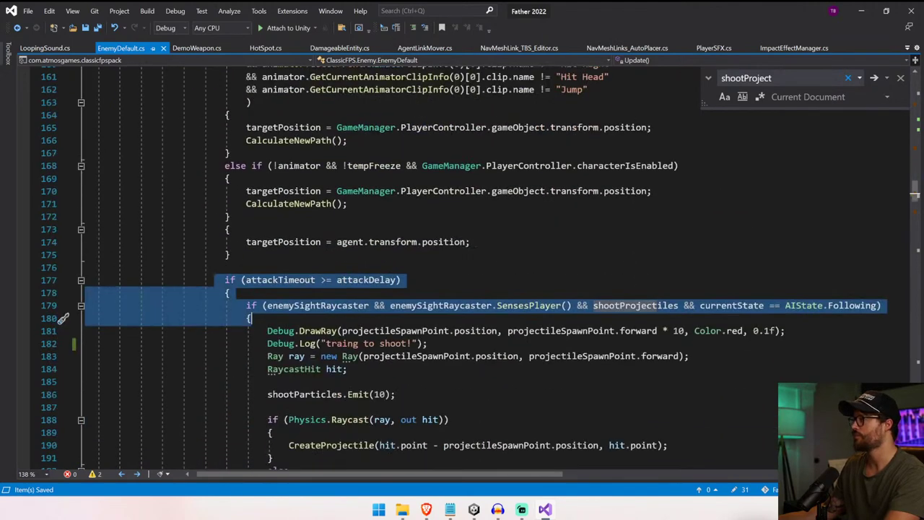
scroll(63, 128, "down", 4)
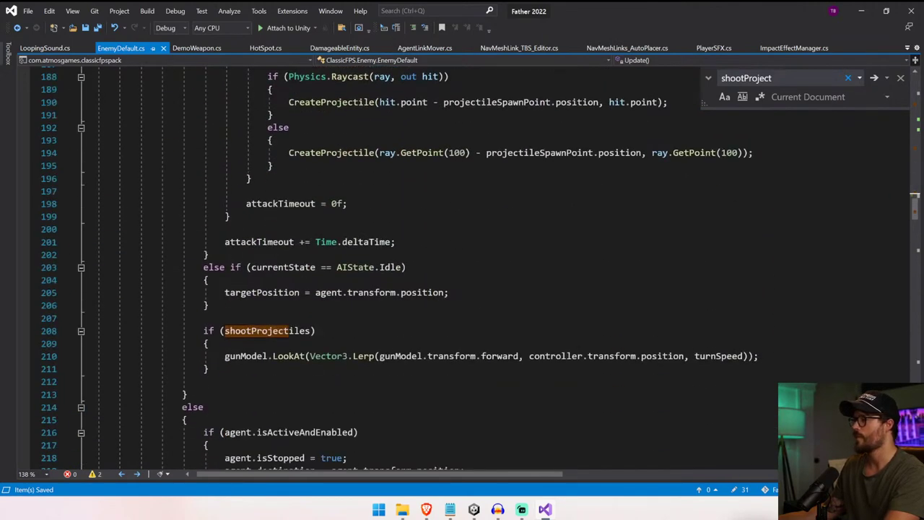
scroll(399, 265, "down", 5)
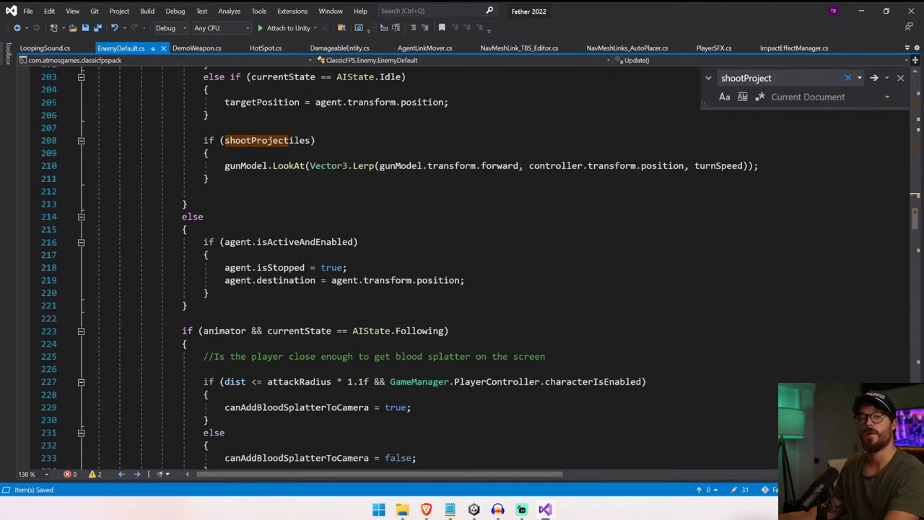
scroll(399, 266, "up", 10)
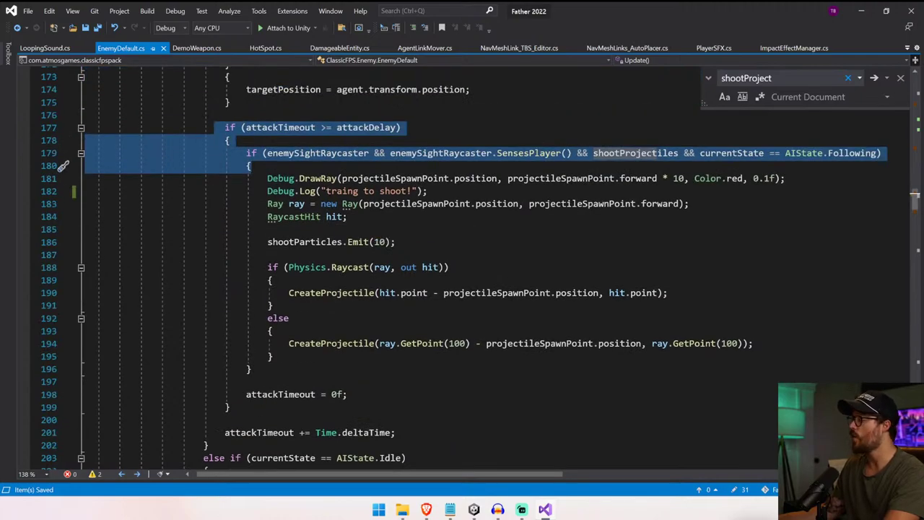
- Switch to Unity and play-test the scene with an enlarged, cleared Console, shooting at the gun walker before stopping play mode
key("alt+Tab")
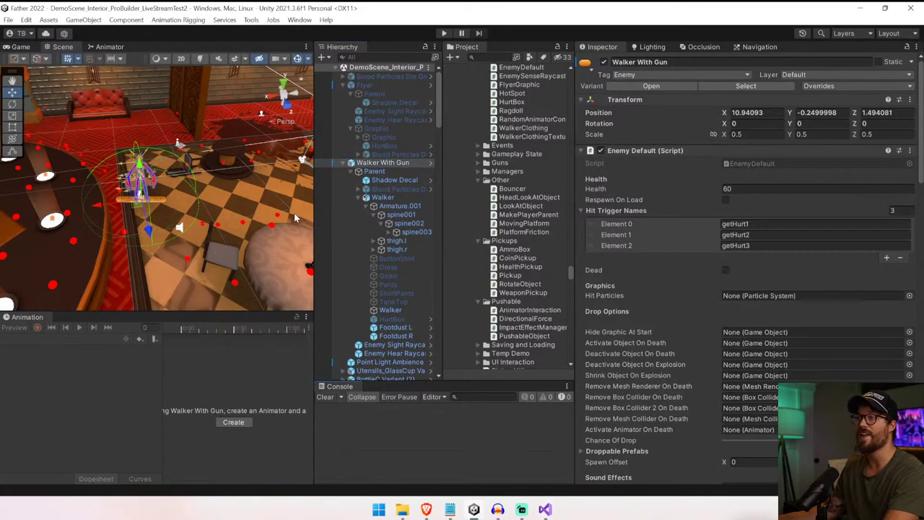
left_click(444, 34)
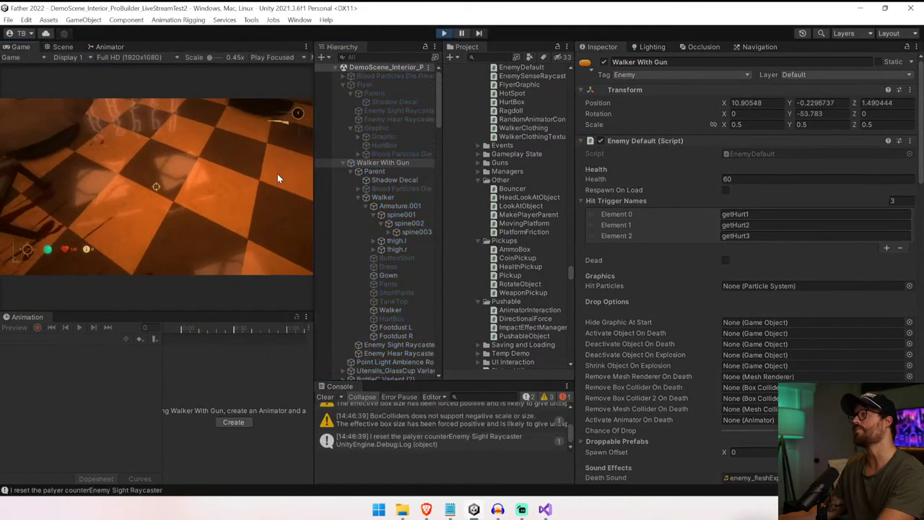
key("w")
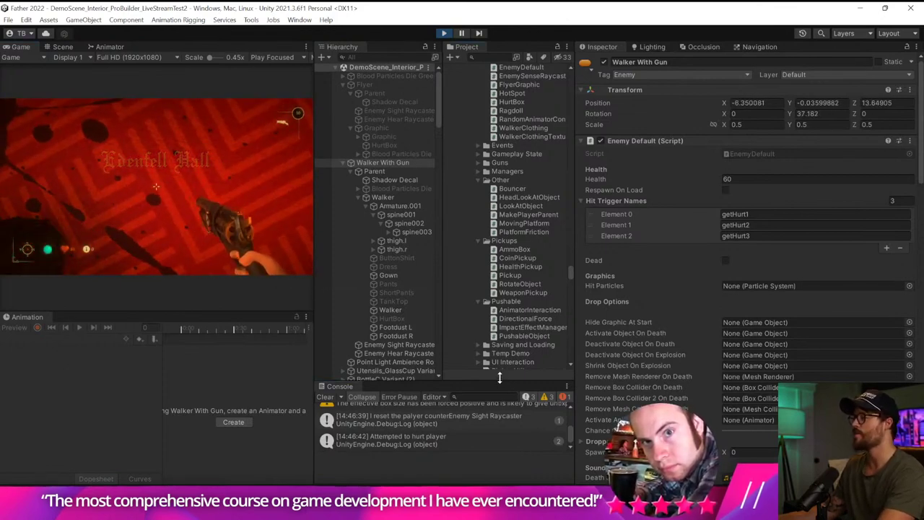
left_click_drag(499, 379, 496, 231)
left_click(325, 250)
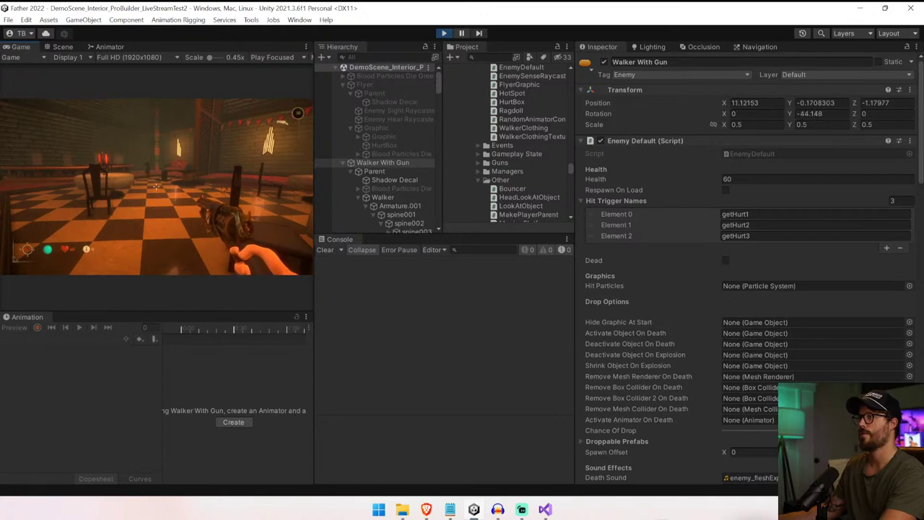
left_click(156, 186)
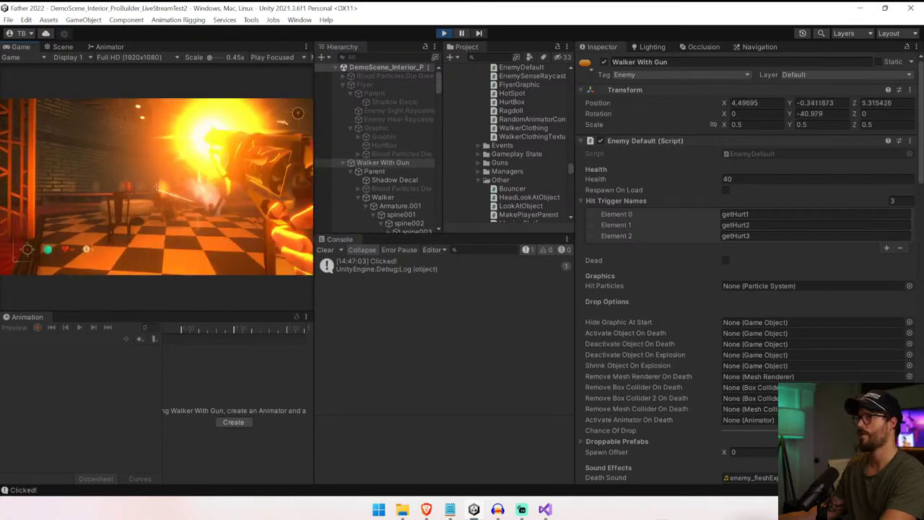
key("ctrl+p")
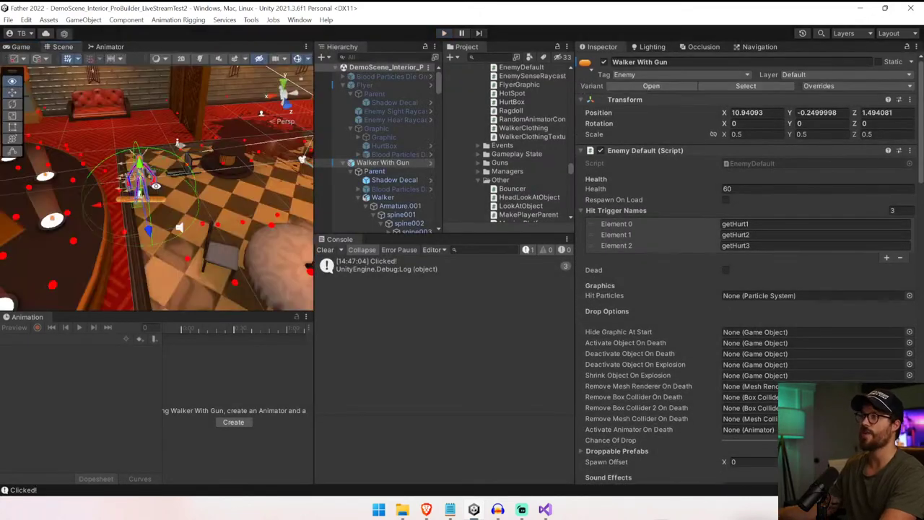
- Switch to Visual Studio and review the attackTimeout >= attackDelay condition above the shooting block
key("alt+Tab")
scroll(340, 208, "up", 2)
scroll(340, 208, "up", 1)
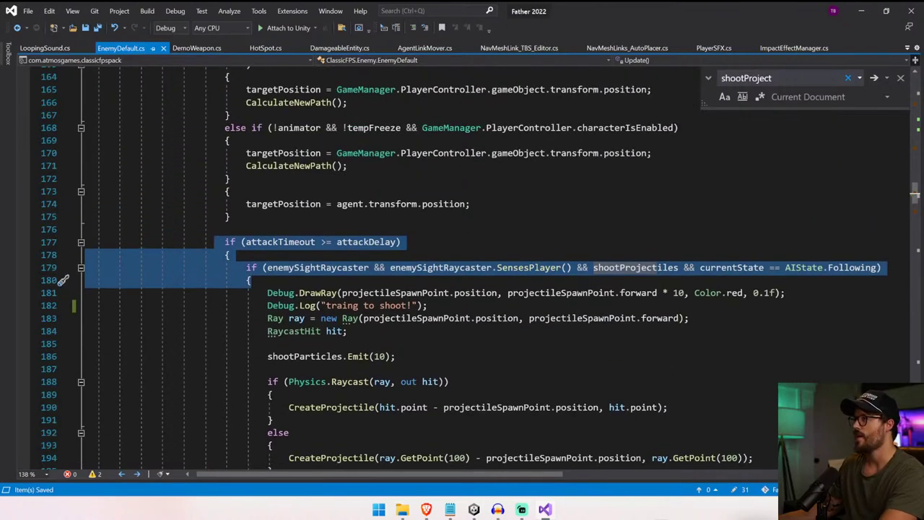
left_click_drag(209, 242, 364, 243)
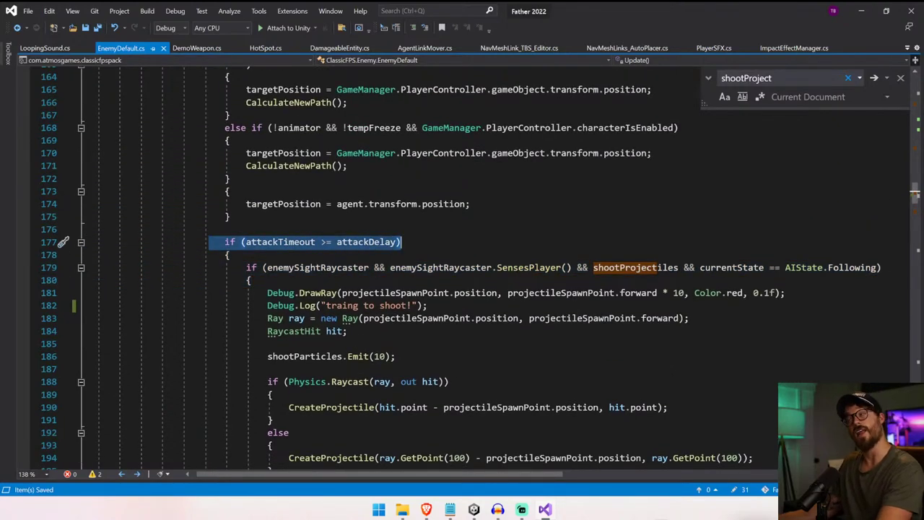
- Switch to Unity and compare the Attack Delay and shooting settings of Walker With Gun with those of the Flyer's Graphic object
key("alt+Tab")
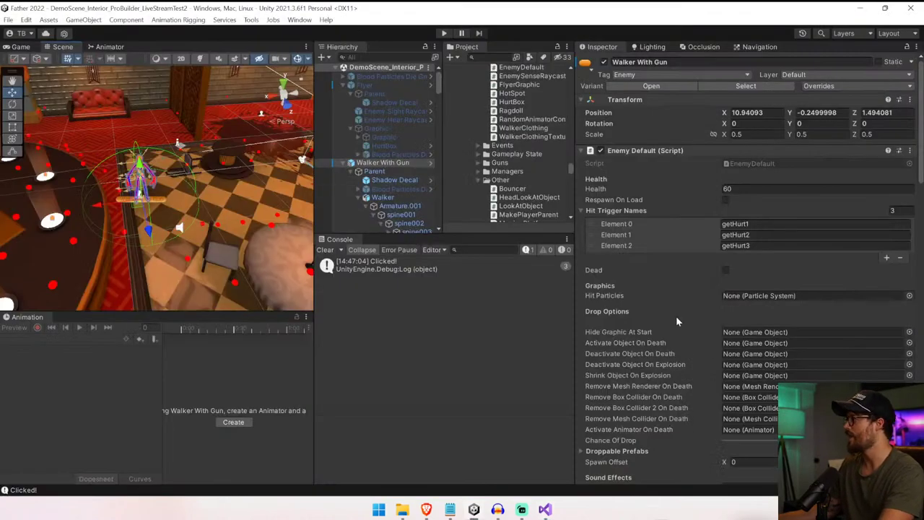
scroll(678, 328, "down", 8)
scroll(677, 328, "down", 5)
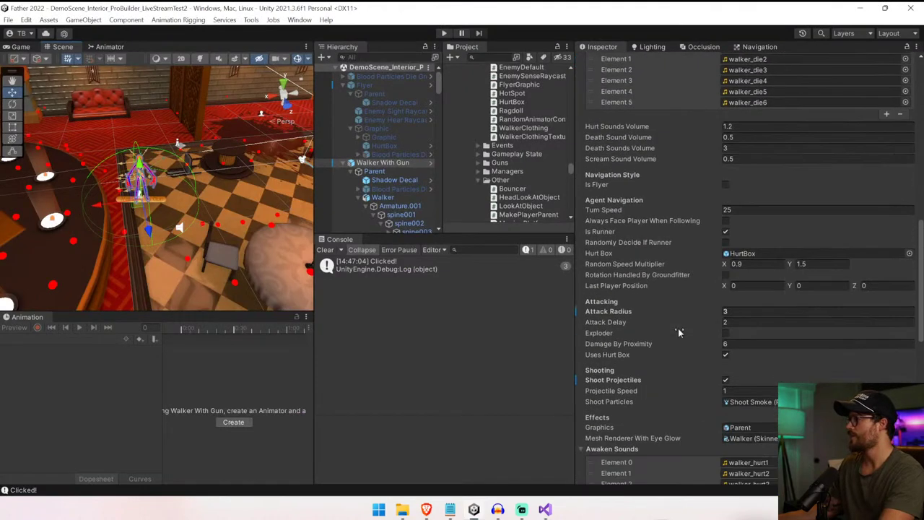
left_click(747, 323)
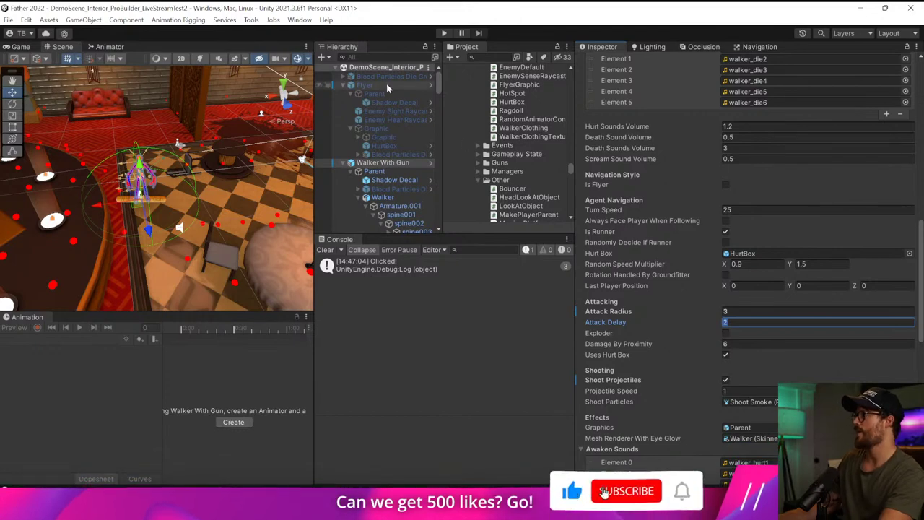
left_click(376, 128)
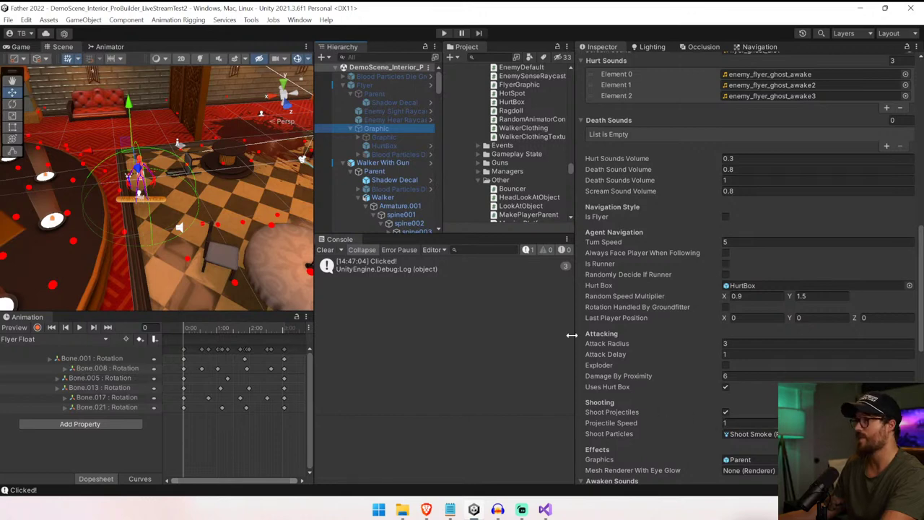
left_click(393, 163)
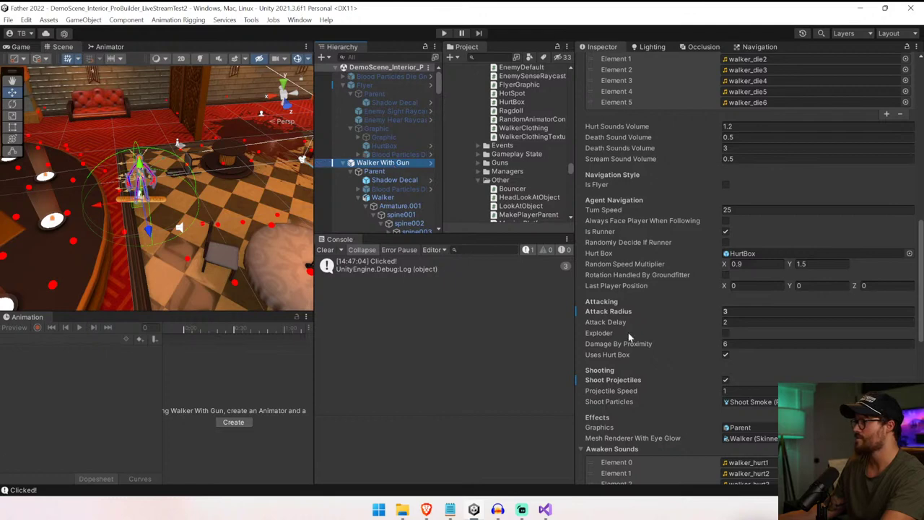
scroll(628, 337, "down", 10)
scroll(629, 336, "down", 2)
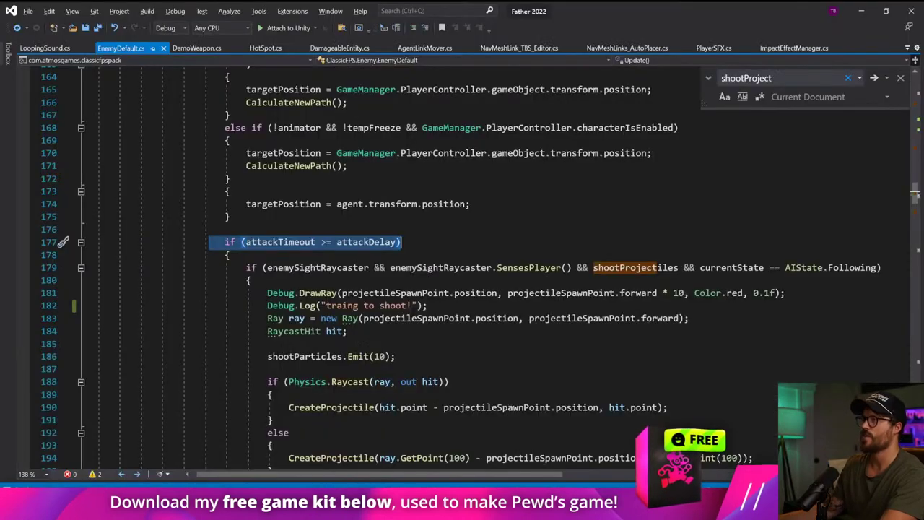
- In Visual Studio, copy the shoot log line to the start of the attackTimeout block and change its message to "attack timout is greater than delay"
left_click_drag(428, 306, 272, 308)
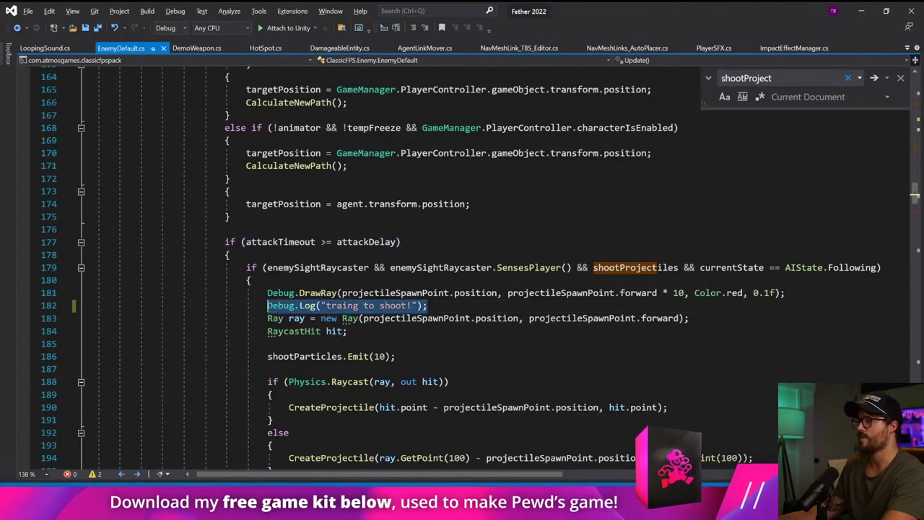
key("ctrl+c")
left_click(247, 268)
key("Return")
key("Up")
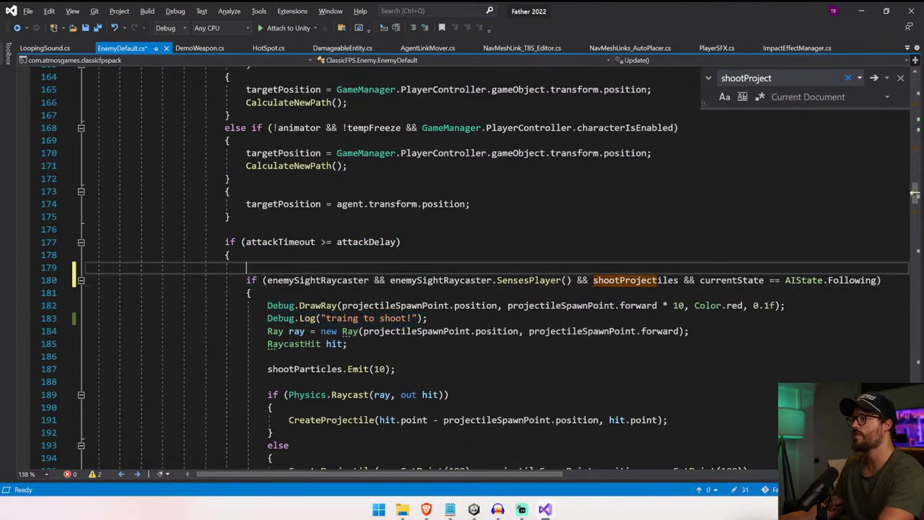
key("ctrl+v")
left_click_drag(304, 267, 392, 267)
key("BackSpace")
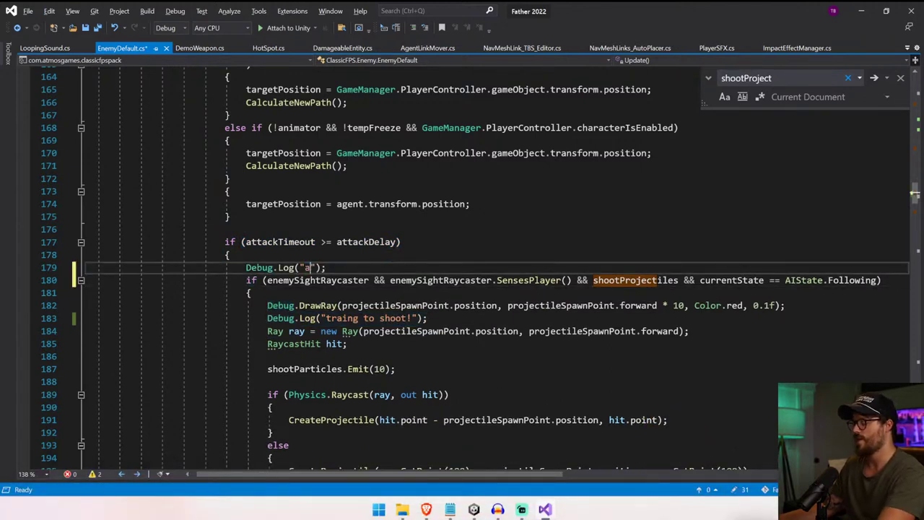
type("attack timout is greate")
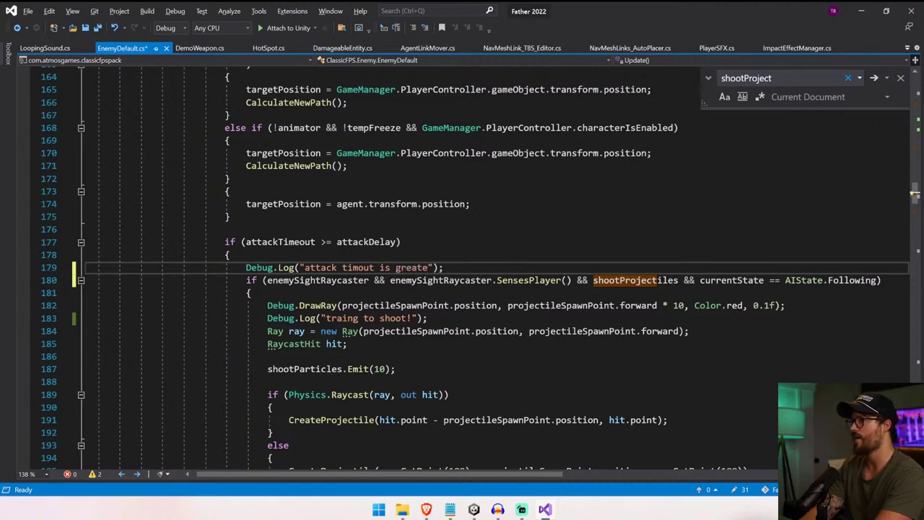
type("r than delay")
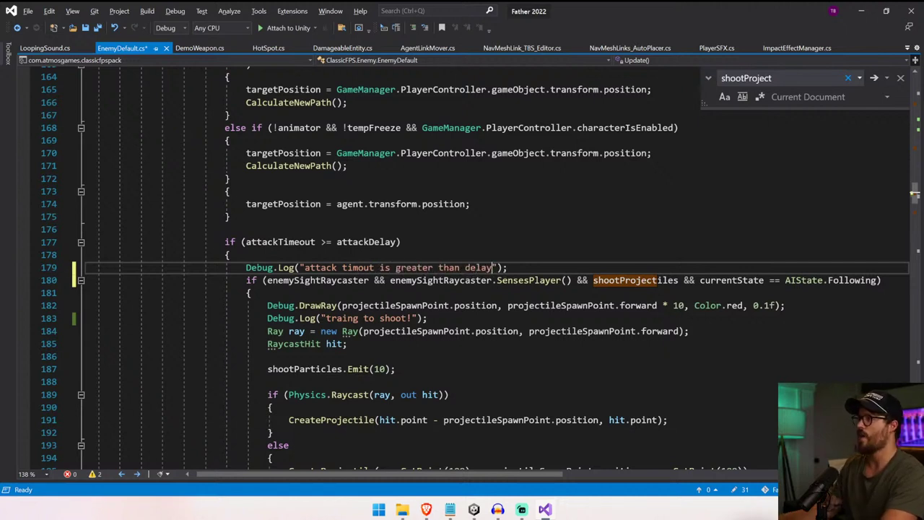
- Copy the attack timeout log line to the start of the AIState.Following block and change its message to "i'm following the player"
key("shift+End")
scroll(462, 267, "up", 6)
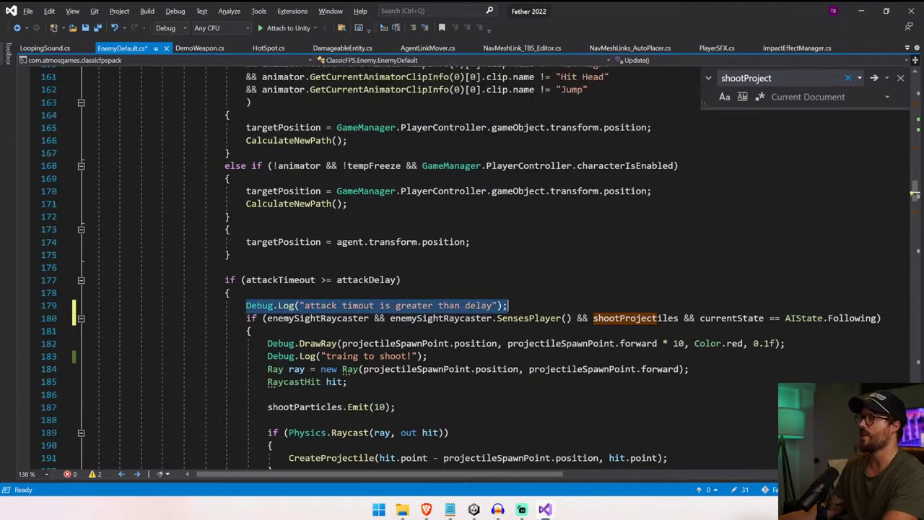
left_click(294, 191)
key("ctrl+Return")
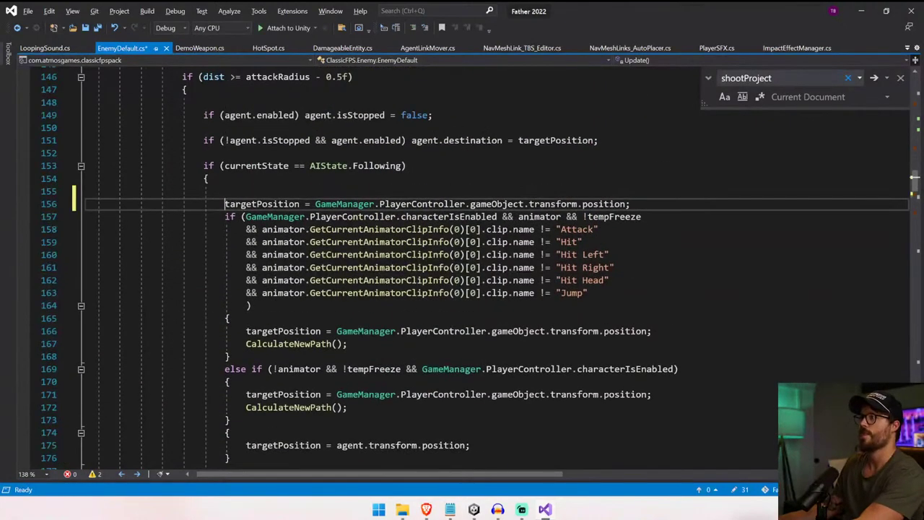
key("ctrl+v")
left_click_drag(283, 192, 475, 191)
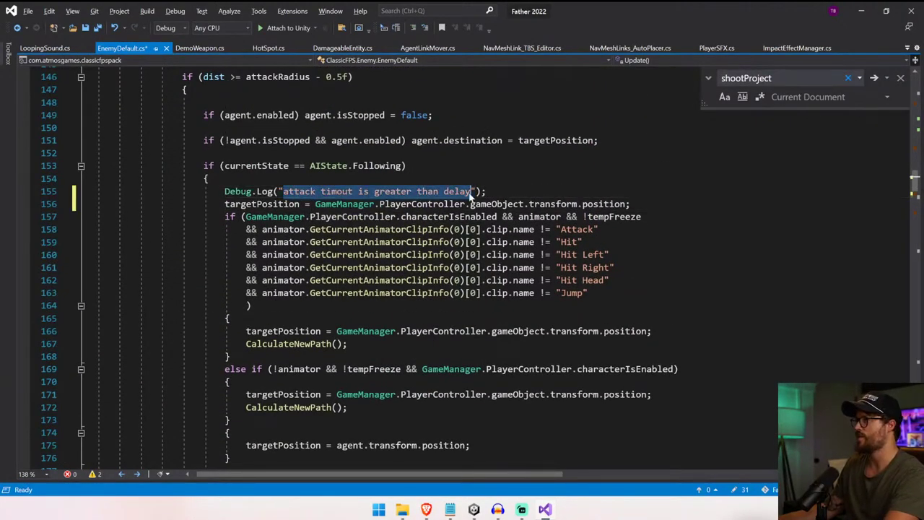
type("i'm following the player")
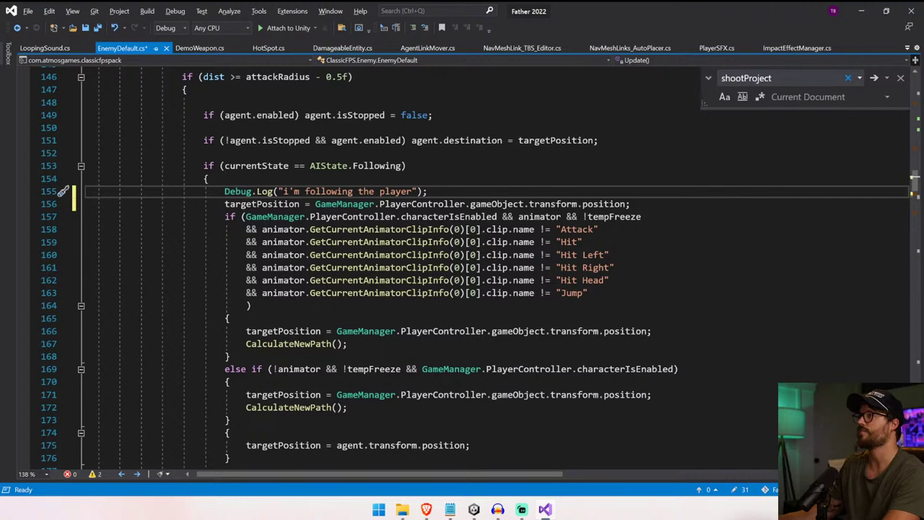
- Add a Debug.Log reading "my dist is greater than attack radius" at the start of the dist >= attackRadius - 0.5f block and save the script
left_click(205, 103)
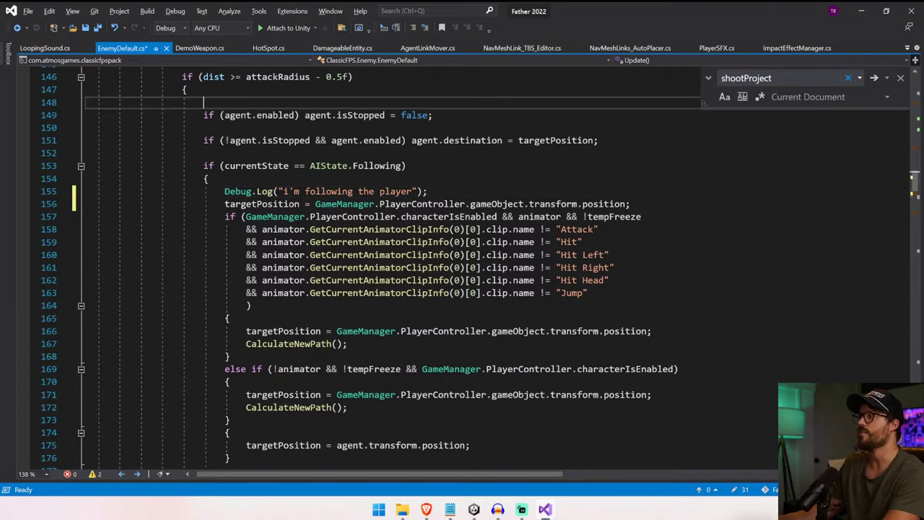
key("ctrl+v")
double_click(272, 103)
left_click_drag(428, 105, 448, 104)
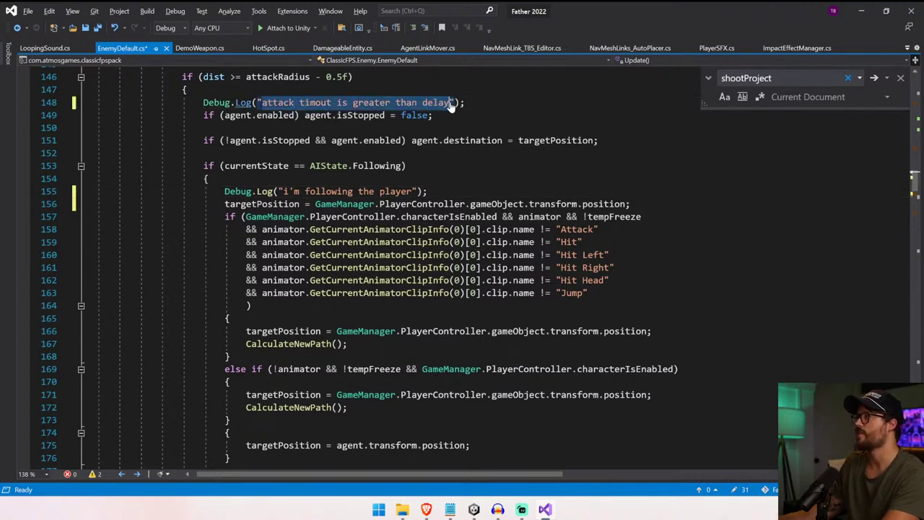
type("my")
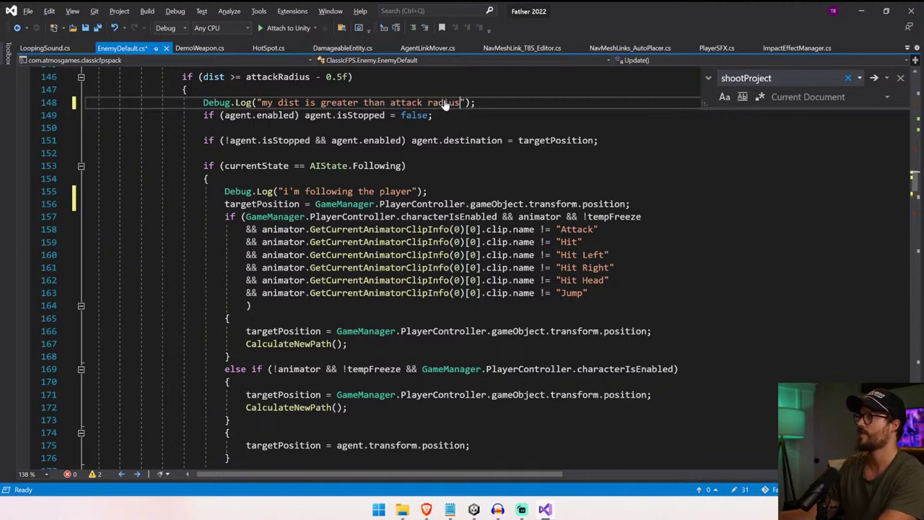
scroll(445, 104, "up", 3)
scroll(179, 200, "up", 6)
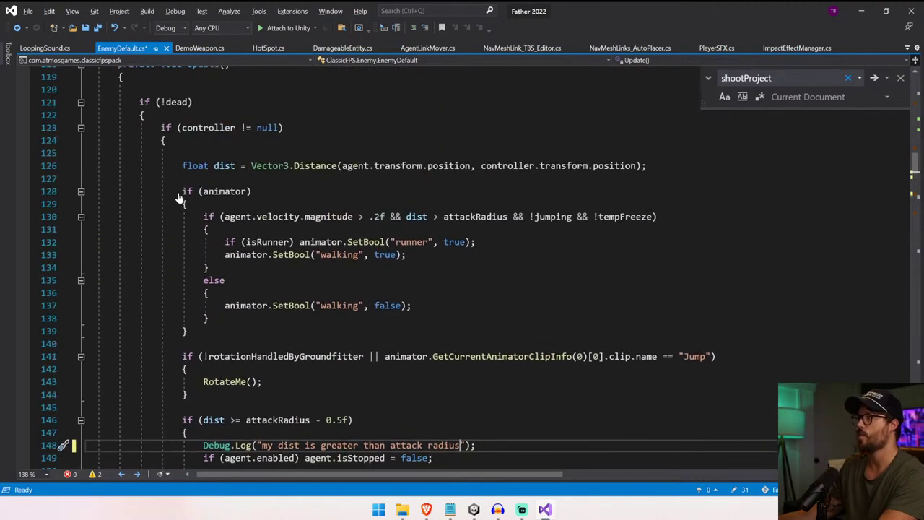
left_click(191, 156)
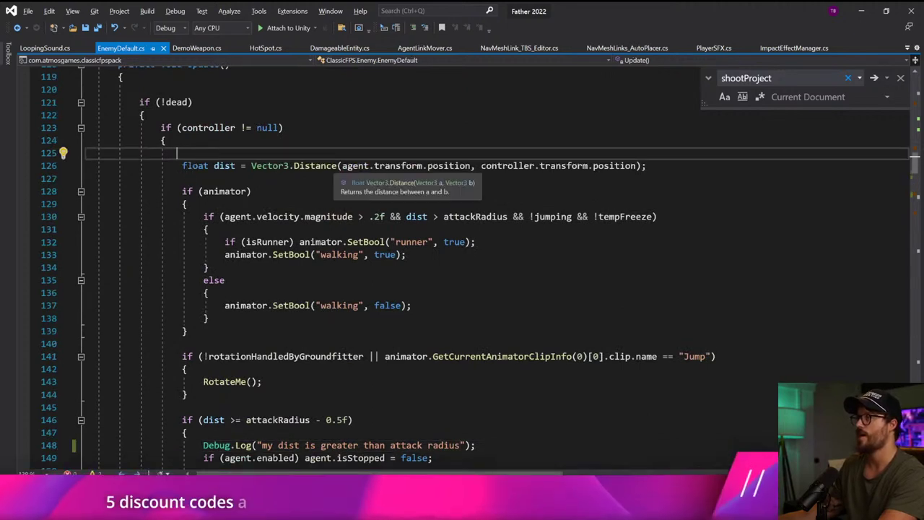
scroll(336, 168, "up", 2)
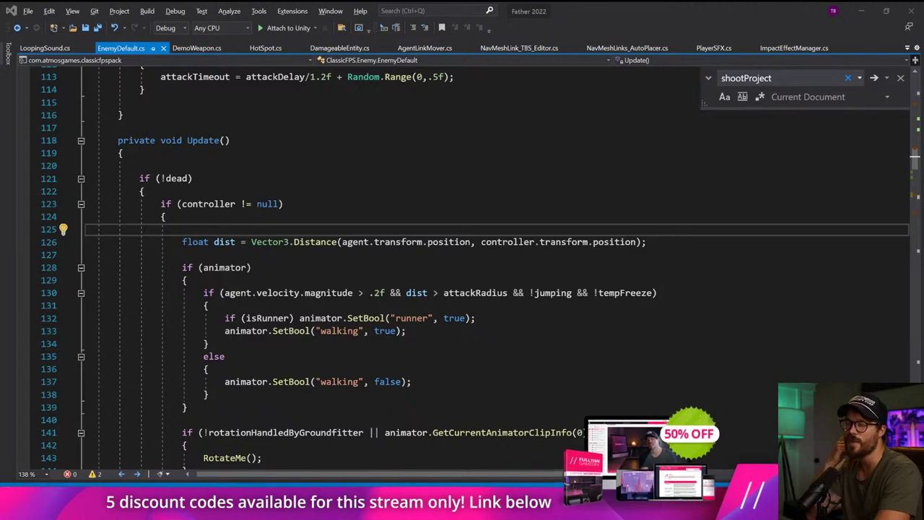
- Play-test in Unity with a cleared Console, and open the code behind the "attack timout is greater than delay" message to review the shooting condition
left_click(473, 509)
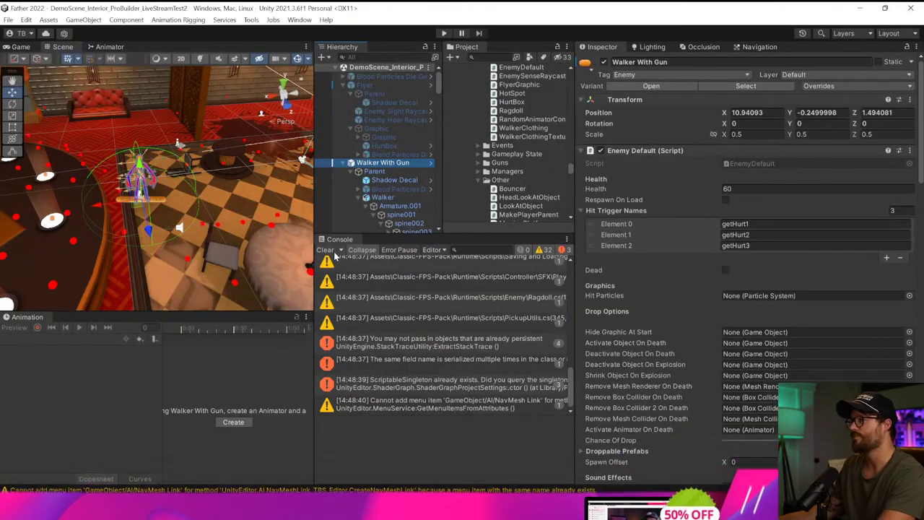
left_click(332, 250)
left_click(443, 34)
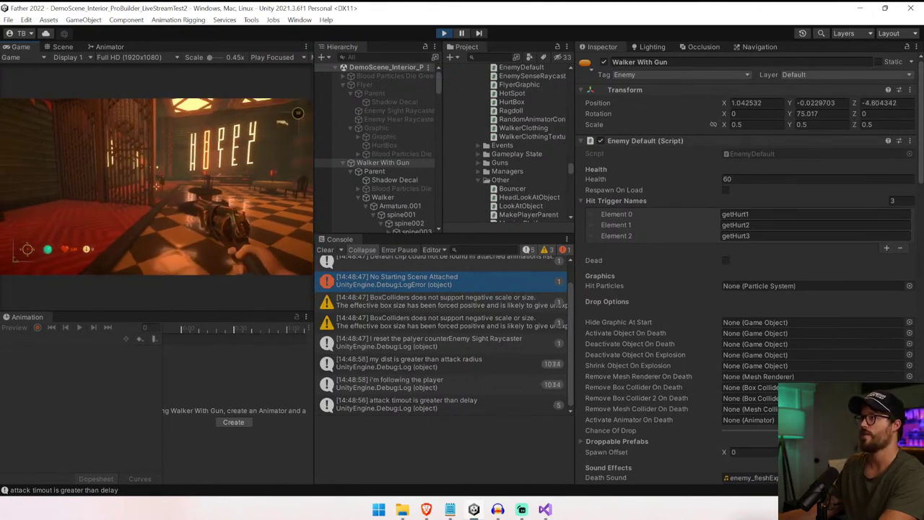
key("ctrl+p")
double_click(523, 408)
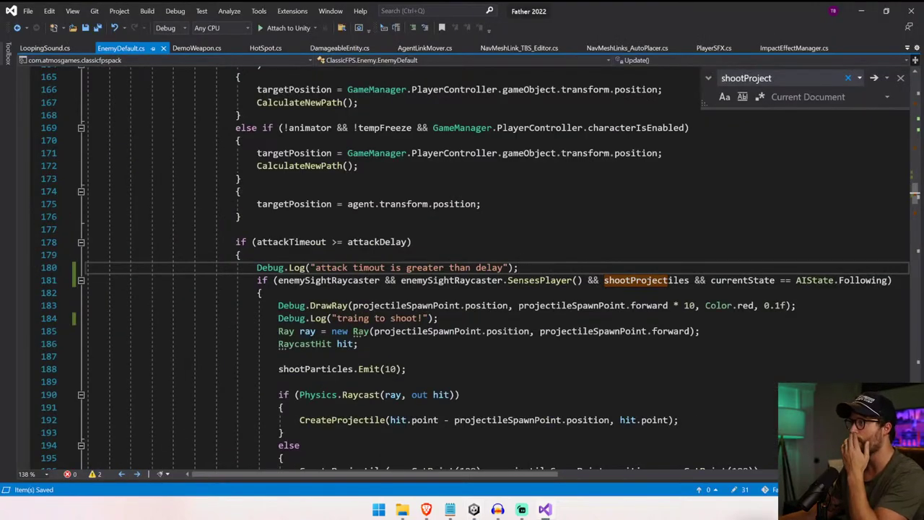
left_click_drag(257, 280, 262, 293)
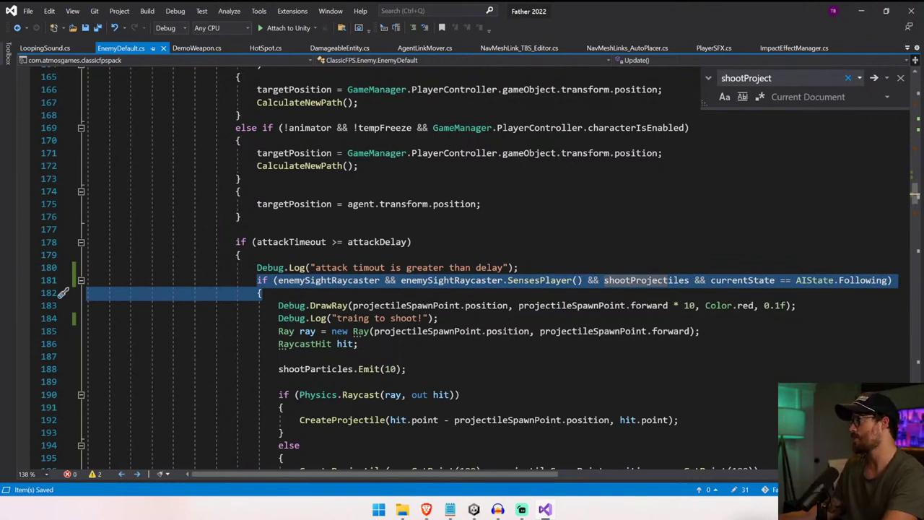
- Switch to Unity and assign the walker's Enemy Sight Raycaster object to the Enemy Sight Raycaster reference of Walker With Gun
key("alt+Tab")
scroll(649, 337, "down", 10)
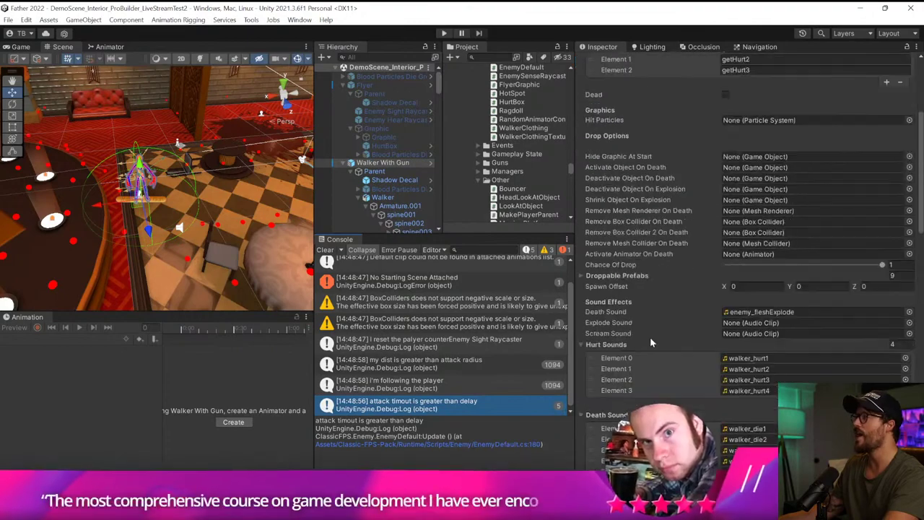
scroll(652, 342, "down", 5)
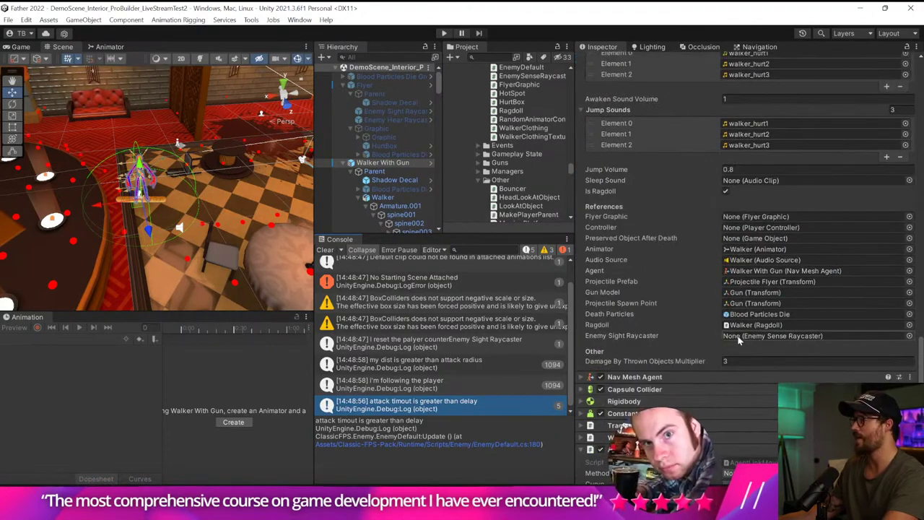
left_click_drag(399, 233, 792, 337)
- Clear the Console and play-test the walker's shooting while moving around the room, stop play mode and clear the Console again
left_click(325, 382)
left_click(444, 33)
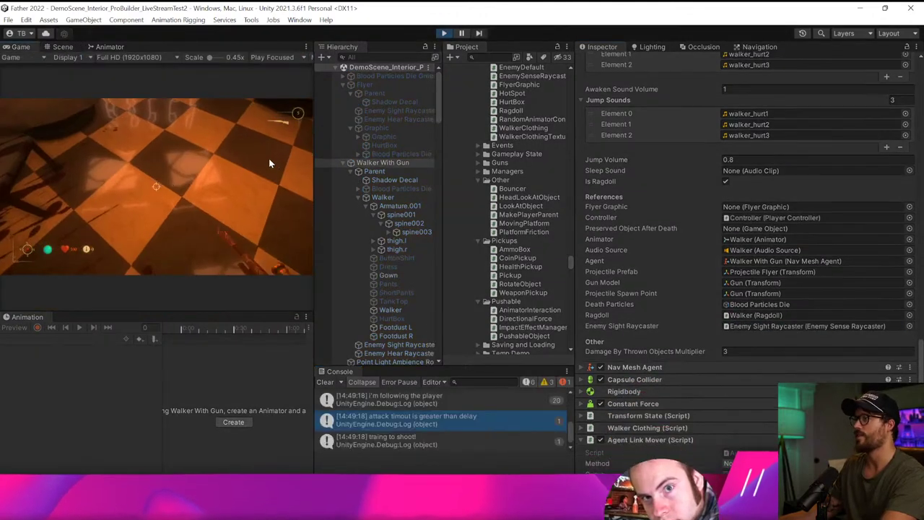
left_click(270, 161)
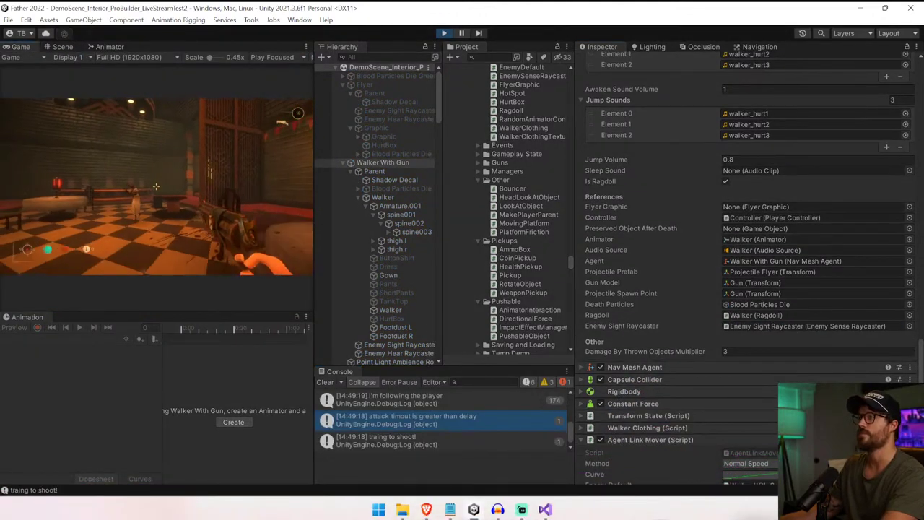
left_click(156, 186)
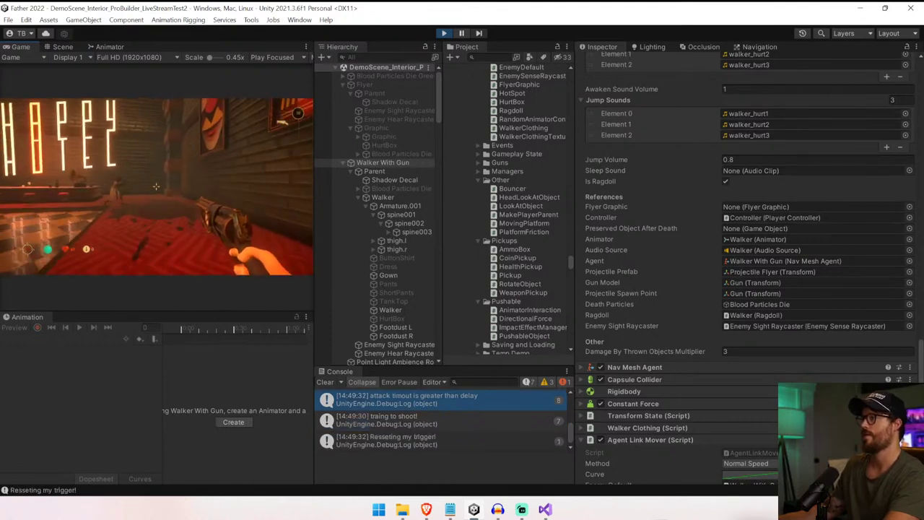
key("ctrl+p")
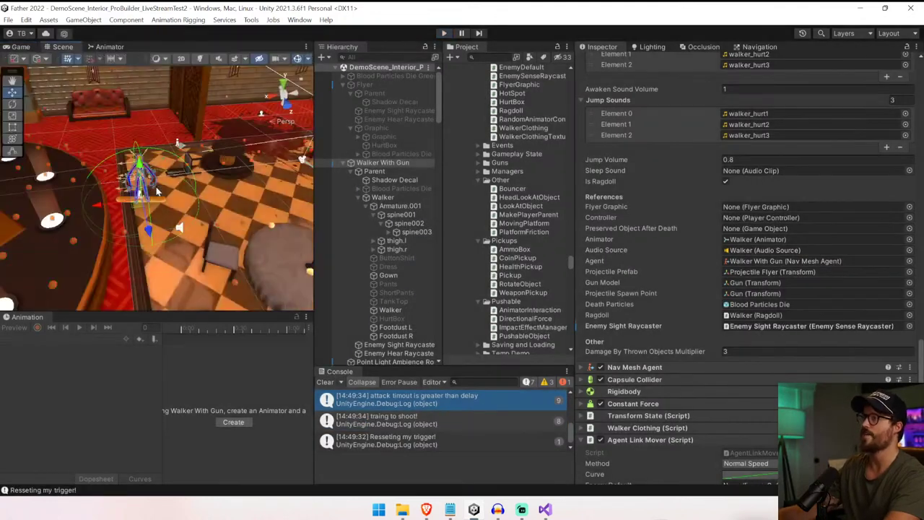
left_click(325, 382)
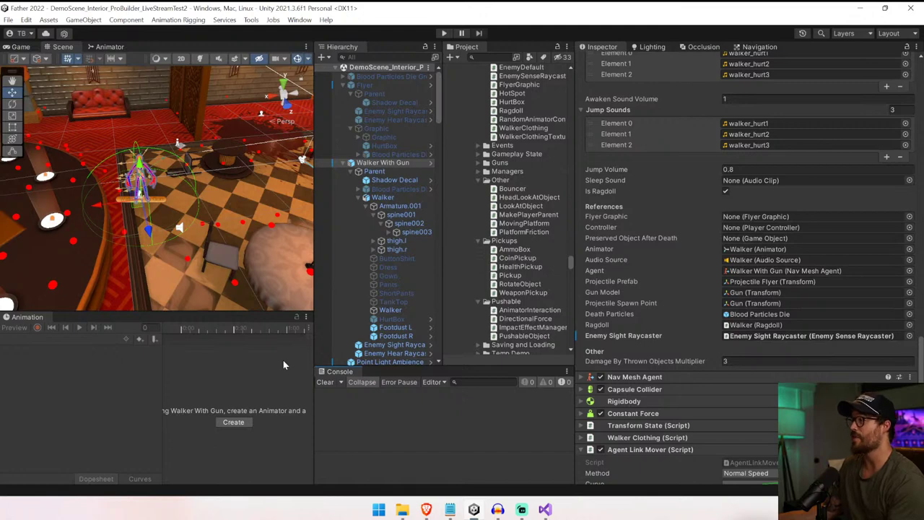
- Locate the walker's referenced Gun object in a widened Hierarchy and review the Agent Navigation settings of Walker With Gun
left_click(775, 294)
left_click_drag(442, 265, 489, 261)
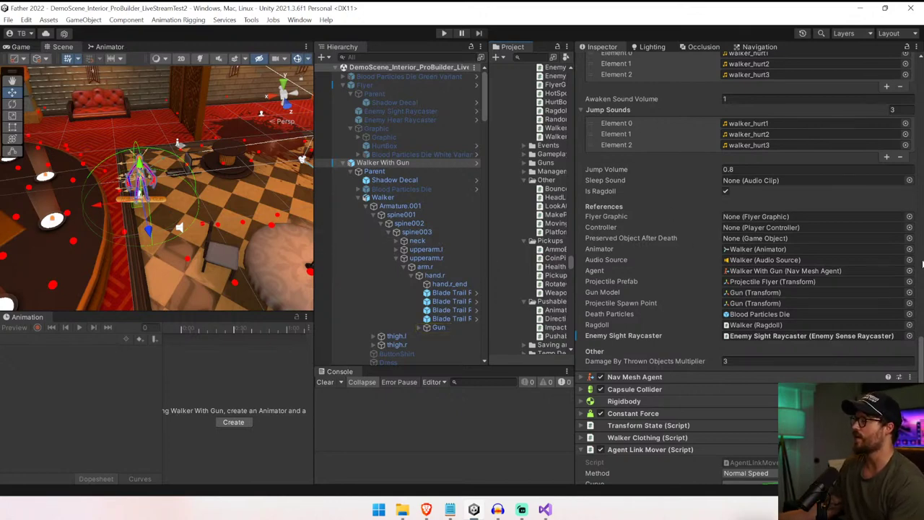
scroll(921, 265, "up", 10)
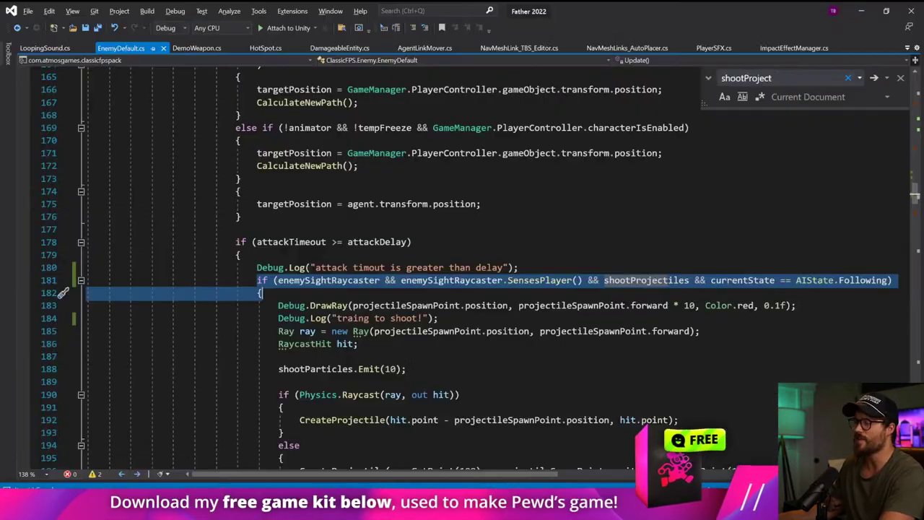
- Switch to Visual Studio and search EnemyDefault.cs for every use of alwaysFacePlayer
left_click(240, 216)
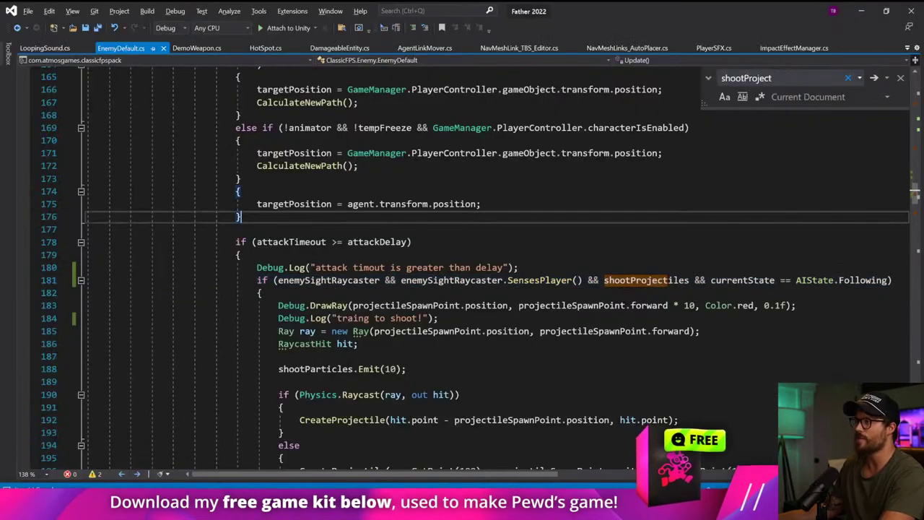
key("ctrl+f")
type("always")
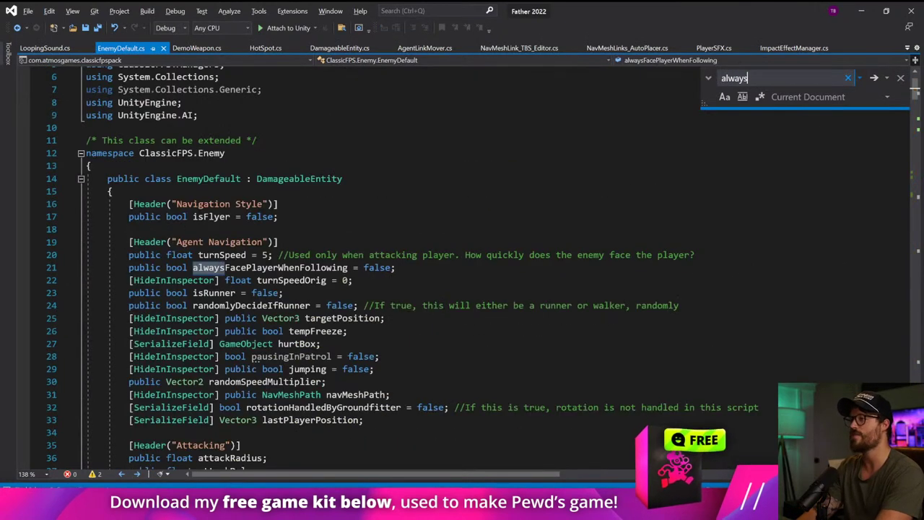
type("FacePlayer")
key("Return")
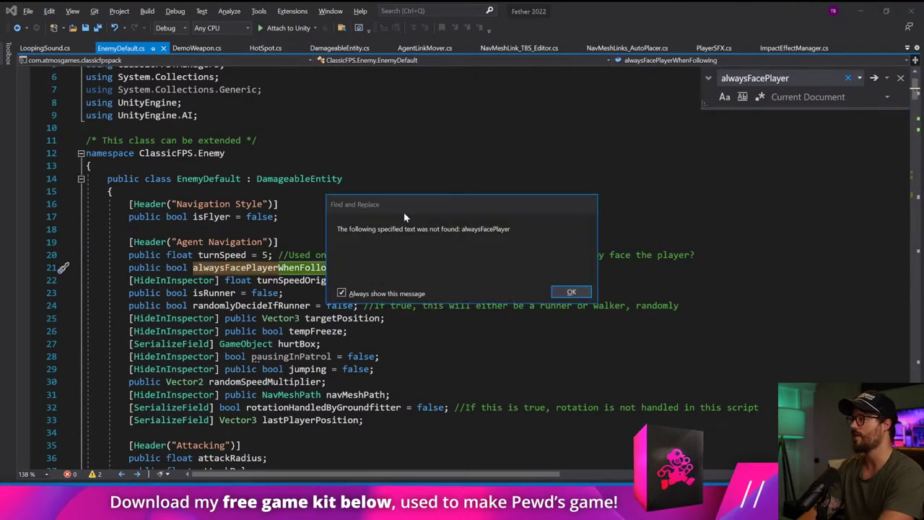
key("Return")
key("Return")
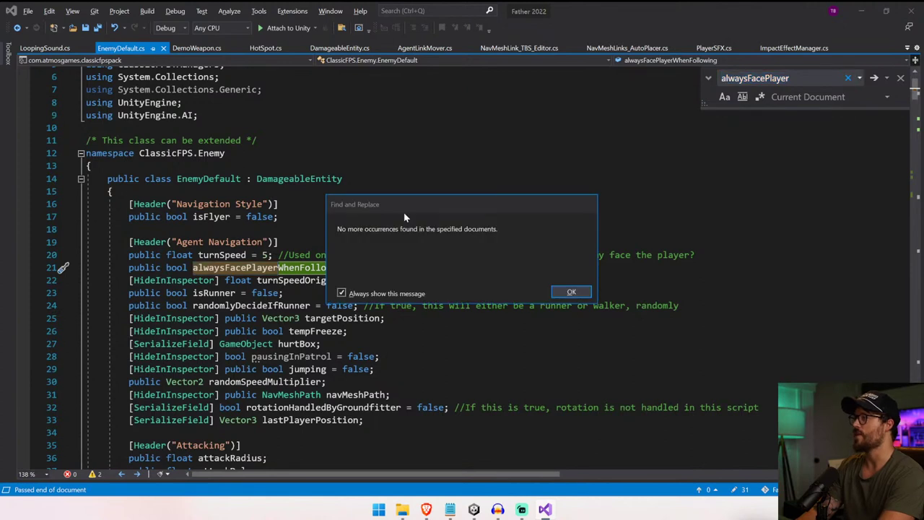
key("Return")
key("Return")
key("Return")
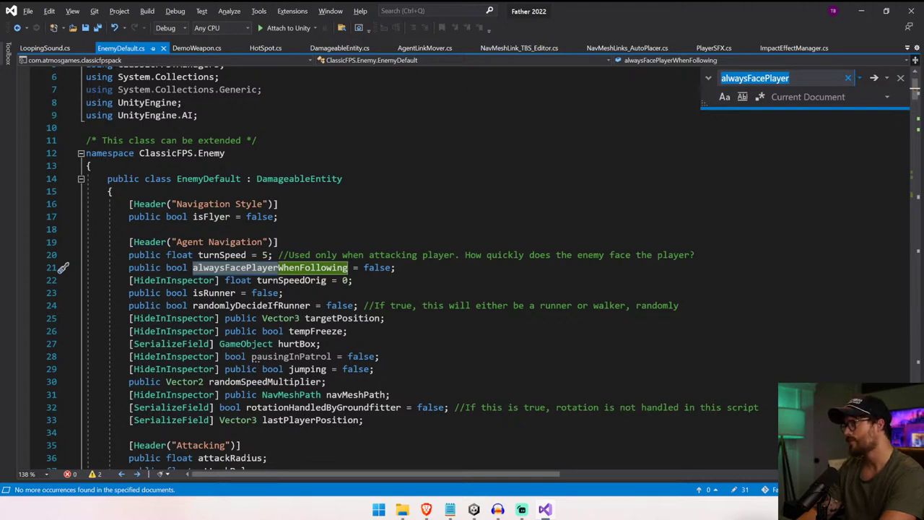
- Switch to Unity and inspect the components of the Walker object inside Walker With Gun
key("alt+Tab")
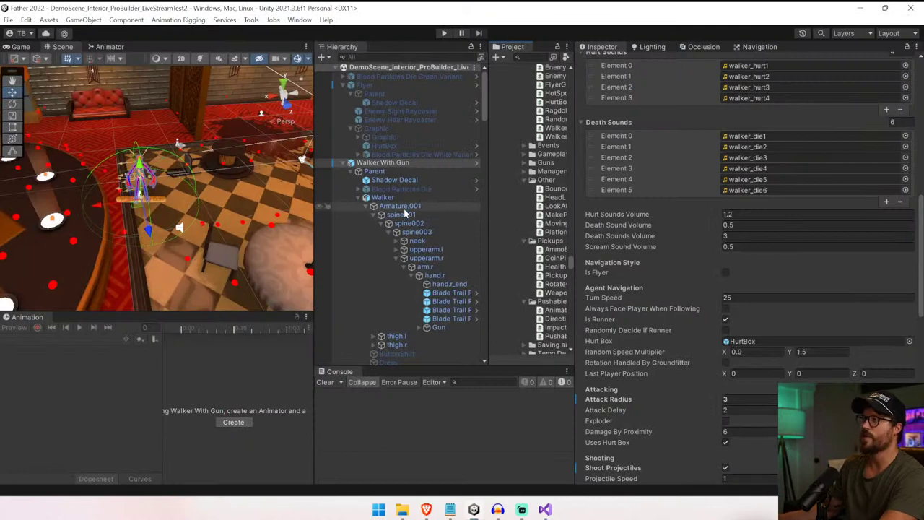
left_click(407, 172)
left_click(403, 197)
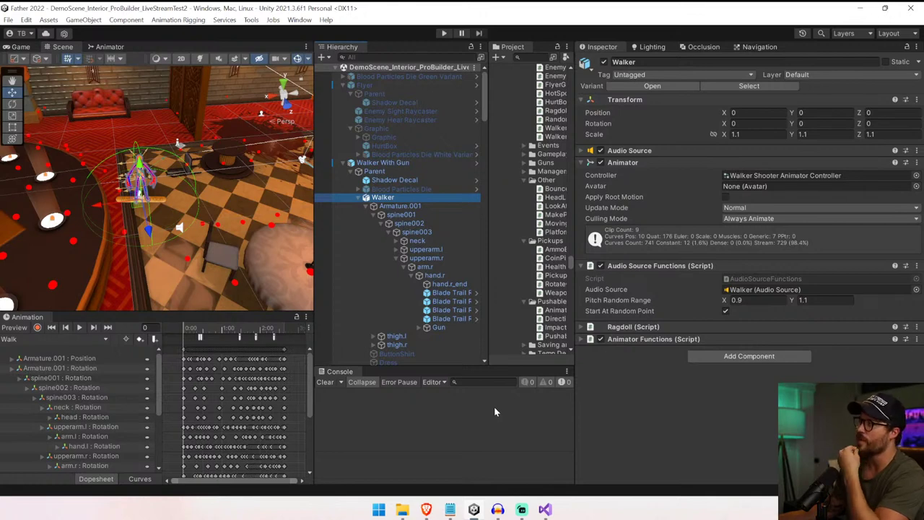
- Switch to Visual Studio and read through the collision and death code of EnemyDefault.cs
key("alt+Tab")
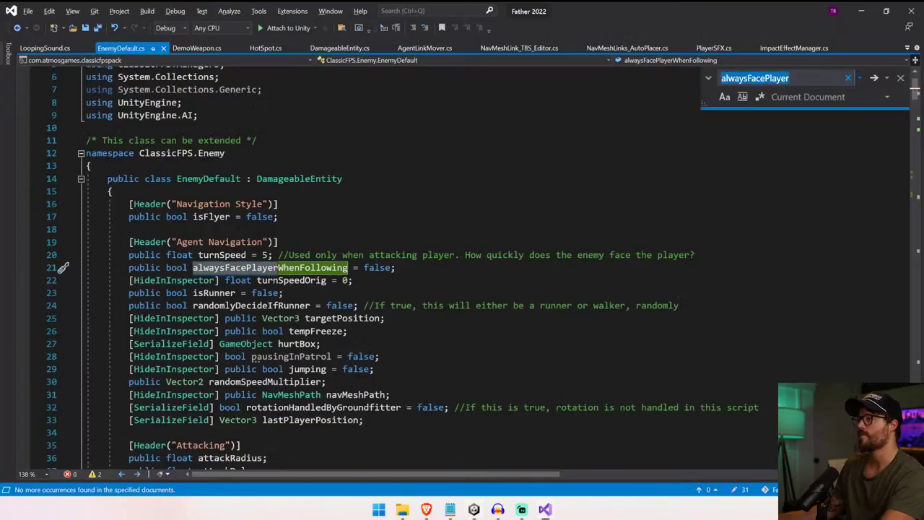
scroll(494, 410, "down", 20)
scroll(397, 268, "down", 20)
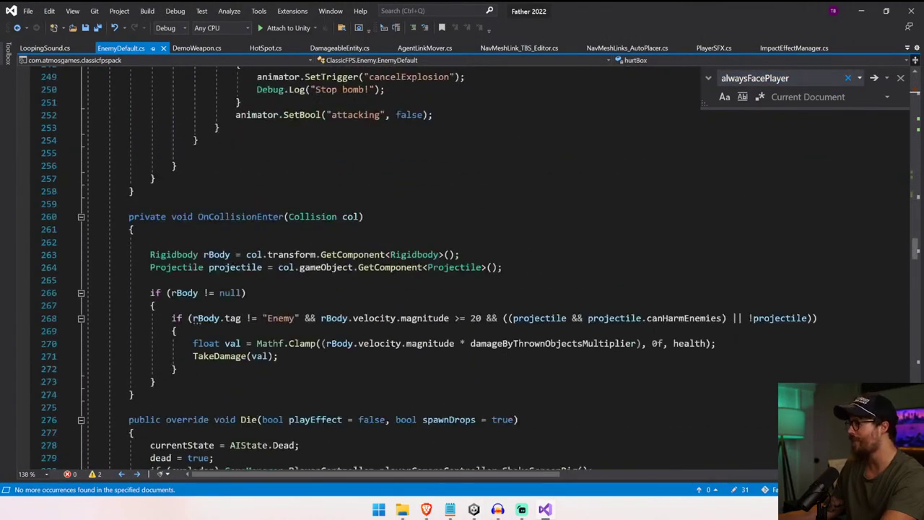
scroll(309, 272, "down", 18)
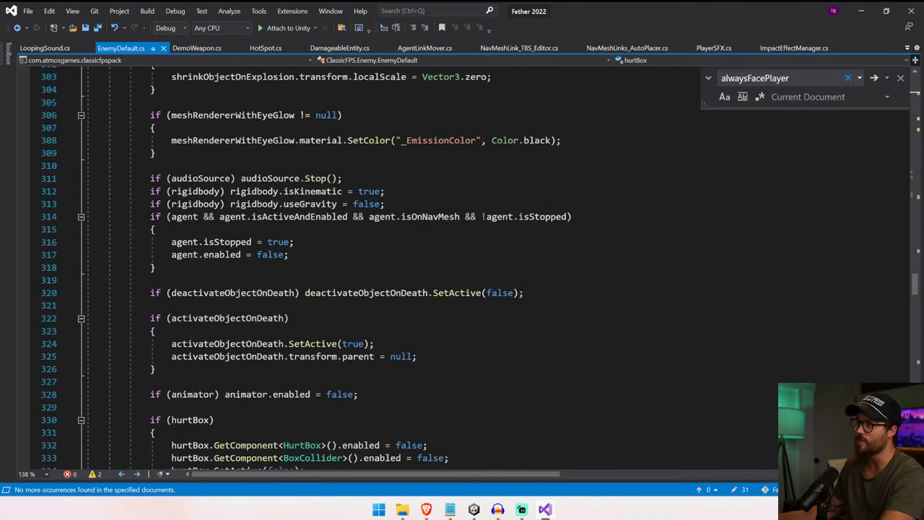
scroll(314, 268, "down", 4)
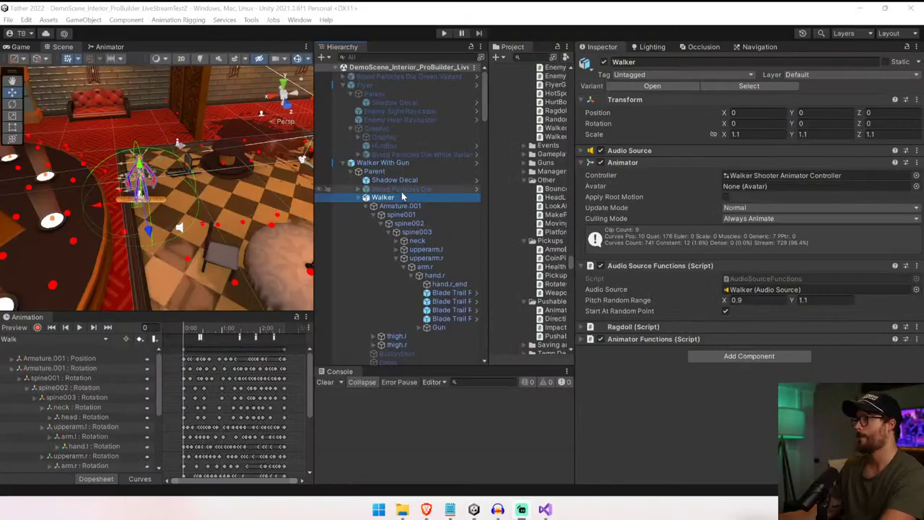
- Return to Unity and check the Walker object's Animator settings against its parent, Walker With Gun
left_click(405, 163)
left_click(408, 196)
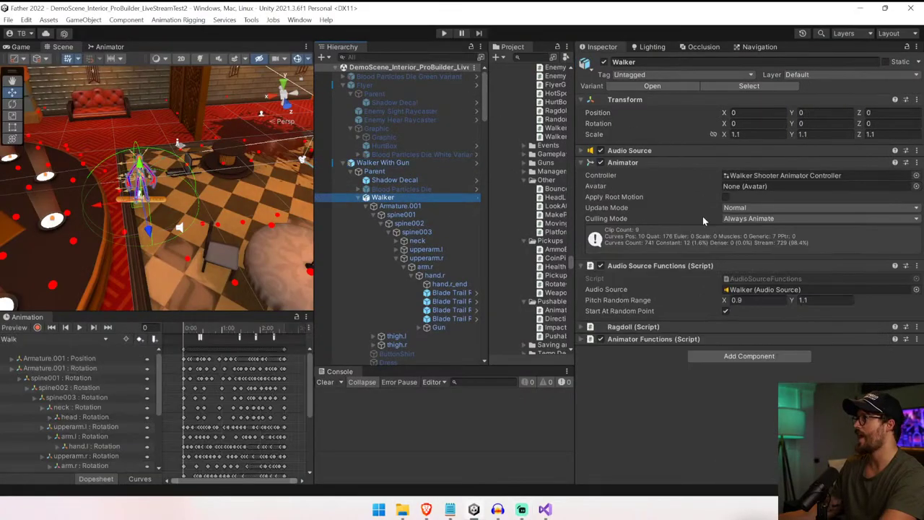
- Set the Nav Mesh Agent's Angular Speed to 0 on Walker With Gun
left_click(417, 162)
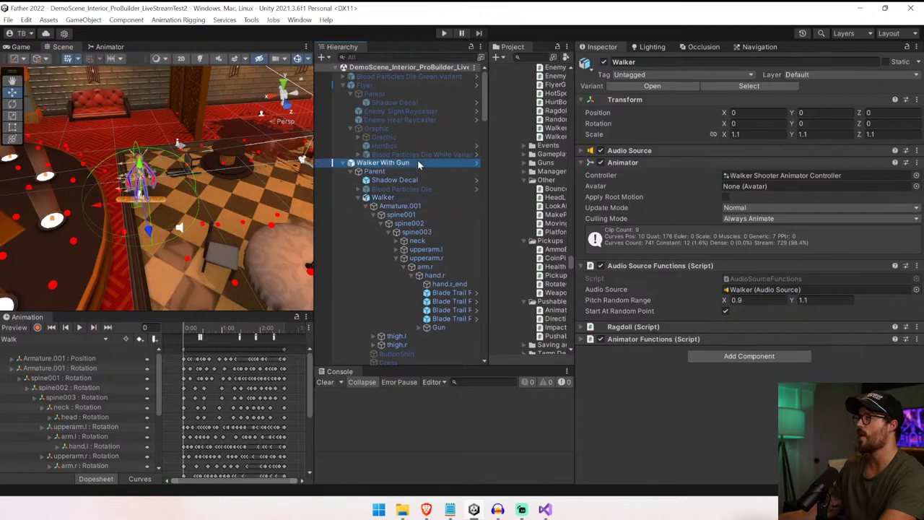
left_click(653, 151)
left_click(648, 163)
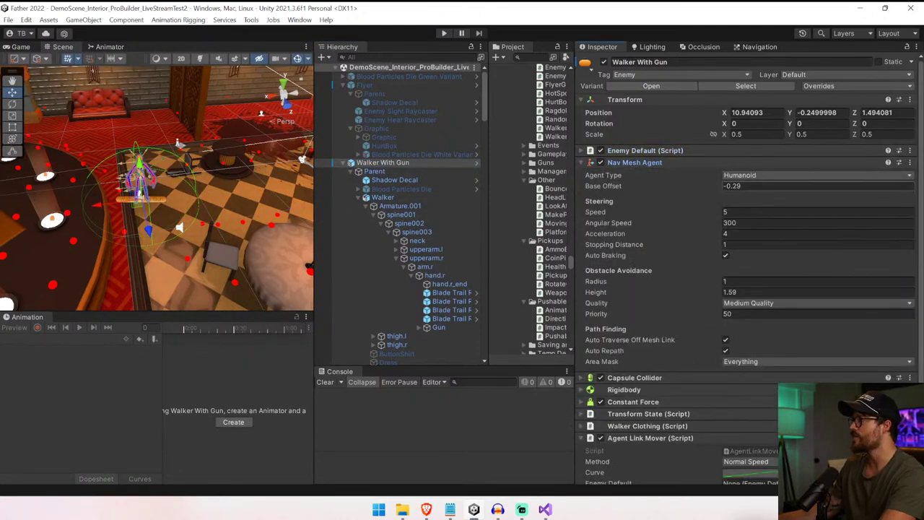
key("Tab")
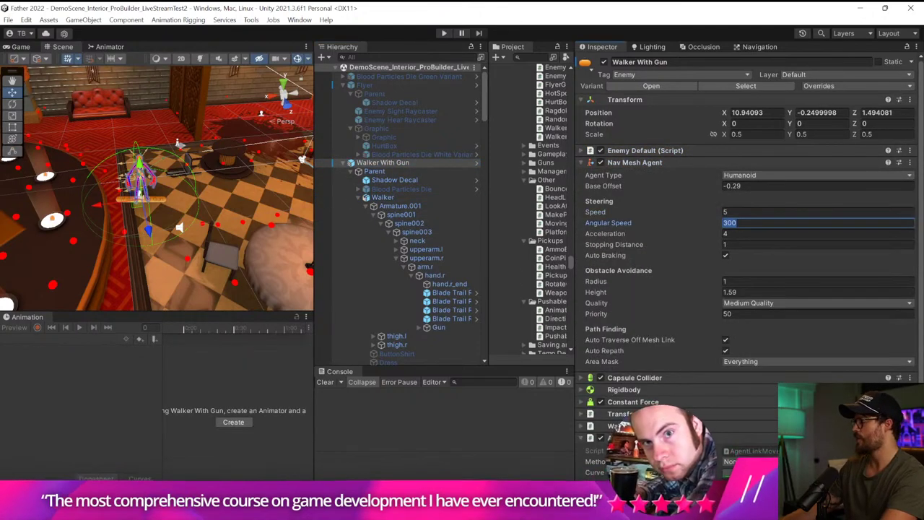
type("0")
- Play-test the scene to watch how the gun walker turns while following the player, and stop the game
left_click(443, 34)
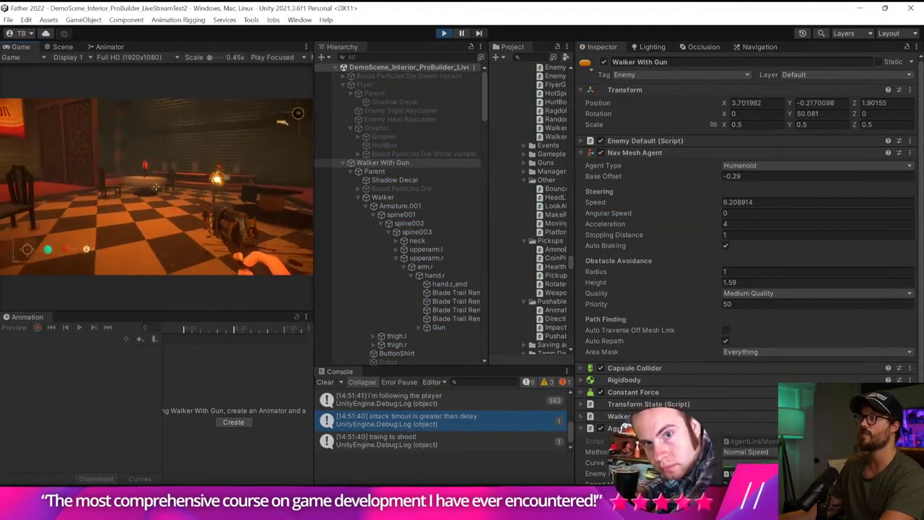
left_click(156, 186)
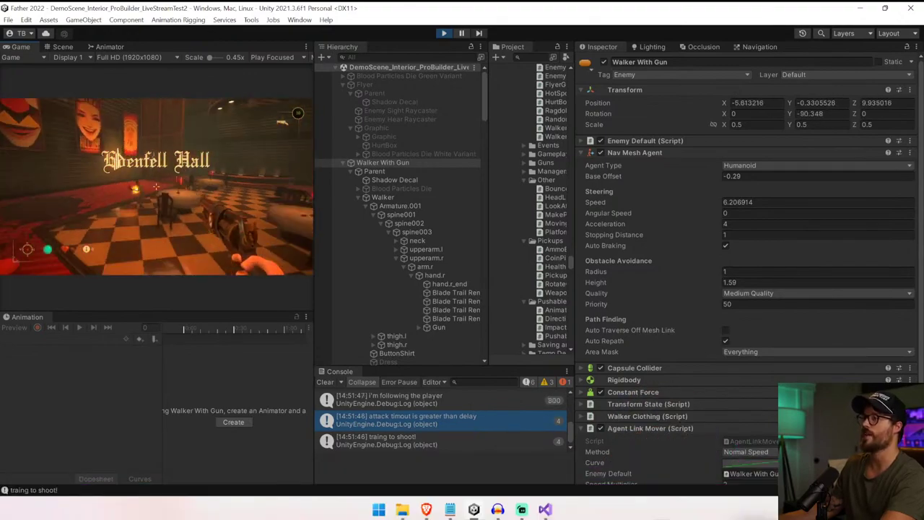
left_click(156, 187)
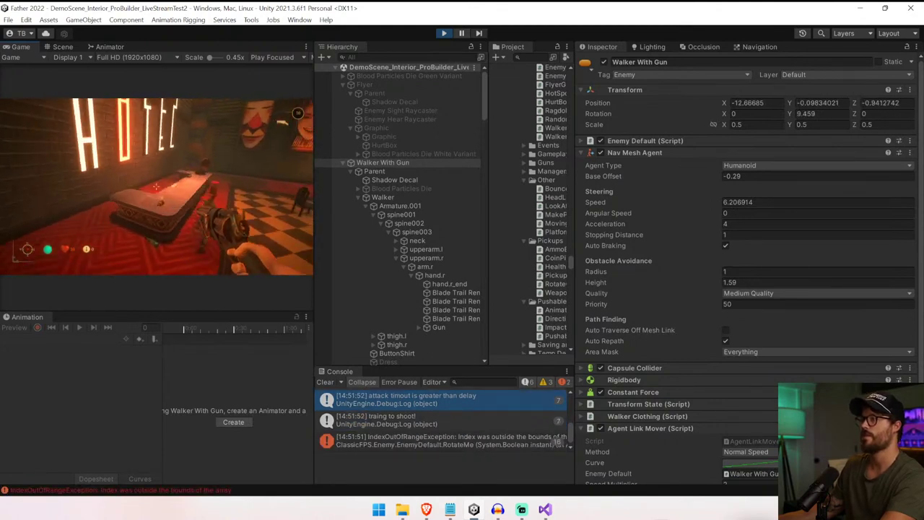
key("ctrl+p")
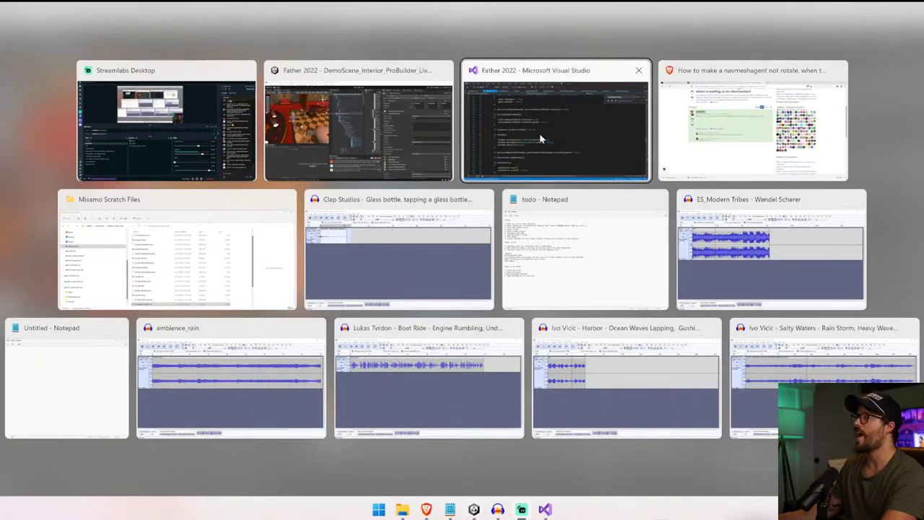
- Switch to Visual Studio and read through the Die method and the code following it in EnemyDefault.cs
left_click(539, 133)
scroll(390, 267, "down", 10)
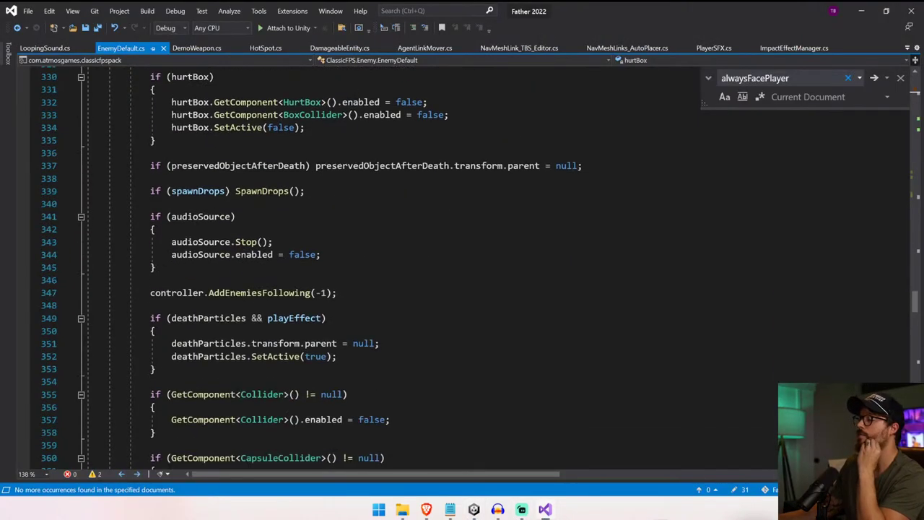
scroll(287, 267, "down", 2)
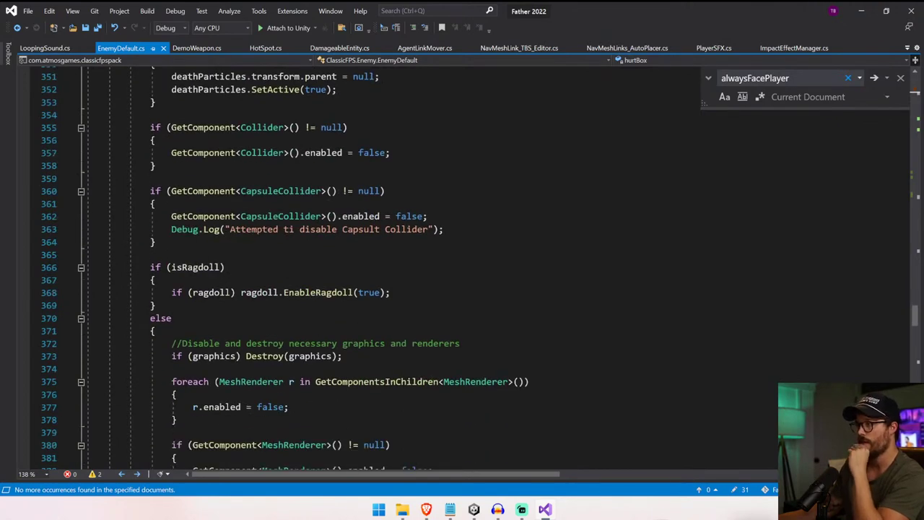
scroll(390, 267, "down", 8)
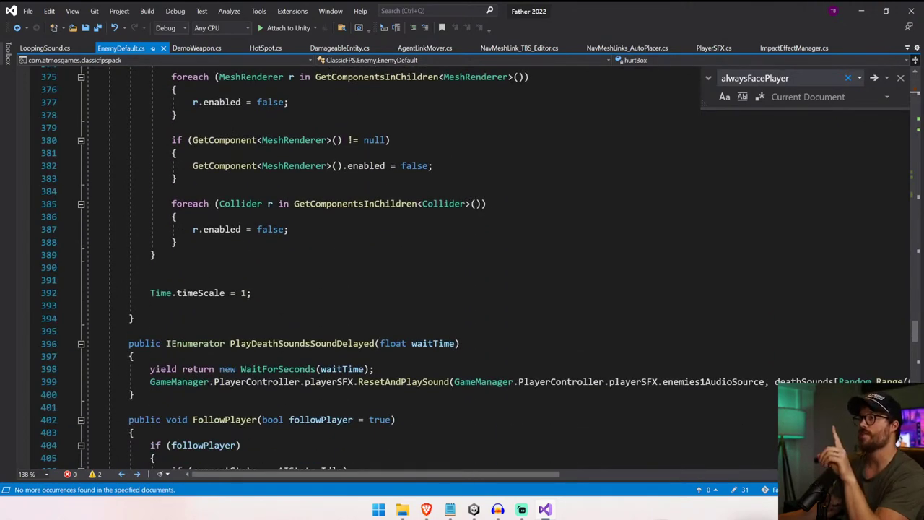
scroll(390, 267, "down", 20)
scroll(342, 178, "up", 20)
left_click(343, 178)
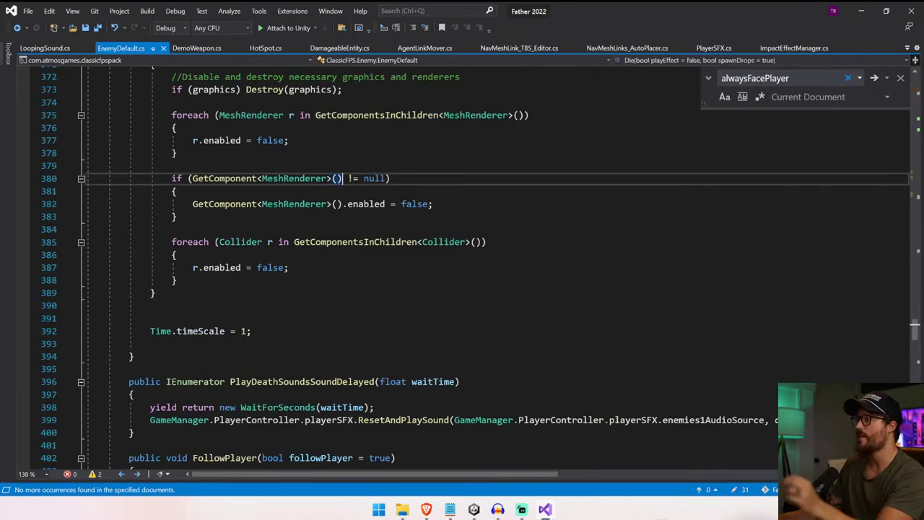
scroll(342, 178, "up", 20)
left_click(342, 179)
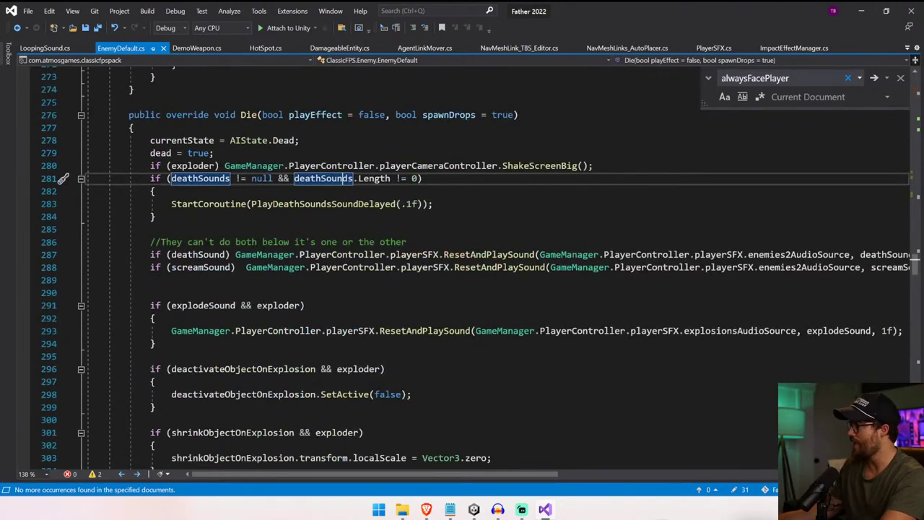
- Search EnemyDefault.cs for RotateMe and go to its call in Update
key("ctrl+minus")
key("ctrl+f")
type("Rotate")
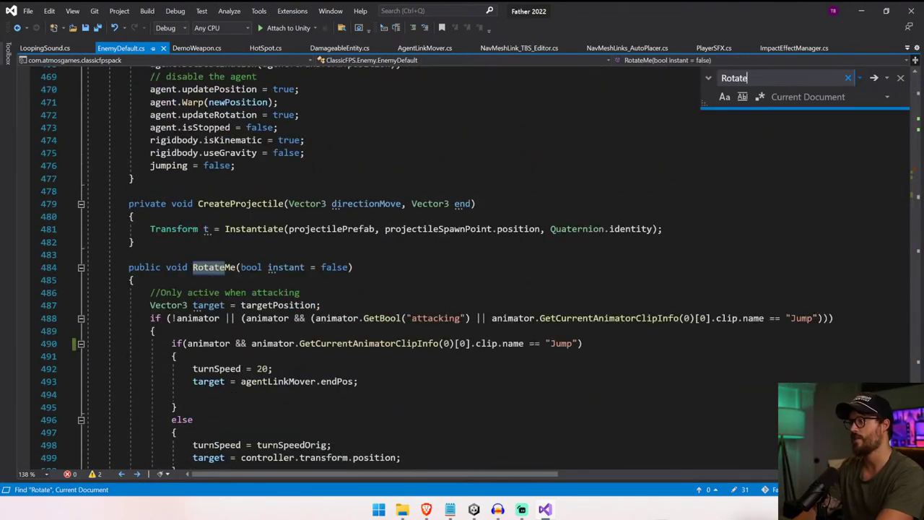
type("Me")
key("Return")
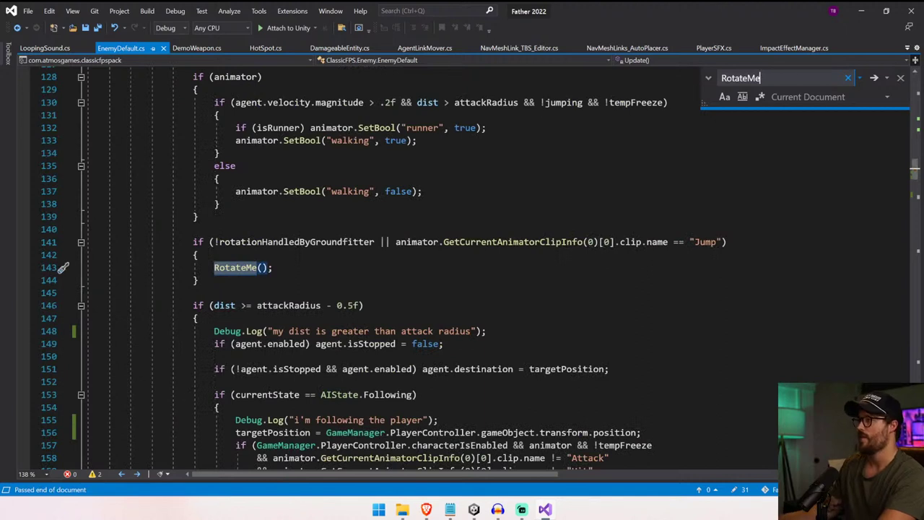
- Remove the !rotationHandledByGroundfitter alternative from the if condition around RotateMe(), leaving only the Jump clip check, and save the script
scroll(397, 216, "down", 1)
left_click_drag(214, 204, 397, 204)
key("BackSpace")
left_click(399, 226)
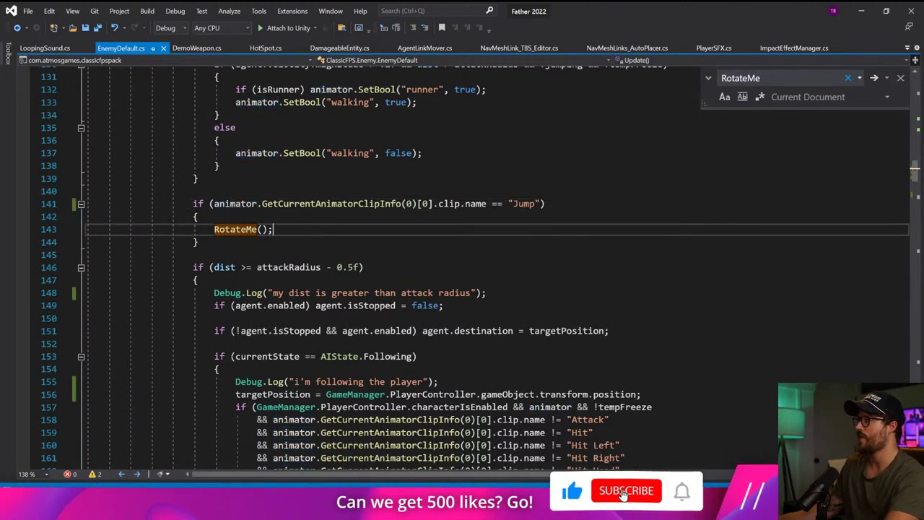
left_click_drag(540, 204, 252, 230)
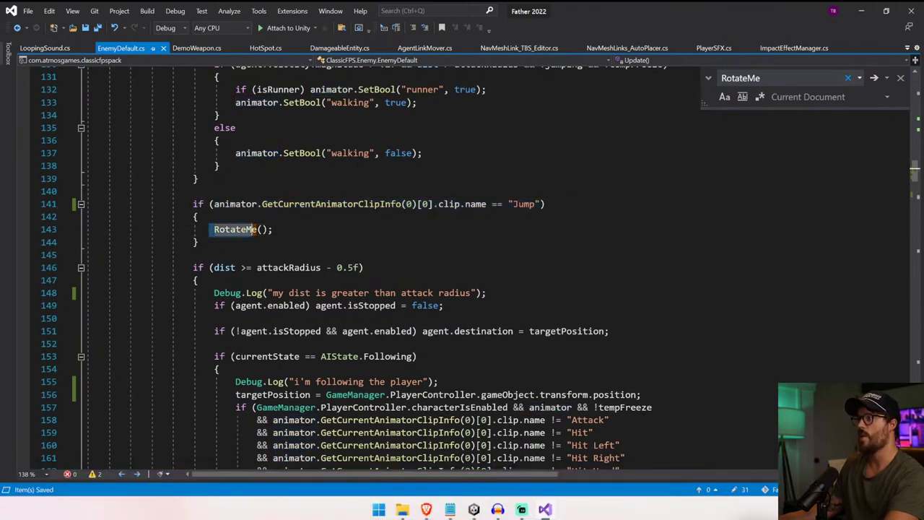
left_click(274, 229)
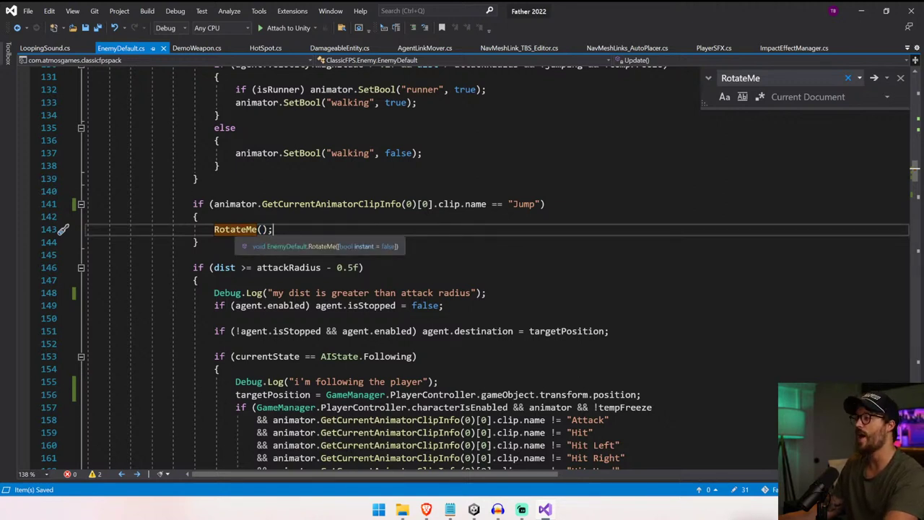
- Examine the Jump check around RotateMe() and the surrounding animator code in Update
left_click(193, 204)
left_click_drag(199, 242, 192, 205)
scroll(192, 204, "up", 7)
scroll(357, 272, "down", 5)
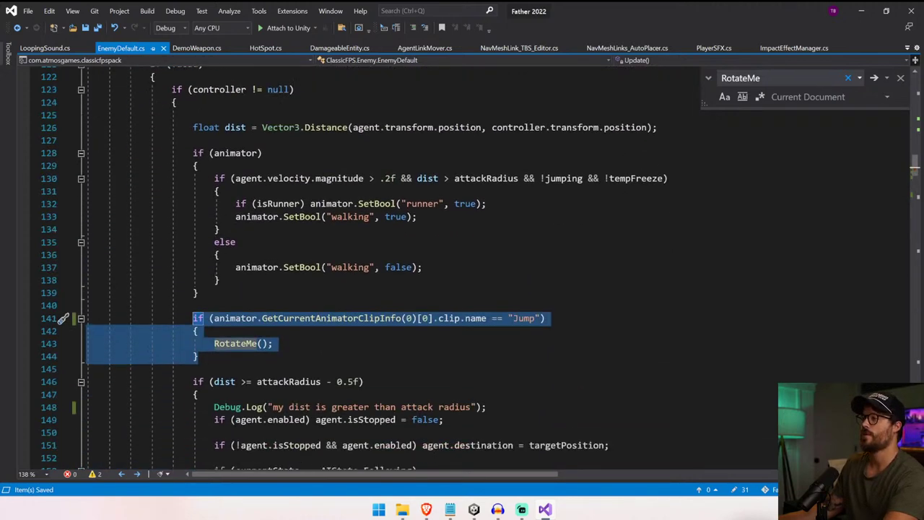
scroll(357, 271, "up", 4)
scroll(356, 272, "down", 2)
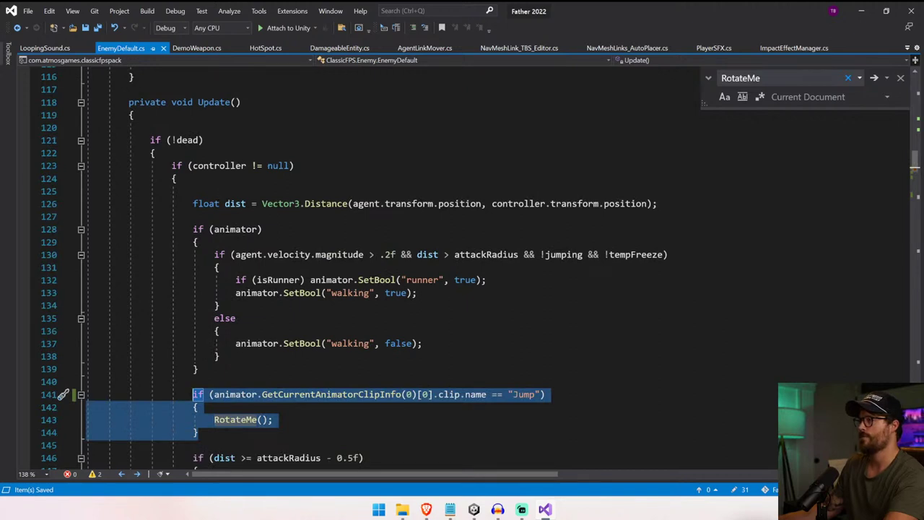
scroll(357, 271, "down", 3)
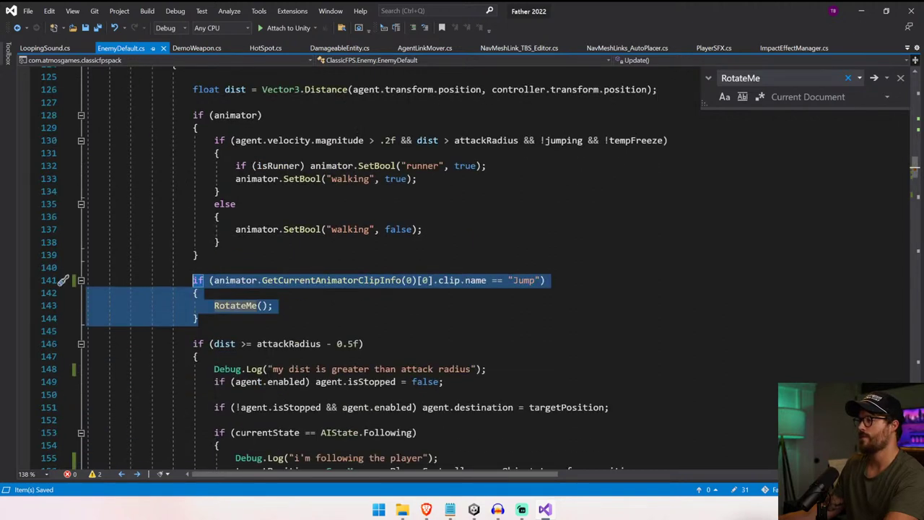
left_click(268, 318)
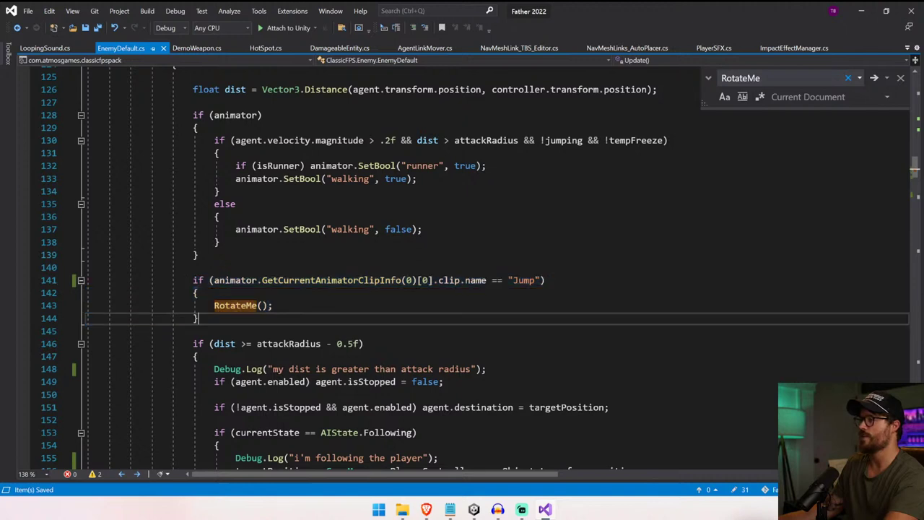
- Go to the RotateMe method definition and inspect how its target is assigned
key("F3")
scroll(315, 322, "down", 2)
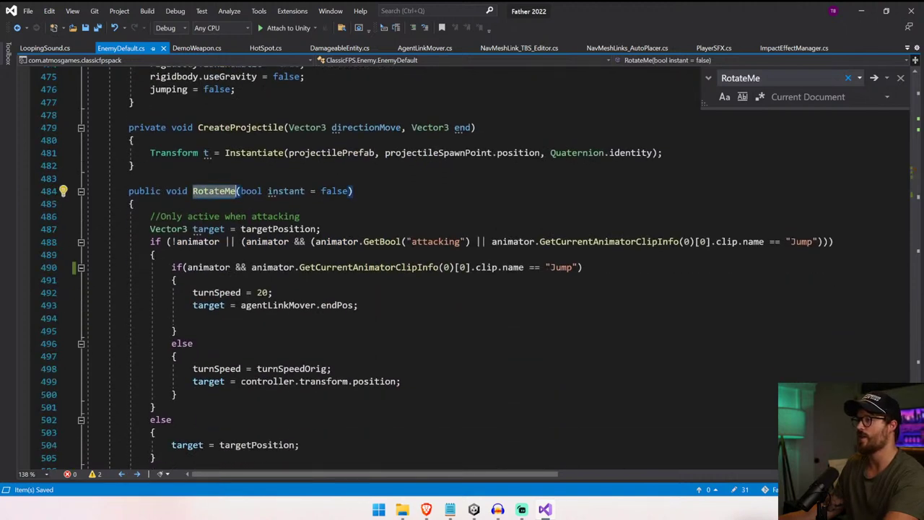
left_click(311, 217)
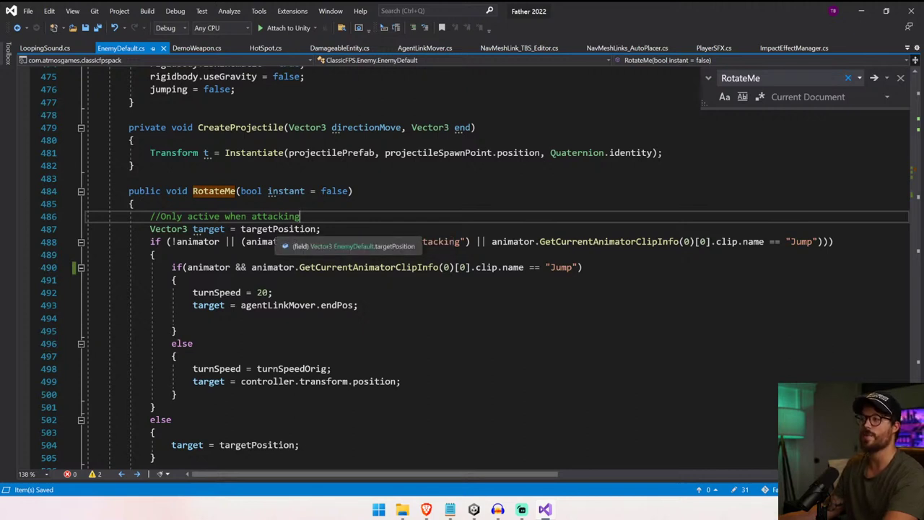
left_click(322, 229)
key("Return")
type("Debug,.")
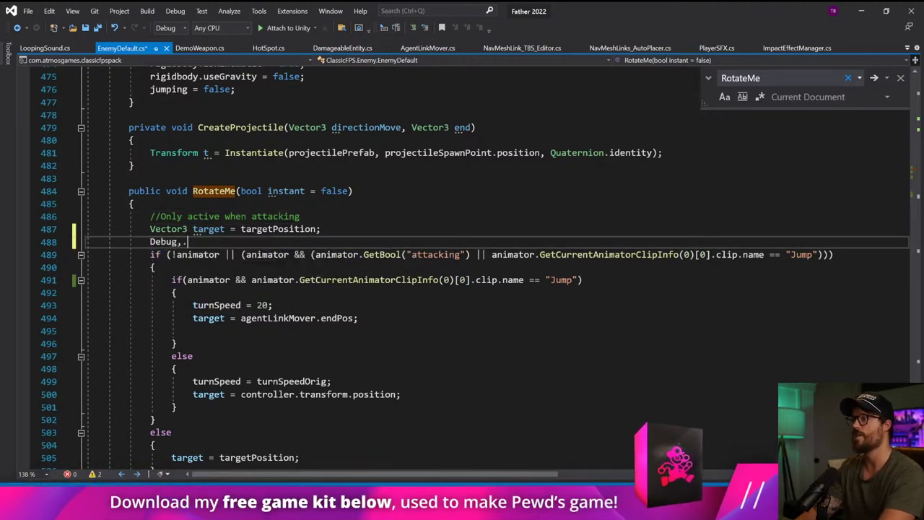
type("Log(\"")
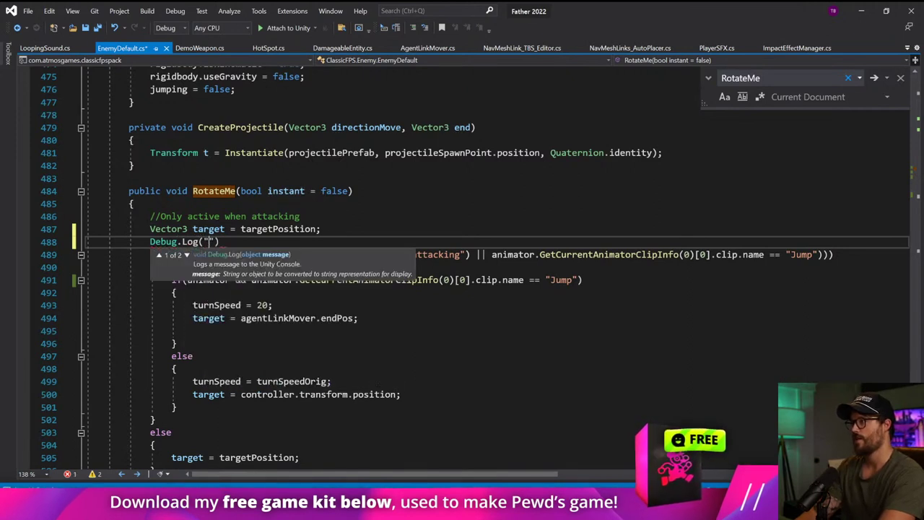
key("BackSpace")
type("tare")
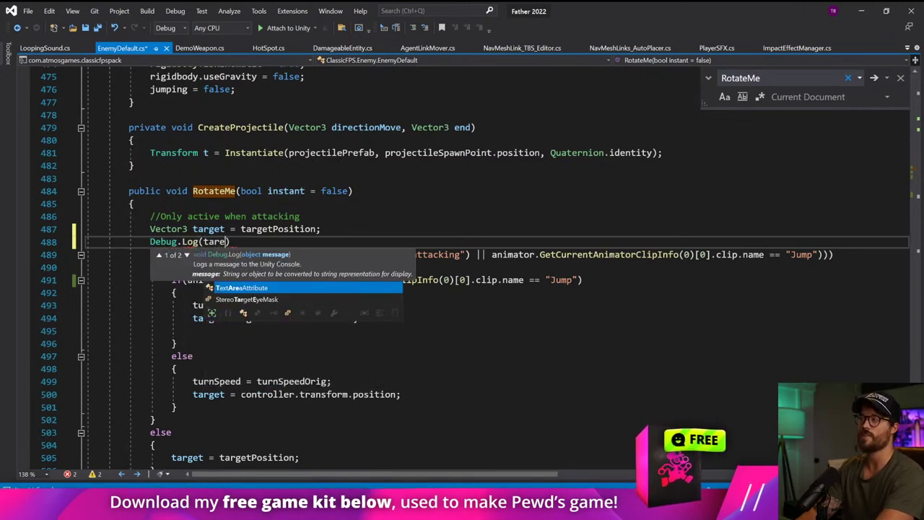
key("BackSpace")
type("get")
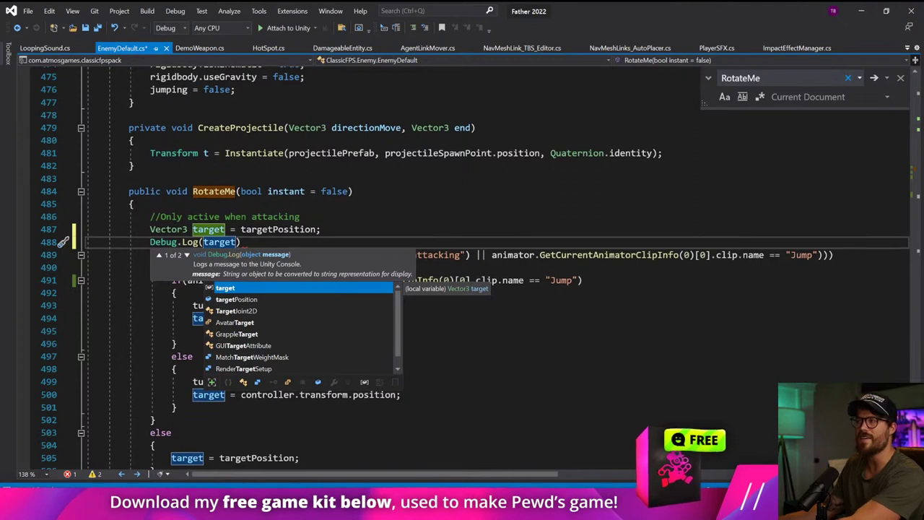
key("End")
key("shift+Home")
key("shift+Home")
key("BackSpace")
key("BackSpace")
key("ctrl+s")
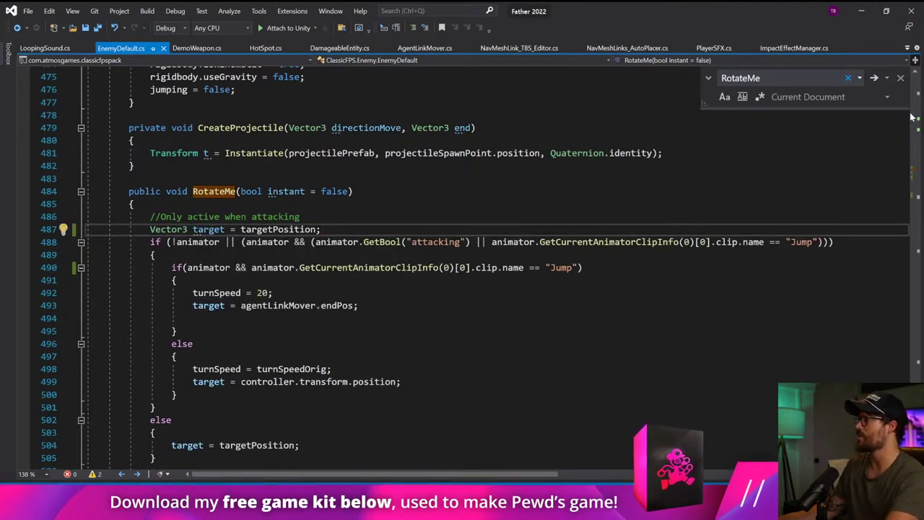
- Close the search and examine RotateMe's attacking and Jump conditions and the turnSpeed and target lines inside them
key("Escape")
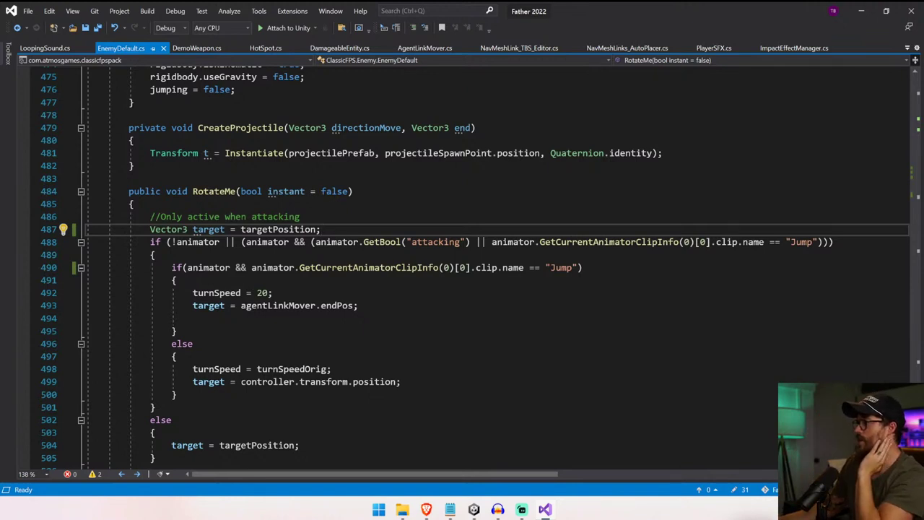
double_click(418, 241)
left_click_drag(326, 230, 807, 242)
left_click(807, 242)
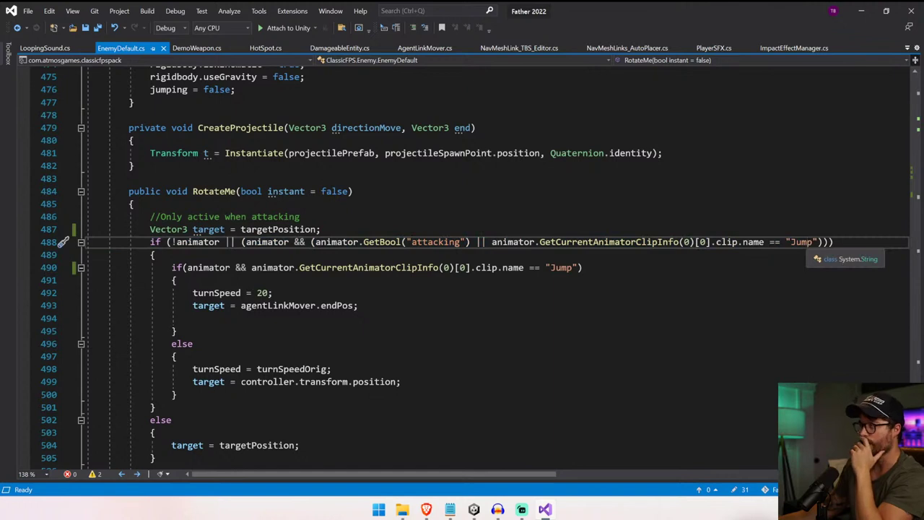
left_click_drag(193, 292, 193, 319)
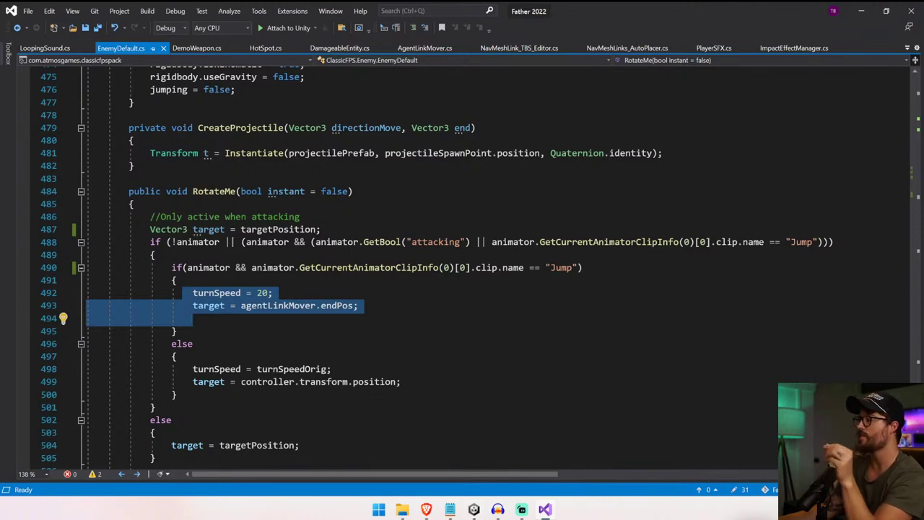
- Switch to Unity and play-test the gun walker's rotation with the edited RotateMe condition
key("alt+Tab")
left_click(444, 33)
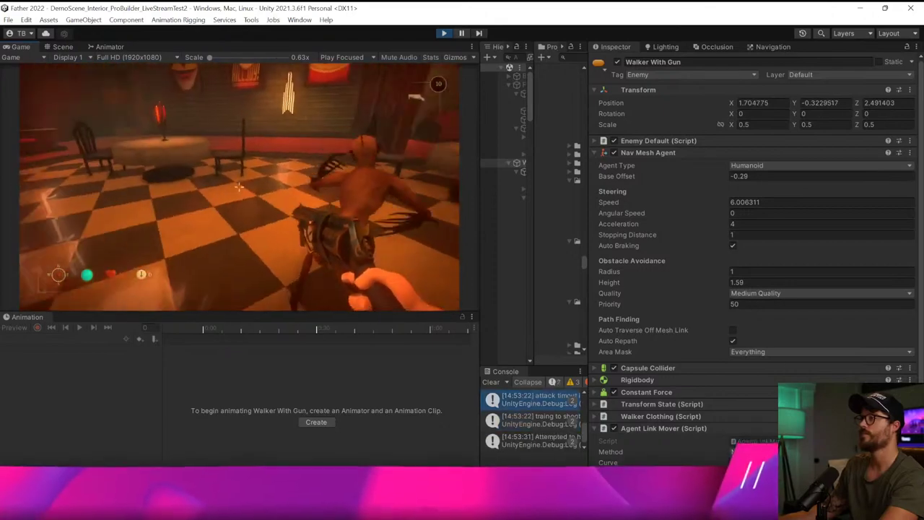
- Switch to Visual Studio, read the direction and rotation code at the end of RotateMe, and return to Unity
key("alt+Tab")
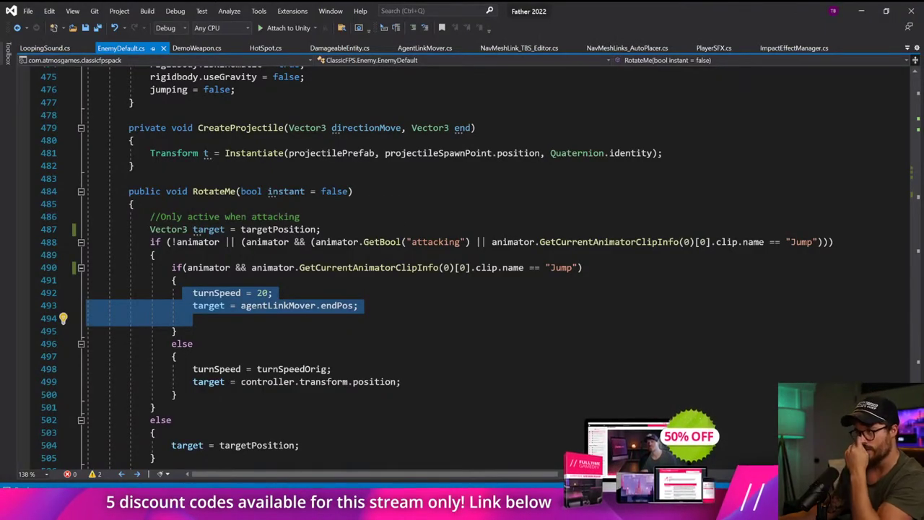
scroll(462, 260, "down", 3)
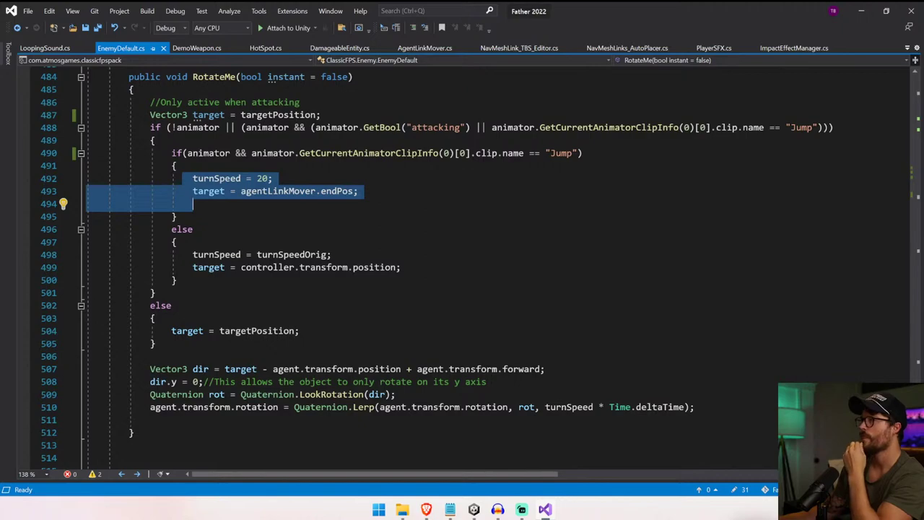
left_click(476, 508)
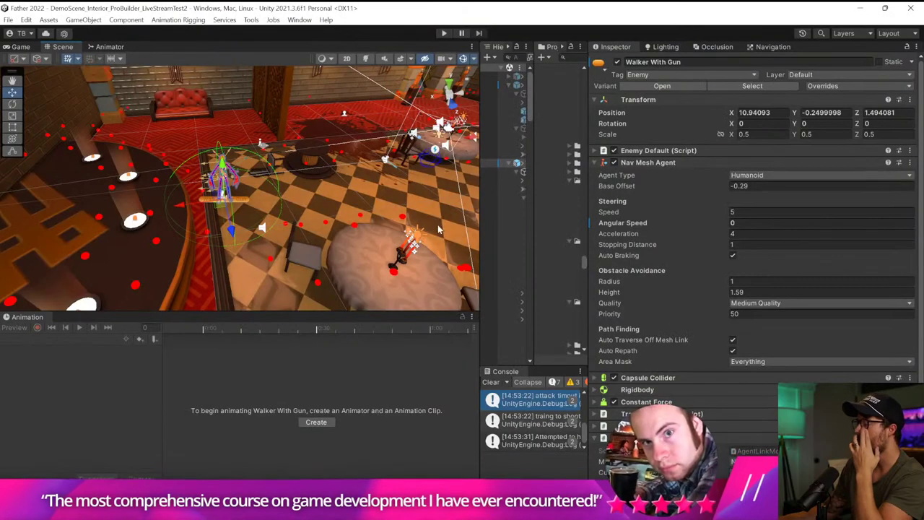
- Widen the Hierarchy and Project panels by shrinking the Inspector and the Scene view
left_click_drag(589, 238, 652, 238)
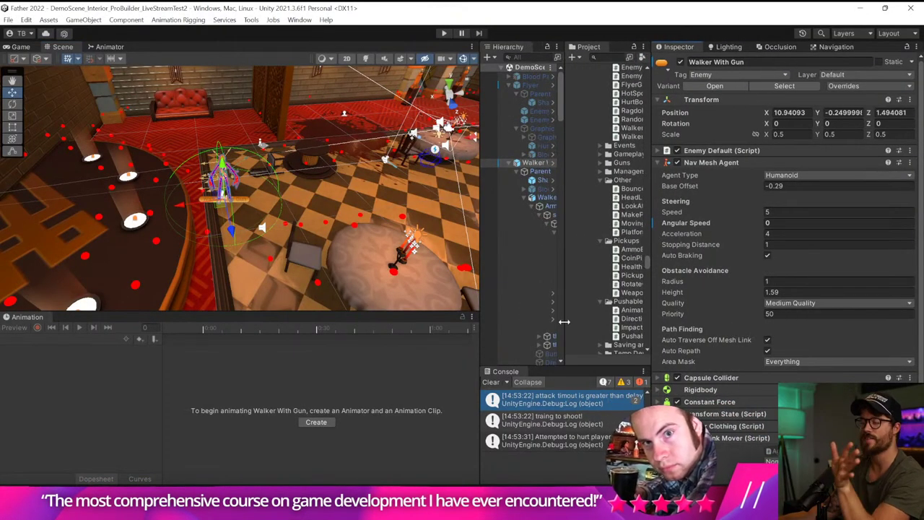
left_click_drag(480, 283, 318, 283)
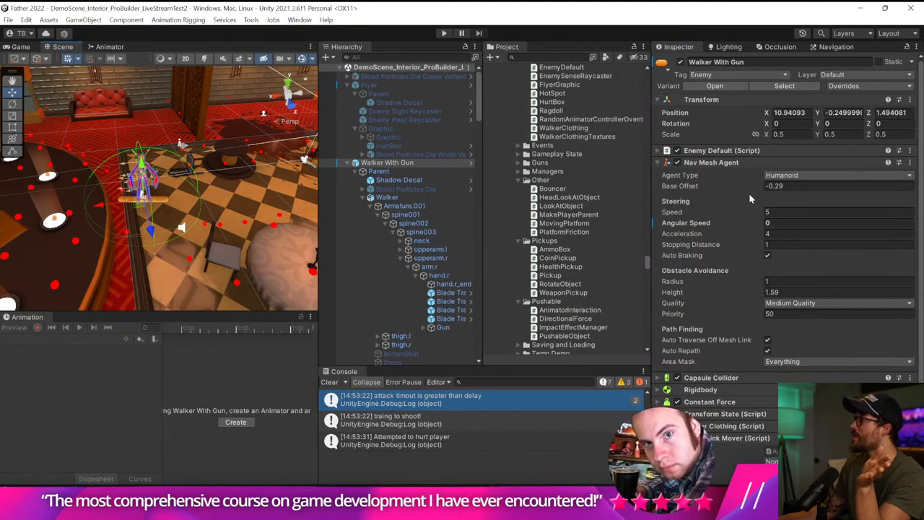
- Set the Nav Mesh Agent's Angular Speed on Walker With Gun to 9999 and play-test the enemy's turning
left_click(737, 163)
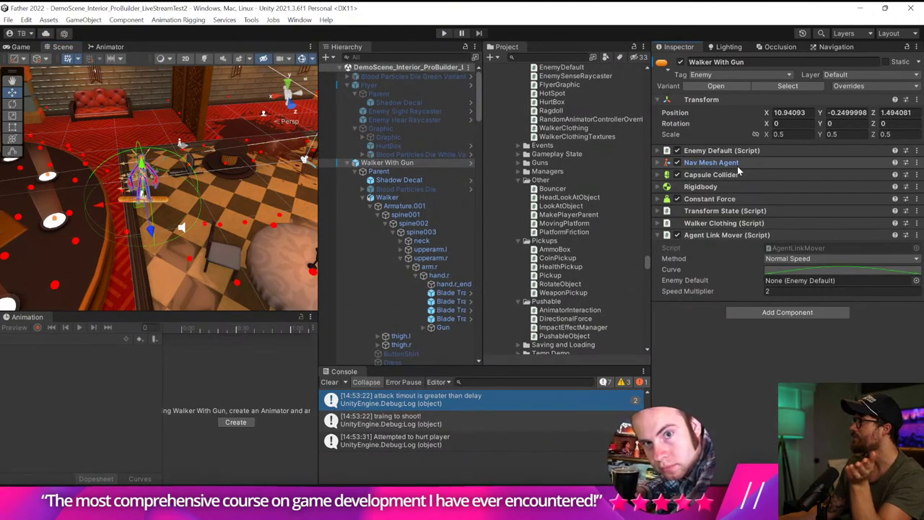
left_click(739, 163)
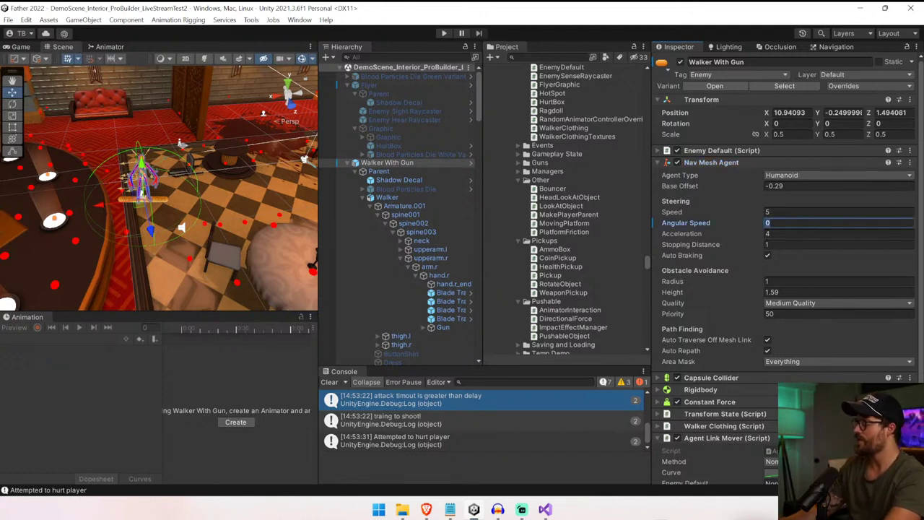
left_click(444, 33)
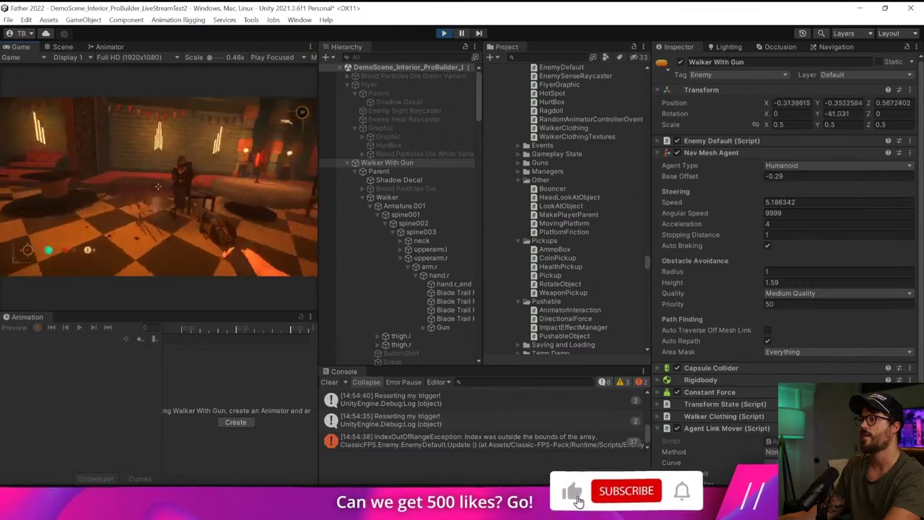
key("ctrl+p")
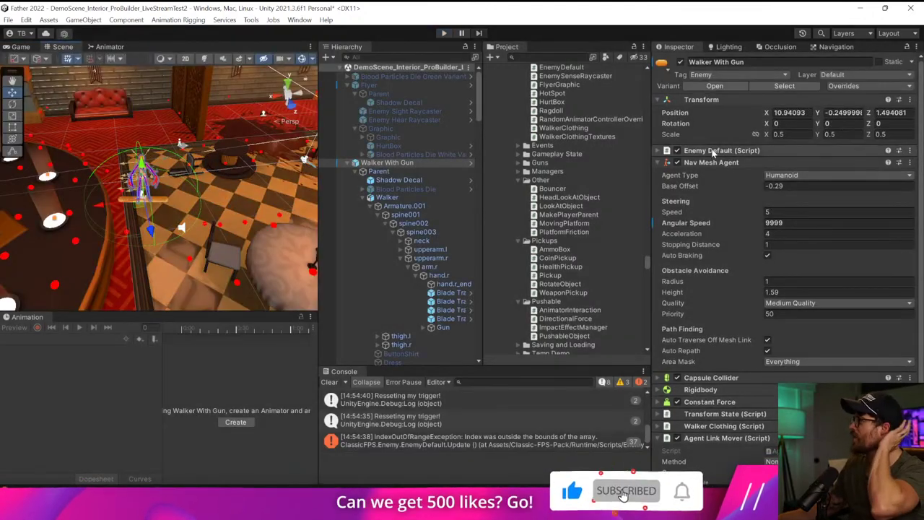
- Set Turn Speed to 999 in the Agent Navigation settings of Walker With Gun's Enemy Default script
left_click(714, 153)
left_click_drag(920, 122, 921, 172)
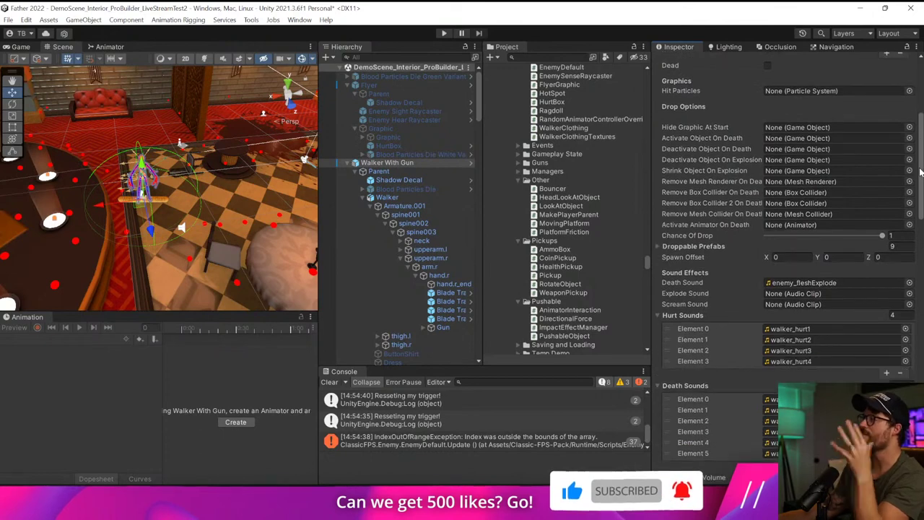
scroll(920, 172, "down", 7)
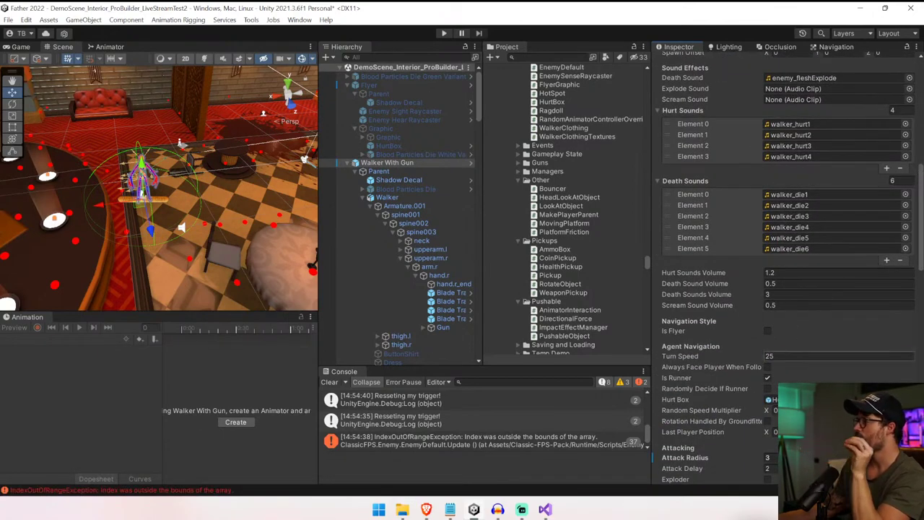
left_click(732, 354)
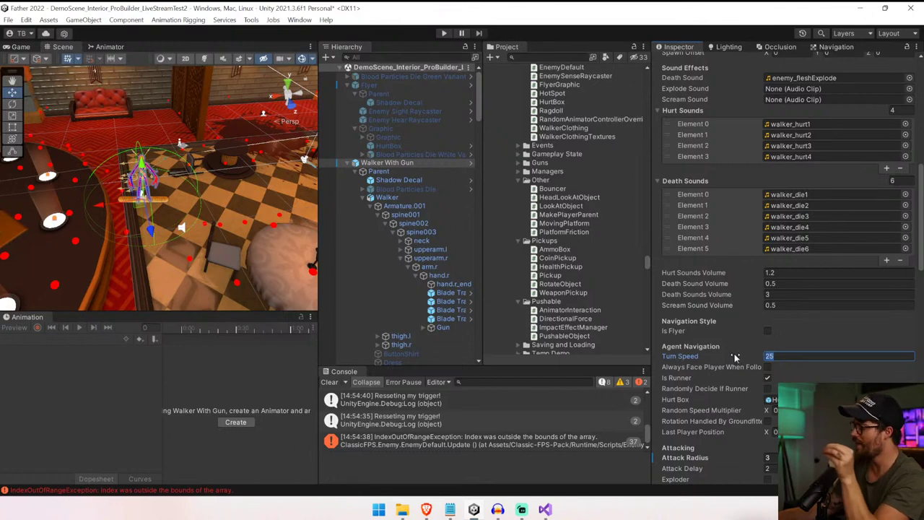
type("999")
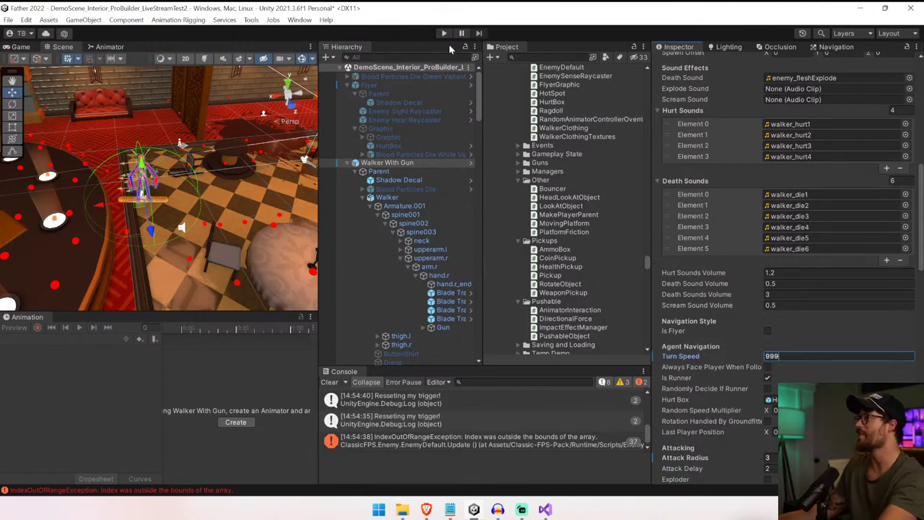
- Play-test the walker's turning and compare the Walker child with its Walker With Gun parent while the game runs
left_click(443, 33)
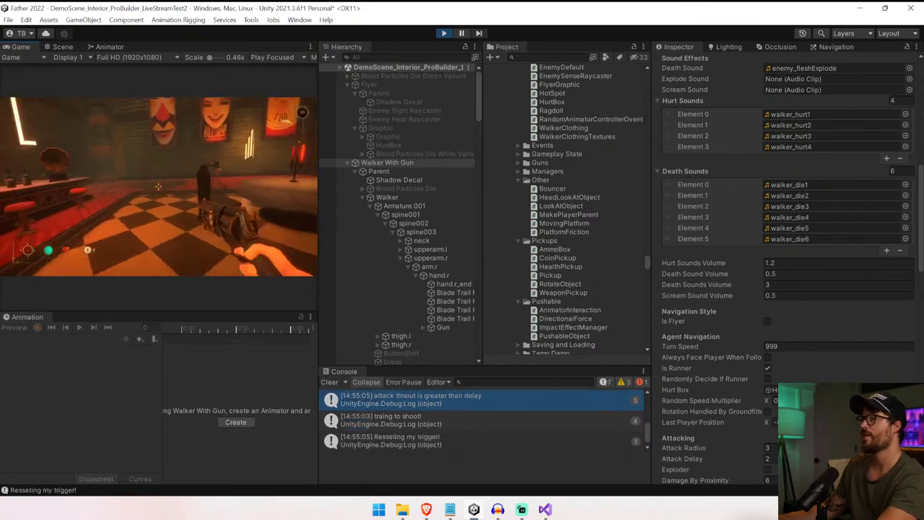
left_click(406, 197)
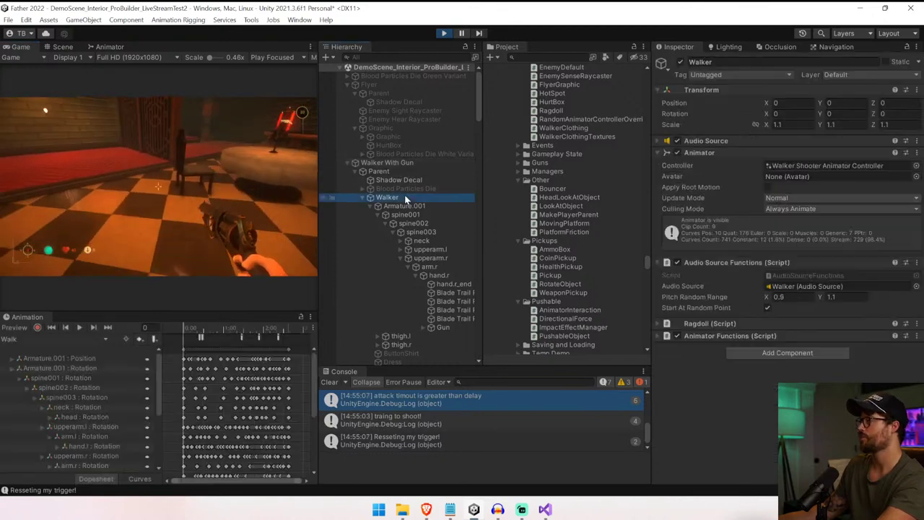
left_click(394, 163)
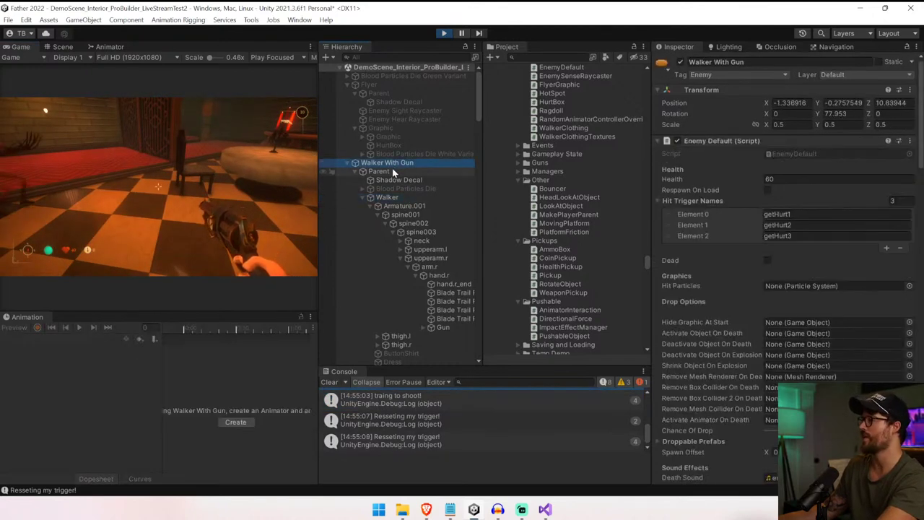
left_click(400, 197)
left_click(398, 165)
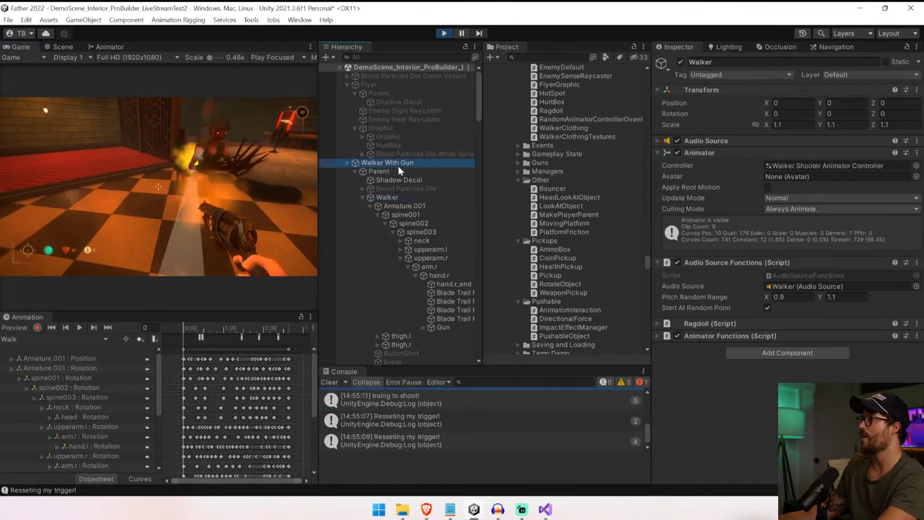
- Collapse the Enemy Default script and set the Nav Mesh Agent's Acceleration to 1000 in the running game
left_click(749, 142)
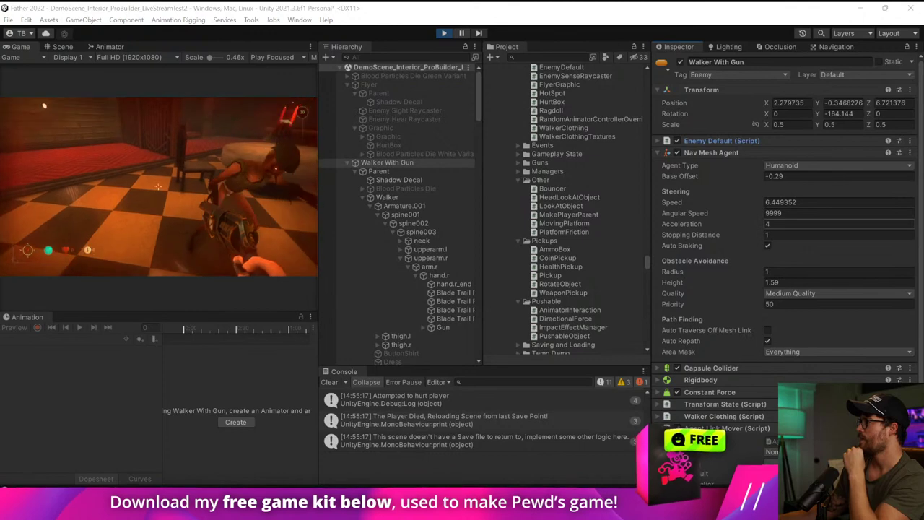
left_click(816, 224)
type("1000")
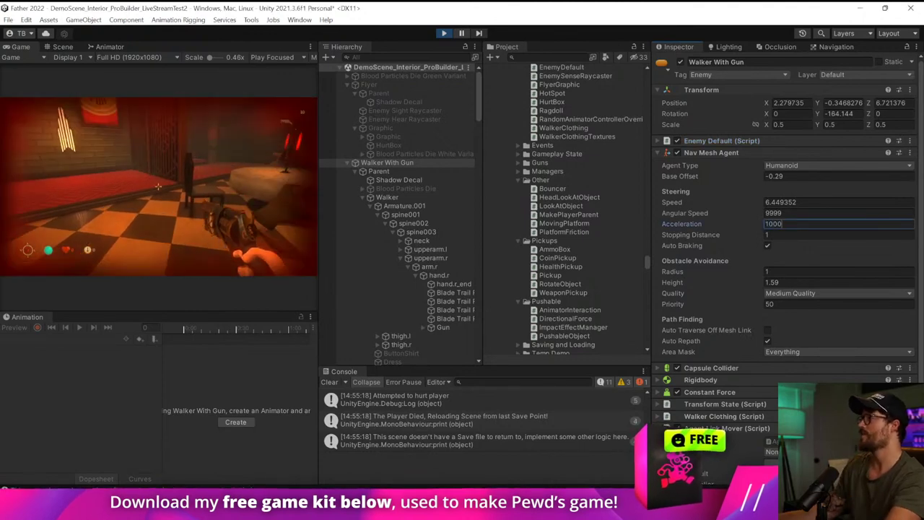
scroll(566, 210, "up", 1)
key("Return")
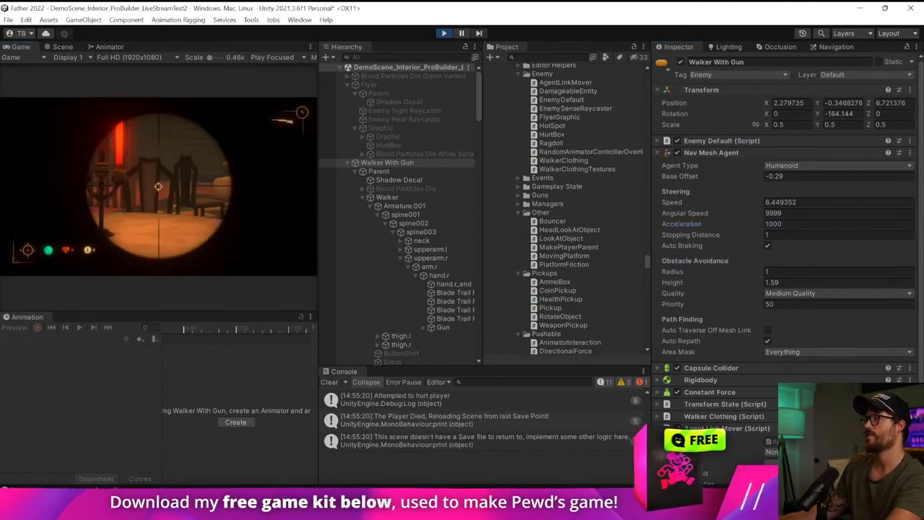
- Stop the running play test and place a Walker prefab from the Enemies prefabs on the checkered floor of the scene
left_click(158, 186)
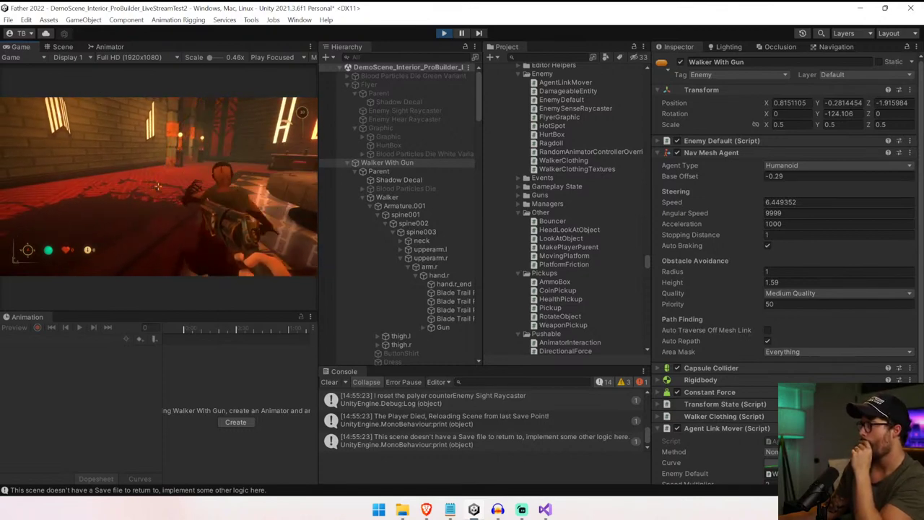
key("ctrl+p")
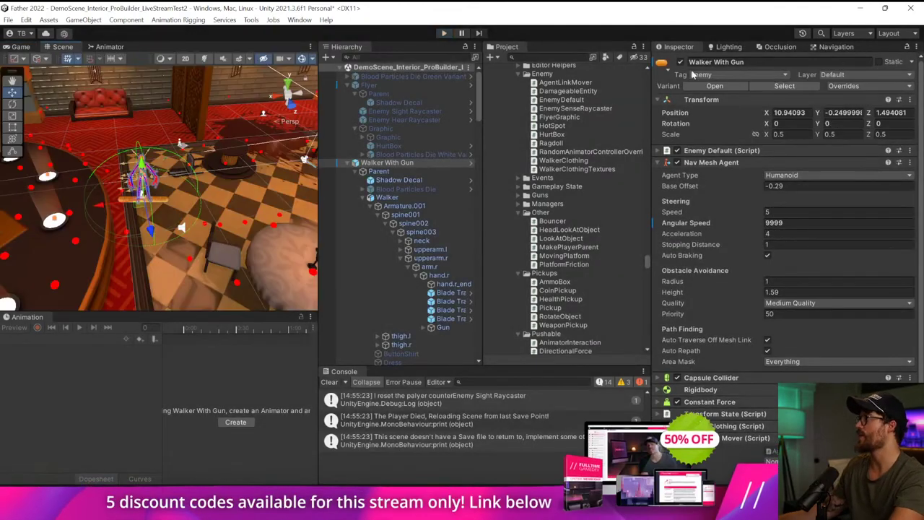
left_click(785, 85)
left_click(785, 87)
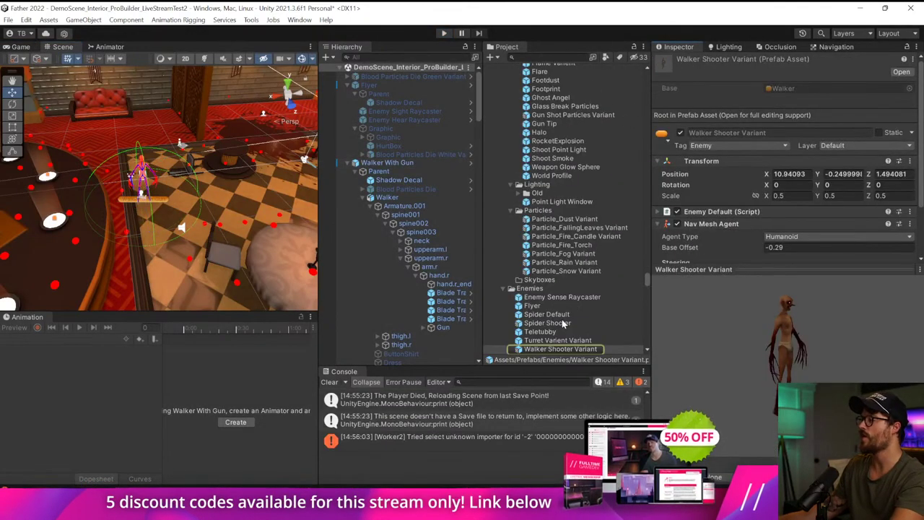
scroll(561, 319, "down", 3)
left_click(541, 293)
left_click_drag(542, 293, 259, 208)
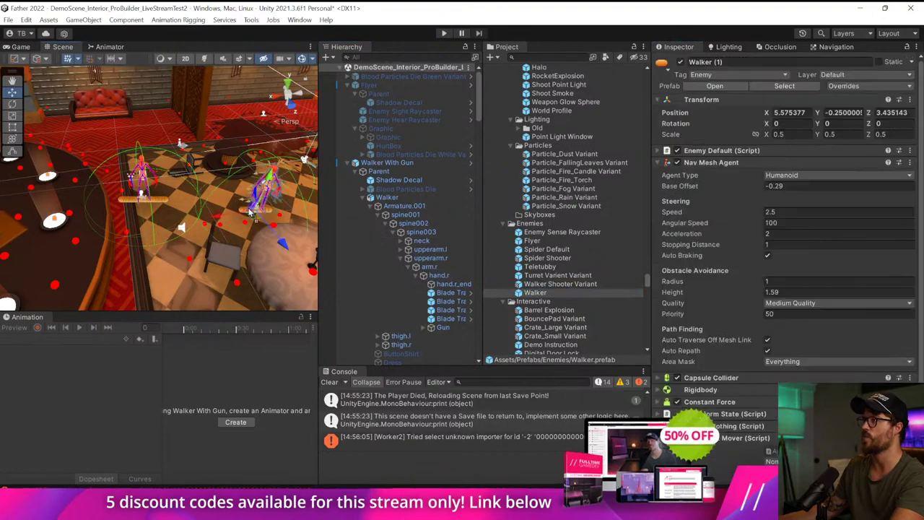
- Deactivate the Walker With Gun object and play-test the scene with only the newly placed Walker, ending play mode when done
left_click(408, 214)
left_click(390, 171)
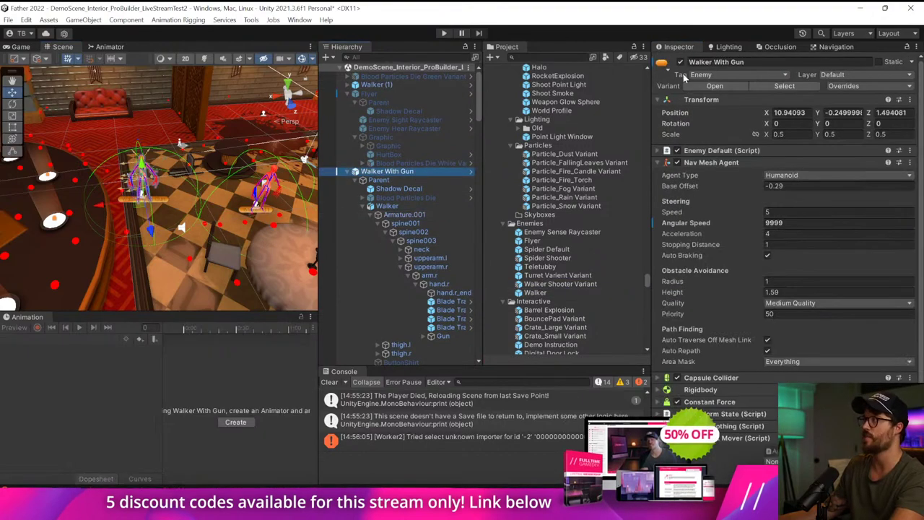
left_click(443, 34)
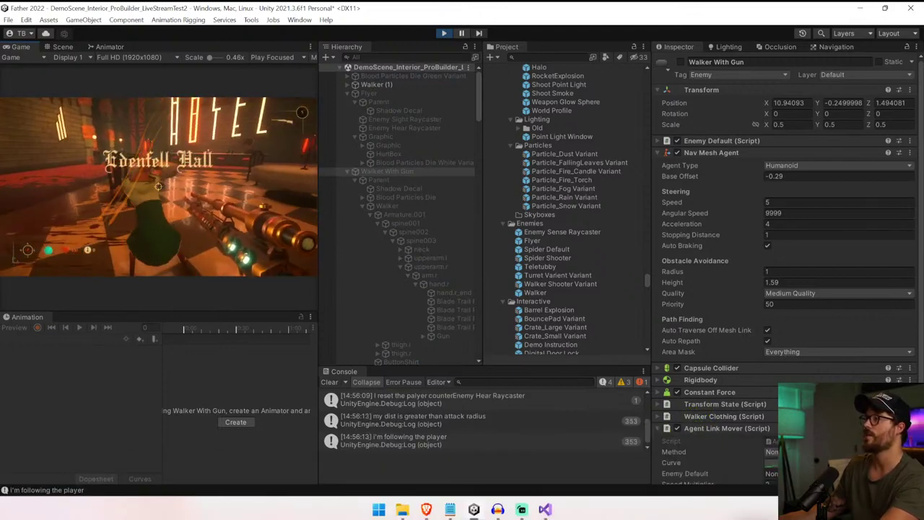
key("1")
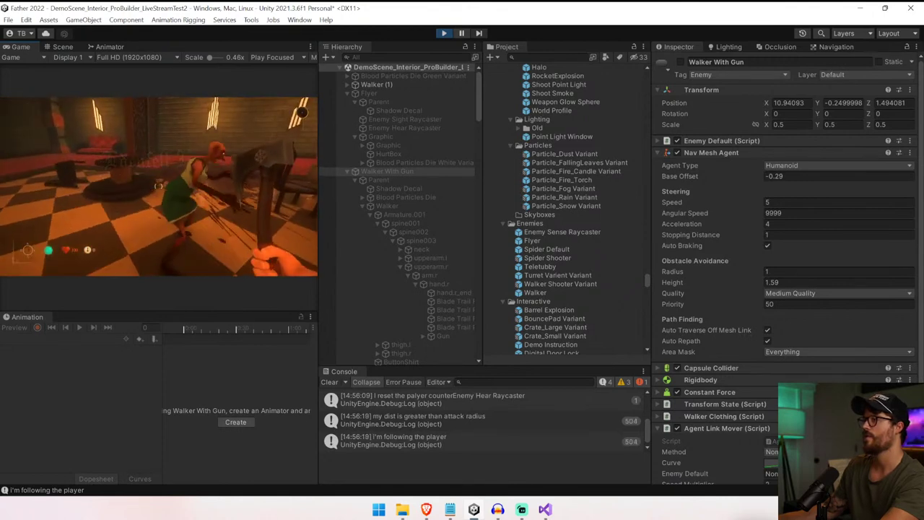
key("ctrl+p")
- Switch to Visual Studio, undo the recent edits in EnemyDefault.cs, and save the script
key("alt+Tab")
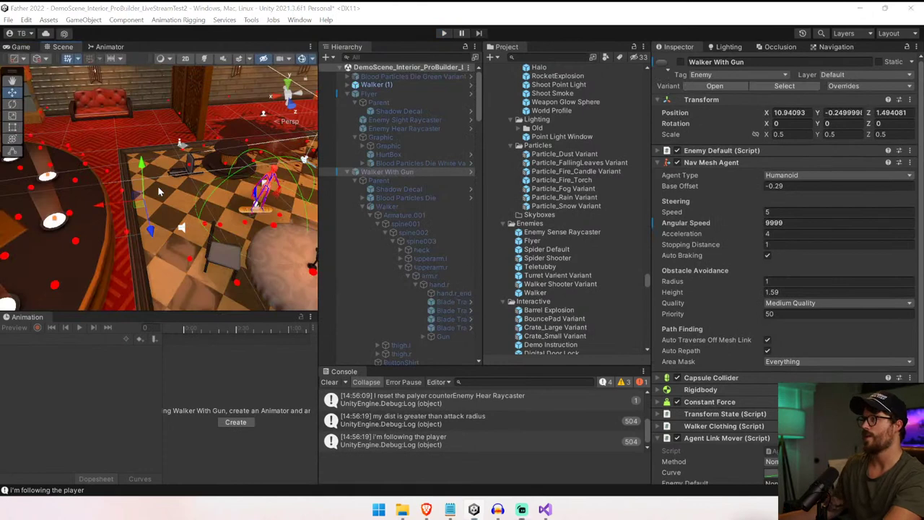
key("alt+Tab")
key("alt+Tab")
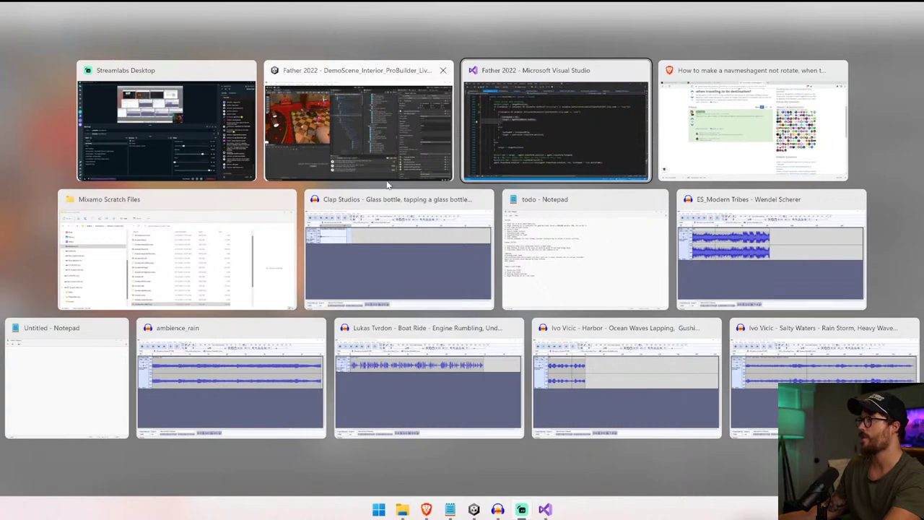
left_click(530, 169)
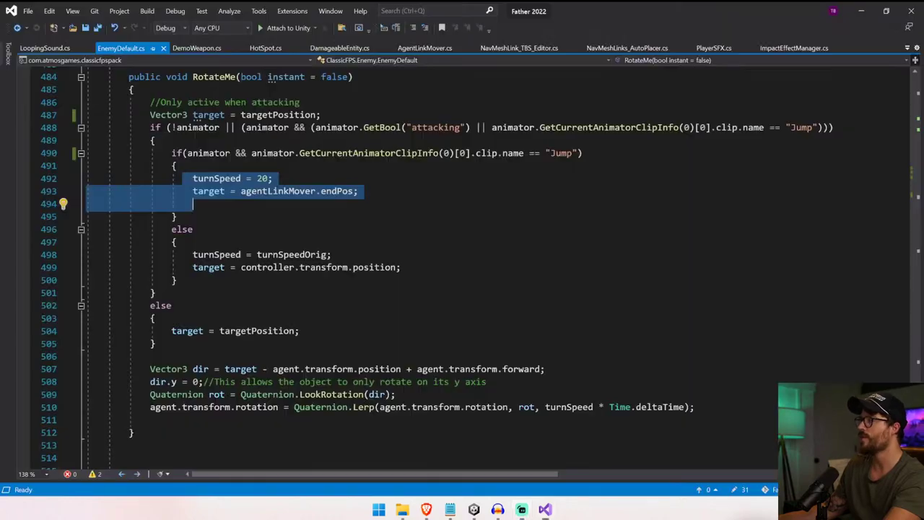
left_click(530, 169)
key("ctrl+z")
key("ctrl+z")
key("ctrl+z")
key("ctrl+z")
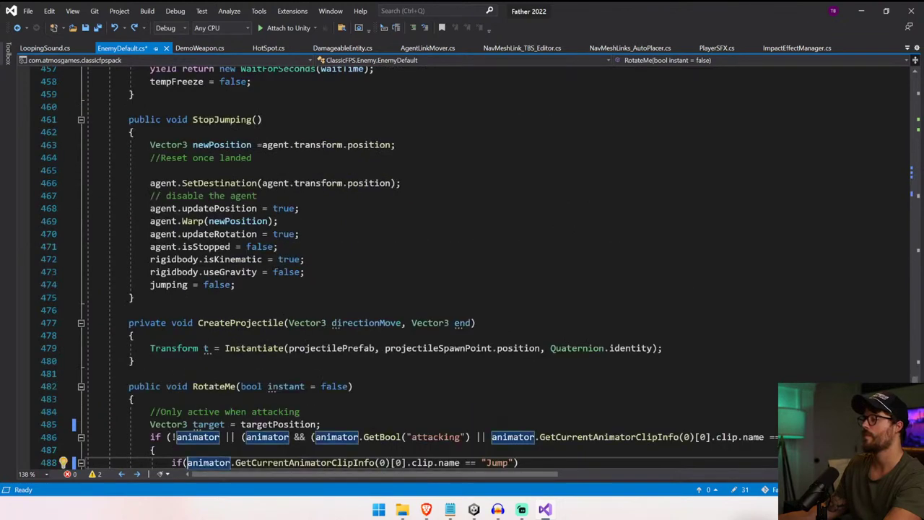
key("ctrl+z")
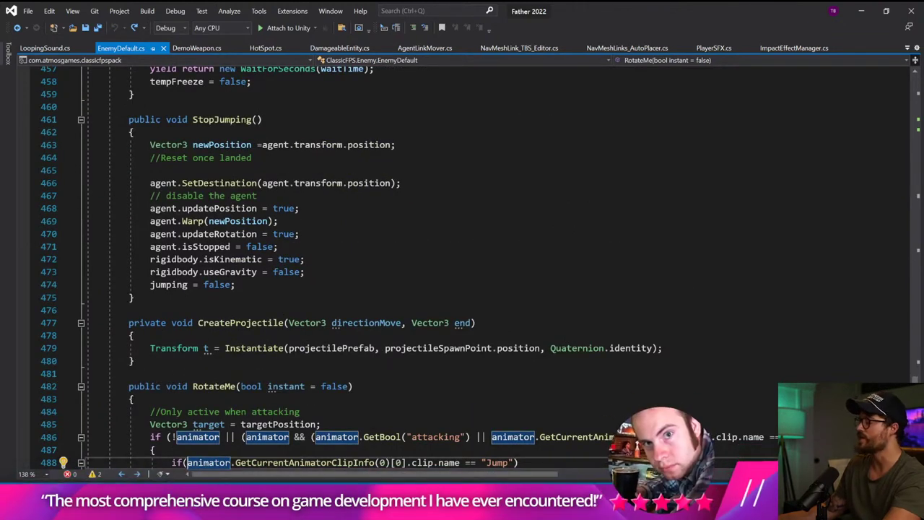
- Return to Unity, clear the console once the scripts have recompiled, and start playing the scene
left_click(475, 508)
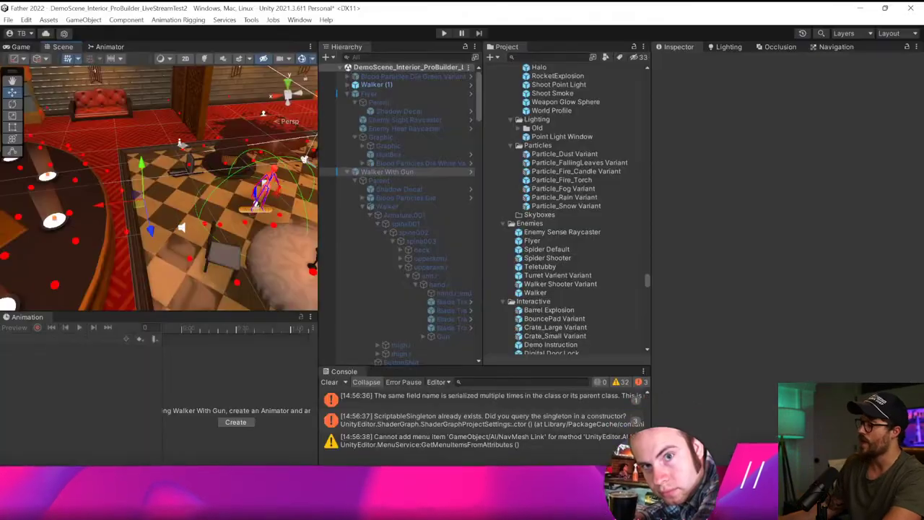
left_click(473, 510)
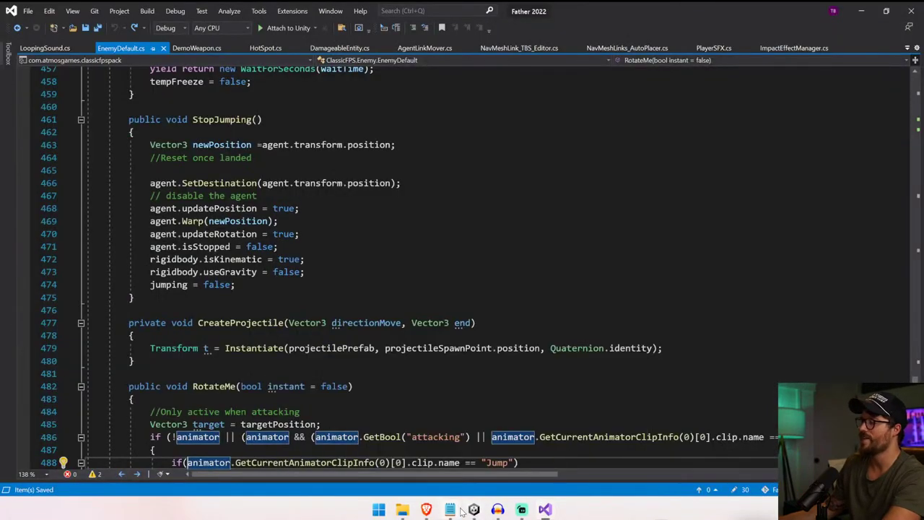
left_click(456, 509)
left_click(331, 382)
left_click(444, 33)
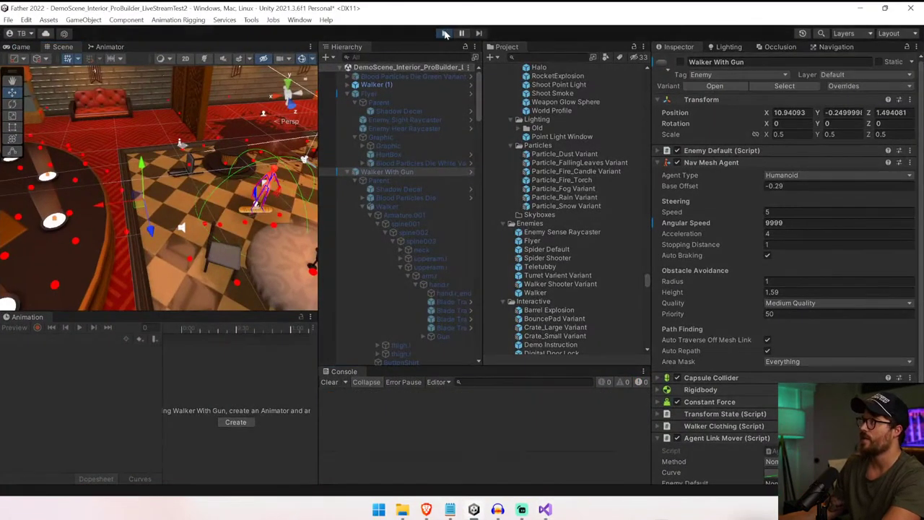
- Widen the Game view and play-test the Walker's pursuit and attack on the player, ending play mode when done
left_click_drag(318, 194, 494, 194)
left_click(404, 193)
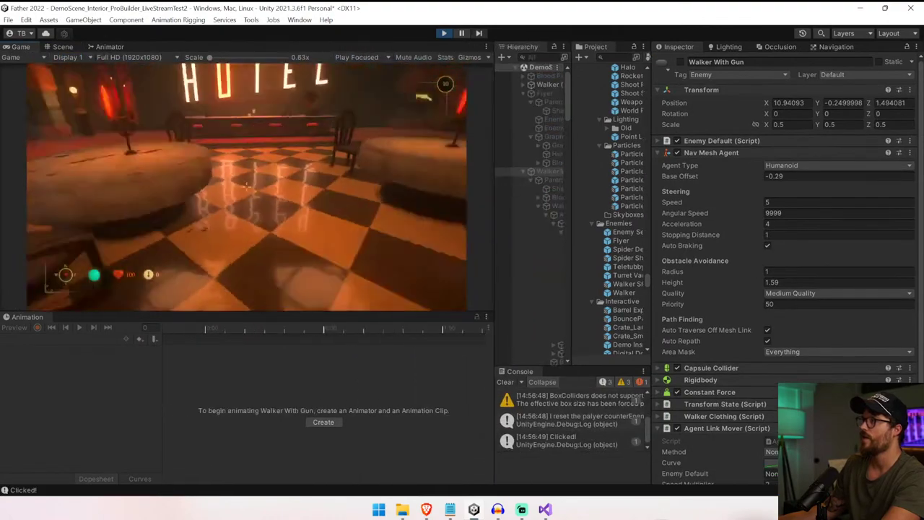
key("s")
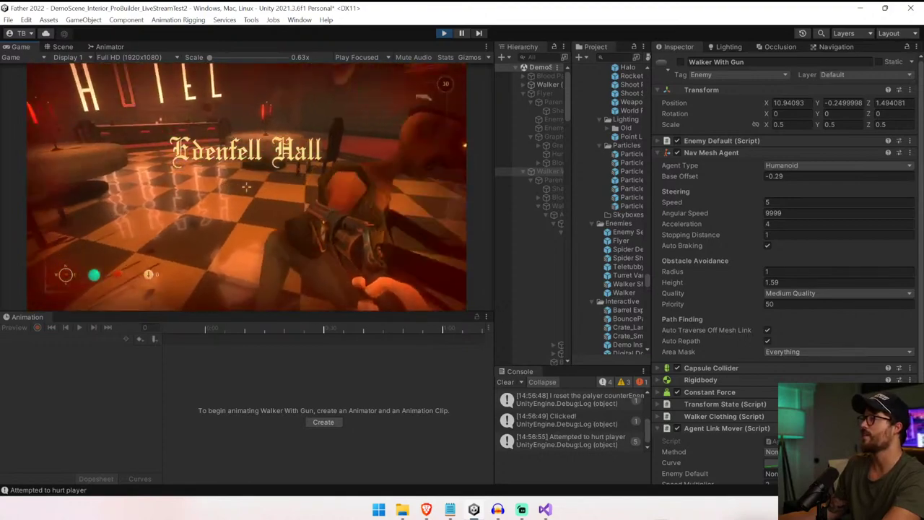
key("ctrl+p")
- Switch to Visual Studio and redo the undone edits in EnemyDefault.cs, including the debug logs and the animator check in RotateMe
key("alt+Tab")
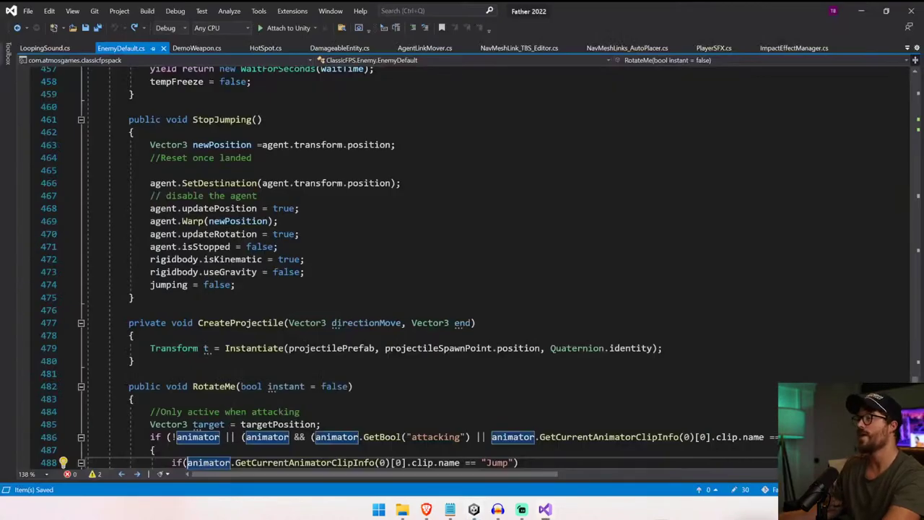
left_click(246, 172)
scroll(256, 175, "down", 1)
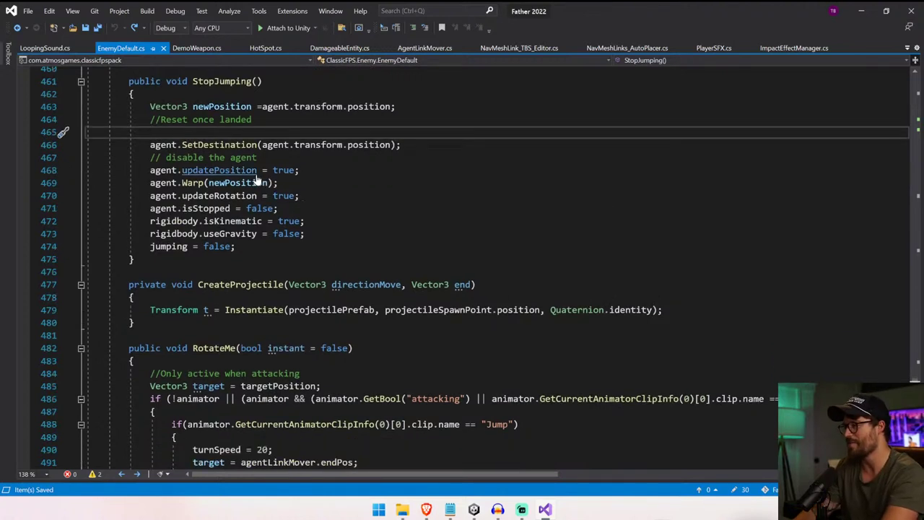
key("ctrl+y")
key("ctrl+z")
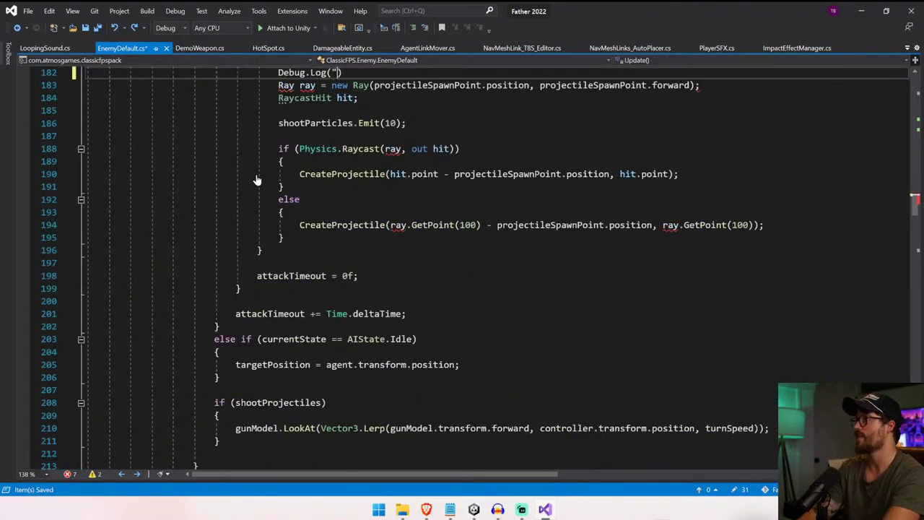
key("ctrl+z")
key("ctrl+z")
key("ctrl+z")
key("ctrl+z")
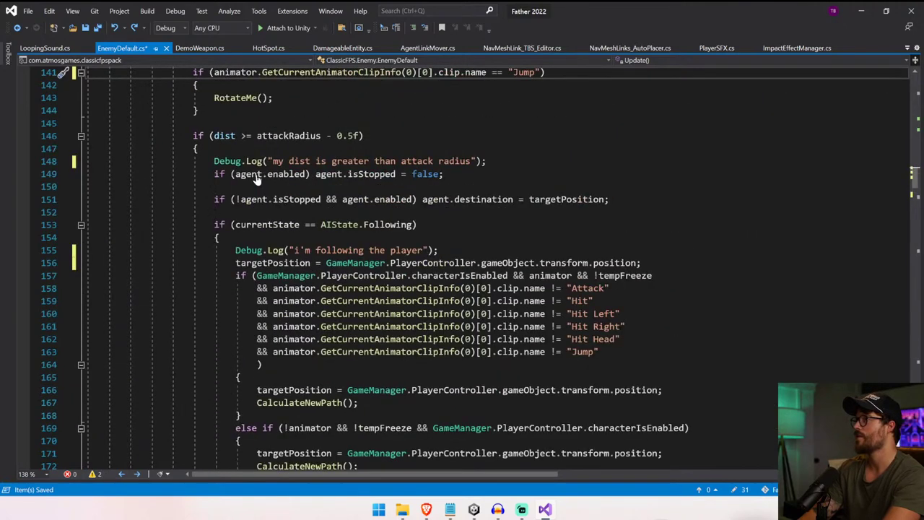
key("ctrl+z")
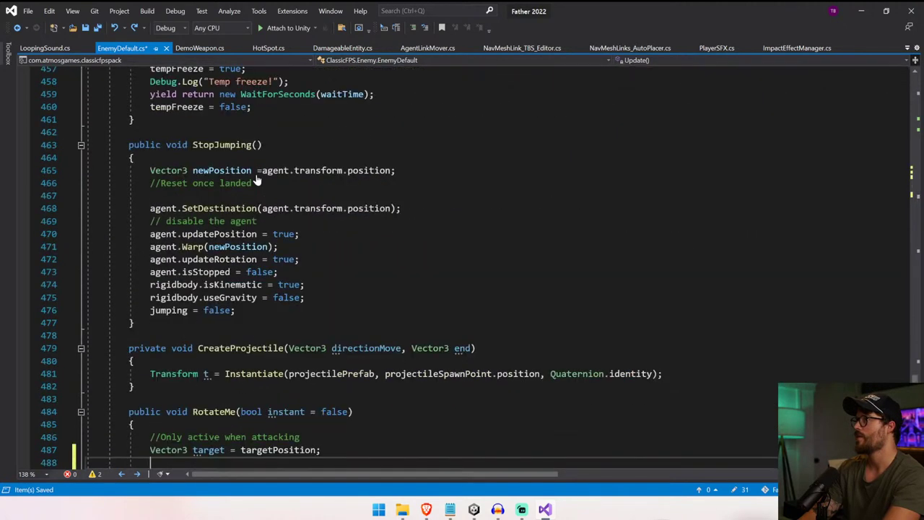
type("Debug.Log(\"")
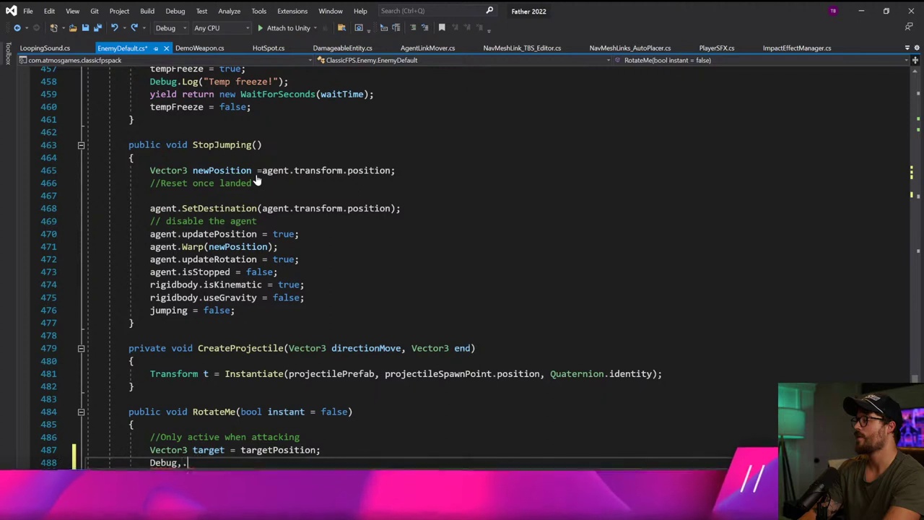
key("BackSpace")
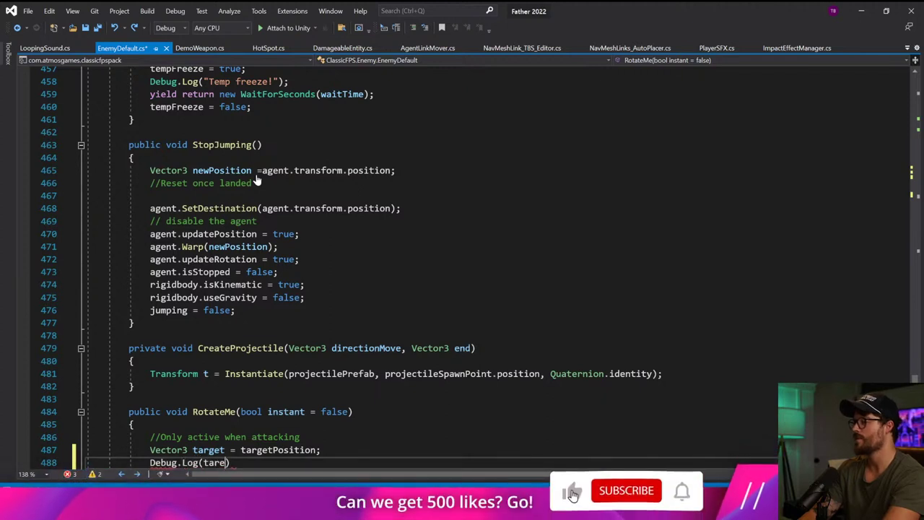
key("ctrl+z")
key("ctrl+z")
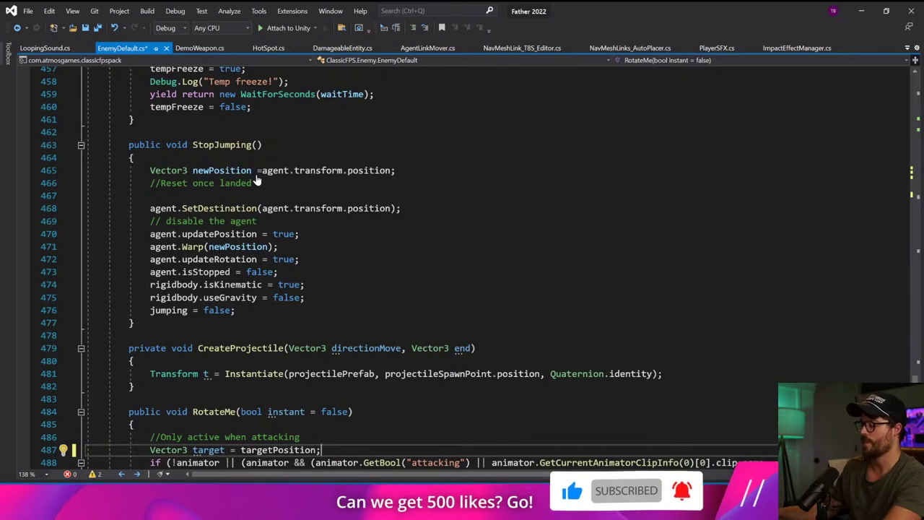
- Review the RotateMe method, save EnemyDefault.cs, and switch to Unity to recompile the script
scroll(256, 181, "down", 2)
scroll(462, 267, "down", 4)
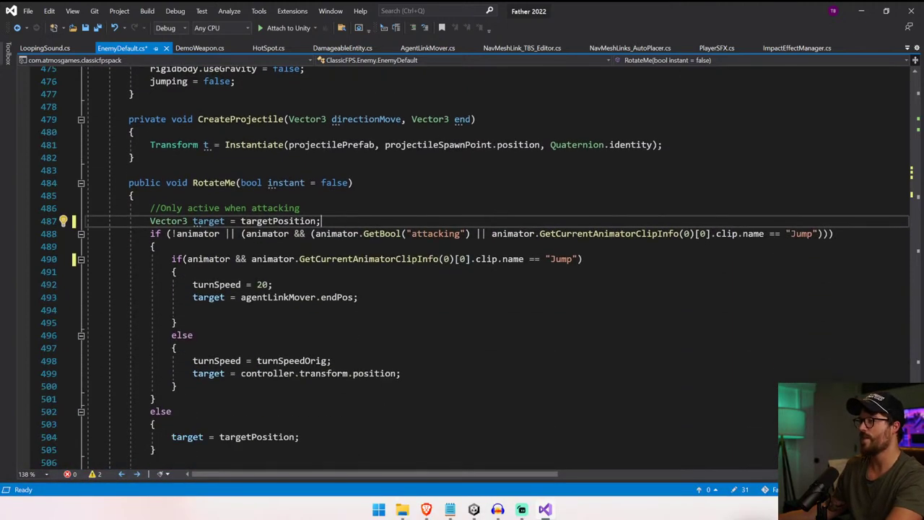
scroll(252, 184, "down", 2)
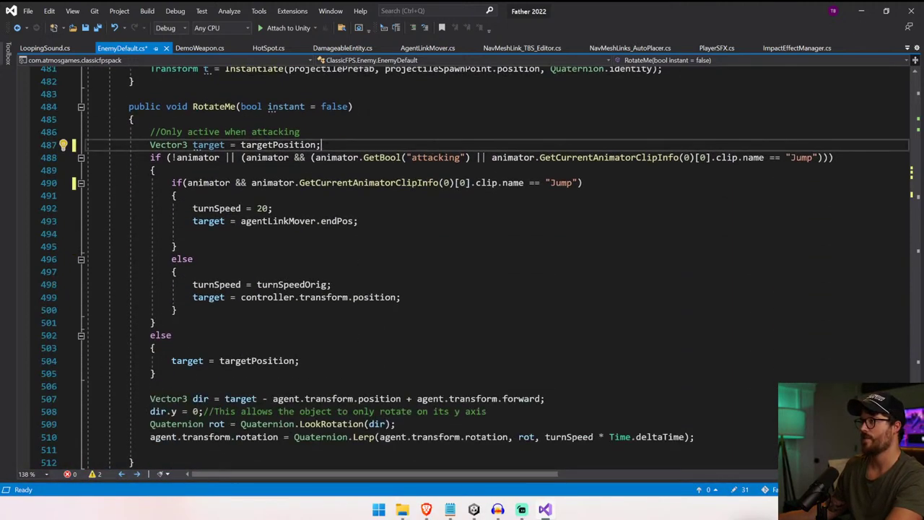
left_click(355, 183)
key("ctrl+s")
key("alt+Tab")
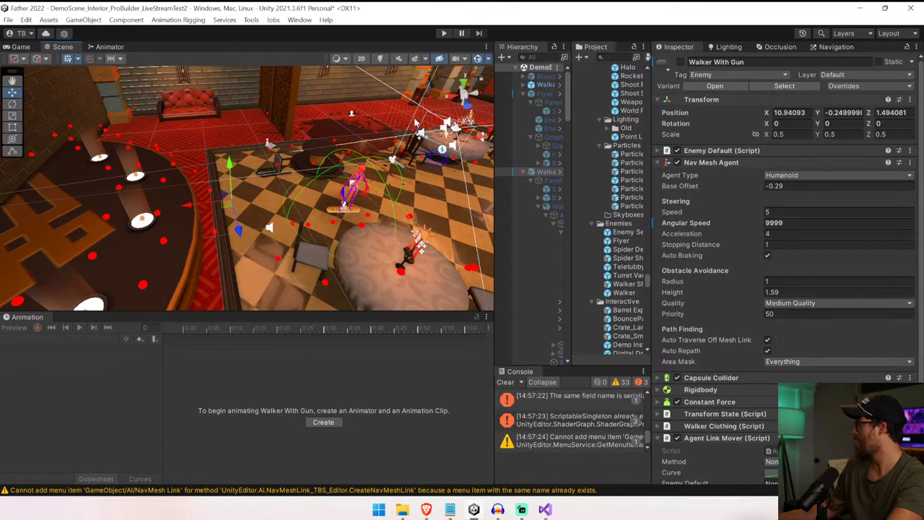
- Switch to Visual Studio and examine RotateMe's attacking and Jump conditions and how each branch assigns the target
key("alt+Tab")
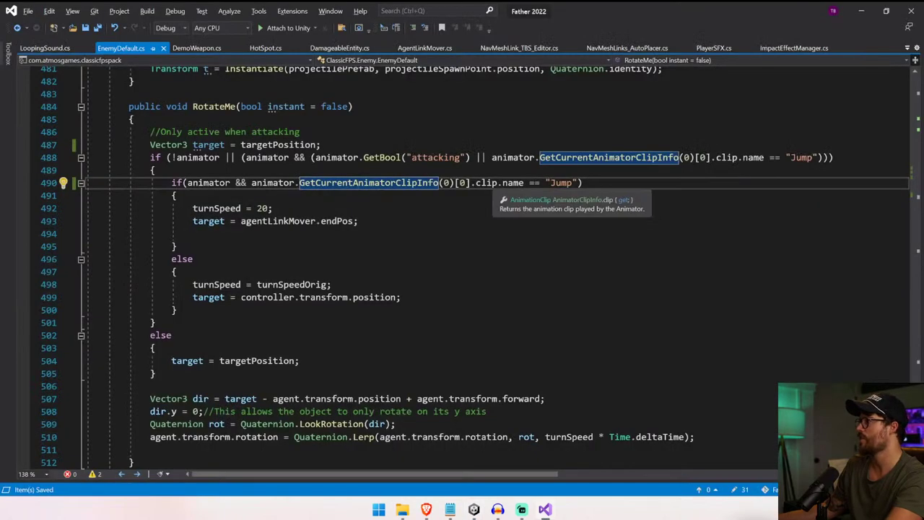
left_click(177, 195)
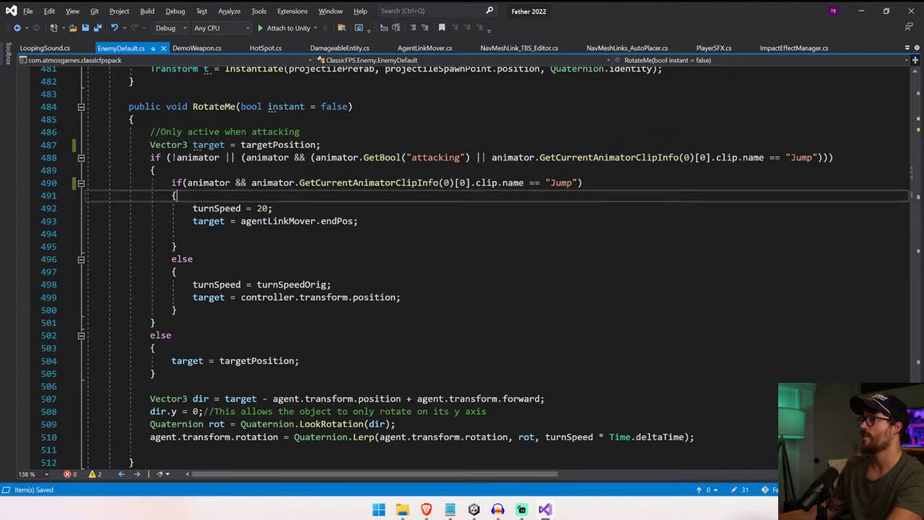
left_click_drag(315, 158, 425, 158)
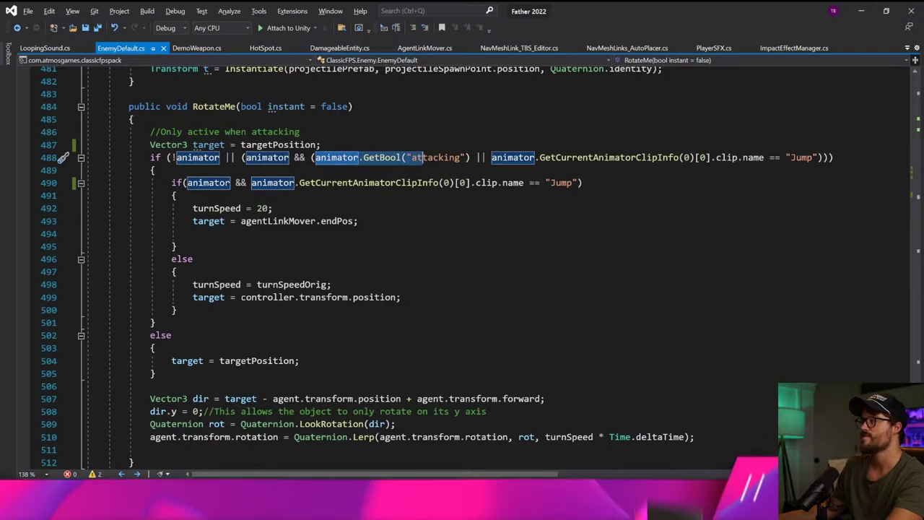
left_click_drag(539, 158, 791, 157)
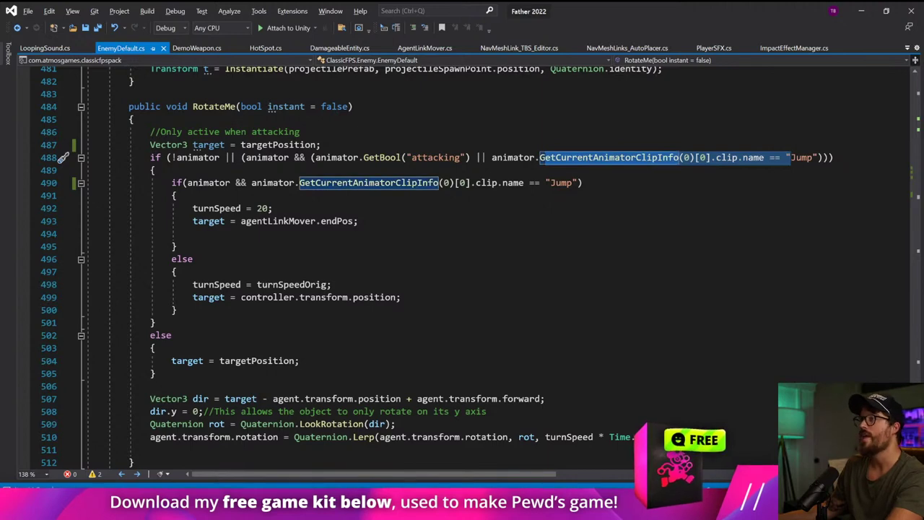
left_click_drag(86, 183, 252, 297)
left_click_drag(154, 348, 300, 360)
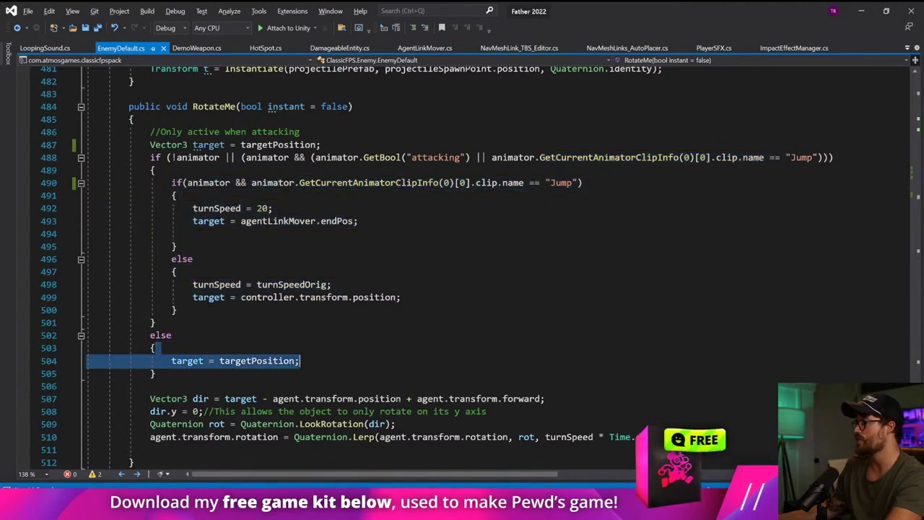
left_click(156, 348)
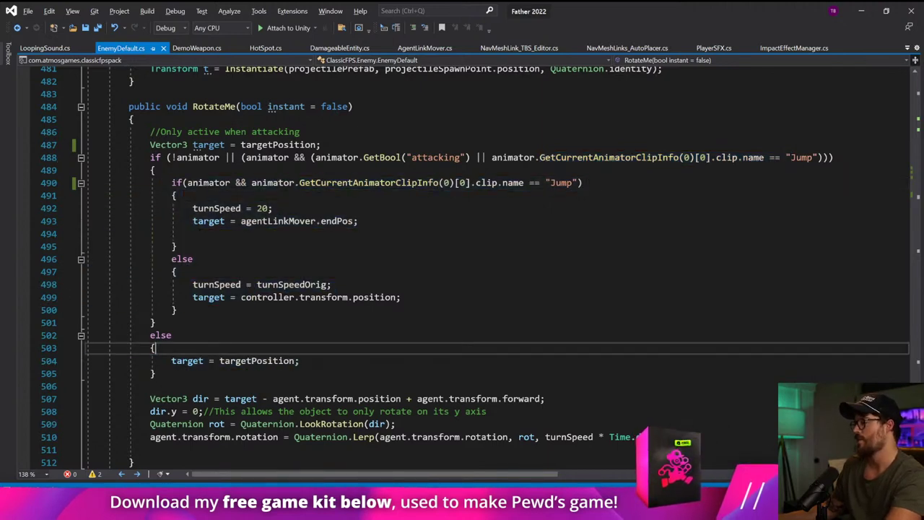
- Switch to Unity and play-test the Walker's approach and attack on the player, ending play mode when done
key("alt+Tab")
key("ctrl+p")
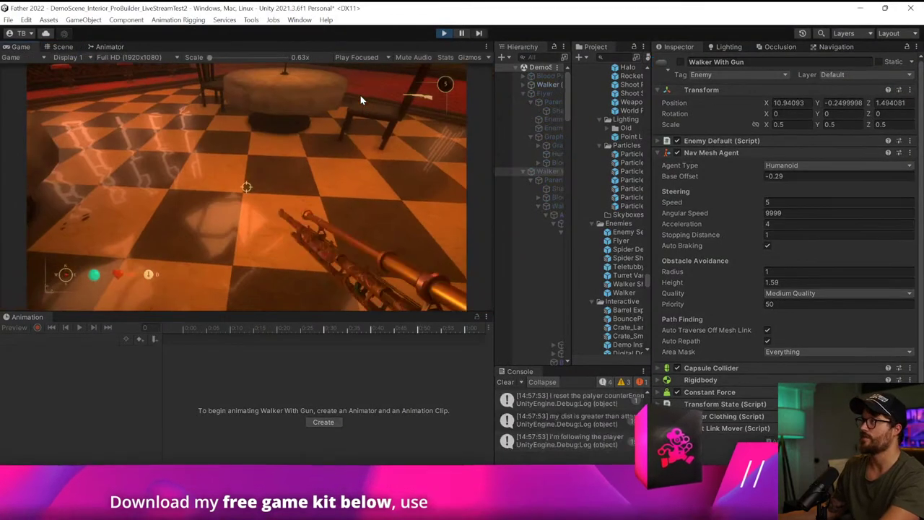
left_click(361, 99)
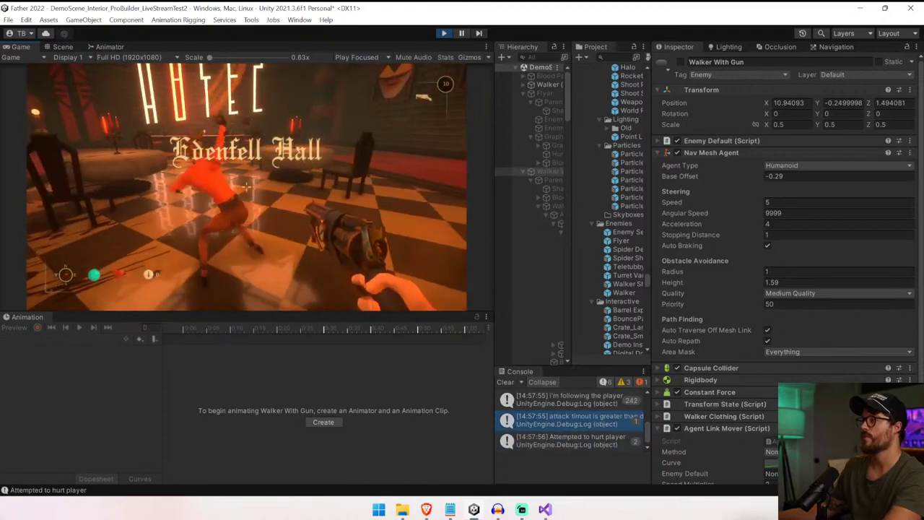
key("ctrl+p")
- Switch to Visual Studio and undo recent EnemyDefault.cs edits back to the change in Update's rotationHandledByGroundfitter condition
key("alt+Tab")
key("ctrl+z")
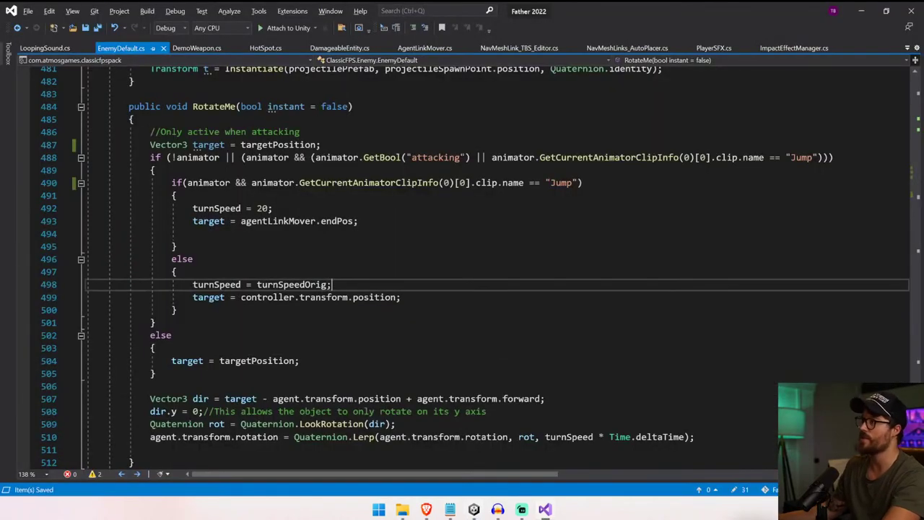
key("ctrl+z")
key("ctrl+z")
key("ctrl+z")
key("ctrl+z")
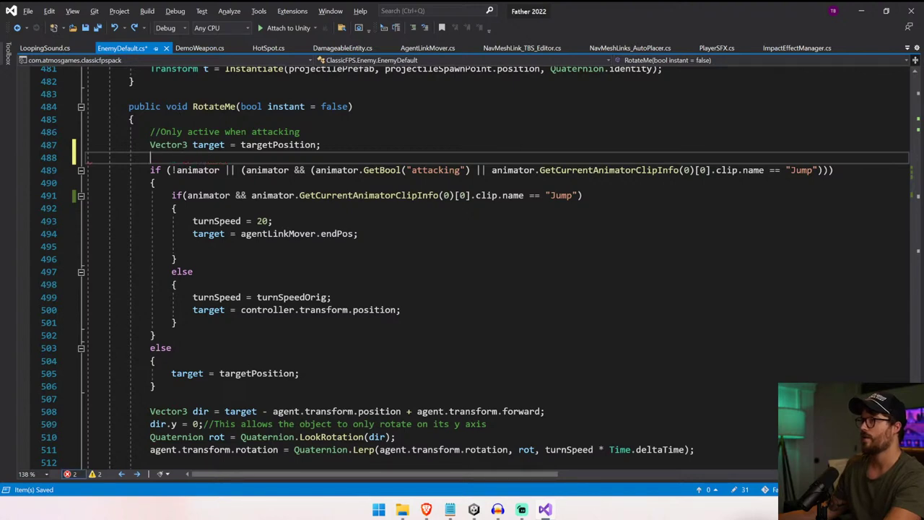
key("ctrl+z")
key("ctrl+z")
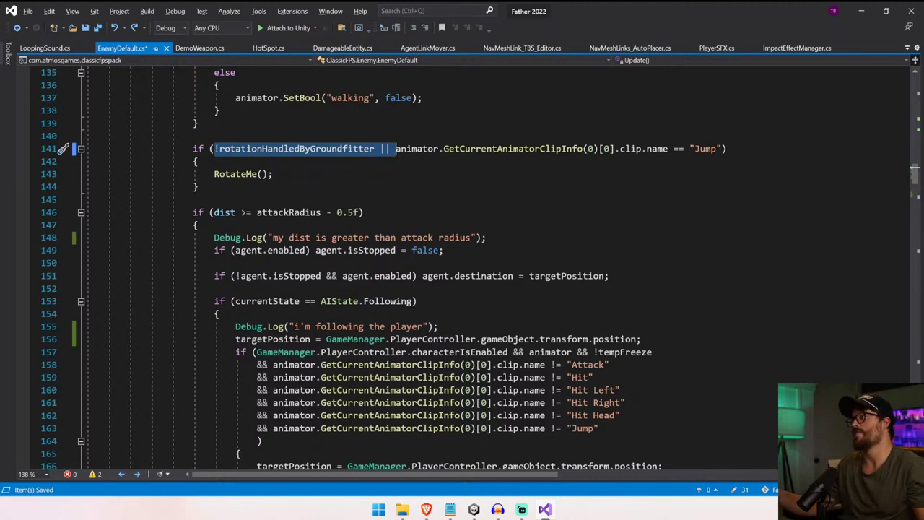
- Remove the rotationHandledByGroundfitter/Jump condition and its braces in Update, leaving an unindented, unconditional RotateMe() call, and save EnemyDefault.cs
left_click(396, 149)
left_click_drag(397, 149, 217, 150)
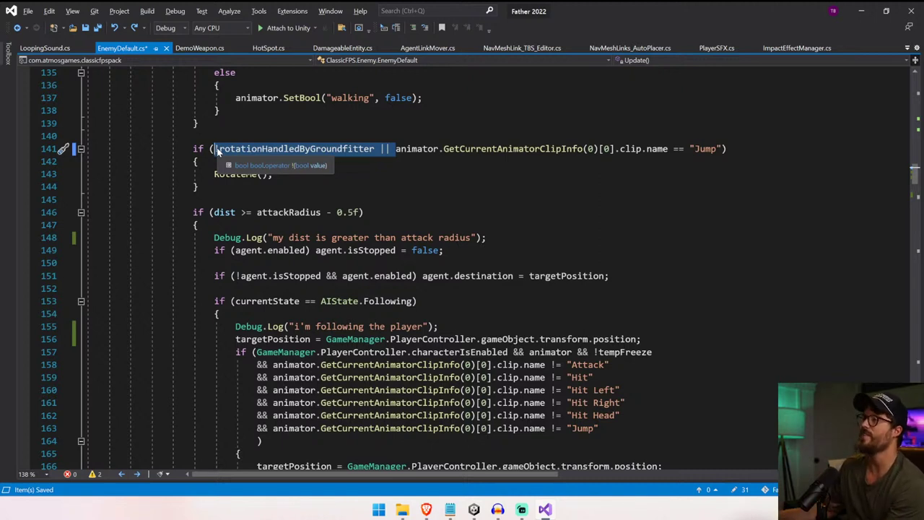
left_click(220, 149)
left_click_drag(193, 149, 198, 162)
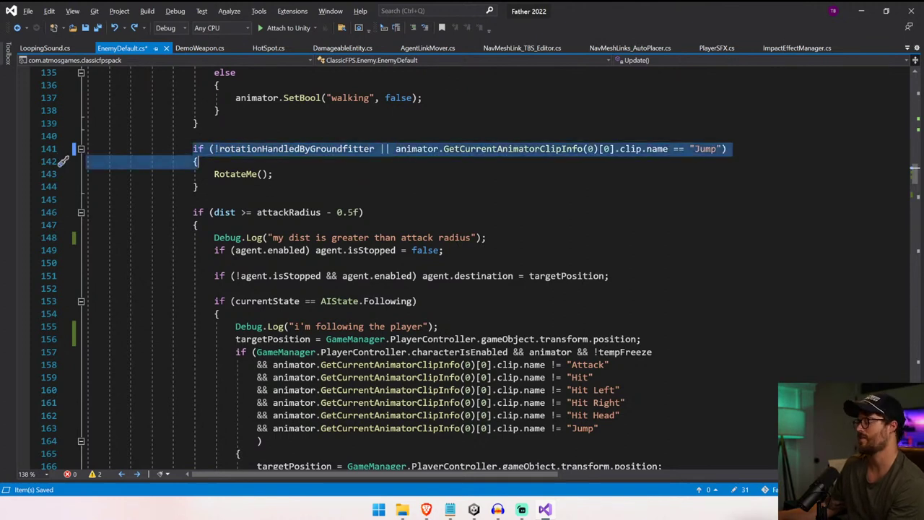
key("Delete")
key("Down")
key("Down")
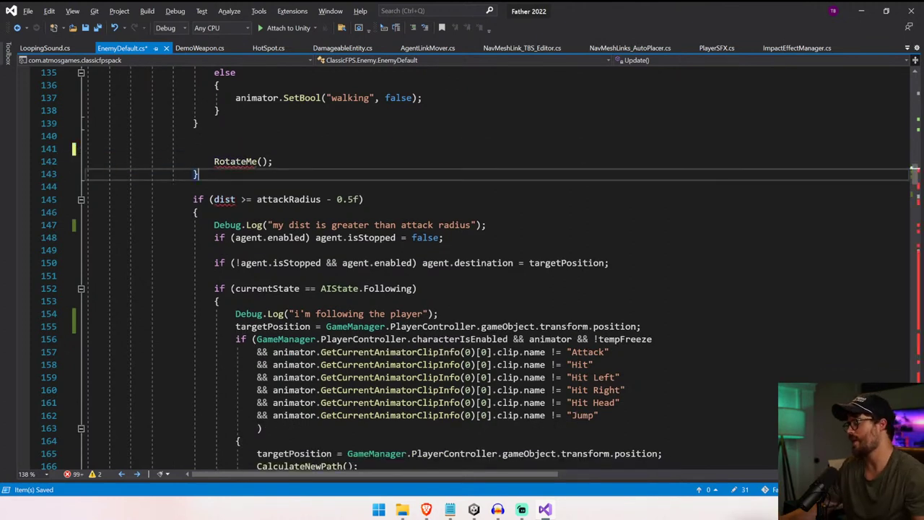
key("Up")
key("Right")
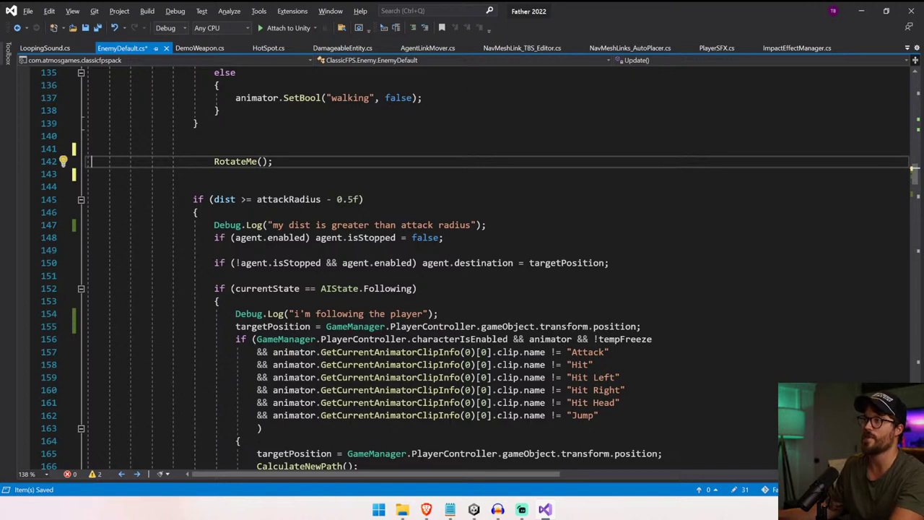
left_click_drag(214, 162, 193, 161)
key("BackSpace")
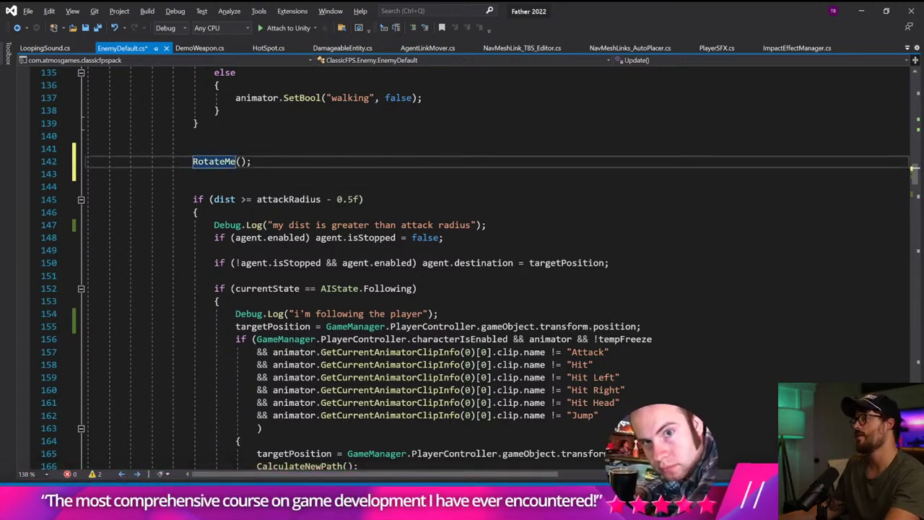
key("ctrl+s")
- Delete the surplus blank lines around the RotateMe() call in Update and save EnemyDefault.cs
key("Down")
key("Down")
key("shift+Up")
key("BackSpace")
key("Up")
key("Up")
key("Up")
key("shift+Down")
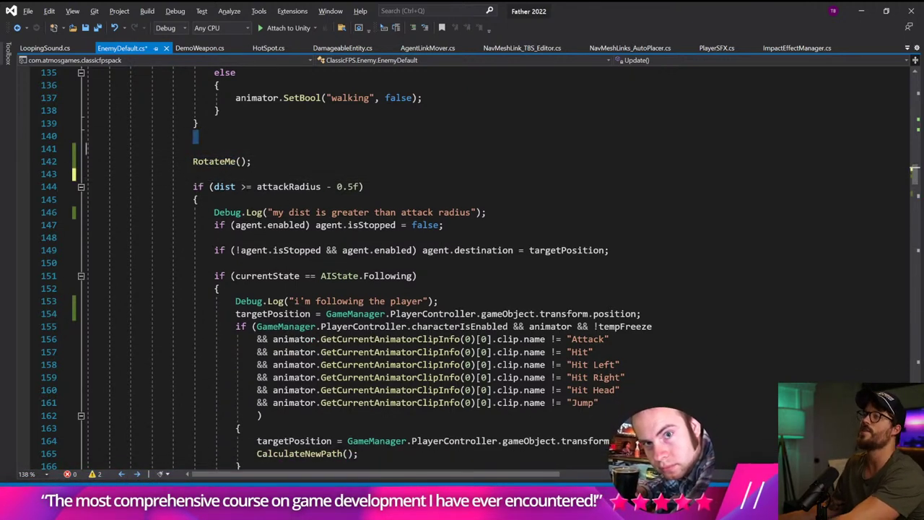
key("Right")
key("Left")
key("shift+Home")
key("BackSpace")
key("BackSpace")
key("ctrl+s")
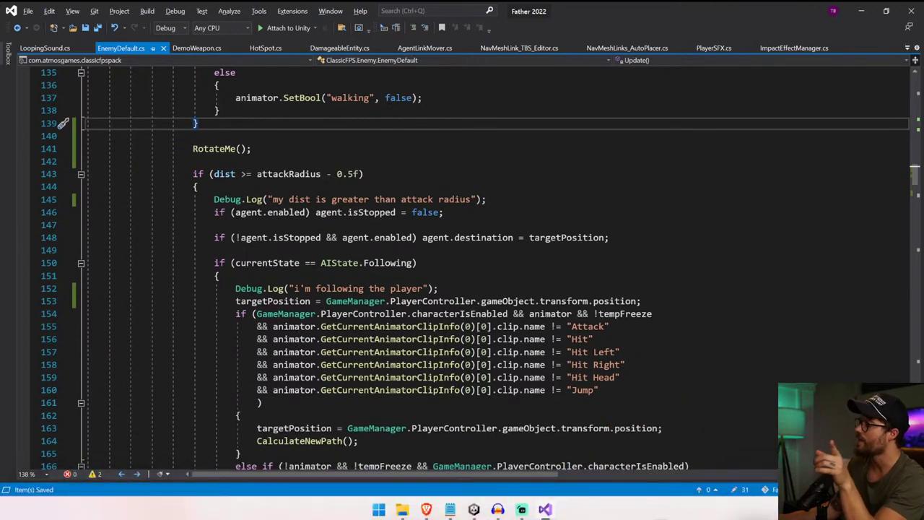
- Switch to Unity to recompile the script, clear the console, and narrow the Scene view to give the Hierarchy more width
scroll(462, 267, "up", 16)
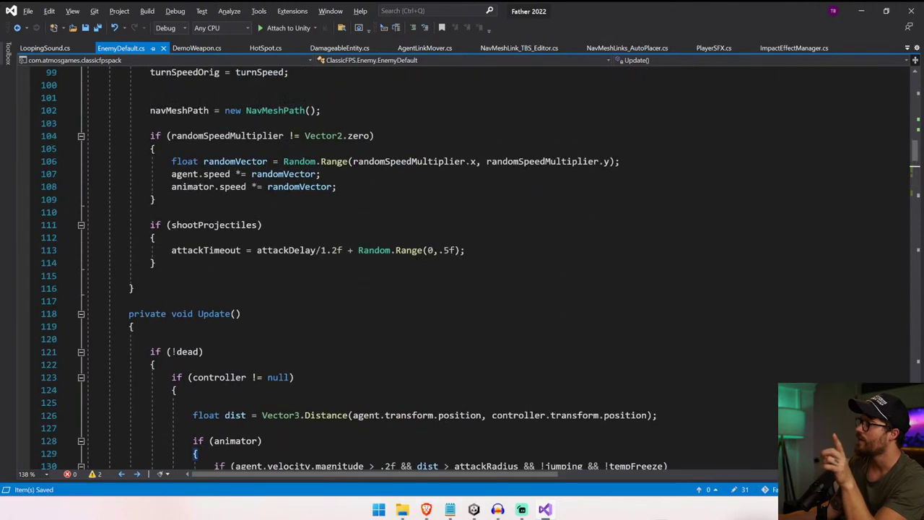
scroll(462, 267, "up", 6)
left_click(473, 509)
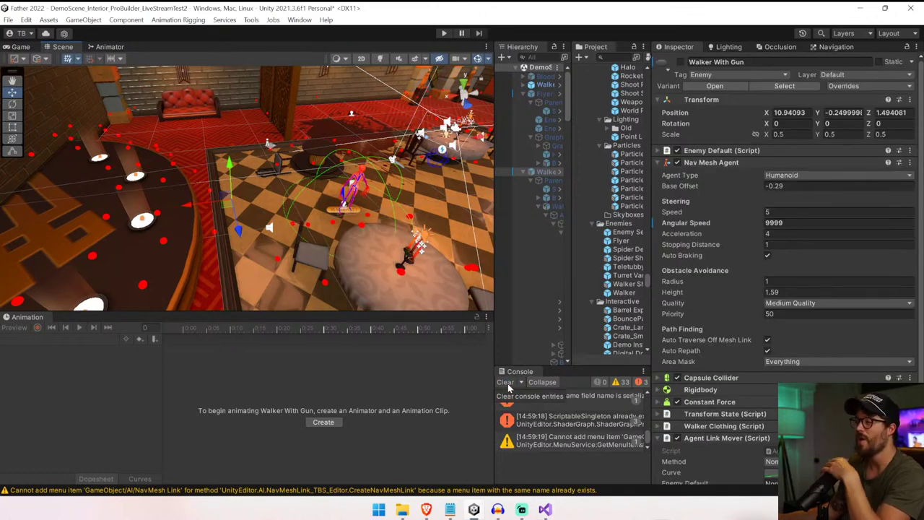
left_click(505, 382)
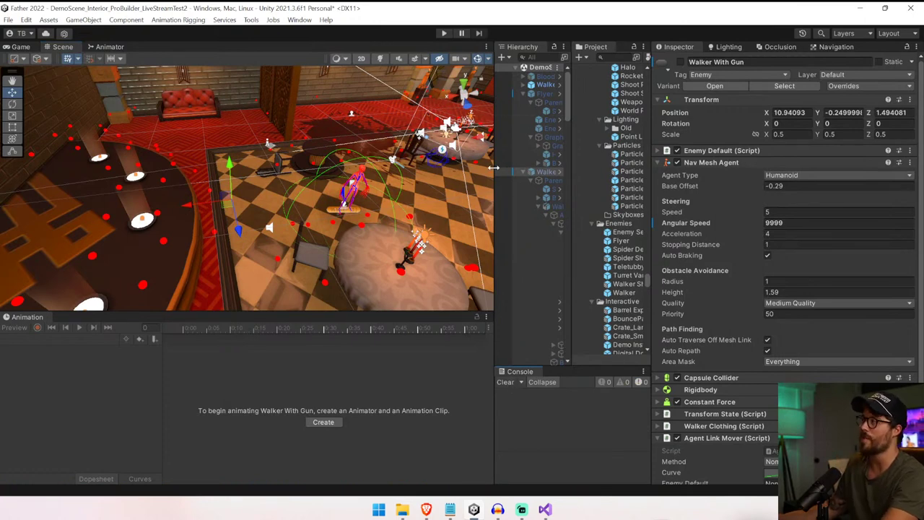
left_click_drag(494, 167, 399, 169)
left_click_drag(523, 218, 529, 217)
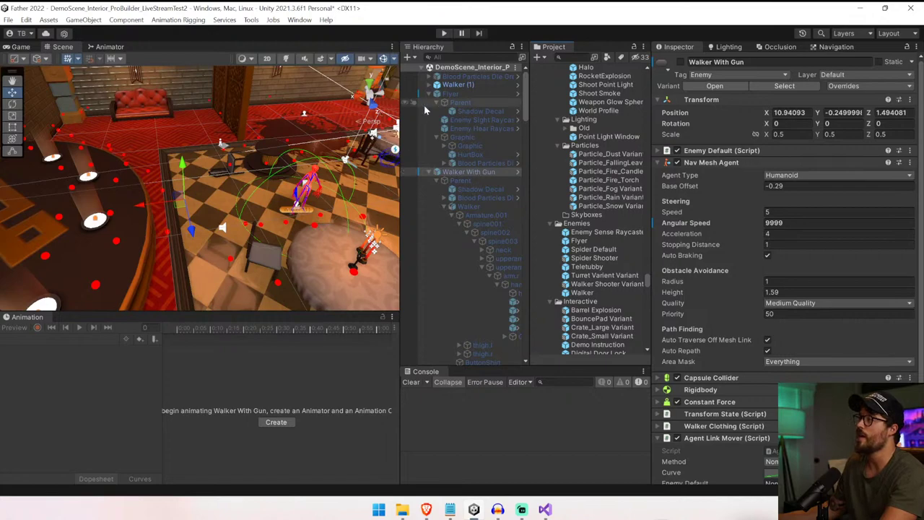
- Select Walker (1) and play-test its pursuit and attack, shooting it before ending play mode
left_click(456, 85)
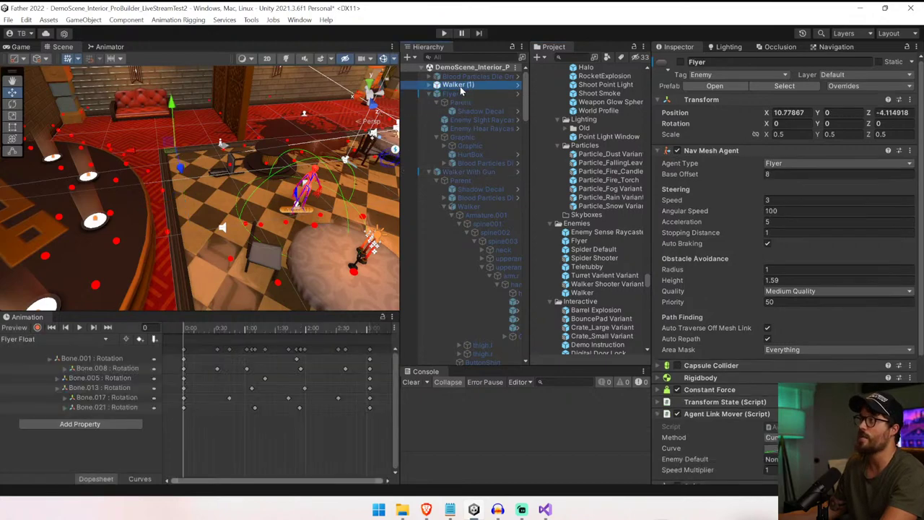
left_click(442, 34)
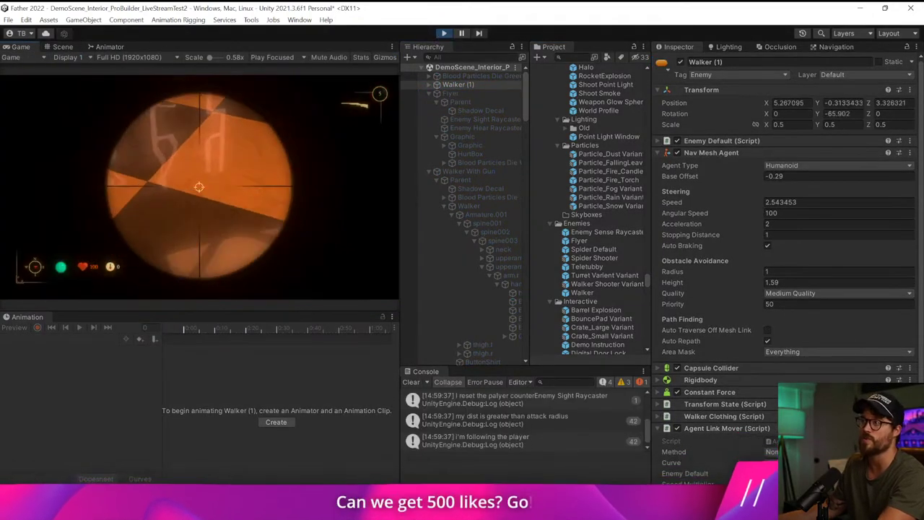
key("s")
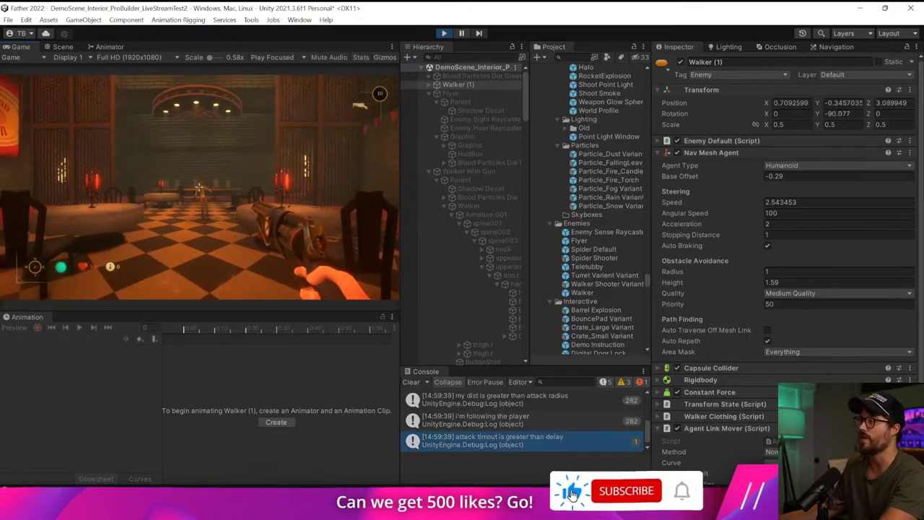
key("w")
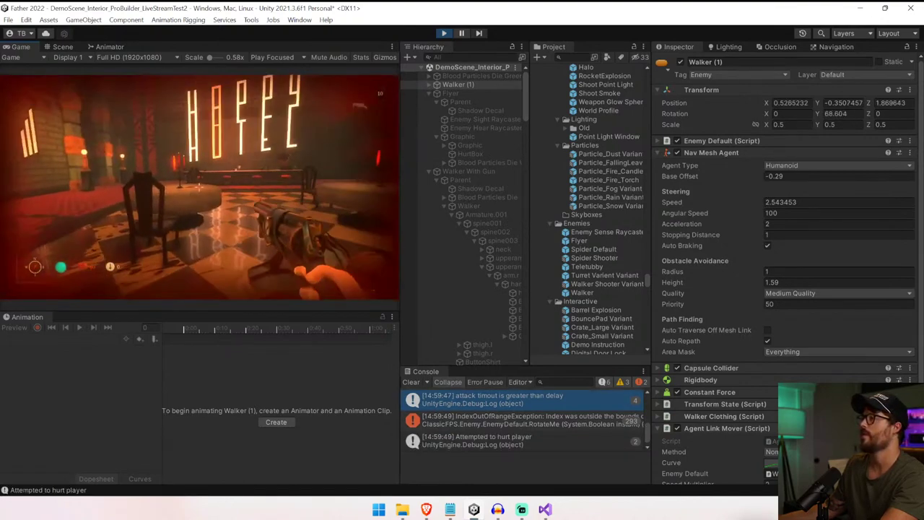
left_click(199, 186)
left_click(199, 187)
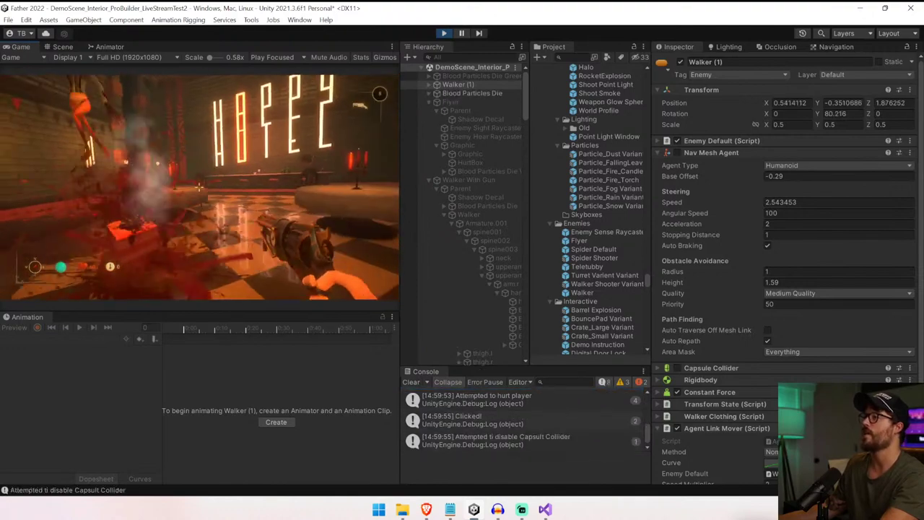
key("ctrl+p")
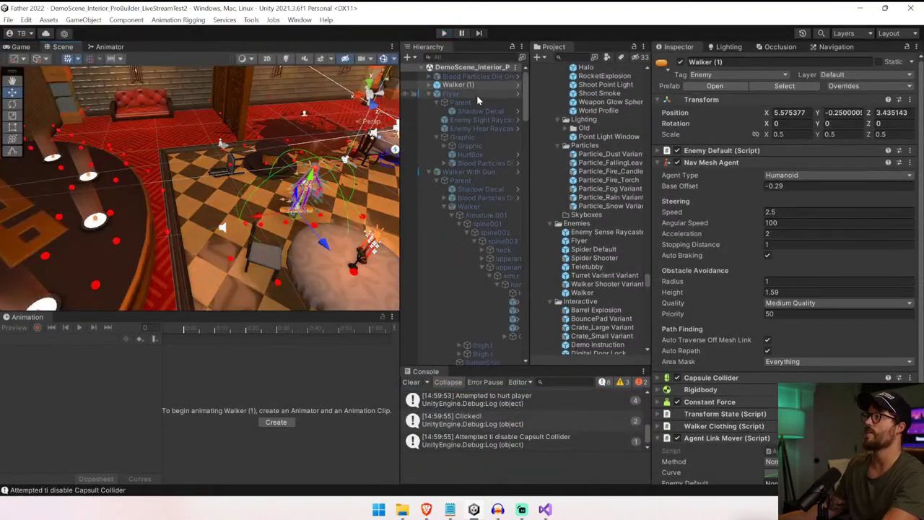
- Activate Walker With Gun in place of Walker (1) and play-test its pursuit and shooting, ending play mode when done
left_click(476, 171)
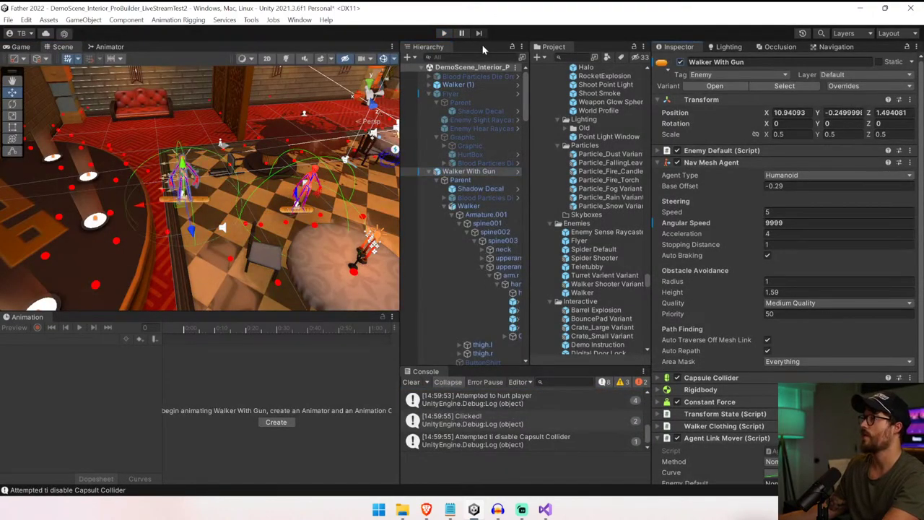
left_click(429, 172)
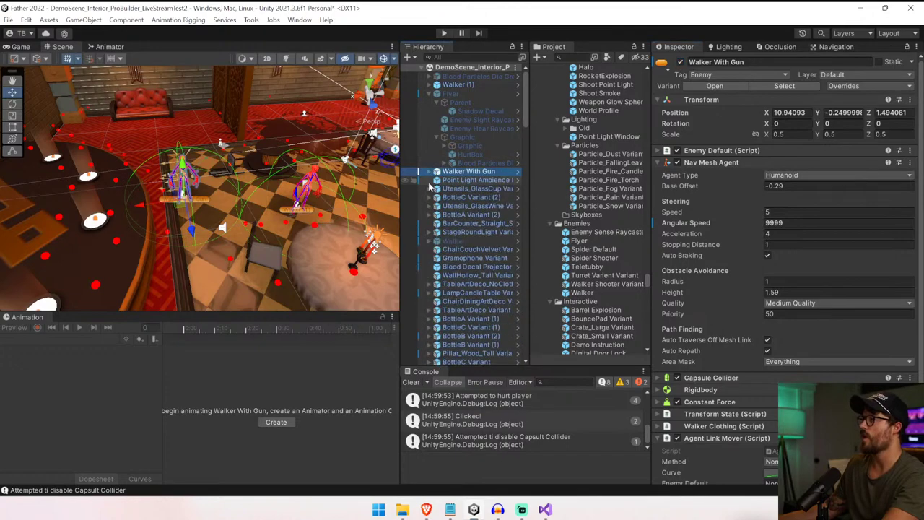
left_click(449, 85)
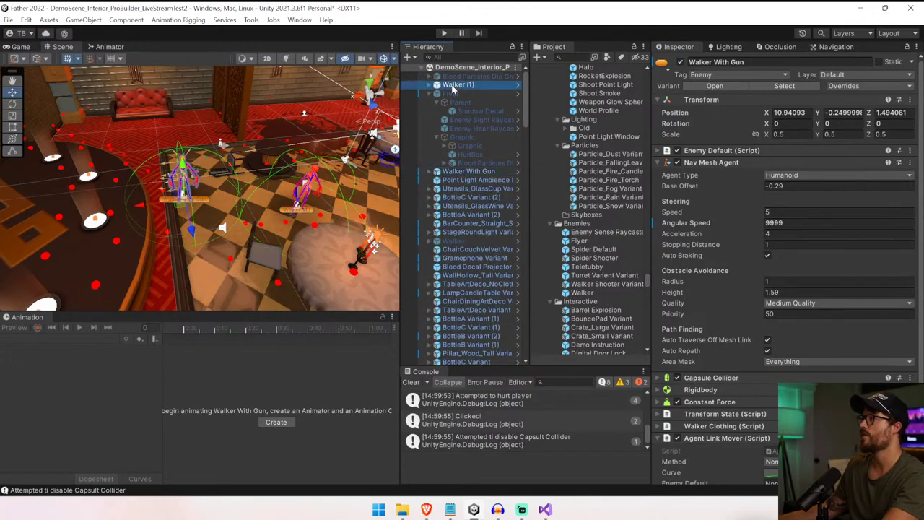
left_click(443, 33)
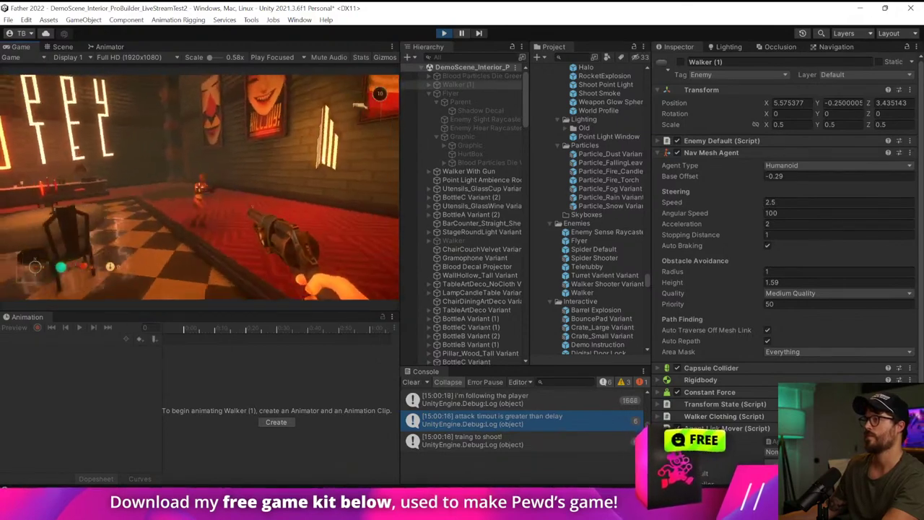
key("ctrl+p")
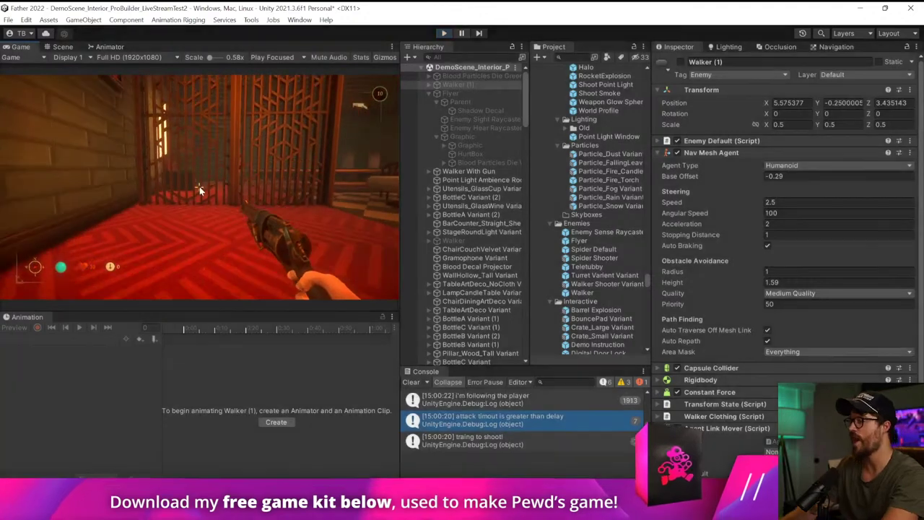
- Set both Angular Speed and Acceleration to 150 in Walker With Gun's Nav Mesh Agent
left_click(469, 171)
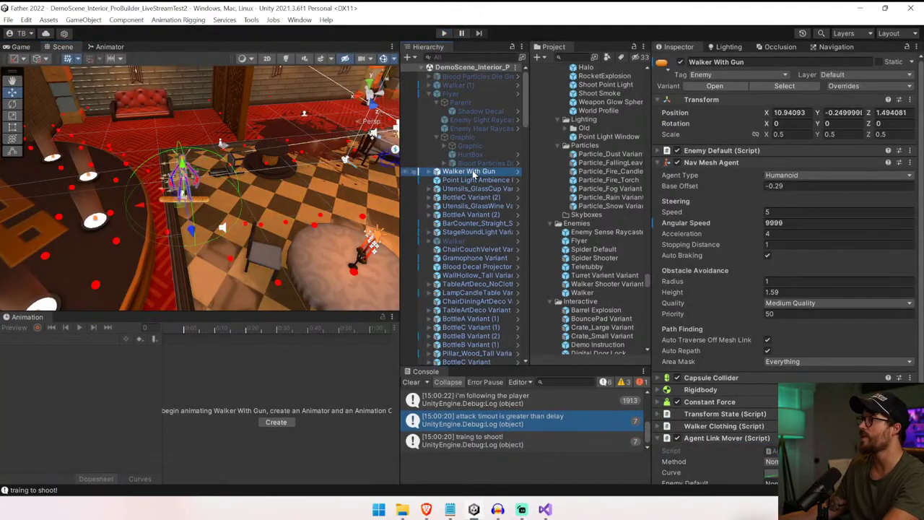
left_click(721, 163)
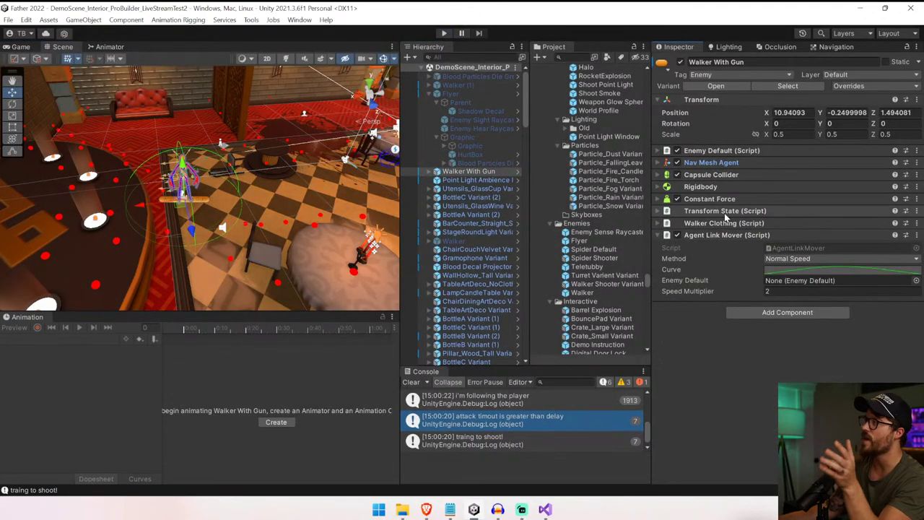
left_click(711, 163)
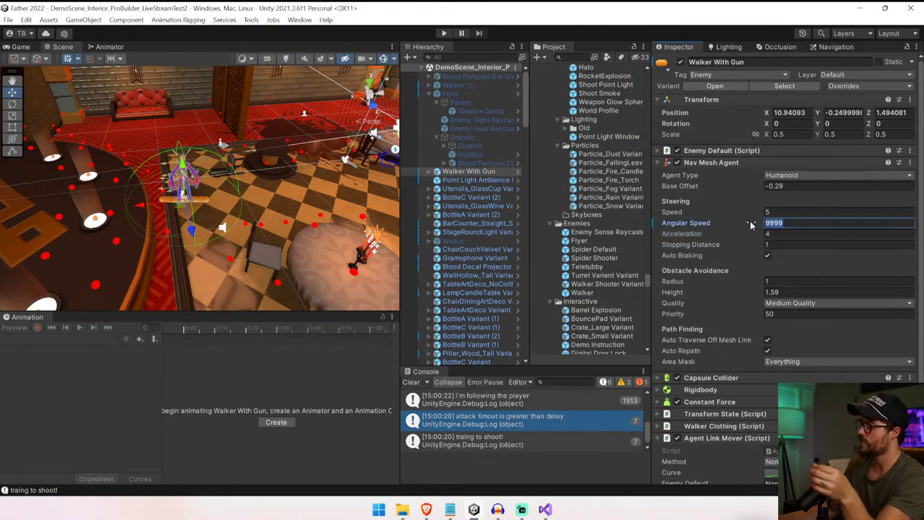
type("150")
key("Tab")
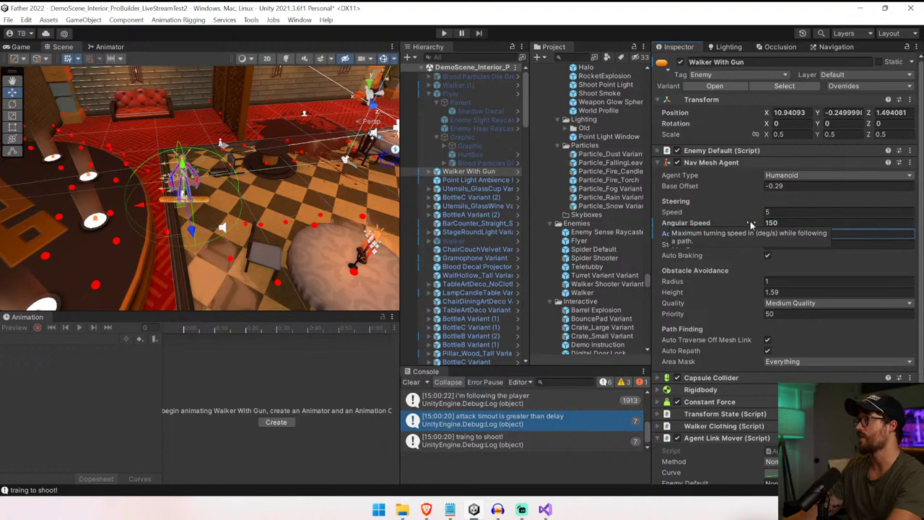
left_click(750, 220)
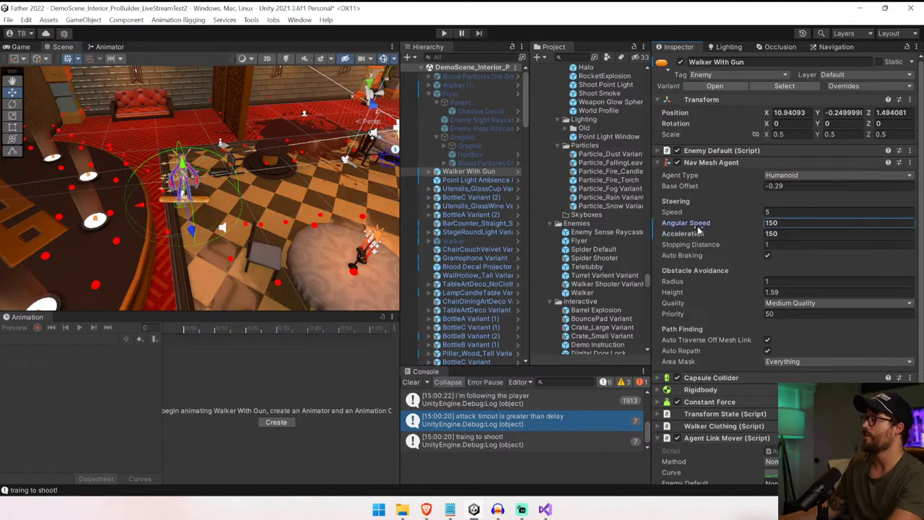
- Play-test Walker With Gun's turning and pursuit with the new agent speeds, ending play mode when done
left_click(441, 33)
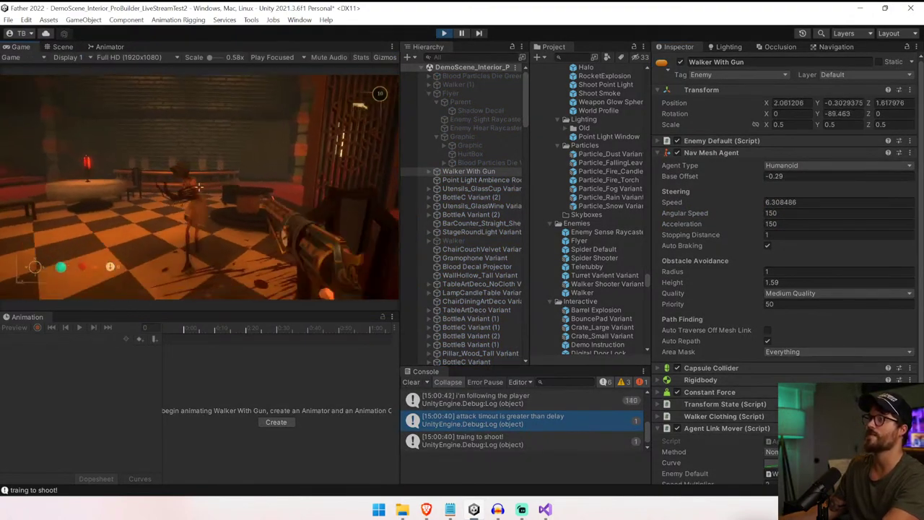
key("w")
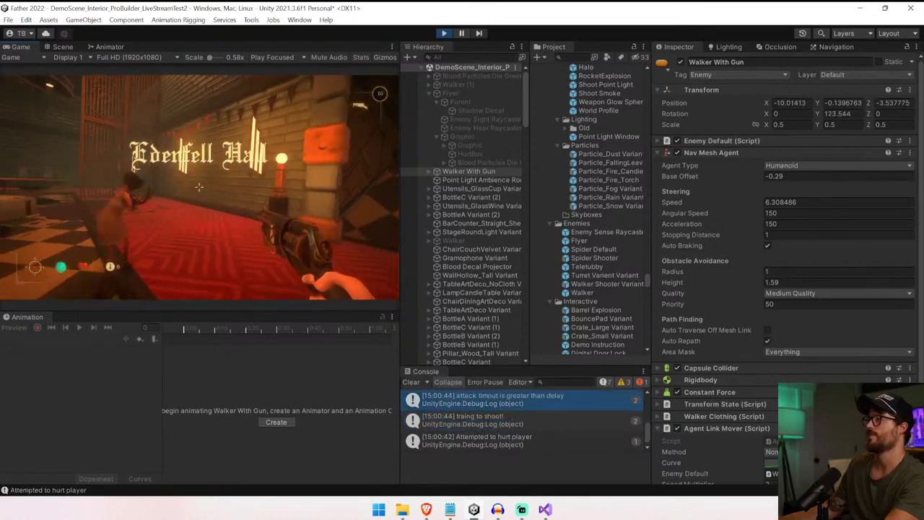
key("ctrl+p")
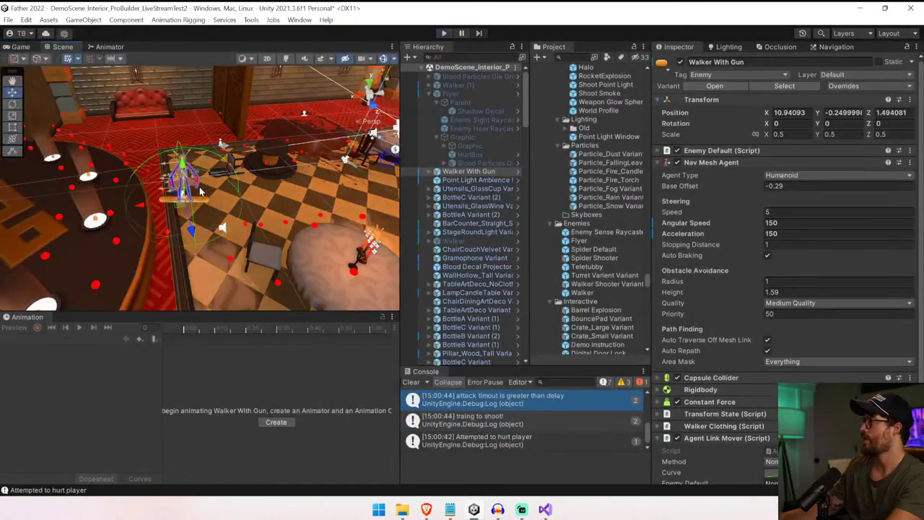
- Examine the navigation, attacking and shooting settings in Walker With Gun's Enemy Default script component
left_click(754, 150)
scroll(733, 283, "down", 10)
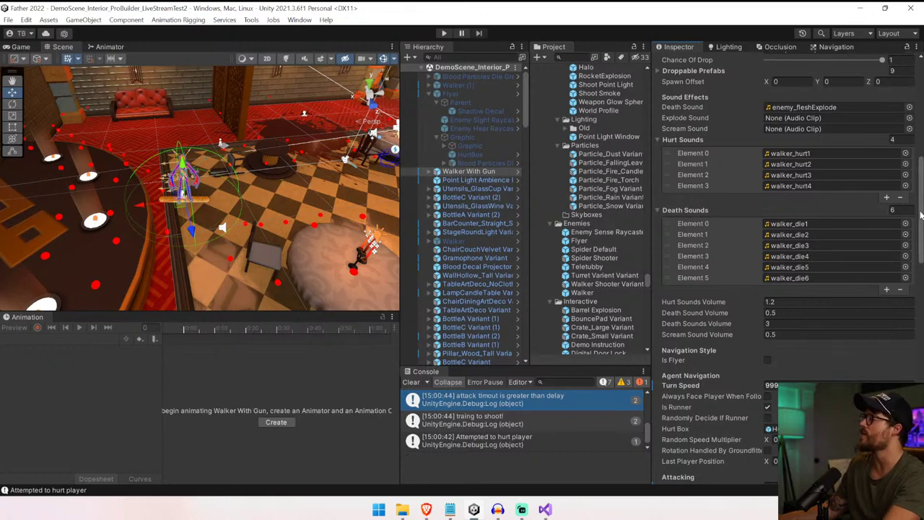
scroll(920, 215, "down", 5)
scroll(920, 214, "down", 12)
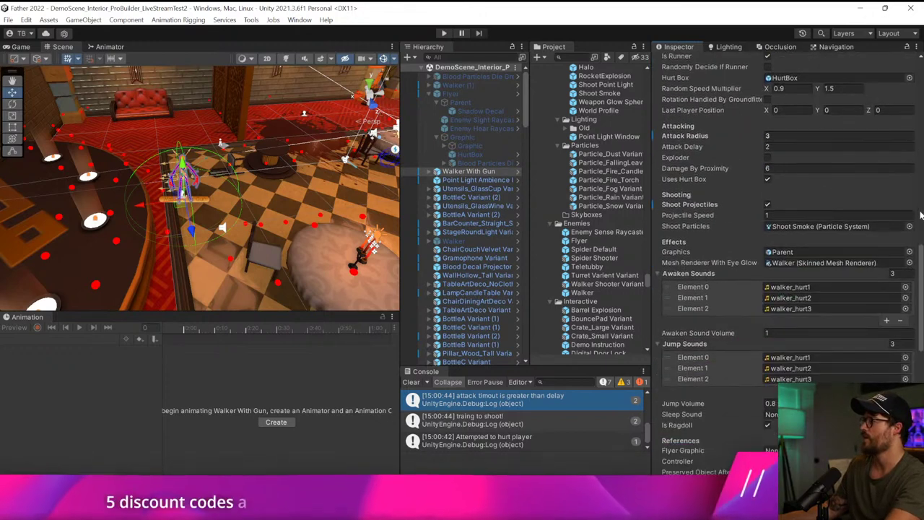
scroll(920, 214, "up", 6)
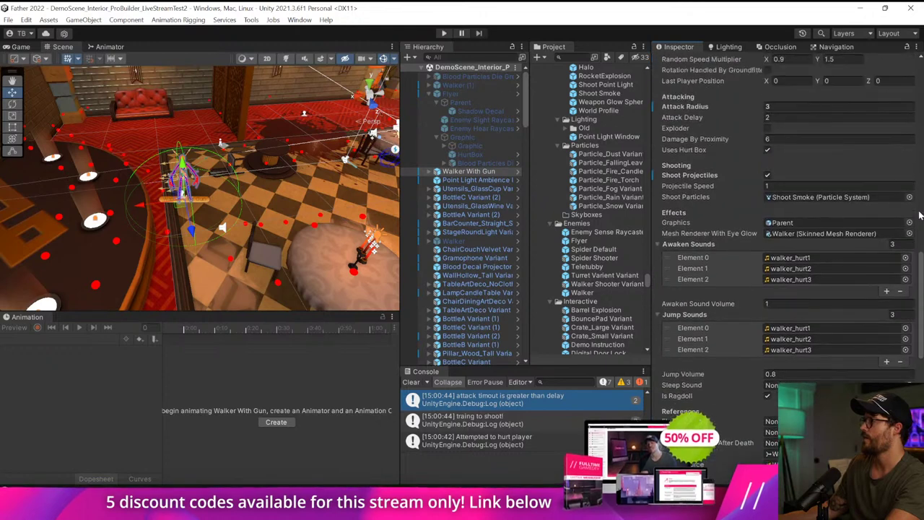
scroll(921, 214, "up", 1)
scroll(921, 214, "up", 1)
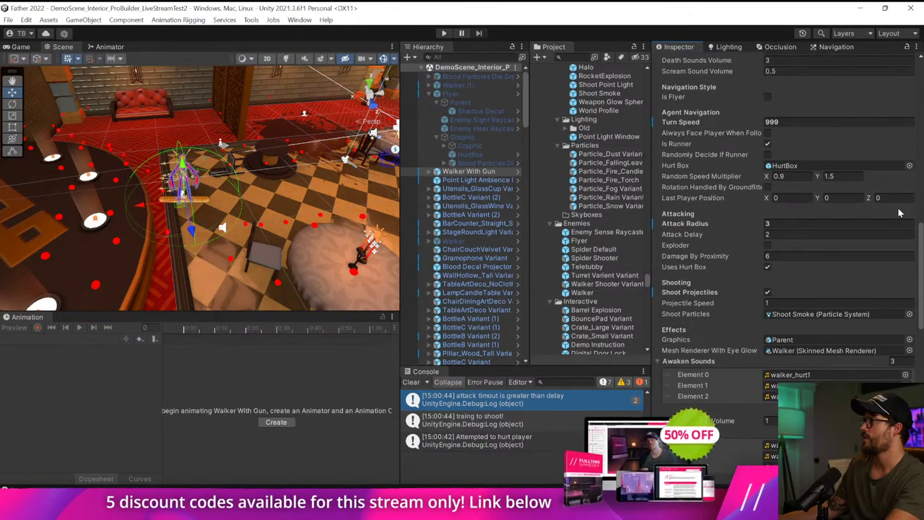
scroll(648, 168, "up", 3)
scroll(725, 163, "up", 10)
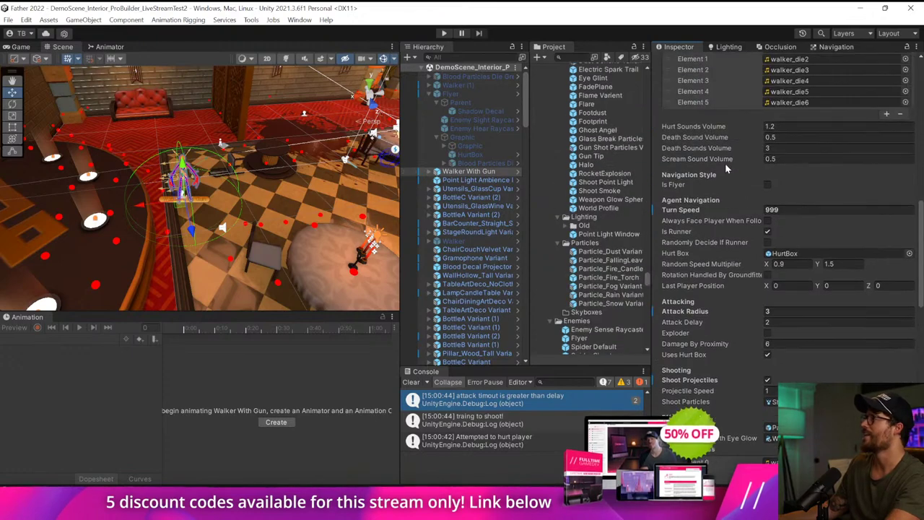
- Set both Angular Speed and Acceleration to 999 in Walker With Gun's Nav Mesh Agent and clear the console
left_click(698, 151)
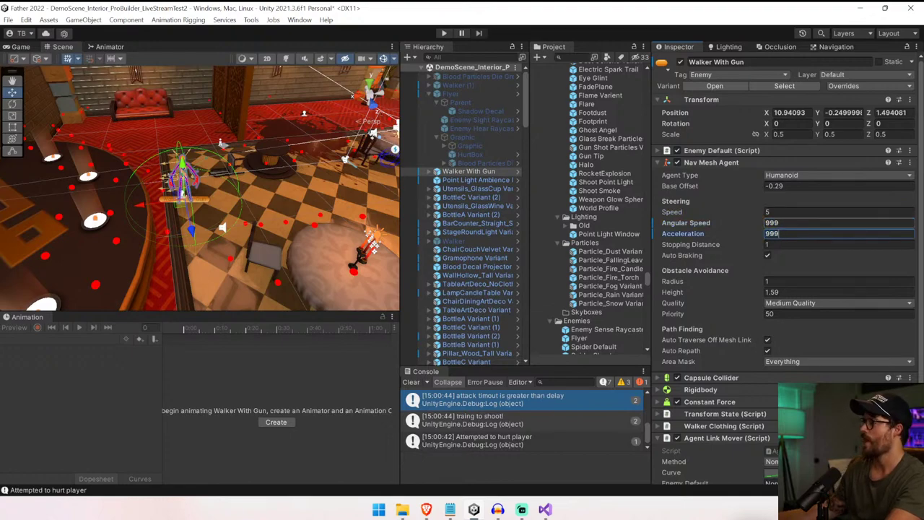
left_click(410, 383)
- Switch to Visual Studio and search EnemyDefault.cs for "Rotate" to examine the turning logic in the RotateMe method
left_click(544, 509)
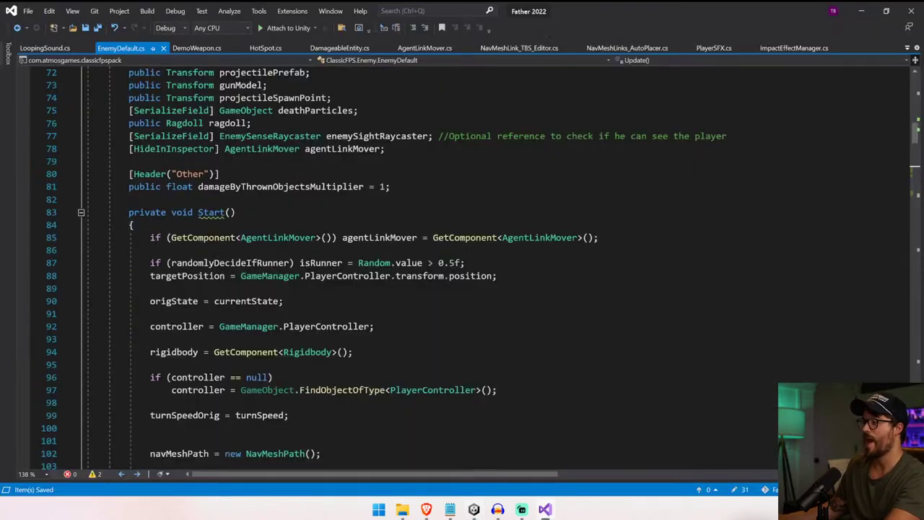
scroll(462, 267, "down", 20)
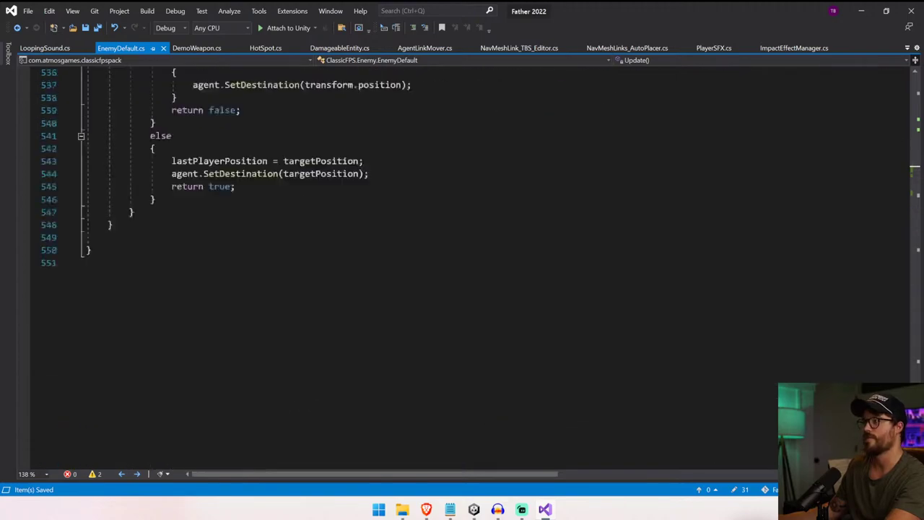
scroll(462, 267, "up", 15)
scroll(462, 267, "down", 4)
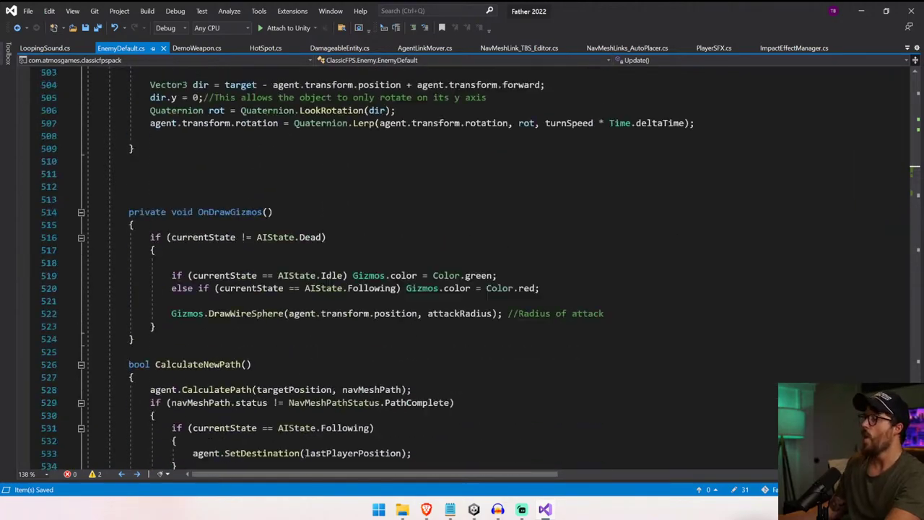
scroll(461, 267, "up", 20)
left_click(296, 174)
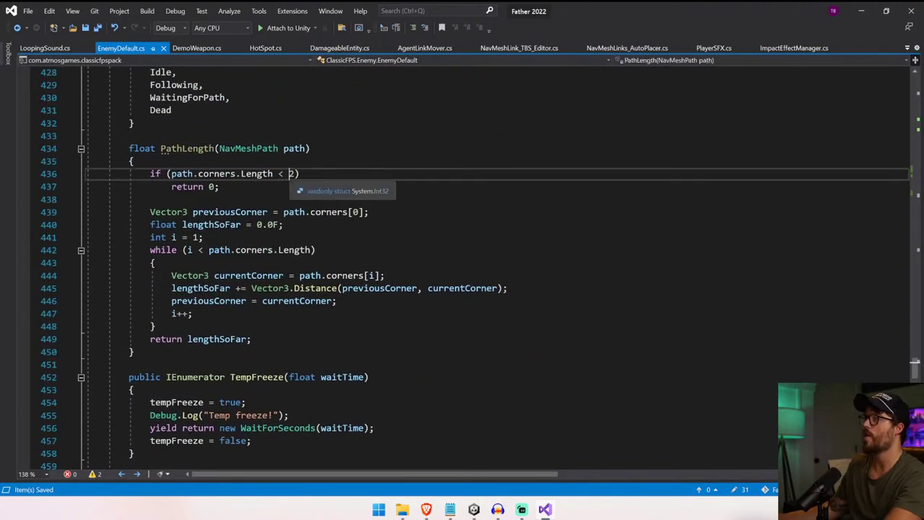
key("ctrl+f")
type("Rotate")
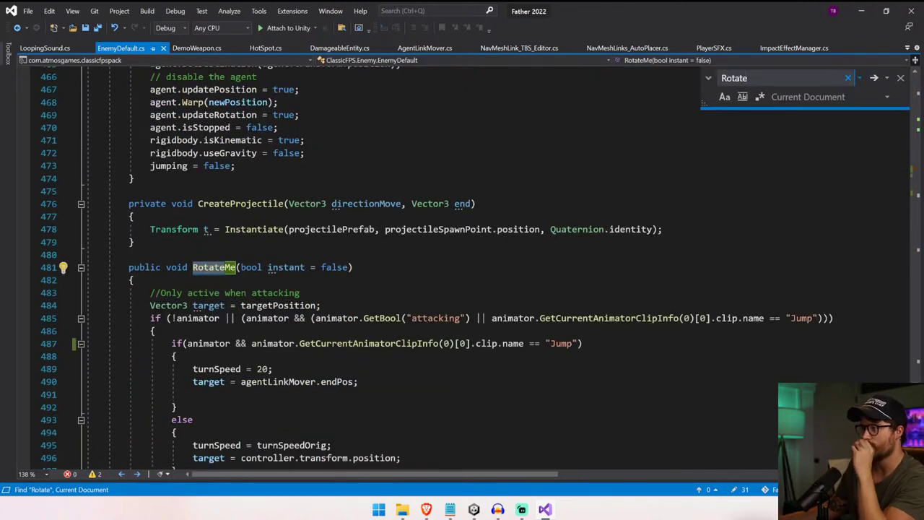
scroll(462, 267, "down", 4)
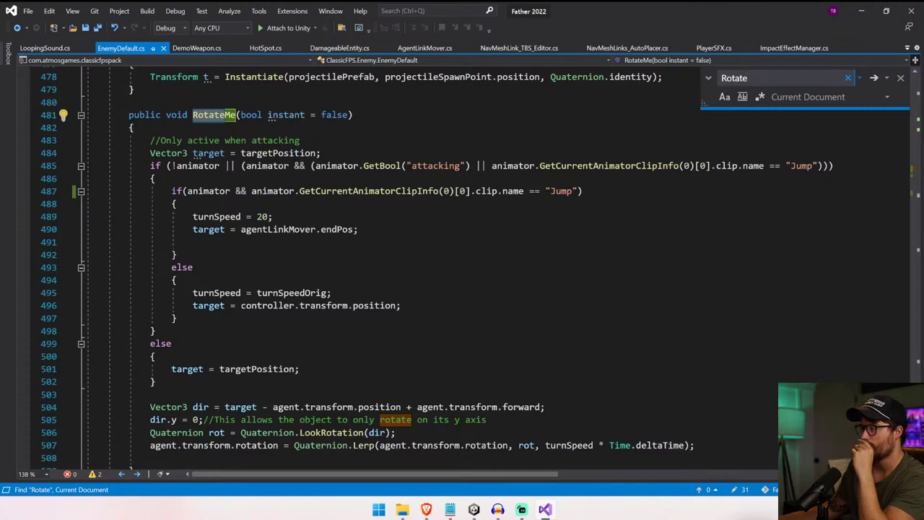
left_click(178, 280)
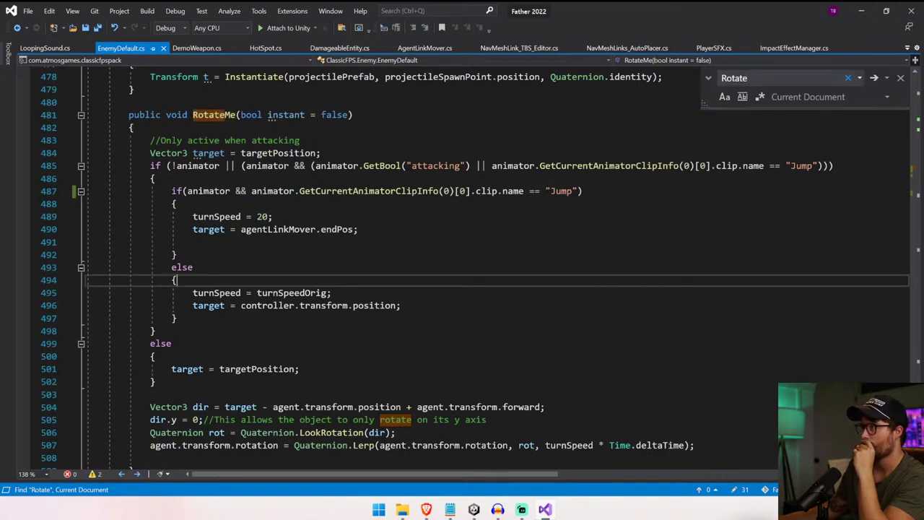
- Return to Unity and play-test Walker With Gun's turning and attacks with agent speeds of 999, ending play mode when done
left_click(478, 508)
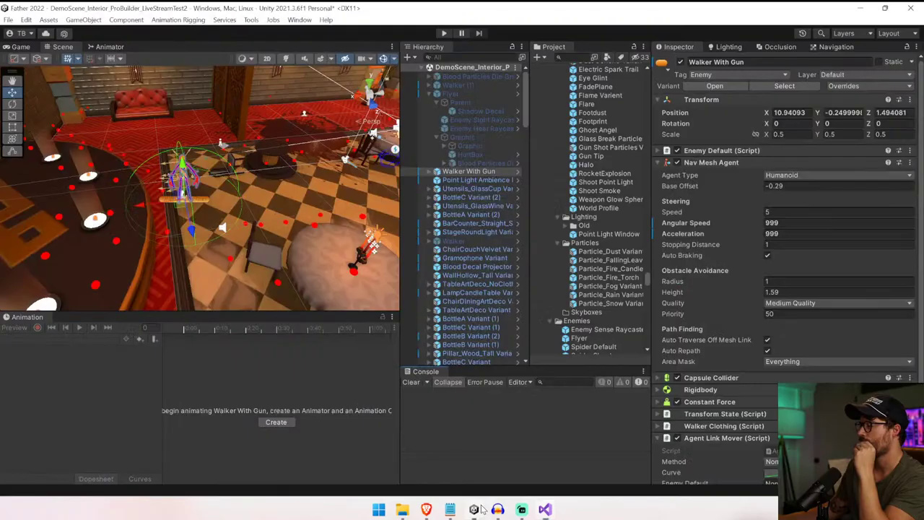
left_click(444, 32)
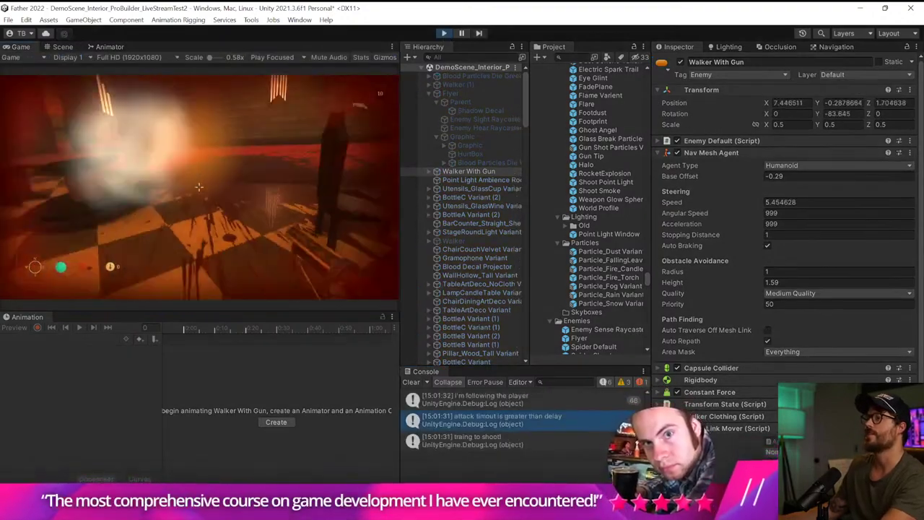
key("s")
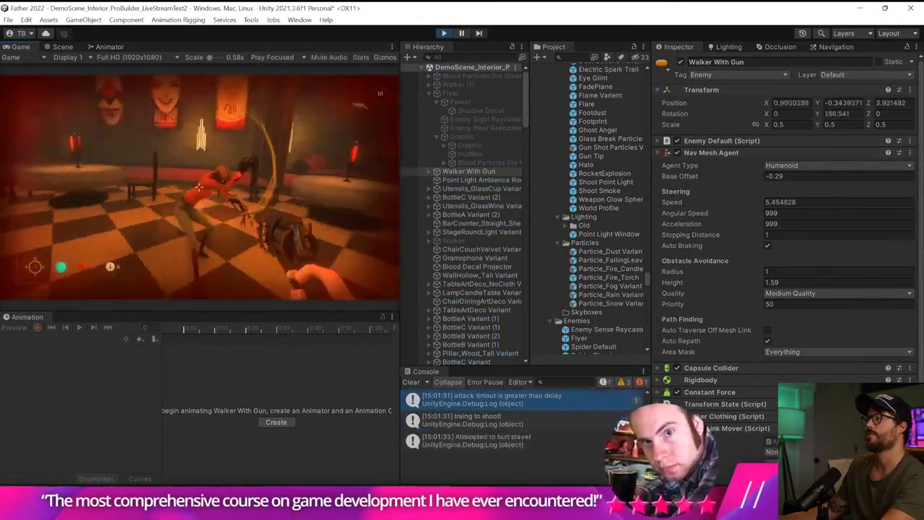
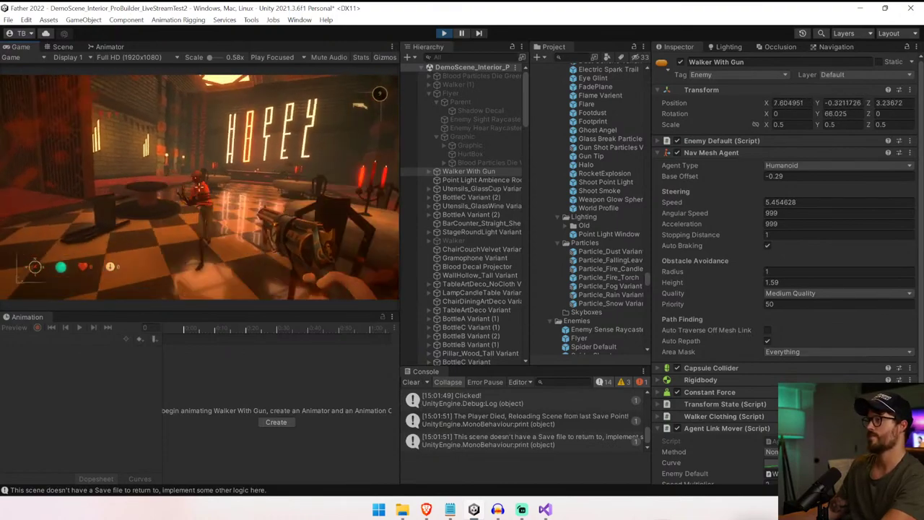
key("w")
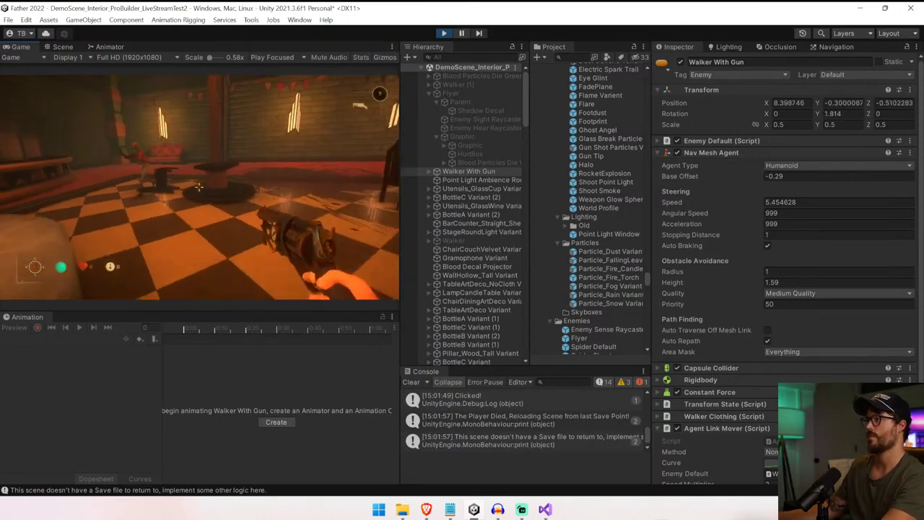
key("ctrl+p")
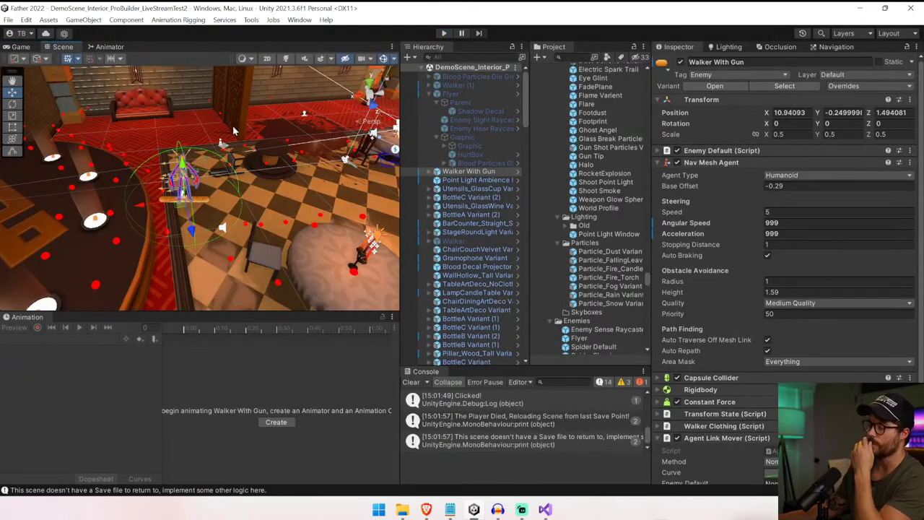
- Set both Angular Speed and Acceleration to 9999 in Walker With Gun's Nav Mesh Agent
scroll(891, 177, "down", 2)
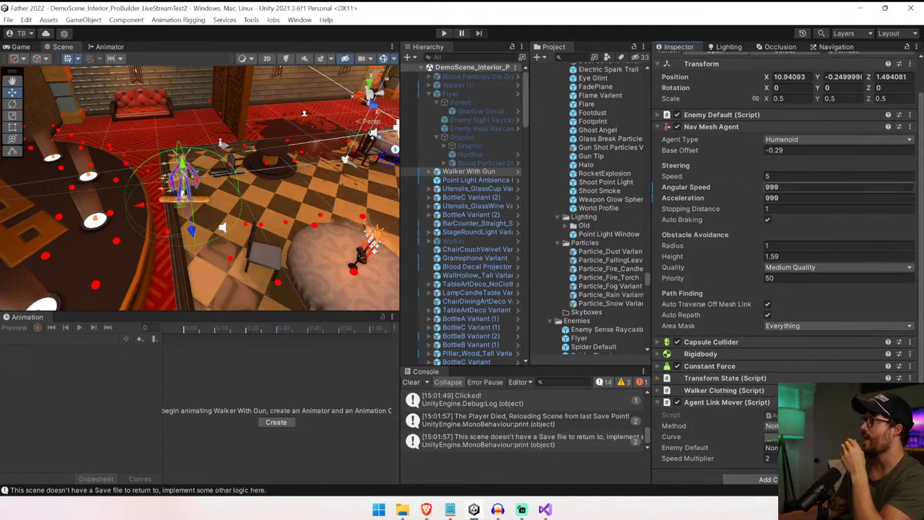
left_click(815, 187)
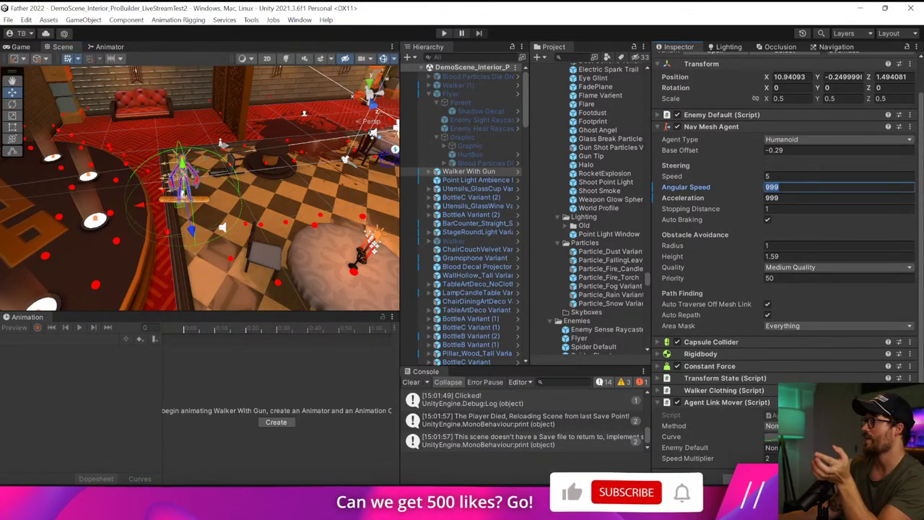
type("9999")
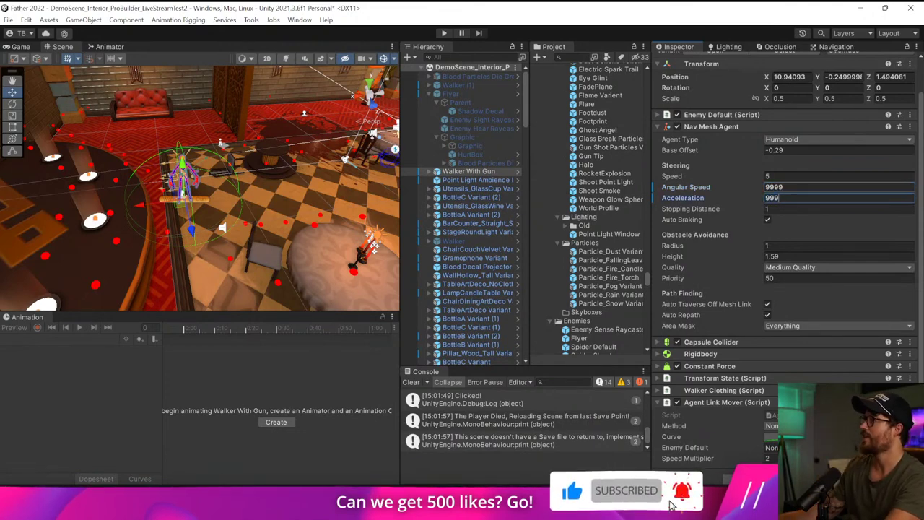
type("9999")
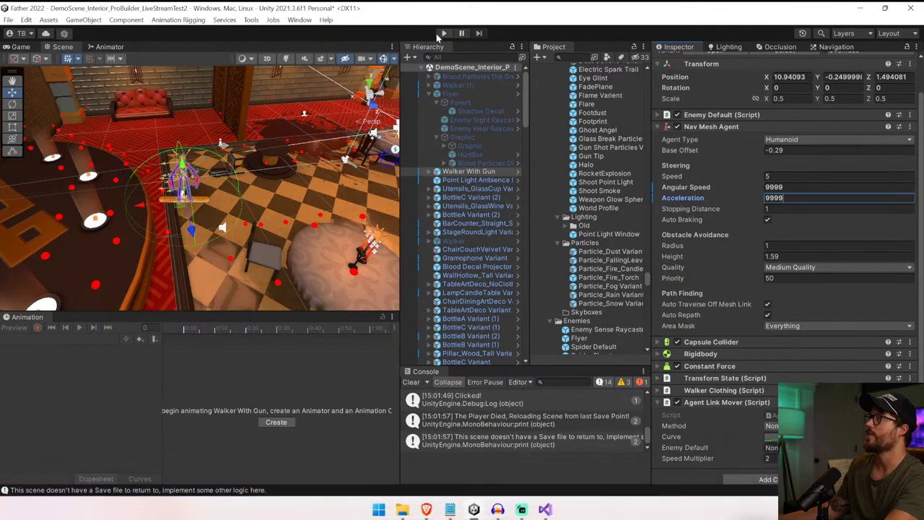
- Play-test Walker With Gun's pursuit and turning at agent speeds of 9999 by moving around the hall, ending play mode when done
left_click(443, 34)
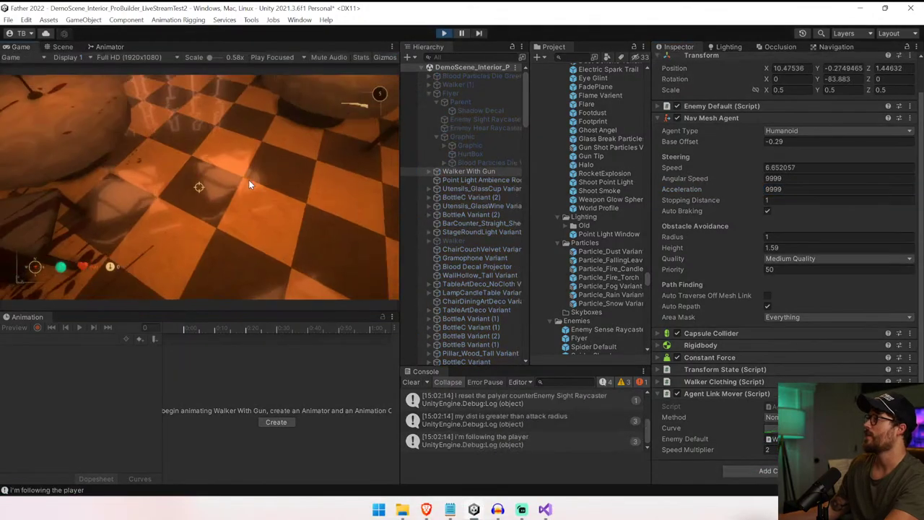
left_click(249, 181)
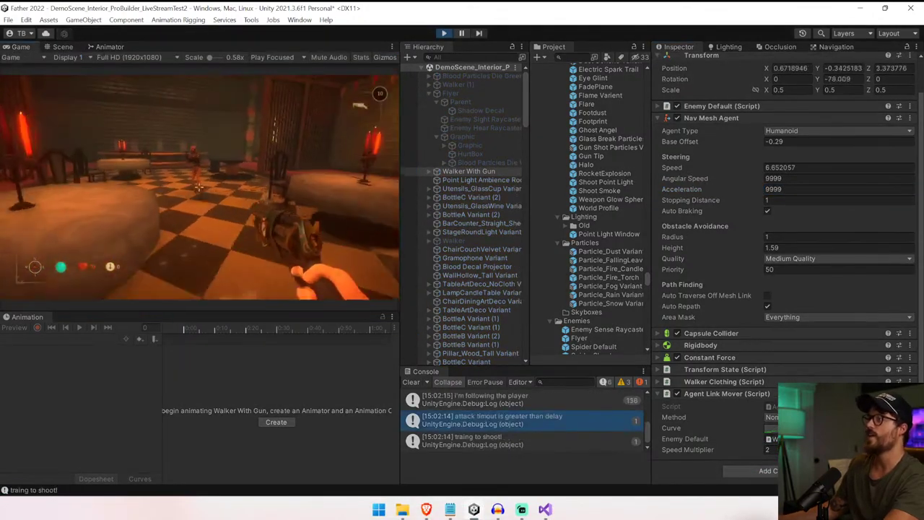
key("w")
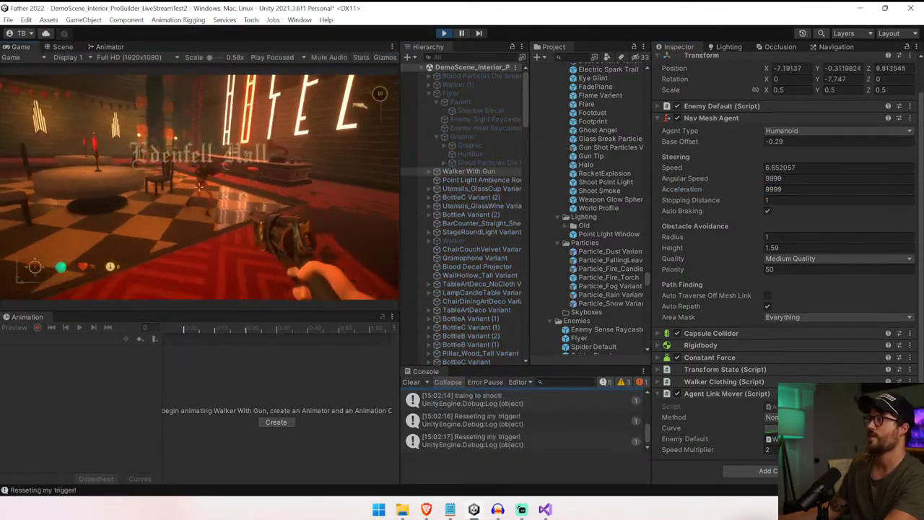
key("s")
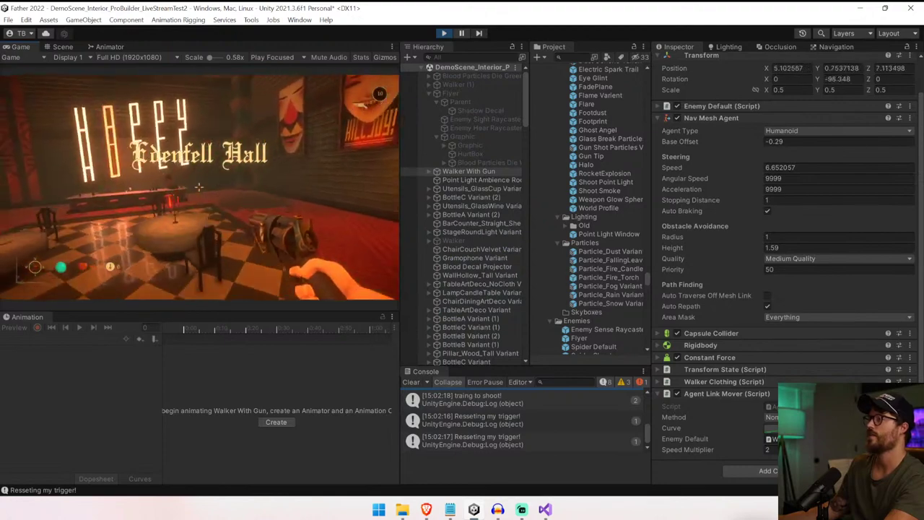
key("s")
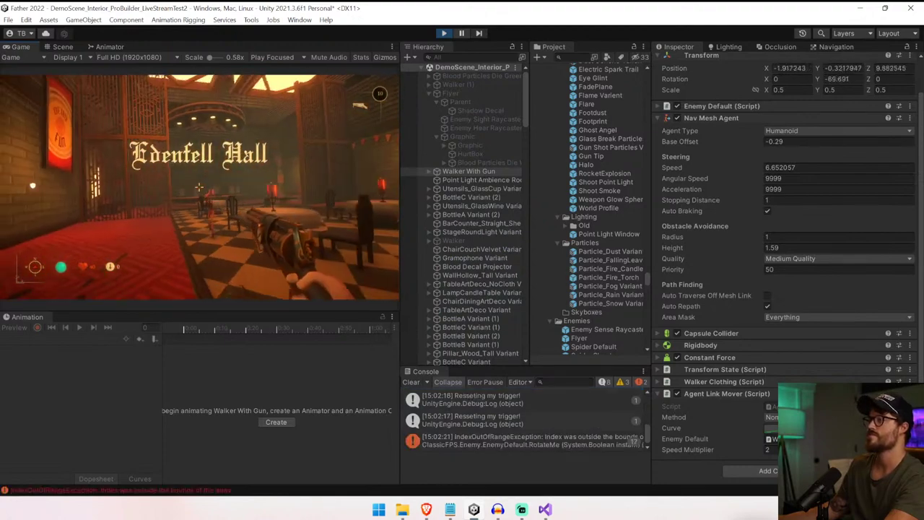
key("s")
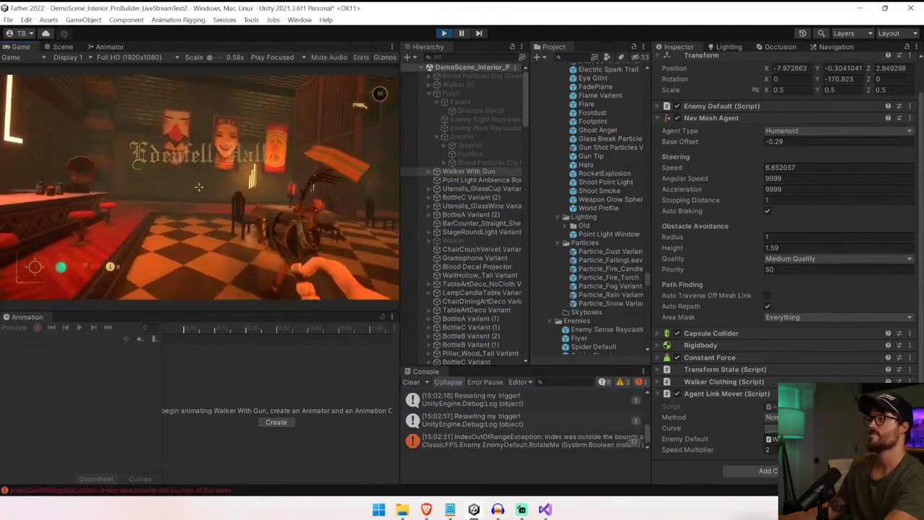
key("w")
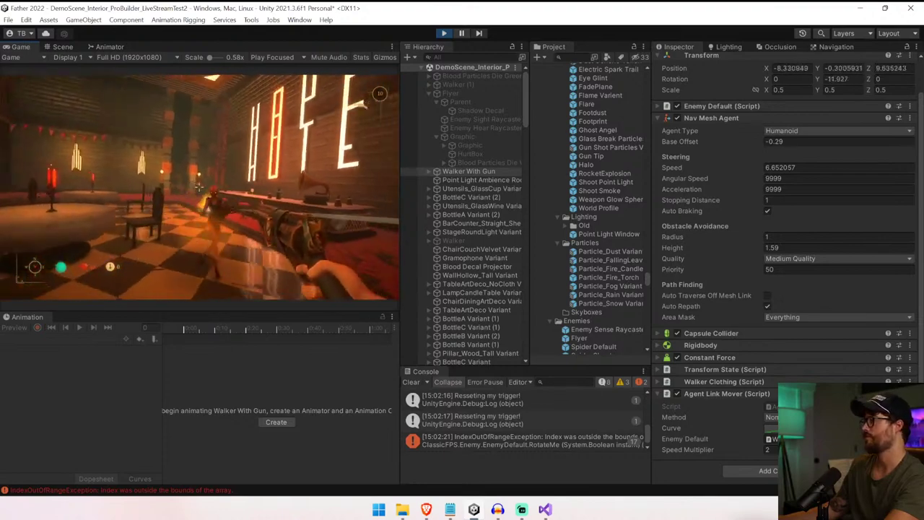
key("s")
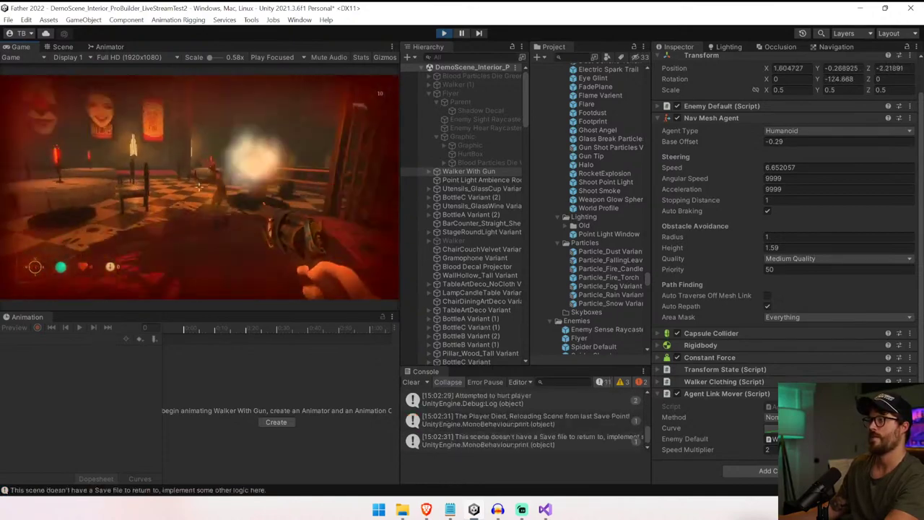
key("ctrl+p")
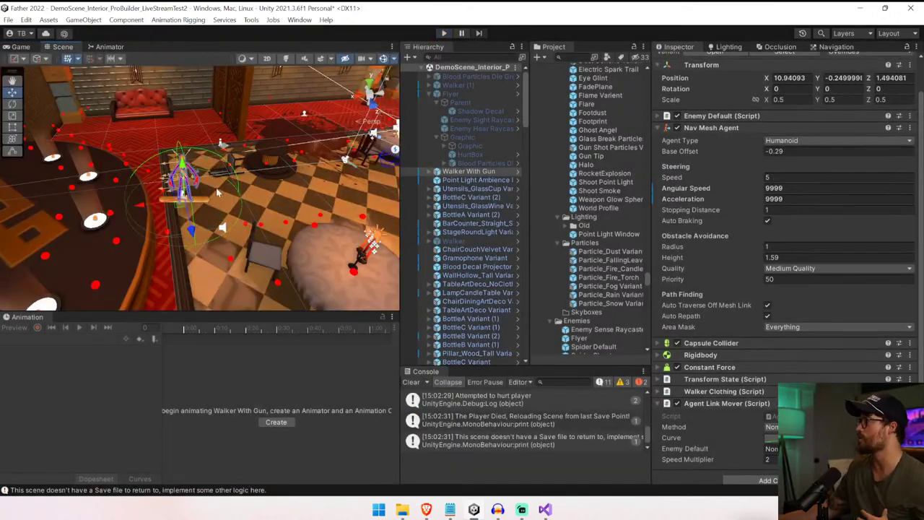
- Check Walker With Gun's Enemy Default settings and open its Walker Shooter Variant prefab for editing
left_click(738, 117)
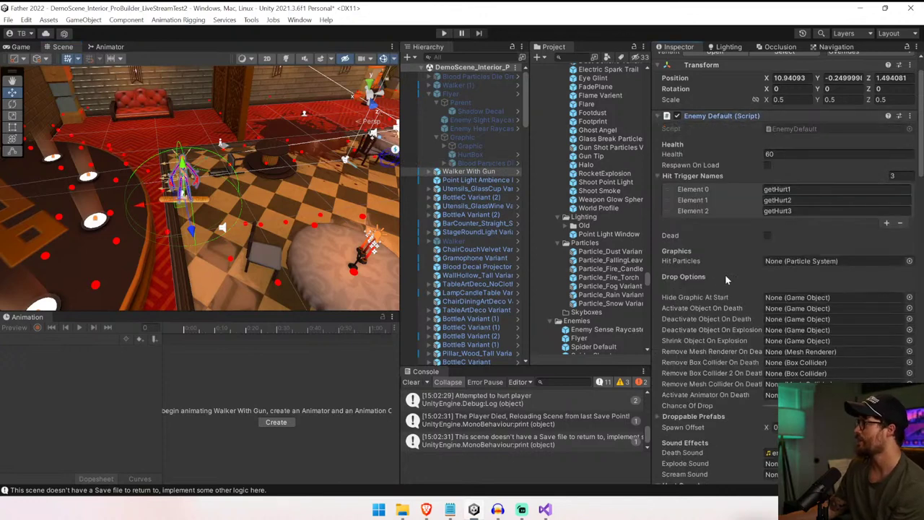
scroll(724, 274, "down", 10)
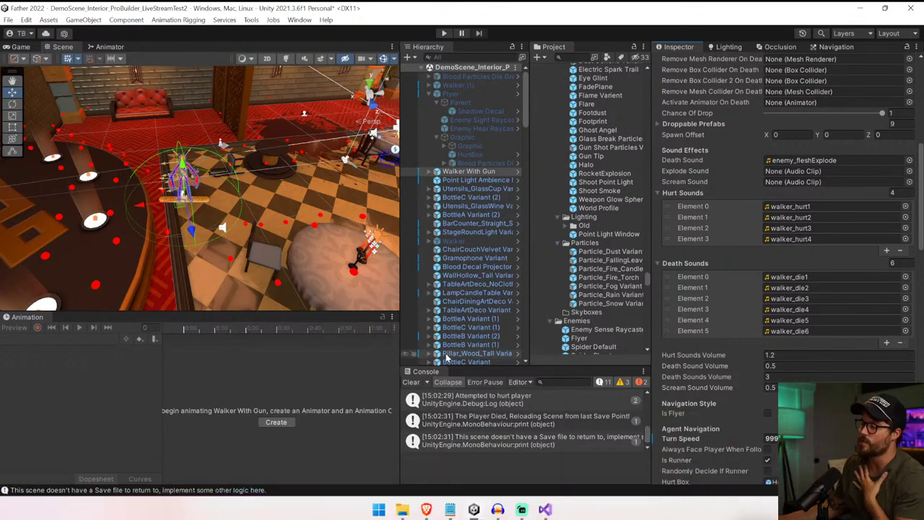
left_click(409, 382)
left_click(516, 172)
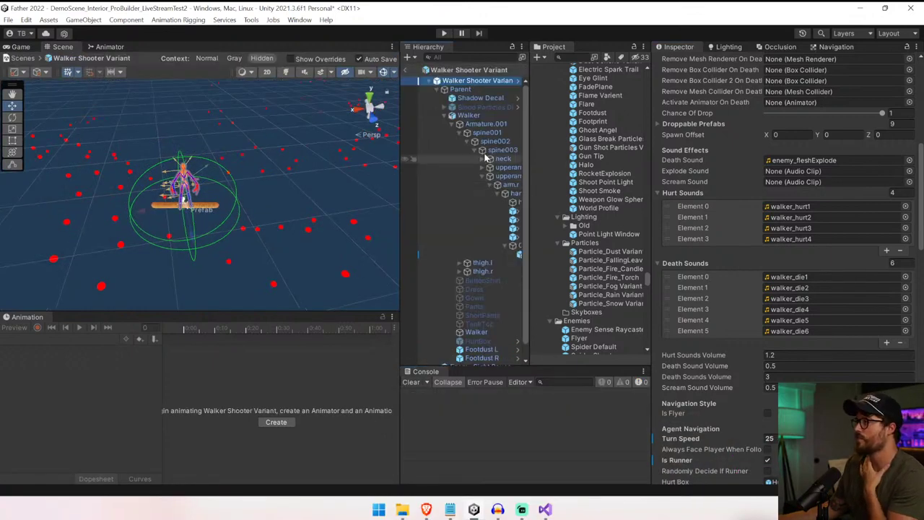
- Load the Walker object's Run With Gun clip for animation editing, with an enlarged timeline and a close view of the model
left_click(468, 116)
left_click(63, 339)
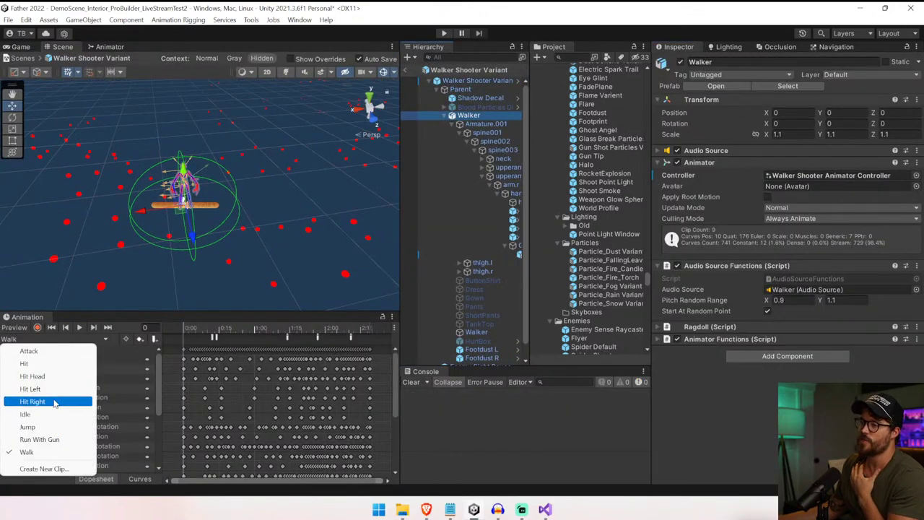
left_click(61, 442)
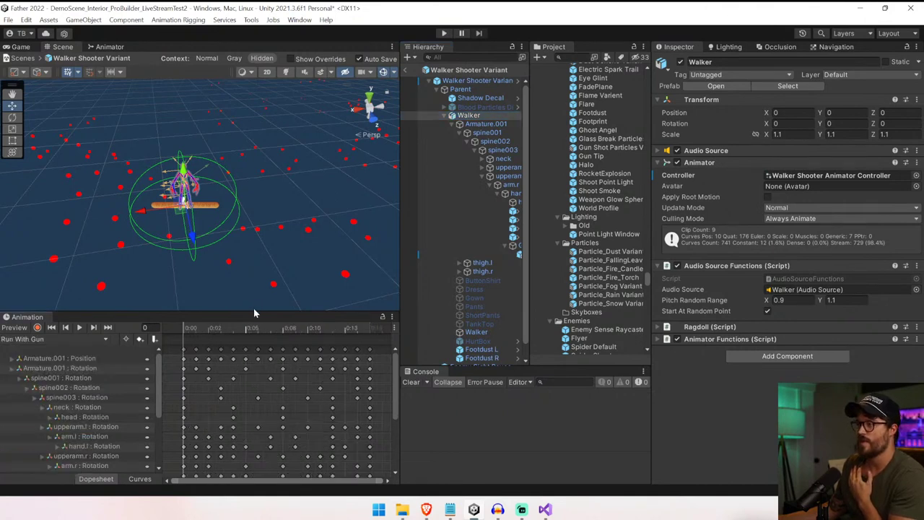
left_click_drag(256, 311, 318, 247)
mouse_move(284, 218)
right_mouse_down()
mouse_move(274, 217)
mouse_move(279, 208)
right_mouse_up()
key("w")
scroll(279, 208, "up", 5)
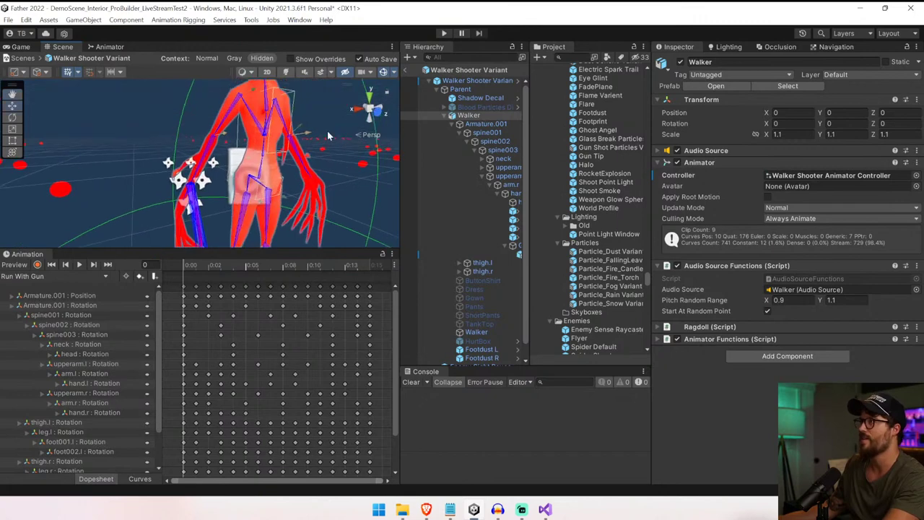
- Try rotating the walker's spine001 bone to turn its upper body, and undo the rotation
left_click(262, 171)
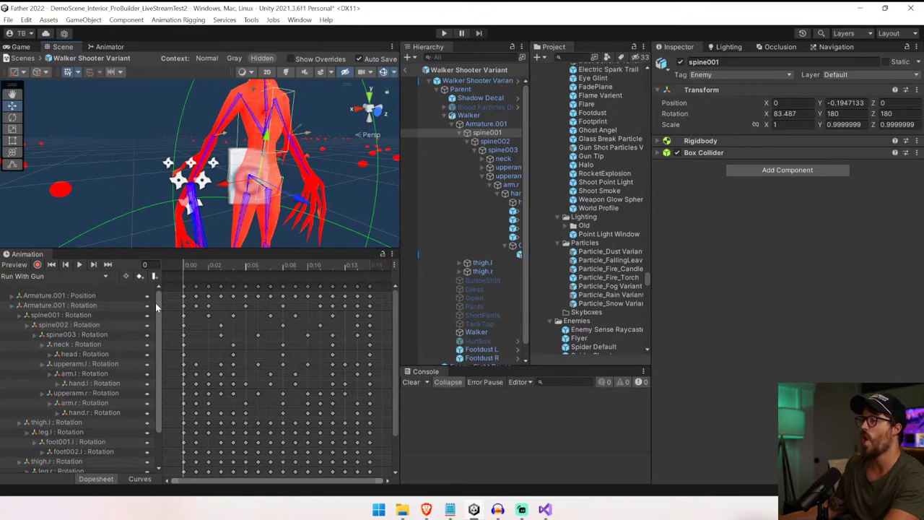
left_click(12, 117)
scroll(238, 195, "down", 5)
left_click_drag(293, 189, 189, 264)
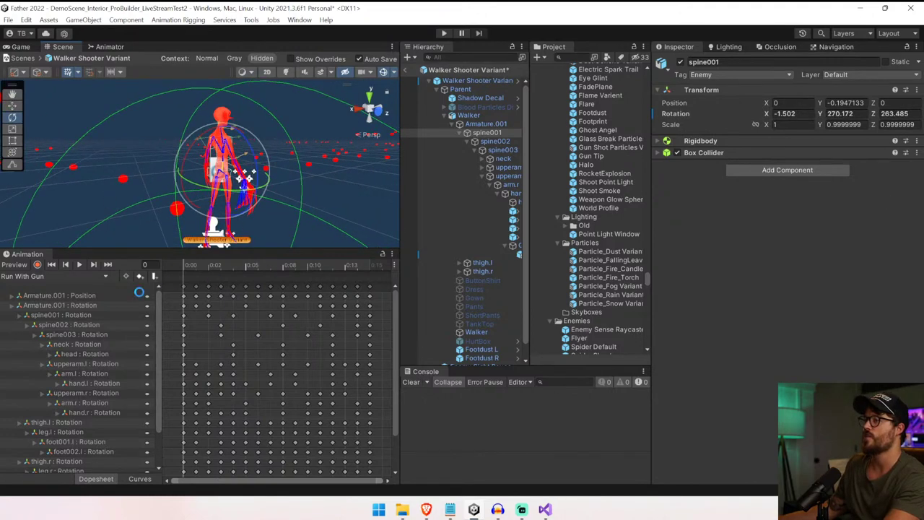
key("ctrl+z")
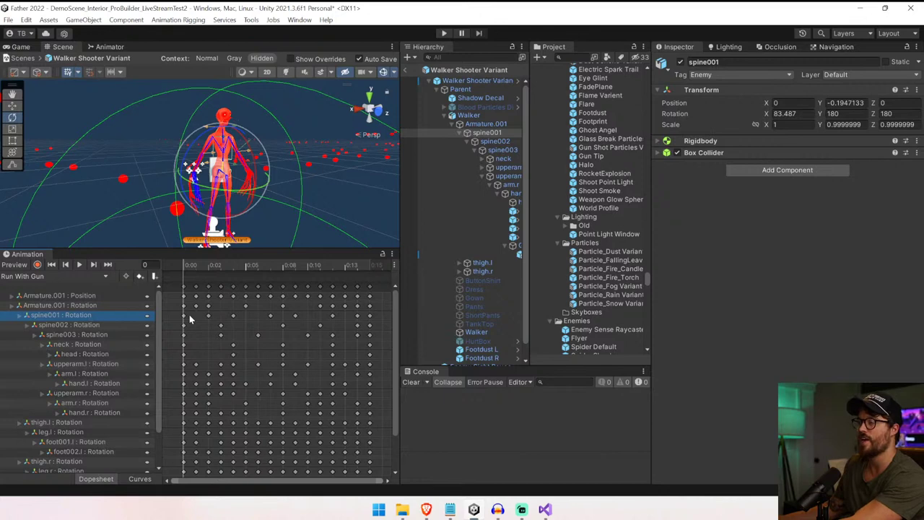
- Delete the spine001 rotation track from the Run With Gun clip and preview the animation
left_click_drag(378, 319, 377, 319)
key("Delete")
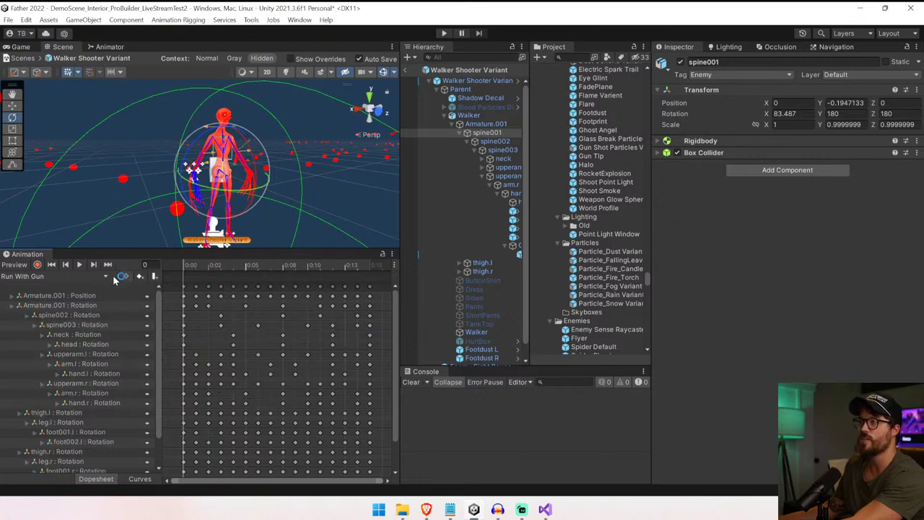
left_click(83, 265)
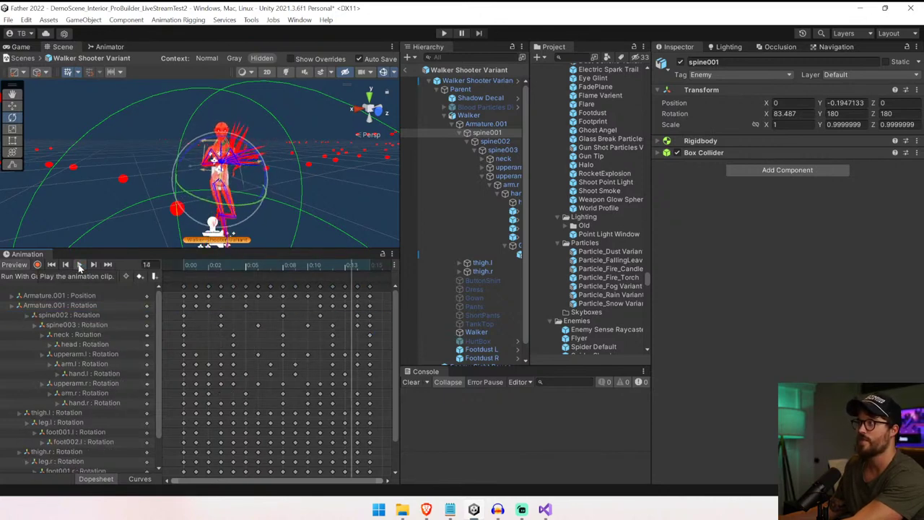
- Assign the spine001 bone as the Gun Model reference in Walker Shooter Variant's Enemy Default script
left_click(496, 126)
left_click(497, 134)
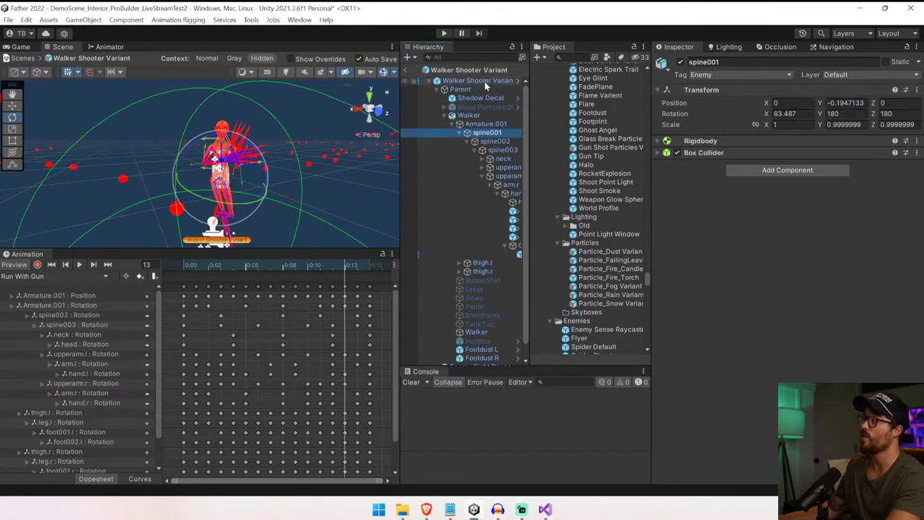
left_click(484, 81)
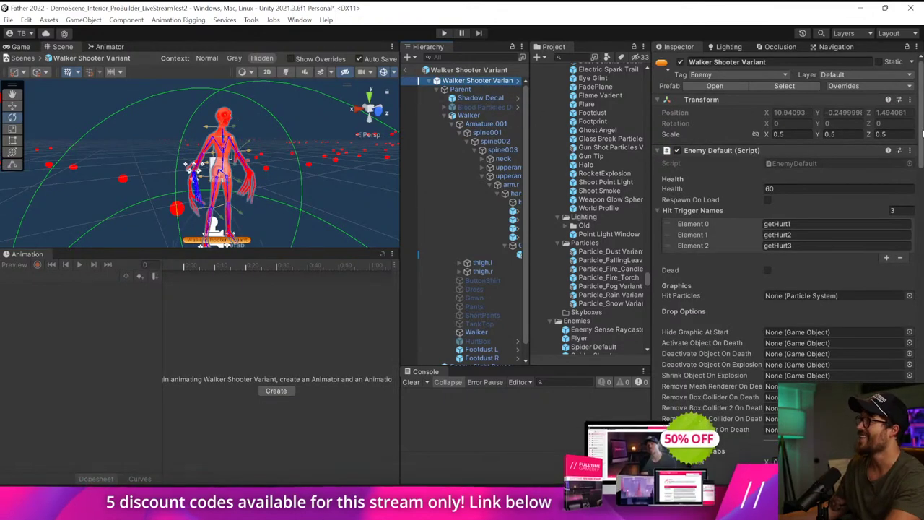
left_click_drag(919, 131, 917, 358)
scroll(918, 360, "down", 4)
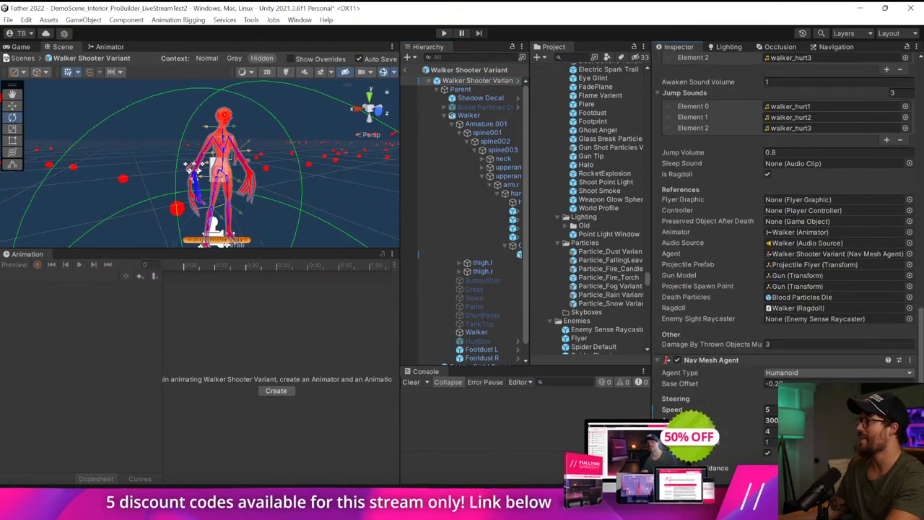
left_click(827, 276)
left_click_drag(829, 279, 829, 277)
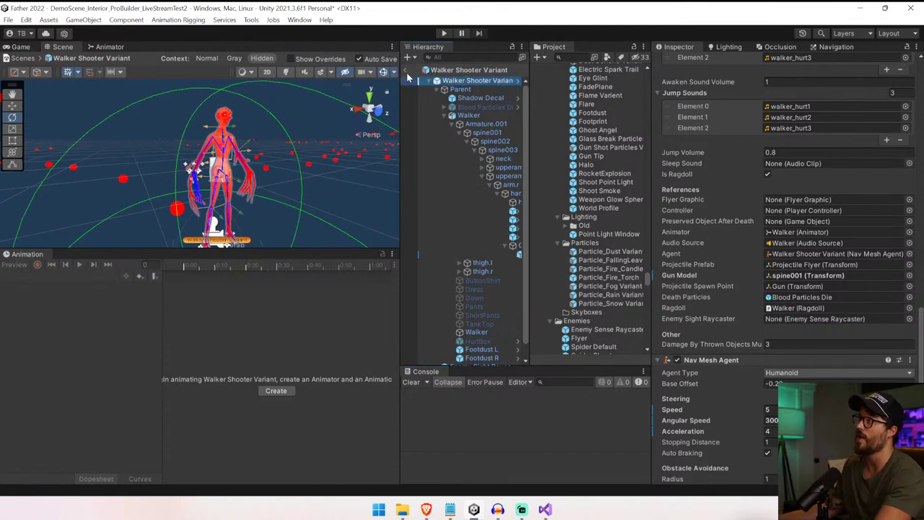
- Play-test Walker With Gun with spine001 as its Gun Model by moving around the hall, and pause the game
left_click(443, 32)
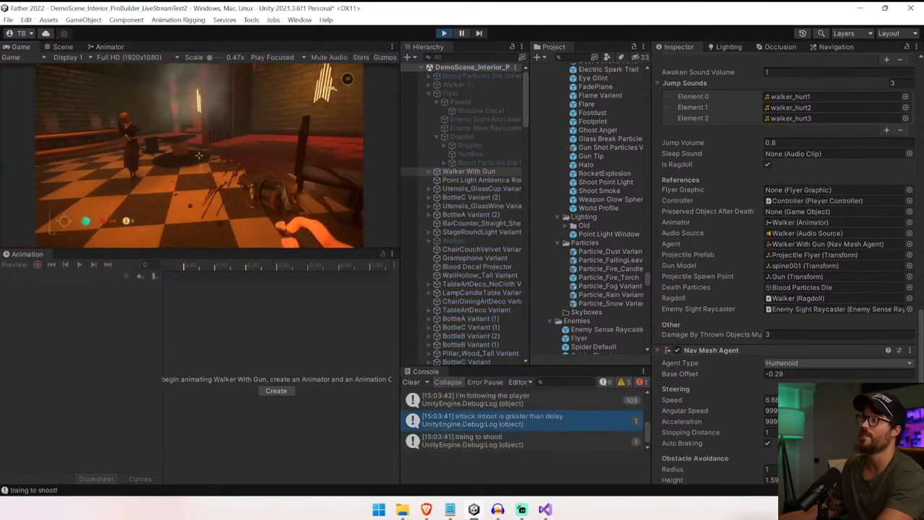
key("w")
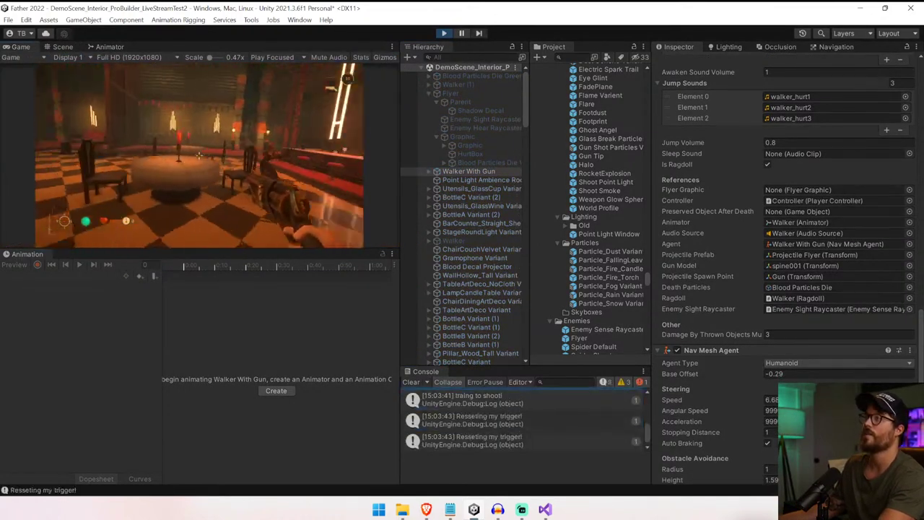
key("w")
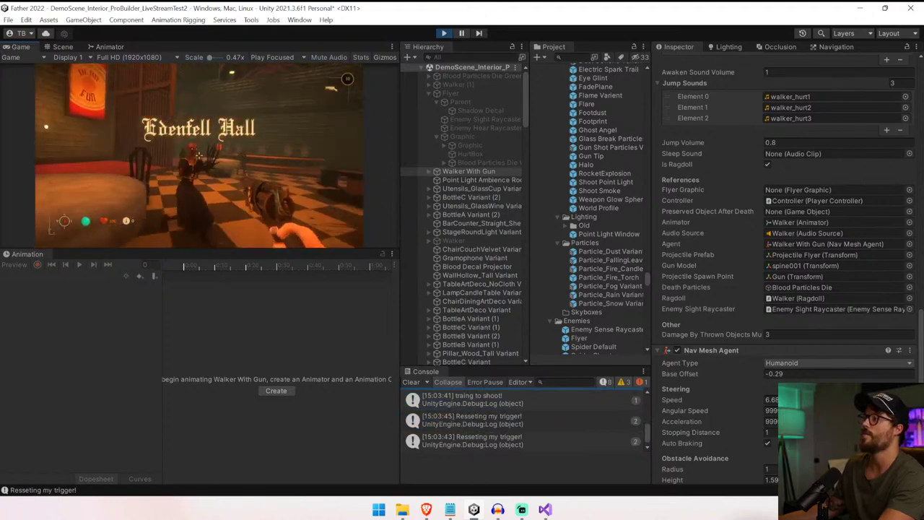
key("s")
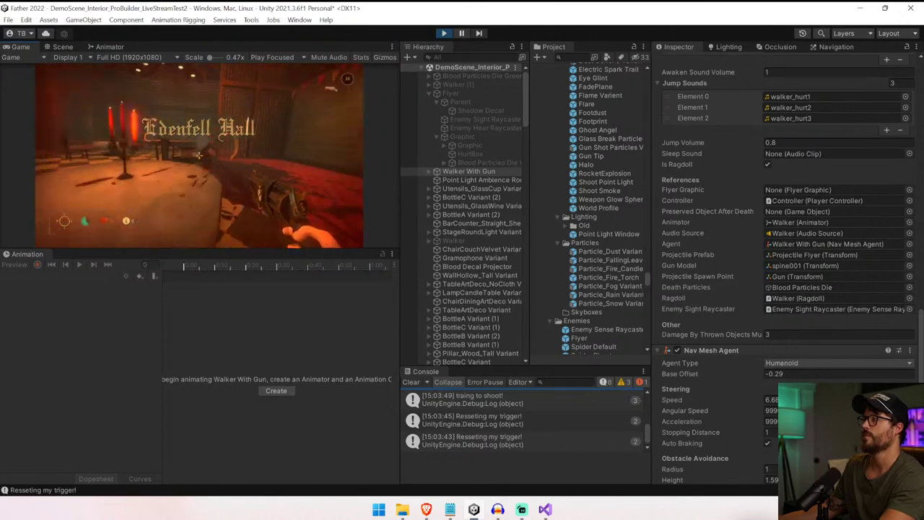
key("ctrl+shift+p")
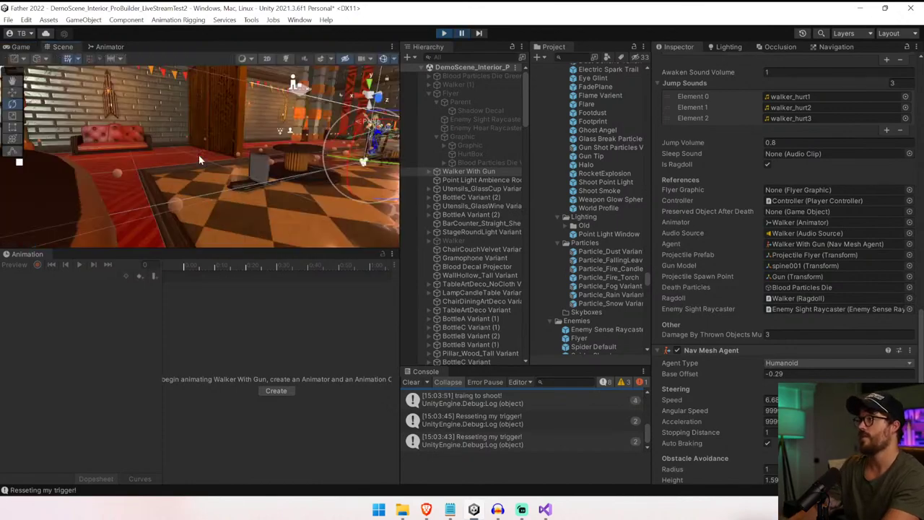
- Inspect the paused walker up close in the scene, try twisting its spine001 bone, and undo the rotation
right_click_drag(199, 155, 163, 147)
key("w")
key("s")
key("w")
key("s")
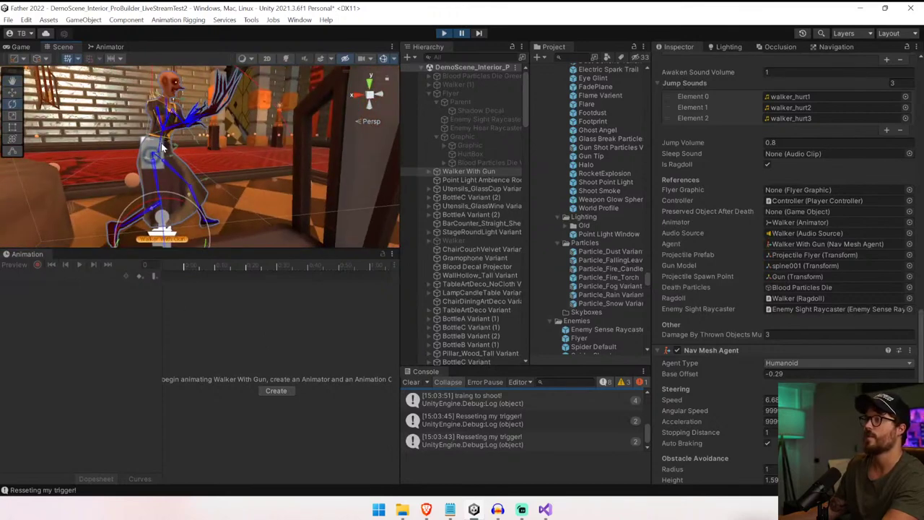
left_click(162, 145)
left_click_drag(163, 152, 255, 159)
key("ctrl+z")
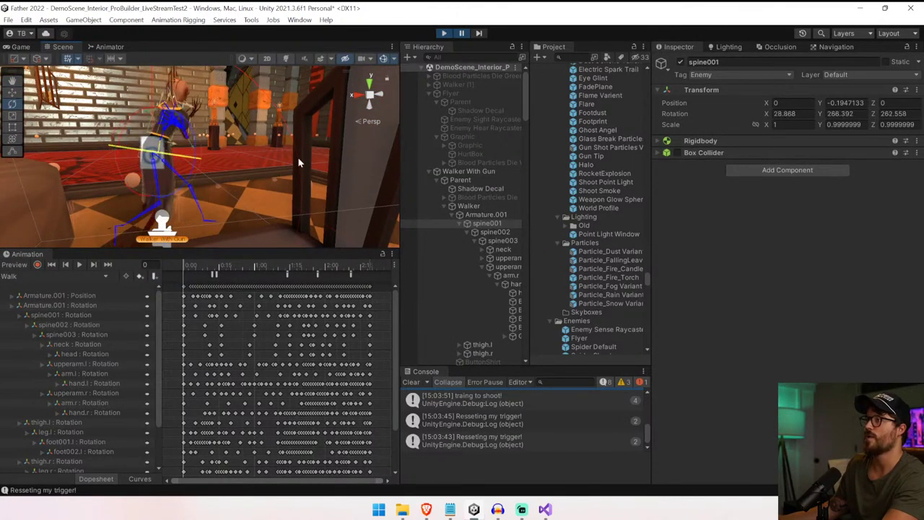
- Try twisting the paused walker's spine002 bone to turn only the upper torso, and end play mode
left_click(168, 133)
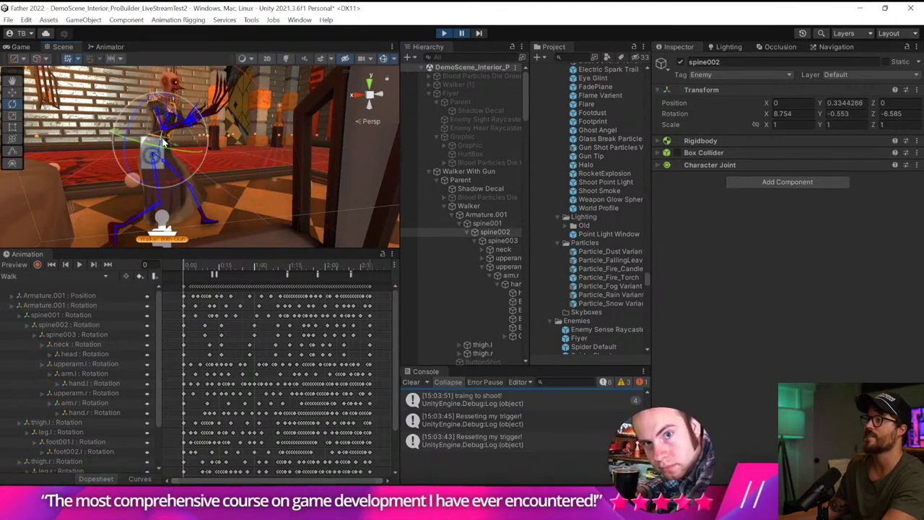
left_click_drag(174, 145, 291, 157)
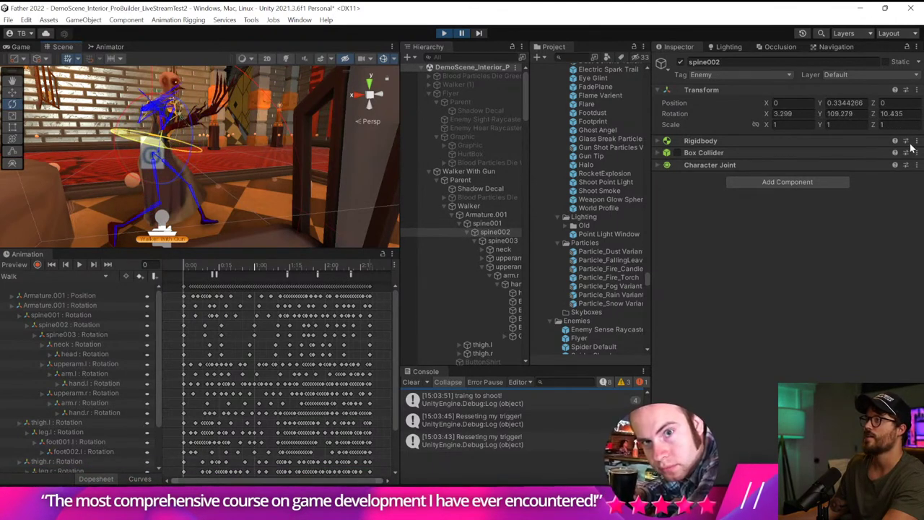
left_click(442, 33)
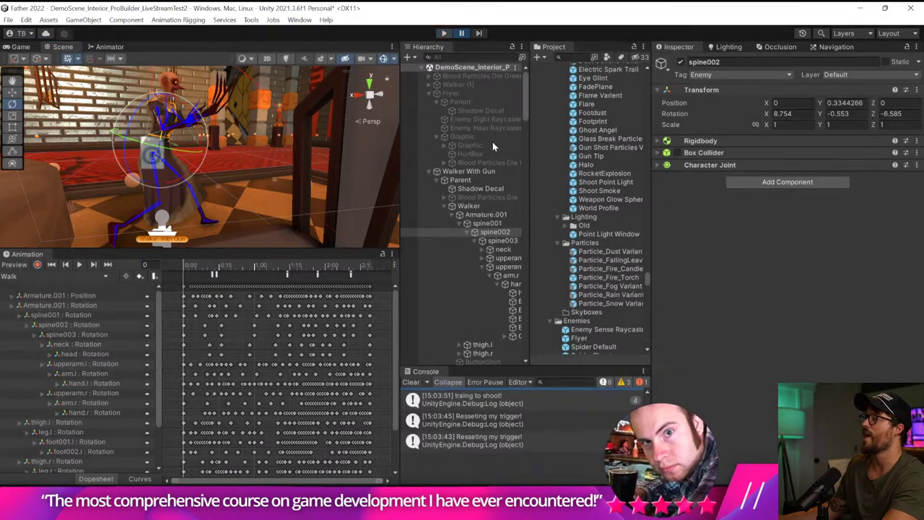
- Set Walker With Gun's Gun Model reference to the spine002 bone in its Enemy Default script
left_click(497, 205)
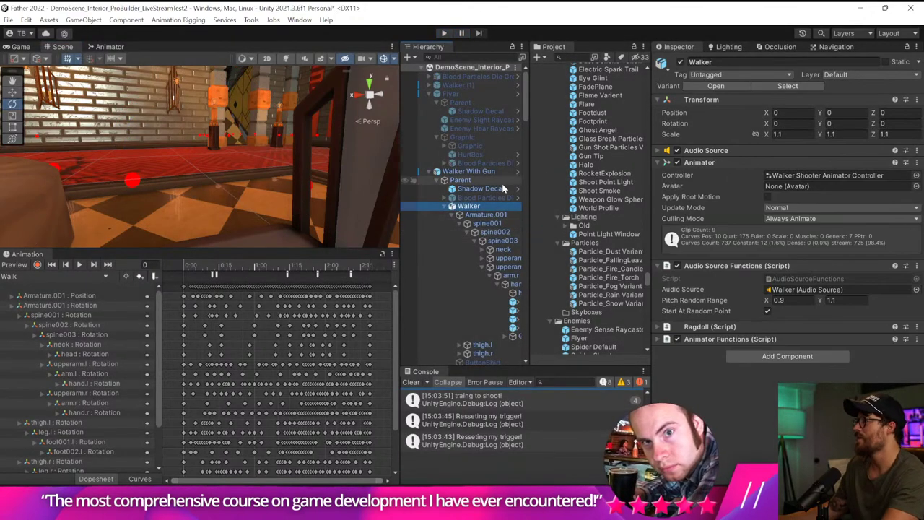
left_click(485, 171)
scroll(770, 263, "down", 15)
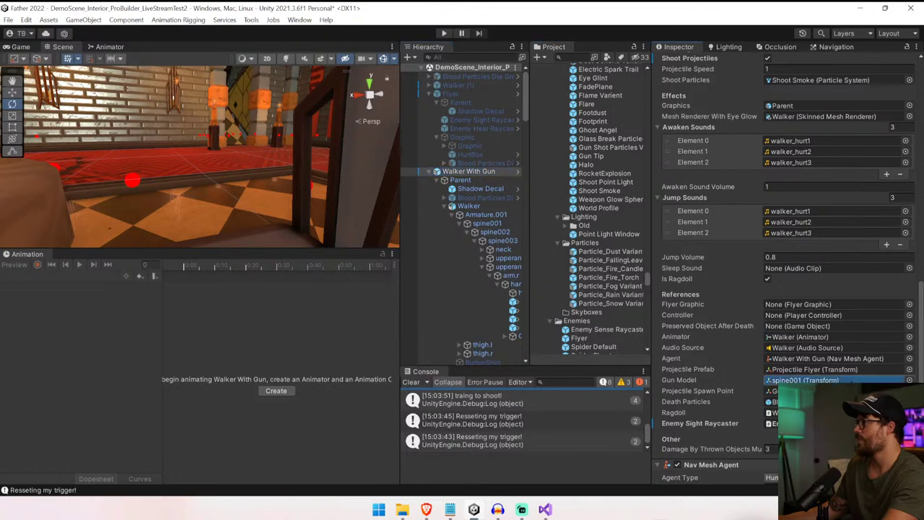
- Play-test Walker With Gun's aiming with spine002 as its Gun Model, ending play mode when done
left_click(443, 33)
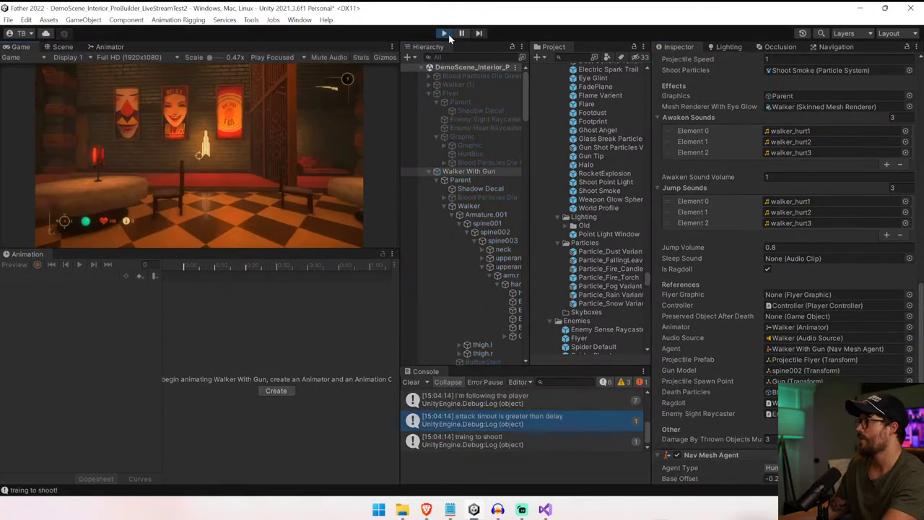
scroll(199, 155, "down", 1)
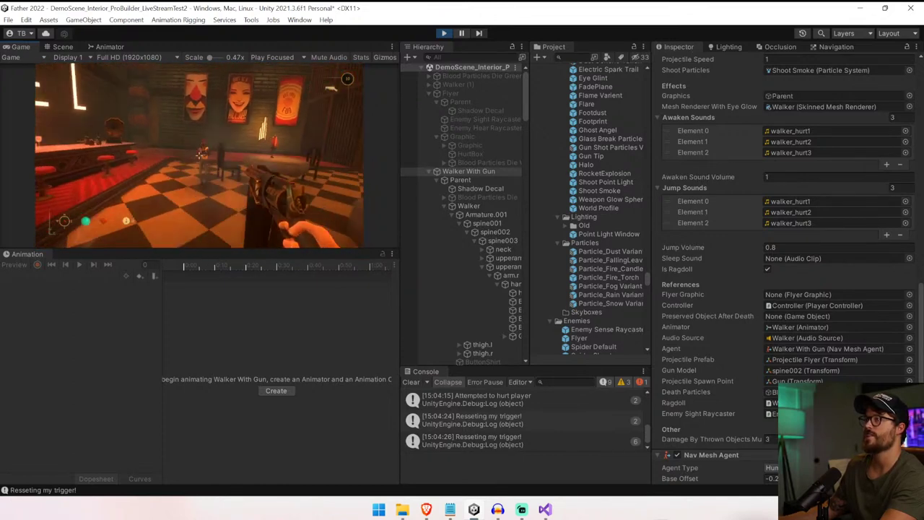
key("ctrl+p")
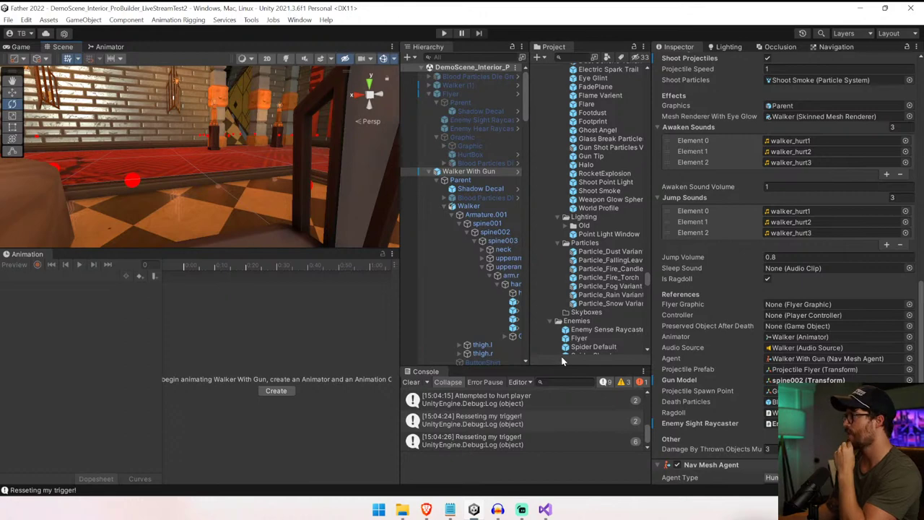
- Review Walker With Gun's script references, switch to Visual Studio, and find gunModel in EnemyDefault.cs to examine its LookAt call
scroll(780, 335, "up", 2)
scroll(798, 330, "down", 3)
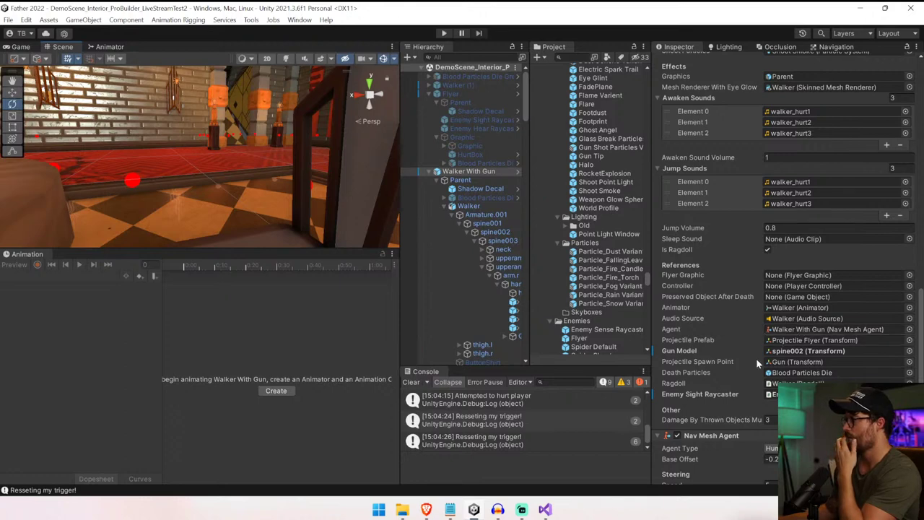
left_click(545, 509)
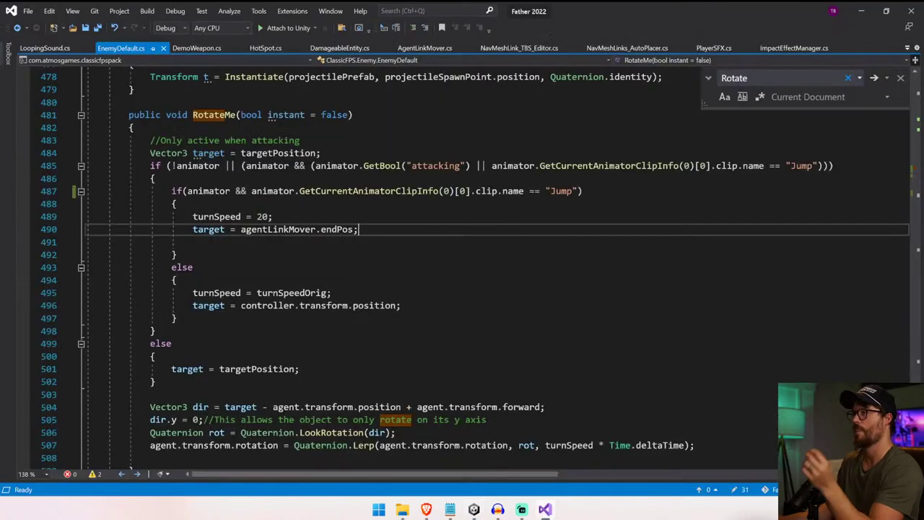
key("ctrl+f")
type("gun")
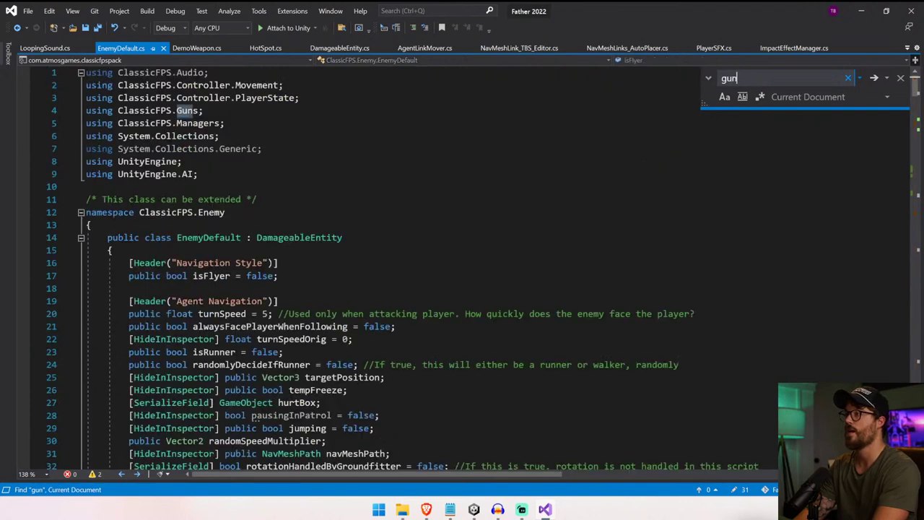
type("Model")
key("Return")
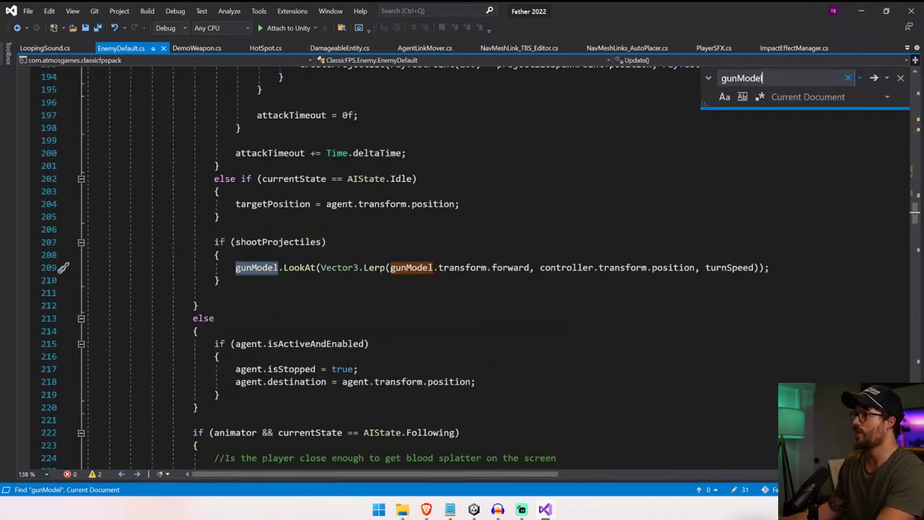
left_click_drag(236, 267, 592, 268)
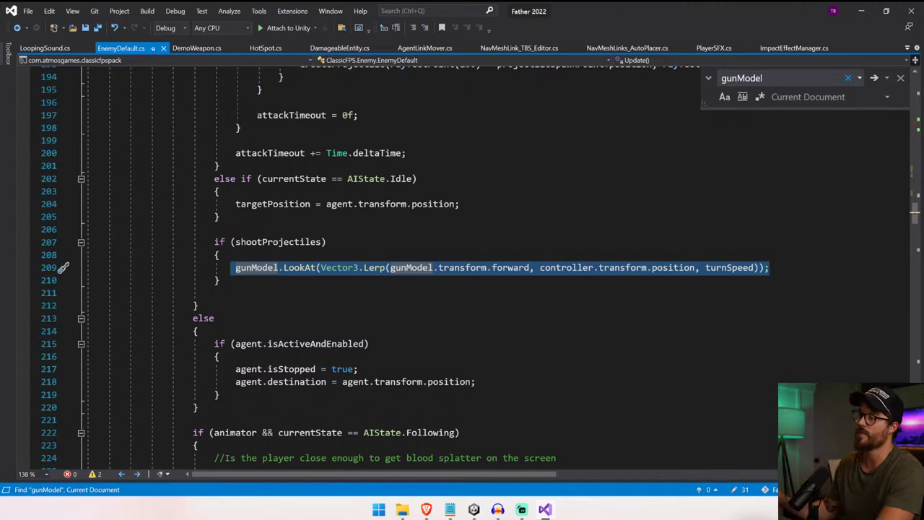
scroll(550, 274, "up", 5)
scroll(550, 274, "down", 3)
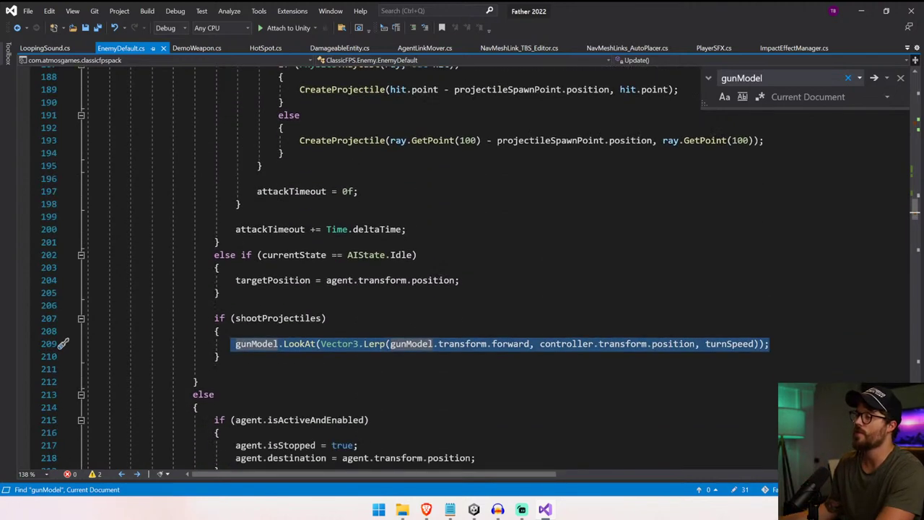
- Add a Debug.Log reading "i'm trying to face the palyer" above the gunModel.LookAt call in EnemyDefault.cs, and save the script
left_click(237, 345)
key("ctrl+Return")
type("Deb")
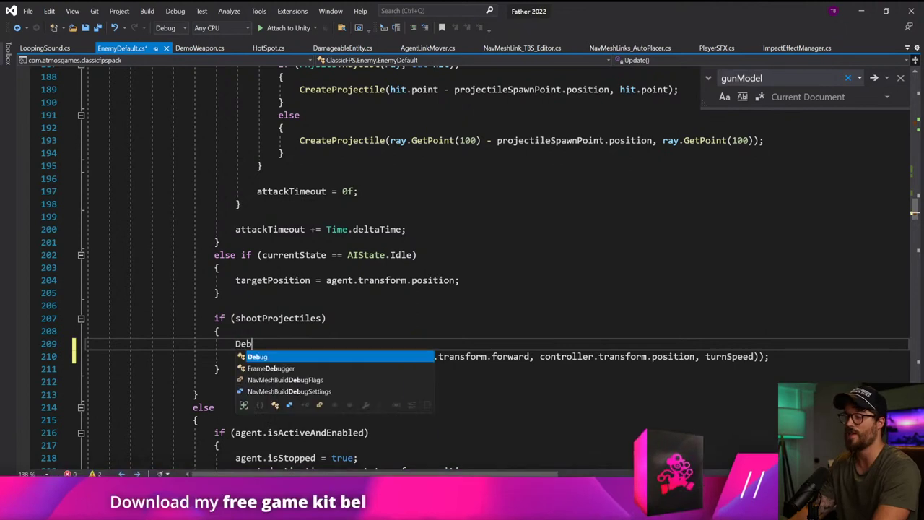
type("ug.Log(\"")
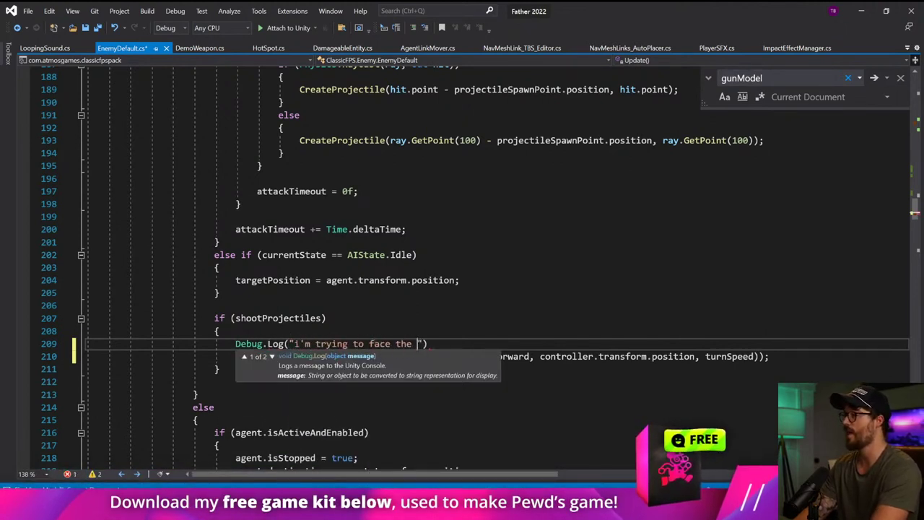
type("i'm trying to face the palyer\")'")
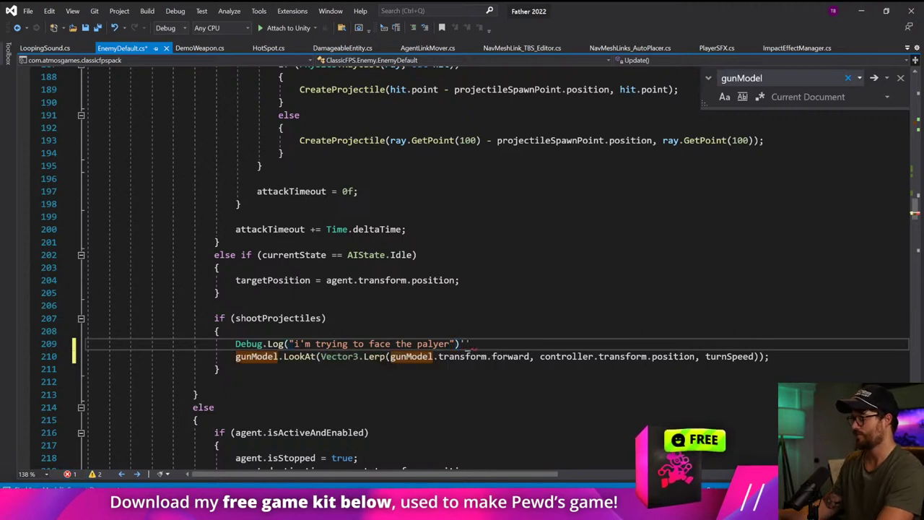
key("ctrl+s")
- Switch to Unity and play-test Walker With Gun's aiming with the new log message, ending play mode when done
key("alt+Tab")
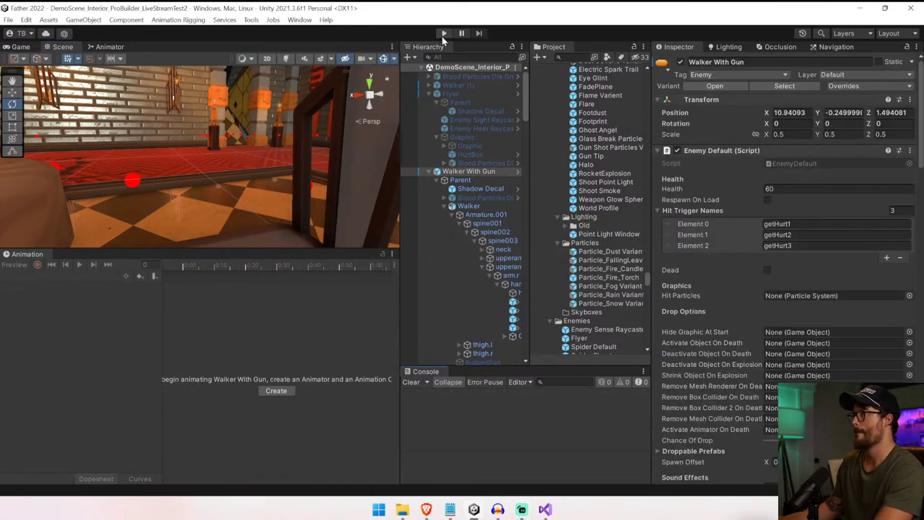
left_click(443, 34)
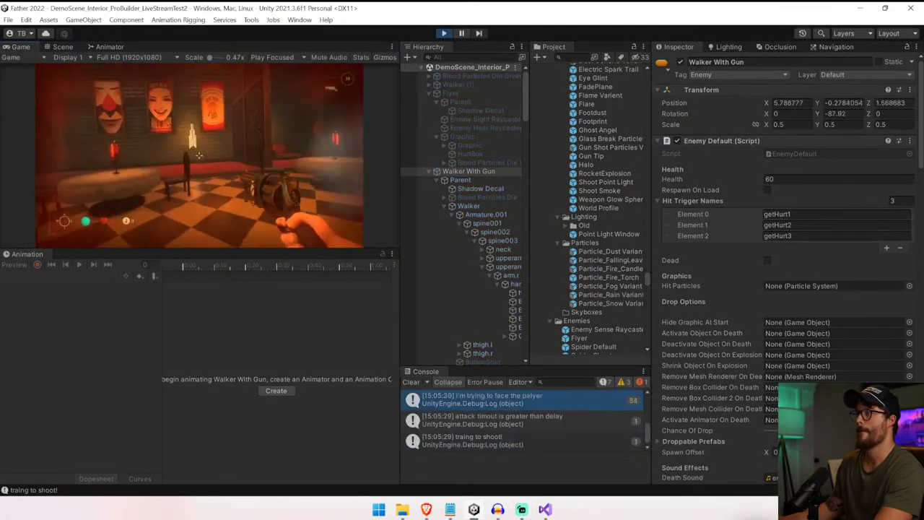
key("w")
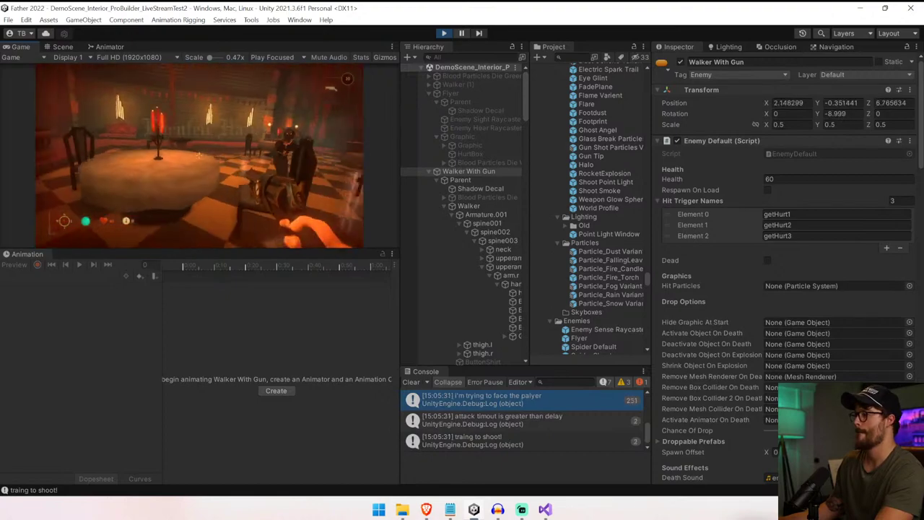
key("w")
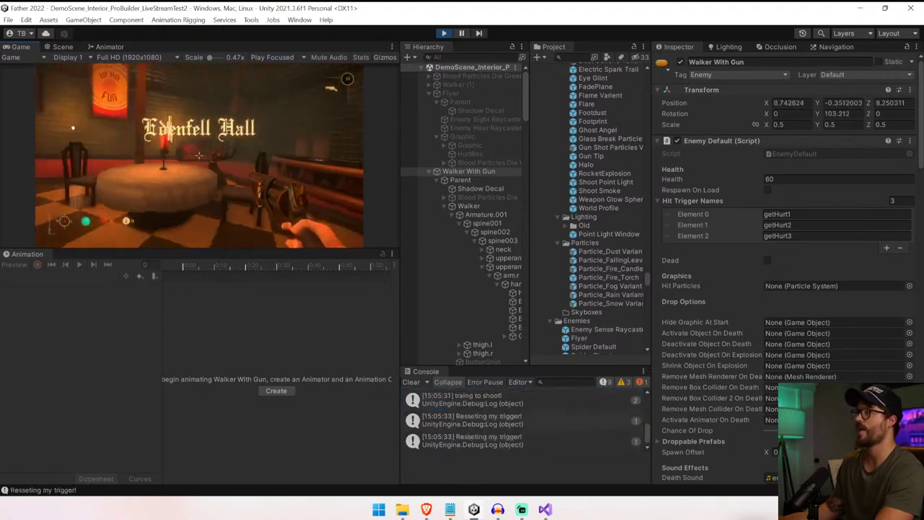
key("s")
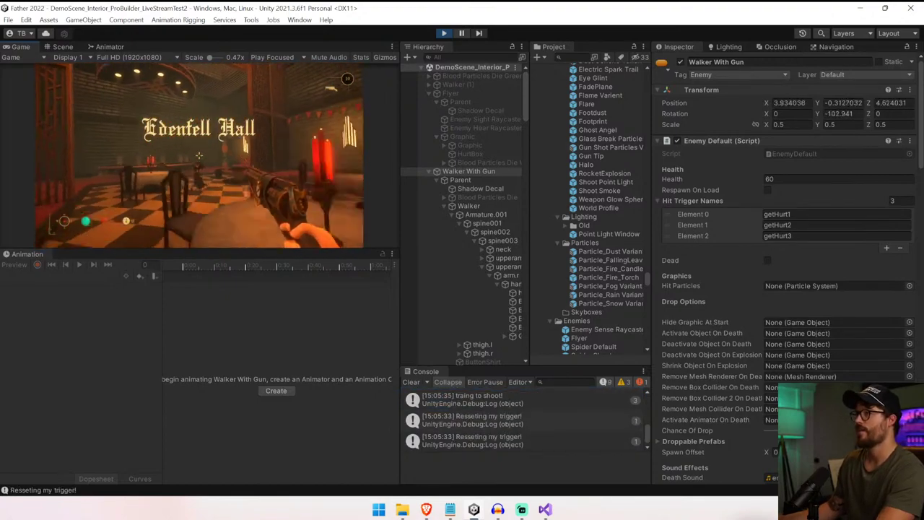
key("s")
key("ctrl+p")
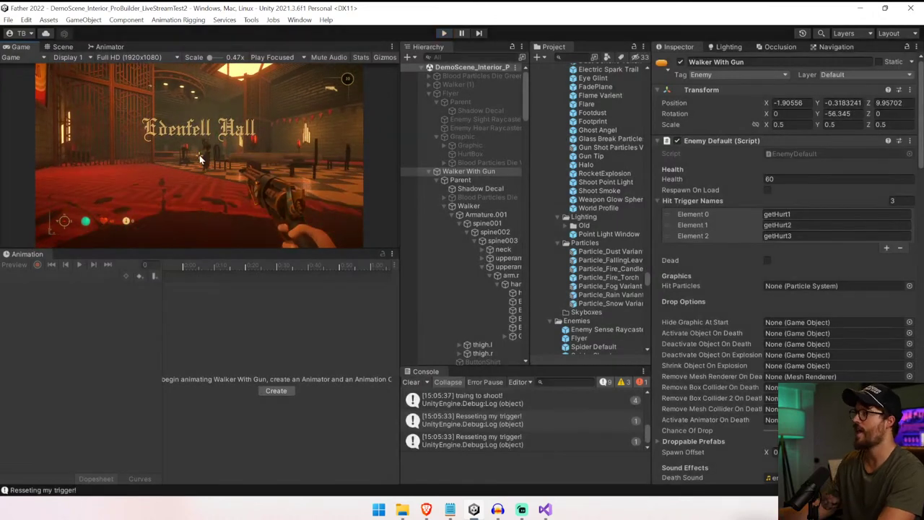
- Try removing the spine002 Rotation curve from the Walker's Run With Gun animation clip
left_click(63, 46)
left_click(496, 231)
left_click(469, 206)
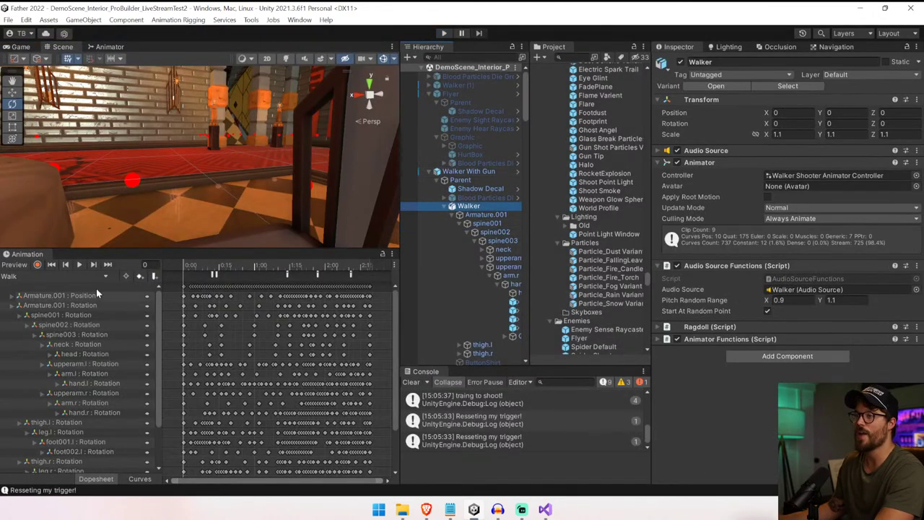
left_click(85, 279)
left_click(76, 375)
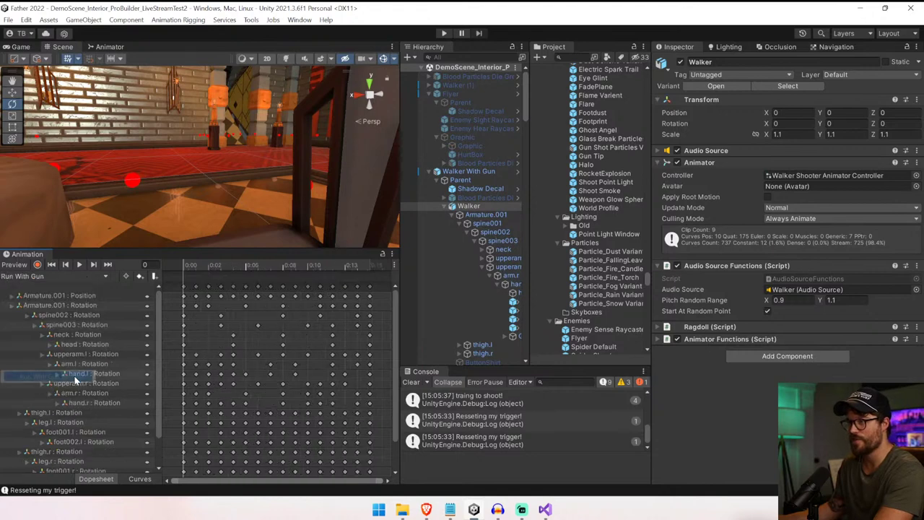
left_click(70, 315)
key("Delete")
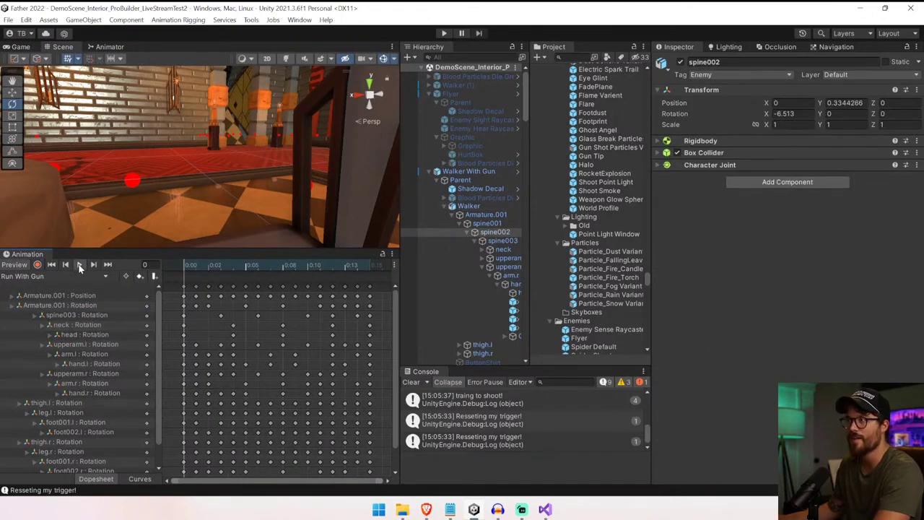
- Try rotating the spine002 bone while previewing the Run With Gun clip, and undo the rotation
key("f")
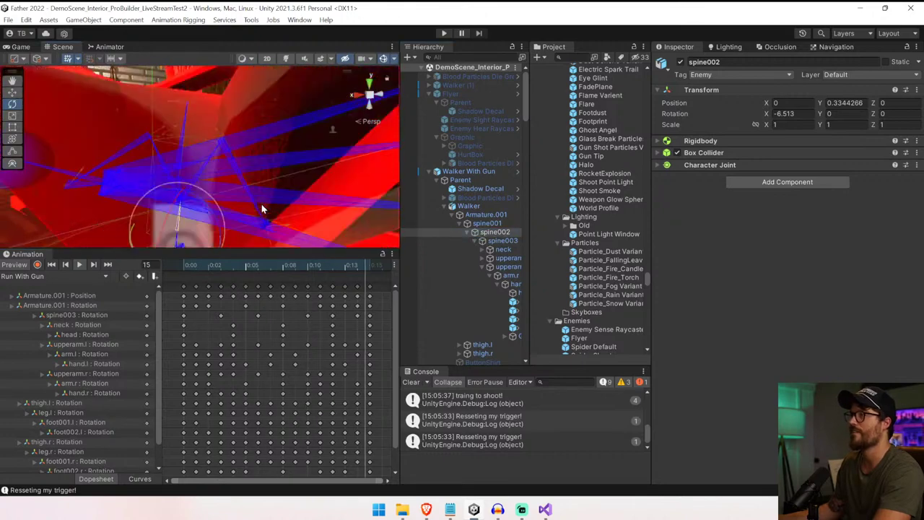
scroll(262, 205, "down", 10)
left_click_drag(214, 197, 362, 275)
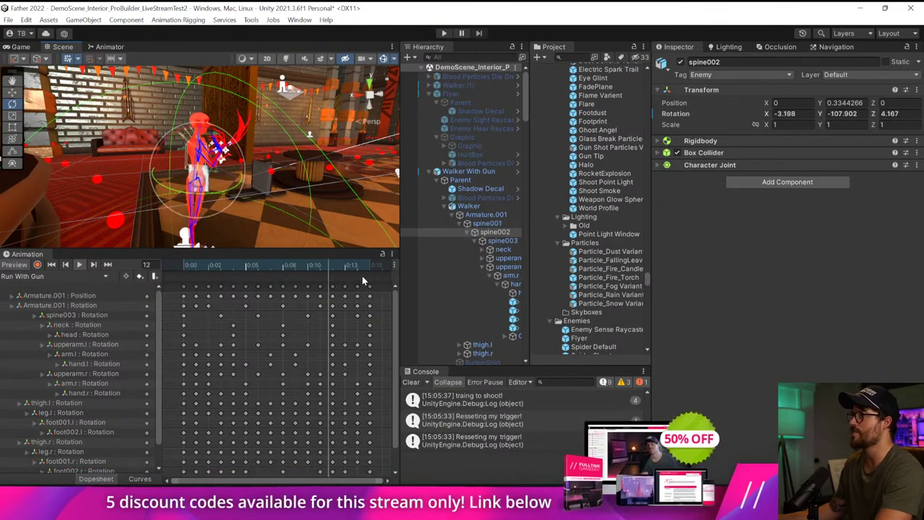
key("ctrl+z")
key("ctrl+z")
left_click(480, 188)
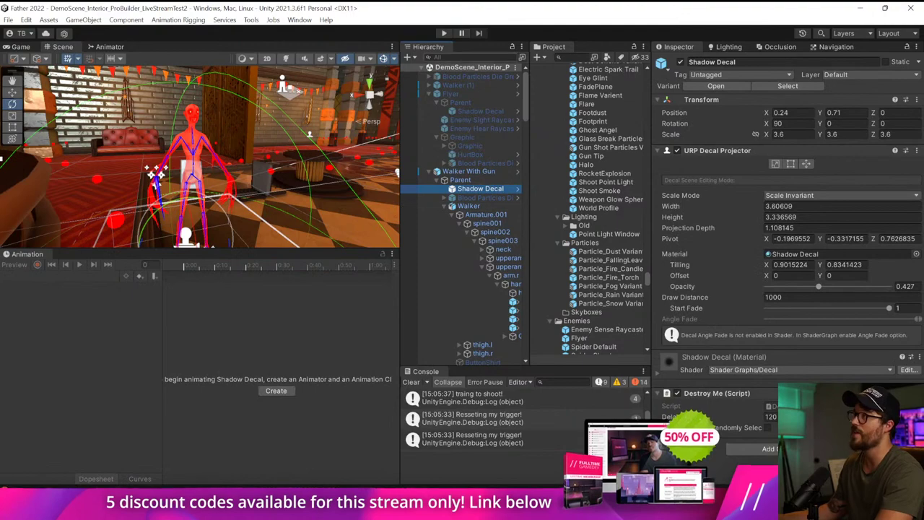
- Play-test Walker With Gun with spine002's rotation curve removed, ending play mode when done
left_click(444, 33)
left_click(273, 151)
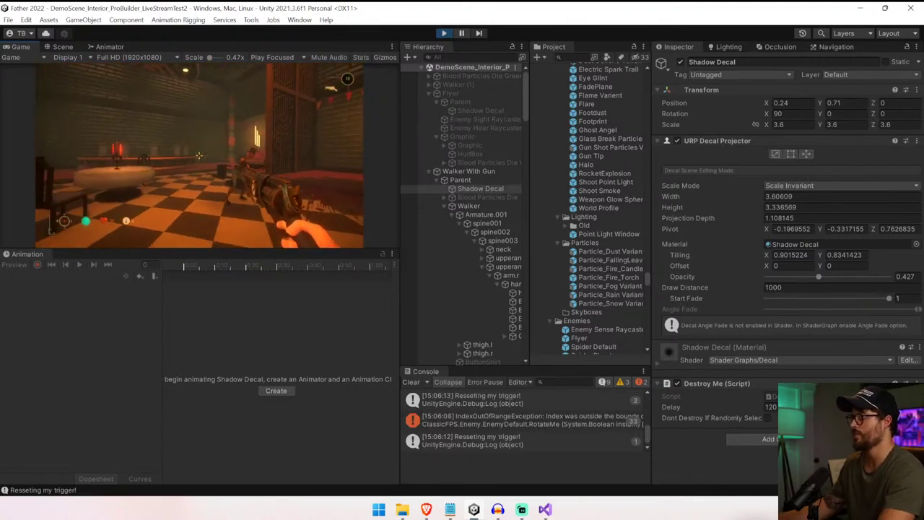
key("ctrl+p")
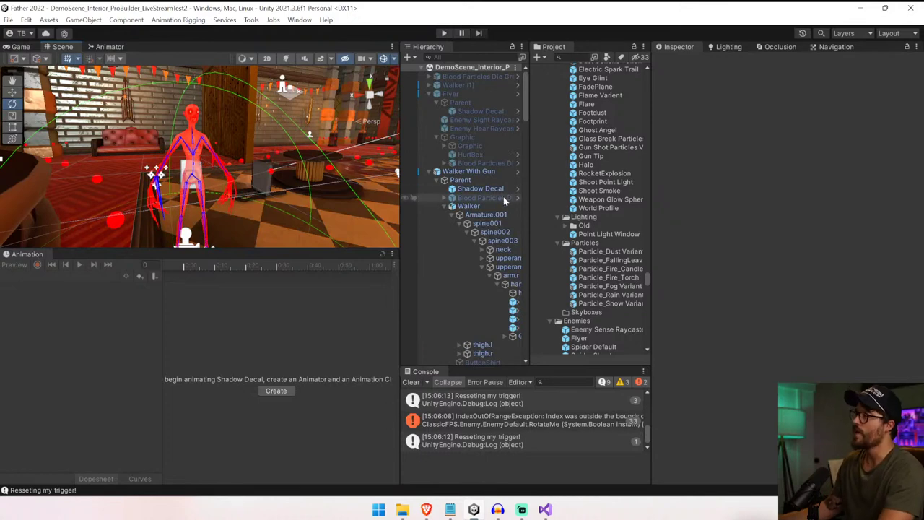
- Undo the removal of the spine001 and spine002 rotation curves from the Walker's Run With Gun clip
left_click(480, 205)
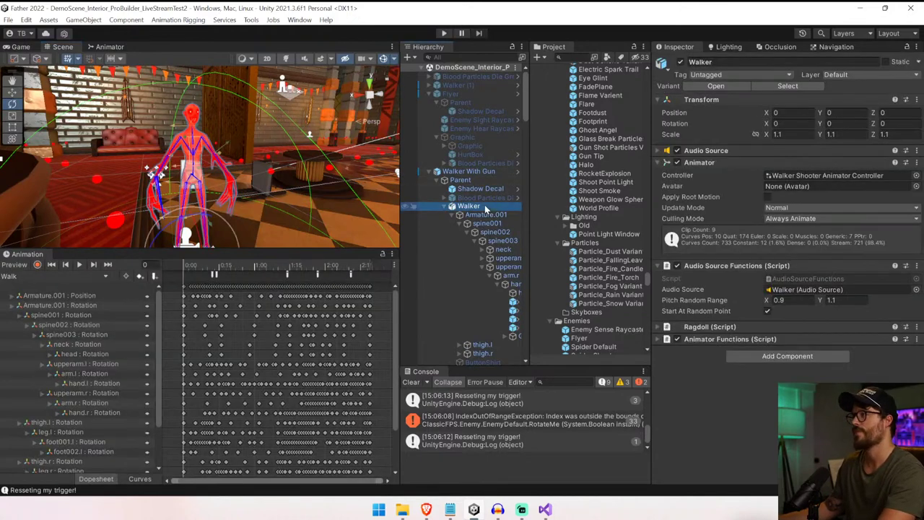
left_click(324, 316)
key("ctrl+z")
key("ctrl+z")
key("ctrl+z")
key("ctrl+z")
key("ctrl+z")
key("ctrl+z")
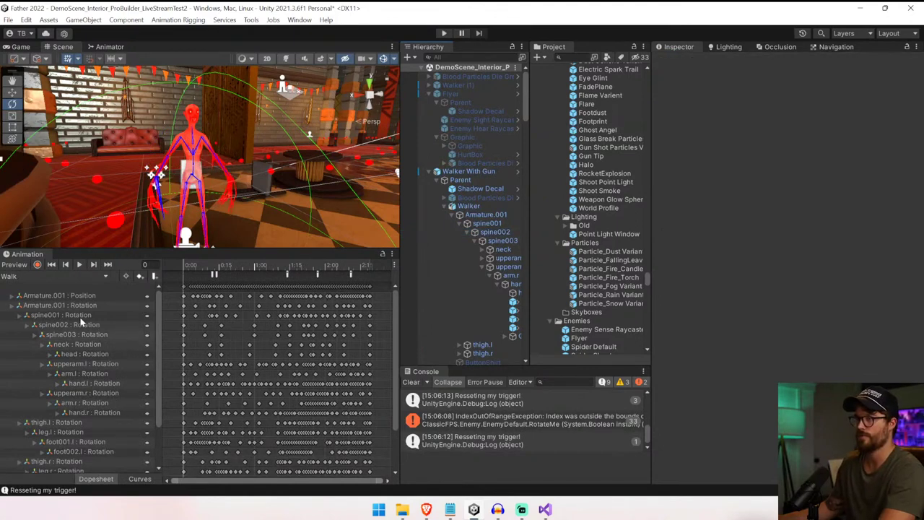
- Preview the Walker's Run With Gun clip to examine the spine motion, and clear the console
left_click(64, 316)
left_click(54, 275)
left_click(62, 377)
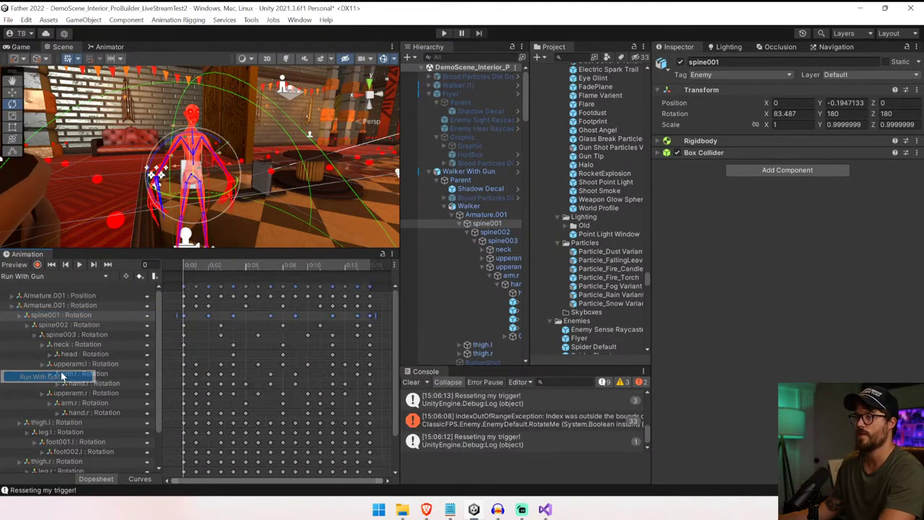
left_click(68, 325)
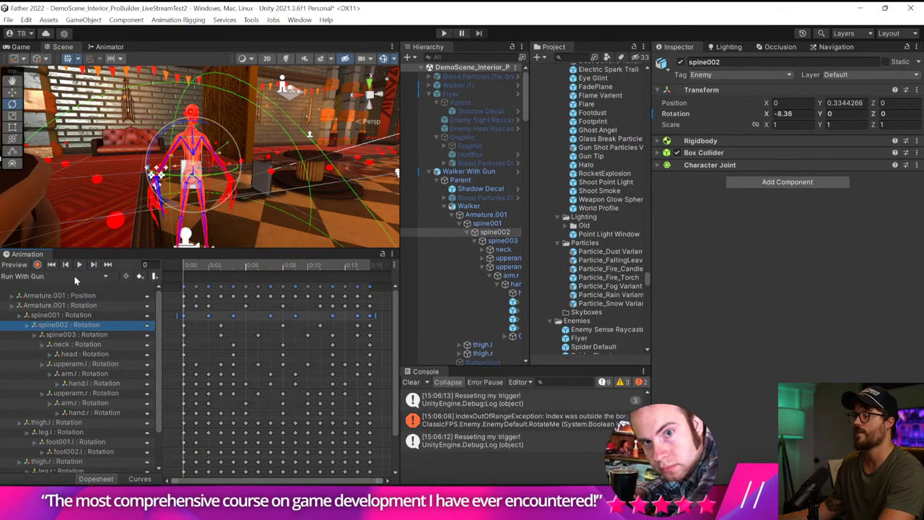
left_click(78, 265)
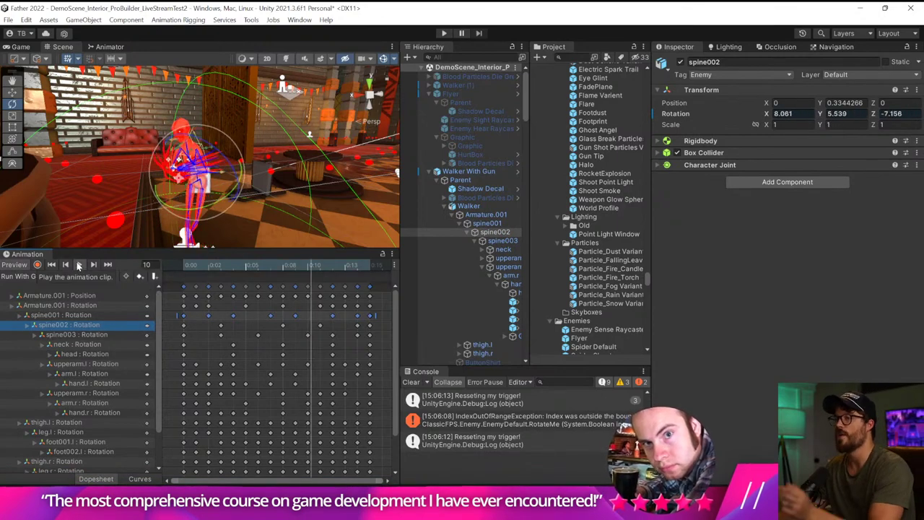
left_click(80, 265)
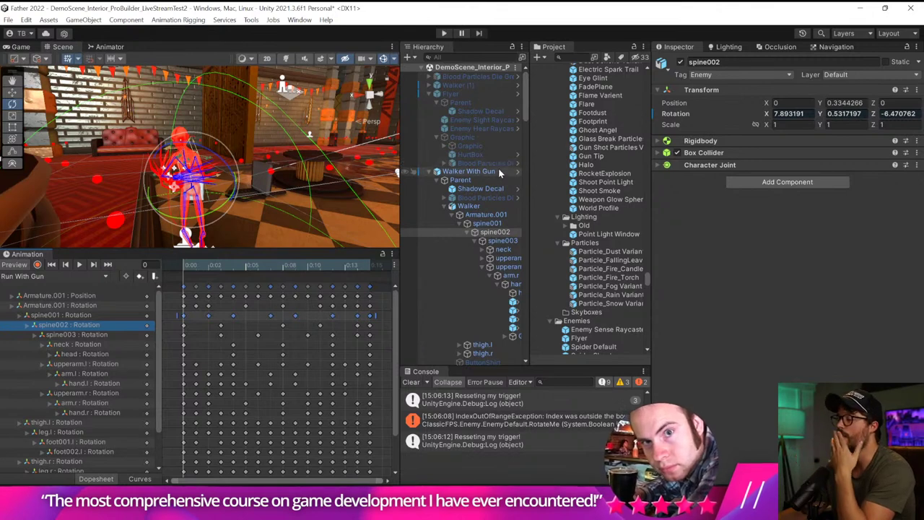
left_click(417, 382)
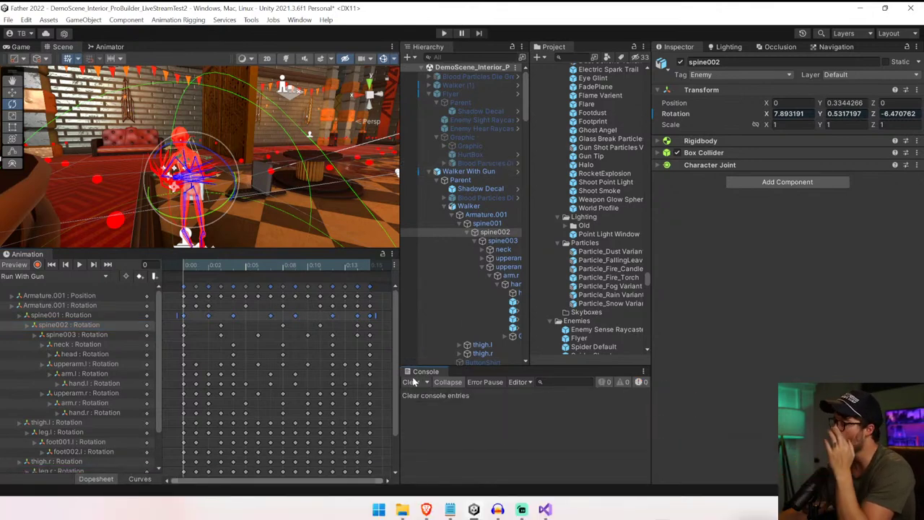
left_click(513, 224)
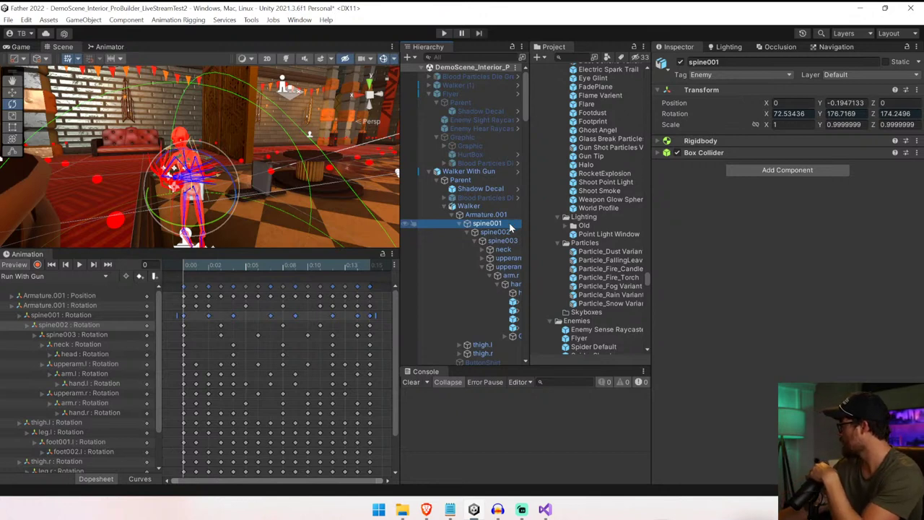
- Switch to Visual Studio and find turnSpeed in EnemyDefault.cs to examine how RotateMe assigns it
key("alt+Tab")
left_click(327, 318)
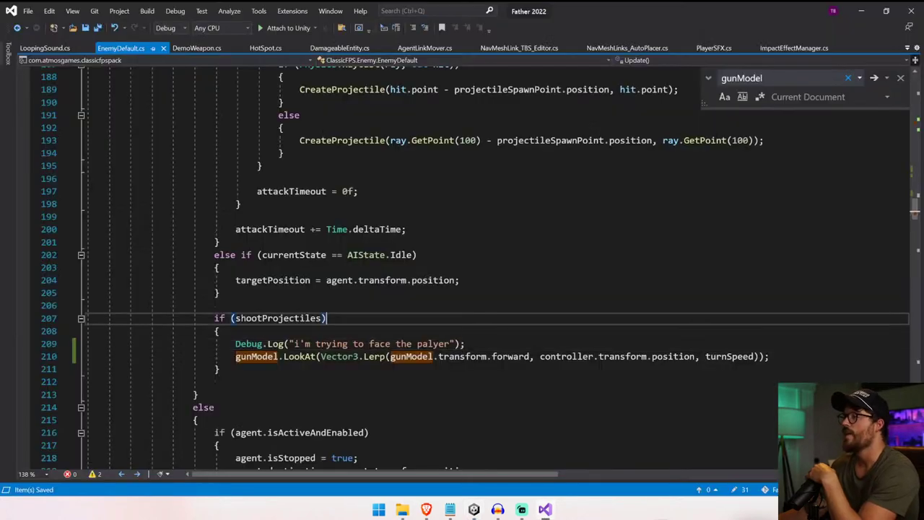
key("ctrl+f")
type("turnSpeed")
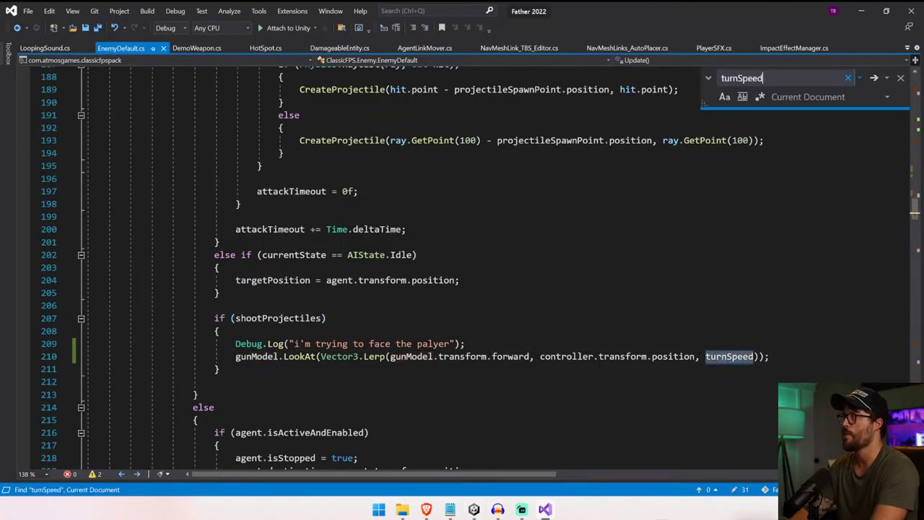
key("Return")
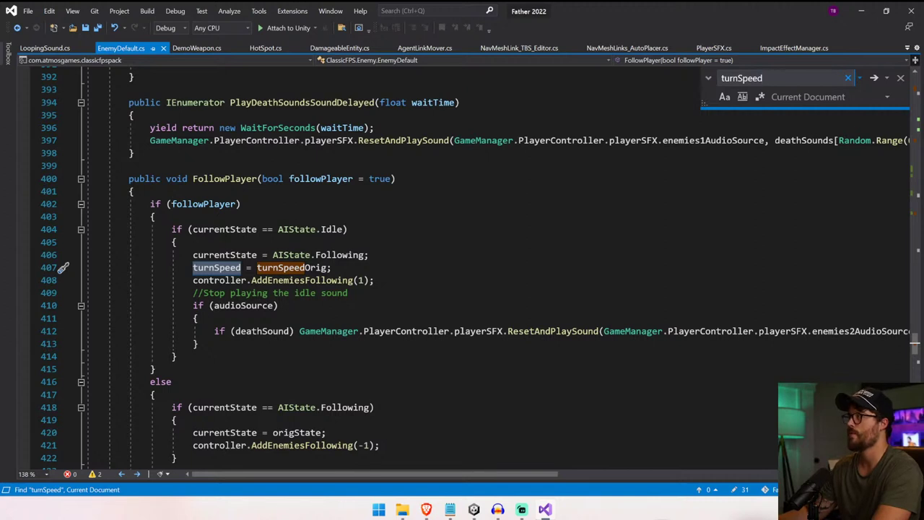
key("Return")
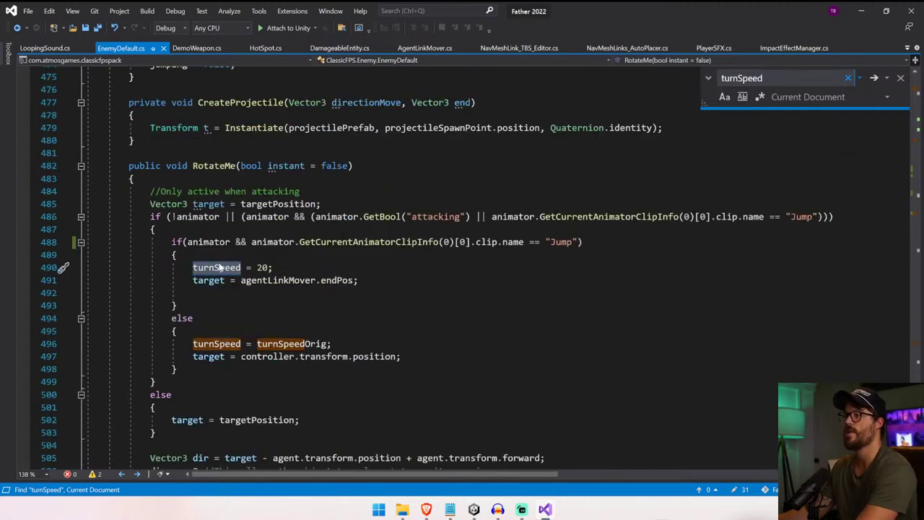
left_click(220, 269)
left_click_drag(171, 242, 178, 255)
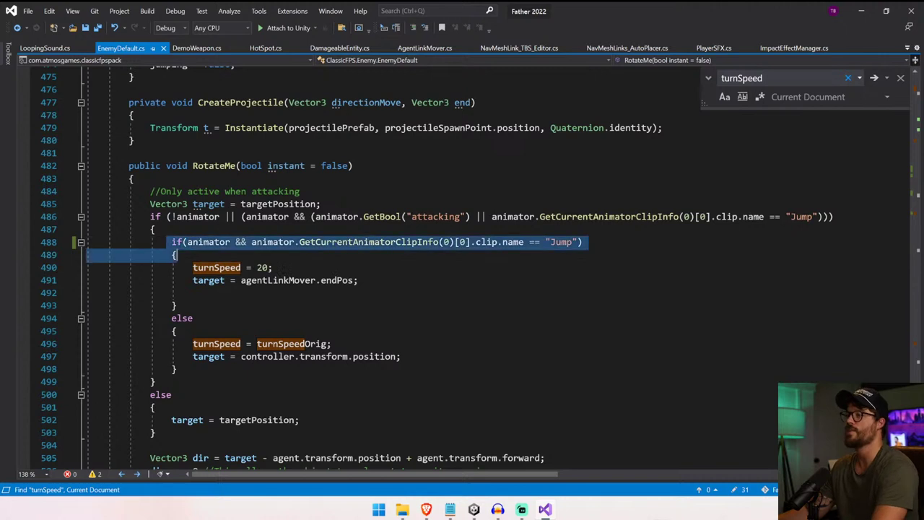
left_click_drag(178, 330, 332, 344)
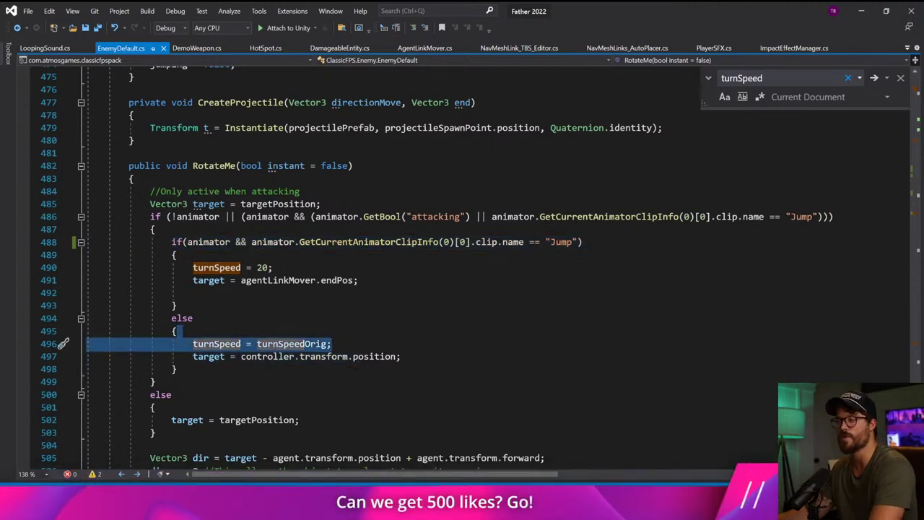
- In RotateMe's else branch, add a Debug.Log of "My turn speed is now" plus turnSpeedOrig below the turnSpeed = turnSpeedOrig line
left_click(332, 344)
key("Return")
type("Debug")
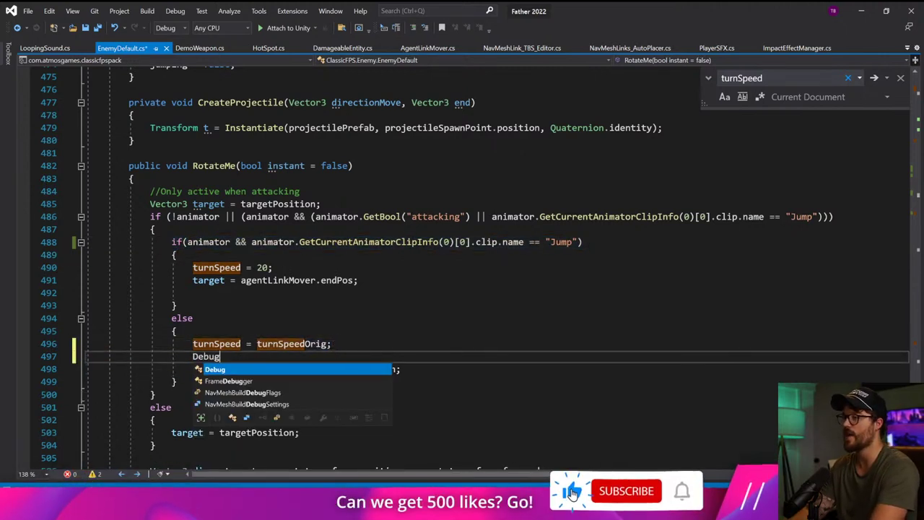
type(".Log(\"My turn ")
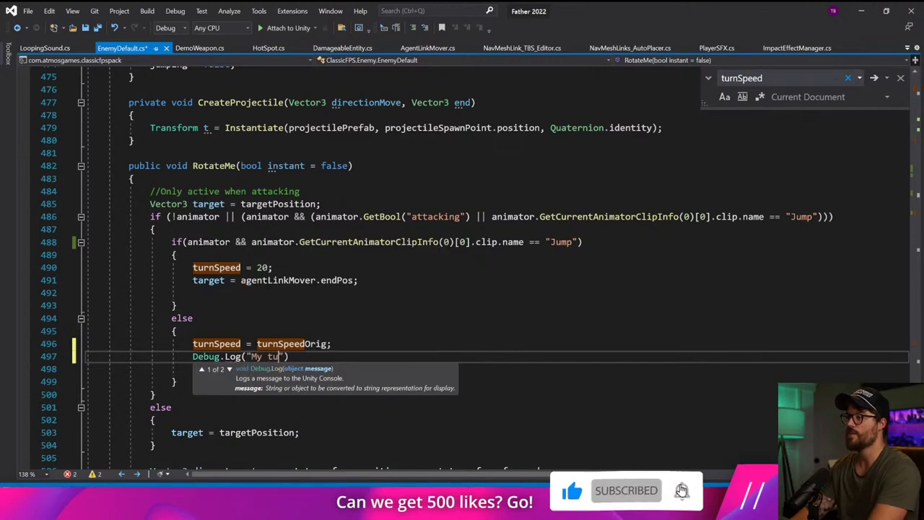
type("speed o")
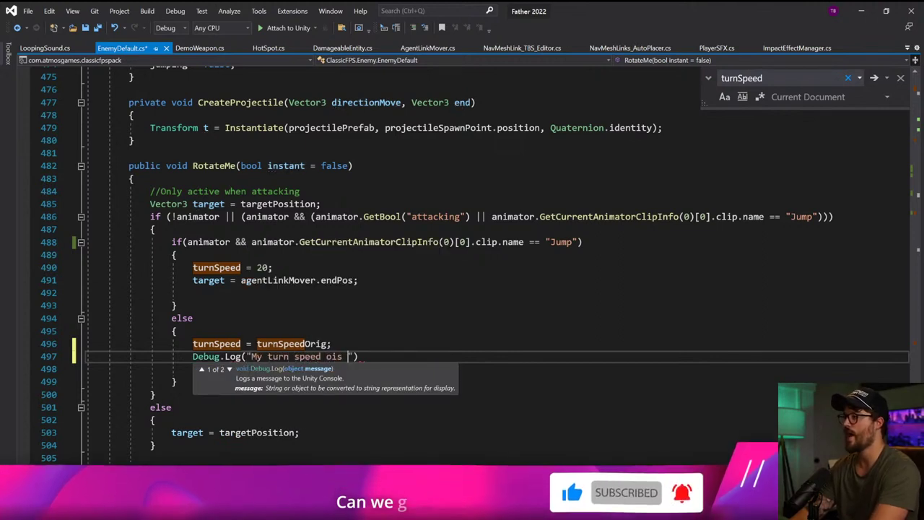
key("BackSpace")
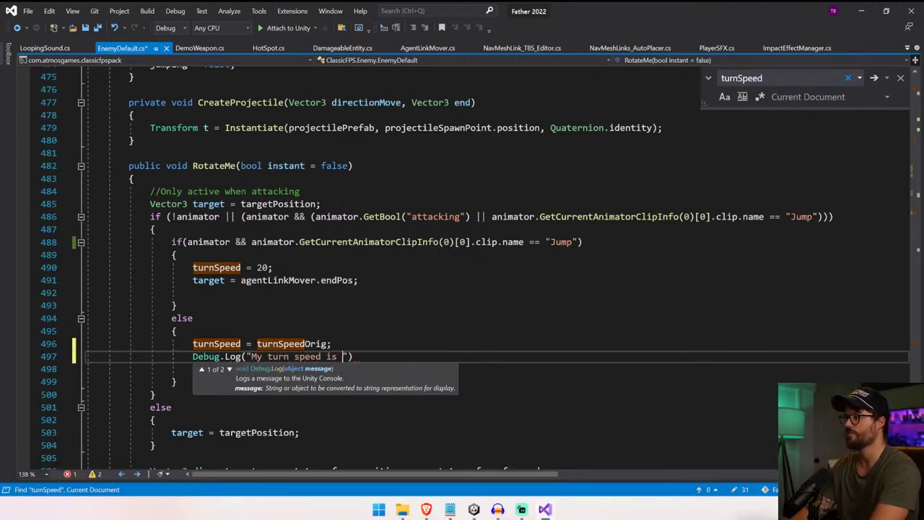
type("is now\": + turn")
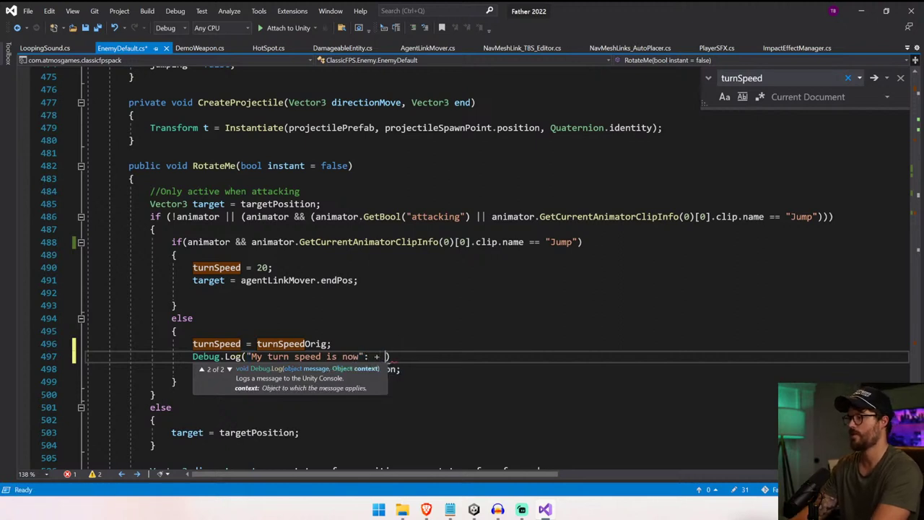
type("Spe")
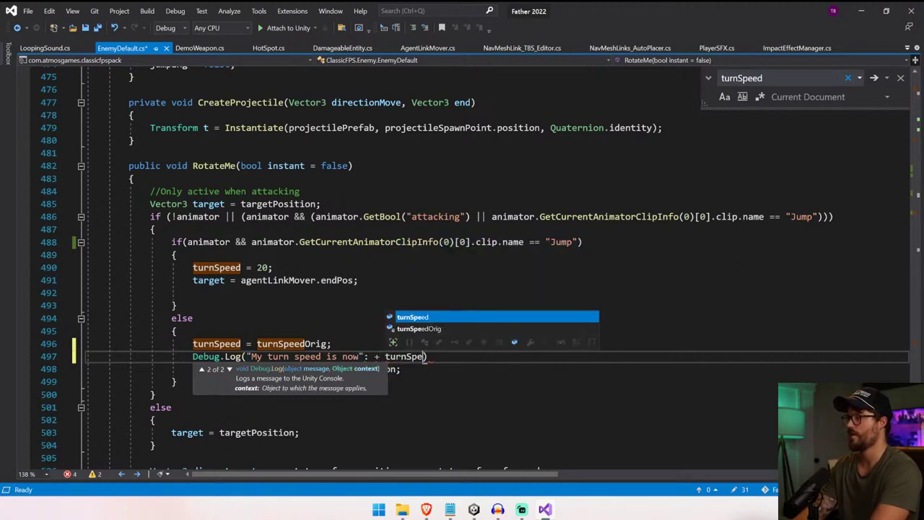
type("edOrig")
- End the new log statement with a semicolon, remove its stray colon, and save EnemyDefault.cs
key("ctrl+s")
key("End")
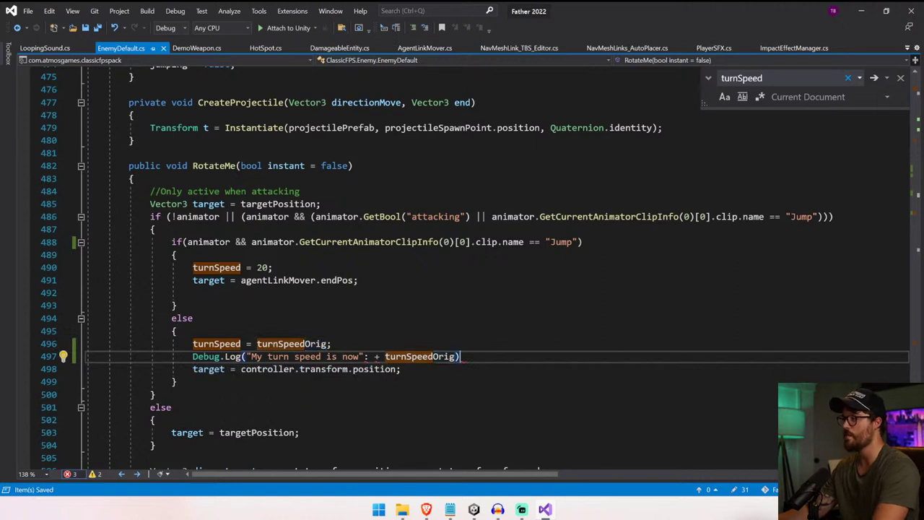
type(";")
key("Down")
left_click(368, 357)
key("BackSpace")
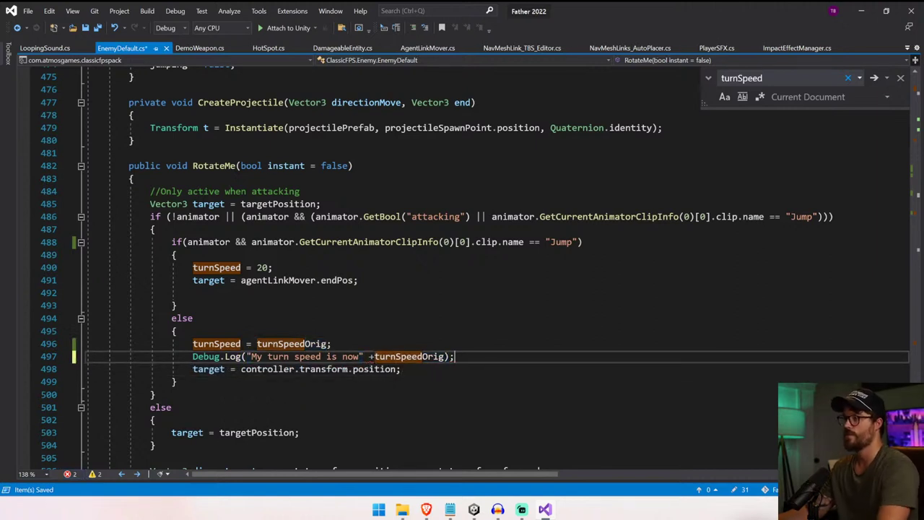
key("ctrl+s")
- Switch to Unity, clear the console, and enlarge the console area to show more messages
left_click(474, 509)
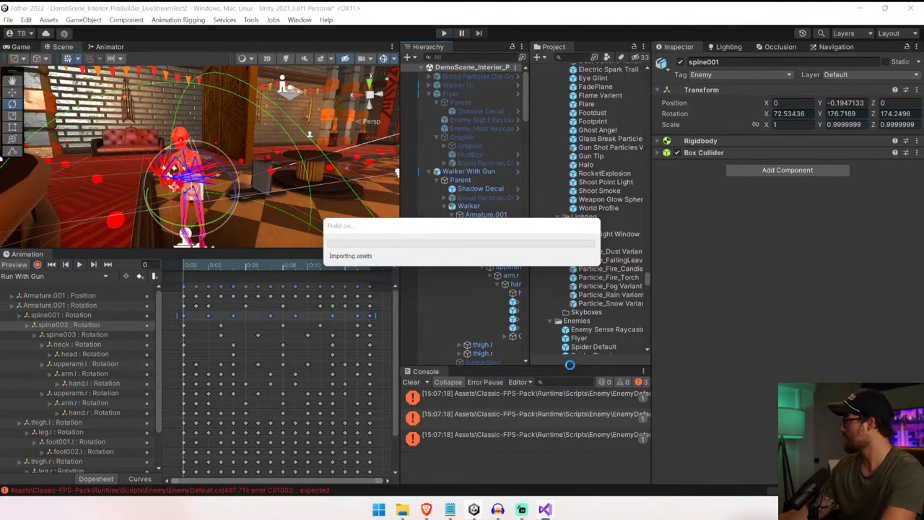
left_click(411, 383)
left_click_drag(544, 366, 544, 316)
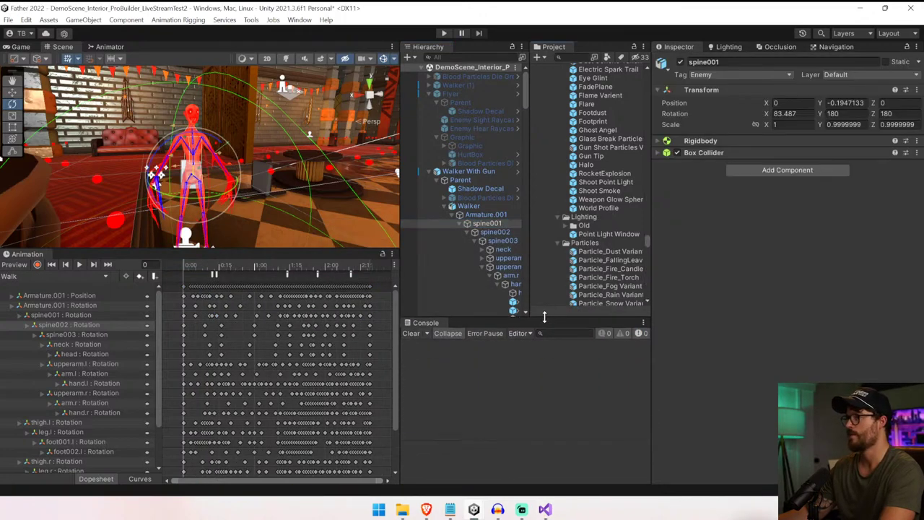
- Play-test the level among the Walkers to check the logged turn speed, ending play mode when done
left_click(443, 33)
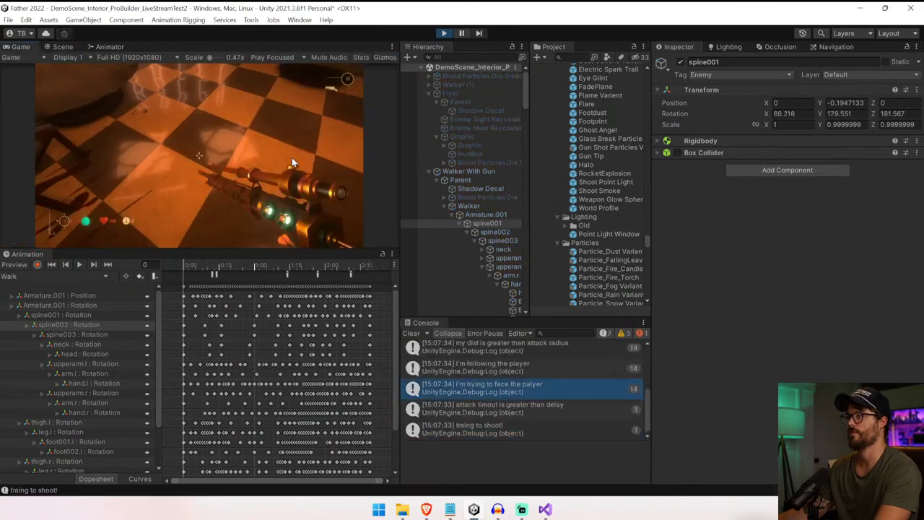
key("w")
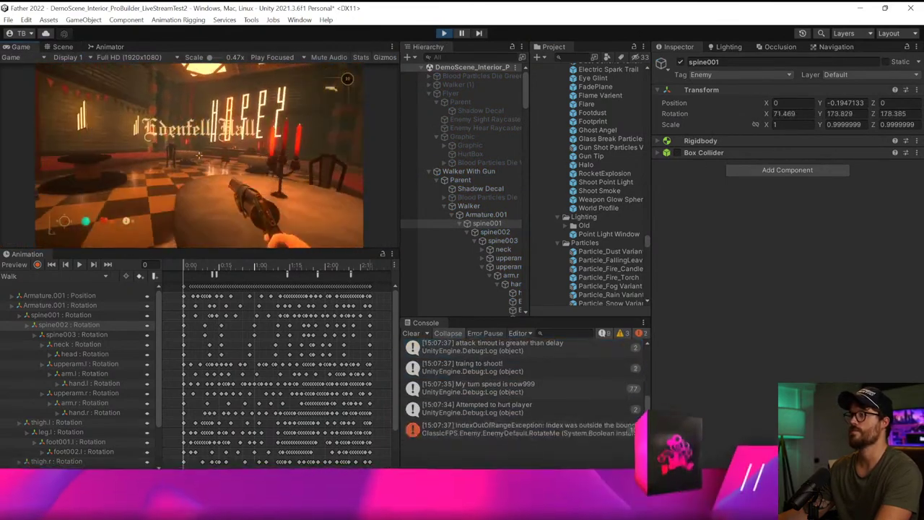
key("w")
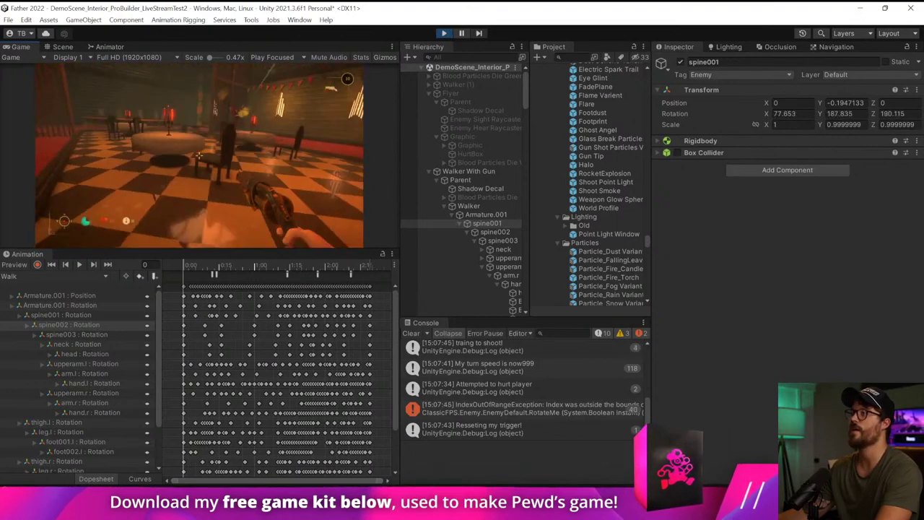
key("ctrl+p")
- Switch to Visual Studio and search EnemyDefault.cs for targetPosition, going through its uses from RotateMe to Update
key("alt+Tab")
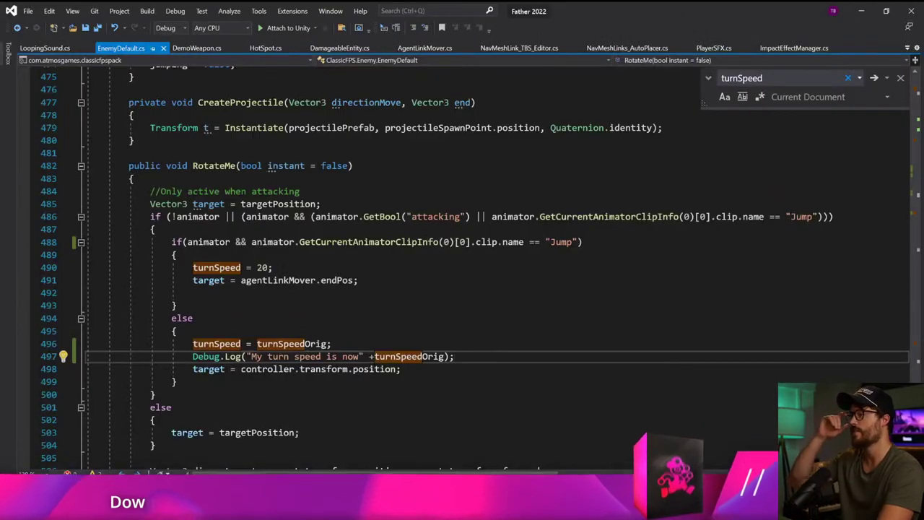
double_click(213, 282)
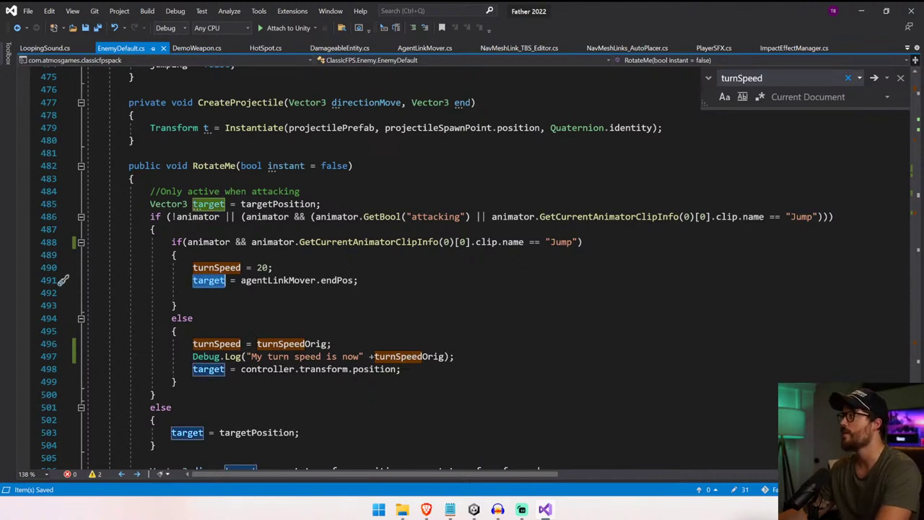
double_click(278, 204)
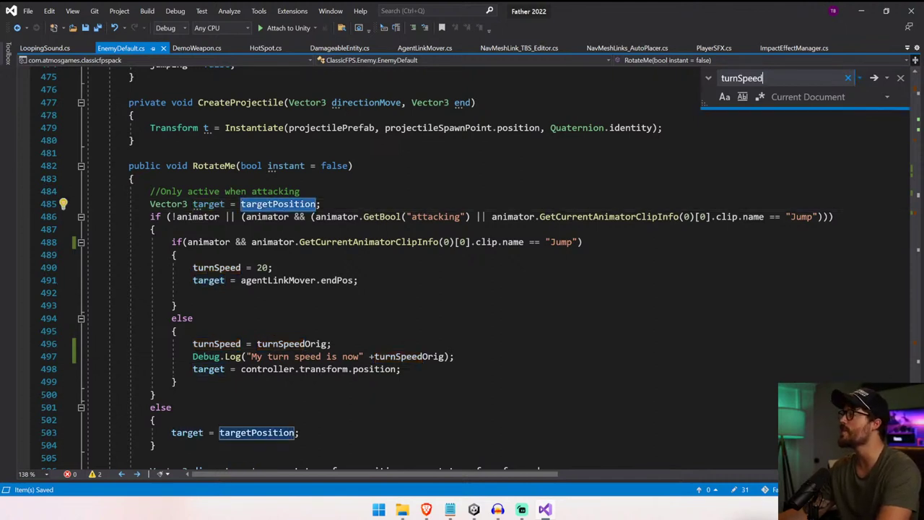
key("ctrl+f")
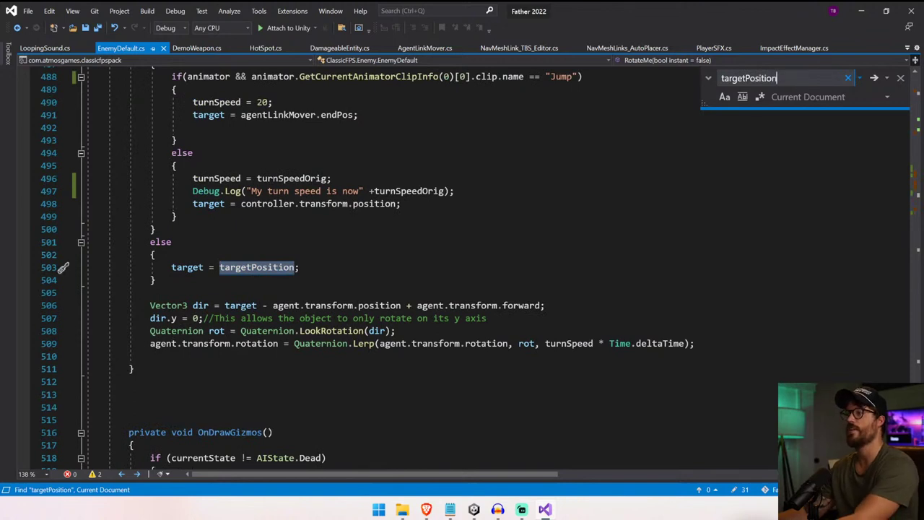
scroll(404, 267, "up", 2)
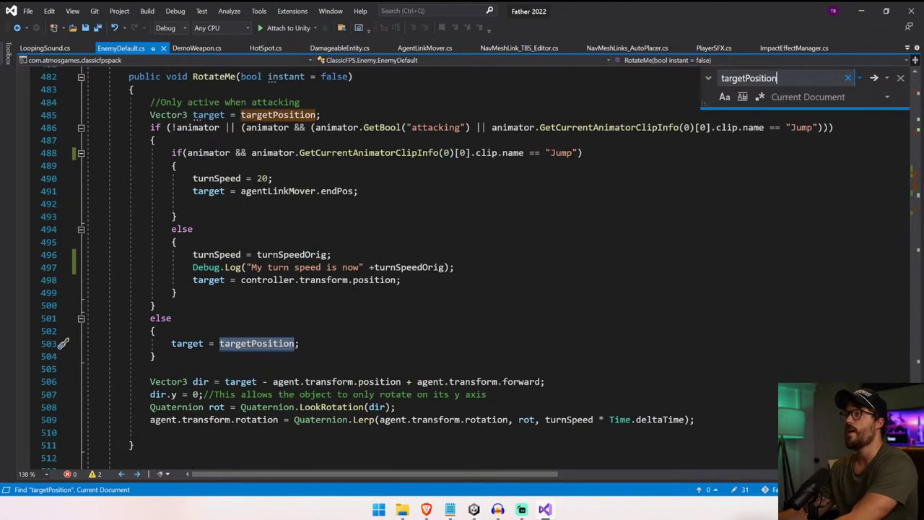
key("Return")
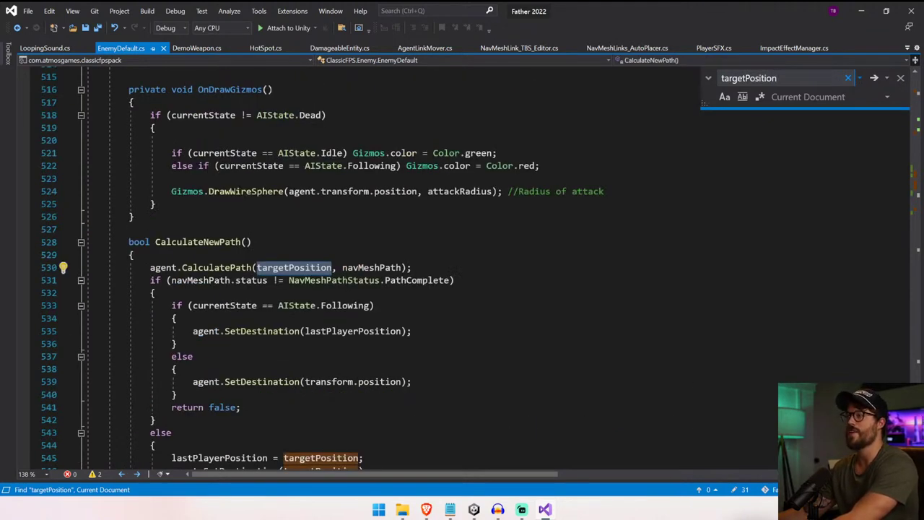
scroll(411, 267, "down", 2)
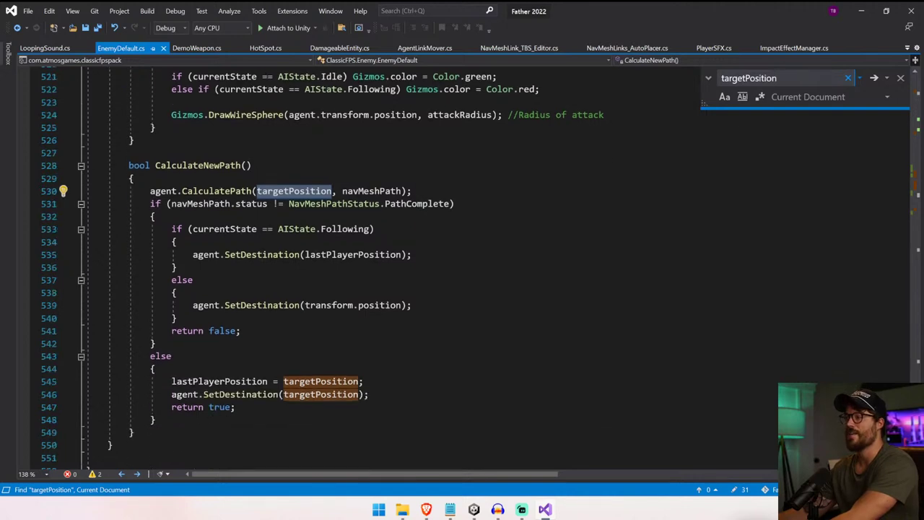
key("Return")
key("Return")
key("Return")
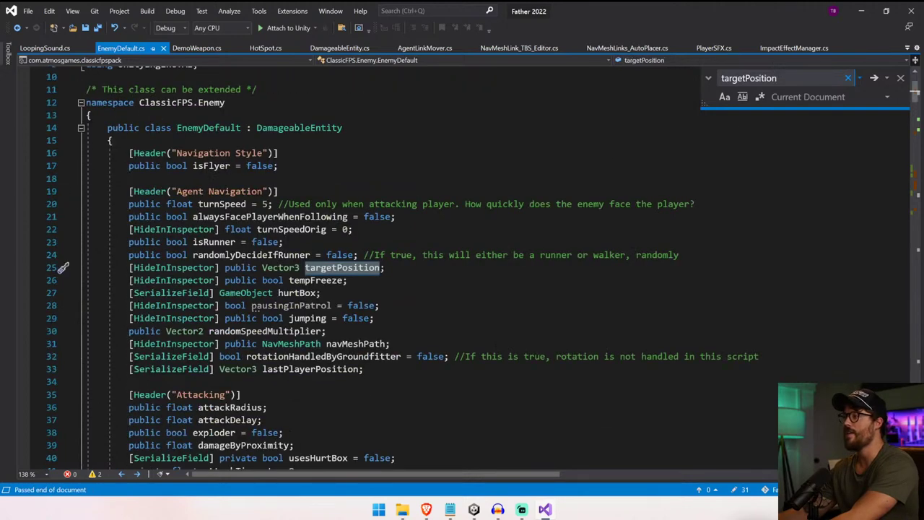
key("Return")
key("Return")
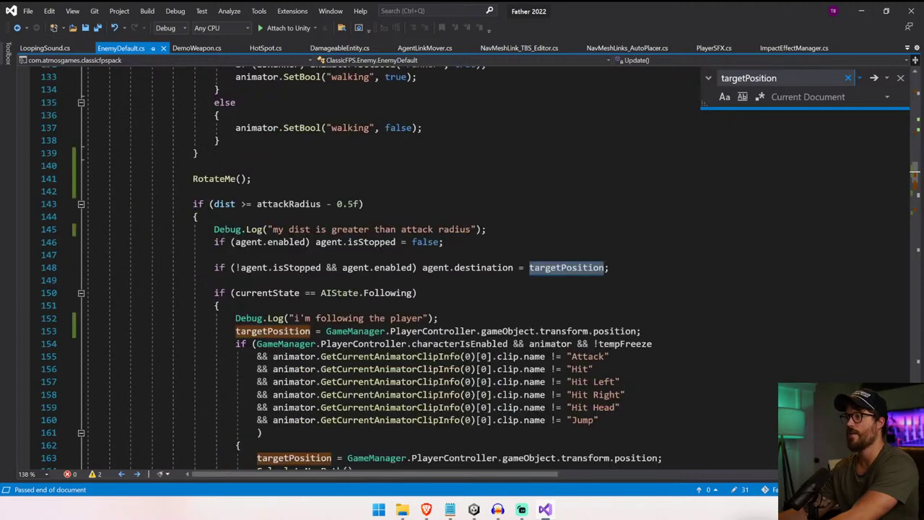
- Examine how Update assigns targetPosition and handles following, shooting, idling and aiming the gun model
scroll(477, 289, "down", 2)
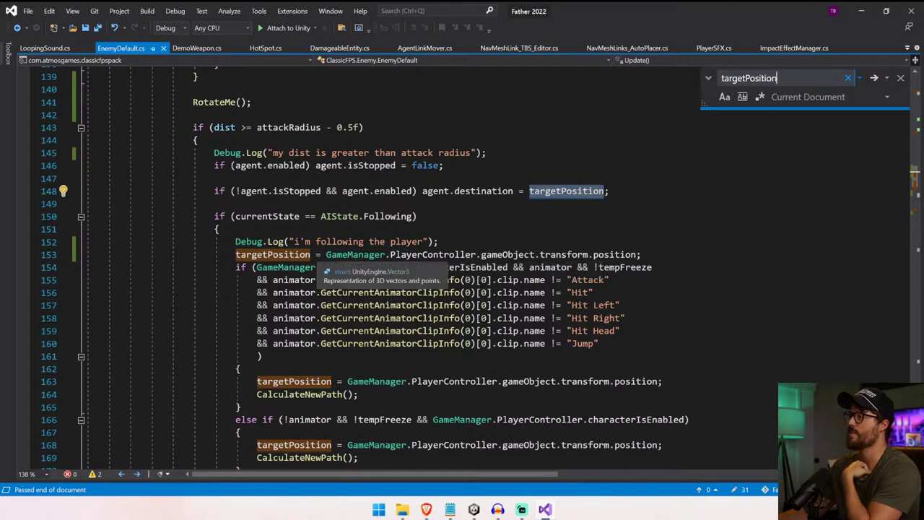
scroll(361, 270, "down", 3)
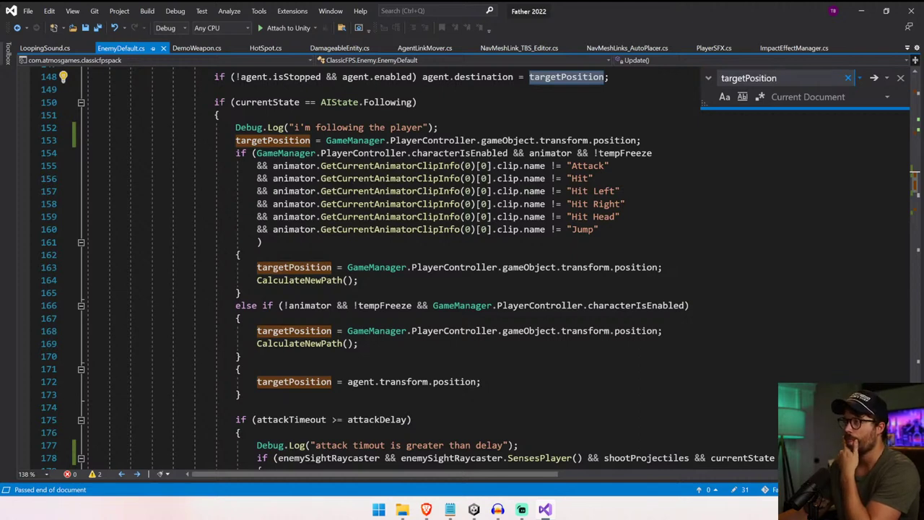
scroll(462, 267, "down", 3)
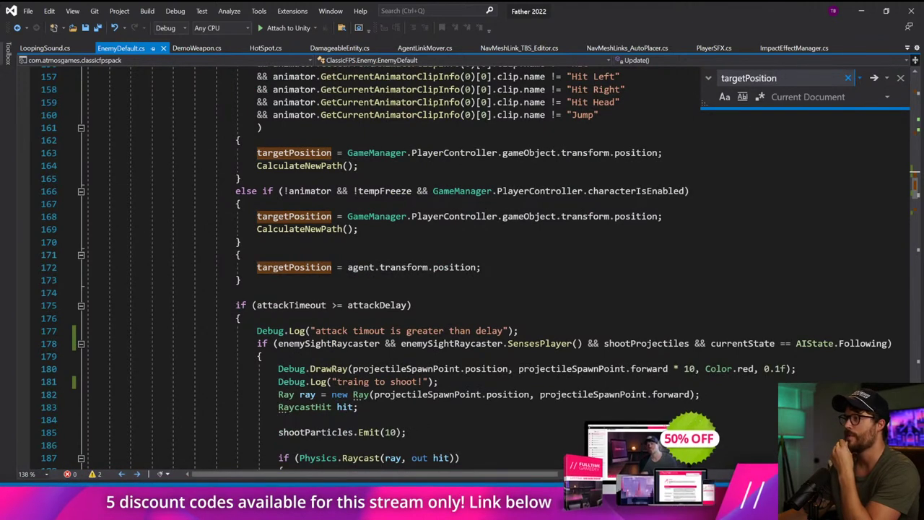
scroll(462, 267, "down", 2)
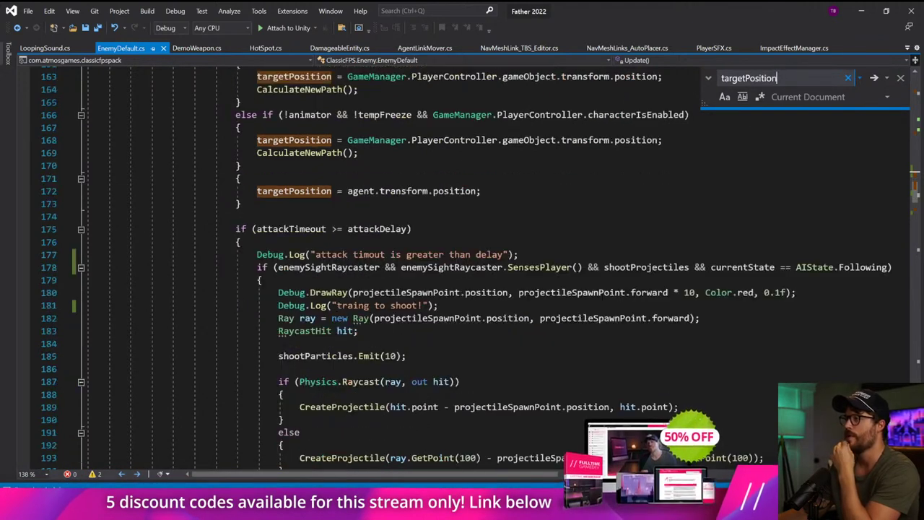
scroll(462, 267, "down", 2)
scroll(462, 267, "down", 5)
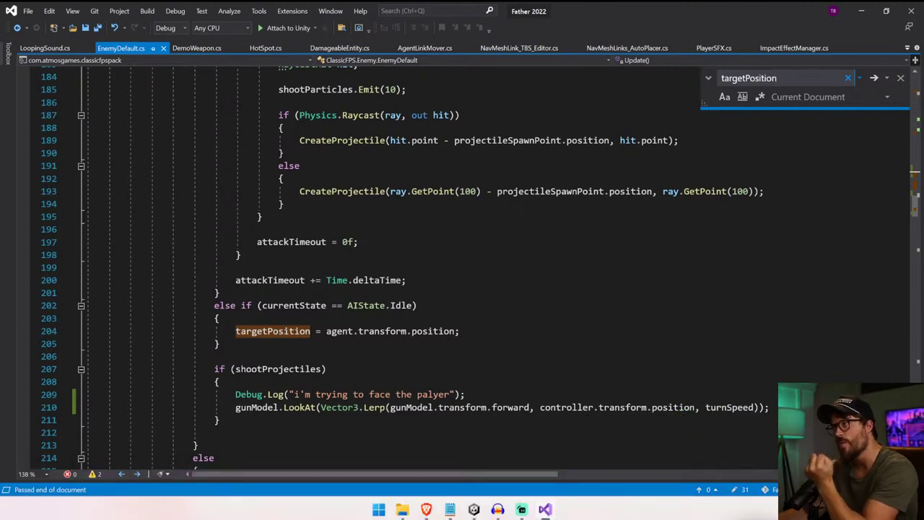
scroll(433, 267, "down", 6)
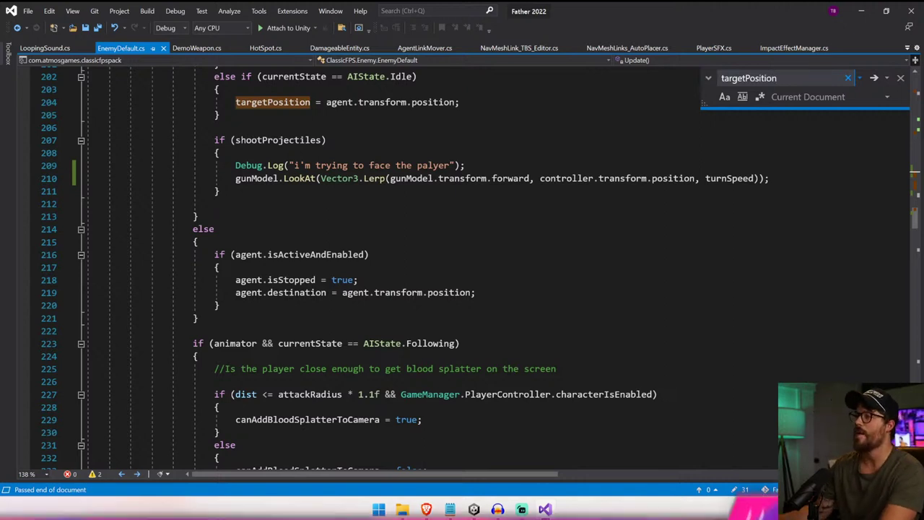
- Search EnemyDefault.cs for enemy.Look and for LookAt to locate the code that makes the enemy face the player
left_click(215, 229)
key("ctrl+f")
type("enemy.Look")
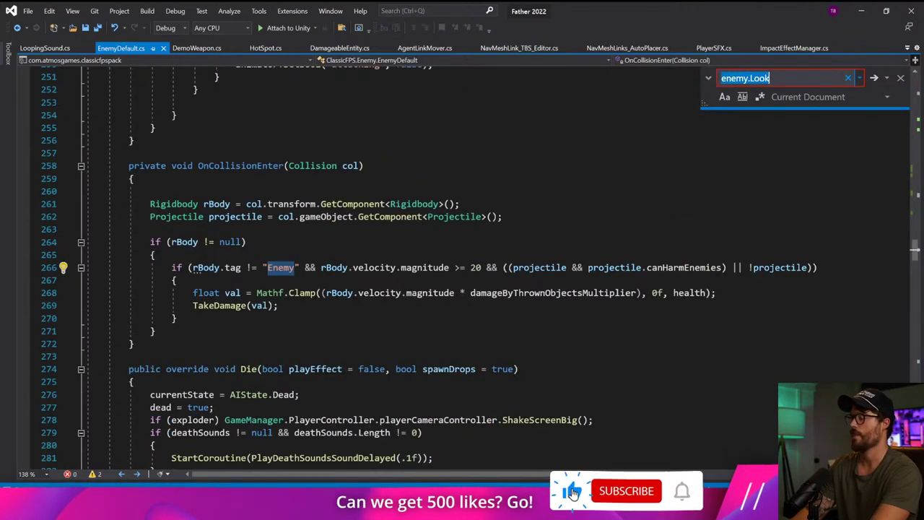
key("ctrl+a")
key("BackSpace")
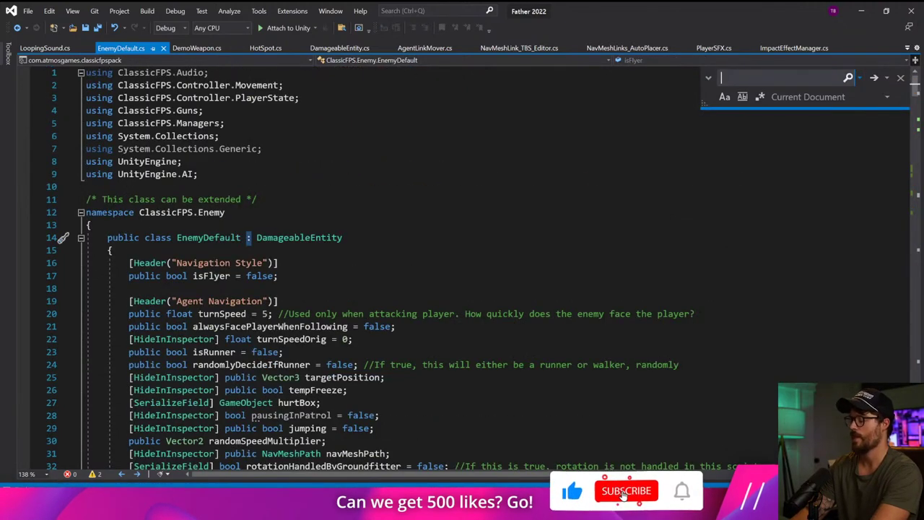
type("LookAt")
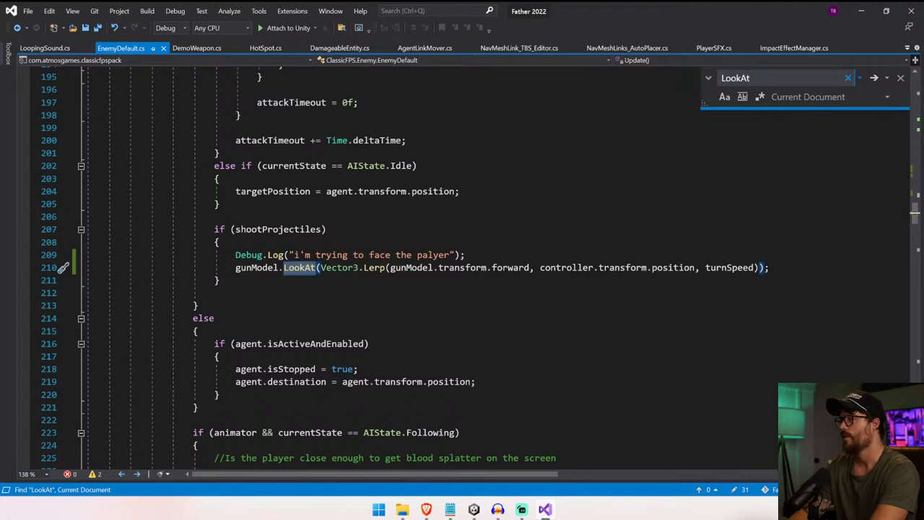
key("Return")
key("Return")
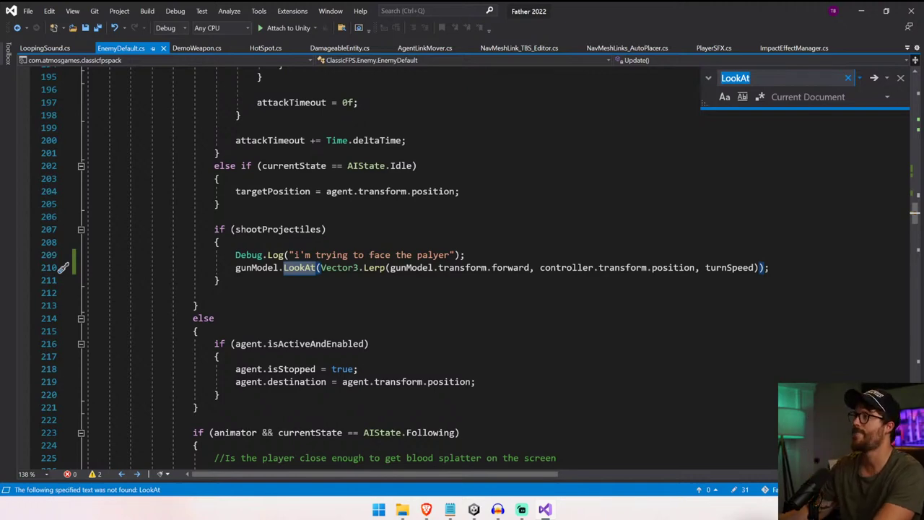
- Go back to Update's following-state code and select the statement targetPosition = agent.transform.position; in the block after the else-if
scroll(542, 237, "up", 6)
scroll(543, 237, "up", 2)
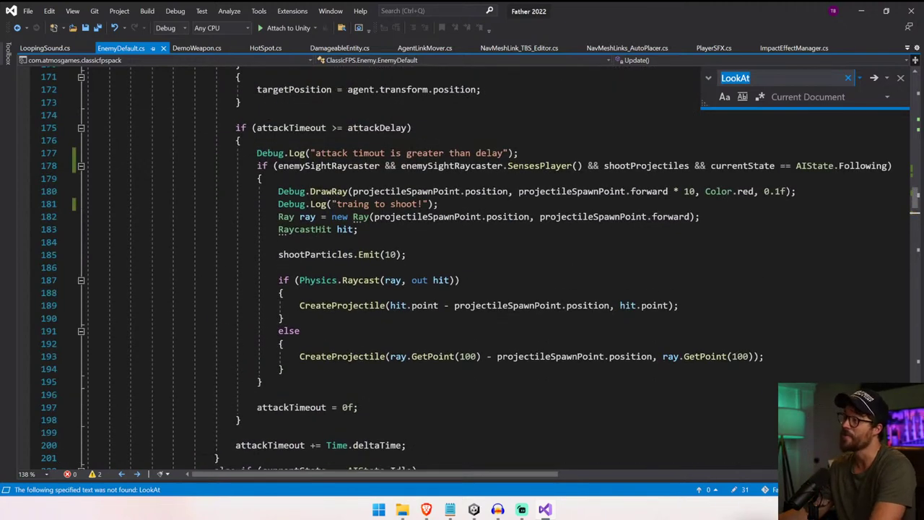
scroll(542, 236, "up", 7)
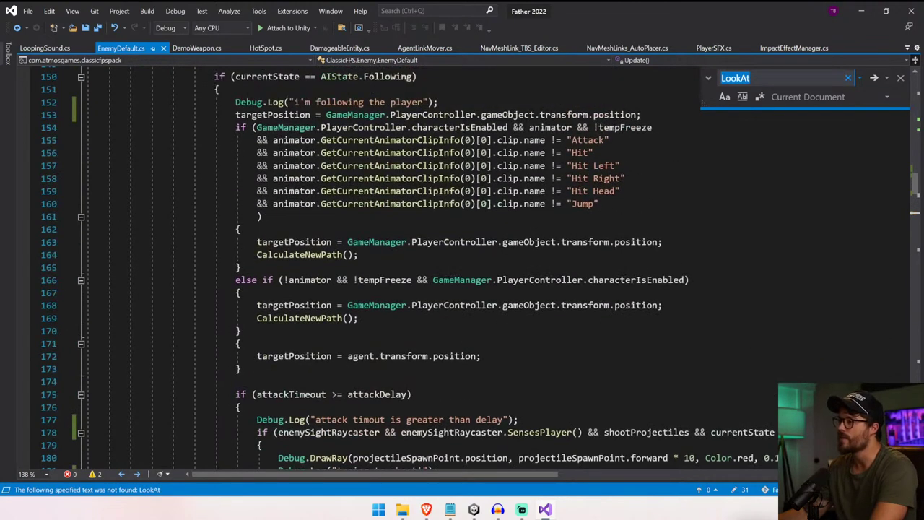
left_click_drag(256, 356, 481, 356)
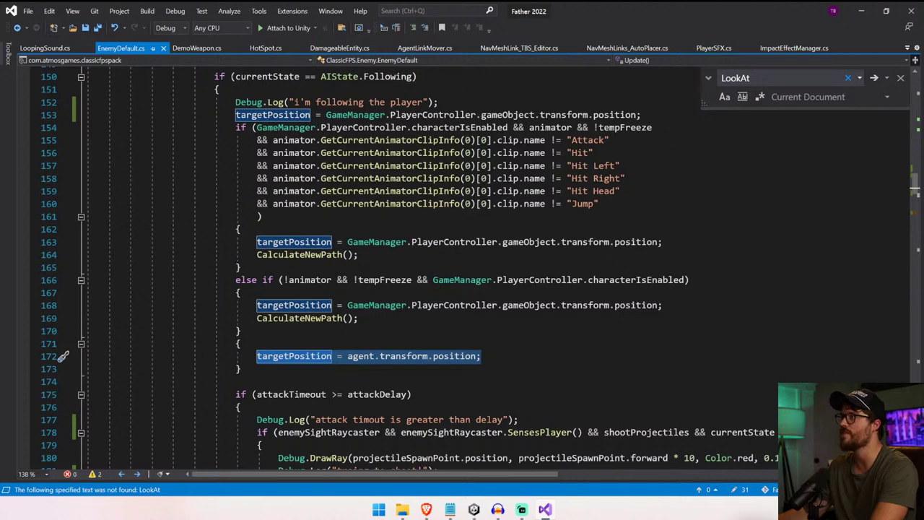
left_click_drag(236, 229, 358, 254)
left_click_drag(241, 267, 241, 229)
left_click(662, 242)
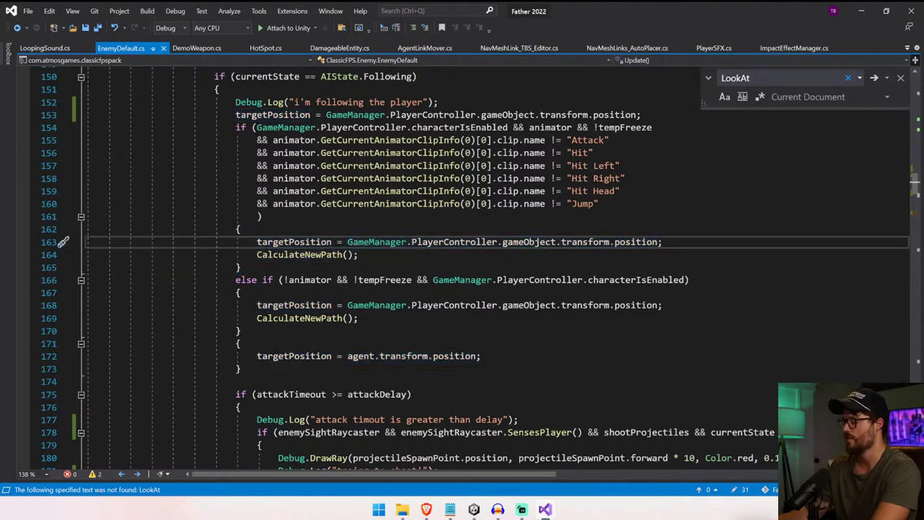
key("Return")
type("Debug")
key("BackSpace")
key("BackSpace")
key("BackSpace")
key("BackSpace")
key("BackSpace")
- Search EnemyDefault.cs for Debug and delete the "attack timout is greater than delay" and "traing to shoot!" log statements
key("ctrl+f")
type("De")
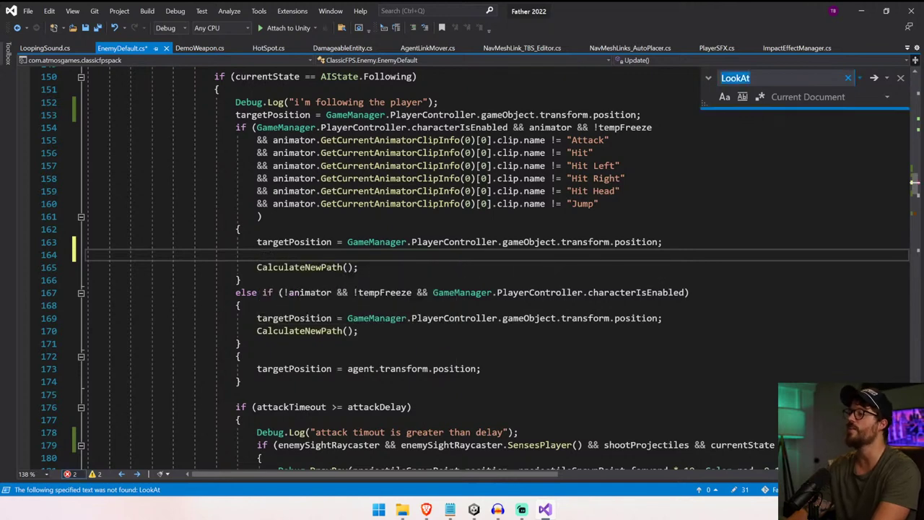
type("bug")
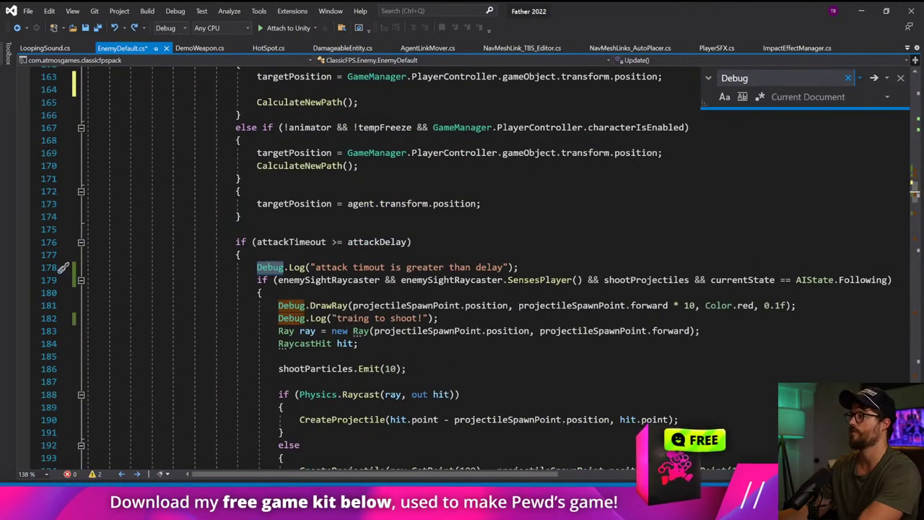
left_click_drag(262, 280, 42, 270)
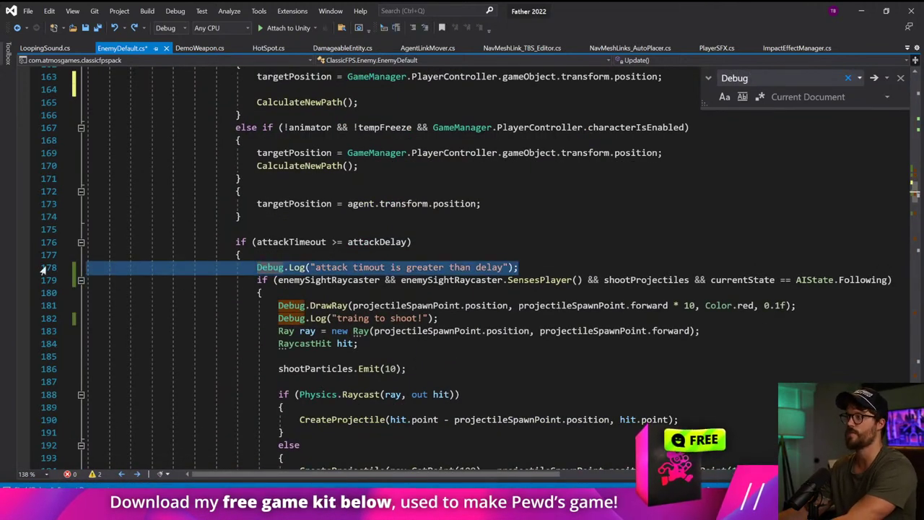
key("BackSpace")
key("BackSpace")
left_click(441, 305)
key("shift+Home")
key("Delete")
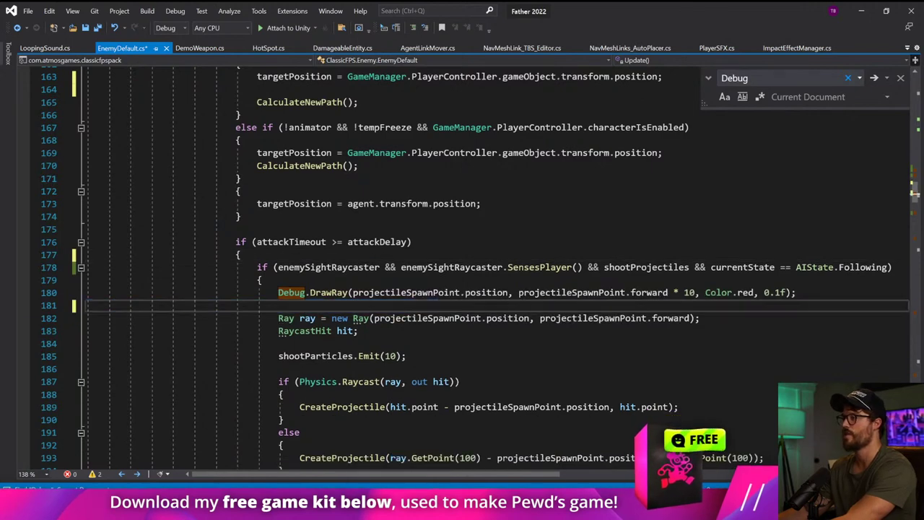
- Delete the "i'm following the player" log statement from Update's following-state block
scroll(462, 289, "up", 8)
left_click_drag(438, 242, 85, 242)
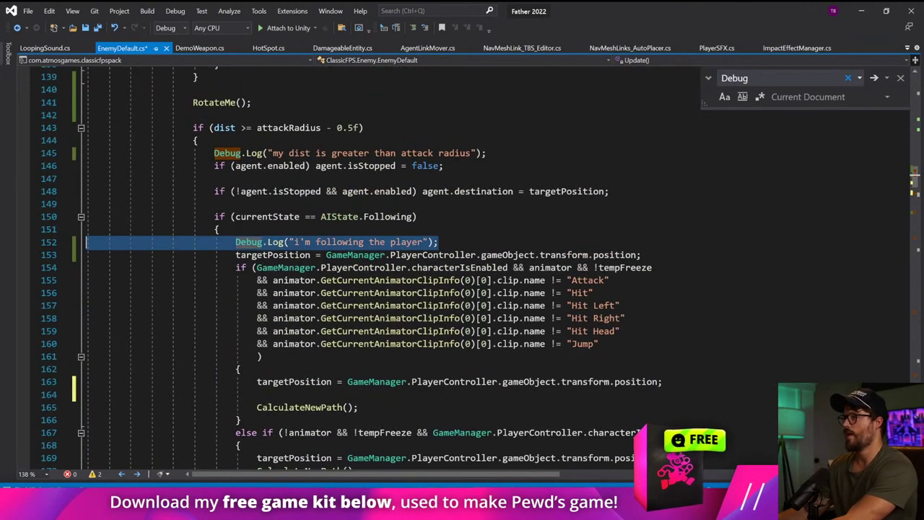
key("BackSpace")
key("BackSpace")
- Remove the "my dist is greater than attack radius" log line, keeping the agent.enabled check on its own line, and save the script
left_click_drag(486, 153, 86, 165)
key("BackSpace")
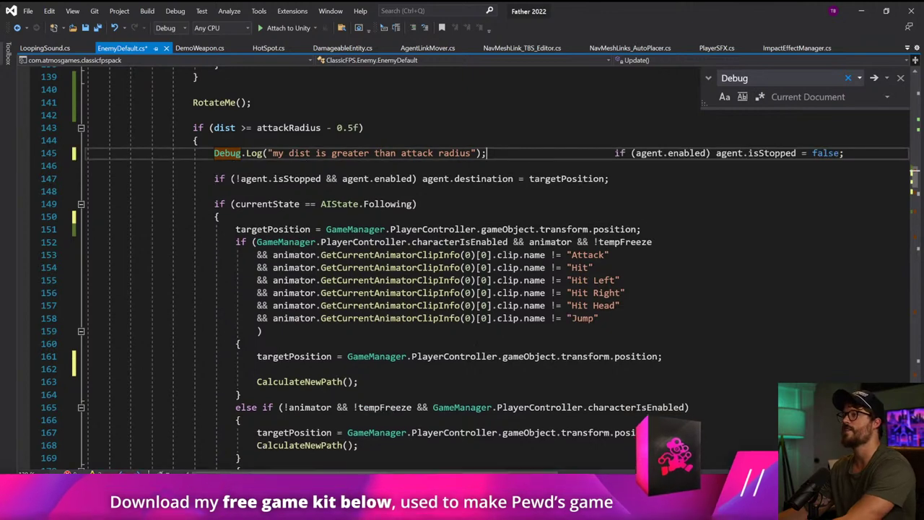
key("ctrl+z")
key("shift+Home")
key("shift+Home")
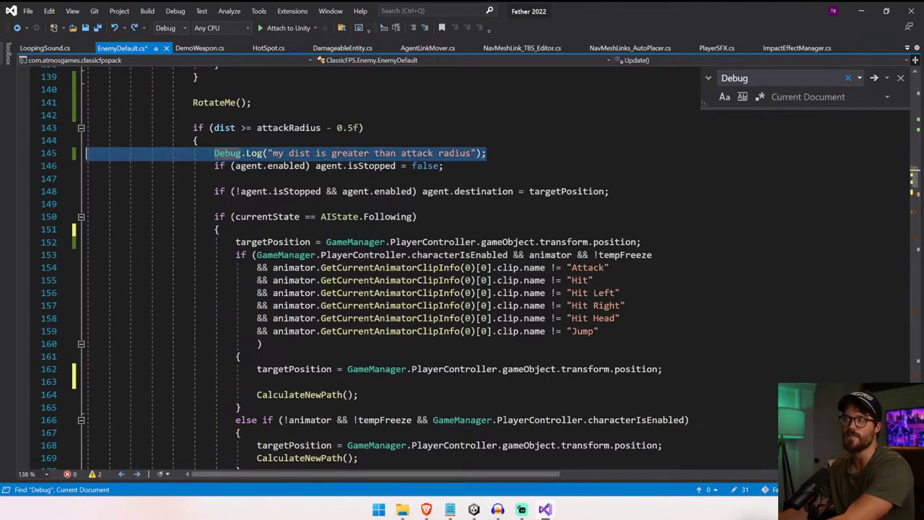
key("Delete")
key("BackSpace")
key("ctrl+s")
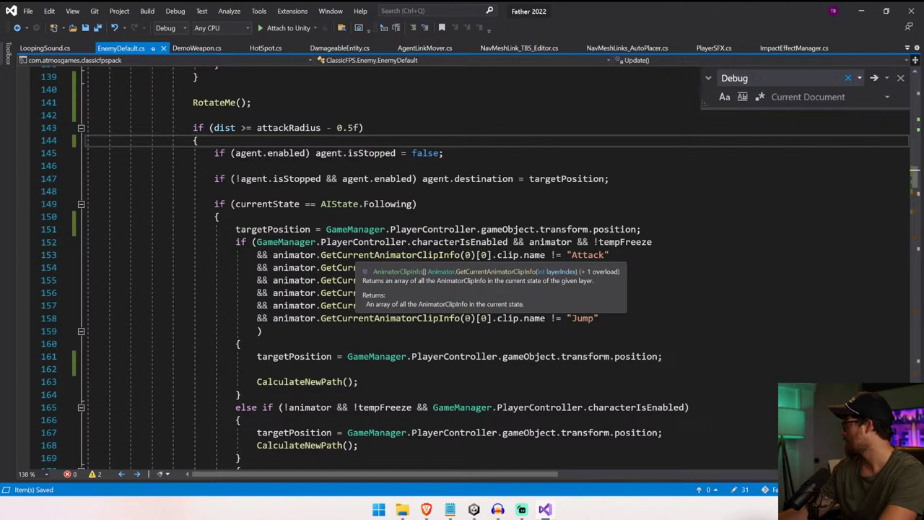
- Delete the "Stop bomb!" log statement from the exploder check in Update and save EnemyDefault.cs
scroll(433, 267, "down", 20)
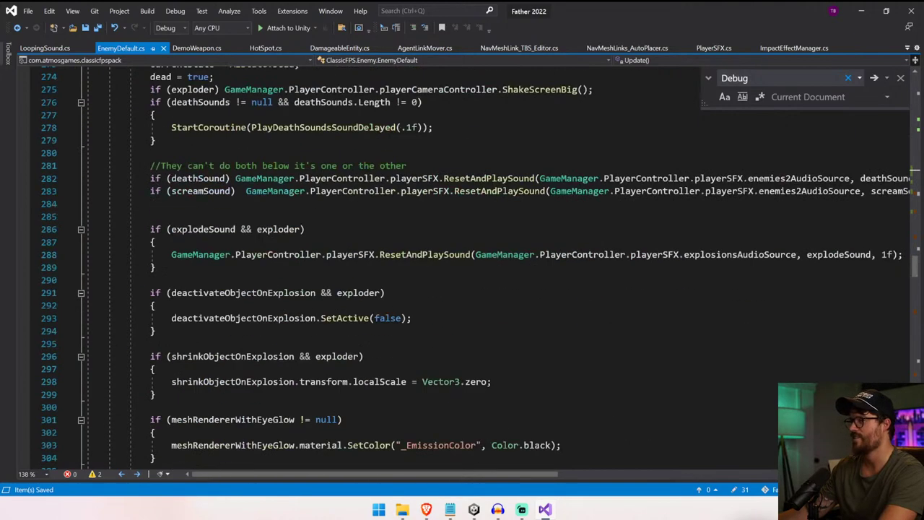
scroll(433, 267, "up", 12)
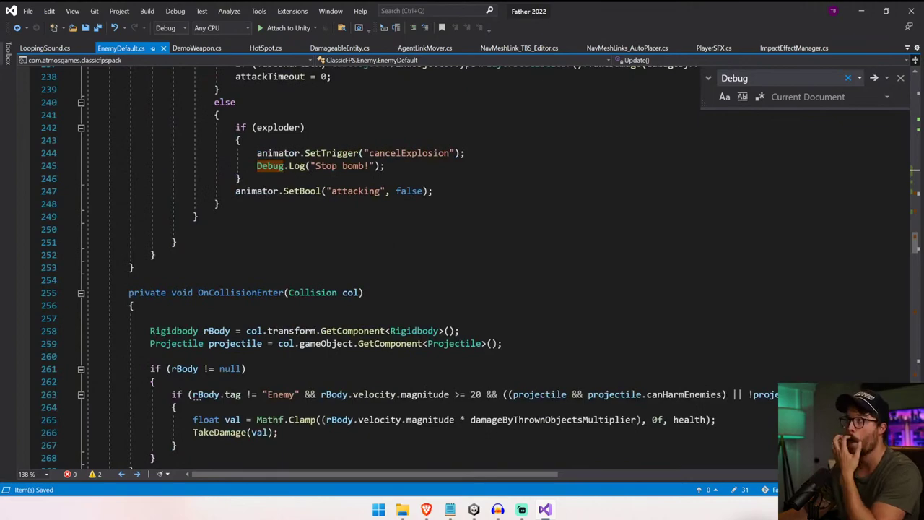
left_click_drag(386, 166, 86, 166)
key("Delete")
scroll(86, 166, "up", 20)
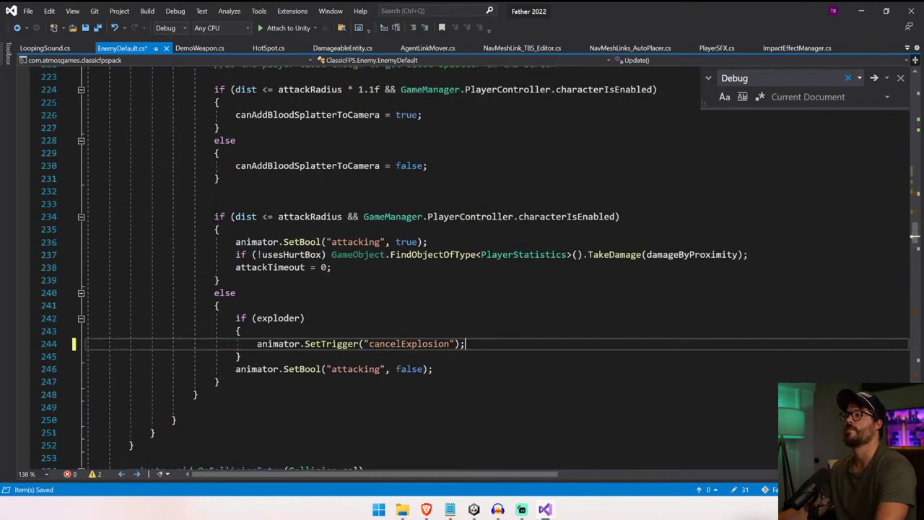
scroll(380, 229, "down", 20)
left_click(380, 230)
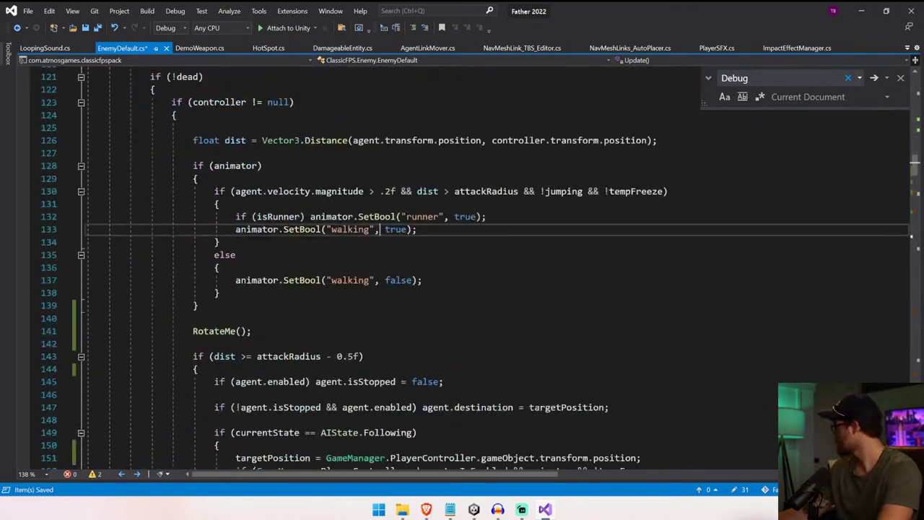
key("ctrl+s")
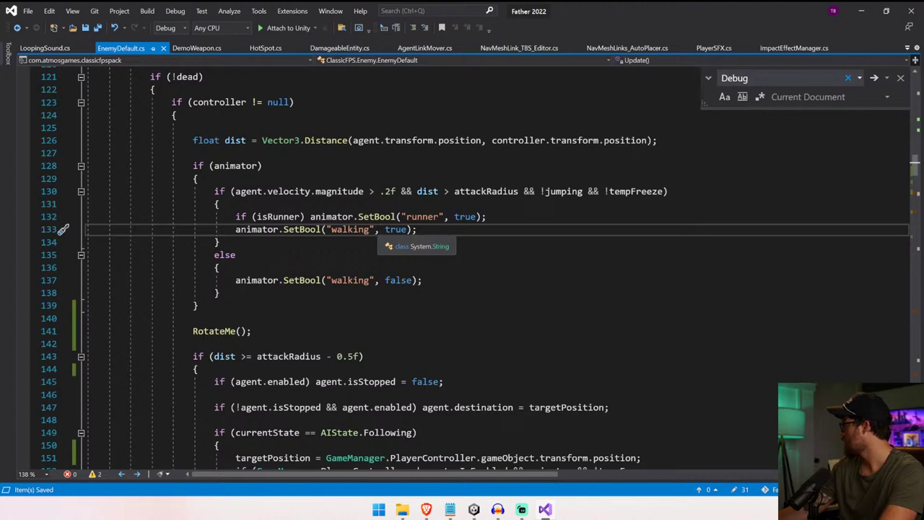
- Look through Update's shooting and attack code, and search EnemyDefault.cs for position.end
scroll(374, 268, "down", 10)
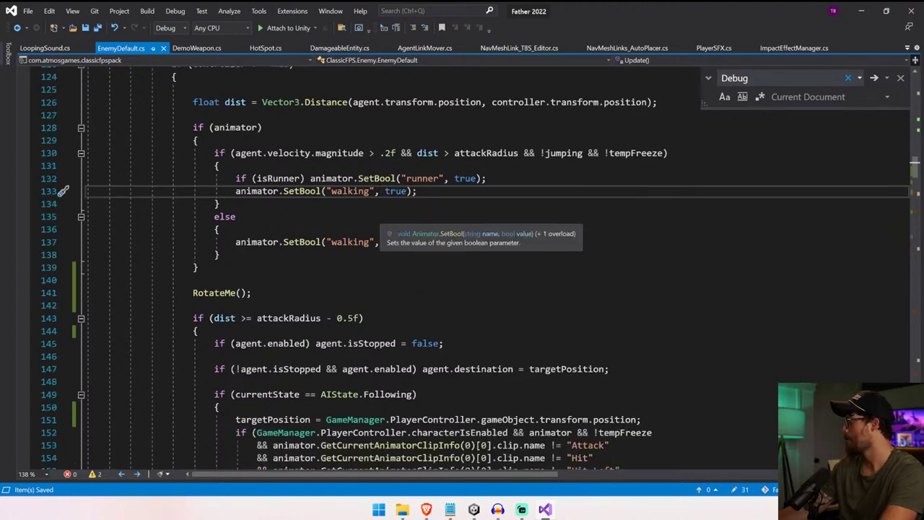
scroll(394, 267, "down", 20)
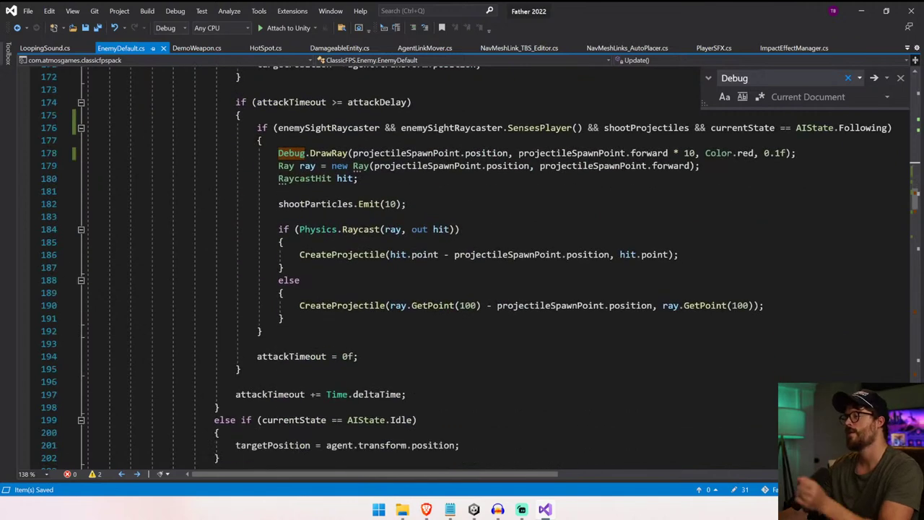
scroll(394, 267, "up", 1)
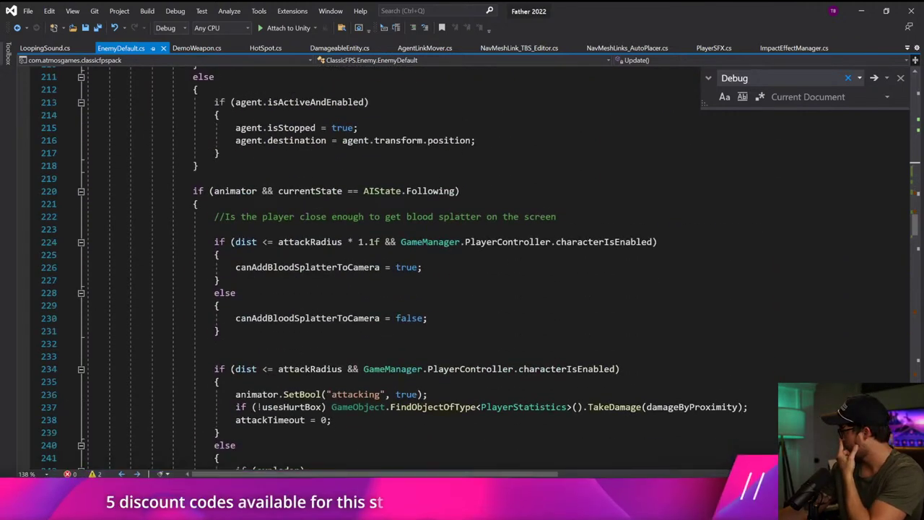
left_click(199, 204)
key("ctrl+f")
type("po")
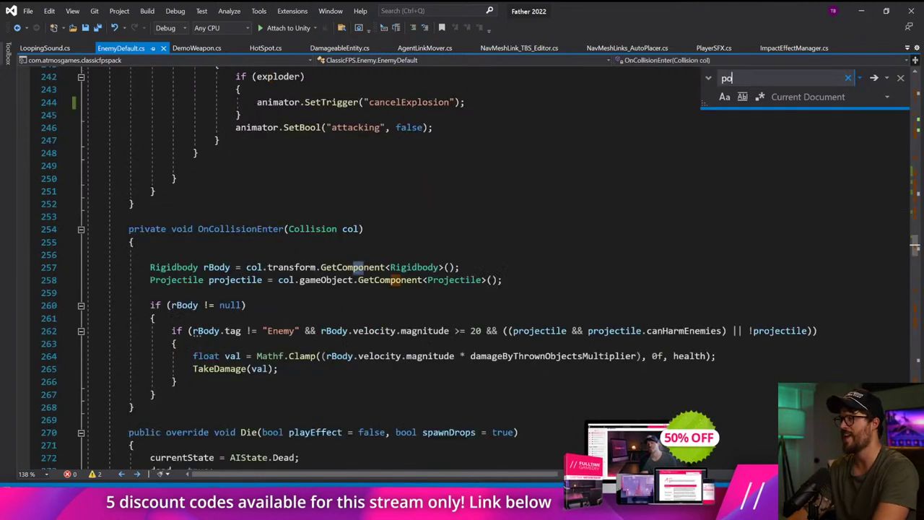
type("sition.end")
key("Return")
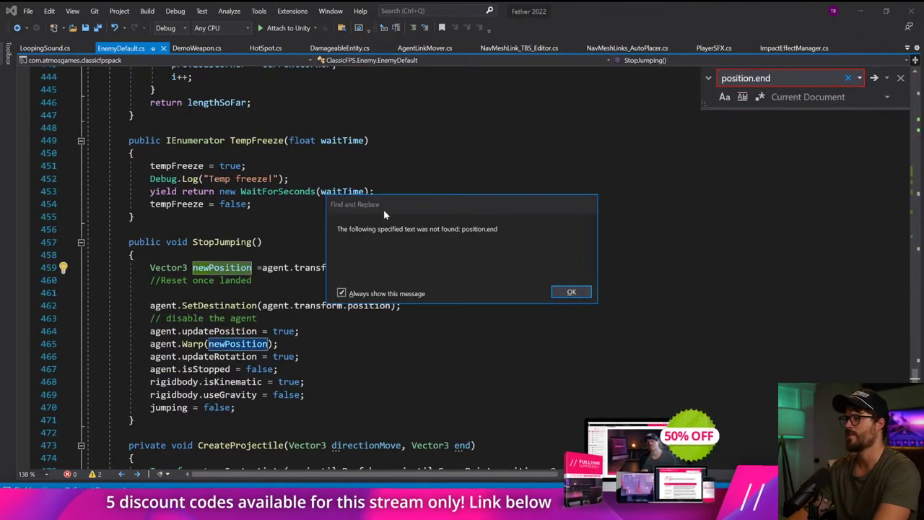
key("Return")
- Go to the RotateMe method and examine how it chooses its target, starting with the targetPosition assignment
scroll(462, 267, "down", 20)
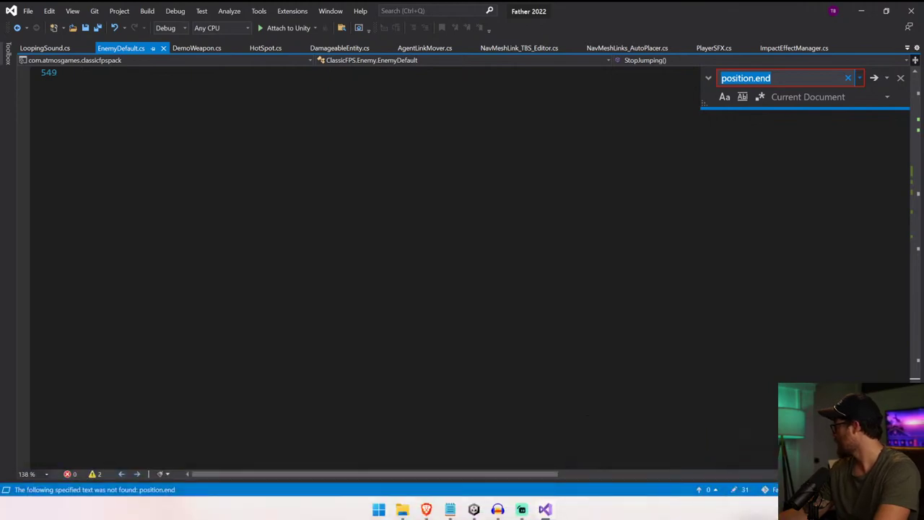
scroll(361, 267, "up", 15)
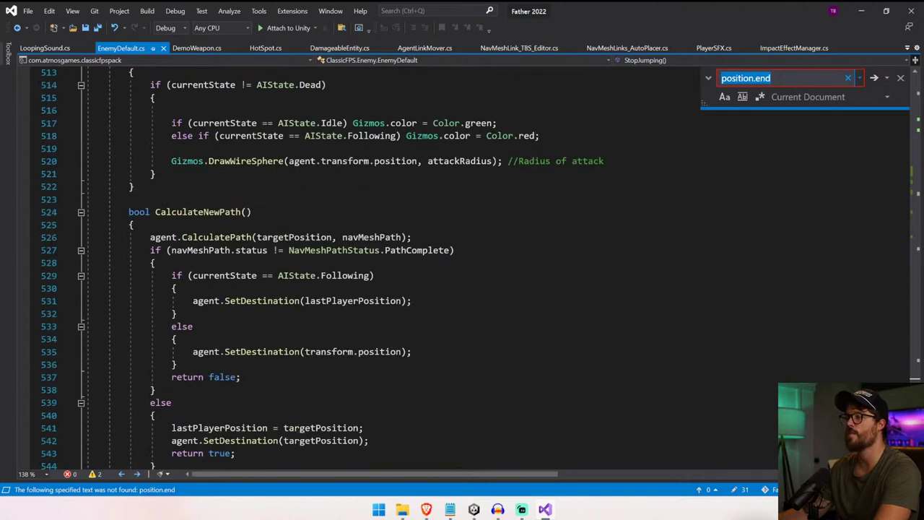
scroll(365, 269, "up", 8)
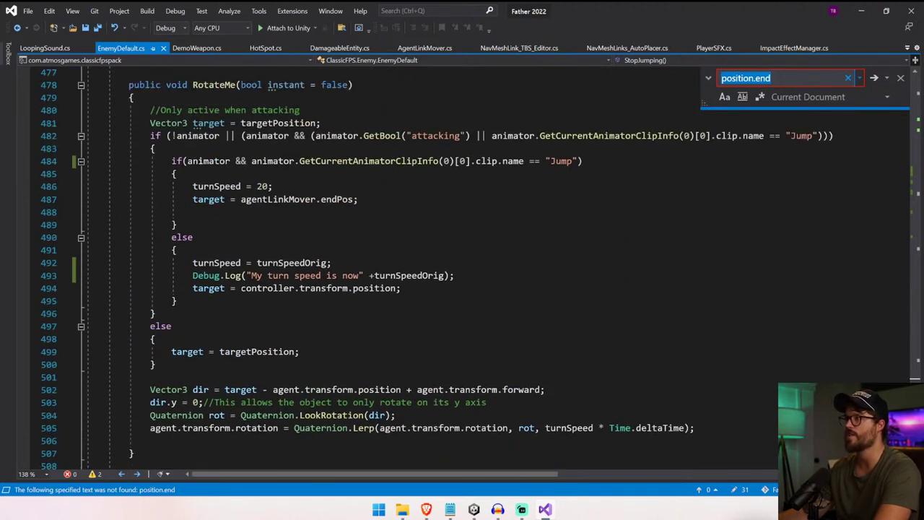
left_click_drag(129, 84, 134, 452)
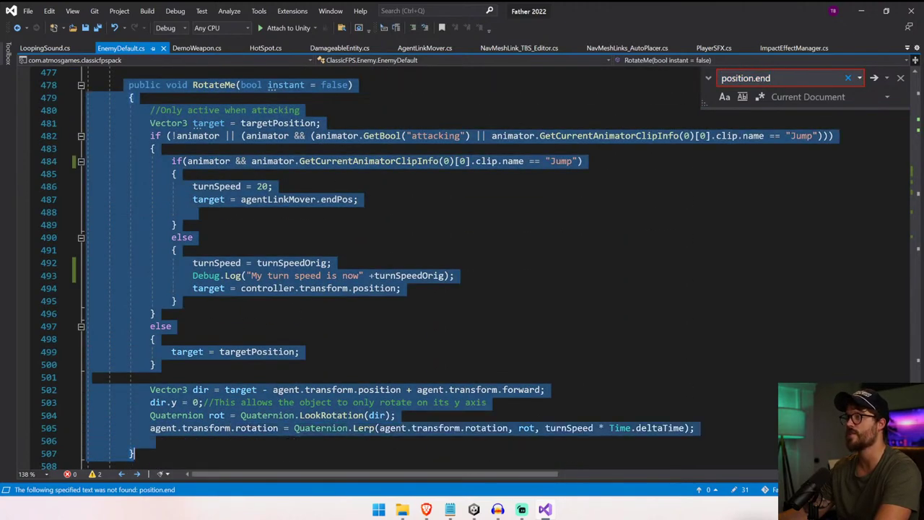
left_click(322, 124)
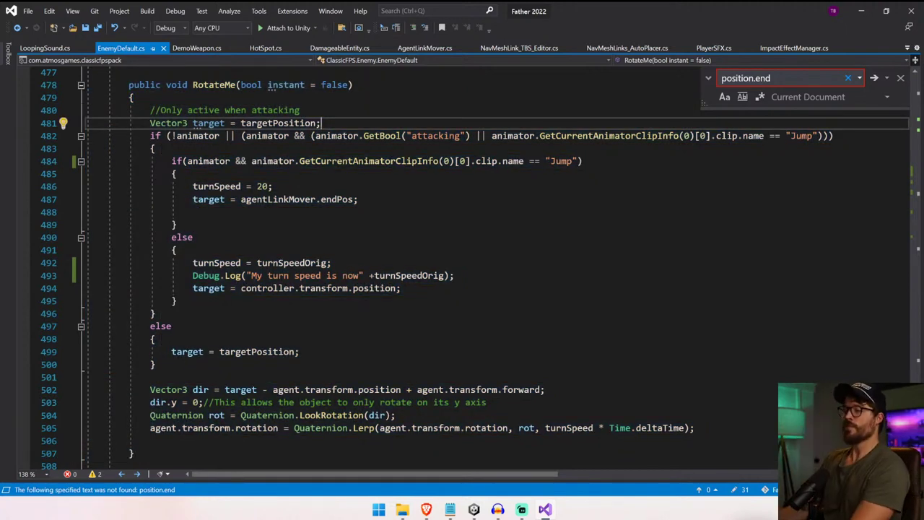
- Start a Debug.Log statement with the text "Target position" between RotateMe's final else block and the dir calculation
left_click(156, 364)
key("Return")
key("Return")
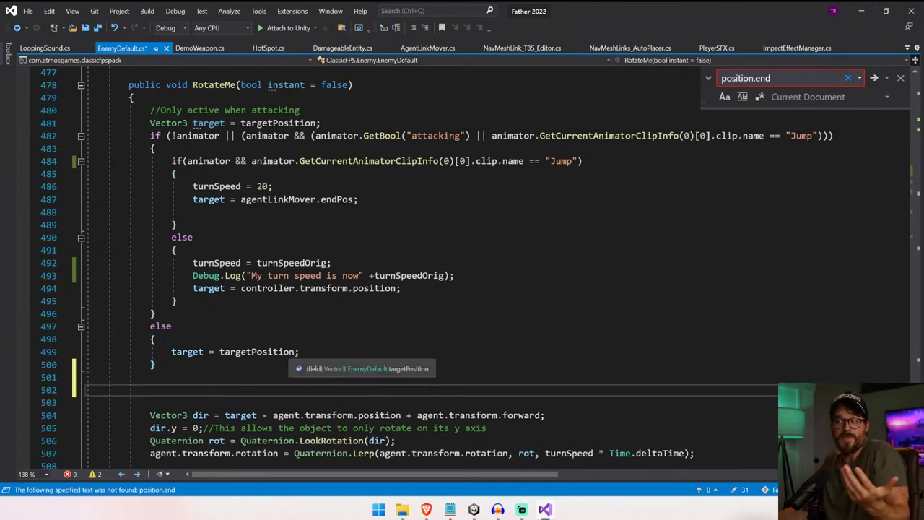
type("Debug")
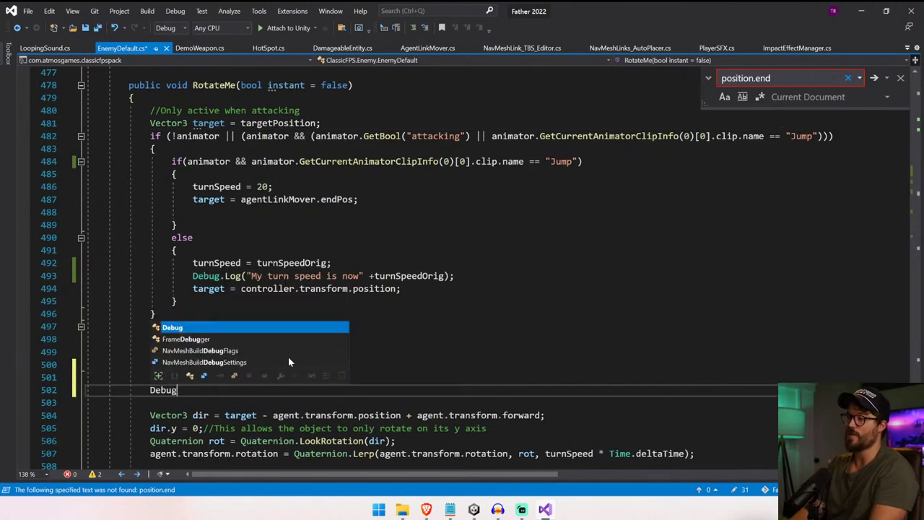
type(".Log(\":")
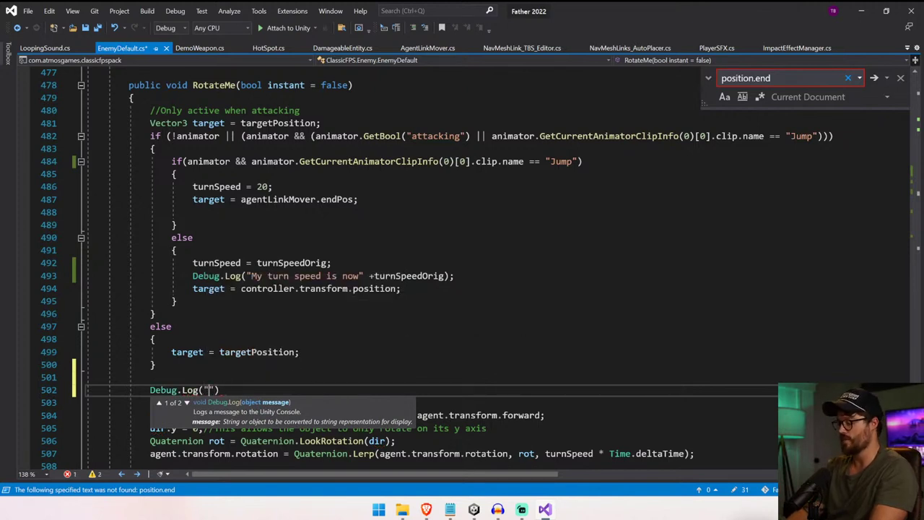
type("Ta")
type("rget position\" ")
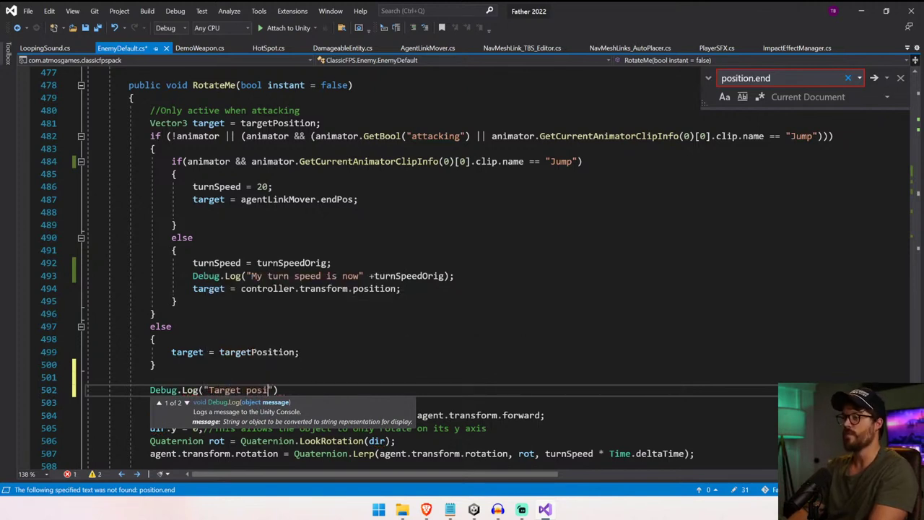
type(": +")
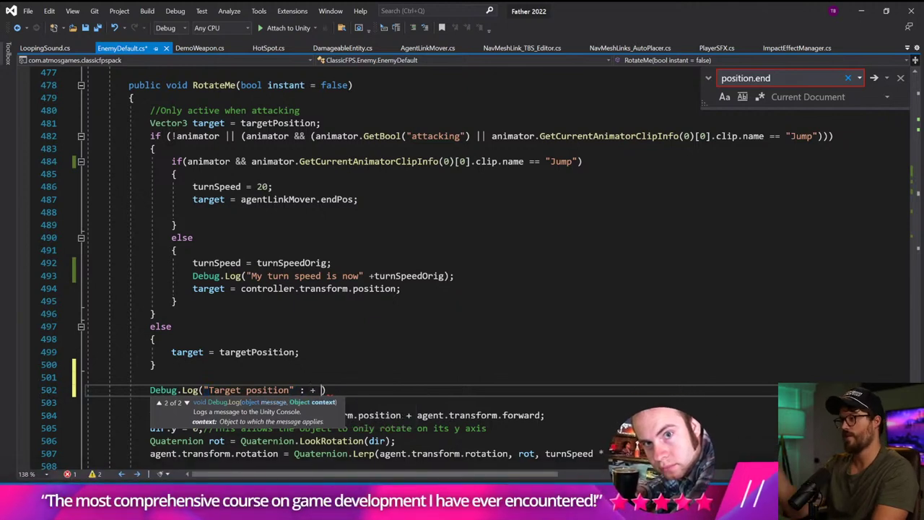
- Examine how RotateMe computes dir from target and the agent's transform, and passes it to LookRotation
left_click(310, 365)
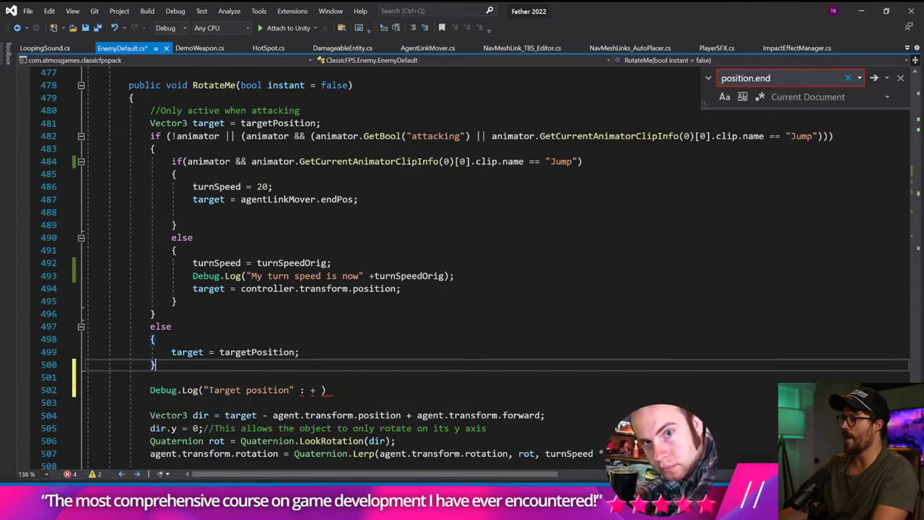
scroll(310, 365, "down", 2)
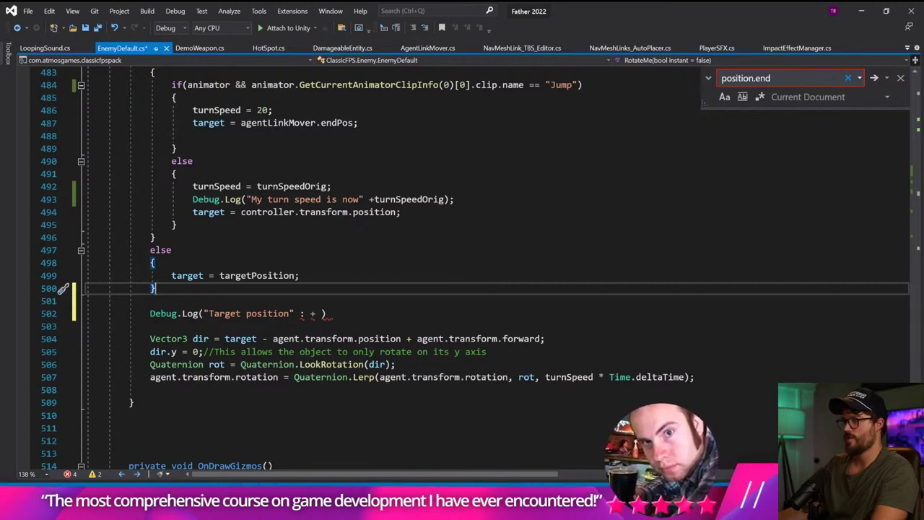
left_click(408, 377)
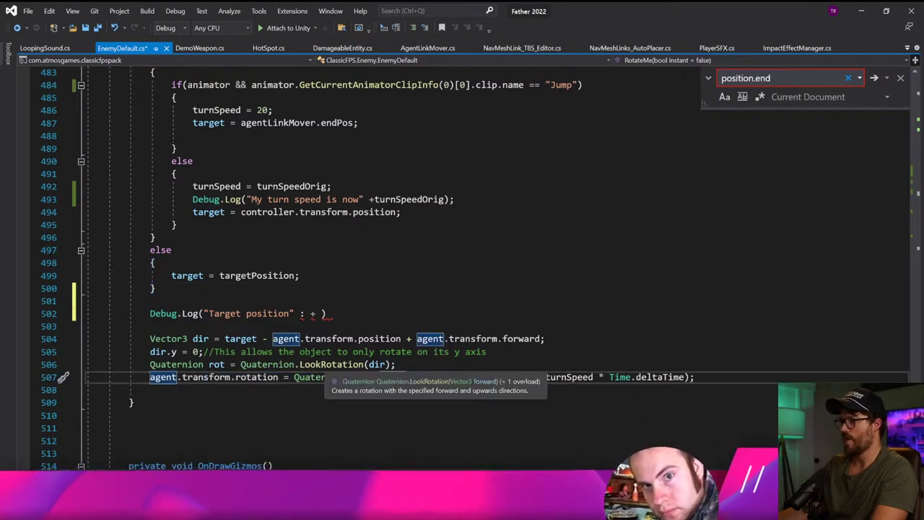
double_click(332, 365)
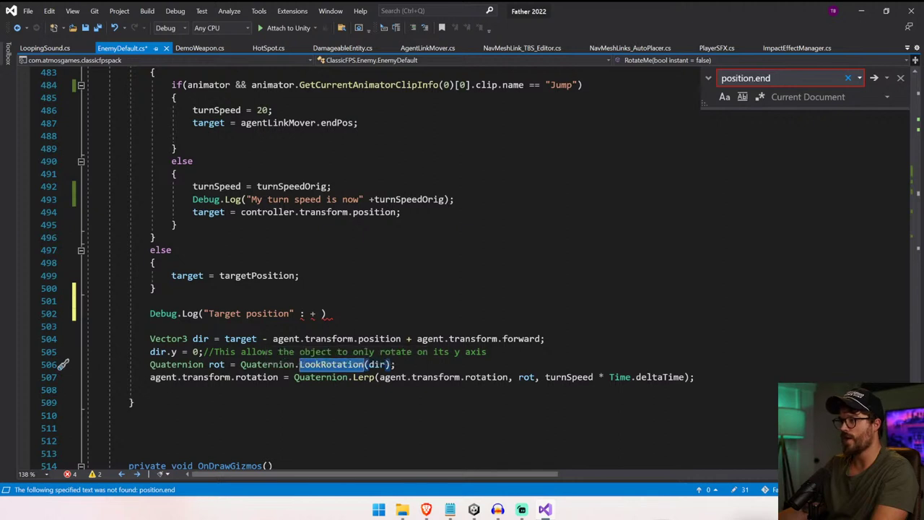
left_click(225, 339)
left_click_drag(224, 338, 402, 339)
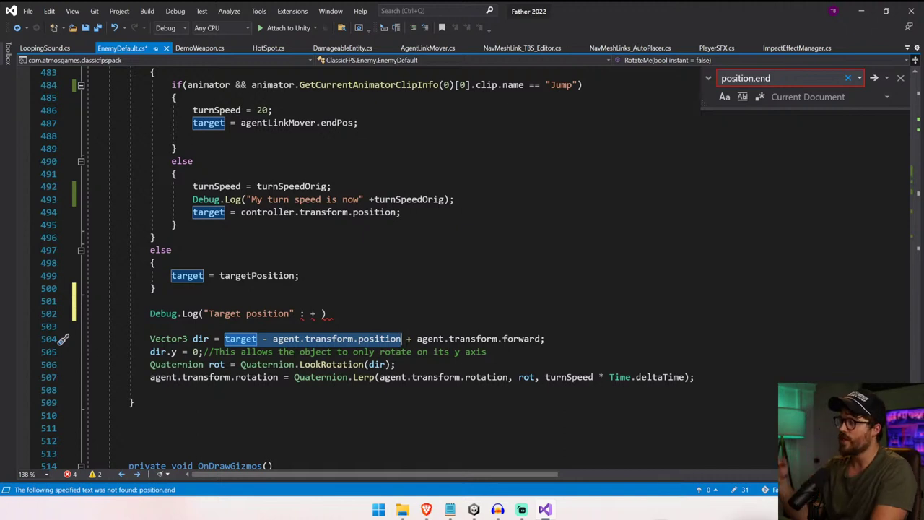
left_click(493, 338)
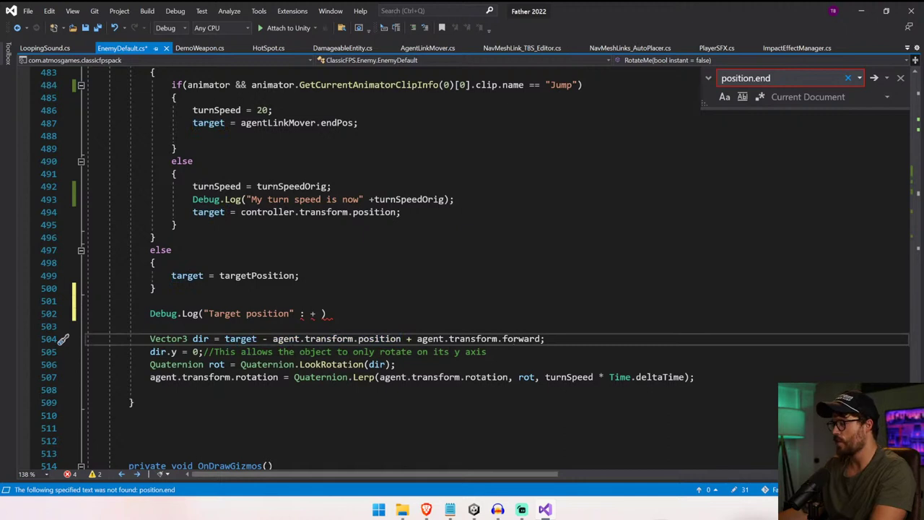
- Correct RotateMe's log text to "Target position: " and append the targetPosition variable to it
double_click(513, 339)
left_click(322, 314)
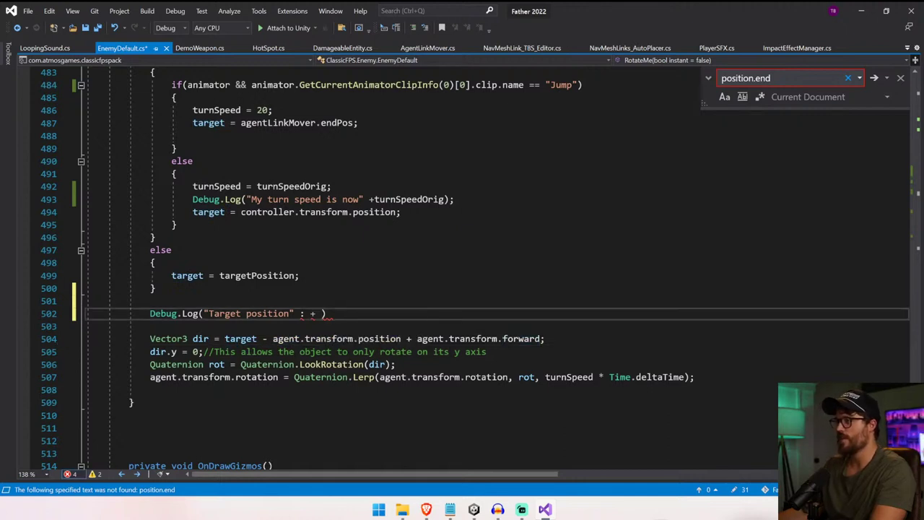
double_click(302, 314)
key("BackSpace")
key("BackSpace")
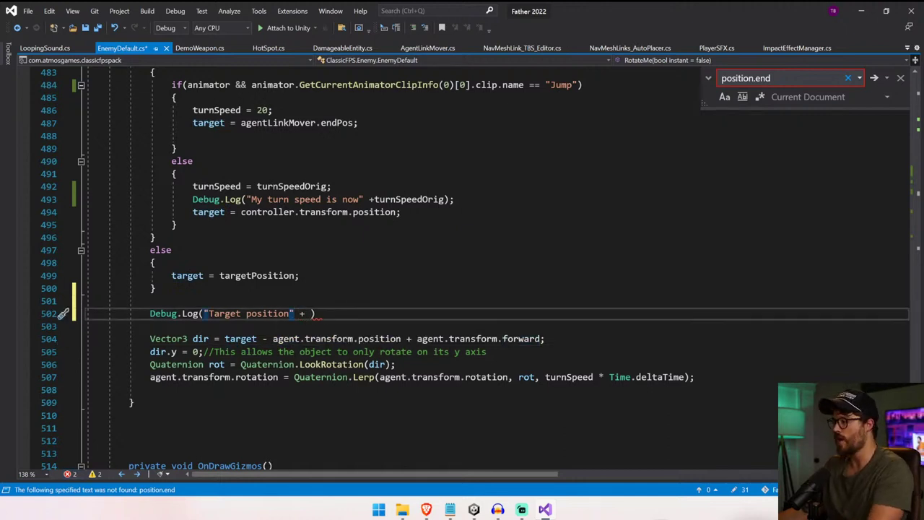
type(":")
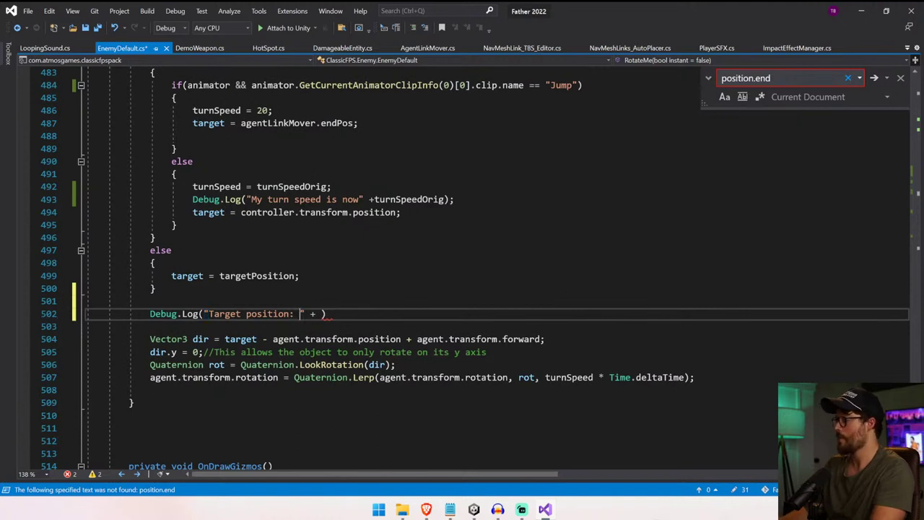
type("target)")
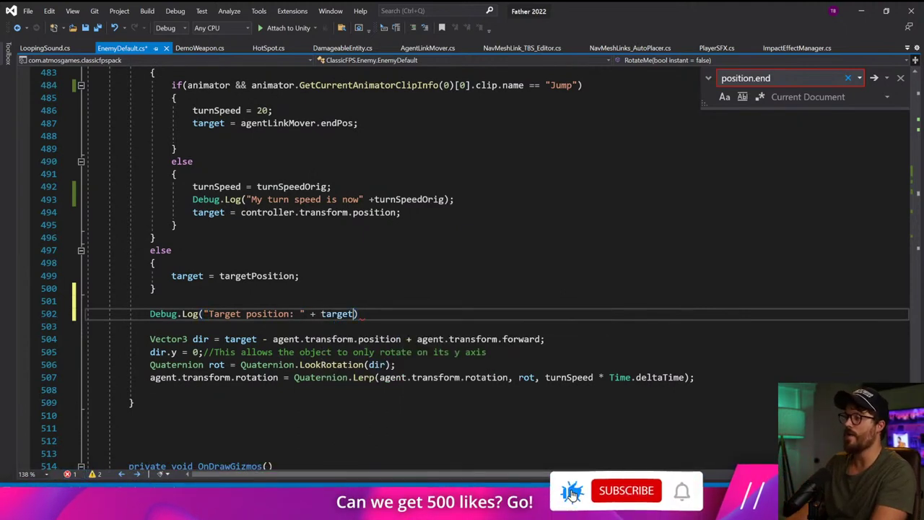
key("Left")
type("Position ")
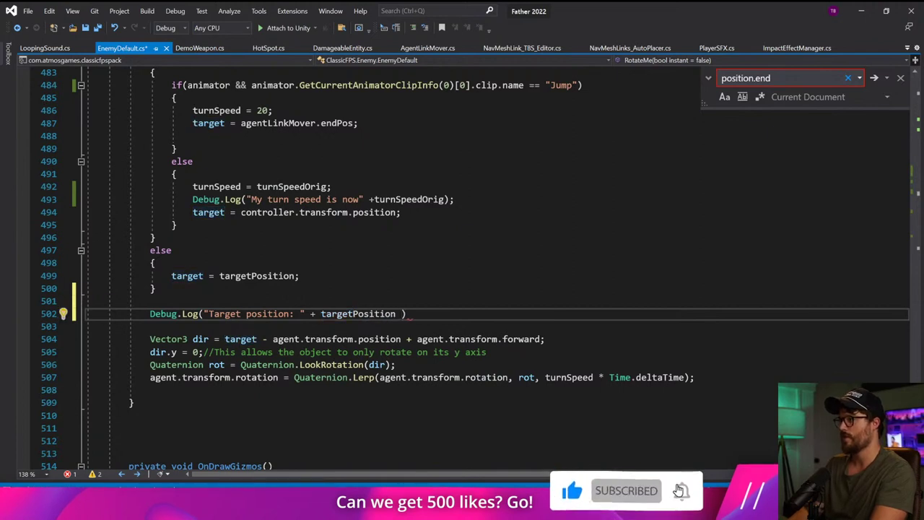
- Extend the log with a "," separator, the label "Player: " and controller.transform.position, and save the script
type("+ \",")
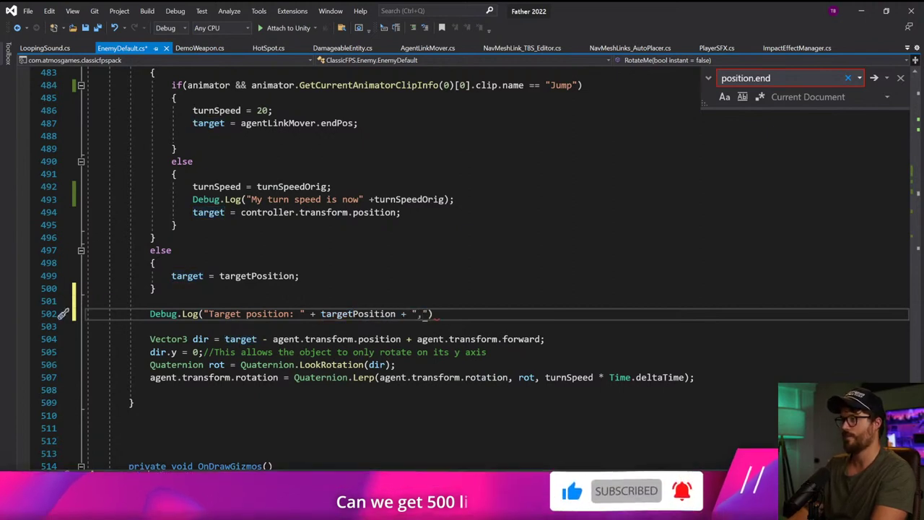
type("\"")
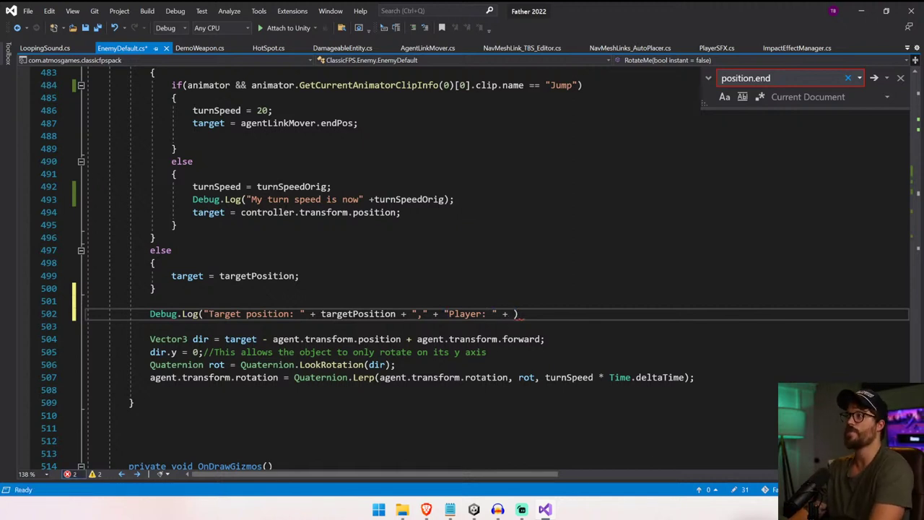
type("controller.transform.")
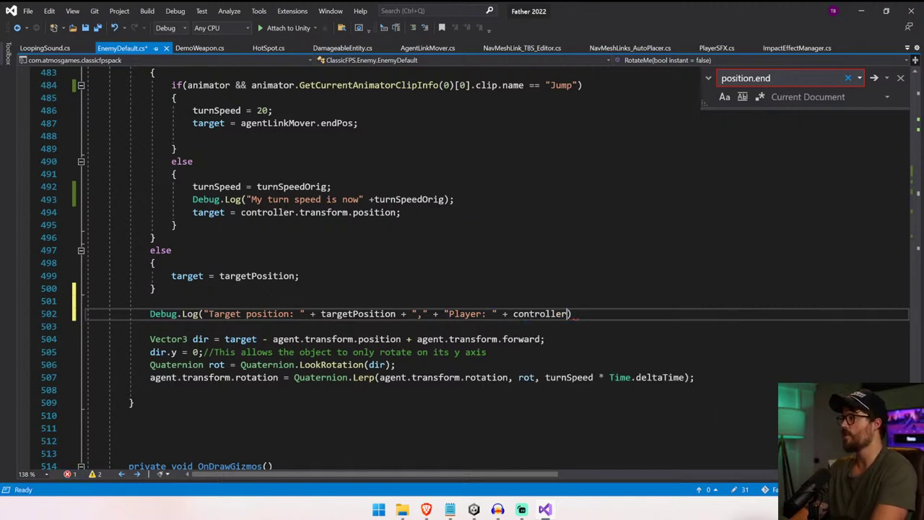
type("position")
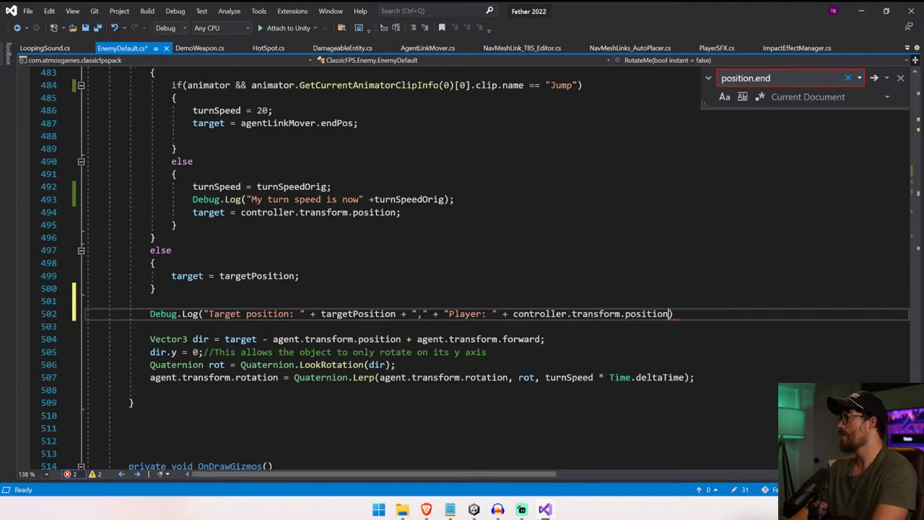
key("ctrl+s")
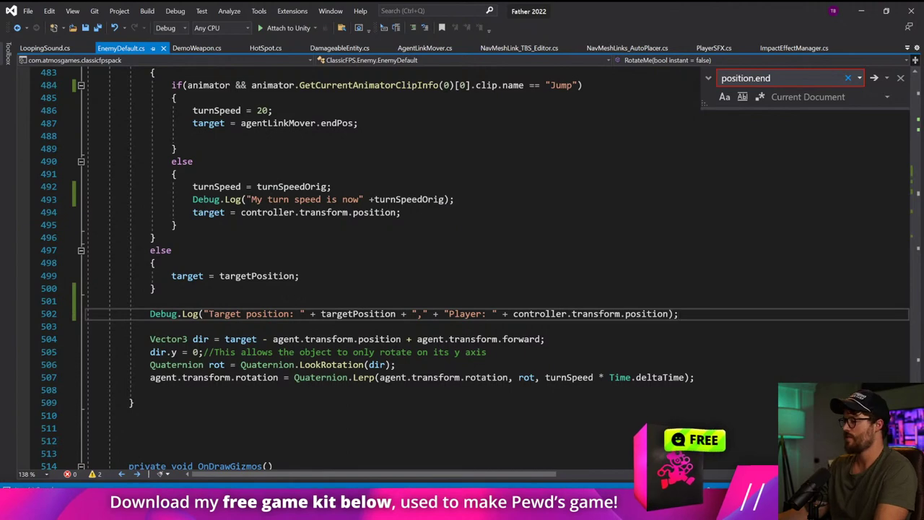
- Switch to Unity, clear the console and start play mode with the Scene view and console areas enlarged
key("alt+Tab")
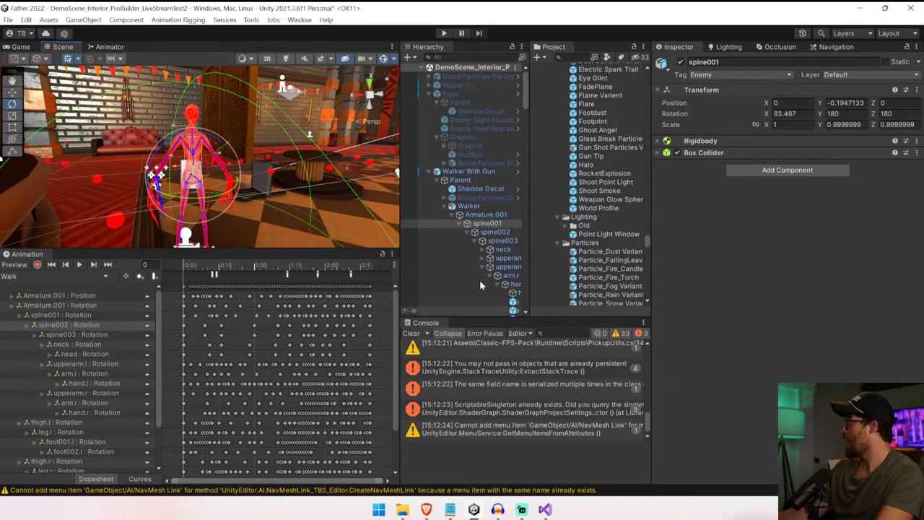
left_click(411, 333)
left_click_drag(359, 248, 356, 383)
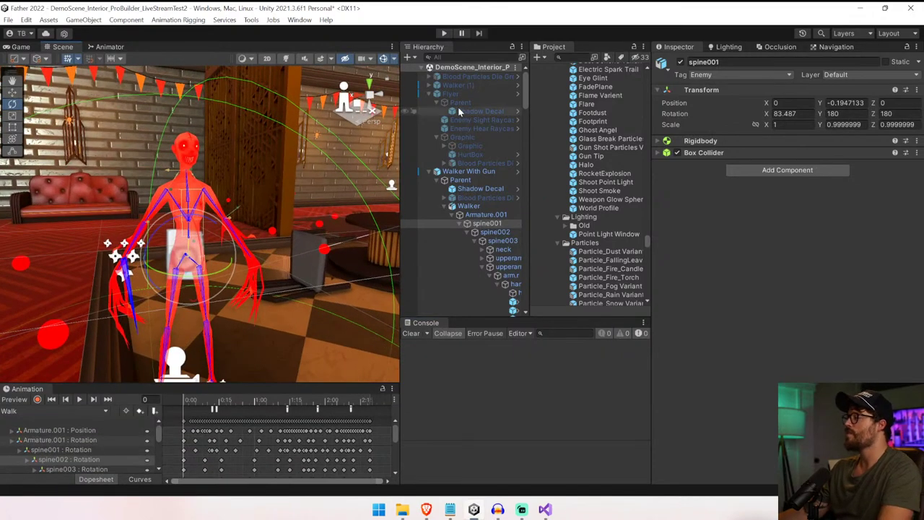
key("ctrl+p")
left_click_drag(558, 316, 558, 203)
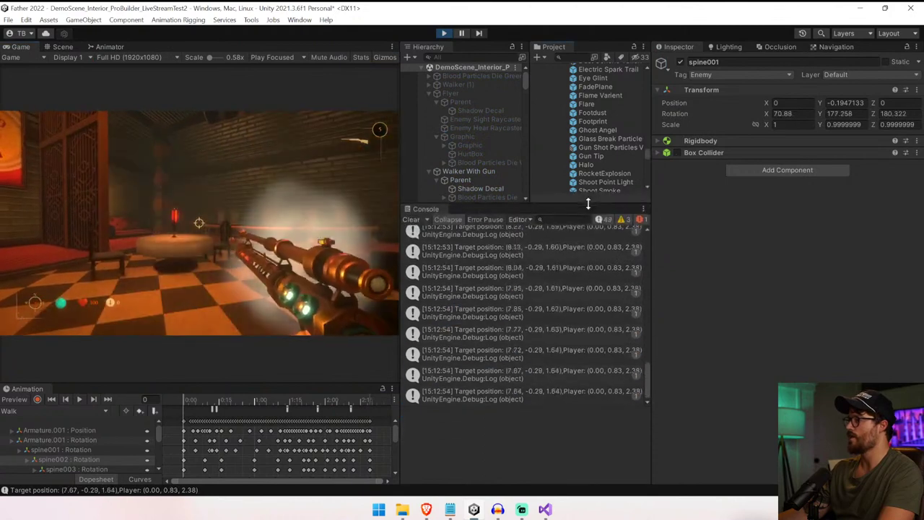
- Play through the level near the armed Walker, pause the game and inspect the latest Target position log entry
right_click(289, 260)
key("s")
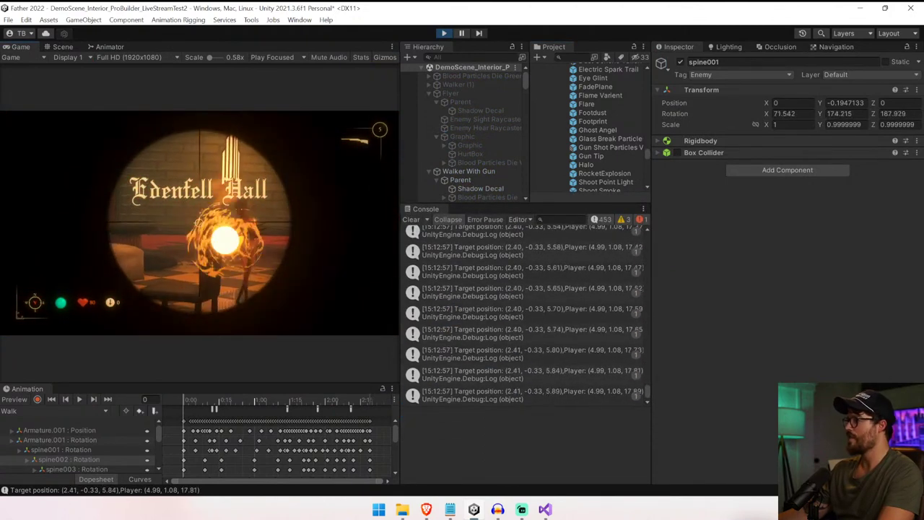
key("w")
key("space")
key("w")
key("1")
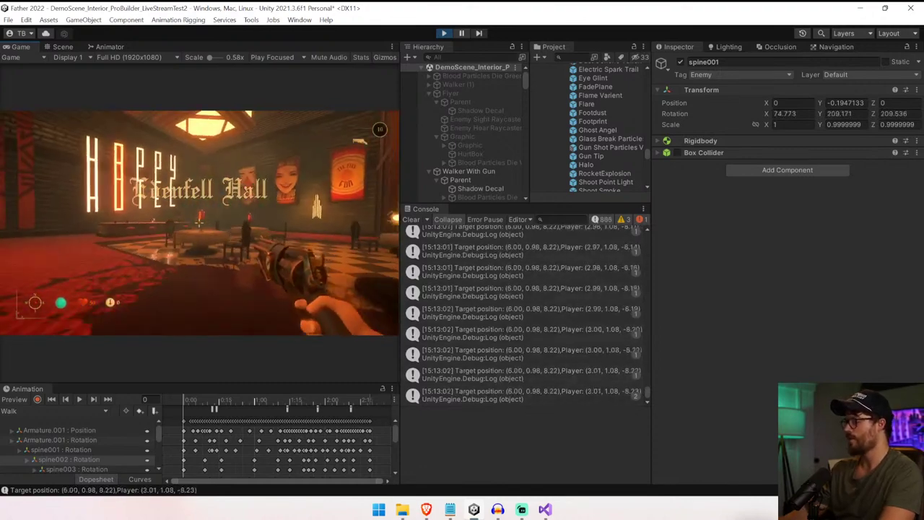
key("ctrl+1")
left_click(546, 393)
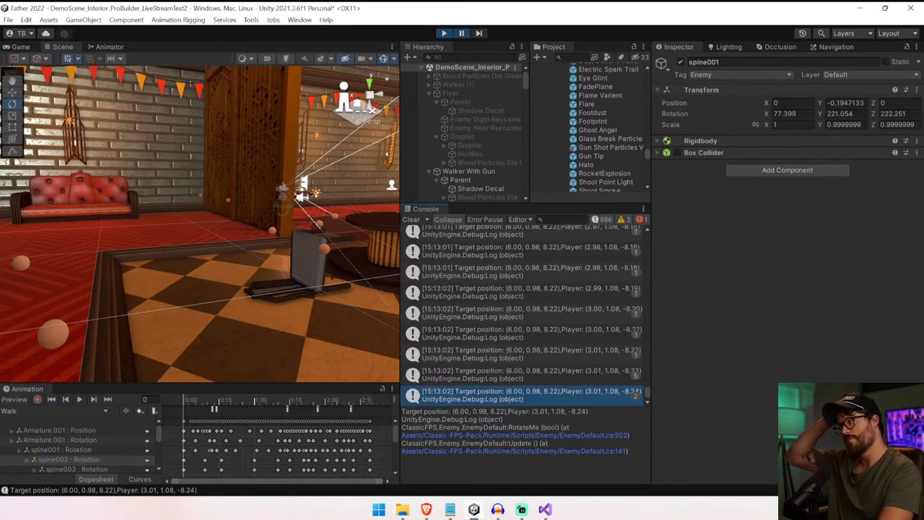
- Switch to Visual Studio and examine how RotateMe's Jump check and else branches assign target
key("alt+Tab")
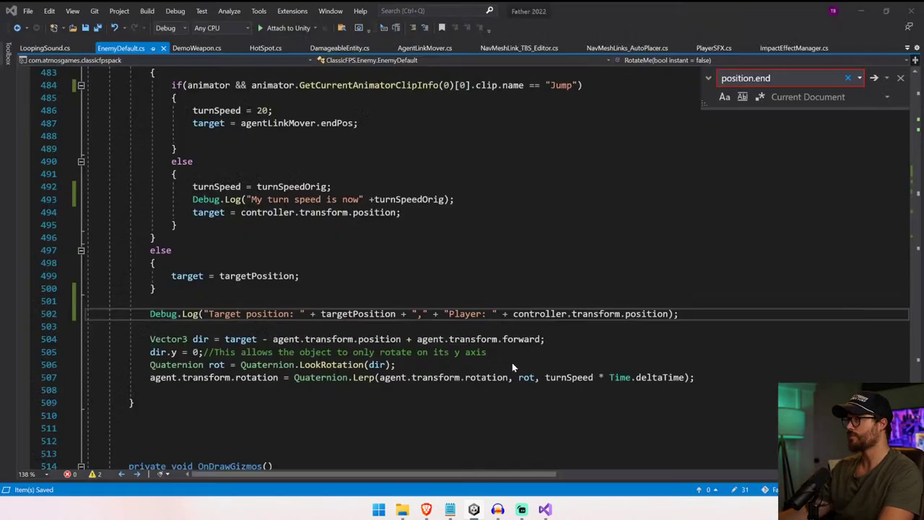
left_click(151, 340)
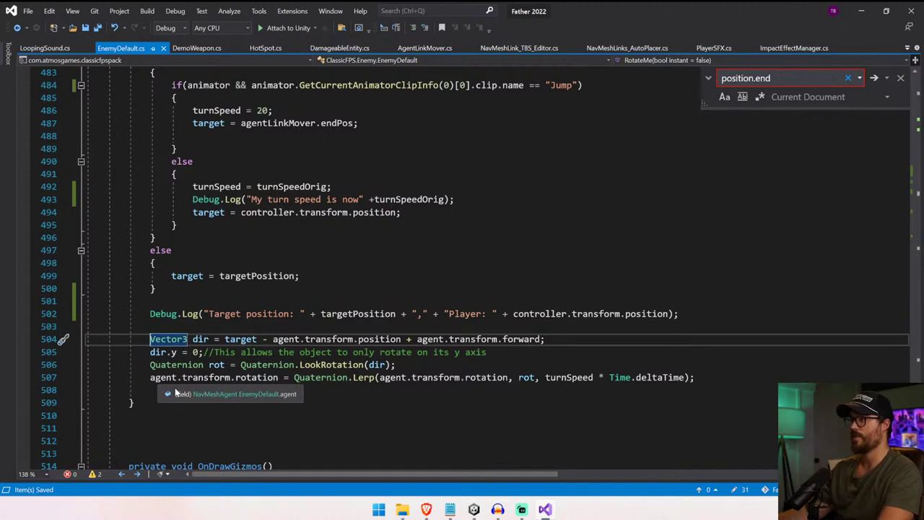
scroll(176, 368, "up", 3)
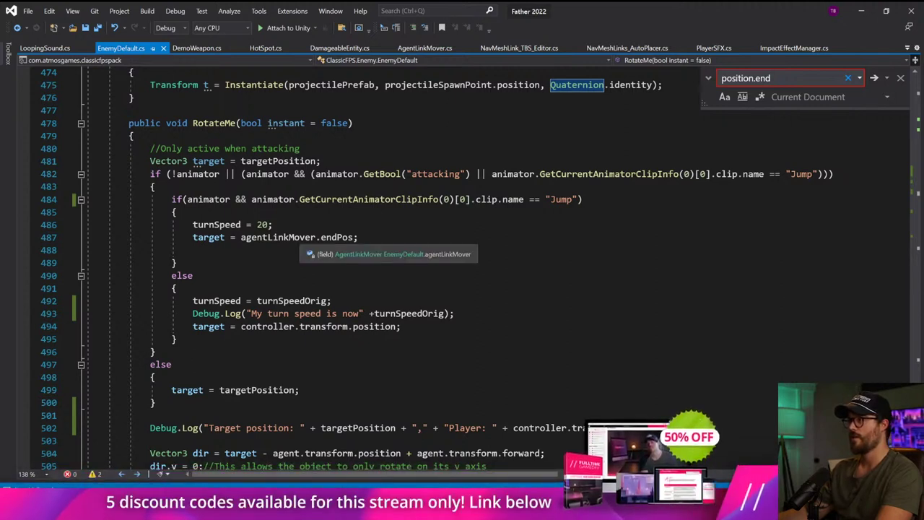
left_click_drag(193, 250, 176, 339)
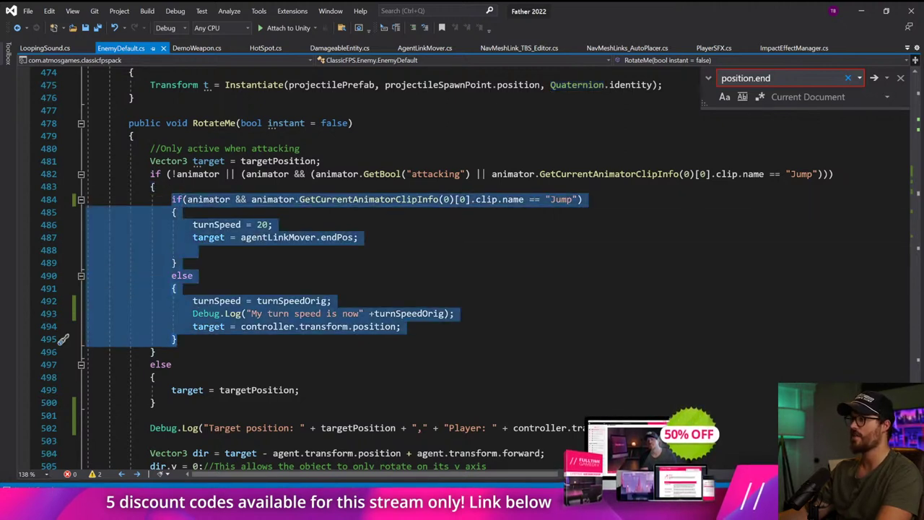
left_click_drag(167, 390, 156, 403)
left_click(301, 390)
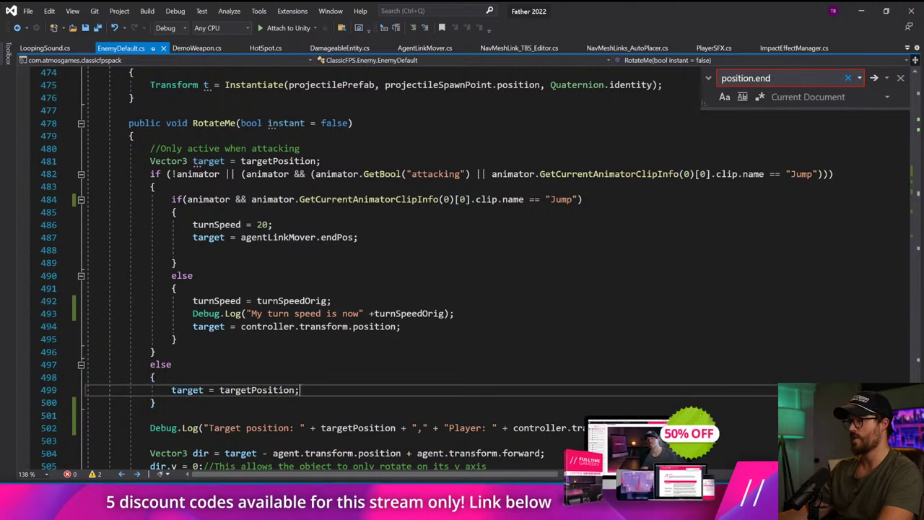
- Move the Target position Debug.Log line into RotateMe's final else block, directly below target = targetPosition, and save
left_click(348, 428)
triple_click(348, 430)
key("ctrl+x")
left_click(303, 380)
key("Return")
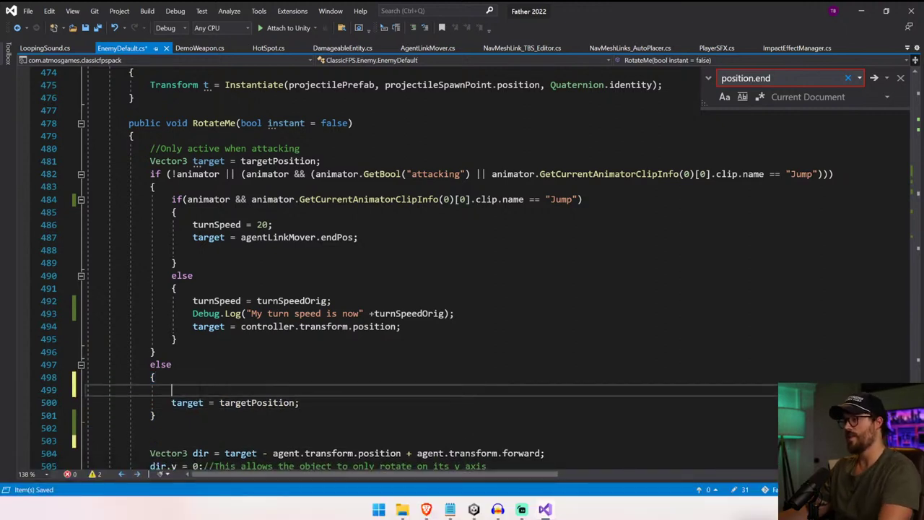
key("ctrl+z")
left_click(303, 390)
key("Return")
key("ctrl+v")
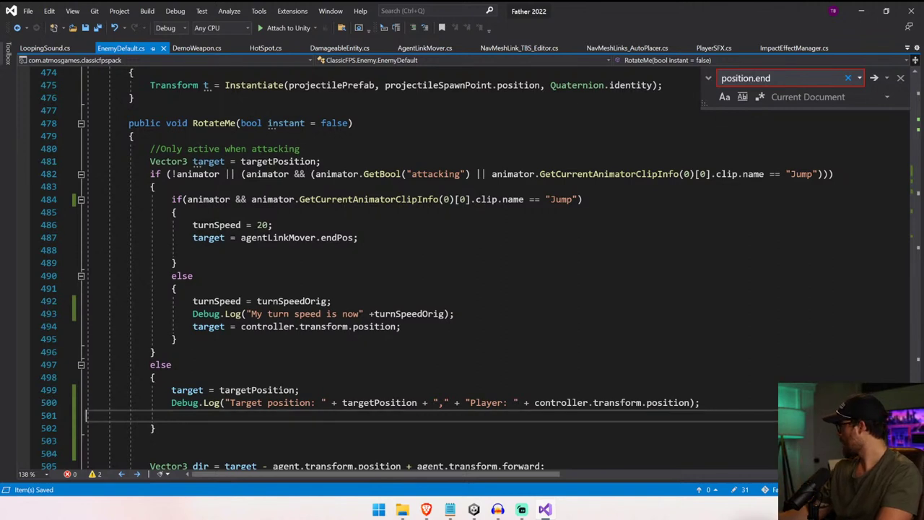
left_click(172, 365)
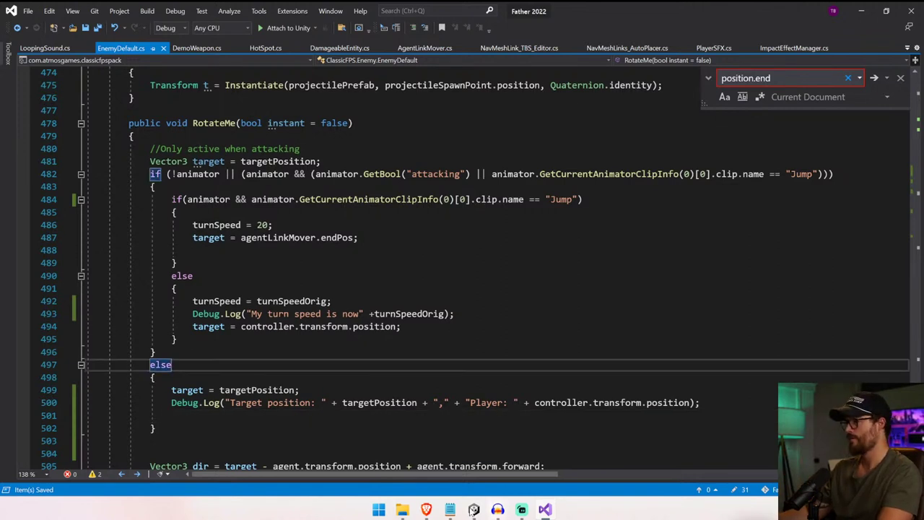
- Switch to Unity, rerun the scene with a cleared console, and pause to inspect a Target position entry in a wider console
left_click(474, 510)
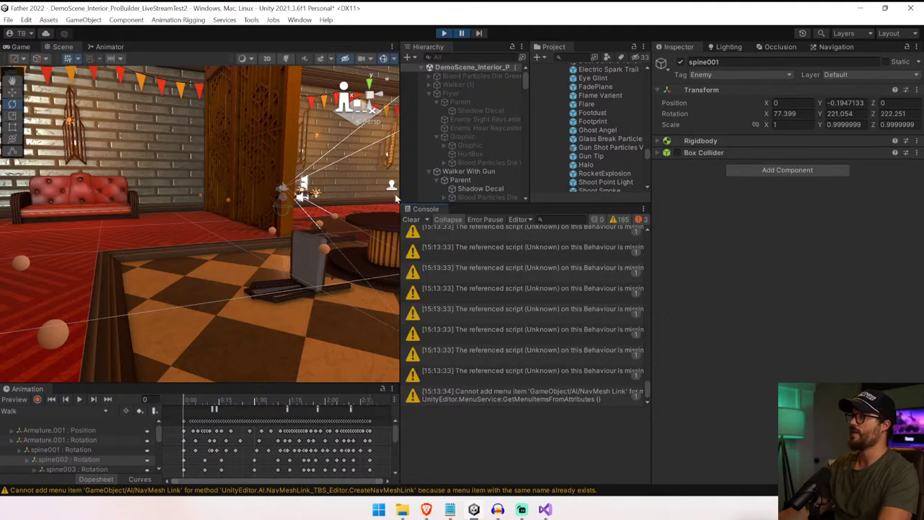
left_click(416, 219)
left_click(442, 33)
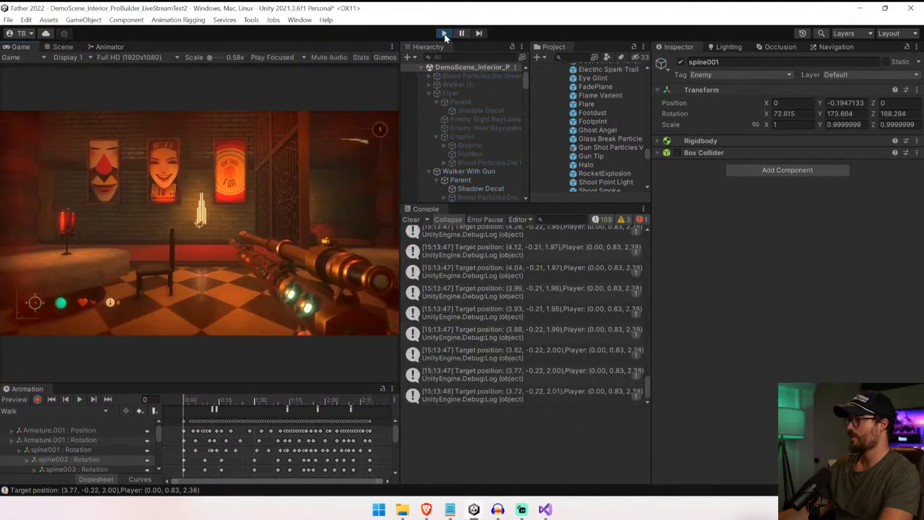
left_click(444, 34)
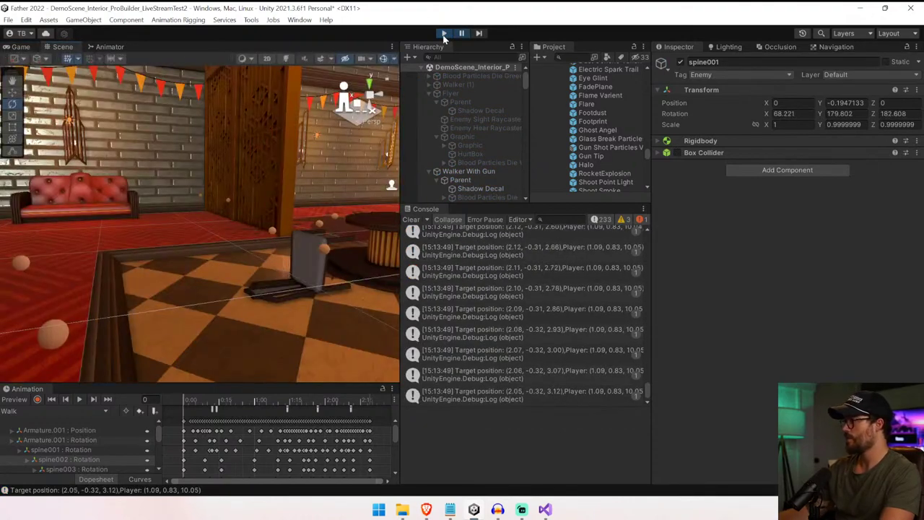
left_click_drag(651, 331, 787, 315)
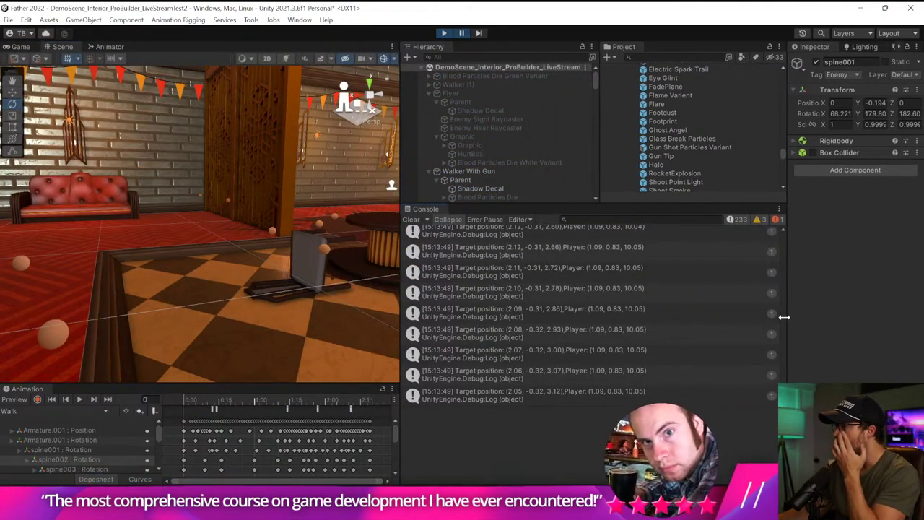
left_click(524, 306)
left_click(526, 296)
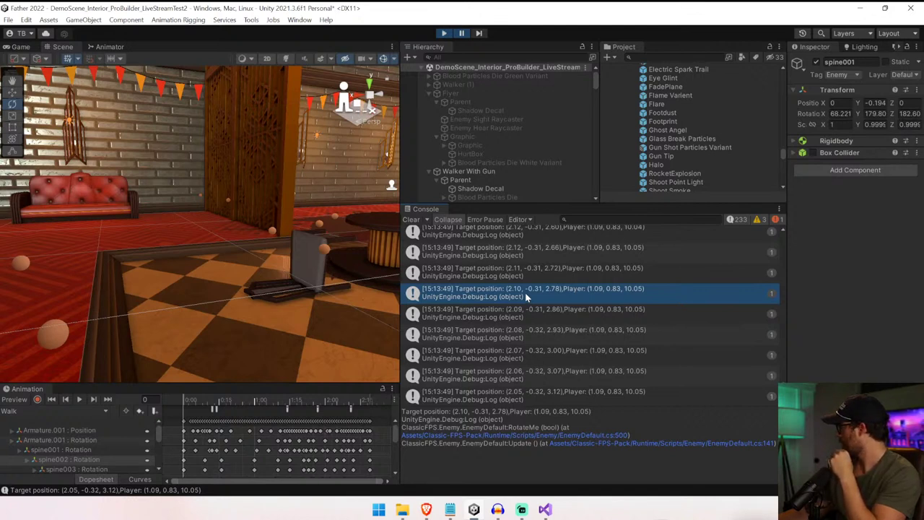
- Stop play mode and open the source line of the selected Target position log entry
key("ctrl+p")
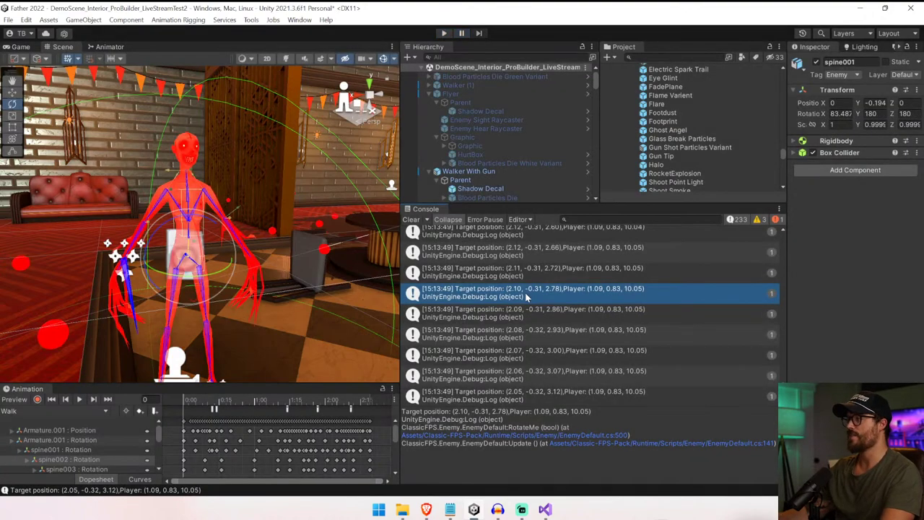
double_click(556, 288)
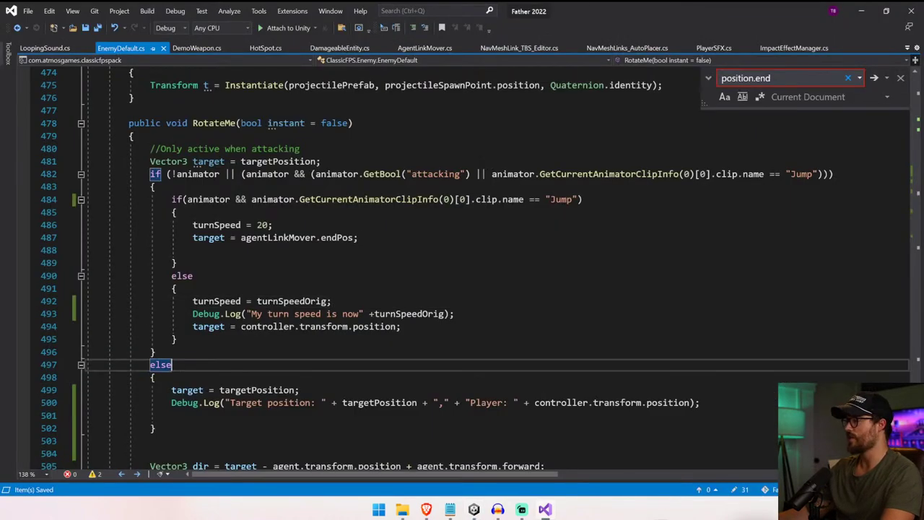
scroll(462, 267, "down", 2)
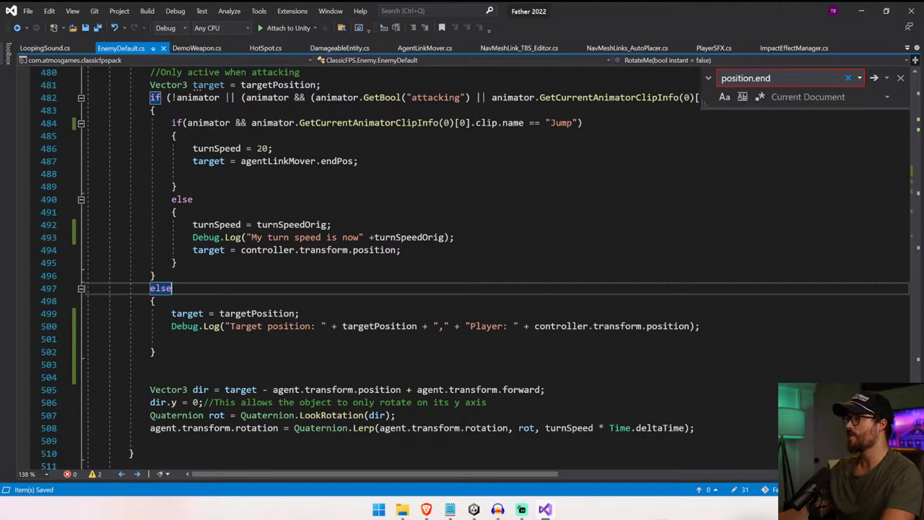
- Try relabelling "Player" as "Enemy" in the Target position log, and undo the edit
left_click_drag(534, 326, 670, 325)
left_click(466, 326)
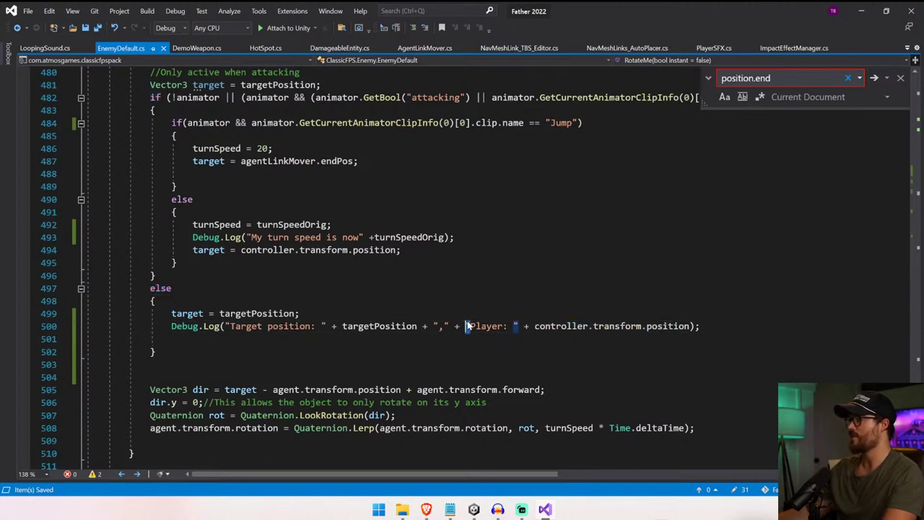
double_click(468, 327)
type("Enemy")
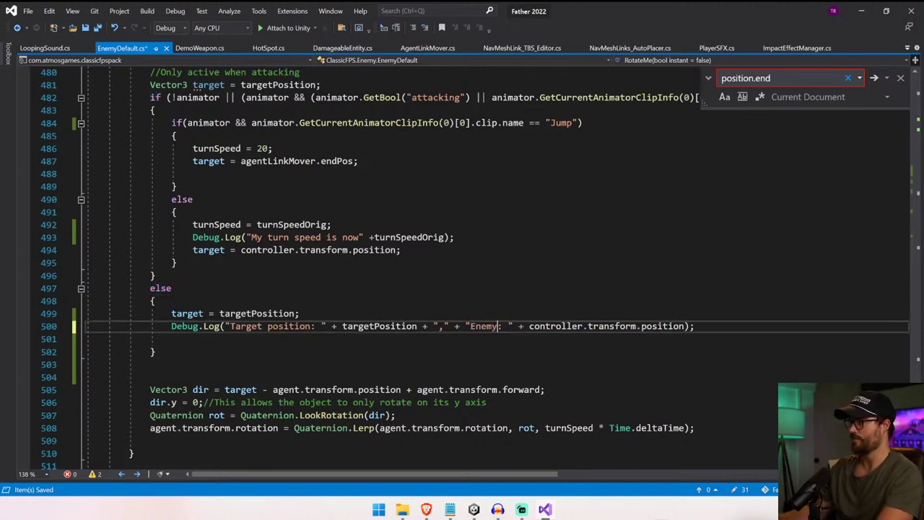
key("ctrl+z")
- Duplicate the Target position Debug.Log line directly below, relabel the copy "Enemy", make it log transform.position, and save
triple_click(417, 330)
key("ctrl+c")
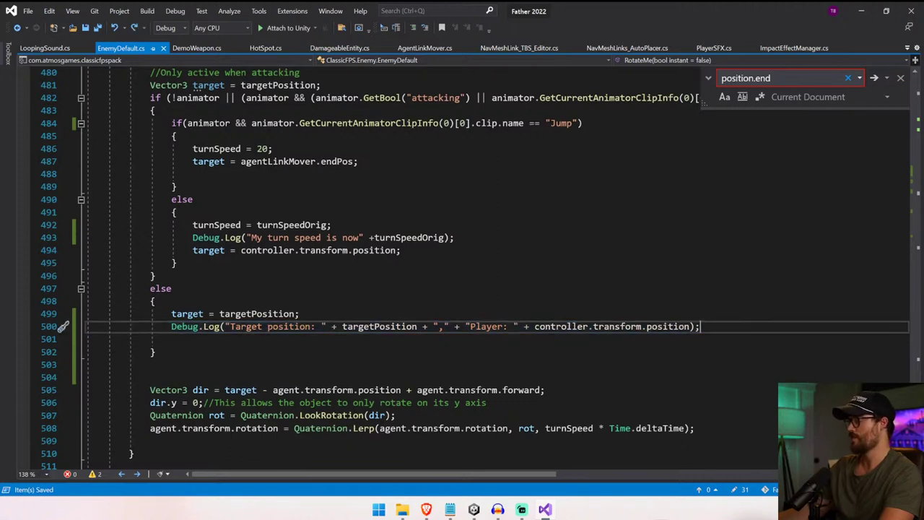
key("ctrl+v")
key("ctrl+v")
double_click(485, 339)
type("E")
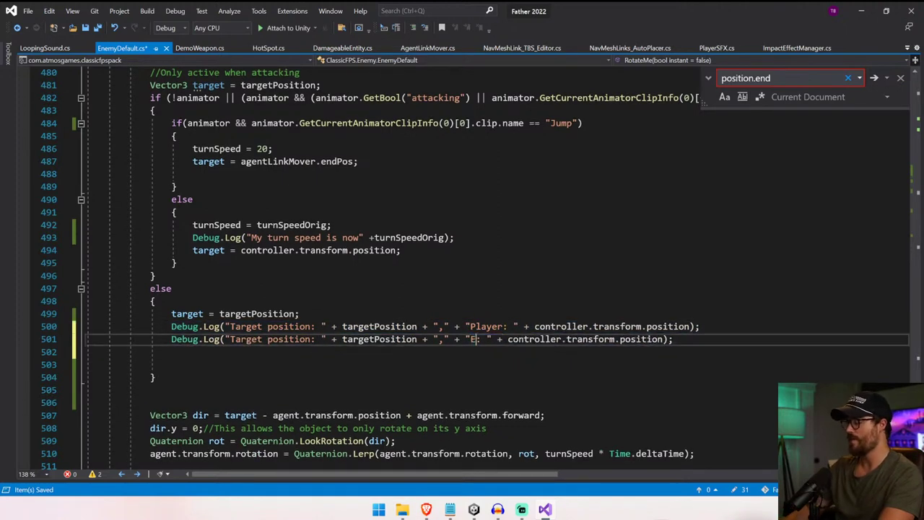
type("nemy")
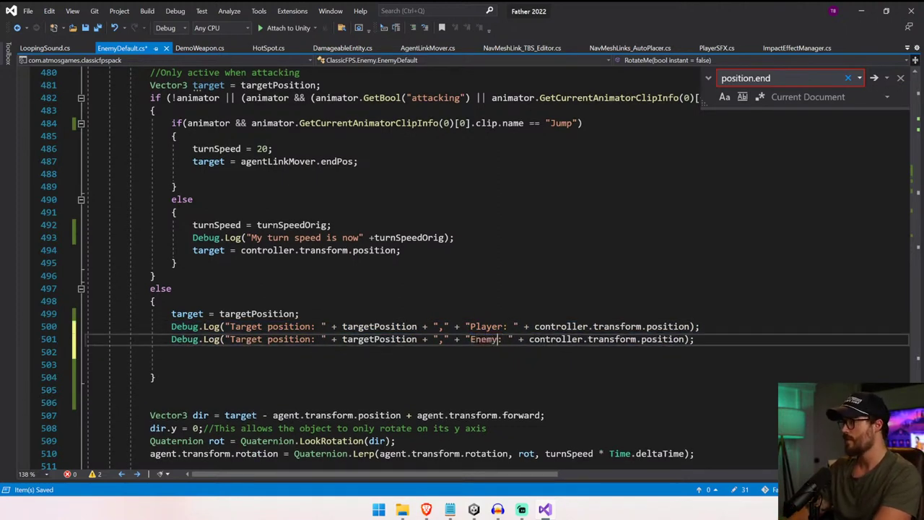
double_click(555, 339)
key("Delete")
key("Delete")
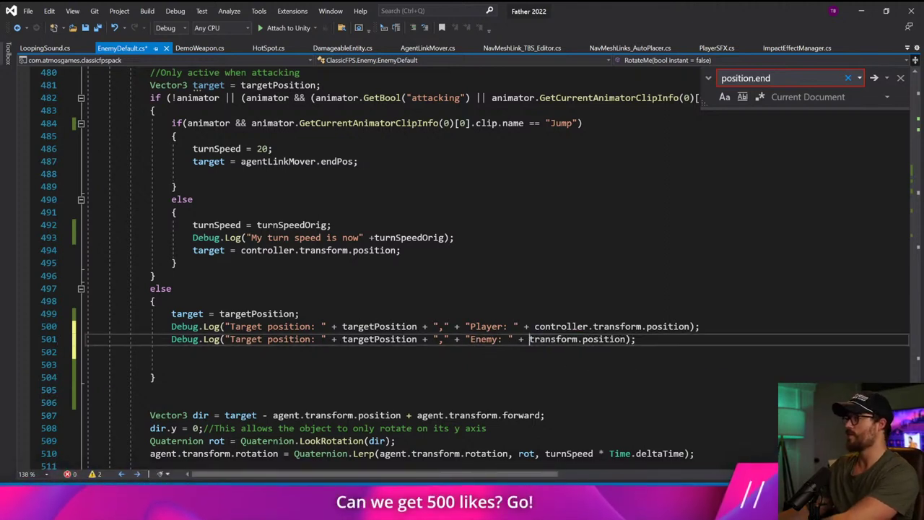
key("ctrl+s")
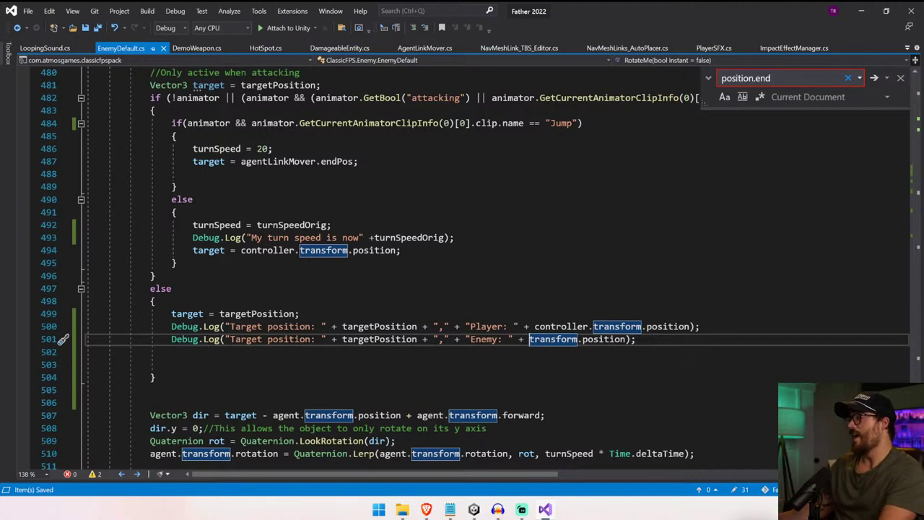
left_click(172, 352)
- Switch to Unity, run the scene with a cleared console, pause to compare the Player and Enemy position entries, and stop play mode
left_click(480, 509)
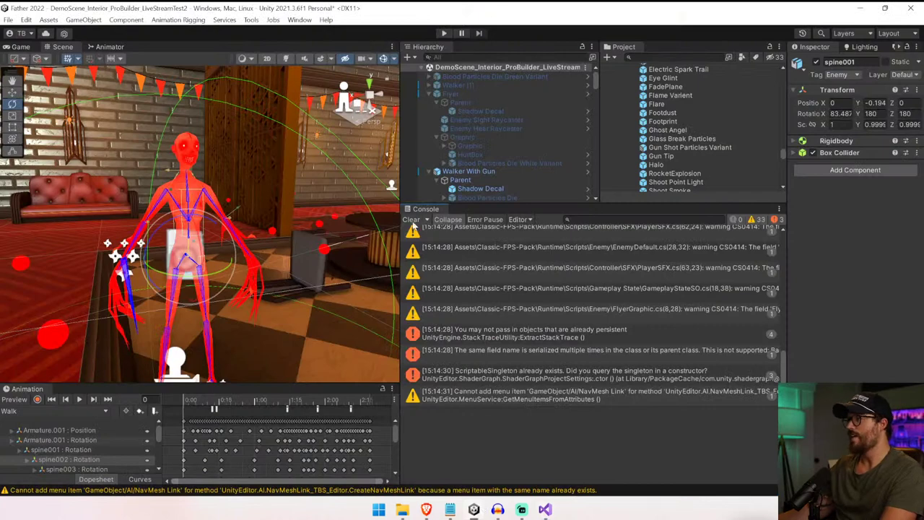
left_click(411, 220)
left_click(443, 33)
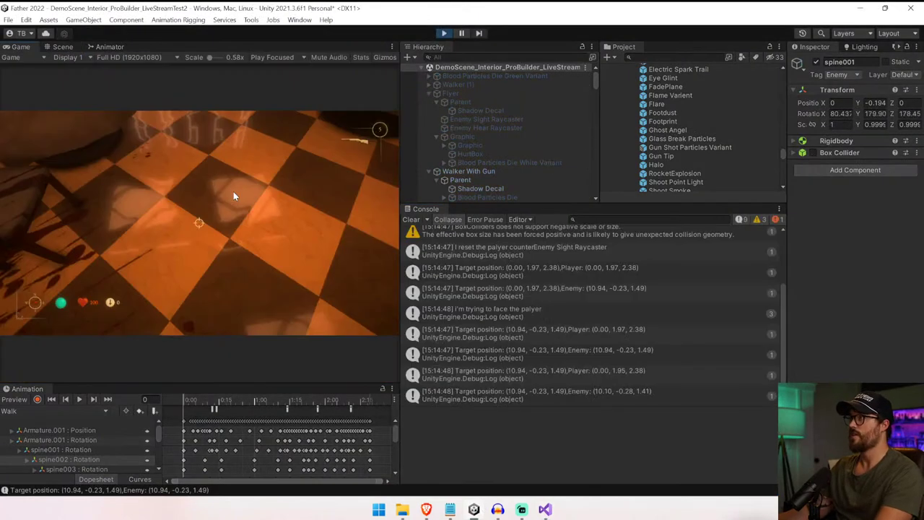
key("ctrl+shift+p")
key("ctrl+1")
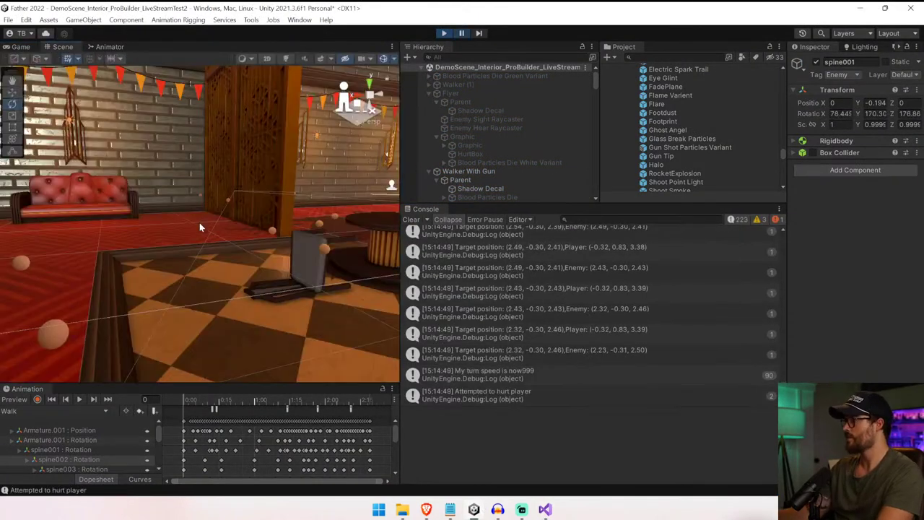
left_click(548, 311)
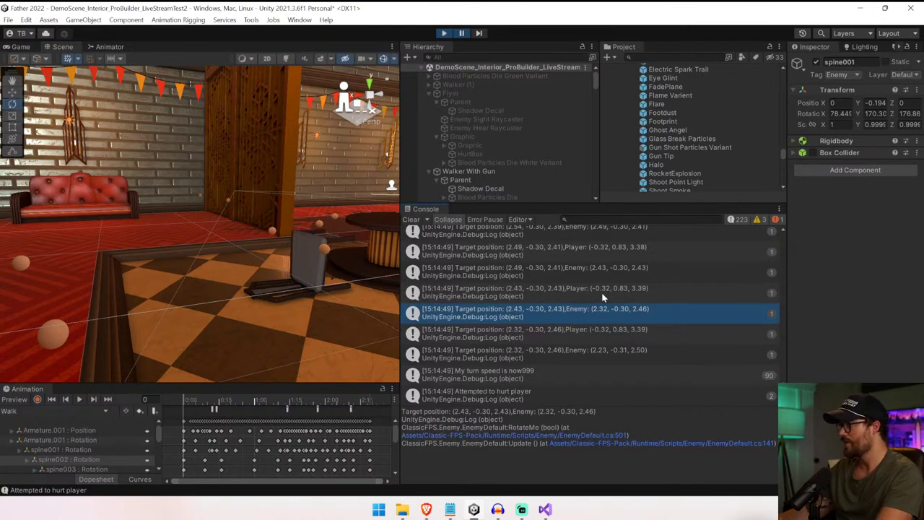
left_click(596, 272)
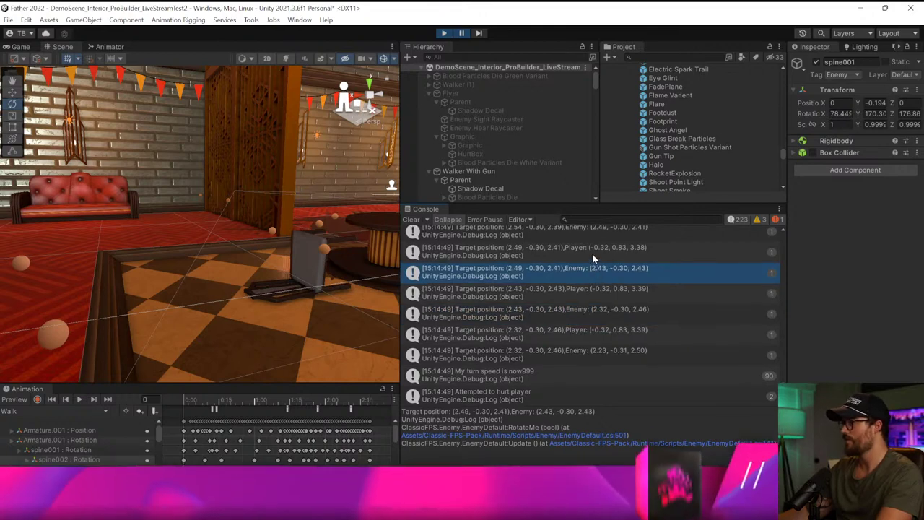
left_click(443, 34)
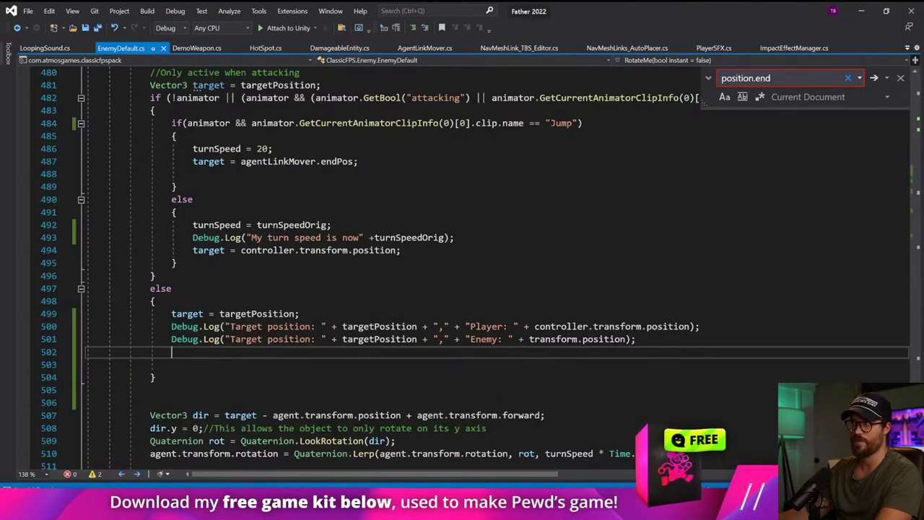
- Delete the blank lines below the Enemy position log in RotateMe's else block in Visual Studio and save
left_click_drag(175, 365, 51, 353)
key("BackSpace")
key("BackSpace")
key("ctrl+s")
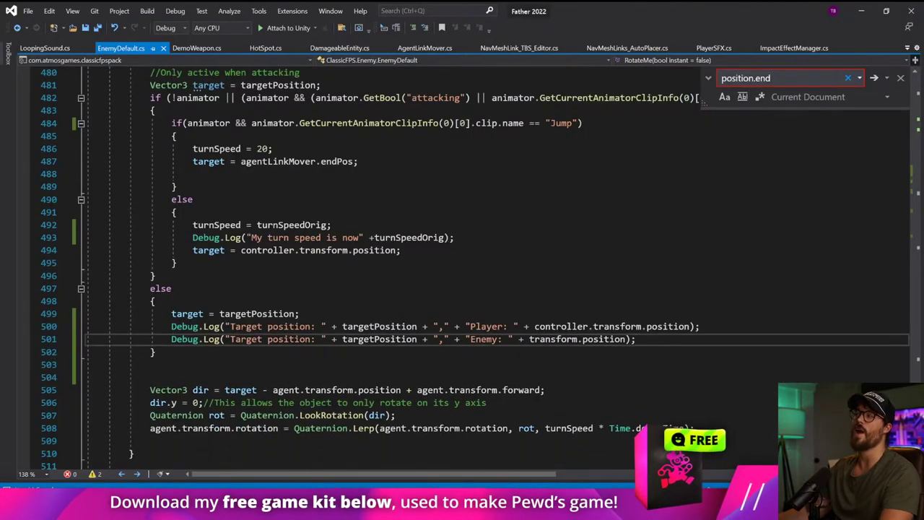
- Search EnemyDefault.cs for "targetPosition =" and examine the assignments in the AIState.Following block, including targetPosition = agent.transform.position
scroll(462, 267, "up", 20)
scroll(462, 267, "up", 20)
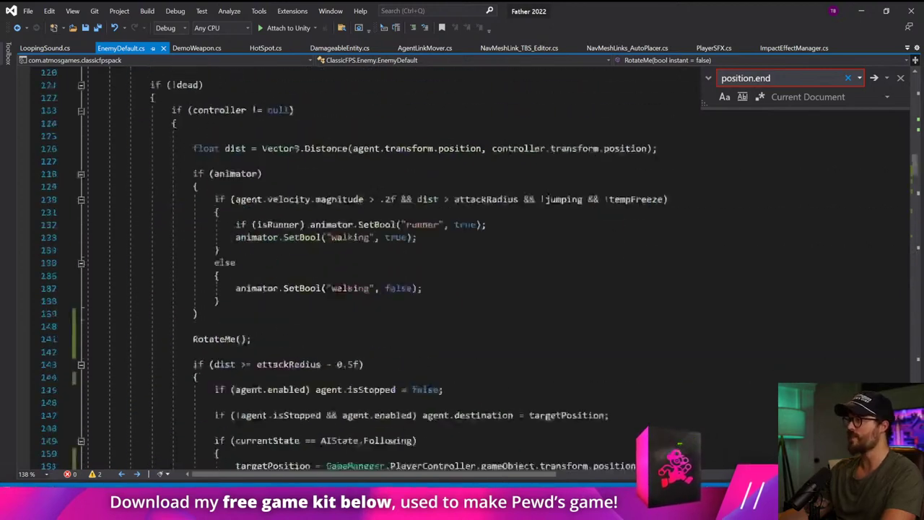
left_click(351, 289)
key("ctrl+f")
type("tar")
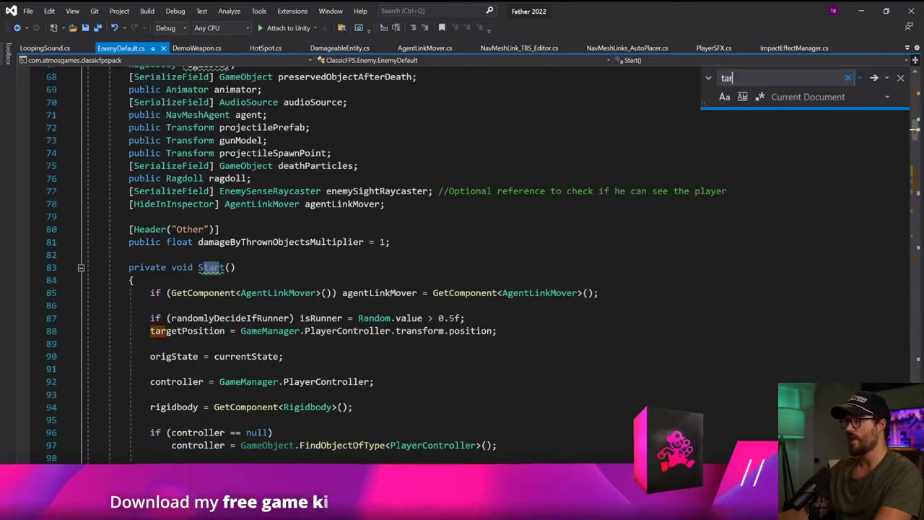
type("getPosition =")
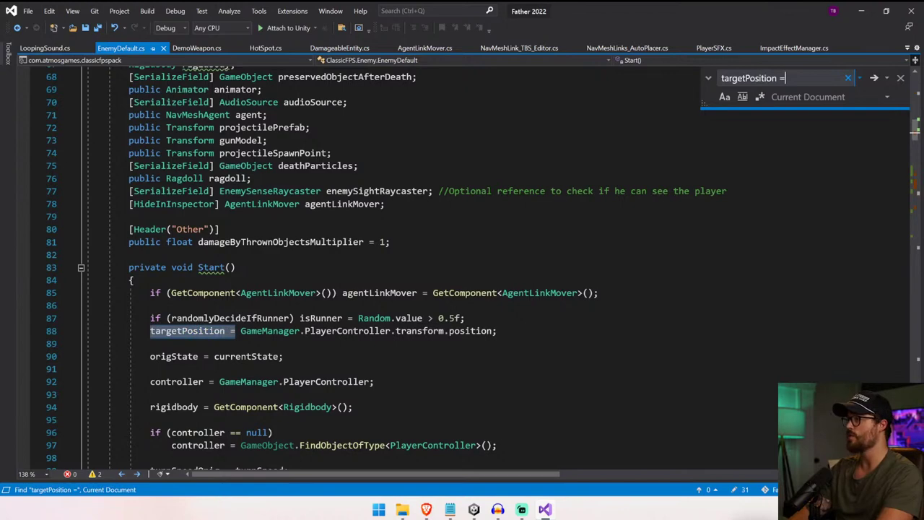
key("Return")
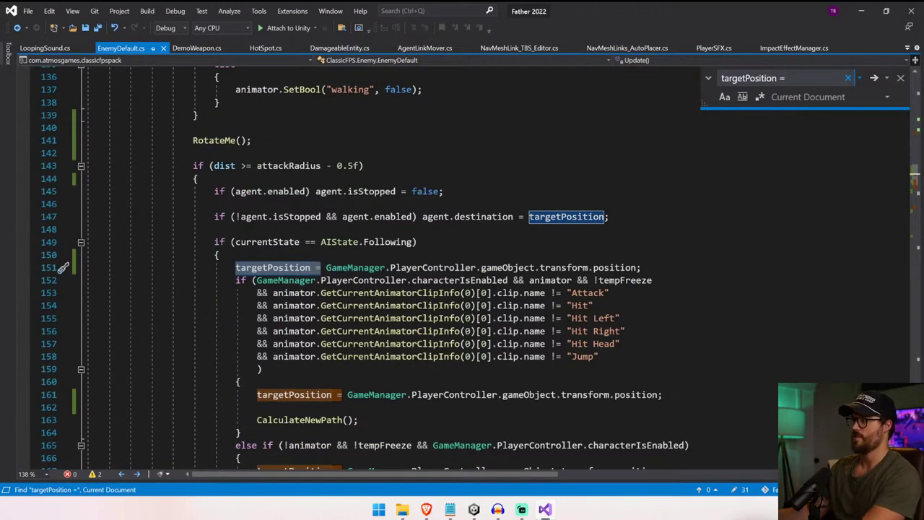
scroll(404, 267, "down", 3)
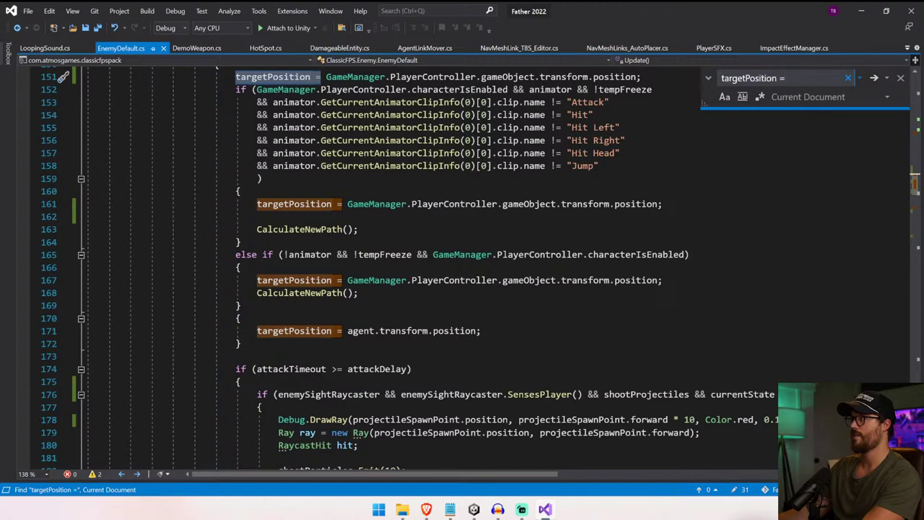
scroll(413, 267, "up", 1)
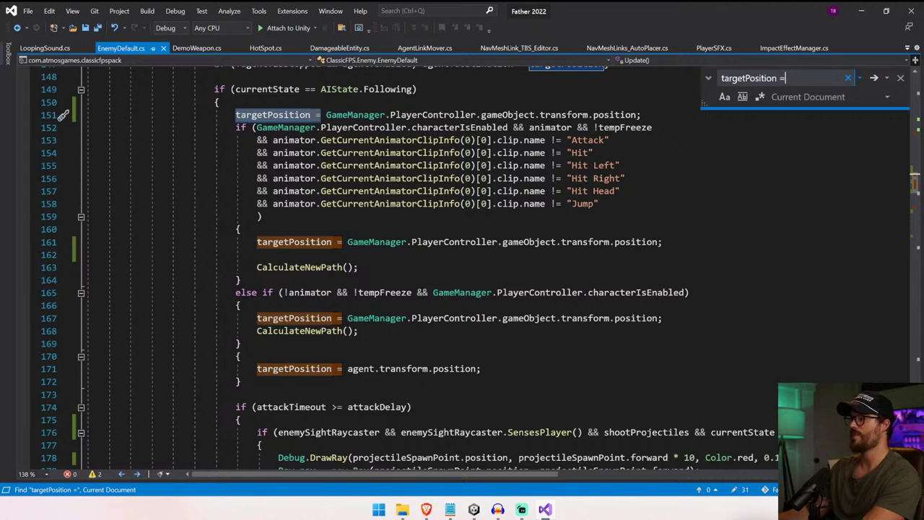
left_click_drag(257, 369, 442, 369)
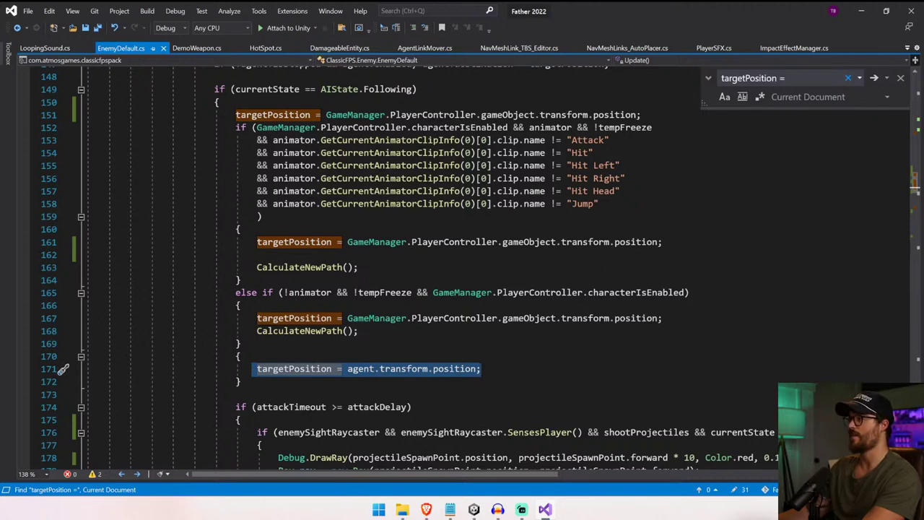
- Go through the remaining "targetPosition =" matches, including the one in the AIState.Idle branch
left_click(816, 79)
key("Return")
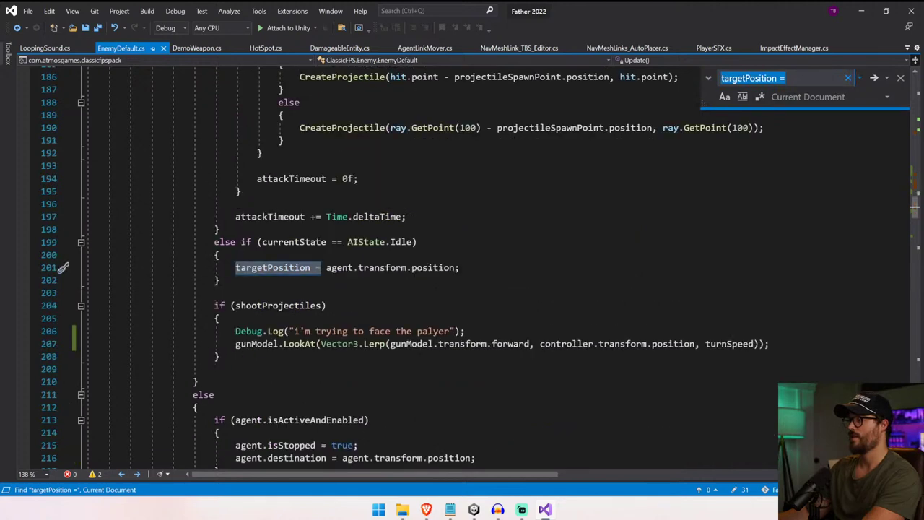
key("Return")
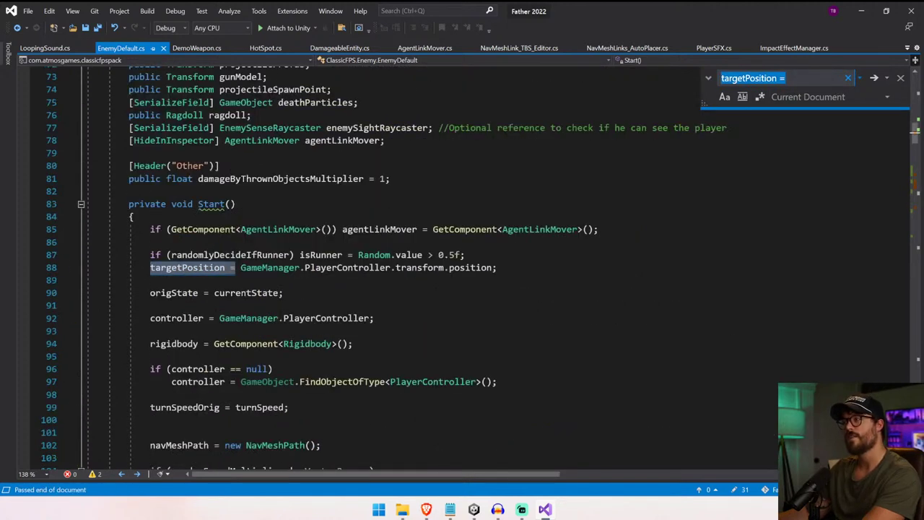
- Add Debug.Log("I'm setting the target position here"); below targetPosition = agent.transform.position in the Following block, and save
key("Return")
scroll(405, 267, "down", 3)
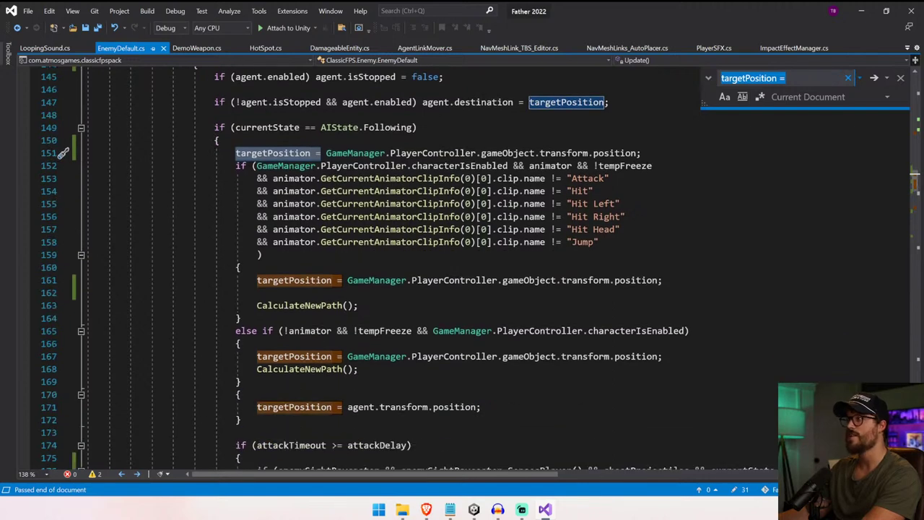
scroll(404, 267, "down", 1)
left_click(482, 368)
key("Return")
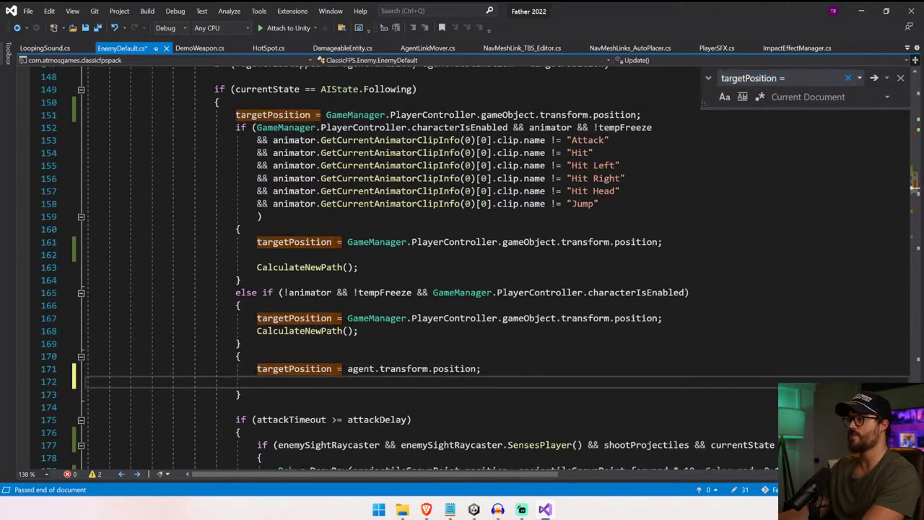
type("Debug")
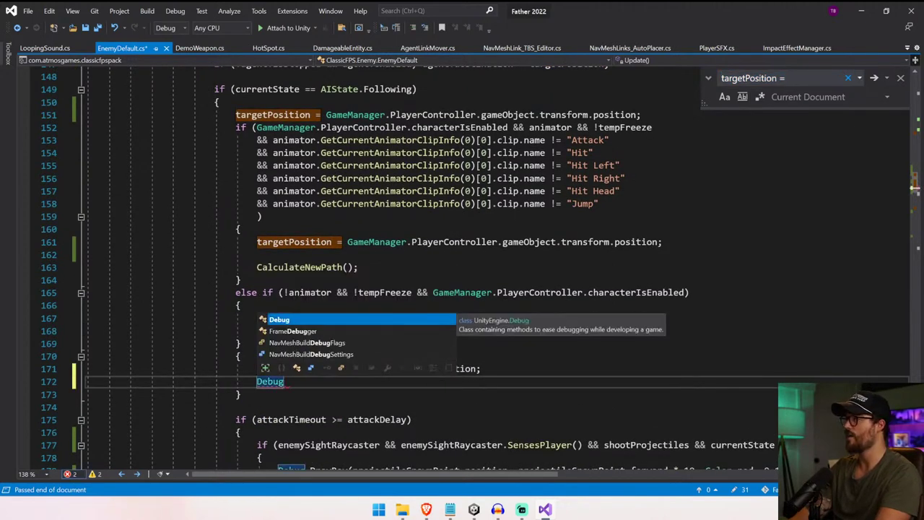
type(".Log")
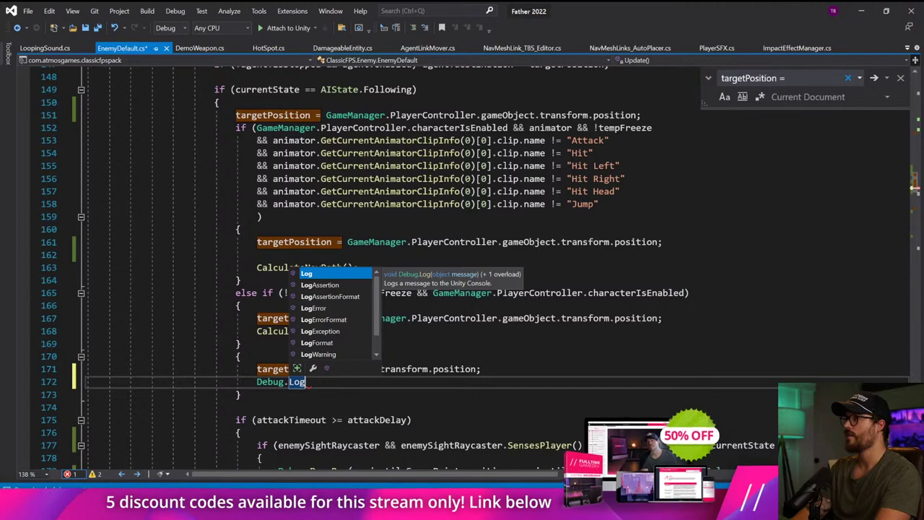
type("(")
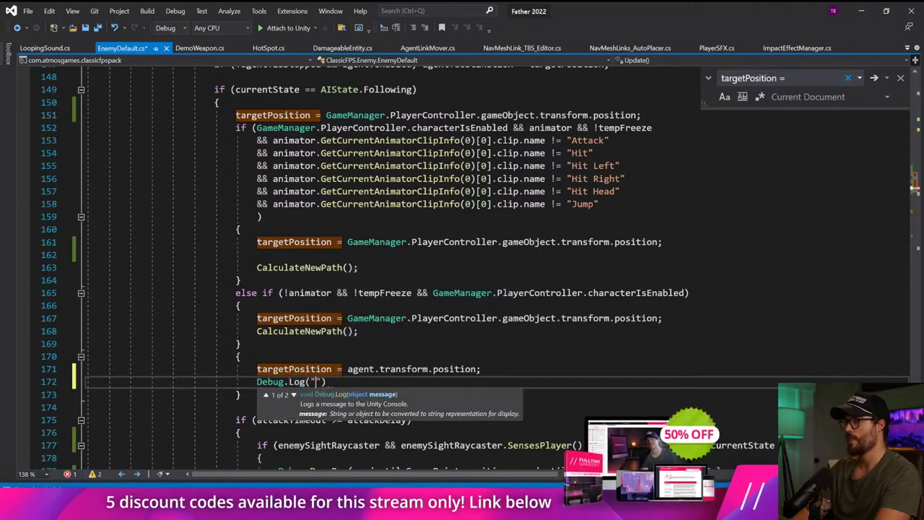
type("\"I'm setting the")
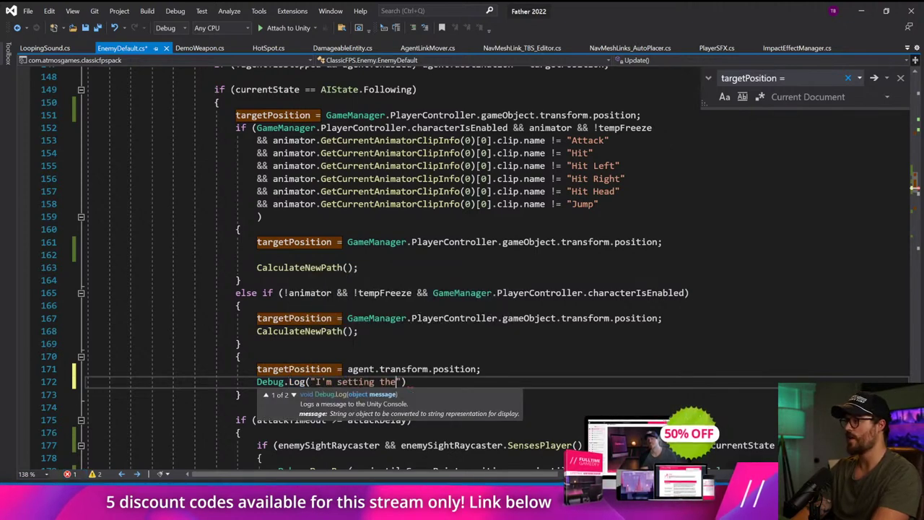
type(" target position here")
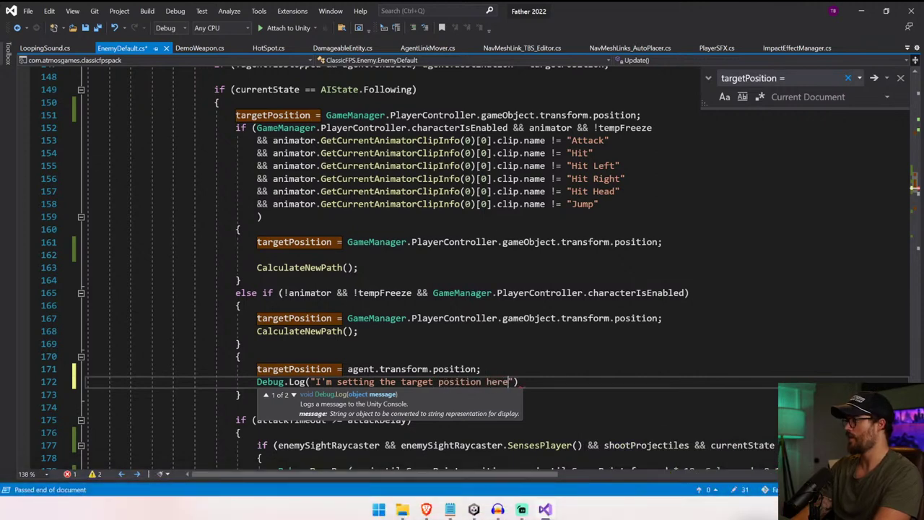
type("\");")
key("ctrl+s")
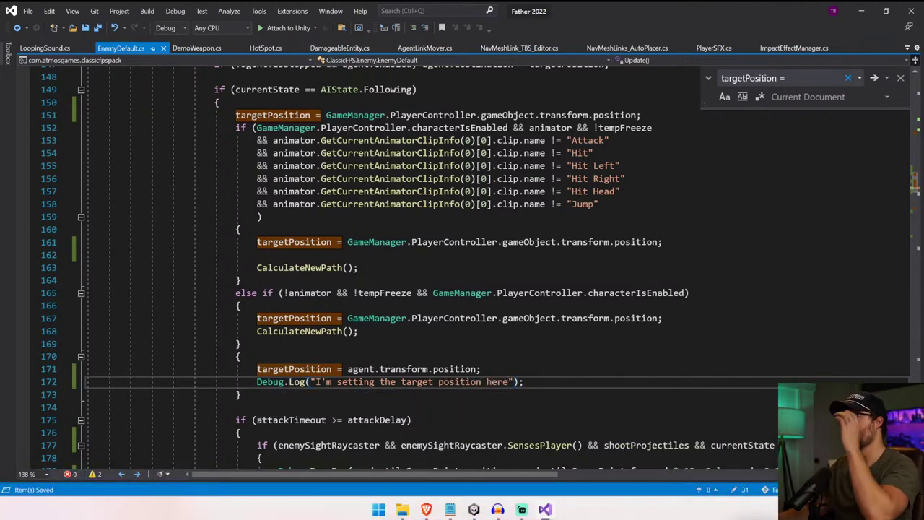
- Add an else keyword after the else-if block's closing brace so it governs the targetPosition = agent.transform.position block, and save
key("shift+Up")
key("shift+Home")
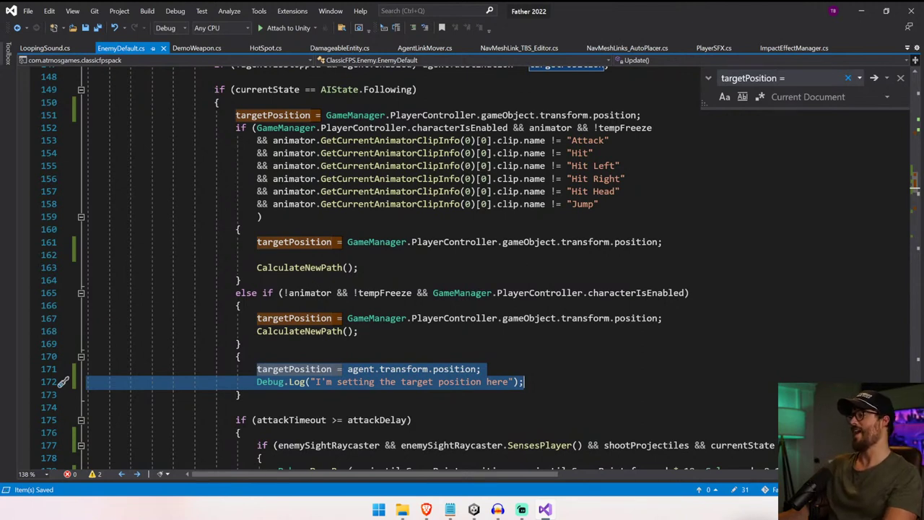
left_click(242, 344)
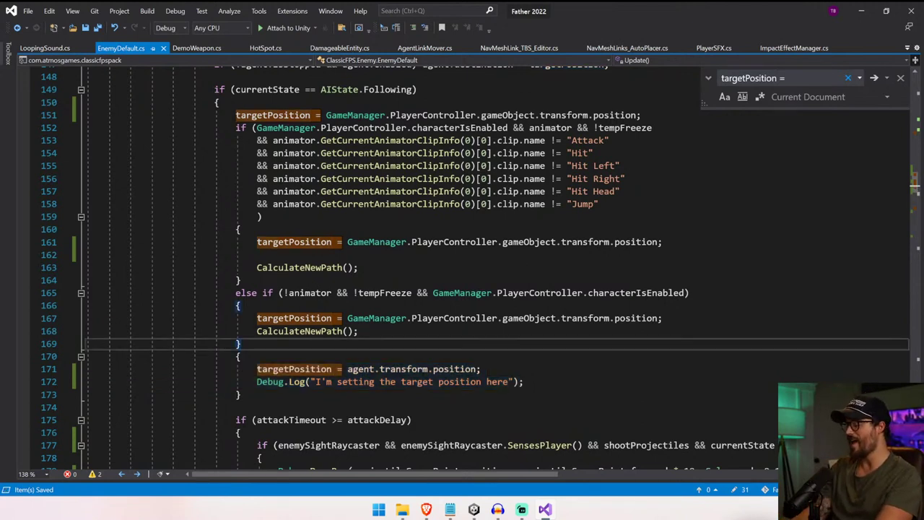
type("else")
left_click(393, 331)
key("ctrl+s")
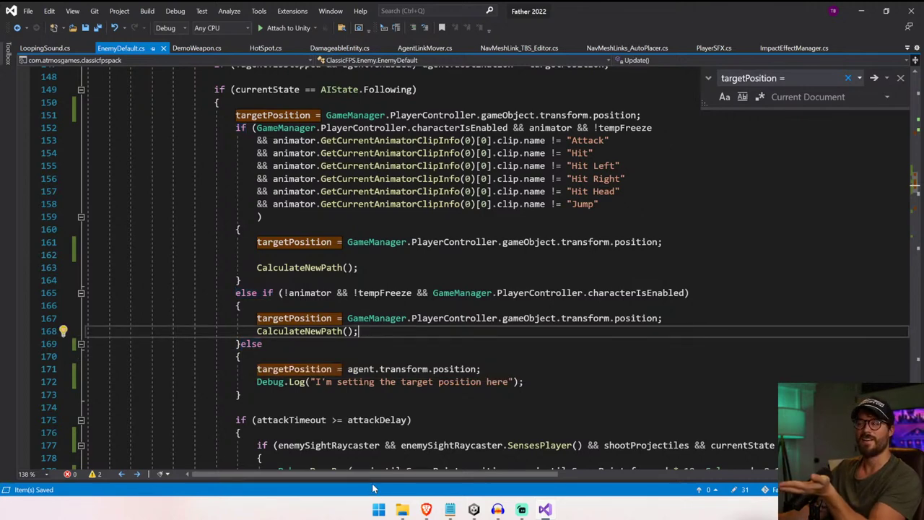
- Place the new else keyword on its own line above its opening brace, save the script, and return to Unity
left_click(241, 344)
key("Return")
left_click(241, 368)
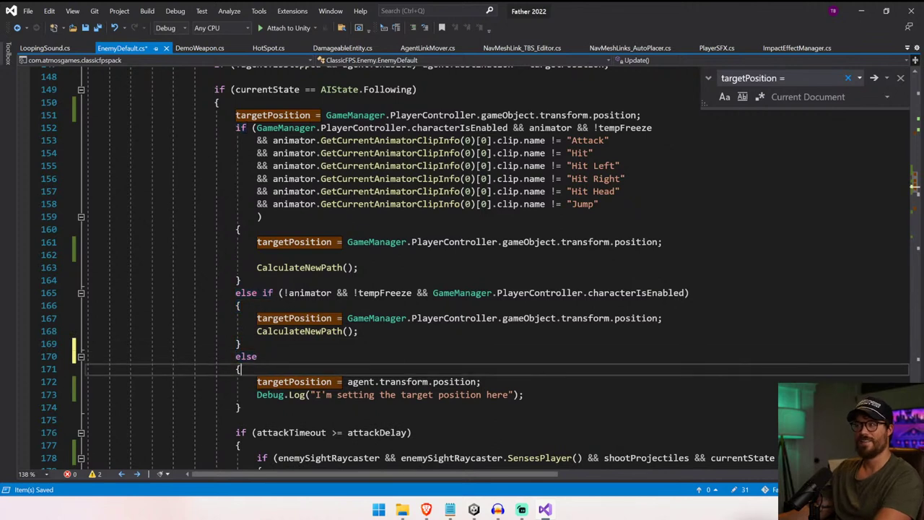
left_click_drag(524, 395, 134, 394)
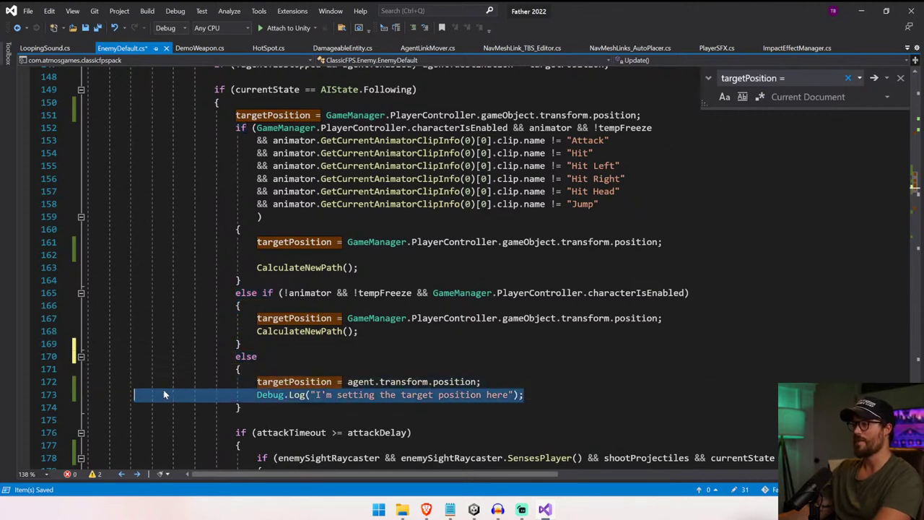
left_click(203, 382)
key("ctrl+s")
left_click(472, 514)
left_click(473, 510)
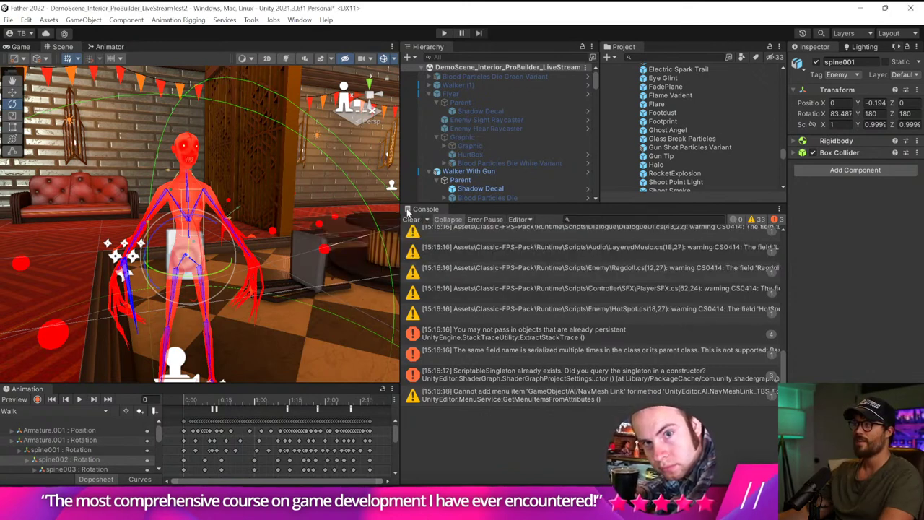
- Clear the console and playtest the scene, moving around the Walker With Gun to check its pursuit, aiming and logged target positions, and stop the game
left_click(410, 218)
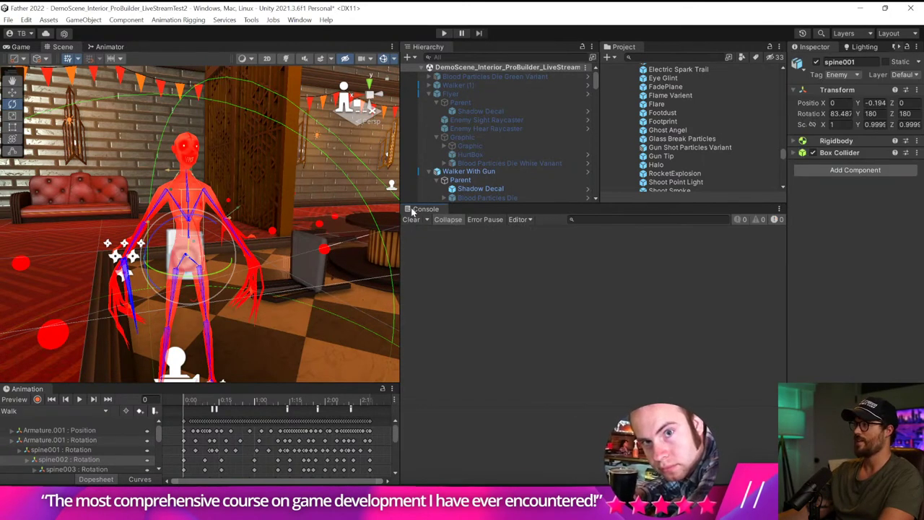
left_click(445, 33)
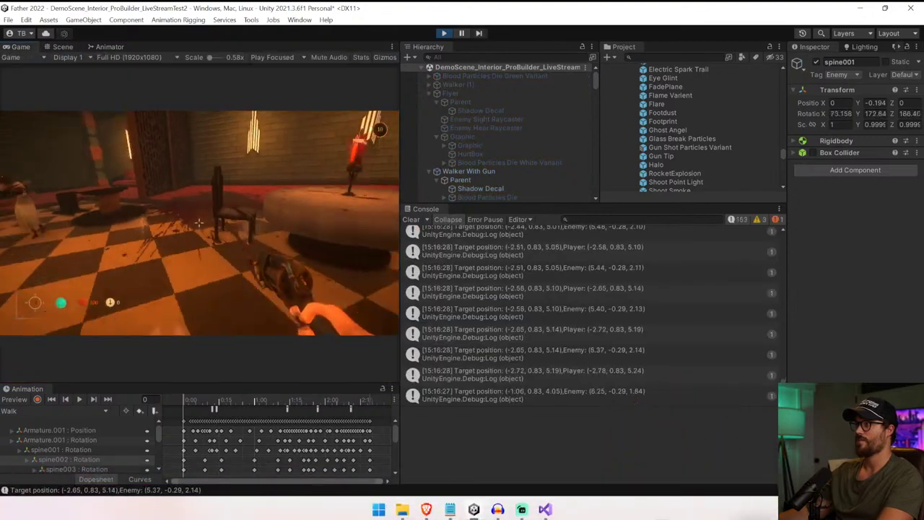
key("w")
left_click(198, 222)
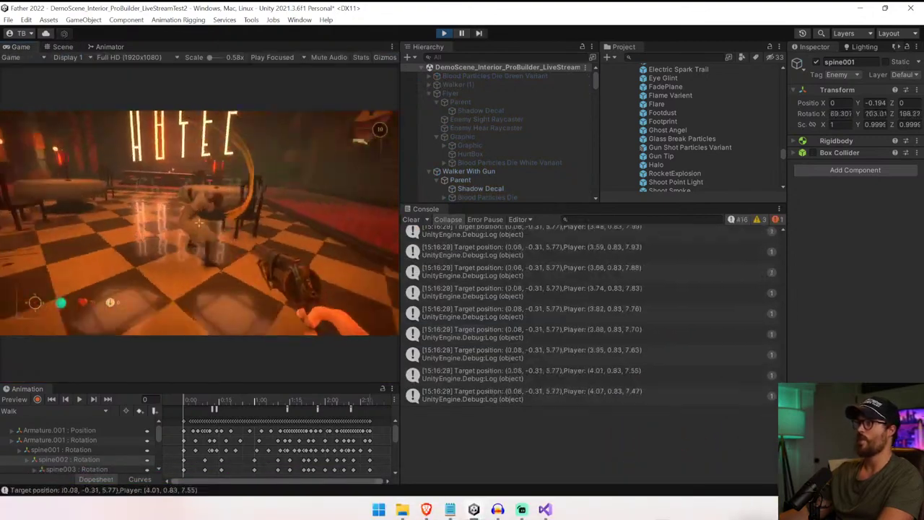
key("s")
key("a")
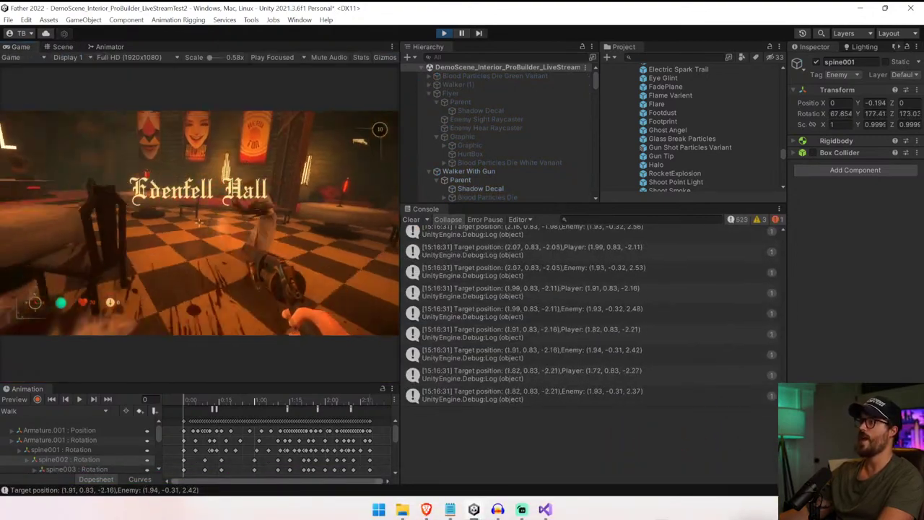
key("w")
key("s")
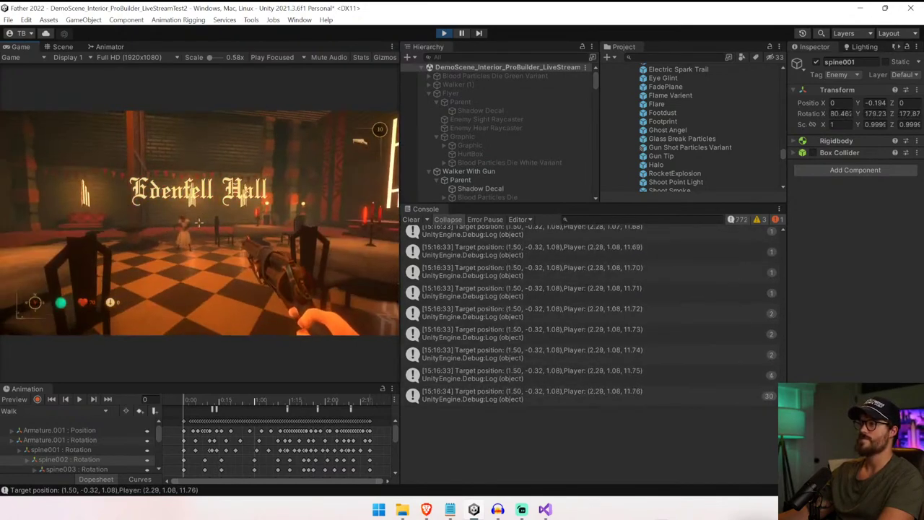
key("d")
key("s")
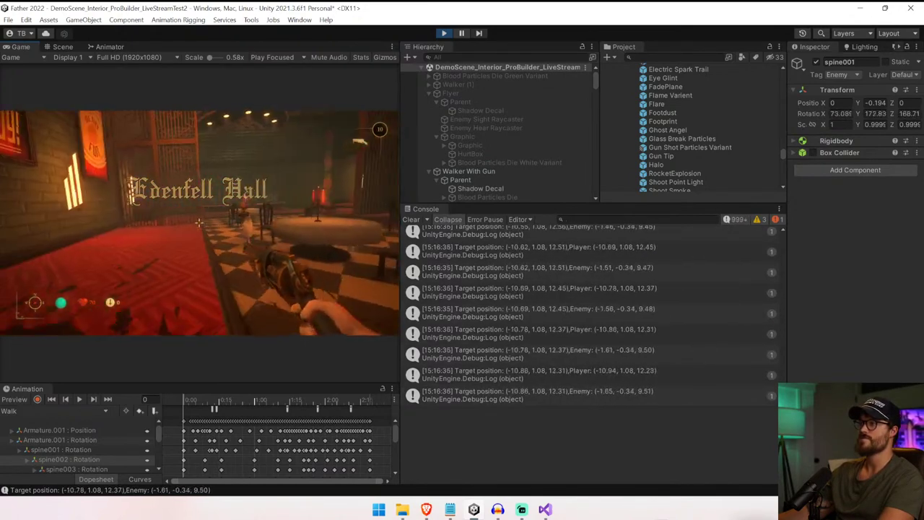
key("d")
key("w")
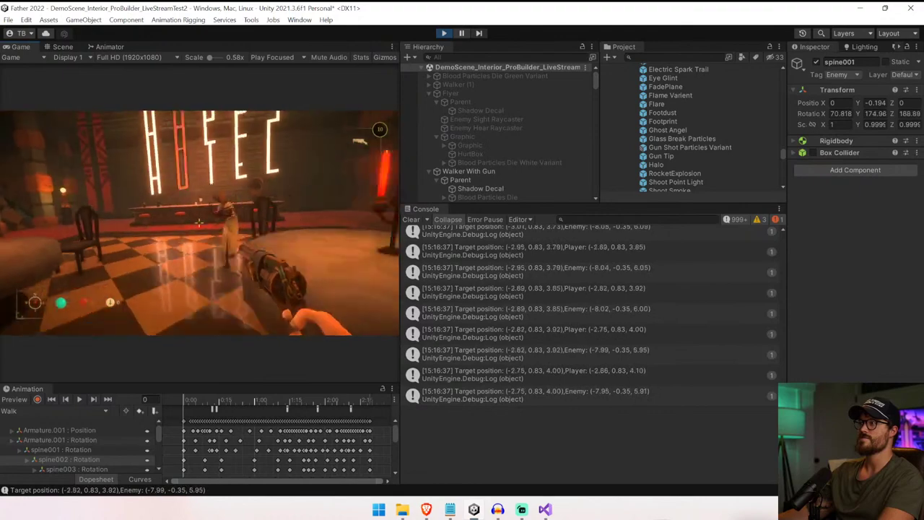
key("w")
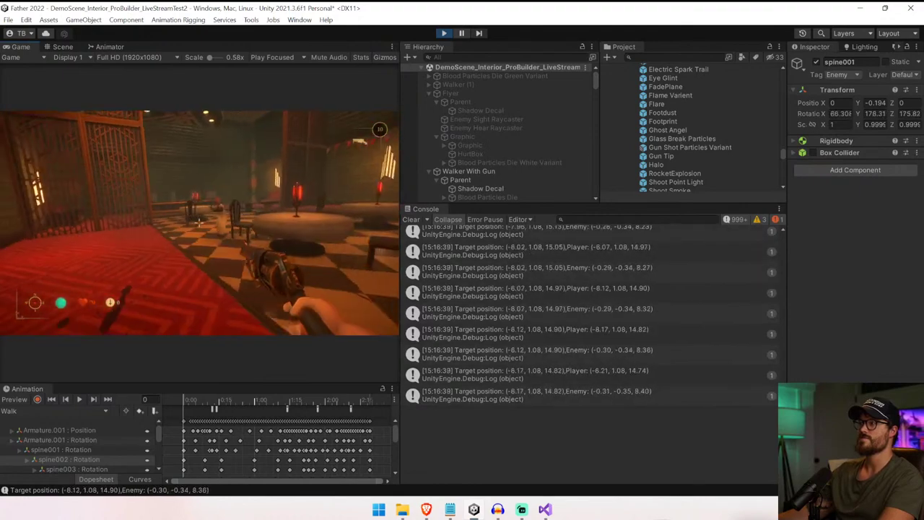
key("w")
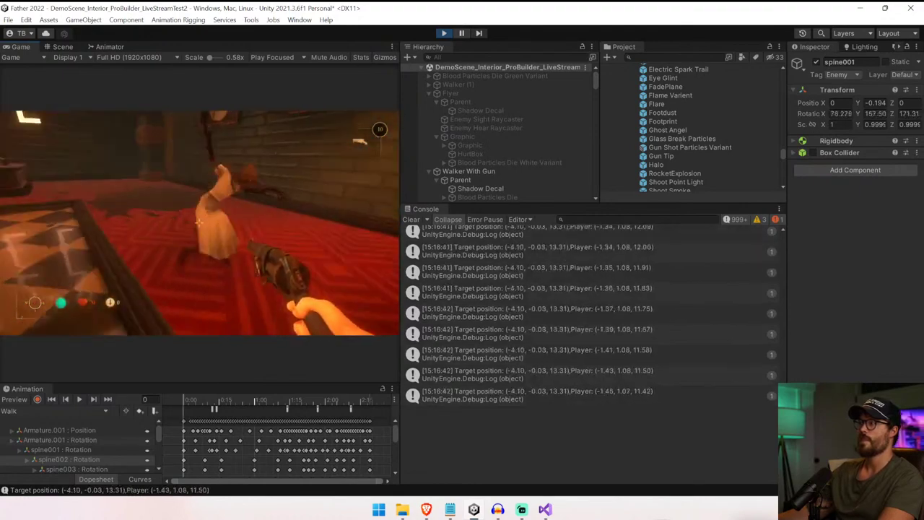
key("w")
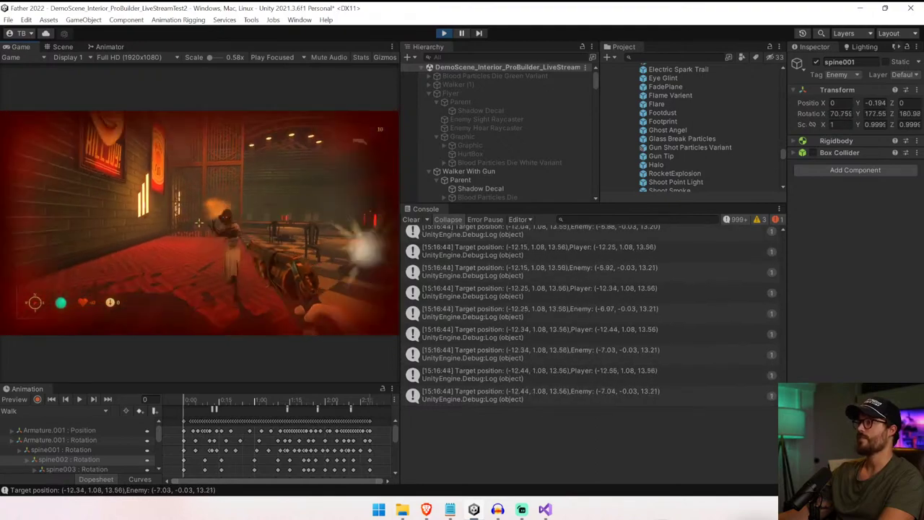
key("w")
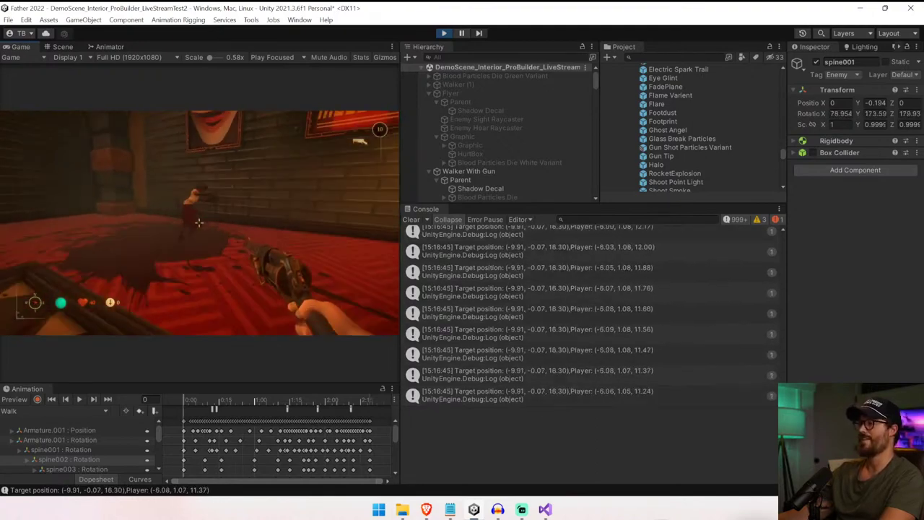
key("s")
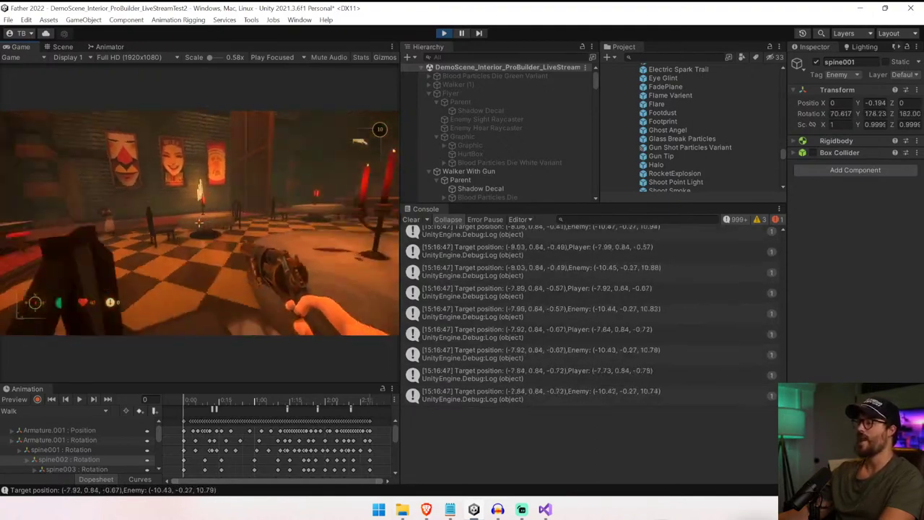
key("w")
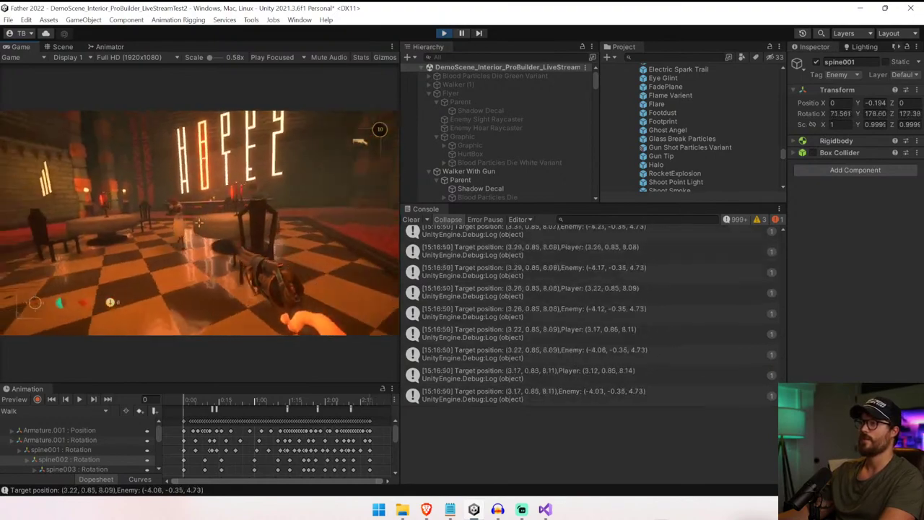
key("w")
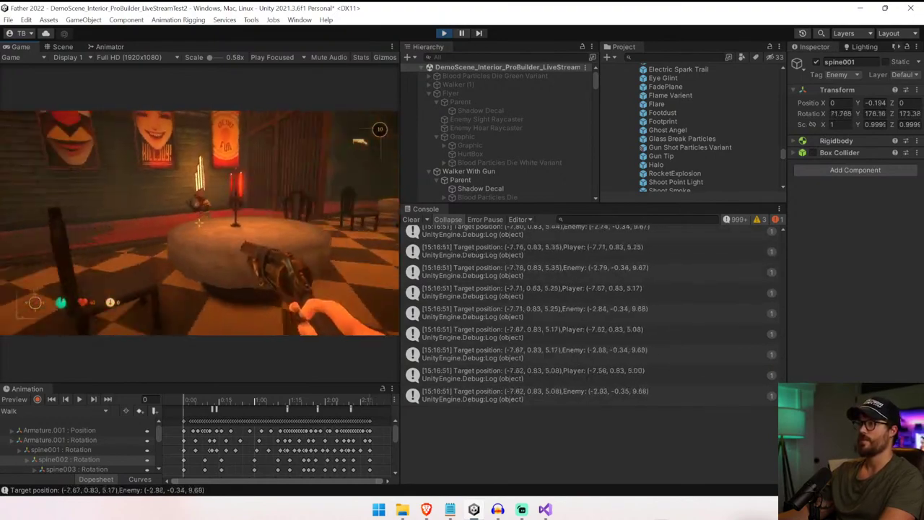
key("s")
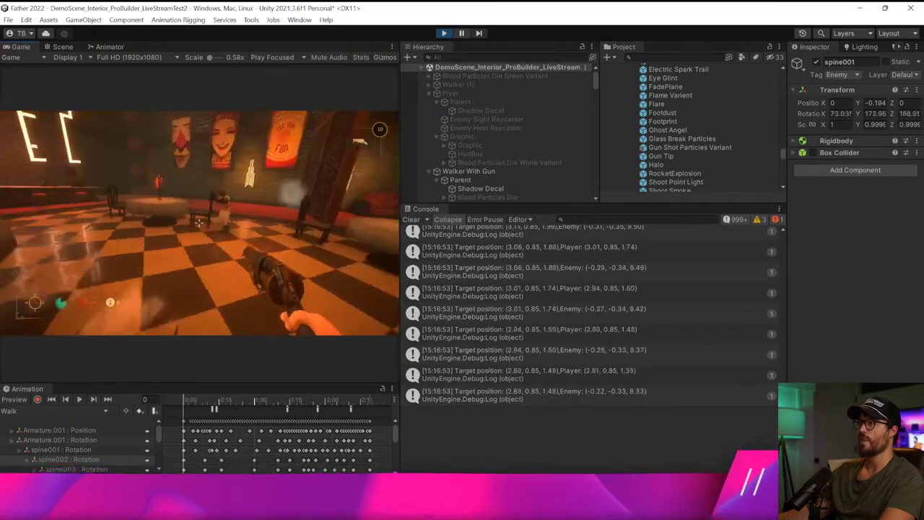
key("w")
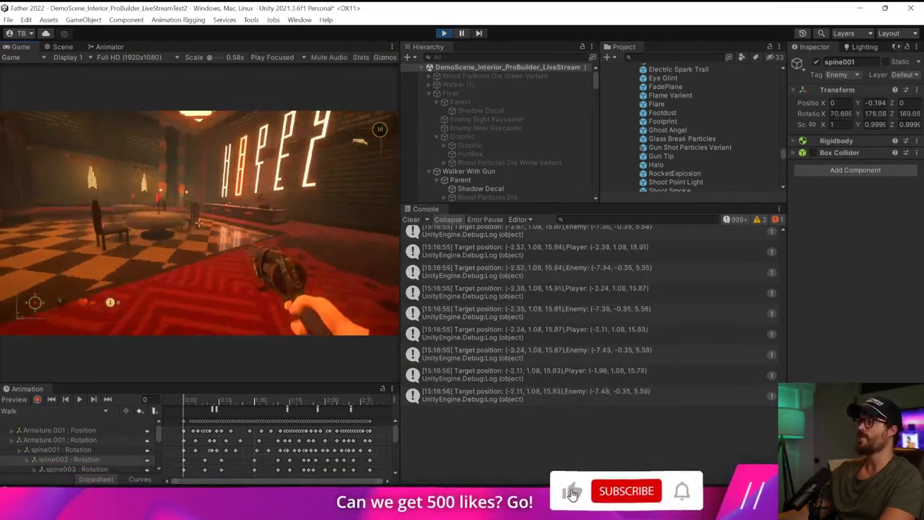
key("w")
key("Escape")
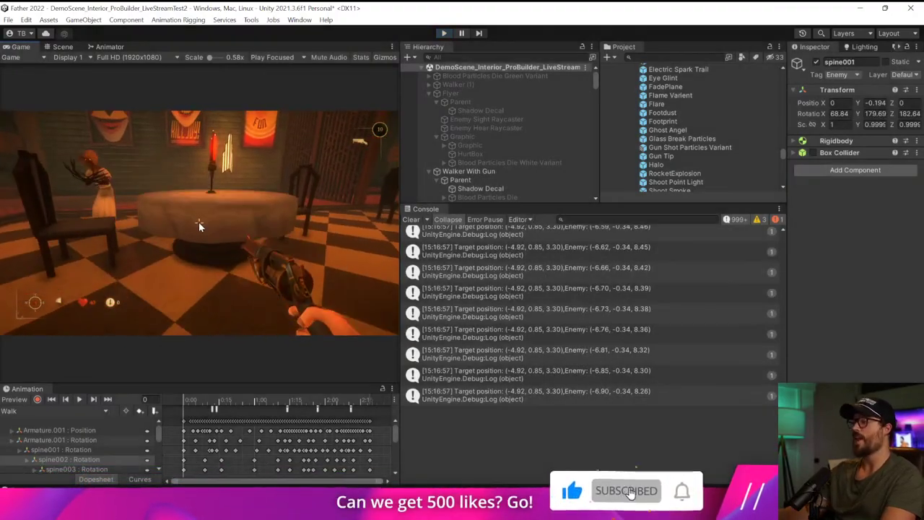
key("ctrl+p")
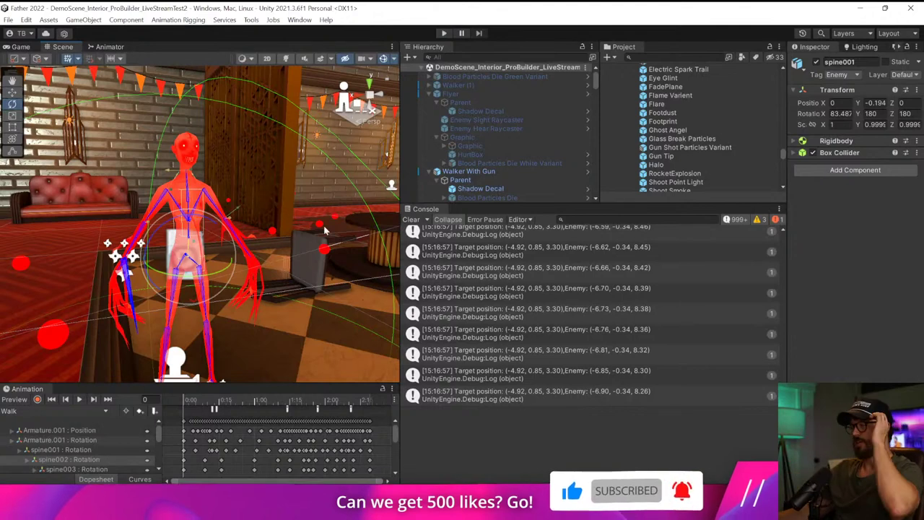
- Clear the console, deactivate the Walker With Gun enemy and activate Walker (1) in its place
left_click(411, 219)
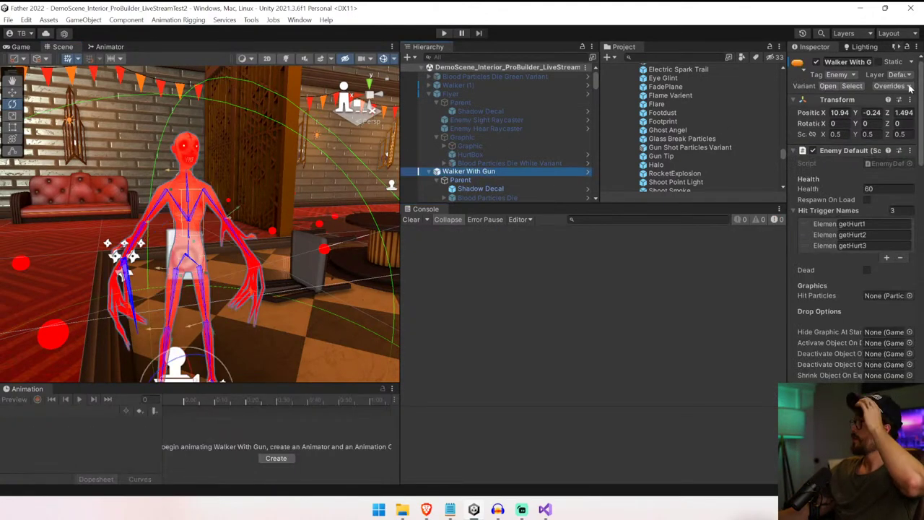
left_click(891, 86)
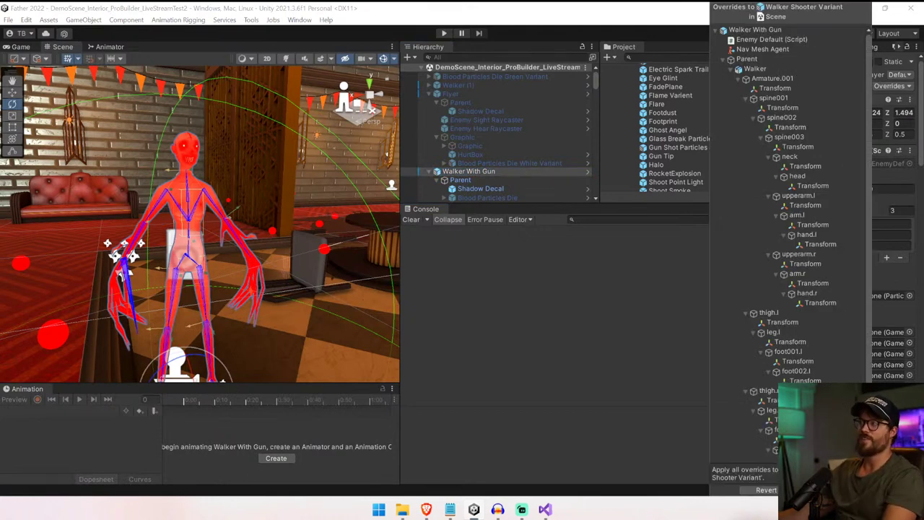
left_click(693, 332)
left_click(816, 62)
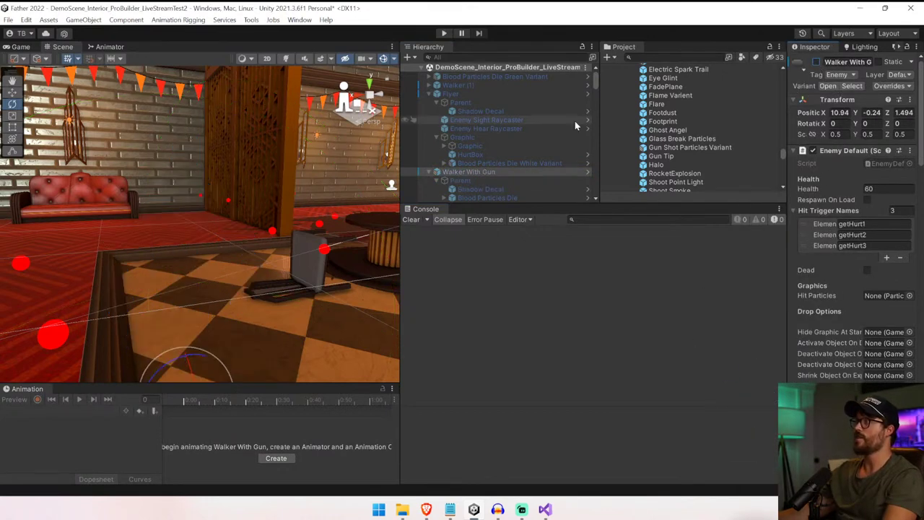
left_click(482, 94)
left_click(498, 85)
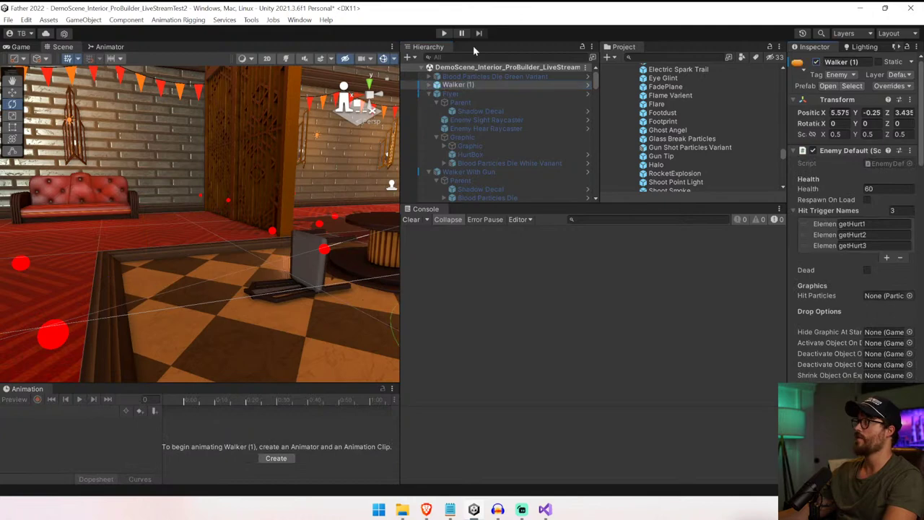
- Playtest the scene with Walker (1), moving over the floor and onto the bar to examine its pursuit and jumping, and stop the game
left_click(443, 33)
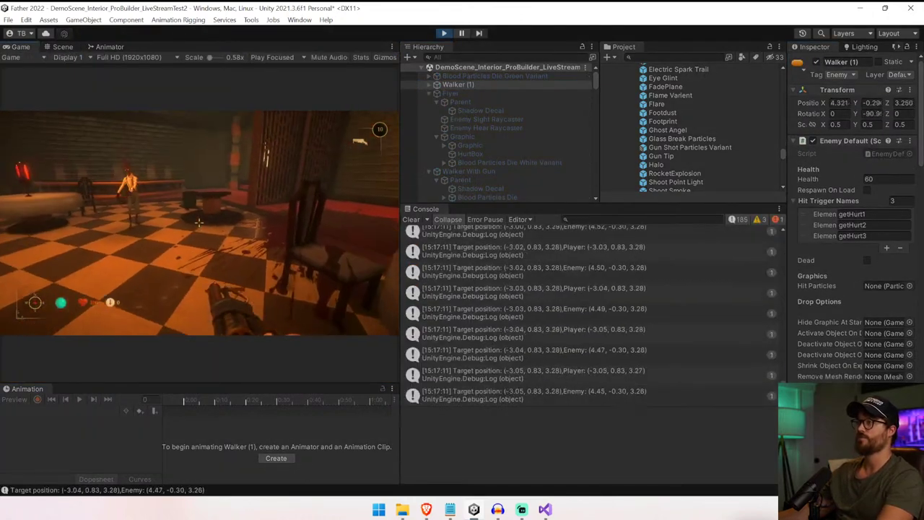
scroll(198, 223, "down", 1)
key("a")
key("w")
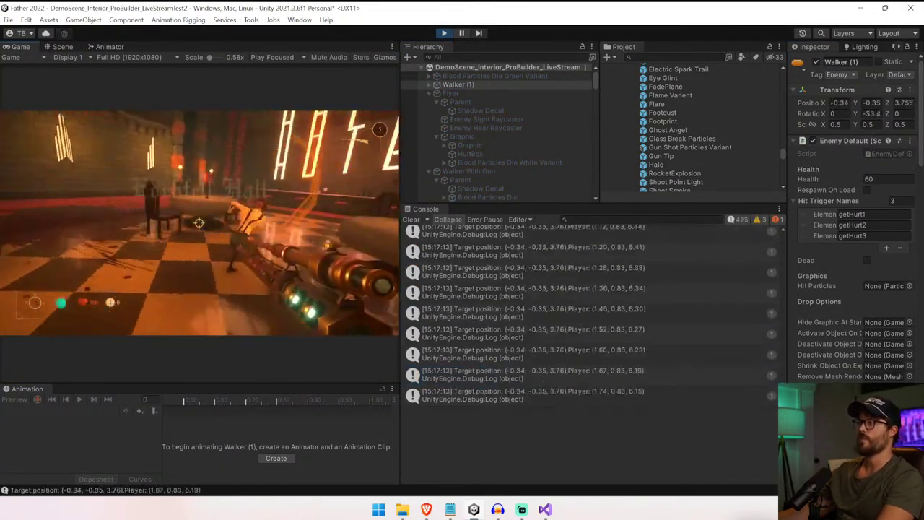
key("w")
key("space")
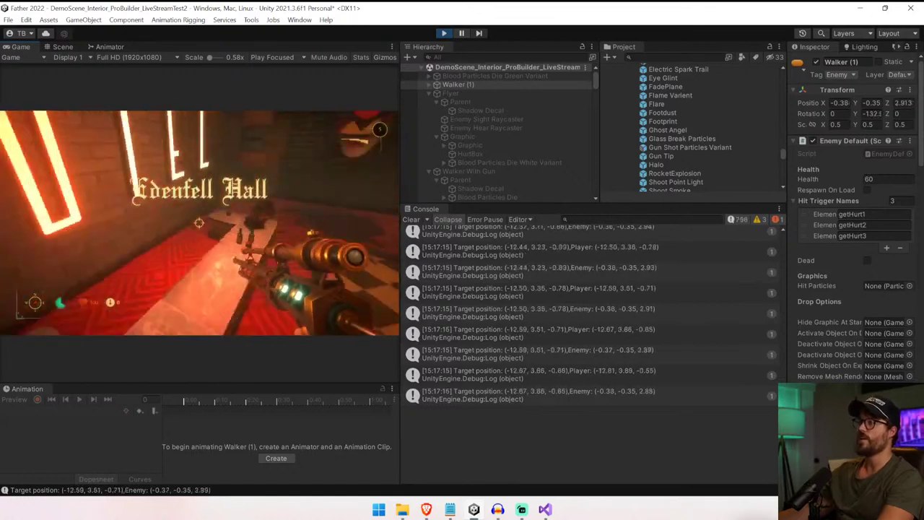
key("w")
scroll(198, 222, "up", 1)
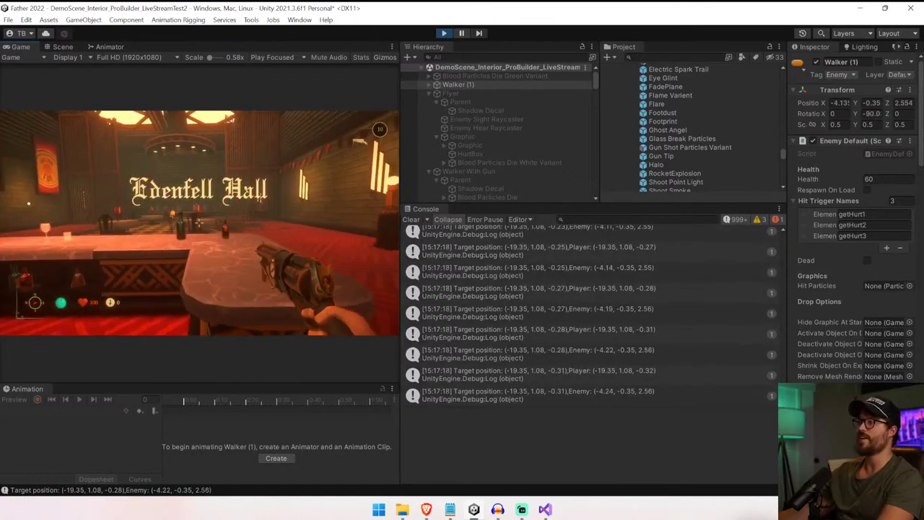
key("w")
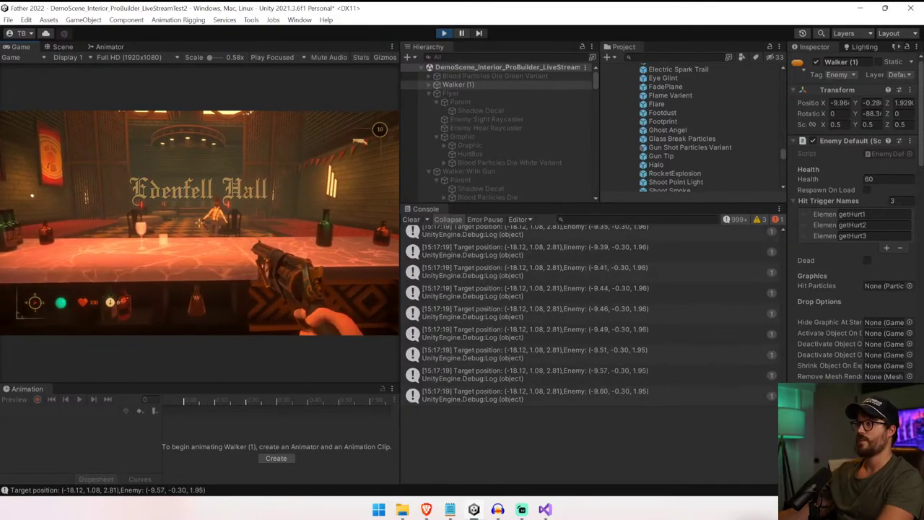
key("space")
key("w")
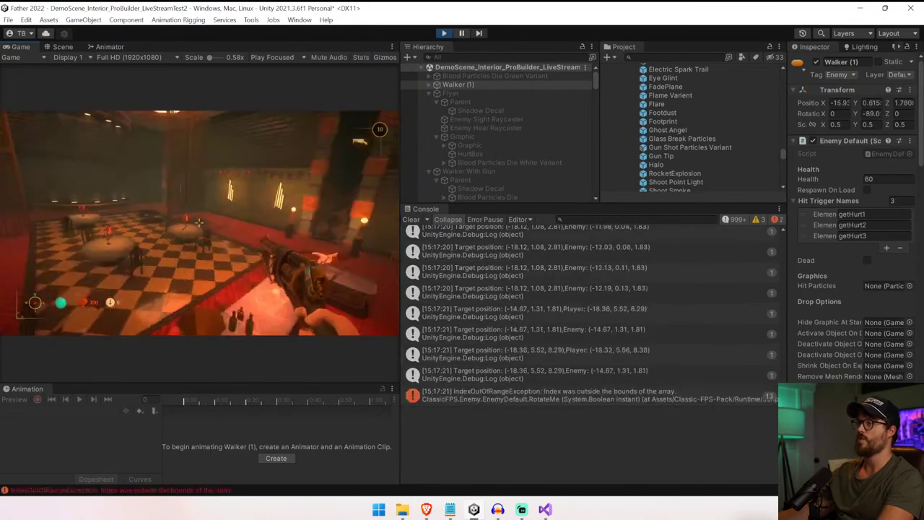
key("w")
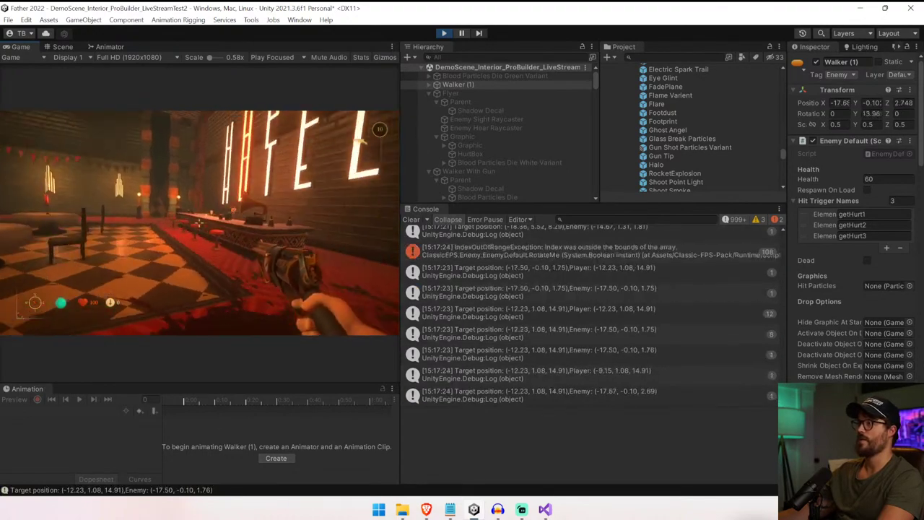
key("a")
key("a")
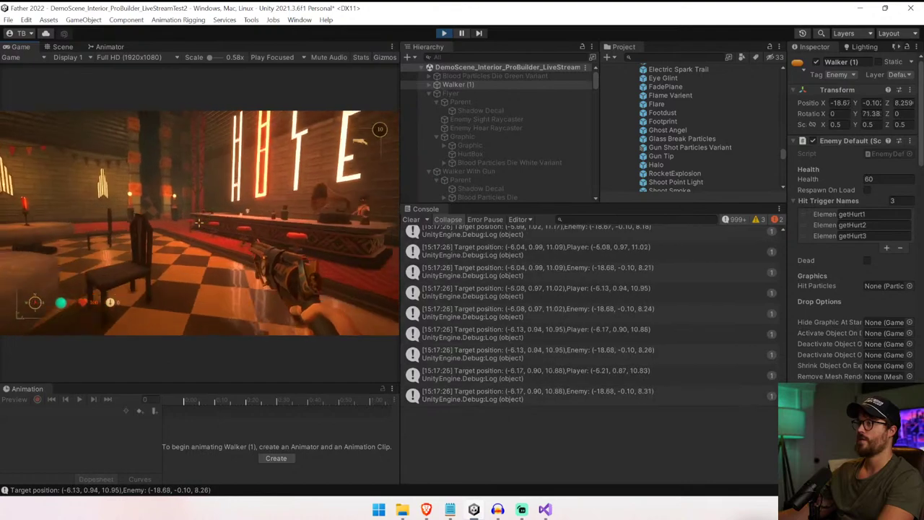
key("w")
key("ctrl+p")
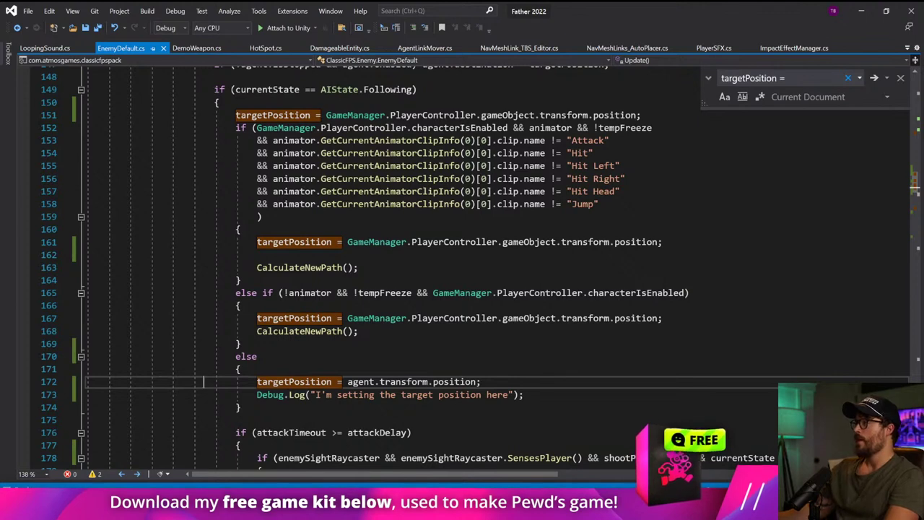
- In EnemyDefault.cs in Visual Studio, remove the blank line above the first CalculateNewPath() call in the AIState.Following block
double_click(123, 255)
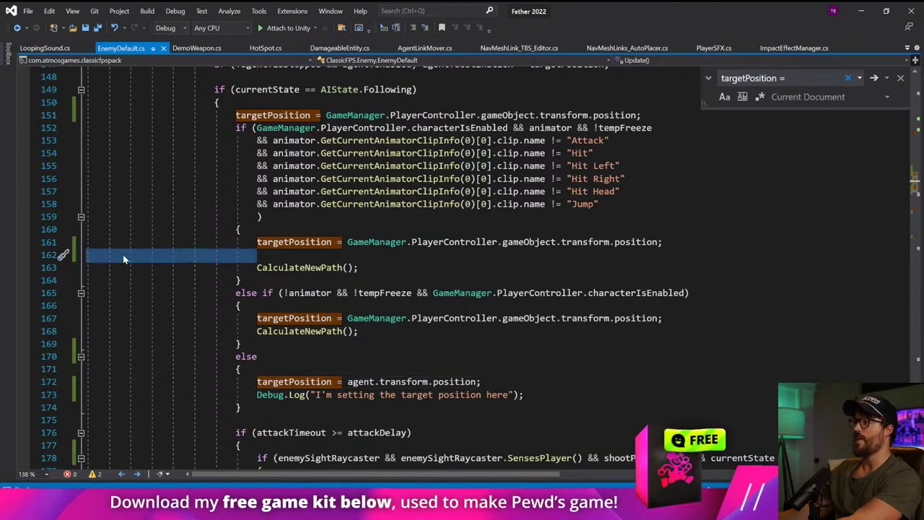
key("BackSpace")
key("BackSpace")
- Append && !alwaysFacePlayerWhenFollowing after !tempFreeze in the Following block's if condition and at the end of its else-if condition, and save
left_click(654, 128)
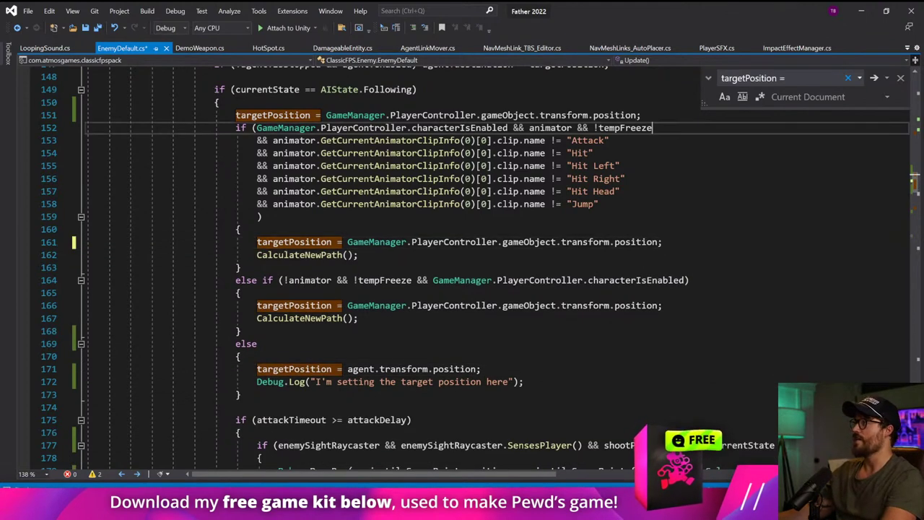
type("&& alwaysFacePlayerWhenFollowing")
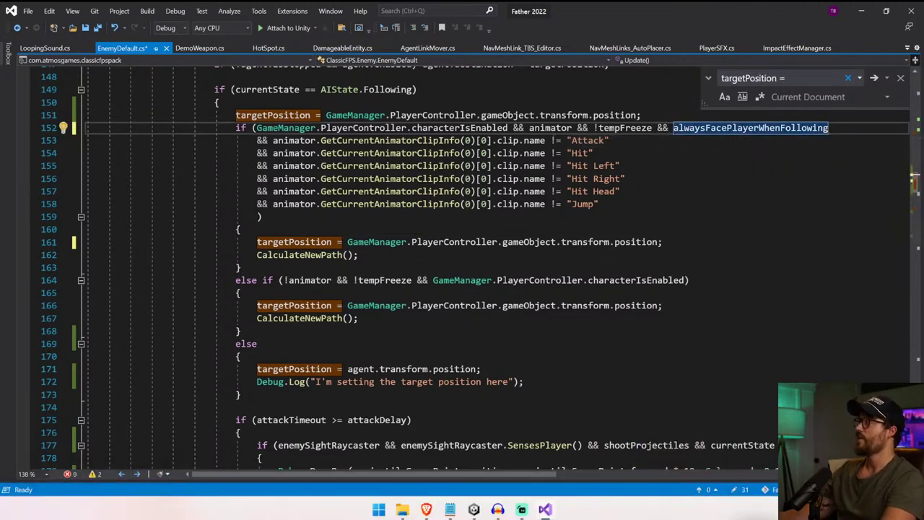
key("ctrl+s")
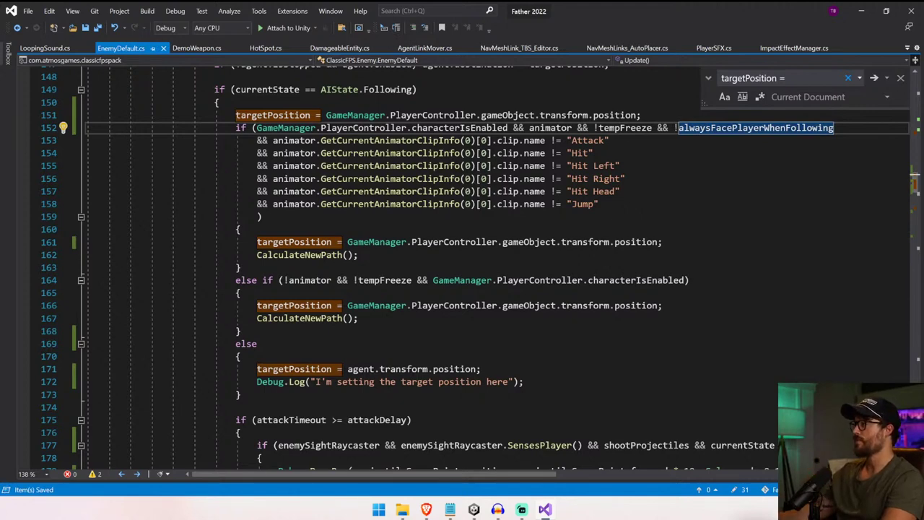
left_click(683, 280)
type("&& !a")
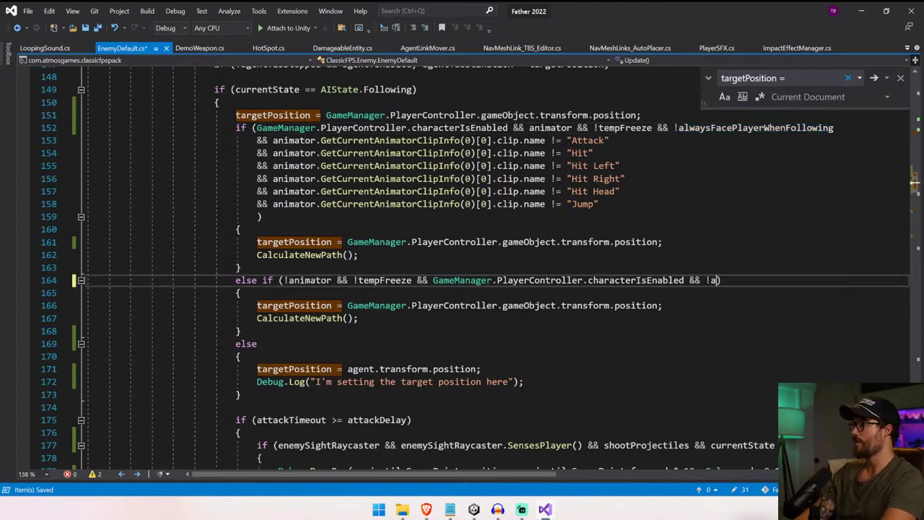
type("lwaysFacePlayerWhenFollowing")
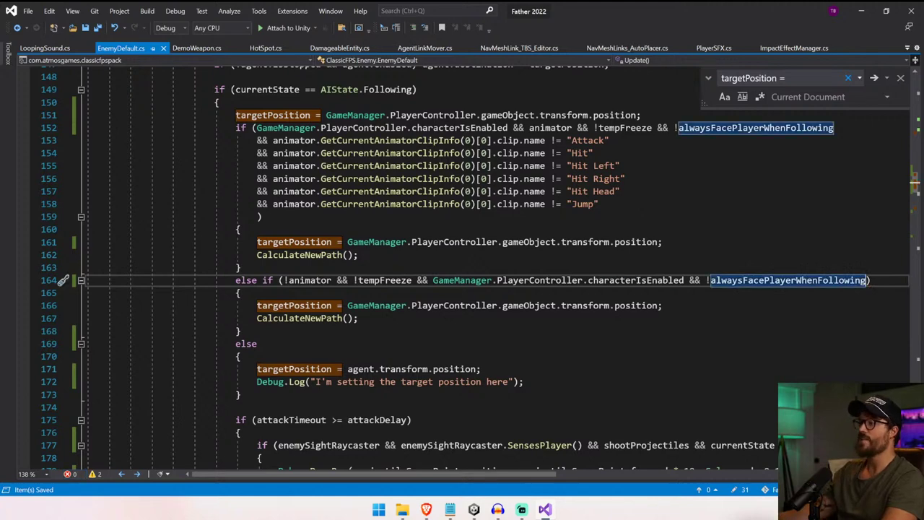
- Turn the else above targetPosition = agent.transform.position into else if(alwaysFacePlayerWhenFollowing), and save the script
left_click(258, 344)
type("if(a")
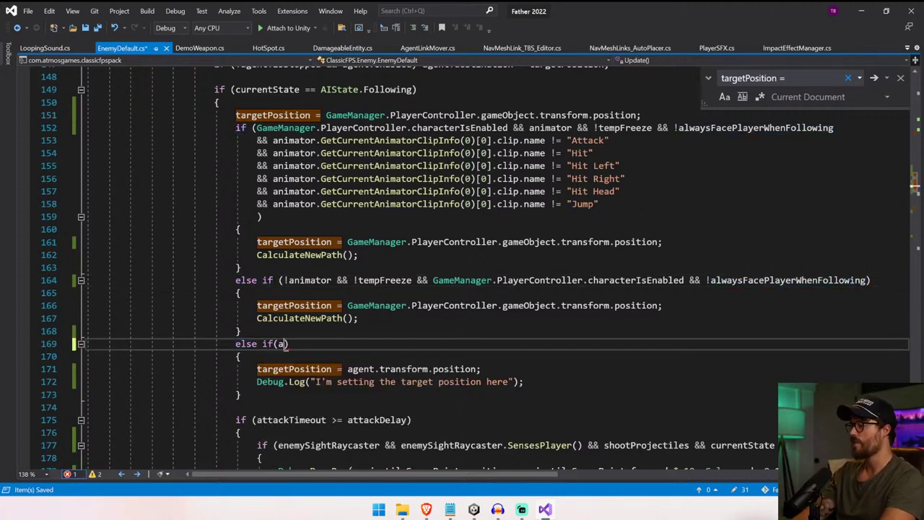
type("lwaysFacePlayerWhenFollowing)")
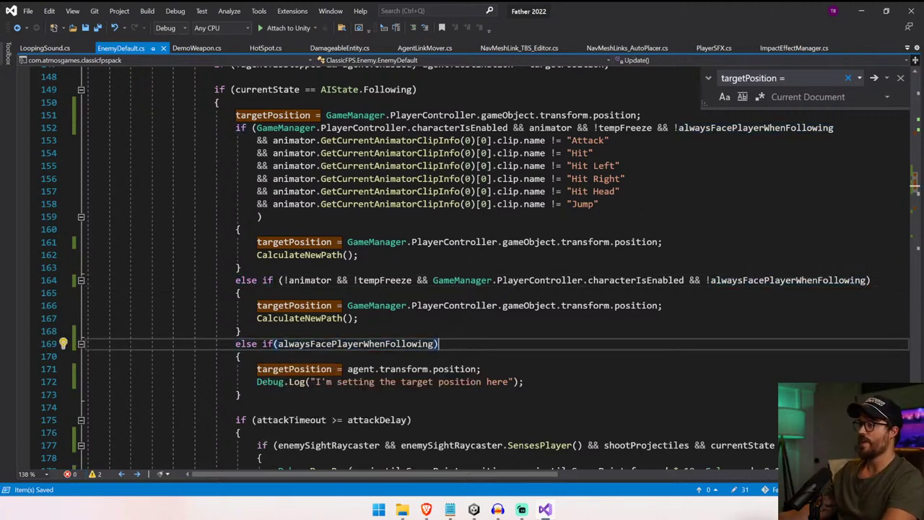
left_click_drag(240, 369, 445, 369)
left_click(236, 408)
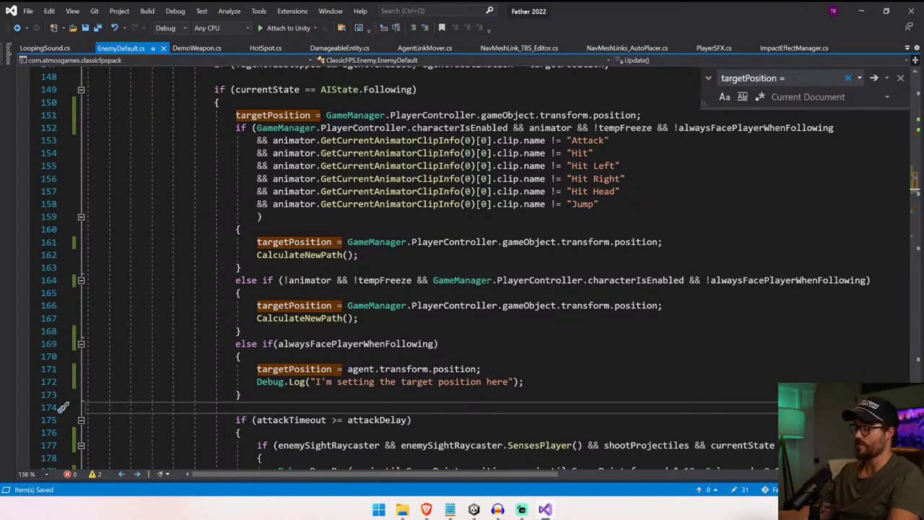
- Play-test the scene in Unity, moving the player around the hall to check how Walker (1) follows and turns, and stop play mode
left_click(475, 510)
left_click(498, 458)
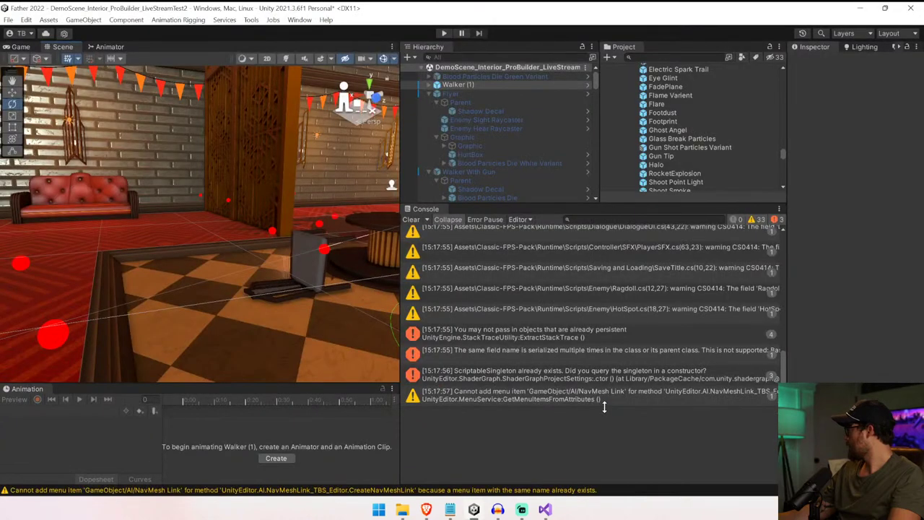
key("ctrl+p")
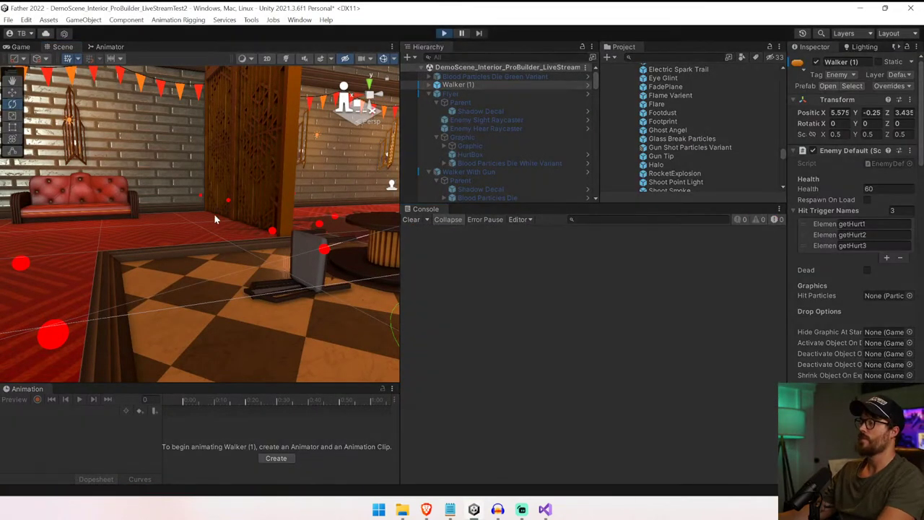
key("s")
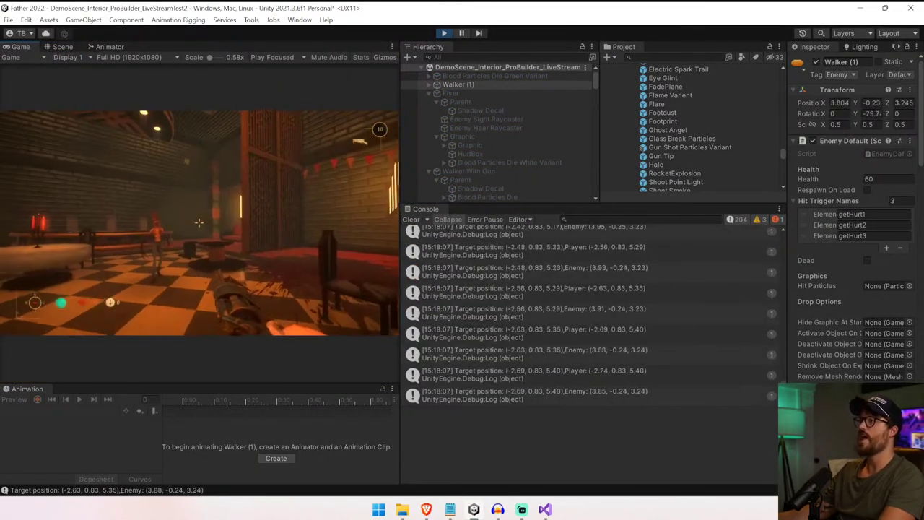
key("s")
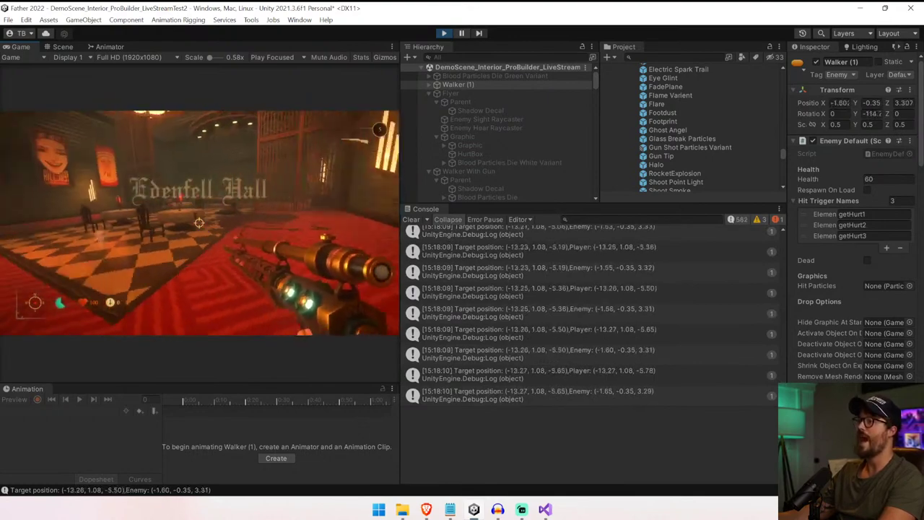
key("w")
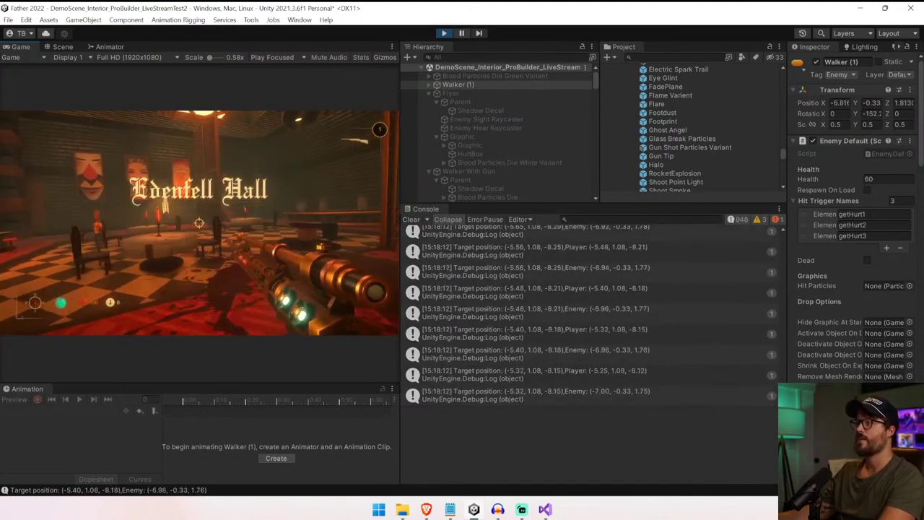
key("w")
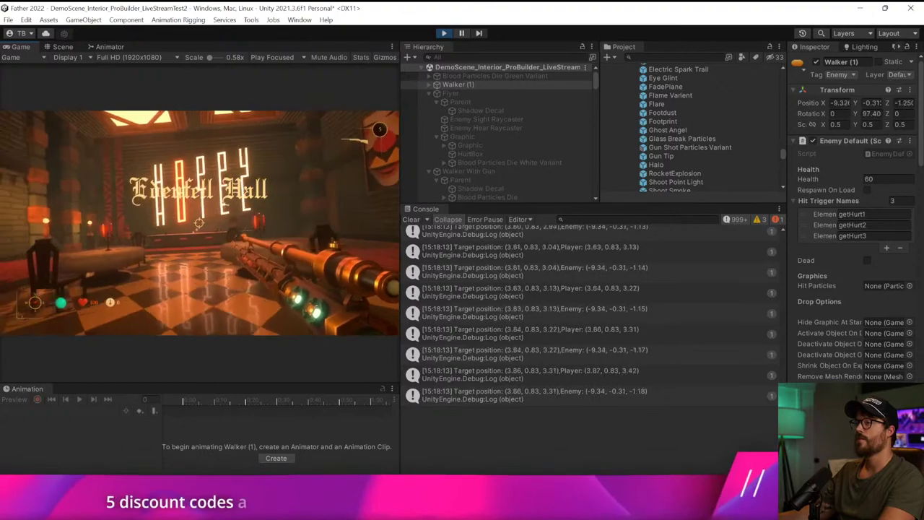
key("w")
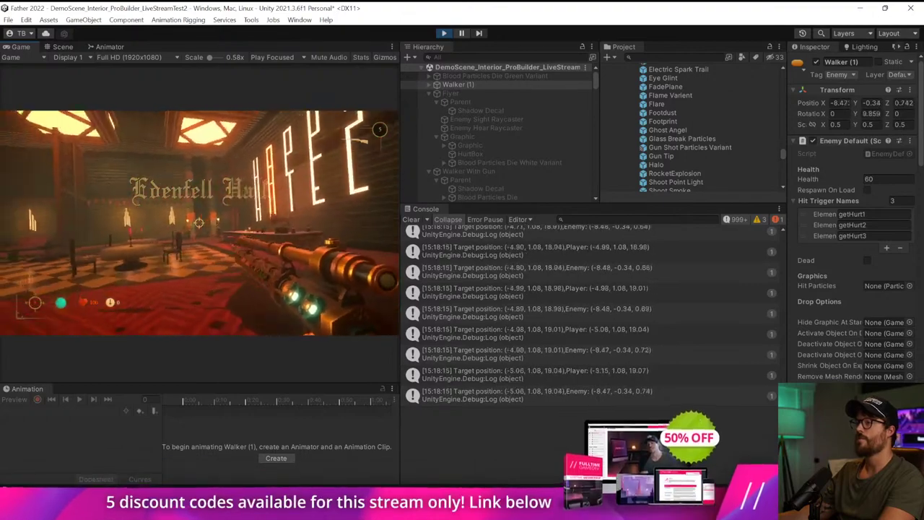
key("w")
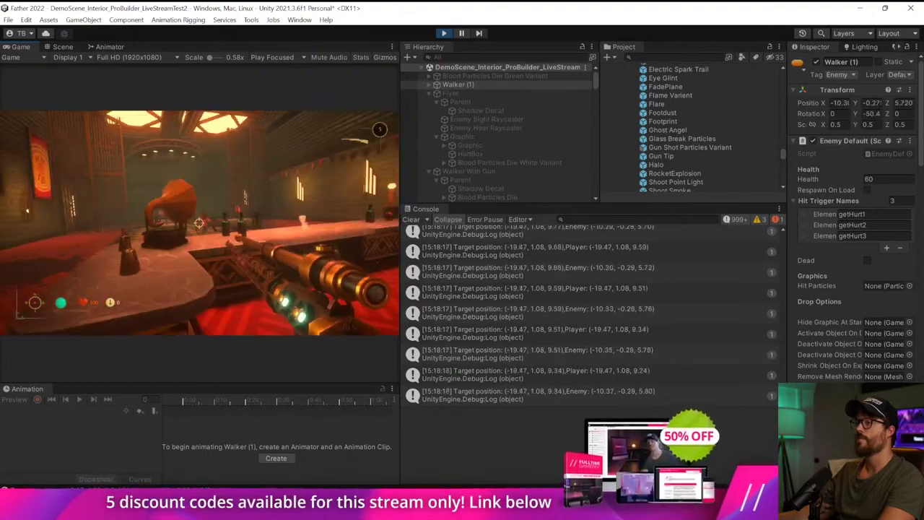
key("w")
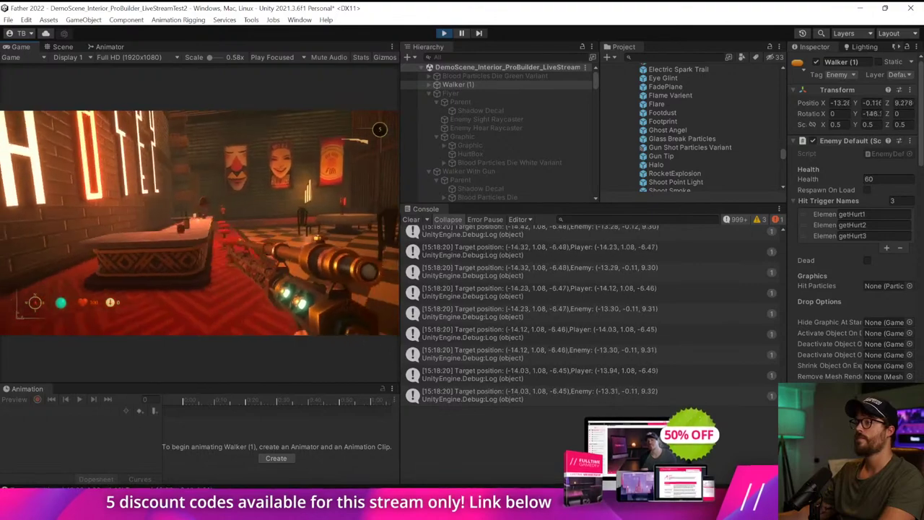
key("w")
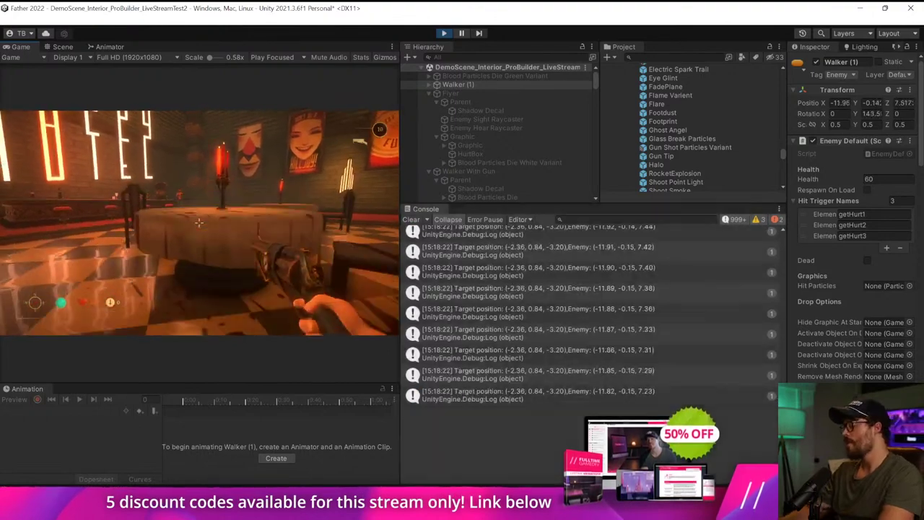
key("ctrl+p")
- Trace the "Target position" console message to its source in RotateMe of EnemyDefault.cs and delete the debug logging below the target assignment
key("alt+Tab")
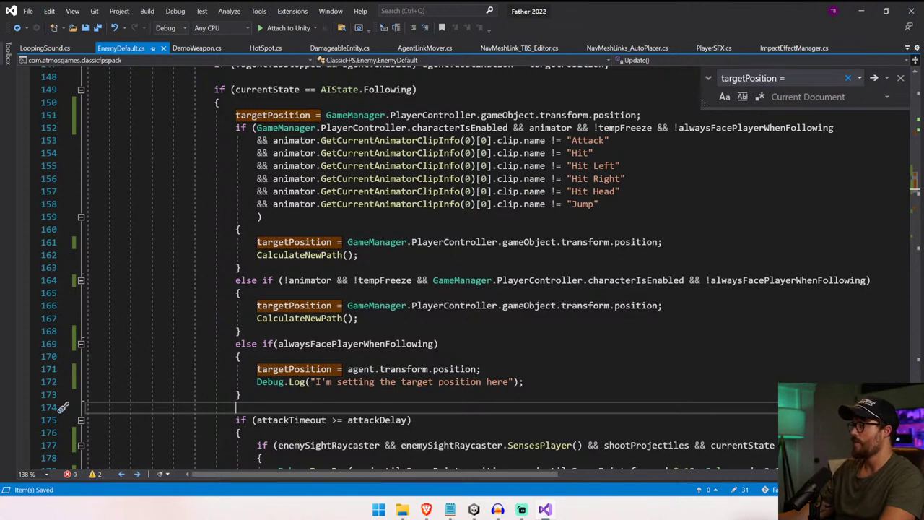
left_click_drag(358, 318, 252, 305)
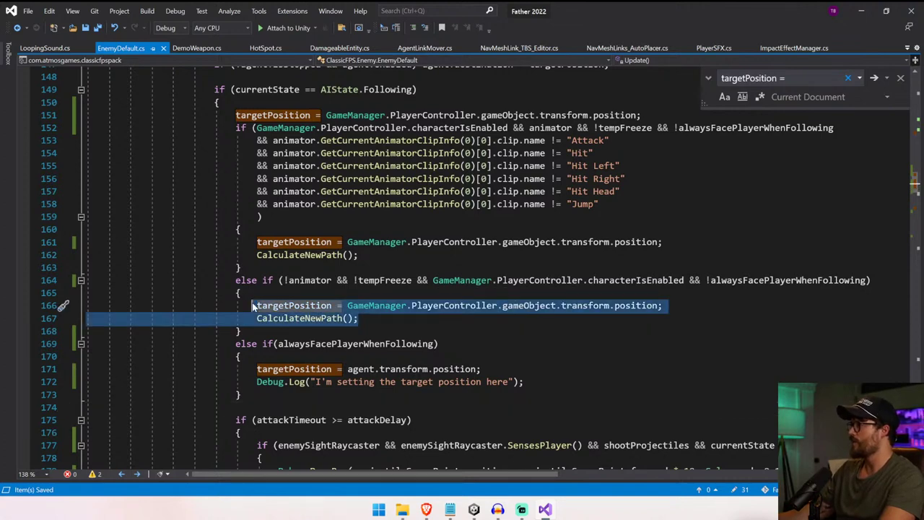
left_click_drag(257, 369, 525, 382)
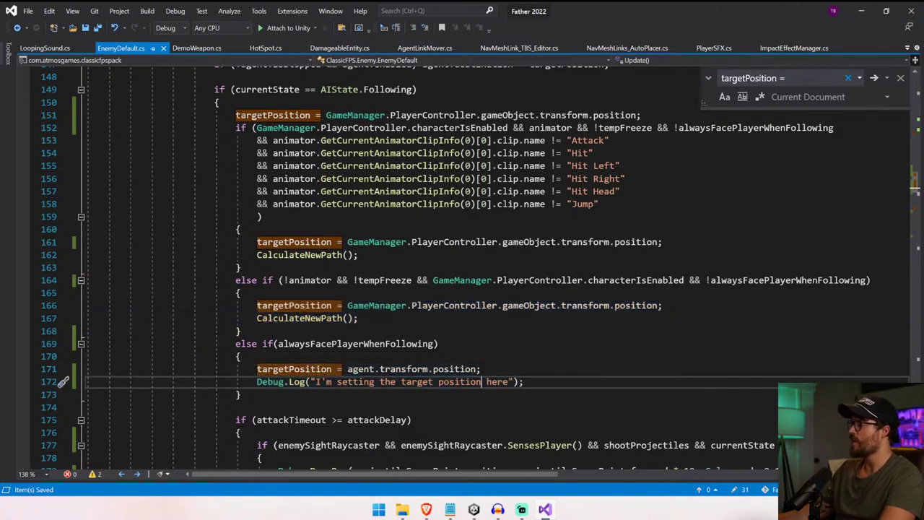
left_click(473, 509)
left_click(457, 273)
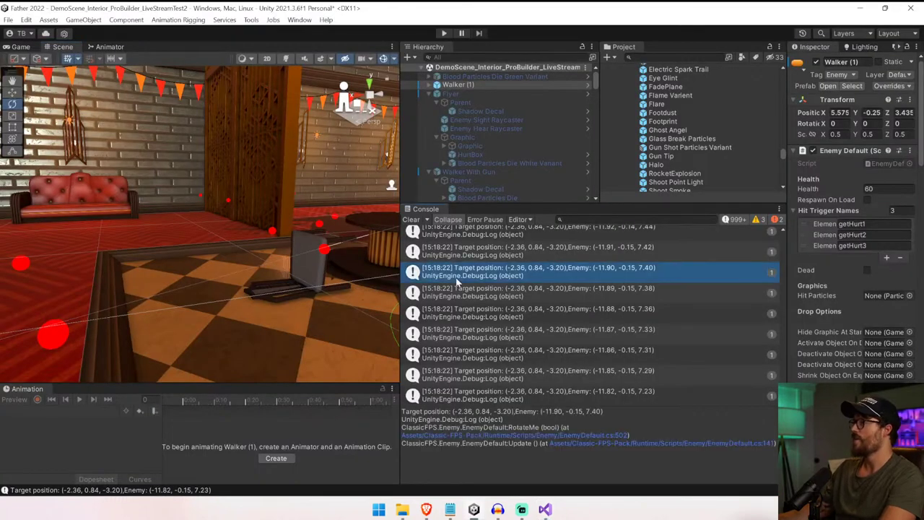
key("alt+Tab")
left_click_drag(638, 267, 34, 259)
key("BackSpace")
key("BackSpace")
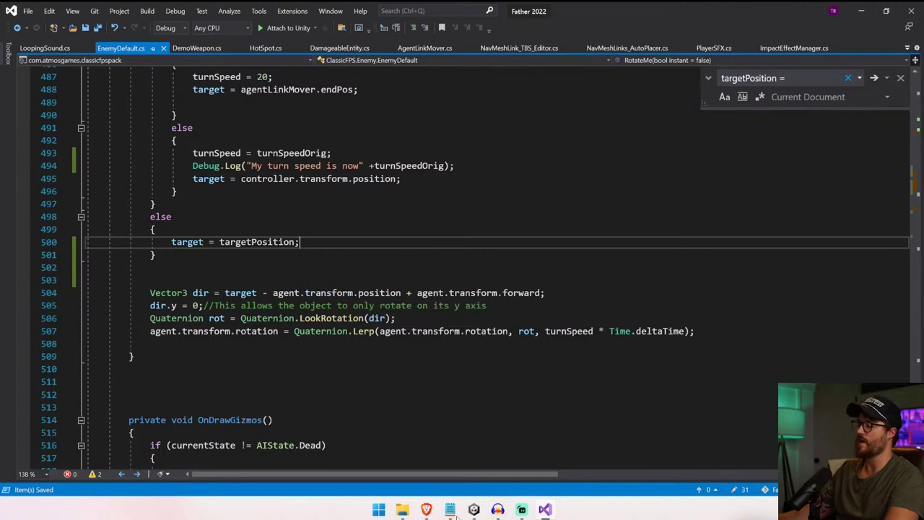
- Negate alwaysFacePlayerWhenFollowing in the last else-if of the Following block in EnemyDefault.cs
left_click(474, 509)
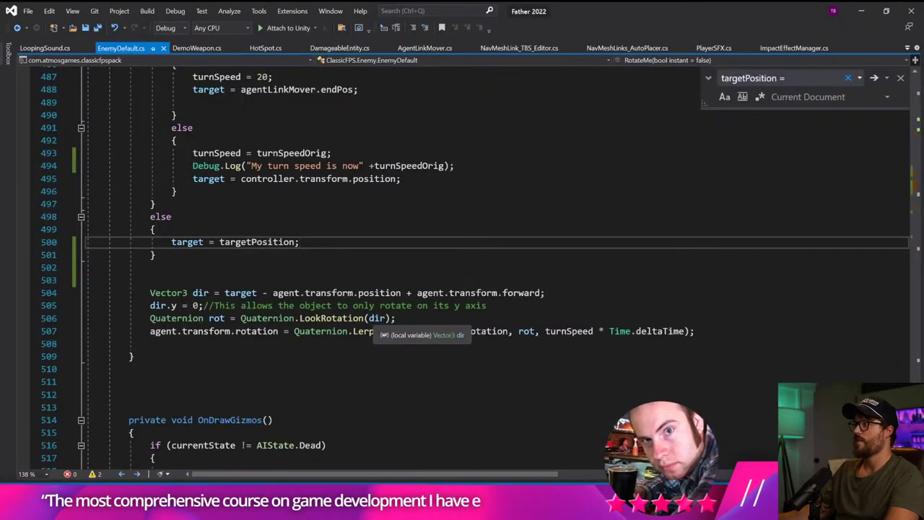
scroll(444, 318, "up", 15)
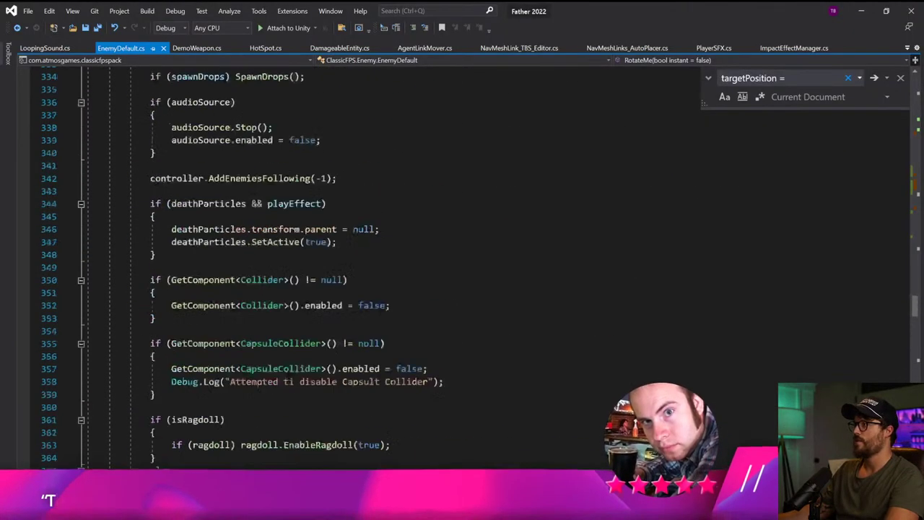
scroll(444, 267, "up", 20)
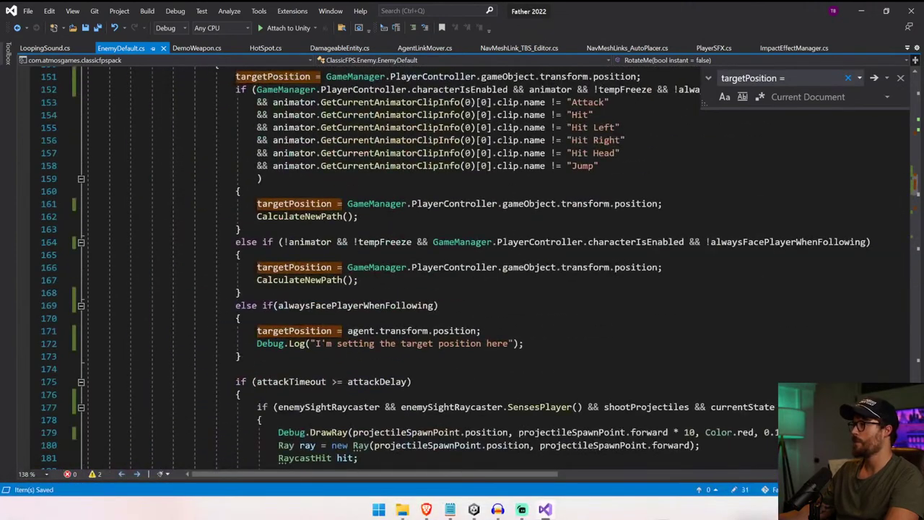
double_click(389, 309)
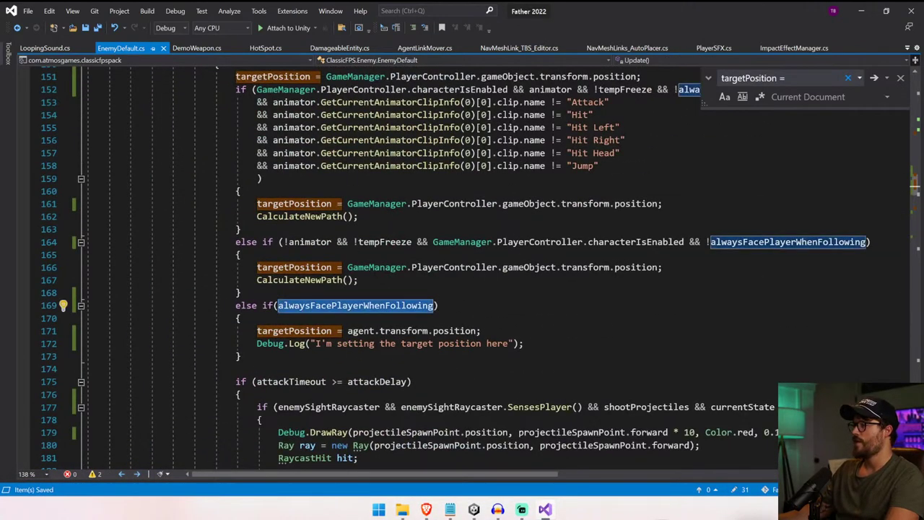
left_click(711, 242)
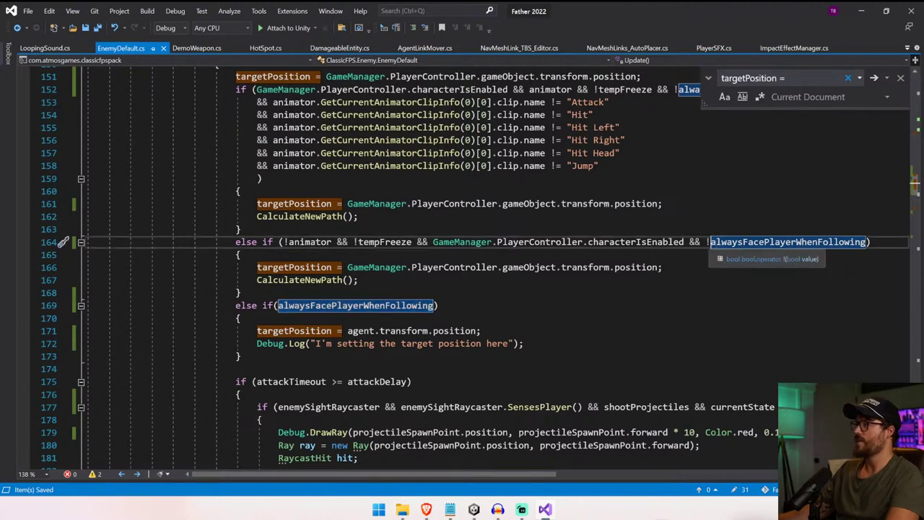
left_click(279, 306)
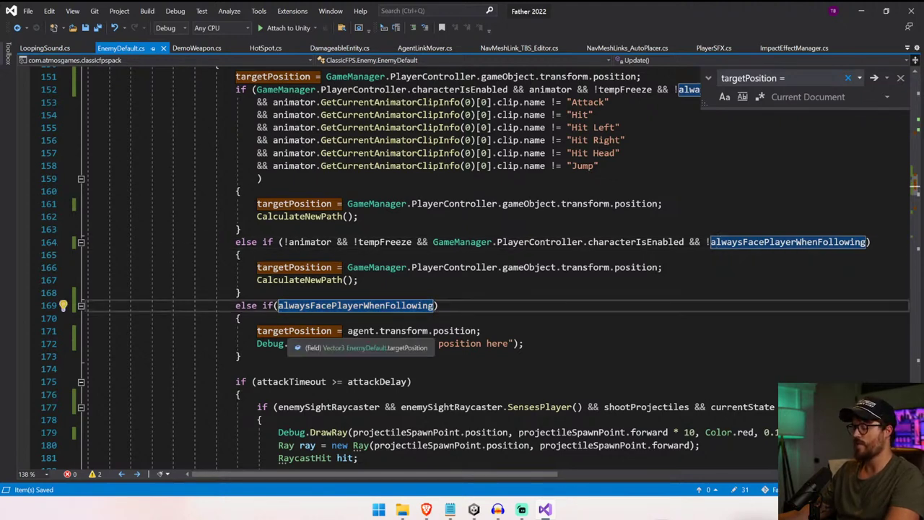
type("!")
- Remove the negation from alwaysFacePlayerWhenFollowing in the first two conditions of the Following block and save the script
key("ctrl+shift+Up")
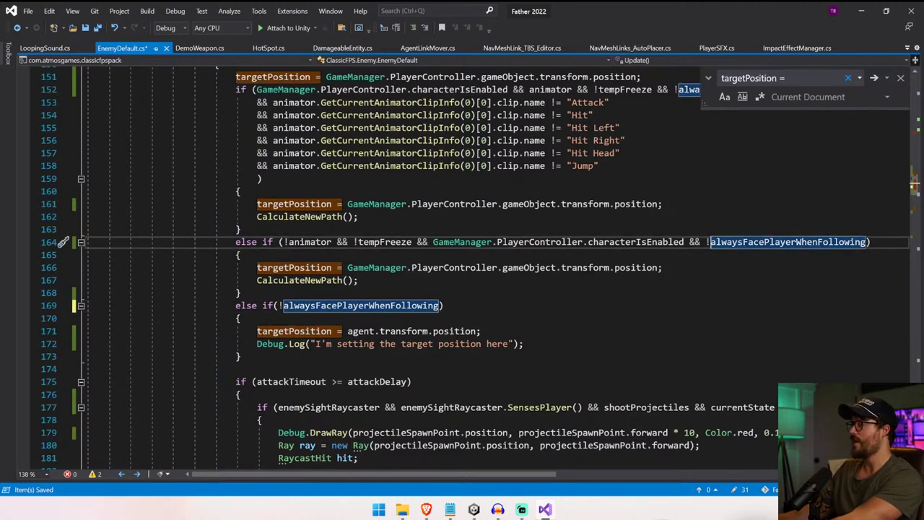
key("BackSpace")
key("ctrl+shift+Up")
key("BackSpace")
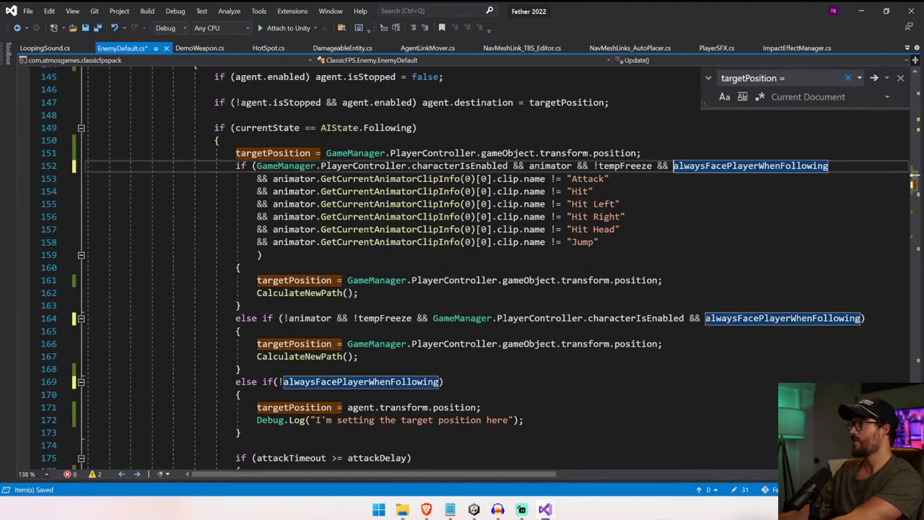
key("ctrl+s")
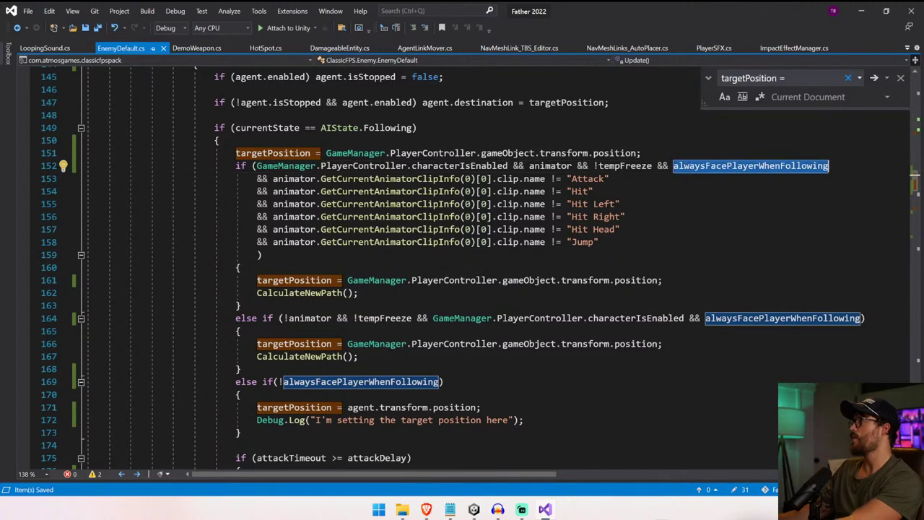
- Remove the alwaysFacePlayerWhenFollowing check entirely from the first if and the first else-if of the Following block
key("ctrl+Delete")
key("BackSpace")
key("BackSpace")
double_click(727, 319)
key("ctrl+c")
key("BackSpace")
key("BackSpace")
key("BackSpace")
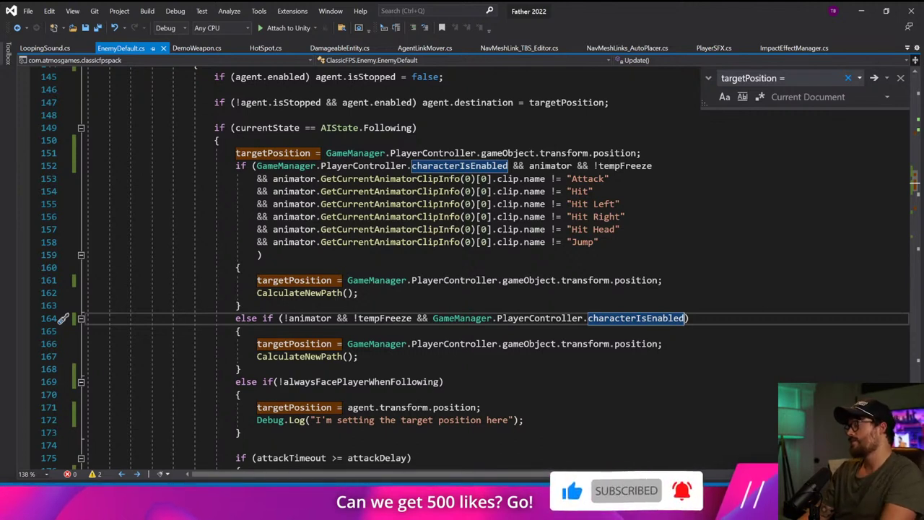
- Restore "&& alwaysFacePlayerWhenFollowing" at the end of the !animator else-if condition and after !tempFreeze in the first if
type("&& alwaysFacePlayerWhenFollowing")
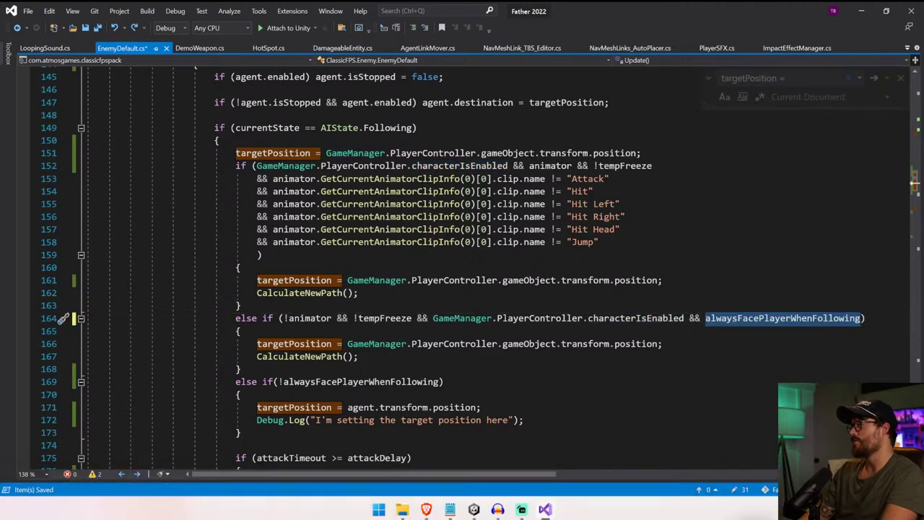
left_click(653, 165)
type("&&")
key("ctrl+v")
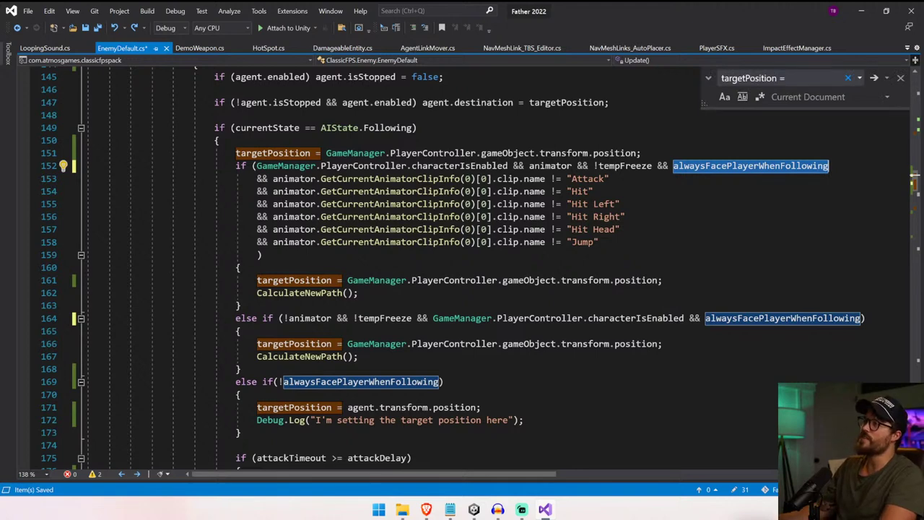
- Review the animator clip checks and targetPosition assignments in the Following block, and examine how RotateMe picks its target
key("shift+Down")
key("shift+Down")
key("shift+Down")
key("shift+Down")
key("shift+Down")
key("shift+Down")
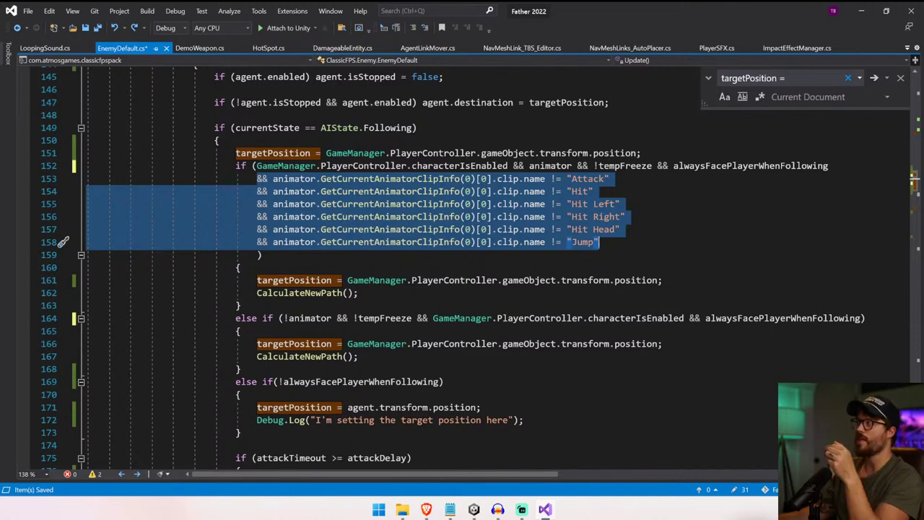
left_click_drag(253, 280, 360, 293)
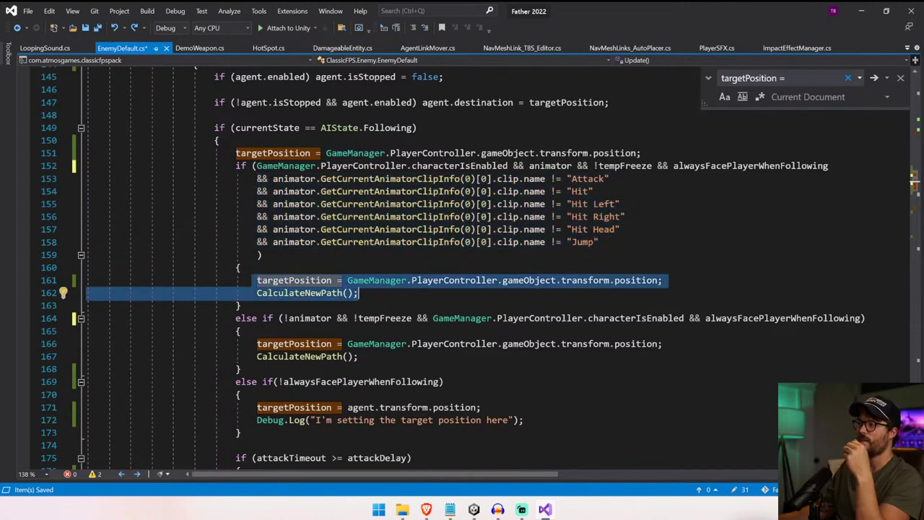
key("shift+Up")
key("shift+End")
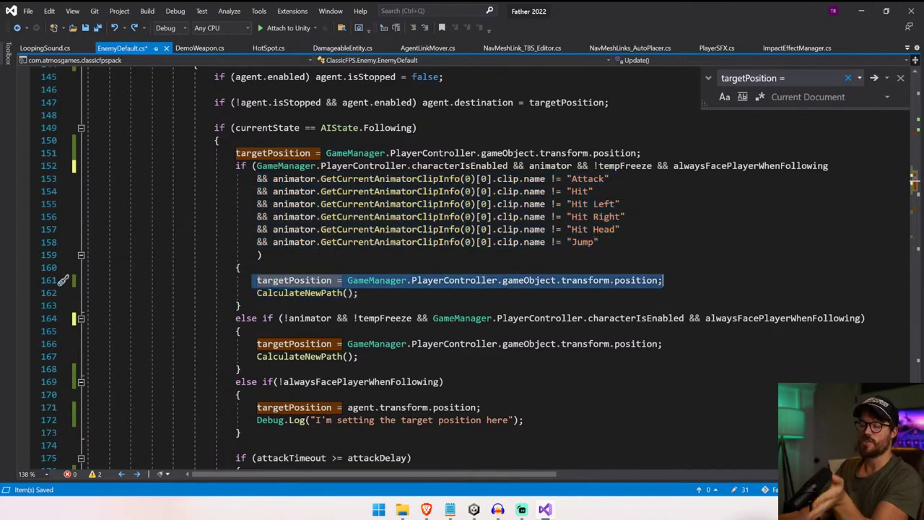
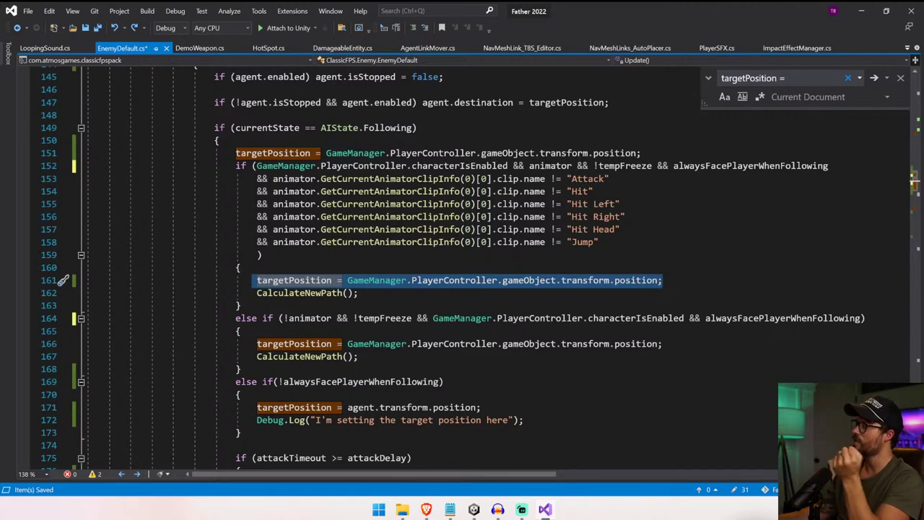
left_click(242, 332)
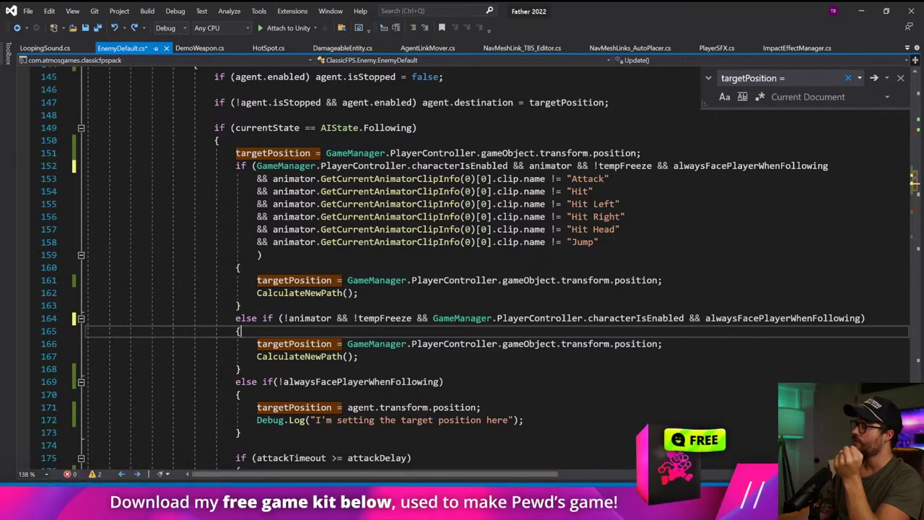
left_click_drag(483, 408, 262, 408)
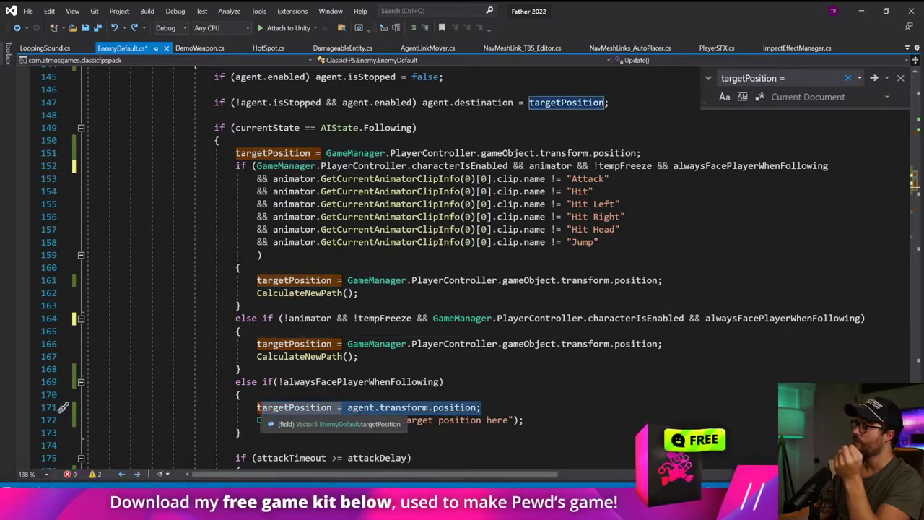
scroll(433, 267, "down", 20)
scroll(433, 268, "up", 8)
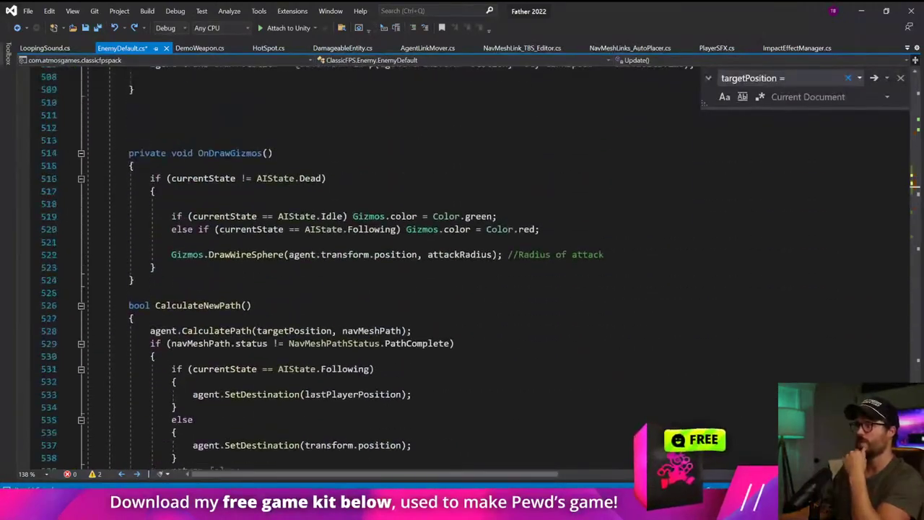
scroll(433, 267, "up", 12)
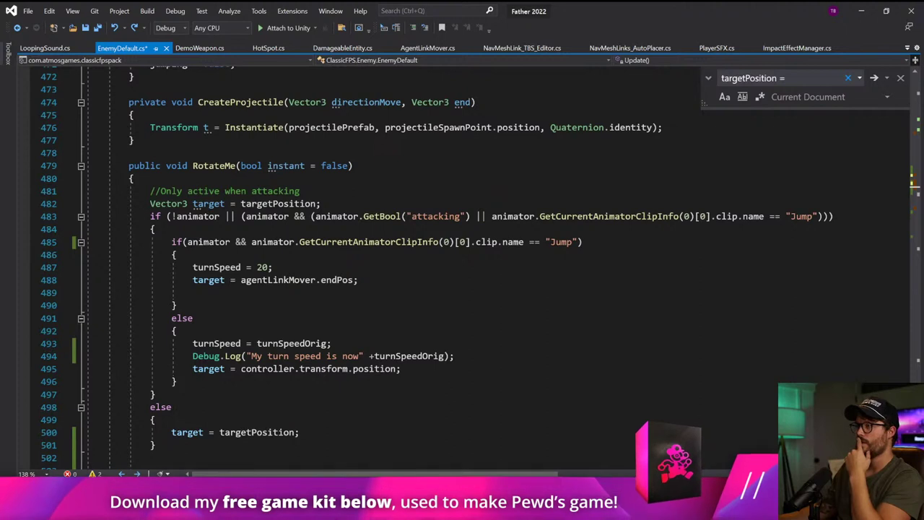
- Review how RotateMe chooses its target and how the Following block uses alwaysFacePlayerWhenFollowing before each targetPosition assignment and CalculateNewPath call
scroll(433, 267, "down", 3)
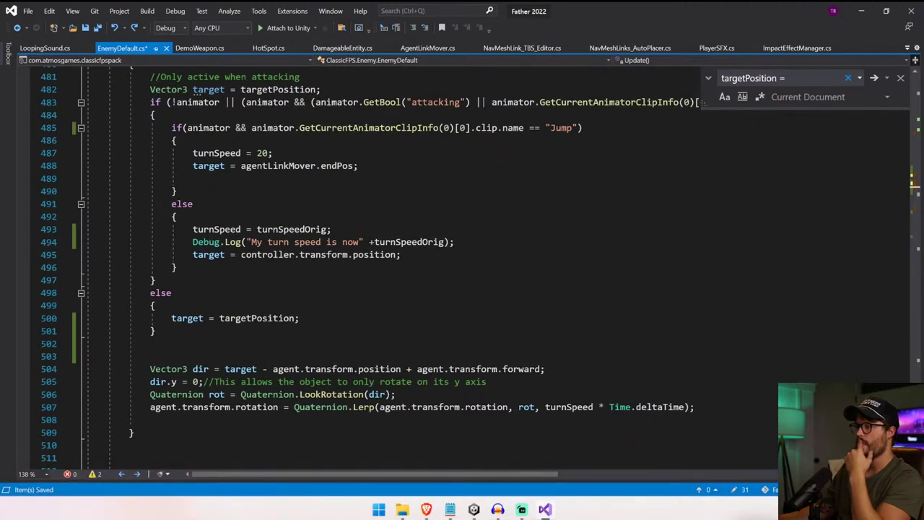
scroll(433, 267, "up", 1)
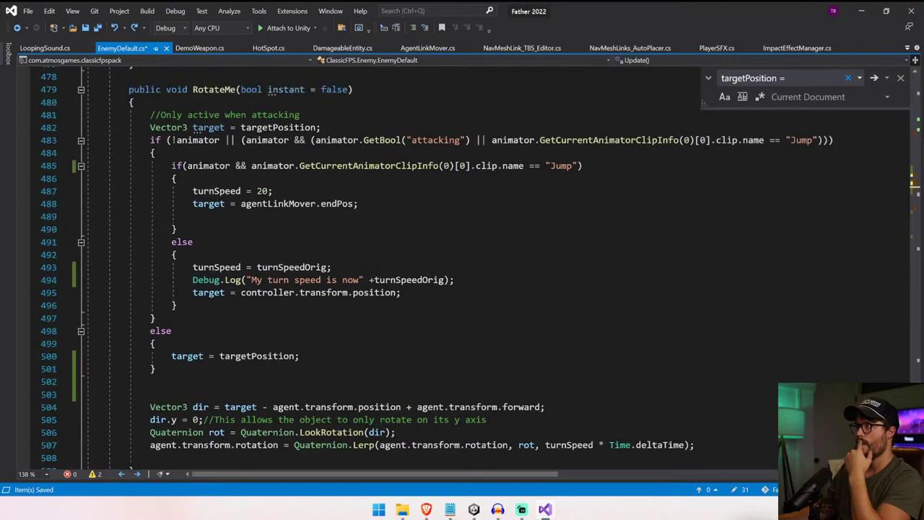
scroll(433, 267, "up", 20)
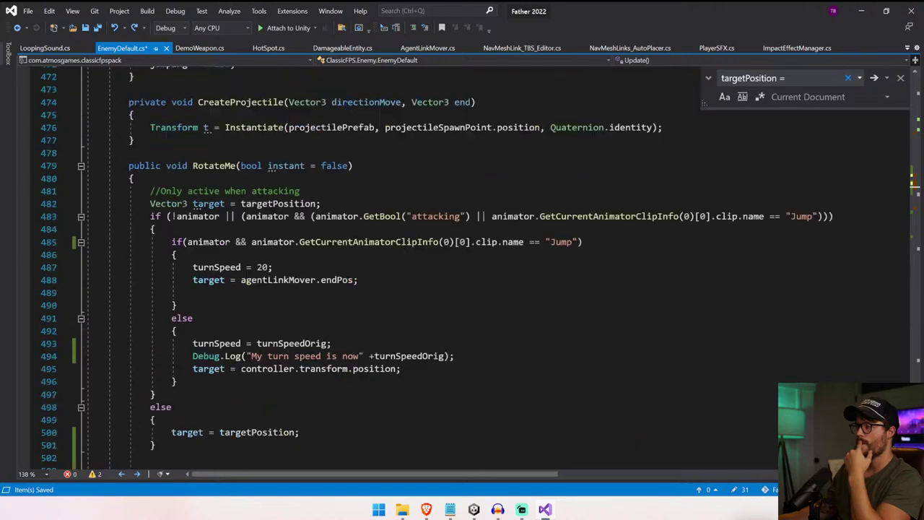
scroll(433, 267, "up", 20)
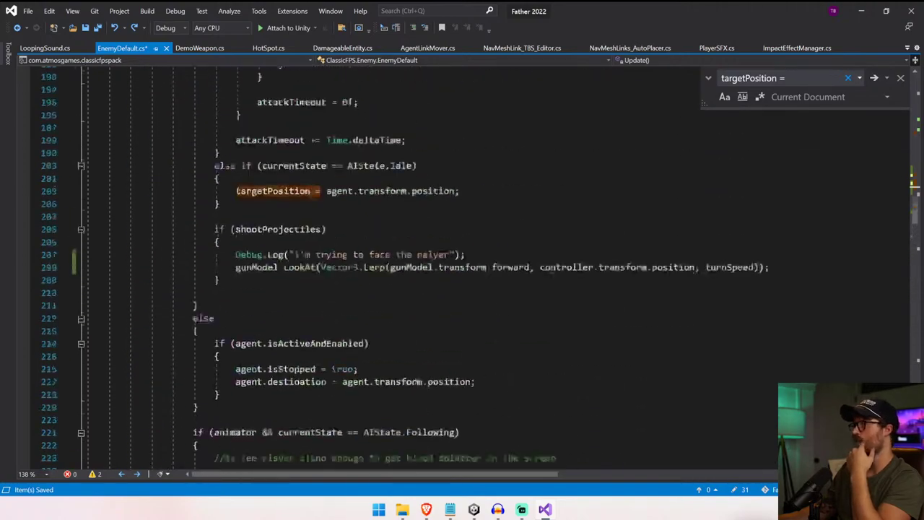
scroll(433, 267, "up", 2)
scroll(433, 267, "down", 5)
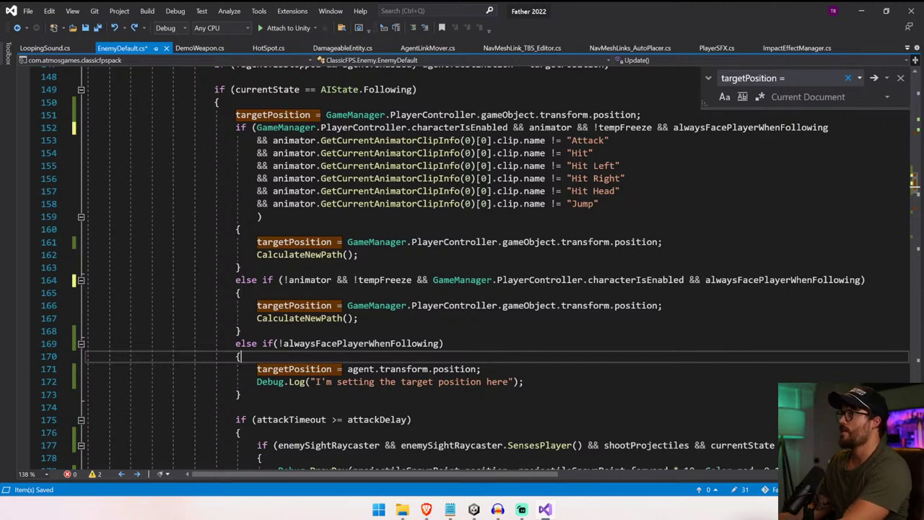
double_click(750, 128)
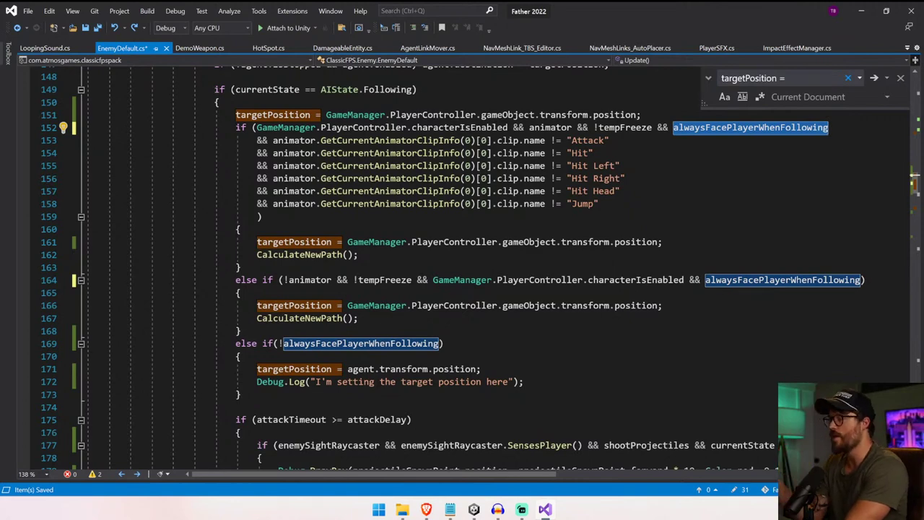
left_click_drag(497, 140, 358, 254)
left_click(261, 217)
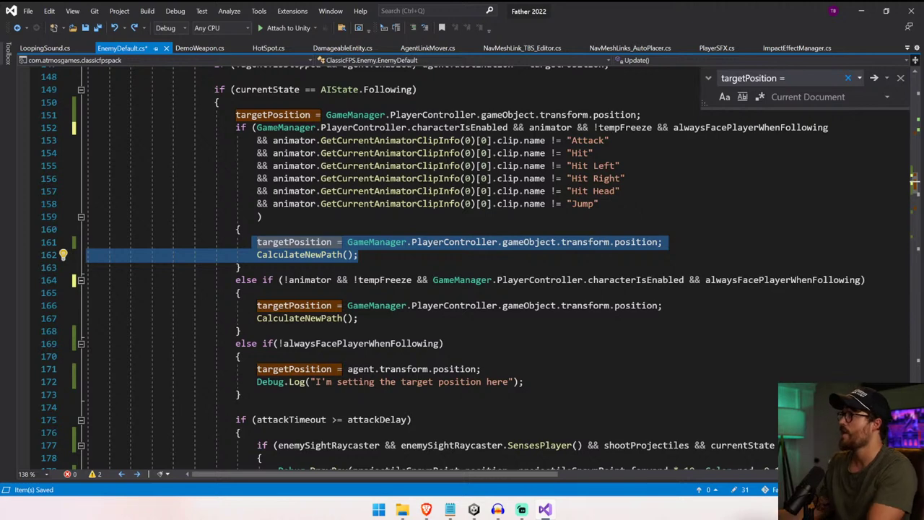
- Remove "&& alwaysFacePlayerWhenFollowing" from the first if and the !animator else-if of the Following block, and save the script
double_click(720, 128)
key("BackSpace")
key("BackSpace")
key("BackSpace")
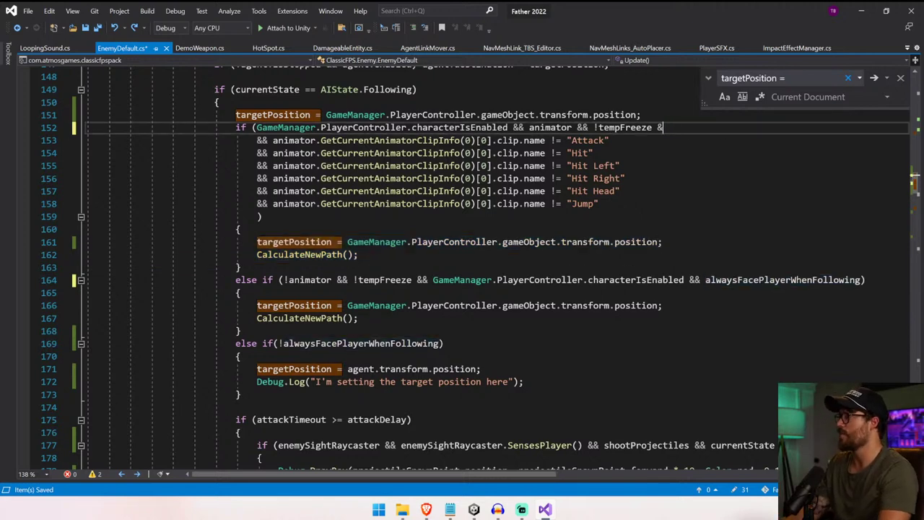
double_click(783, 281)
key("BackSpace")
key("BackSpace")
key("BackSpace")
key("BackSpace")
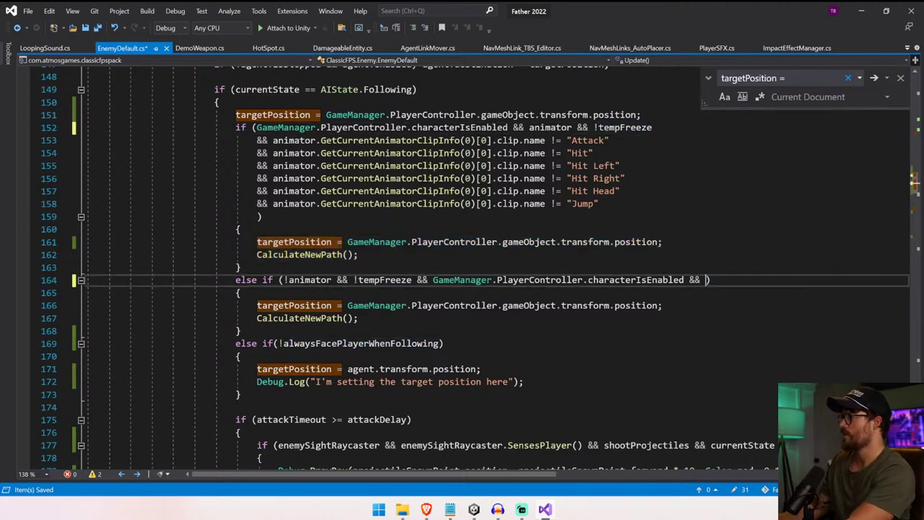
key("BackSpace")
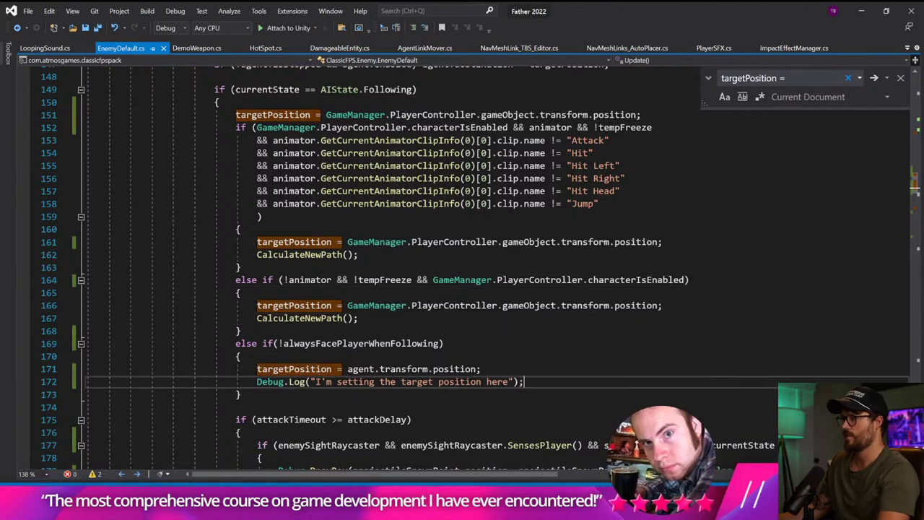
- Delete the "I'm setting the target position here" Debug.Log line from the last branch of the Following block and save
left_click_drag(523, 381, 86, 381)
key("BackSpace")
key("BackSpace")
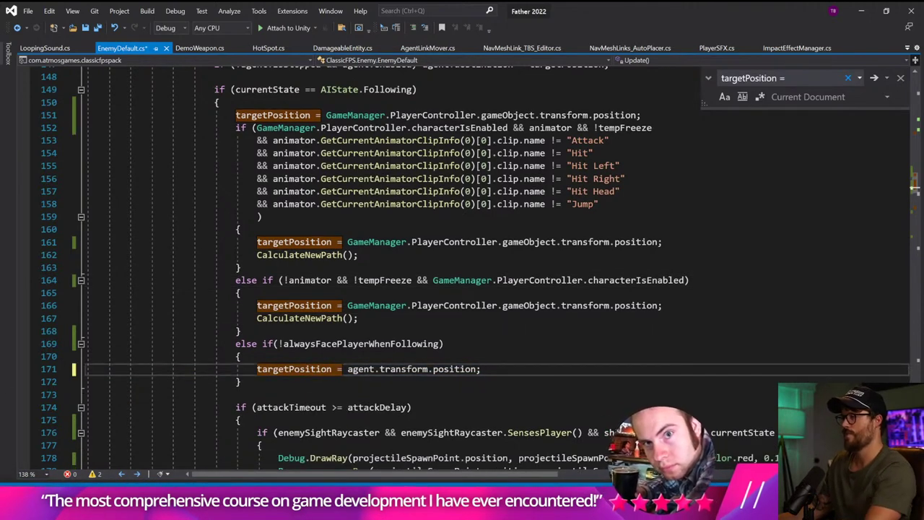
key("ctrl+s")
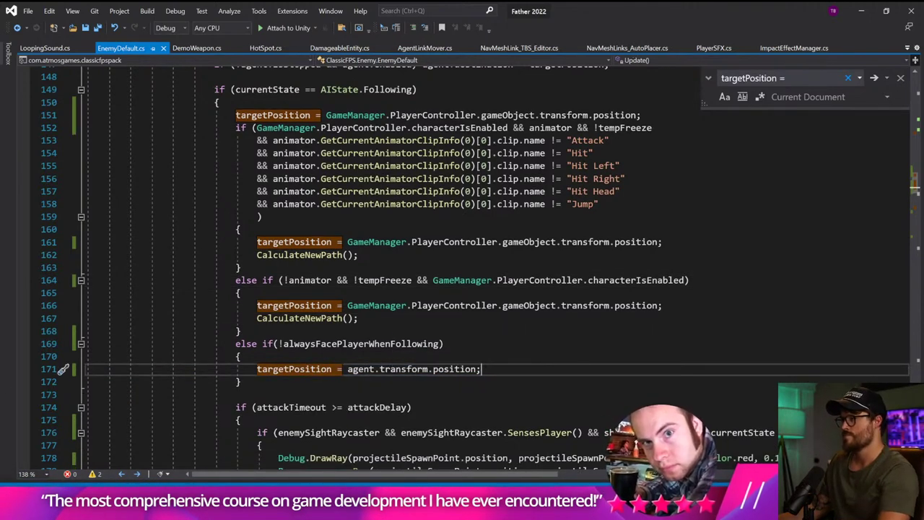
- Reduce "else if(!alwaysFacePlayerWhenFollowing)" in the Following block to a plain else and save the script
left_click_drag(262, 343, 443, 343)
key("BackSpace")
key("BackSpace")
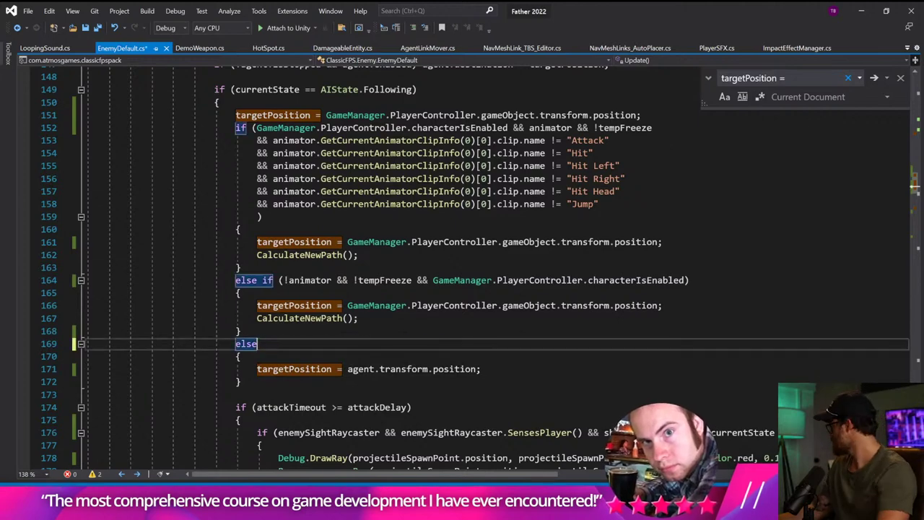
key("ctrl+s")
- Add "if (alwaysFacePlayerWhenFollowing) target = controller.transform.position;" above "target = targetPosition;" in RotateMe's outer else block and save
scroll(462, 267, "down", 20)
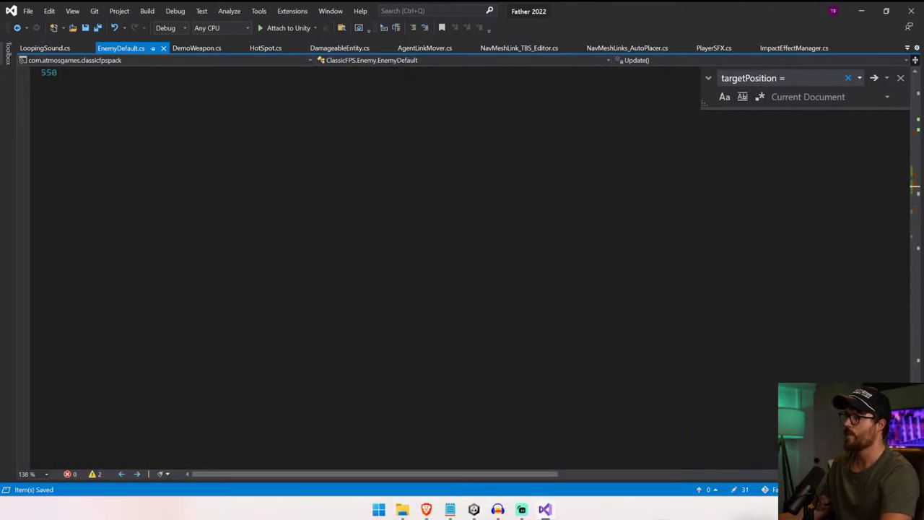
scroll(361, 267, "down", 7)
scroll(361, 267, "up", 14)
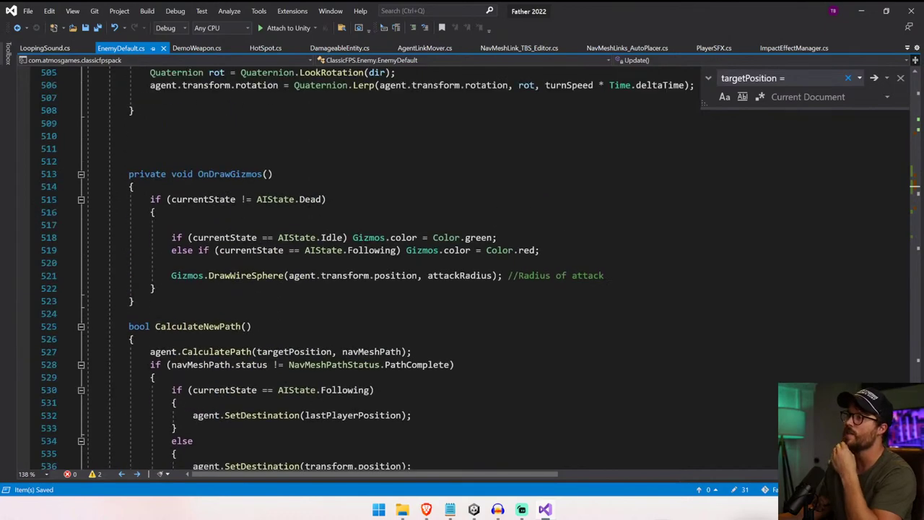
scroll(360, 267, "up", 3)
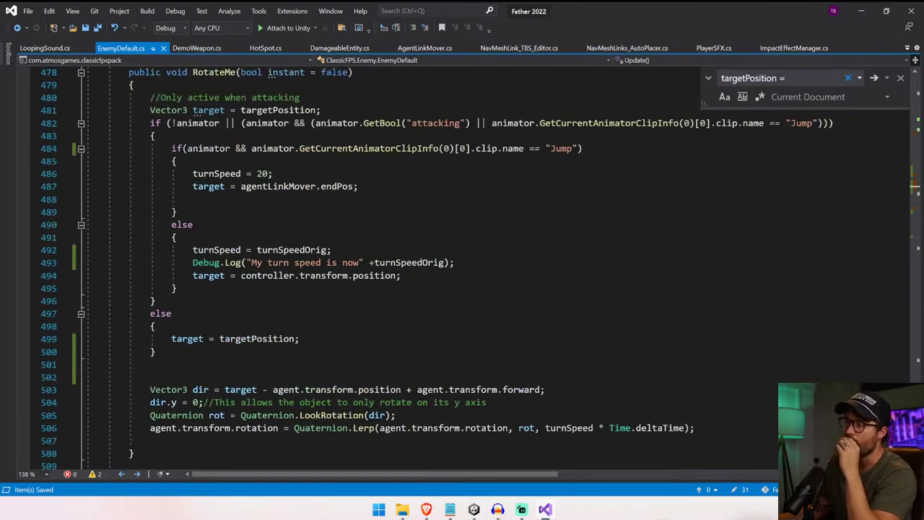
left_click(171, 339)
key("Return")
key("Up")
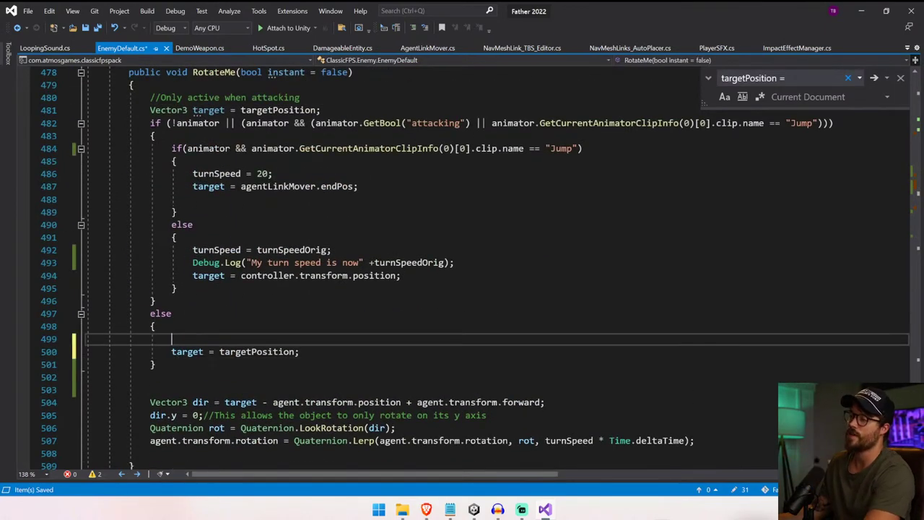
type("if(alw")
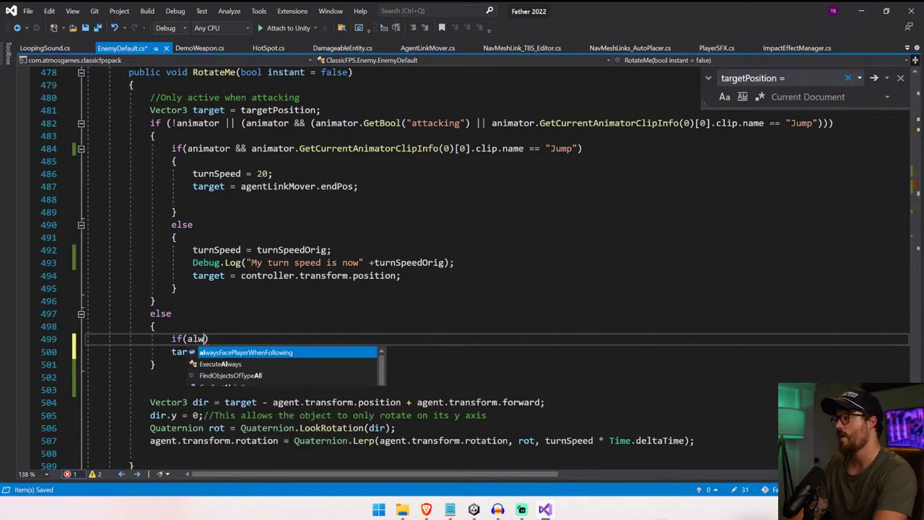
key("Tab")
type("tar")
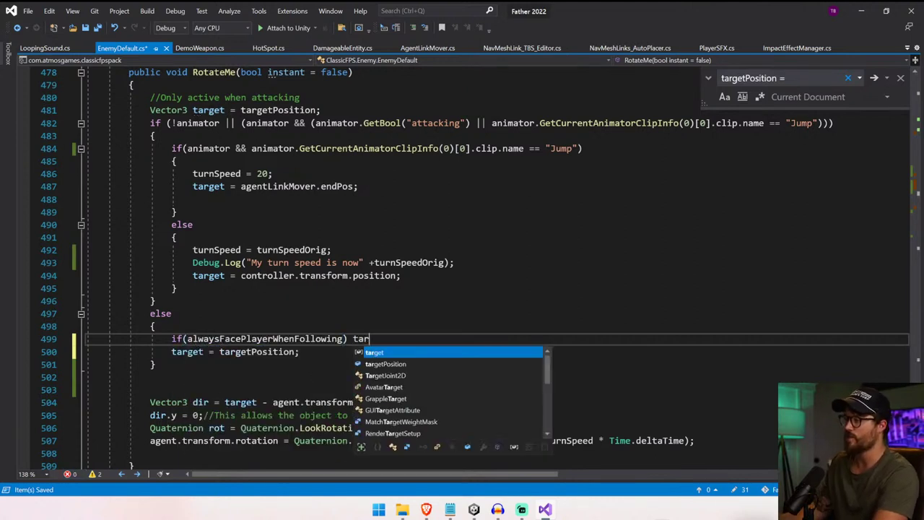
type("get=  =")
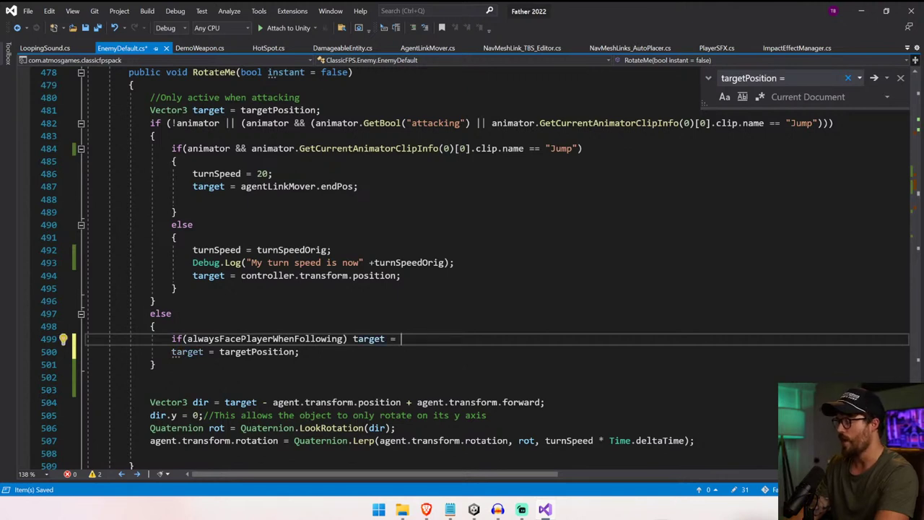
type("controller.")
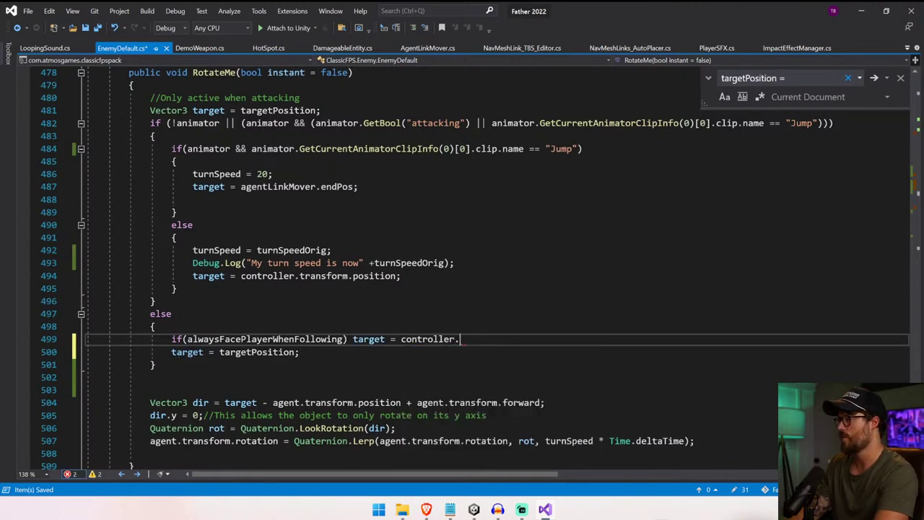
type("transform.position;")
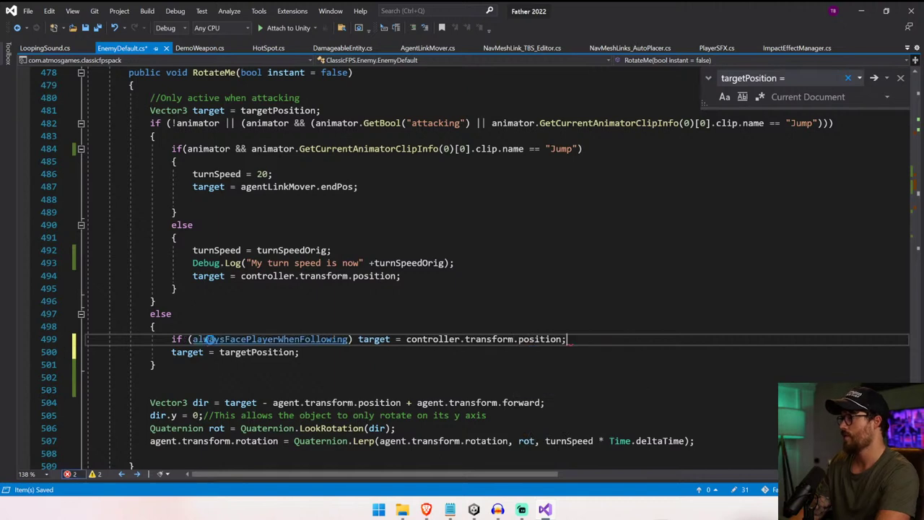
key("ctrl+s")
- Wrap the controller.transform.position assignment under the new alwaysFacePlayerWhenFollowing check in its own braces
left_click(358, 339)
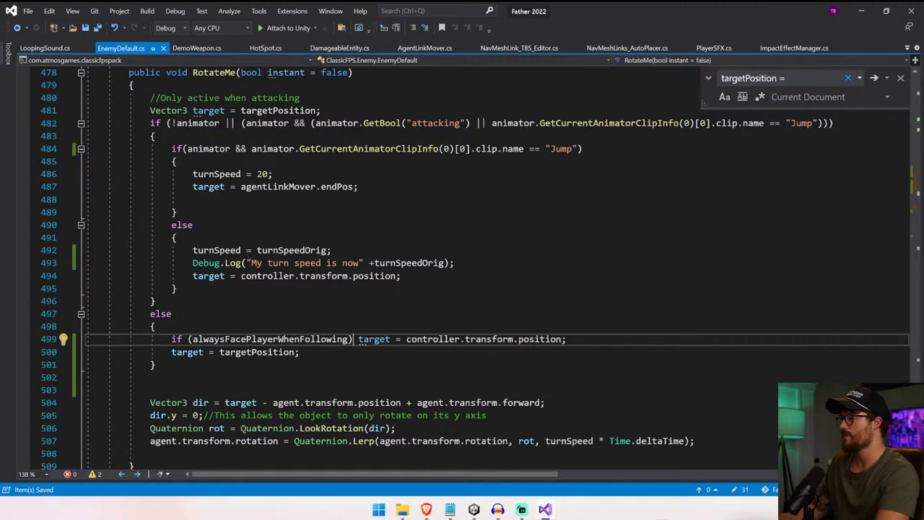
type("{")
key("Return")
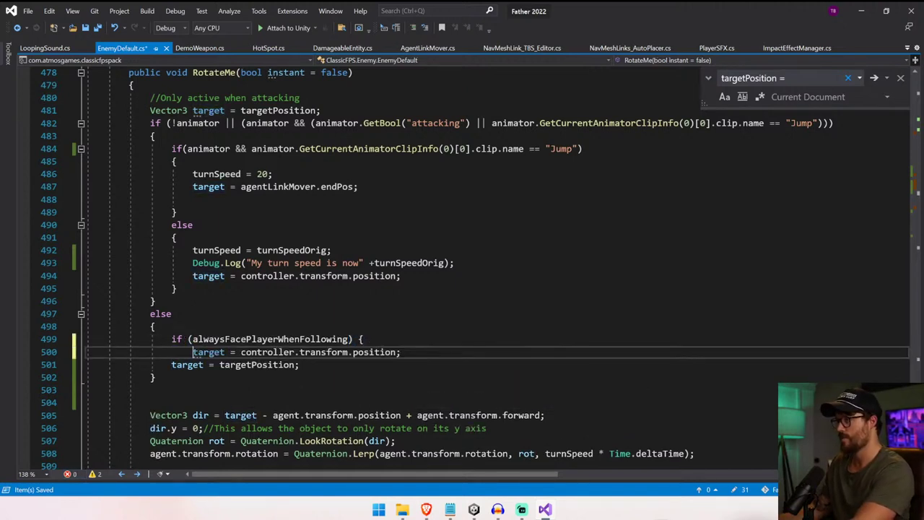
key("End")
key("Return")
type("}")
key("Return")
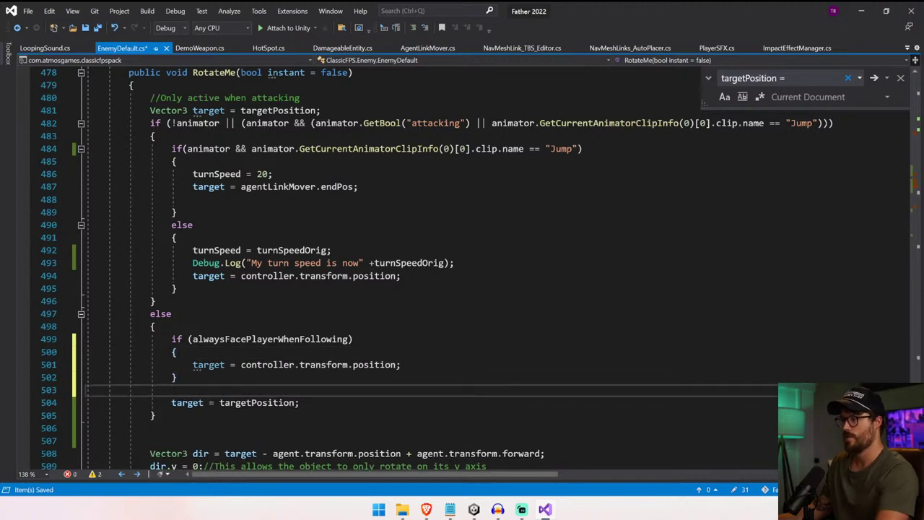
- Add an else block after the alwaysFacePlayerWhenFollowing check, move "target = targetPosition;" into it, and save the script
left_click(177, 377)
type("else{")
key("Return")
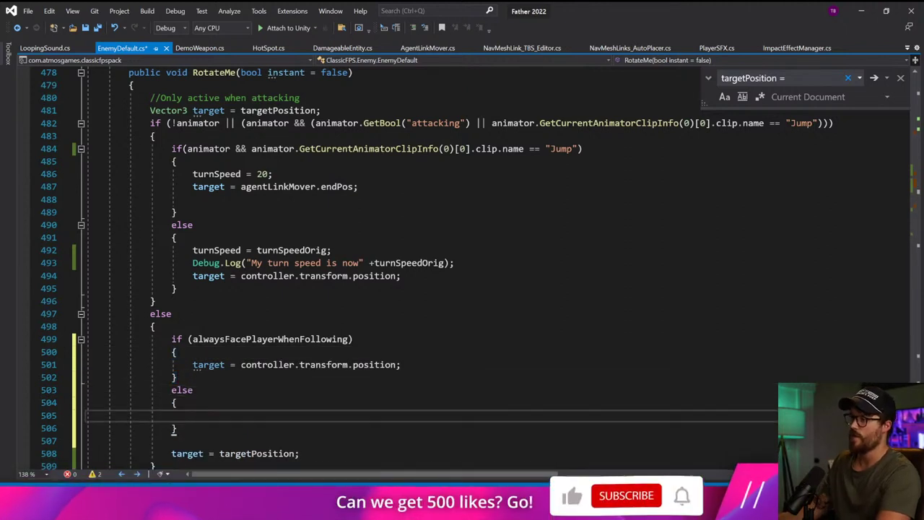
scroll(462, 267, "down", 2)
left_click_drag(299, 377, 172, 377)
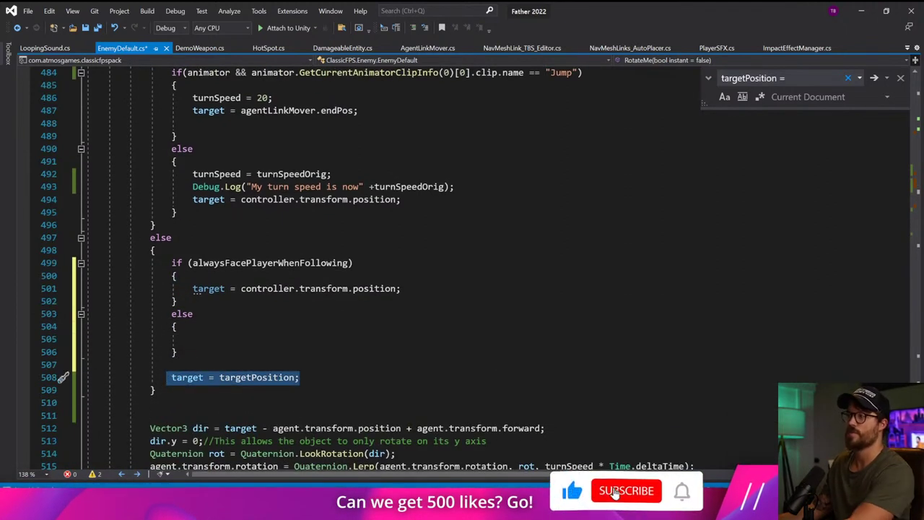
key("ctrl+x")
key("Up")
key("Up")
key("Up")
key("ctrl+v")
scroll(475, 288, "up", 1)
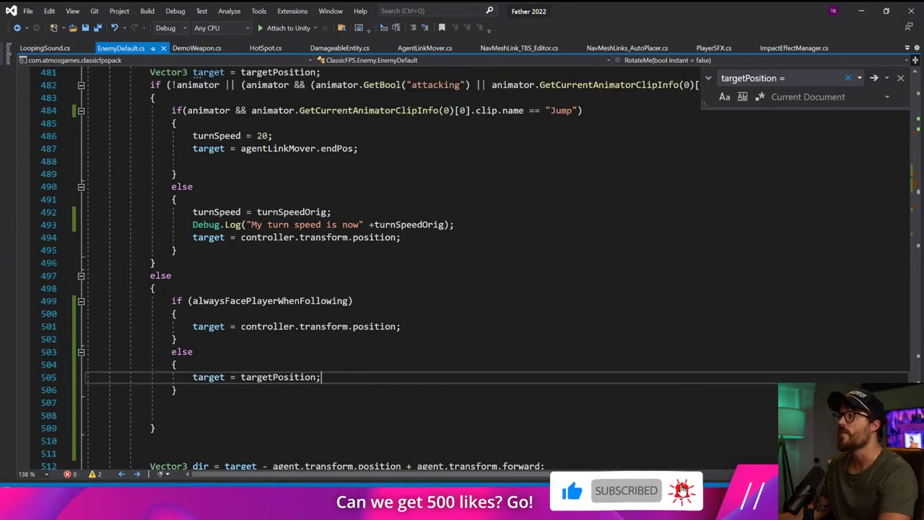
key("ctrl+s")
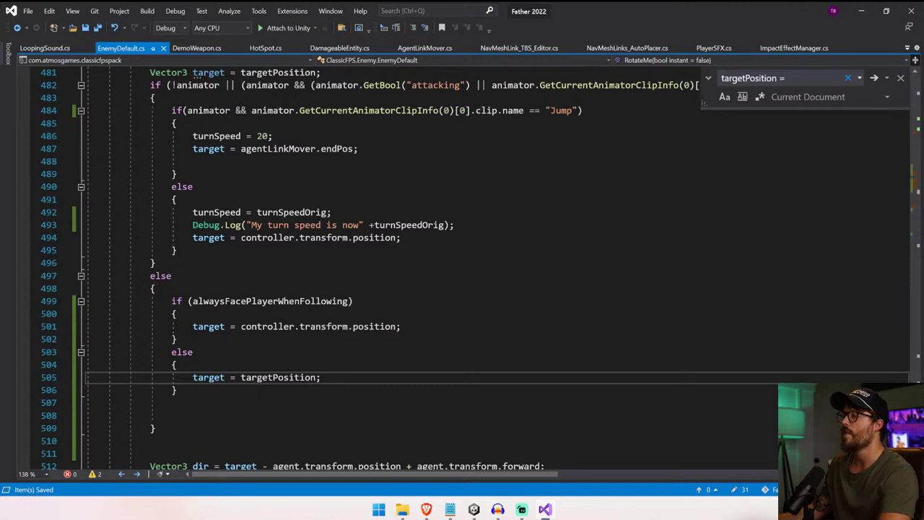
- Delete the else block containing "target = targetPosition;" and the blank lines after the alwaysFacePlayerWhenFollowing check in RotateMe, and save
left_click_drag(178, 390, 130, 351)
key("Delete")
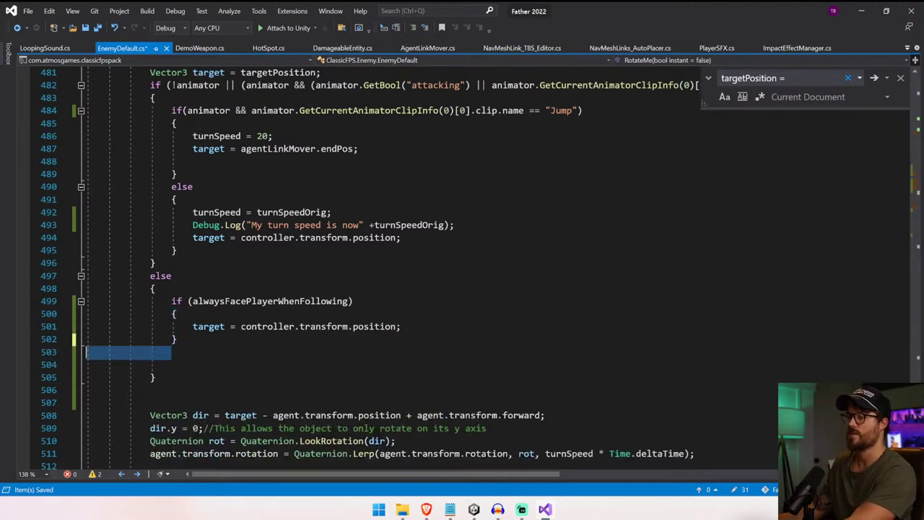
key("BackSpace")
key("Down")
key("BackSpace")
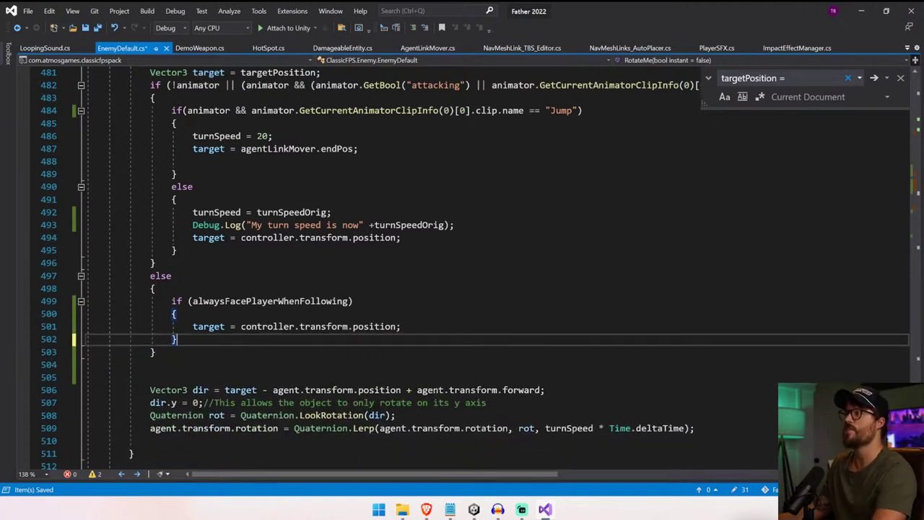
scroll(64, 377, "up", 1)
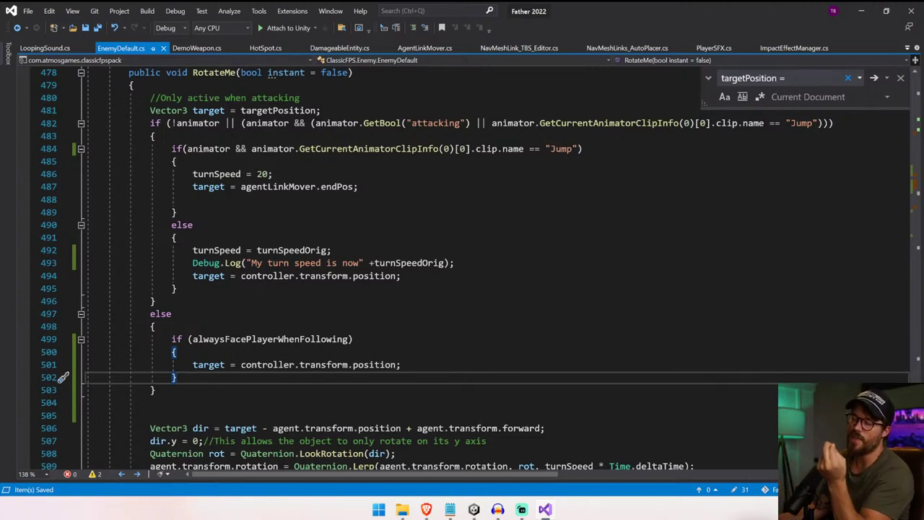
left_click_drag(236, 364, 402, 365)
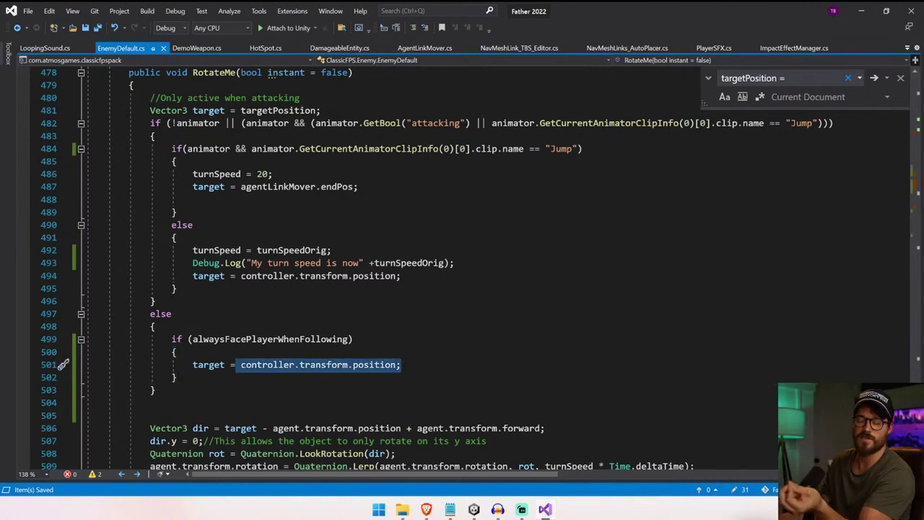
- Switch to the Unity editor and clear the console messages
left_click(474, 509)
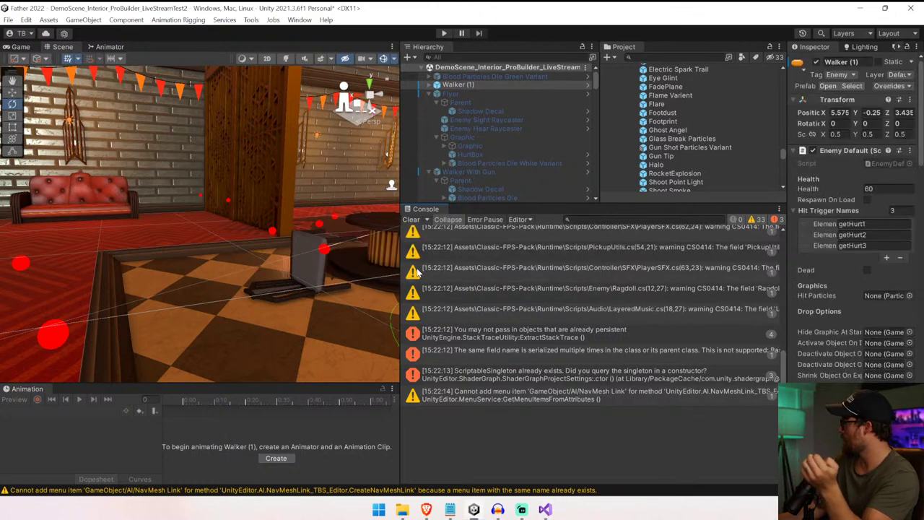
left_click(411, 219)
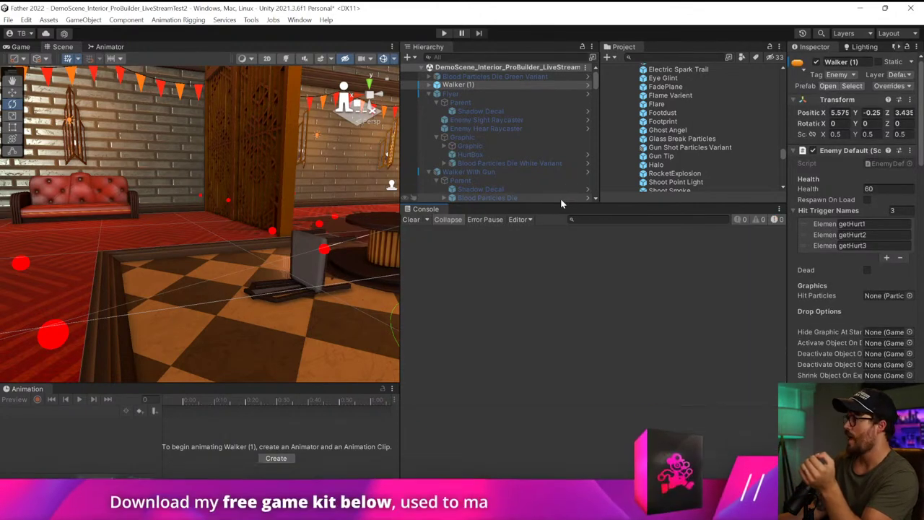
- Shrink the console area, play the scene, and walk through the hall to test the enemy's following and rotation, then stop playing
left_click_drag(560, 203, 557, 345)
left_click(443, 33)
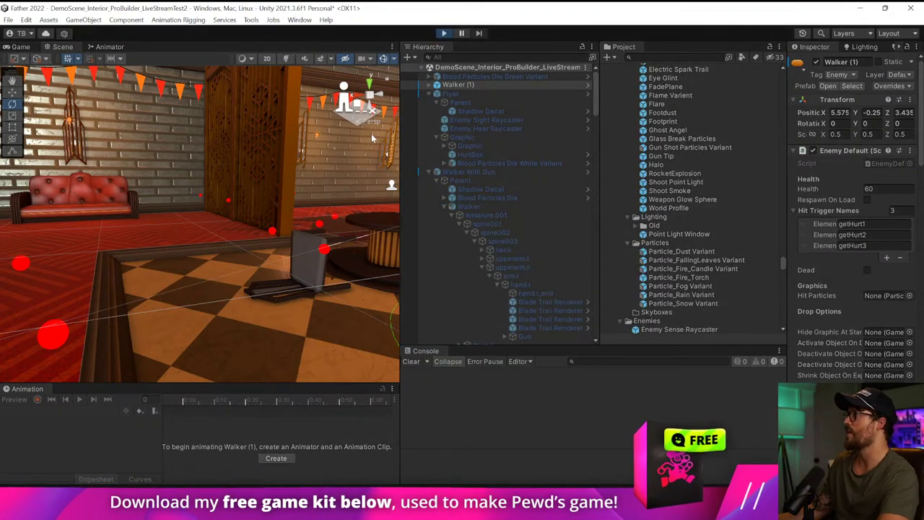
left_click(275, 227)
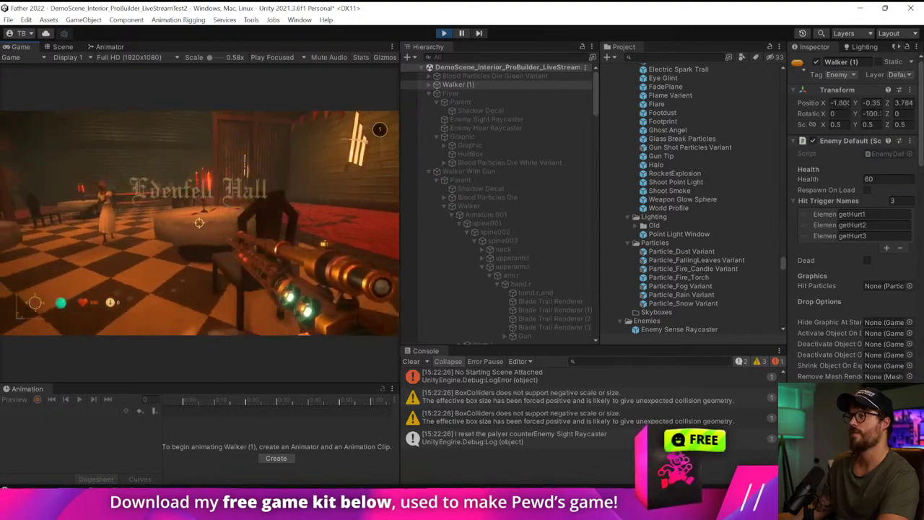
key("w")
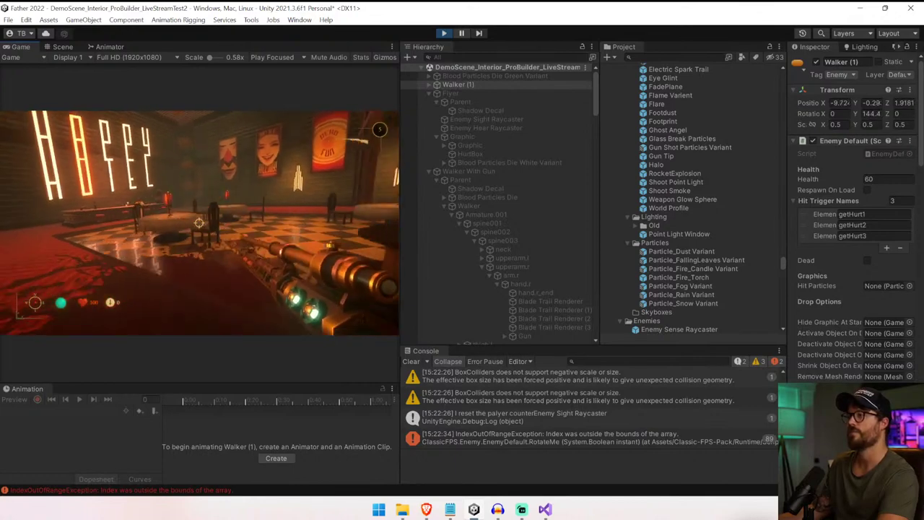
key("w")
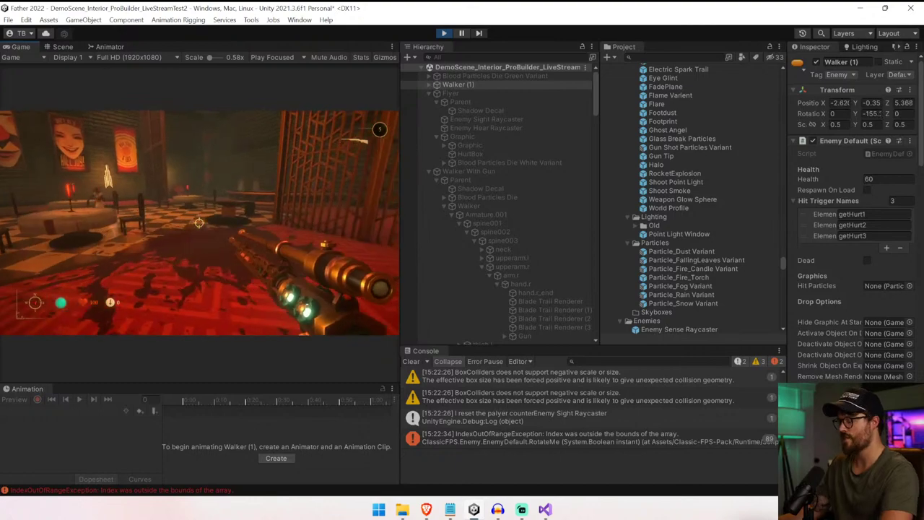
key("ctrl+p")
- Examine the Agent Navigation settings of Walker (1) in its Enemy Default component, including Turn Speed and Always Face Player
key("alt+Tab")
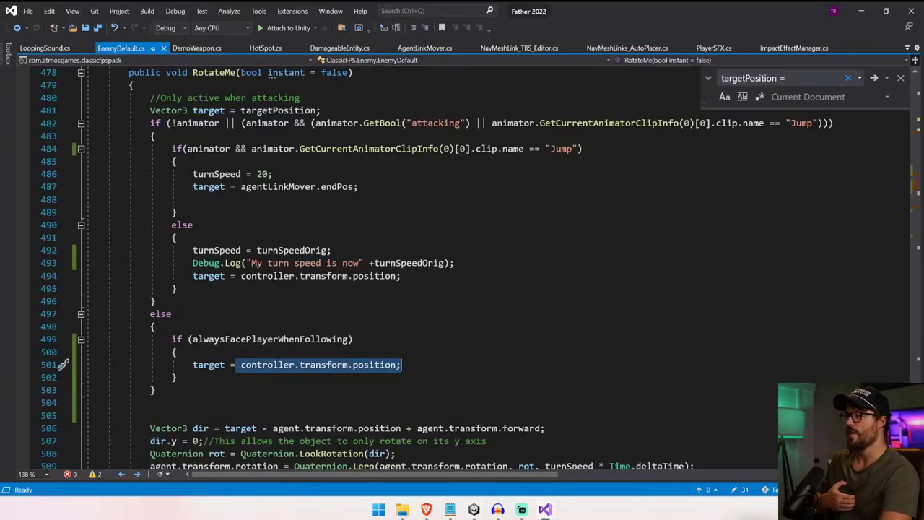
key("alt+Tab")
scroll(810, 286, "down", 8)
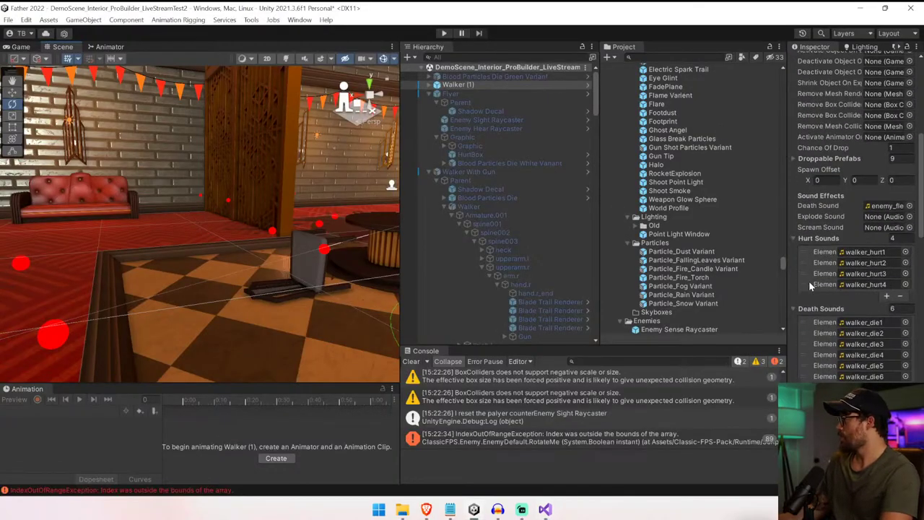
scroll(809, 284, "down", 5)
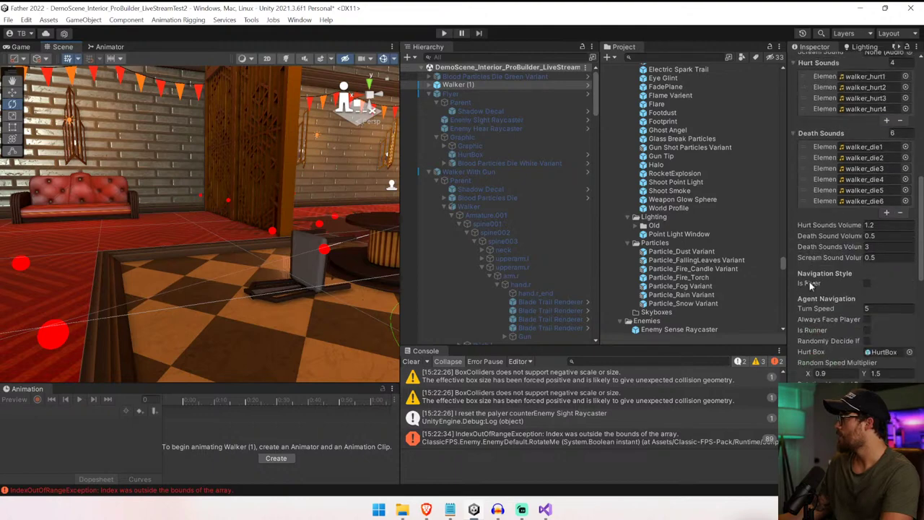
scroll(809, 282, "up", 8)
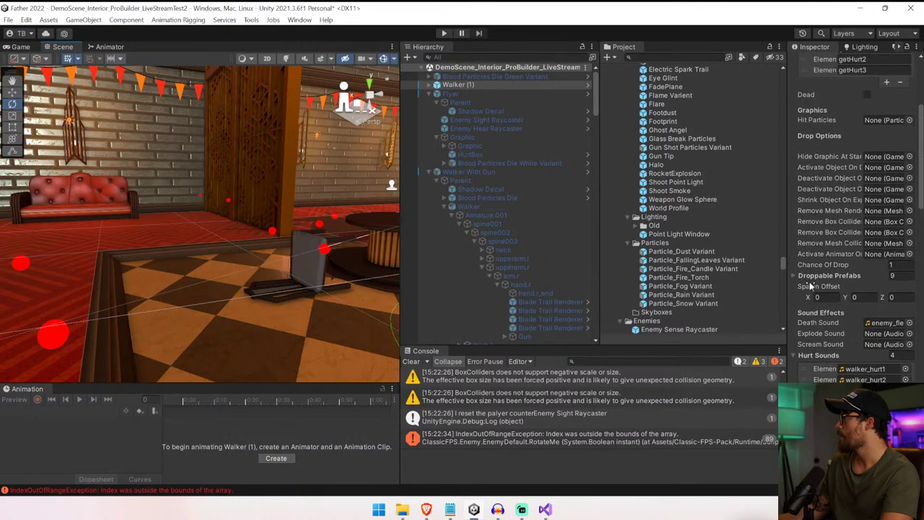
scroll(809, 281, "up", 5)
scroll(809, 282, "down", 14)
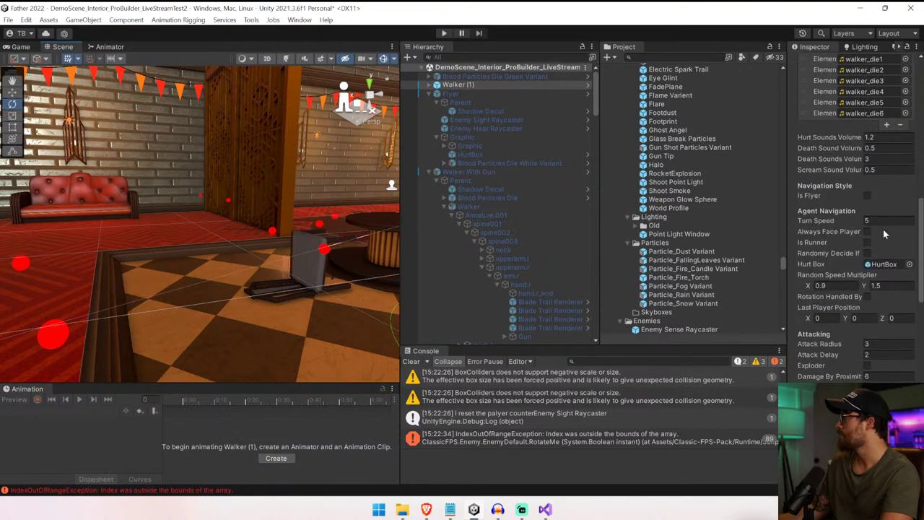
- Switch to EnemyDefault.cs in Visual Studio and examine the Following block's animator clip conditions, targetPosition assignment and CalculateNewPath call
key("alt+Tab")
scroll(63, 364, "up", 20)
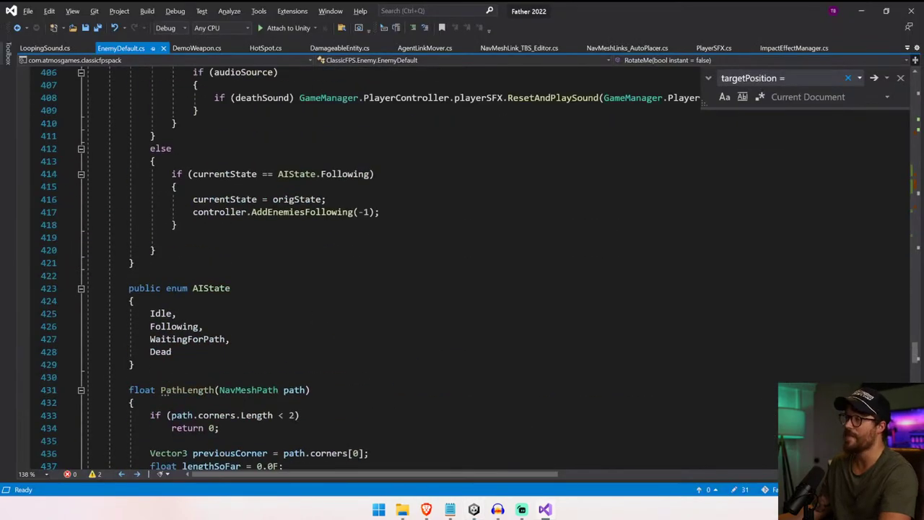
scroll(432, 269, "up", 20)
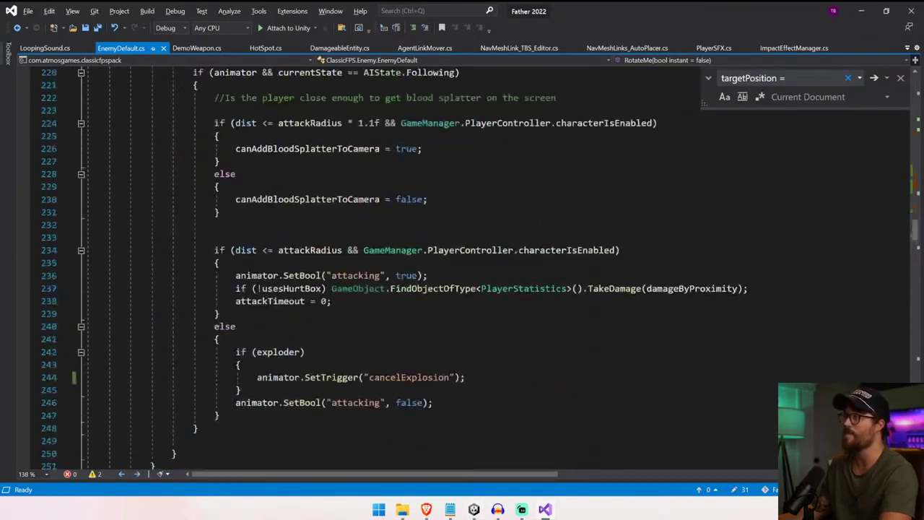
scroll(462, 267, "up", 8)
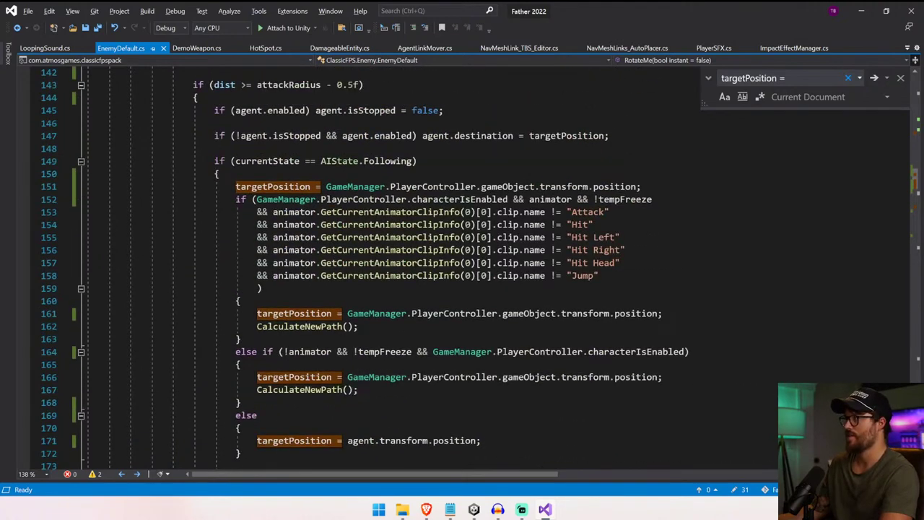
left_click_drag(256, 211, 263, 289)
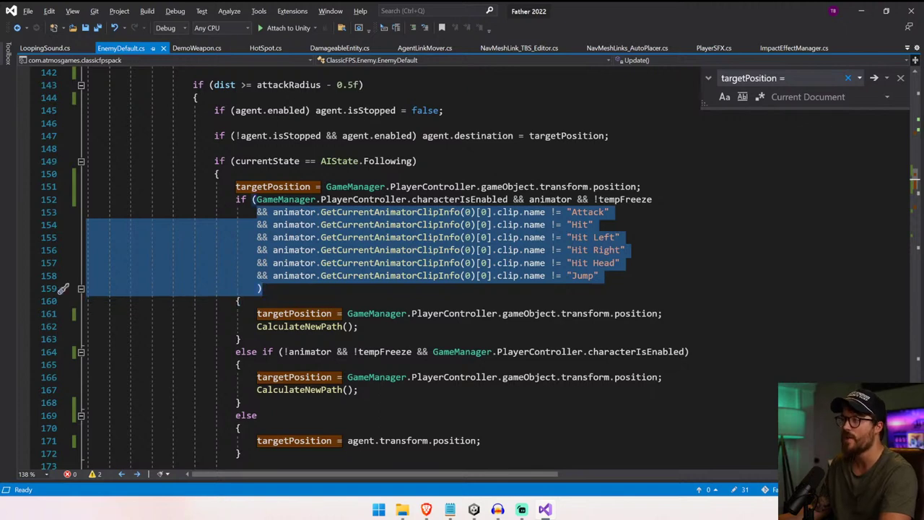
scroll(376, 324, "down", 1)
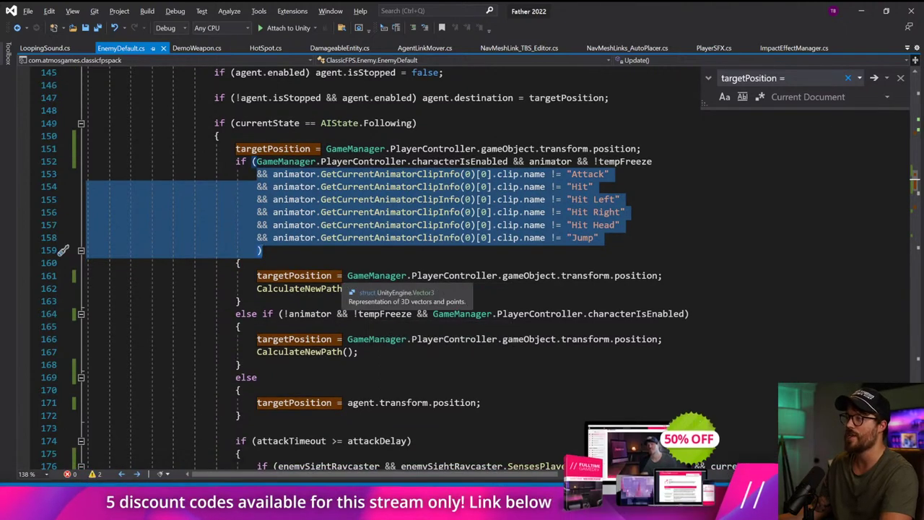
left_click_drag(348, 275, 359, 288)
left_click(561, 275)
left_click(348, 275)
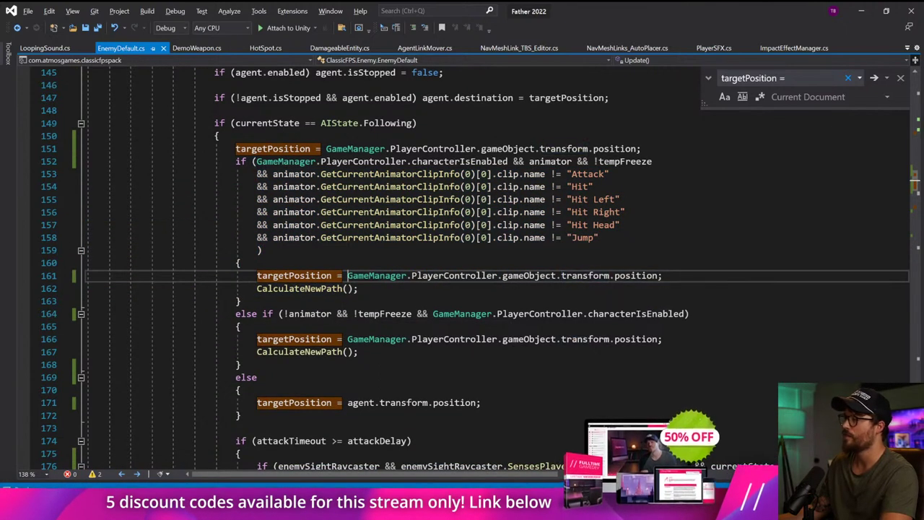
left_click(358, 289)
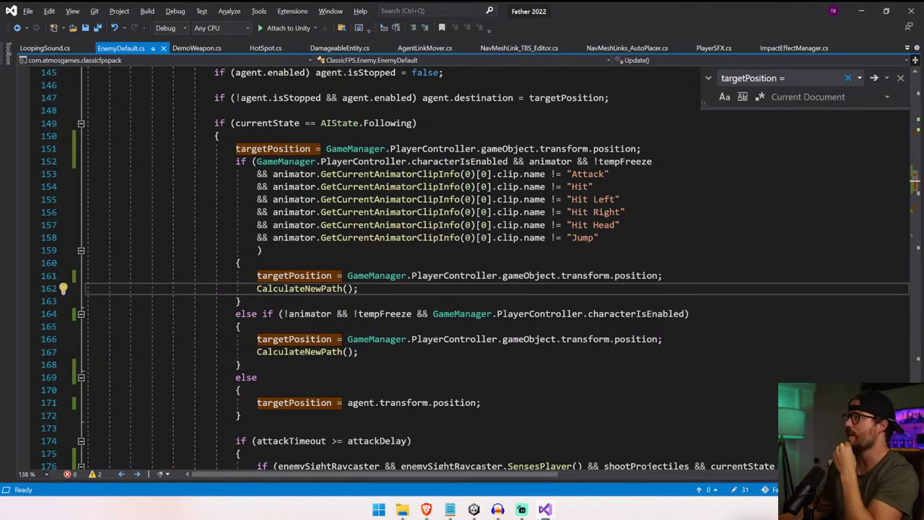
- Review the Following conditions and the else branch assigning agent.transform.position to targetPosition, and close the find box
left_click_drag(237, 161, 263, 262)
left_click(582, 237)
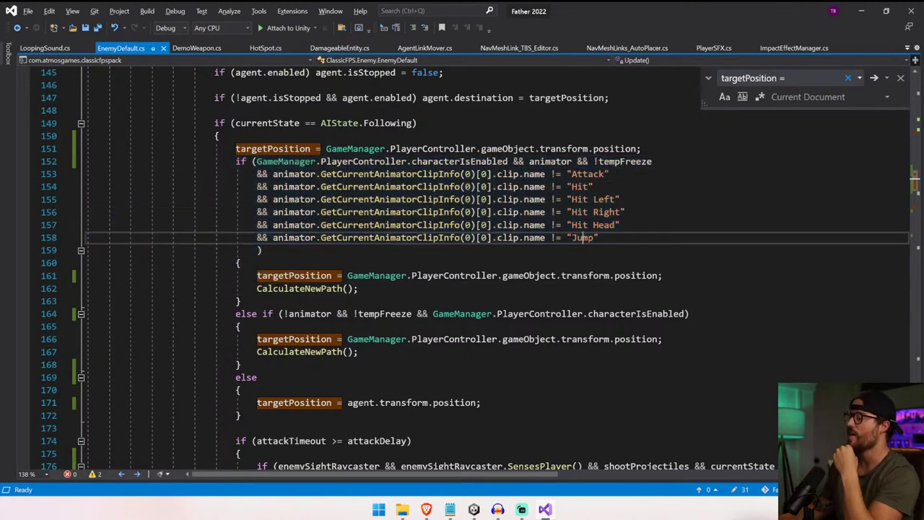
left_click_drag(236, 161, 241, 301)
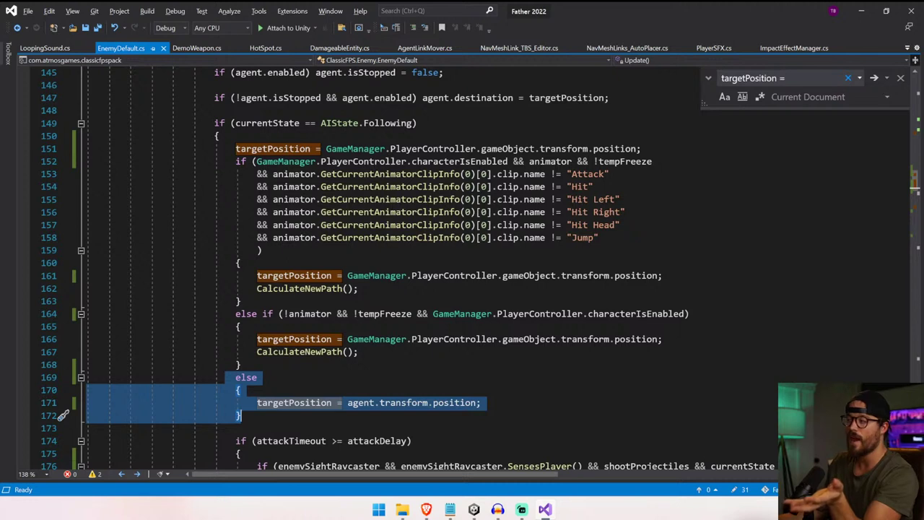
left_click(366, 404)
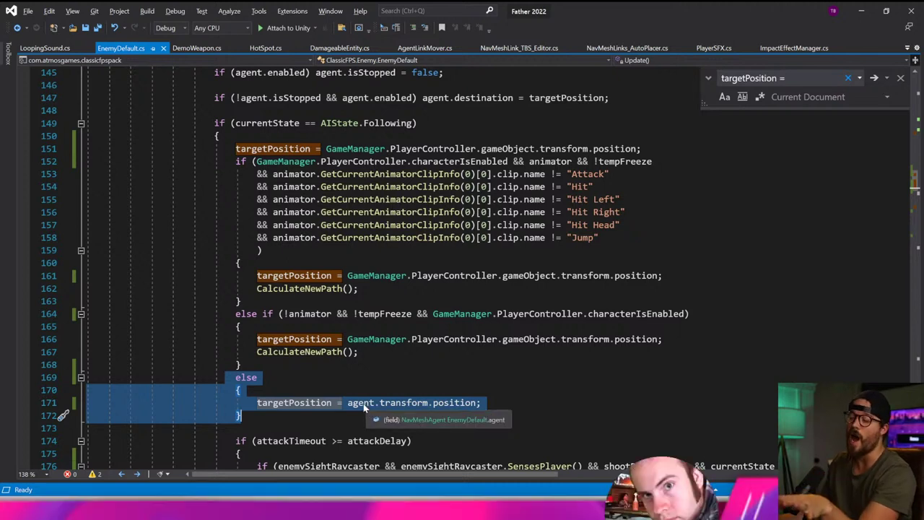
left_click_drag(252, 402, 461, 402)
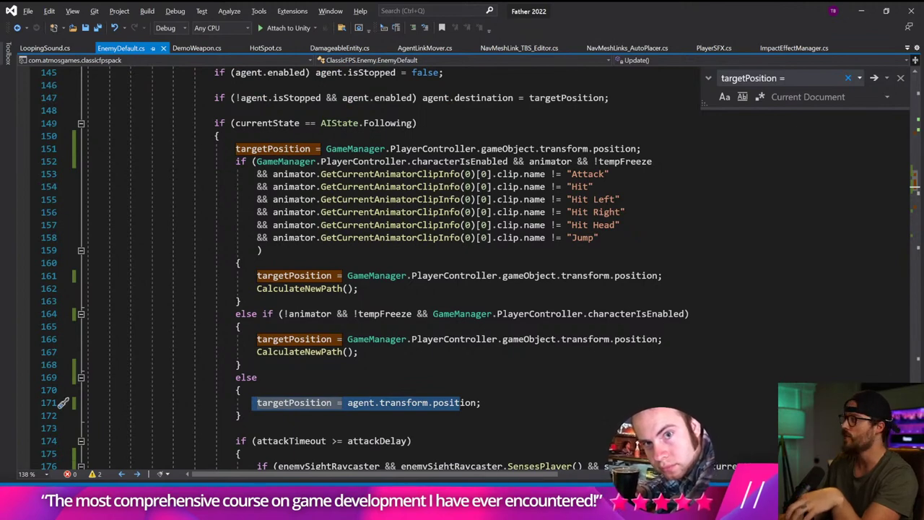
left_click(900, 77)
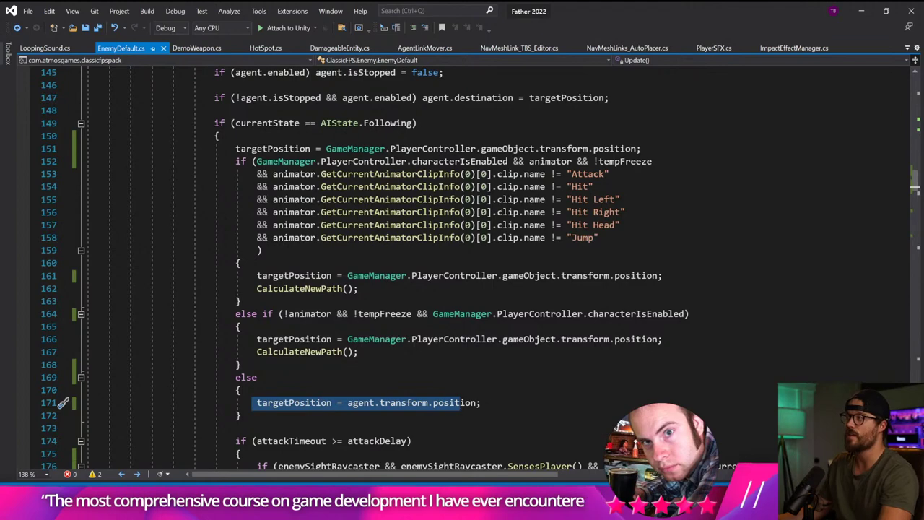
- Switch to Unity, play the scene again, and shoot the enemy in the hall to observe how it moves and turns
key("alt+Tab")
left_click(444, 34)
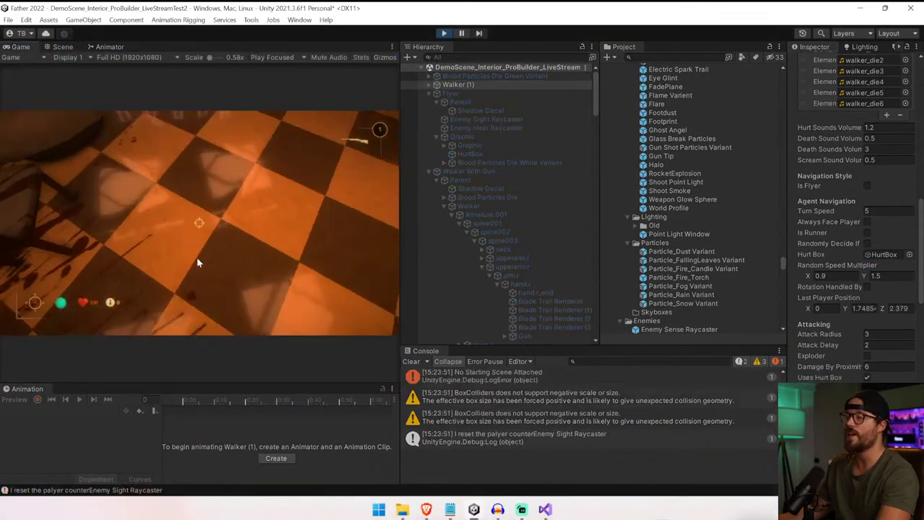
right_click(199, 222)
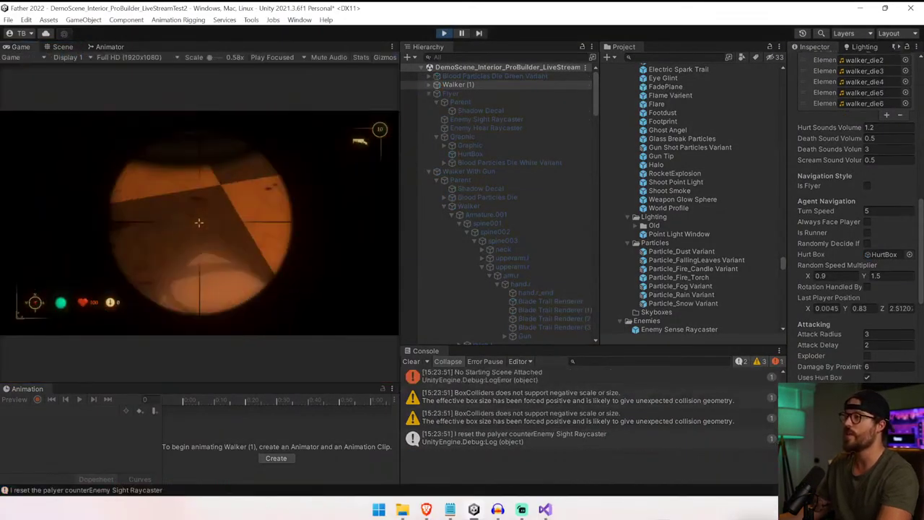
key("w")
left_click(198, 223)
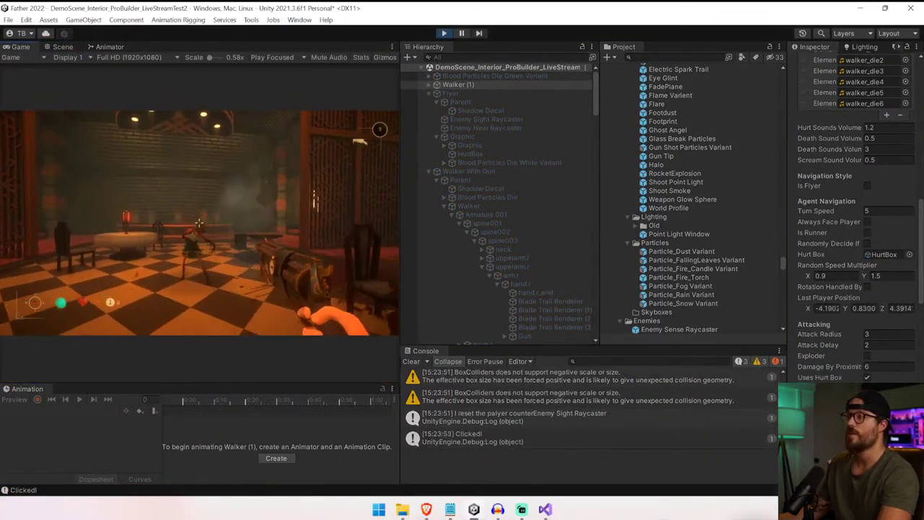
left_click(198, 222)
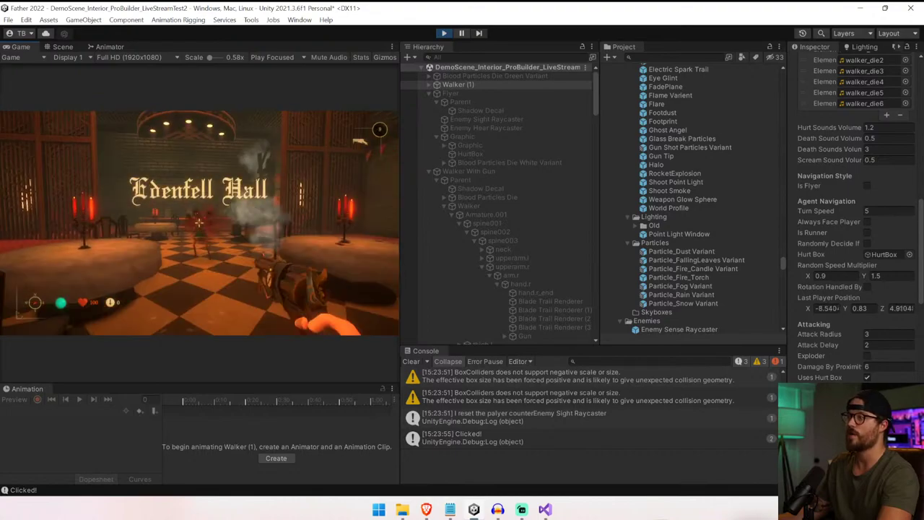
- Switch to Visual Studio and examine how RotateMe in EnemyDefault.cs sets target and uses it to calculate dir
key("alt+Tab")
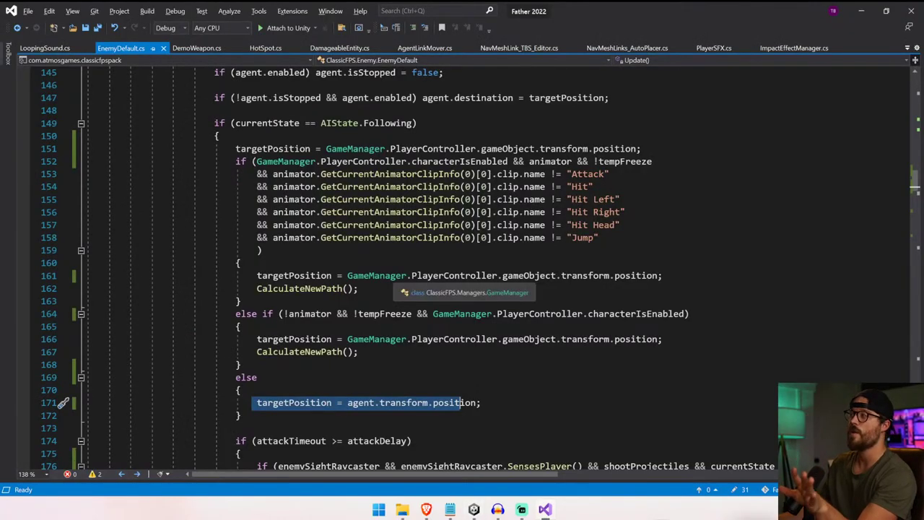
scroll(394, 278, "down", 20)
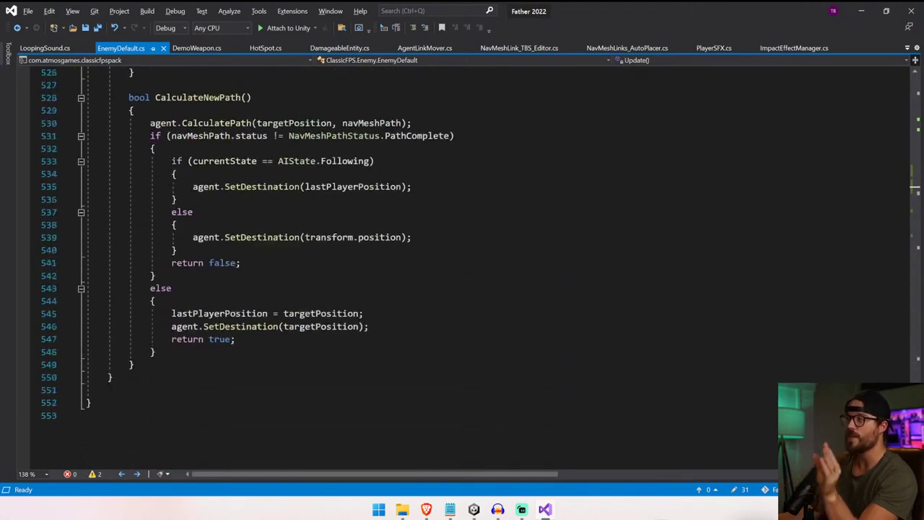
scroll(462, 267, "up", 15)
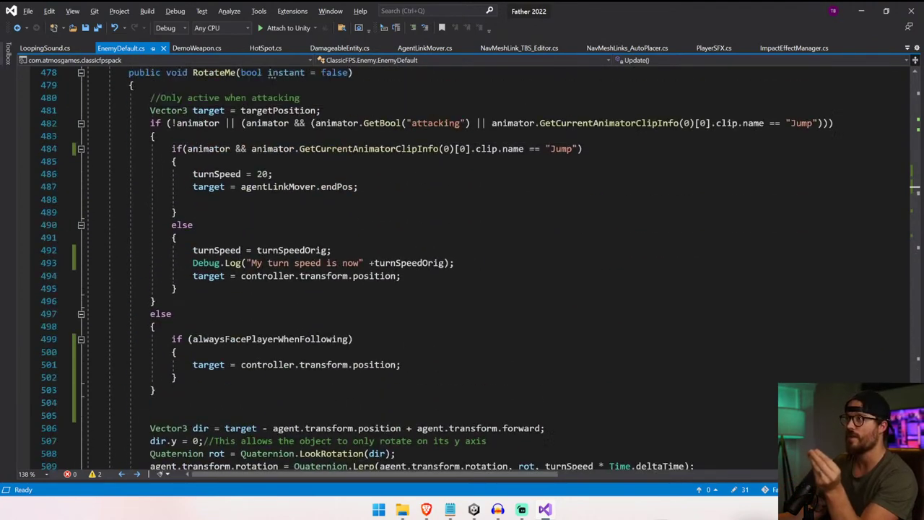
scroll(309, 303, "up", 1)
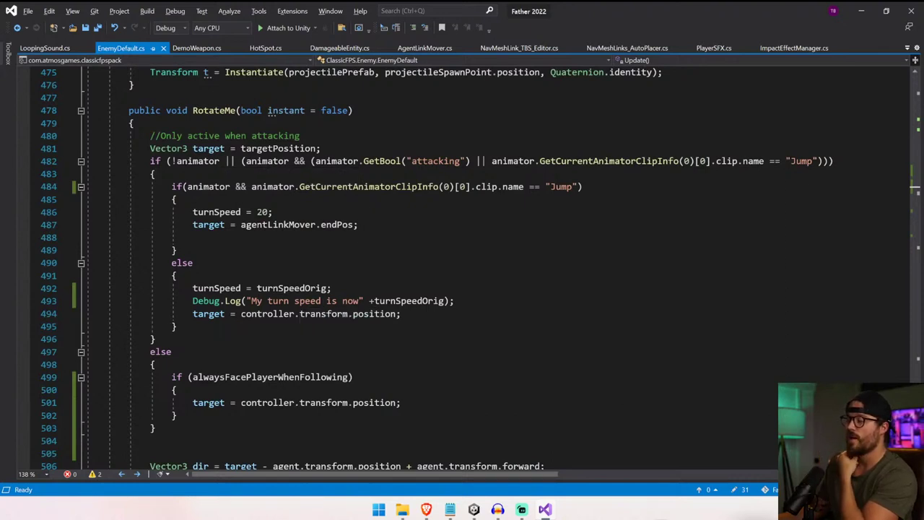
scroll(462, 267, "down", 3)
scroll(462, 267, "up", 2)
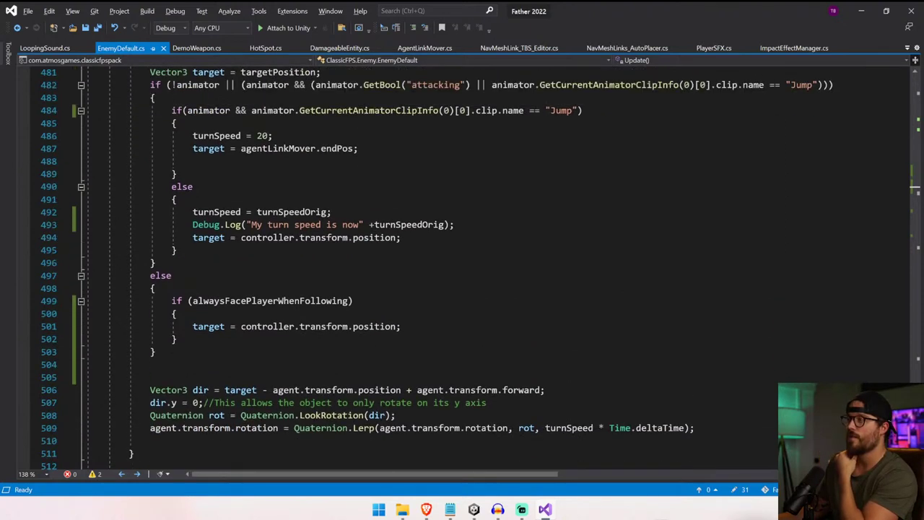
scroll(462, 267, "down", 1)
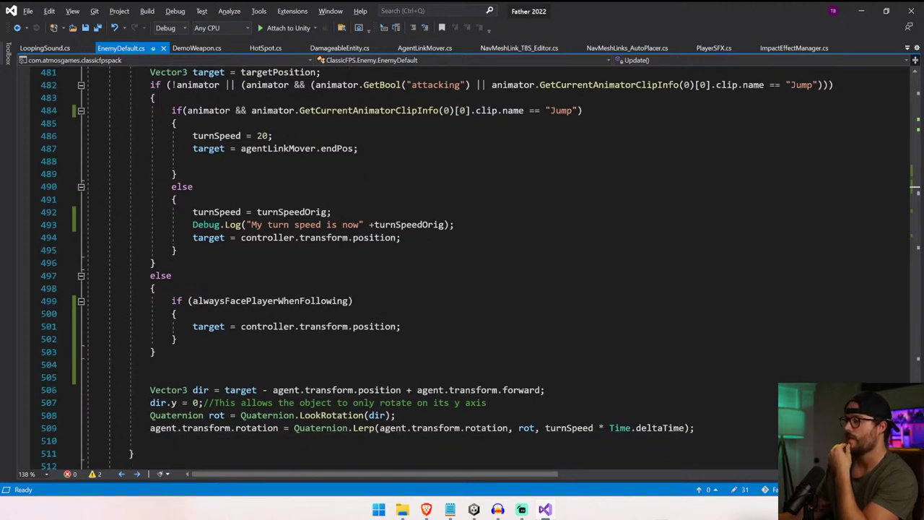
double_click(241, 390)
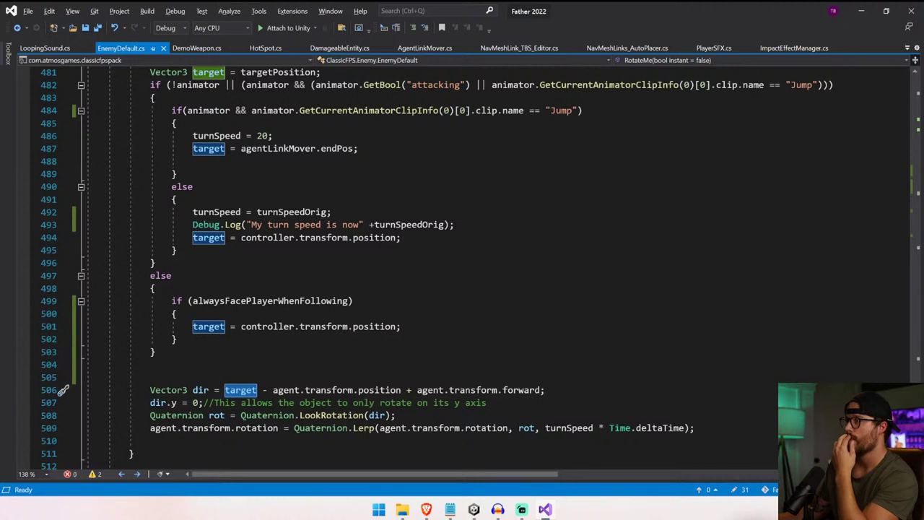
- Try adding an else branch after the alwaysFacePlayerWhenFollowing check in RotateMe, starting a target statement inside it
left_click(177, 340)
type("else{")
key("Return")
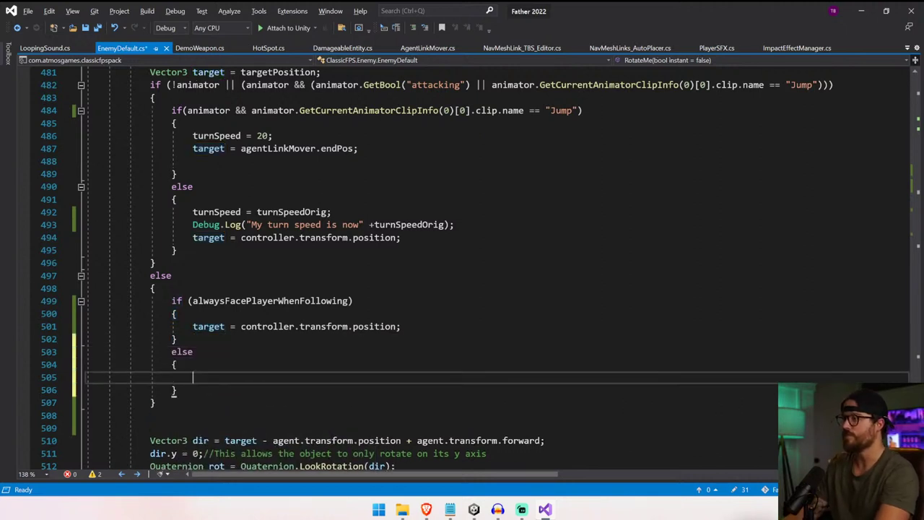
double_click(208, 327)
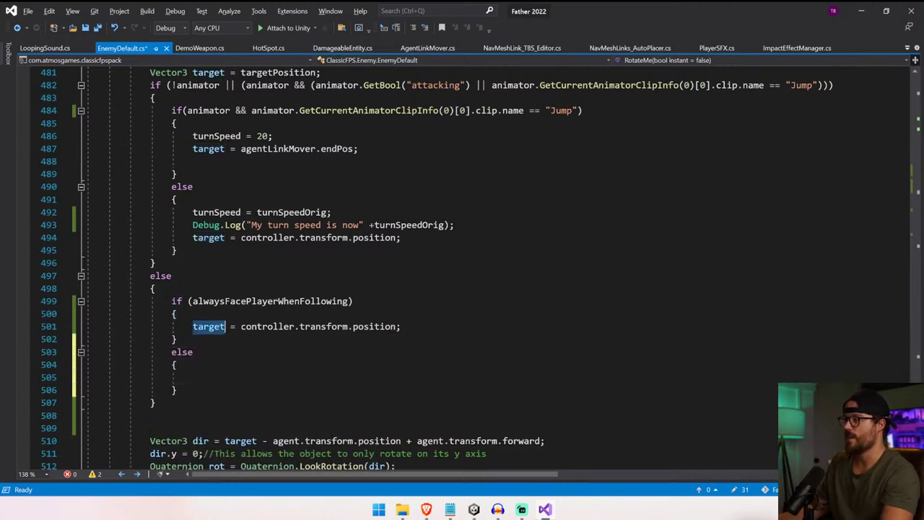
key("ctrl+c")
left_click(208, 377)
key("ctrl+v")
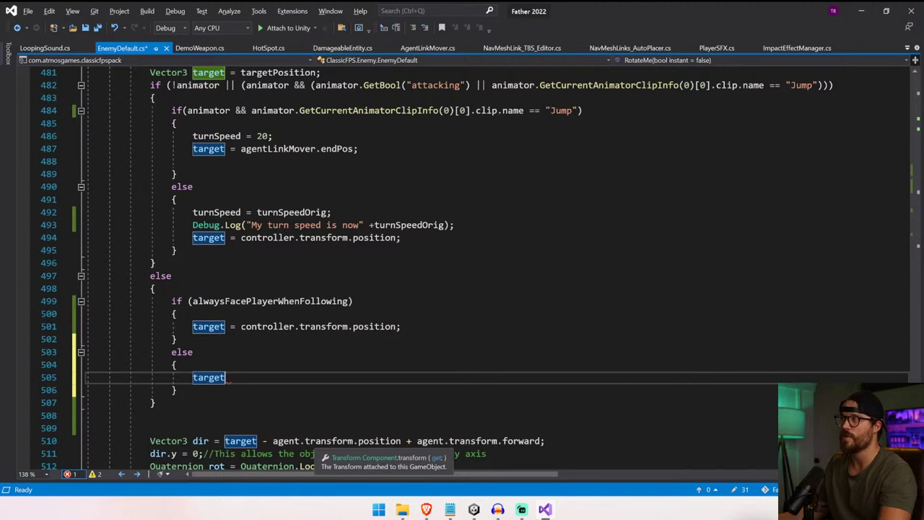
scroll(318, 441, "down", 1)
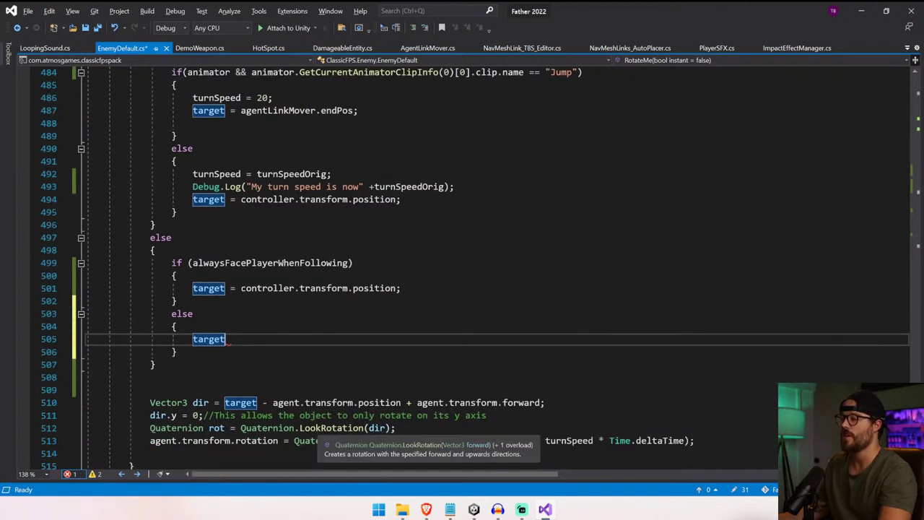
scroll(318, 440, "down", 2)
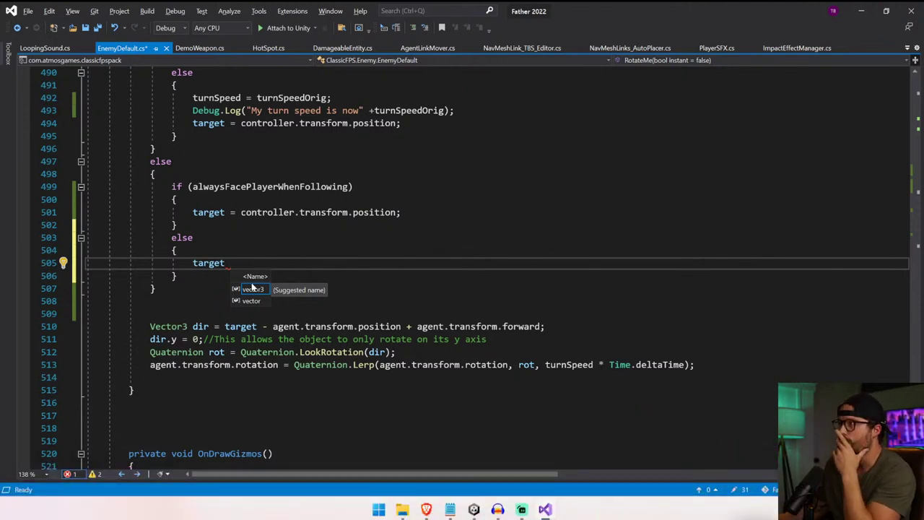
key("BackSpace")
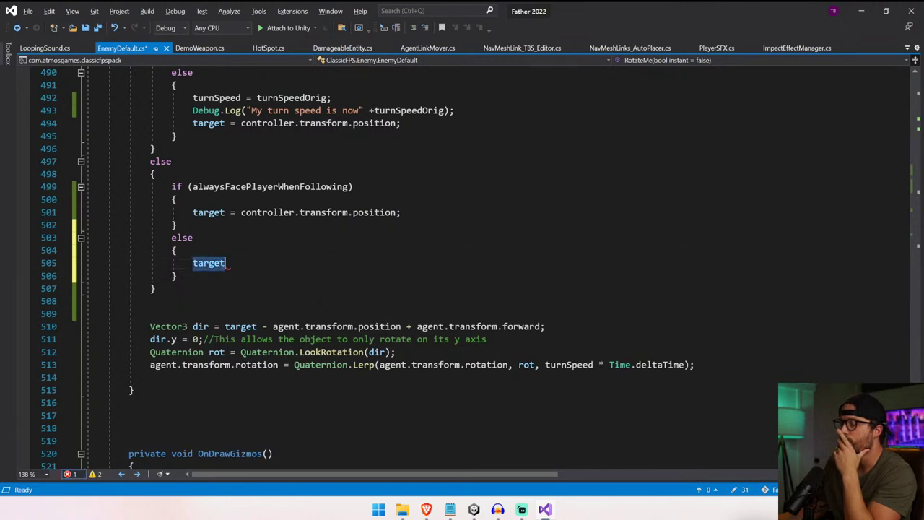
scroll(462, 267, "up", 3)
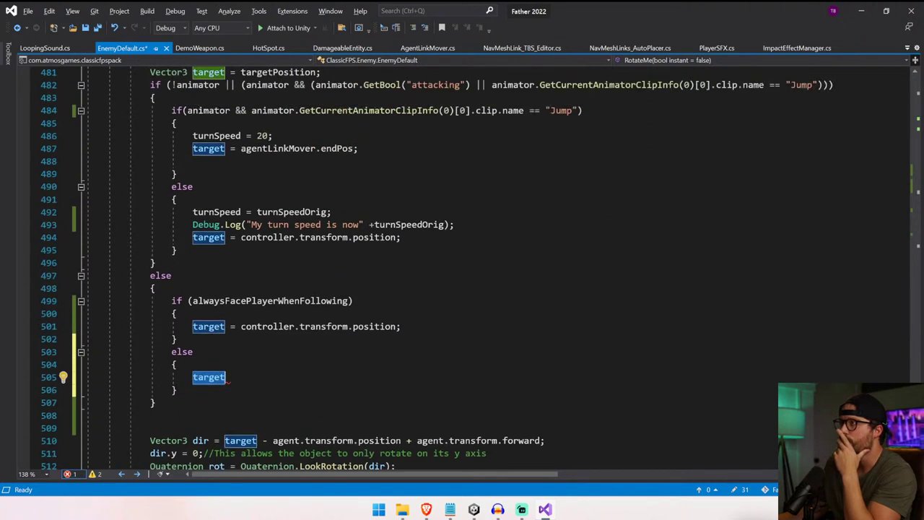
scroll(462, 267, "down", 2)
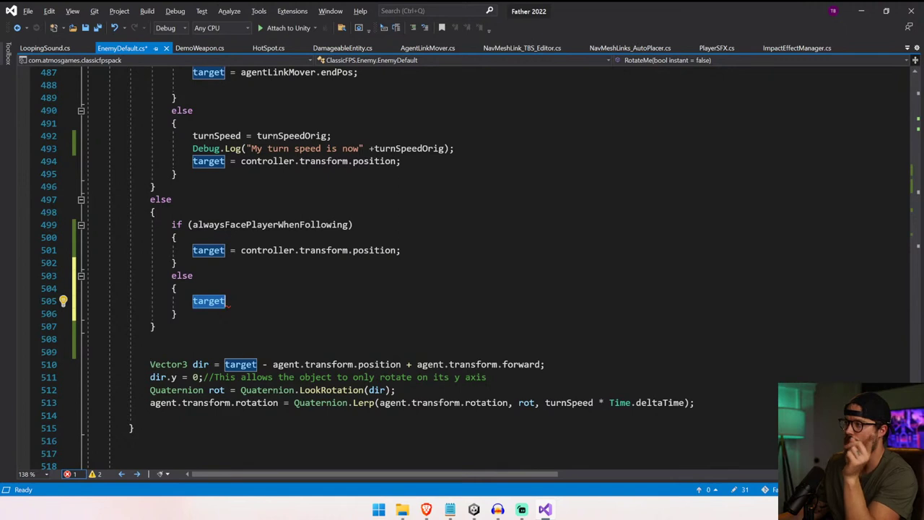
- Remove the alwaysFacePlayerWhenFollowing check and its inner else from RotateMe, keeping target = controller.transform.position directly in the outer else with corrected indentation
left_click_drag(176, 314, 171, 225)
key("BackSpace")
key("BackSpace")
scroll(433, 288, "up", 3)
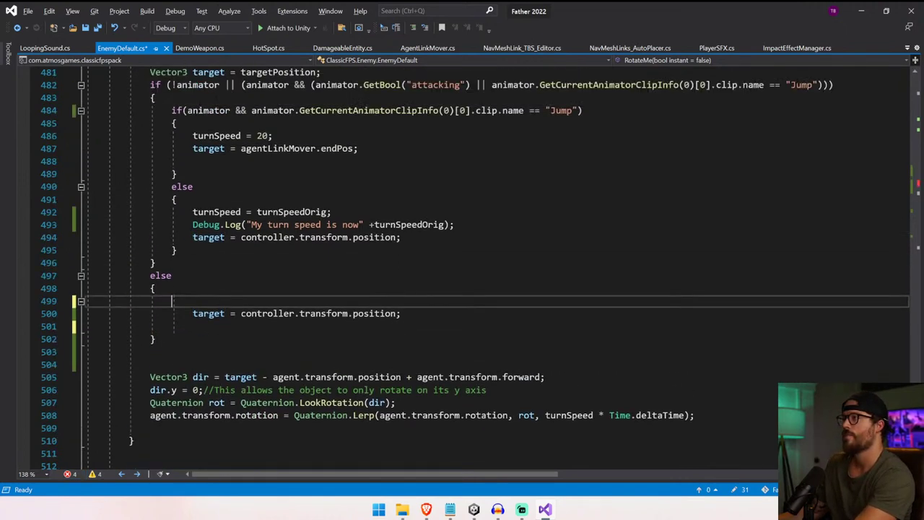
key("shift+Home")
key("BackSpace")
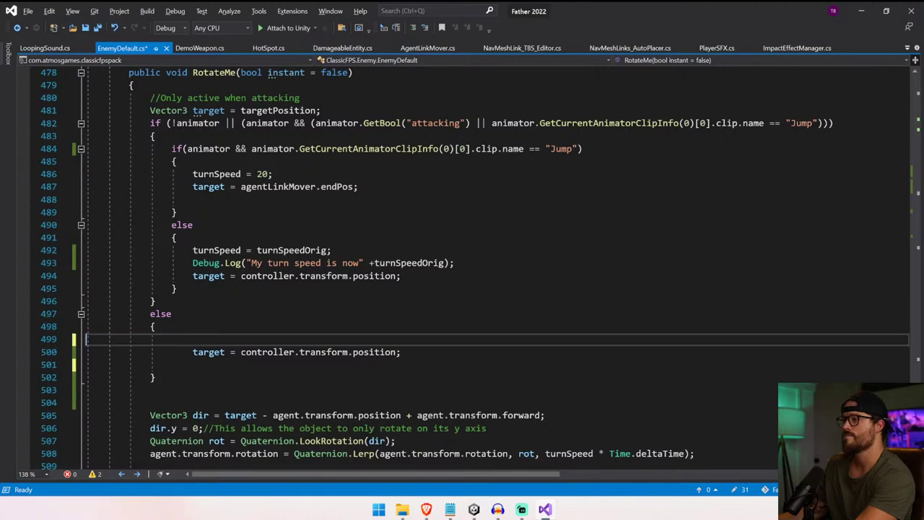
key("BackSpace")
key("Down")
key("Down")
key("shift+Home")
key("BackSpace")
key("BackSpace")
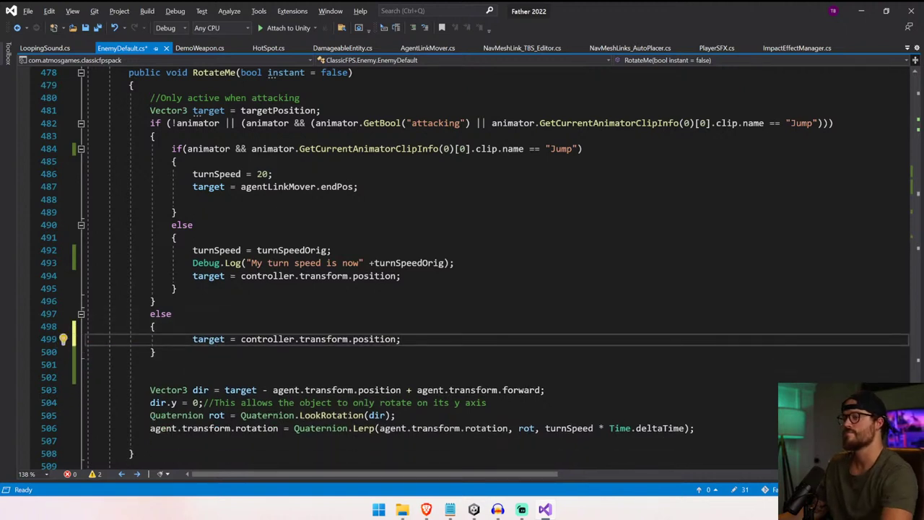
left_click_drag(192, 339, 171, 339)
key("BackSpace")
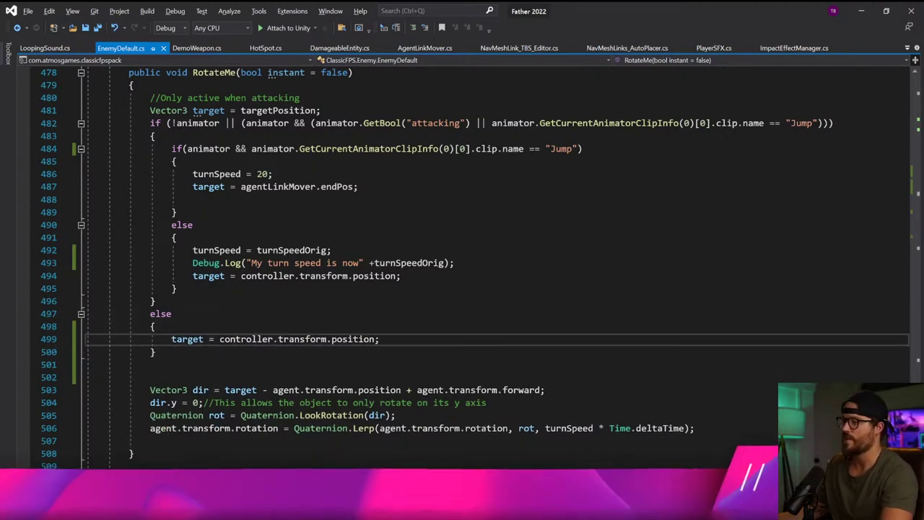
- Delete the "i'm trying to face the palyer" Debug.Log line from the shootProjectiles block in Update
scroll(462, 267, "up", 20)
scroll(462, 267, "up", 20)
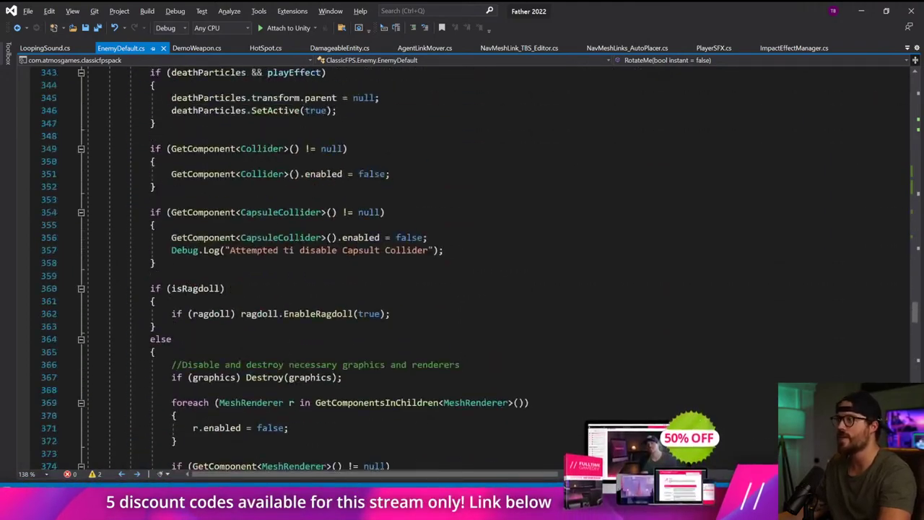
scroll(462, 267, "up", 20)
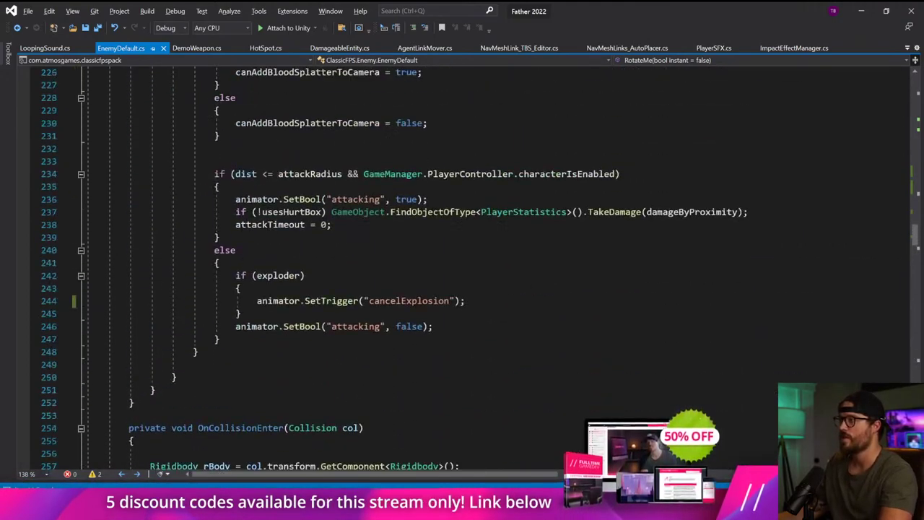
scroll(462, 267, "up", 7)
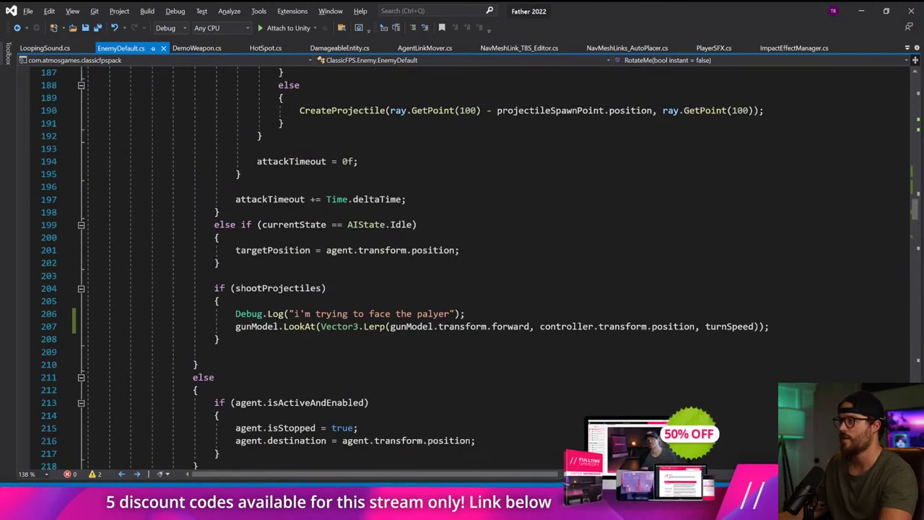
left_click_drag(466, 314, 85, 314)
key("BackSpace")
- Find the RotateMe() call in Update, make it run only if alwaysFacePlayerWhenFollowing is true, and save the script
scroll(461, 267, "up", 20)
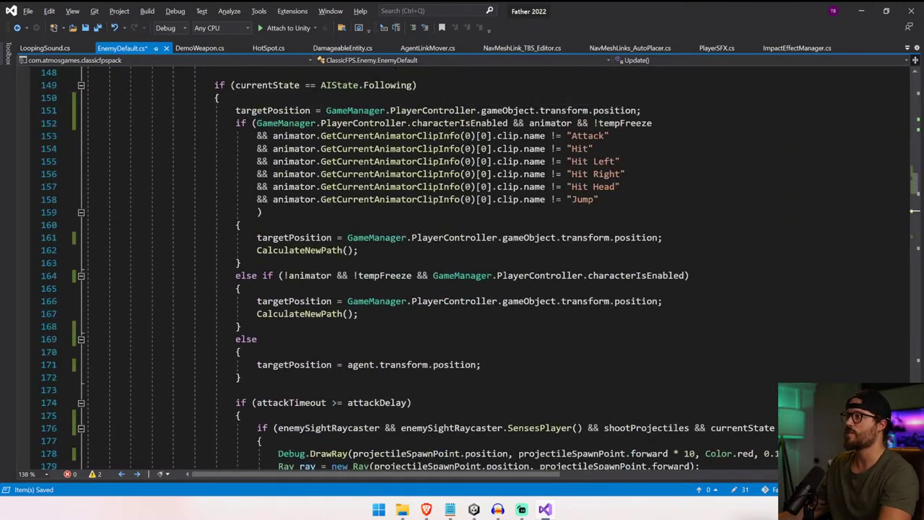
scroll(462, 267, "up", 2)
left_click(243, 301)
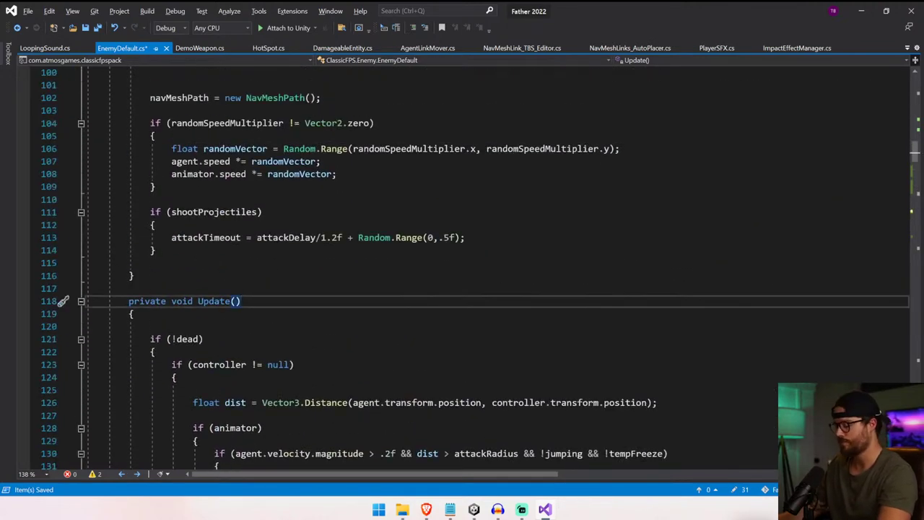
key("ctrl+f")
type("Rotate")
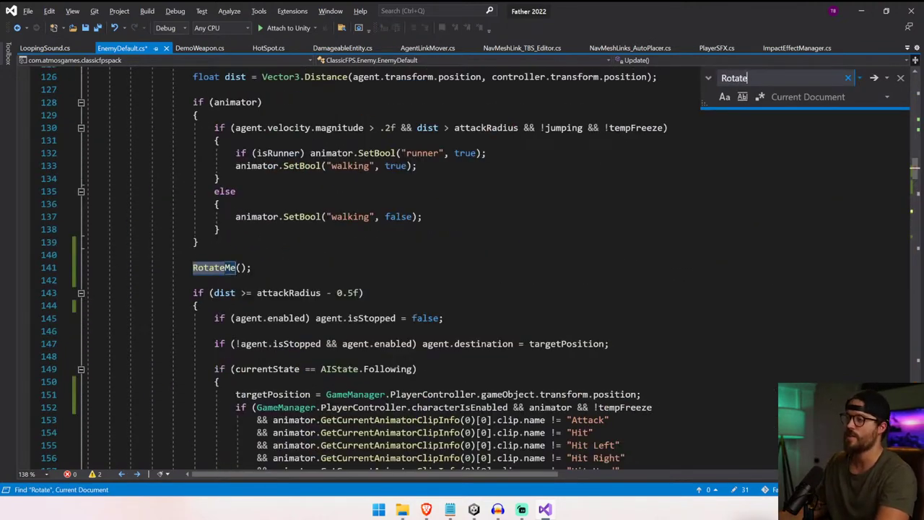
left_click_drag(192, 268, 187, 268)
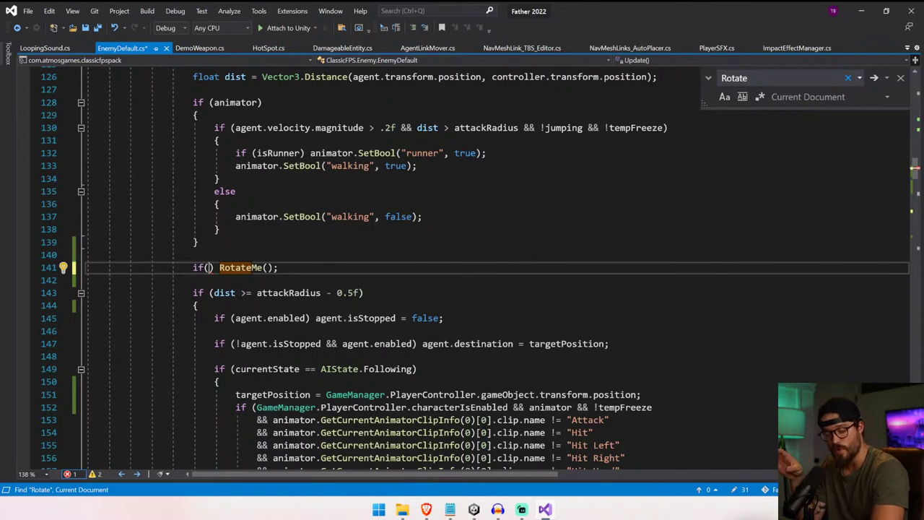
type("waysFacePlayerWhenFollowing")
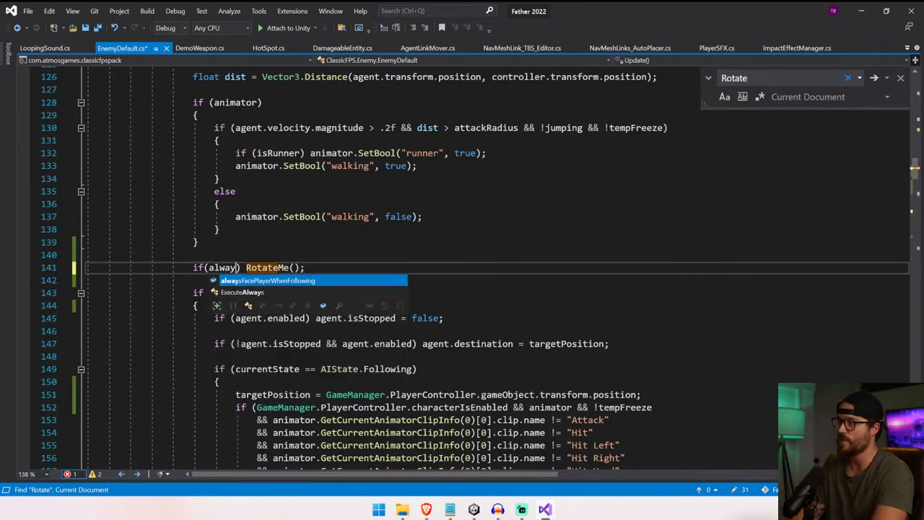
key("ctrl+s")
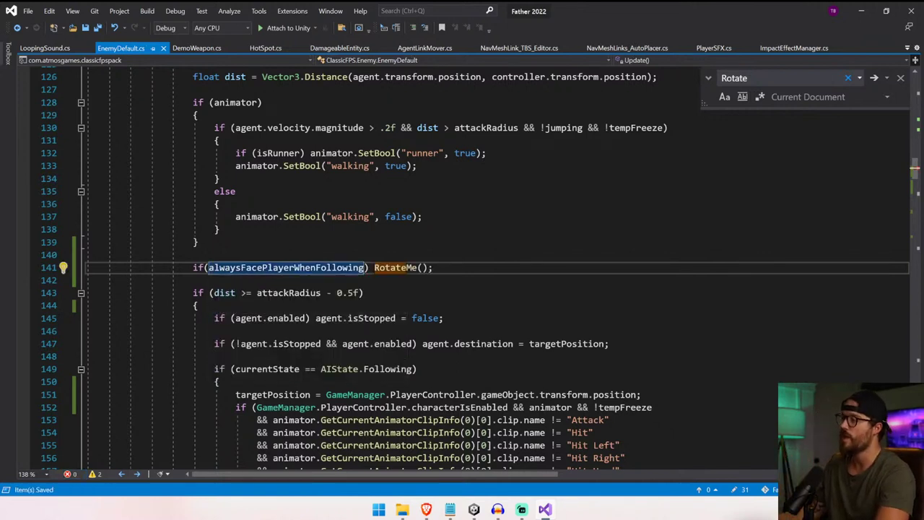
- Switch to Unity and play the scene to test the enemy's rotation with the conditional RotateMe call
scroll(462, 274, "up", 20)
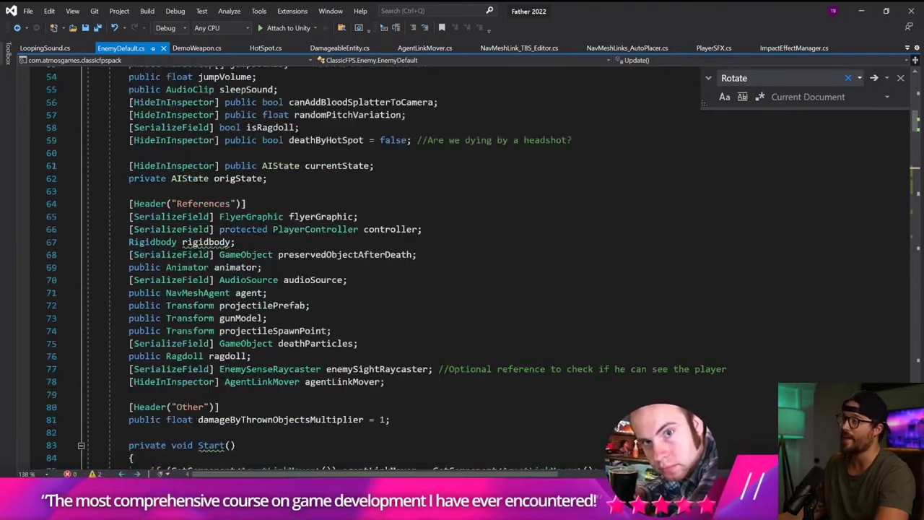
scroll(378, 291, "up", 4)
scroll(378, 291, "down", 20)
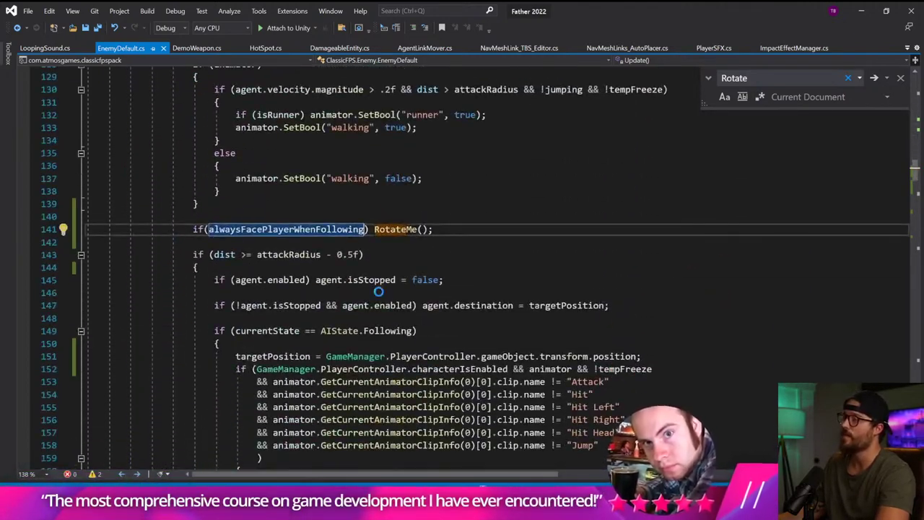
mouse_move(474, 509)
left_click(455, 447)
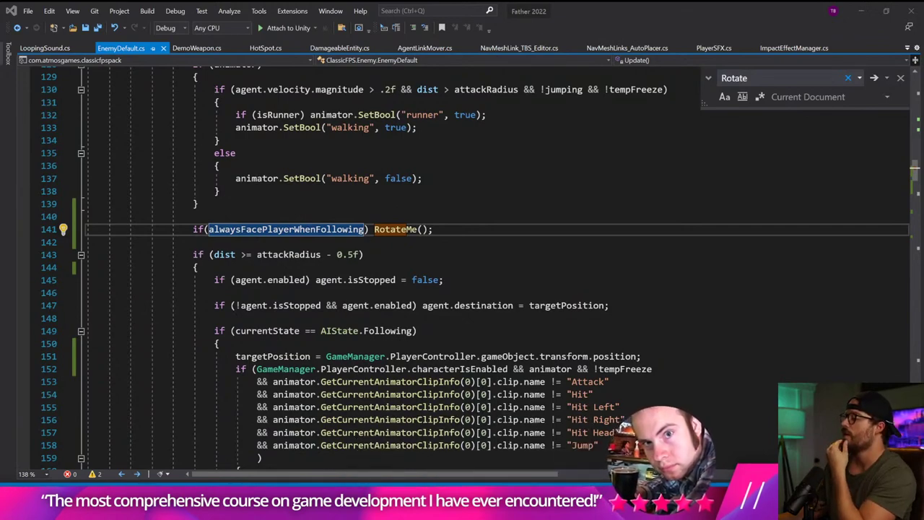
key("alt+Tab")
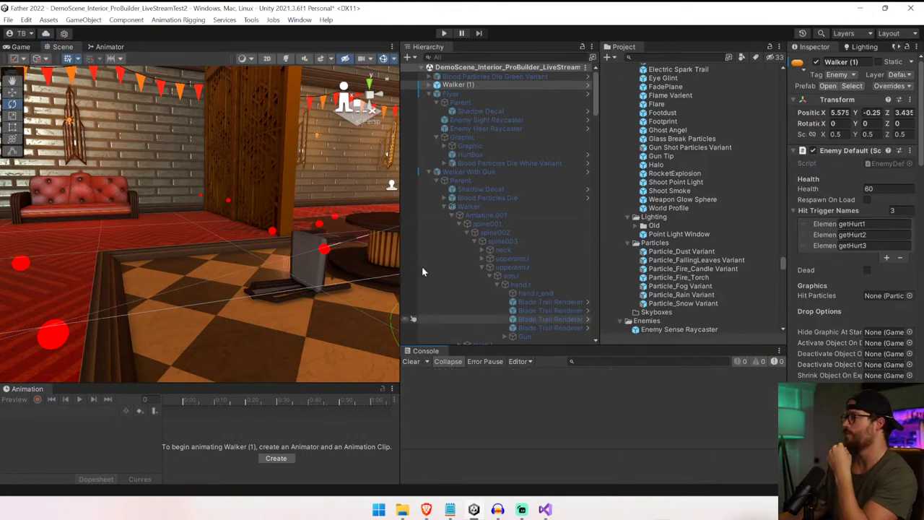
left_click(444, 32)
left_click(265, 198)
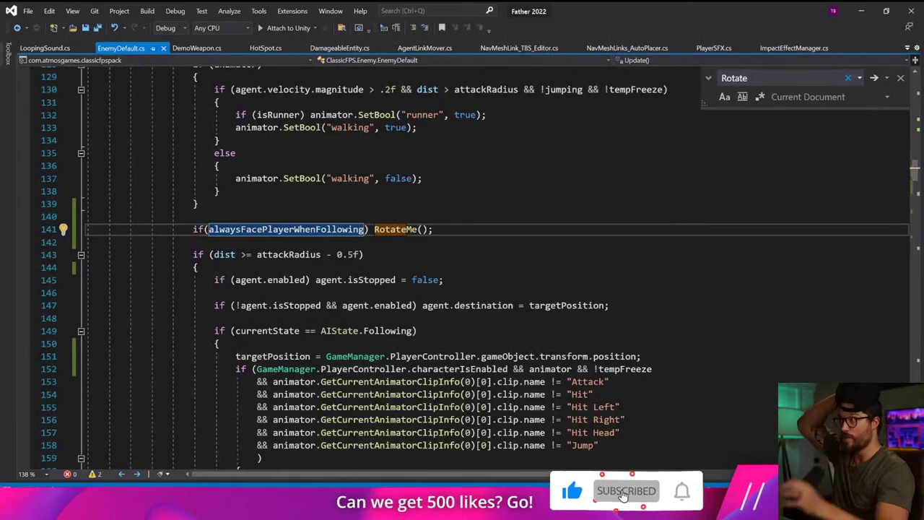
- In Visual Studio, extend the RotateMe condition with || and the copied animator clip check, changed to == "Attack", and save
type("||")
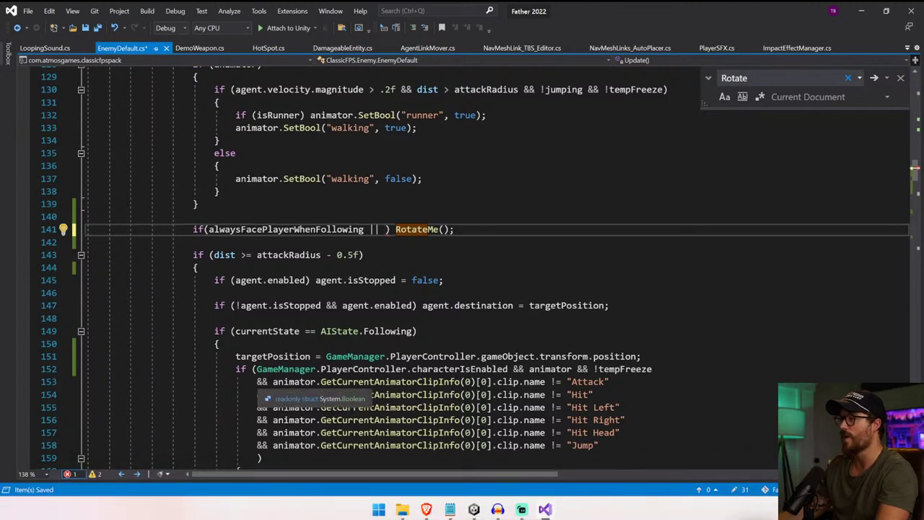
left_click_drag(257, 382, 610, 382)
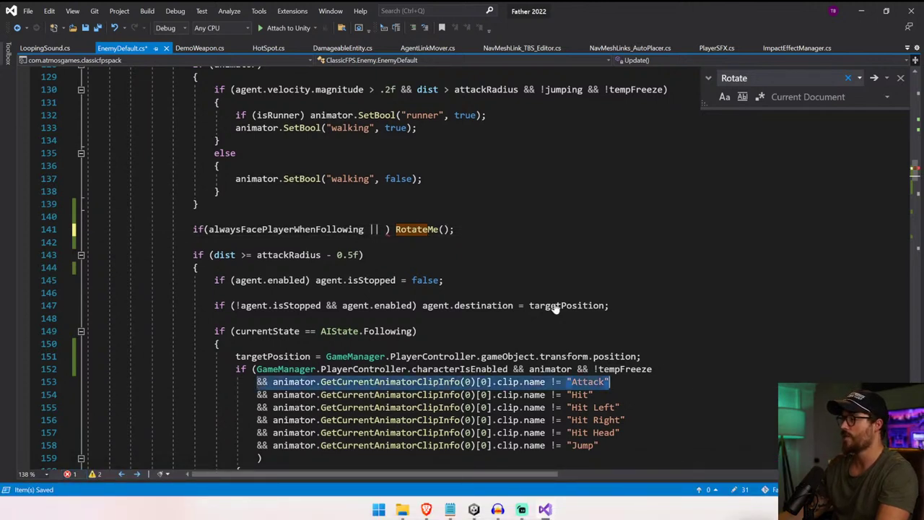
key("ctrl+c")
left_click(383, 228)
key("ctrl+v")
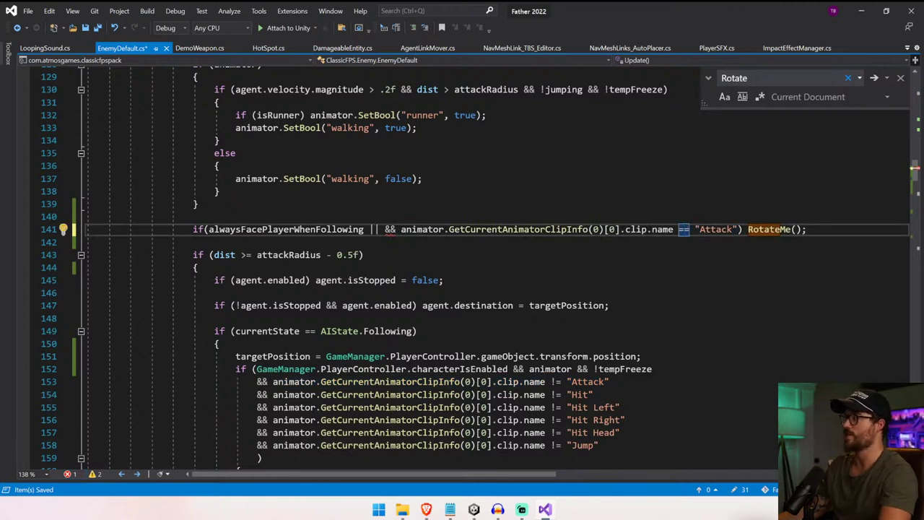
key("ctrl+s")
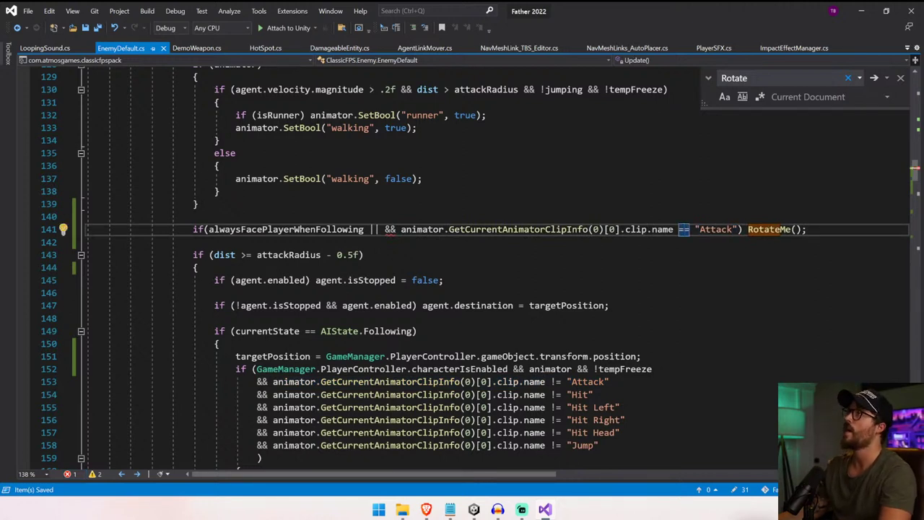
- Close the find box, remove the stray && after || in the RotateMe condition, and save the script
left_click(904, 78)
left_click(214, 292)
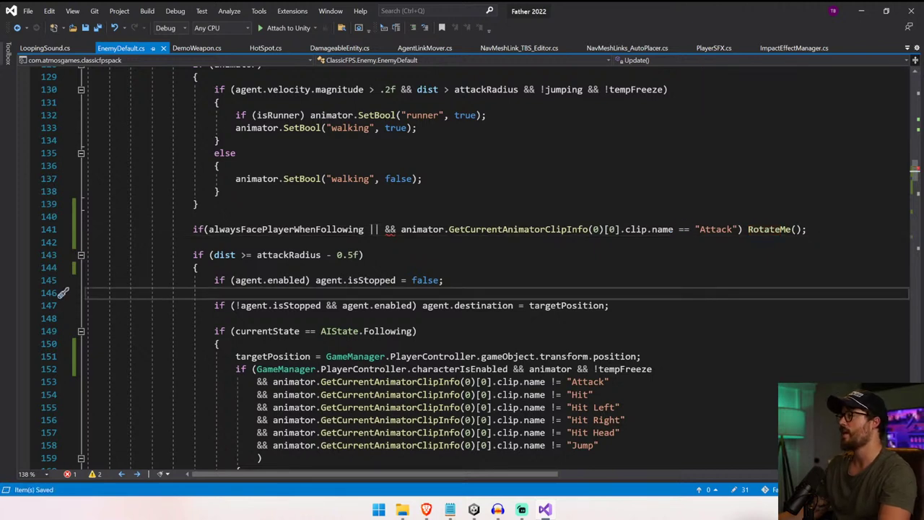
double_click(390, 230)
key("BackSpace")
key("BackSpace")
key("ctrl+s")
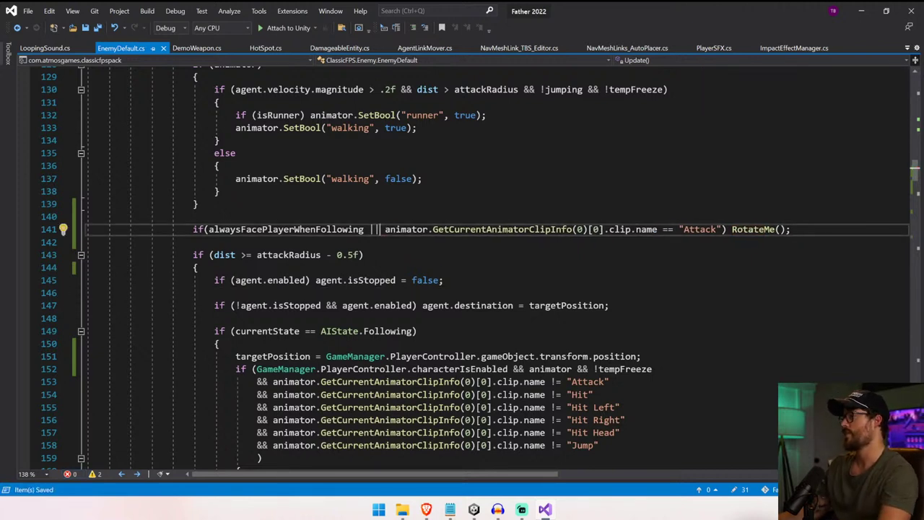
- Switch to Unity, clear the console messages, and widen the scene view area
left_click(474, 509)
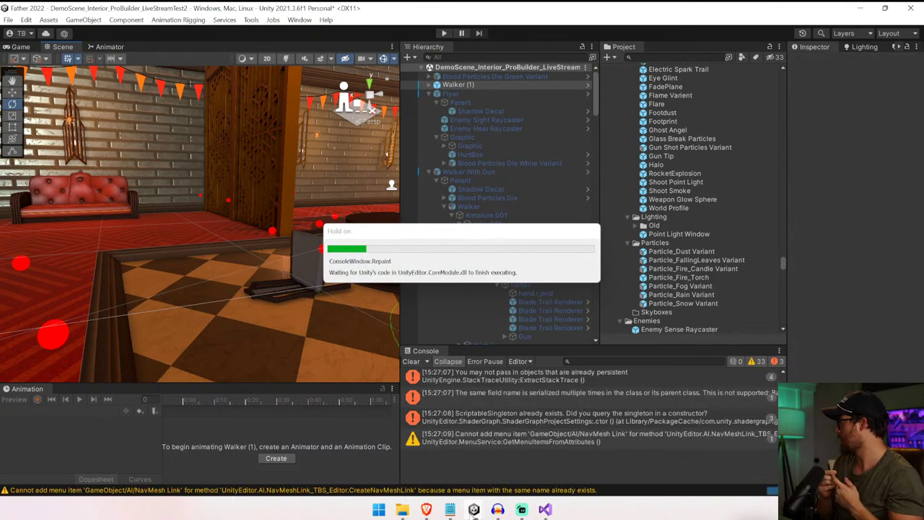
left_click(412, 361)
left_click_drag(400, 339, 507, 303)
- Play the scene and move around Walker (1) to test its following and attack rotation, ending play mode once checked
left_click(445, 34)
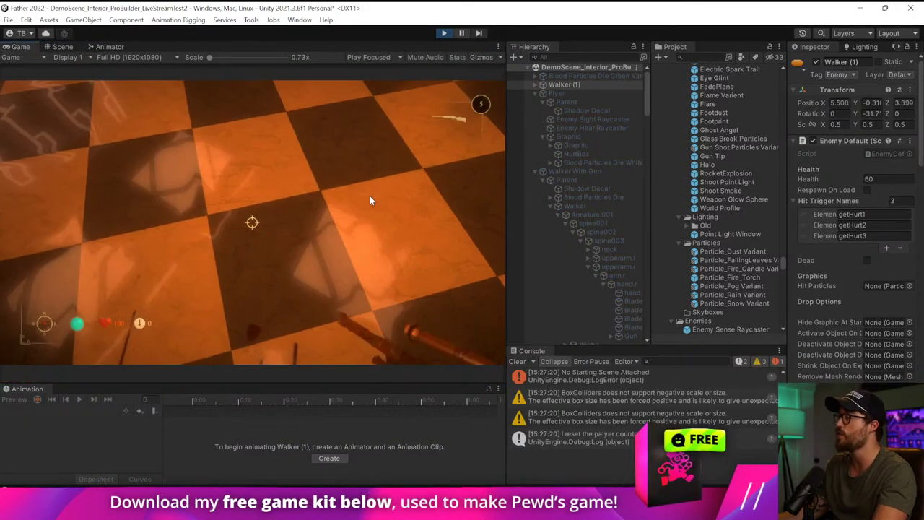
right_click(371, 198)
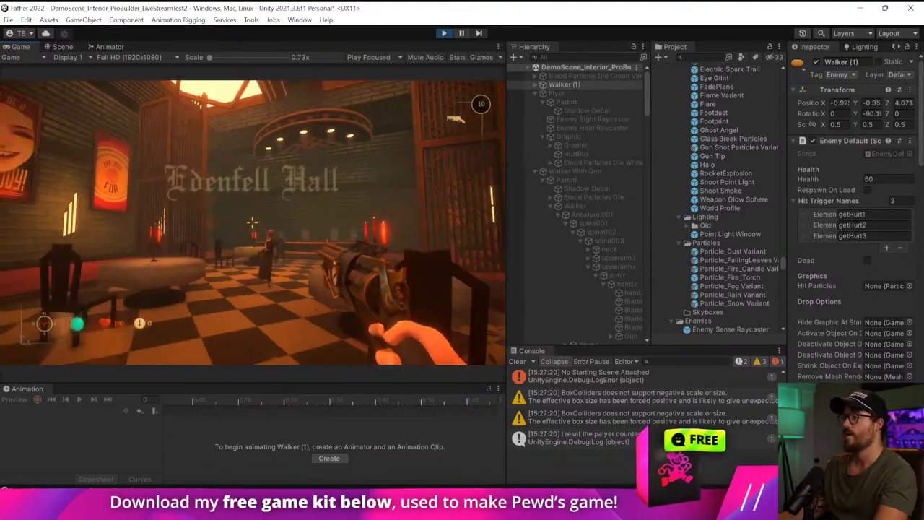
key("w")
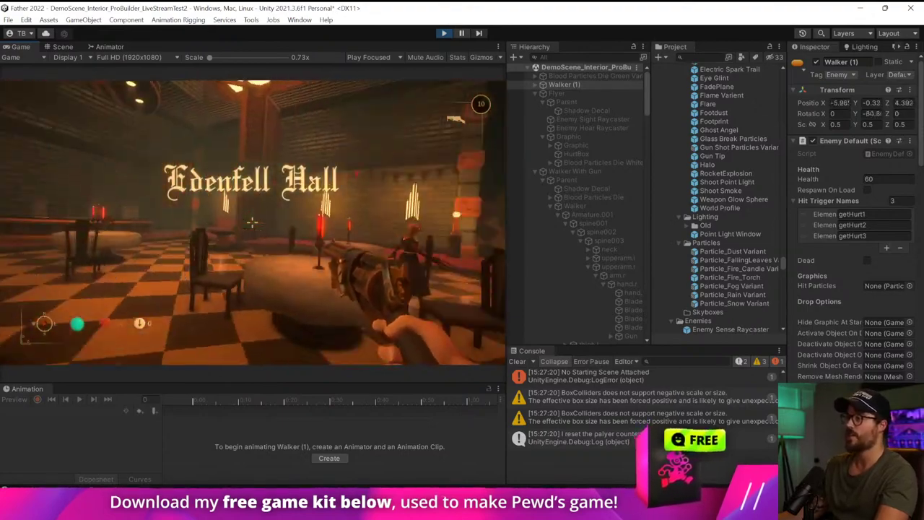
key("w")
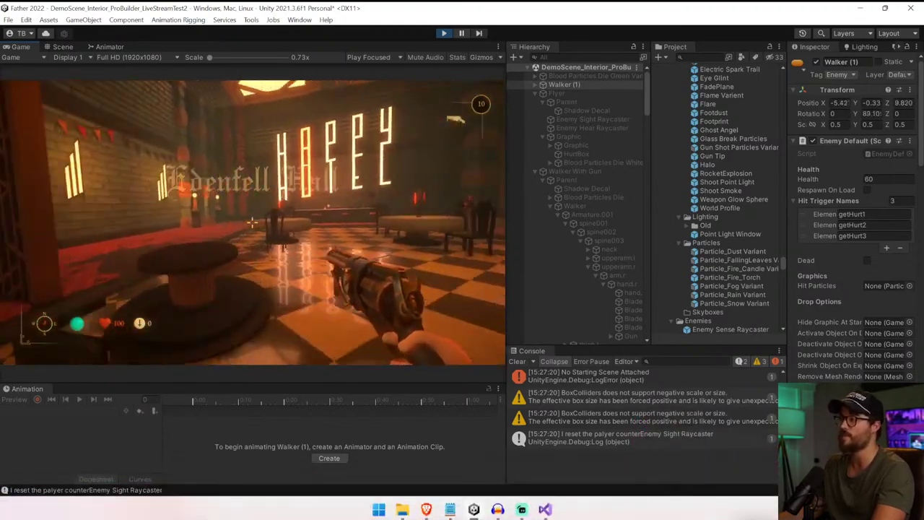
key("w")
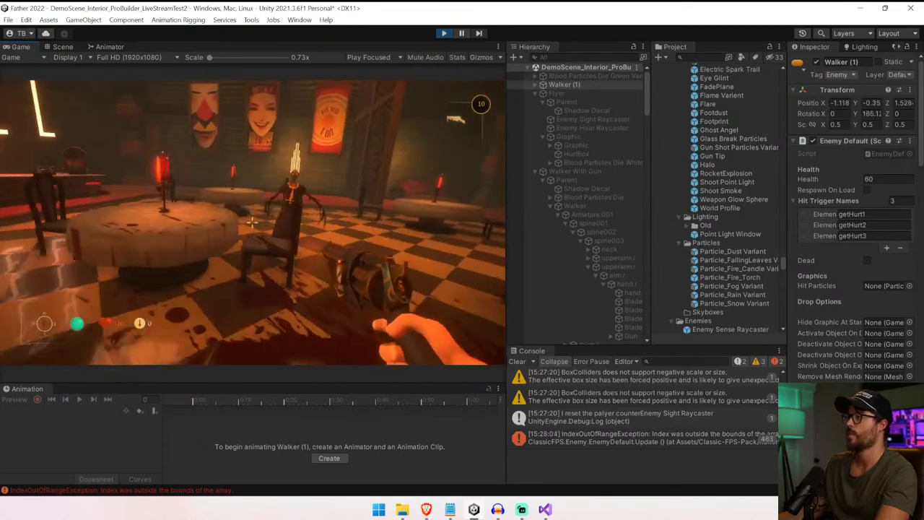
key("s")
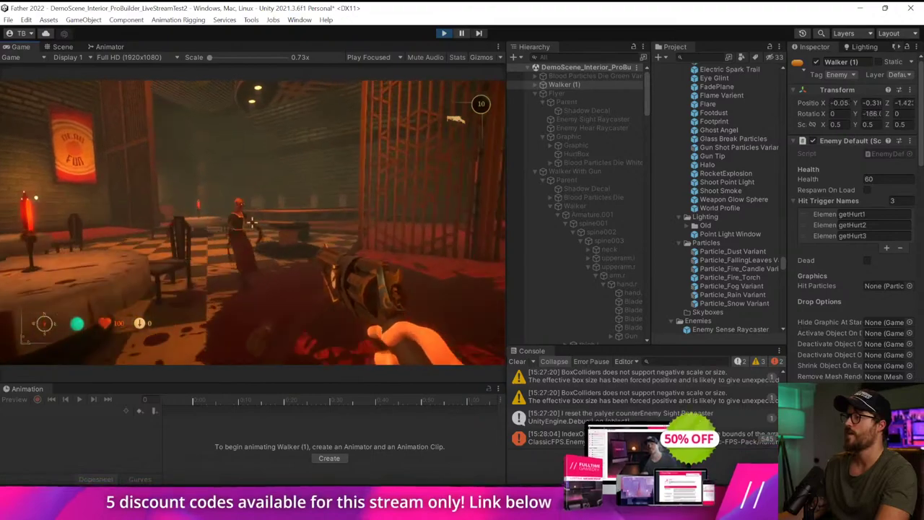
key("s")
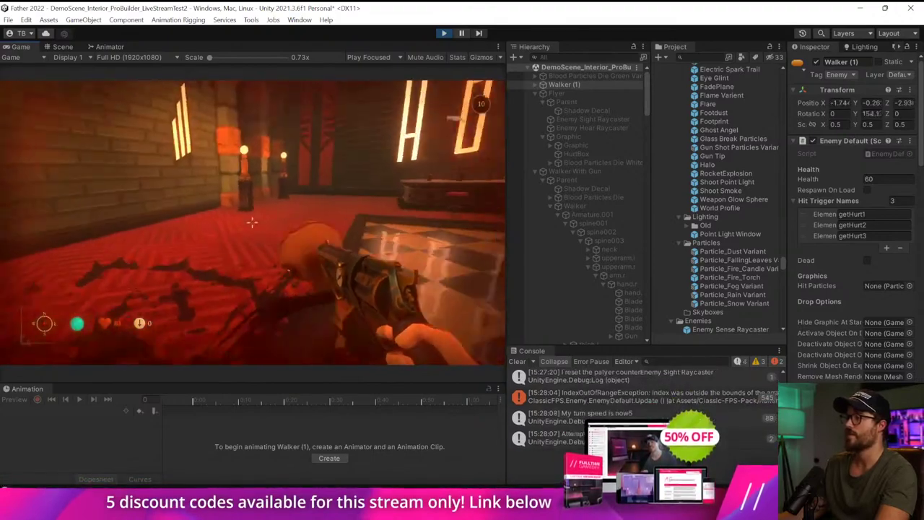
key("a")
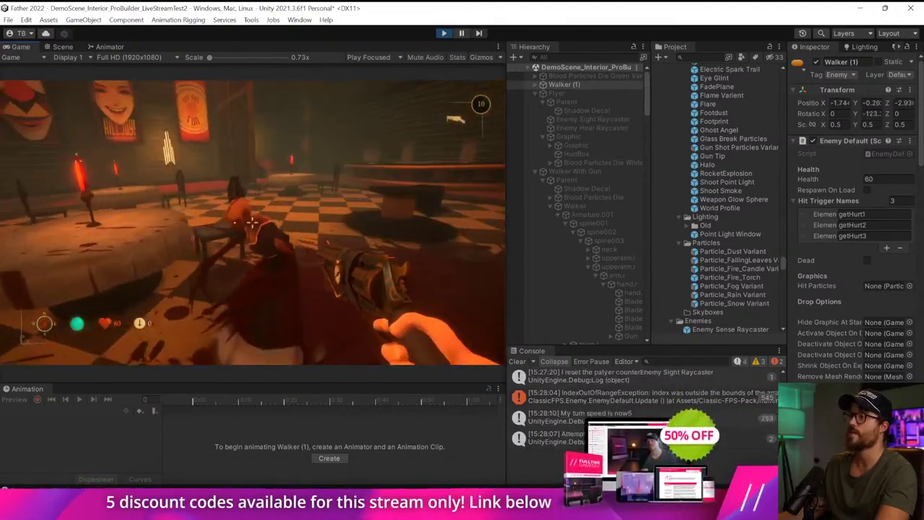
key("d")
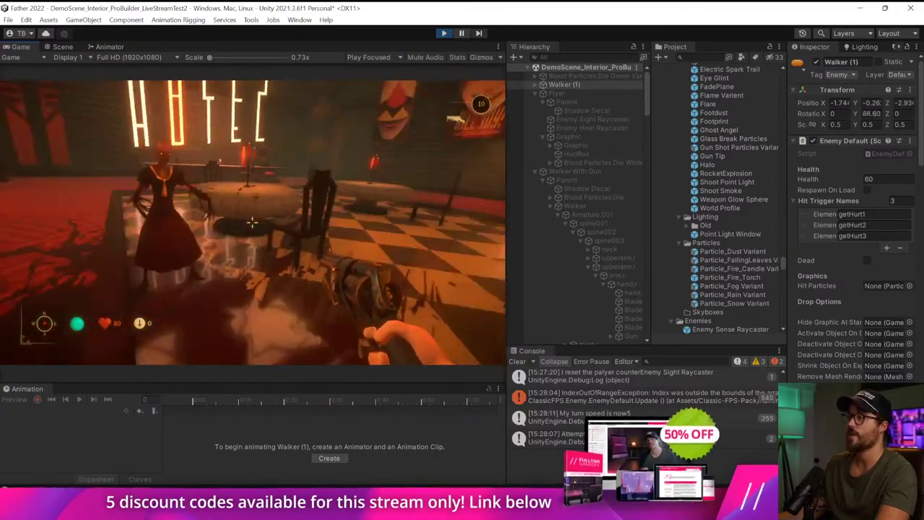
key("ctrl+p")
right_click_drag(248, 213, 403, 203)
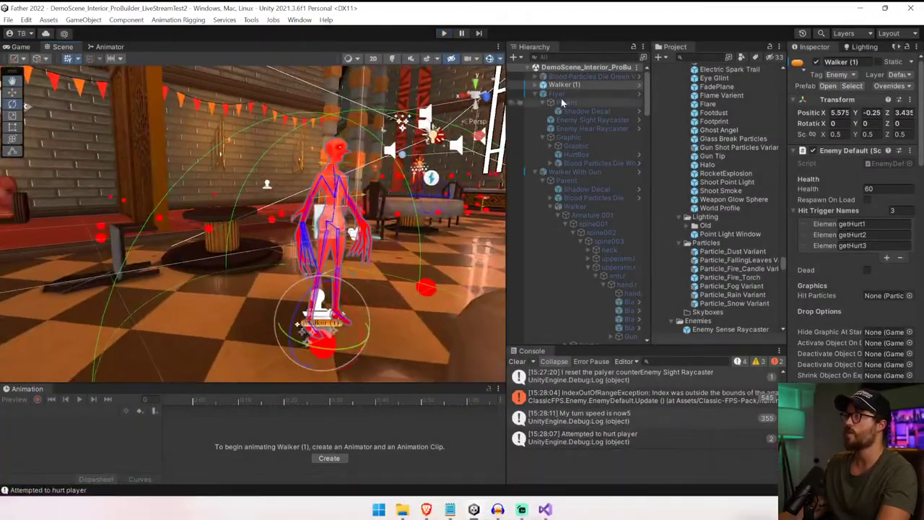
- Apply all of Walker (1)'s overrides to the Walker prefab and deactivate Walker (1) in the scene
left_click(892, 86)
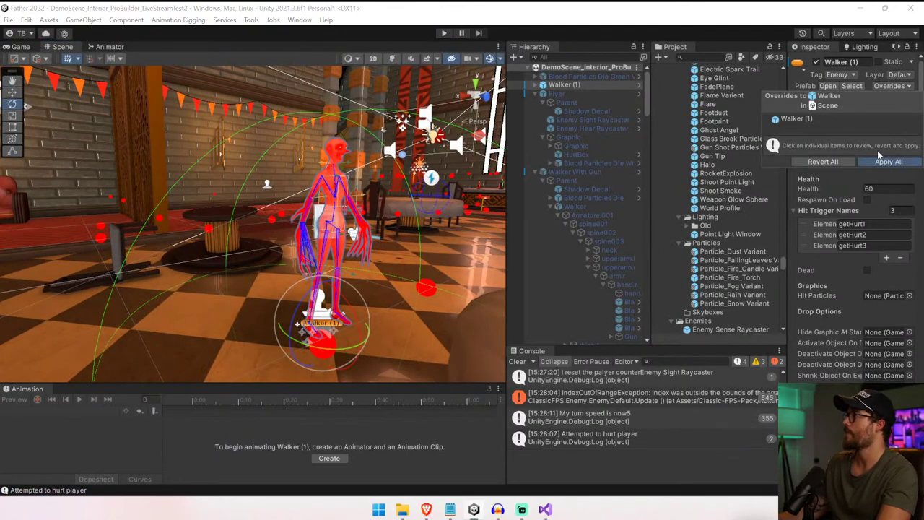
left_click(887, 161)
left_click(536, 94)
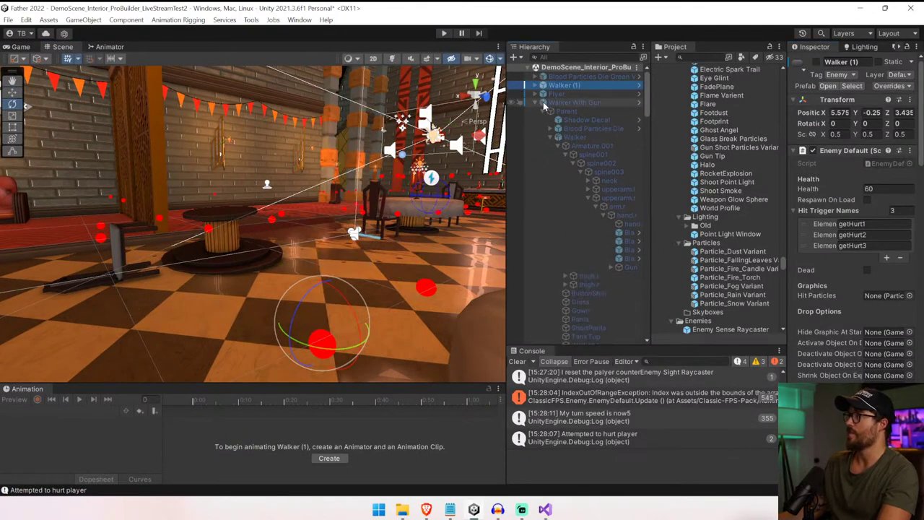
- Activate the Walker With Gun enemy and enable its Always Face Player option under Agent Navigation
left_click(555, 103)
scroll(813, 309, "down", 10)
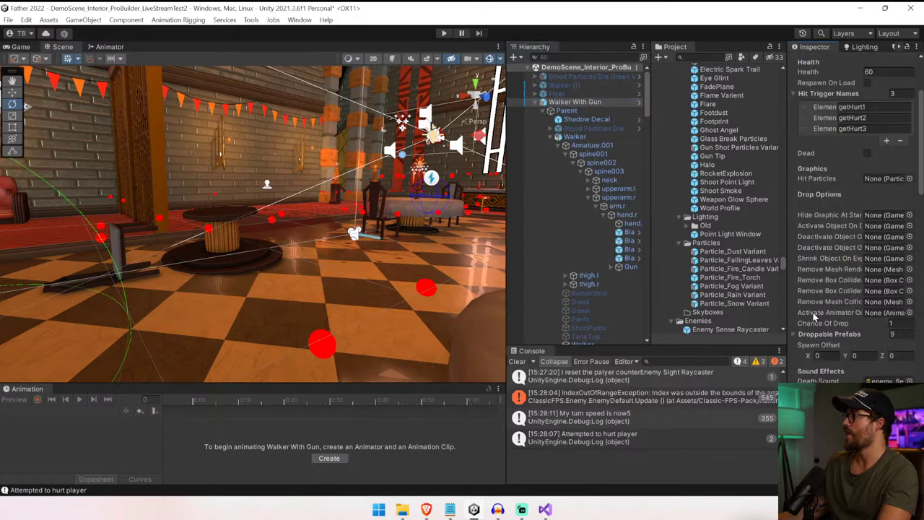
scroll(813, 308, "down", 3)
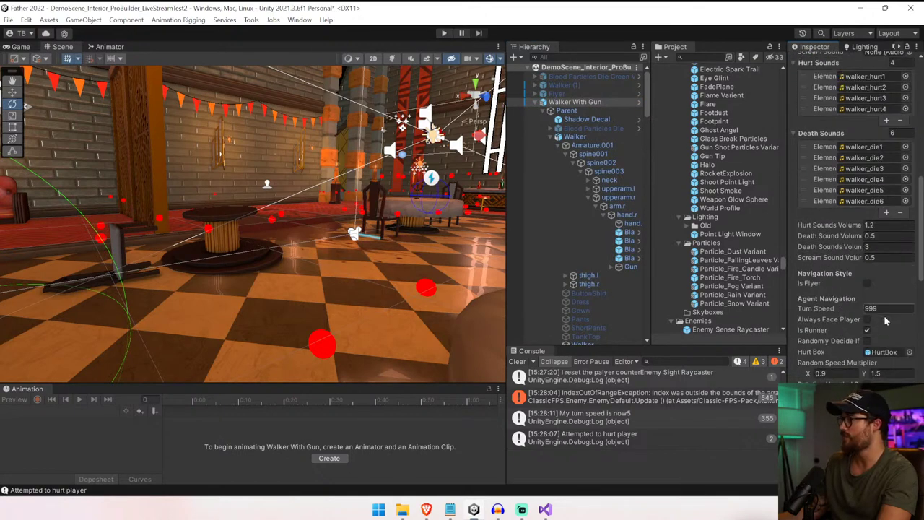
- Play the scene to test how Walker With Gun faces and chases the player, ending play mode and clearing the console
left_click(444, 33)
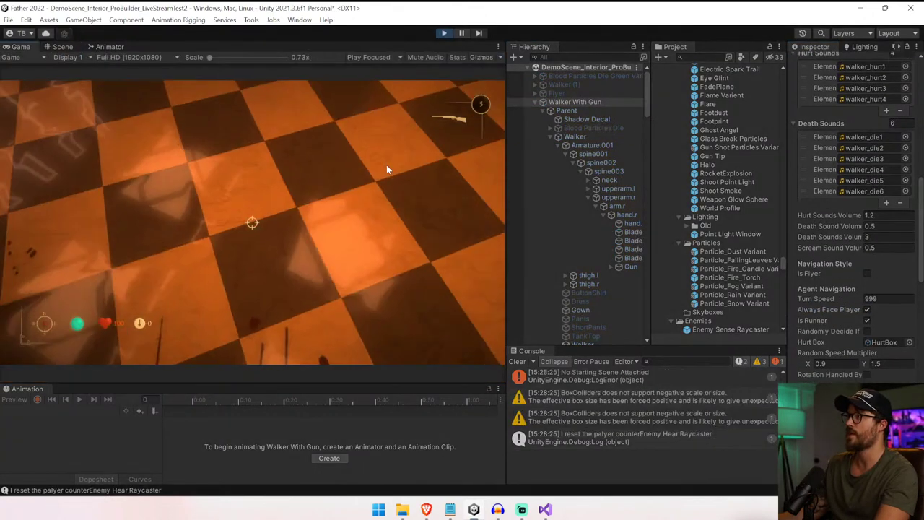
key("w")
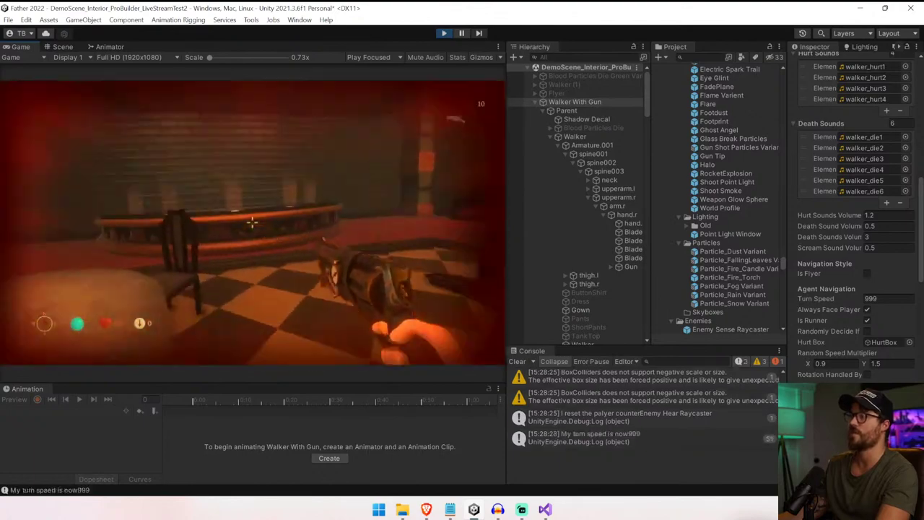
key("s")
key("a")
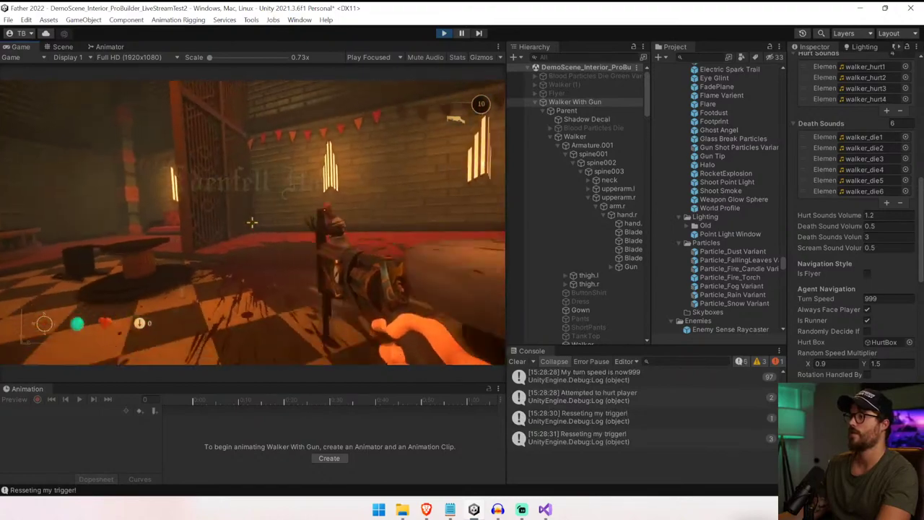
key("w")
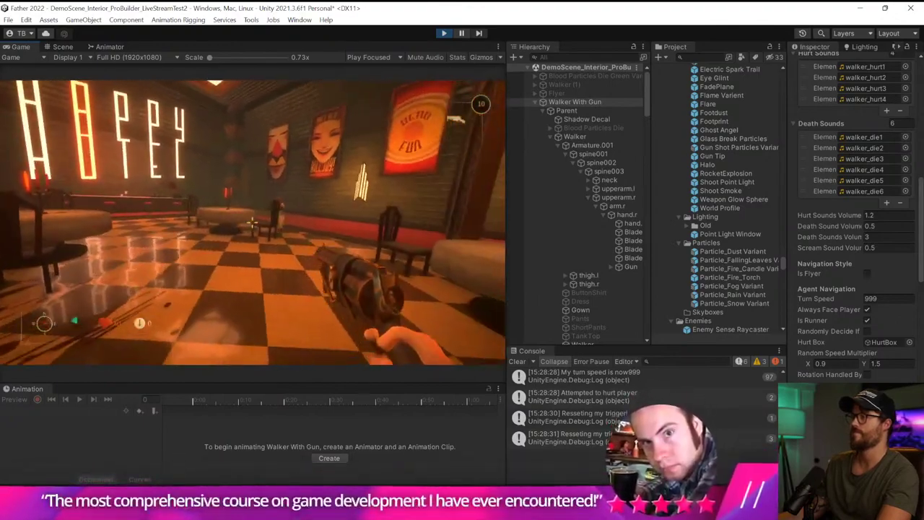
key("w")
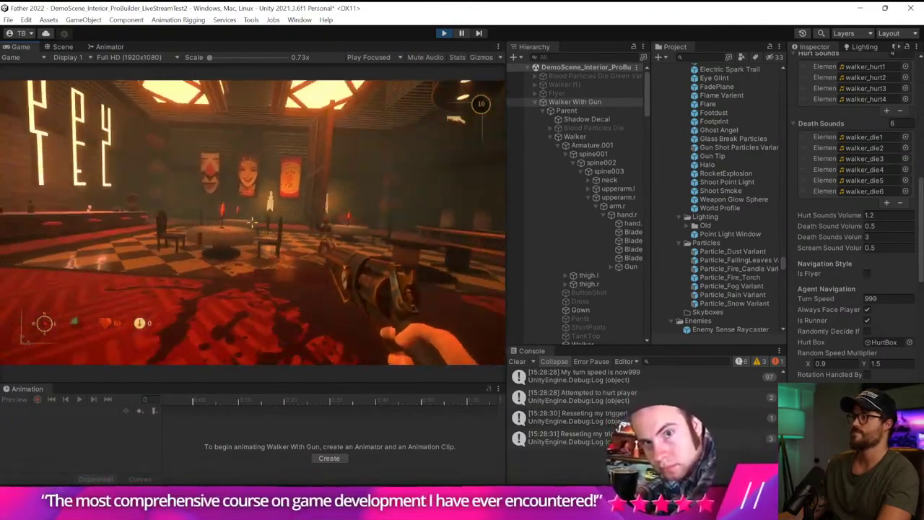
key("w")
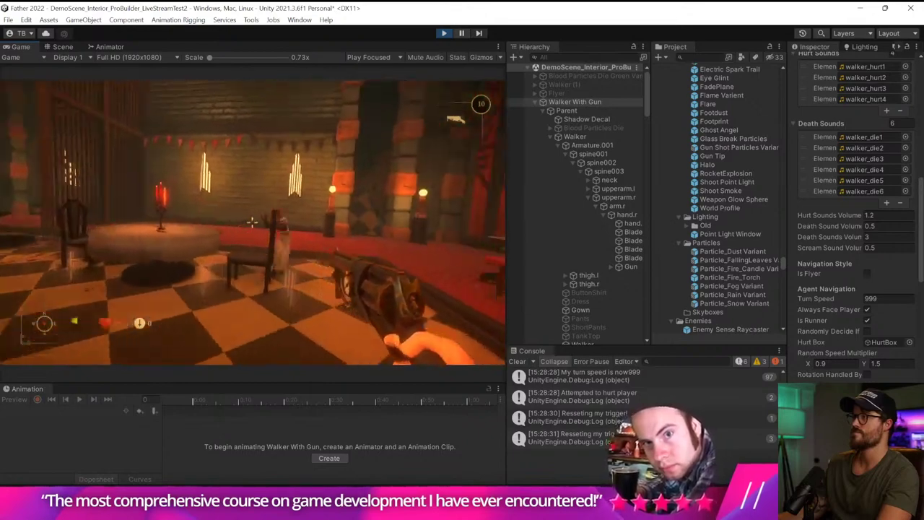
key("ctrl+p")
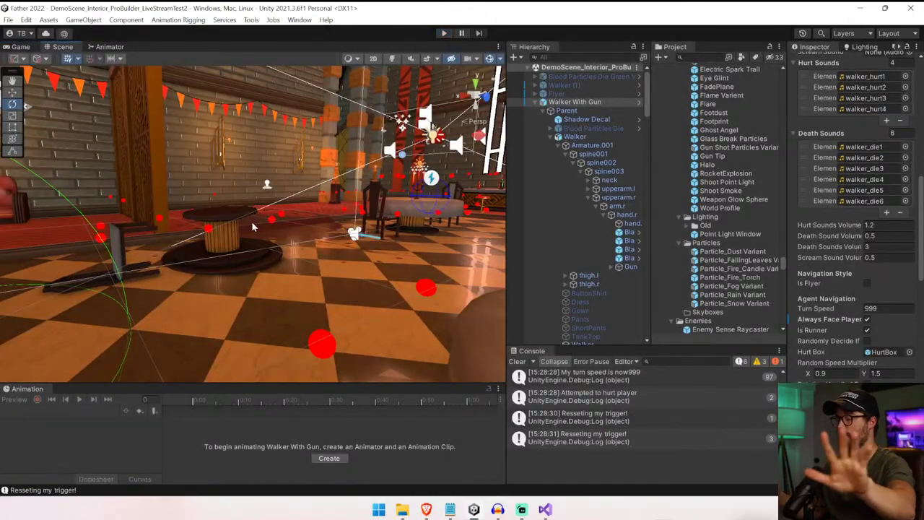
left_click(517, 361)
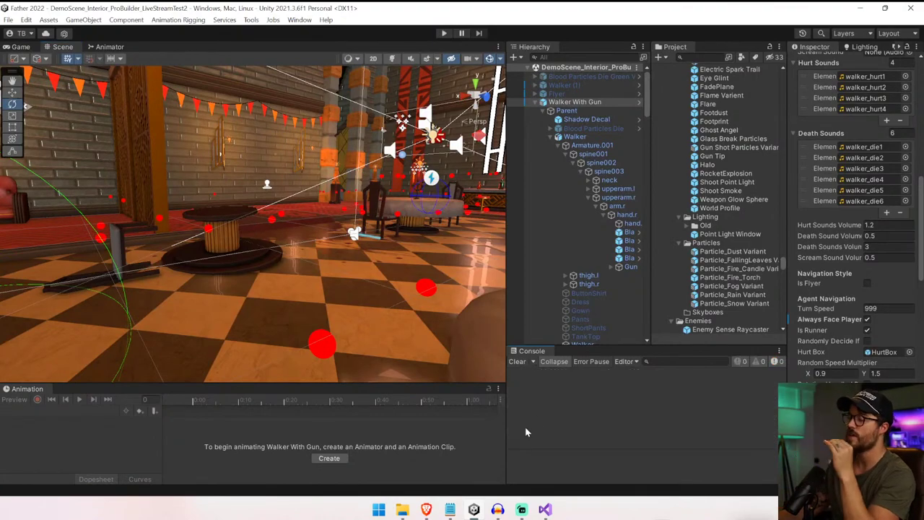
- Return to Visual Studio and save EnemyDefault.cs with the "Attack" clip check kept in the RotateMe condition
left_click(546, 509)
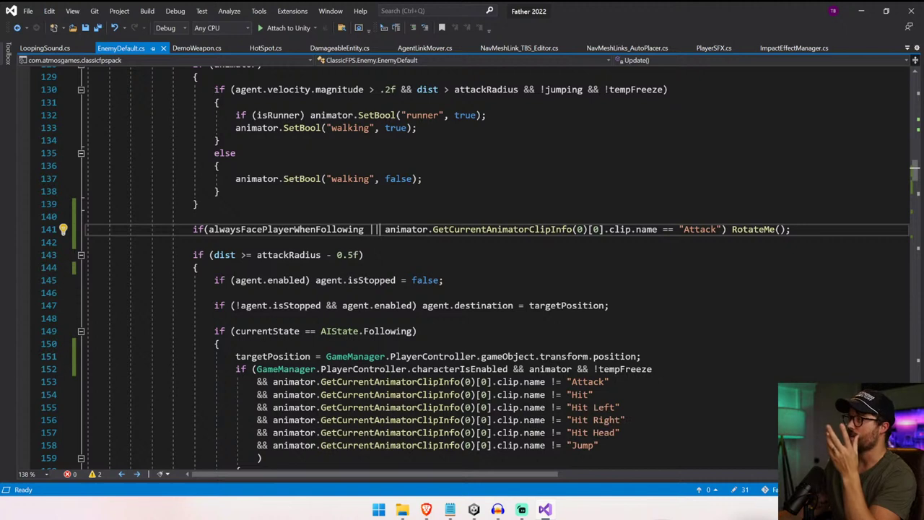
left_click(723, 230)
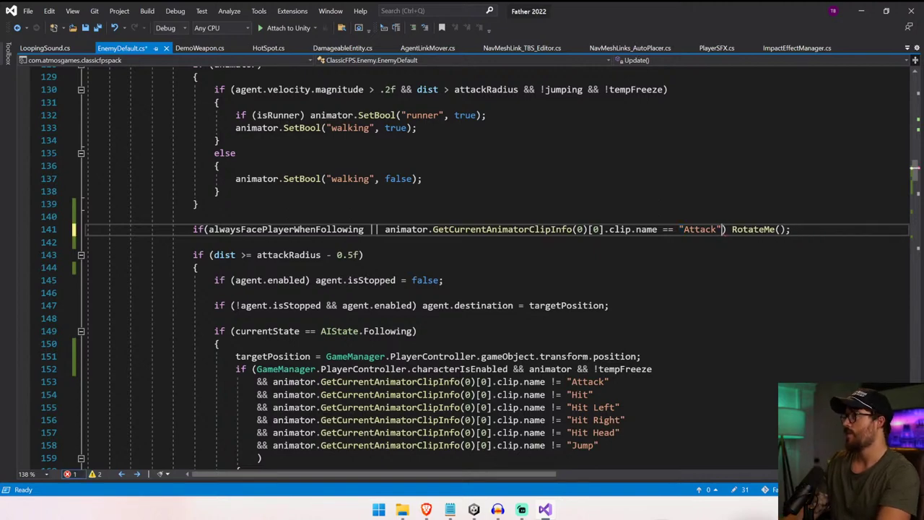
key("ctrl+s")
- Review the jump branch of RotateMe and copy its animator clip name check for "Jump"
scroll(462, 268, "down", 20)
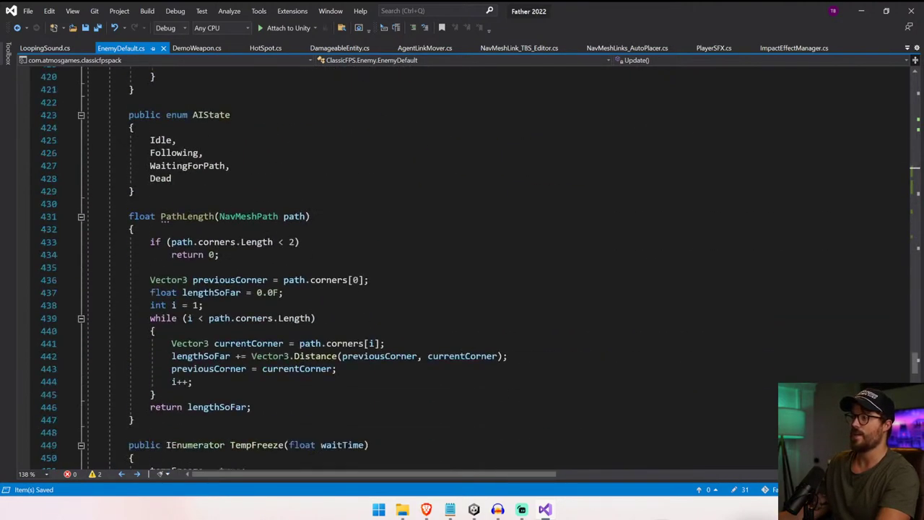
scroll(462, 267, "down", 20)
scroll(462, 267, "up", 3)
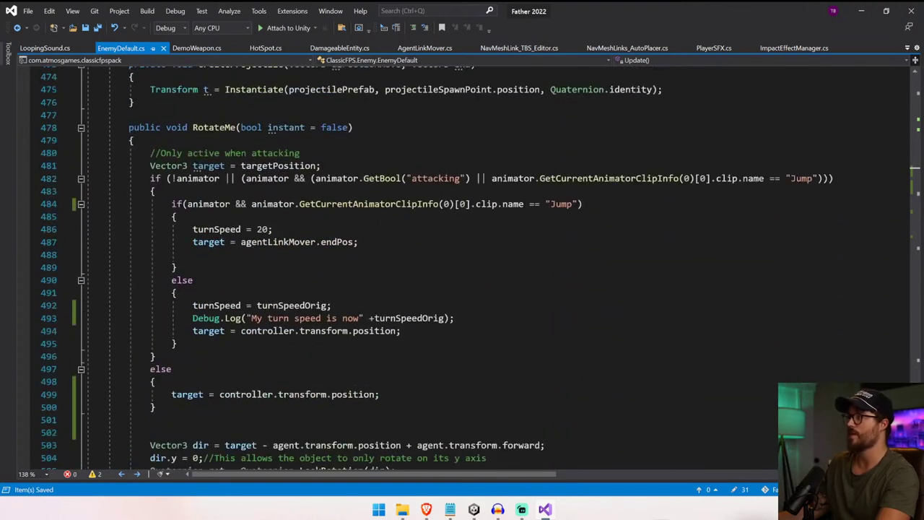
left_click_drag(171, 203, 289, 242)
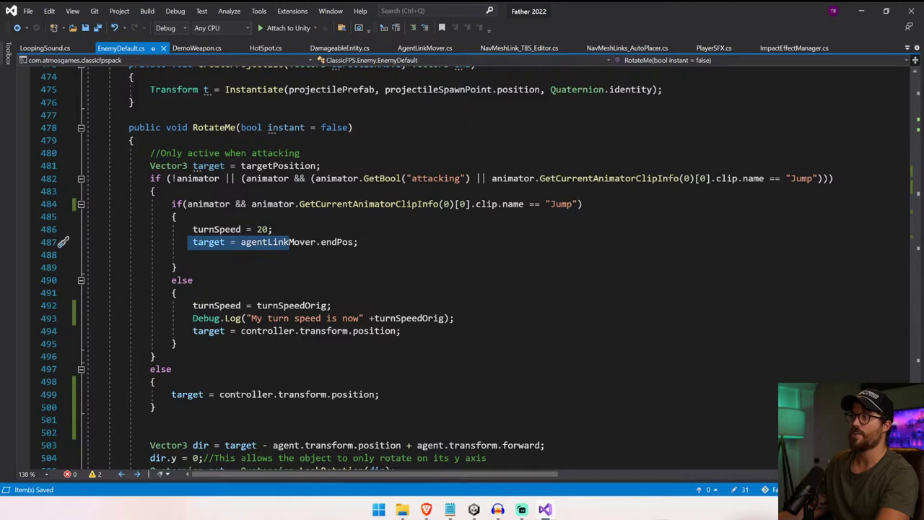
left_click_drag(193, 229, 358, 242)
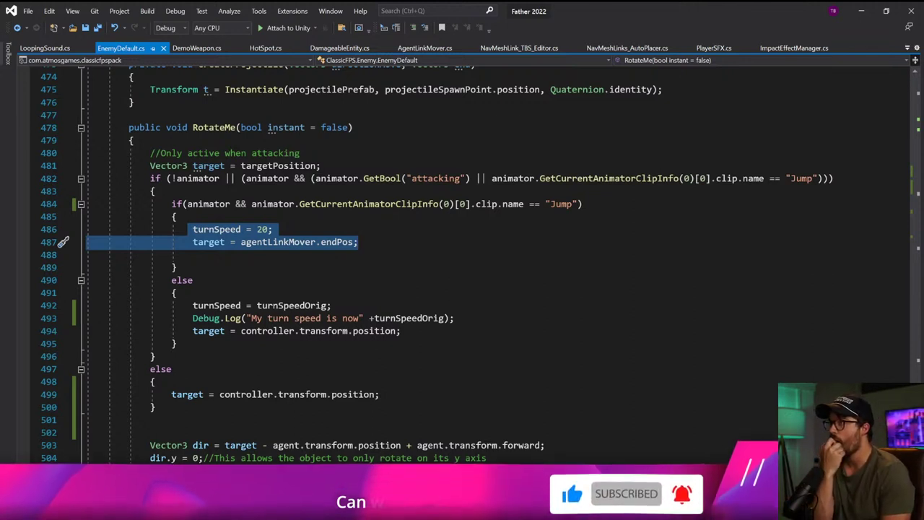
left_click(252, 205)
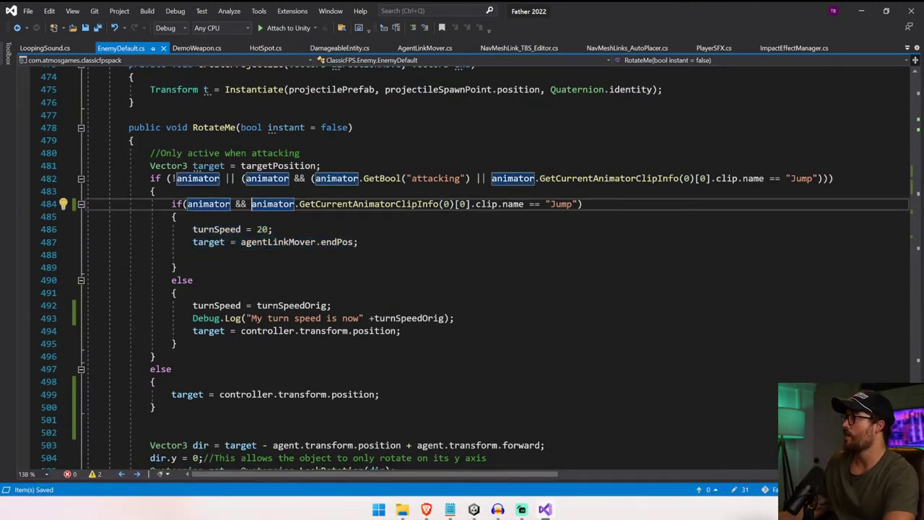
left_click_drag(252, 204, 572, 204)
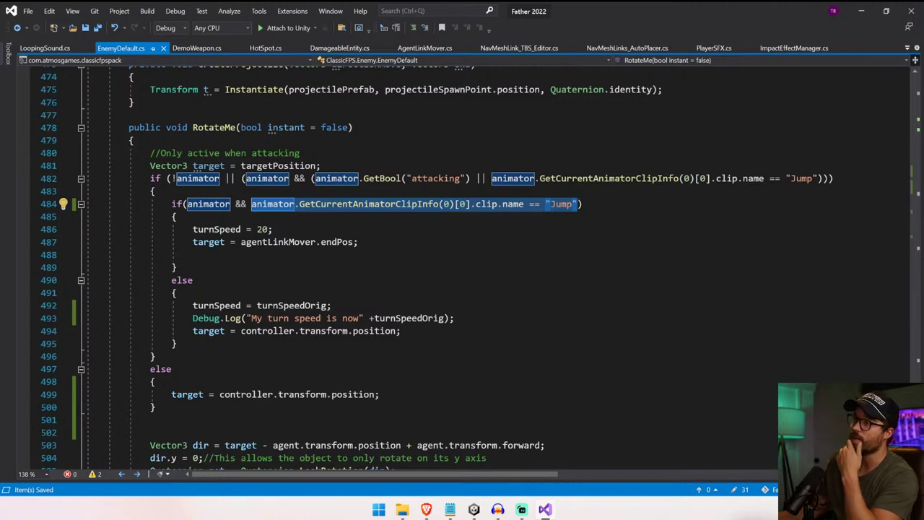
left_click(150, 153)
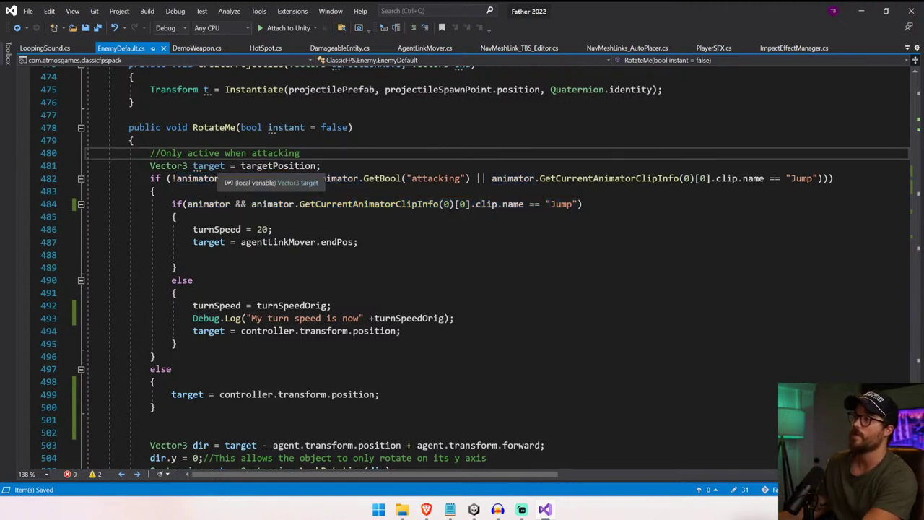
left_click_drag(251, 204, 577, 205)
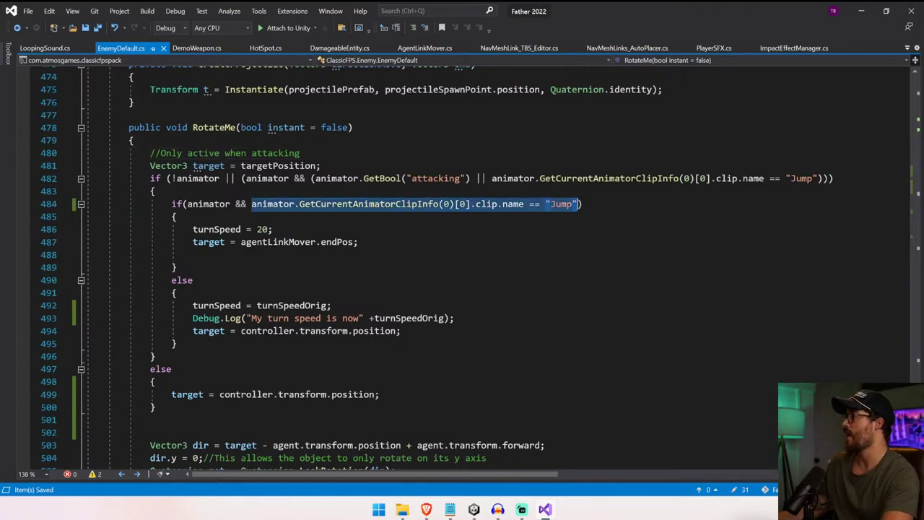
- Search the current document for "Rotate" to locate the RotateMe call in Update
scroll(483, 254, "up", 20)
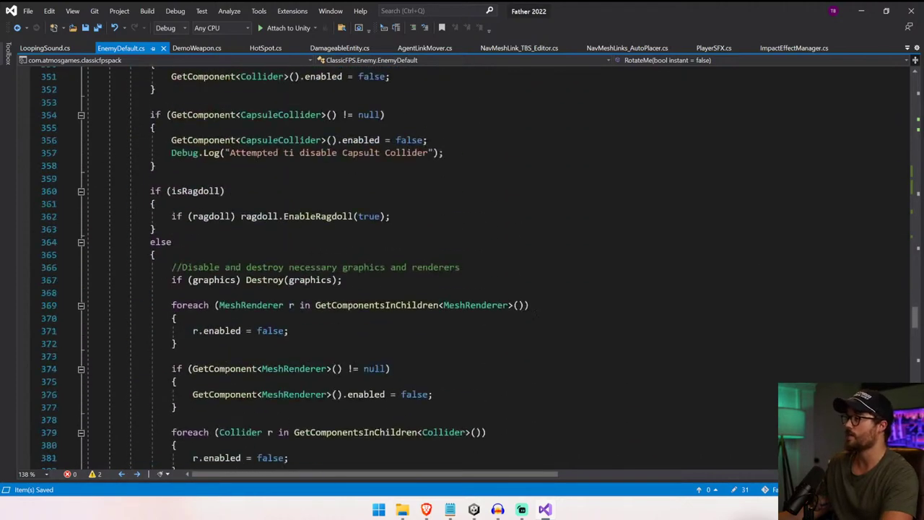
scroll(483, 254, "up", 20)
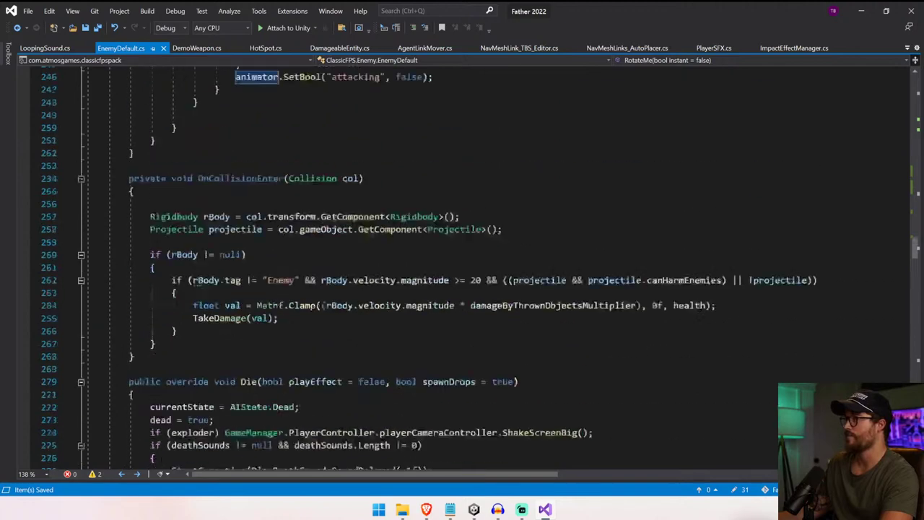
scroll(462, 254, "up", 20)
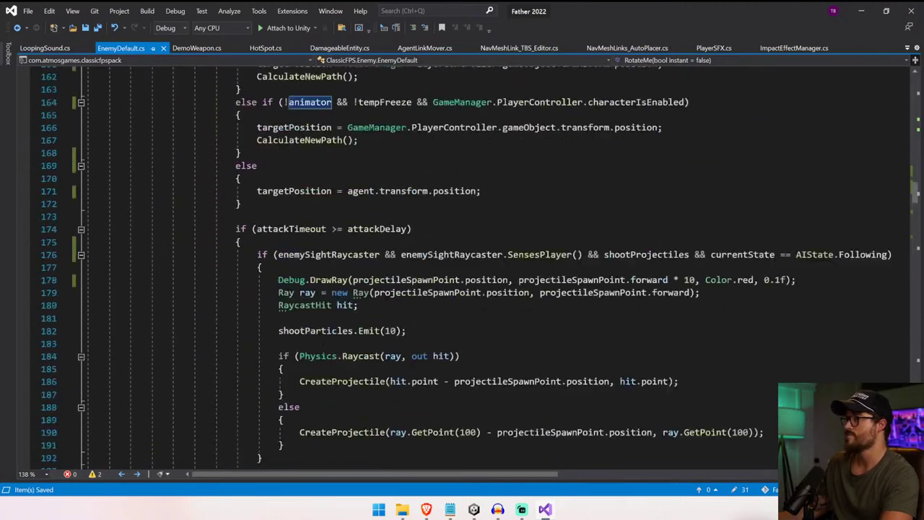
left_click(360, 217)
key("ctrl+f")
type("Rotate")
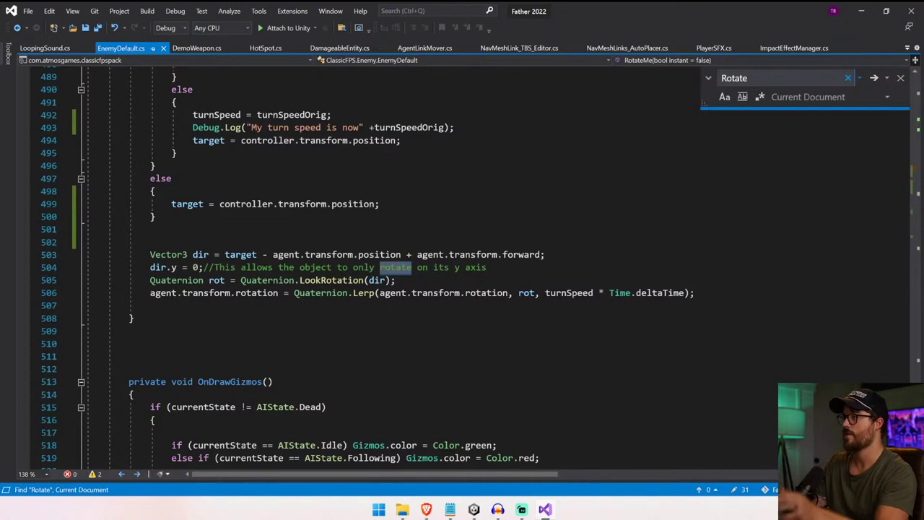
key("Return")
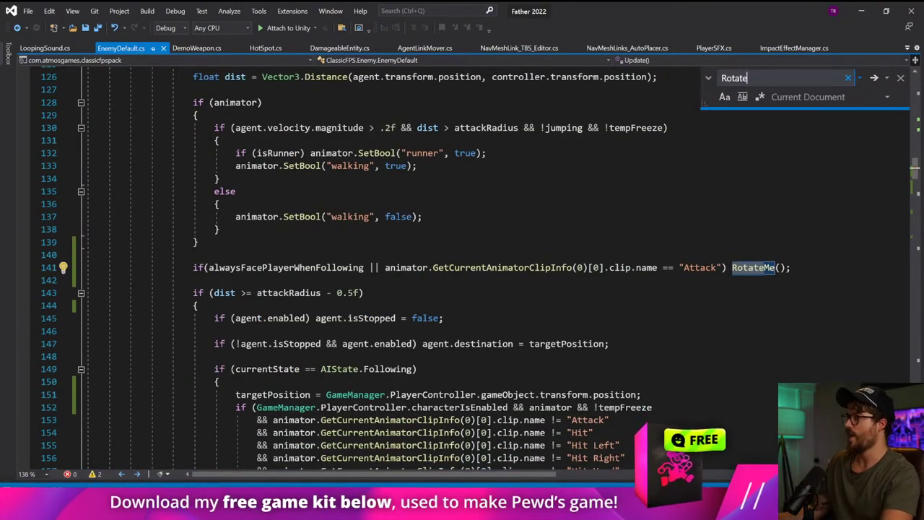
- Extend the RotateMe call's condition with an OR check for the animator's current clip being "Jump" and save the script
left_click(721, 268)
key("Up")
key("Down")
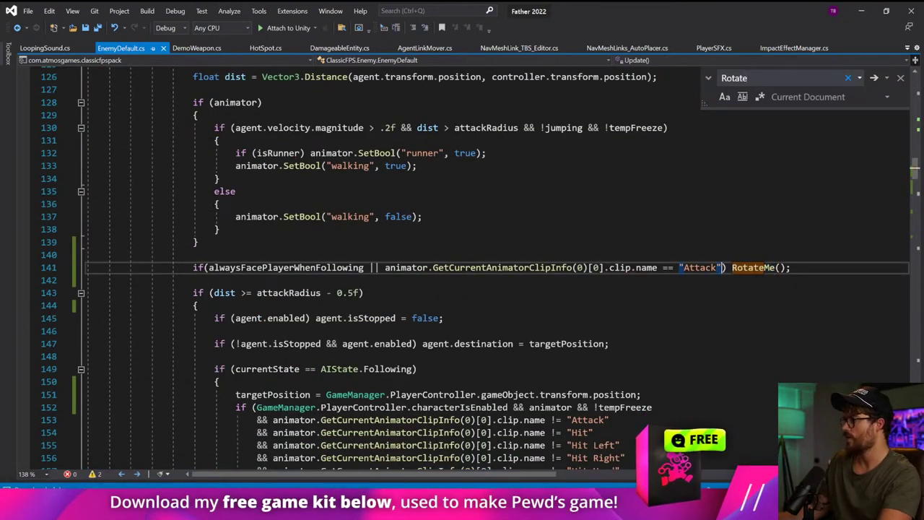
type("|")
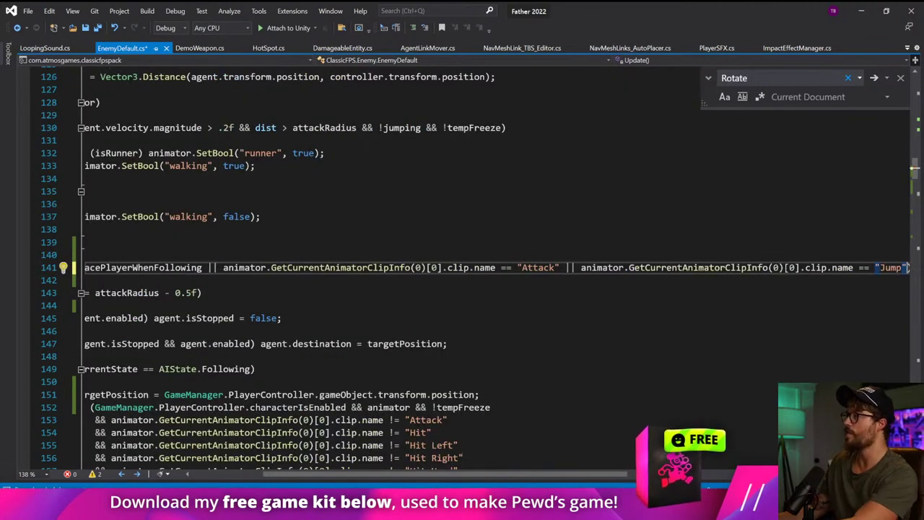
left_click_drag(519, 474, 691, 474)
left_click(534, 319)
key("ctrl+s")
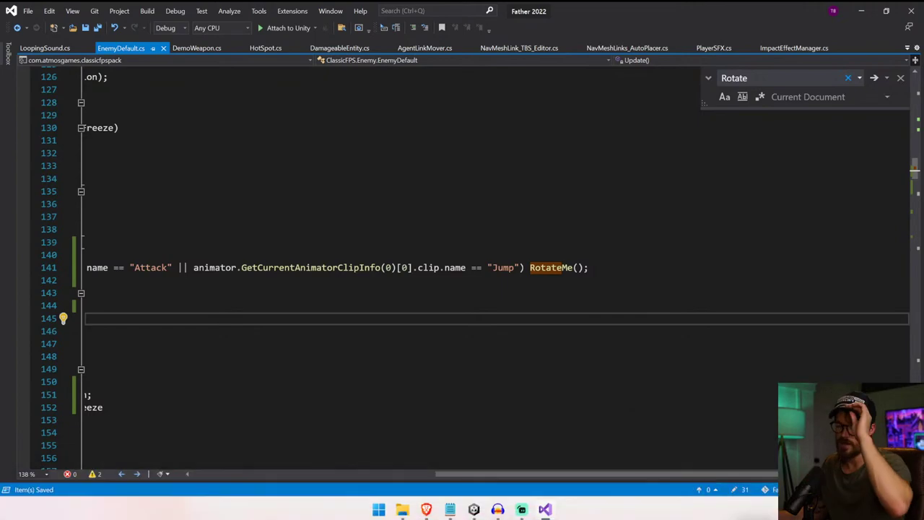
- Review how the jump branch of RotateMe sets its target to agentLinkMover.endPos
left_click(535, 280)
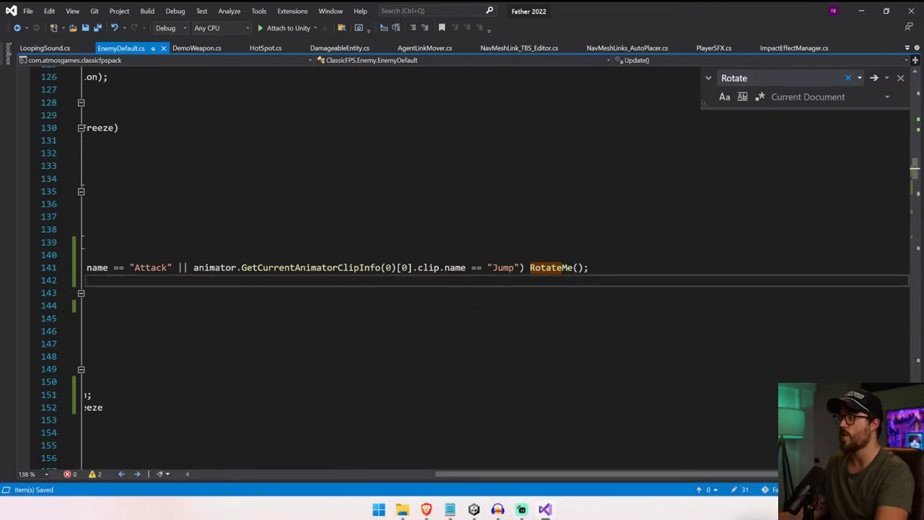
left_click_drag(535, 474, 289, 474)
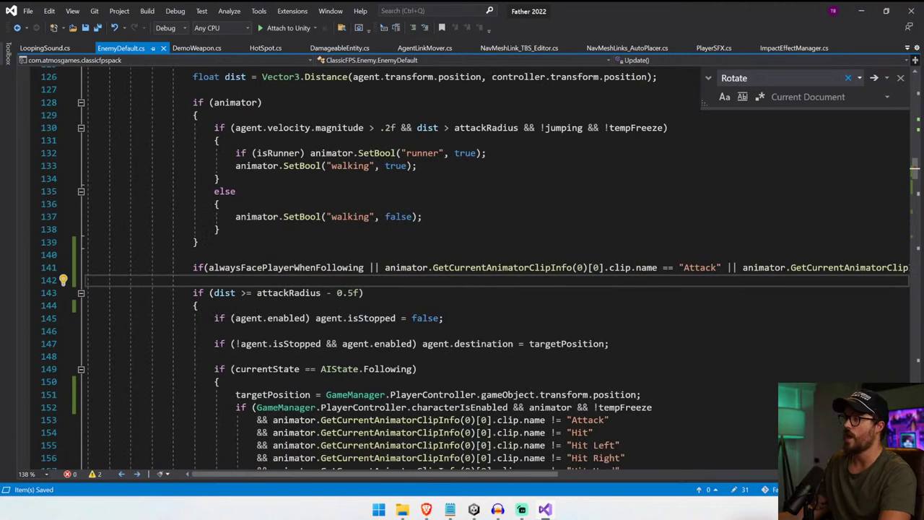
left_click_drag(914, 168, 914, 427)
scroll(325, 267, "up", 7)
scroll(324, 267, "down", 5)
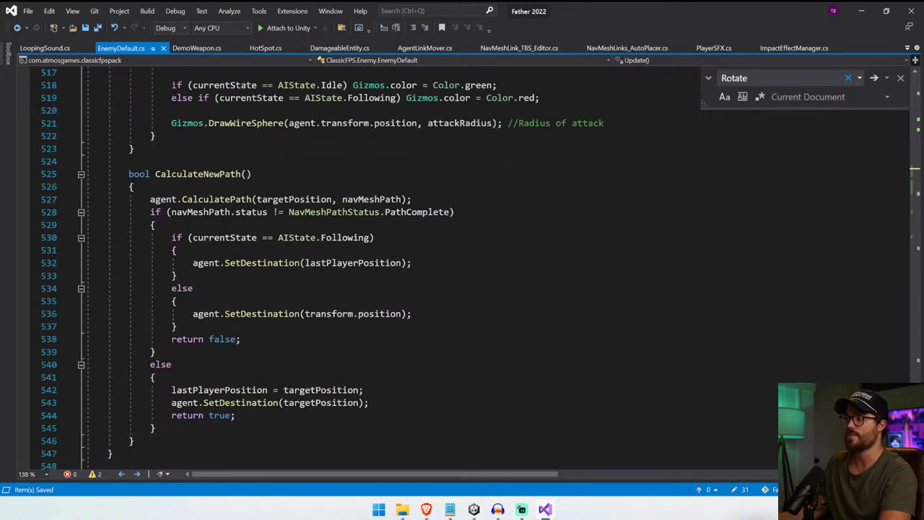
scroll(462, 267, "up", 14)
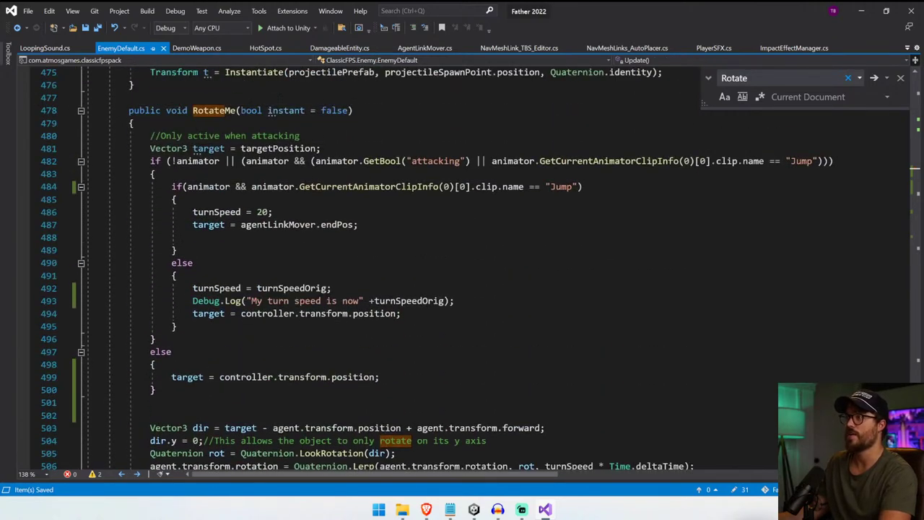
left_click_drag(359, 225, 193, 224)
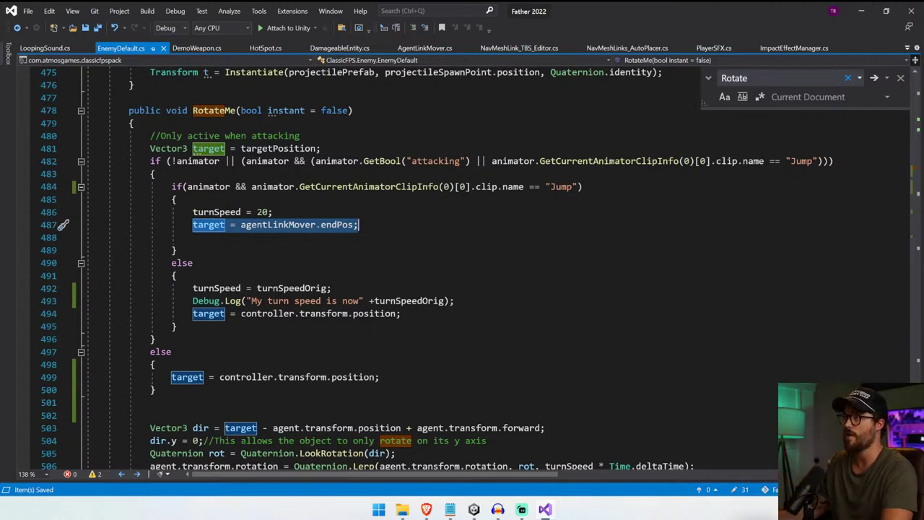
- Switch to Unity and play the scene to test how Walker With Gun turns while chasing and jumping, ending play mode
left_click(473, 509)
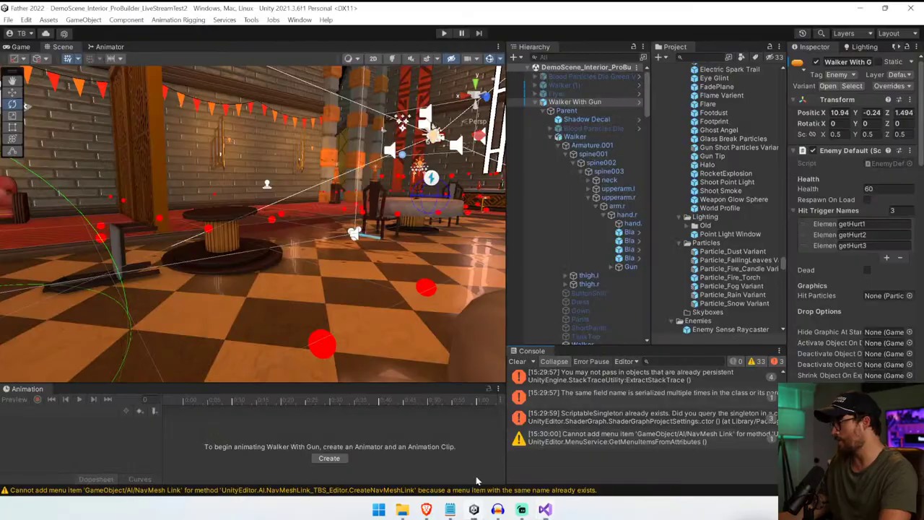
left_click(443, 33)
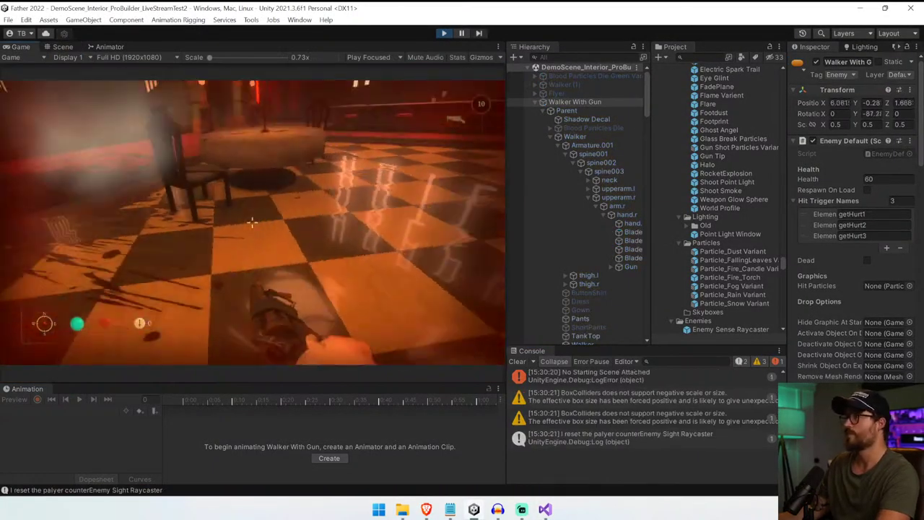
key("e")
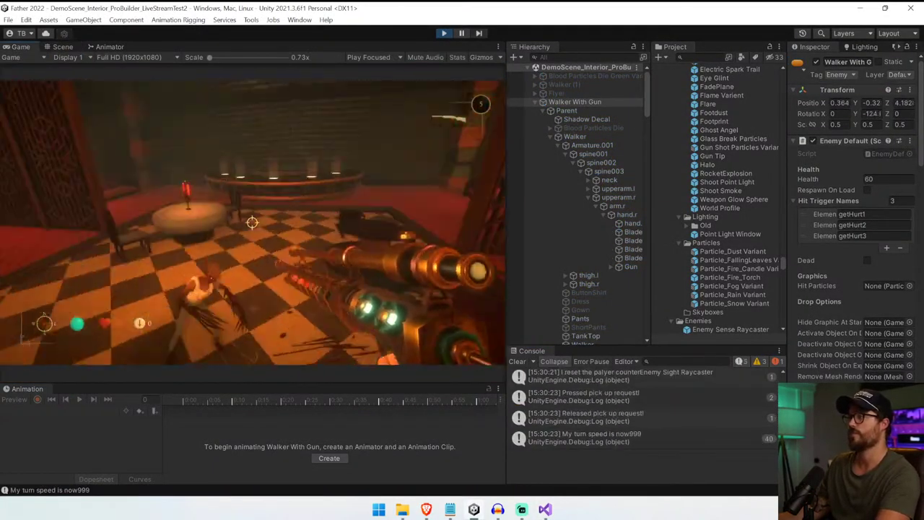
key("s")
scroll(252, 222, "down", 1)
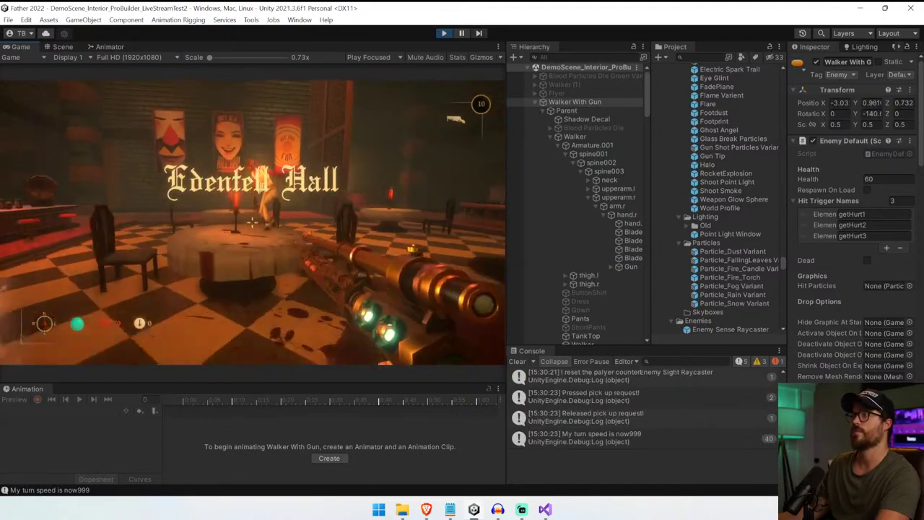
key("s")
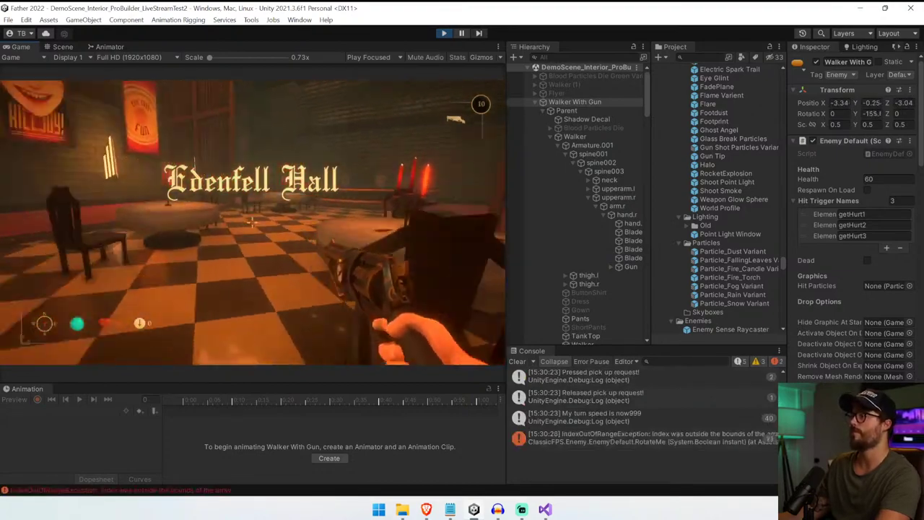
key("s")
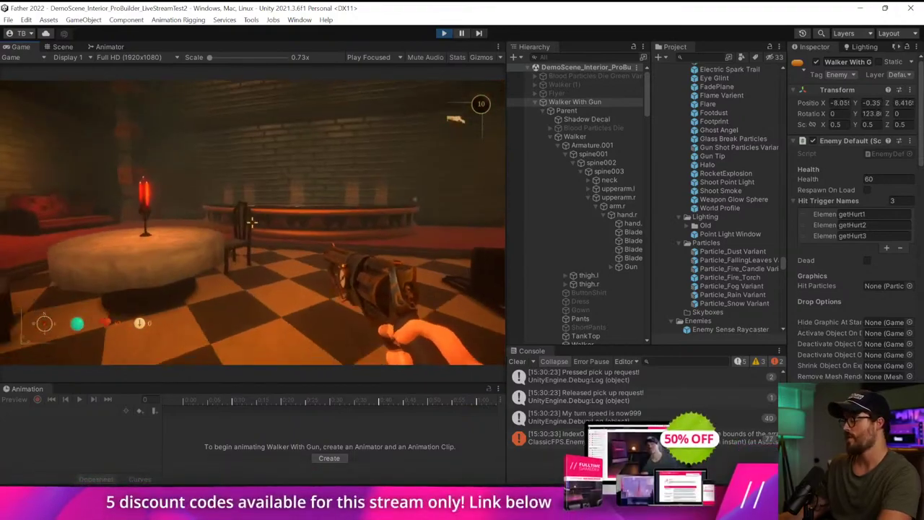
key("ctrl+p")
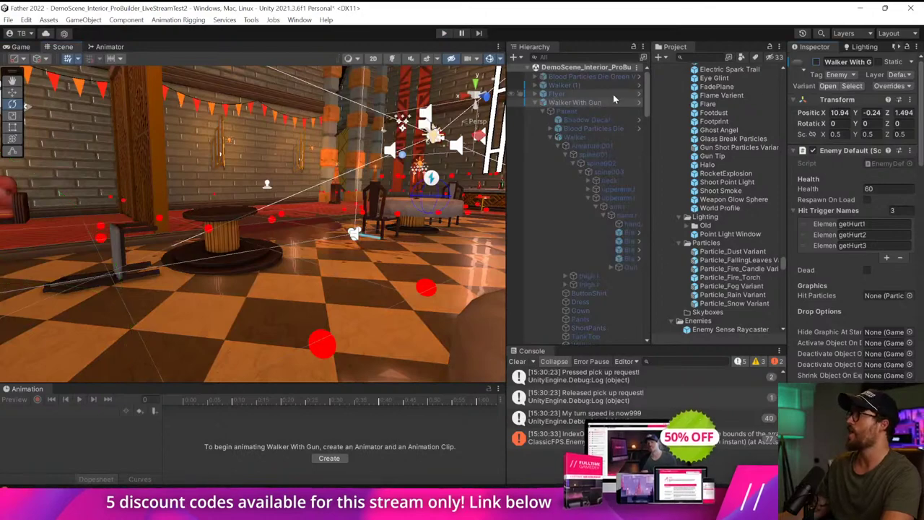
- Deactivate Walker With Gun, collapse its hierarchy, and activate Walker (1) in the scene
left_click(543, 102)
left_click(559, 112)
left_click(576, 86)
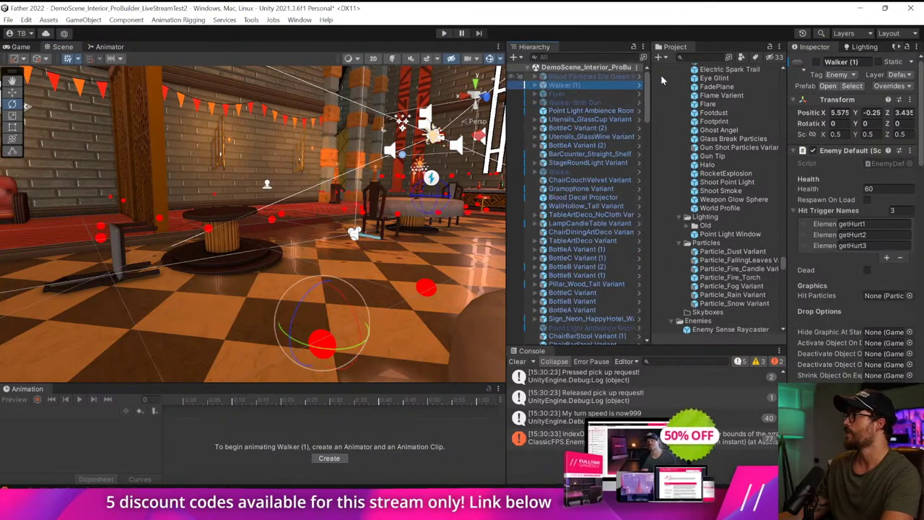
left_click(816, 62)
- Play the scene and move around the tables to test how Walker (1) turns while chasing and jumping
left_click(444, 33)
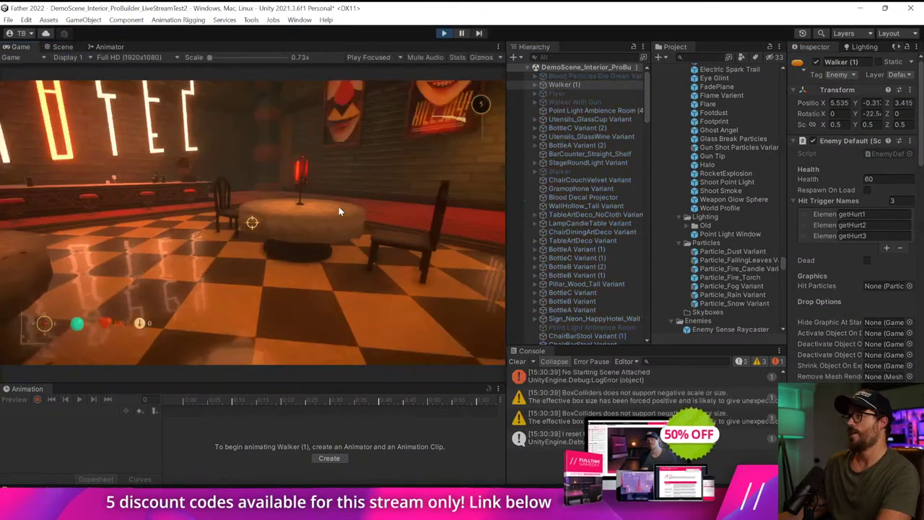
key("s")
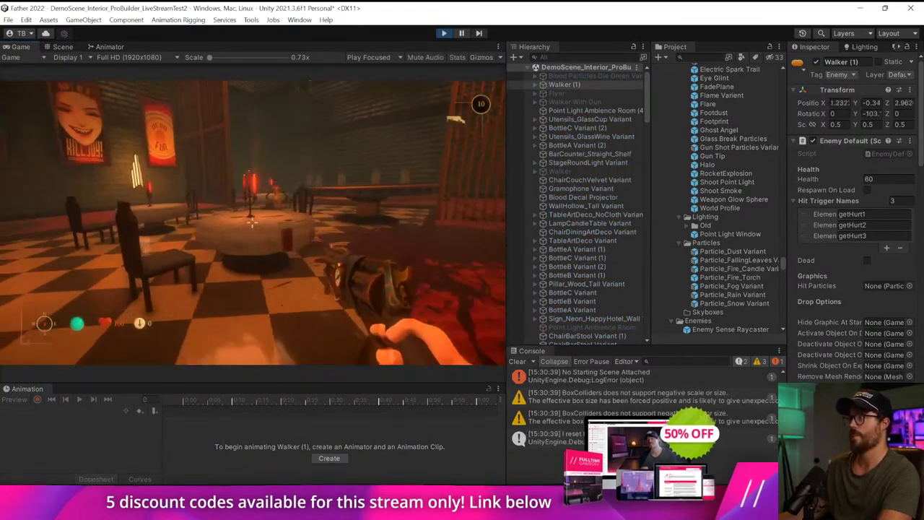
key("w")
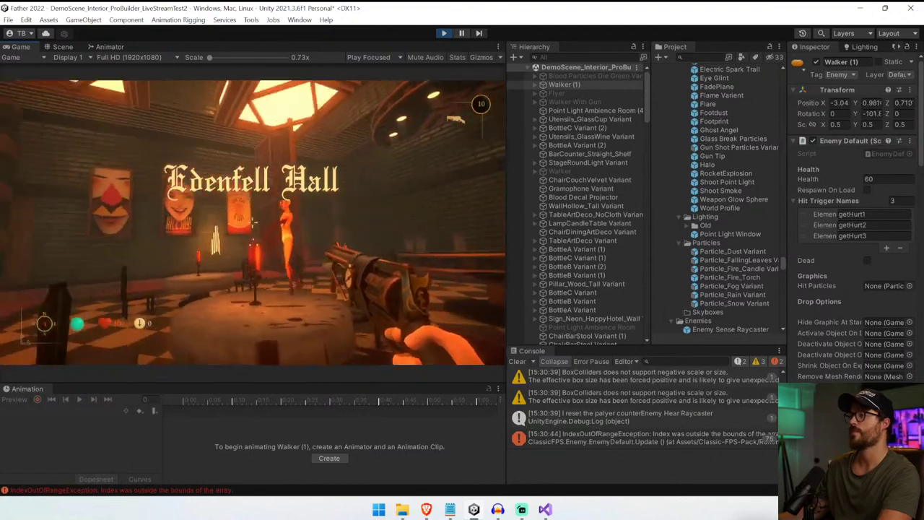
key("s")
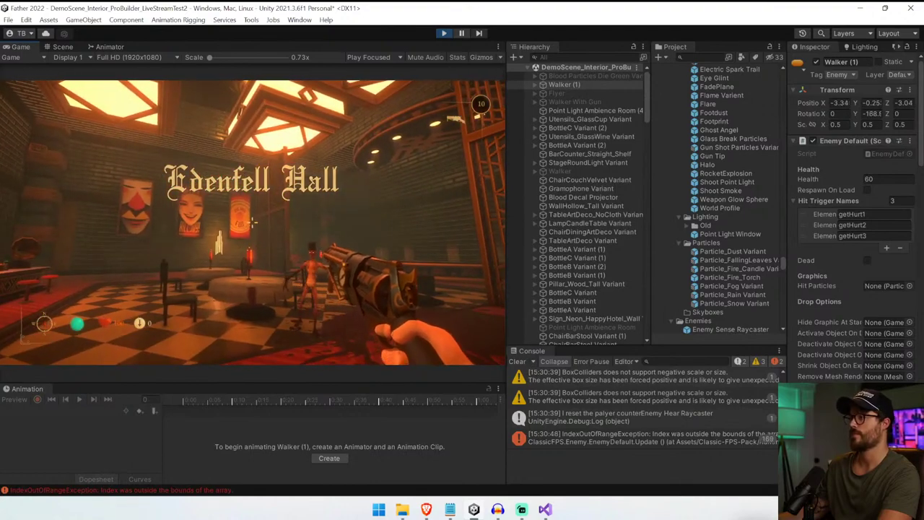
key("a")
key("w")
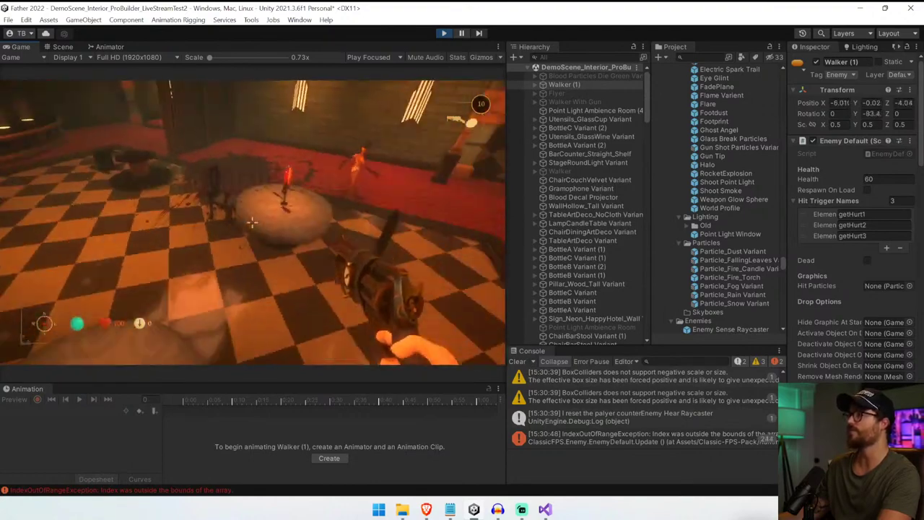
key("a")
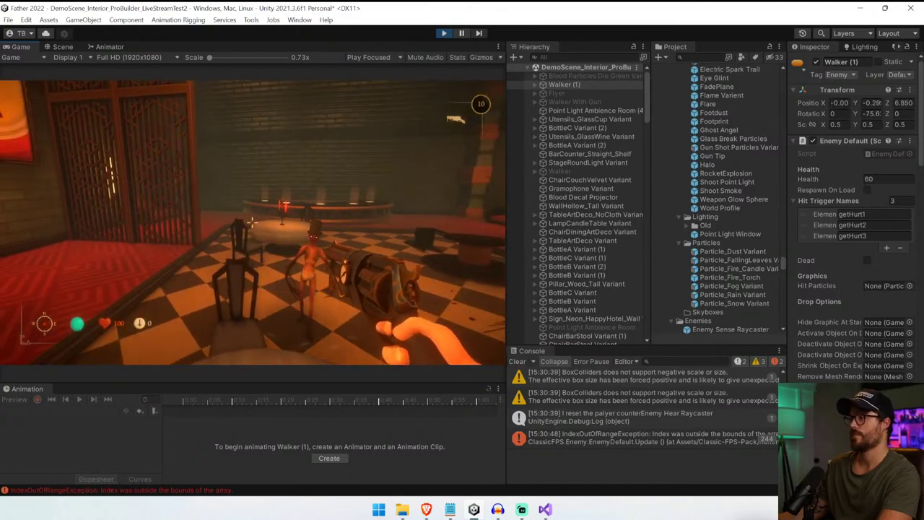
key("a")
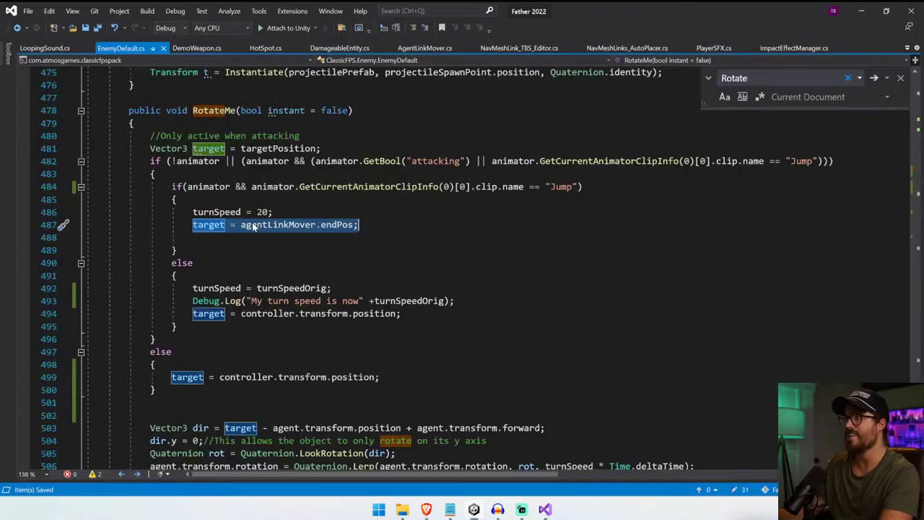
- Set turnSpeed in the jump branch of RotateMe to 9999 and save EnemyDefault.cs
left_click(257, 211)
key("Delete")
key("Delete")
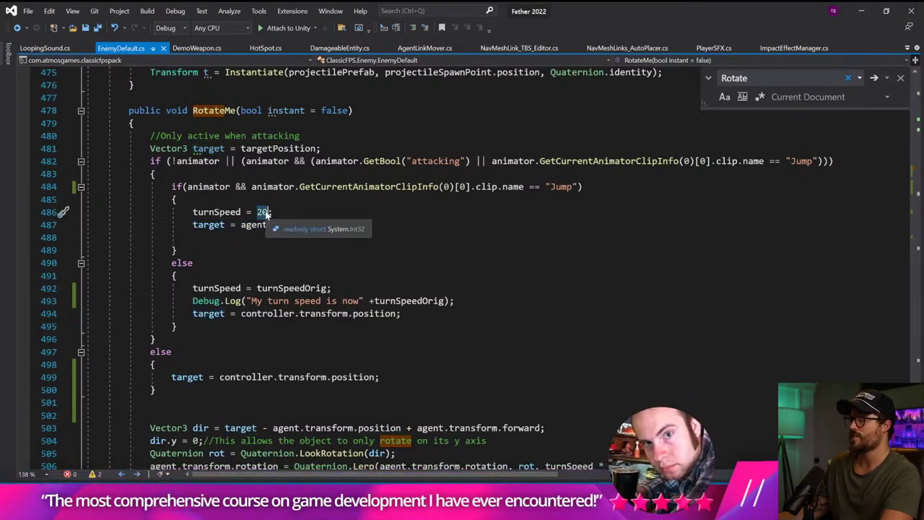
type("9999")
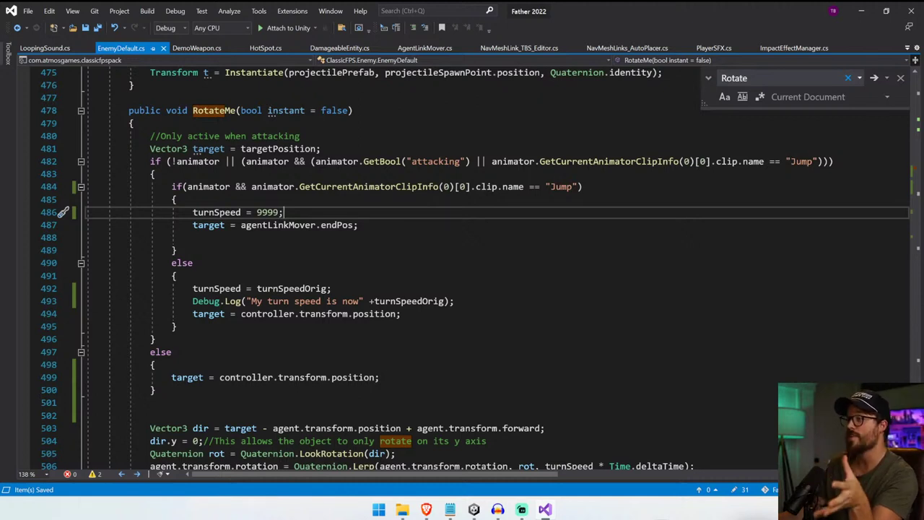
scroll(461, 267, "down", 2)
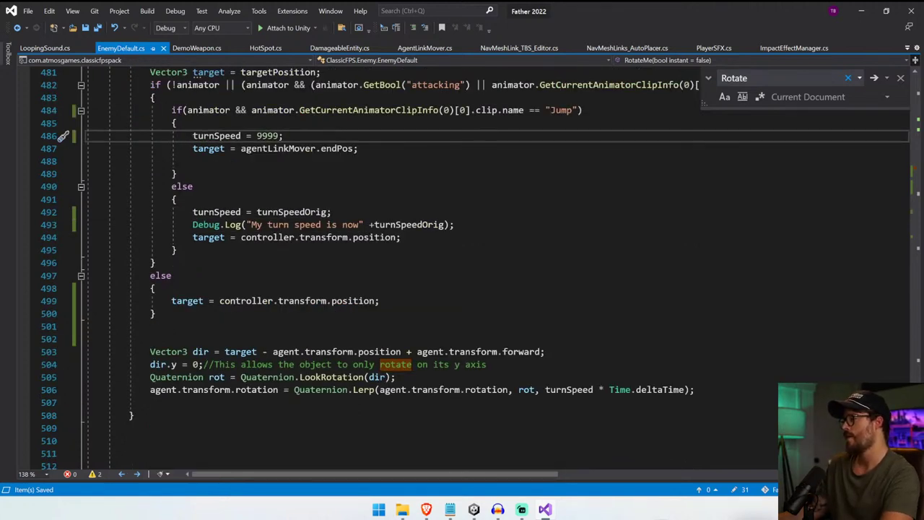
- Switch to Unity, clear the console, and play the scene to test Walker (1)'s rotation when jumping over tables
left_click(474, 510)
left_click(516, 361)
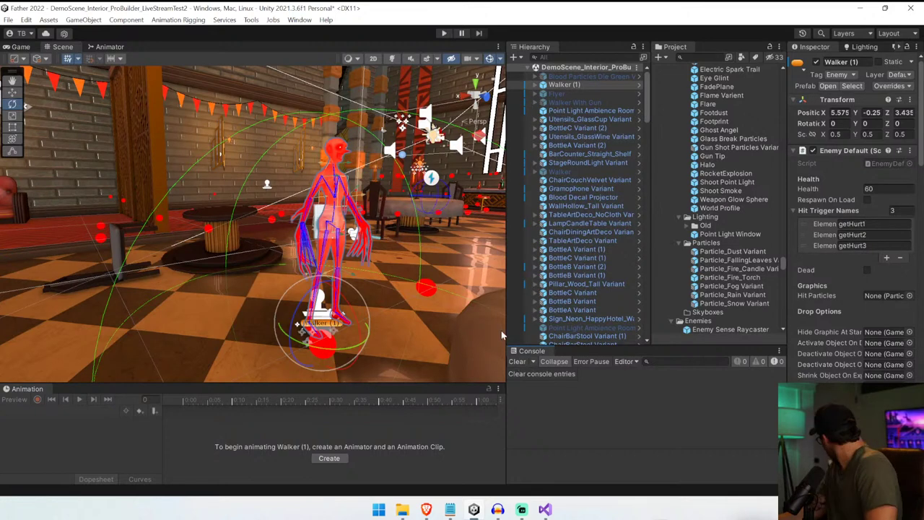
left_click(443, 33)
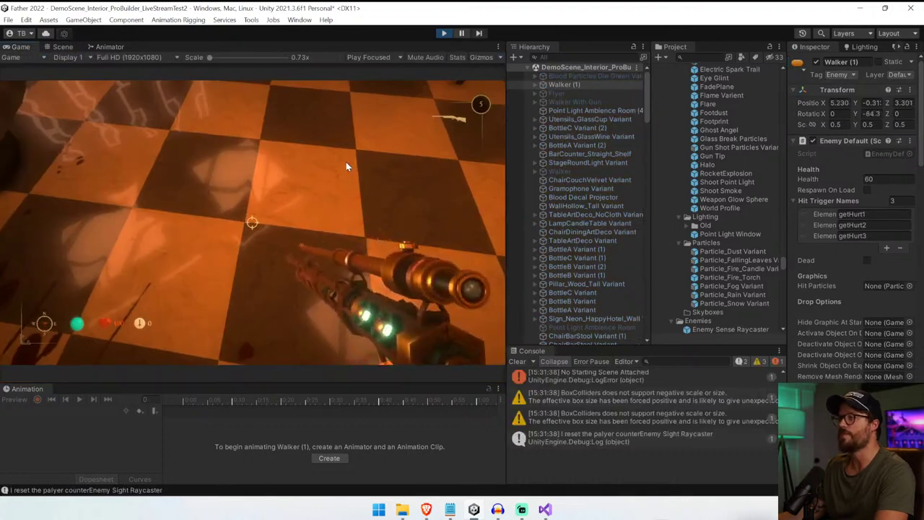
left_click(346, 166)
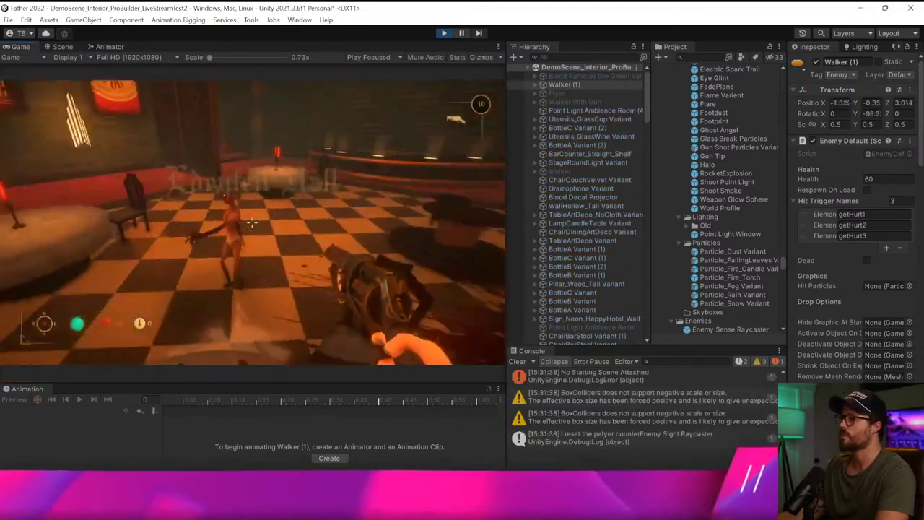
key("s")
key("s")
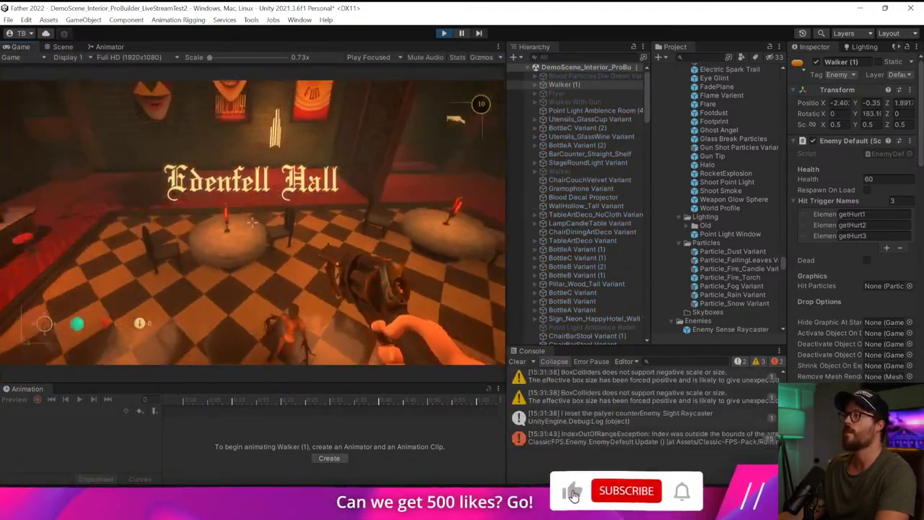
key("s")
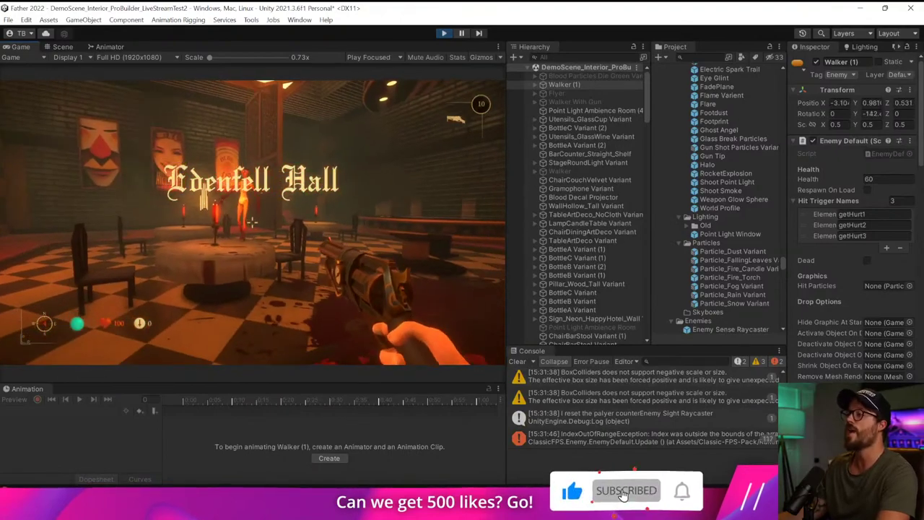
key("w")
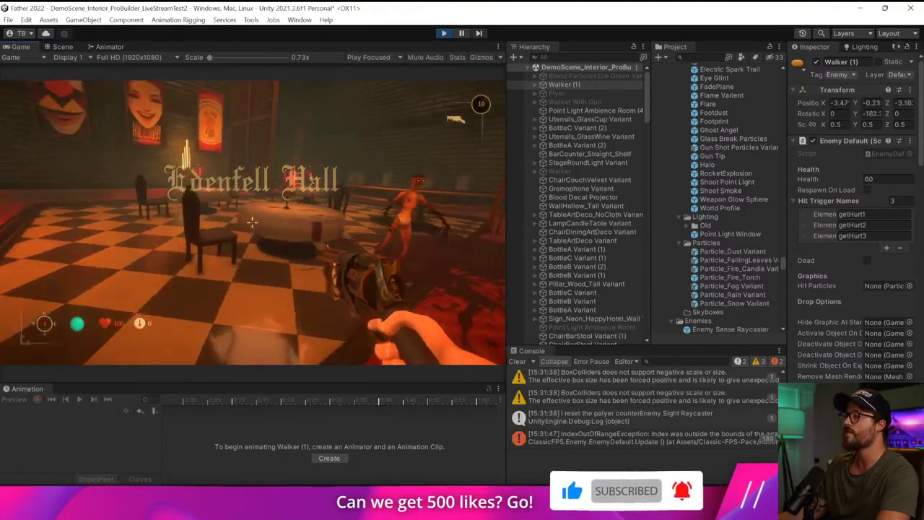
key("w")
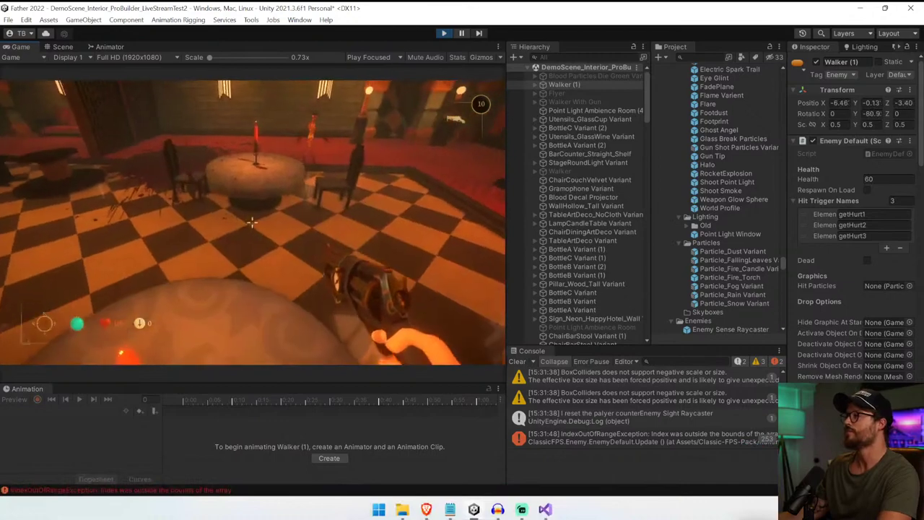
key("a")
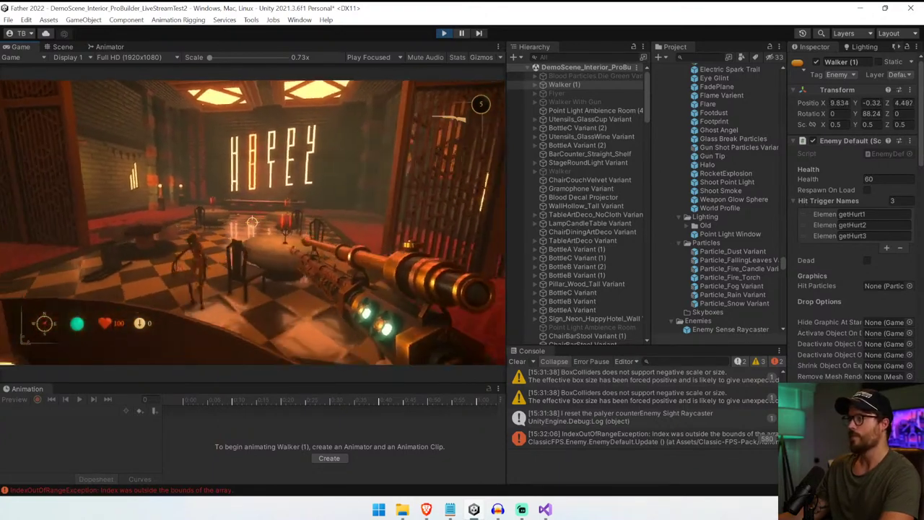
- Test Walker (1)'s chase and jumps around the round stage, shoot it dead, then end play mode and clear the console
key("w")
scroll(252, 222, "down", 2)
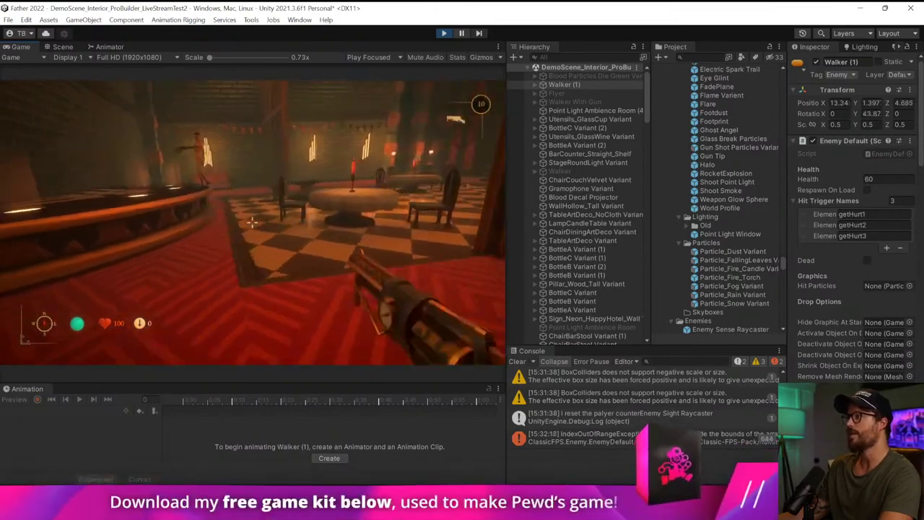
key("w")
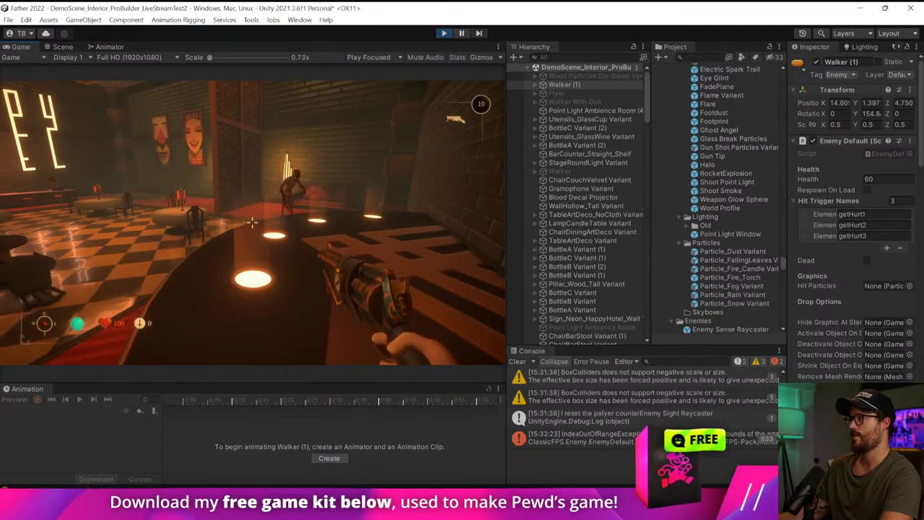
left_click(251, 221)
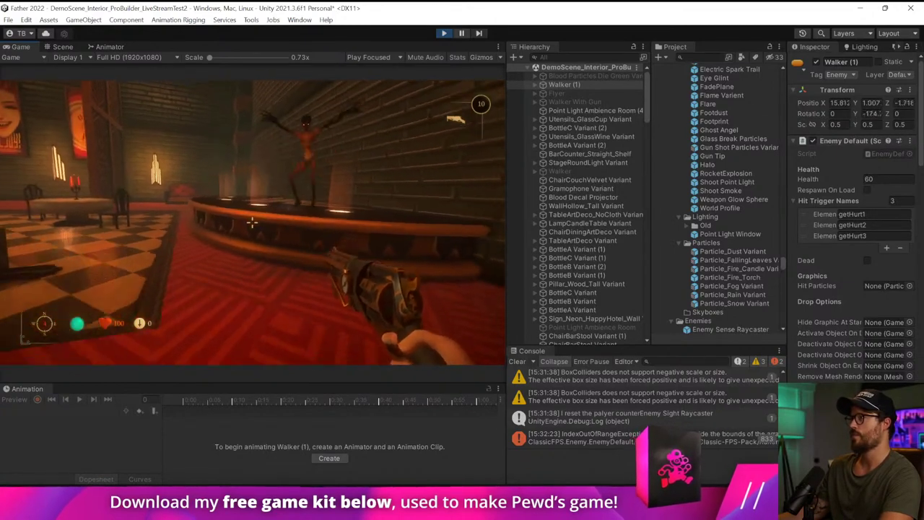
left_click(251, 222)
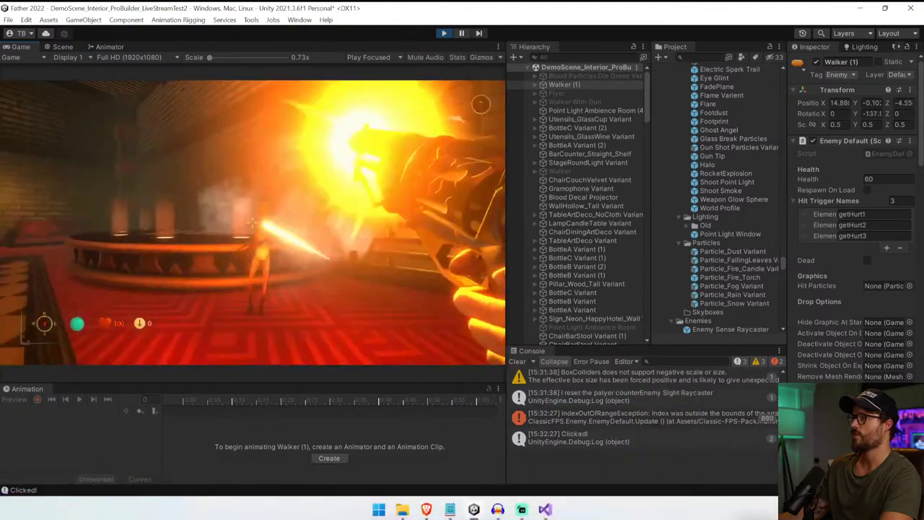
left_click(251, 221)
left_click(251, 222)
key("w")
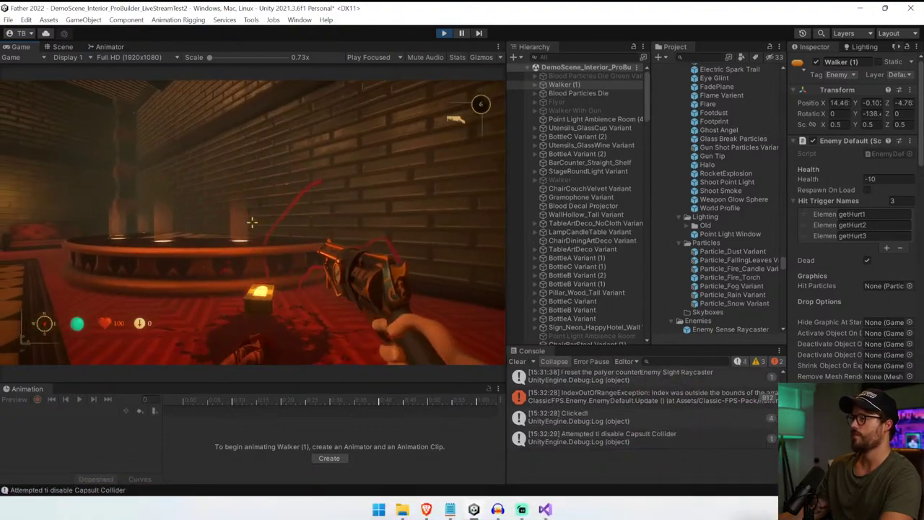
key("ctrl+o")
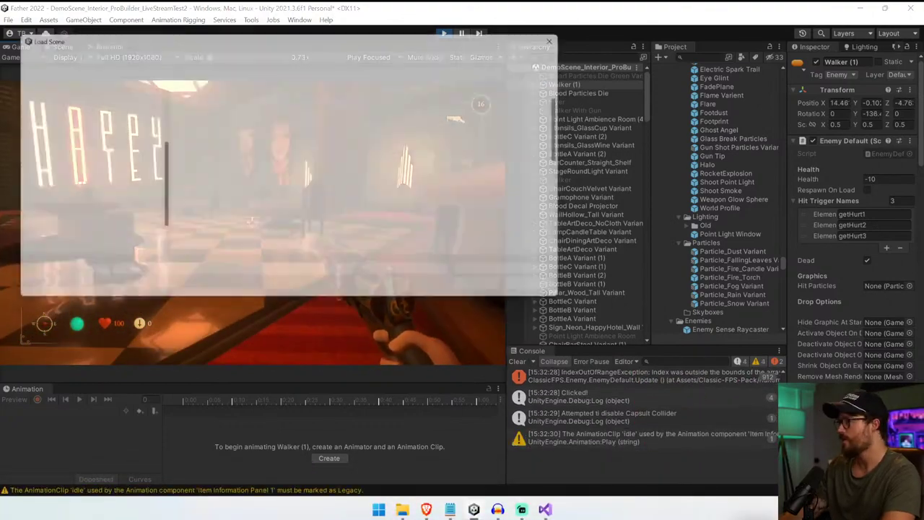
key("Escape")
key("ctrl+p")
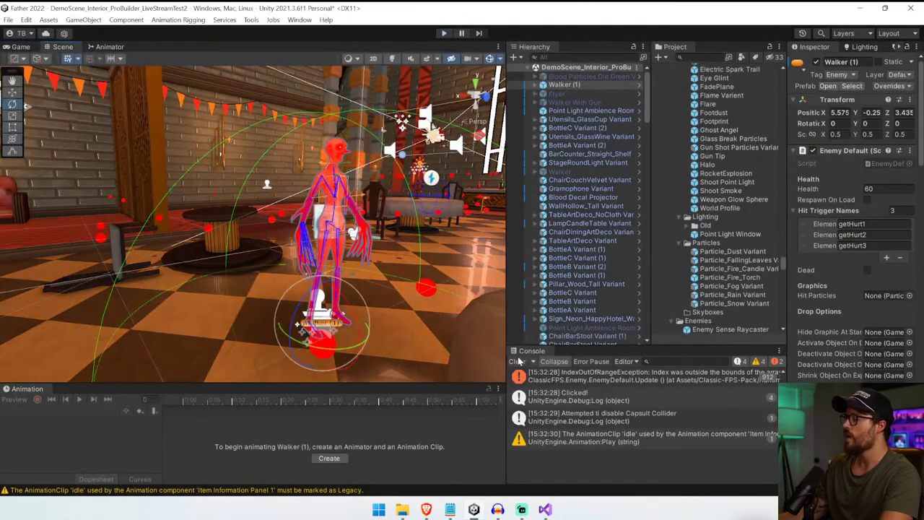
left_click(517, 361)
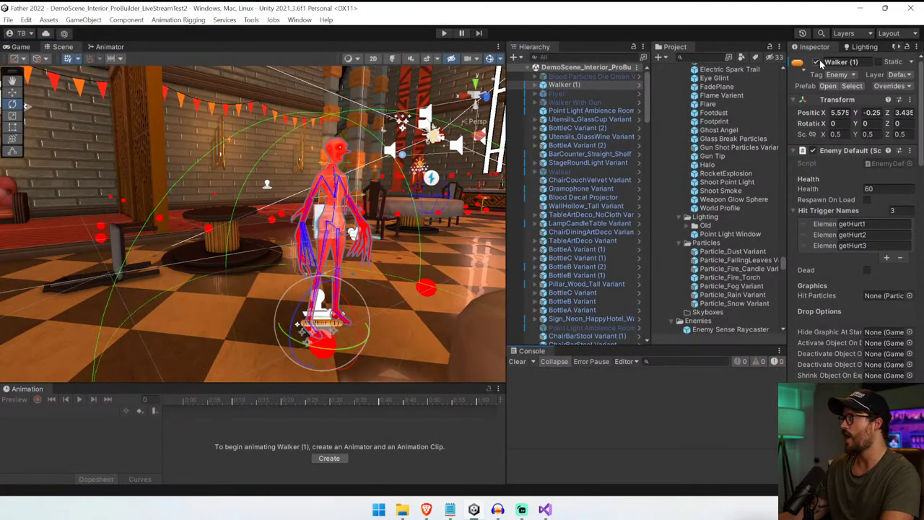
- Deactivate Walker (1) and place a Spider Default prefab, found by searching the project for "spider", on the checkered floor
left_click(816, 63)
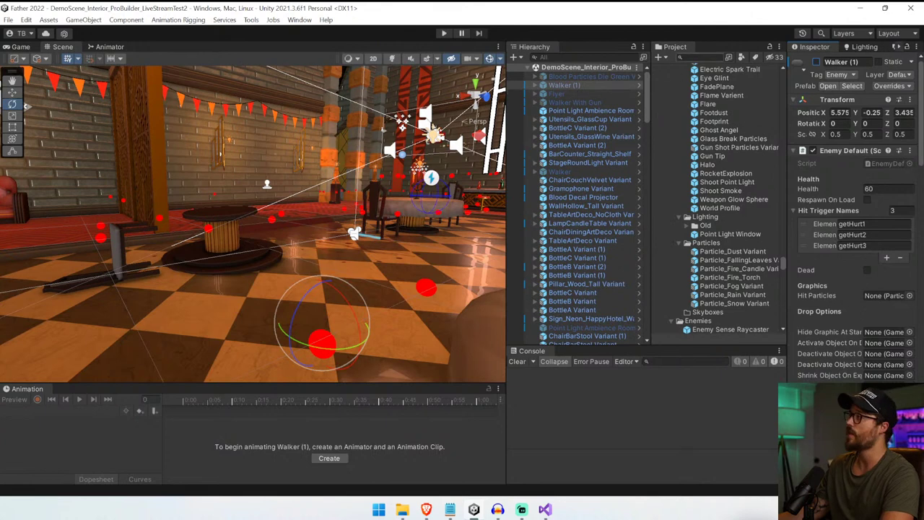
type("spider")
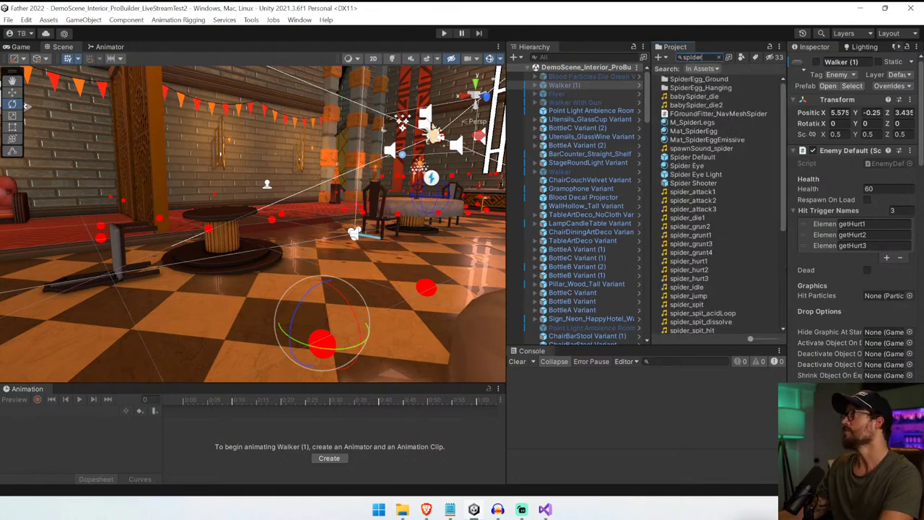
left_click_drag(361, 237, 361, 239)
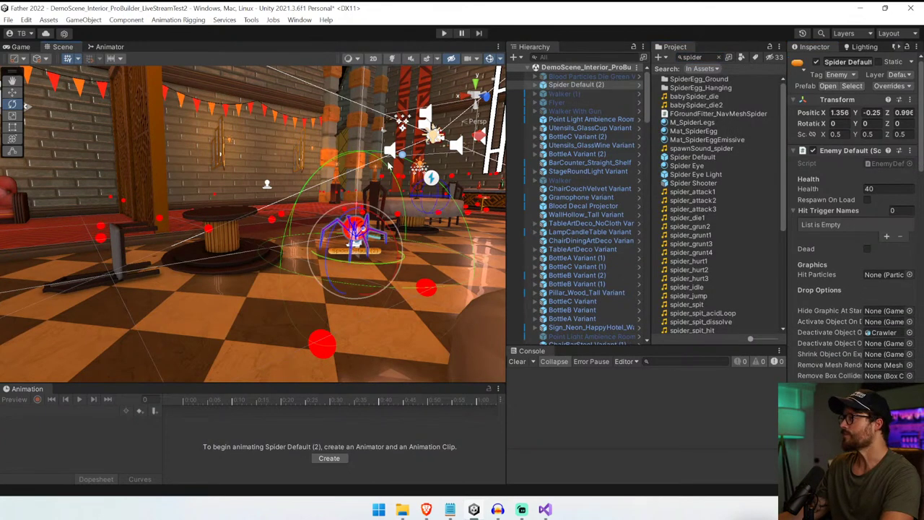
- Play the scene to test the spider's chasing and jumping, shoot it dead, then end play mode and clear the console
left_click(444, 34)
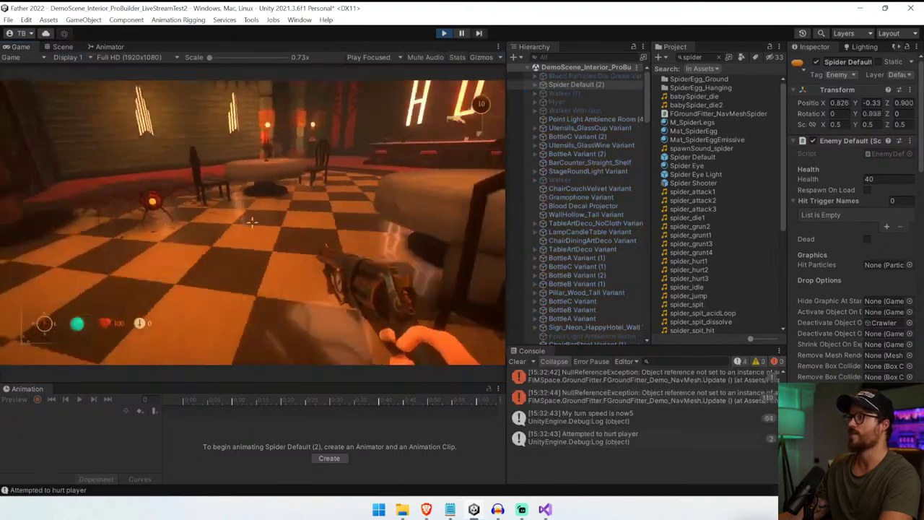
key("s")
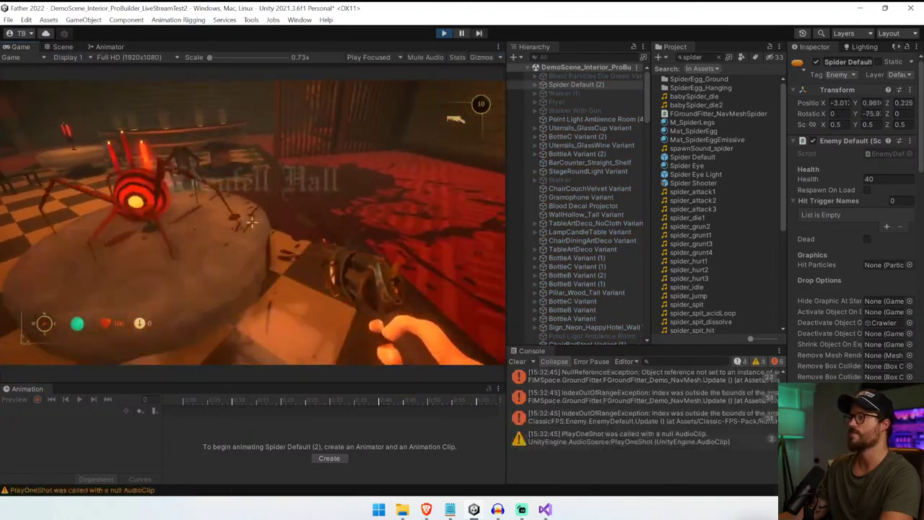
key("w")
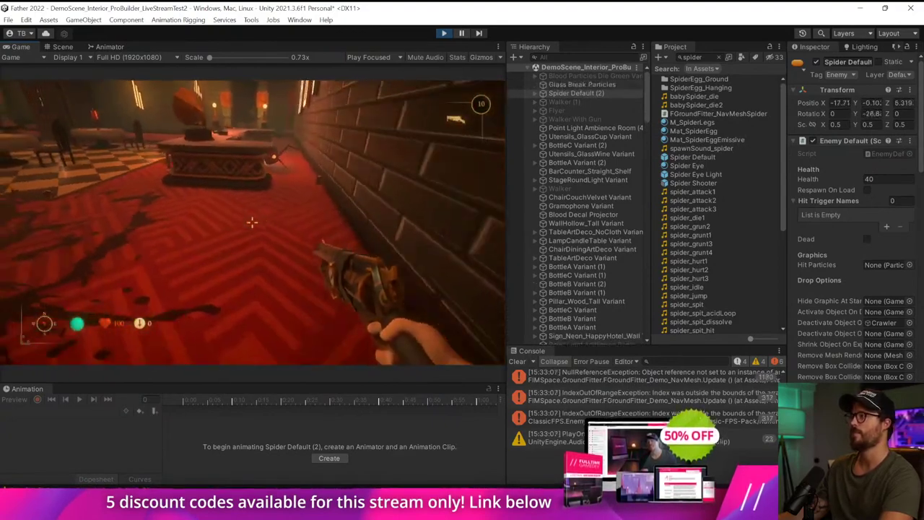
left_click(252, 222)
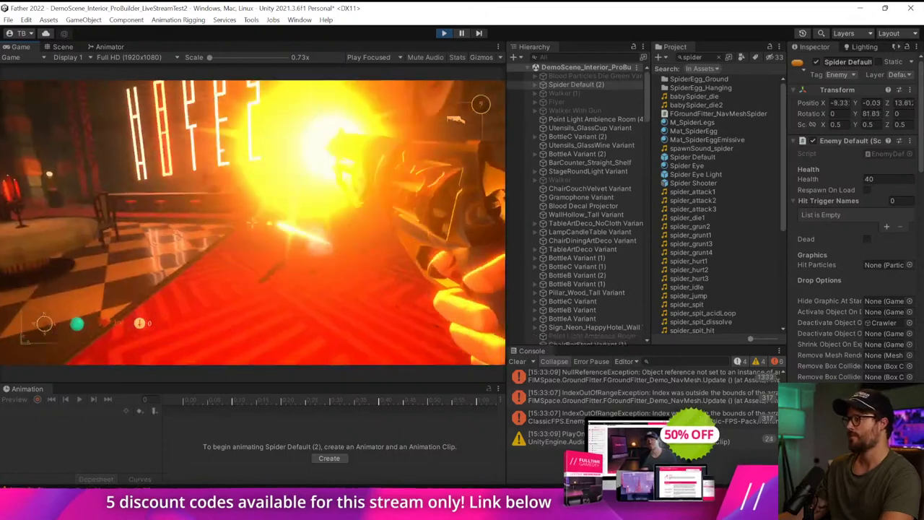
left_click(252, 221)
left_click(251, 221)
left_click(252, 222)
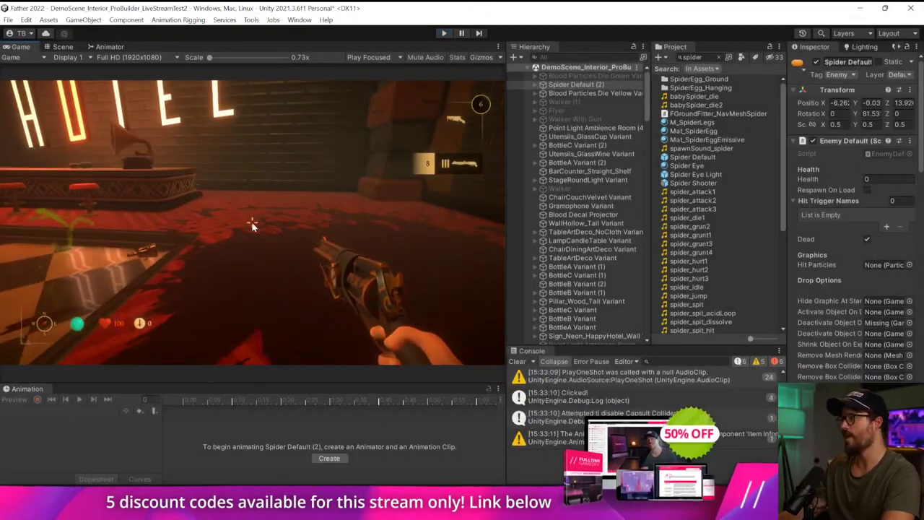
key("ctrl+p")
left_click(518, 362)
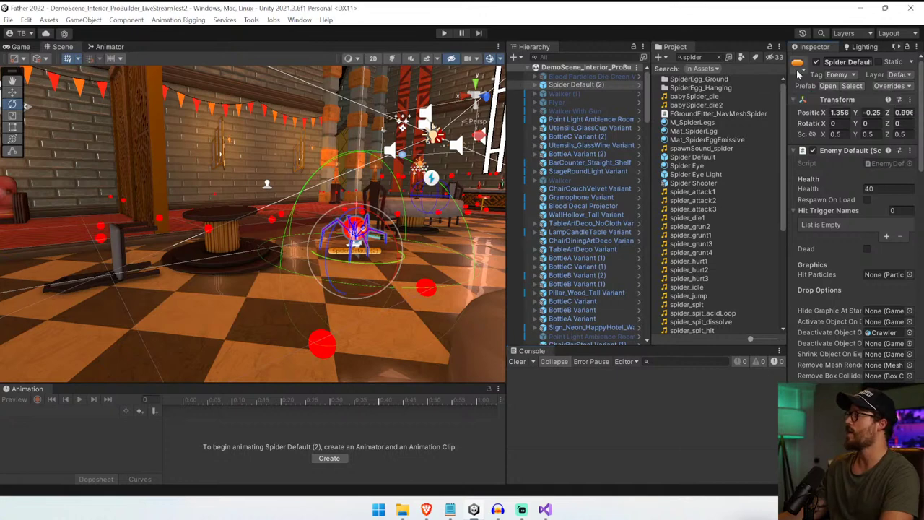
- Deactivate the Spider Default (2) object and activate Walker With Gun as the enemy for testing
left_click(581, 95)
left_click(587, 111)
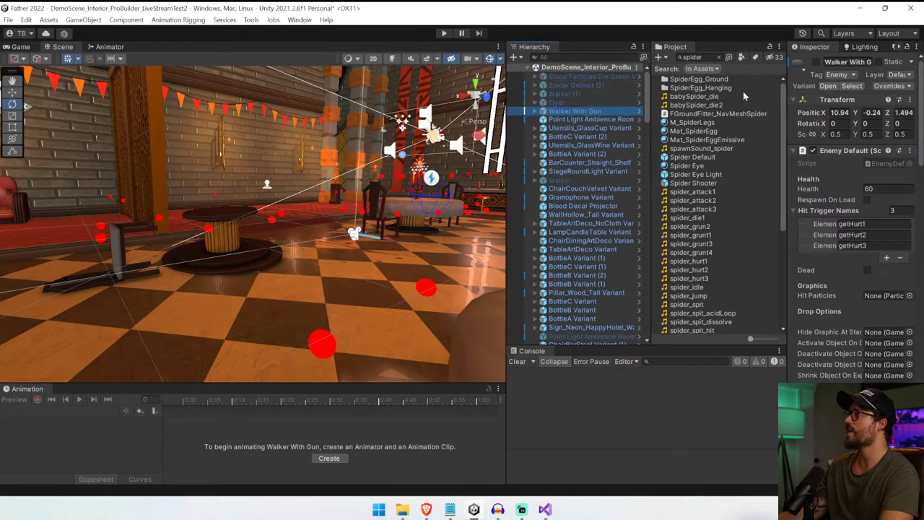
left_click(615, 137)
left_click(614, 112)
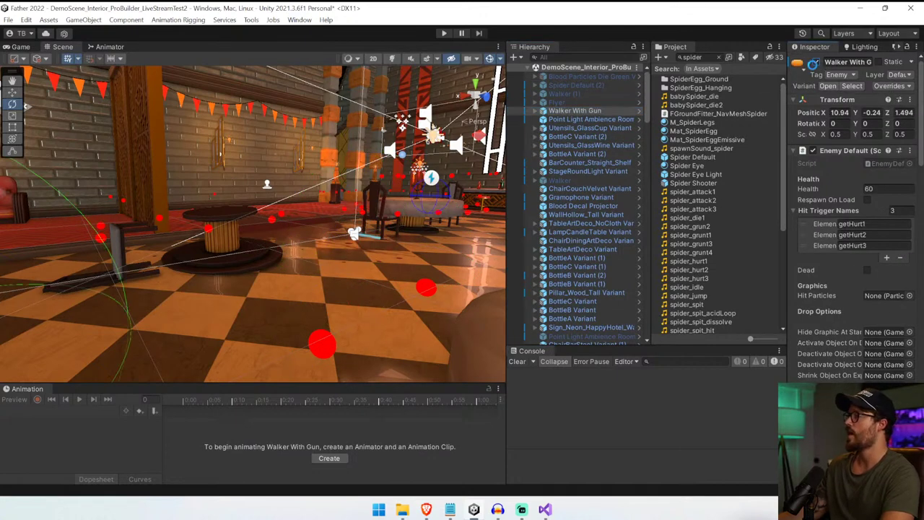
- Set the Attack Delay of Walker With Gun's Enemy Default script to 0.5
scroll(913, 165, "down", 10)
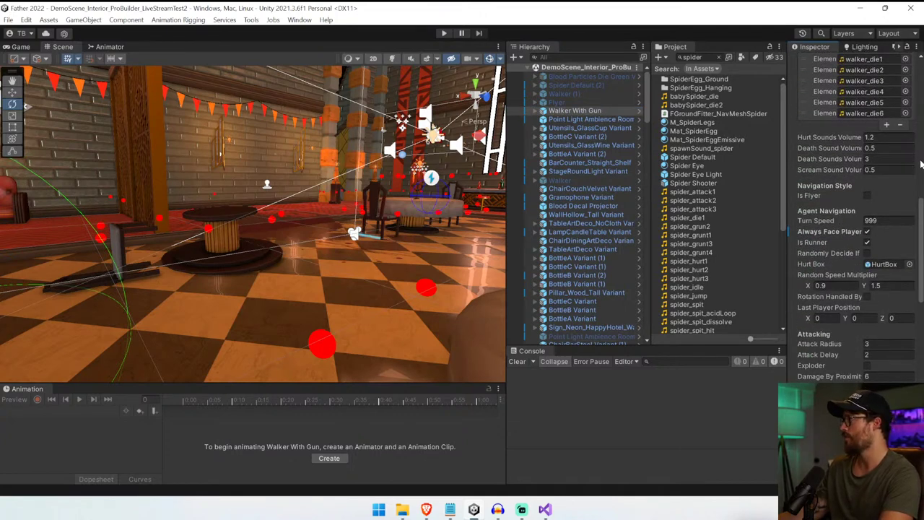
scroll(921, 164, "up", 10)
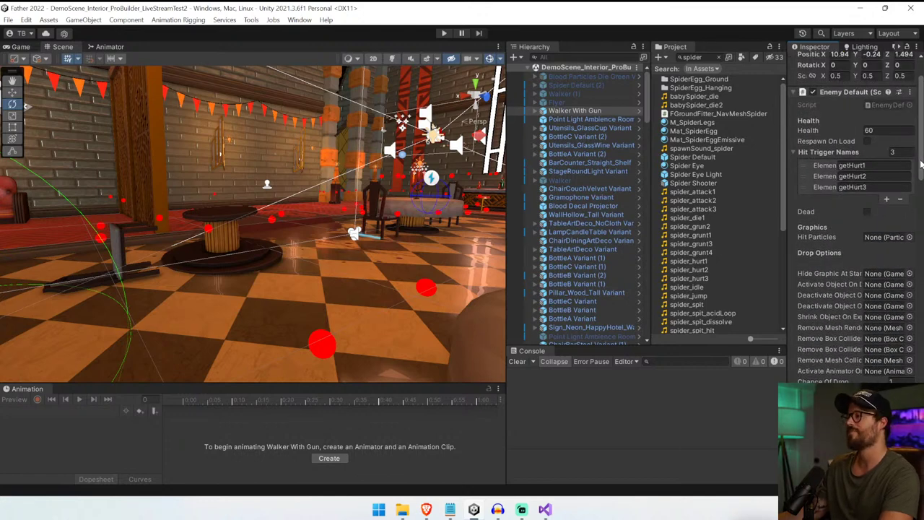
scroll(921, 164, "down", 10)
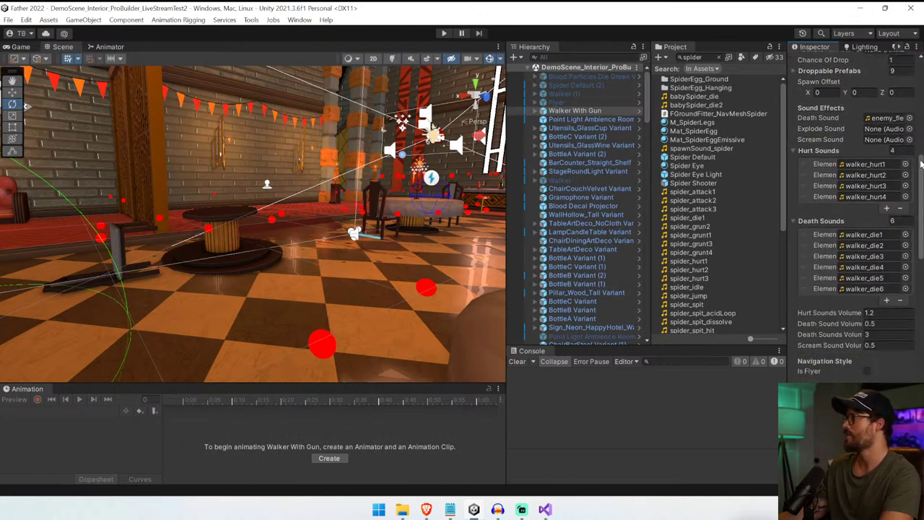
scroll(921, 165, "down", 3)
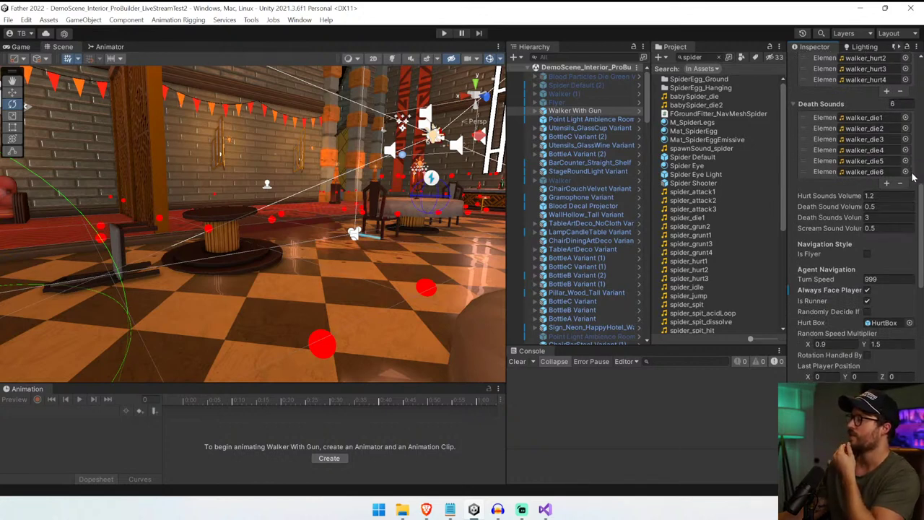
scroll(917, 184, "down", 7)
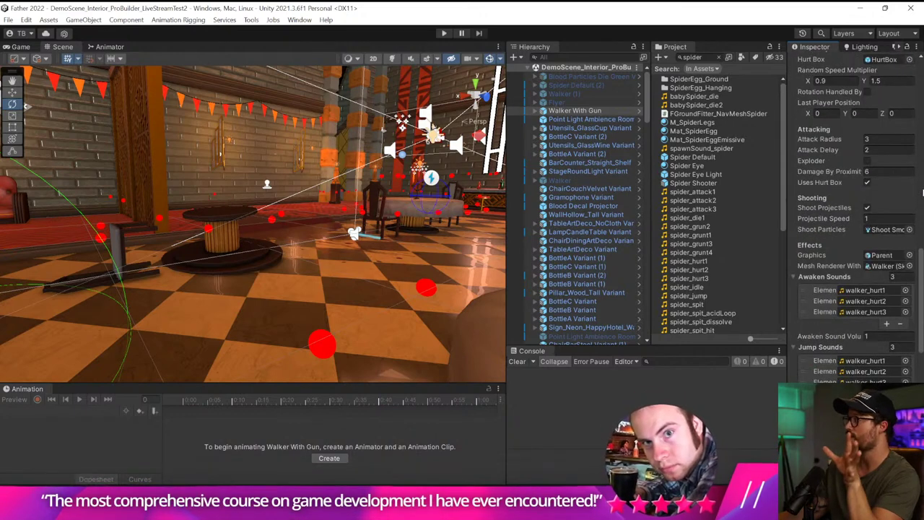
left_click(886, 150)
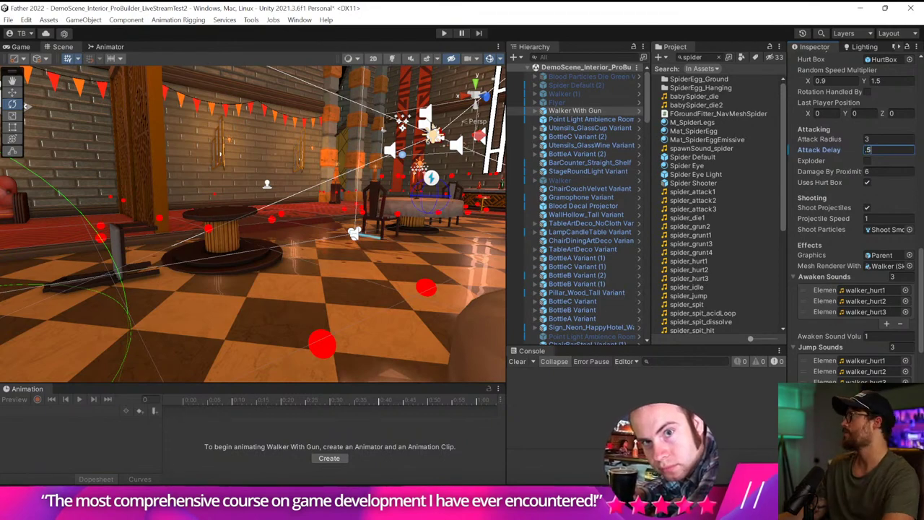
type(".5")
- Play the scene to test how Walker With Gun chases, turns and shoots around the tables, then end play mode
left_click(443, 32)
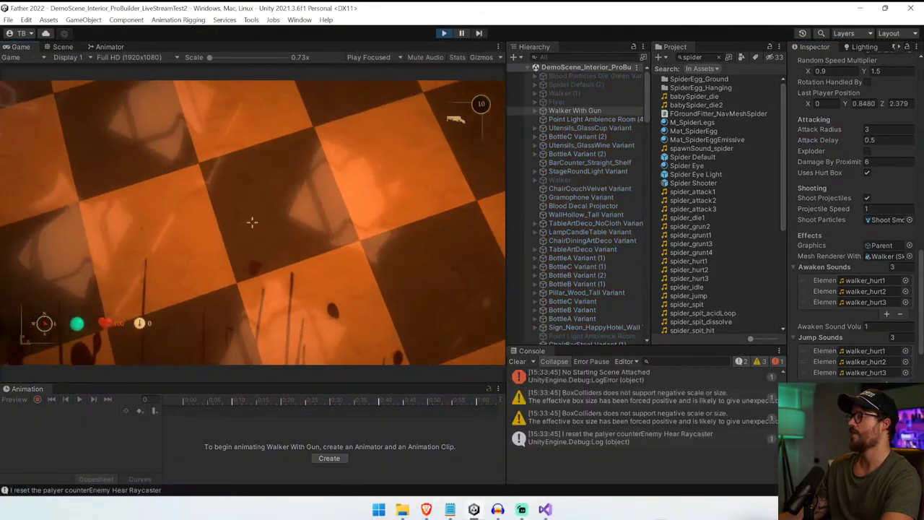
key("w")
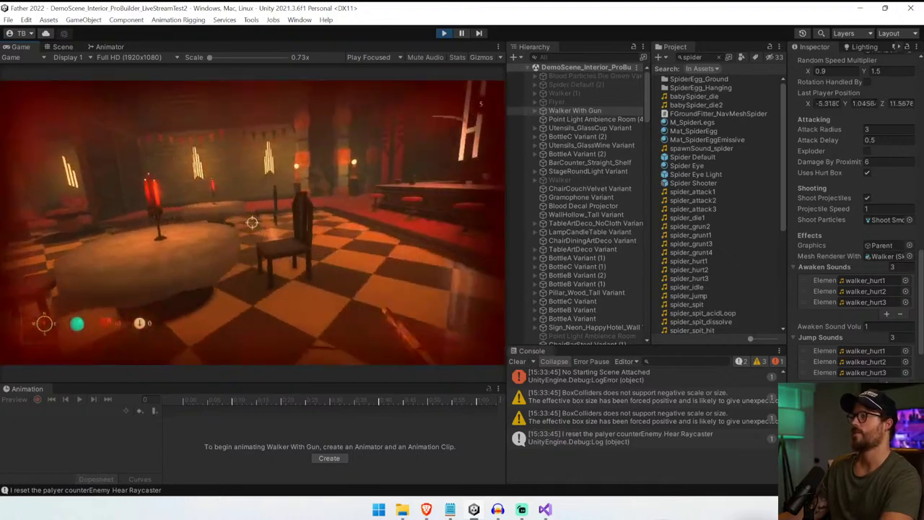
key("w")
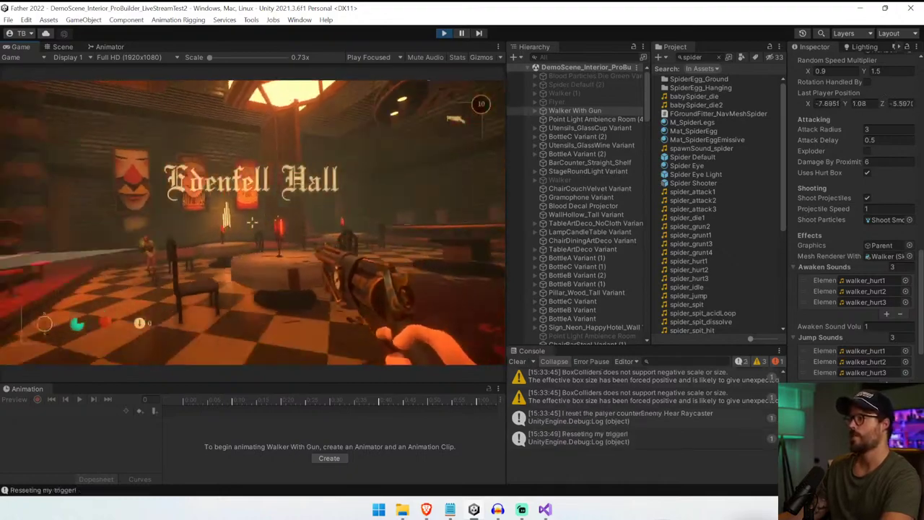
key("w")
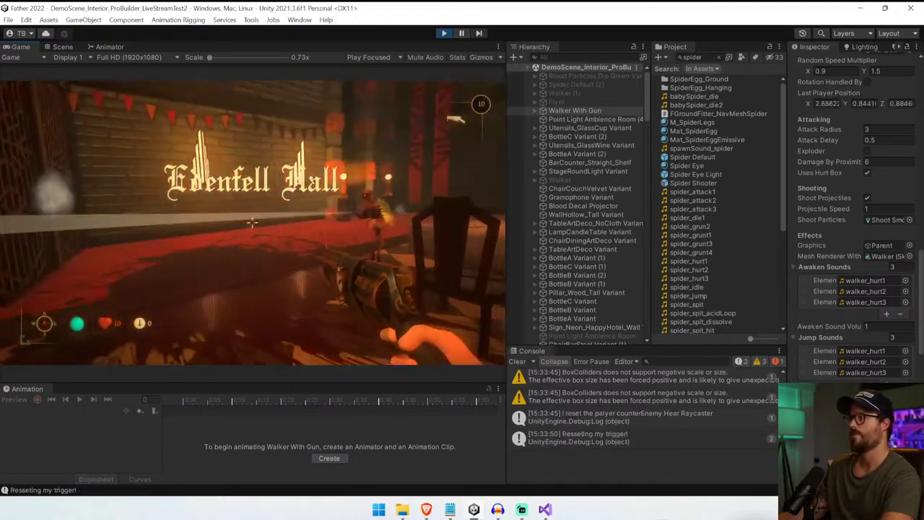
key("w")
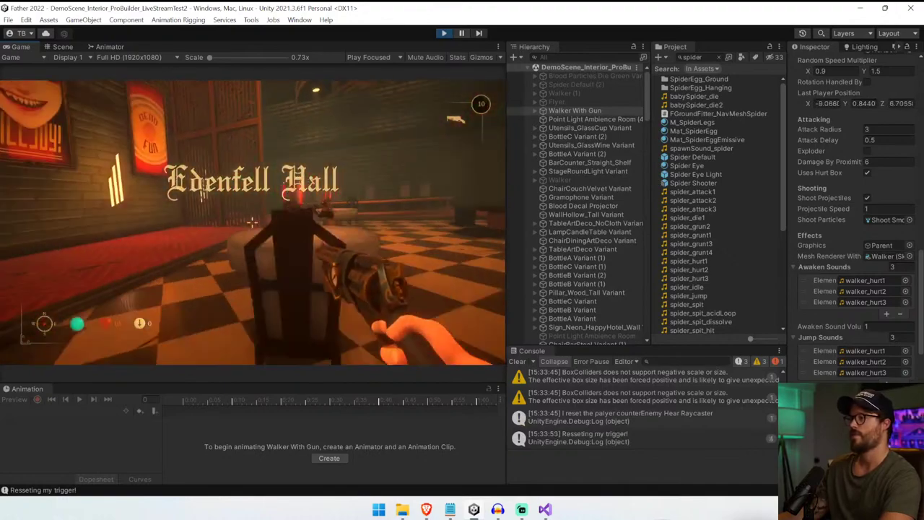
key("w")
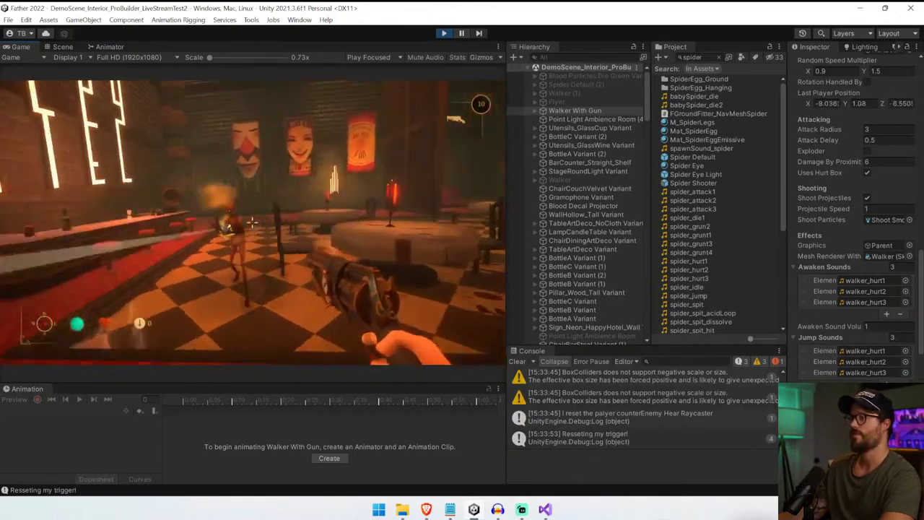
key("w")
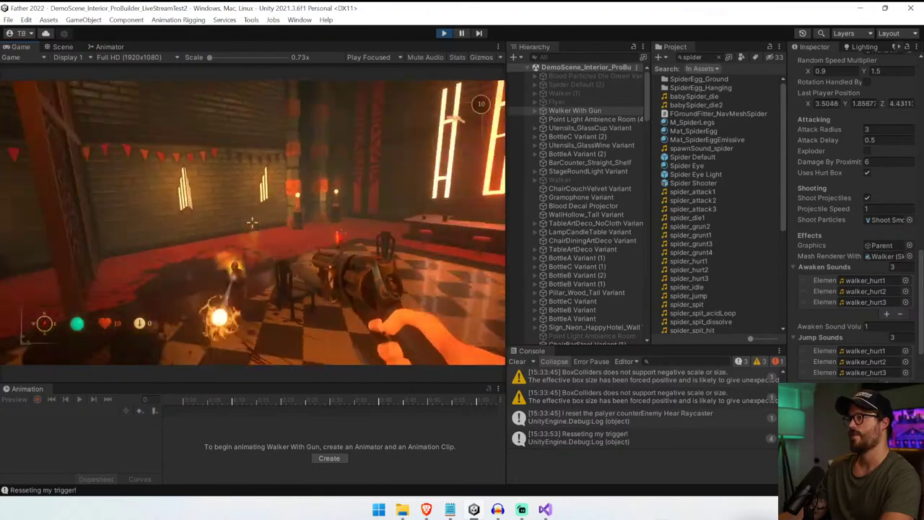
key("w")
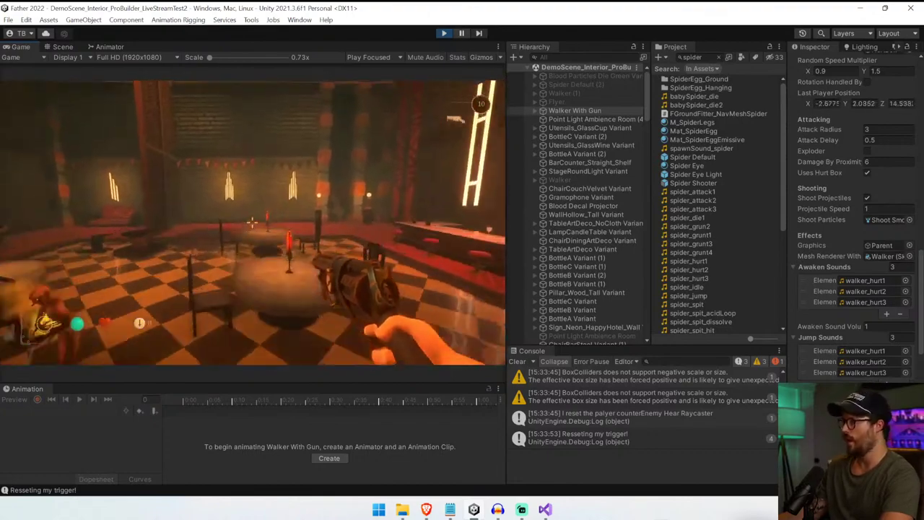
key("w")
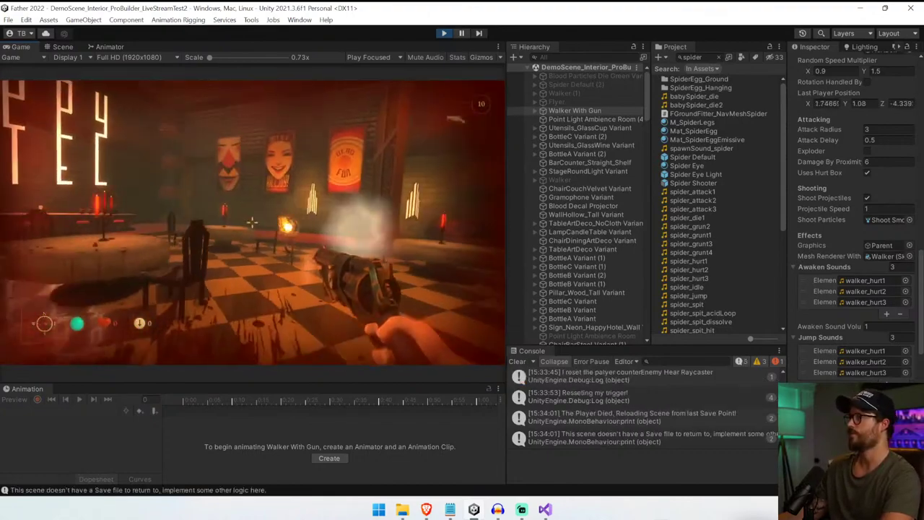
key("w")
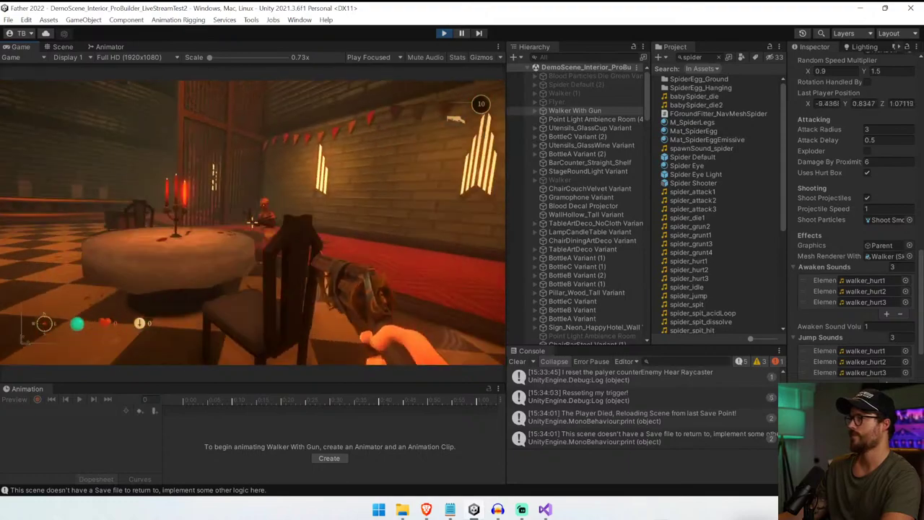
key("w")
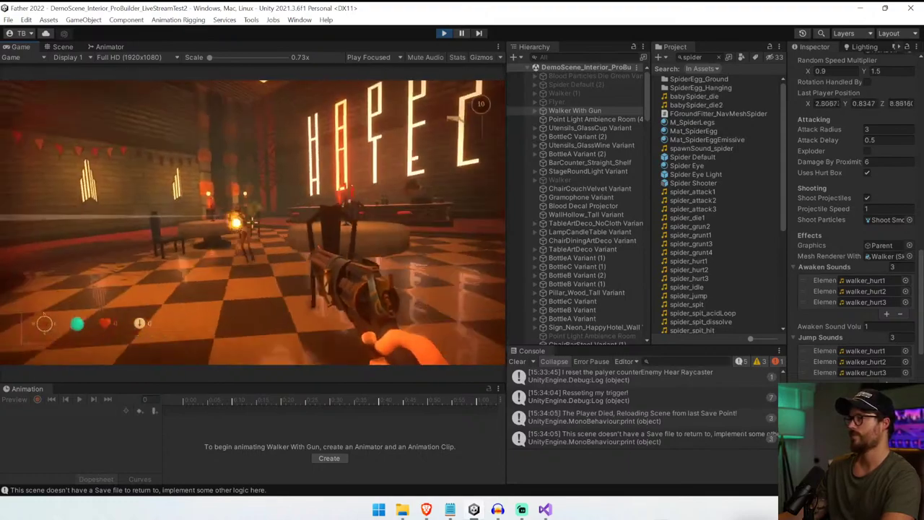
key("w")
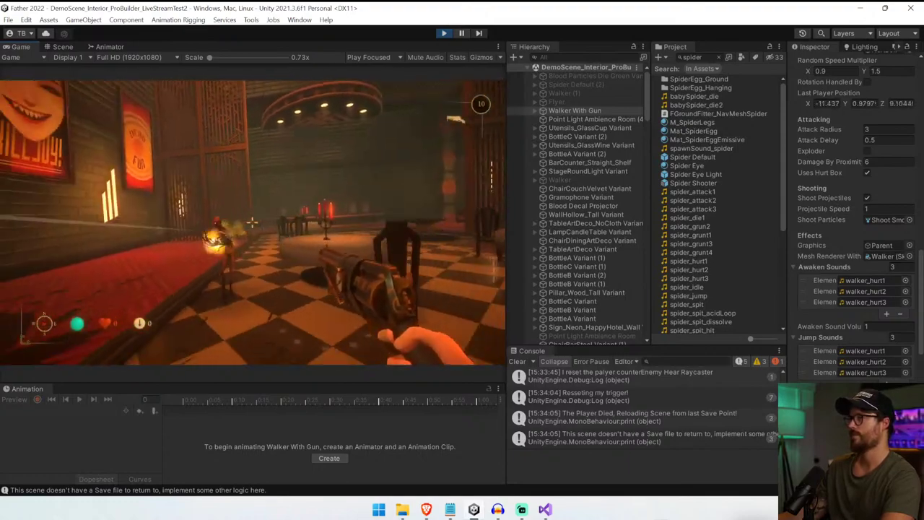
key("ctrl+p")
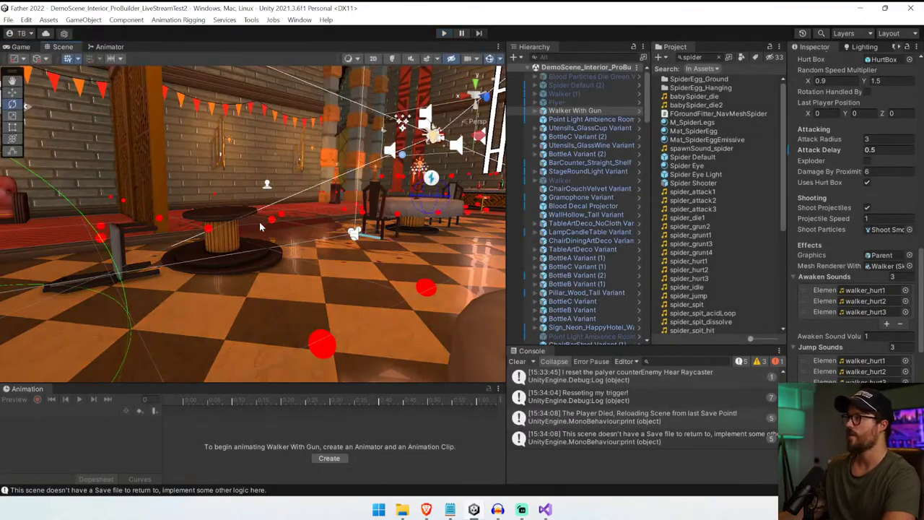
- Open Walker With Gun's source prefab, Walker Shooter Variant, for editing and select its Walker child
right_click_drag(258, 221, 446, 306)
key("w")
key("s")
key("w")
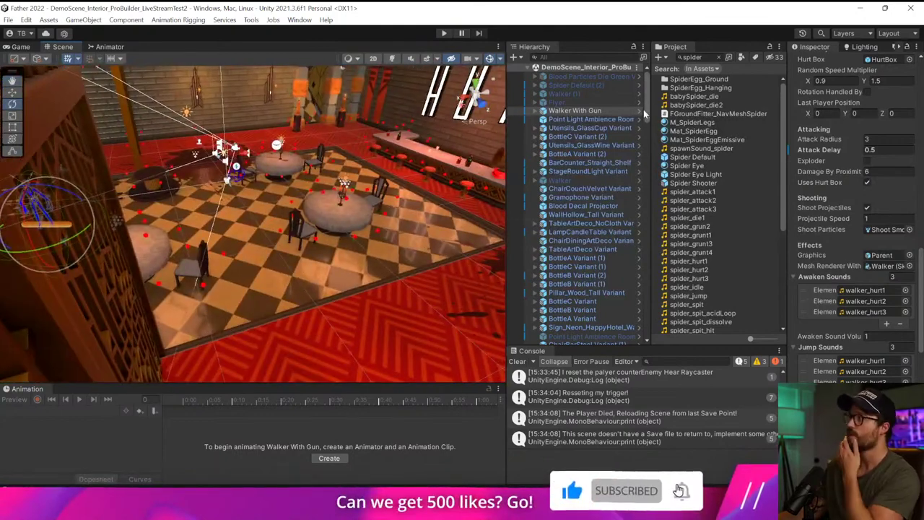
left_click(640, 111)
left_click(589, 115)
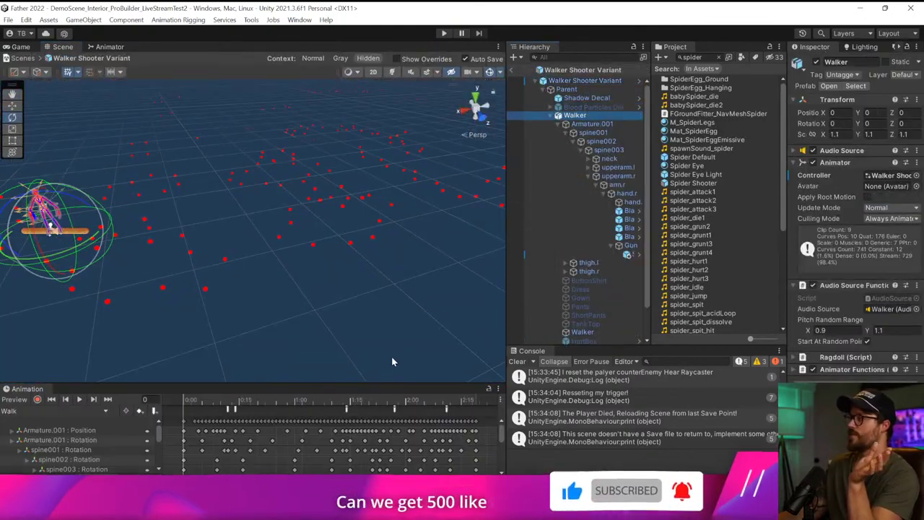
- Make the Animation window taller and the Hierarchy wider, and clear the console
left_click_drag(397, 384, 409, 298)
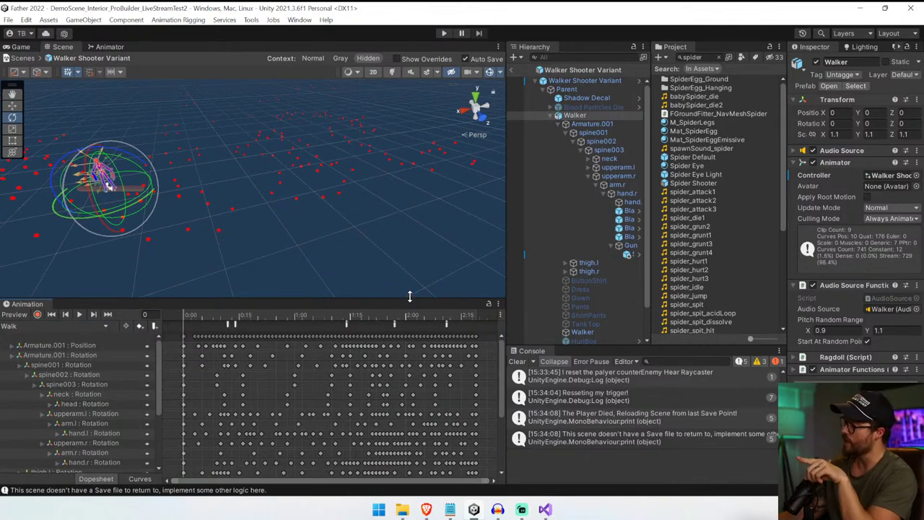
left_click(517, 361)
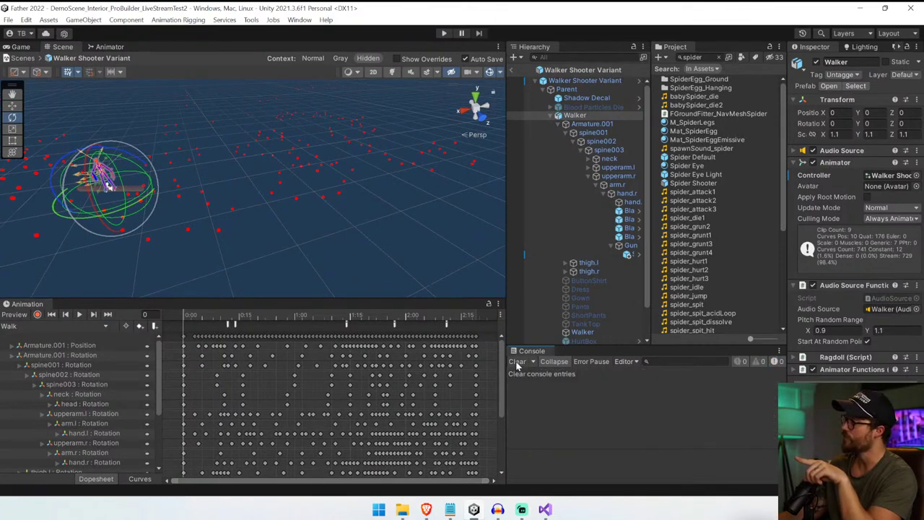
left_click_drag(504, 327, 546, 321)
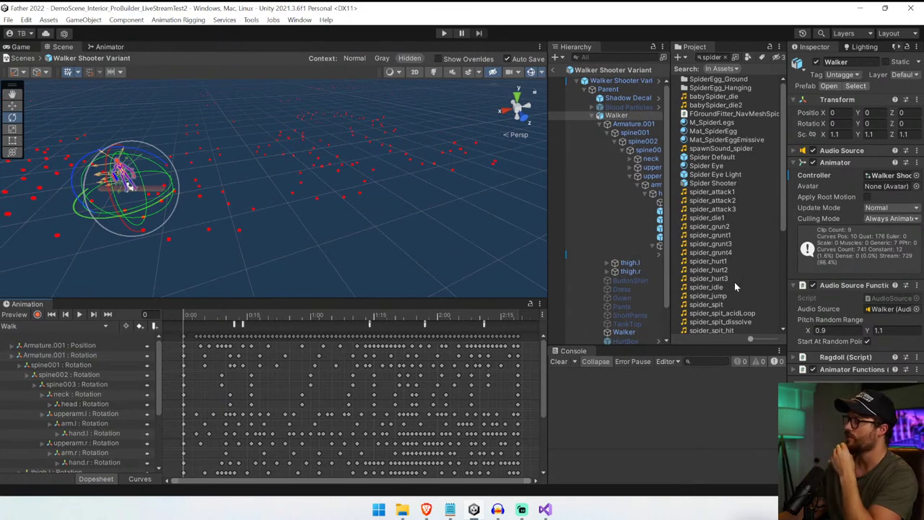
left_click(628, 124)
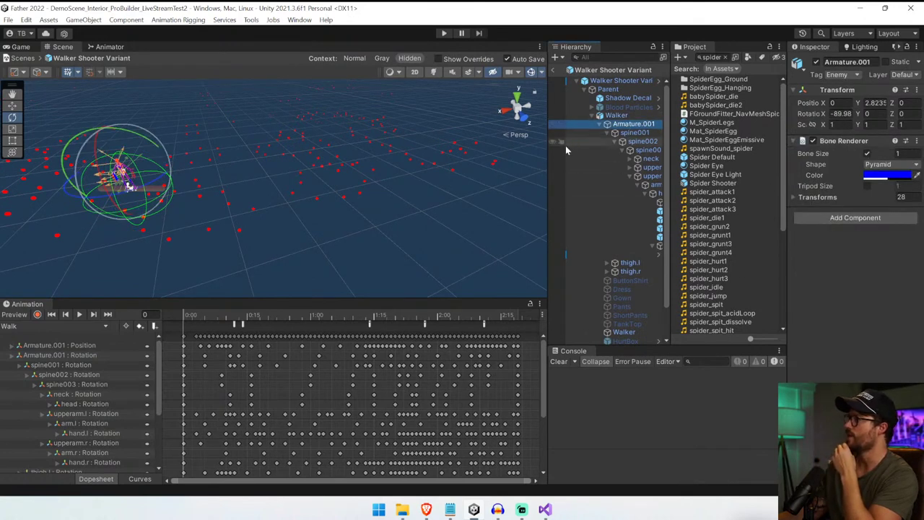
left_click_drag(547, 152, 433, 154)
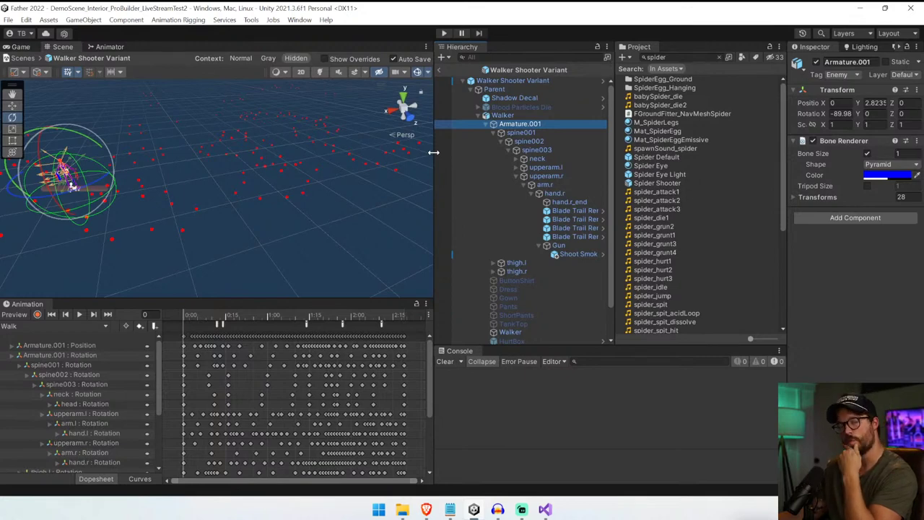
- Open the EnemyDefault script from Walker Shooter Variant and search it for "animator.speed" to examine the random speed multiplier code in Start
left_click(529, 81)
double_click(878, 163)
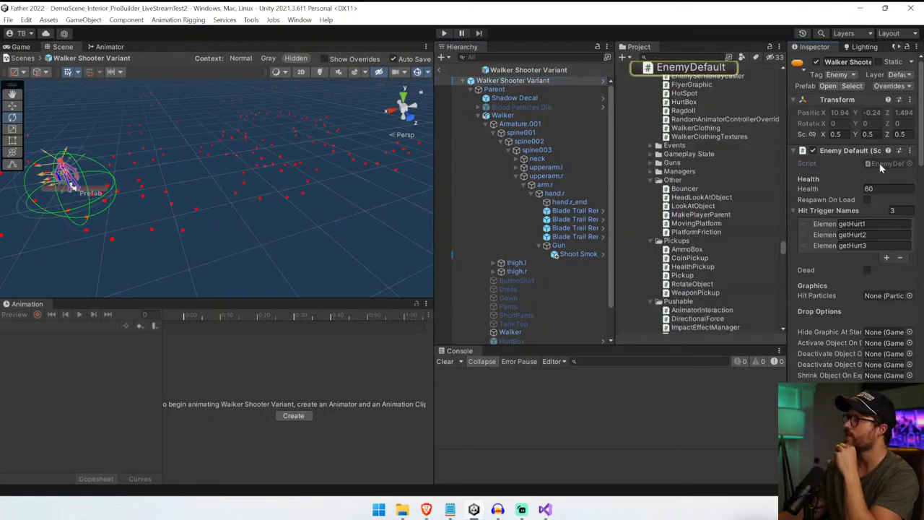
left_click(172, 275)
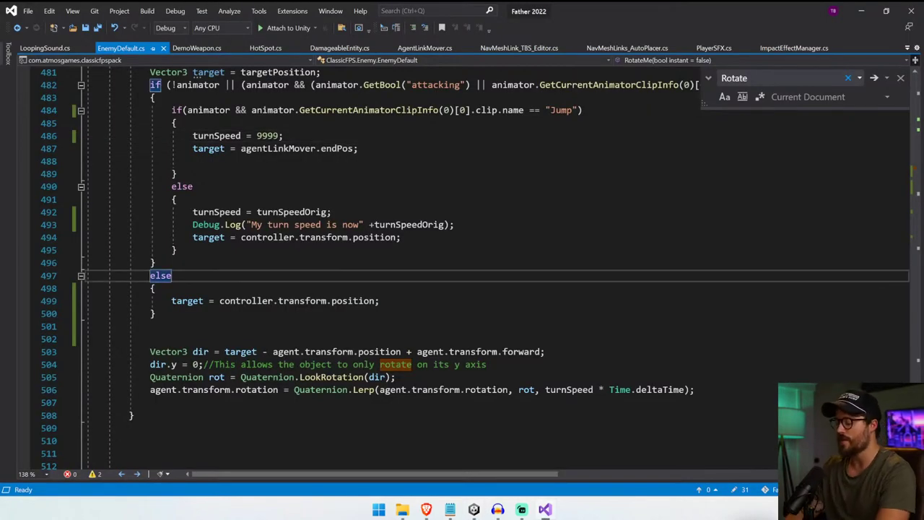
key("ctrl+f")
type("animator.speed")
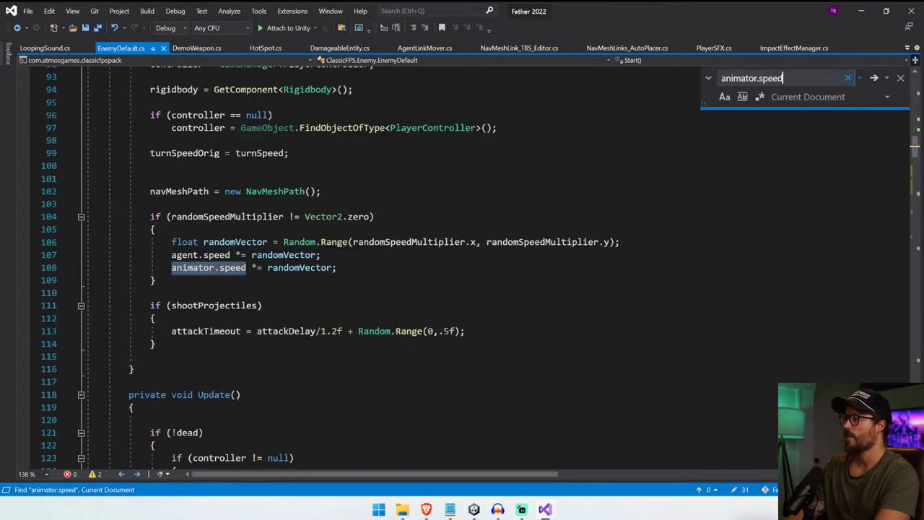
key("Return")
key("Return")
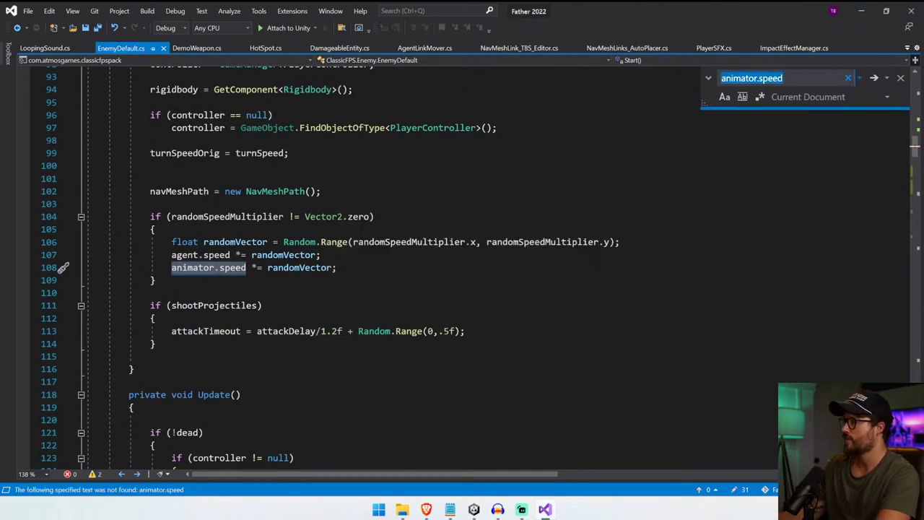
left_click_drag(283, 243, 552, 243)
left_click_drag(336, 267, 144, 255)
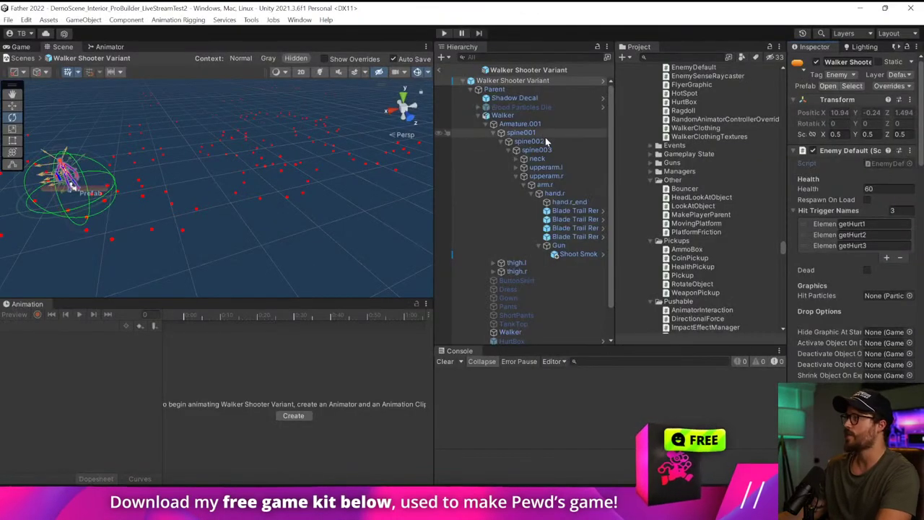
- Switch back to Unity, select the prefab's Walker child and load its Run With Gun clip for animation editing
left_click(533, 116)
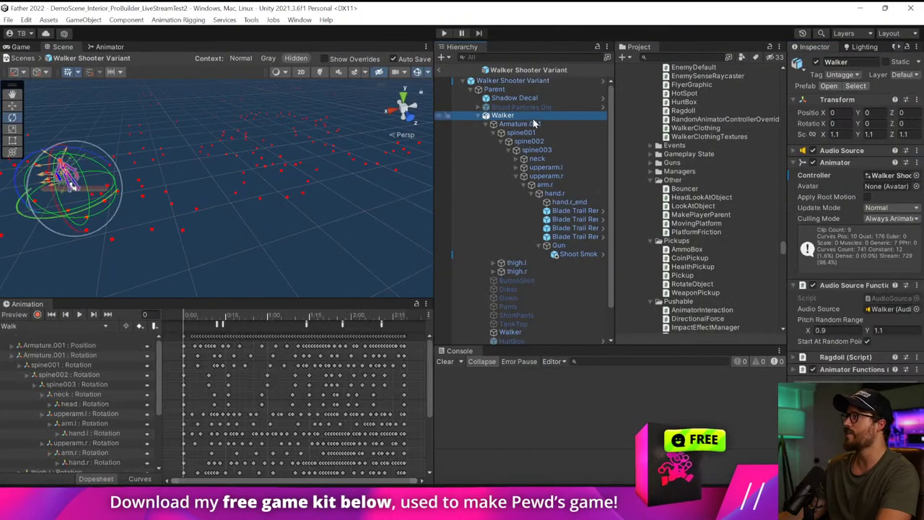
left_click(55, 325)
left_click(44, 426)
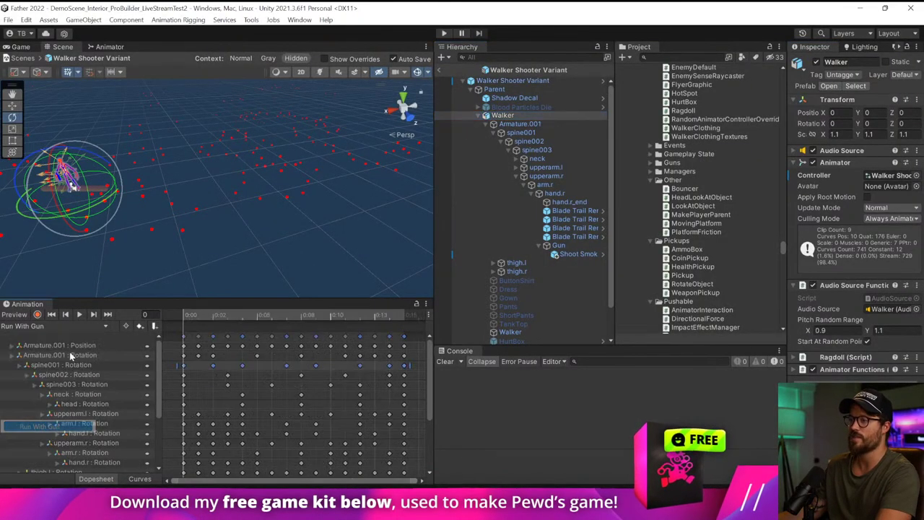
- Stretch all keyframes of the Run With Gun clip so the animation ends at about 1:00 on the timeline
left_click(78, 314)
scroll(388, 338, "down", 4)
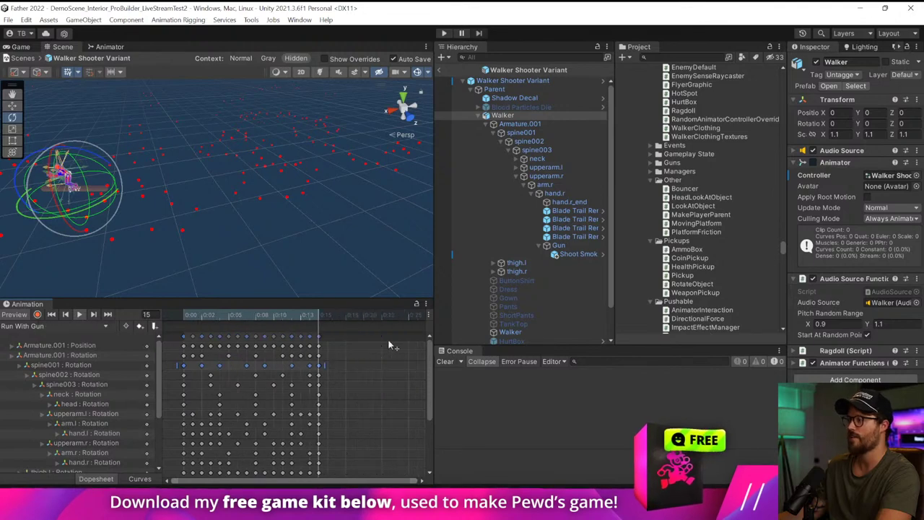
key("ctrl+a")
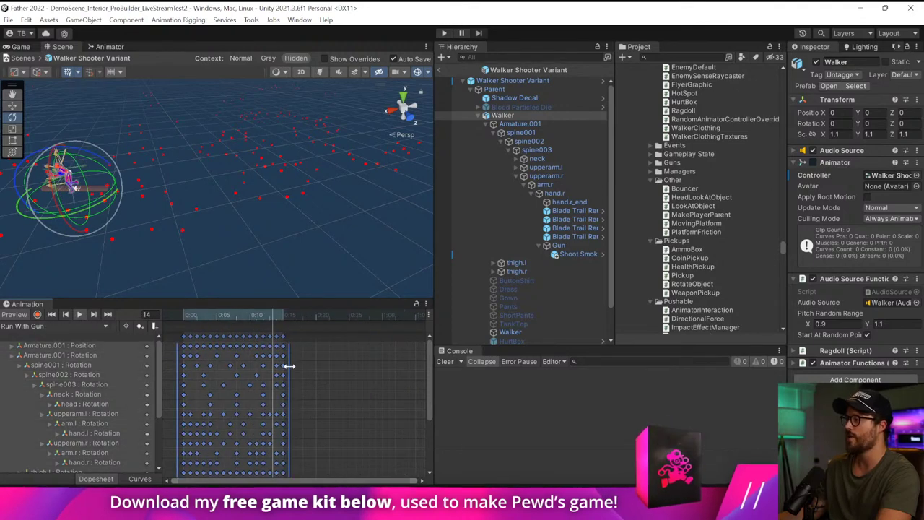
left_click_drag(289, 366, 395, 366)
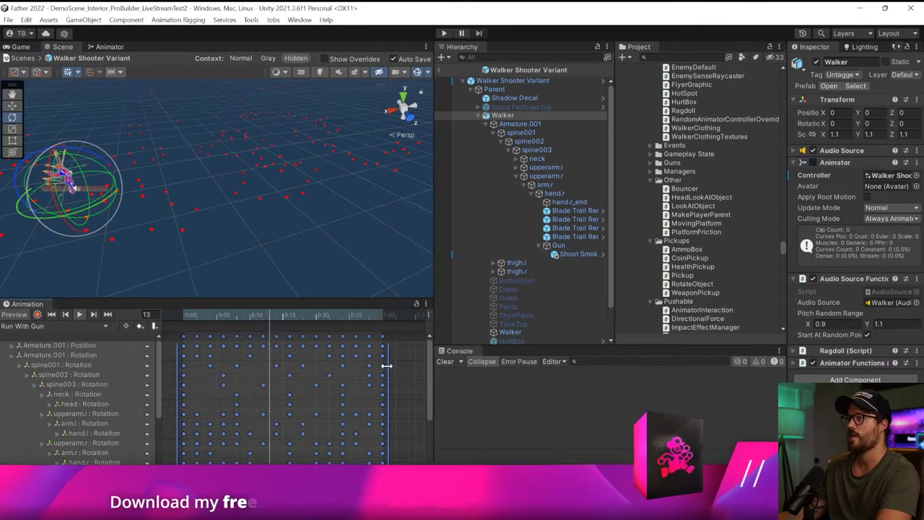
- Exit prefab editing and play-test the scene, moving around to watch the gun walker run and shoot
left_click(438, 70)
left_click(445, 32)
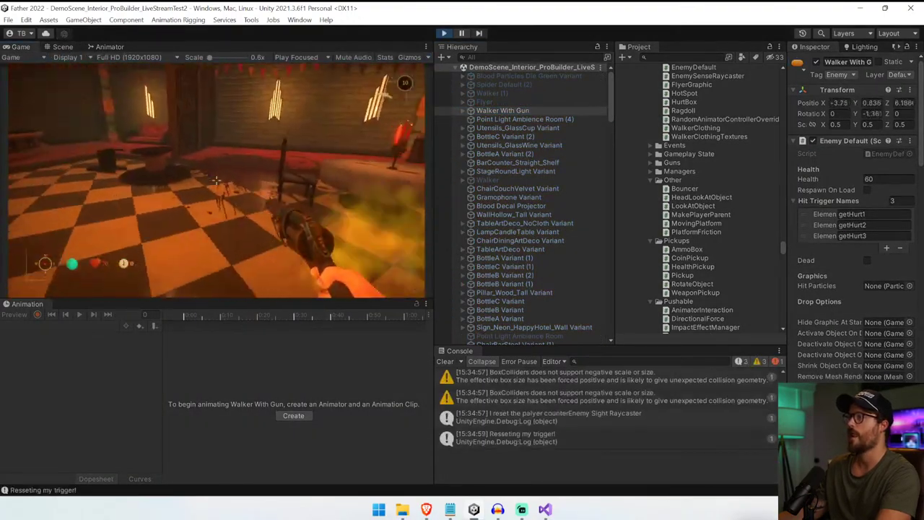
left_click(217, 181)
key("s")
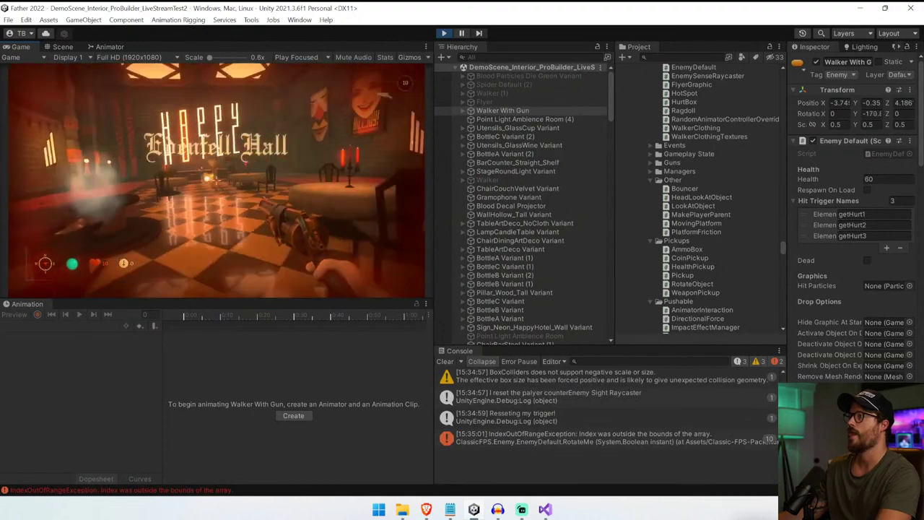
key("s")
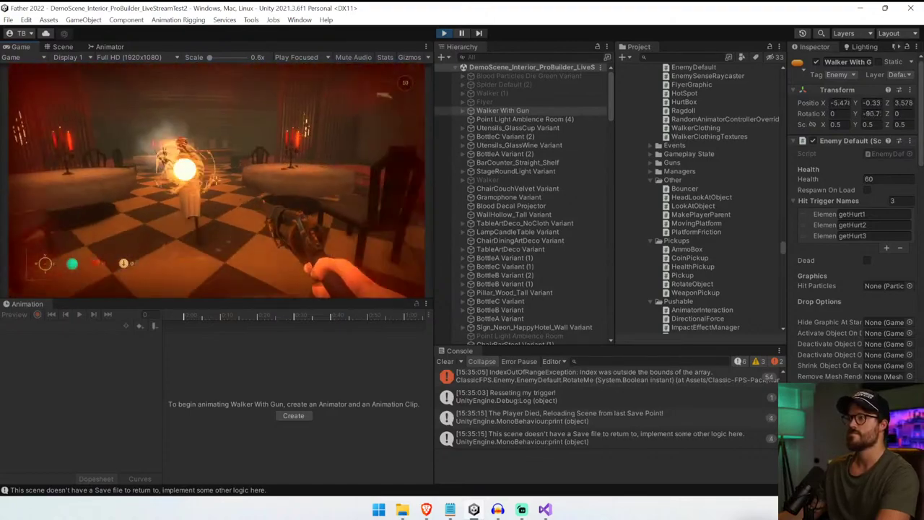
left_click(217, 180)
key("w")
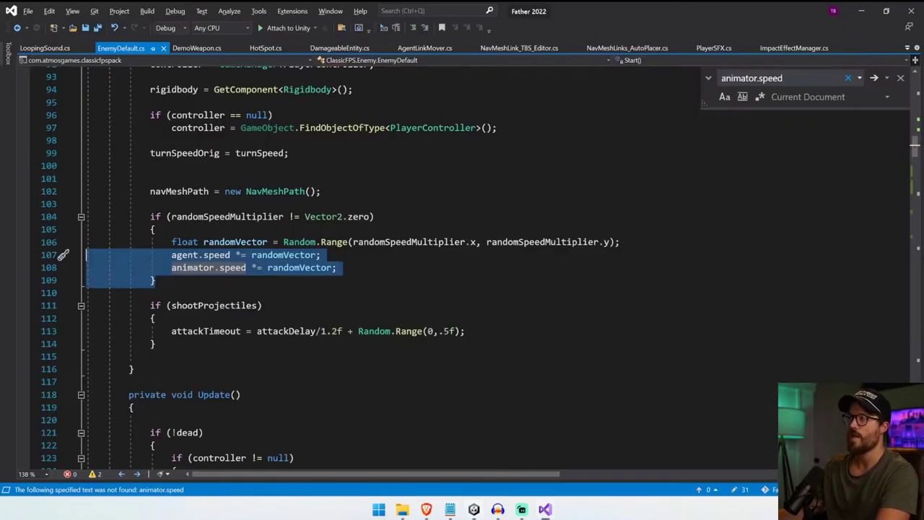
- In Visual Studio, copy the "Jump" clip-name check from the following condition in EnemyDefault's Update and close the search bar
left_click(154, 280)
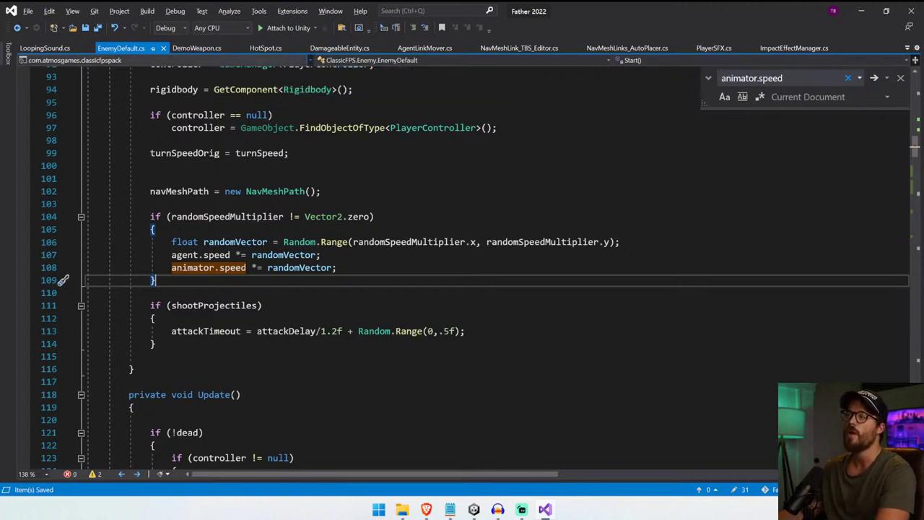
left_click(338, 267)
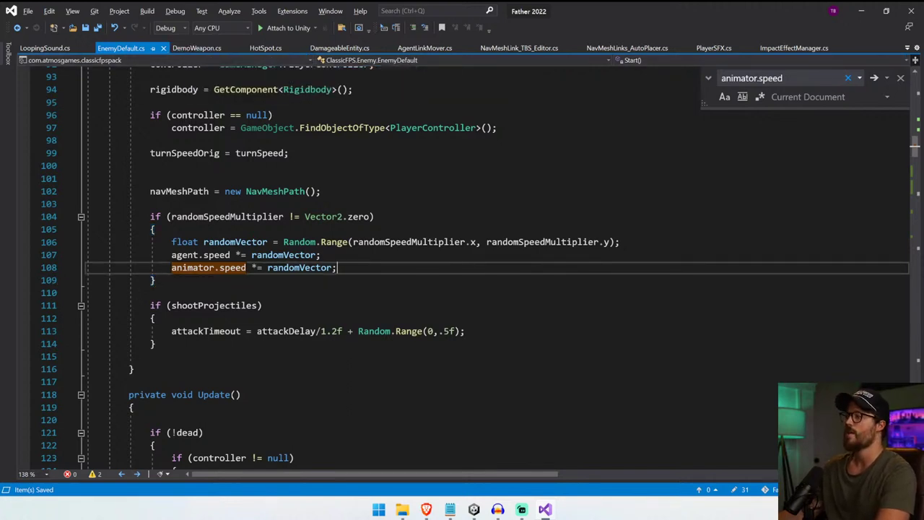
scroll(462, 267, "down", 12)
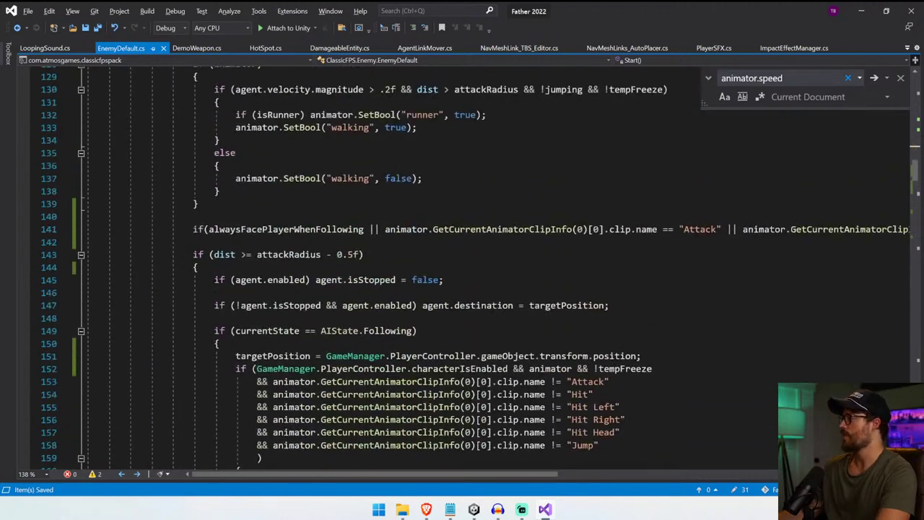
scroll(462, 267, "down", 2)
left_click_drag(273, 369, 599, 368)
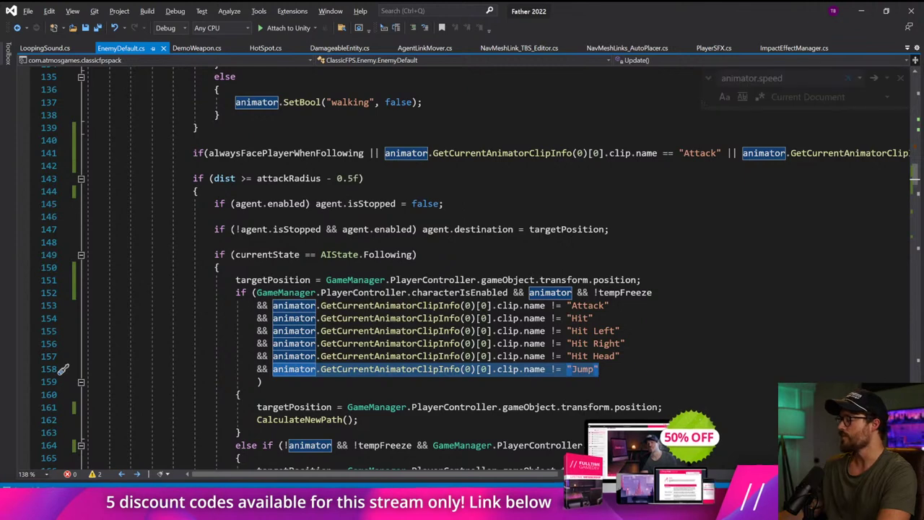
key("ctrl+c")
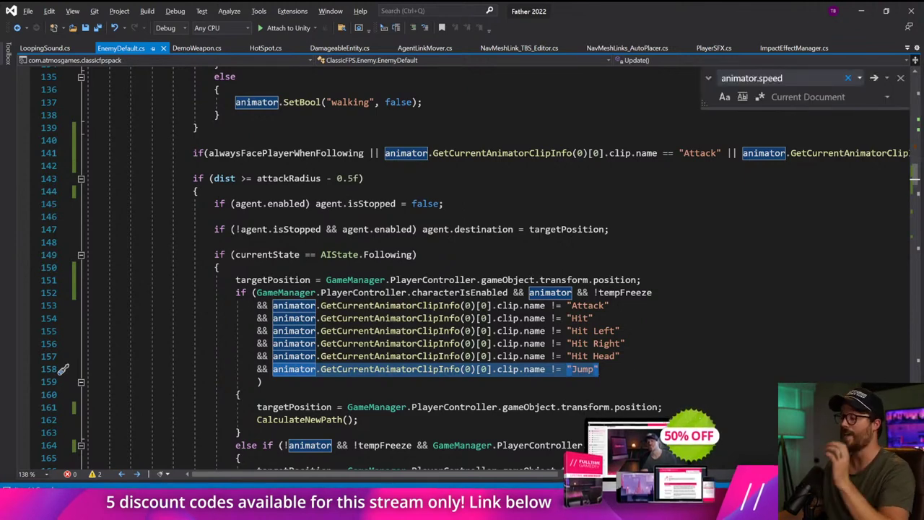
left_click_drag(64, 369, 262, 306)
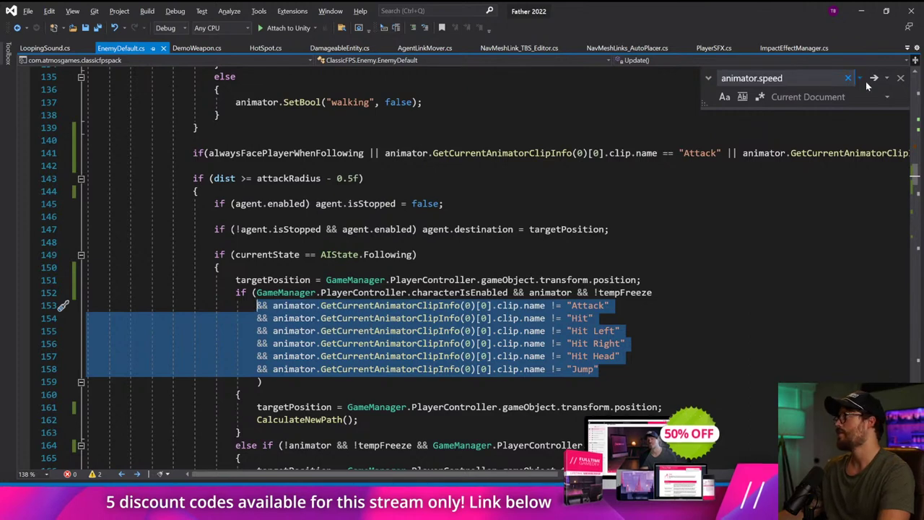
left_click(900, 78)
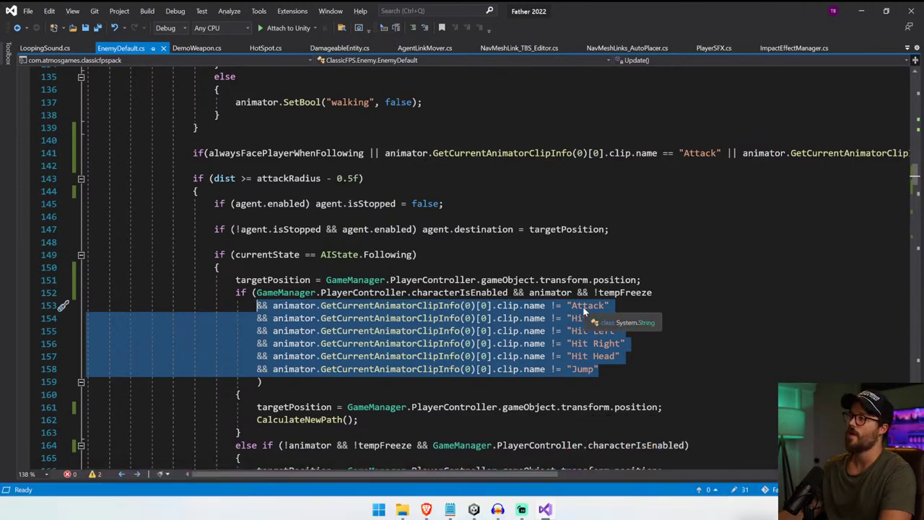
- Select the "Jump" clip-name check including its leading && and locate the attackTimeout condition that controls projectile firing
scroll(584, 311, "down", 14)
scroll(626, 325, "up", 13)
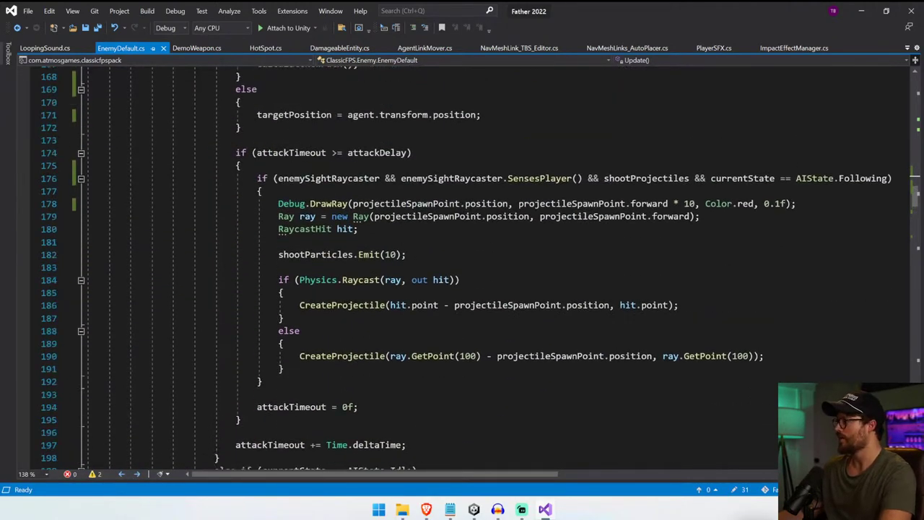
left_click(627, 325)
left_click_drag(599, 331, 273, 331)
scroll(410, 343, "down", 7)
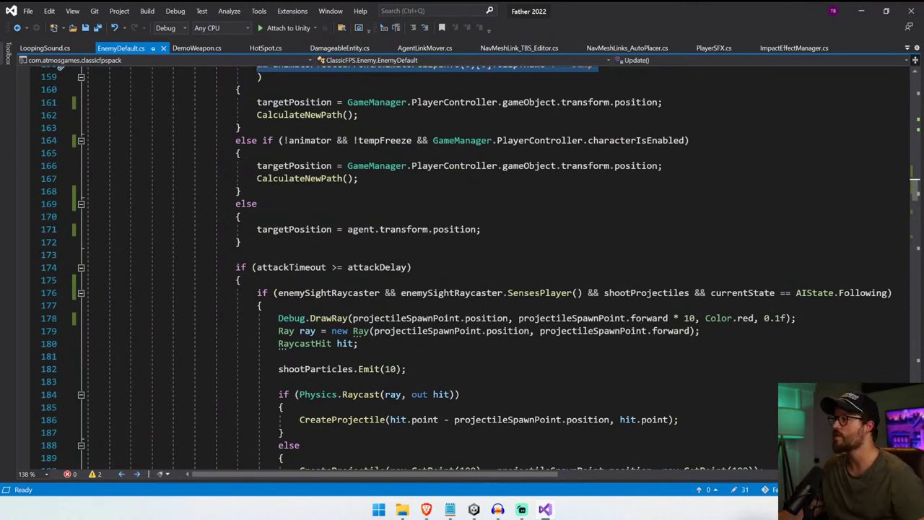
scroll(410, 344, "down", 3)
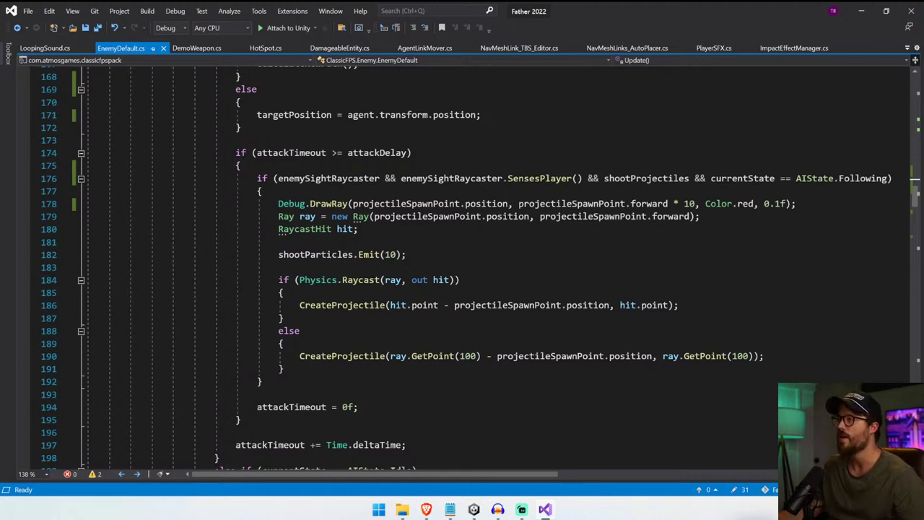
- Extend the attackTimeout >= attackDelay condition with && and the pasted "Jump" clip-name check, removing the duplicate operator
left_click(409, 152)
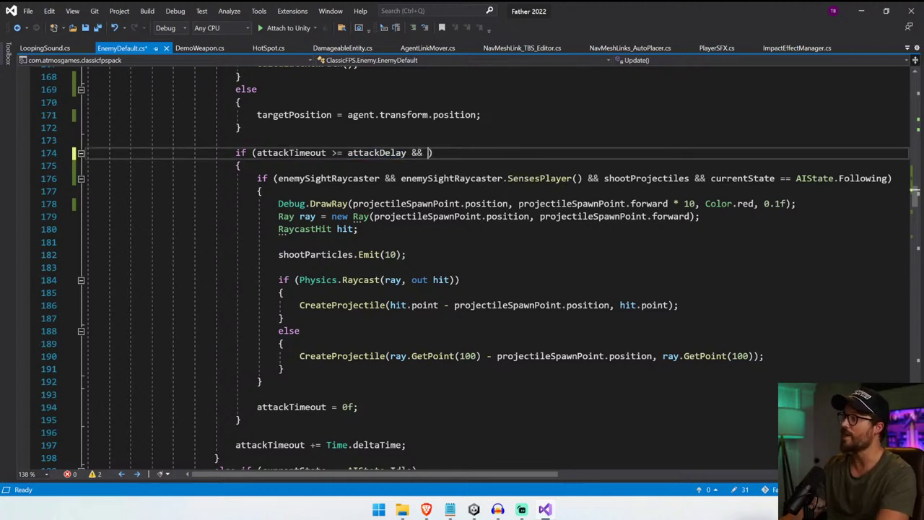
type("&&")
key("ctrl+v")
key("Delete")
key("Delete")
key("Delete")
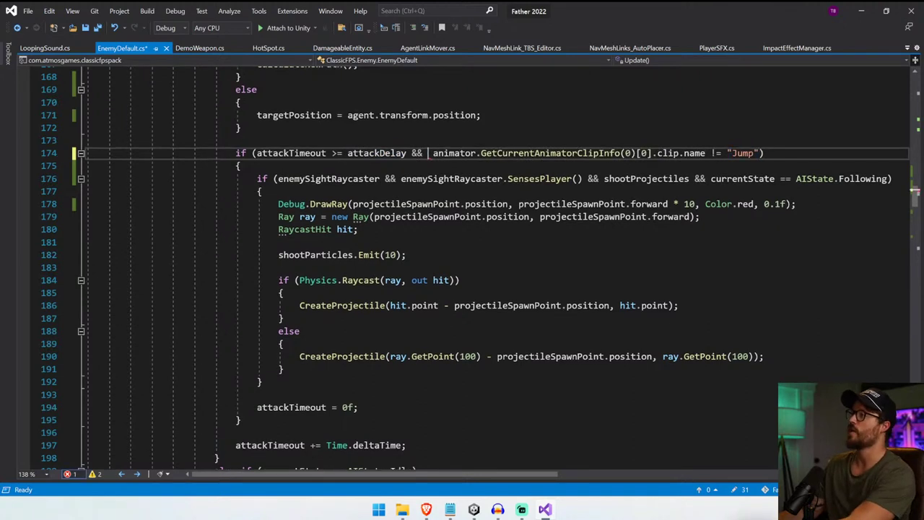
- Add an animator existence check before the "Jump" check, enclose both in parentheses, and save EnemyDefault.cs
type("(animator ")
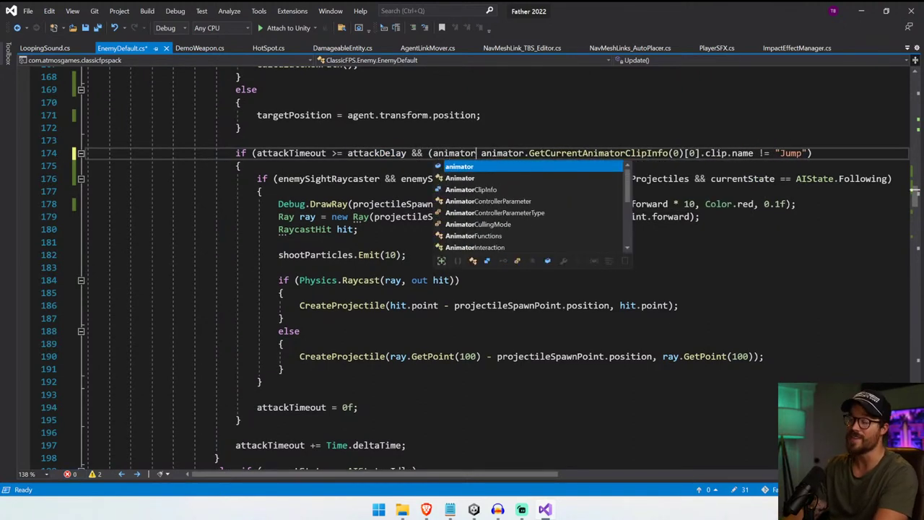
type("&&")
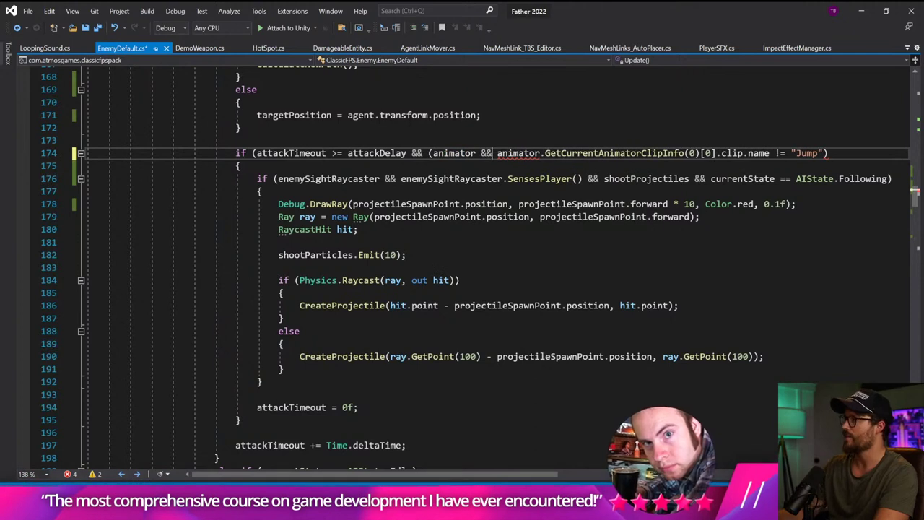
key("End")
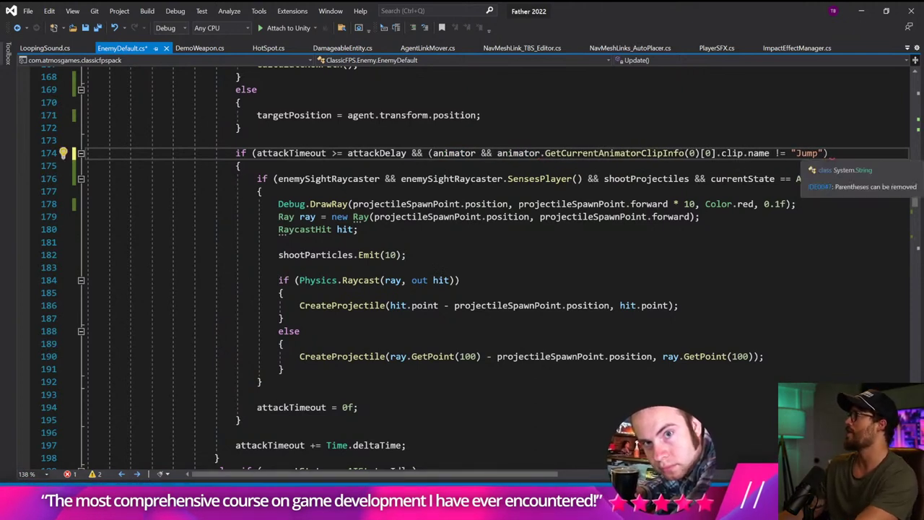
type(")")
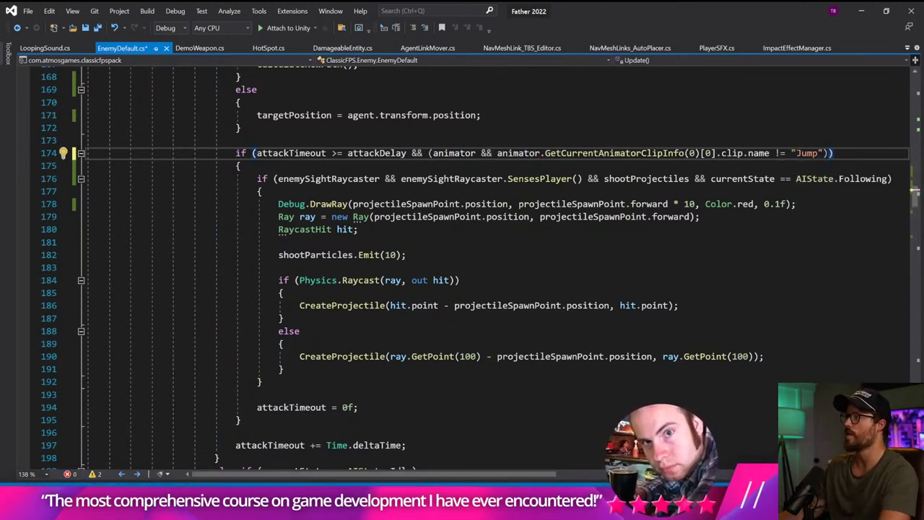
key("ctrl+s")
key("Down")
key("Down")
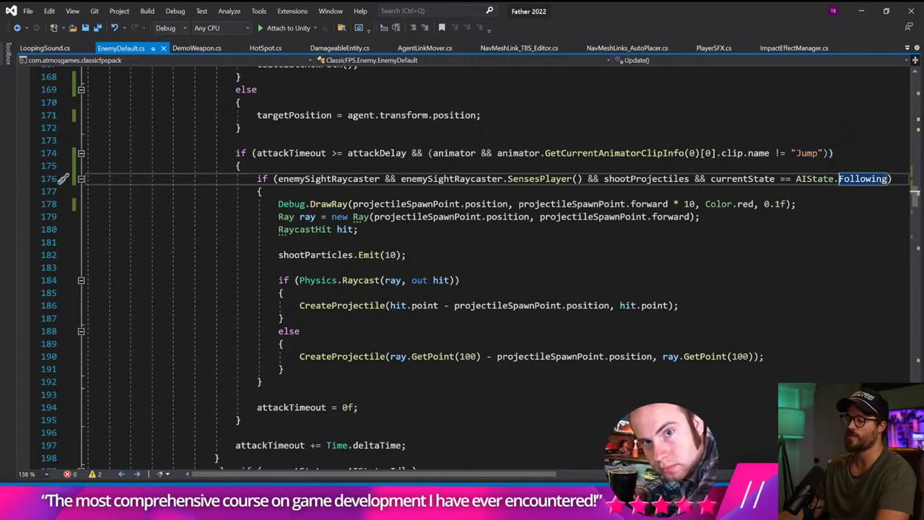
- Switch back to Unity and clear the console
mouse_move(474, 505)
left_click(449, 451)
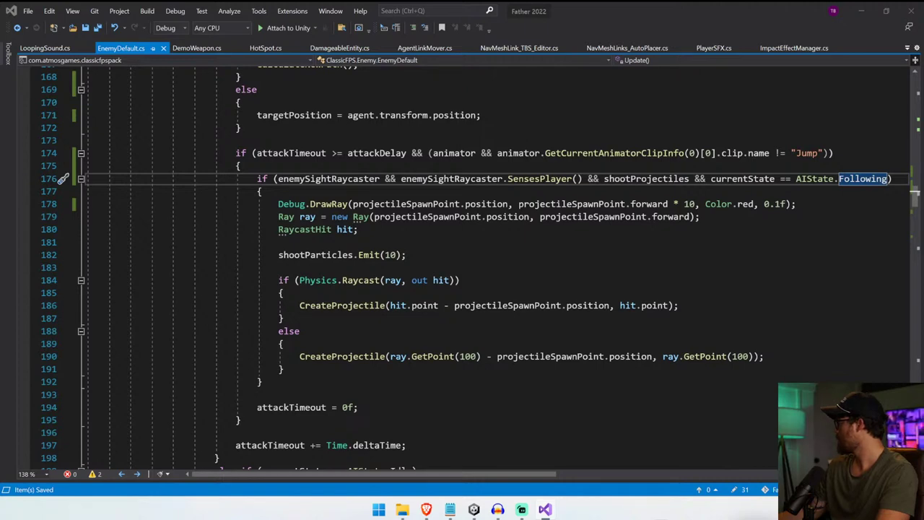
left_click(497, 510)
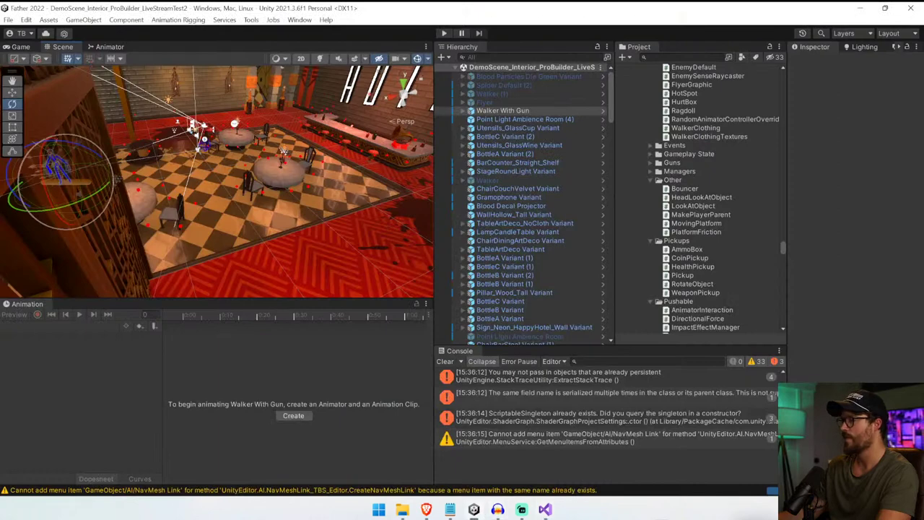
left_click(444, 363)
- Play-test the scene, moving between the tables to observe the gun walker's shooting and jumping with the new condition
left_click(439, 36)
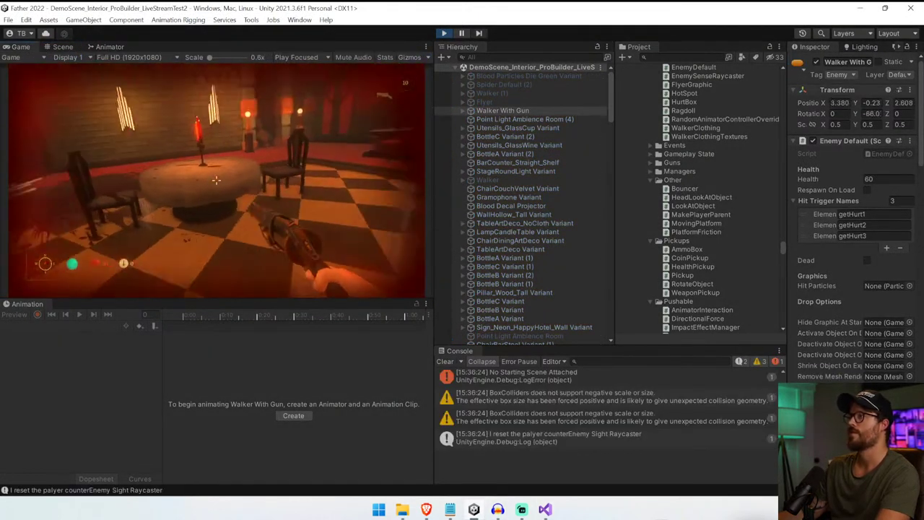
key("w")
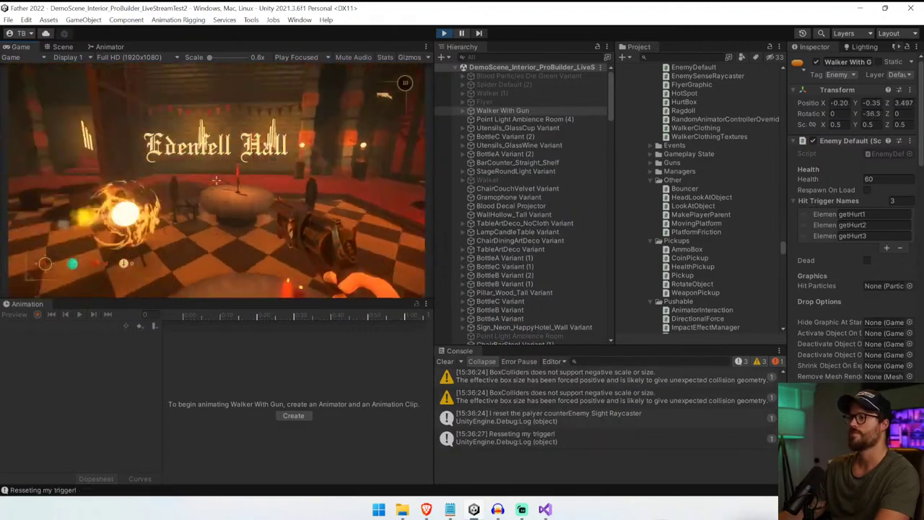
key("w")
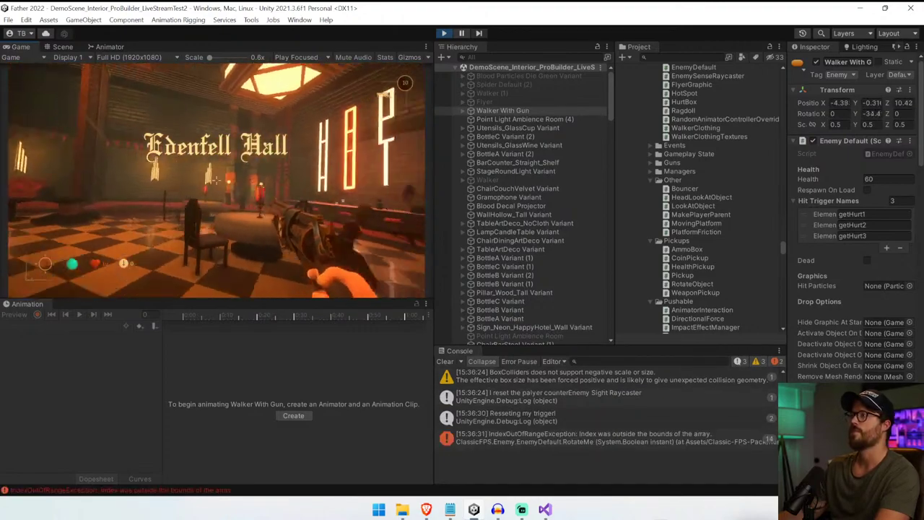
key("d")
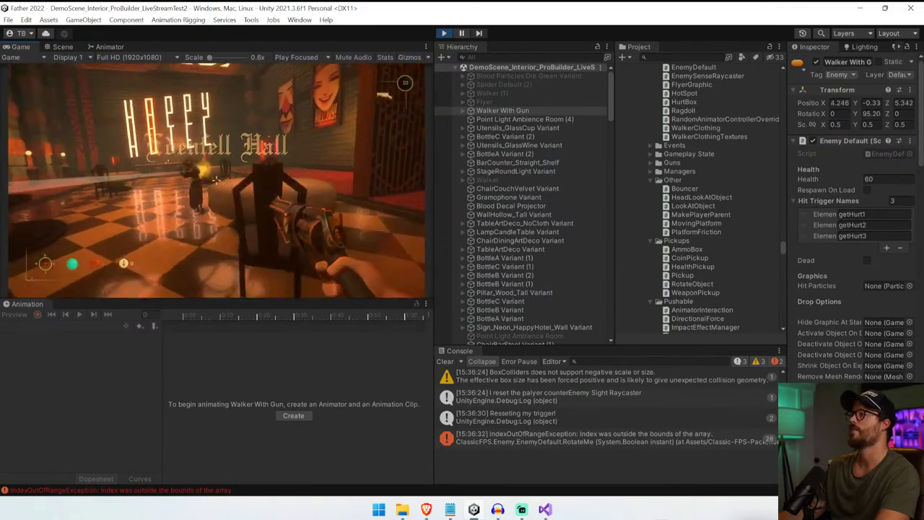
key("w")
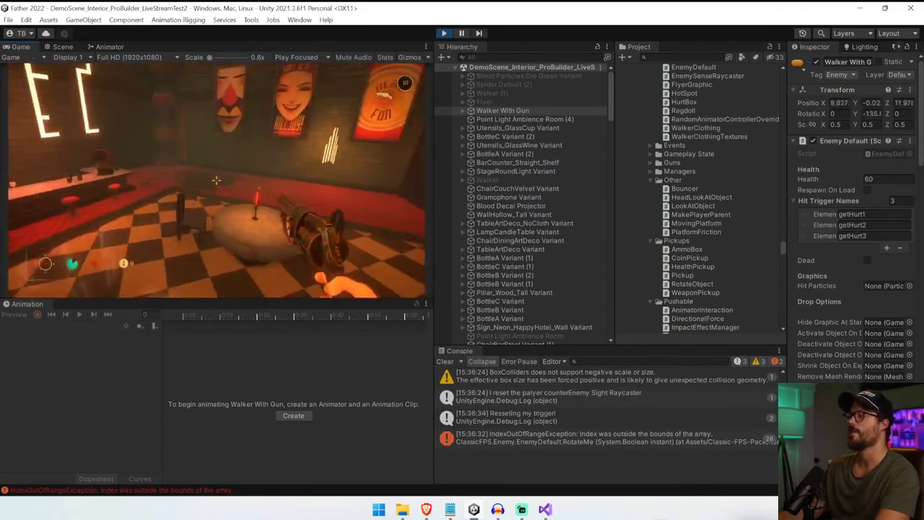
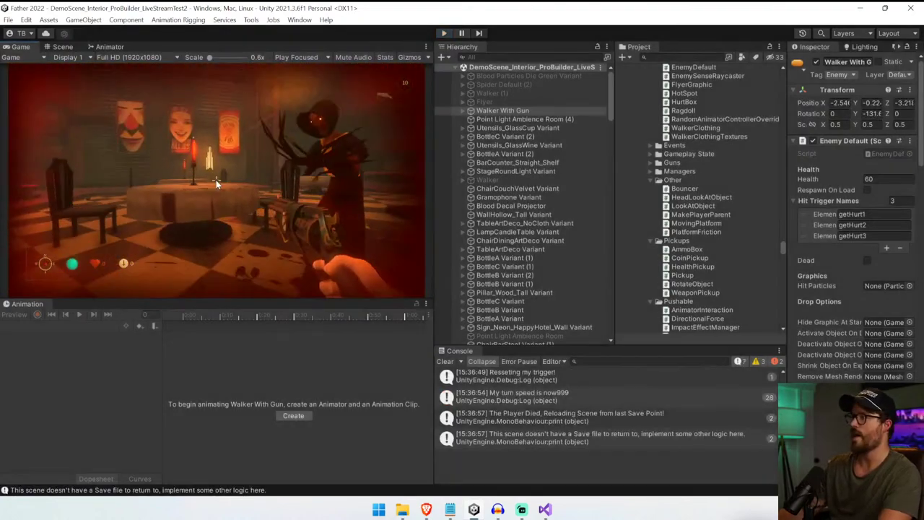
- Return to Visual Studio, highlight the attackTimeout variable in EnemyDefault.cs, and open DamageableEntity.cs
key("alt+Tab")
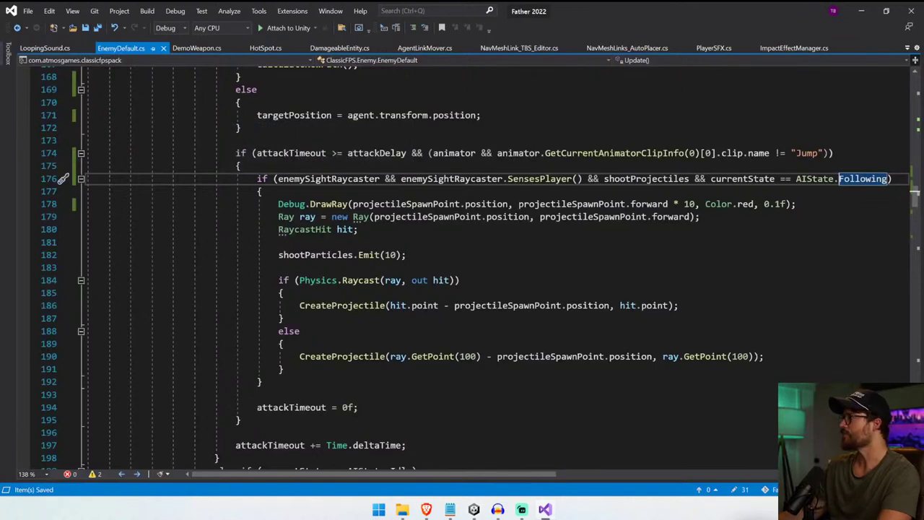
left_click(302, 155)
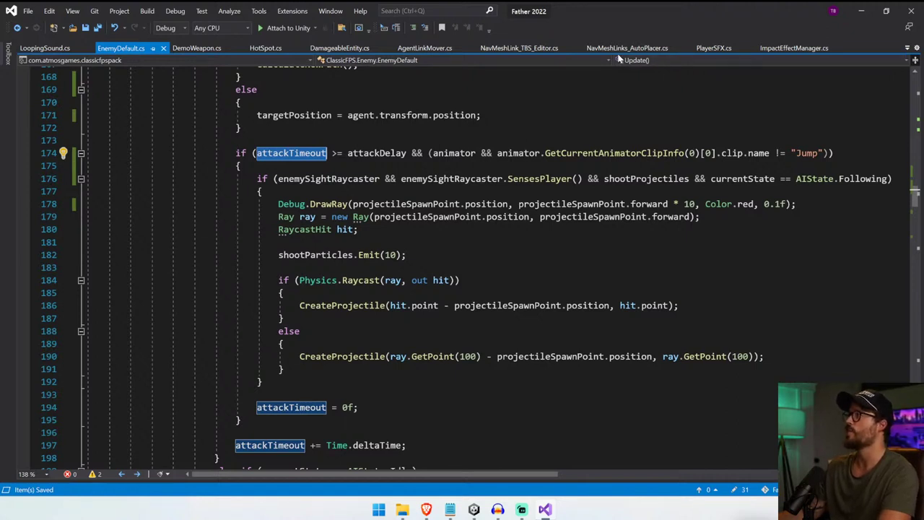
left_click(339, 48)
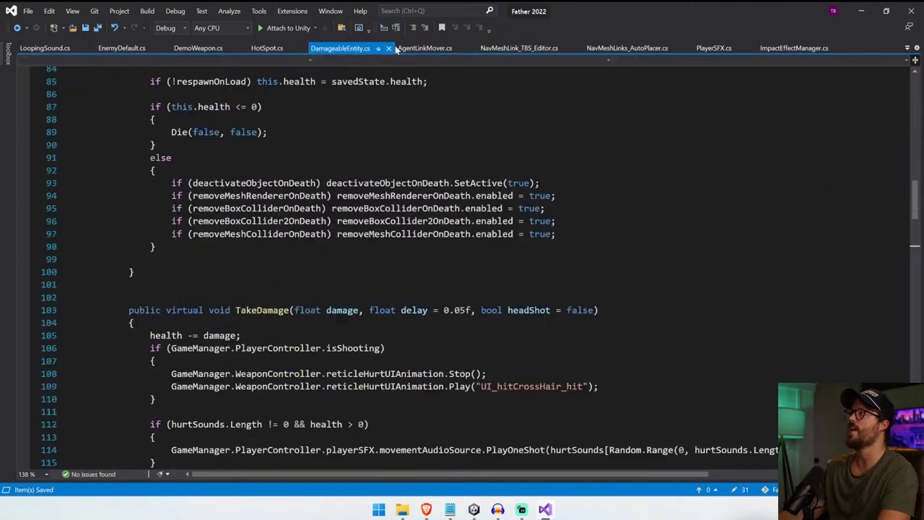
- In AgentLinkMover.cs, add the line "enemyDefault.attackTimeout = 0;" below the endPos assignment in the NormalSpeed coroutine
left_click(424, 48)
scroll(462, 267, "up", 3)
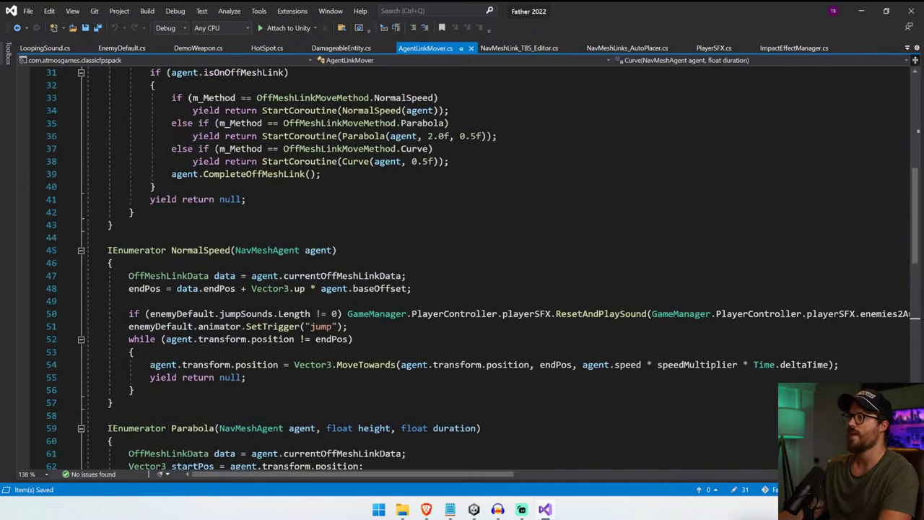
left_click(129, 301)
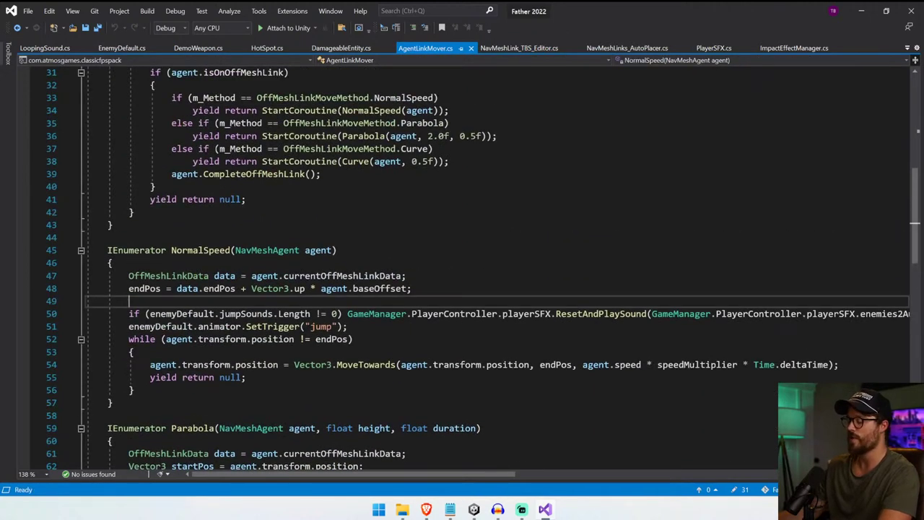
type("enemyDefault.")
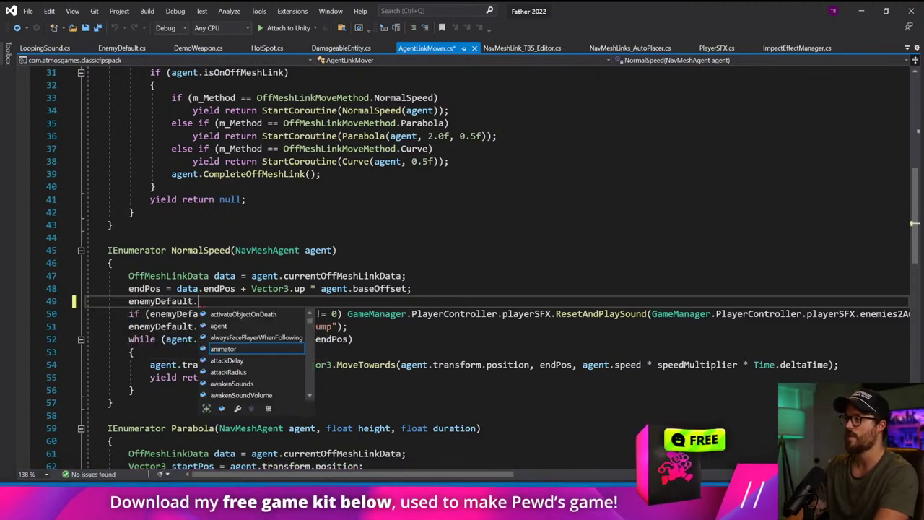
type("attackTimeout =")
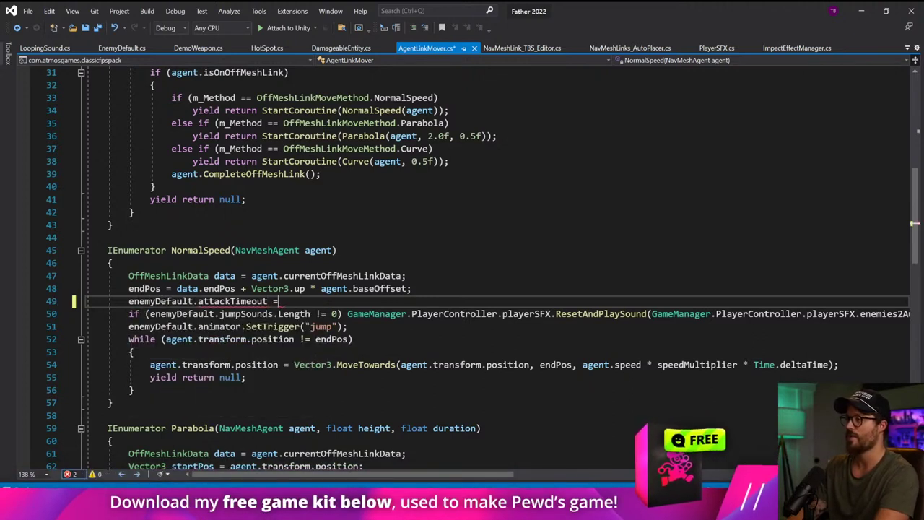
type(" 0;")
key("shift+Home")
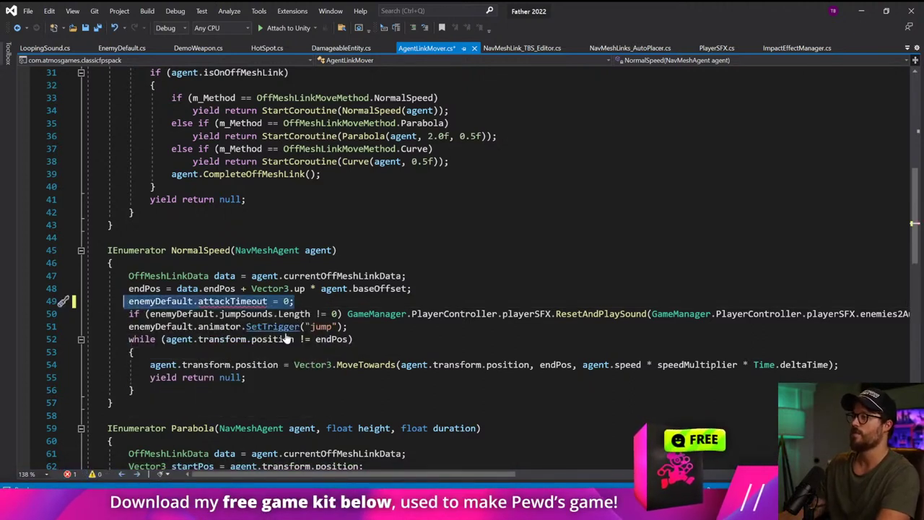
- Change the attackTimeout value assigned in the NormalSpeed coroutine to -1
scroll(462, 267, "down", 2)
left_click(285, 225)
left_click_drag(284, 225, 289, 226)
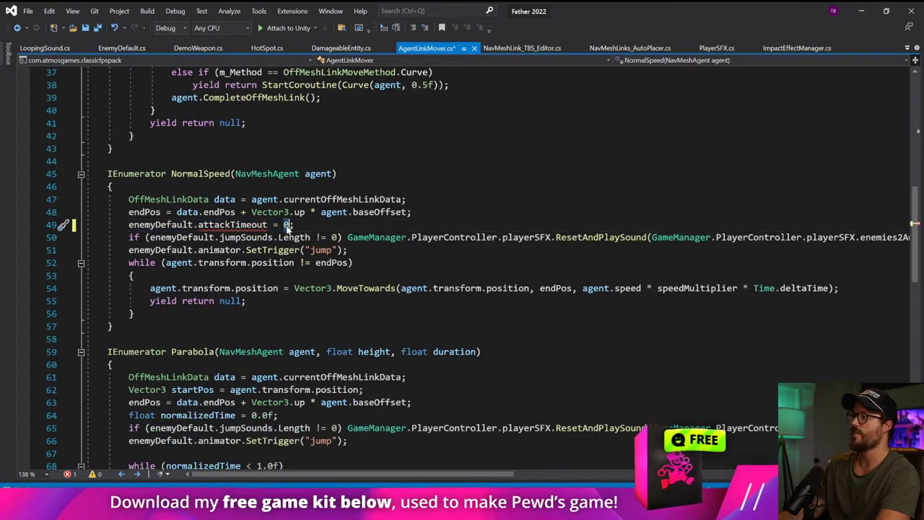
type("-2")
key("shift+Left")
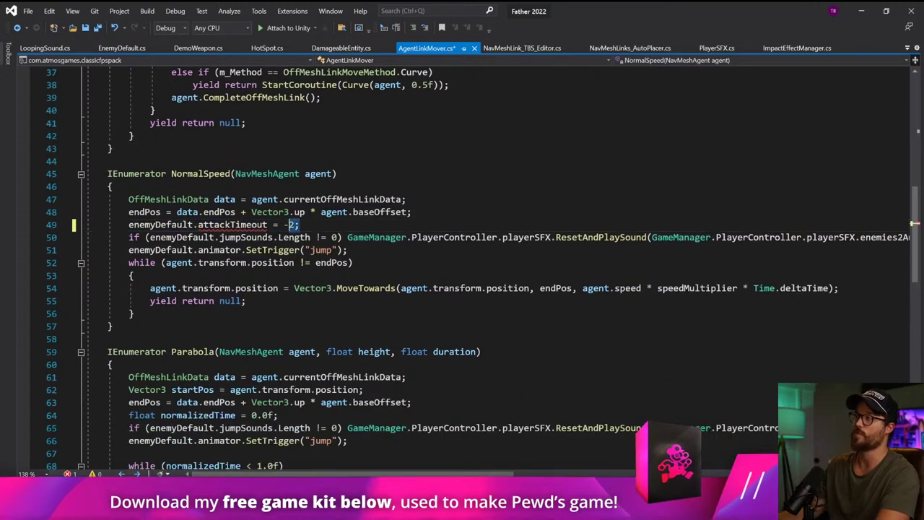
type("1")
- Copy "enemyDefault.attackTimeout = -1;" into the Parabola coroutine below the normalizedTime declaration, and save AgentLinkMover.cs
left_click_drag(298, 225, 144, 224)
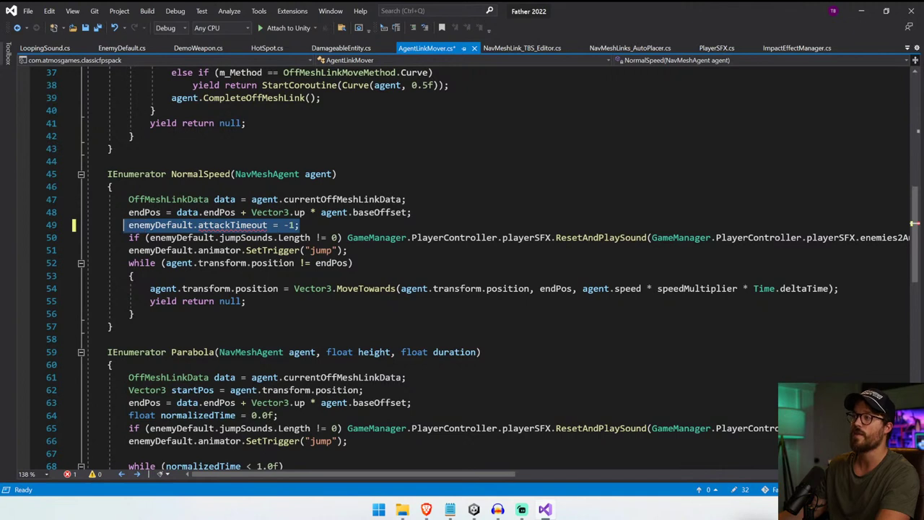
scroll(64, 148, "down", 2)
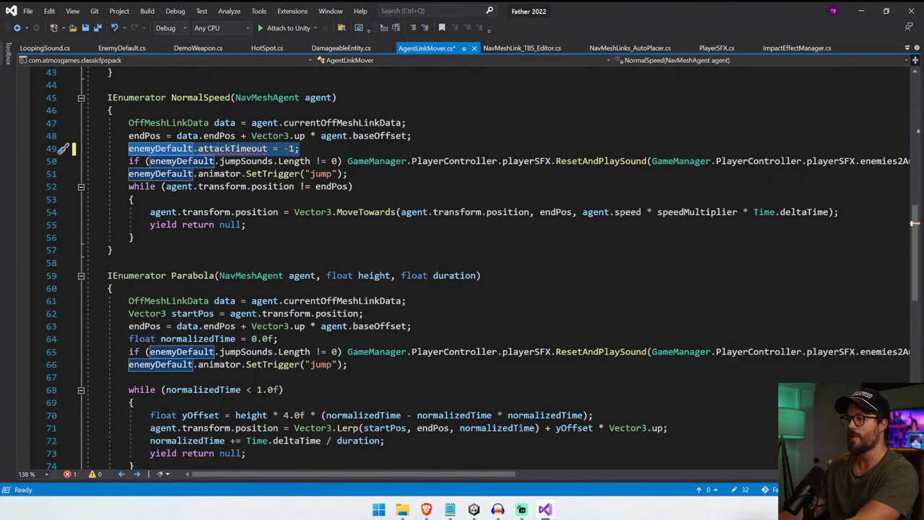
left_click(279, 338)
key("Return")
type("enemyDefault.attackTimeout = -1;")
key("ctrl+s")
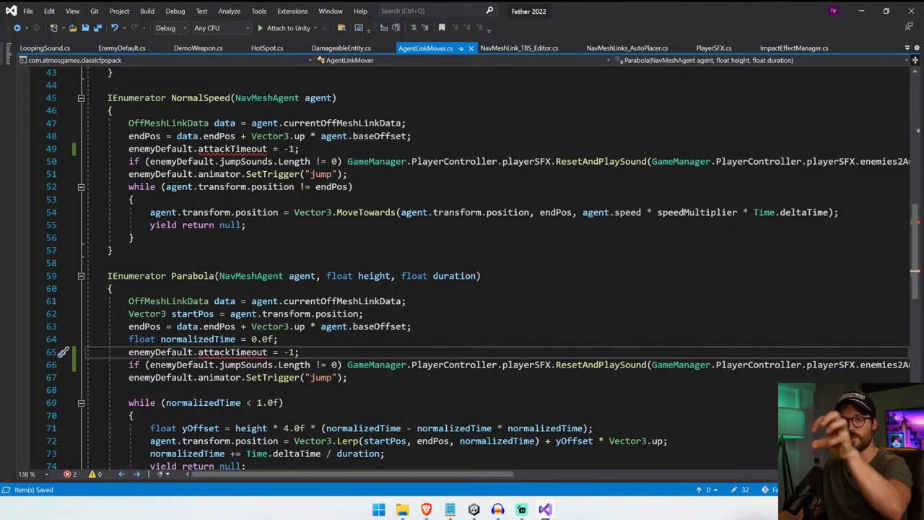
- Add "enemyDefault.attackTimeout = -1;" as the first line of the Curve coroutine and save AgentLinkMover.cs
scroll(462, 267, "up", 8)
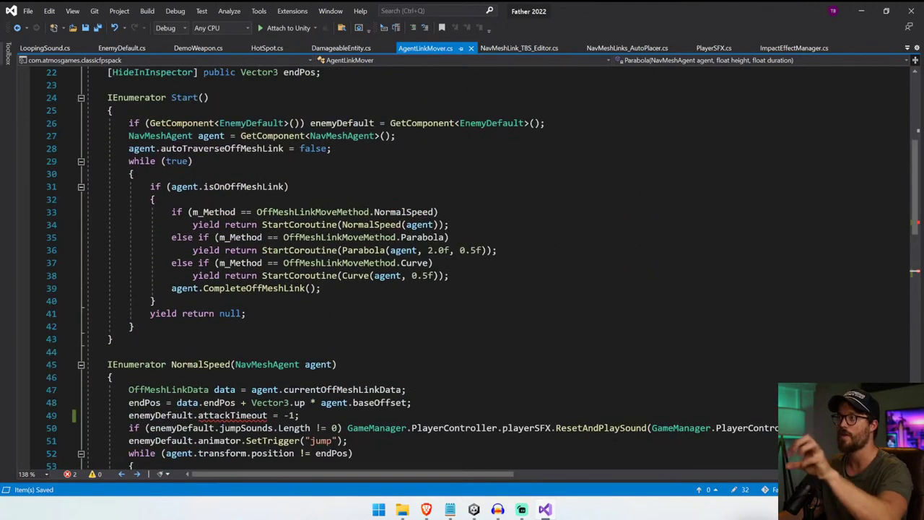
scroll(462, 267, "down", 15)
scroll(462, 267, "up", 5)
scroll(462, 267, "down", 6)
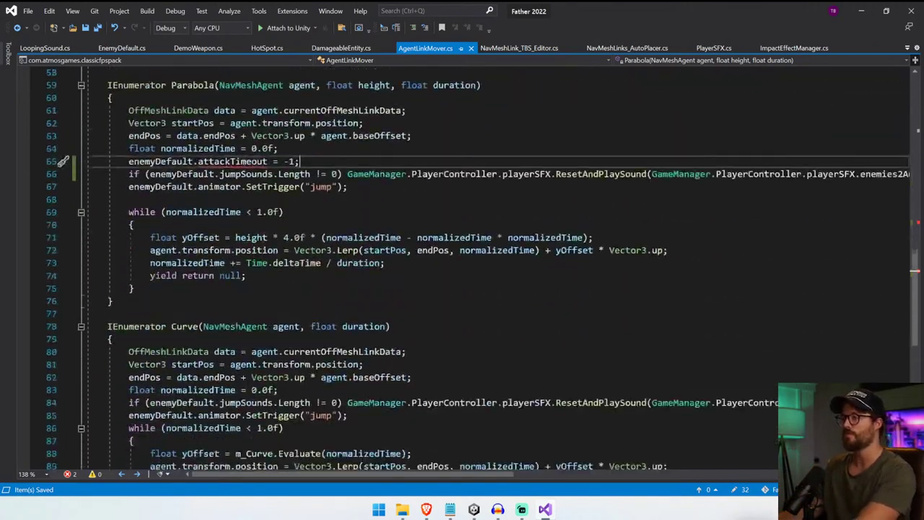
left_click(129, 238)
key("Return")
key("Up")
type("enemyDefault.attackTimeout = -1;")
key("ctrl+s")
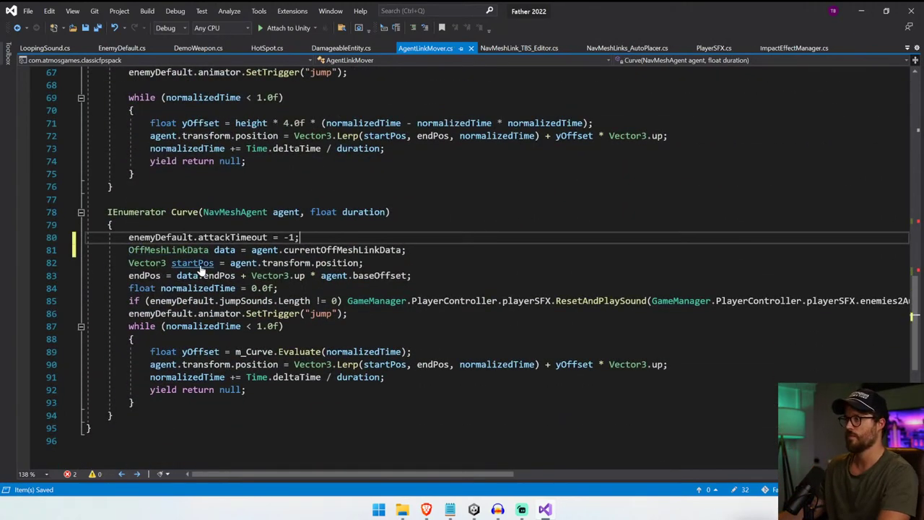
- Inspect the error flagged on attackTimeout in the Curve coroutine and review the AgentLinkMover class fields
left_click(215, 249)
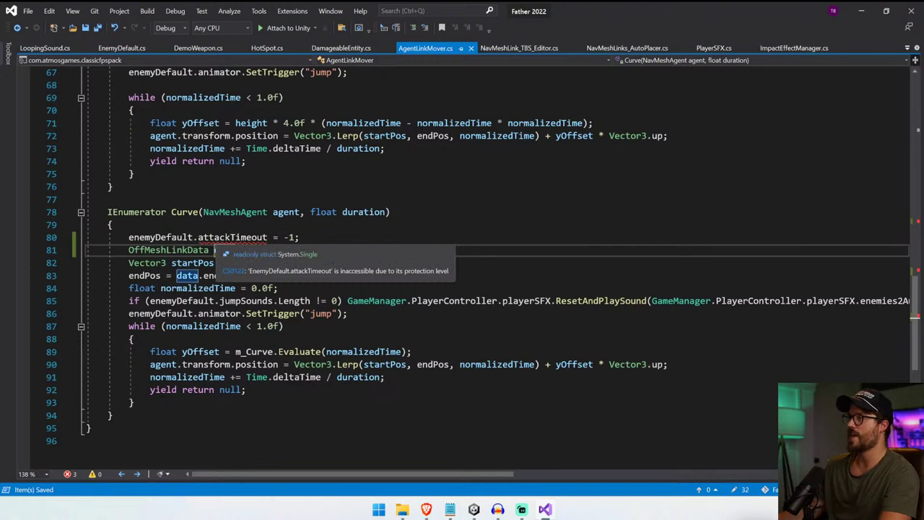
left_click(230, 236)
mouse_move(241, 238)
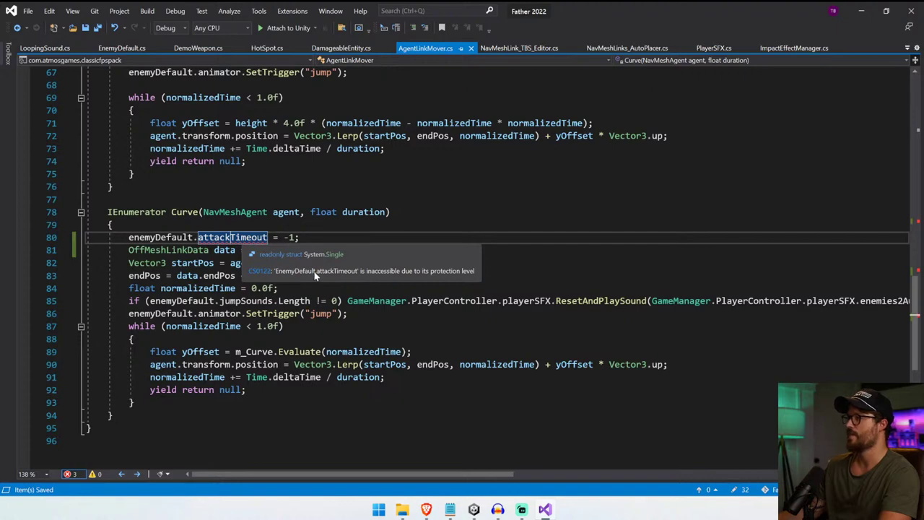
left_click(180, 237)
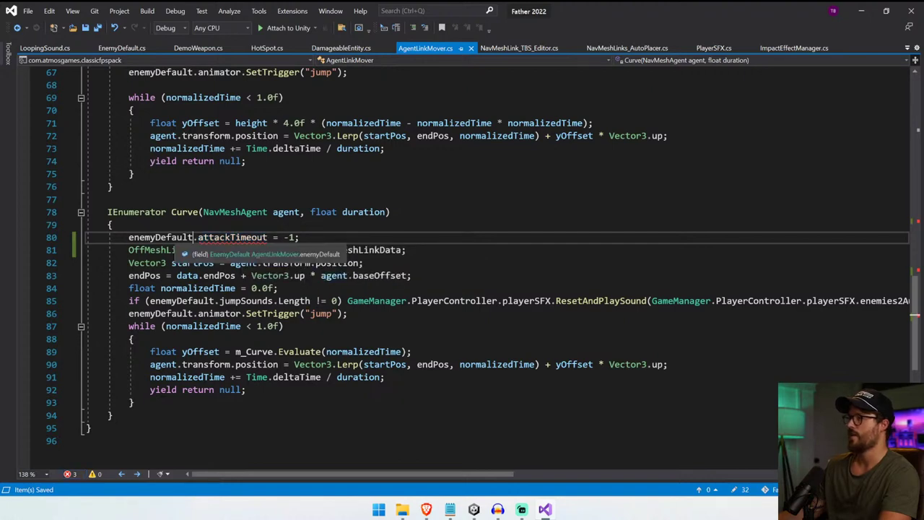
left_click(320, 261)
left_click(321, 257)
scroll(320, 256, "up", 2)
scroll(321, 252, "down", 1)
left_click(321, 238)
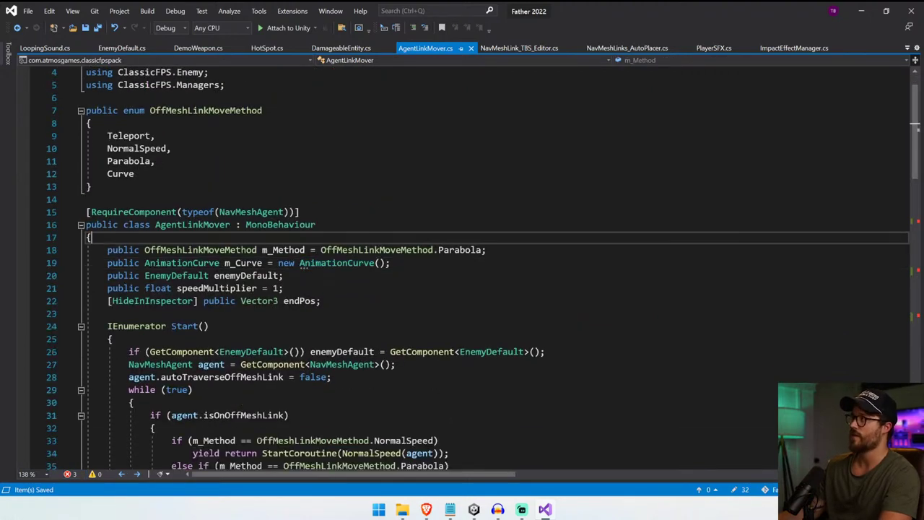
- Search AgentLinkMover.cs for "attackTime" and step through the occurrences
key("ctrl+f")
type("attackTime")
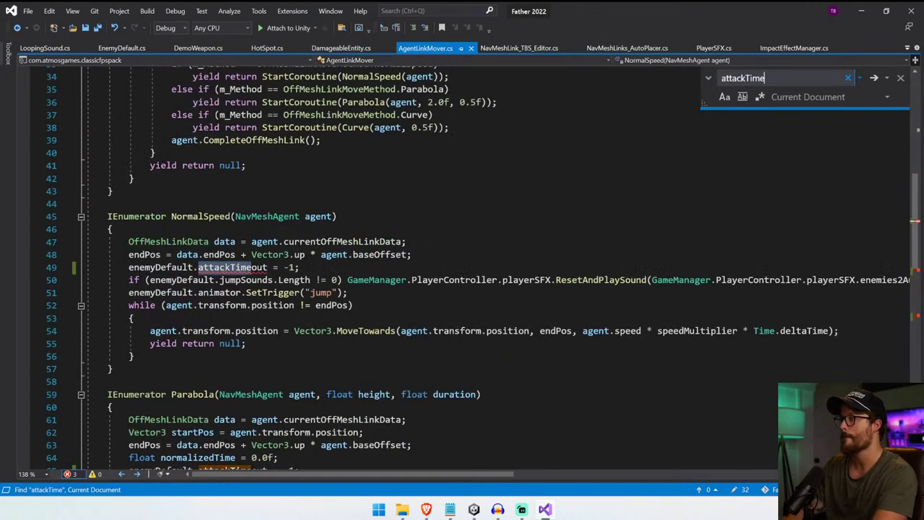
key("Return")
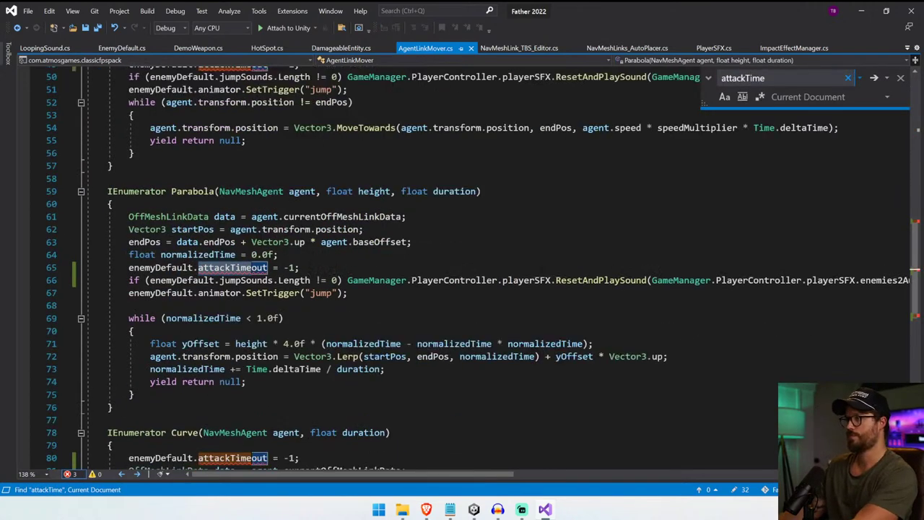
key("Return")
key("Return")
key("Return")
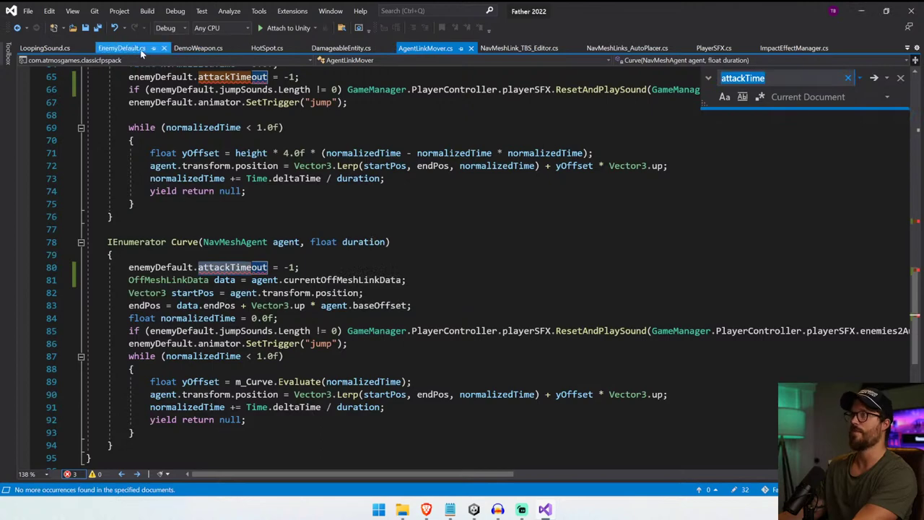
- In EnemyDefault.cs, make the attackTimeout float public with the [HideInInspector] attribute, and save the file
left_click(122, 48)
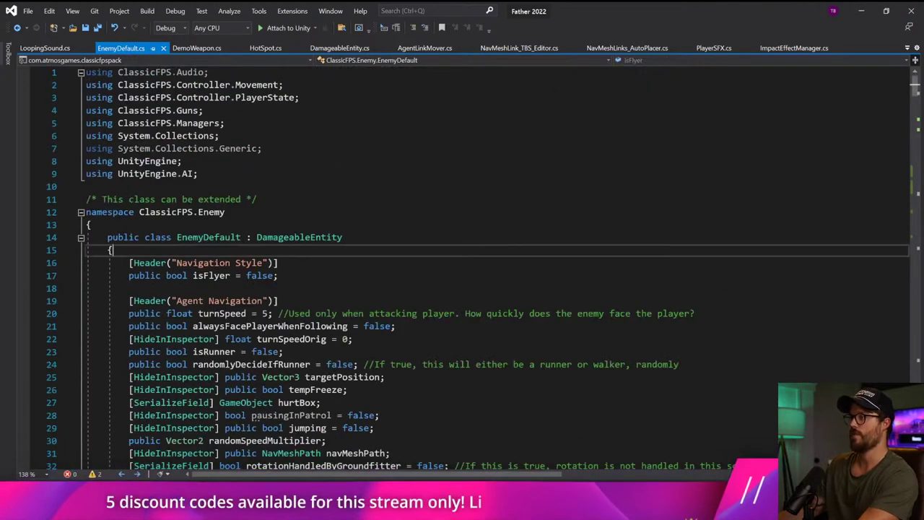
scroll(462, 267, "down", 11)
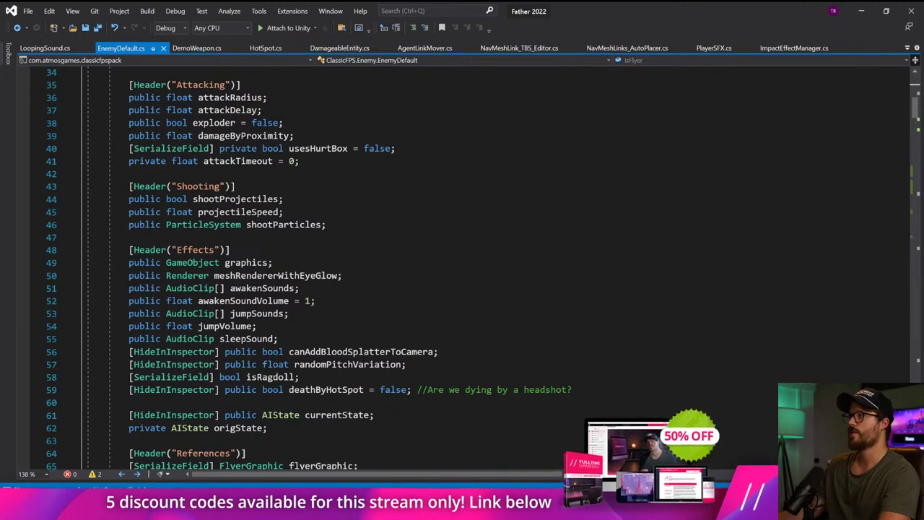
left_click_drag(128, 161, 166, 161)
type("public")
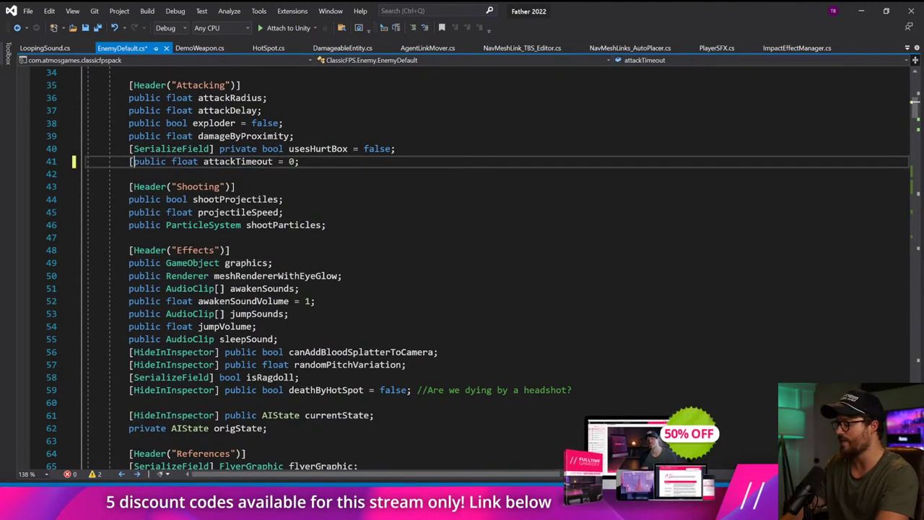
type("[")
type("HideInInspector")
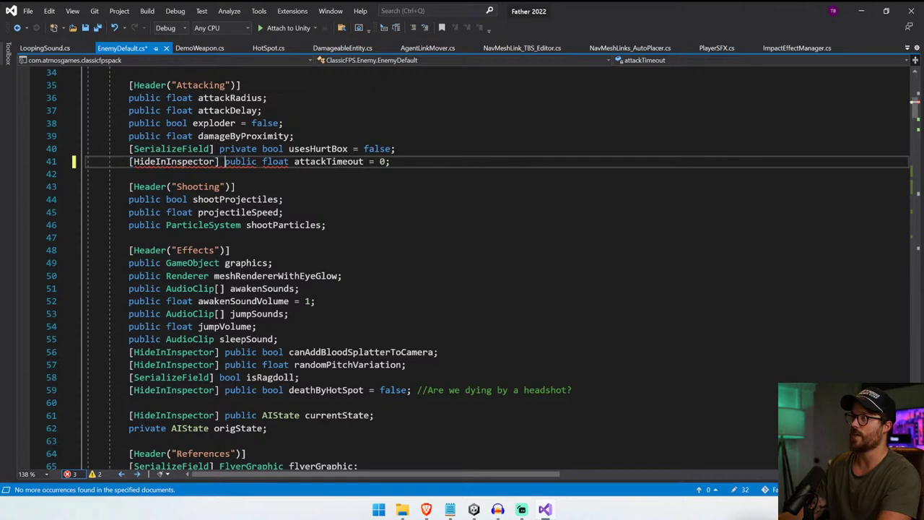
key("ctrl+s")
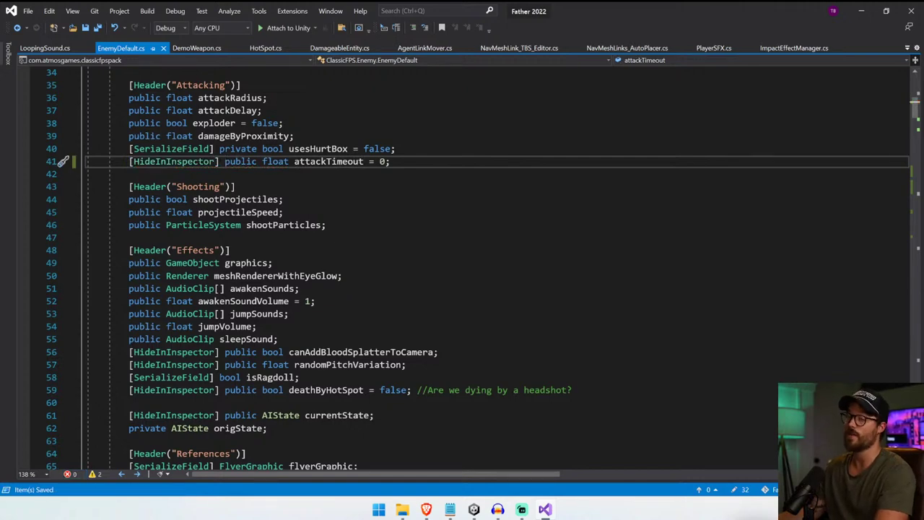
- Switch to Unity, clear the console, and enlarge the Scene view in width and height
left_click(289, 314)
scroll(462, 267, "down", 15)
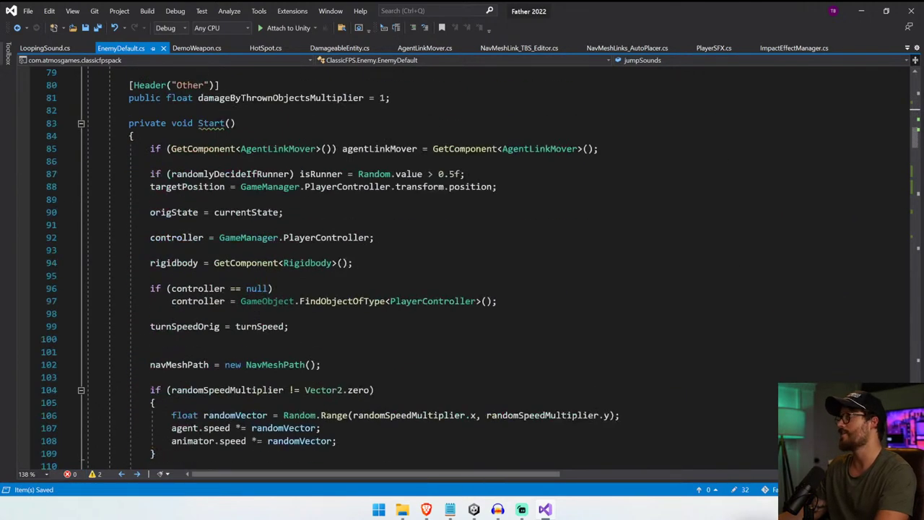
left_click(474, 510)
left_click(442, 449)
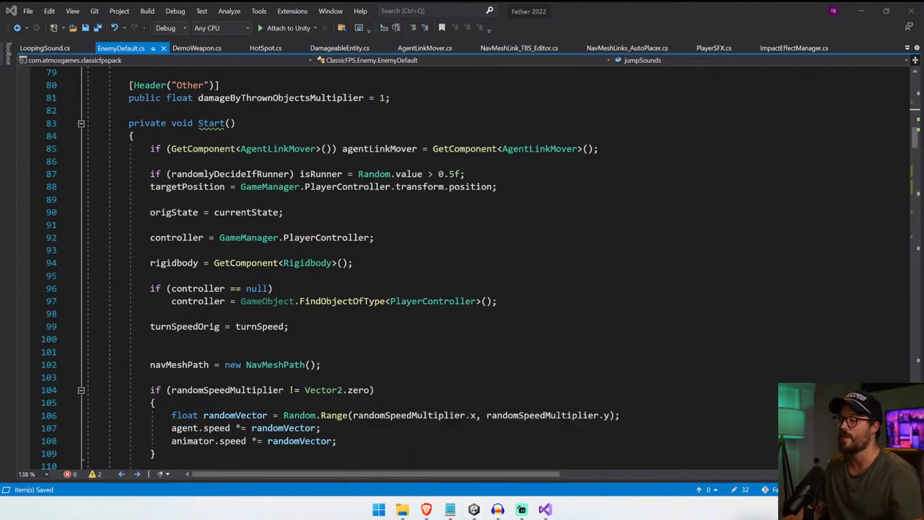
key("alt+Tab")
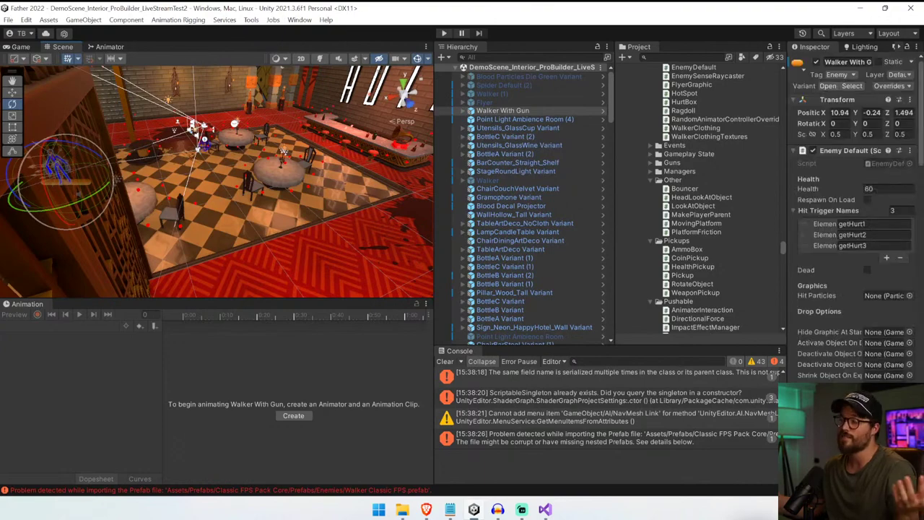
left_click(445, 362)
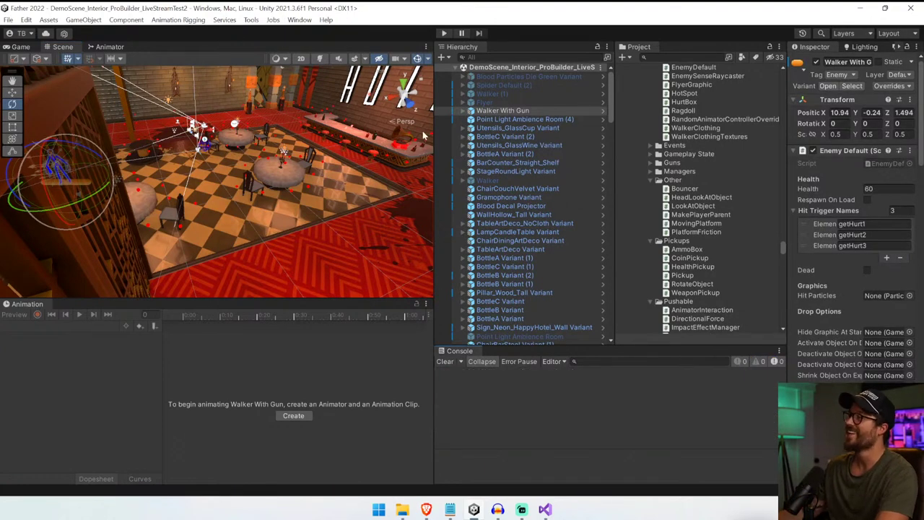
left_click_drag(434, 128, 470, 130)
left_click_drag(427, 299, 428, 373)
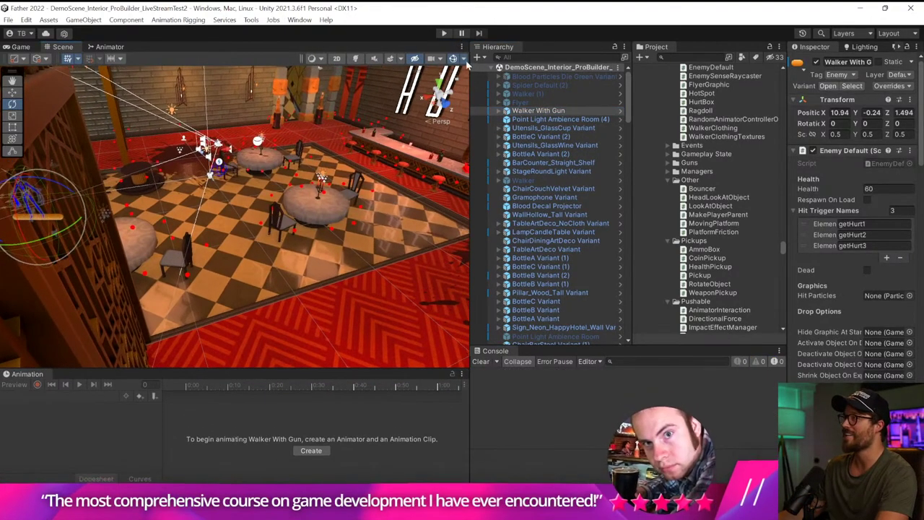
- Play-test the scene, moving around the tables to check how the gun-carrying walker follows, jumps and attacks, and stop the game
left_click(443, 33)
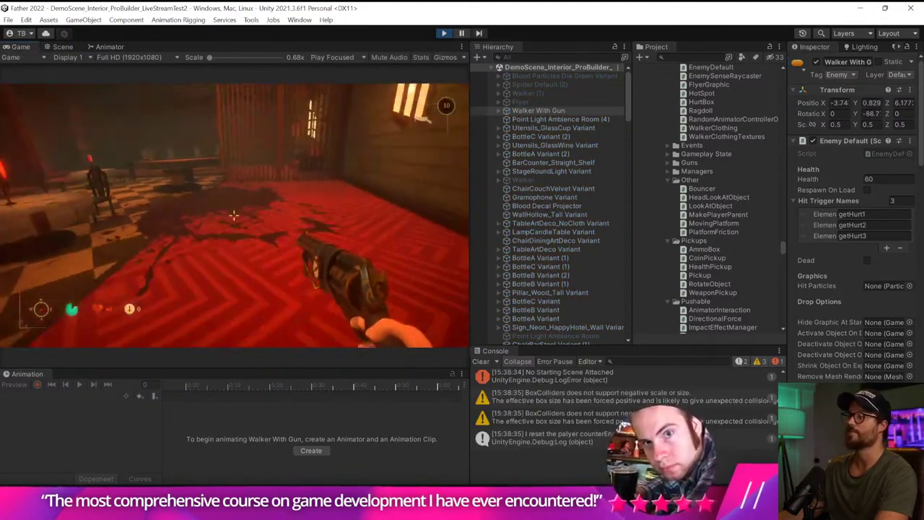
key("w")
key("w")
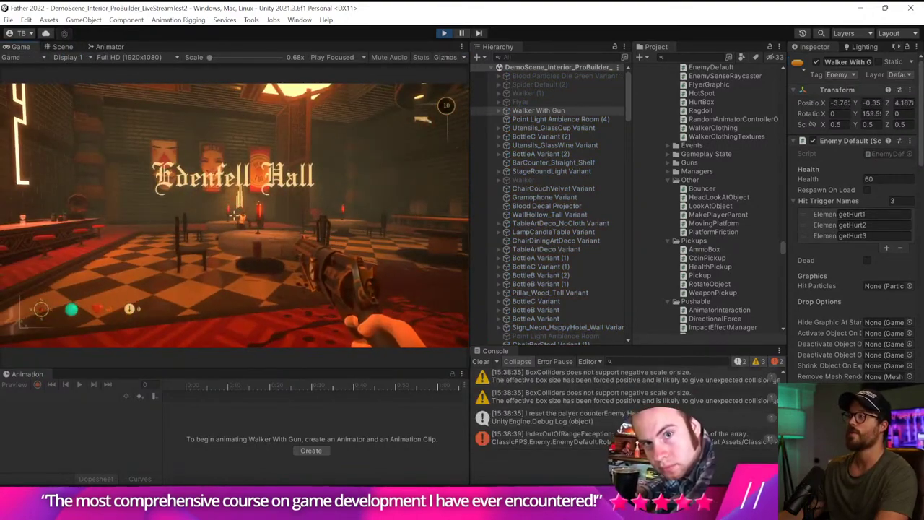
key("w")
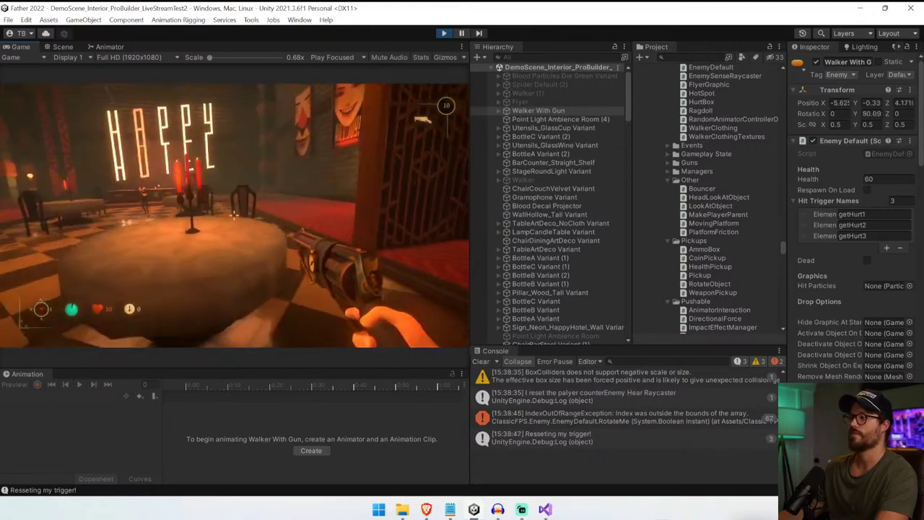
key("s")
key("d")
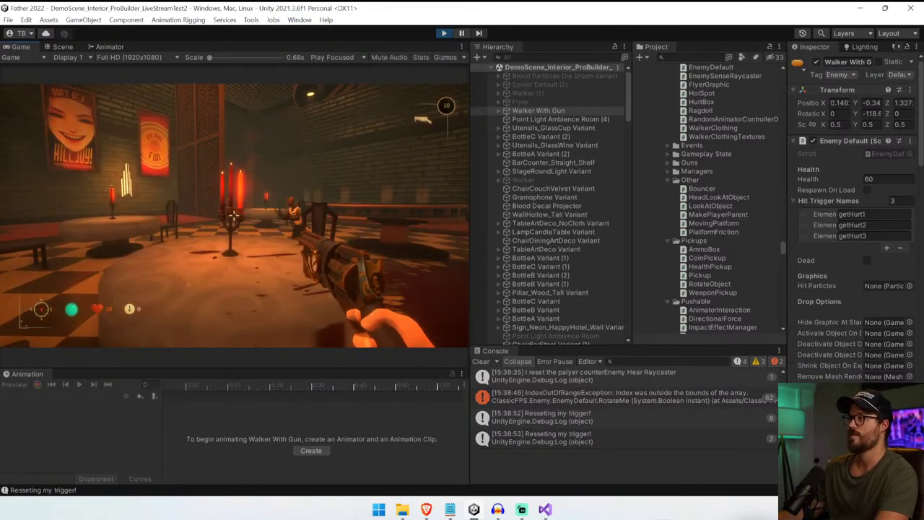
left_click(234, 216)
key("w")
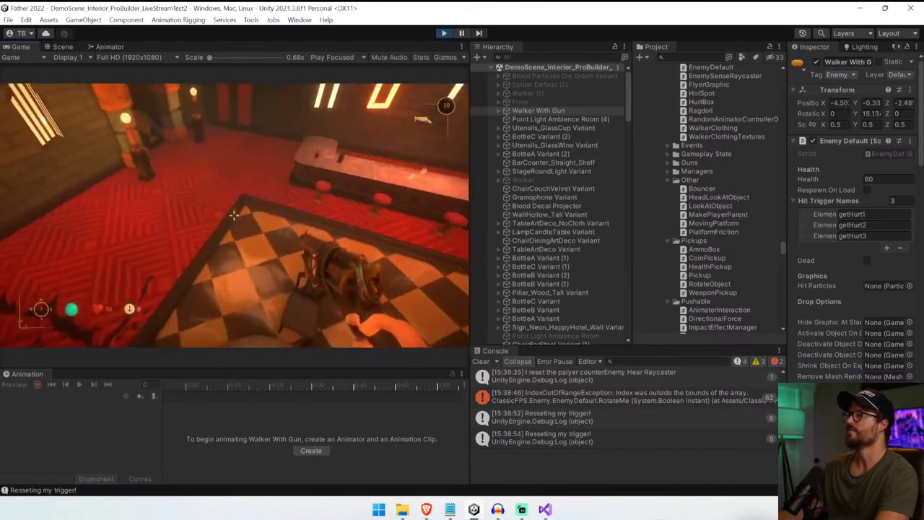
key("s")
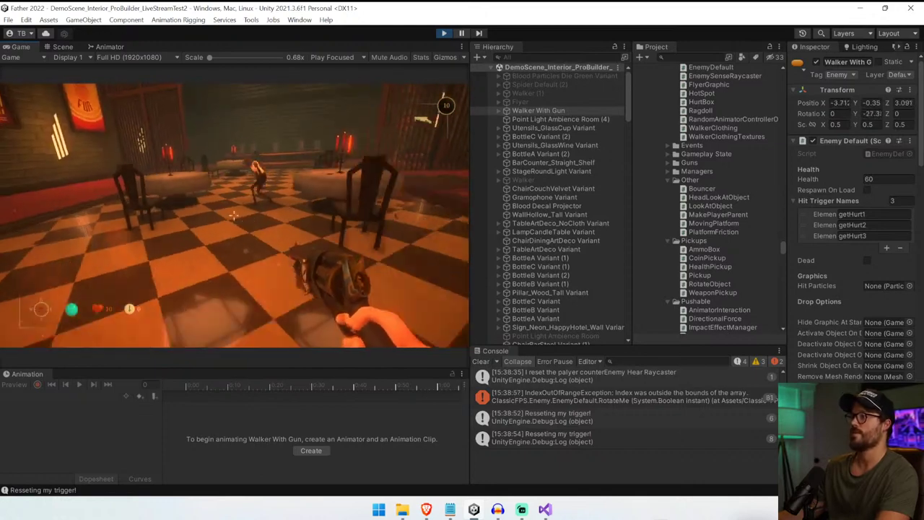
key("ctrl+p")
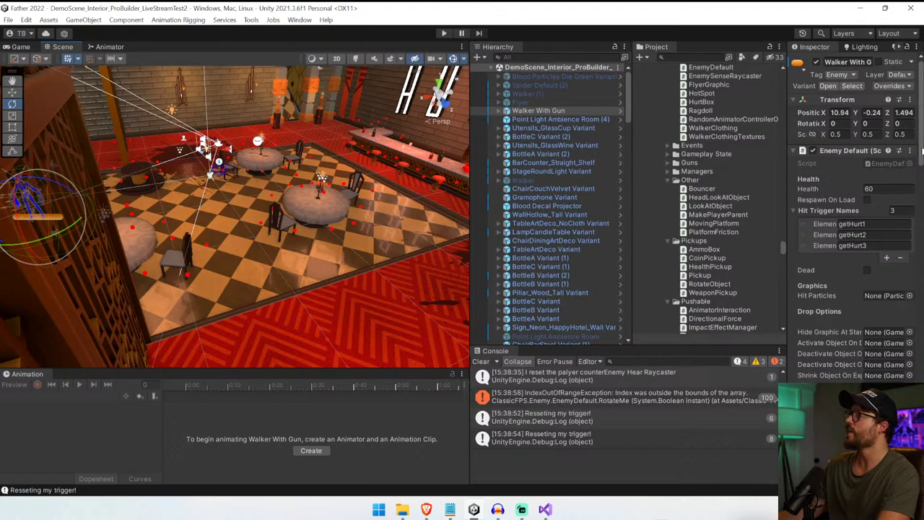
- Widen the Inspector and set the Agent Link Mover's Speed Multiplier to 1 on Walker With Gun
scroll(921, 149, "down", 10)
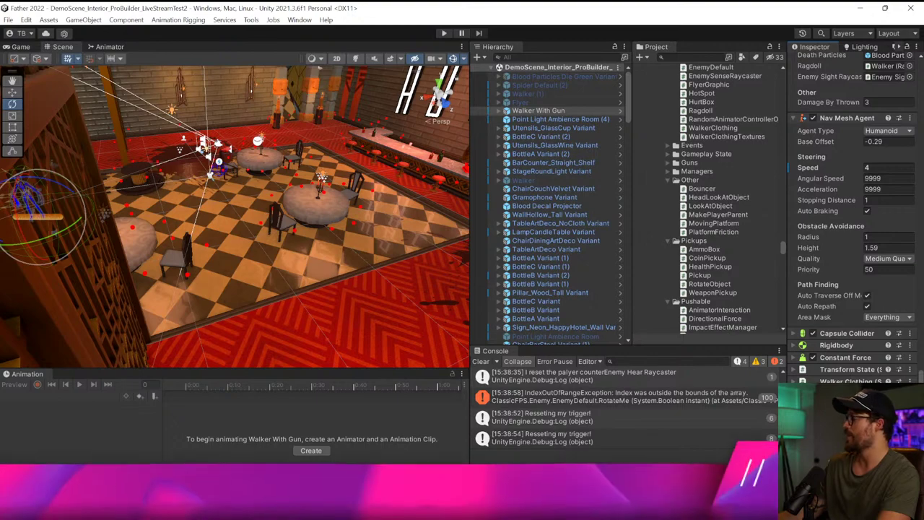
left_click_drag(786, 424, 538, 432)
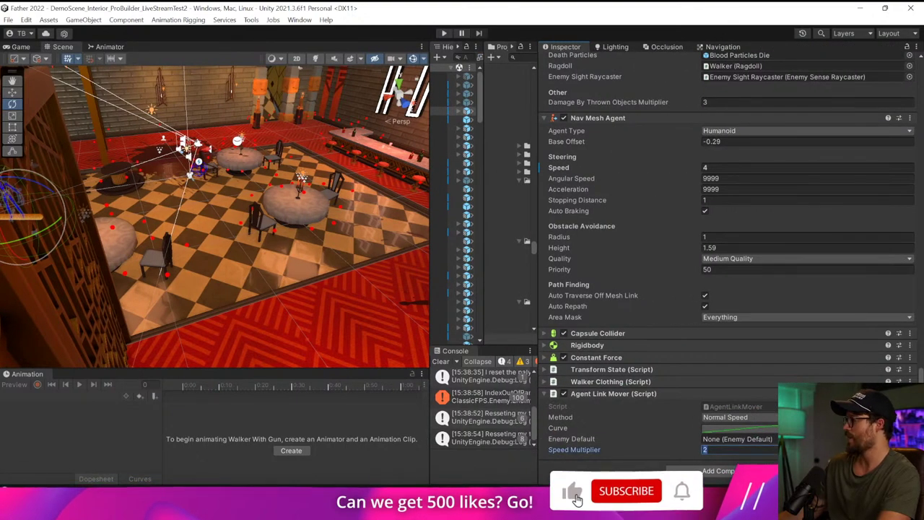
type("1")
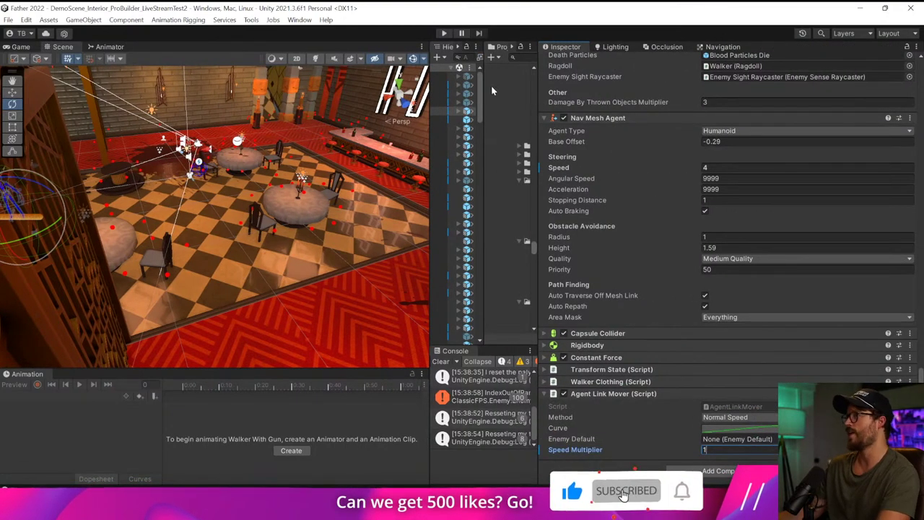
- Run the game again to check the walker's jumps with the new speed multiplier, moving through the hall, and stop it
key("ctrl+p")
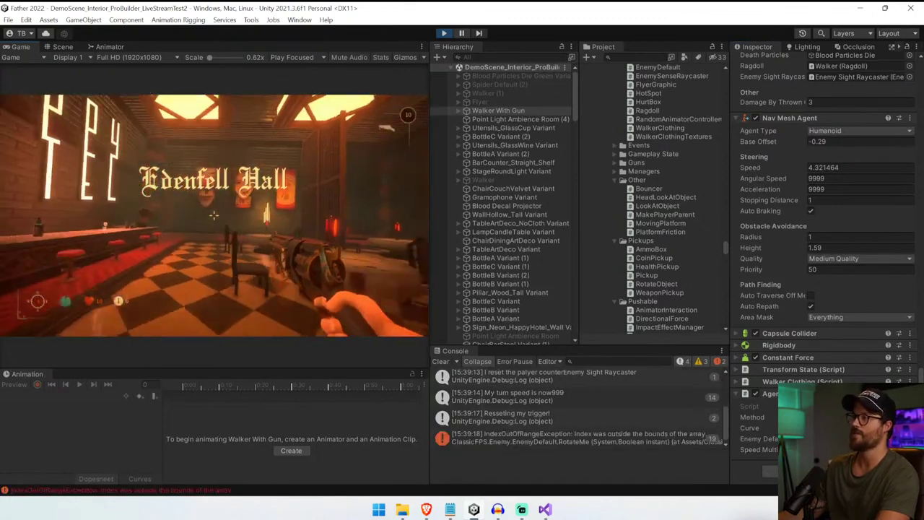
key("w")
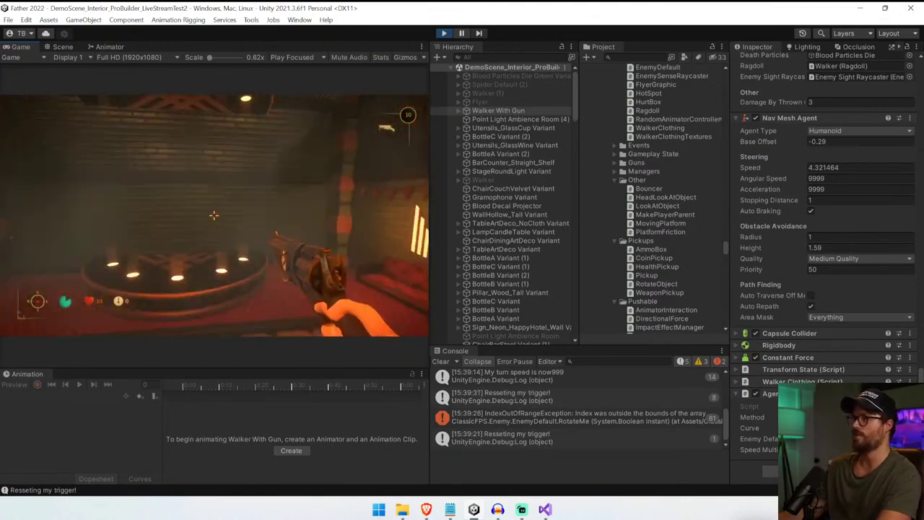
key("s")
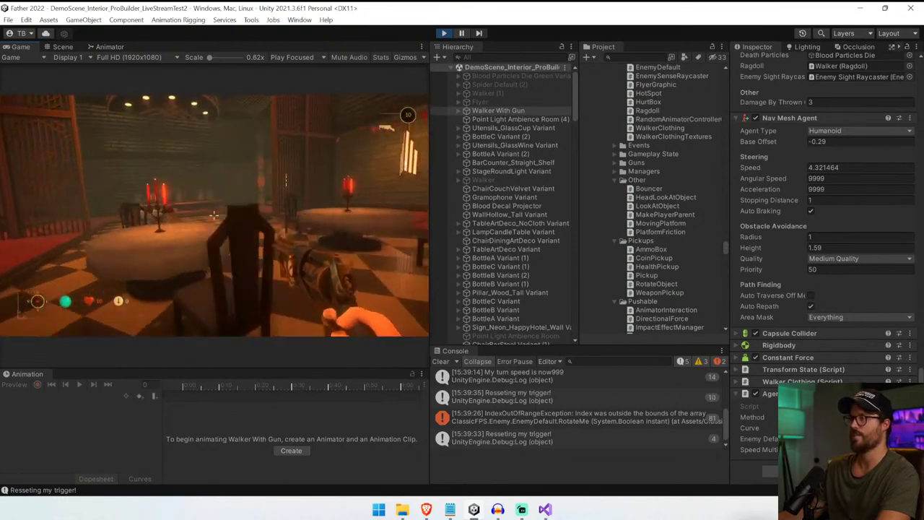
key("s")
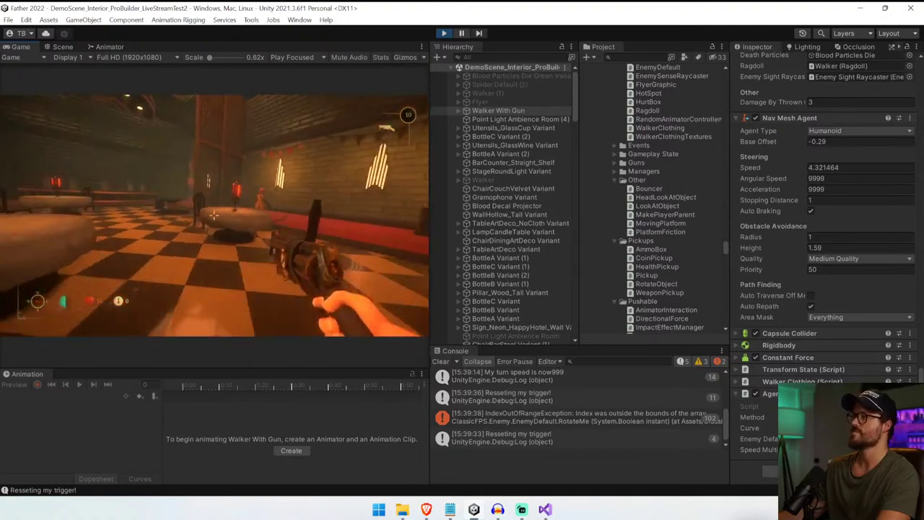
key("ctrl+p")
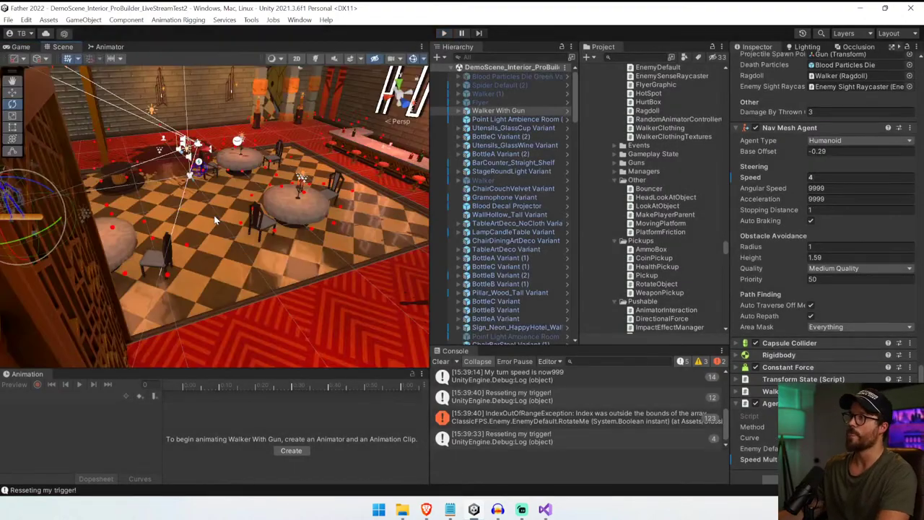
- Open the Walker With Gun prefab for editing, widen the Hierarchy, and select its animated Walker child
key("f")
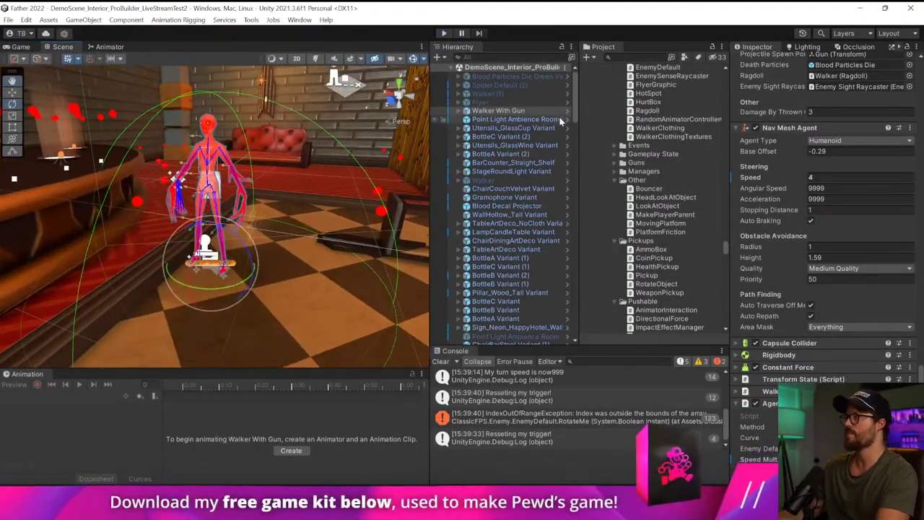
left_click(566, 112)
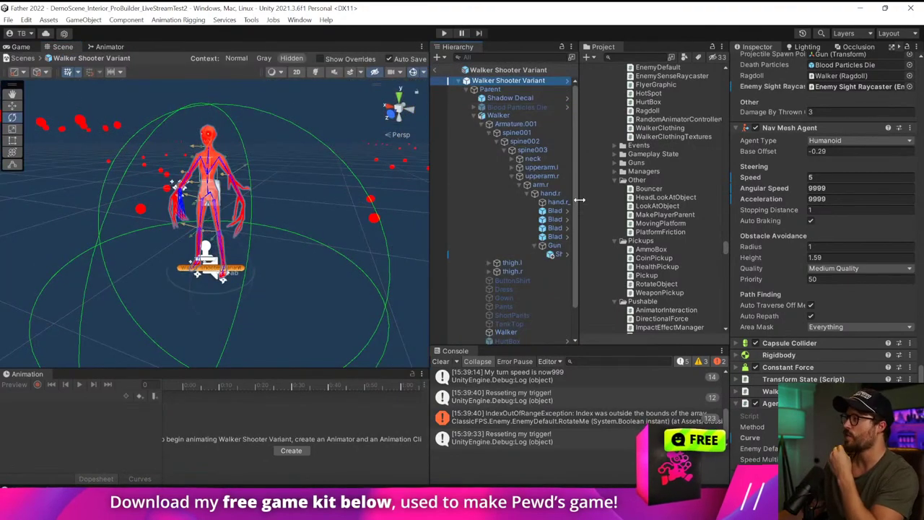
left_click_drag(580, 200, 674, 195)
left_click(518, 115)
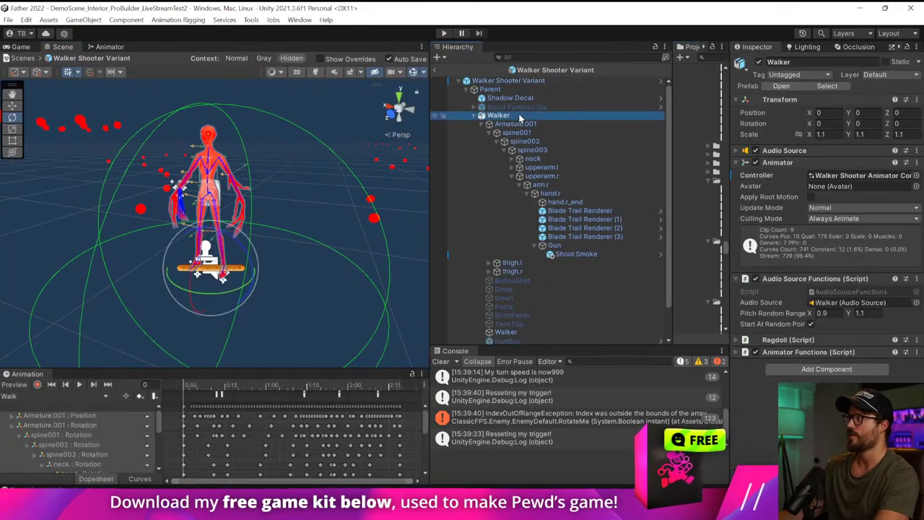
- Enlarge the Animation window, load the Run With Gun clip, and scrub to frame 4
left_click_drag(217, 369, 217, 244)
left_click(94, 271)
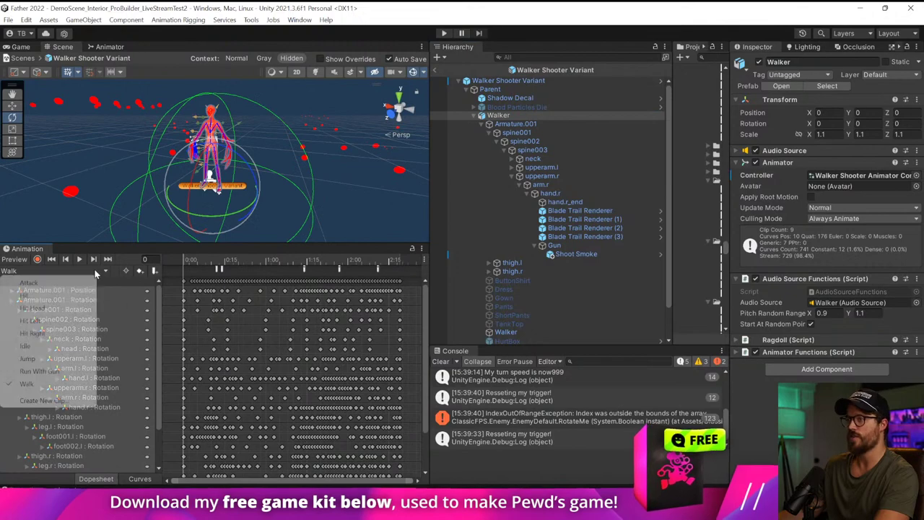
left_click(40, 371)
left_click(199, 259)
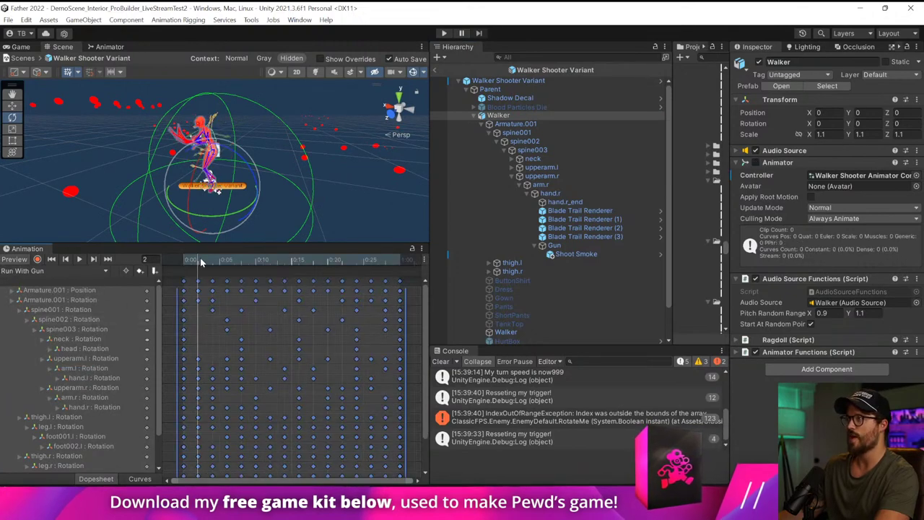
left_click_drag(201, 259, 212, 259)
- Select the walker's hand.r bone and delete all of its rotation keyframes from the Run With Gun clip
key("w")
right_click_drag(282, 174, 513, 38)
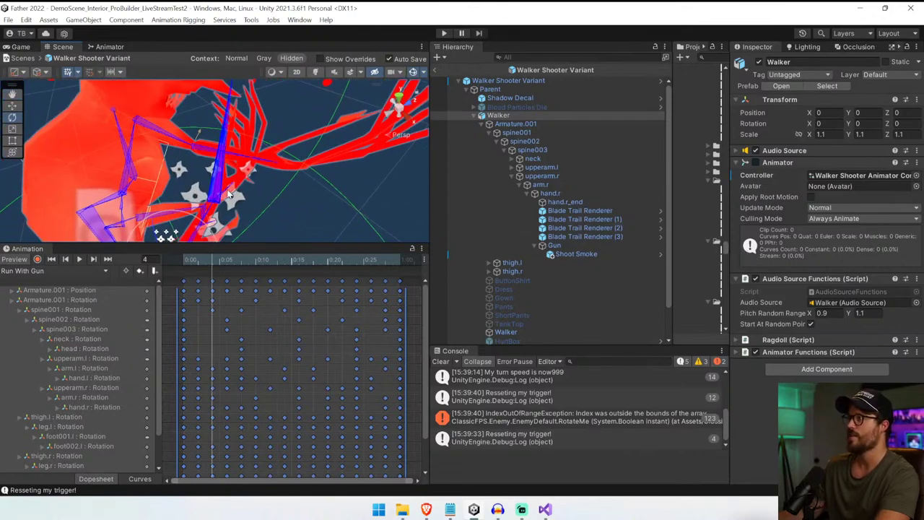
left_click(228, 193)
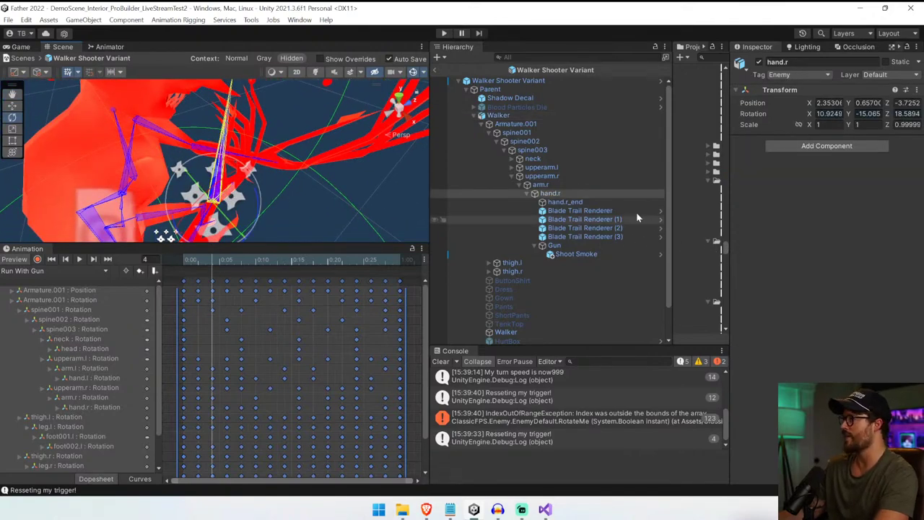
left_click(85, 359)
left_click(83, 408)
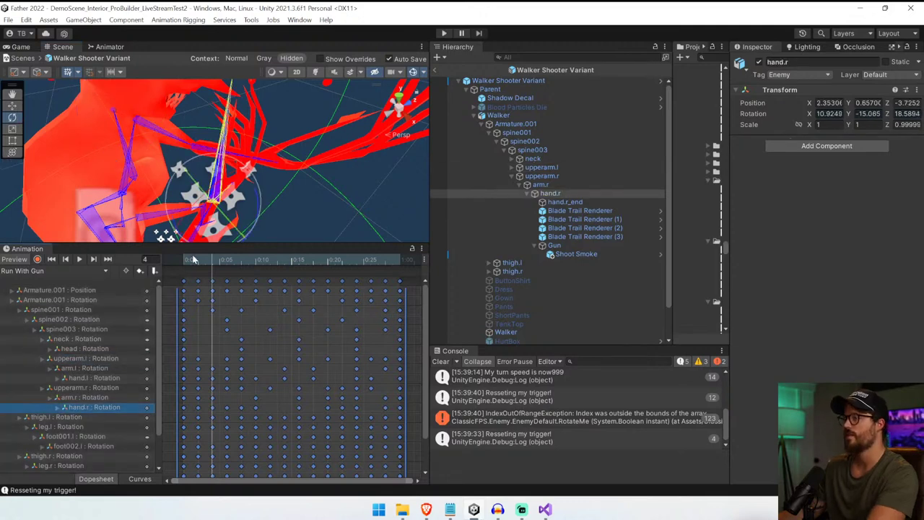
left_click(168, 406)
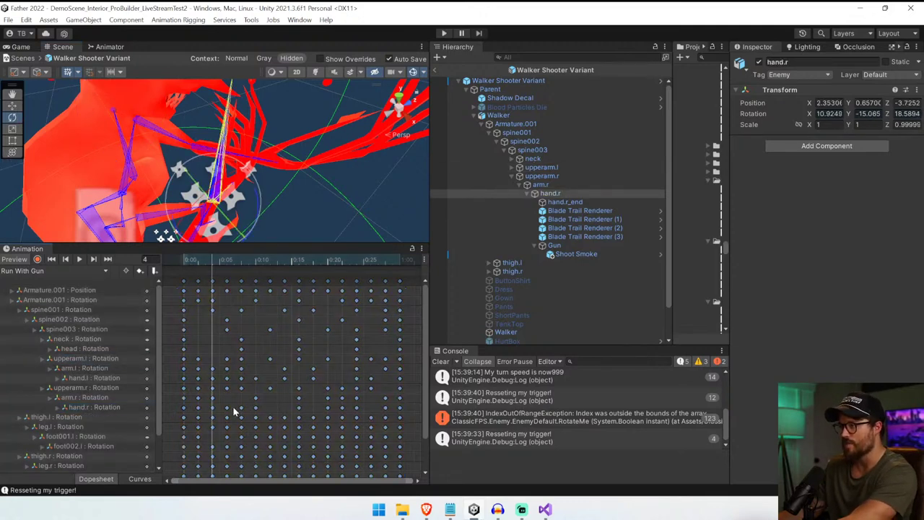
left_click_drag(409, 408, 177, 410)
key("Delete")
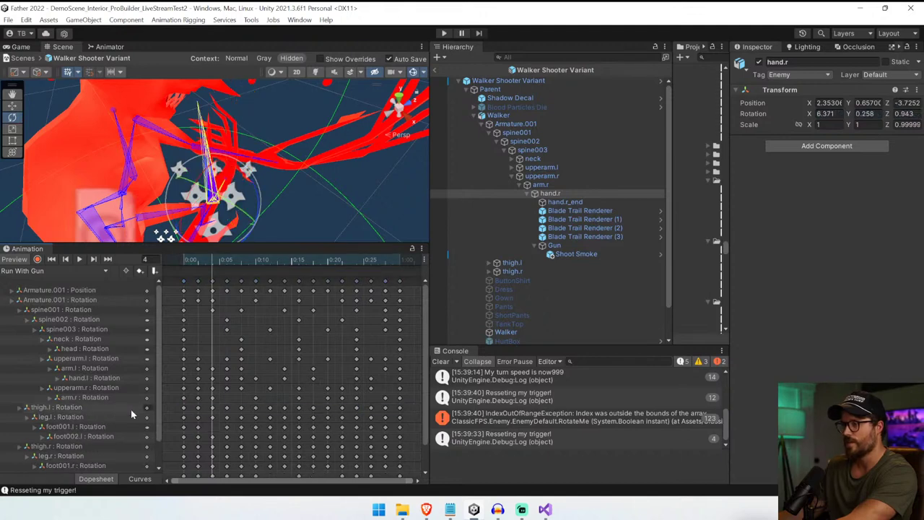
right_click_drag(230, 176, 227, 121)
key("s")
left_click(413, 72)
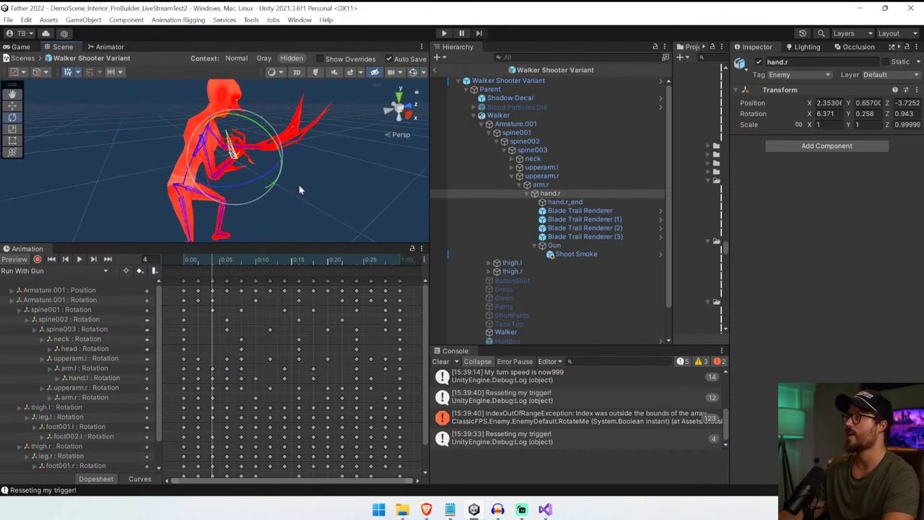
left_click_drag(262, 181, 130, 194)
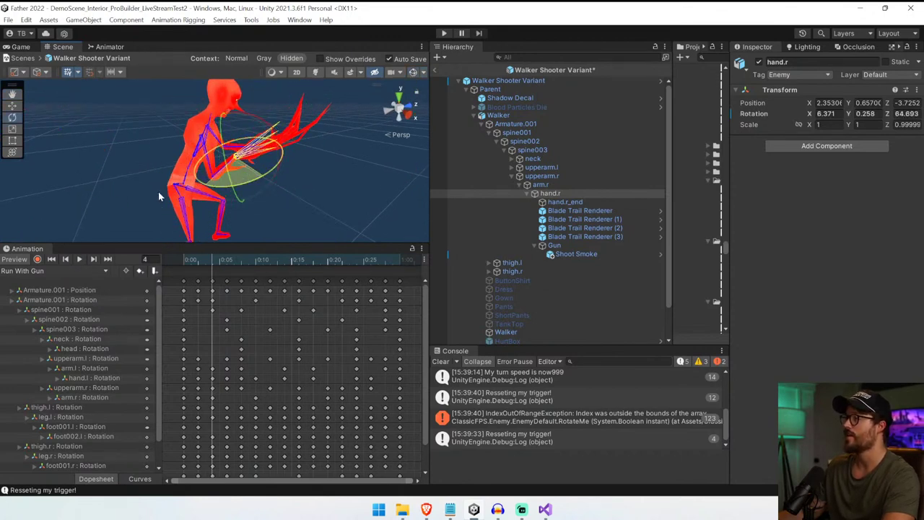
mouse_move(304, 138)
left_mouse_down("alt")
mouse_move(296, 126)
mouse_move(141, 115)
mouse_move(40, 81)
mouse_move(69, 119)
mouse_move(99, 136)
mouse_move(305, 138)
left_mouse_up("alt")
scroll(68, 119, "up", 5)
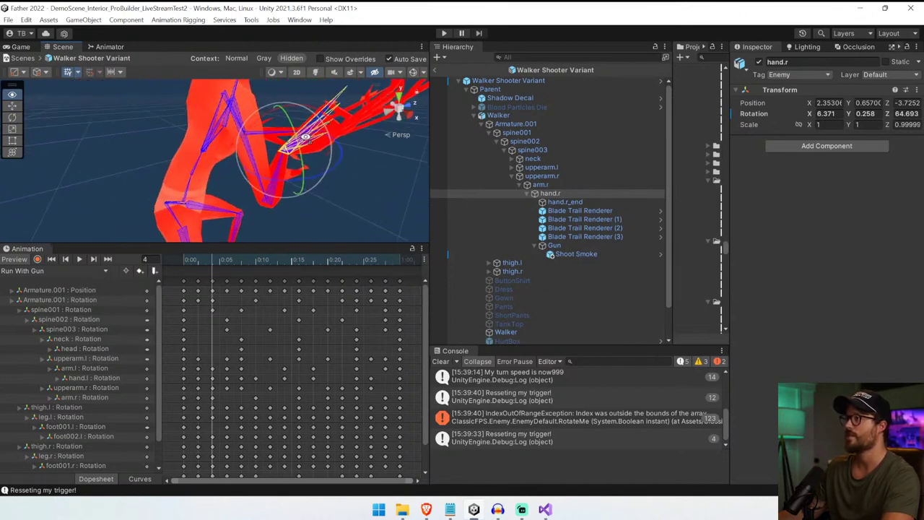
key("ctrl+z")
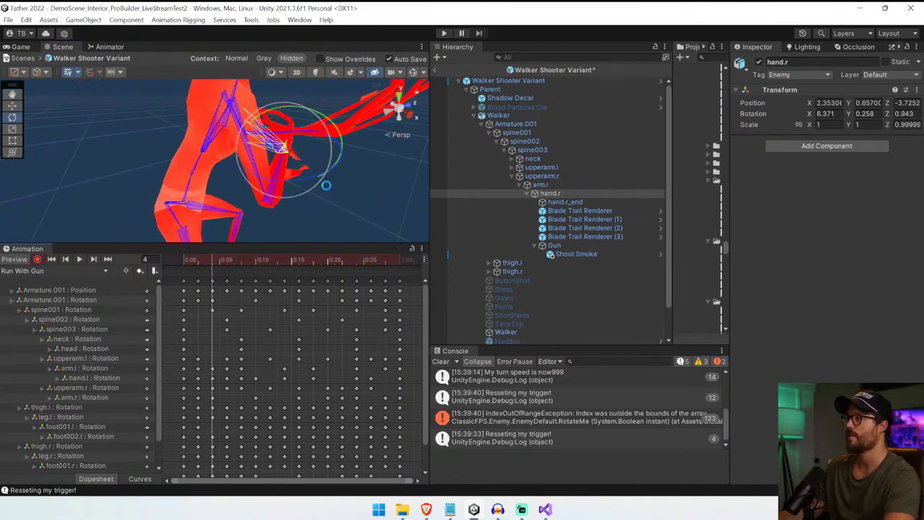
- At frame 0 of the Run With Gun clip, rotate hand.r to about -2.7, -20, 65.8 and preview the animation
left_click(184, 261)
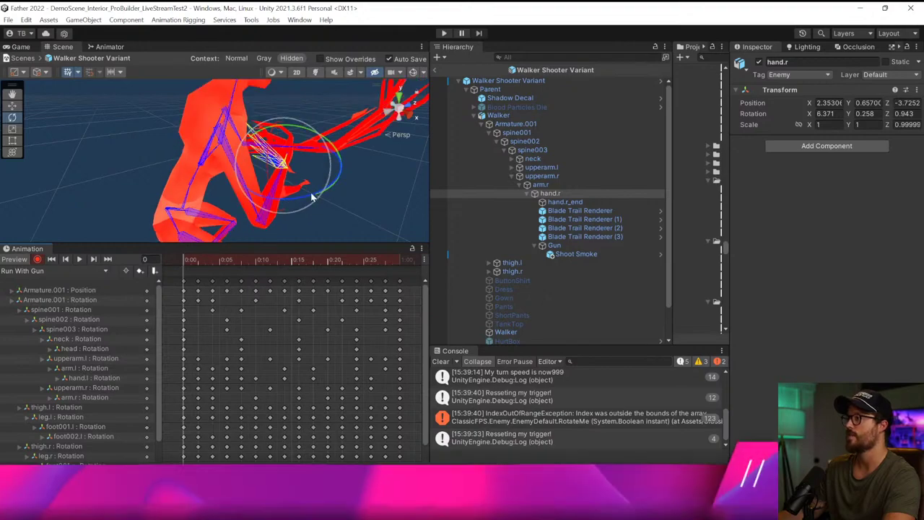
left_click_drag(313, 194, 205, 218)
scroll(342, 185, "down", 5)
left_click_drag(342, 186, 342, 156, "alt")
scroll(205, 106, "up", 6)
scroll(345, 158, "down", 3)
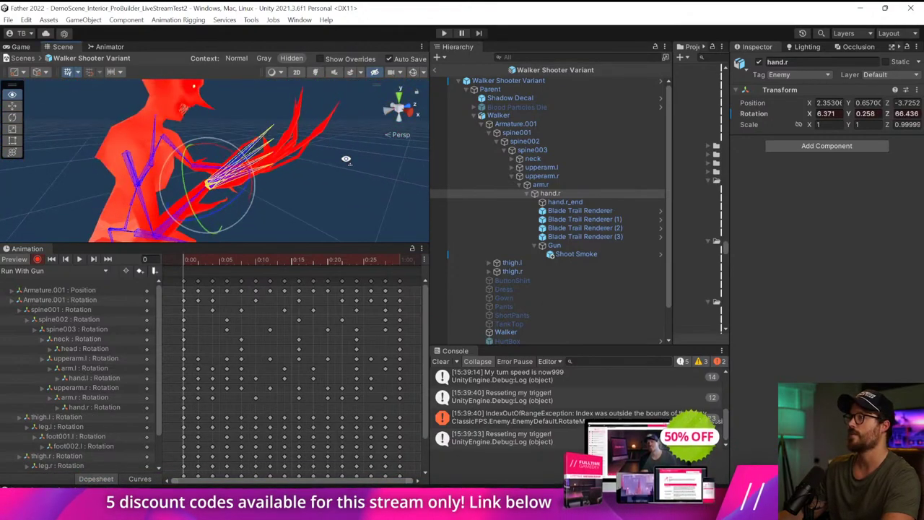
left_click_drag(201, 150, 232, 157)
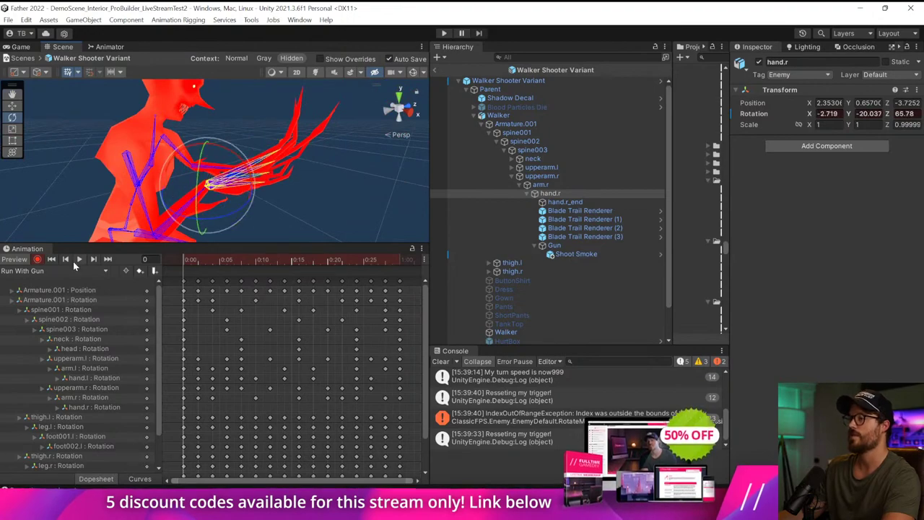
left_click(78, 259)
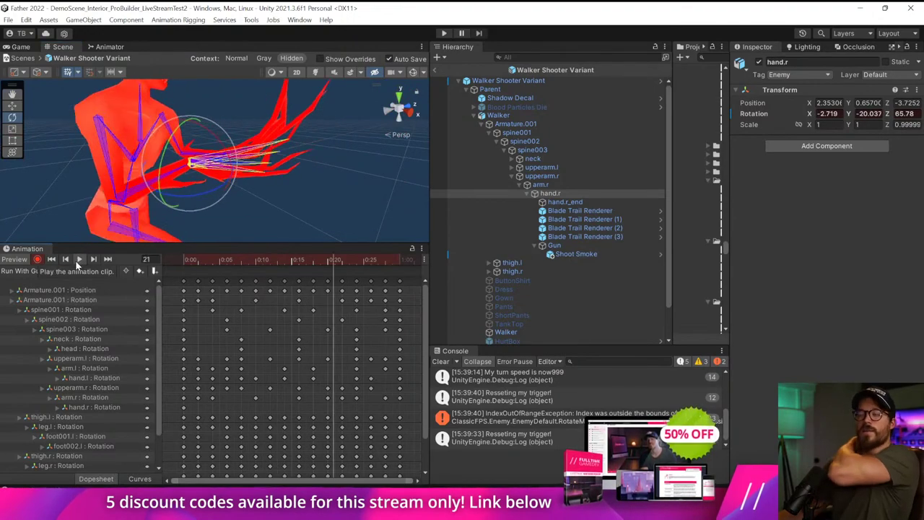
left_click(183, 261)
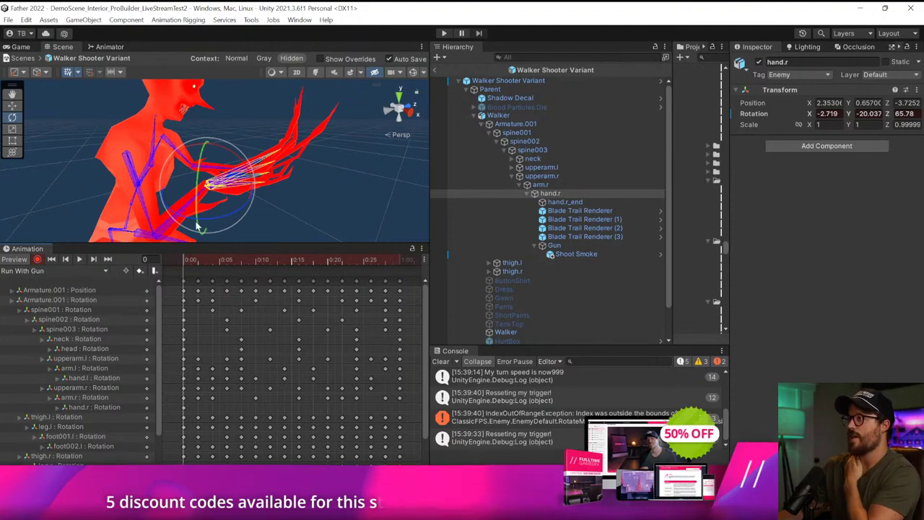
- Delete all the hand.l rotation keyframes from the Run With Gun clip
left_click_drag(294, 156, 628, 206, "alt")
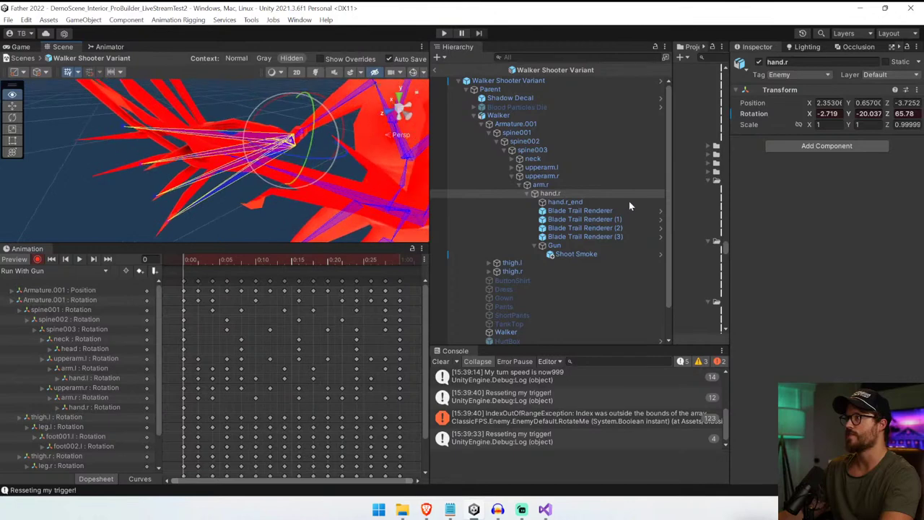
left_click(233, 161)
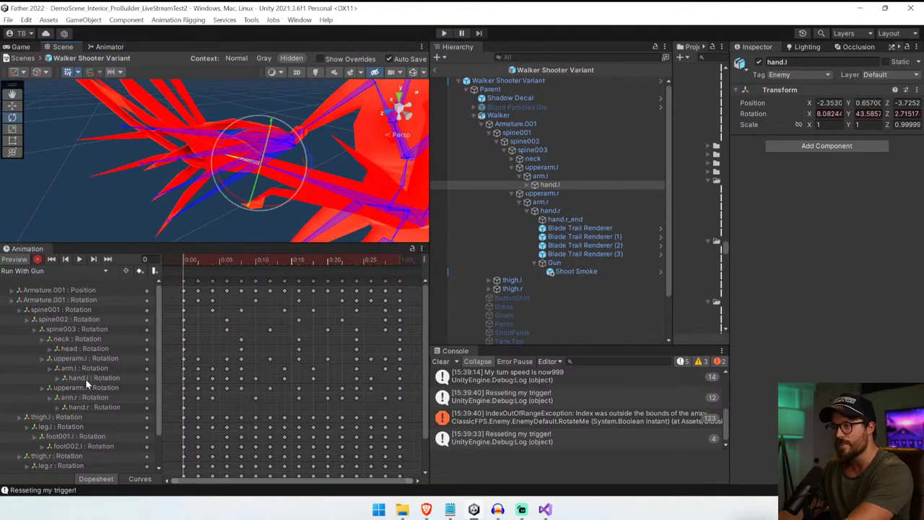
left_click_drag(173, 384, 415, 381)
key("Delete")
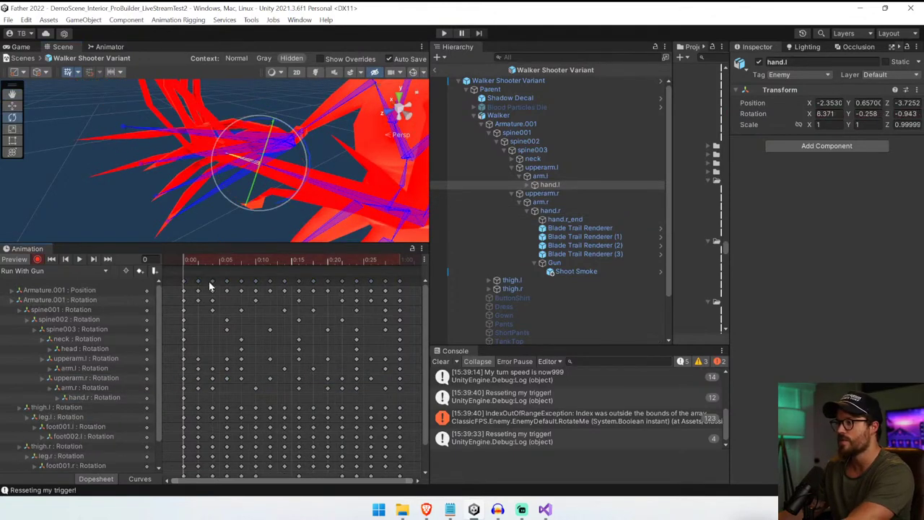
- Rotate hand.l at frame 0 to about -1.1, -55, -64.3 so it points forward, and play the clip
left_click_drag(189, 137, 416, 121, "alt")
scroll(341, 112, "down", 5)
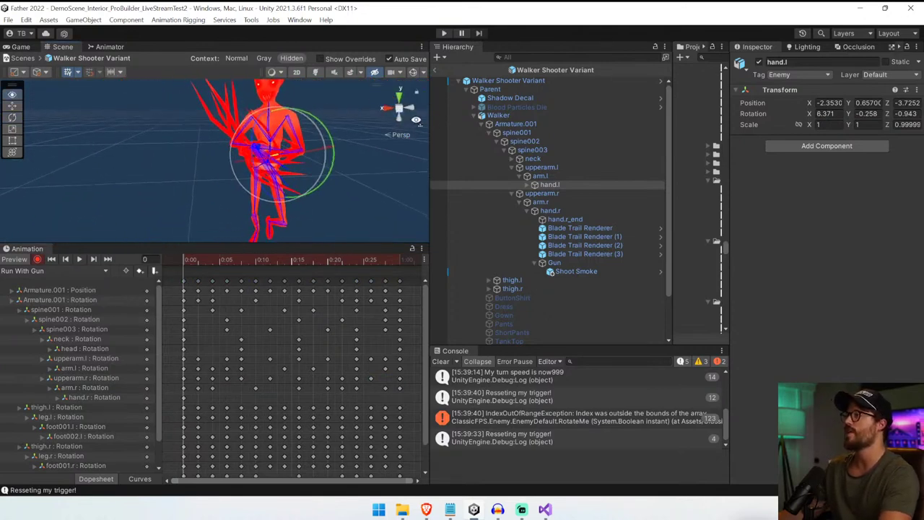
left_click_drag(308, 158, 366, 142)
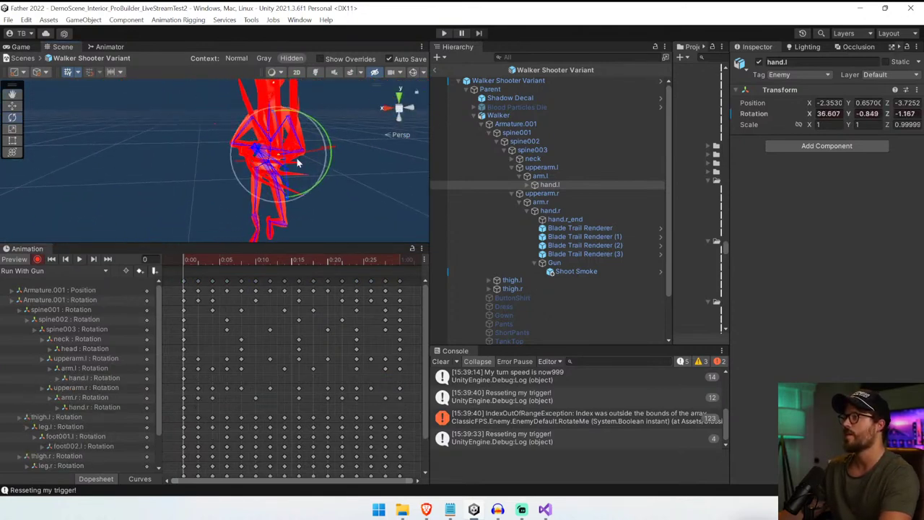
left_click_drag(282, 172, 301, 222)
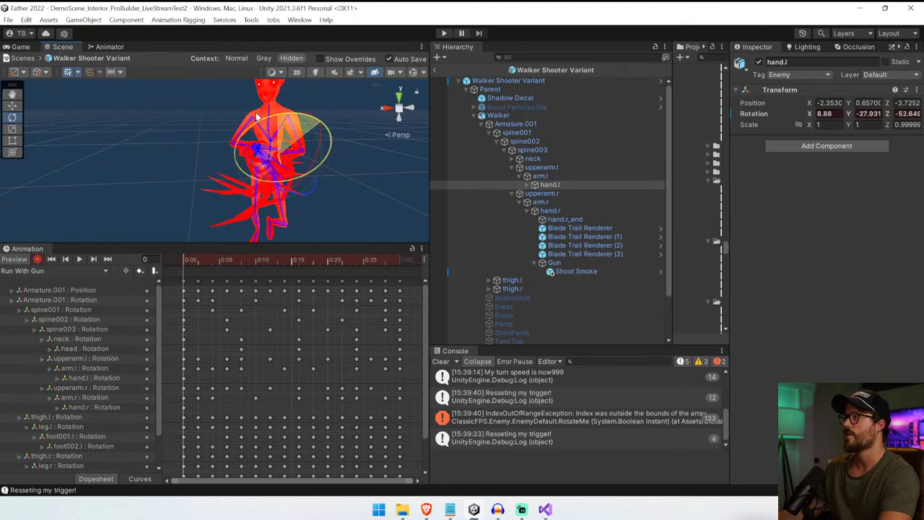
left_click_drag(182, 117, 179, 140)
left_click_drag(307, 182, 320, 147)
key("w")
right_click_drag(322, 147, 85, 131)
key("s")
key("a")
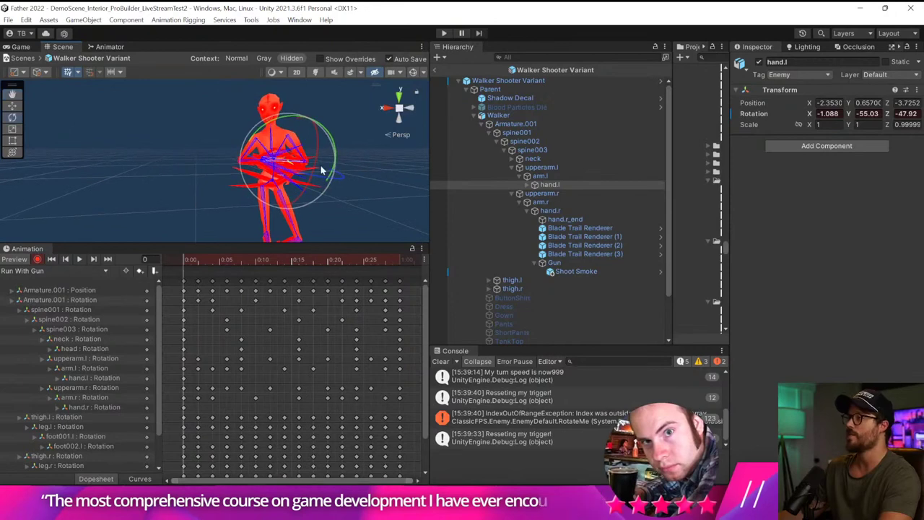
left_click_drag(310, 178, 342, 178)
key("a")
right_click_drag(342, 178, 594, 177)
left_click_drag(593, 178, 659, 178, "alt")
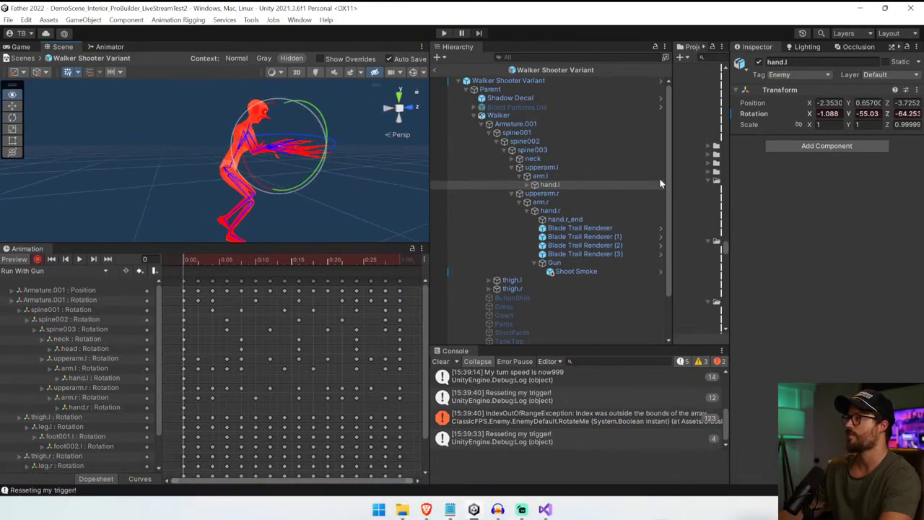
left_click(79, 260)
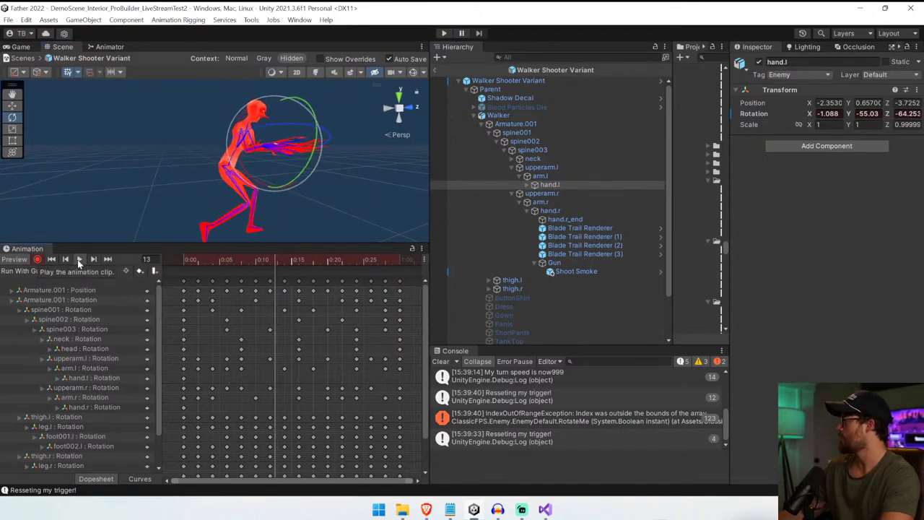
- Leave the prefab, play-test the scene against the Walker With Gun enemy, and stop play mode
left_click(434, 80)
left_click(444, 34)
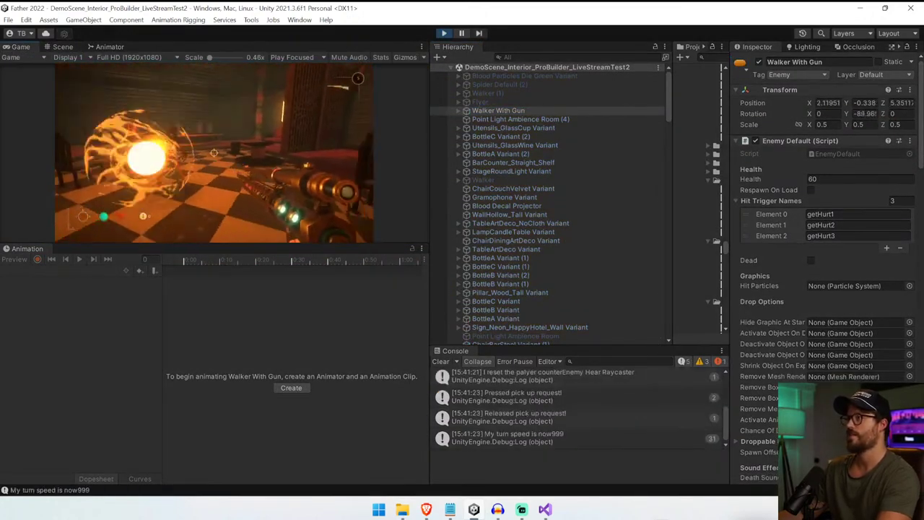
left_click(214, 152)
key("w")
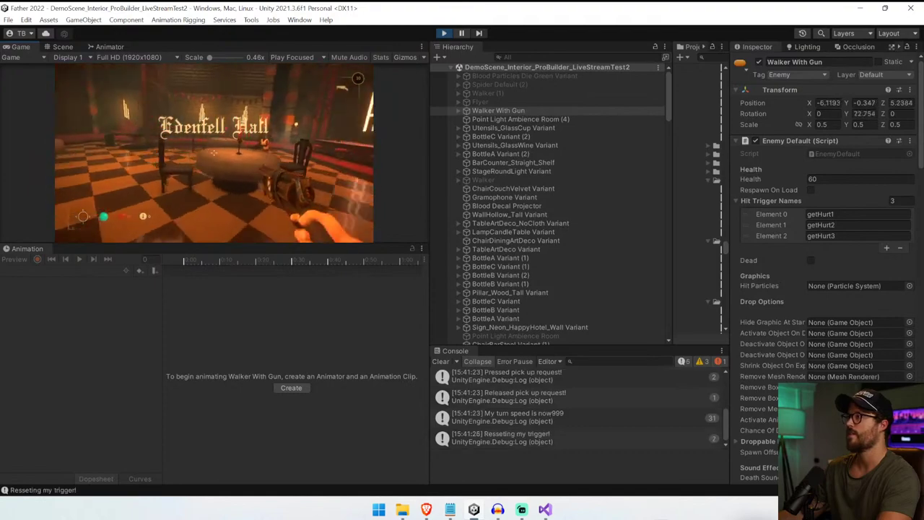
key("w")
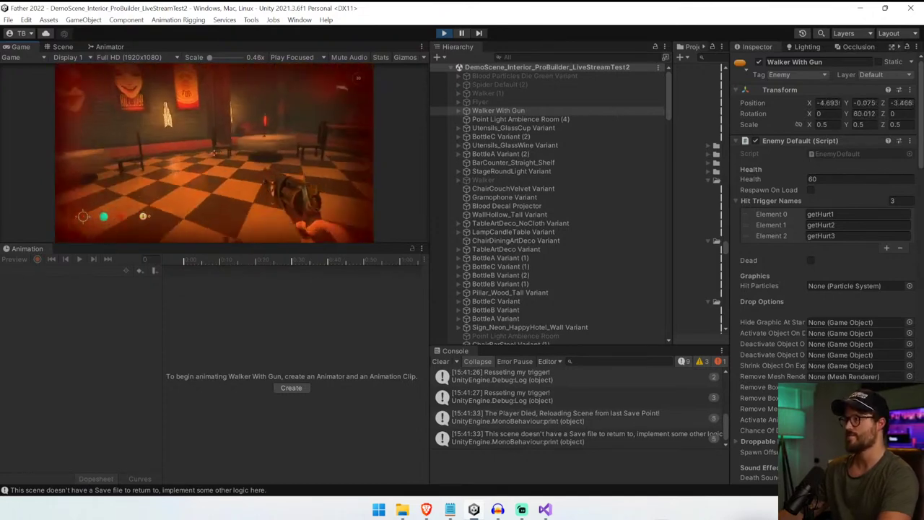
key("ctrl+p")
- Enlarge the scene view in width and height and clear the console
left_click_drag(432, 206, 518, 207)
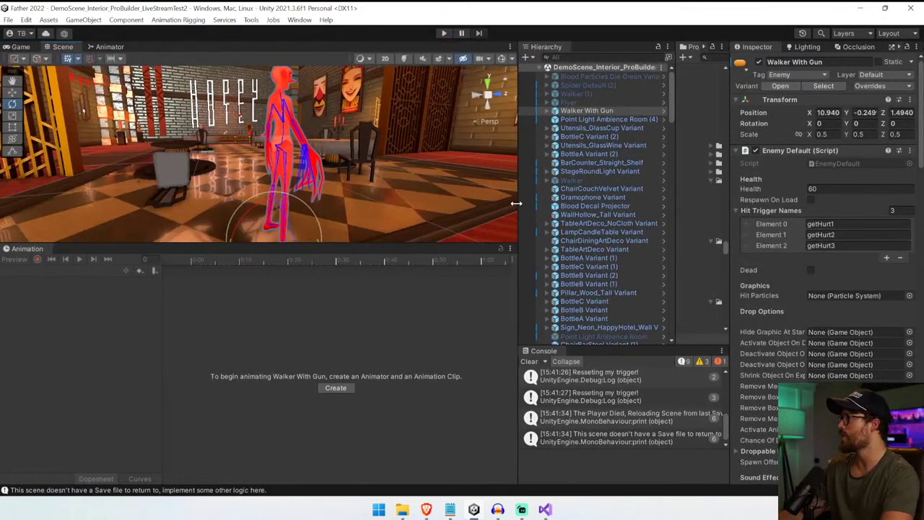
left_click_drag(509, 245, 514, 349)
left_click(530, 361)
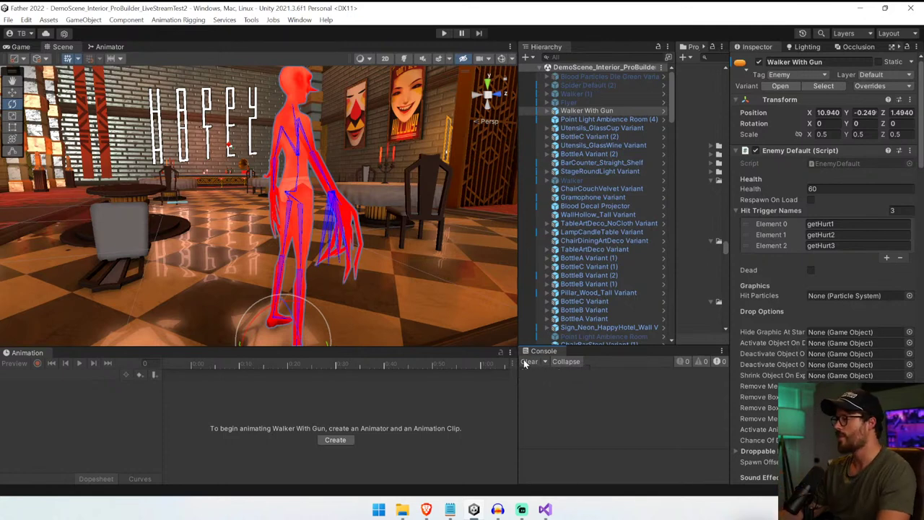
- Open the Walker With Gun prefab for editing and make more room for its hierarchy
scroll(605, 202, "down", 5)
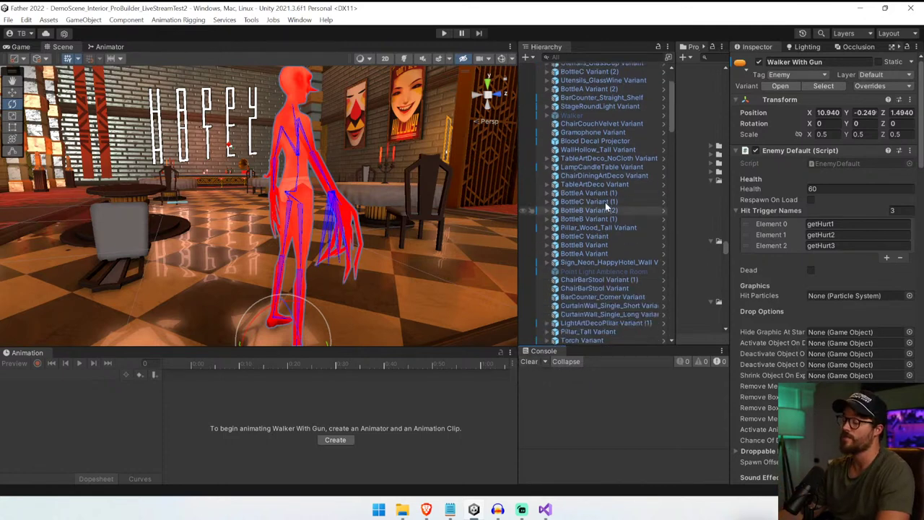
scroll(585, 151, "up", 5)
left_click(664, 110)
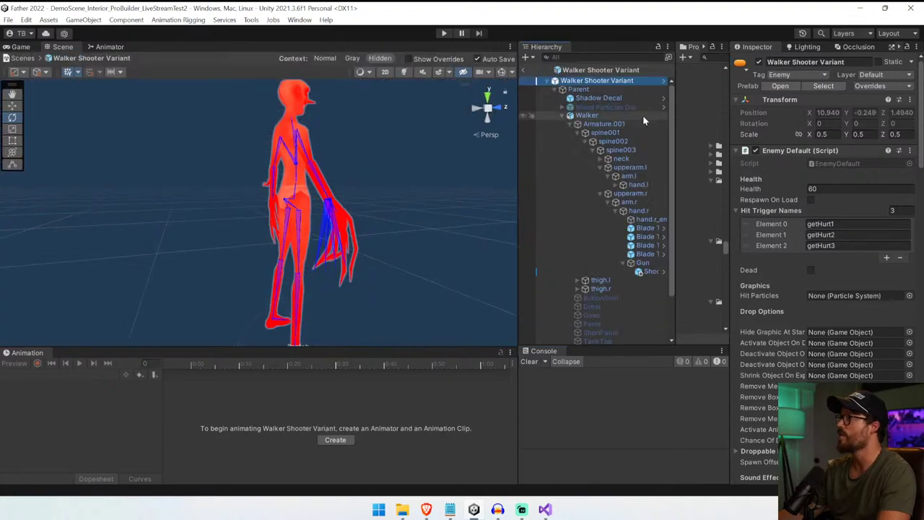
left_click_drag(518, 207, 473, 209)
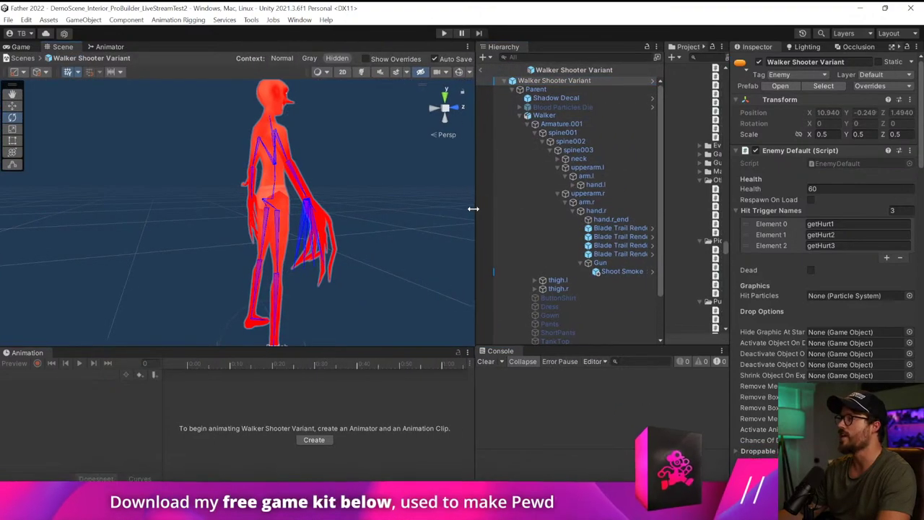
right_click_drag(296, 235, 228, 244)
left_click_drag(228, 243, 259, 232, "alt")
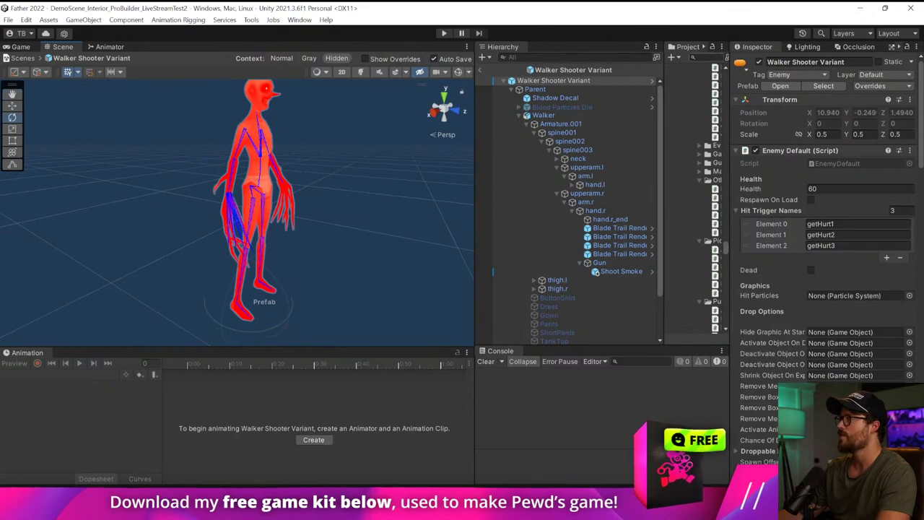
- Search the project for "shotgun" and place the Shotgun weapon prefab under the Gun object in the walker's right hand
type("shotgun")
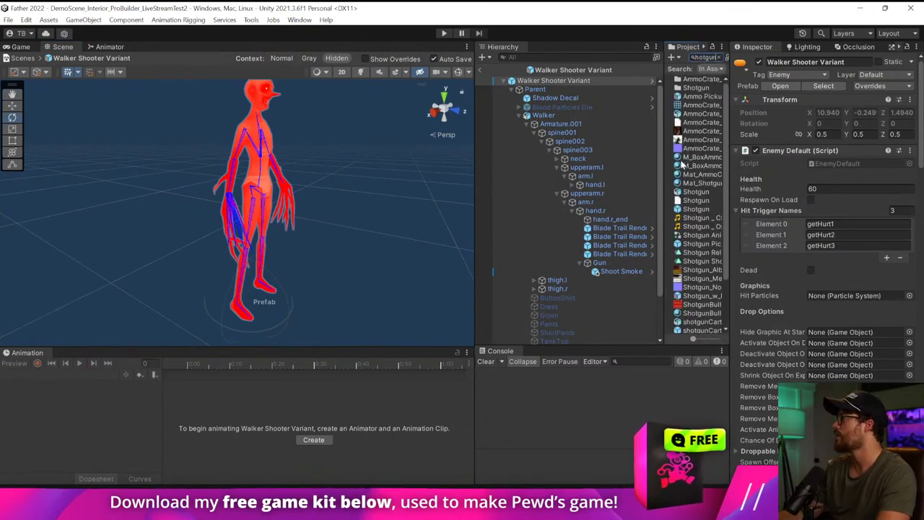
left_click_drag(471, 253, 329, 254)
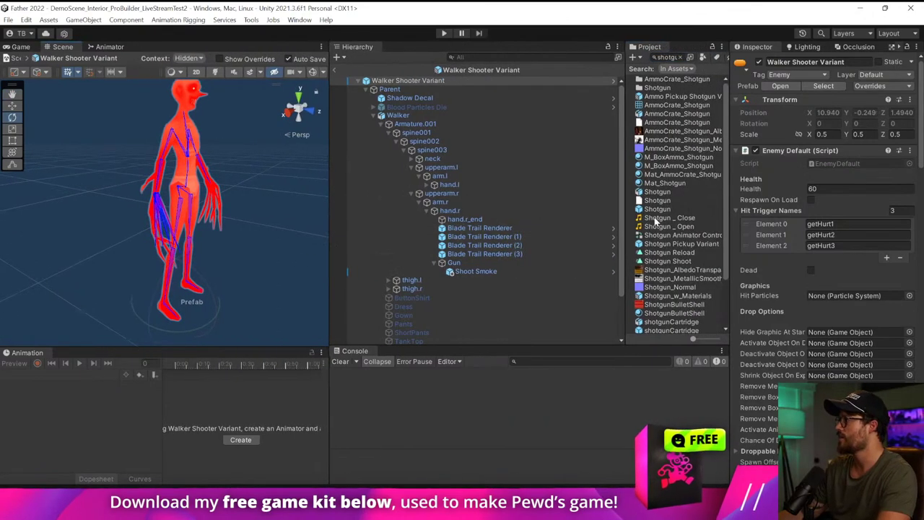
left_click(658, 209)
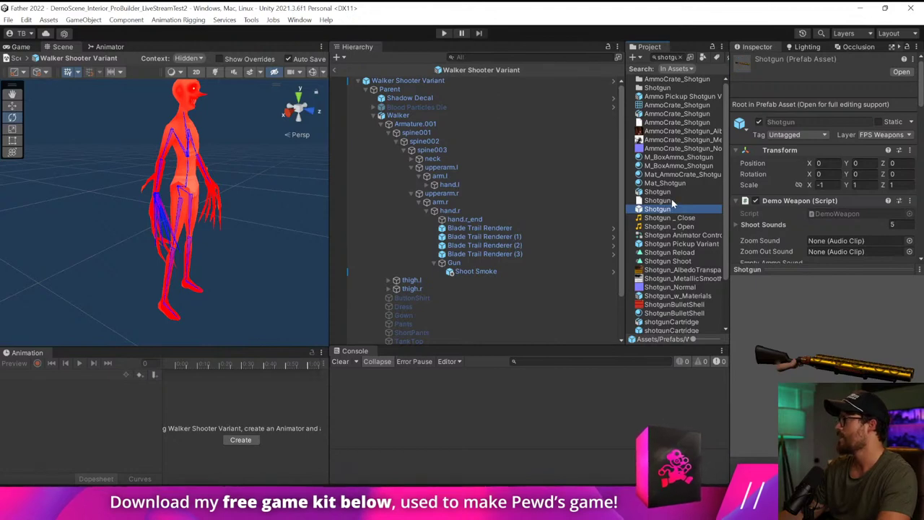
left_click(671, 192)
left_click(671, 208)
left_click_drag(665, 209, 498, 268)
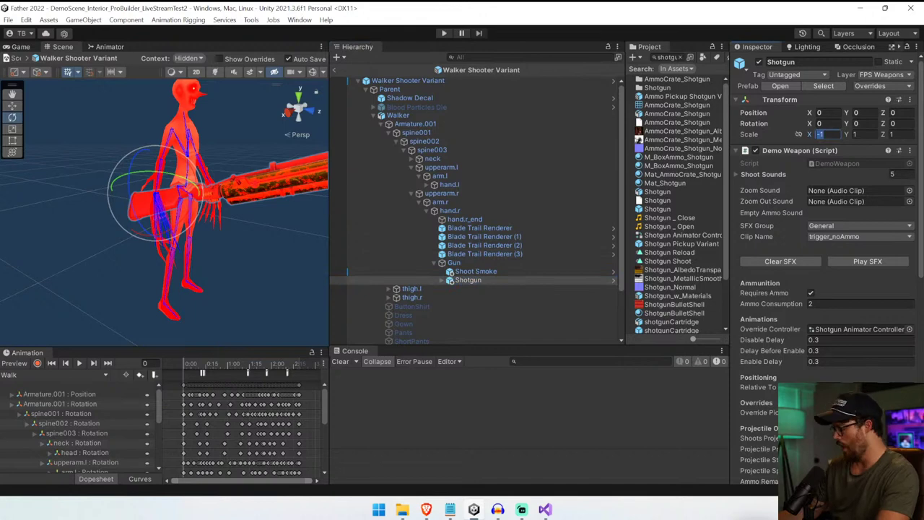
- Set the Shotgun's scale to 0.4 on X, Y and Z
type(".4")
key("Tab")
type(".4")
key("Tab")
type(".4")
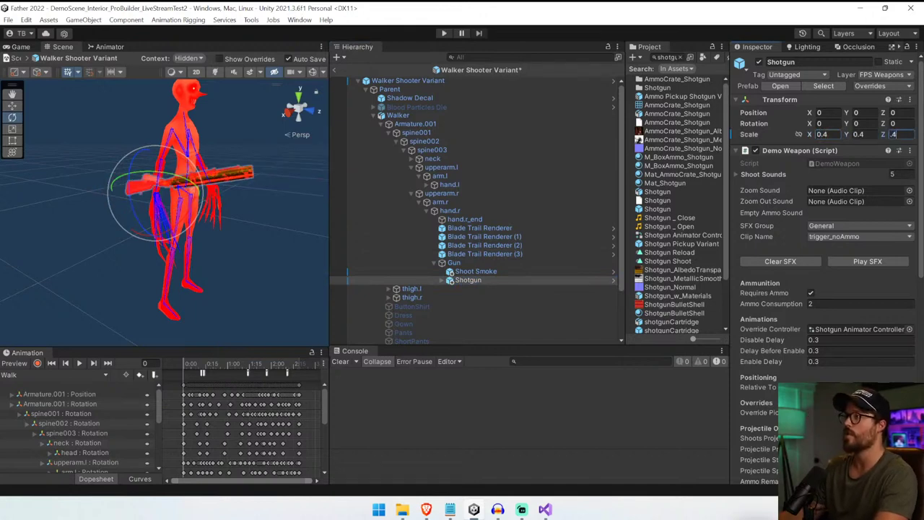
- Rotate the Shotgun to about -68.1, 98, 82.6 so it points down along the walker's right hand
key("w")
right_click_drag(306, 191, 421, 199)
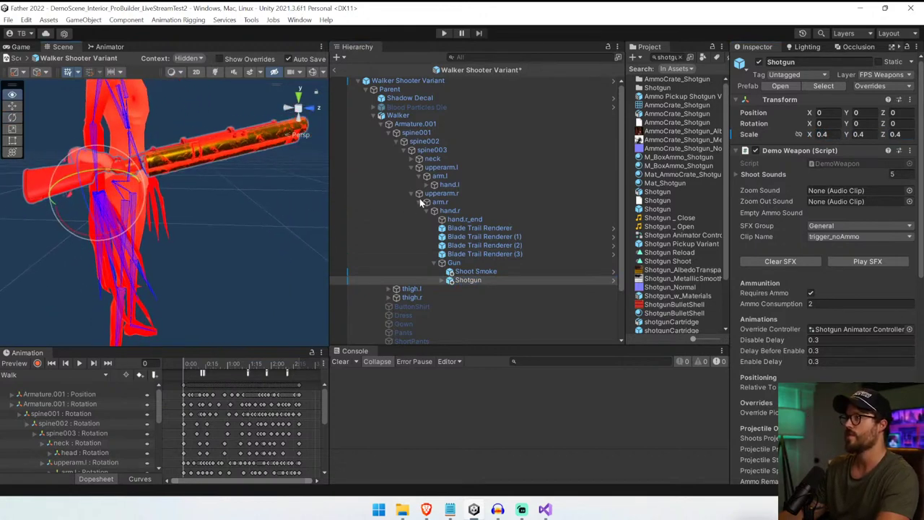
left_click_drag(64, 205, 168, 465)
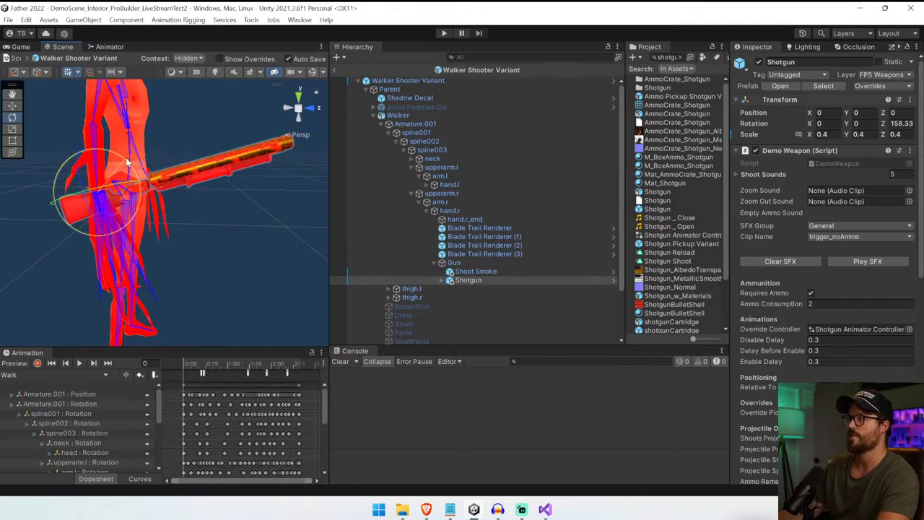
left_click_drag(126, 162, 241, 223)
left_click(12, 95)
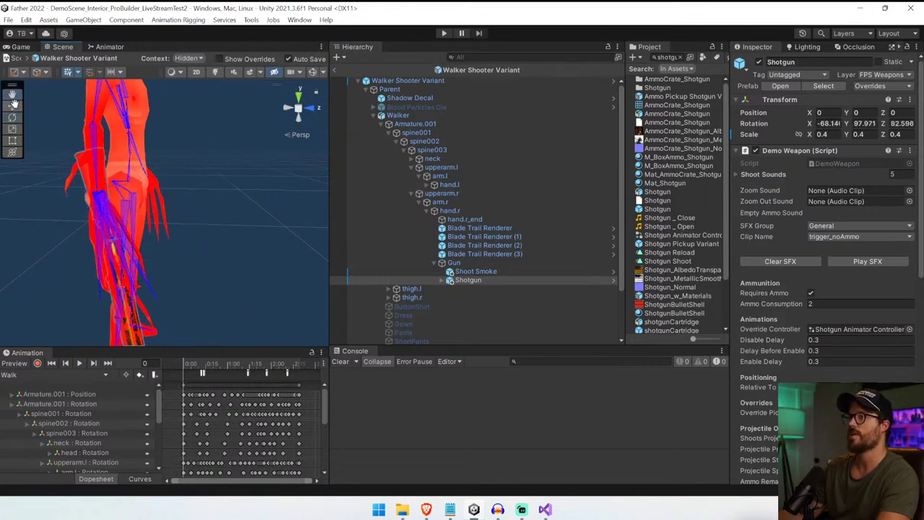
- Move the Shotgun into the walker's right hand, to a position of about -0.129, 0.275, -0.011
left_click(15, 104)
right_click_drag(214, 180, 848, 192)
key("d")
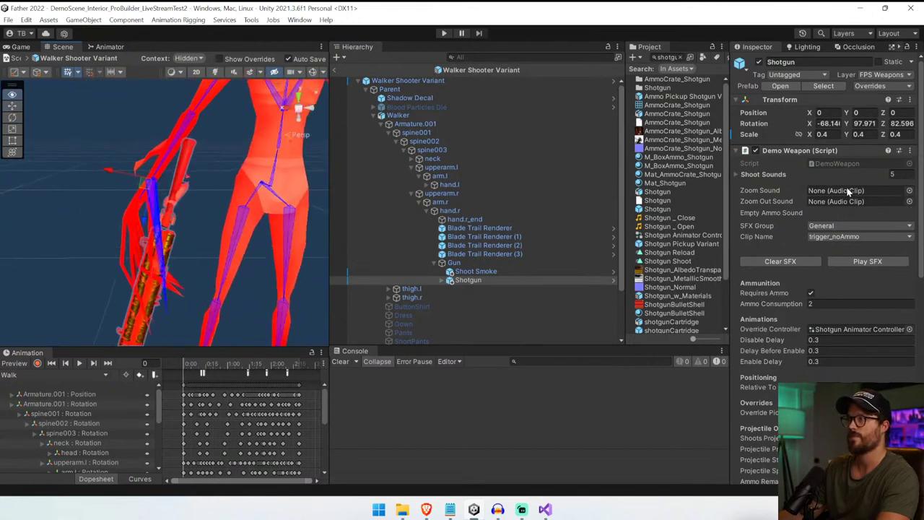
left_click_drag(849, 191, 817, 191, "alt")
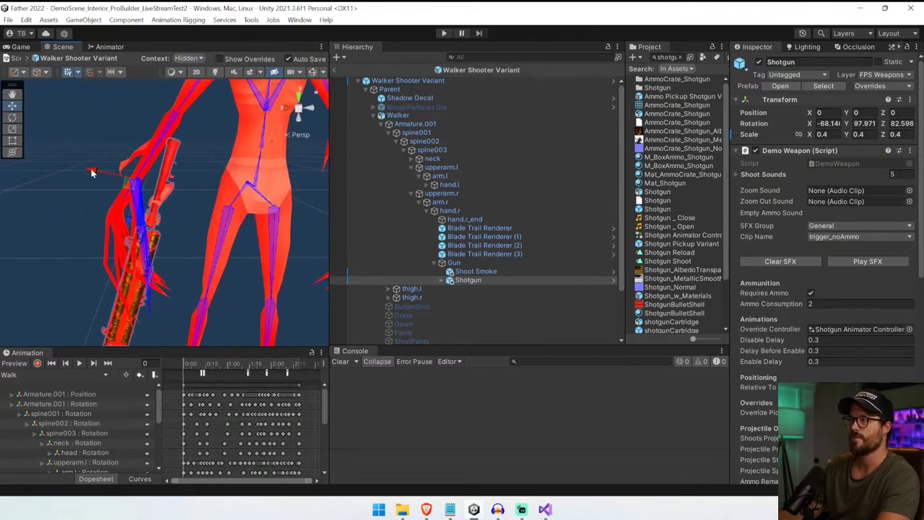
left_click_drag(91, 173, 231, 175)
left_click_drag(210, 206, 213, 231)
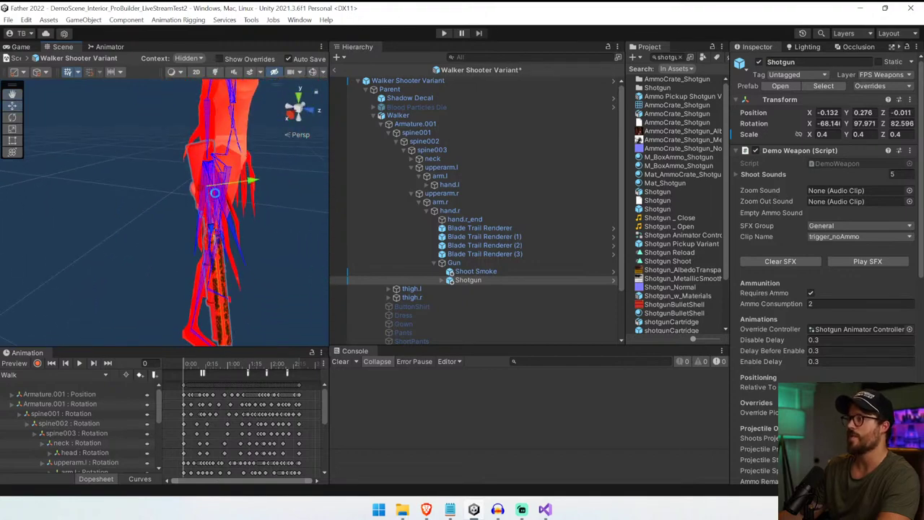
left_click_drag(253, 194, 110, 219, "alt")
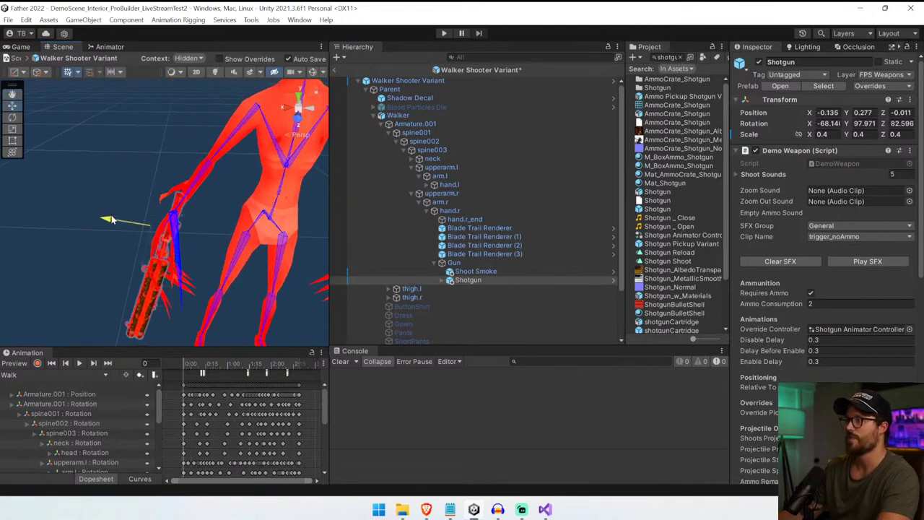
- Set the Shotgun's scale to 0.55 on X, Y and Z
left_click(828, 135)
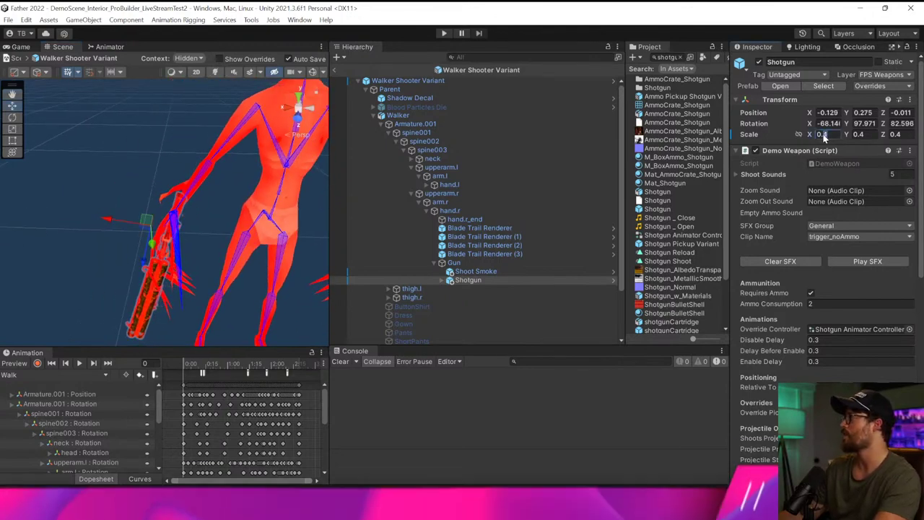
type("0.55")
key("Tab")
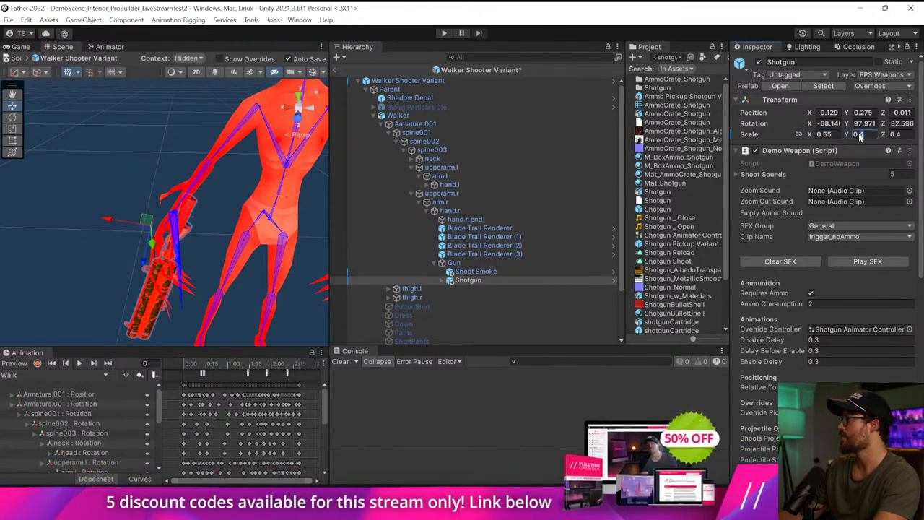
type("0.55")
key("Tab")
type("0.55")
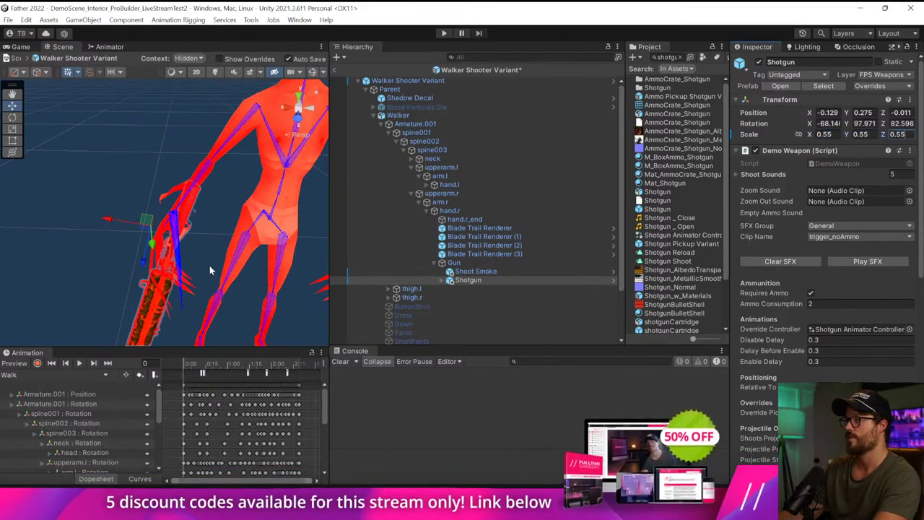
- Deactivate the RoyArms.002 mesh inside the Shotgun's Shotgun_w_Materials model
left_click_drag(164, 245, 334, 247, "alt")
left_click(461, 280)
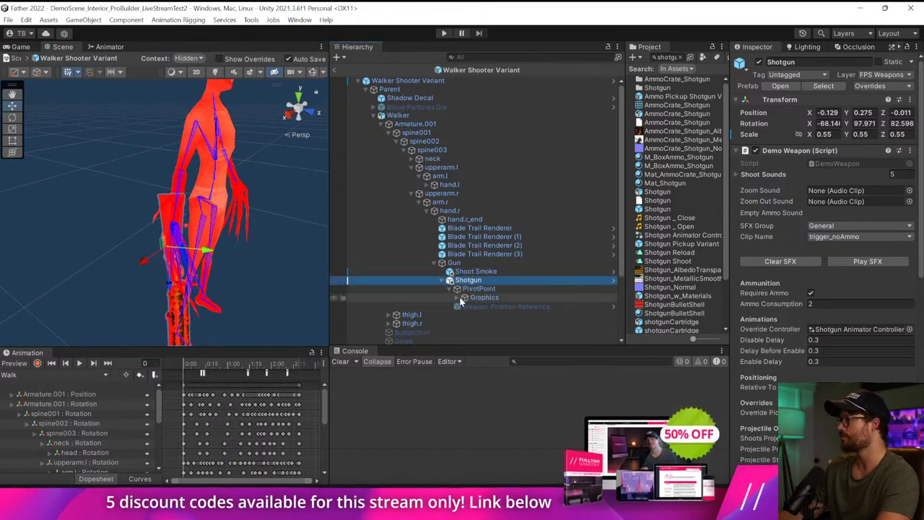
left_click(457, 297)
scroll(493, 307, "down", 3)
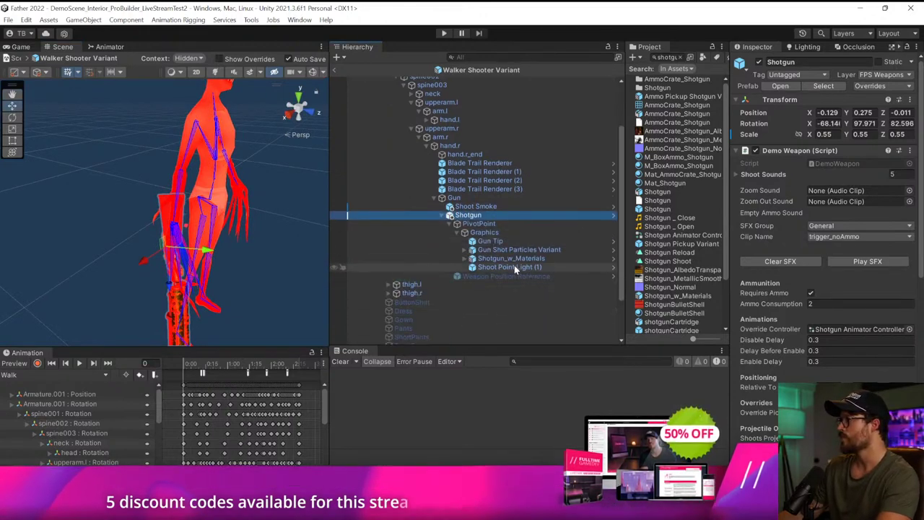
left_click(465, 250)
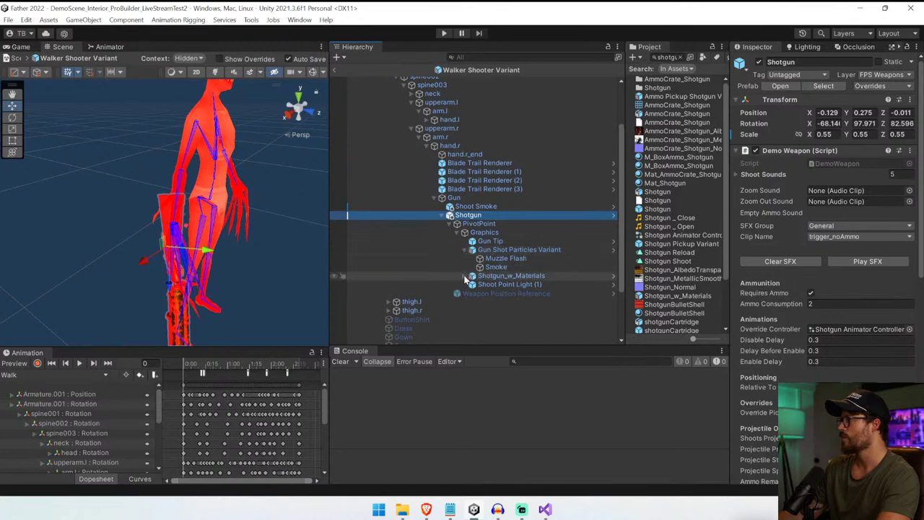
left_click(498, 301)
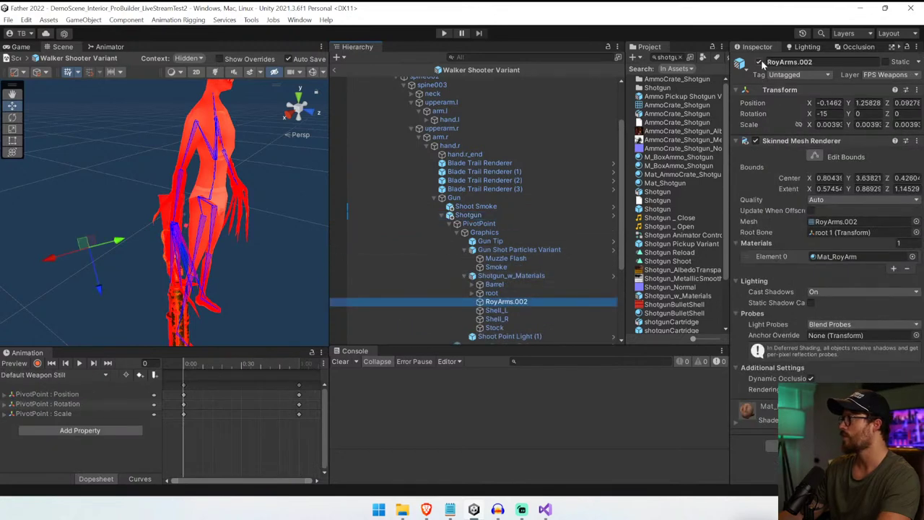
left_click_drag(230, 242, 116, 245, "alt")
- Shift the Shotgun outward in the walker's right hand, to a position of about -0.196, 0.302, -0.011
left_click(486, 215)
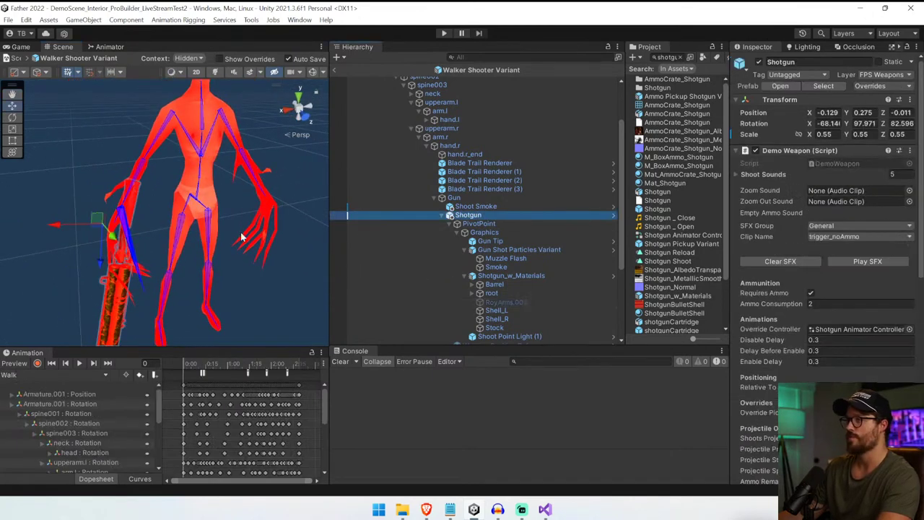
left_click(455, 198)
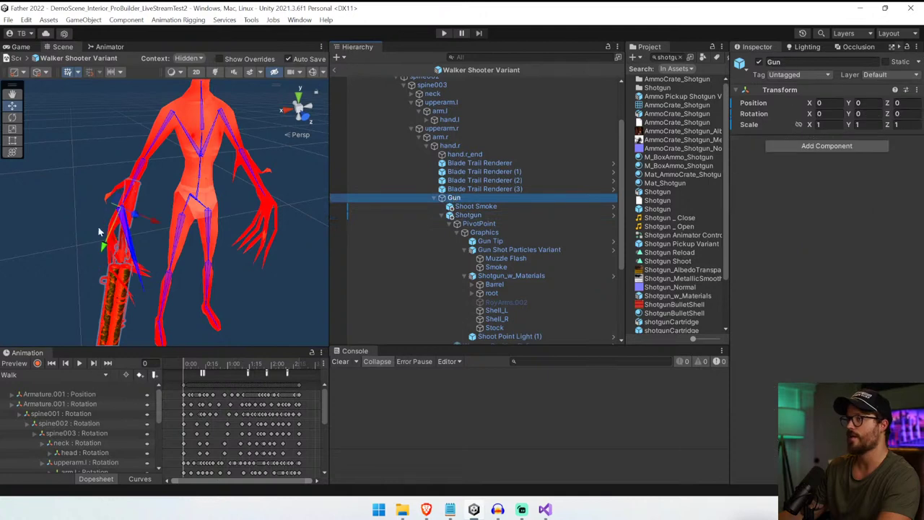
left_click(442, 216)
left_click(476, 218)
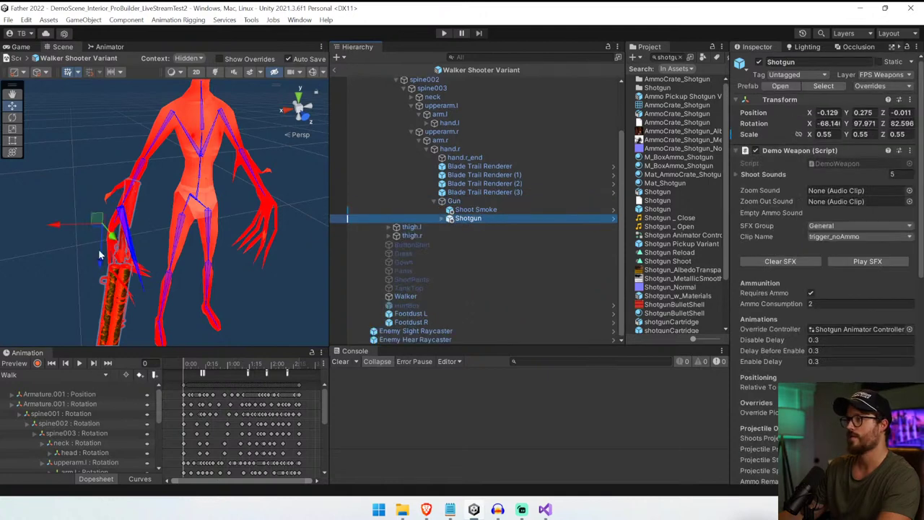
left_click_drag(61, 228, 55, 227)
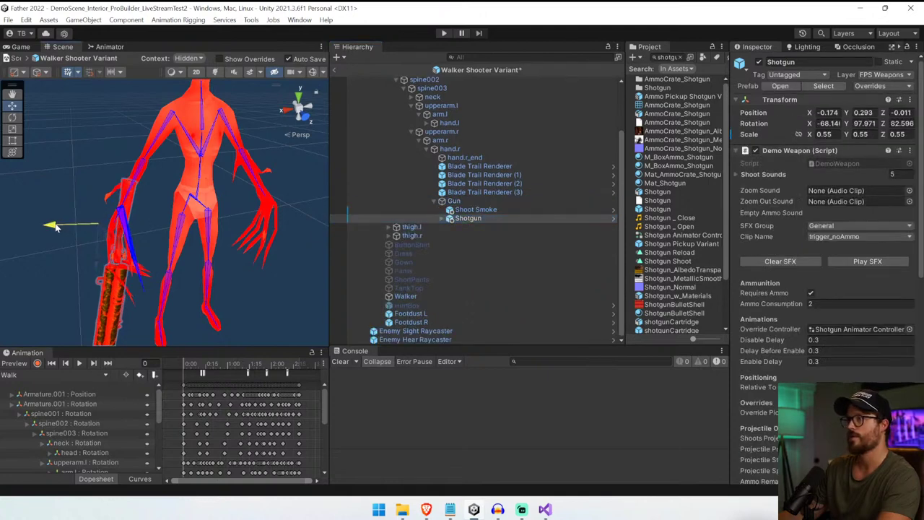
- Parent Shoot Smoke under the Shotgun and set its position and rotation to 0 and its scale to 1 on all axes
left_click(477, 211)
left_click_drag(473, 210, 468, 219)
right_click_drag(180, 254, 203, 297)
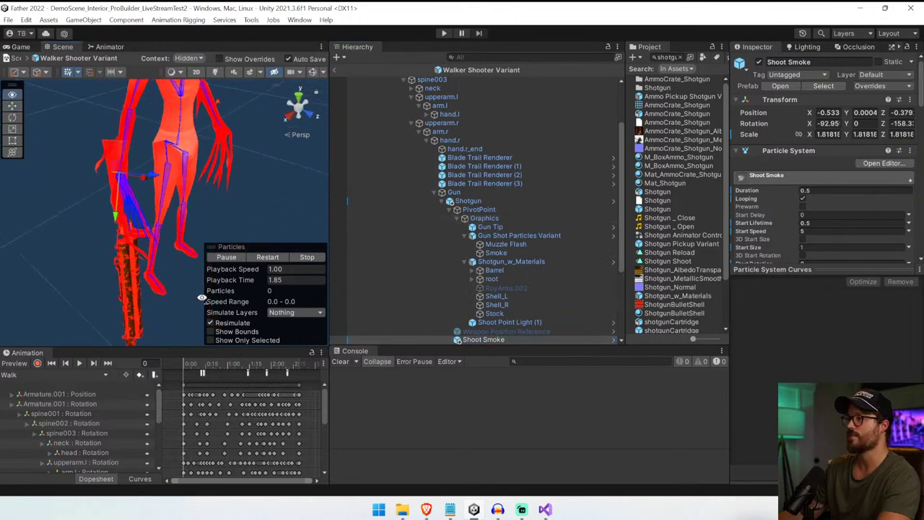
left_click_drag(203, 297, 211, 292, "alt")
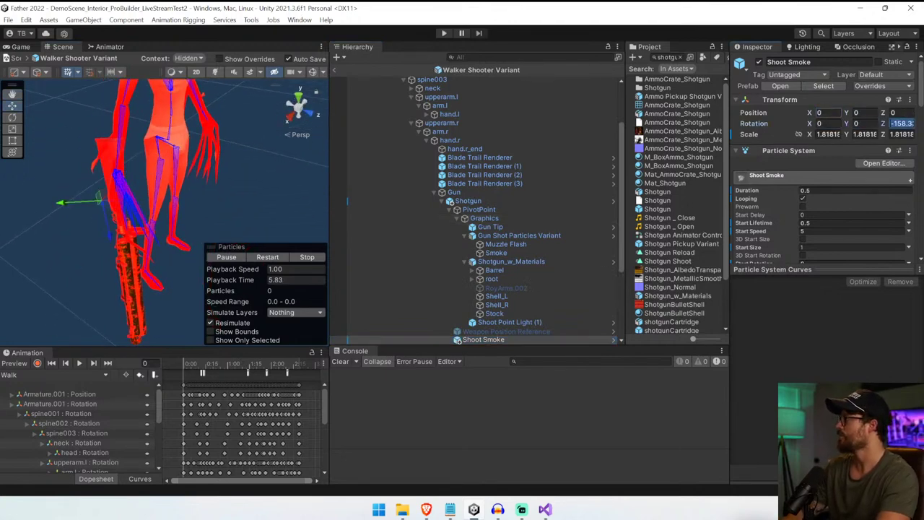
key("Return")
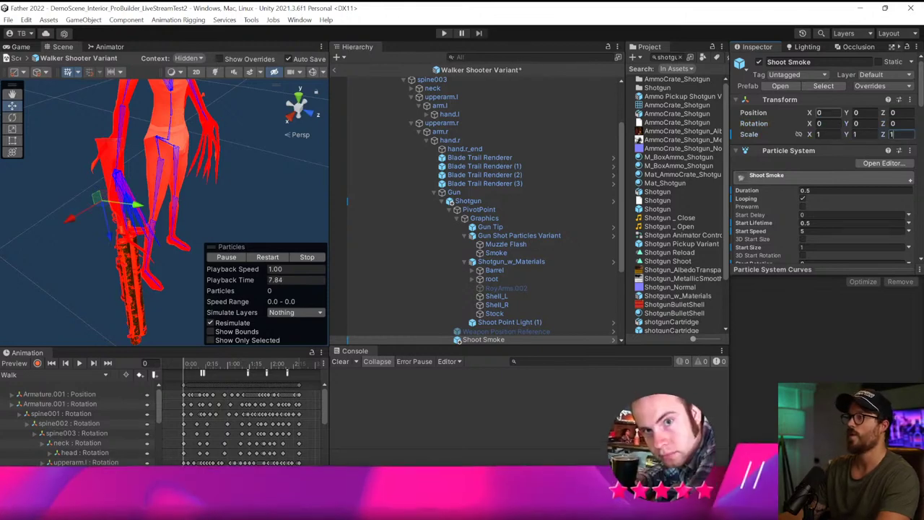
- Move Shoot Smoke to the tip of the shotgun barrel, at about -0.55, -0.13, 3.92
left_click_drag(216, 274, 94, 155, "alt")
left_click_drag(131, 209, 213, 325)
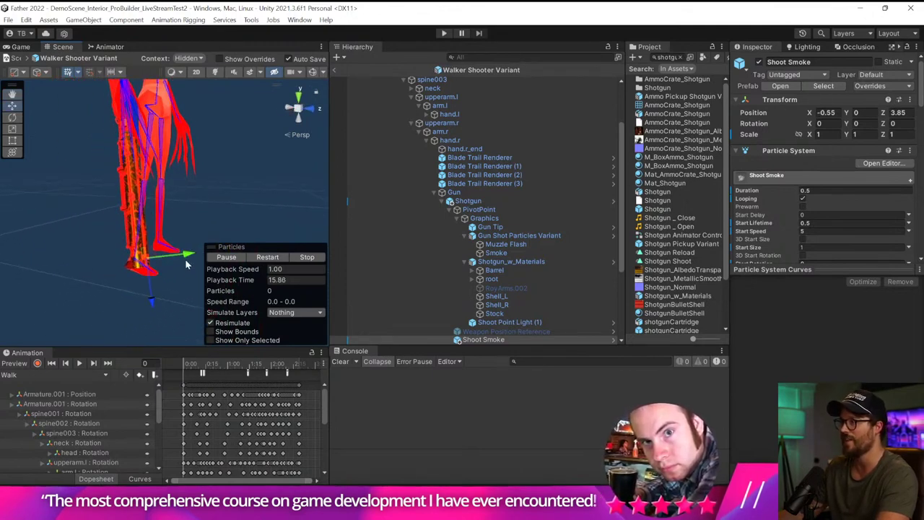
left_click_drag(185, 254, 180, 255)
left_click_drag(148, 302, 148, 304)
- Examine the Gun, Shotgun and Shoot Smoke objects under the walker's right hand
scroll(498, 248, "down", 5)
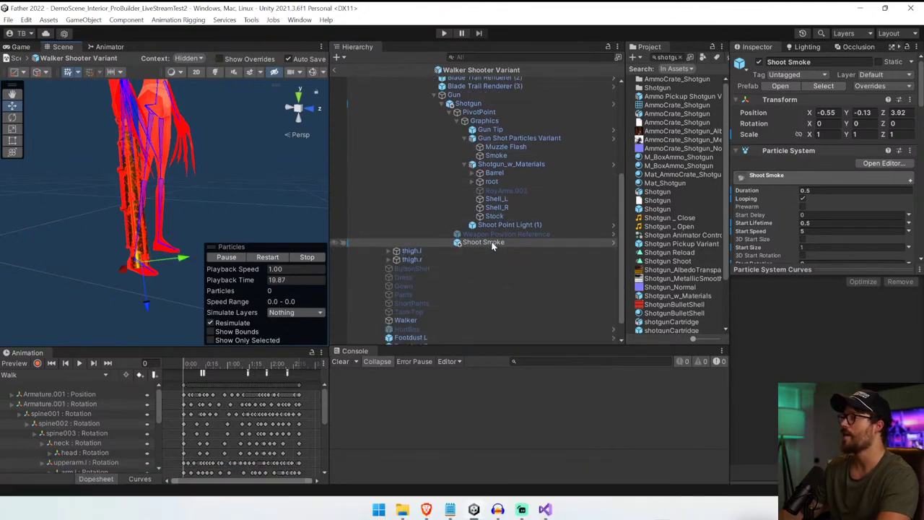
left_click_drag(528, 192, 433, 167)
left_click(441, 169)
left_click(449, 211)
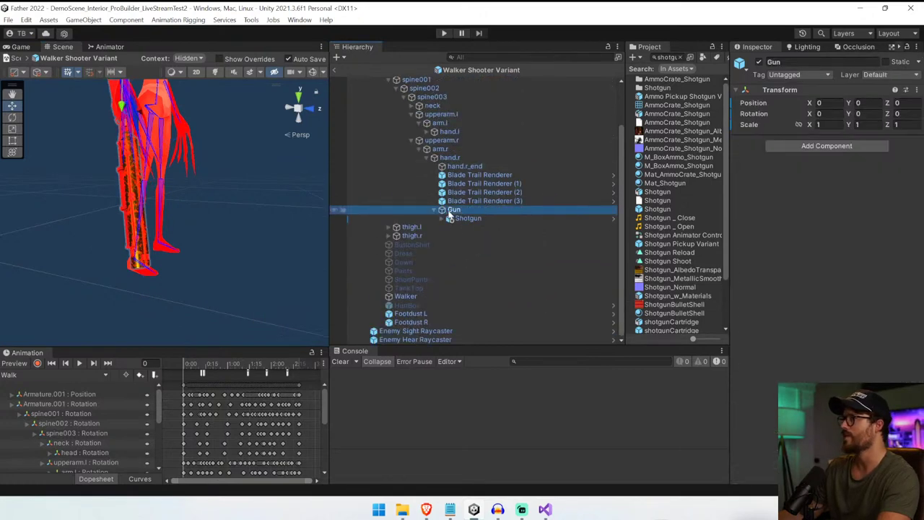
left_click(466, 218)
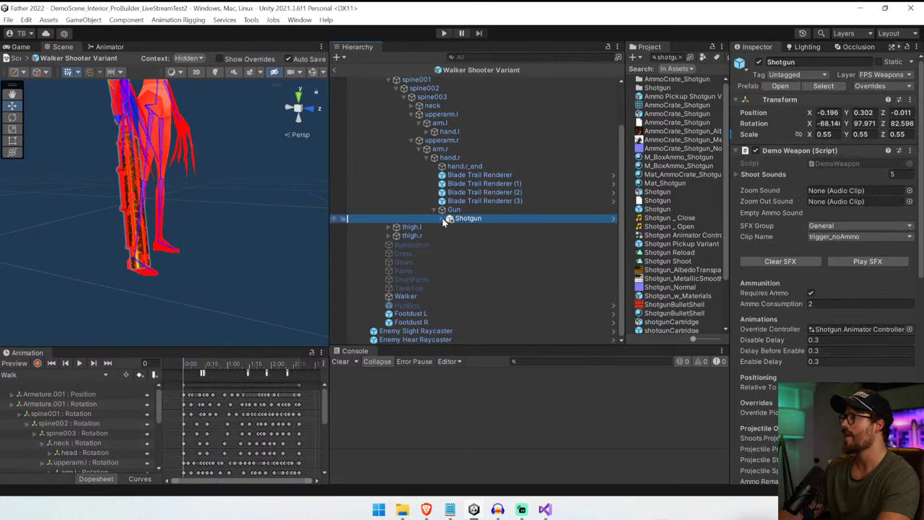
left_click(448, 218)
scroll(500, 271, "down", 3)
left_click(501, 260)
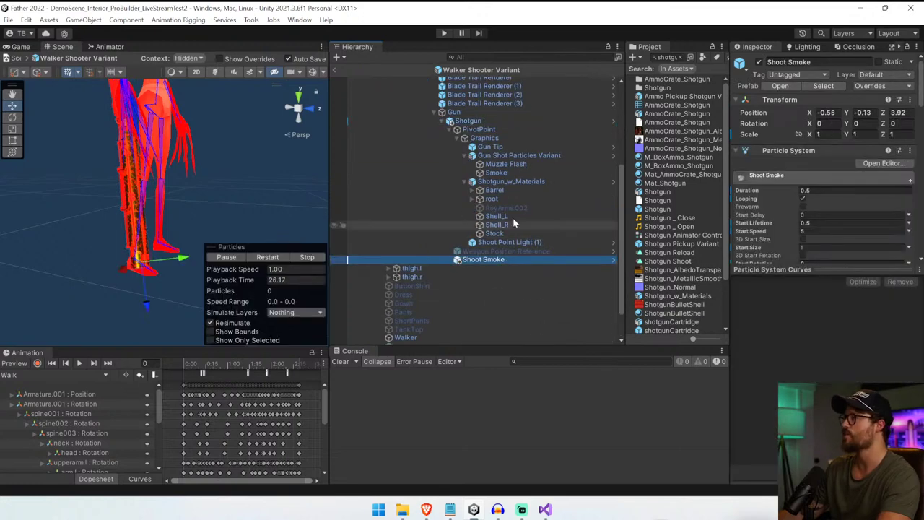
- Assign Shoot Smoke as the projectile spawn point on the root Walker Shooter Variant object
scroll(485, 130, "up", 5)
left_click(446, 81)
scroll(801, 195, "down", 15)
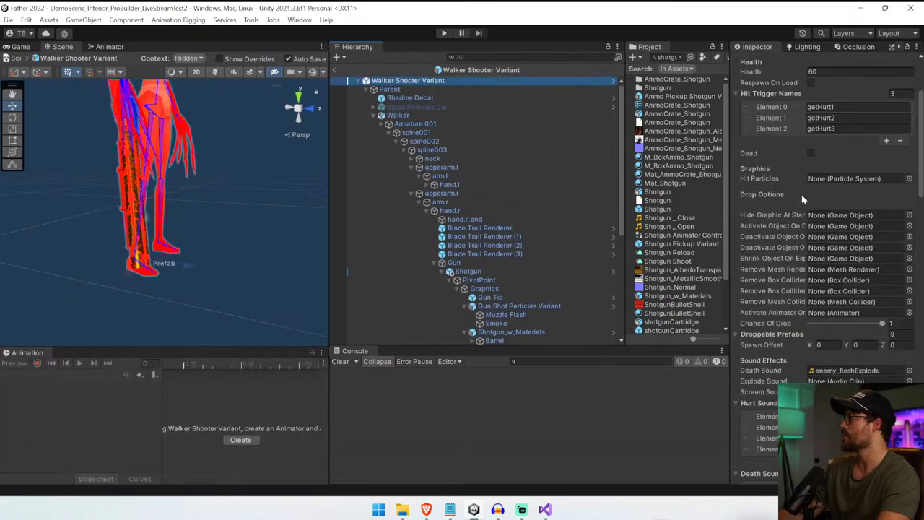
scroll(801, 195, "down", 10)
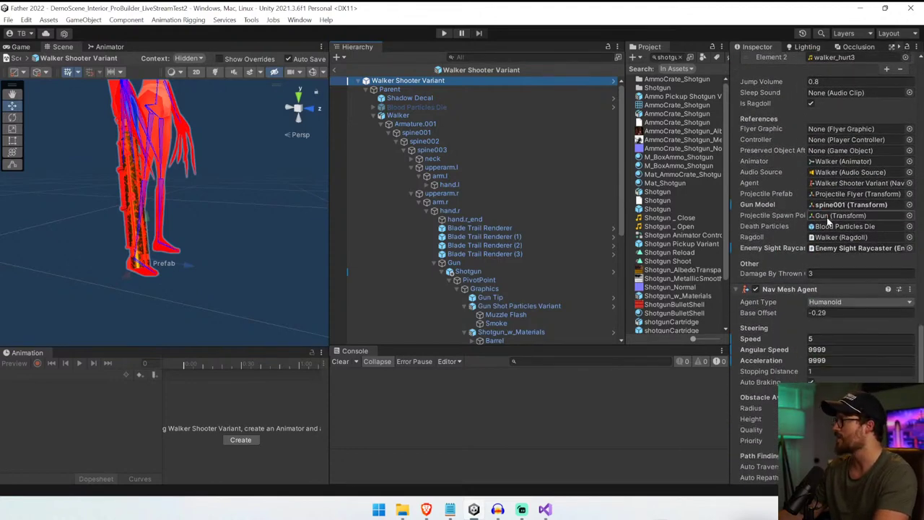
scroll(430, 268, "down", 3)
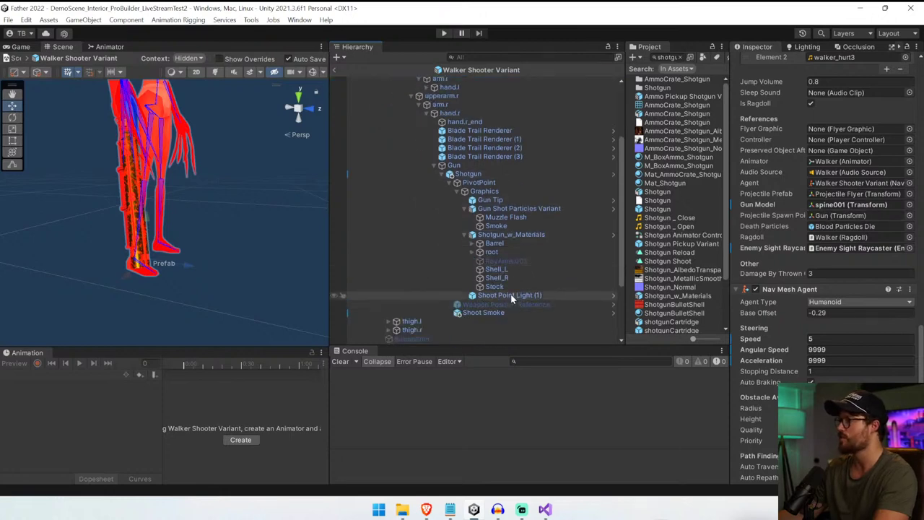
left_click(852, 216)
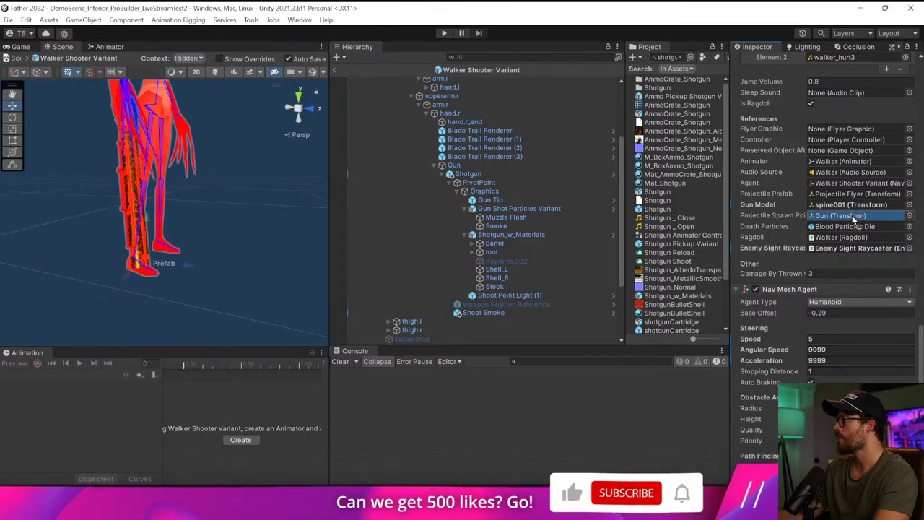
left_click_drag(852, 219, 853, 218)
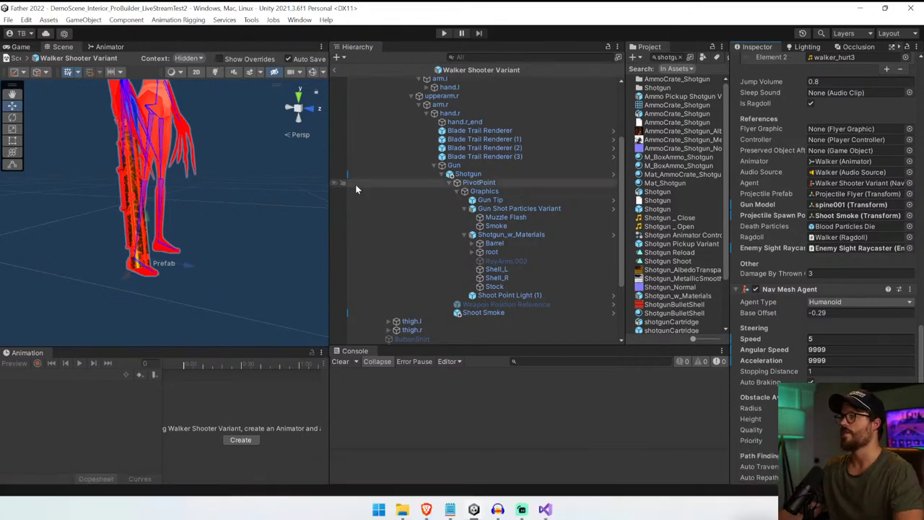
- View the whole walker with its shotgun, and exit prefab editing to return to the demo scene
right_click_drag(278, 160, 137, 141)
left_click_drag(136, 141, 93, 156, "alt")
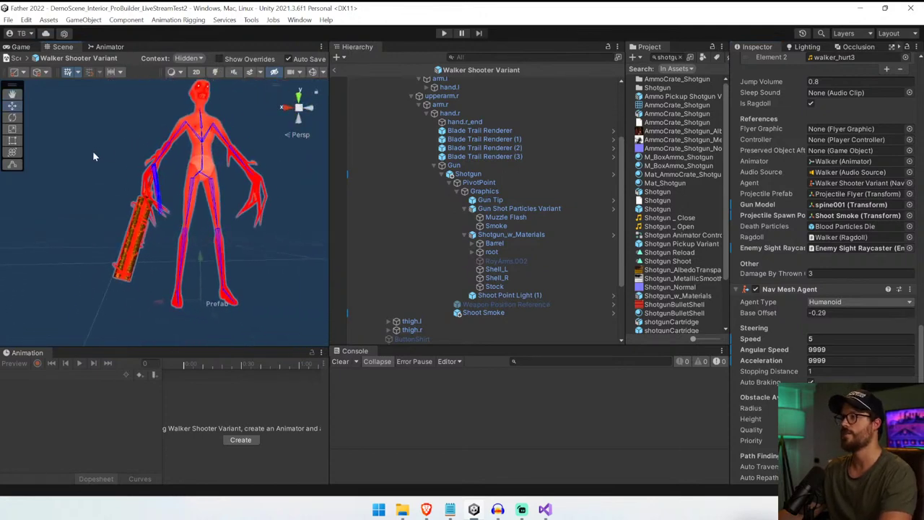
left_click(334, 70)
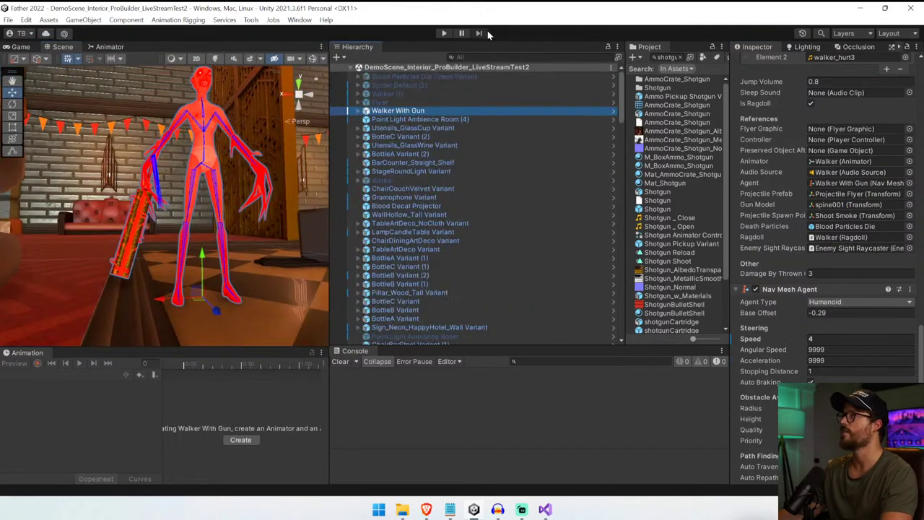
- Play-test the scene to check the walker shooting with the shotgun, and stop play mode
left_click(444, 33)
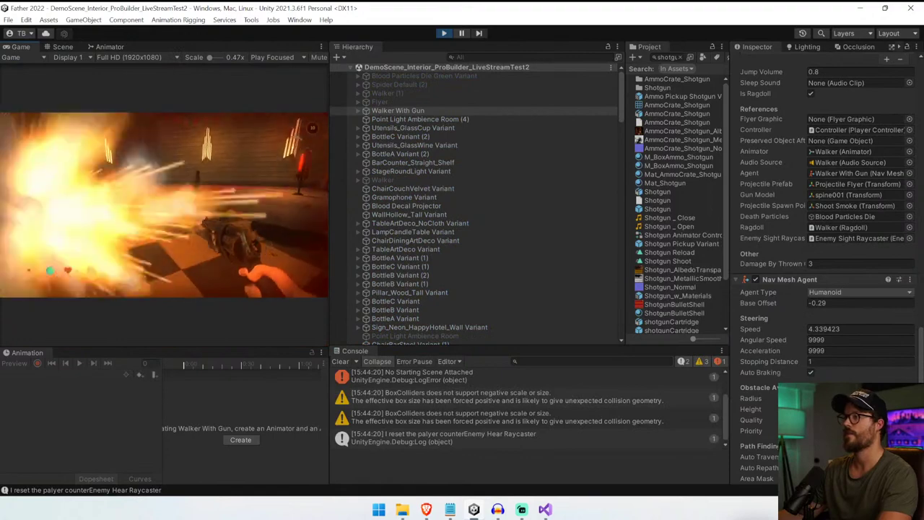
left_click(163, 204)
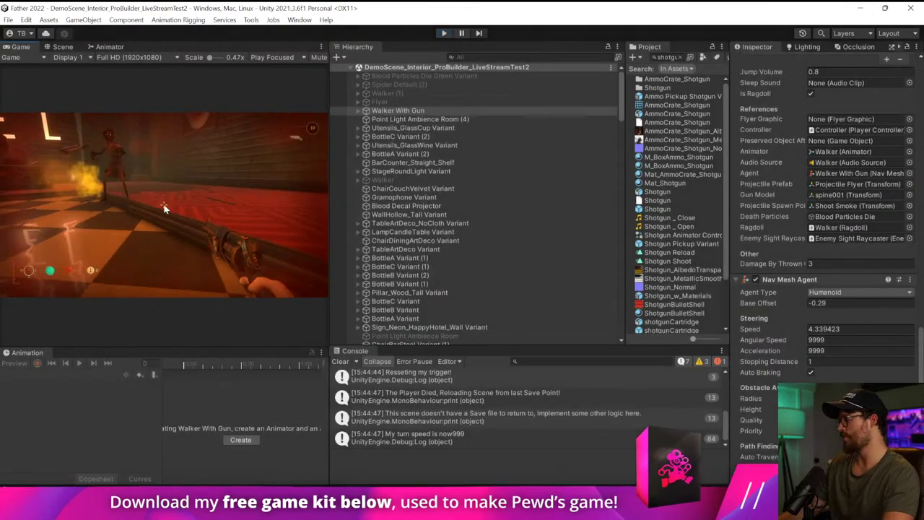
key("ctrl+p")
- Set the layer of the walker's Shotgun_w_Materials object to Default
left_click(140, 216)
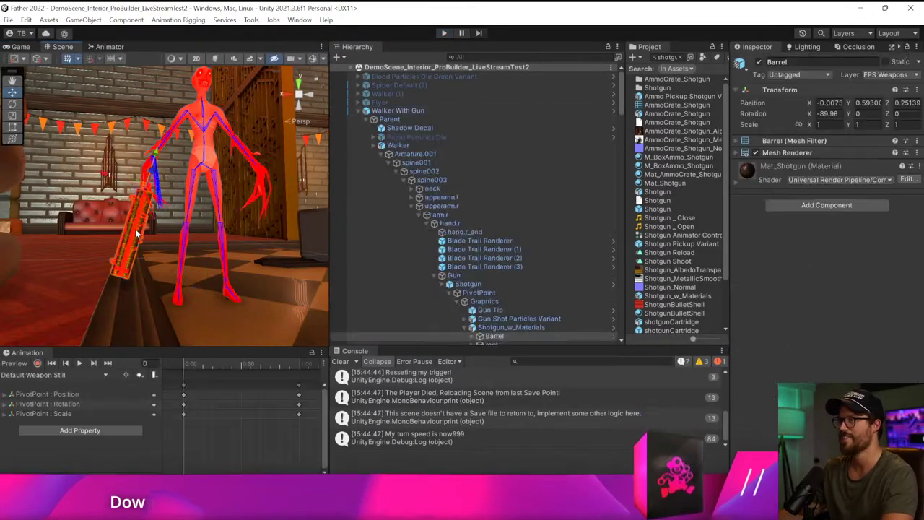
scroll(570, 299, "down", 3)
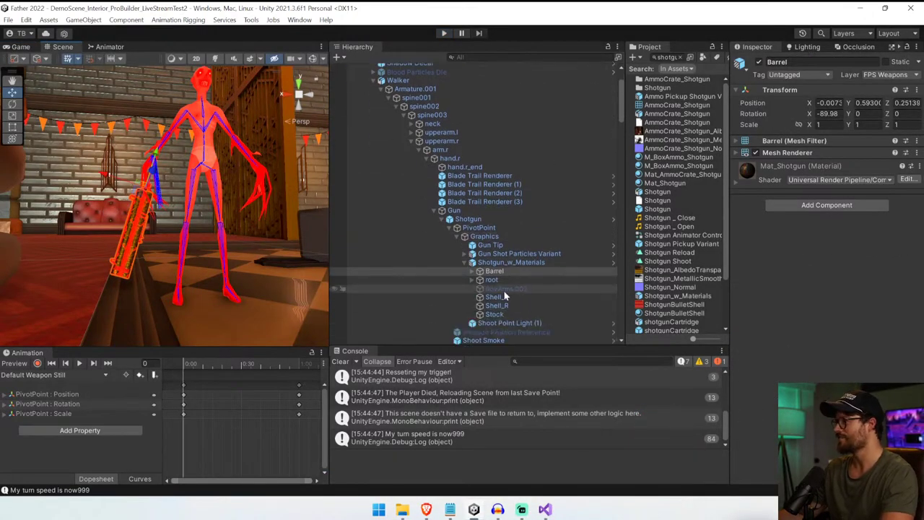
left_click(498, 262)
left_click(886, 74)
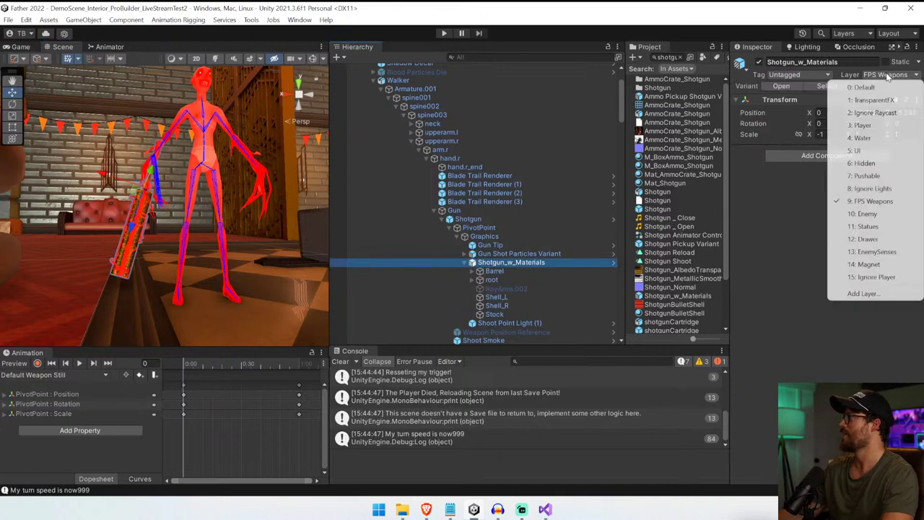
left_click(887, 88)
left_click(426, 272)
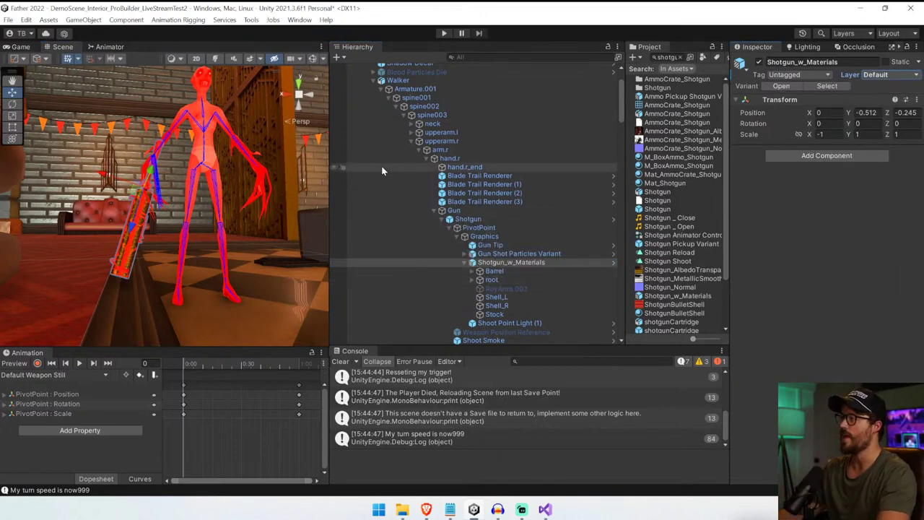
- Move Shotgun_w_Materials up and across the walker's right hand to about X -0.218, Z -0.642
left_click_drag(127, 209, 219, 212, "alt")
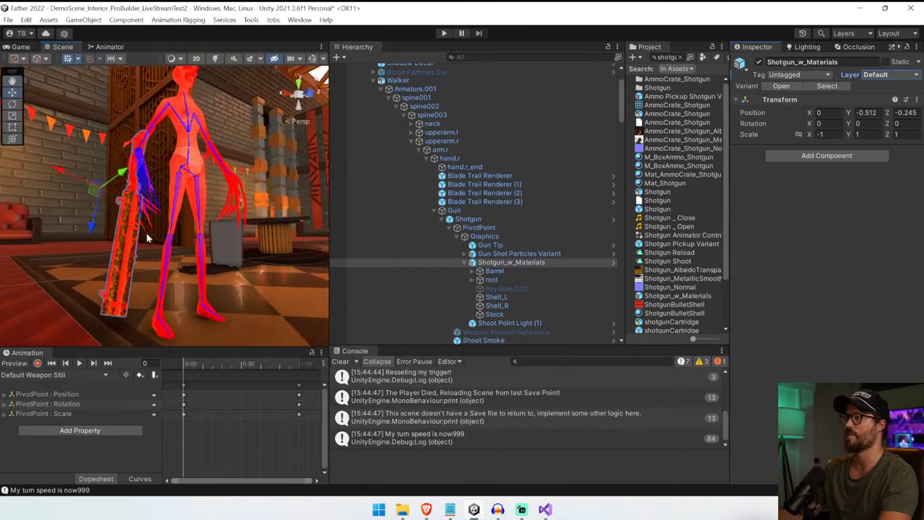
left_click_drag(93, 229, 96, 208)
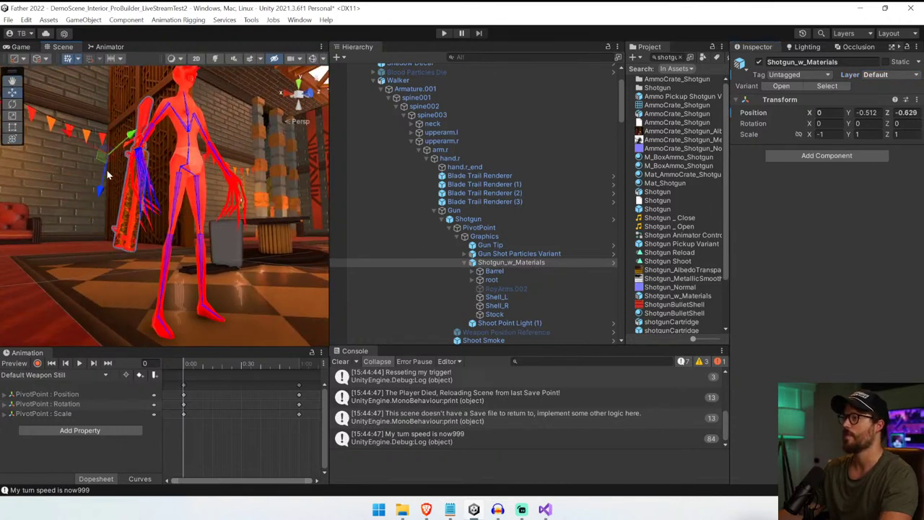
left_click_drag(73, 134, 91, 141)
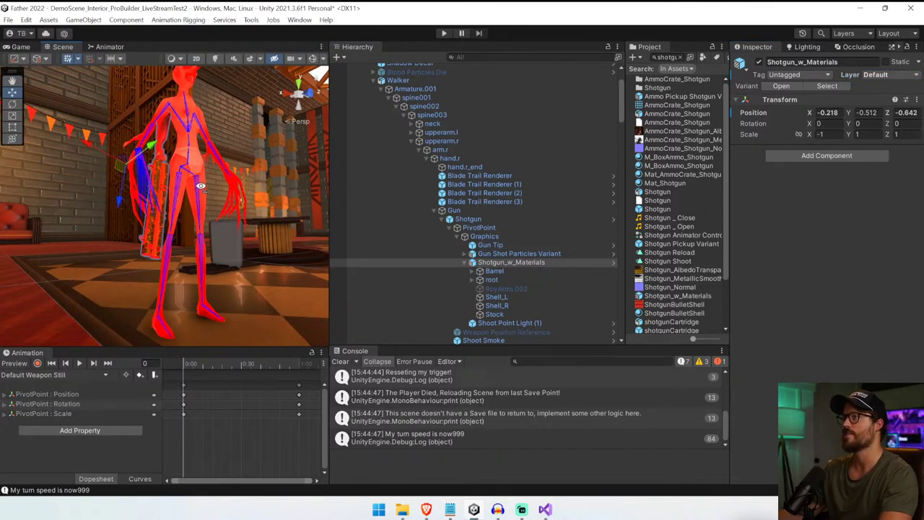
- Rotate Shotgun_w_Materials to about 13.3 degrees on Y
key("w")
right_click_drag(201, 186, 52, 116)
left_click(13, 105)
right_click_drag(191, 188, 178, 207)
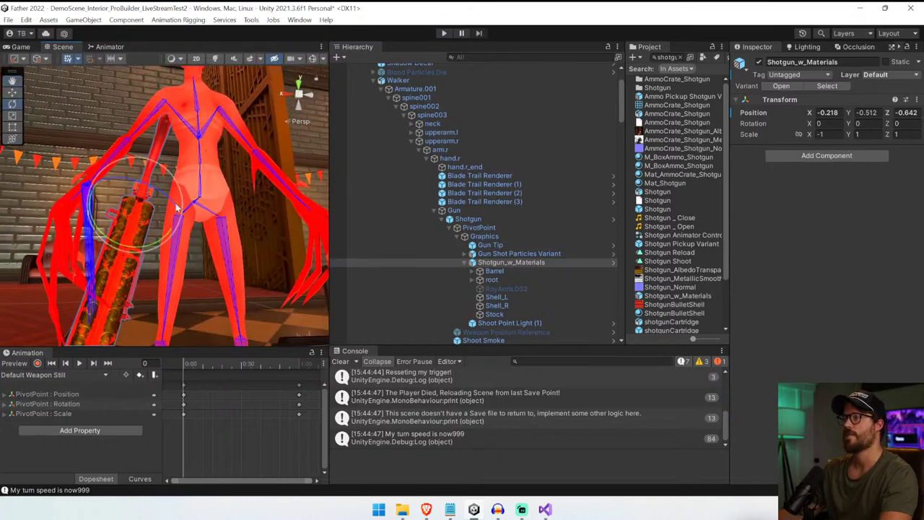
left_click_drag(160, 241, 119, 222)
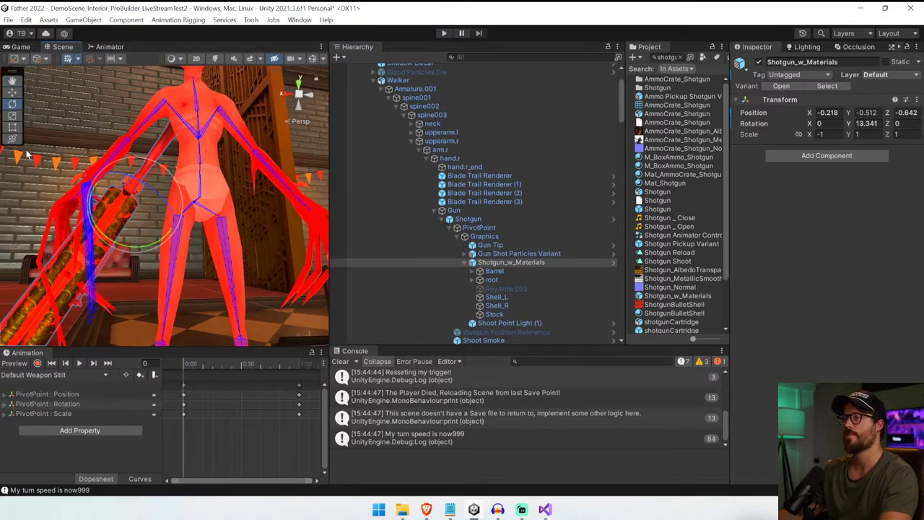
- Play-test the scene, pause play, and look for the walker in an enlarged scene view
left_click(444, 33)
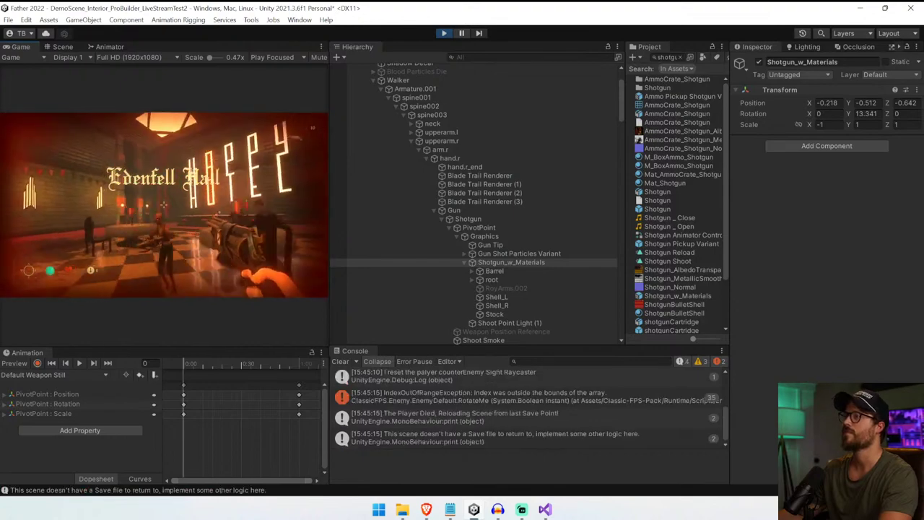
key("ctrl+shift+p")
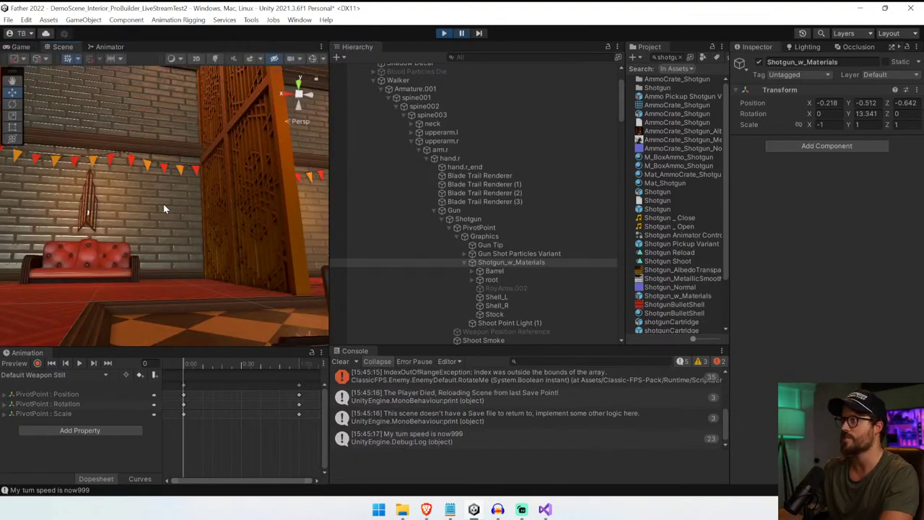
right_click_drag(163, 203, 329, 209)
left_click_drag(330, 206, 562, 207)
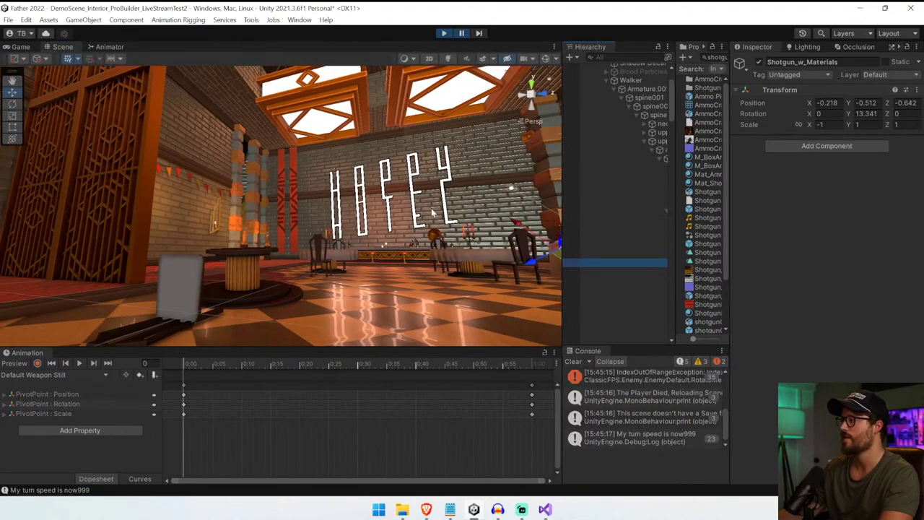
key("w")
right_click_drag(224, 193, 333, 247)
- Resume play until the walker raises its weapon, and select its shotgun barrel in the scene
left_click(462, 34)
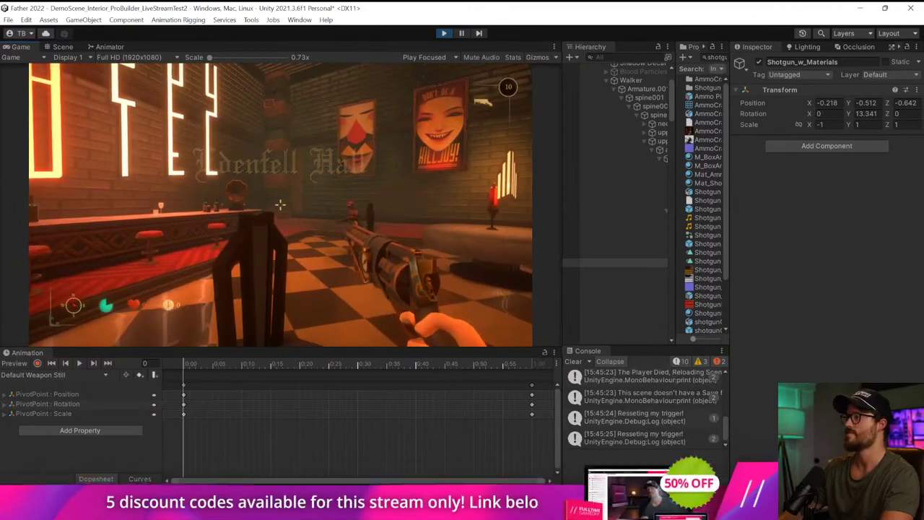
key("ctrl+1")
right_click_drag(283, 207, 325, 218)
left_click(325, 217)
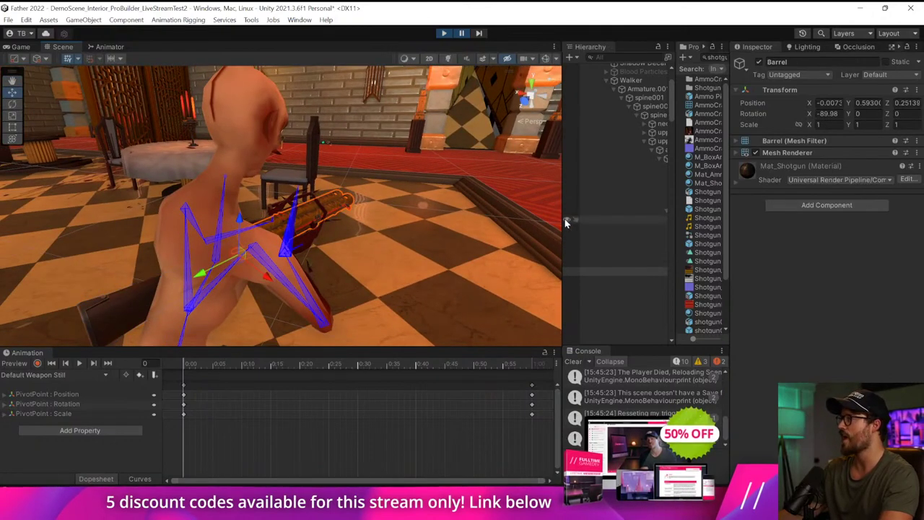
- Rotate the Gun object under the walker's right hand to about -39.2 degrees on Z during paused play
left_click_drag(565, 219, 389, 220)
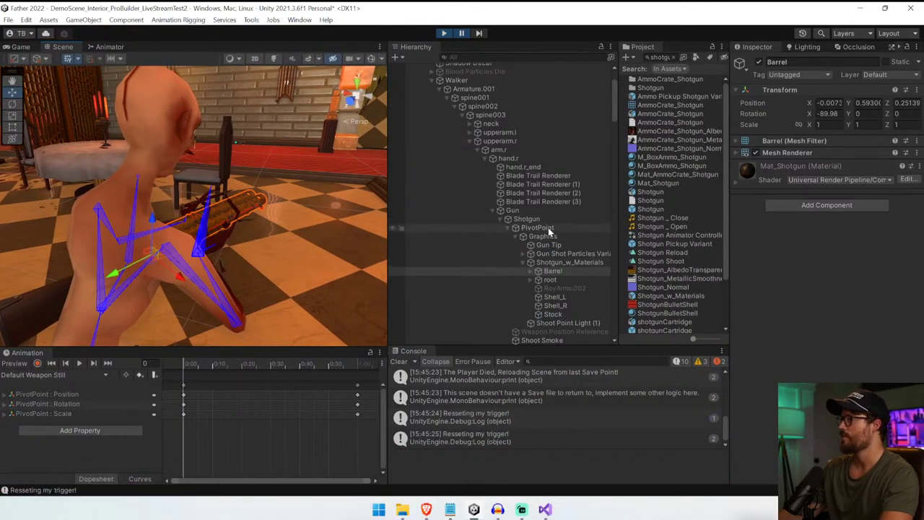
left_click(551, 236)
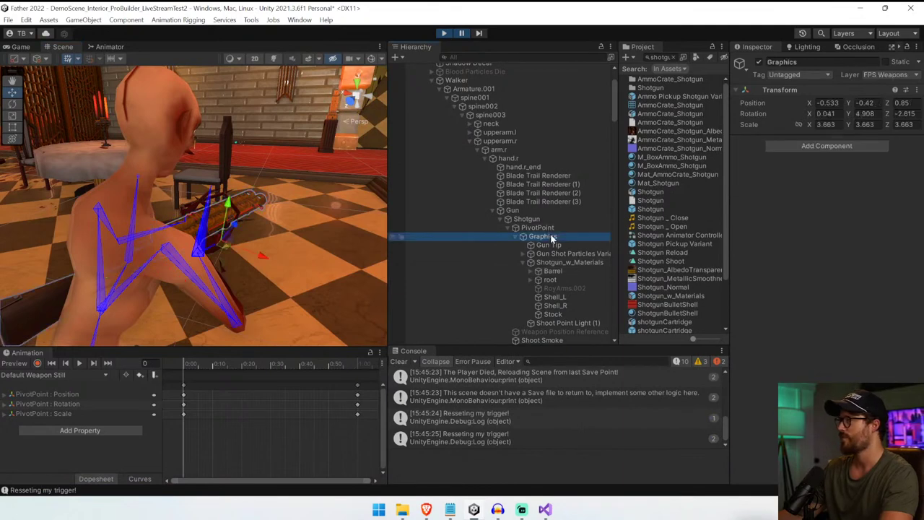
left_click(527, 219)
left_click(512, 210)
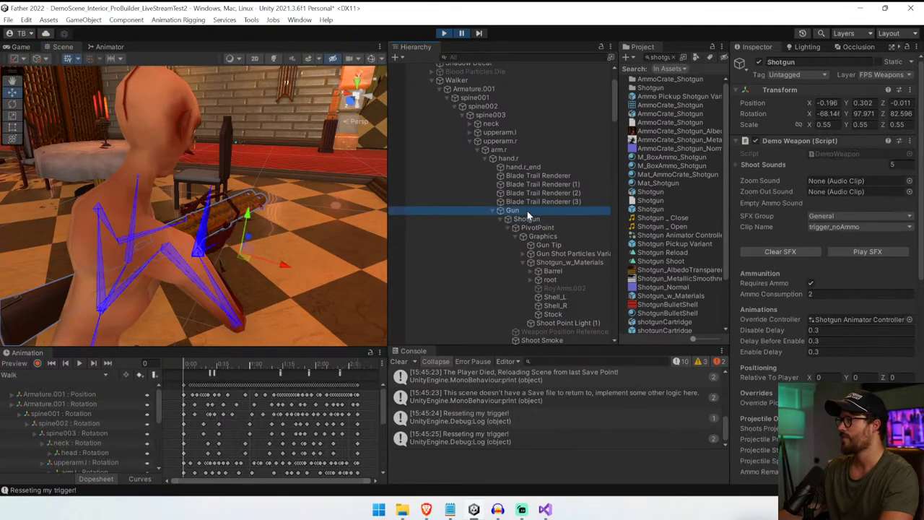
left_click(18, 106)
right_click_drag(171, 244, 180, 259)
left_click_drag(180, 260, 211, 268)
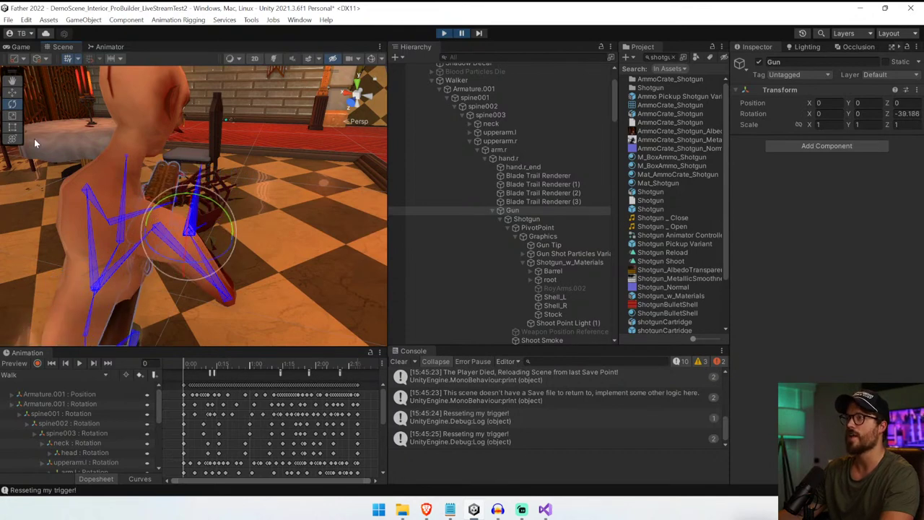
- Align the Gun with the walker's forearm at about X -0.245, Y 0.197, Z 0.141, rotated about -40.1 degrees on Z
scroll(171, 229, "down", 3)
left_click_drag(155, 216, 193, 215)
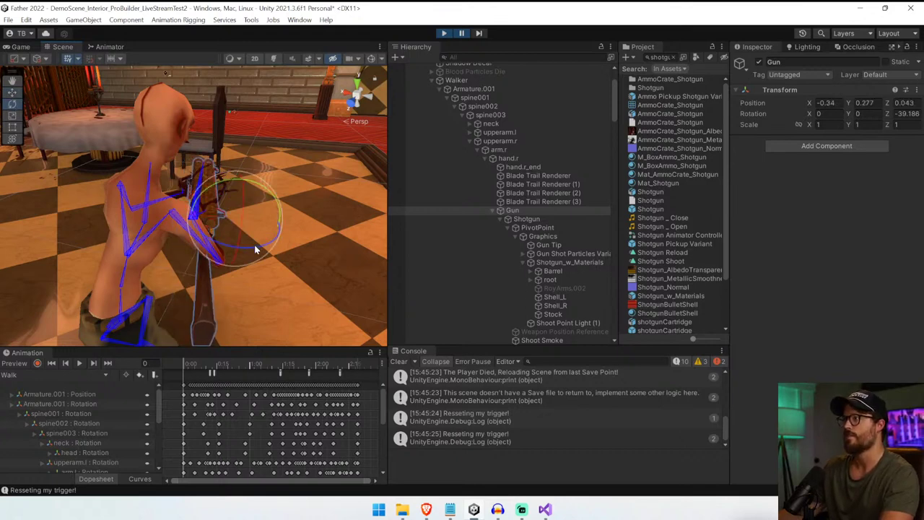
left_click_drag(256, 248, 252, 249)
right_click_drag(268, 230, 224, 229)
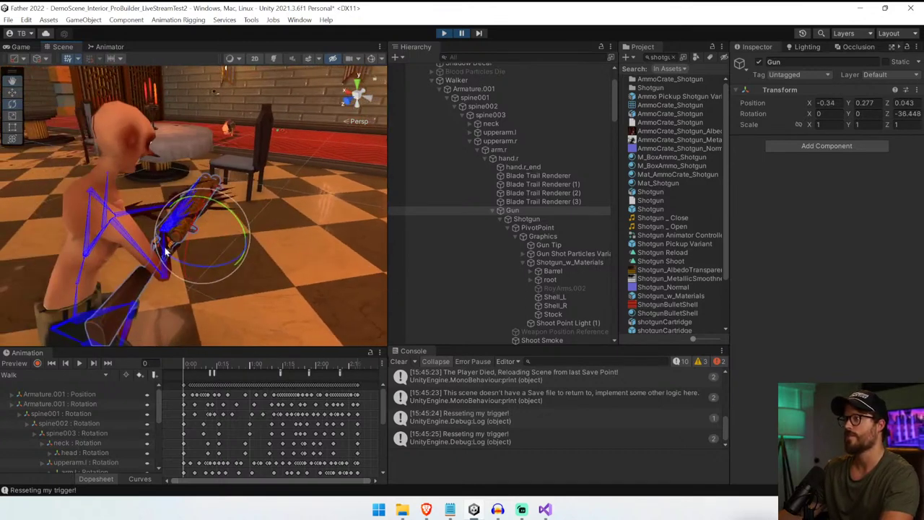
mouse_move(192, 265)
left_mouse_down()
mouse_move(206, 267)
mouse_move(189, 265)
left_mouse_up()
right_click_drag(190, 263, 243, 254)
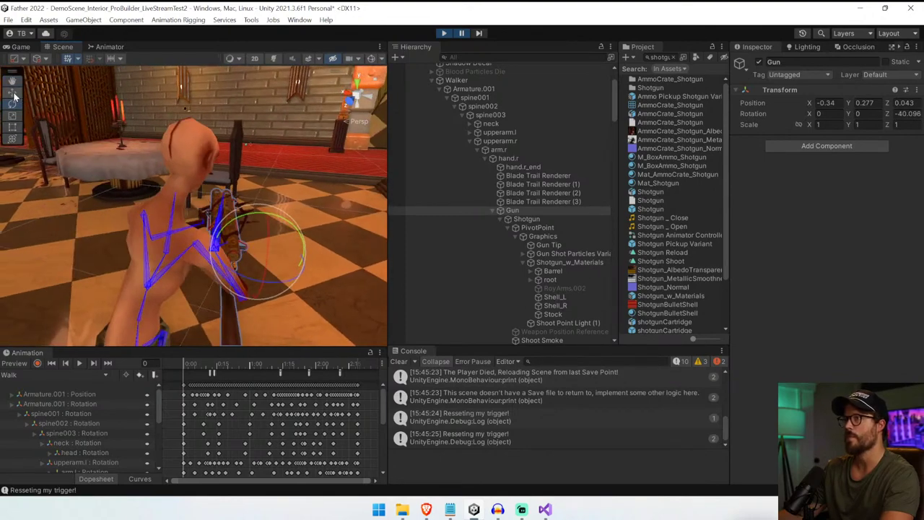
left_click_drag(215, 235, 211, 244)
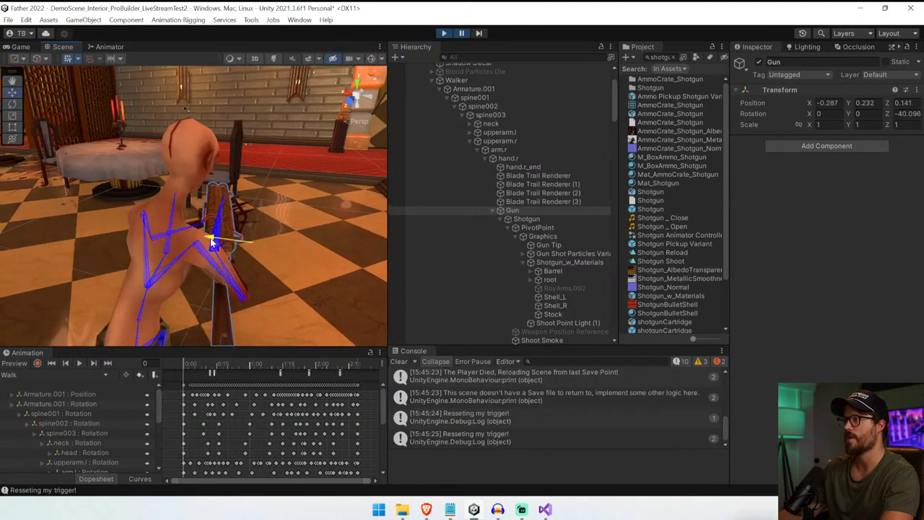
- Shift the Gun forward and up to about X 0.027, Y 0.521, Z 0.158 and turn it to about -40.8 degrees on Z
right_click_drag(213, 240, 871, 284)
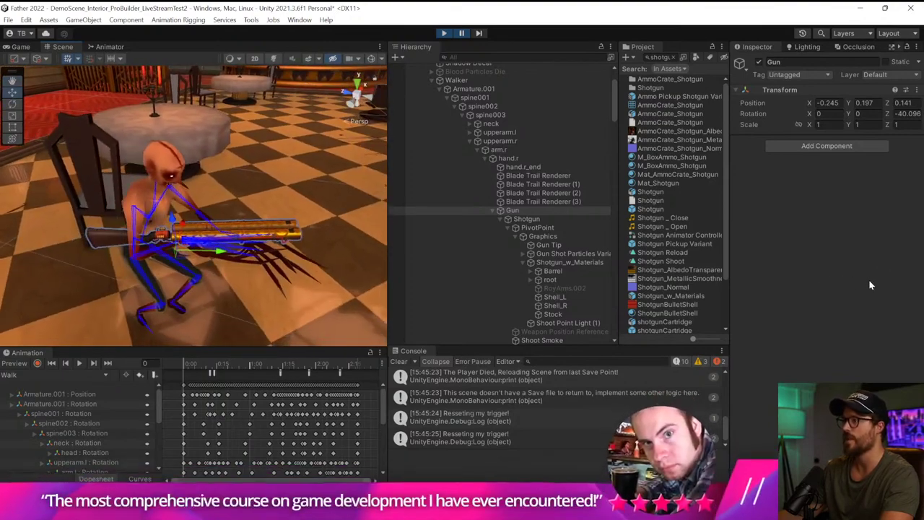
left_click_drag(218, 253, 254, 253)
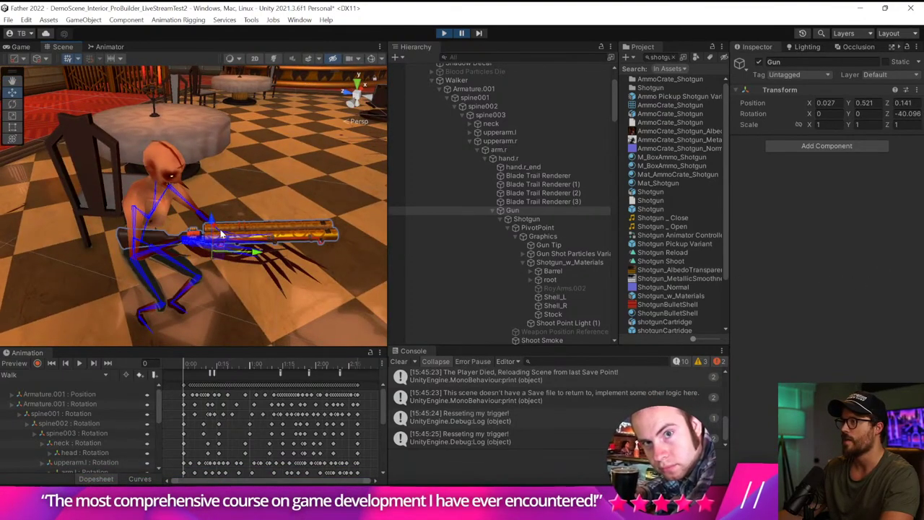
left_click_drag(212, 223, 212, 223)
right_click_drag(217, 224, 419, 201)
key("e")
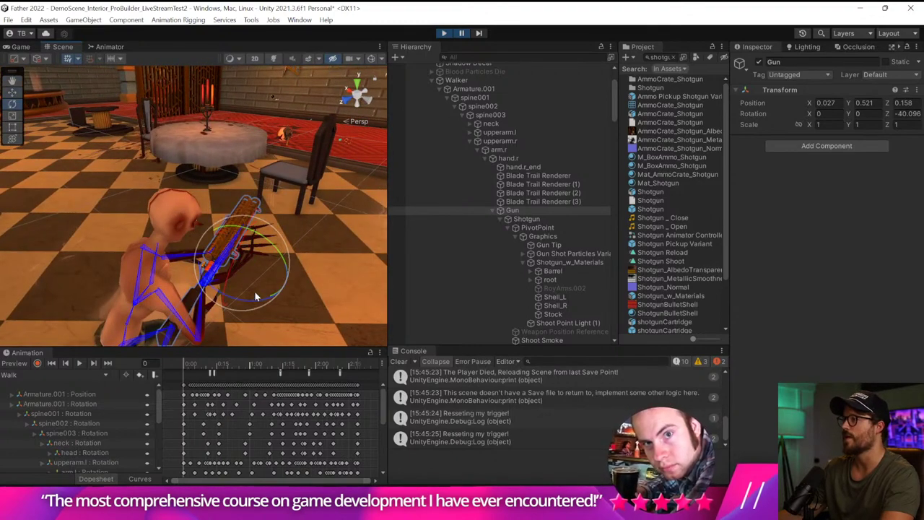
- Copy the Gun's Transform component, stop play mode, and open the paste options for the Gun's Transform
right_click(773, 92)
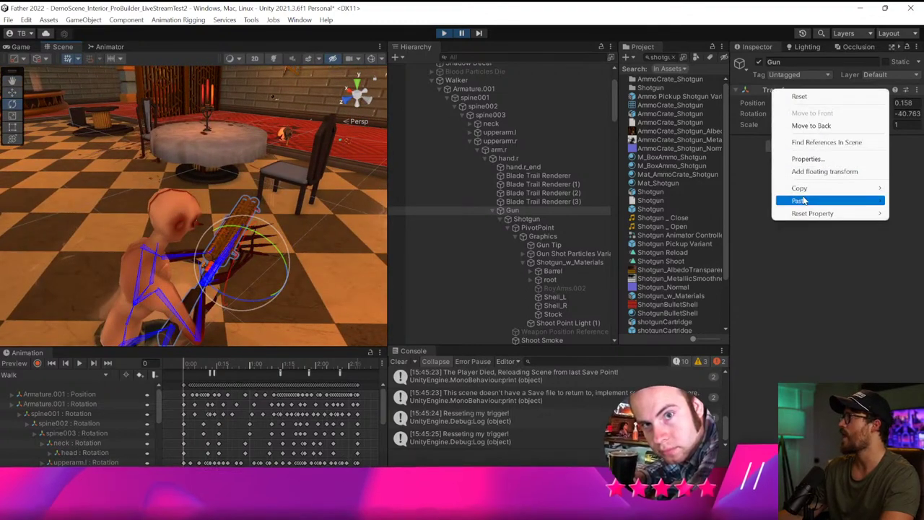
mouse_move(799, 187)
left_click(726, 242)
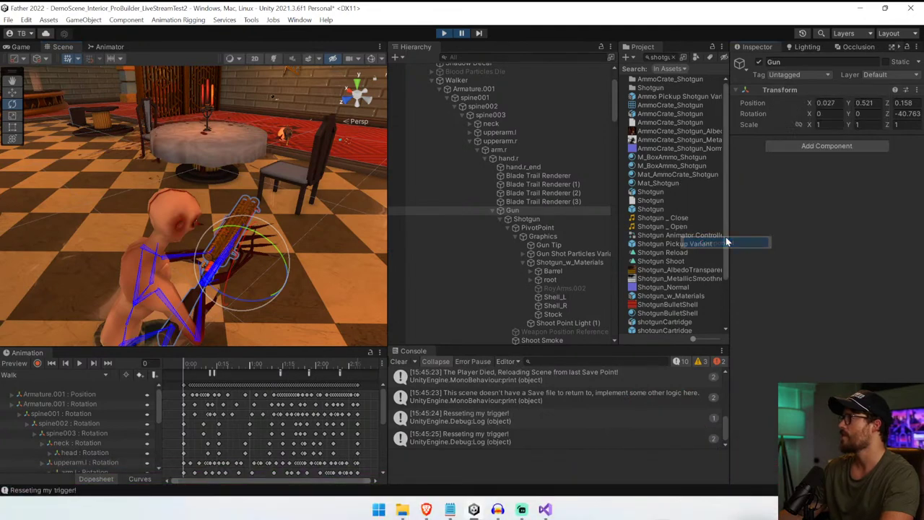
left_click(443, 34)
right_click(772, 92)
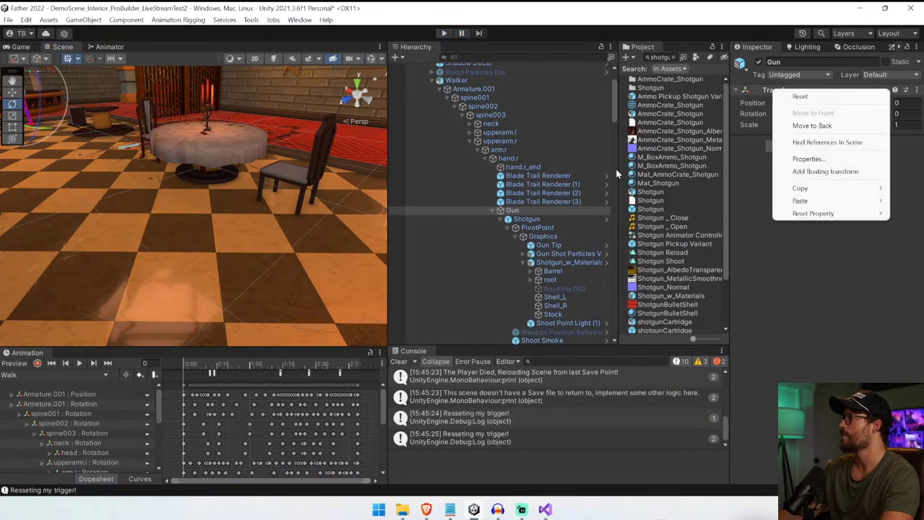
left_click(513, 210)
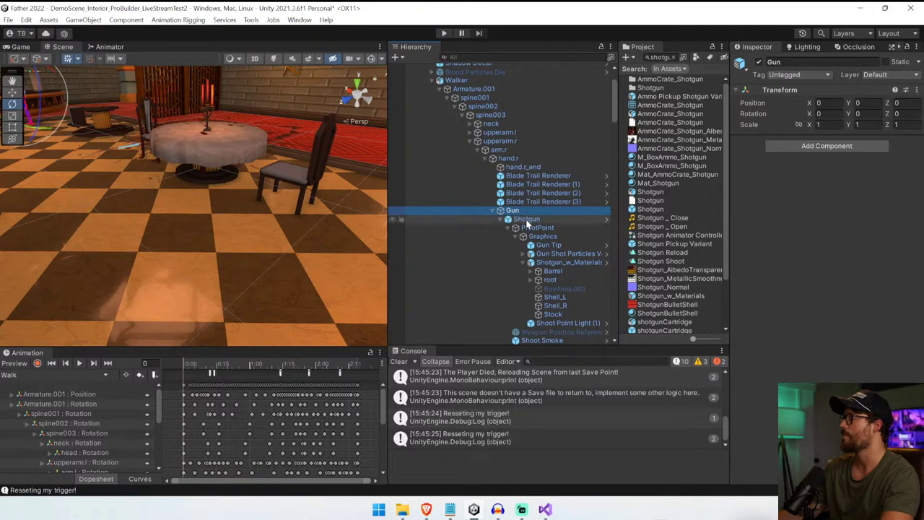
- Play-test the scene again, pause it, and frame the Gun in the walker's hand for inspection
left_click(443, 33)
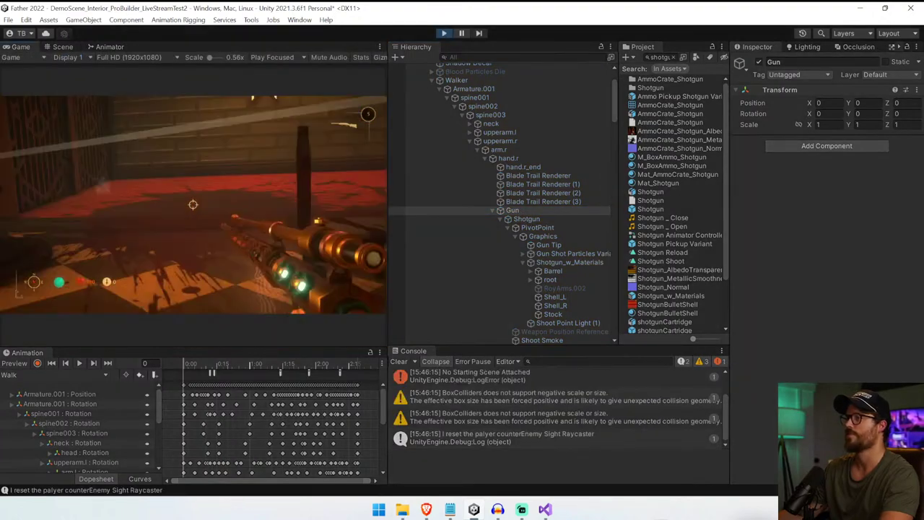
key("s")
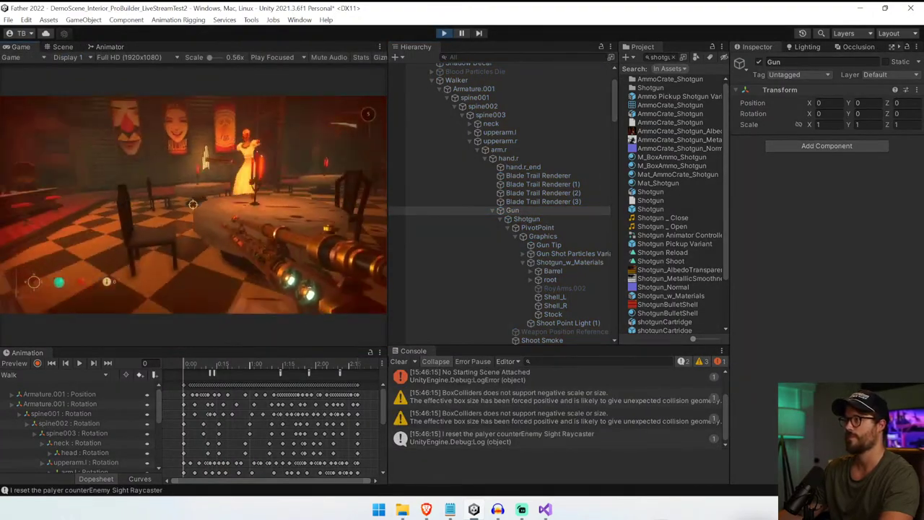
key("ctrl+shift+p")
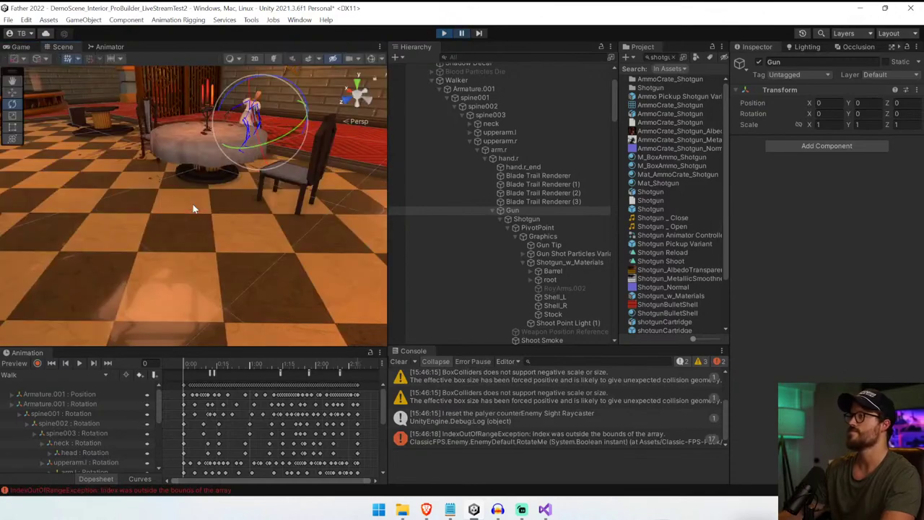
key("ctrl+2")
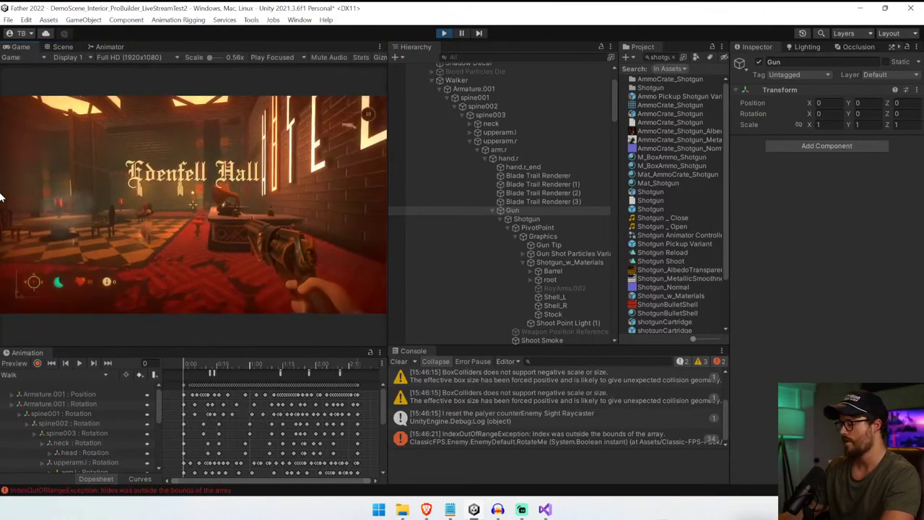
key("ctrl+shift+p")
right_click_drag(84, 139, 352, 186)
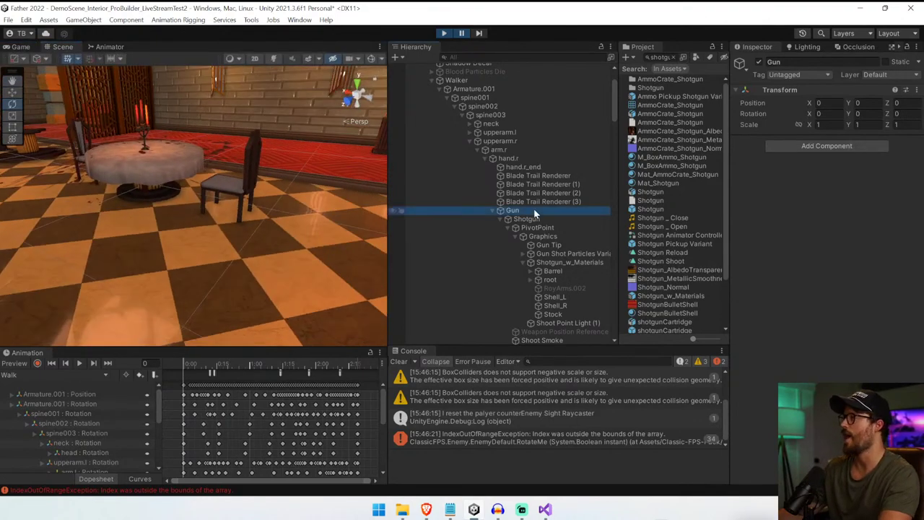
key("f")
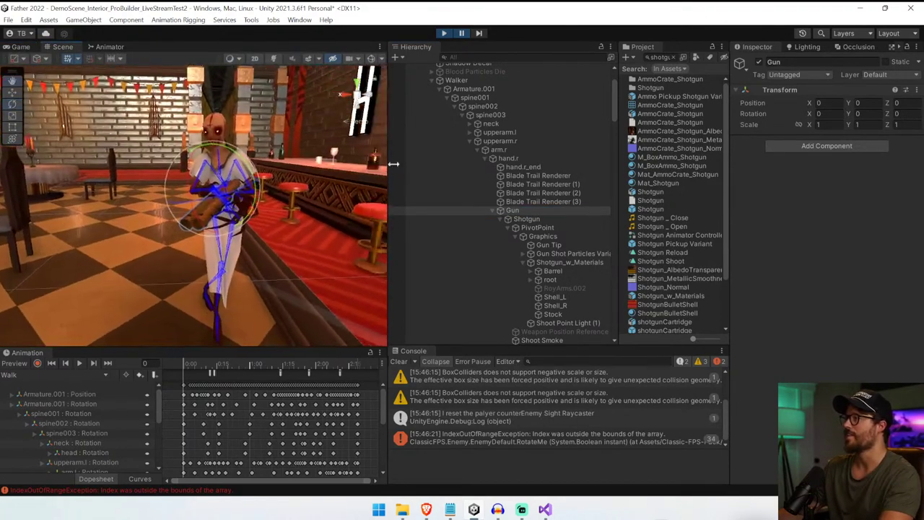
- Reposition the walker's Shotgun to about X 0.028, Y 0.491, Z 0.38 and rotate it to about -7.6 degrees on X
left_click(526, 219)
left_click_drag(138, 195, 202, 197, "alt")
scroll(270, 213, "up", 3)
left_click_drag(84, 189, 142, 159)
left_click(21, 61)
left_click(36, 71)
left_click_drag(102, 203, 83, 204)
right_click_drag(98, 206, 512, 247)
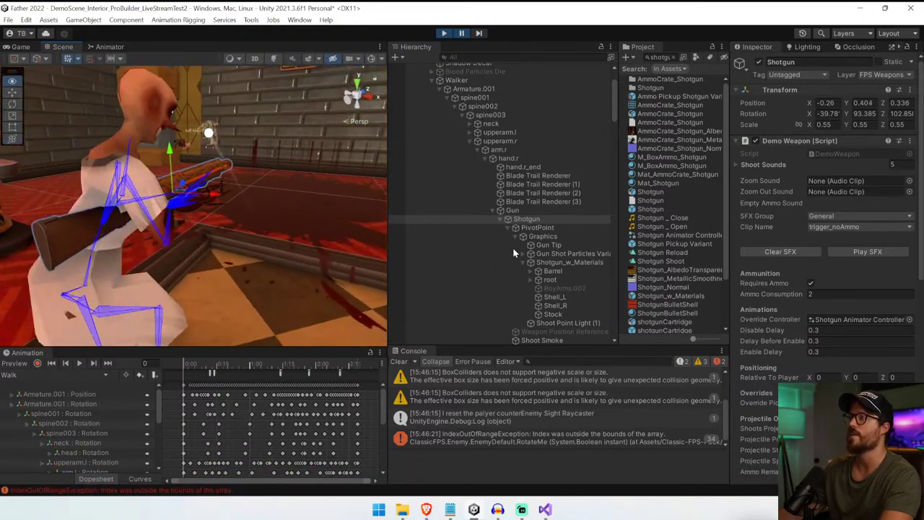
right_click_drag(130, 210, 3, 123)
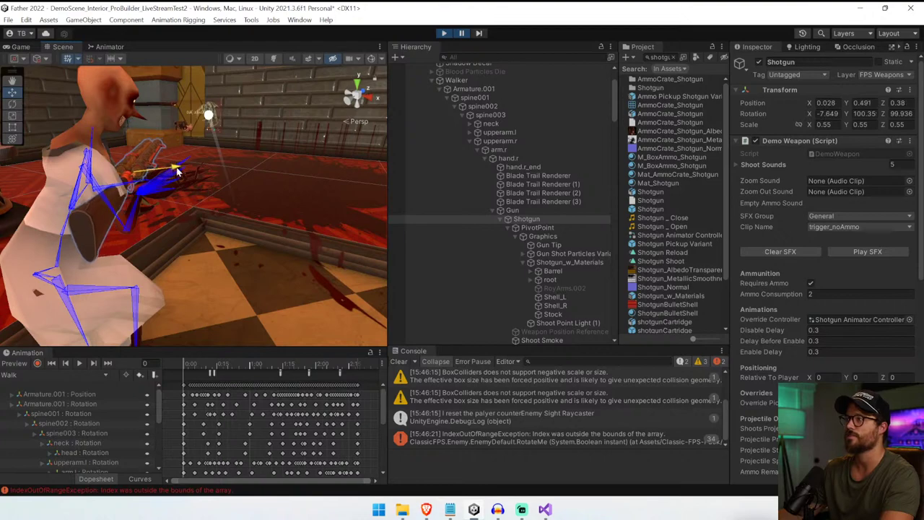
- Shift the Shotgun to about X 0.368, Y 0.868, Z 0.182 in the walker's grip and tilt it to about -14.1 degrees on X
left_click_drag(132, 173, 766, 165, "alt")
left_click_drag(216, 162, 236, 163)
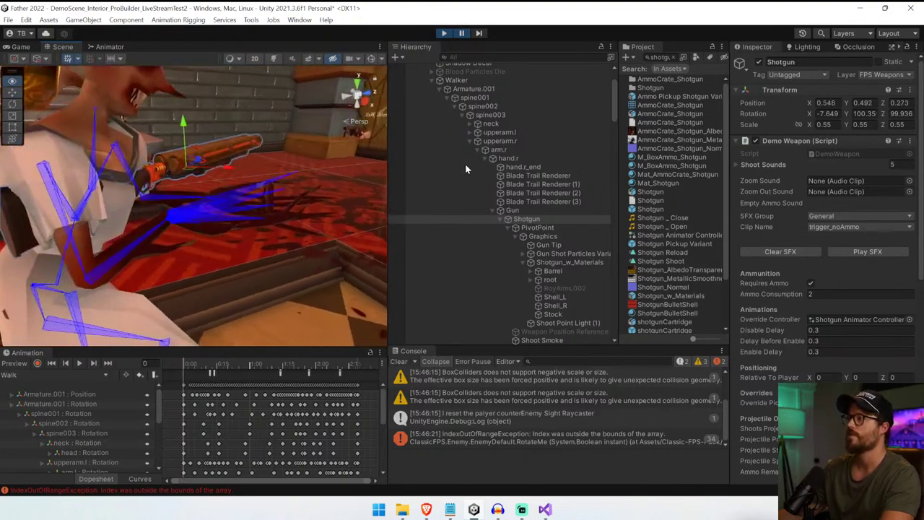
left_click_drag(249, 165, 186, 150)
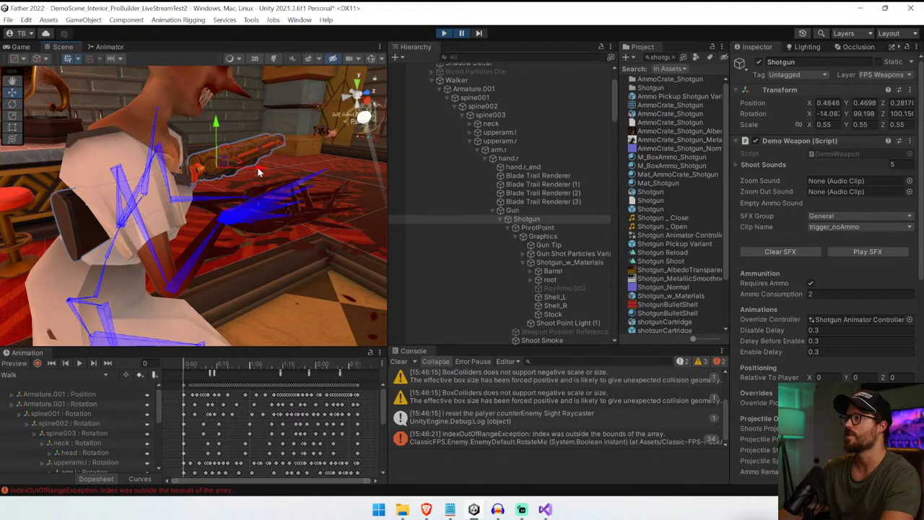
left_click_drag(289, 173, 273, 172, "alt")
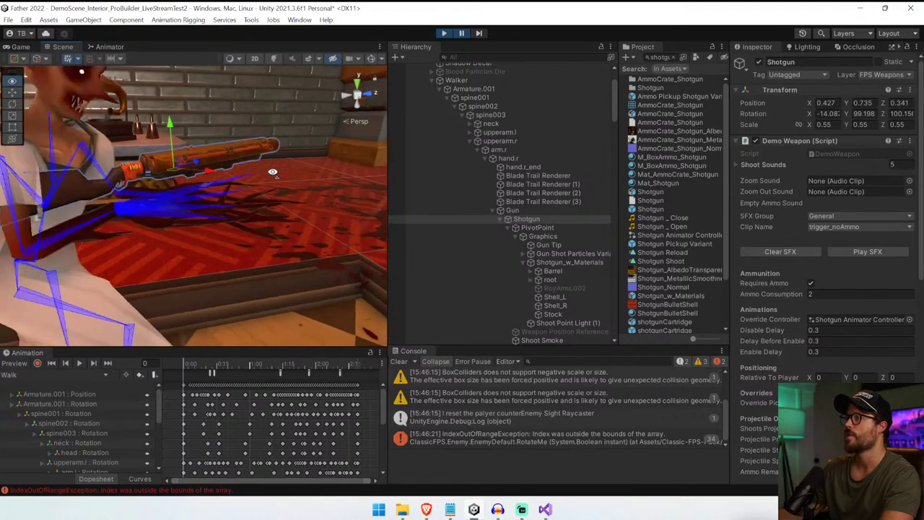
right_click_drag(273, 172, 272, 171)
key("a")
left_click_drag(210, 131, 210, 152)
left_click_drag(258, 201, 382, 203)
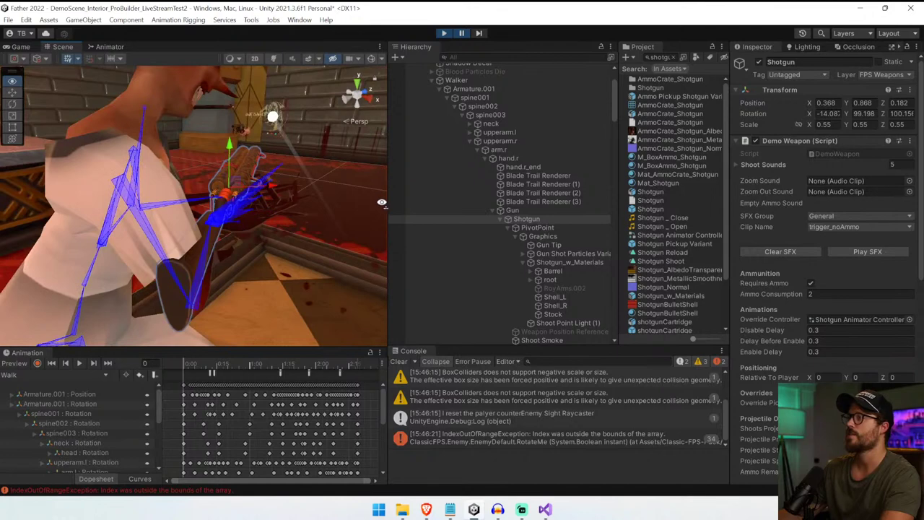
- Fine-tune the Shotgun's rotation to about X -14.33, Y 99.15, Z 100.17 and compare it in the Game view
left_click(12, 104)
left_click(253, 199)
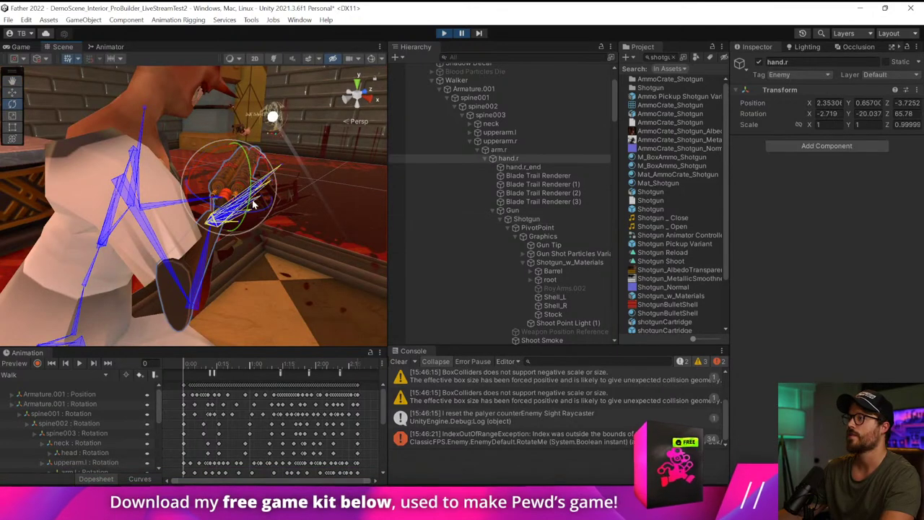
left_click(526, 218)
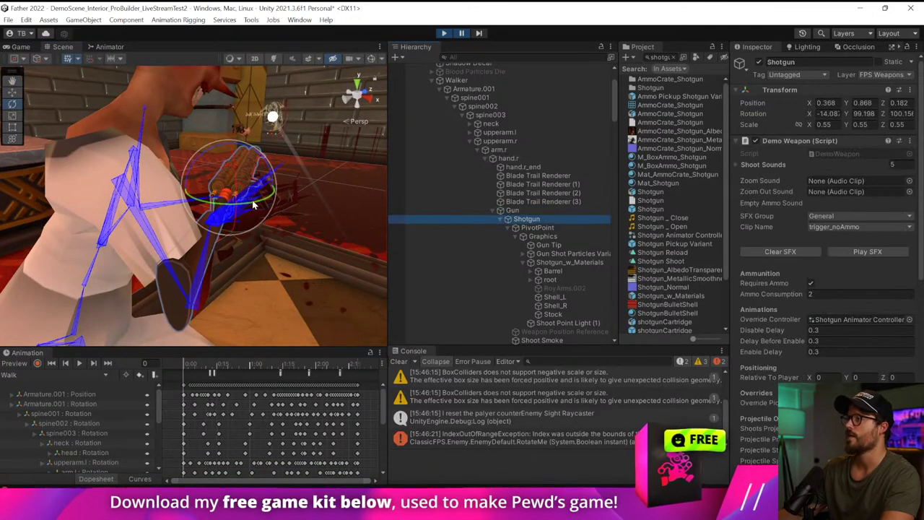
left_click_drag(253, 201, 249, 202)
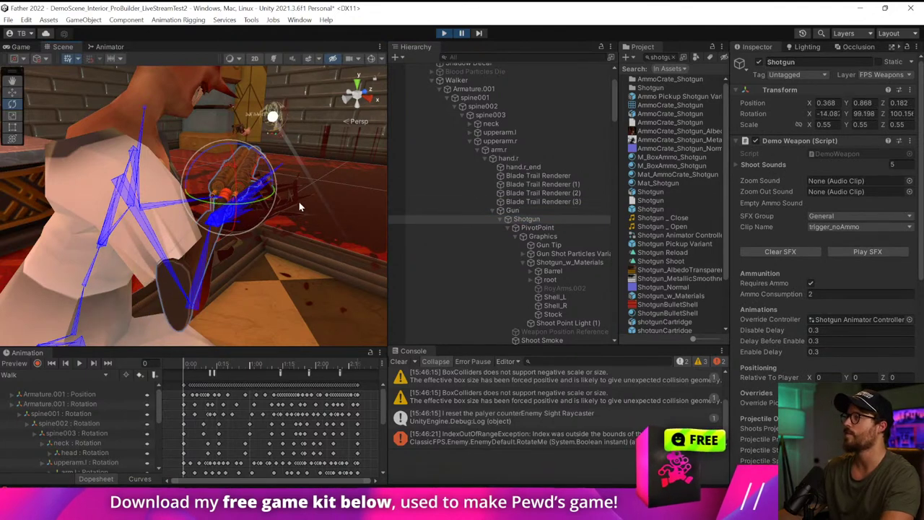
left_click_drag(262, 209, 271, 187, "alt")
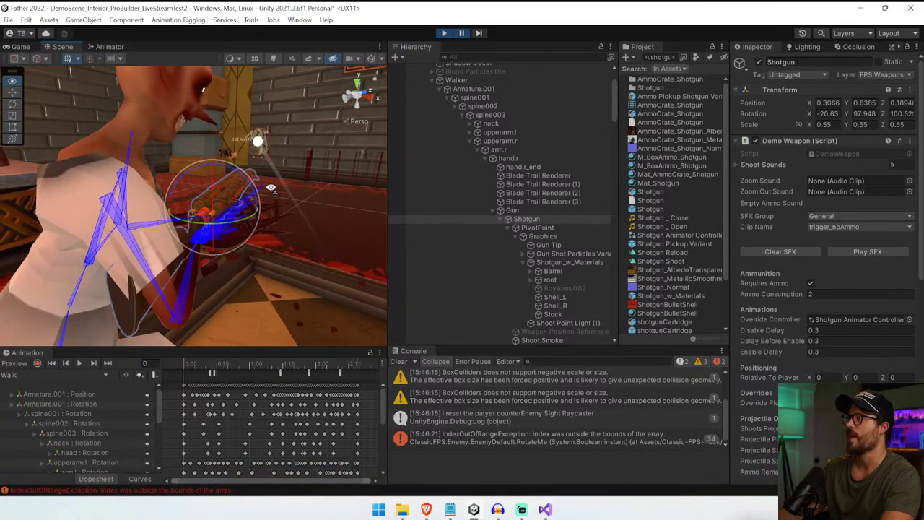
left_click(21, 46)
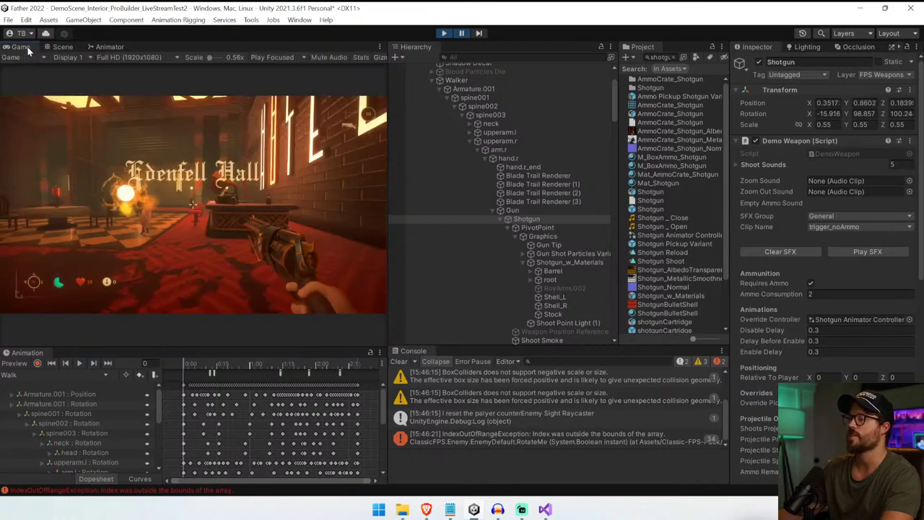
left_click(58, 46)
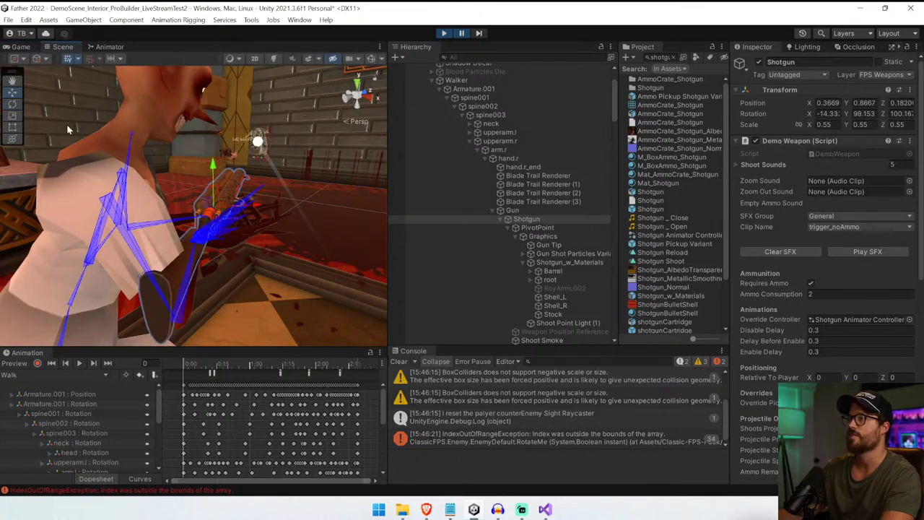
- Nudge the Shotgun to about X 0.363, Y 0.885, Z 0.186 in the walker's hand
left_click(254, 204)
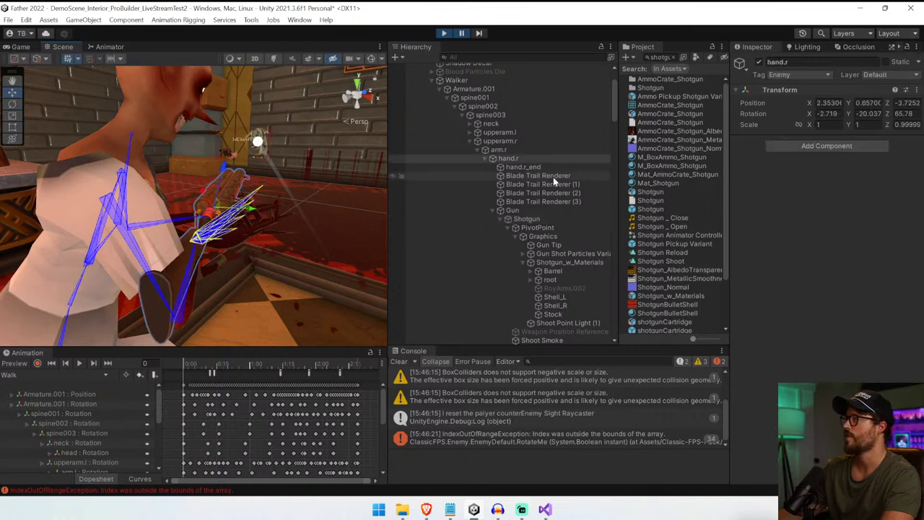
left_click(558, 201)
left_click(562, 211)
left_click(551, 218)
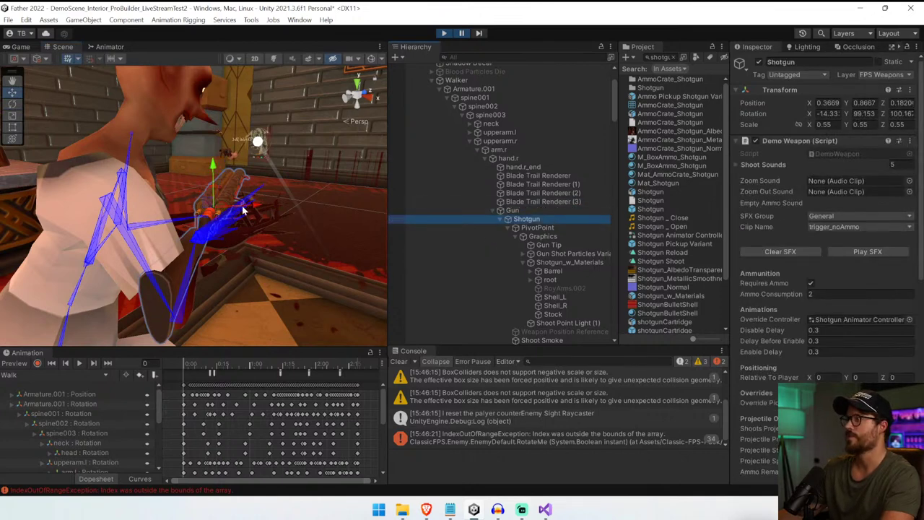
mouse_move(252, 207)
left_mouse_down()
mouse_move(268, 207)
mouse_move(253, 207)
left_mouse_up()
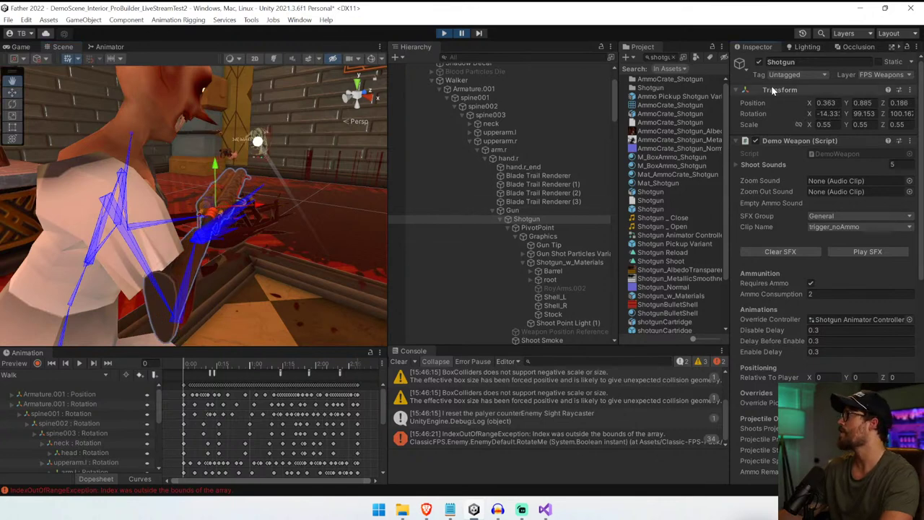
- Copy the Shotgun's Transform component, stop play mode, and paste its values onto the Shotgun
right_click(790, 89)
mouse_move(840, 192)
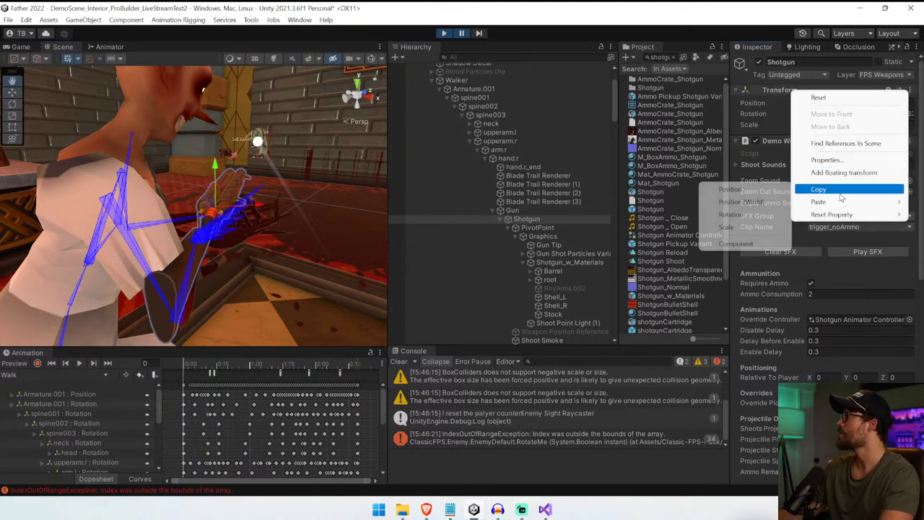
left_click(735, 243)
key("ctrl+p")
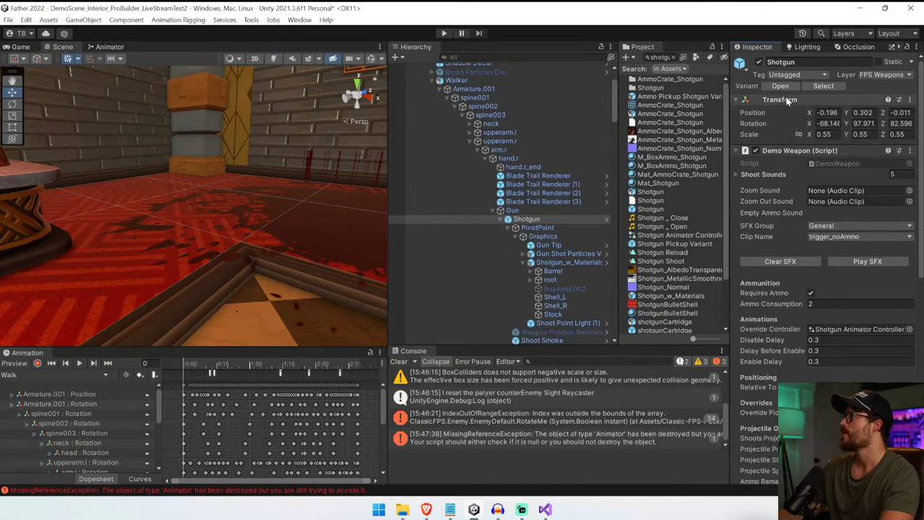
right_click(792, 101)
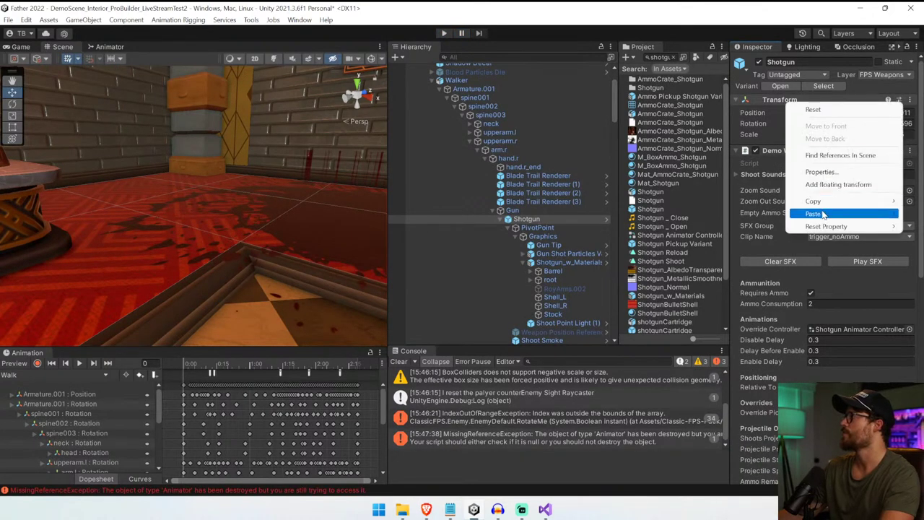
mouse_move(825, 215)
left_click(743, 281)
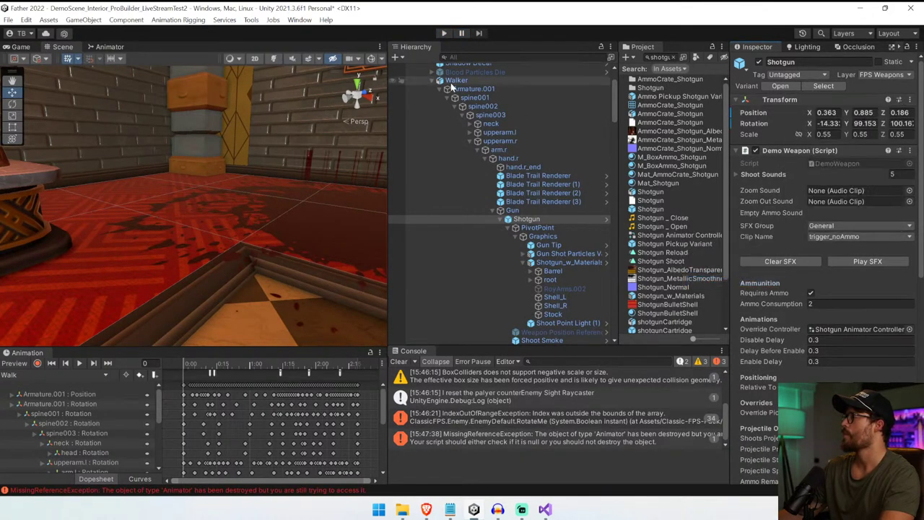
- Play-test the scene by approaching and shooting the shotgun-carrying walker, and stop play mode
left_click(443, 32)
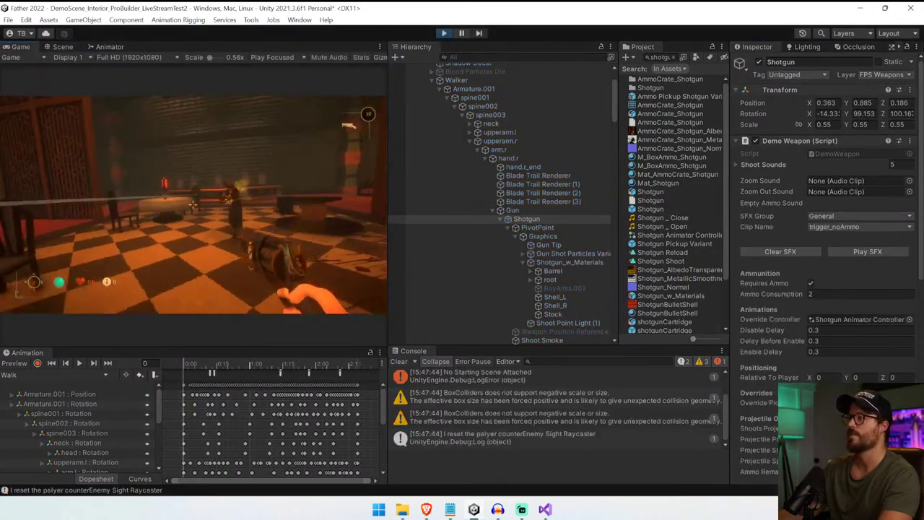
key("w")
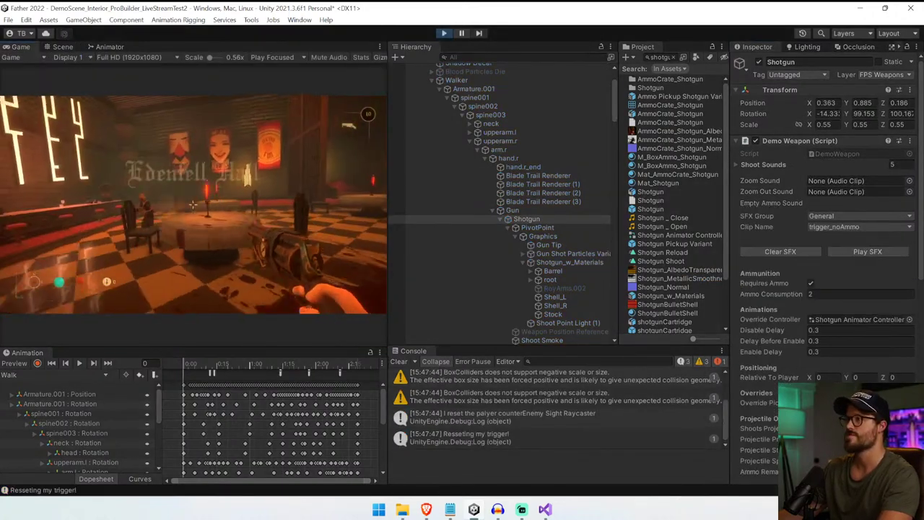
key("w")
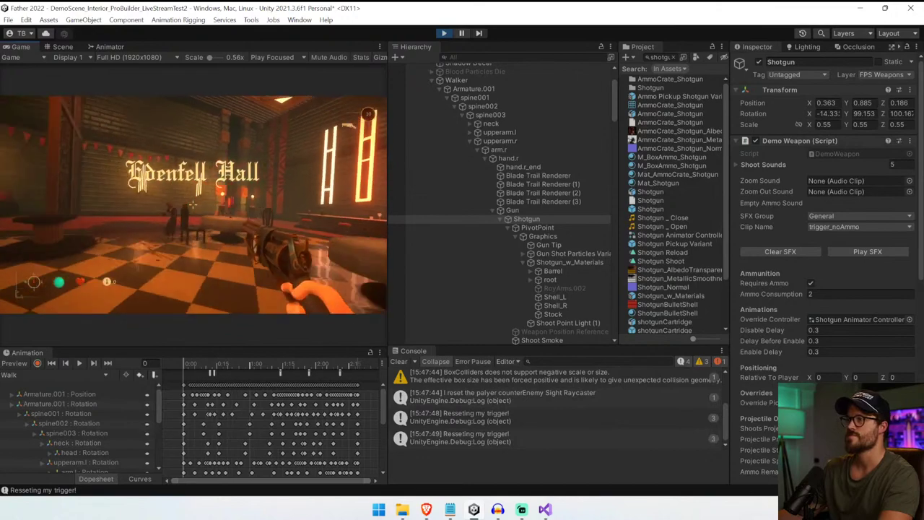
key("s")
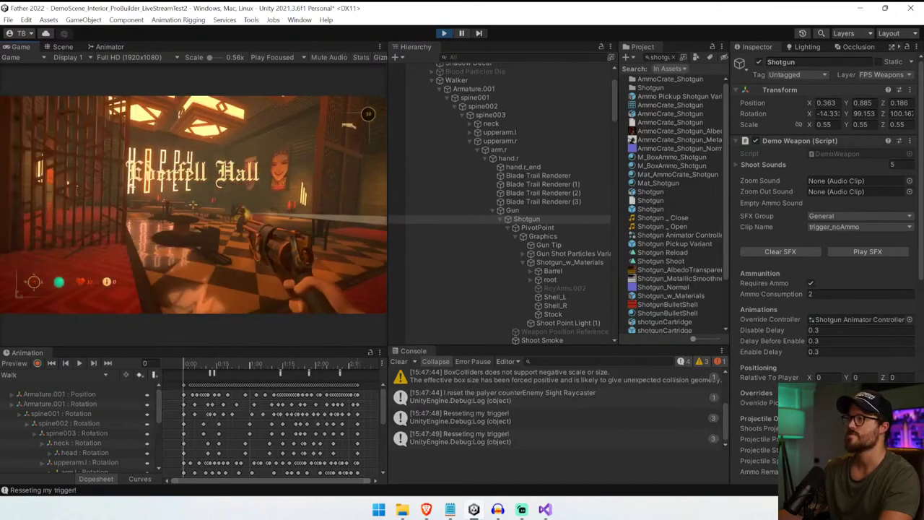
key("w")
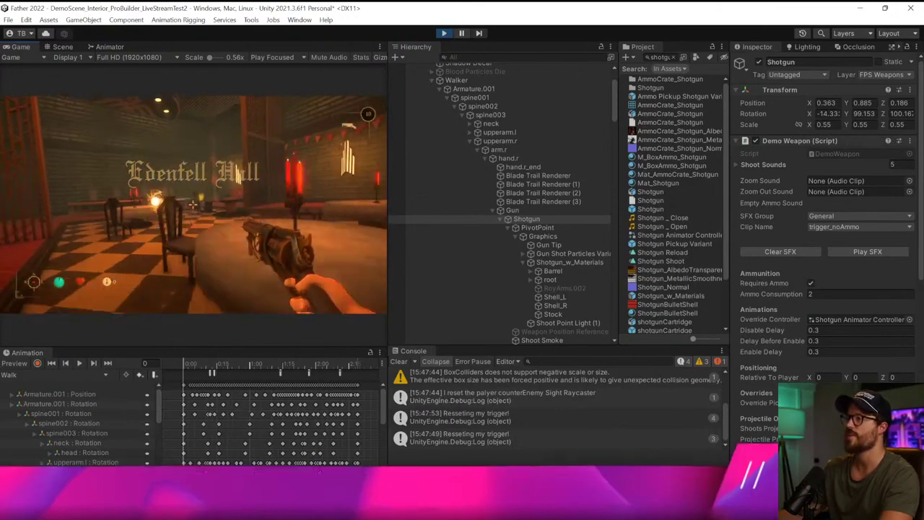
key("w")
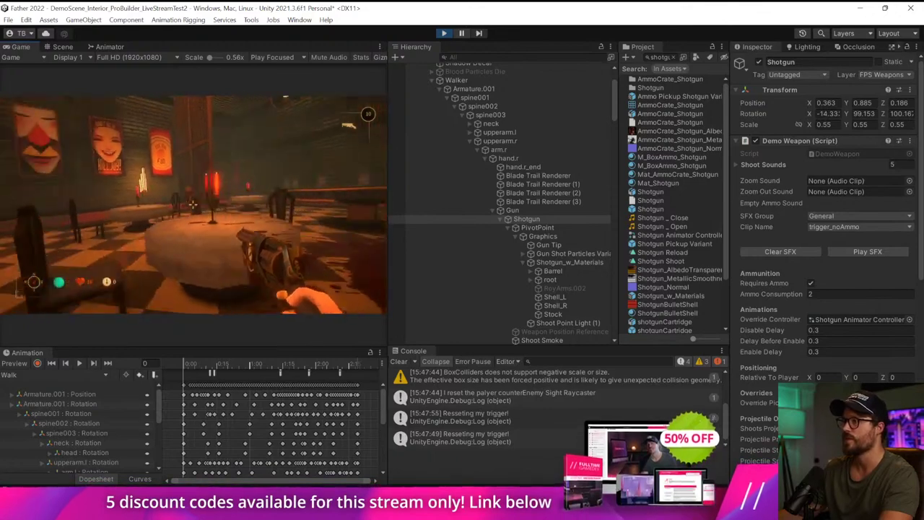
left_click(193, 205)
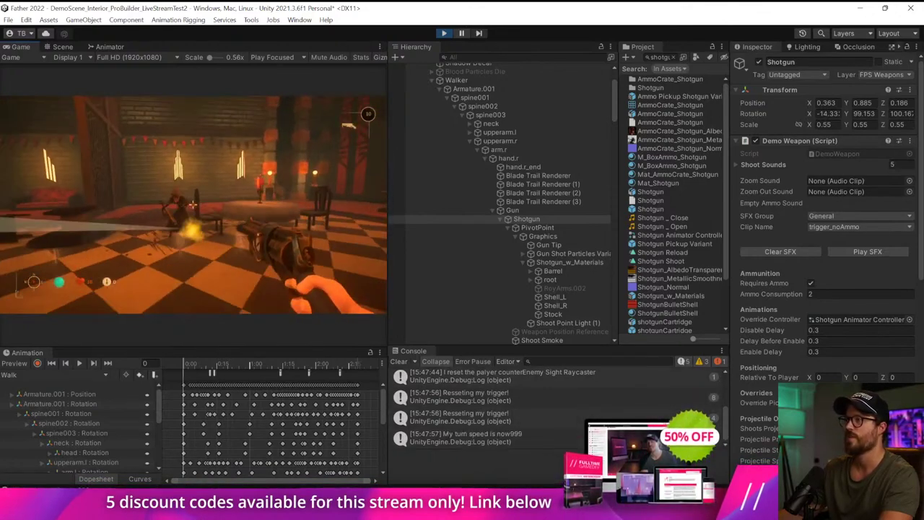
left_click(193, 205)
left_click(192, 205)
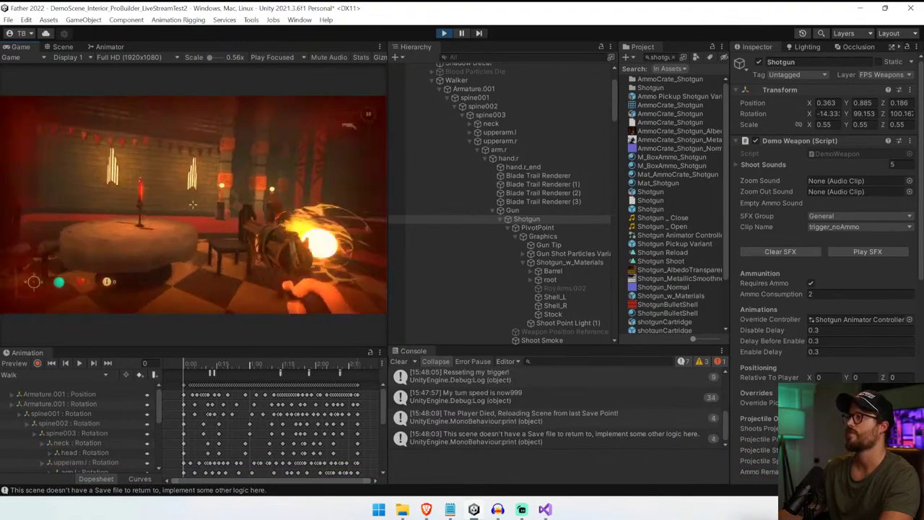
left_click(194, 204)
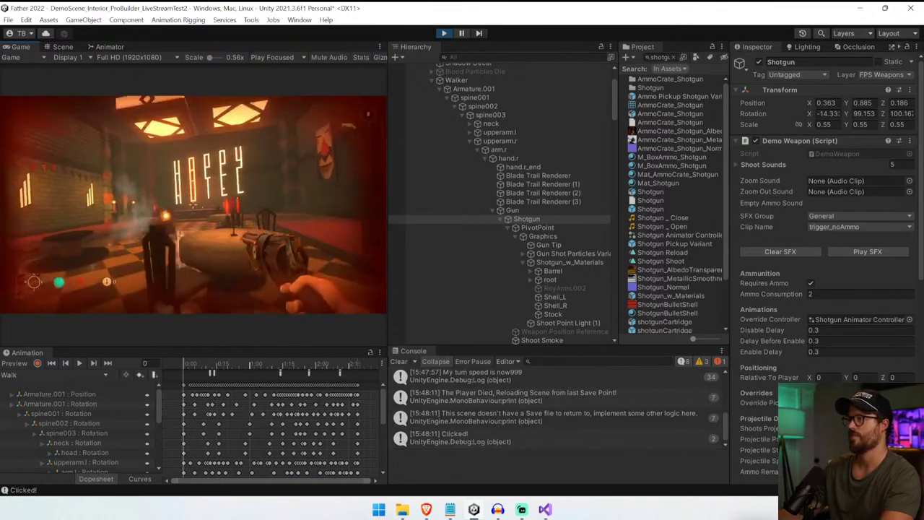
left_click(194, 205)
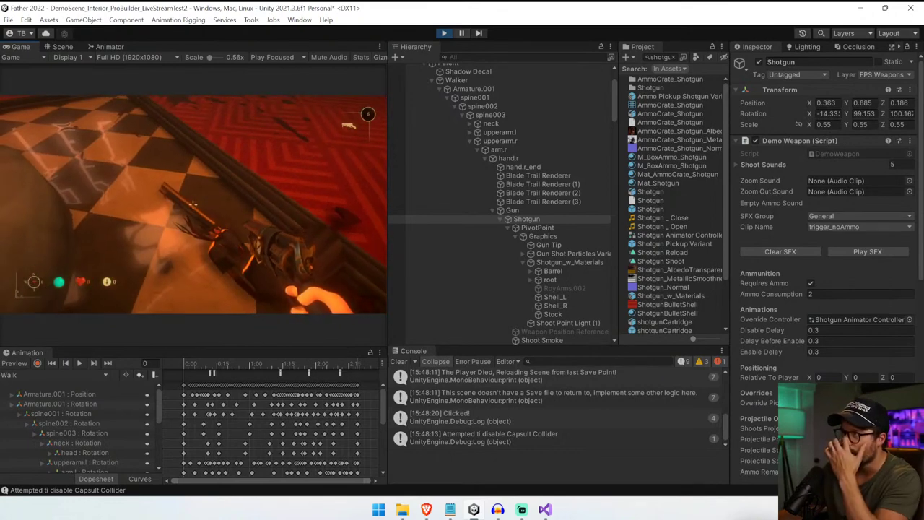
key("ctrl+p")
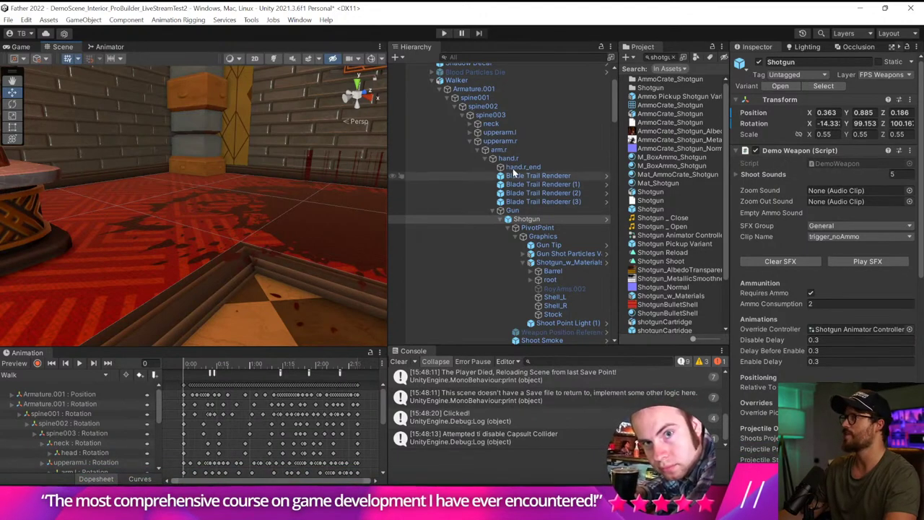
- Remove the Demo Weapon script from the Shotgun and the Animator and Animator Functions components from its PivotPoint
right_click(816, 151)
left_click(830, 169)
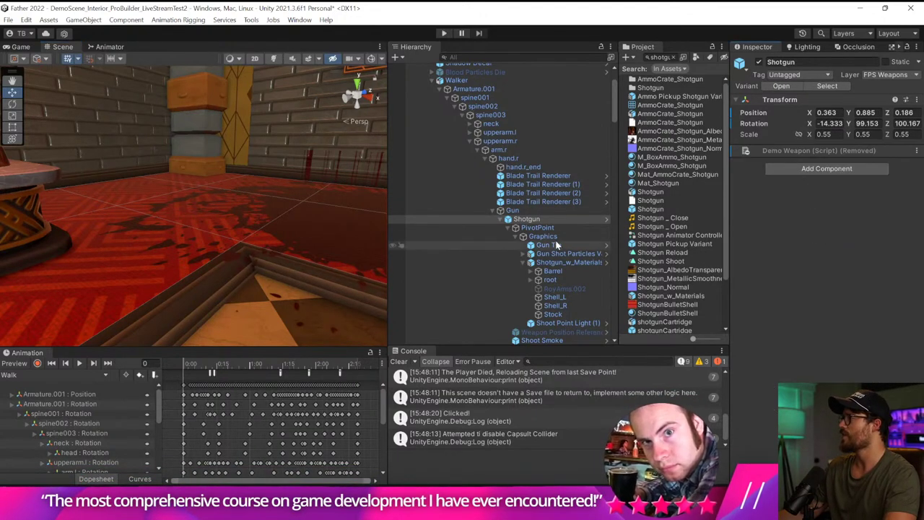
left_click(576, 228)
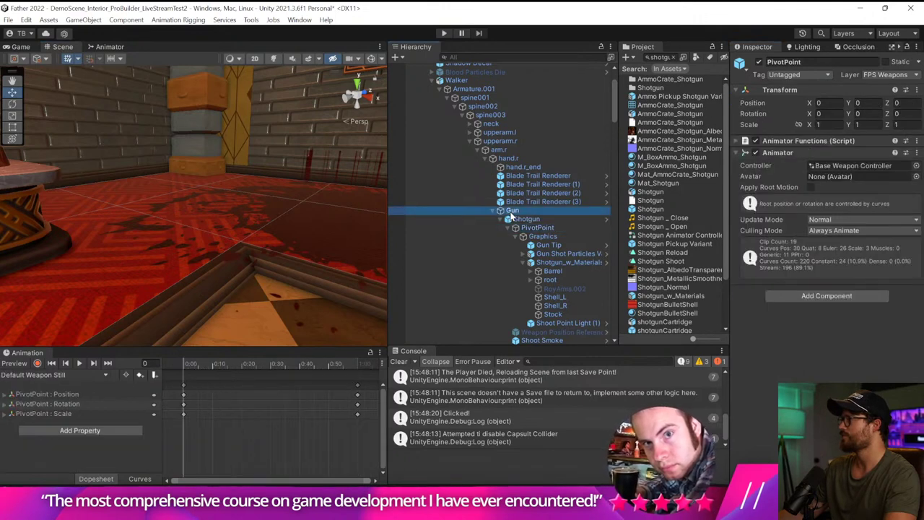
right_click(807, 152)
left_click(830, 198)
right_click(798, 141)
left_click(808, 187)
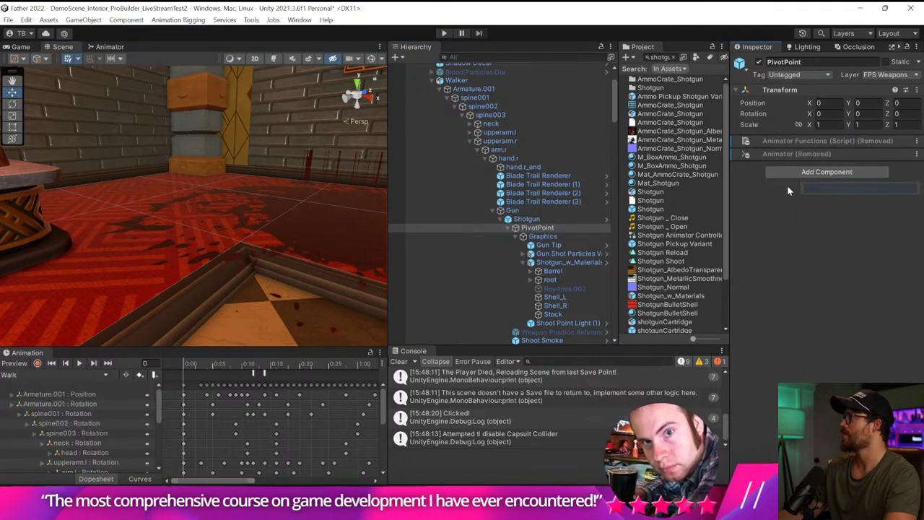
- Deactivate the Shoot Point Light (1) object under the Shotgun's Graphics
left_click(547, 237)
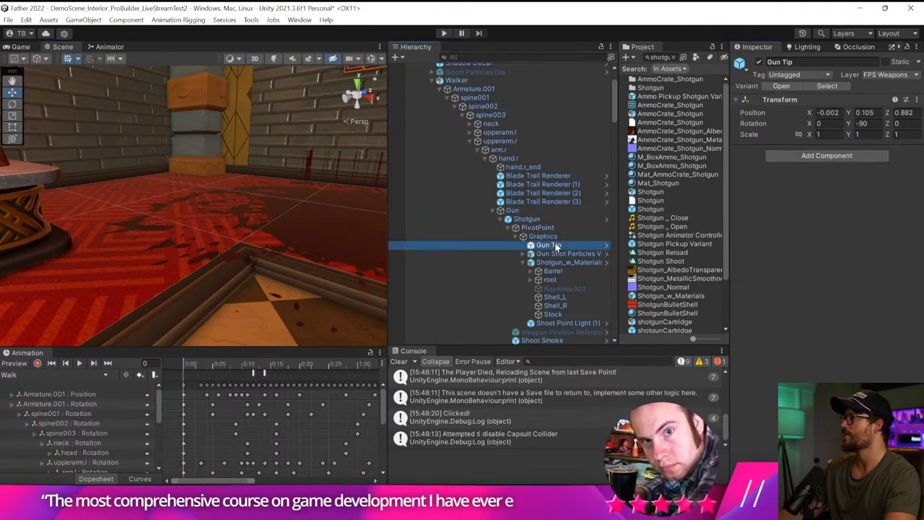
scroll(567, 310, "down", 2)
left_click(571, 291)
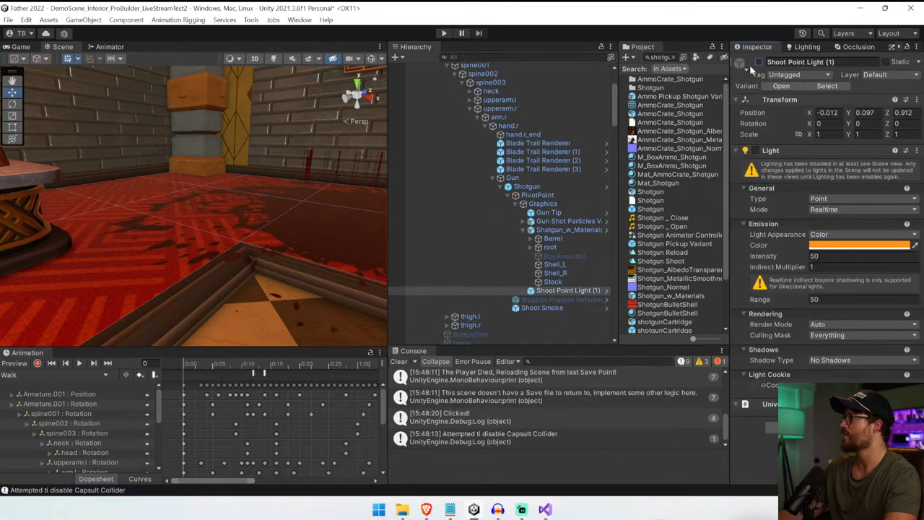
left_click(527, 187)
right_click(535, 188)
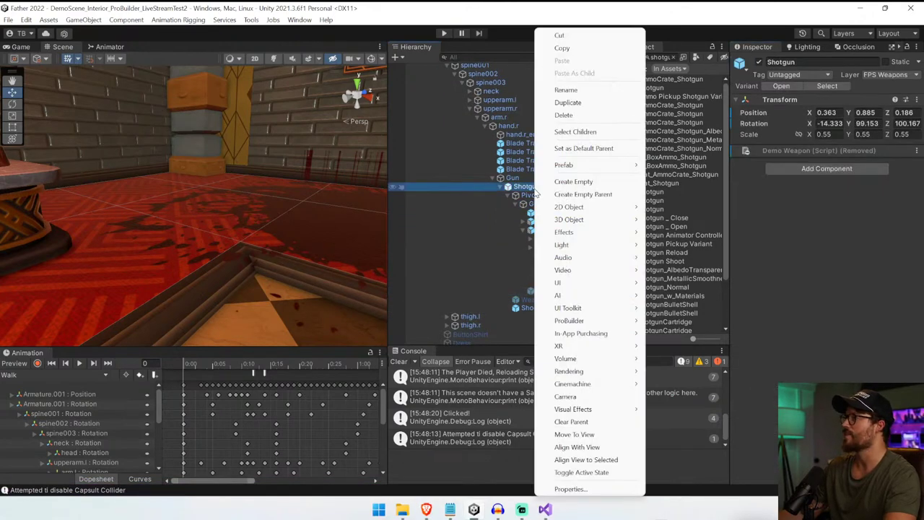
left_click(516, 181)
- Deactivate the Gun Shot Particles Variant object under the Shotgun's Graphics
left_click(533, 195)
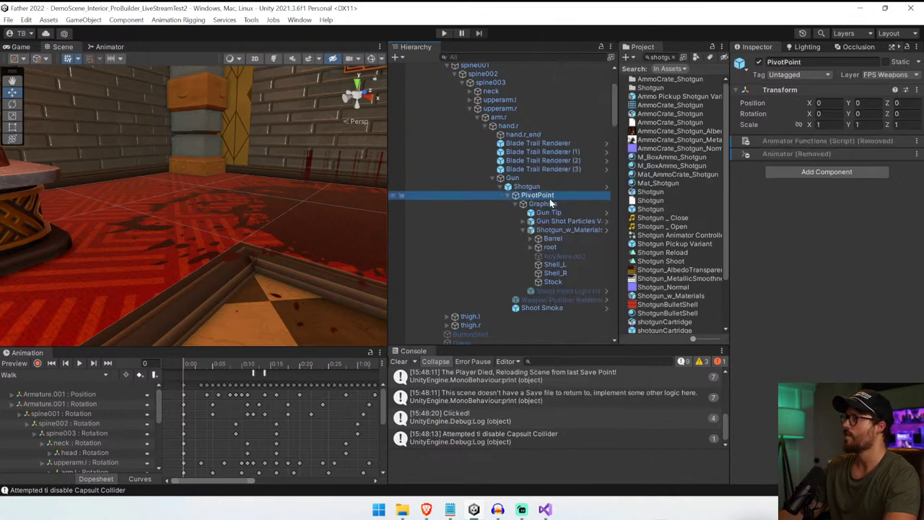
left_click(551, 203)
left_click(573, 213)
left_click(576, 221)
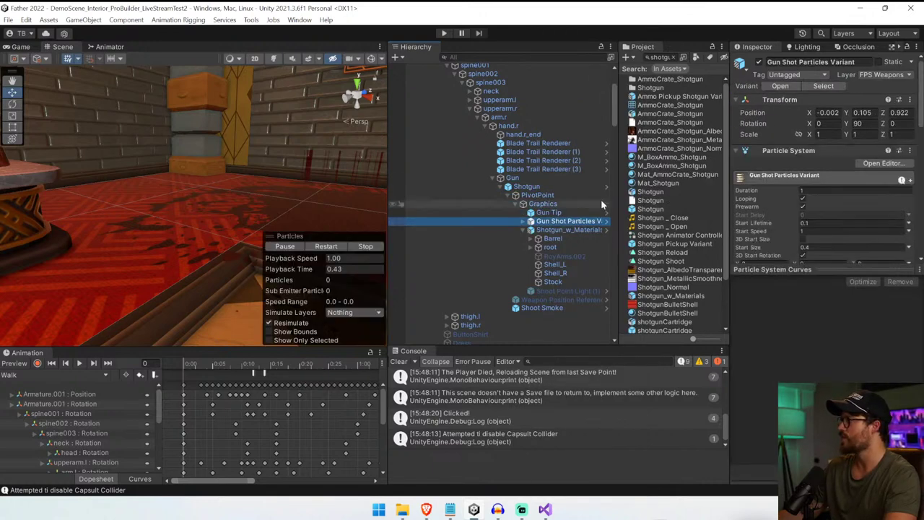
left_click(759, 62)
left_click(566, 230)
left_click(561, 247)
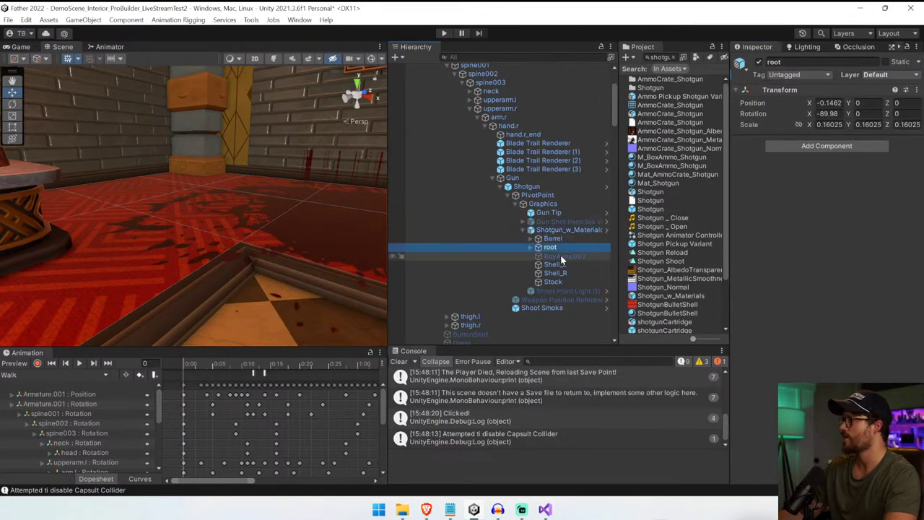
- Move and rotate the Shotgun at the walker's hand to about position -0.286, 0.639, 0.277 and rotation -72, 69.4, 123.6
double_click(530, 187)
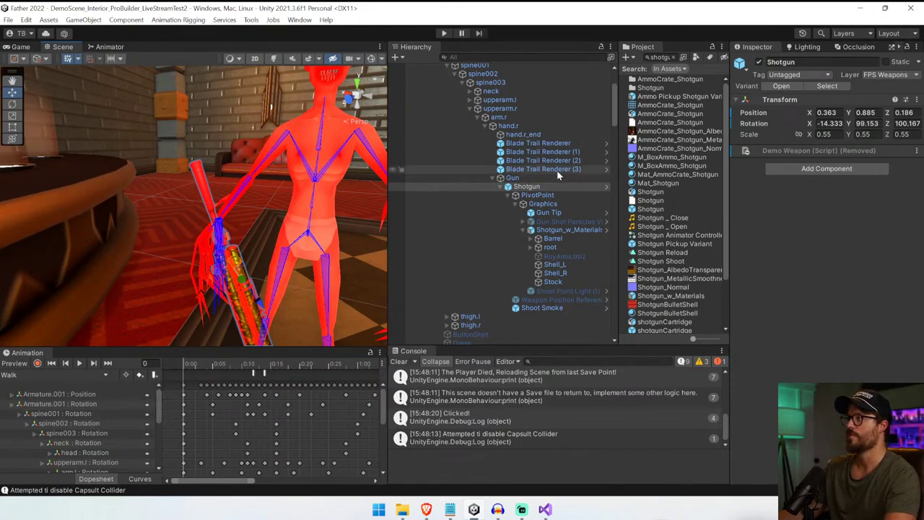
left_click_drag(209, 161, 299, 189, "alt")
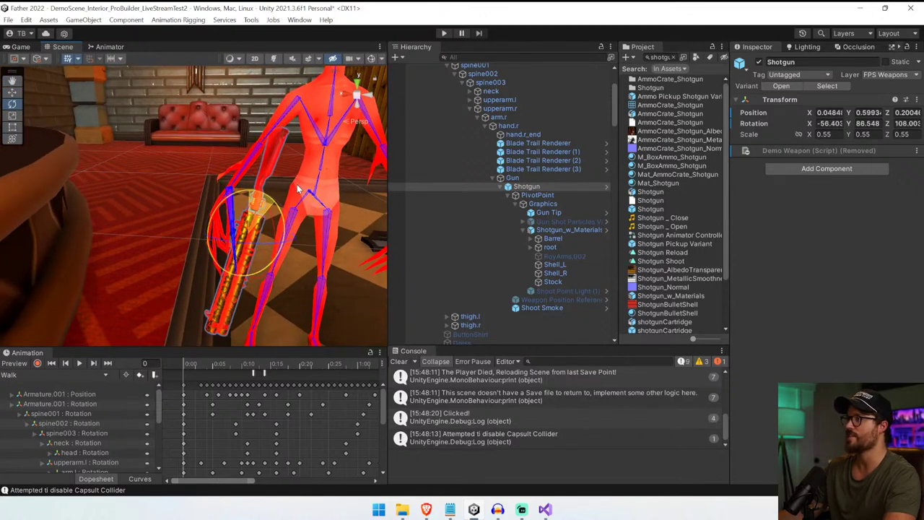
left_click(12, 93)
right_click_drag(164, 148, 183, 154)
left_click_drag(183, 229, 154, 232)
left_click(12, 105)
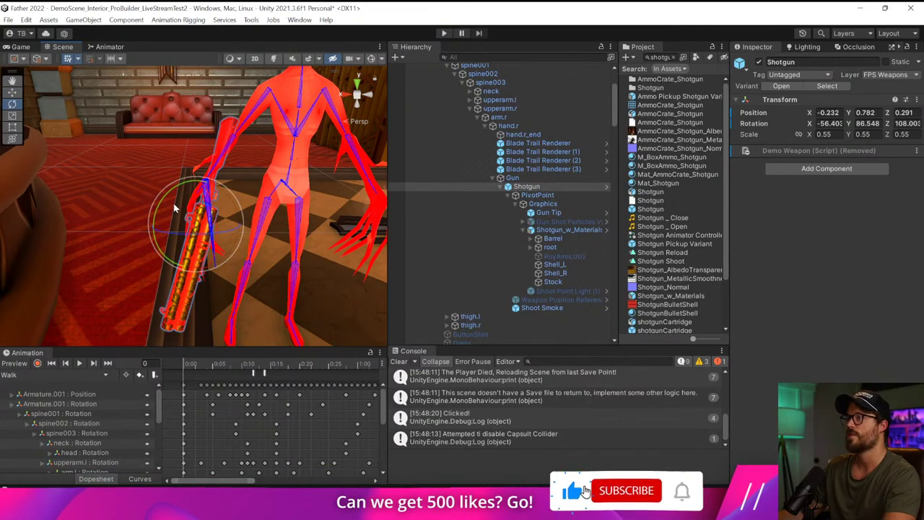
mouse_move(168, 195)
left_mouse_down()
mouse_move(189, 191)
mouse_move(181, 184)
left_mouse_up()
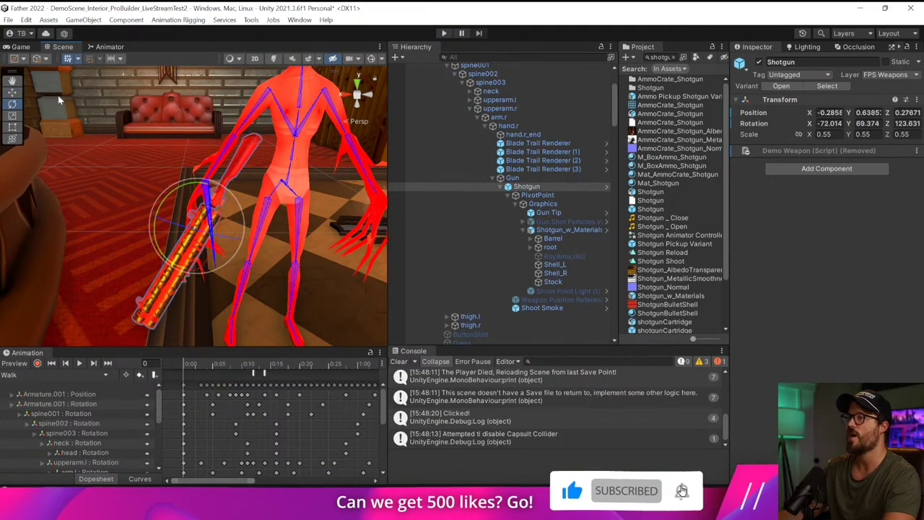
- Readjust the Shotgun to about position -0.299, 0.827, 0.313 and rotation -64.1, 80.7, 113.1
left_click(13, 96)
right_click_drag(137, 148, 117, 194)
left_click_drag(115, 193, 391, 171, "alt")
right_click_drag(186, 167, 760, 116)
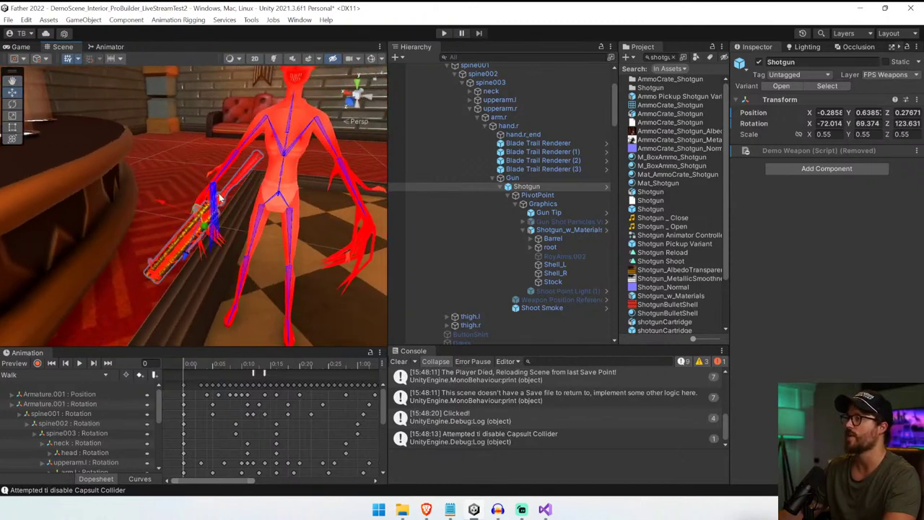
left_click_drag(158, 208, 146, 203)
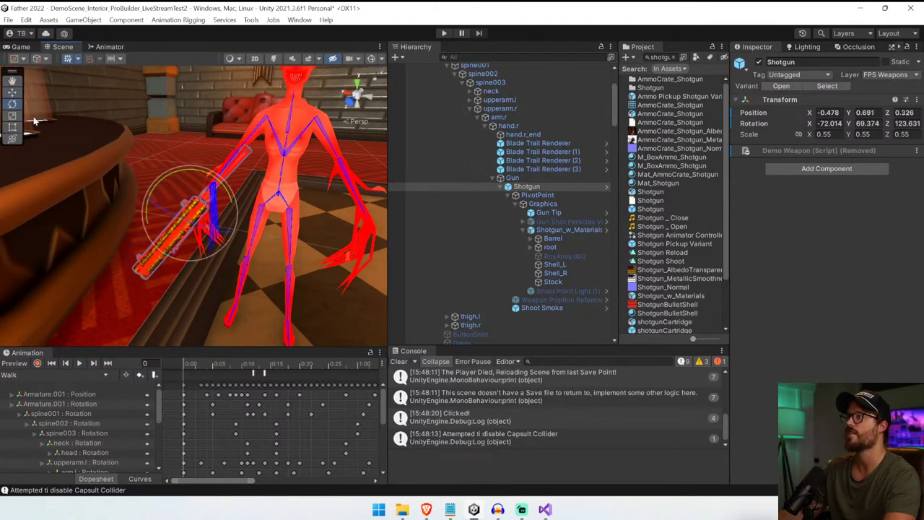
left_click_drag(183, 173, 168, 168)
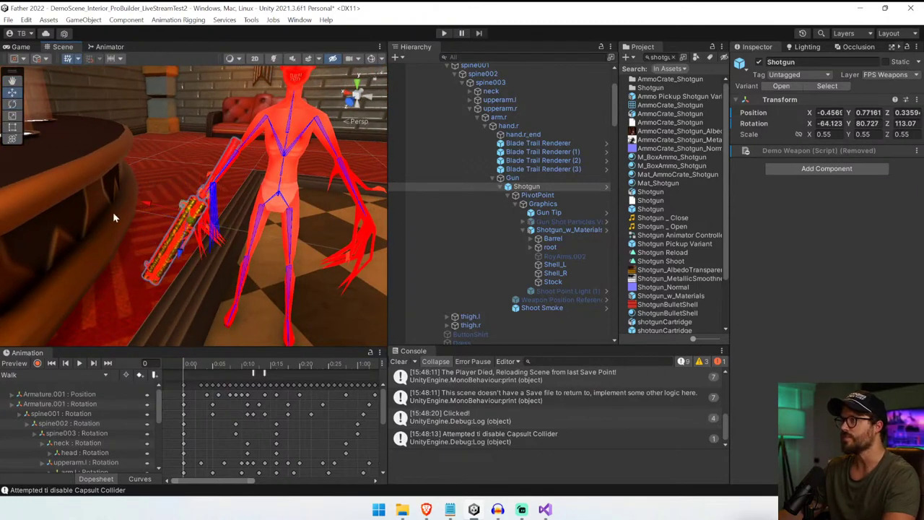
left_click_drag(145, 205, 155, 209)
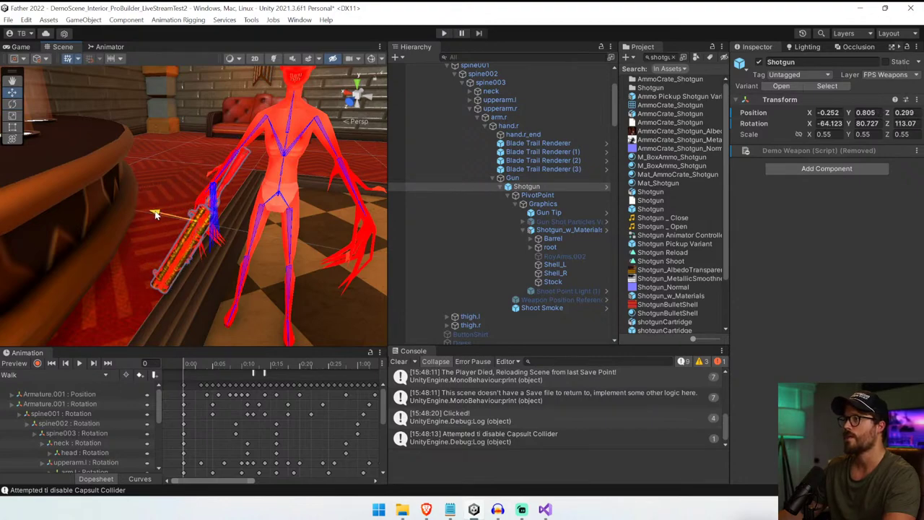
- Switch the transform handle to Pivot and rotate the Shotgun to about -62.5, 101.5, 95.5
left_click_drag(152, 215, 417, 201, "alt")
left_click(12, 107)
right_click_drag(218, 211, 230, 228)
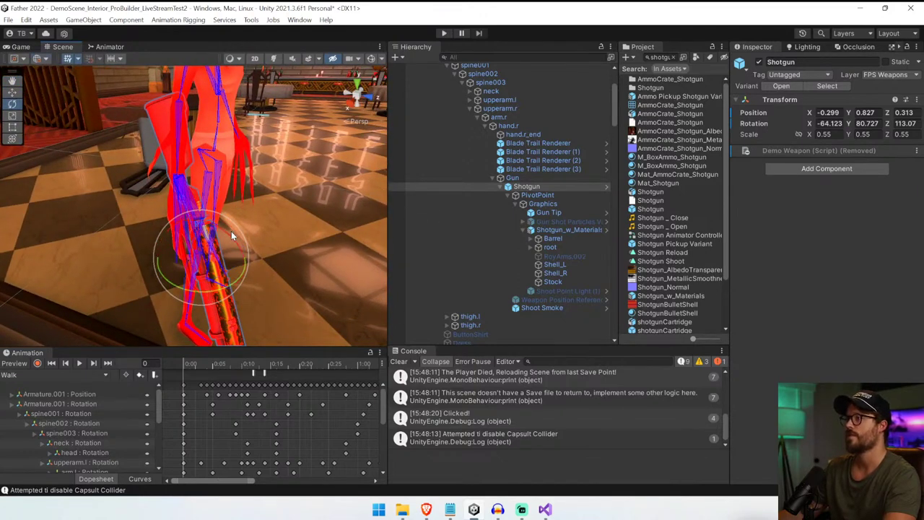
left_click(17, 59)
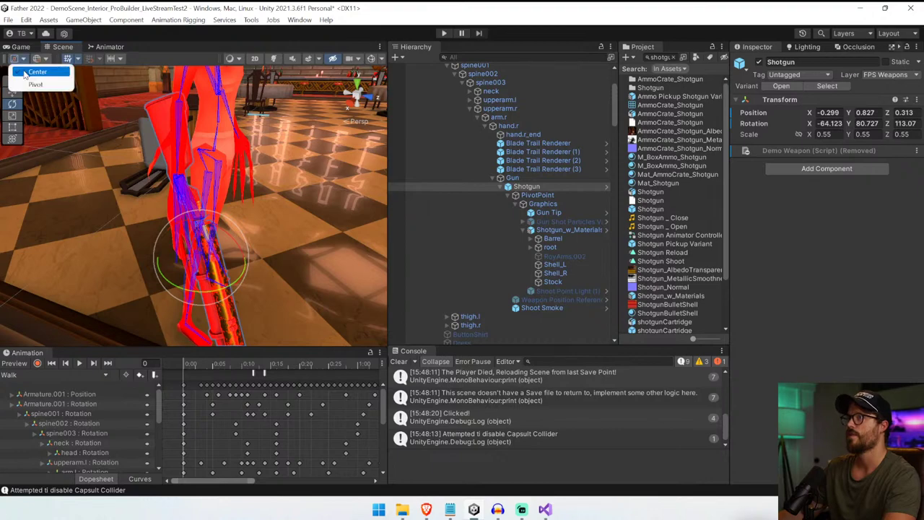
left_click_drag(230, 257, 870, 130)
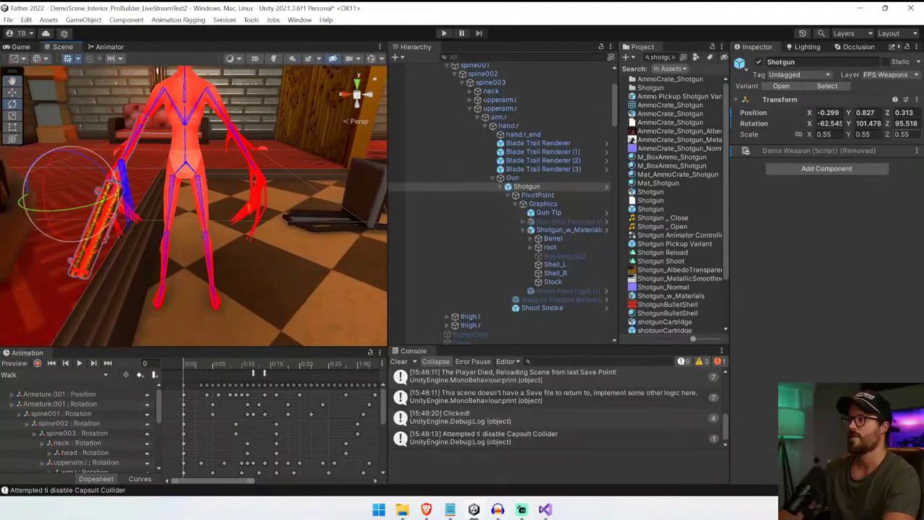
- Move the Shotgun to about X -0.282, Y 0.926, Z 0.281 in the walker's hand
left_click(13, 94)
left_click_drag(90, 148, 188, 181, "alt")
left_click_drag(142, 199, 149, 199)
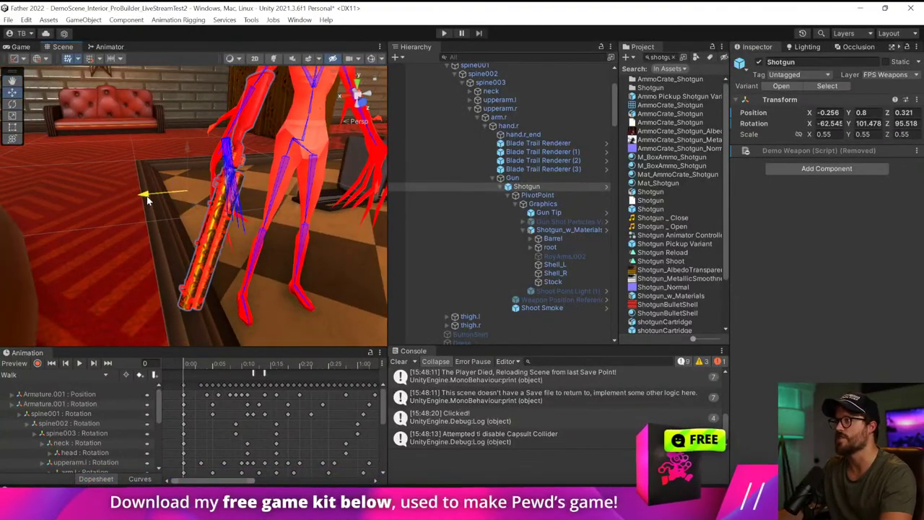
left_click_drag(190, 149, 192, 160)
left_click_drag(148, 204, 137, 205)
left_click_drag(184, 200, 78, 132, "alt")
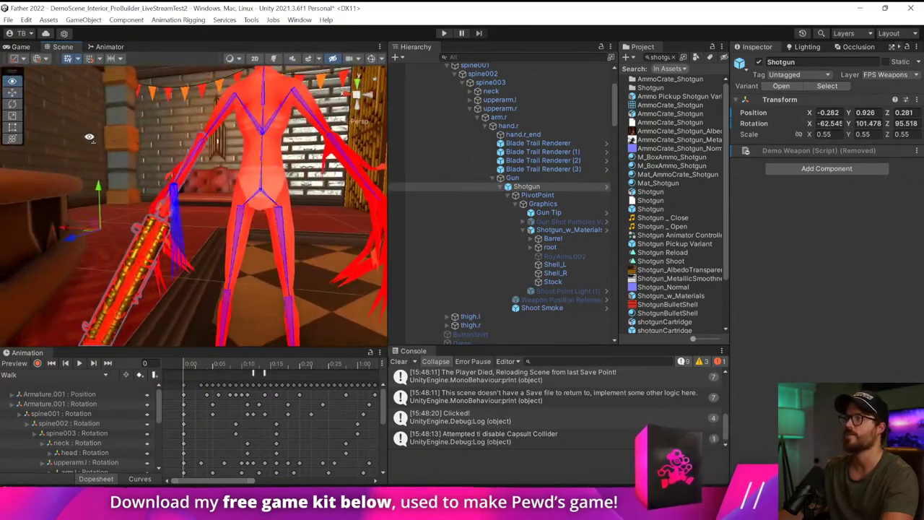
- Play-test the scene to check how the walker holds the repositioned shotgun, stop play mode, and clear the console
key("ctrl+p")
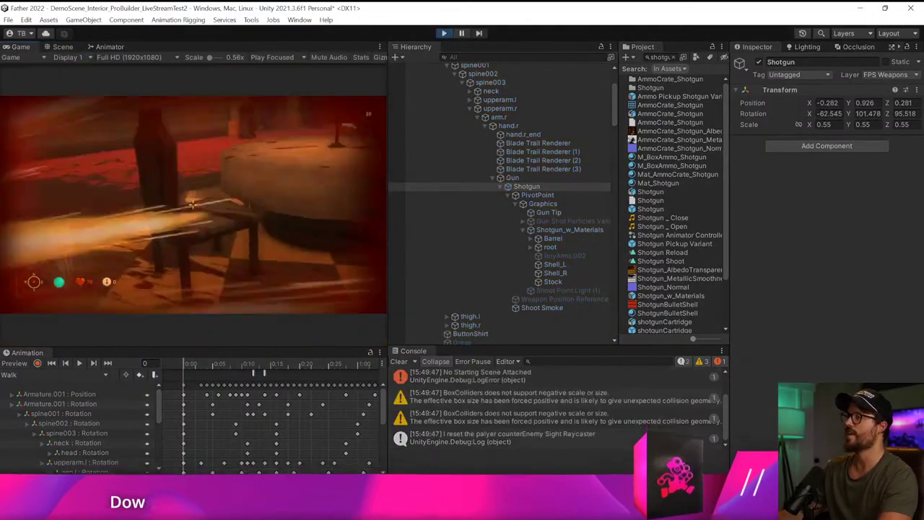
key("w")
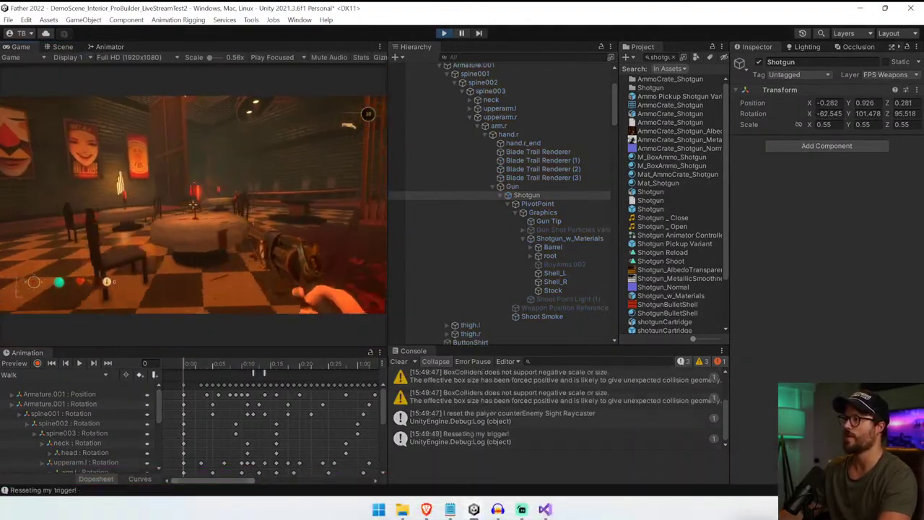
key("a")
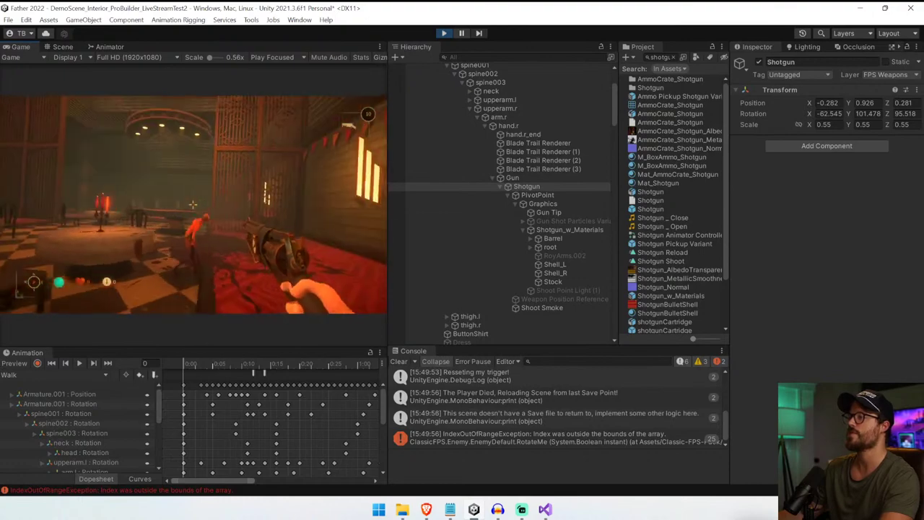
left_click(193, 205)
left_click(192, 205)
key("ctrl+p")
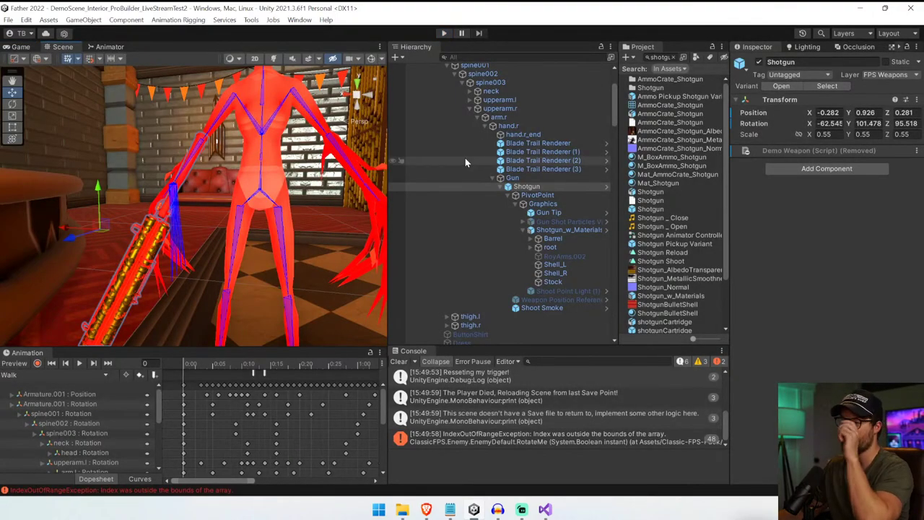
left_click(400, 361)
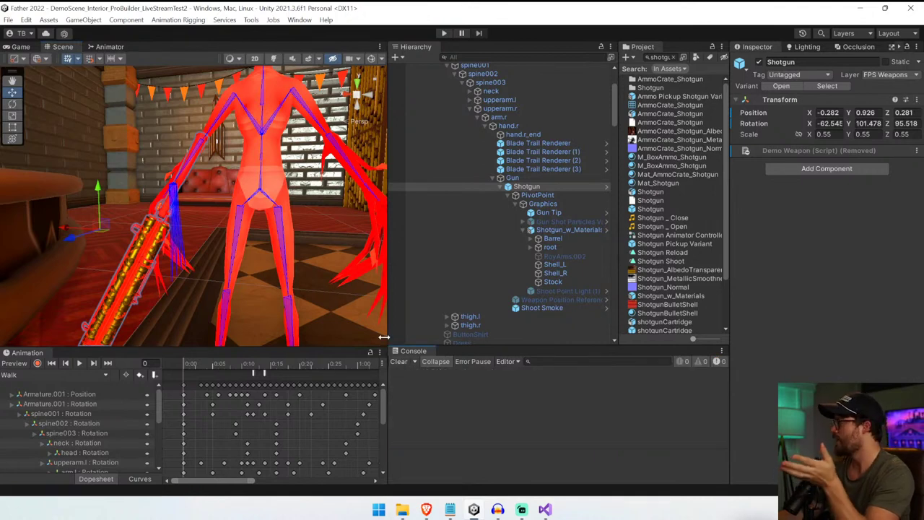
- Enlarge the Animation window and preview the Run With Gun clip at frame 0, viewing the walker's gun hand up close
left_click_drag(136, 346, 135, 253)
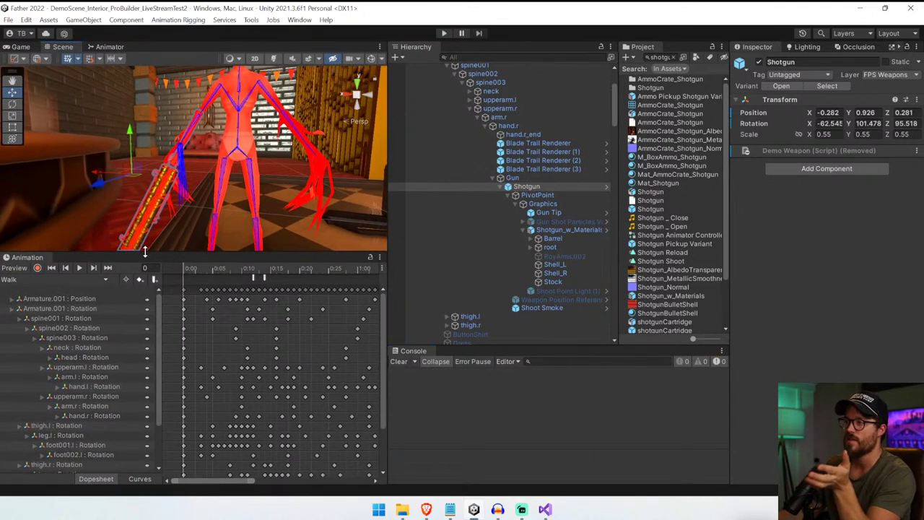
left_click(81, 281)
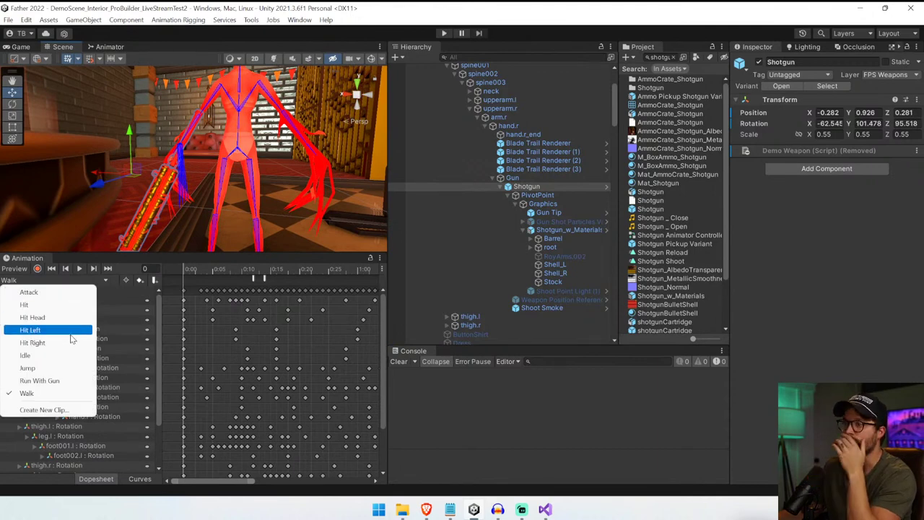
left_click(71, 380)
mouse_move(189, 270)
left_mouse_down()
mouse_move(224, 269)
mouse_move(173, 270)
left_mouse_up()
right_click_drag(152, 199, 231, 314)
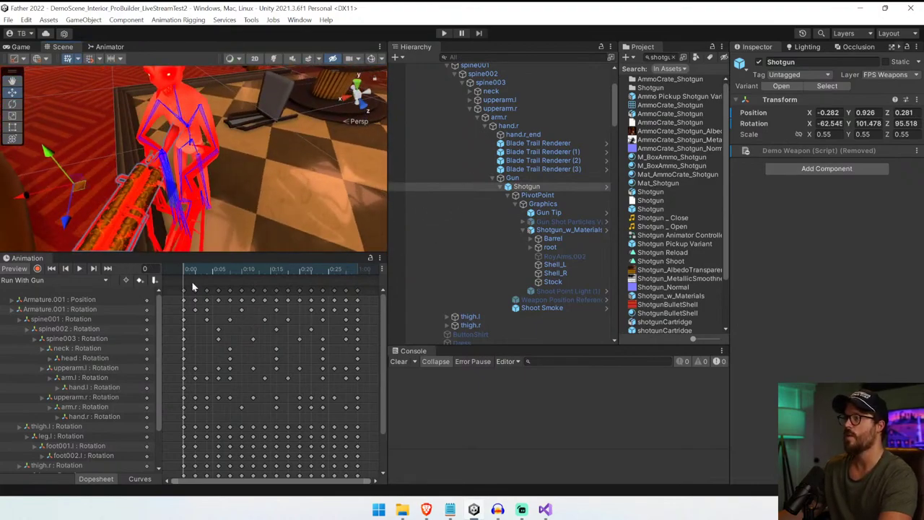
- Record the Shotgun's pose at frame 0 of Run With Gun at about position -0.081, 0.735, 0.263 and rotation -24.6, 98.3, 99.1
left_click(527, 186)
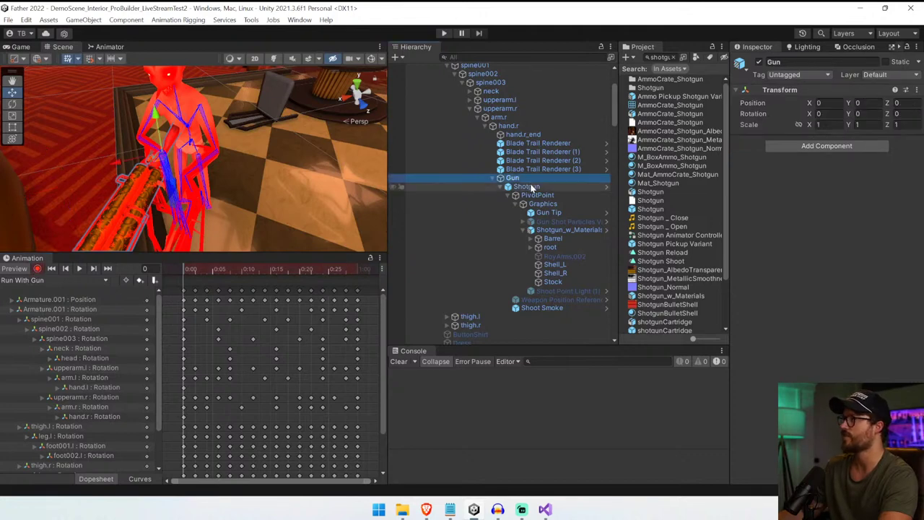
left_click(13, 109)
right_click_drag(144, 138, 174, 190)
left_click_drag(185, 187, 221, 181)
left_click(13, 93)
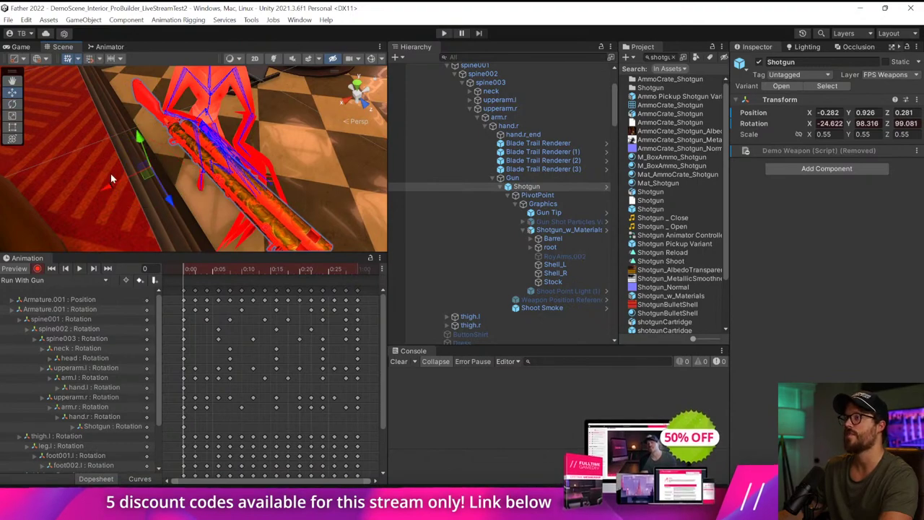
left_click_drag(110, 173, 136, 173)
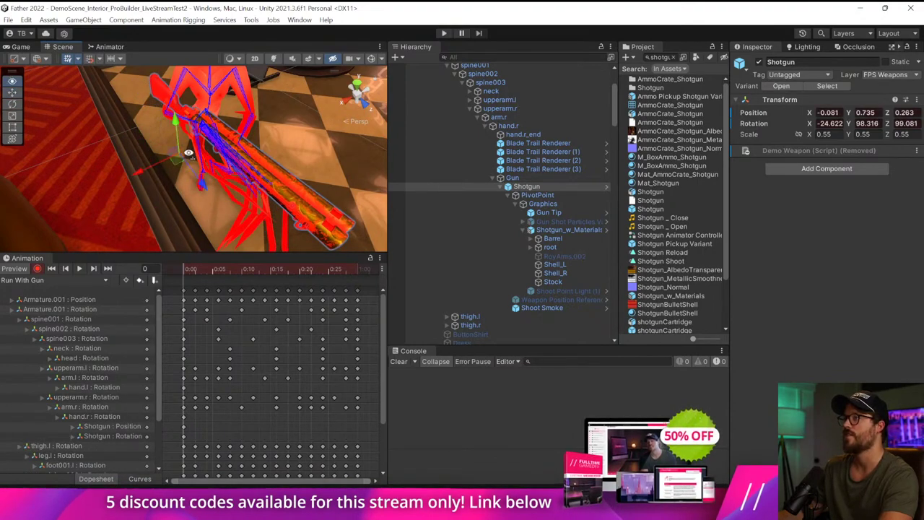
right_click_drag(188, 153, 424, 40)
- Play-test the scene to check how the walker carries the shotgun with its keyed pose, fight the enemies, and stop play mode
left_click(444, 33)
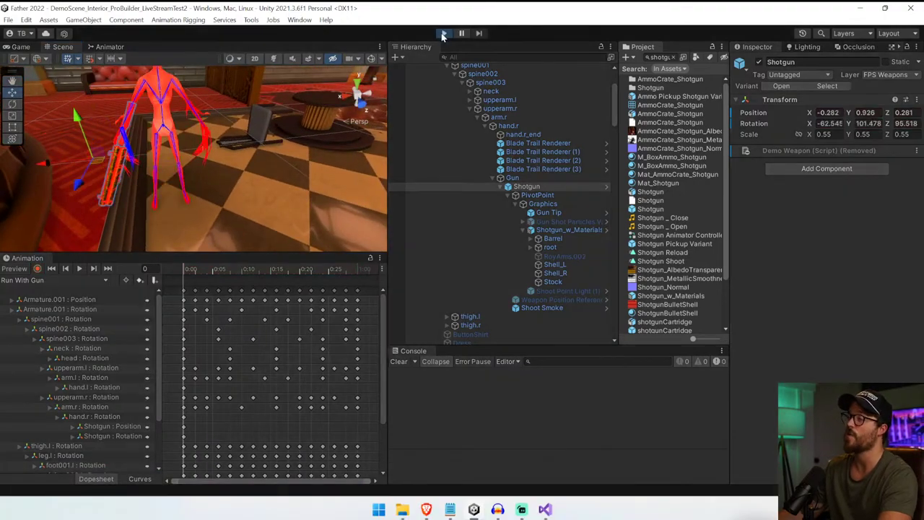
key("w")
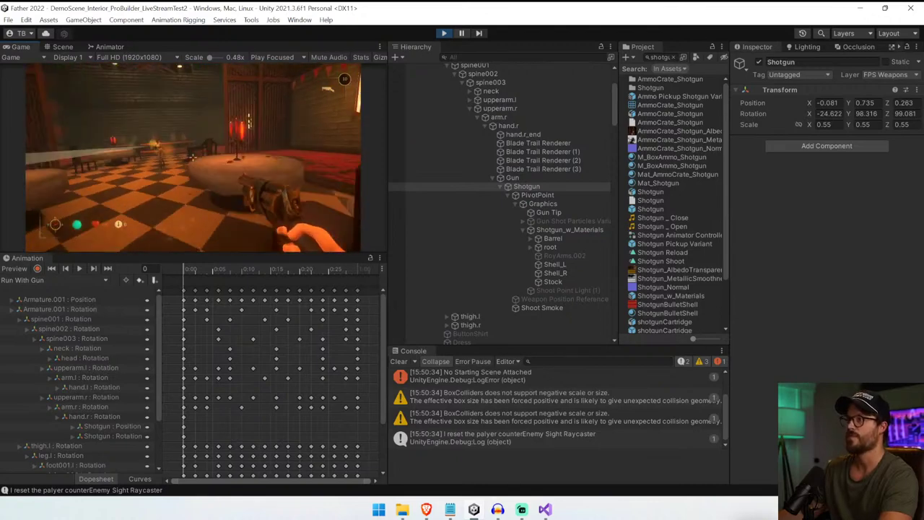
left_click(192, 158)
key("w")
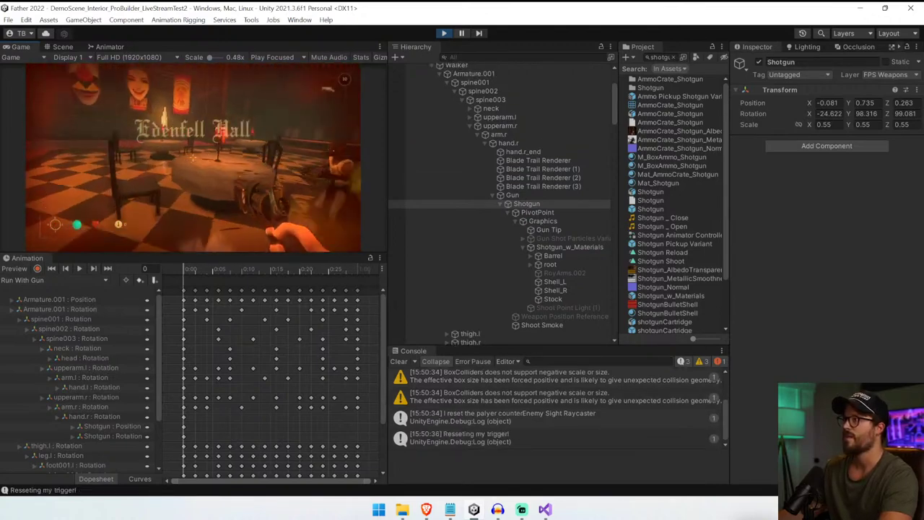
key("w")
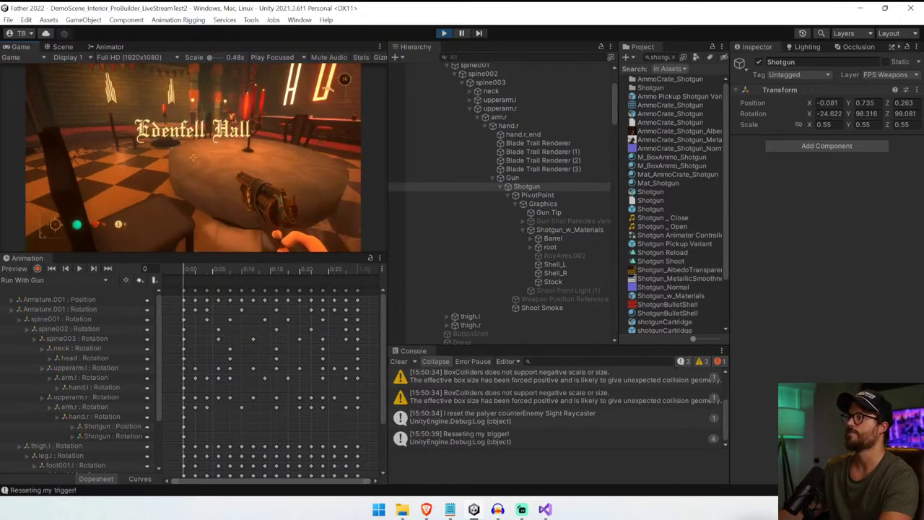
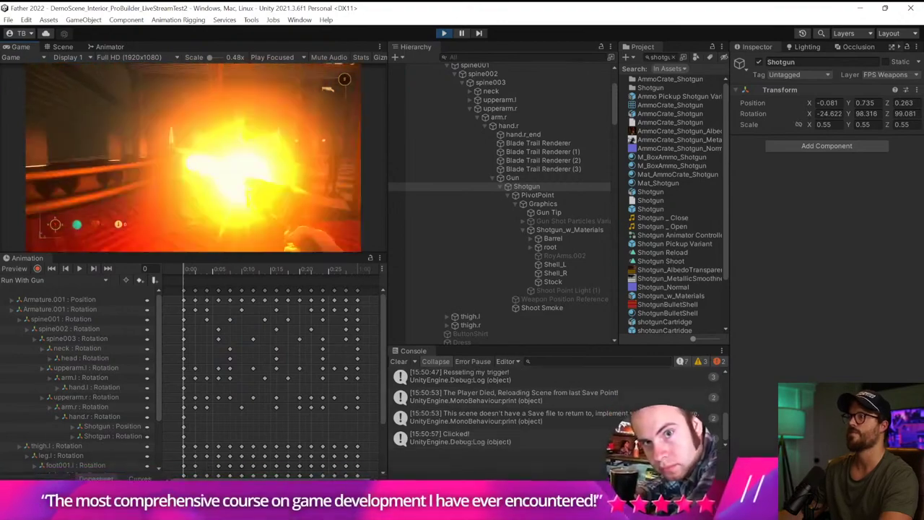
left_click(193, 157)
left_click(192, 157)
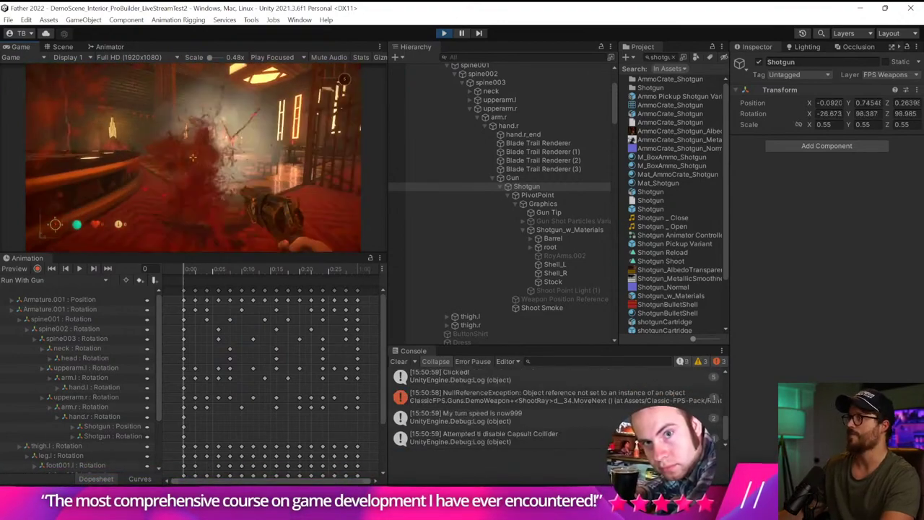
key("ctrl+p")
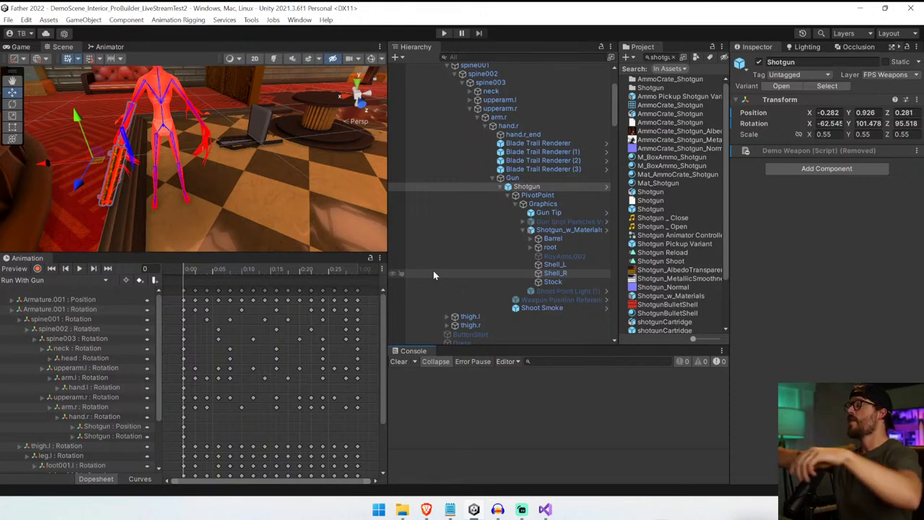
- Search the project for projectile assets, duplicate the Projectile Flyer prefab, and rename the copy Projectile Walker
scroll(476, 108, "up", 2)
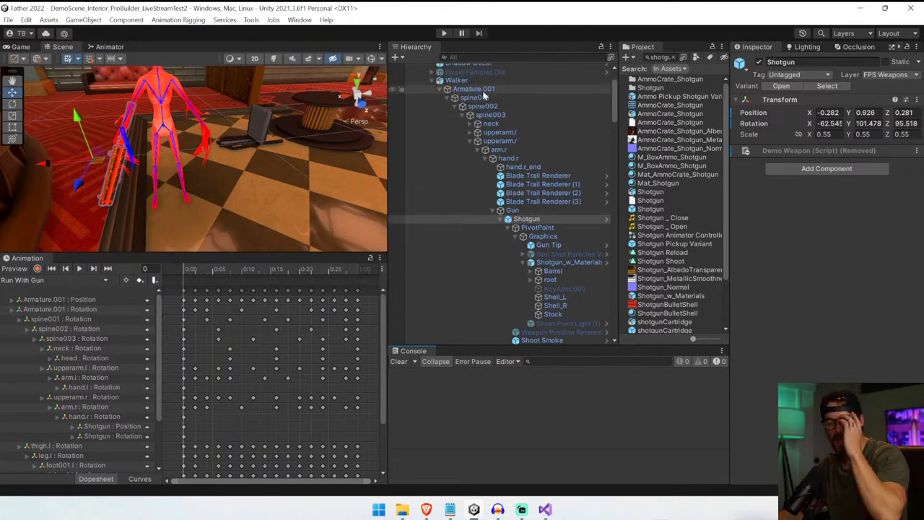
left_click(490, 80)
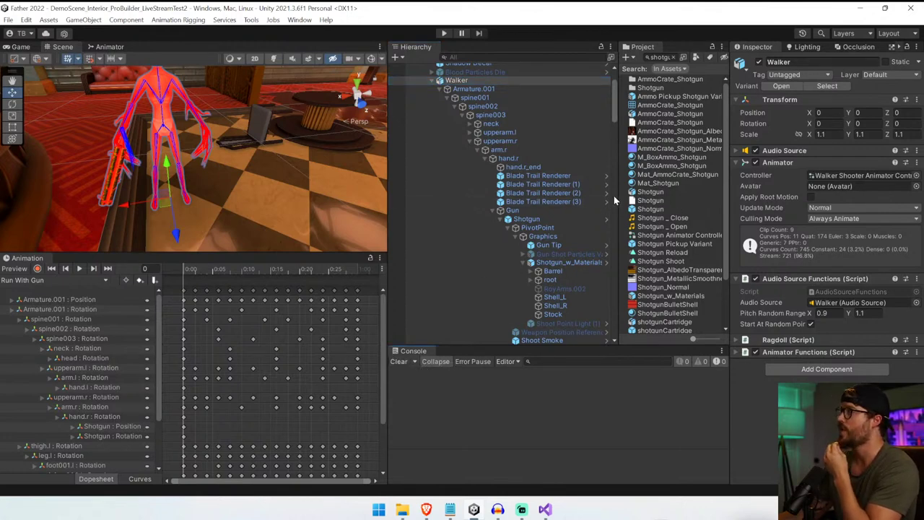
left_click_drag(615, 195, 550, 159)
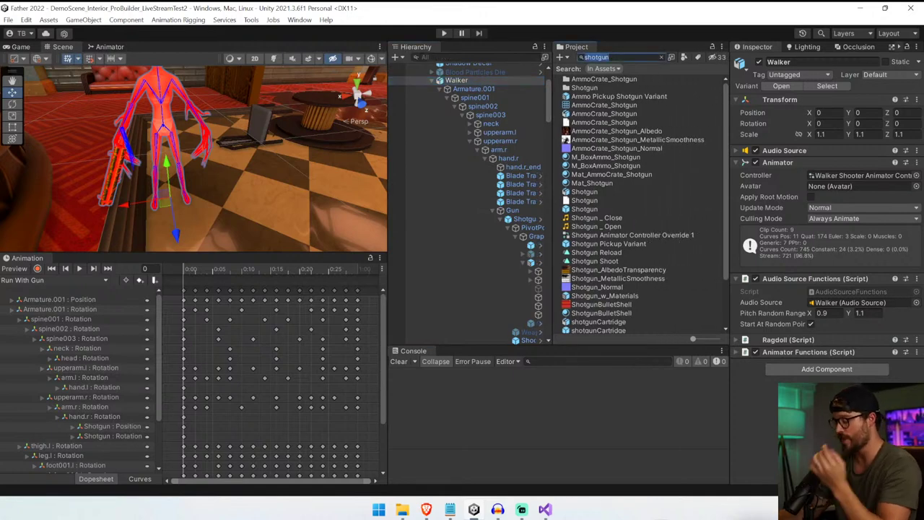
type("ectile")
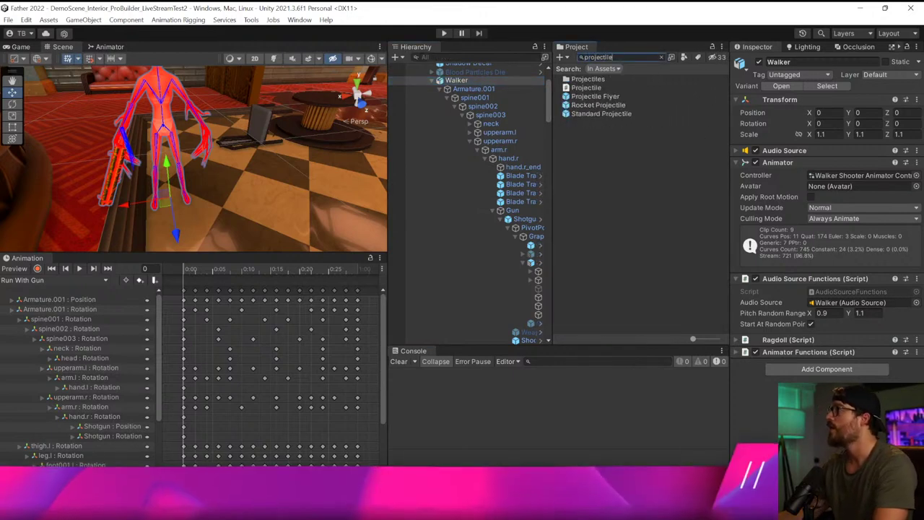
left_click(609, 98)
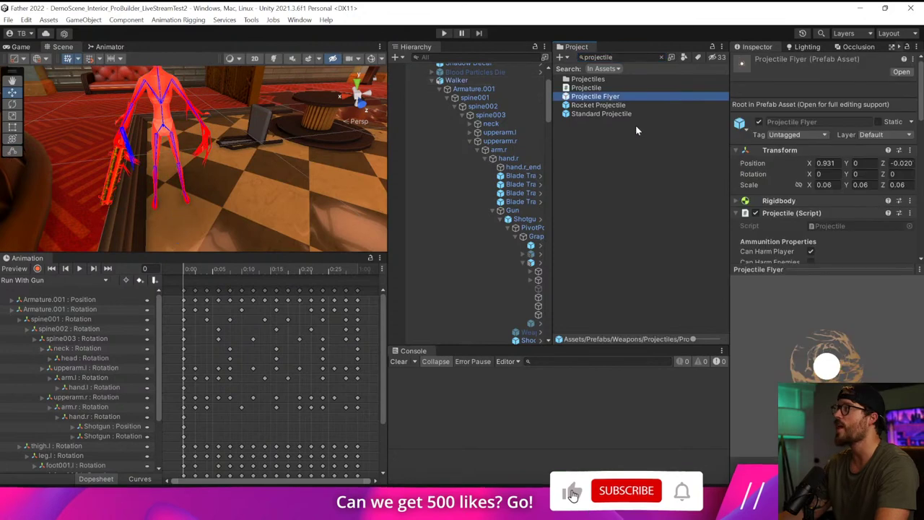
key("ctrl+d")
left_click(613, 106)
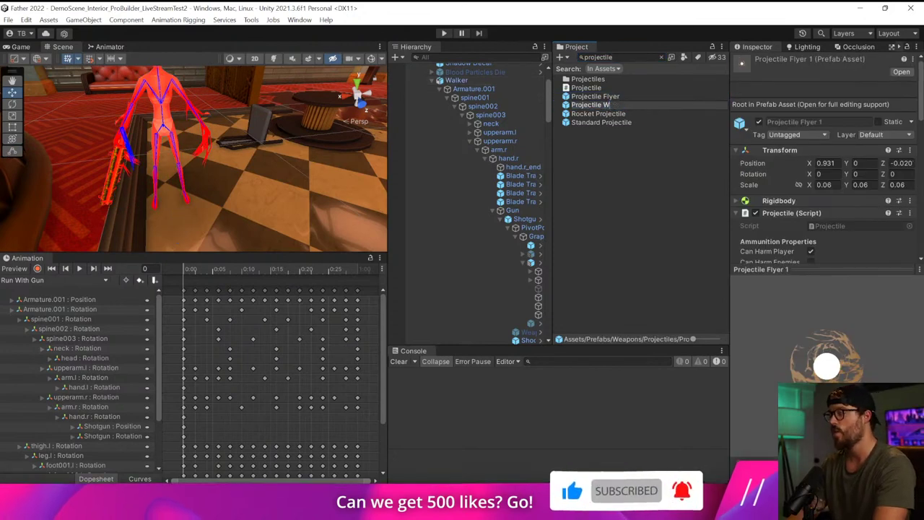
type("Walker")
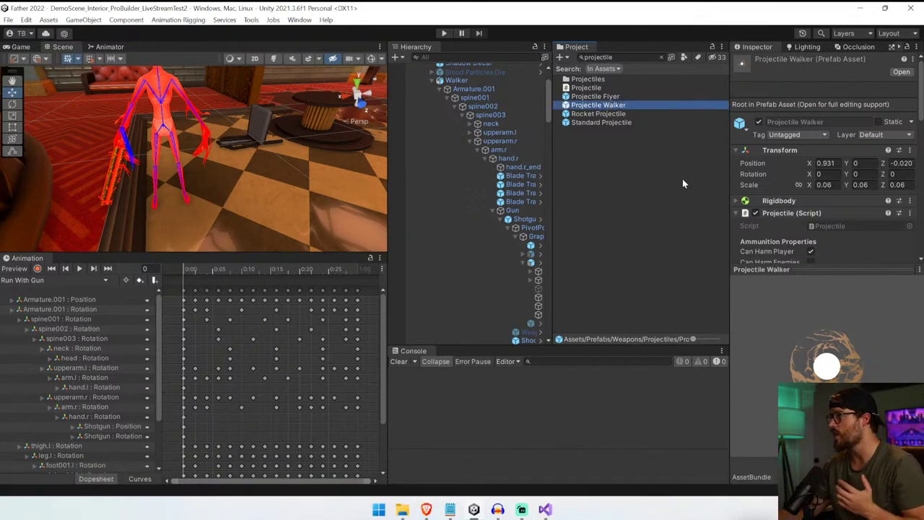
- Set the Projectile Walker's homing properties to Is Homing Missile off, Move Speed 50 and Turn Speed 0
left_click_drag(812, 267, 801, 383)
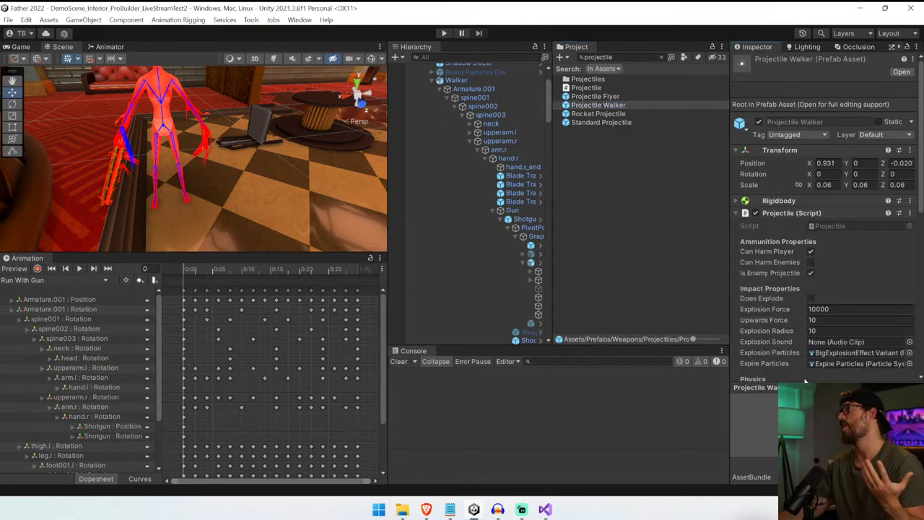
left_click_drag(921, 189, 922, 296)
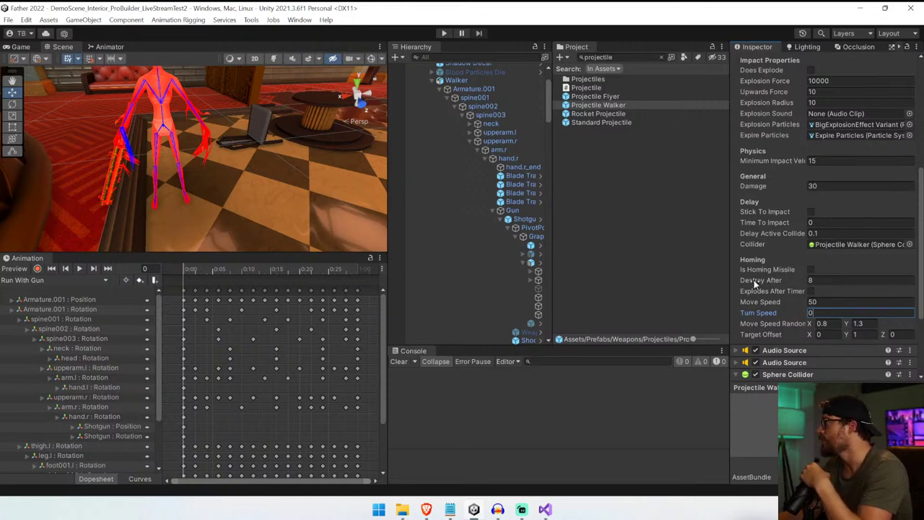
scroll(754, 285, "up", 3)
scroll(754, 284, "down", 6)
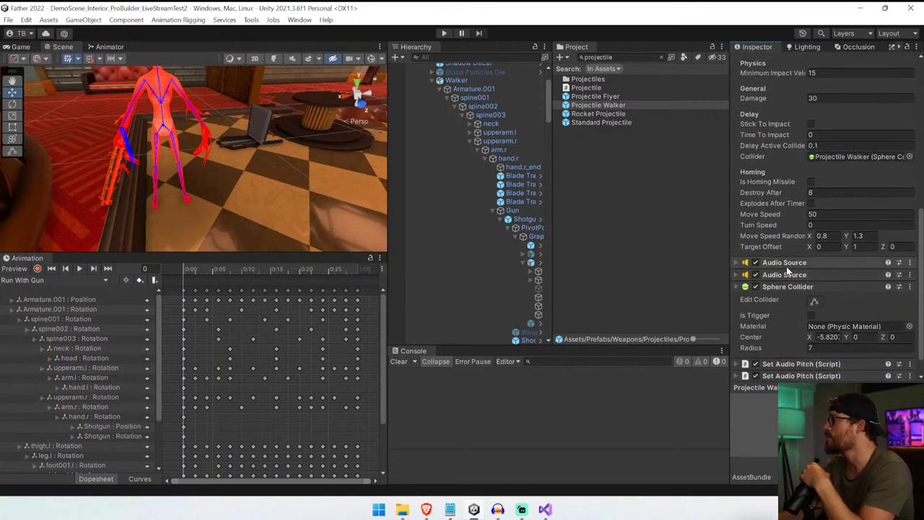
- Search the audio clips for the Projectile Walker's first Audio Source for shotgun and trench sounds, and audition TrenchGun2 and TrenchGun4
left_click(784, 264)
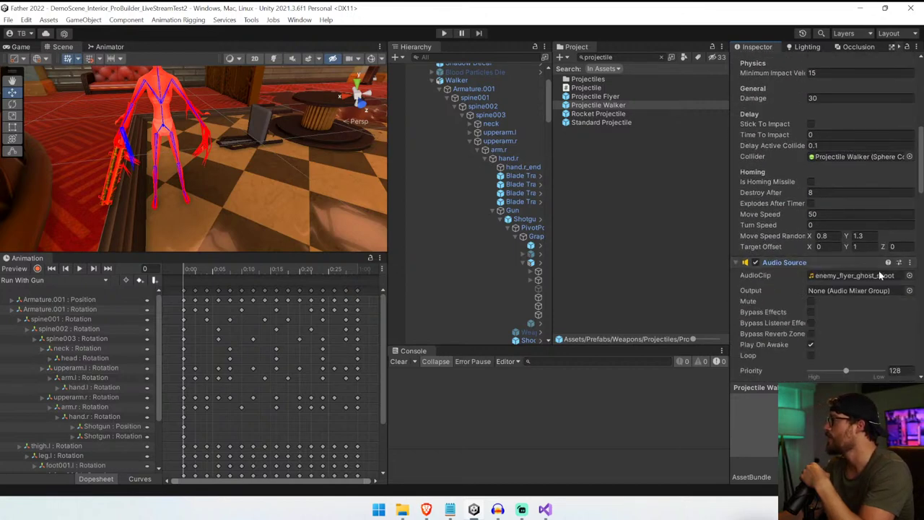
left_click(909, 276)
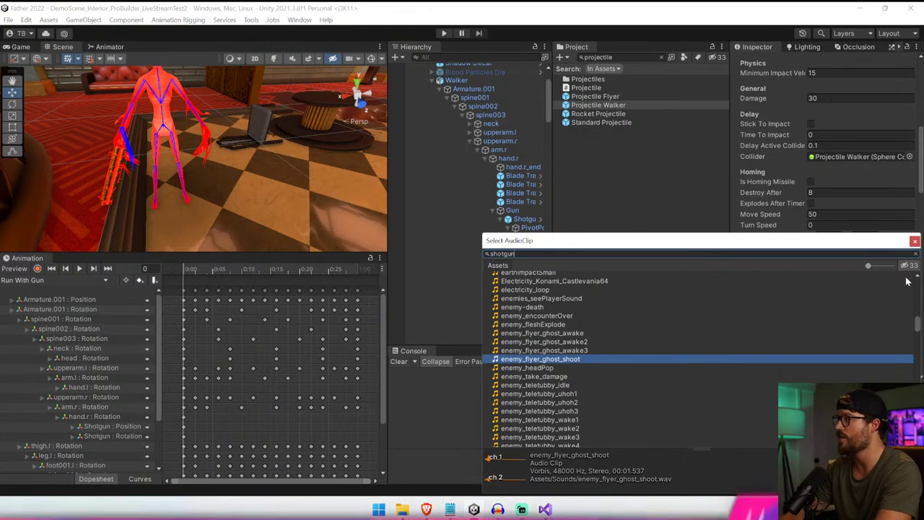
type("shotgun")
double_click(503, 254)
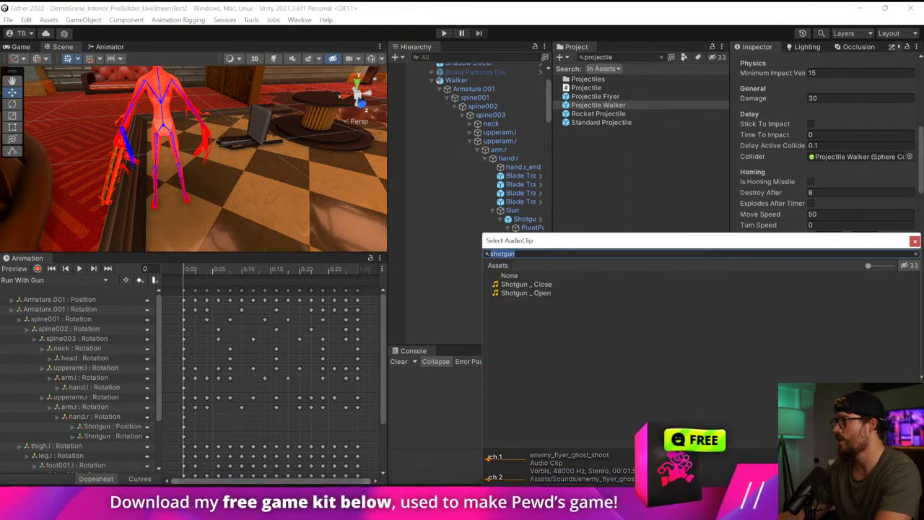
type("trench")
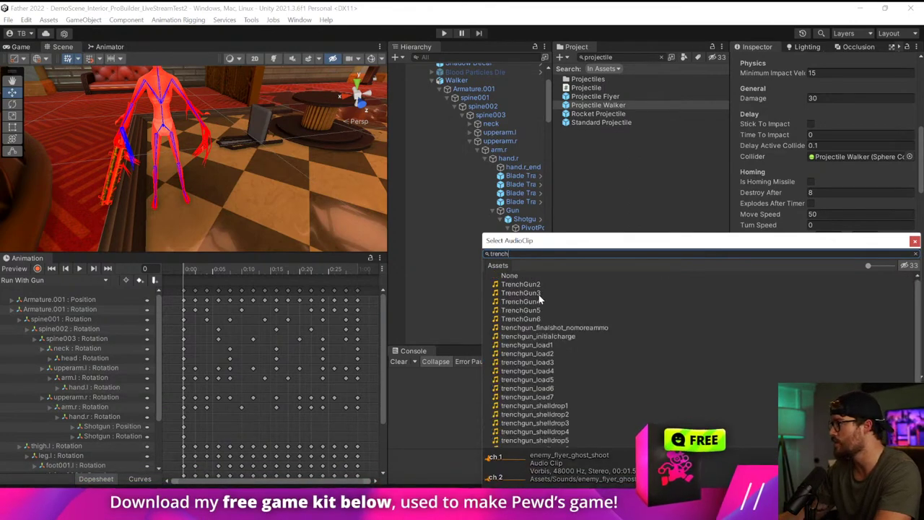
key("Down")
left_click(502, 466)
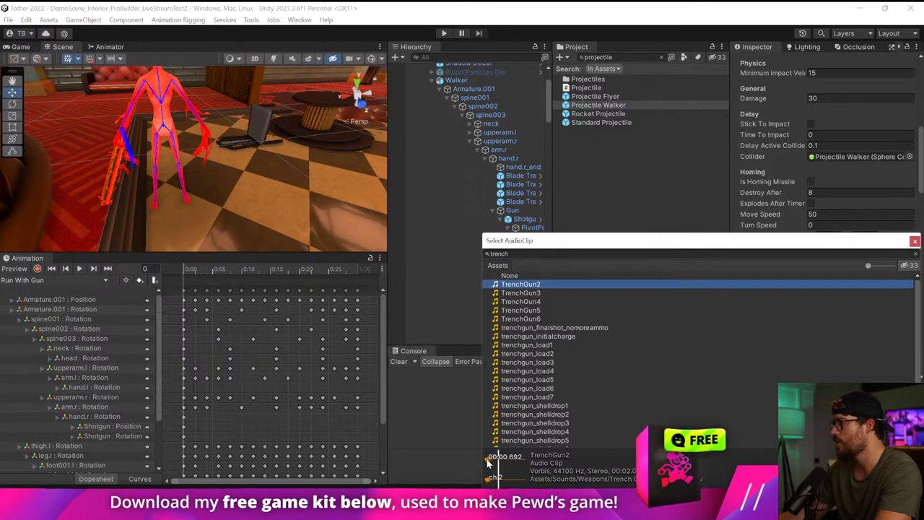
left_click(540, 302)
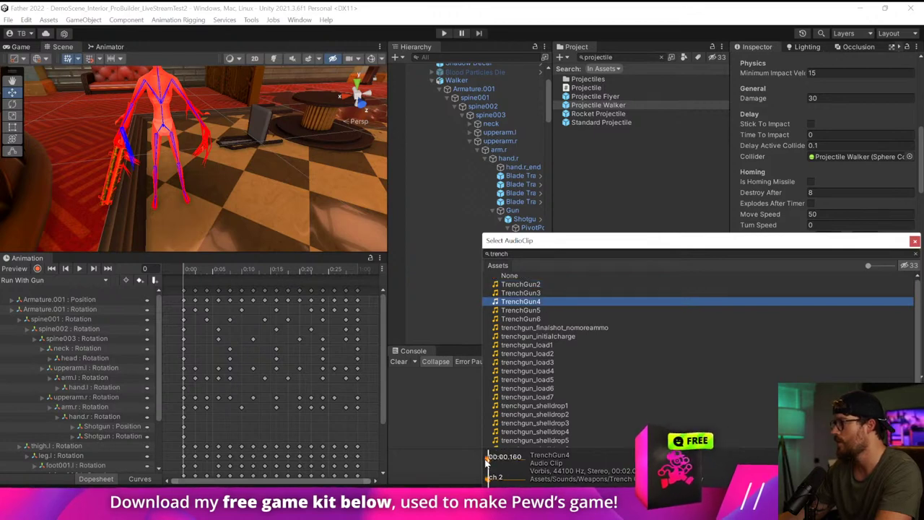
scroll(576, 394, "down", 1)
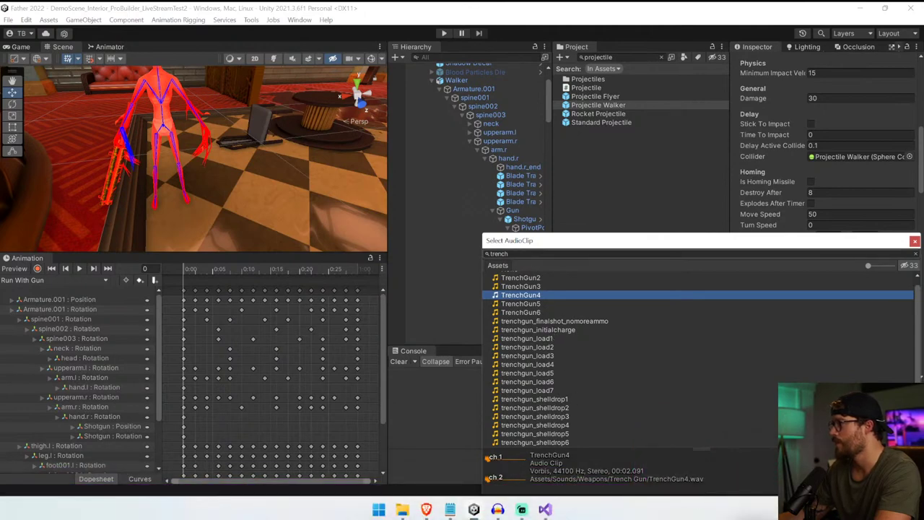
- Compare further shot and trench clips, including TrenchGun6, and assign TrenchGun3 to the Projectile Walker's first Audio Source
type("shot")
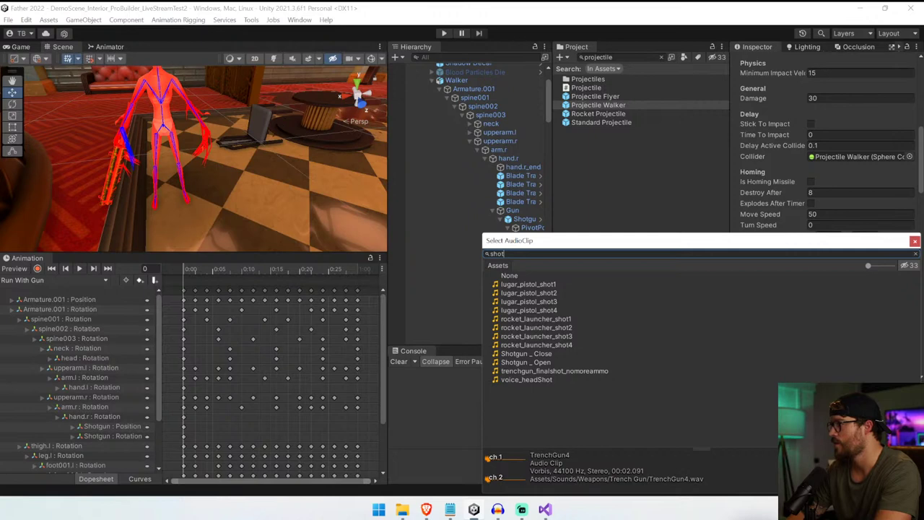
type("tre")
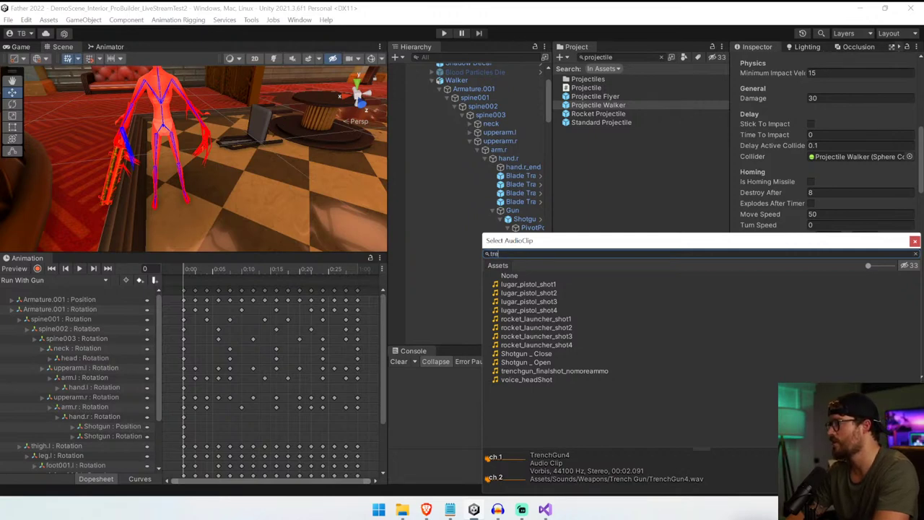
type("nc")
key("Down")
key("Down")
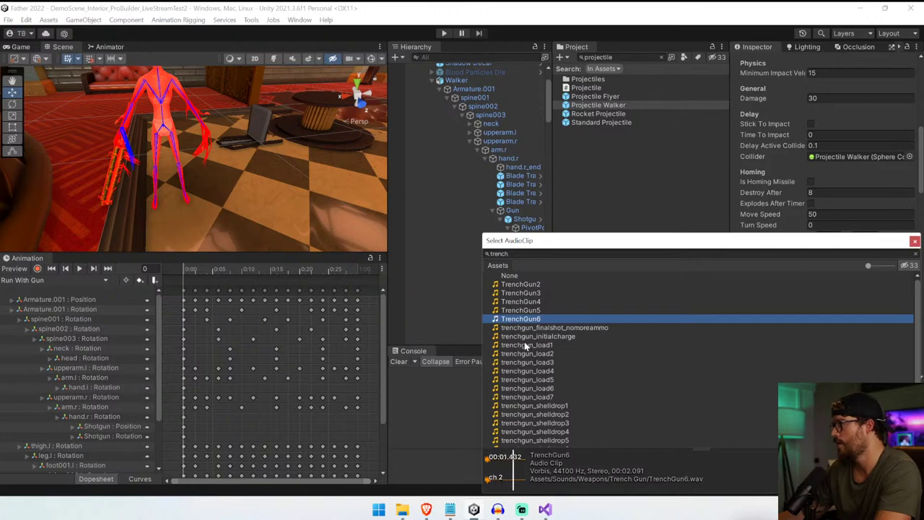
scroll(536, 325, "down", 1)
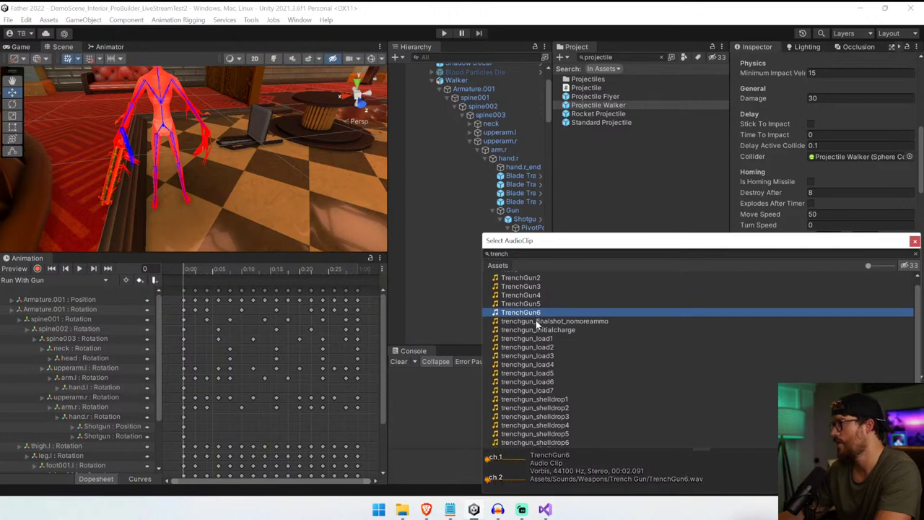
scroll(537, 325, "up", 1)
left_click(541, 290)
double_click(541, 290)
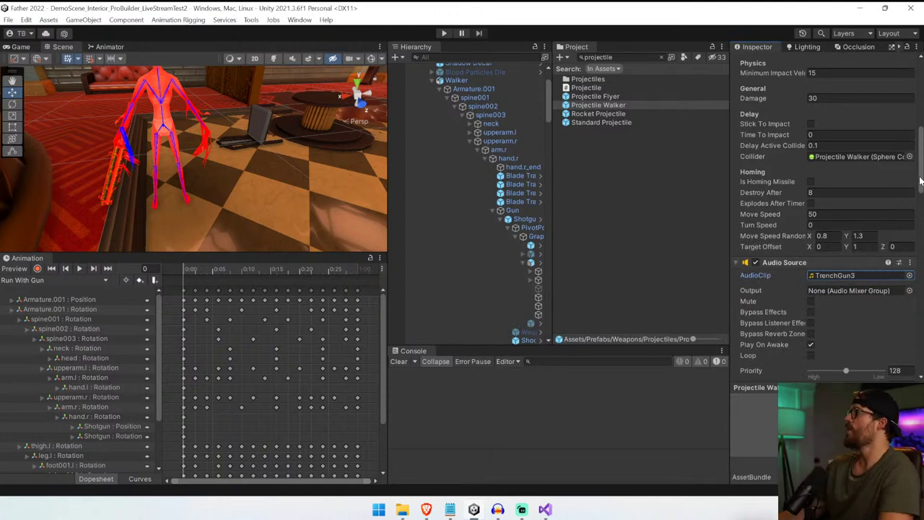
- Set the Pitch of the Projectile Walker's electricity_loop Audio Source to 0.2
left_click_drag(921, 181, 920, 303)
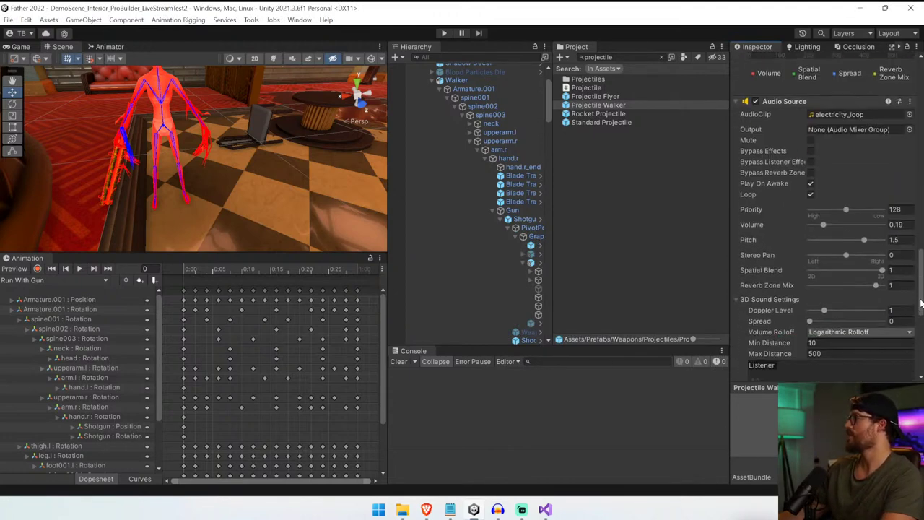
scroll(910, 224, "up", 3)
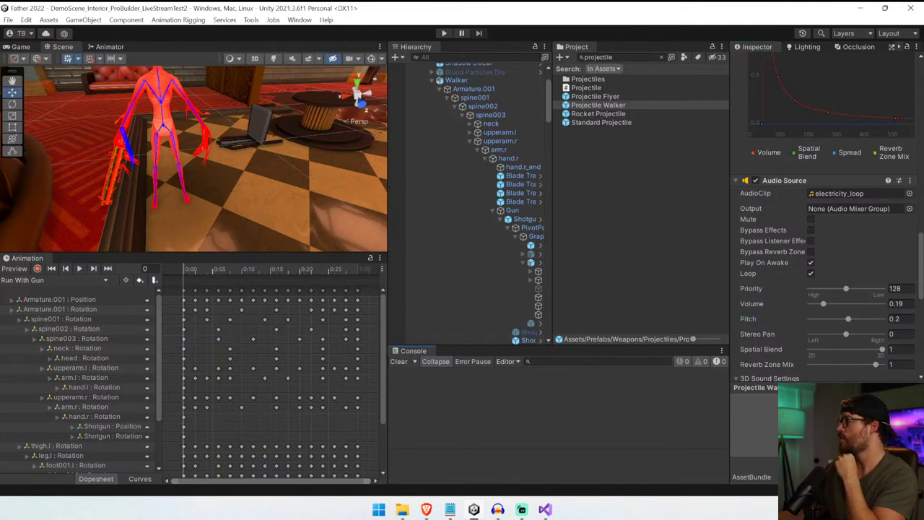
scroll(915, 278, "down", 5)
- Open the Projectile Walker prefab for editing and delete Electricty Sphere (2) and Electricty Sphere (3)
double_click(597, 104)
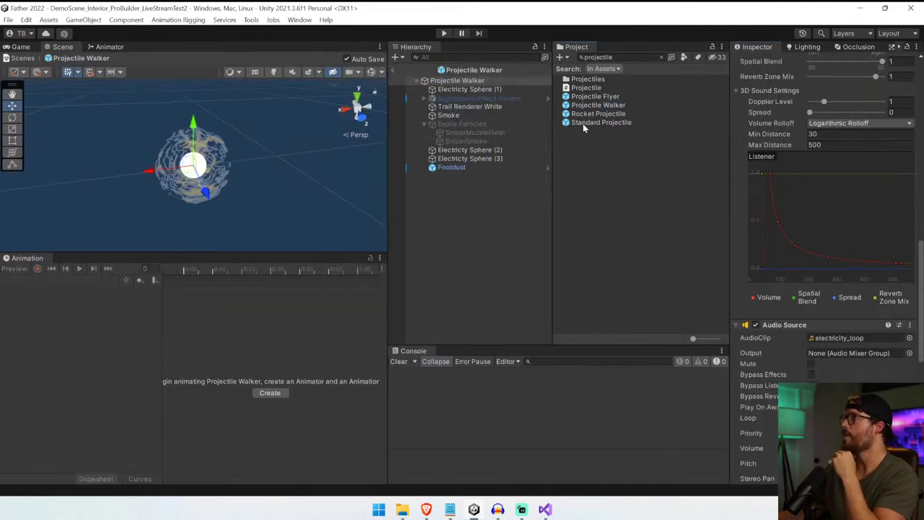
left_click(497, 158)
left_click(508, 149, "ctrl")
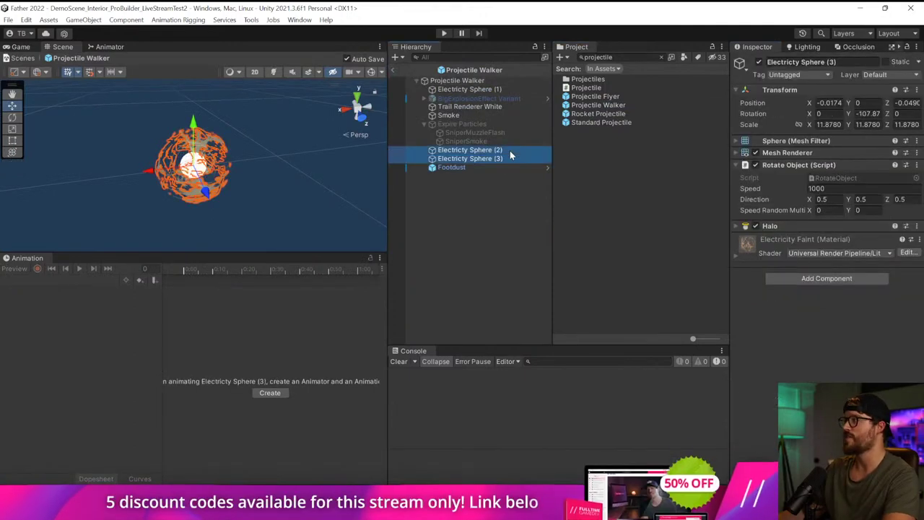
right_click(509, 152)
left_click(542, 107)
- Set the scale of Electricty Sphere (1) in the Projectile Walker prefab to 2 on all three axes
left_click(476, 115)
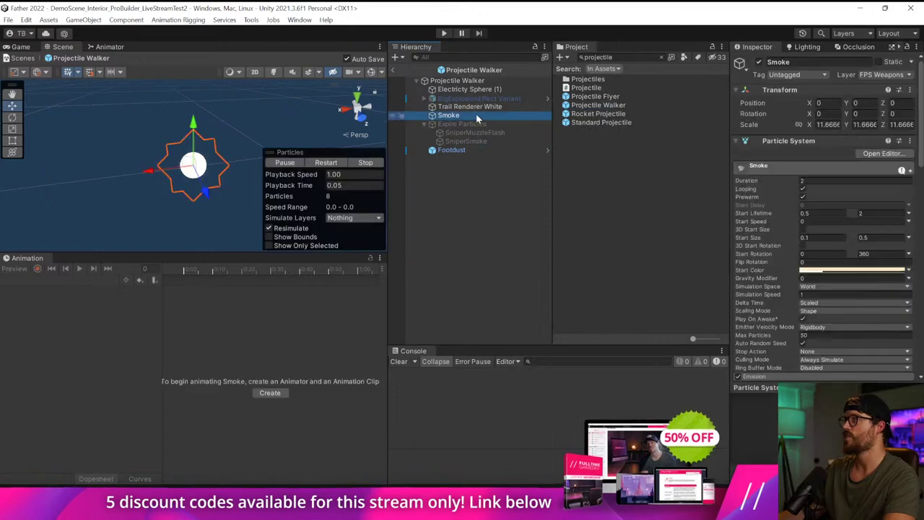
left_click(470, 107)
left_click(468, 90)
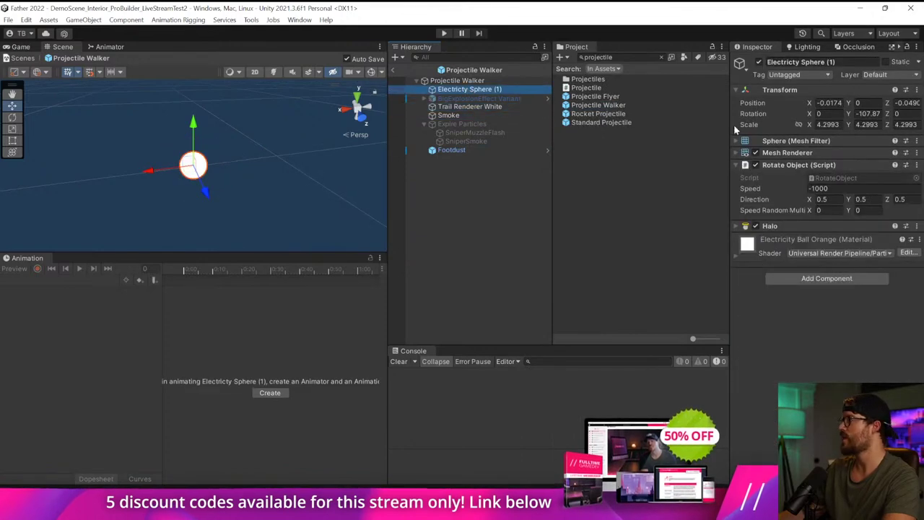
left_click(828, 124)
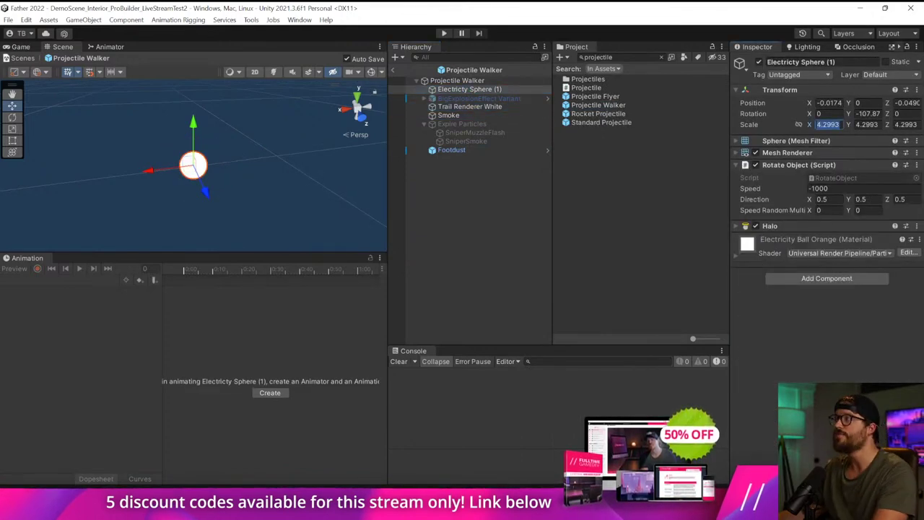
type("2")
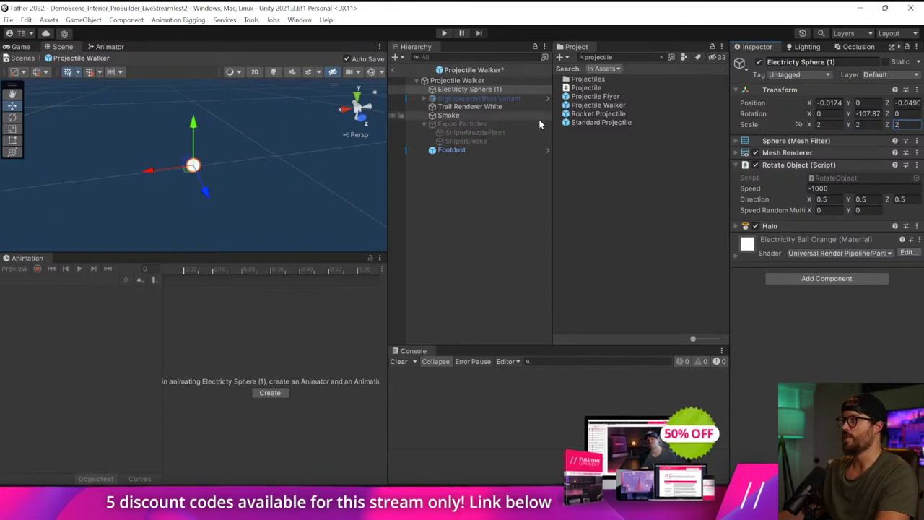
- Try moving the projectile slightly to preview its trail, undo the move, and check the root object and Smoke settings
left_click(514, 107)
left_click_drag(176, 167, 177, 165)
key("ctrl+z")
left_click(460, 80)
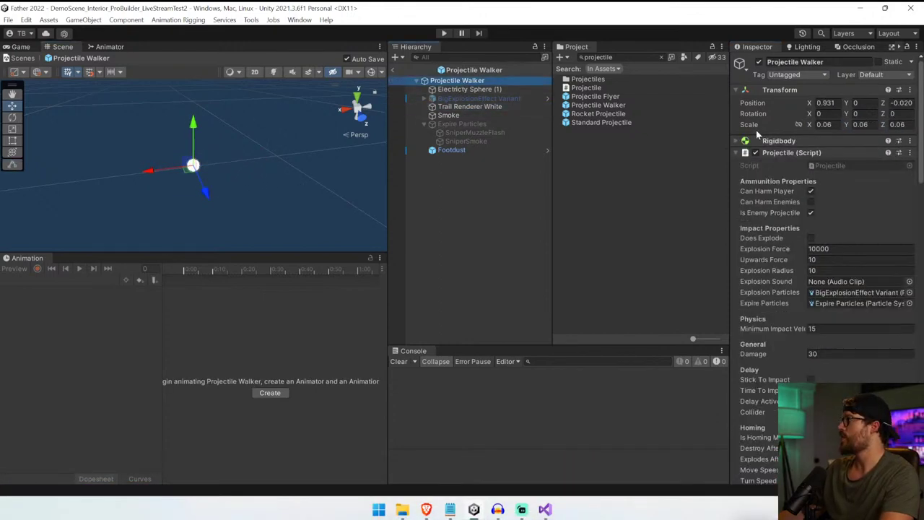
left_click(789, 153)
left_click(447, 116)
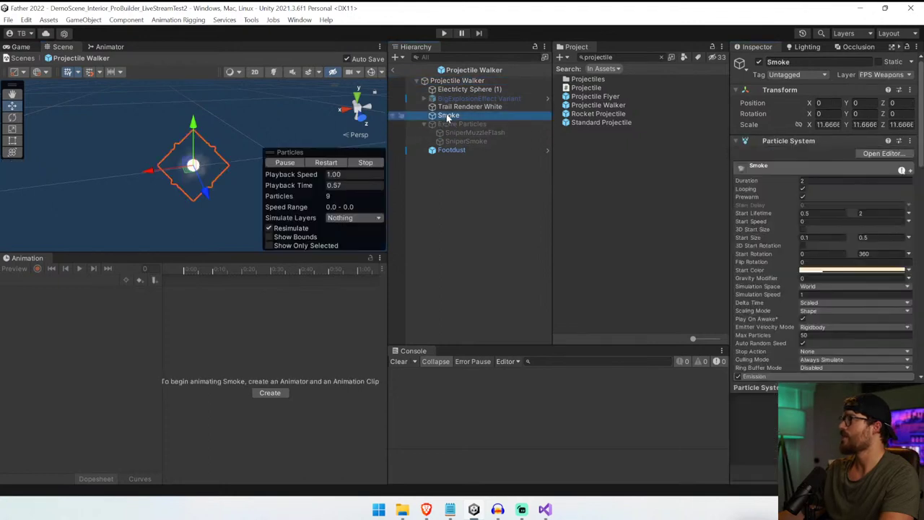
- Return to the scene and assign Projectile Walker as the Projectile Prefab of Walker With Gun's Enemy Default script
left_click(394, 70)
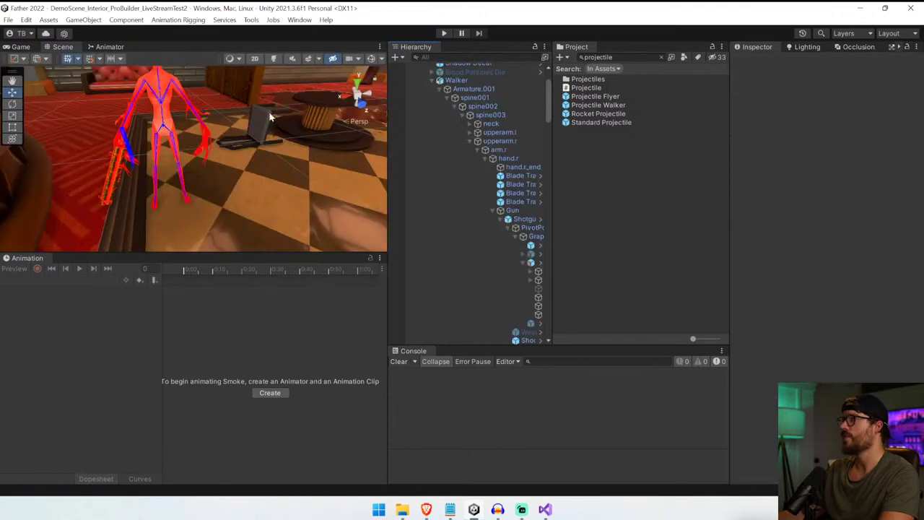
left_click(166, 101)
scroll(494, 85, "up", 3)
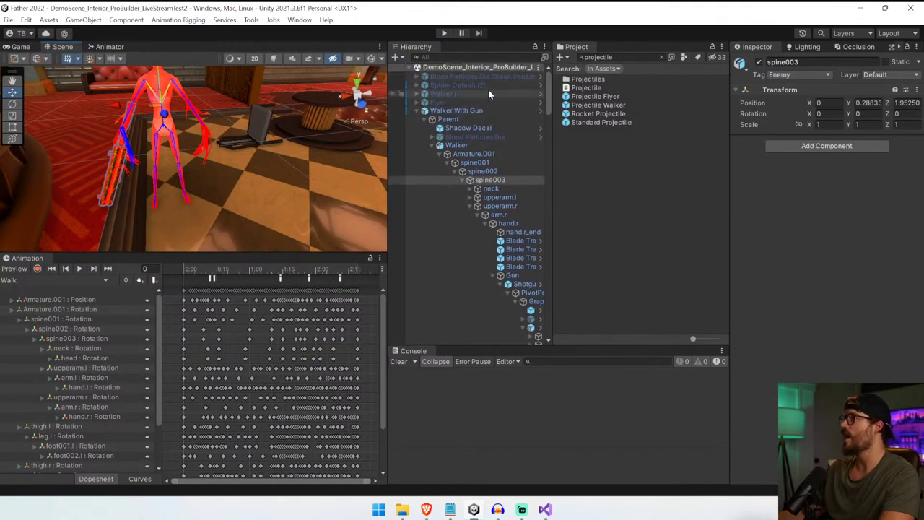
left_click(471, 137)
left_click(473, 103)
left_click(474, 111)
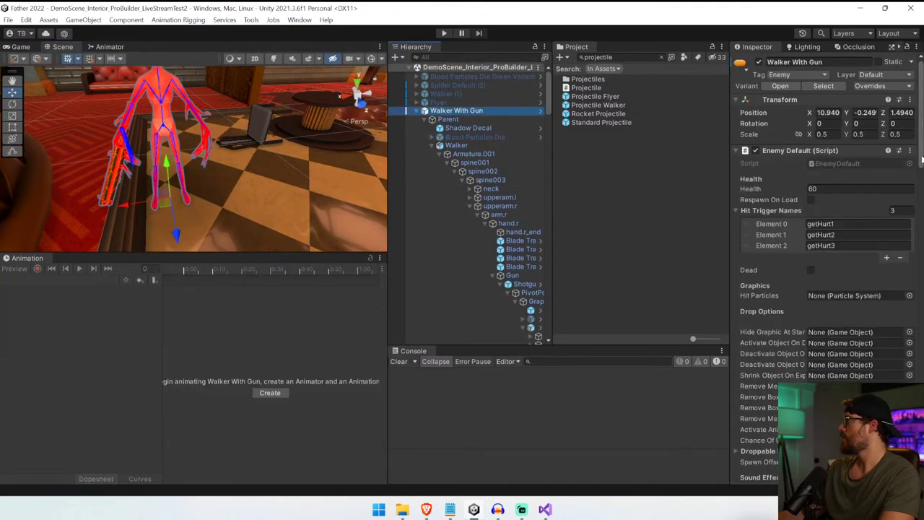
scroll(921, 159, "down", 10)
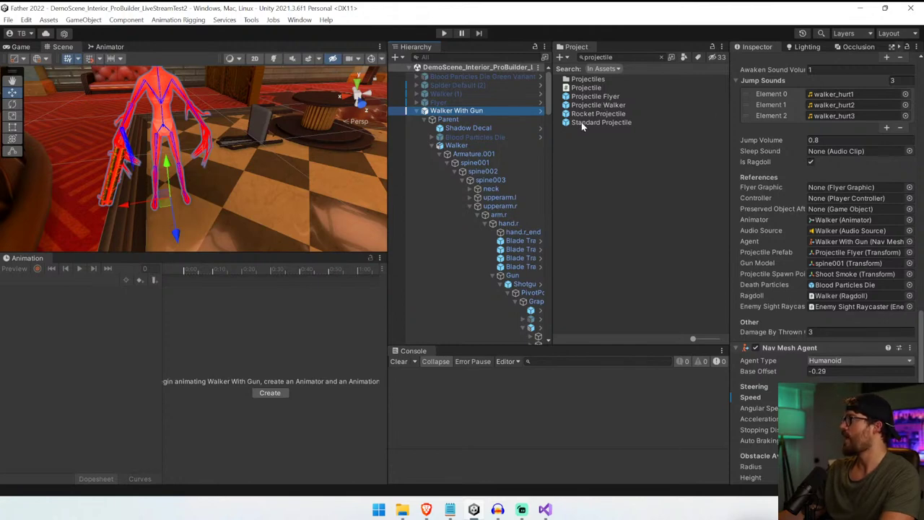
left_click_drag(581, 108, 899, 268)
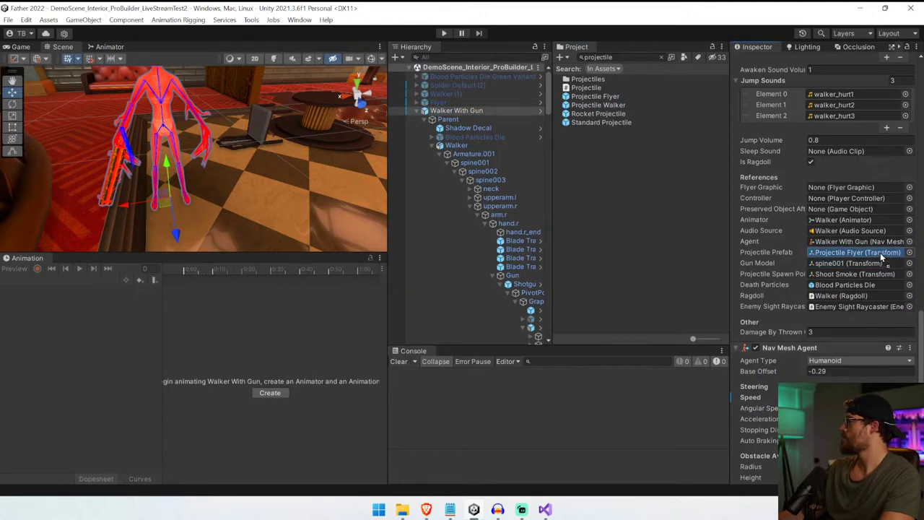
left_click_drag(880, 252, 880, 252)
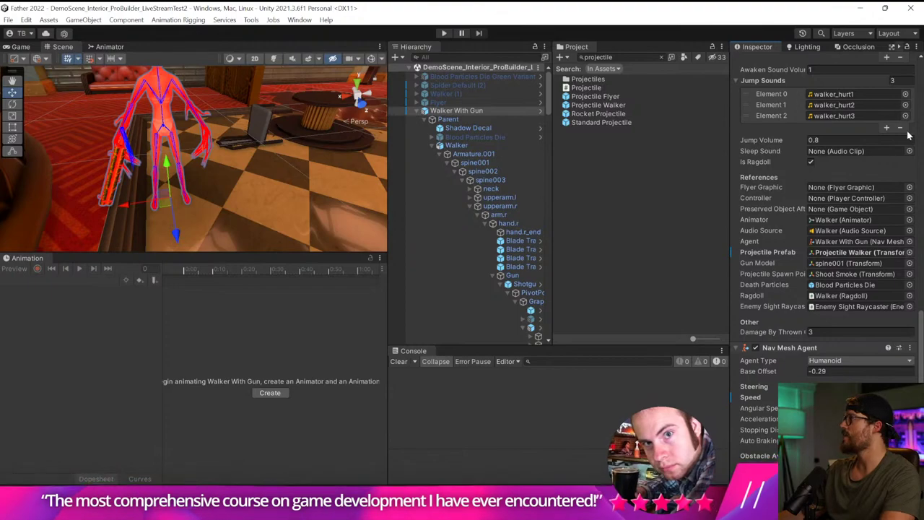
- Apply all overrides of Walker With Gun to the Walker Shooter Variant prefab and clear the console
scroll(915, 137, "up", 20)
left_click(830, 88)
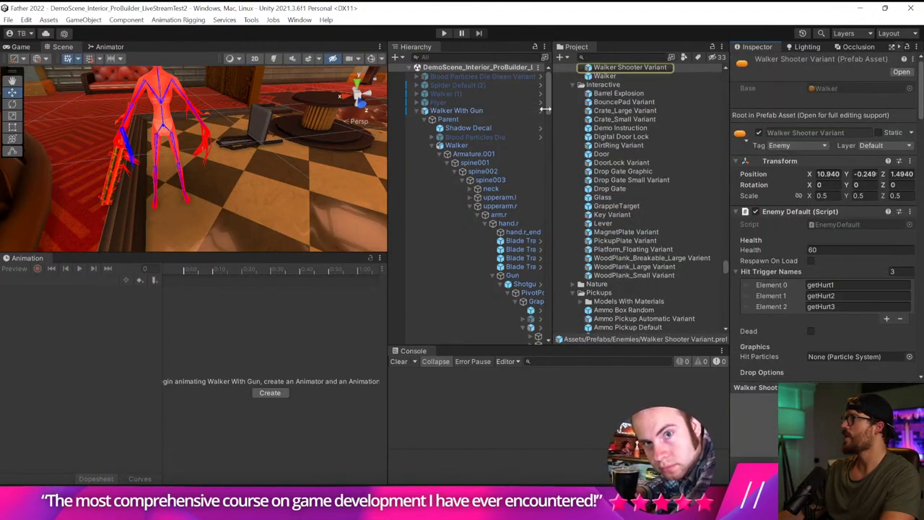
left_click(506, 110)
left_click(876, 86)
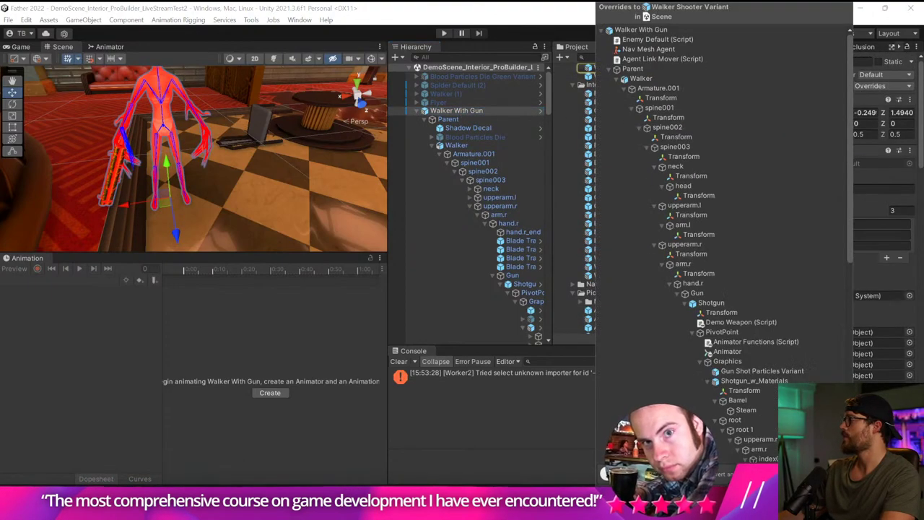
left_click(816, 492)
left_click(400, 362)
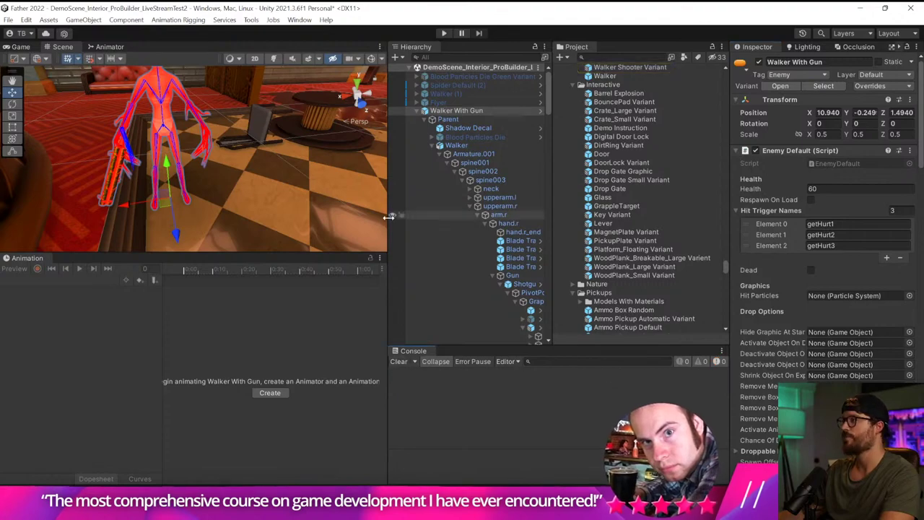
- Enlarge the game view and playtest the scene, moving around and shooting to observe the walker's new projectiles, and stop play mode
left_click_drag(388, 217, 572, 217)
left_click_drag(447, 253, 447, 359)
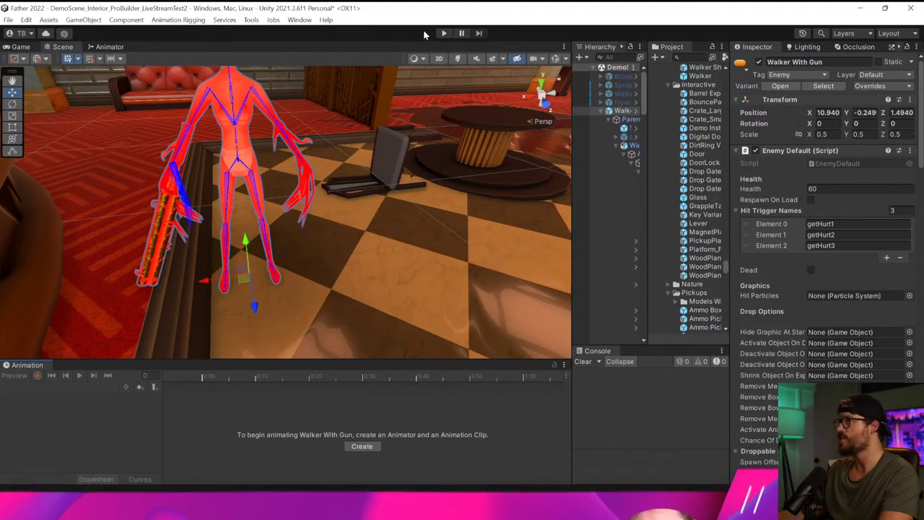
left_click(444, 33)
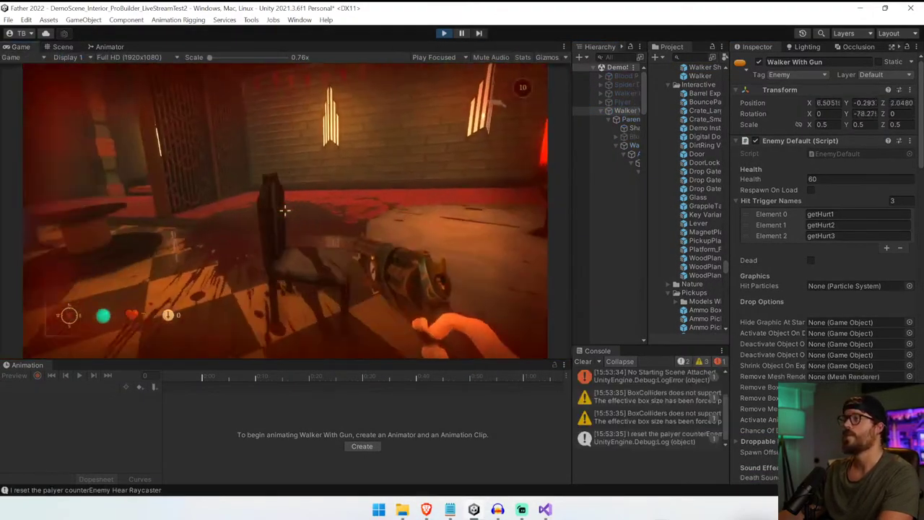
key("w")
left_click(285, 210)
left_click(285, 210)
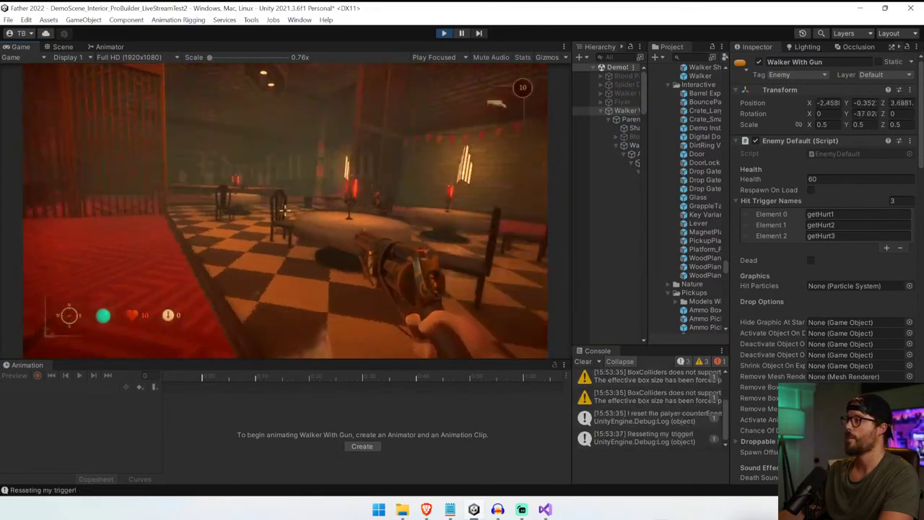
key("a")
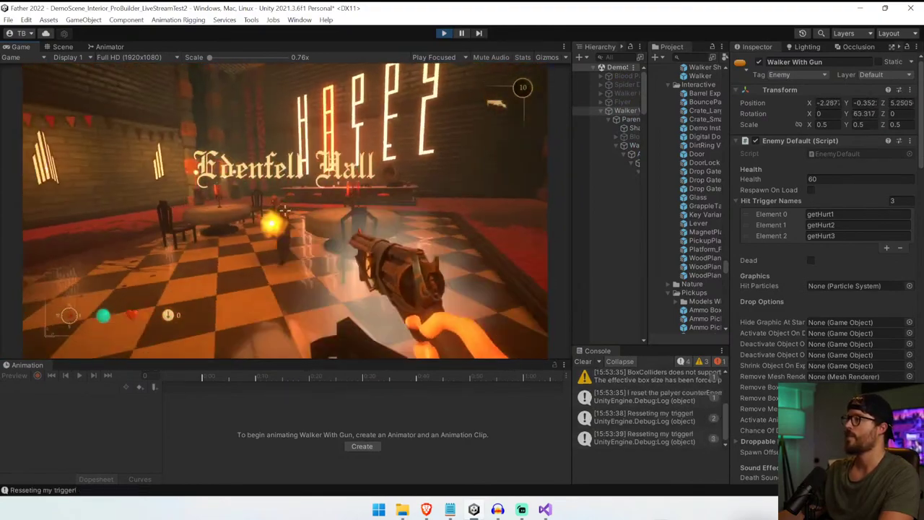
key("s")
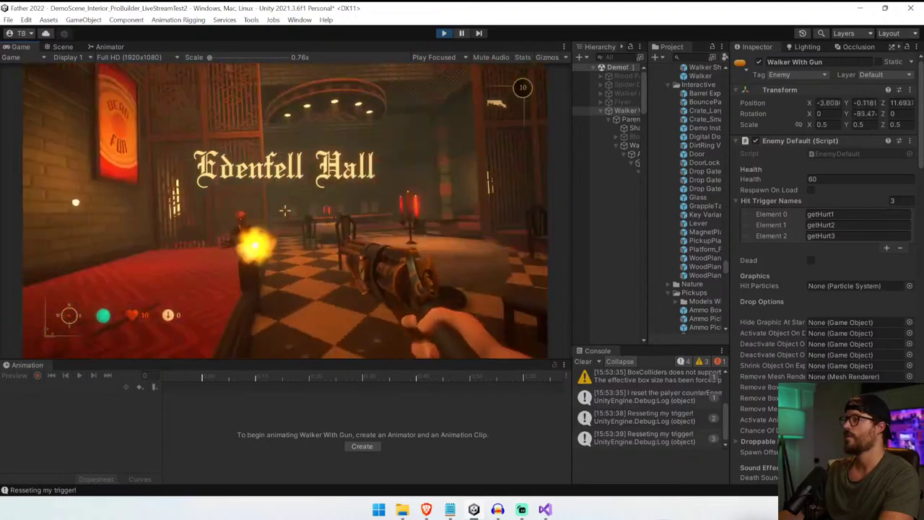
key("d")
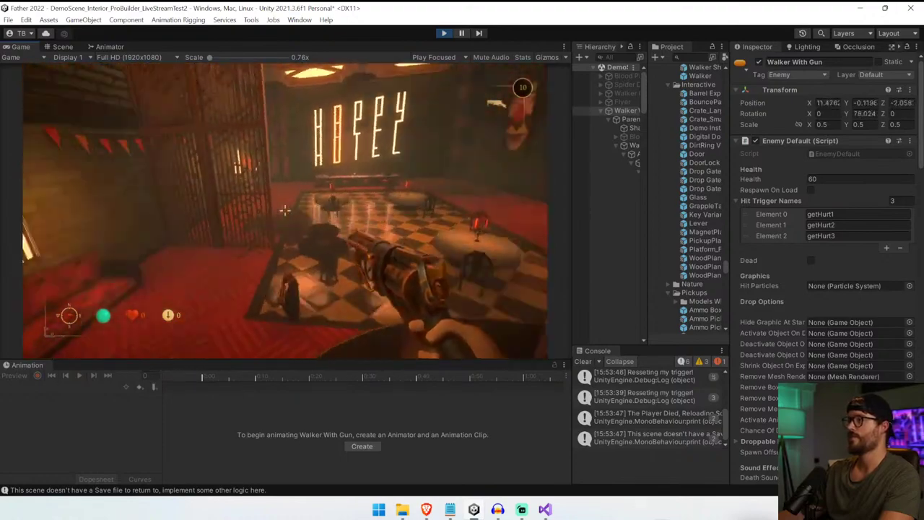
left_click(284, 208)
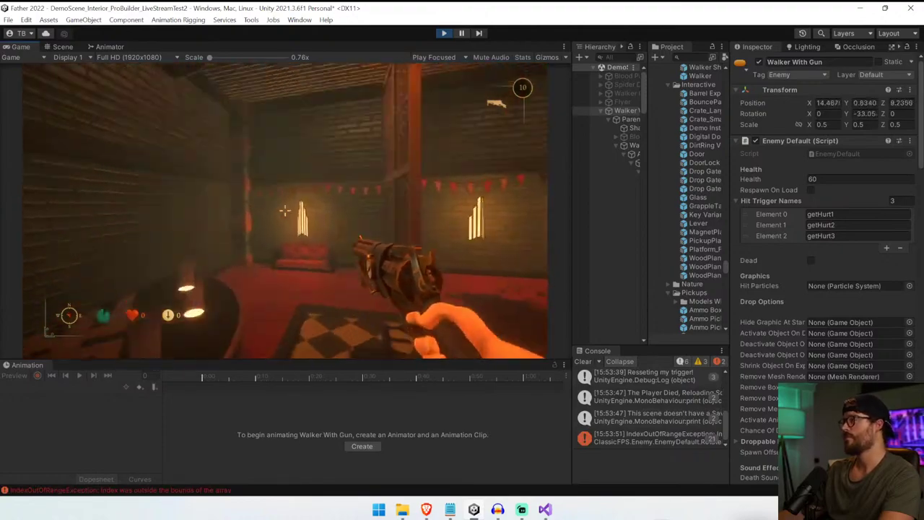
left_click(285, 210)
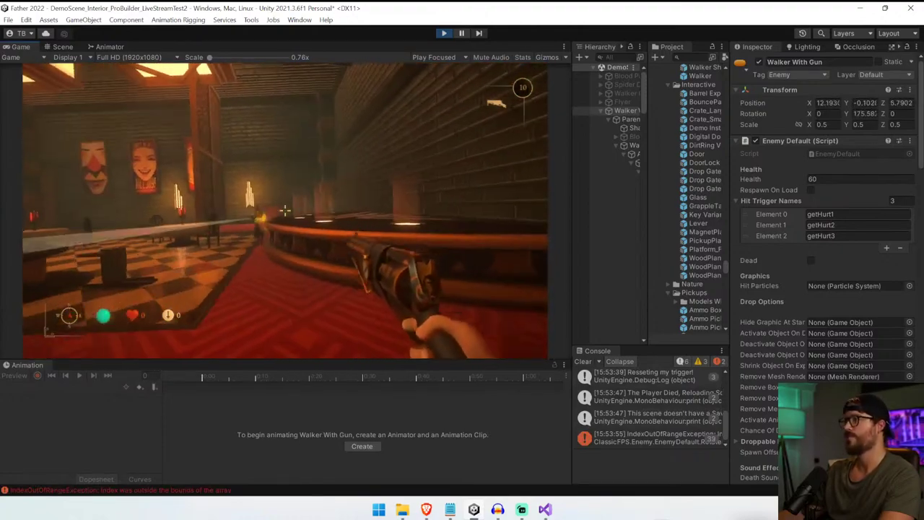
key("ctrl+p")
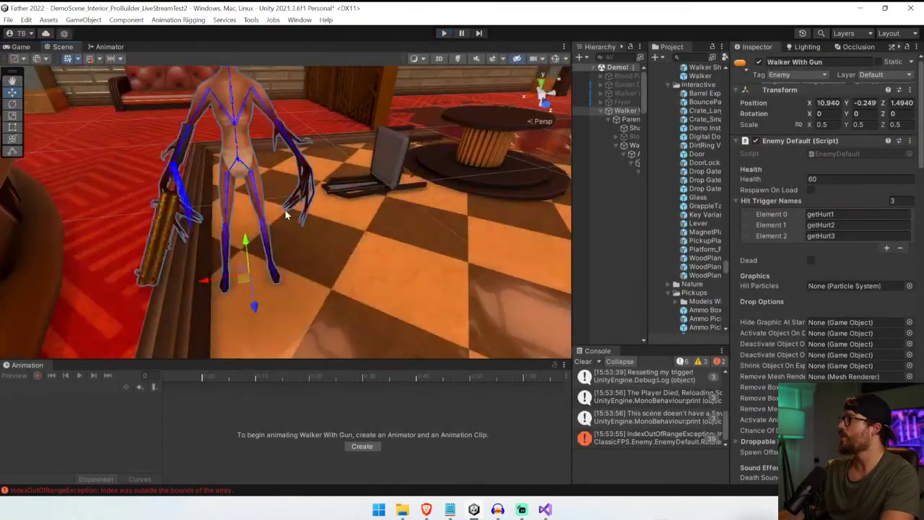
left_click(285, 210)
- Restore the wider project view, search the assets for "project", and open the Projectile Walker prefab for editing
left_click_drag(570, 166, 398, 166)
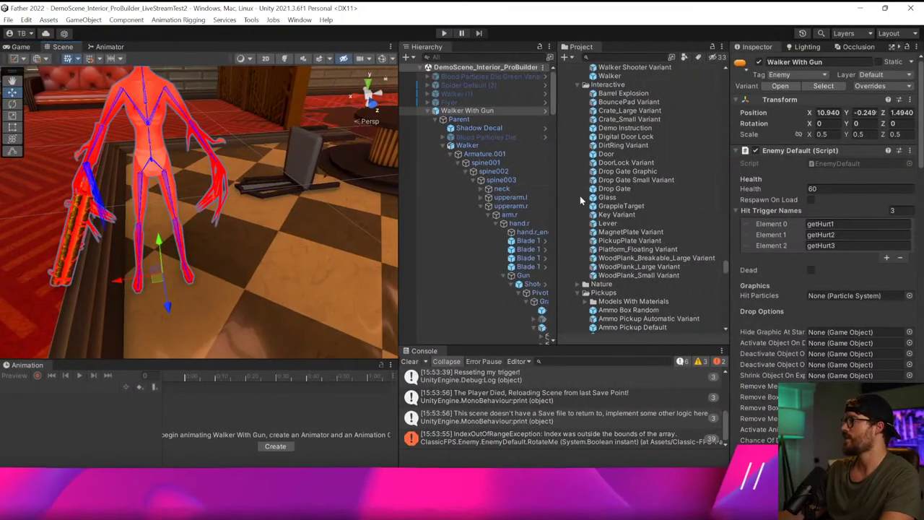
scroll(668, 277, "up", 9)
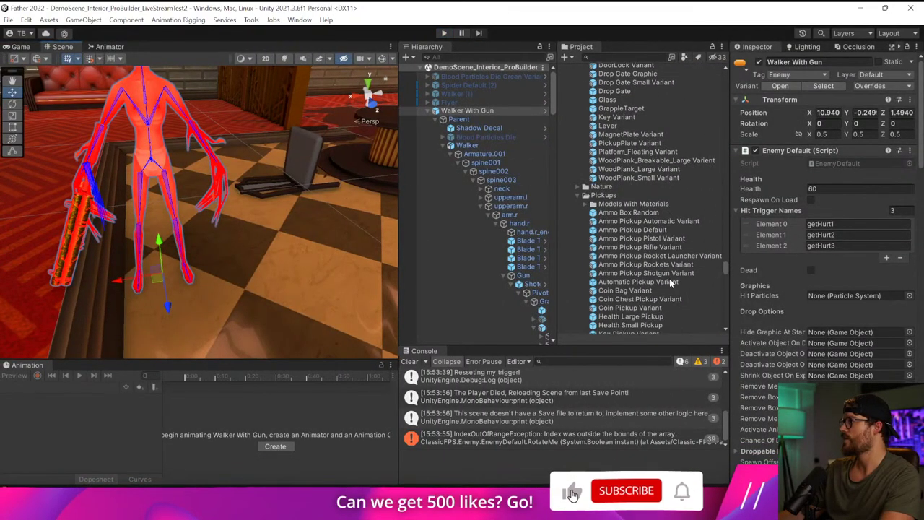
scroll(664, 268, "up", 4)
left_click(621, 57)
type("proje")
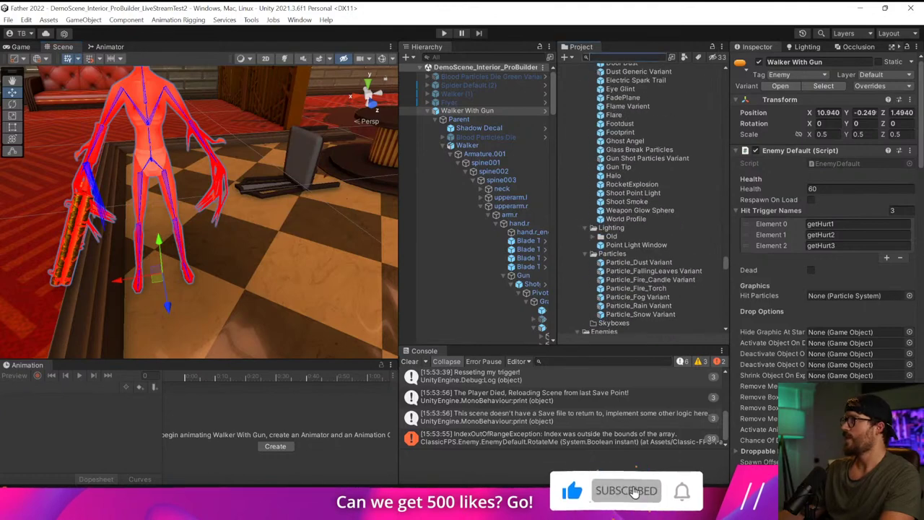
type("ct")
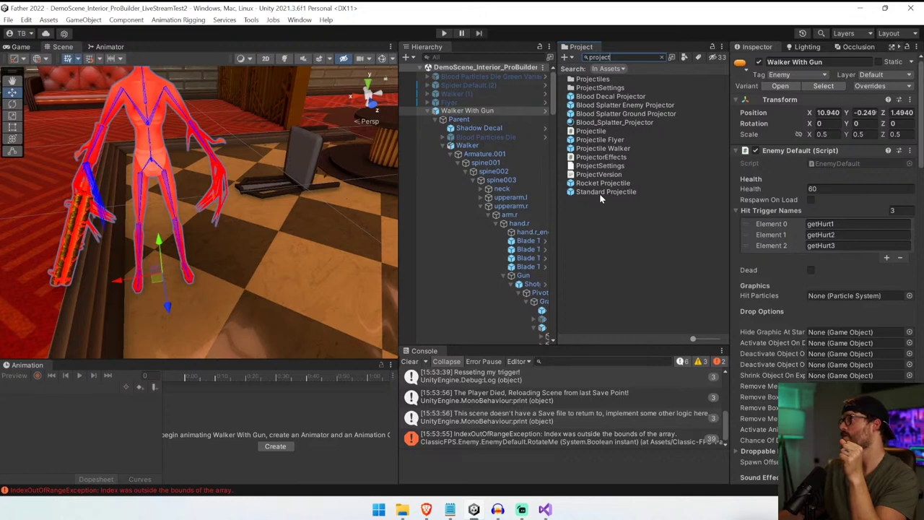
double_click(595, 147)
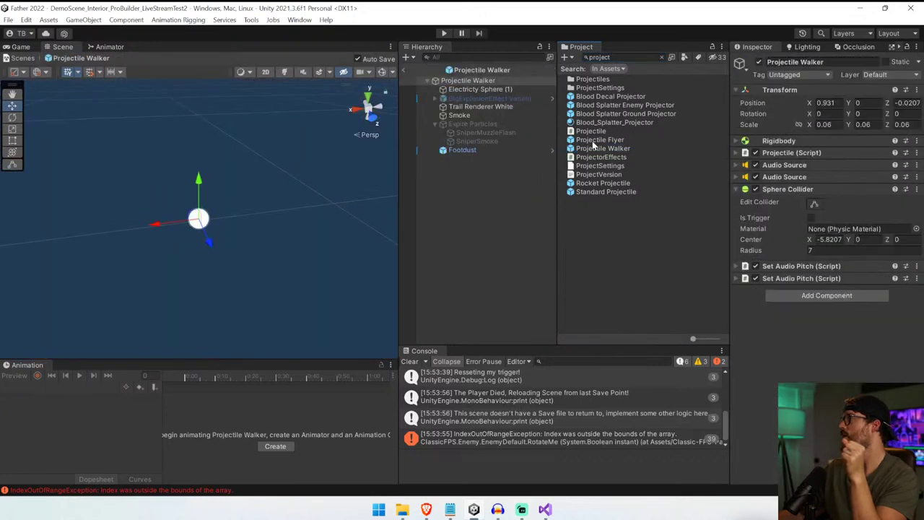
- Give Trail Renderer White's color gradient a pale orange tint at its start and set the trail's Time to 0.8
left_click(482, 89)
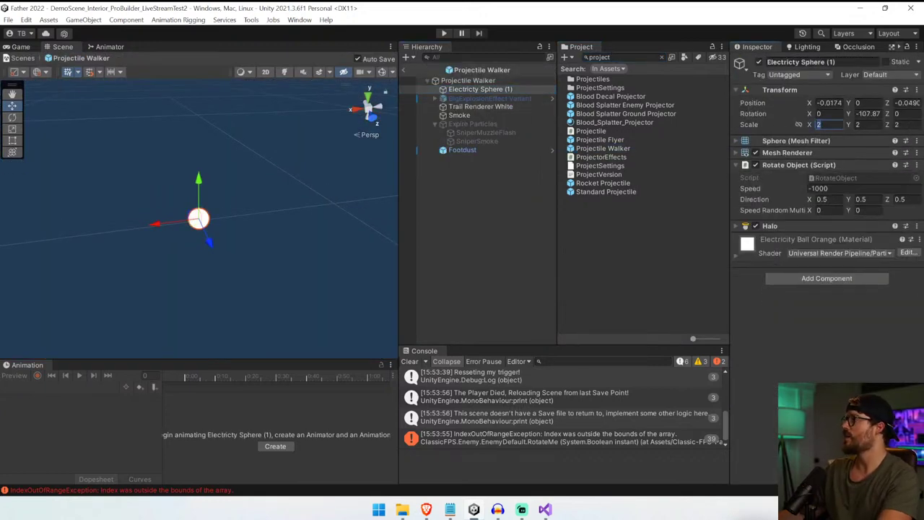
left_click(511, 106)
left_click(826, 286)
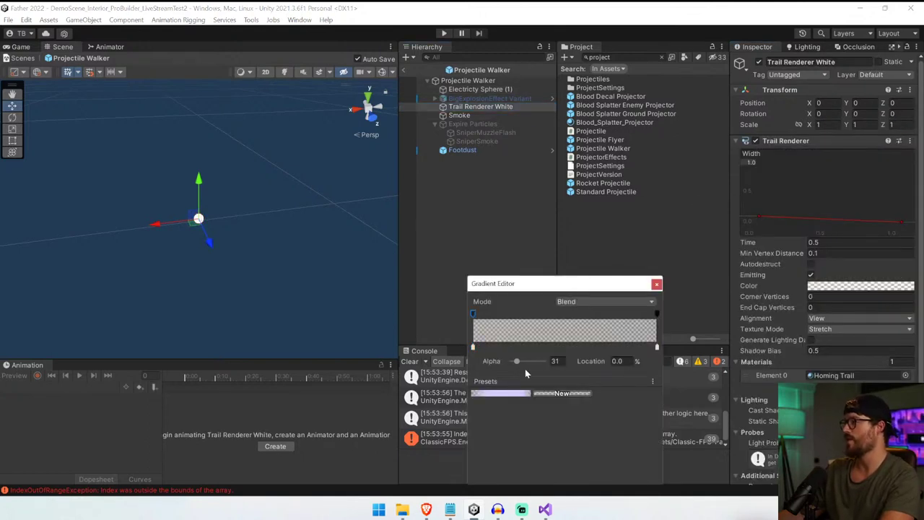
left_click_drag(526, 368, 527, 364)
left_click(656, 284)
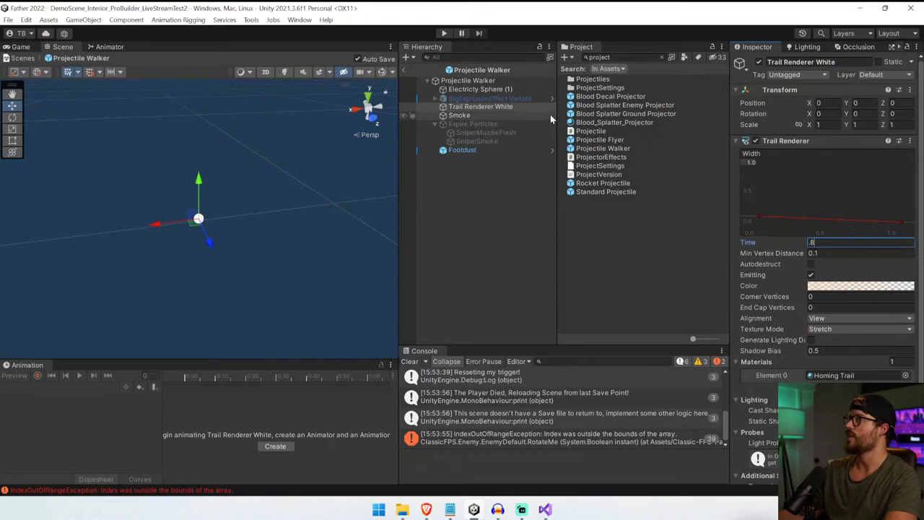
- Try moving the whole Projectile Walker along its X axis to preview the trail, and undo the move
left_click(476, 89)
key("Up")
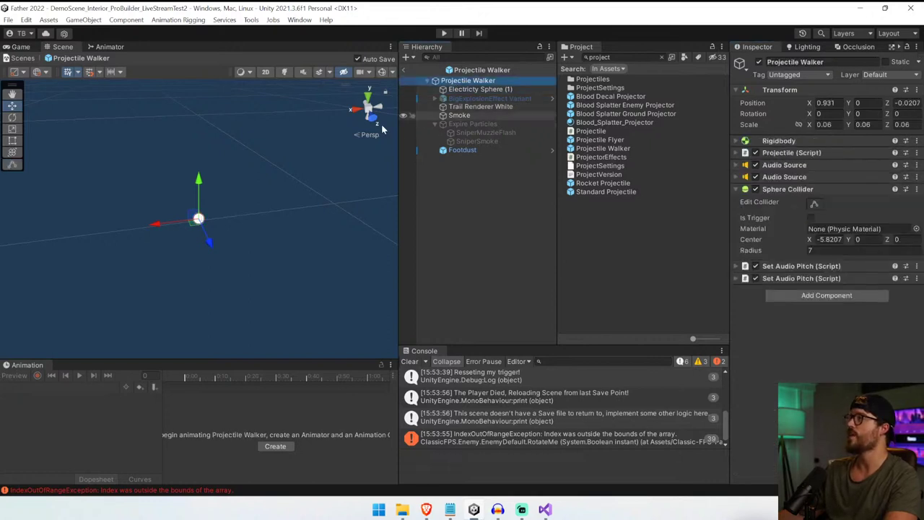
left_click_drag(151, 228, 7, 241)
key("ctrl+z")
- Lower the starting key of Trail Renderer White's width curve to make the trail thinner
left_click(488, 109)
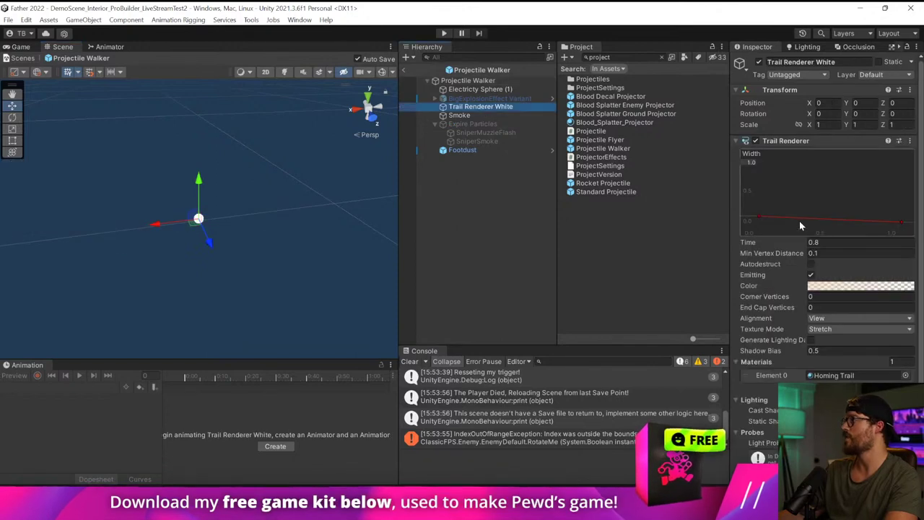
left_click(759, 218)
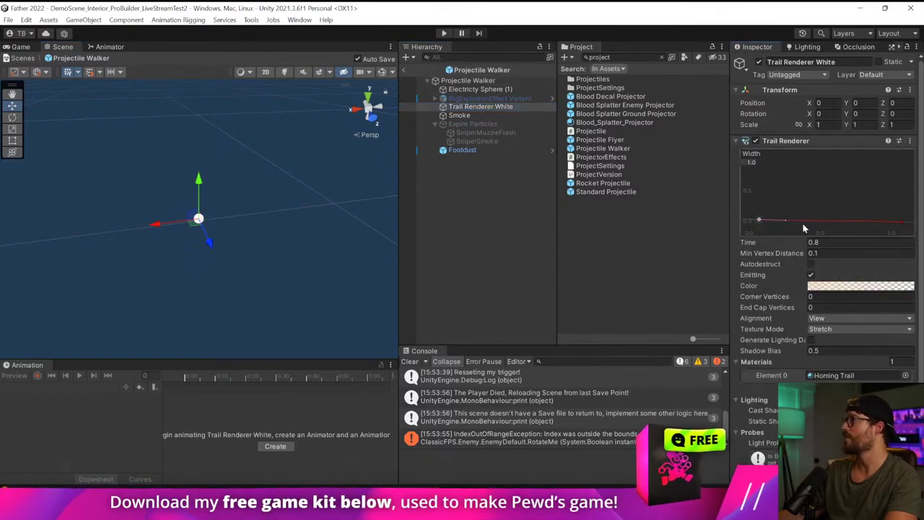
- Try shifting the whole Projectile Walker along its X axis to preview the thinner trail, and undo the move
left_click(468, 80)
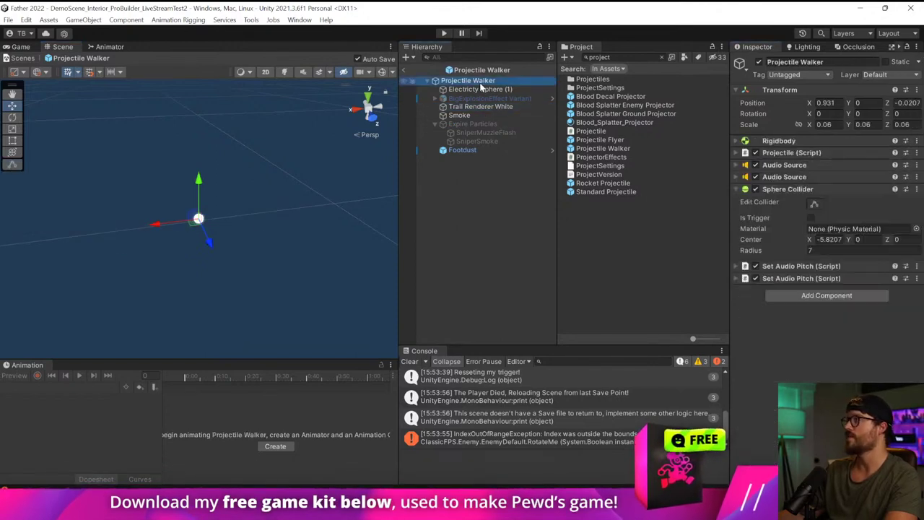
mouse_move(154, 226)
left_mouse_down()
mouse_move(56, 269)
mouse_move(94, 275)
mouse_move(160, 193)
mouse_move(168, 220)
left_mouse_up()
key("ctrl+z")
key("ctrl+z")
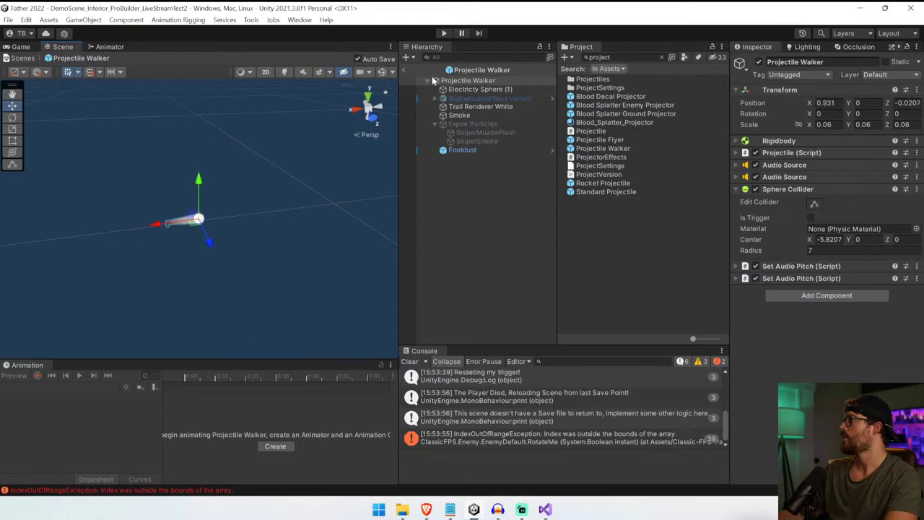
key("ctrl+z")
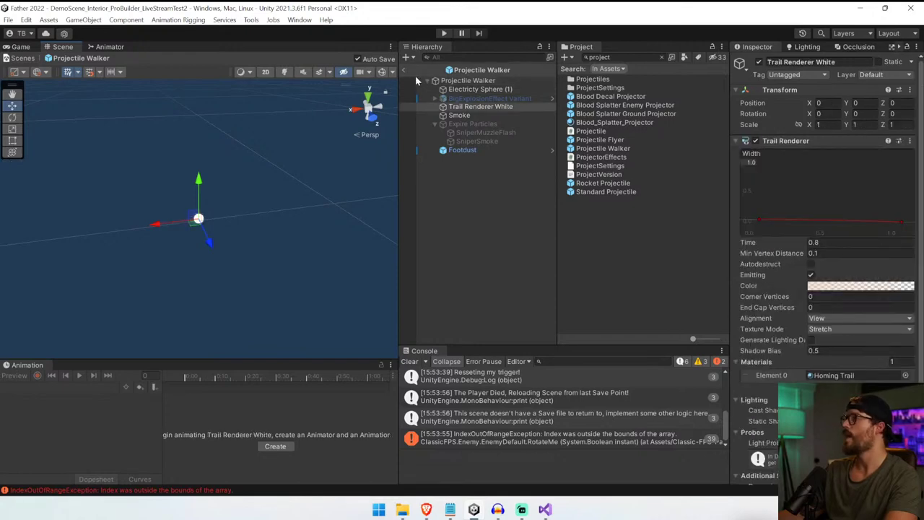
- Leave the prefab, playtest the scene by walking around and firing at the walker enemy, and stop play mode
left_click(405, 70)
key("ctrl+p")
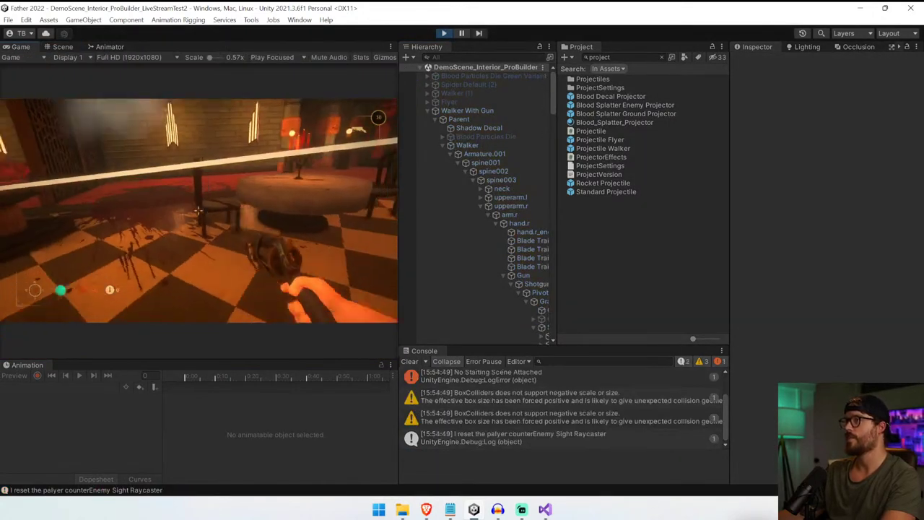
key("w")
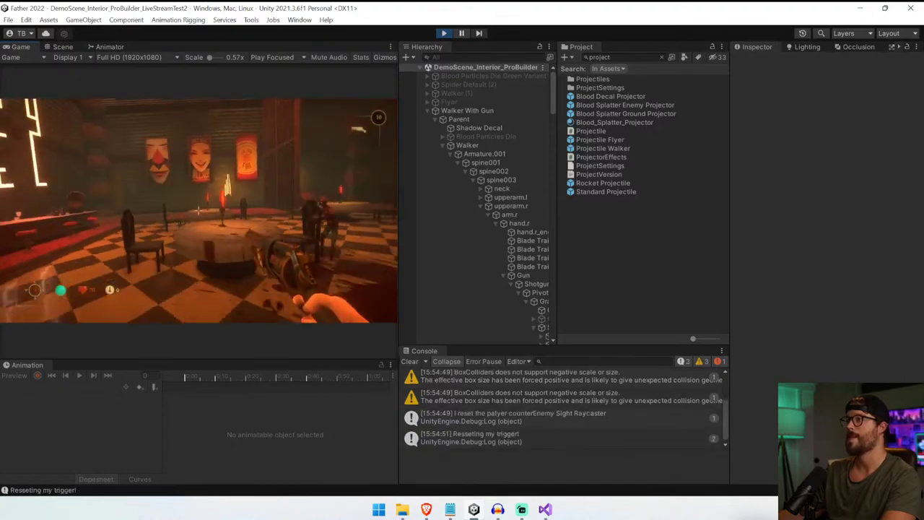
key("w")
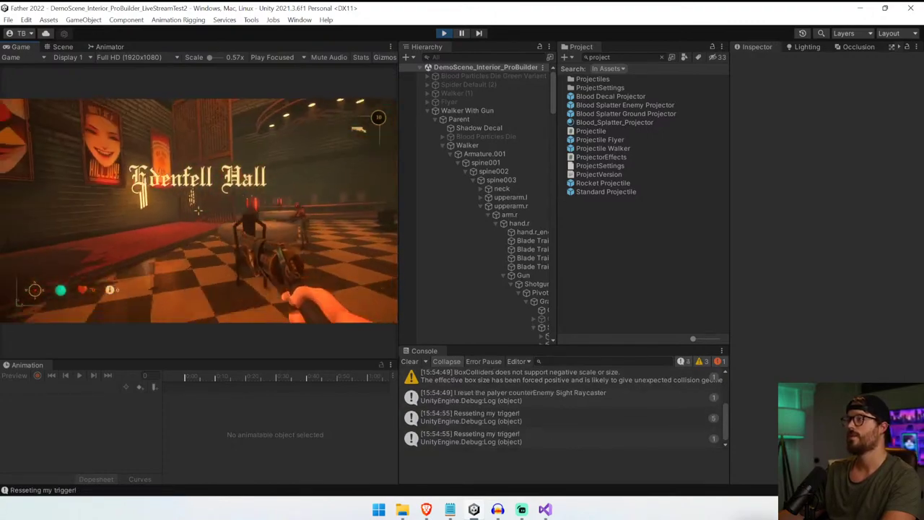
left_click(200, 209)
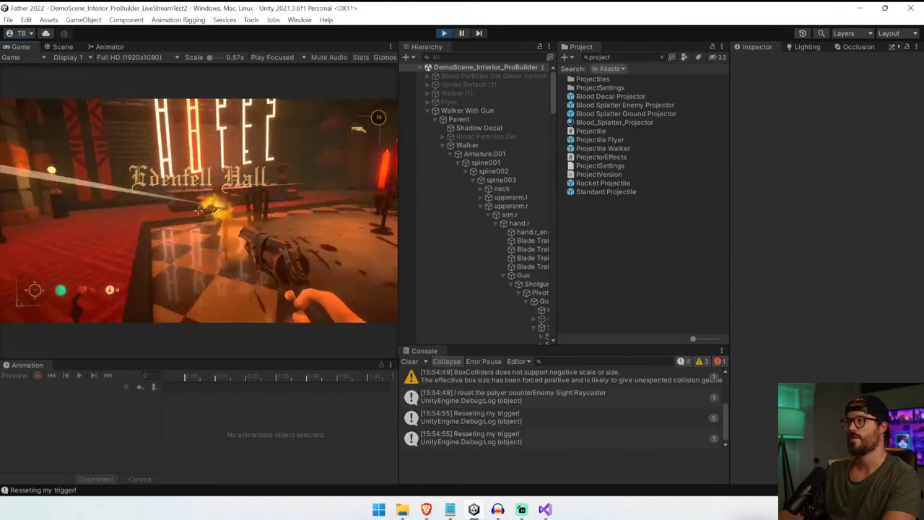
left_click(199, 210)
left_click(198, 210)
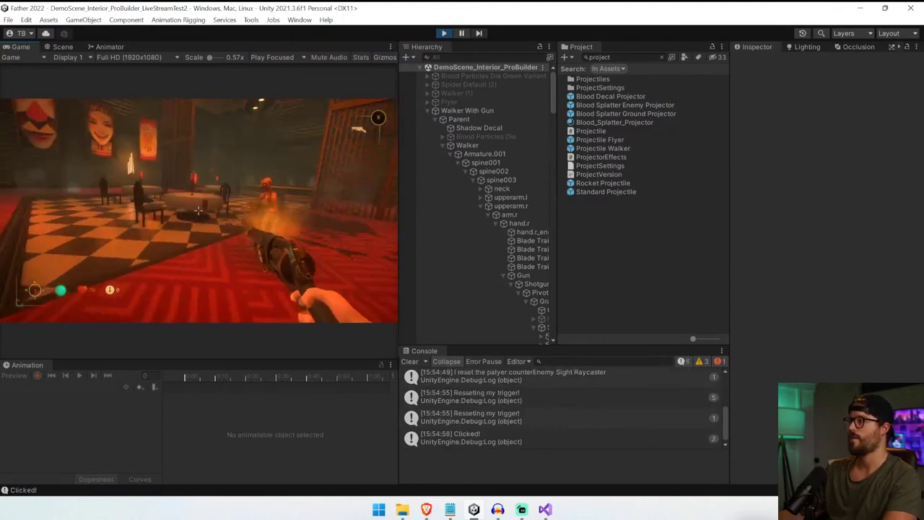
key("ctrl+p")
- Switch to Visual Studio and, in EnemyDefault.cs, replace the Following condition's clip names "Attack" and "Hit" with "Run" and "Walk"
key("alt+Tab")
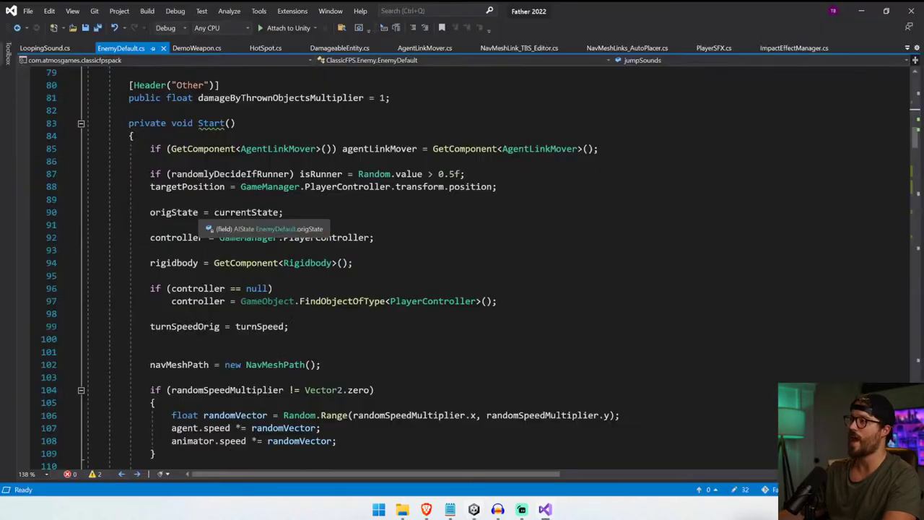
scroll(462, 267, "up", 20)
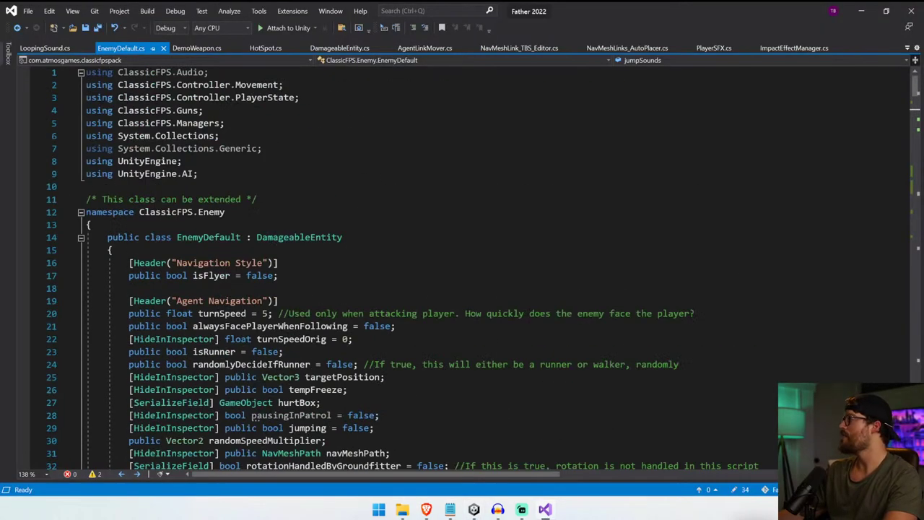
scroll(462, 267, "down", 20)
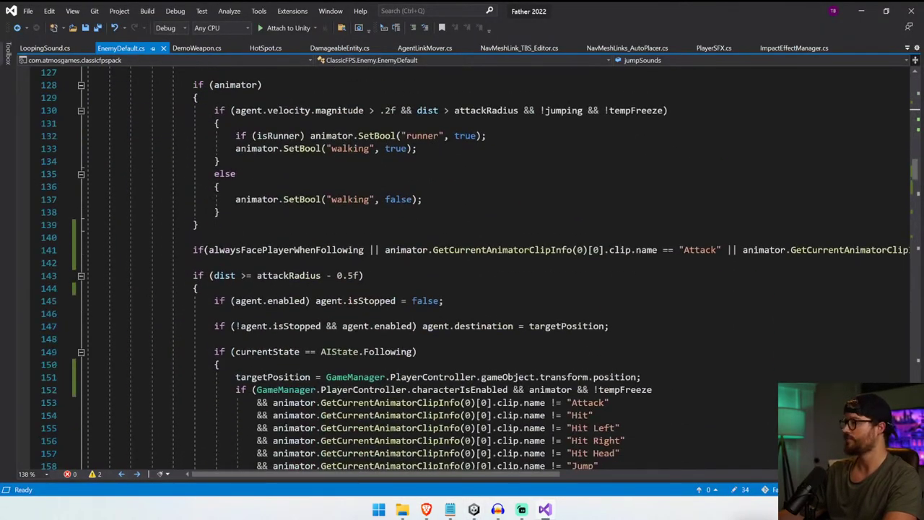
scroll(462, 354, "down", 4)
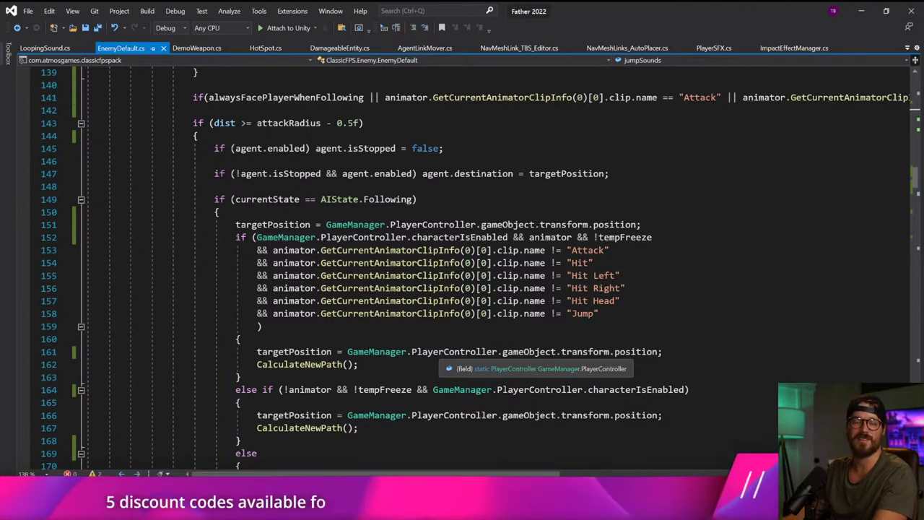
left_click_drag(599, 314, 257, 250)
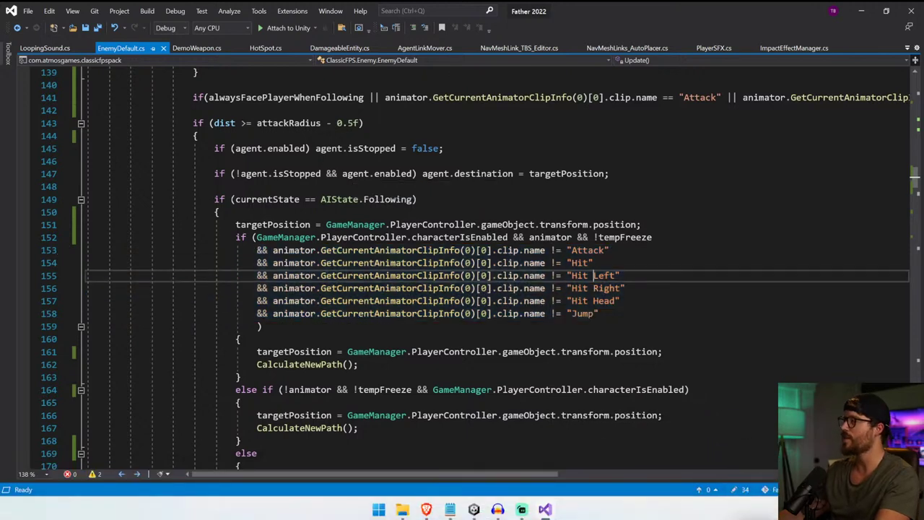
double_click(587, 250)
type("Run")
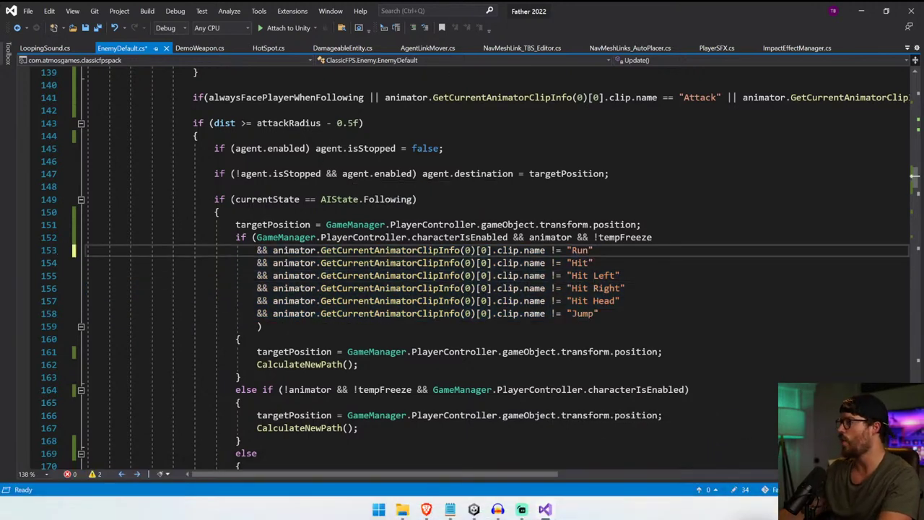
double_click(579, 263)
type("Wa")
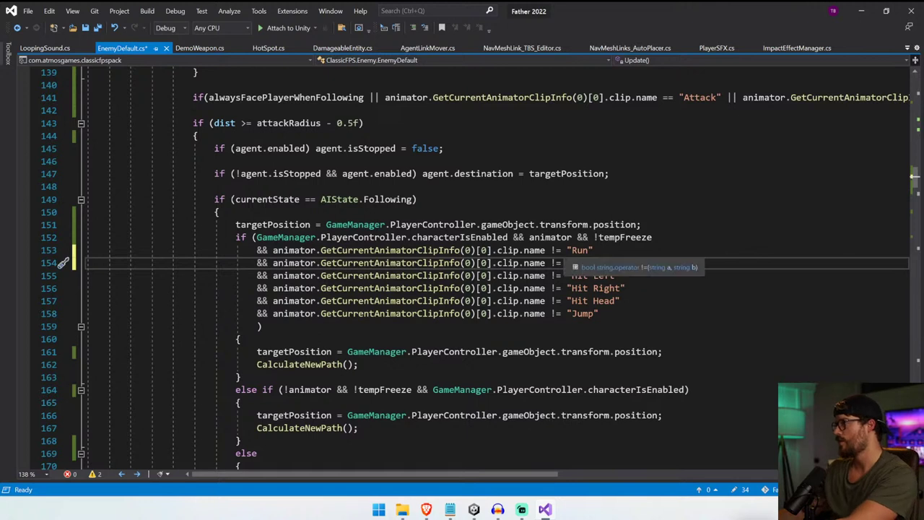
- Change the comparison operators of the "Run" and "Walk" clip checks to ==
left_click(556, 251)
key("BackSpace")
type("=")
key("Down")
double_click(555, 263)
type("==")
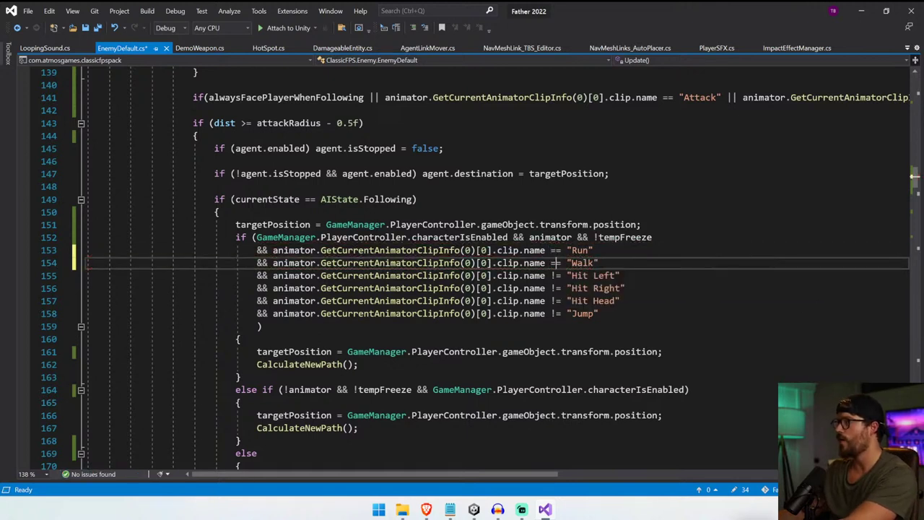
- Delete the "Hit Left", "Hit Right", "Hit Head" and "Jump" clip checks with the leftover blank line, and save the script
left_click_drag(257, 275, 599, 314)
key("Delete")
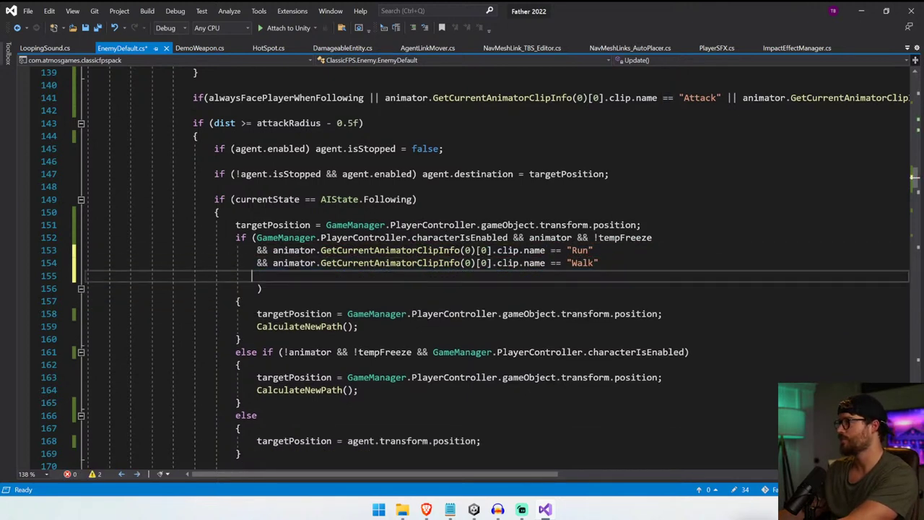
left_click_drag(251, 276, 86, 276)
key("Delete")
key("Delete")
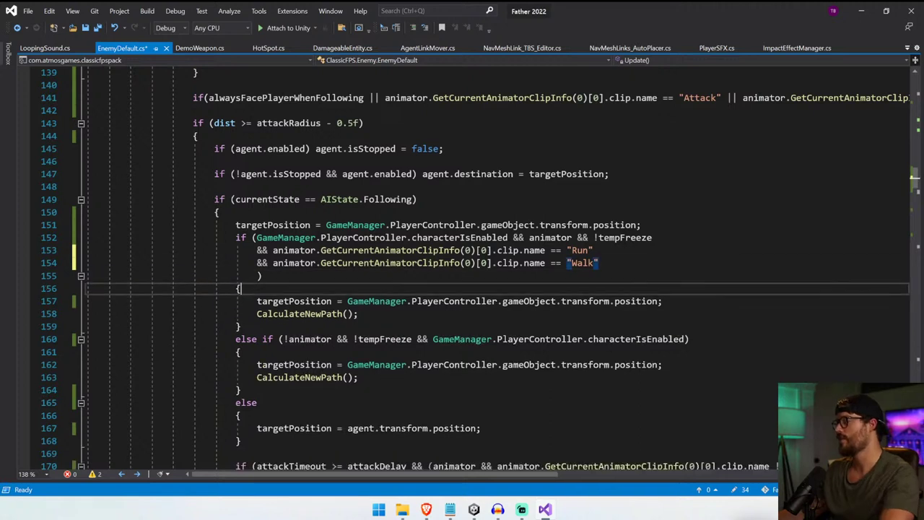
key("ctrl+s")
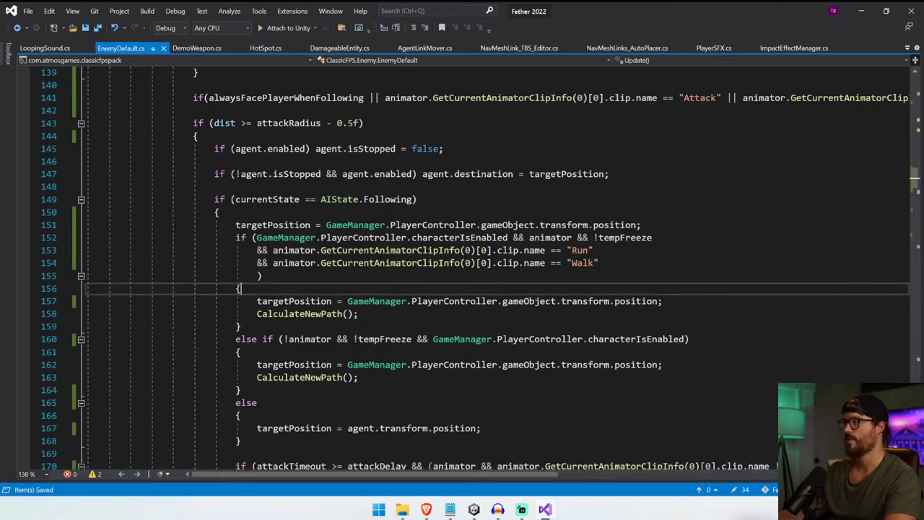
- Duplicate the "Walk" clip check onto a new line directly below it
left_click_drag(599, 263, 257, 262)
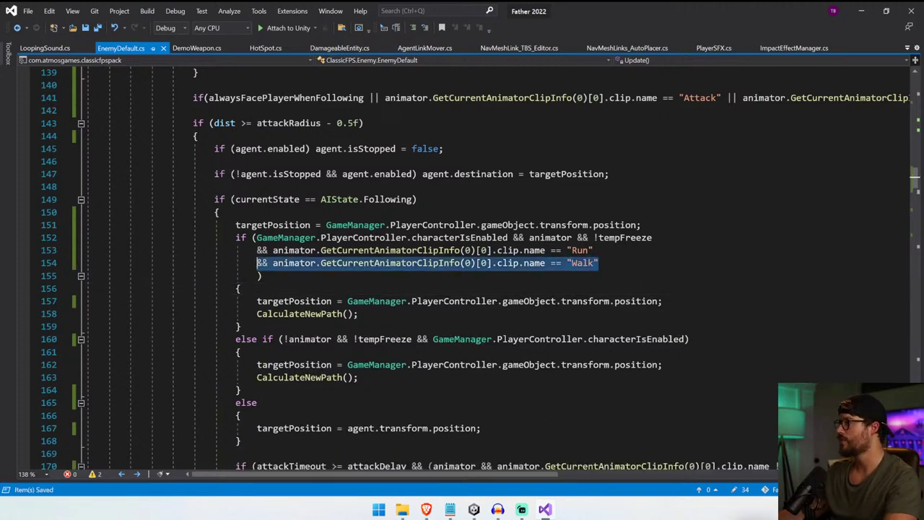
key("ctrl+c")
key("End")
key("Return")
key("ctrl+v")
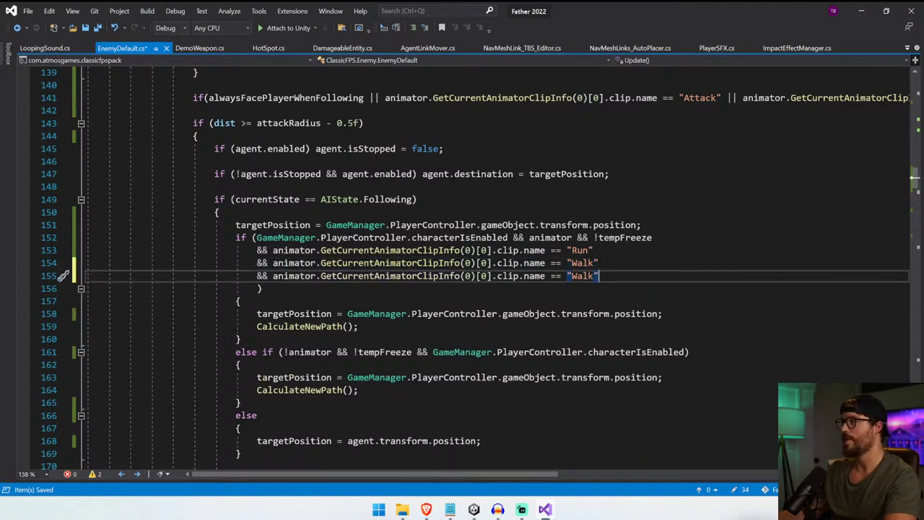
- Replace the leading && with || on all three clip checks in the Following condition
double_click(258, 250)
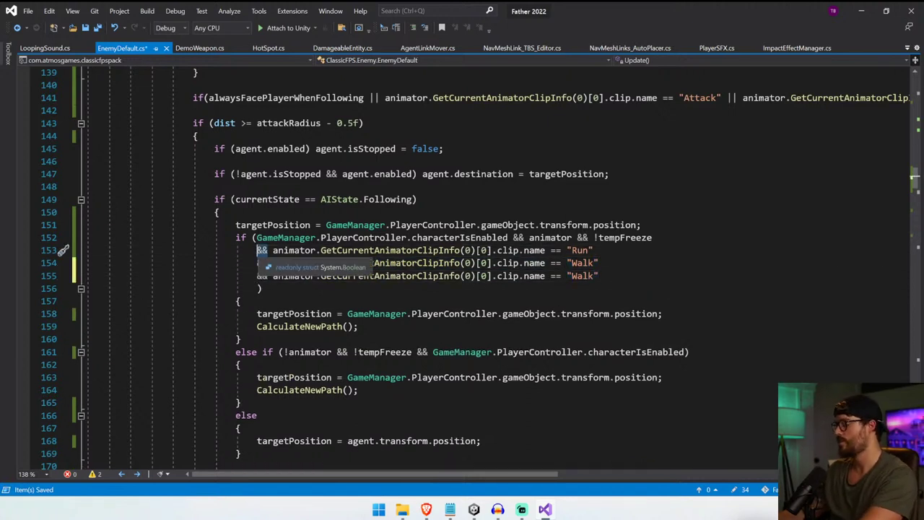
type("||")
key("Down")
key("BackSpace")
key("BackSpace")
type("||")
key("Down")
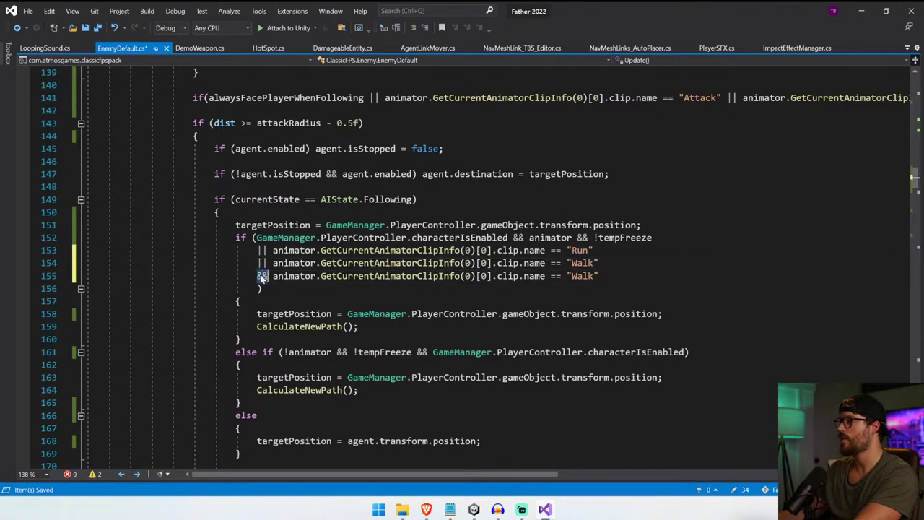
key("BackSpace")
key("BackSpace")
type("||")
- Copy the three clip checks, set the third check's clip name to "Idle", and save the script
key("End")
key("shift+Up")
key("shift+Up")
key("shift+Home")
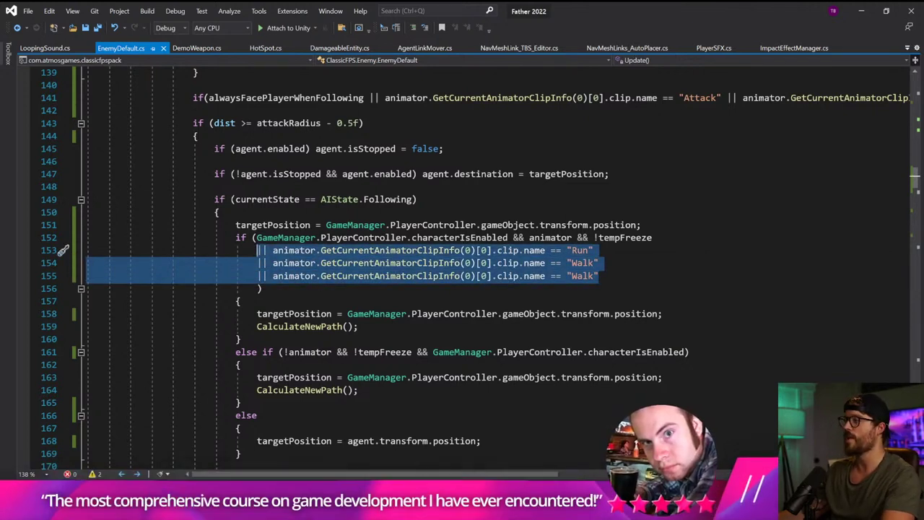
double_click(581, 275)
type("Idle")
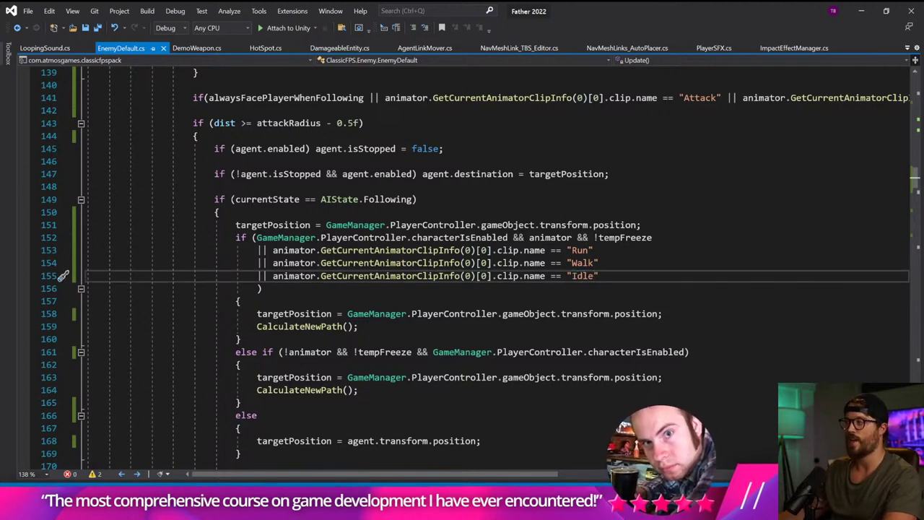
scroll(404, 361, "down", 8)
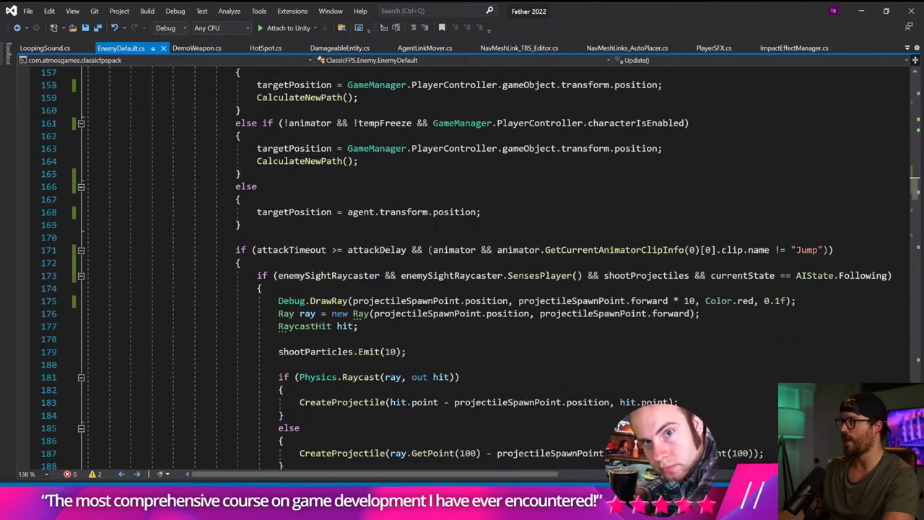
scroll(405, 361, "up", 6)
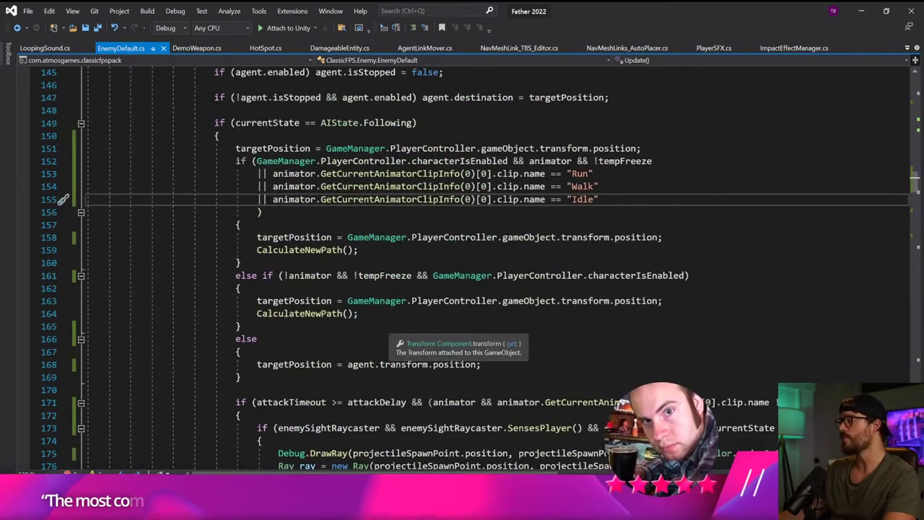
key("ctrl+s")
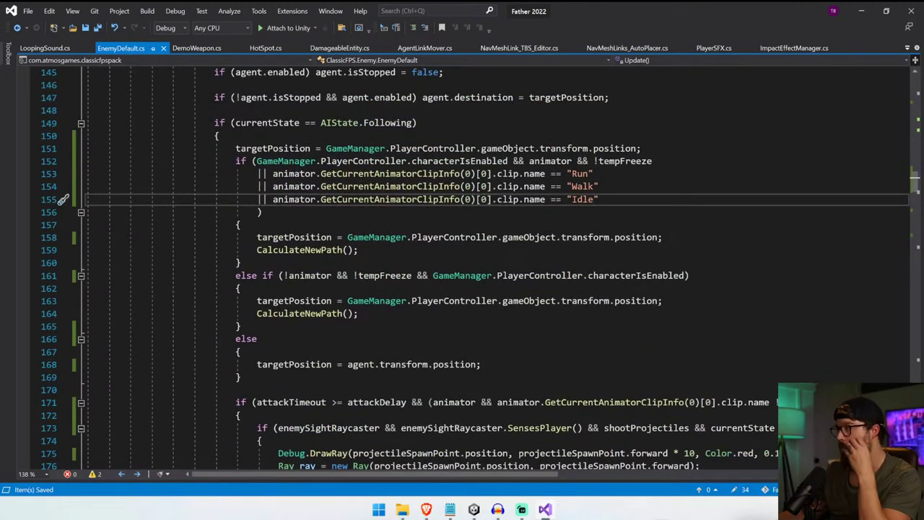
- In the attackTimeout condition, add an opening parenthesis after "animator &&" and replace the "Jump" clip check with the three copied clip checks
scroll(462, 267, "down", 3)
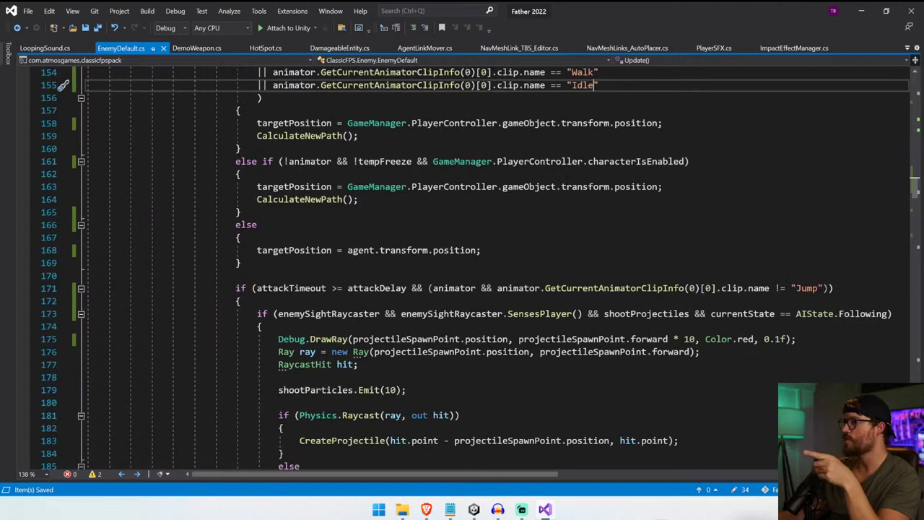
scroll(445, 479, "right", 5)
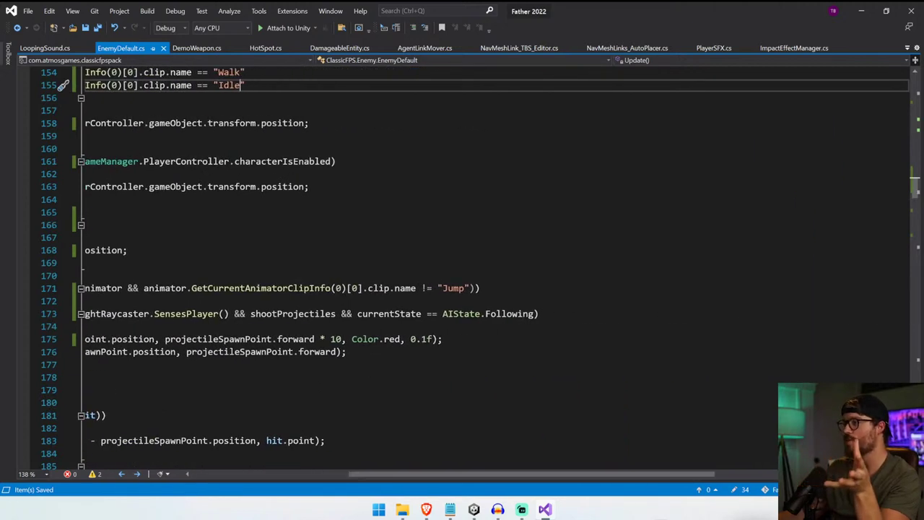
left_click(143, 288)
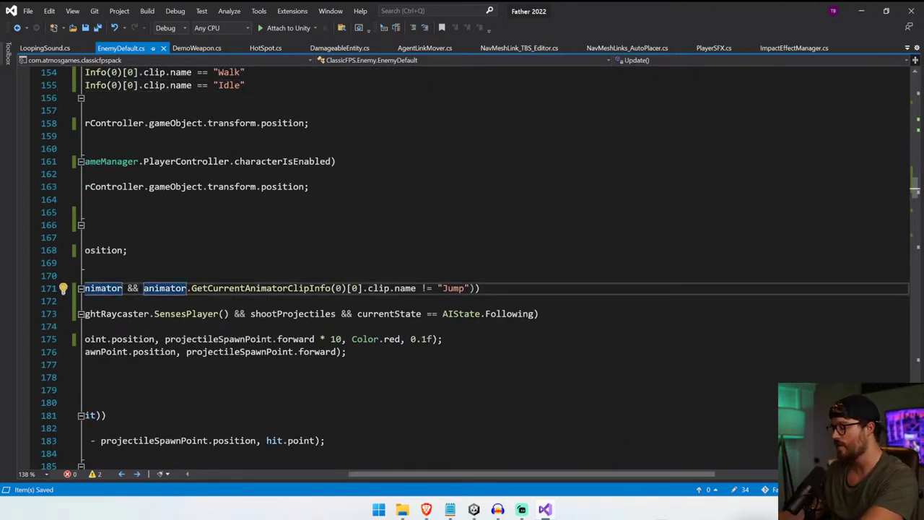
type("(")
left_click_drag(478, 288, 354, 288)
key("ctrl+v")
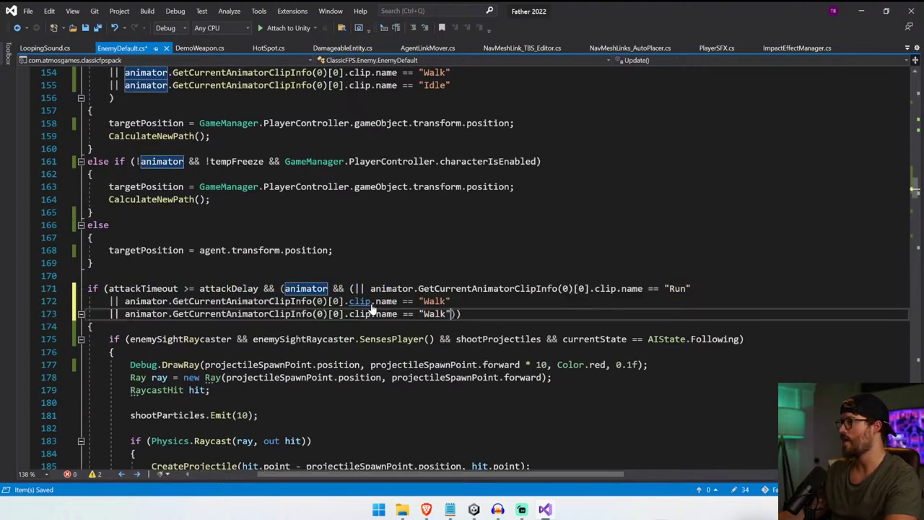
- Remove the leading || and extra space before the pasted "Run" check in the attackTimeout condition
left_click(365, 289)
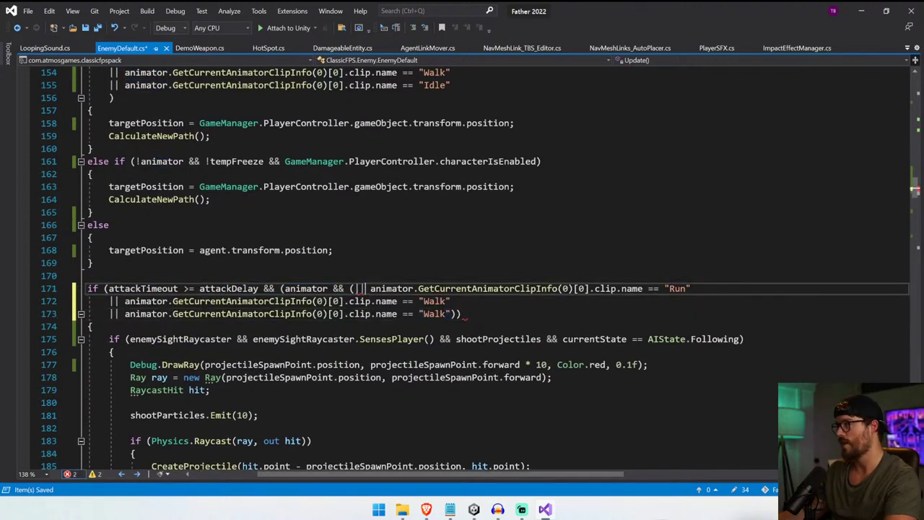
key("BackSpace")
key("BackSpace")
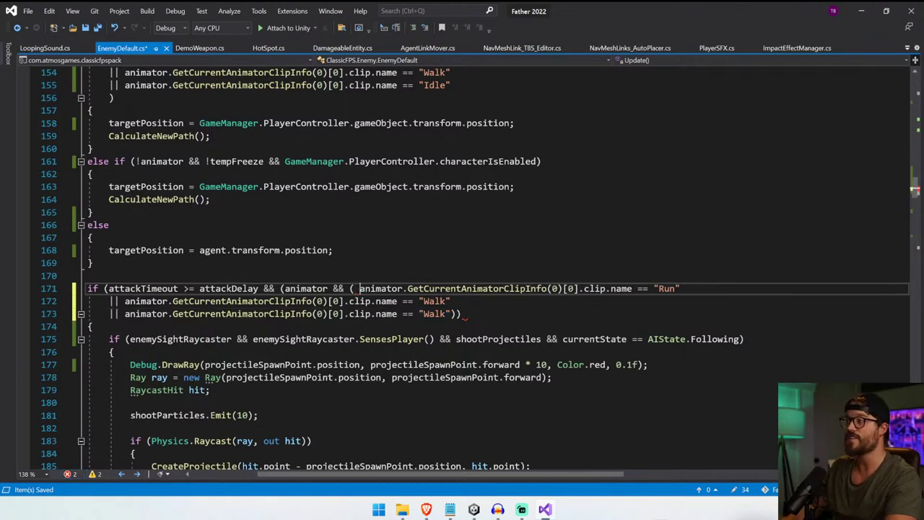
key("BackSpace")
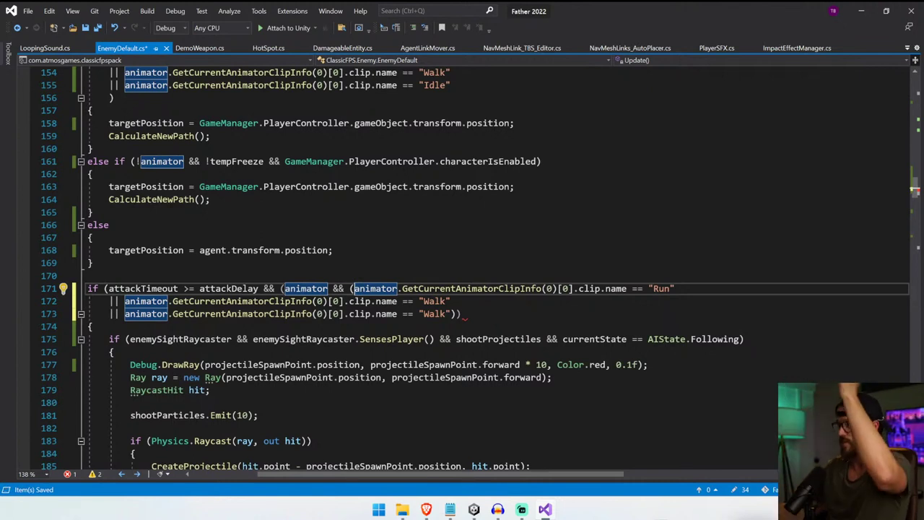
- Set the third clip check's name in the attackTimeout condition to "Idle" and save the script
left_click(435, 237)
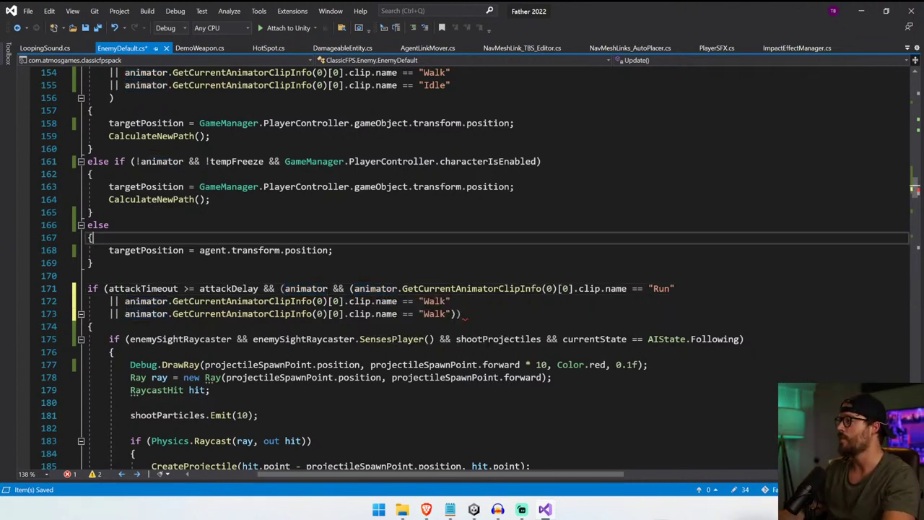
double_click(436, 314)
type("Idle")
key("End")
key("ctrl+s")
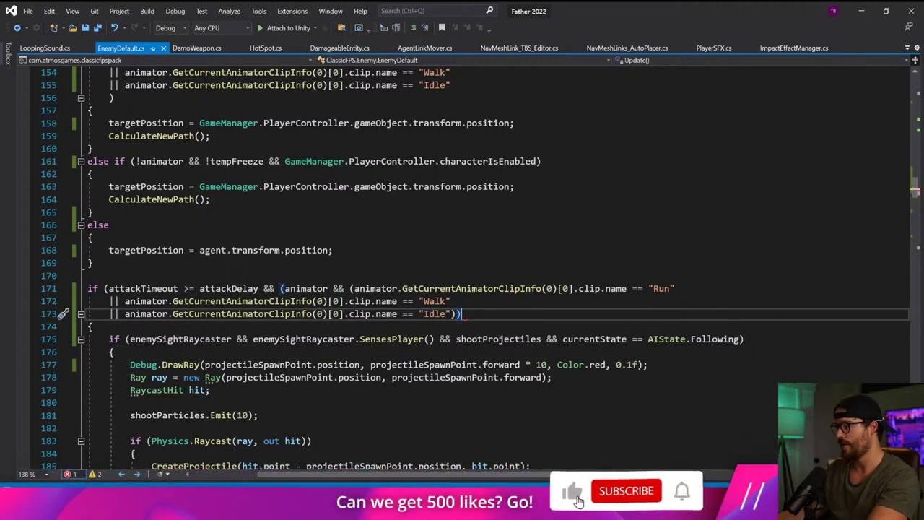
- Add the missing closing parenthesis after the "Idle" check in the attackTimeout condition and save the script
type(")")
key("Down")
key("Down")
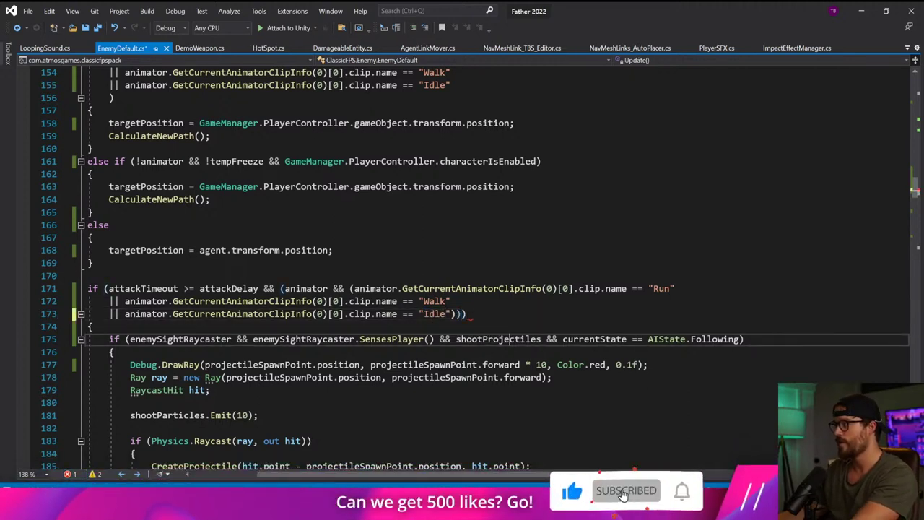
key("Up")
key("Up")
key("ctrl+s")
- Move the "Run" clip check of the attackTimeout condition onto its own line and save the script
left_click(350, 288)
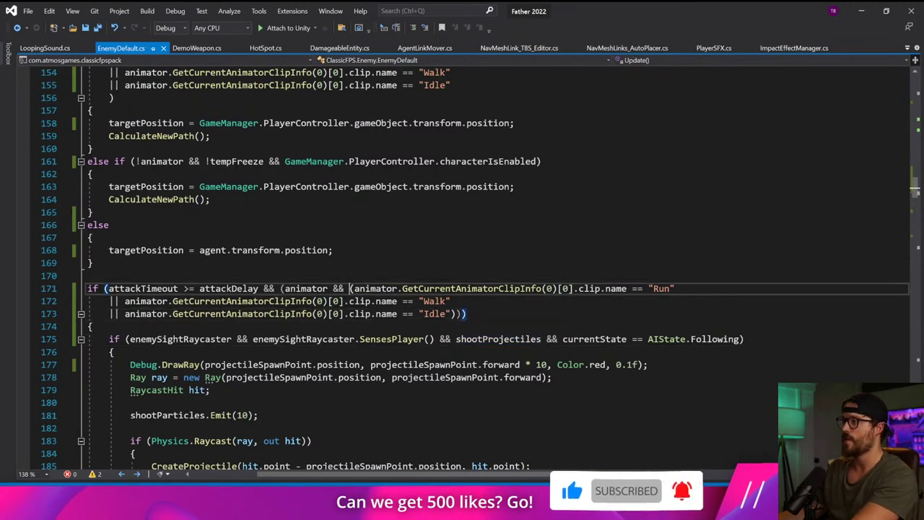
key("Return")
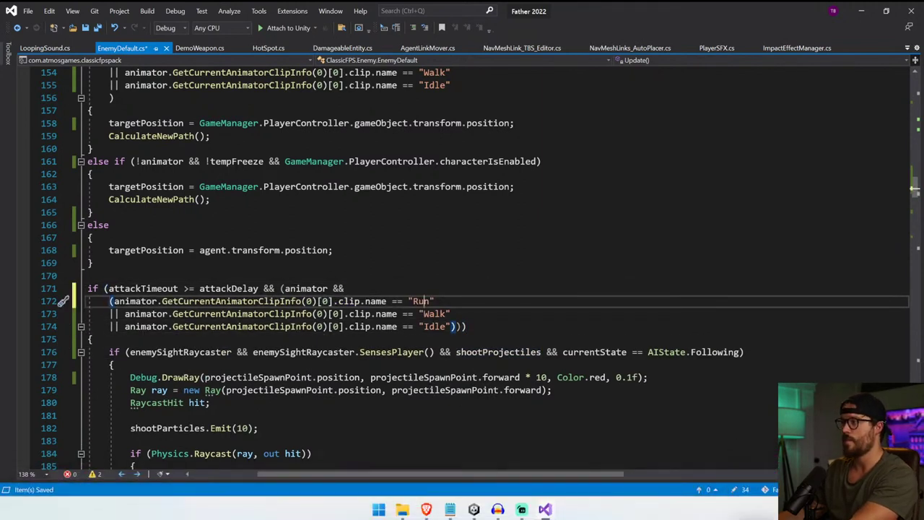
double_click(440, 314)
double_click(428, 326)
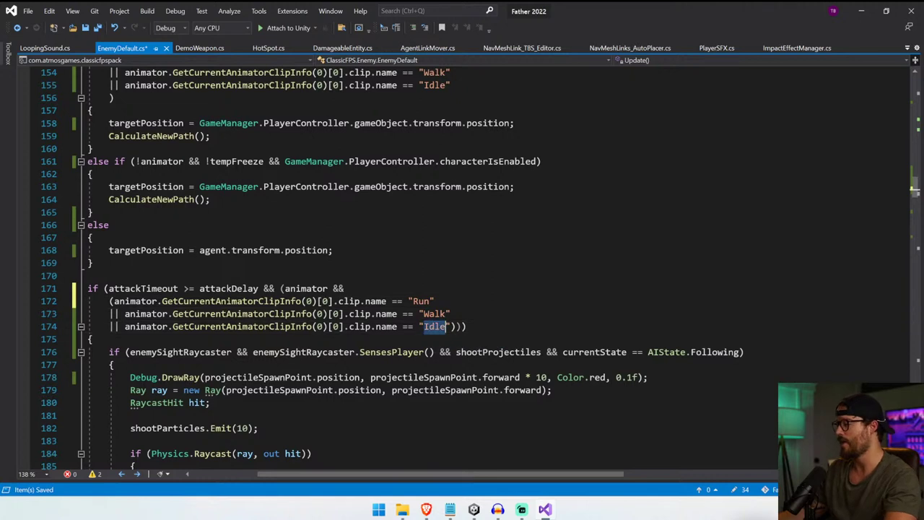
key("ctrl+s")
- Switch to Unity, clear the console, and bring up Walker With Gun's Animator graph
left_click(475, 509)
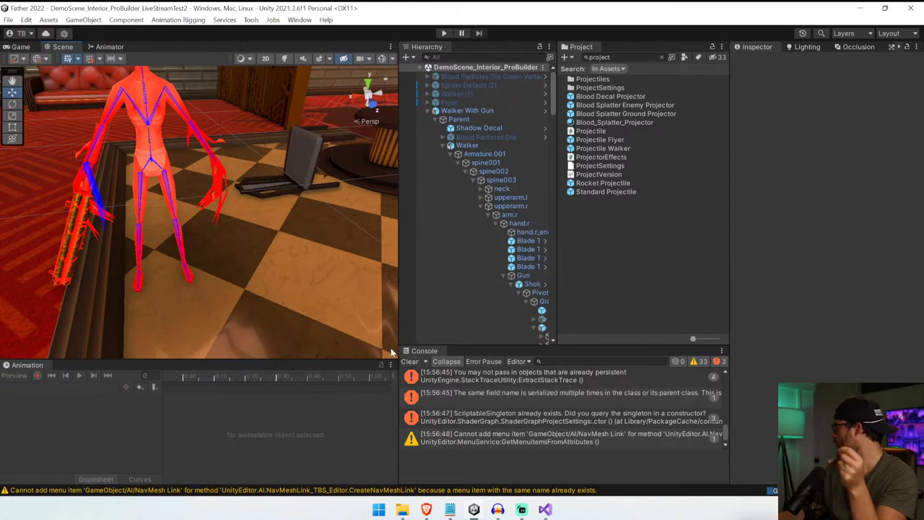
left_click(409, 361)
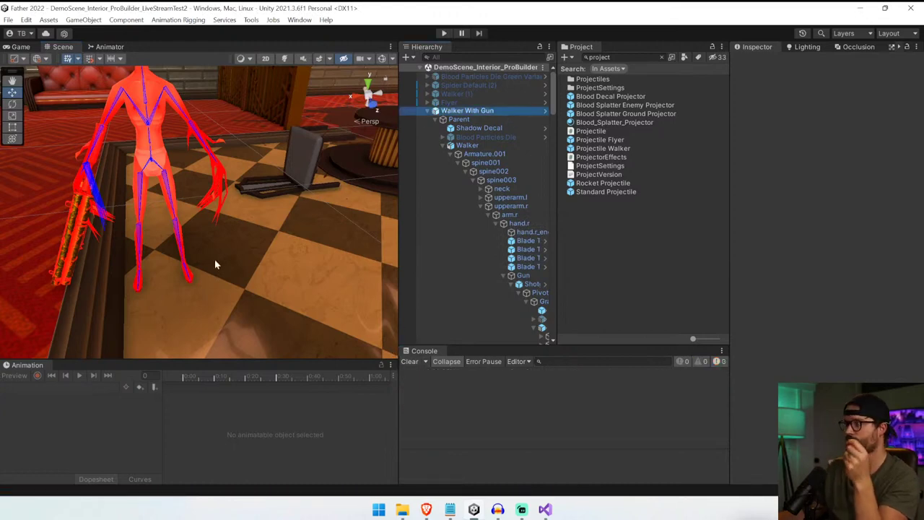
left_click(107, 46)
scroll(274, 185, "up", 5)
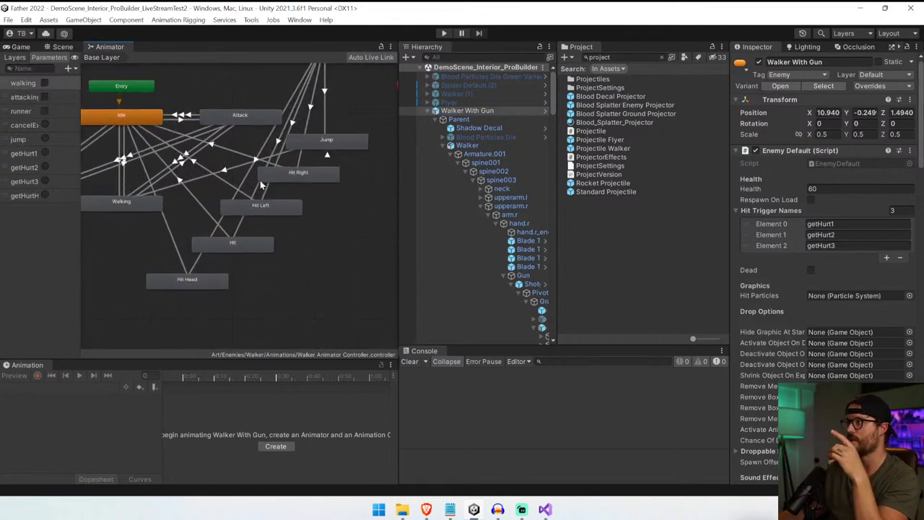
- Examine the motion clips assigned to the Attack, Idle, Walking and Run states in the Animator graph
left_click(267, 121)
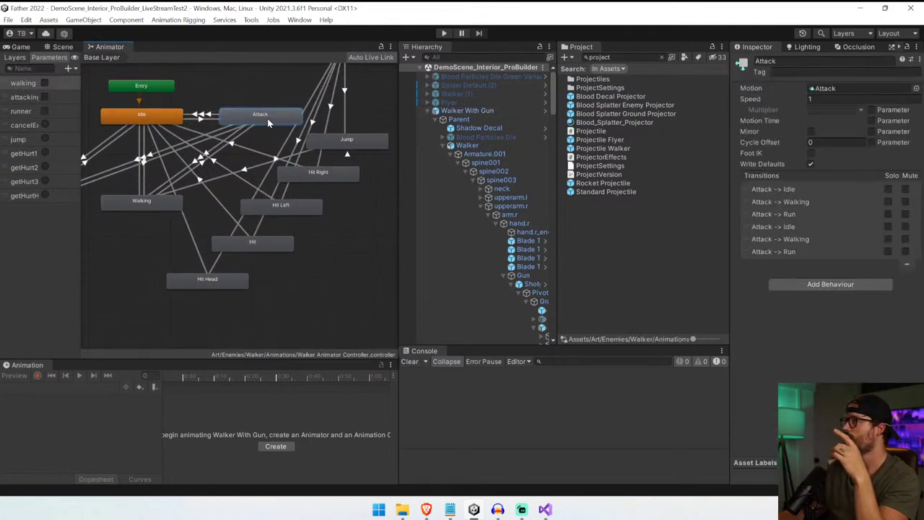
left_click(137, 119)
middle_click_drag(152, 172, 226, 173)
left_click(206, 203)
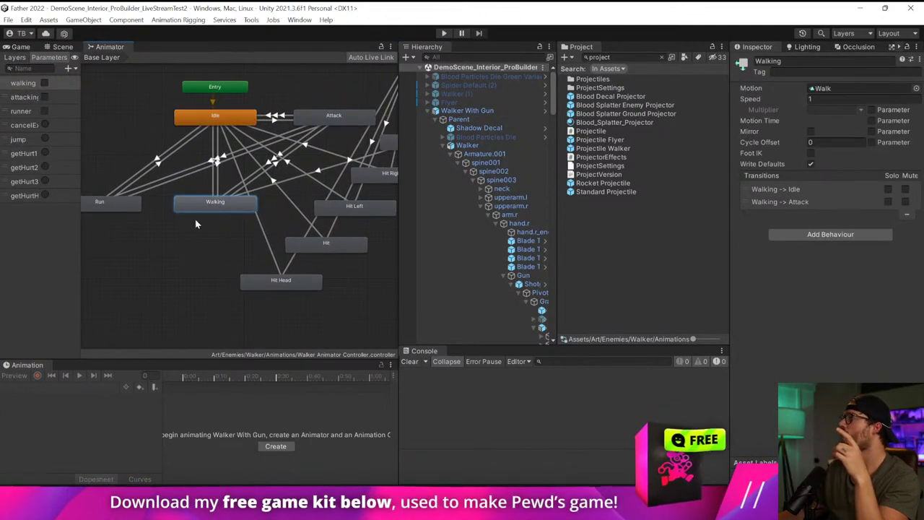
middle_click_drag(195, 224, 248, 229)
left_click(188, 210)
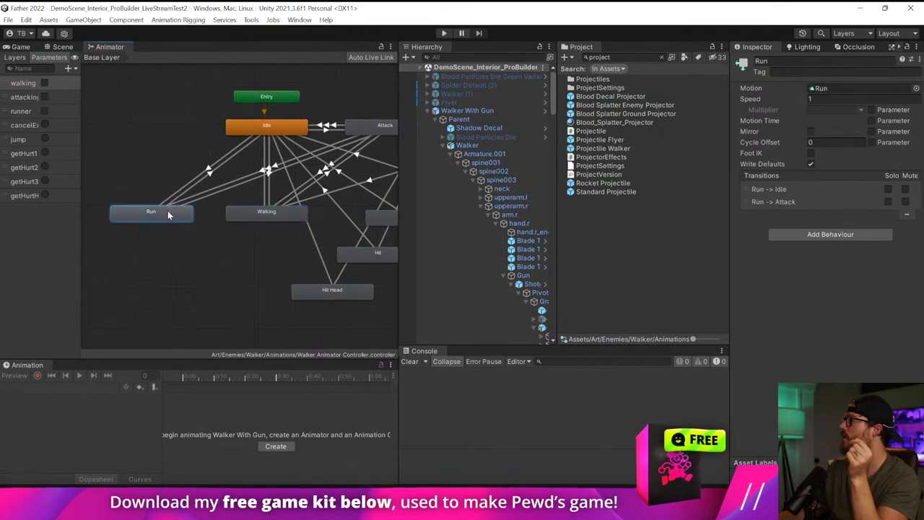
left_click(297, 214)
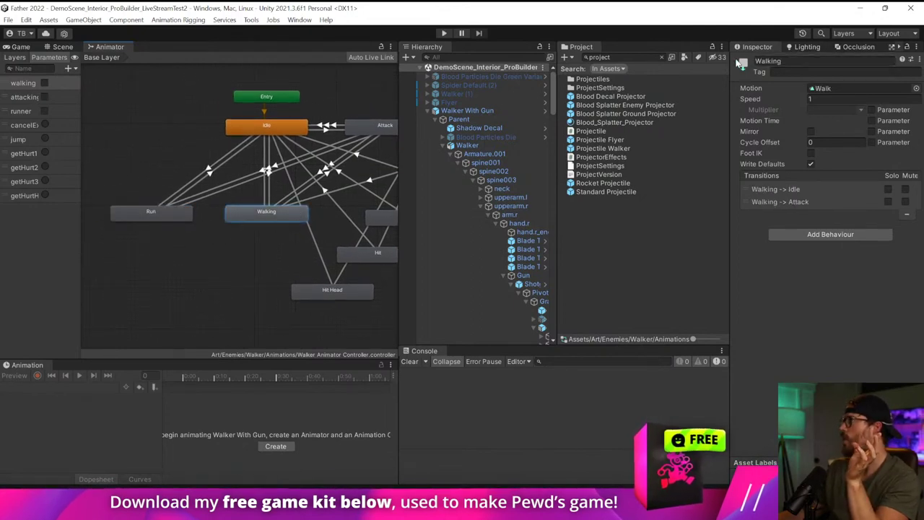
- Playtest the scene, approaching the gun-carrying walker and shooting it to check its follow and attack behaviour
left_click(445, 34)
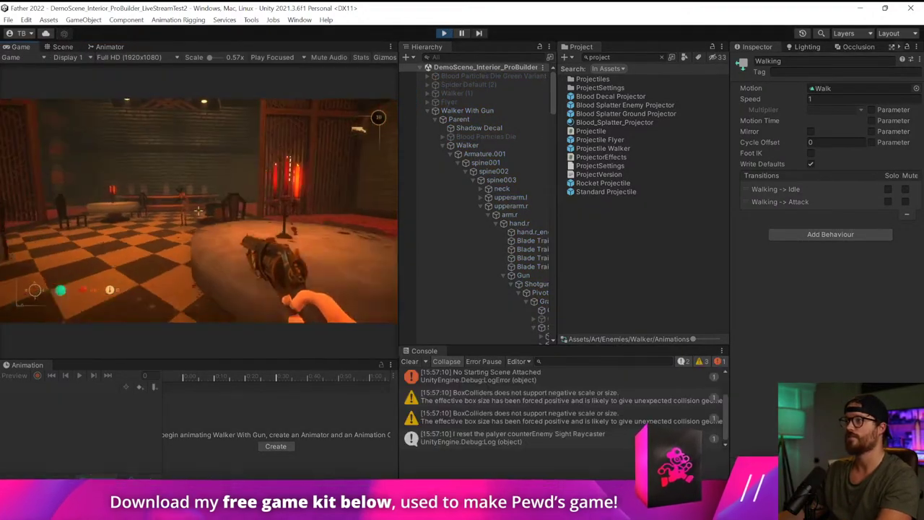
key("w")
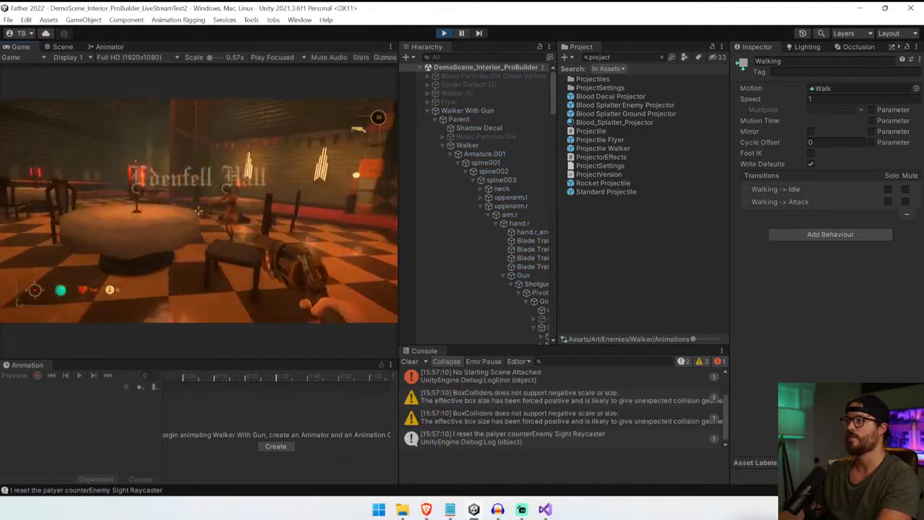
left_click(198, 210)
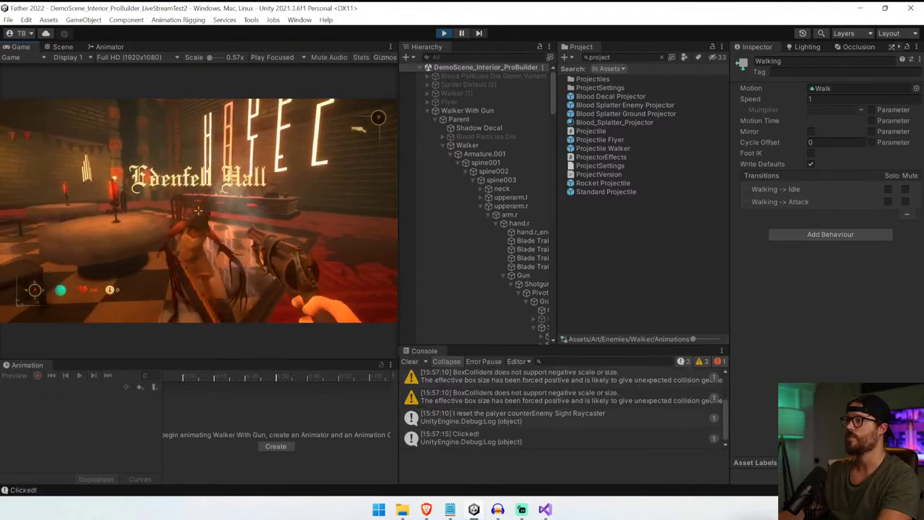
left_click(199, 210)
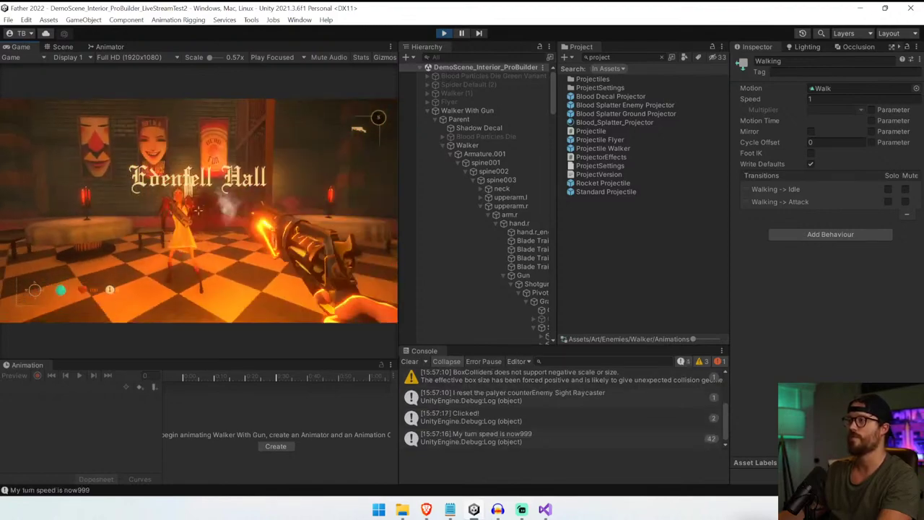
left_click(198, 210)
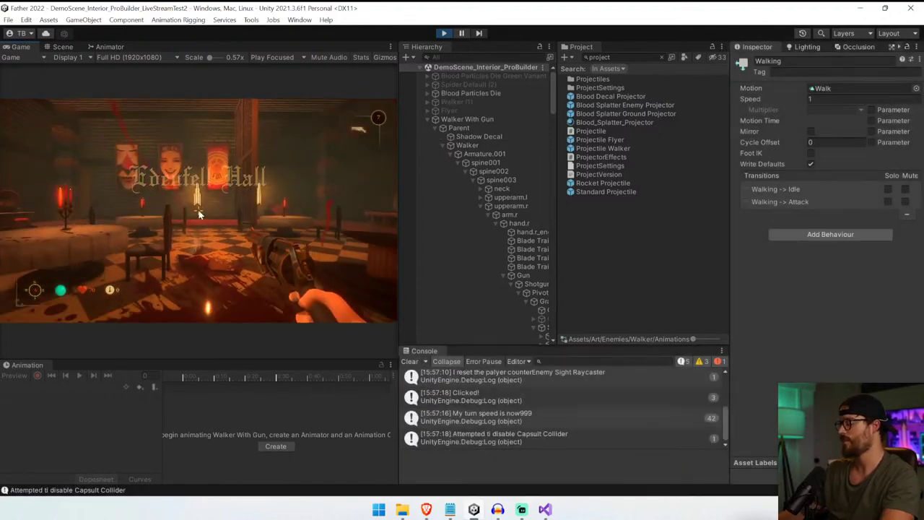
- Switch to Visual Studio, change the attackTimeout condition's "Walk" clip name to "Walking", and save the script
key("alt+Tab")
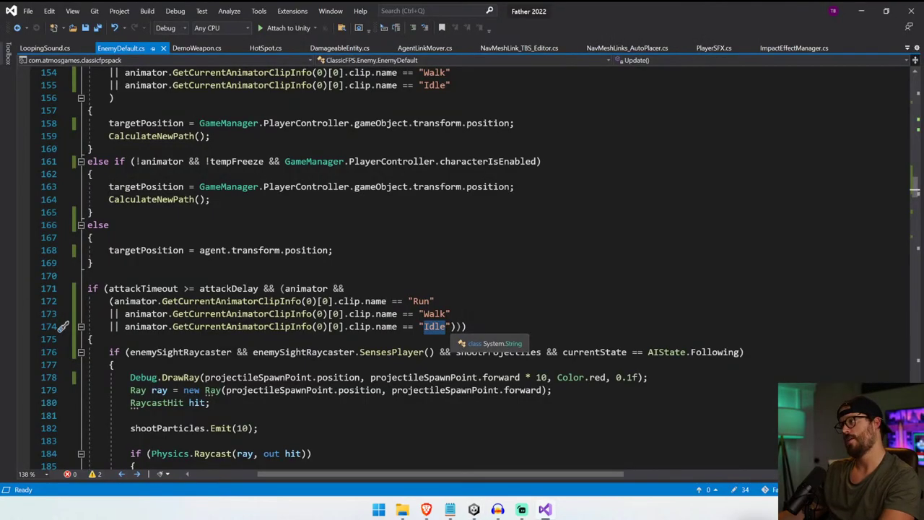
left_click(447, 314)
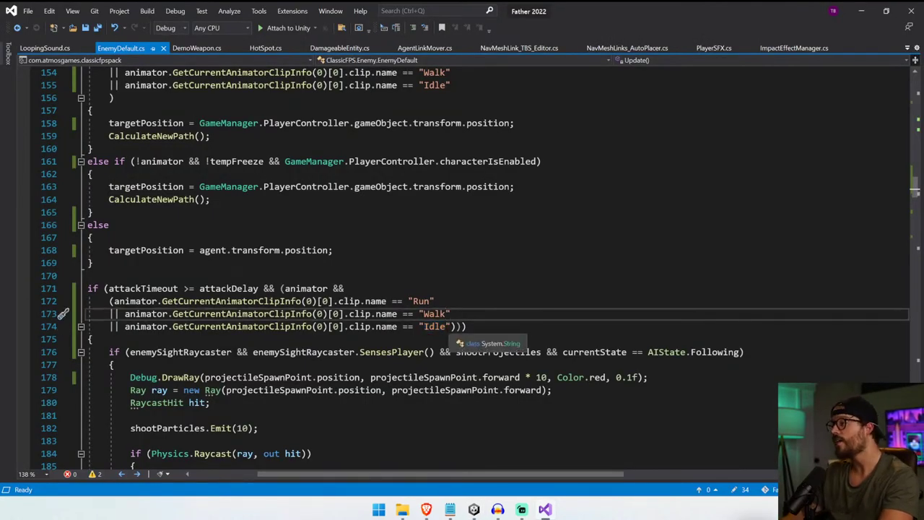
type("ing")
key("ctrl+s")
- Switch to Unity, check the Walking state's motion clip in the Animator, and clear the console
key("alt+Tab")
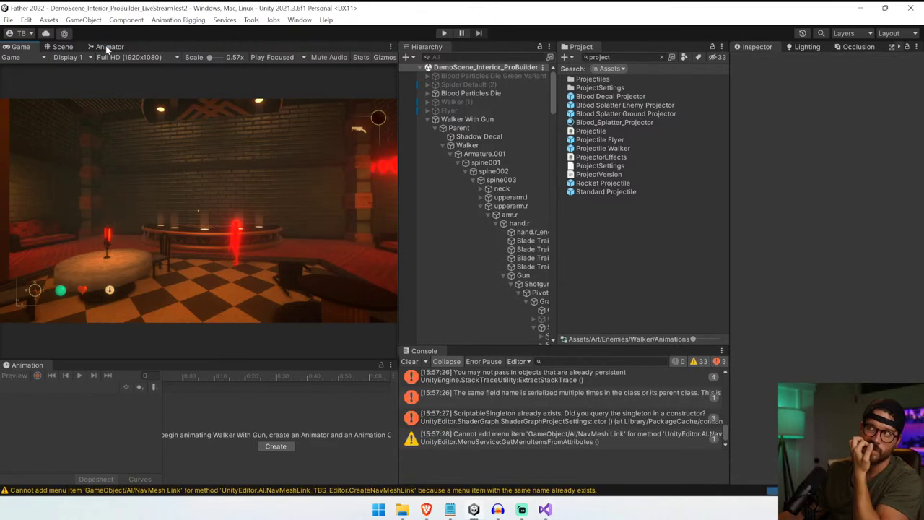
left_click(106, 47)
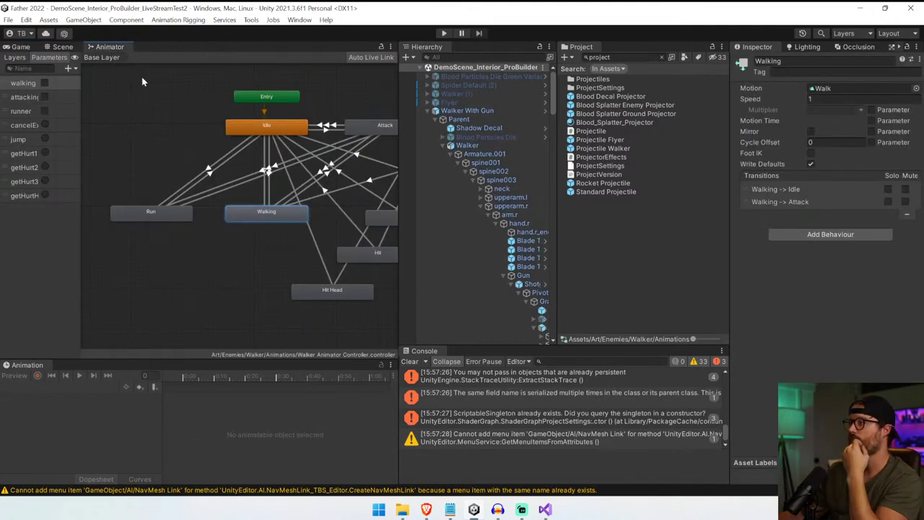
left_click(409, 362)
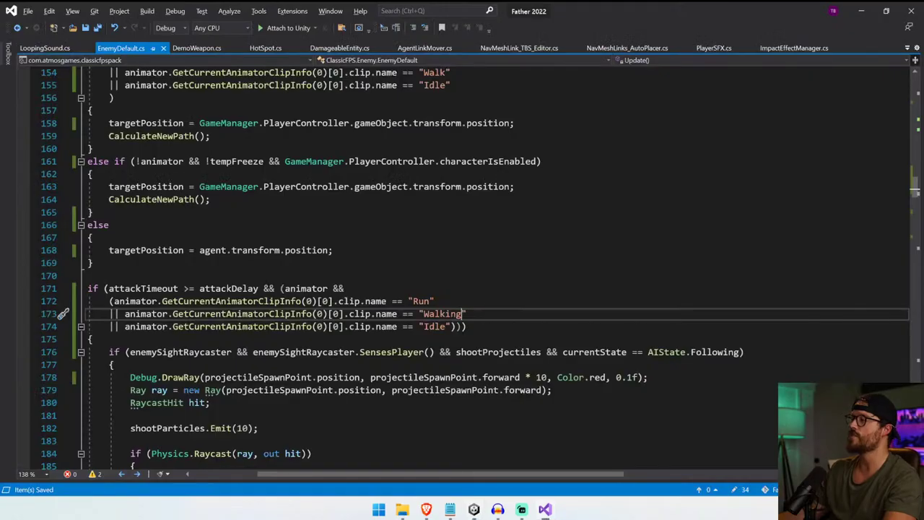
- Back in EnemyDefault.cs, undo the clip-check edits until the Following condition's six != checks and the attackTimeout condition's "Jump" check are restored
key("BackSpace")
key("BackSpace")
key("BackSpace")
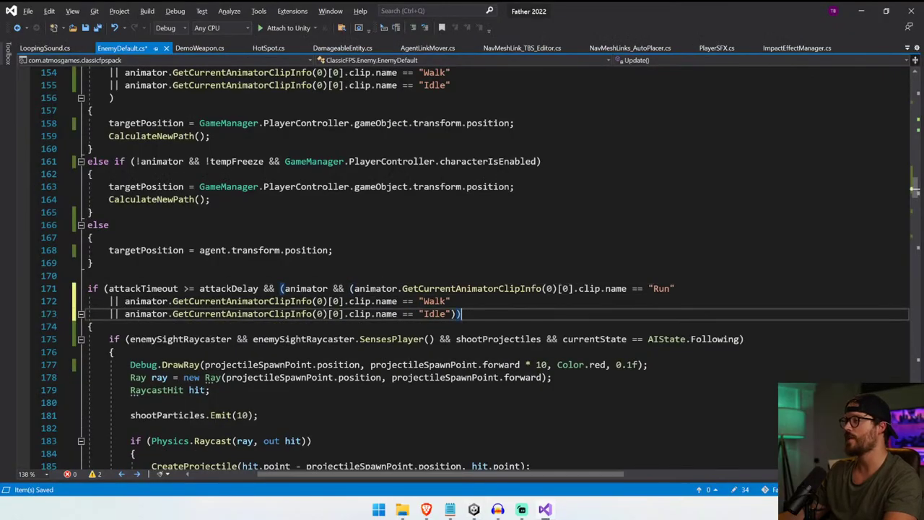
key("ctrl+z")
key("ctrl+z")
key("ctrl+z")
key("ctrl+z")
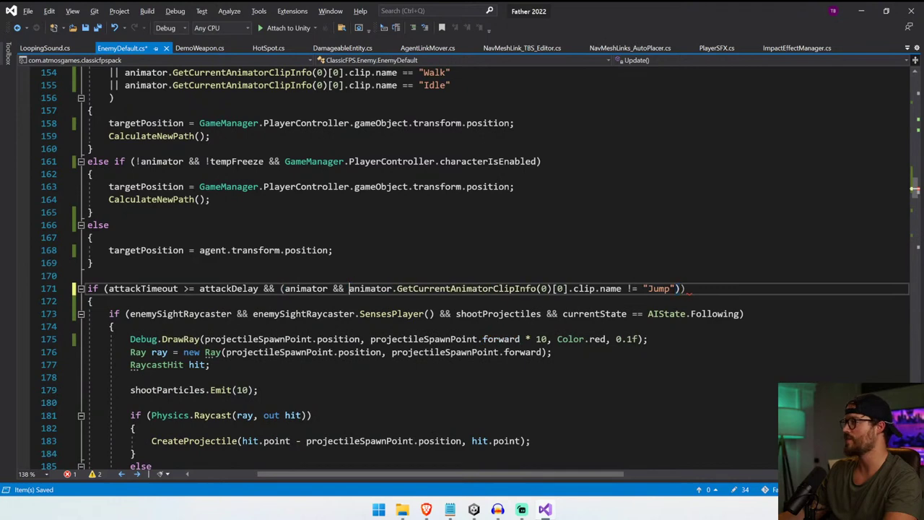
key("ctrl+z")
key("ctrl+z")
key("ctrl+z")
key("ctrl+z")
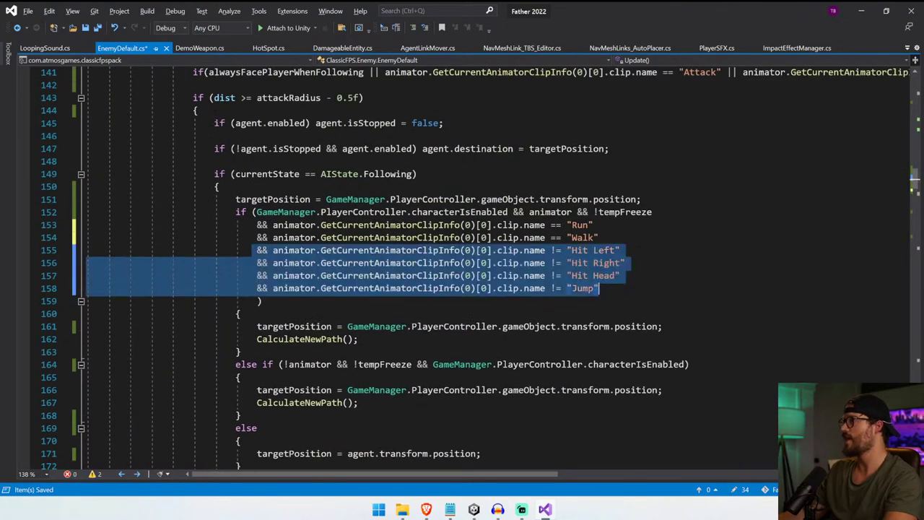
key("ctrl+z")
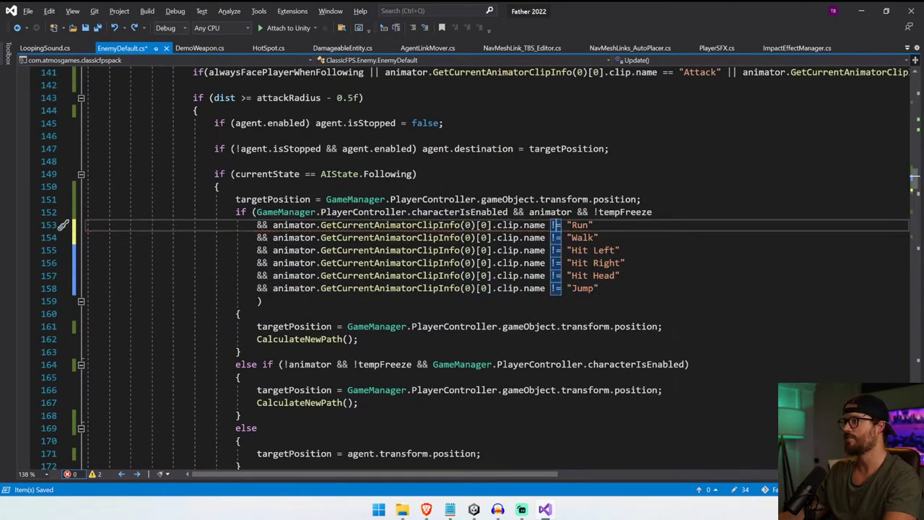
- Copy the Following condition's six clip checks, replace them with the call MeetsAnimationCriteria();, and save the script
left_click_drag(598, 288, 257, 226)
key("ctrl+c")
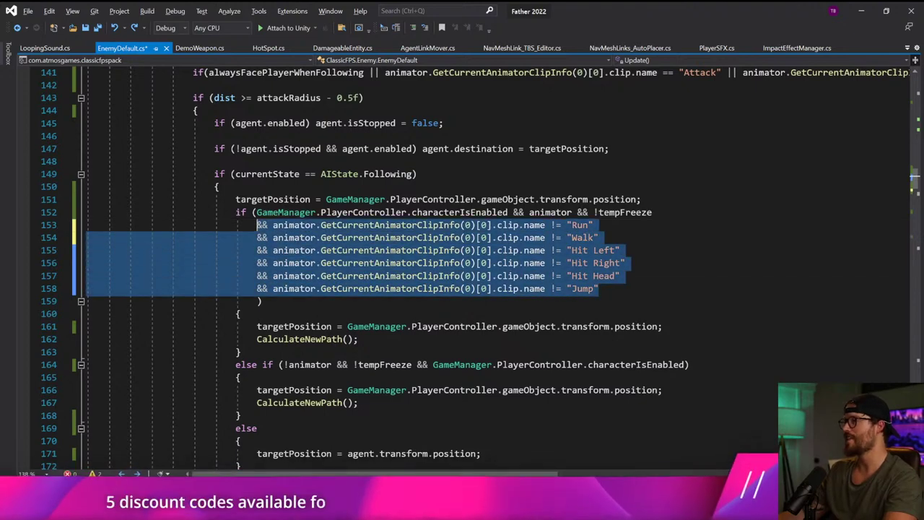
key("BackSpace")
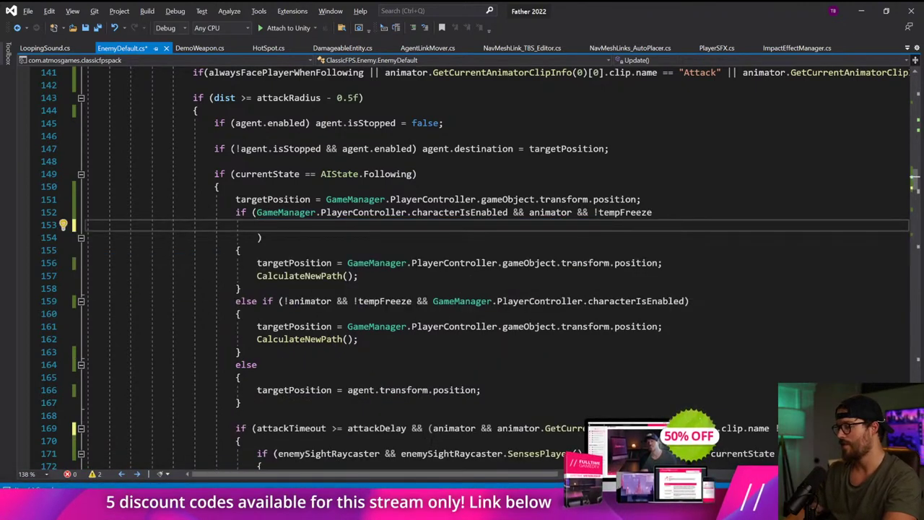
type("MeetsAnimationCri")
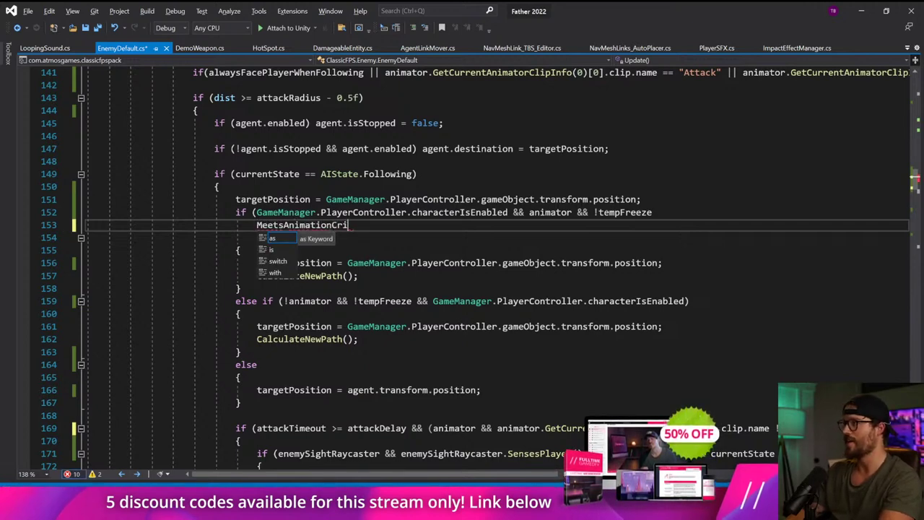
type("teria();")
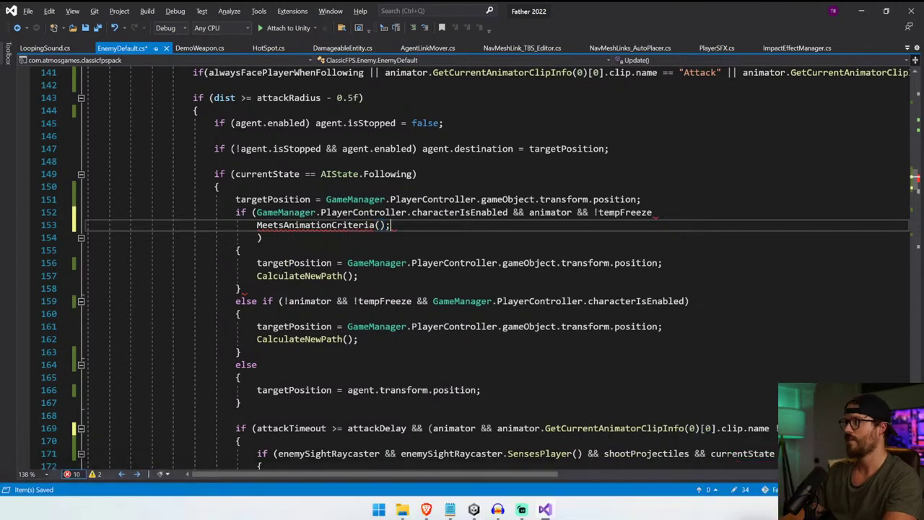
key("ctrl+s")
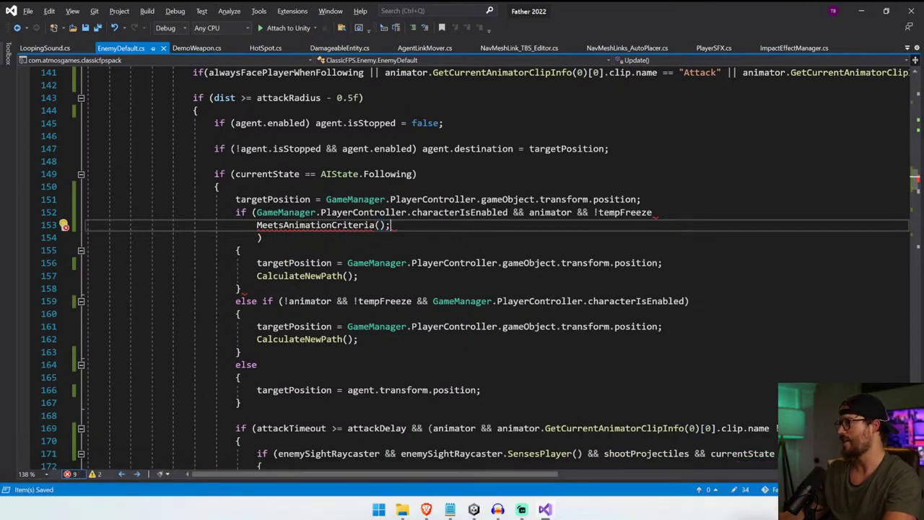
- Append && after !tempFreeze in the Following condition and remove the semicolon after MeetsAnimationCriteria()
left_click(653, 212)
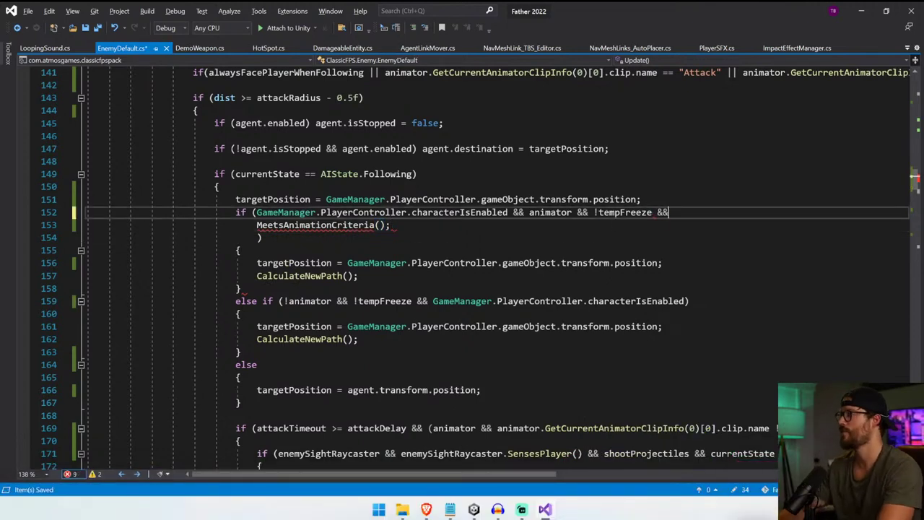
left_click(390, 225)
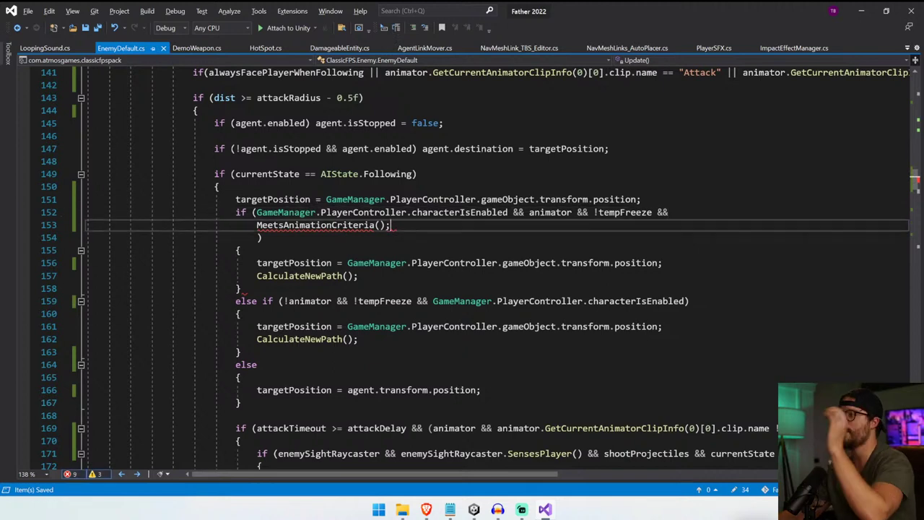
key("BackSpace")
scroll(462, 267, "down", 3)
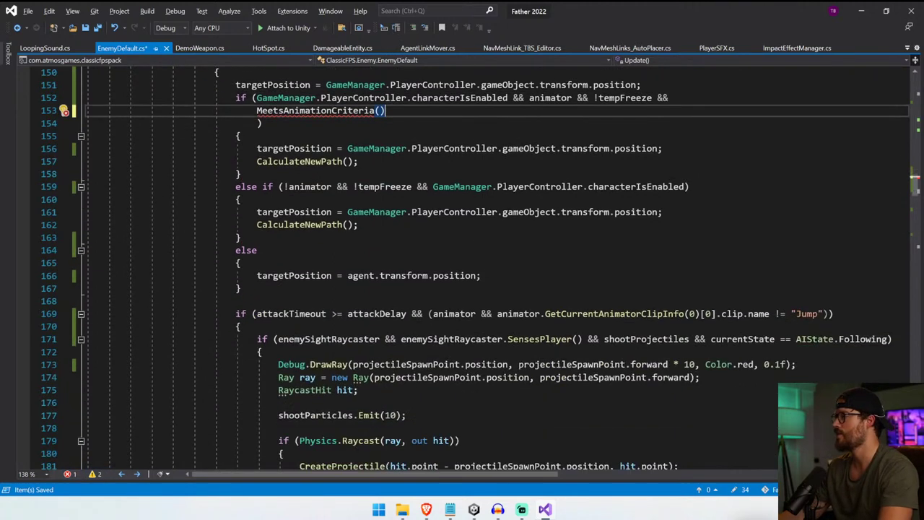
- Replace the "Jump" clip check in the attackTimeout condition with a call to MeetsAnimationCriteria()
left_click_drag(829, 313, 507, 313)
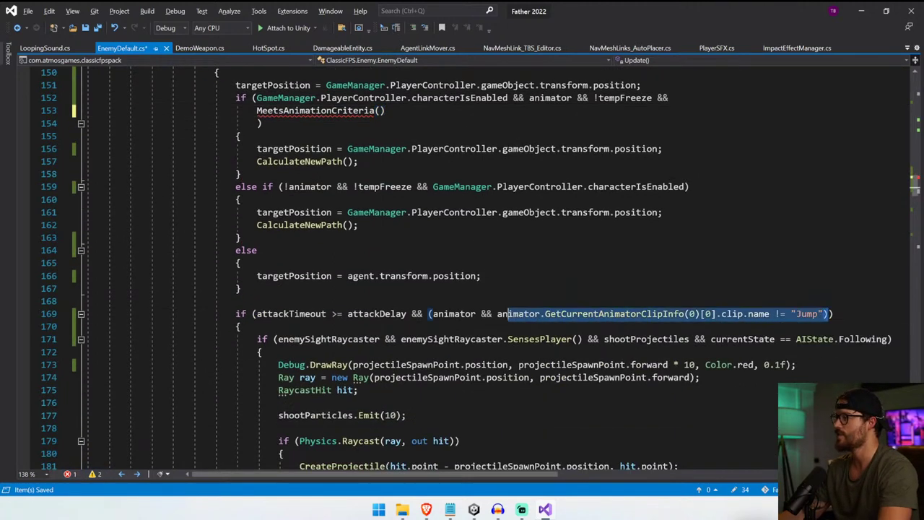
type("Meets")
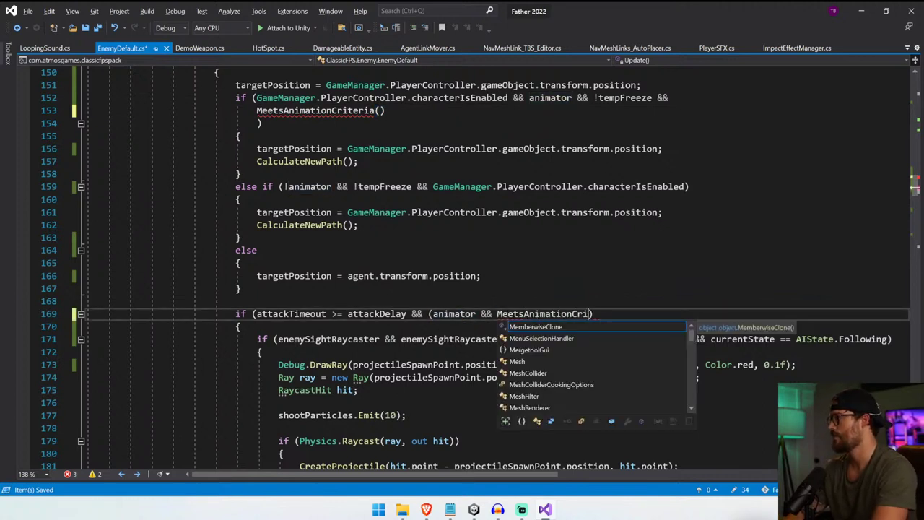
type("AnimationCriteria(")
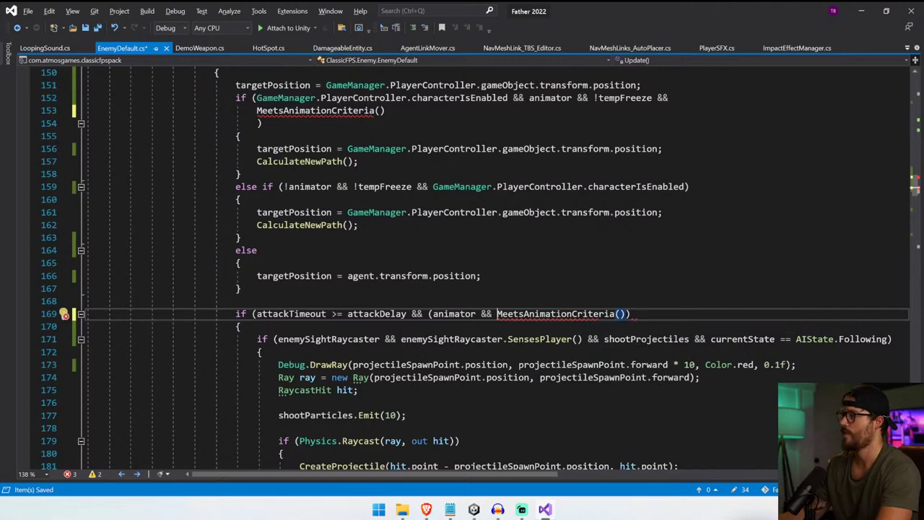
- Declare private void MeetsAnimationCriteria() with an empty body between OnDrawGizmos() and CalculateNewPath()
scroll(462, 267, "down", 20)
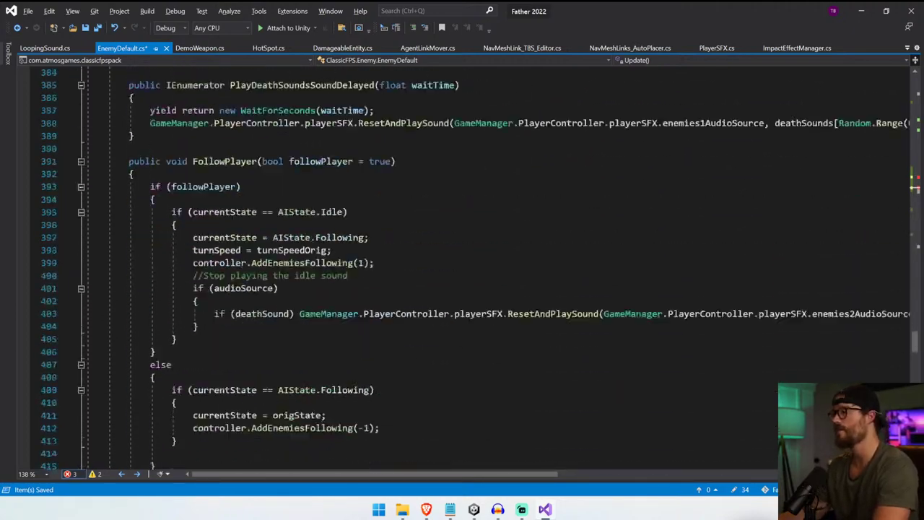
scroll(462, 267, "down", 20)
scroll(462, 267, "up", 2)
left_click(135, 213)
key("Return")
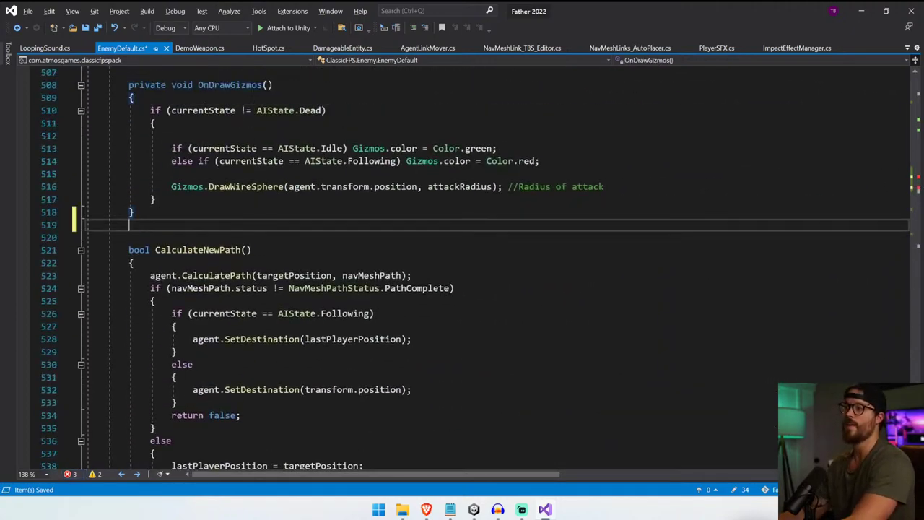
key("Return")
key("Return")
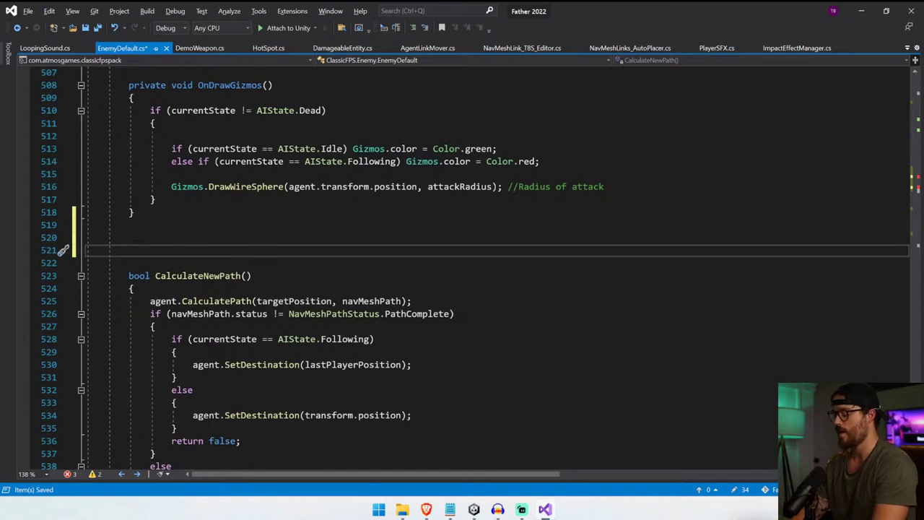
type("private void ")
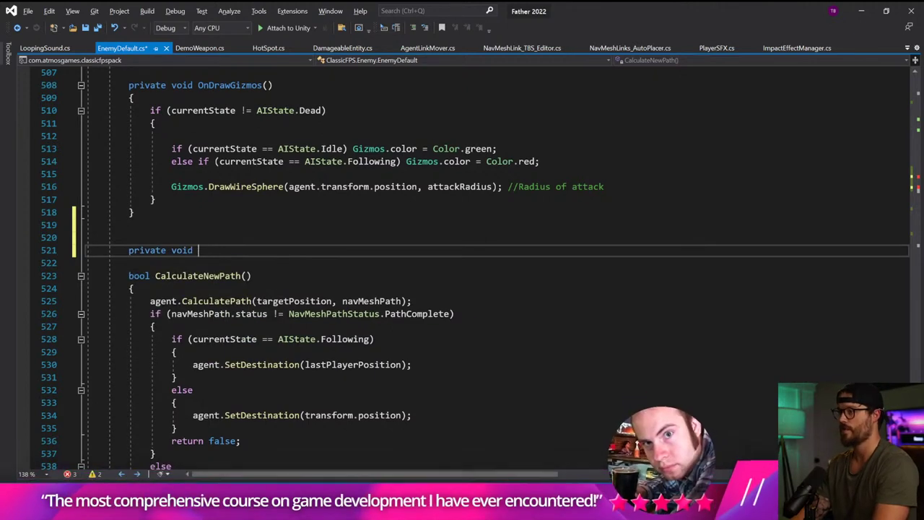
type("MeetsAnimationCriteria() {")
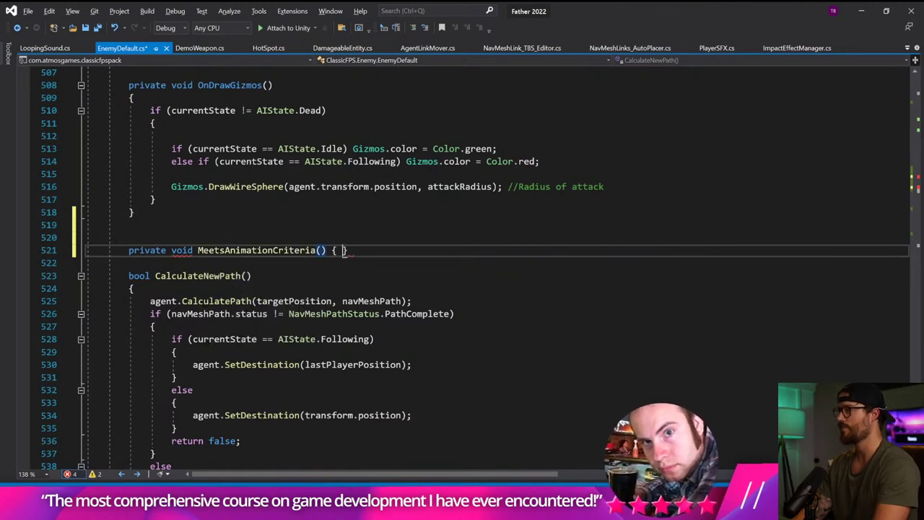
- Paste the six copied clip checks into MeetsAnimationCriteria(), change its return type to bool, and save the script
key("ctrl+v")
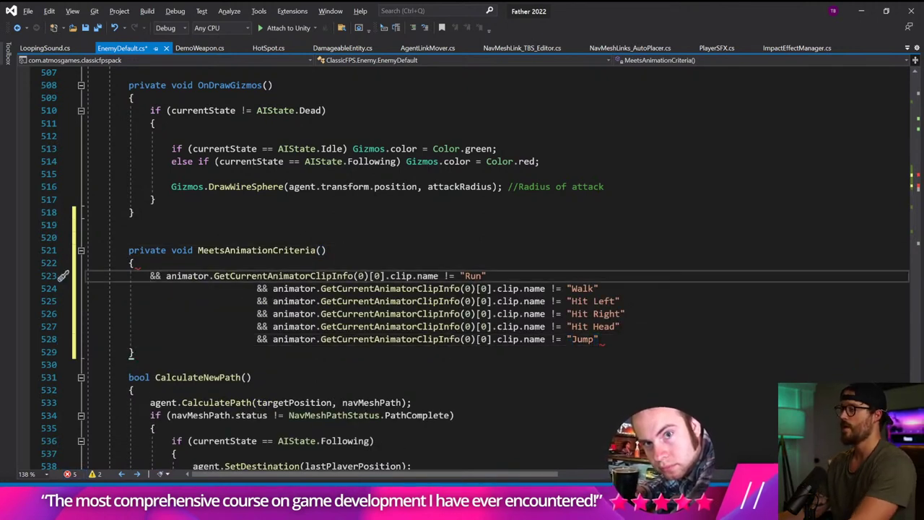
double_click(183, 250)
type("bool")
key("ctrl+s")
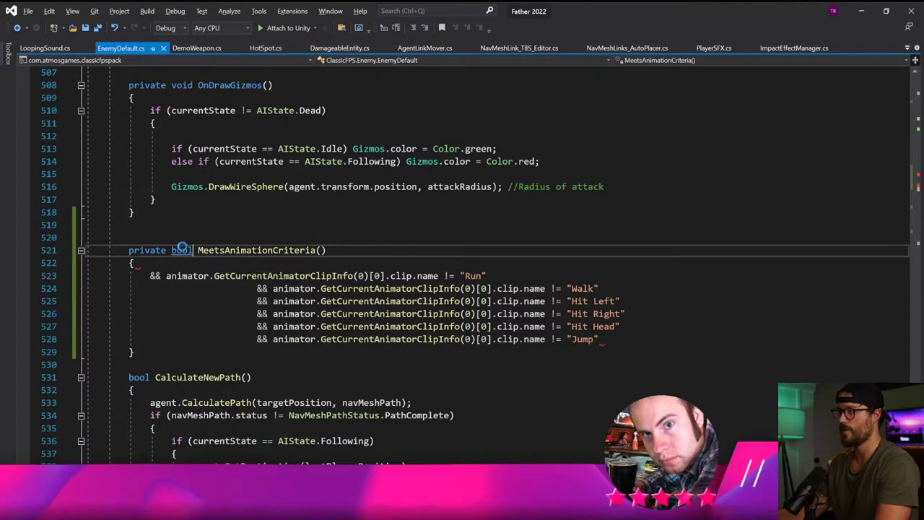
- Remove the leading && before the "Run" check and wrap all six clip checks in an if statement with an empty body
left_click(156, 200)
left_click_drag(151, 276, 165, 276)
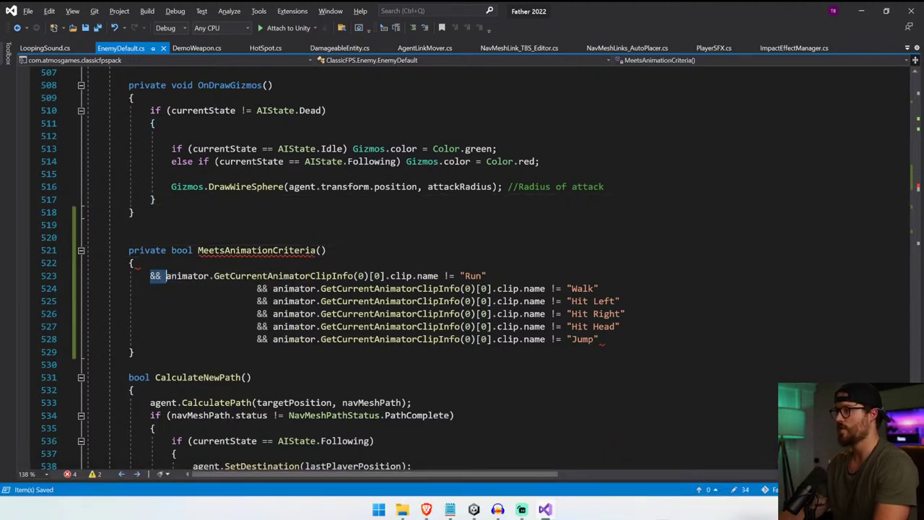
key("BackSpace")
type("if(")
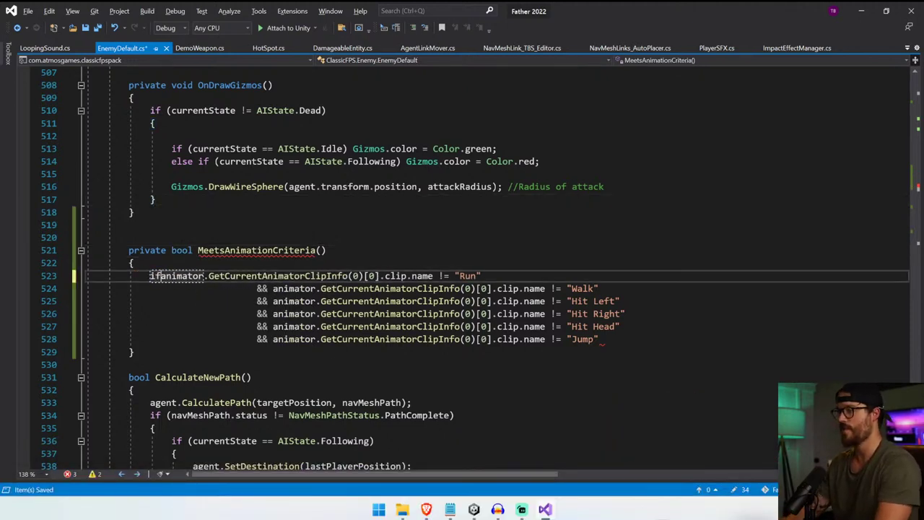
left_click(601, 339)
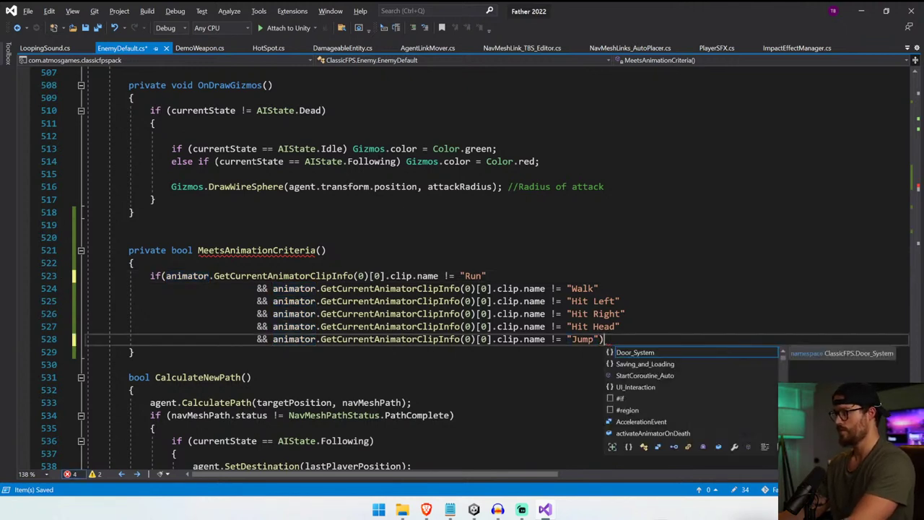
type("{")
key("Return")
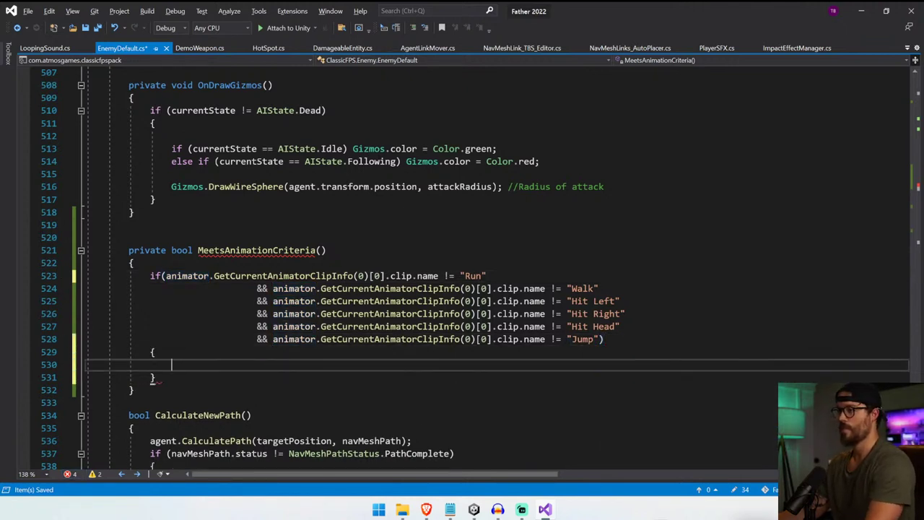
key("ctrl+s")
- Re-indent the five && clip-check lines to one level inside the if statement
left_click_drag(87, 288, 605, 339)
key("shift+Tab")
key("shift+Tab")
key("shift+Tab")
key("shift+Tab")
key("shift+Tab")
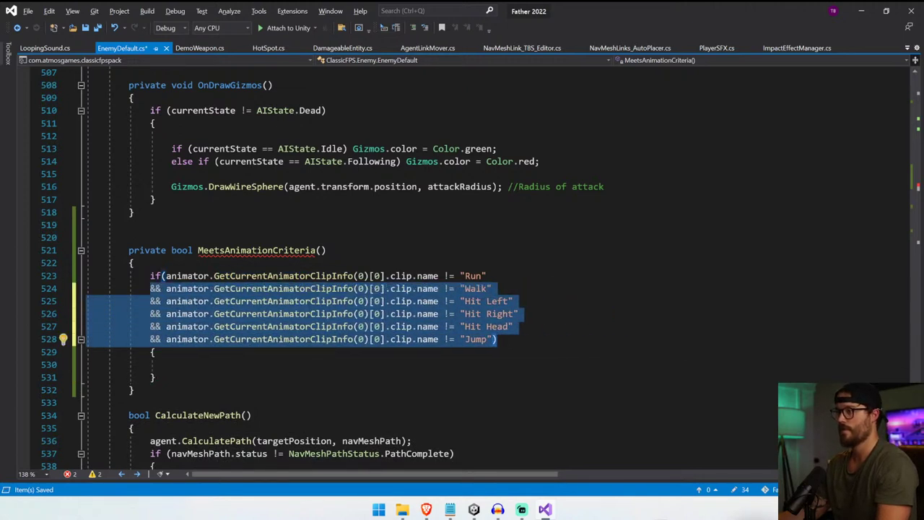
key("Tab")
- Add return true; to the body of the if statement in MeetsAnimationCriteria()
key("Down")
key("Down")
type("return ")
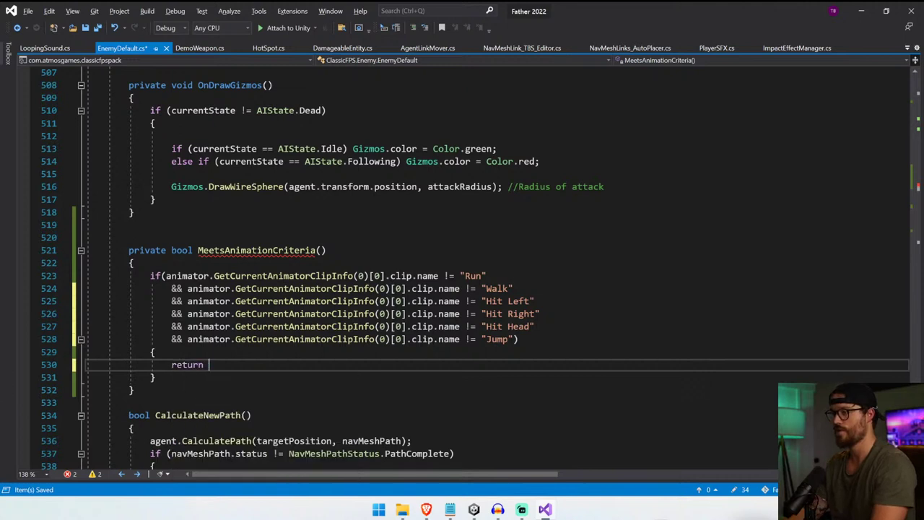
type("true;")
- Add an else block containing return false; after the if block in MeetsAnimationCriteria() and save the script
left_click(256, 313)
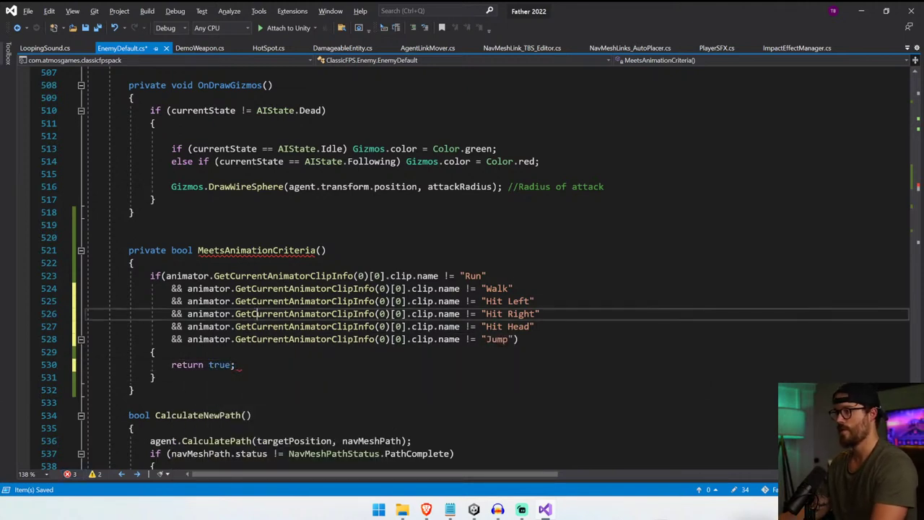
left_click(157, 378)
type("e")
key("Tab")
key("Tab")
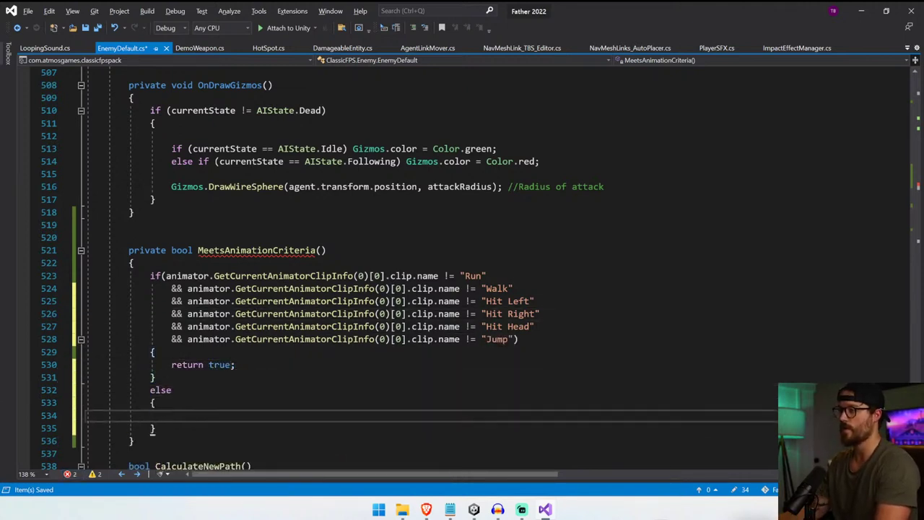
left_click_drag(171, 364, 236, 365)
key("ctrl+c")
key("ctrl+v")
double_click(219, 415)
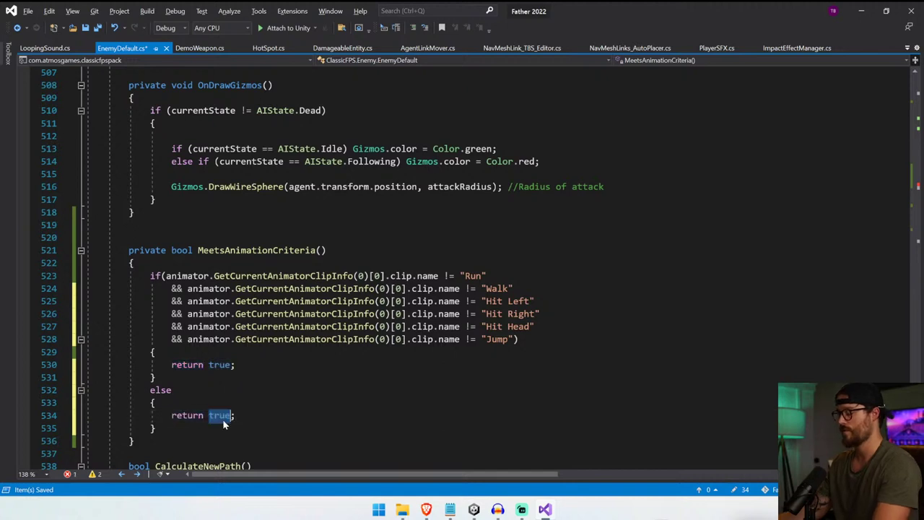
type("false;")
key("ctrl+s")
left_click(487, 276)
left_click(236, 364)
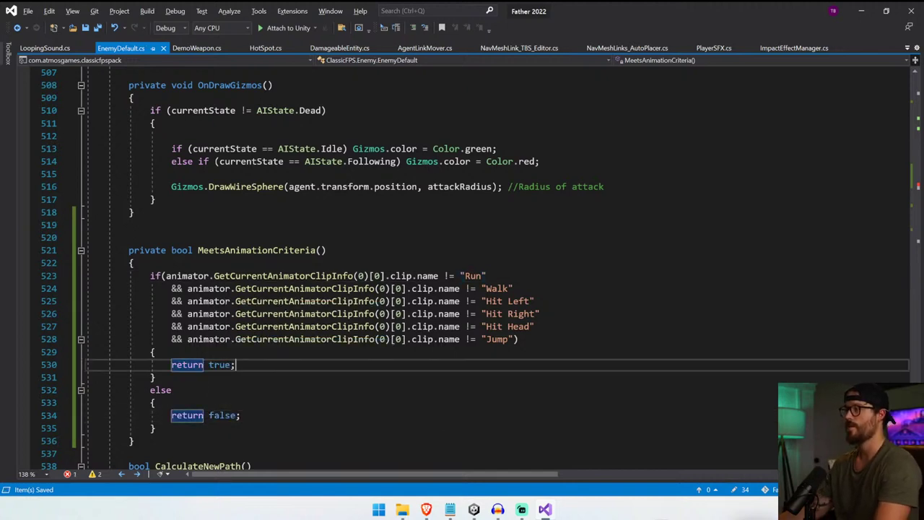
left_click_drag(171, 288, 519, 339)
key("shift+Tab")
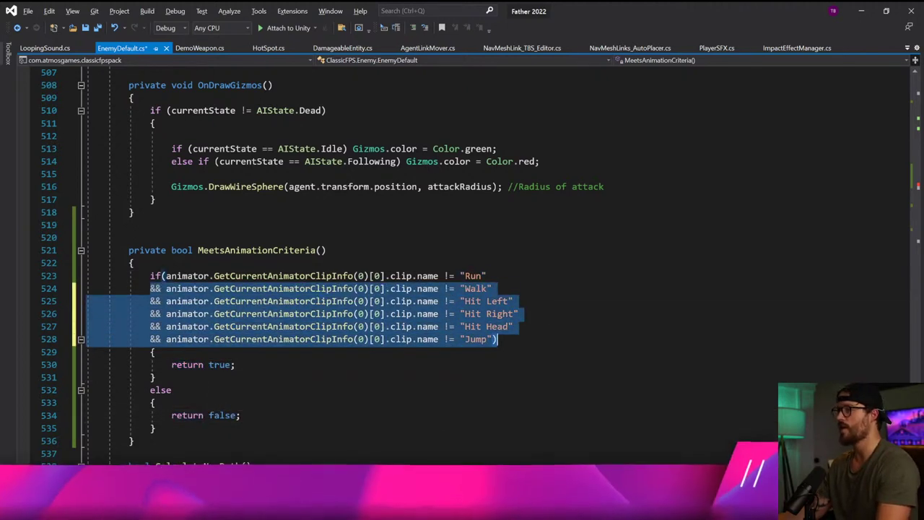
key("Tab")
key("ctrl+s")
left_click(165, 275)
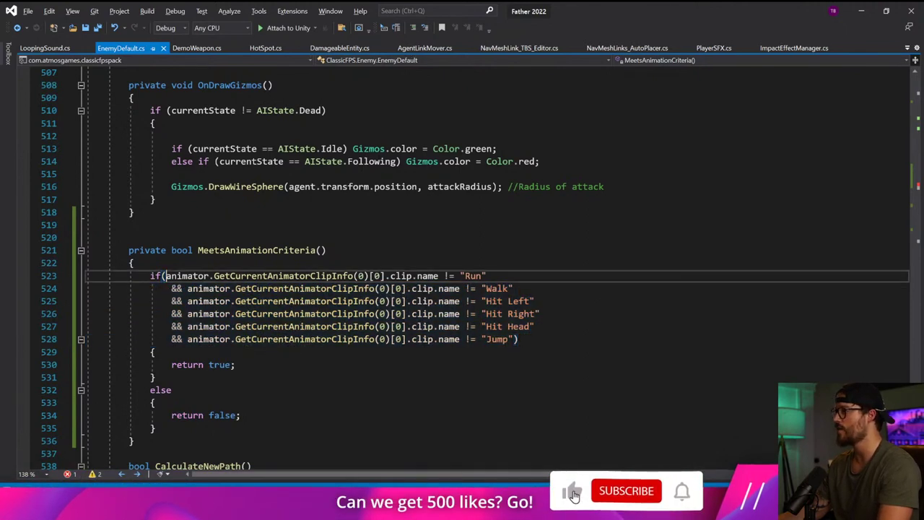
left_click_drag(518, 340, 167, 277)
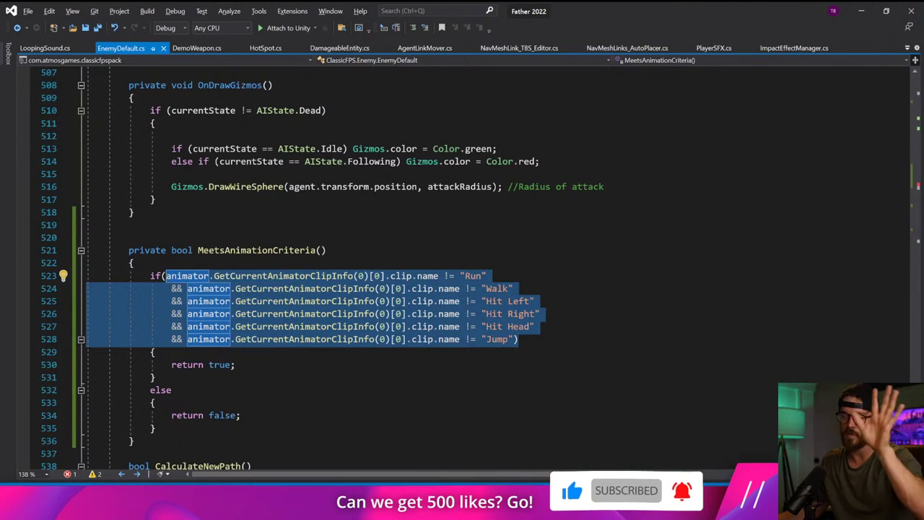
left_click(184, 365)
- Above MeetsAnimationCriteria(), add the comment "//If any of the following animations are occuring, we can't do certain things, like move or shoot" and save
left_click(130, 224)
left_click(130, 237)
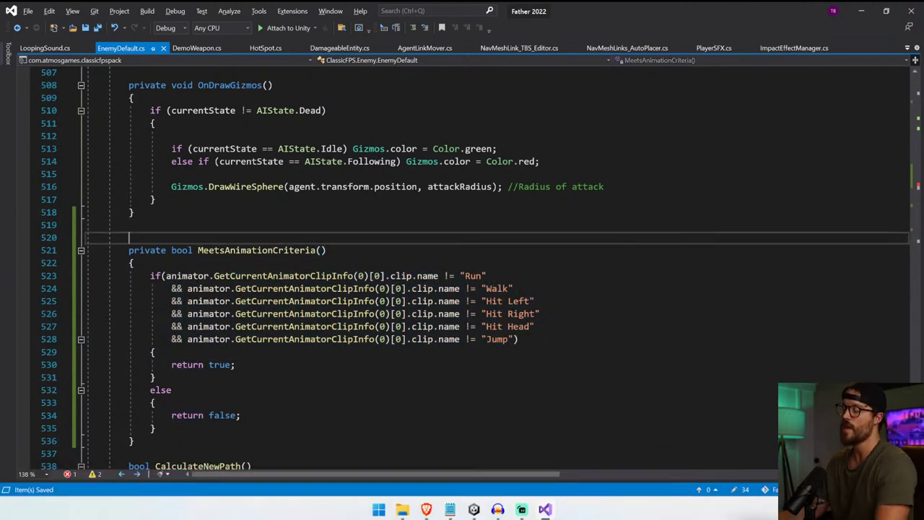
type("//")
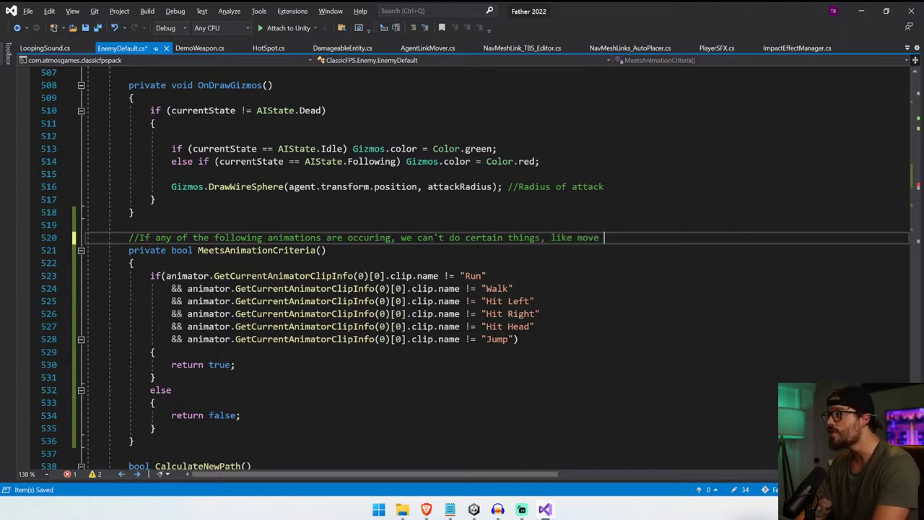
type("t")
key("ctrl+s")
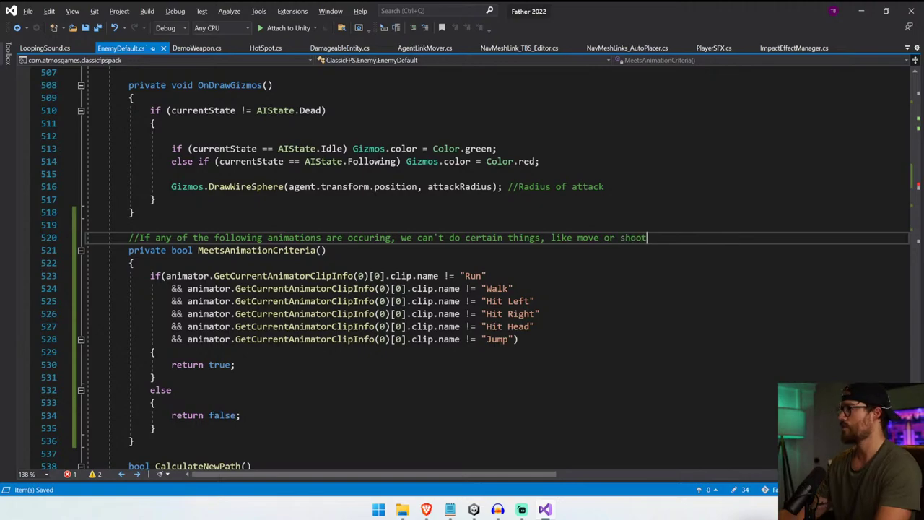
- Add the missing closing parenthesis to the attackTimeout condition after MeetsAnimationCriteria() and save the script
left_click(452, 289)
double_click(268, 250)
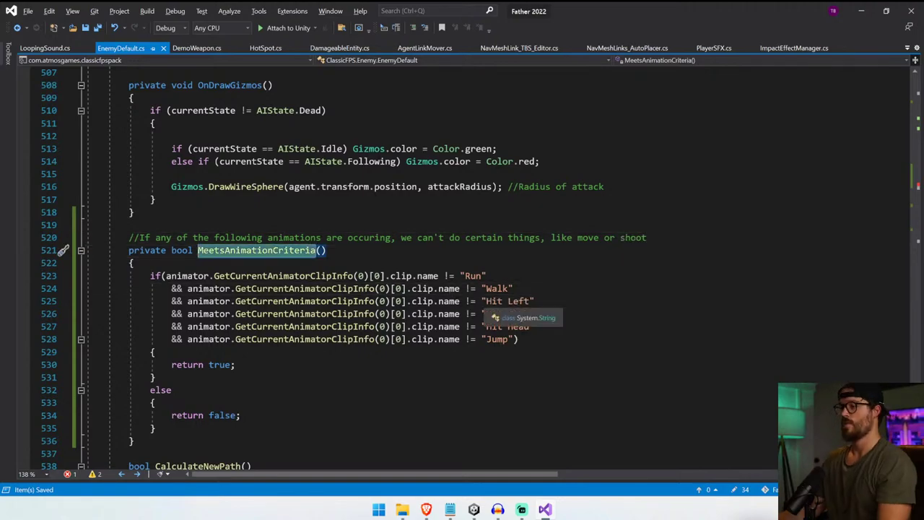
scroll(491, 304, "up", 20)
scroll(477, 271, "up", 7)
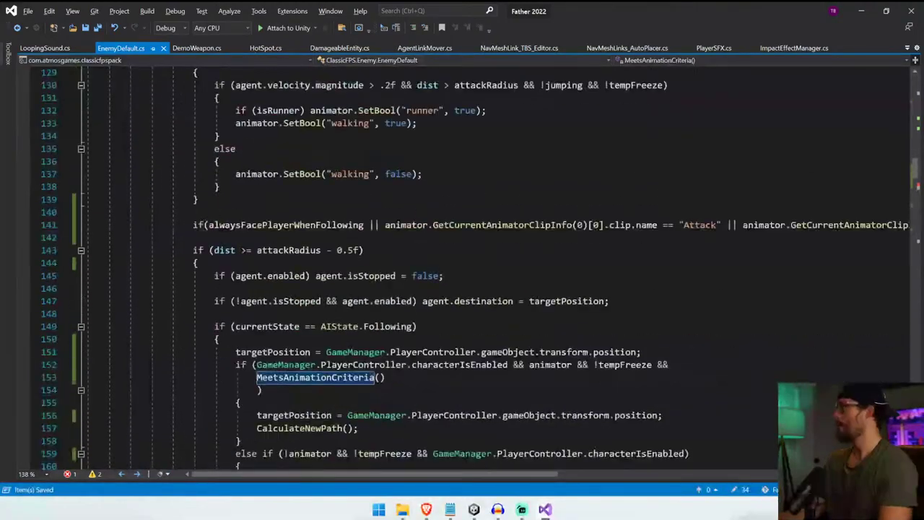
scroll(477, 271, "down", 8)
key("End")
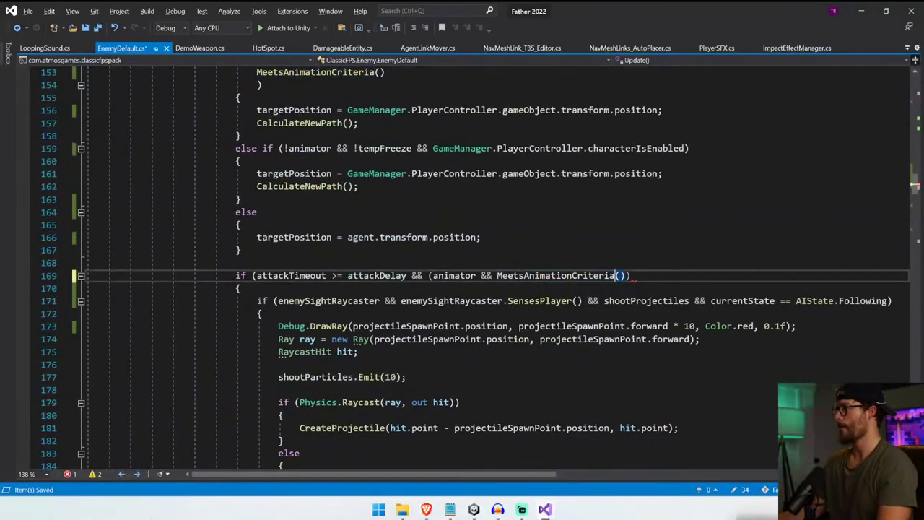
type(")")
scroll(636, 289, "right", 1)
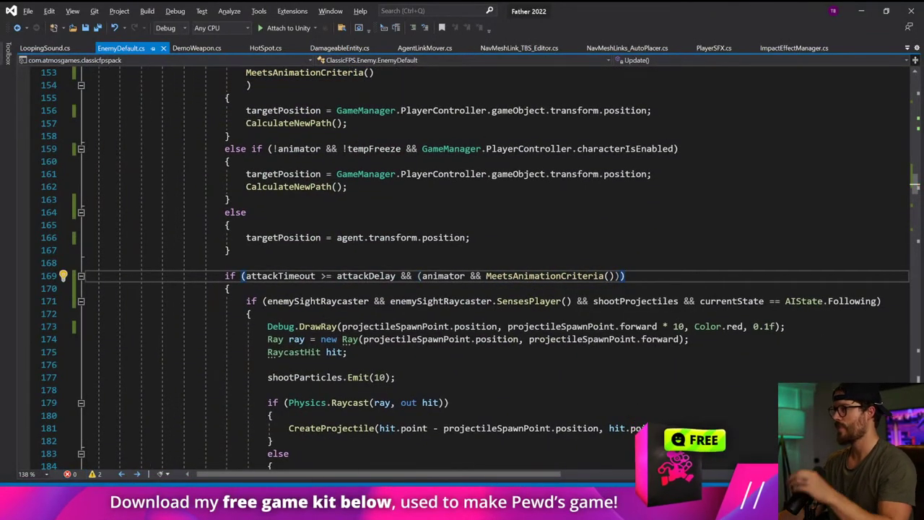
- Remove animator && and the extra surrounding parentheses from the attackTimeout condition, leaving only MeetsAnimationCriteria() after attackDelay &&, and save
left_click(476, 301)
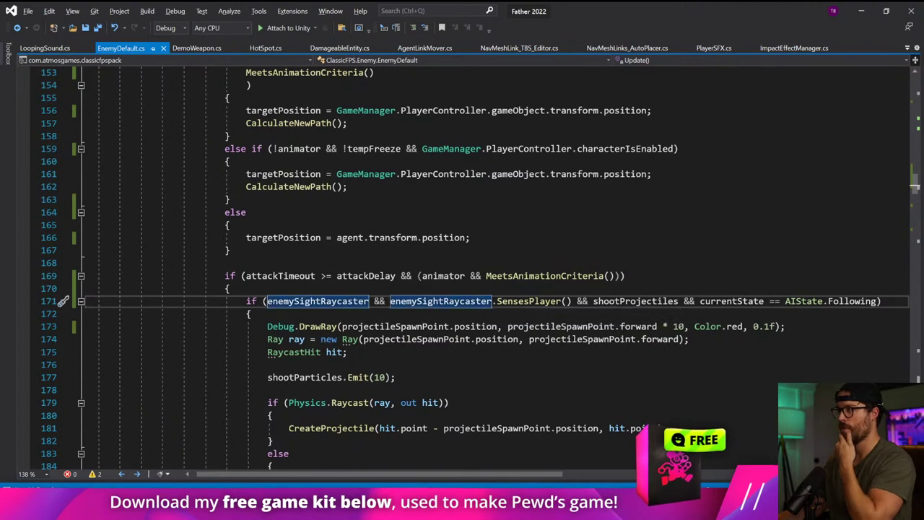
left_click_drag(422, 276, 482, 275)
key("BackSpace")
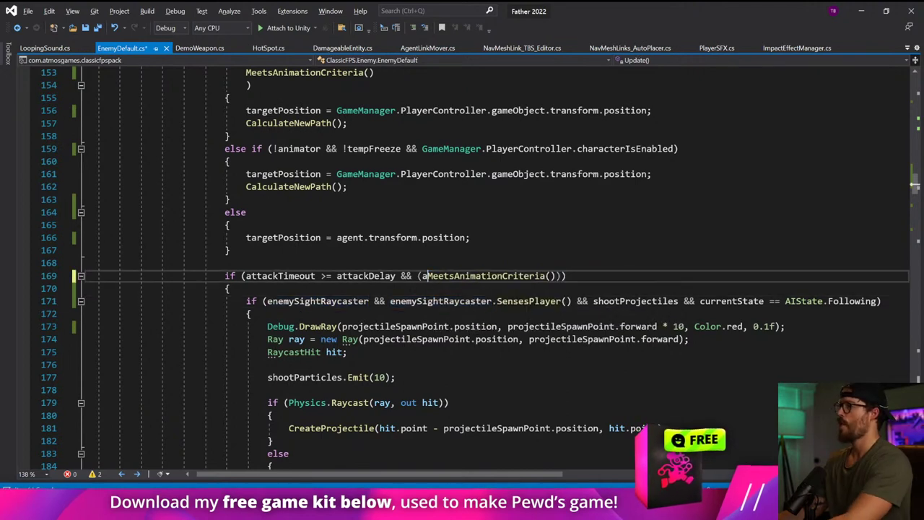
key("BackSpace")
key("End")
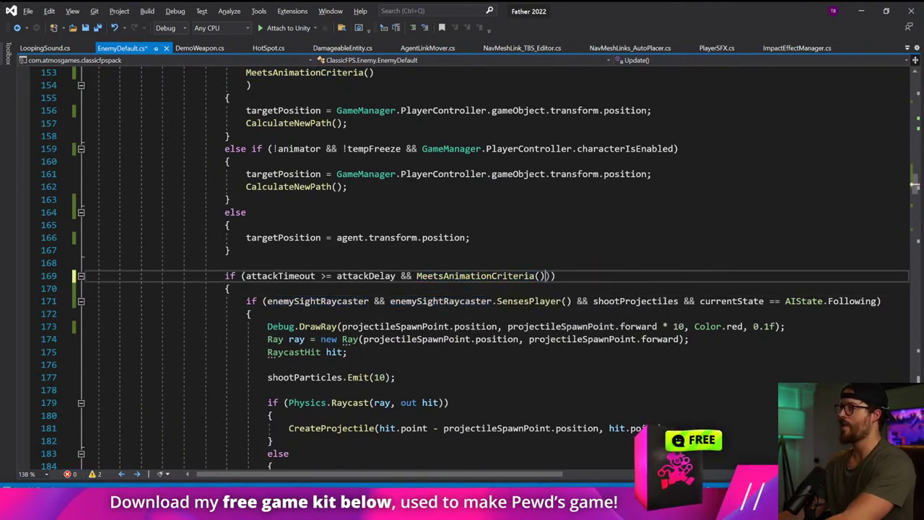
key("BackSpace")
key("Down")
key("ctrl+s")
- Remove animator && from the characterIsEnabled condition in the AIState.Following block and save the script
scroll(482, 276, "up", 2)
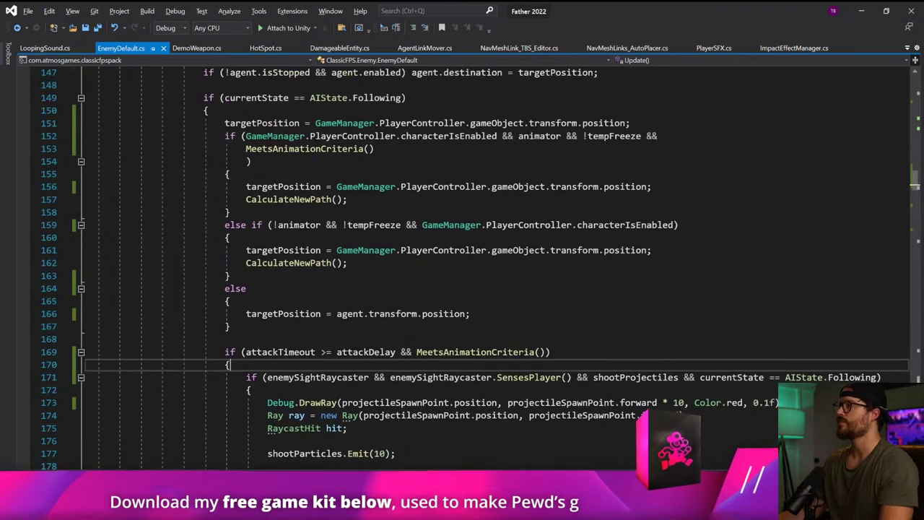
key("ctrl+s")
double_click(551, 139)
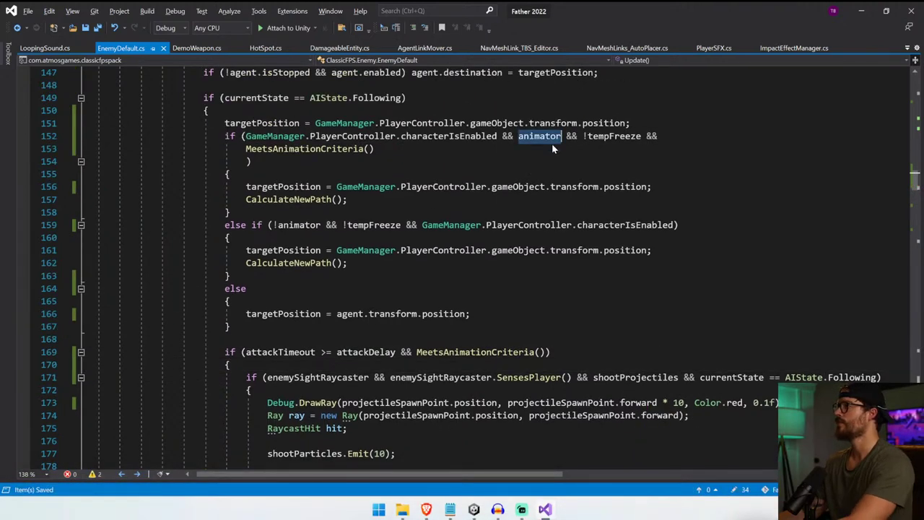
key("BackSpace")
key("BackSpace")
key("BackSpace")
key("BackSpace")
left_click(528, 164)
key("ctrl+s")
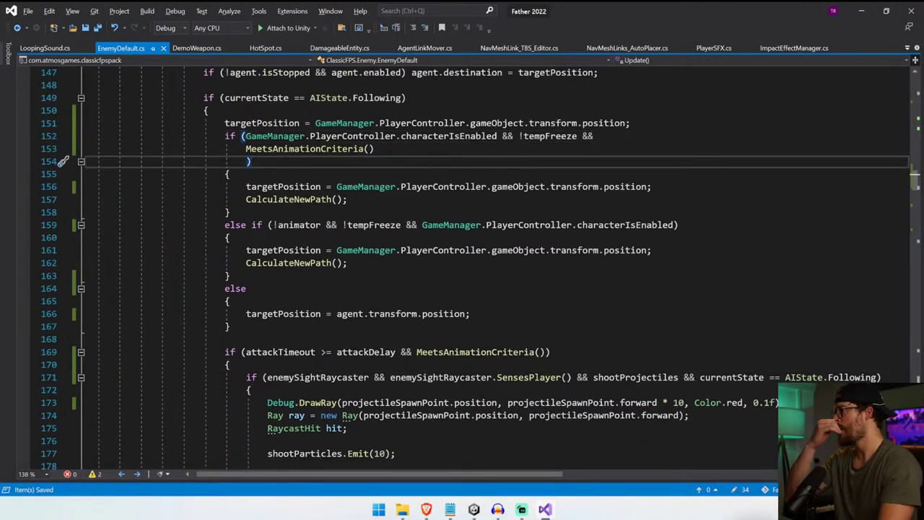
- Join MeetsAnimationCriteria() onto the same line as the characterIsEnabled and !tempFreeze checks in the Following condition, and save the script
left_click_drag(246, 149, 45, 149)
key("BackSpace")
key("BackSpace")
key("Down")
key("Down")
key("Down")
key("Down")
key("Down")
key("Down")
key("Down")
key("Down")
key("Down")
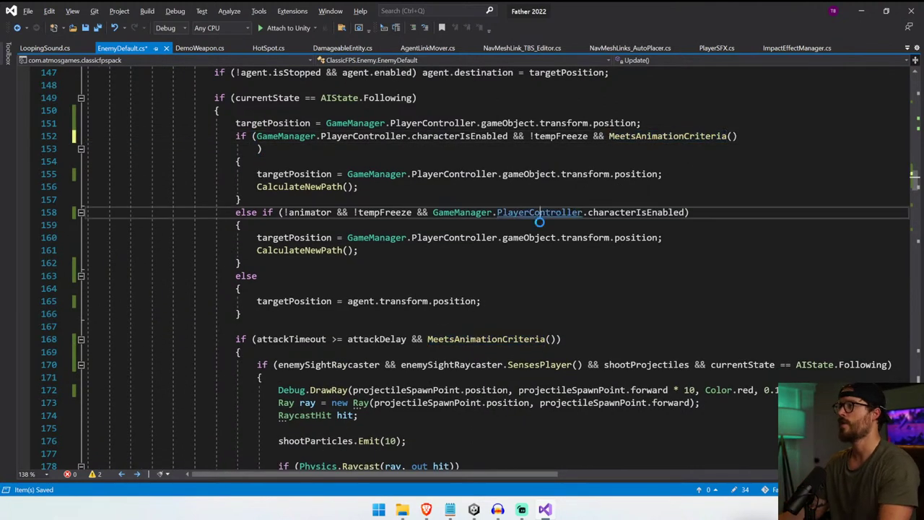
key("ctrl+s")
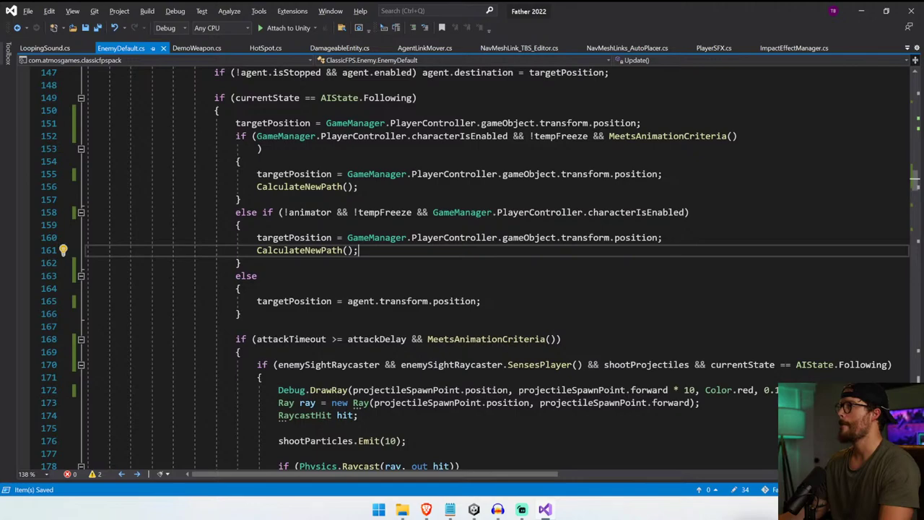
- In MeetsAnimationCriteria(), start the if condition with animator && and enclose the clip-name checks from "Run" through "Jump" in their own parentheses
scroll(462, 267, "down", 20)
scroll(462, 267, "up", 20)
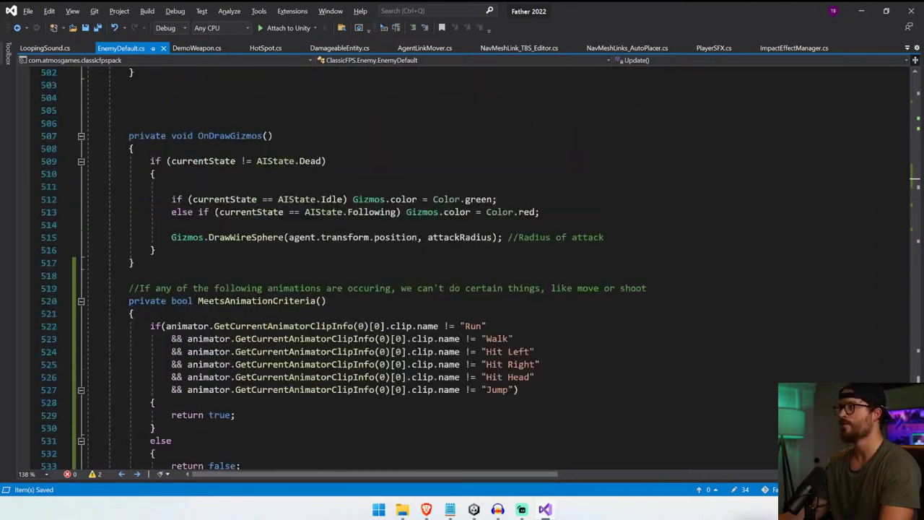
scroll(462, 268, "down", 1)
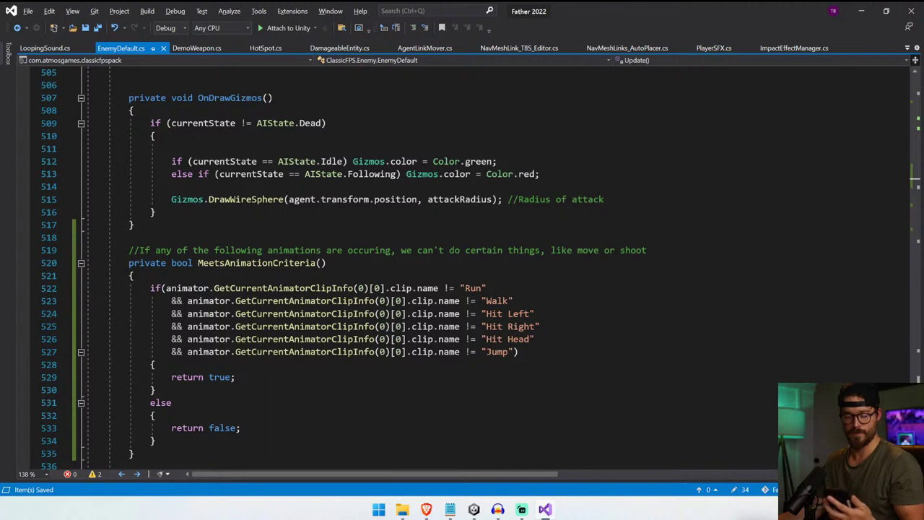
left_click(167, 288)
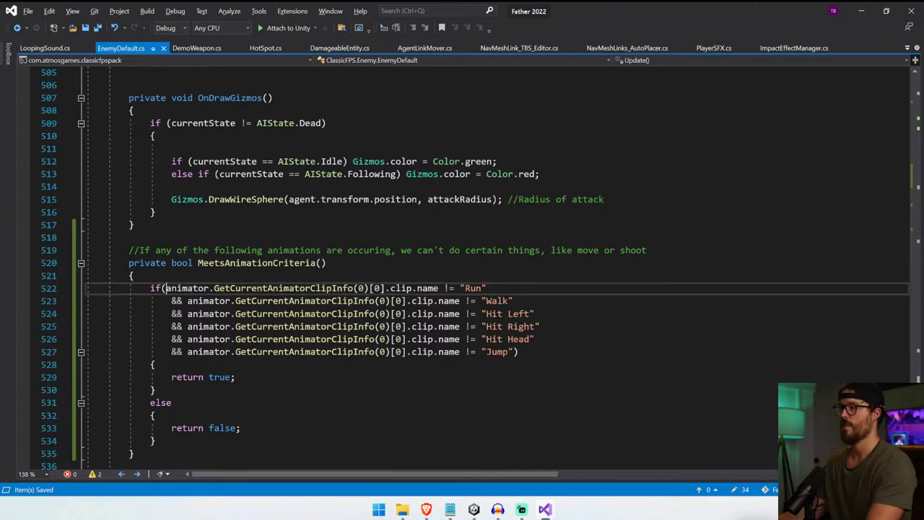
type("animatort")
key("BackSpace")
key("BackSpace")
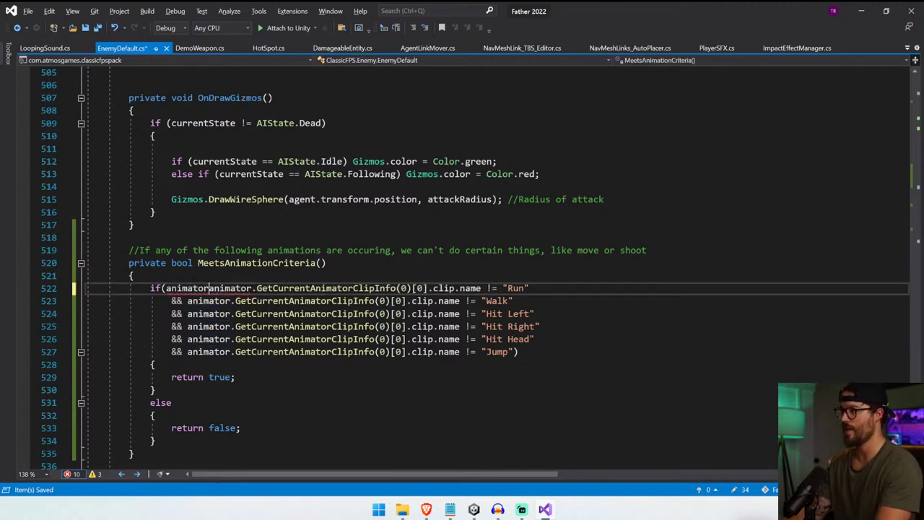
type("&& )")
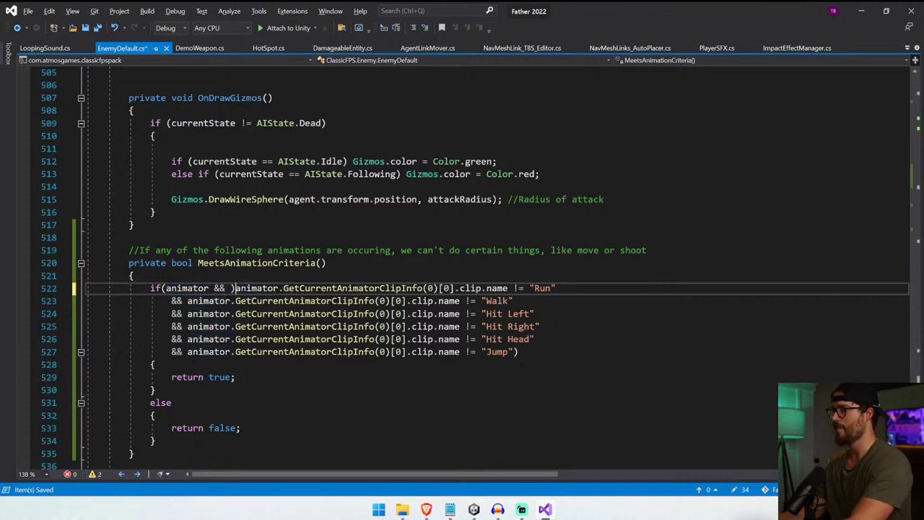
left_click(519, 352)
type(")")
left_click(536, 339)
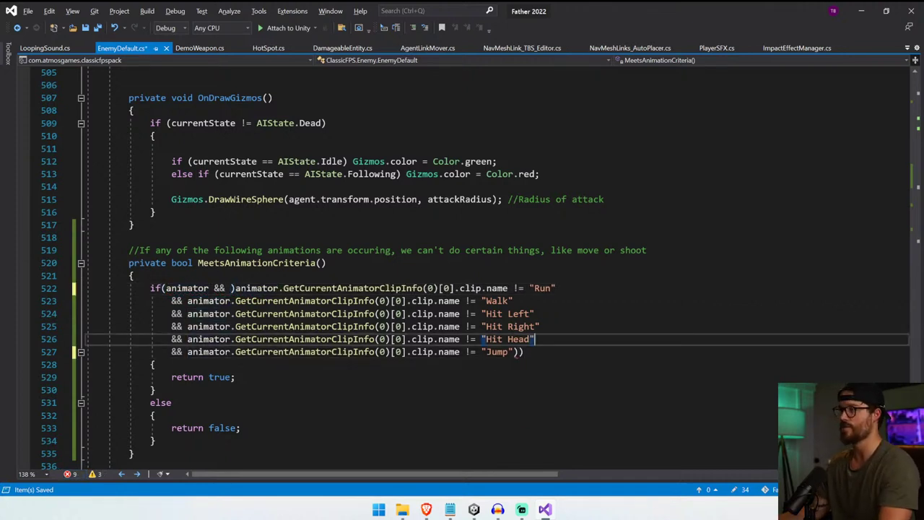
- Replace the stray closing parenthesis after "animator &&" in MeetsAnimationCriteria with an opening one and save the script
key("ctrl+s")
left_click_drag(235, 288, 230, 288)
type("(")
key("ctrl+s")
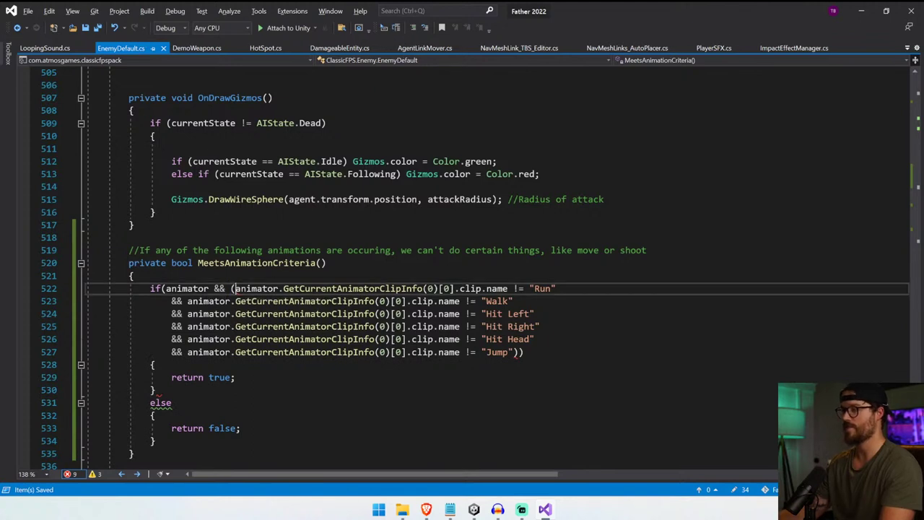
left_click(236, 377)
- Switch to Unity, clear the console and start Play mode in the demo scene
mouse_move(479, 511)
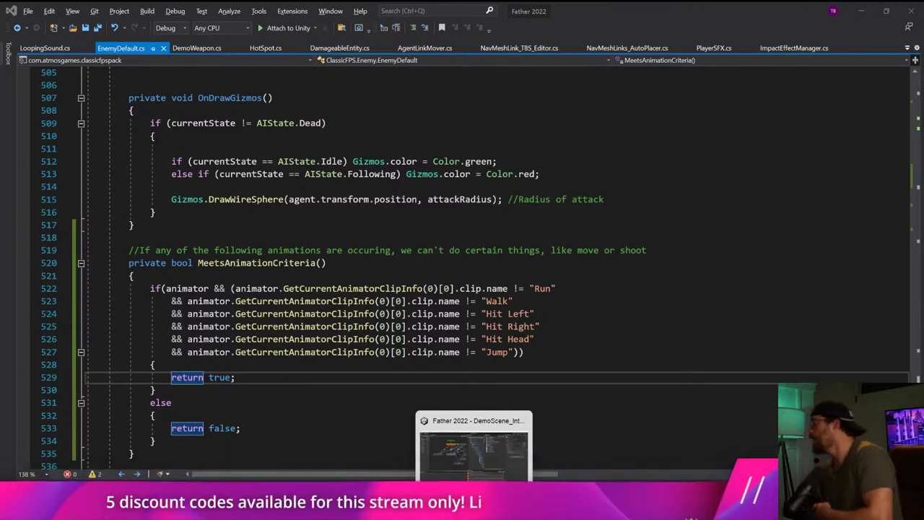
left_click(482, 352)
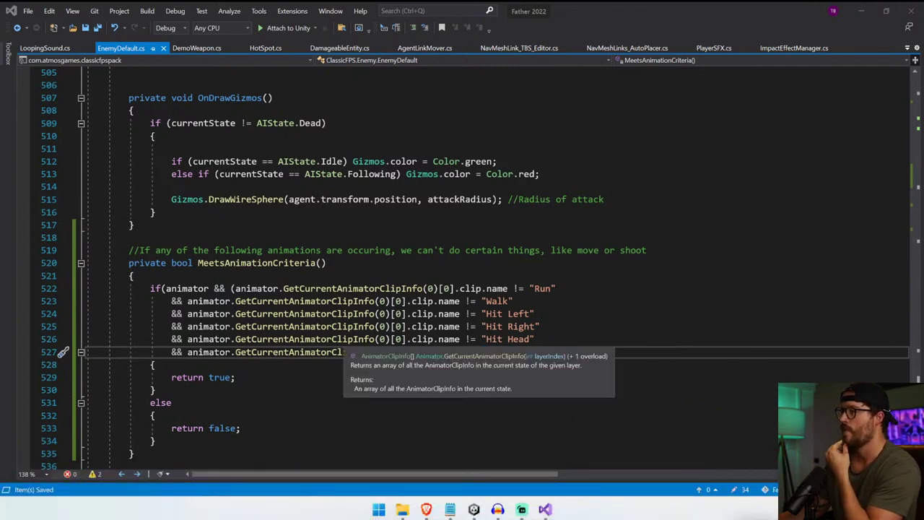
left_click(476, 503)
left_click(409, 362)
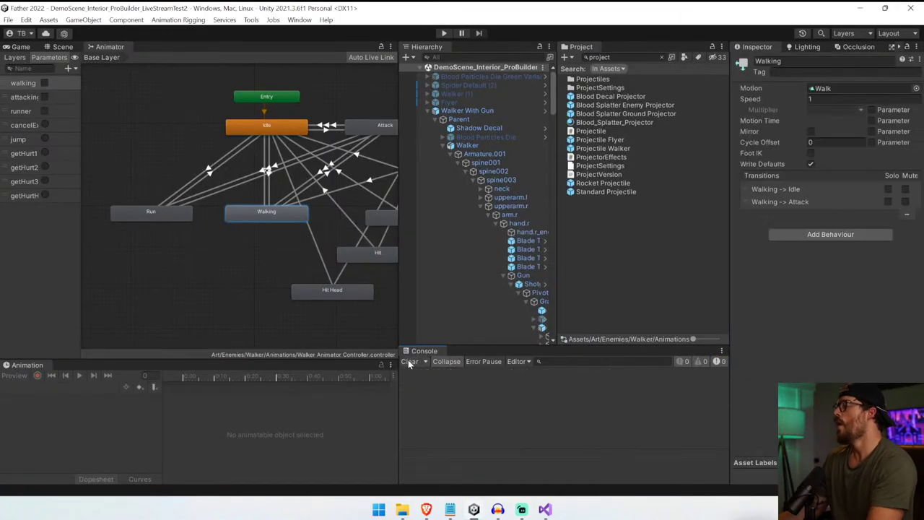
left_click(443, 34)
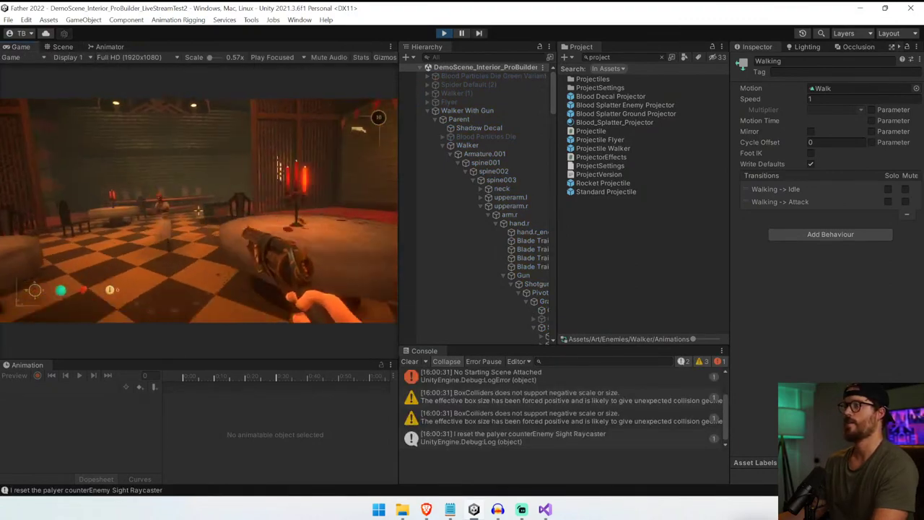
- Playtest the fight with the gun-carrying walker, moving around the hall, shooting it and restarting Play mode for another look
key("w")
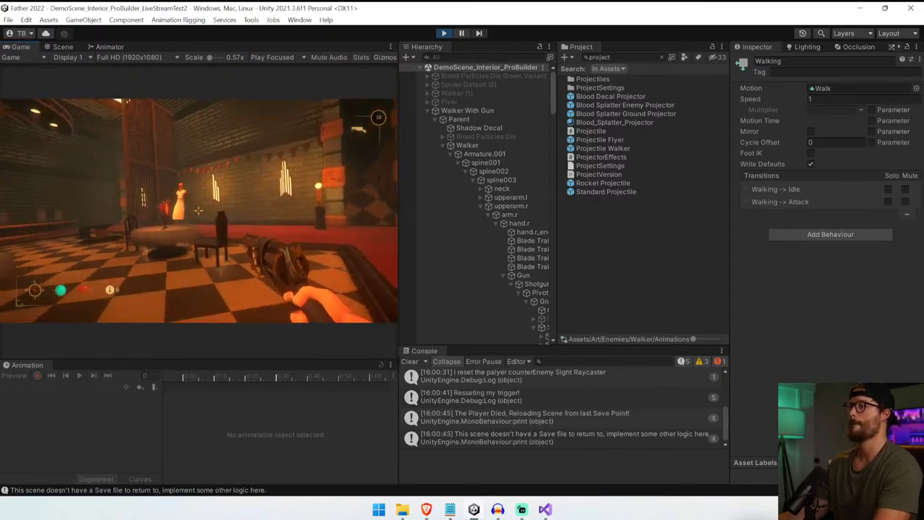
left_click(199, 210)
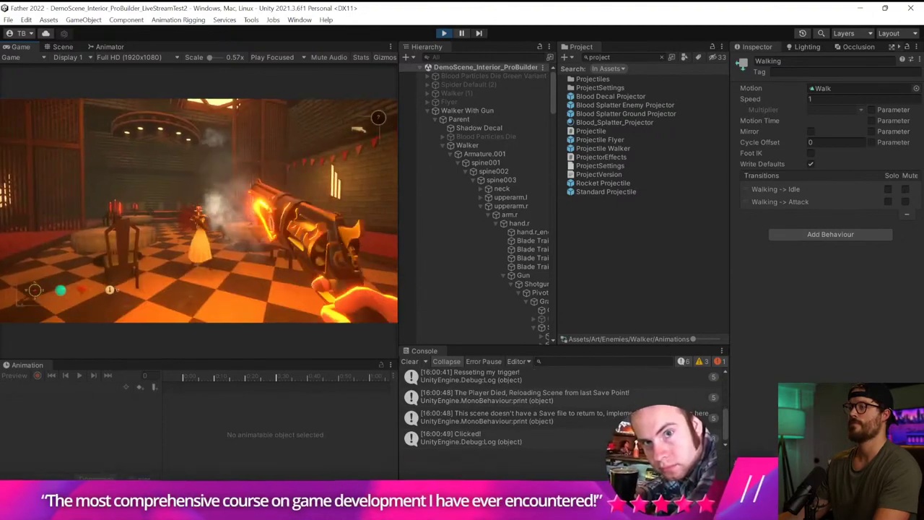
left_click(199, 210)
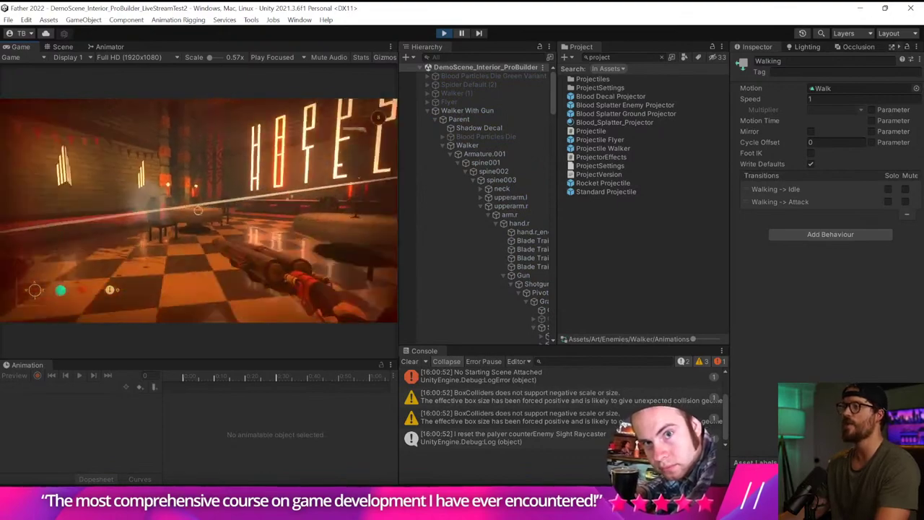
key("w")
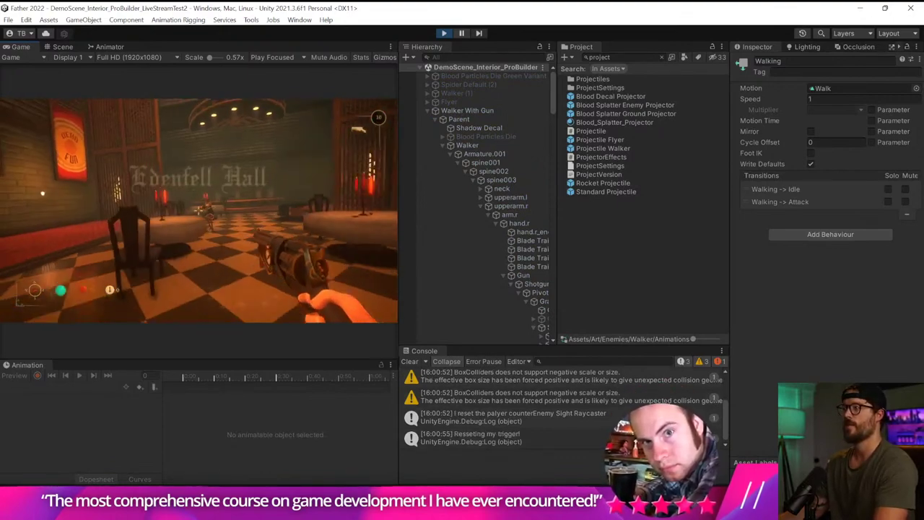
left_click(199, 210)
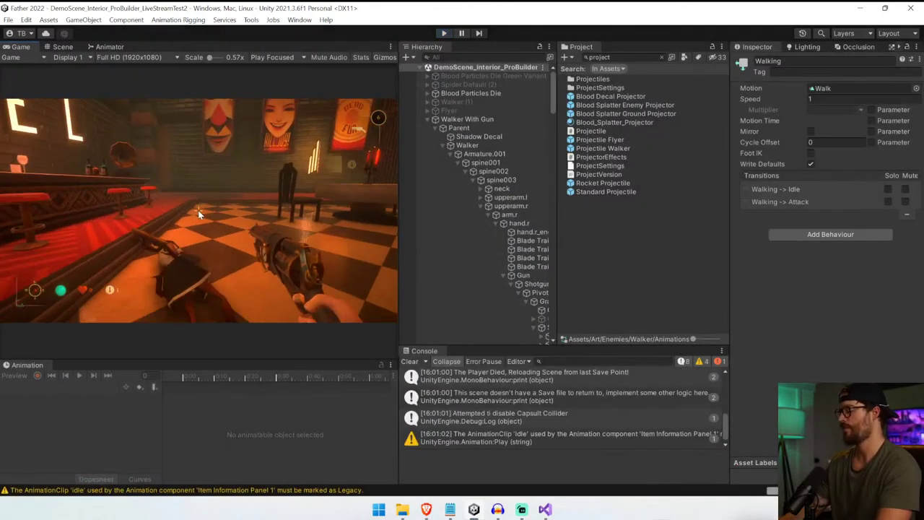
key("ctrl+p")
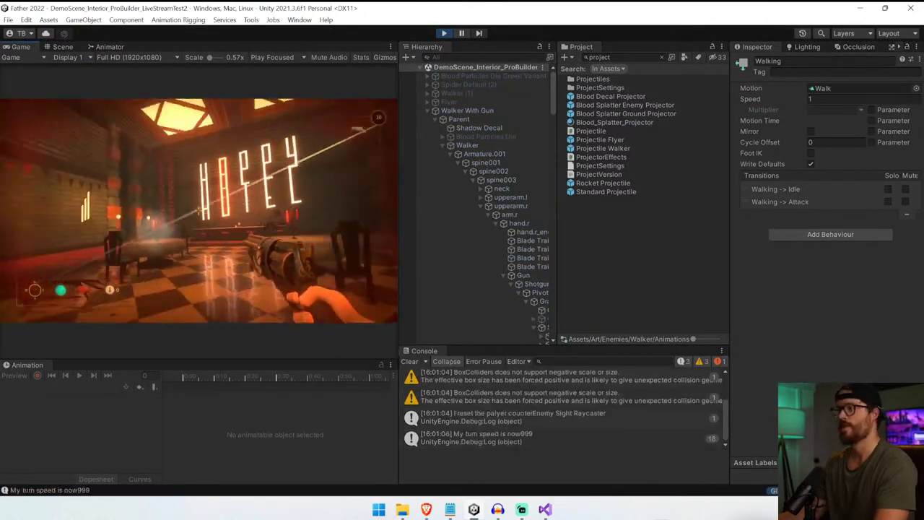
key("s")
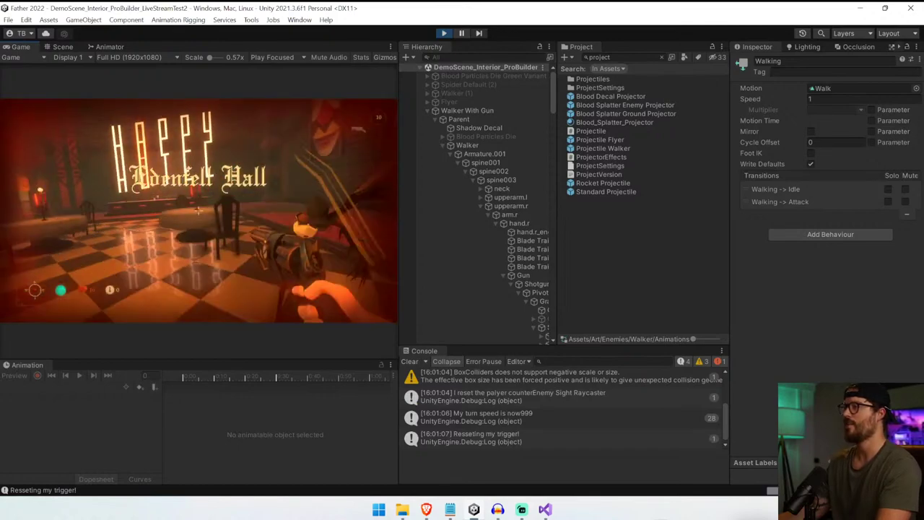
- Switch to Visual Studio and add another && line to MeetsAnimationCriteria by copying the "Jump" clip name check
key("alt+Tab")
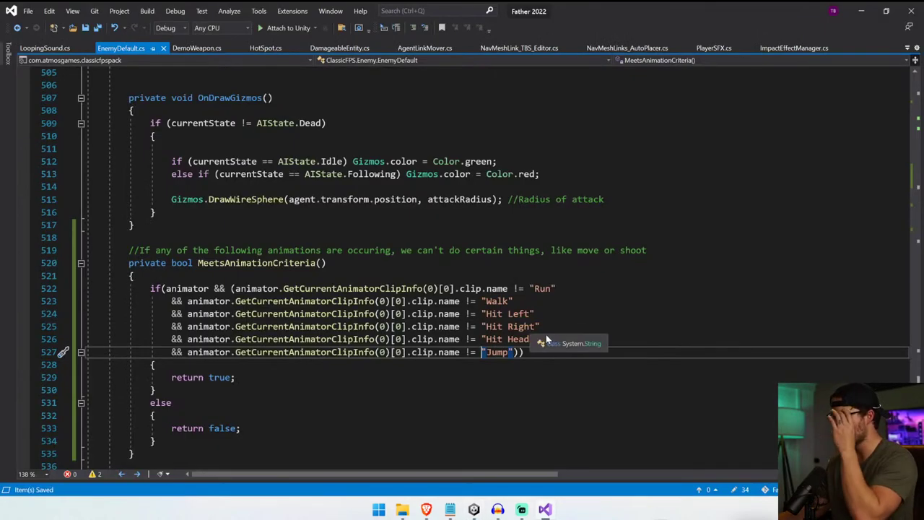
left_click(543, 328)
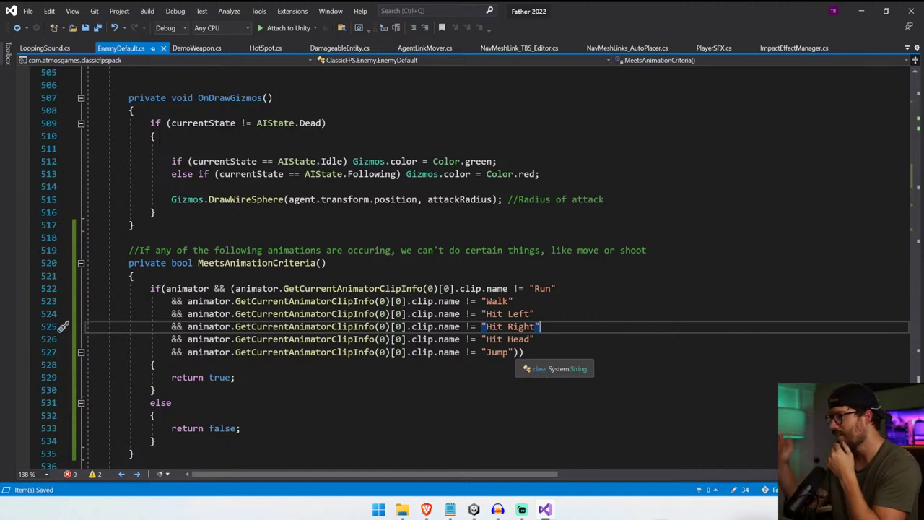
left_click(519, 352)
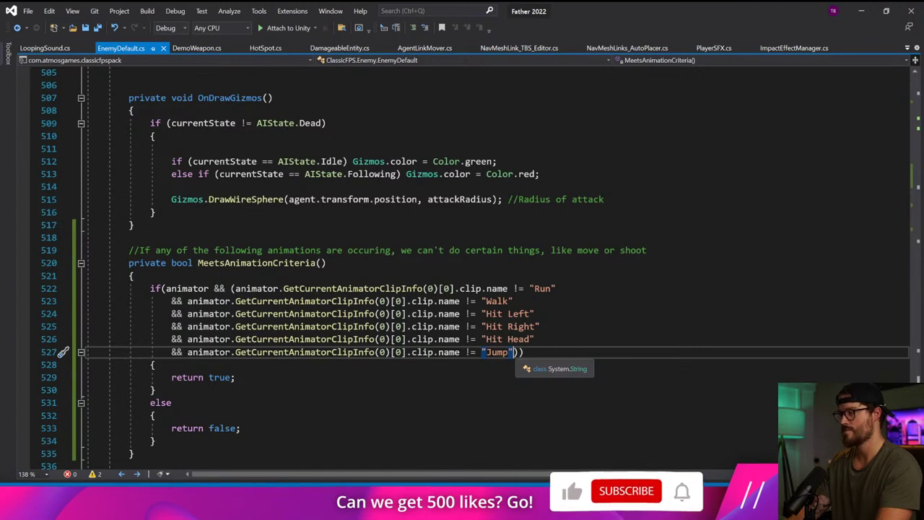
key("Return")
type("&&")
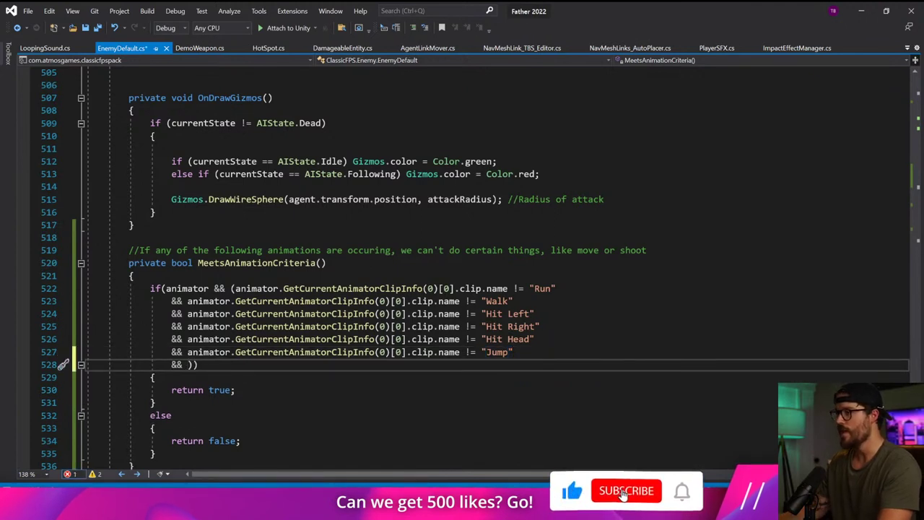
left_click_drag(188, 352, 482, 353)
key("ctrl+c")
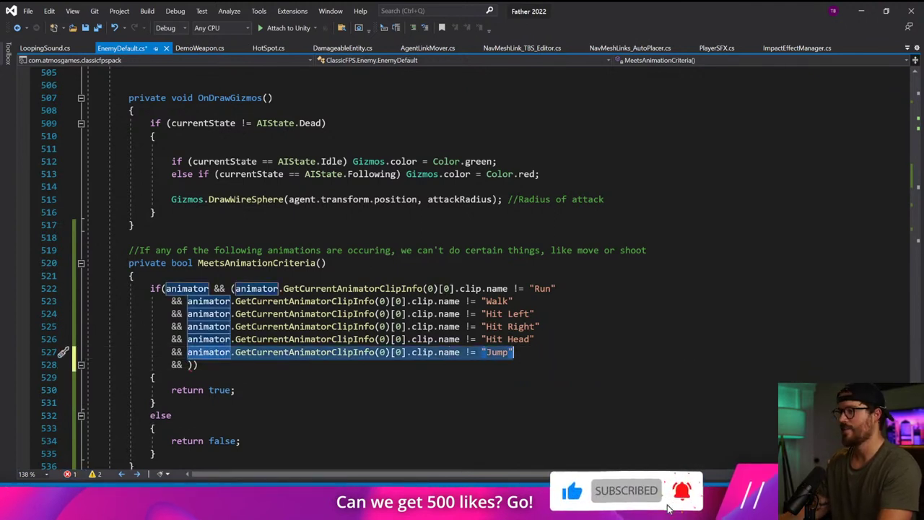
left_click(188, 364)
key("ctrl+v")
- Change the clip name in the copied condition to "Attack" and save the script
left_click(503, 365)
double_click(498, 364)
type("At")
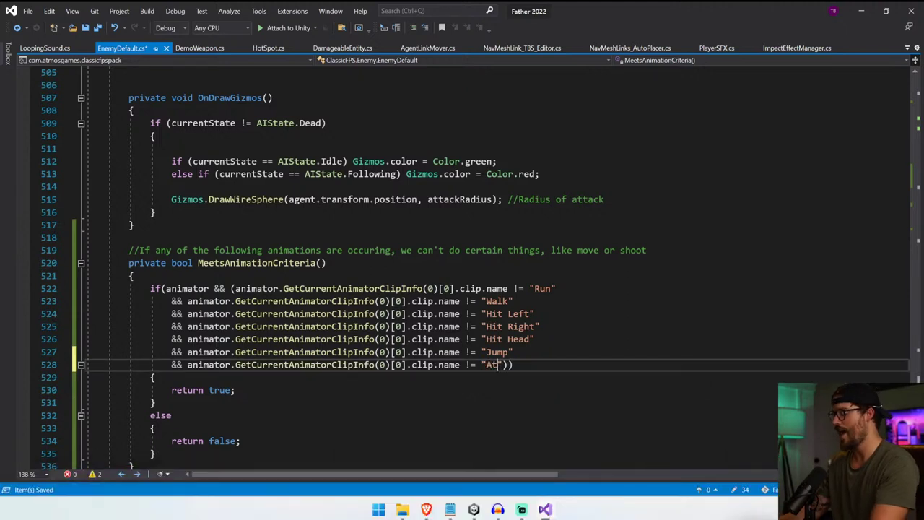
key("ctrl+s")
left_click(156, 377)
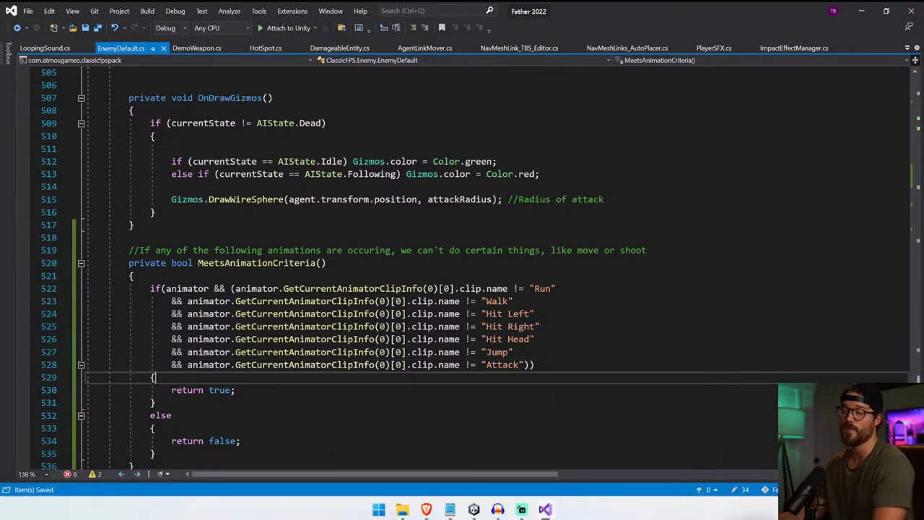
left_click(236, 390)
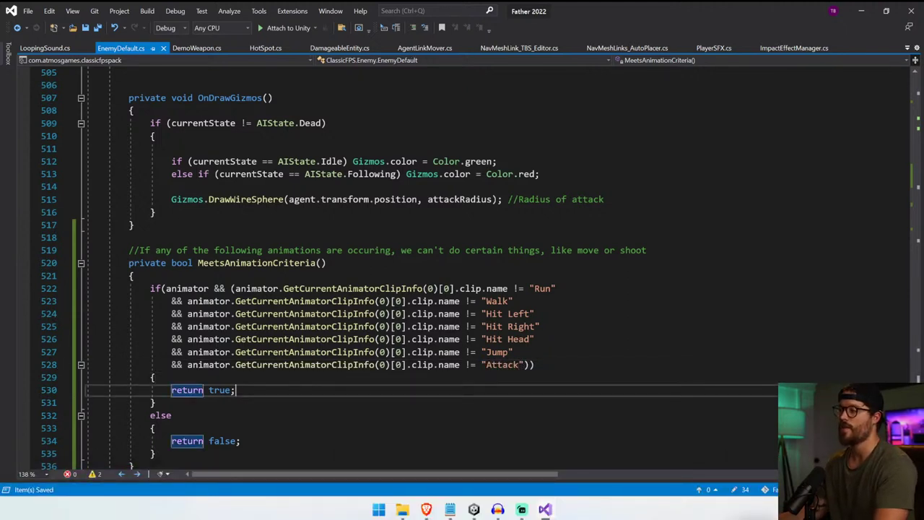
- Return to Unity, clear the console and run the scene with the updated enemy script
mouse_move(474, 509)
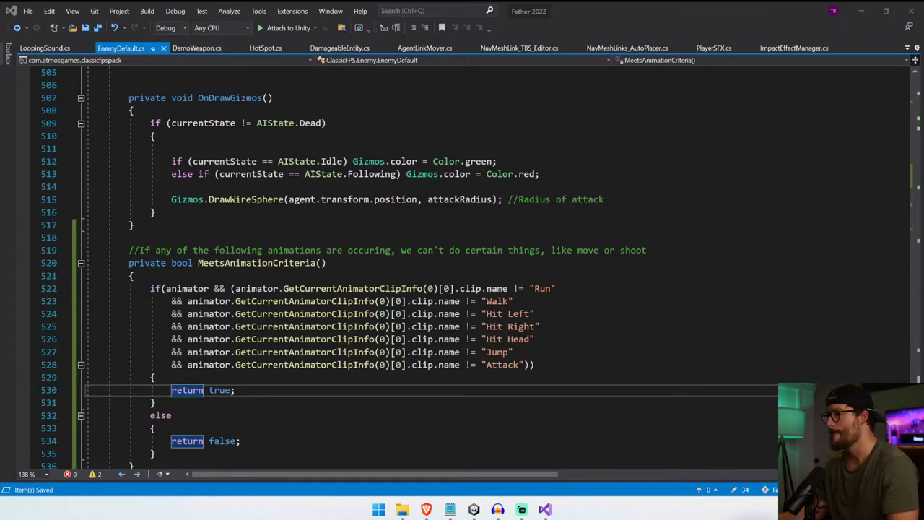
key("alt+Tab")
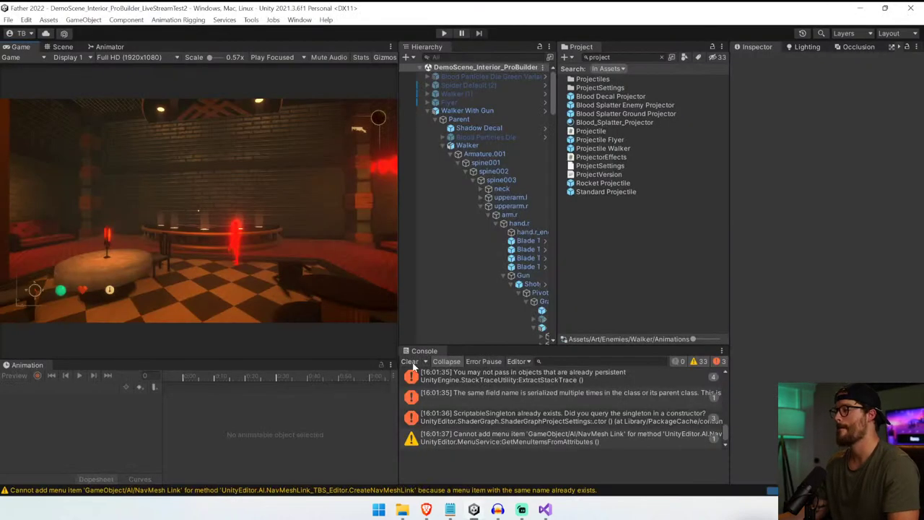
left_click(411, 362)
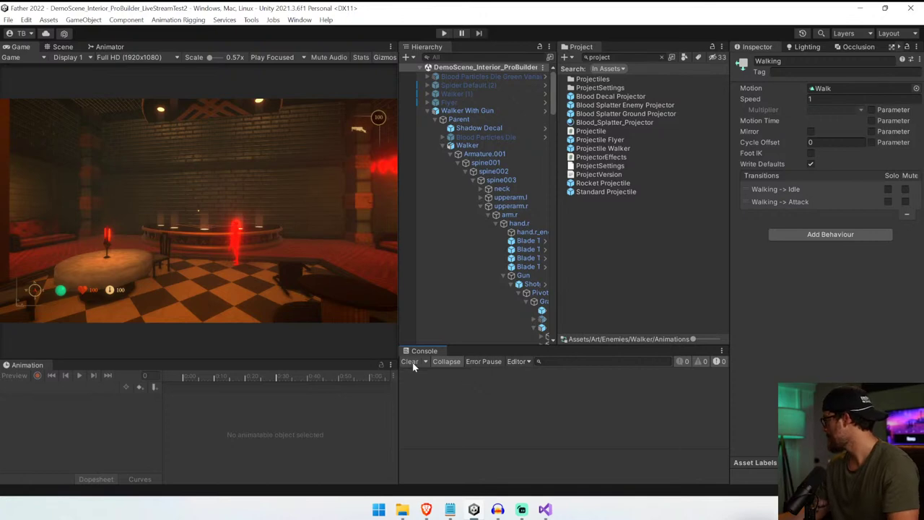
left_click(446, 34)
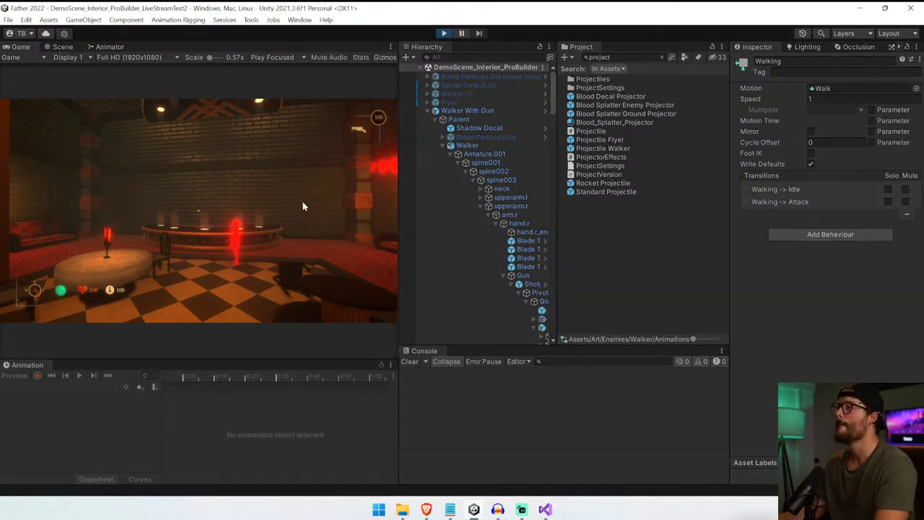
- Shoot the walker repeatedly in the running game to test its reactions, and end the run
left_click(303, 206)
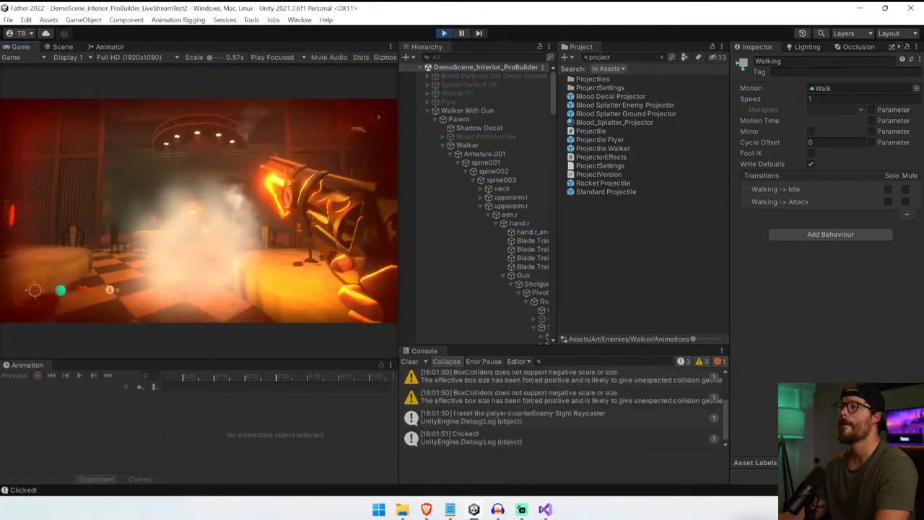
left_click(198, 210)
left_click(198, 210)
left_click(198, 210)
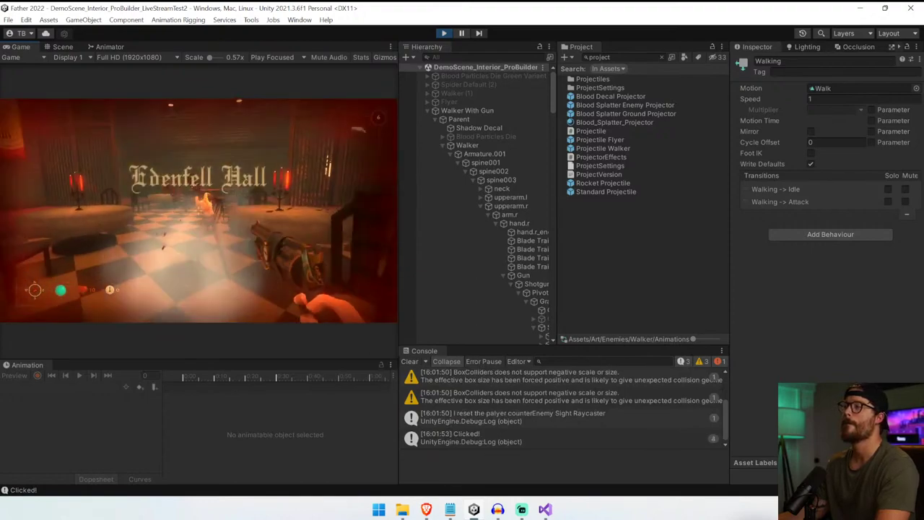
left_click(199, 211)
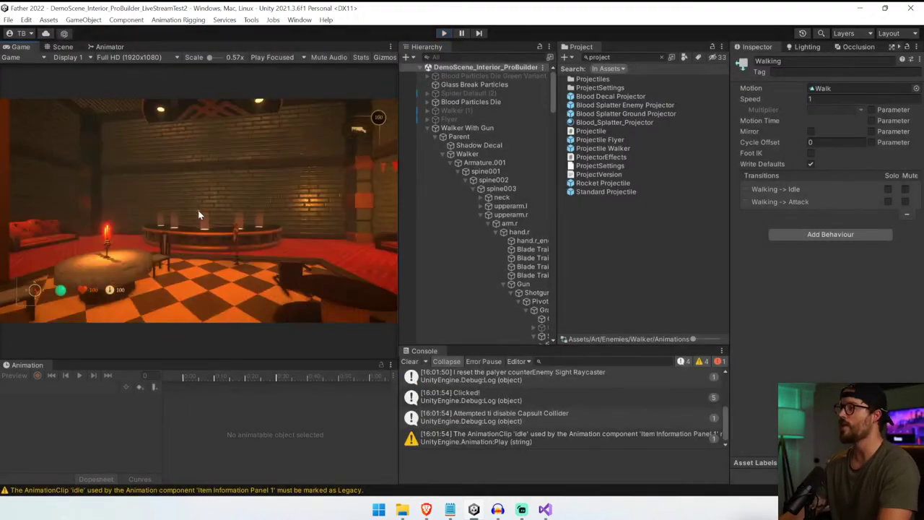
- Run the scene again, move around the hall to observe the walker's movement and attacks, and fire at it from a distance
left_click(198, 210)
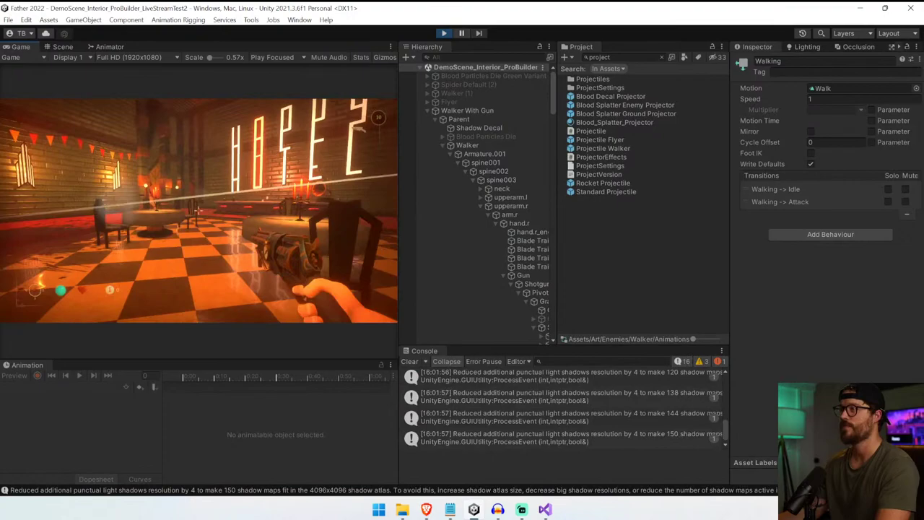
key("w")
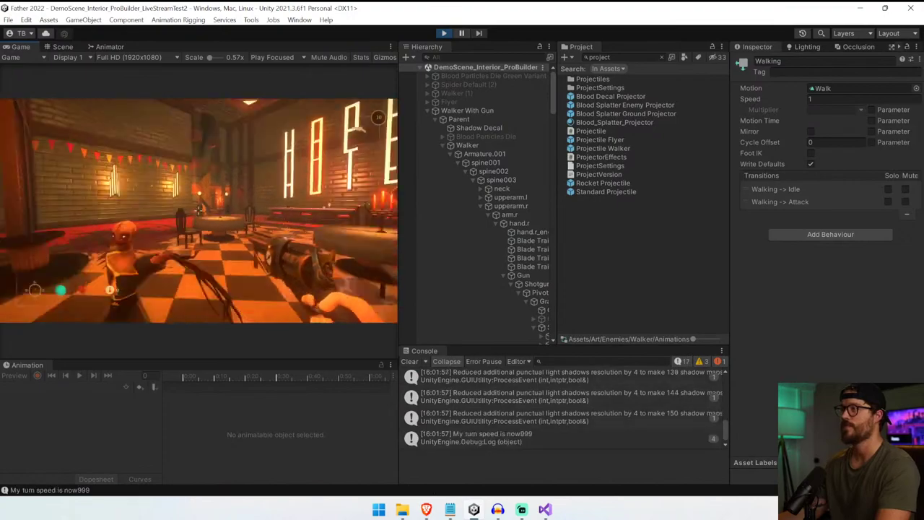
key("w")
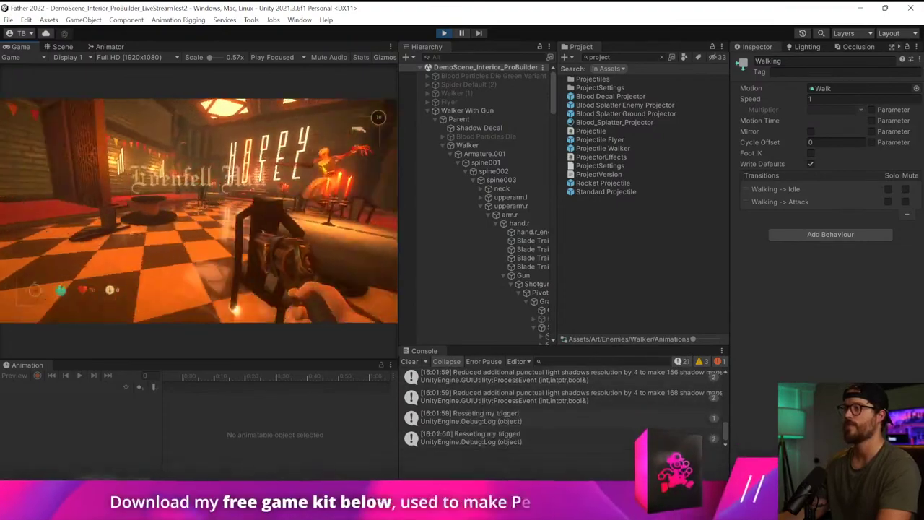
key("s")
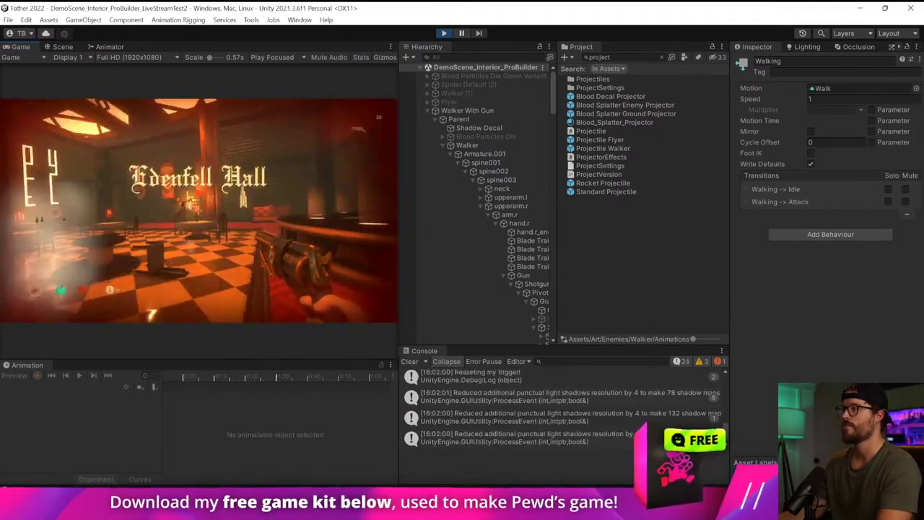
left_click(199, 211)
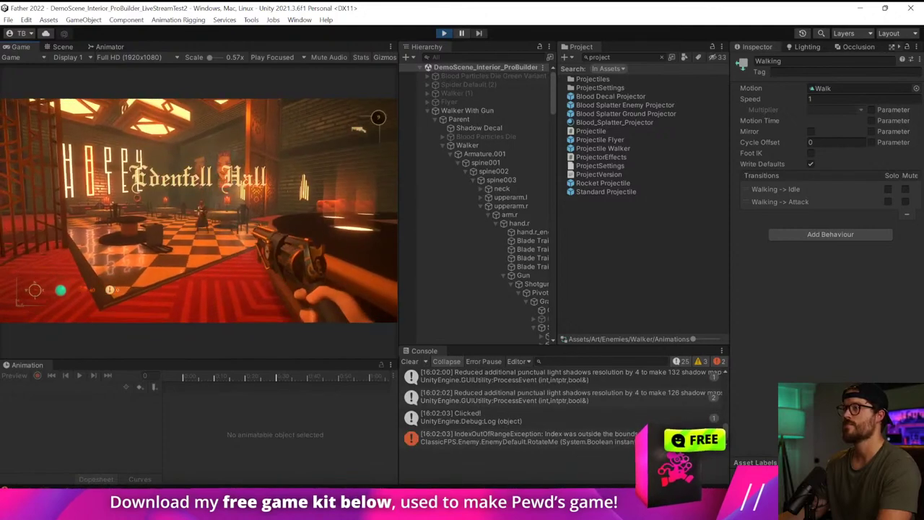
left_click(198, 211)
left_click(198, 211)
left_click(198, 211)
- Playtest once more by walking through the hall, letting the walker approach and shooting it three times
key("w")
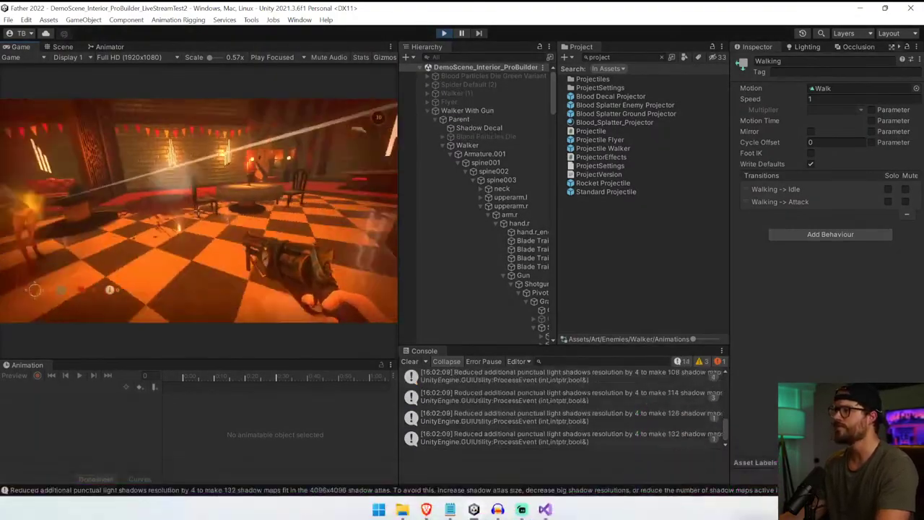
key("w")
key("w")
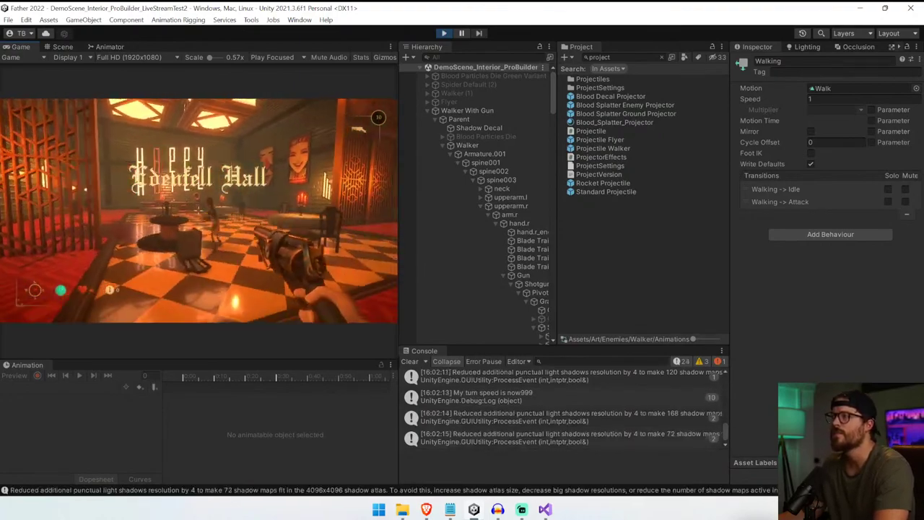
left_click(199, 210)
left_click(198, 210)
left_click(198, 210)
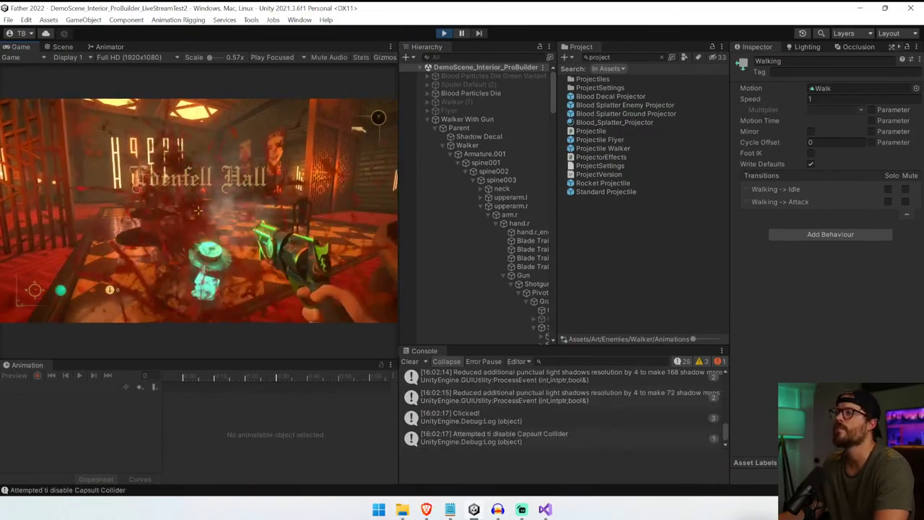
- Switch to Visual Studio, undo the MeetsAnimationCriteria refactoring in EnemyDefault.cs back to the inline clip-name checks in Update, and save the script
key("alt+Tab")
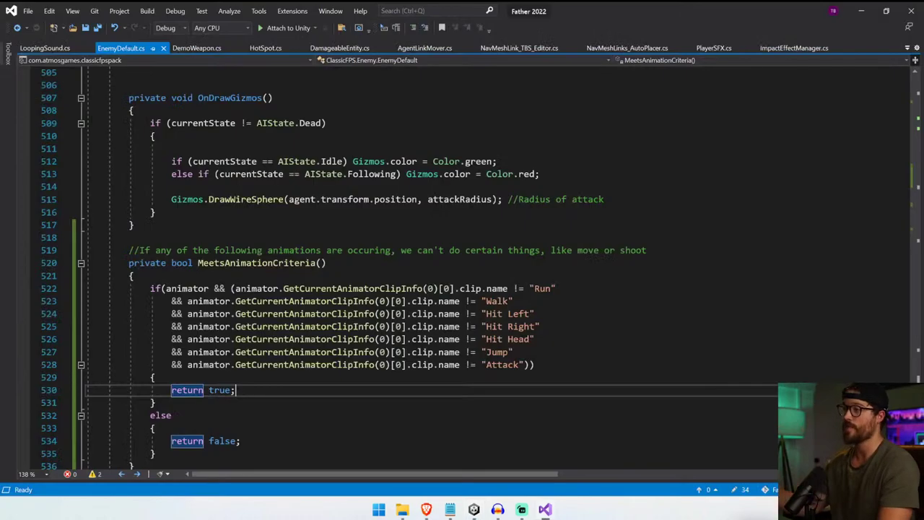
double_click(452, 299)
key("ctrl+z")
key("ctrl+z")
key("ctrl+z")
key("ctrl+z")
key("ctrl+z")
key("ctrl+z")
key("ctrl+z")
key("ctrl+z")
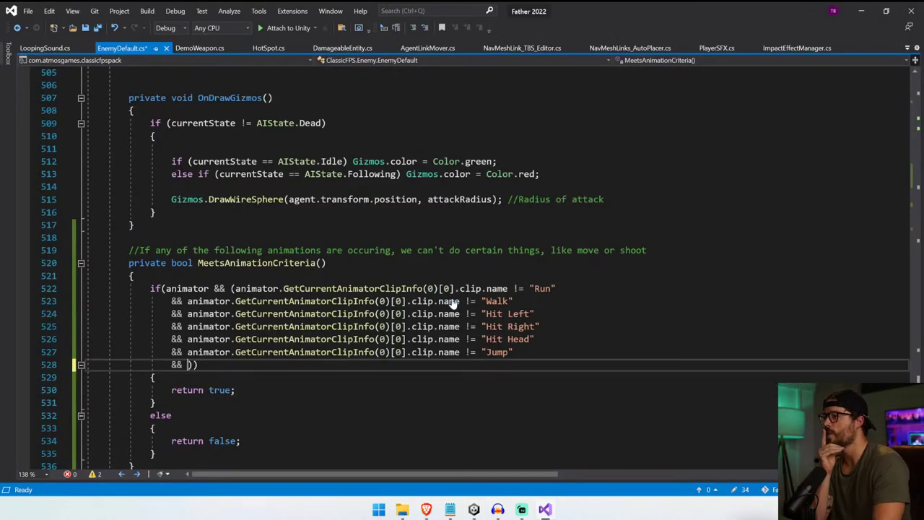
key("ctrl+z")
key("ctrl+z")
key("ctrl+z")
key("ctrl+z")
key("ctrl+z")
key("ctrl+z")
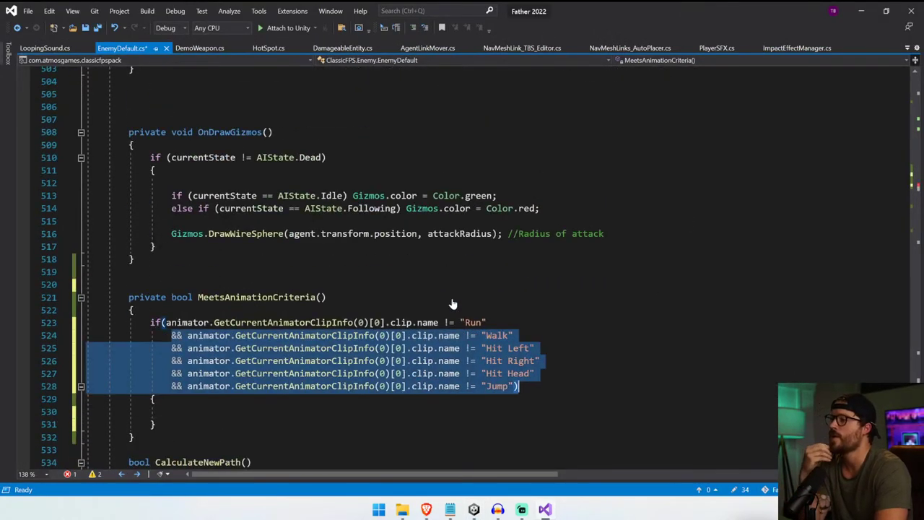
key("ctrl+z")
key("ctrl+z")
key("ctrl+z")
key("ctrl+z")
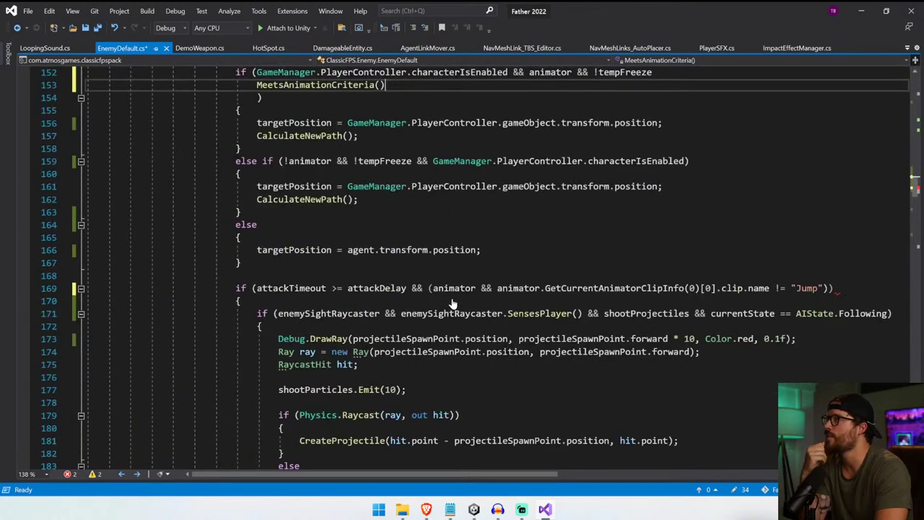
key("ctrl+z")
key("ctrl+z")
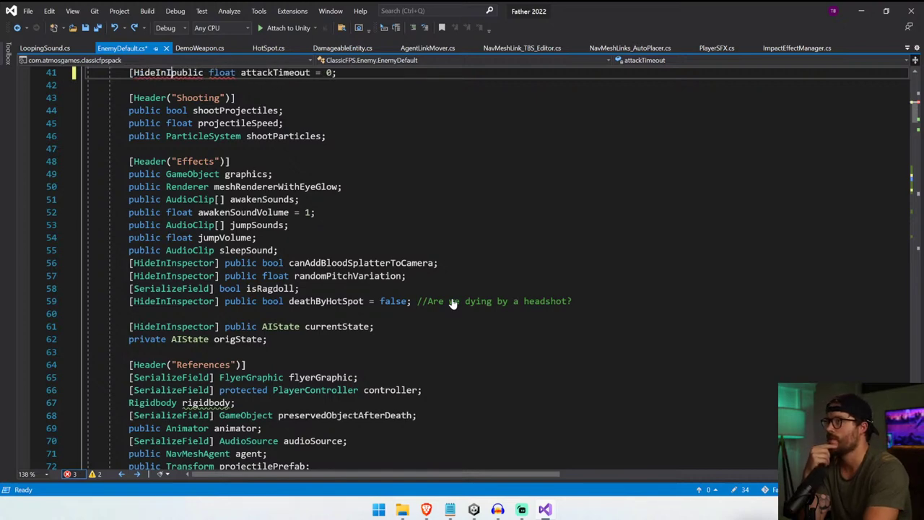
key("ctrl+z")
key("ctrl+z")
key("ctrl+z")
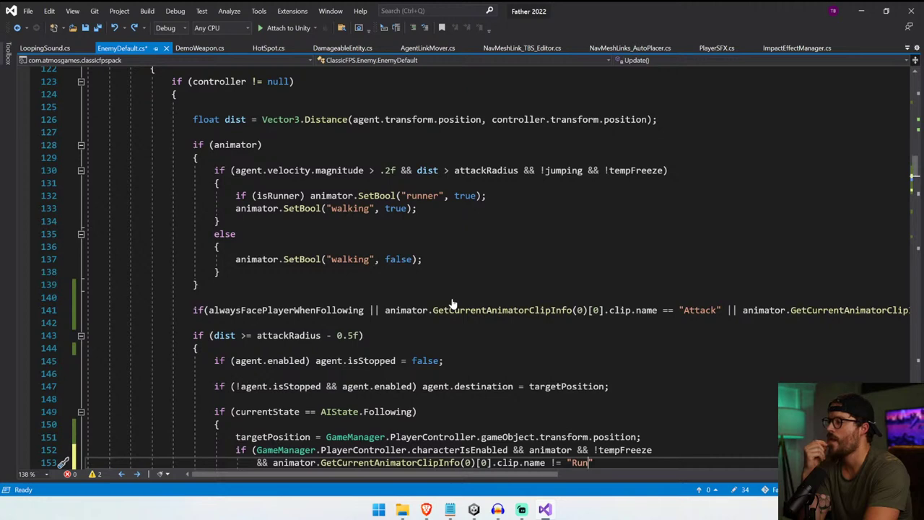
scroll(462, 267, "down", 2)
scroll(462, 267, "down", 1, "ctrl")
key("ctrl+z")
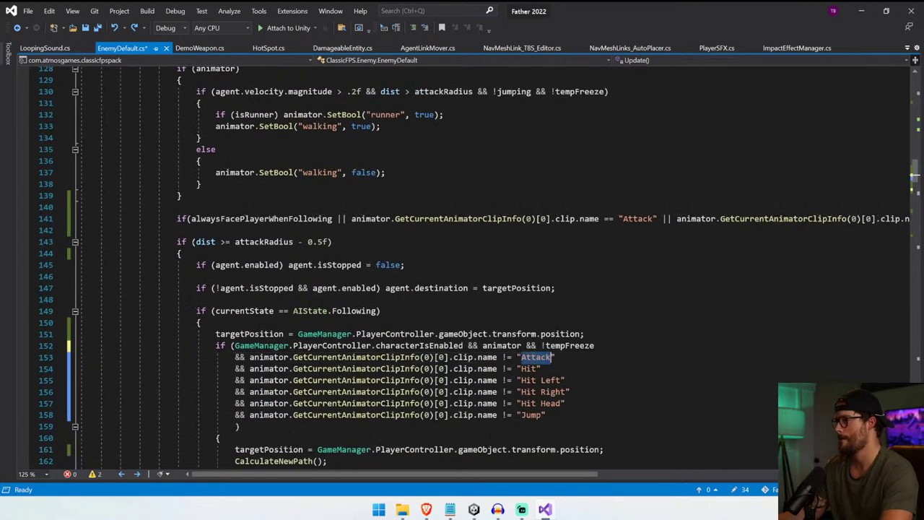
key("ctrl+s")
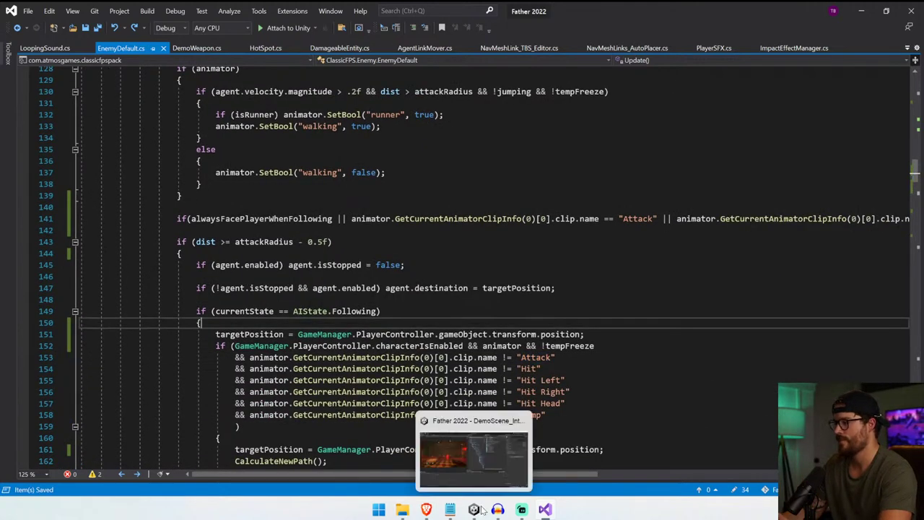
- Return to Unity, run the scene with the reverted script, fire at the walker and move through the hall to test its behaviour
left_click(474, 509)
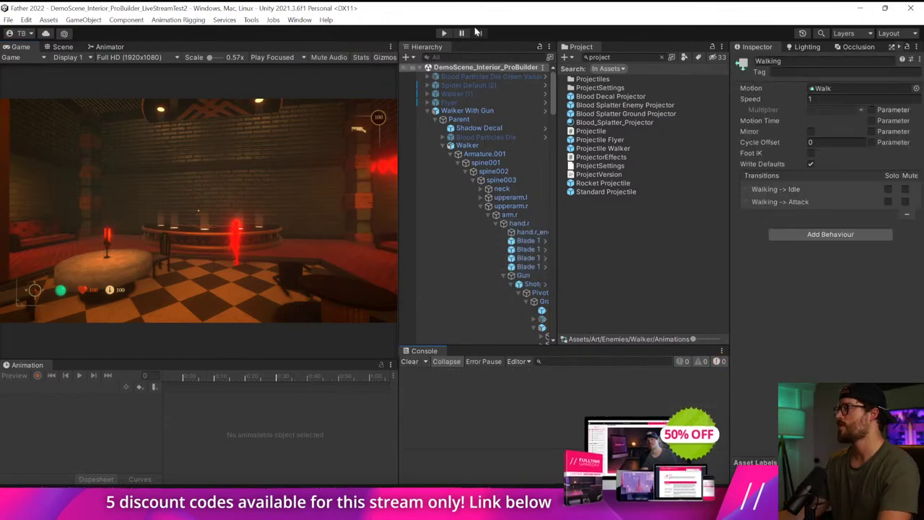
left_click(441, 34)
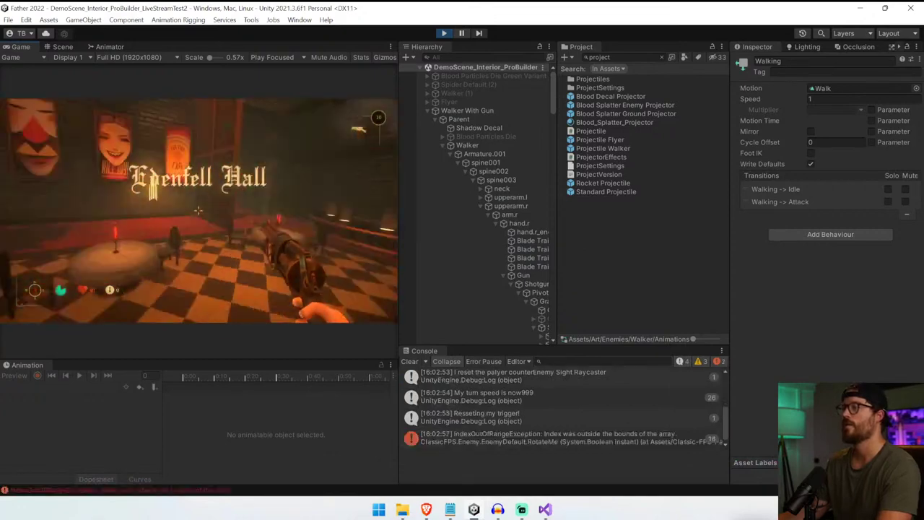
left_click(198, 210)
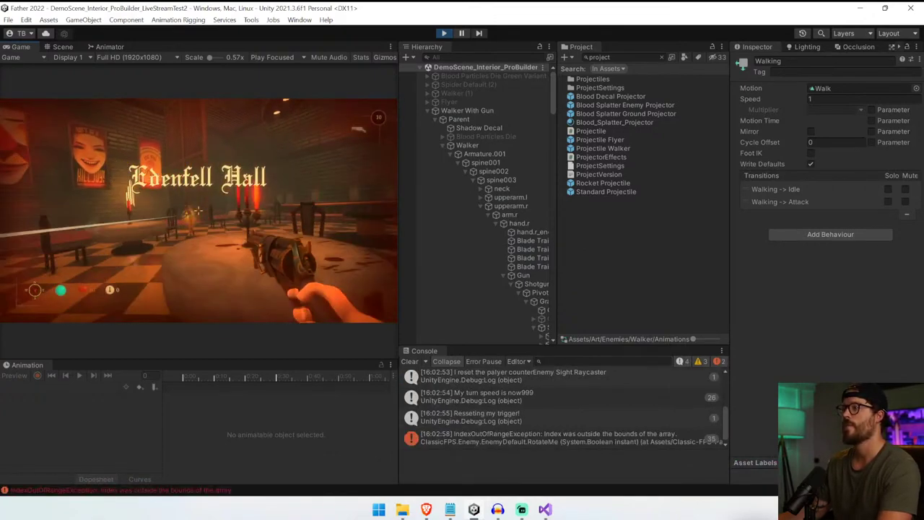
left_click(198, 211)
left_click(199, 211)
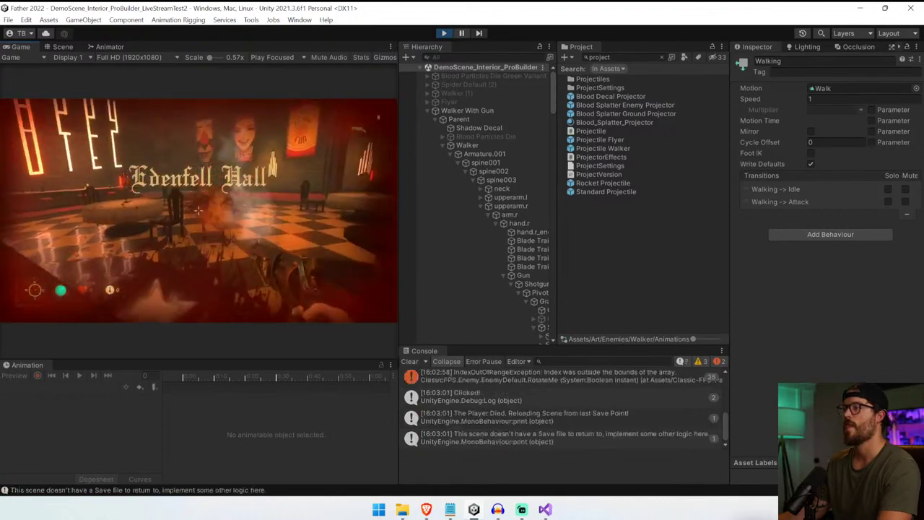
key("w")
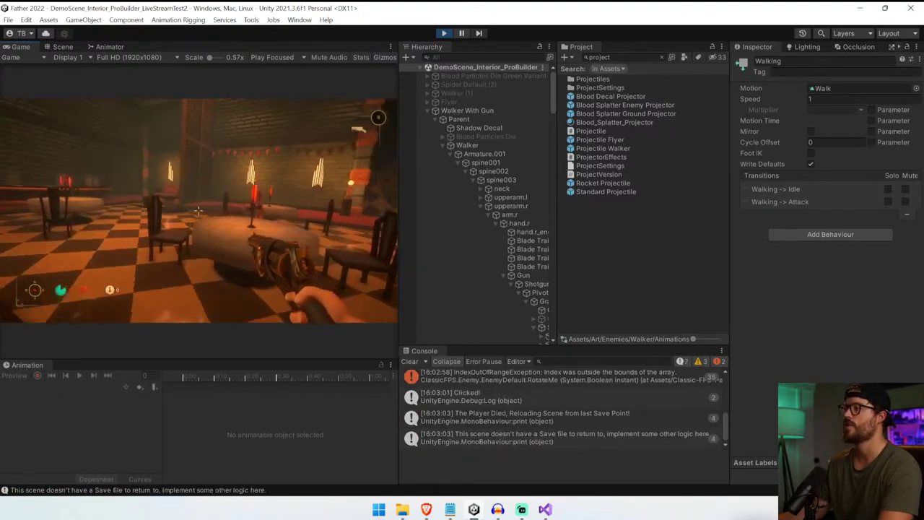
key("w")
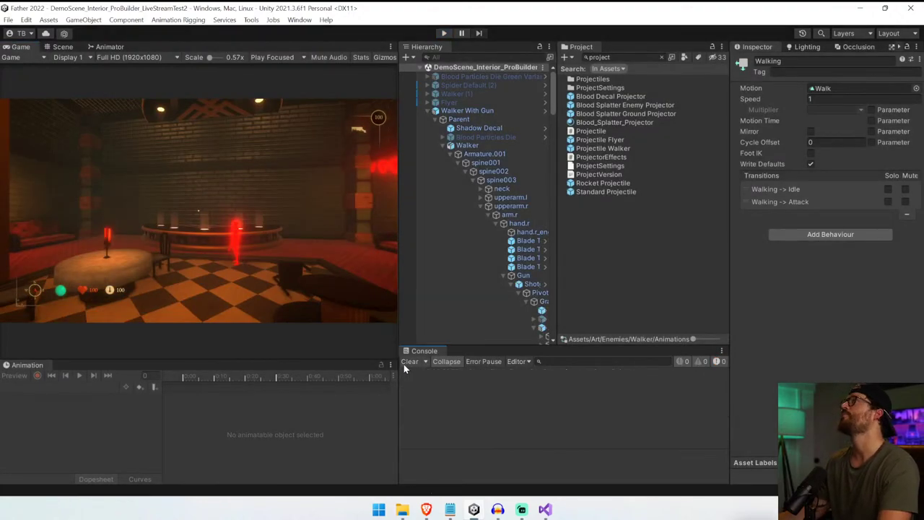
- In EnemyDefault.cs in Visual Studio, add attackTimeout = -1; directly below animator.SetBool("attacking", true); in the attack-radius block
key("alt+Tab")
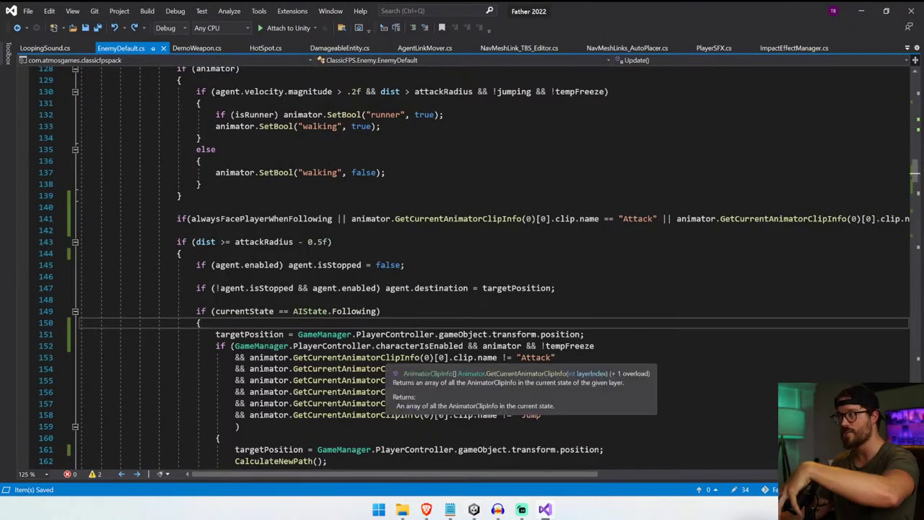
scroll(462, 267, "down", 11)
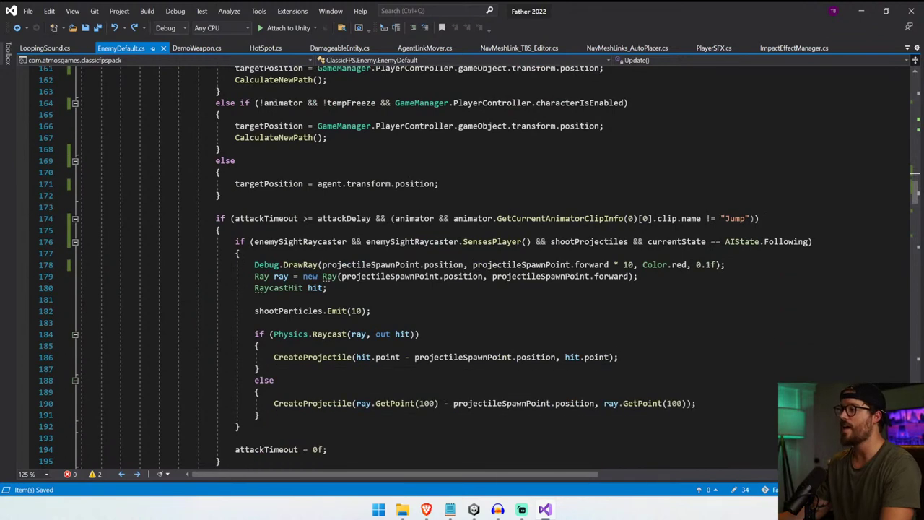
scroll(462, 267, "down", 18)
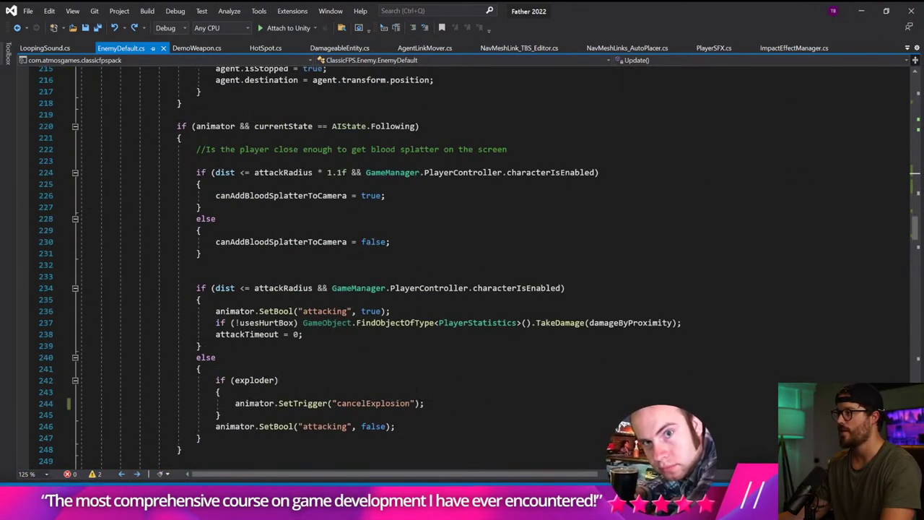
left_click(448, 323)
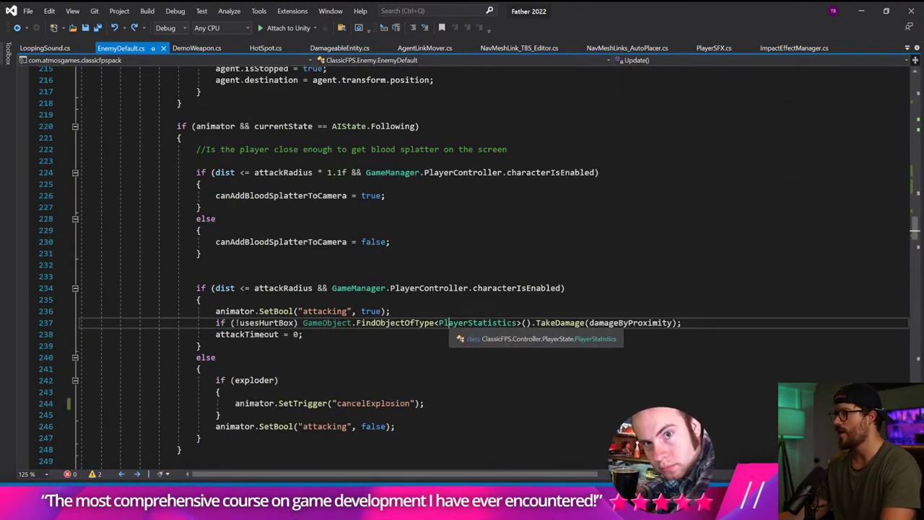
key("Up")
key("Return")
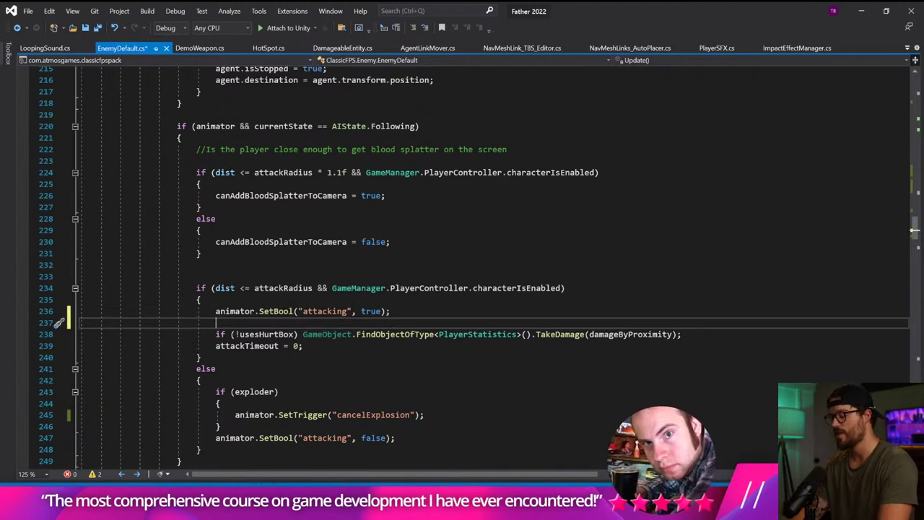
type("attackDelay")
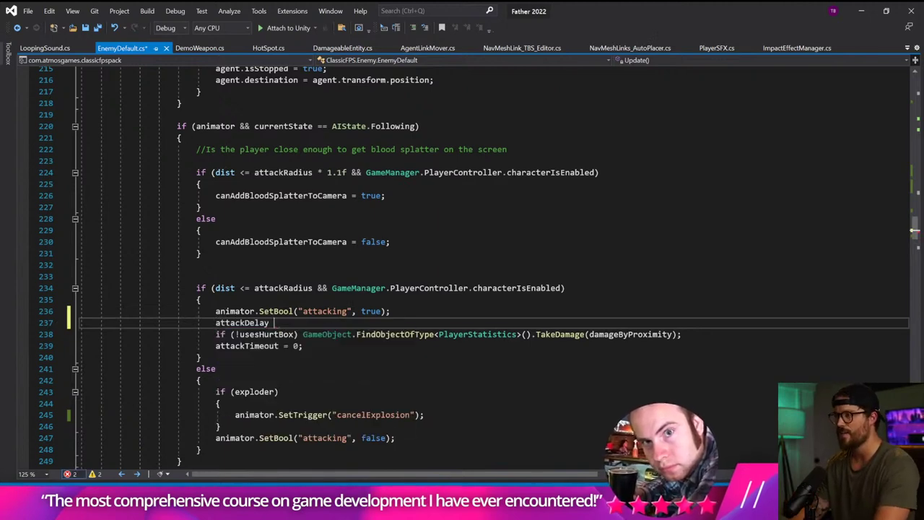
scroll(425, 266, "up", 13)
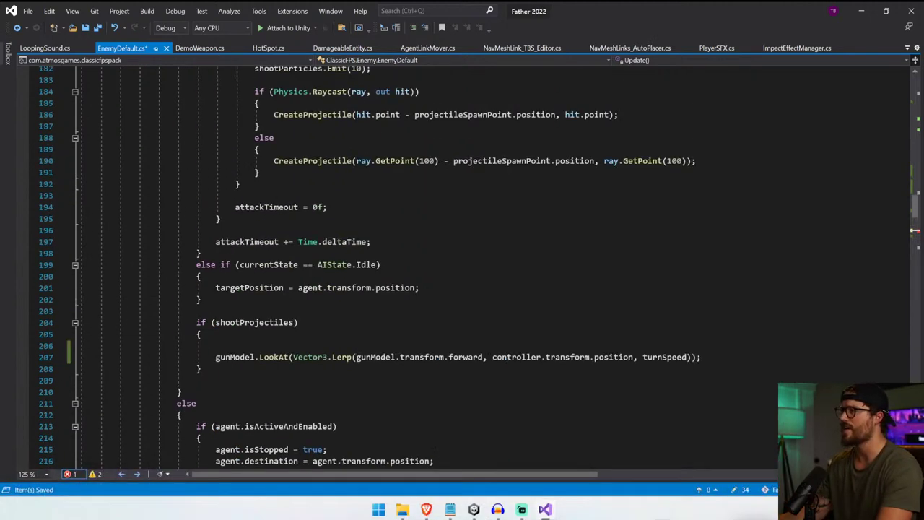
scroll(425, 266, "up", 4)
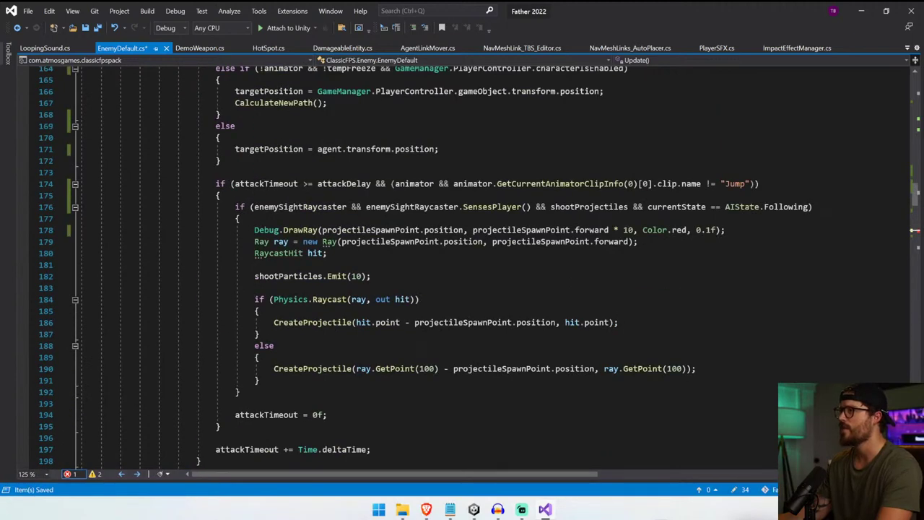
scroll(476, 266, "down", 17)
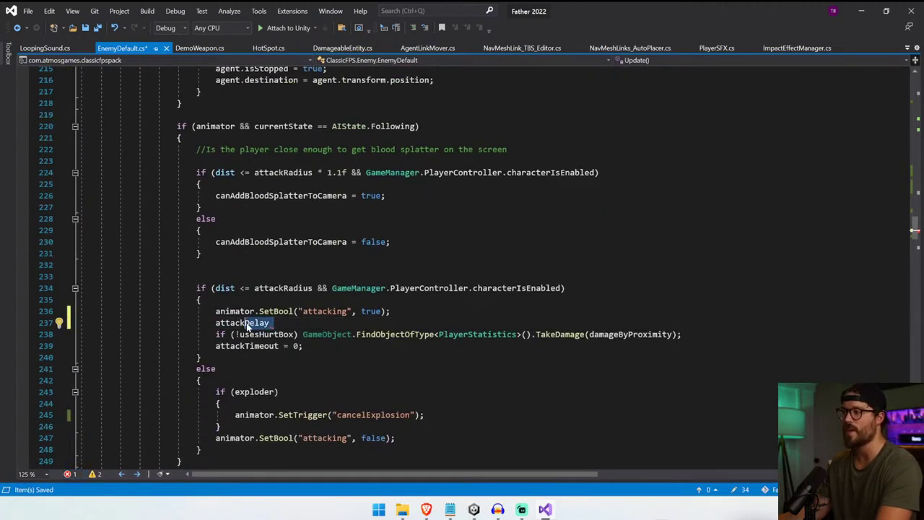
type("Timeout = -1;")
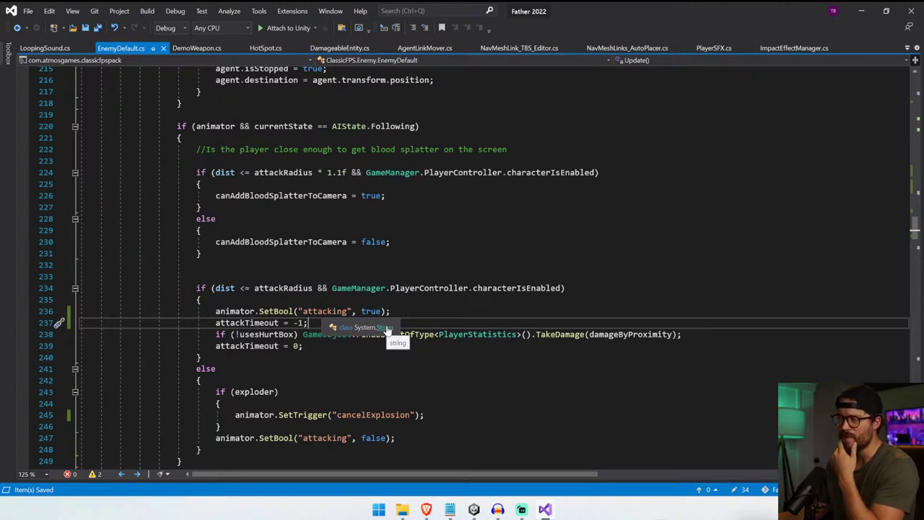
- Search EnemyDefault.cs for TakeDamage and go to its call in OnCollisionEnter
scroll(178, 138, "down", 14)
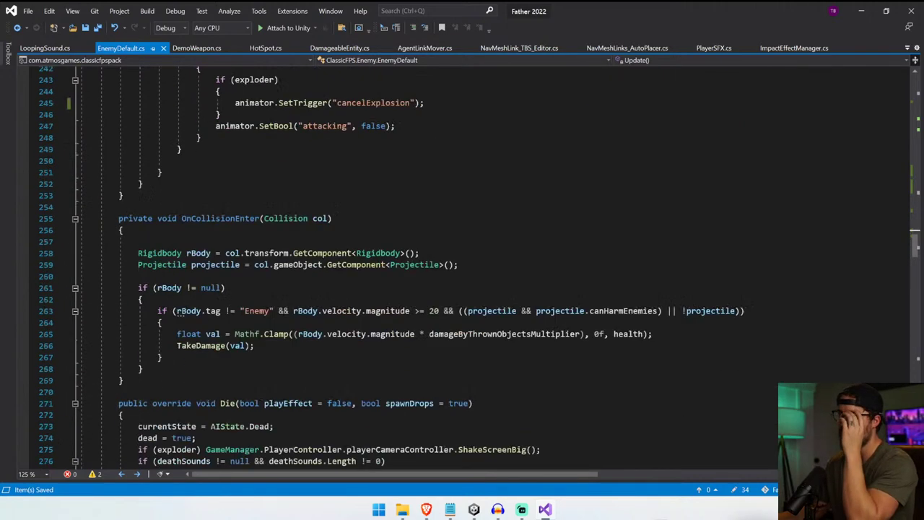
scroll(178, 137, "down", 20)
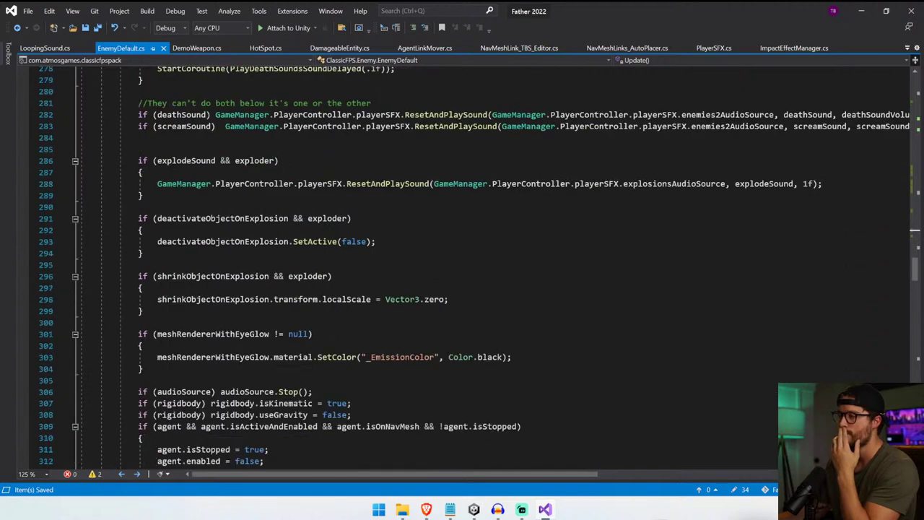
left_click(158, 264)
key("ctrl+f")
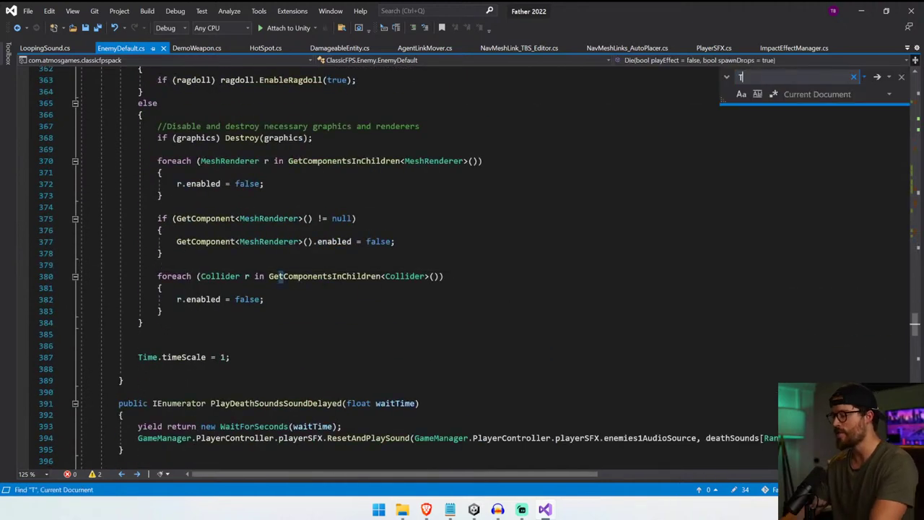
type("TakeDamage")
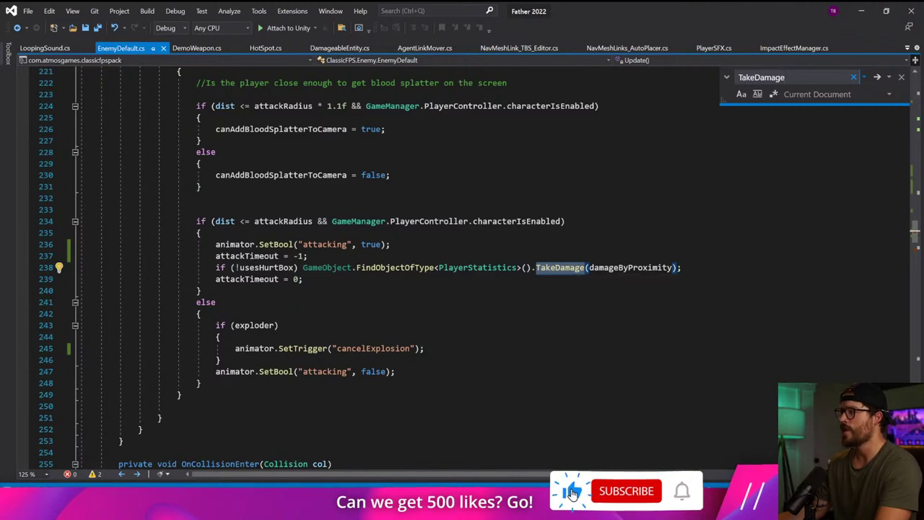
left_click(562, 280)
key("ctrl+f")
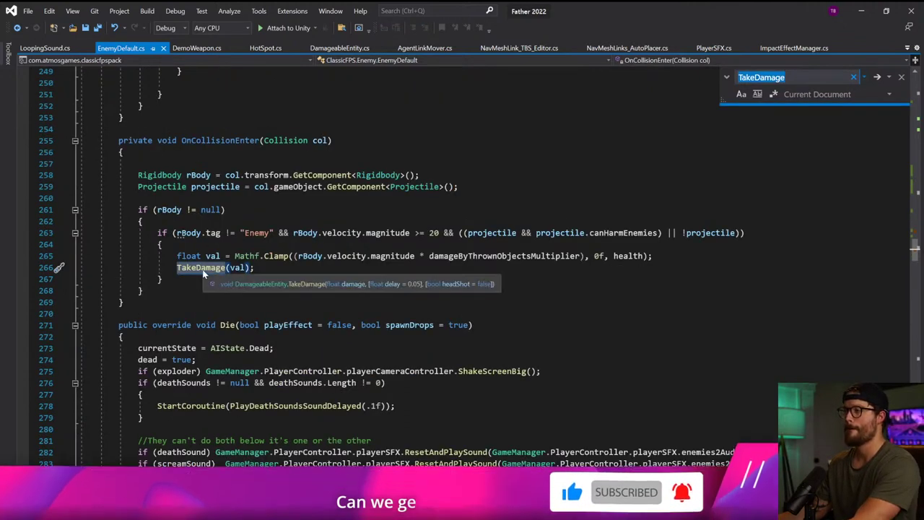
- Open the definition of TakeDamage in DamageableEntity.cs and examine its hit-reaction code
left_click(211, 245)
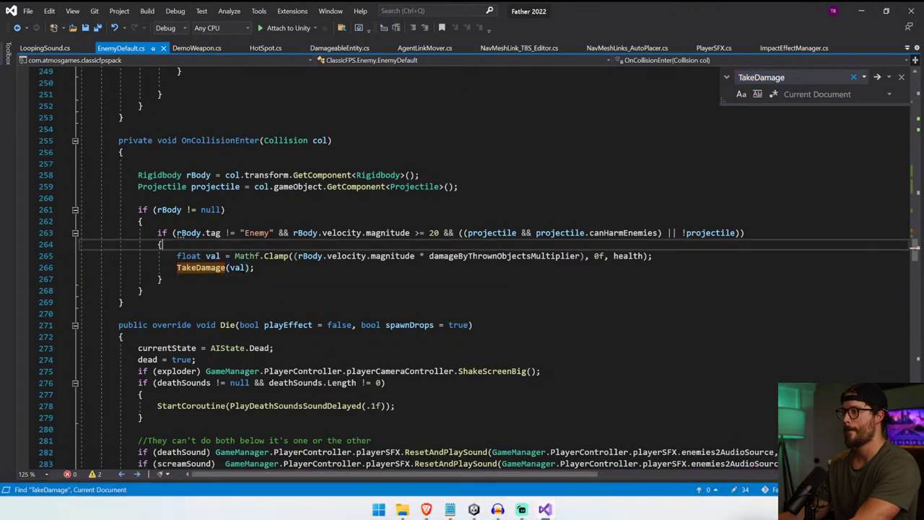
left_click(303, 284)
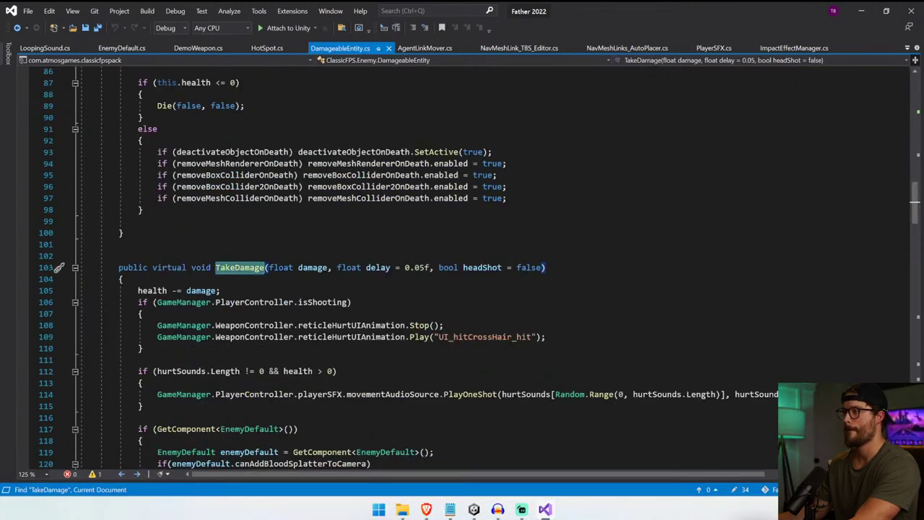
scroll(462, 267, "down", 3)
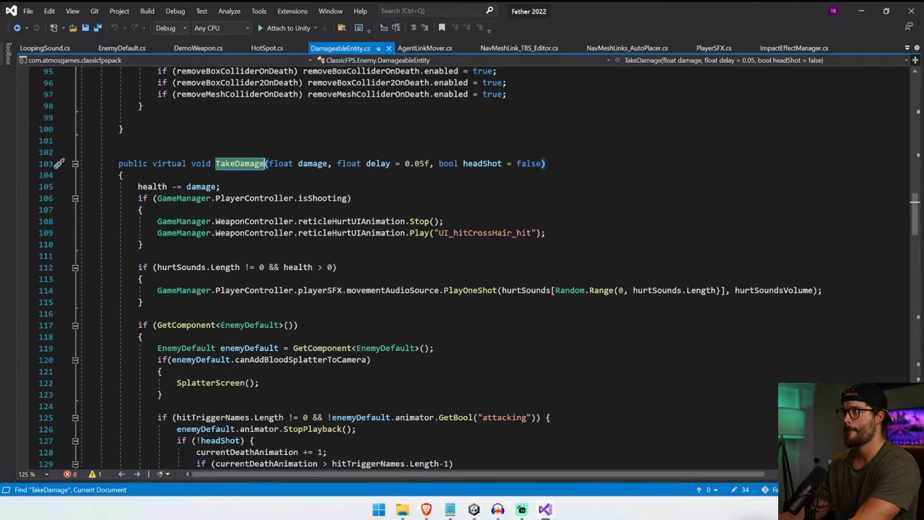
- Go back to EnemyDefault.cs and search the document again for TakeDamage, from the beginning of the file
left_click(110, 51)
scroll(322, 234, "up", 20)
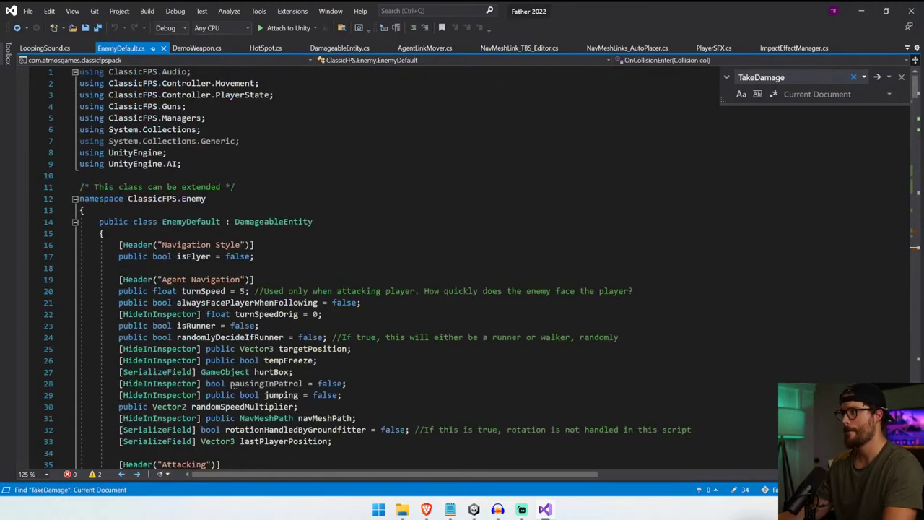
type("Take")
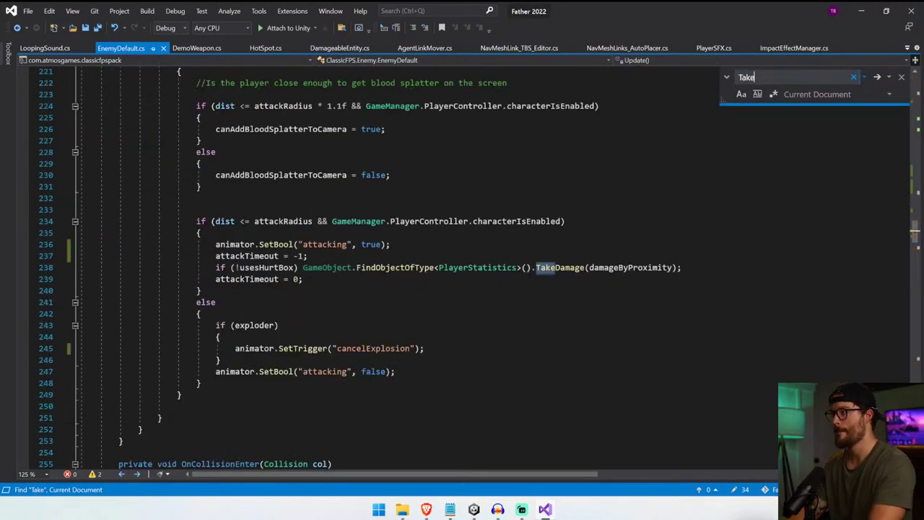
type("Damage")
key("Return")
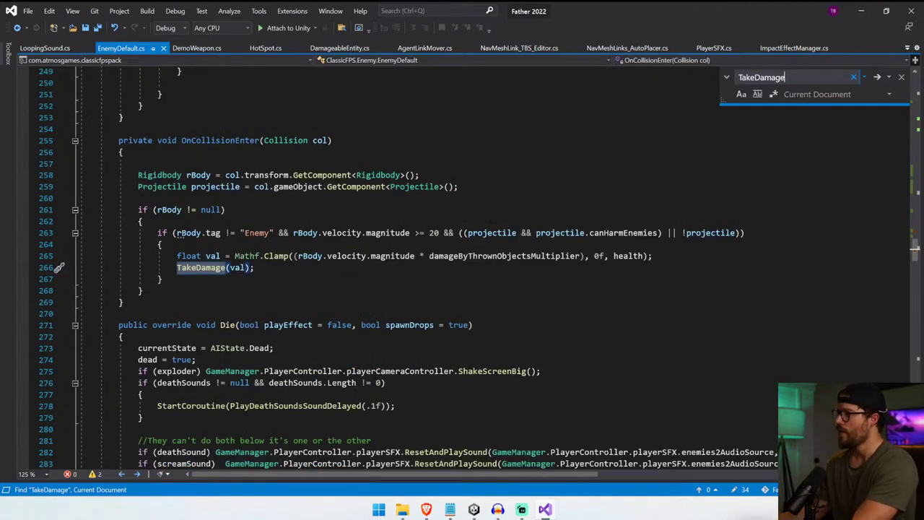
- Open the definition of TakeDamage in DamageableEntity.cs and insert an empty line above SplatterScreen(); in the canAddBloodSplatterToCamera block
key("F12")
scroll(316, 288, "down", 8)
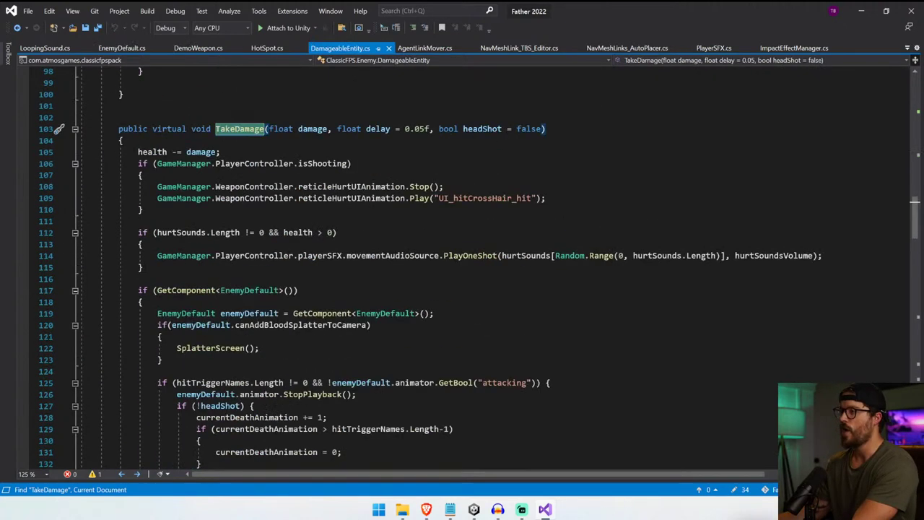
scroll(462, 267, "down", 3)
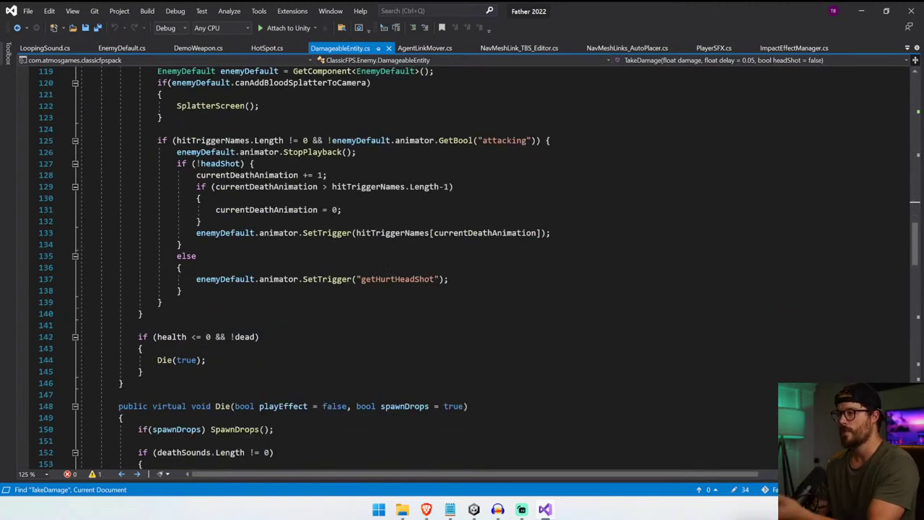
scroll(462, 267, "up", 2)
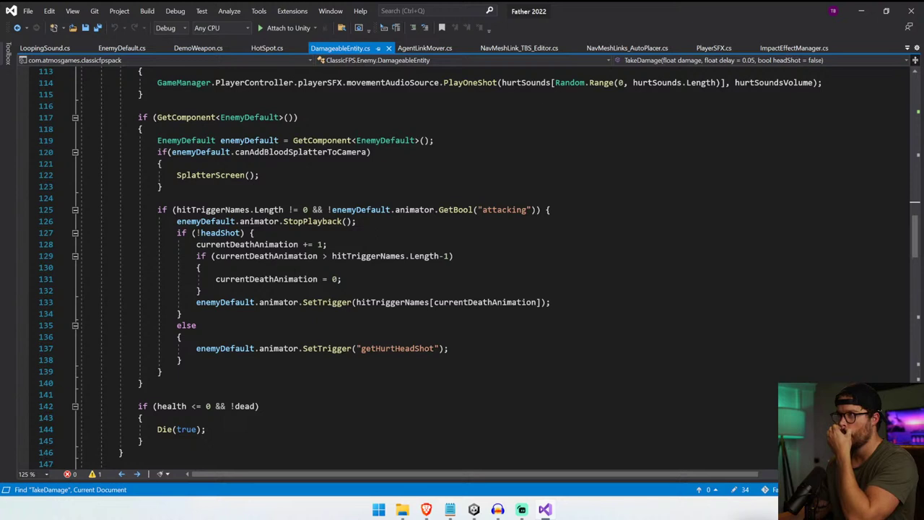
left_click(178, 175)
key("Return")
key("Up")
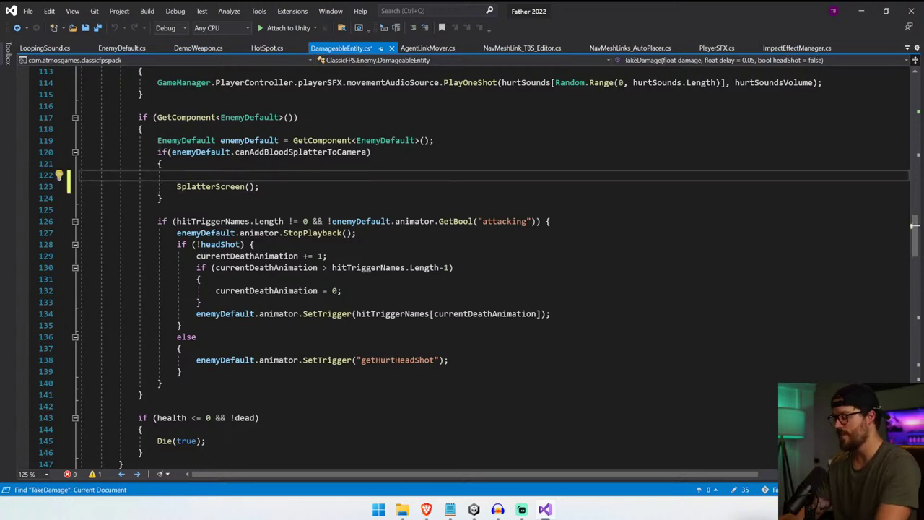
- Write enemyDefault.attackTimeout = -1; on the empty line above SplatterScreen(); and save DamageableEntity.cs
type("atta")
key("BackSpace")
key("BackSpace")
key("BackSpace")
key("BackSpace")
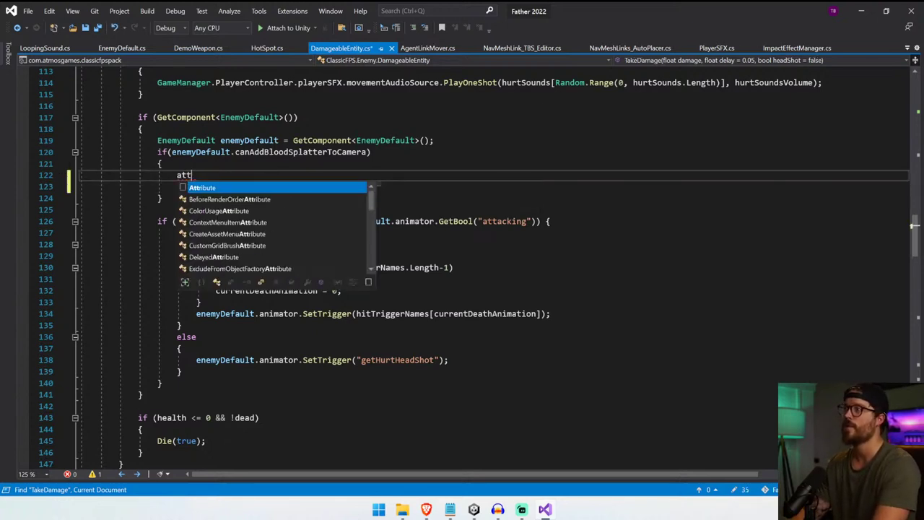
type("enemy")
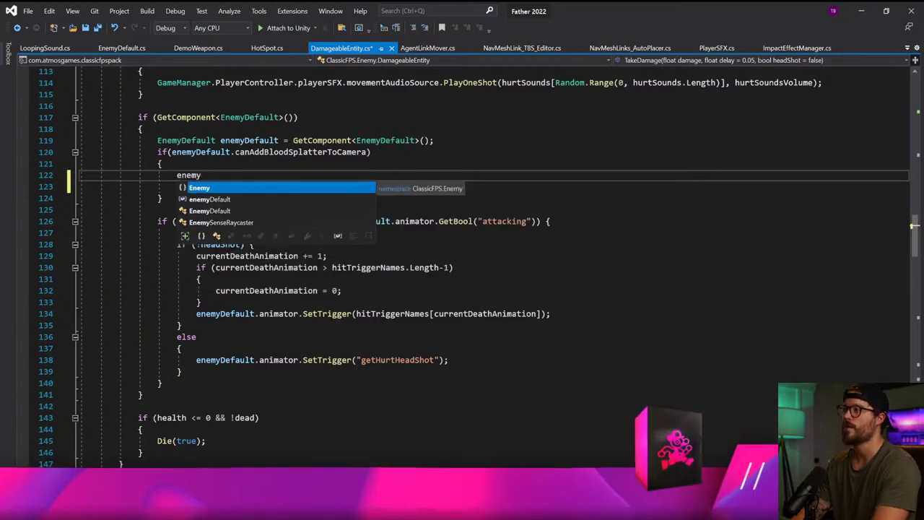
type("Default.atta")
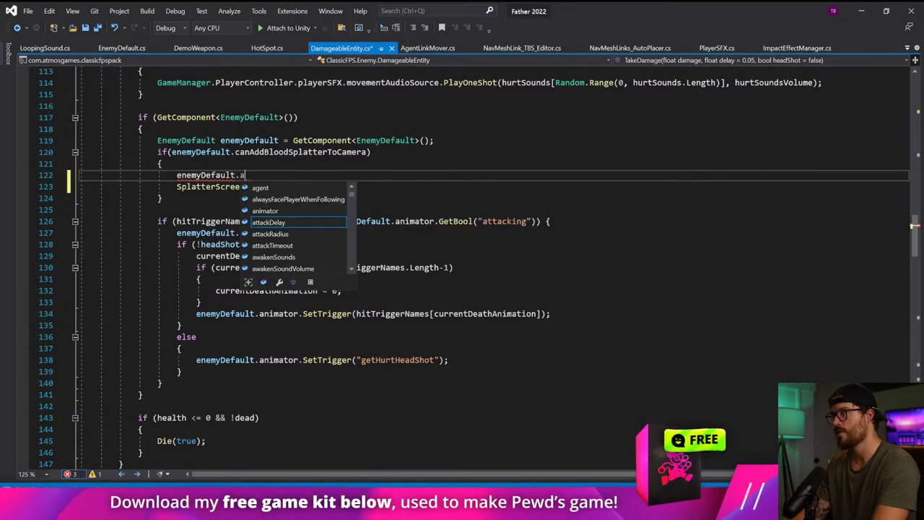
key("Down")
key("Down")
key("Tab")
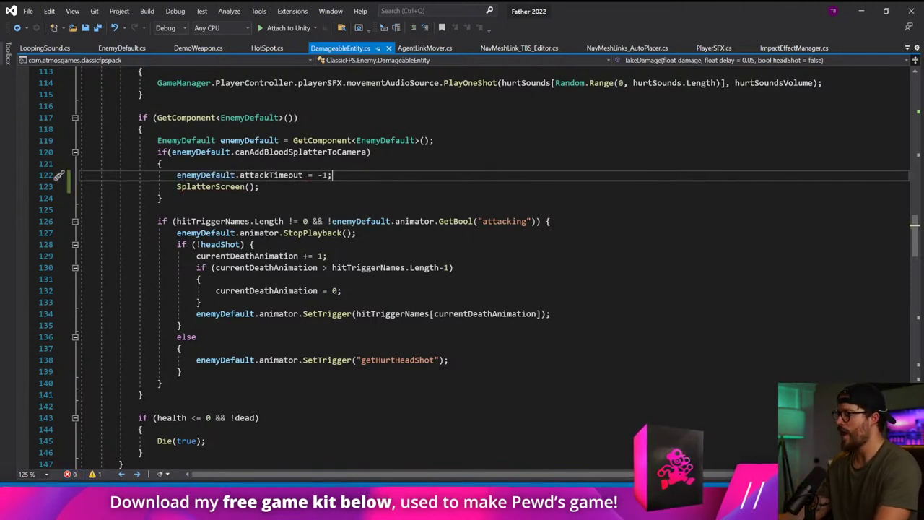
key("ctrl+s")
- Switch to Unity, clear the console entries and start play mode
key("alt+Tab")
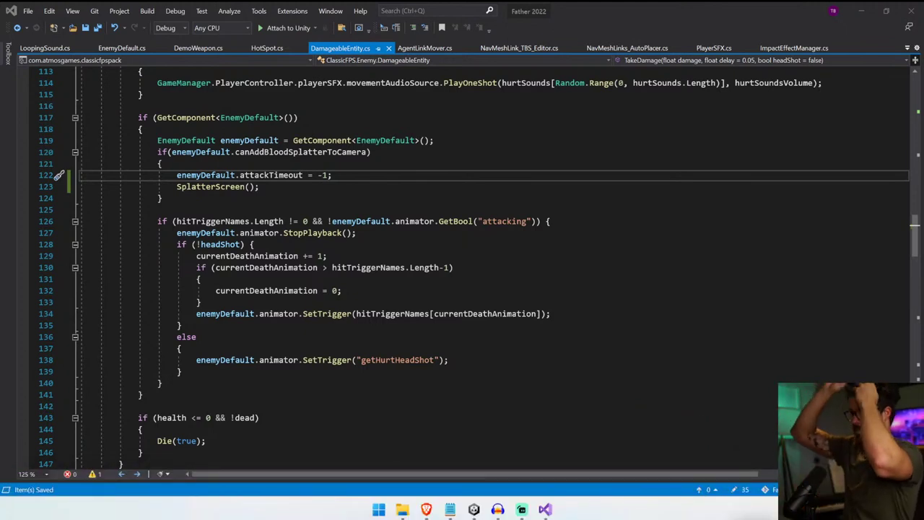
mouse_move(476, 510)
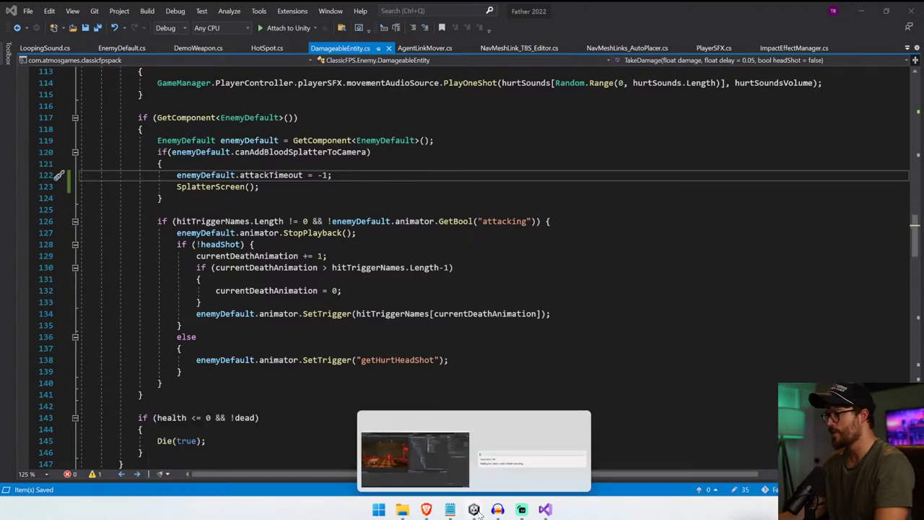
left_click(455, 480)
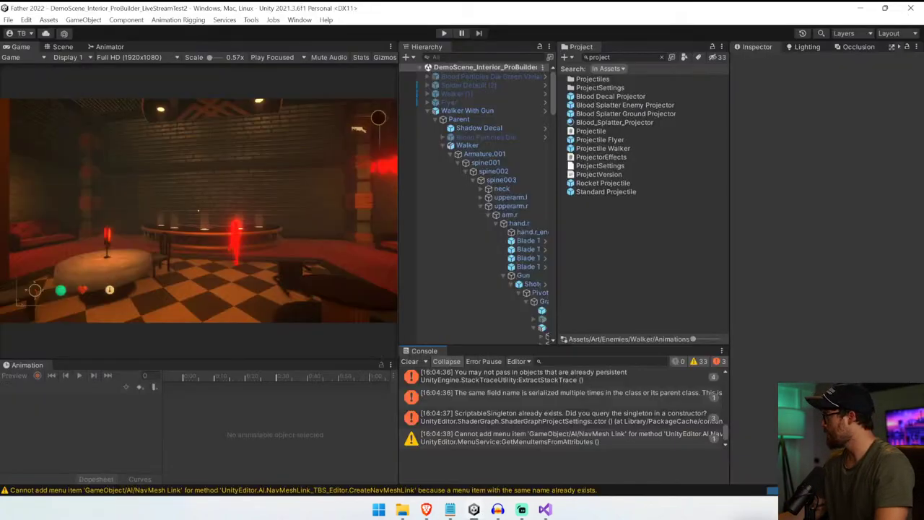
left_click(415, 362)
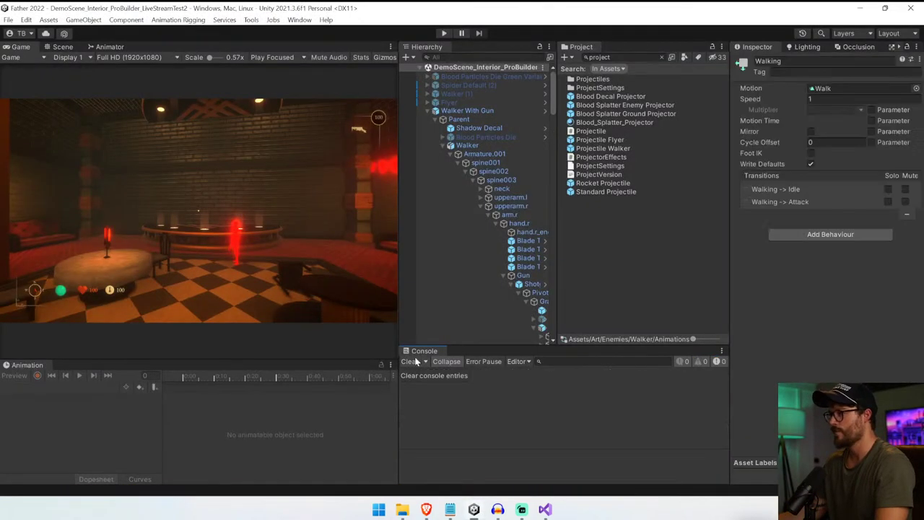
left_click(443, 34)
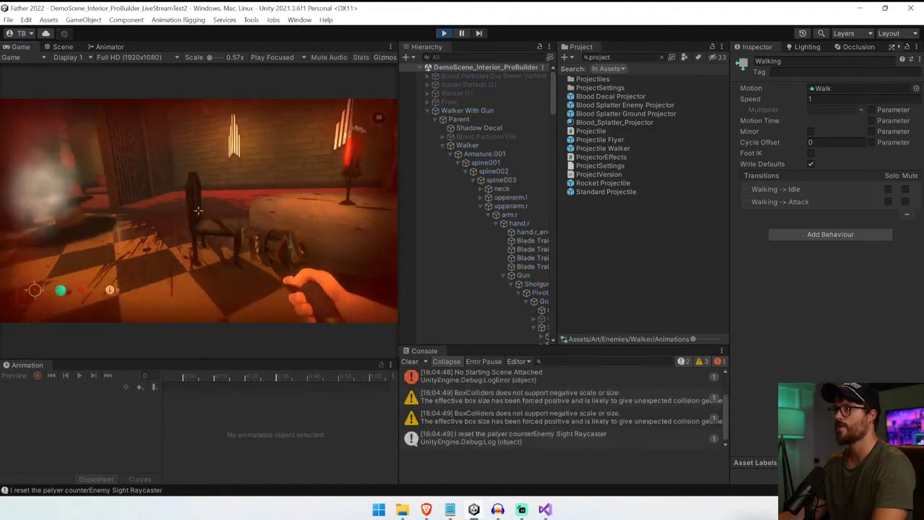
- Playtest by moving around the room and shooting the walker to check its hit and attack behaviour, and end play mode
key("w")
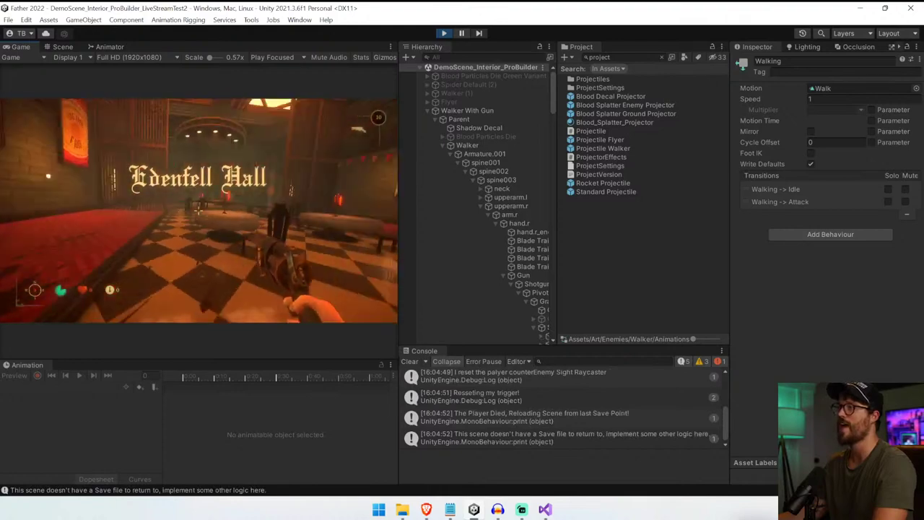
left_click(198, 211)
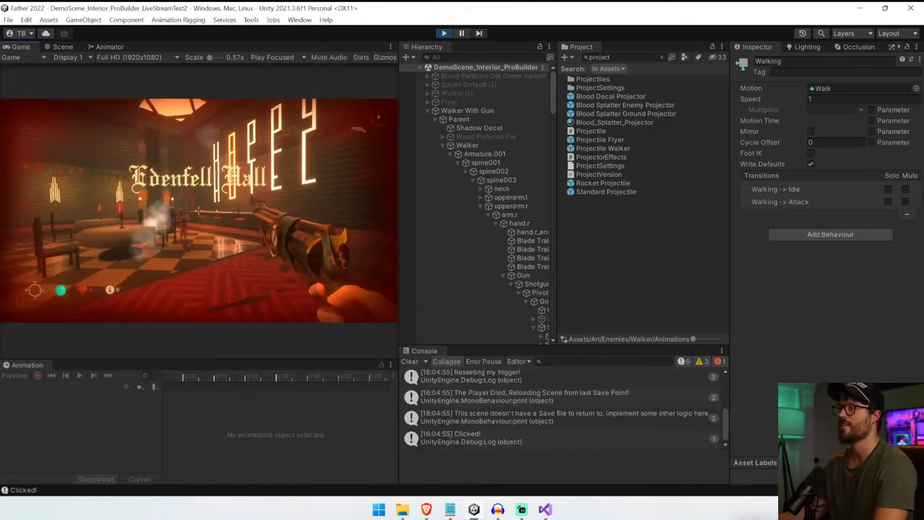
left_click(199, 211)
left_click(199, 211)
left_click(199, 211)
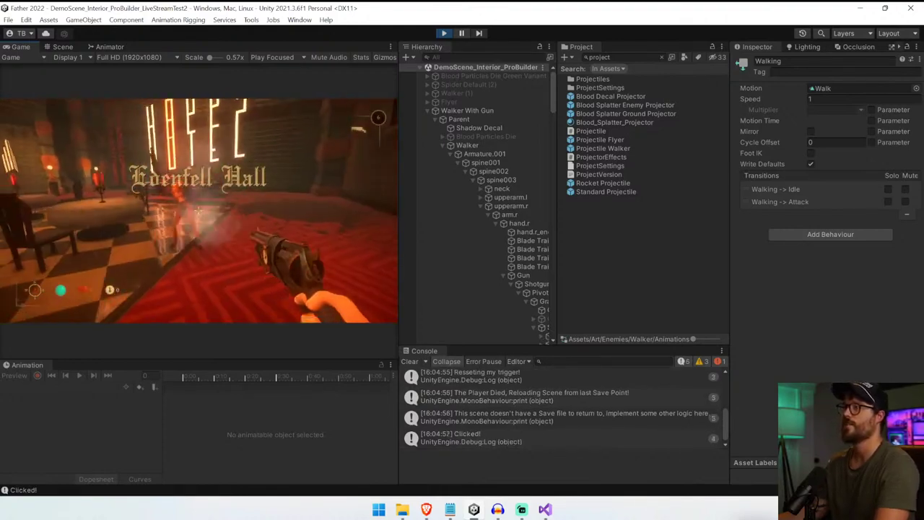
left_click(199, 210)
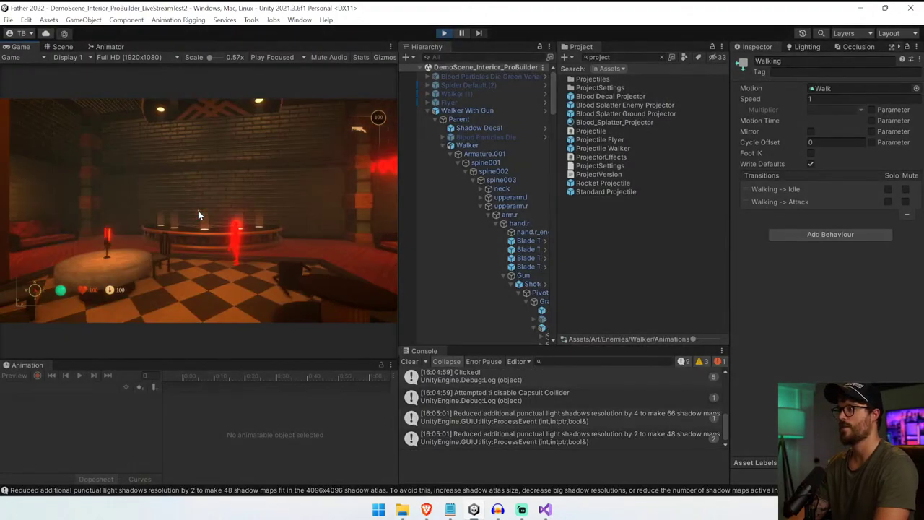
key("s")
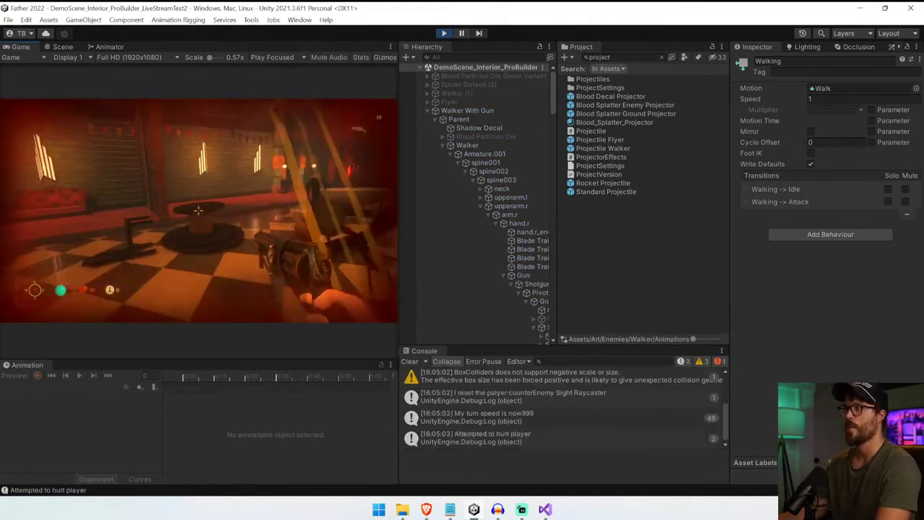
left_click(199, 210)
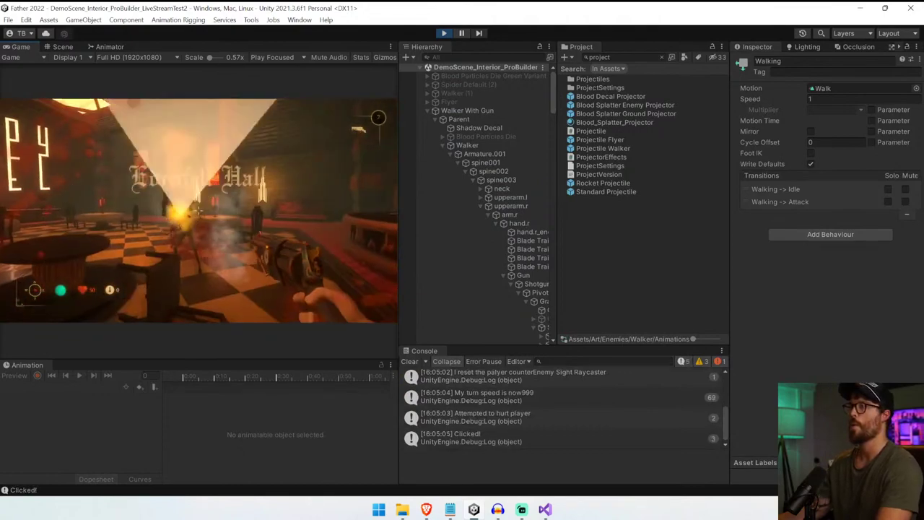
key("ctrl+p")
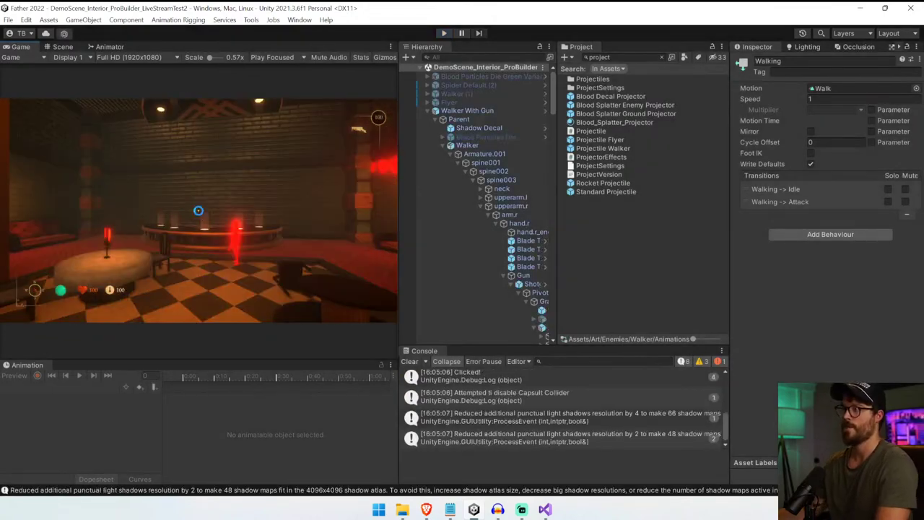
- Back in Visual Studio, review TakeDamage, and examine the clip-name checks in the following and attackTimeout conditions of Update in EnemyDefault.cs
key("alt+Tab")
left_click(342, 291)
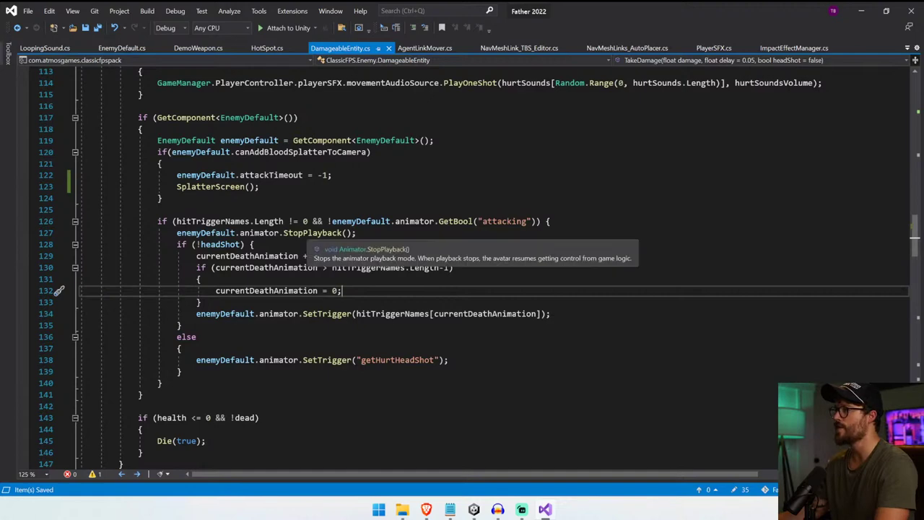
scroll(462, 260, "up", 9)
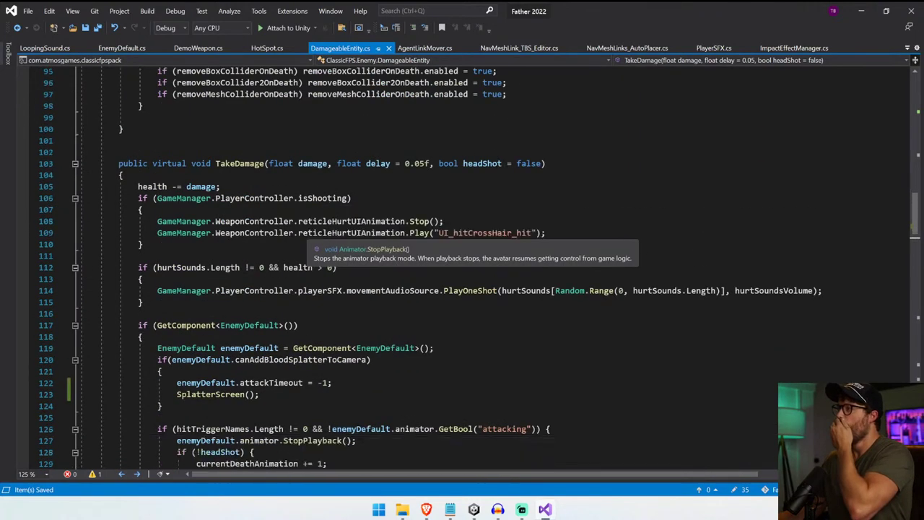
left_click(121, 48)
scroll(462, 267, "up", 20)
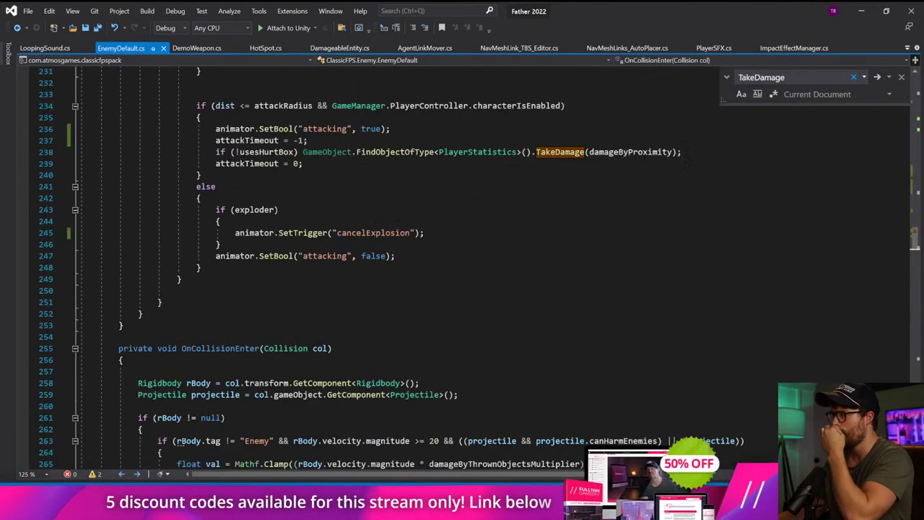
scroll(462, 267, "up", 12)
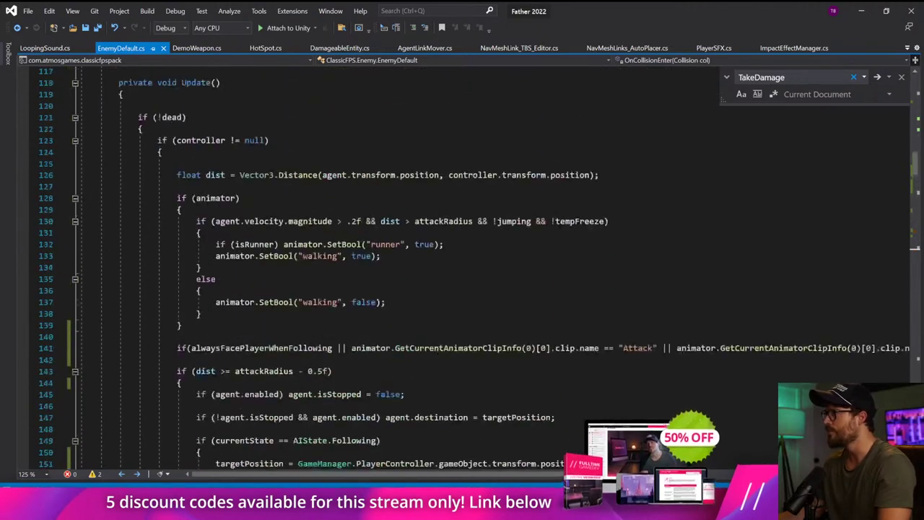
scroll(462, 267, "down", 6)
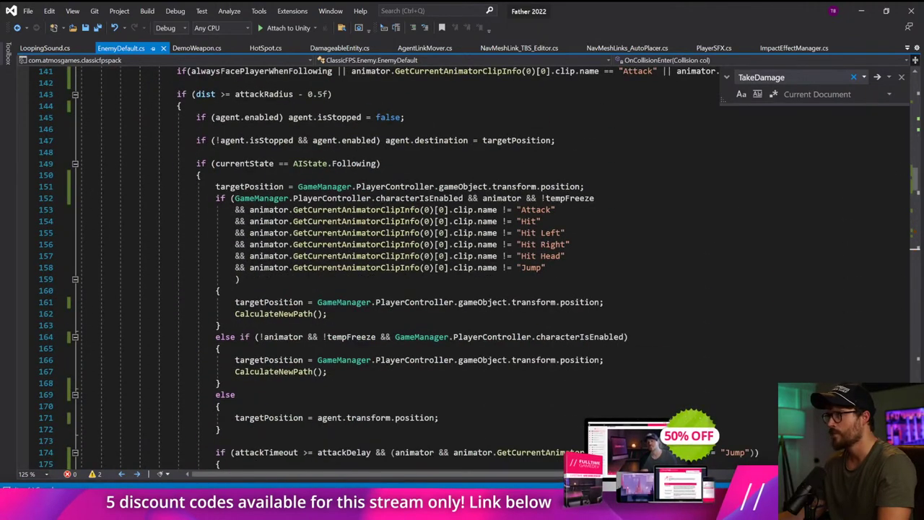
left_click_drag(234, 210, 546, 267)
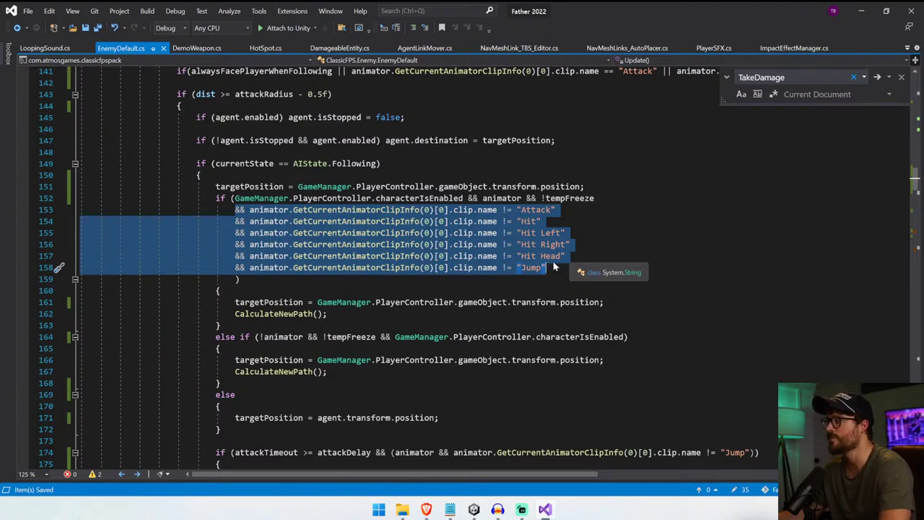
scroll(554, 265, "down", 2)
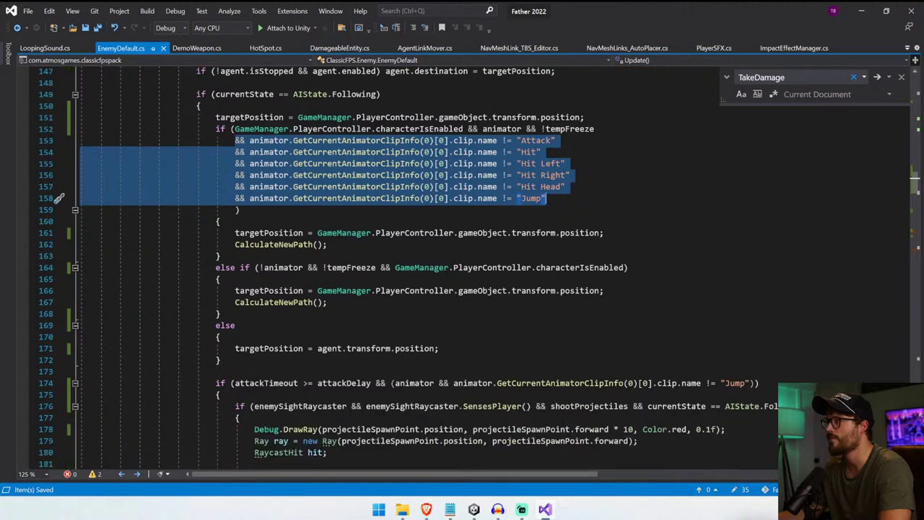
scroll(462, 264, "down", 5)
scroll(462, 264, "up", 1)
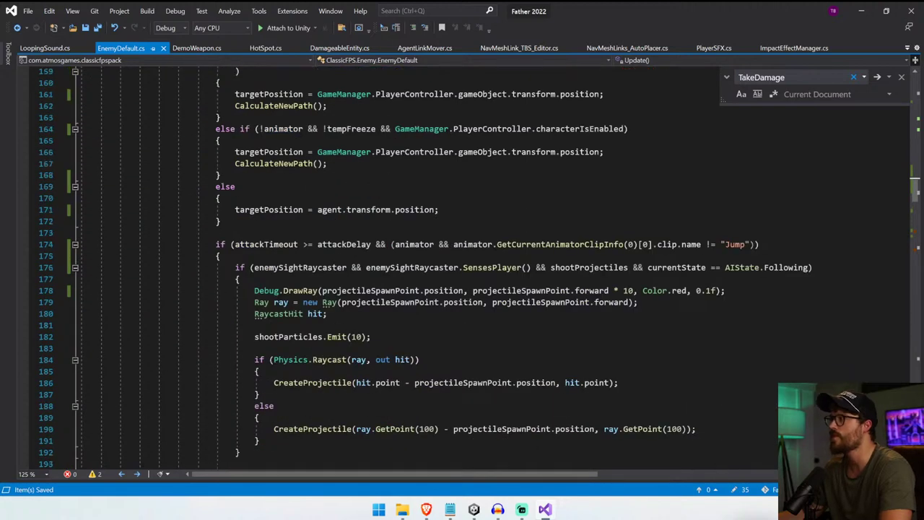
- Copy the "Jump" clip-name check in the attackTimeout >= attackDelay condition and paste it on a separate line before the condition's closing parentheses
left_click_drag(439, 244, 716, 244)
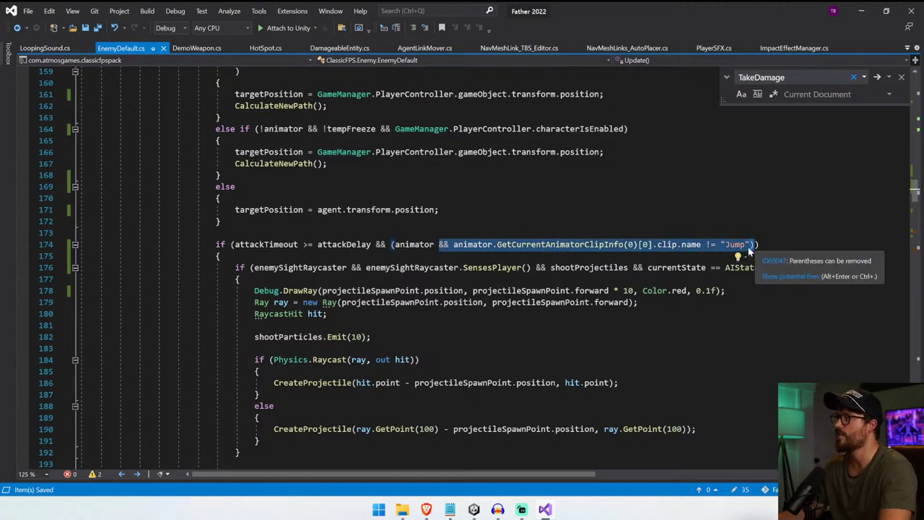
left_click(752, 245)
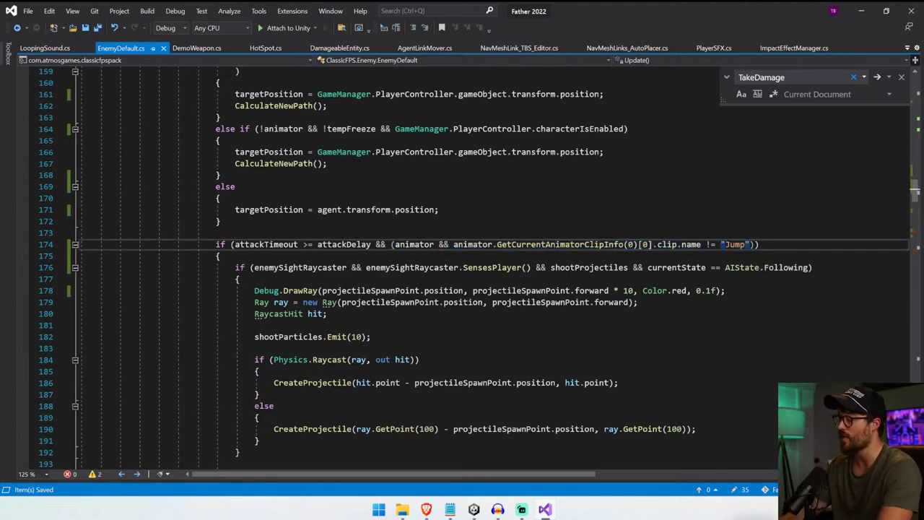
key("Return")
key("Return")
key("Return")
key("Return")
key("Up")
key("Up")
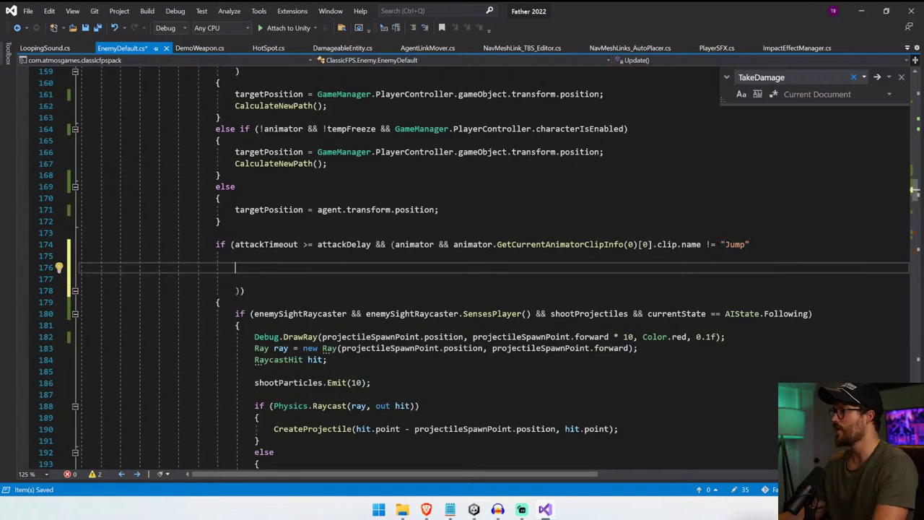
type("**")
type("&& animator.GetCurrentAnimatorClipInfo(0)[0].clip.name != \"Jump\")")
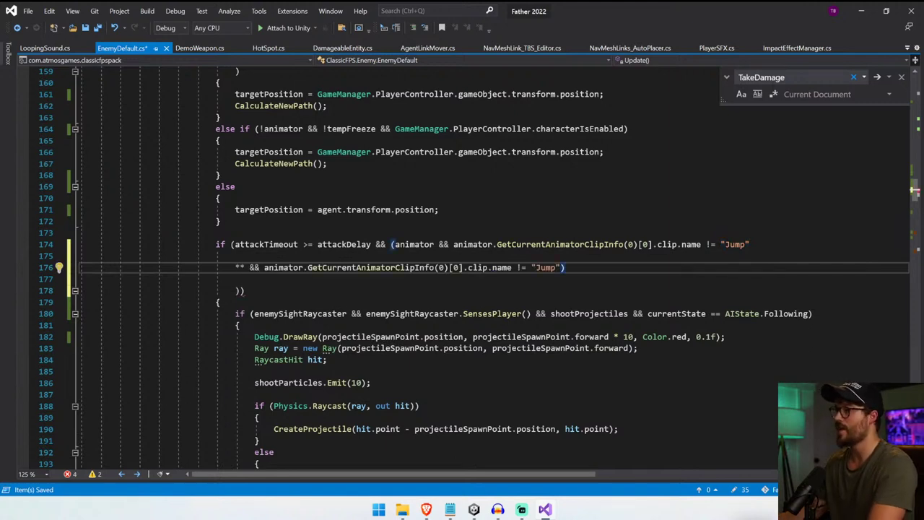
- Remove the stray ** before the pasted clip check, change its clip name to "Attack", and save EnemyDefault.cs
left_click(250, 268)
key("BackSpace")
key("BackSpace")
key("BackSpace")
double_click(532, 268)
type("A")
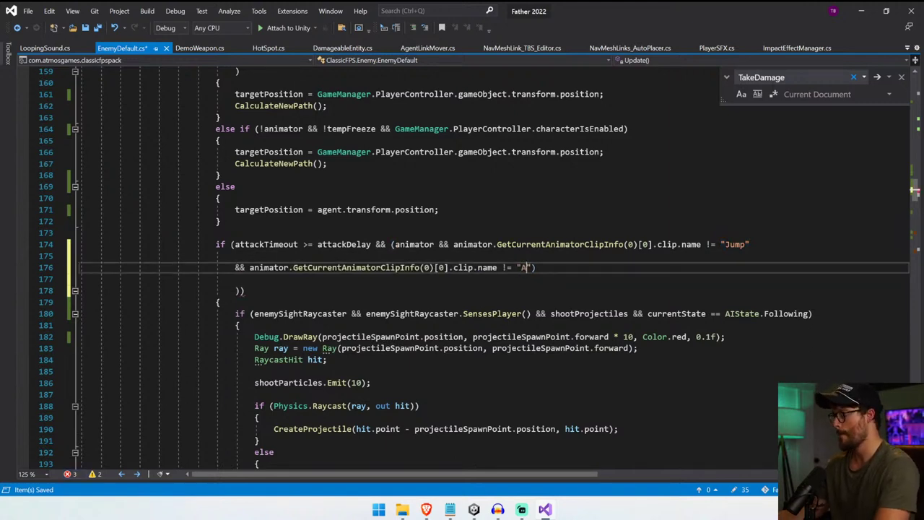
type("ttack")
scroll(462, 267, "up", 6)
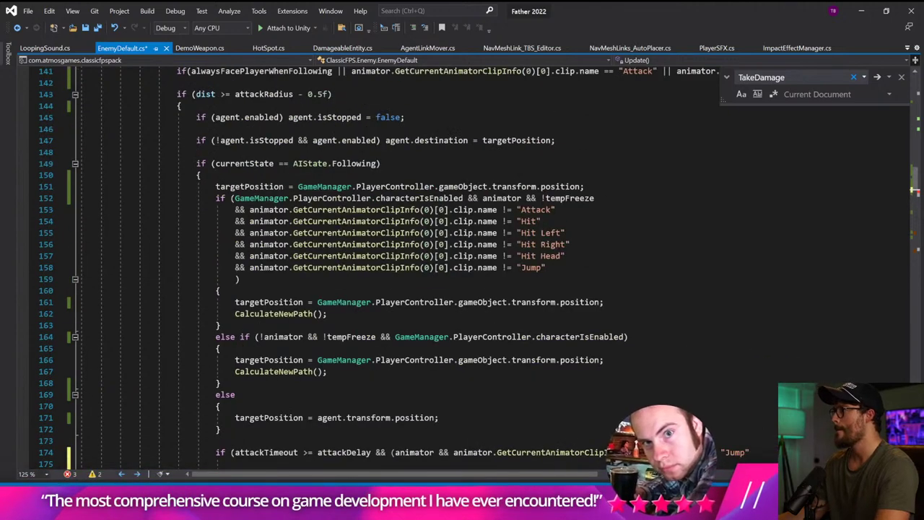
scroll(462, 267, "down", 6)
key("ctrl+s")
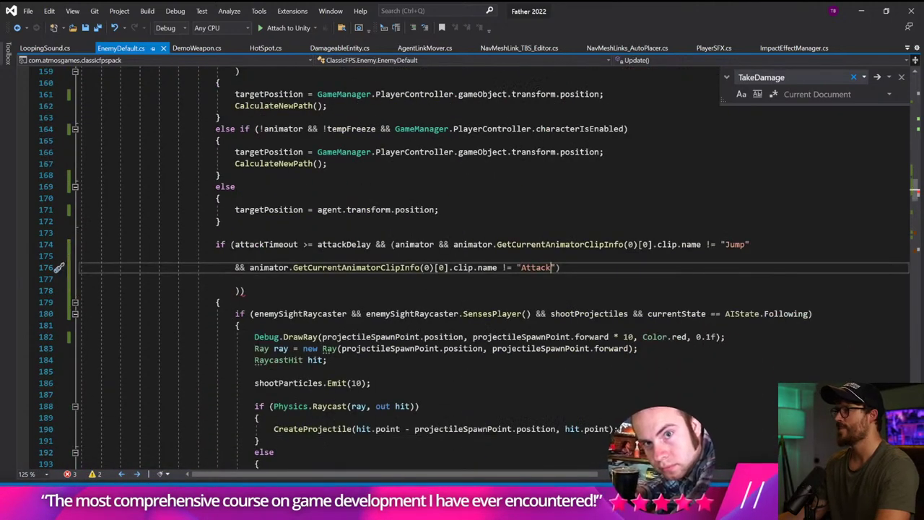
- Remove the blank lines around the "Attack" clip check and its extra closing parenthesis in the attackTimeout condition, and save EnemyDefault.cs
left_click(236, 256)
key("shift+Home")
key("BackSpace")
key("BackSpace")
key("Down")
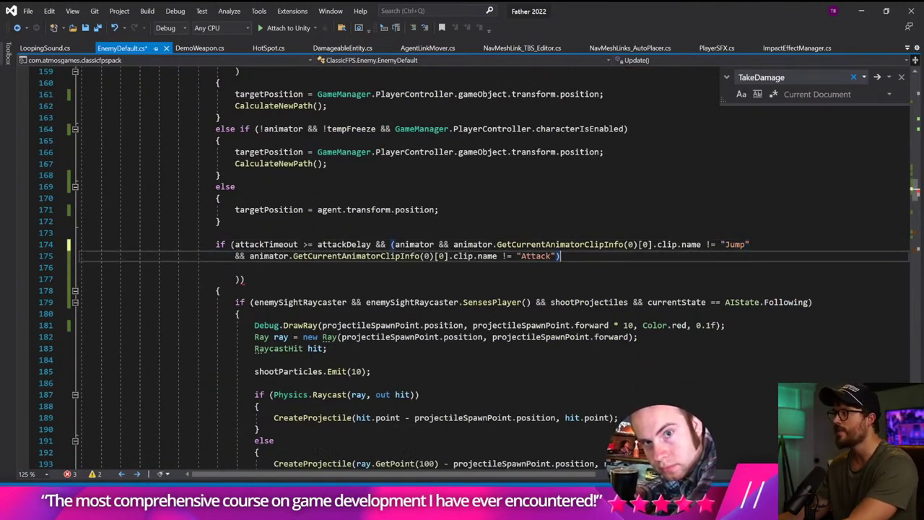
key("BackSpace")
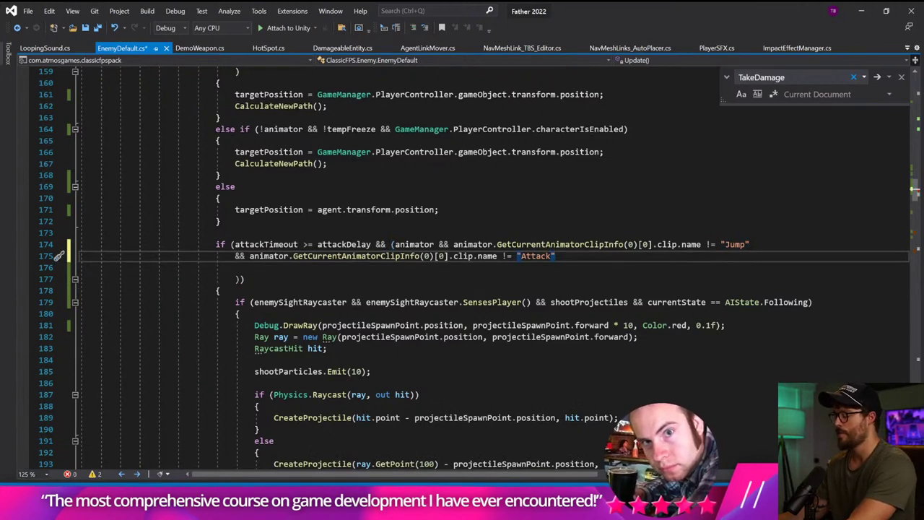
left_click(58, 268)
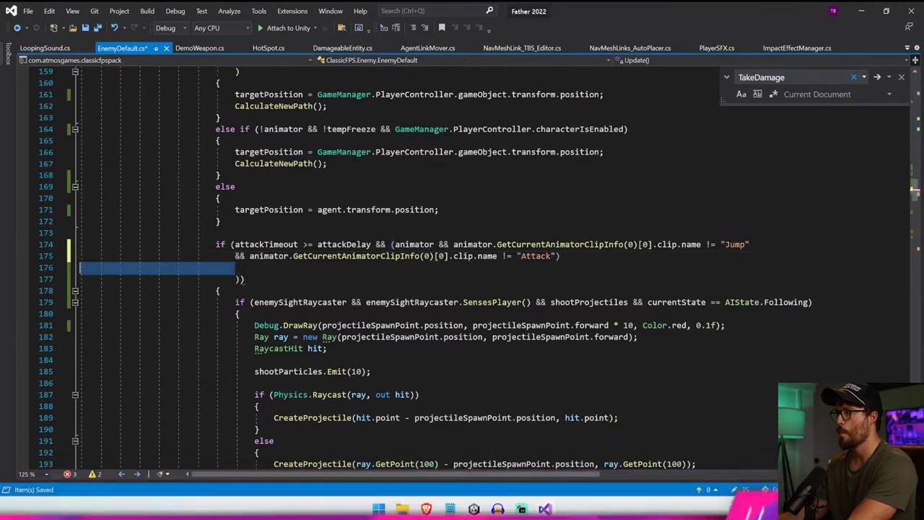
key("BackSpace")
key("Left")
key("BackSpace")
key("Down")
key("BackSpace")
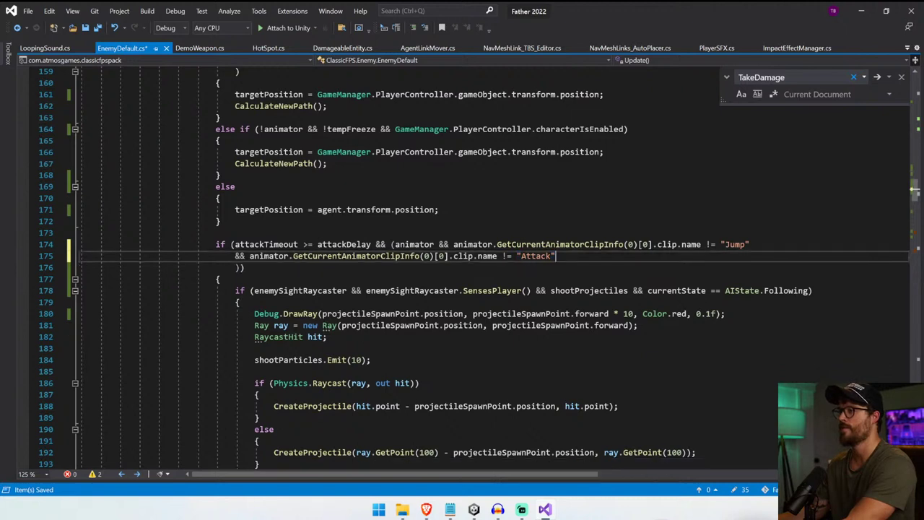
key("ctrl+s")
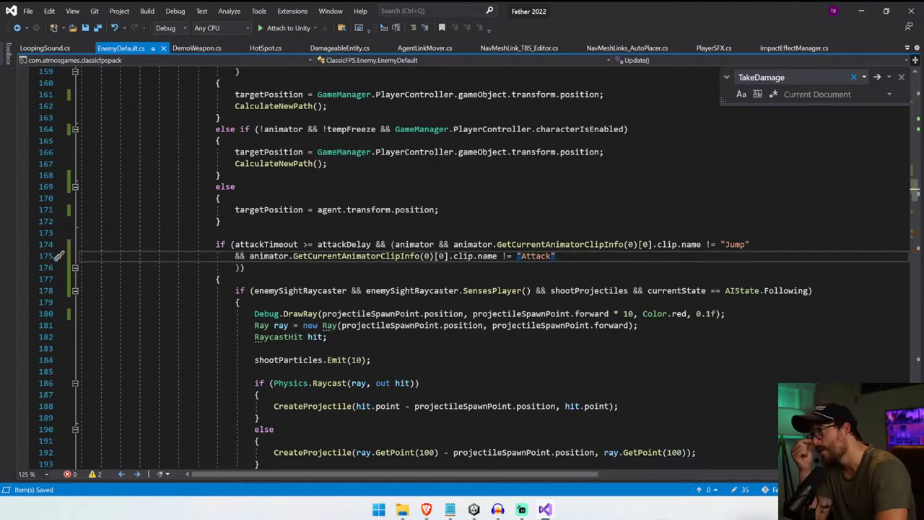
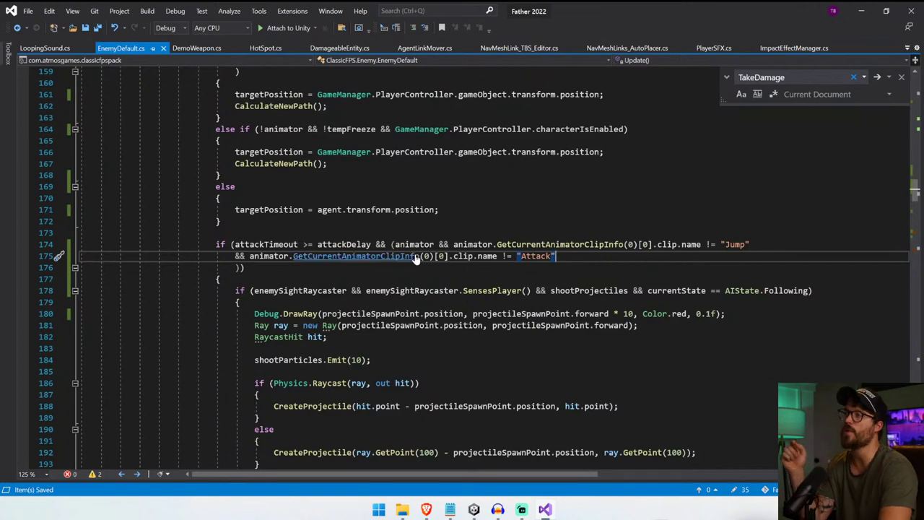
- Switch to Unity, clear the console, playtest the walker's attack behaviour while moving around the room, end play mode and clear the console again
left_click(473, 509)
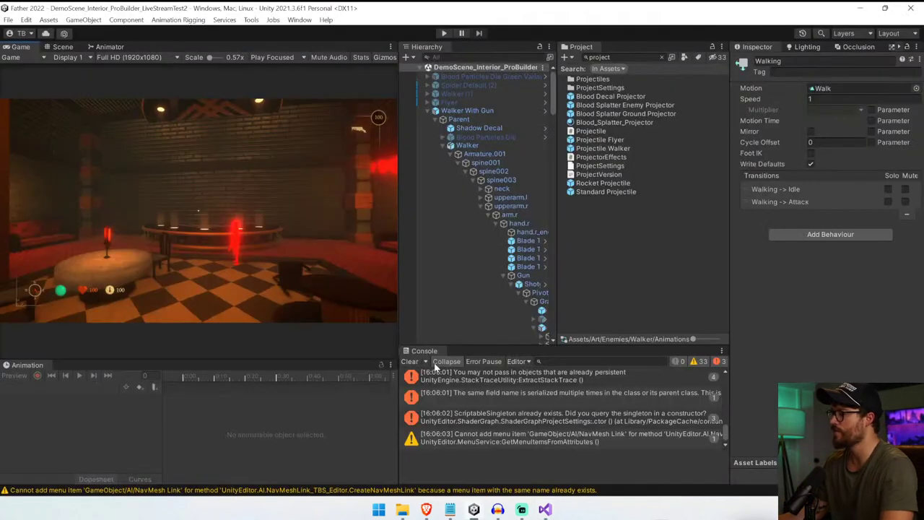
left_click(409, 360)
key("ctrl+p")
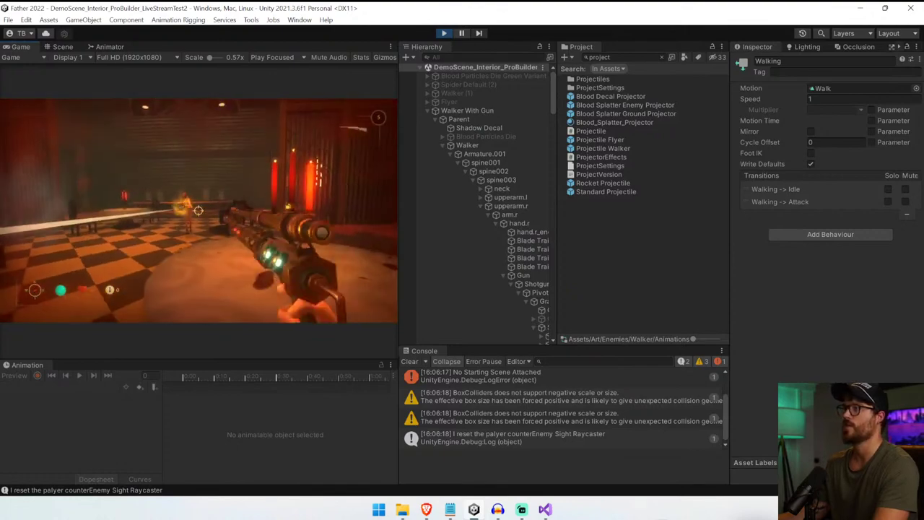
key("w")
scroll(199, 211, "down", 1)
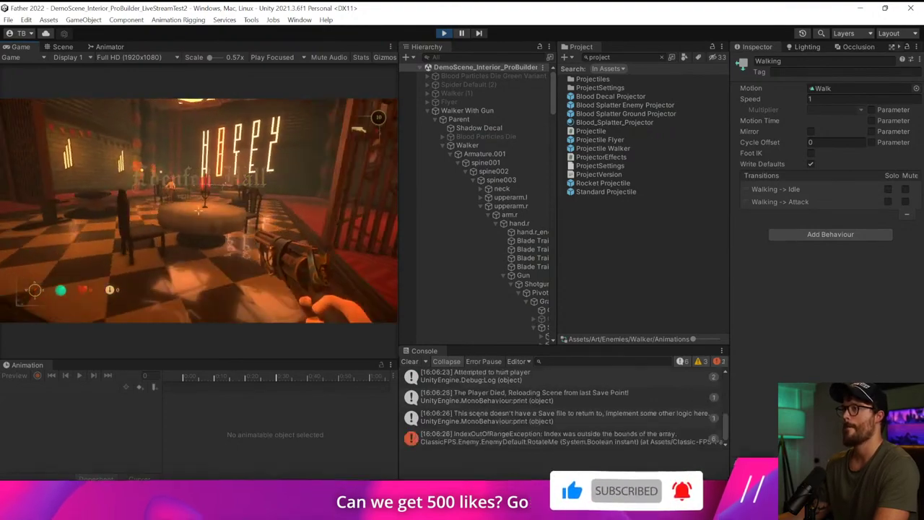
key("w")
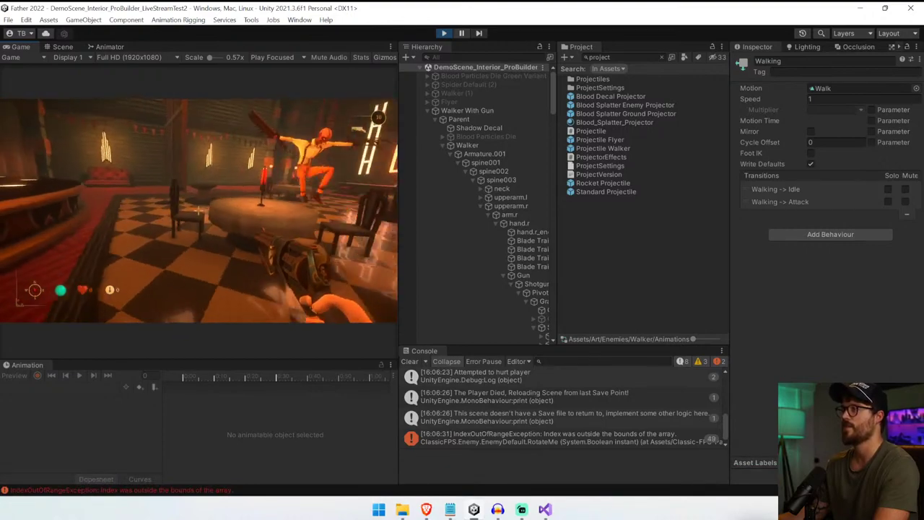
key("w")
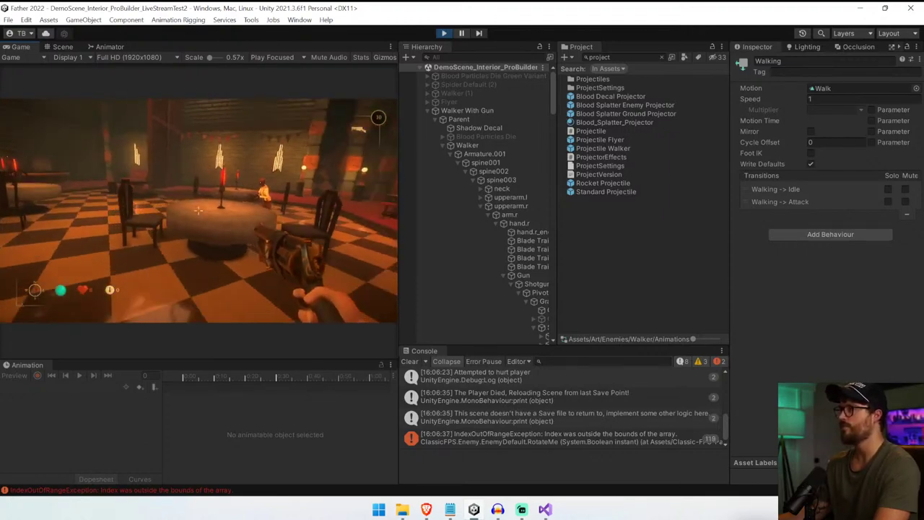
key("ctrl+p")
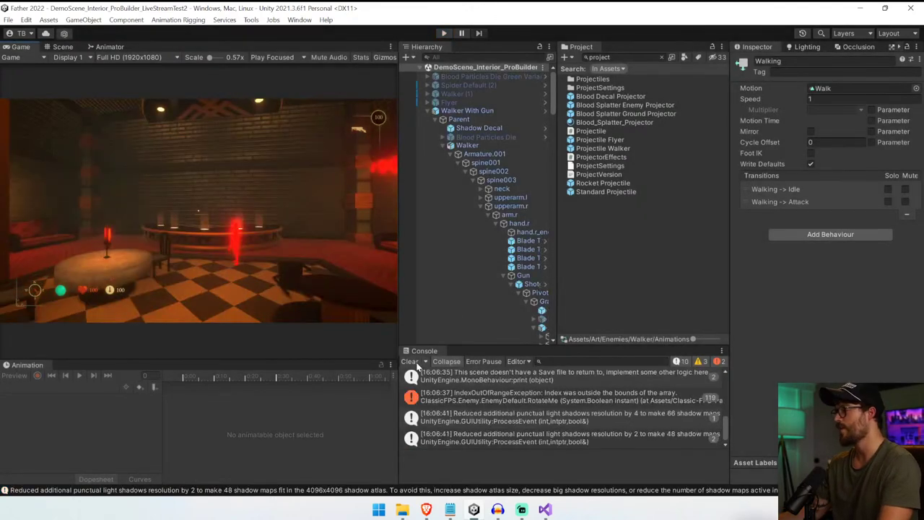
left_click(416, 364)
- Back in Visual Studio, try replacing the "Jump" and "Attack" checks with a single == "Run" clip check on one line, and save
key("alt+Tab")
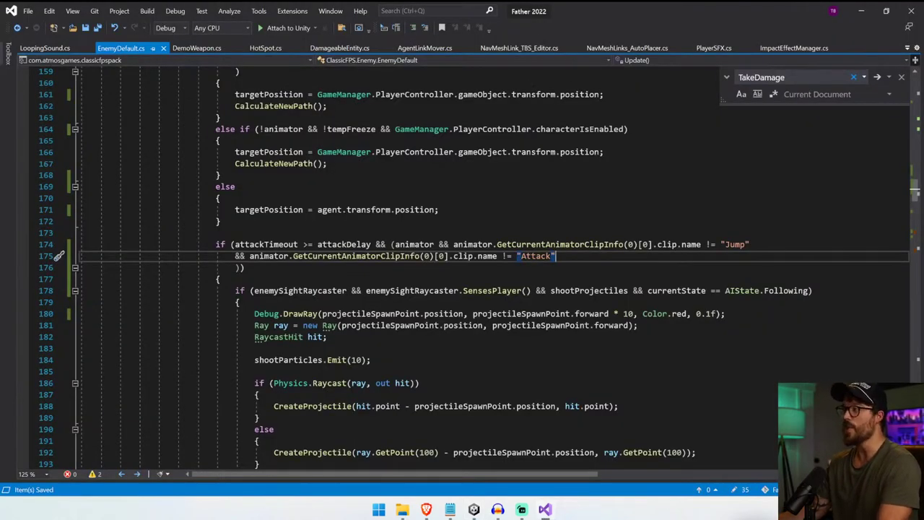
left_click(706, 244, "shift")
type("=")
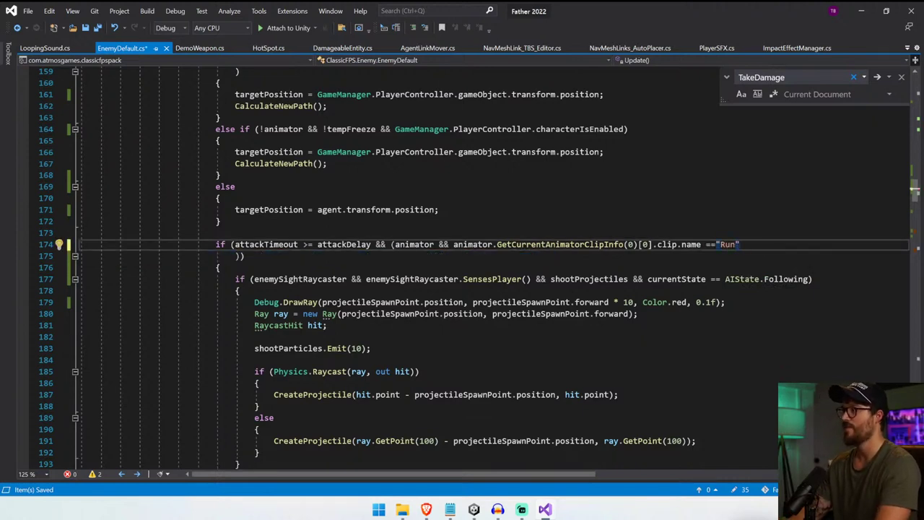
key("ctrl+s")
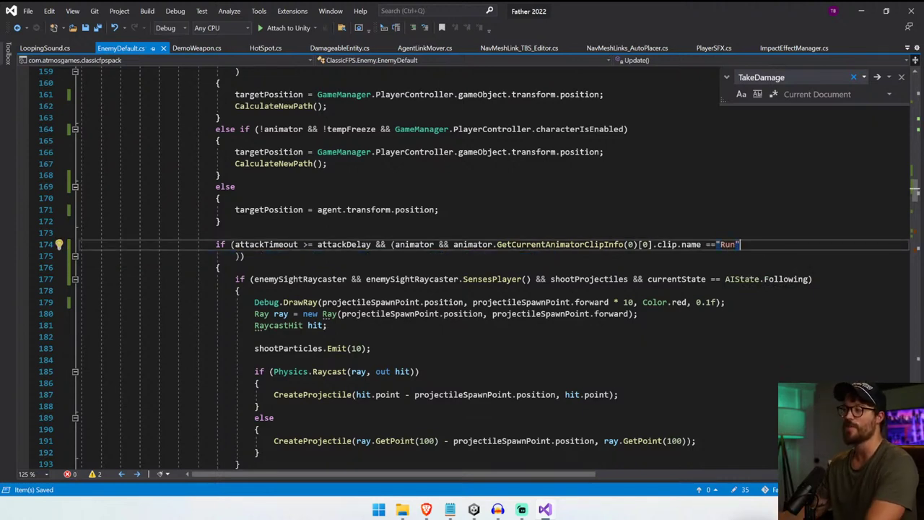
left_click_drag(236, 257, 82, 257)
key("BackSpace")
key("BackSpace")
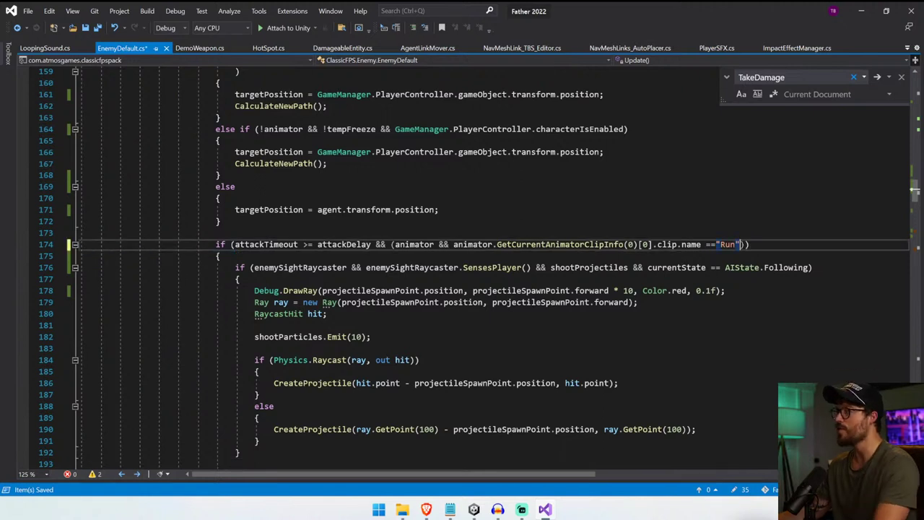
key("ctrl+s")
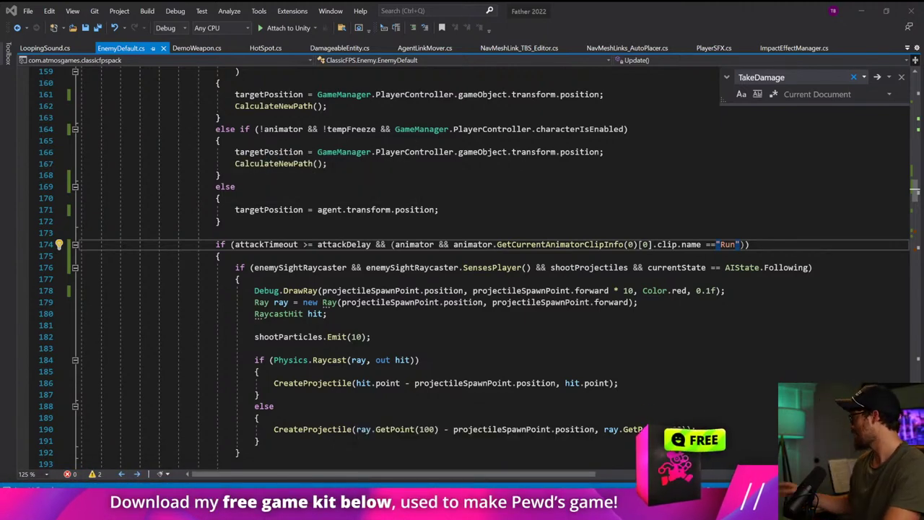
- In Unity, check the Run state's motion in the Animator, and playtest the walker briefly before ending play mode
key("alt+Tab")
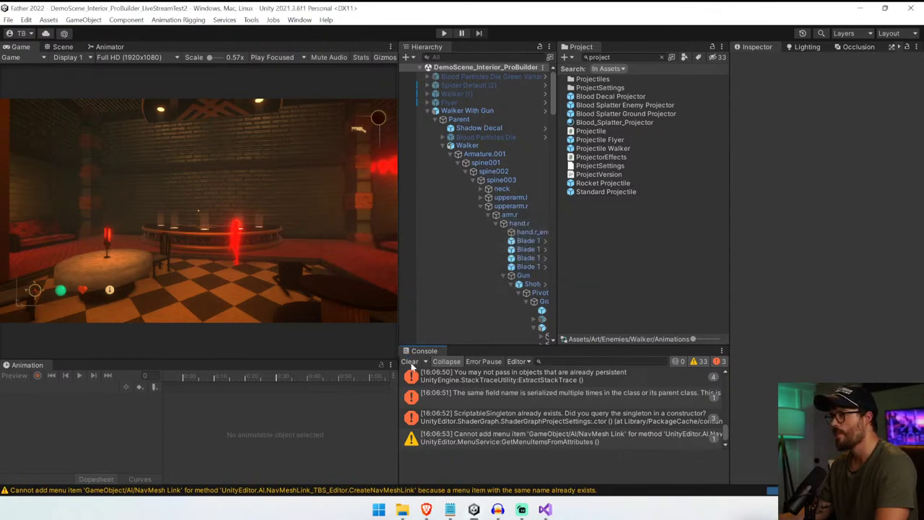
left_click(109, 47)
left_click(172, 215)
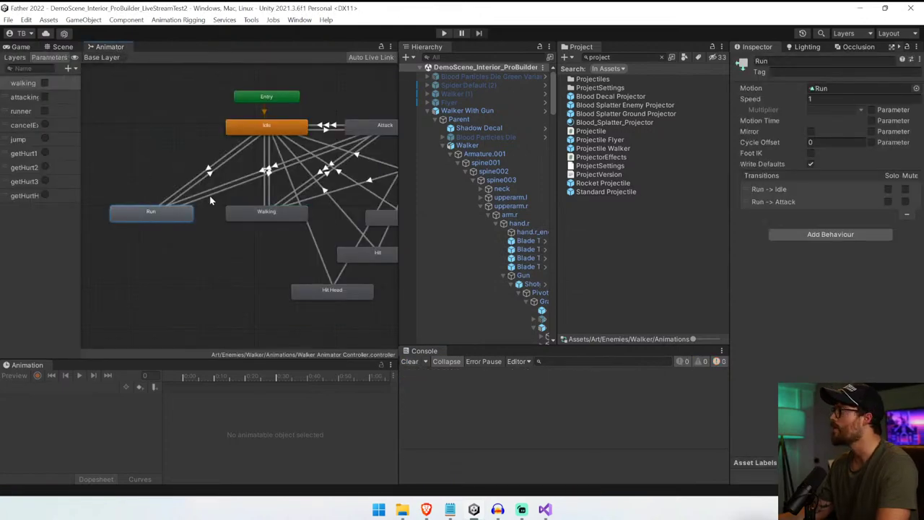
left_click(444, 33)
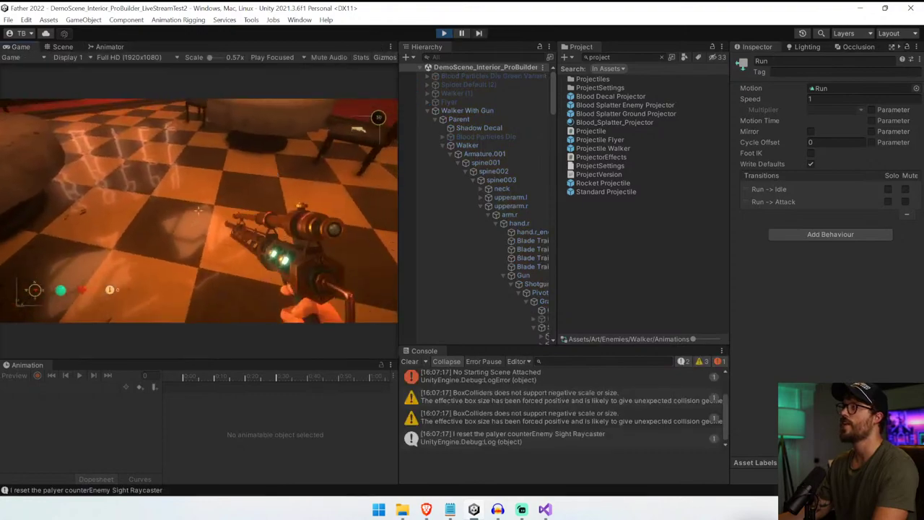
key("w")
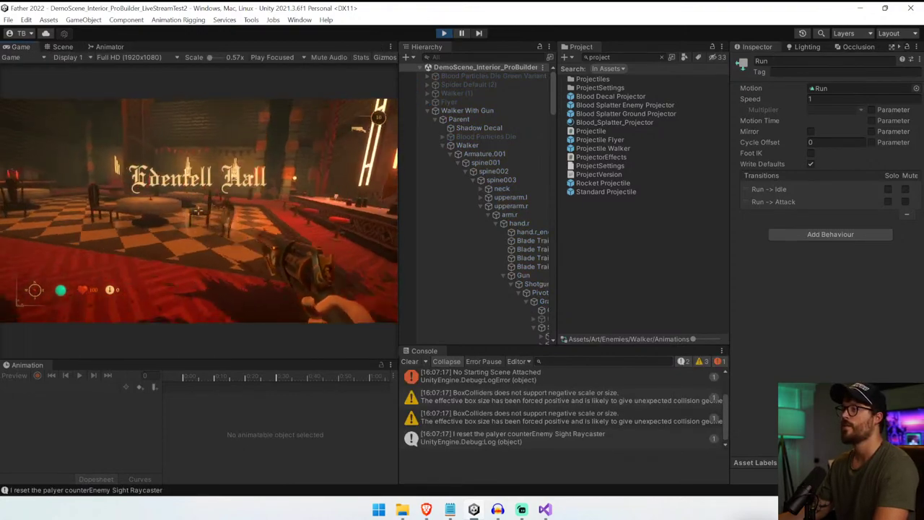
key("ctrl+p")
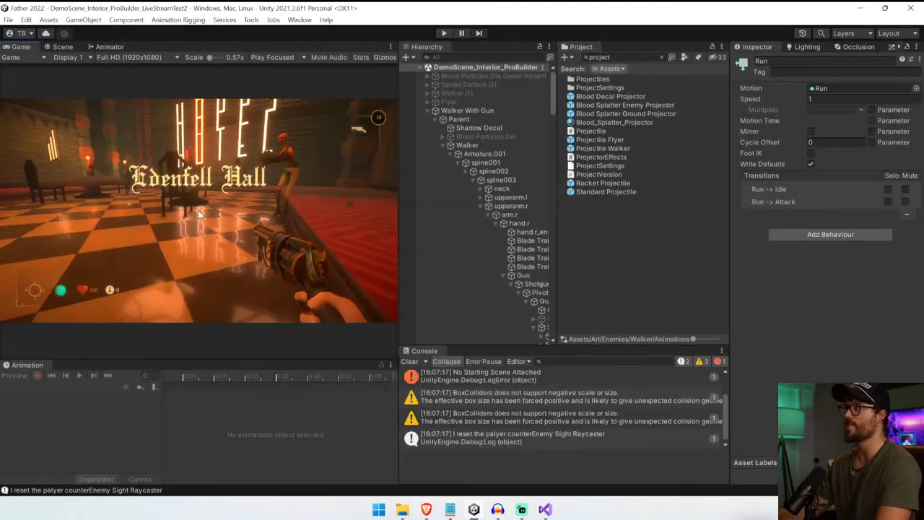
- Examine the animator controller assigned to Walker under Walker With Gun, and inspect the Run With Gun and Run animation clips
left_click(467, 111)
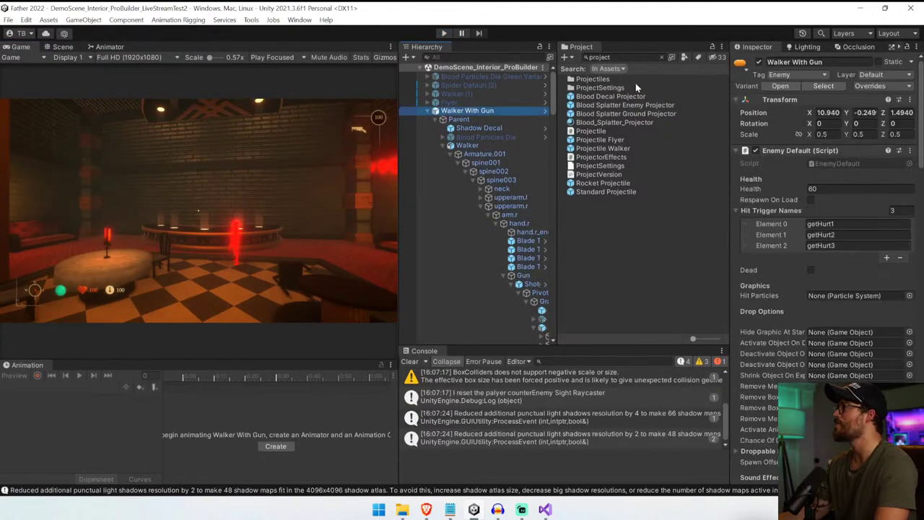
key("BackSpace")
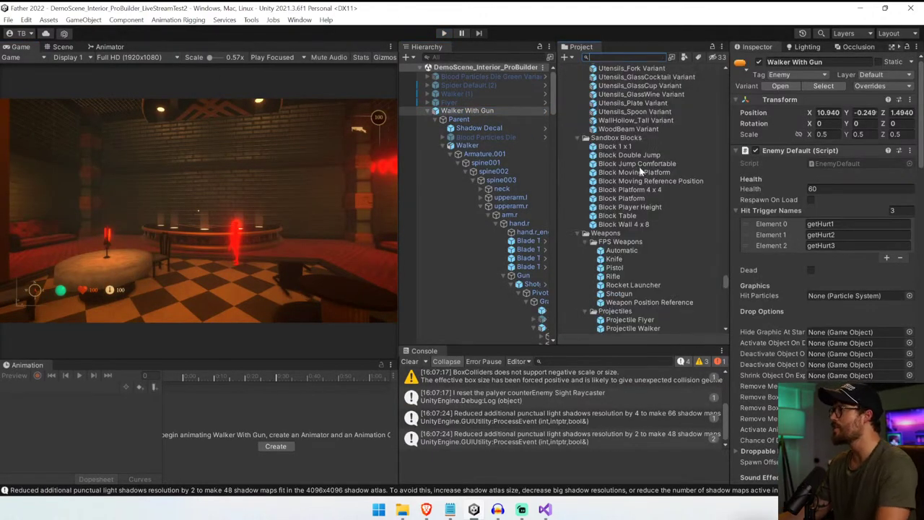
scroll(639, 173, "down", 5)
scroll(640, 173, "up", 8)
left_click_drag(726, 271, 730, 167)
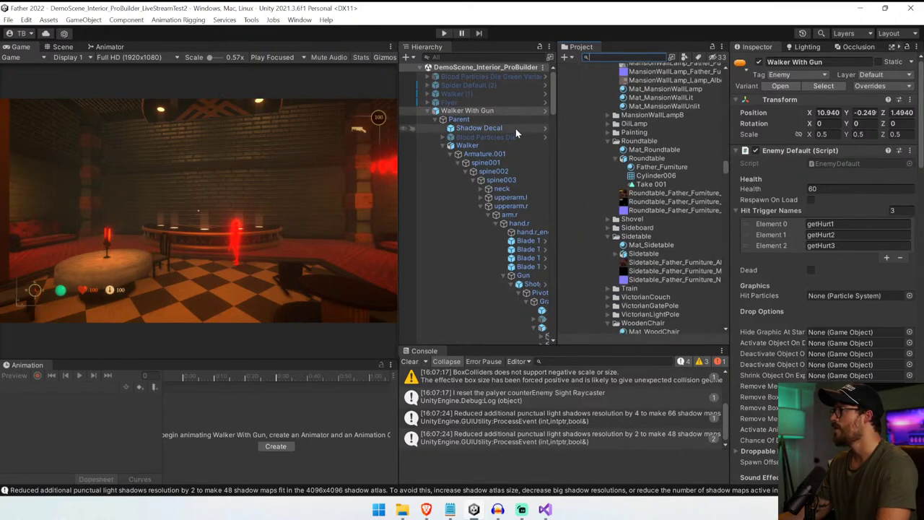
left_click(479, 145)
left_click(859, 175)
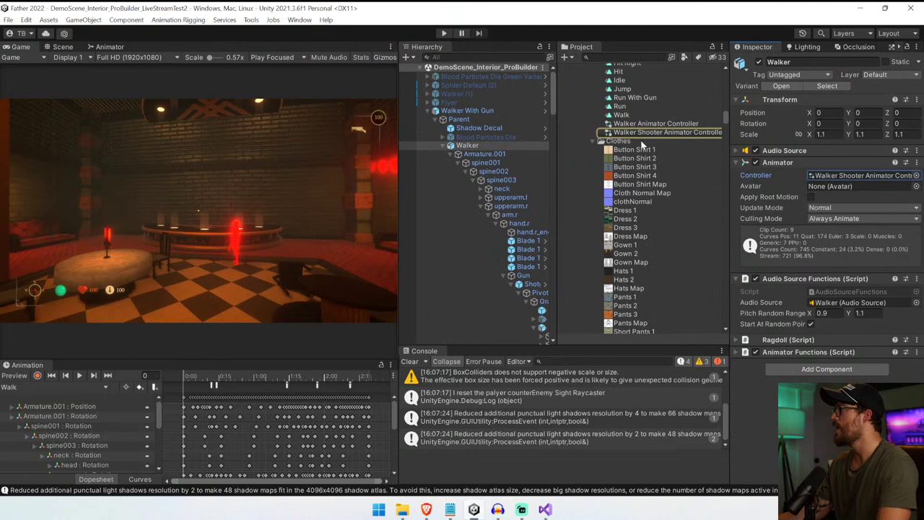
scroll(640, 140, "up", 3)
left_click(662, 163)
left_click(690, 171)
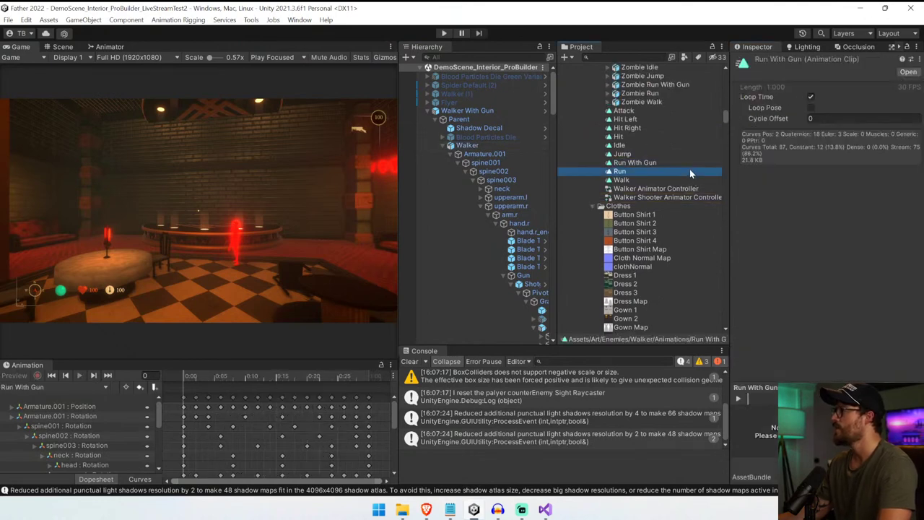
left_click(680, 161)
- In Visual Studio, undo the "Run" clip check edits to restore the "Jump" and "Attack" checks, and save EnemyDefault.cs
key("alt+Tab")
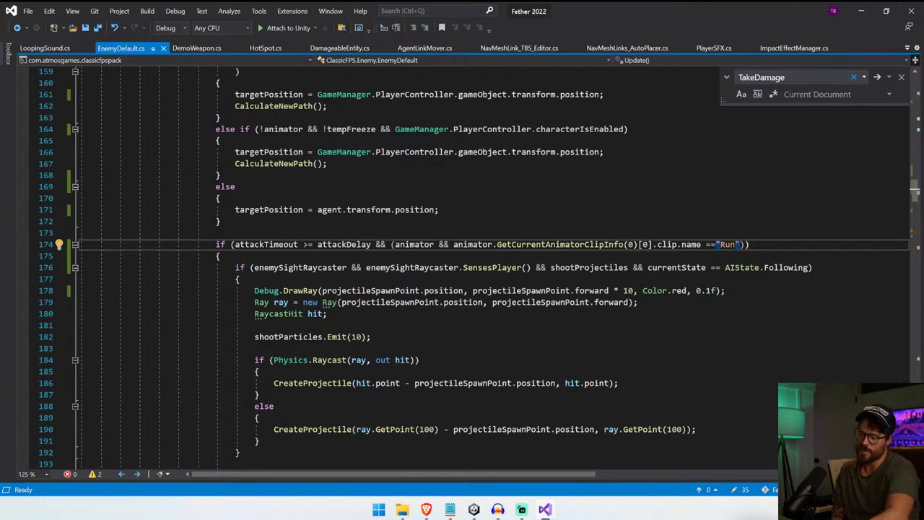
key("ctrl+z")
key("ctrl+z")
key("ctrl+z")
key("ctrl+z")
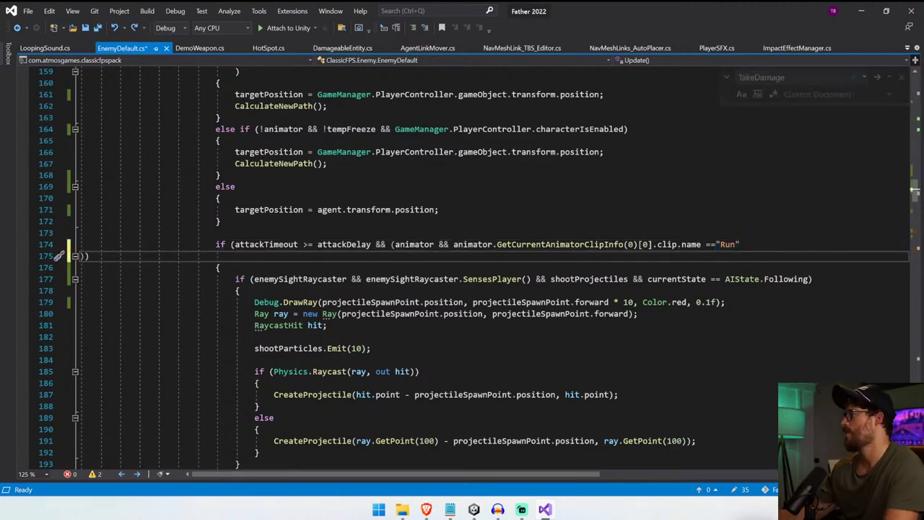
key("ctrl+z")
key("ctrl+z")
key("ctrl+z")
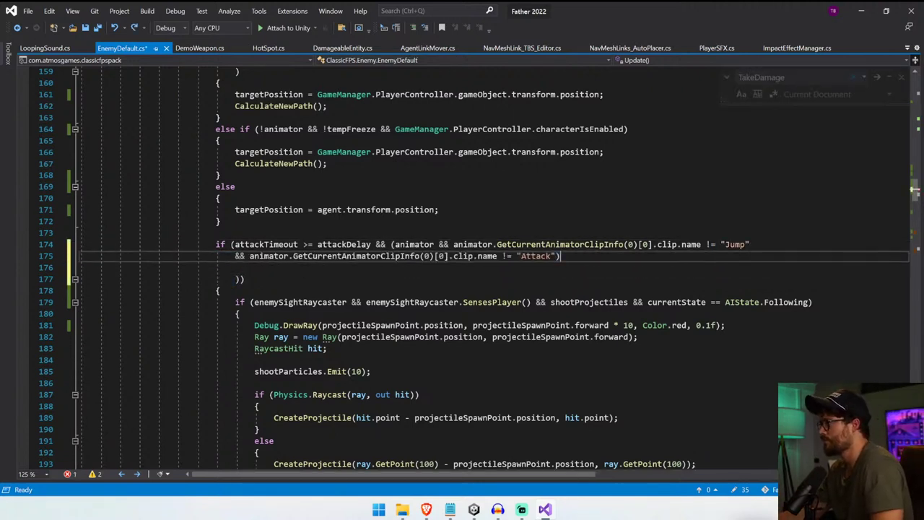
key("ctrl+s")
- Copy the "Attack" through "Jump" clip-name checks in the following condition and replace them there with animationRequirementsMet
scroll(462, 267, "up", 11)
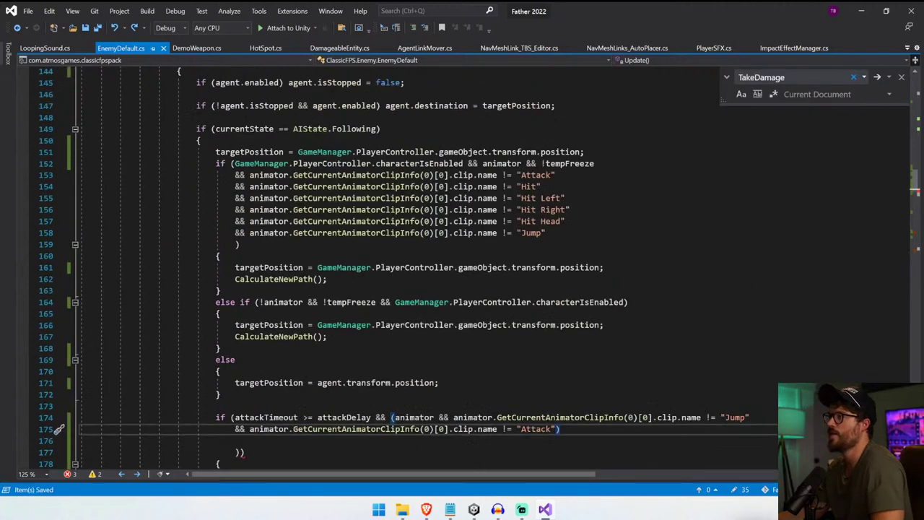
scroll(462, 267, "down", 2)
left_click_drag(249, 313, 547, 371)
key("ctrl+c")
key("Delete")
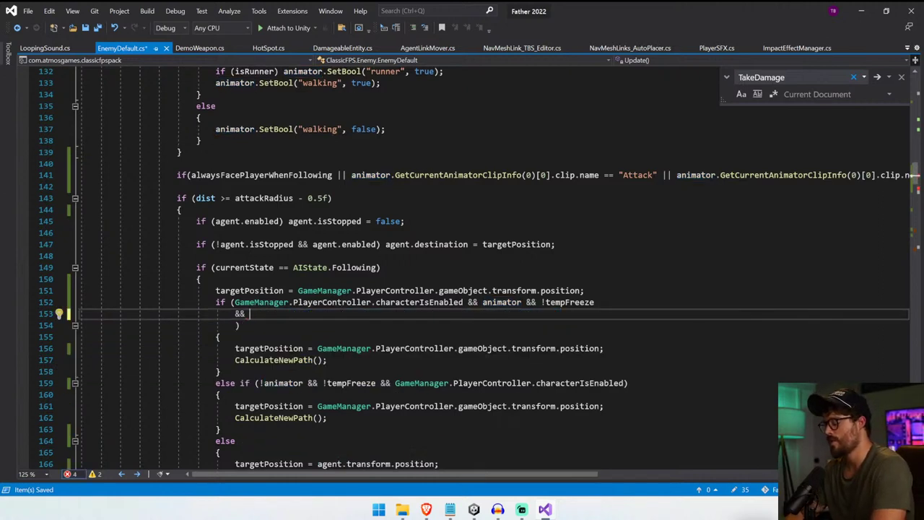
type("animation")
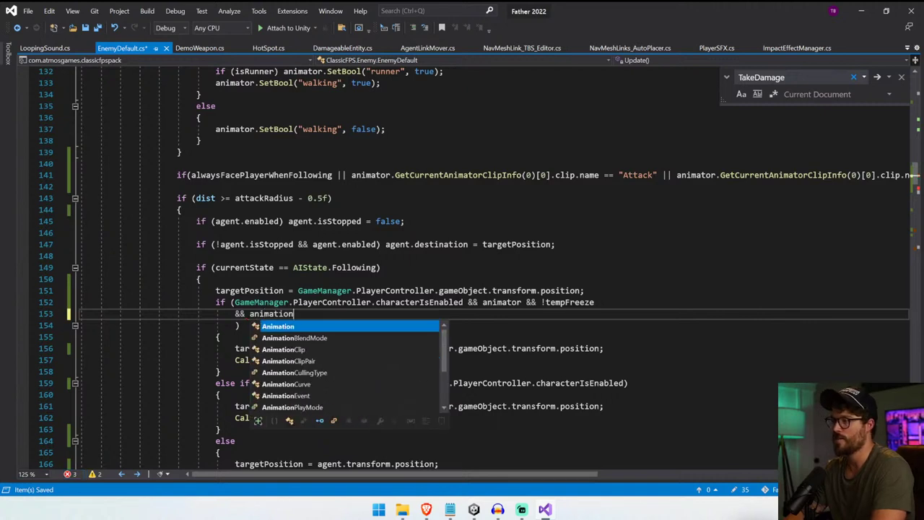
type("Requi")
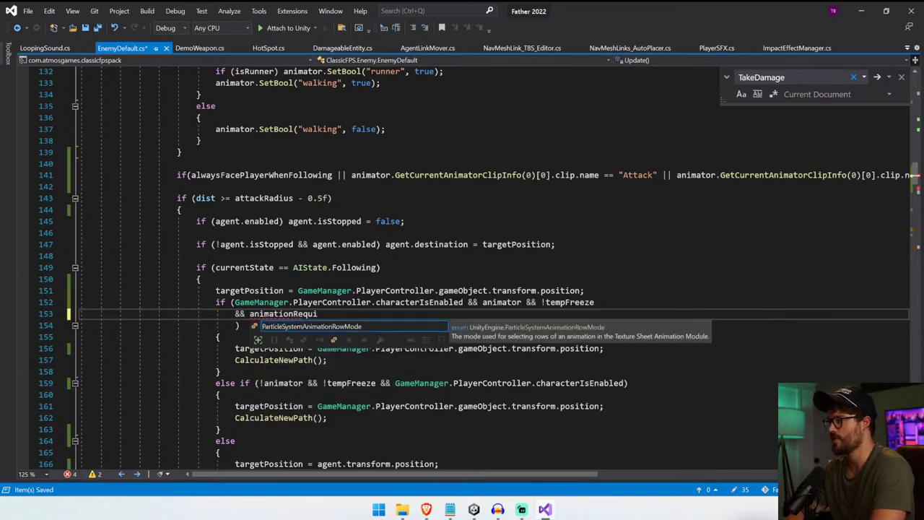
type("rementsMet")
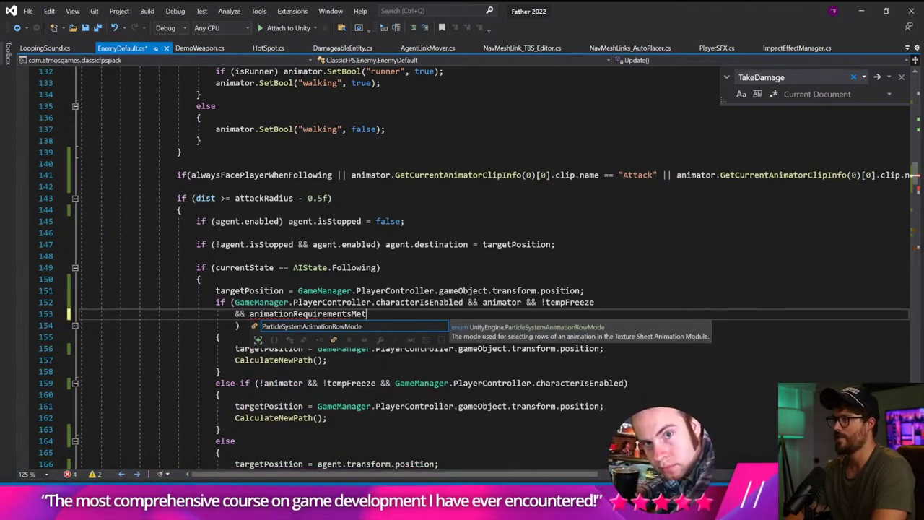
- Save the script and add the comment "//Check animations to see if we can do certain things" above the dist declaration in Update()
key("ctrl+s")
scroll(462, 267, "up", 6)
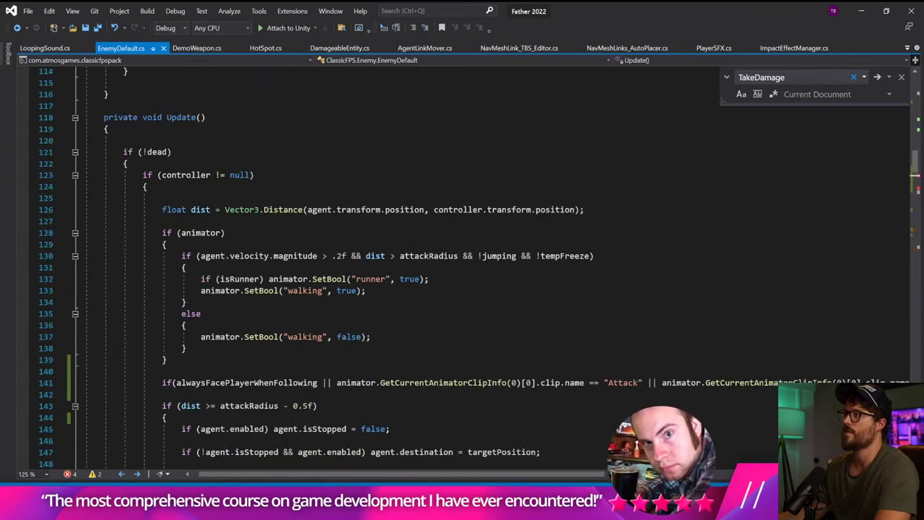
left_click(162, 210)
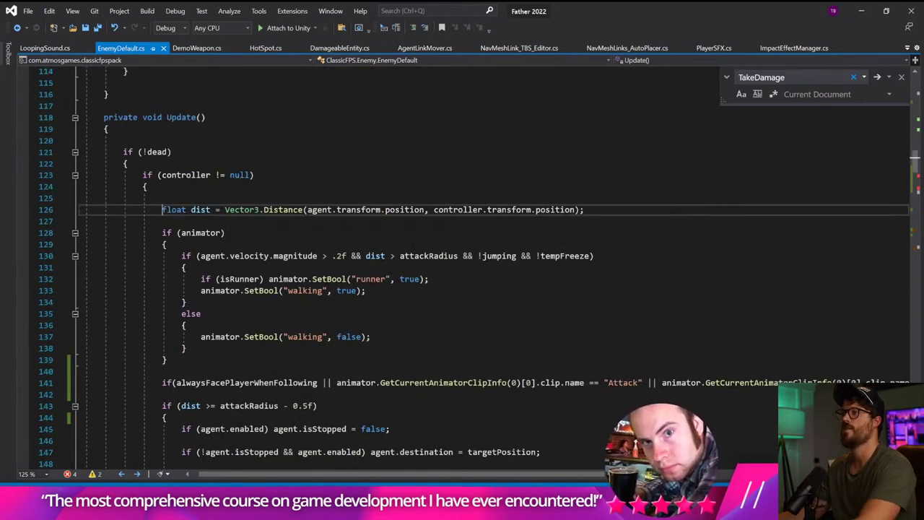
key("Return")
key("Return")
key("Return")
key("Up")
key("Up")
key("Up")
type("//Chec")
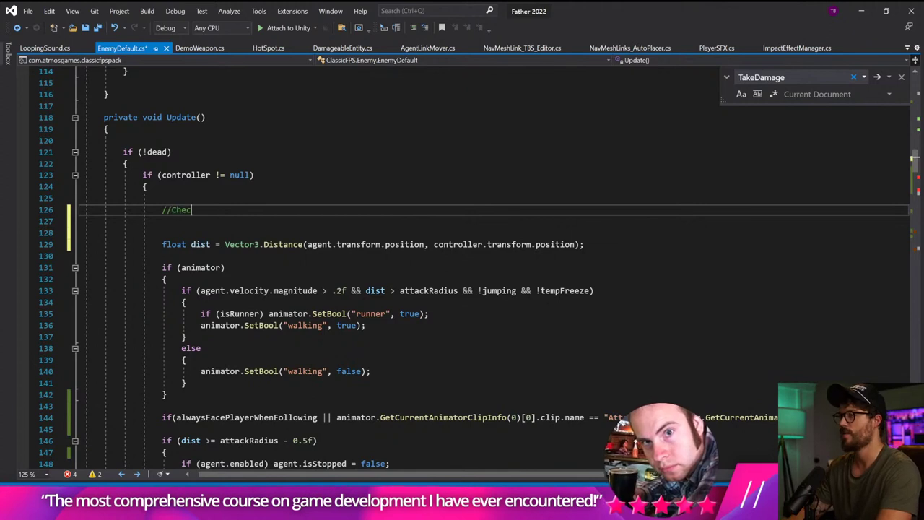
type("k animations to see if we can d")
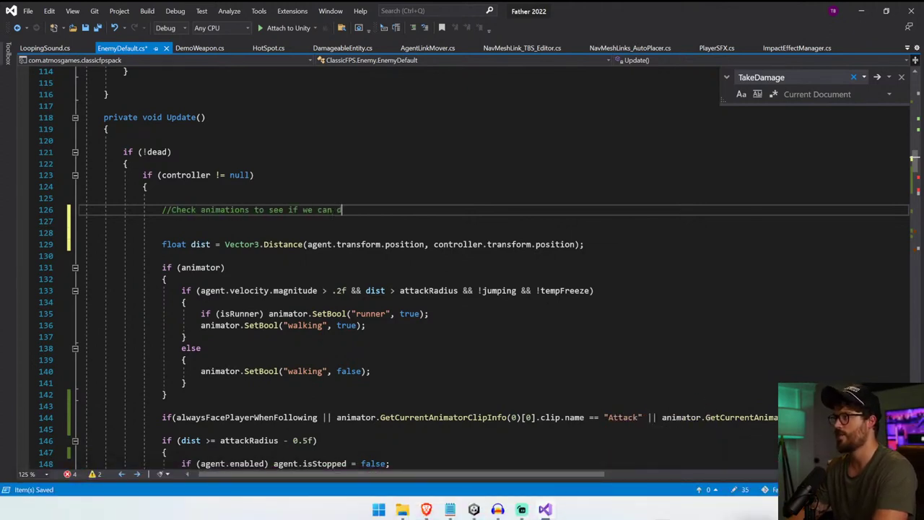
type("o certain things")
key("Return")
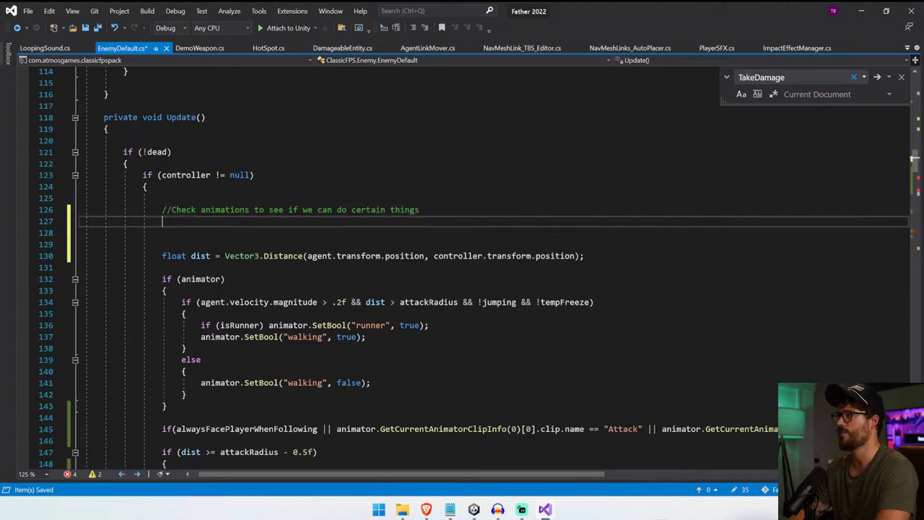
- Paste the copied clip-name checks under the comment, open an if( condition before them, and align their indentation with it
key("ctrl+v")
key("ctrl+s")
left_click(162, 222)
key("Return")
key("Up")
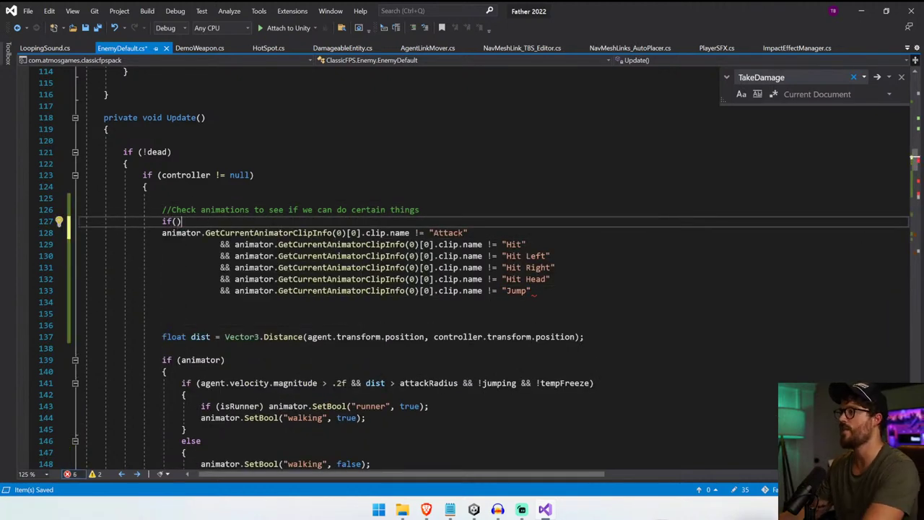
key("BackSpace")
left_click_drag(162, 233, 359, 268)
left_click(405, 291)
left_click_drag(181, 303, 488, 291)
key("shift+Tab")
key("shift+Tab")
key("shift+Tab")
left_click(177, 233)
left_click(489, 291)
key("Return")
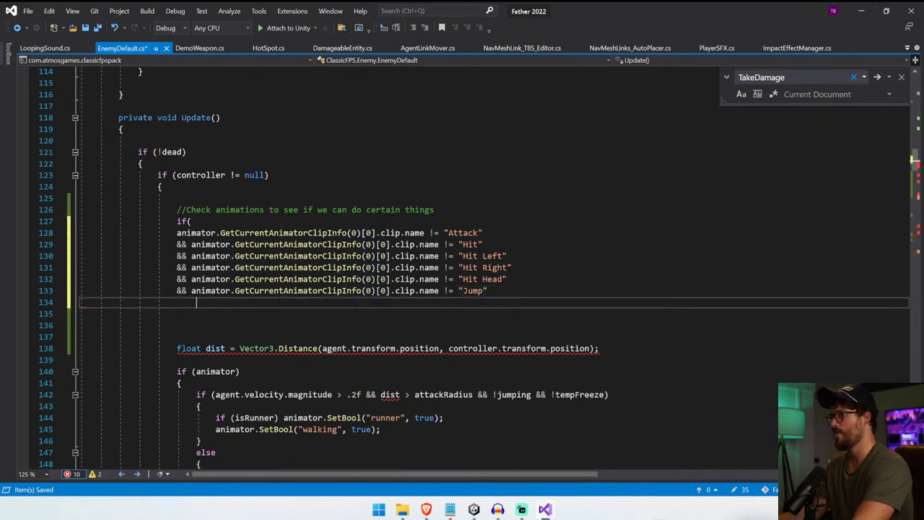
- Begin the new if condition with "animator &&" and close its parenthesis after the "Jump" check
left_click(197, 221)
type("aniamti")
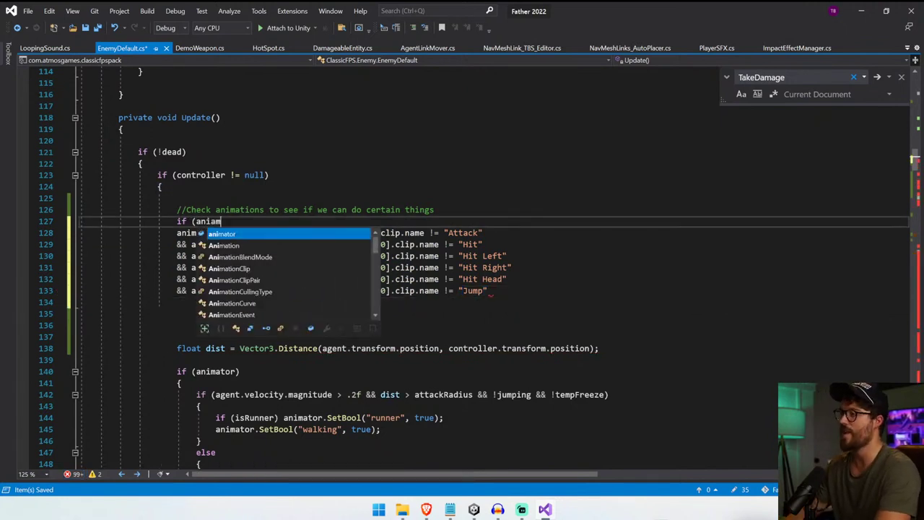
key("BackSpace")
key("BackSpace")
key("BackSpace")
key("BackSpace")
type("mator &&")
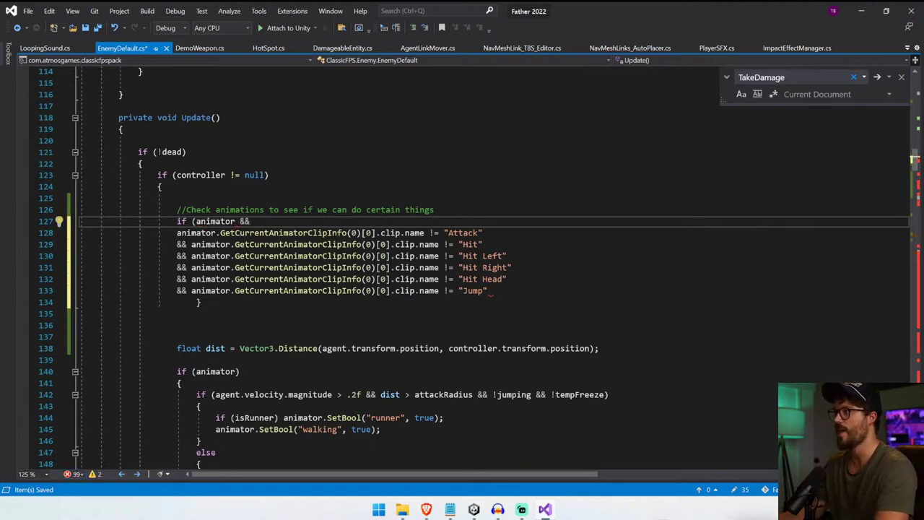
left_click(160, 314)
left_click(201, 302)
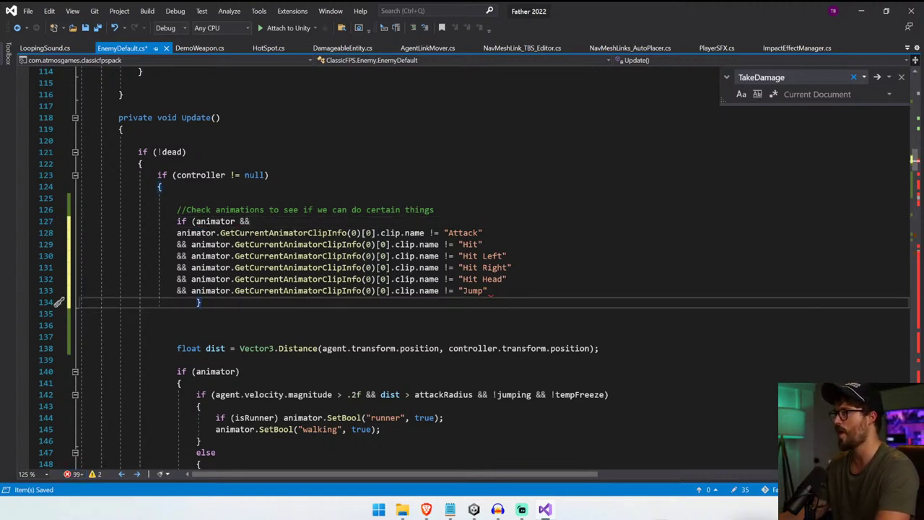
left_click(490, 291)
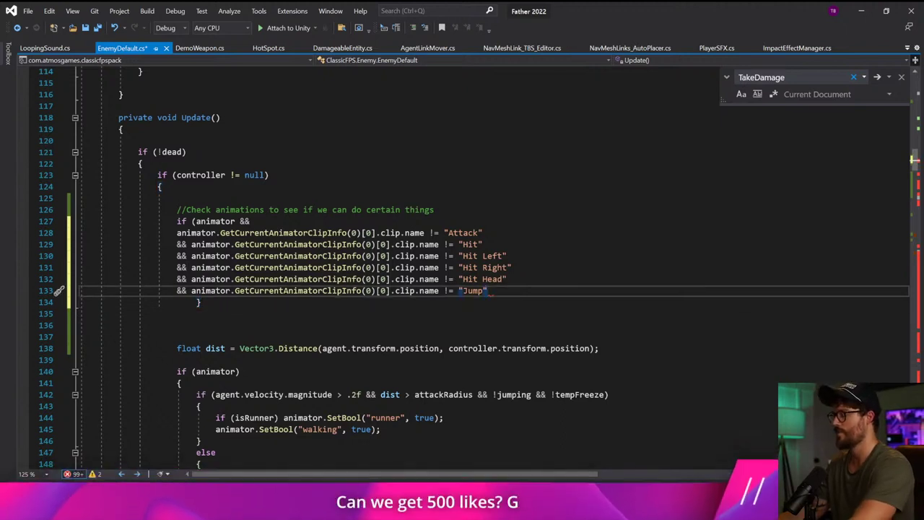
type(")")
- Give the if statement a braced body containing animationRequirementsMet = true;
left_click(318, 291)
key("Down")
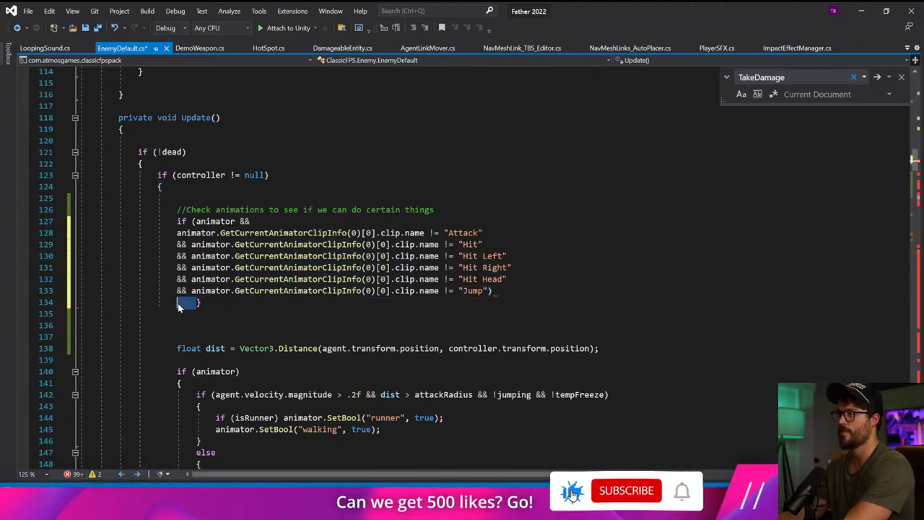
key("Return")
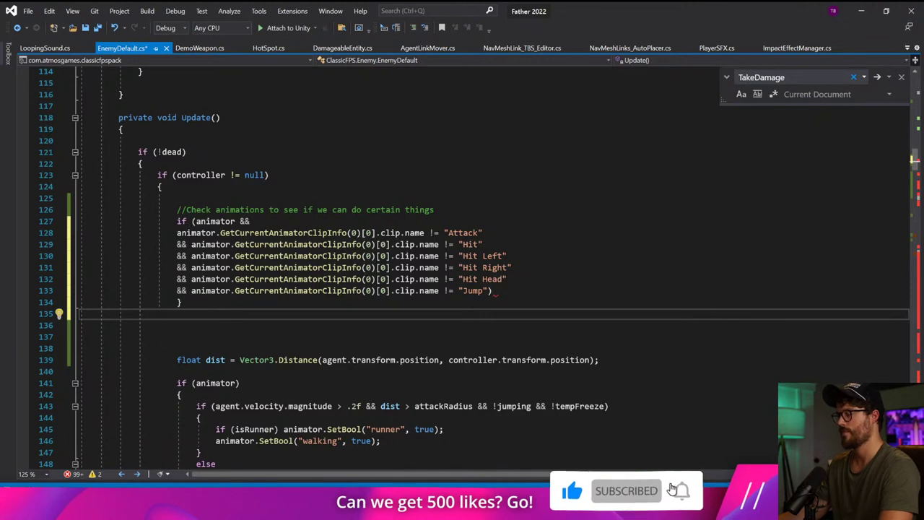
key("Up")
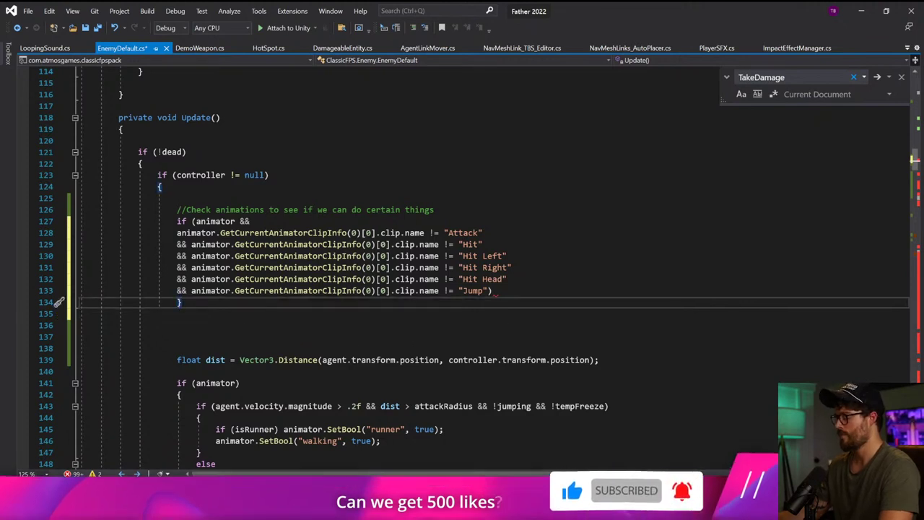
type("{")
key("Return")
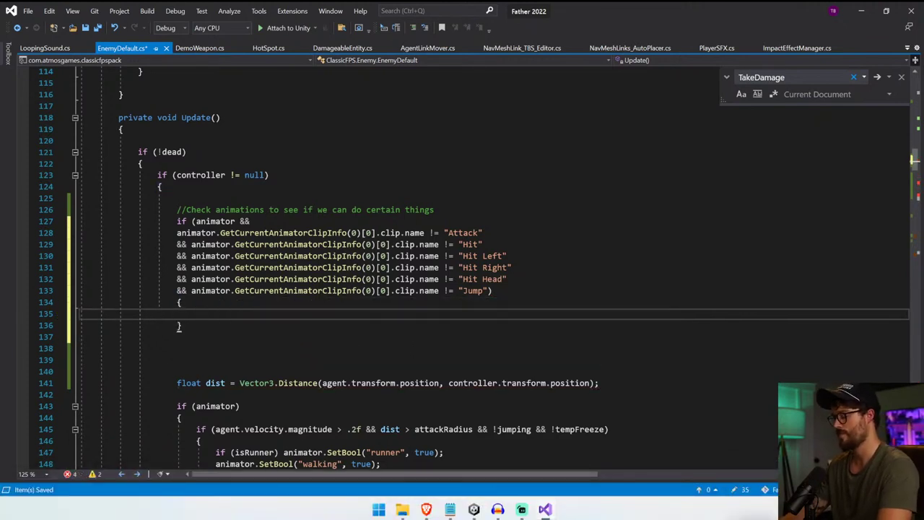
type("animationRequirementsMet = truel;")
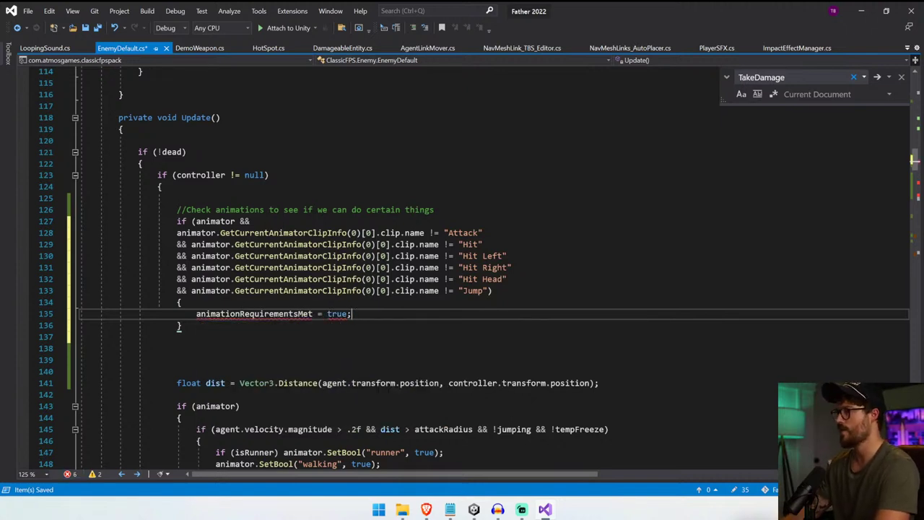
- Add an else block that sets animationRequirementsMet = false; and save the script
key("Down")
type("else[")
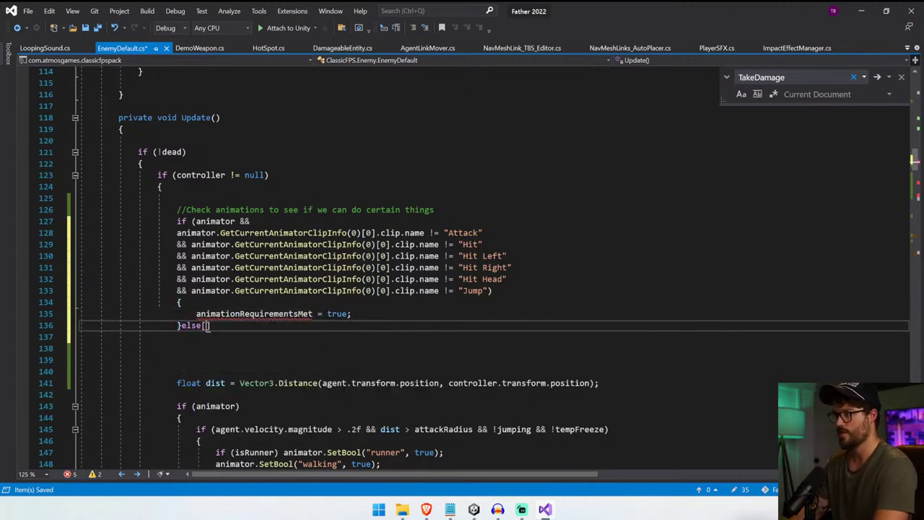
type("{")
key("Return")
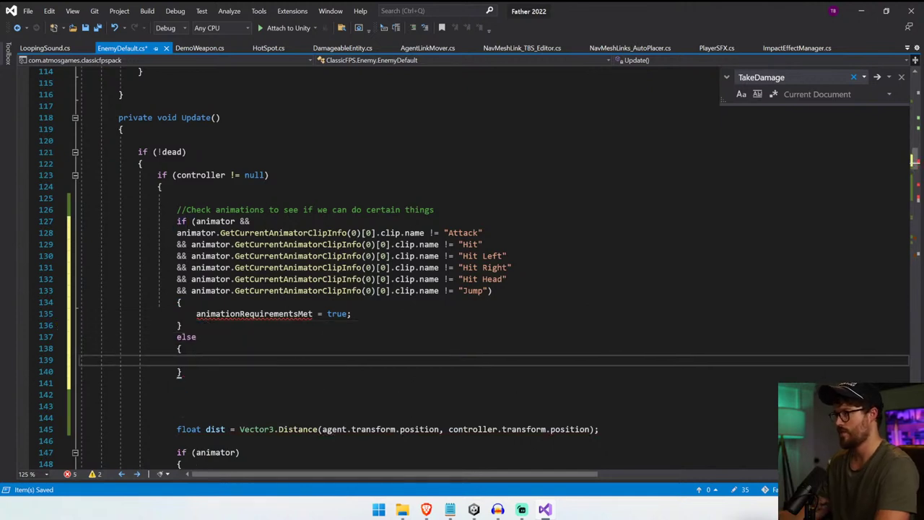
left_click_drag(197, 314, 352, 313)
key("ctrl+c")
key("Down")
key("Down")
key("Down")
key("Down")
key("ctrl+v")
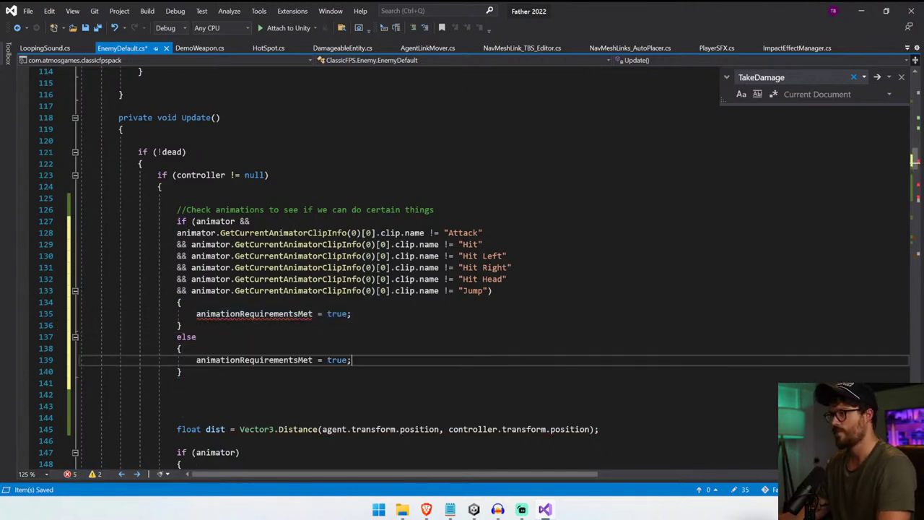
double_click(337, 360)
type("false")
key("ctrl+s")
left_click_drag(332, 360, 328, 360)
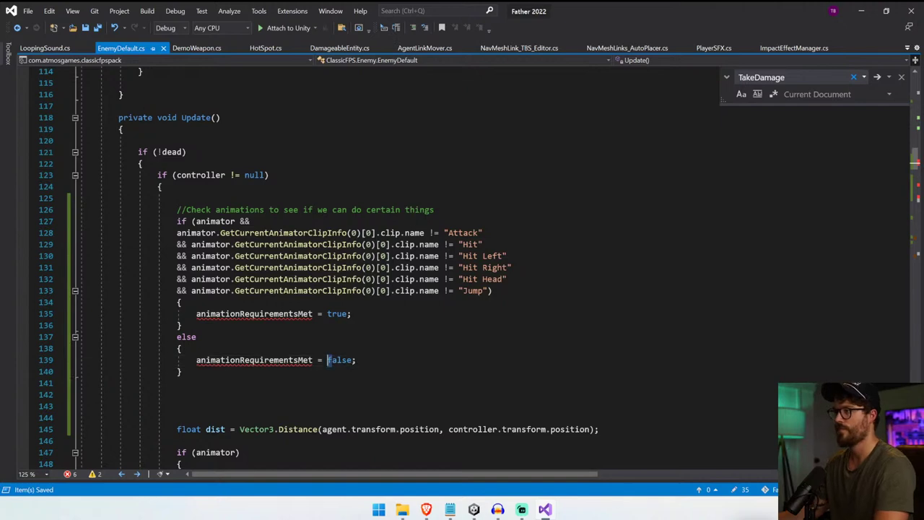
- Declare private bool animationRequirementsMet = false; below lastPlayerPosition in the Agent Navigation fields, and save
double_click(275, 314)
left_click(182, 372)
scroll(404, 372, "up", 20)
scroll(404, 372, "down", 6)
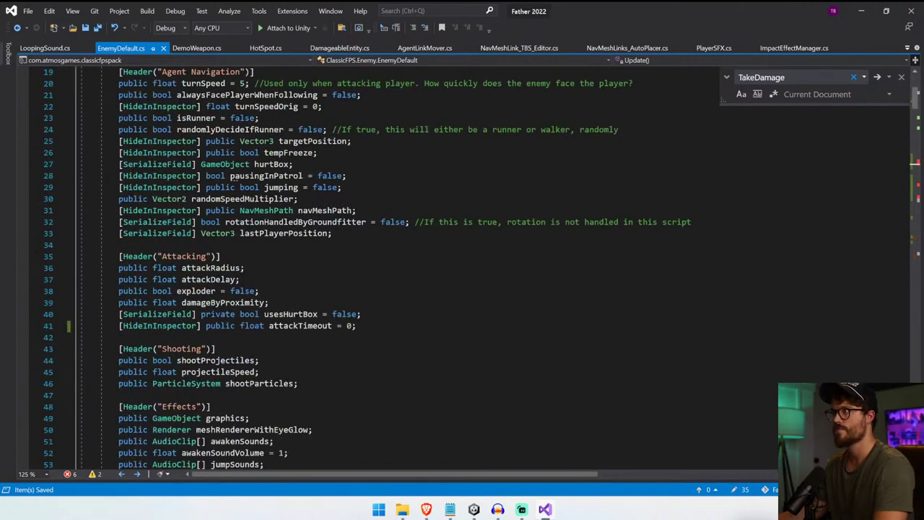
left_click(333, 233)
key("Return")
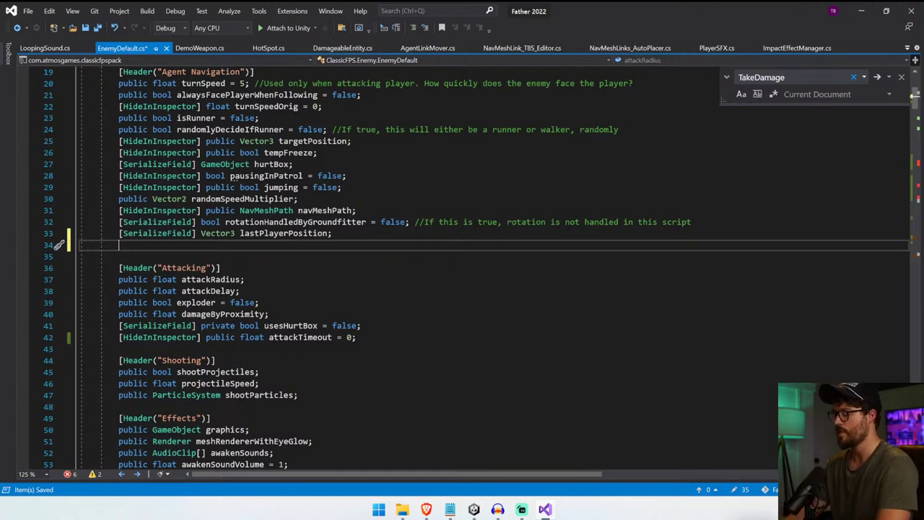
type("private ")
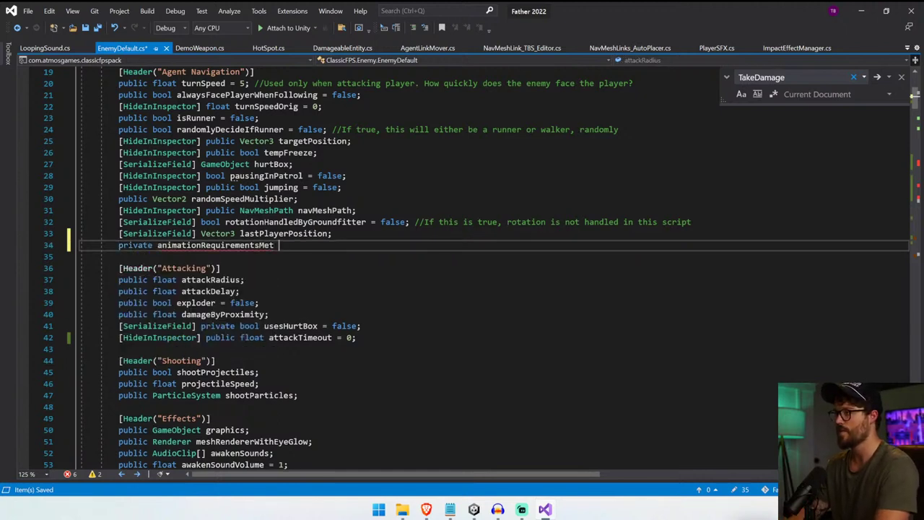
type("bool ")
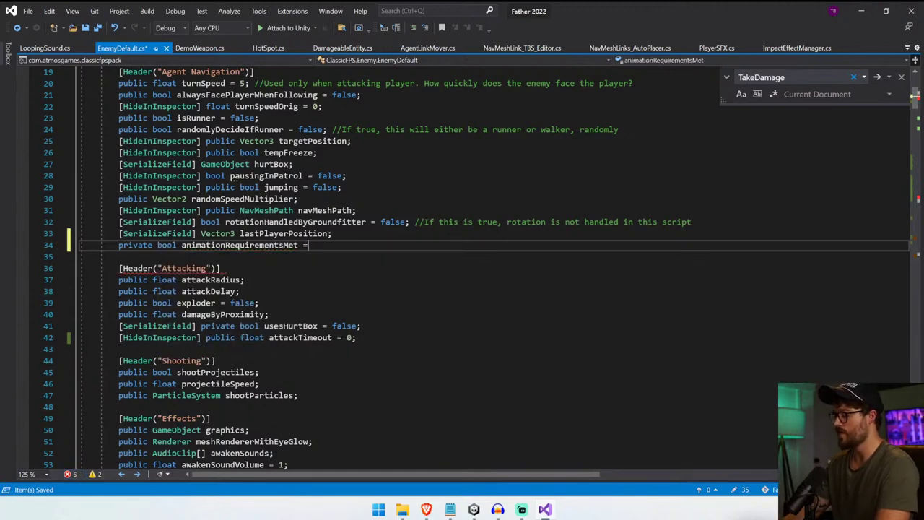
type(" false;")
key("ctrl+s")
left_click(364, 326)
- Remove the extra blank lines between the new else block and the dist declaration in Update()
scroll(364, 326, "down", 16)
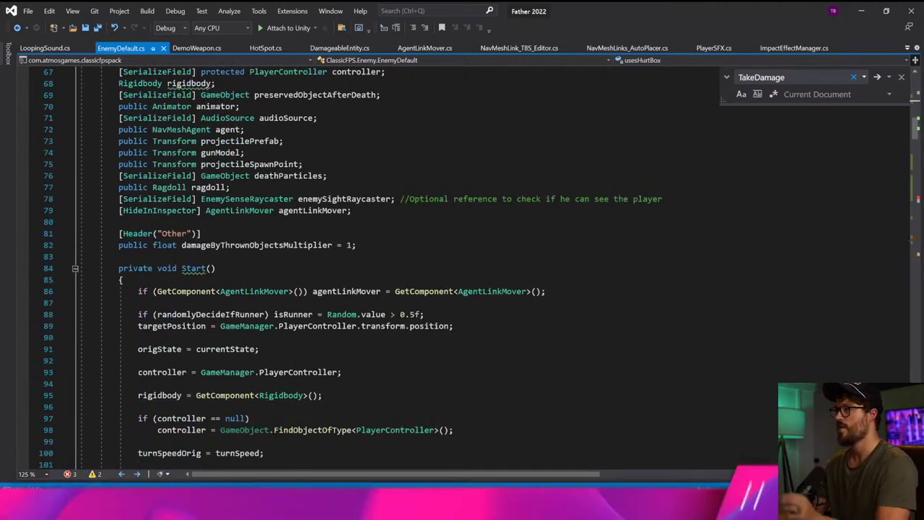
scroll(462, 267, "down", 18)
left_click_drag(177, 326, 80, 314)
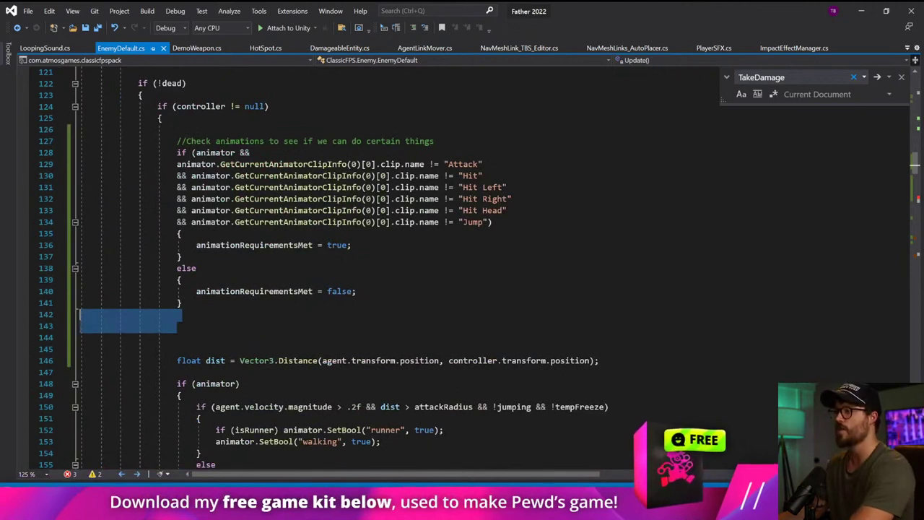
key("Delete")
key("Delete")
key("Delete")
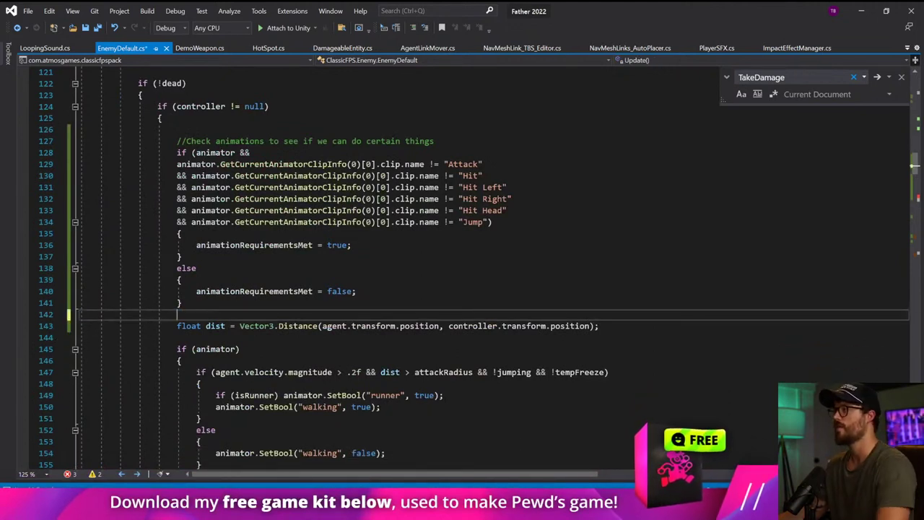
left_click_drag(177, 165, 178, 233)
left_click(494, 222)
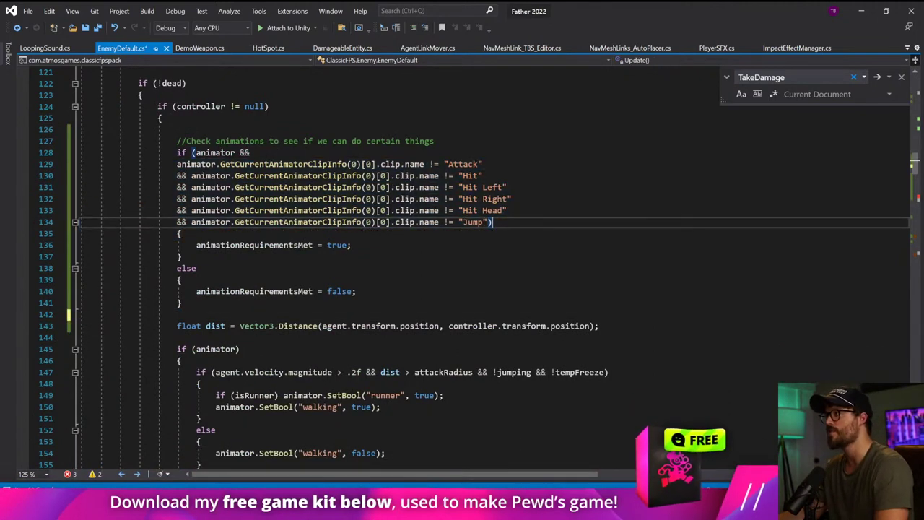
left_click(255, 245)
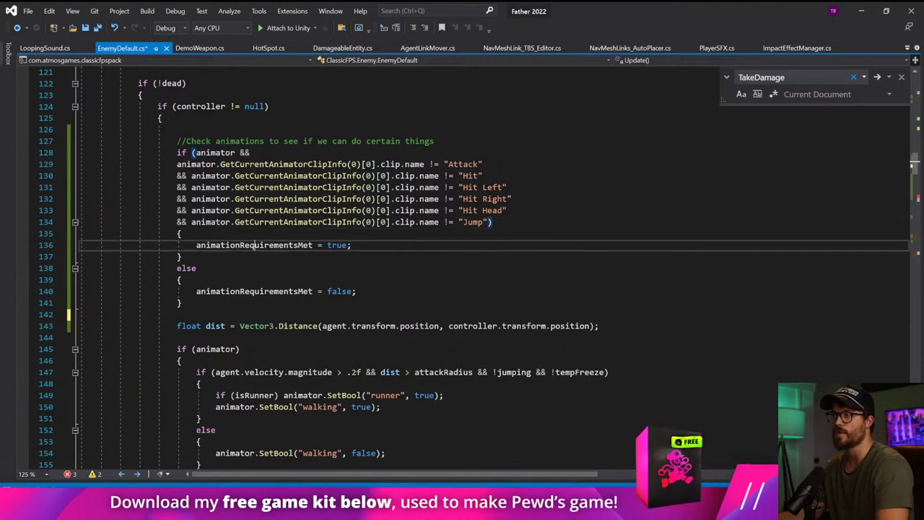
- Join "&& animationRequirementsMet" and the closing parenthesis onto the tempFreeze condition's line in the Following block, and save
double_click(254, 245)
scroll(462, 274, "down", 7)
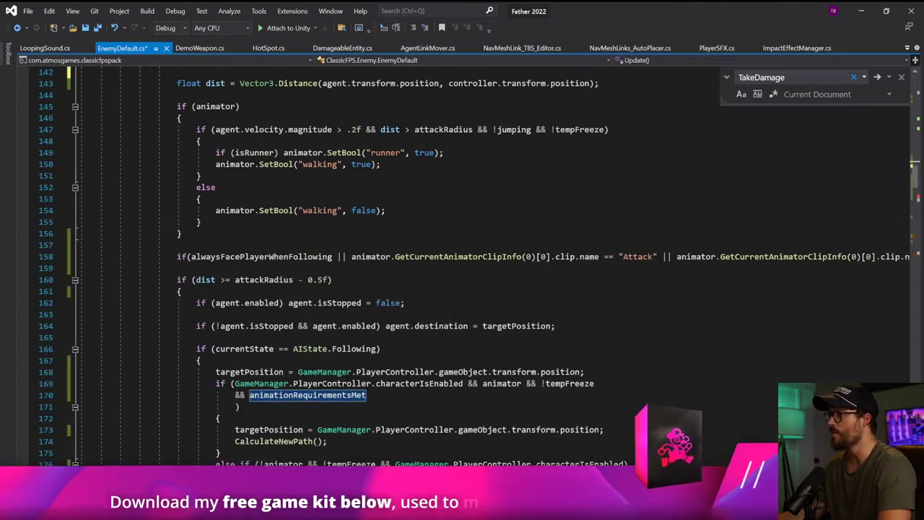
scroll(461, 274, "down", 2)
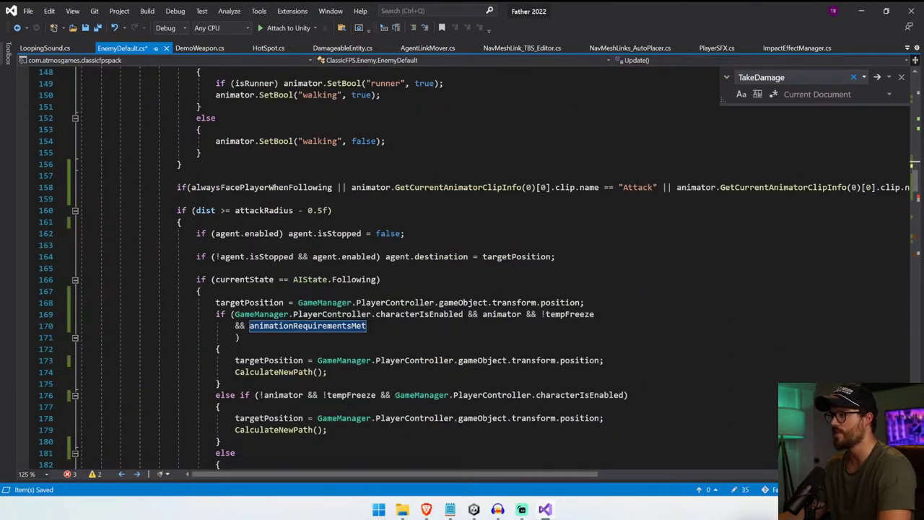
left_click_drag(236, 337, 81, 337)
key("BackSpace")
key("BackSpace")
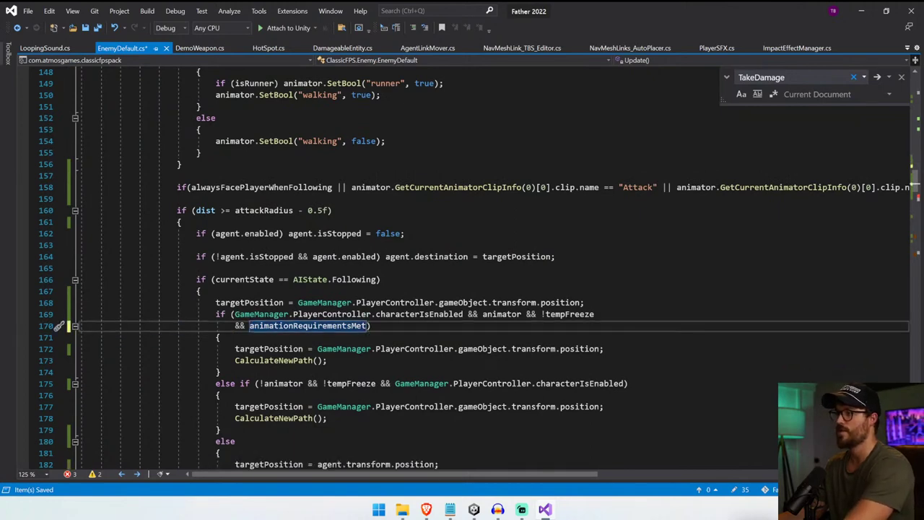
key("Home")
key("BackSpace")
key("BackSpace")
key("BackSpace")
key("BackSpace")
key("BackSpace")
key("BackSpace")
key("BackSpace")
key("BackSpace")
key("BackSpace")
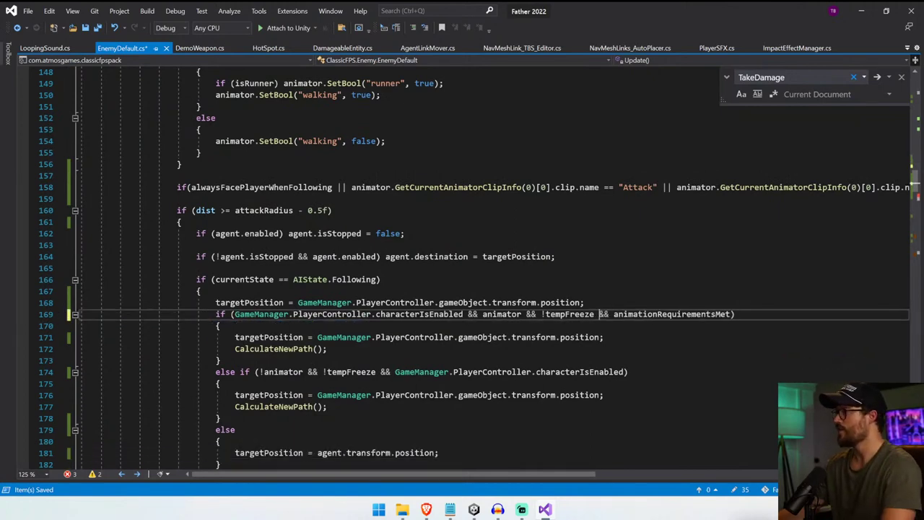
key("ctrl+s")
- Replace the attackTimeout condition's clip-name checks with animationRequirementsMet, delete the leftover lines below it, and save the script
scroll(462, 275, "down", 5)
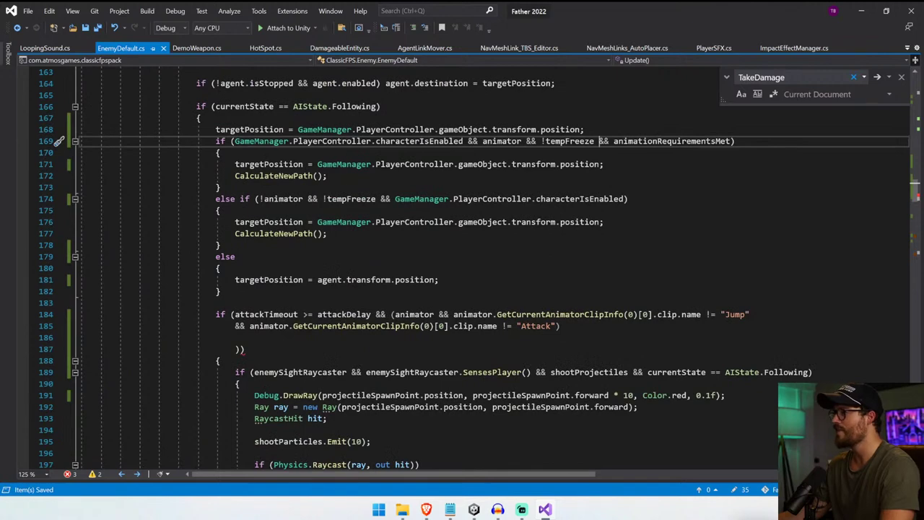
left_click_drag(560, 327, 415, 315)
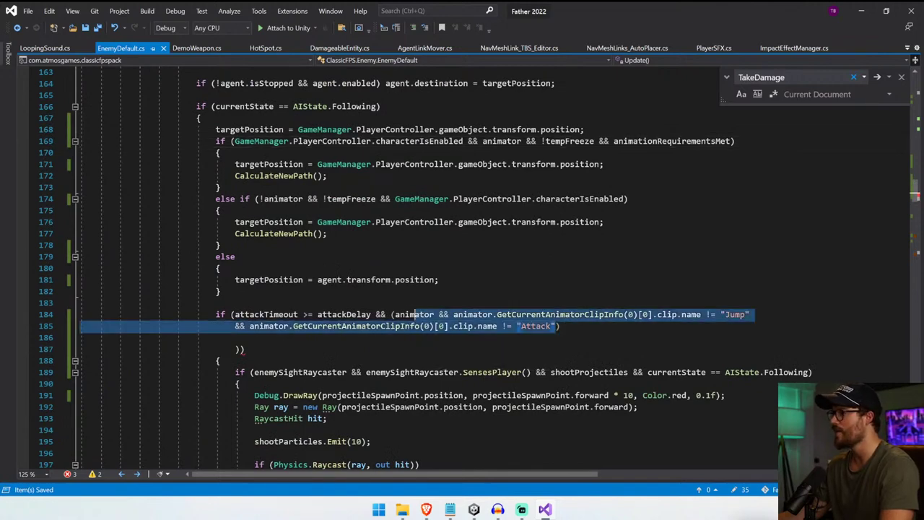
key("ctrl+v")
left_click(235, 326)
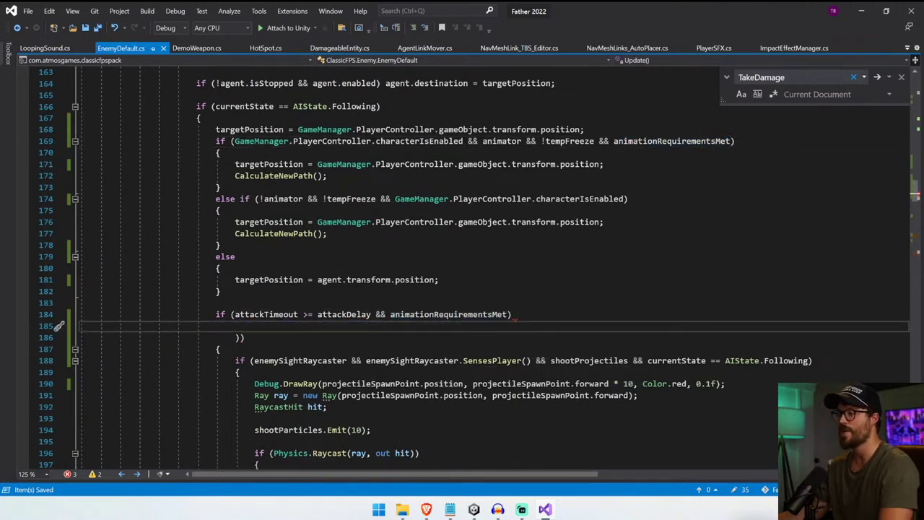
key("shift+Down")
key("shift+Down")
key("Delete")
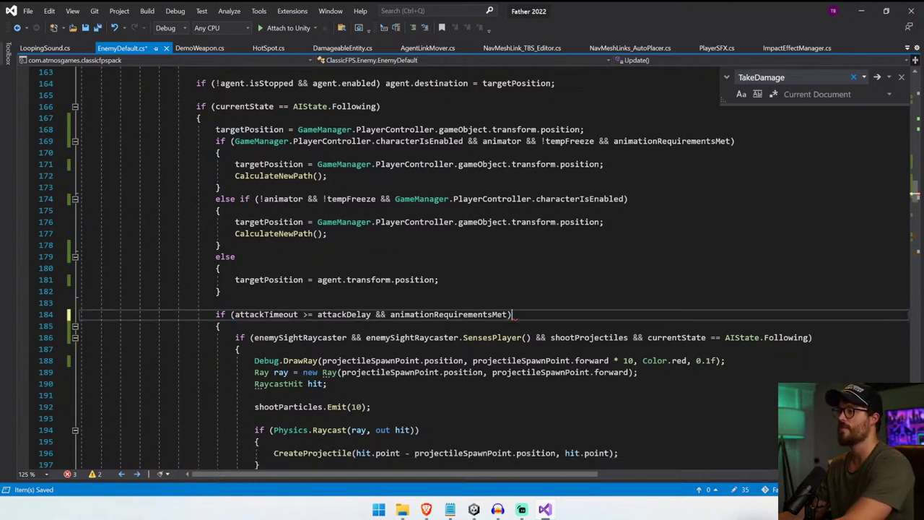
key("ctrl+s")
scroll(474, 288, "down", 20)
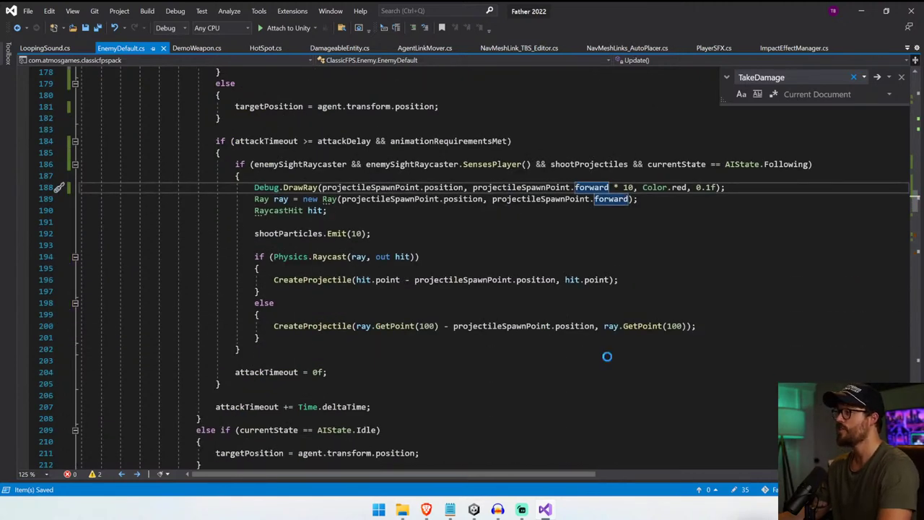
left_click(571, 384)
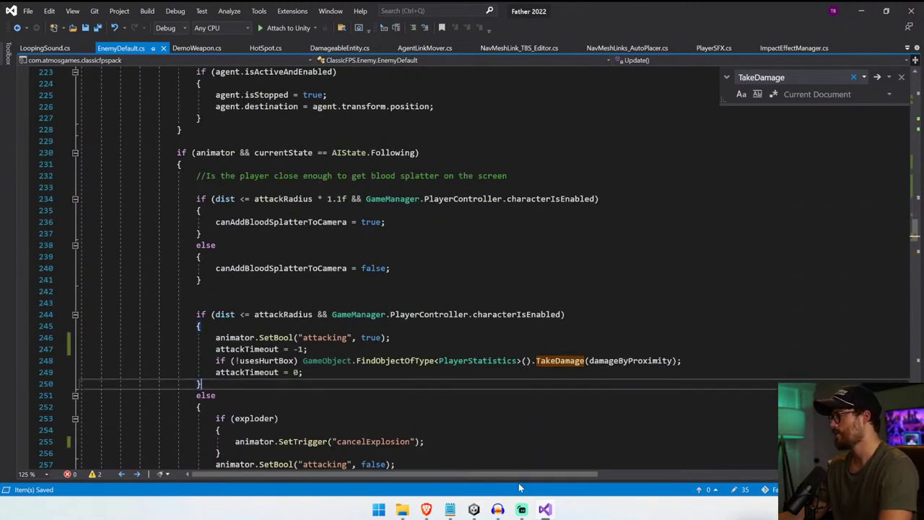
- Leave the code editor and close the empty Untitled Notepad window
left_click(472, 512)
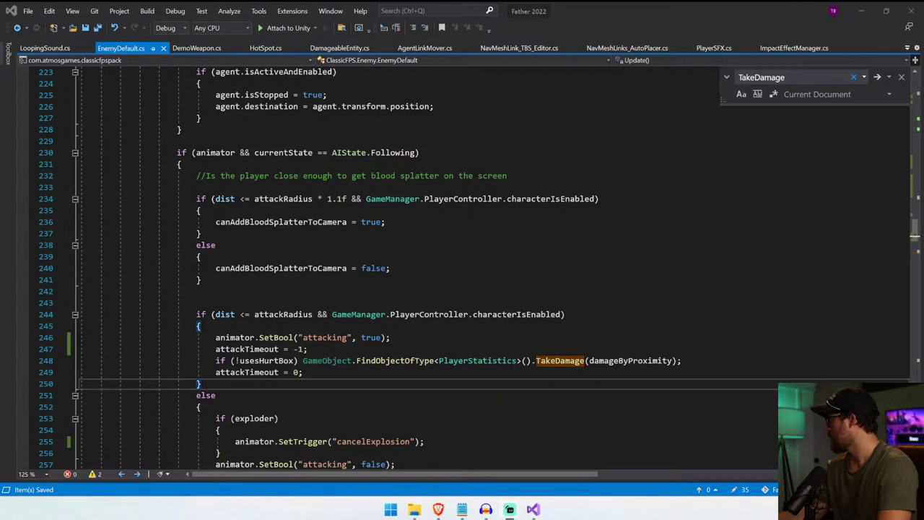
mouse_move(450, 509)
mouse_move(476, 458)
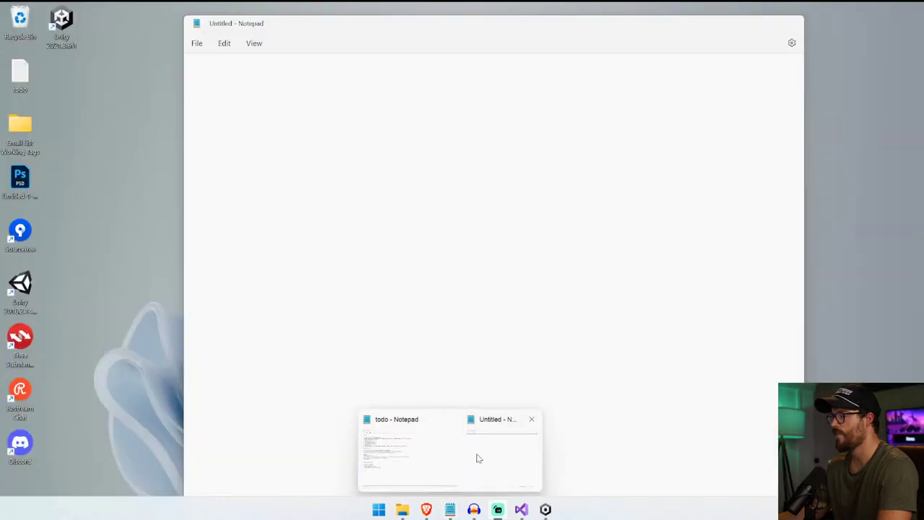
left_click(531, 419)
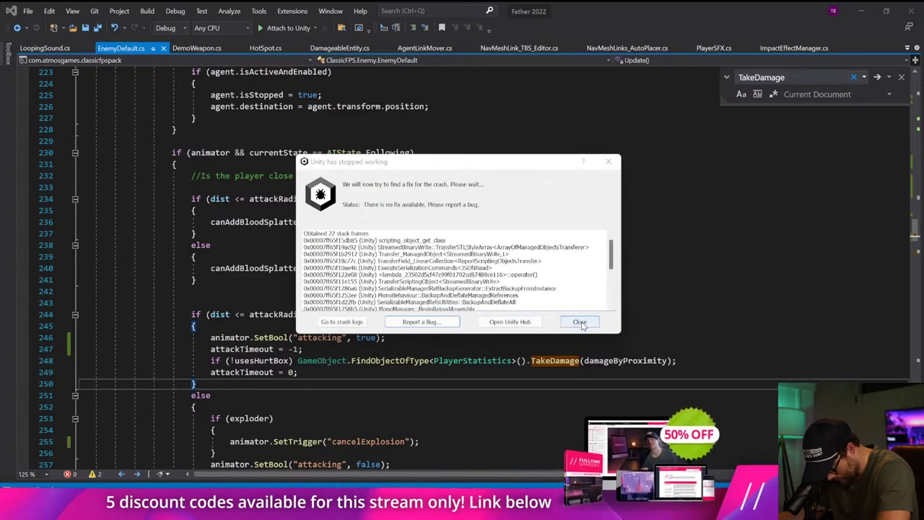
- Close the Unity crash report, reopen the Father 2022 project from Unity Hub, and dismiss the editor update notice
left_click(580, 322)
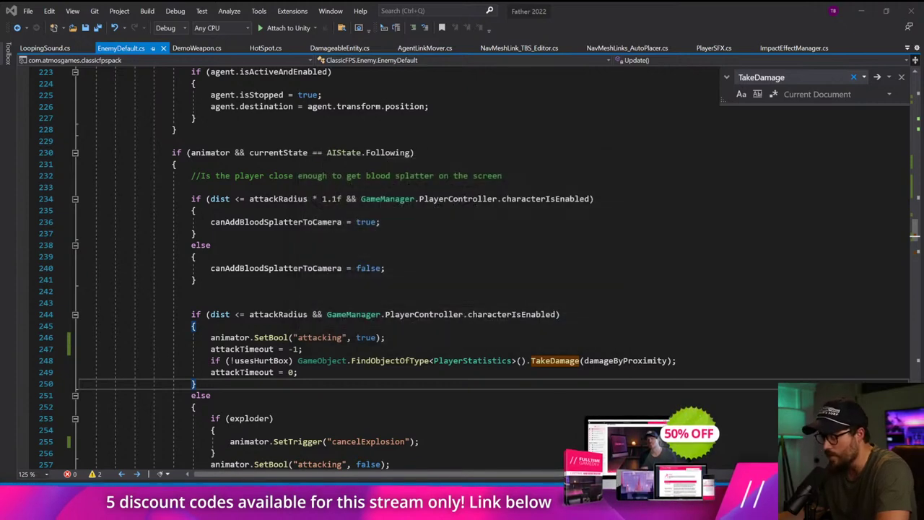
key("super")
type("unity")
key("Return")
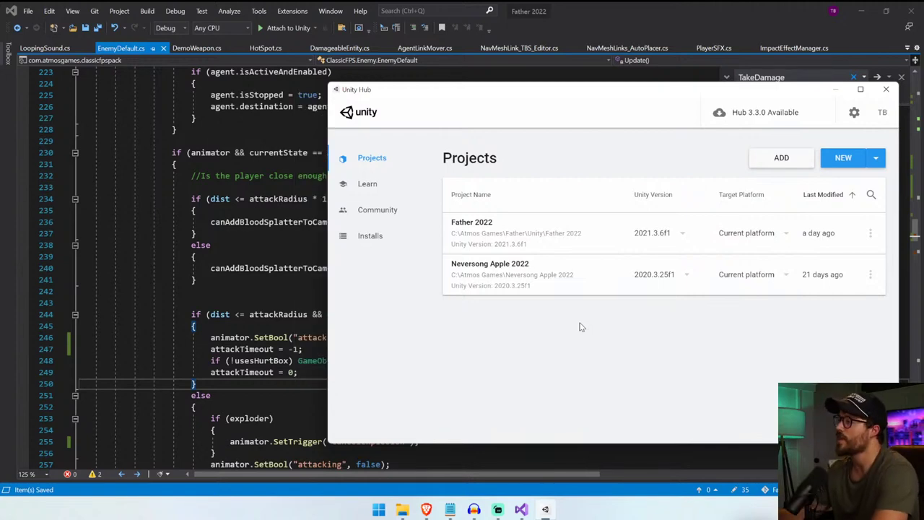
left_click(517, 239)
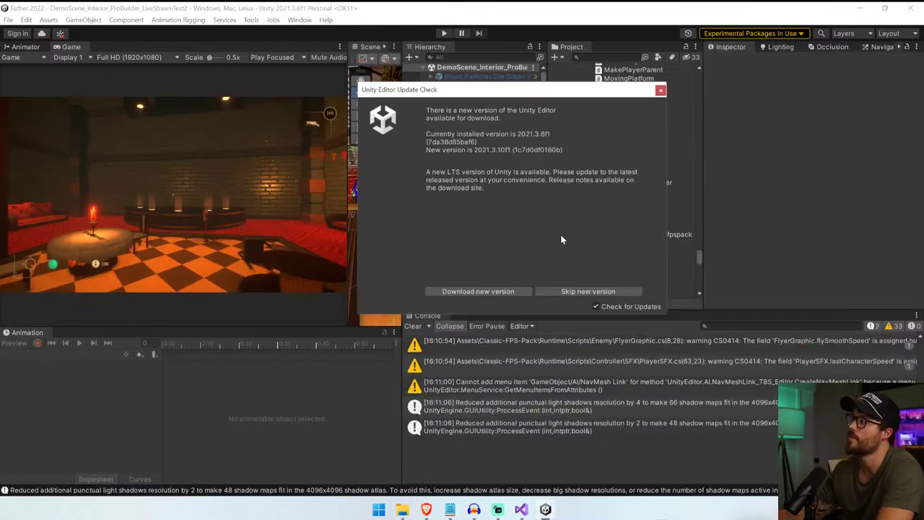
left_click(660, 91)
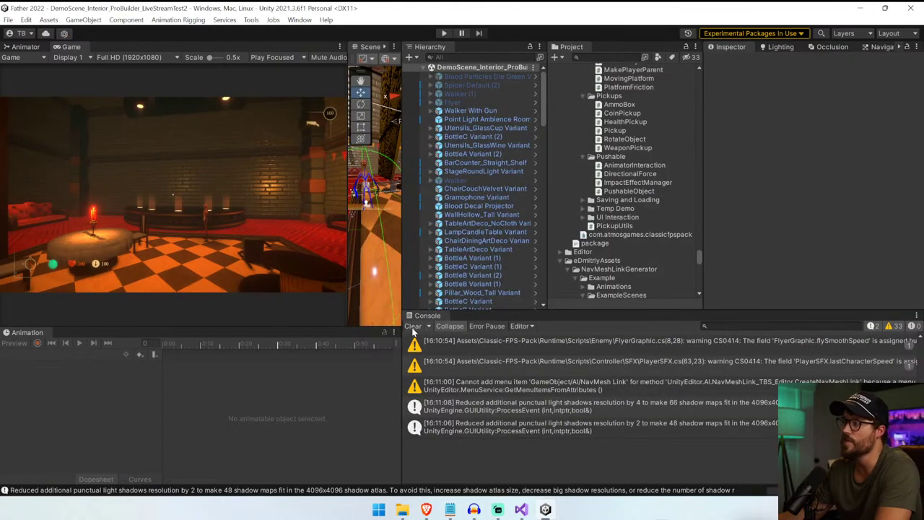
- Clear the Console and rearrange the editor layout so the Scene view gets a wide, tall area beside the Game view
left_click(413, 328)
left_click_drag(402, 293, 579, 292)
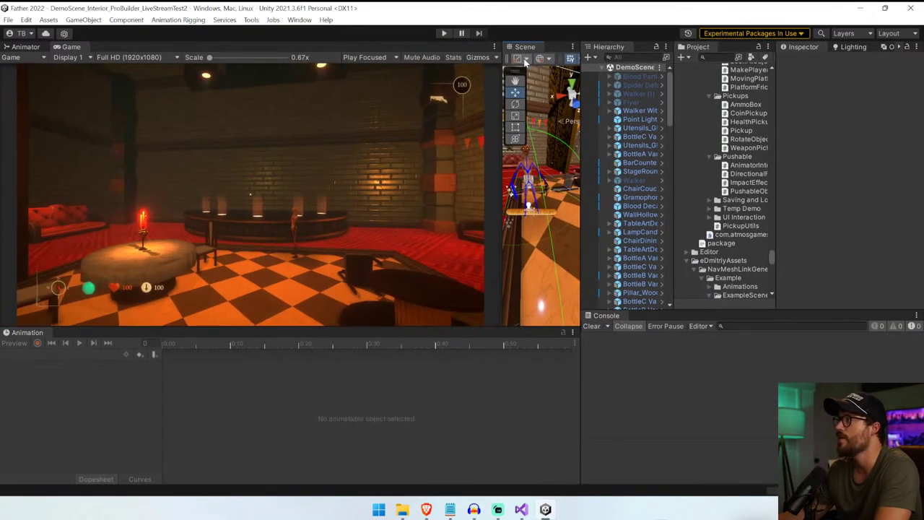
left_click_drag(331, 61, 238, 65)
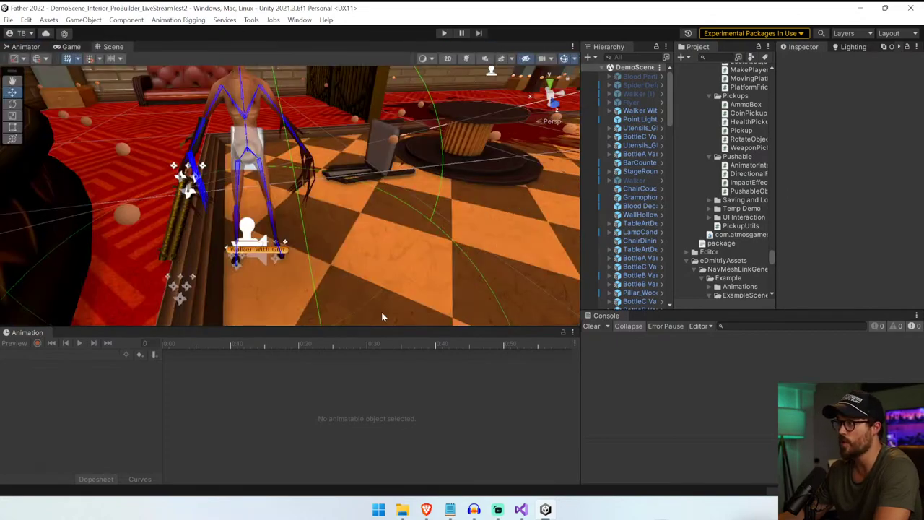
left_click_drag(388, 335, 387, 381)
right_click_drag(350, 253, 525, 224)
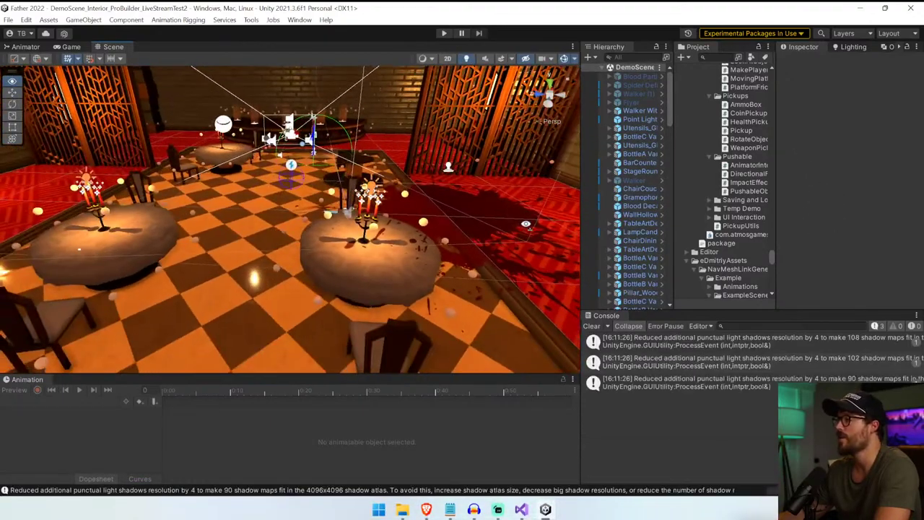
left_click(598, 325)
left_click_drag(675, 289, 689, 289)
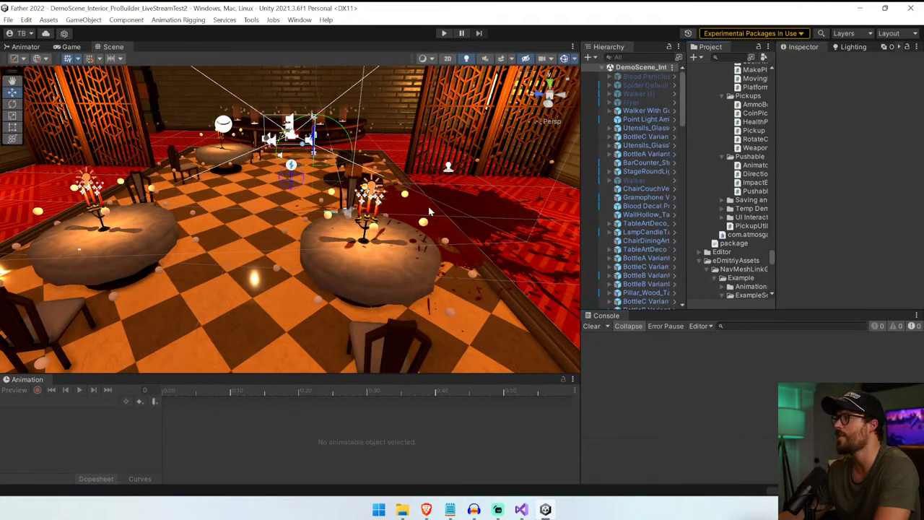
- Select Walker With Gun, enlarge the Hierarchy and Inspector, and examine its Enemy Default attacking, shooting and reference settings
right_click_drag(428, 206, 350, 153)
left_click(350, 153)
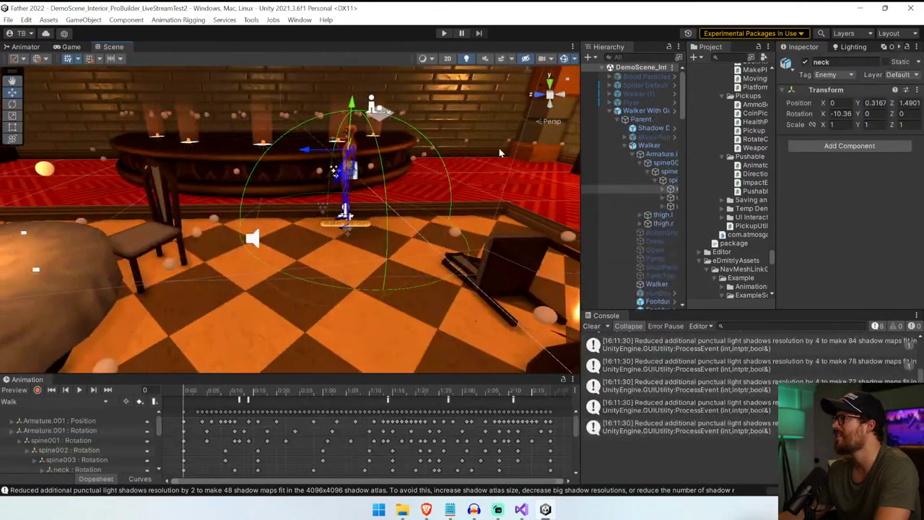
left_click(646, 111)
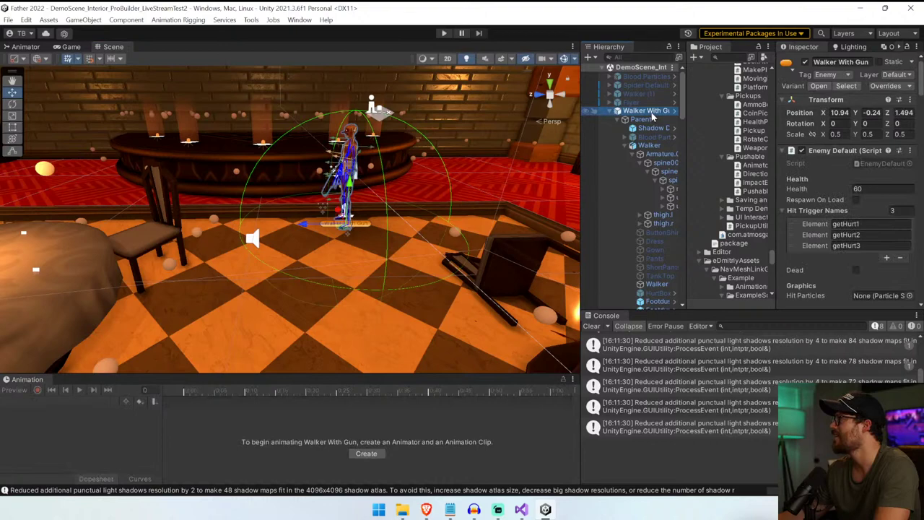
left_click_drag(654, 310, 654, 370)
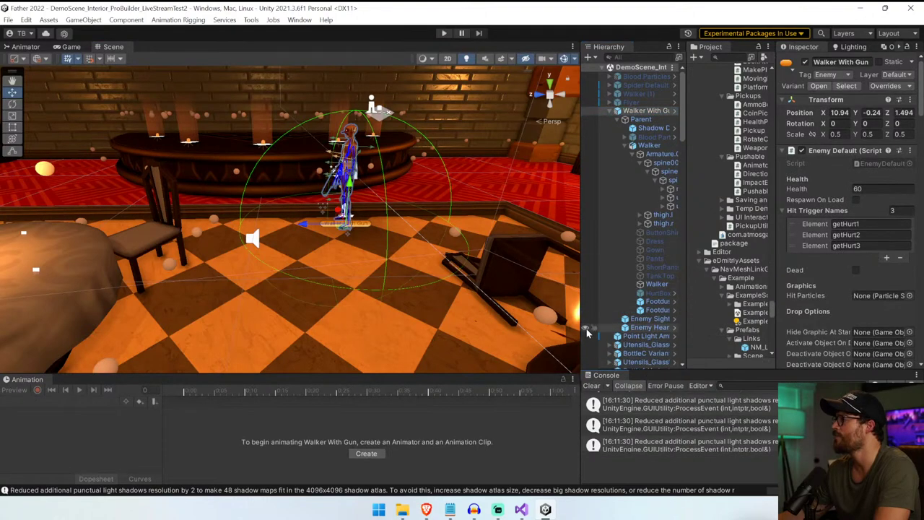
left_click_drag(582, 332, 485, 332)
scroll(918, 195, "down", 15)
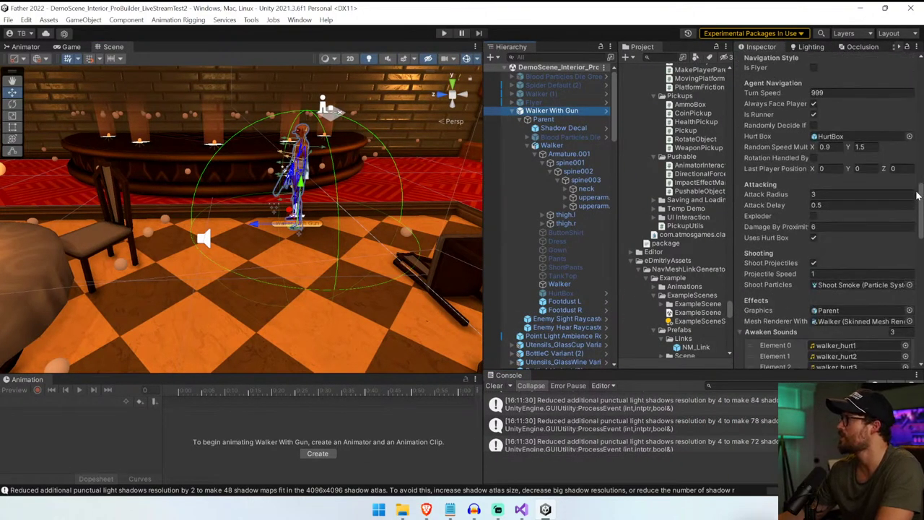
scroll(918, 195, "down", 5)
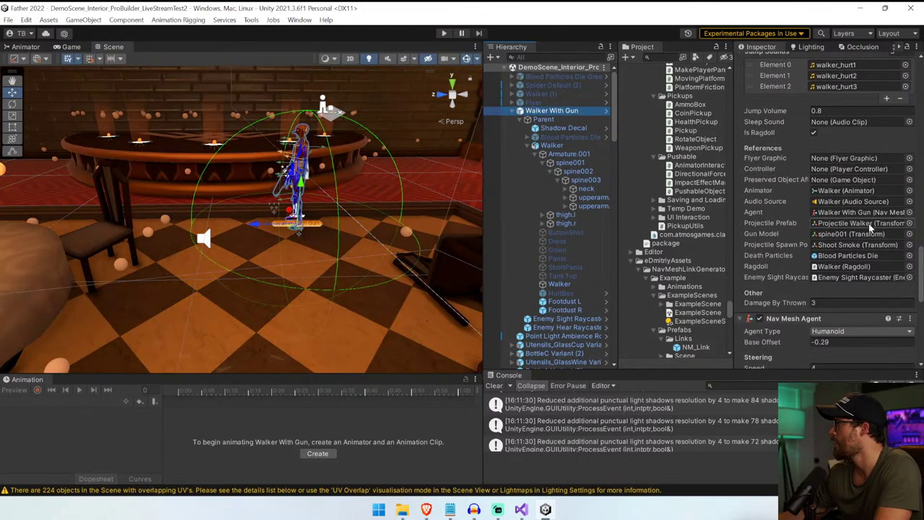
- Clear the Console and playtest the scene, shooting the walker to check its hit reaction
left_click(493, 386)
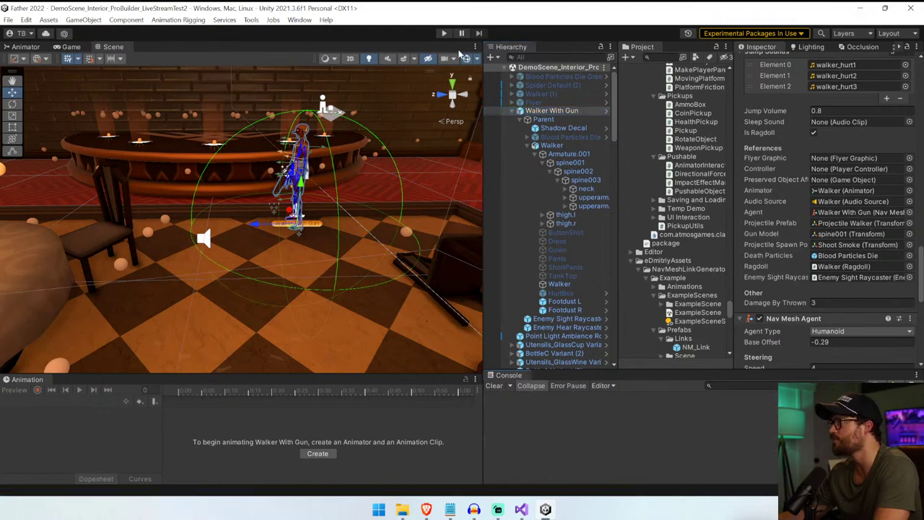
left_click(445, 34)
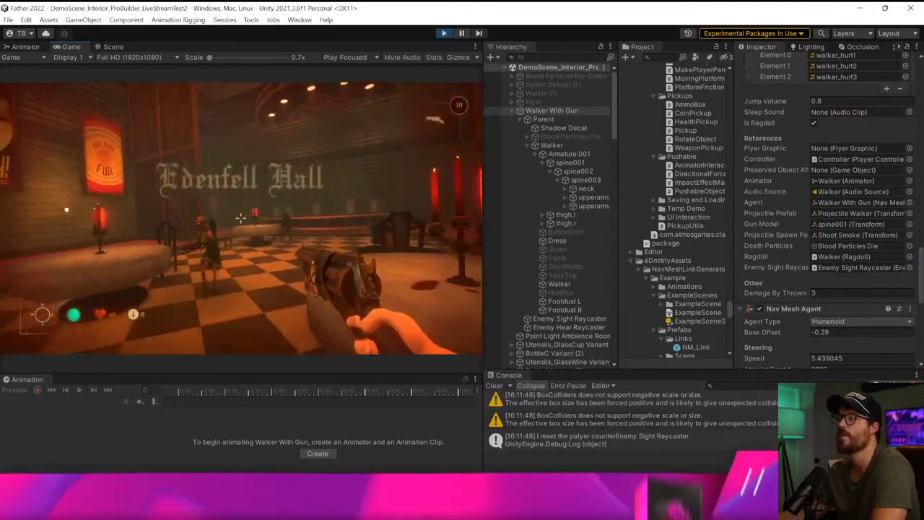
left_click(240, 218)
left_click(241, 217)
left_click(240, 218)
left_click(241, 217)
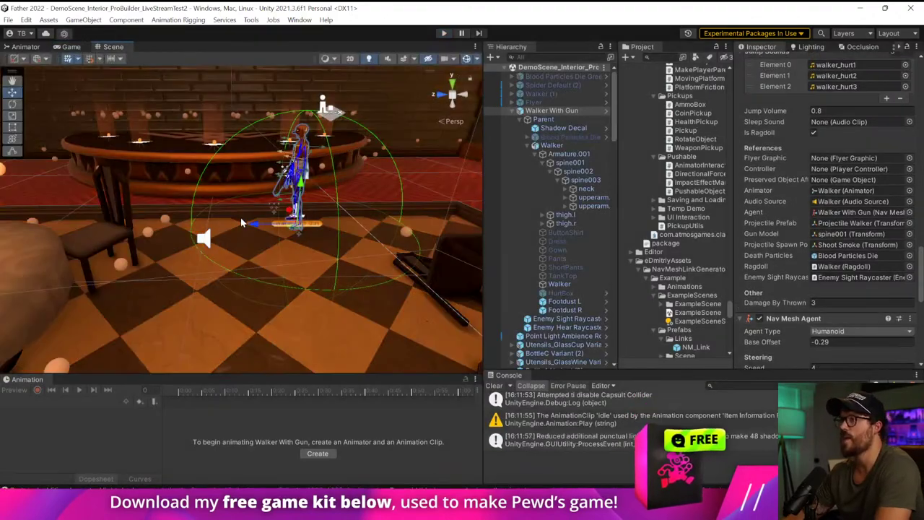
- Run the scene again, move around the walker while it attacks, shoot it down, and stop the playtest
key("ctrl+p")
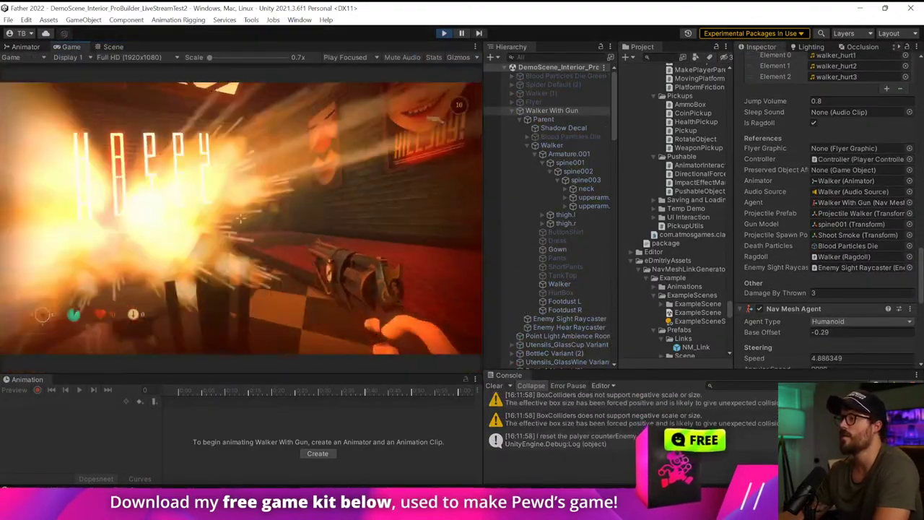
key("w")
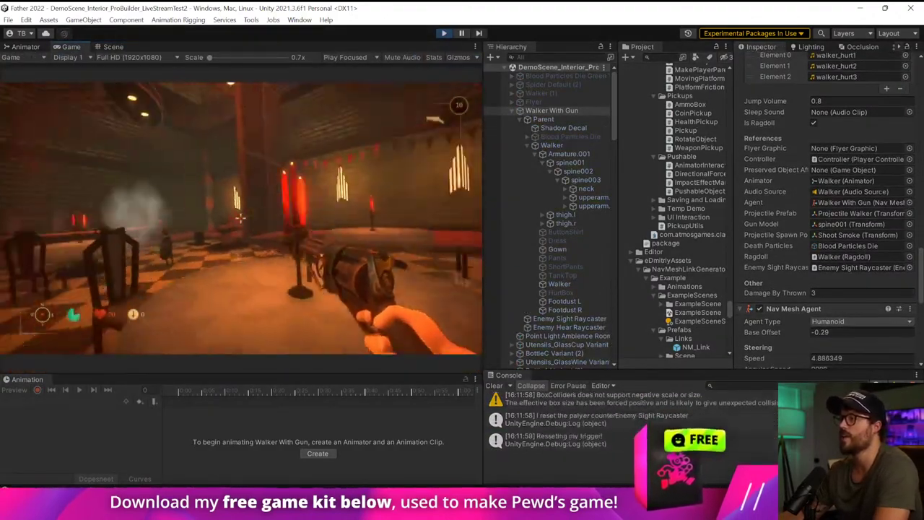
key("s")
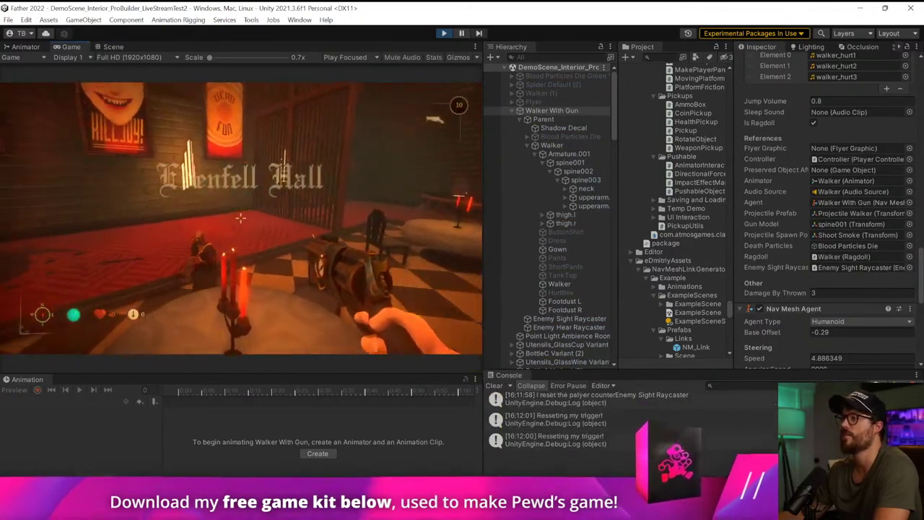
key("d")
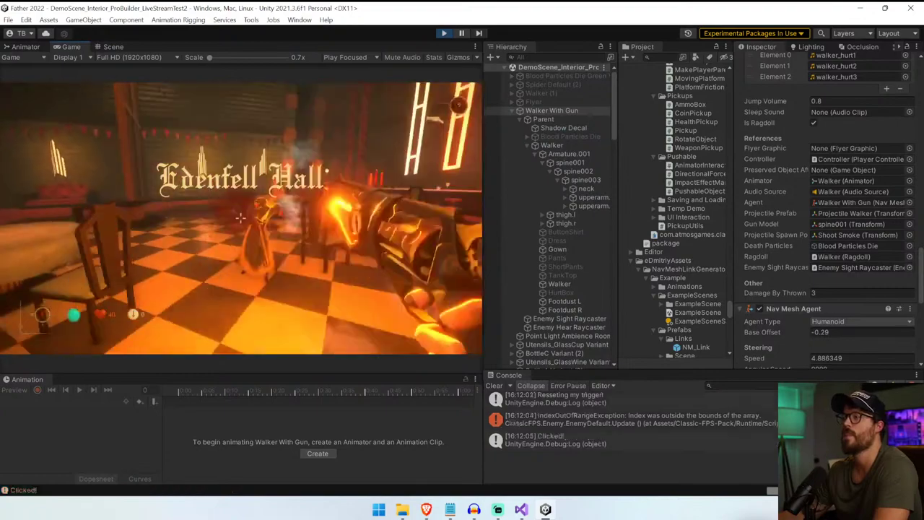
left_click(240, 217)
left_click(240, 216)
left_click(240, 217)
key("w")
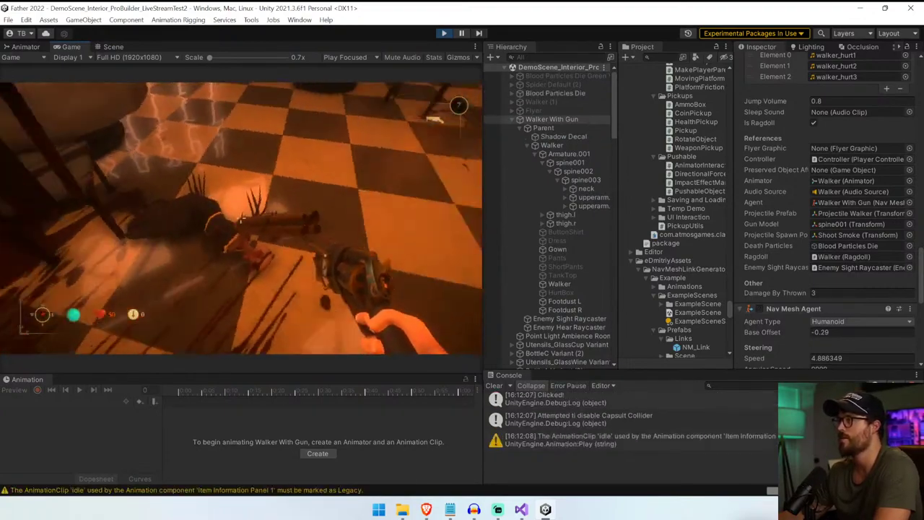
left_click(240, 217)
left_click(241, 216)
key("w")
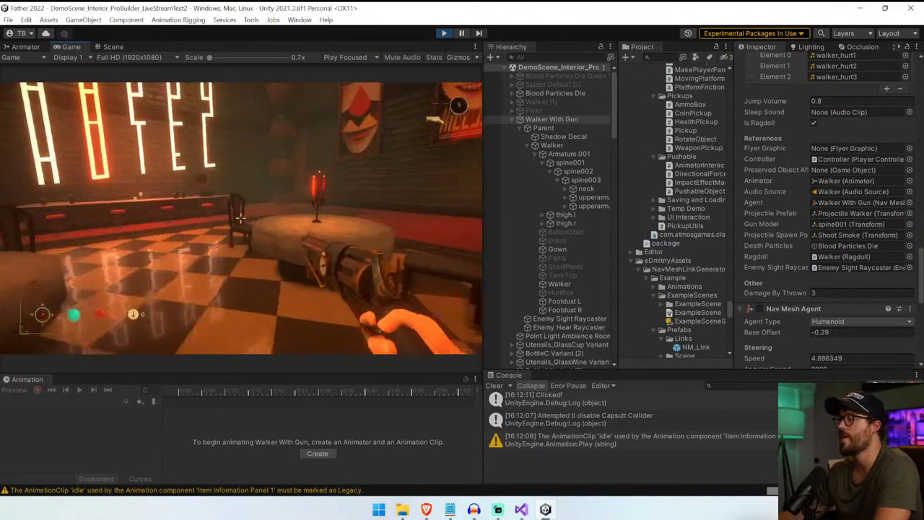
key("ctrl+p")
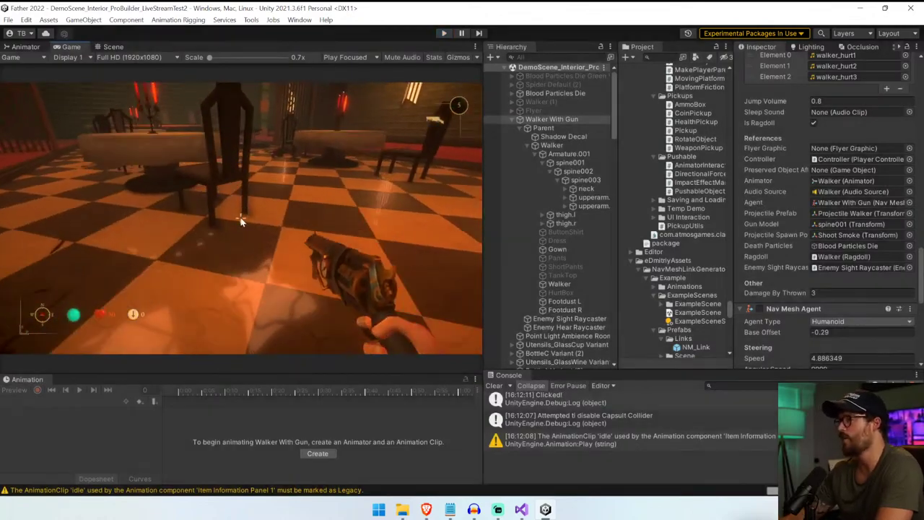
- Playtest the scene, moving through the hall while the walker attacks, and stop the run
key("ctrl+p")
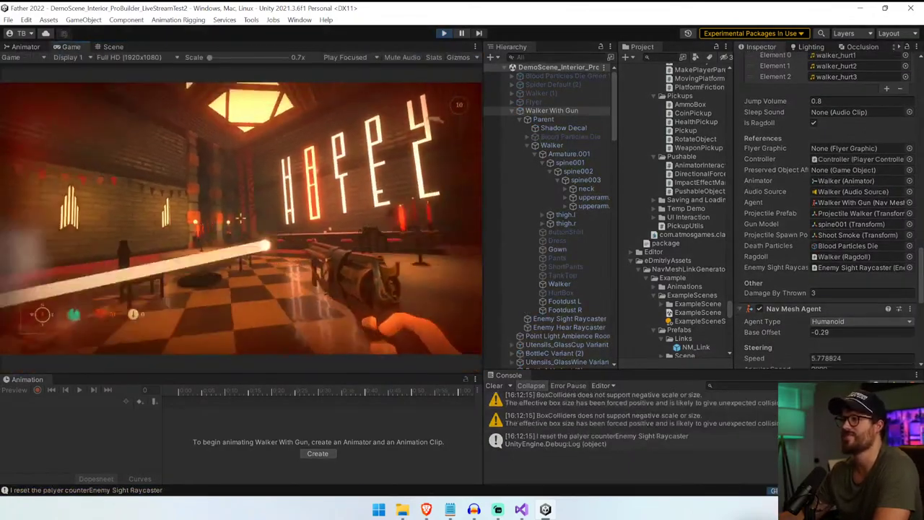
key("w")
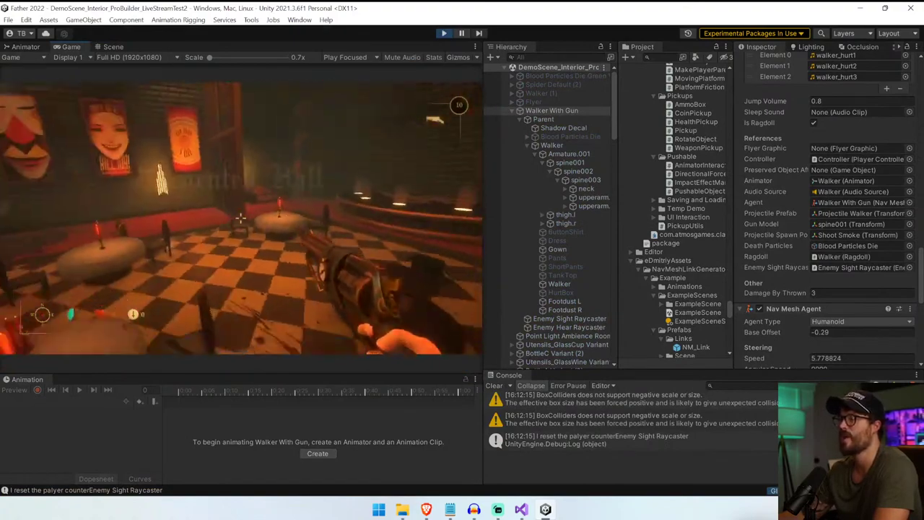
key("w")
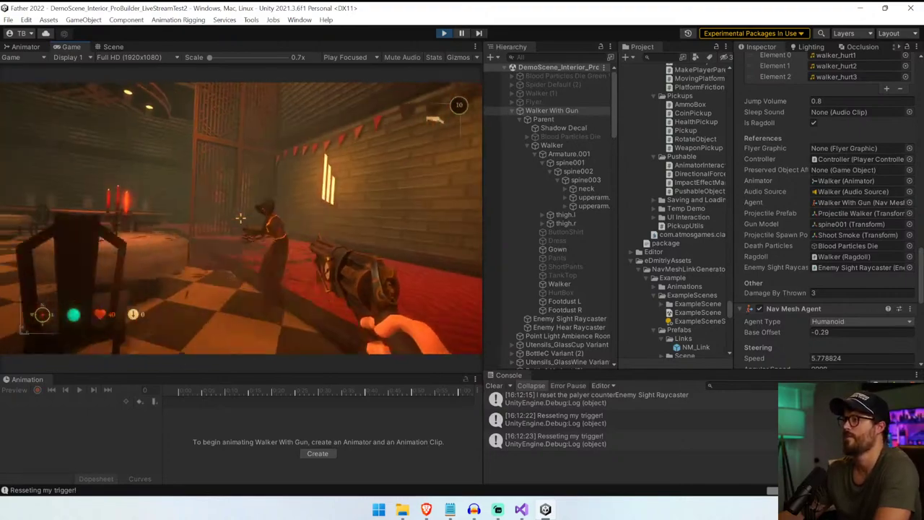
key("ctrl+p")
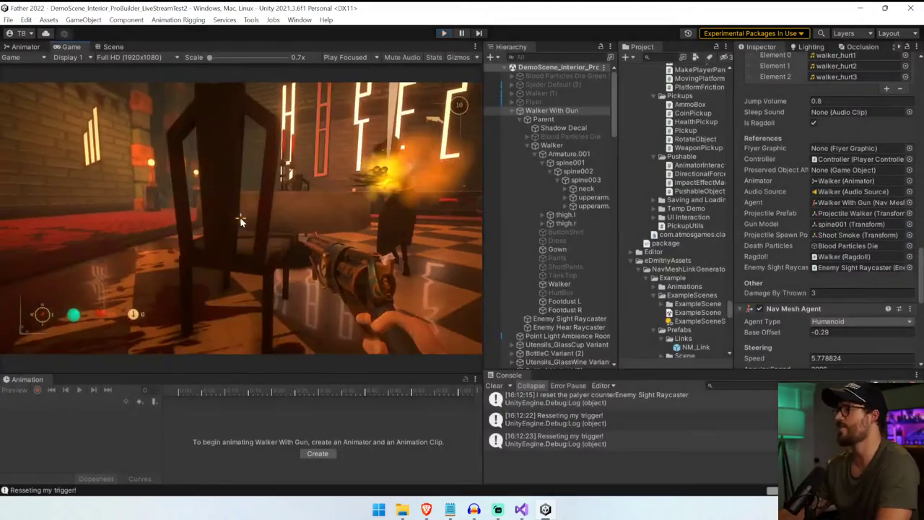
- Set the Attack Delay of Walker With Gun's Enemy Default script to 1 and clear the Console
scroll(764, 283, "down", 5)
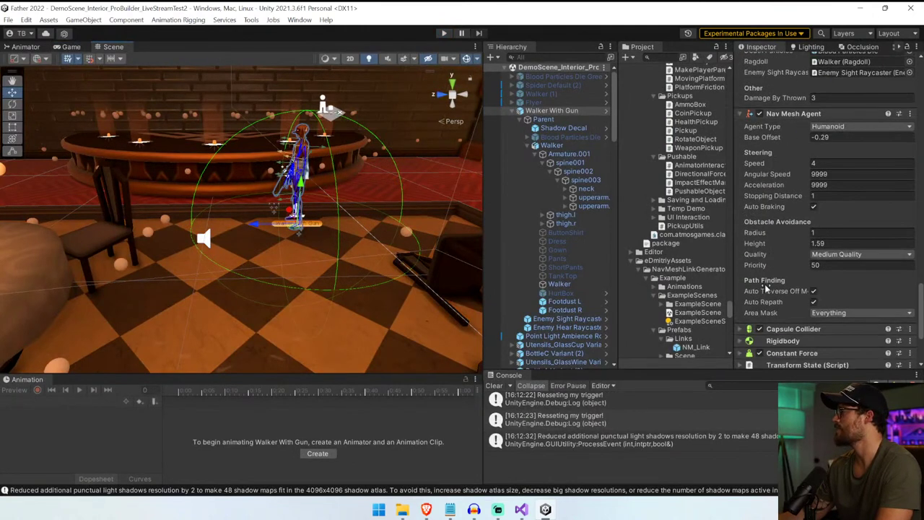
scroll(765, 284, "up", 8)
scroll(762, 275, "up", 4)
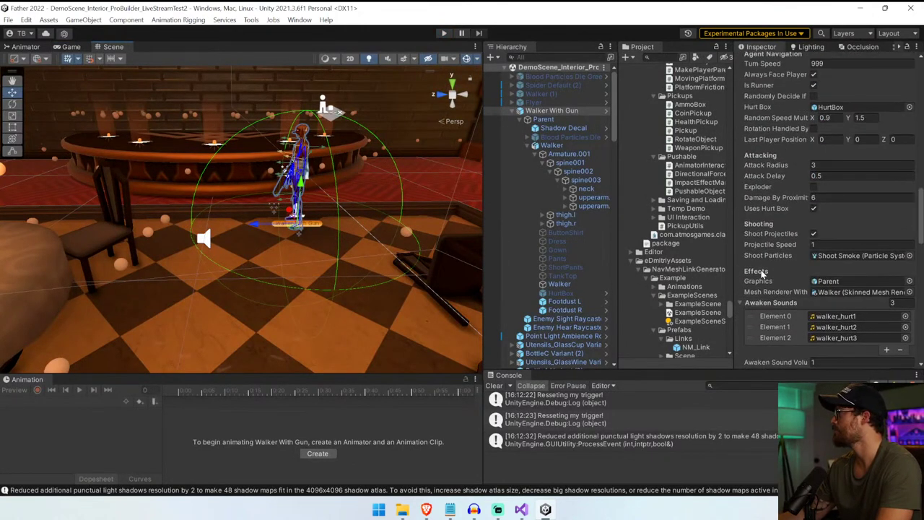
left_click(851, 244)
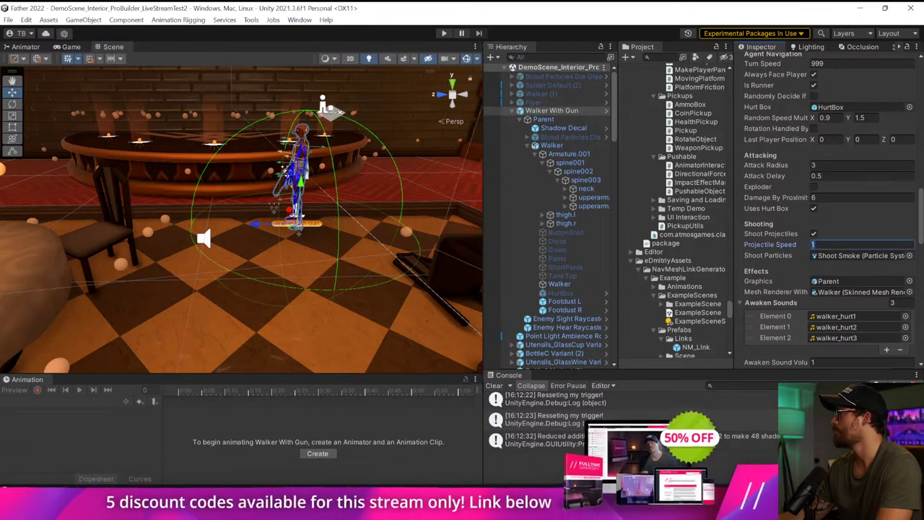
left_click(852, 176)
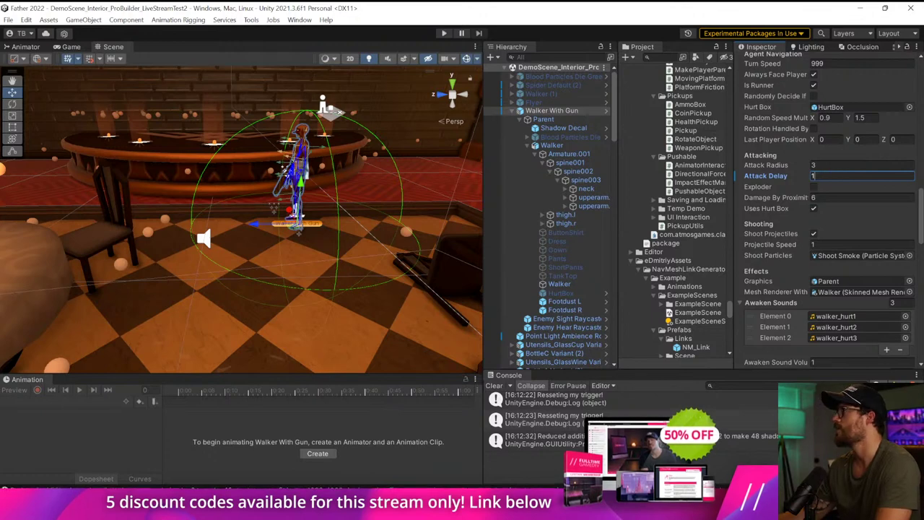
left_click(494, 385)
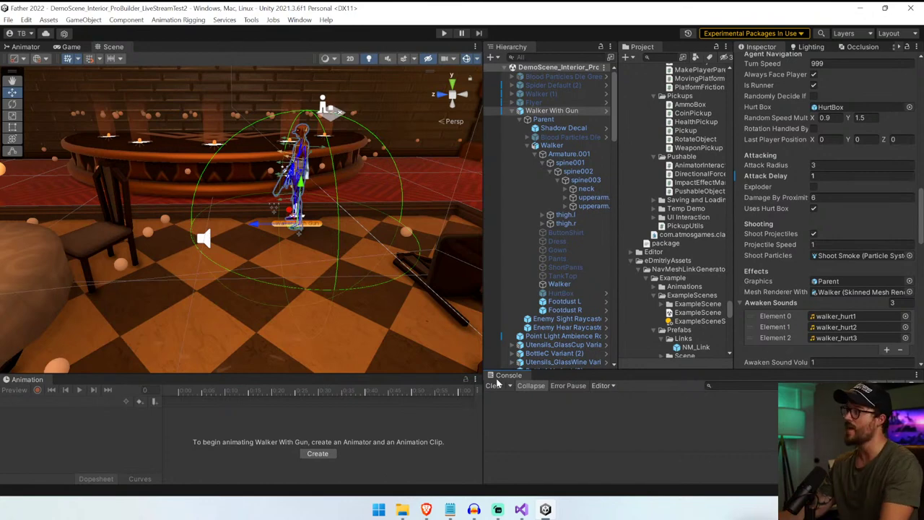
- Switch to Visual Studio and examine how EnemyDefault.cs assigns attackTimeout in its melee and shooting code
key("alt+Tab")
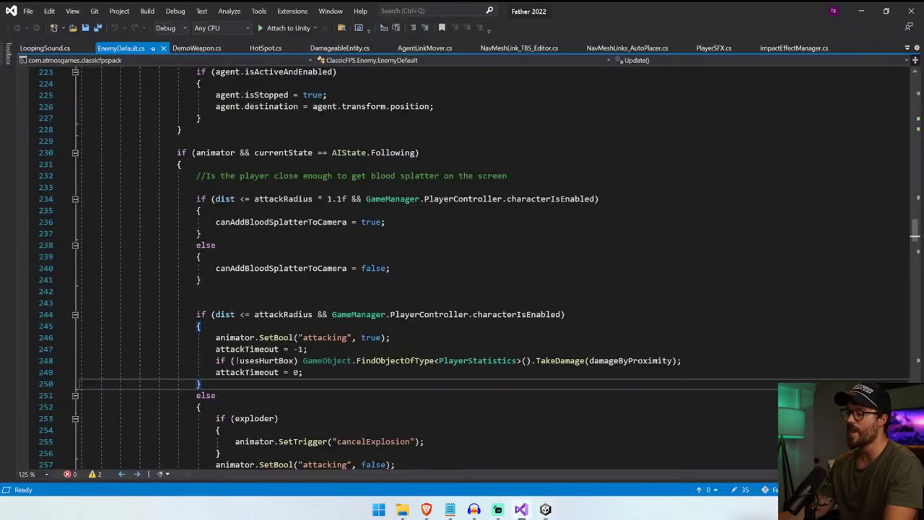
left_click(216, 395)
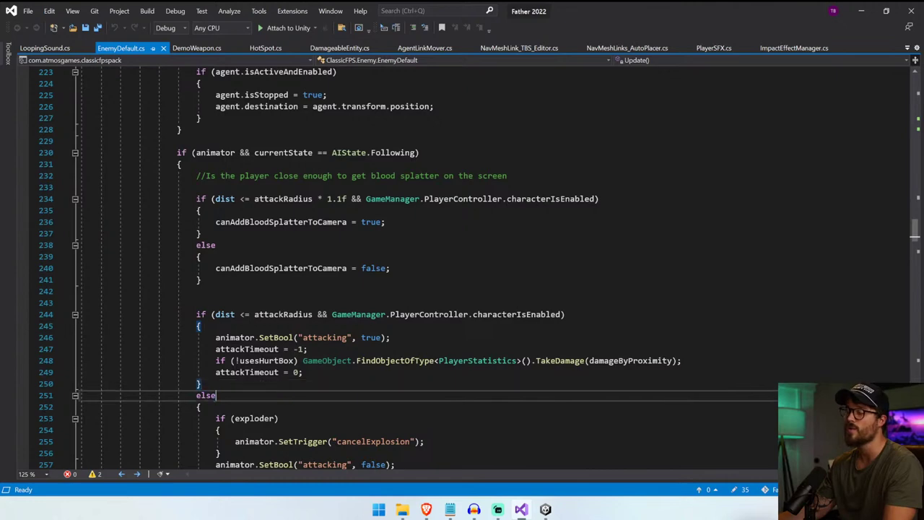
left_click(302, 350)
double_click(301, 350)
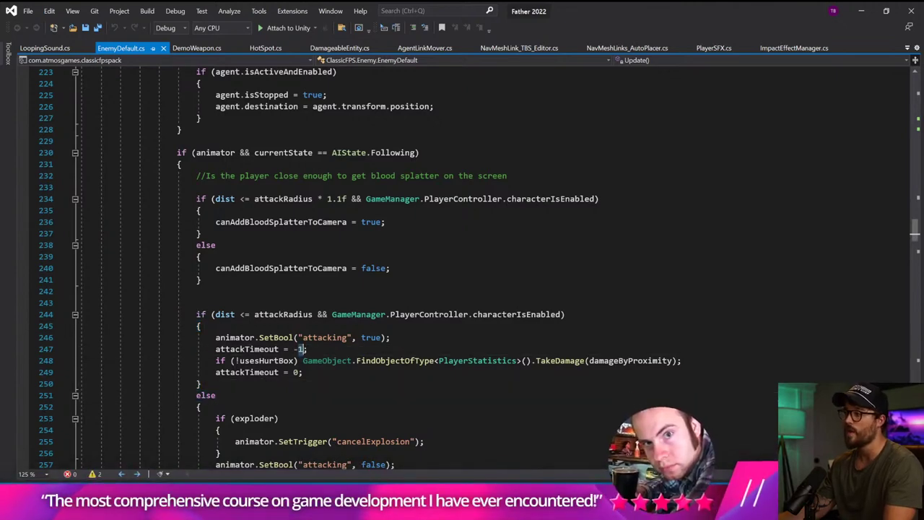
scroll(321, 365, "down", 20)
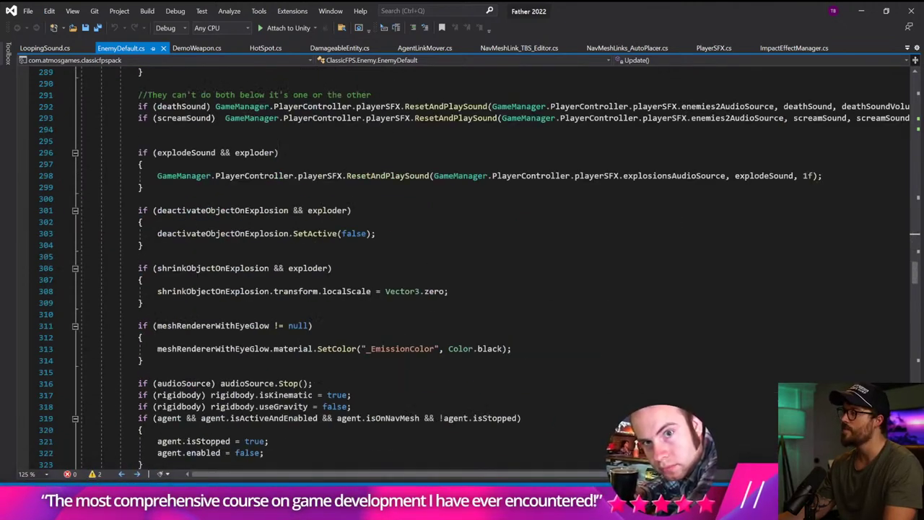
scroll(321, 364, "down", 16)
left_click(241, 337)
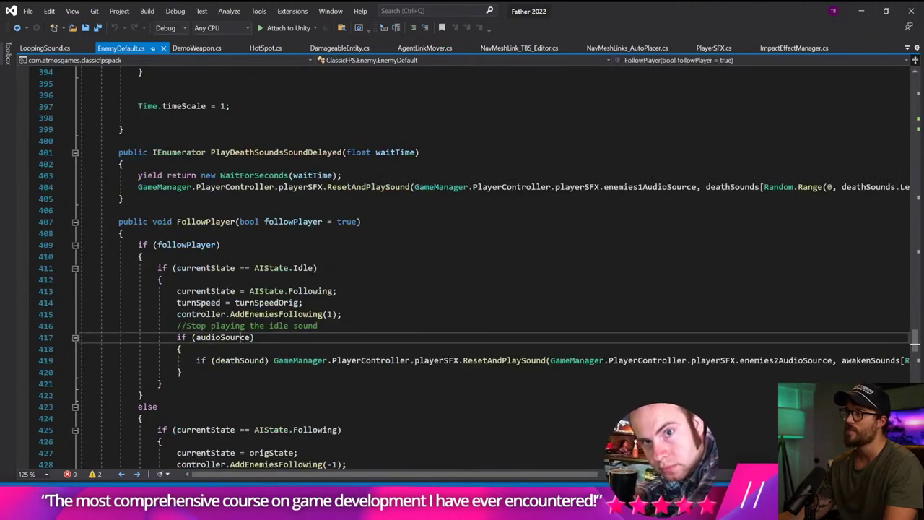
scroll(241, 337, "up", 20)
scroll(241, 337, "up", 20)
left_click(241, 245)
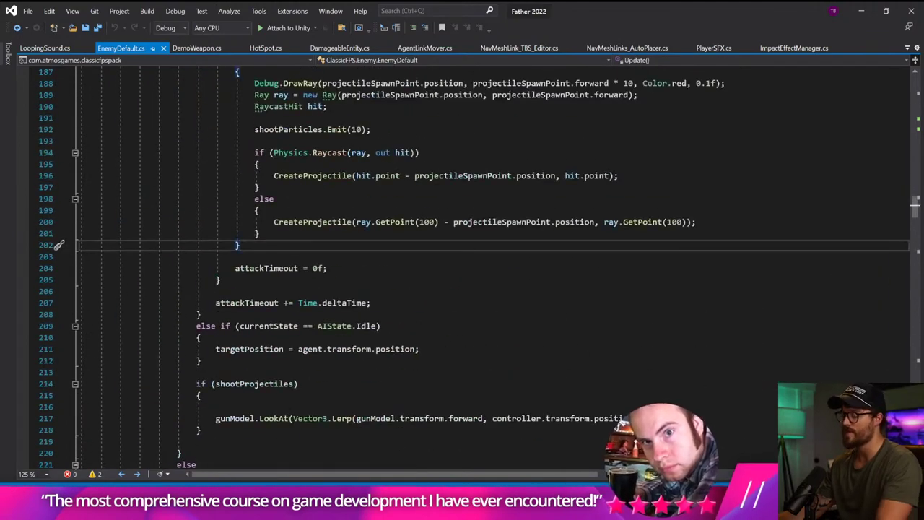
- Look up the TakeDamage call in EnemyDefault.cs and open its definition in PlayerStatistics.cs
key("ctrl+f")
type("TakeImage")
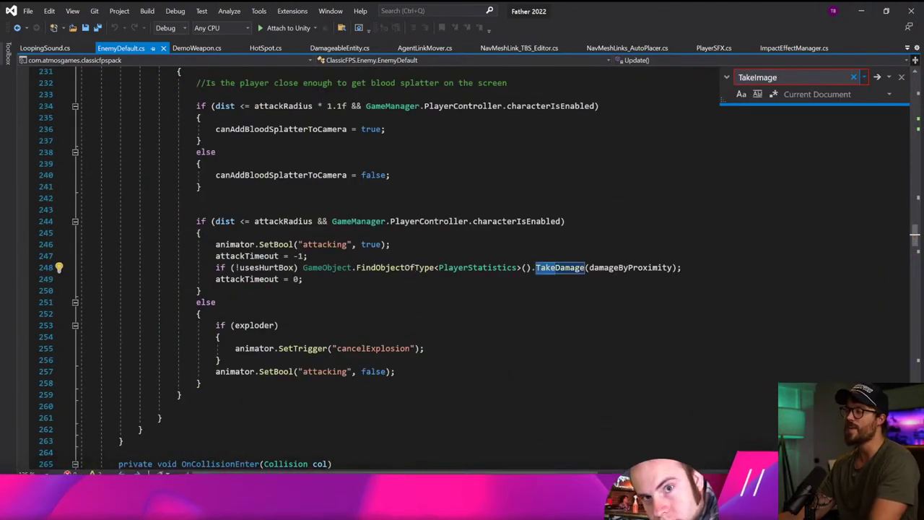
left_click(647, 287)
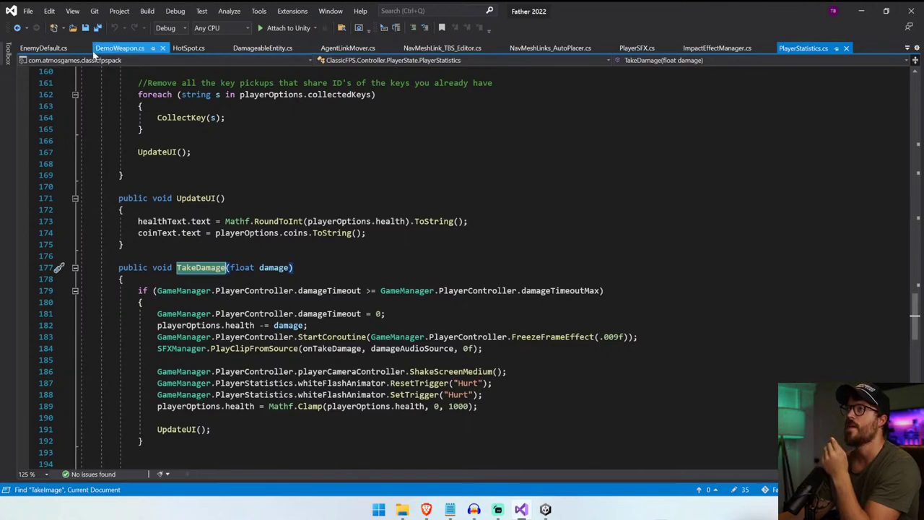
- In the TakeDamage method of DamageableEntity.cs, set enemyDefault.attackTimeout to -2 and save the script
left_click(37, 49)
left_click(256, 48)
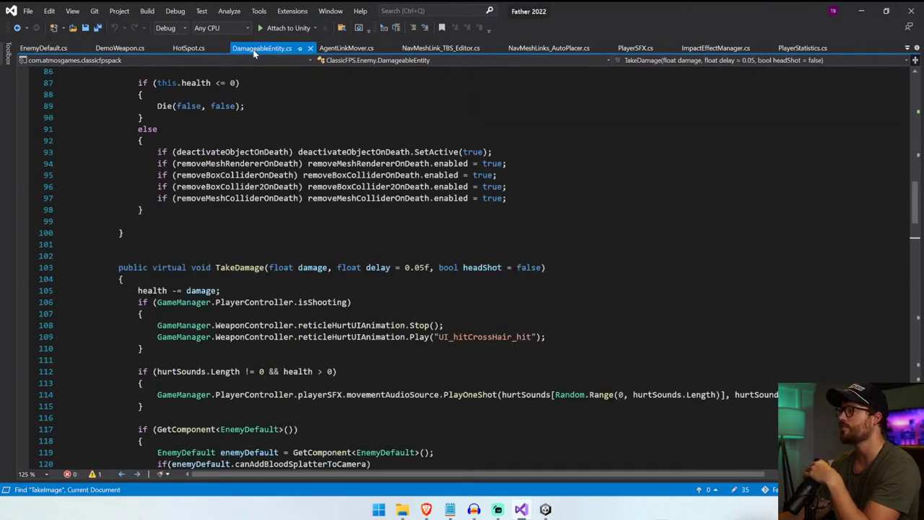
scroll(433, 332, "down", 2)
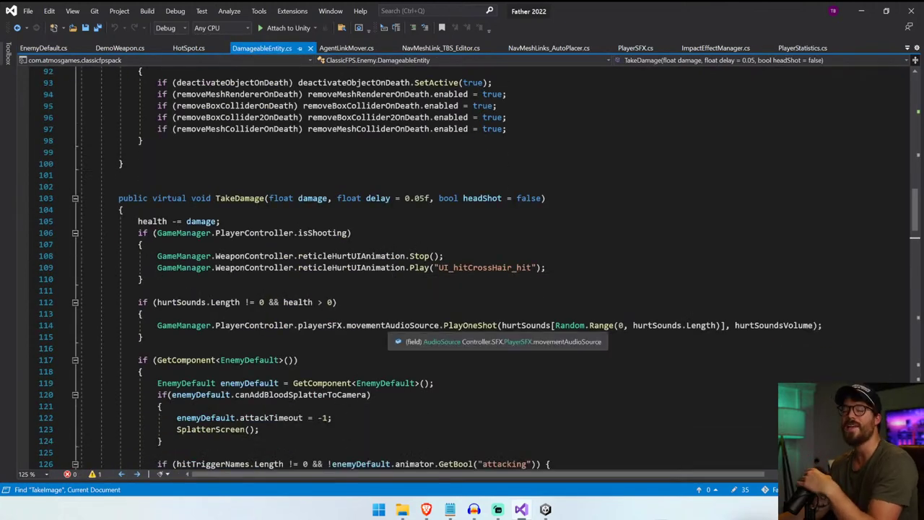
scroll(481, 293, "down", 1)
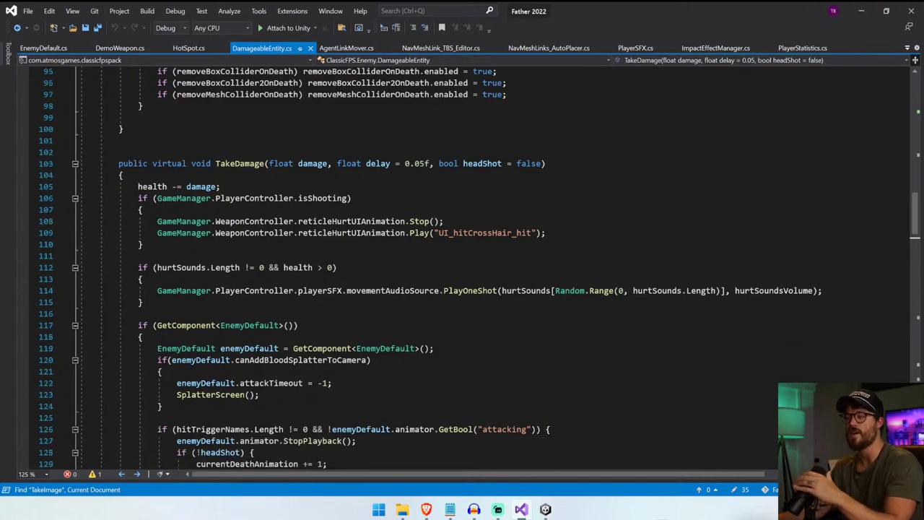
type("2")
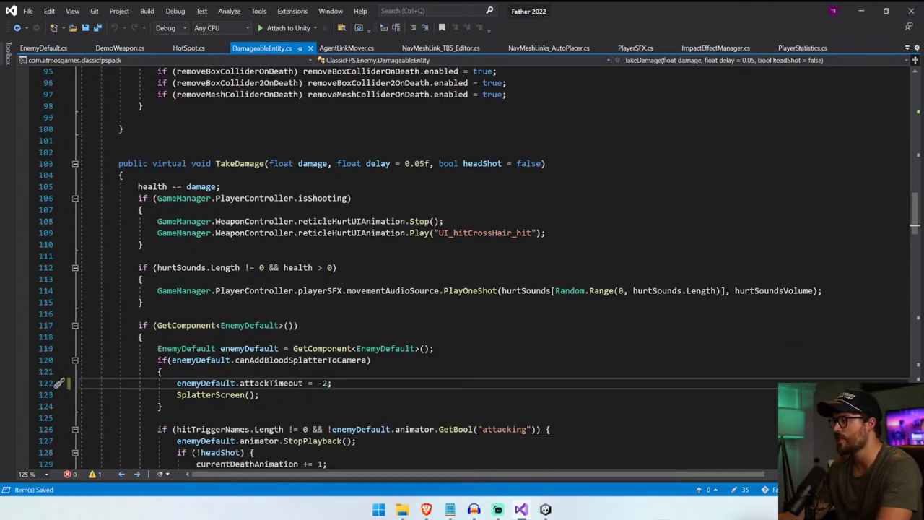
key("Down")
key("Down")
key("Up")
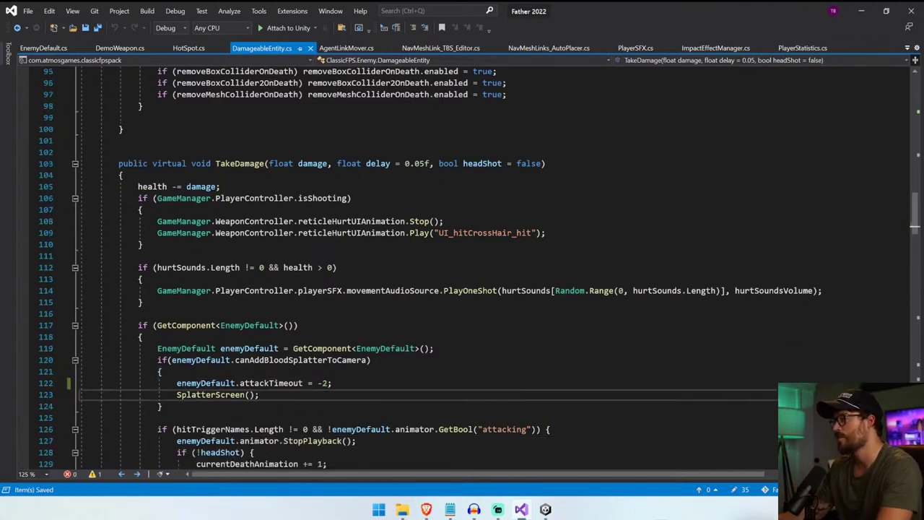
- Switch to Unity and playtest the scene, shooting the walker until it dies, and stop the run
left_click(548, 505)
left_click(516, 466)
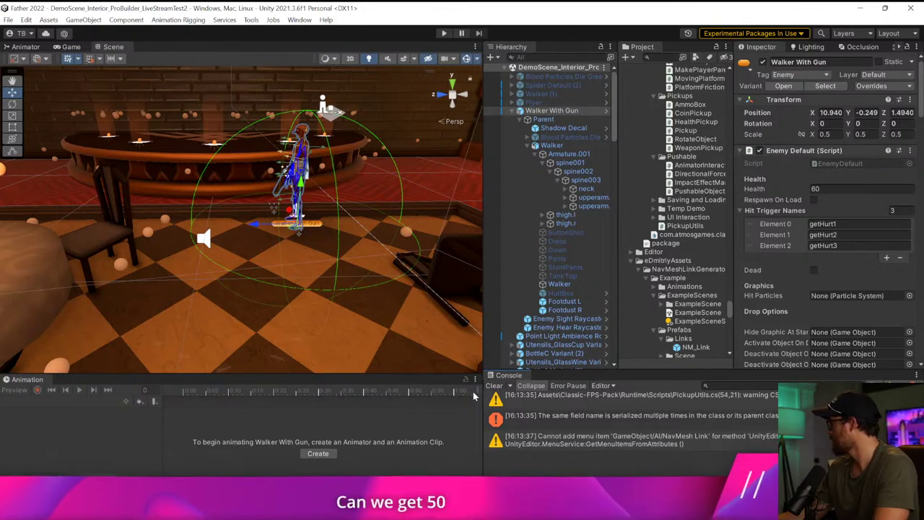
key("ctrl+p")
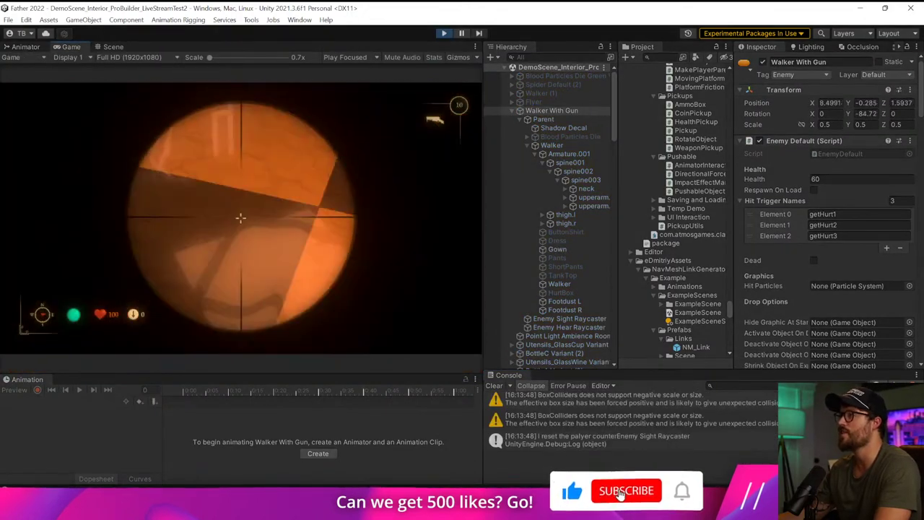
right_click(241, 217)
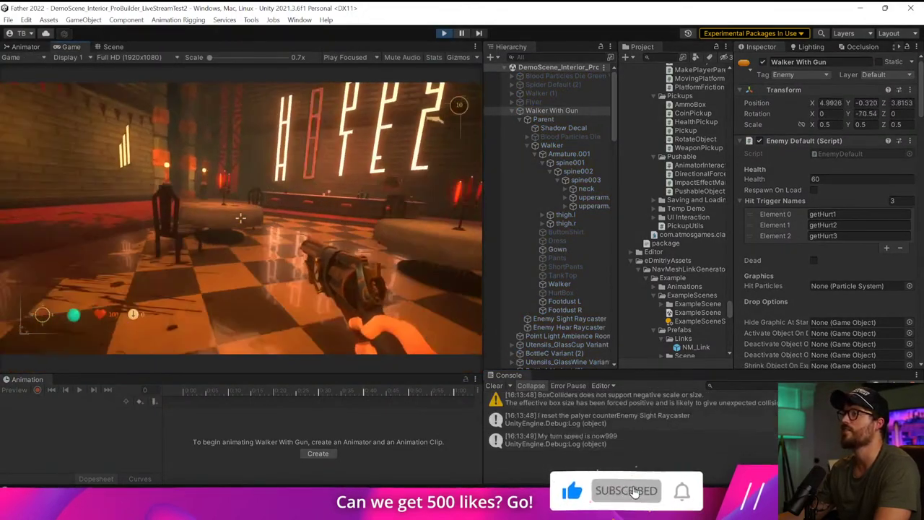
left_click(241, 217)
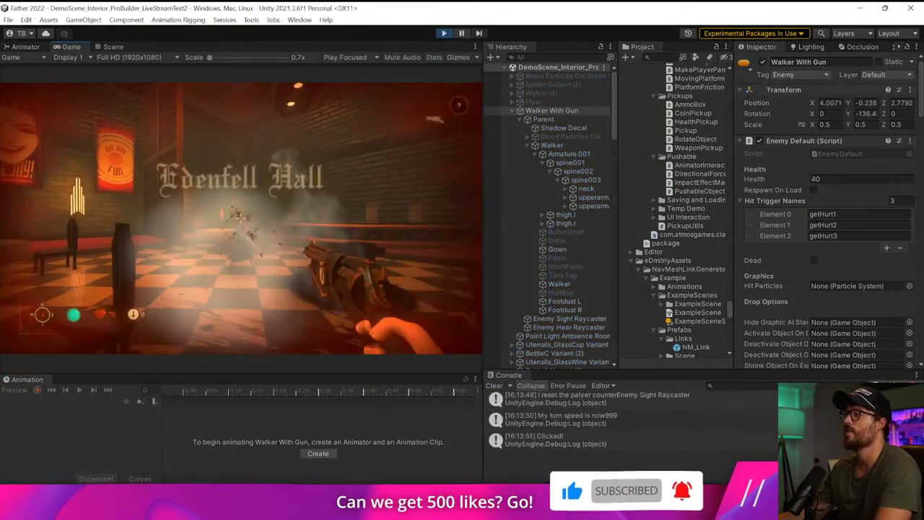
left_click(241, 218)
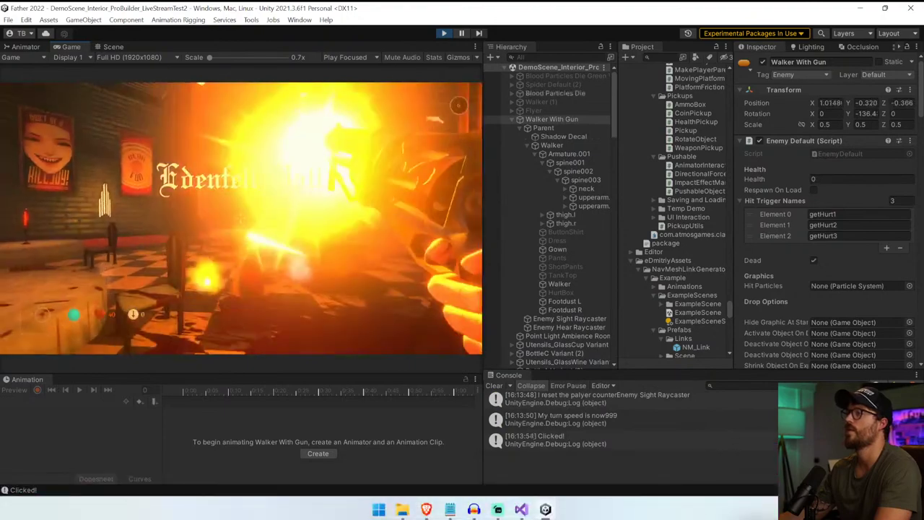
key("w")
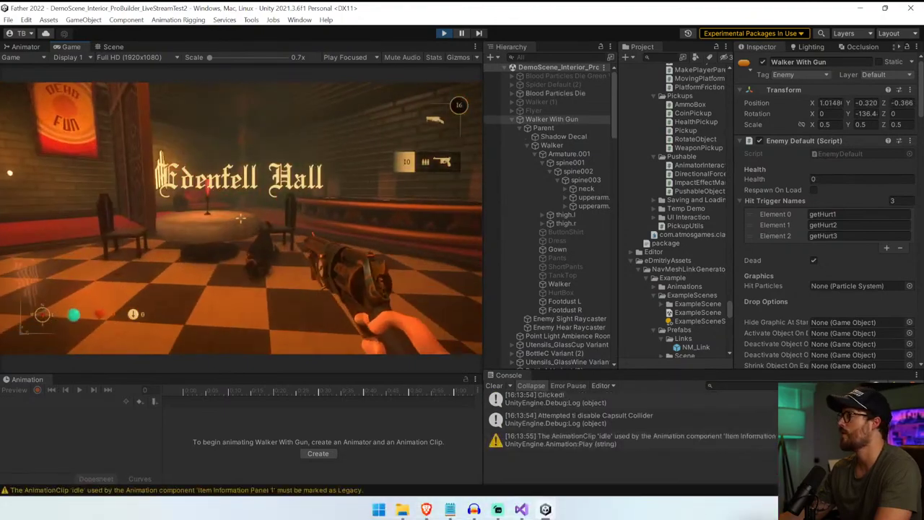
key("ctrl+p")
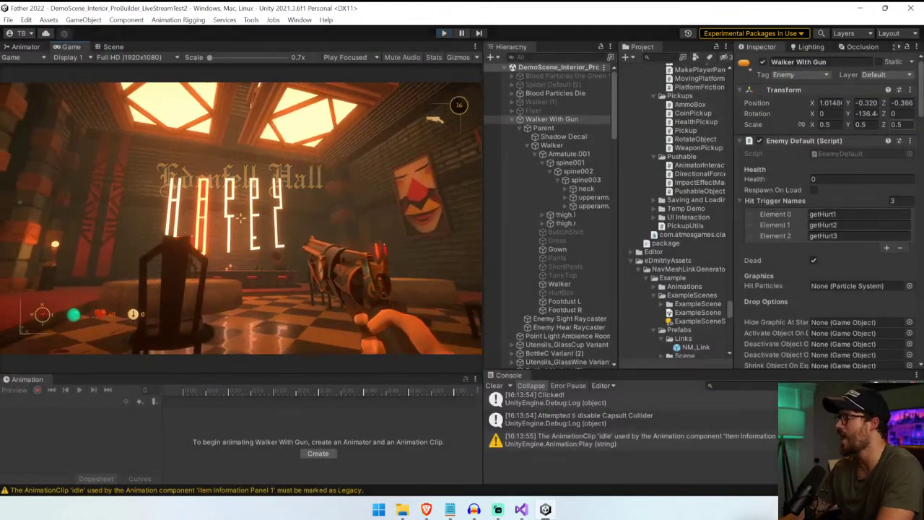
- Run the scene again, pause it to examine Walker With Gun's attack and agent settings in the Inspector, and resume play
key("ctrl+p")
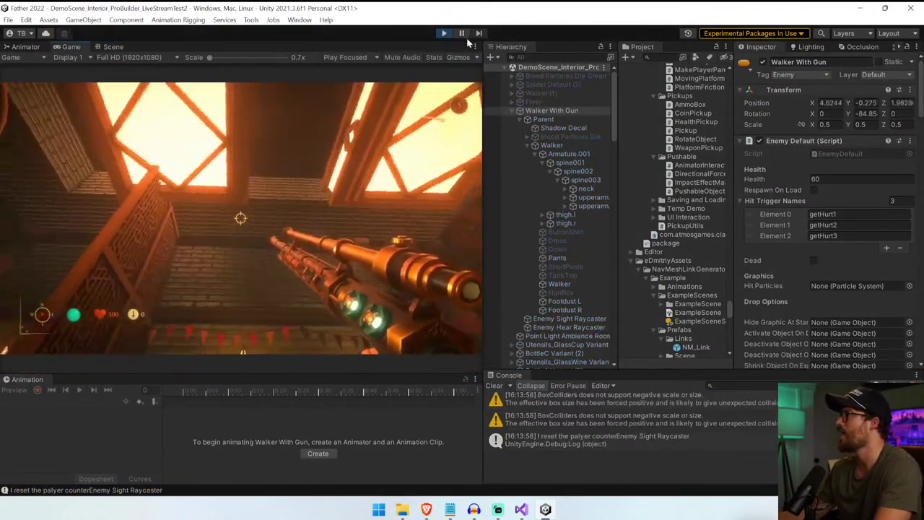
left_click(463, 33)
scroll(917, 173, "down", 10)
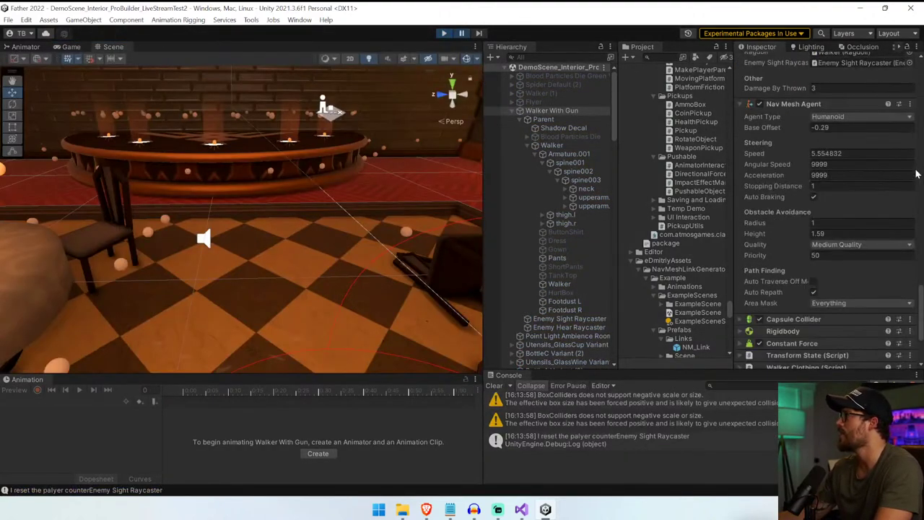
scroll(787, 180, "up", 8)
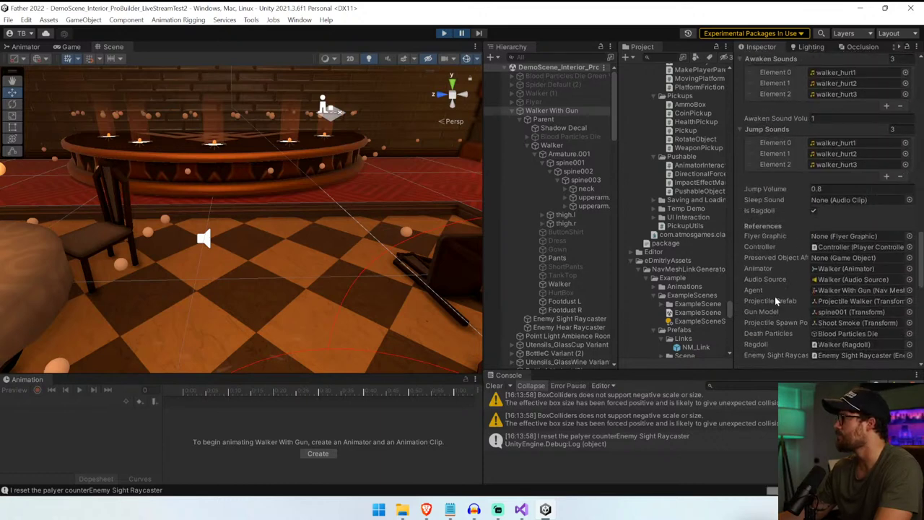
scroll(774, 296, "up", 8)
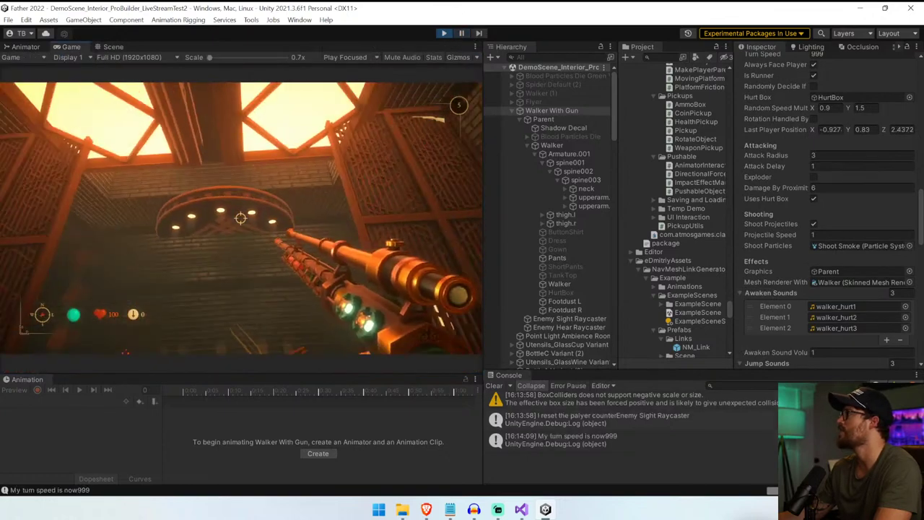
- In Visual Studio, go to the attackTimeout declaration in EnemyDefault.cs and remove its HideInInspector attribute so it is a plain public float
key("alt+Tab")
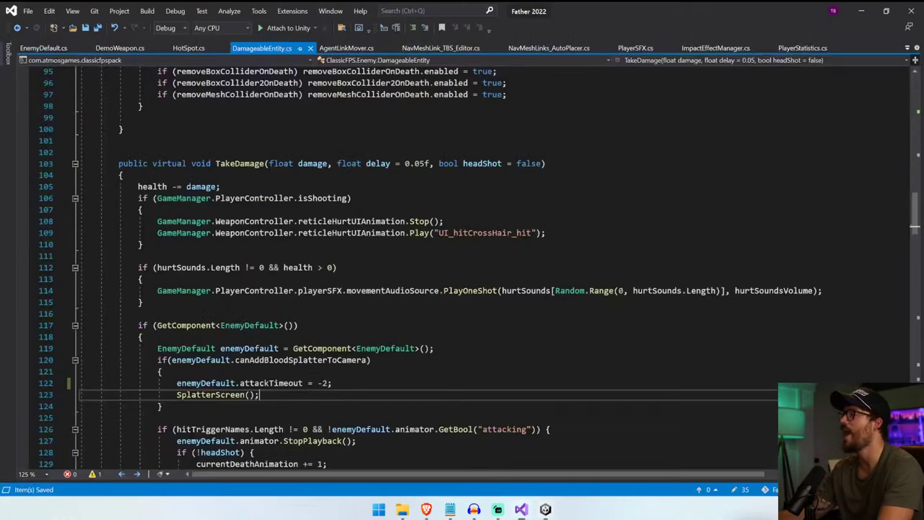
double_click(271, 384)
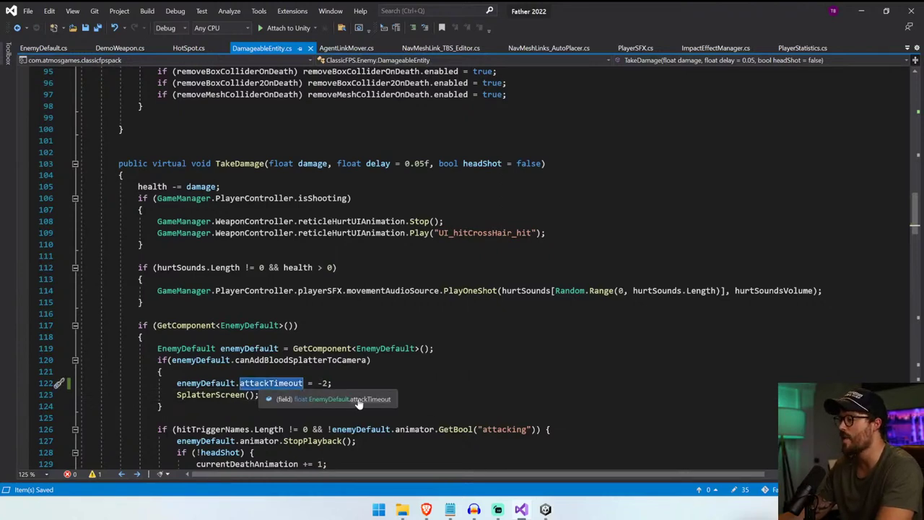
left_click(371, 400)
left_click(368, 268)
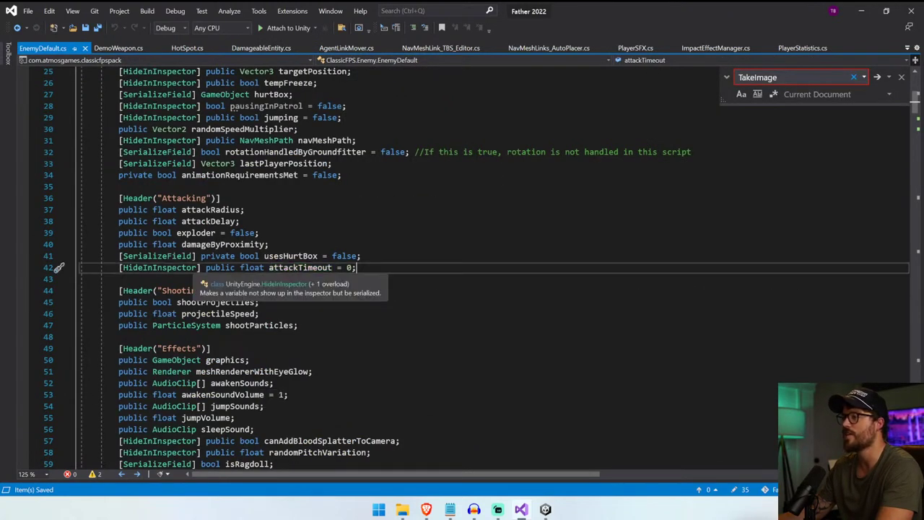
left_click_drag(201, 268, 155, 268)
key("Delete")
key("Delete")
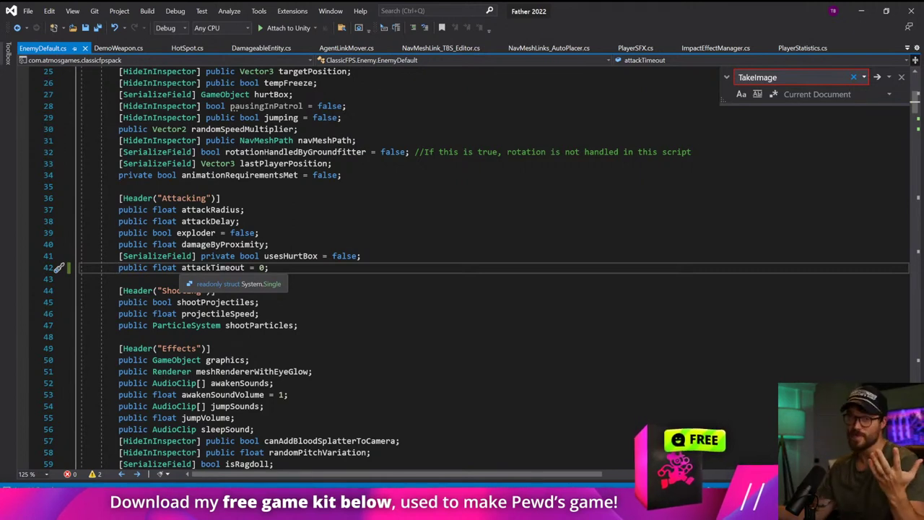
- Switch to Unity, clear the console, and bring up Walker With Gun's Attack Timeout field in the Inspector
key("alt+Tab")
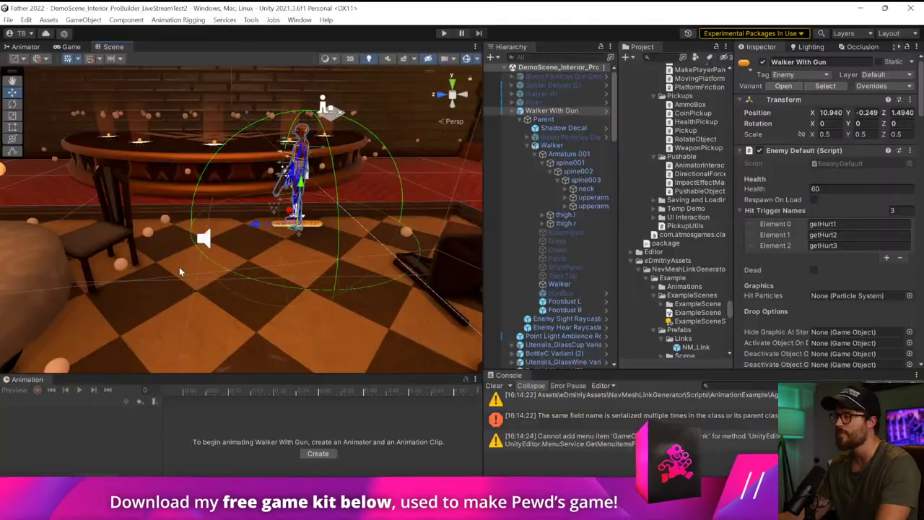
scroll(920, 106, "down", 10)
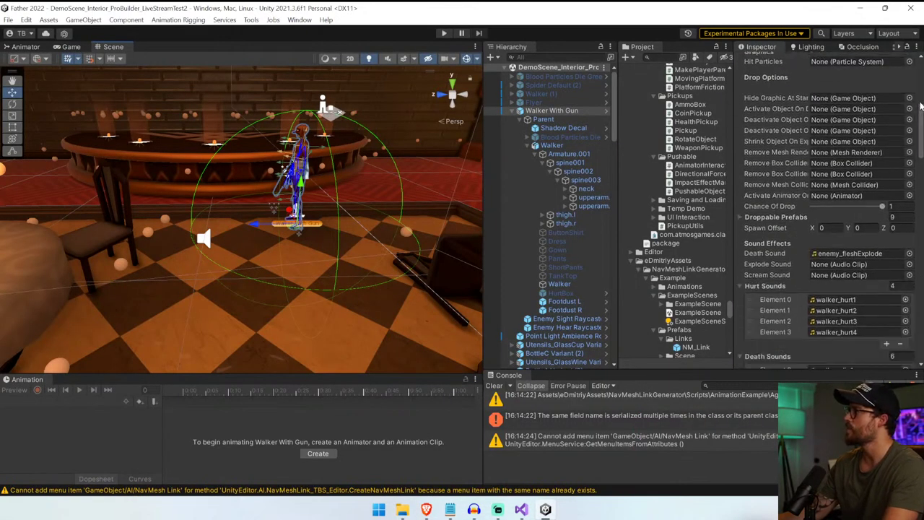
left_click(493, 386)
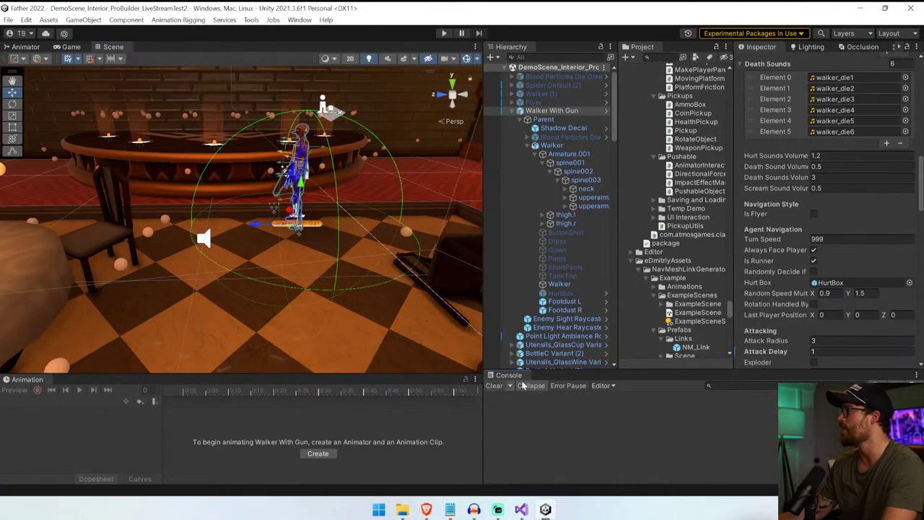
scroll(921, 250, "down", 5)
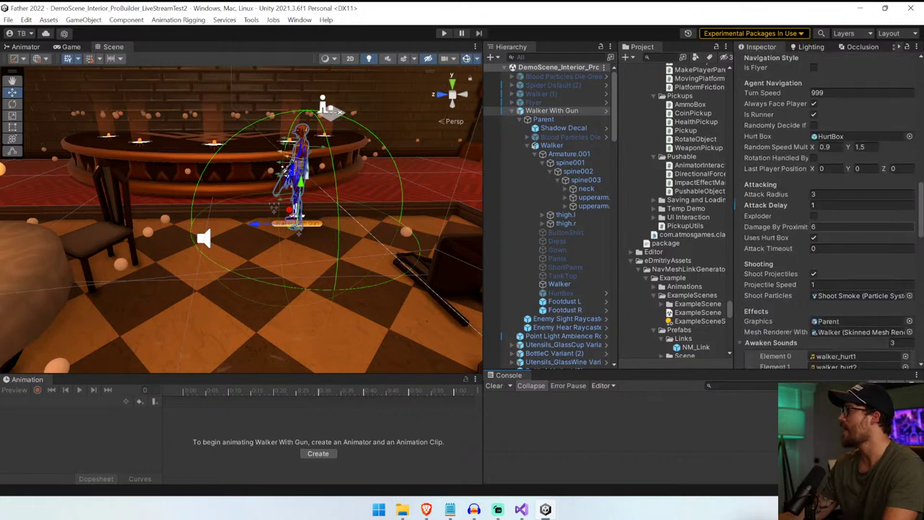
- Playtest the scene, moving around and shooting the walker while monitoring its Attack Timeout value in the Inspector
left_click(444, 33)
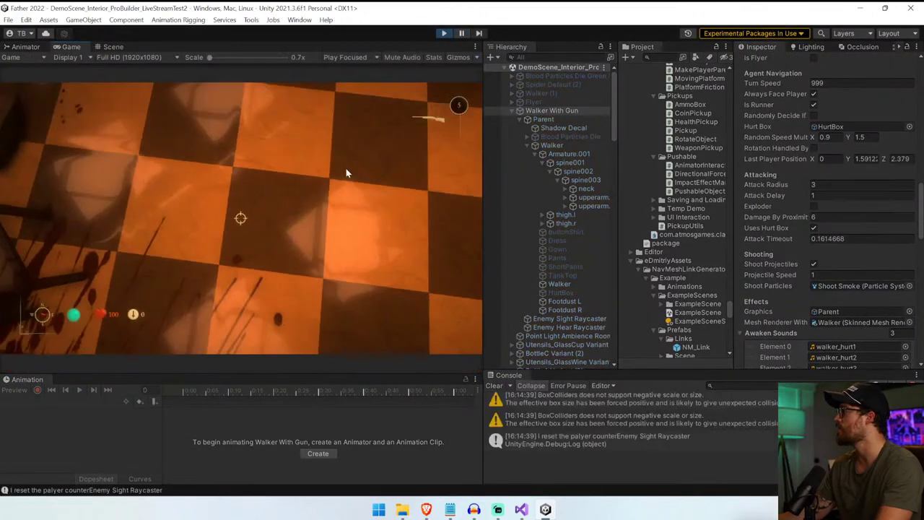
key("d")
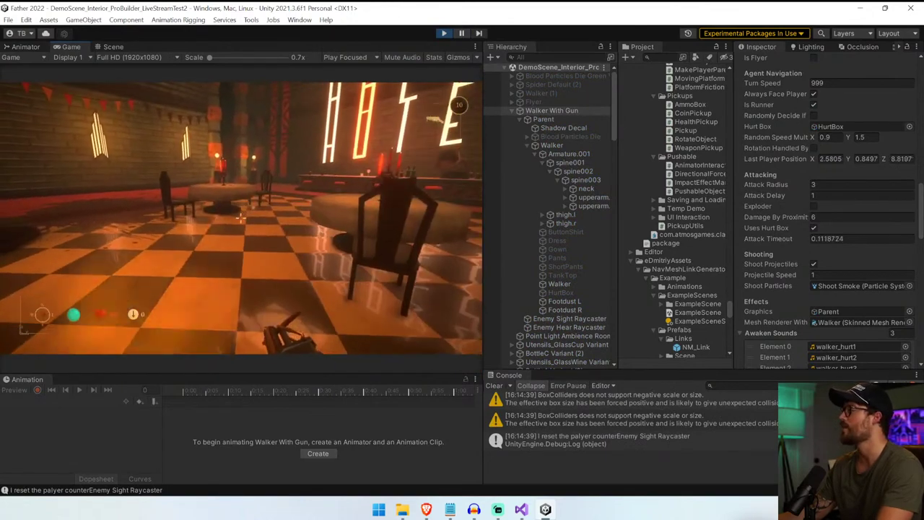
key("w")
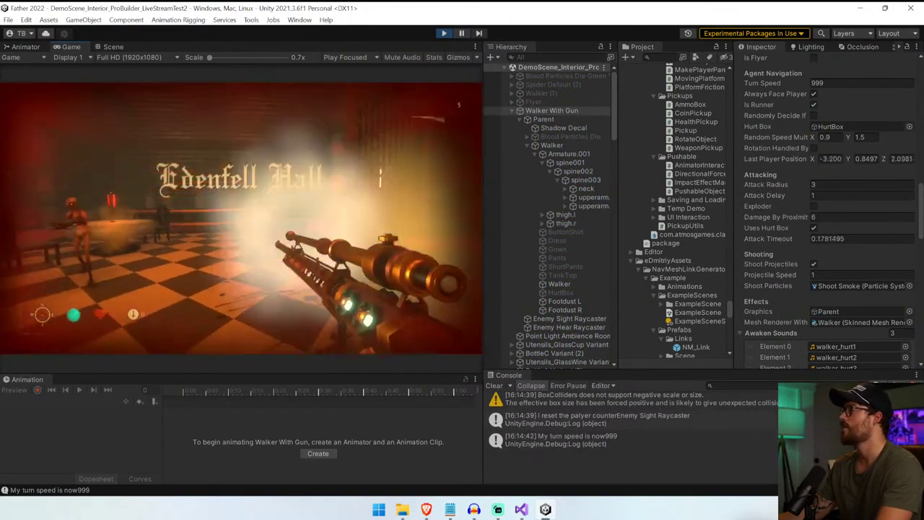
left_click(240, 217)
left_click(240, 218)
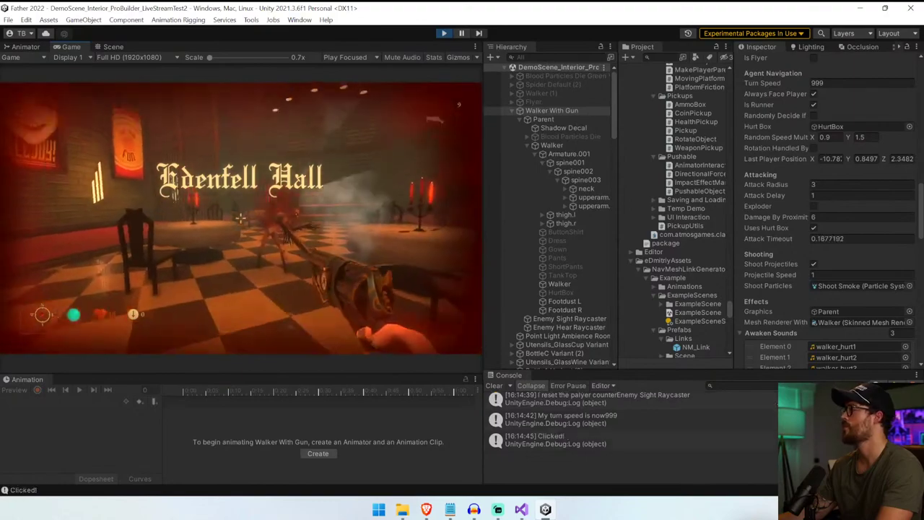
key("w")
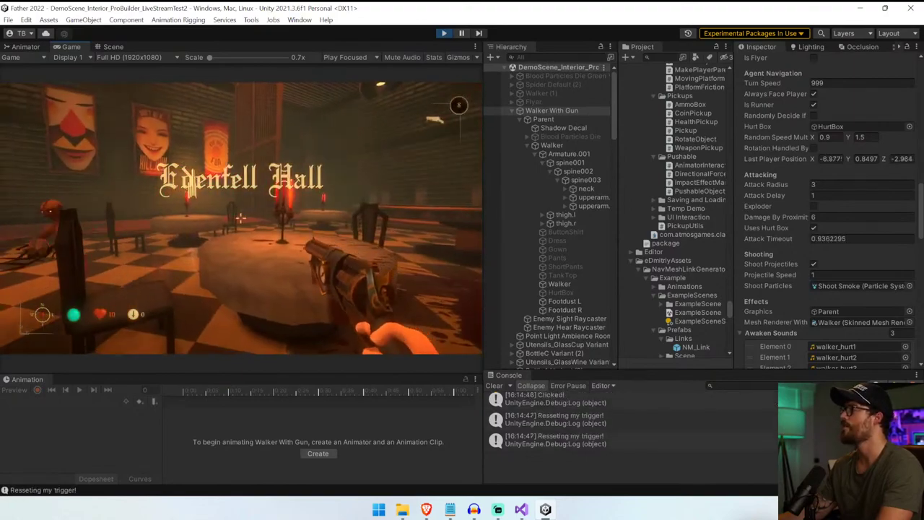
key("w")
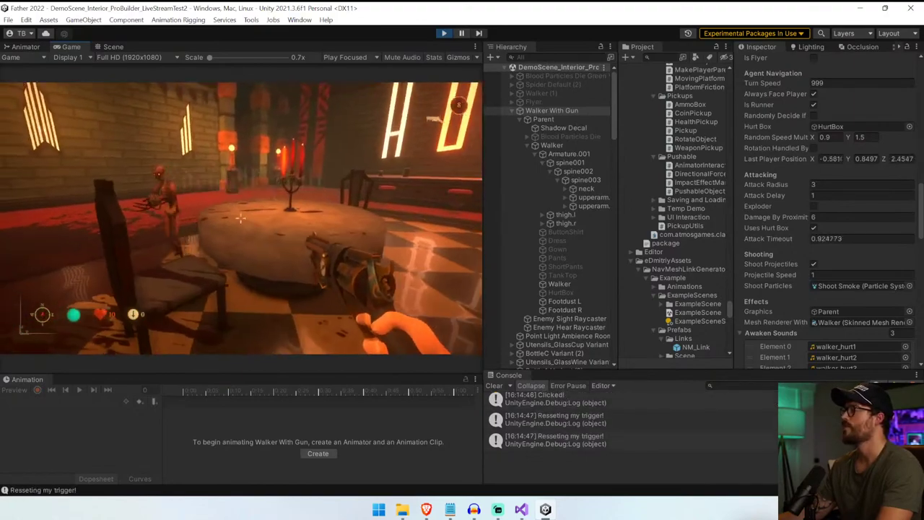
key("w")
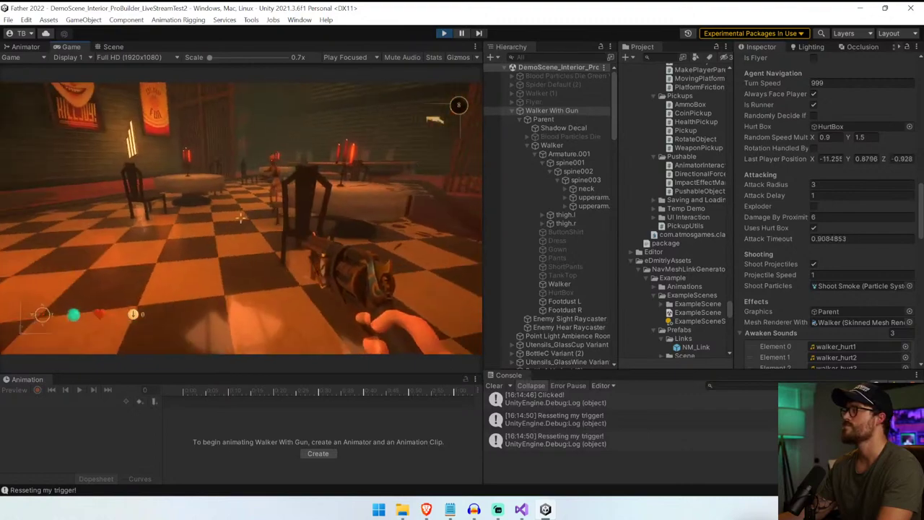
key("s")
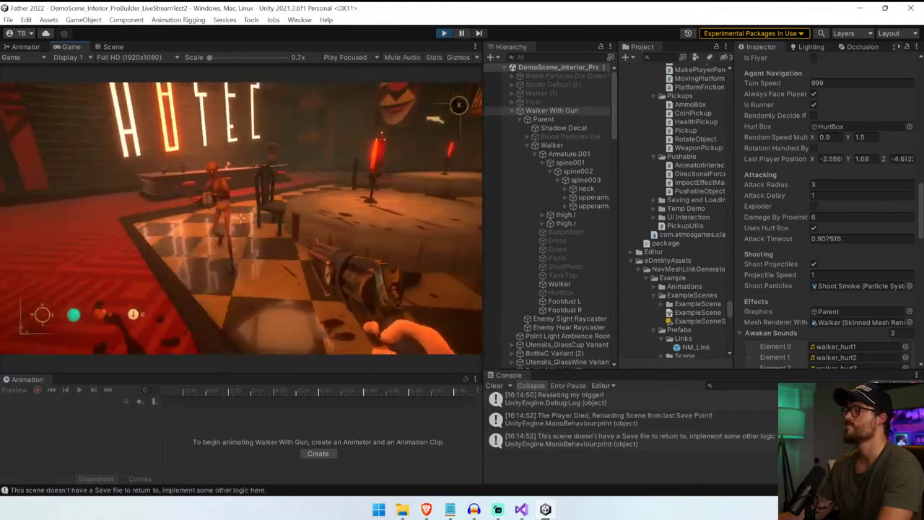
left_click(240, 218)
- In DamageableEntity.cs, move the enemyDefault.attackTimeout = -2 line above the canAddBloodSplatterToCamera check in TakeDamage and save the script
key("alt+Tab")
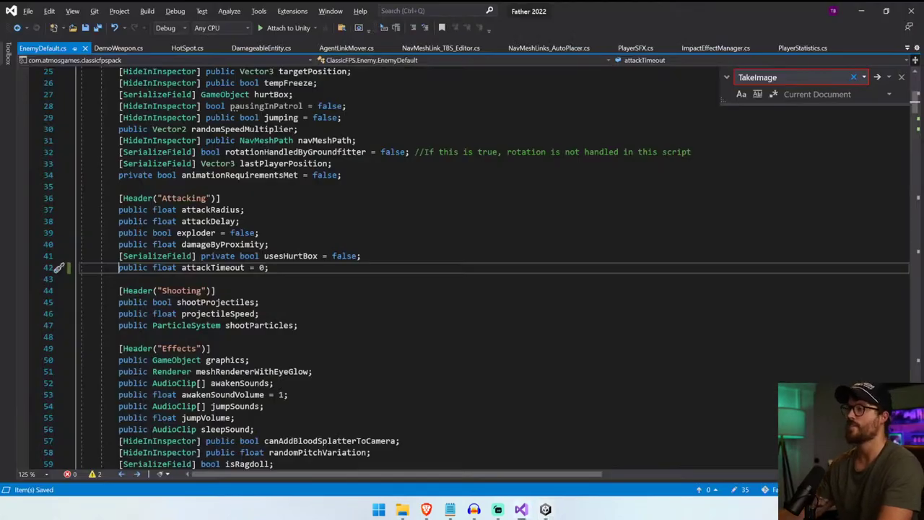
left_click(261, 48)
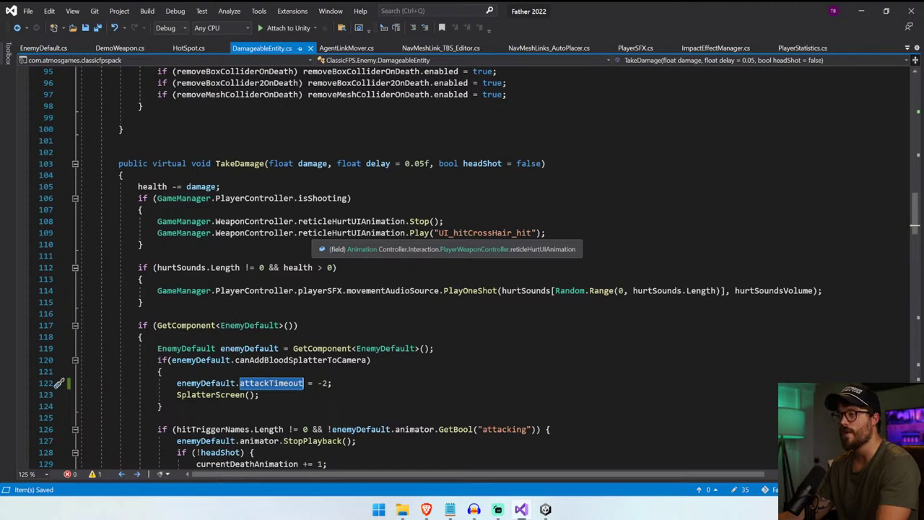
double_click(265, 360)
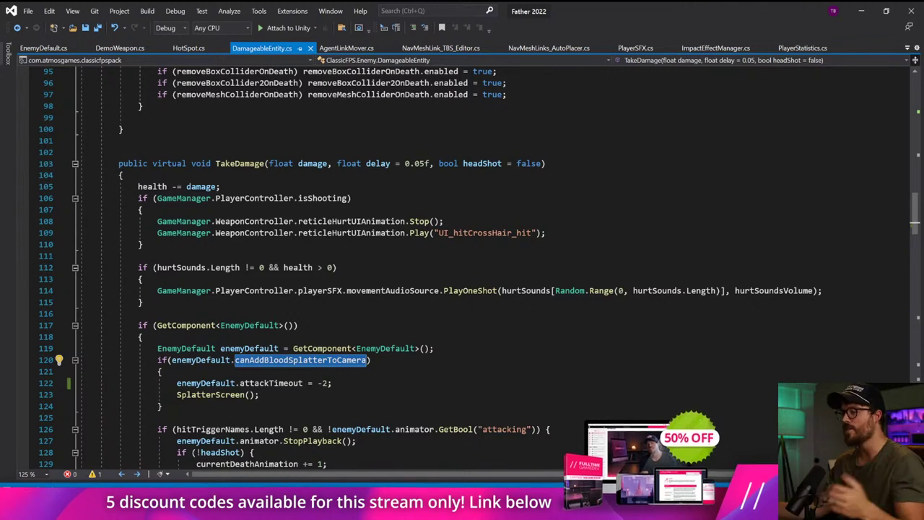
left_click_drag(172, 383, 333, 383)
key("ctrl+c")
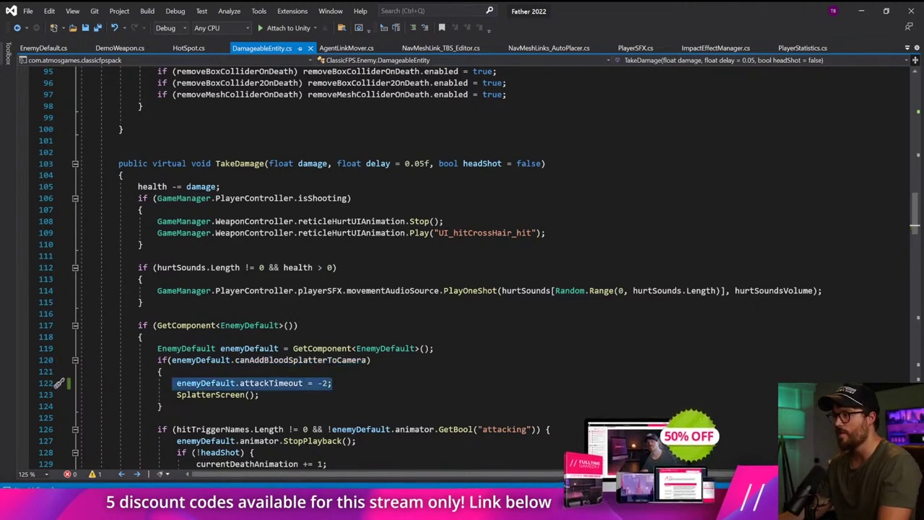
key("BackSpace")
scroll(476, 288, "down", 1)
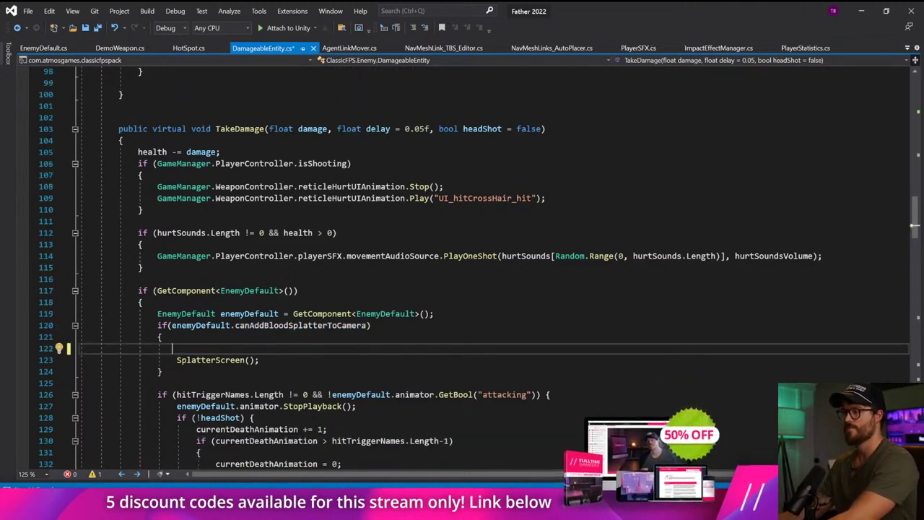
key("alt+Up")
key("alt+Up")
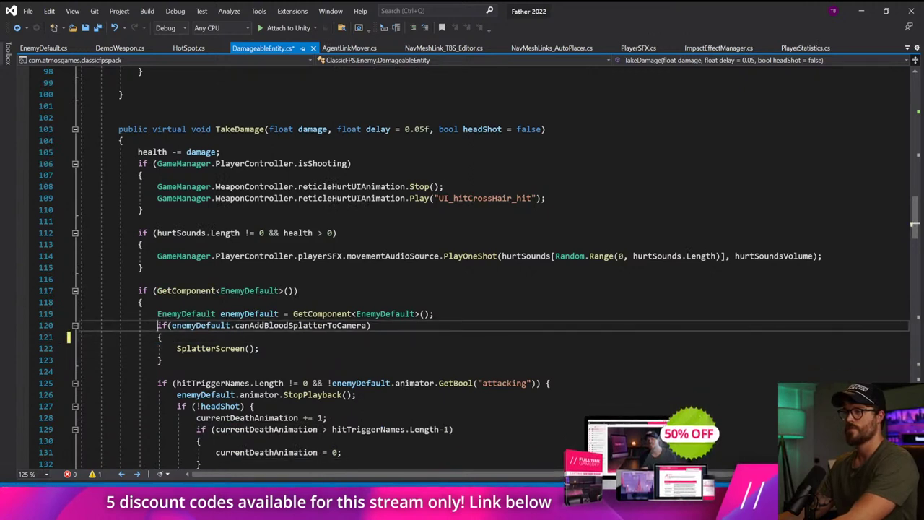
key("ctrl+v")
key("ctrl+s")
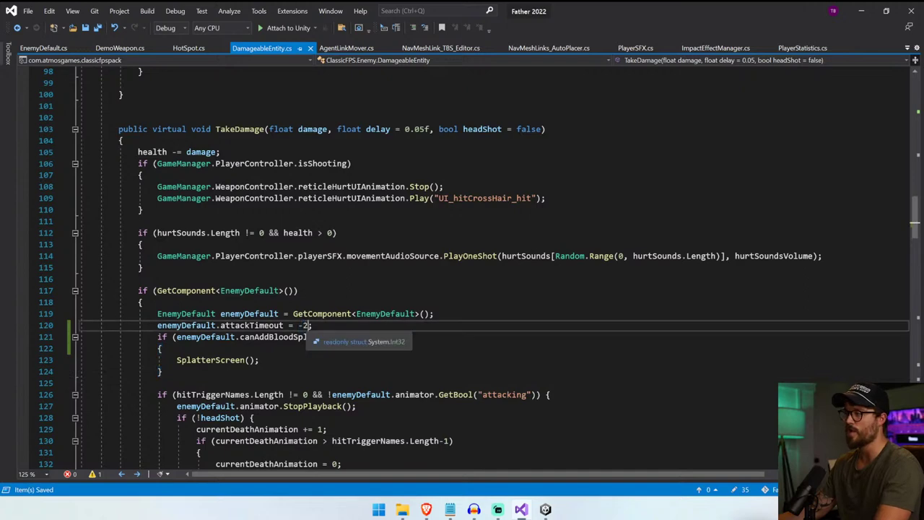
- Set enemyDefault.attackTimeout to -1 in TakeDamage, save the script, and switch back to Unity
key("ctrl+s")
left_click(163, 348)
left_click(543, 508)
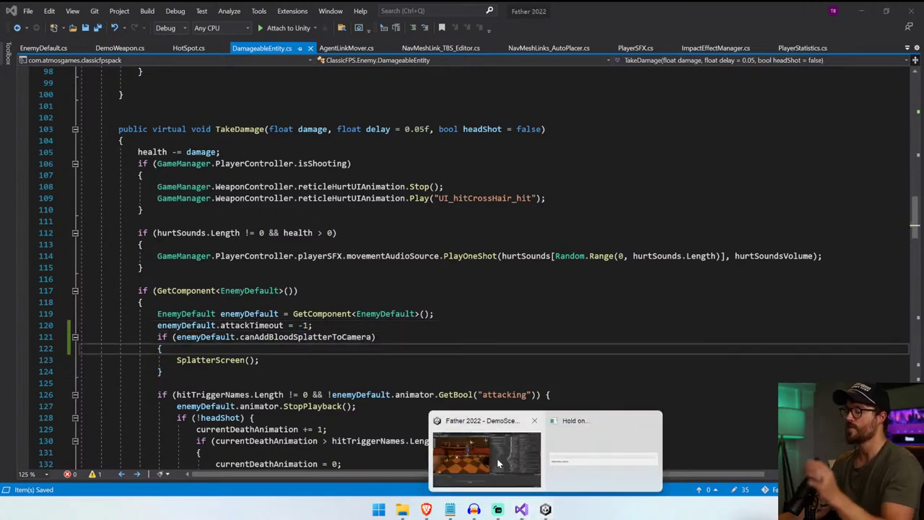
left_click(496, 462)
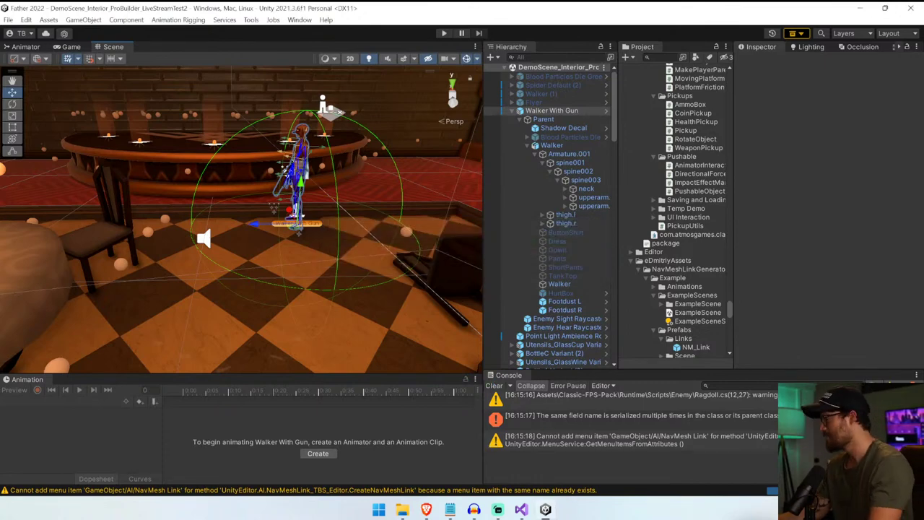
- Clear the console and playtest the scene, shooting the walker until it dies, and stop the run
left_click(492, 387)
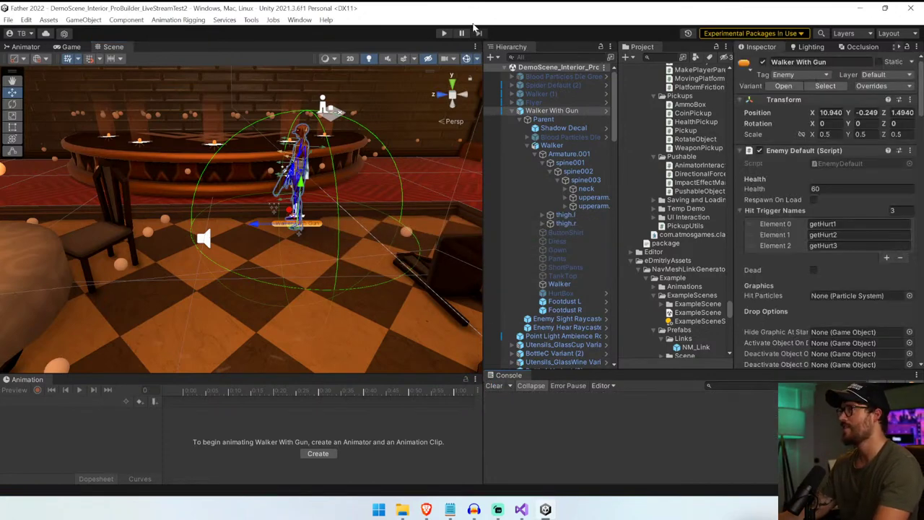
left_click(443, 33)
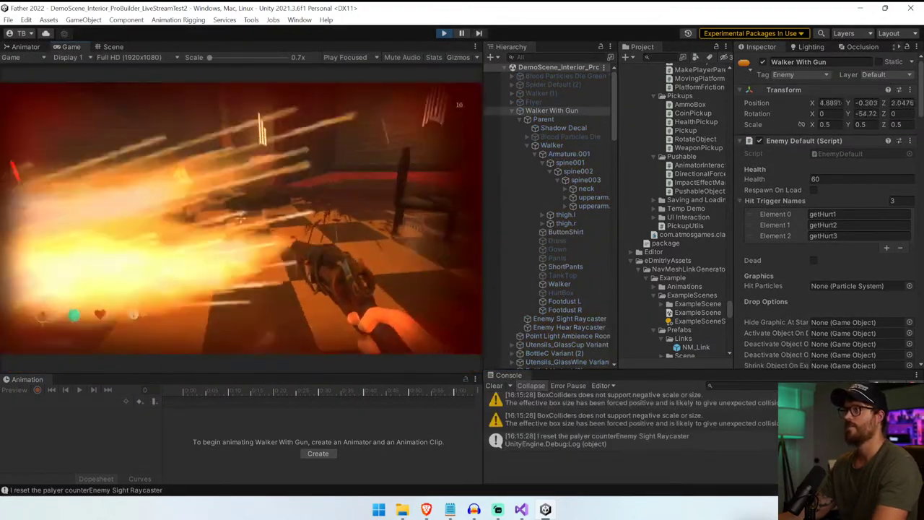
left_click(241, 218)
left_click(242, 218)
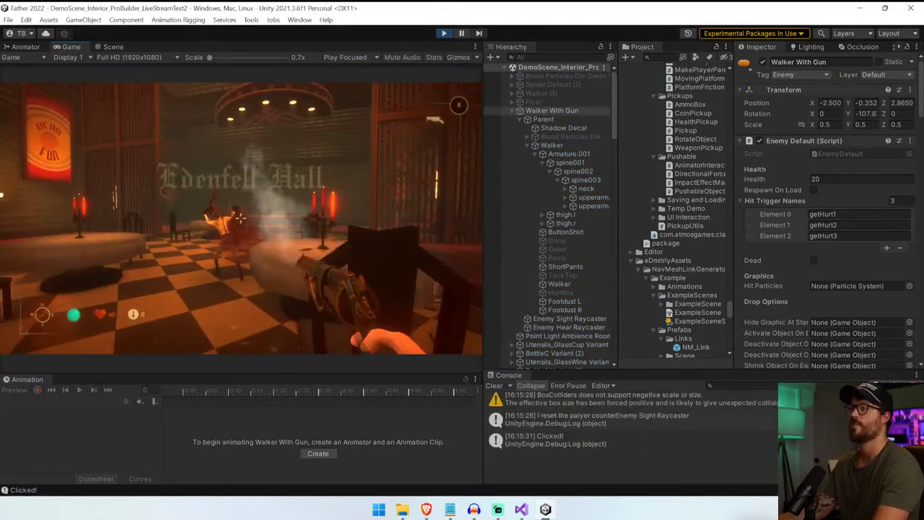
left_click(240, 215)
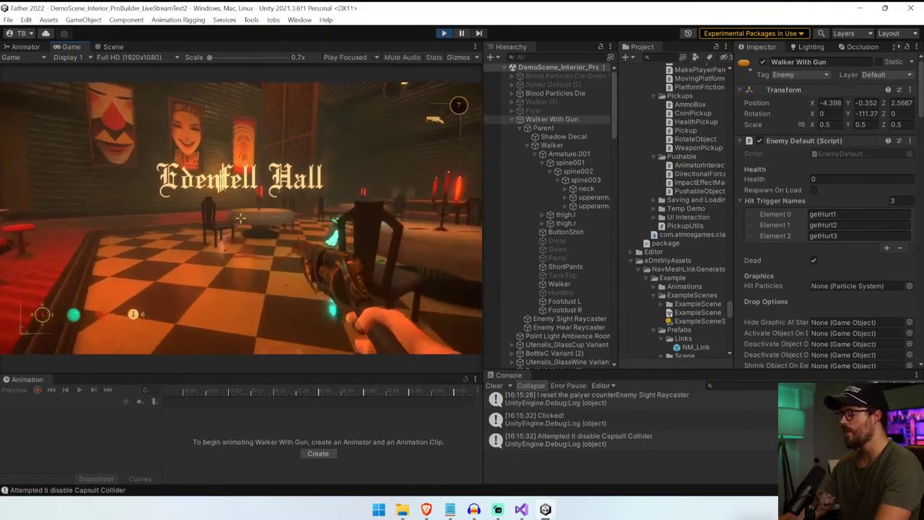
key("ctrl+p")
- Playtest the scene again, moving and jumping around the hall and shooting at the walker while watching how it reacts
key("ctrl+p")
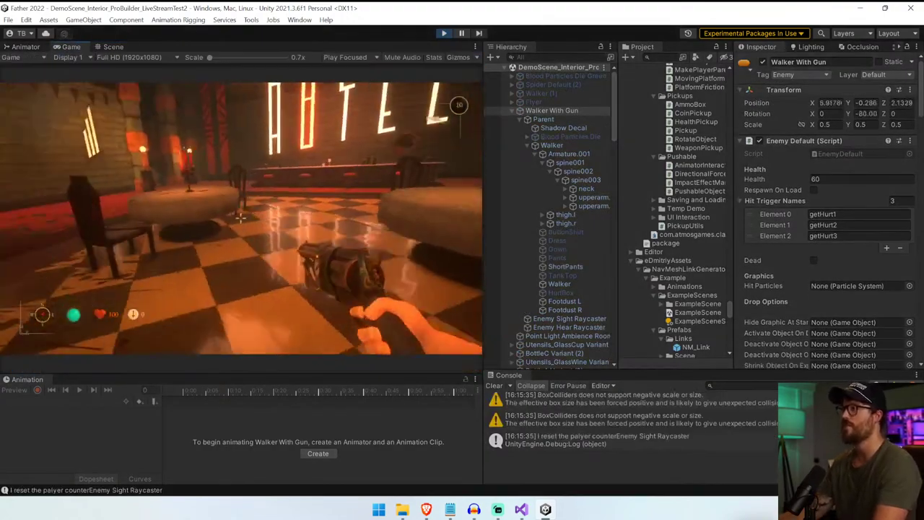
key("w")
key("space")
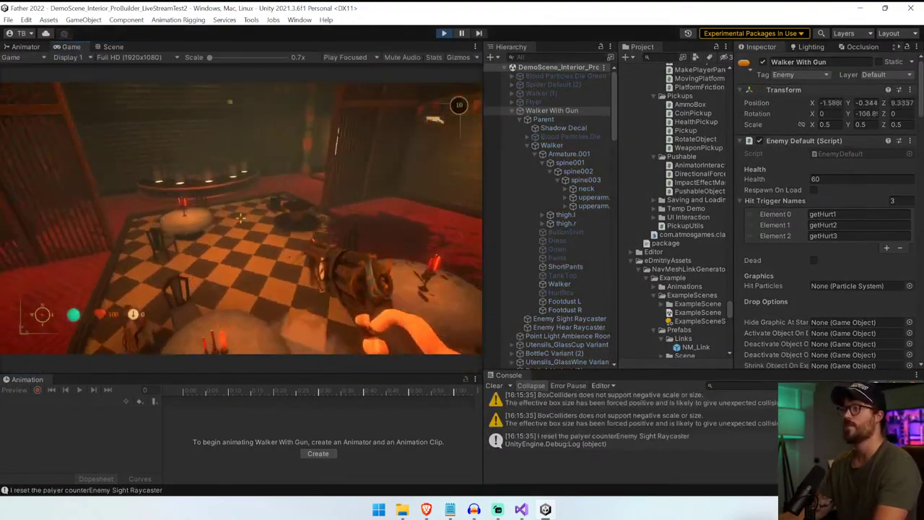
key("w")
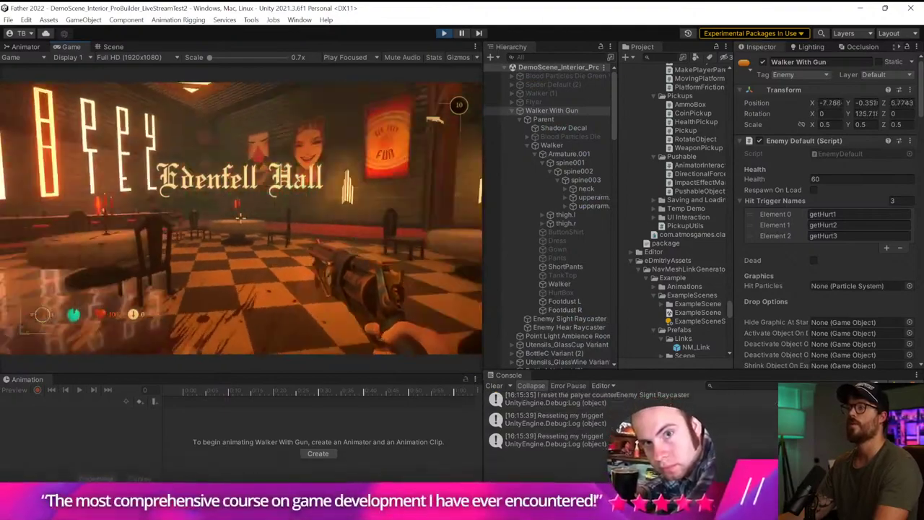
key("w")
key("space")
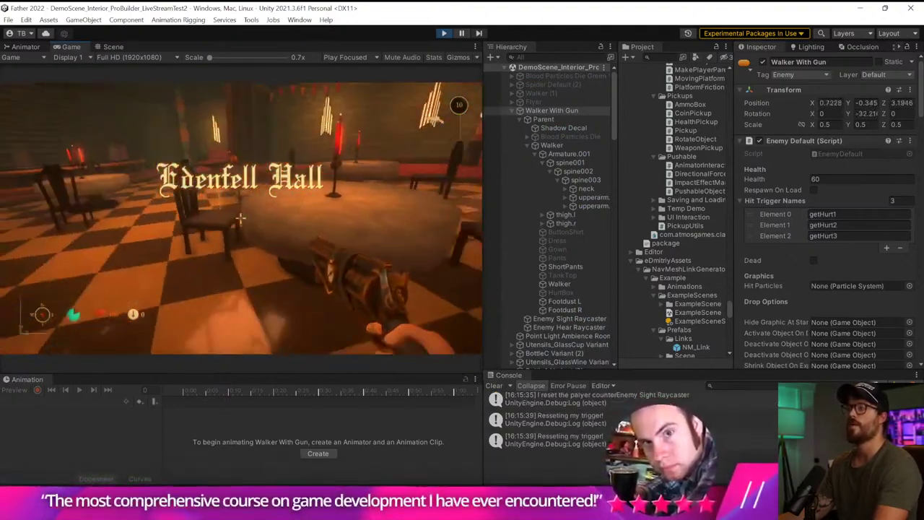
key("w")
key("space")
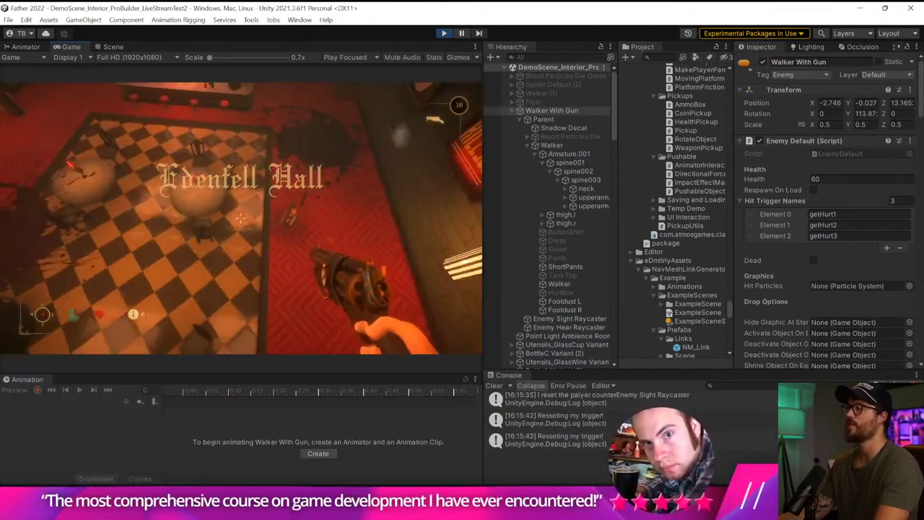
key("w")
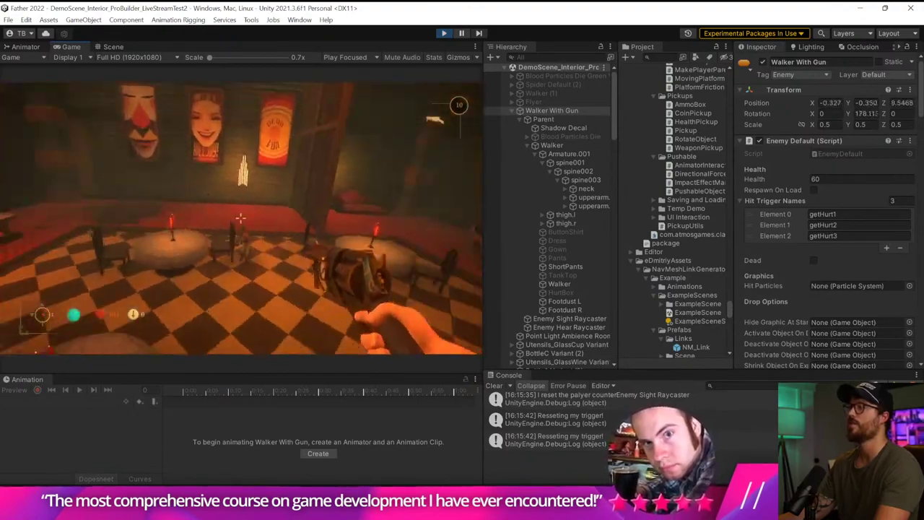
key("w")
key("space")
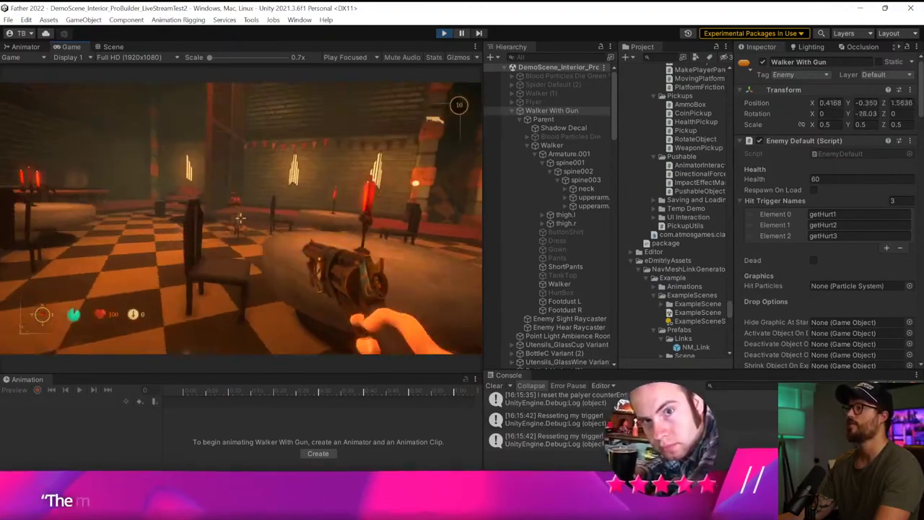
key("w")
key("space")
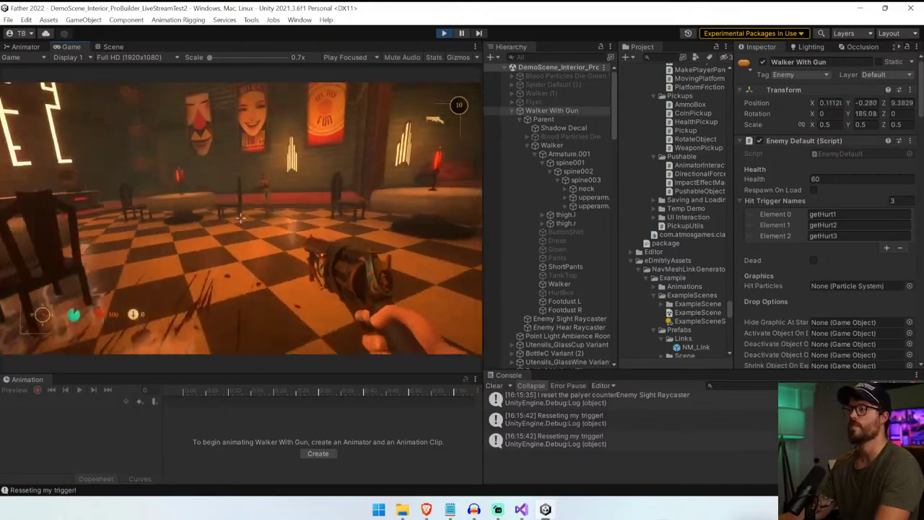
left_click(240, 216)
left_click(240, 216)
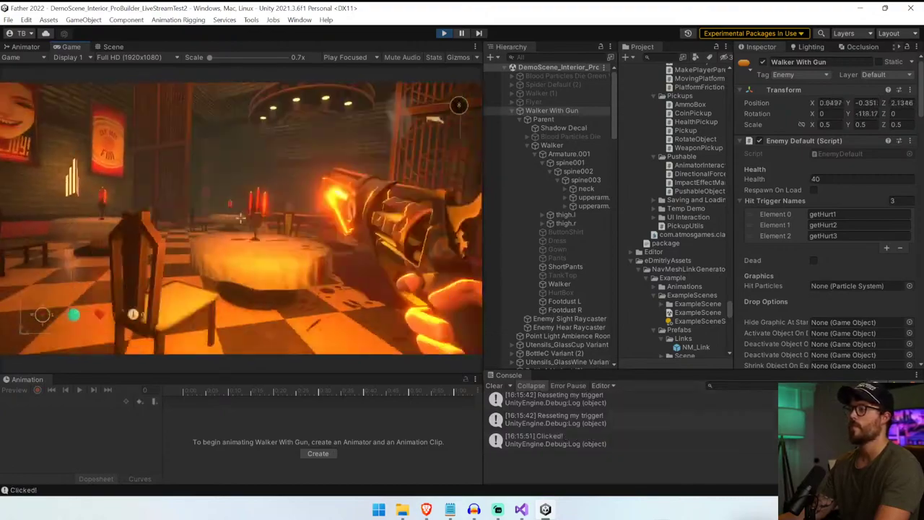
key("w")
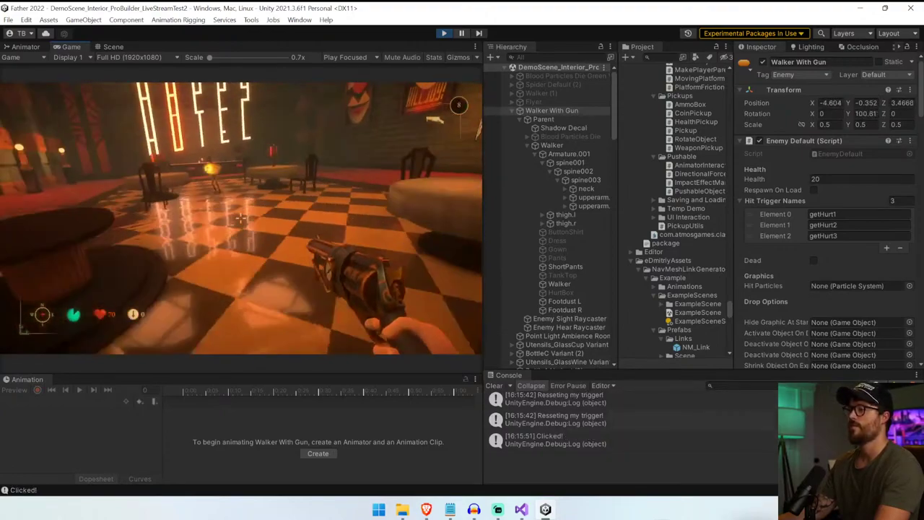
key("d")
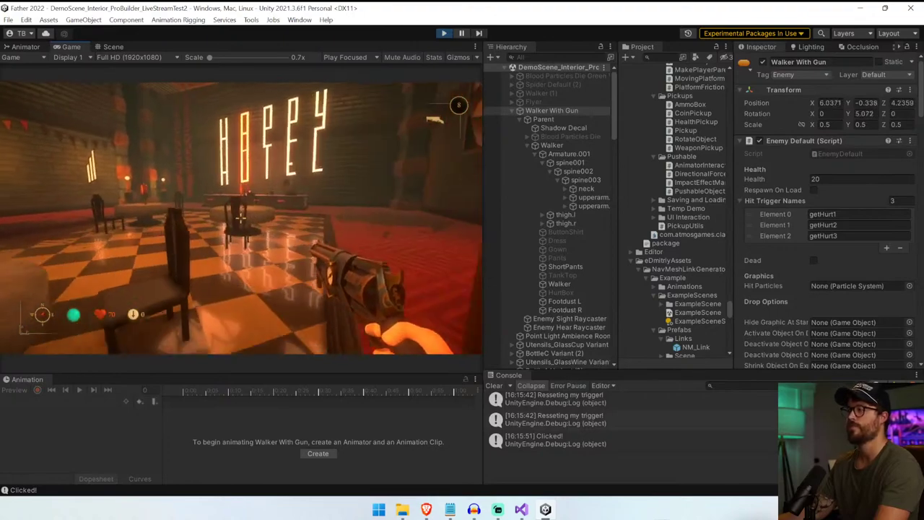
- Pause the run, approach the walker from behind in the Scene view, try rotating its neck bone, and undo the rotation
key("ctrl+shift+p")
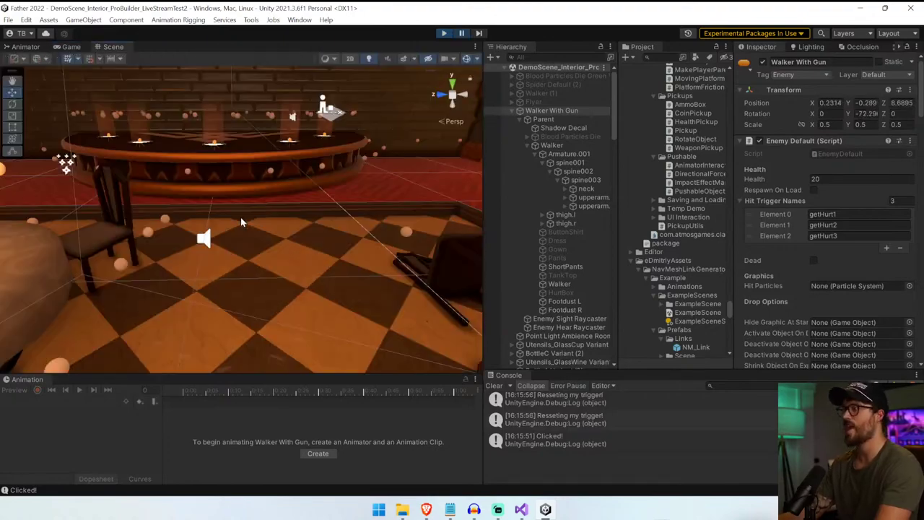
right_click_drag(318, 222, 199, 168)
key("w")
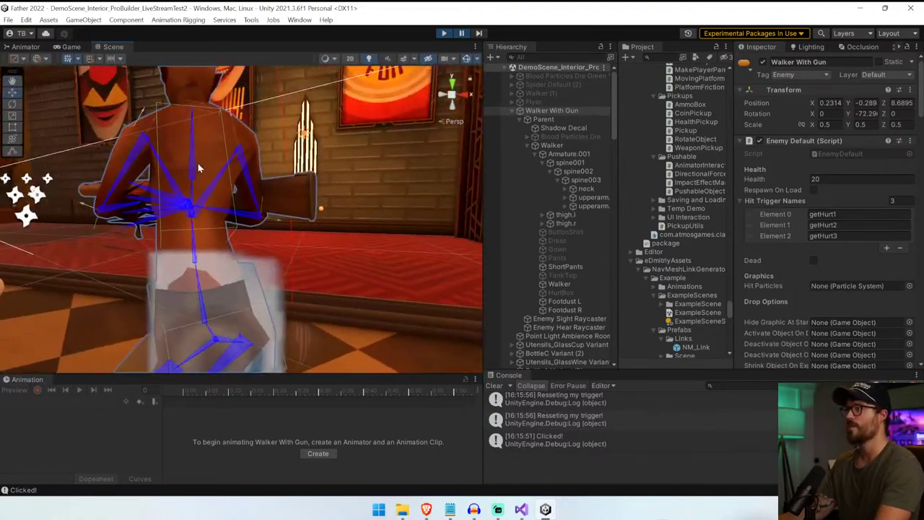
left_click(195, 166)
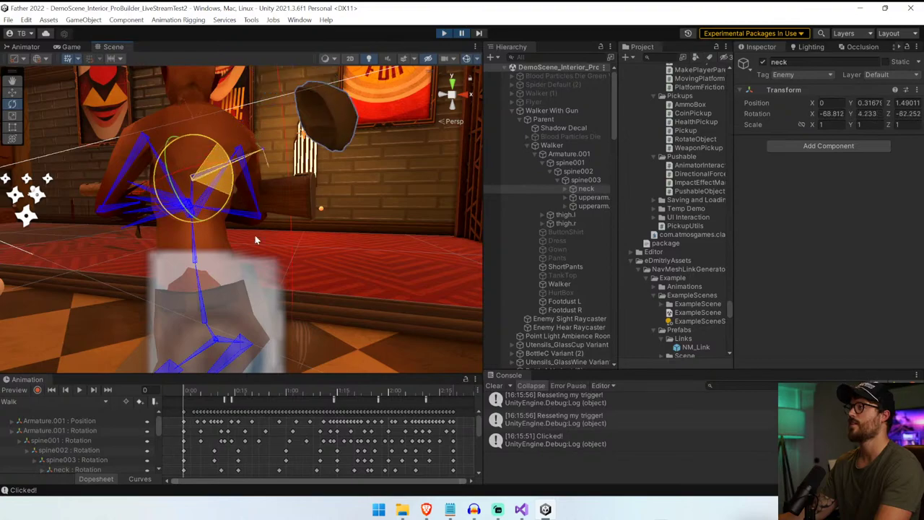
left_click_drag(255, 236, 250, 204)
key("ctrl+z")
- View the paused walker from the side and enlarge the Animation window to show more of the Walk clip's bone tracks
key("a")
right_click_drag(288, 190, 547, 182)
key("s")
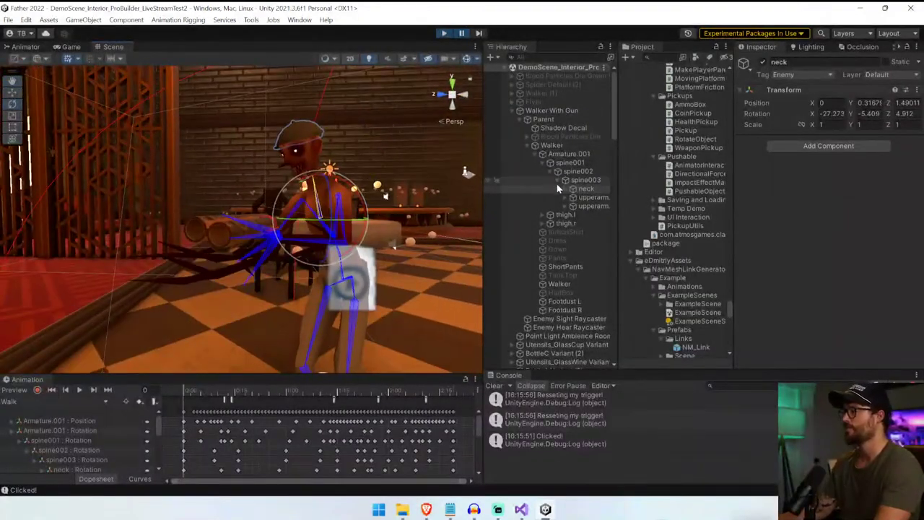
left_click_drag(86, 374, 184, 297)
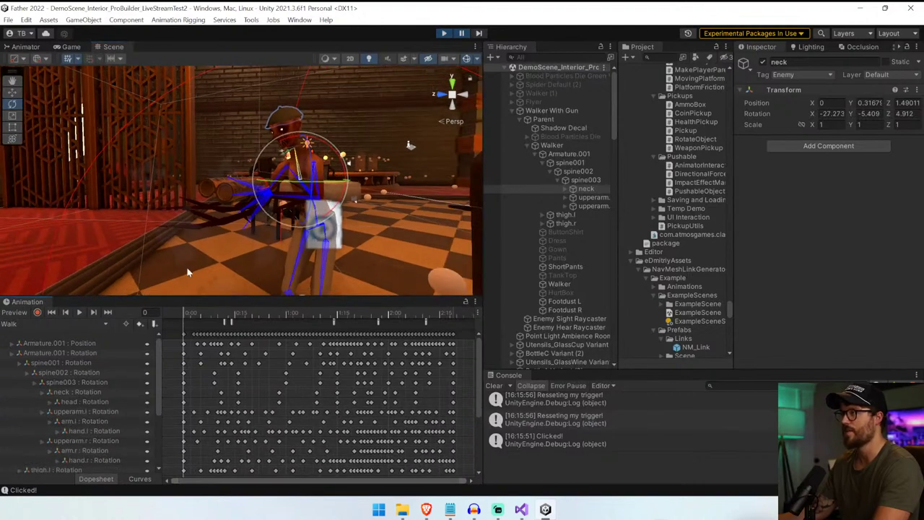
- Try rotating the spine003 bone on the paused walker from a front view and stop the run
key("a")
right_click_drag(312, 157, 494, 178)
key("w")
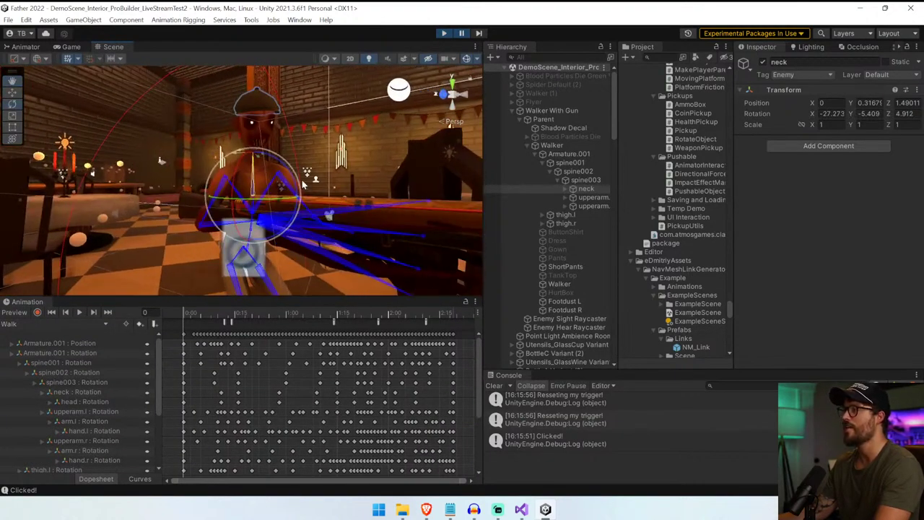
left_click_drag(262, 207, 281, 123)
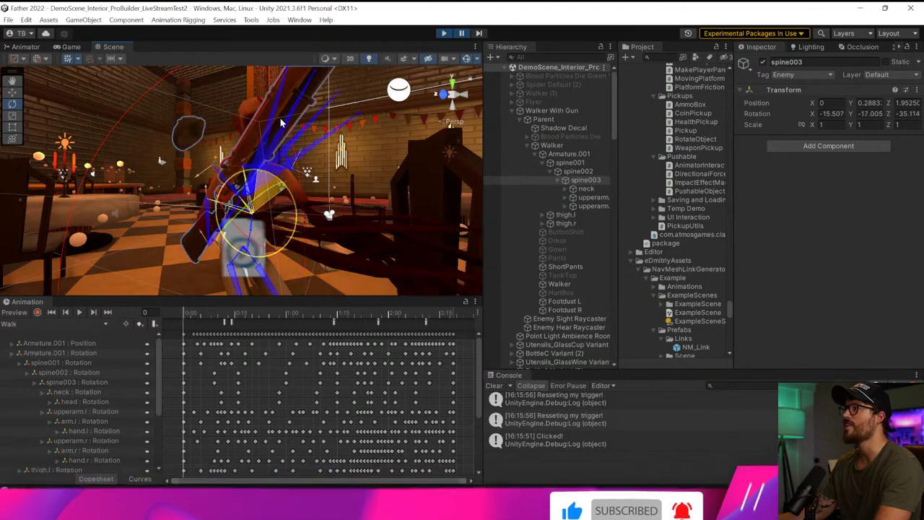
left_click(444, 33)
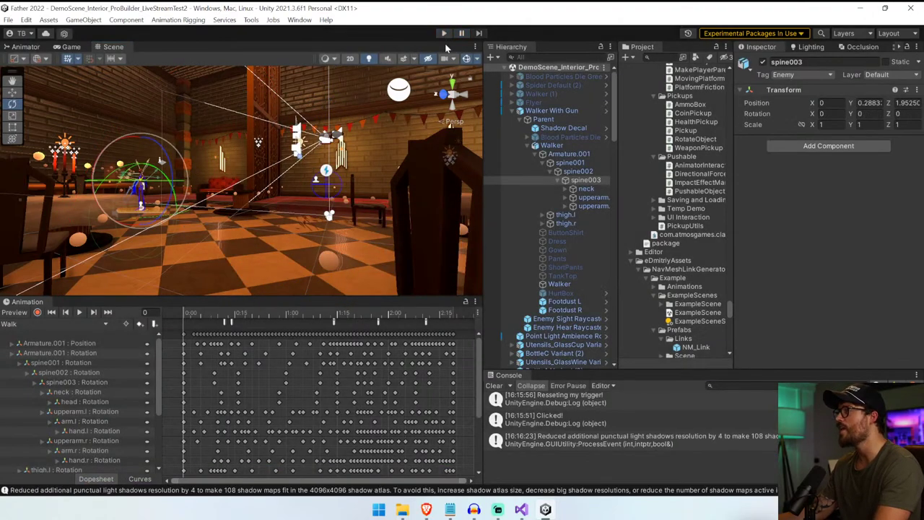
- Review Walker With Gun's attacking and shooting settings, and open the Run With Gun clip of its Walker child for animation editing
left_click(555, 111)
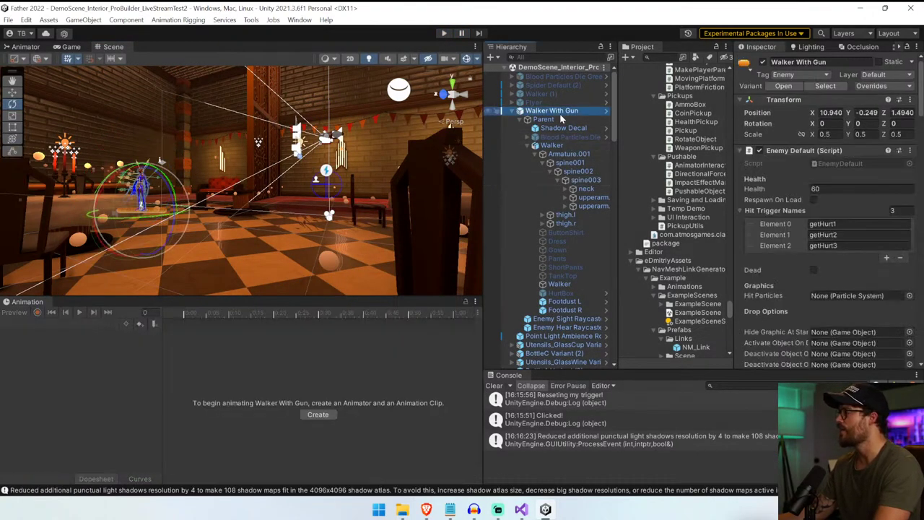
scroll(914, 215, "down", 10)
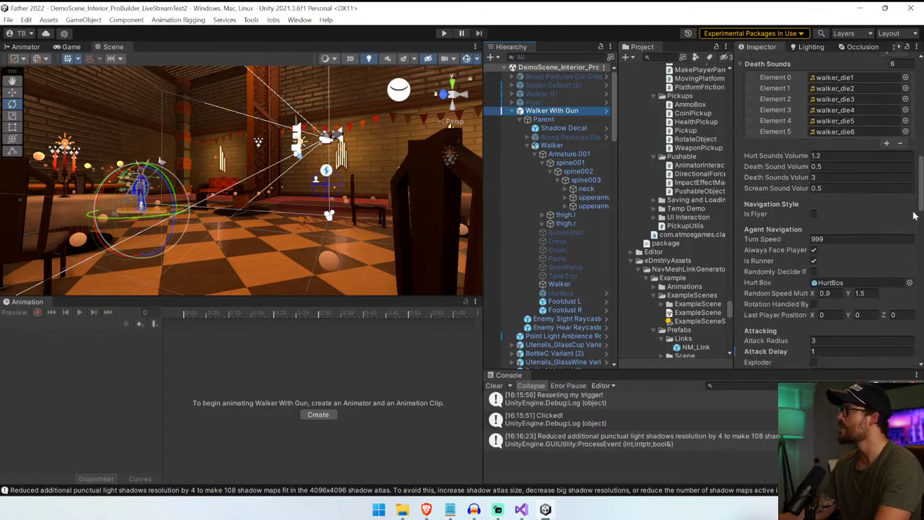
scroll(830, 217, "down", 4)
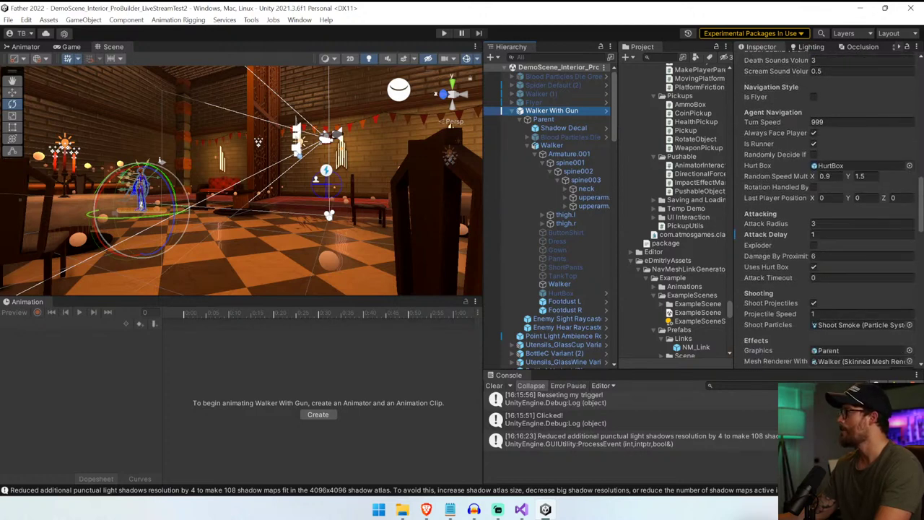
scroll(830, 216, "down", 4)
scroll(830, 216, "down", 1)
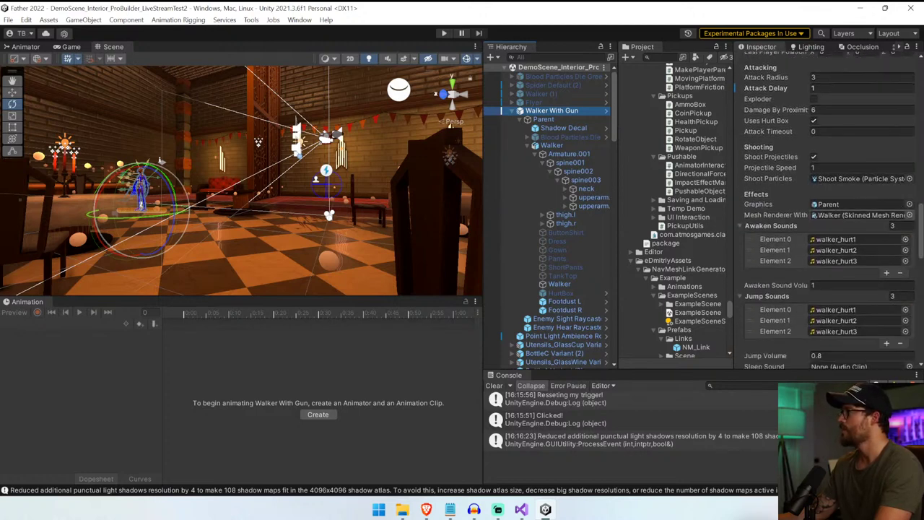
left_click(538, 144)
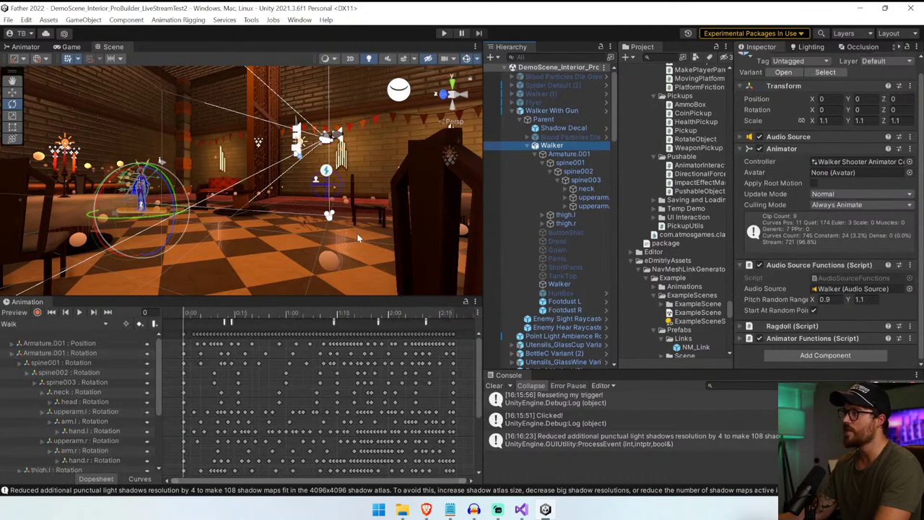
left_click(65, 323)
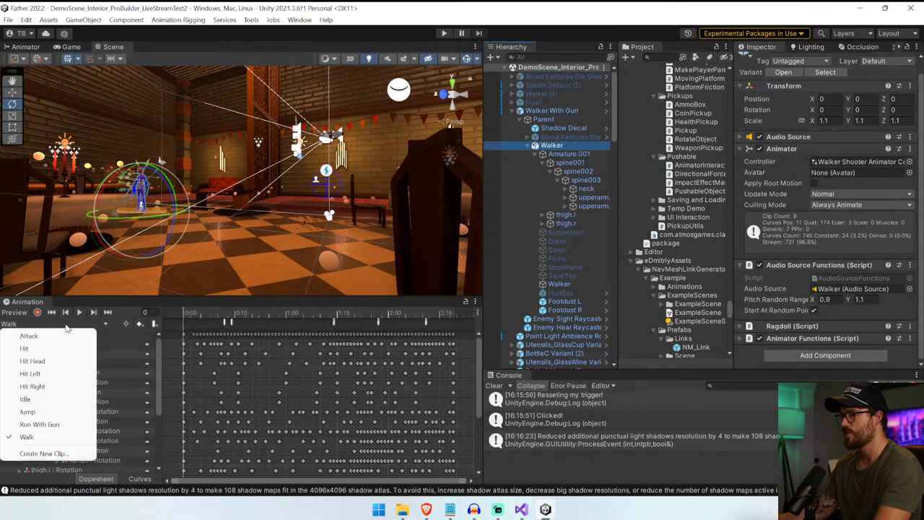
left_click(40, 424)
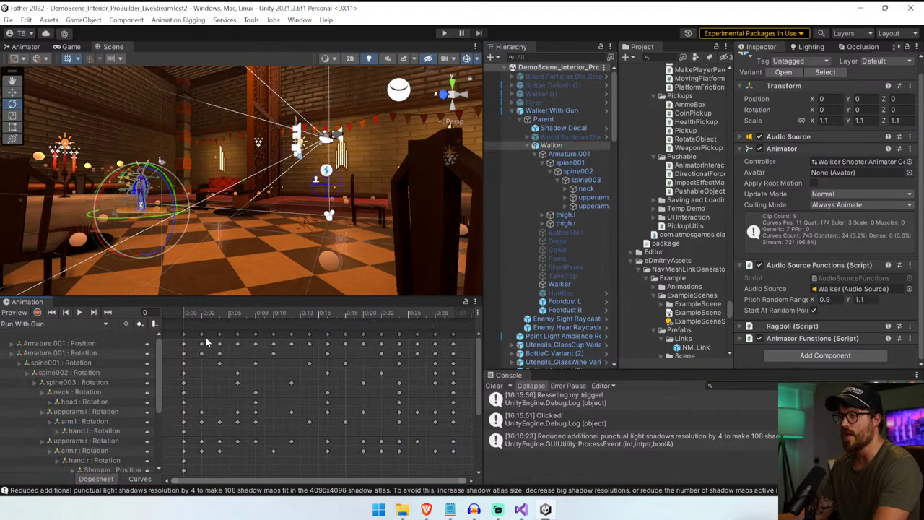
- Delete the spine003 rotation keyframes from the Run With Gun clip and preview the animation on the walker
left_click(79, 383)
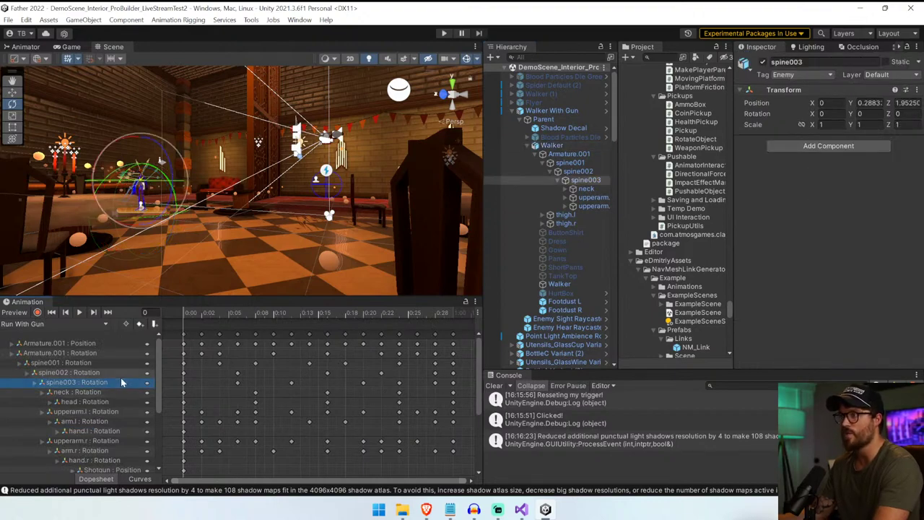
key("w")
right_click_drag(234, 202, 295, 213)
right_click_drag(233, 236, 269, 261)
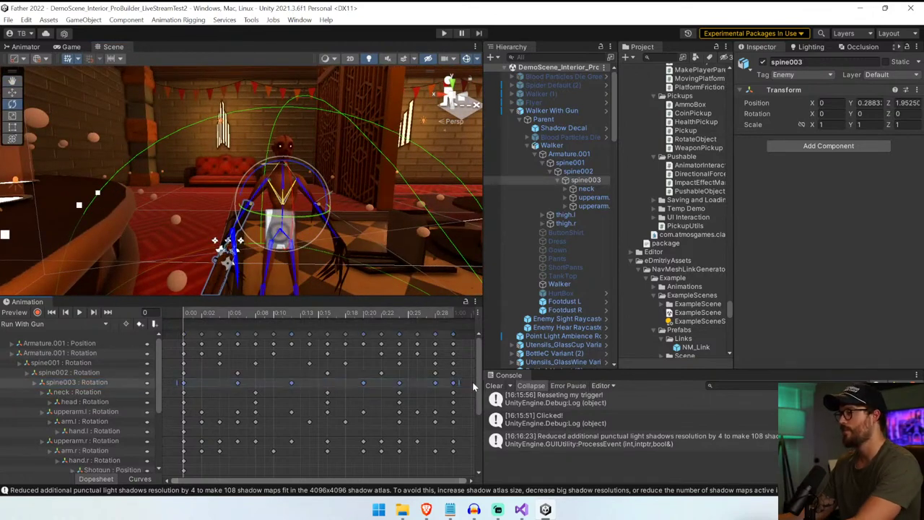
key("Delete")
left_click(78, 312)
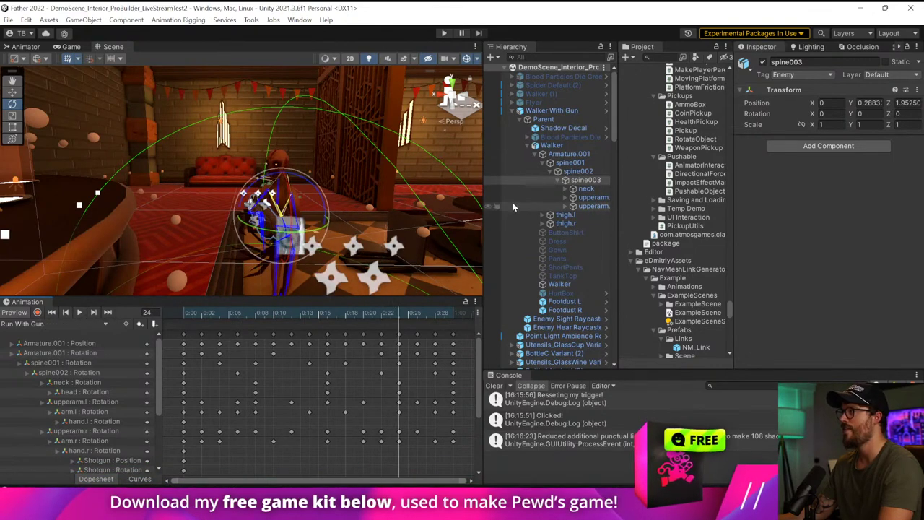
- Try rotating the spine003 bone by hand at frame 24 of the Run With Gun clip, and undo the rotation
left_click(586, 179)
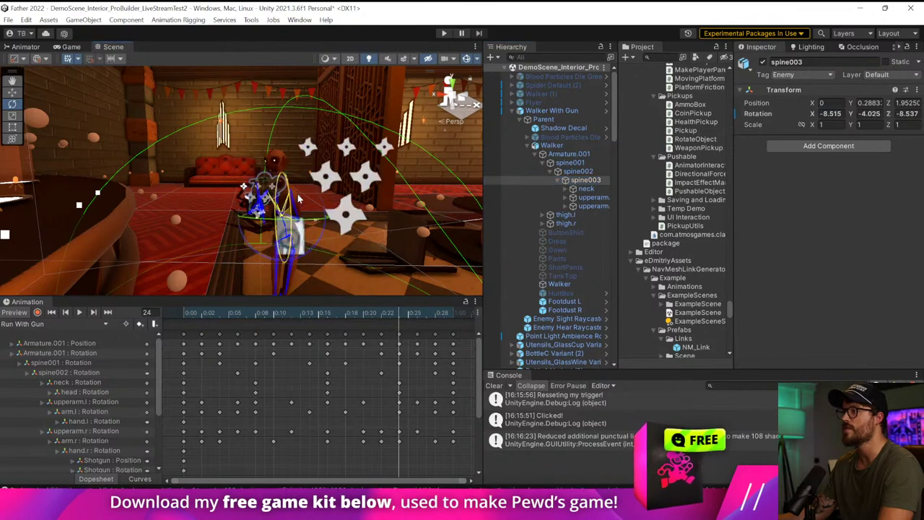
left_click_drag(321, 230, 399, 225)
key("ctrl+z")
key("ctrl+z")
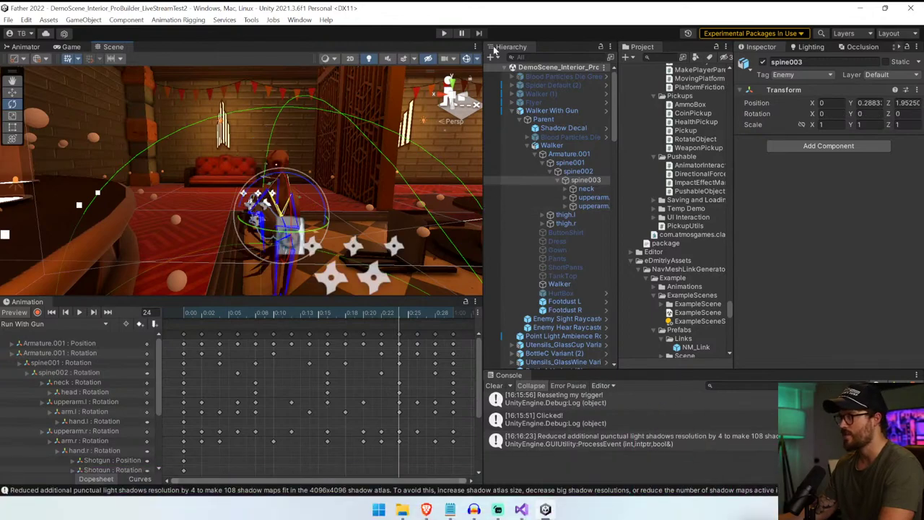
- Playtest the scene around the walker, pause the run, and examine its upper-body pose up close in the Scene view
left_click(444, 33)
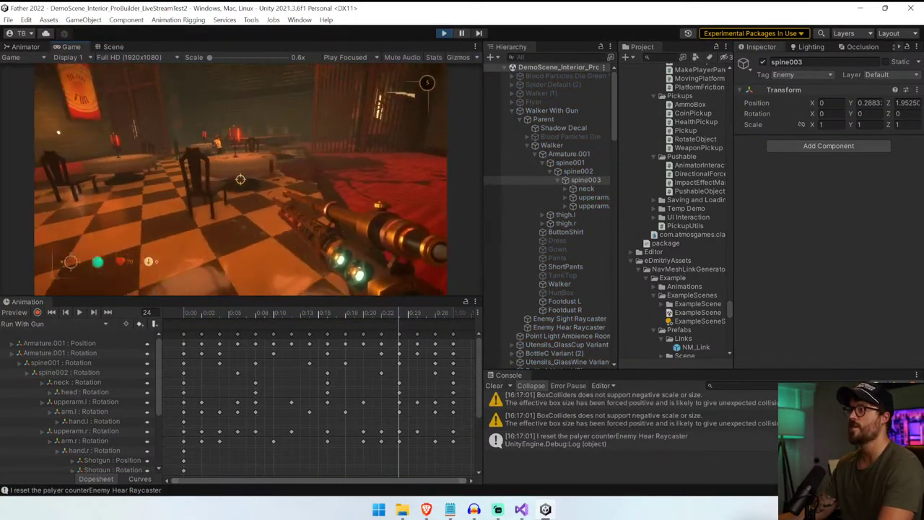
key("w")
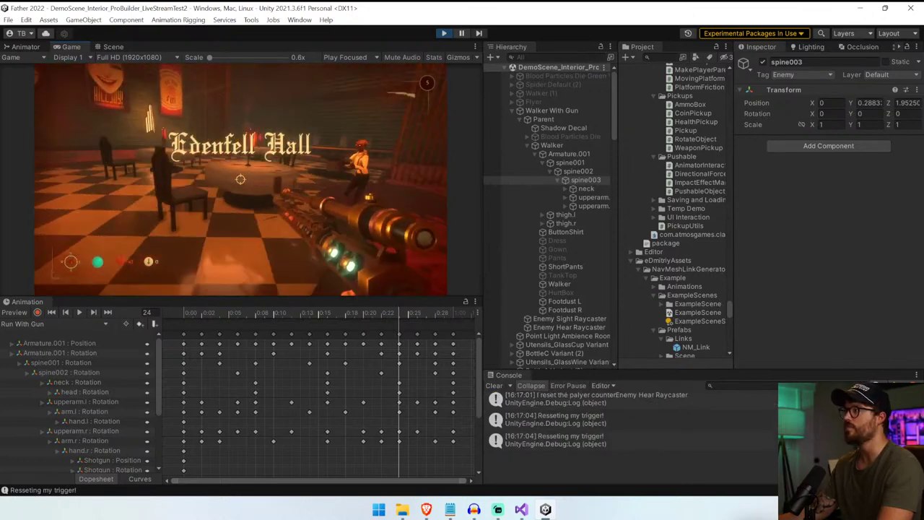
key("s")
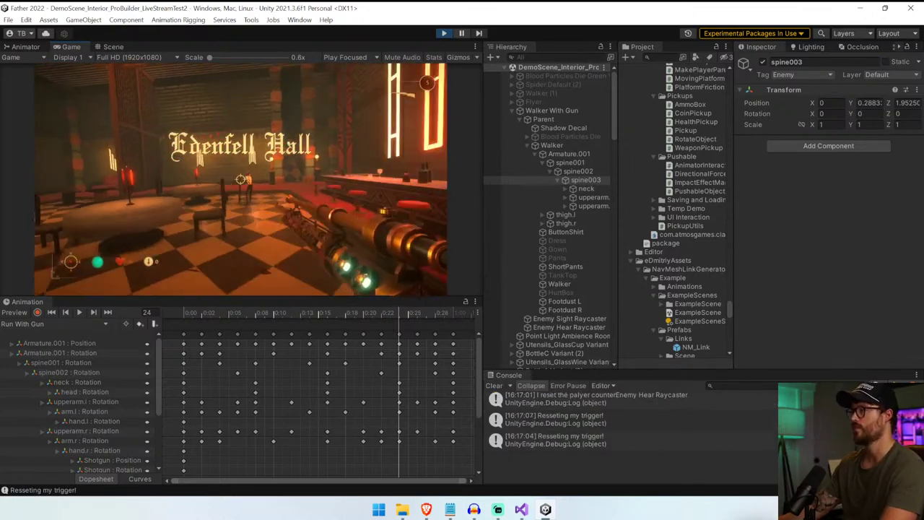
key("ctrl+shift+p")
right_click_drag(242, 182, 108, 187)
key("w")
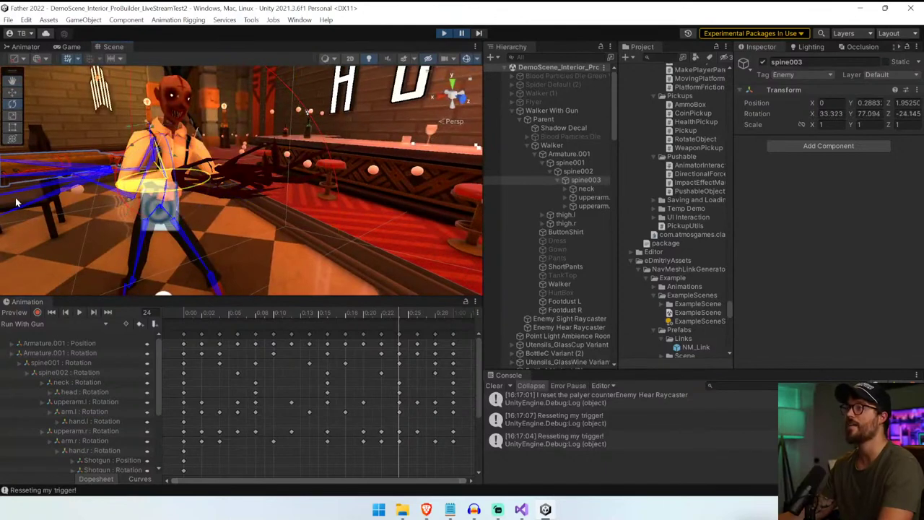
- Test rotating the spine003 bone by hand in the paused run, advancing one frame after each rotation
left_click_drag(196, 204, 35, 220)
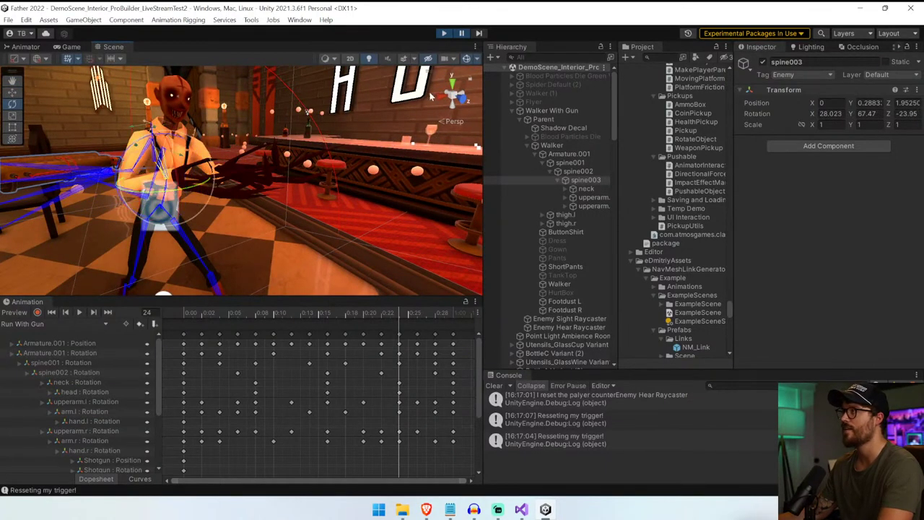
left_click(480, 36)
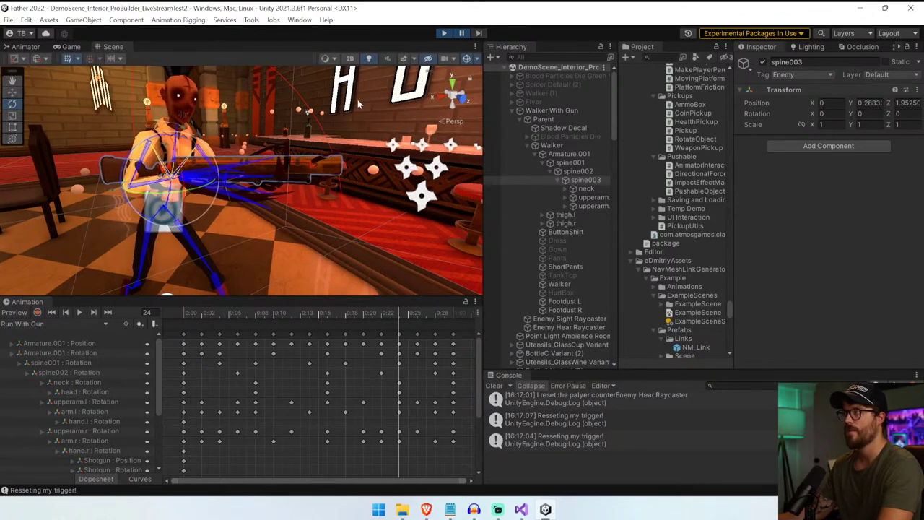
left_click_drag(200, 188, 92, 209)
left_click(480, 33)
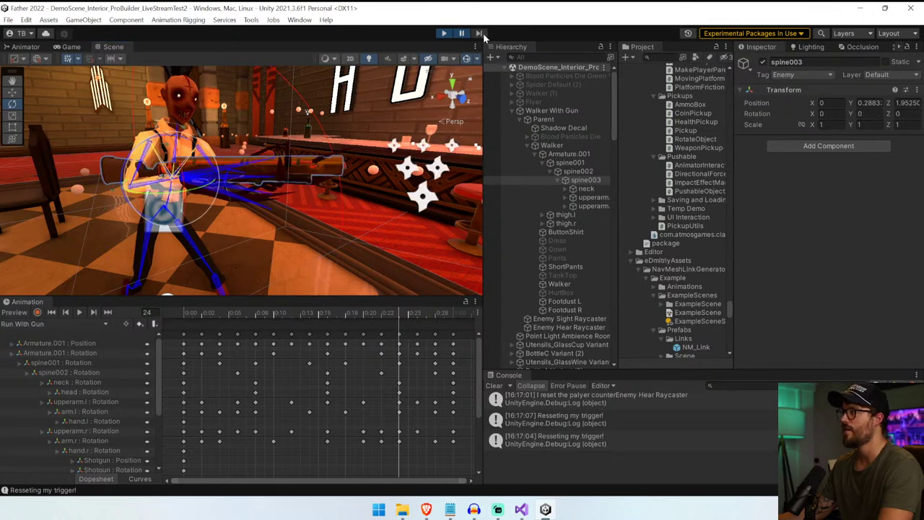
- Review the References settings of Walker With Gun's Enemy Default script, including its assigned Gun Model
left_click(561, 146)
left_click(569, 110)
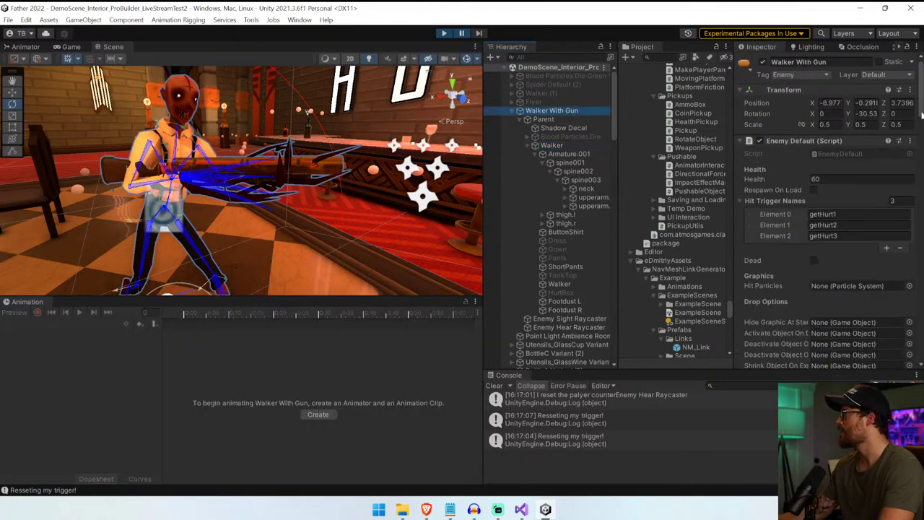
left_click_drag(922, 114, 922, 182)
scroll(920, 141, "down", 10)
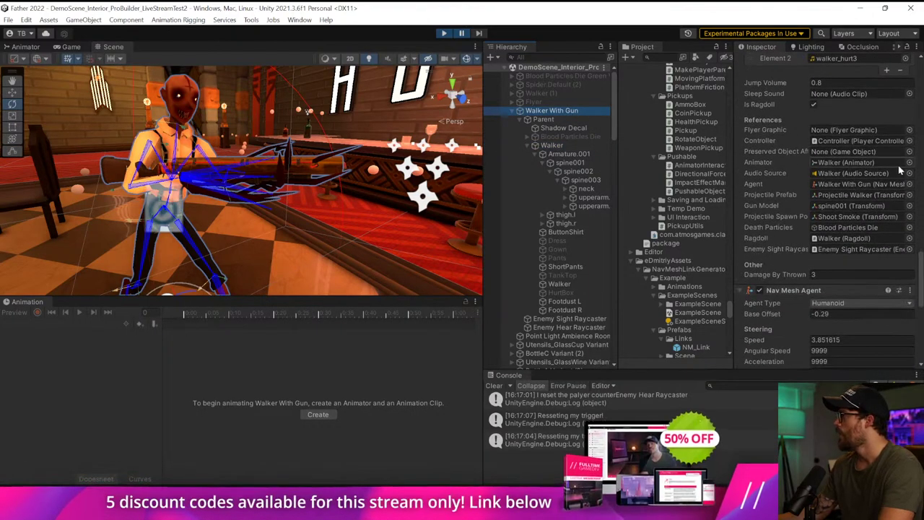
scroll(644, 150, "up", 1)
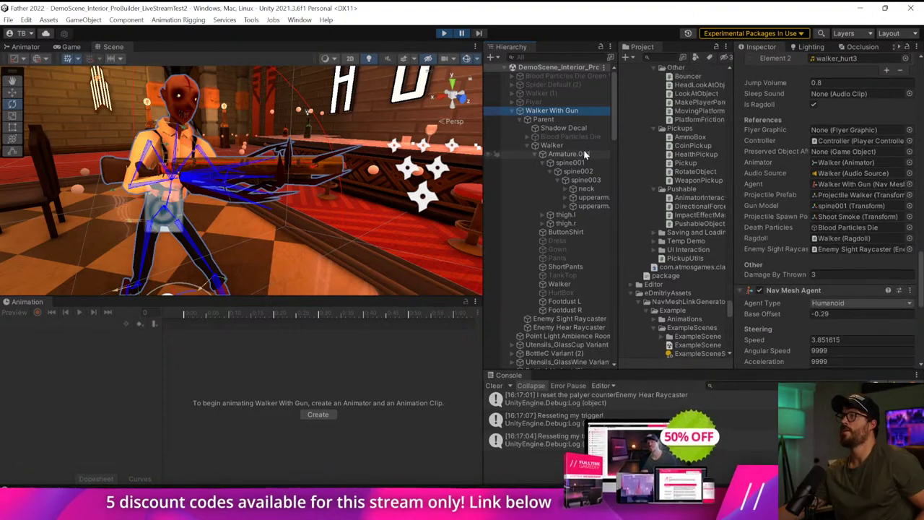
- Try rotating the spine001 and spine003 bones by hand in the paused run, and advance one frame
left_click(578, 164)
left_click_drag(193, 226, 494, 160)
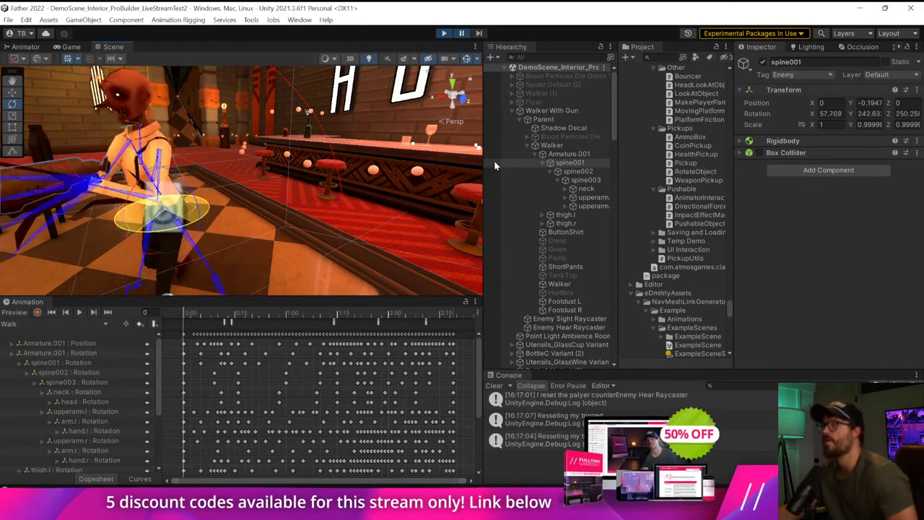
left_click(586, 180)
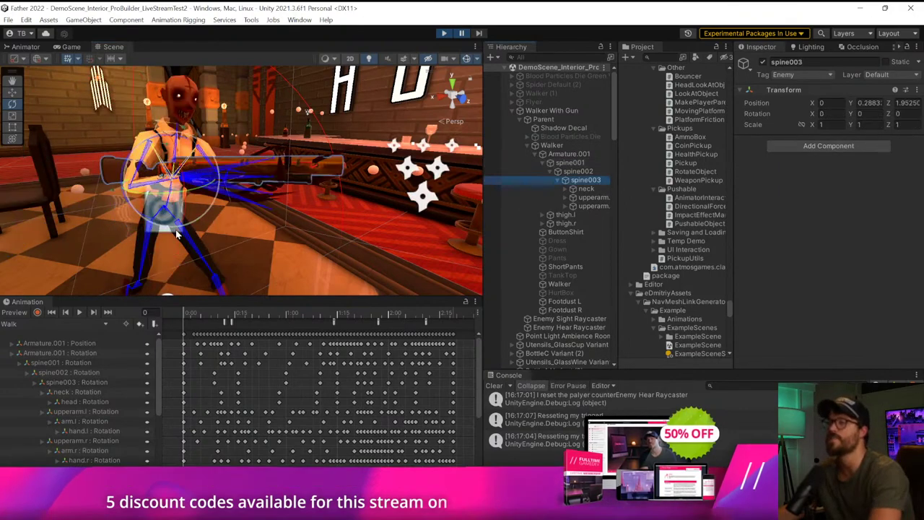
left_click_drag(172, 211, 194, 169)
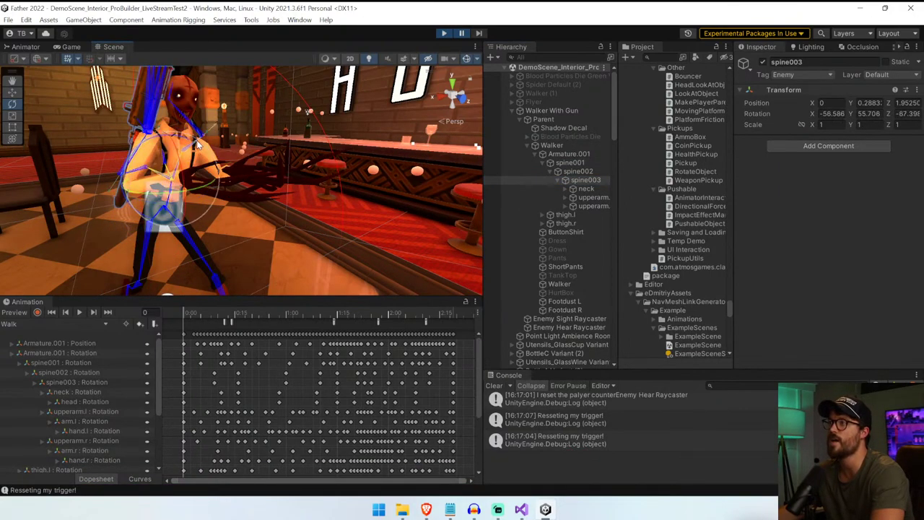
left_click(478, 33)
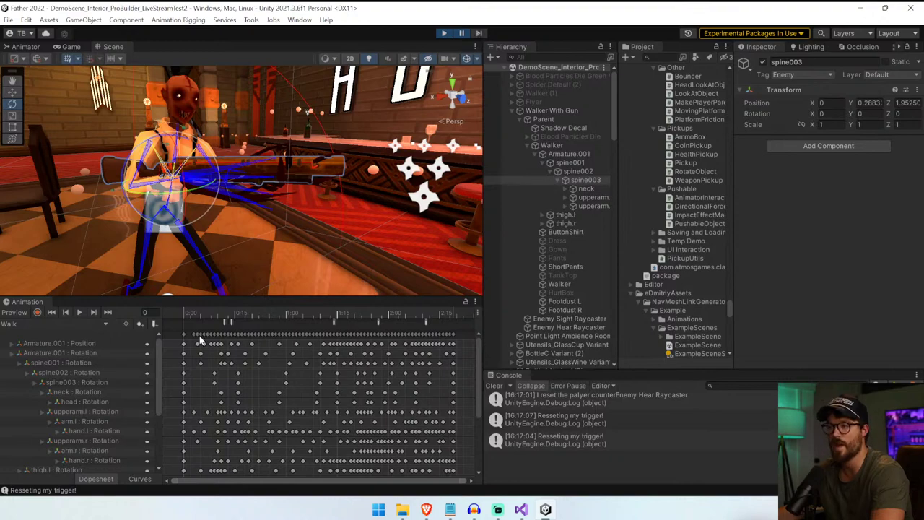
- Stop the run, open the Run With Gun clip, and check its list of animated bone properties
left_click(443, 33)
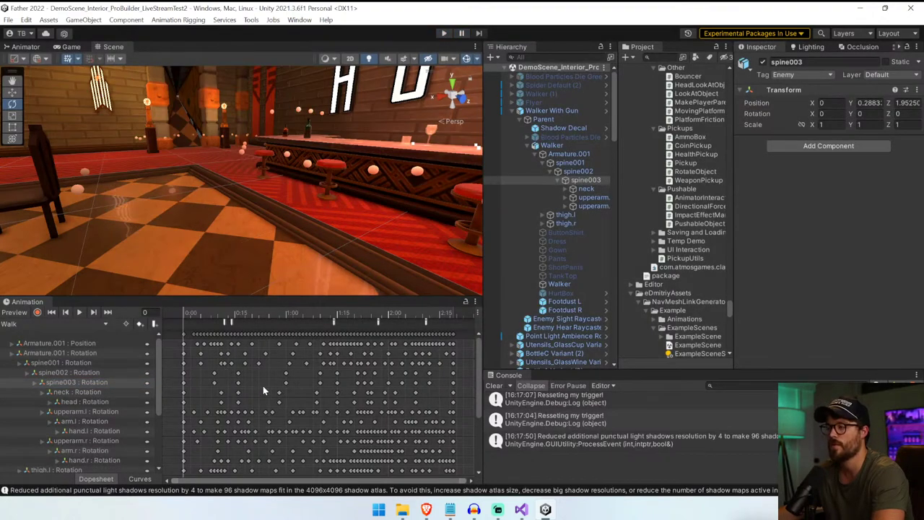
left_click(86, 323)
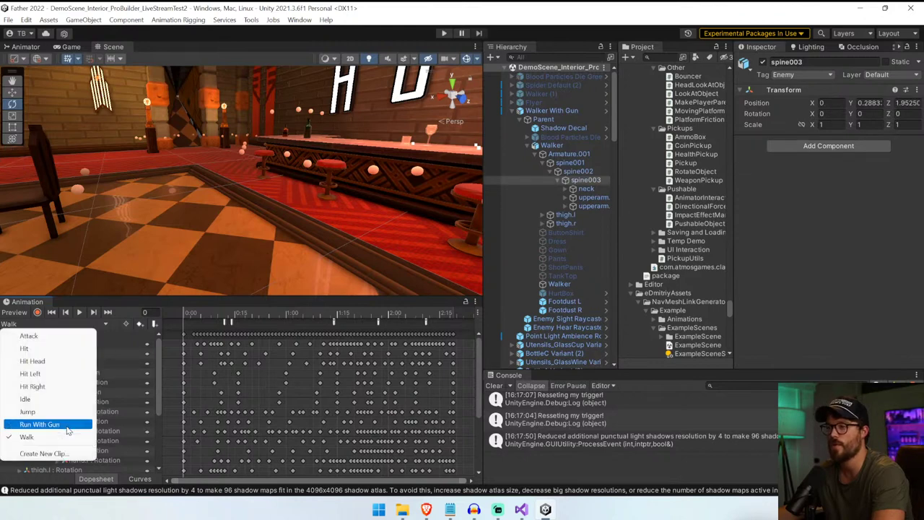
left_click(44, 424)
left_click(72, 376)
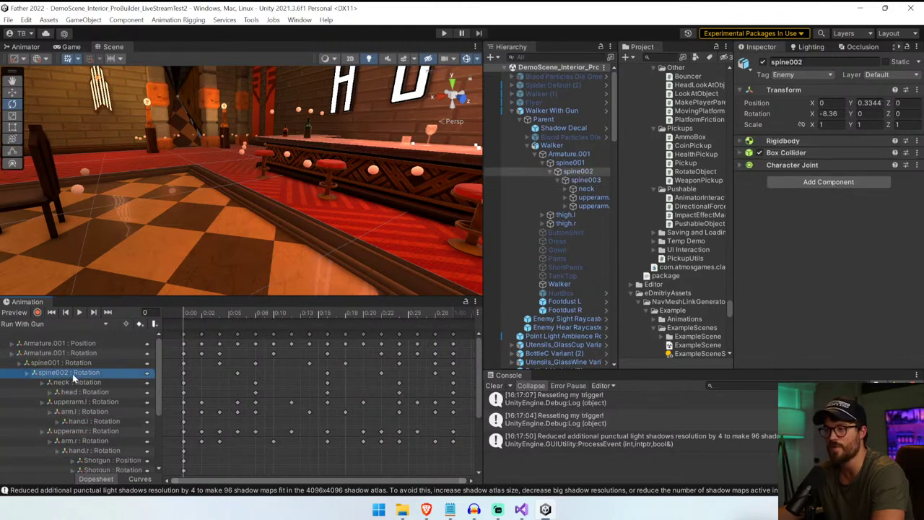
scroll(79, 388, "down", 5)
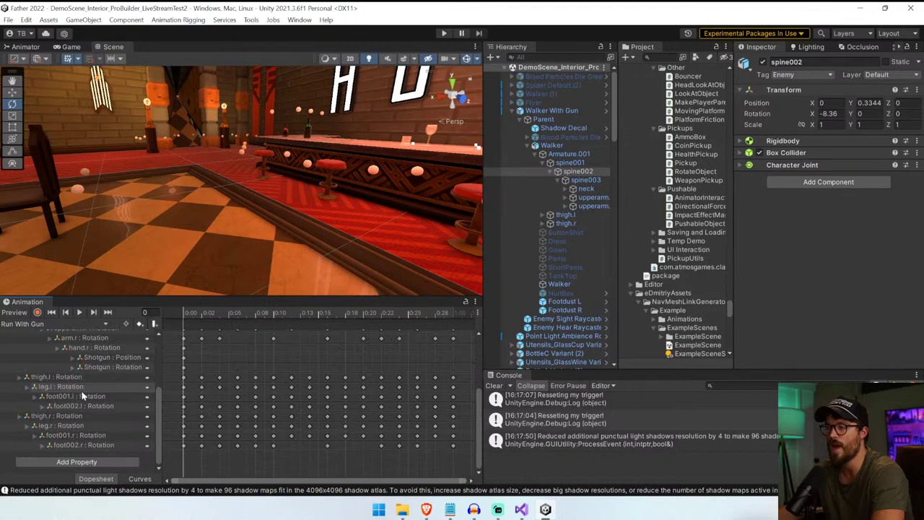
scroll(80, 390, "up", 5)
- Rotate the walker's spine002 bone to about -185 degrees around Y in the Scene view
key("w")
scroll(373, 208, "up", 3)
right_click_drag(311, 202, 242, 221)
scroll(173, 155, "down", 2)
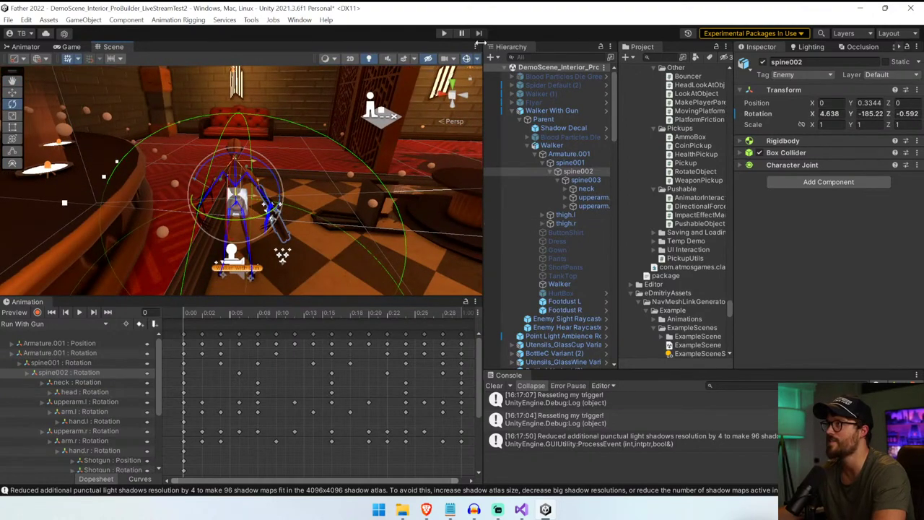
- Playtest the scene and inspect the spine003 bone's rotation during the run, pausing and resuming play
left_click(445, 33)
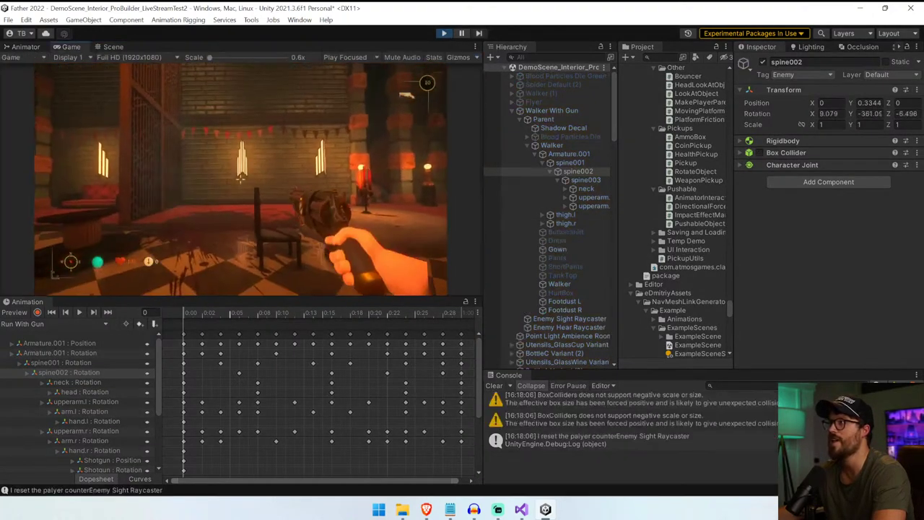
key("d")
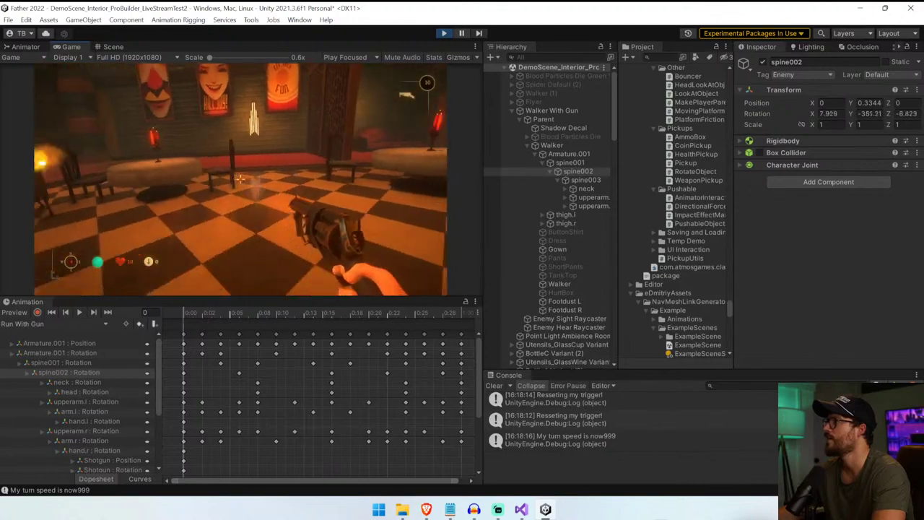
left_click(581, 179)
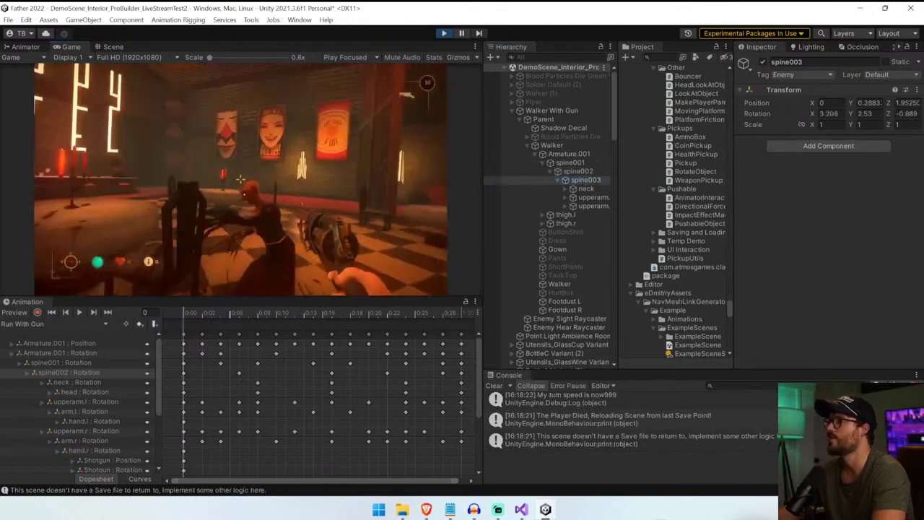
key("ctrl+1")
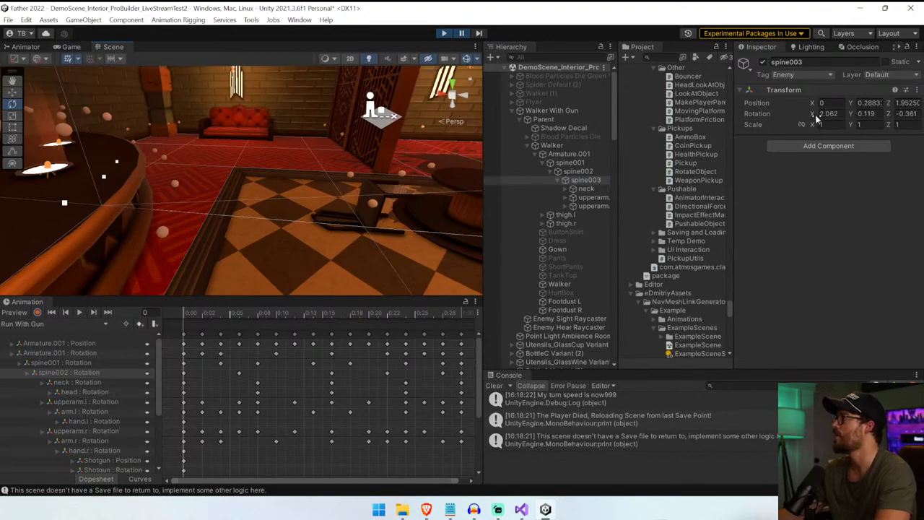
left_click(459, 35)
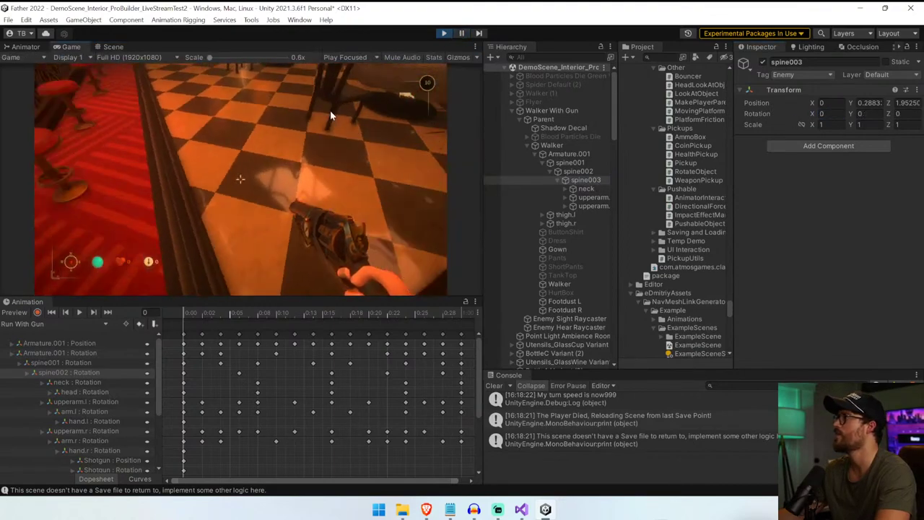
- Shoot the walker in the running game and end the playtest
left_click(331, 112)
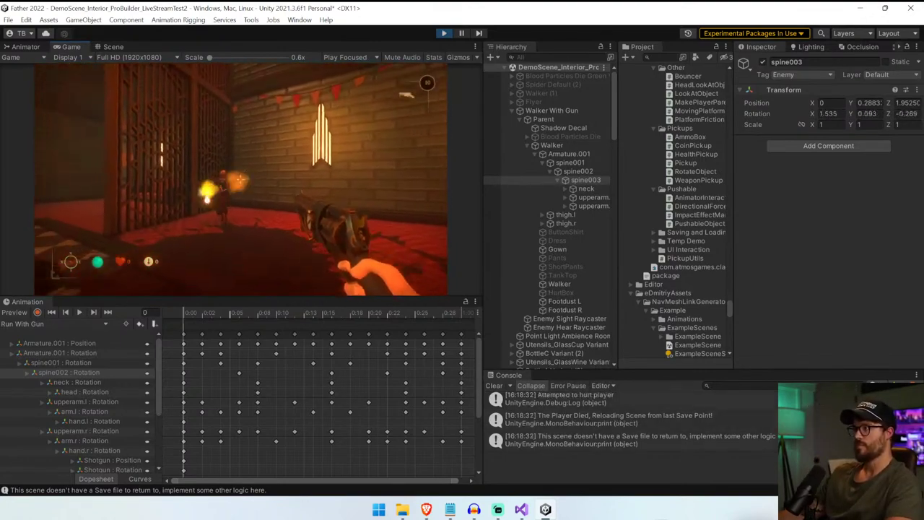
left_click(240, 178)
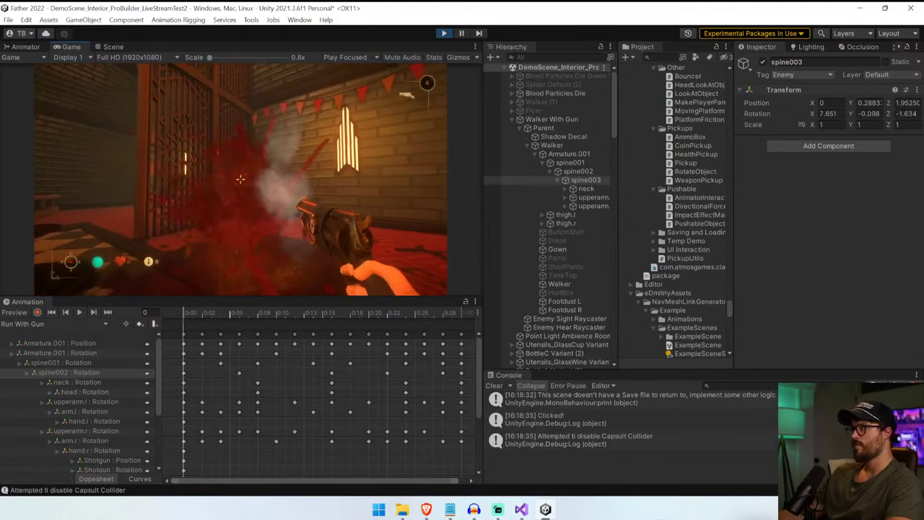
key("ctrl+p")
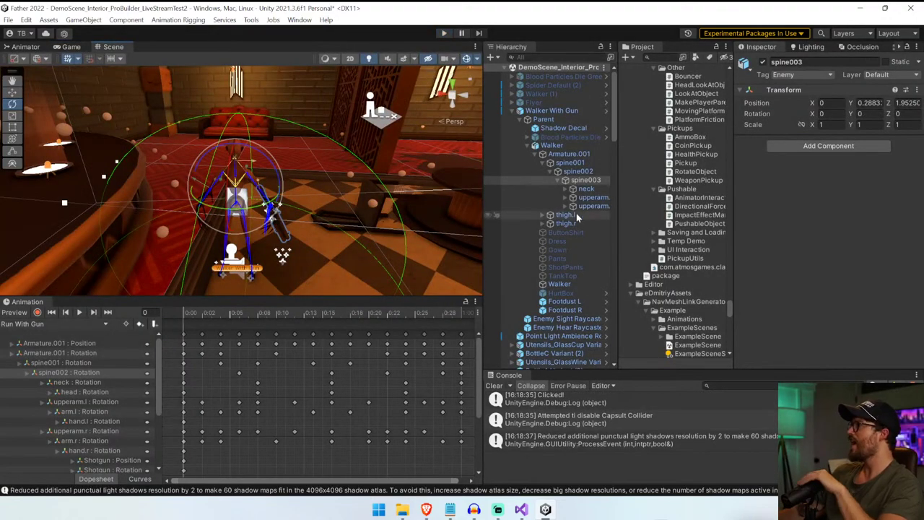
- Check the Update Mode options of the Animator on the Walker child, keeping it at Normal
left_click(552, 145)
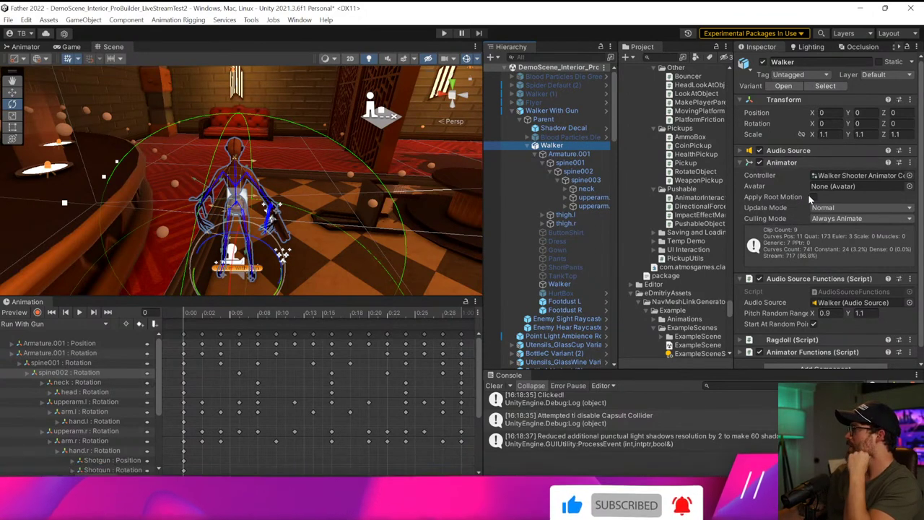
left_click(854, 208)
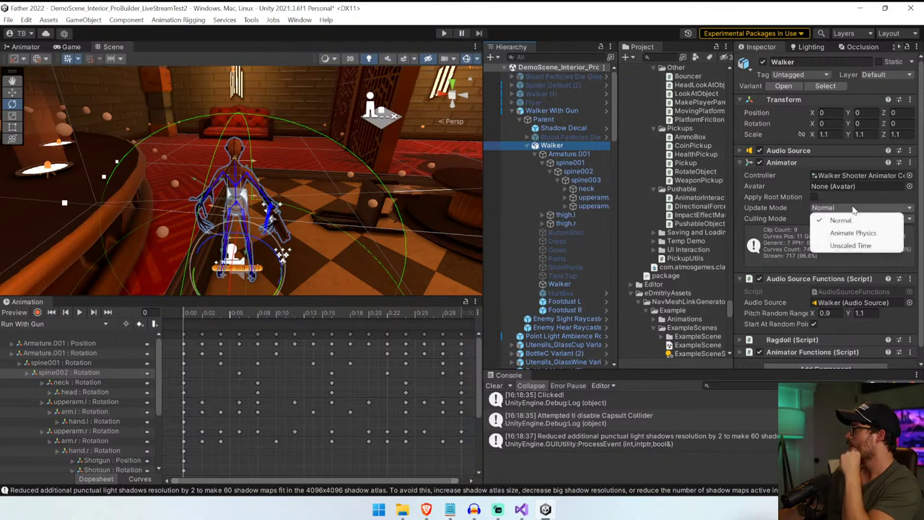
left_click(776, 208)
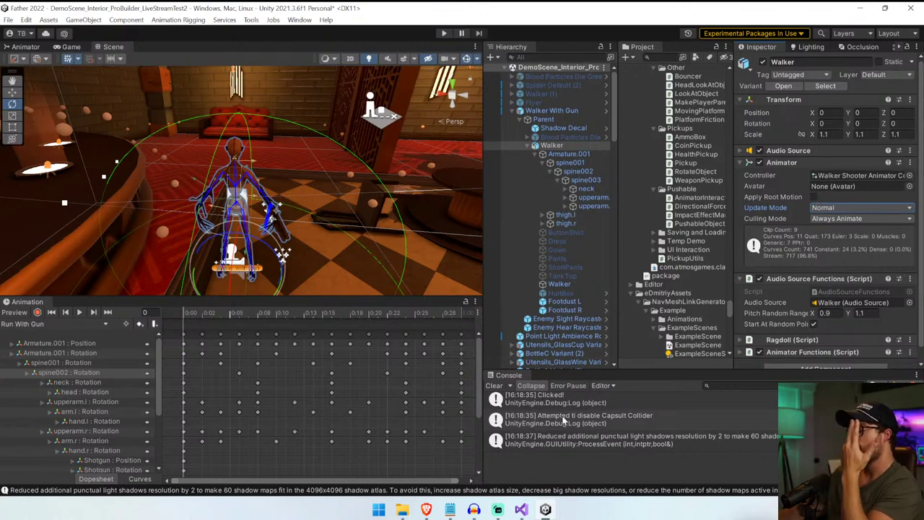
- Switch to Visual Studio and search DamageableEntity.cs for "gunGraph"
left_click(521, 508)
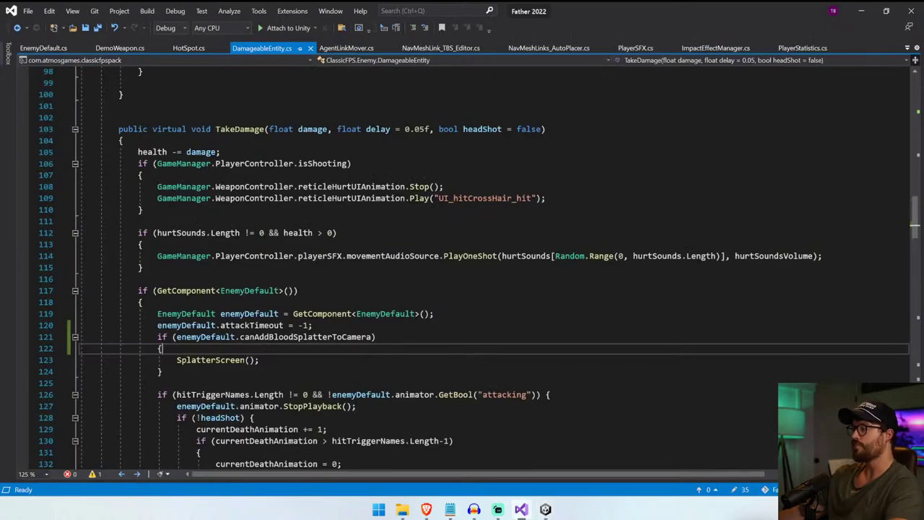
scroll(447, 288, "up", 14)
left_click(447, 289)
scroll(448, 289, "up", 9)
scroll(447, 289, "down", 20)
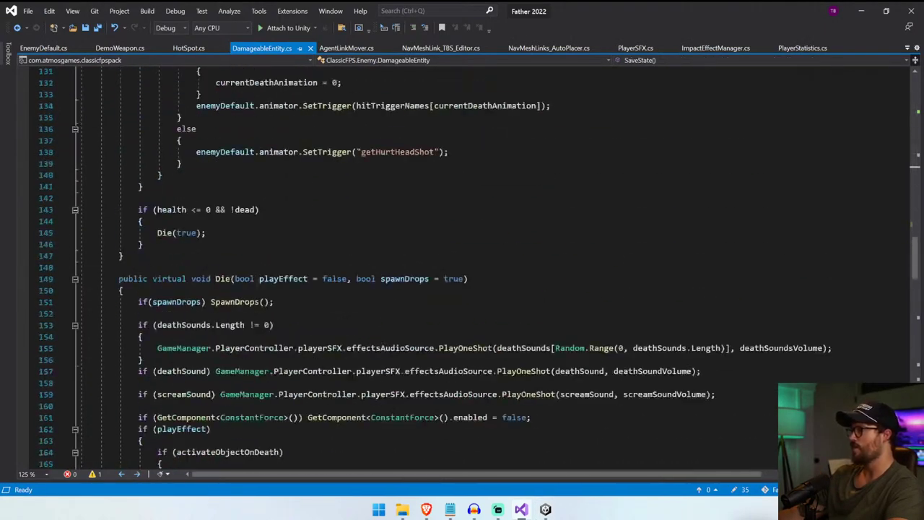
scroll(415, 281, "up", 6)
left_click(415, 290)
key("ctrl+f")
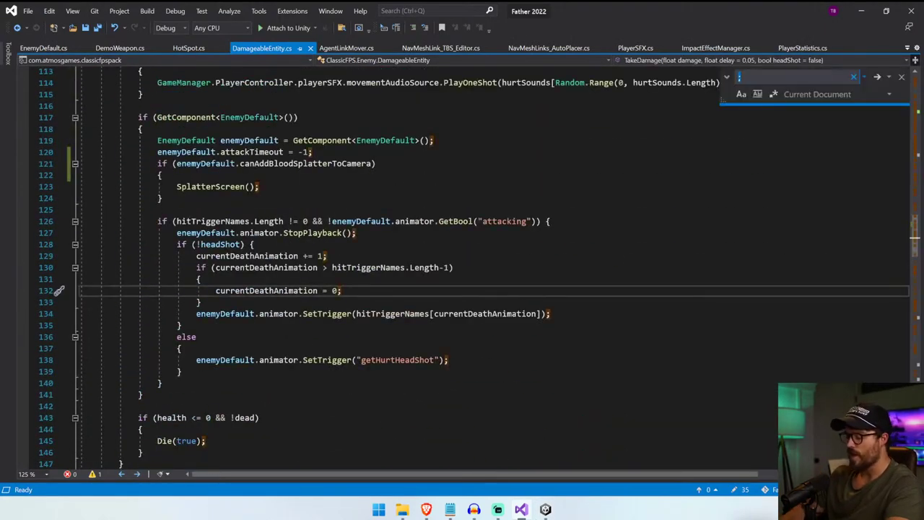
type("gunGraph")
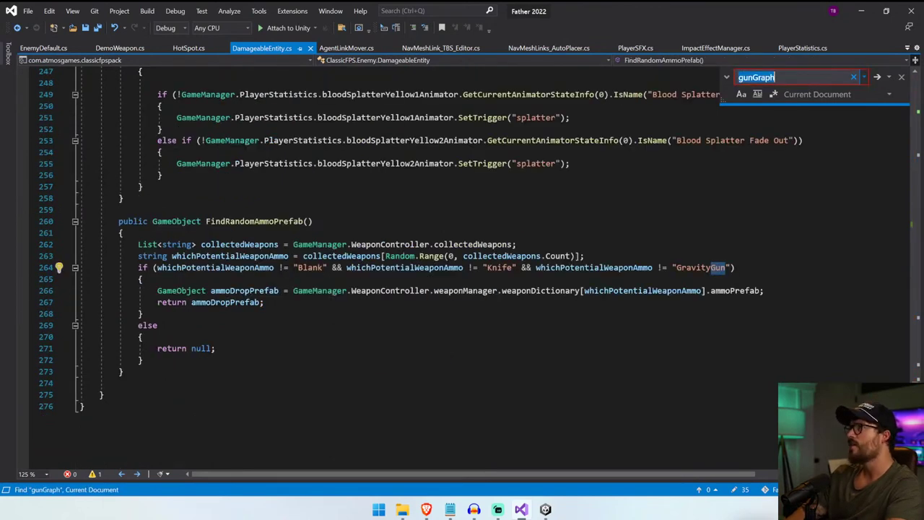
- Search EnemyDefault.cs for "gunModel" and go to its LookAt call in the Update method
left_click(44, 47)
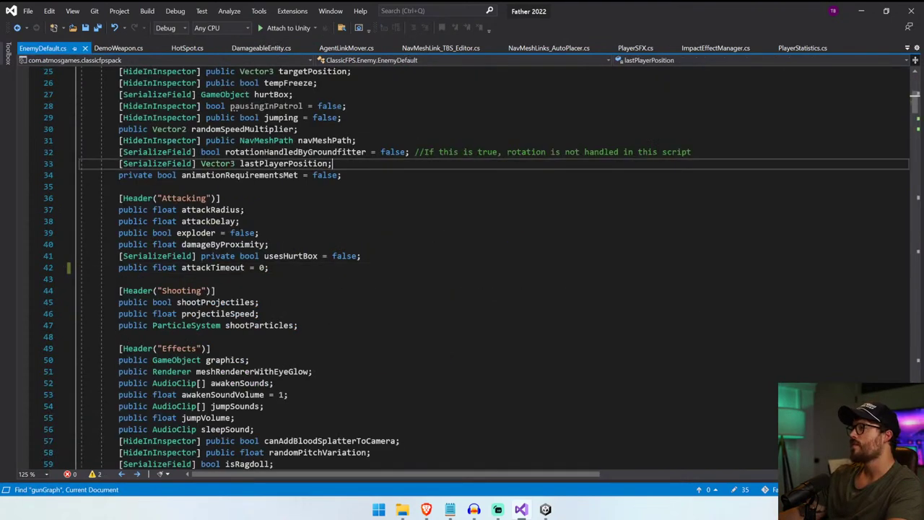
scroll(288, 252, "up", 8)
double_click(273, 222)
key("ctrl+f")
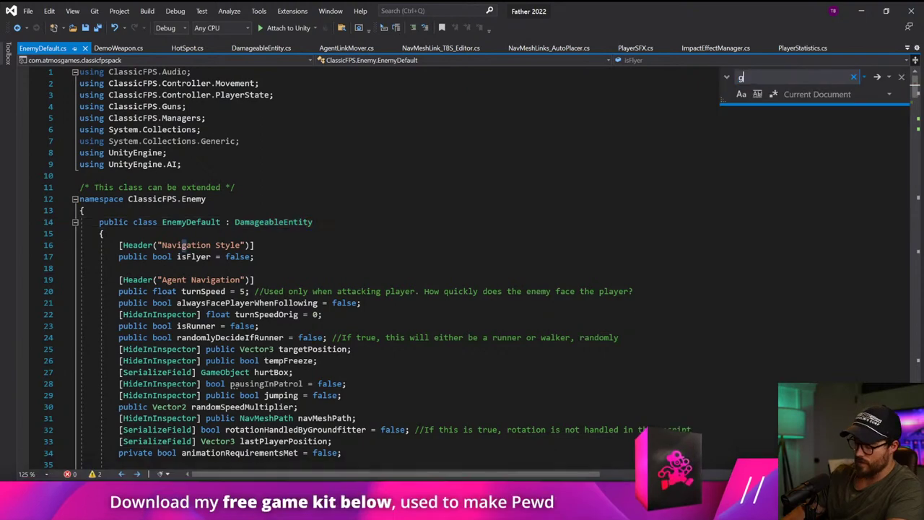
type("gunMopdel")
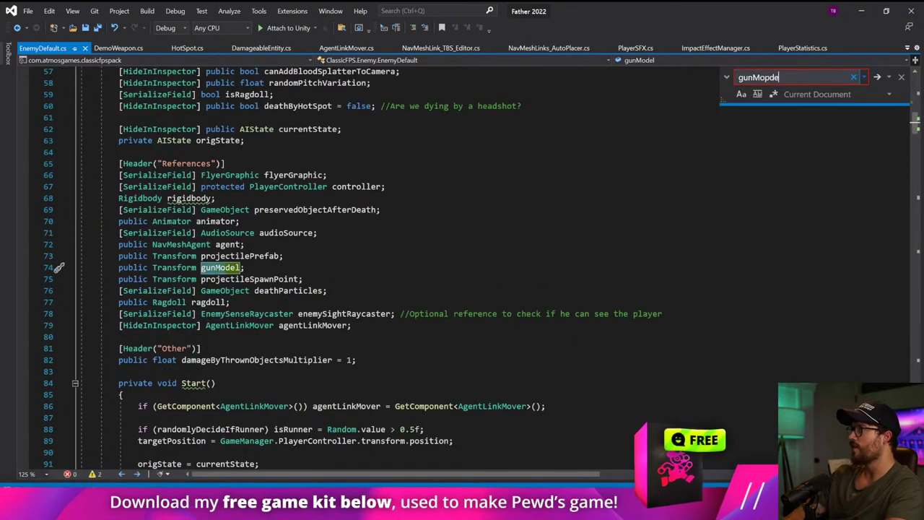
key("BackSpace")
key("BackSpace")
key("BackSpace")
key("BackSpace")
type("eel")
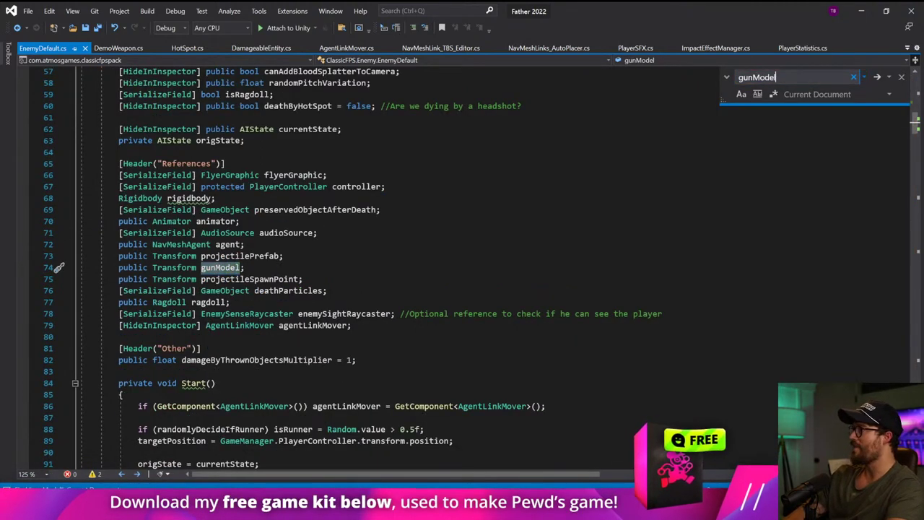
key("Return")
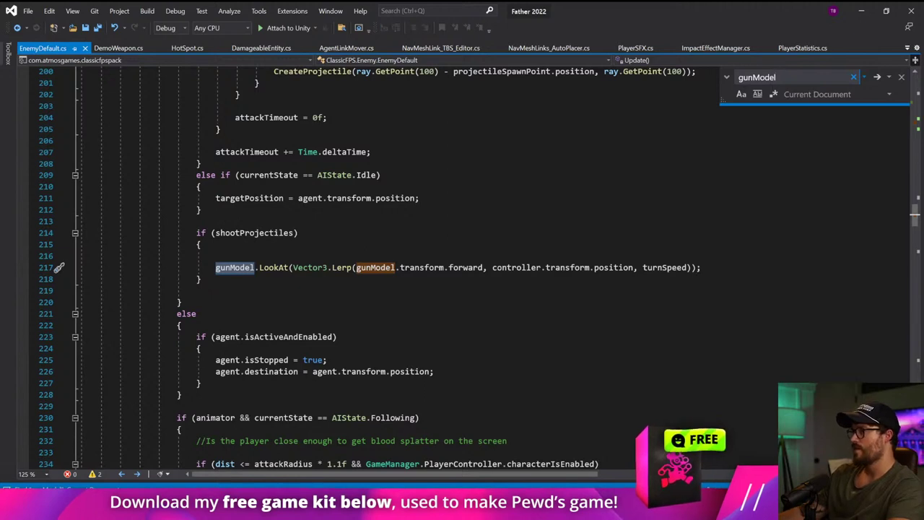
- Copy the if (shootProjectiles) block with the gunModel.LookAt call and delete it from the Update method
left_click_drag(197, 233, 202, 280)
key("ctrl+c")
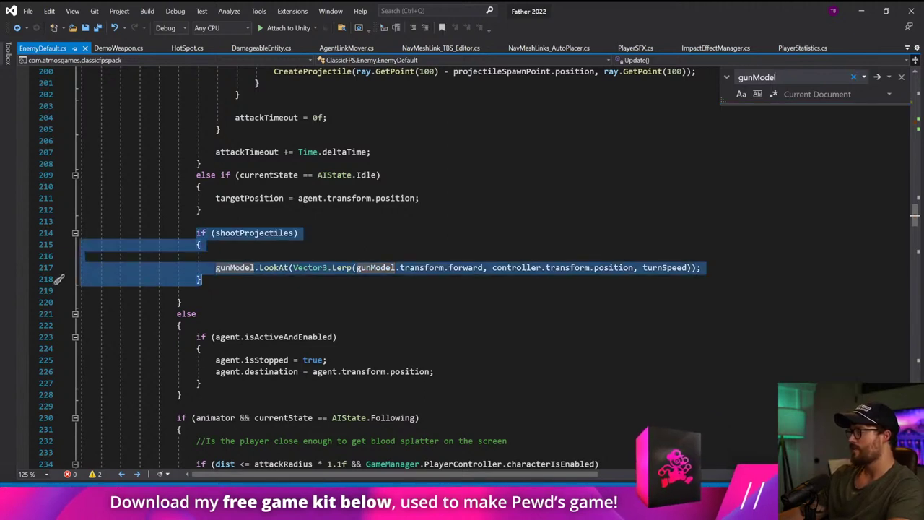
scroll(373, 274, "up", 3)
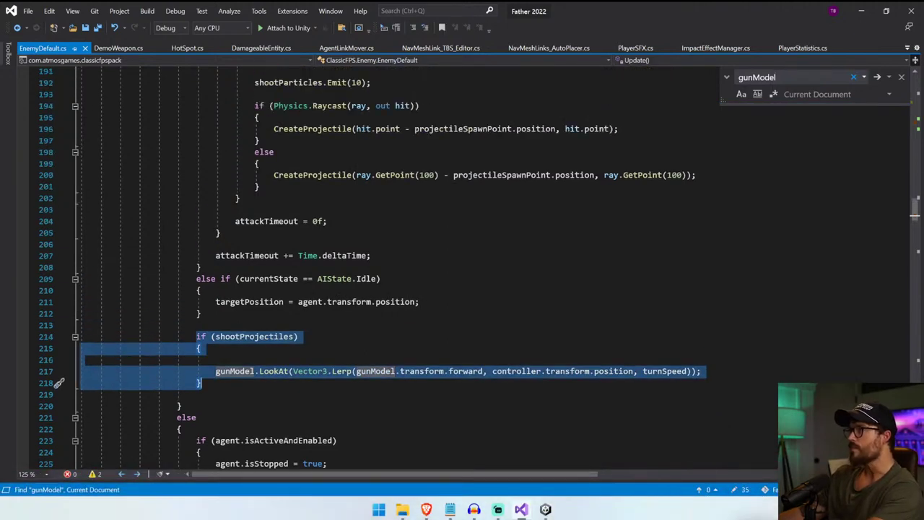
key("Delete")
- Add a public void LateUpdate() method above OnCollisionEnter and paste the copied shootProjectiles block into it
scroll(462, 274, "down", 5)
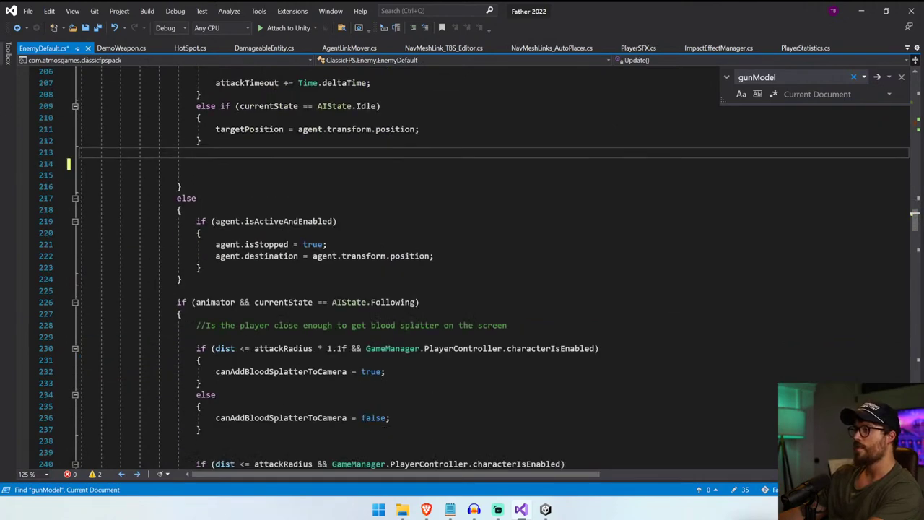
scroll(462, 274, "down", 15)
left_click(124, 164)
key("Return")
key("Return")
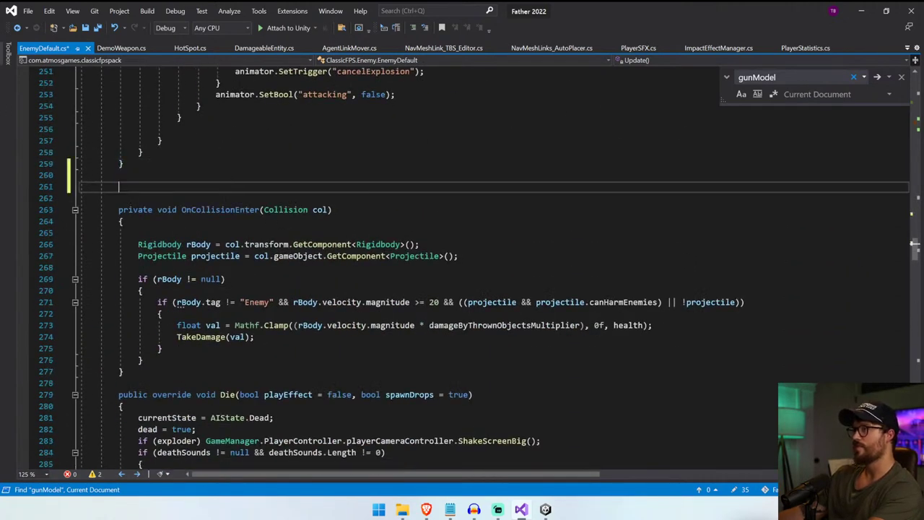
type("public void L")
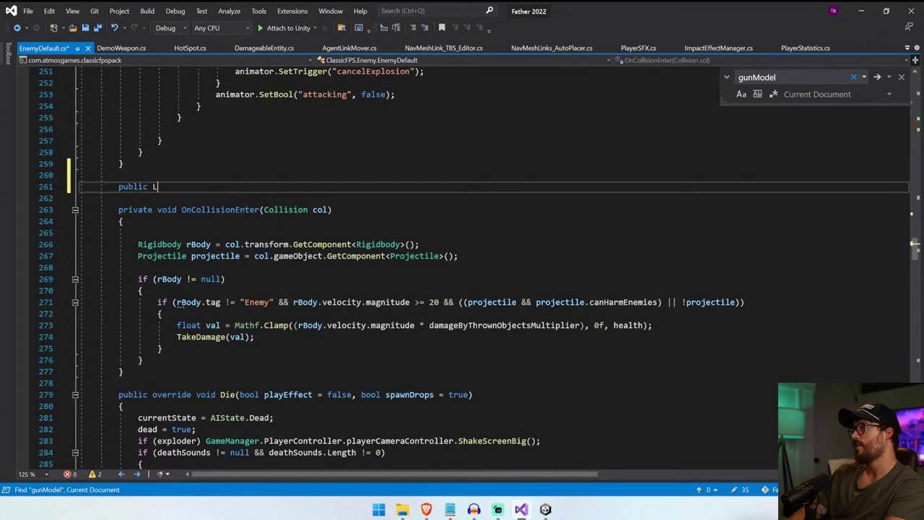
type("ateUp")
key("Return")
key("ctrl+v")
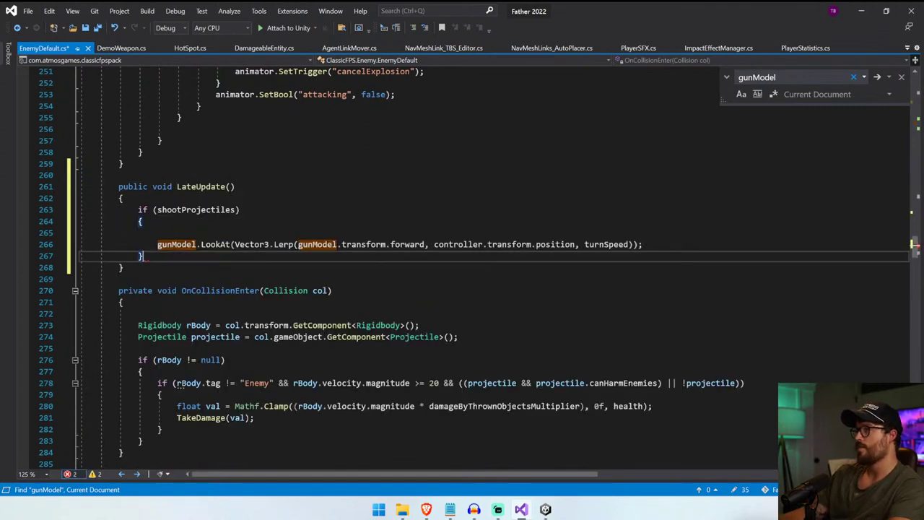
- Remove the blank line above the gunModel.LookAt call in LateUpdate and save EnemyDefault.cs
key("ctrl+s")
key("BackSpace")
key("BackSpace")
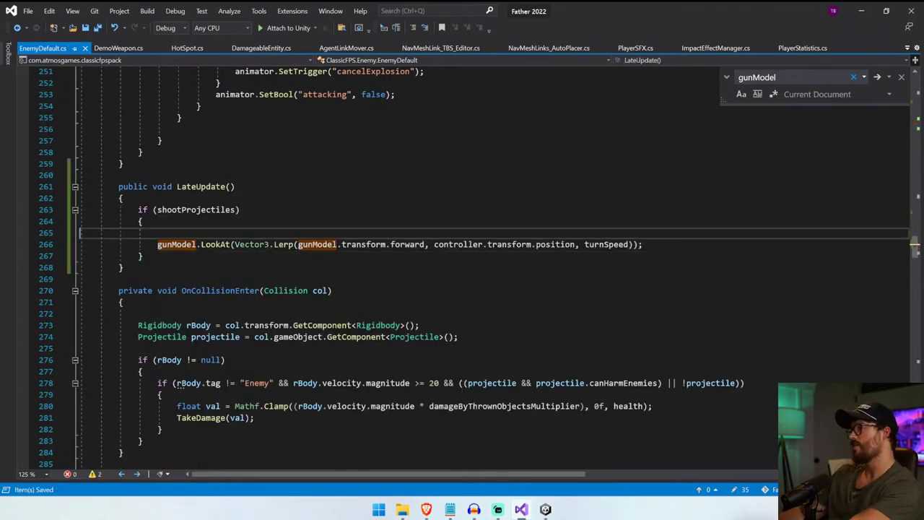
key("Down")
key("Down")
- Switch to Unity, clear the console messages and open the Walker's list of animation clips
mouse_move(546, 511)
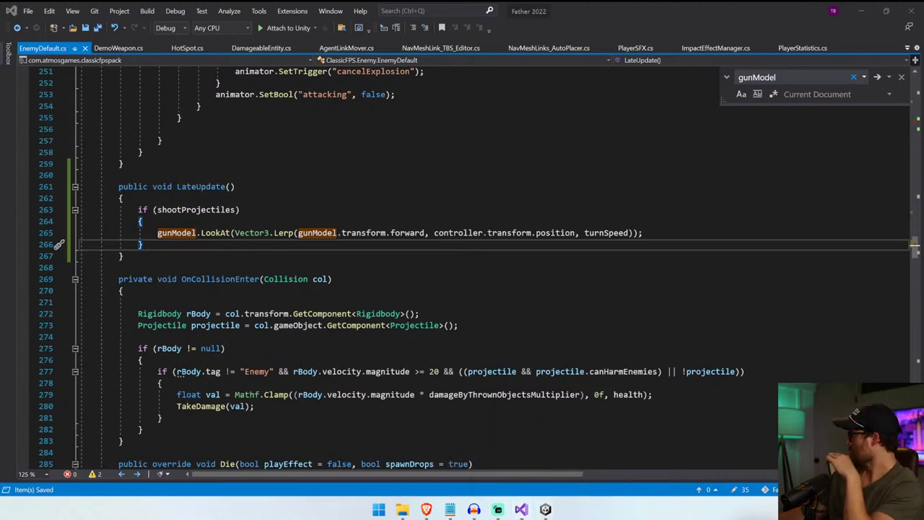
key("alt+Tab")
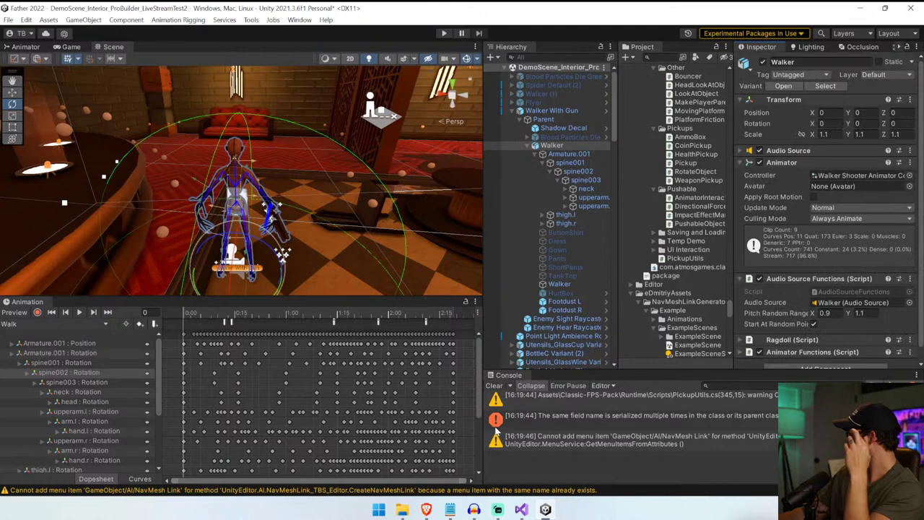
left_click(494, 386)
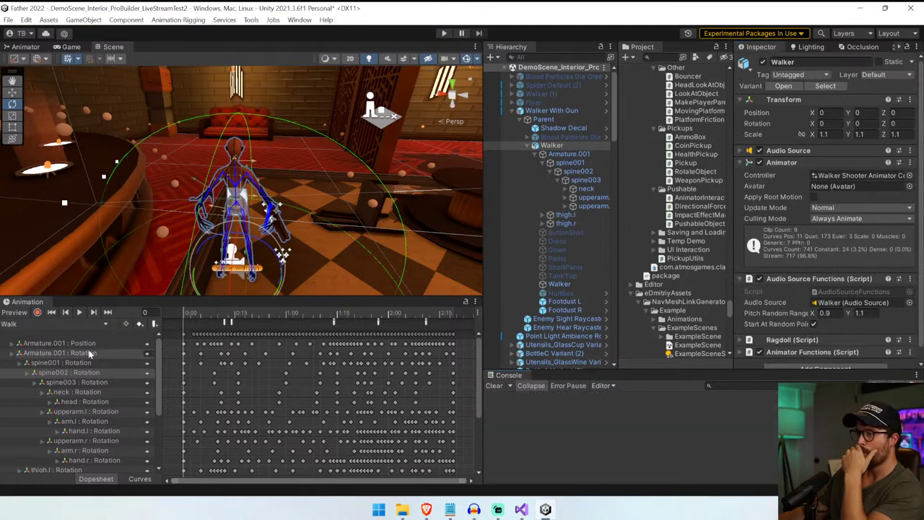
left_click(57, 323)
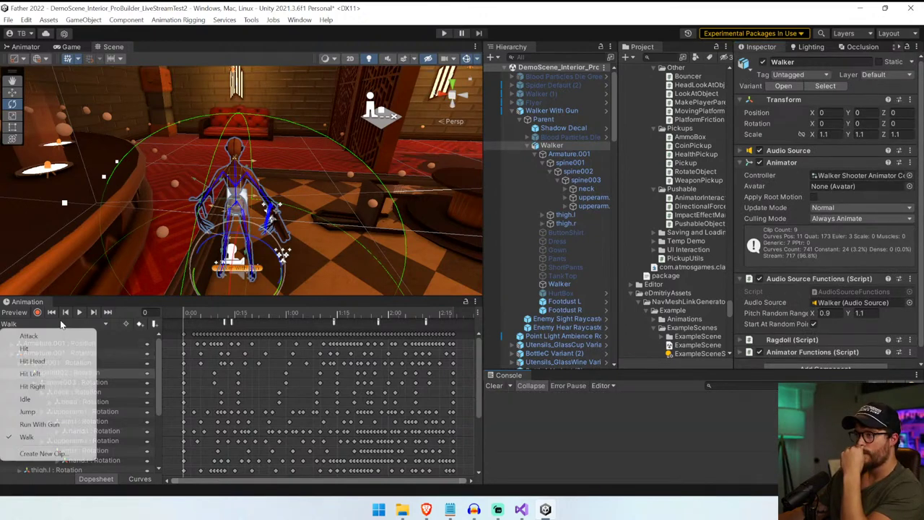
- Examine the Walker's Run With Gun animation clip and the layers of its animator controller
left_click(65, 424)
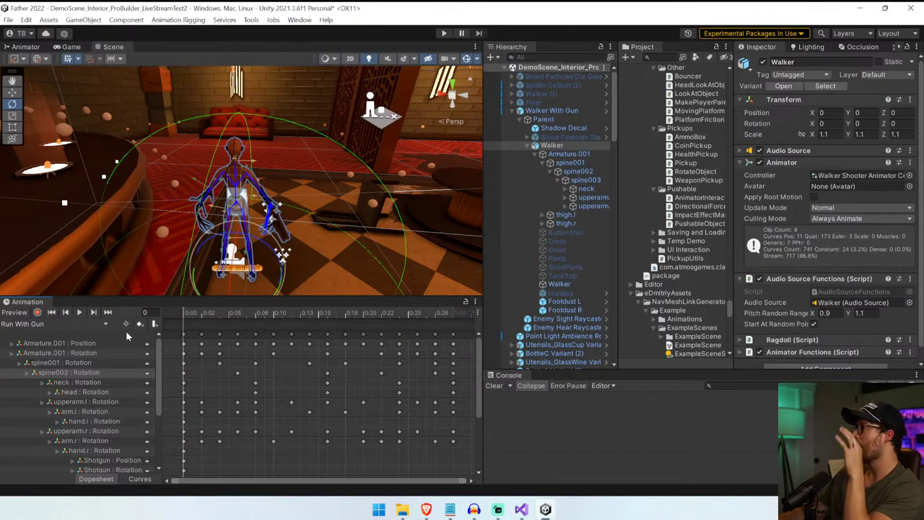
left_click(26, 47)
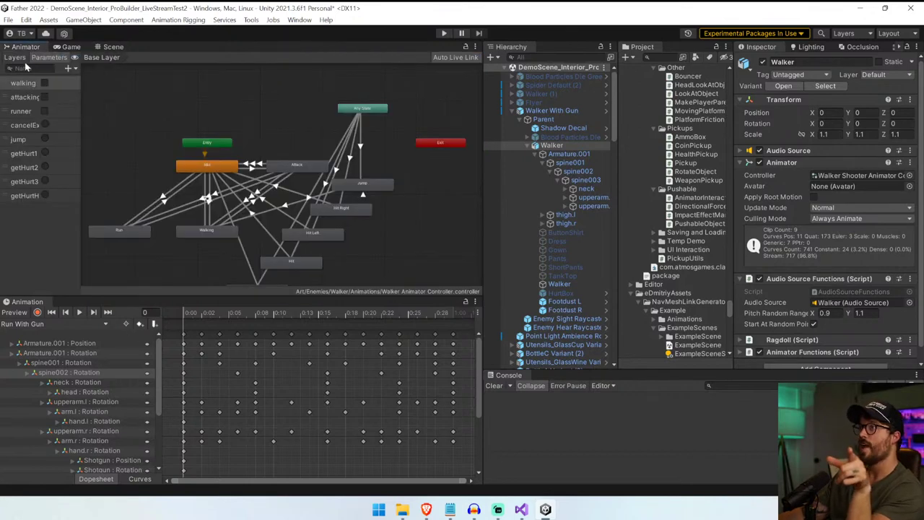
left_click(16, 57)
left_click(42, 85)
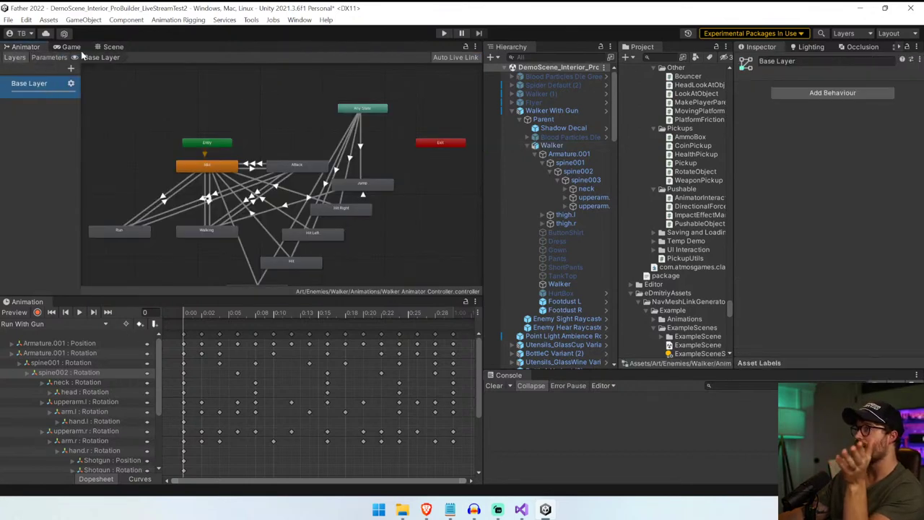
left_click(71, 46)
left_click(112, 46)
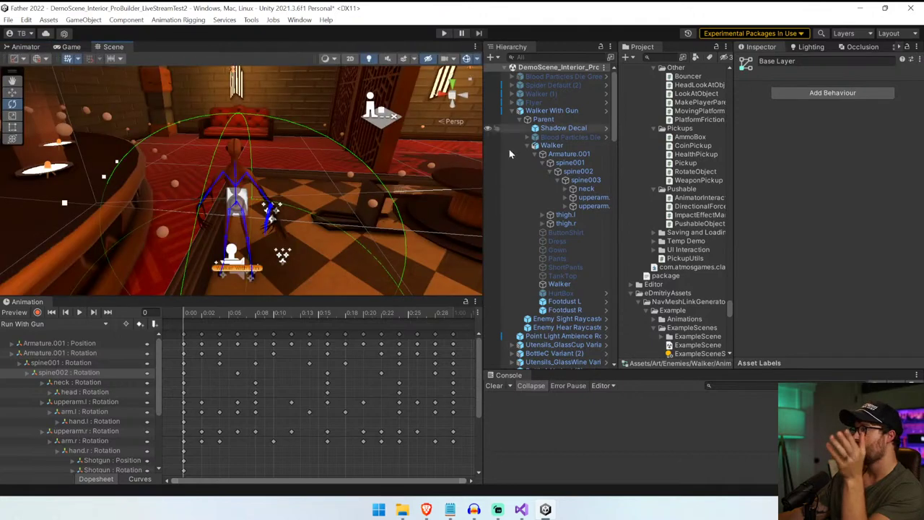
- Assign the spine003 bone as the Gun Model reference in the Enemy Default script of Walker With Gun
left_click(609, 186)
left_click(565, 146)
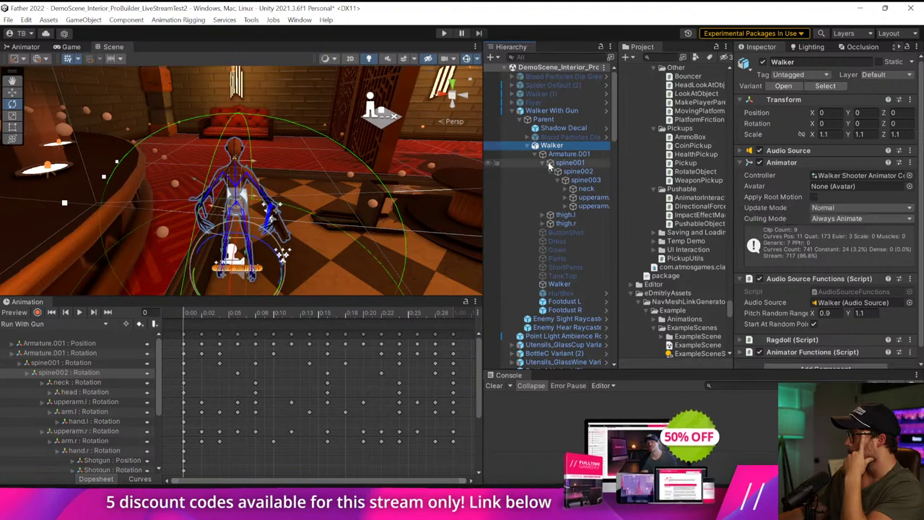
left_click(552, 110)
scroll(916, 117, "down", 1)
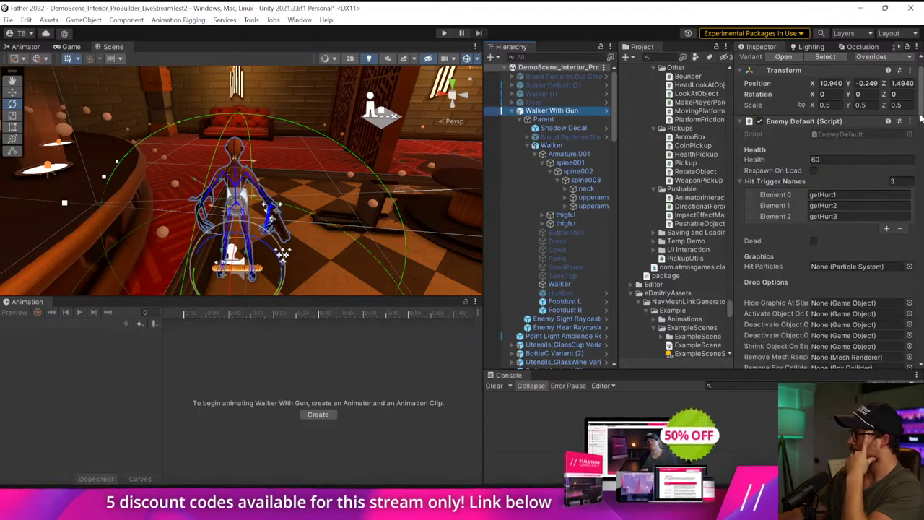
scroll(920, 119, "down", 15)
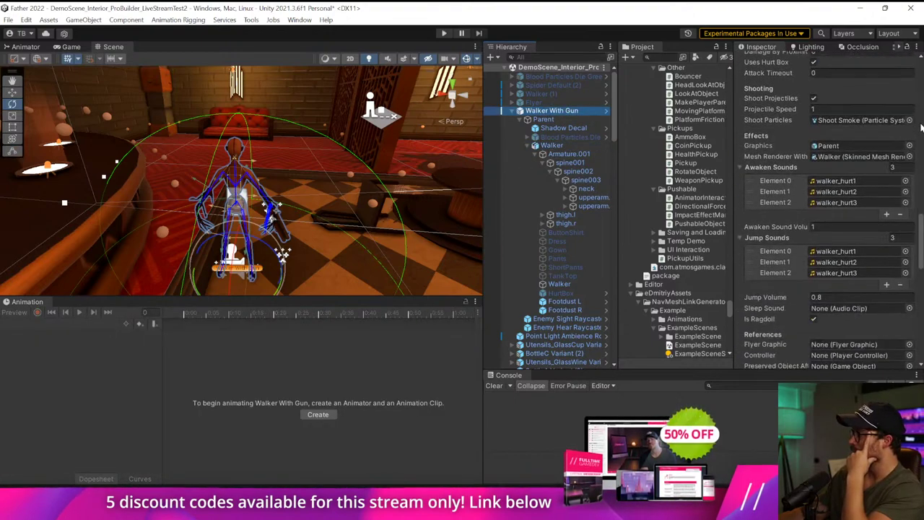
scroll(921, 126, "down", 5)
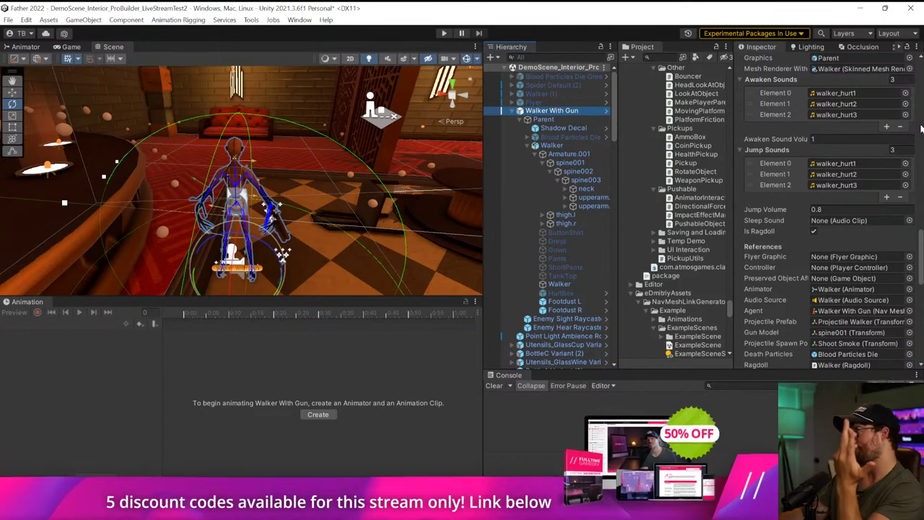
left_click_drag(590, 179, 864, 333)
- Play-test the scene, moving around the hall and firing at the gun-carrying walker to check its aiming, and stop the game
left_click(444, 34)
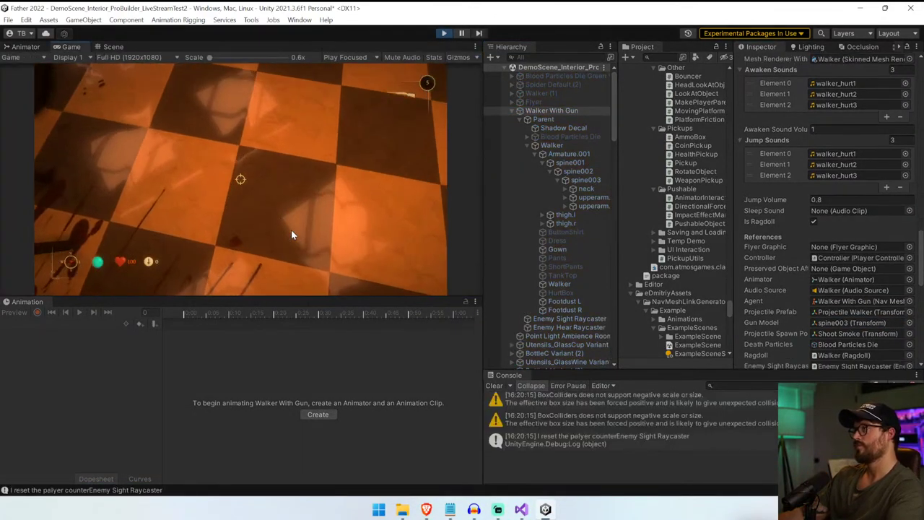
left_click(291, 230)
left_click(240, 179)
key("w")
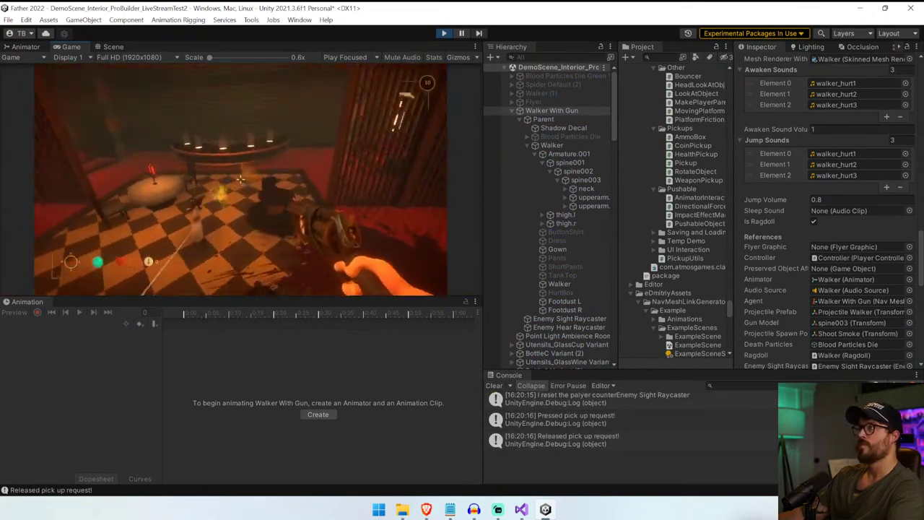
key("space")
key("w")
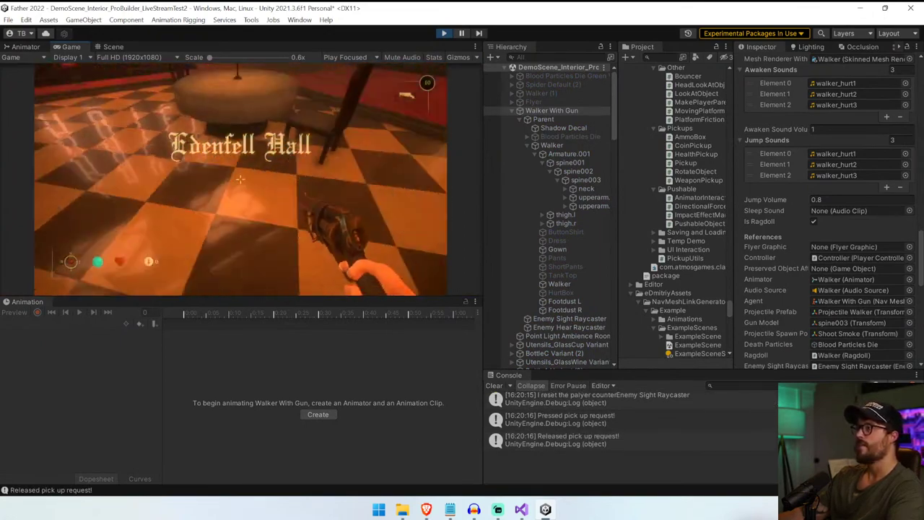
key("space")
key("w")
left_click(241, 179)
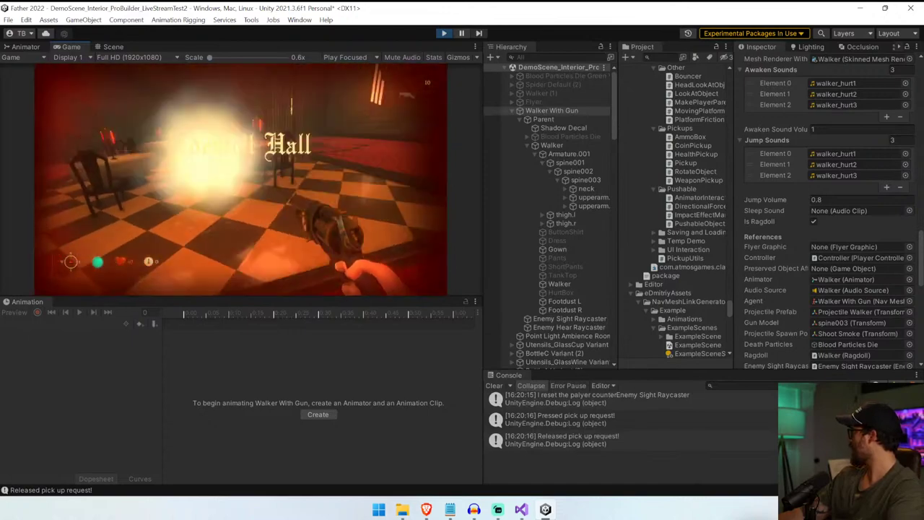
key("space")
key("w")
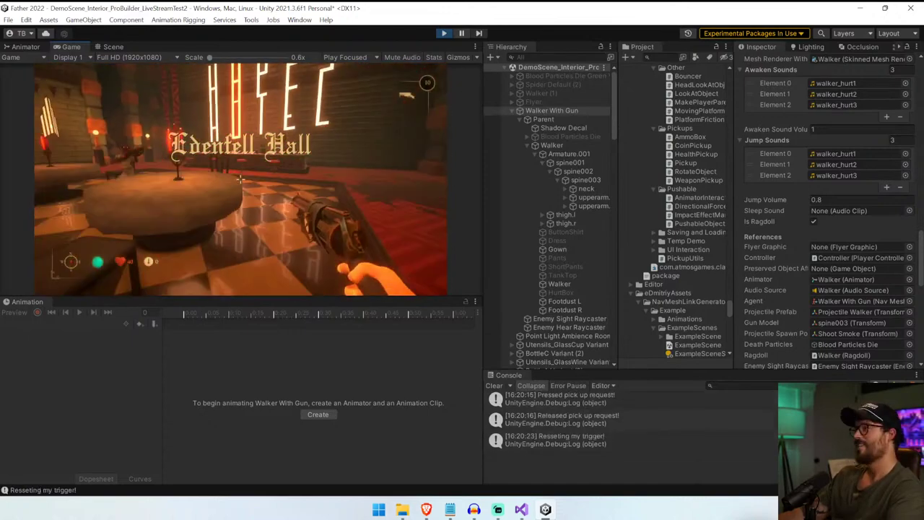
key("w")
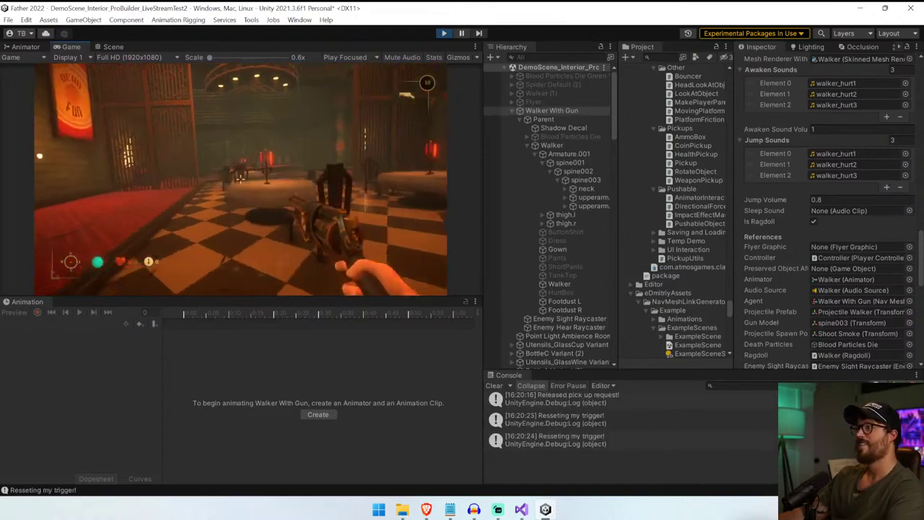
key("w")
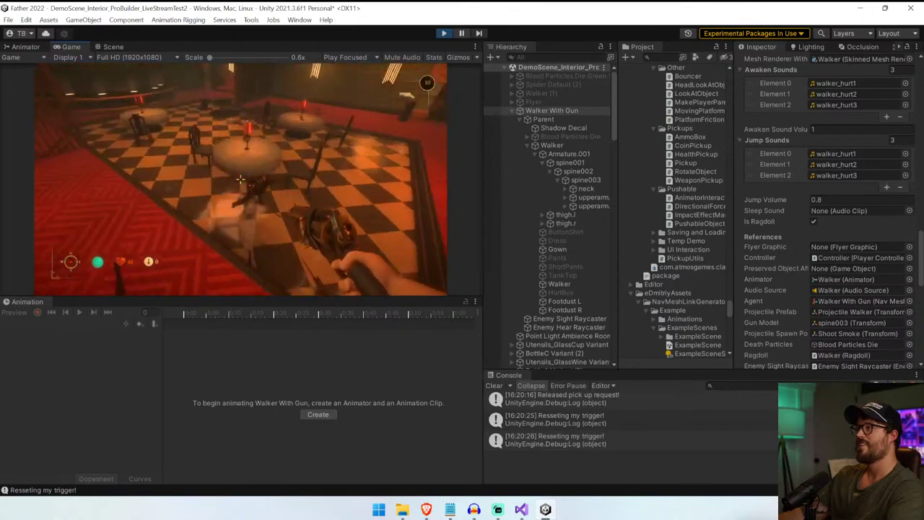
key("w")
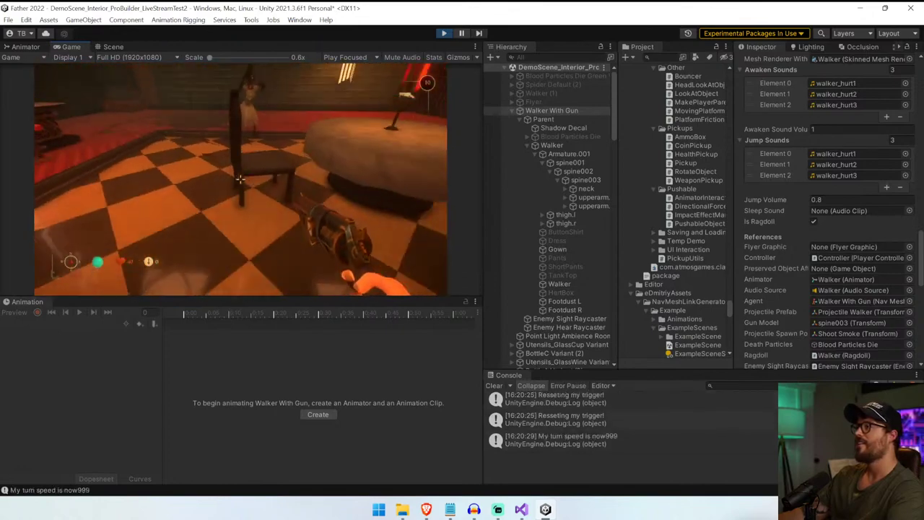
left_click(240, 179)
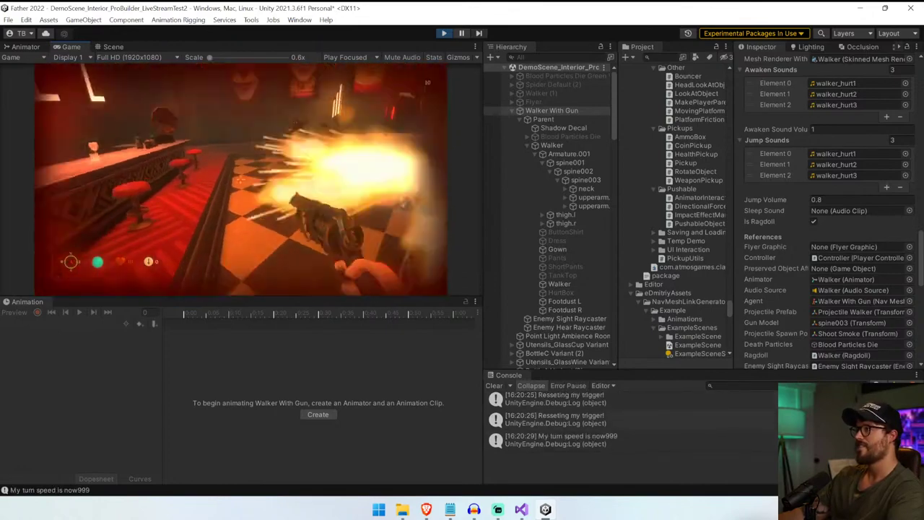
key("s")
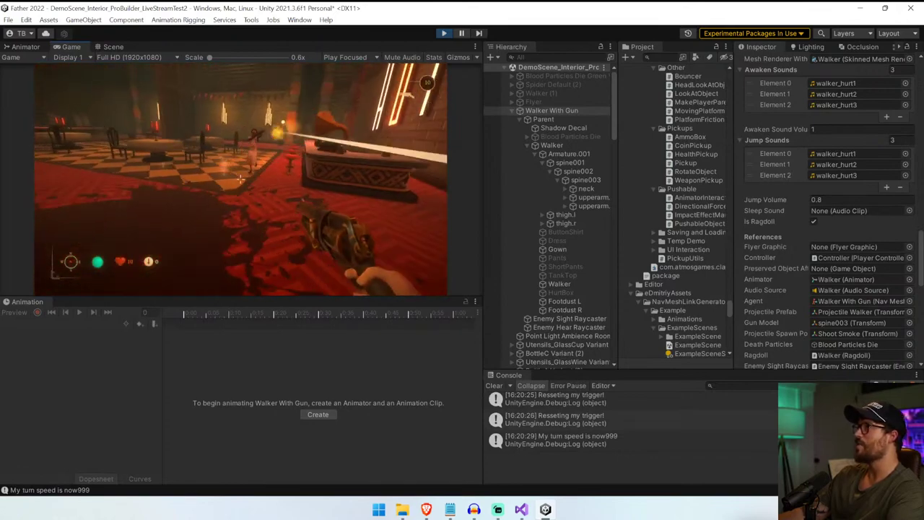
key("ctrl+p")
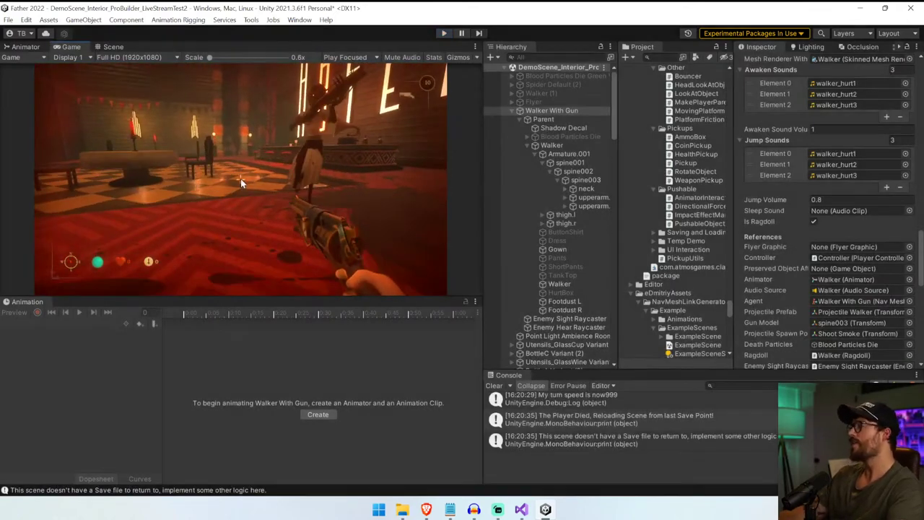
- Clear the console and open the EnemyDefault script of Walker With Gun in Visual Studio
left_click(577, 179)
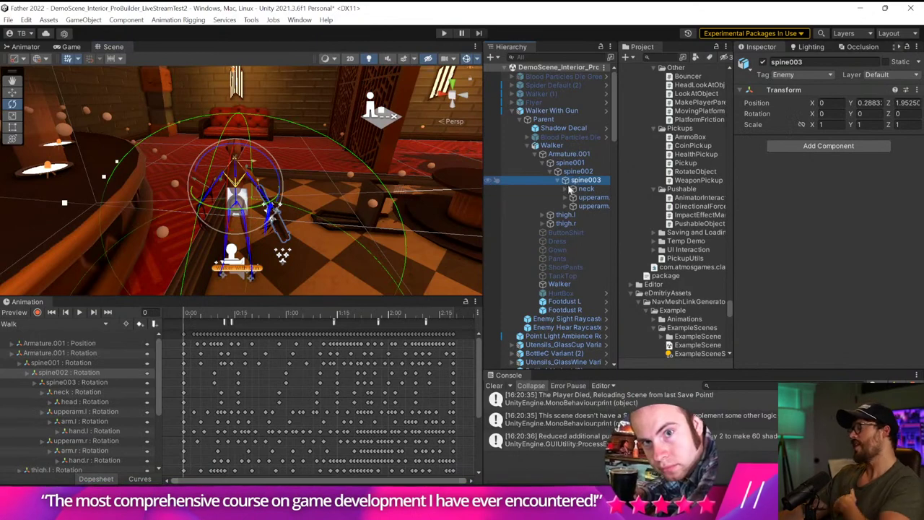
left_click(495, 385)
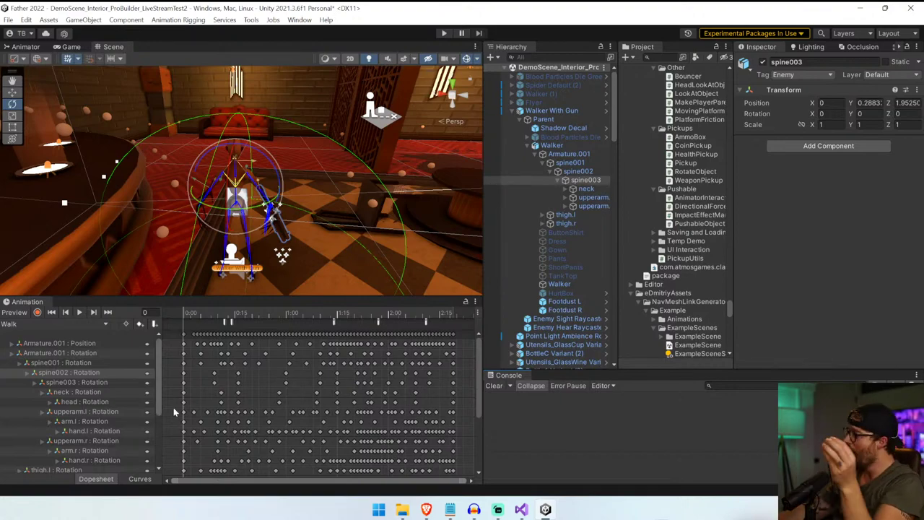
left_click(556, 111)
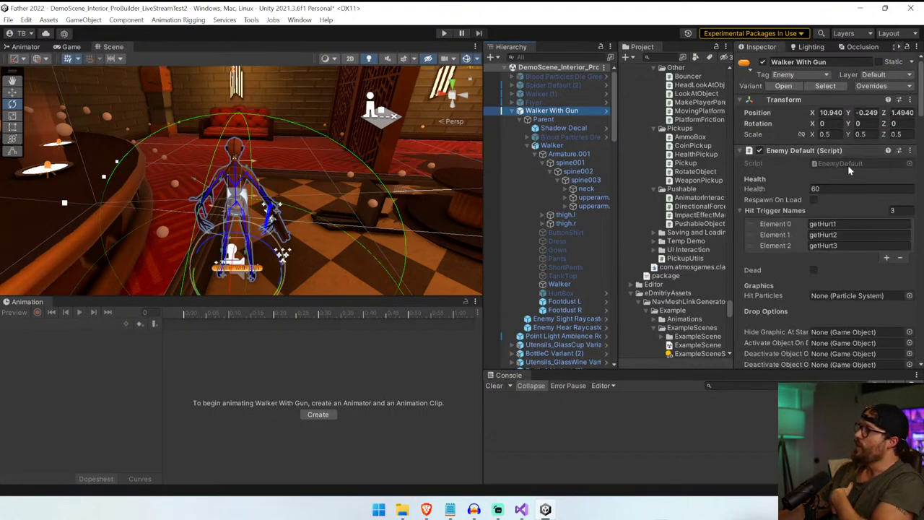
double_click(847, 164)
left_click(139, 337)
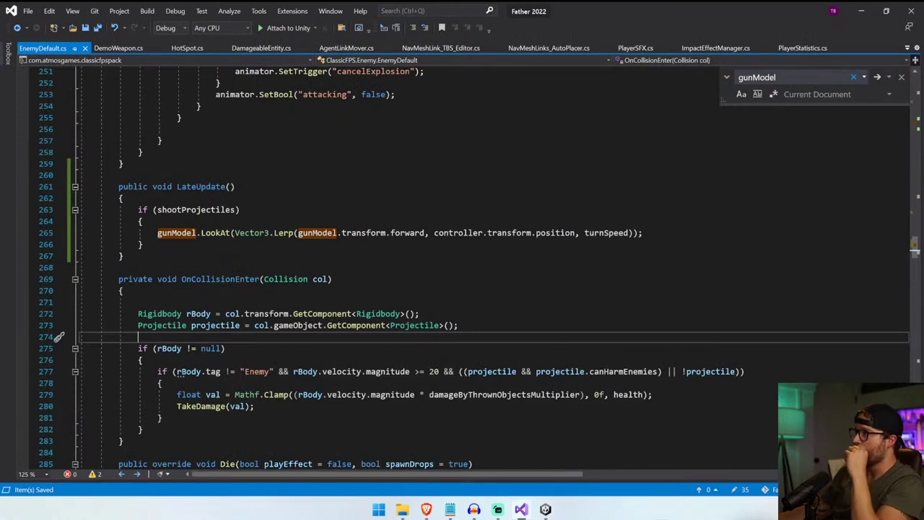
- In LateUpdate, add gunModelLookAtOffset to the controller position in the gunModel.LookAt call and save the script
left_click(581, 232)
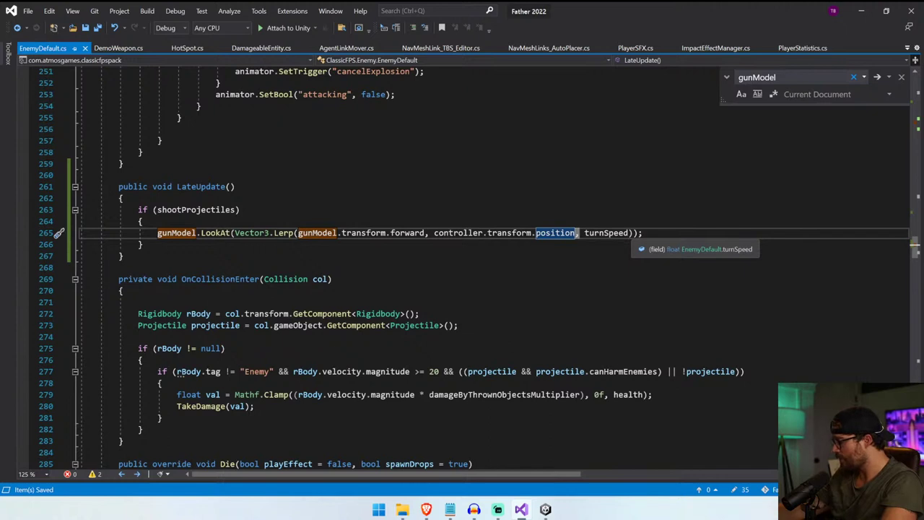
type("+ gun")
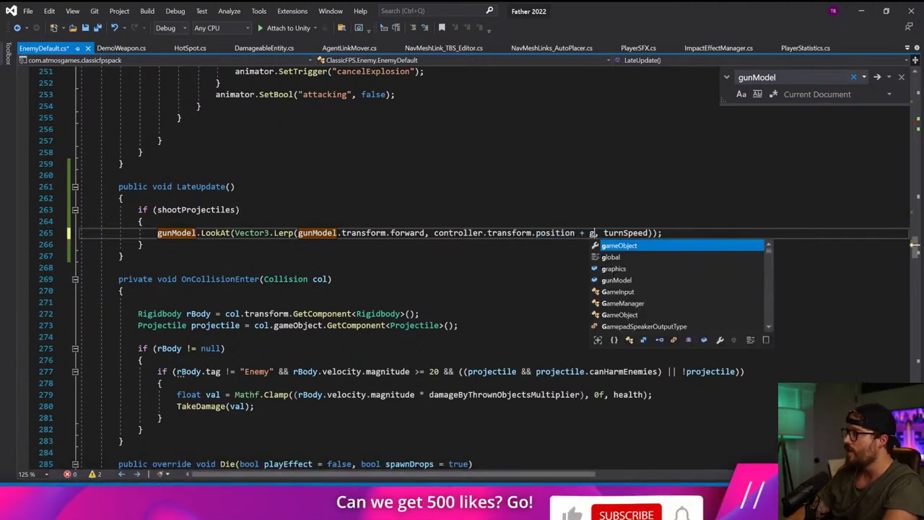
type("Model")
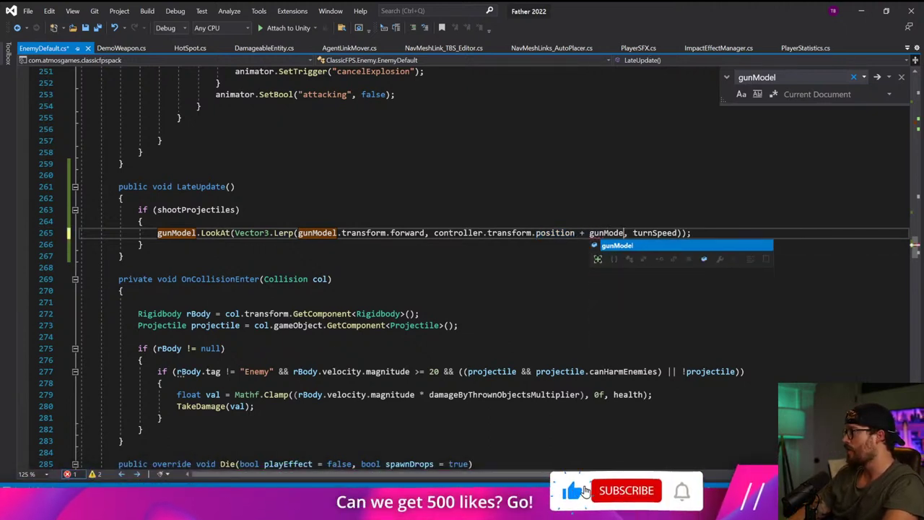
type("LookAtOffse")
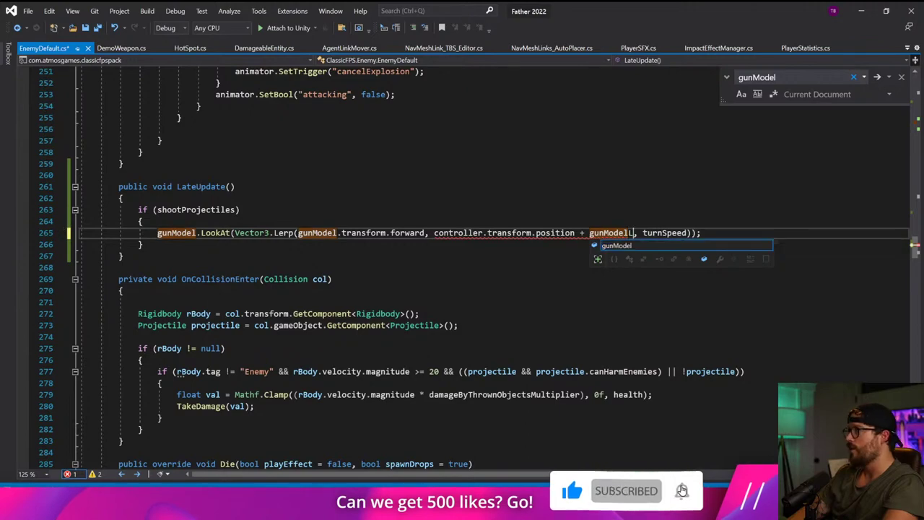
type("t")
key("ctrl+s")
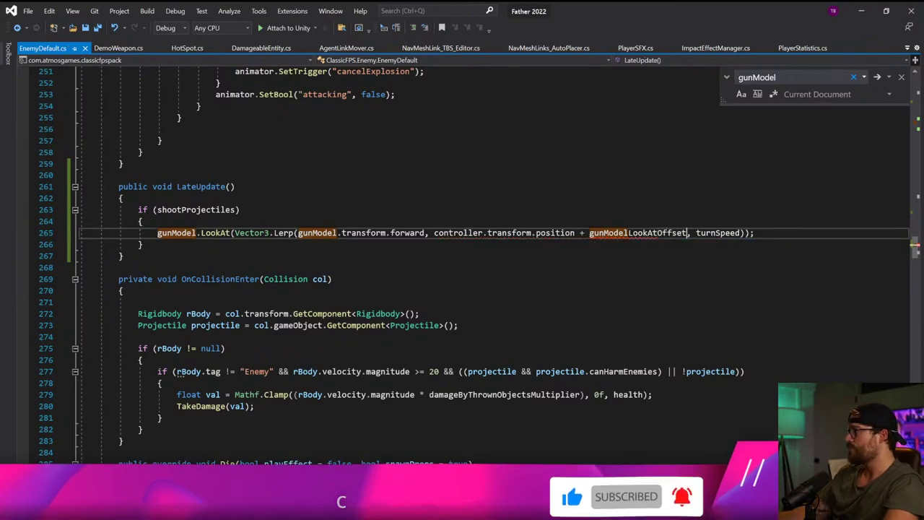
- Declare a public Vector3 gunModelLookAtOffset at the end of the Shooting header's fields, save the script and return to Unity
double_click(641, 233)
scroll(641, 234, "up", 20)
scroll(462, 267, "down", 6)
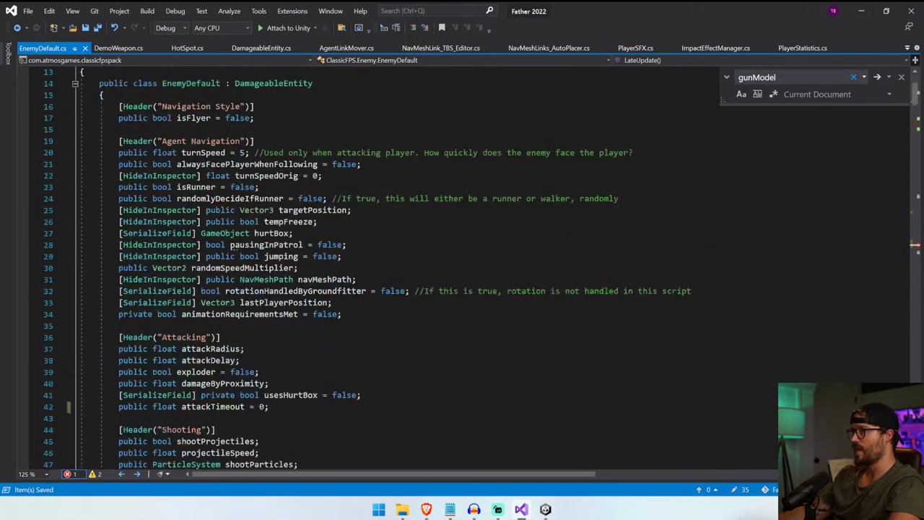
left_click(119, 256)
scroll(59, 256, "down", 4)
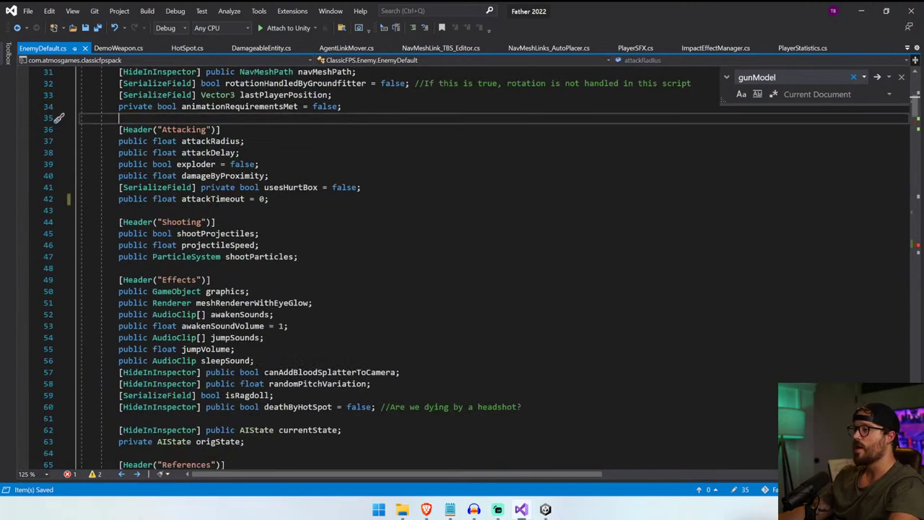
left_click(299, 256)
key("Return")
type("public Vecto")
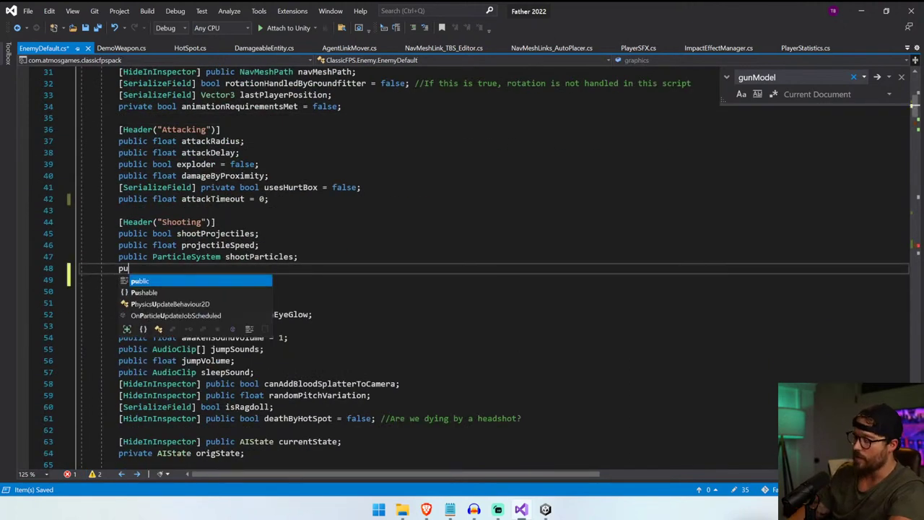
key("Down")
key("Down")
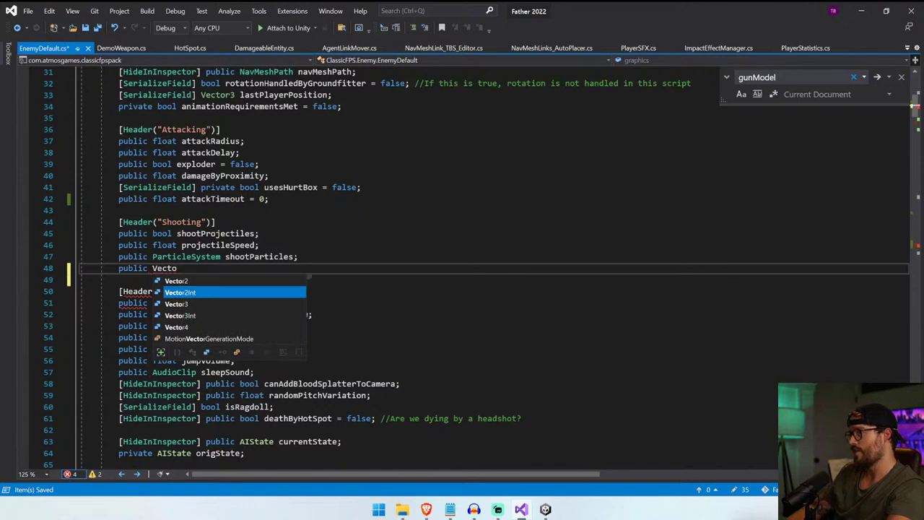
key("Tab")
type("gunModelLookAtOffset;")
key("ctrl+s")
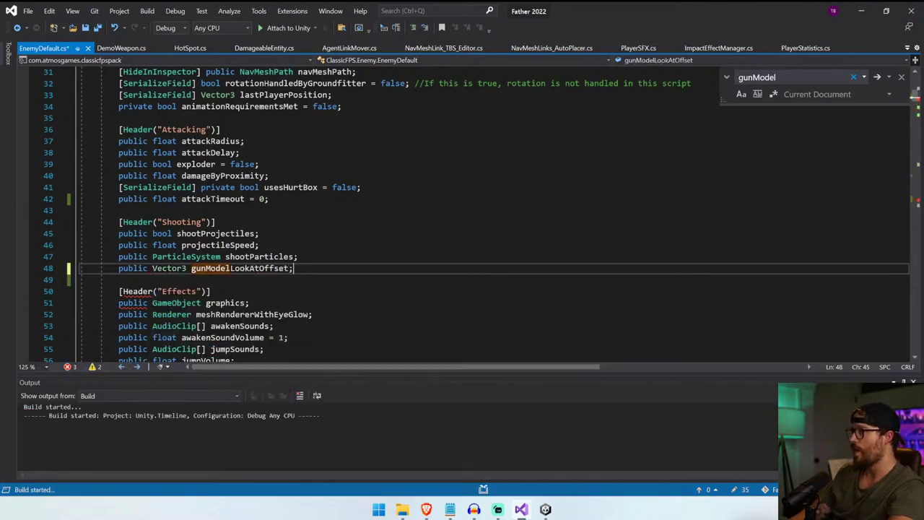
left_click(913, 382)
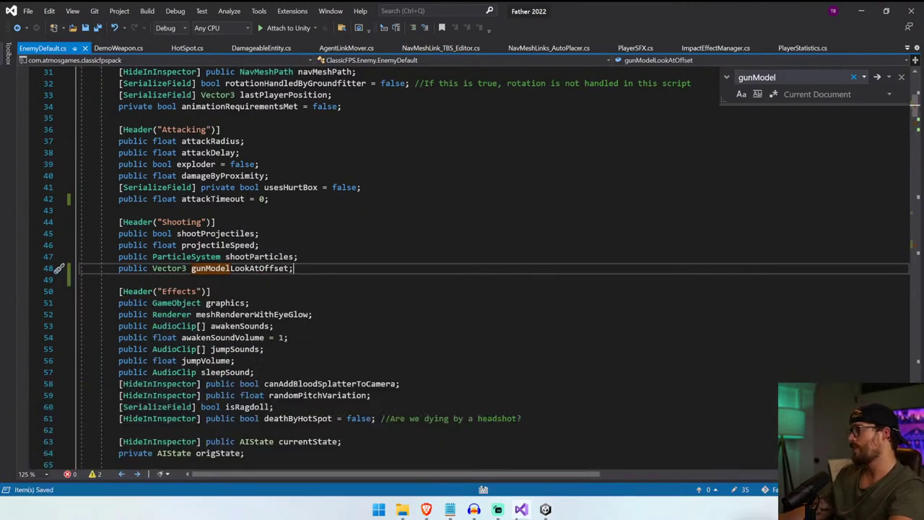
left_click(549, 508)
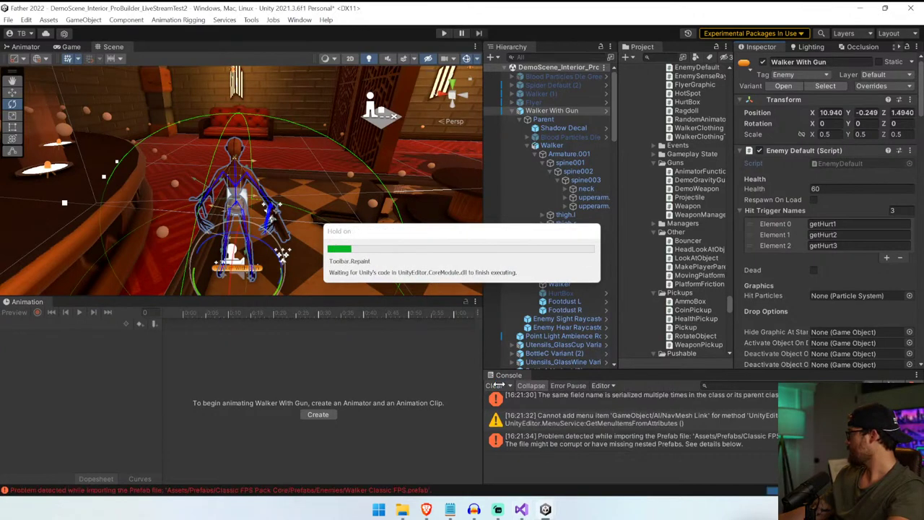
- Clear the console and rotate the walker's spine002 bone about 180 degrees around Y, trying spine003 first
left_click(496, 385)
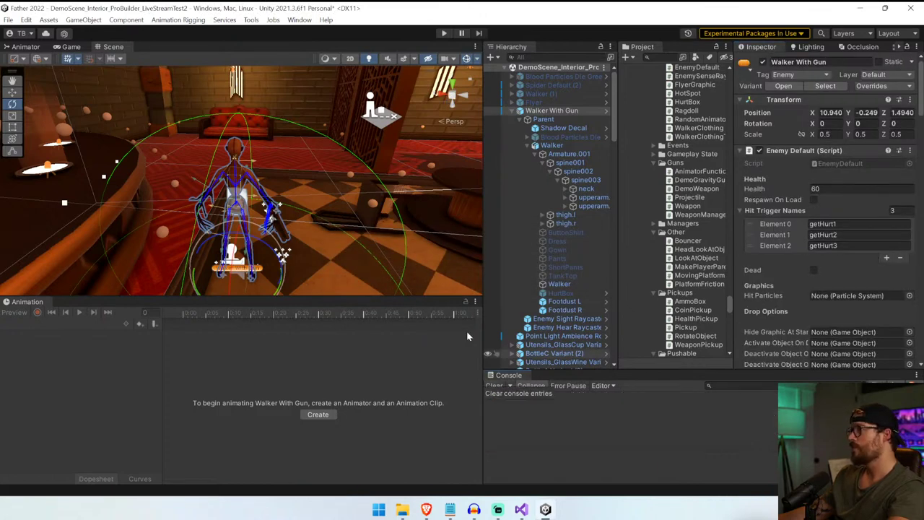
left_click(509, 180)
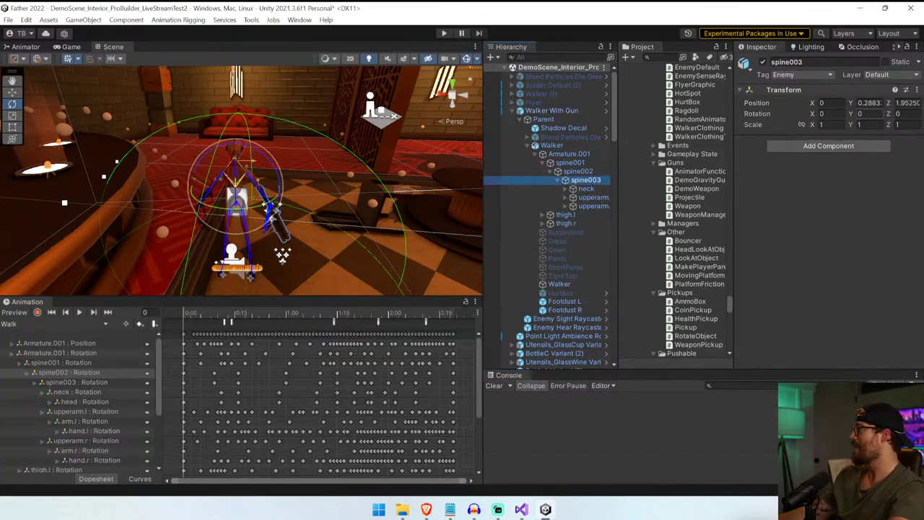
left_click_drag(261, 214, 10, 215)
left_click(580, 172)
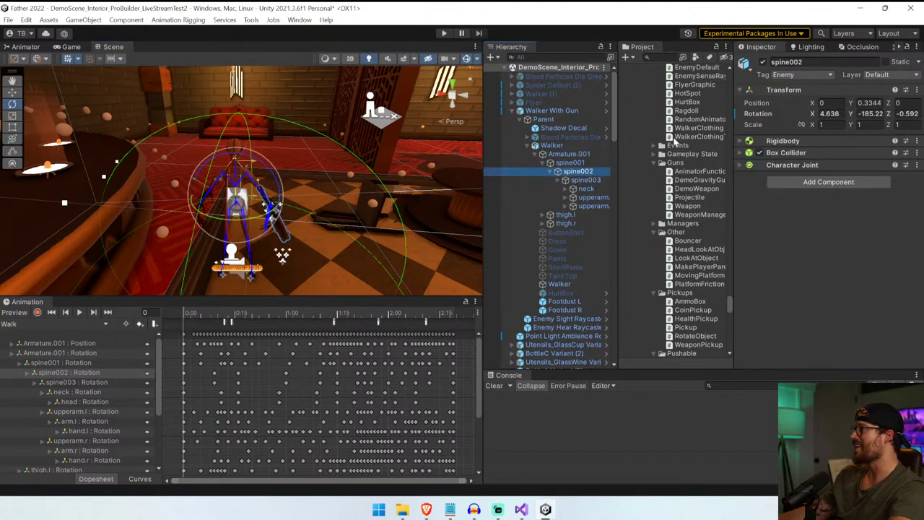
left_click_drag(267, 218, 36, 233)
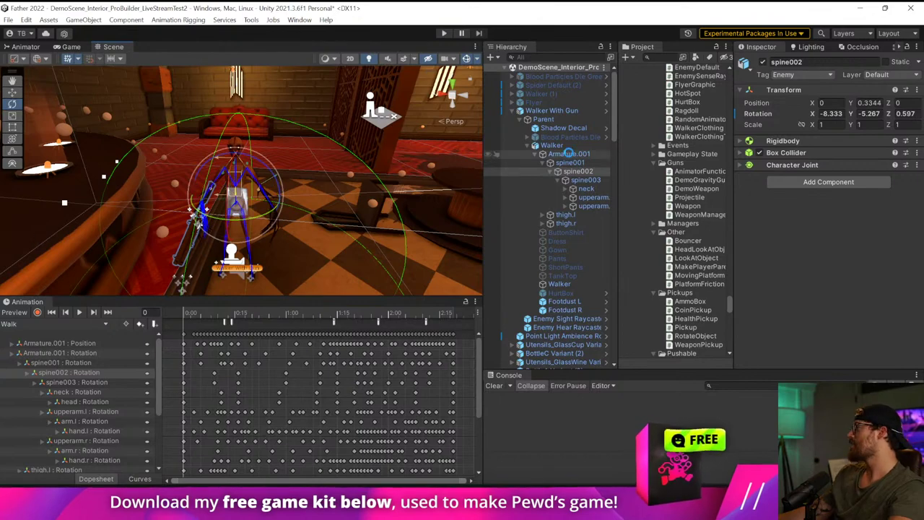
- Run the game with Walker With Gun selected and set its gun model look-at offset to X -2 and Y -1
left_click(553, 111)
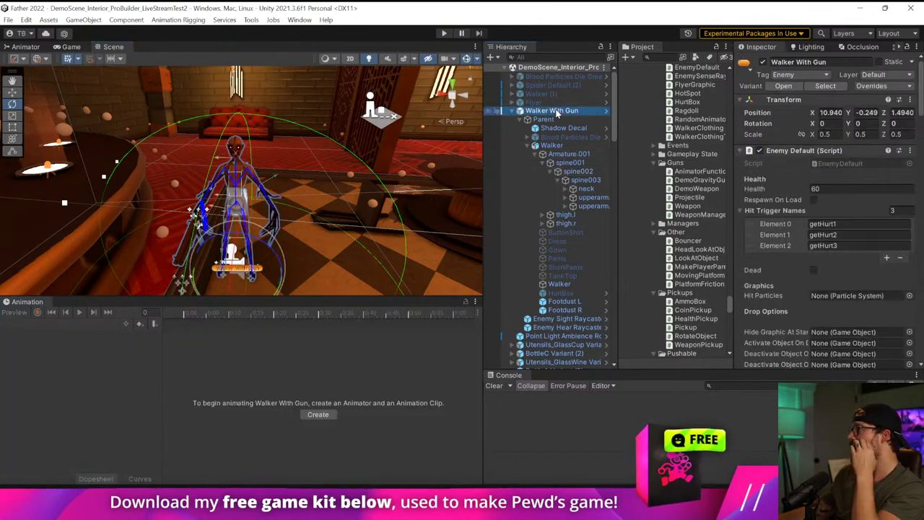
scroll(917, 159, "down", 10)
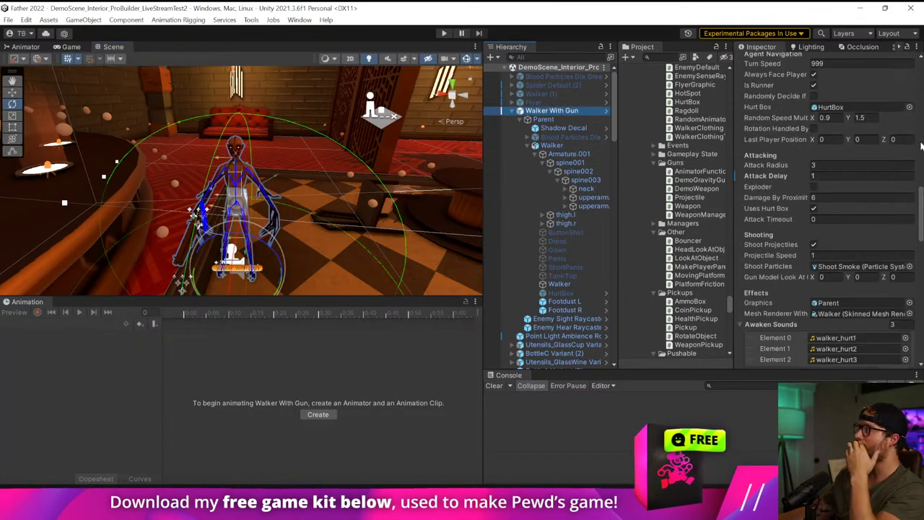
scroll(919, 147, "down", 5)
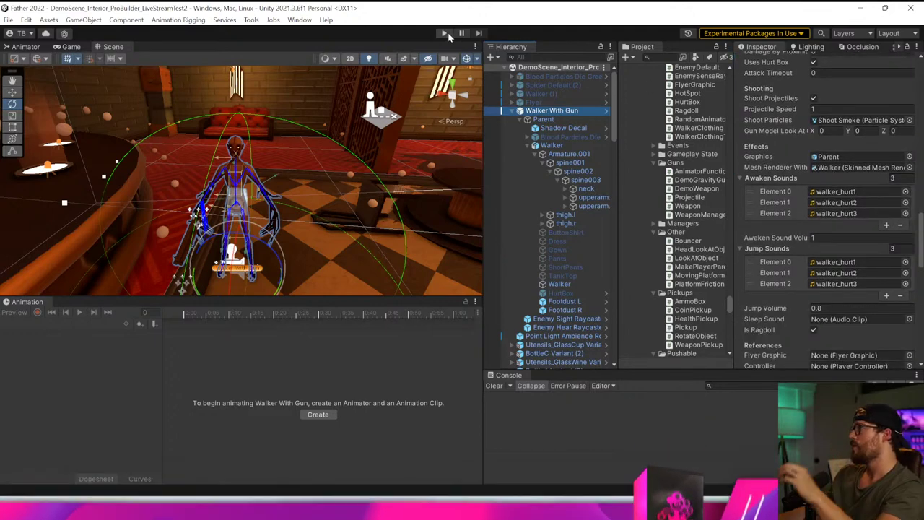
left_click(446, 32)
key("space")
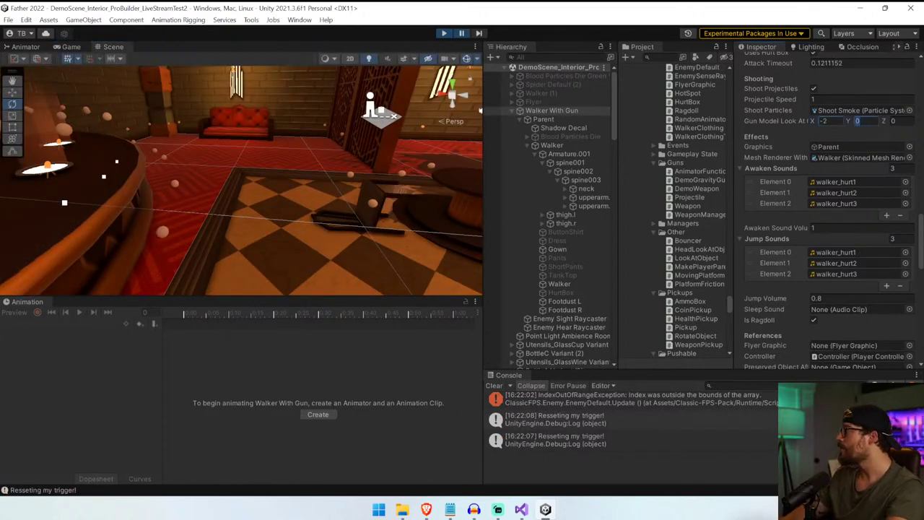
left_click(461, 34)
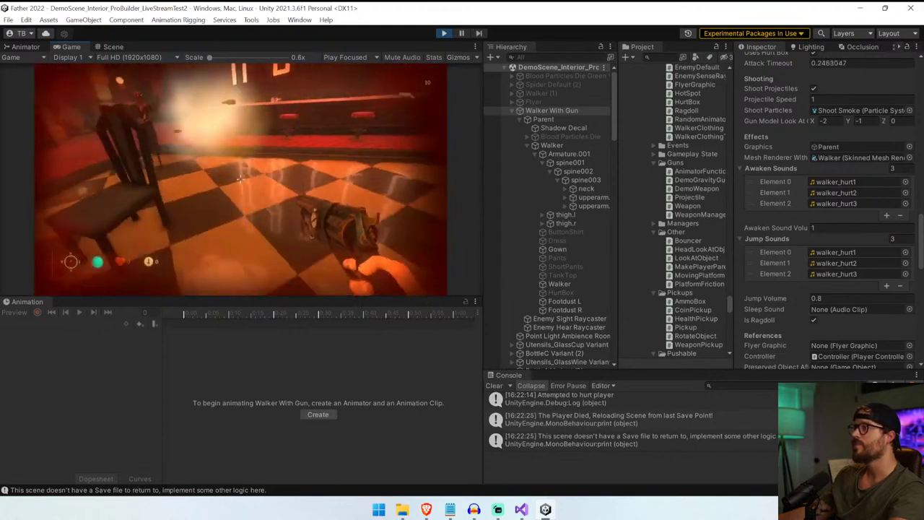
- Change the gun model look-at offset to X 2 and Y 1, and move around the hall to check the walker's aim
key("ctrl+1")
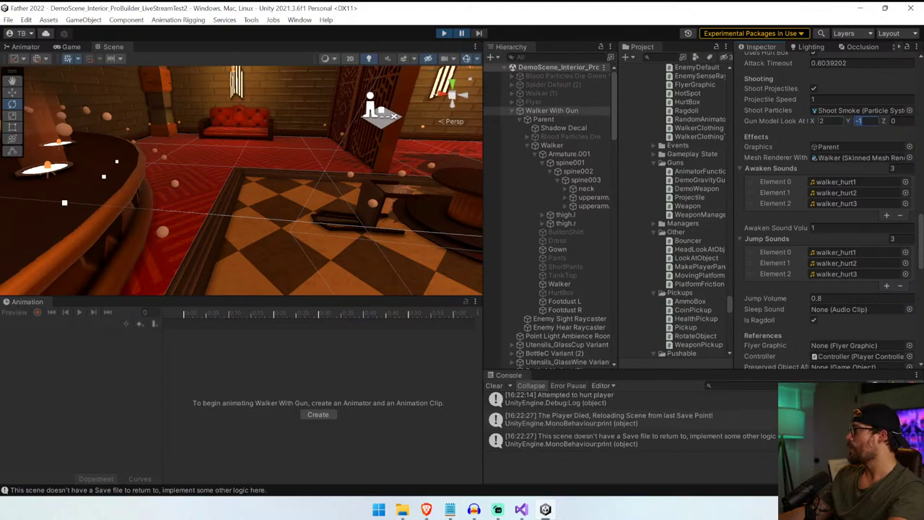
type("1")
left_click(461, 33)
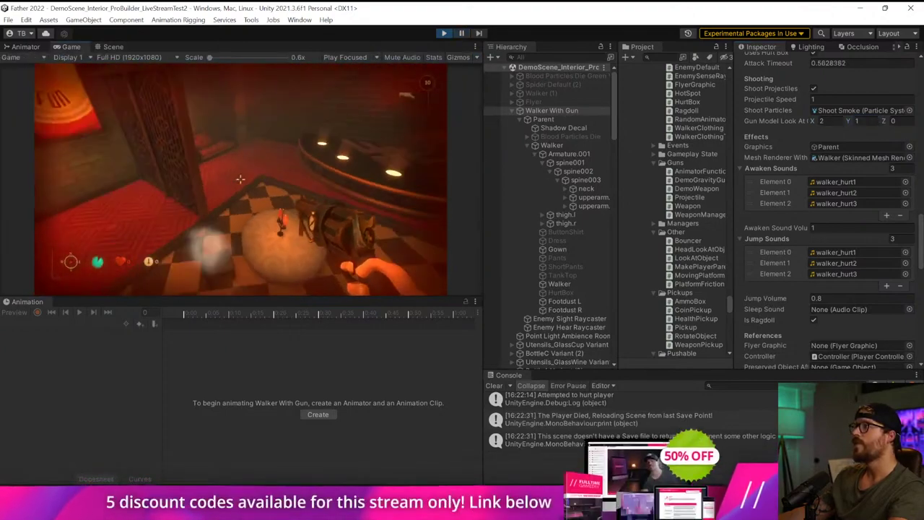
key("s")
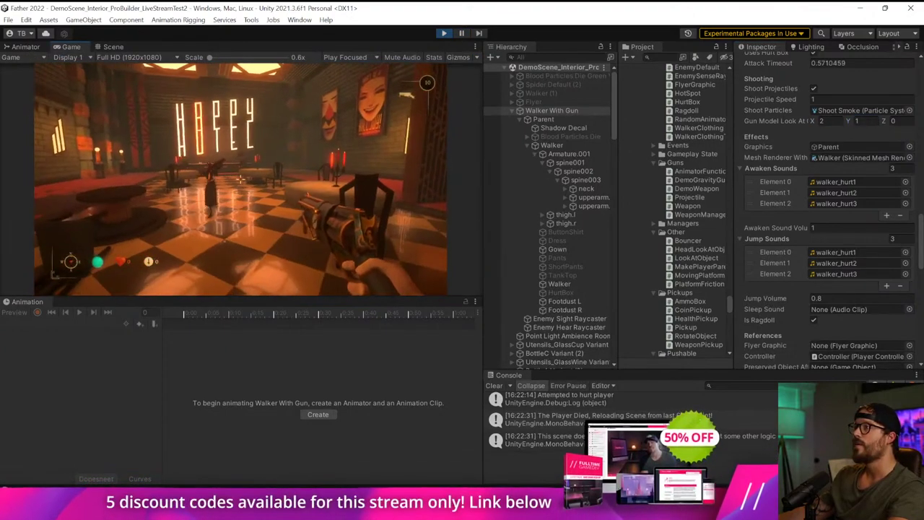
key("w")
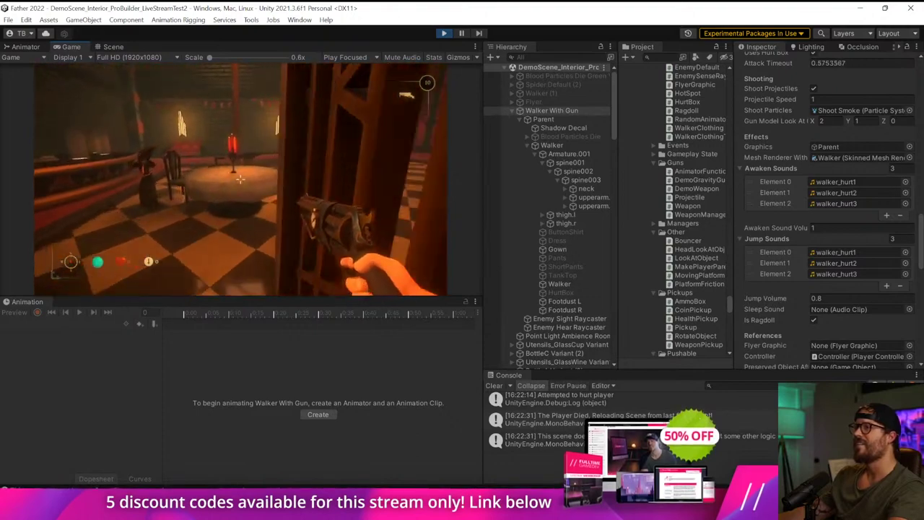
key("space")
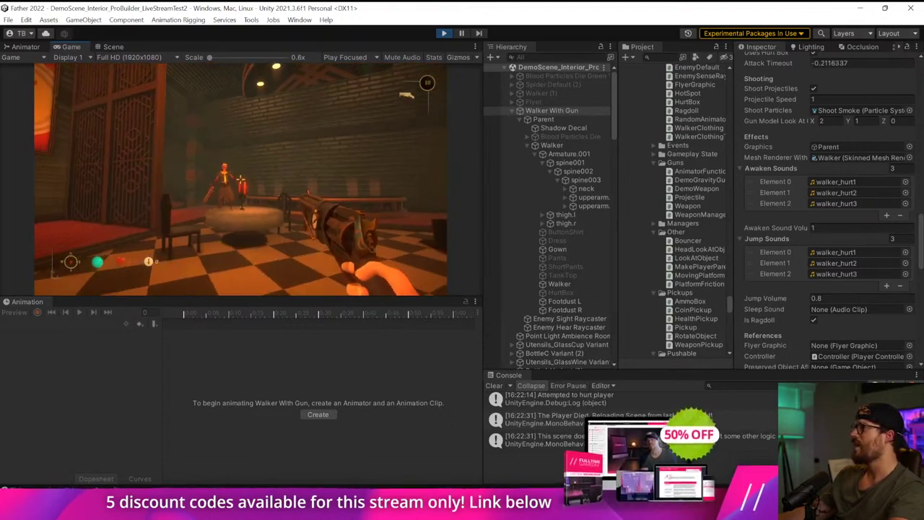
- Try an extreme gun model look-at offset of X 25 and Y 25 on the running walker
key("Escape")
left_click(825, 121)
type("25")
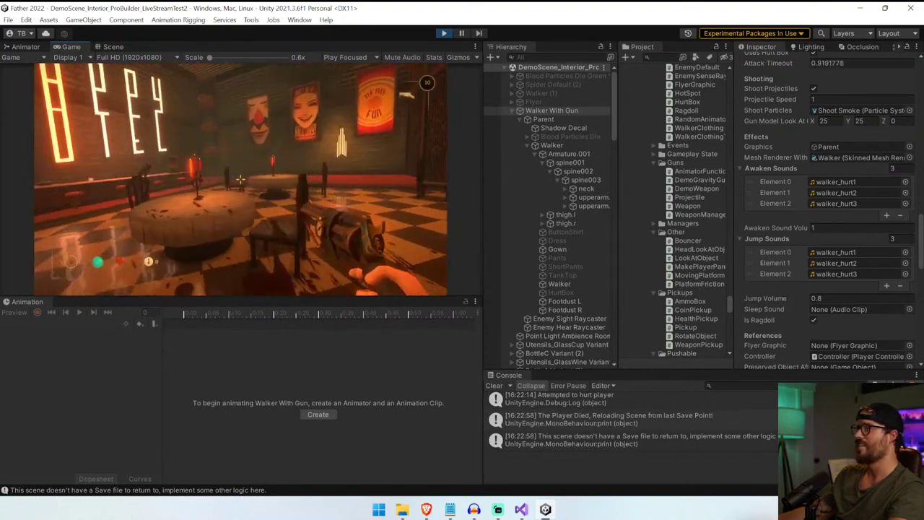
- Set the gun model look-at offset to X 3 and Y 3, and compare the walker's aim in the Game and Scene views
key("ctrl+shift+p")
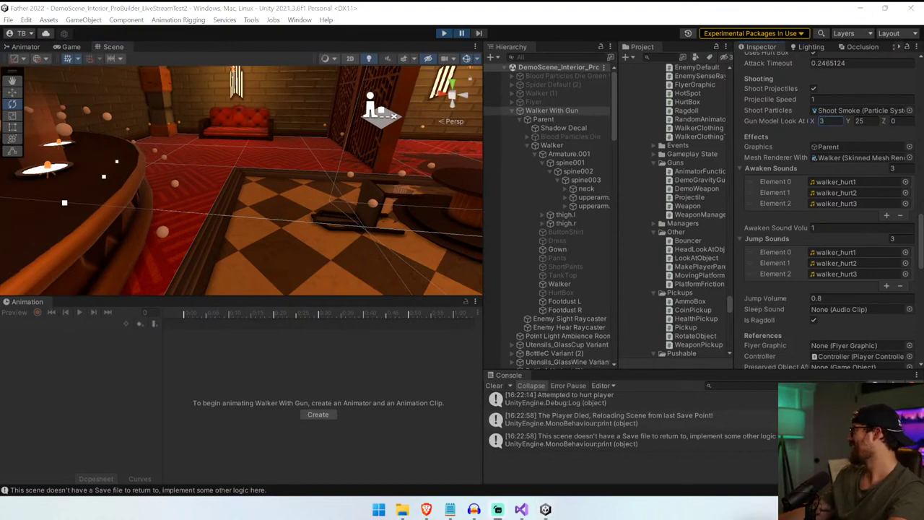
key("ctrl+2")
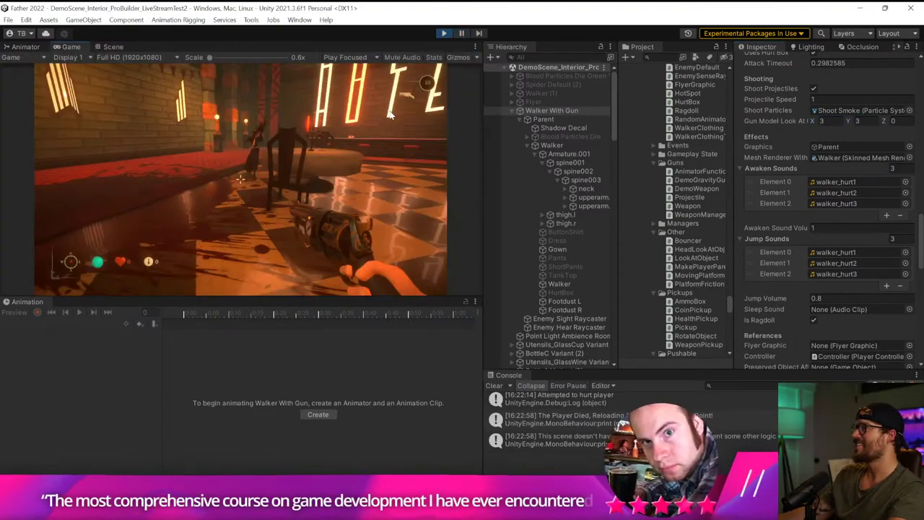
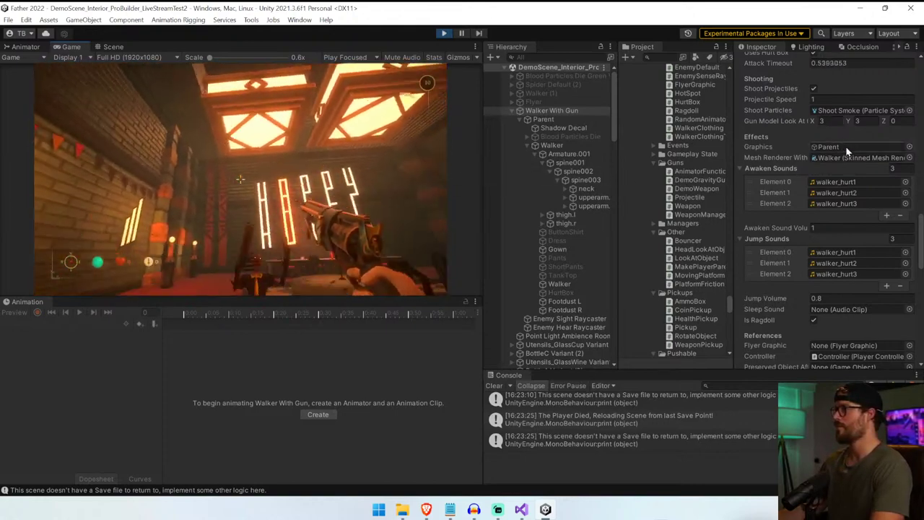
left_click(822, 121)
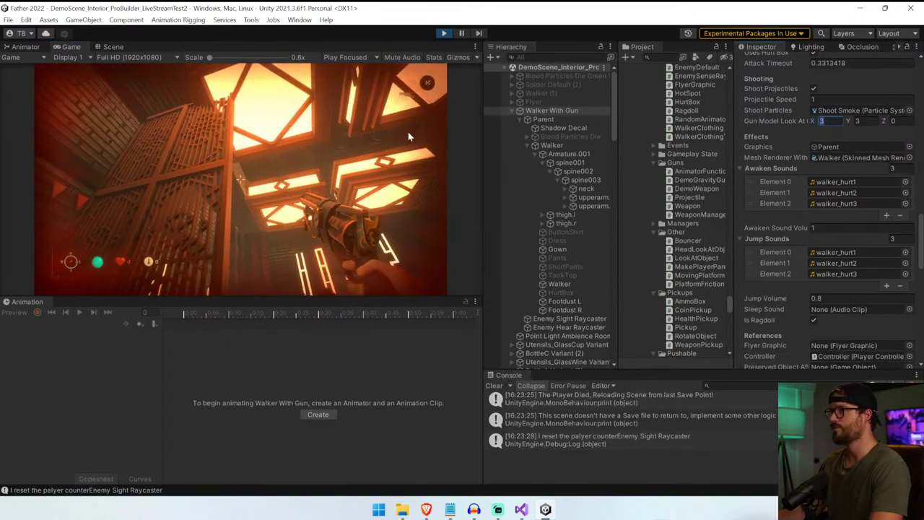
left_click(115, 46)
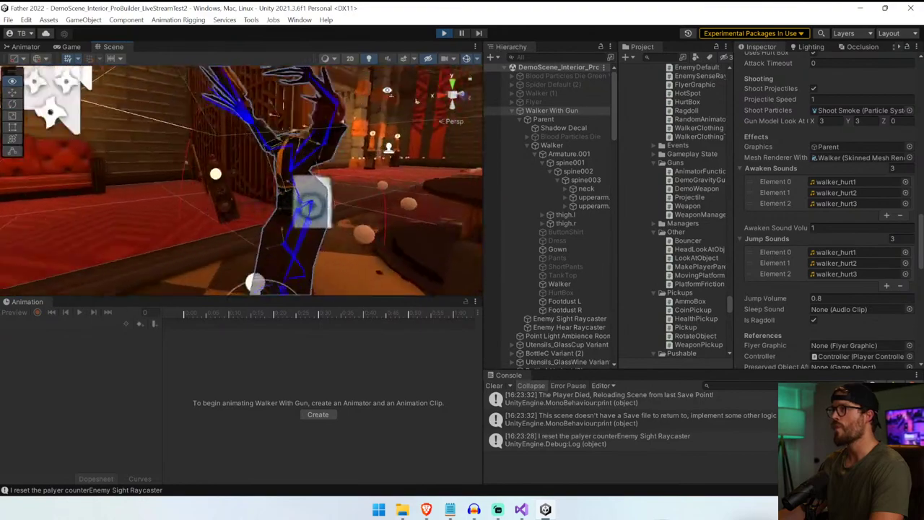
left_click(66, 46)
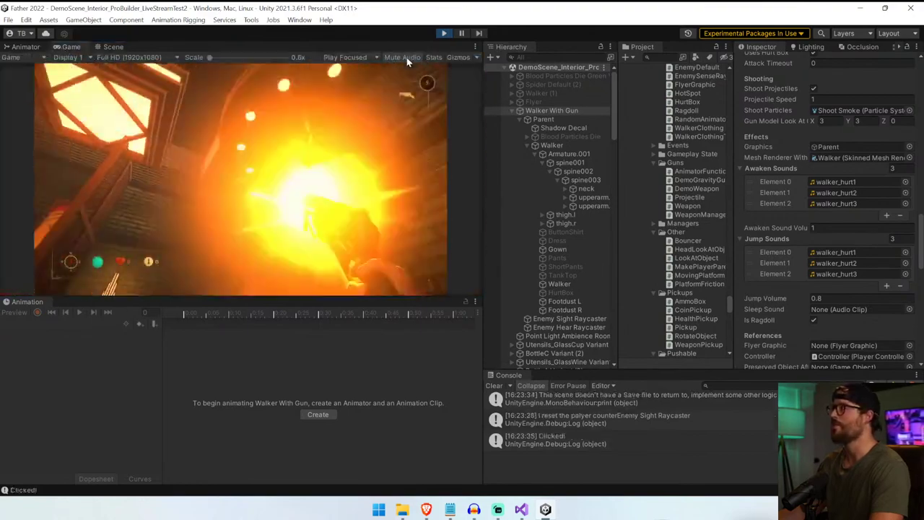
left_click(113, 47)
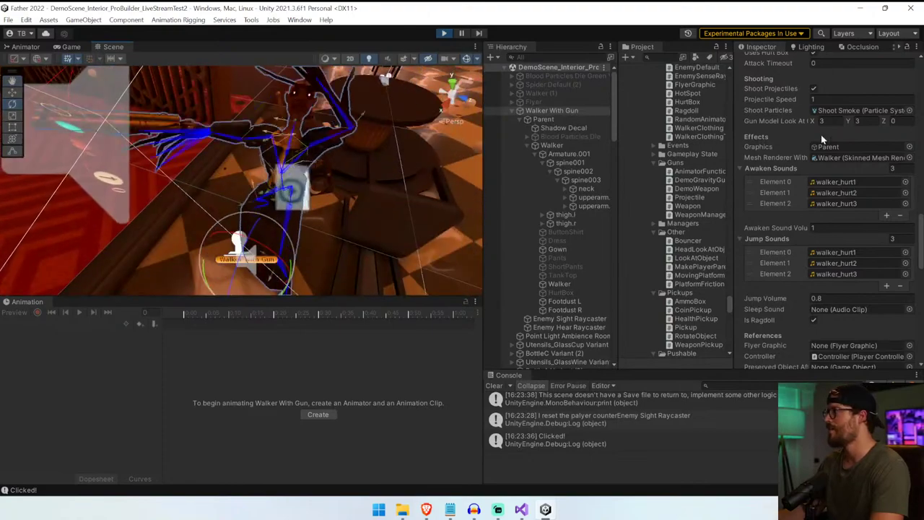
- Set the running walker's gun model look-at offset to X -0.2 and Y 0
left_click_drag(812, 121, 713, 130)
left_click(829, 121)
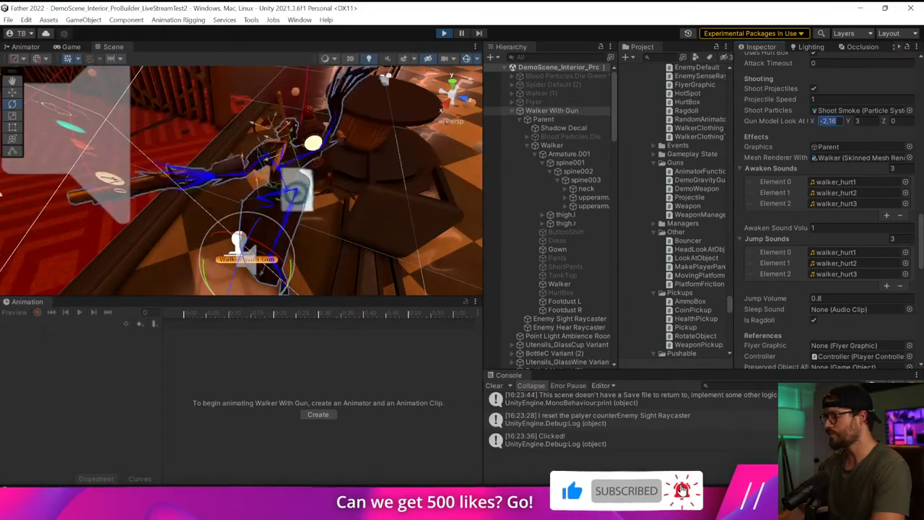
type("-.2")
key("Tab")
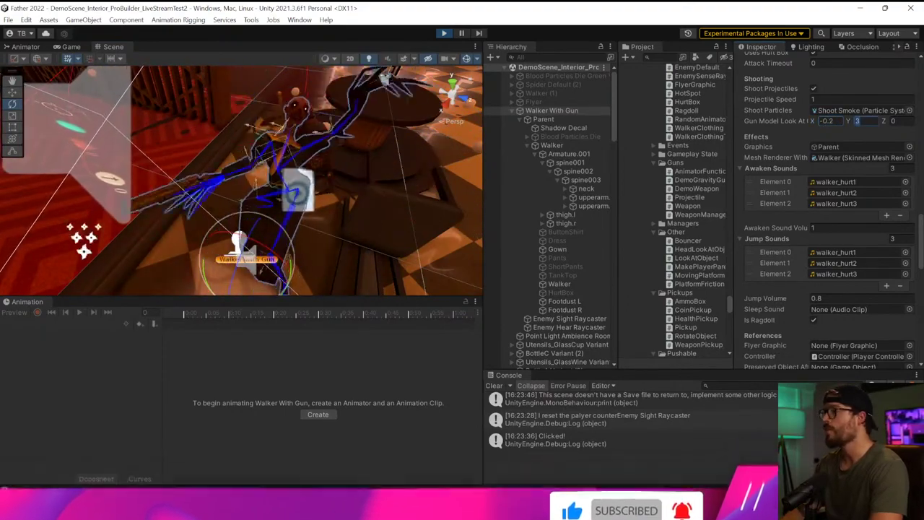
type("0-")
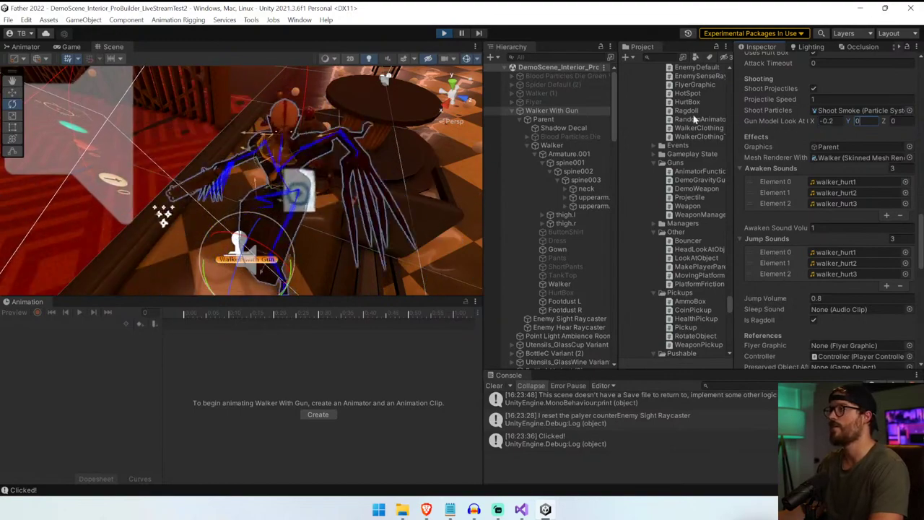
- Play-test in the Game view, firing and backing around the hall to check how the walker aims at the player
left_click(71, 47)
left_click(123, 75)
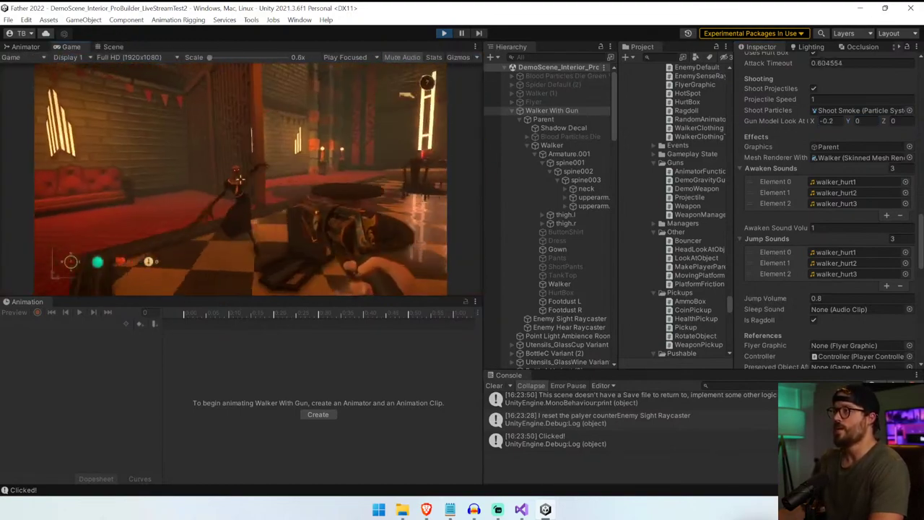
key("s")
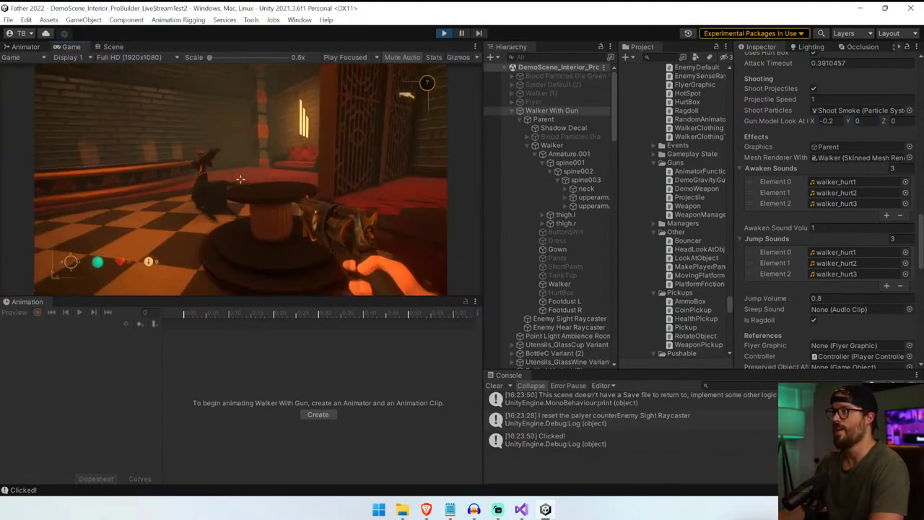
left_click(241, 180)
left_click(241, 180)
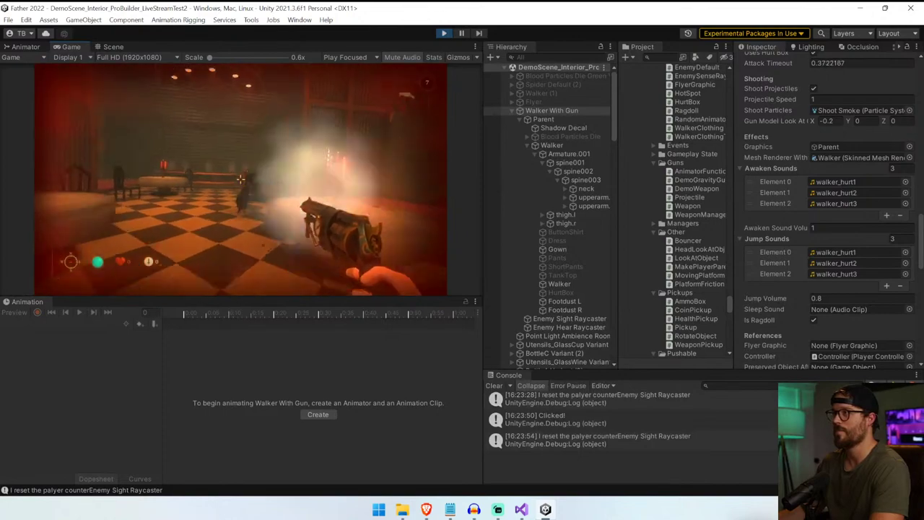
key("s")
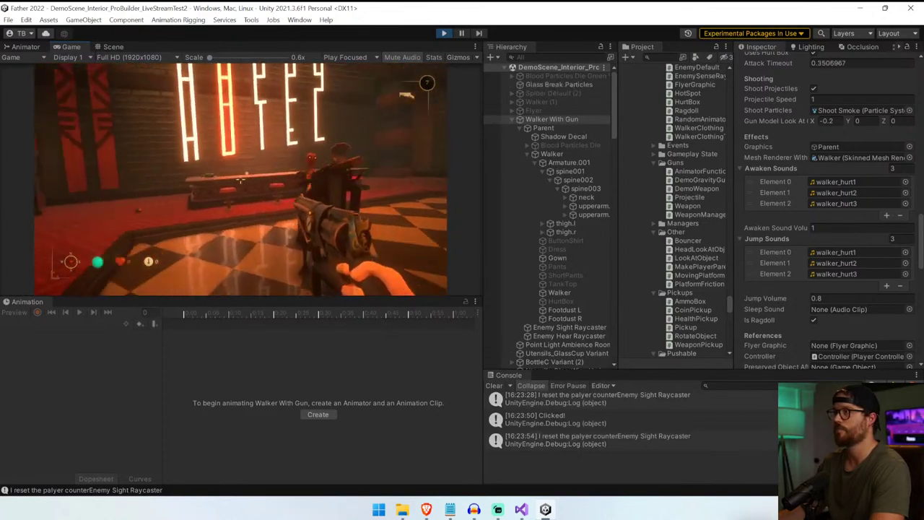
key("s")
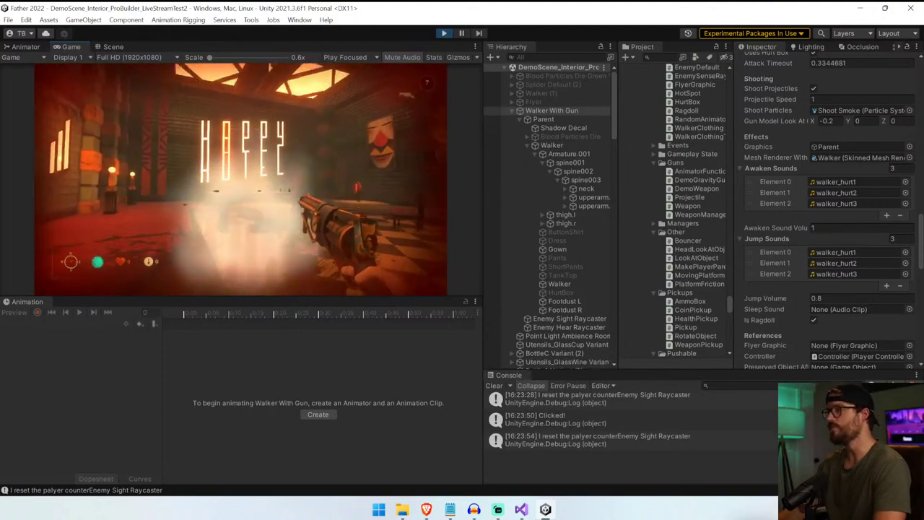
- Pause the game, examine the walker's aiming pose relative to the player in the Scene view, and stop the game
key("ctrl+1")
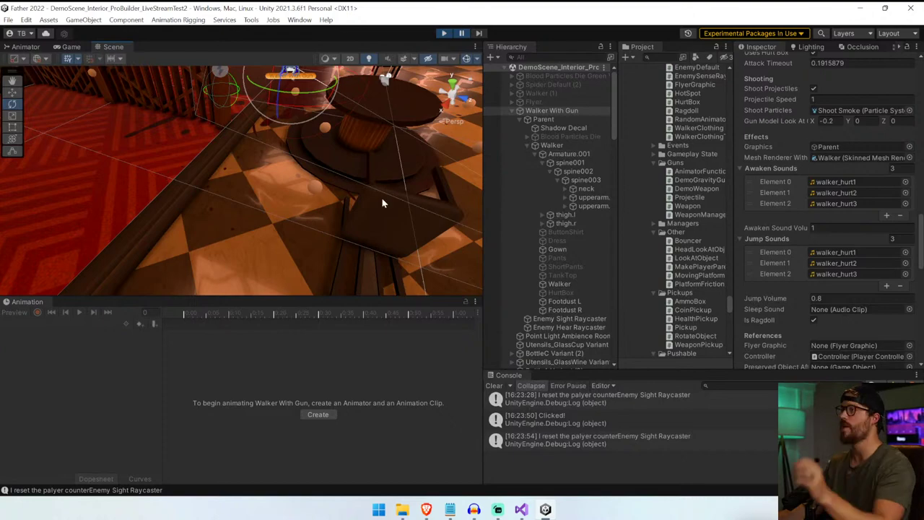
right_click_drag(383, 203, 312, 79)
key("w")
key("s")
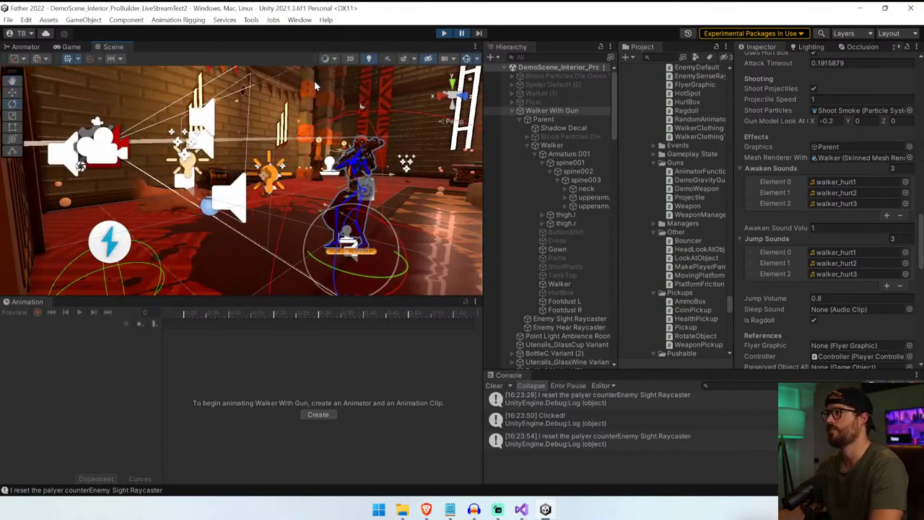
left_click(441, 35)
- Switch to Visual Studio and find the gunModel.LookAt call in EnemyDefault.cs by searching for "LookAt"
key("alt+Tab")
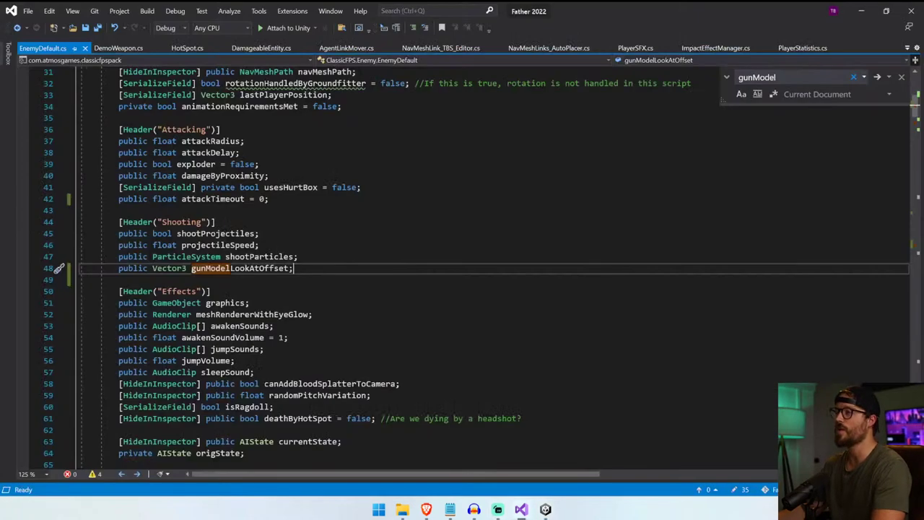
double_click(228, 268)
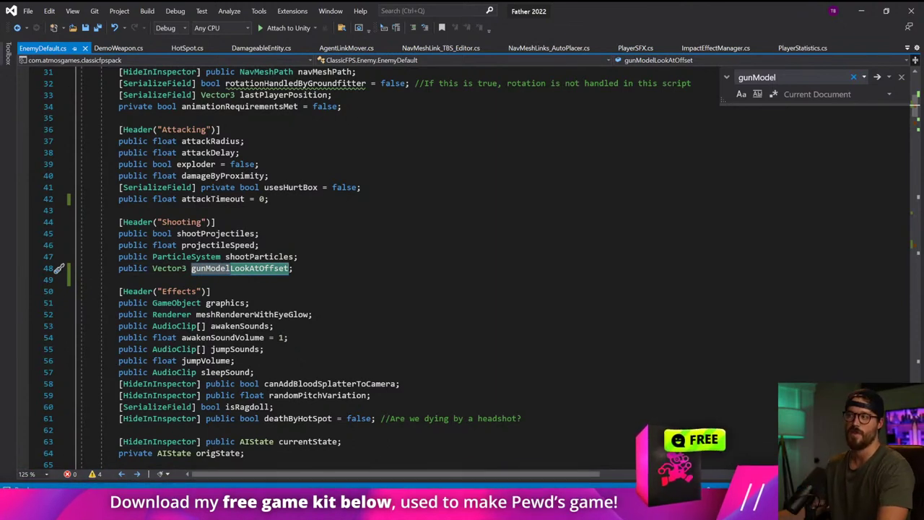
scroll(462, 268, "down", 20)
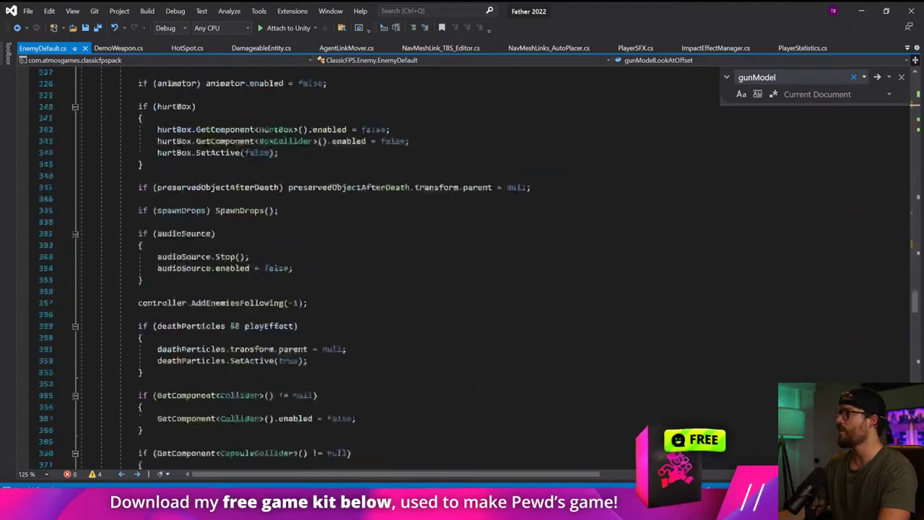
scroll(462, 267, "up", 10)
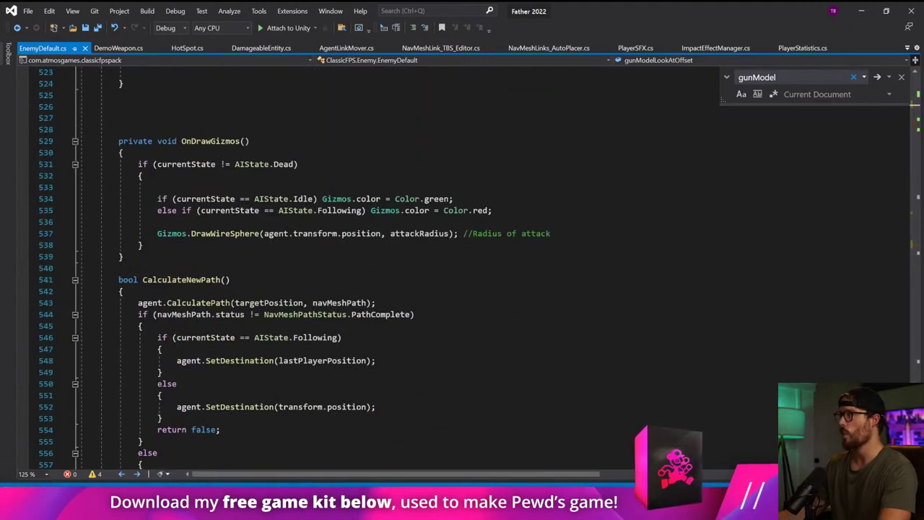
scroll(462, 267, "up", 16)
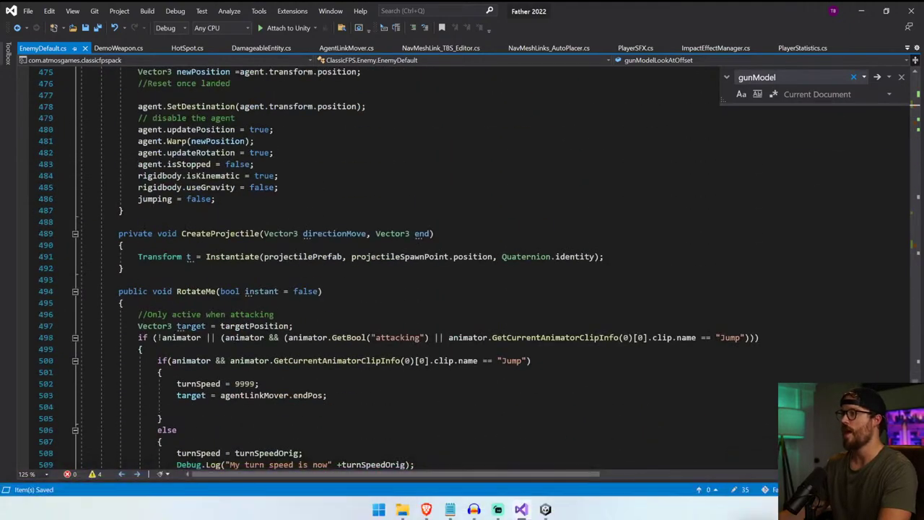
scroll(462, 267, "up", 2)
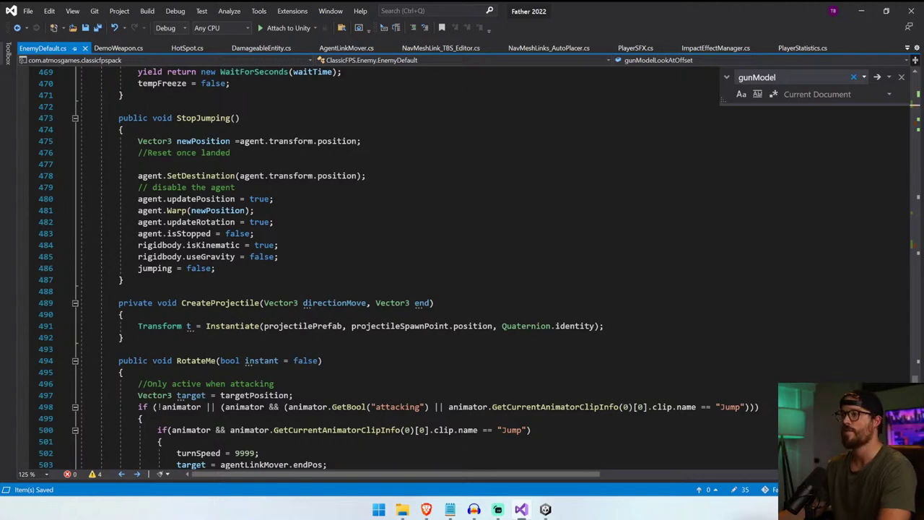
scroll(397, 275, "down", 20)
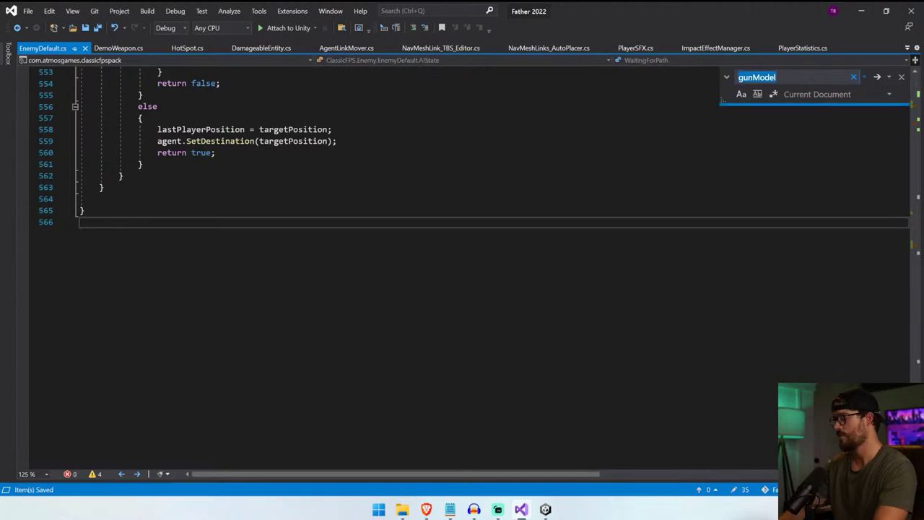
type("LookAt")
key("Return")
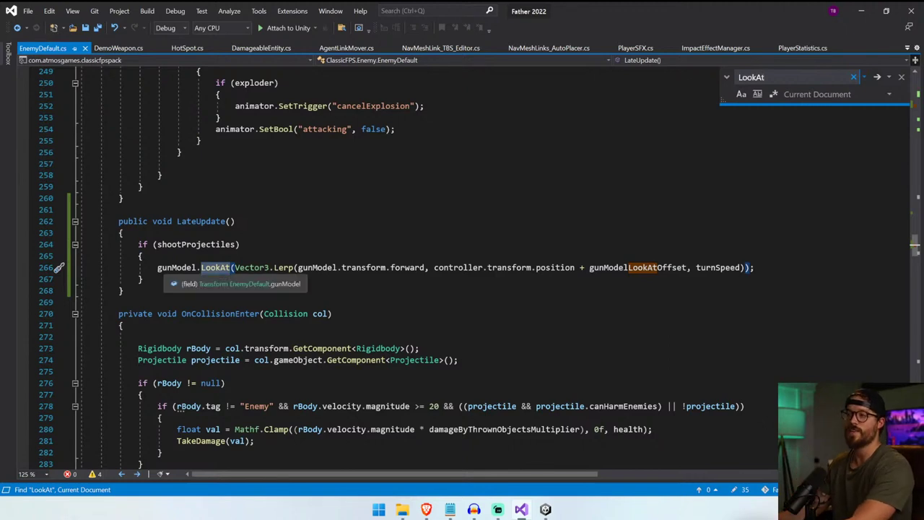
- Above the gunModel.LookAt call in LateUpdate, add float offsetX = GameManager.PlayerController.transform.right * gunModelLookAtOffset.x; followed by a blank line
key("Return")
key("Return")
key("Up")
key("Up")
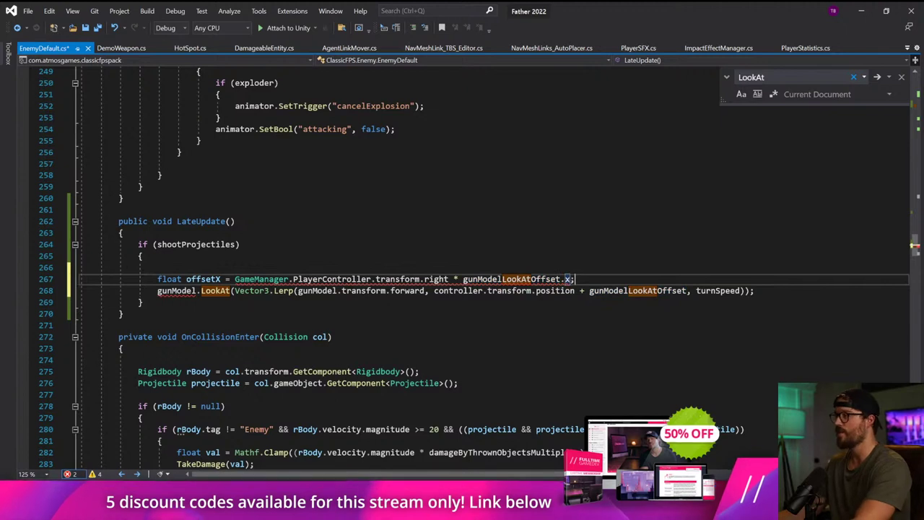
key("Return")
double_click(568, 279)
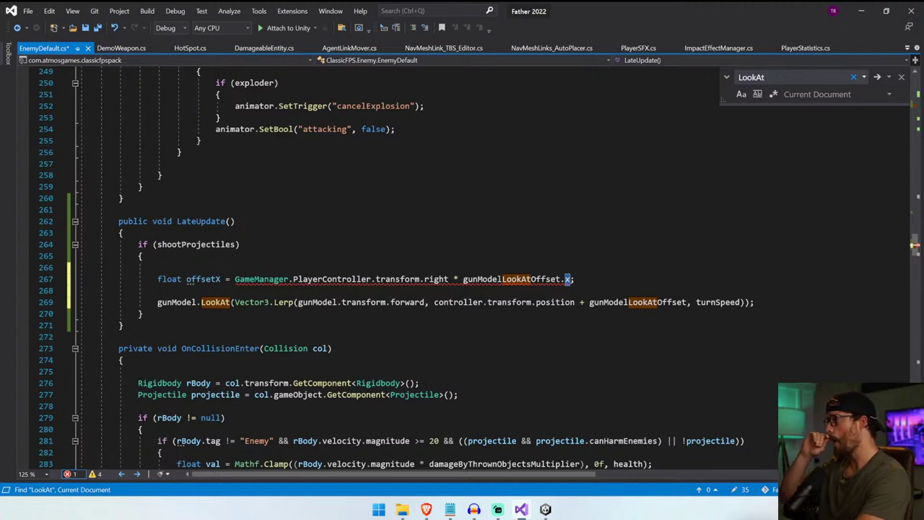
left_click(505, 290)
mouse_move(504, 281)
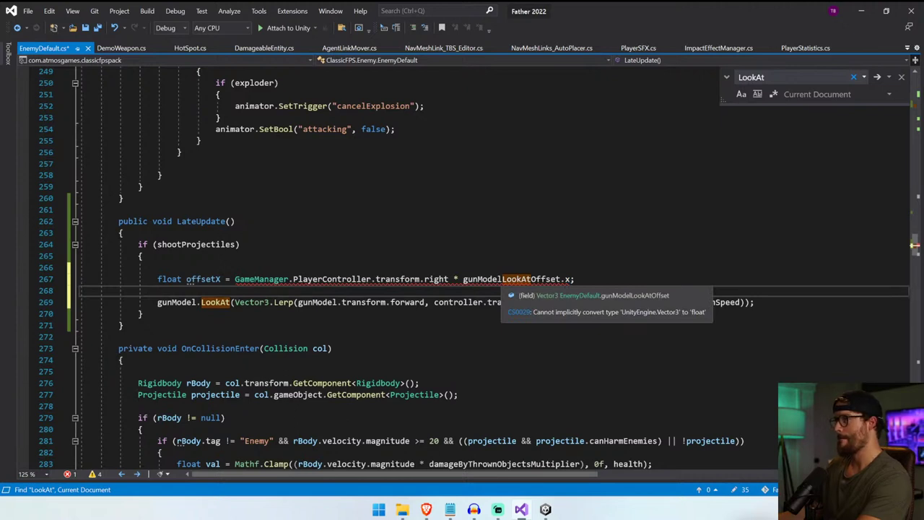
- Change the declared type of the offsetX variable from float to Vector3
left_click_drag(157, 279, 220, 278)
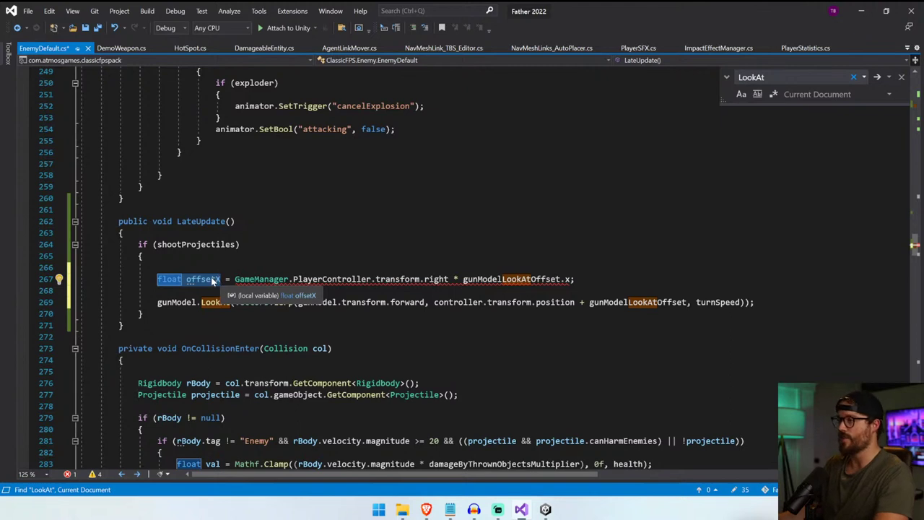
double_click(209, 279)
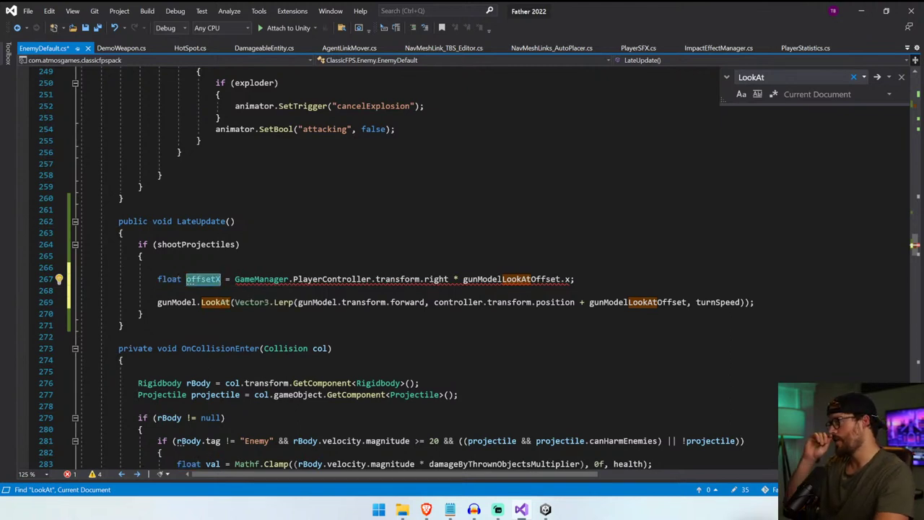
left_click(173, 279)
double_click(173, 279)
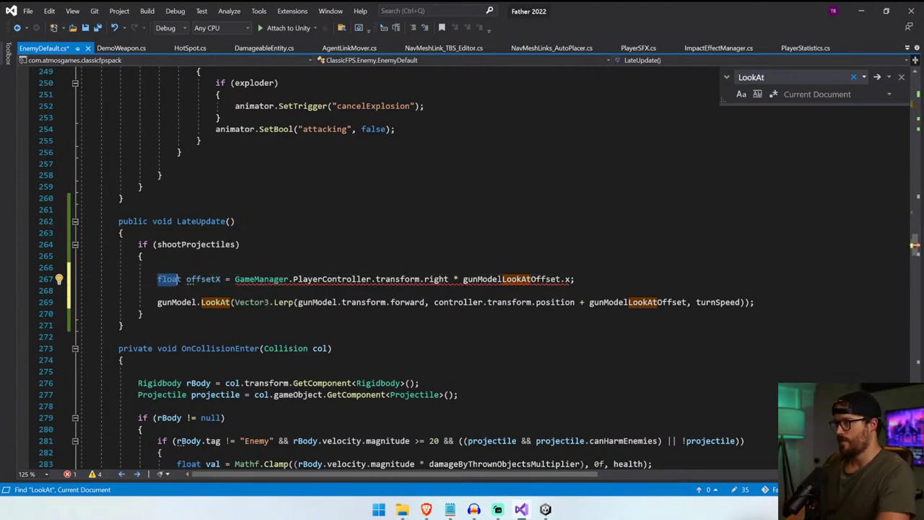
type("Vector3")
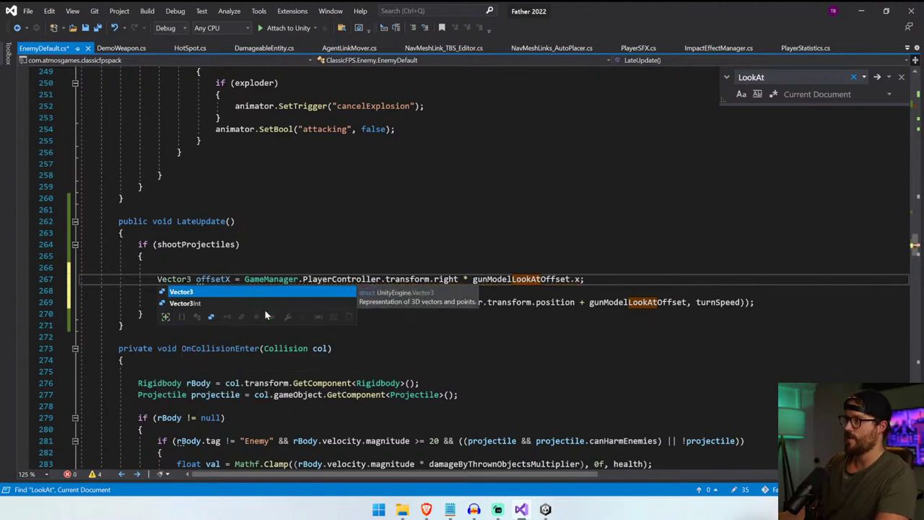
- Rename the offsetX variable as offsetLateral
left_click(230, 279)
key("BackSpace")
left_click(336, 301)
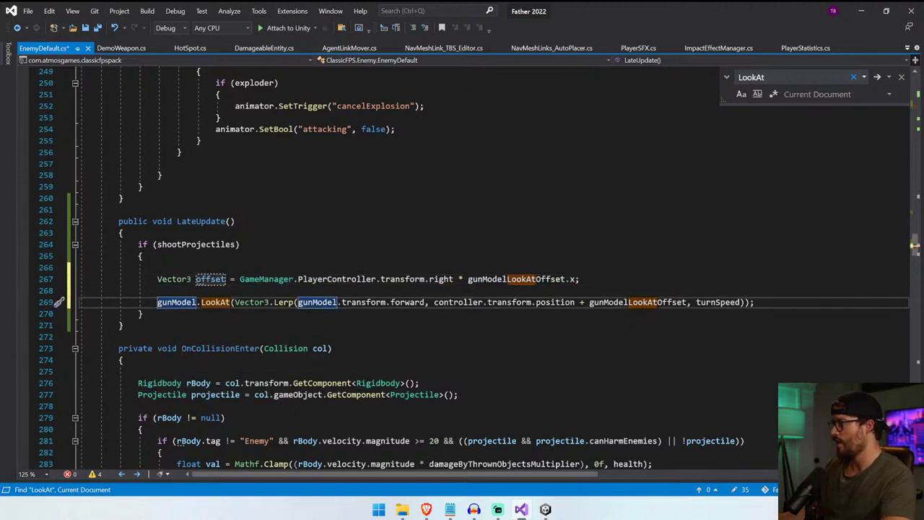
left_click(143, 256)
left_click(580, 279)
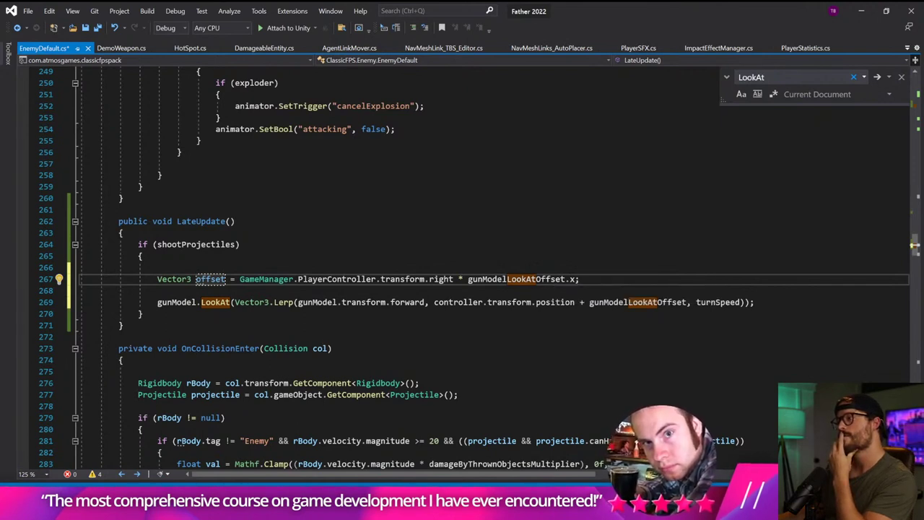
left_click(230, 279)
type("Lat")
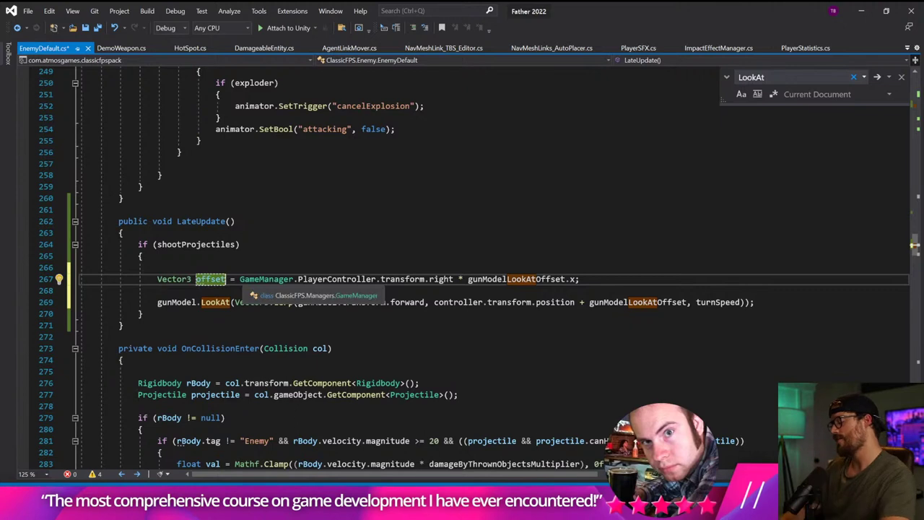
type("eral")
double_click(246, 279)
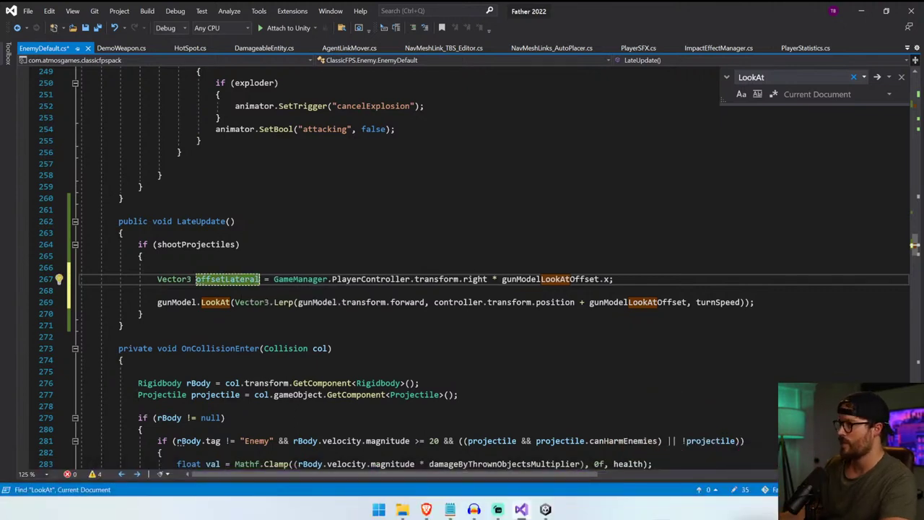
- Duplicate the offsetLateral declaration on the line below, name the copy offsetVertical, and save the script
key("End")
key("shift+Home")
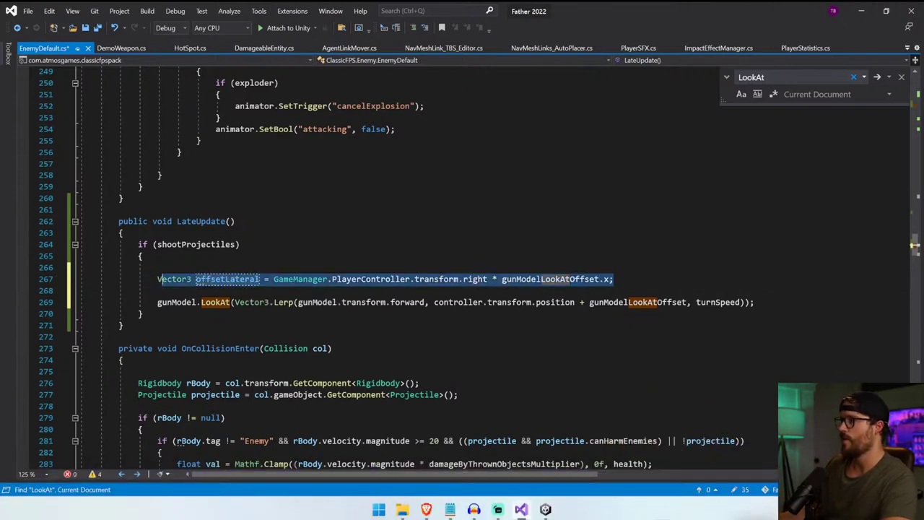
key("ctrl+c")
key("Down")
key("ctrl+v")
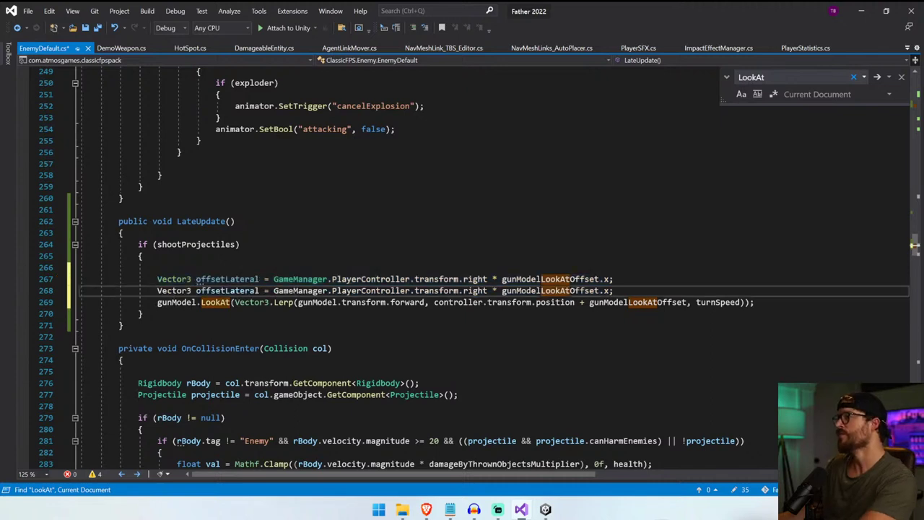
key("Return")
double_click(227, 290)
type("offsetVer")
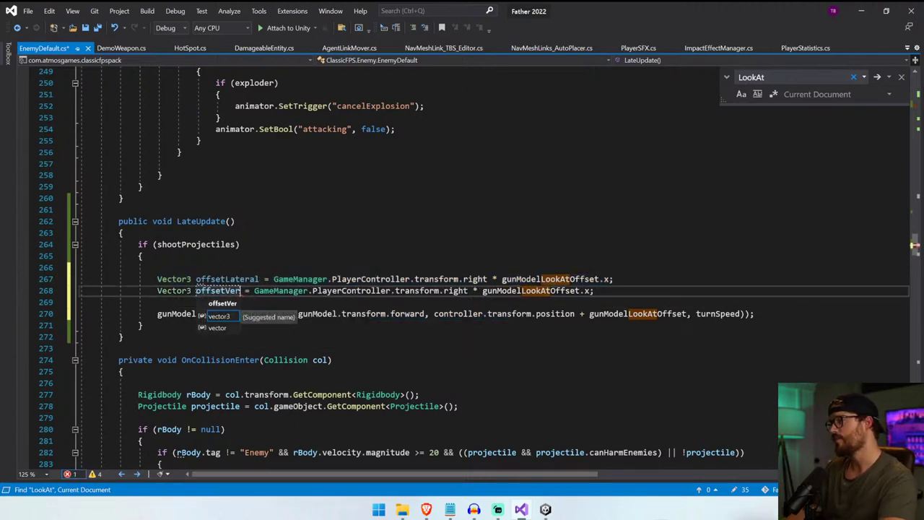
type("tical")
key("ctrl+s")
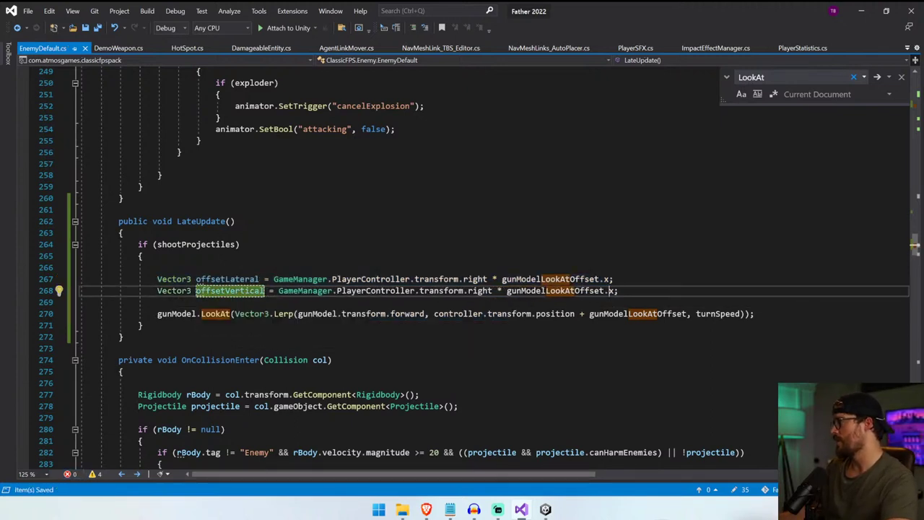
- Make offsetVertical multiply the player controller's transform.up by gunModelLookAtOffset.y
type("y")
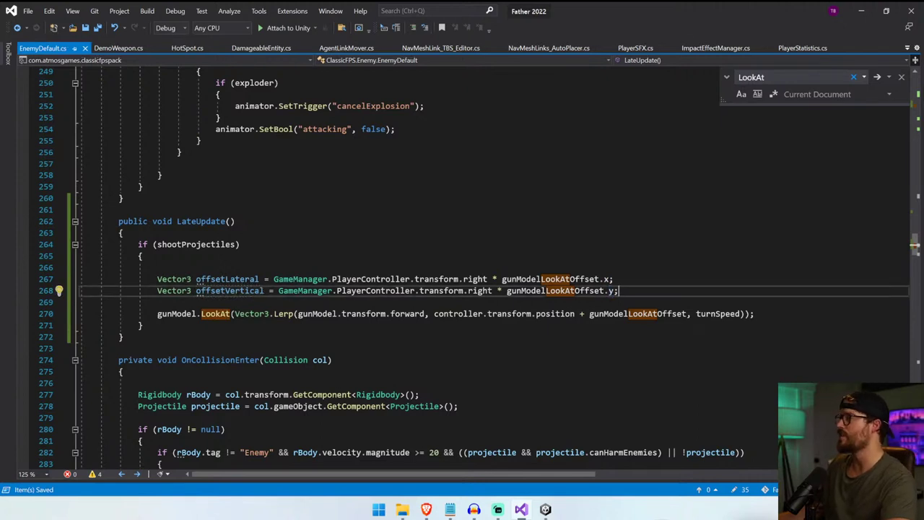
double_click(479, 290)
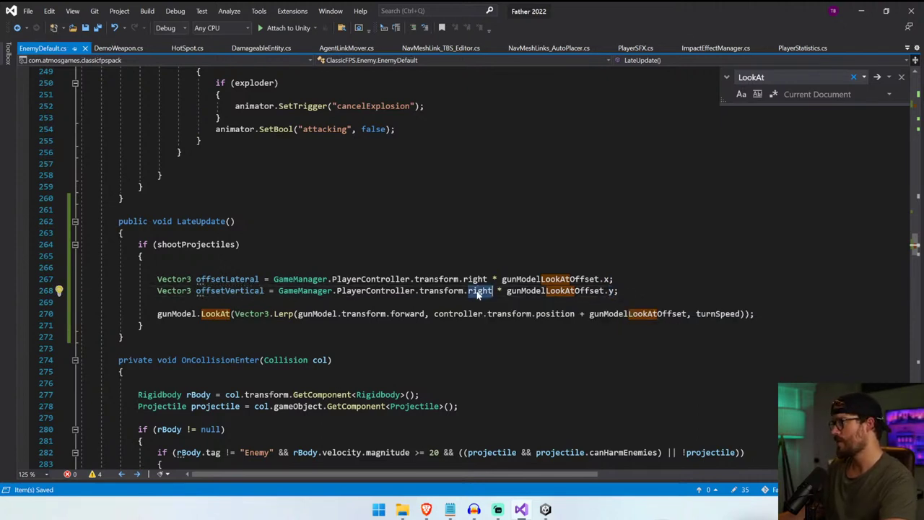
type("up")
left_click(157, 302)
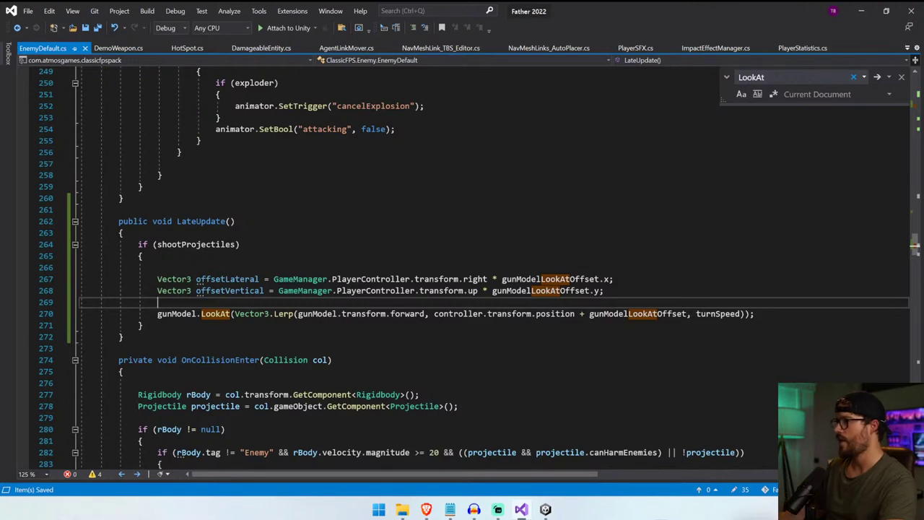
- Replace gunModelLookAtOffset in the gunModel.LookAt call with offsetLateral + offsetVertical and save the script
double_click(635, 313)
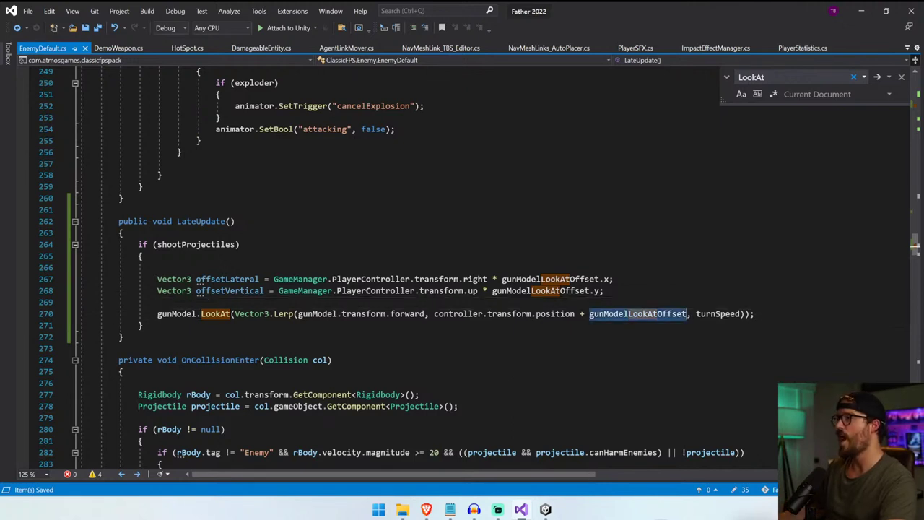
double_click(237, 280)
double_click(637, 314)
key("ctrl+v")
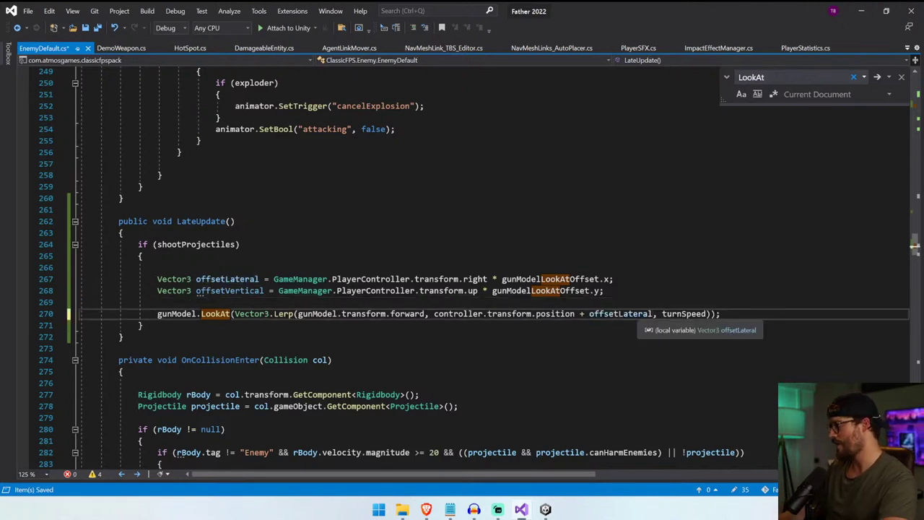
type("+")
double_click(230, 290)
key("ctrl+c")
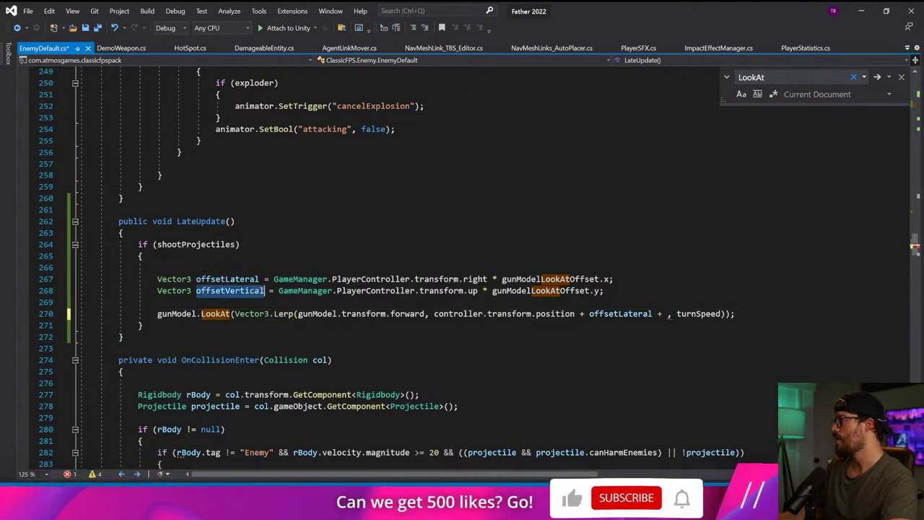
left_click(666, 313)
key("ctrl+v")
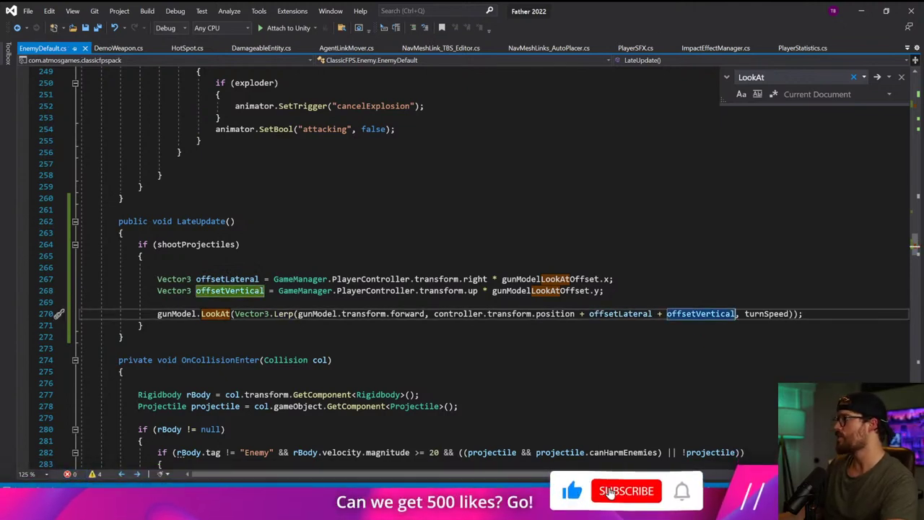
left_click(158, 268)
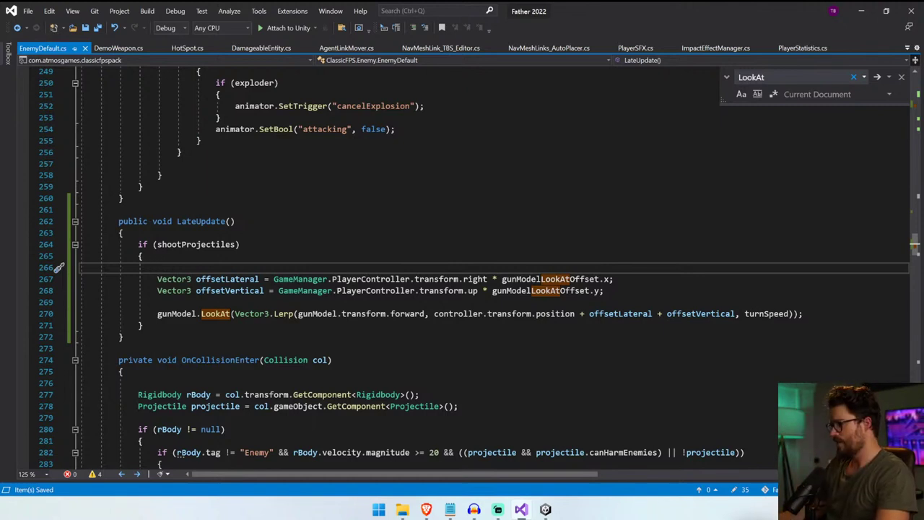
- Switch to Unity, clear the console, and bring the Shooting settings of Walker With Gun into view in a wider Inspector
left_click(545, 509)
left_click(494, 386)
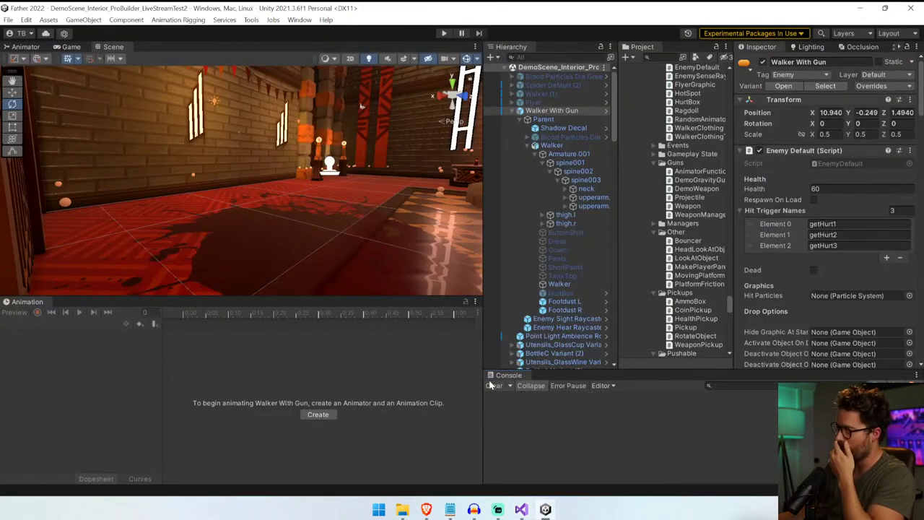
scroll(918, 164, "down", 15)
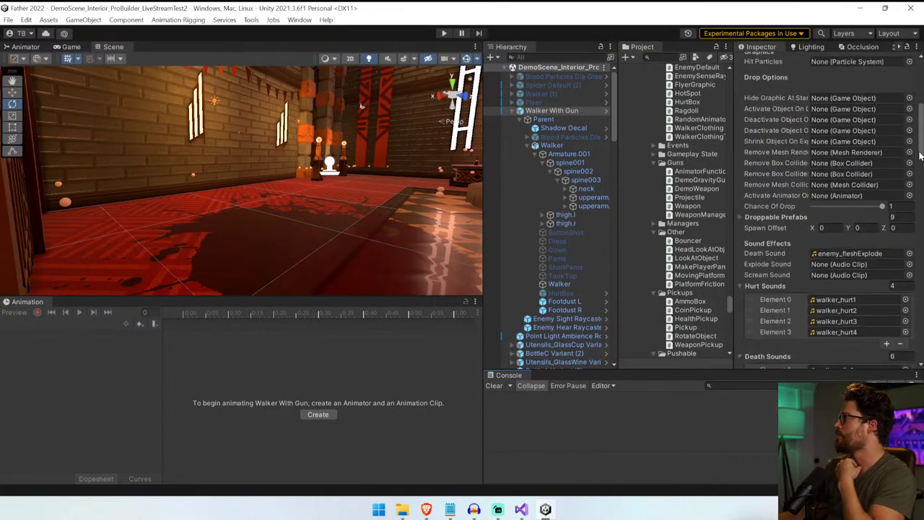
scroll(919, 156, "down", 10)
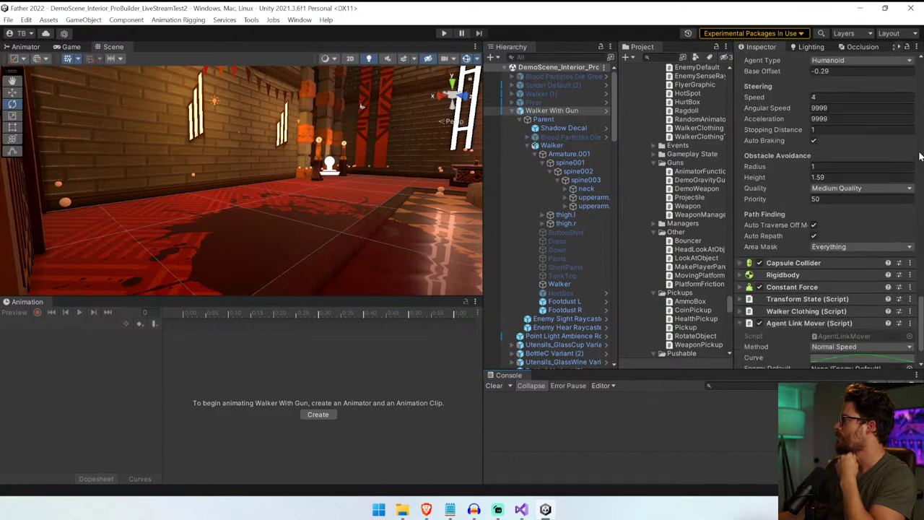
scroll(919, 156, "up", 3)
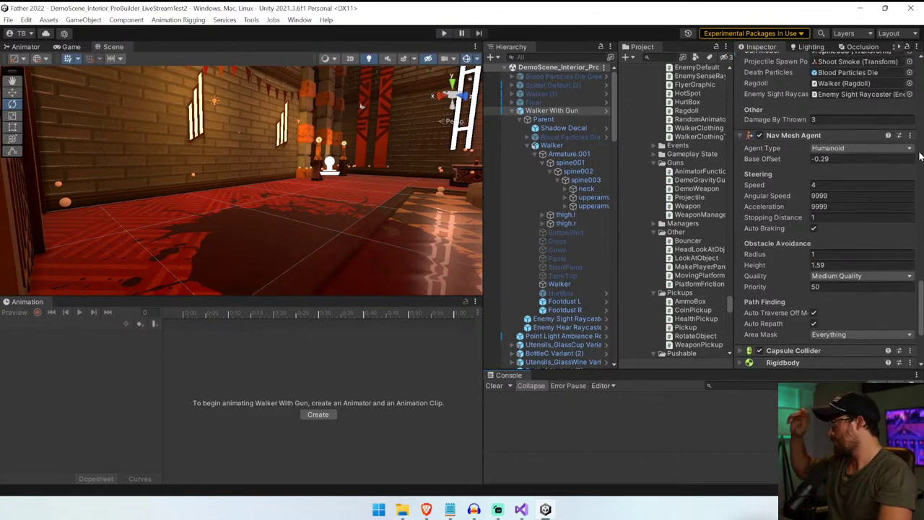
scroll(919, 137, "up", 15)
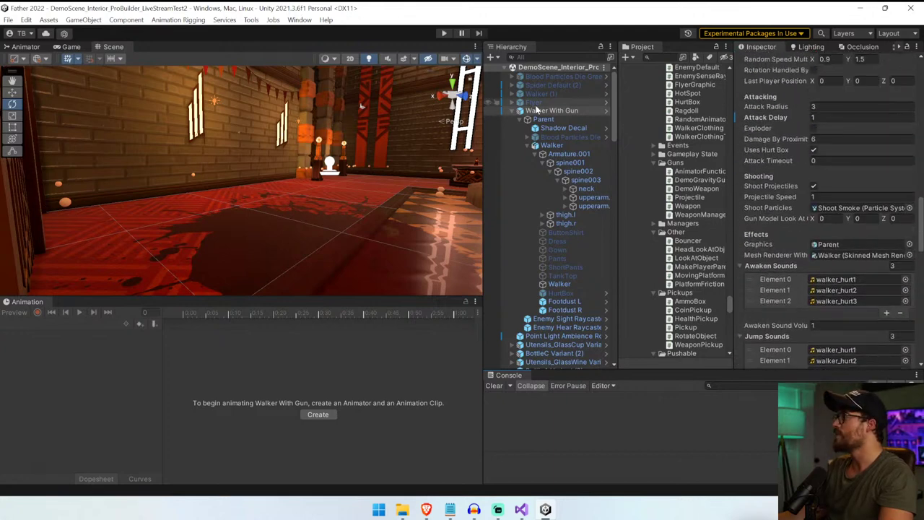
left_click_drag(726, 216, 660, 204)
- Play the scene and move the player around the gun-carrying walker to check how it aims
left_click(444, 33)
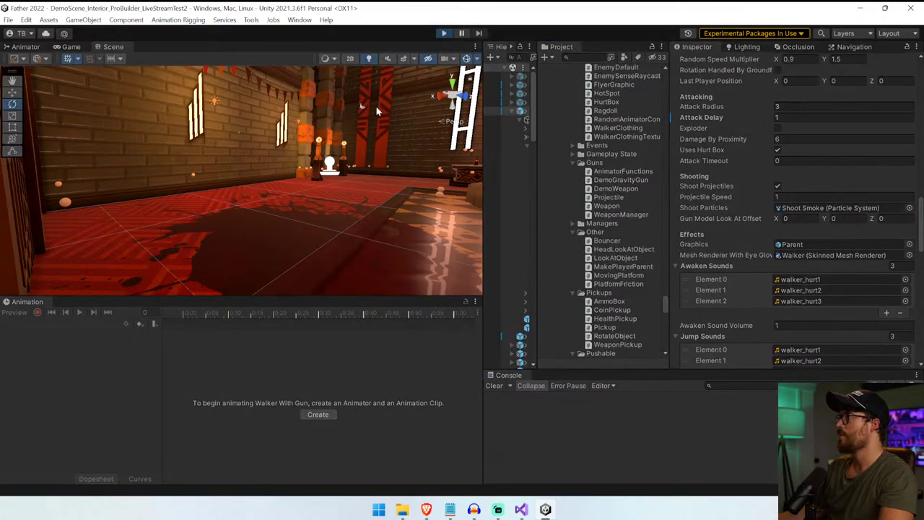
key("s")
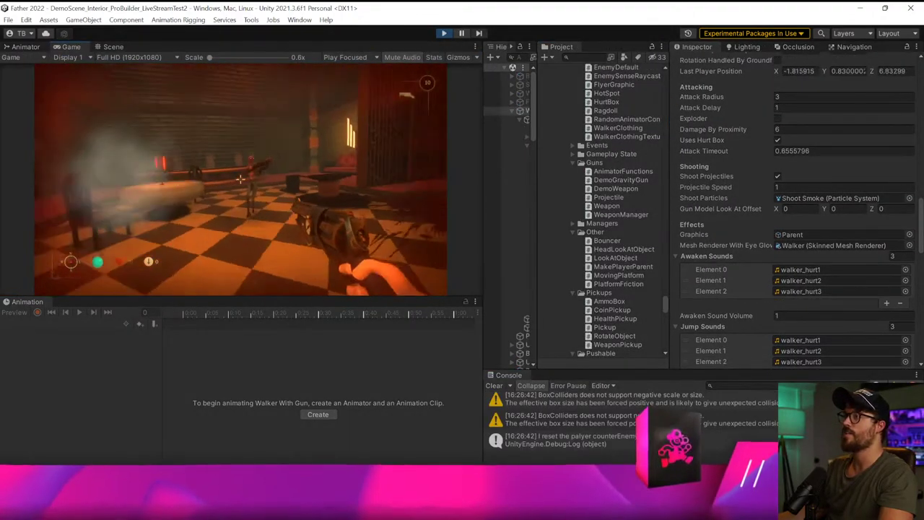
key("w")
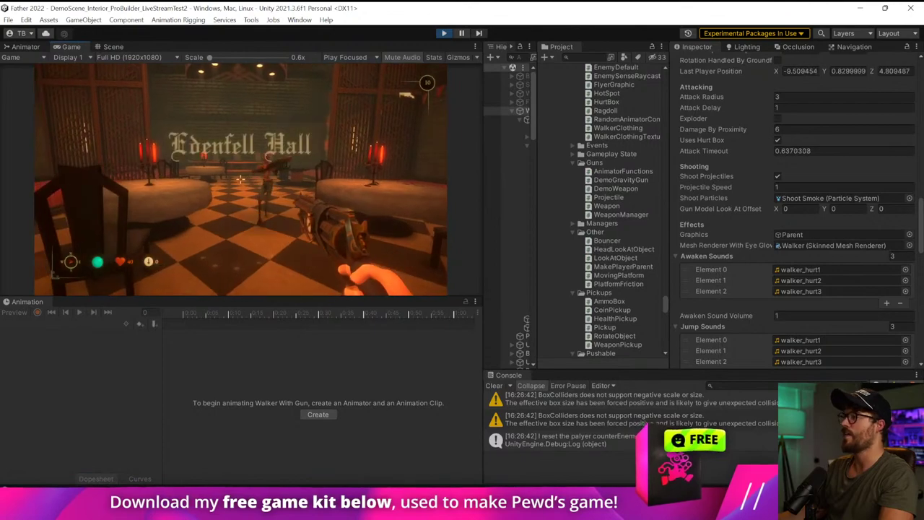
key("w")
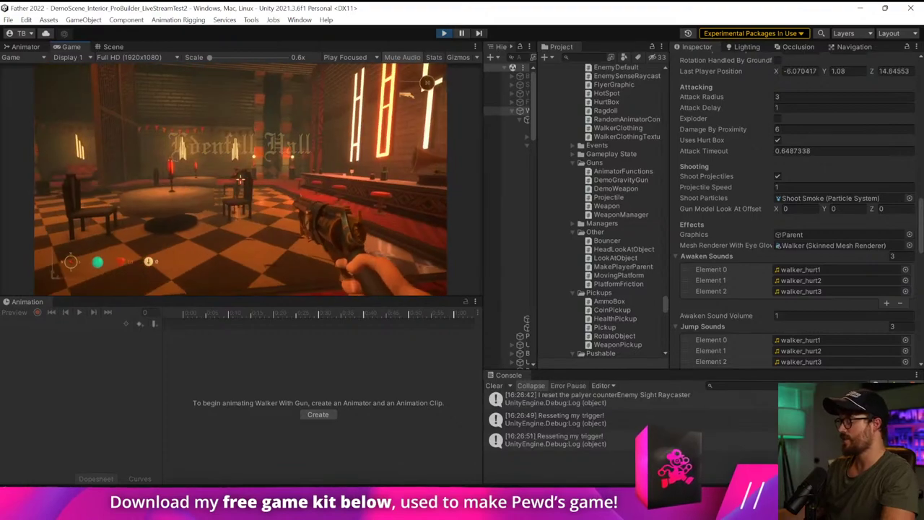
- Pause the game and try -2, 2, 3 and 4 for Gun Model Look At Offset X, advancing frames to compare the walker's pose
key("ctrl+shift+p")
right_click_drag(241, 181, 188, 172)
key("w")
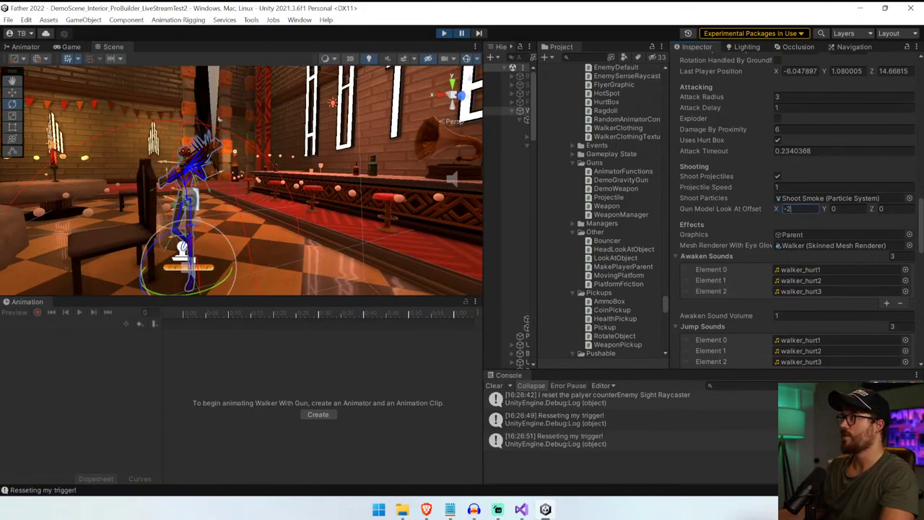
left_click(480, 35)
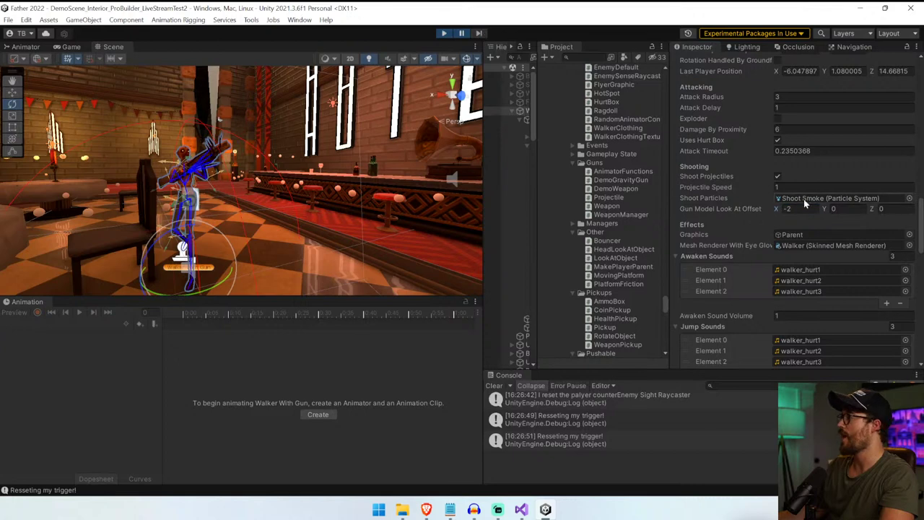
left_click(480, 35)
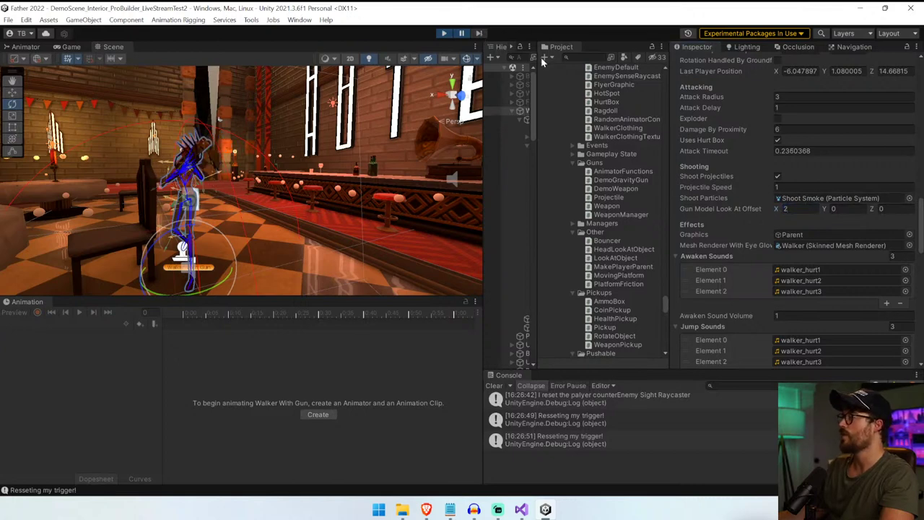
type("3")
left_click(480, 35)
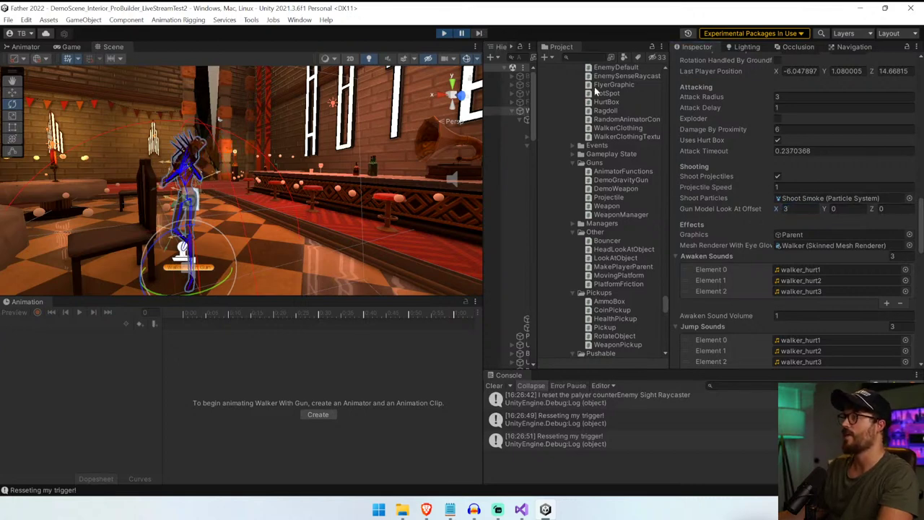
type("4")
left_click(480, 34)
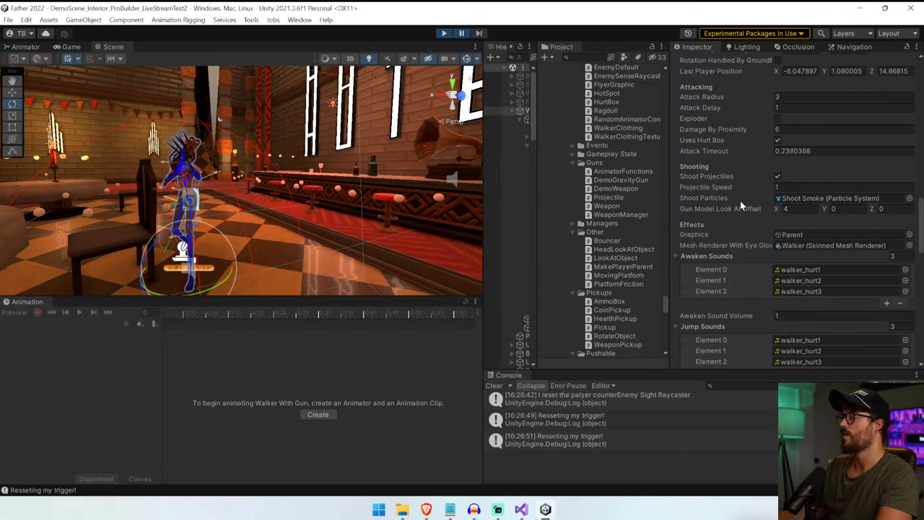
- Set Gun Model Look At Offset to X 7 and Y -7, advancing the paused game frame by frame to check the walker's pose
key("BackSpace")
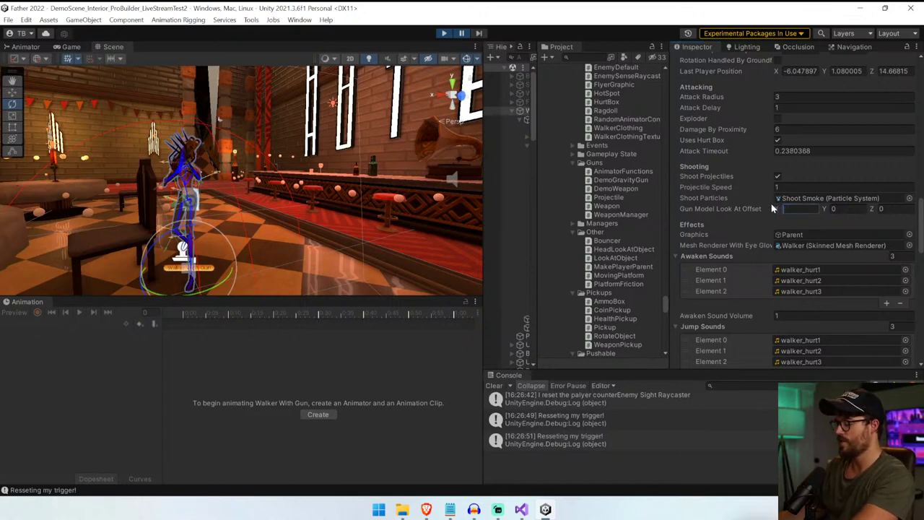
left_click(480, 33)
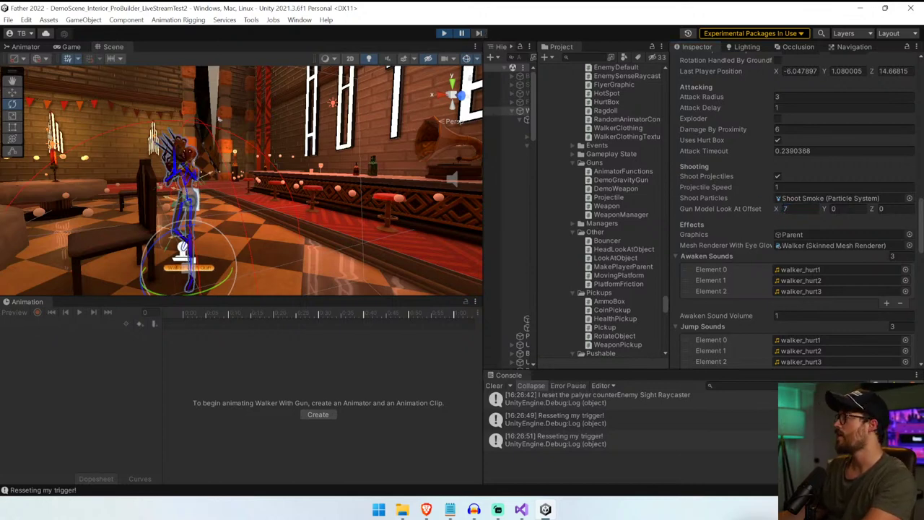
type("3")
left_click(481, 35)
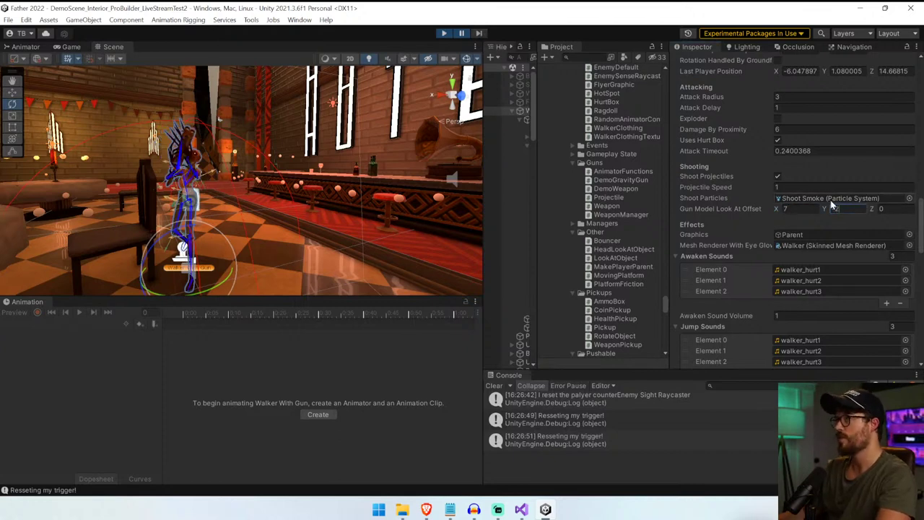
left_click(479, 34)
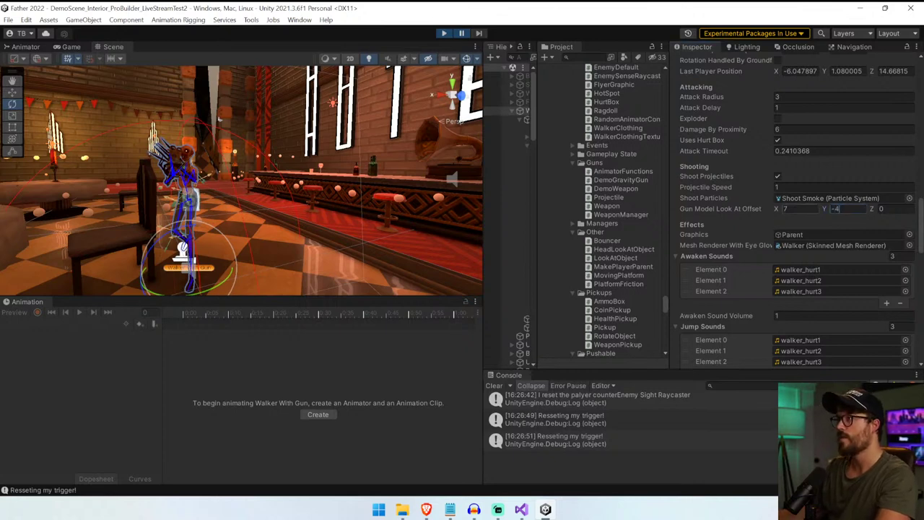
left_click(481, 33)
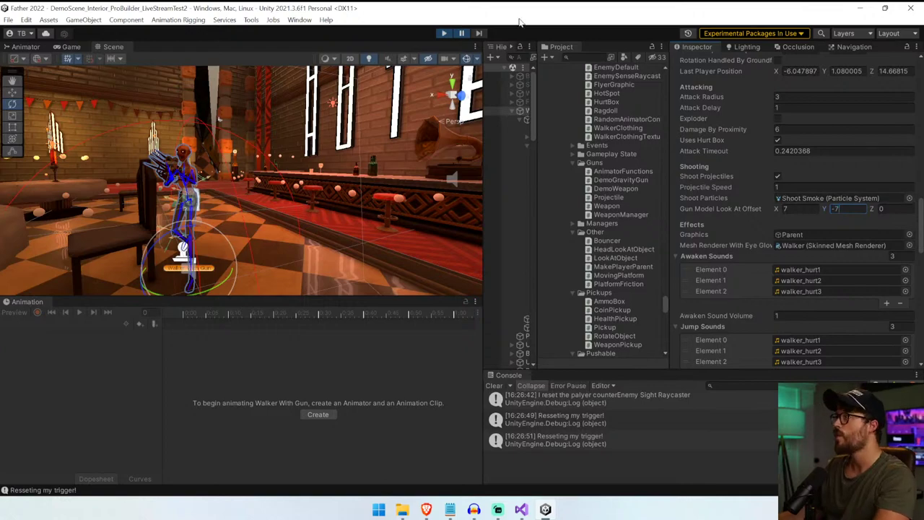
left_click(479, 34)
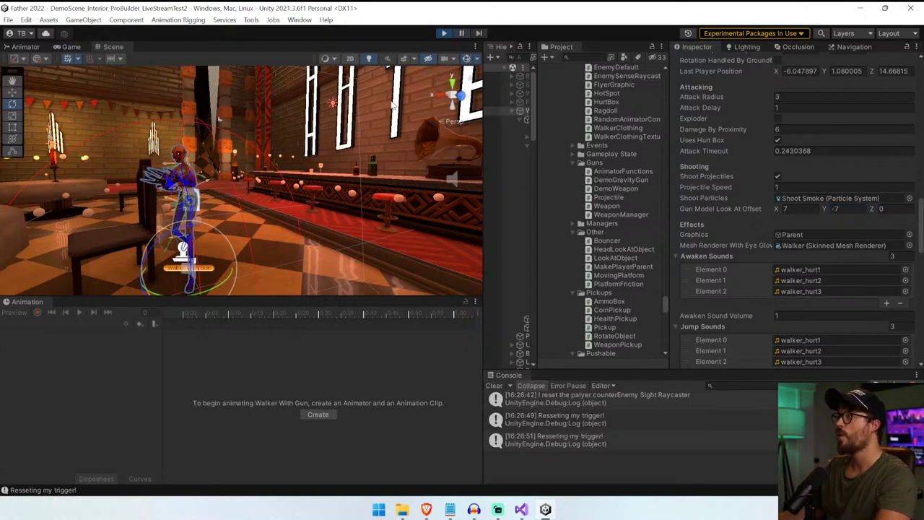
- Run the game in the Game view, circle and shoot at the walker to check its aim, and stop play mode
left_click(70, 47)
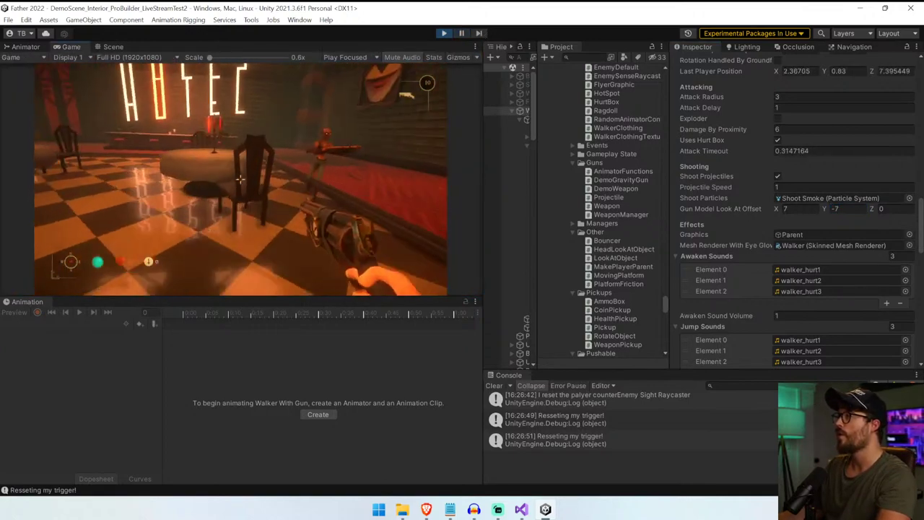
key("w")
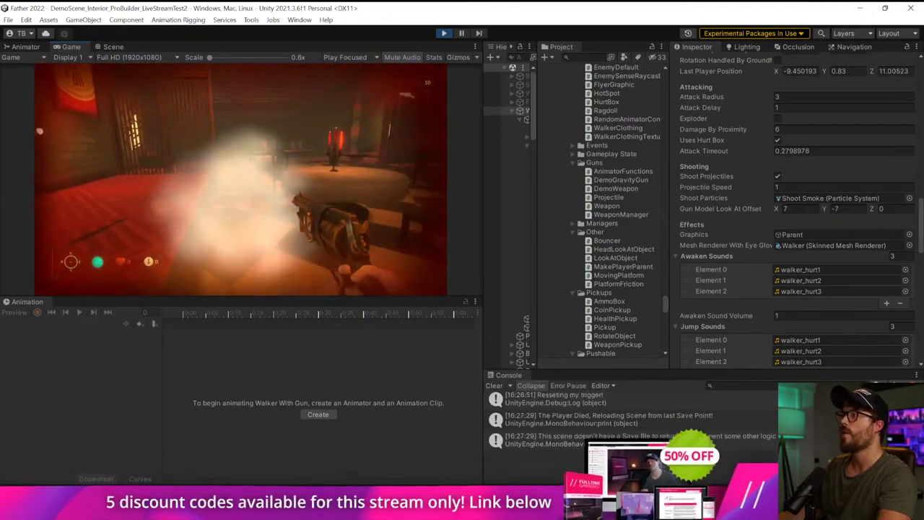
key("w")
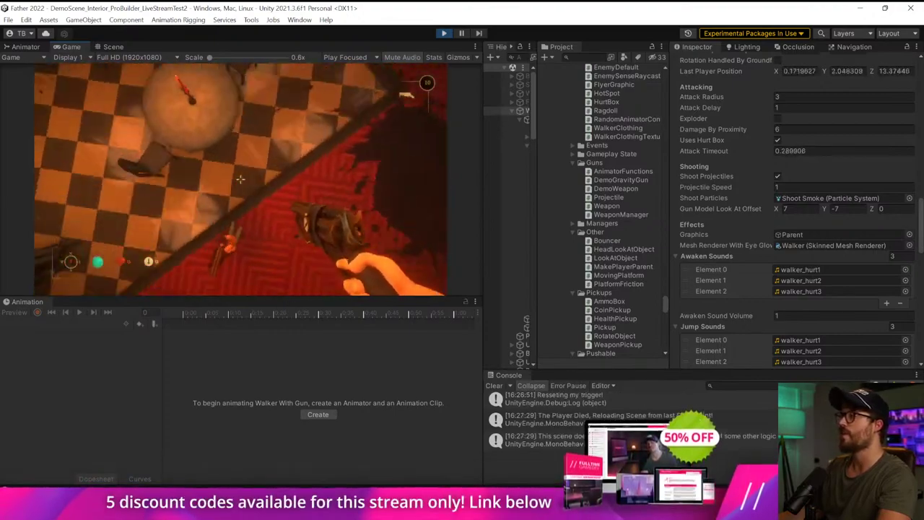
key("w")
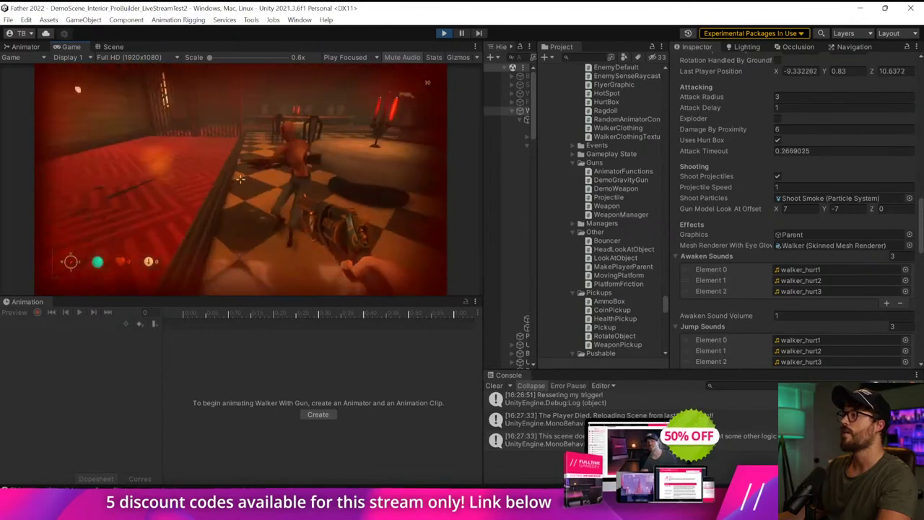
key("s")
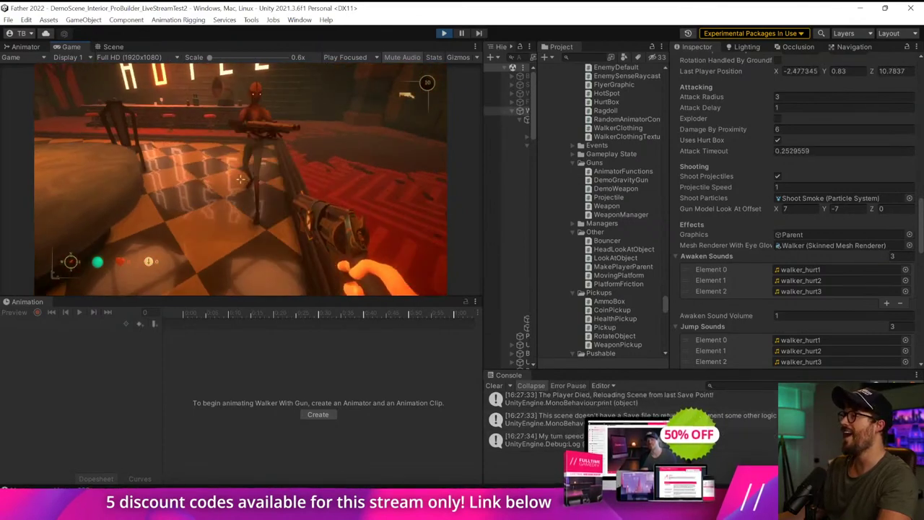
key("s")
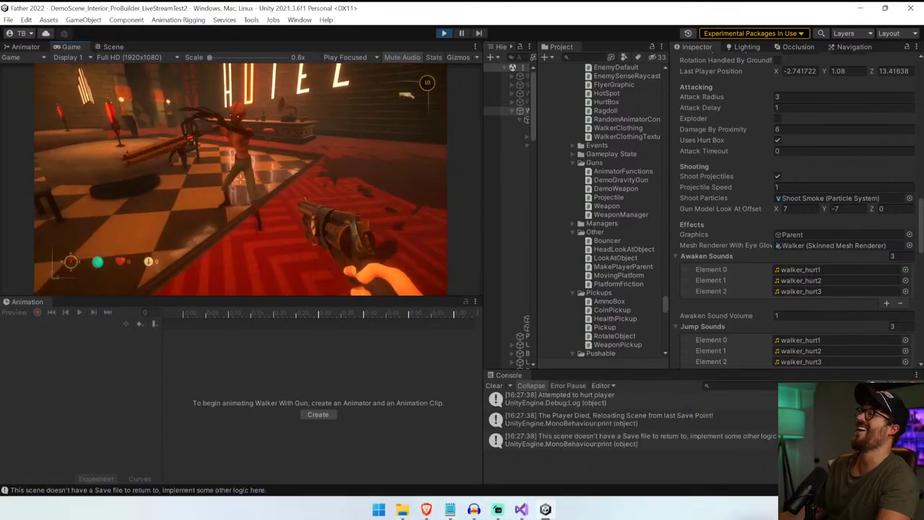
key("w")
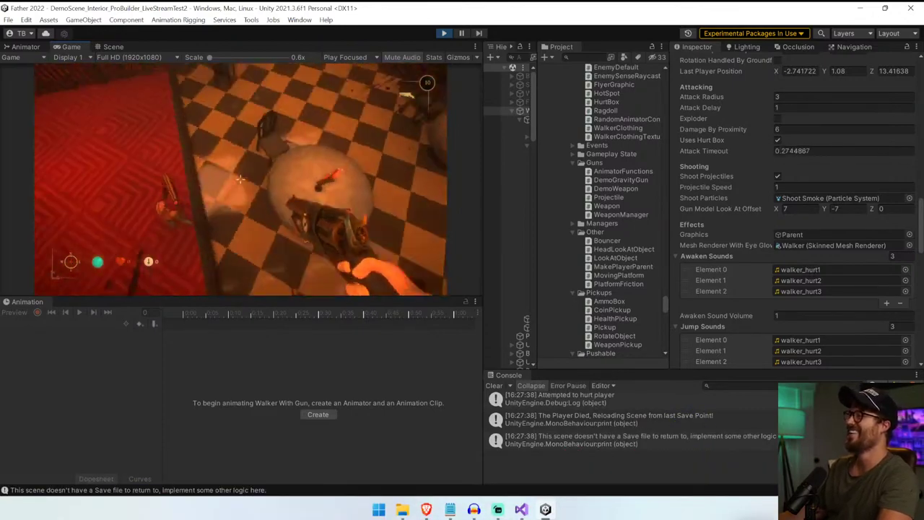
key("w")
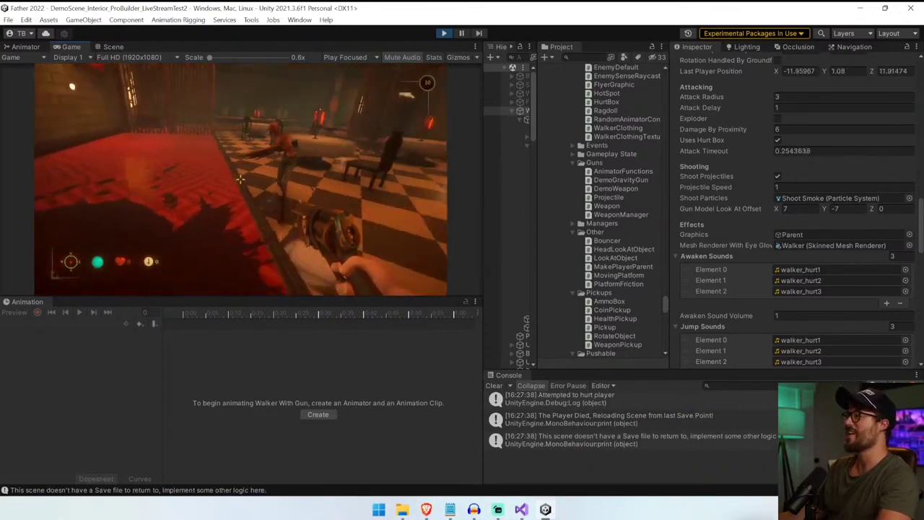
key("w")
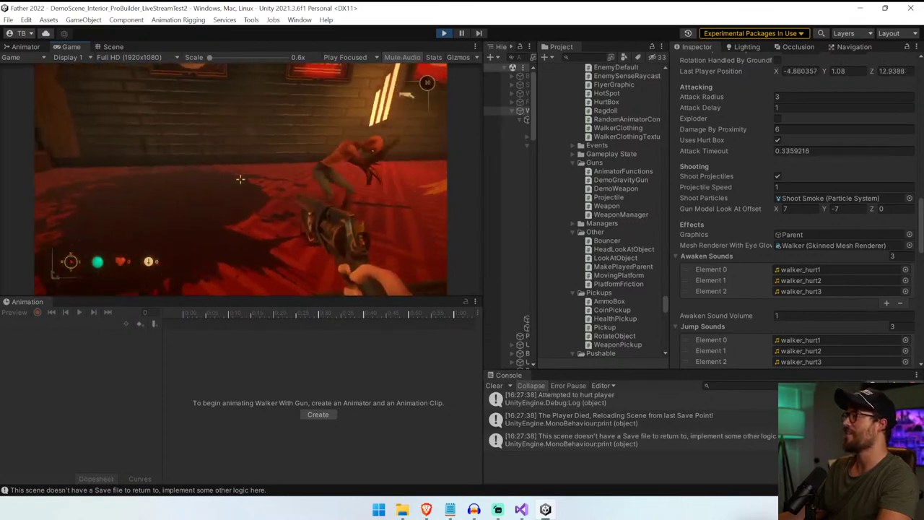
key("w")
left_click(240, 179)
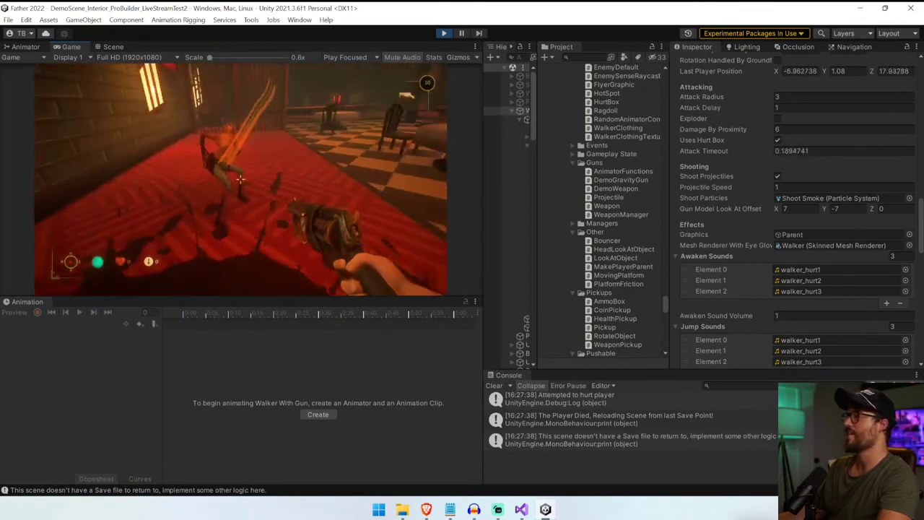
key("w")
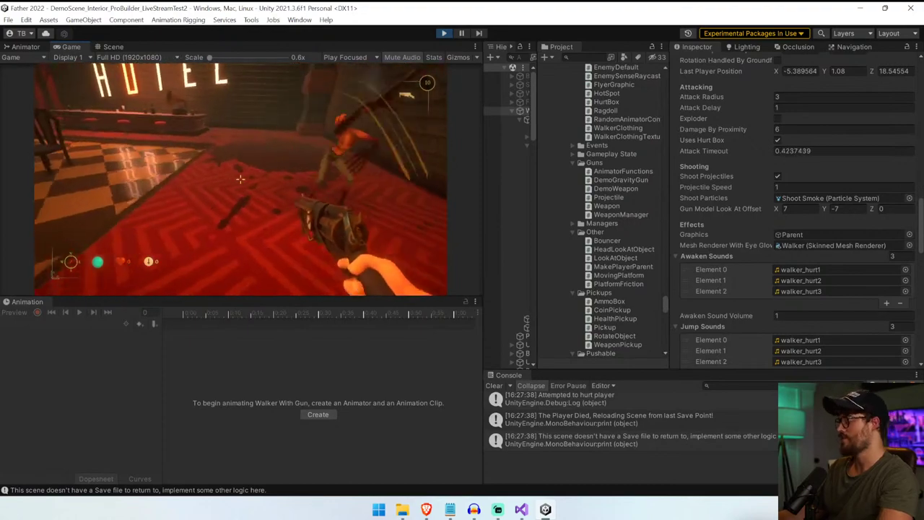
key("ctrl+p")
key("ctrl+p")
- Switch to Visual Studio, negate the player controller's transform.right and transform.up terms in offsetLateral and offsetVertical, and save the script
key("alt+Tab")
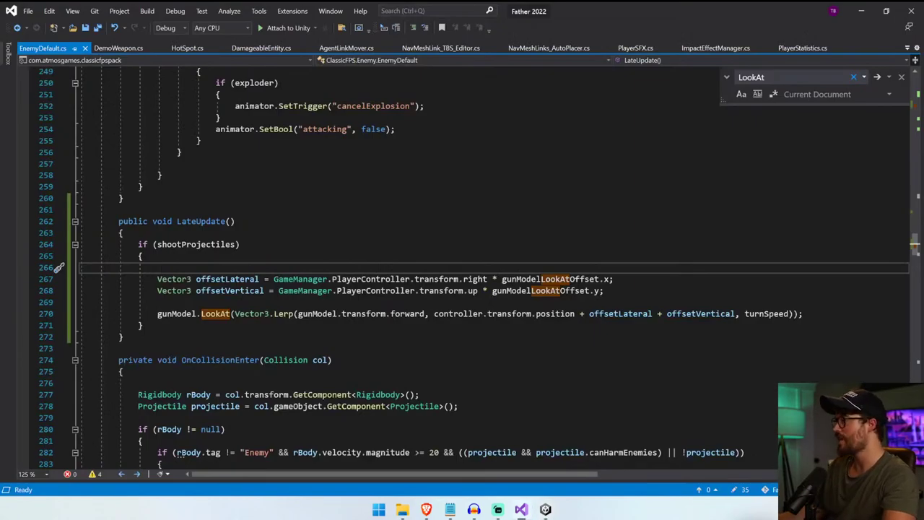
double_click(476, 280)
left_click(274, 280)
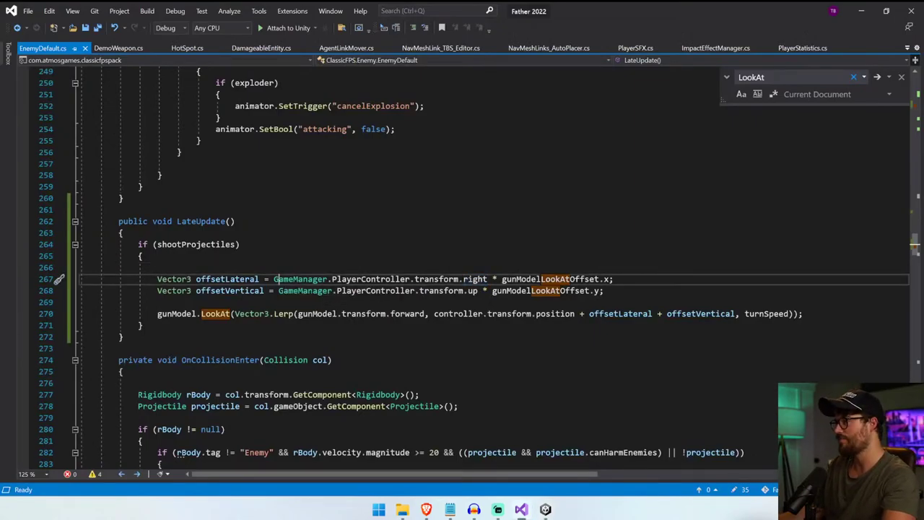
type("-")
left_click(339, 290)
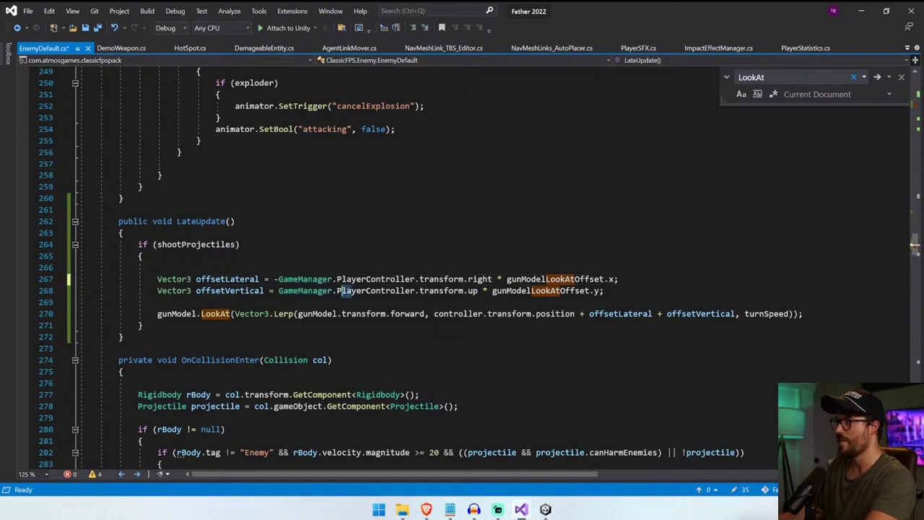
left_click(279, 290)
type("-")
key("ctrl+s")
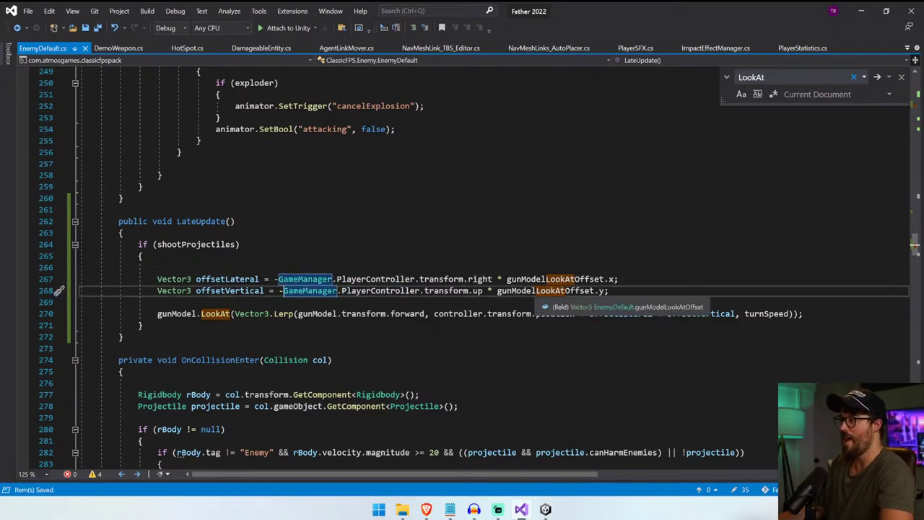
- Switch to Unity, clear the console, run the game, move around the walker, and pause to inspect its Shooting settings
left_click(545, 509)
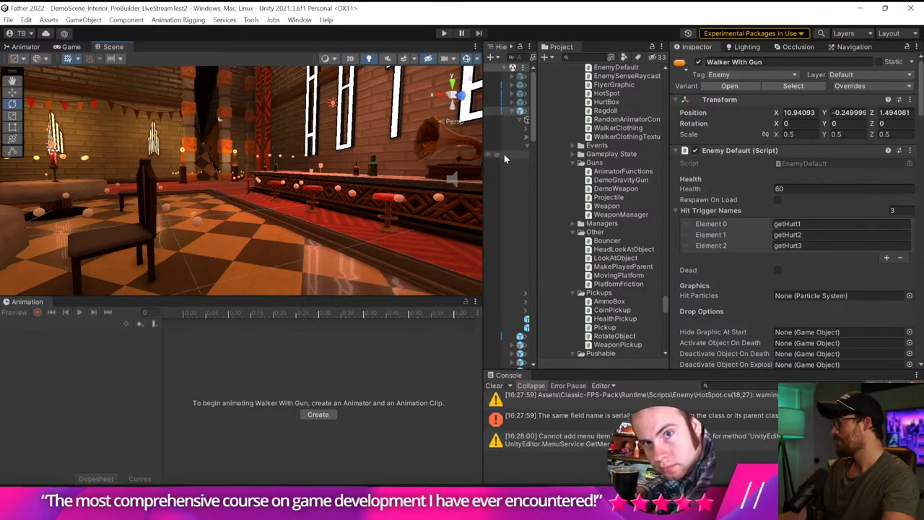
left_click(498, 386)
left_click(443, 33)
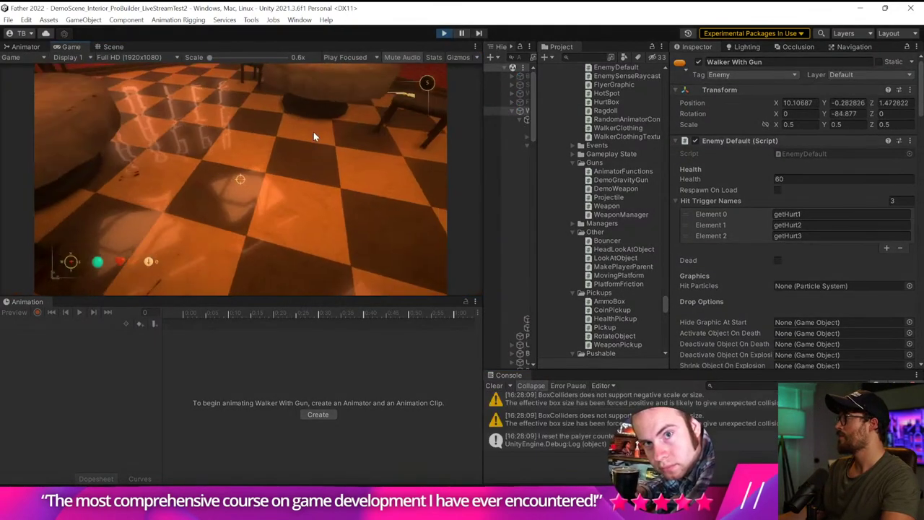
key("s")
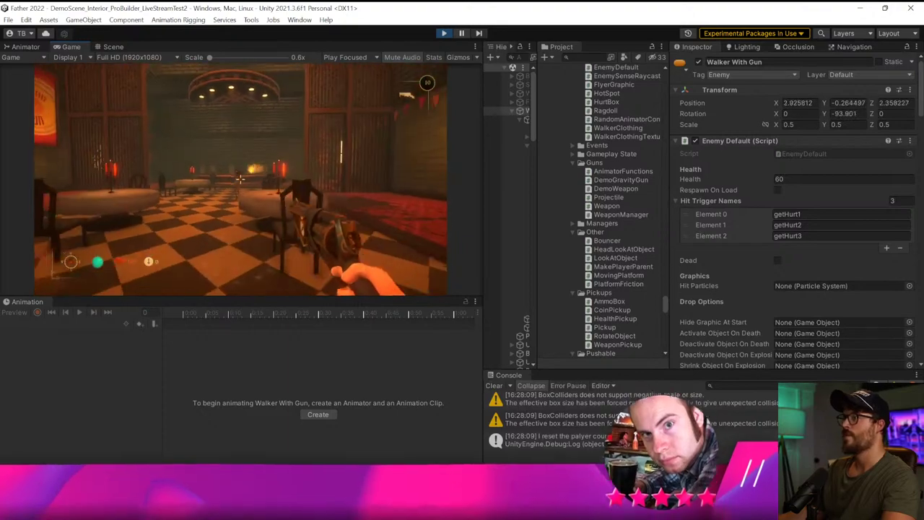
key("a")
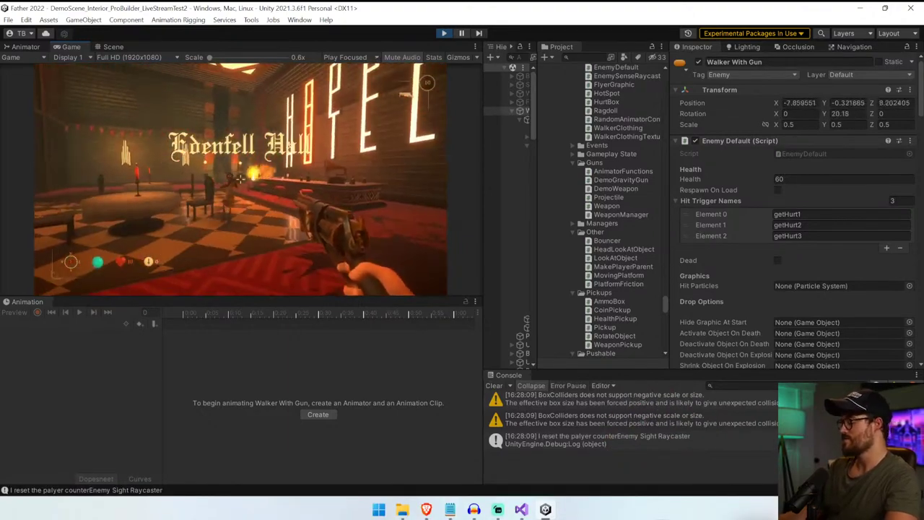
mouse_move(240, 177)
right_mouse_down()
mouse_move(252, 182)
mouse_move(227, 188)
right_mouse_up()
key("s")
scroll(804, 228, "down", 10)
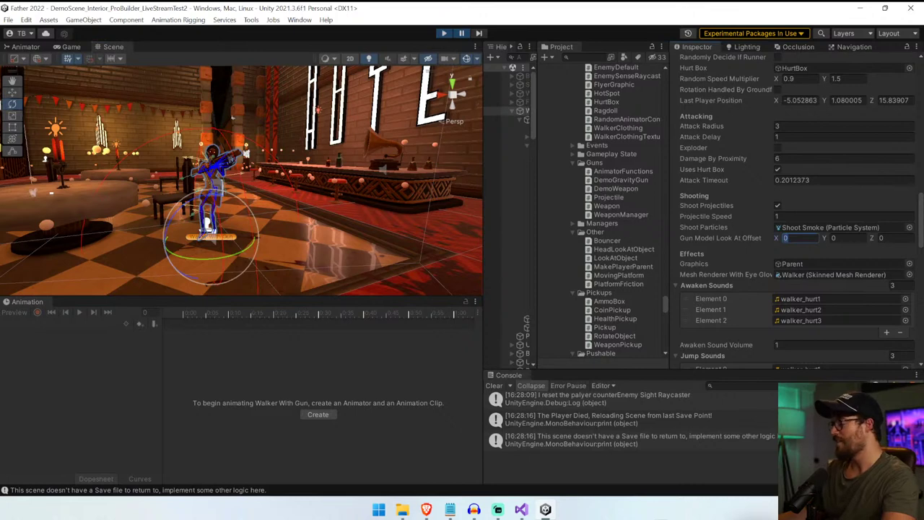
- Try Gun Model Look At Offset X 2, -6 and -10 and Y -6, 6 and 0, advancing the paused game to compare poses
left_click(480, 33)
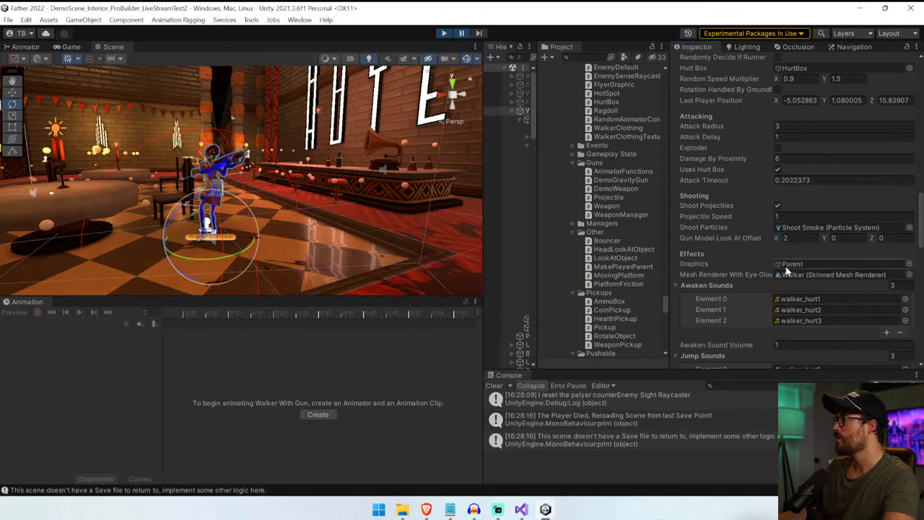
type("-6")
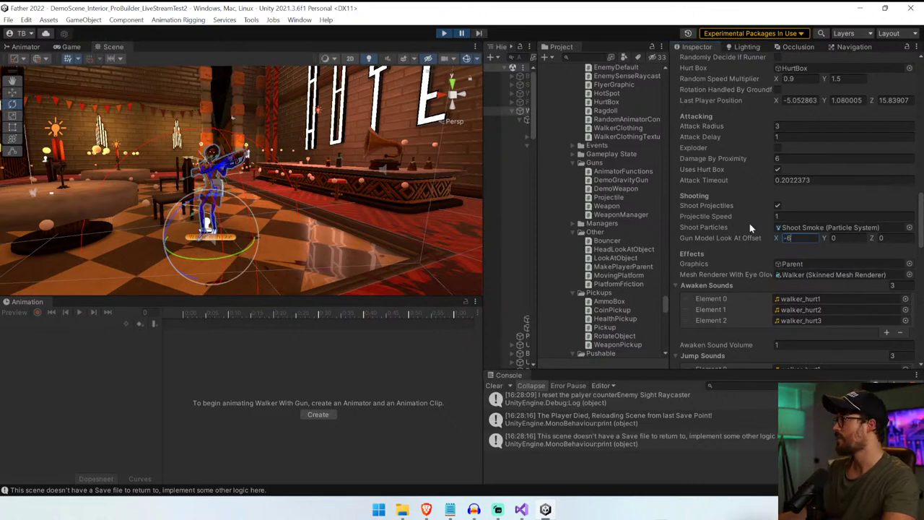
key("Tab")
type("-6")
left_click(479, 33)
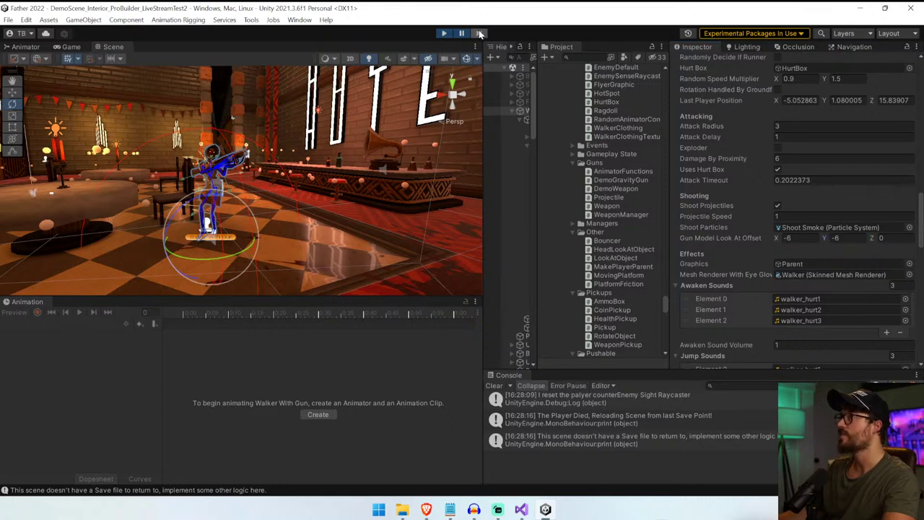
type("6")
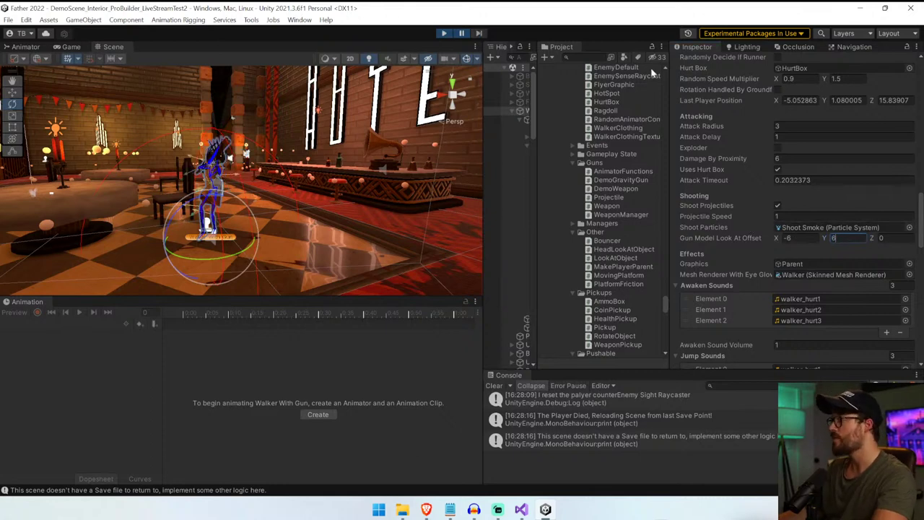
left_click(481, 34)
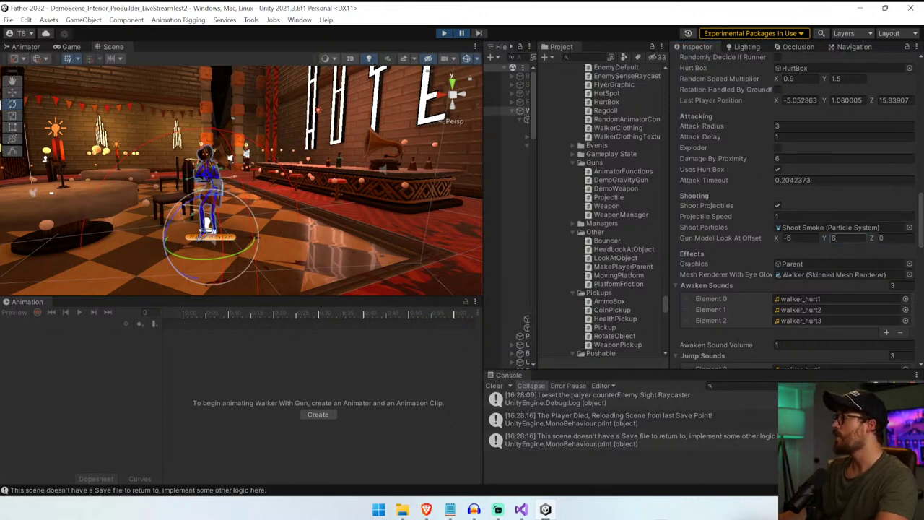
type("0")
left_click(476, 37)
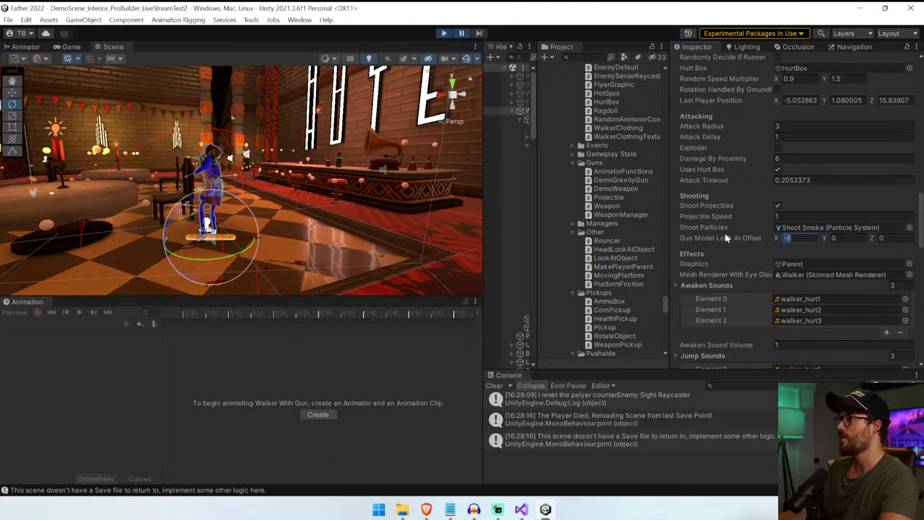
key("Return")
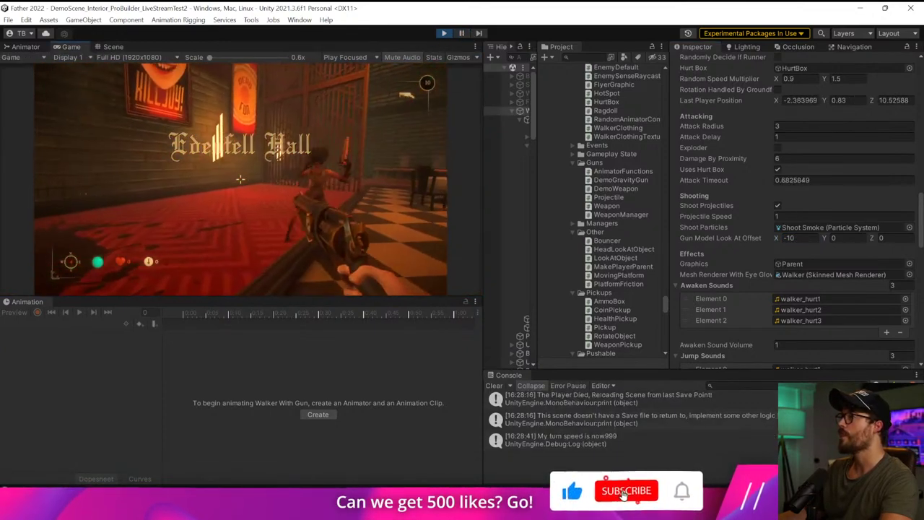
- Play in the Game view, moving around and shooting near the walker to check its aim, and stop play mode
left_click(241, 179)
key("w")
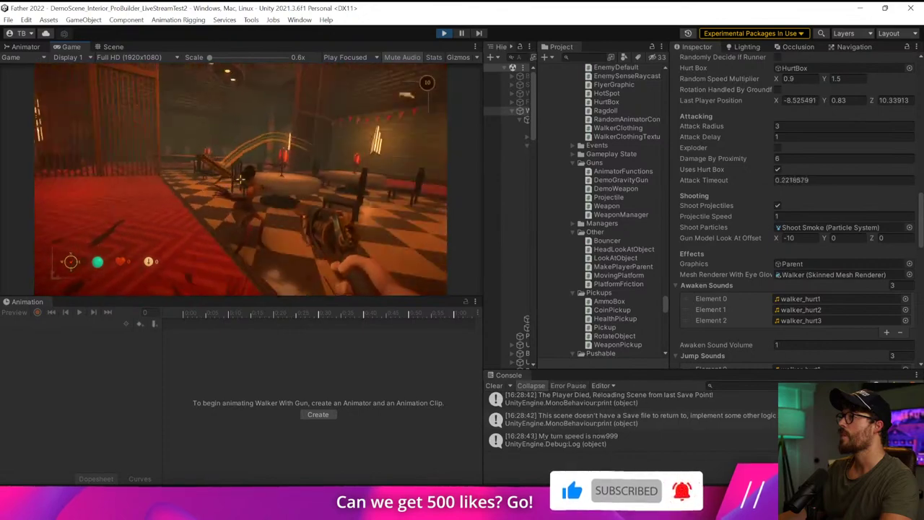
key("w")
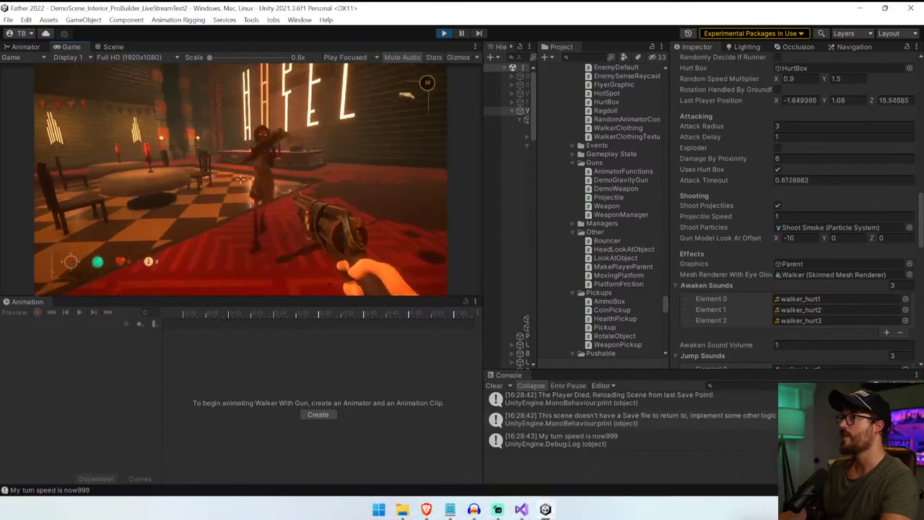
key("w")
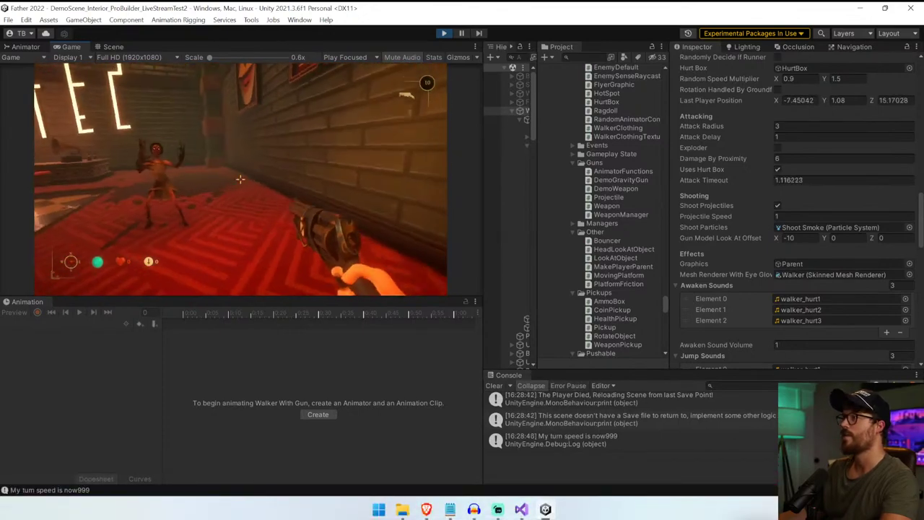
left_click(240, 179)
left_click(241, 179)
key("w")
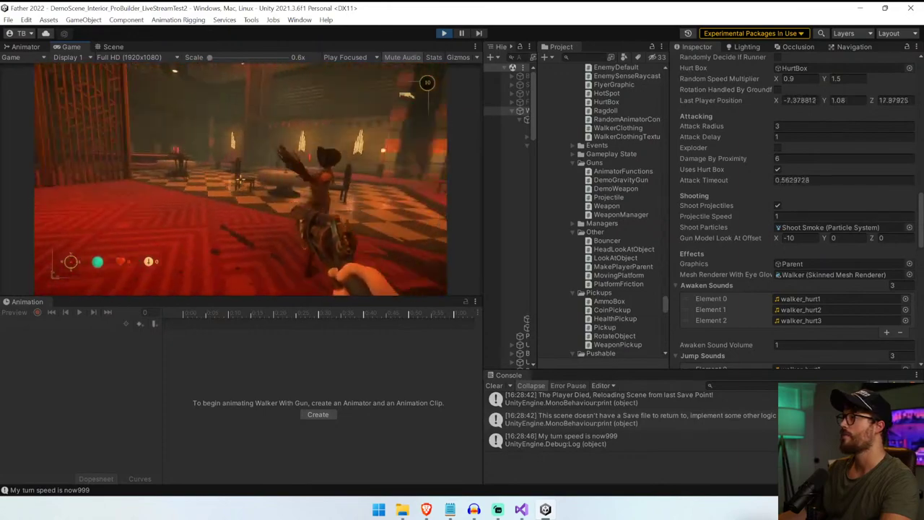
key("s")
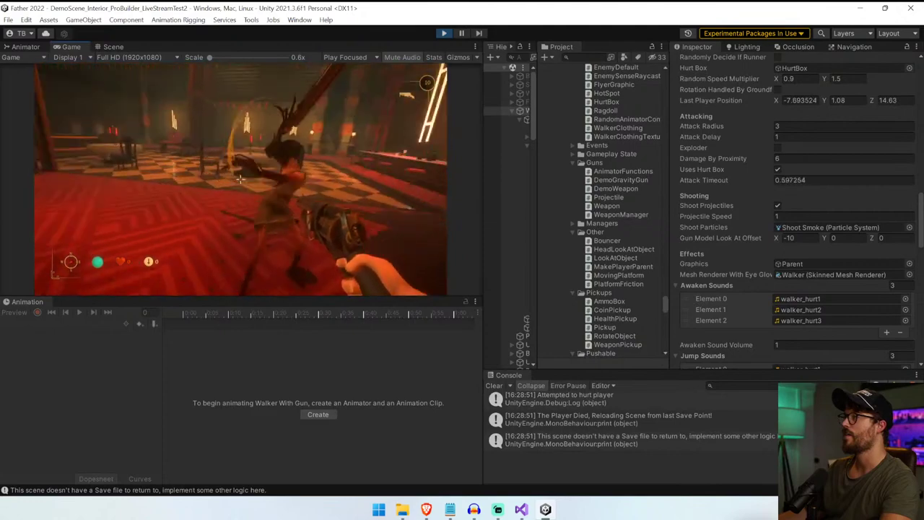
key("ctrl+p")
- Switch to Visual Studio, remove offsetVertical from the gunModel.LookAt call, and subtract offsetLateral from controller.transform.position
key("alt+Tab")
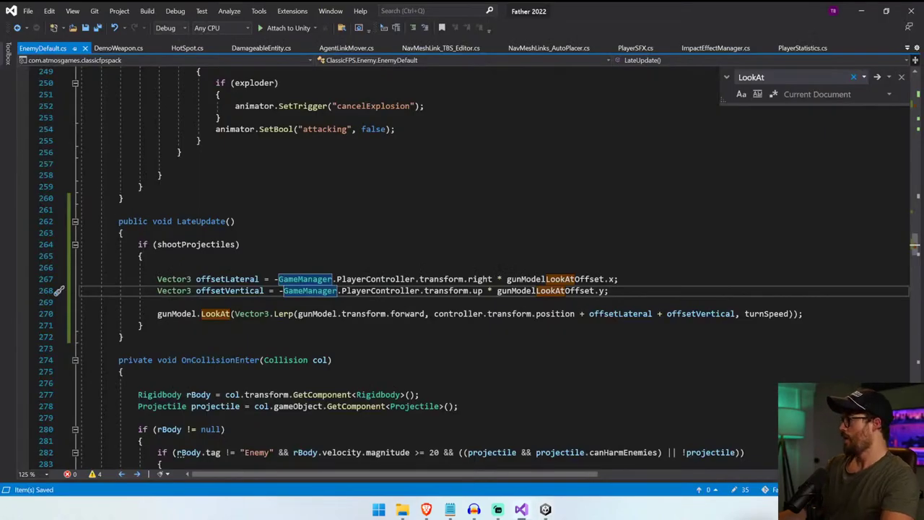
left_click_drag(656, 313, 736, 313)
key("BackSpace")
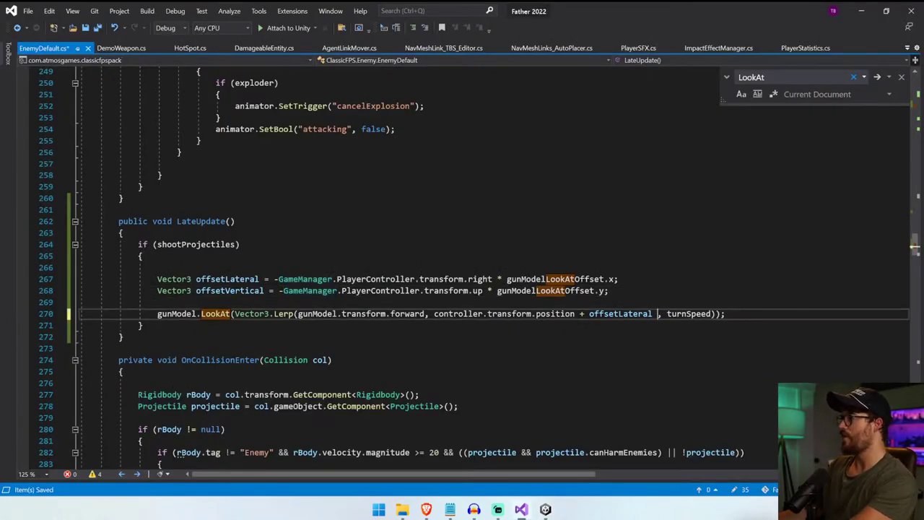
left_click(585, 314)
key("BackSpace")
type("-")
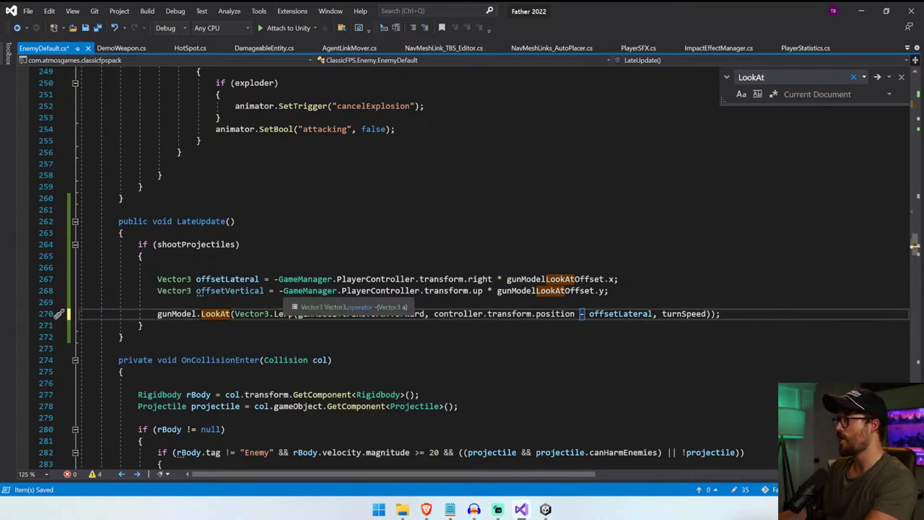
- Comment out the offsetVertical line, remove the minus sign from the offsetLateral expression, and save the script
left_click(158, 291)
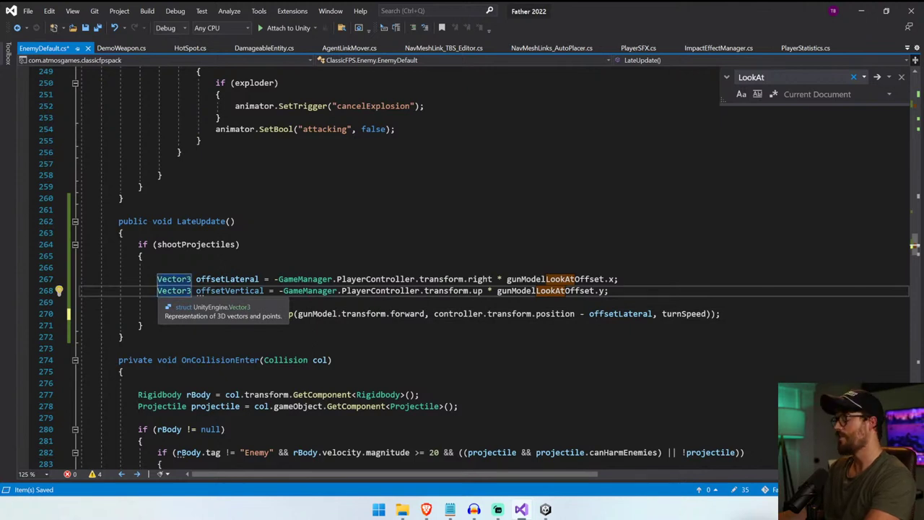
type("//")
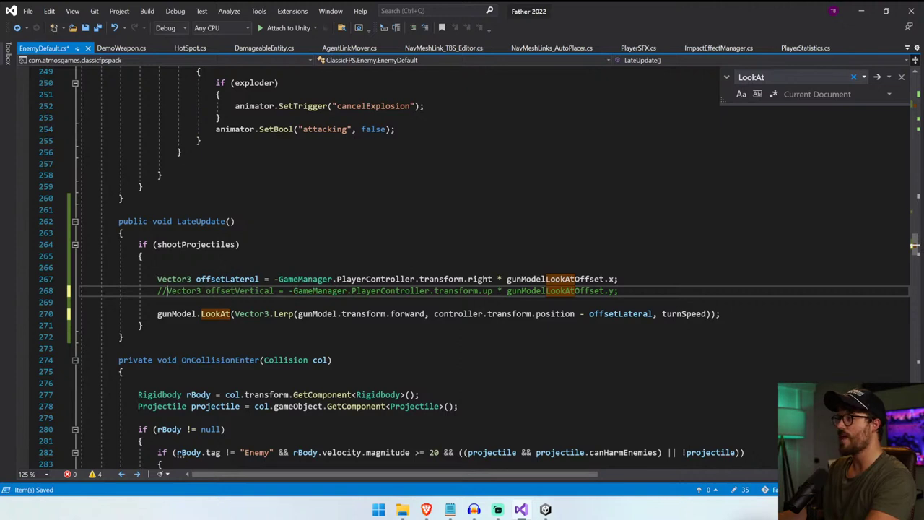
left_click(278, 279)
key("ctrl+s")
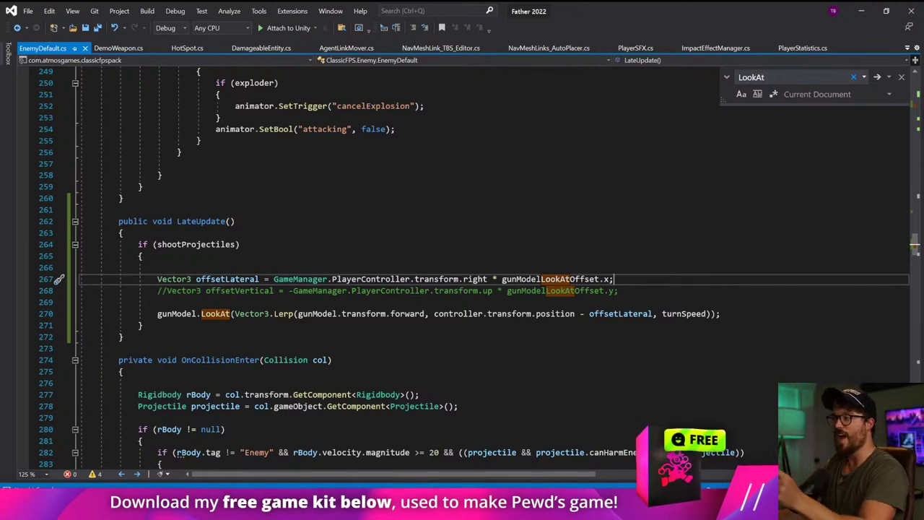
- Replace the player's transform.right in offsetLateral with playerCameraController.transform.right and save the script
left_click_drag(493, 280, 429, 279)
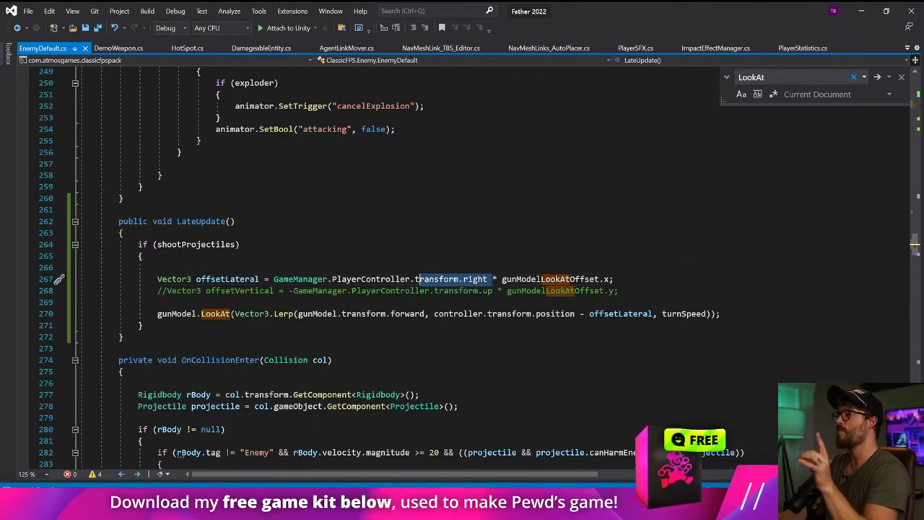
type("camera")
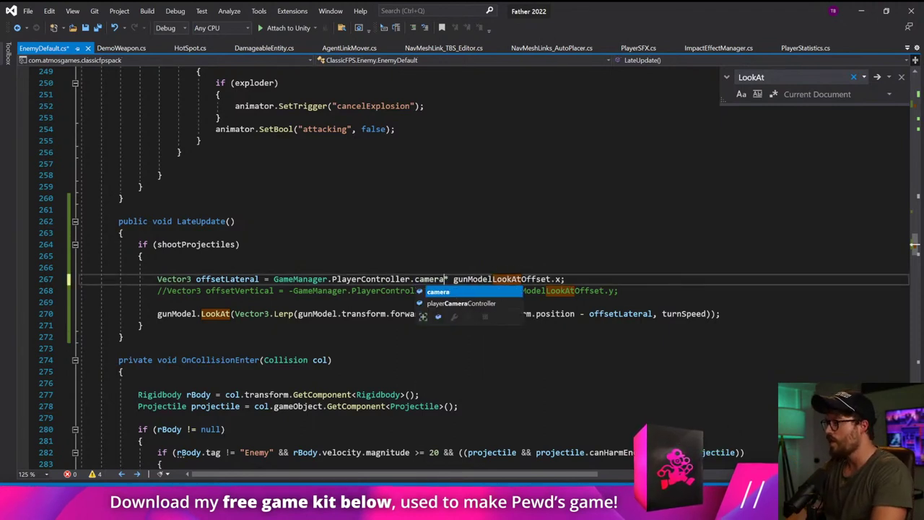
key("Tab")
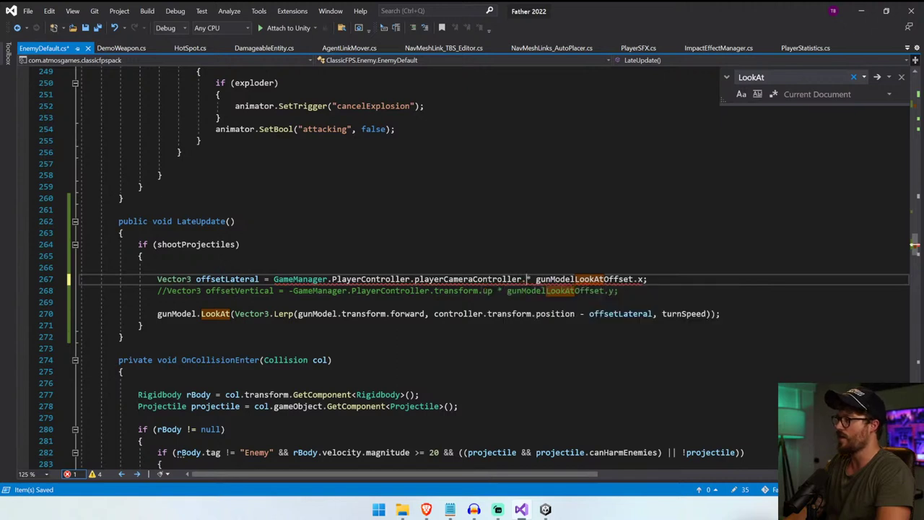
type(".transform.")
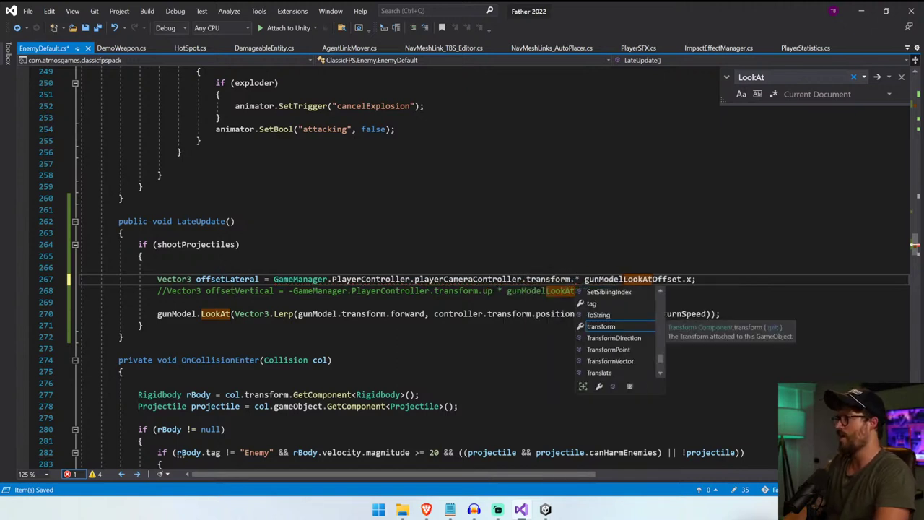
type("right")
left_click(158, 303)
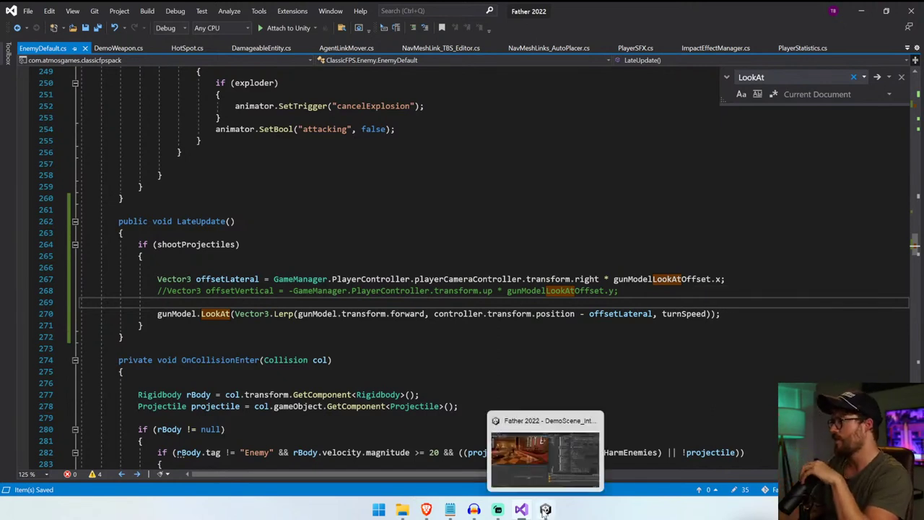
- Make the gunModel.LookAt call add offsetLateral to controller.transform.position instead of subtracting it
left_click(580, 313)
key("Delete")
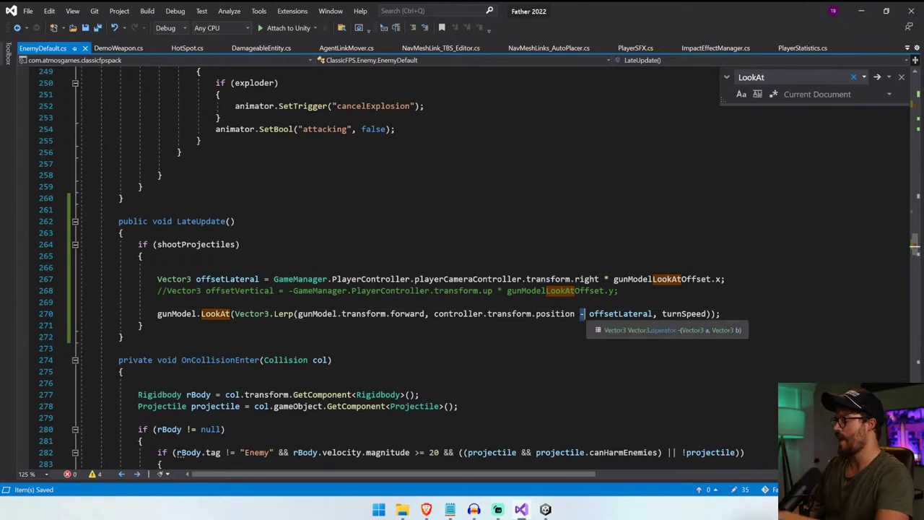
type("+")
- Switch to Unity, run the game until the walker attacks, pause, and frame the walker from the front in the Scene view
left_click(550, 511)
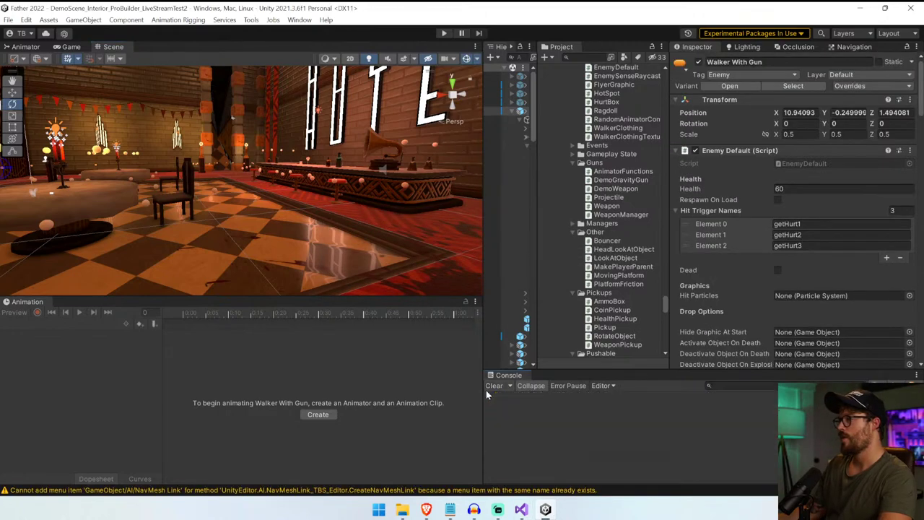
left_click(443, 33)
left_click(343, 182)
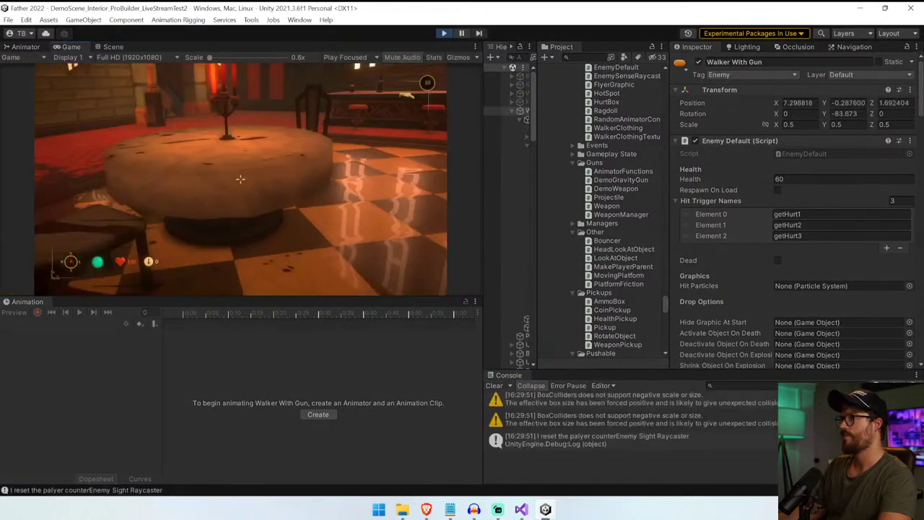
left_click(240, 179)
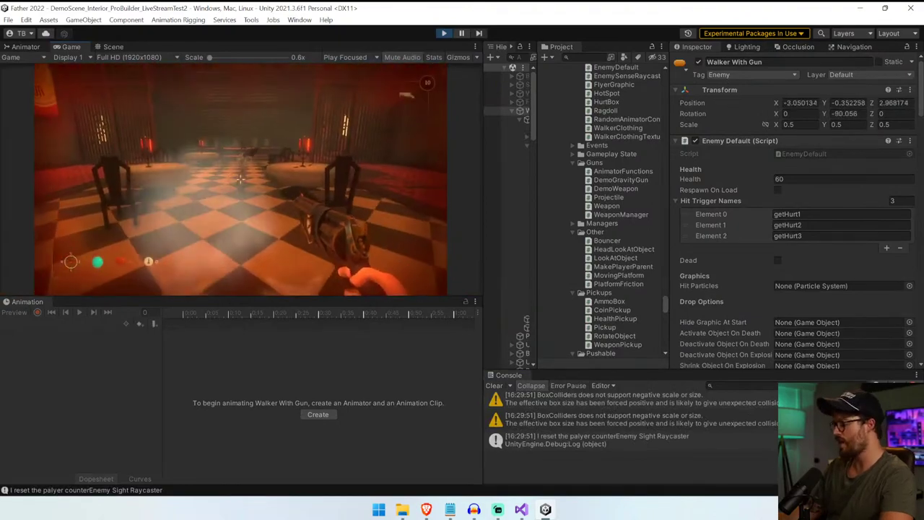
key("ctrl+shift+p")
right_click_drag(241, 180, 834, 217)
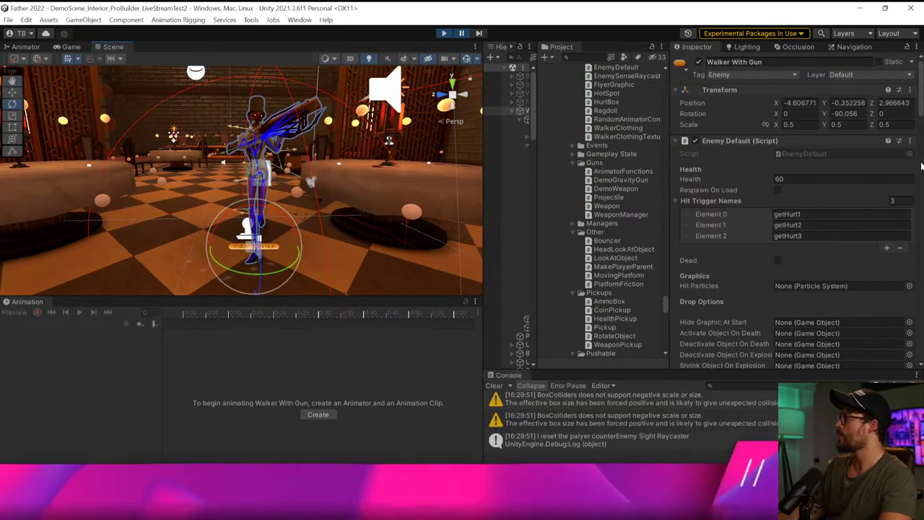
- Try Gun Model Look At Offset X values of -3, -10 and -60 on the paused walker, advancing frames between them, and clear the console
scroll(906, 160, "down", 10)
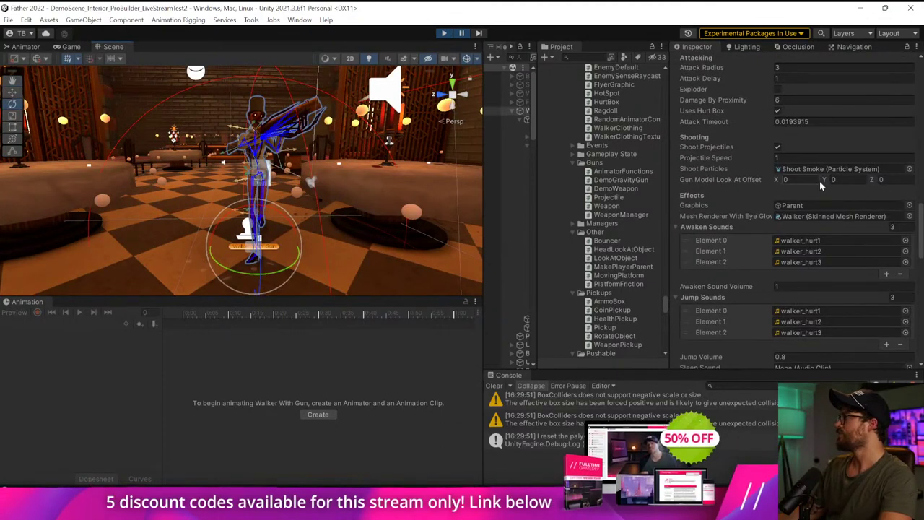
left_click(794, 179)
type("-3")
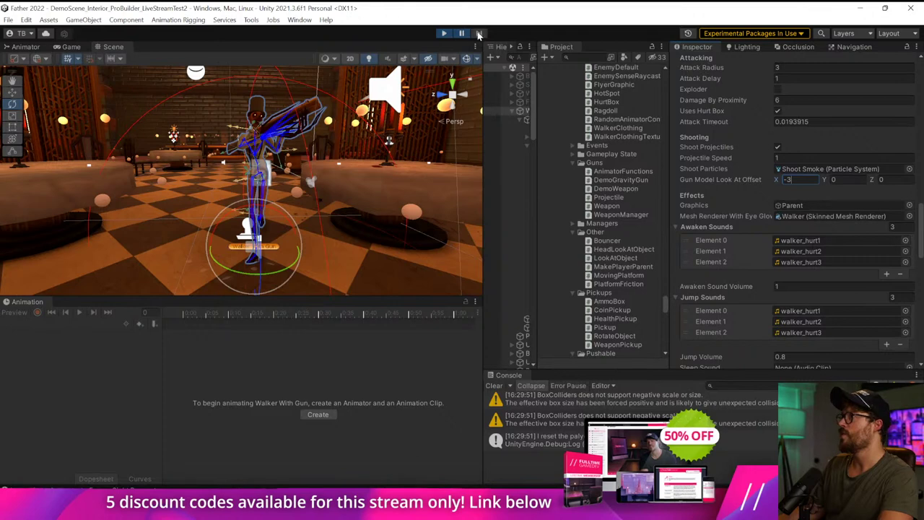
key("Return")
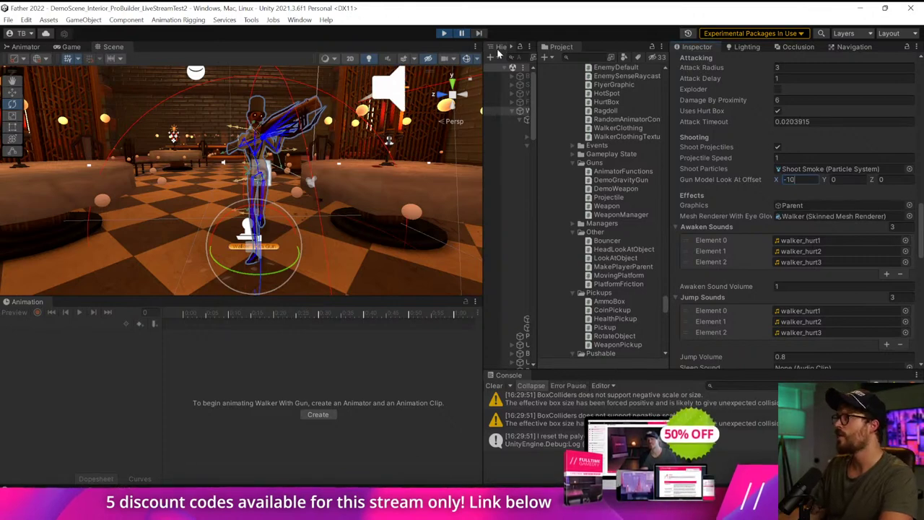
key("Return")
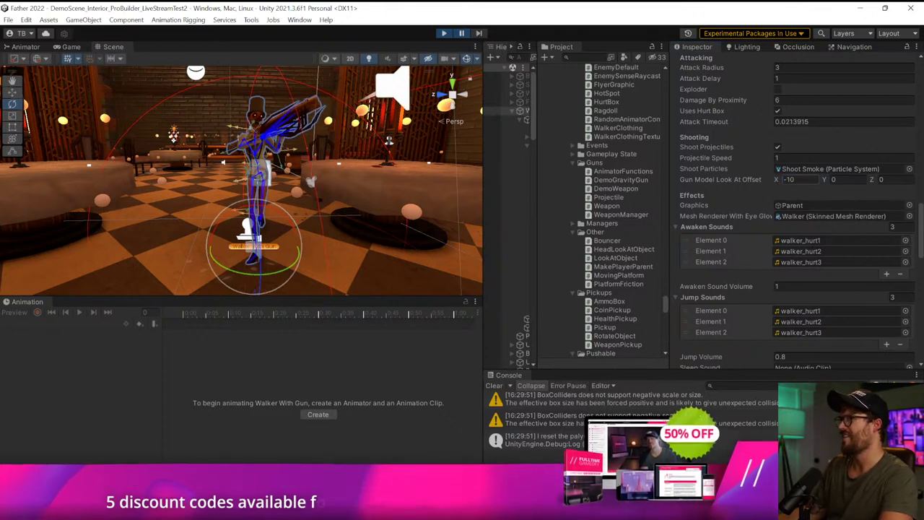
left_click(794, 179)
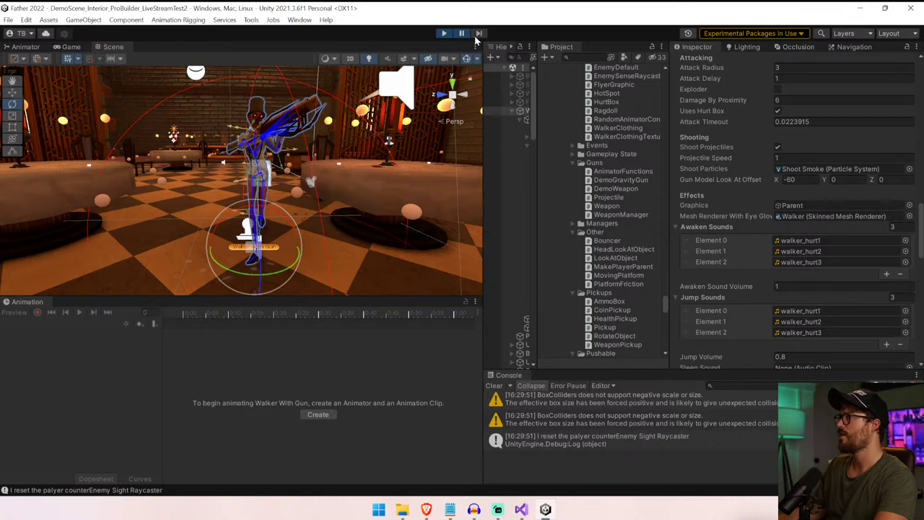
left_click(493, 386)
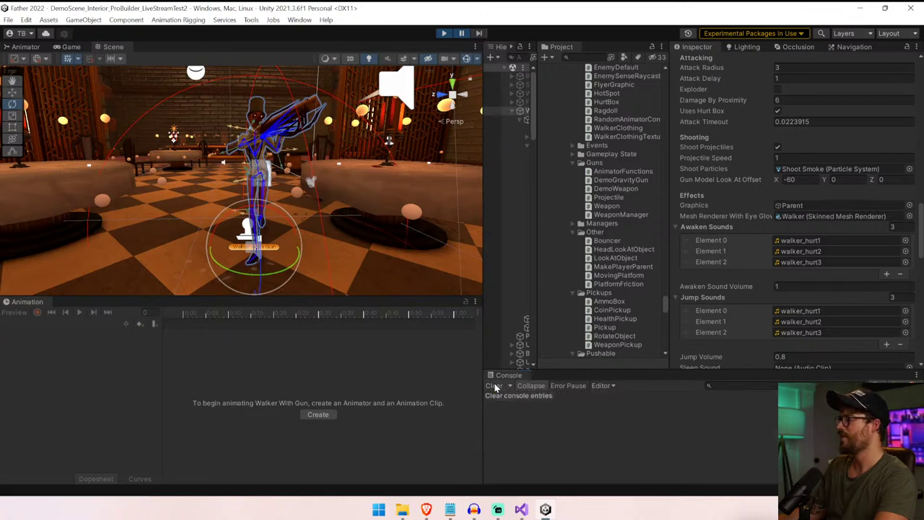
- In the EnemyDefault script in Visual Studio, try replacing playerCameraController with weapon in the offsetLateral expression and undo the replacement
key("alt+Tab")
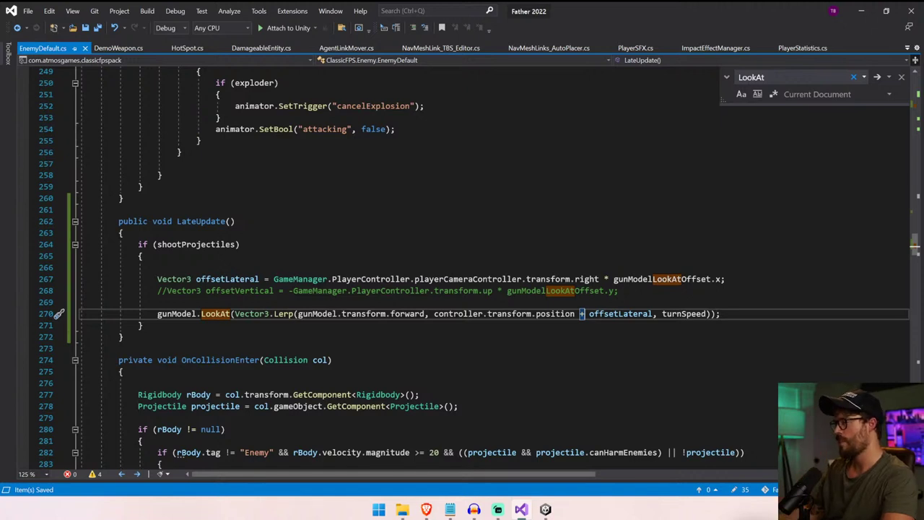
double_click(487, 279)
type("weapon")
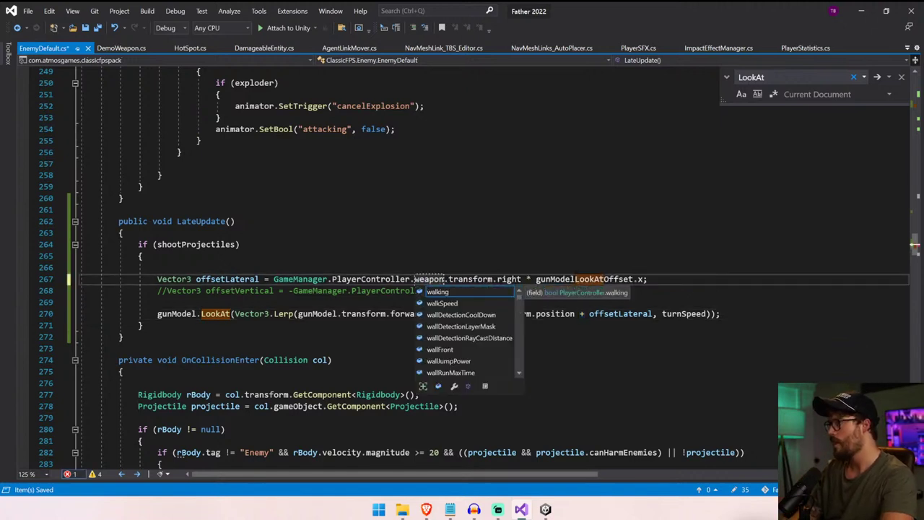
key("ctrl+z")
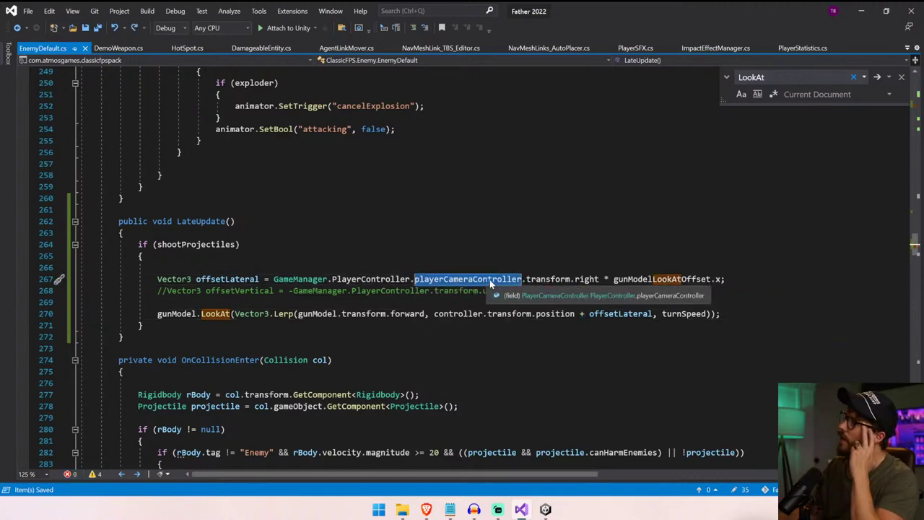
left_click(549, 302)
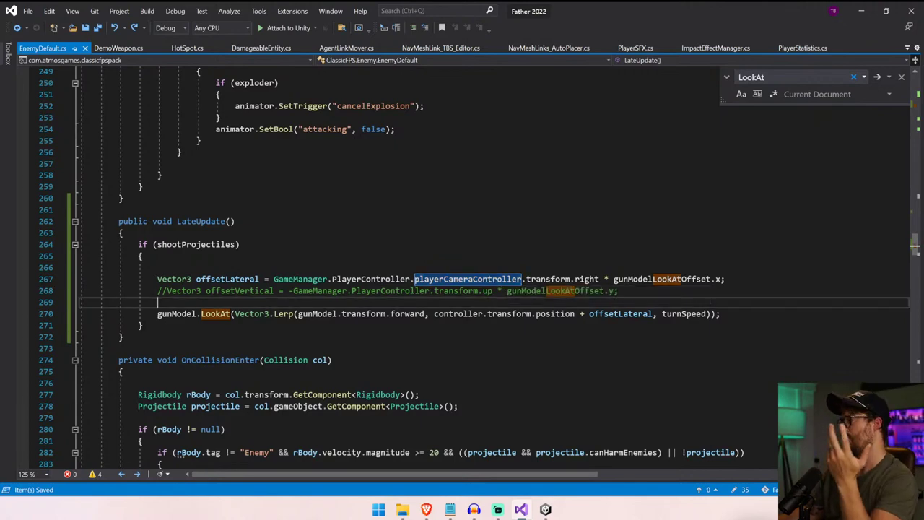
double_click(625, 315)
key("Down")
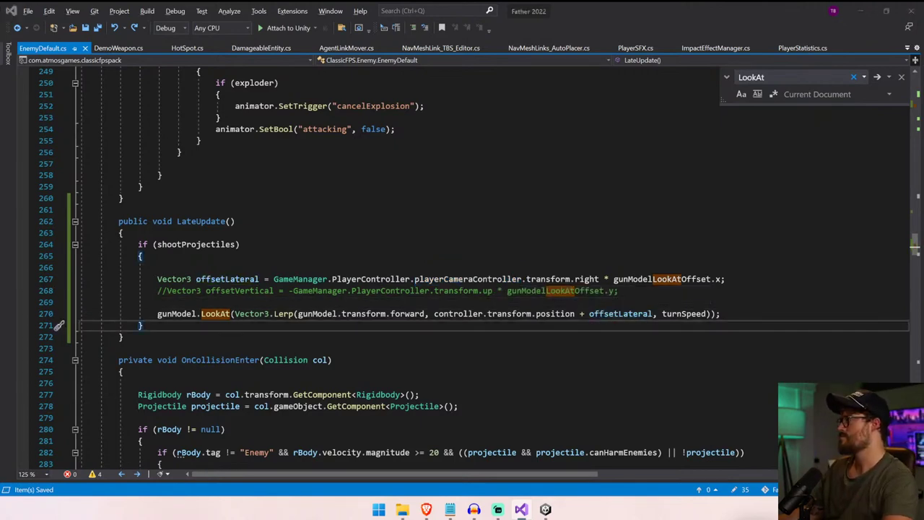
- Back in Unity, set Gun Model Look At Offset X to -360, resume the game to check the walker's aim while moving, and stop it
key("alt+Tab")
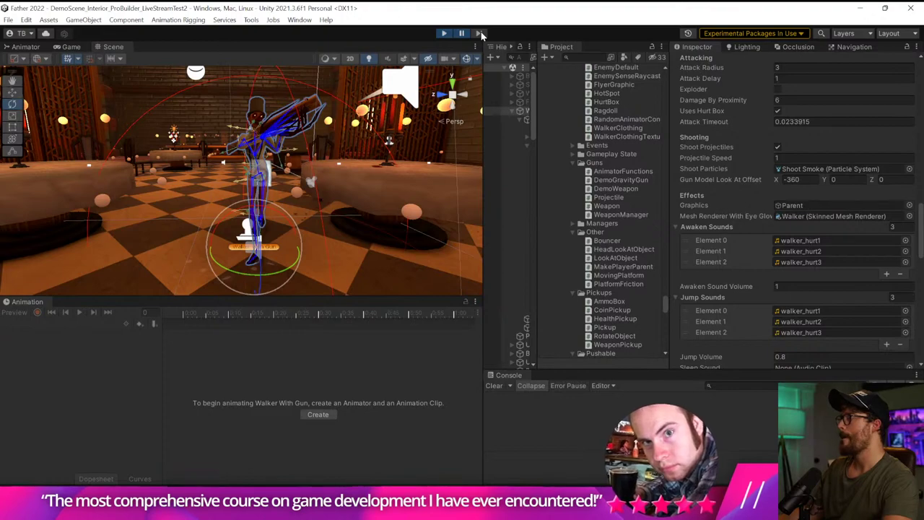
left_click(462, 36)
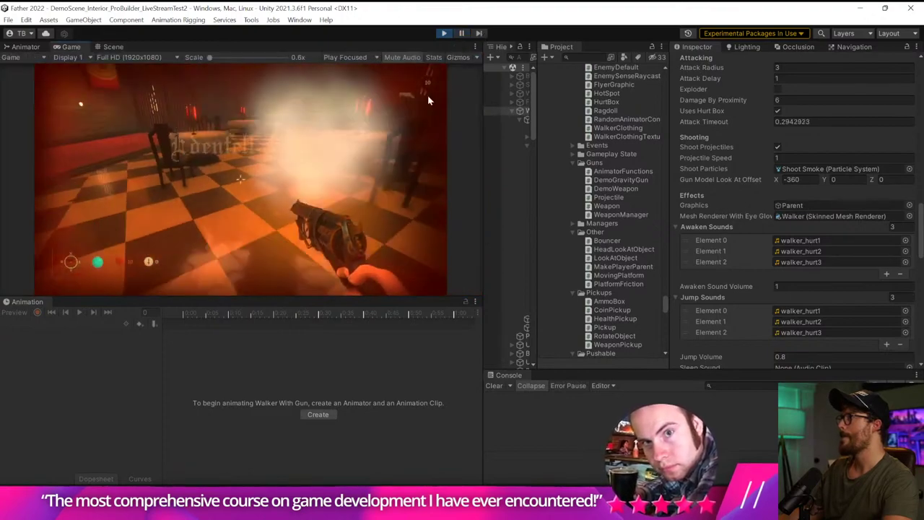
key("w")
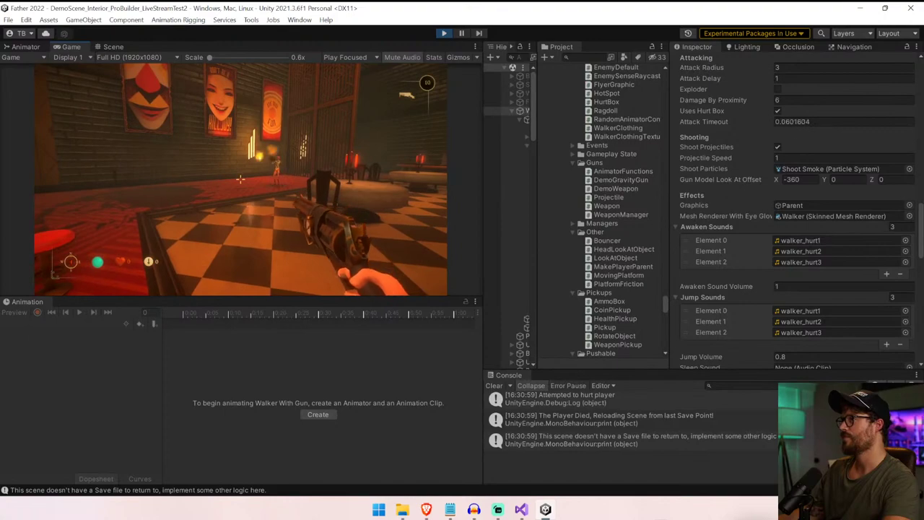
key("s")
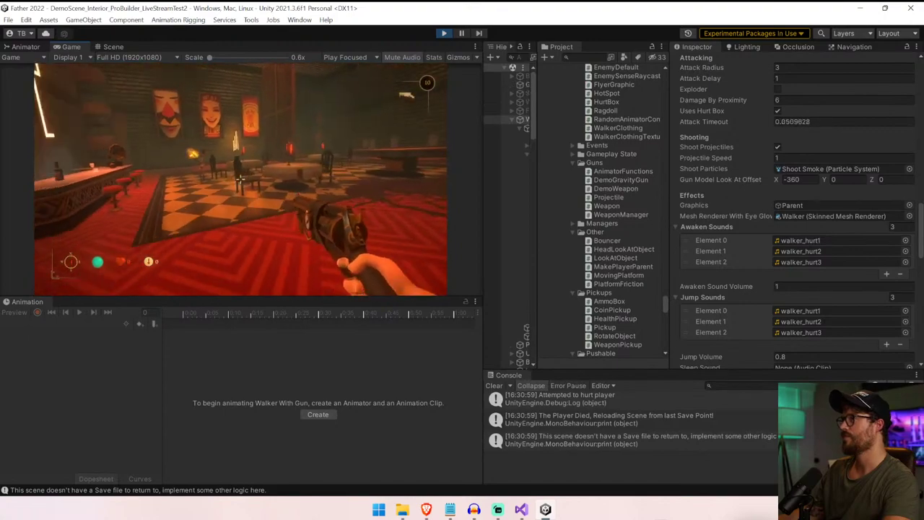
key("d")
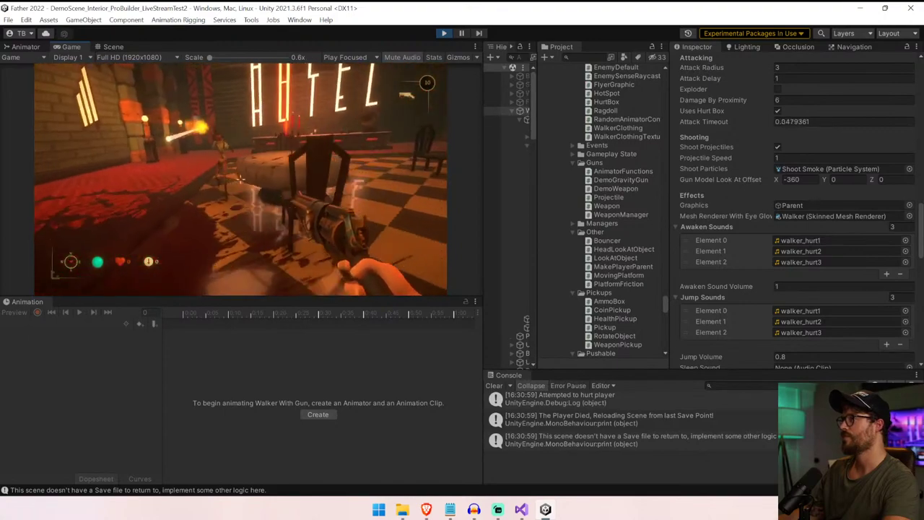
key("d")
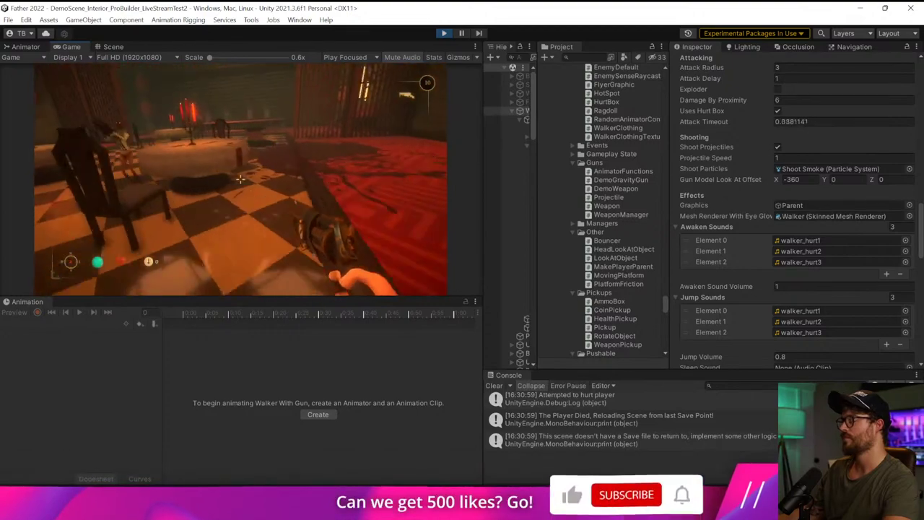
key("ctrl+p")
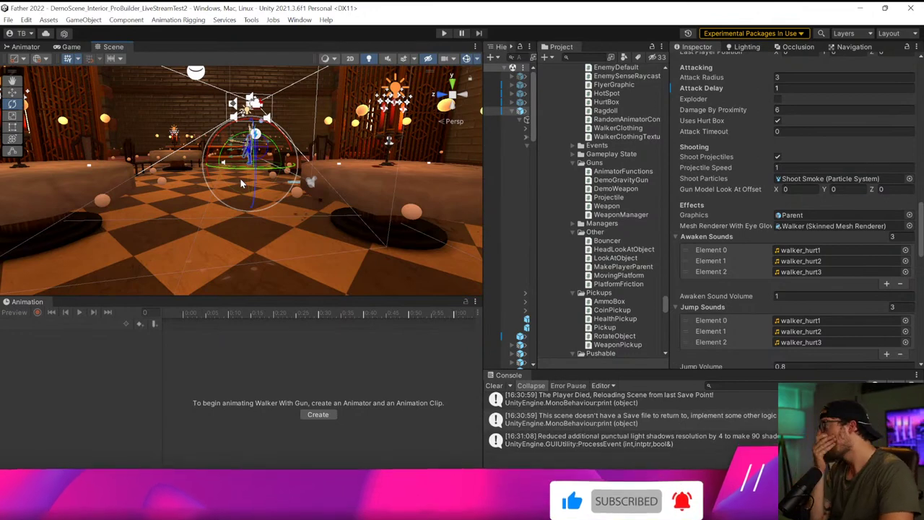
- In Visual Studio, remove the offsetLateral addition from the gunModel.LookAt call so it uses controller.transform.position alone, and save the script
key("alt+Tab")
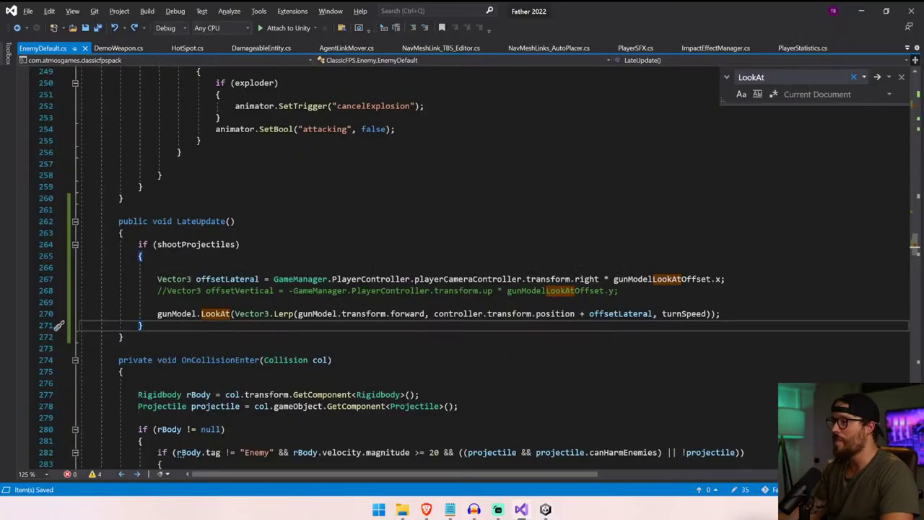
left_click(157, 279)
double_click(614, 315)
key("BackSpace")
key("BackSpace")
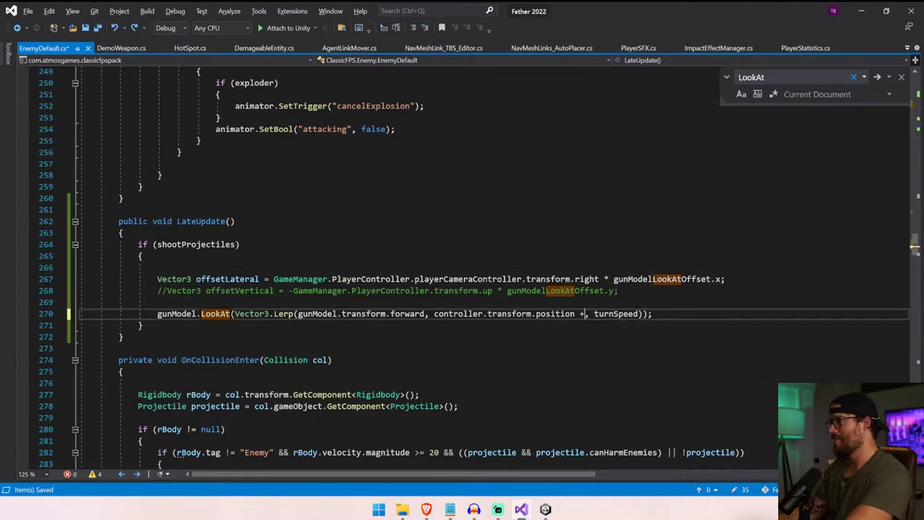
key("ctrl+s")
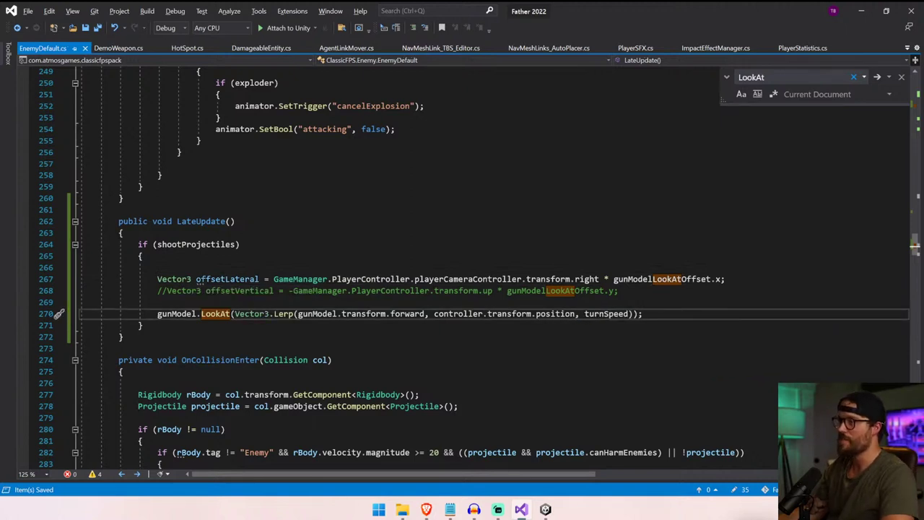
- Comment out the offsetLateral declaration in LateUpdate and save the script
left_click(157, 280)
type("//")
key("ctrl+s")
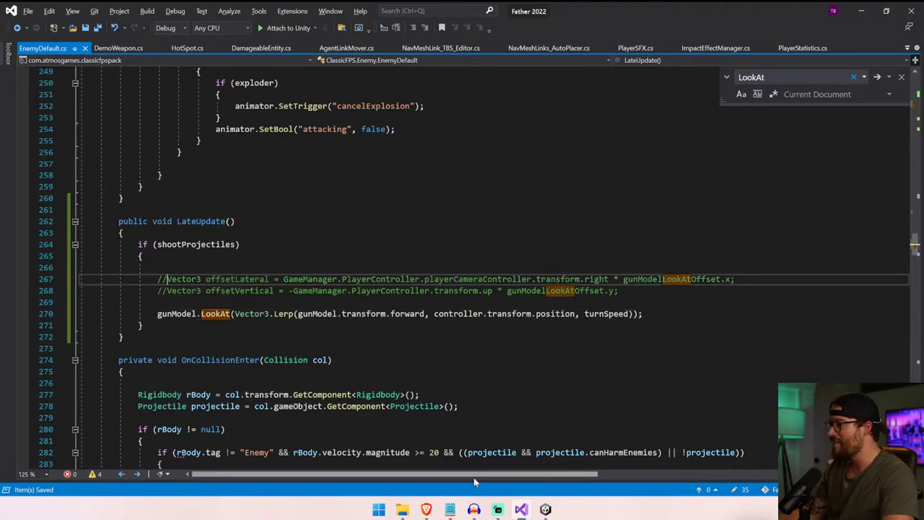
- Switch to Unity, let the script recompile, and run the game to examine how the walker aims without an offset
left_click(545, 510)
left_click(504, 462)
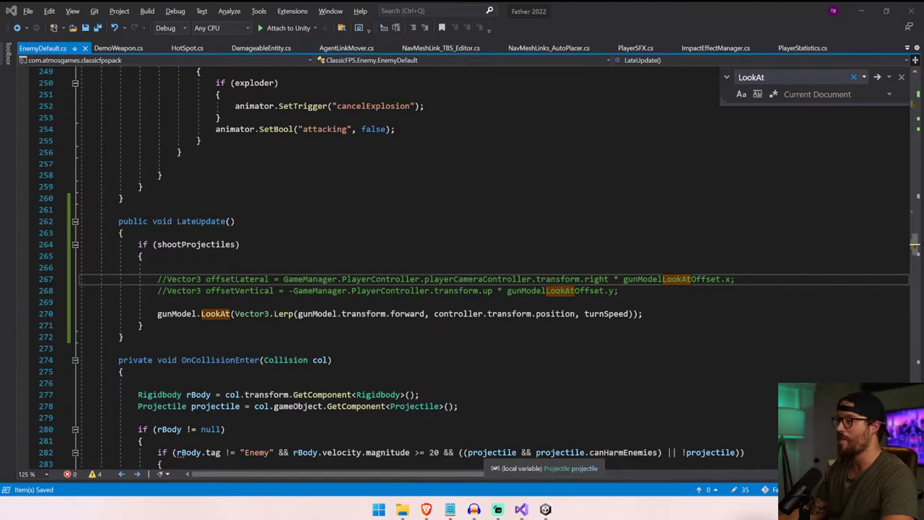
key("alt+Tab")
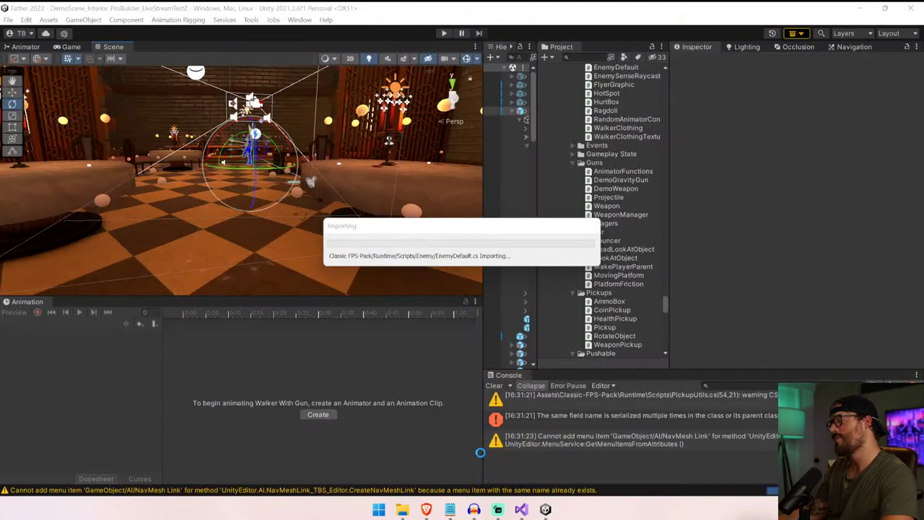
key("alt+Tab")
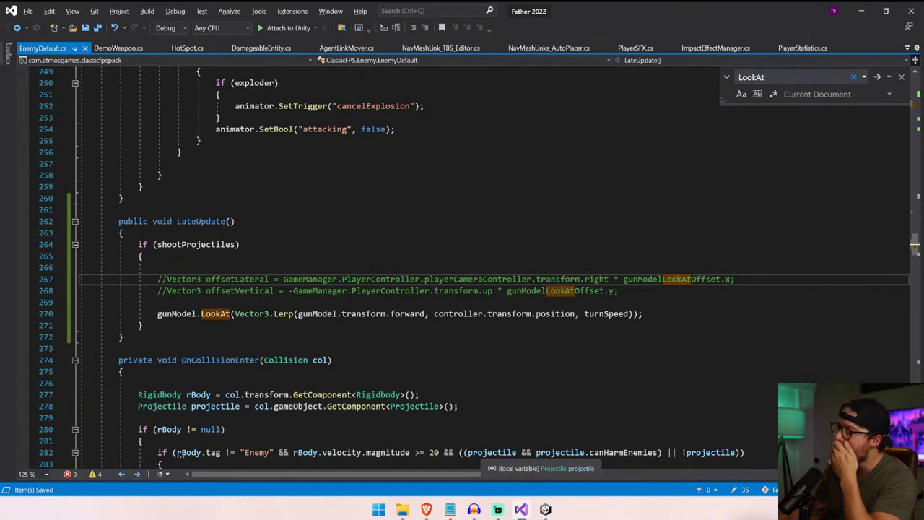
mouse_move(546, 510)
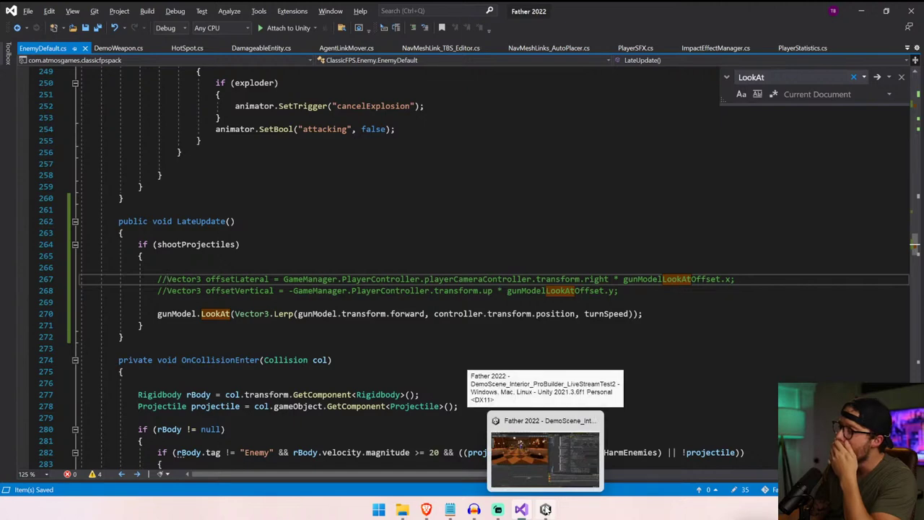
left_click(546, 510)
key("ctrl+p")
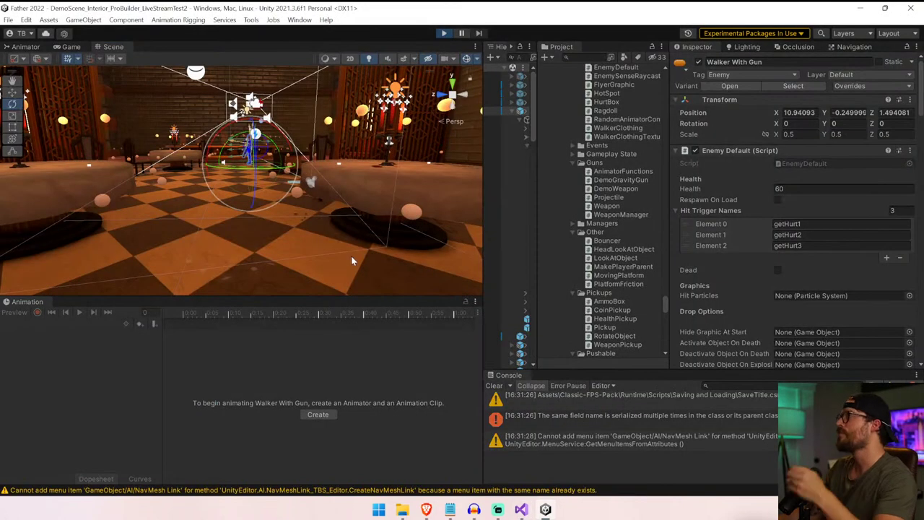
left_click(346, 261)
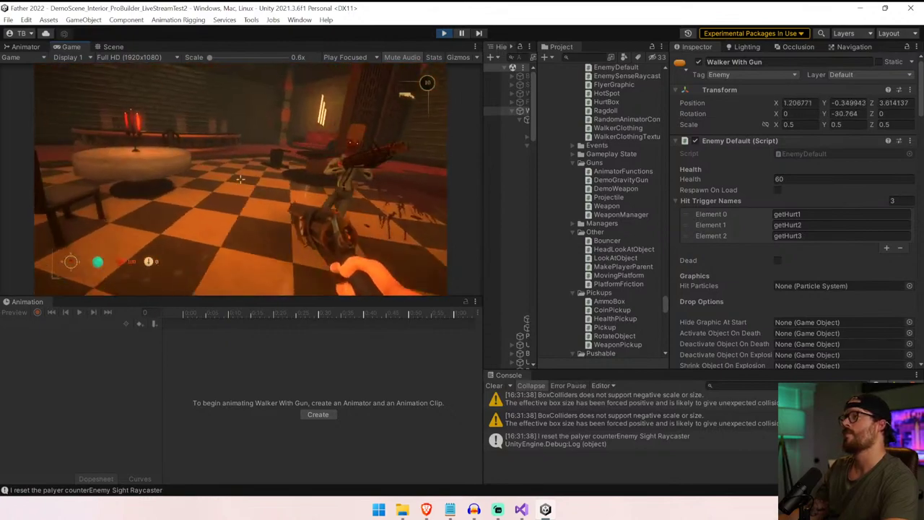
key("w")
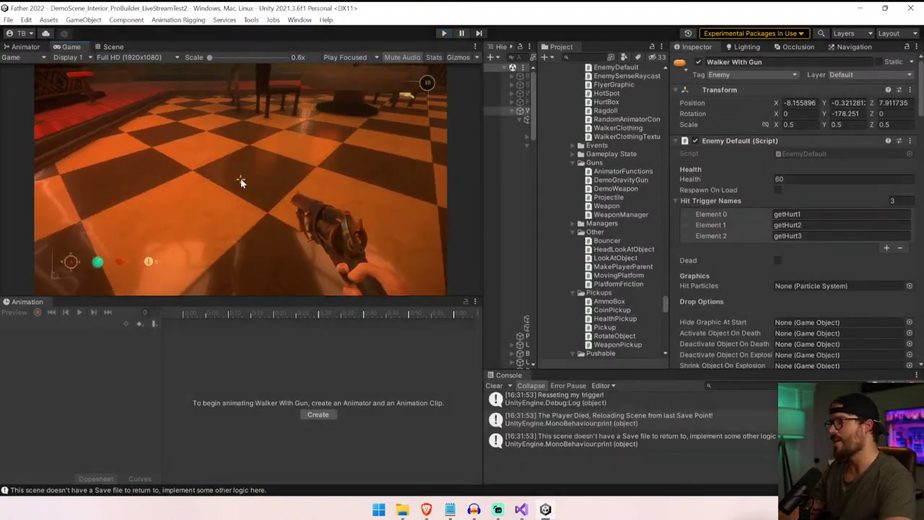
- Stop the game and widen the Hierarchy to show the Walker With Gun's bones
key("ctrl+p")
left_click_drag(481, 189, 324, 188)
left_click_drag(397, 176, 574, 178)
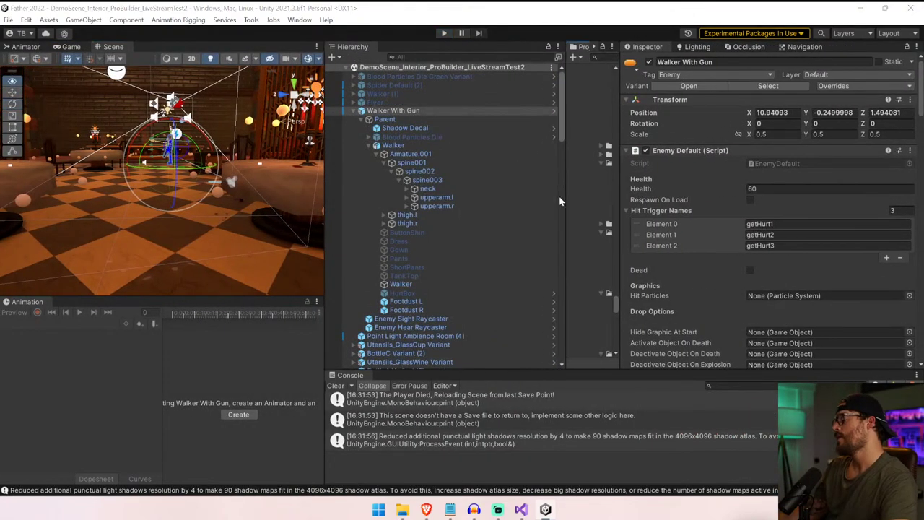
- Delete the public Vector3 gunModelLookAtOffset field from the Shooting variables in EnemyDefault and switch to Unity to recompile
key("alt+Tab")
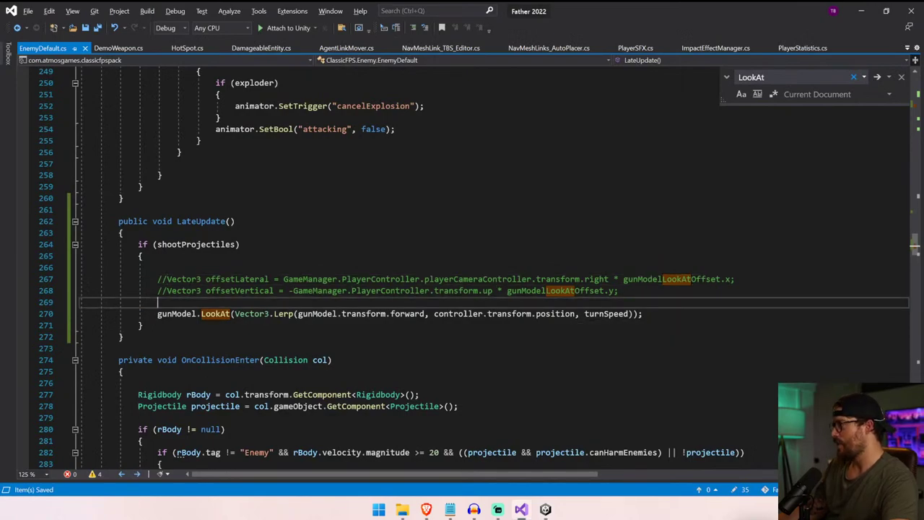
left_click(145, 256)
scroll(433, 267, "up", 20)
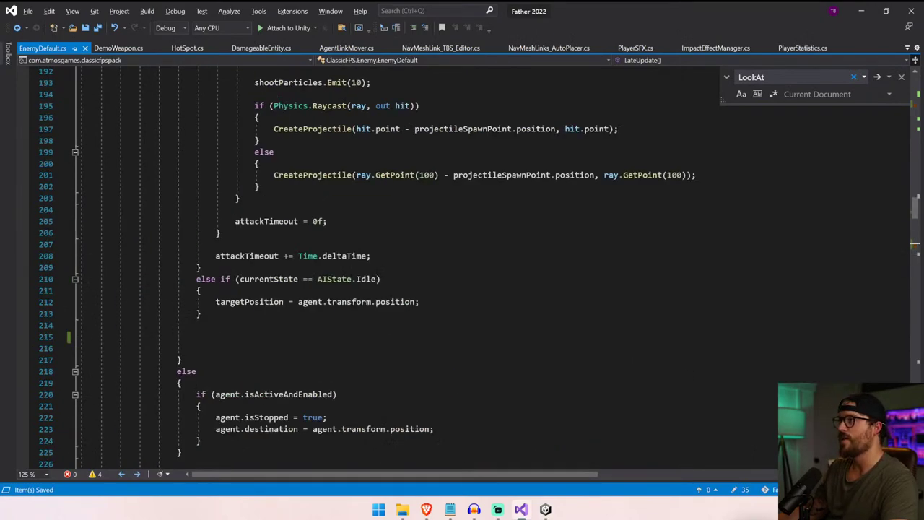
scroll(433, 267, "down", 13)
scroll(433, 267, "up", 4)
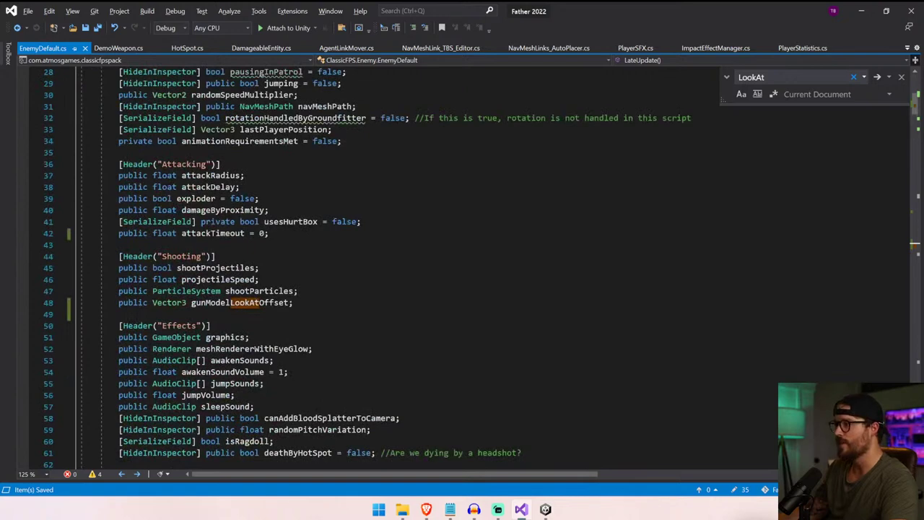
key("Delete")
key("Delete")
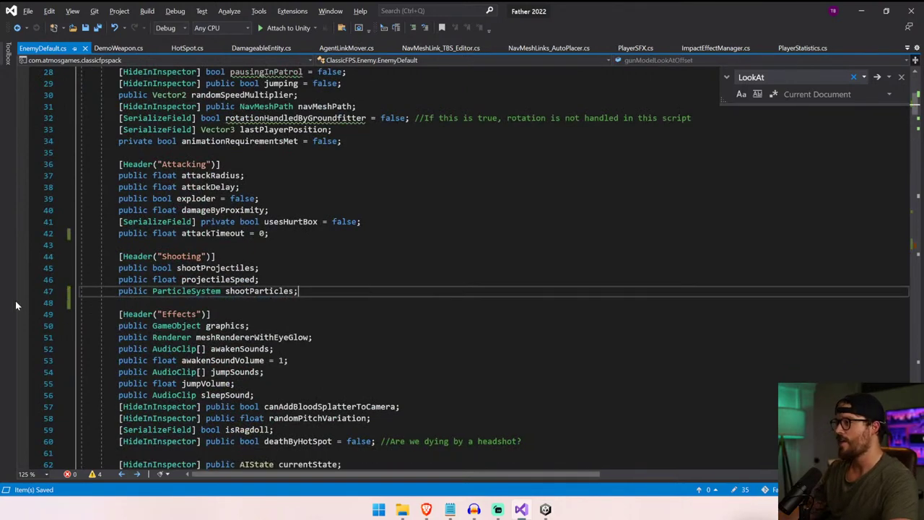
left_click(545, 509)
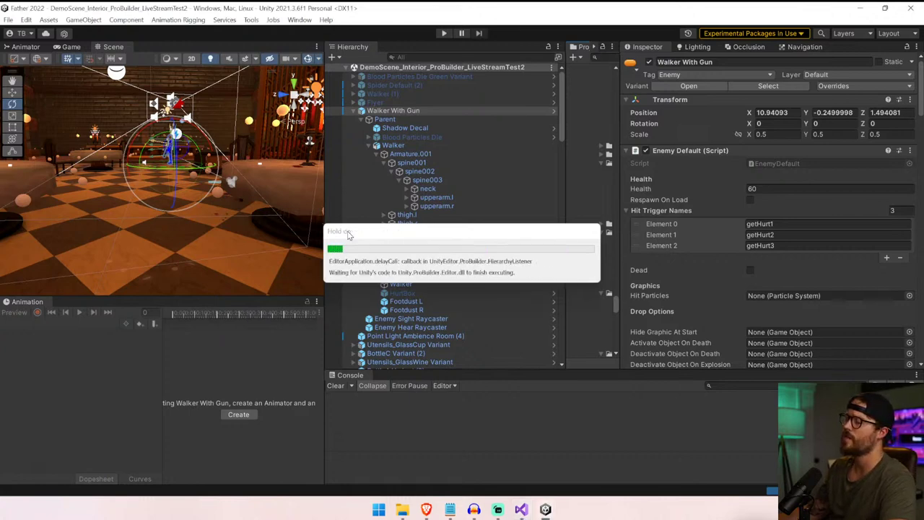
- Clear the console, open the Walker With Gun prefab, and preview the Run With Gun clip at frame 0 framed on spine003
left_click(335, 386)
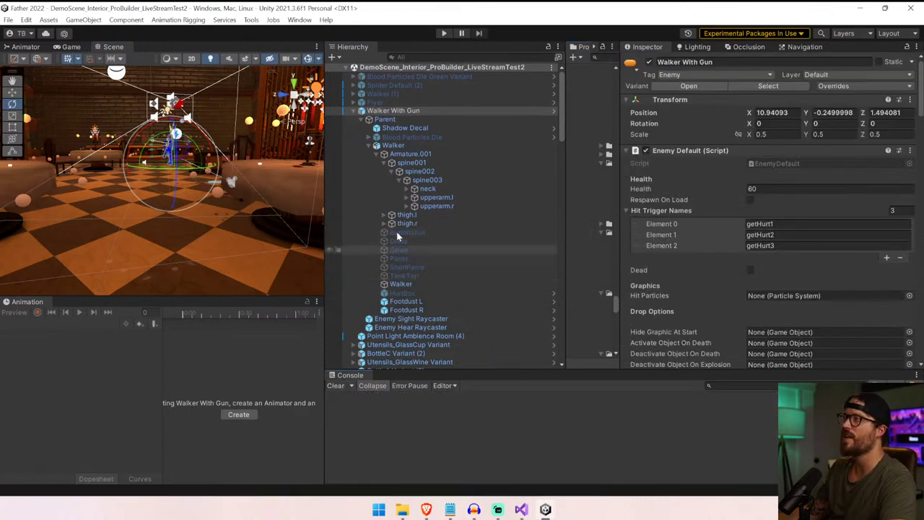
left_click(553, 111)
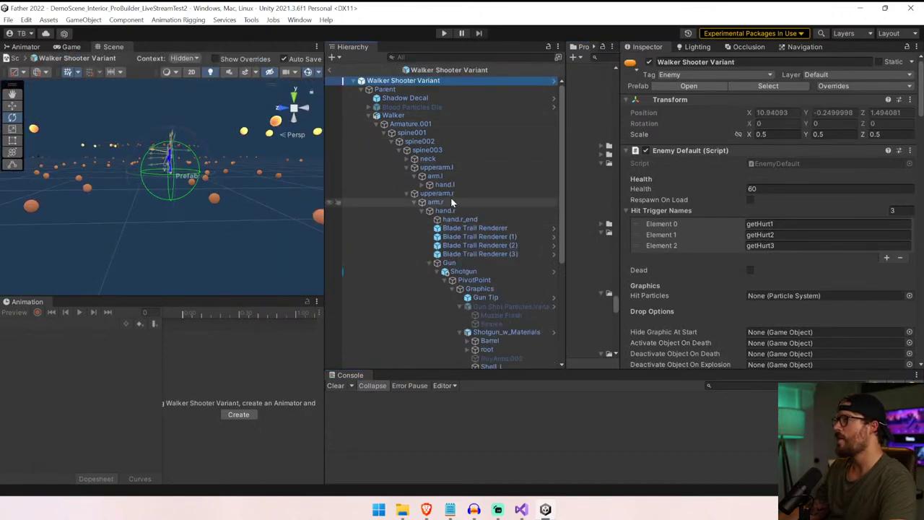
double_click(427, 150)
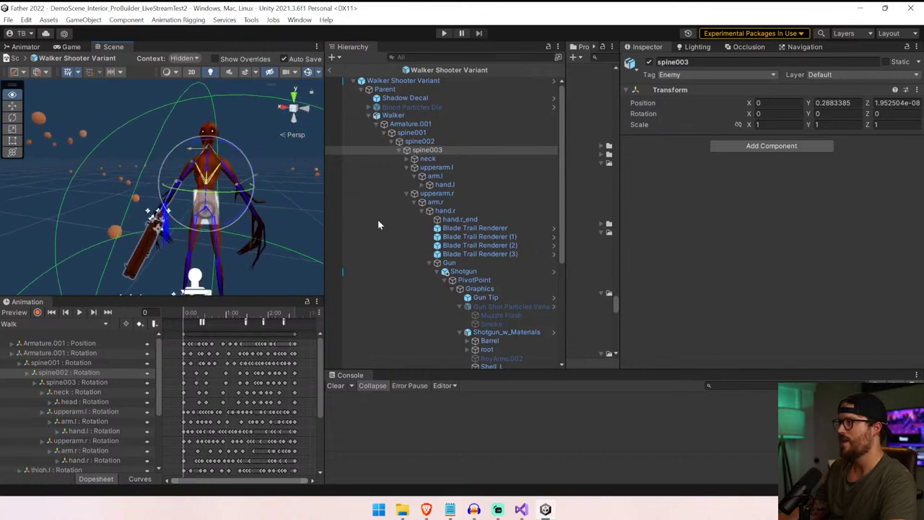
left_click(43, 324)
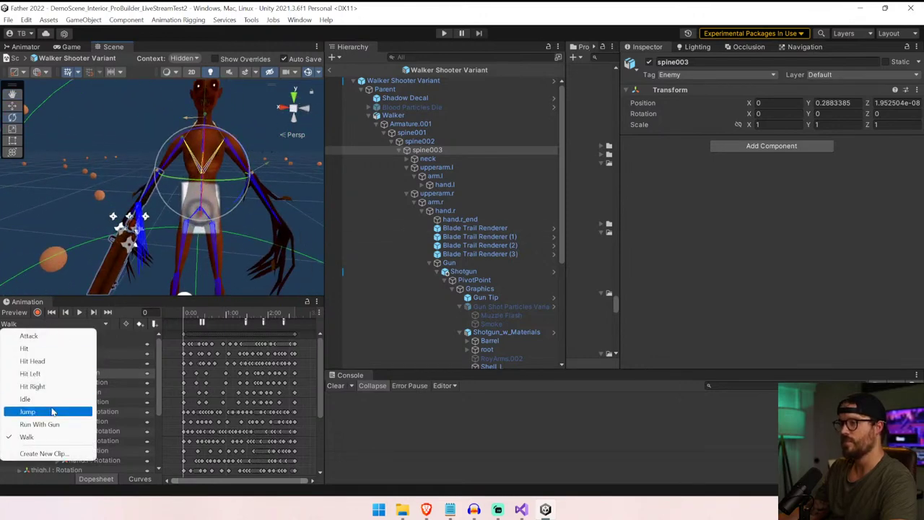
left_click(40, 423)
left_click_drag(194, 314, 149, 309)
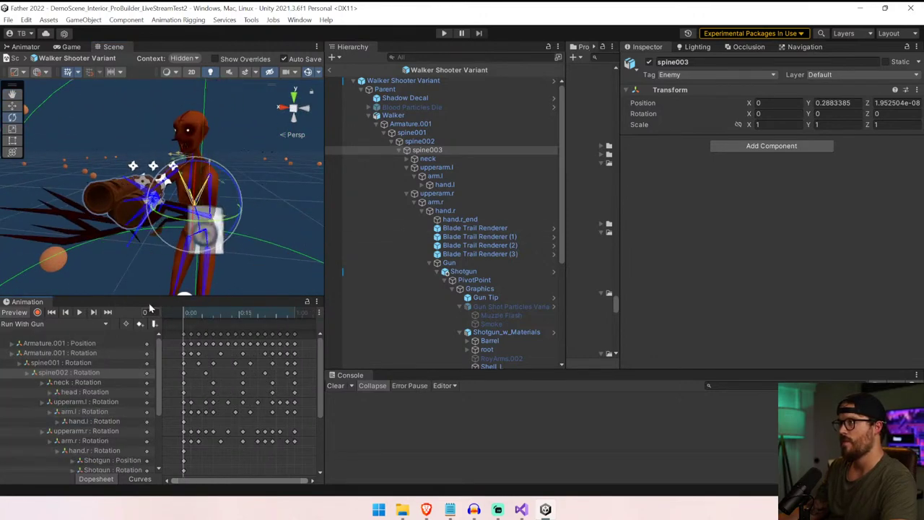
right_click_drag(174, 223, 312, 218)
- Set the handle orientation to Local and rotate the arm.r bone to about 52.7, -53.4, -18.8 in the clip preview
left_click(188, 188)
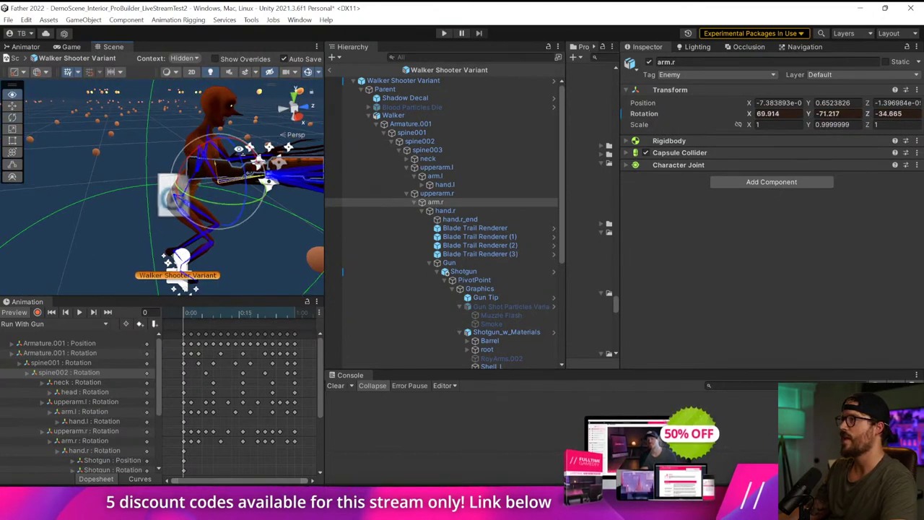
right_click_drag(239, 149, 243, 124)
left_click(20, 74)
left_click(35, 85)
right_click_drag(216, 155, 292, 166)
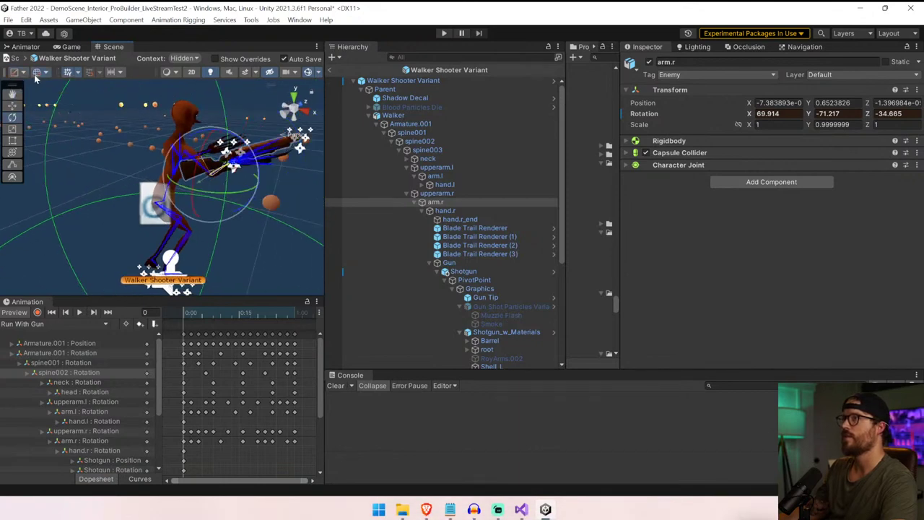
left_click_drag(206, 165, 271, 142, "alt")
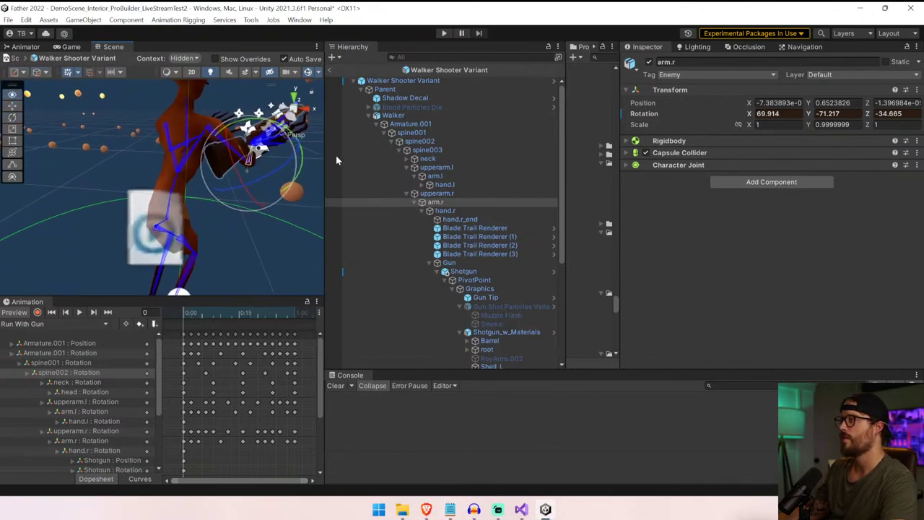
left_click_drag(238, 176, 226, 167)
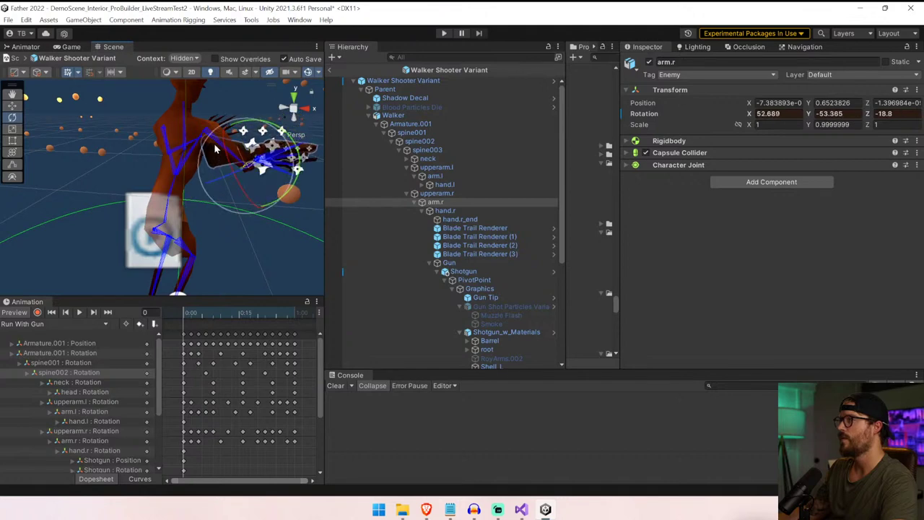
- Return to the scene, run the game to examine how the walker aims the shotgun while moving, and stop it
left_click(332, 70)
left_click(442, 33)
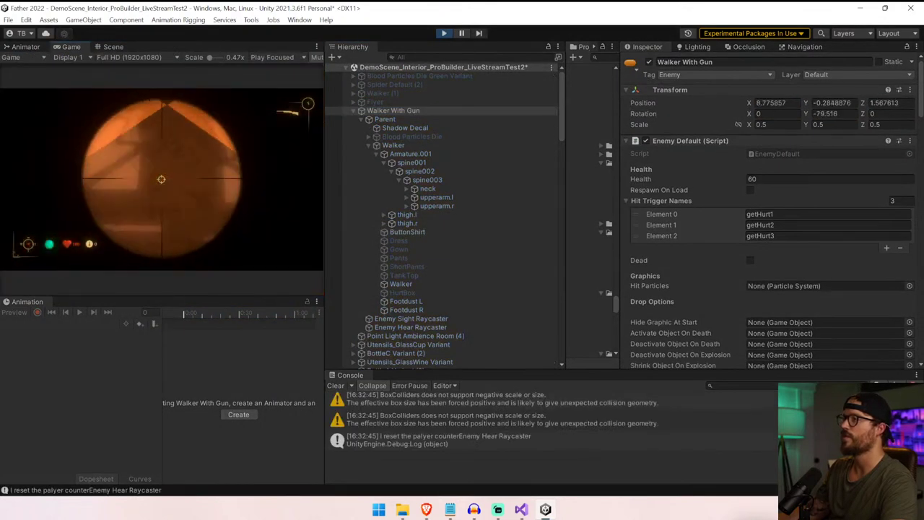
key("1")
left_click(161, 179)
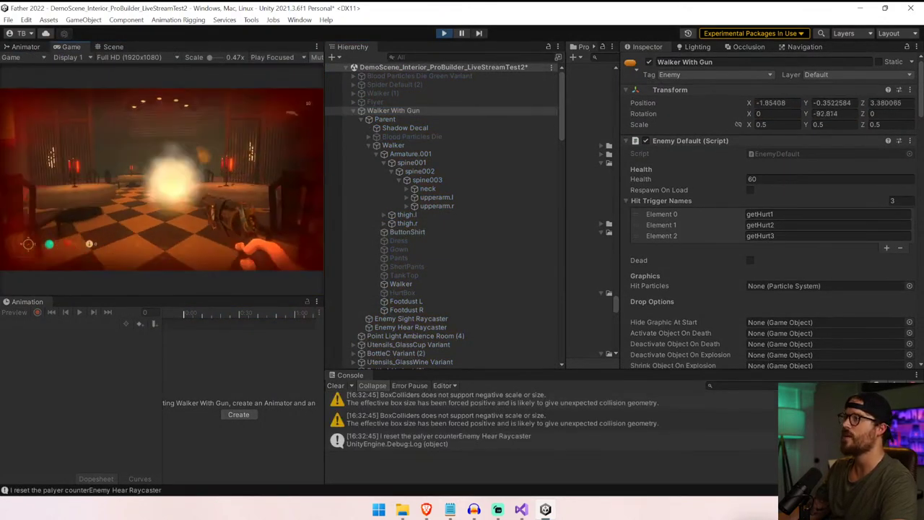
key("w")
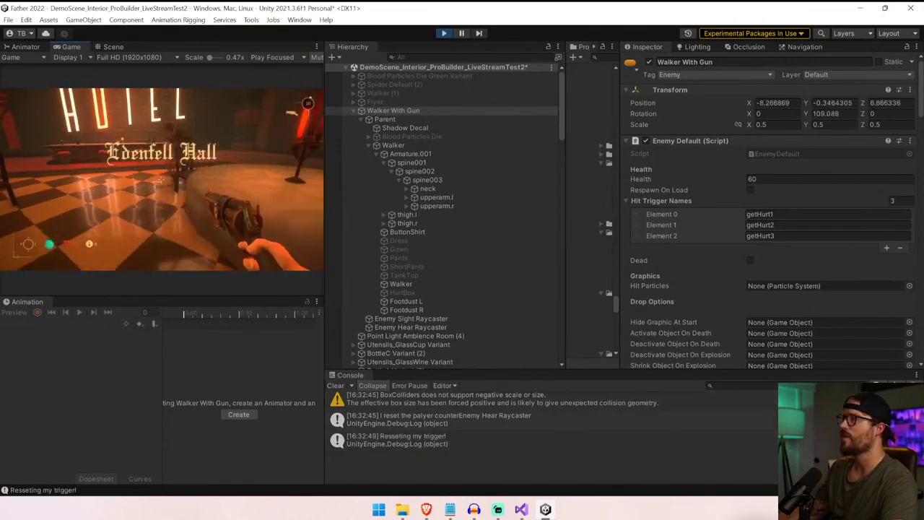
key("s")
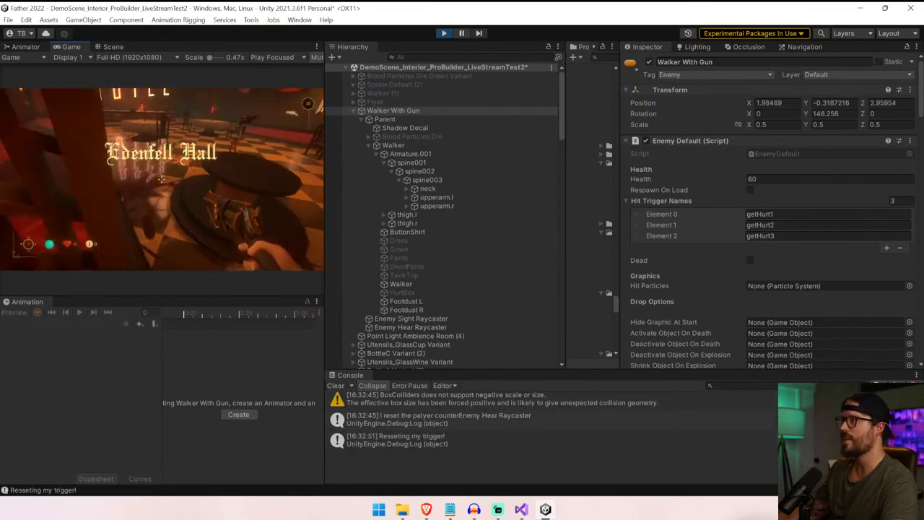
key("ctrl+p")
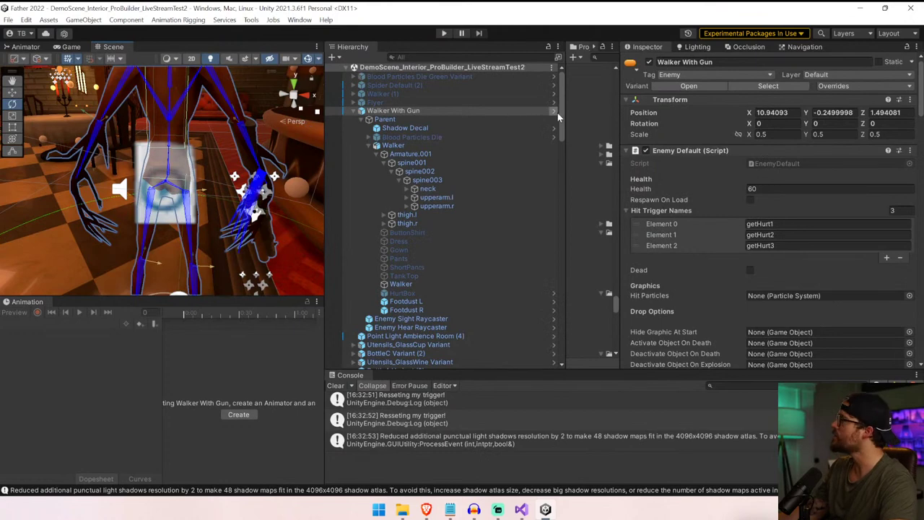
- Reopen the walker prefab, start recording on the Walker's Run With Gun clip, and widen the Scene and Animation area
left_click(553, 112)
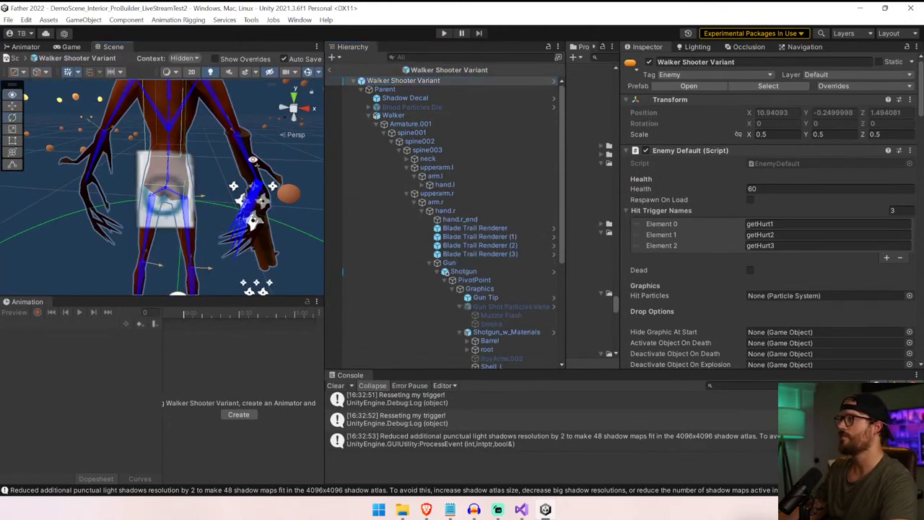
left_click(393, 114)
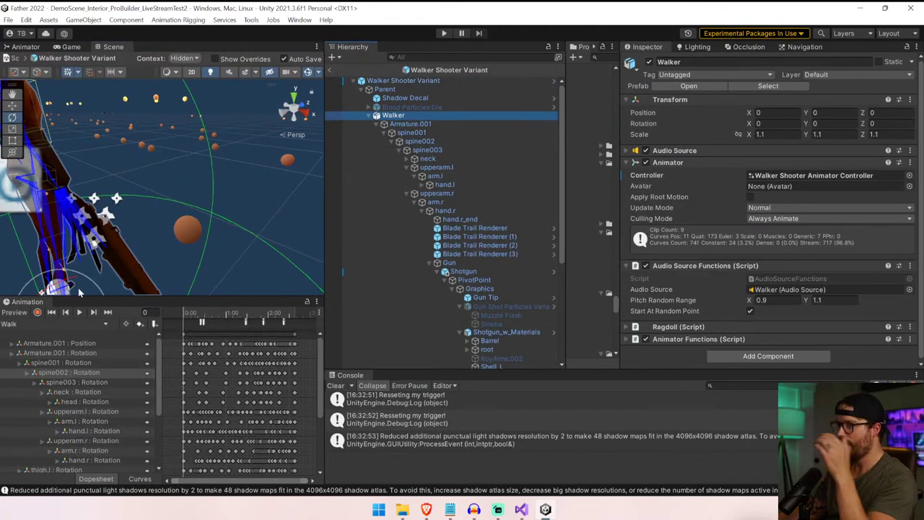
left_click(74, 325)
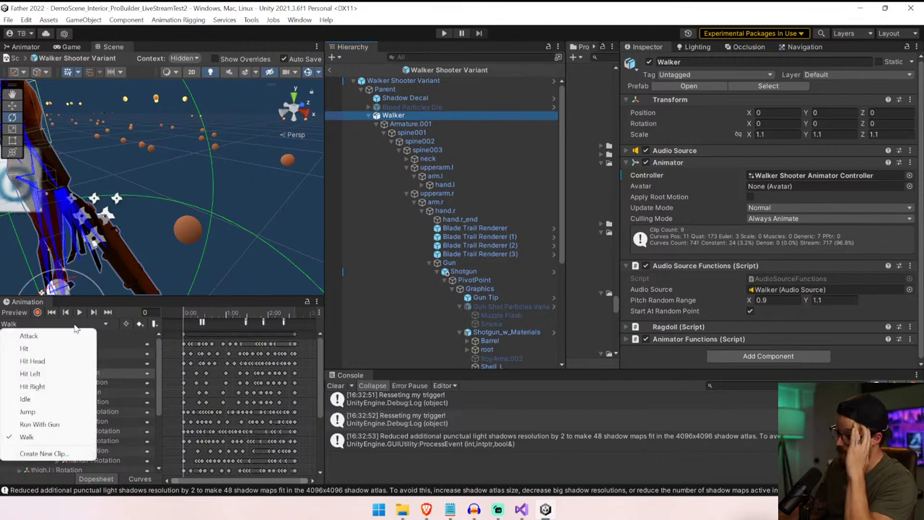
left_click(55, 426)
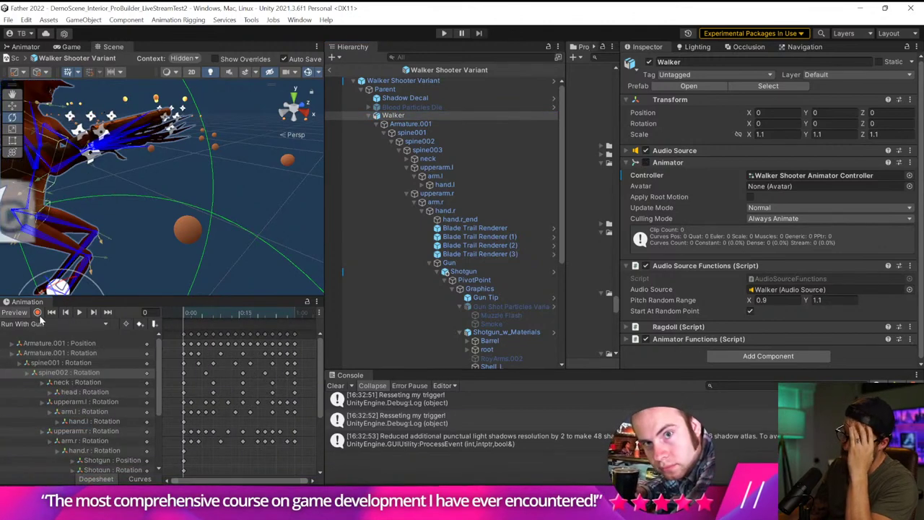
middle_click_drag(90, 269, 193, 277)
left_click_drag(194, 277, 101, 158, "alt")
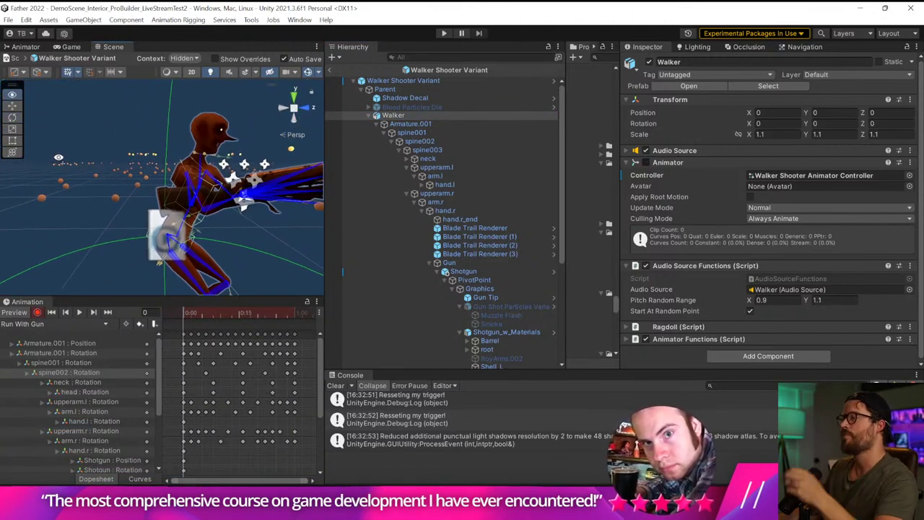
left_click_drag(328, 201, 460, 200)
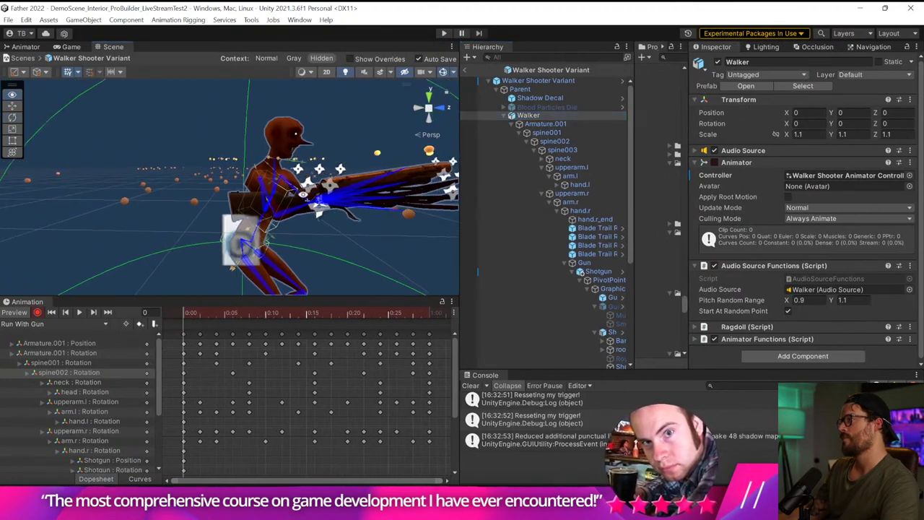
left_click_drag(217, 180, 284, 243, "alt")
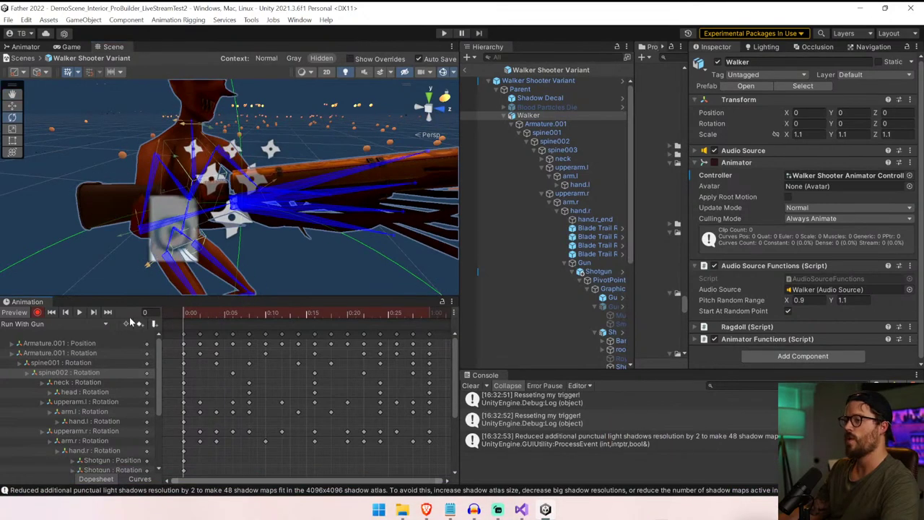
- Rotate the arm.r bone at frame 0 of Run With Gun to 50.127, -96.833, -63.006
left_click(193, 219)
left_click_drag(193, 219, 284, 229, "alt")
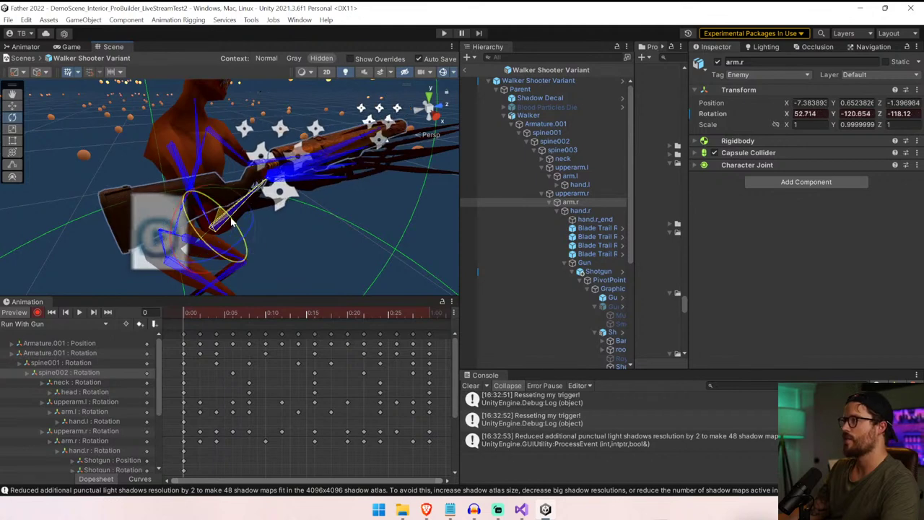
left_click_drag(225, 257, 199, 201)
left_click_drag(203, 264, 388, 239, "alt")
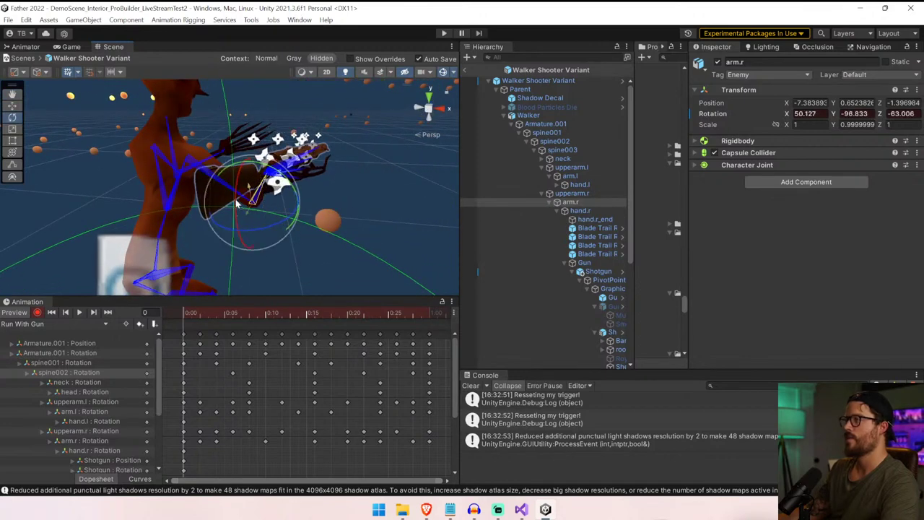
- Leave the prefab, play the game to examine the walker's aim with the recorded arm.r rotation, and stop the game
left_click(468, 70)
left_click(444, 33)
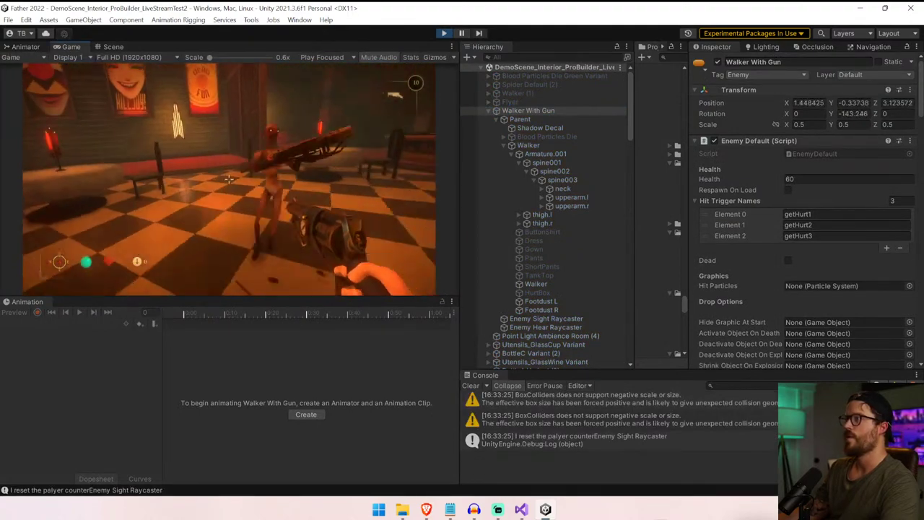
key("w")
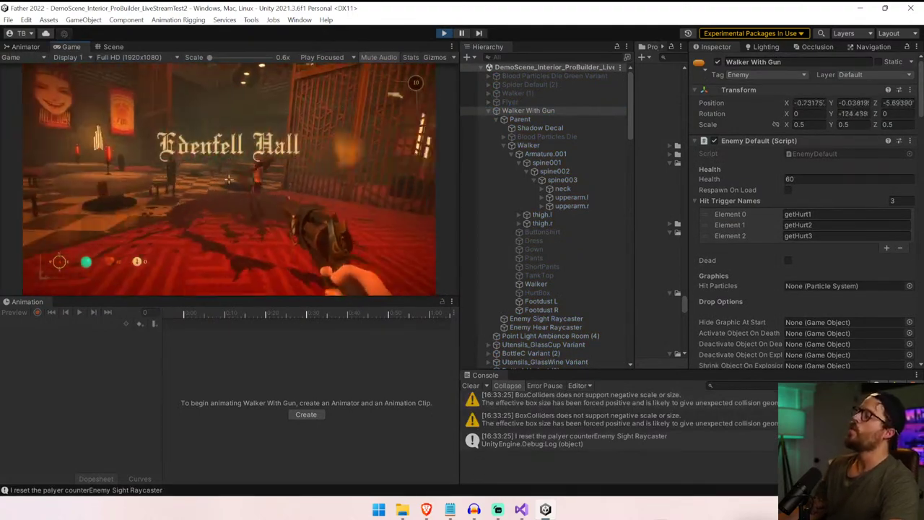
left_click(229, 179)
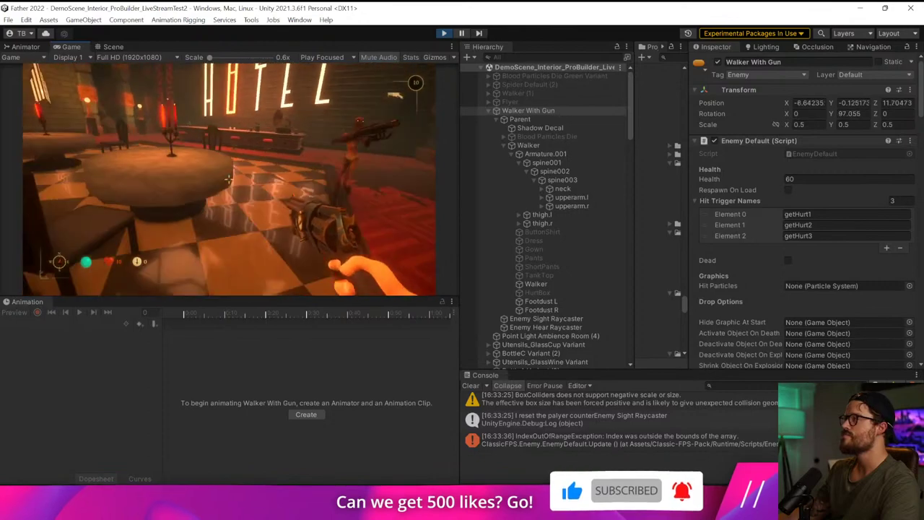
key("ctrl+p")
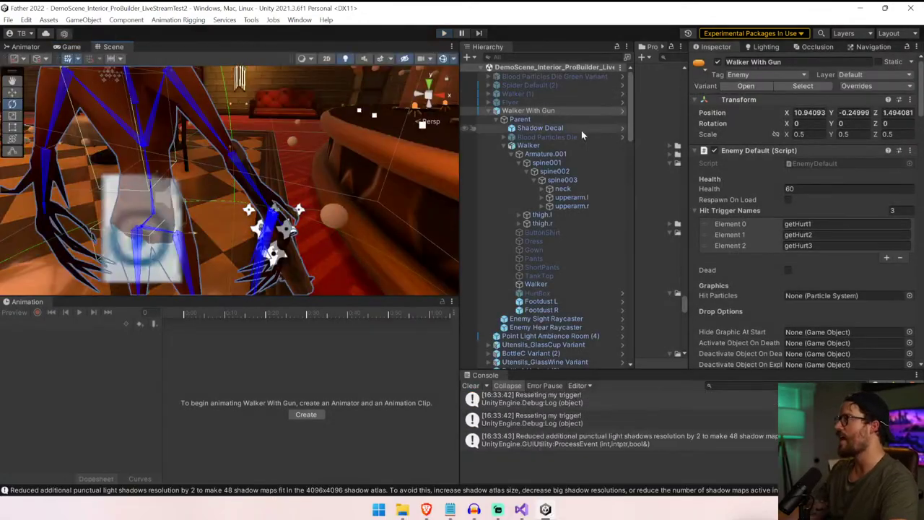
- Reopen the walker prefab, delete arm.r's rotation keys after frame 0 in the Run With Gun clip, and play back the clip
left_click(619, 127)
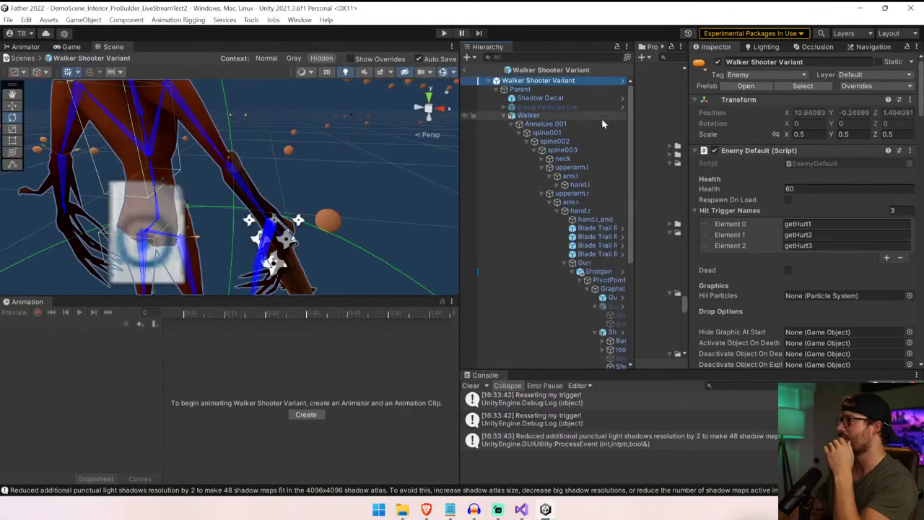
left_click(538, 116)
left_click(62, 324)
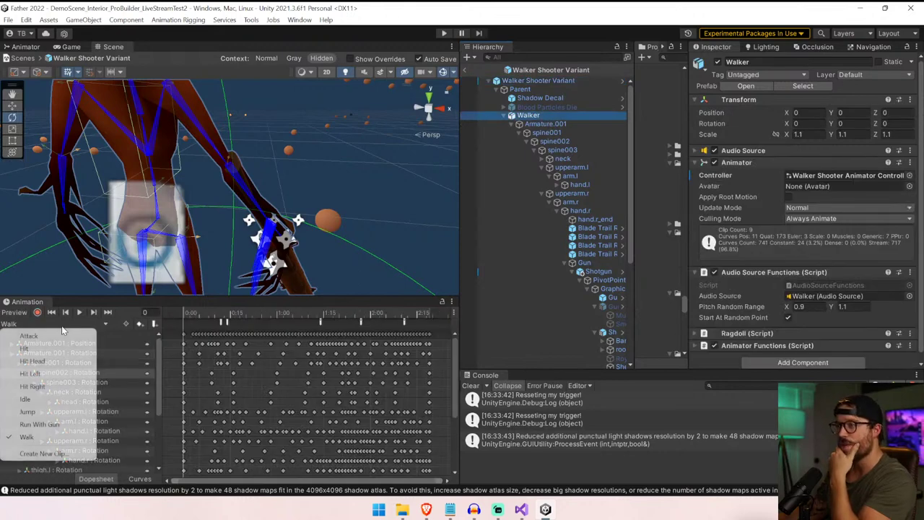
left_click(48, 424)
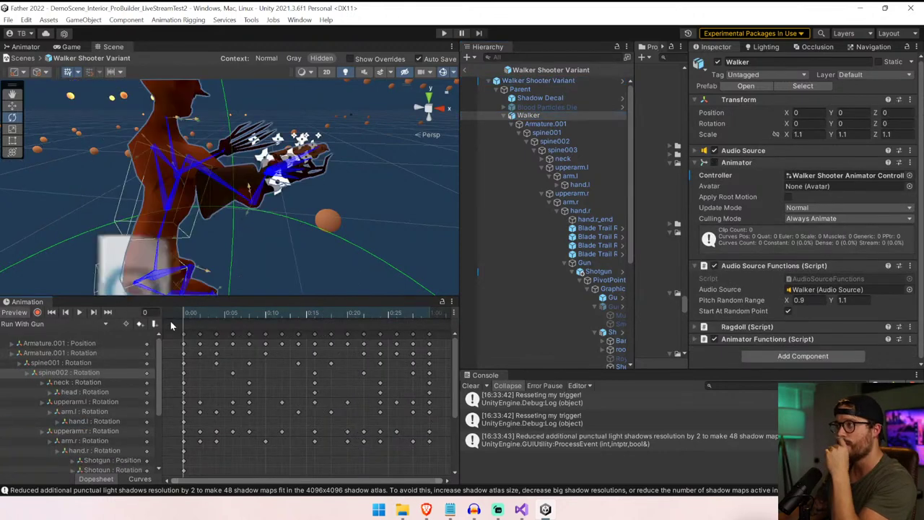
left_click_drag(186, 321, 159, 330)
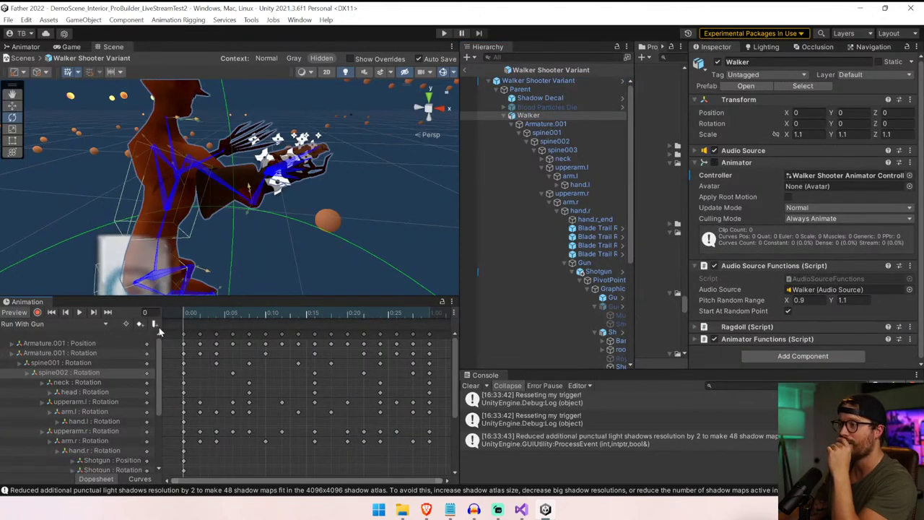
left_click(254, 200)
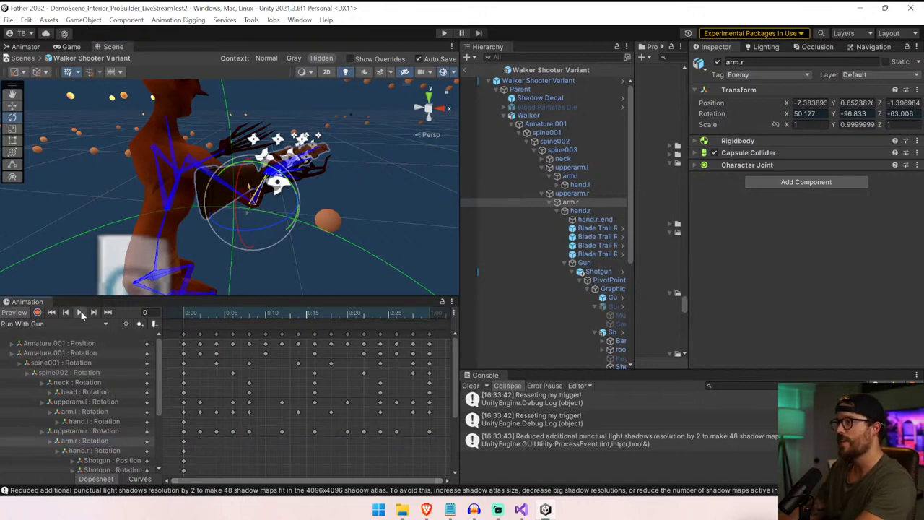
left_click(81, 314)
right_click_drag(354, 179, 66, 134)
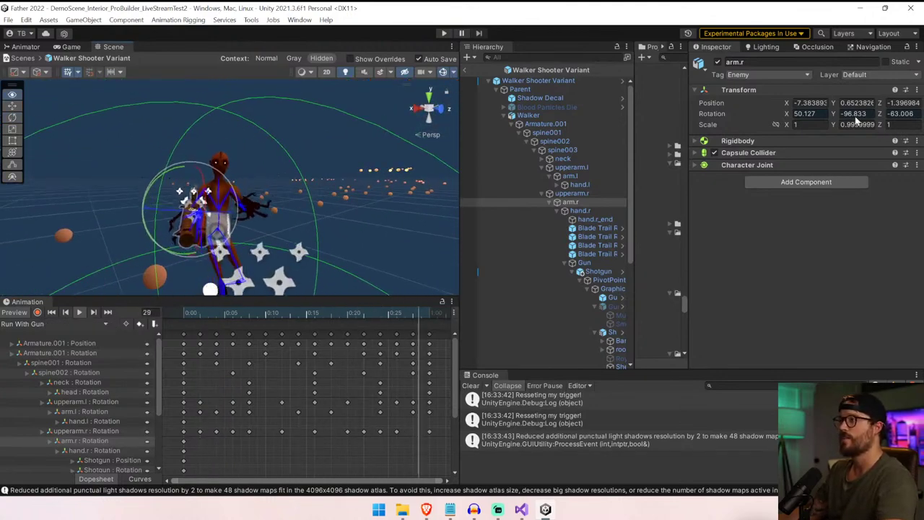
- Leave the prefab, play the game to examine how the walker aims with the single arm.r rotation key, and stop the game
left_click(546, 128)
left_click(444, 32)
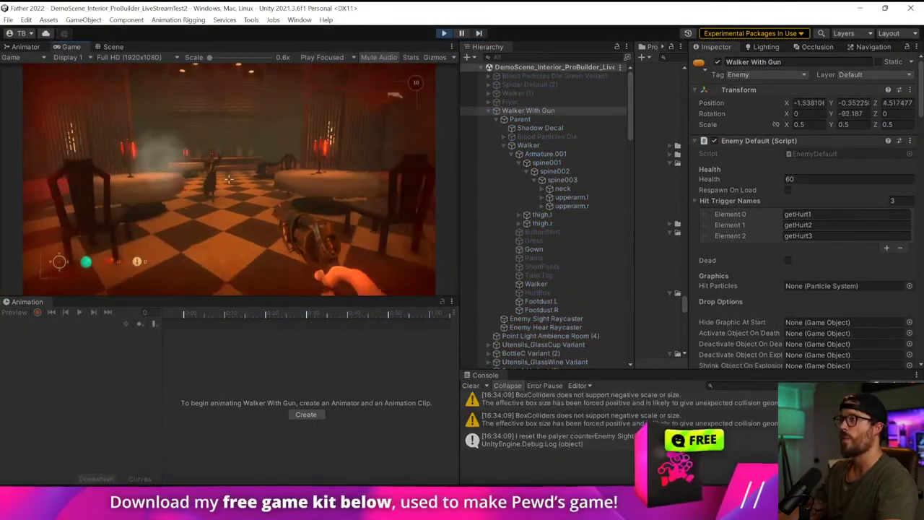
left_click(229, 179)
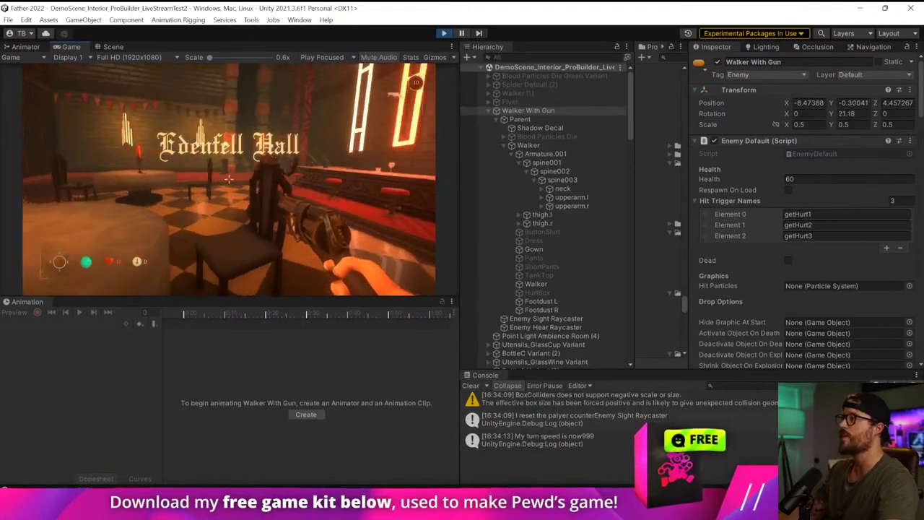
left_click(229, 178)
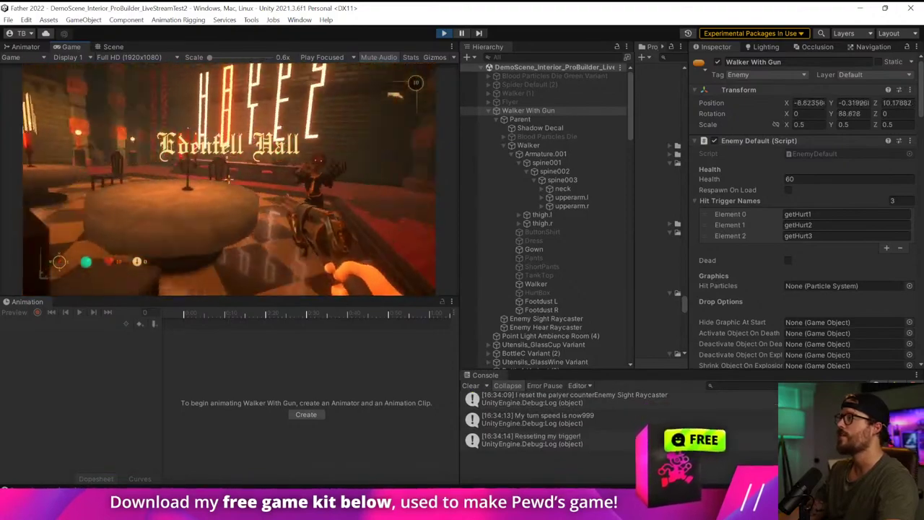
key("w")
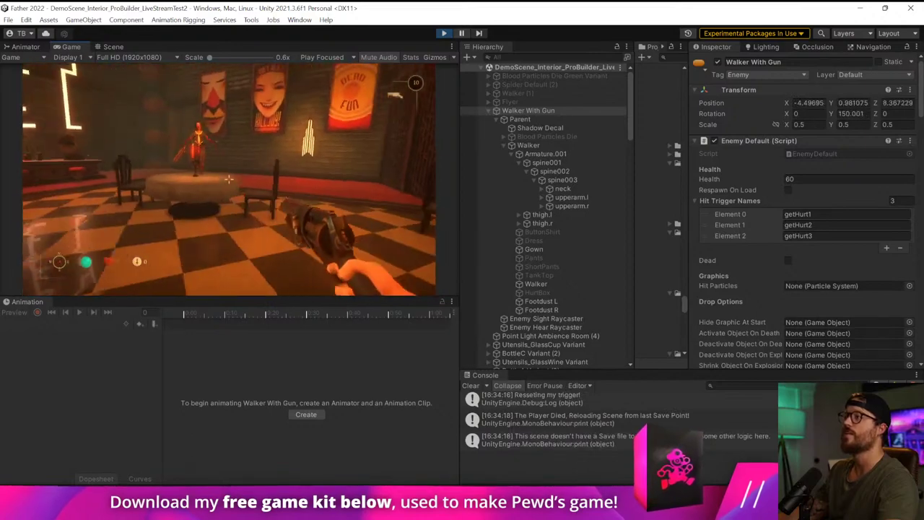
key("w")
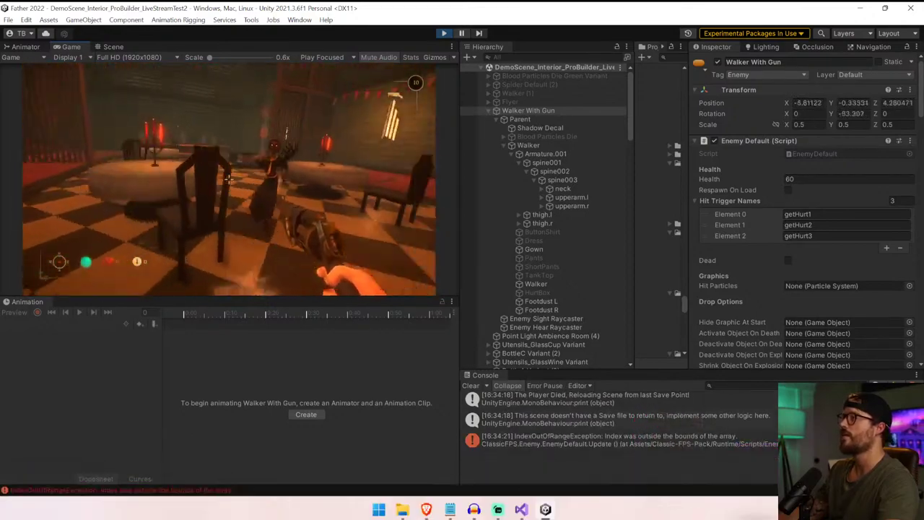
key("w")
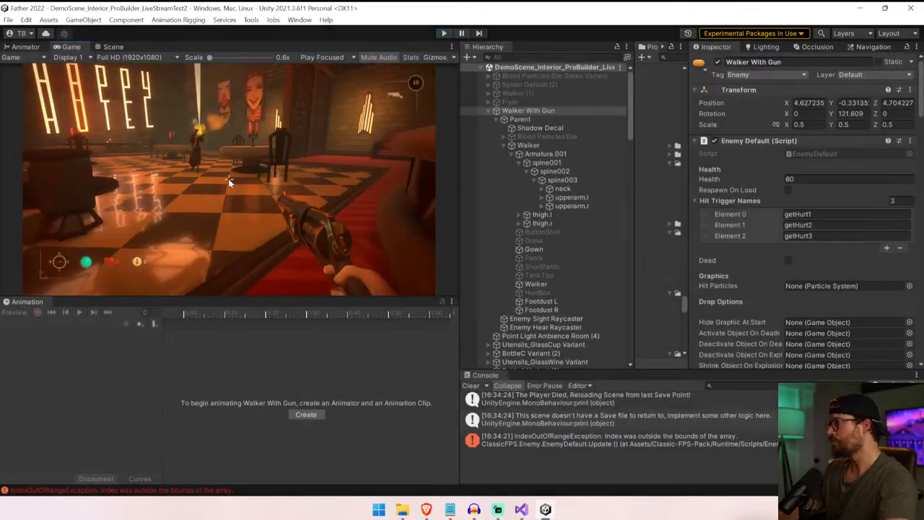
key("ctrl+p")
- Reopen the walker prefab and record arm.r's rotation at frame 0 of Run With Gun as 40.348, -115.432, -67.836
left_click(622, 112)
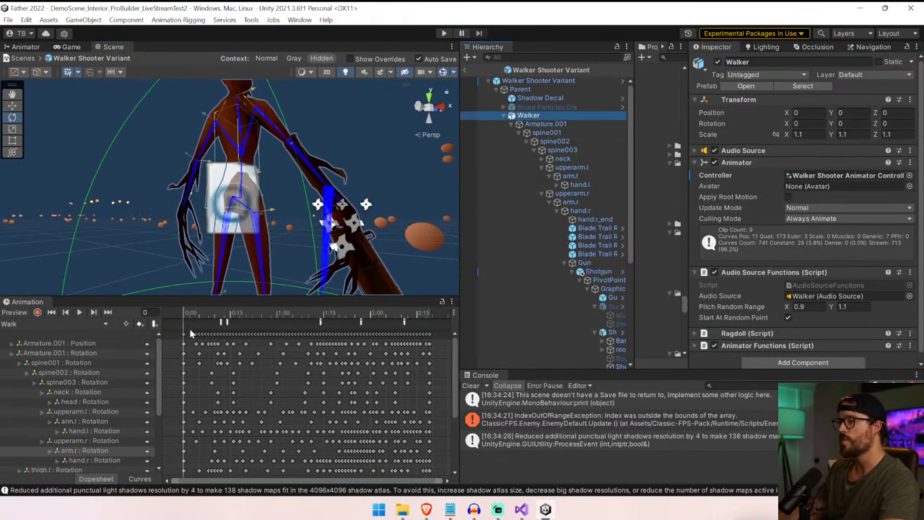
left_click(54, 323)
left_click(36, 428)
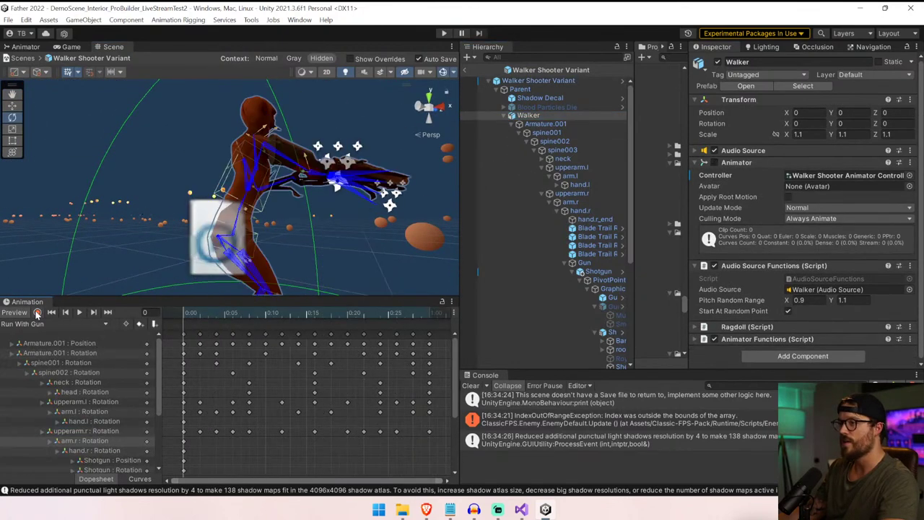
key("w")
right_click_drag(273, 204, 237, 215)
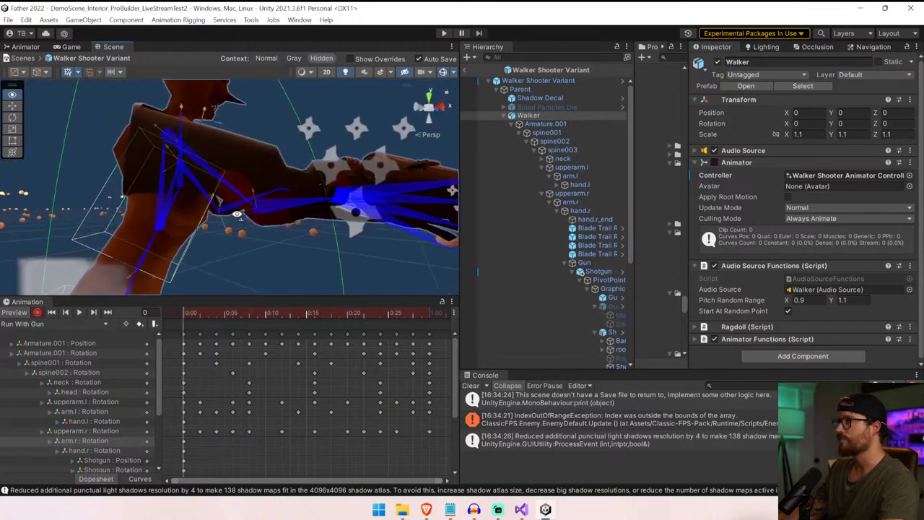
left_click(281, 209)
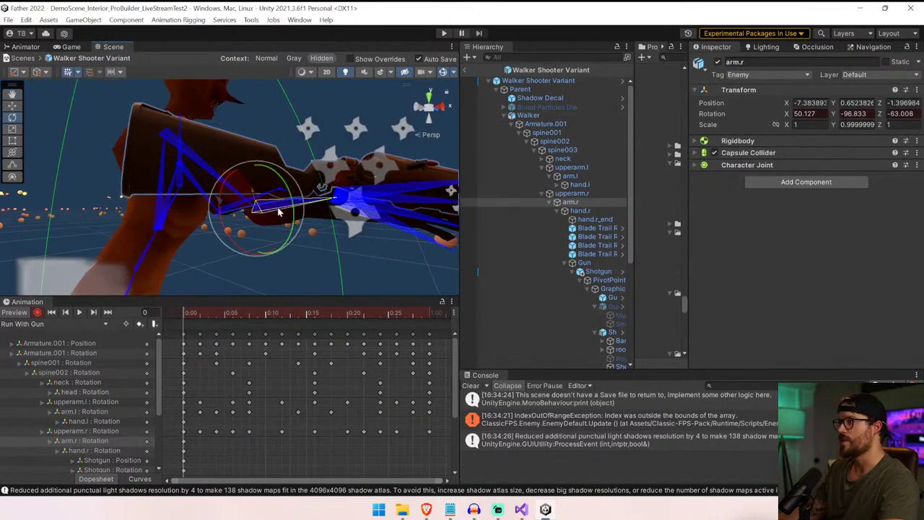
left_click_drag(277, 208, 282, 214, "alt")
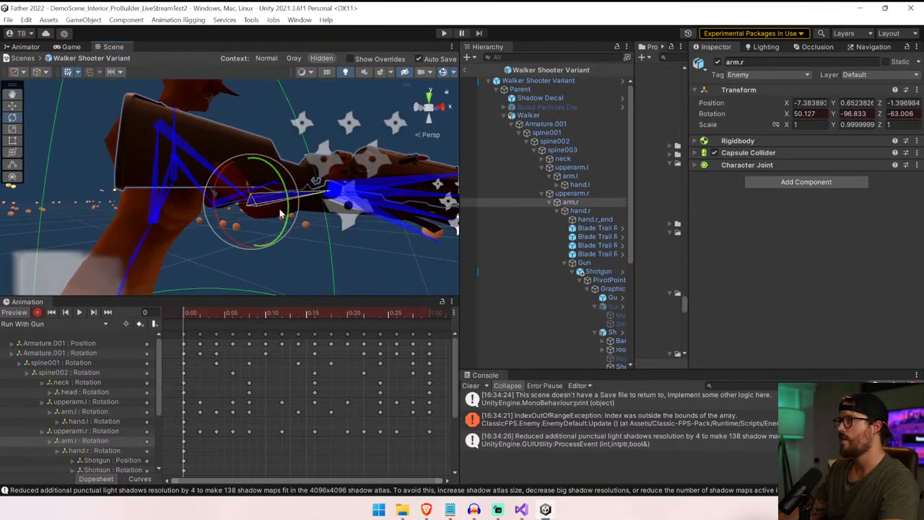
right_click_drag(294, 208, 332, 206)
key("s")
key("a")
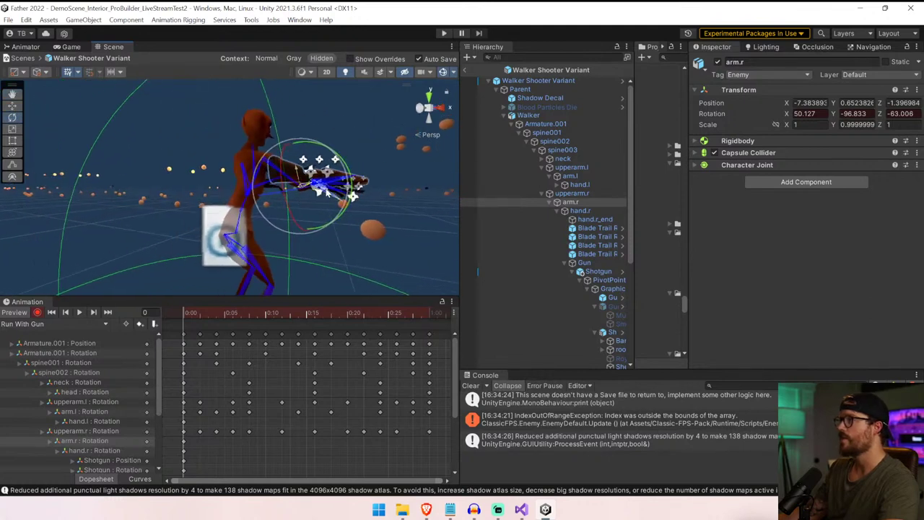
left_click_drag(308, 190, 419, 179, "alt")
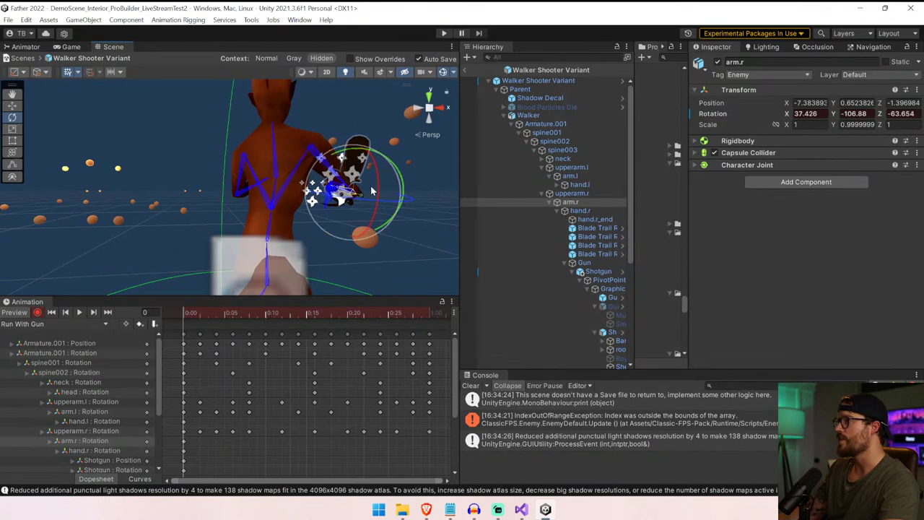
left_click_drag(387, 208, 271, 198, "alt")
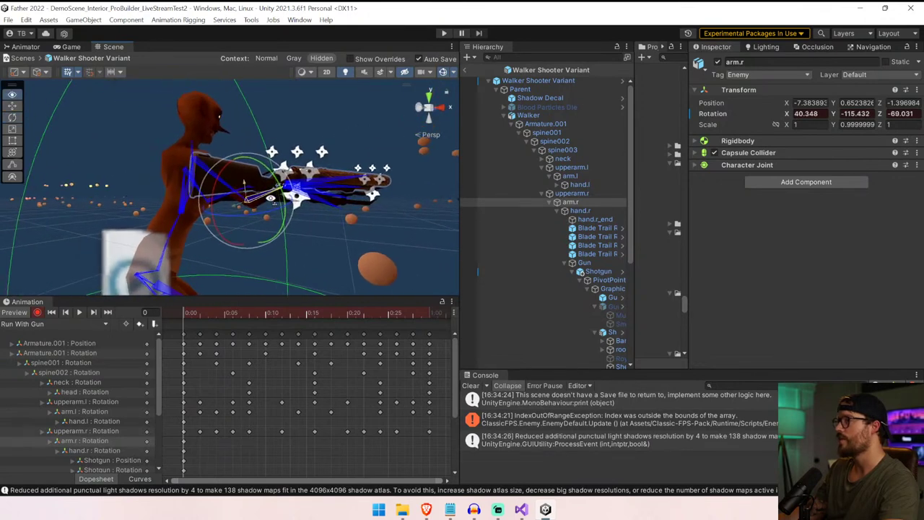
- Leave the prefab, play the game to examine the walker's aim with the adjusted arm.r rotation, and stop the game
left_click(464, 71)
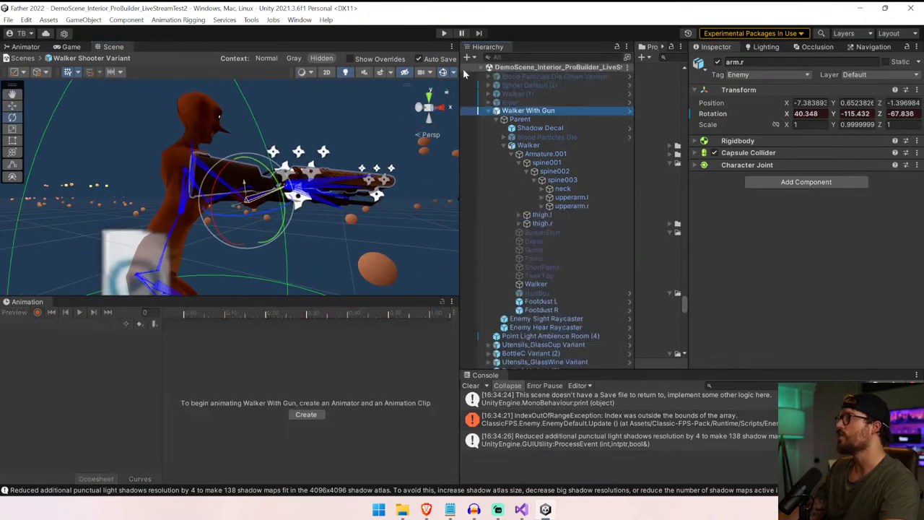
left_click(445, 33)
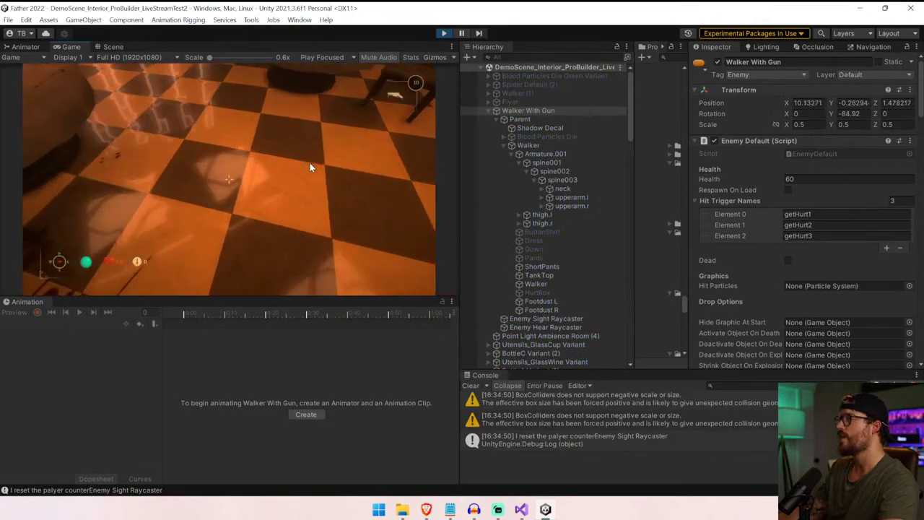
left_click(310, 166)
key("w")
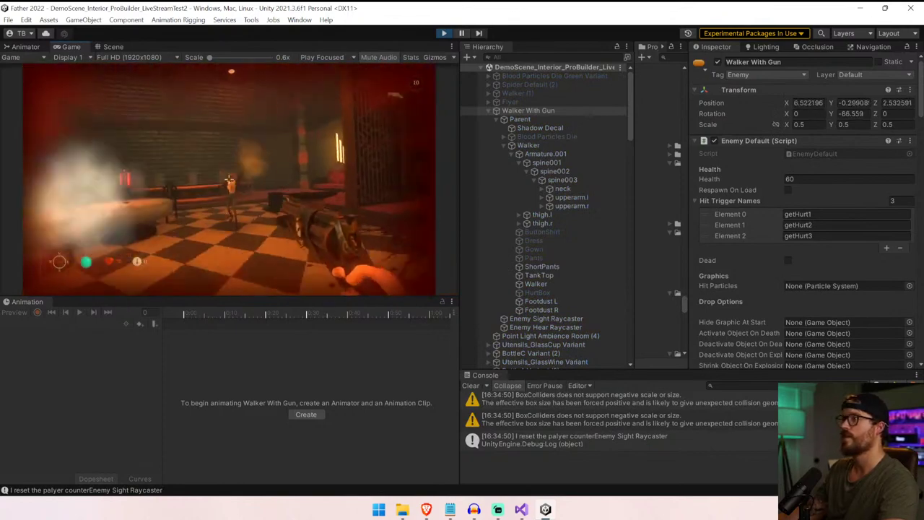
key("s")
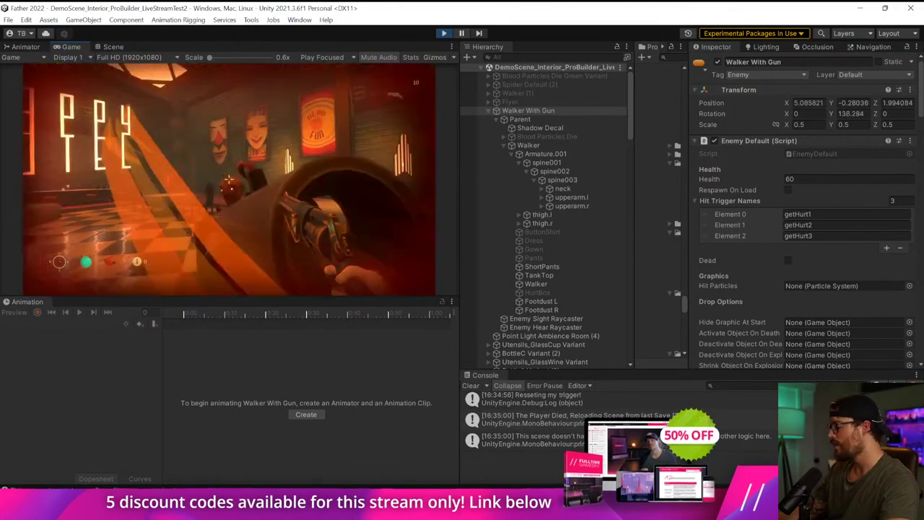
key("ctrl+p")
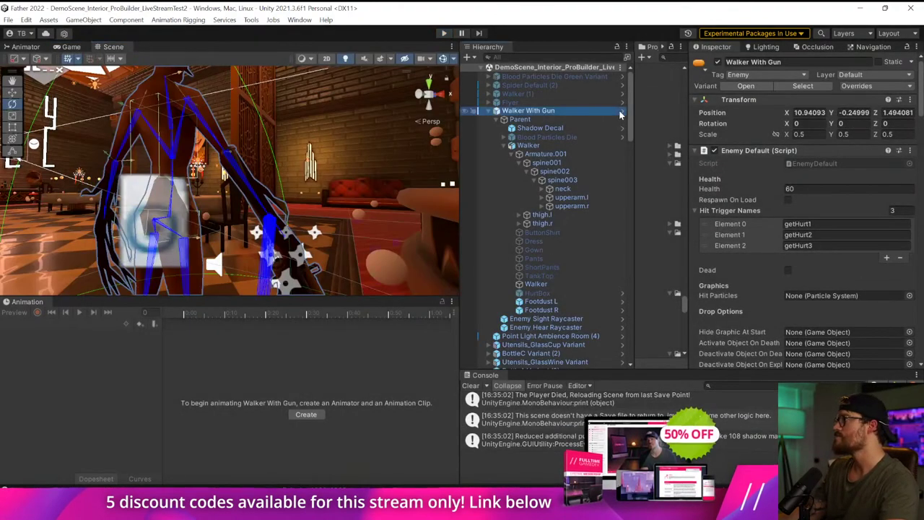
- Reopen the walker prefab and record arm.r's rotation at frame 0 of Run With Gun as 45.794, -101.603, -50.854
left_click(621, 112)
left_click(578, 123)
left_click(101, 324)
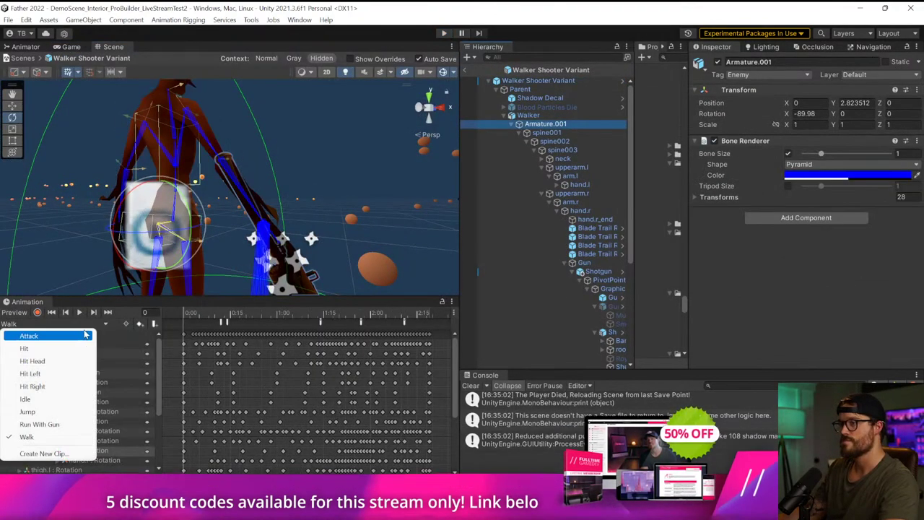
left_click(36, 421)
key("w")
right_click_drag(355, 217, 361, 234)
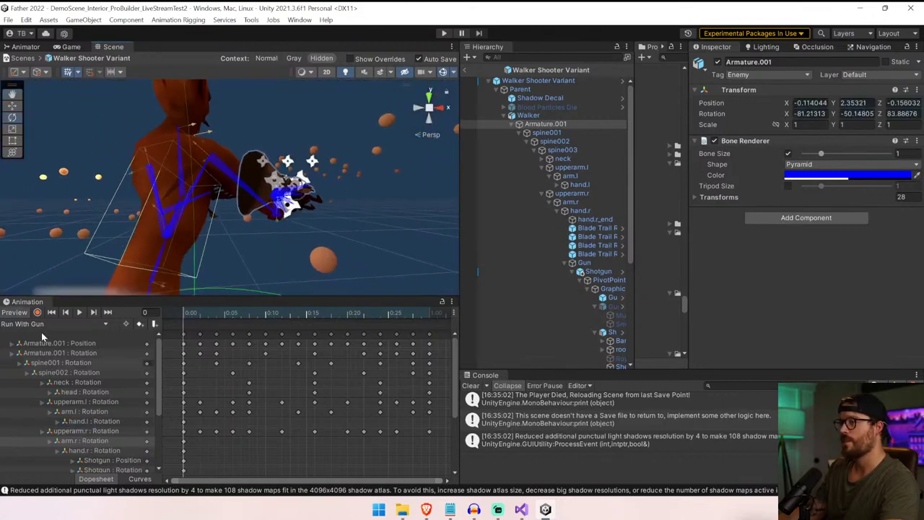
left_click(280, 211)
right_click_drag(292, 224, 259, 232)
left_click_drag(144, 231, 100, 194)
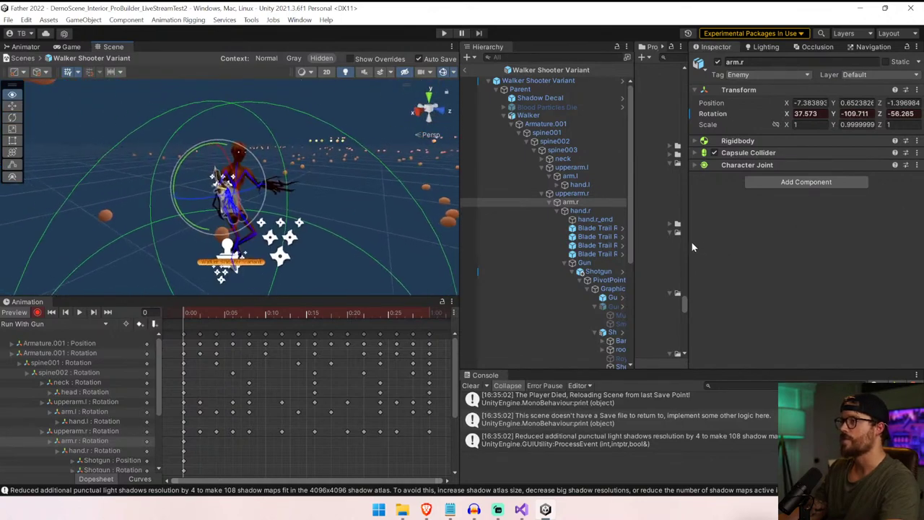
right_click_drag(692, 247, 649, 251)
key("w")
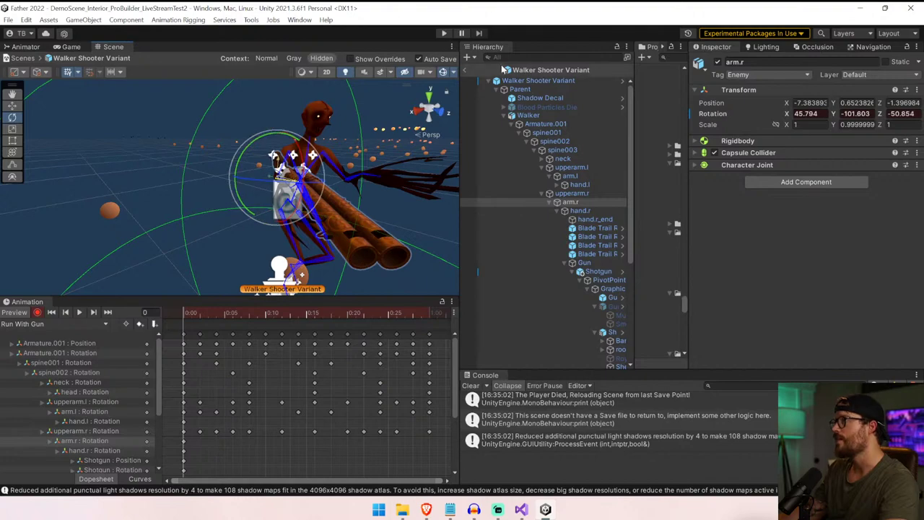
- Play the game to examine the walker's gun aim with the newly recorded arm pose, and stop the game
left_click(443, 32)
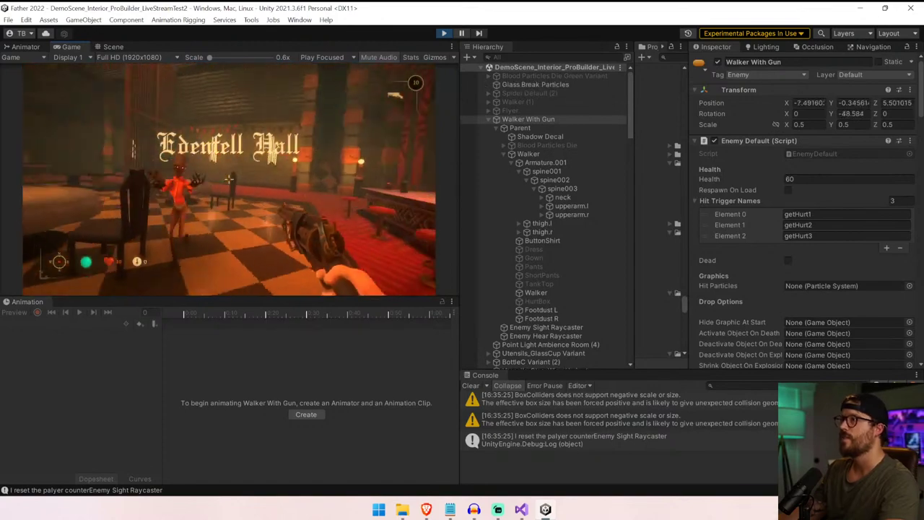
left_click(229, 179)
left_click(229, 179)
key("s")
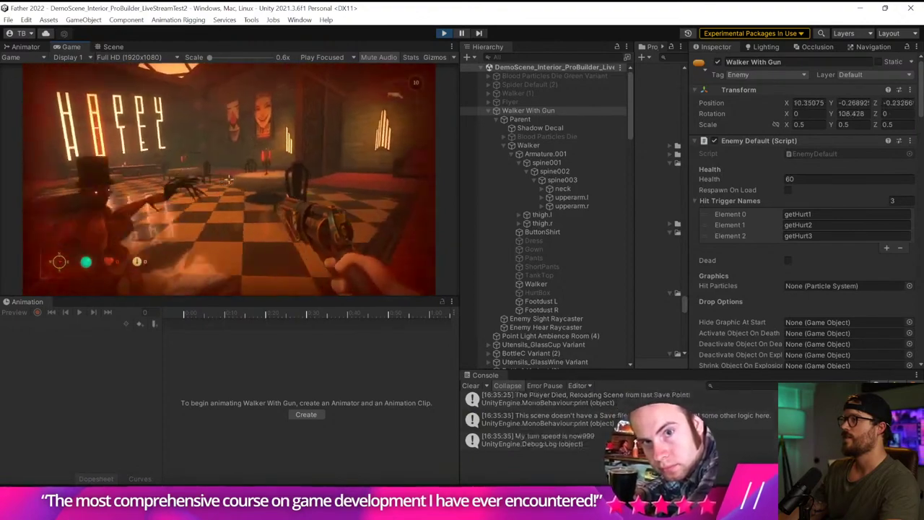
key("ctrl+p")
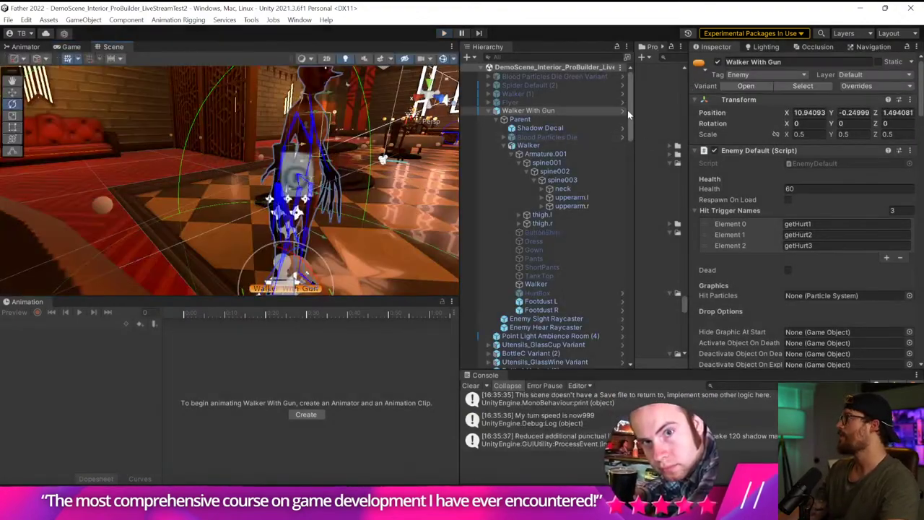
- Reopen the walker prefab and record arm.r's rotation at frame 0 of Run With Gun as 41.133, -94.389, -45.884
left_click(623, 111)
left_click(546, 123)
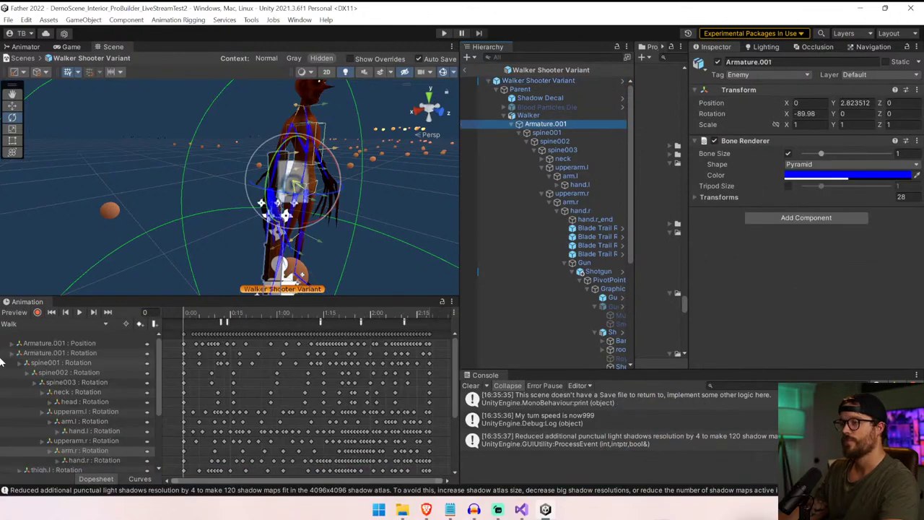
left_click(51, 323)
left_click(36, 423)
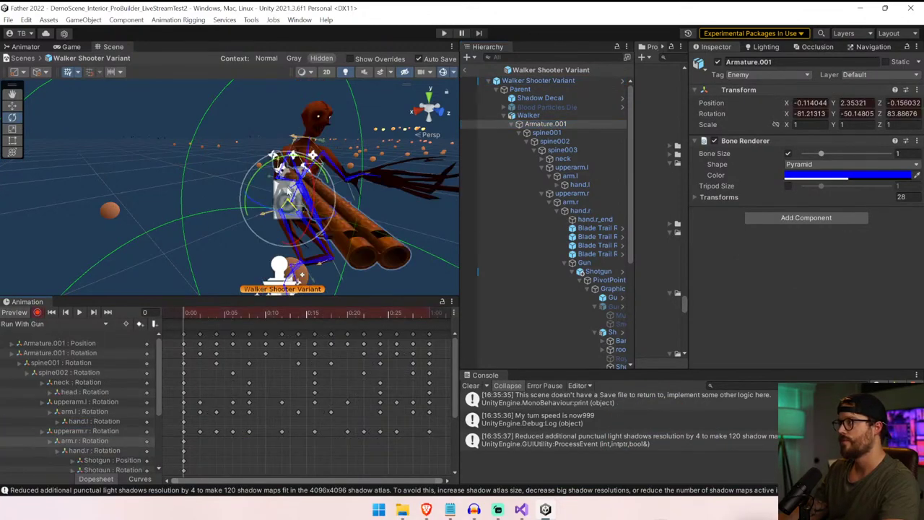
key("w")
right_click_drag(288, 192, 485, 174)
left_click(353, 204)
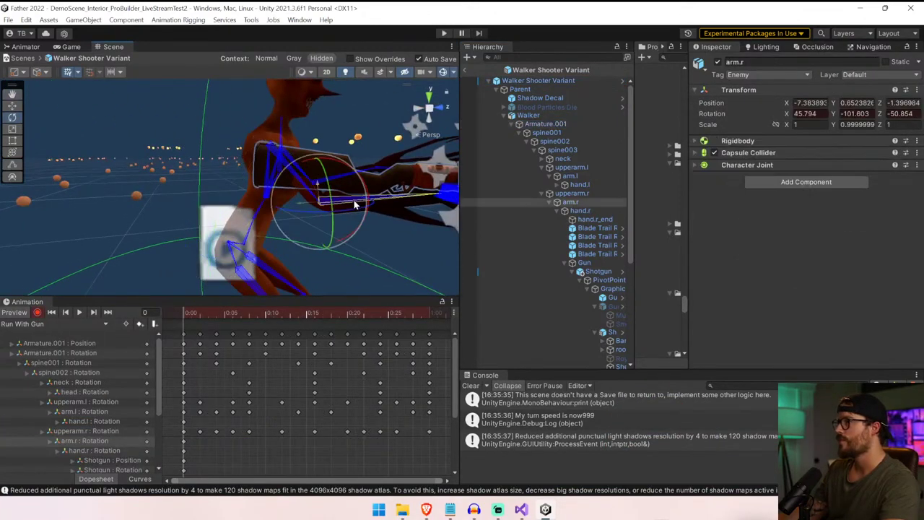
left_click_drag(355, 202, 300, 156, "alt")
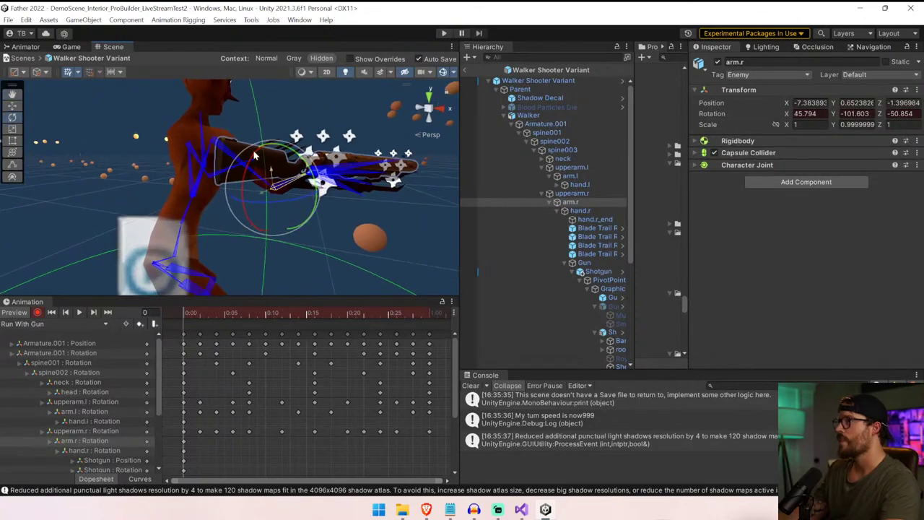
key("d")
right_click_drag(332, 124, 889, 158)
key("s")
key("w")
left_click_drag(889, 158, 472, 163, "alt")
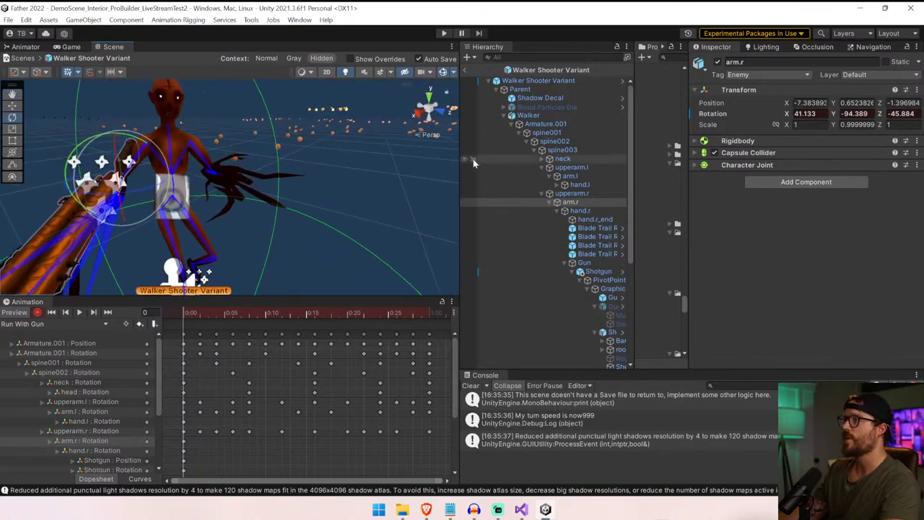
- Select the upperarm.l bone and delete its Rotation property with all its keys from the Run With Gun clip
left_click(202, 160)
left_click_drag(203, 163, 266, 189, "alt")
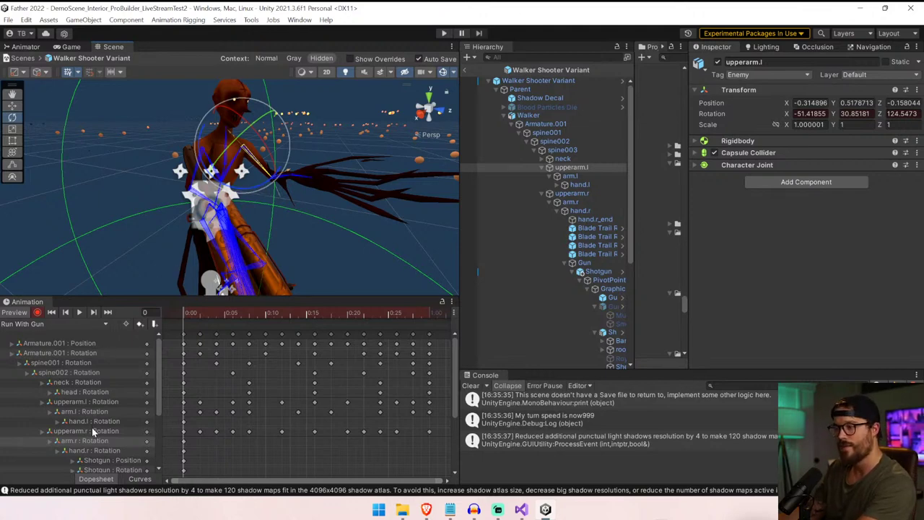
left_click(94, 402)
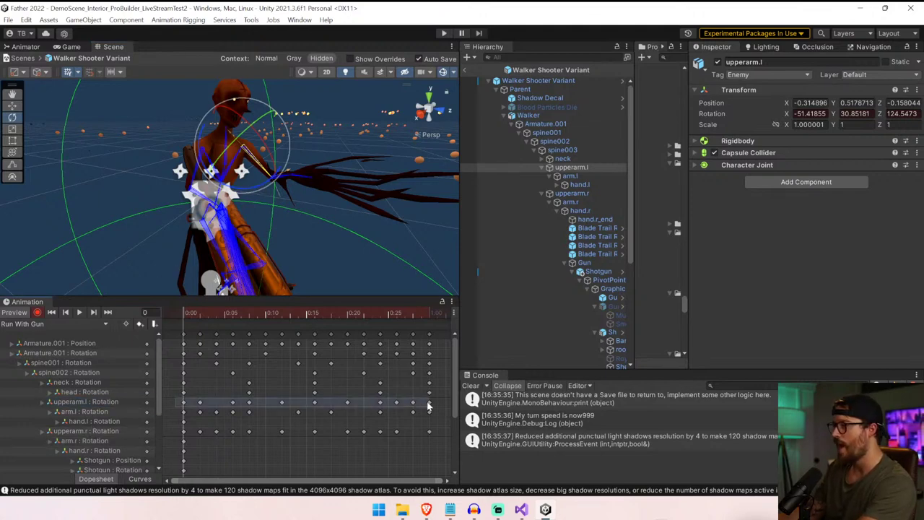
key("Delete")
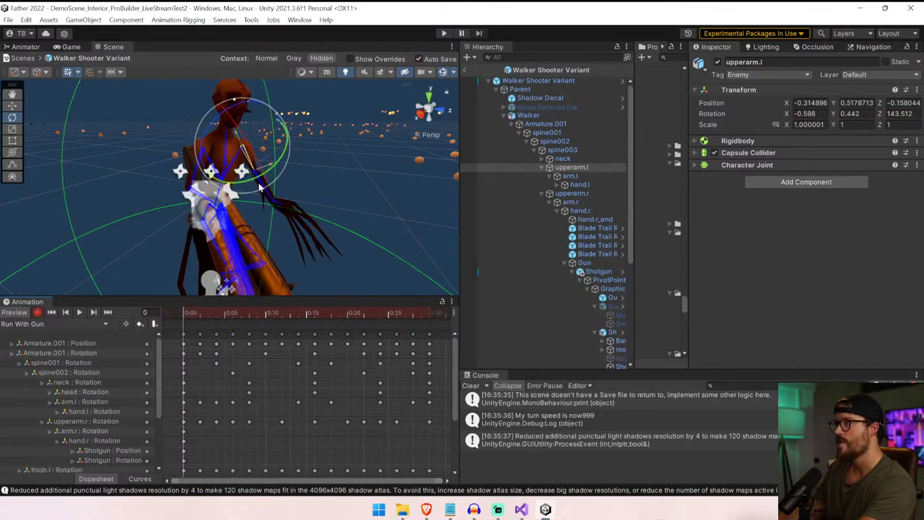
left_click_drag(388, 176, 276, 179, "alt")
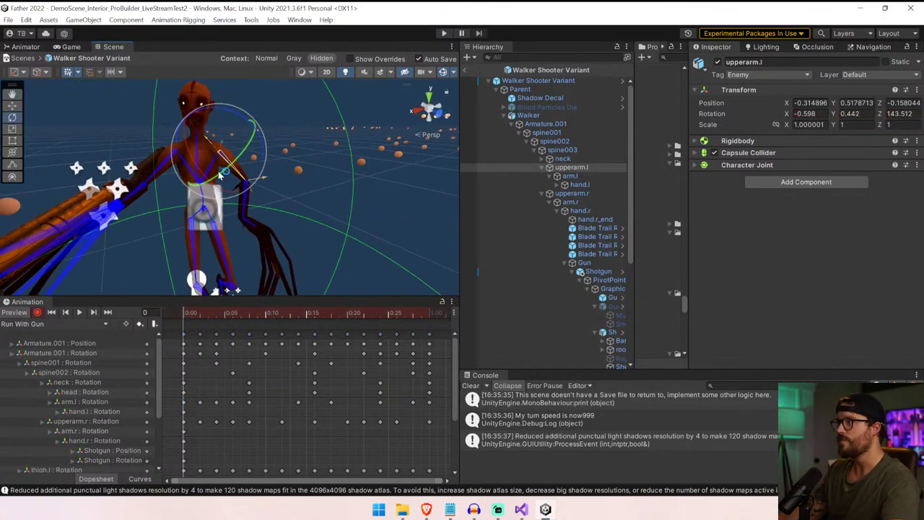
- Record upperarm.l's rotation at frame 0 of Run With Gun as -60.096, 36.202, 151.776
left_click_drag(181, 134, 232, 182)
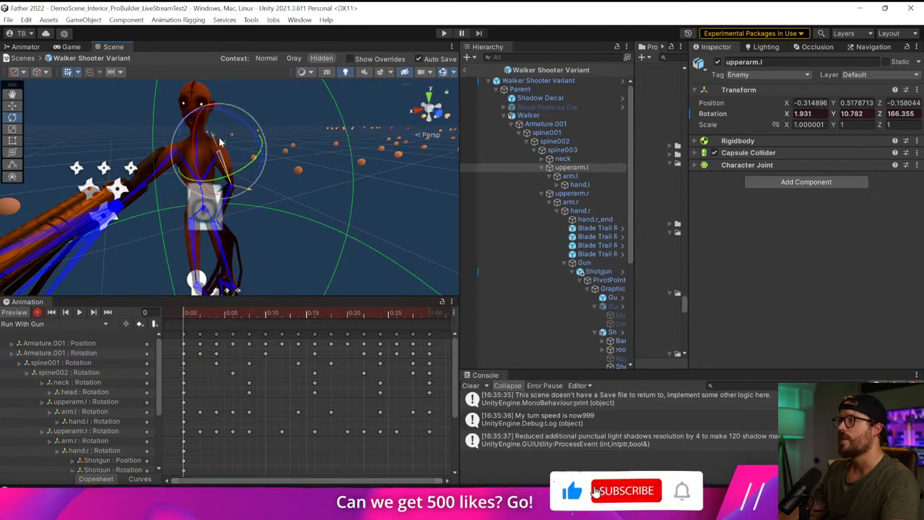
left_click_drag(220, 141, 162, 81, "alt")
left_click_drag(169, 130, 274, 140, "alt")
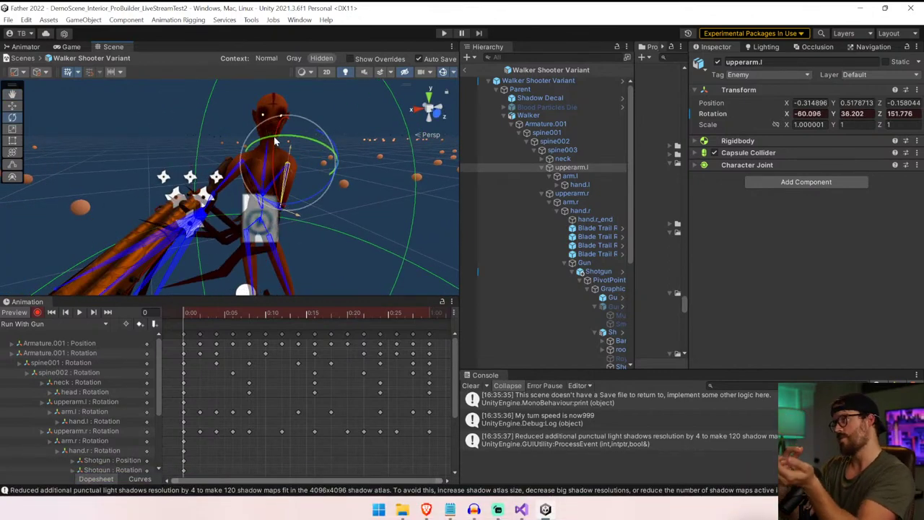
- Record arm.l's rotation at frame 0 of Run With Gun as -19.311, 49.795, 75.442
left_click_drag(242, 117, 168, 207, "alt")
left_click(132, 195)
left_click_drag(169, 208, 223, 209, "alt")
left_click_drag(223, 209, 268, 177, "alt")
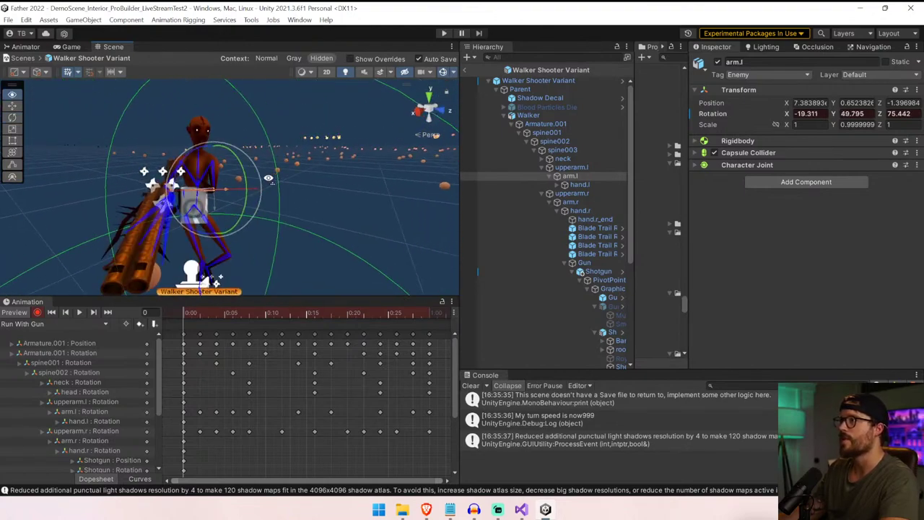
scroll(269, 178, "up", 3, "alt")
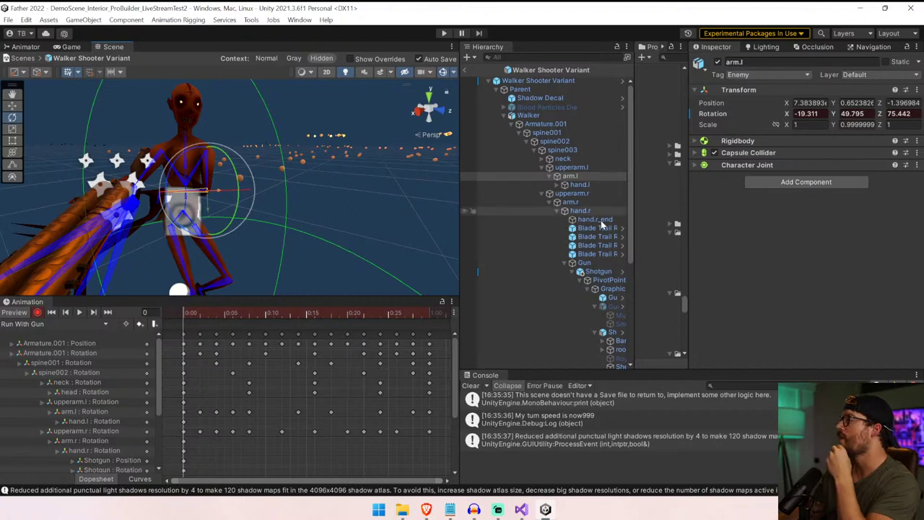
scroll(599, 229, "down", 2)
- Play the game to examine the walker's aim and gun hold with the new left-arm pose, and stop the game
key("ctrl+p")
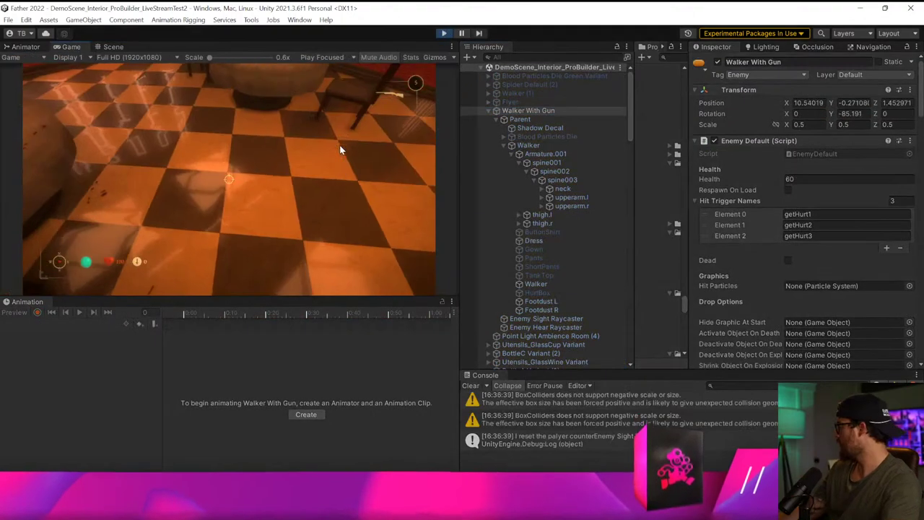
key("s")
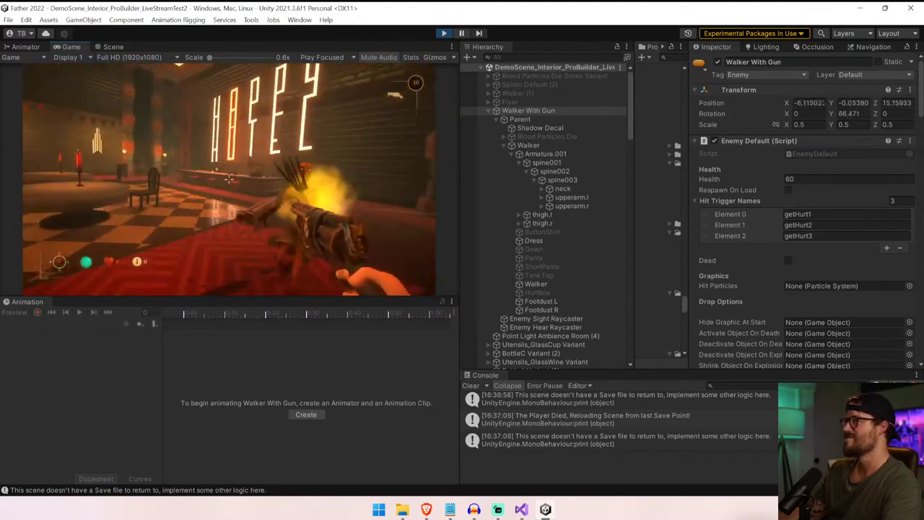
key("s")
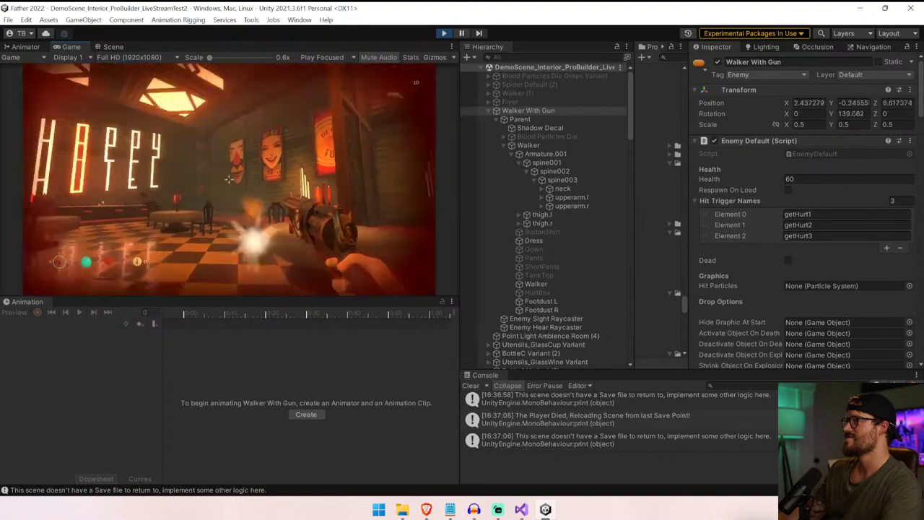
key("s")
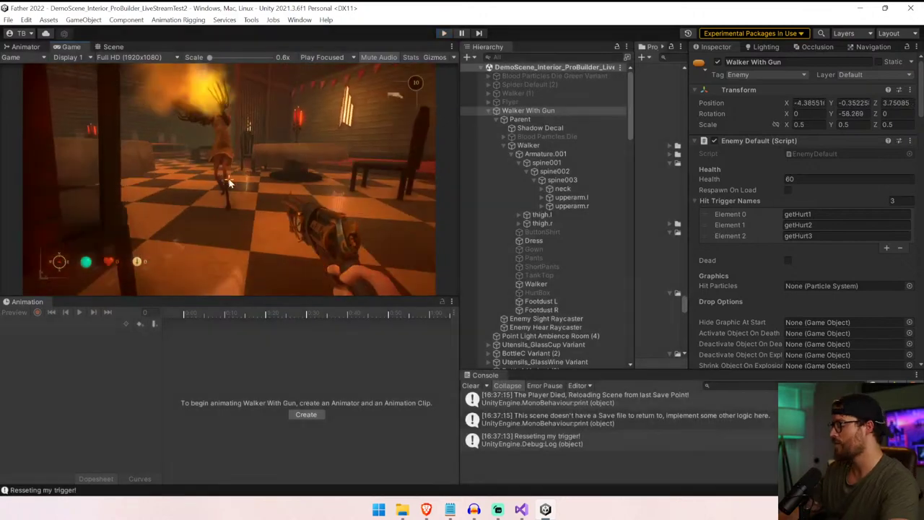
key("ctrl+p")
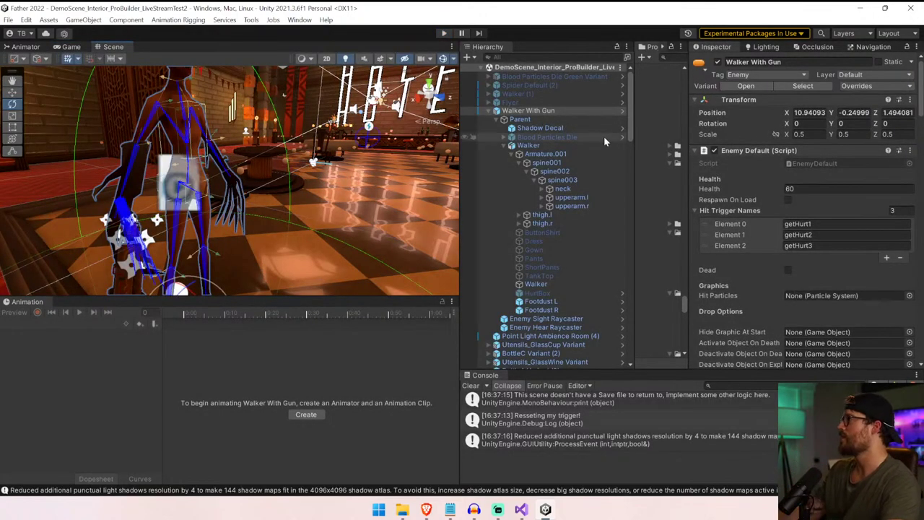
- Reopen the walker prefab, delete arm.l's Rotation keys after frame 0 in Run With Gun, and preview the clip
left_click(622, 110)
left_click(549, 124)
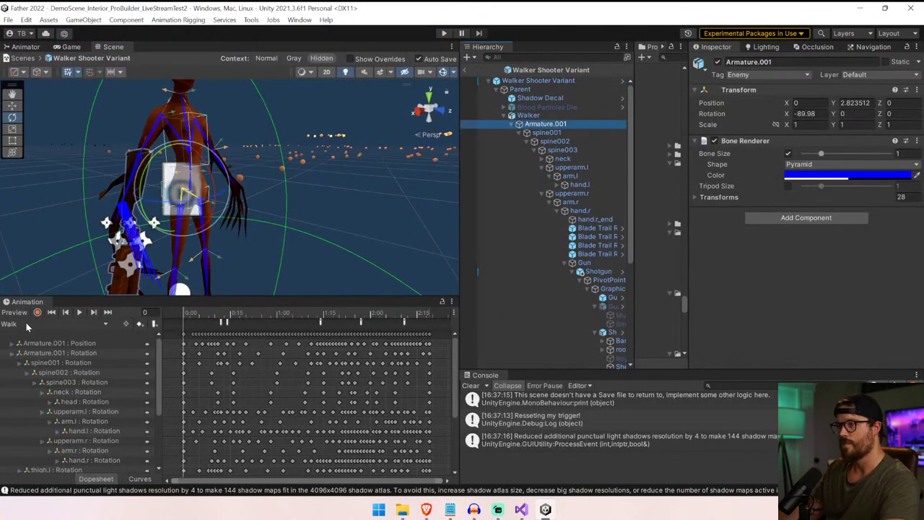
left_click(27, 326)
left_click(58, 428)
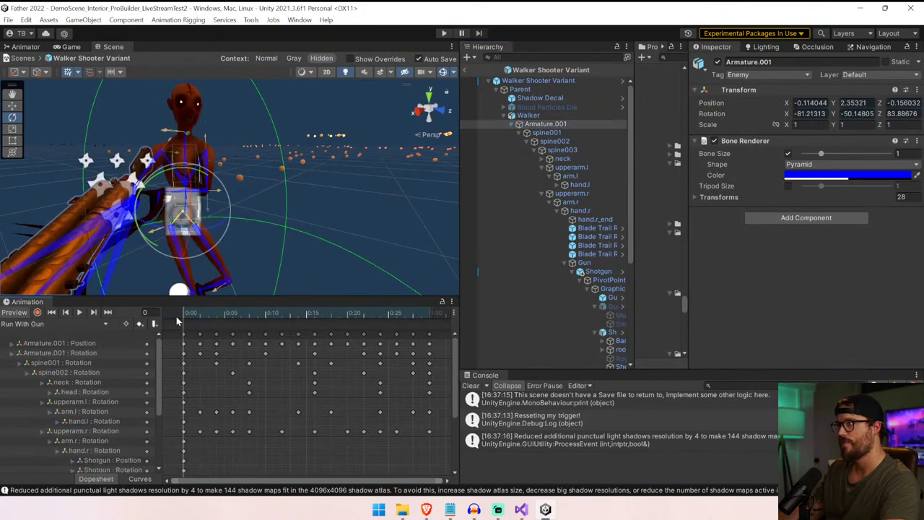
mouse_move(176, 316)
left_mouse_down()
mouse_move(220, 316)
mouse_move(168, 321)
left_mouse_up()
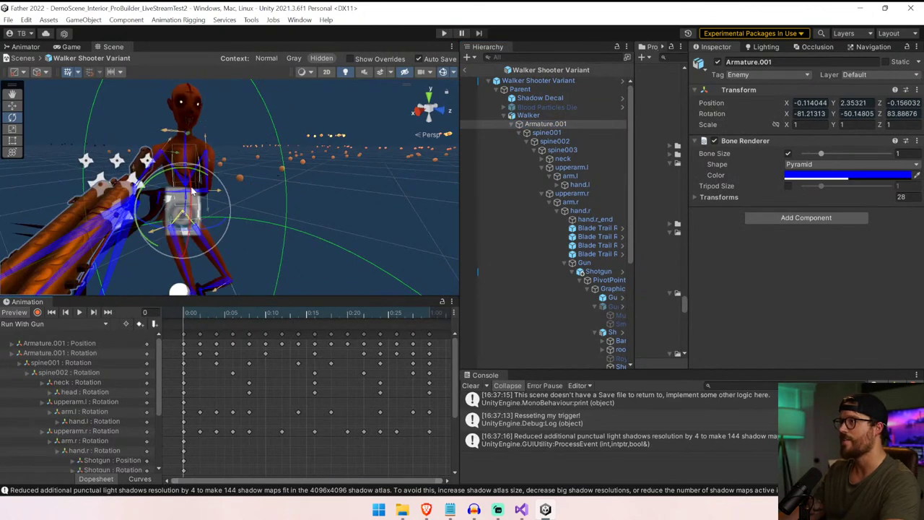
left_click(201, 194)
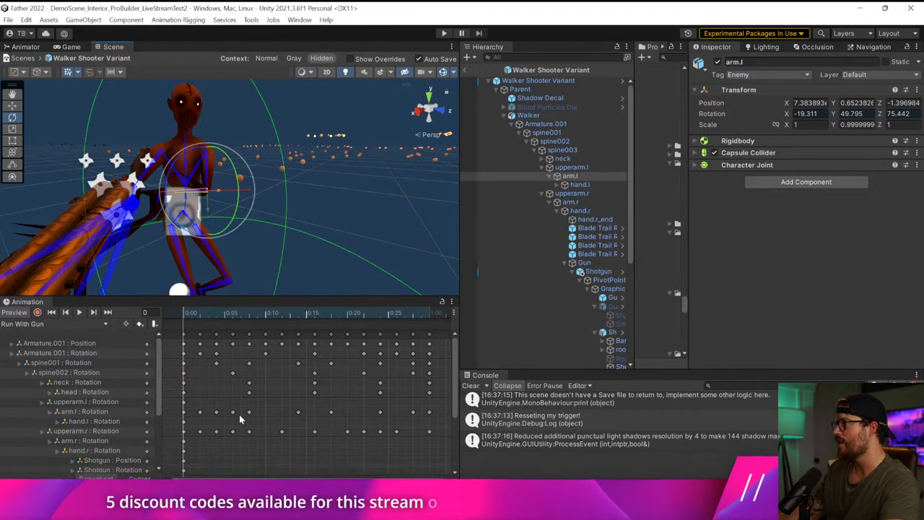
scroll(179, 460, "down", 2)
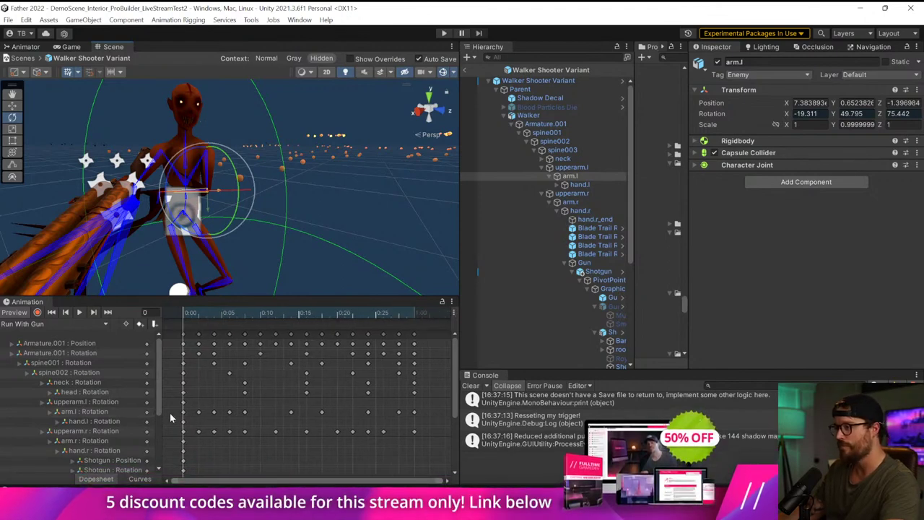
left_click_drag(359, 414, 418, 414)
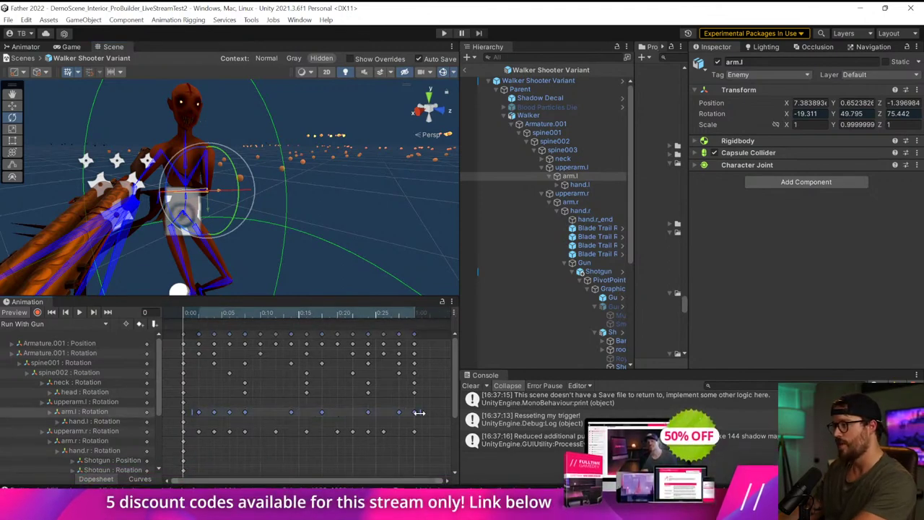
key("Delete")
left_click(78, 312)
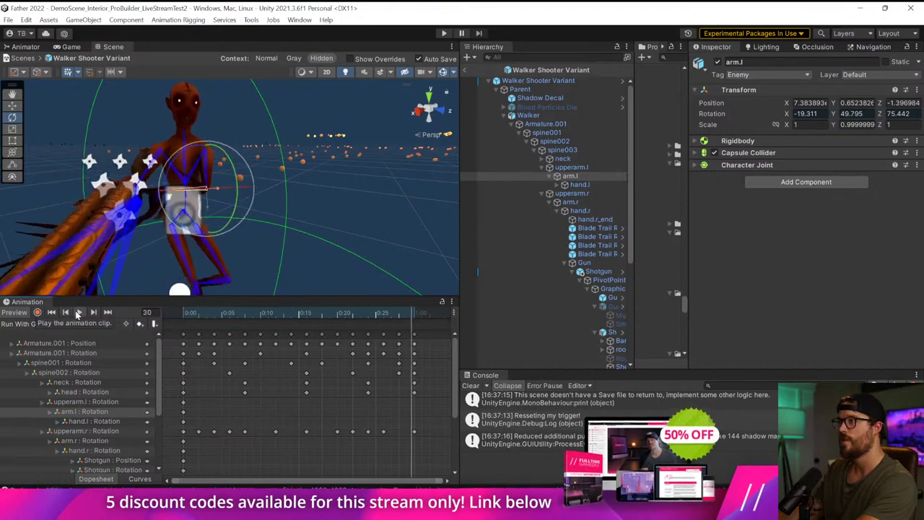
left_click(78, 312)
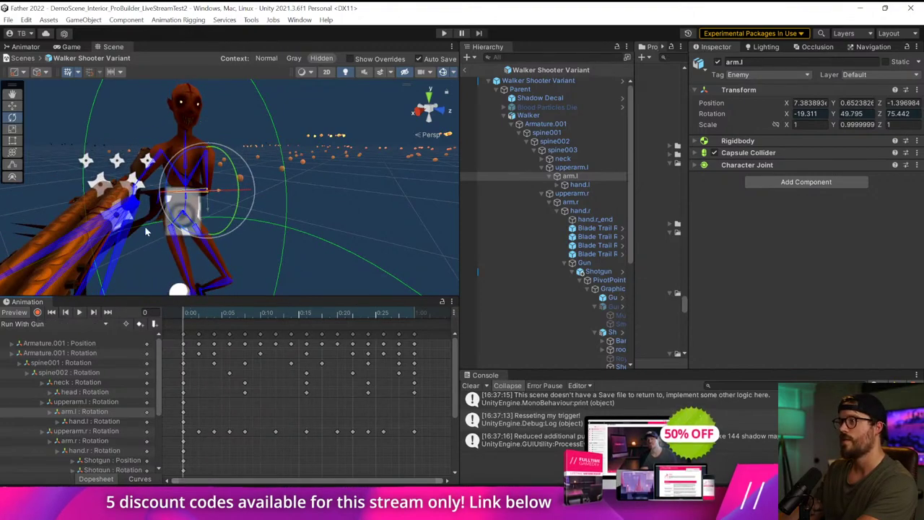
- Record hand.l's rotation at frame 0 of Run With Gun as -1.088, -55.03, -85.57 and preview the clip
right_click_drag(186, 204, 23, 210)
key("d")
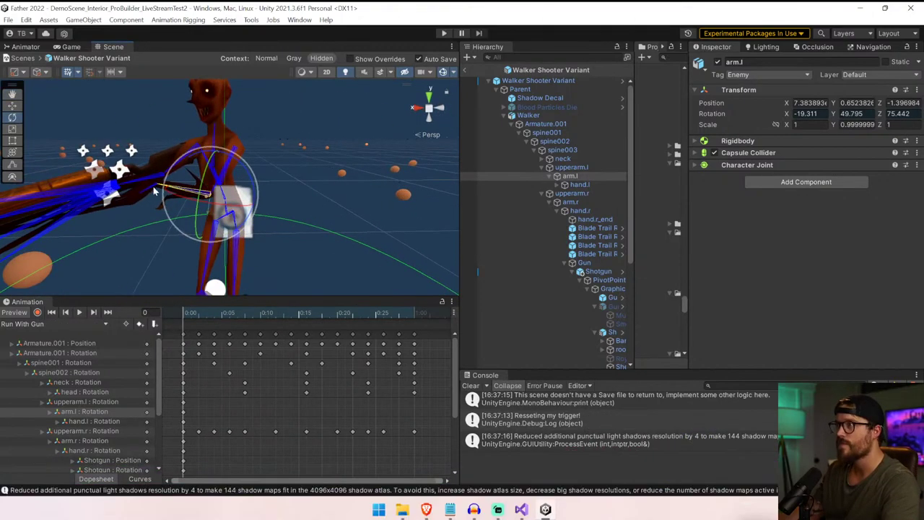
left_click(153, 186)
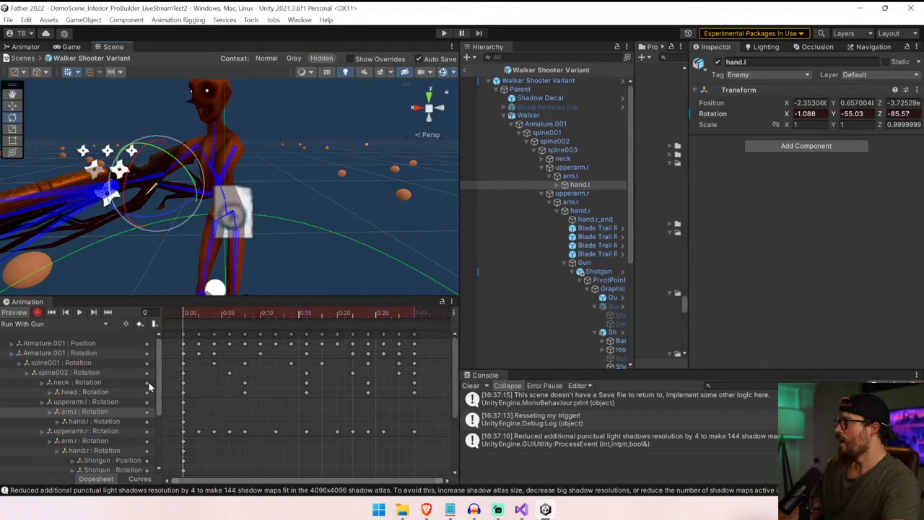
left_click(80, 312)
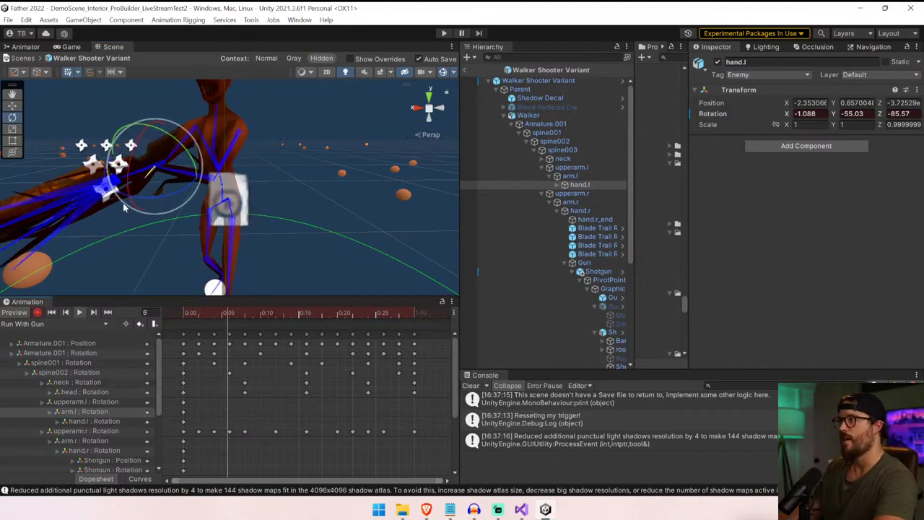
left_click_drag(188, 181, 287, 153, "alt")
right_click_drag(288, 153, 278, 170)
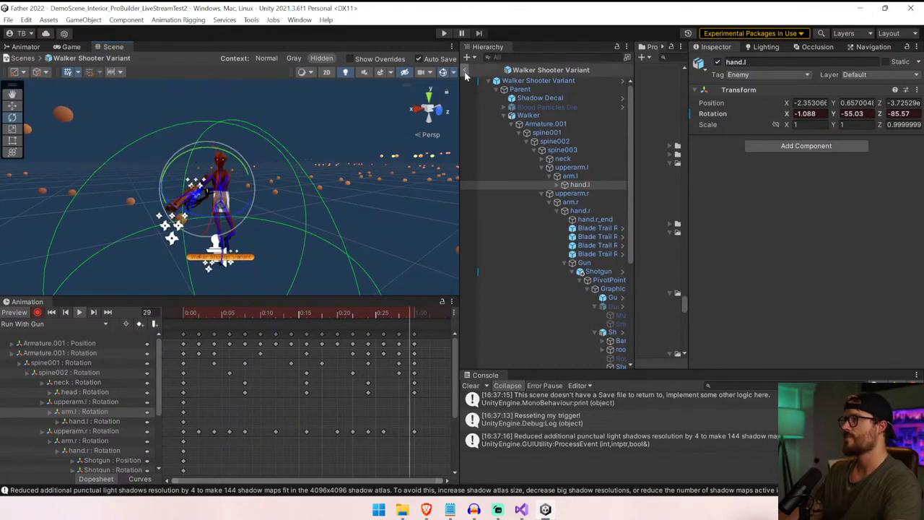
- Exit the prefab and play the game to examine the walker with the adjusted left hand, and stop the game
left_click(444, 33)
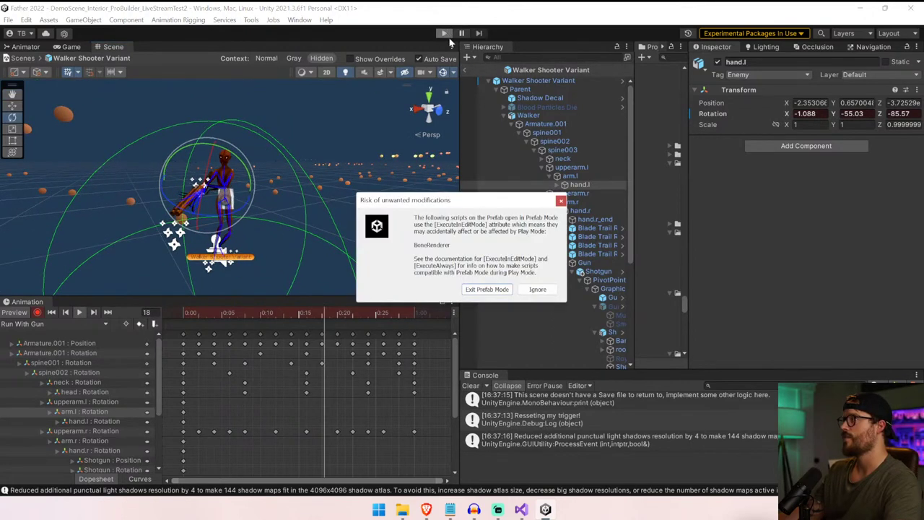
left_click(561, 202)
left_click(466, 70)
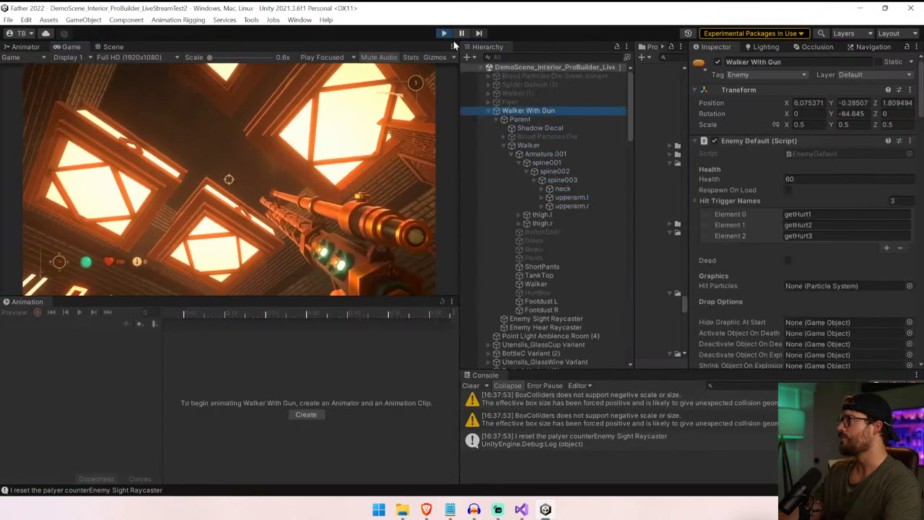
left_click(443, 34)
left_click(443, 32)
left_click(444, 33)
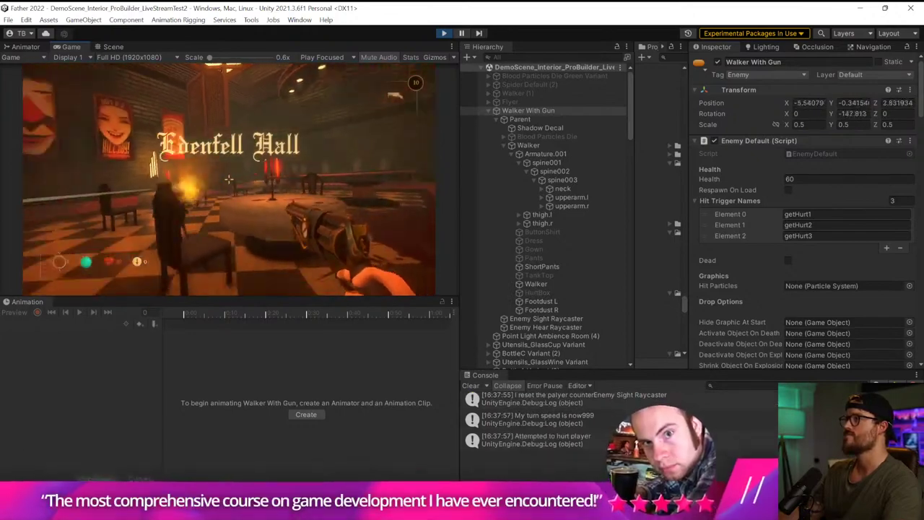
key("s")
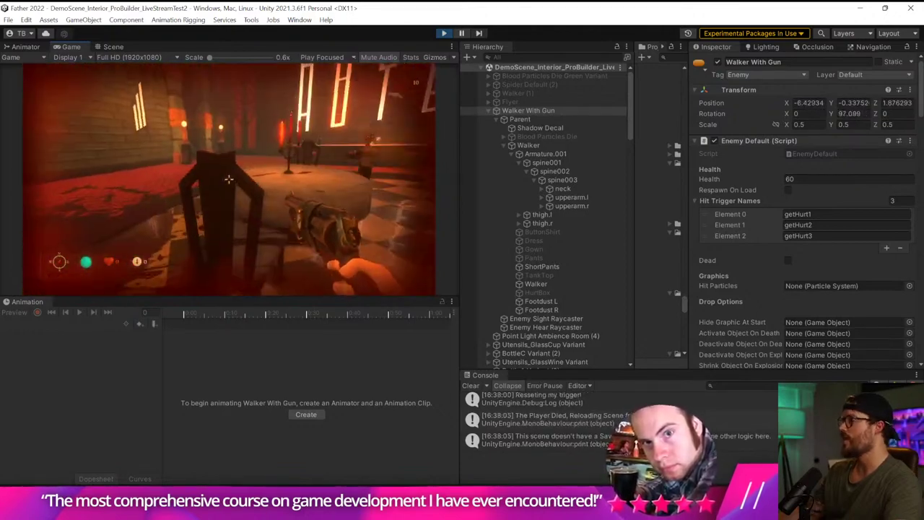
key("ctrl+p")
- Reopen the walker prefab and record a new upperarm.l rotation at frame 0 of Run With Gun, swinging the elbow outward
left_click(622, 106)
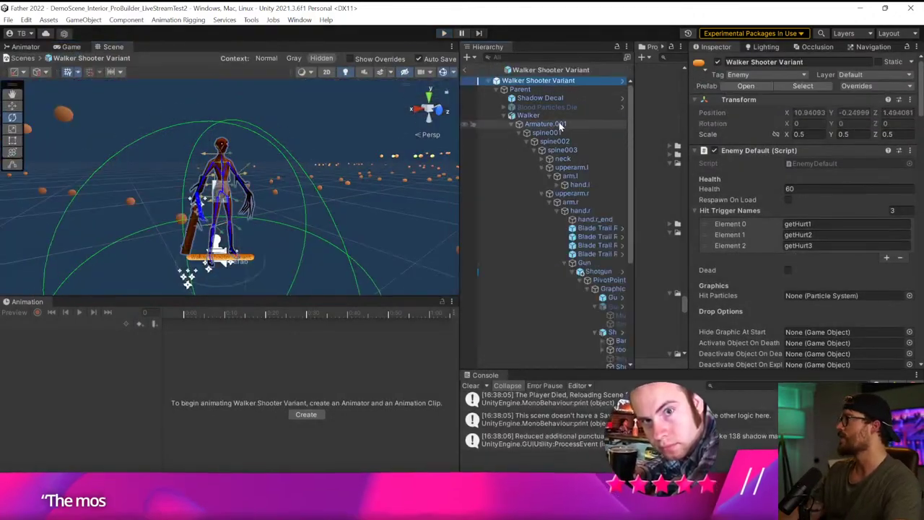
left_click(537, 115)
left_click(41, 324)
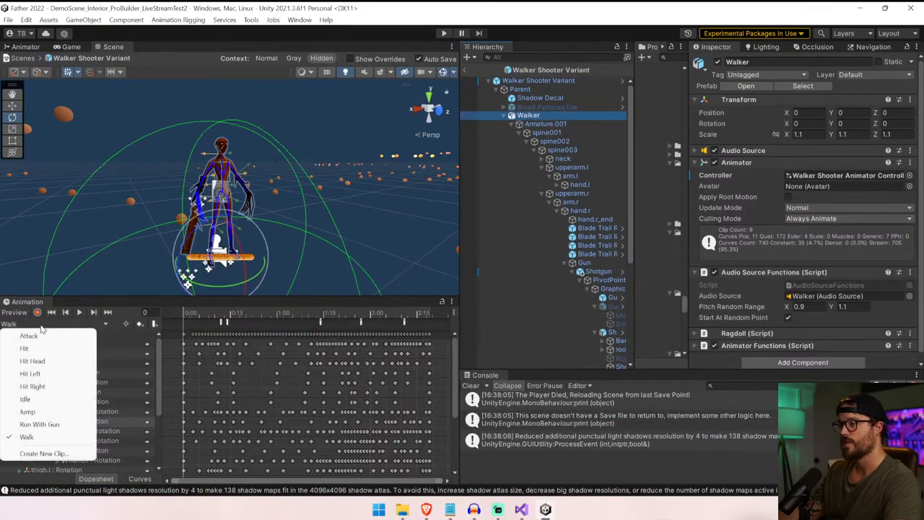
left_click(76, 428)
left_click_drag(228, 316, 183, 315)
key("w")
right_click_drag(206, 199, 222, 205)
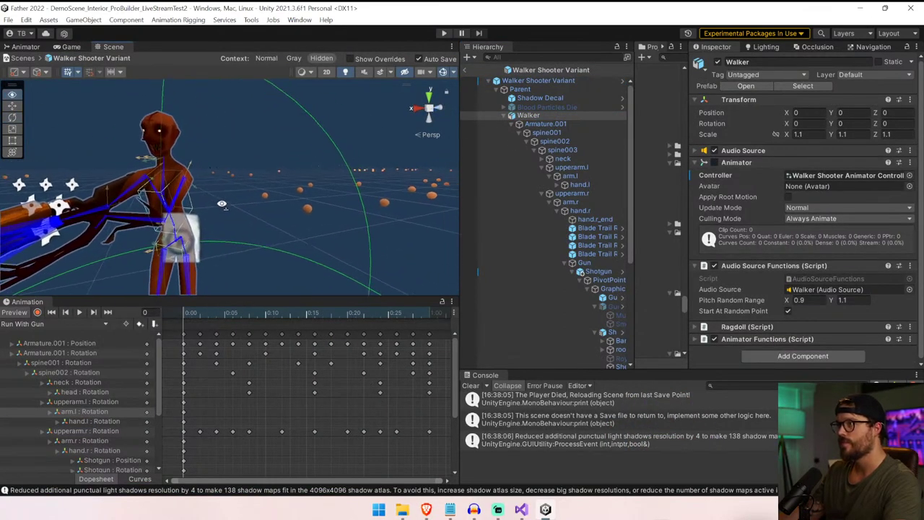
left_click_drag(222, 204, 257, 206, "alt")
left_click(252, 205)
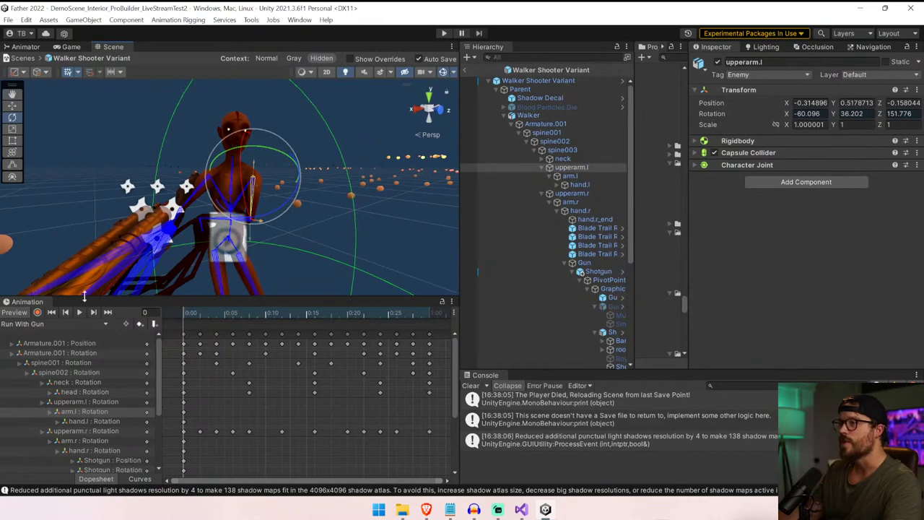
left_click_drag(275, 214, 299, 207)
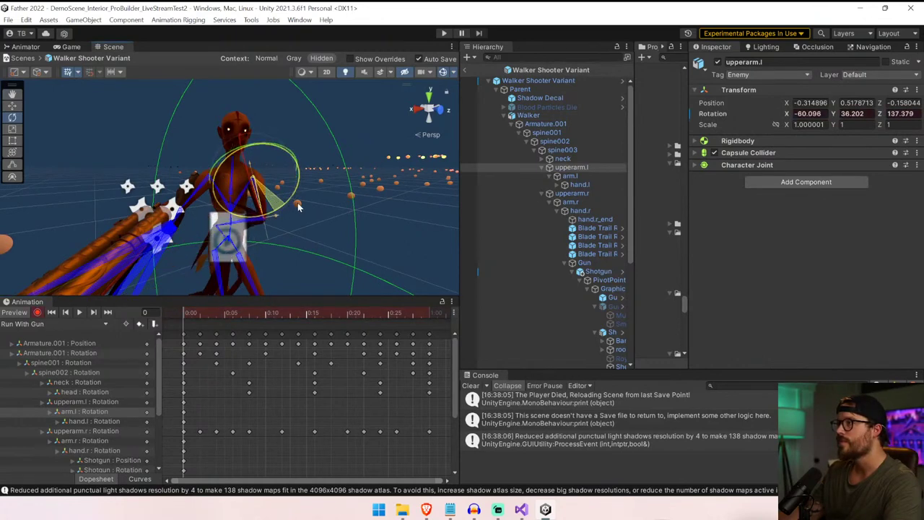
left_click_drag(257, 186, 249, 176)
- Record arm.l's rotation at frame 0 of Run With Gun as -45.282, 27.86, 82.964 so the forearm reaches the gun
left_click_drag(273, 204, 245, 212, "alt")
left_click(181, 206)
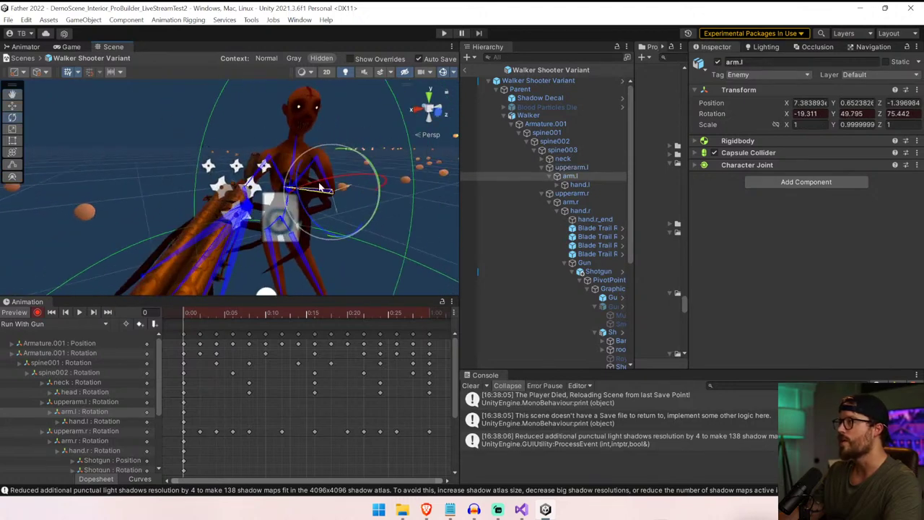
left_click_drag(322, 186, 303, 193)
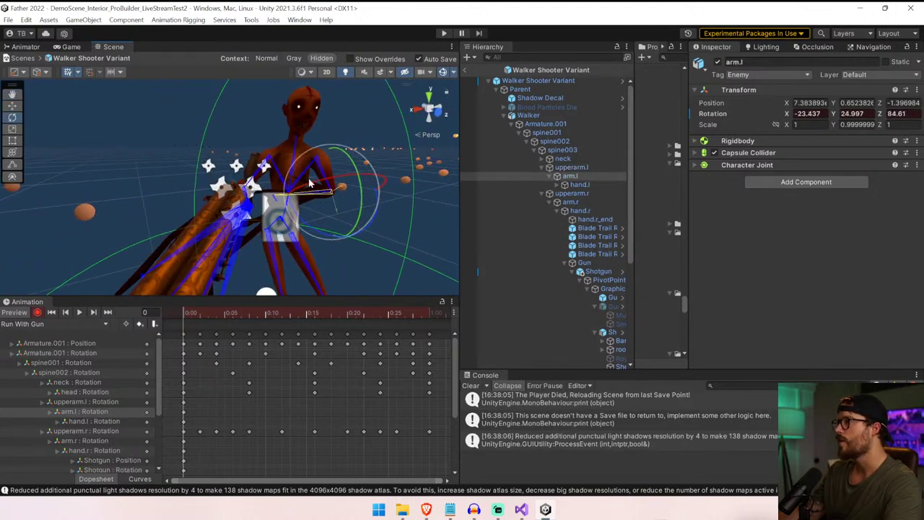
left_click_drag(363, 252, 363, 288)
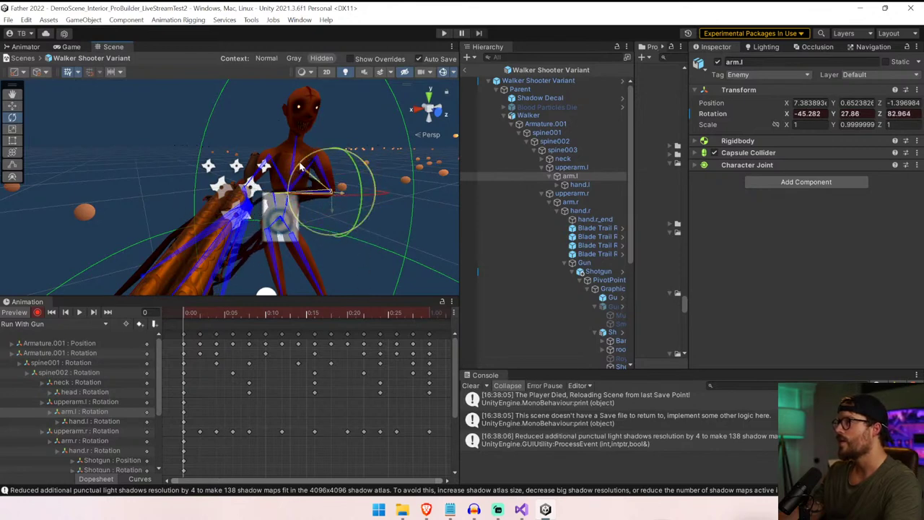
left_click_drag(275, 198, 161, 222, "alt")
left_click(164, 200)
right_click_drag(161, 222, 217, 227)
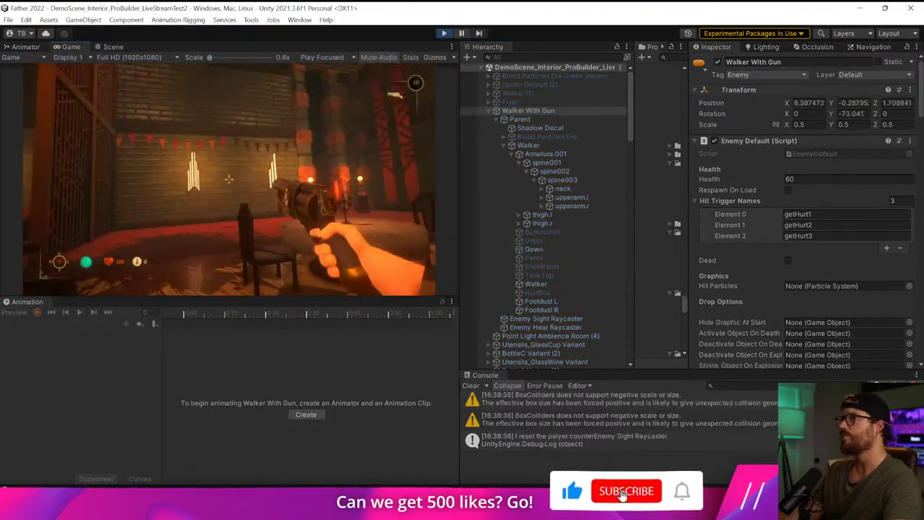
- Move around the walker in play mode to examine its gun pose while it runs and shoots, and stop the game
key("w")
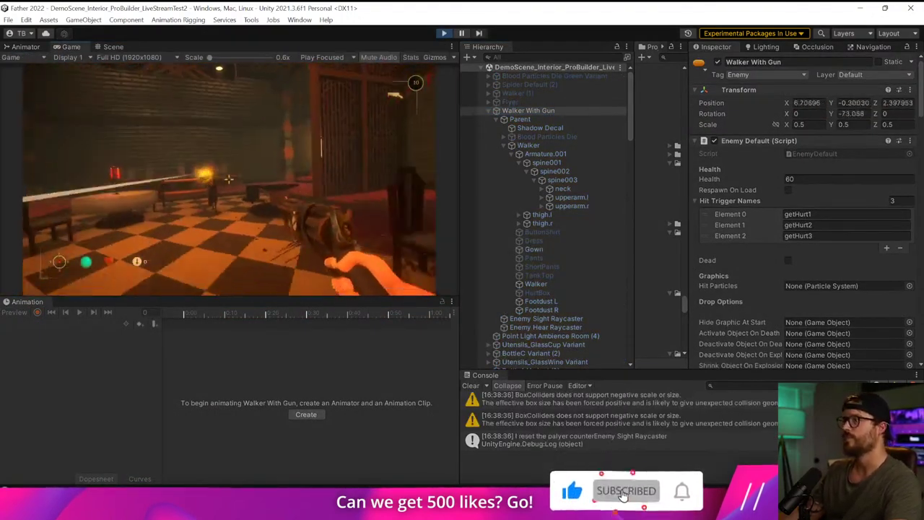
key("s")
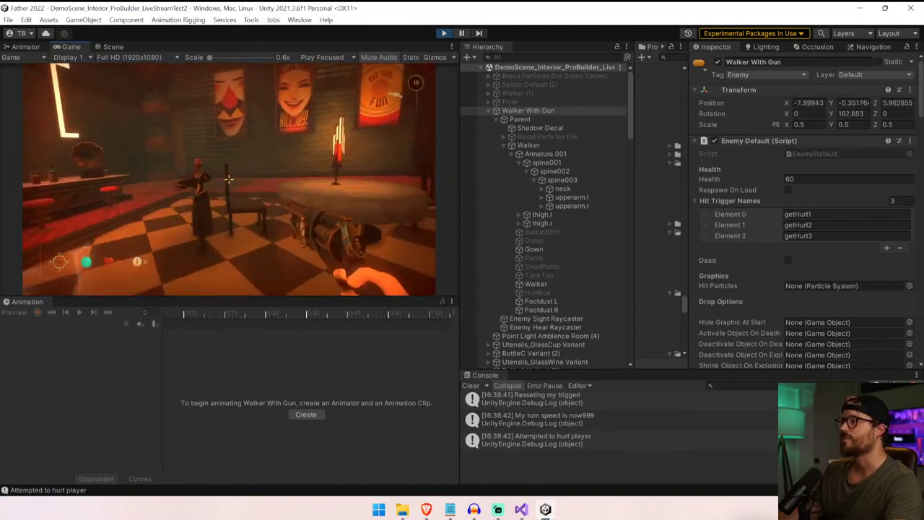
key("ctrl+p")
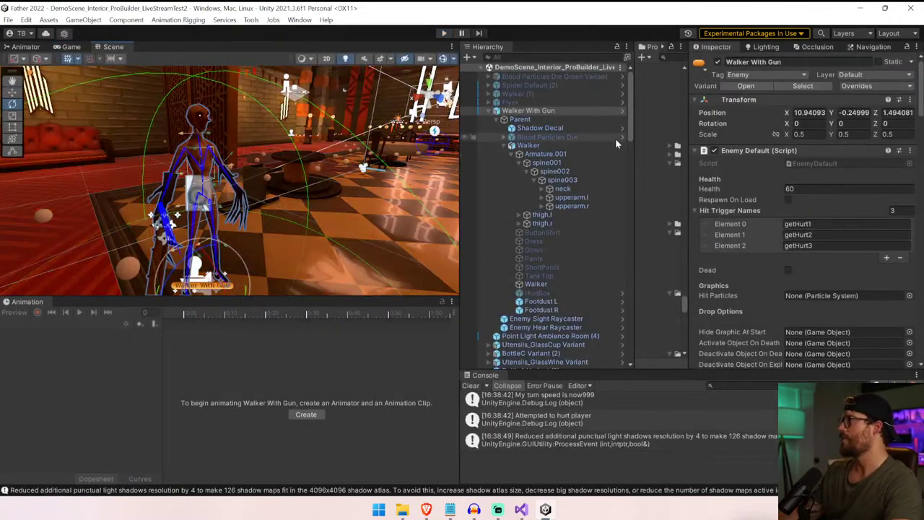
- Reopen the walker prefab and record new arm.l rotations in Run With Gun at frames 11, 22 and 26 to keep the hand on the gun
left_click(621, 111)
left_click(528, 116)
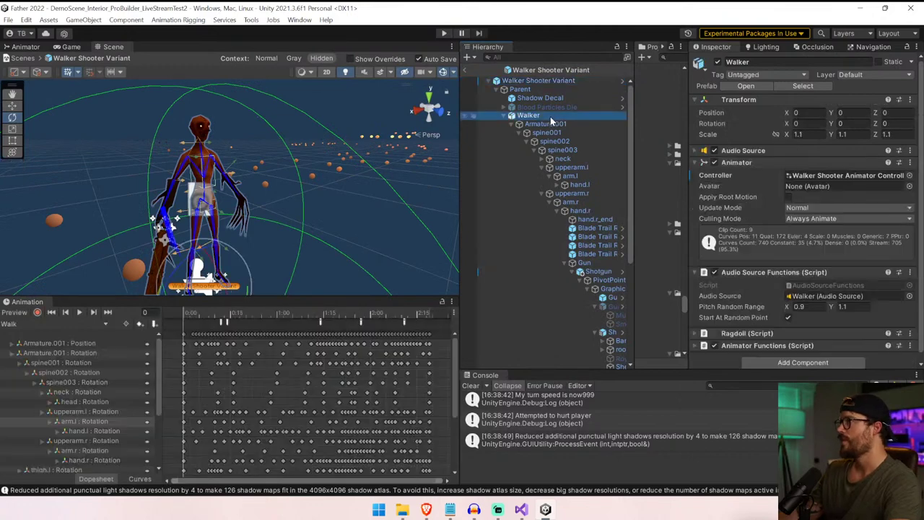
left_click(58, 324)
left_click(43, 423)
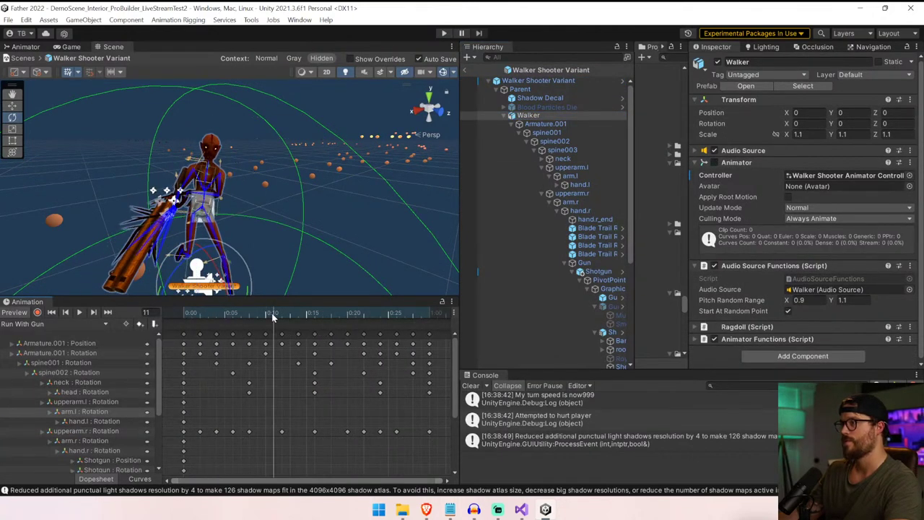
left_click(213, 199)
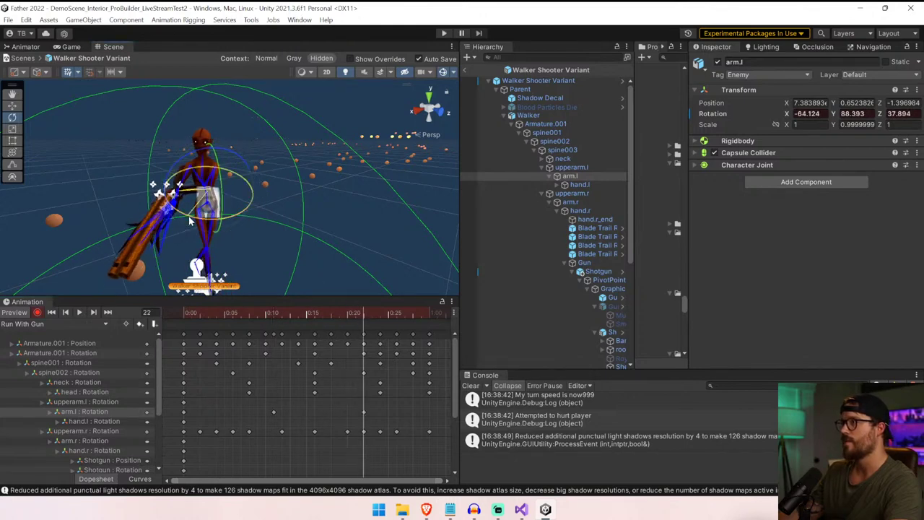
left_click_drag(318, 314, 395, 315)
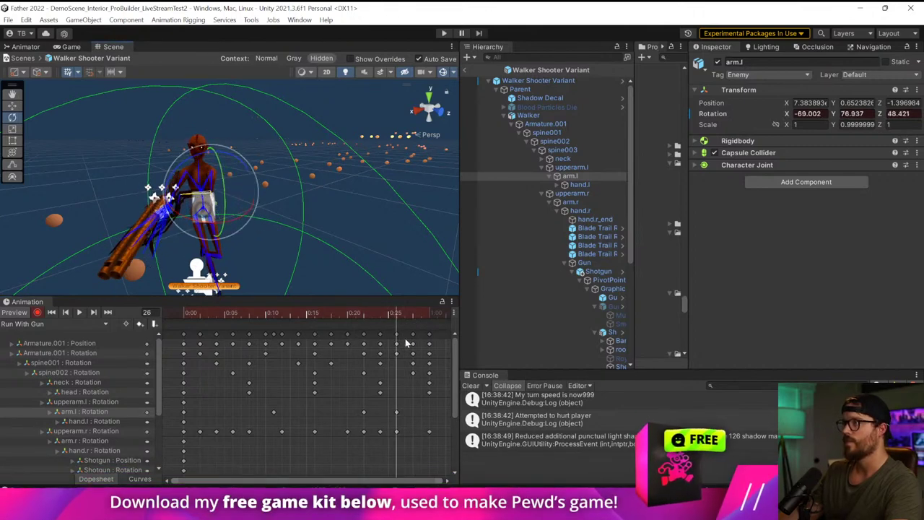
- Copy all frame 0 keys of Run With Gun to frame 30 and preview the loop from the walker's side
left_click(427, 316)
left_click(183, 334)
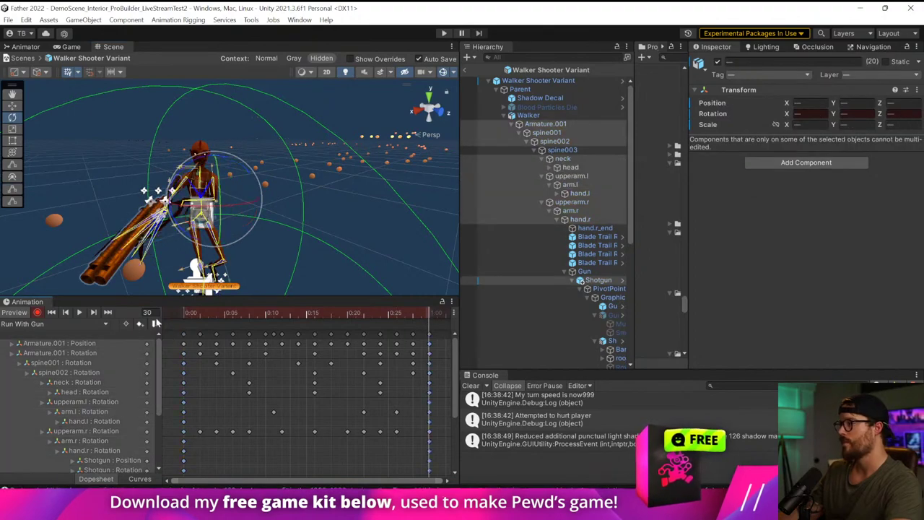
left_click(80, 312)
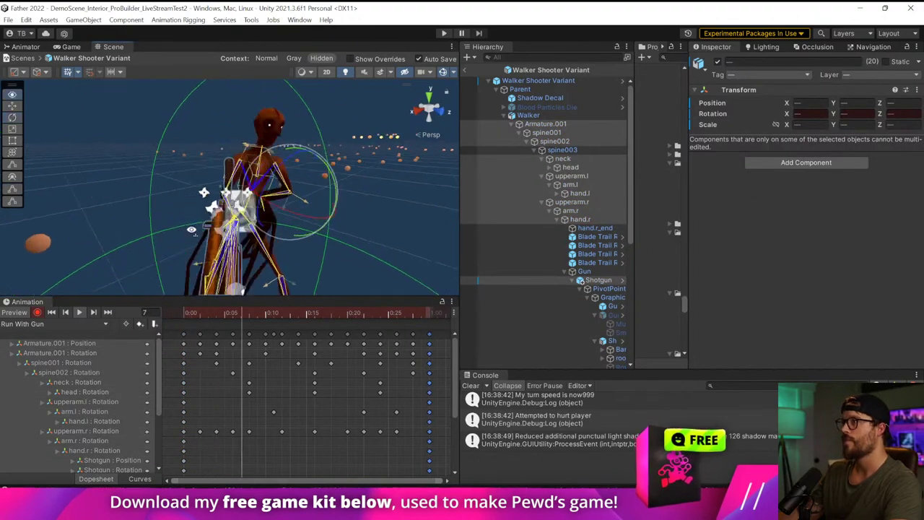
key("s")
right_click_drag(208, 209, 903, 212)
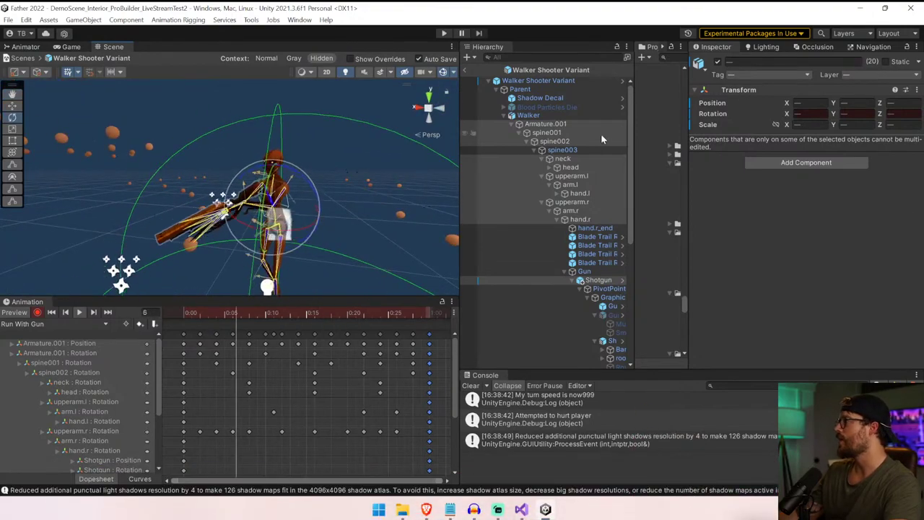
- Play the game to examine the gun-carrying walker's arms while it runs and shoots from several distances, and stop the game
left_click(545, 124)
left_click(444, 33)
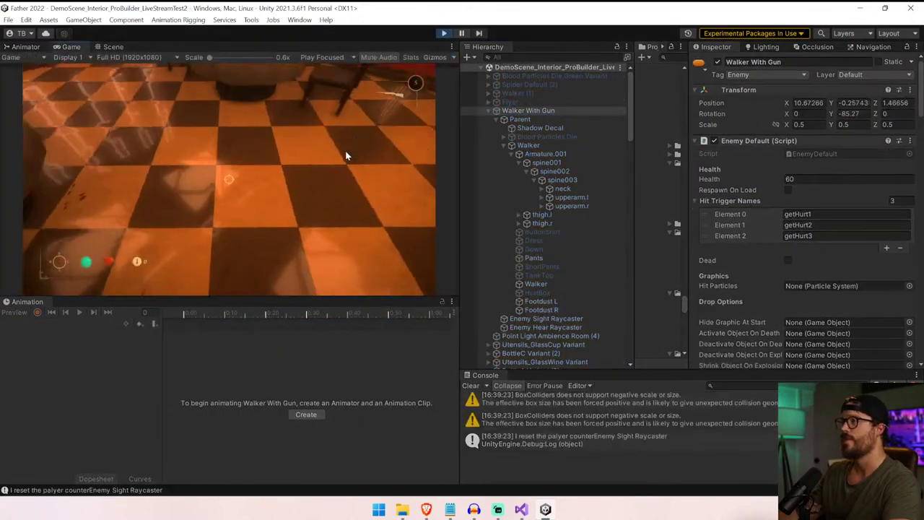
key("w")
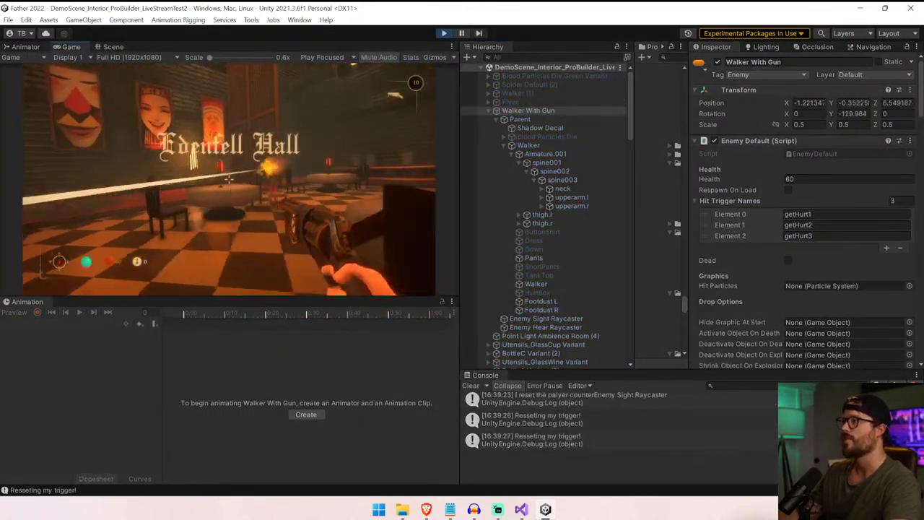
key("w")
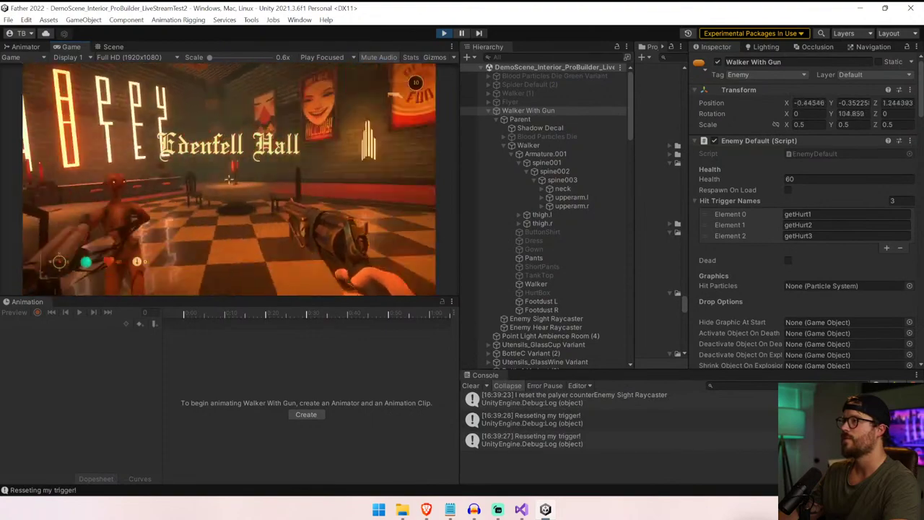
key("s")
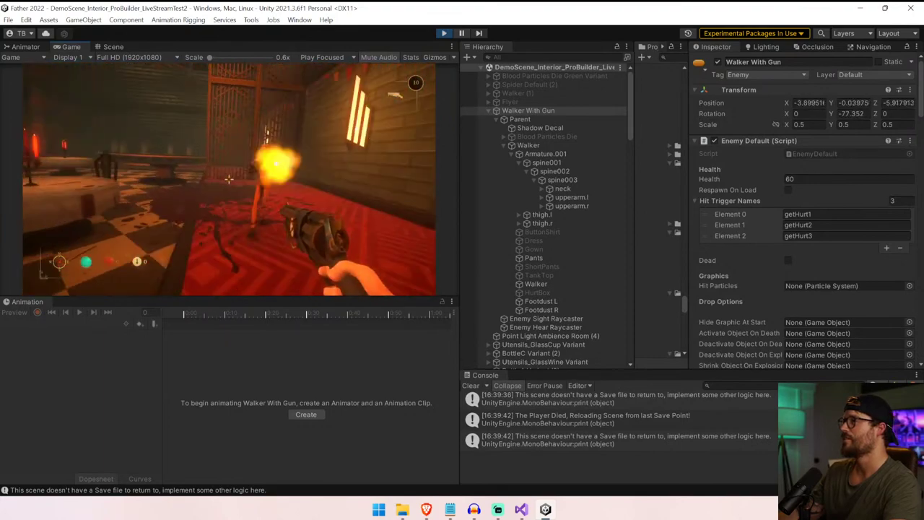
key("d")
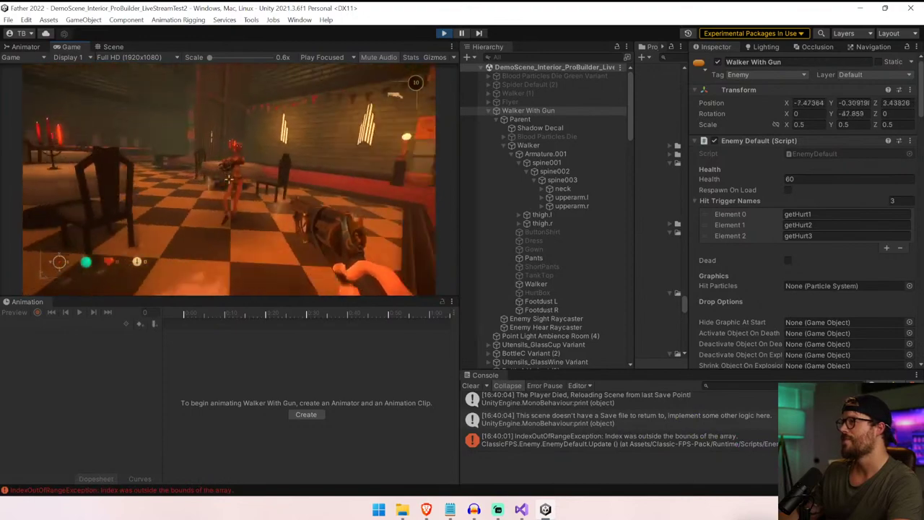
key("w")
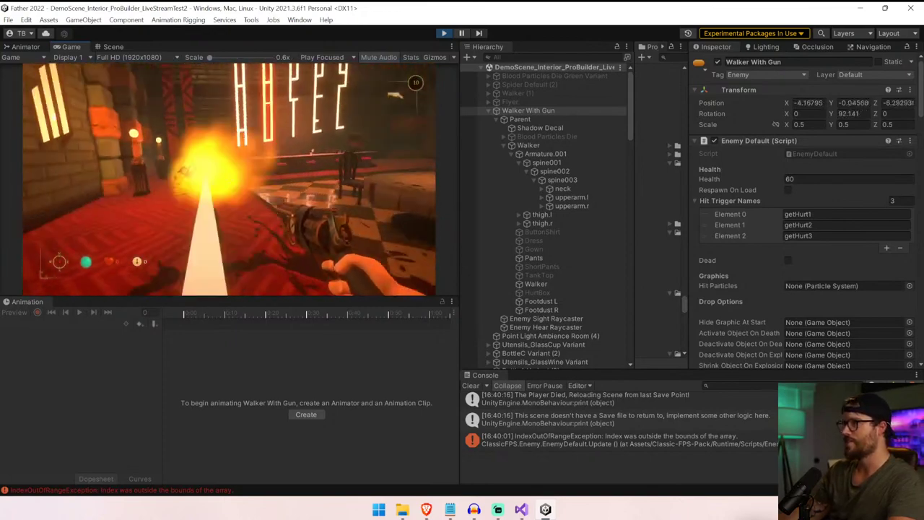
key("ctrl+p")
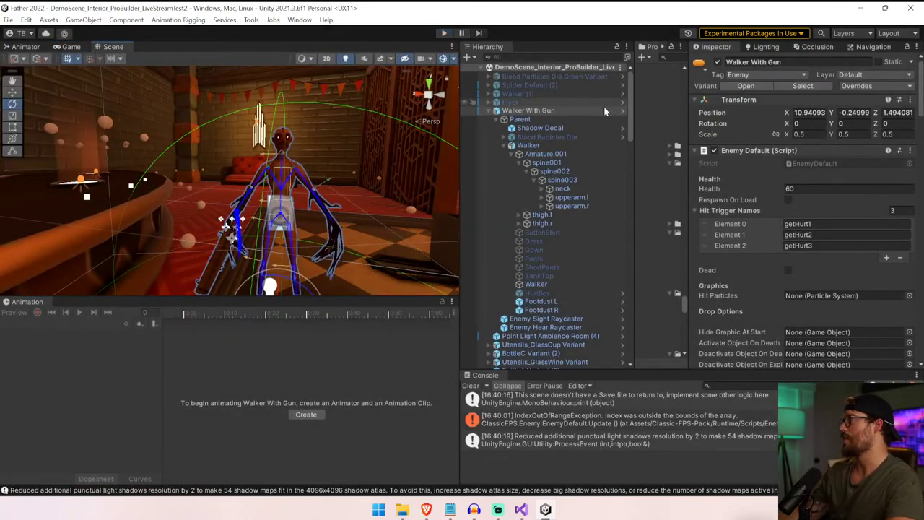
- Reopen the walker prefab, load the Run With Gun clip, and undo the latest arm key edits
left_click(622, 111)
left_click(545, 123)
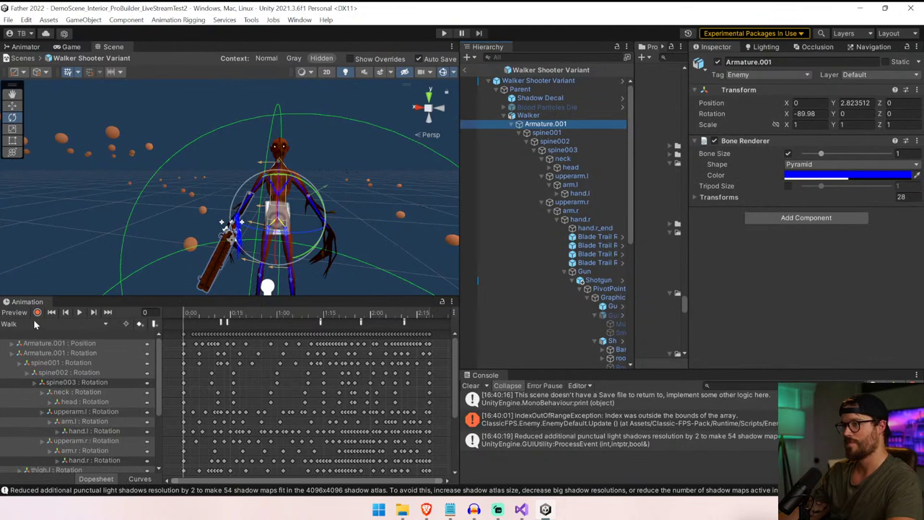
left_click(34, 323)
left_click(40, 423)
key("ctrl+z")
key("ctrl+z")
key("ctrl+z")
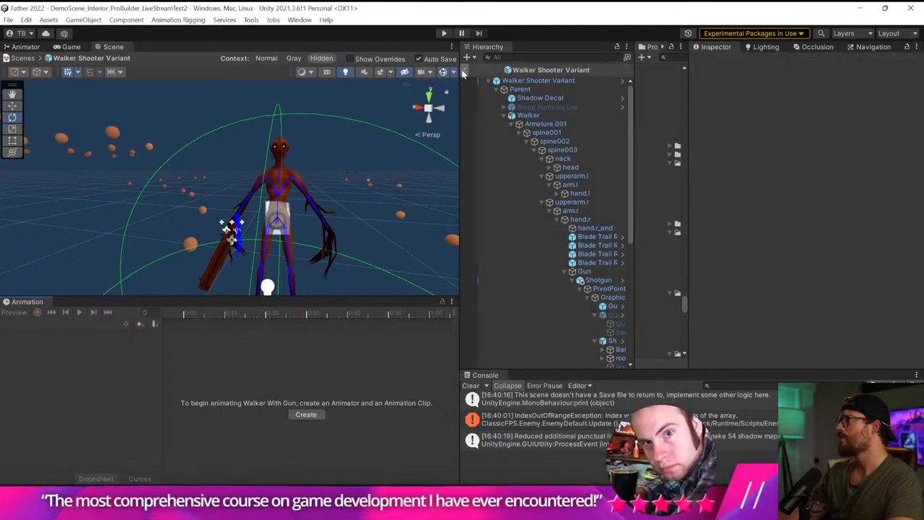
- Preview Run With Gun from upperarm.l and keep undoing edits to restore the deleted keys of both arms
left_click(560, 170)
left_click(582, 177)
left_click(68, 324)
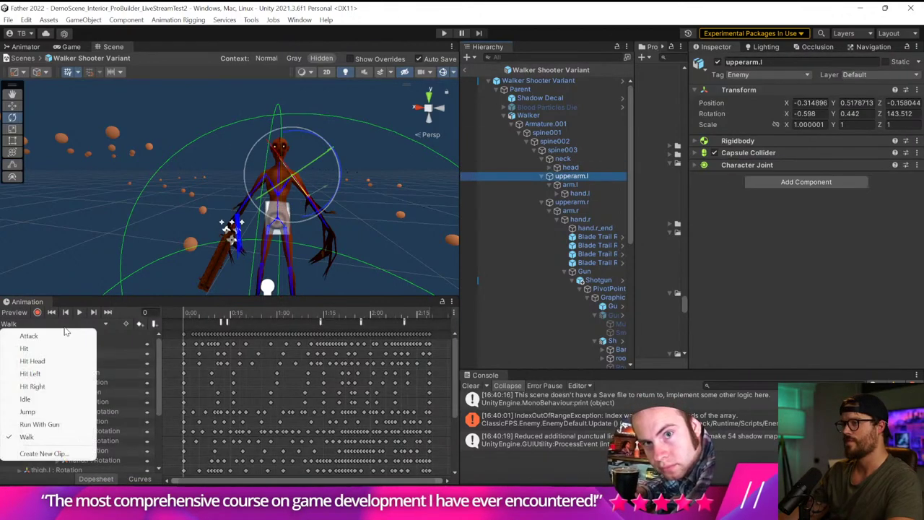
left_click(66, 424)
left_click(79, 312)
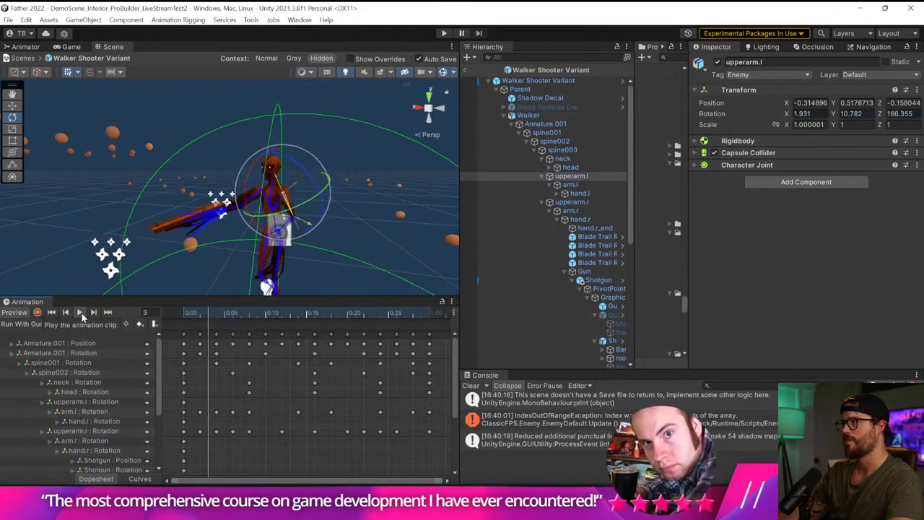
left_click(185, 313)
key("ctrl+z")
key("ctrl+z")
key("ctrl+z")
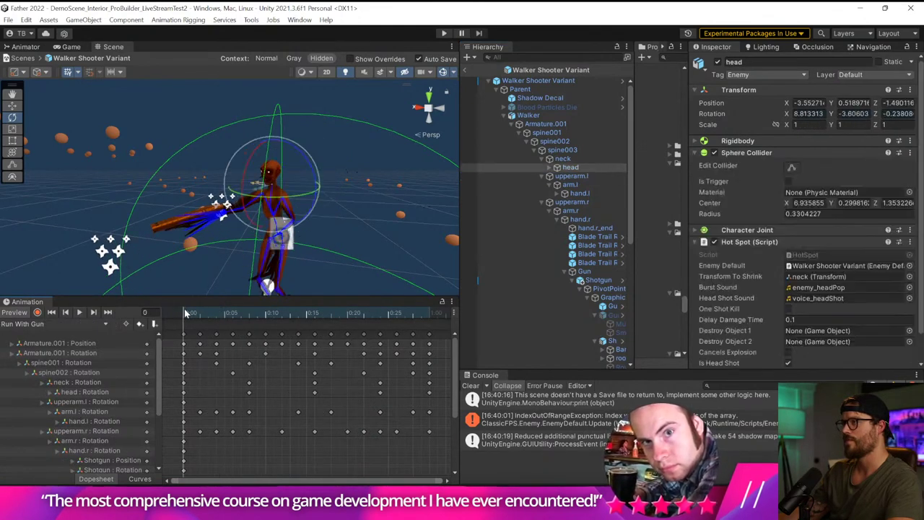
key("ctrl+z")
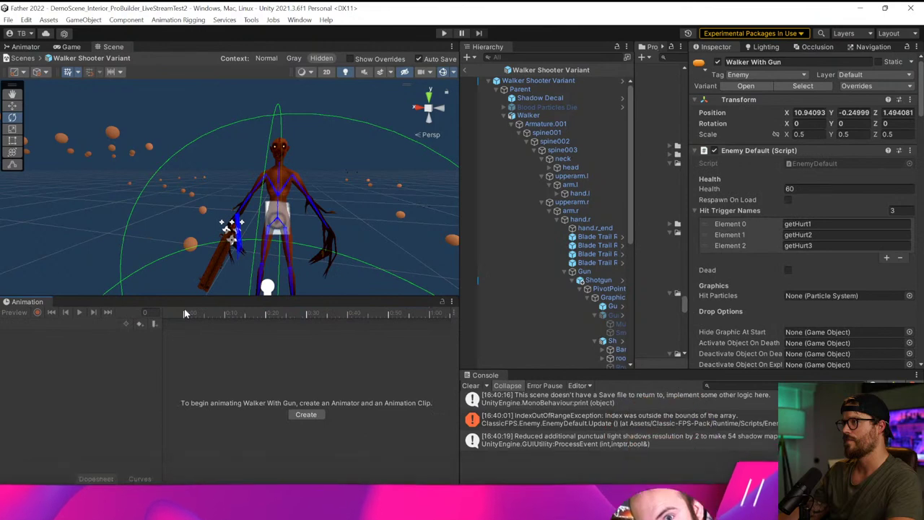
key("ctrl+z")
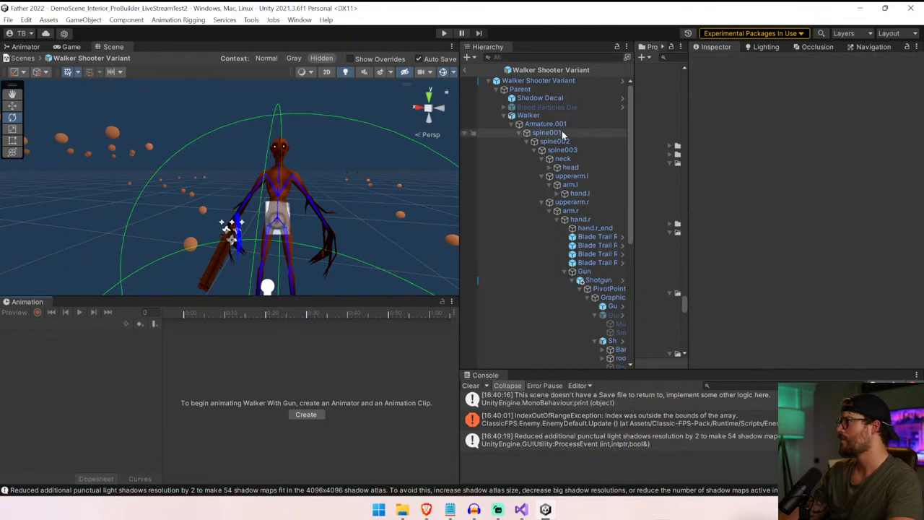
- Load Run With Gun from Armature.001 and preview it to examine the restored arm motion from the front
left_click(548, 125)
left_click(79, 311)
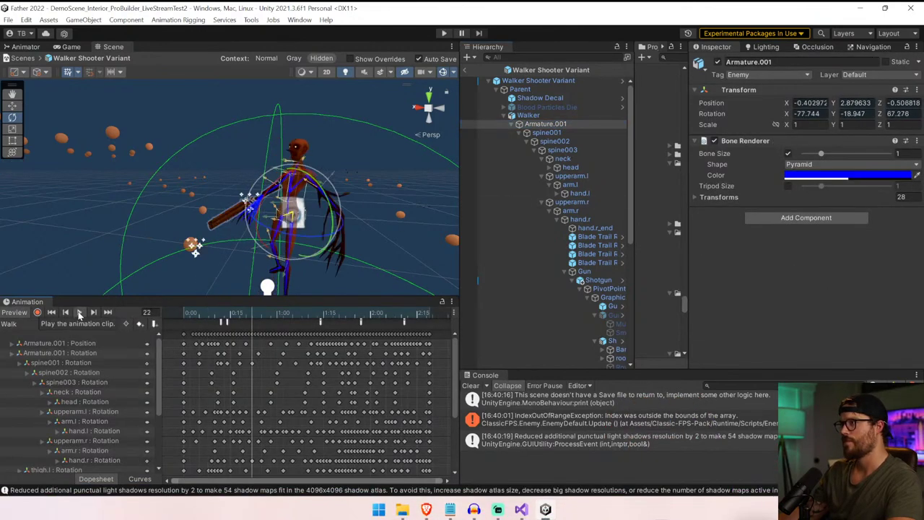
left_click(56, 324)
left_click(51, 424)
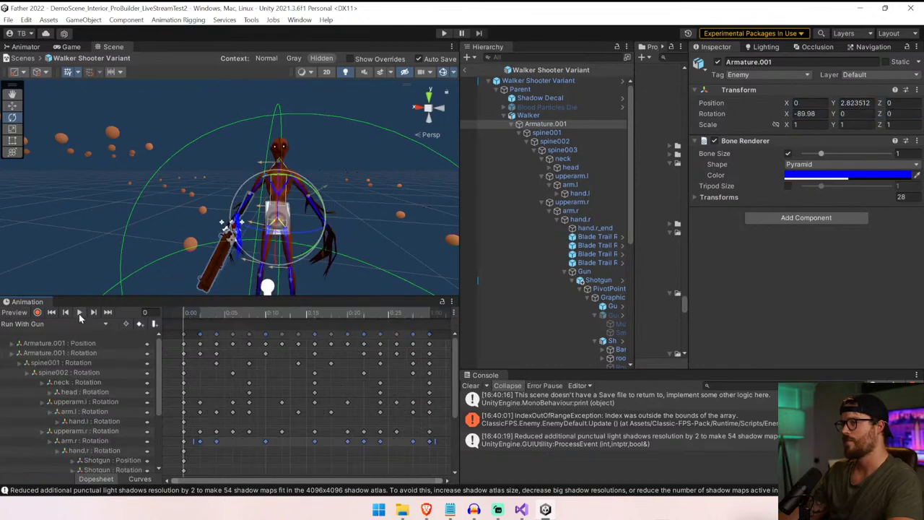
right_click_drag(175, 240, 260, 235)
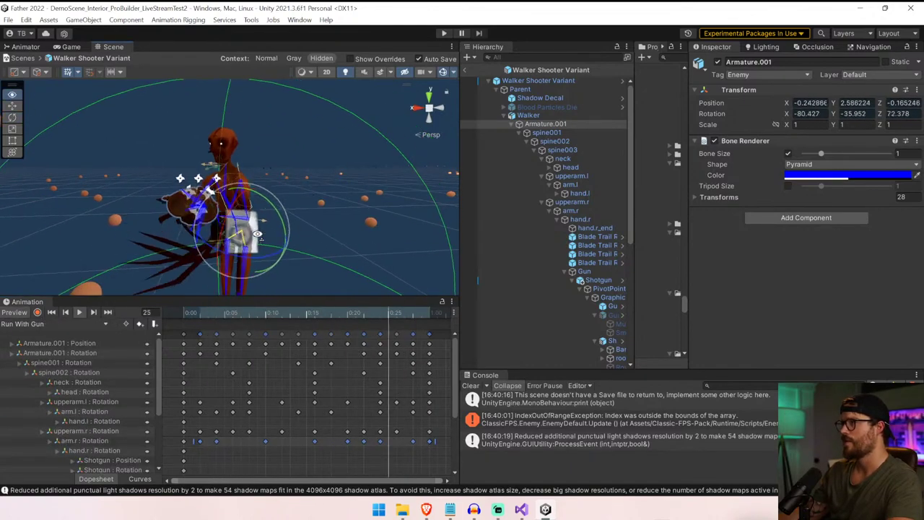
left_click(80, 313)
left_click(212, 254)
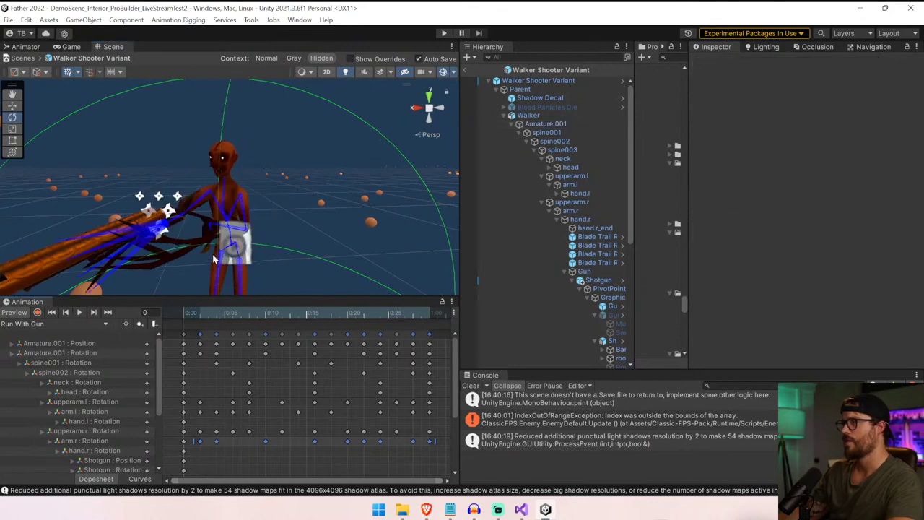
- Reload Run With Gun on Armature.001, preview it, and examine the gun arm up close from the side
left_click(540, 124)
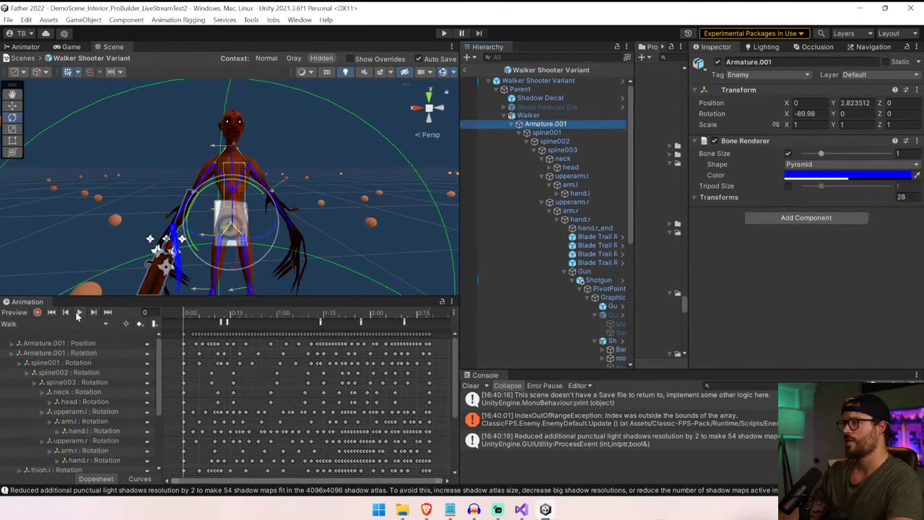
left_click(54, 323)
left_click(44, 424)
left_click(79, 313)
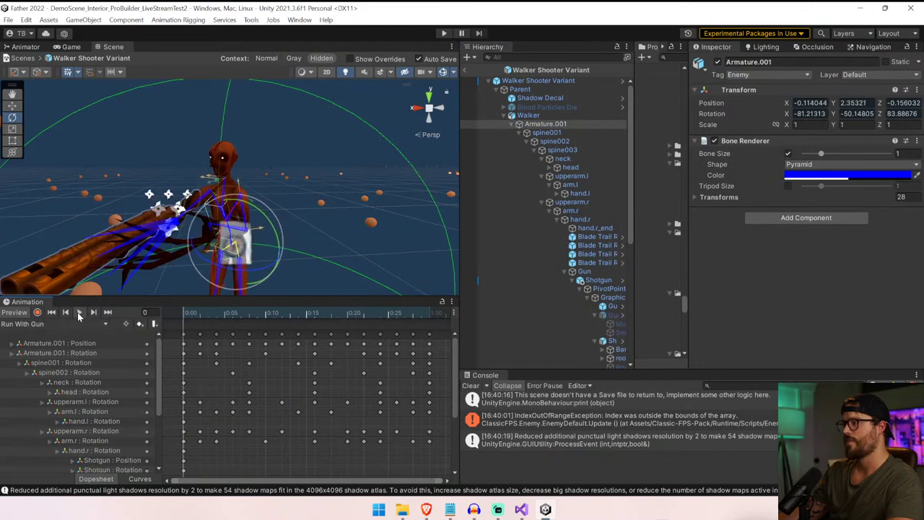
key("a")
right_click_drag(133, 255, 597, 314)
key("w")
key("s")
- Copy arm.r's rotation key from frame 30 to frame 0 of Run With Gun and preview the clip
left_click(233, 235)
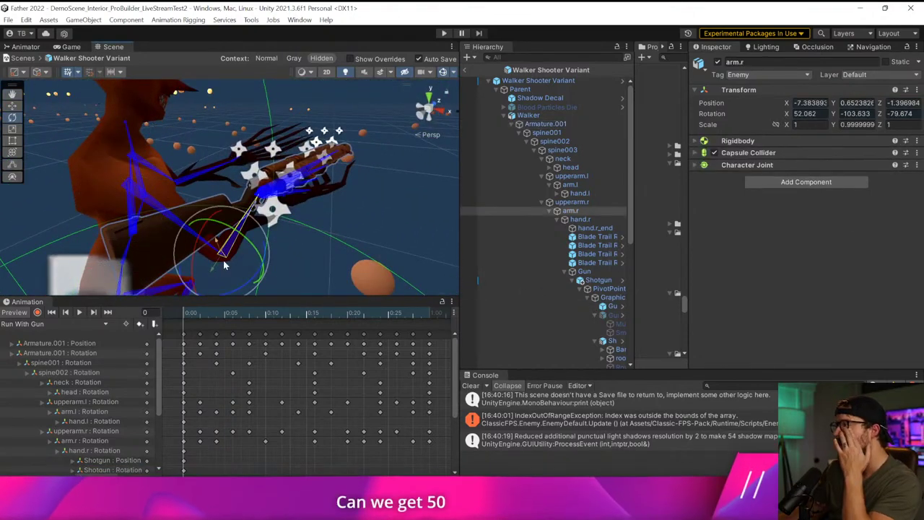
mouse_move(179, 312)
left_mouse_down()
mouse_move(268, 313)
mouse_move(185, 315)
left_mouse_up()
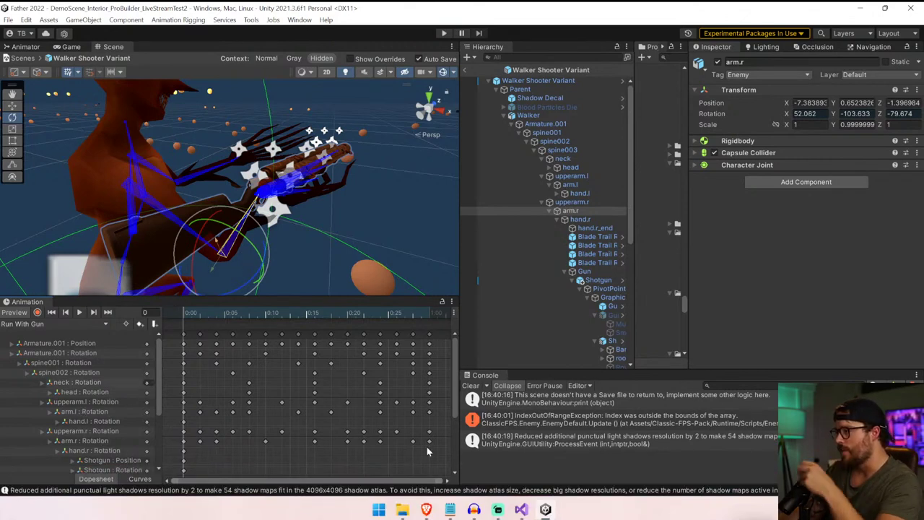
key("ctrl+v")
left_click(81, 314)
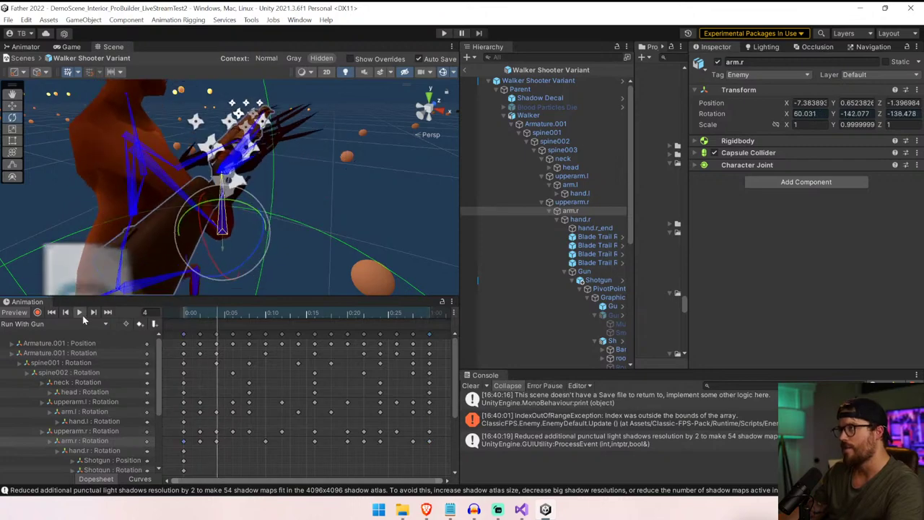
- Leave the Walker Shooter Variant prefab and play-test the scene, approaching the gun-carrying walker to examine its arm pose up close
left_click(464, 69)
key("ctrl+p")
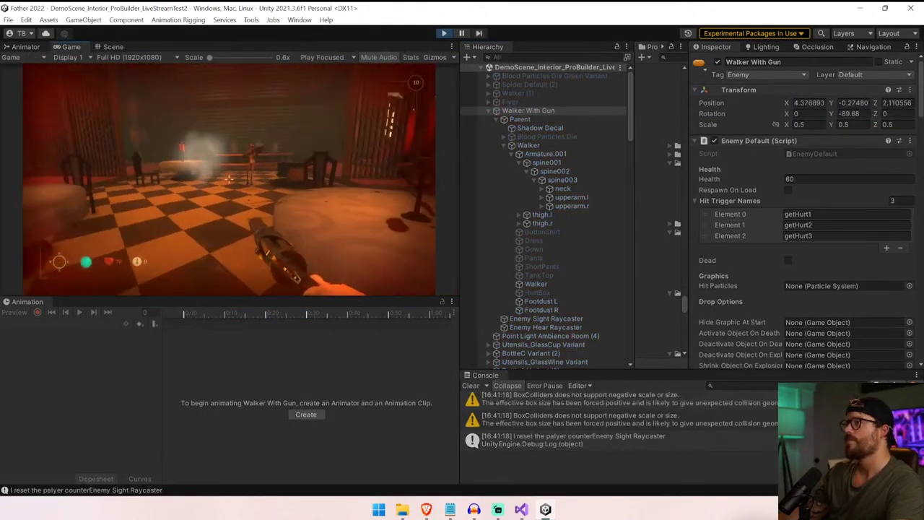
left_click(228, 179)
scroll(228, 179, "down", 1)
key("w")
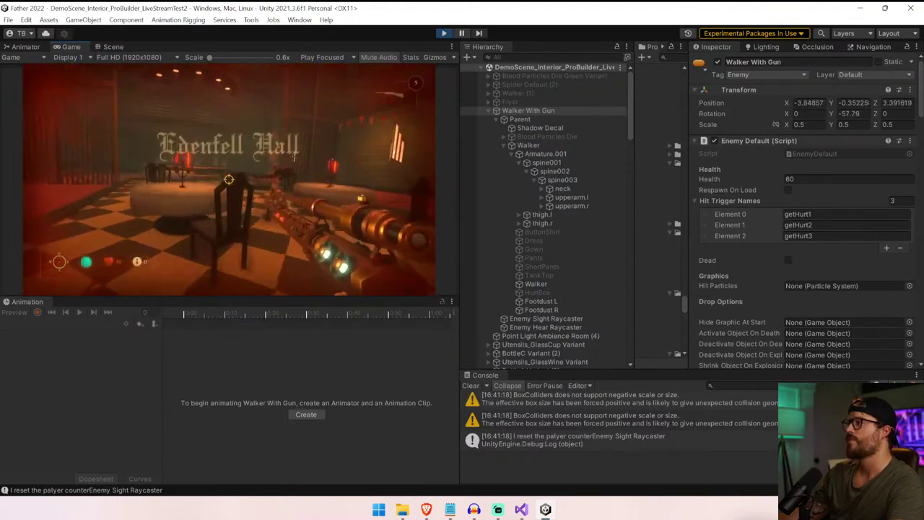
key("w")
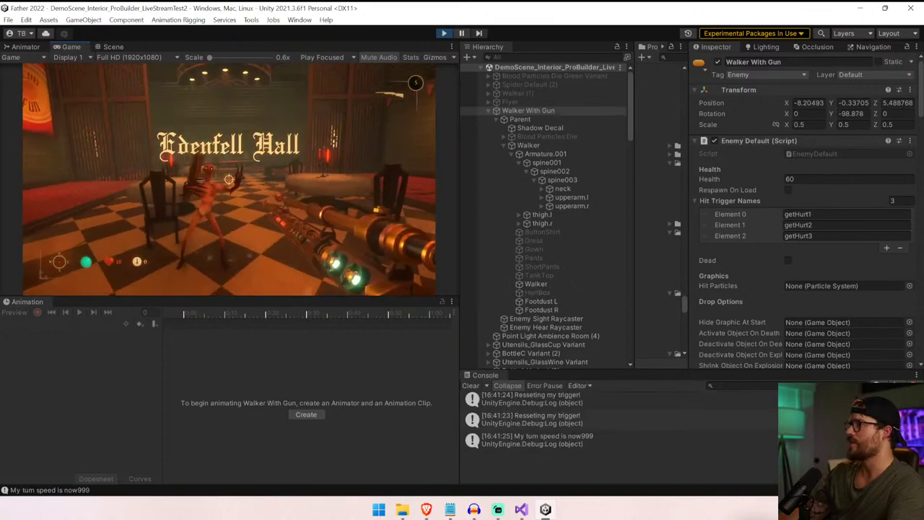
key("d")
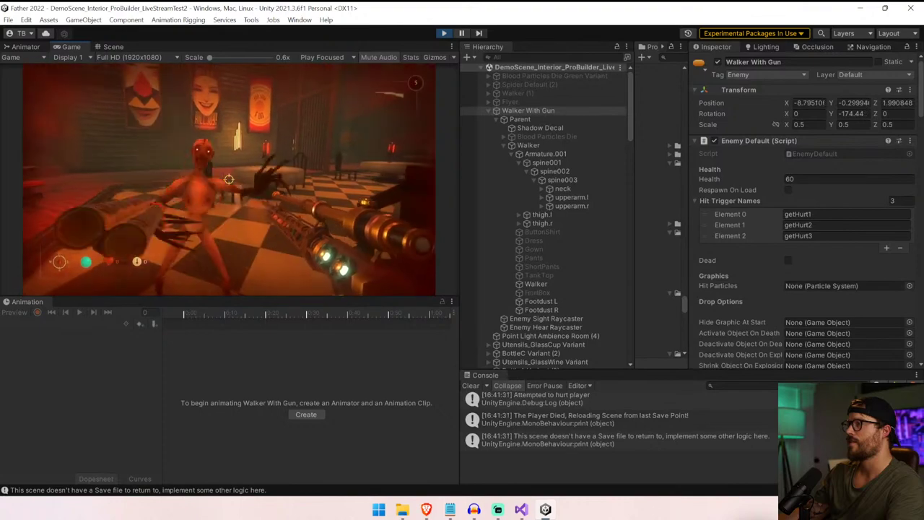
key("w")
- Switch to the revolver and back away from the walker to examine its running aim, then end the play test and clear the console
key("2")
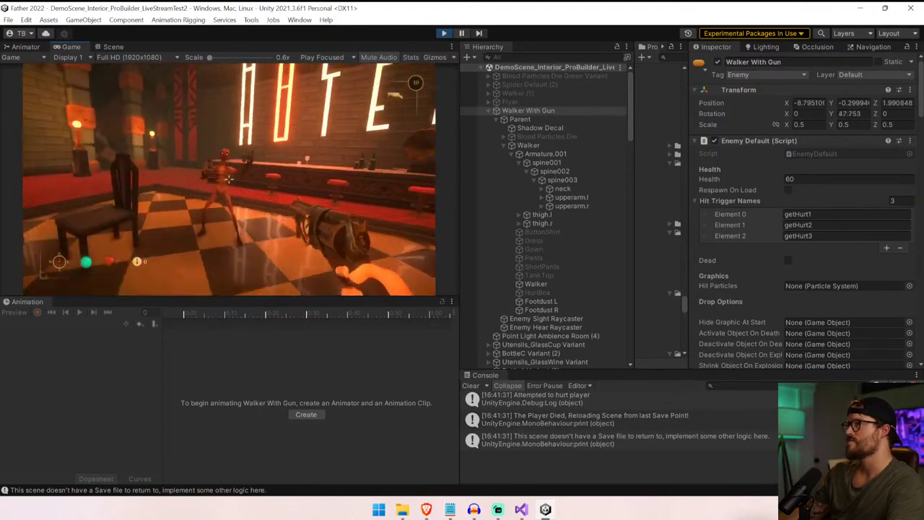
key("s")
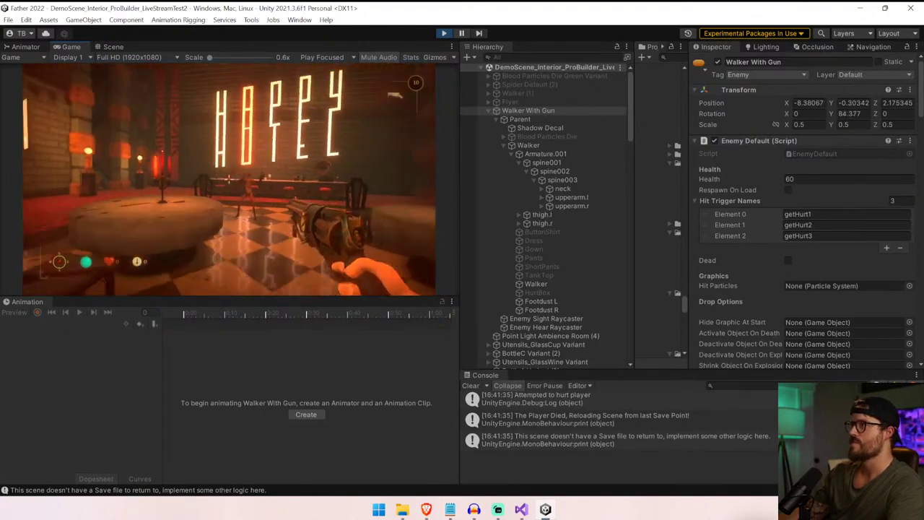
key("s")
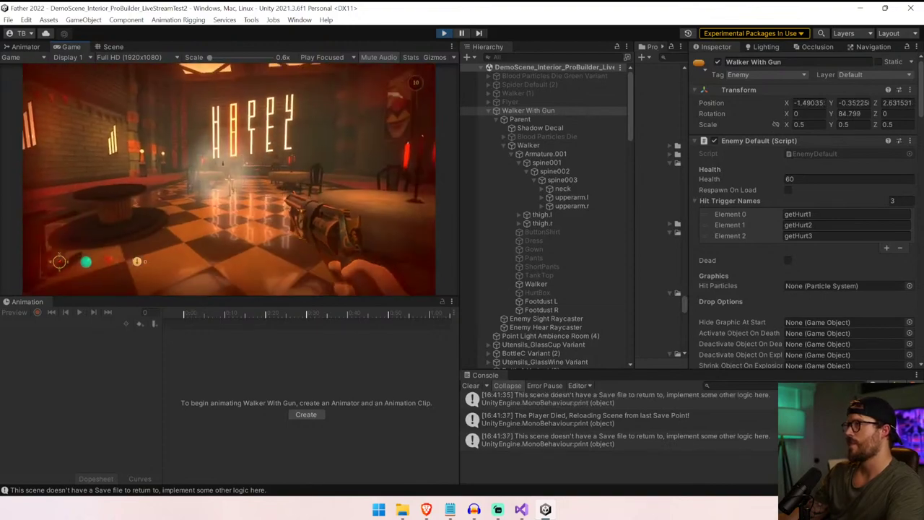
key("s")
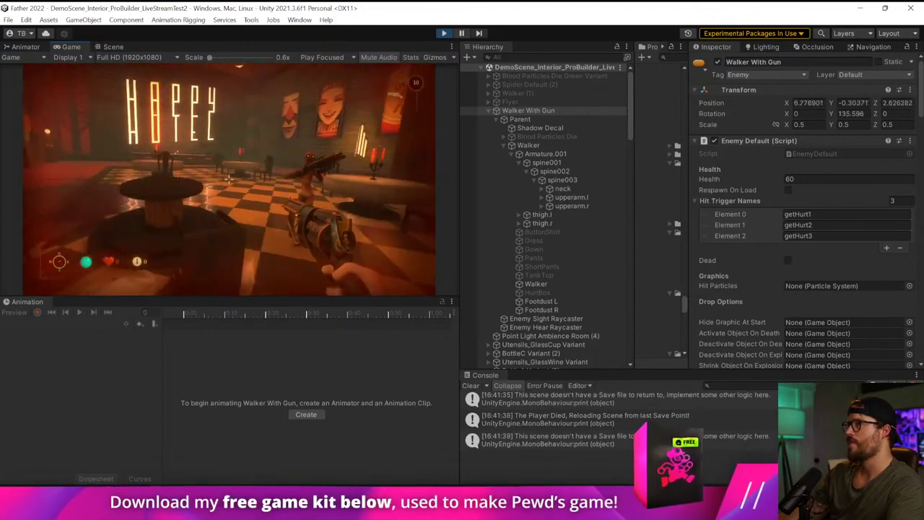
key("s")
key("ctrl+p")
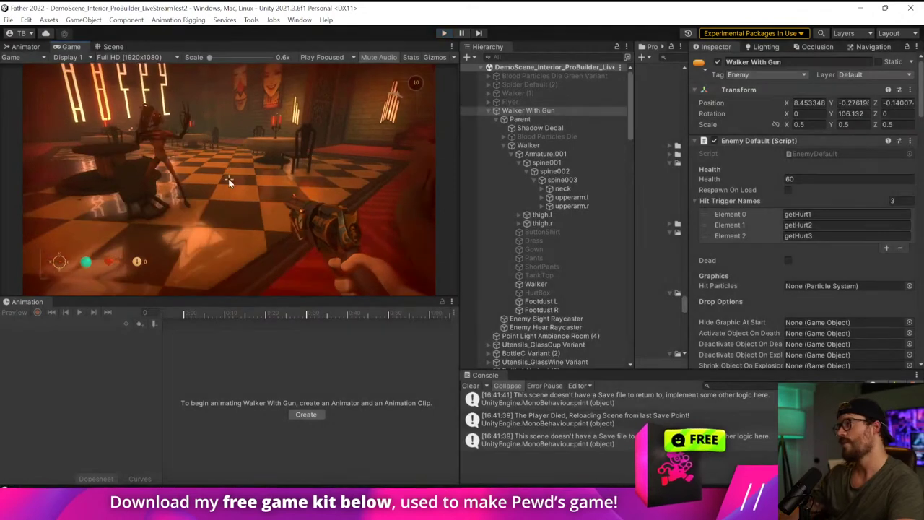
key("ctrl+1")
left_click(470, 385)
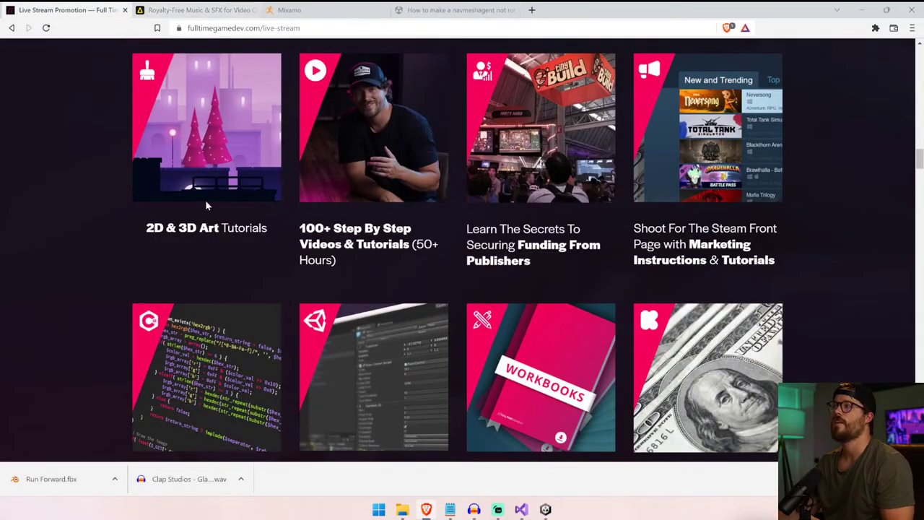
- Switch to the Brave browser and view the beginning of the live-stream promotion page
scroll(202, 188, "up", 10)
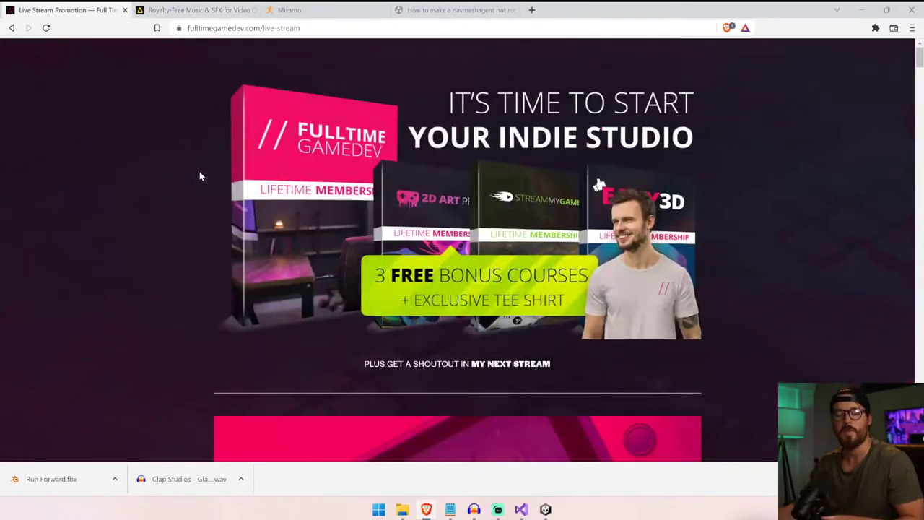